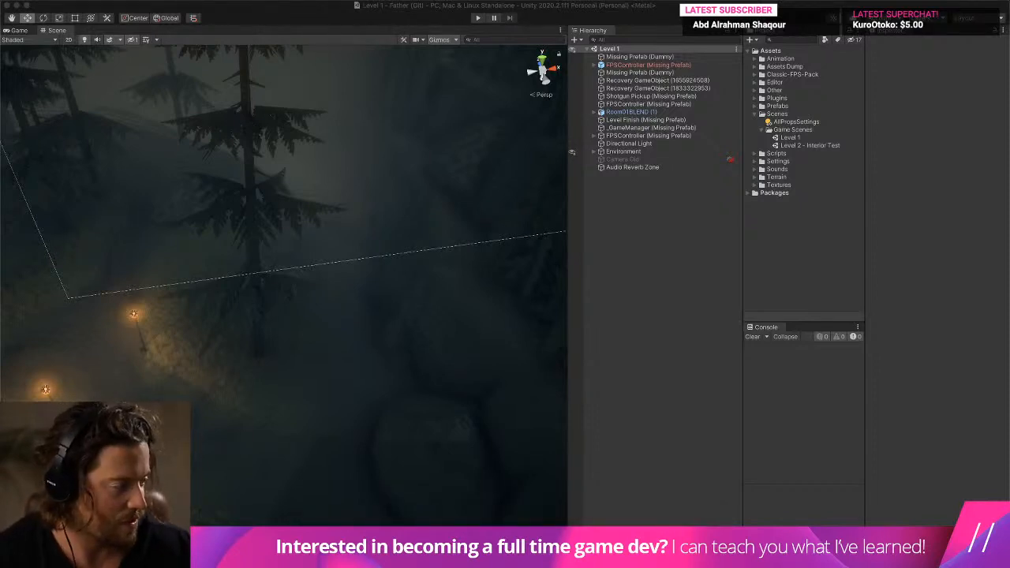
- Delete the red-labelled FPSController (Missing Prefab) object from the Level 1 scene
left_click(584, 188)
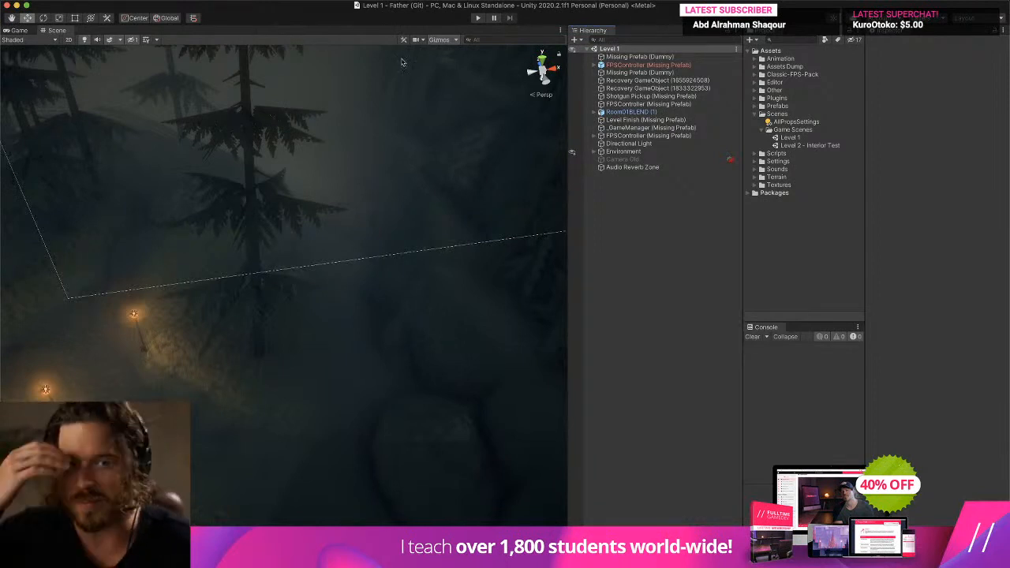
left_click(635, 65)
right_click(635, 65)
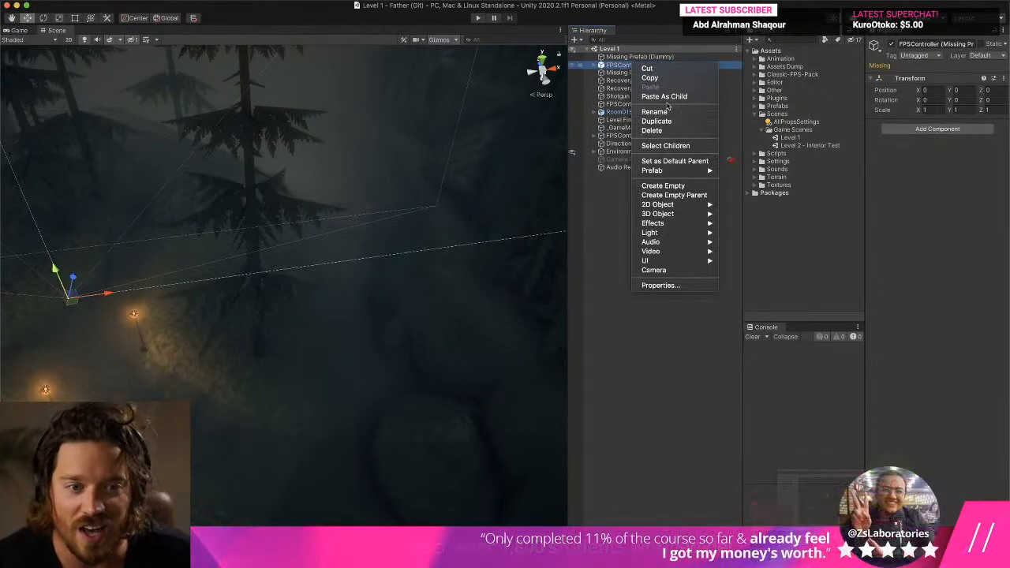
left_click(671, 131)
- Delete both Missing Prefab (Dummy) objects from the root of the Level 1 scene
left_click(652, 57)
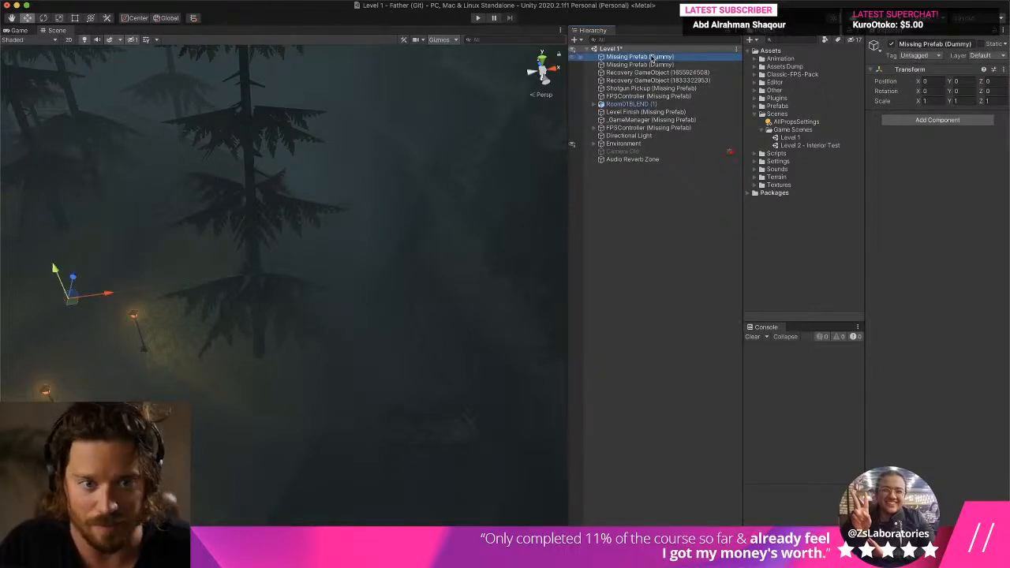
left_click(670, 65, "shift")
right_click(684, 66)
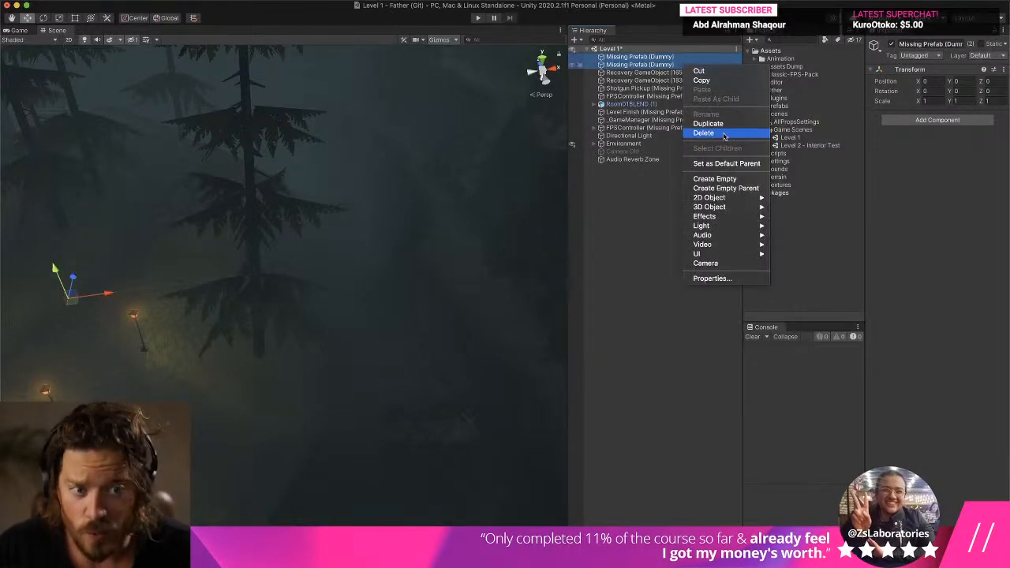
left_click(703, 133)
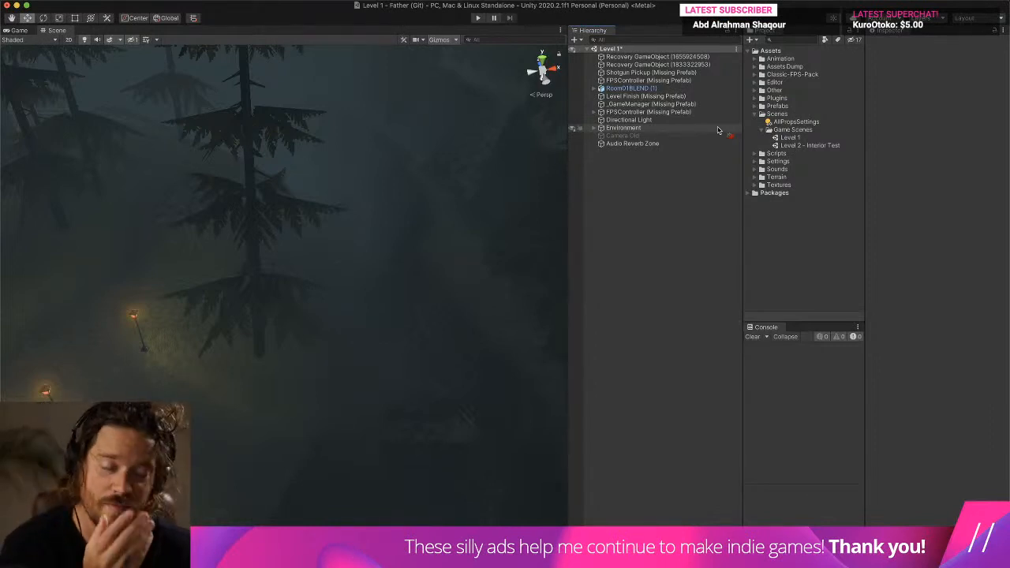
- Examine the interior of the Room01BLEND (1) model and the outdoor environment of the level in the scene view
double_click(695, 89)
scroll(237, 259, "up", 10)
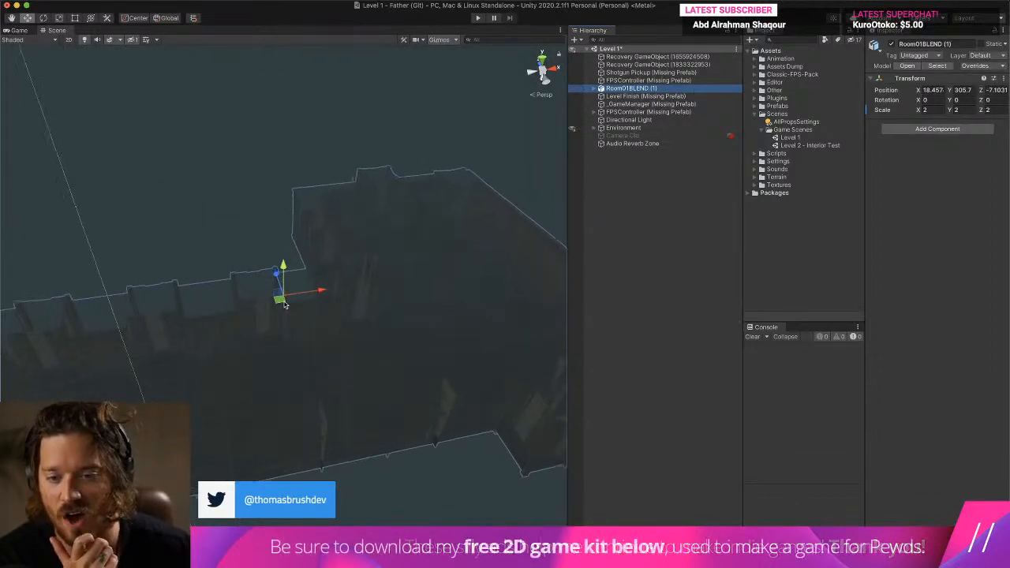
middle_click_drag(237, 259, 113, 182)
scroll(303, 233, "up", 10)
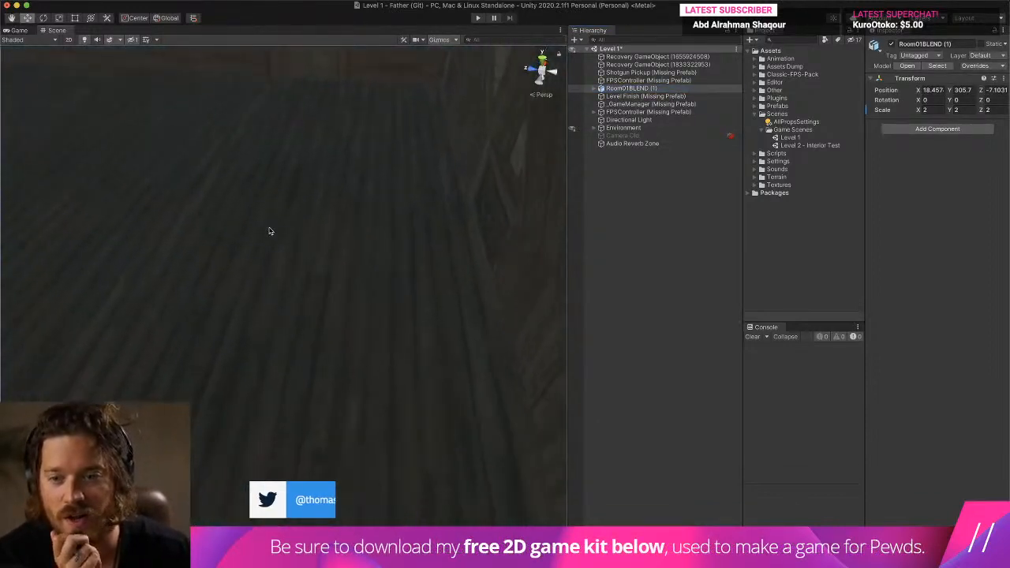
scroll(98, 123, "up", 3)
right_click_drag(268, 226, 66, 76)
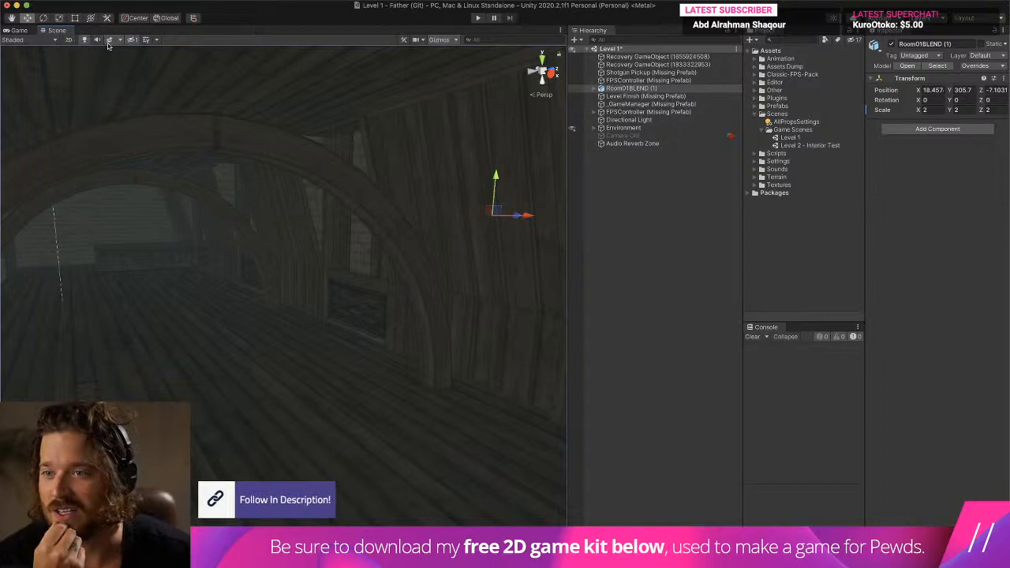
right_click_drag(255, 253, 356, 359)
scroll(356, 359, "down", 10)
middle_click_drag(356, 359, 366, 305)
right_click_drag(366, 304, 298, 340)
middle_click_drag(298, 340, 406, 481)
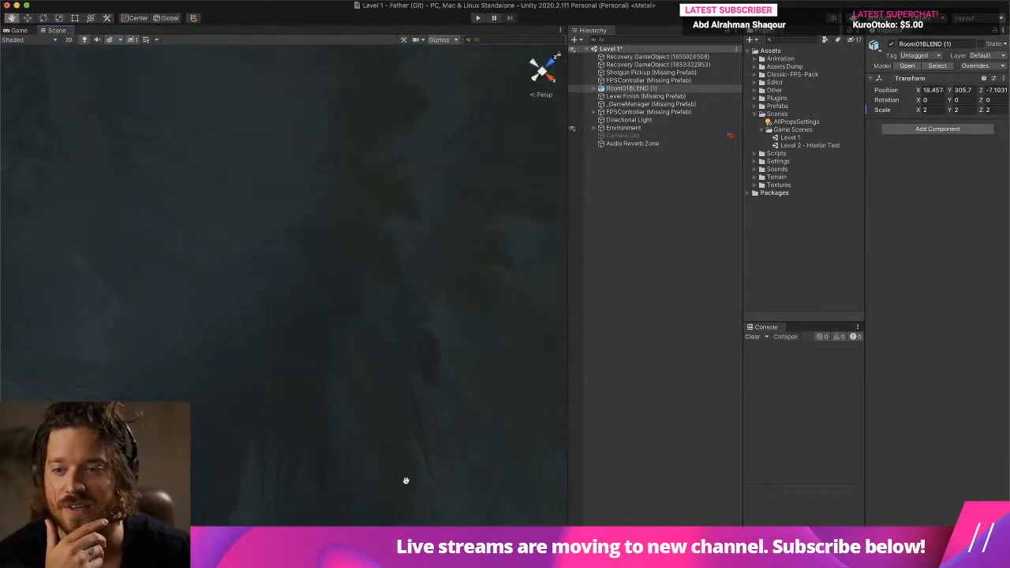
right_click_drag(406, 481, 349, 158)
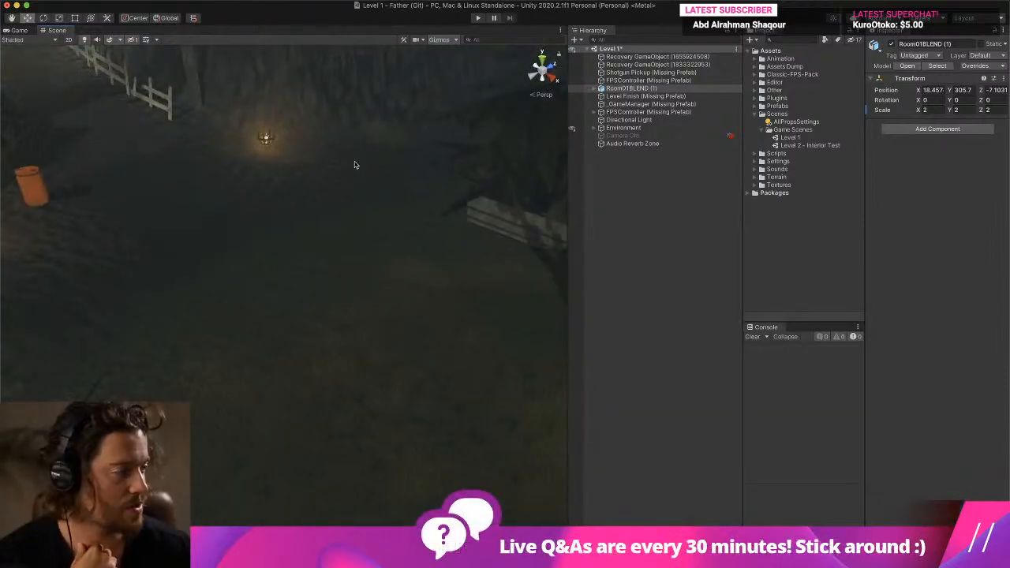
right_click_drag(303, 269, 423, 195)
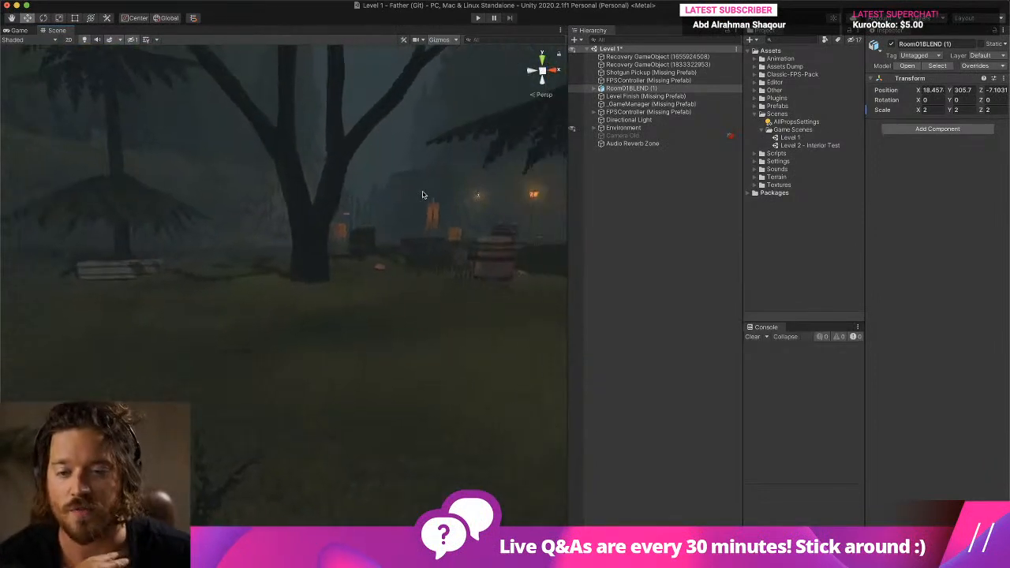
- Delete the two Recovery GameObject entries from the Level 1 scene
left_click(695, 57)
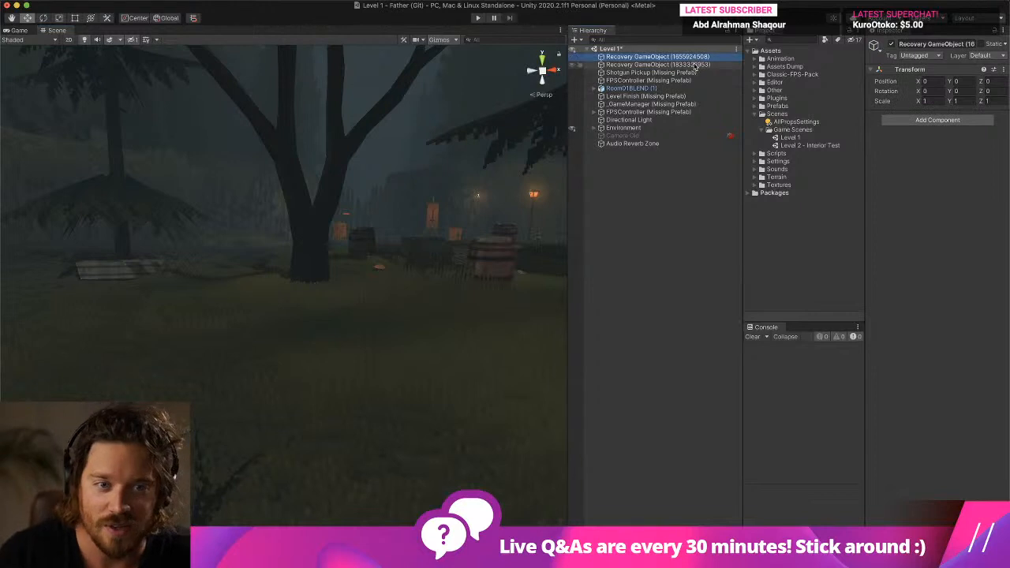
left_click(695, 65, "shift")
right_click(695, 67)
left_click(722, 127)
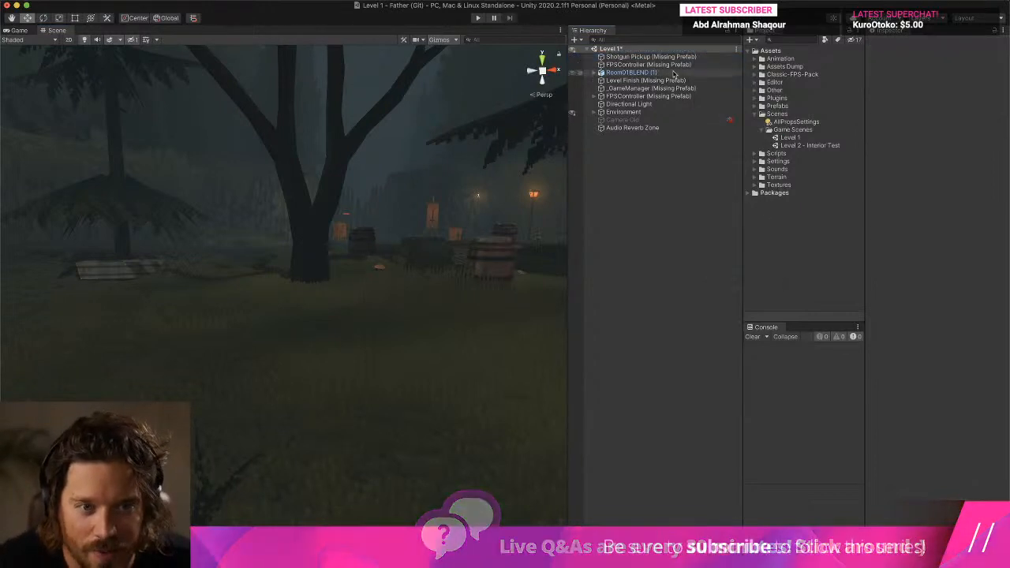
- Delete the Shotgun Pickup (Missing Prefab) object and the childless FPSController (Missing Prefab) below it
left_click(676, 57, "shift")
right_click(676, 56)
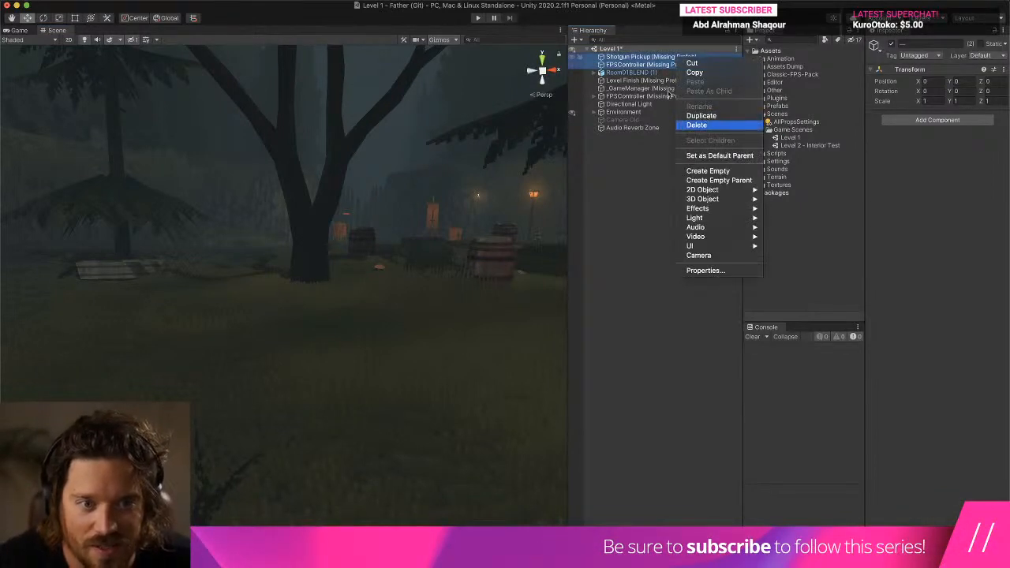
left_click(687, 124)
- Examine the child objects of the remaining FPSController (Missing Prefab), including its lights, particle effects and Guns group
left_click(652, 65)
left_click(655, 73, "shift")
left_click(656, 79, "shift")
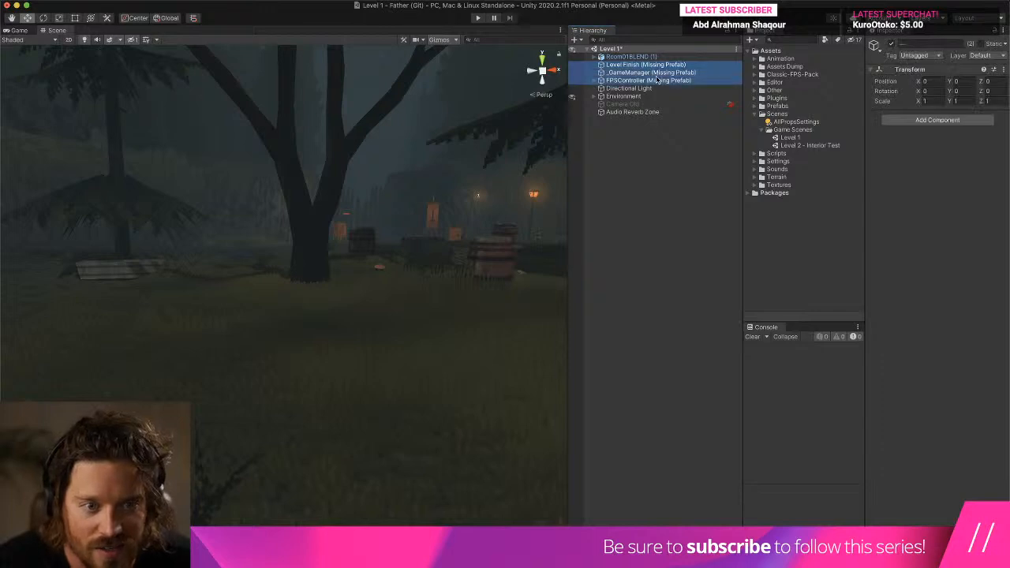
left_click(594, 80)
left_click(601, 88)
left_click(623, 96)
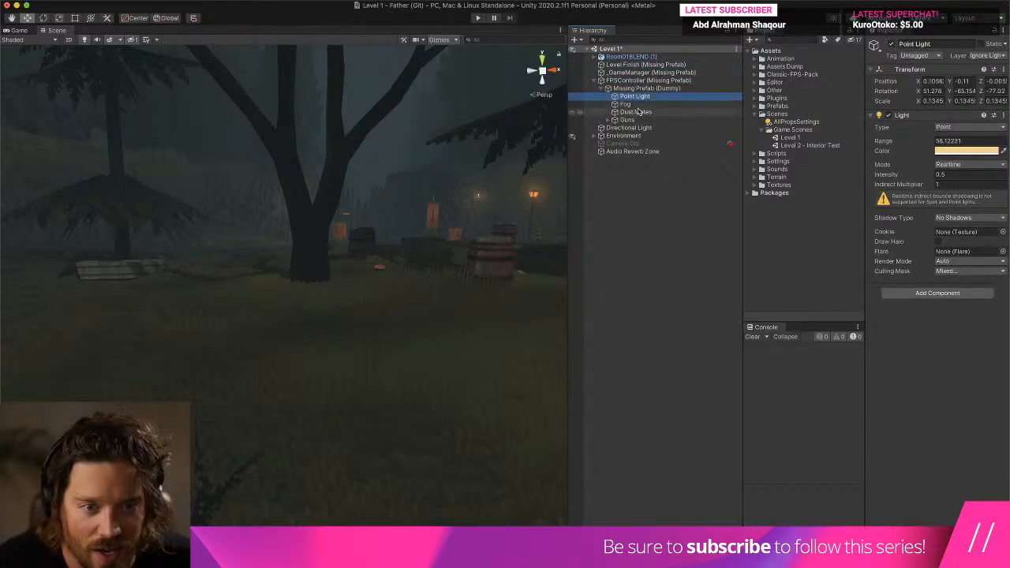
left_click(609, 120)
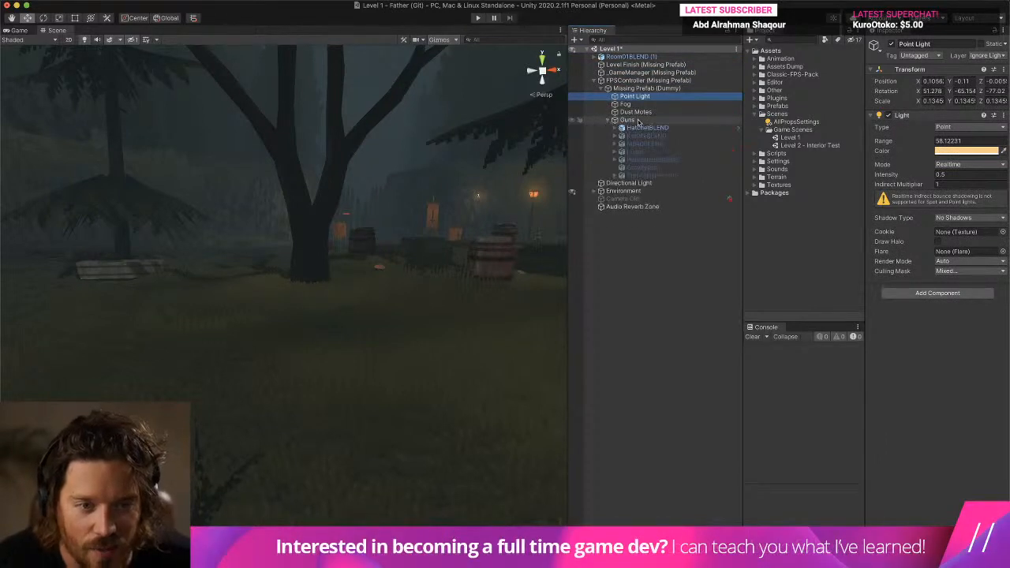
left_click(643, 168, "shift")
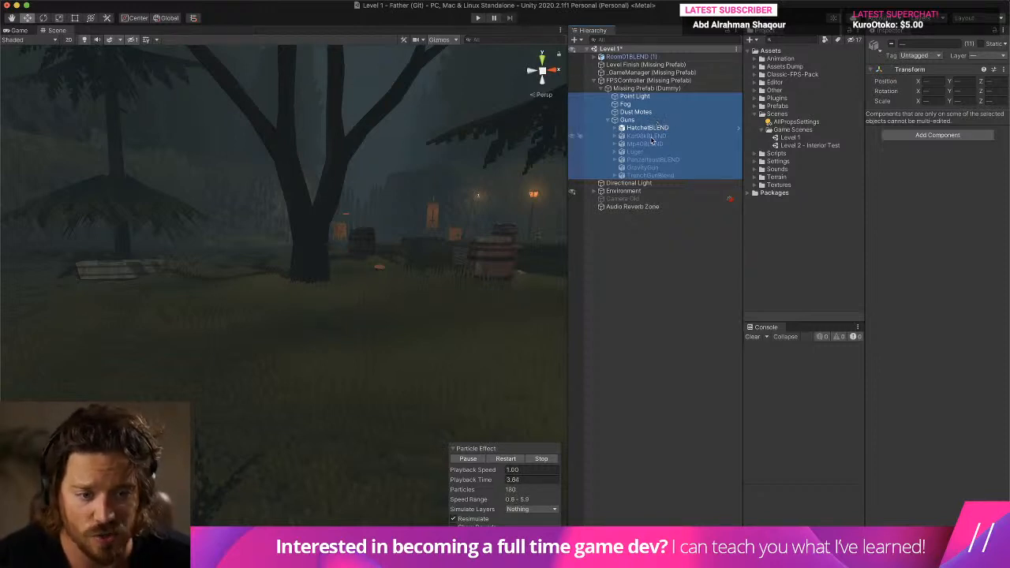
left_click(593, 80)
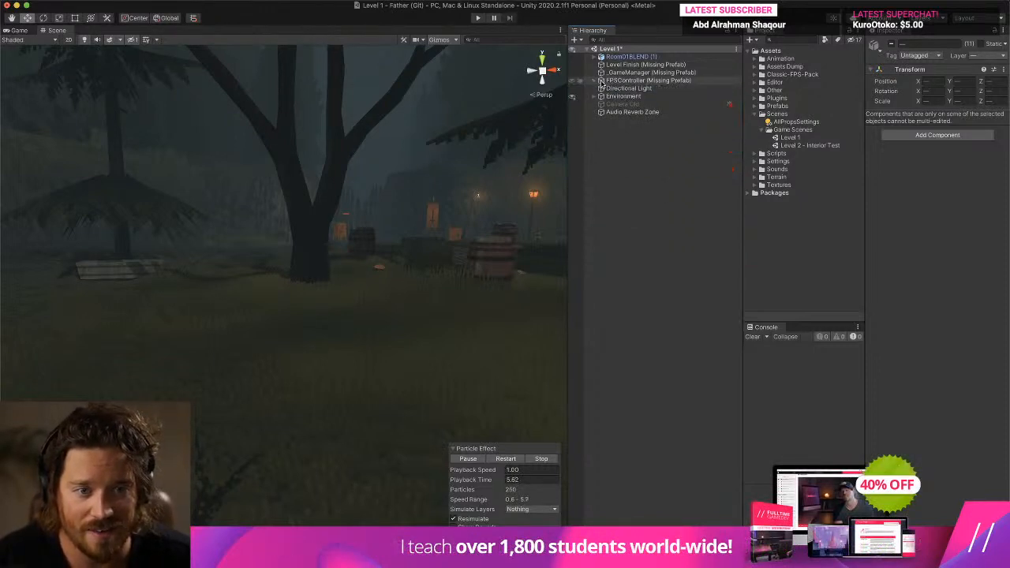
- Move FPSController (Missing Prefab) below Environment in the scene hierarchy and deactivate it
left_click(655, 82)
left_click_drag(655, 84, 655, 101)
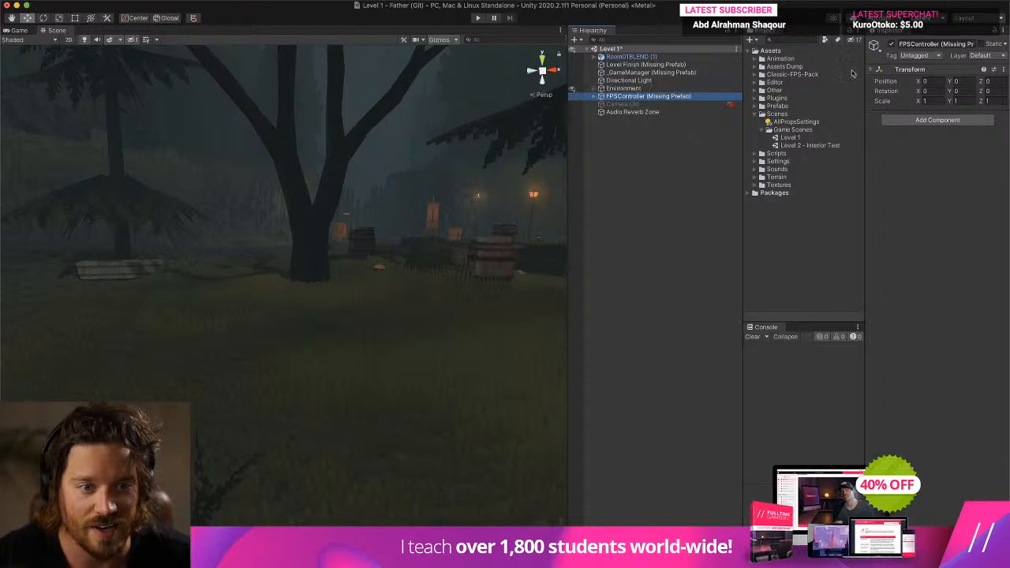
left_click(891, 45)
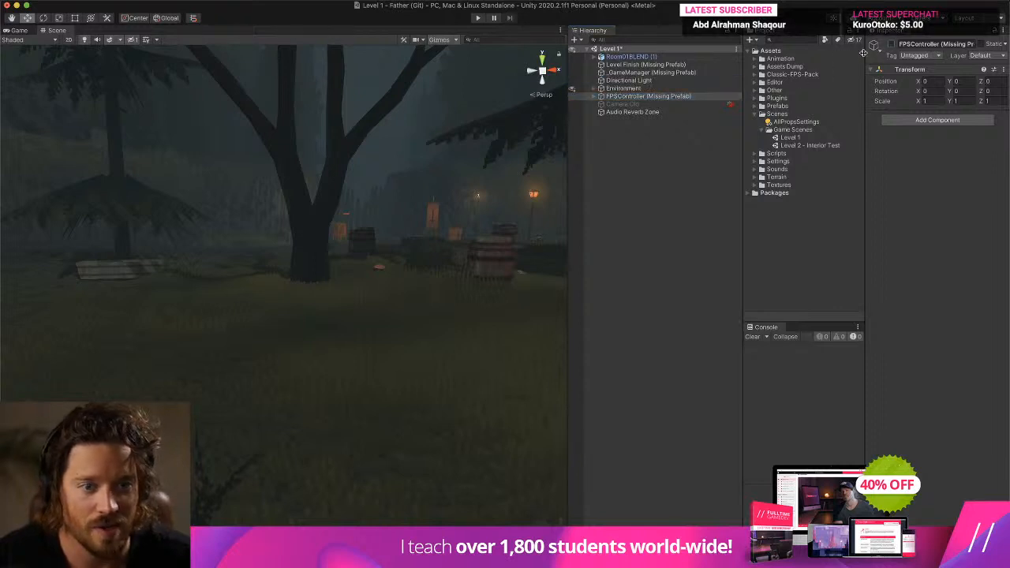
- Delete the Level Finish (Missing Prefab) and _GameManager (Missing Prefab) objects from the scene
left_click(643, 64)
left_click(667, 72, "shift")
right_click(666, 72)
left_click(688, 137)
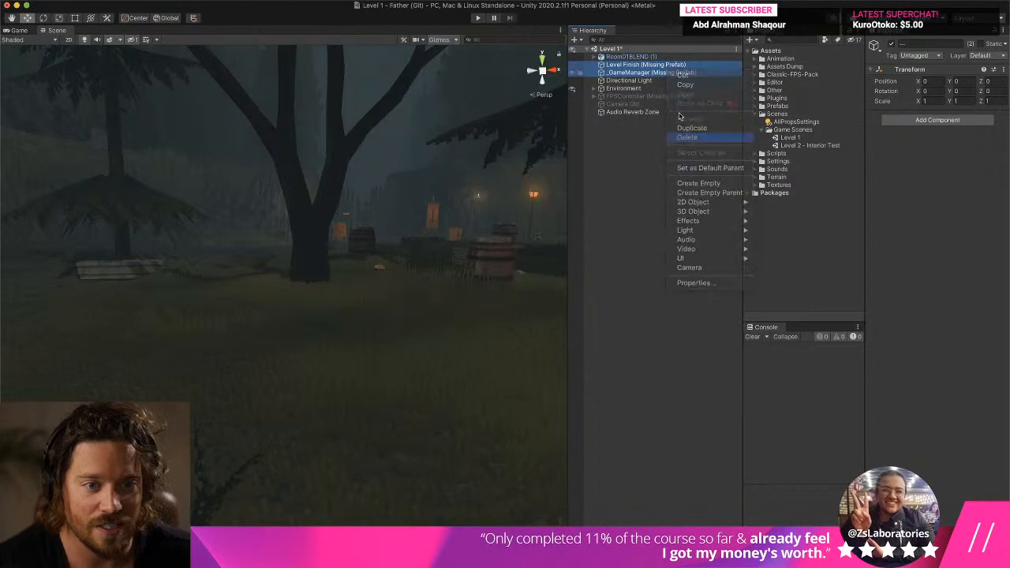
left_click(652, 59)
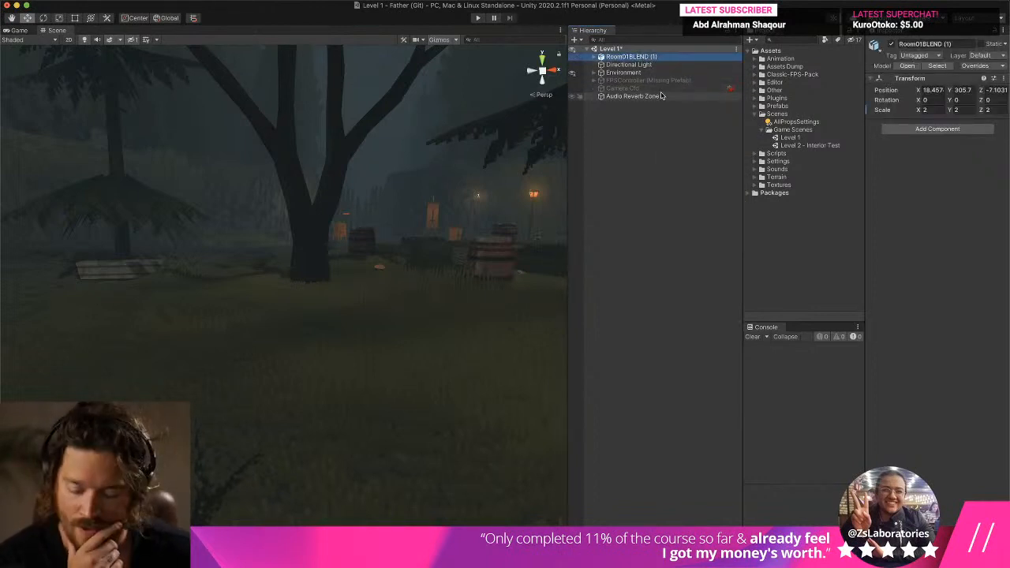
left_click(663, 96)
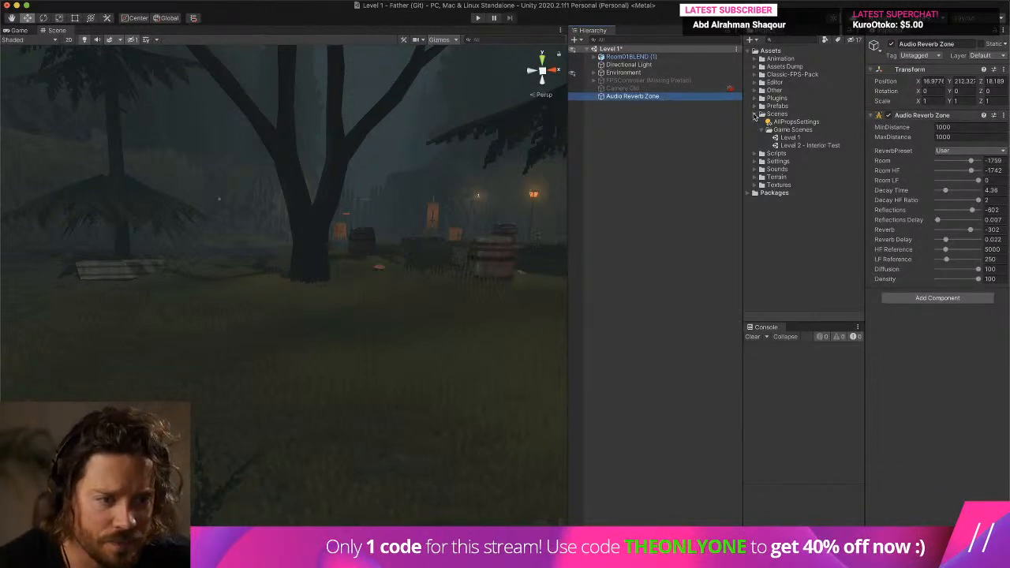
- Add the FPSController prefab from the Player folder of the Classic-FPS-Pack sample prefabs to the Level 1 scene
left_click(755, 116)
left_click(757, 75)
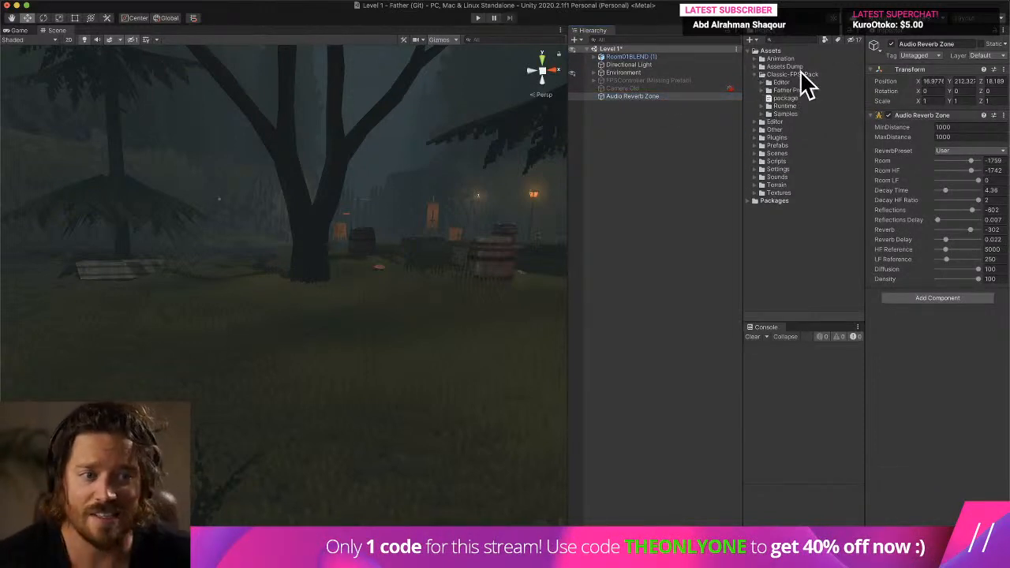
left_click(762, 114)
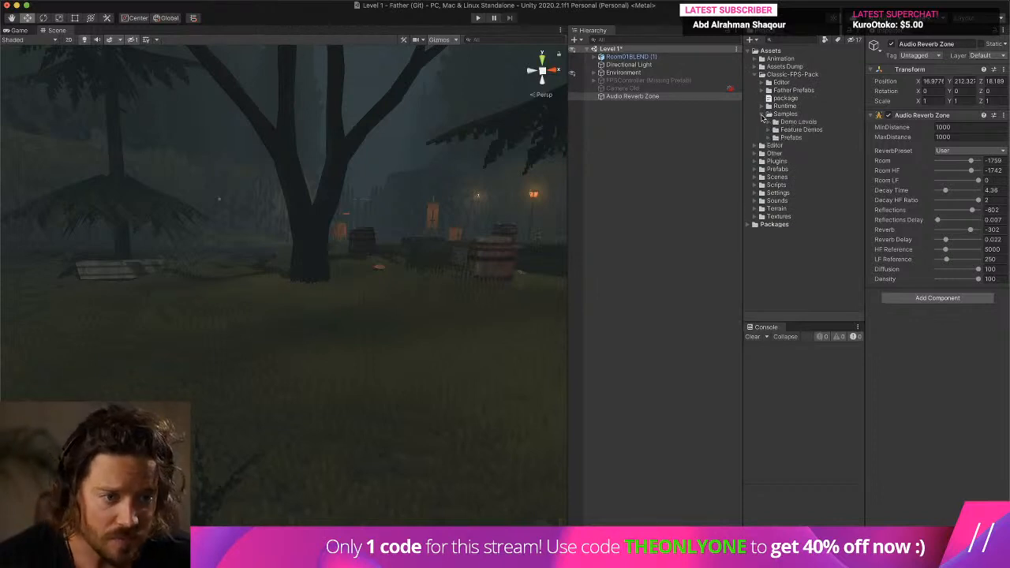
left_click(769, 138)
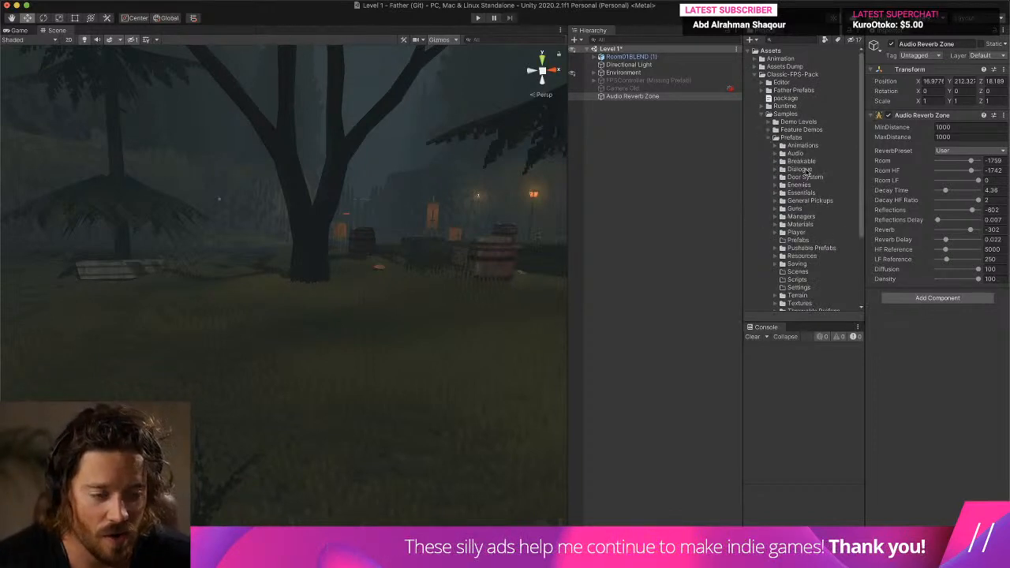
scroll(813, 217, "down", 3)
left_click(776, 184)
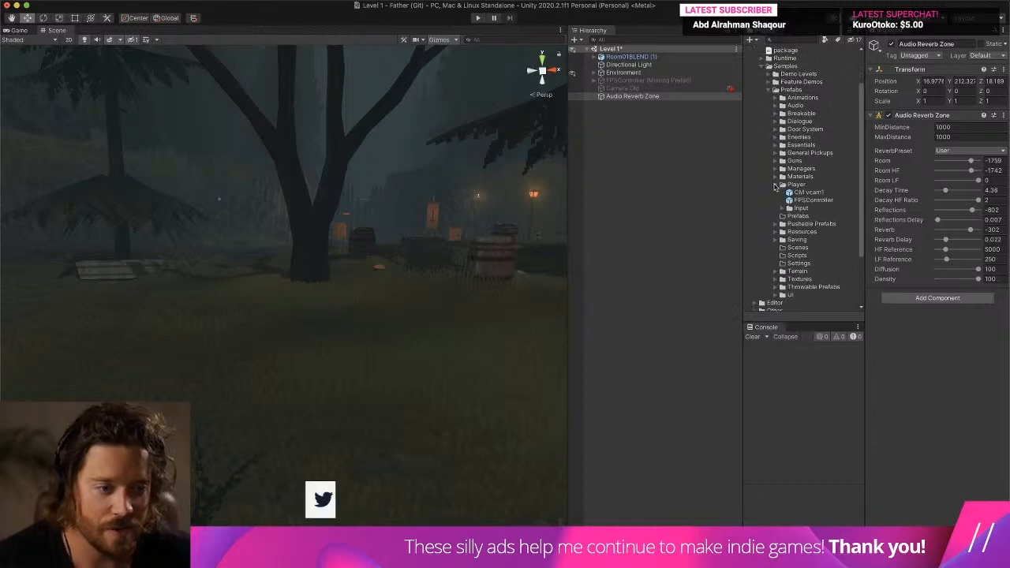
left_click(821, 199)
left_click_drag(833, 202, 641, 168)
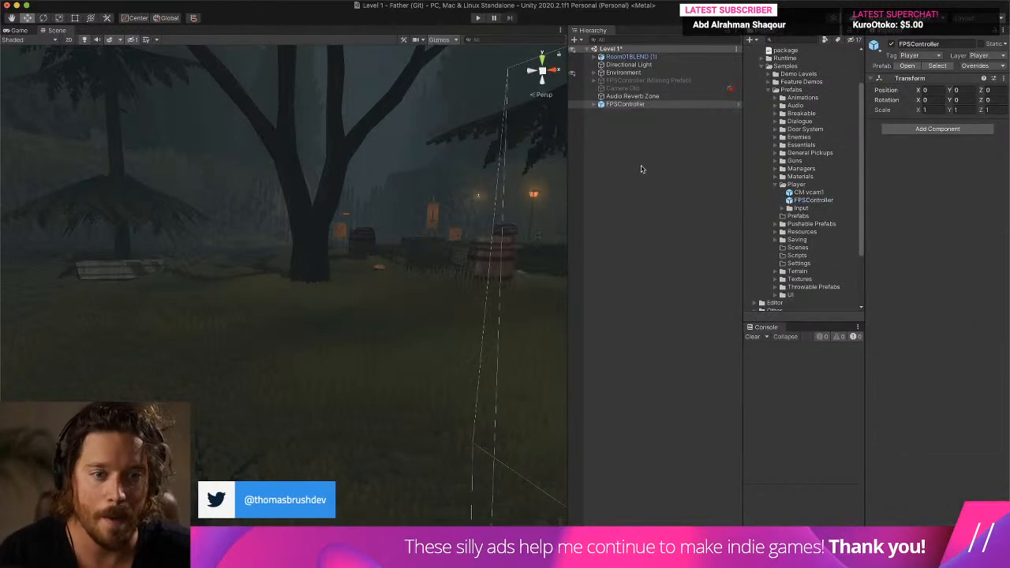
- Add the _GameManager prefab from the Essentials folder of the sample prefabs to the Level 1 scene
left_click(775, 185)
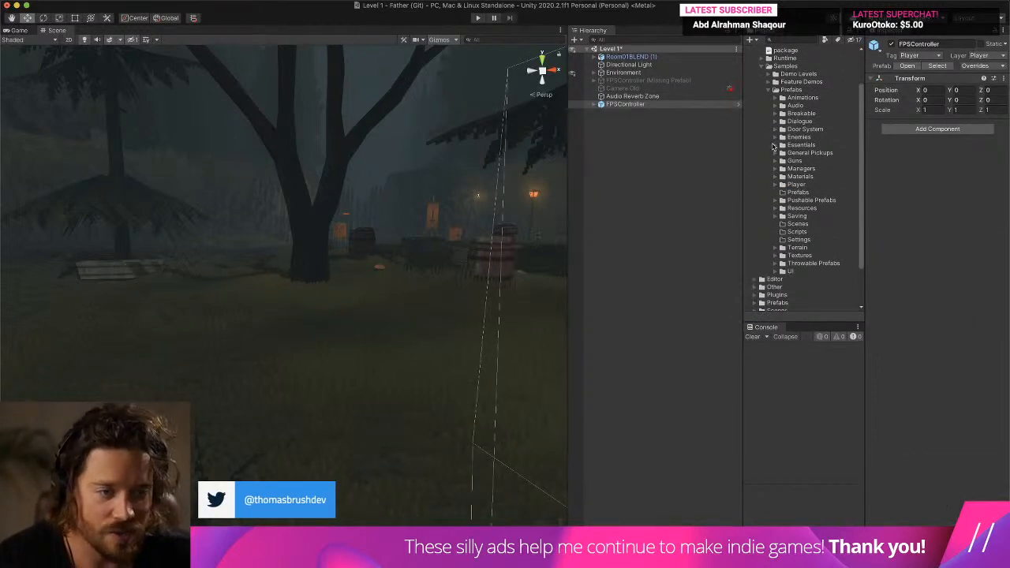
left_click(783, 145)
left_click(814, 153)
left_click_drag(814, 152, 624, 173)
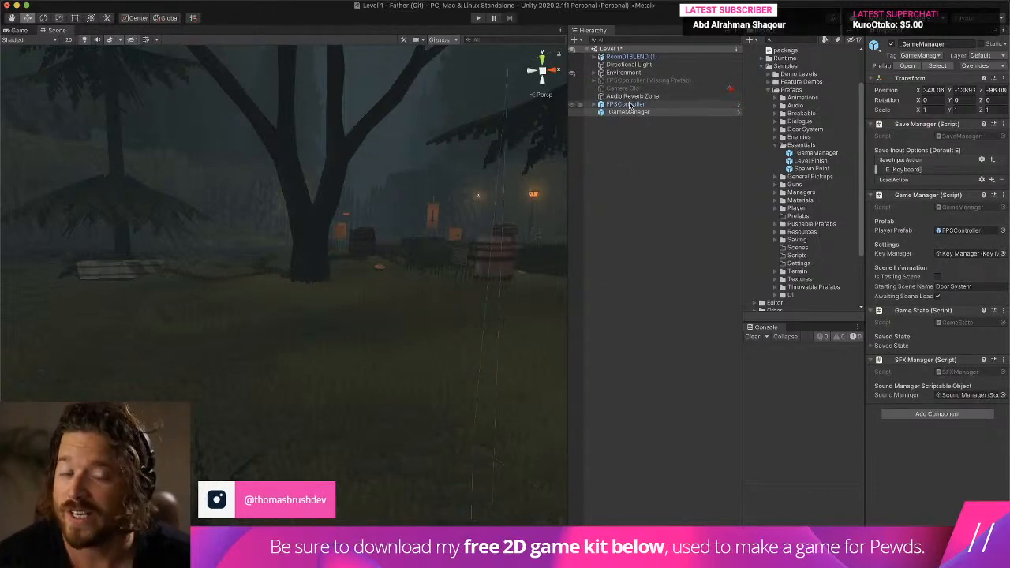
- Place the Shotgun Pickup prefab from the Guns > Demo Guns > Shotgun sample folder in the Level 1 scene
left_click(776, 146)
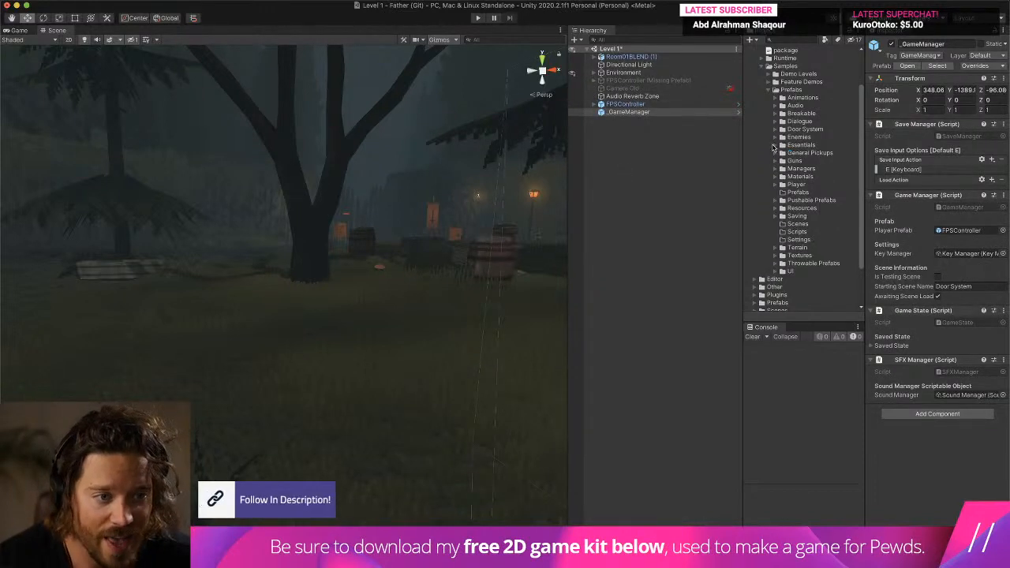
left_click(777, 161)
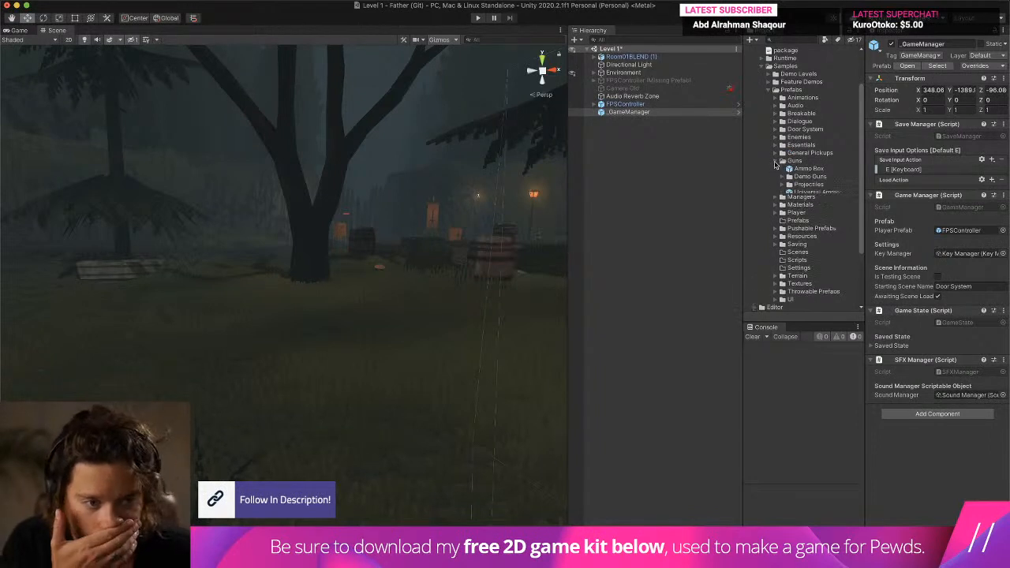
left_click(790, 177)
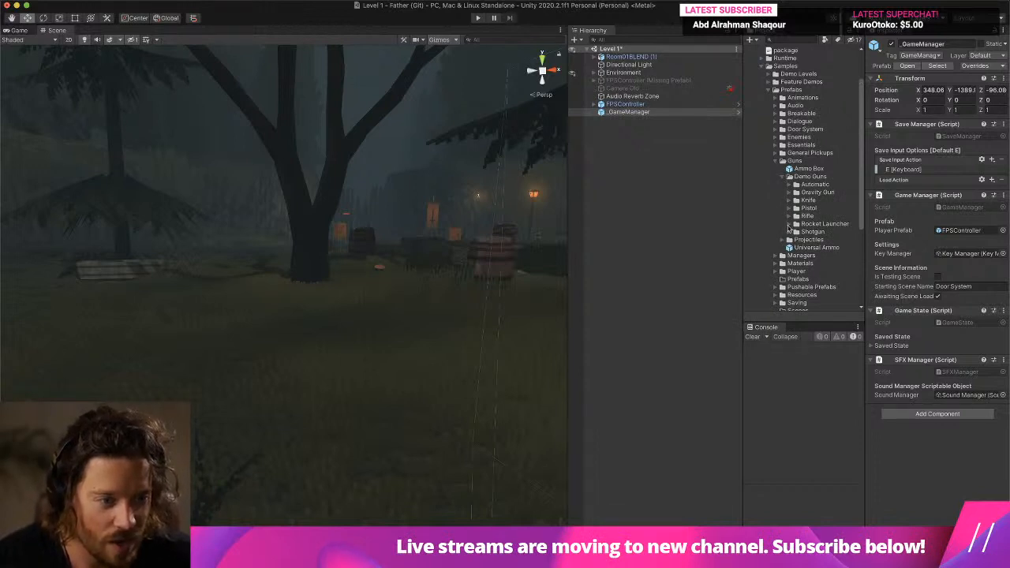
left_click(790, 231)
left_click(791, 232)
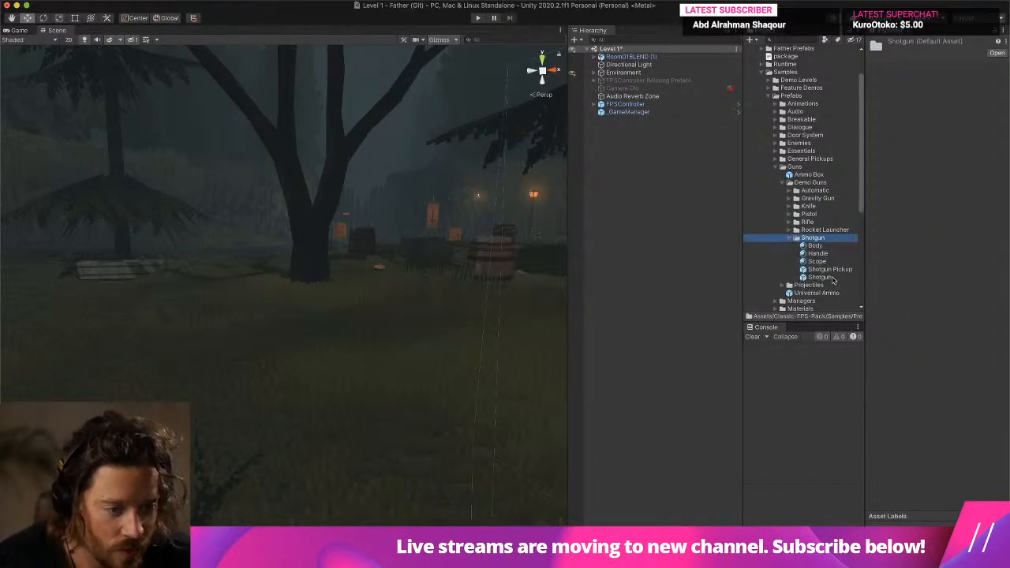
left_click_drag(839, 272, 388, 442)
key("f")
- Select FPSController and toggle the Scene view's effects and lighting to clear the fog from the view of the level
scroll(291, 384, "up", 5)
middle_click_drag(290, 383, 275, 277)
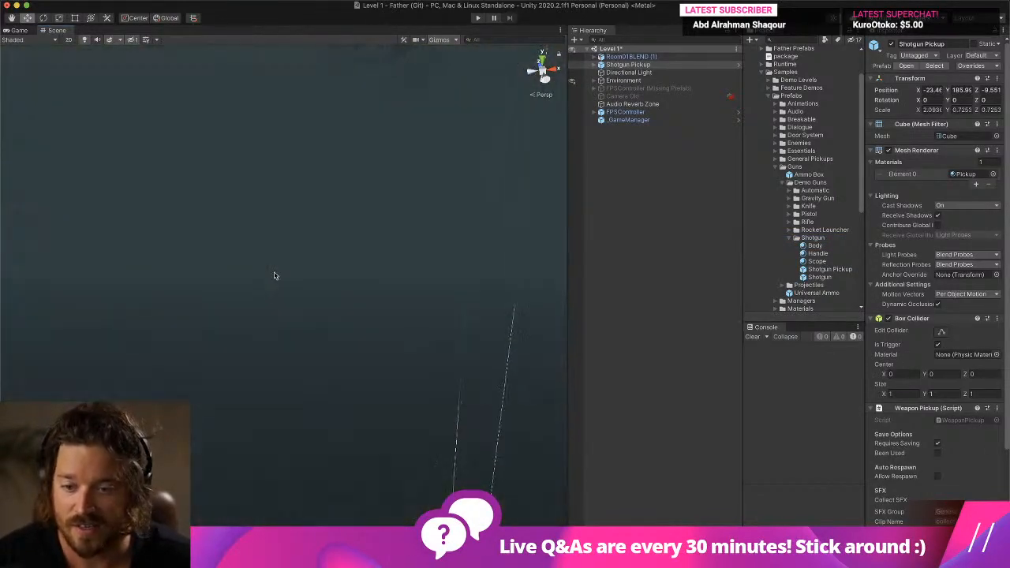
scroll(263, 322, "up", 8)
scroll(261, 324, "down", 2)
right_click_drag(261, 324, 311, 368)
left_click(653, 113)
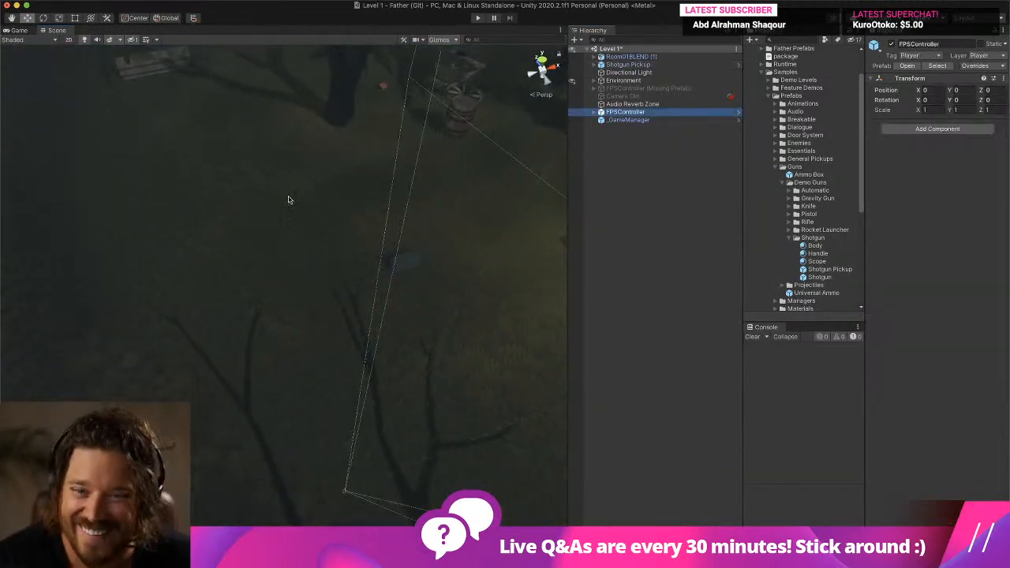
scroll(289, 200, "down", 5)
right_click_drag(270, 207, 140, 45)
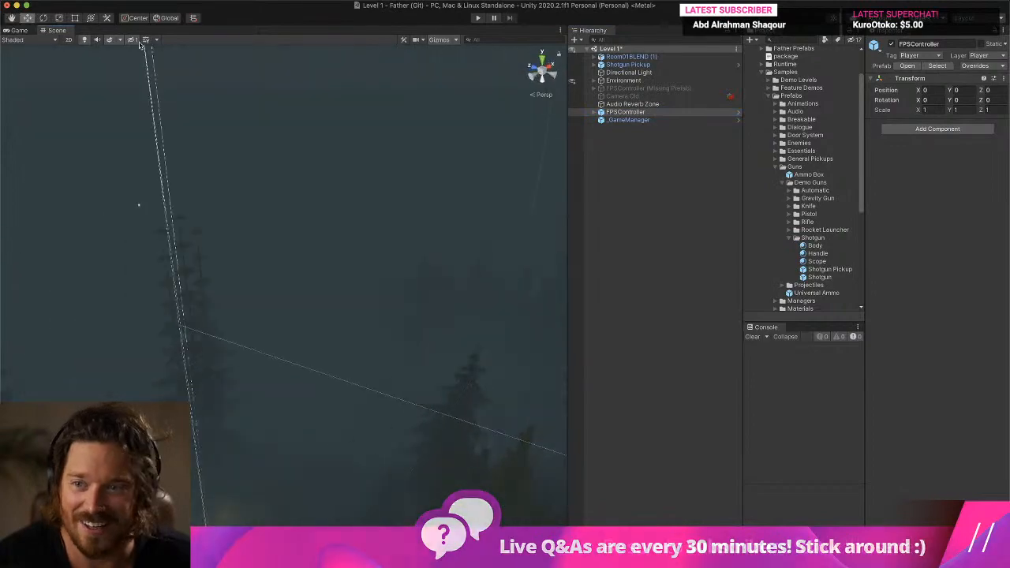
left_click(109, 40)
left_click(84, 42)
- Raise the Controller child of FPSController to a Y position of about 193.1, above the clearing in the level
right_click_drag(237, 192, 261, 281)
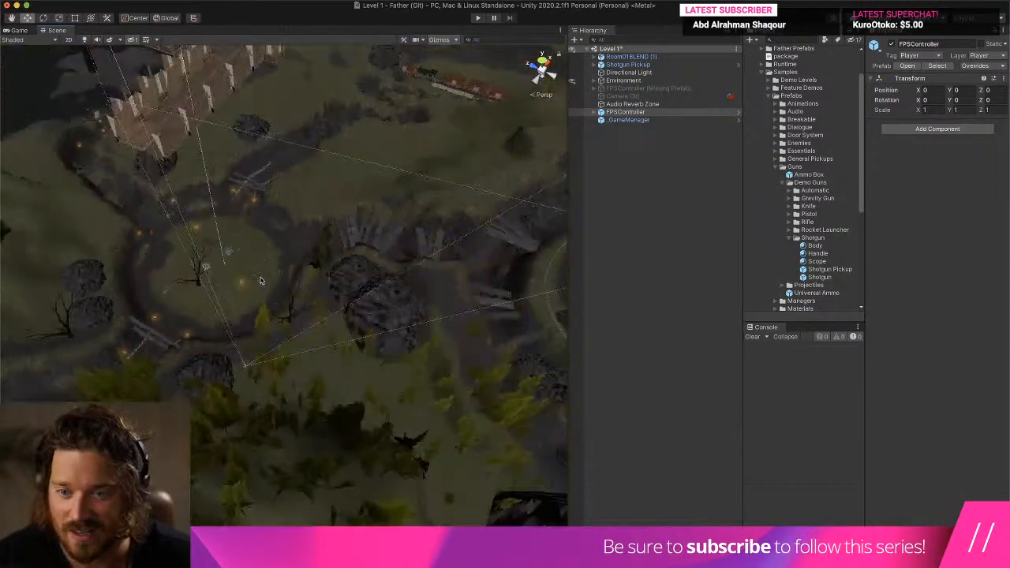
scroll(262, 281, "down", 5)
scroll(135, 189, "down", 8)
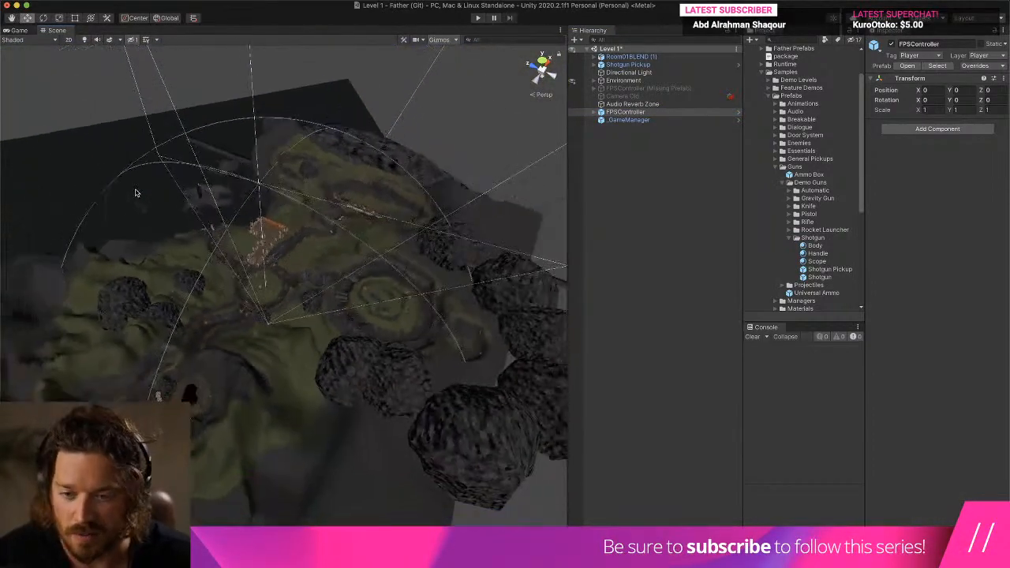
left_click(596, 112)
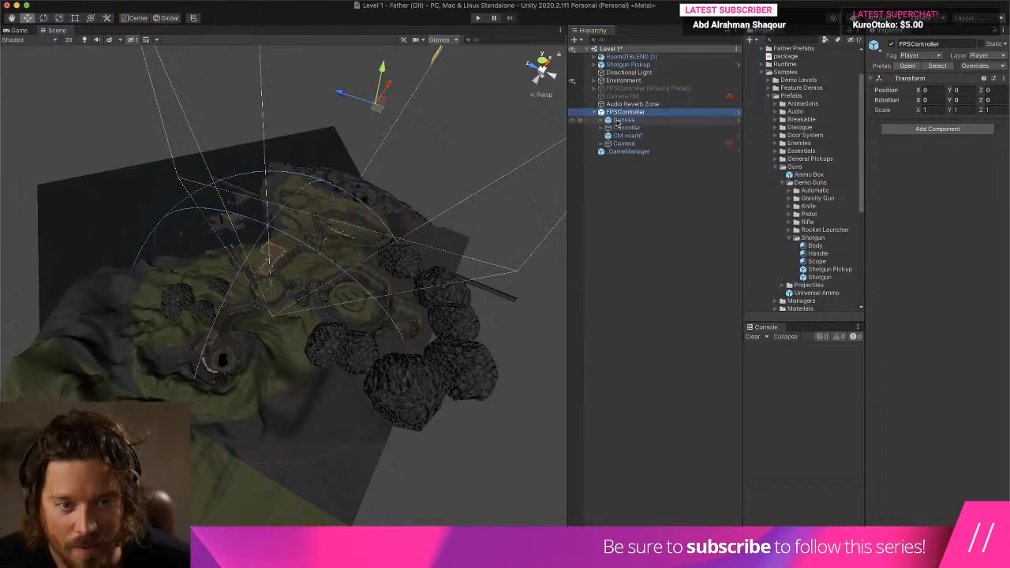
left_click(630, 127)
mouse_move(323, 254)
right_mouse_down()
mouse_move(290, 293)
mouse_move(340, 262)
right_mouse_up()
key("w")
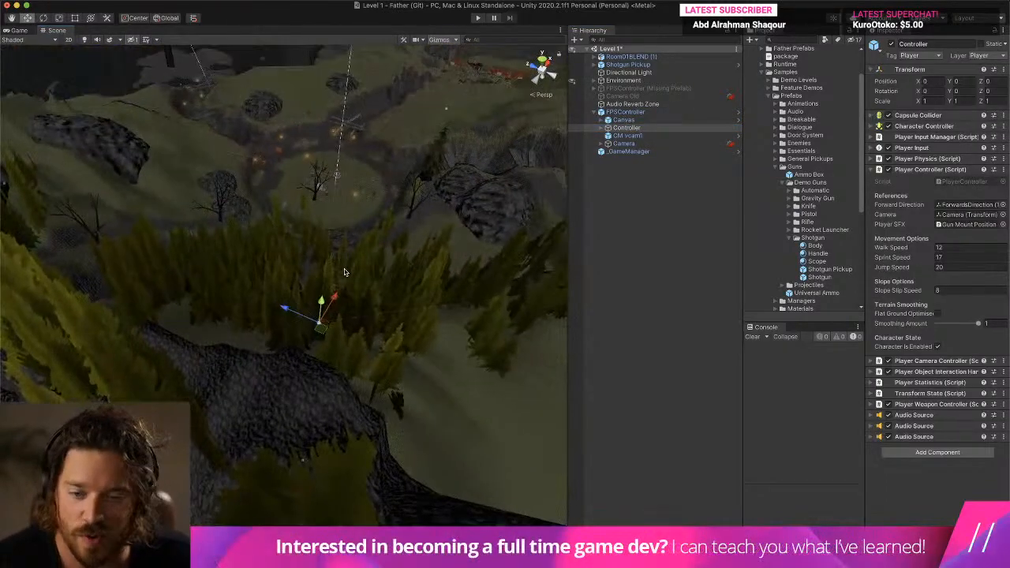
- Playtest Level 1 by walking around the clearing and collecting the shotgun, and leave play mode
left_click(477, 17)
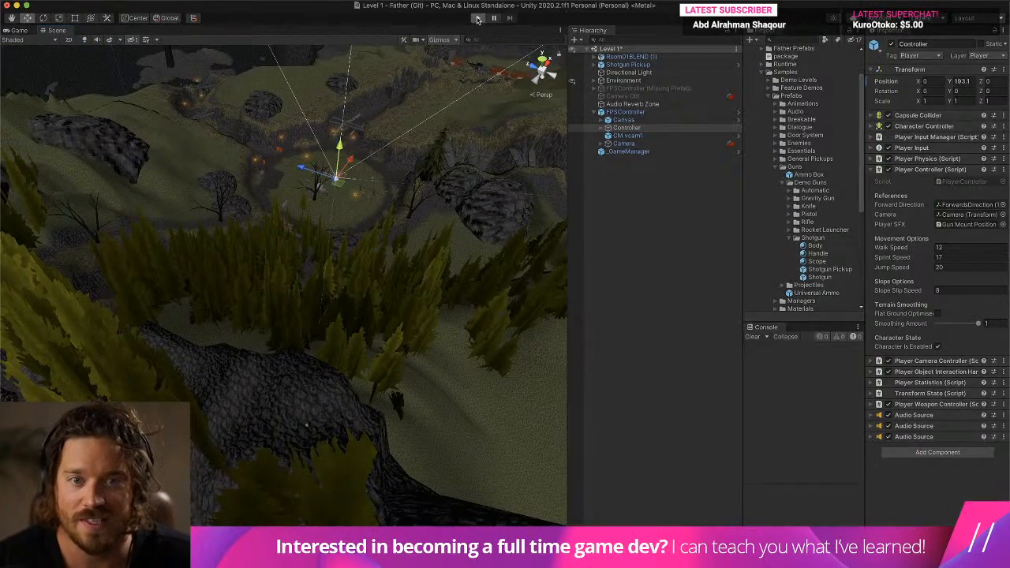
left_click(487, 202)
key("w")
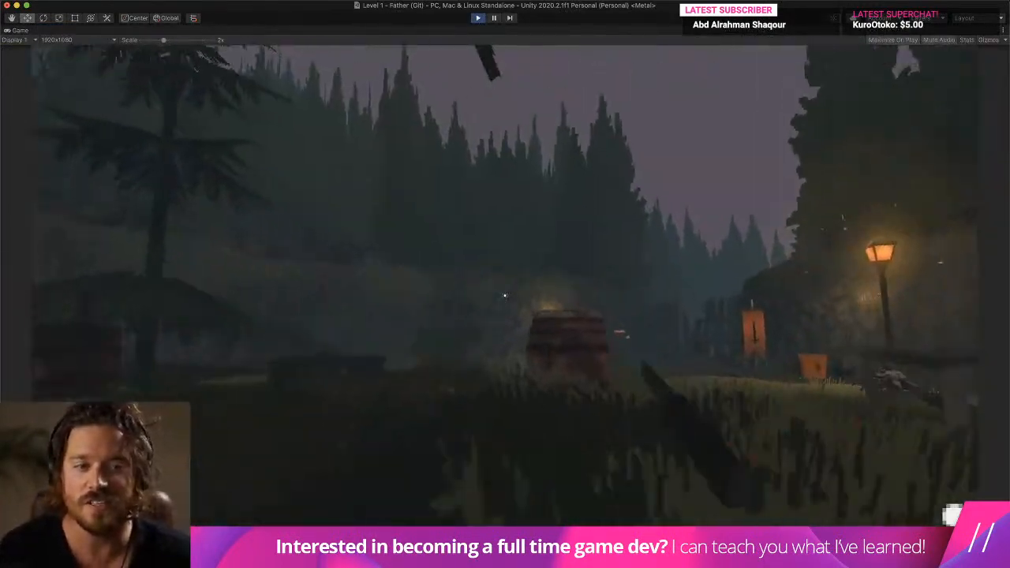
key("w")
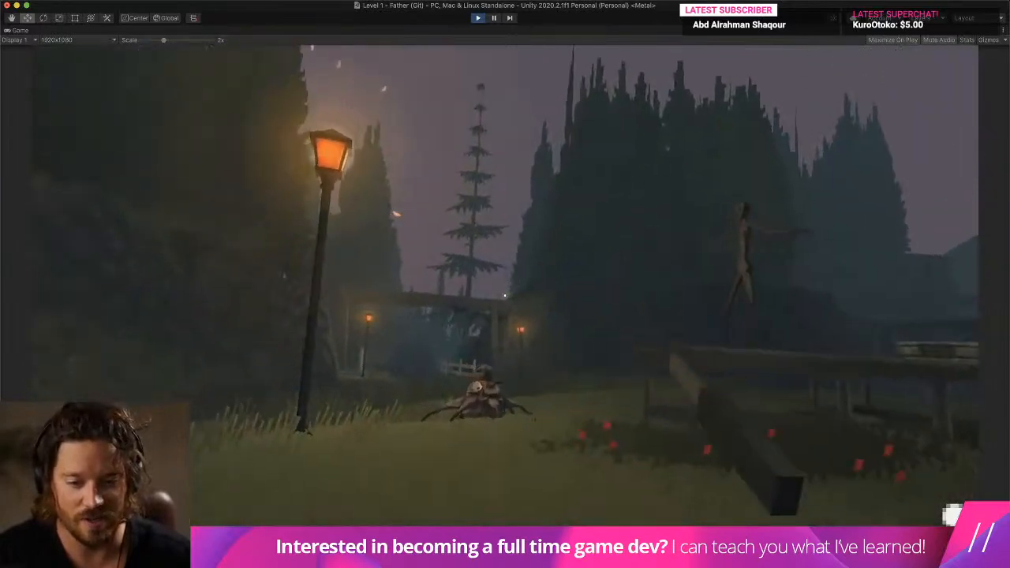
key("w")
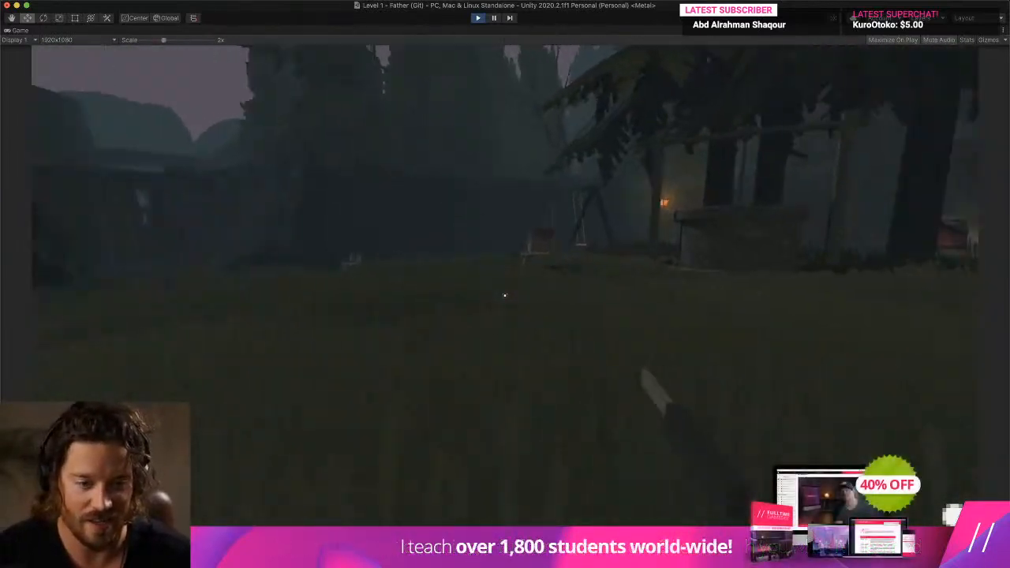
key("w")
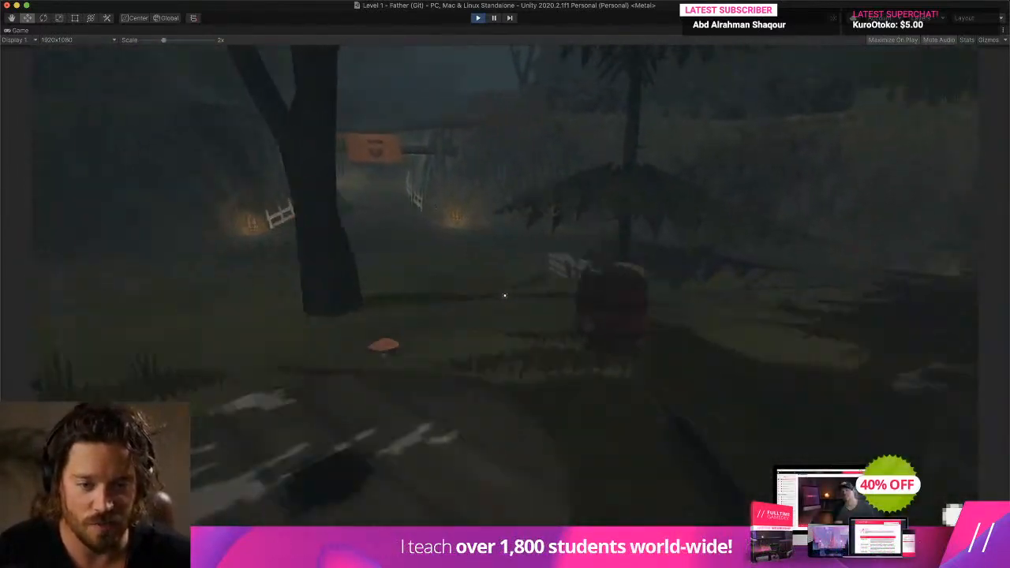
key("w")
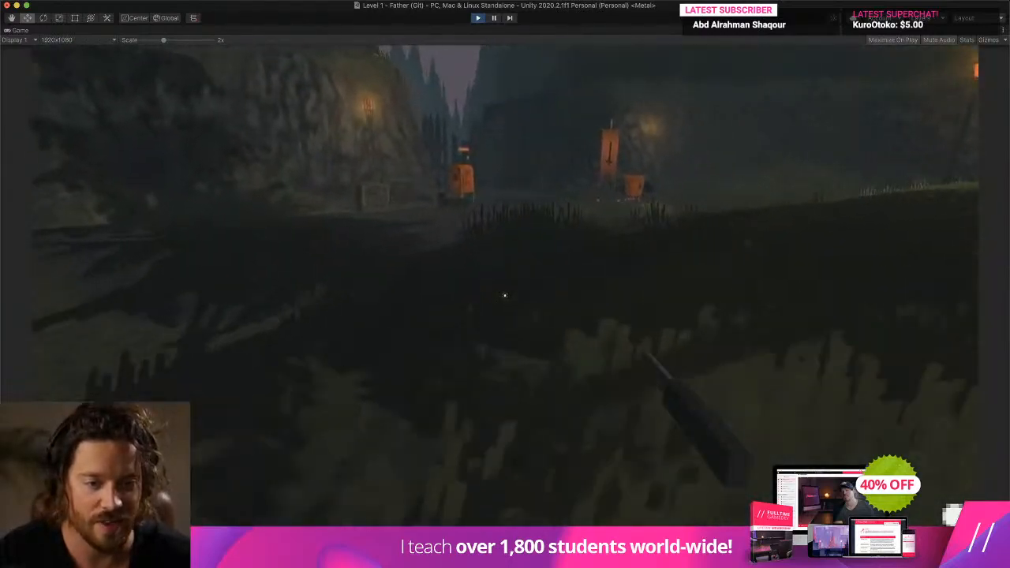
key("w")
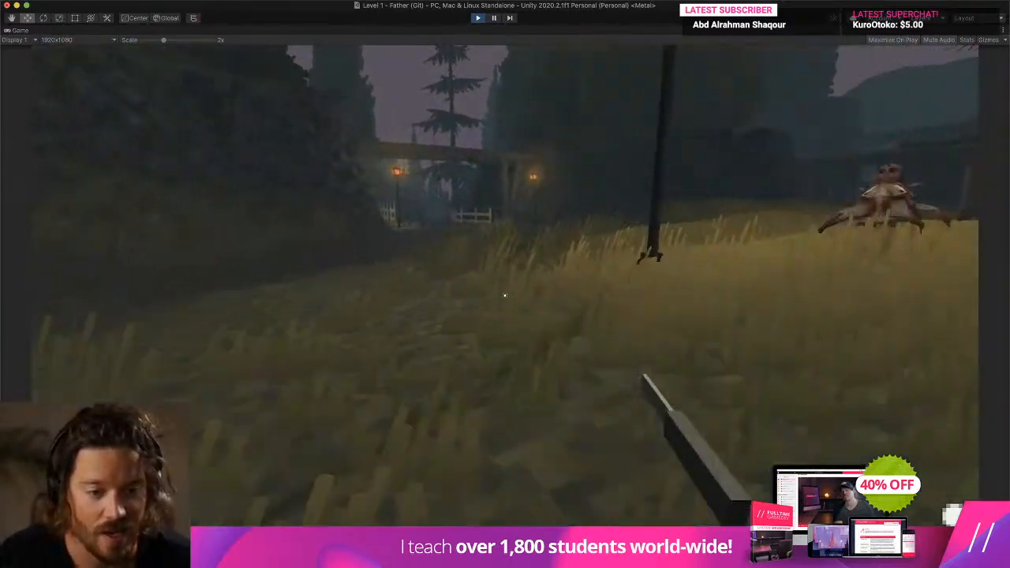
key("w")
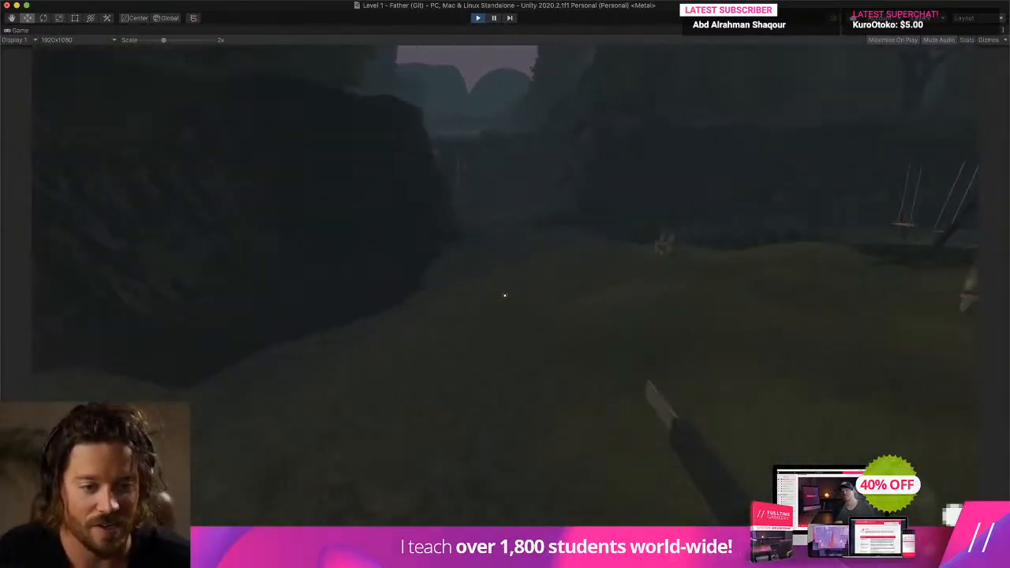
key("w")
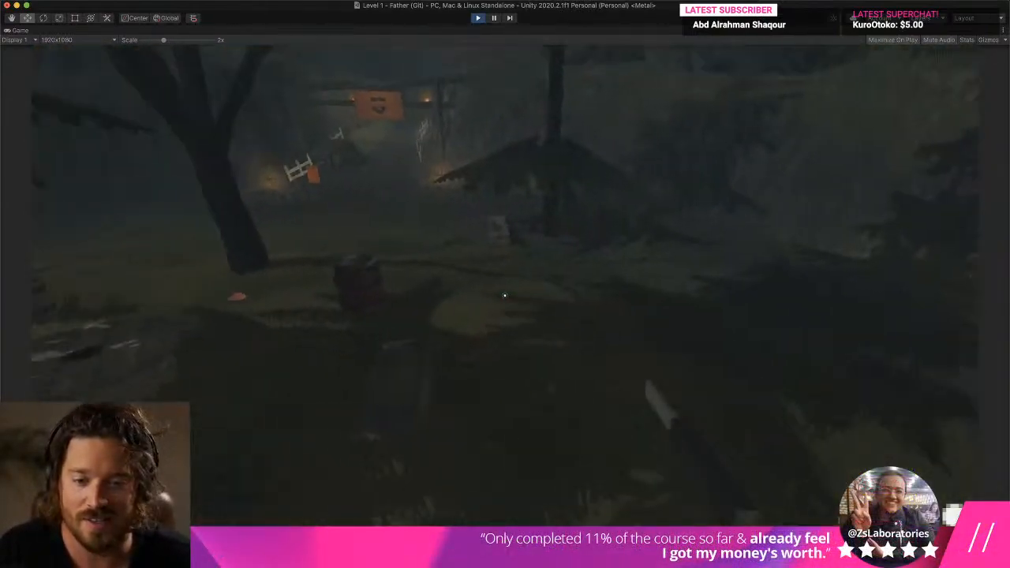
key("w")
key("w")
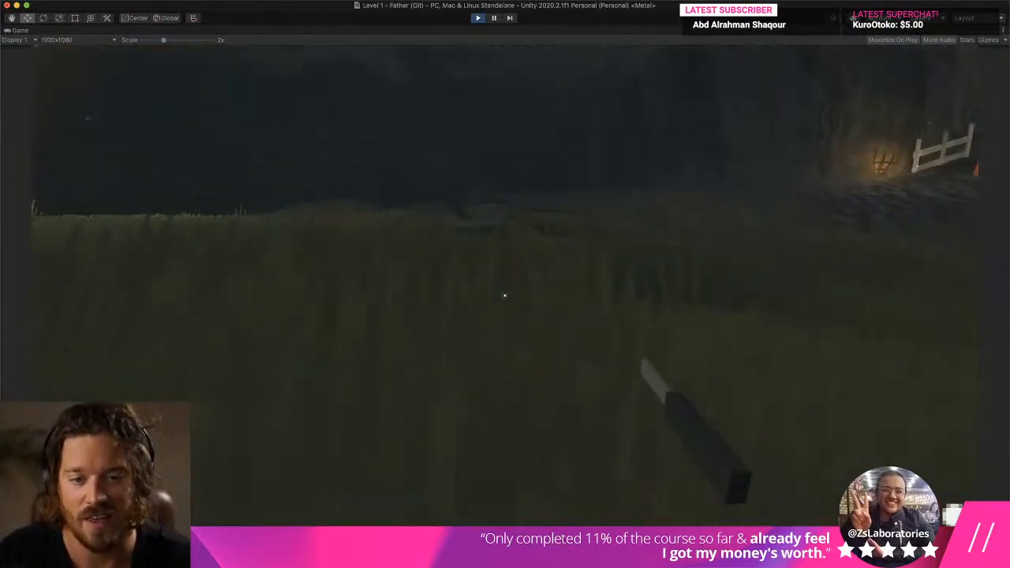
key("w")
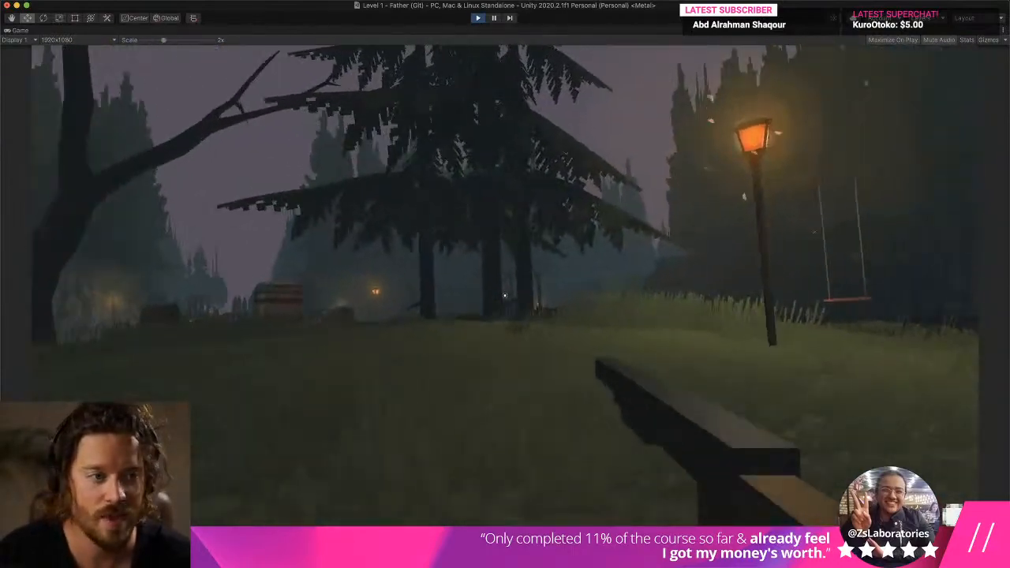
key("w")
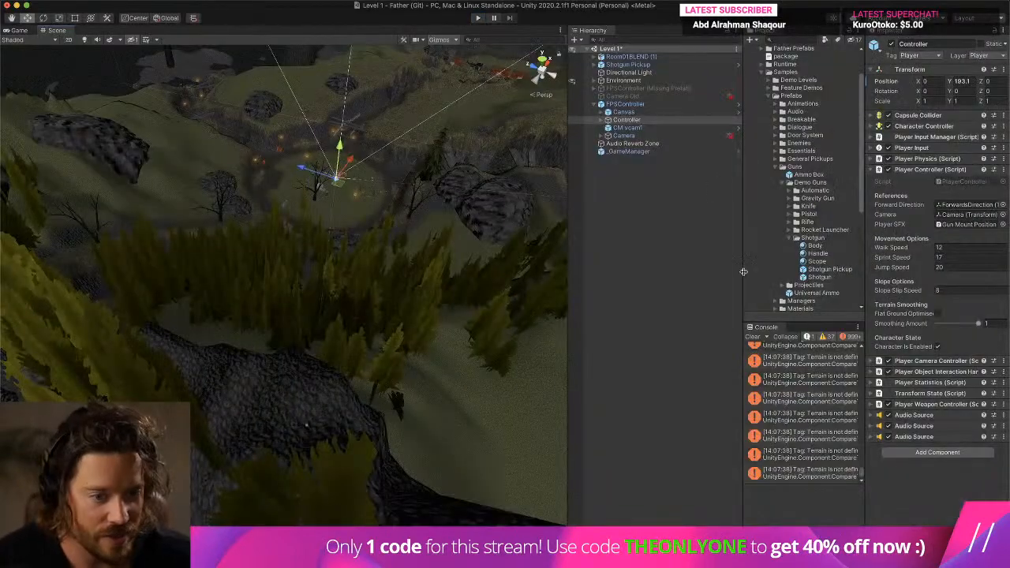
- Clear the console, collapse the Guns folder and expand the Managers folder of the sample prefabs
left_click(753, 337)
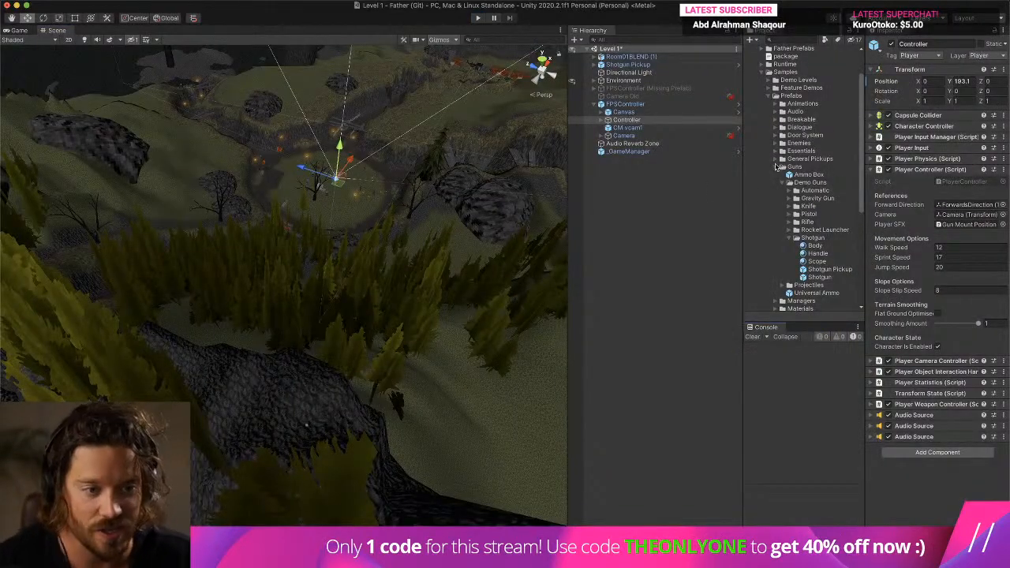
left_click(777, 166)
left_click(776, 175)
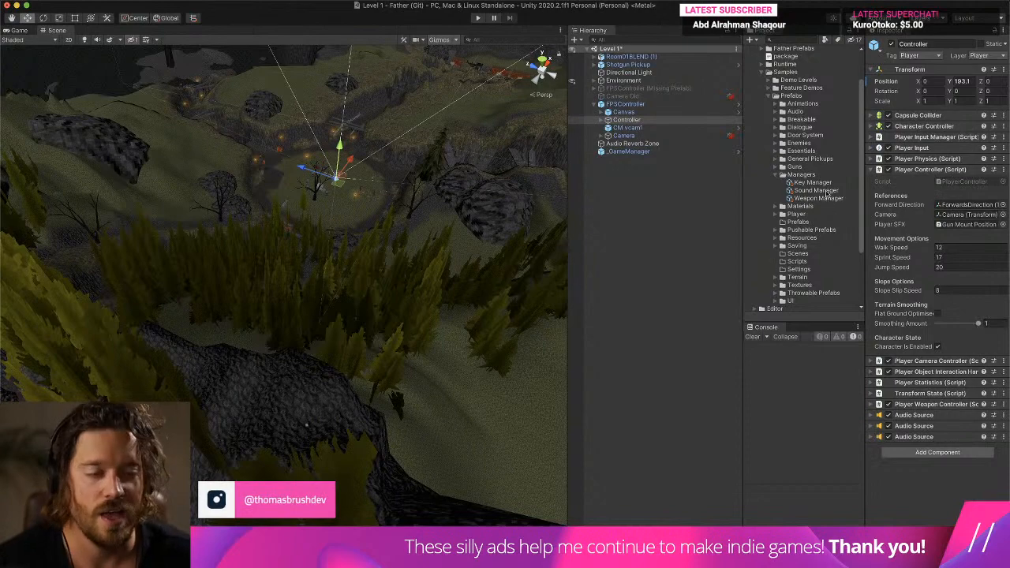
right_click_drag(340, 202, 356, 182)
scroll(355, 182, "up", 8)
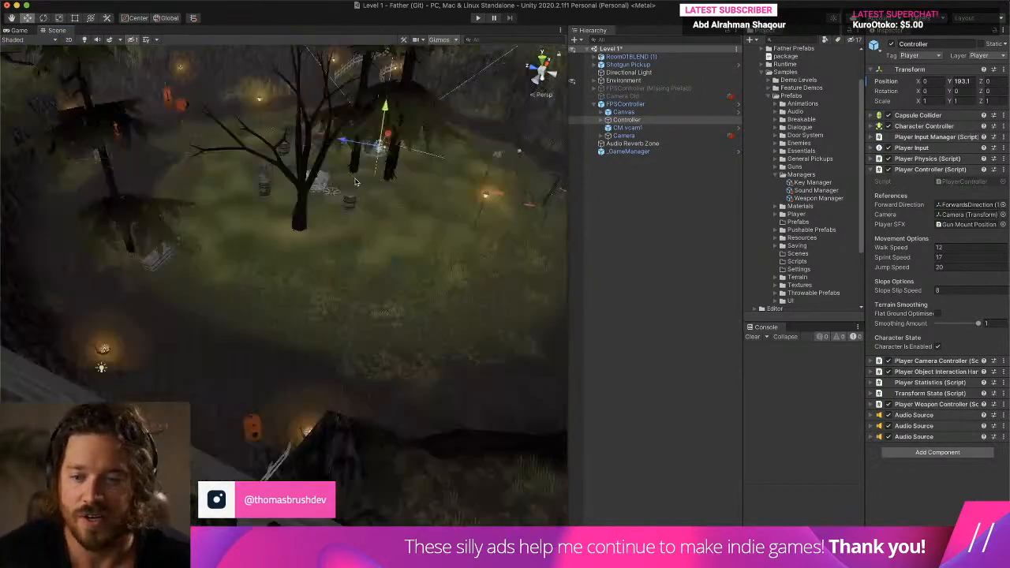
scroll(355, 182, "up", 10)
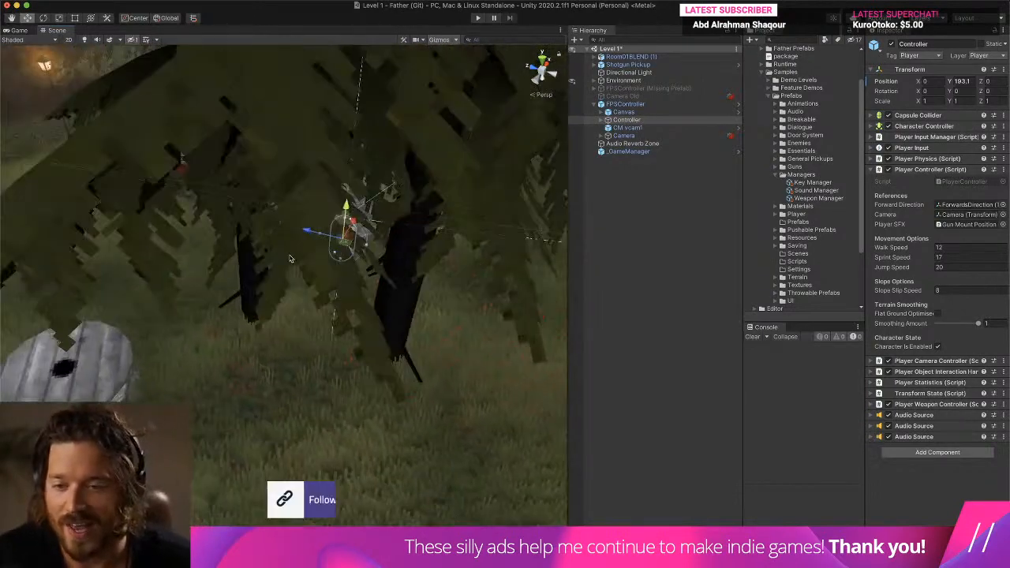
scroll(289, 258, "down", 10)
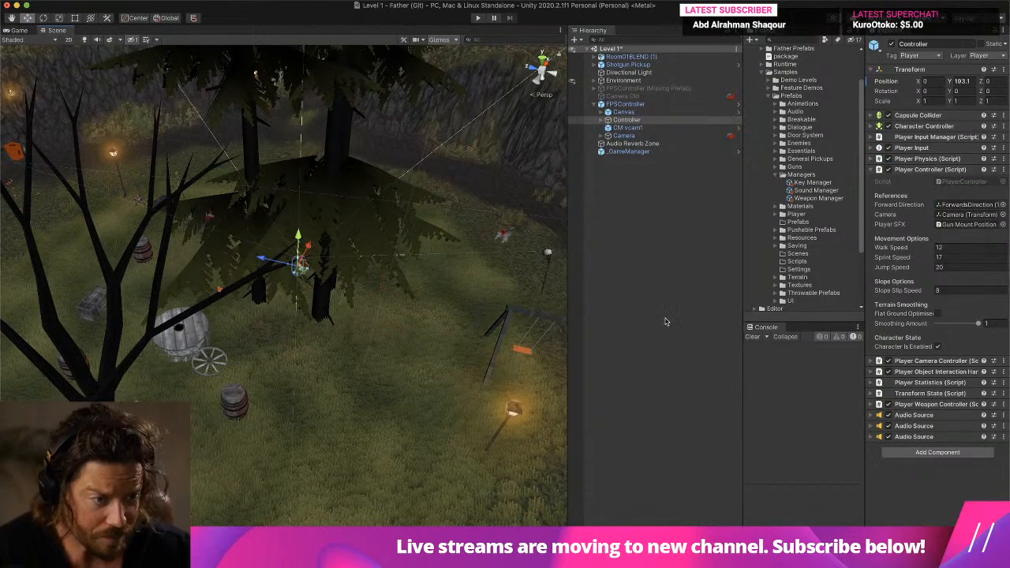
- Open the Sound Manager asset's properties and widen the Project and Inspector areas to make its clip names readable
left_click(831, 196)
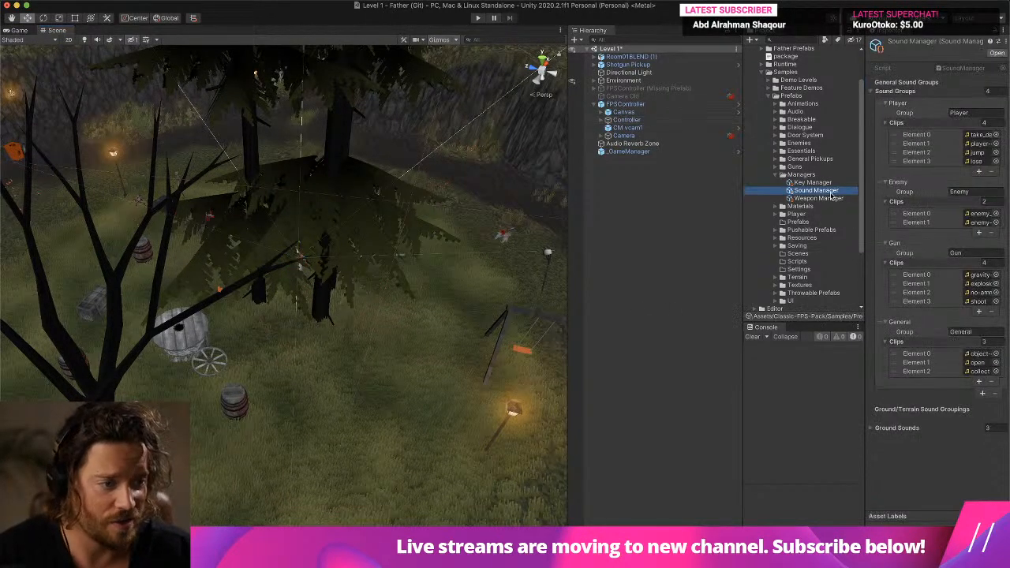
left_click_drag(861, 245, 653, 245)
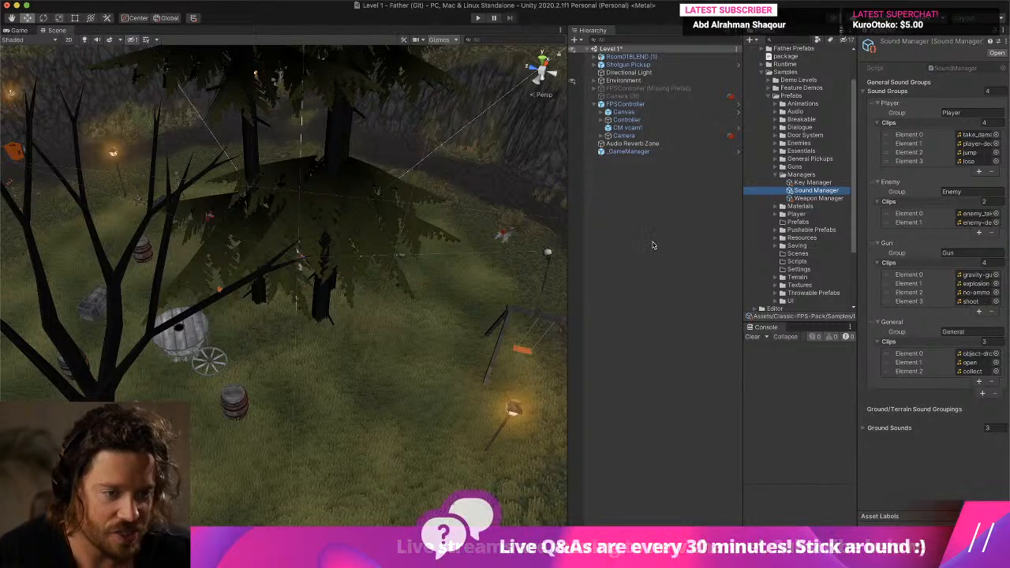
left_click_drag(742, 235, 547, 235)
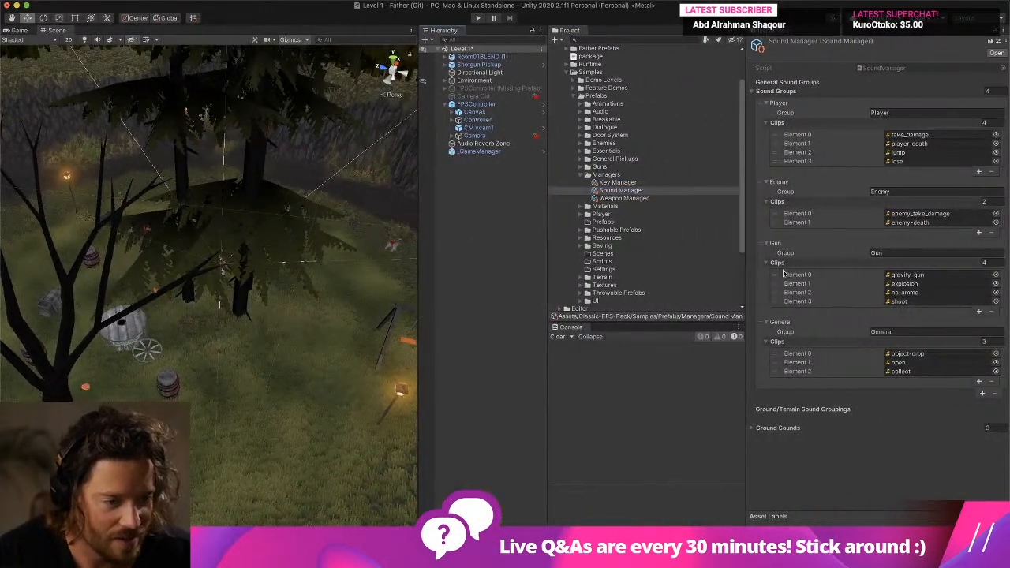
- Add a fifth clip entry to the Gun sound group of the Sound Manager and locate its shoot clip among the project assets
left_click(978, 312)
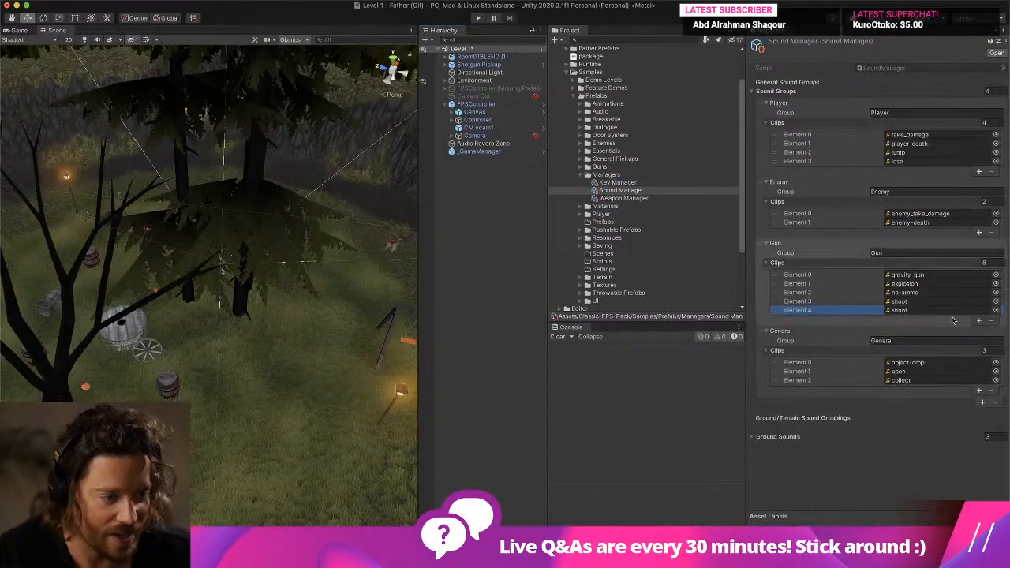
left_click(947, 310)
scroll(674, 261, "down", 5)
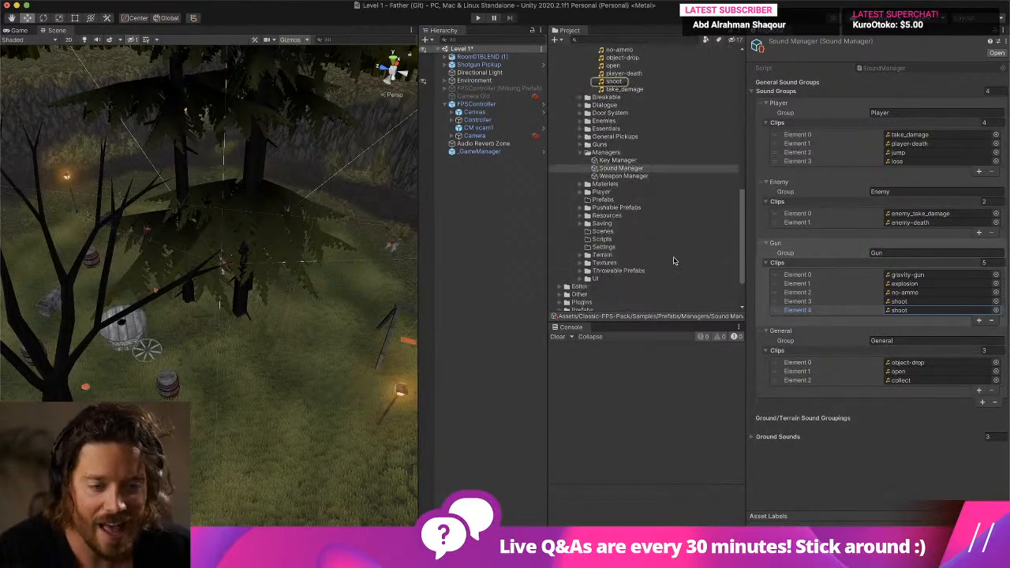
scroll(674, 261, "down", 3)
- Collapse the Managers folder of the sample prefabs and expand the project's own Sounds folder
mouse_move(347, 525)
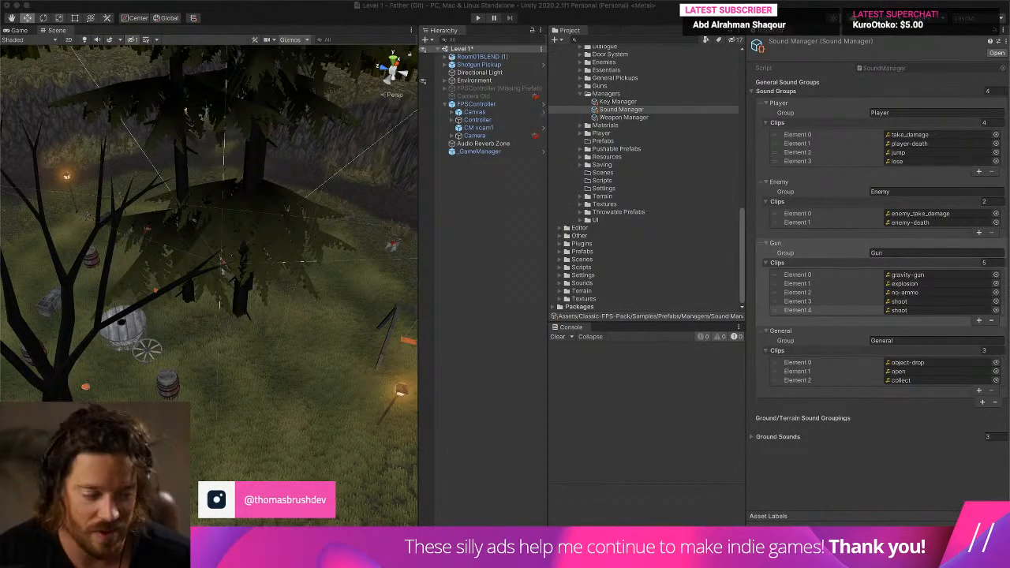
left_click(582, 93)
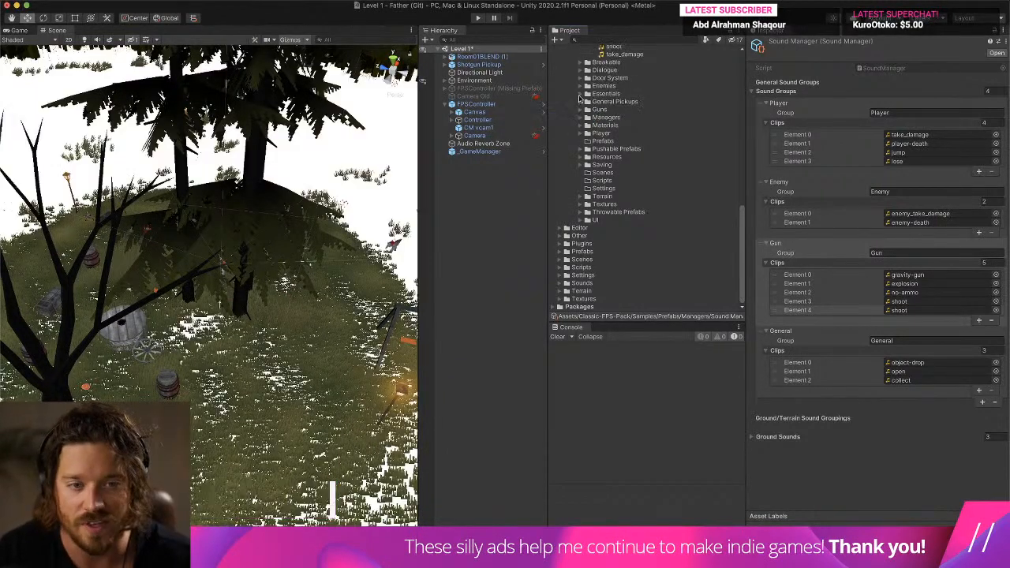
scroll(631, 126, "up", 5)
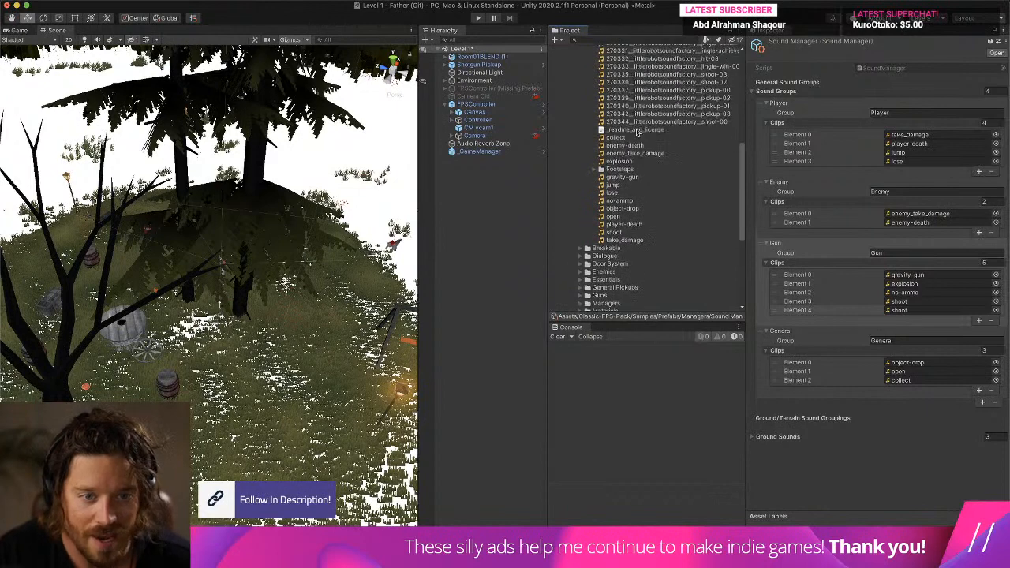
scroll(636, 239, "down", 1)
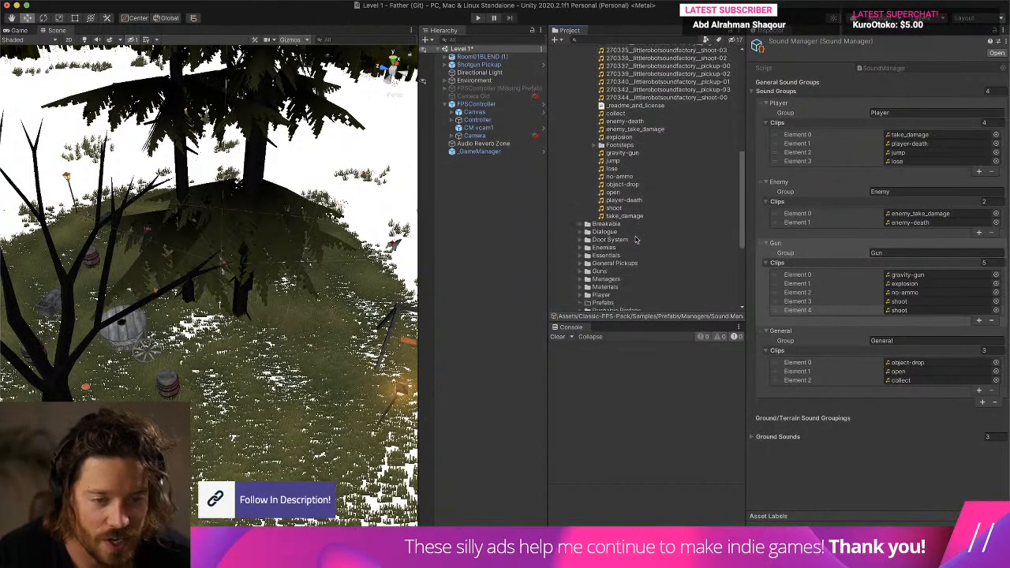
scroll(628, 242, "down", 4)
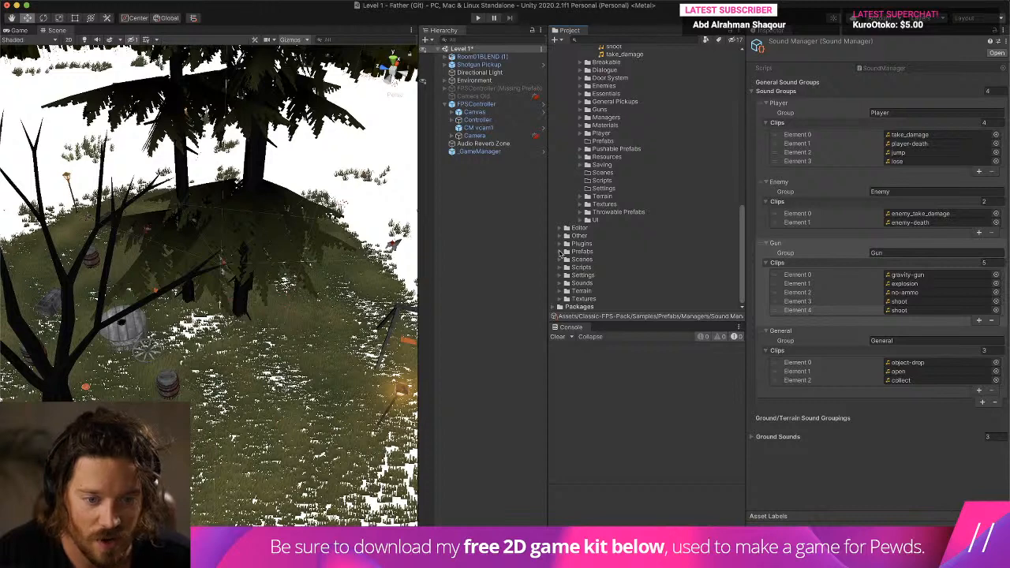
left_click(561, 275)
left_click(560, 282)
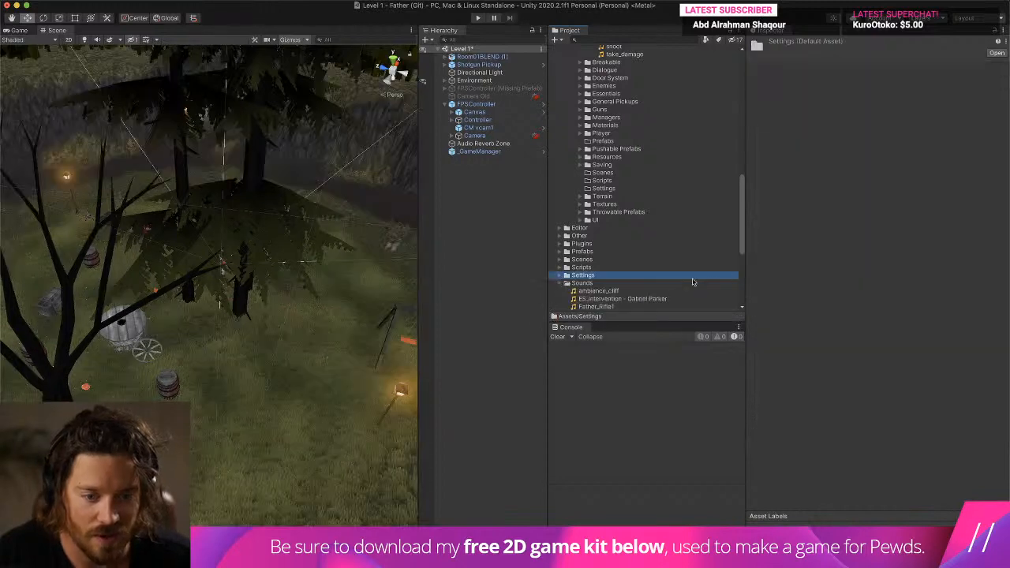
scroll(710, 276, "down", 5)
scroll(694, 237, "down", 5)
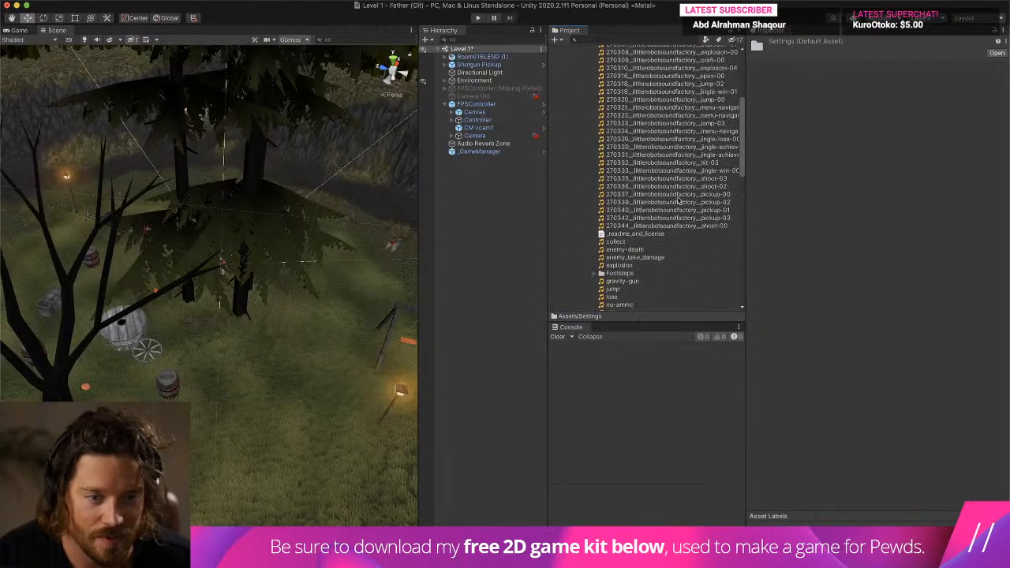
- Collapse the Audio folder of the sample prefabs to shorten the asset list
scroll(678, 200, "up", 10)
left_click(581, 155)
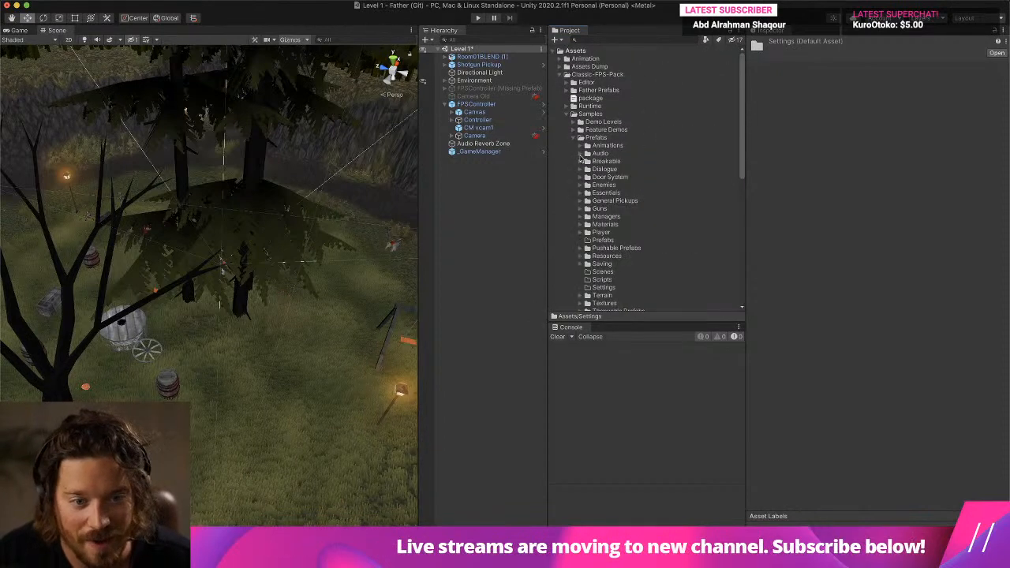
scroll(583, 168, "down", 8)
scroll(584, 169, "up", 8)
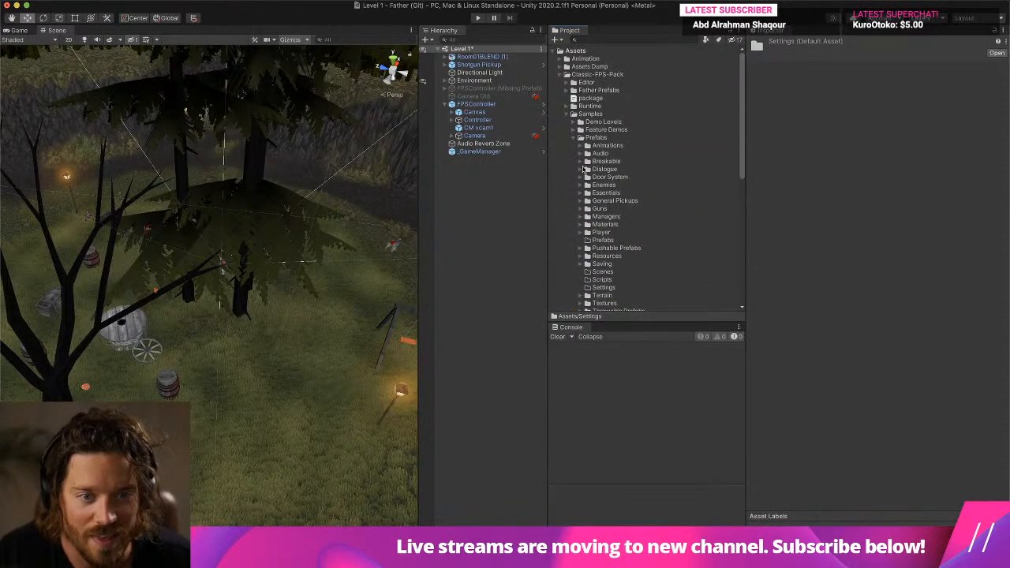
scroll(575, 145, "down", 1)
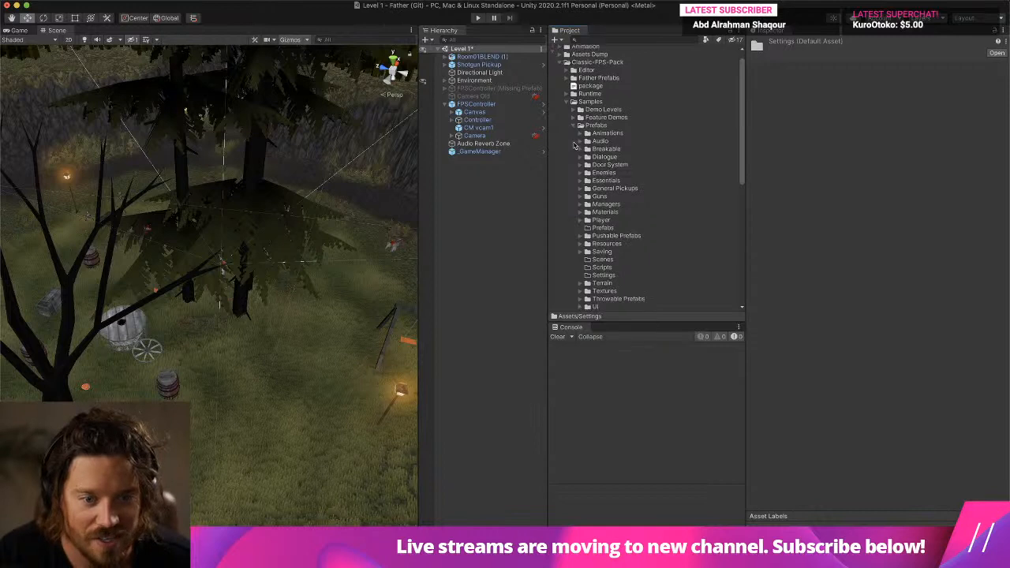
- Collapse the Shotgun subfolder and the Guns folder, and expand the Managers folder of the sample prefabs
left_click(580, 196)
scroll(585, 181, "down", 8)
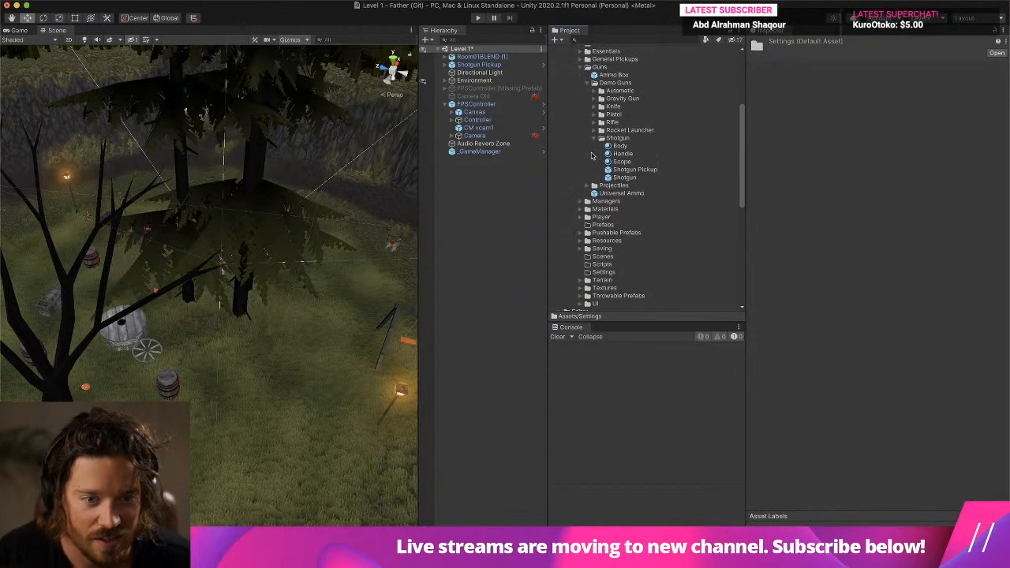
left_click(596, 139)
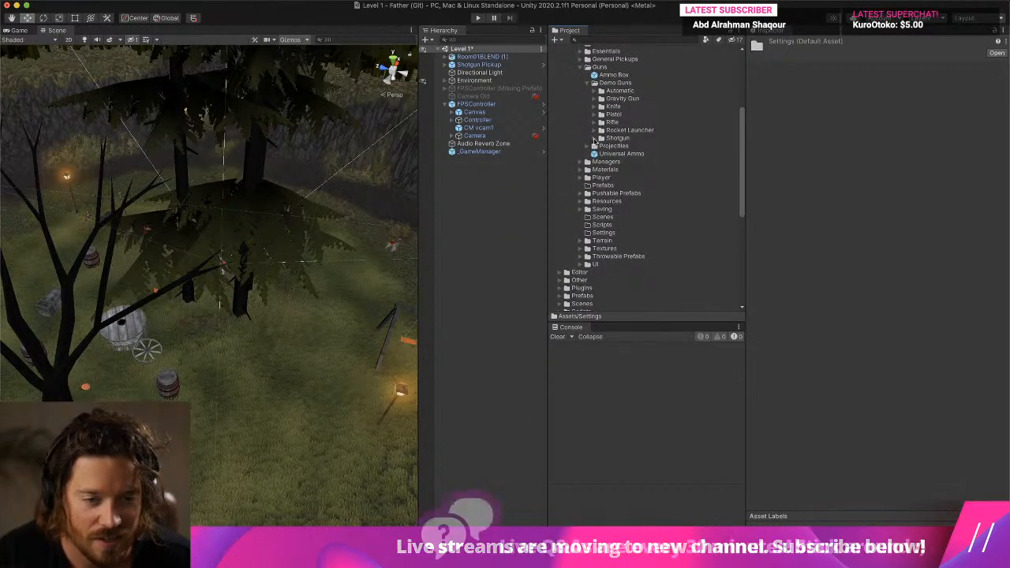
left_click(580, 161)
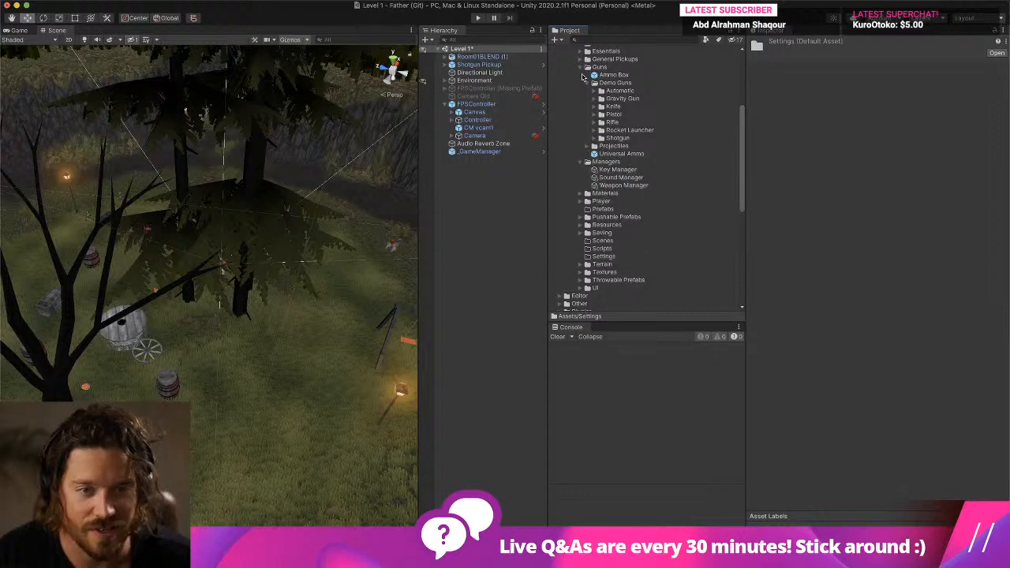
left_click(581, 67)
scroll(600, 118, "up", 6)
scroll(600, 118, "up", 3)
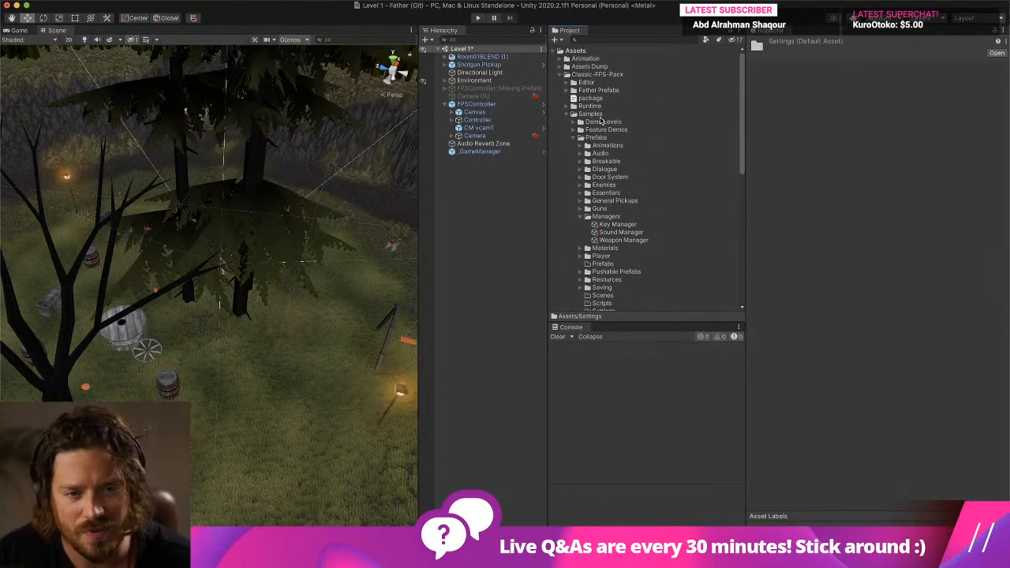
- Assign the Father_Rifle1 clip from the Sounds folder to Element 4 of the Sound Manager's Gun group
scroll(599, 126, "down", 5)
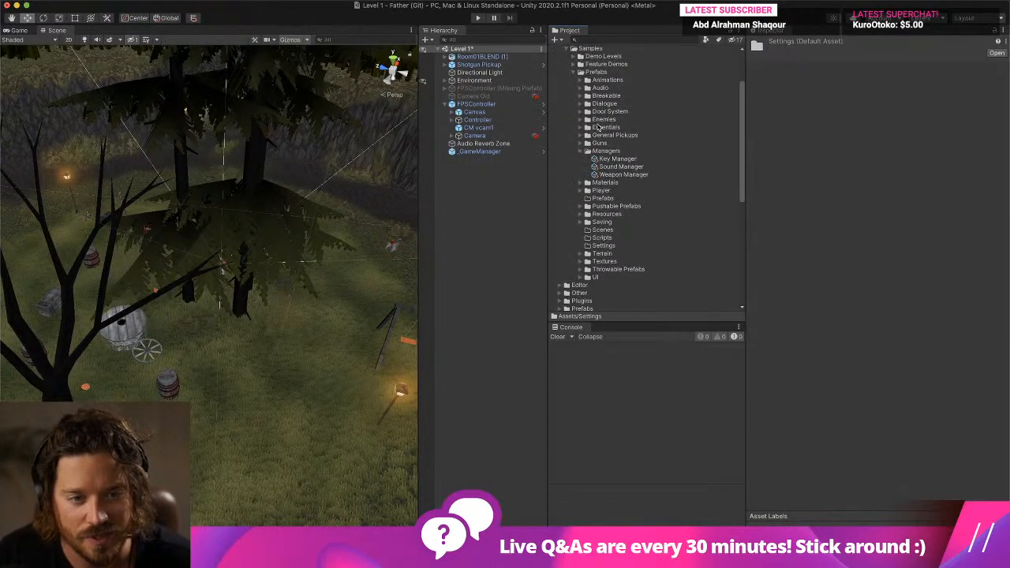
left_click(631, 146)
scroll(688, 227, "down", 10)
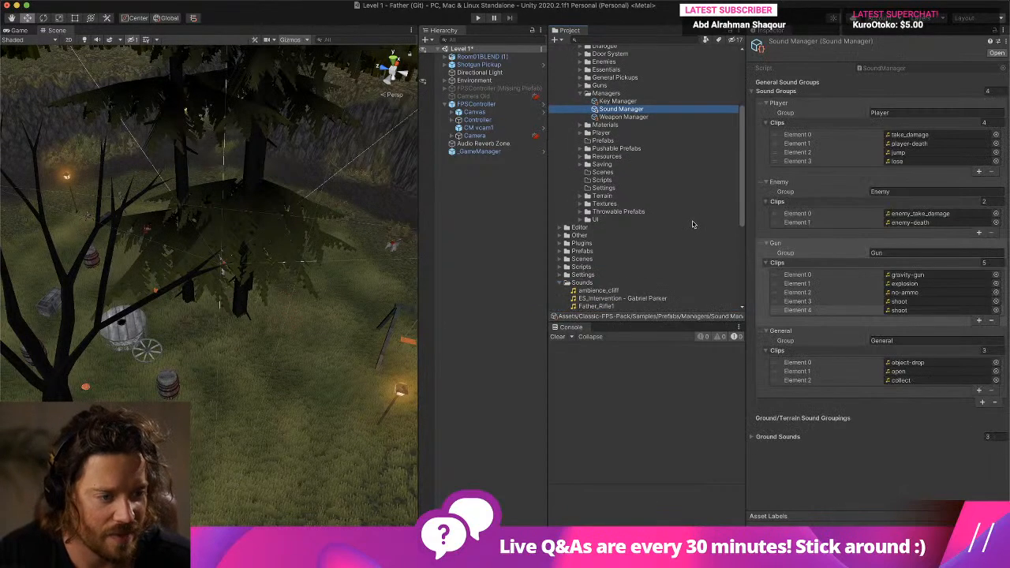
scroll(686, 226, "down", 2)
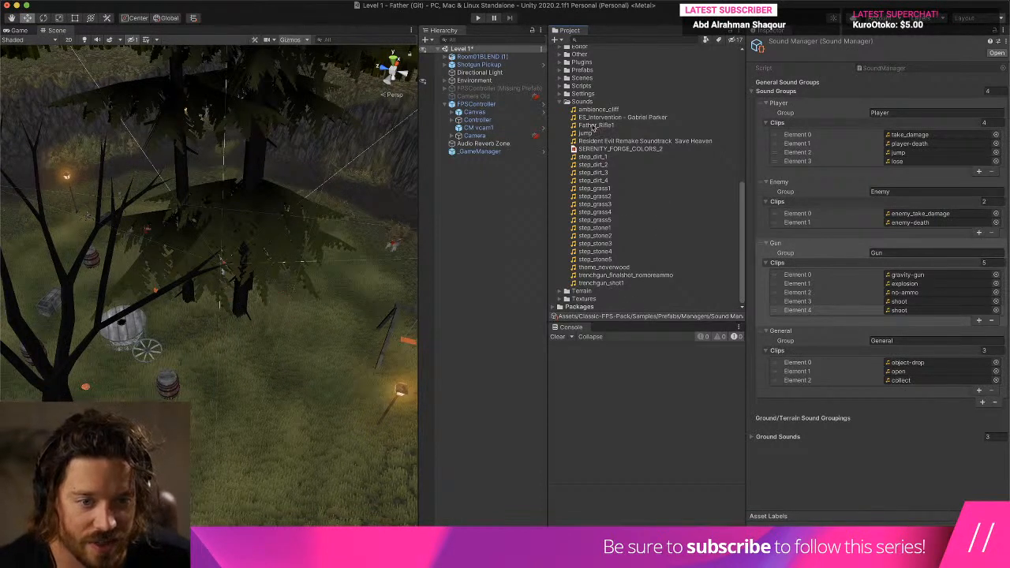
left_click_drag(596, 125, 929, 311)
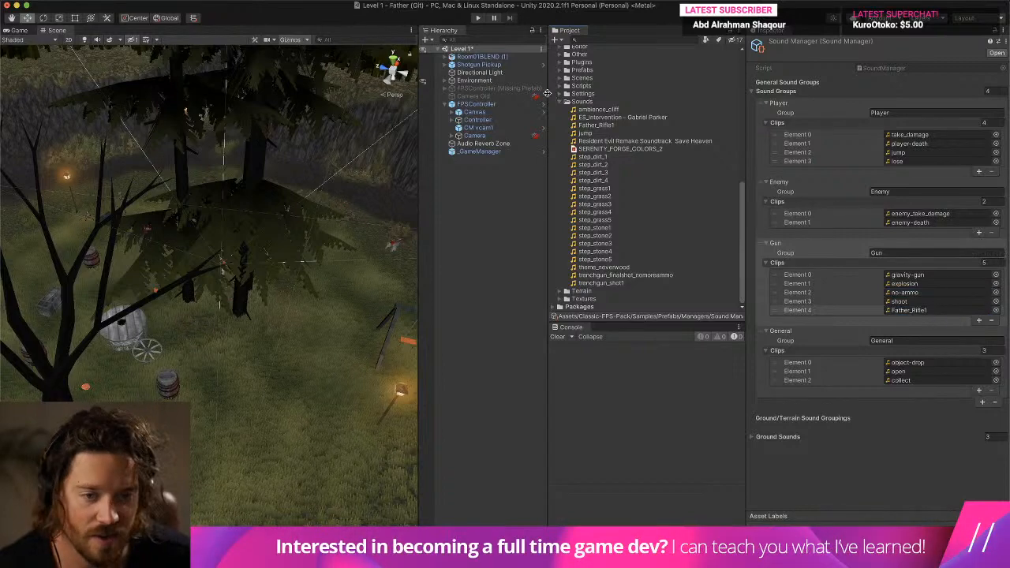
- Open the import settings of the Father_Rifle1 clip and play its audio preview
double_click(928, 311)
key("ctrl+Up")
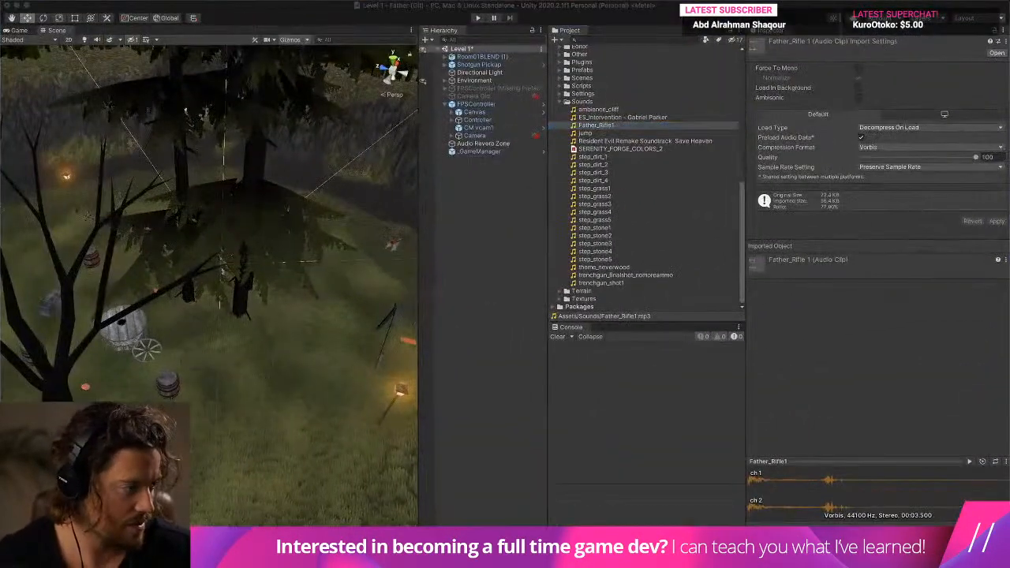
left_click(970, 463)
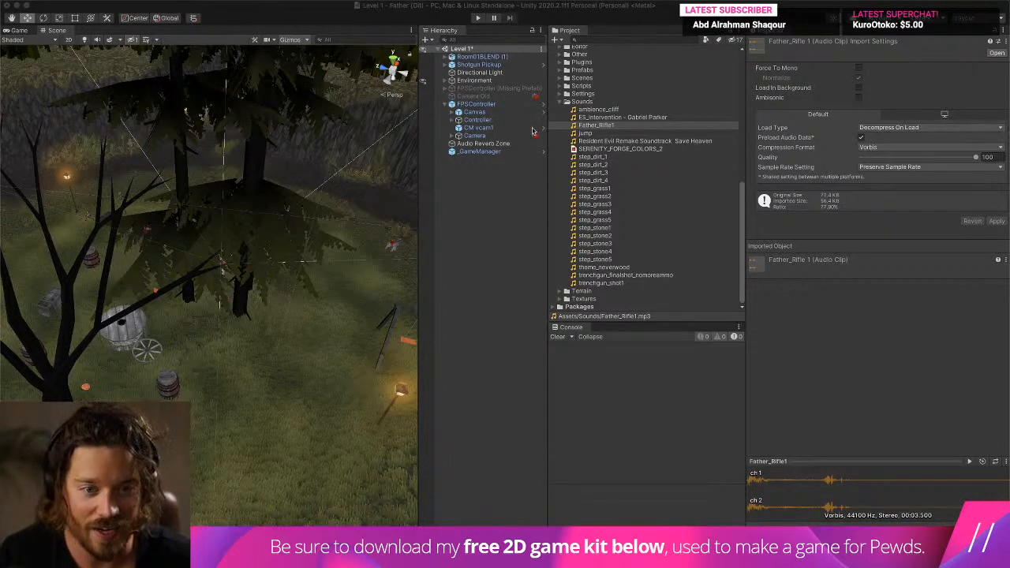
- Reopen the Sound Manager's properties to check the clips in its Gun group
scroll(618, 133, "up", 10)
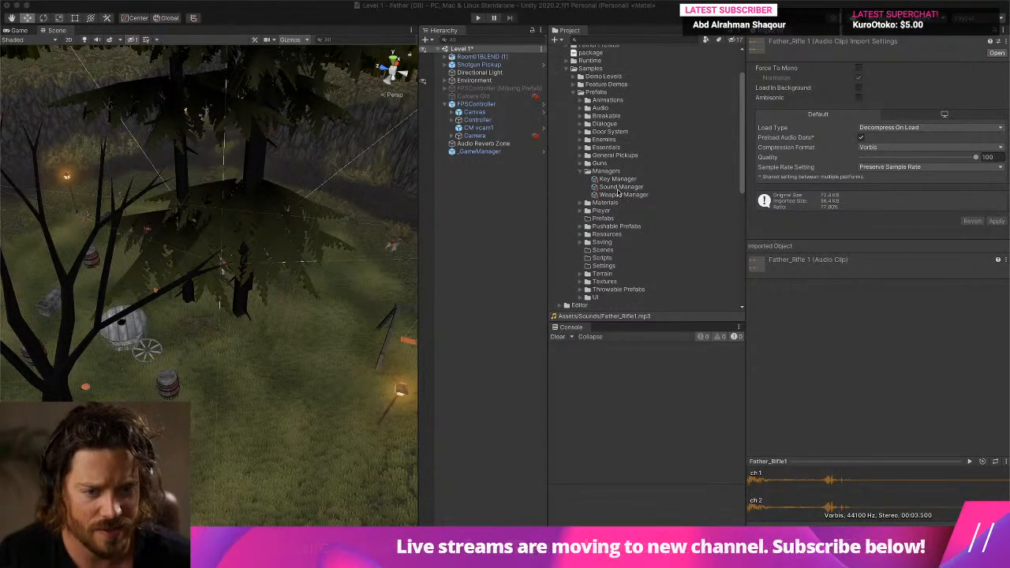
left_click(619, 189)
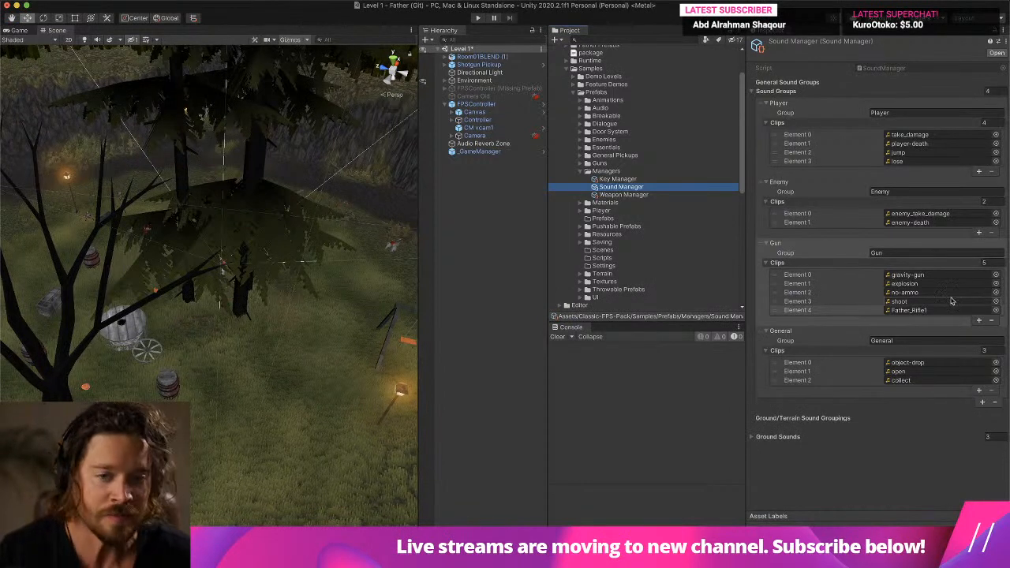
scroll(657, 134, "up", 3)
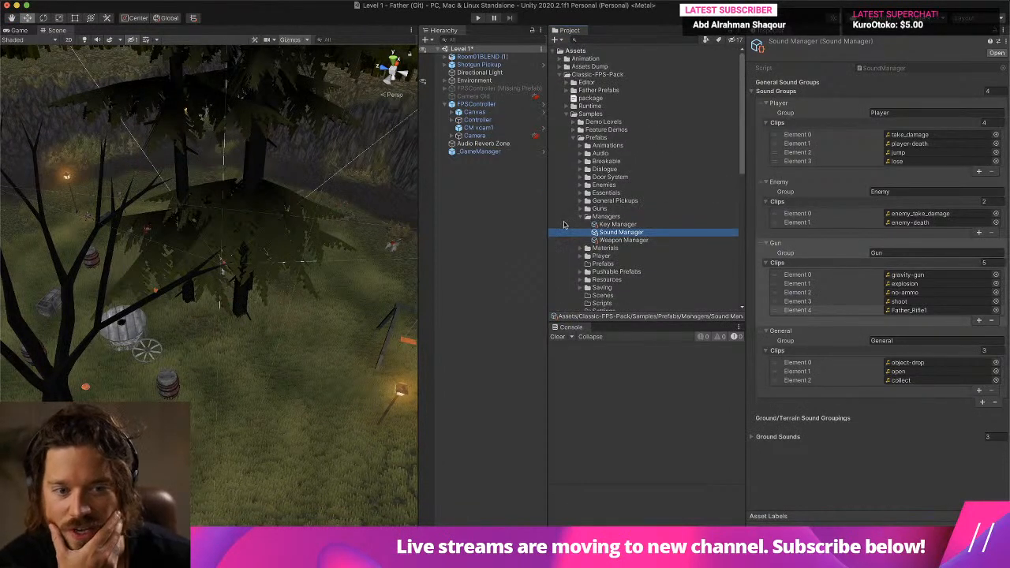
- Expand the Guns folder down to the Shotgun subfolder and open the Shotgun prefab's properties
left_click(584, 210)
scroll(580, 213, "down", 4)
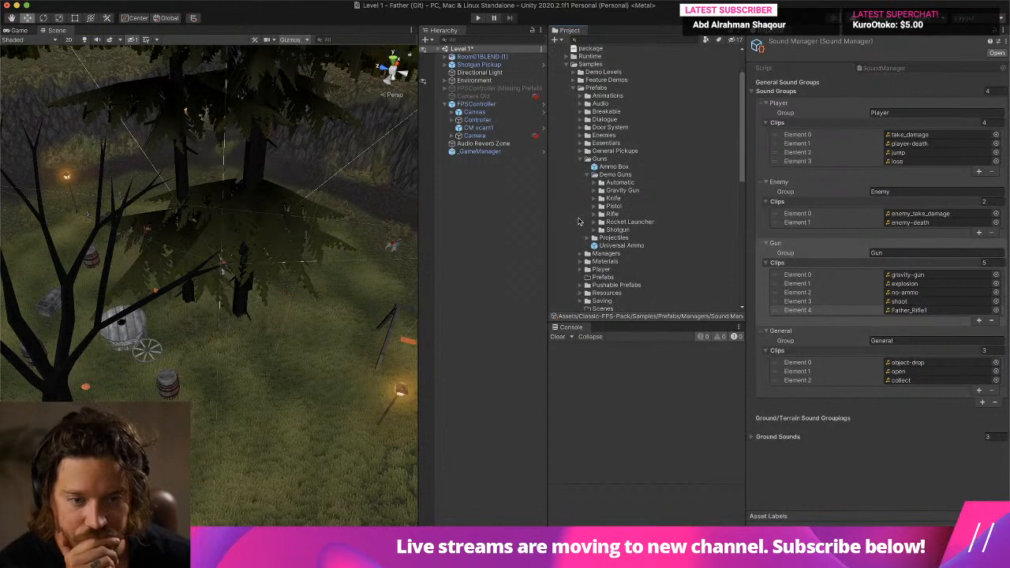
left_click(601, 220)
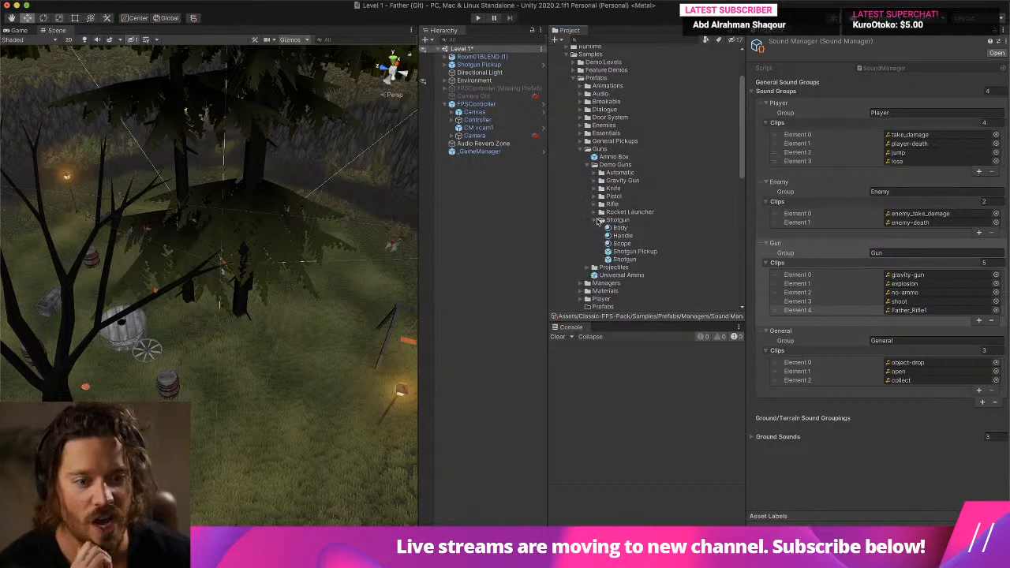
scroll(611, 220, "down", 2)
left_click(636, 223)
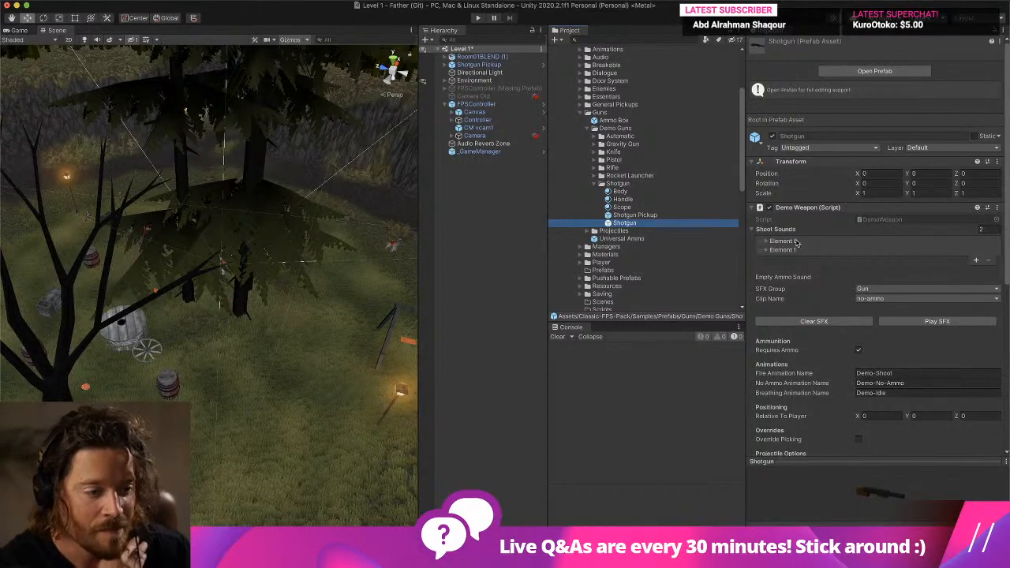
- Expand both entries of the Shotgun prefab's Shoot Sounds list to examine their groups and clips
scroll(798, 244, "down", 3)
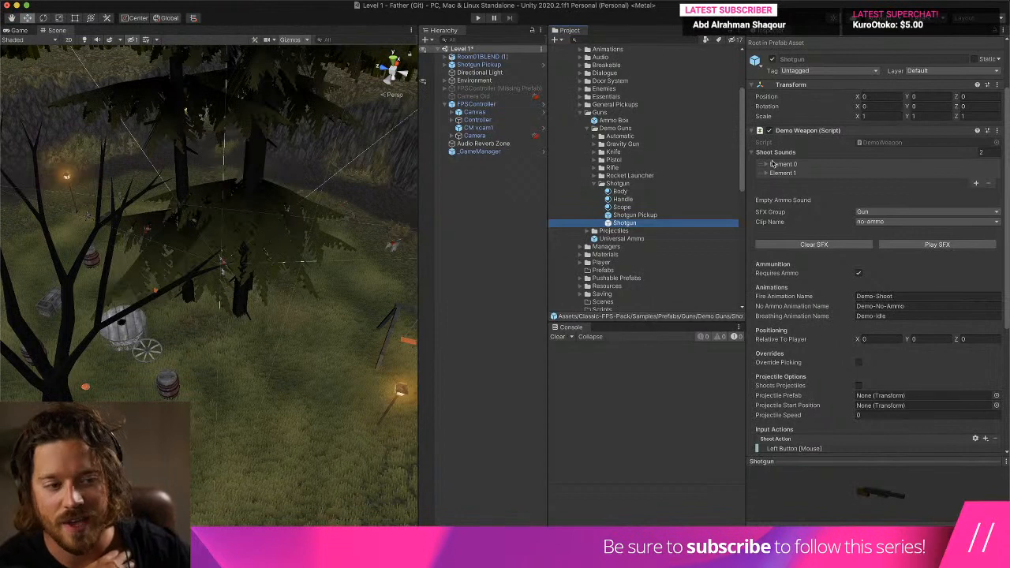
left_click(766, 167)
left_click(767, 165)
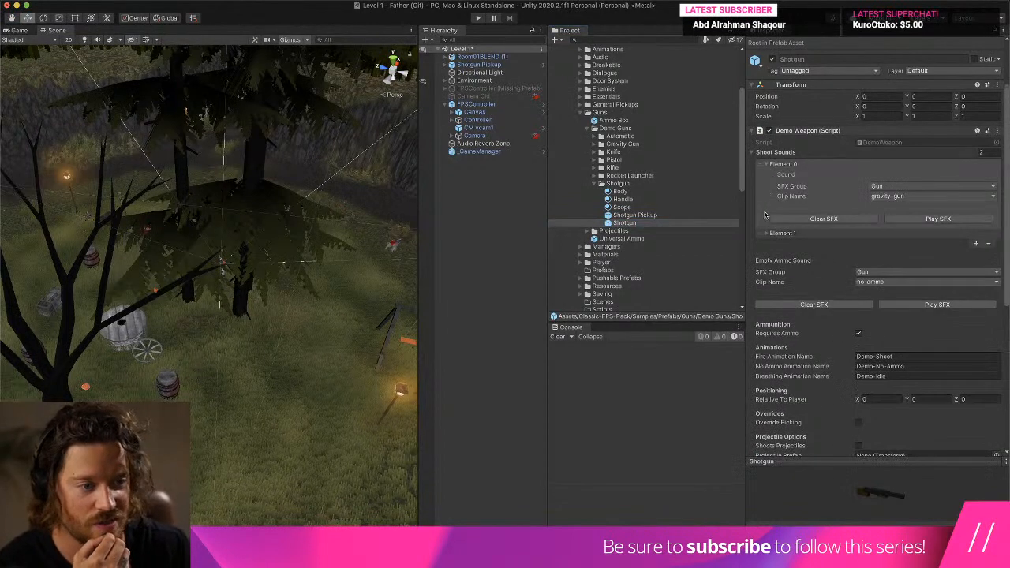
left_click(767, 233)
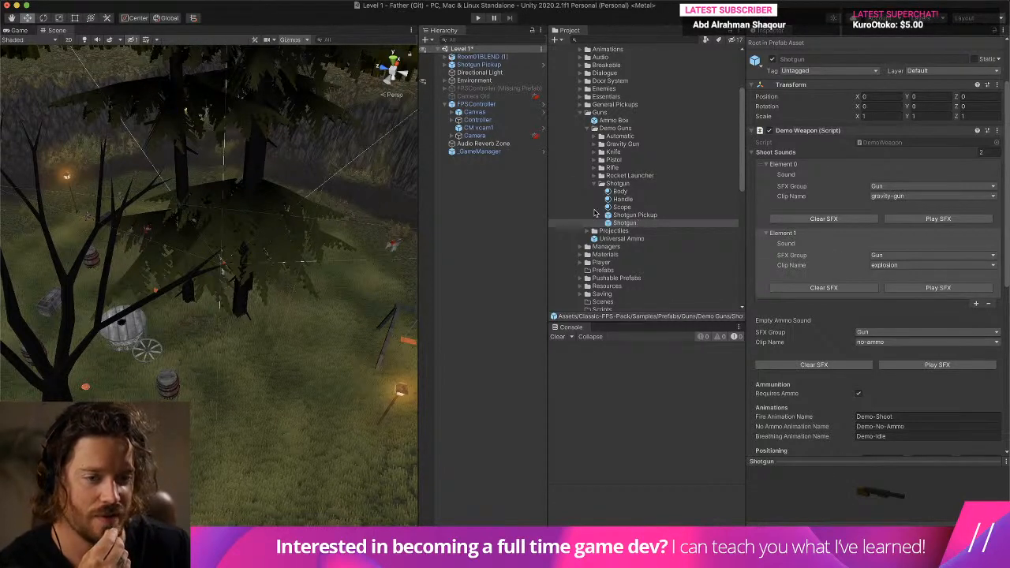
- Inspect the Pistol prefab's Shoot Sounds list for comparison and return to the Shotgun prefab
left_click(594, 160)
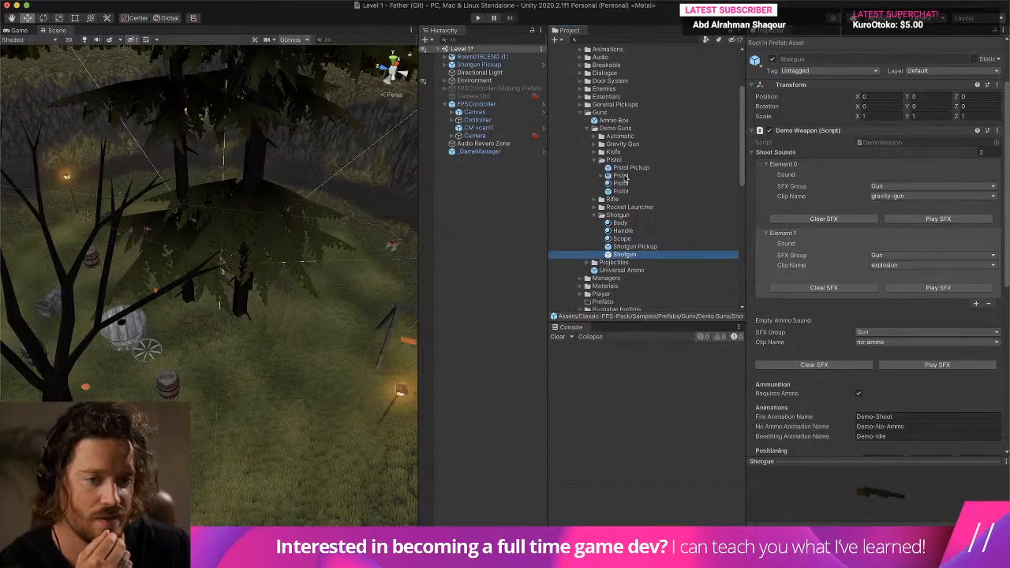
left_click(623, 191)
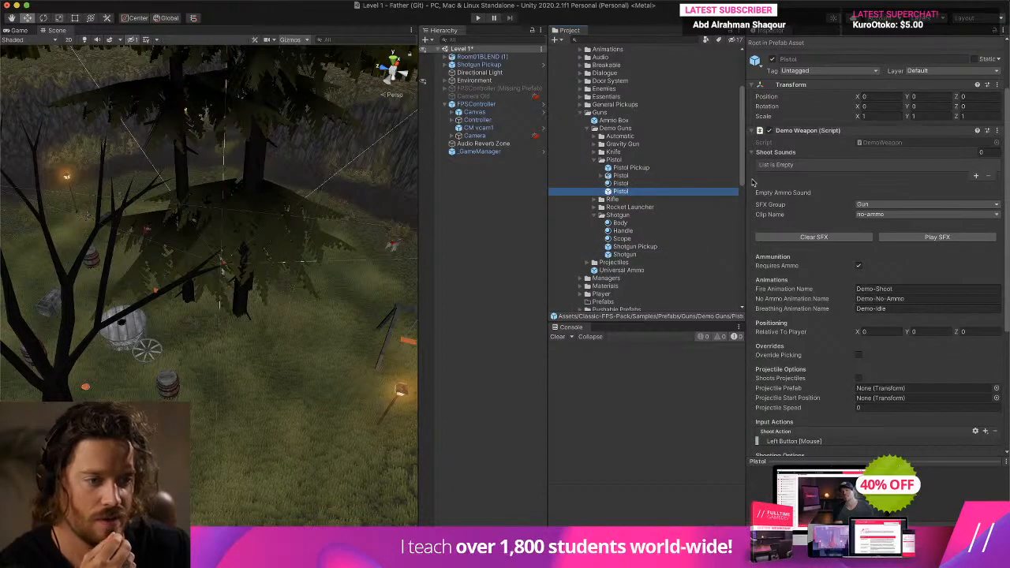
left_click(624, 254)
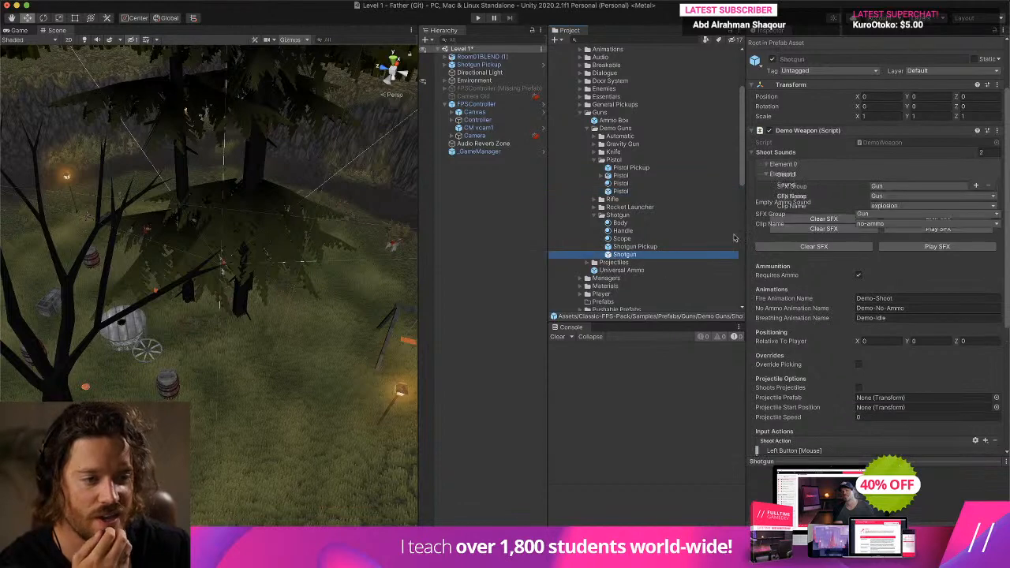
- Remove the second entry from the Shotgun prefab's Shoot Sounds list and expand the remaining Element 0
left_click(785, 164)
left_click(785, 164)
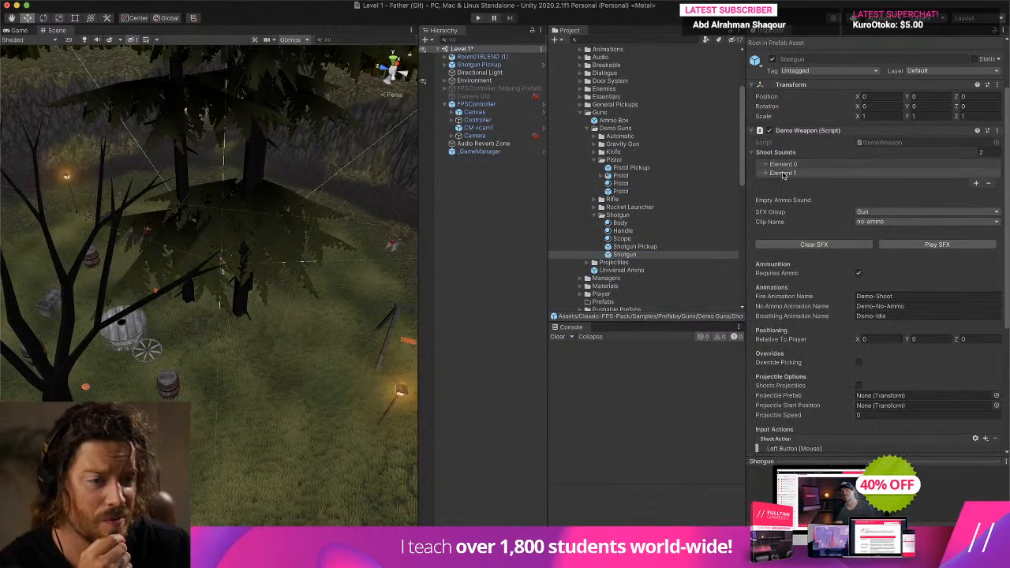
left_click(785, 173)
left_click(988, 243)
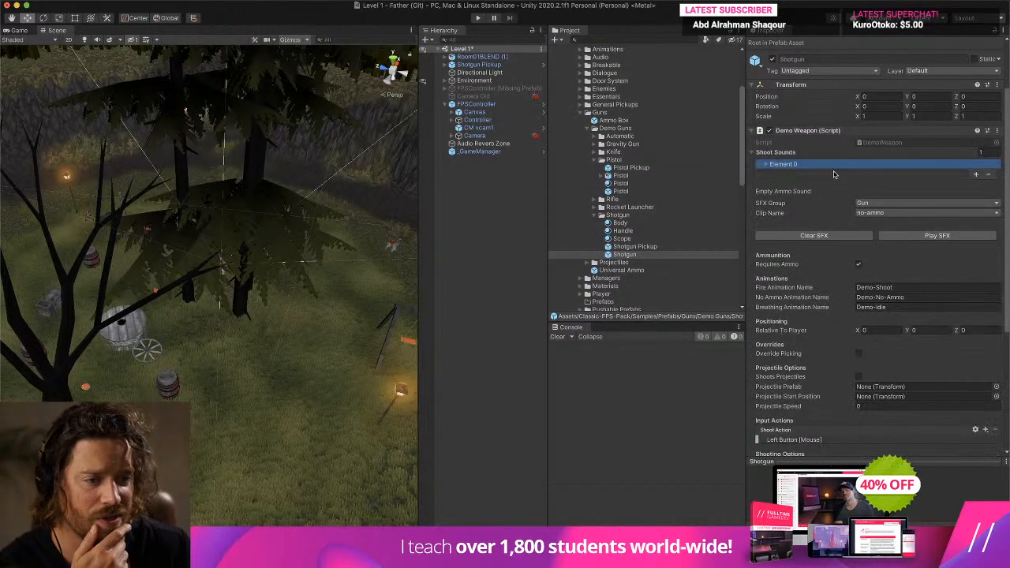
left_click(767, 164)
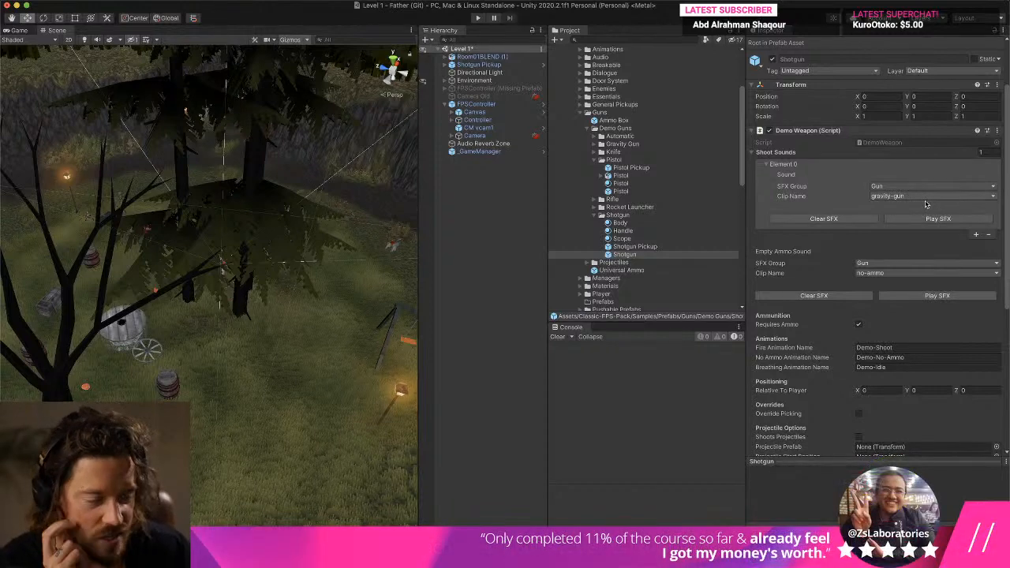
- Set the Shotgun's Element 0 shoot sound to the Father_Rifle1 clip in the Gun group and preview it
left_click(915, 187)
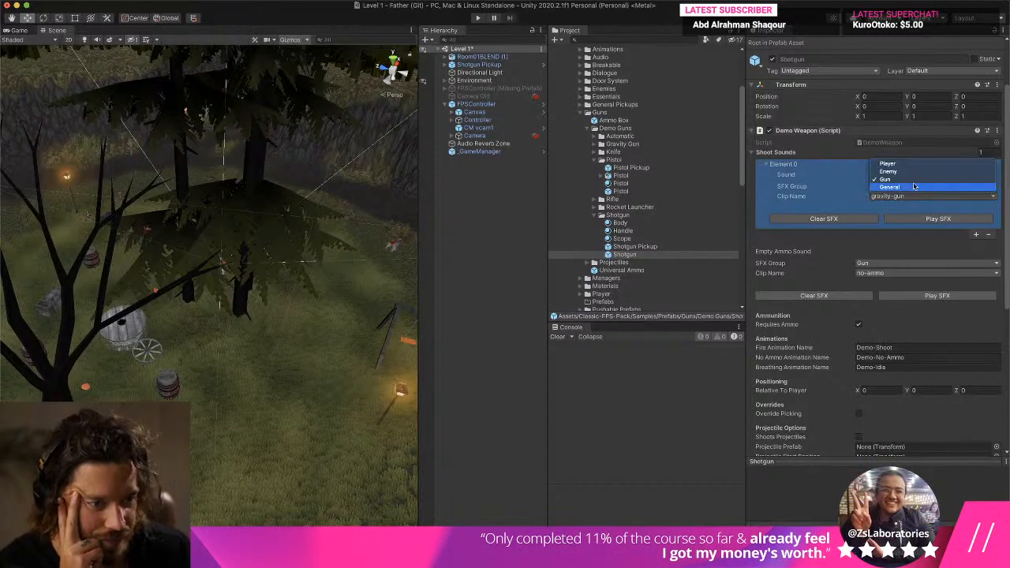
left_click(886, 179)
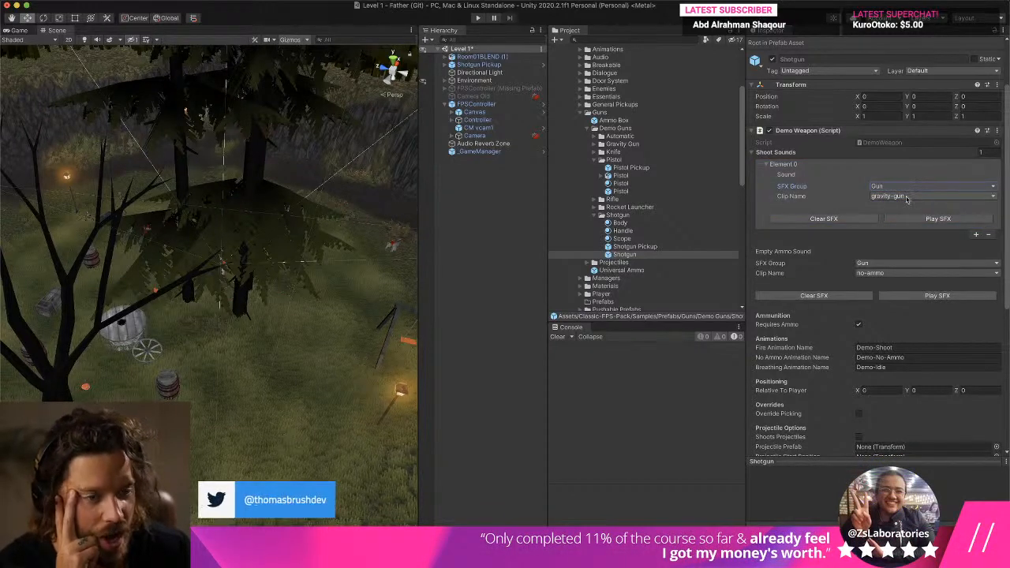
left_click(907, 196)
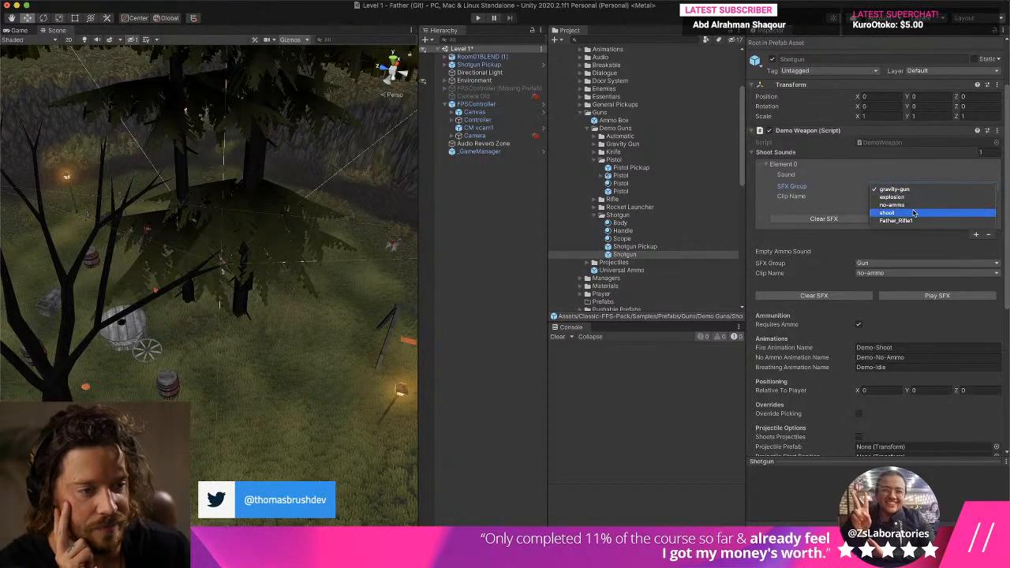
left_click(920, 222)
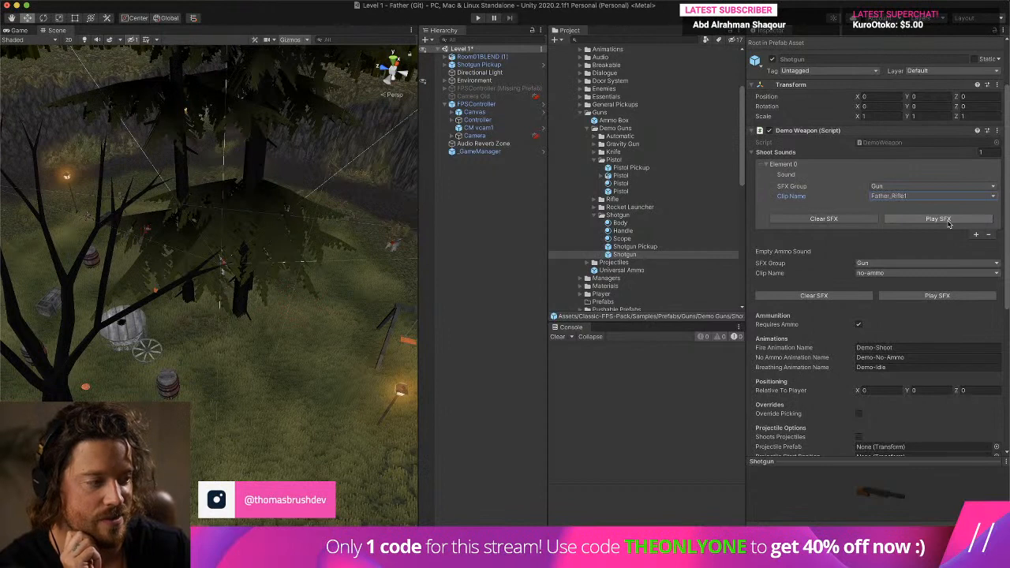
left_click(949, 225)
left_click(558, 337)
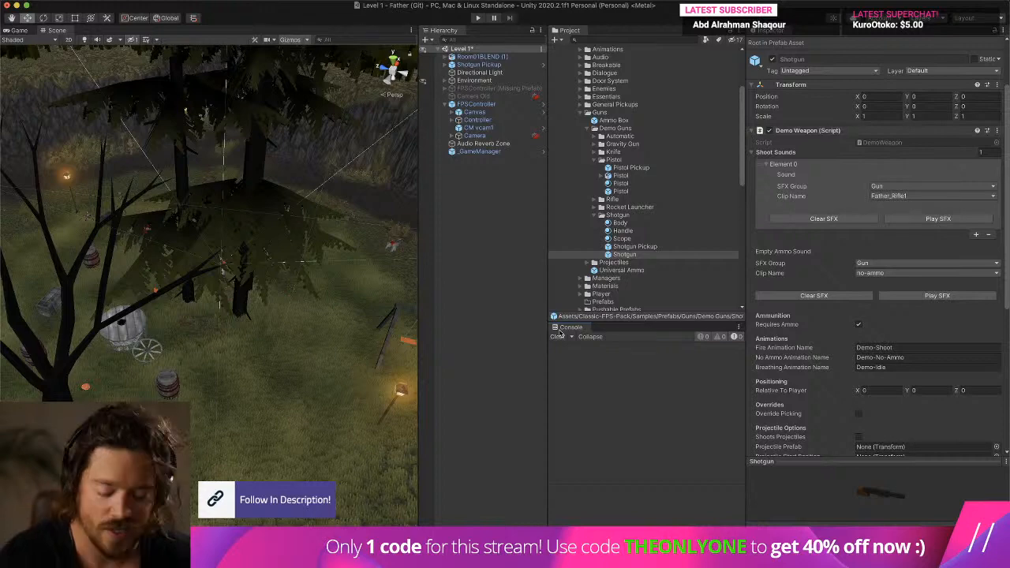
key("super+Tab")
key("super+Tab")
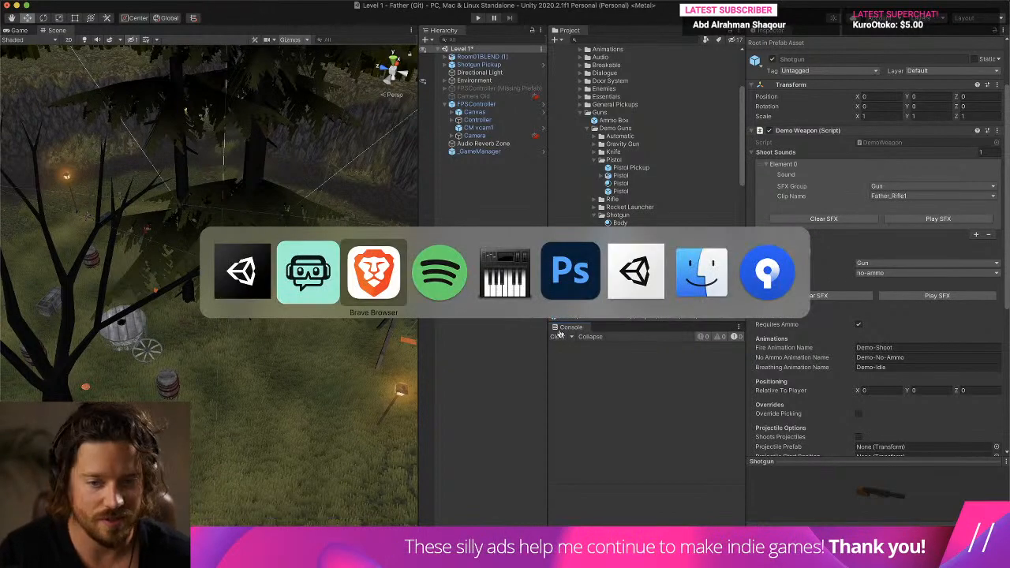
key("Escape")
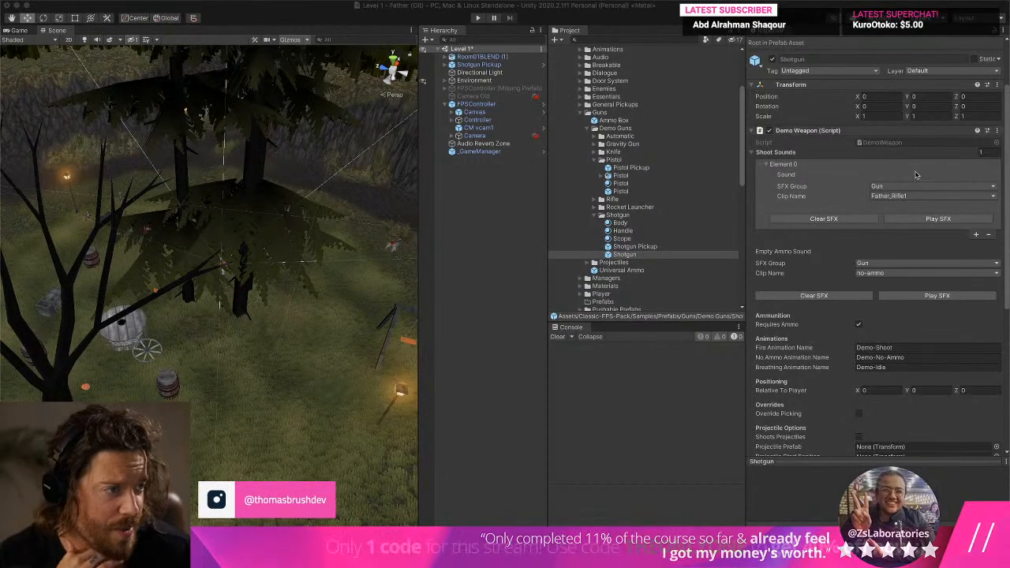
key("ctrl+Up")
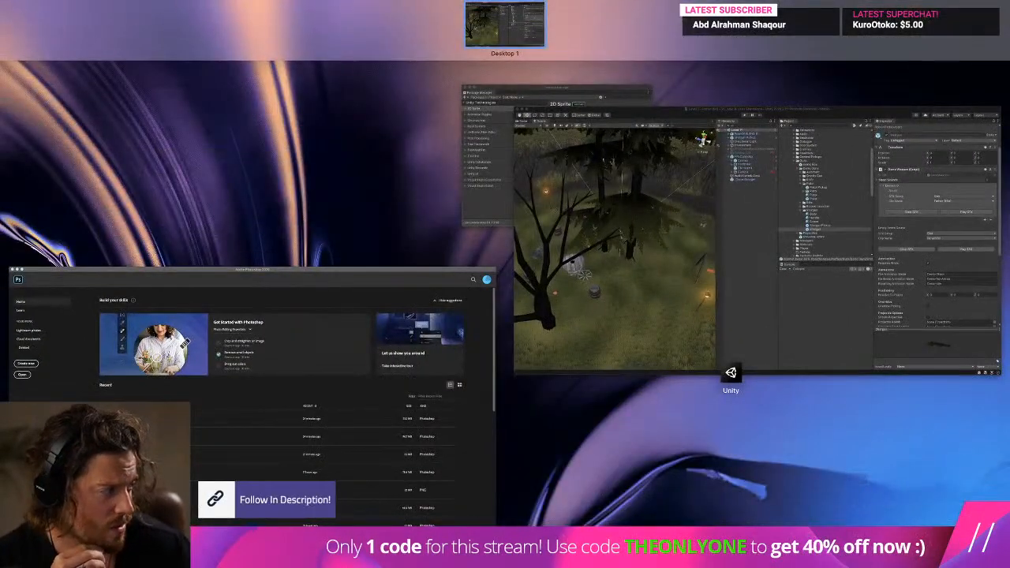
left_click(730, 372)
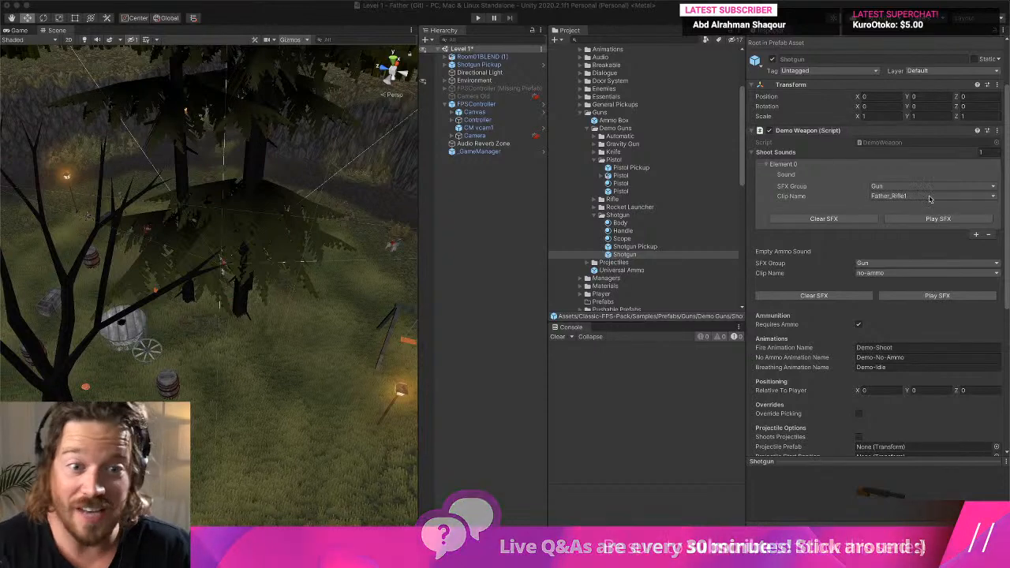
- Delete the misplaced SERENITY_FORGE_COLORS_2 PDF from the Sounds folder
scroll(639, 161, "down", 5)
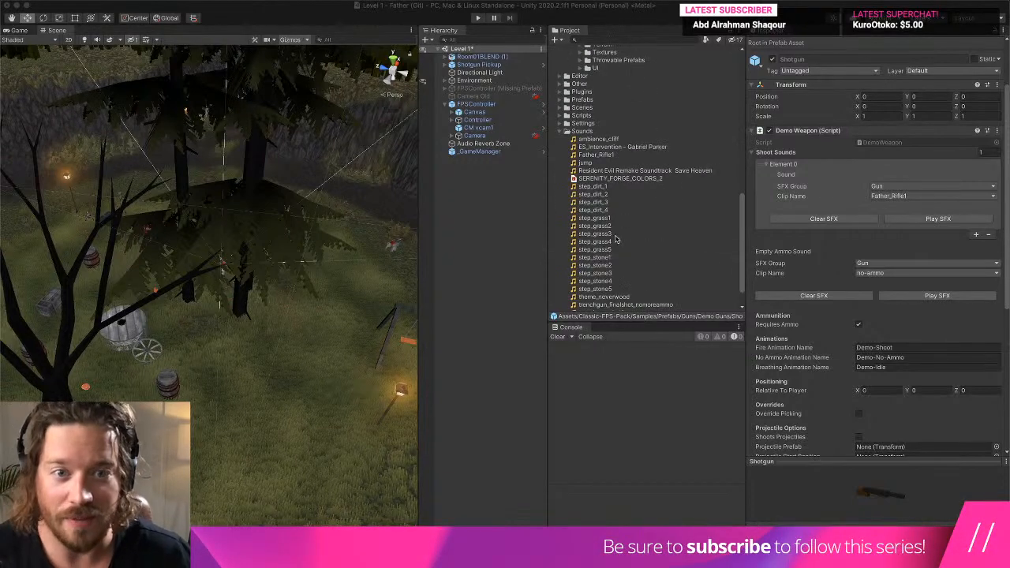
scroll(565, 113, "up", 1)
scroll(565, 112, "up", 1)
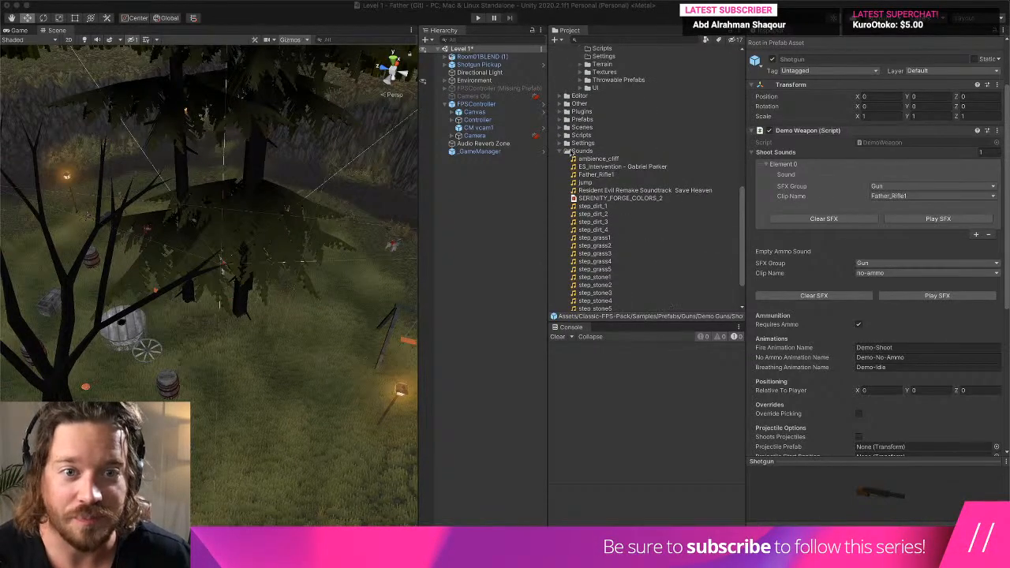
left_click(560, 151)
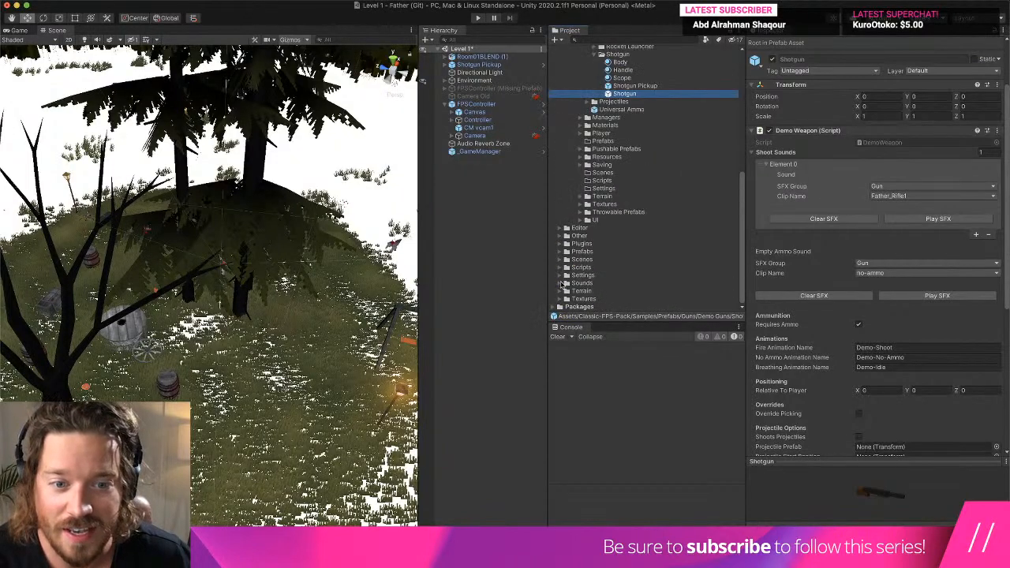
left_click(562, 282)
scroll(562, 283, "down", 5)
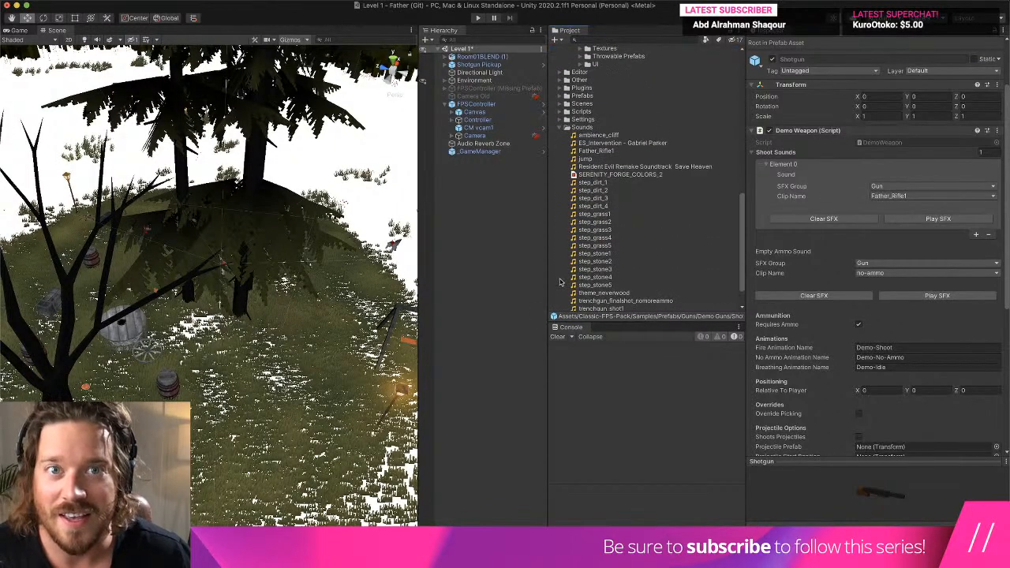
scroll(634, 281, "down", 3)
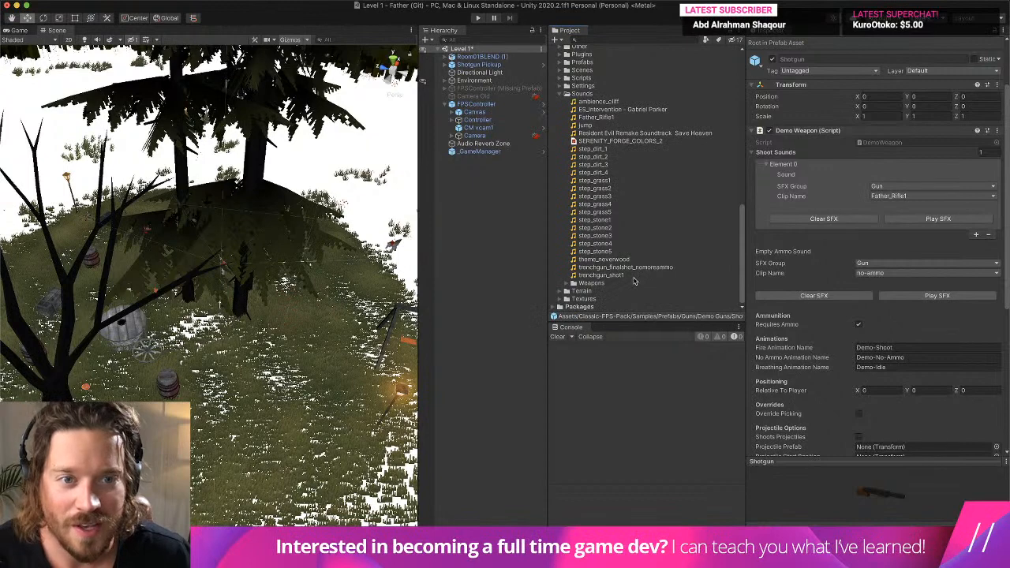
right_click(644, 142)
left_click(685, 176)
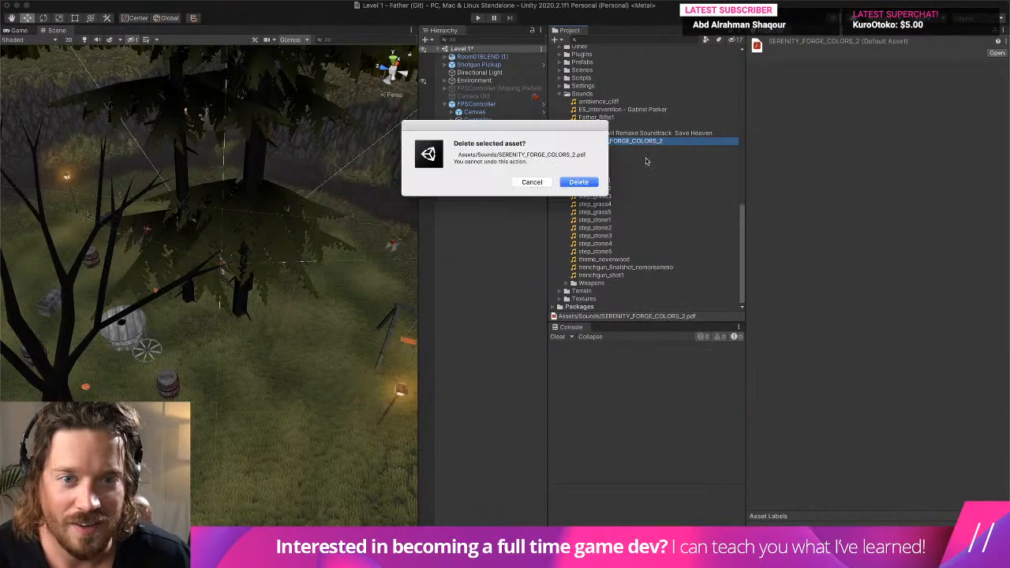
left_click(578, 182)
- Expand the Weapons folder inside Sounds and its Tranch Gun subfolder to show the sound archive
double_click(614, 284)
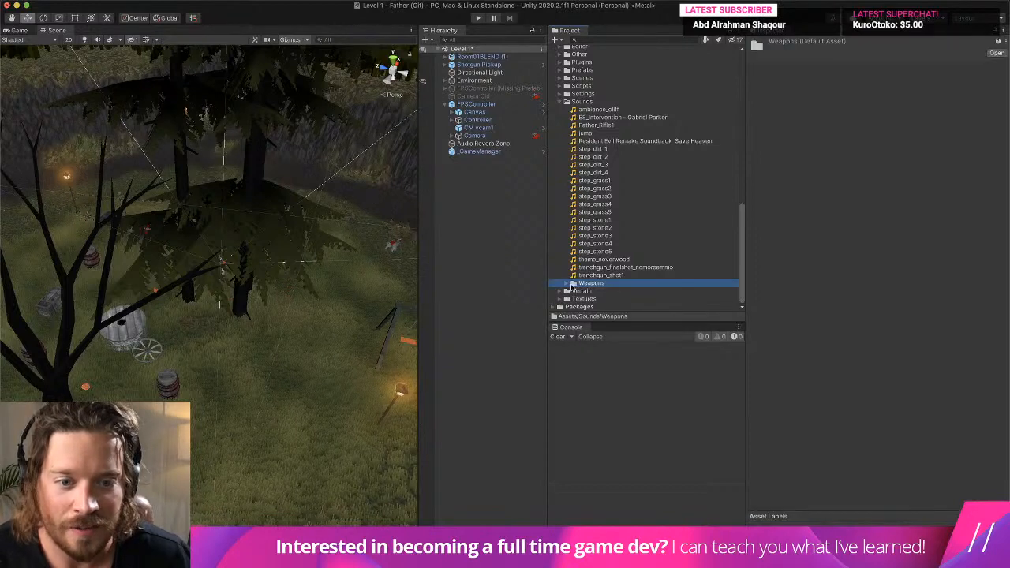
scroll(612, 282, "down", 1)
left_click(608, 270)
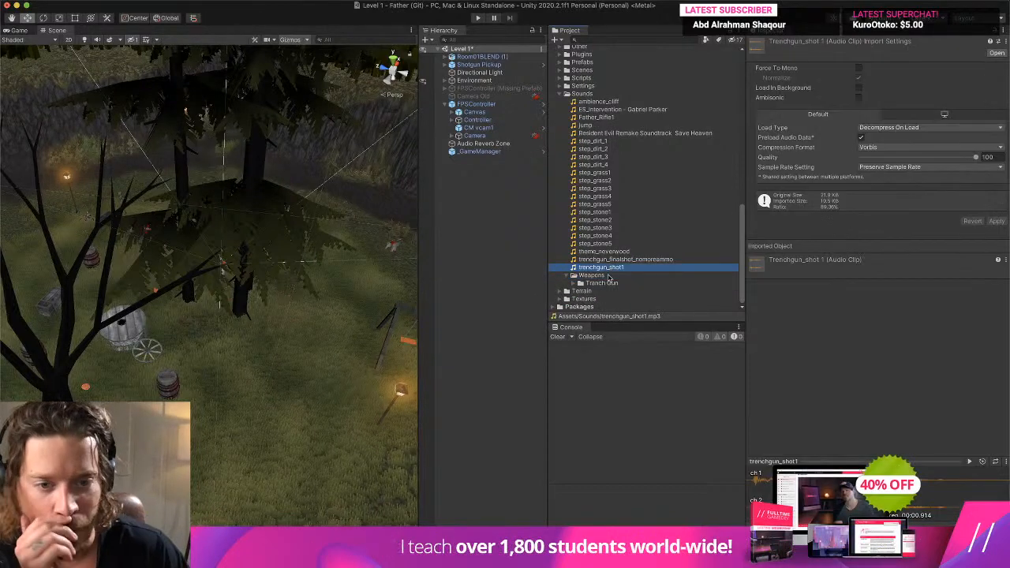
left_click(607, 276)
left_click(574, 289)
left_click(574, 284)
- Delete the loose trenchgun_finalshot_nomoreammo and trenchgun_shot1 clips from the Sounds folder
right_click(610, 271)
left_click(612, 269)
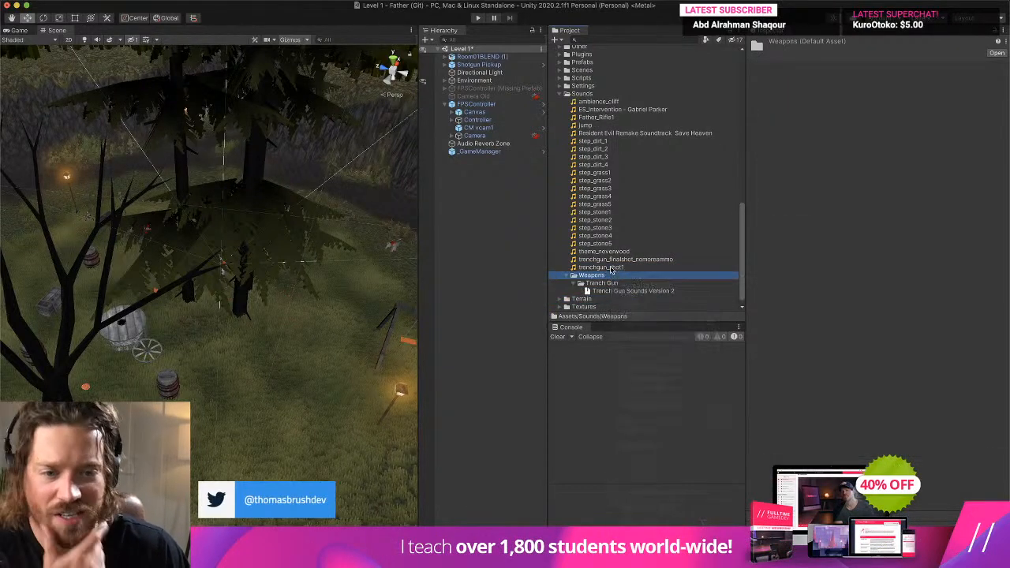
left_click(614, 267)
left_click(625, 259, "shift")
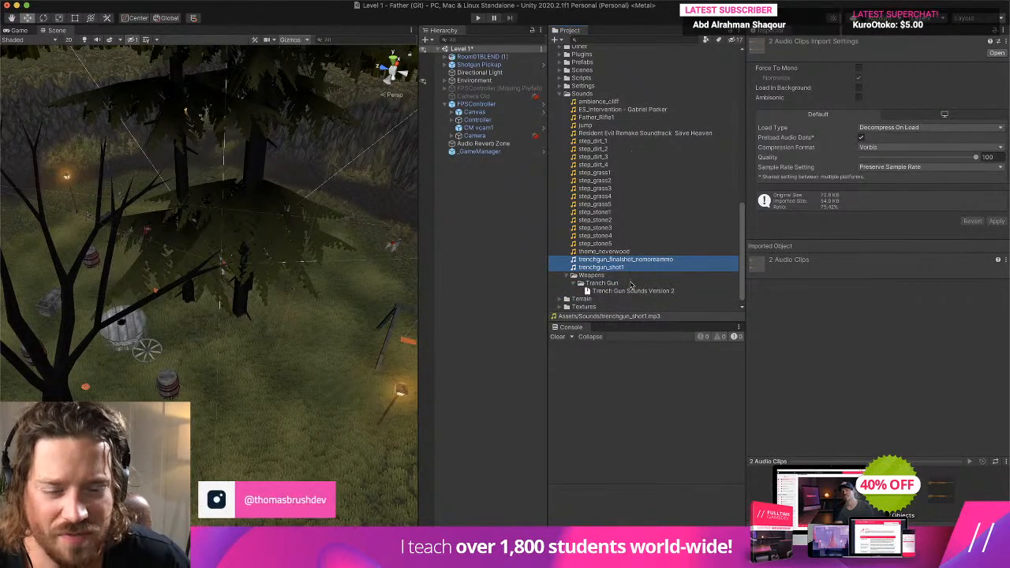
right_click(632, 261)
left_click(649, 291)
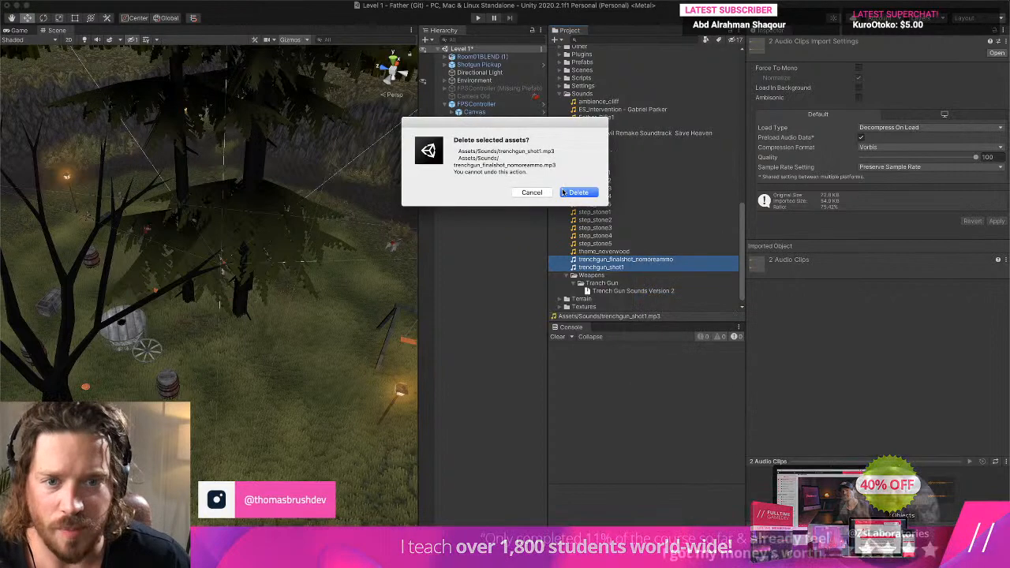
left_click(577, 193)
- Move the Father_Rifle1 clip into the Weapons folder and create a Rifle subfolder beside it
left_click(609, 127)
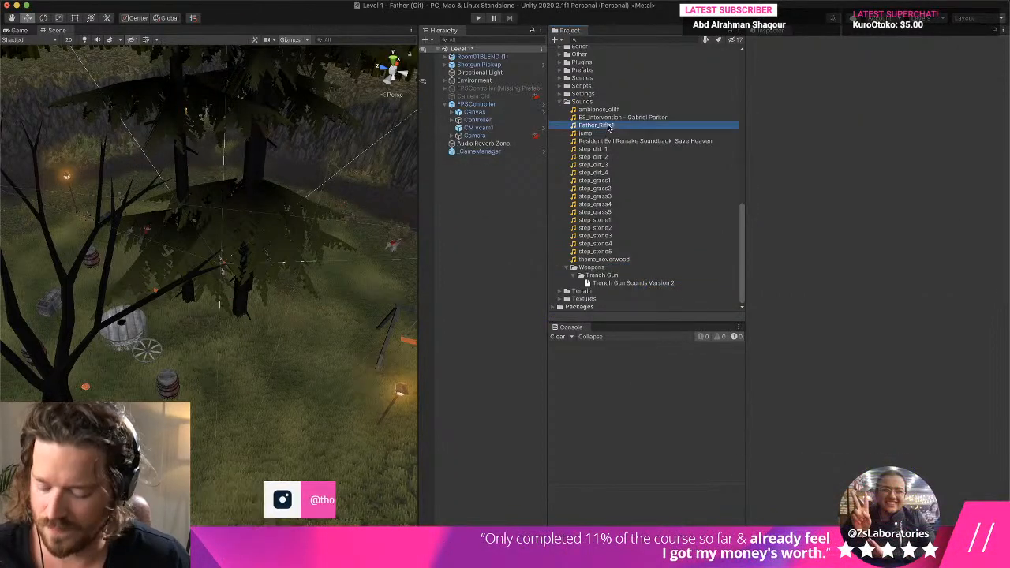
left_click_drag(609, 127, 598, 271)
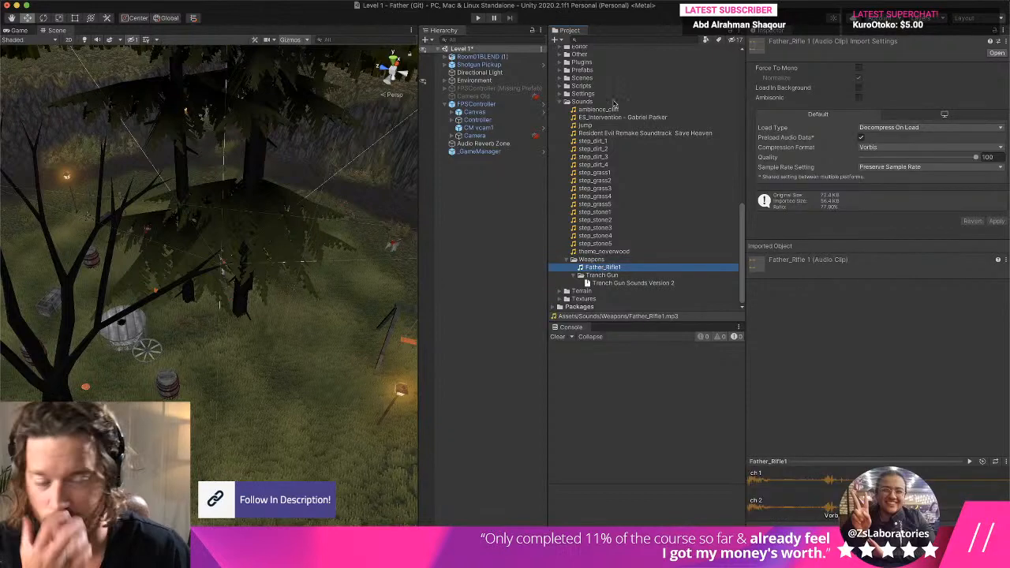
left_click(555, 39)
left_click(568, 63)
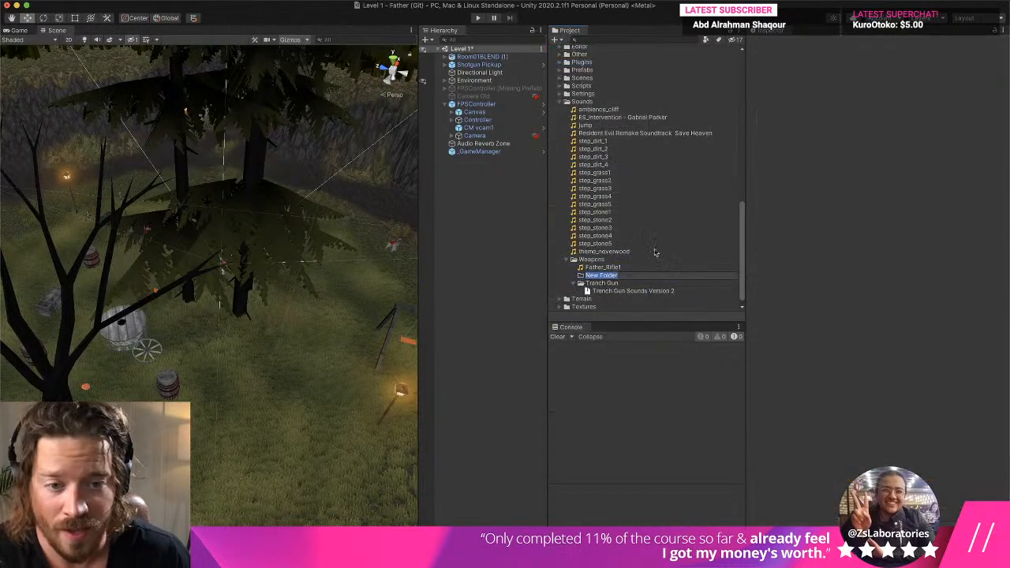
type("Rifle")
key("Return")
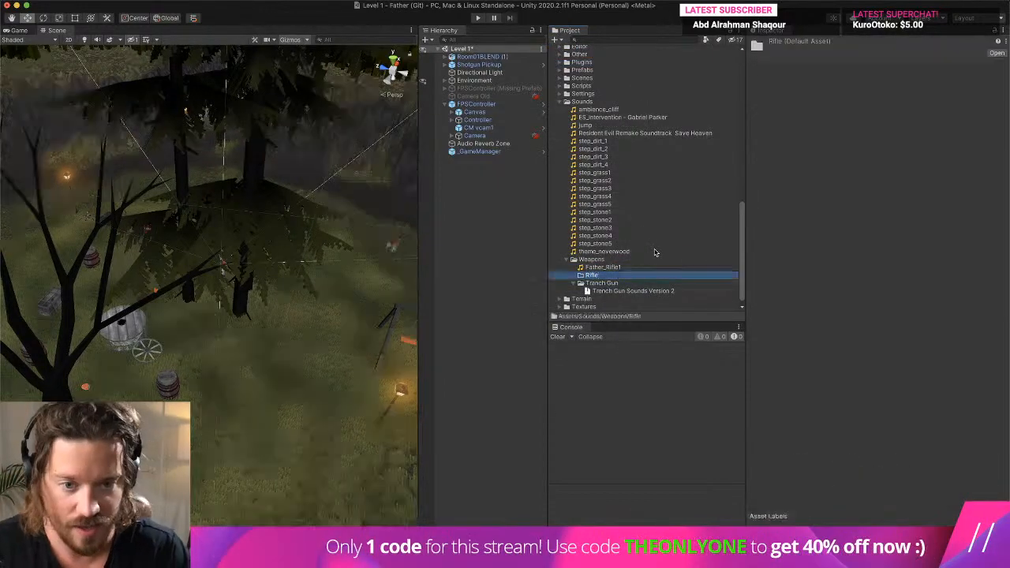
- Move the Father_Rifle1 clip from the Weapons folder into its Rifle subfolder
scroll(658, 258, "down", 1)
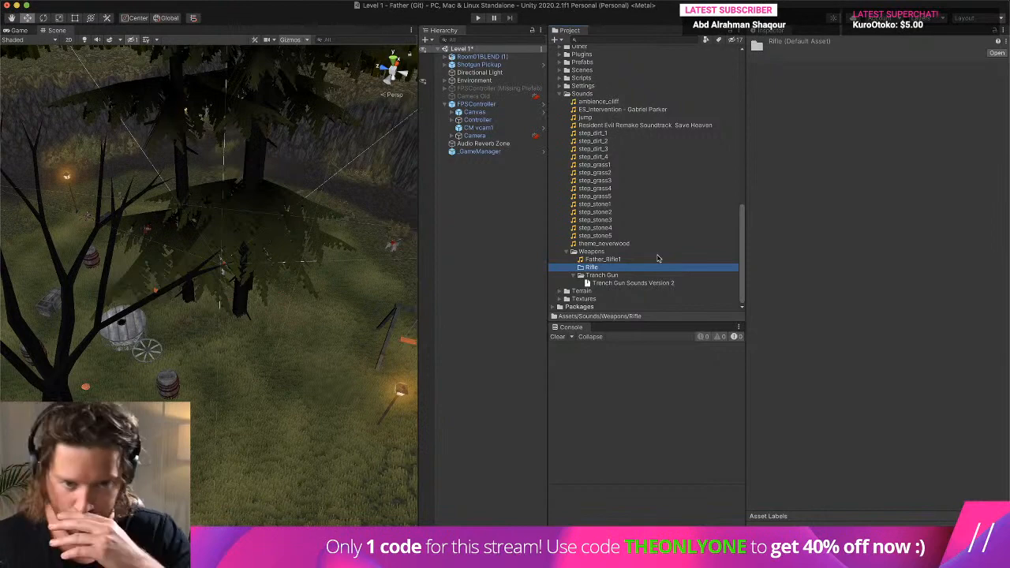
left_click(610, 260)
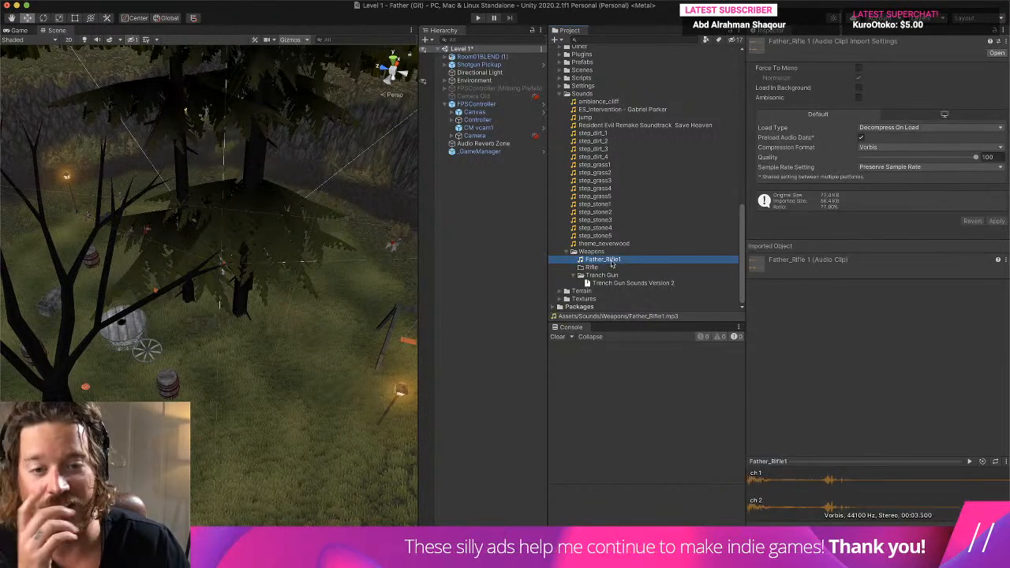
left_click_drag(611, 263, 592, 267)
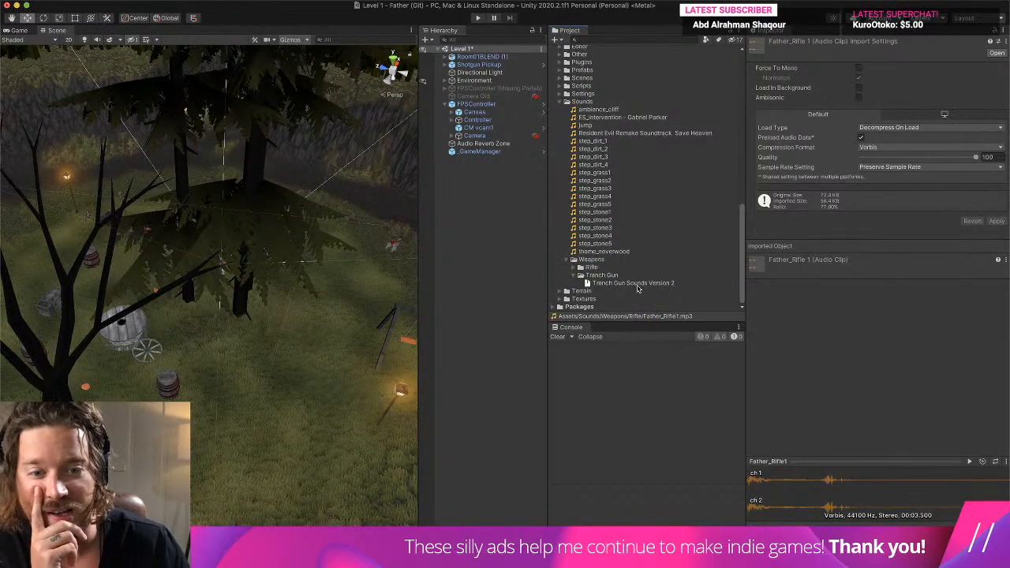
- Extract the Trench Gun Sounds Version 2 archive in the Tranch Gun folder and expand the extracted folder
double_click(638, 286)
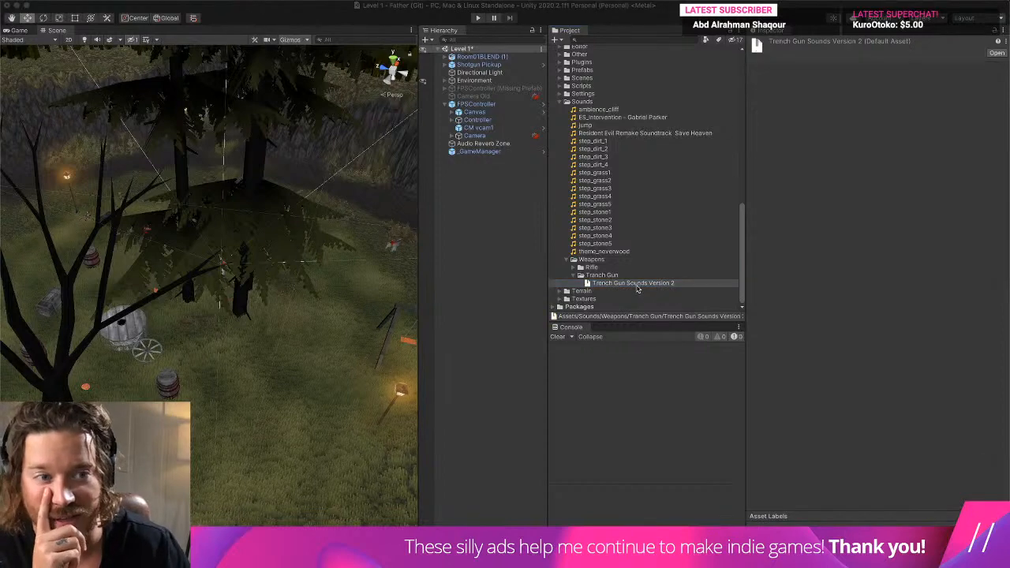
left_click(746, 218)
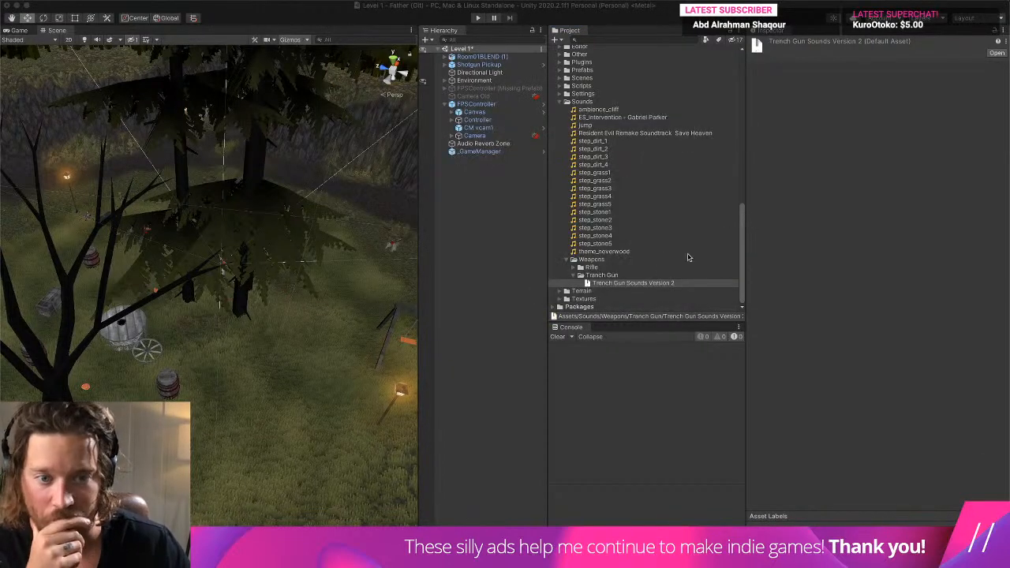
scroll(651, 270, "down", 1)
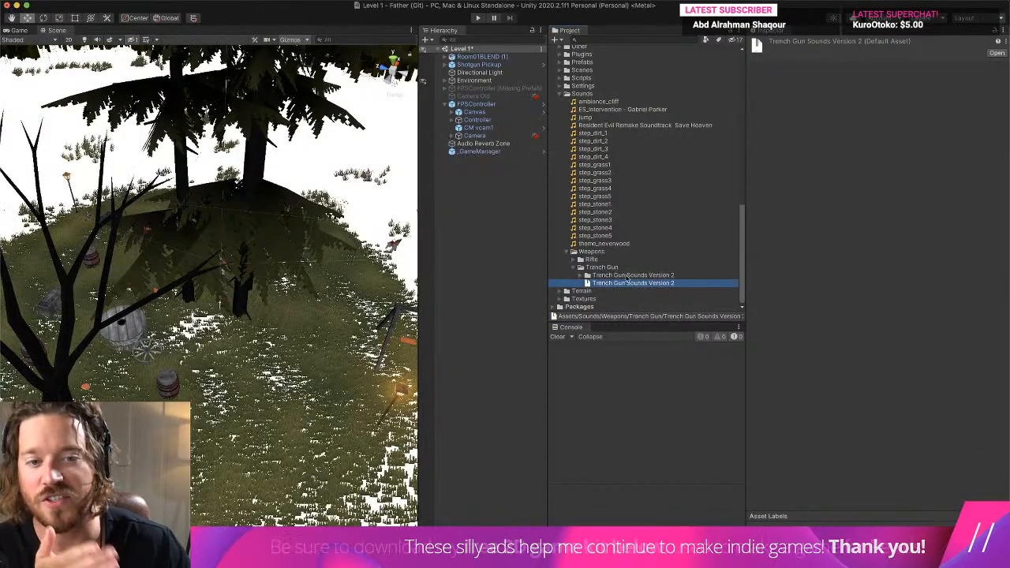
left_click(581, 275)
scroll(582, 279, "down", 3)
scroll(581, 277, "down", 3)
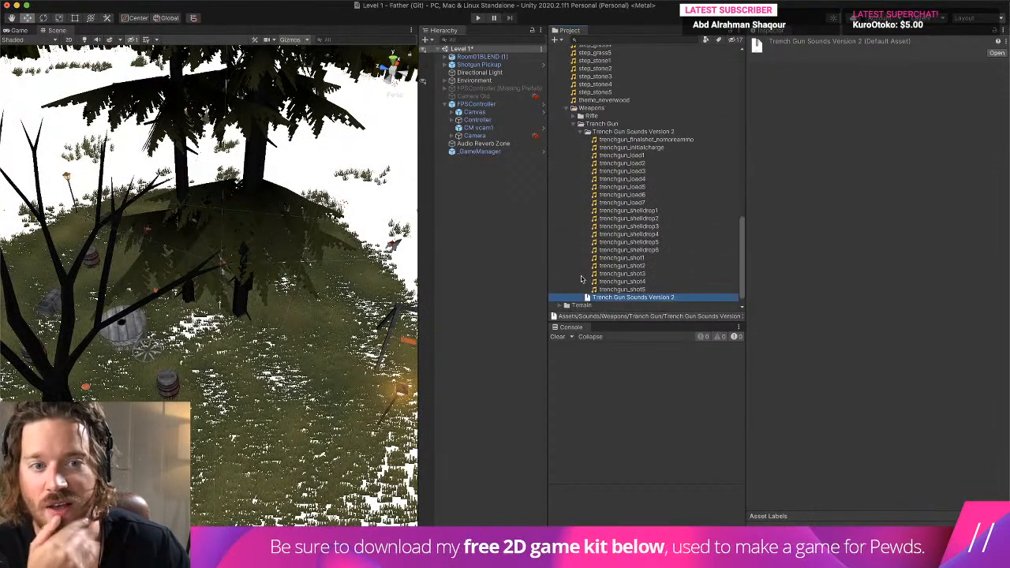
- Move all trenchgun clips from the extracted Trench Gun Sounds Version 2 folder up into the Tranch Gun folder
left_click(619, 289)
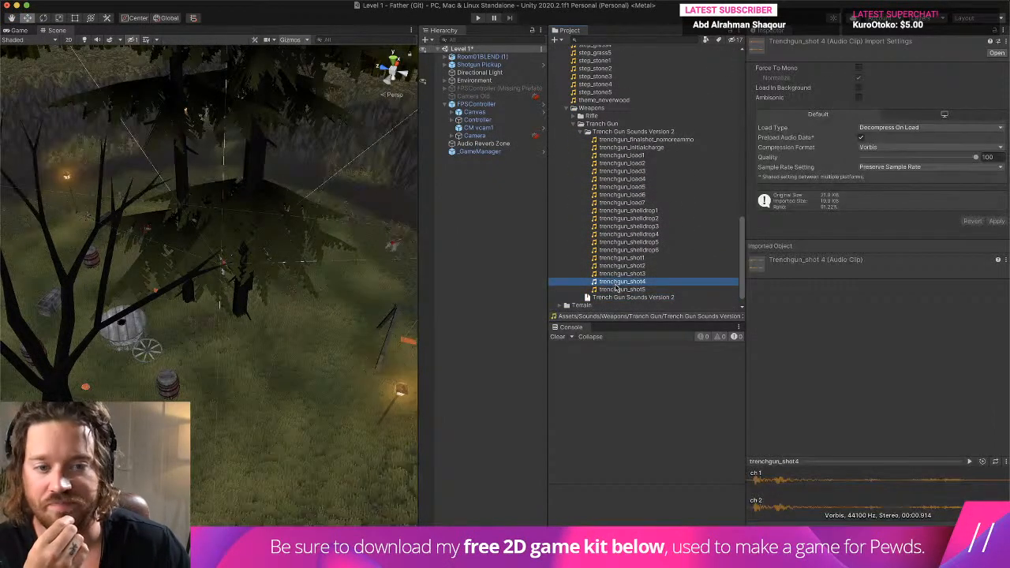
left_click(638, 140, "shift")
left_click_drag(604, 157, 596, 130)
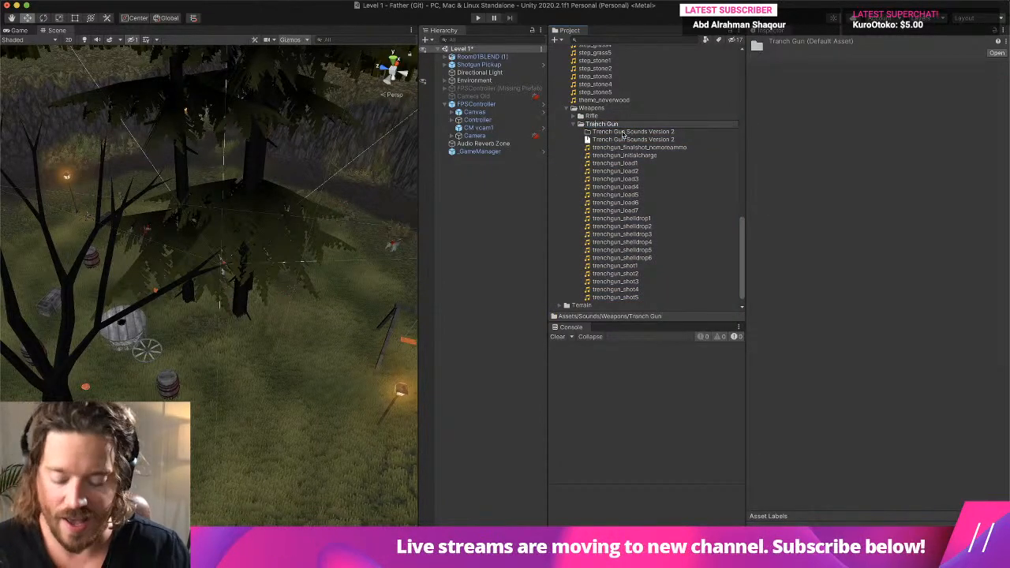
- Correct the Tranch Gun folder's name to Trench Gun and select the Father_Rifle1 clip in the Rifle folder
scroll(622, 133, "up", 2)
left_click(574, 145)
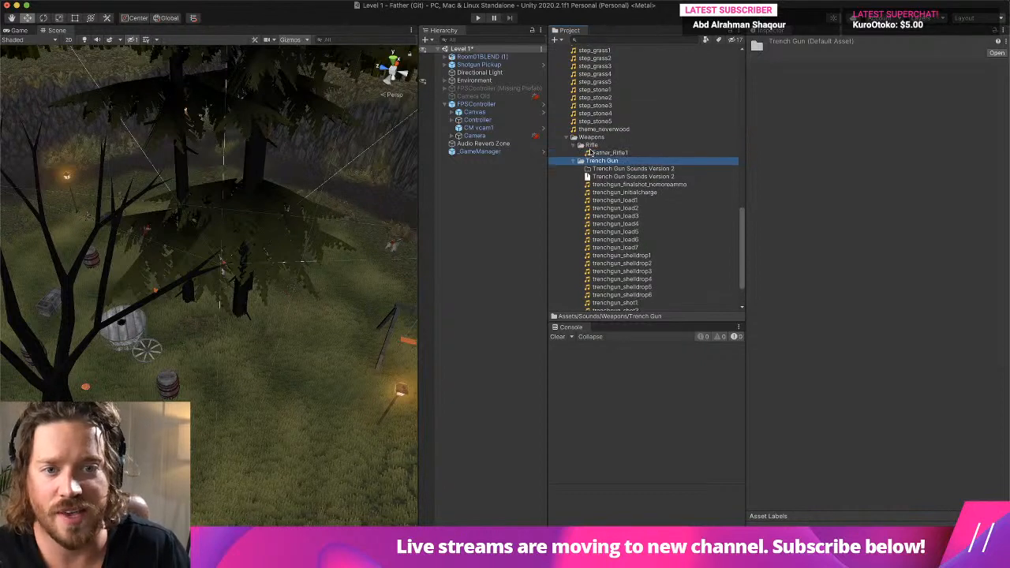
left_click(611, 153)
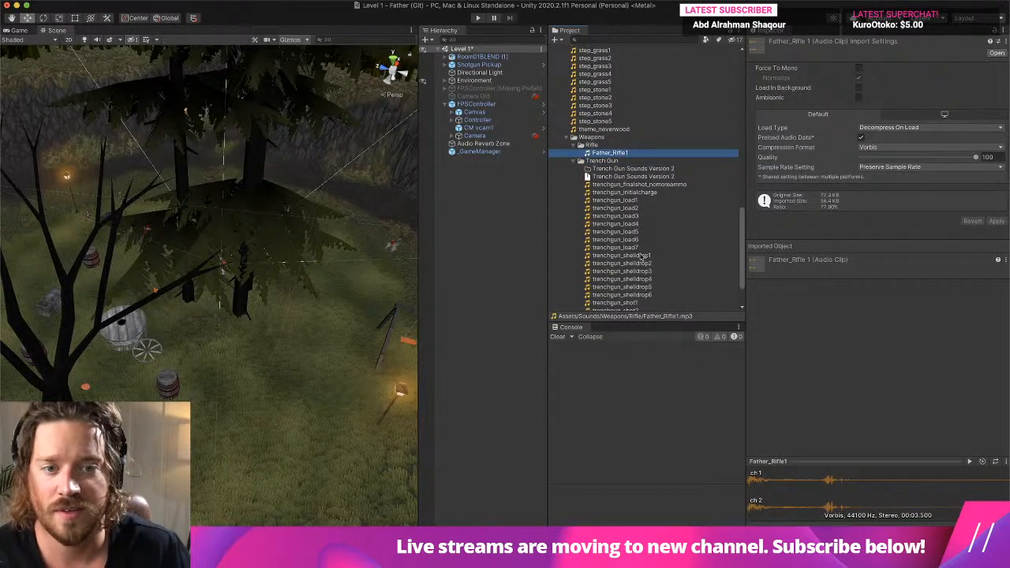
- Inspect the trenchgun_load2 and trenchgun_shot5 clips in the Trench Gun folder
left_click(629, 208)
scroll(611, 298, "down", 3)
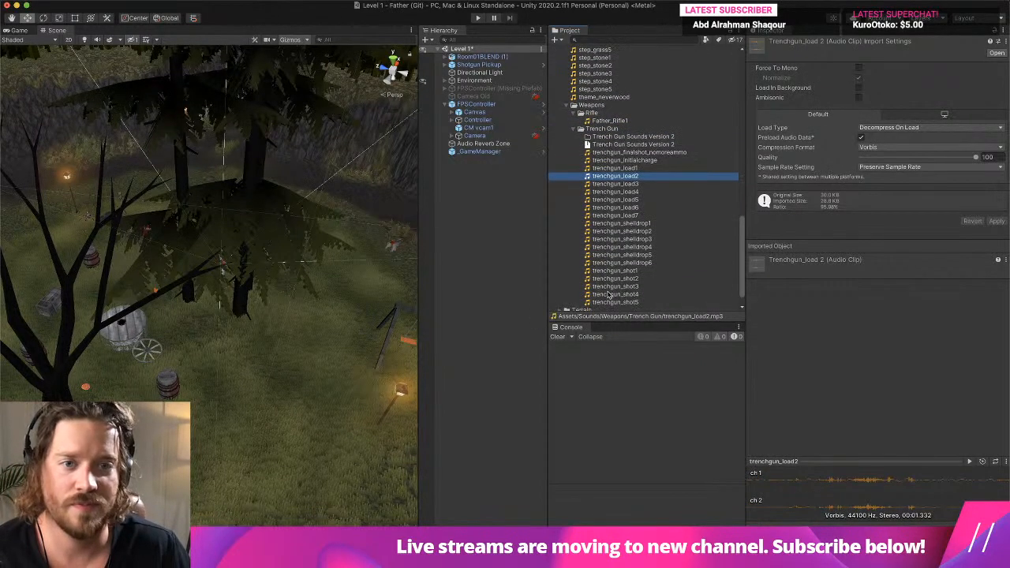
left_click(612, 284)
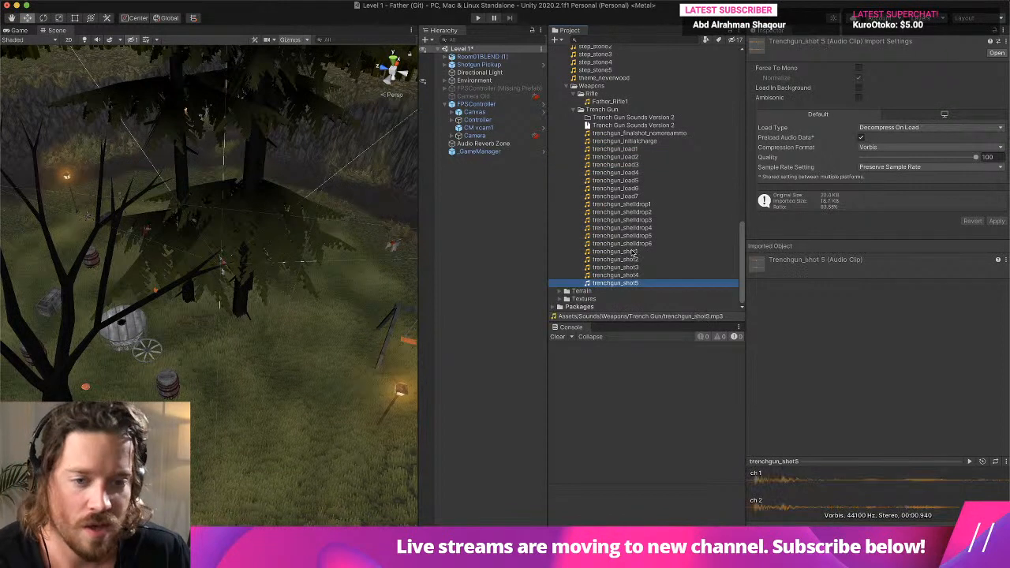
- Delete the Trench Gun Sounds Version 2 archive file from the Trench Gun folder, keeping the folder of the same name
left_click(635, 125)
right_click(635, 125)
left_click(676, 159)
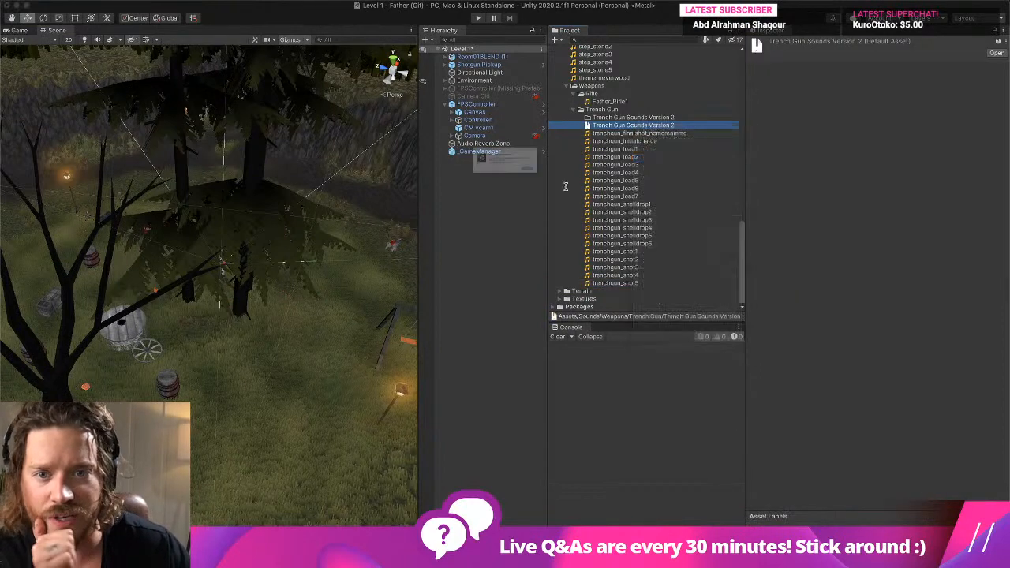
left_click(576, 188)
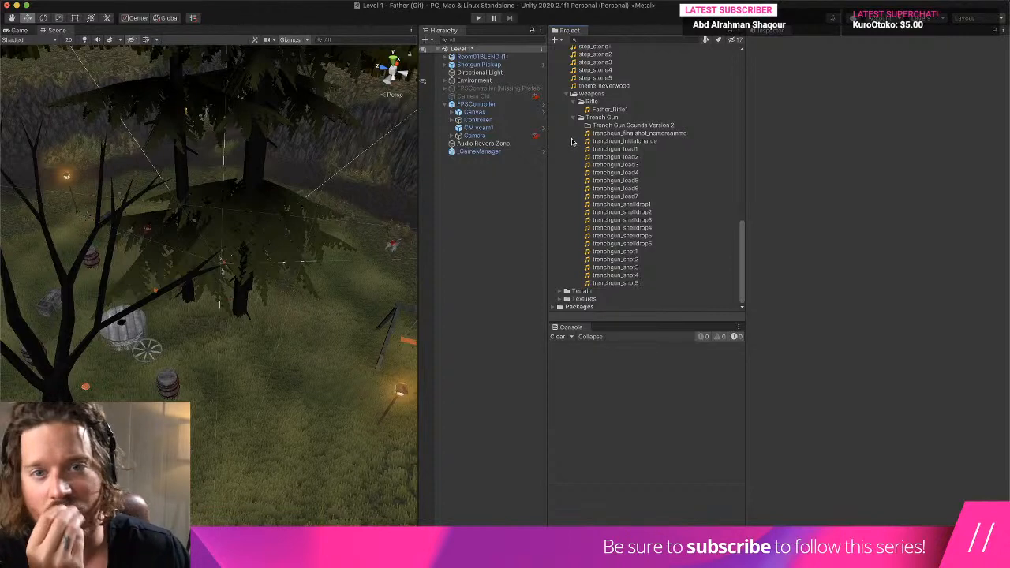
- Select the Shotgun prefab in Demo Guns and check the clip choices for its first shoot sound
scroll(649, 181, "up", 10)
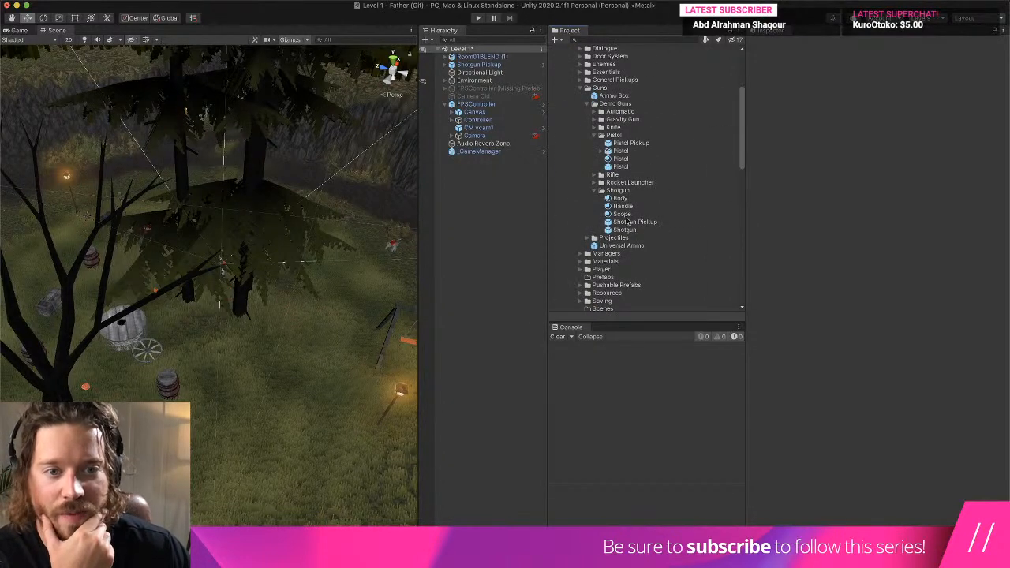
left_click(624, 230)
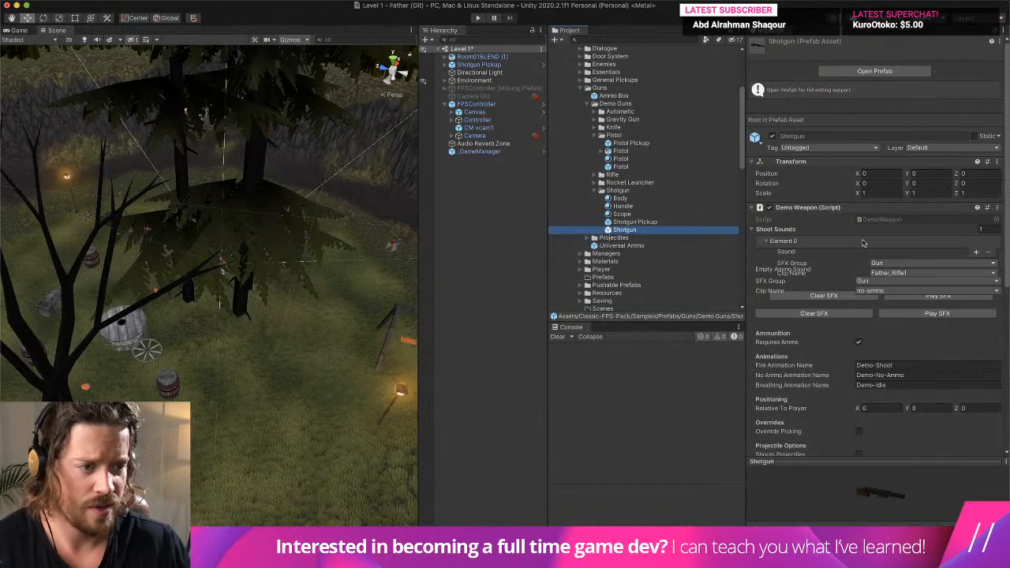
scroll(1007, 192, "down", 3)
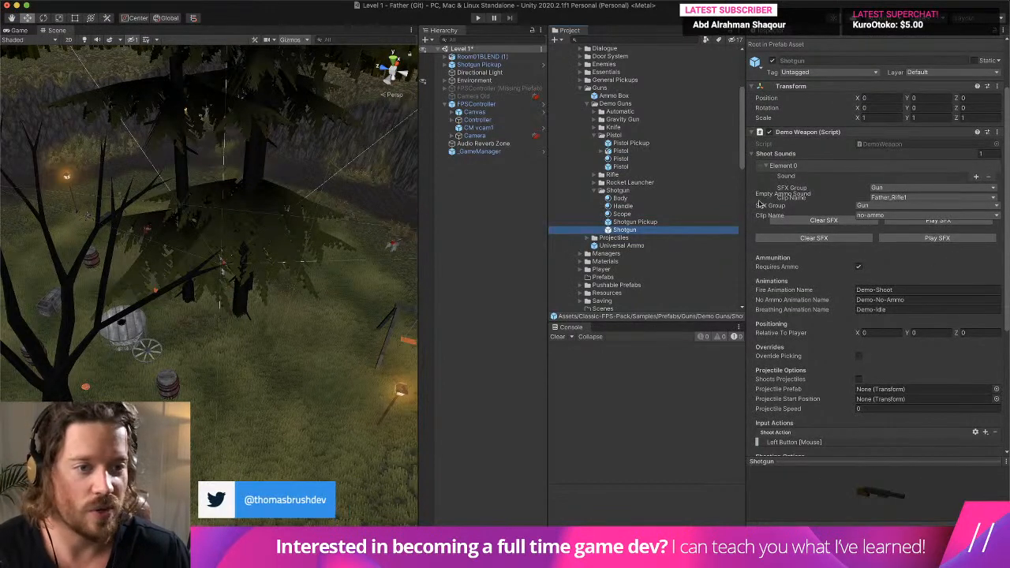
left_click_drag(747, 221, 755, 197)
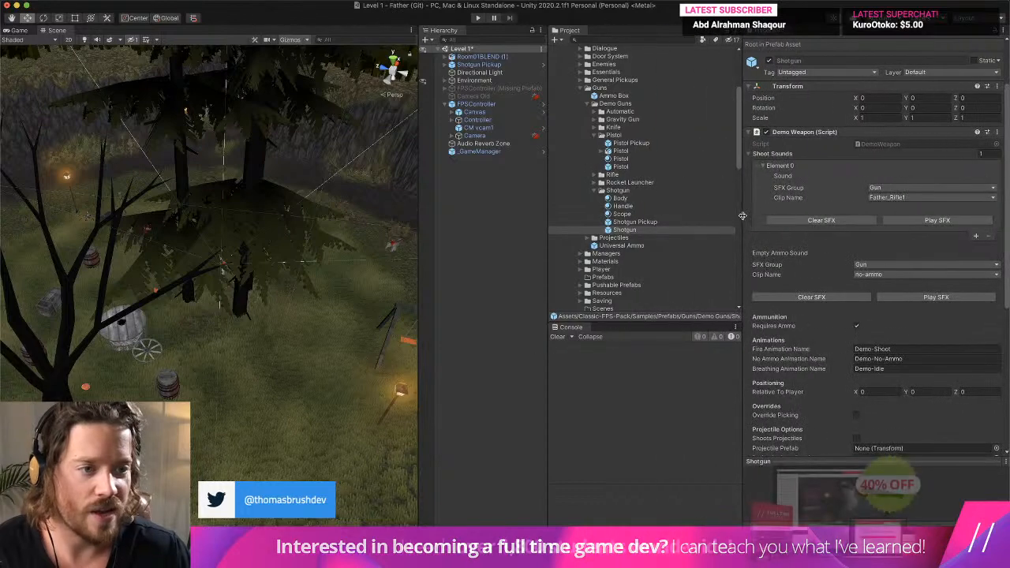
left_click(912, 200)
left_click(912, 199)
- Collapse the Sounds folder and select the Sound Manager asset in the Classic-FPS-Pack Managers folder
scroll(725, 199, "down", 15)
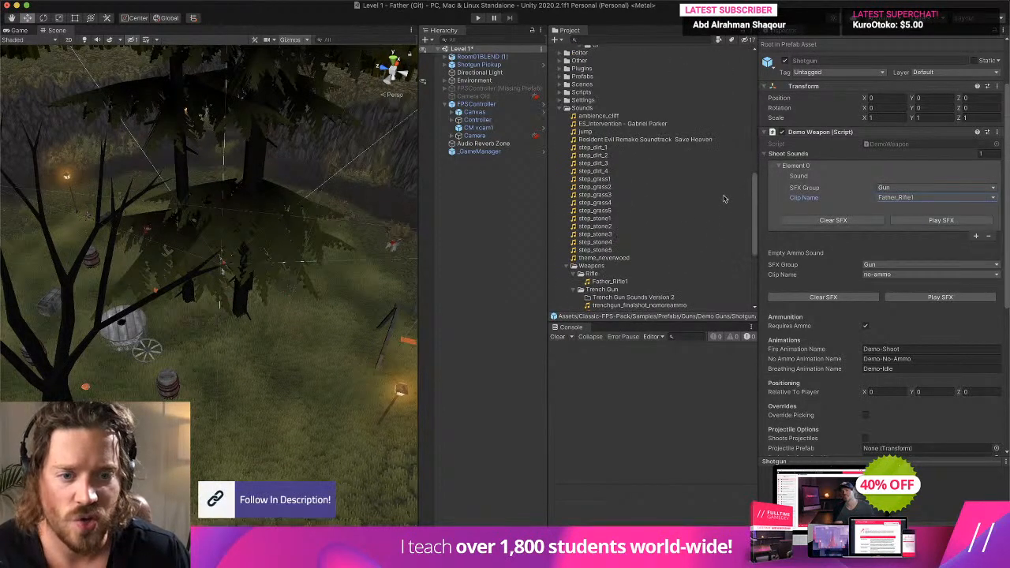
scroll(645, 255, "up", 5)
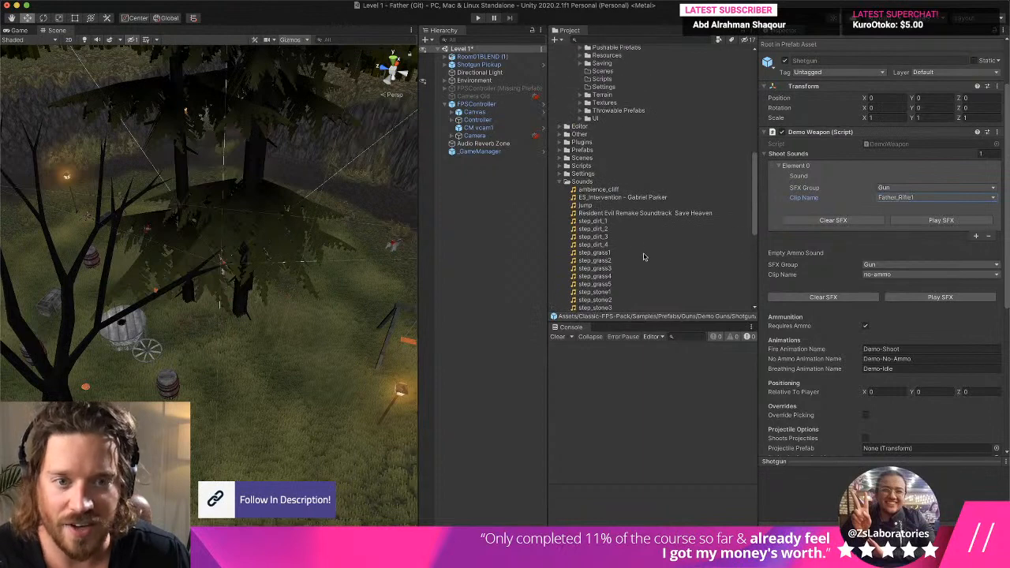
left_click(561, 182)
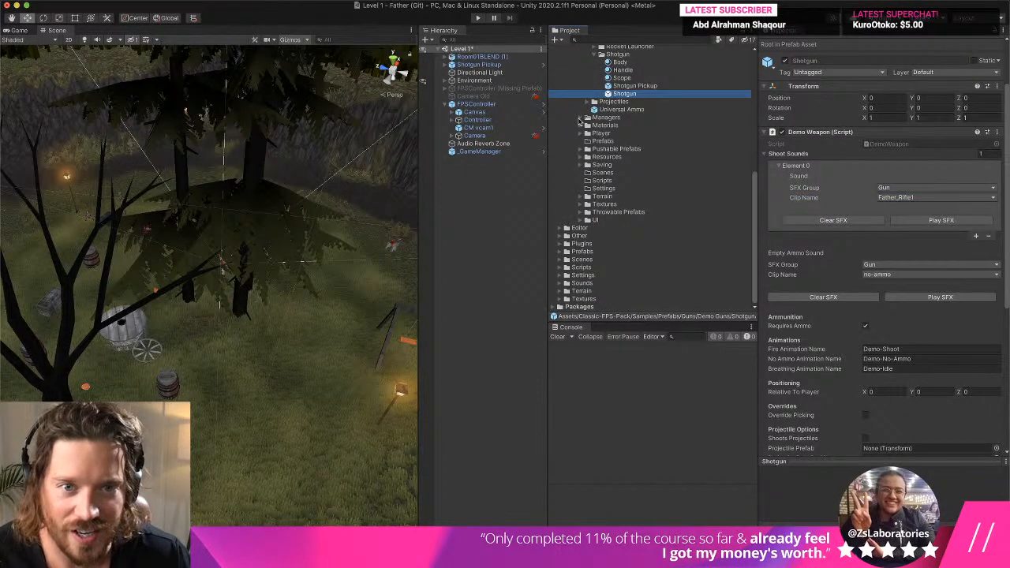
left_click(582, 118)
left_click(621, 134)
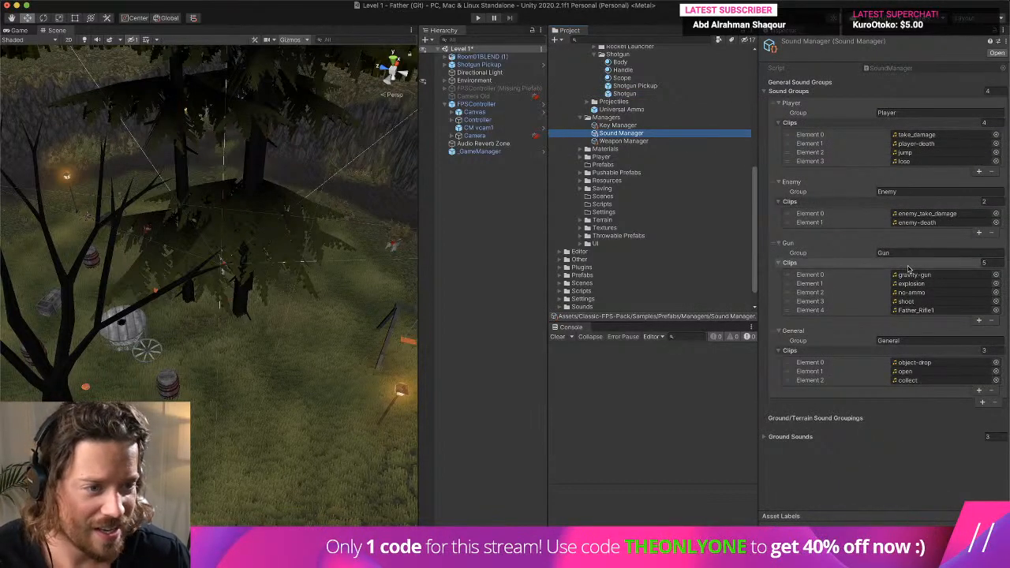
- Collapse the General group, increase the Sound Groups list size to 5, and expand the newly added group
left_click(779, 263)
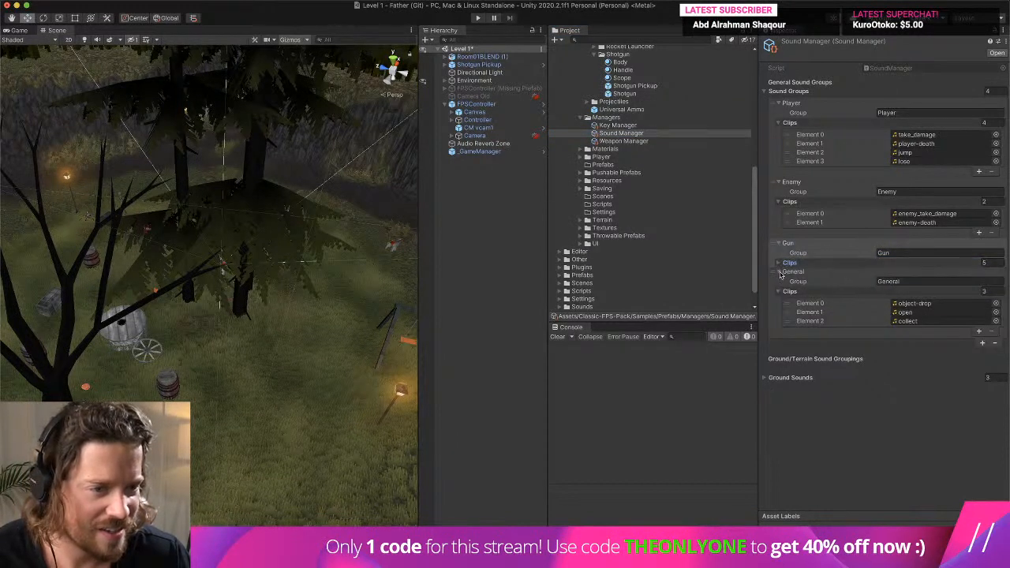
left_click(796, 271)
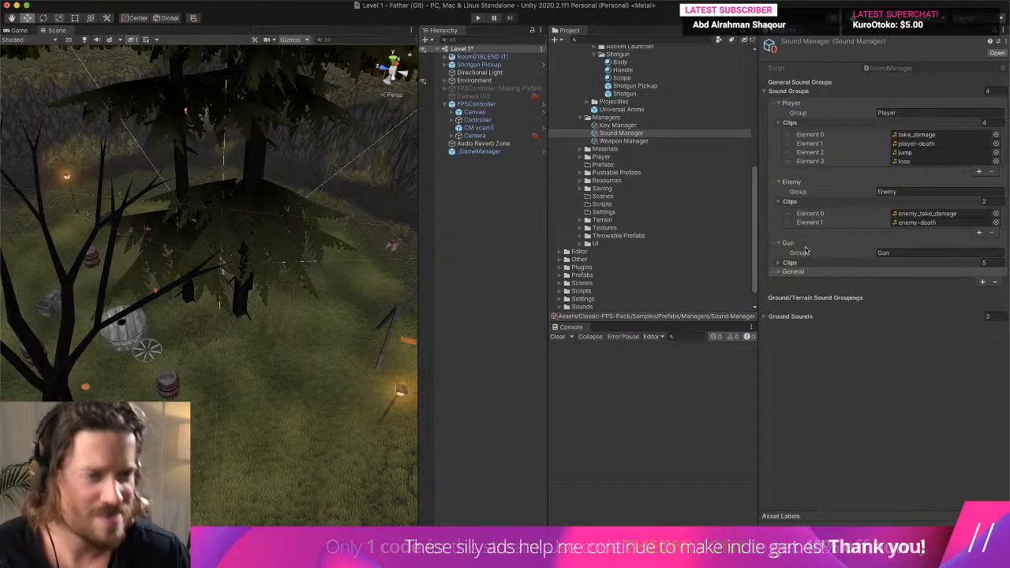
left_click(787, 263)
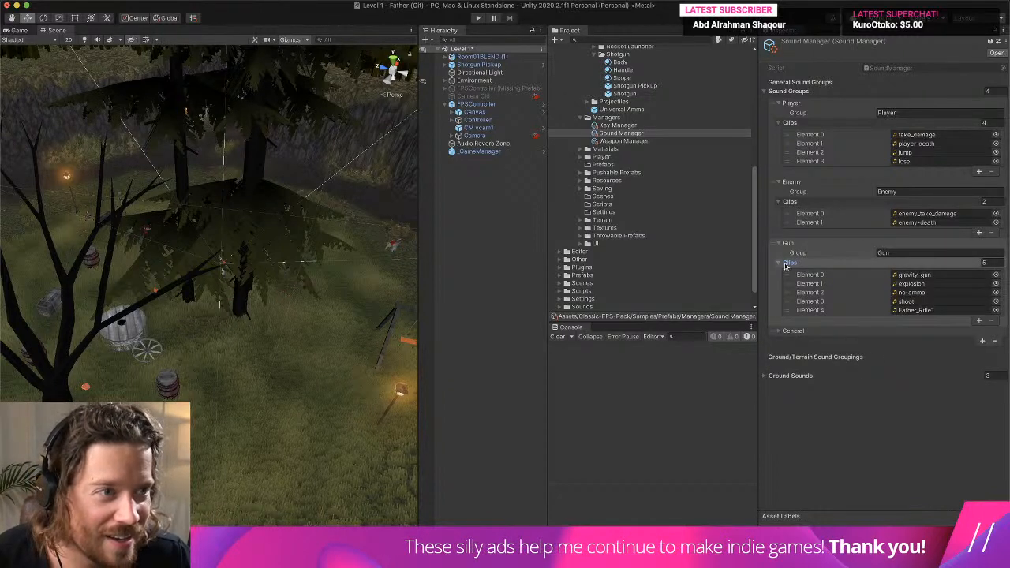
left_click(776, 112)
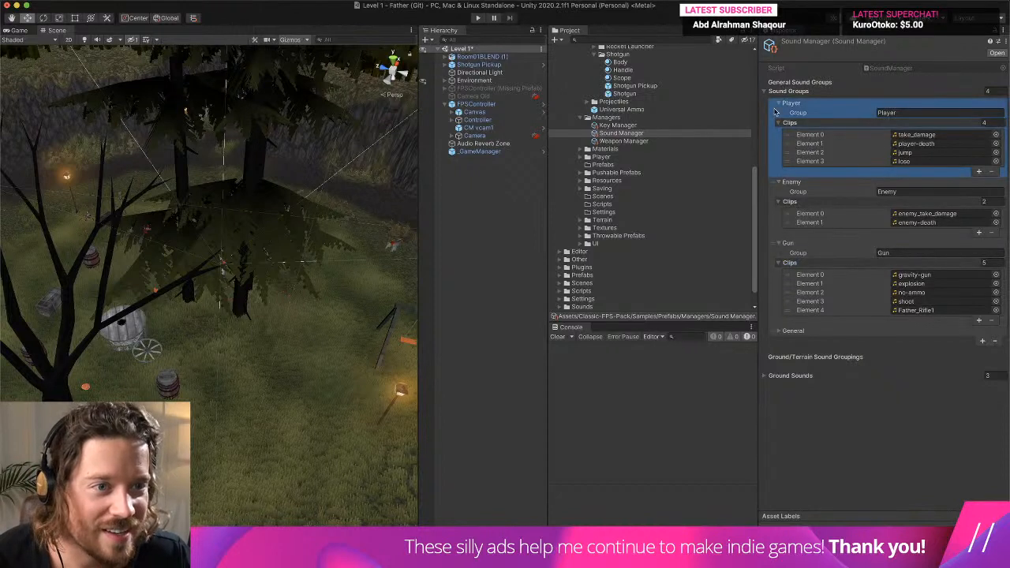
left_click(991, 90)
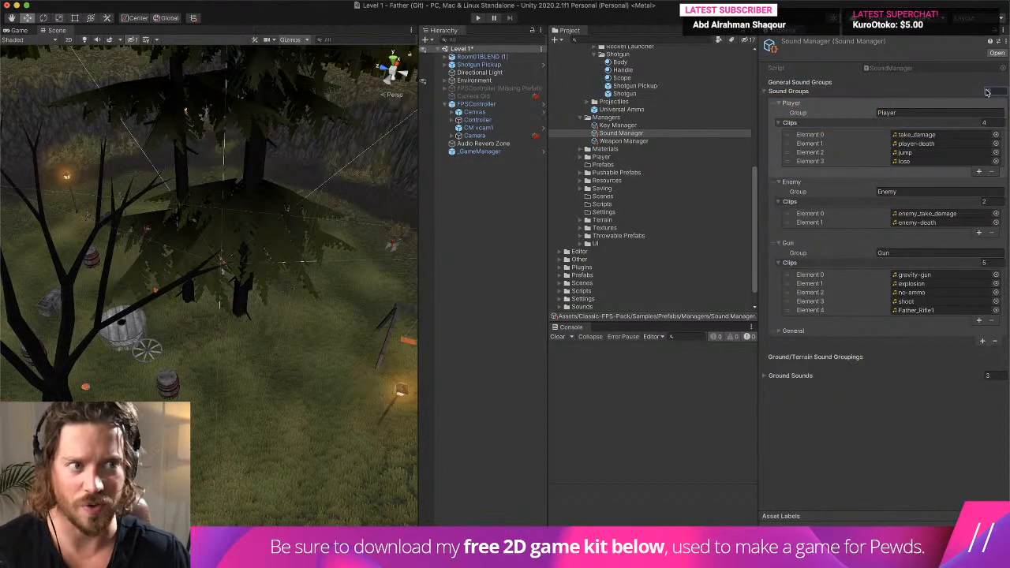
left_click_drag(997, 92, 981, 95)
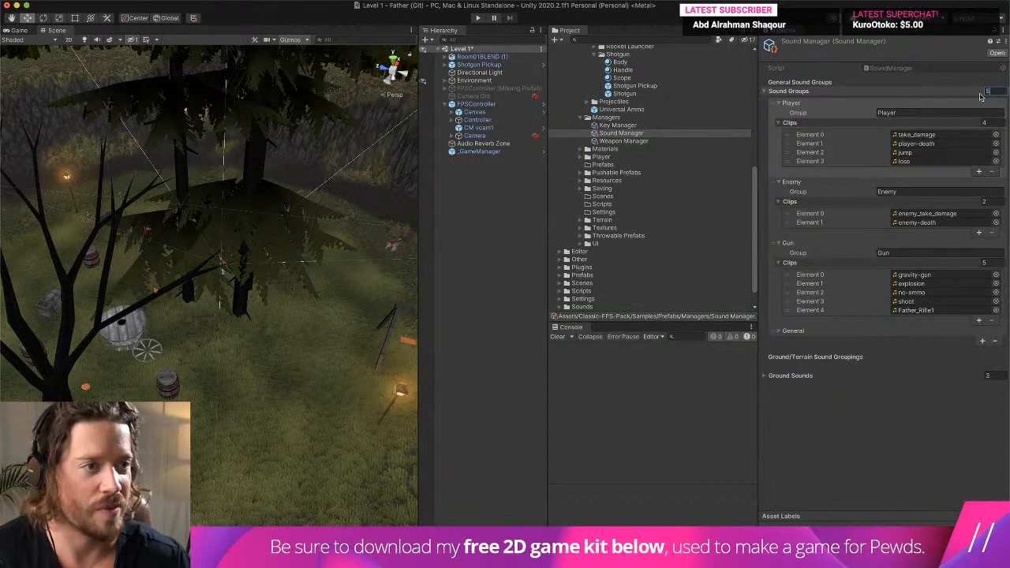
key("Return")
left_click(791, 340)
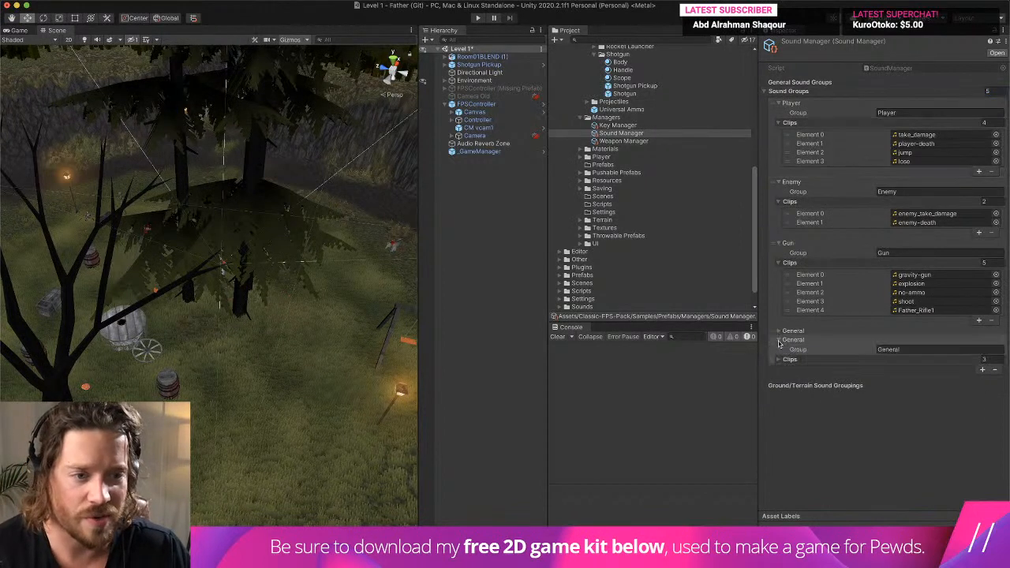
- Rename the Gun sound group to Gun Generic and the new last group to Trench Gun
left_click(906, 252)
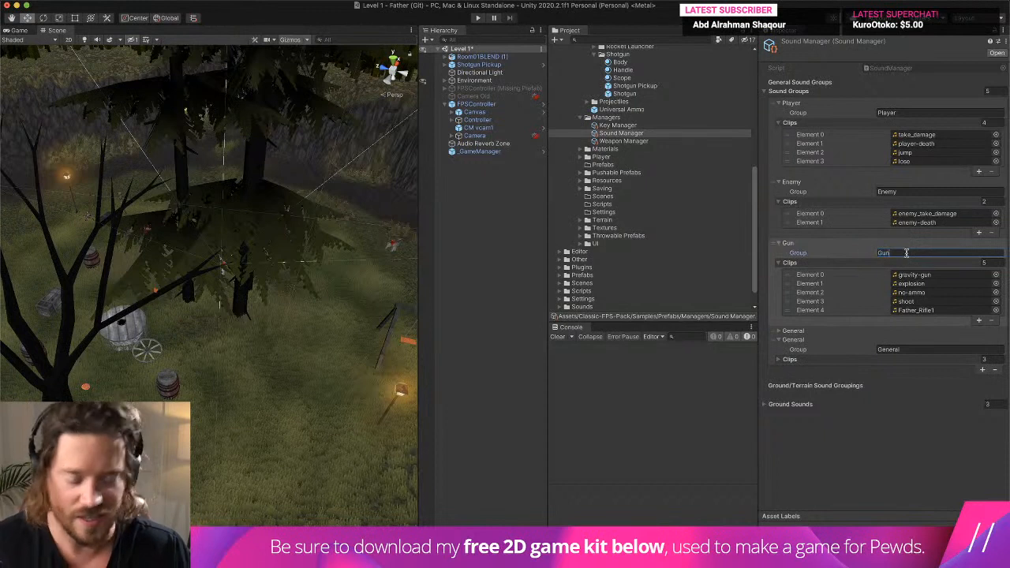
type("Generic")
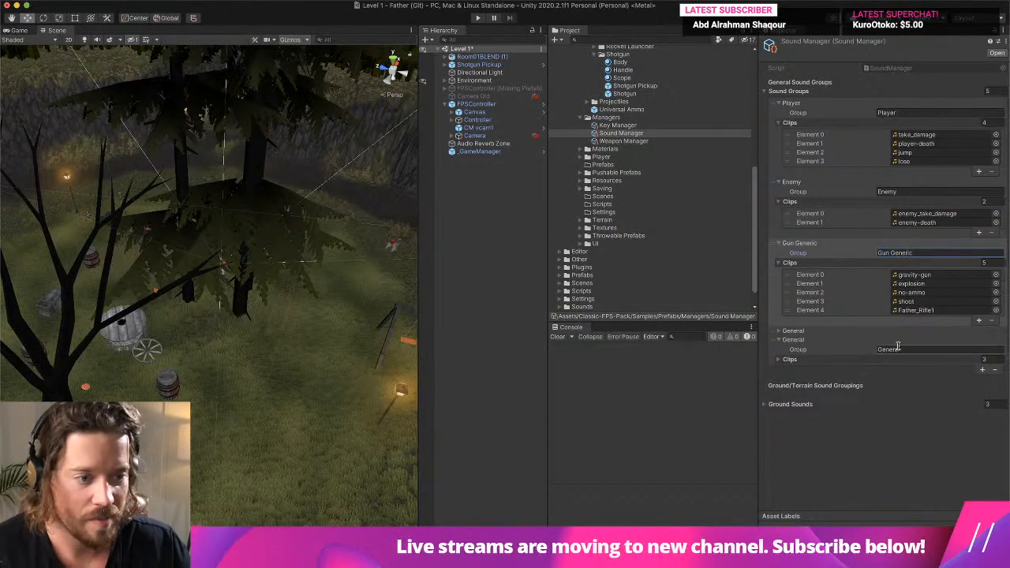
left_click(855, 360)
left_click(930, 347)
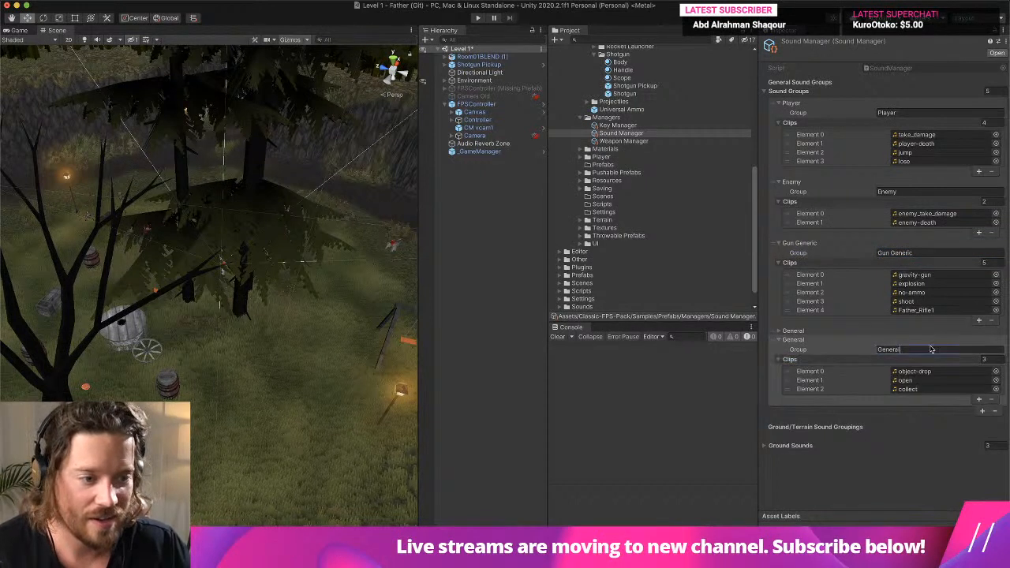
type("Trench Gun")
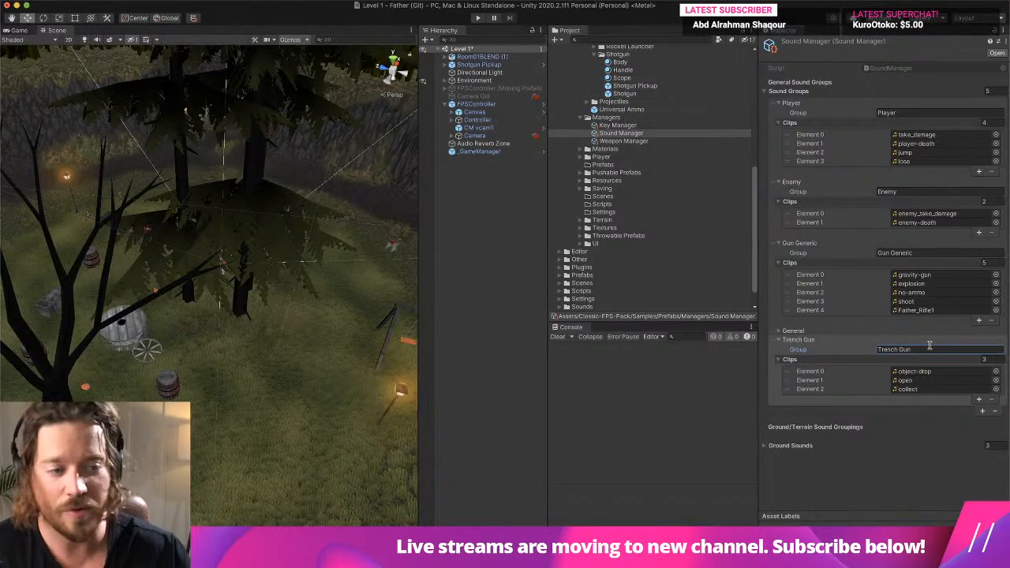
- Collapse the Gun Generic clips and the Player group, and set the Trench Gun group's clip list size to 10
left_click(778, 263)
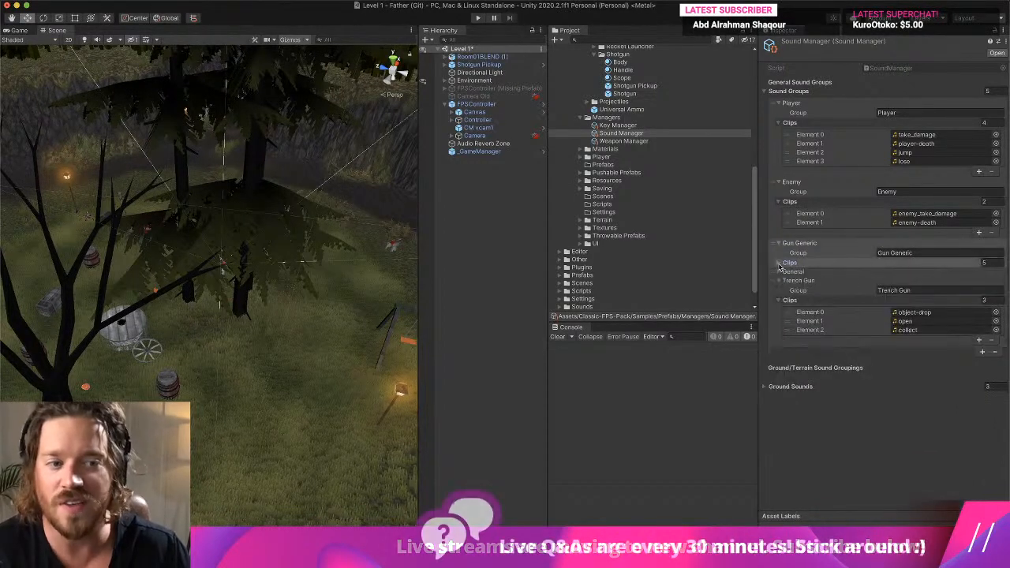
left_click(779, 182)
left_click(779, 182)
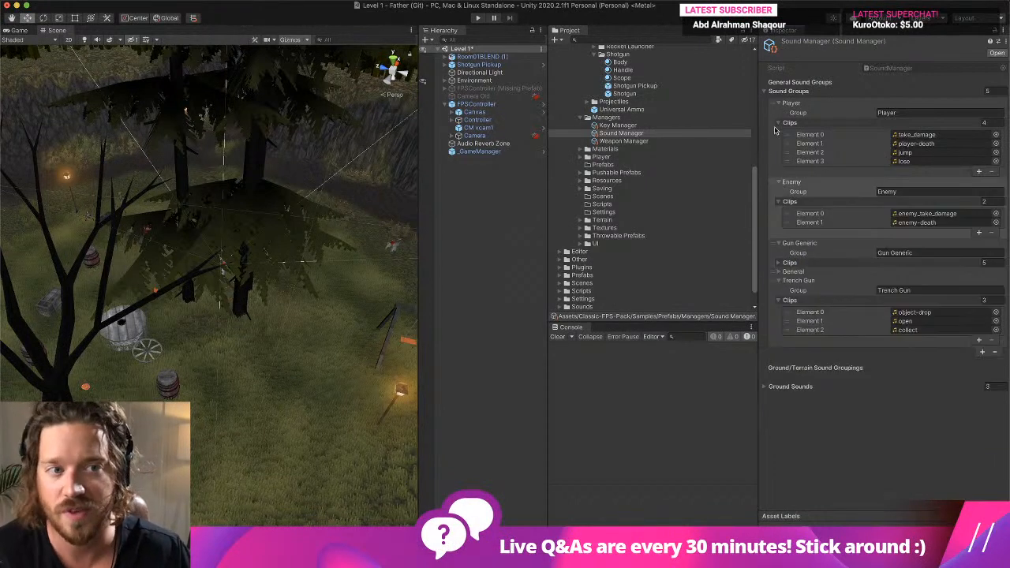
left_click(778, 123)
left_click(778, 103)
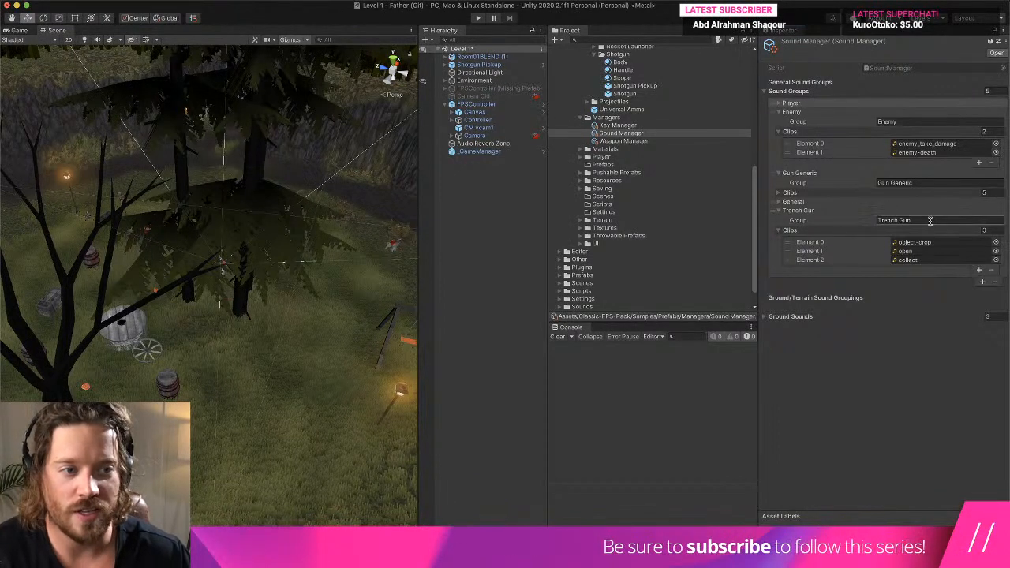
left_click(997, 229)
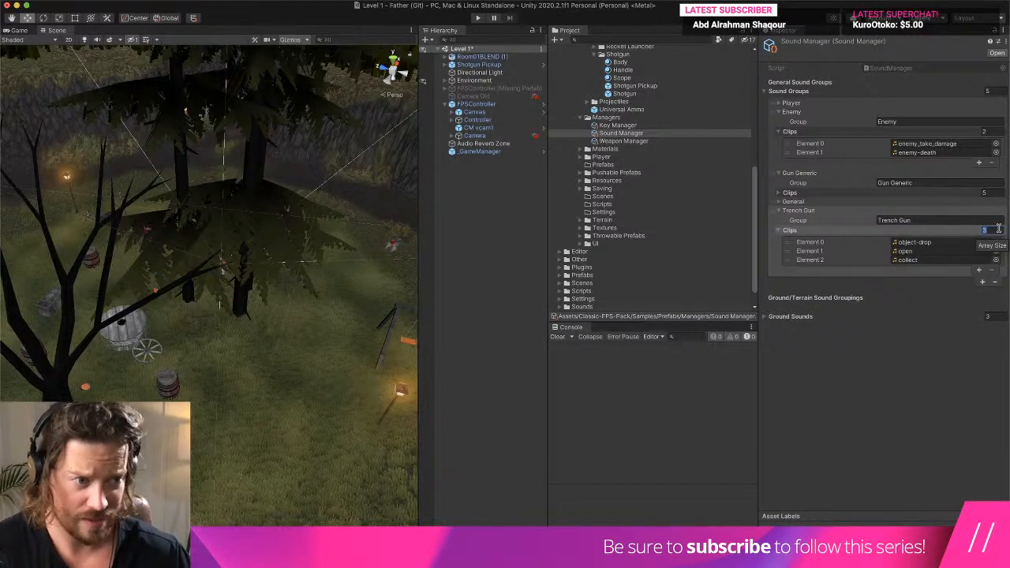
type("10")
key("Return")
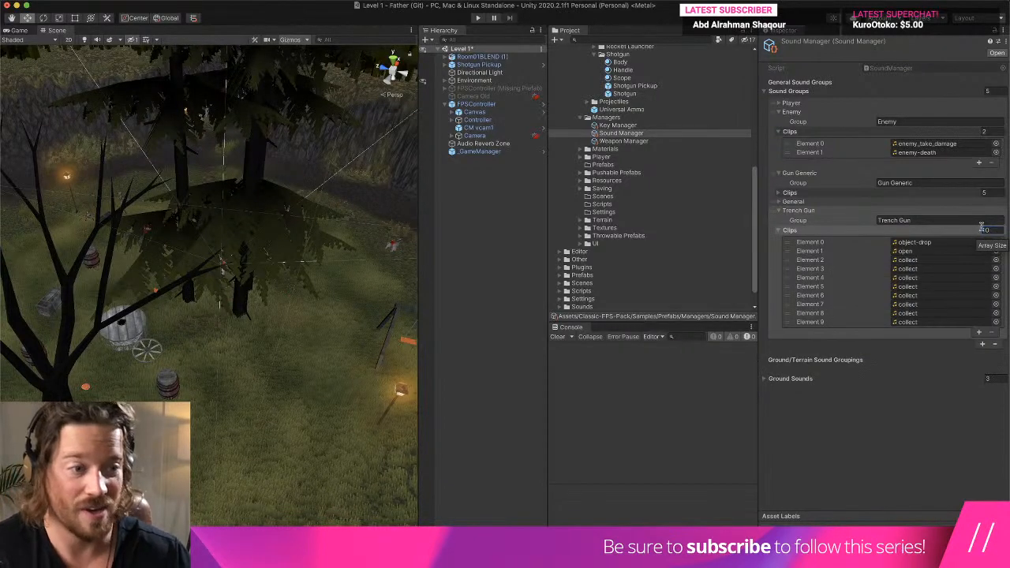
- Assign trenchgun_shot1 through trenchgun_shot5 from Sounds/Weapons/Trench Gun to Elements 0 to 4 of the Trench Gun clips
left_click(914, 242)
scroll(648, 251, "down", 15)
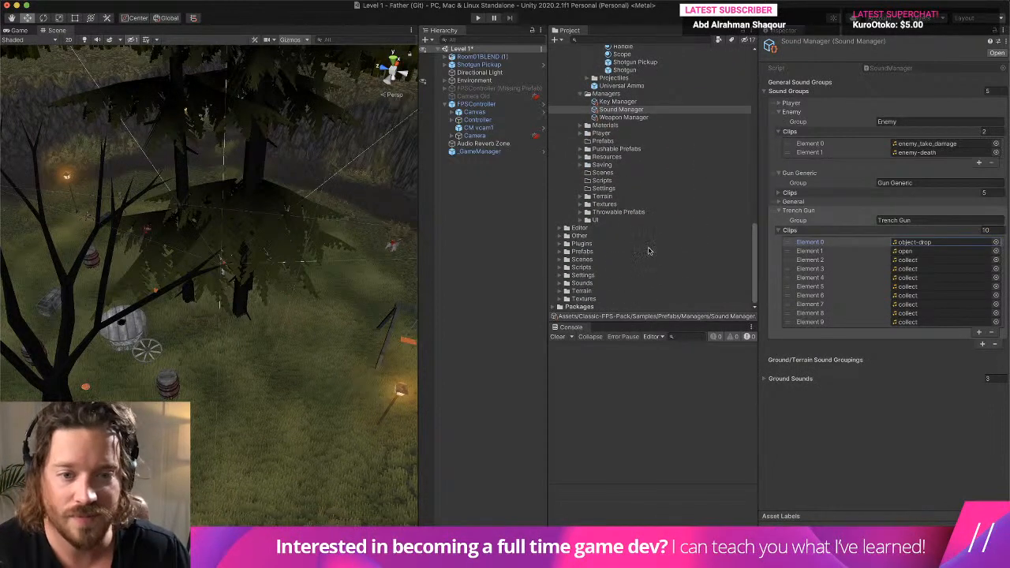
left_click(559, 283)
scroll(628, 273, "down", 10)
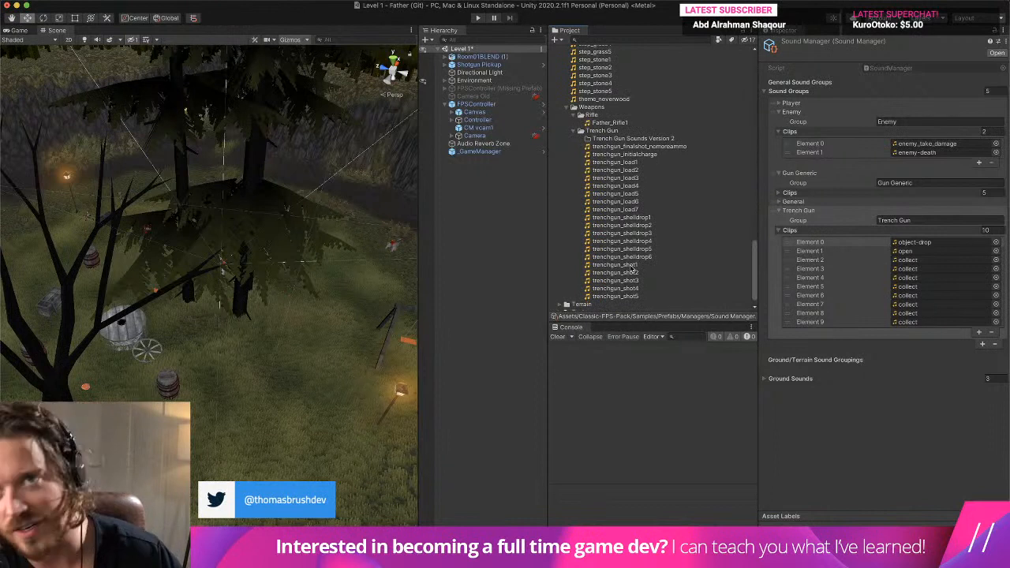
scroll(635, 241, "down", 1)
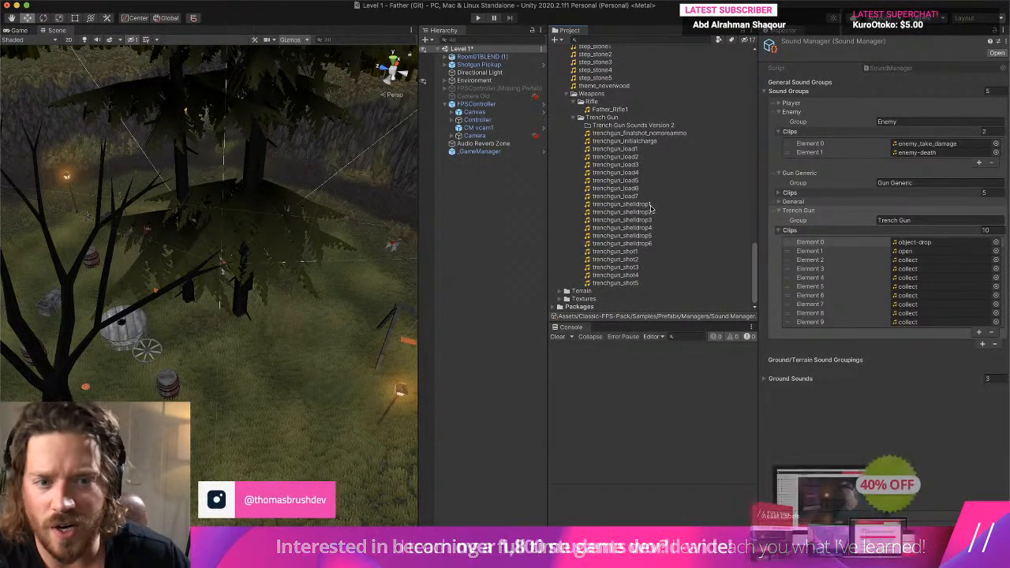
left_click_drag(634, 253, 907, 261)
left_click_drag(643, 275, 912, 269)
left_click_drag(615, 283, 923, 280)
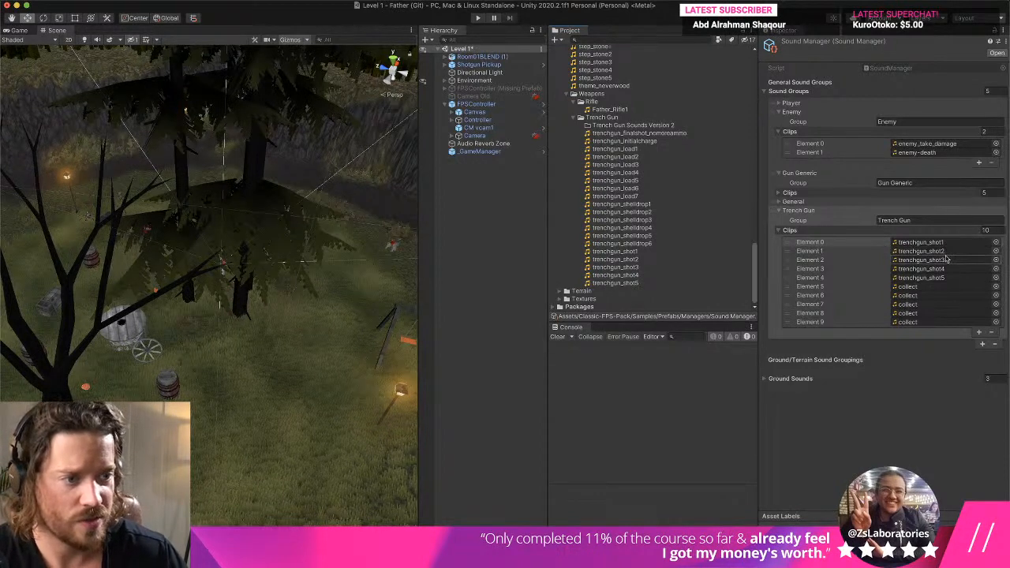
- Reduce the Trench Gun group's clip list size to 5 to drop the leftover collect entries
left_click(988, 229)
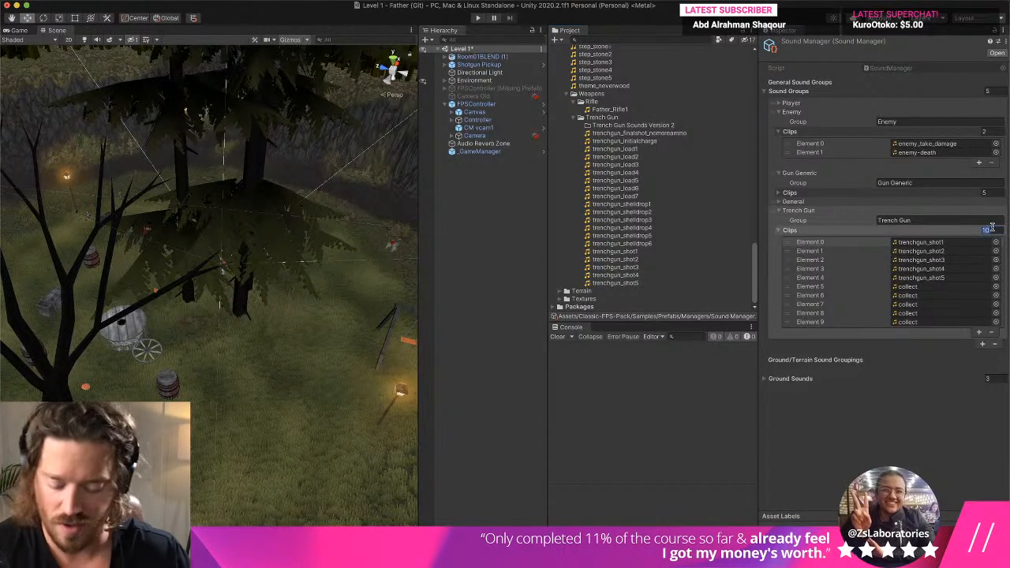
type("5")
key("Return")
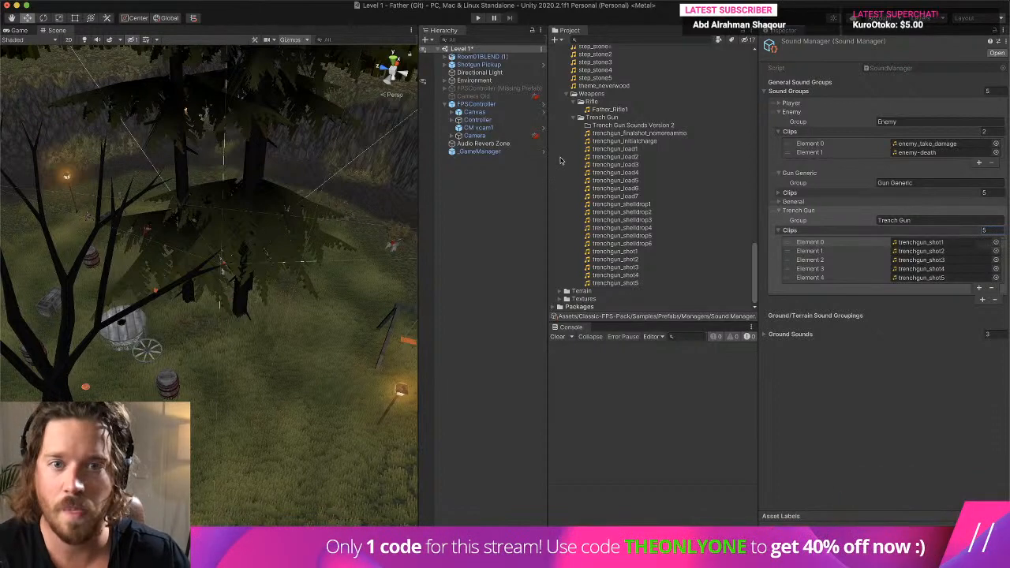
scroll(635, 130, "up", 15)
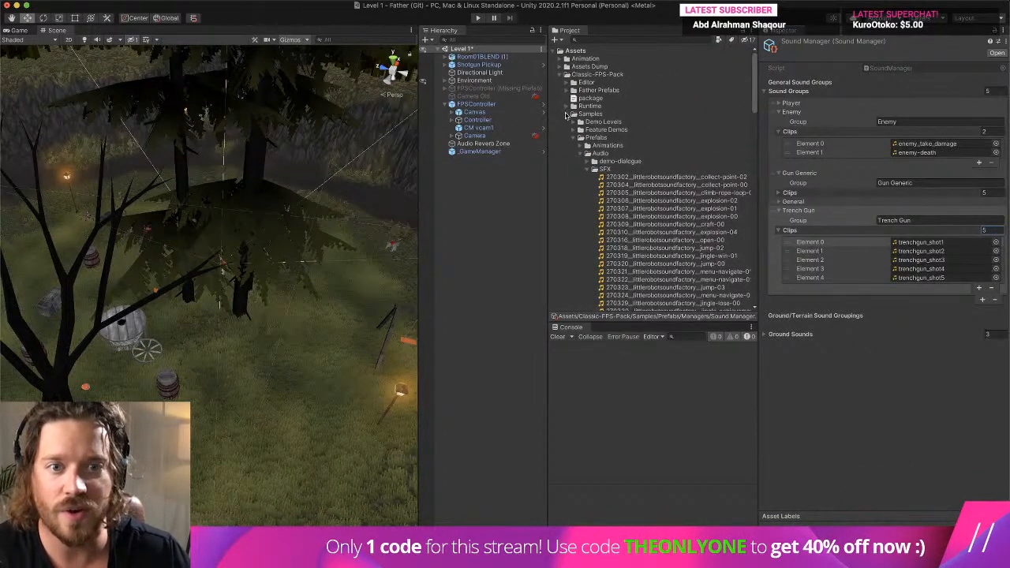
- Search the project for Shotgun and select the Shotgun prefab stored under Father Prefabs
left_click(601, 39)
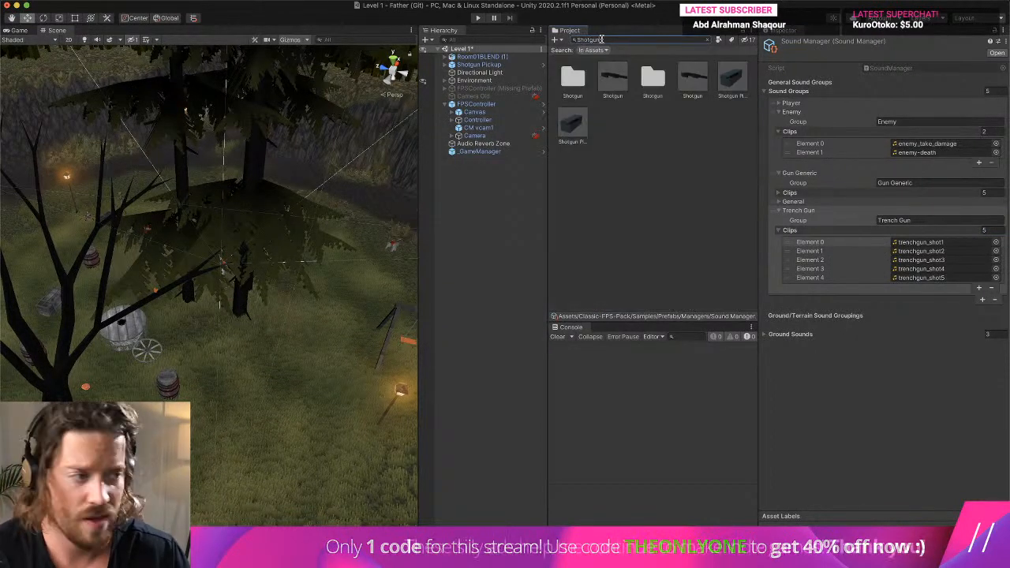
left_click(617, 80)
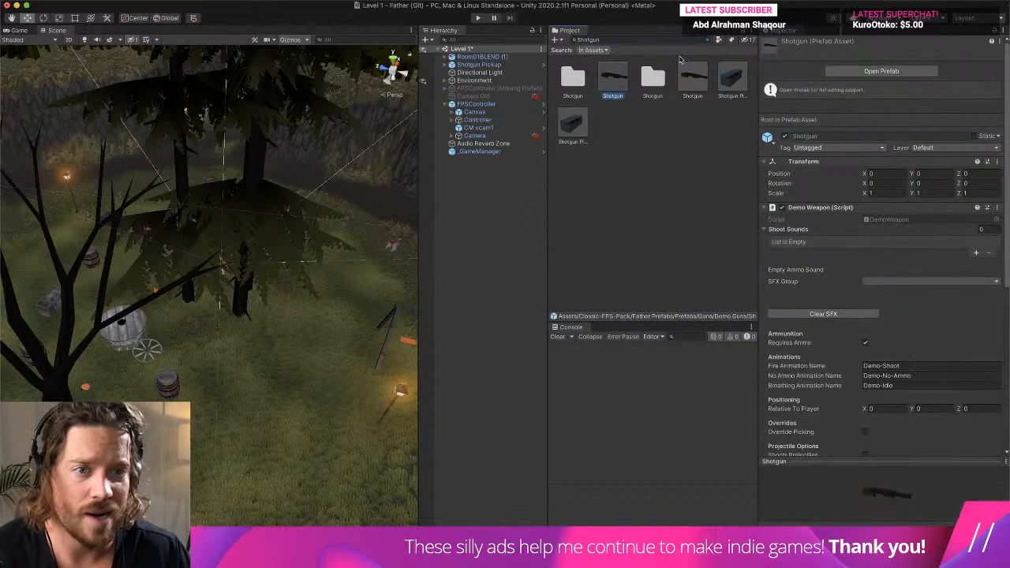
left_click(707, 73)
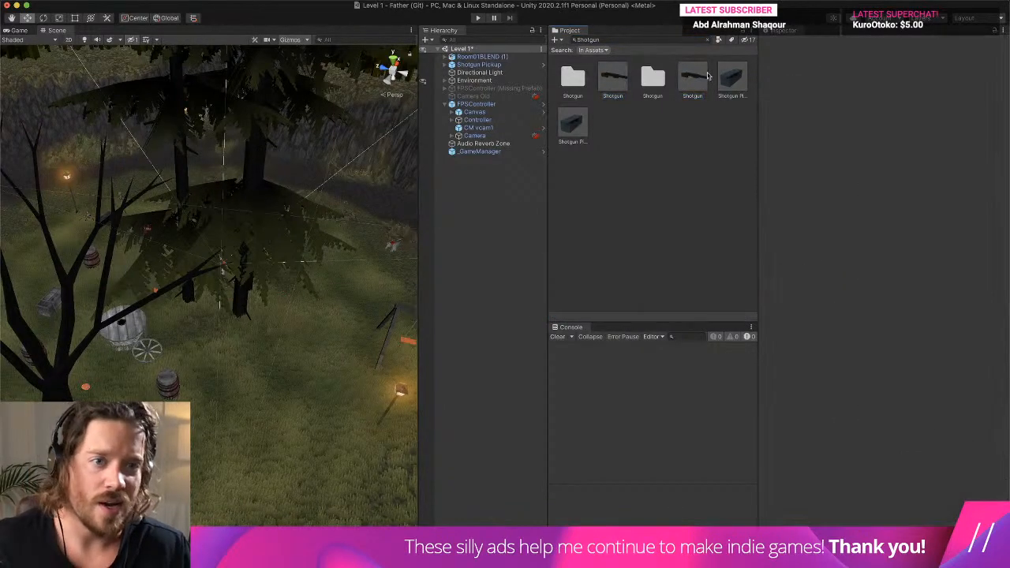
left_click(620, 82)
left_click(683, 82)
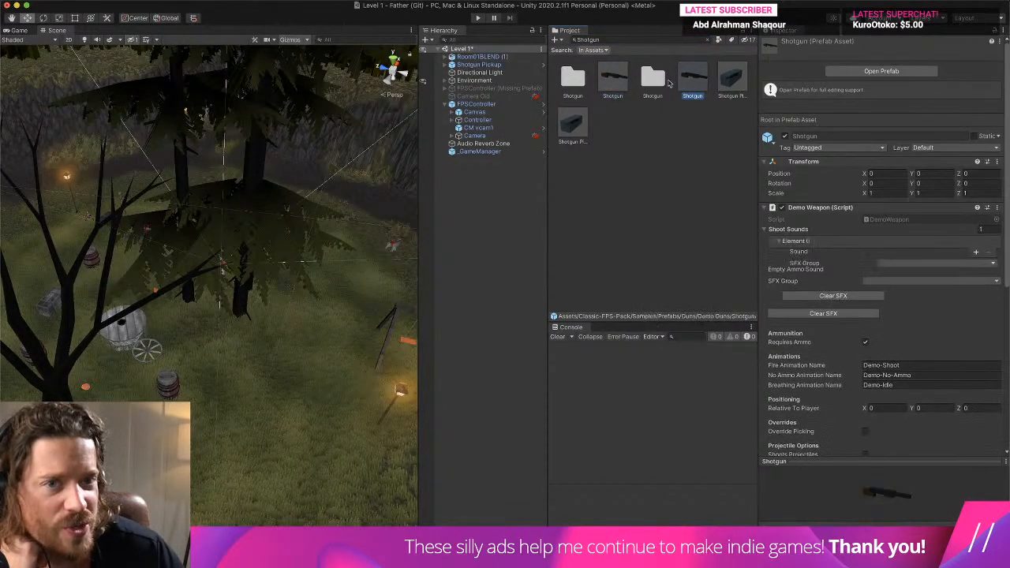
left_click(619, 82)
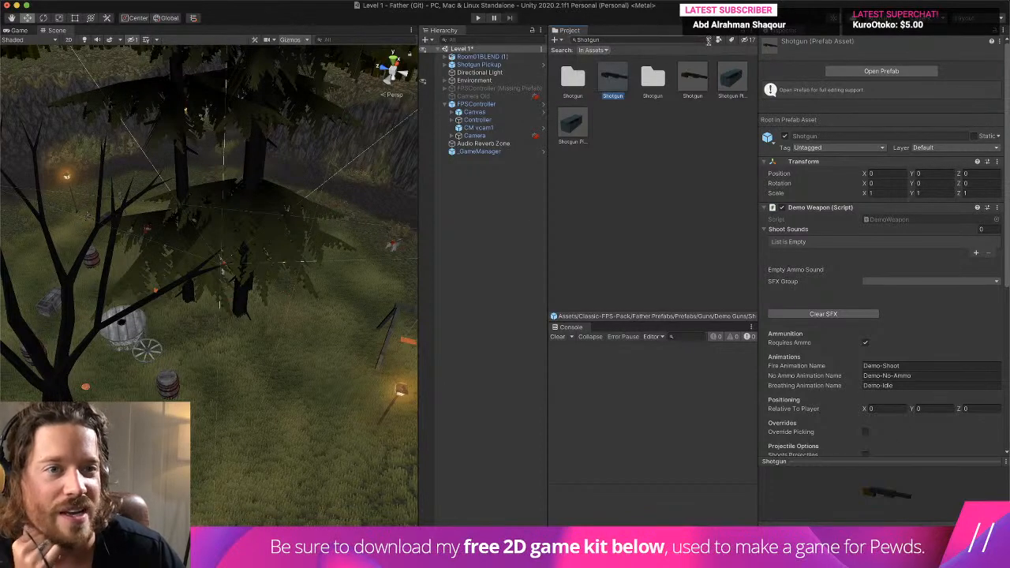
left_click(751, 32)
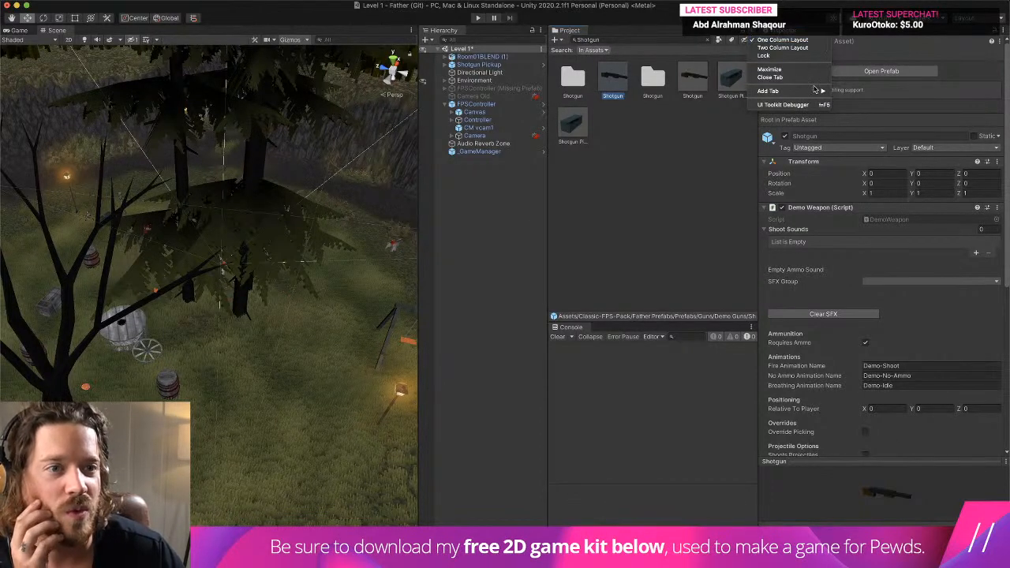
left_click(781, 56)
left_click(751, 33)
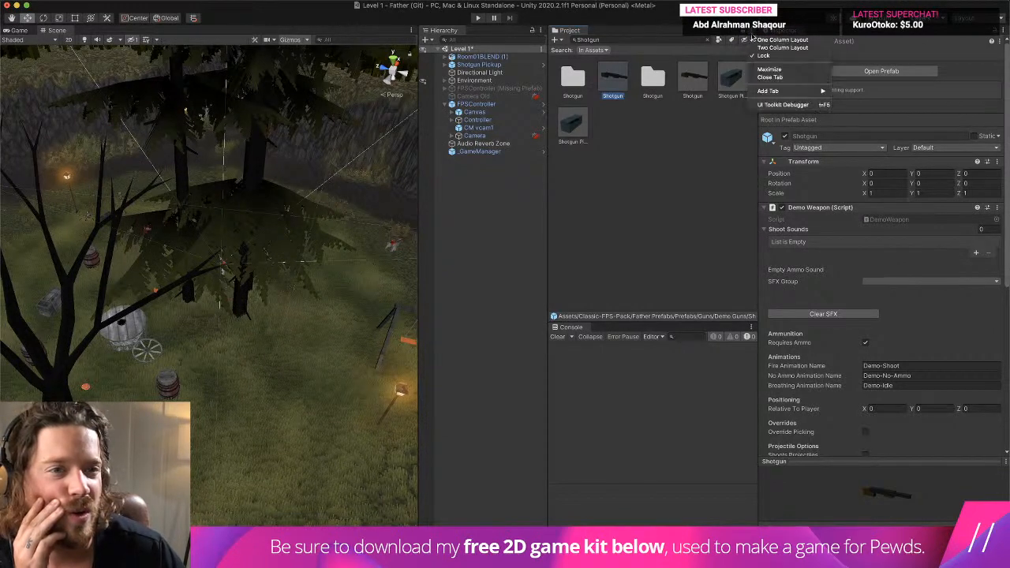
left_click(758, 41)
left_click(752, 32)
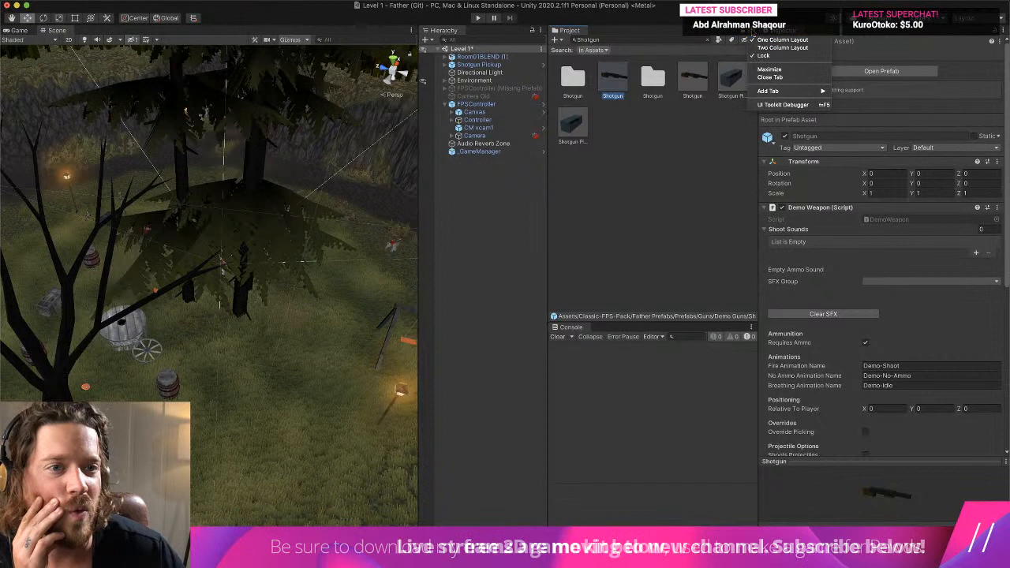
left_click(765, 56)
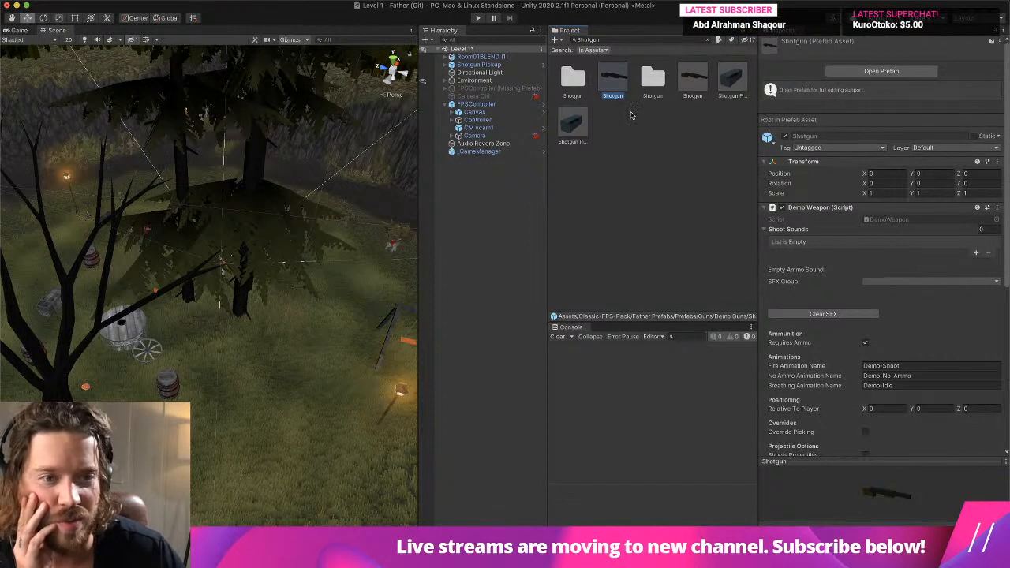
- Dock the Console below the Hierarchy, widen the Scene view, and keep the Project window in One Column Layout
left_click_drag(563, 327, 620, 368)
left_click_drag(540, 255, 559, 352)
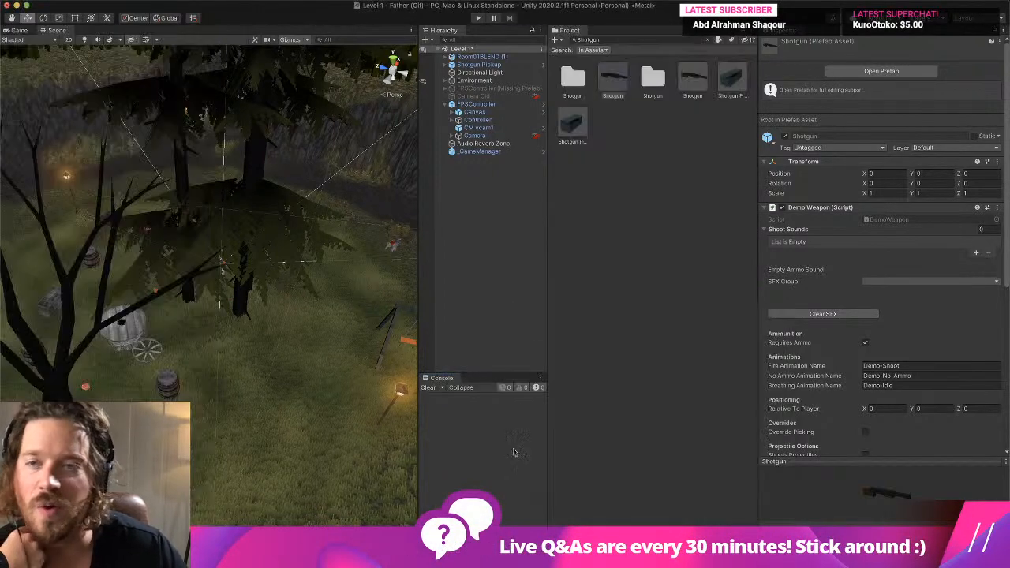
left_click_drag(545, 113, 670, 114)
left_click(811, 38)
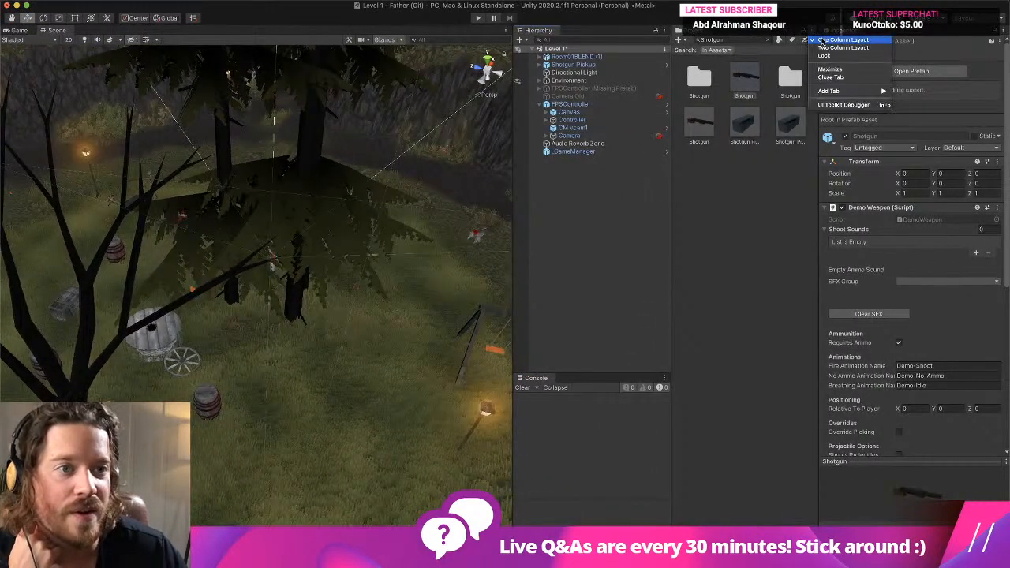
left_click(822, 42)
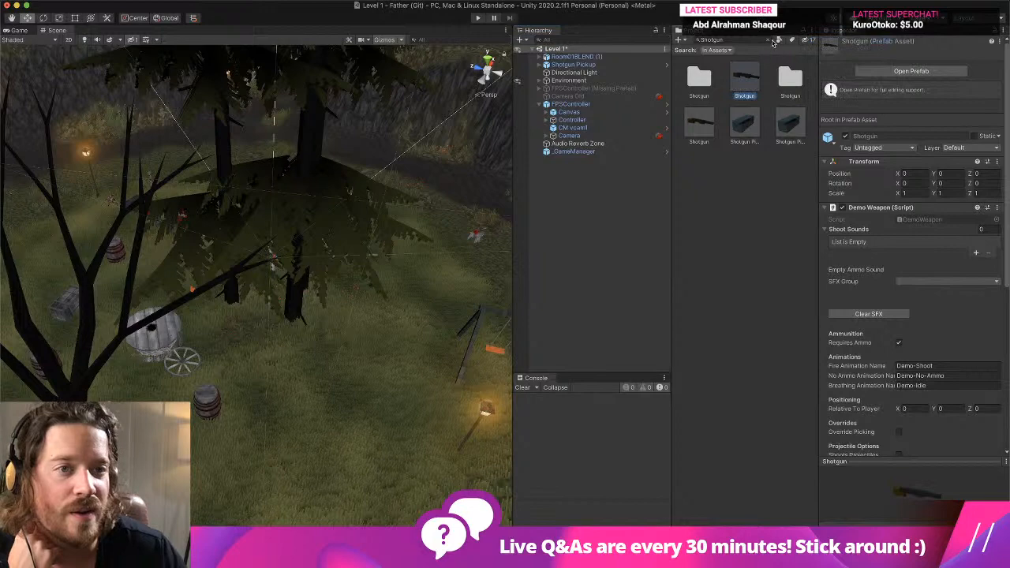
- Clear the project search and select the Shotgun prefab in the Demo Guns/Shotgun folder of Father Prefabs
left_click(770, 40)
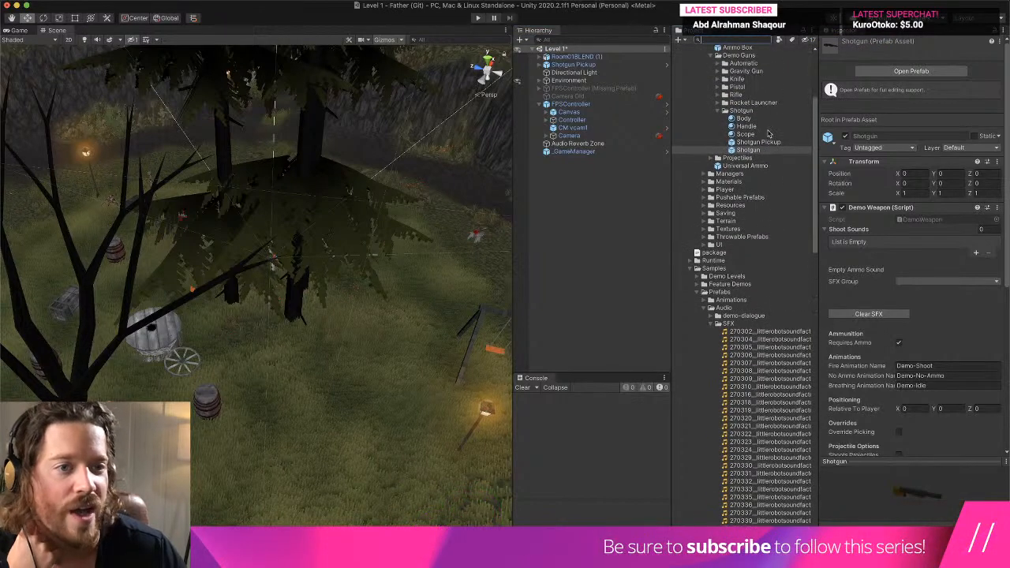
left_click(770, 134)
left_click(773, 149)
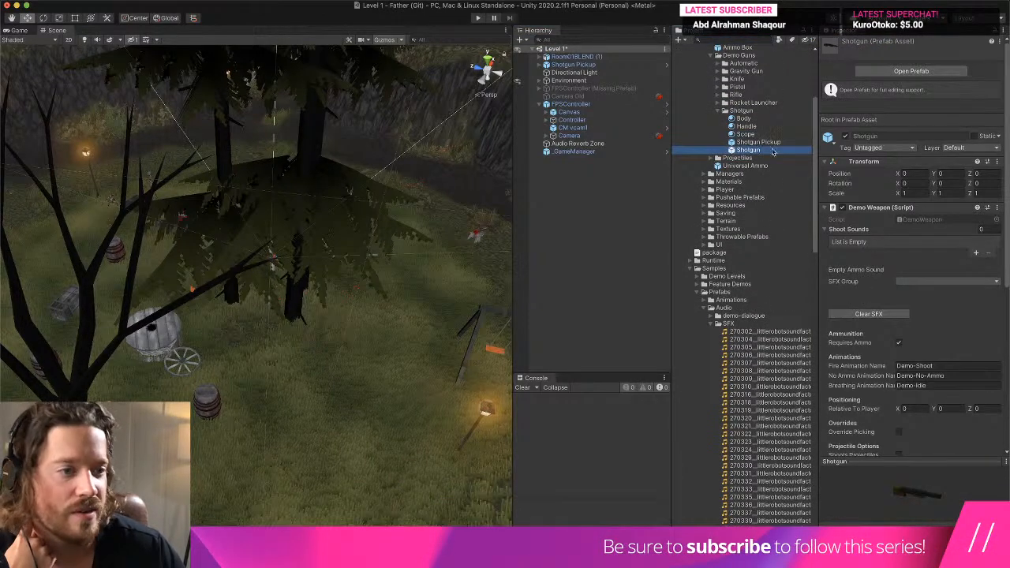
- Add a first Shoot Sounds entry to the Shotgun's Demo Weapon script, using SFX group Trench Gun and clip trenchgun_shot1
left_click(976, 254)
left_click(952, 265)
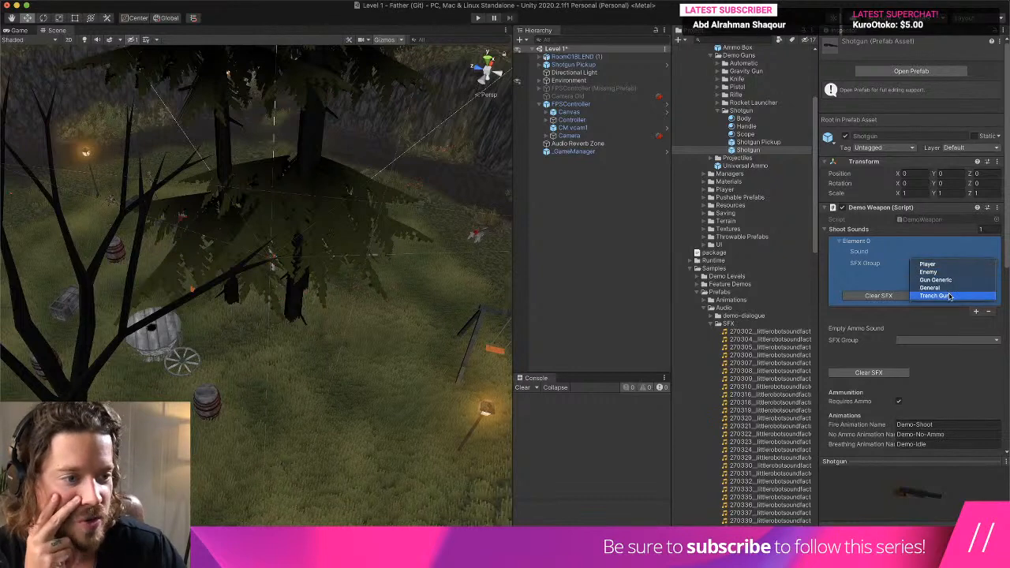
left_click(950, 297)
left_click(951, 273)
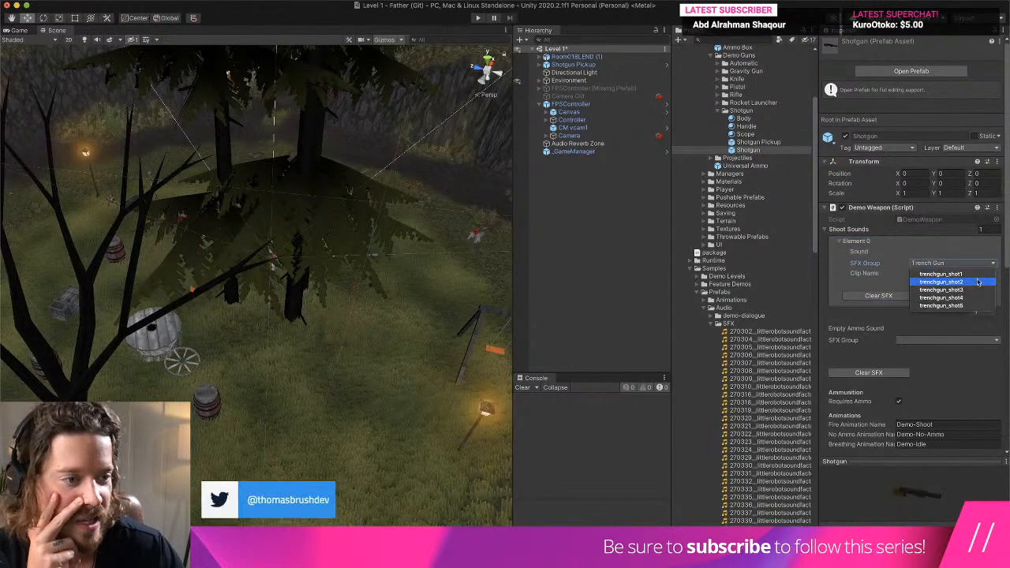
left_click(935, 268)
- Add a second Shoot Sounds entry with SFX group Trench Gun and clip trenchgun_shot2
left_click(975, 311)
left_click(953, 332)
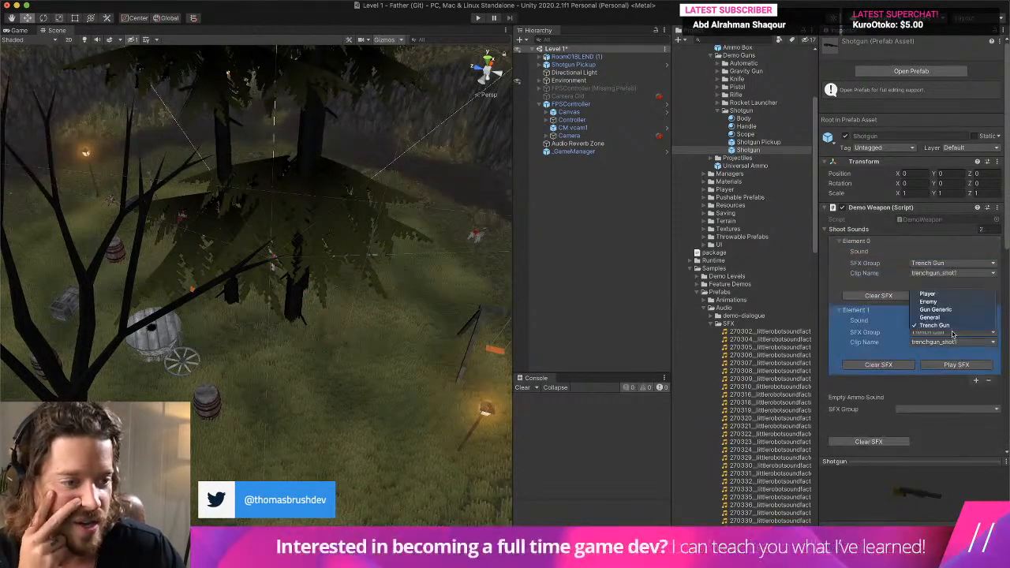
left_click(952, 332)
left_click(951, 342)
left_click(961, 343)
- Add a third Shoot Sounds entry in the Trench Gun group and set its clip to trenchgun_shot3
left_click(976, 381)
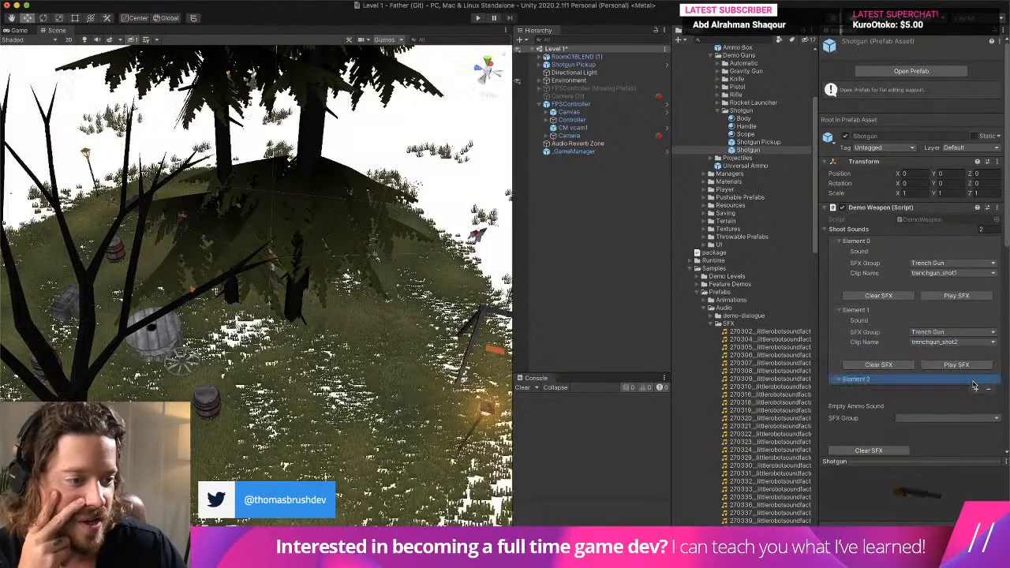
scroll(939, 379, "down", 5)
left_click(865, 271)
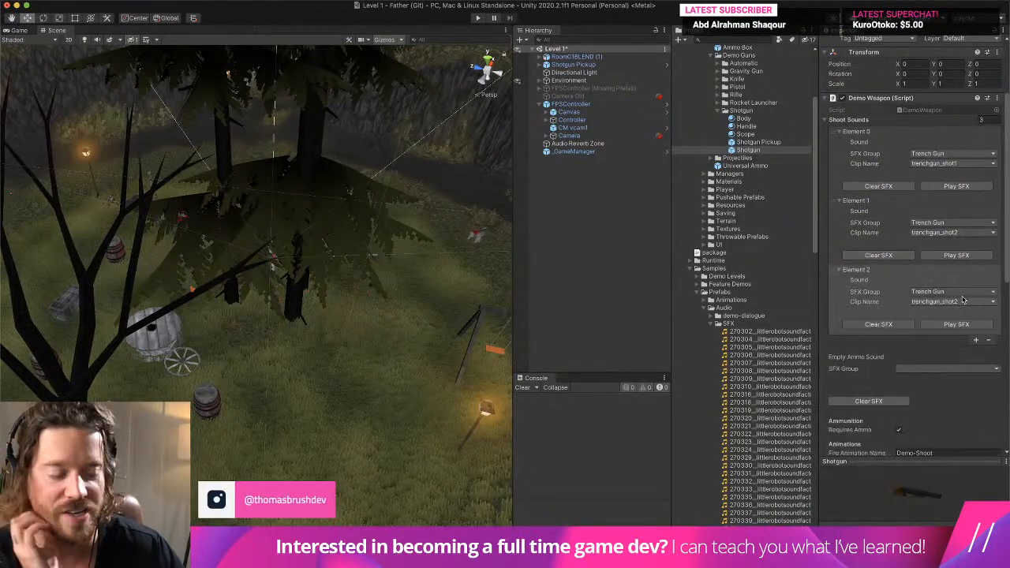
left_click(966, 302)
left_click(970, 304)
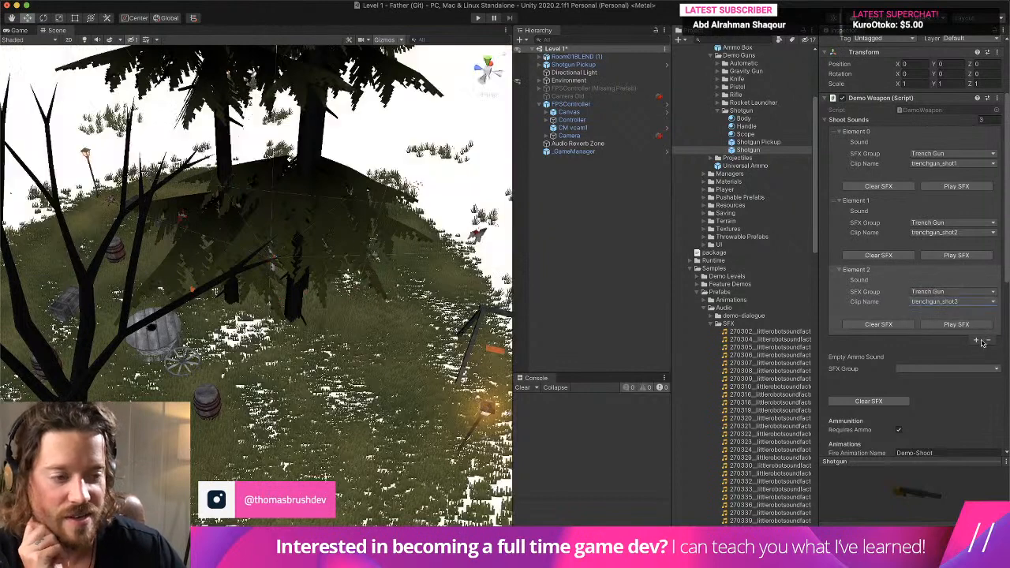
- Add a fourth Shoot Sounds entry in the Trench Gun group and set its clip to trenchgun_shot4
left_click(976, 340)
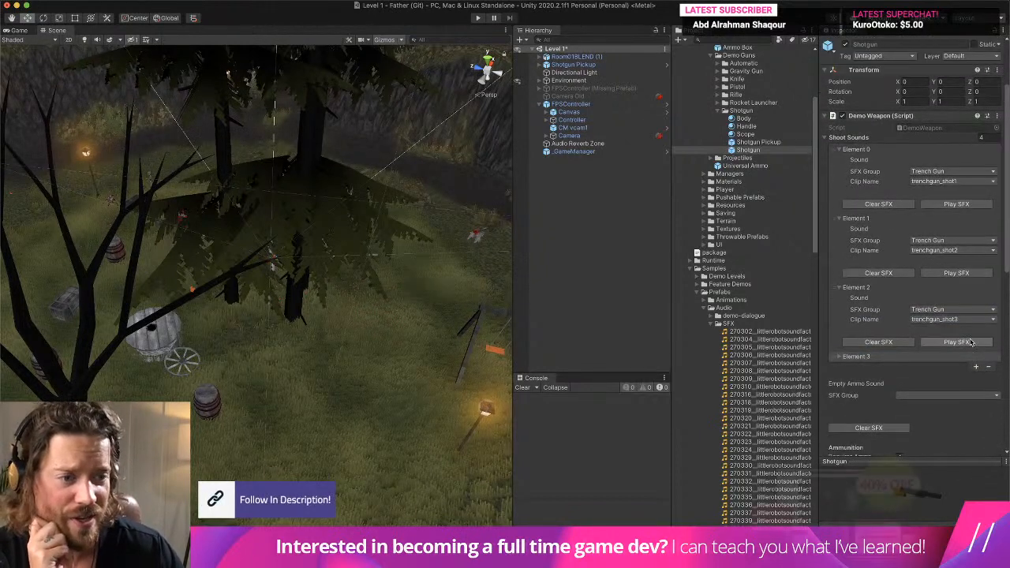
left_click(883, 358)
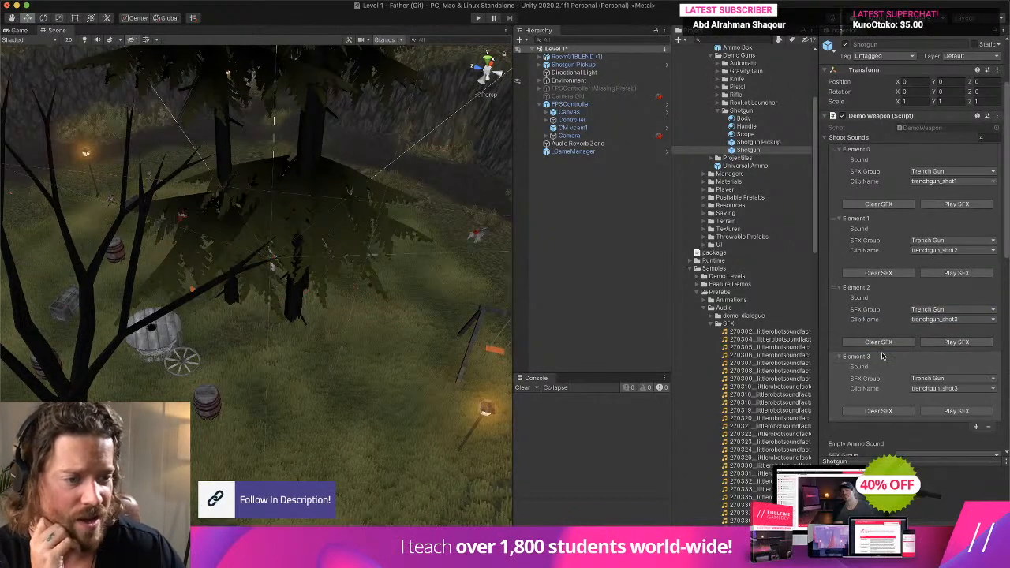
scroll(884, 357, "down", 2)
left_click(934, 352)
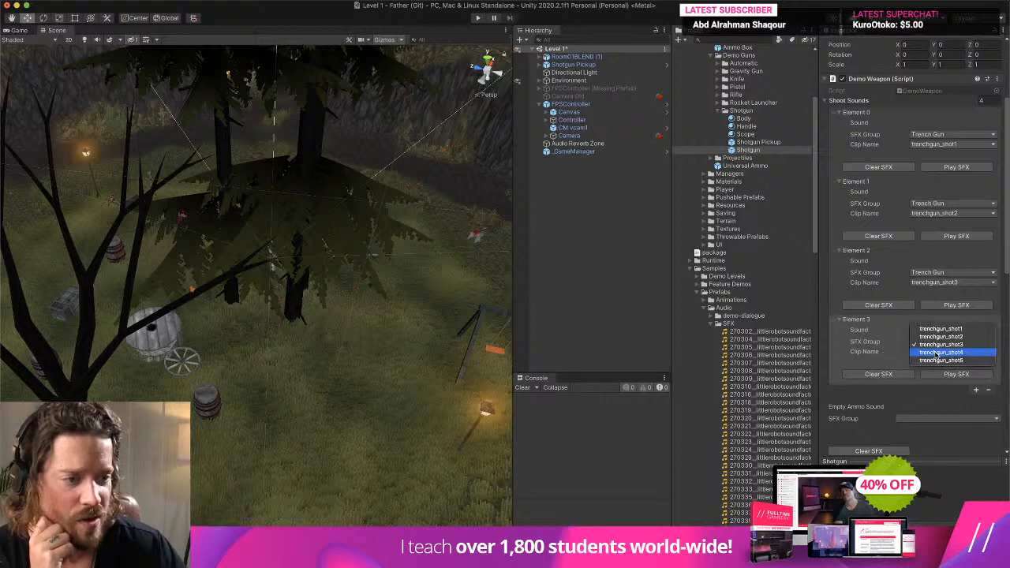
left_click(938, 352)
- Add a fifth Shoot Sounds entry in the Trench Gun group and set its clip to trenchgun_shot5
left_click(976, 390)
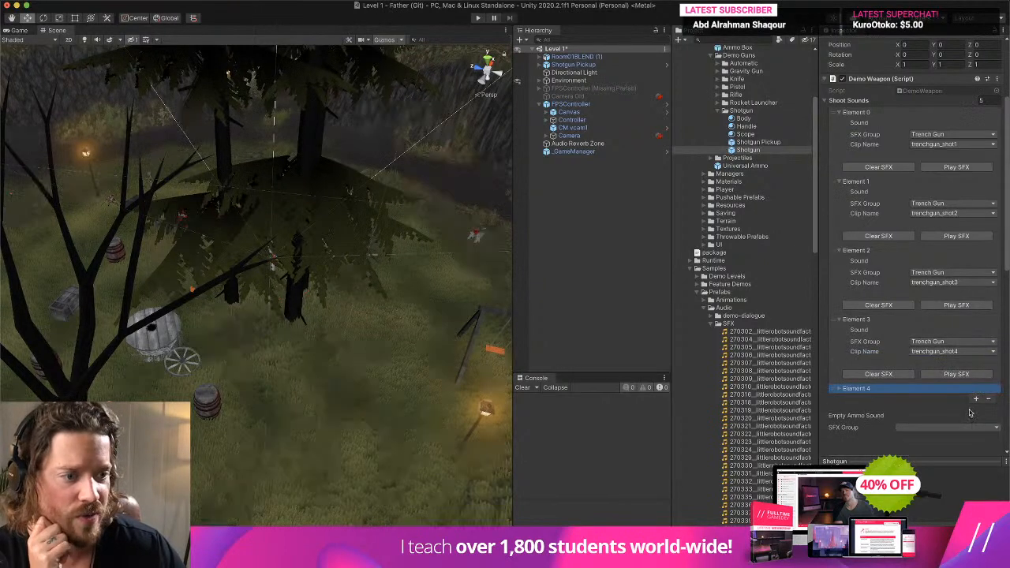
left_click(868, 391)
scroll(900, 378, "down", 4)
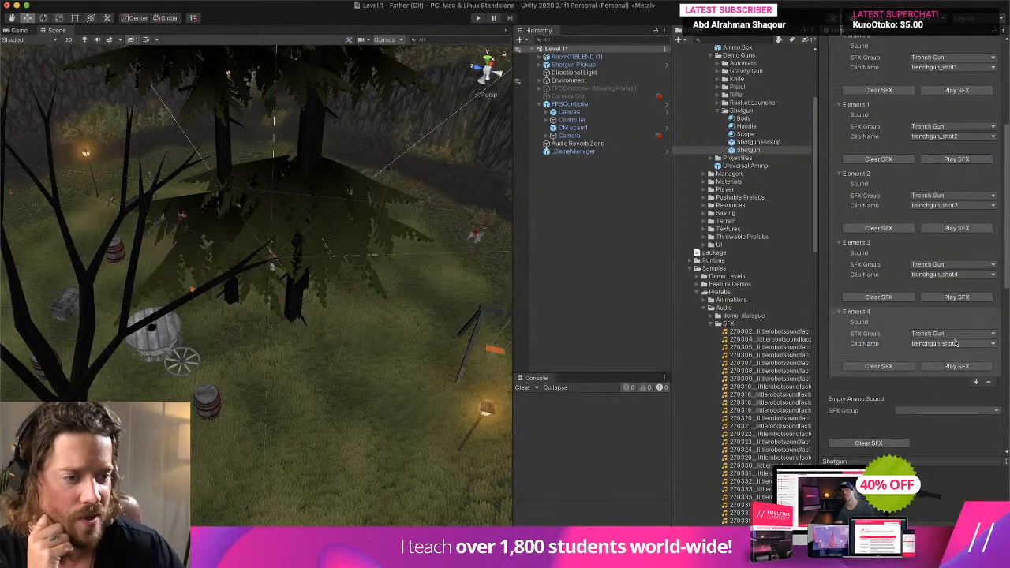
left_click(955, 344)
left_click(972, 344)
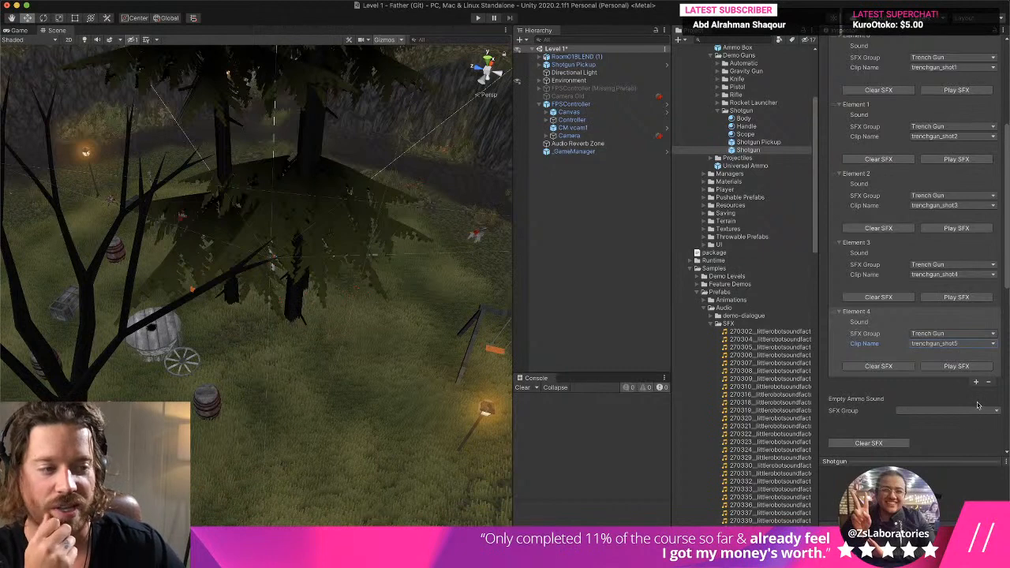
- Preview the five shoot sounds from Element 4 back to Element 0 and look through the Shotgun's remaining weapon settings
left_click(957, 366)
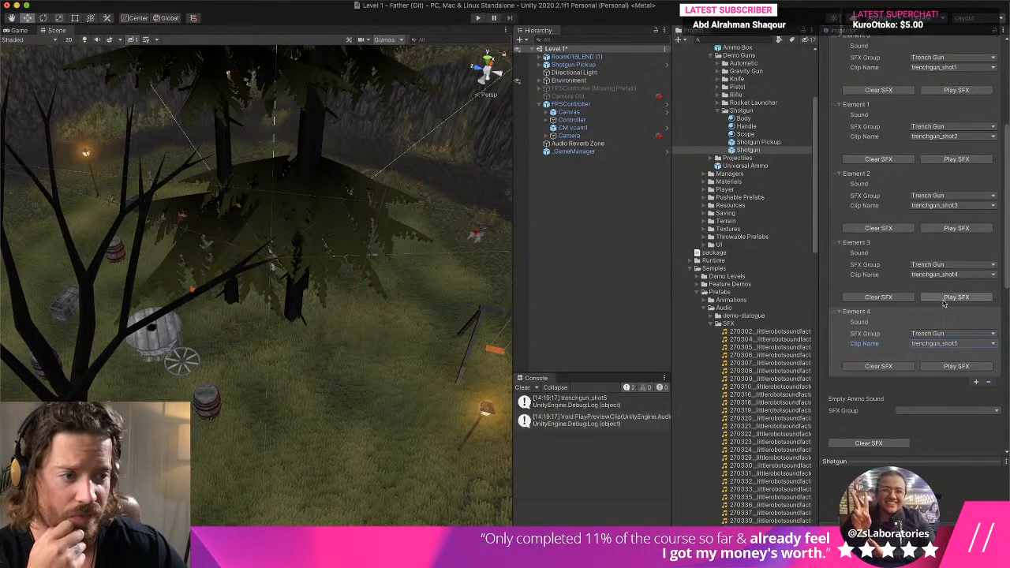
left_click(957, 298)
left_click(958, 229)
left_click(959, 160)
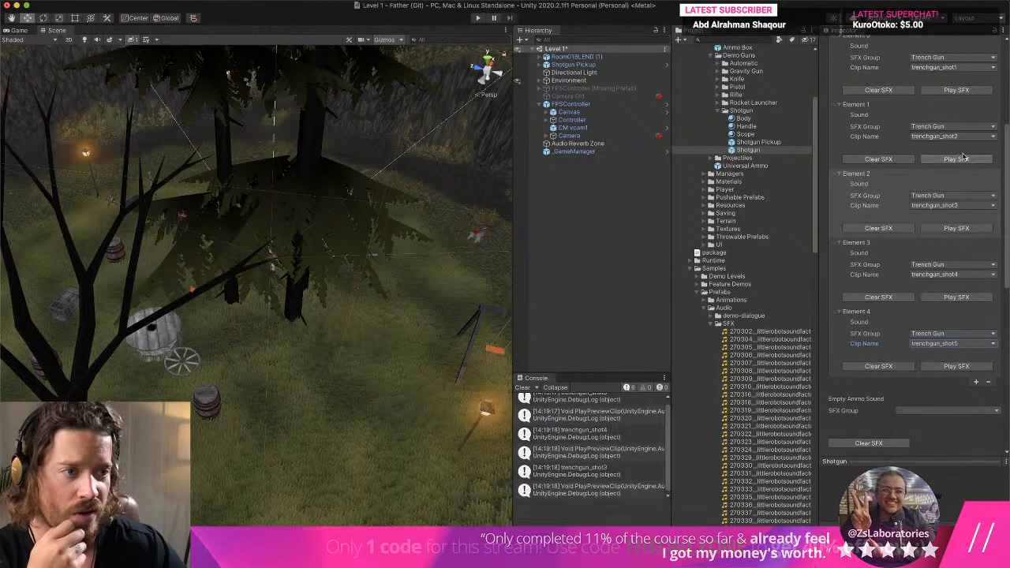
left_click(965, 92)
scroll(974, 207, "up", 5)
scroll(956, 266, "down", 20)
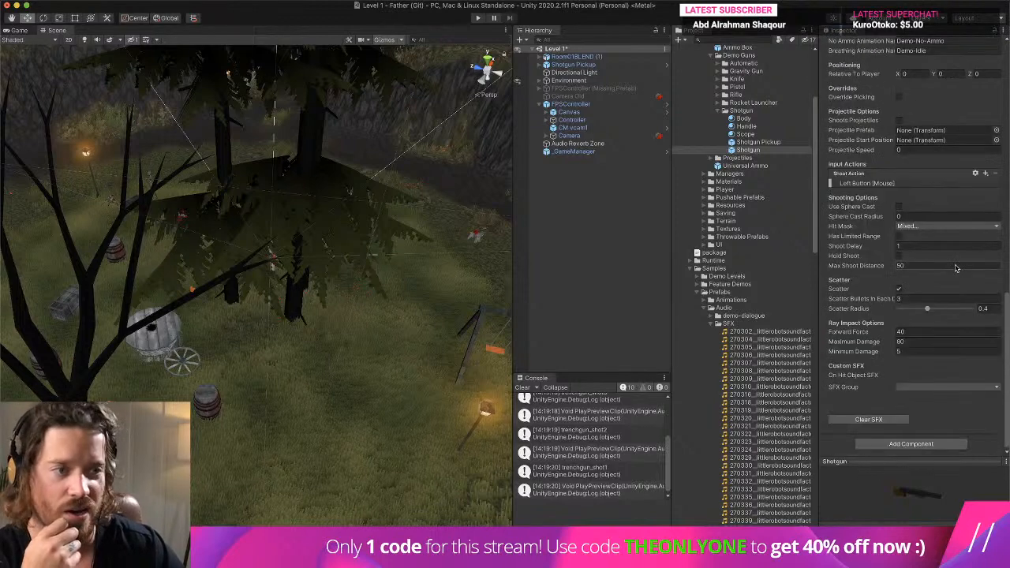
- Play-test Level 1 by walking around the area with the shotgun to try its new shoot sounds, and stop play mode
left_click(478, 18)
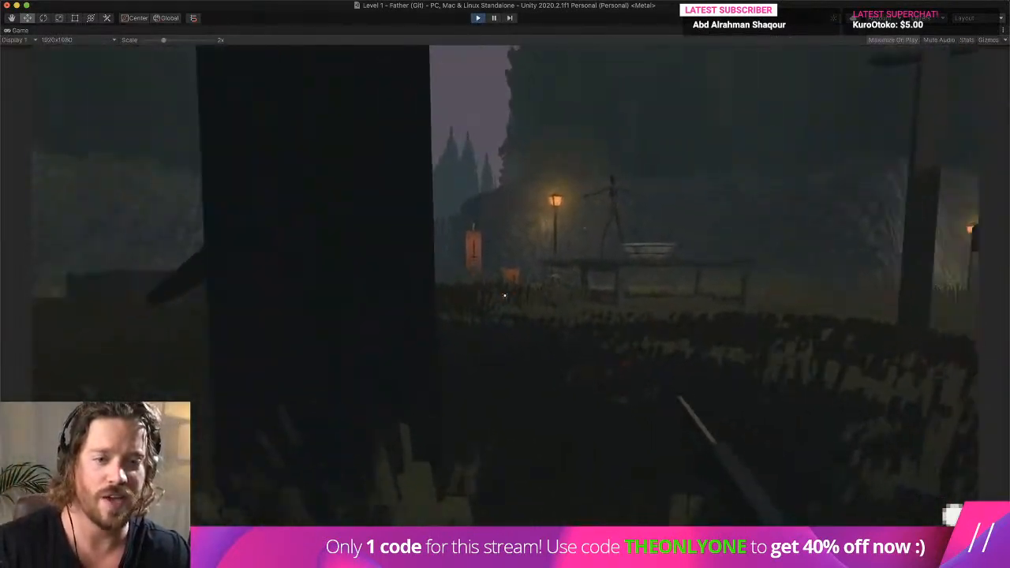
key("w")
key("w")
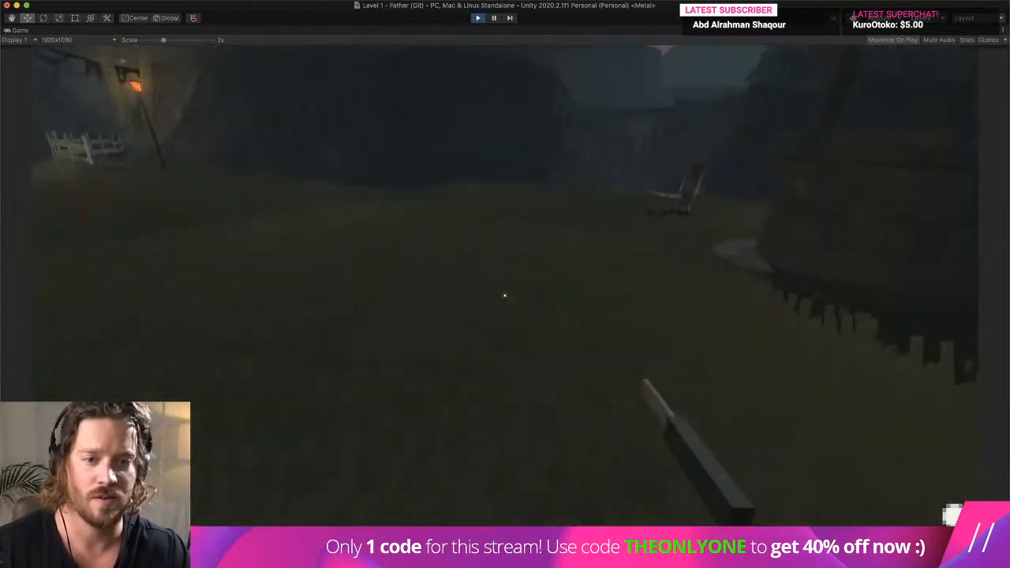
key("w")
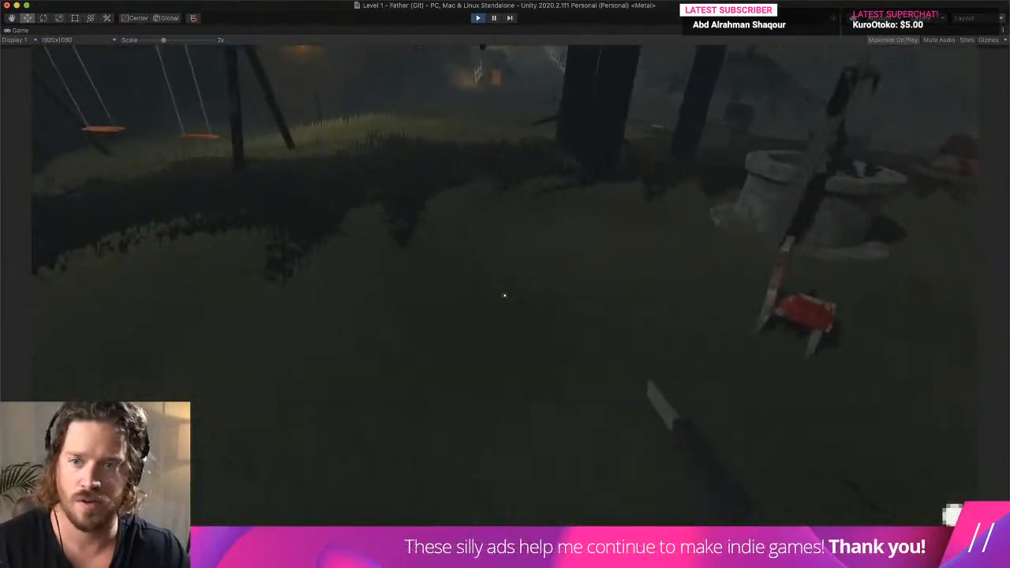
key("w")
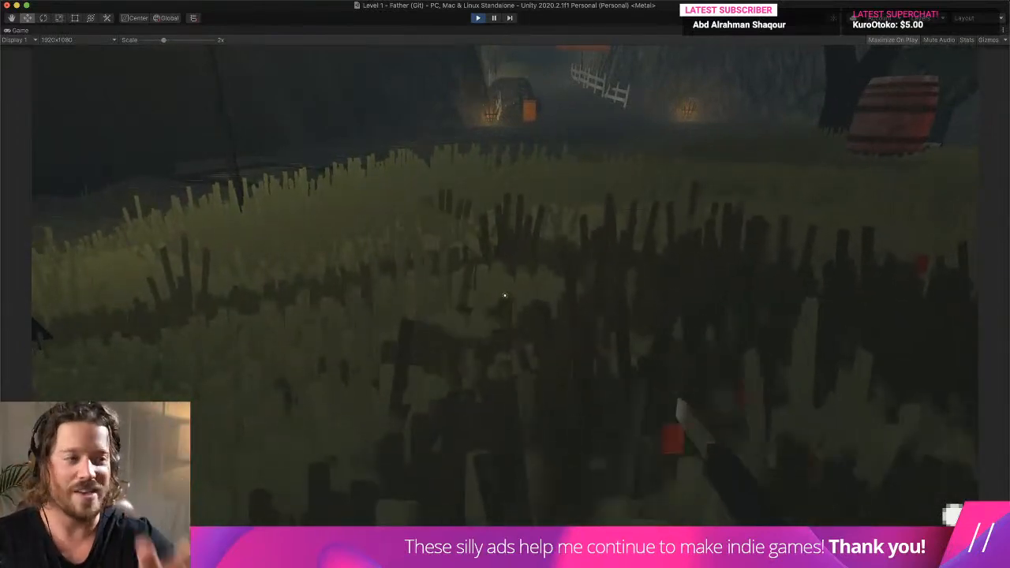
key("w")
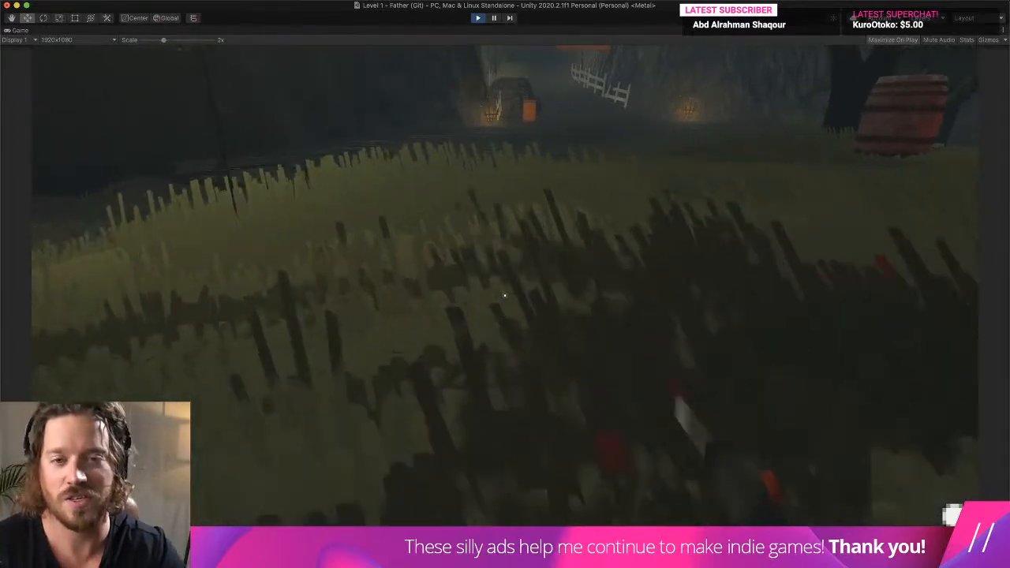
key("s")
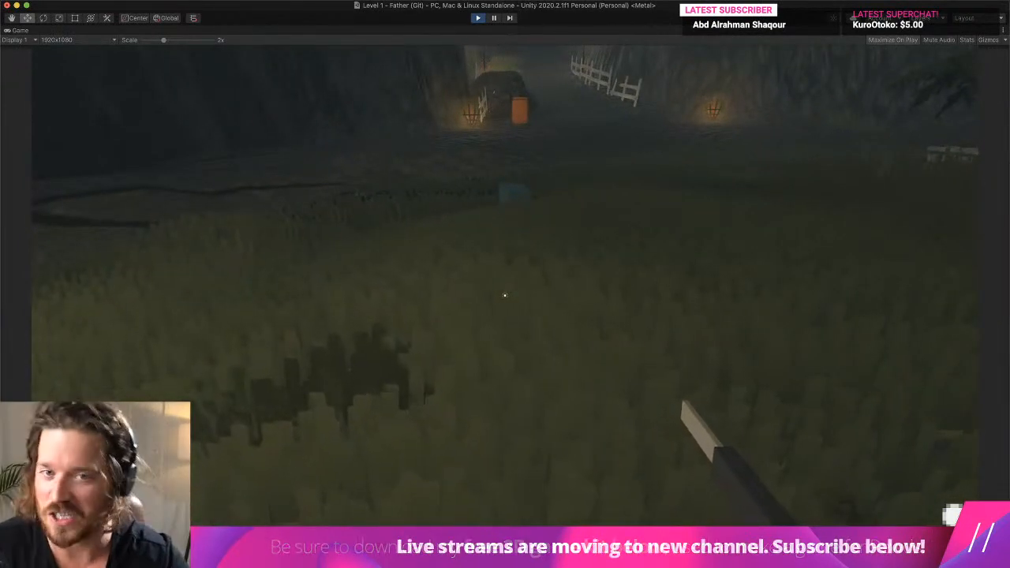
key("w")
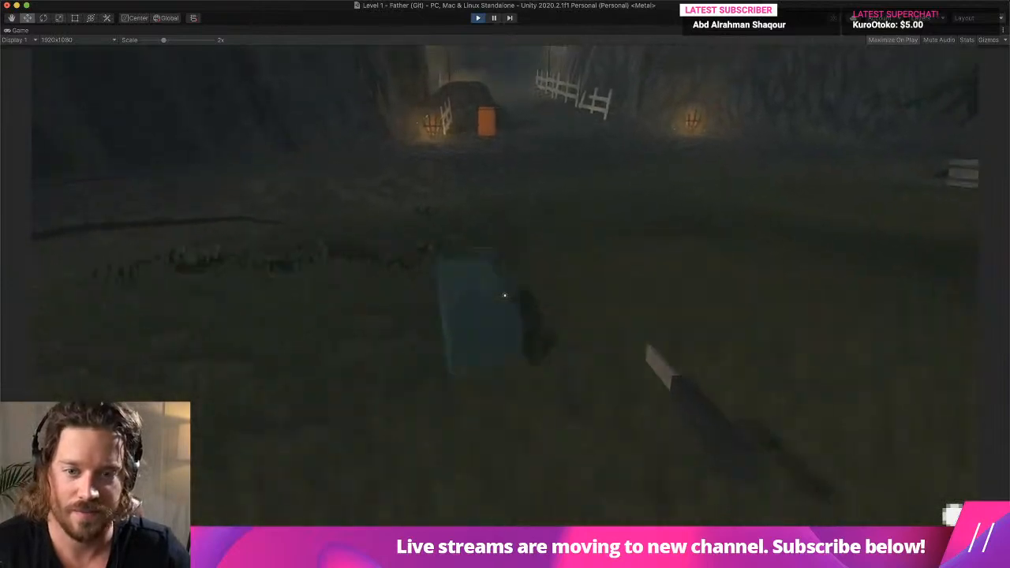
key("w")
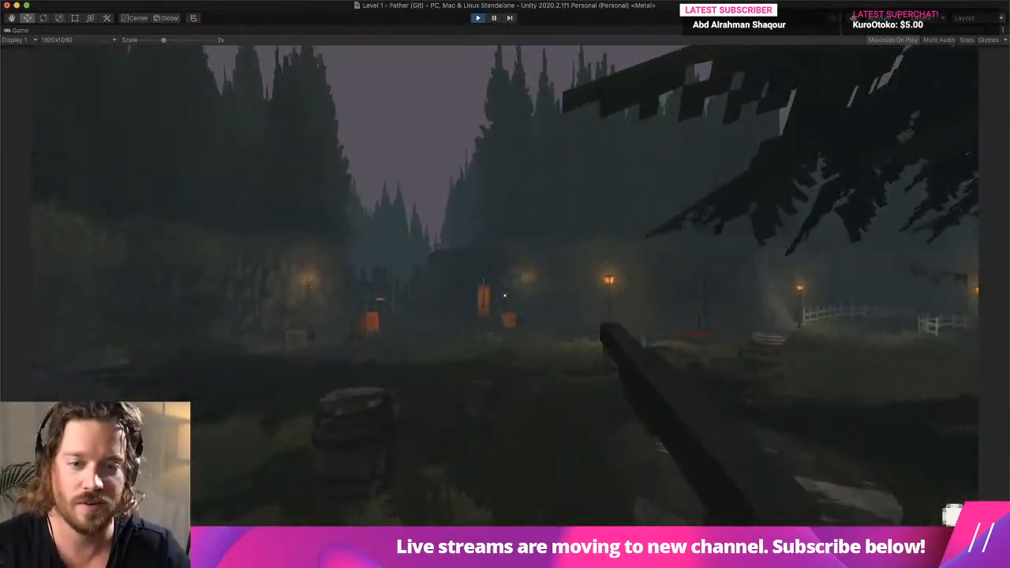
key("w")
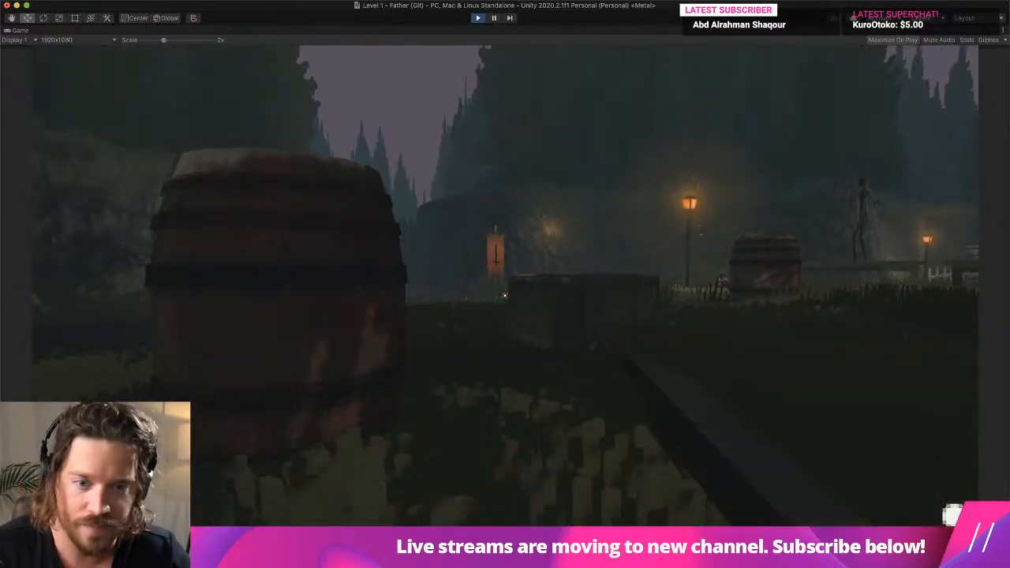
key("w")
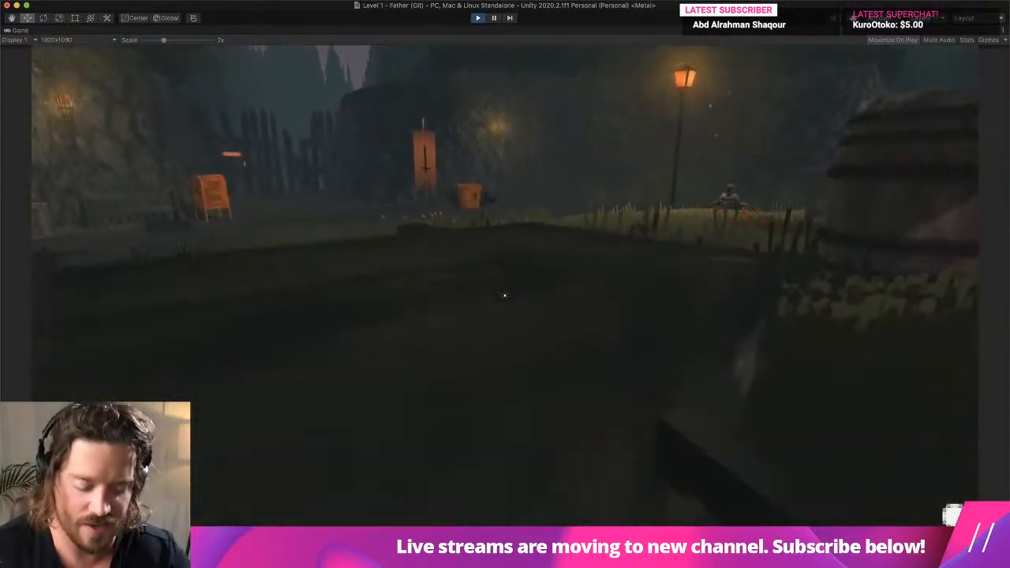
key("super+p")
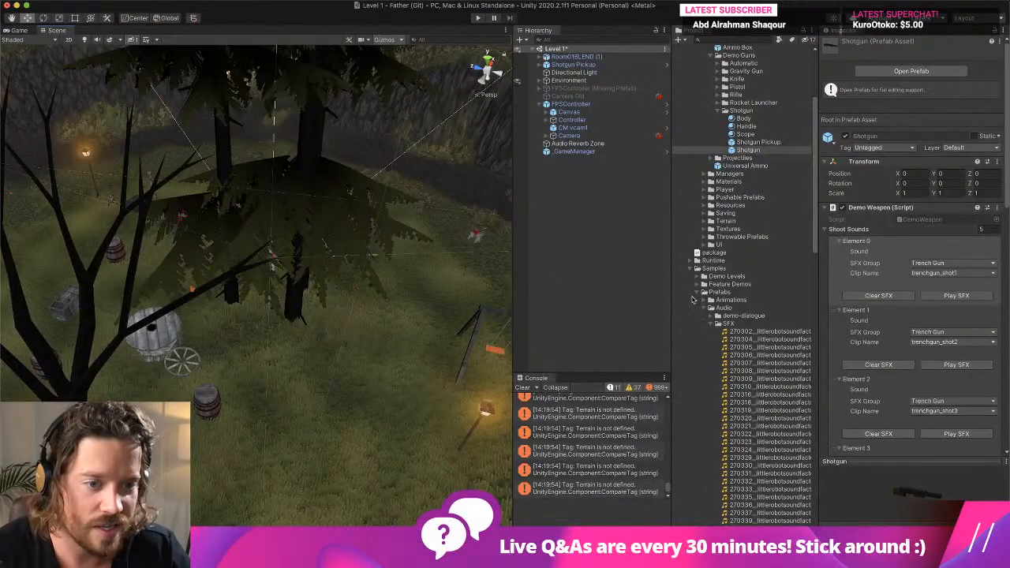
- Collapse the expanded Samples Prefabs, Sounds, Father Prefabs and Classic-FPS-Pack asset folders and check the contents of the main Prefabs folder
left_click(698, 294)
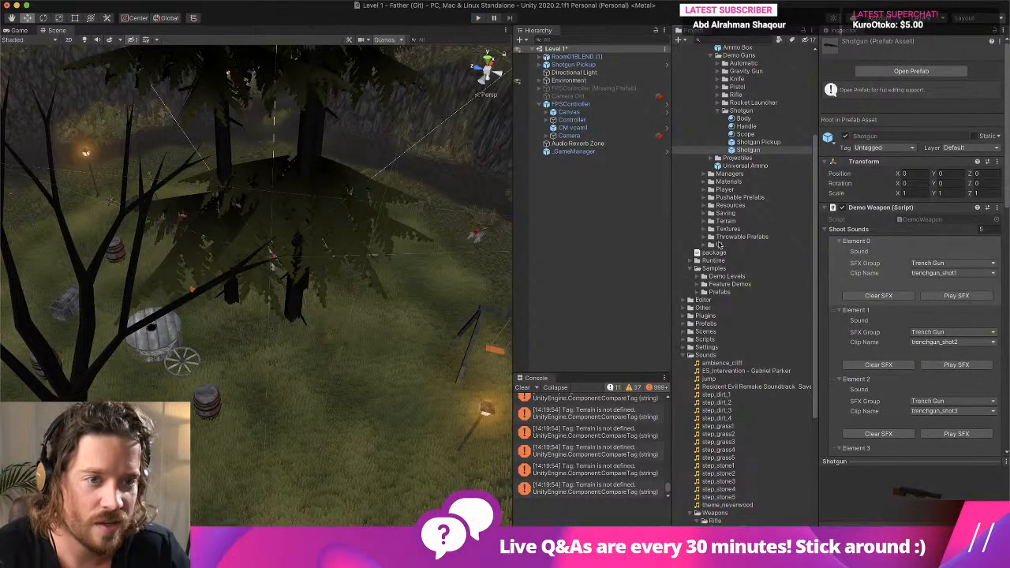
scroll(720, 246, "up", 5)
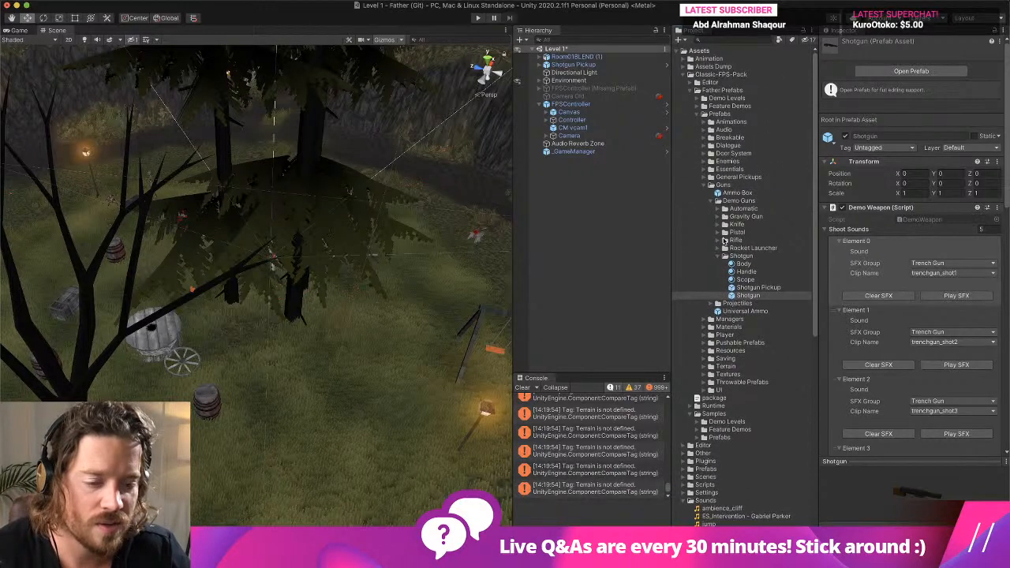
scroll(725, 242, "down", 7)
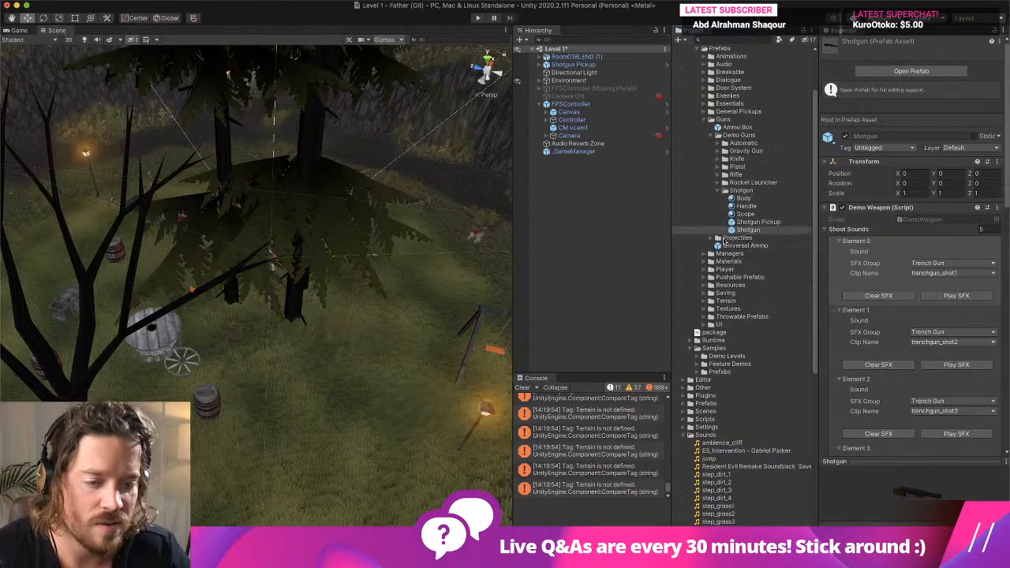
left_click(690, 293)
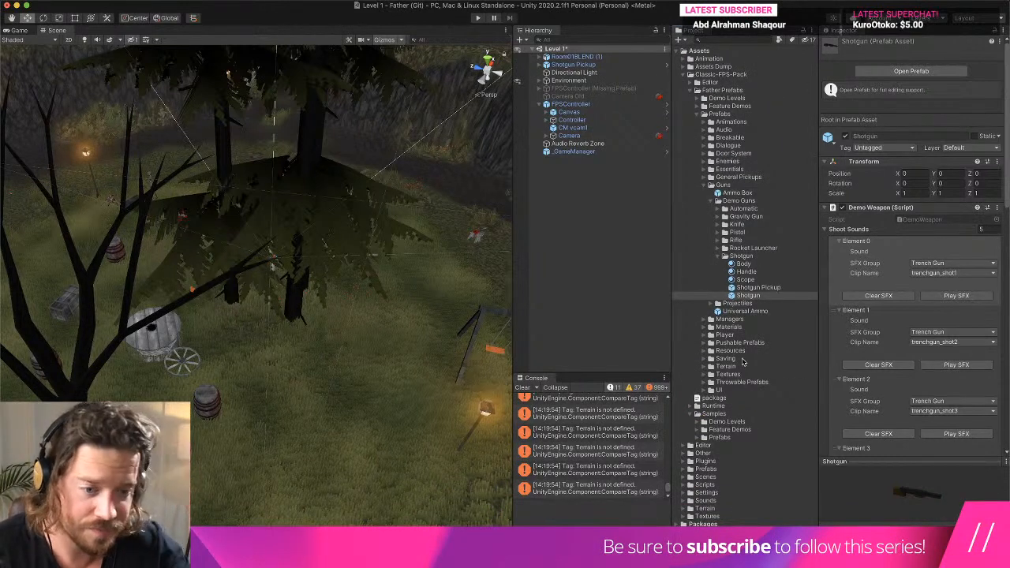
left_click(691, 91)
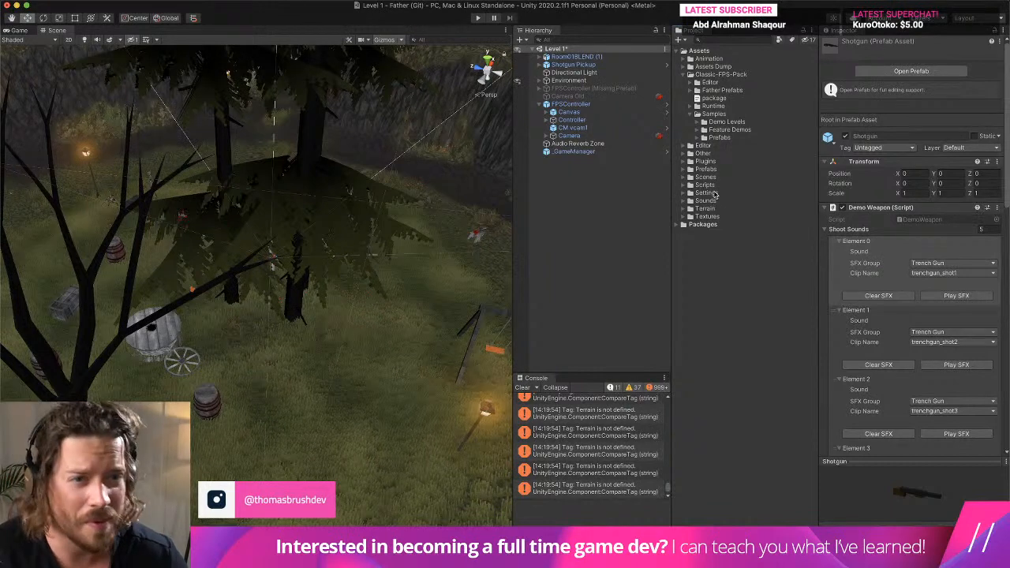
left_click(685, 75)
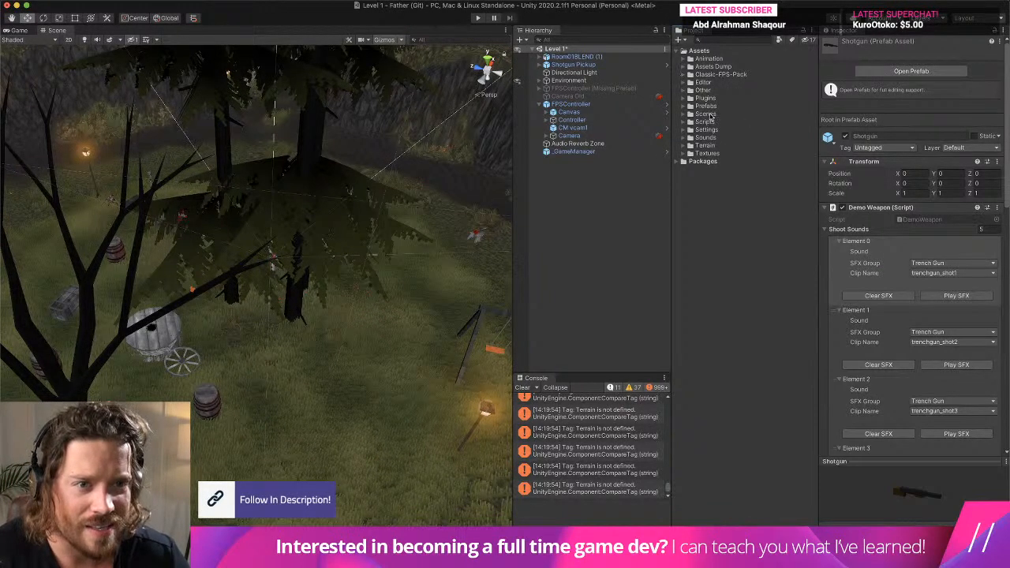
left_click(686, 105)
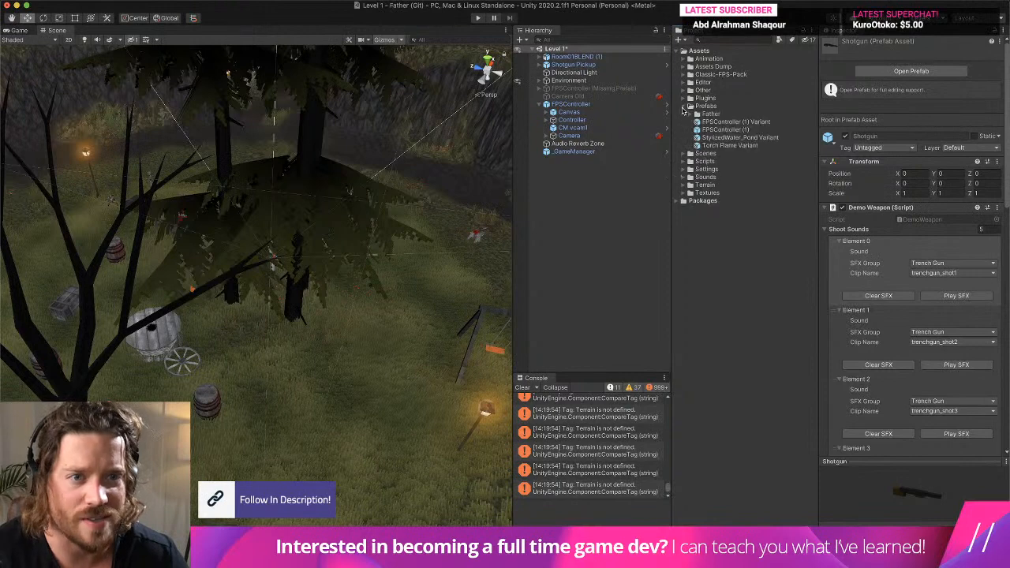
left_click(686, 106)
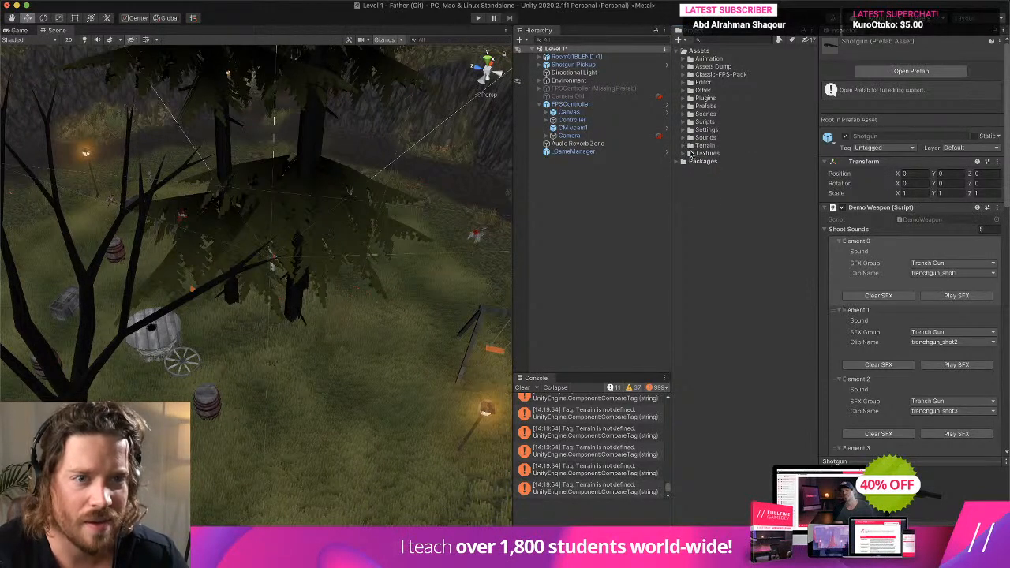
- Expand the Classic-FPS-Pack folder and collapse its Samples subfolder
left_click(684, 75)
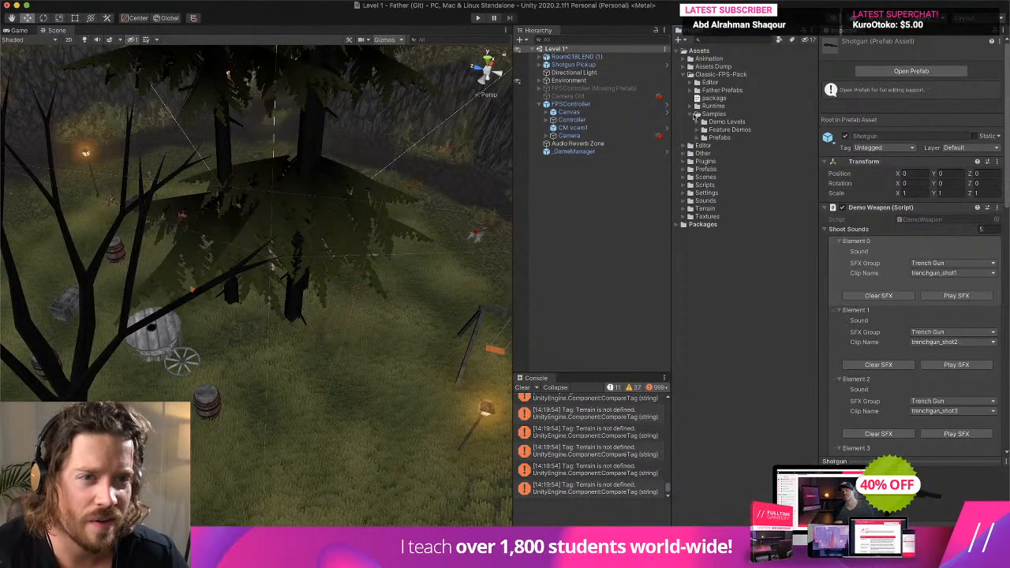
left_click(691, 90)
left_click(691, 91)
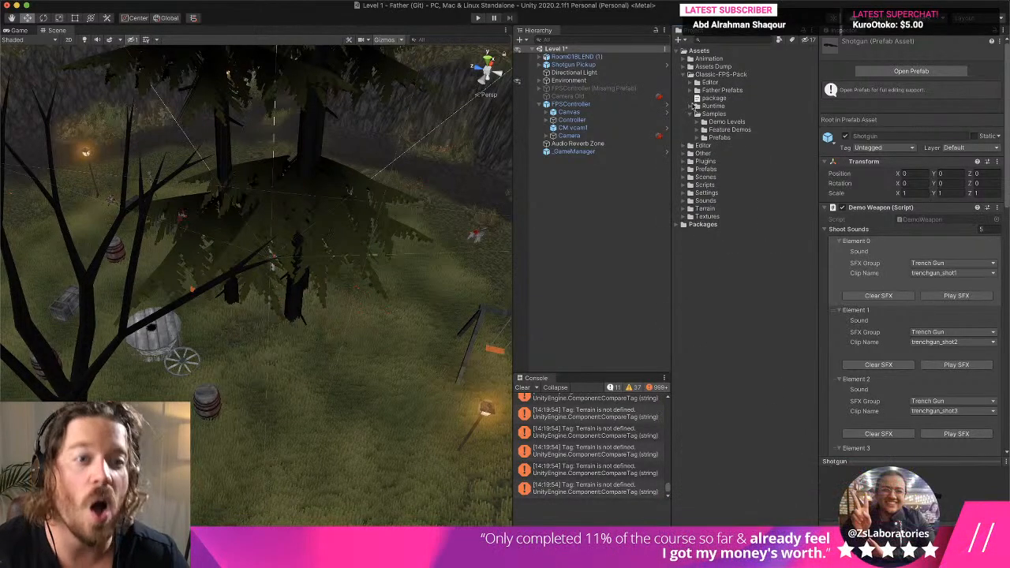
left_click(690, 117)
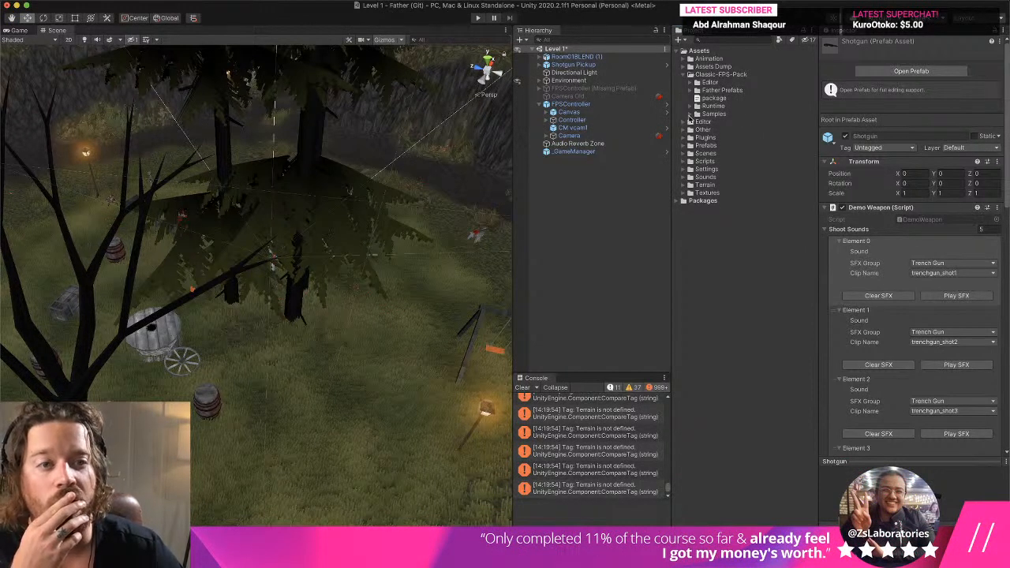
- Locate the source prefab asset of the scene's FPSController and collapse the Samples folders it is stored in
left_click(570, 103)
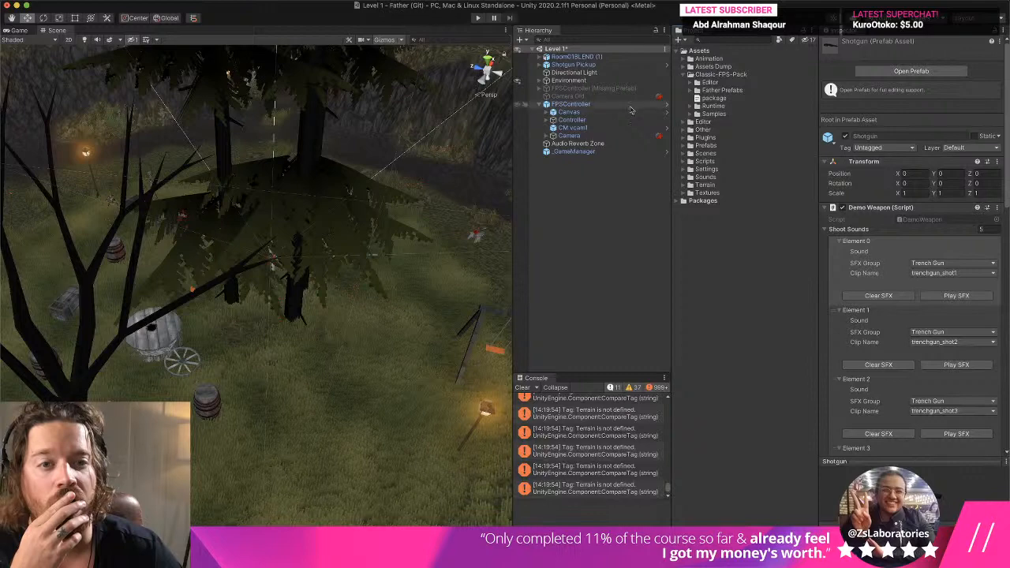
left_click(914, 66)
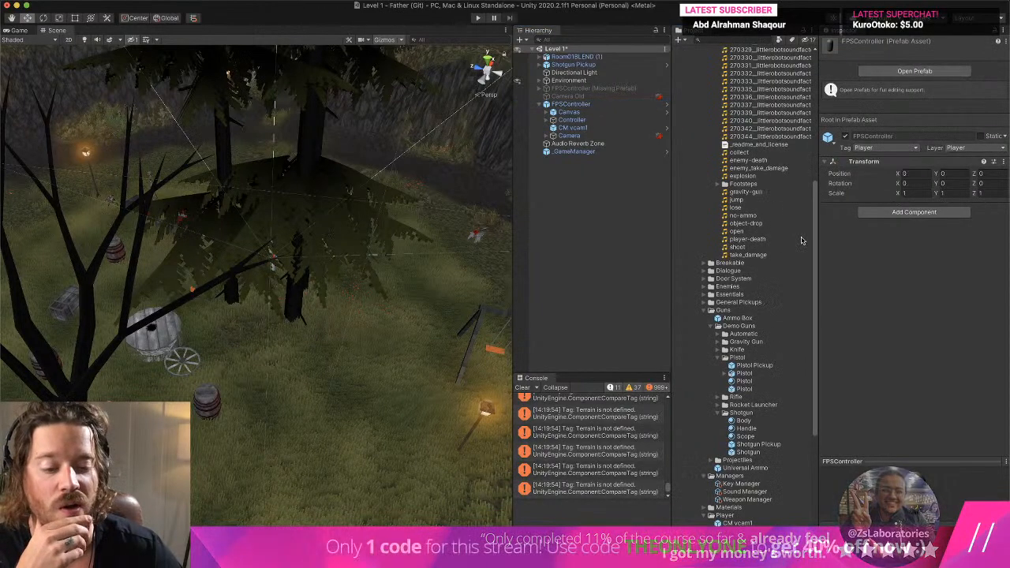
scroll(798, 238, "up", 5)
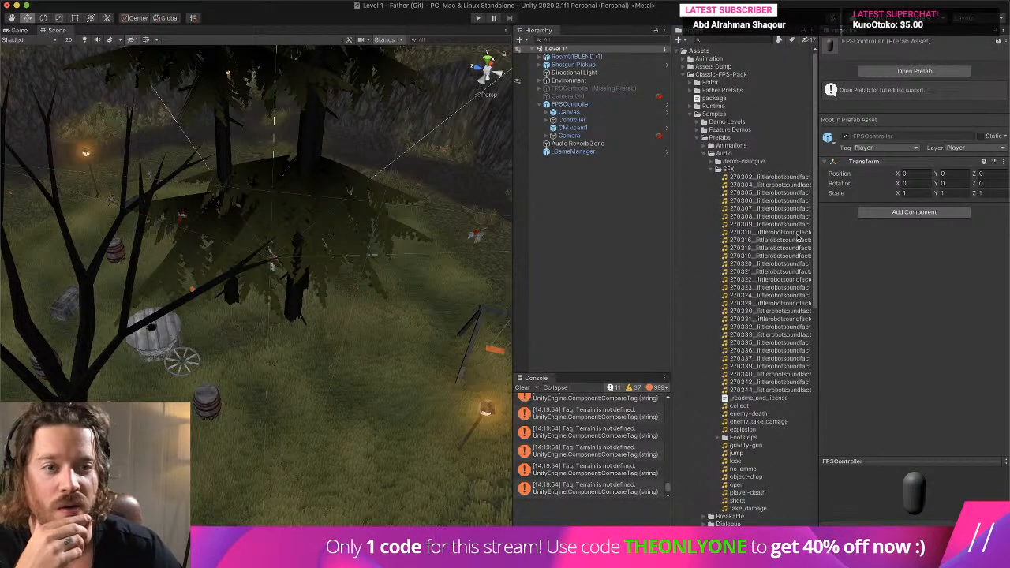
left_click(700, 138)
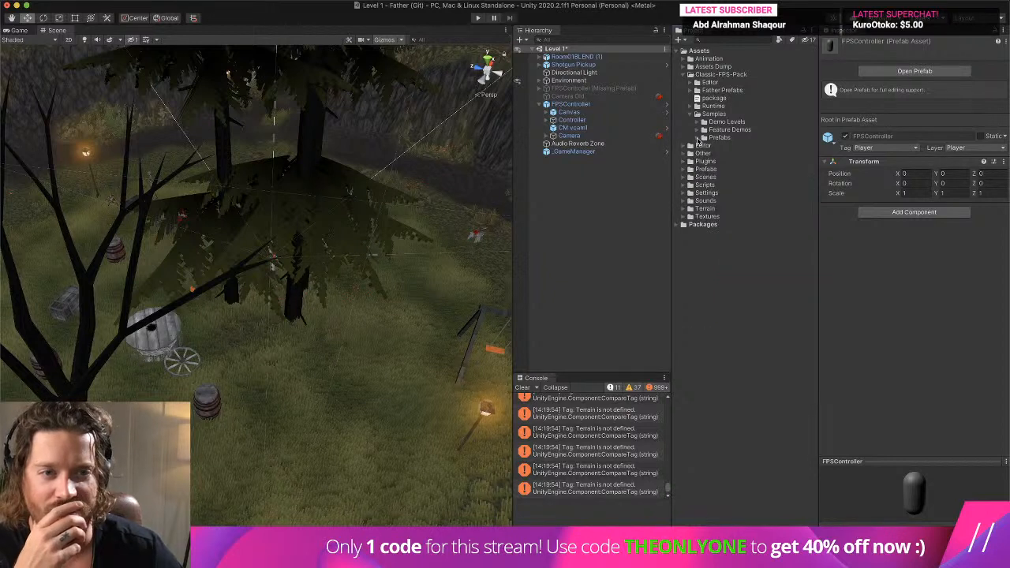
left_click(692, 116)
- Expand the Father Prefabs folder and inspect its Weapon Manager and Sound Manager assets
left_click(573, 104)
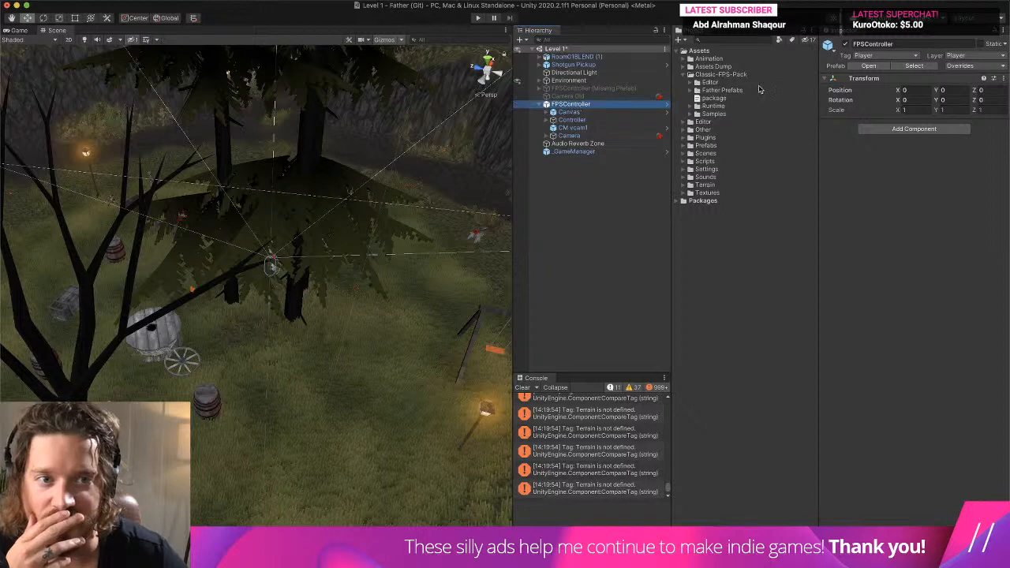
right_click(734, 91)
key("Escape")
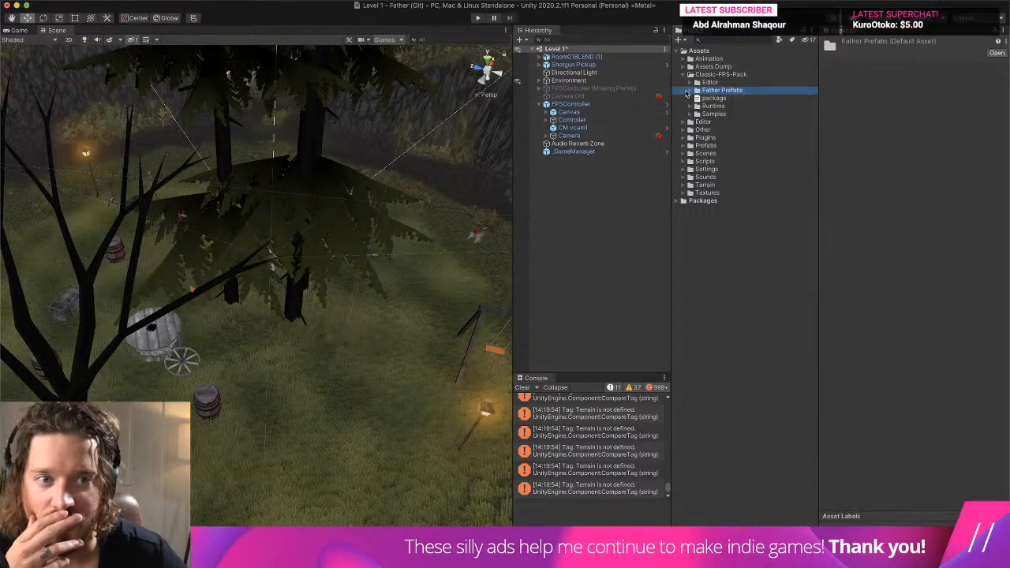
left_click(698, 91)
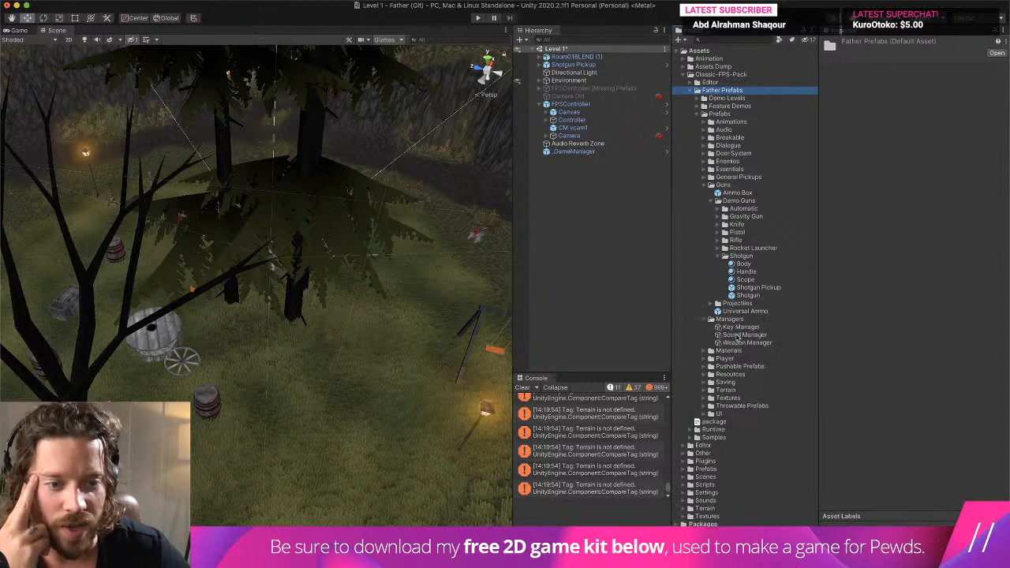
left_click(748, 344)
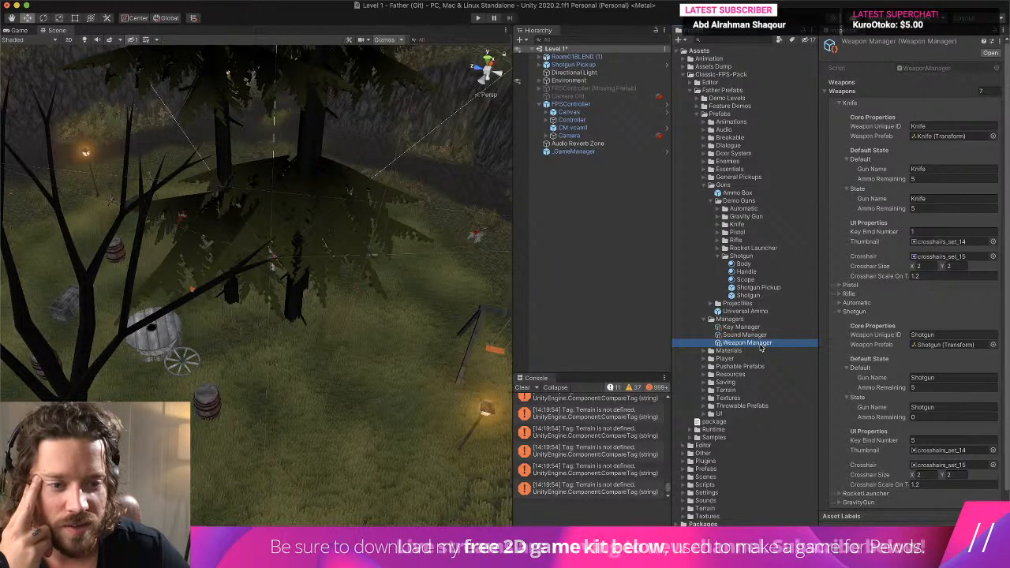
left_click(755, 336)
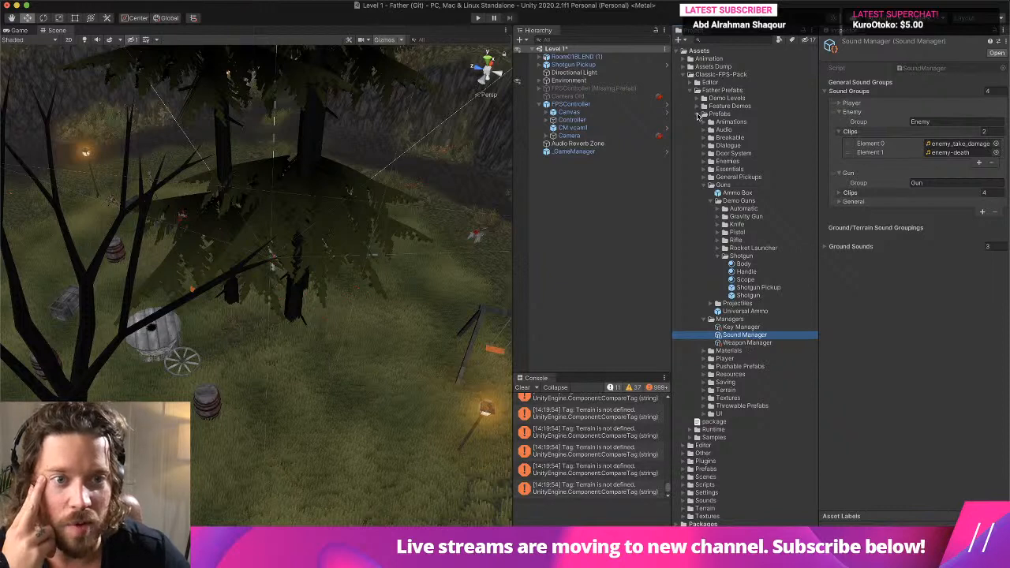
- Collapse the Father Prefabs folder and rename it as Father Prefabs (Delete)
left_click(698, 115)
left_click(691, 91)
left_click(736, 92)
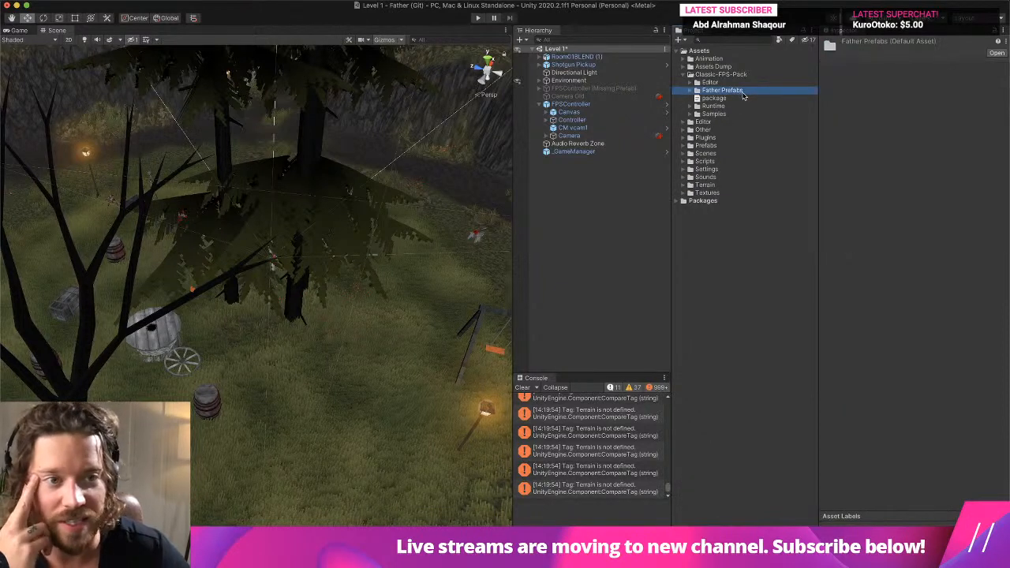
left_click(744, 91)
type("(De")
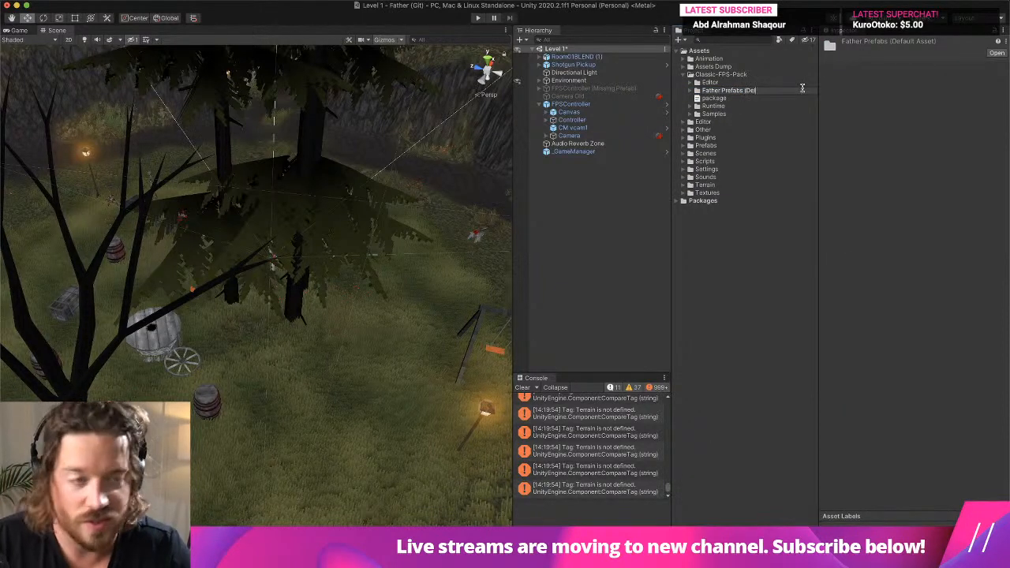
type("lete)")
key("Return")
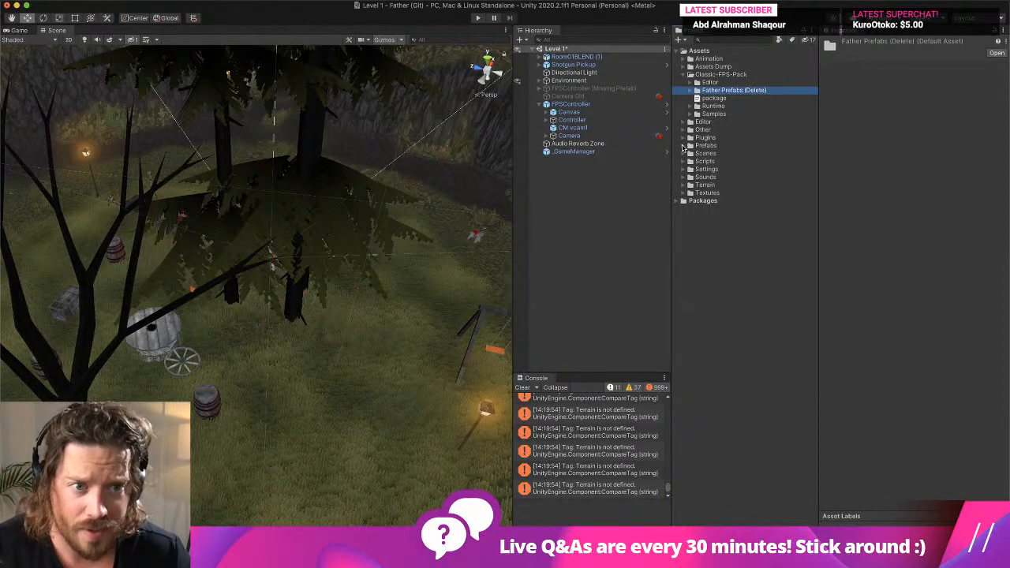
- Expand the main Prefabs folder under Assets and check its Father subfolder
left_click(685, 146)
left_click(691, 153)
left_click(689, 154)
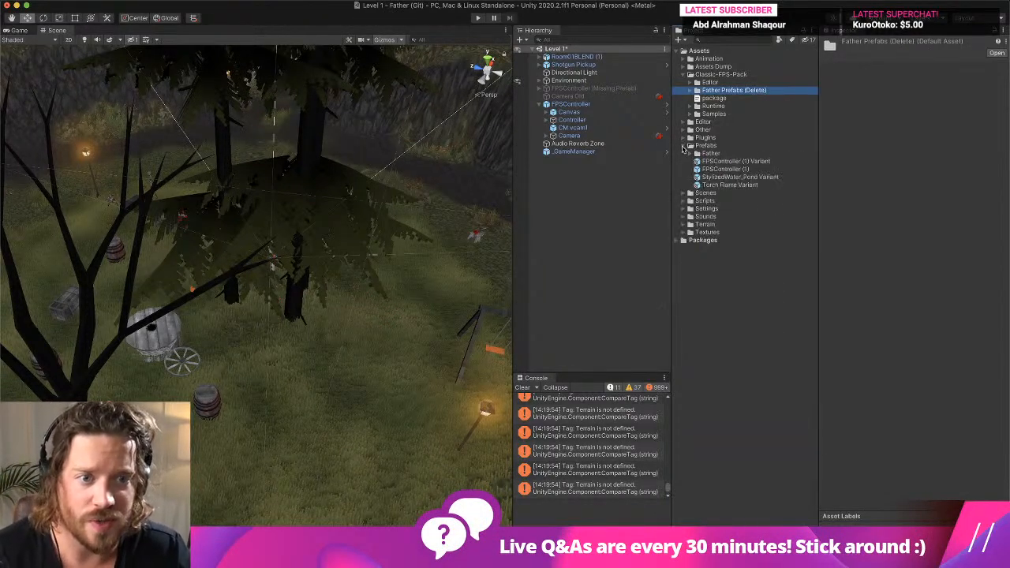
- Select the Shotgun prefab in the Samples demo guns and check which SFX groups its shoot sound offers
left_click(684, 146)
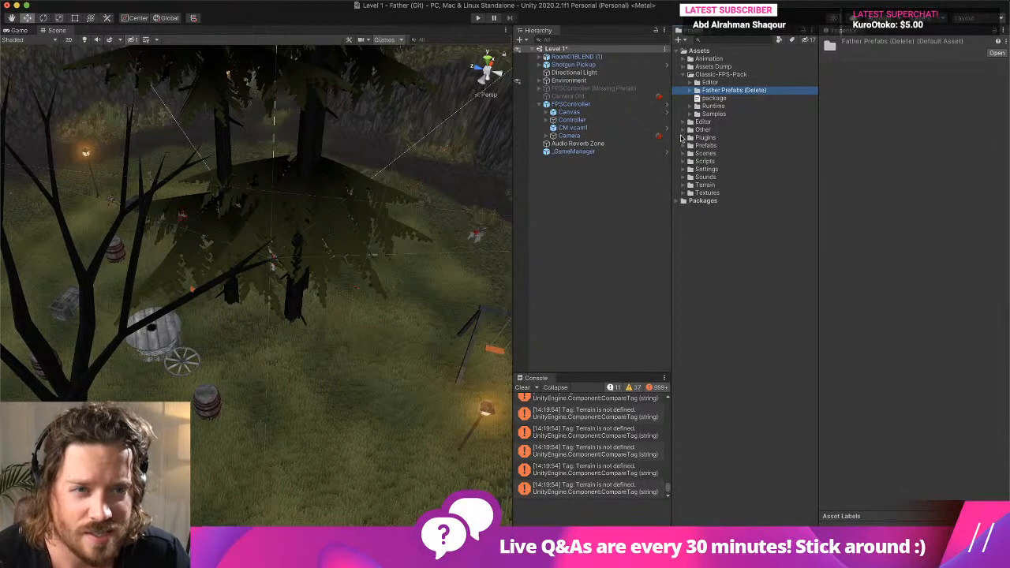
left_click(692, 114)
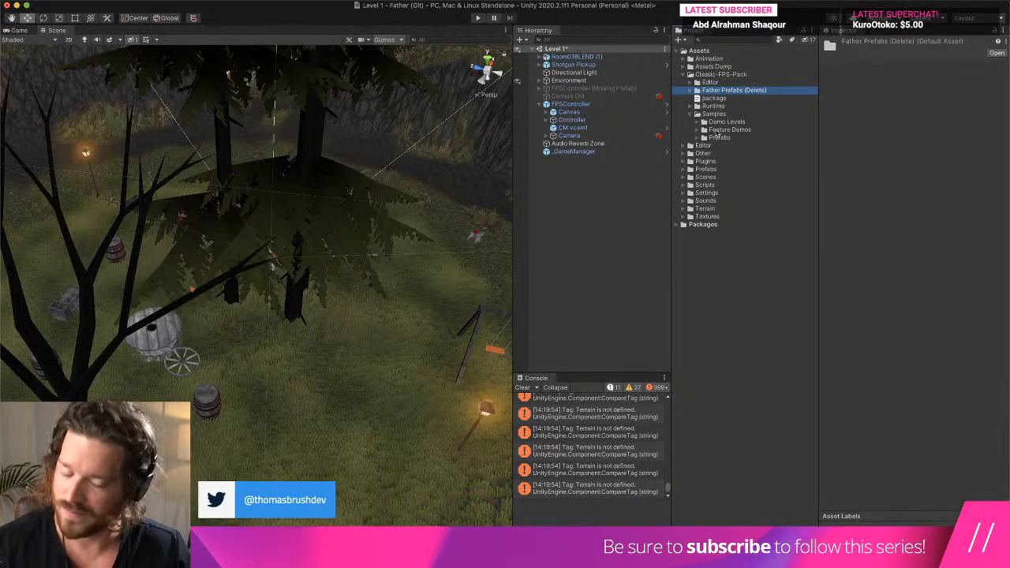
left_click(714, 137)
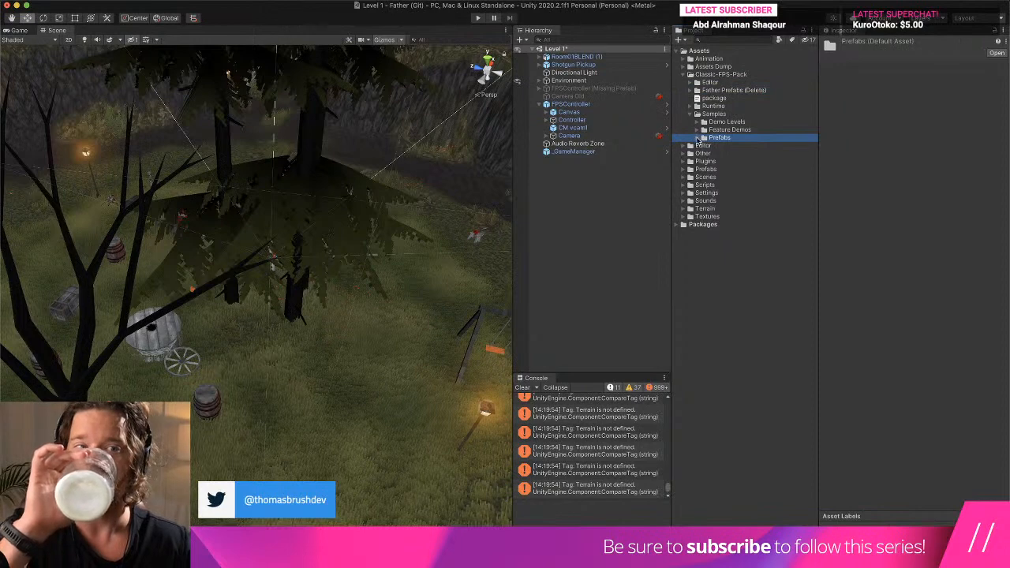
left_click(697, 139)
left_click(703, 153)
left_click(702, 153)
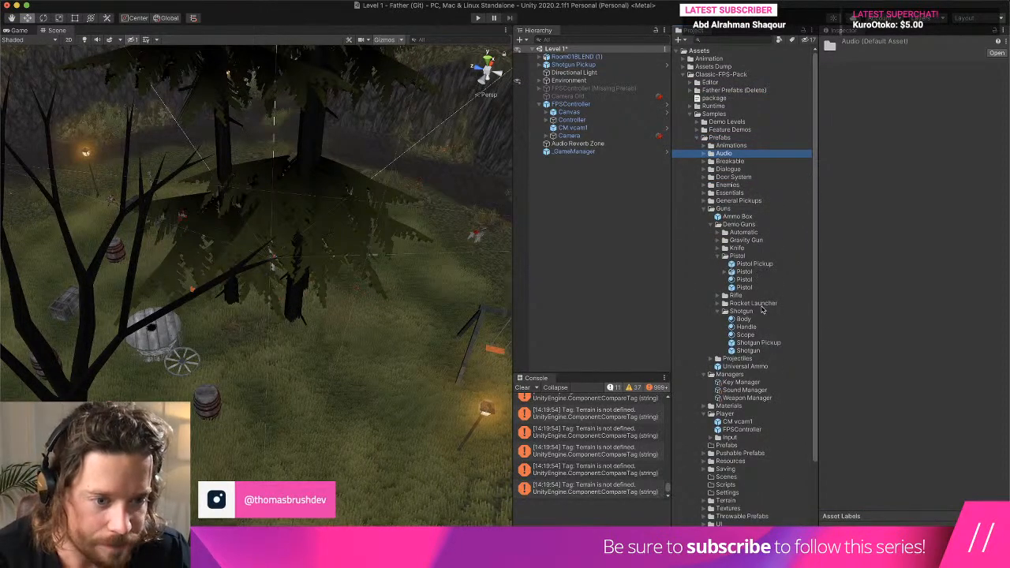
left_click(759, 352)
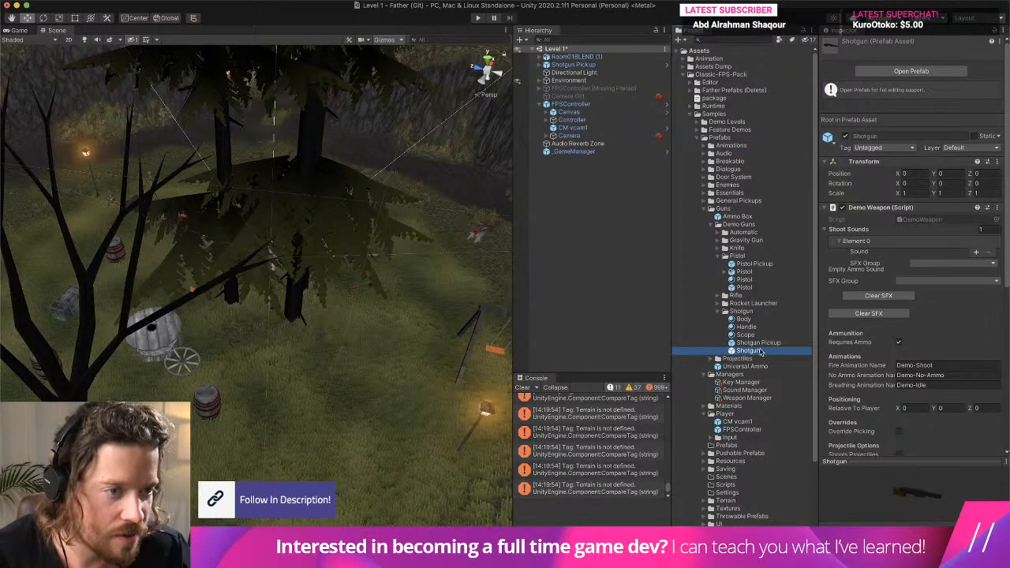
left_click(932, 265)
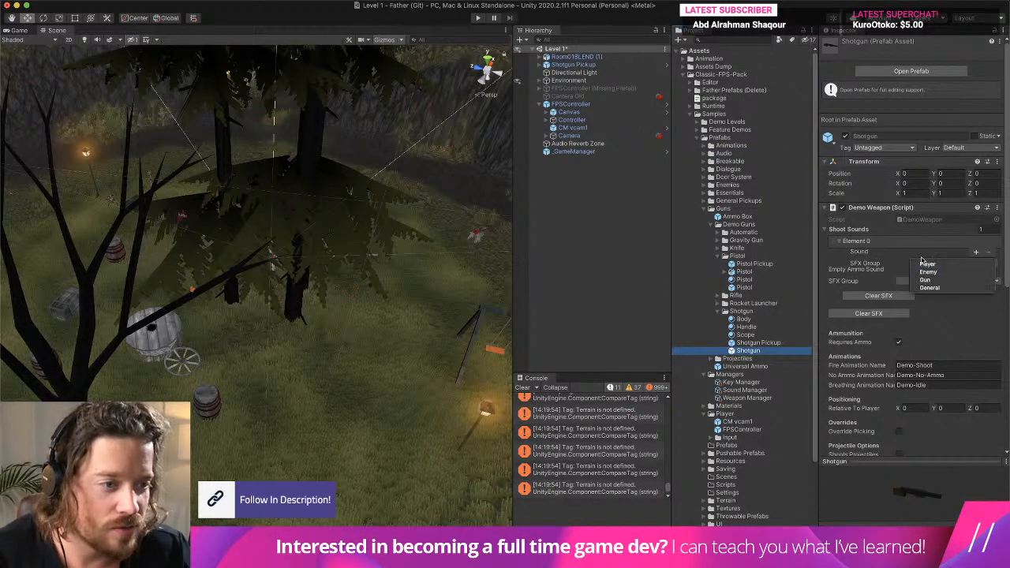
left_click(925, 263)
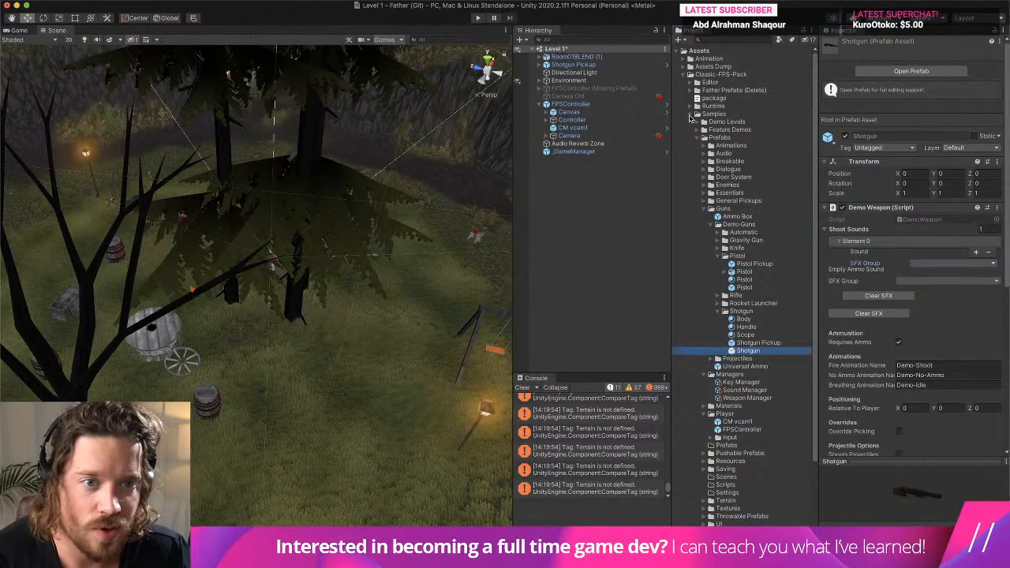
- Locate the source prefab assets of the scene's FPSController and _GameManager to see which folders they are stored in
left_click(691, 114)
left_click(743, 93)
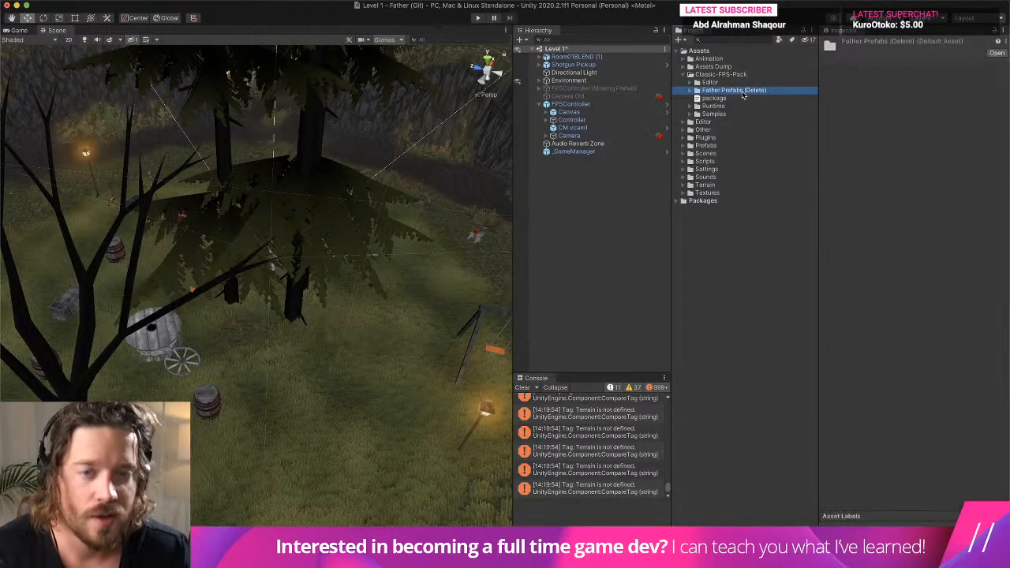
left_click(642, 104)
left_click(913, 67)
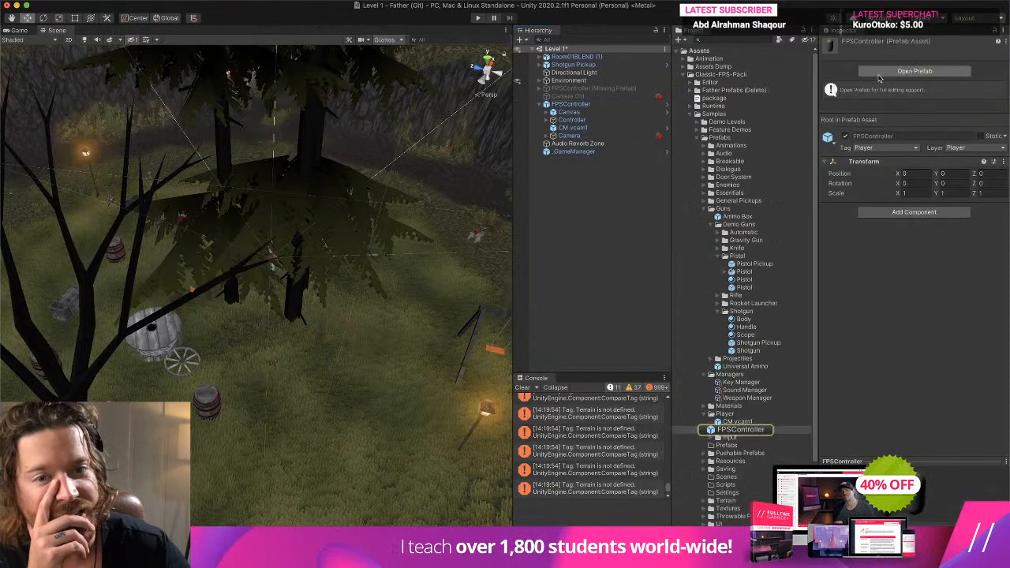
left_click(574, 152)
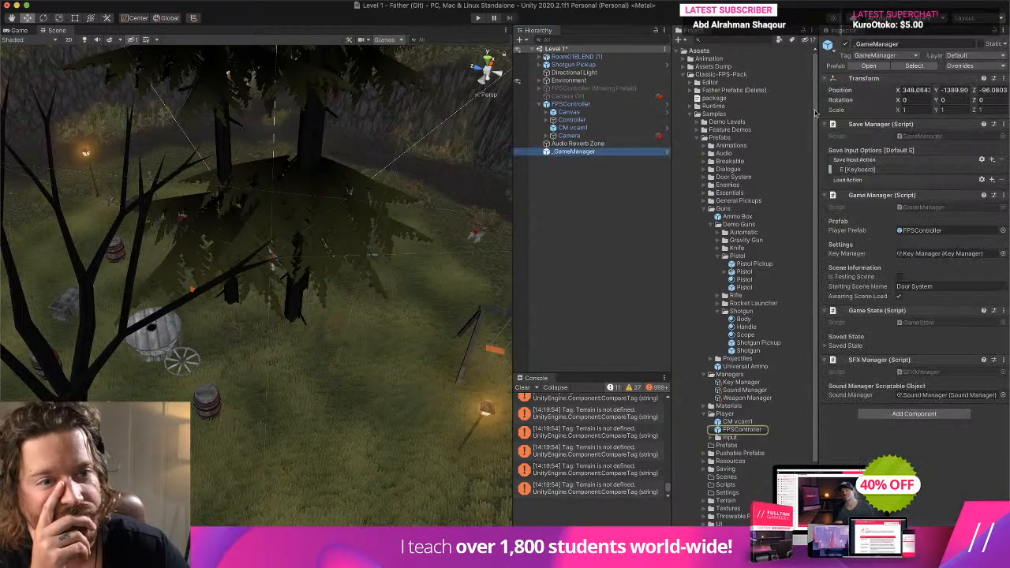
left_click(915, 66)
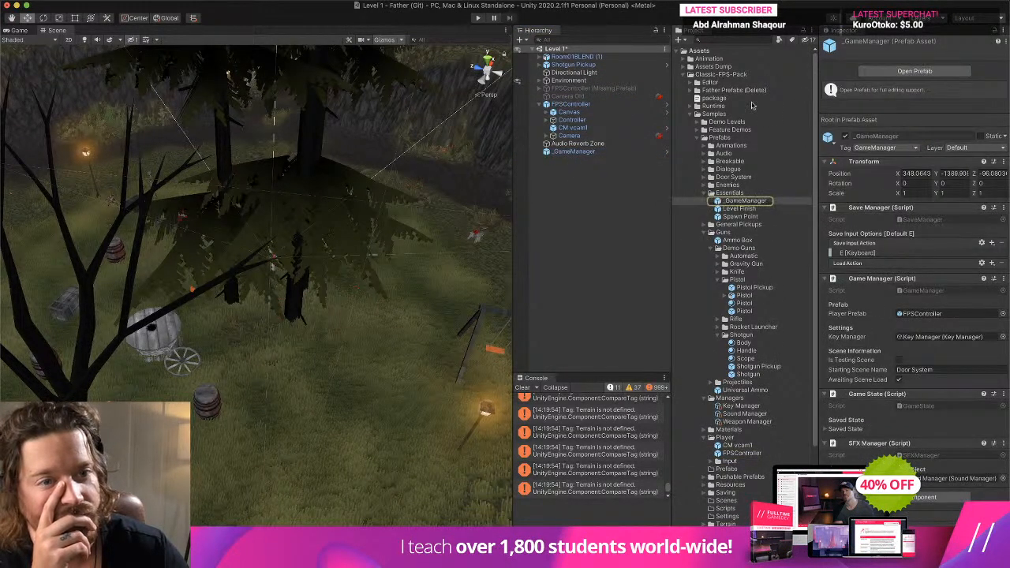
- Delete the Father Prefabs (Delete) folder from the Classic-FPS-Pack folder
right_click(742, 91)
left_click(782, 126)
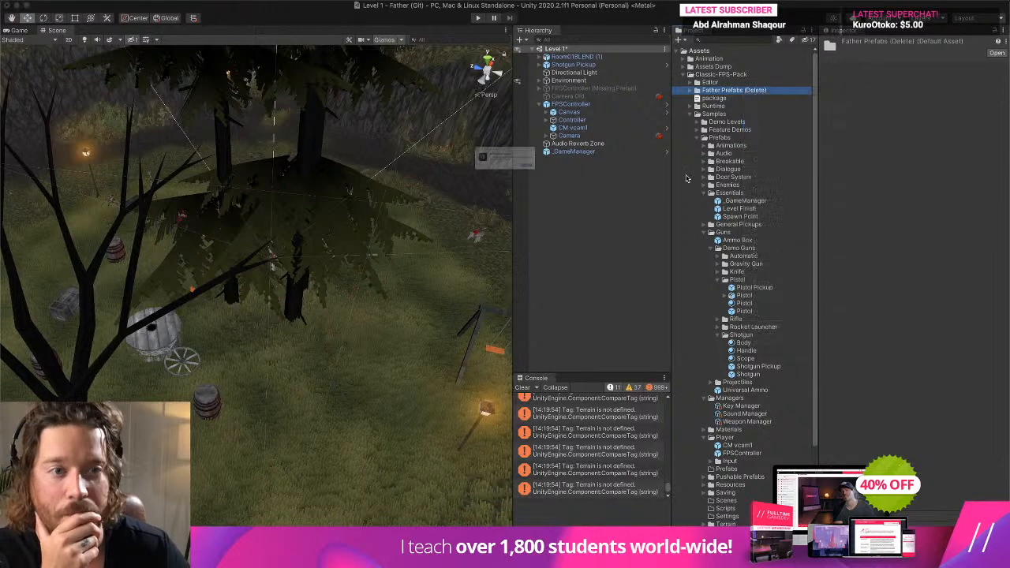
left_click(590, 184)
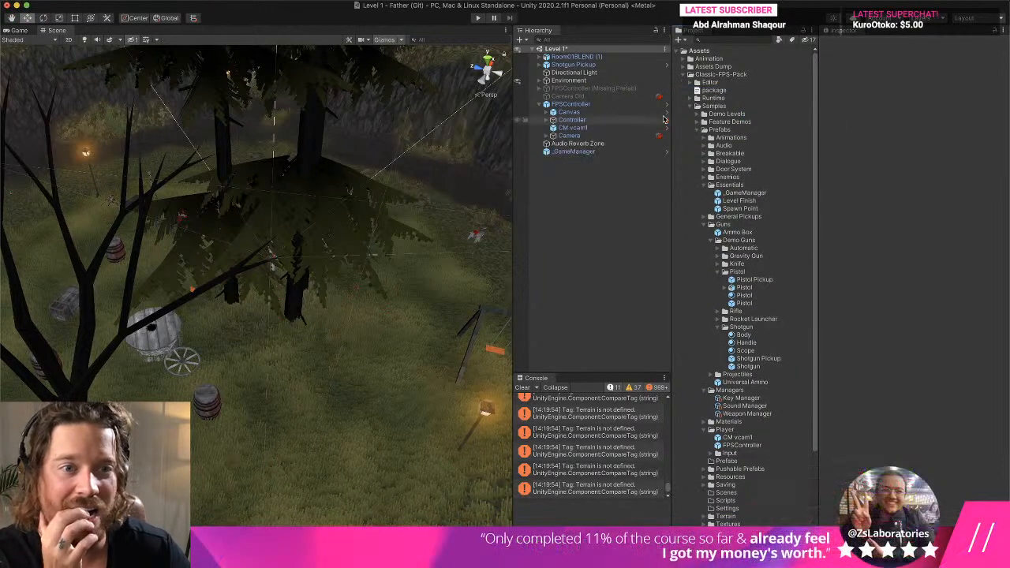
- Collapse the Essentials and Guns folders under Samples and inspect the Sound Manager's sound groups
left_click(707, 106)
scroll(740, 147, "down", 2)
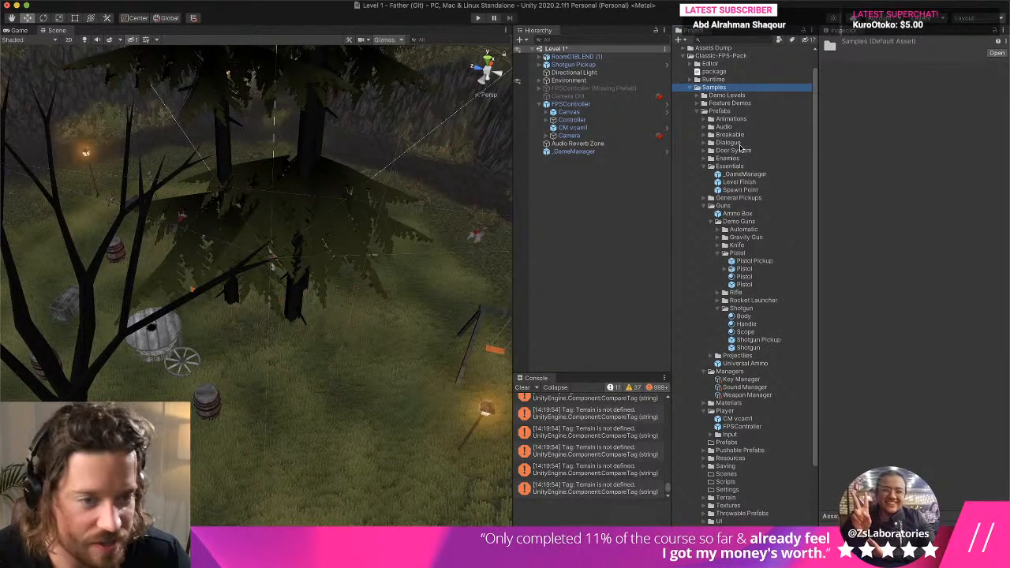
left_click(707, 165)
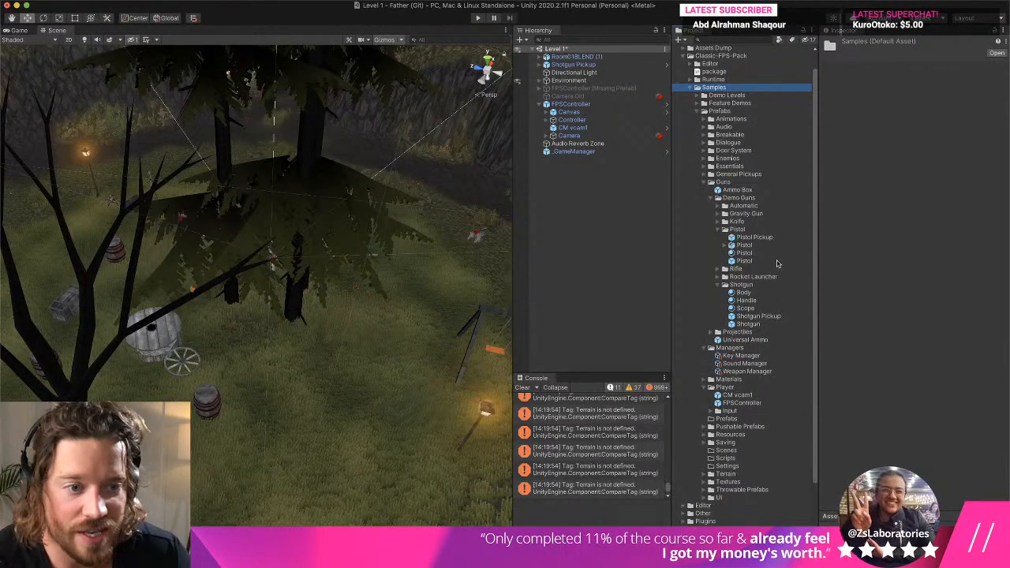
left_click(704, 182)
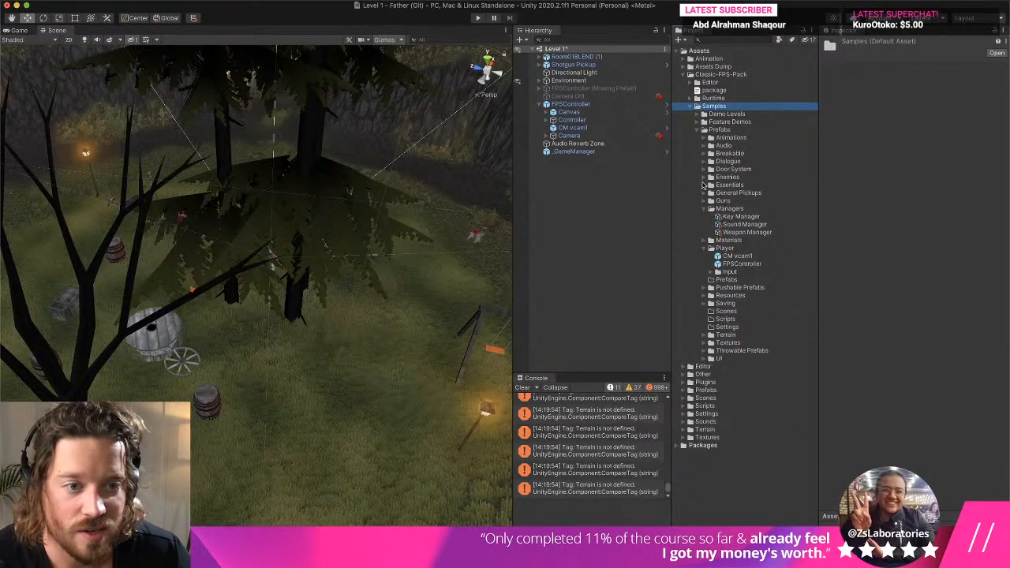
left_click(742, 225)
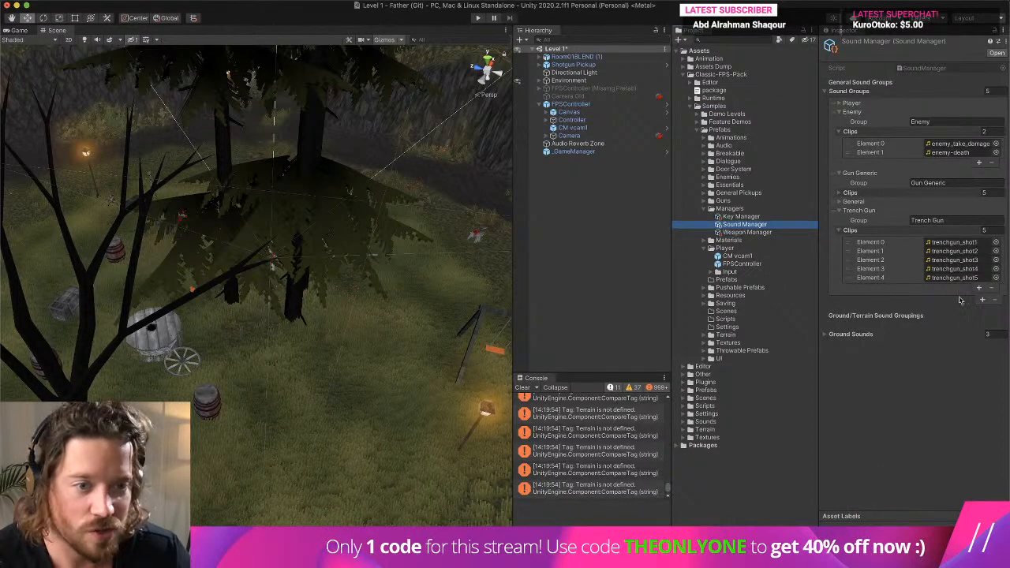
- Add a second shoot sound to the demo Shotgun prefab and set Element 0 to the Trench Gun group's trenchgun_shot1 clip
left_click(704, 202)
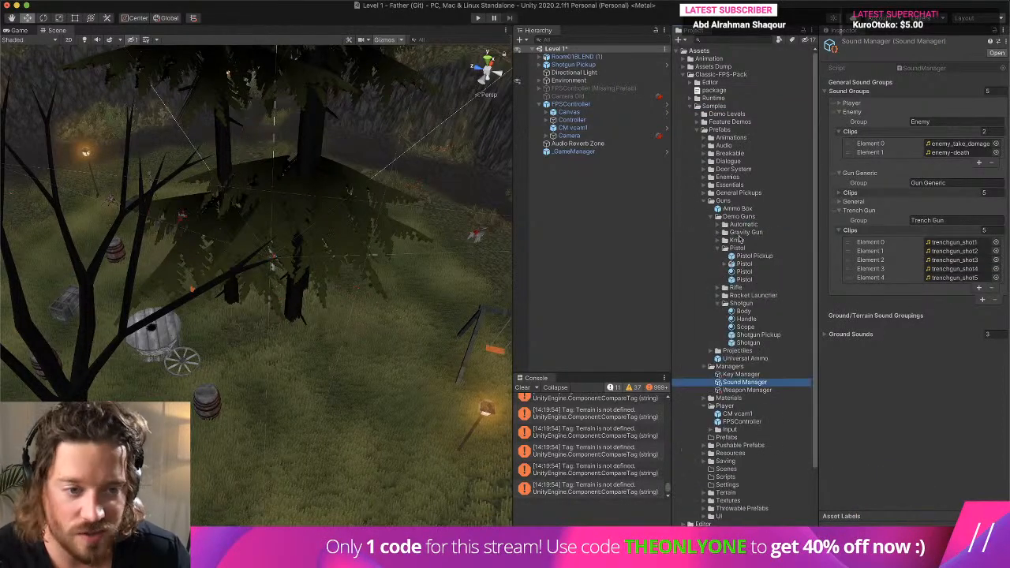
left_click(757, 343)
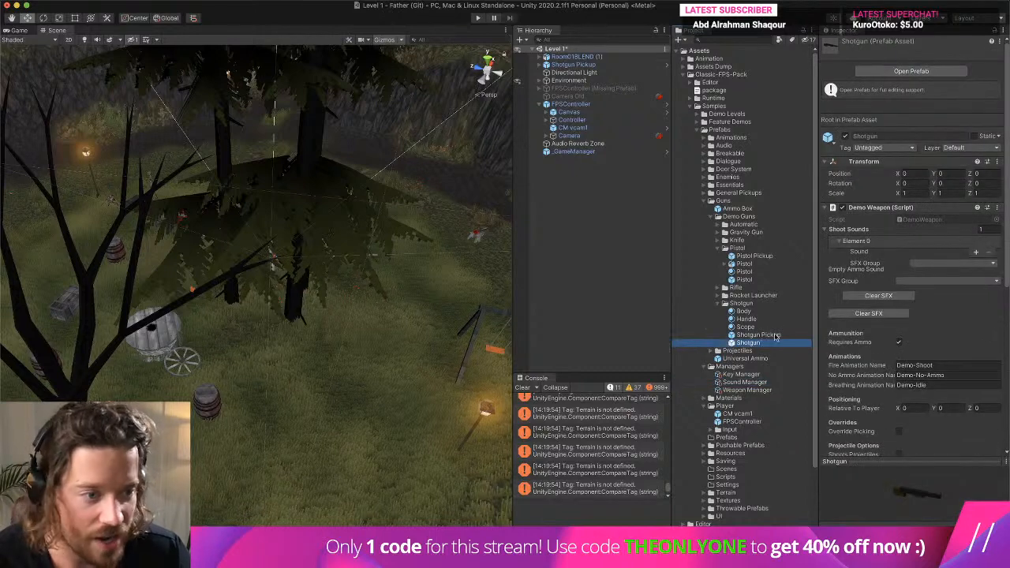
left_click(975, 254)
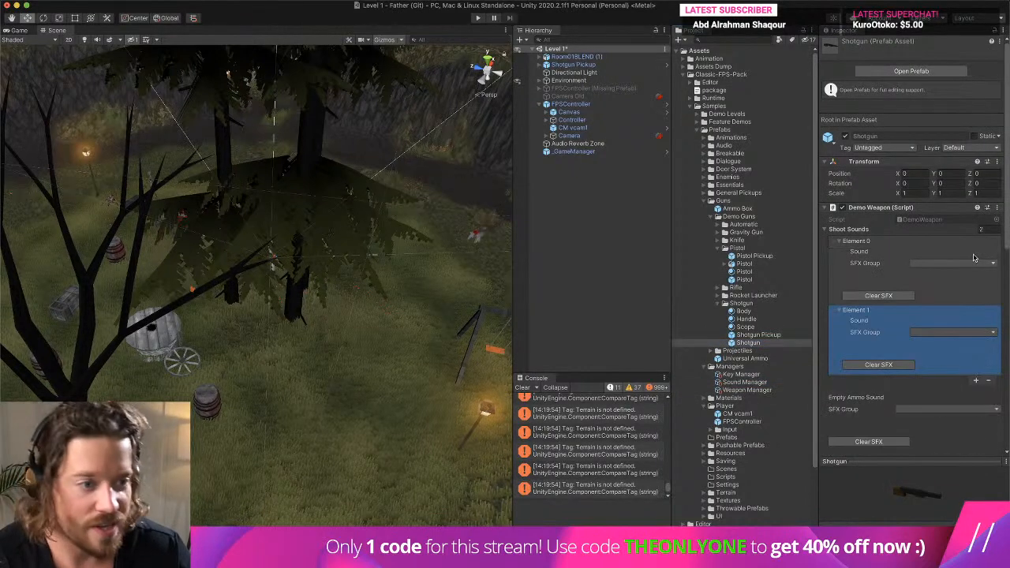
left_click(951, 263)
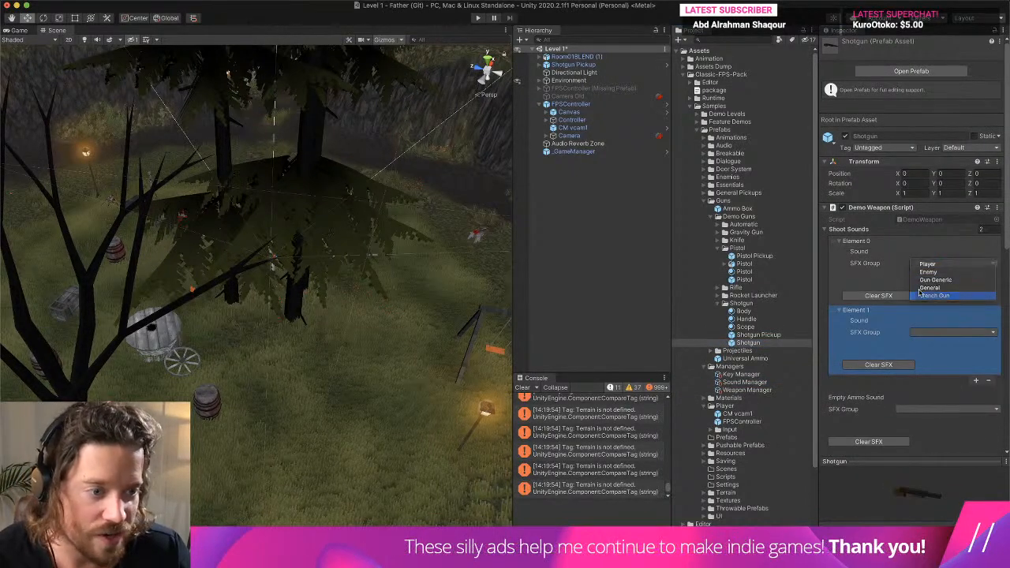
left_click(936, 267)
left_click(939, 273)
left_click(941, 273)
- Set shoot sound Element 1 to Trench Gun trenchgun_shot2 and add Element 2 with the trenchgun_shot3 clip
left_click(950, 333)
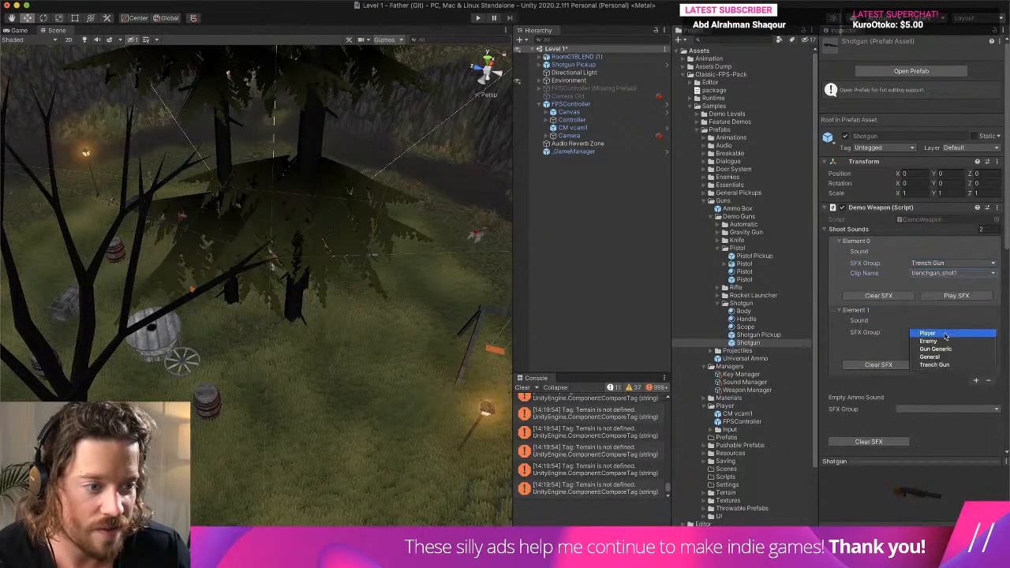
left_click(951, 365)
left_click(950, 343)
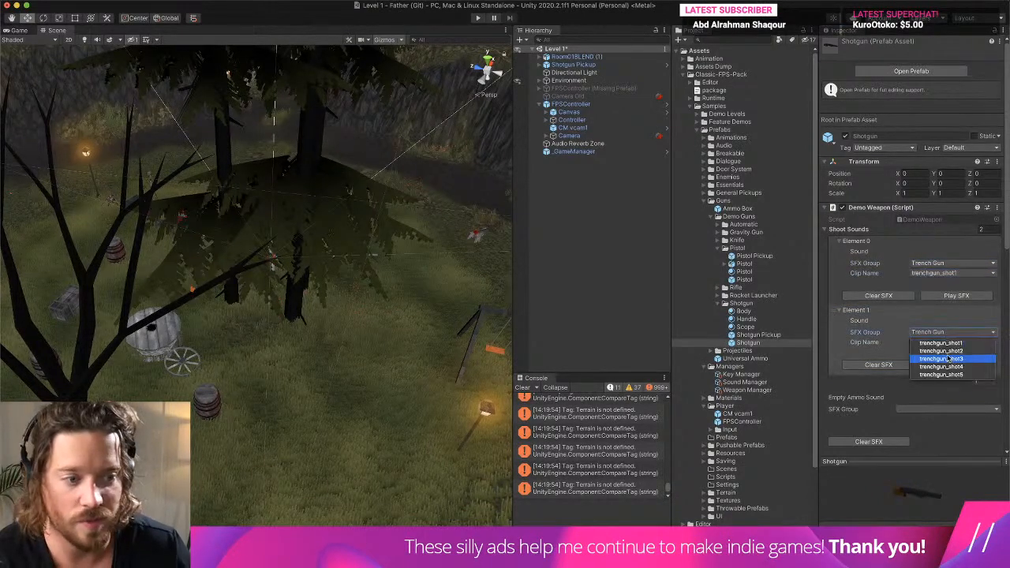
left_click(953, 351)
left_click(976, 382)
scroll(945, 339, "down", 5)
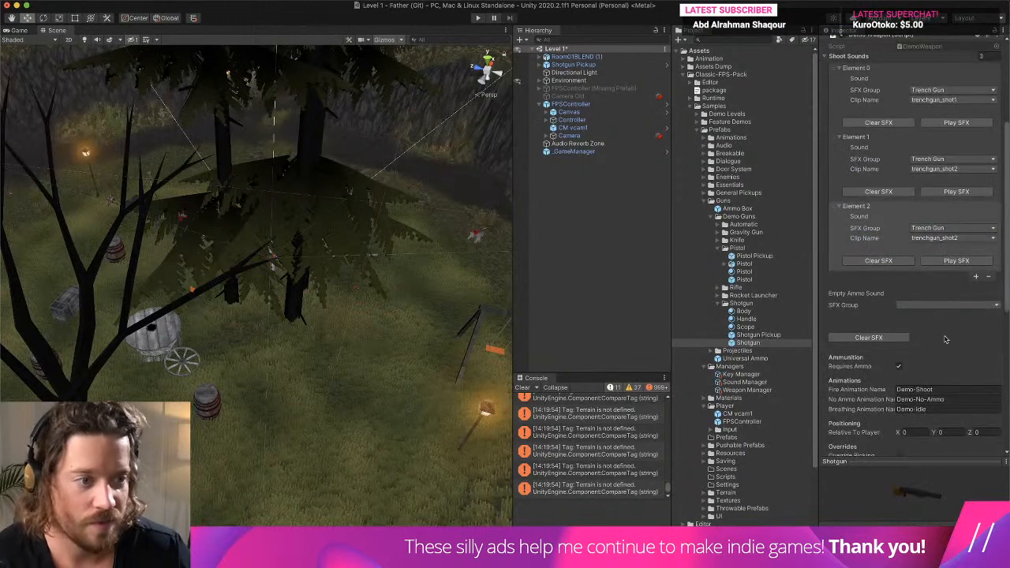
left_click(941, 239)
left_click(956, 242)
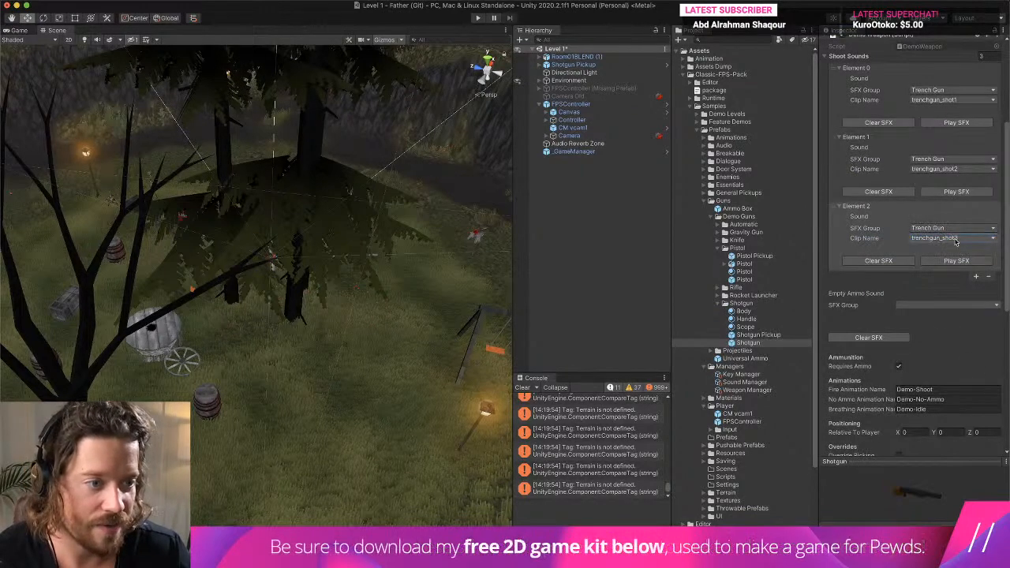
- Add shoot sound Elements 3 and 4 using the trenchgun_shot4 and trenchgun_shot5 clips
left_click(975, 277)
left_click(959, 310)
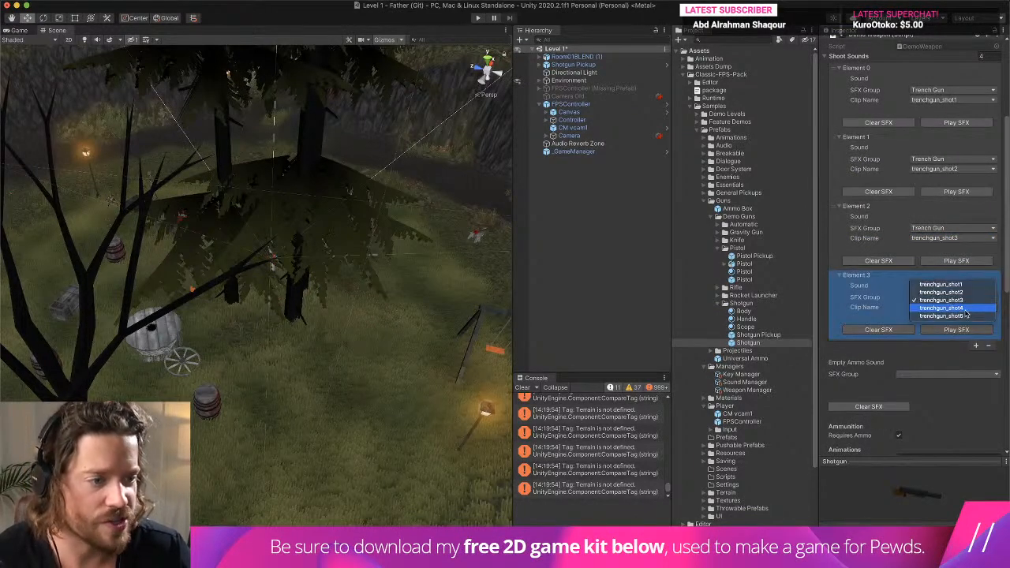
left_click(959, 315)
left_click(975, 348)
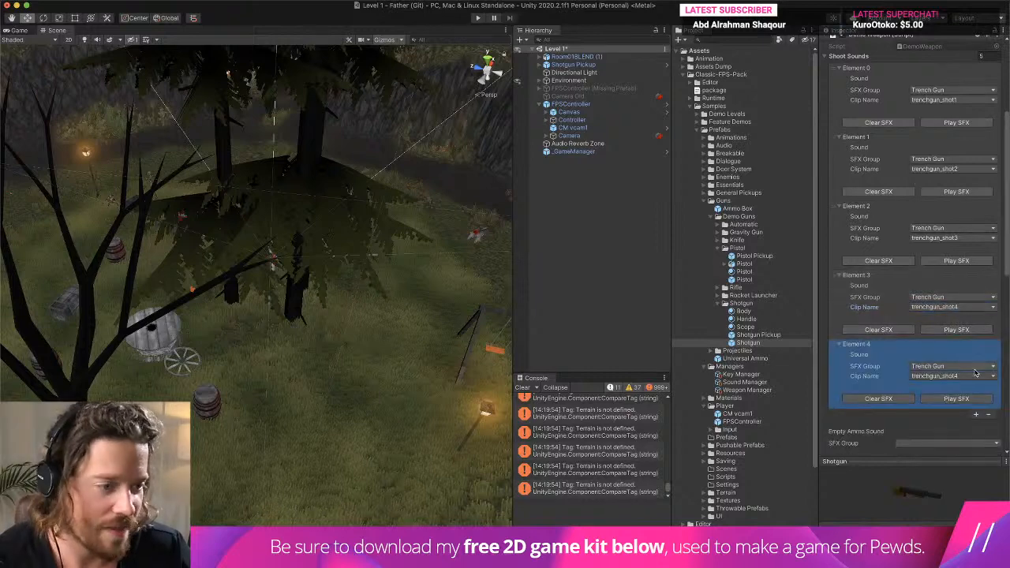
left_click(955, 376)
left_click(959, 384)
- Run Level 1 in play mode and walk through the forest with the shotgun to test its Trench Gun shooting sounds
left_click(477, 18)
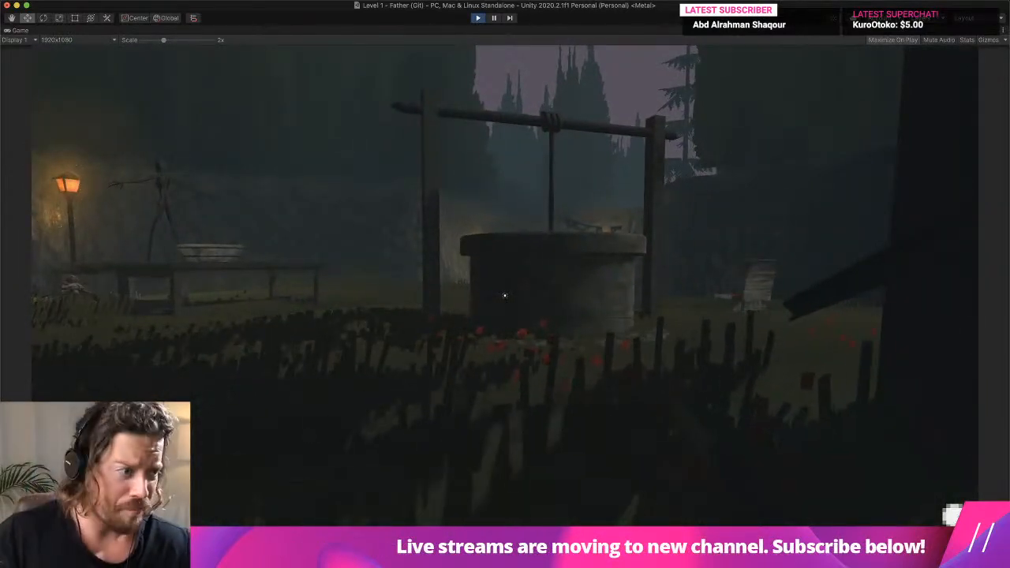
key("w")
key("w")
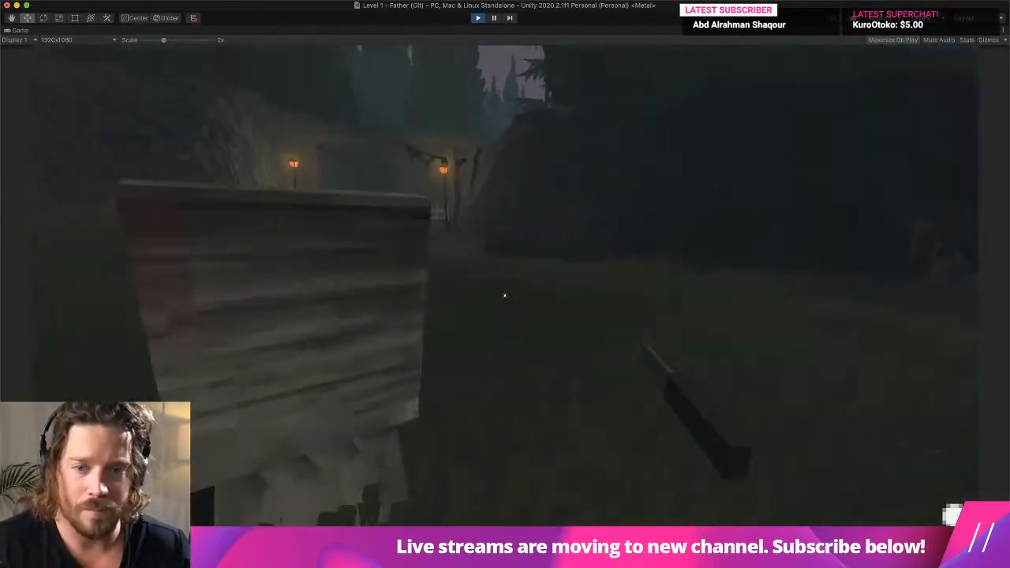
key("w")
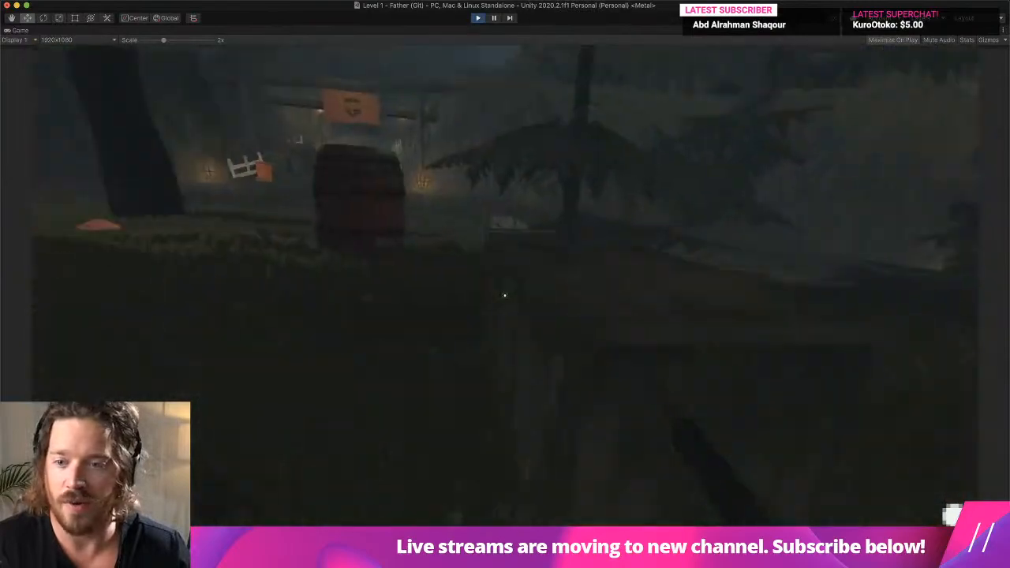
key("w")
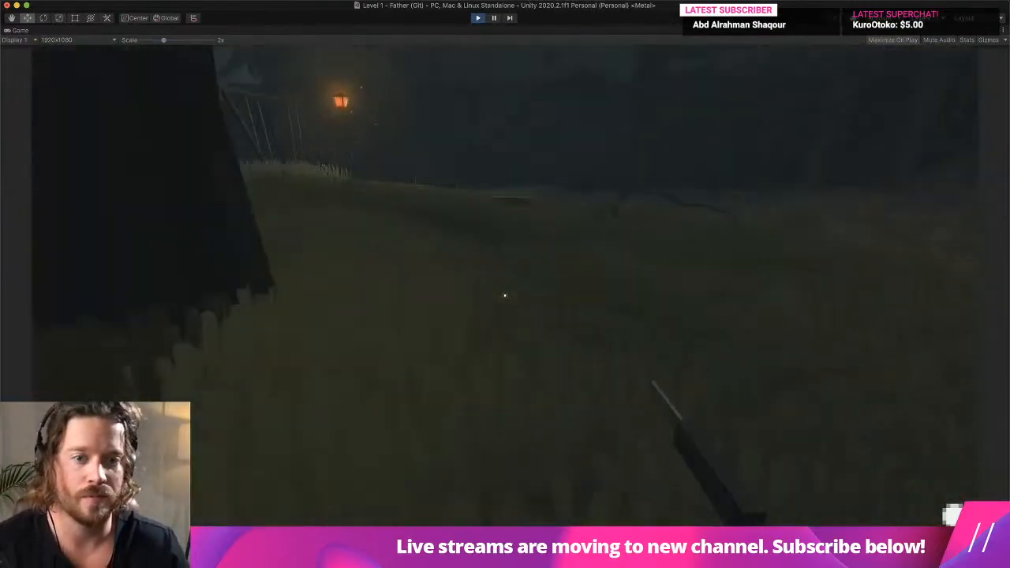
key("w")
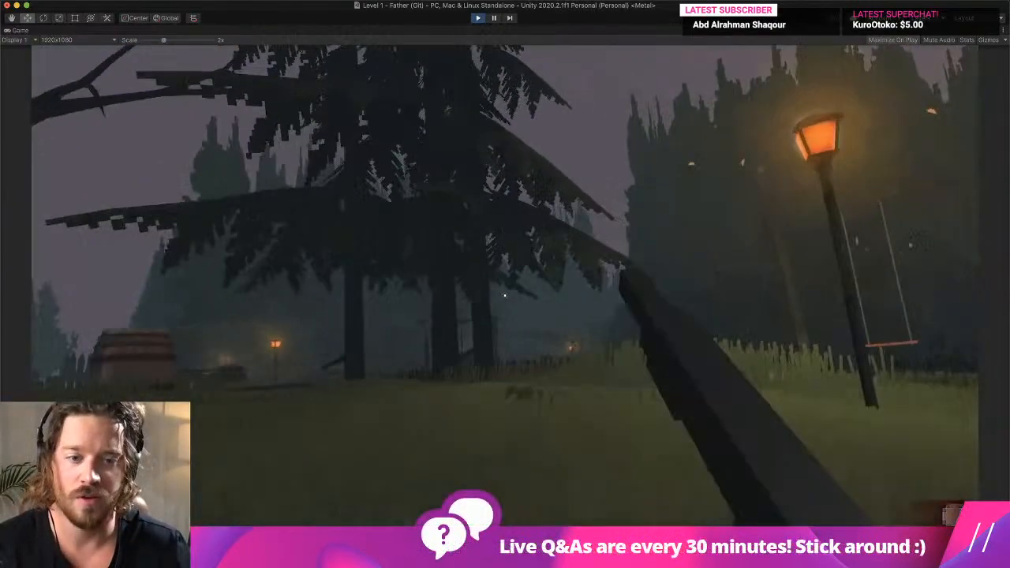
key("w")
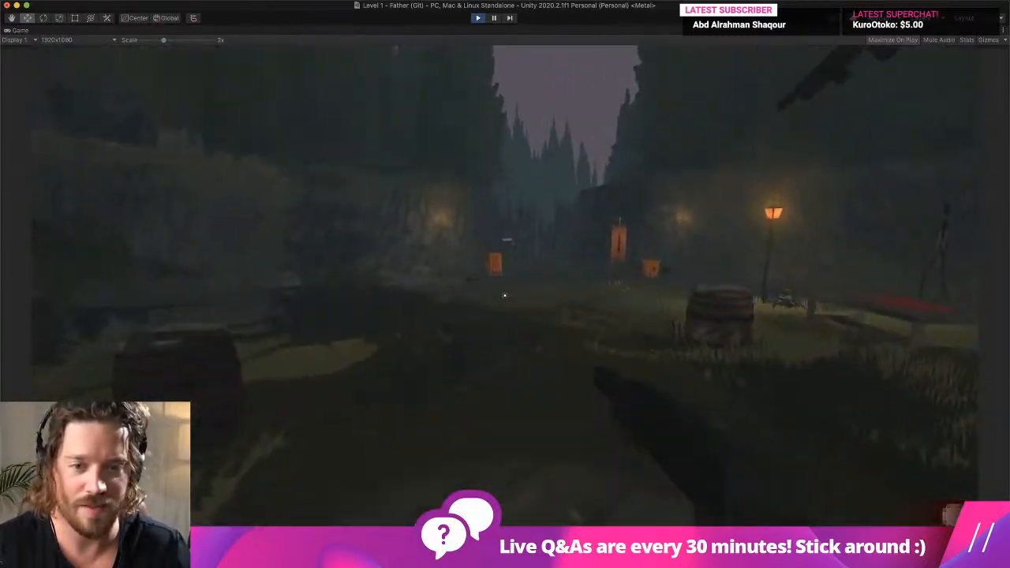
key("w")
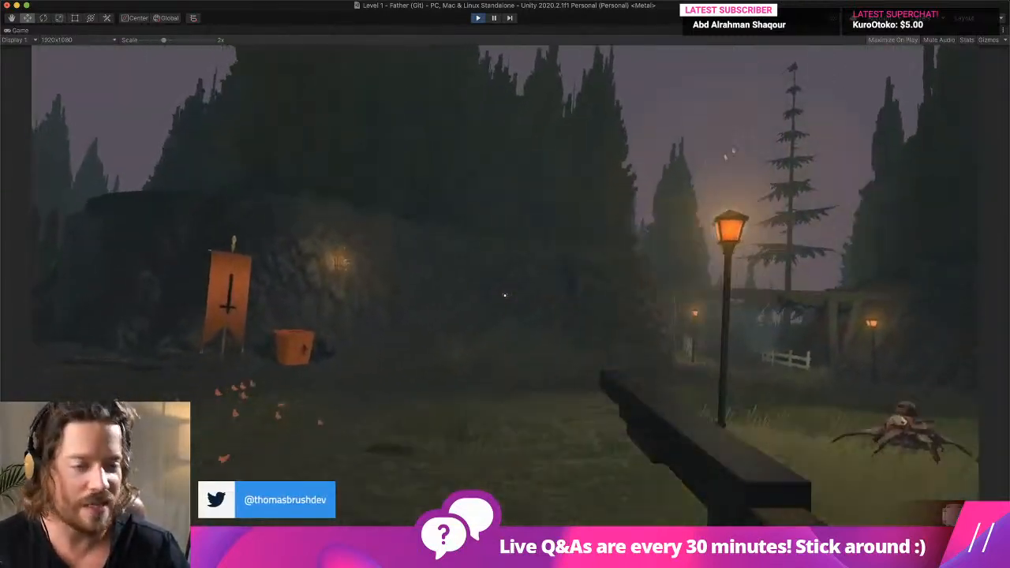
key("w")
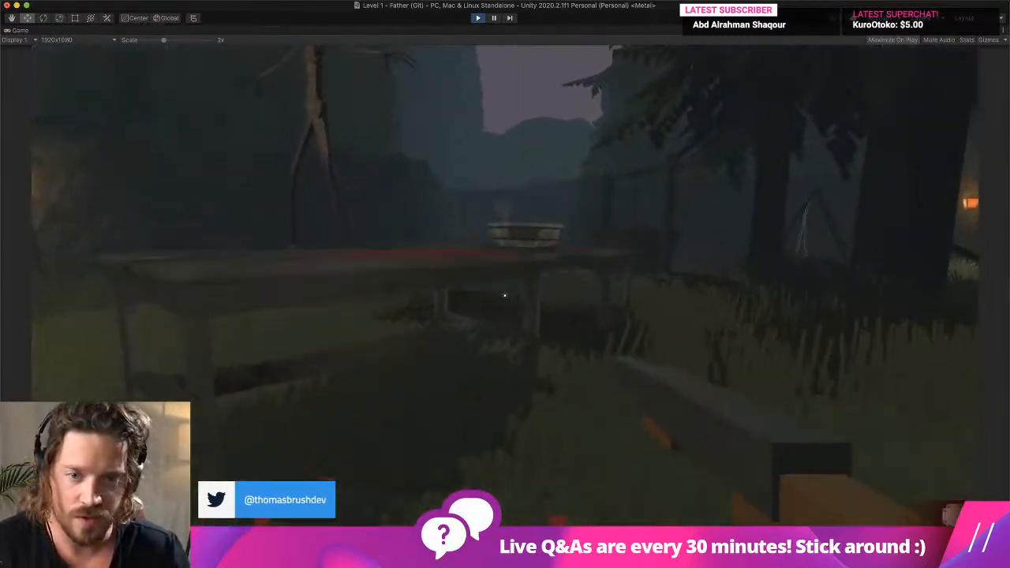
key("w")
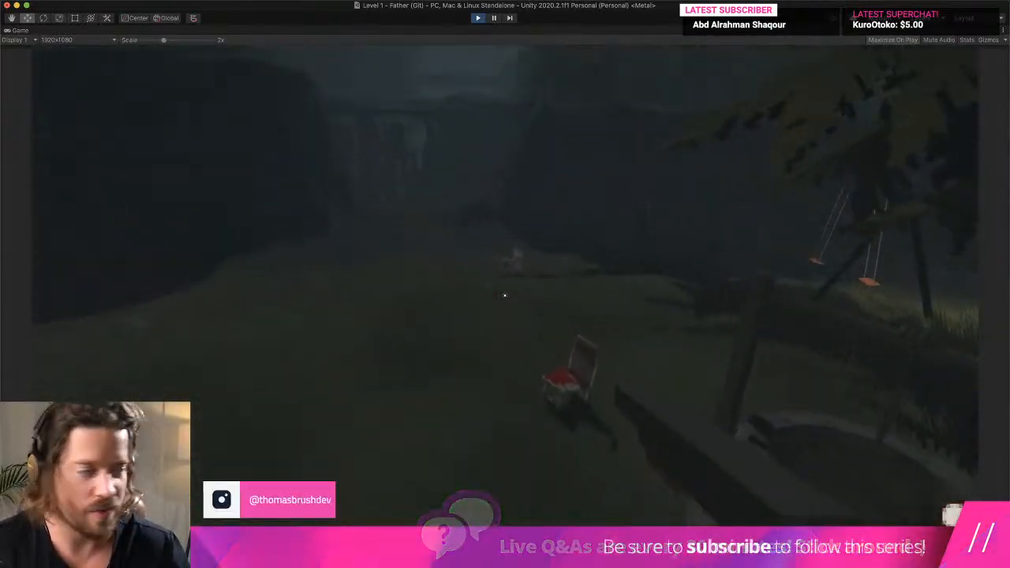
key("w")
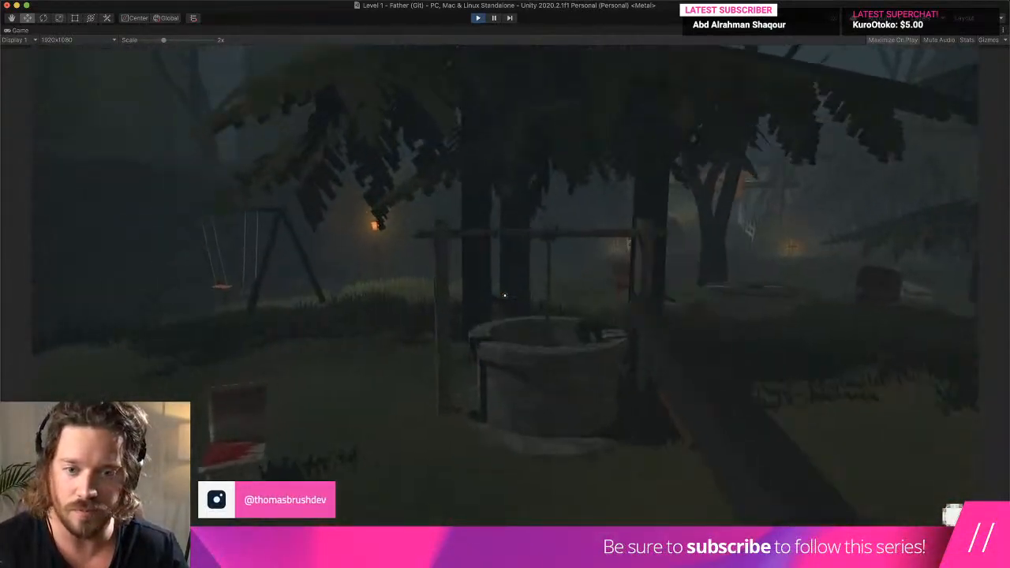
key("d")
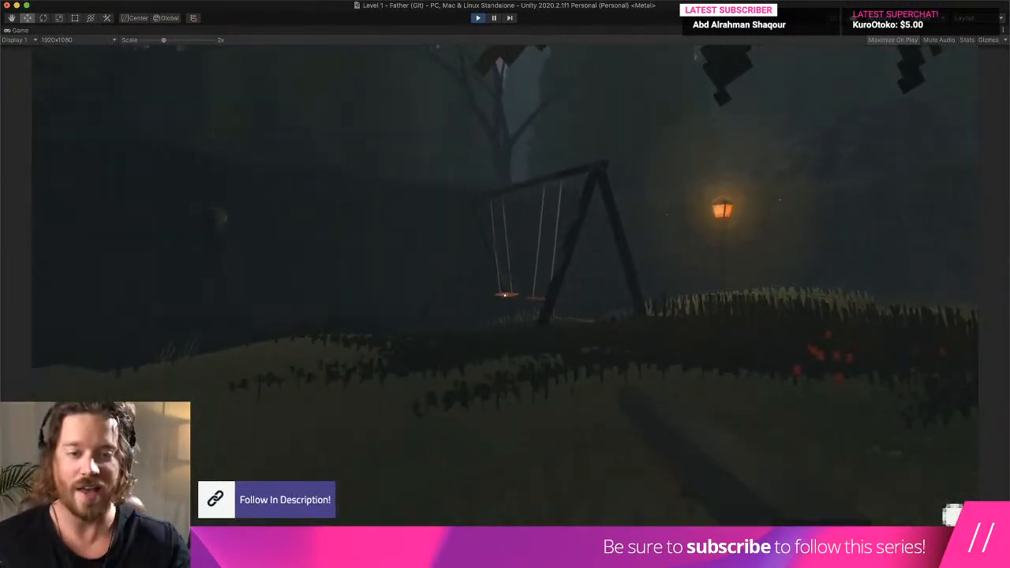
- Stop the play test of Level 1 and clear all console entries
key("super+o")
left_click(627, 297)
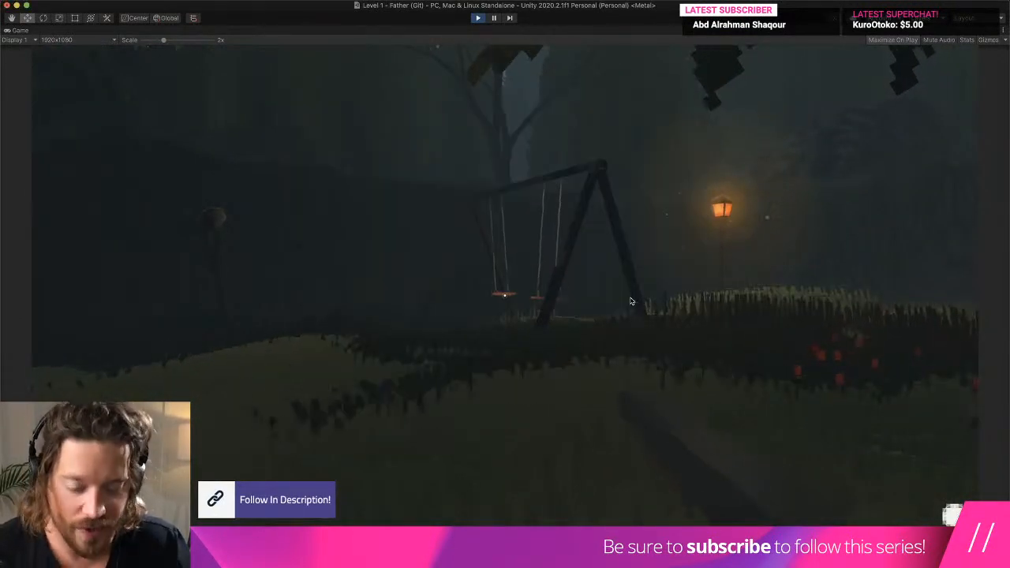
key("super+p")
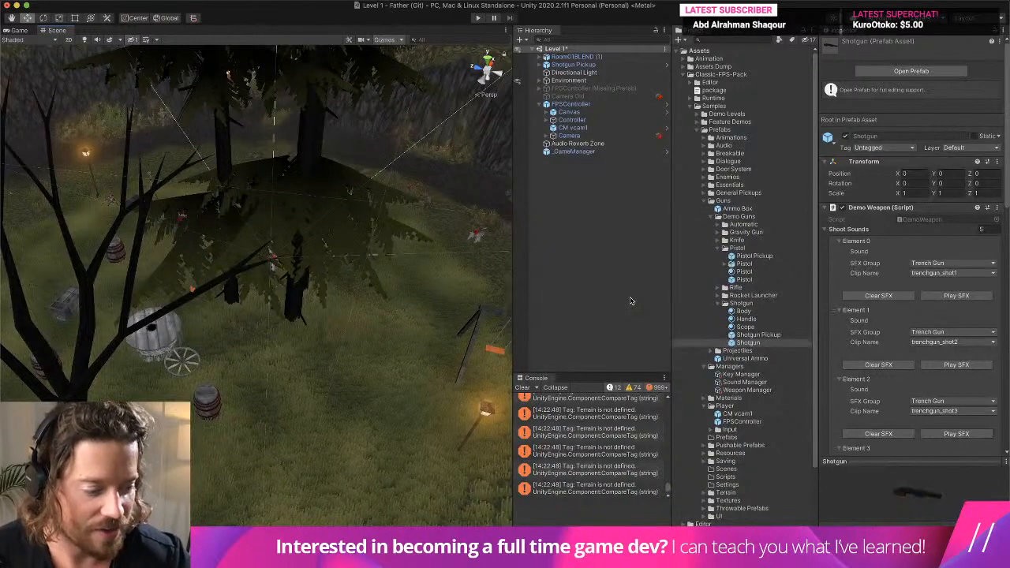
left_click(523, 386)
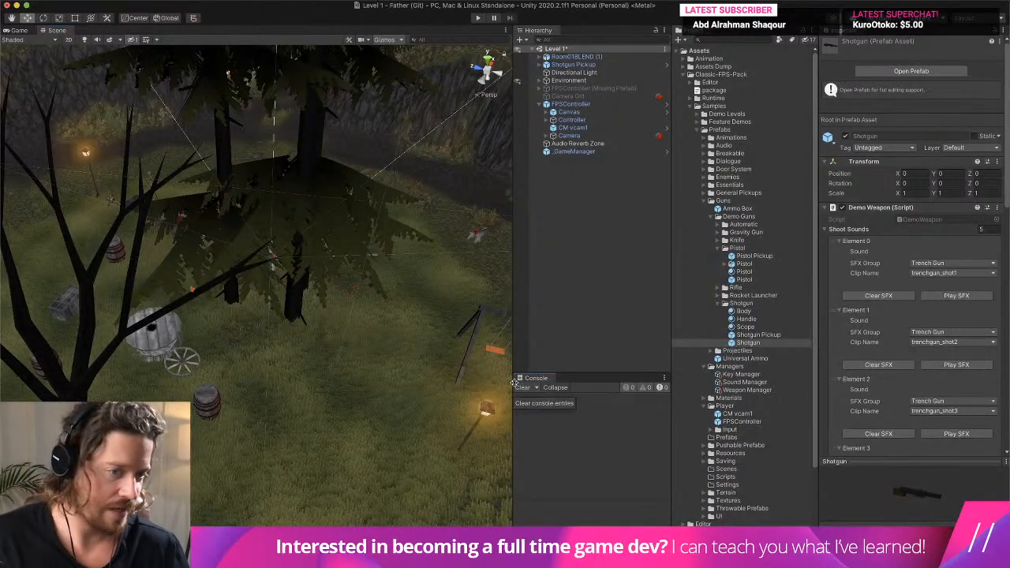
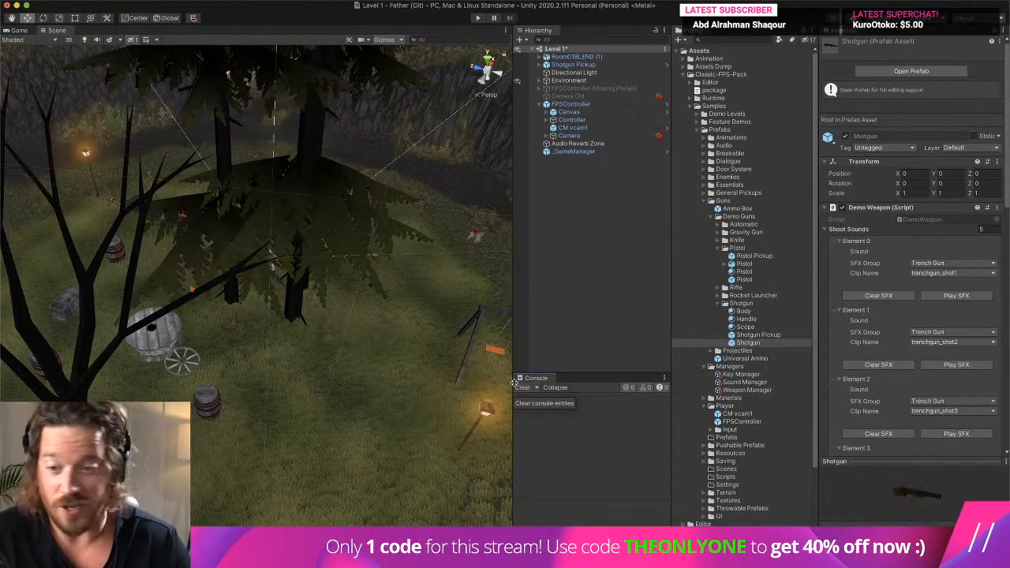
- Enlarge the Scene view and look over the Level 1 clearing, gate, lamps, well and swing set
scroll(365, 413, "down", 8)
middle_click_drag(348, 415, 395, 362)
right_click_drag(395, 363, 426, 340)
key("w")
middle_click_drag(426, 340, 369, 348)
right_click_drag(369, 348, 256, 340)
right_click_drag(330, 338, 390, 332)
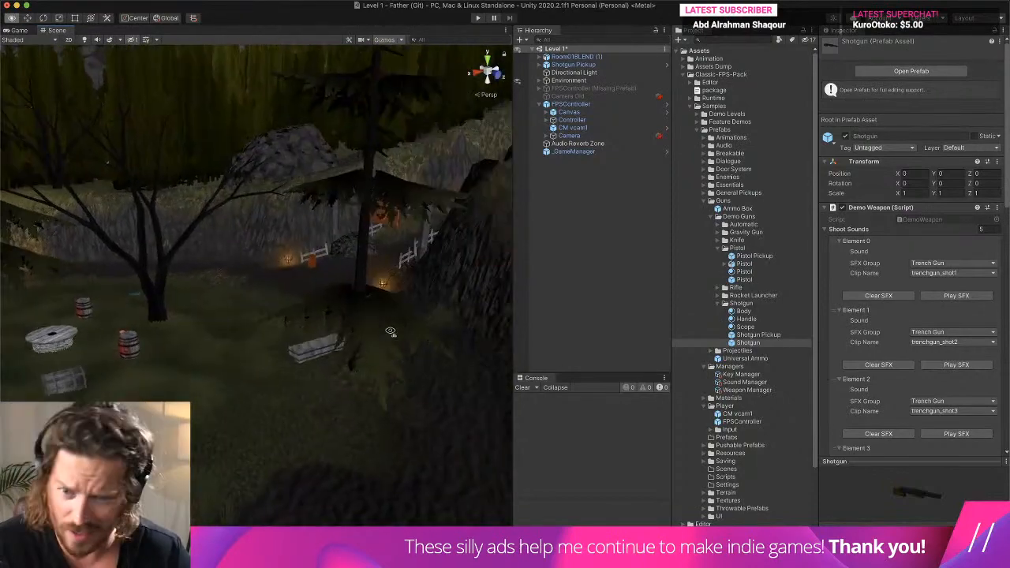
right_click_drag(274, 342, 430, 397)
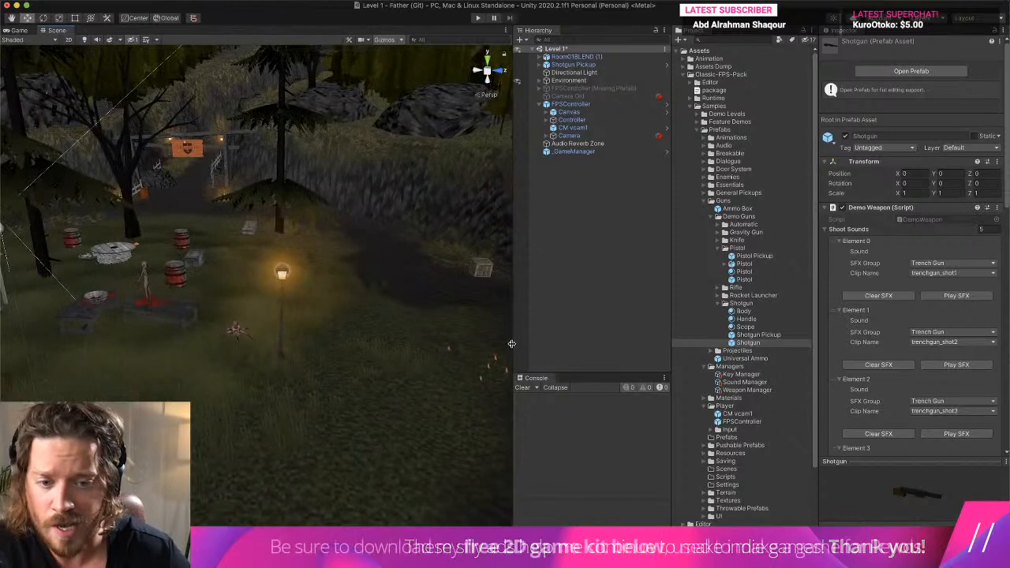
left_click_drag(513, 343, 768, 316)
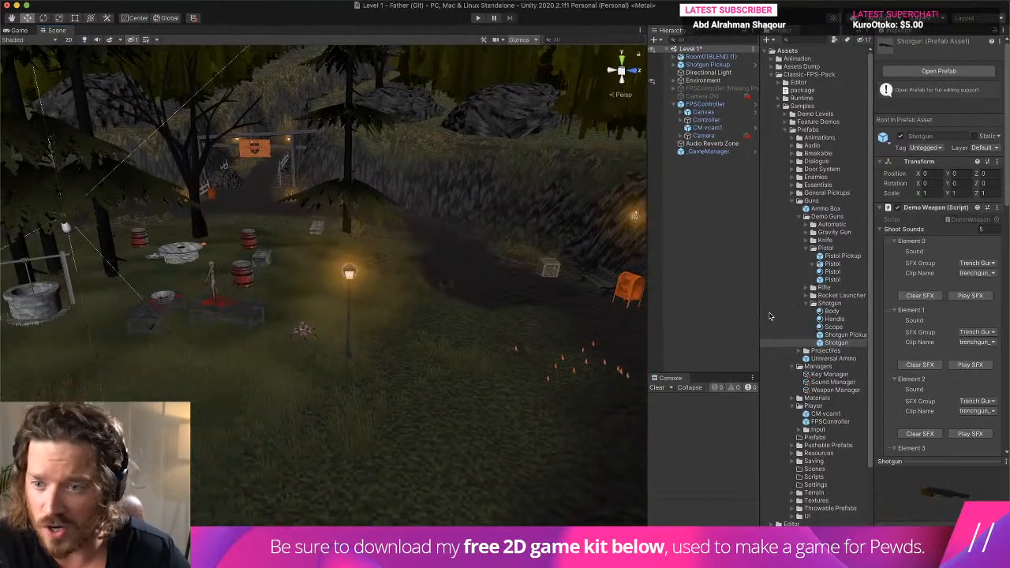
right_click_drag(560, 344, 403, 331)
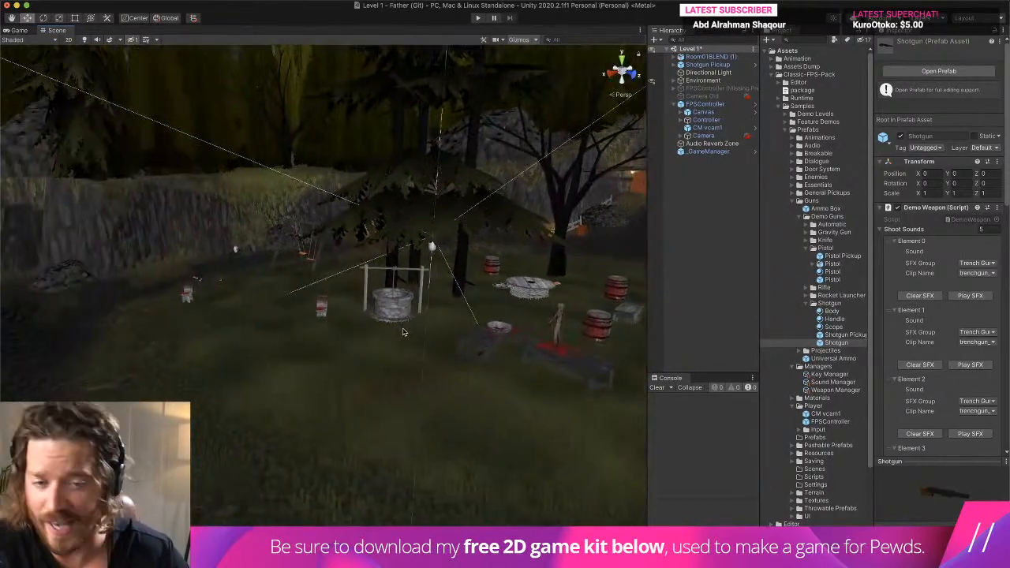
scroll(228, 321, "up", 4)
mouse_move(348, 316)
right_mouse_down()
mouse_move(259, 317)
mouse_move(407, 304)
mouse_move(328, 316)
right_mouse_up()
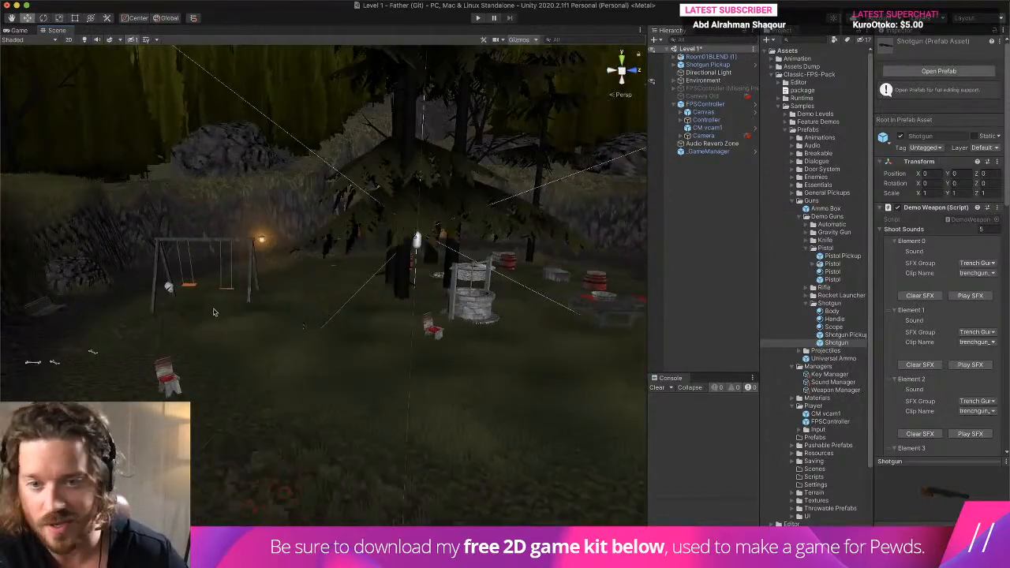
right_click_drag(214, 312, 426, 270)
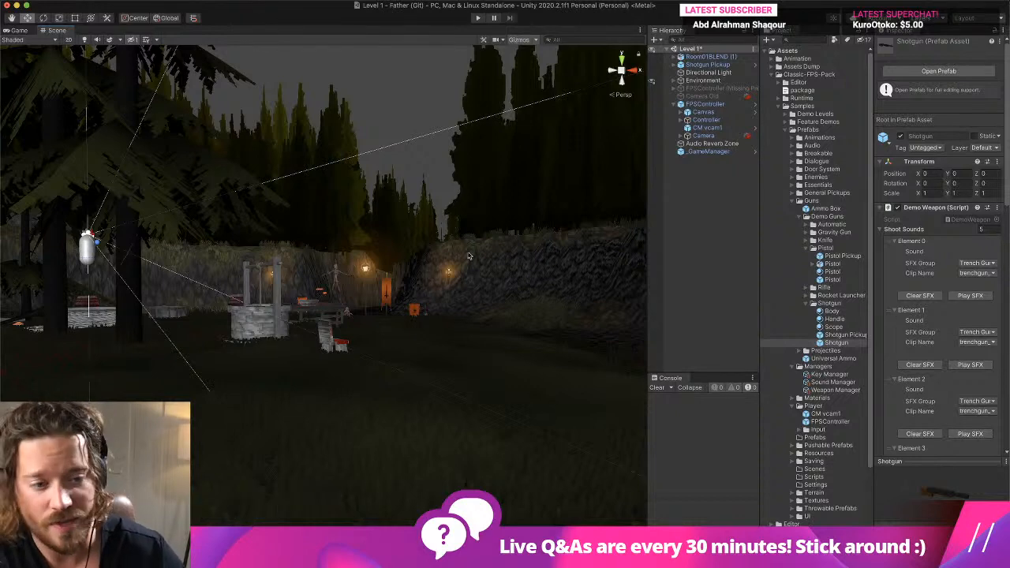
- Narrow the Scene view slightly and examine the swing set, barrels and grassy clearing of Level 1 from several angles
left_click_drag(648, 335, 561, 347)
right_click_drag(470, 348, 237, 363)
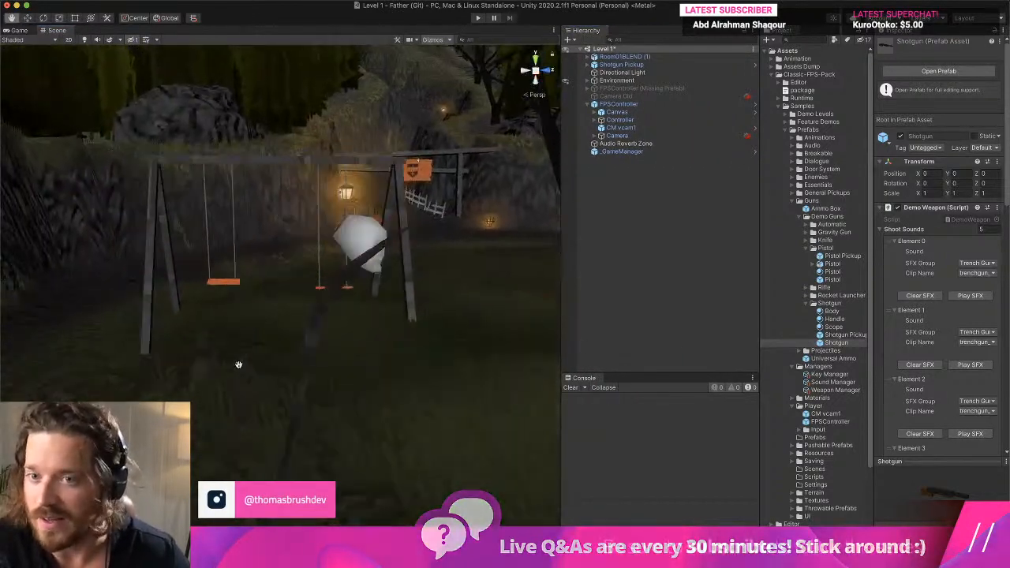
middle_click_drag(236, 363, 248, 390)
right_click_drag(247, 390, 449, 413)
scroll(449, 413, "up", 3)
middle_click_drag(202, 399, 335, 405)
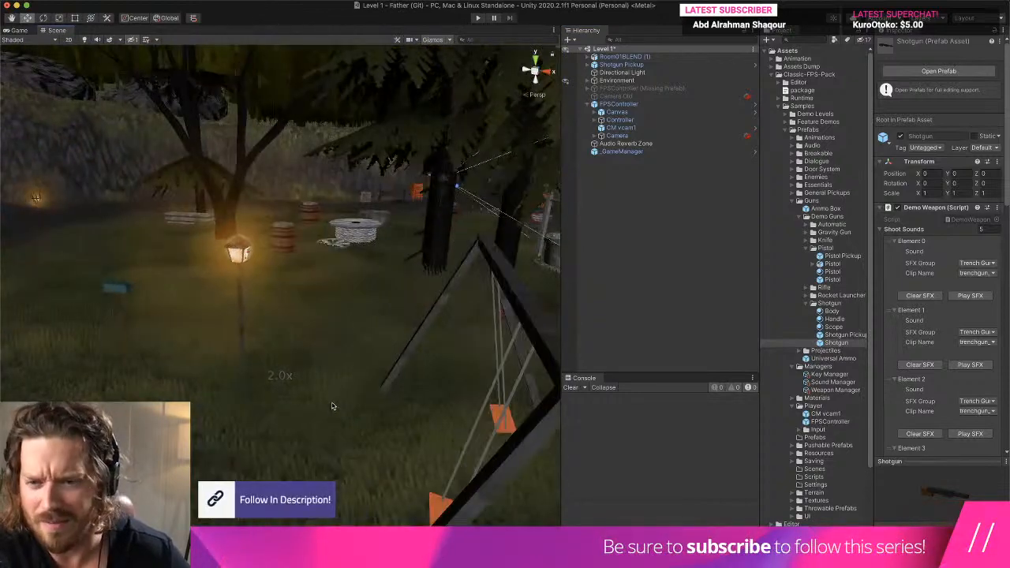
right_click_drag(335, 405, 369, 423)
middle_click_drag(369, 423, 404, 431)
right_click_drag(403, 431, 387, 416)
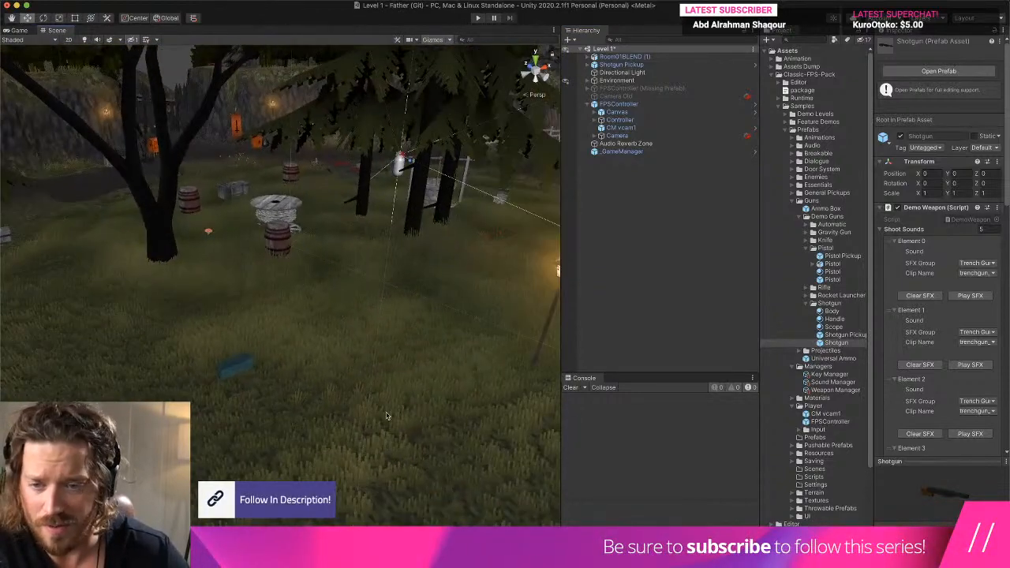
middle_click_drag(244, 404, 289, 408)
right_click_drag(289, 408, 327, 400)
mouse_move(327, 400)
middle_mouse_down()
mouse_move(355, 402)
mouse_move(330, 405)
middle_mouse_up()
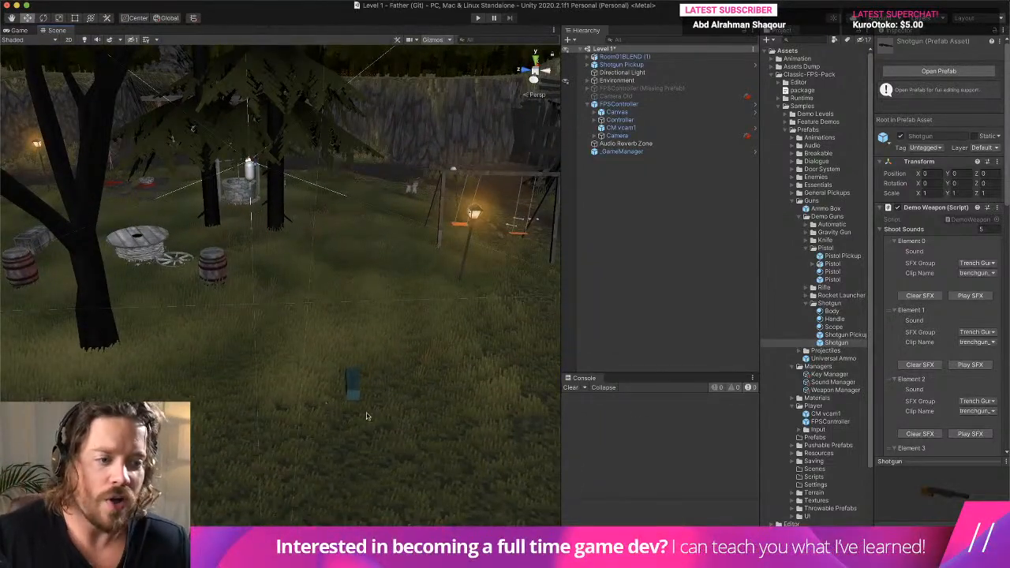
- Preview shoot sound Elements 0 and 1, and run Level 1 in play mode to hear the shotgun while walking
left_click(970, 296)
left_click(969, 364)
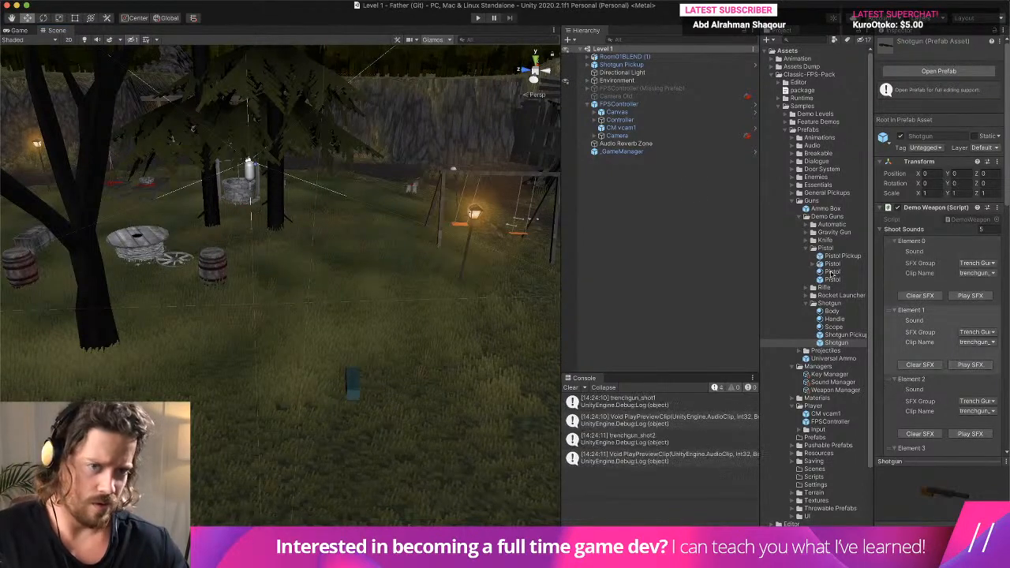
left_click(476, 18)
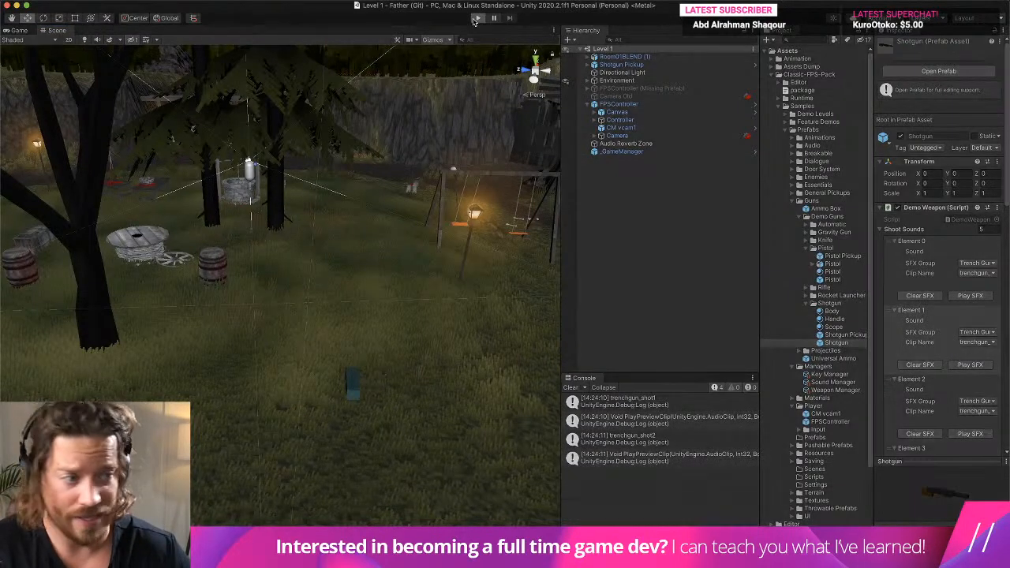
key("w")
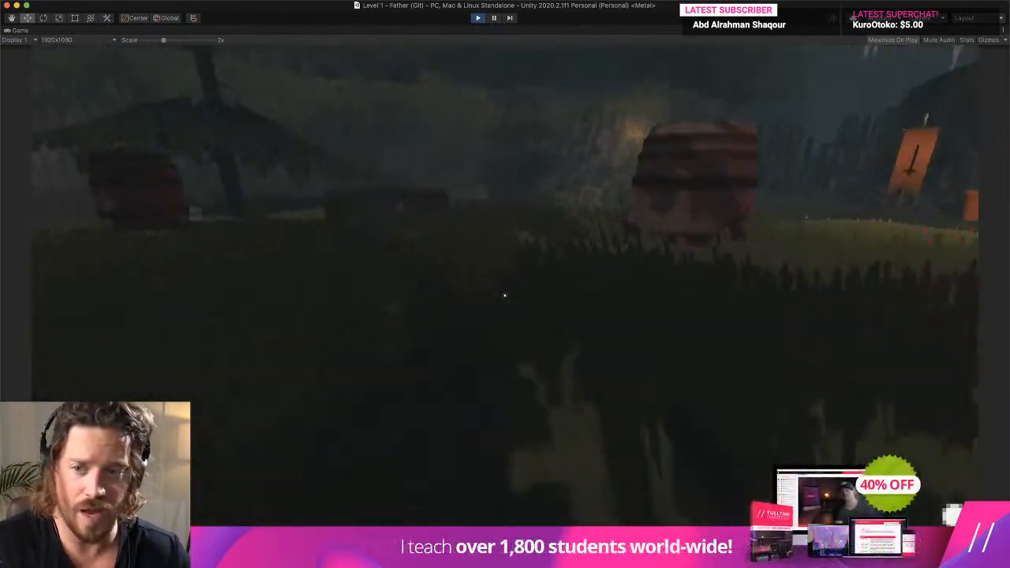
key("w")
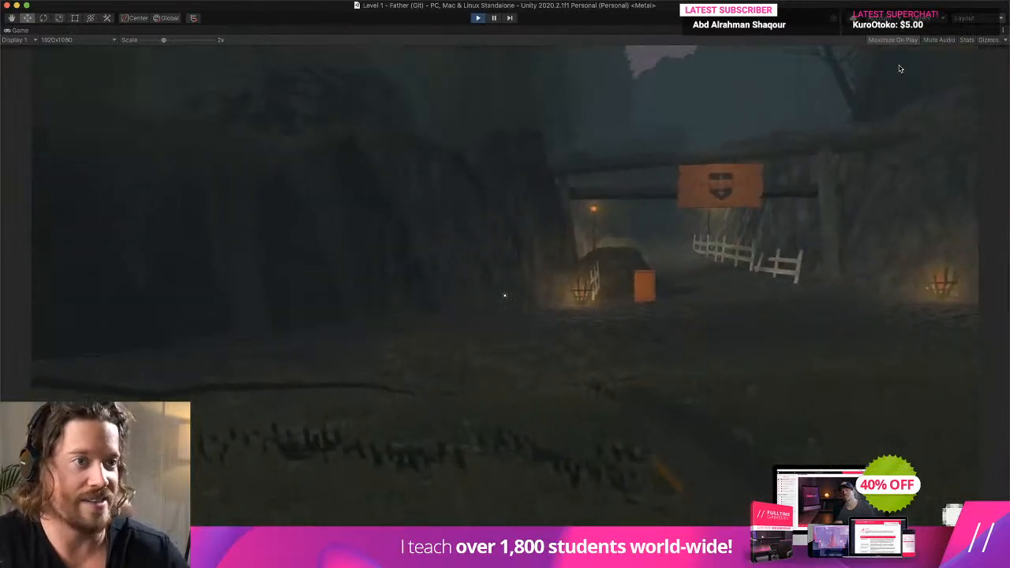
- Return the running game from its maximized view, clear the console, and scale the game down to show the full frame
key("shift+space")
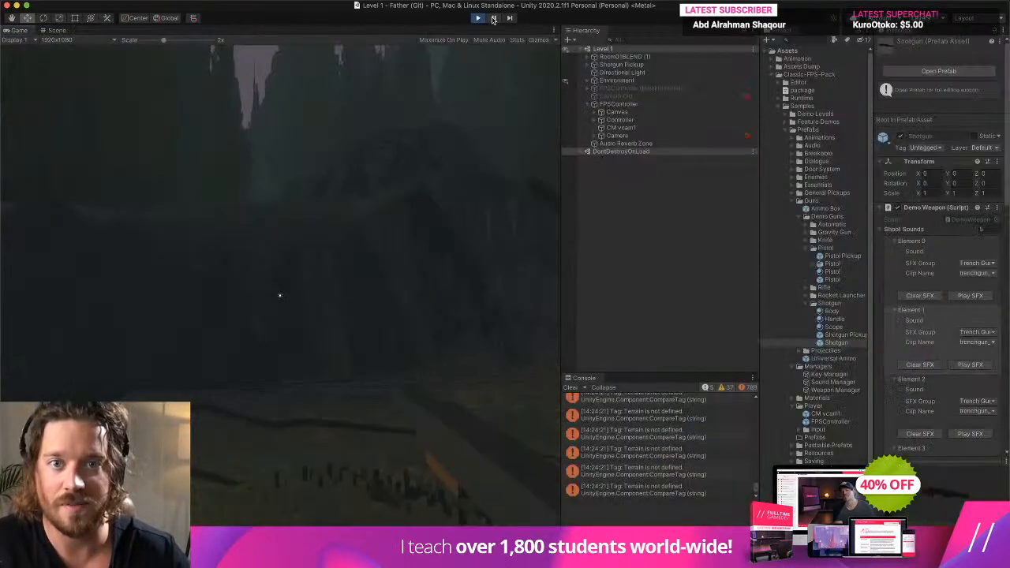
left_click(570, 388)
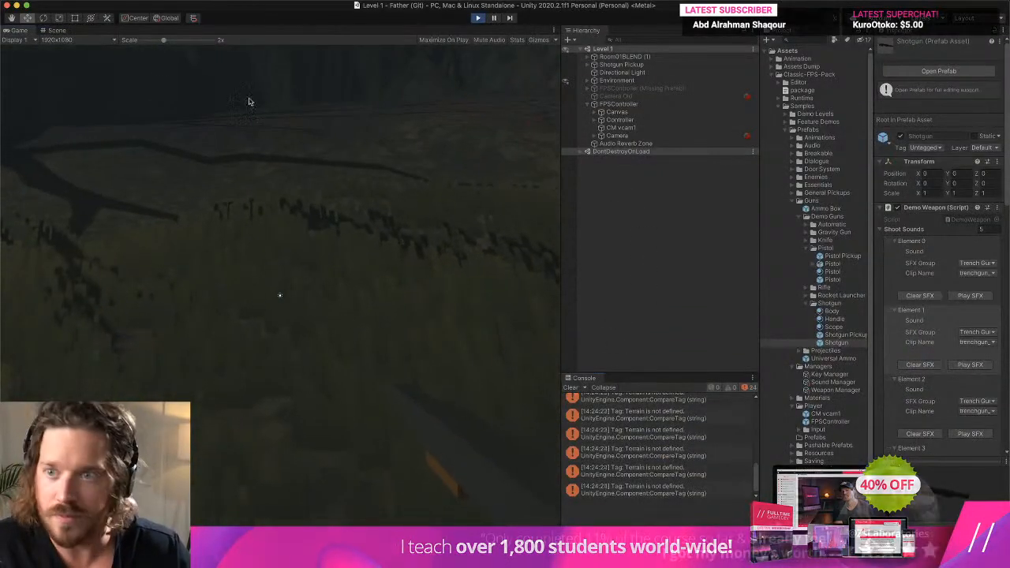
scroll(314, 128, "down", 2)
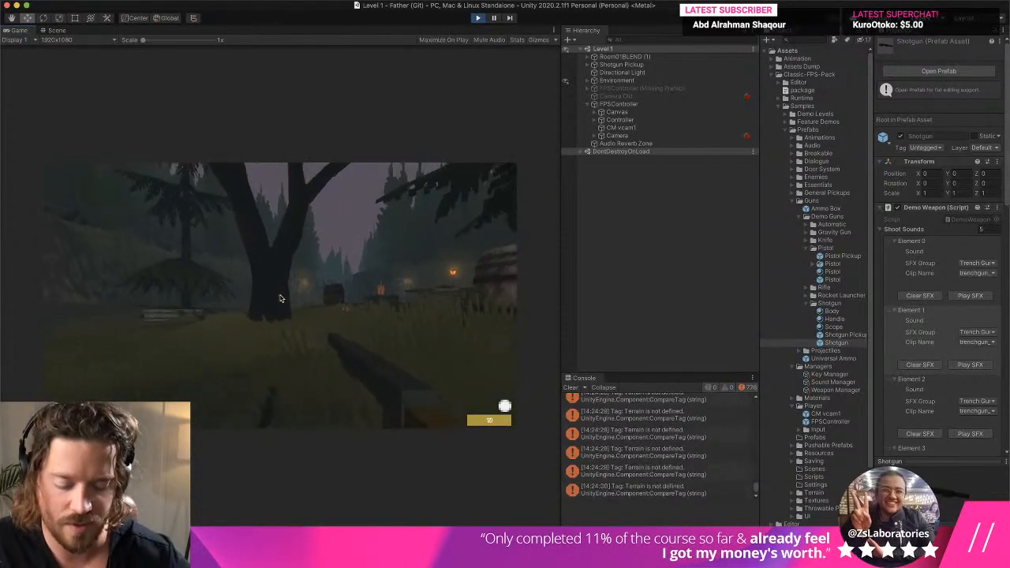
- View the running level in the Scene view and inspect FPSController with its Camera and Controller objects for audio components
key("super+1")
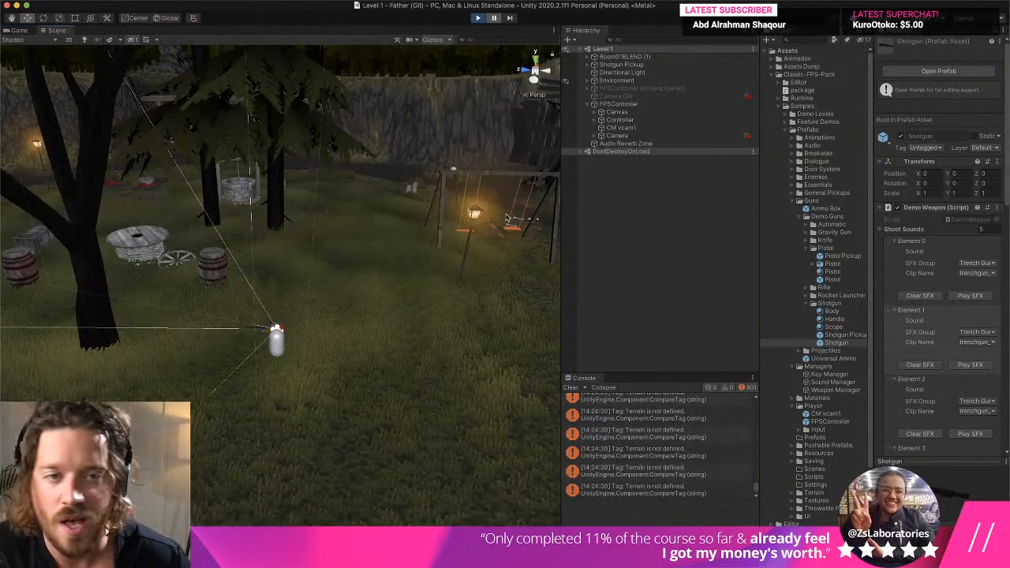
left_click(587, 150)
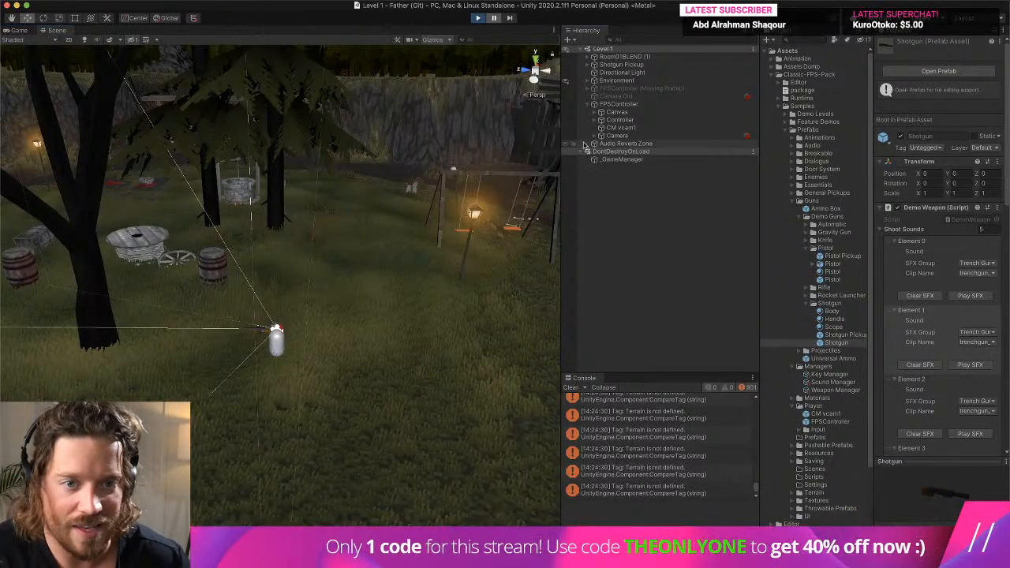
left_click(619, 103)
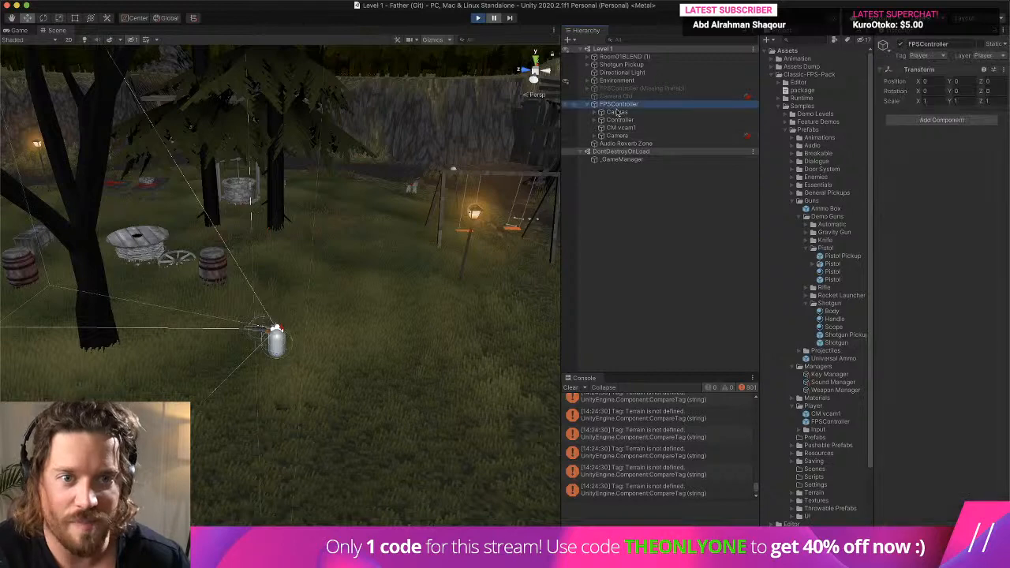
left_click(617, 135)
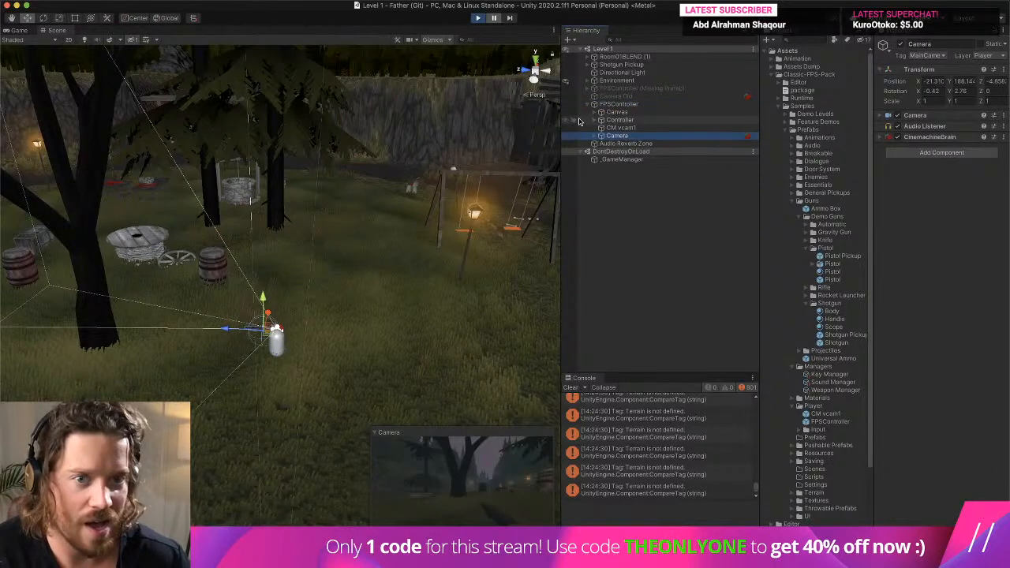
left_click(648, 119)
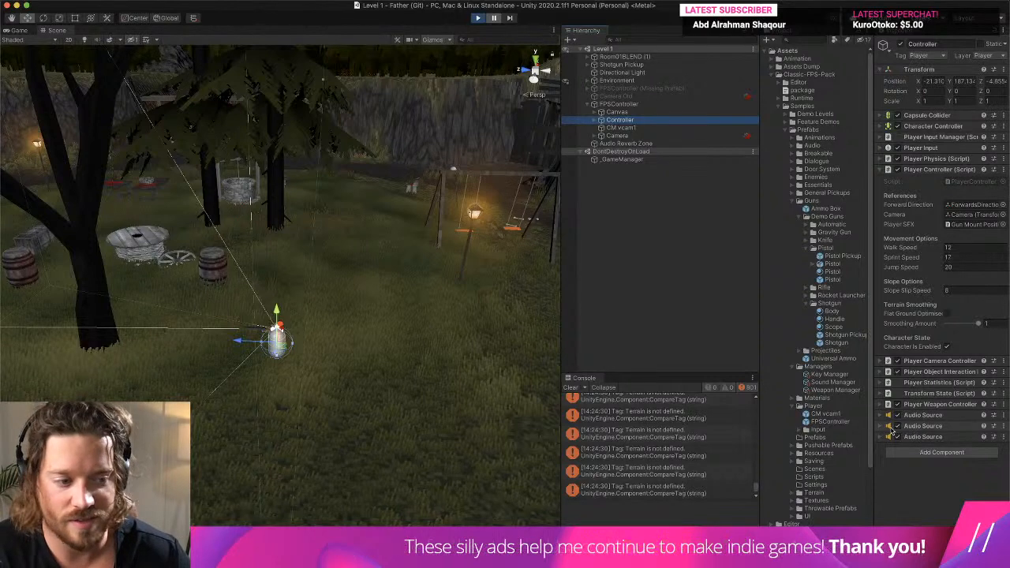
- Examine the settings of the first and third Audio Source components on the Controller object
left_click(882, 416)
scroll(881, 420, "down", 5)
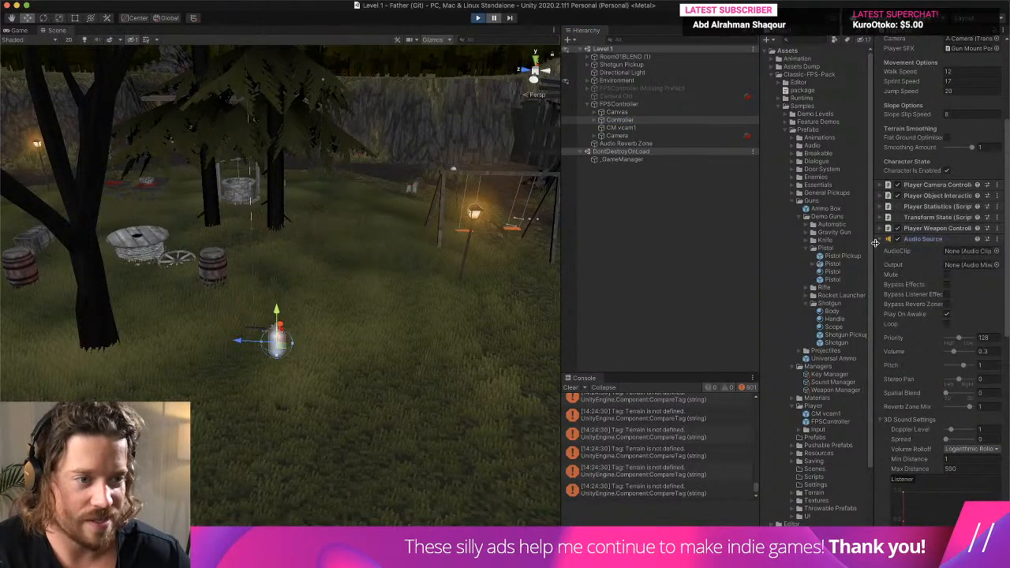
left_click(881, 240)
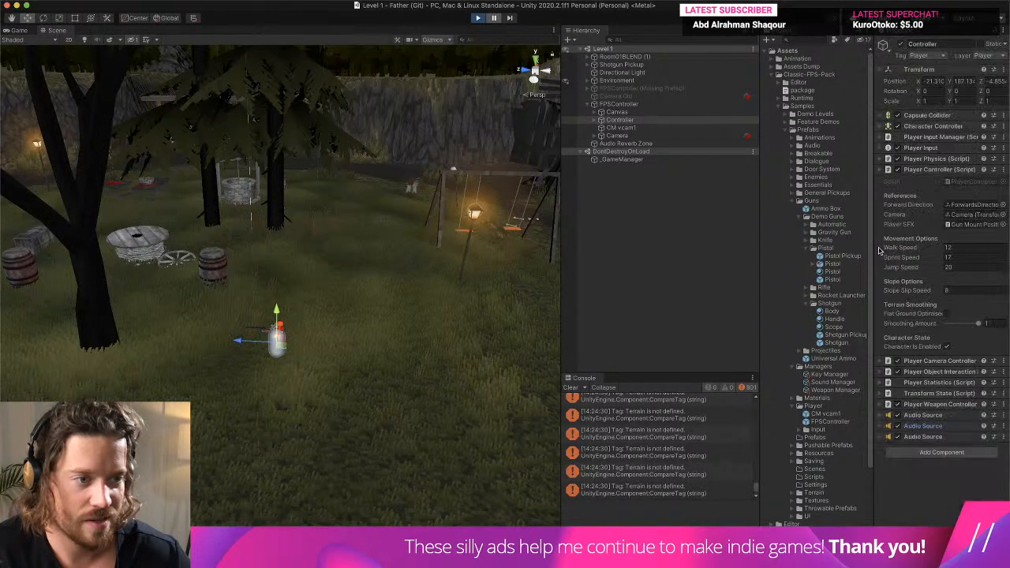
left_click(921, 439)
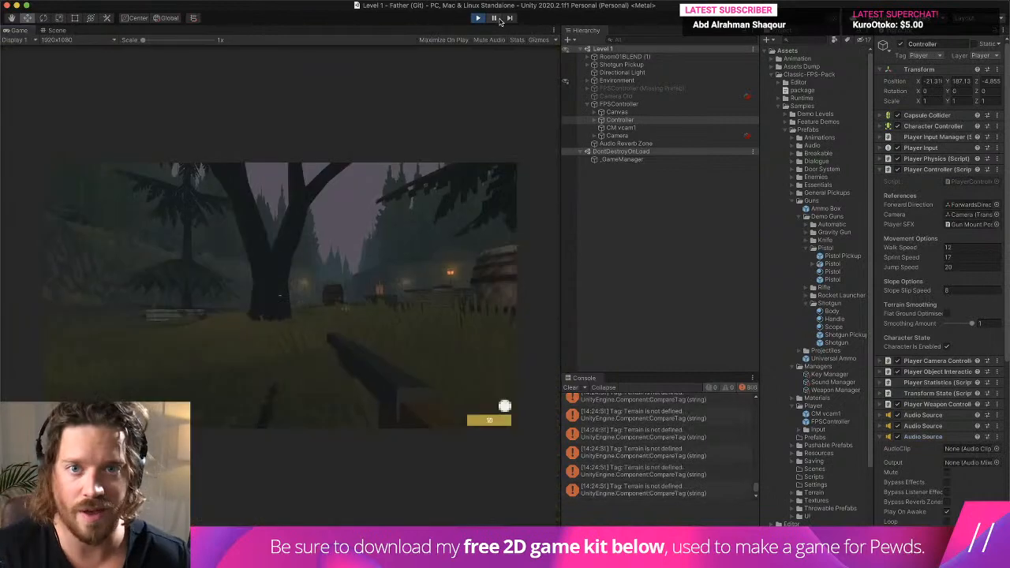
- Toggle the Controller's Audio Sources during play and walk with the shotgun to find which one plays its sound
left_click(898, 438)
key("w")
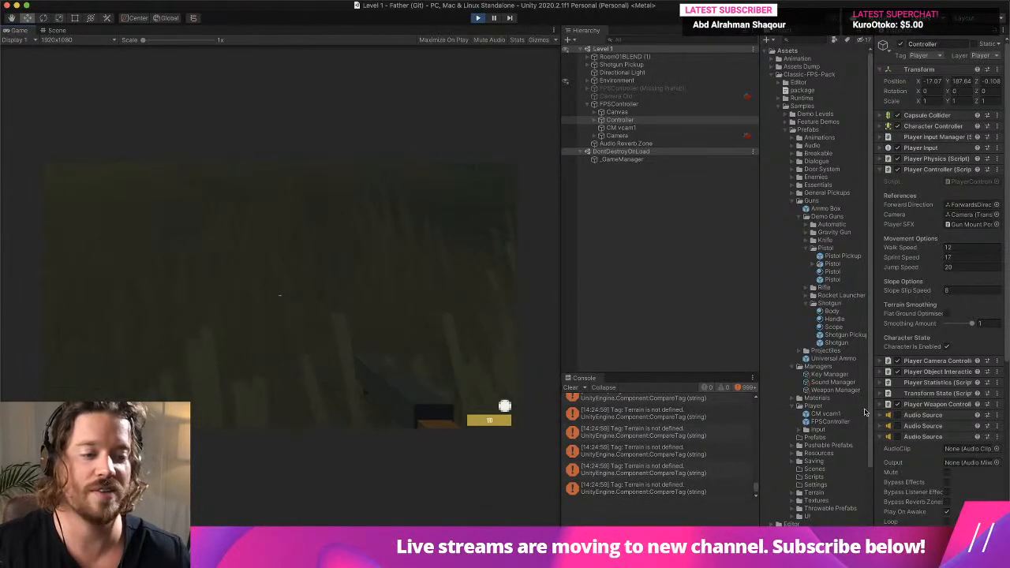
key("w")
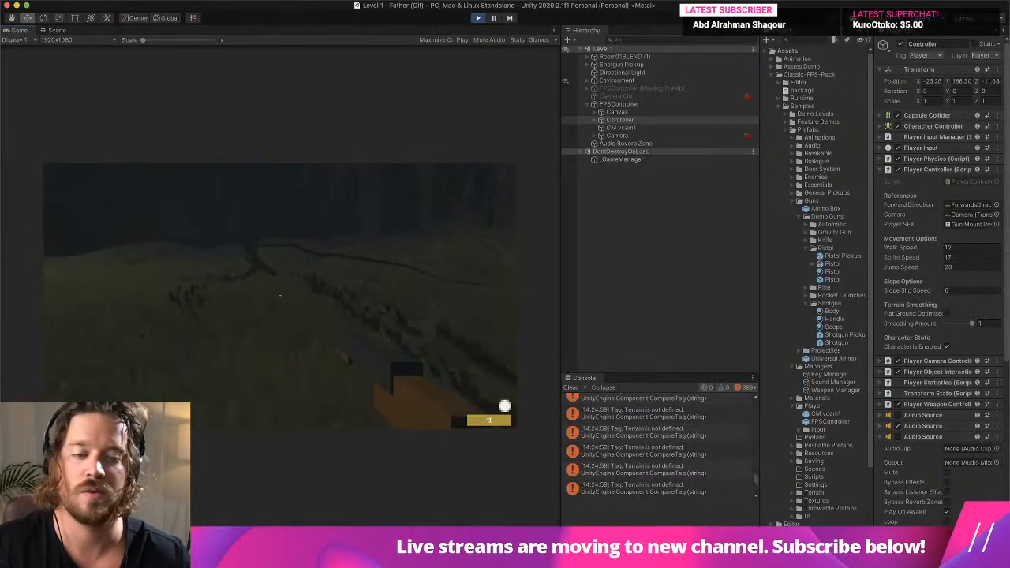
key("w")
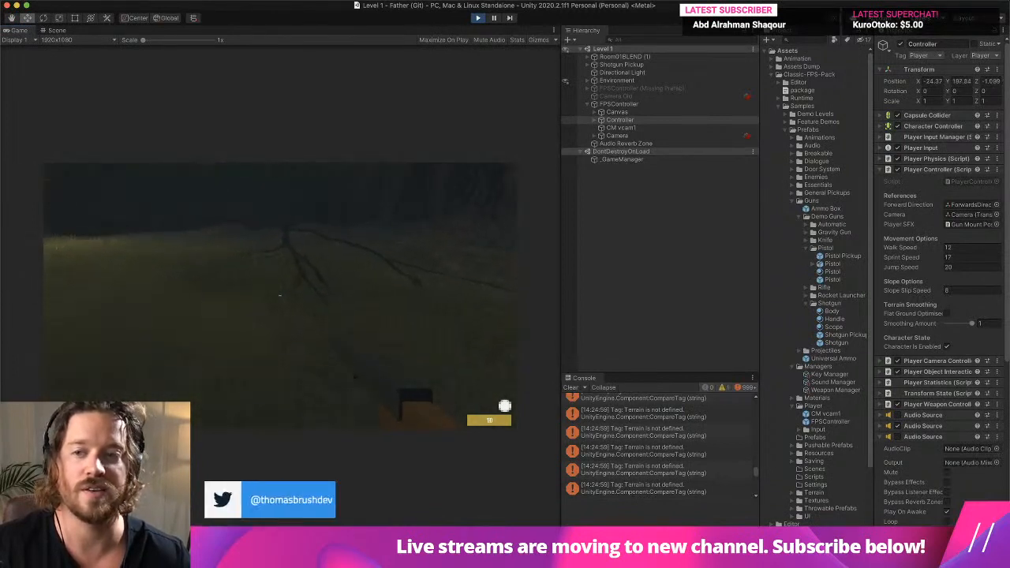
key("Escape")
left_click(78, 247)
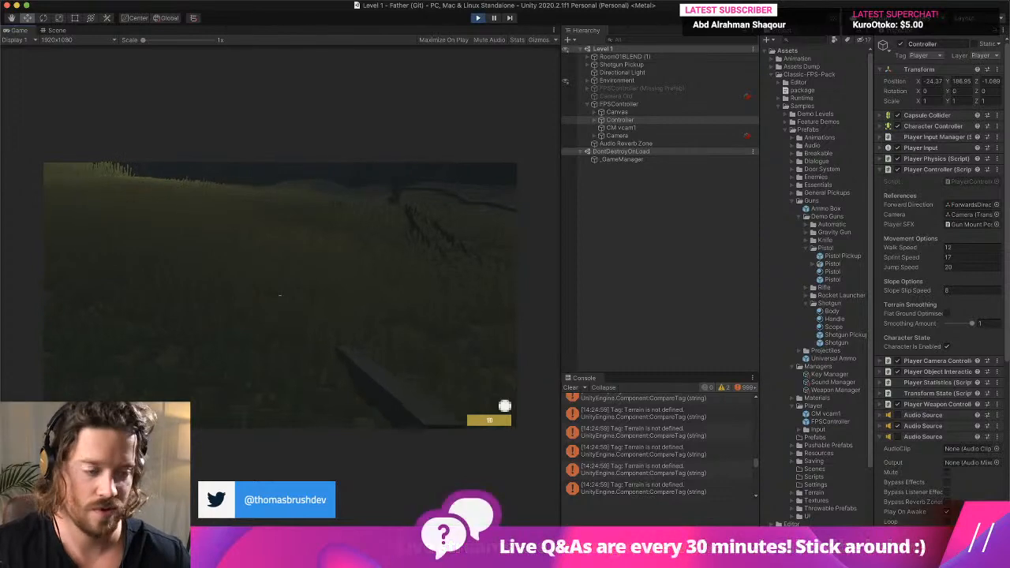
- Stop the play test, collapse the other Controller components, and examine the third Audio Source's settings
key("super+p")
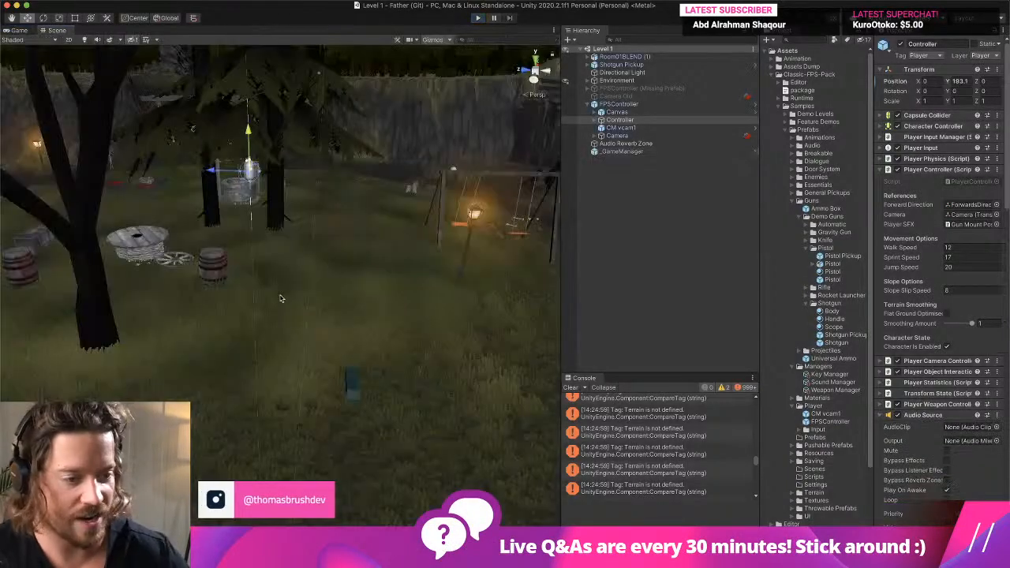
left_click(930, 419)
left_click(928, 429)
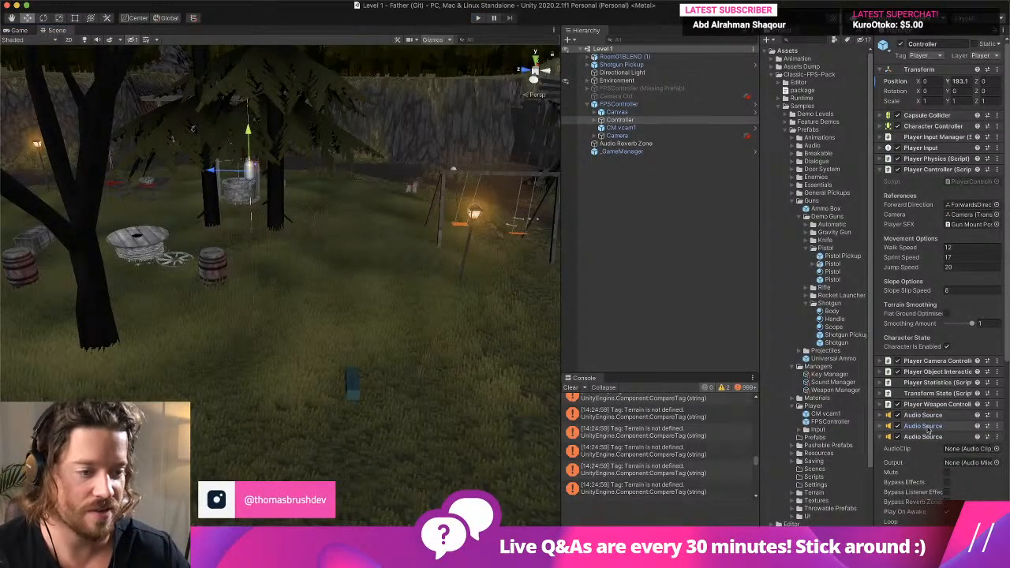
left_click(928, 170)
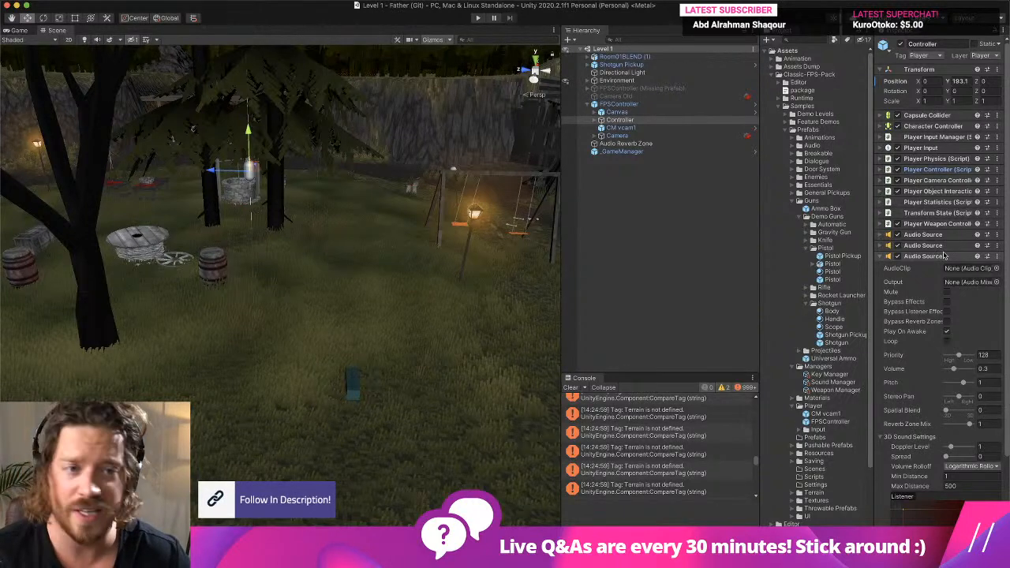
scroll(944, 255, "down", 2)
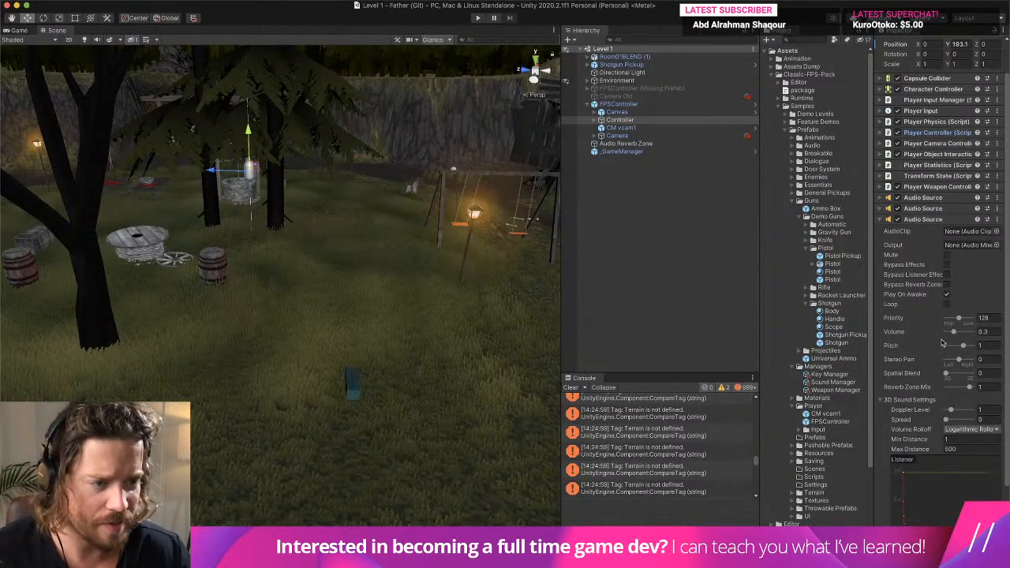
- Set the volume of the Controller's second Audio Source to 1 and start play mode to test it
left_click(925, 209)
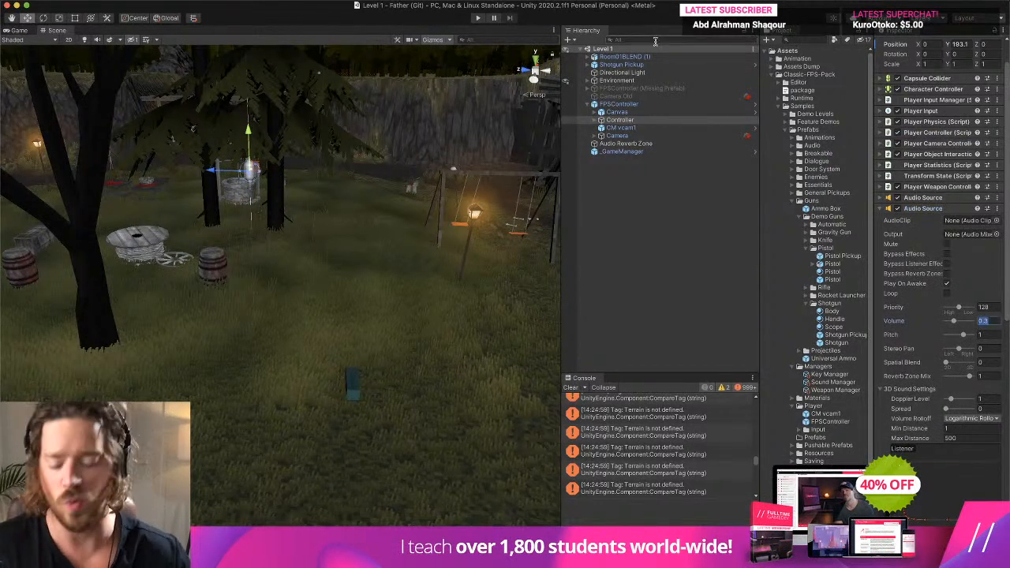
type("1")
left_click(477, 18)
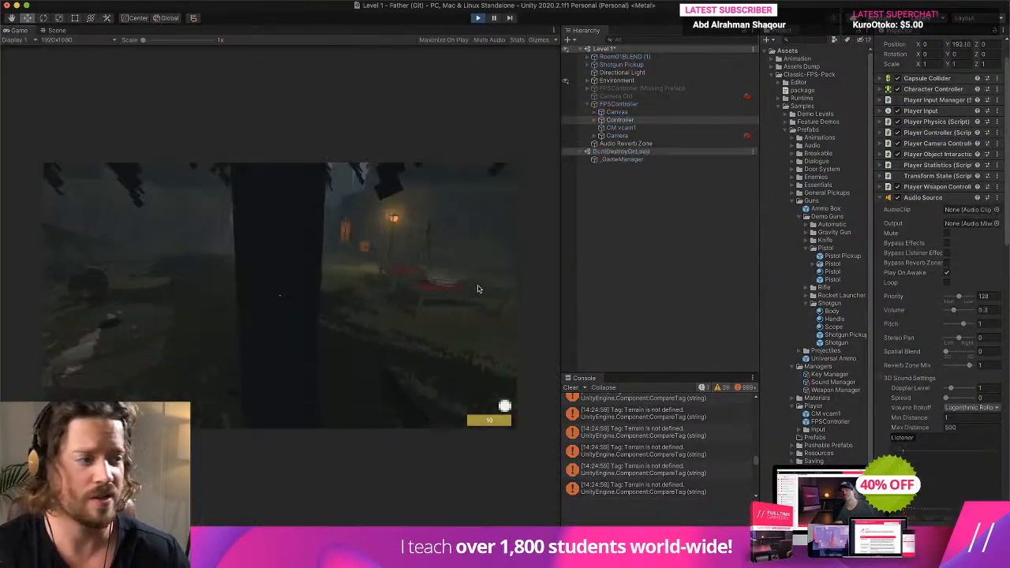
- Walk through the level with the shotgun, disable the Controller's Audio Sources to test their effect, and stop the play test
key("w")
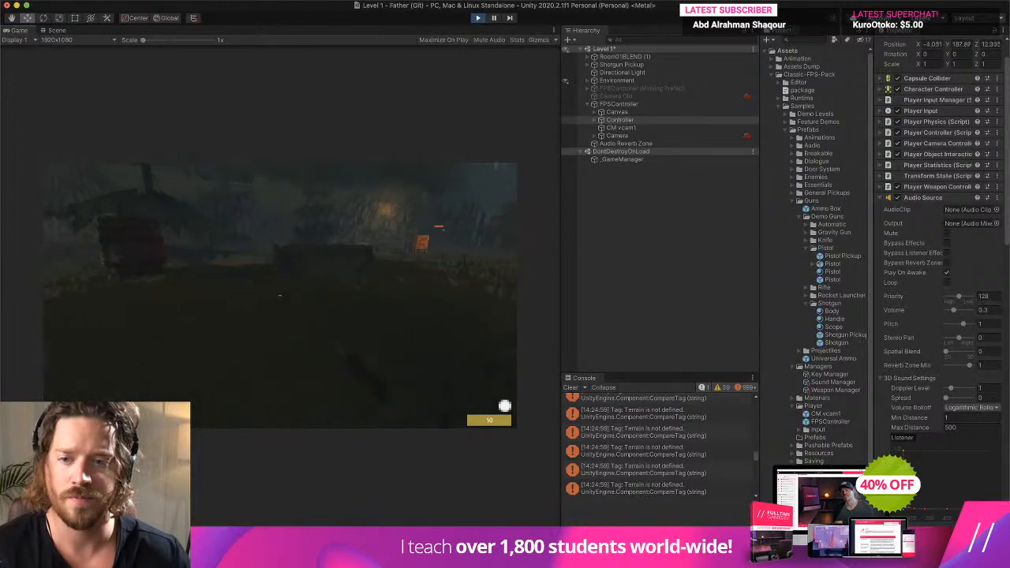
key("w")
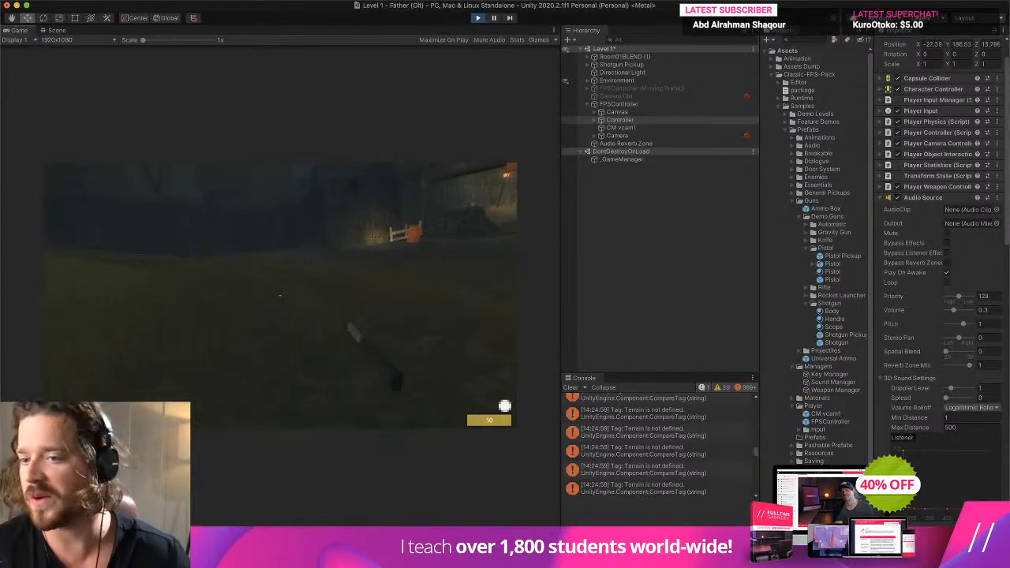
key("w")
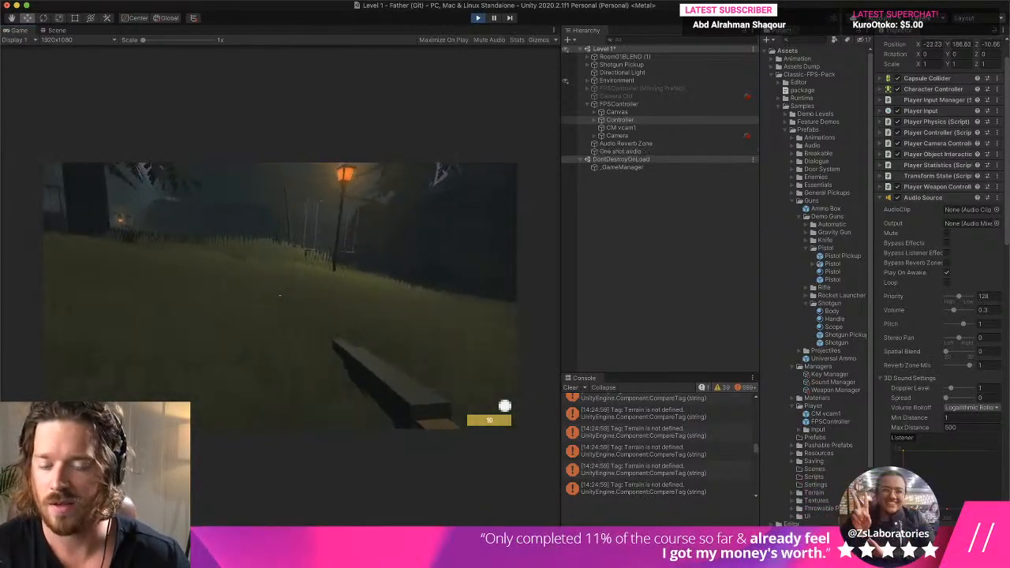
key("w")
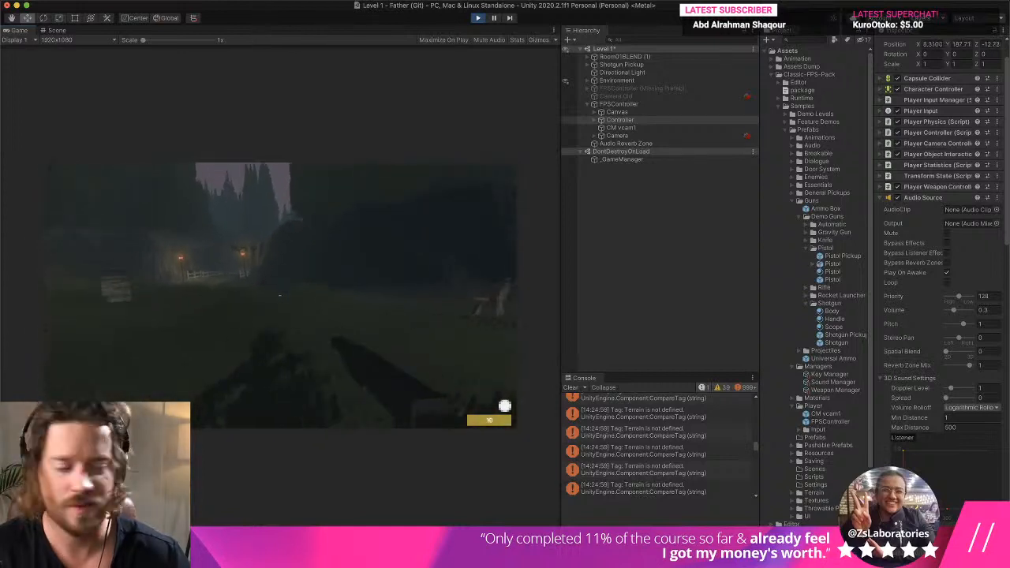
key("Escape")
left_click(921, 200)
left_click(897, 198)
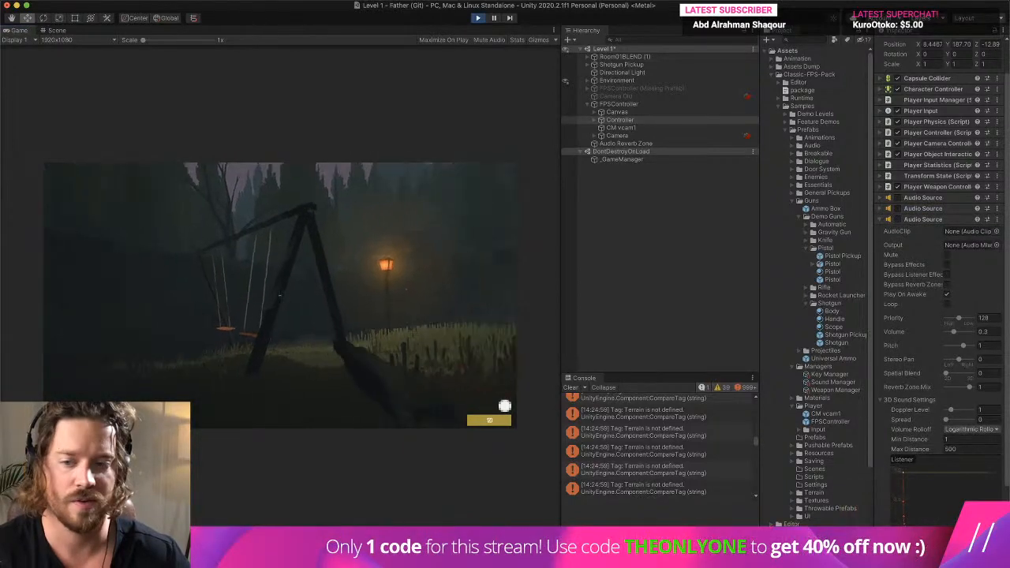
left_click(477, 18)
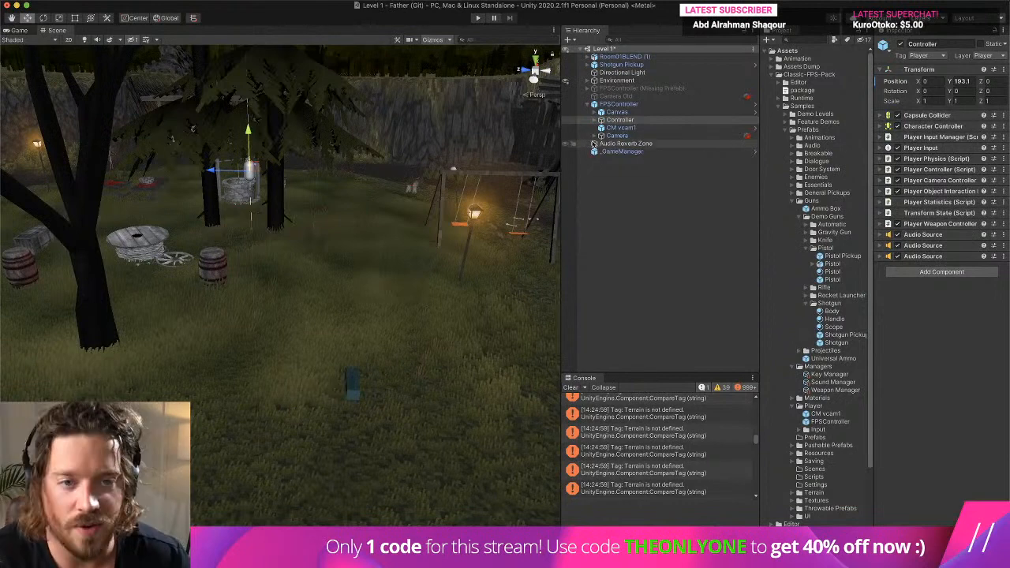
- Set the volume of the Audio Source on the camera's Gun Mount Position object to 0.6
left_click(596, 136)
left_click(610, 145)
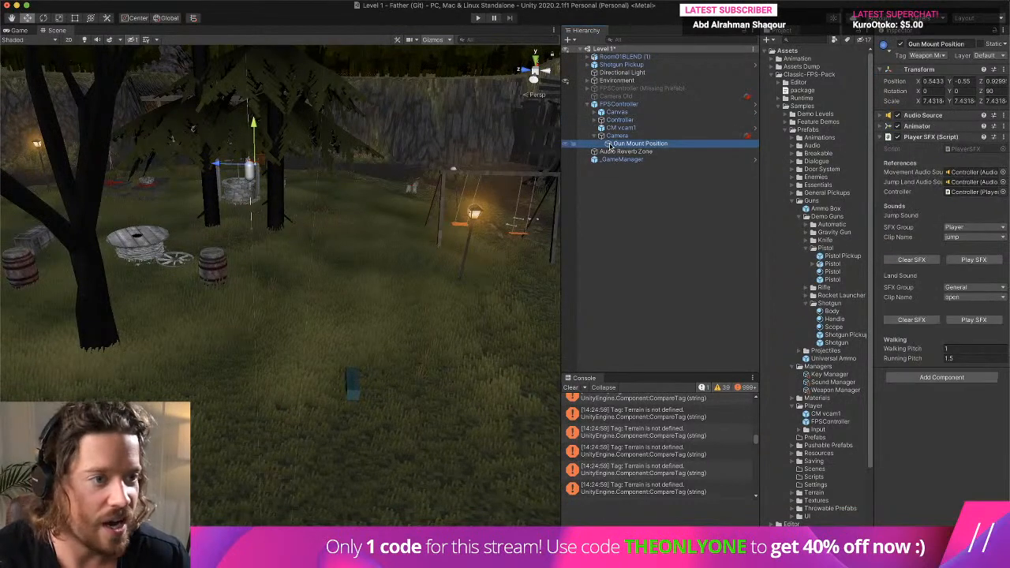
left_click(913, 116)
left_click(983, 228)
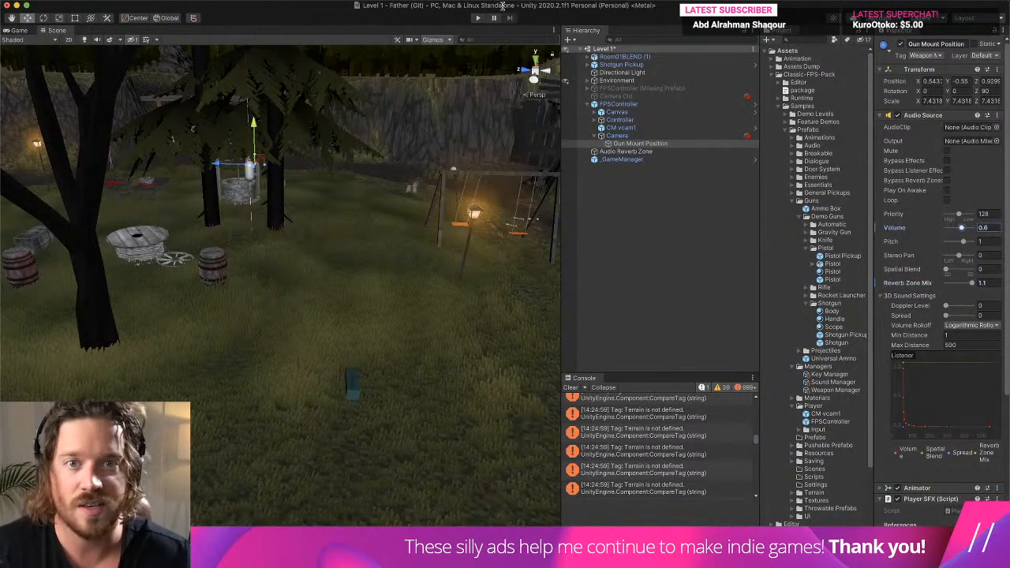
- Play-test the shotgun's sound in the level, stop the test, and clear the Console
left_click(477, 17)
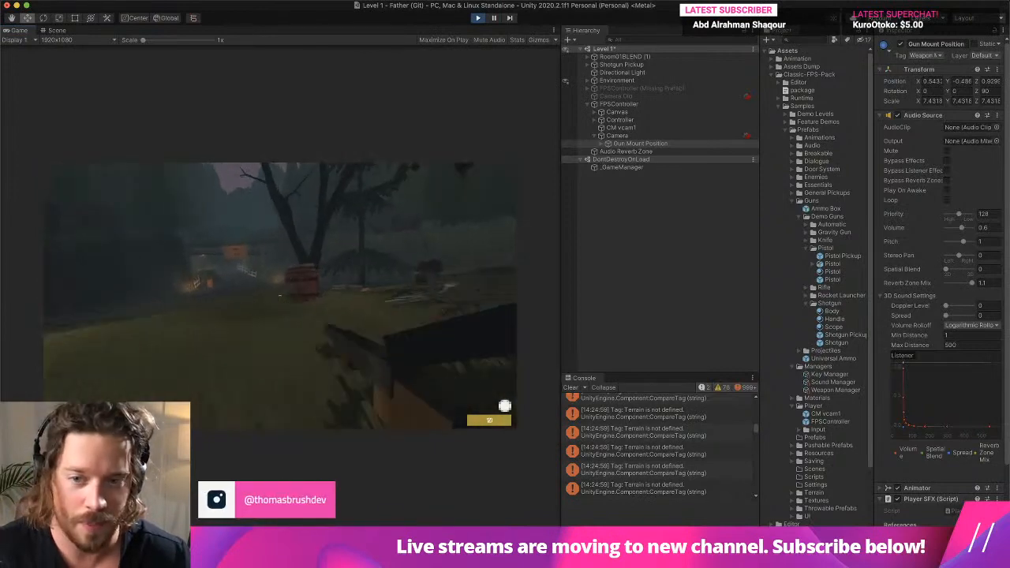
key("super+p")
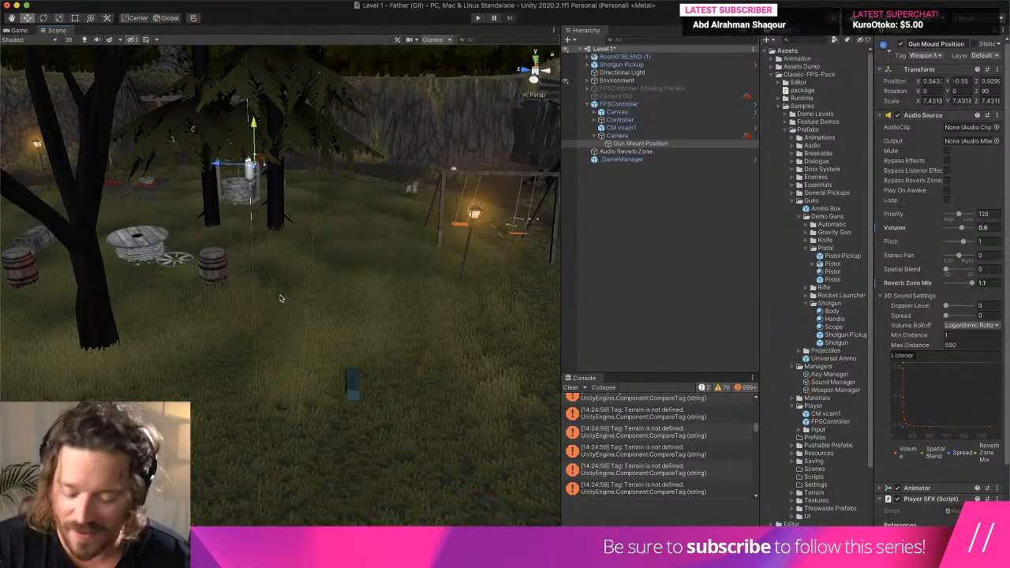
left_click(570, 387)
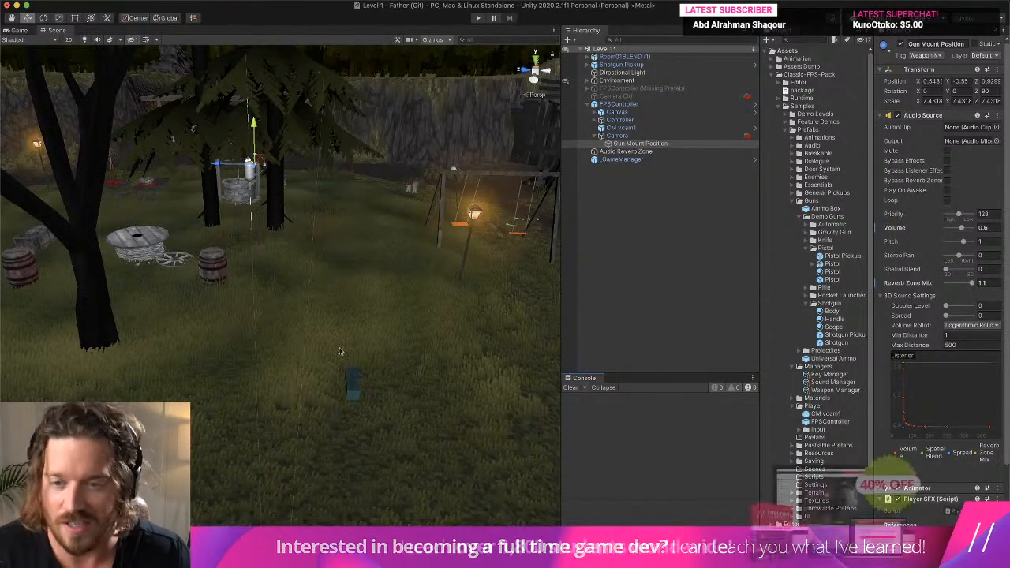
- Look over the level in the Scene view, then frame the FPSController and its Controller object for a close view
right_click_drag(126, 347, 42, 262)
right_click_drag(142, 227, 190, 268)
scroll(188, 268, "up", 3)
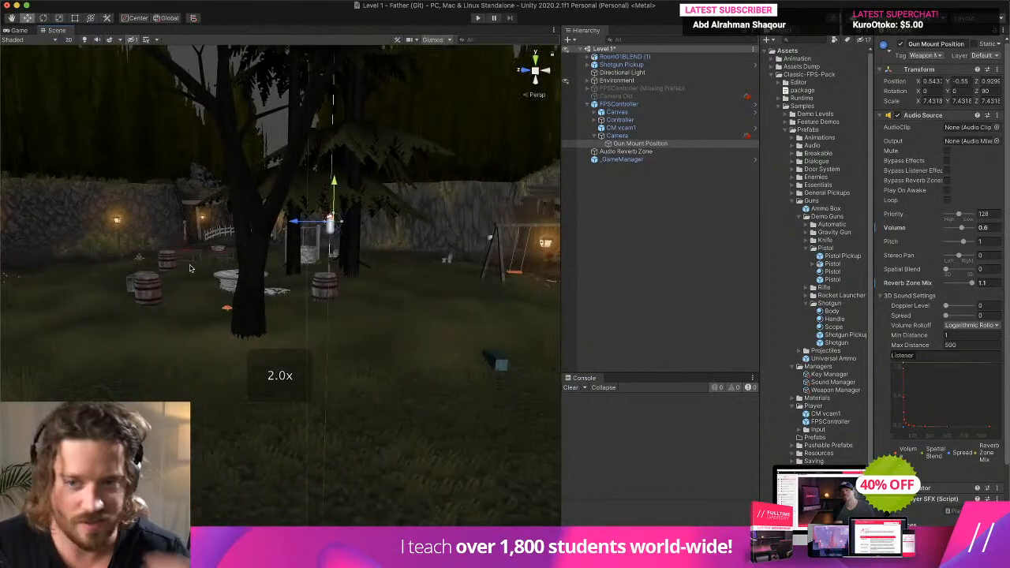
middle_click_drag(166, 229, 207, 248)
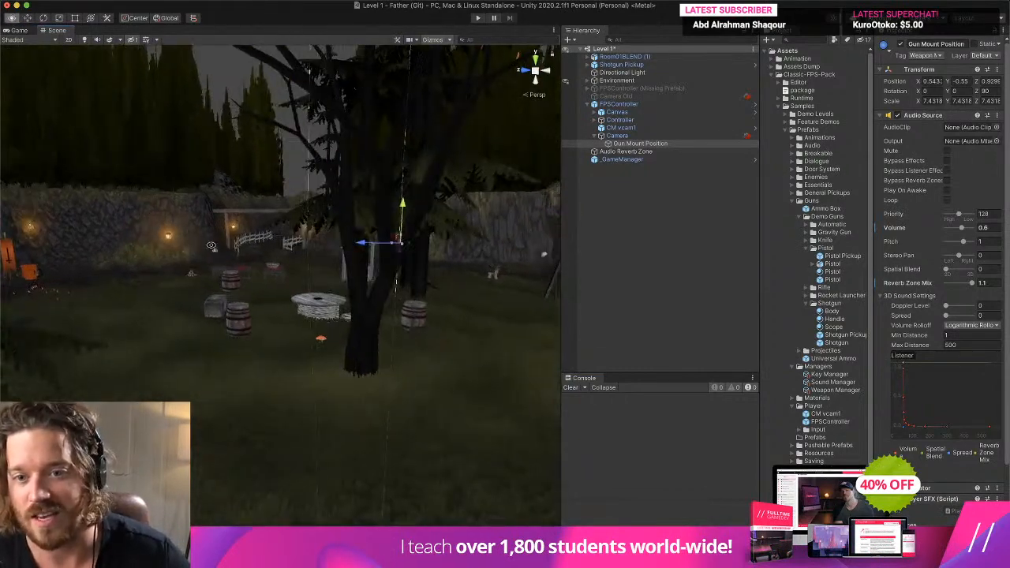
right_click_drag(102, 277, 199, 279)
middle_click_drag(199, 279, 403, 278)
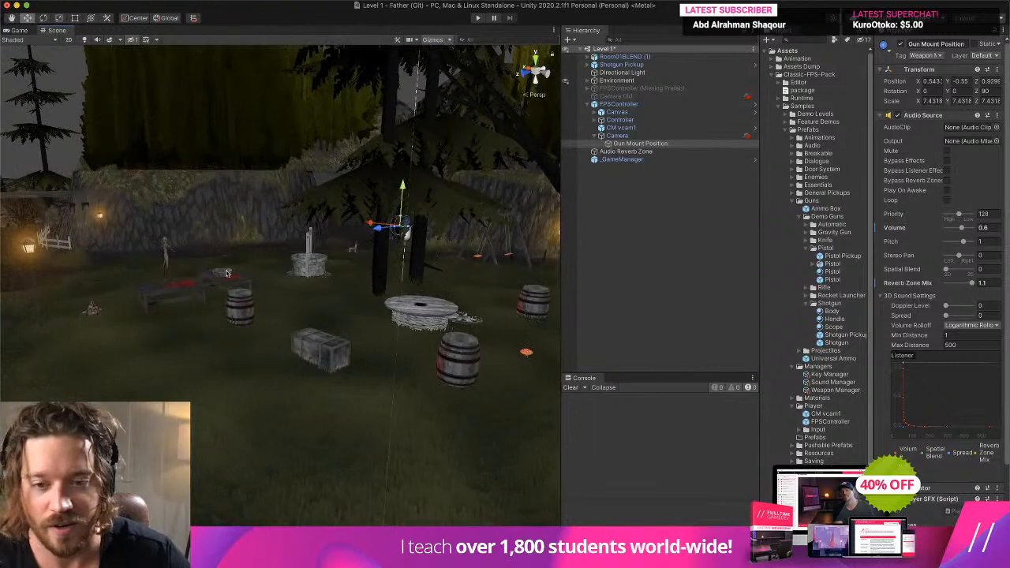
right_click_drag(225, 273, 447, 322)
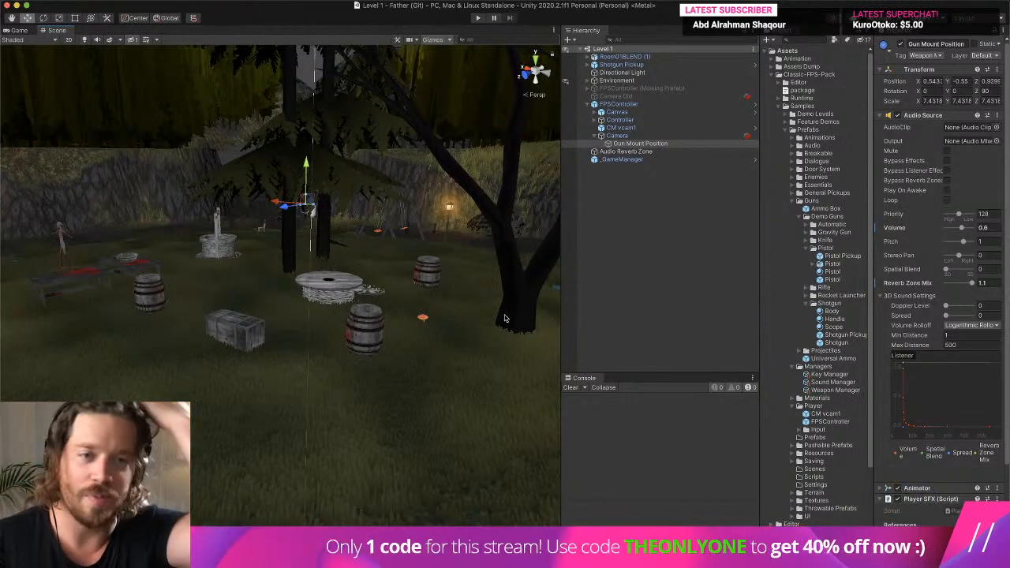
double_click(618, 103)
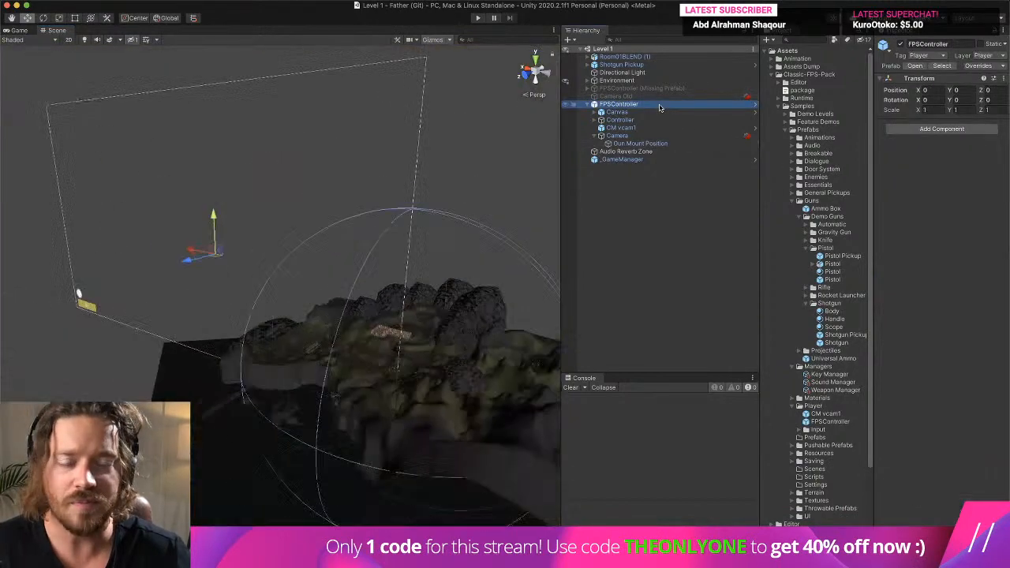
double_click(608, 120)
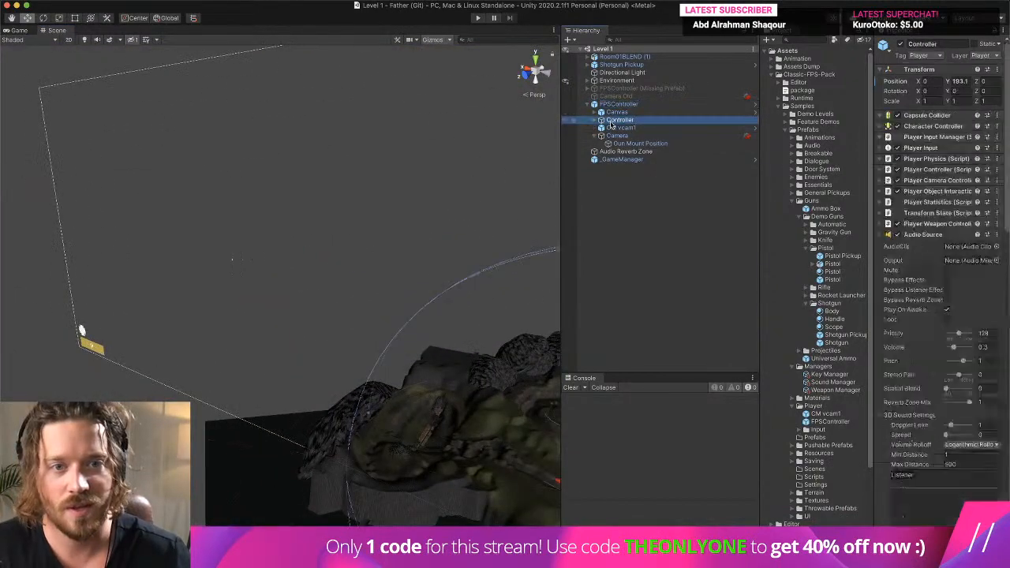
scroll(385, 212, "down", 5)
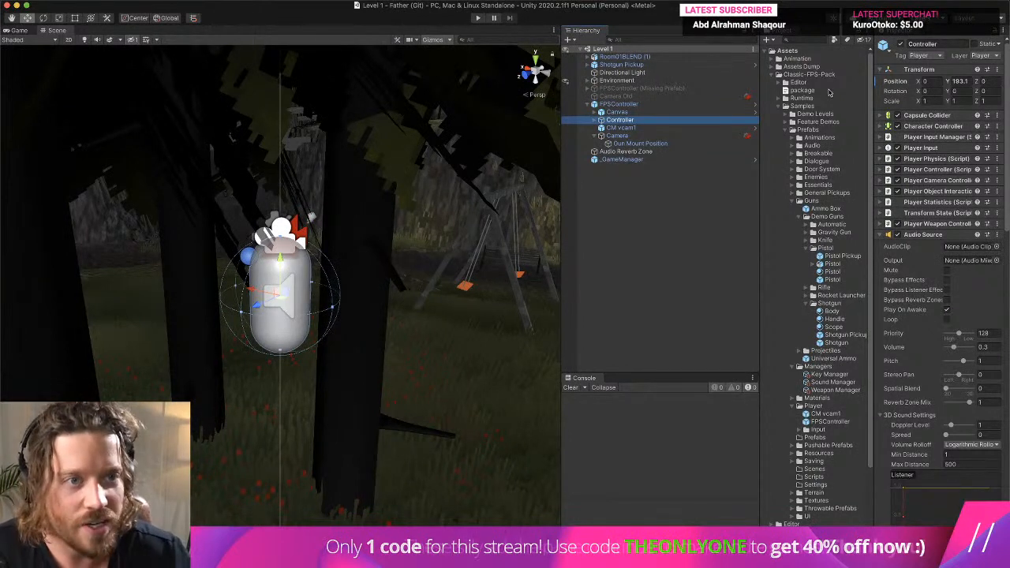
- Create a folder named "Old (Delete Soon)" in the project's own Prefabs folder
left_click(774, 75)
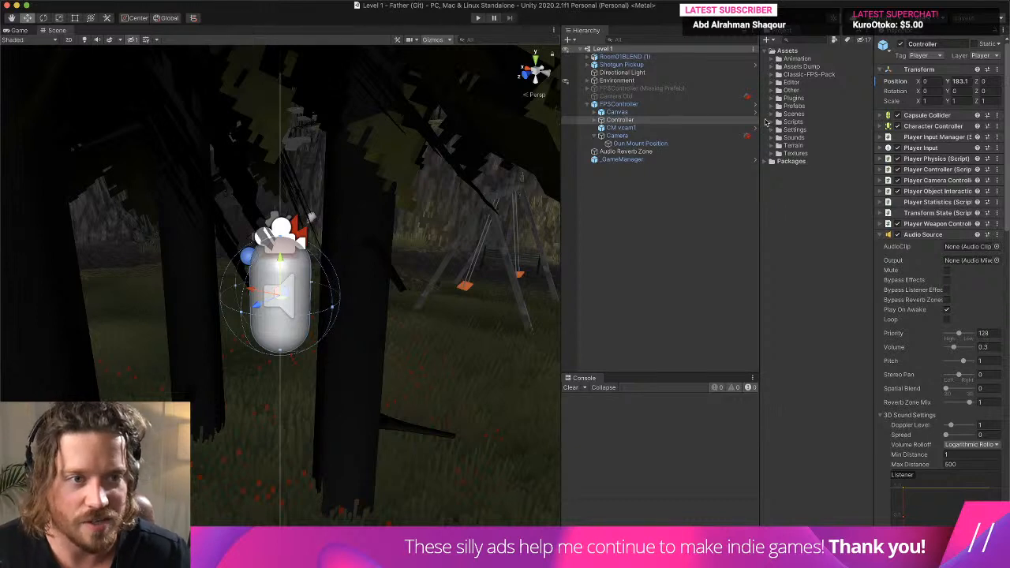
left_click(772, 105)
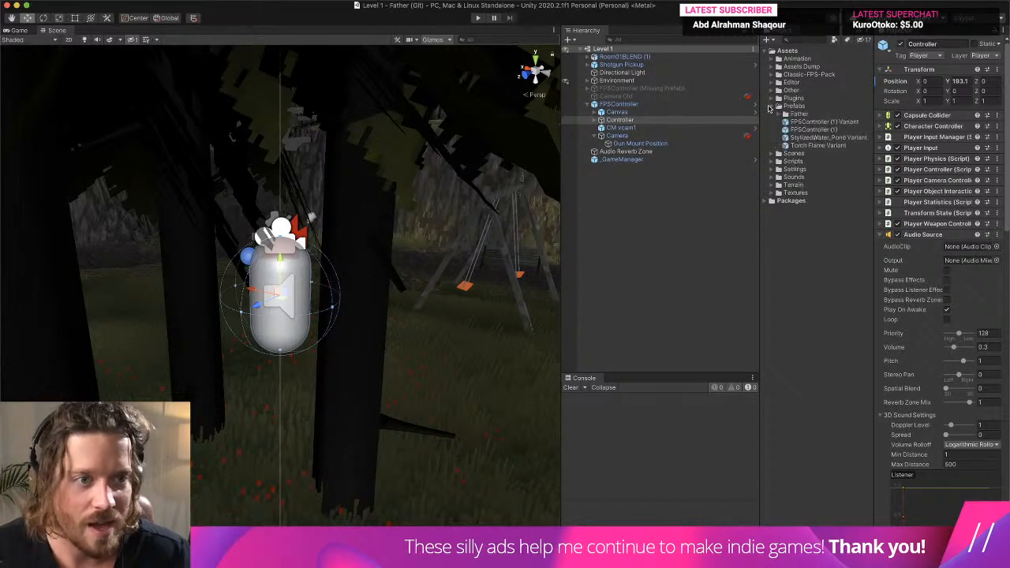
left_click(611, 104)
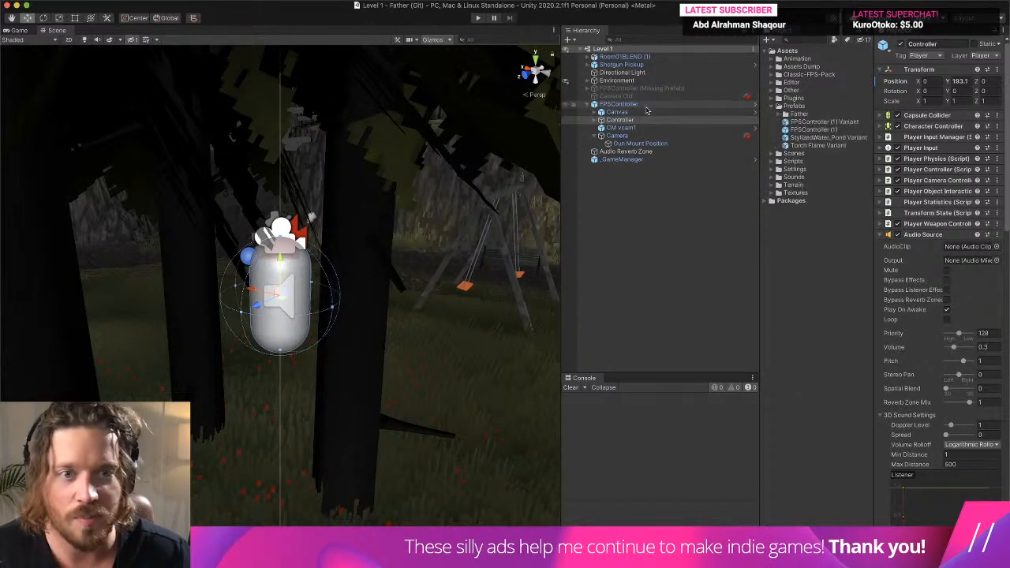
left_click(860, 122)
left_click(841, 147, "shift")
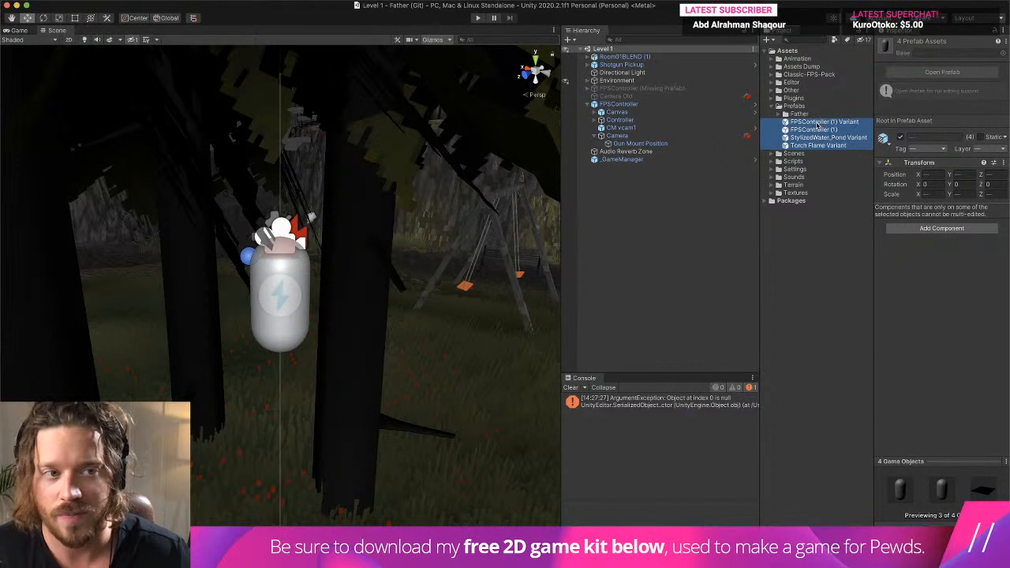
left_click(766, 39)
left_click(787, 65)
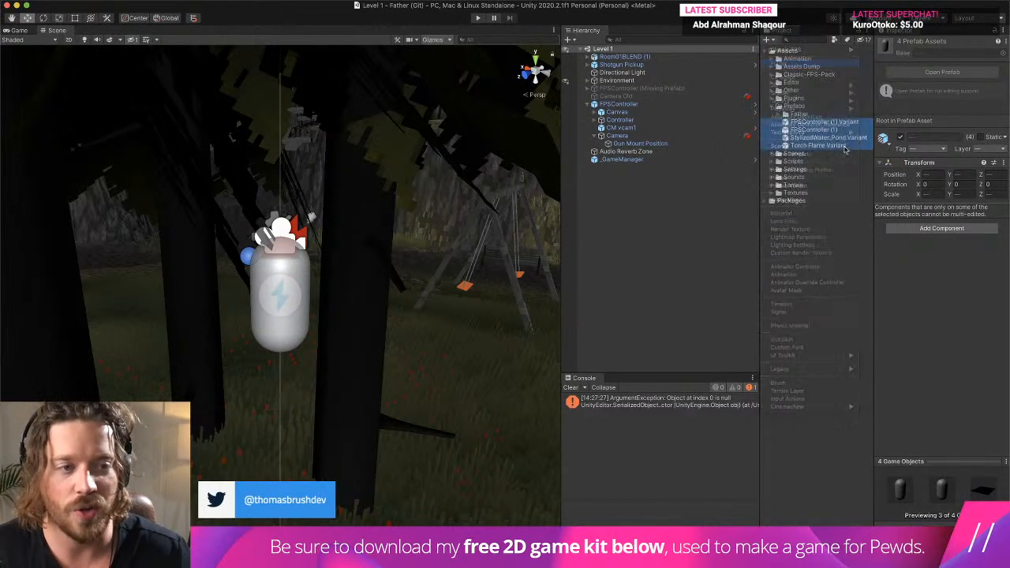
type("Old")
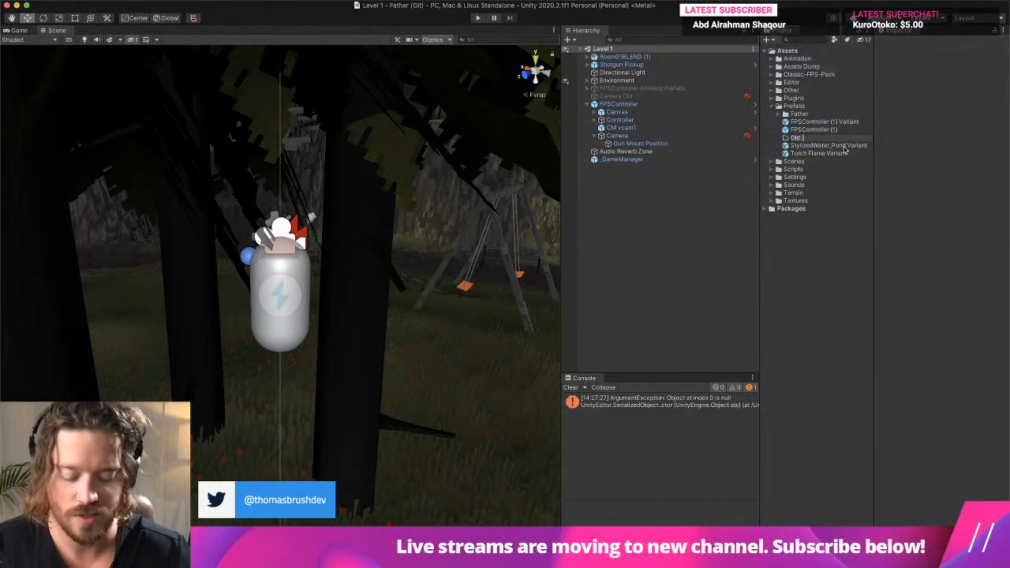
type(" (Delete Soon")
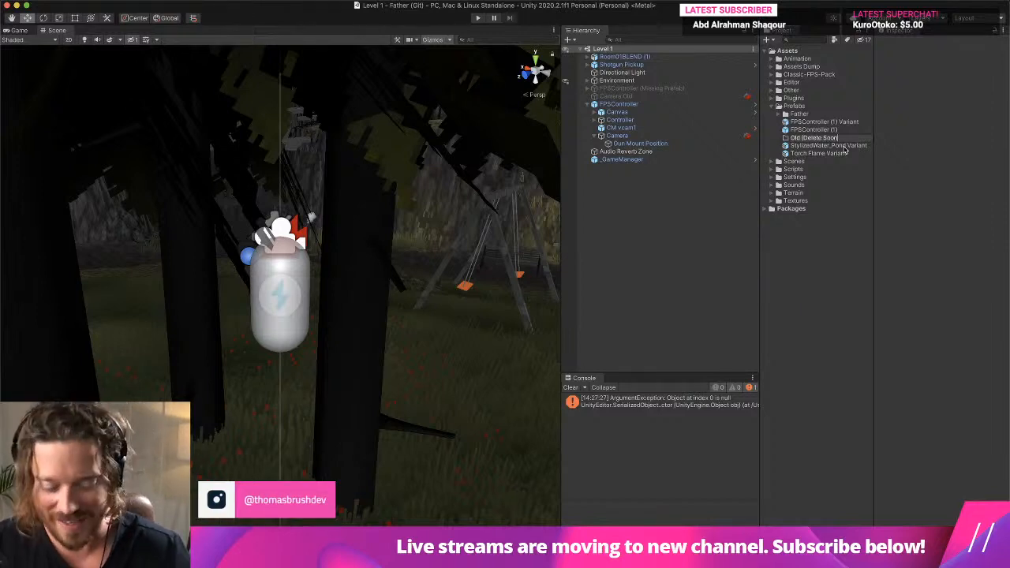
type(")")
key("Return")
- Move both FPSController (1) prefabs, StylizedWater_Pond Variant and Torch Flame Variant into the Old (Delete Soon) folder
left_click(826, 130)
left_click(827, 122, "super")
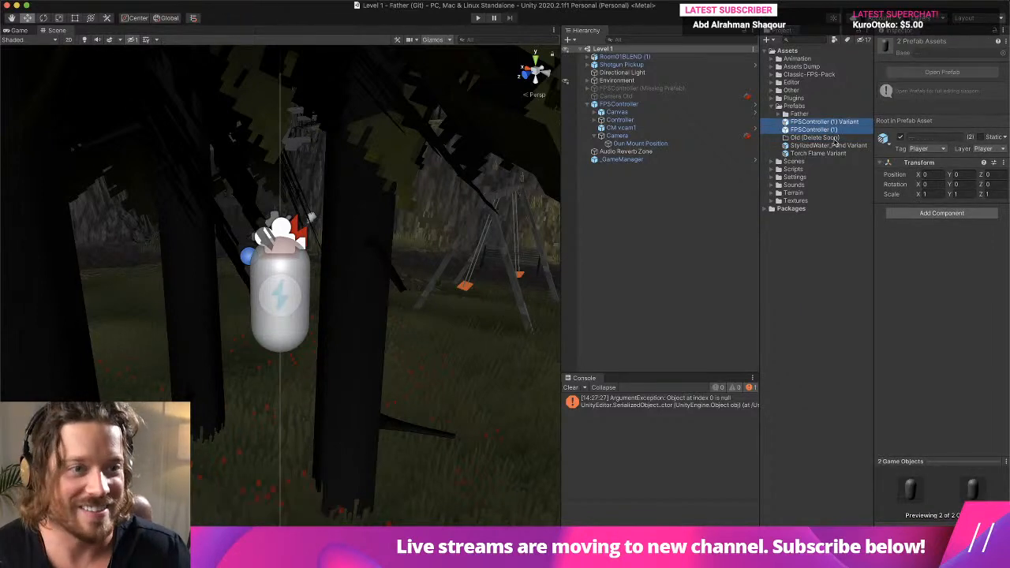
left_click(838, 146, "super")
left_click(831, 153, "super")
left_click_drag(834, 139, 835, 138)
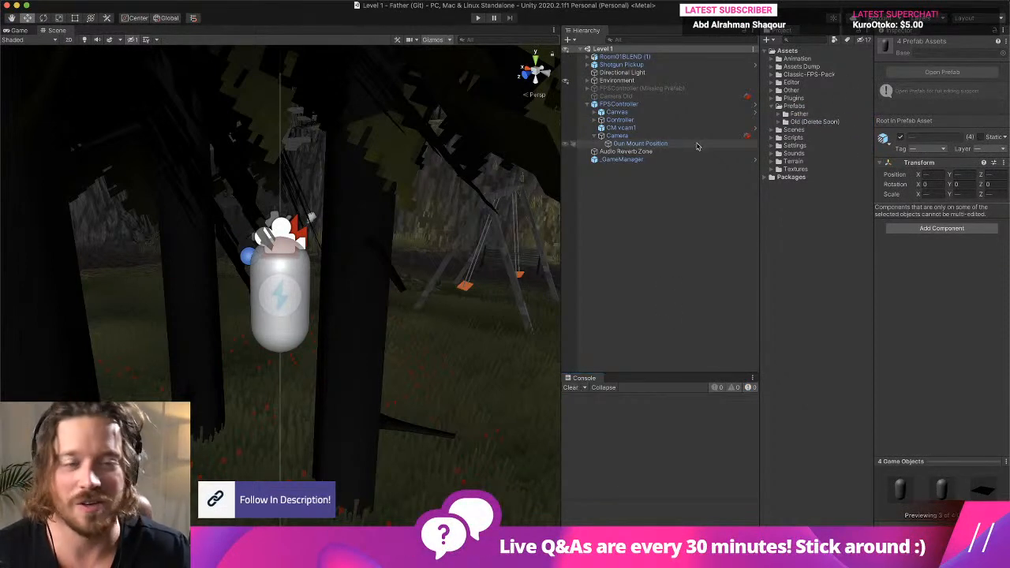
- Save the scene's FPSController as a prefab variant in the project's Prefabs folder
left_click(614, 105)
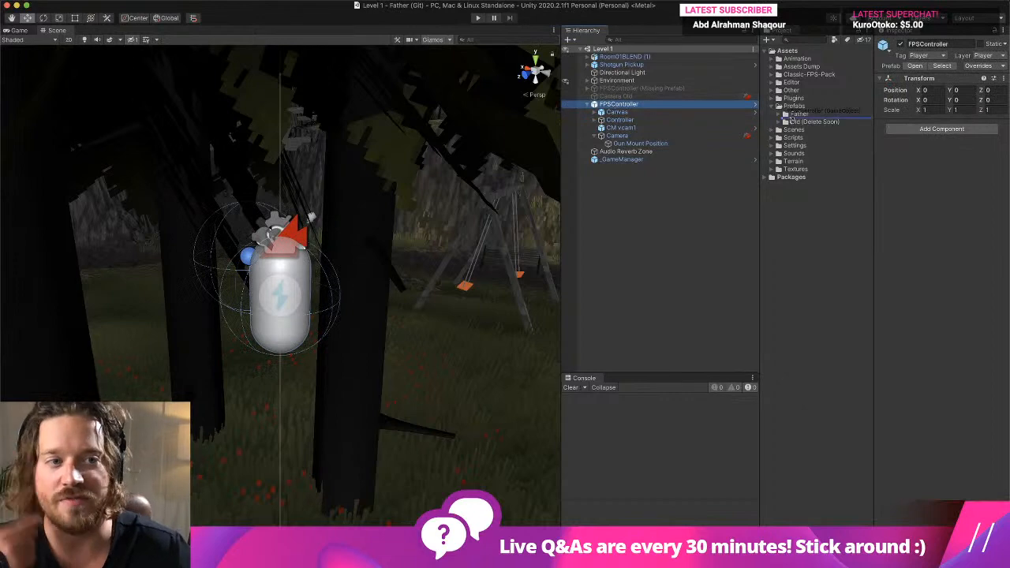
left_click_drag(792, 118, 798, 116)
left_click(457, 181)
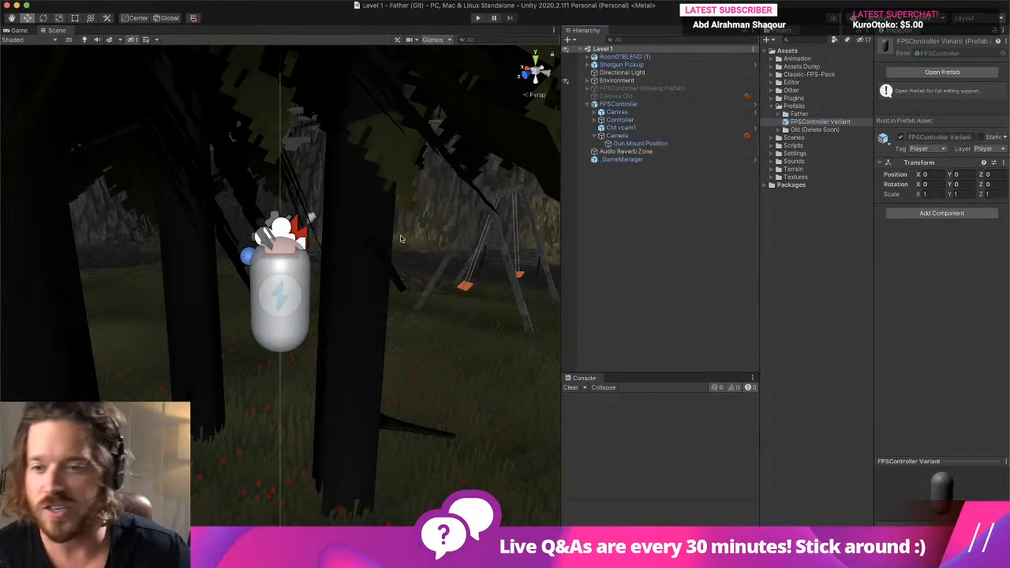
- Set the Y Shoulder Offset of the player's CM vcam1 virtual camera to 0.7 and start play mode to test it
left_click(295, 273)
left_click(295, 273)
middle_click_drag(397, 278, 412, 282)
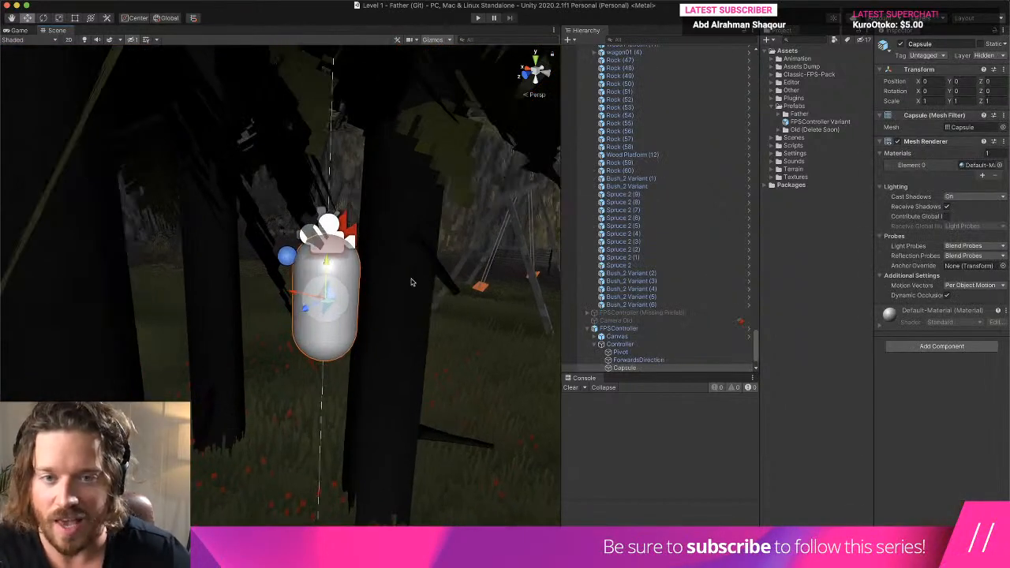
scroll(675, 256, "down", 3)
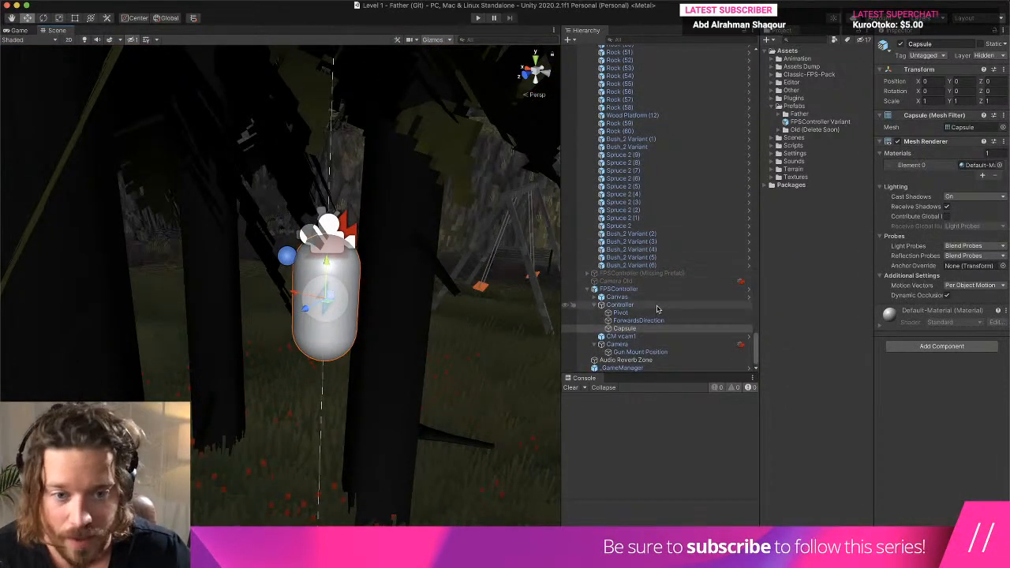
left_click(660, 337)
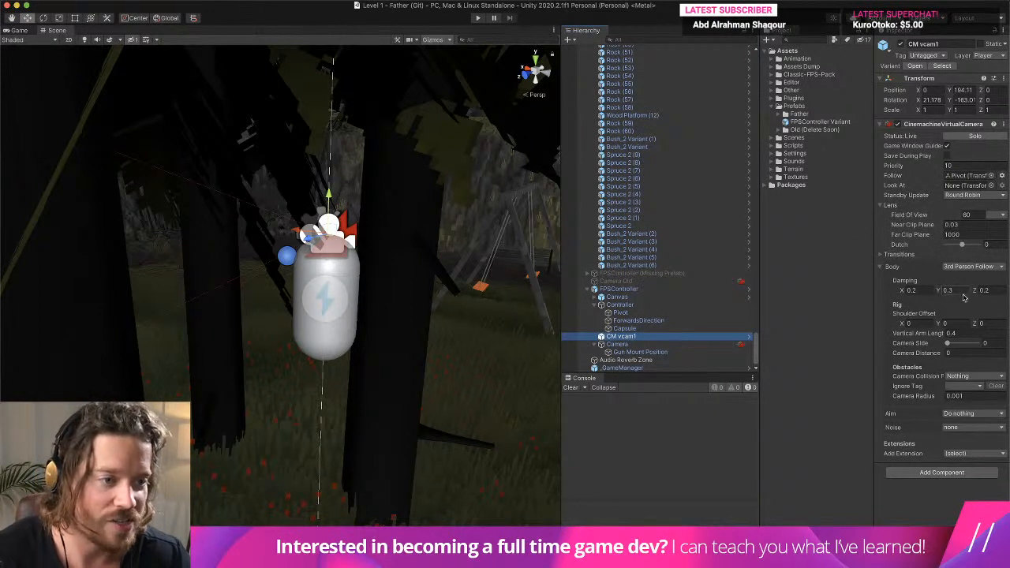
left_click(966, 322)
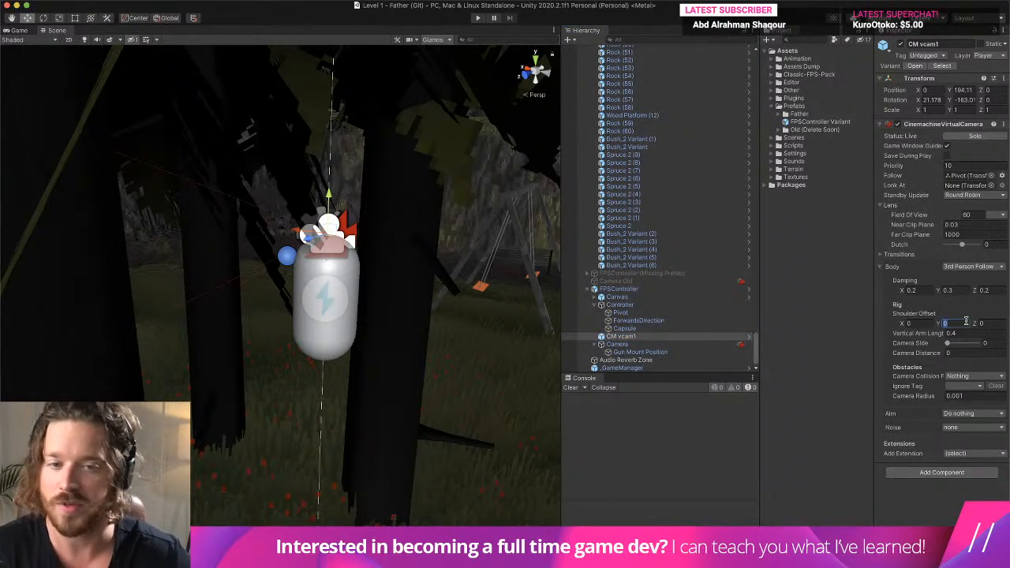
type(".5")
key("BackSpace")
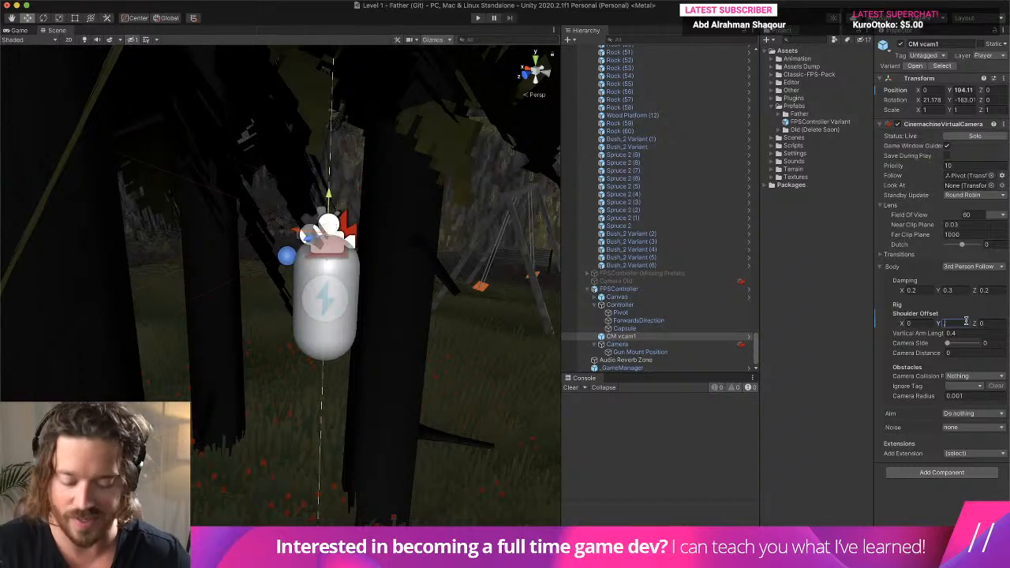
type("7")
left_click(478, 17)
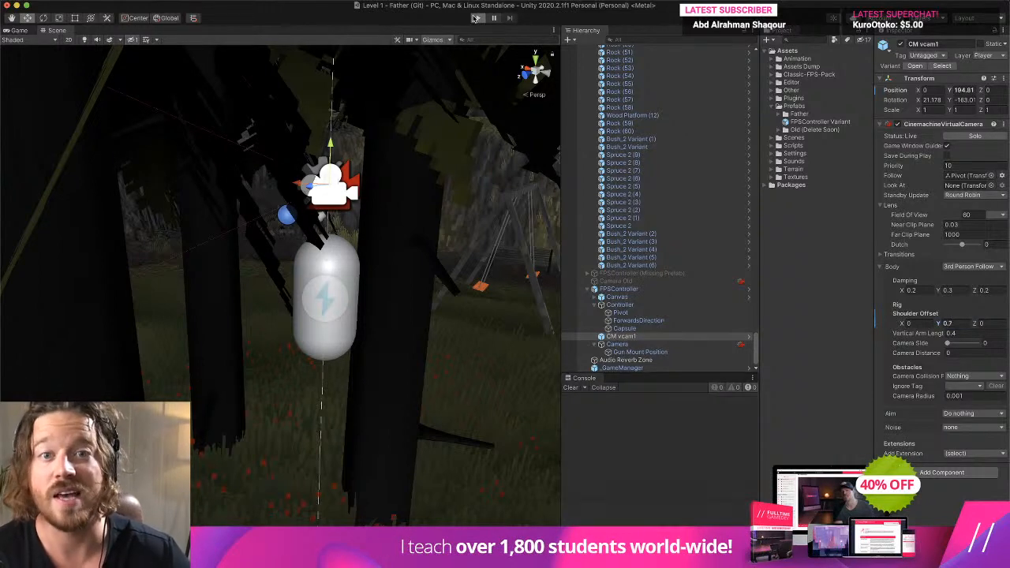
- Walk and sprint the player through the level past the swing to check the camera height, and end play mode
key("w")
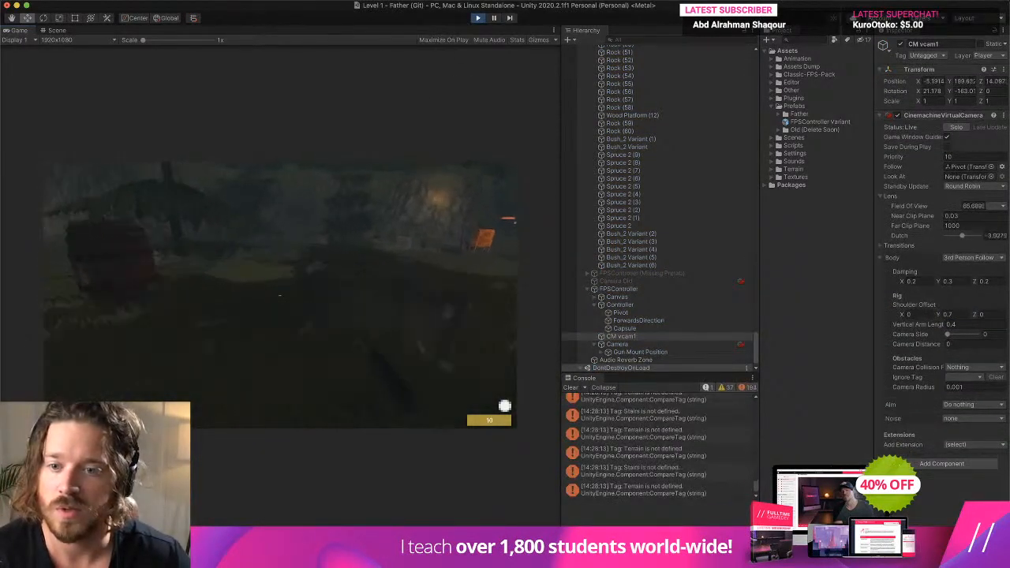
key("shift+w")
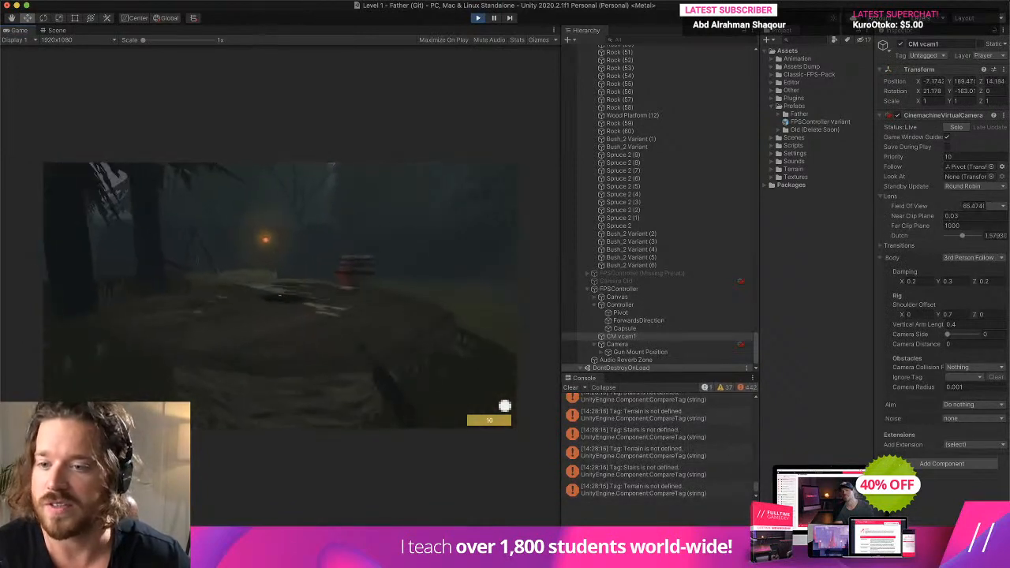
key("w")
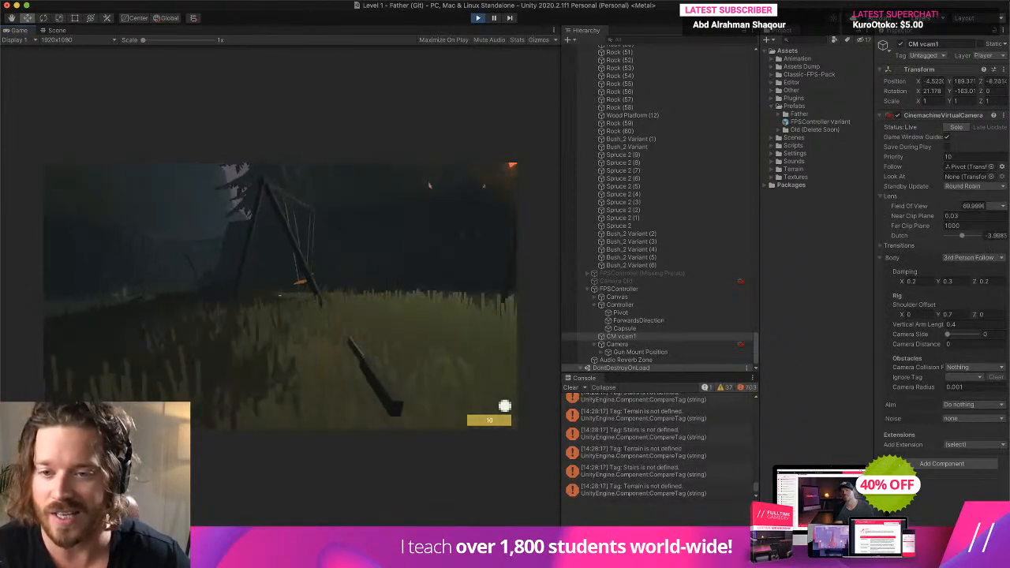
key("shift+w")
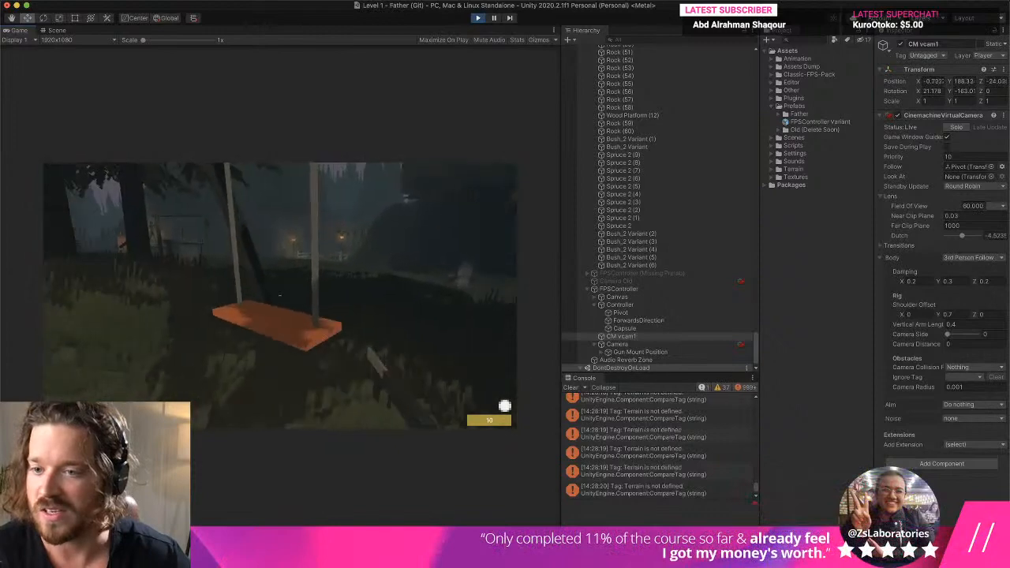
key("shift+w")
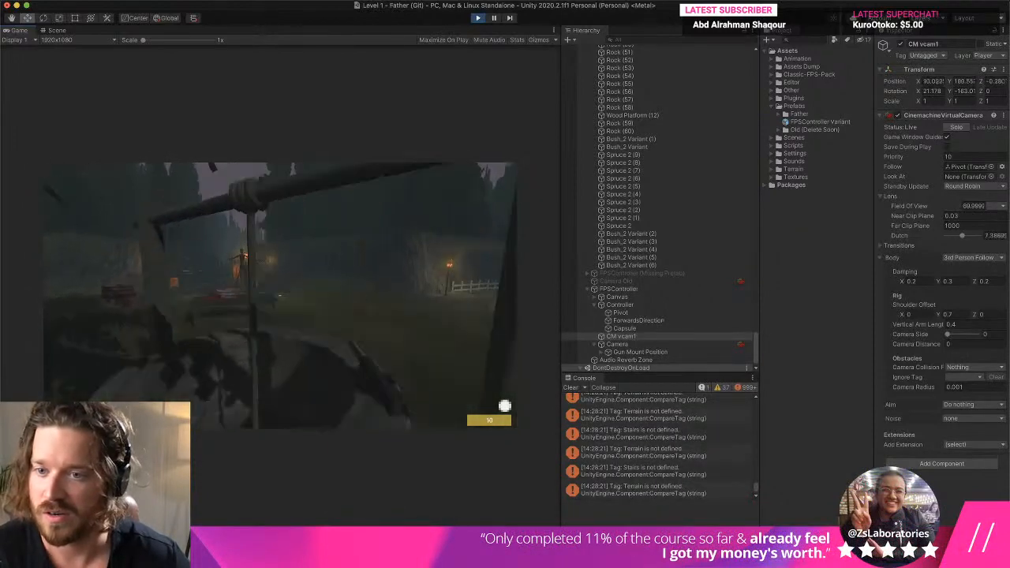
key("super+p")
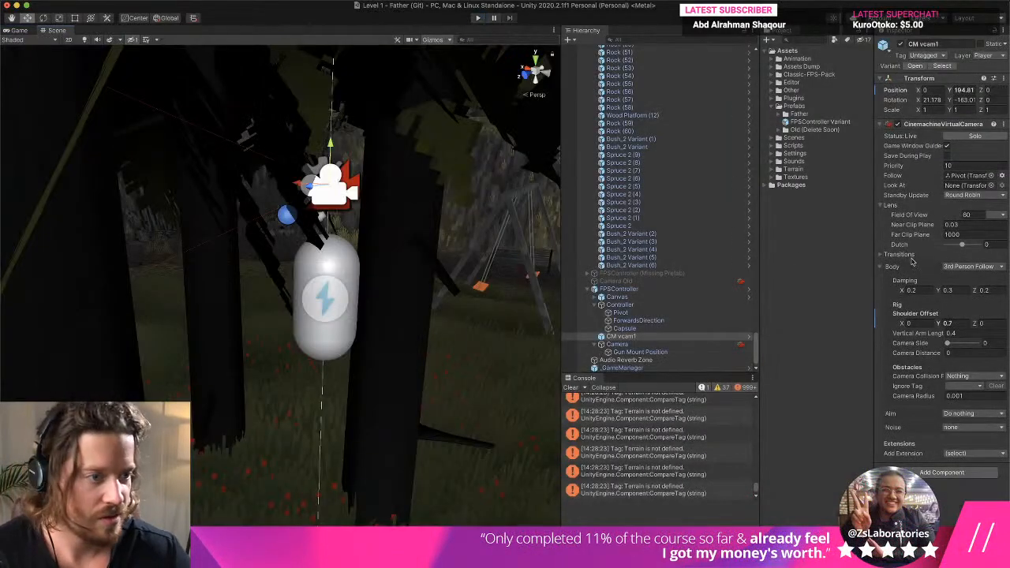
- Set the Y Shoulder Offset of CM vcam1 to 1 and test it by walking around in play mode
type("1")
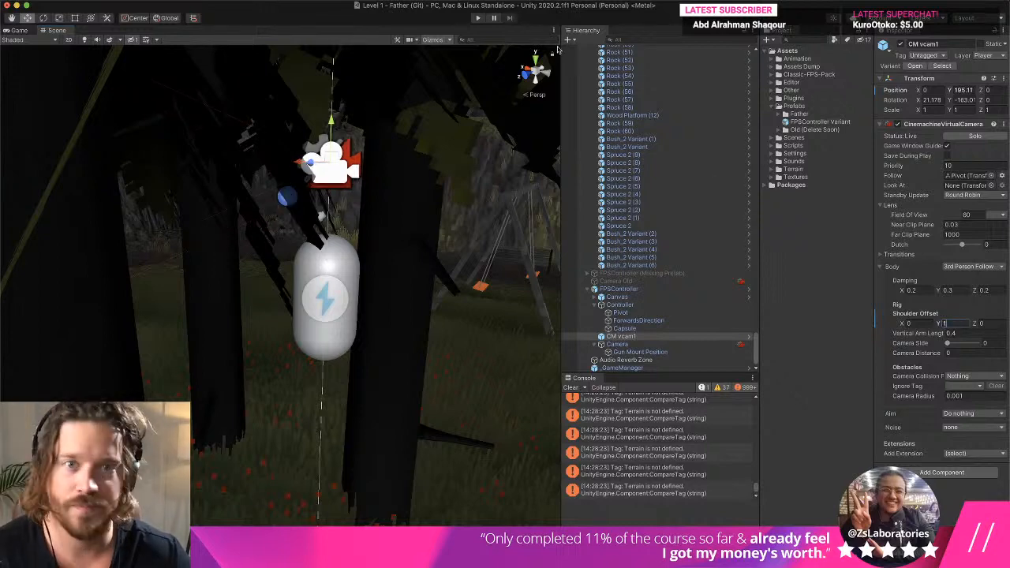
left_click(477, 17)
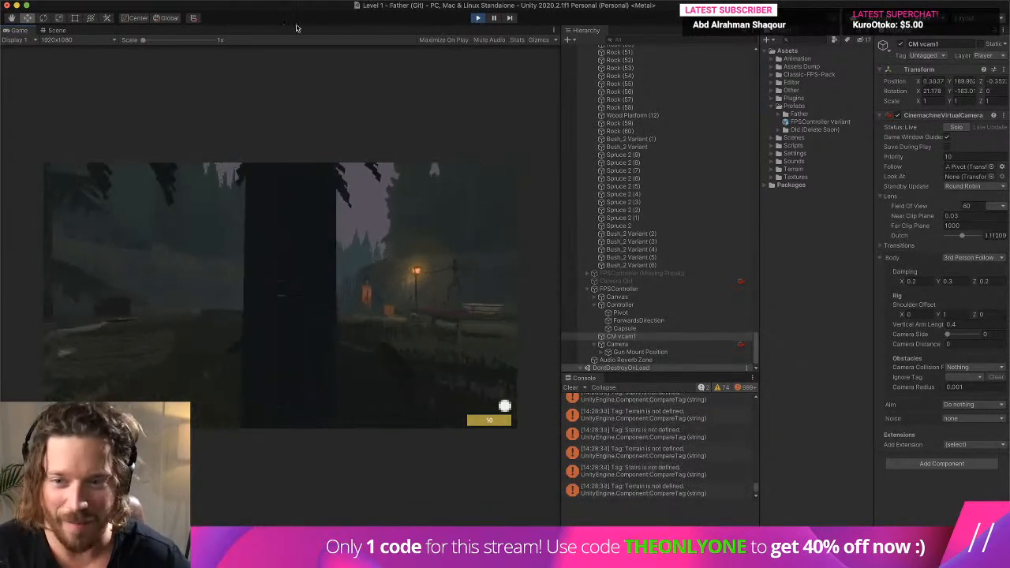
key("w")
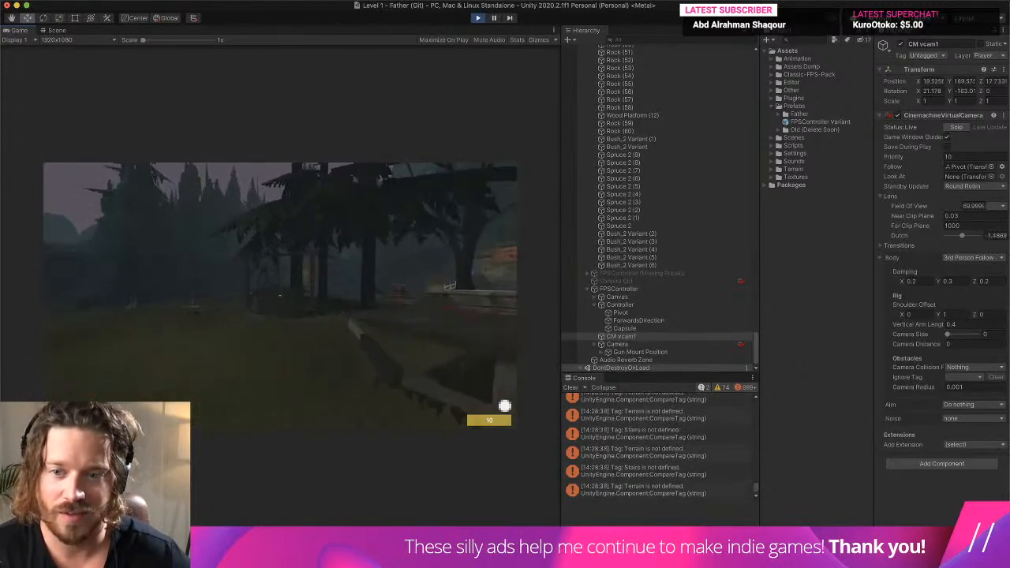
key("super+p")
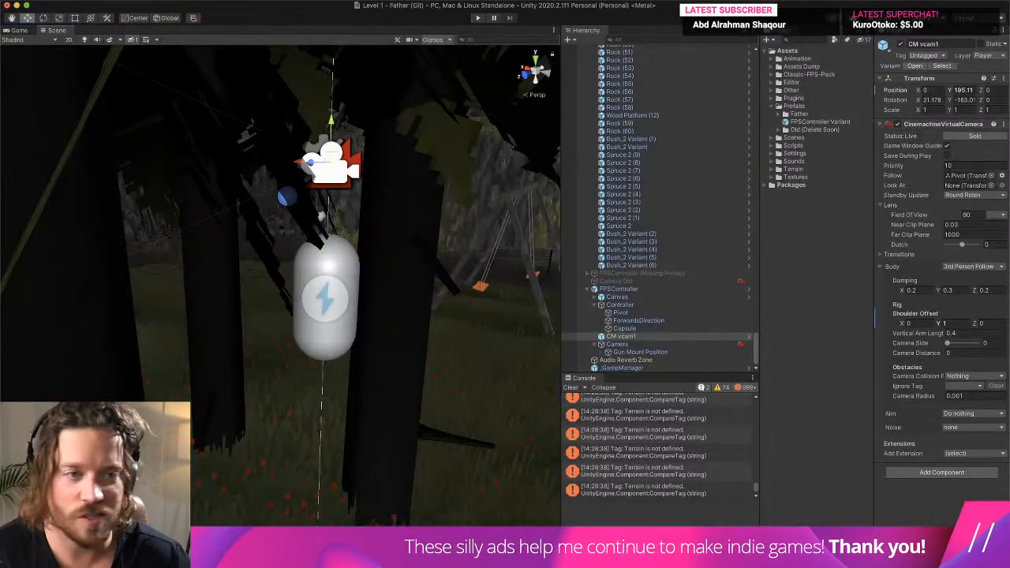
- In the Controller object's Player Controller script, set the Sprint Speed to 20 and the Walk Speed to 16
left_click(620, 305)
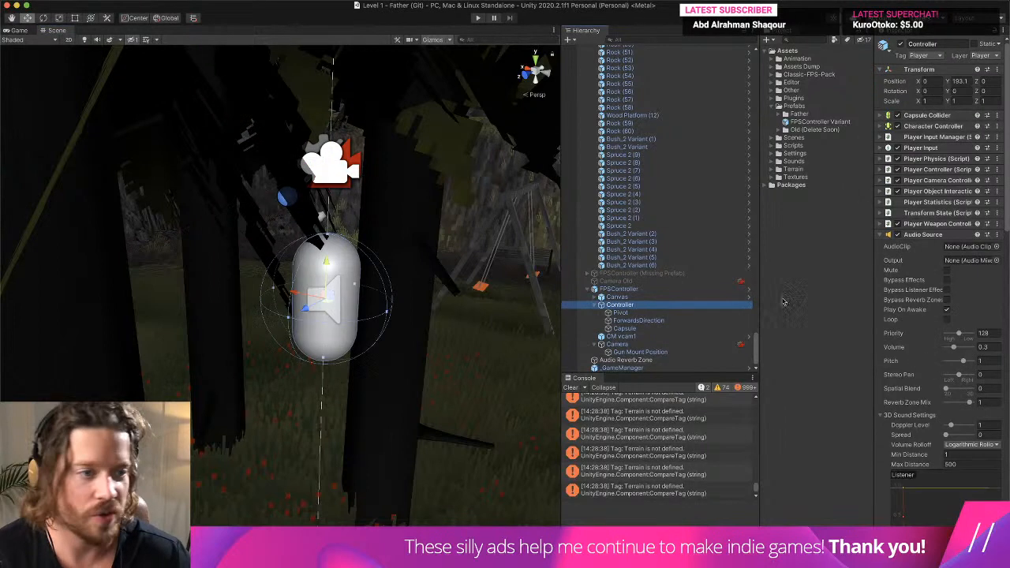
left_click(922, 235)
left_click(939, 170)
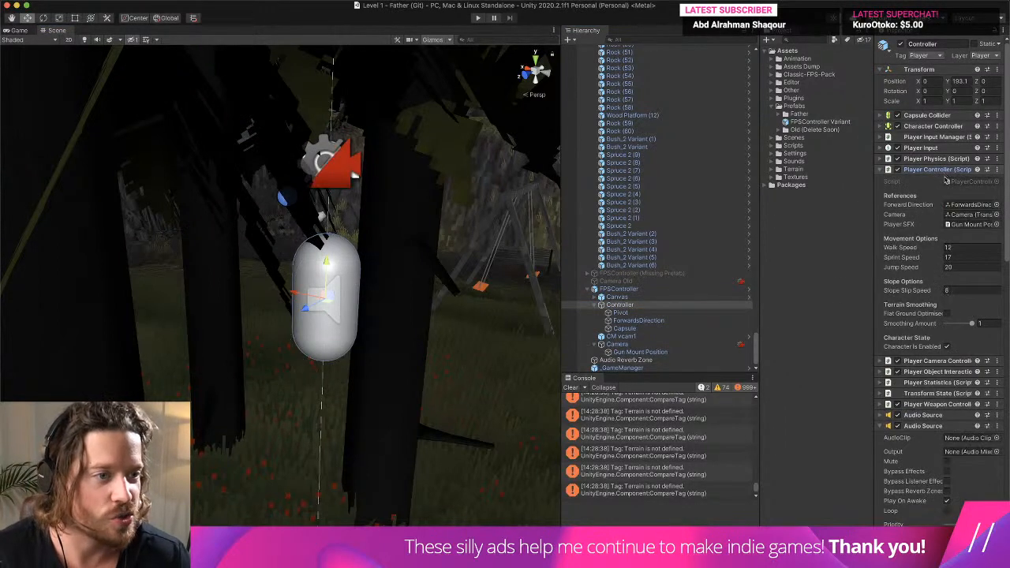
left_click(957, 251)
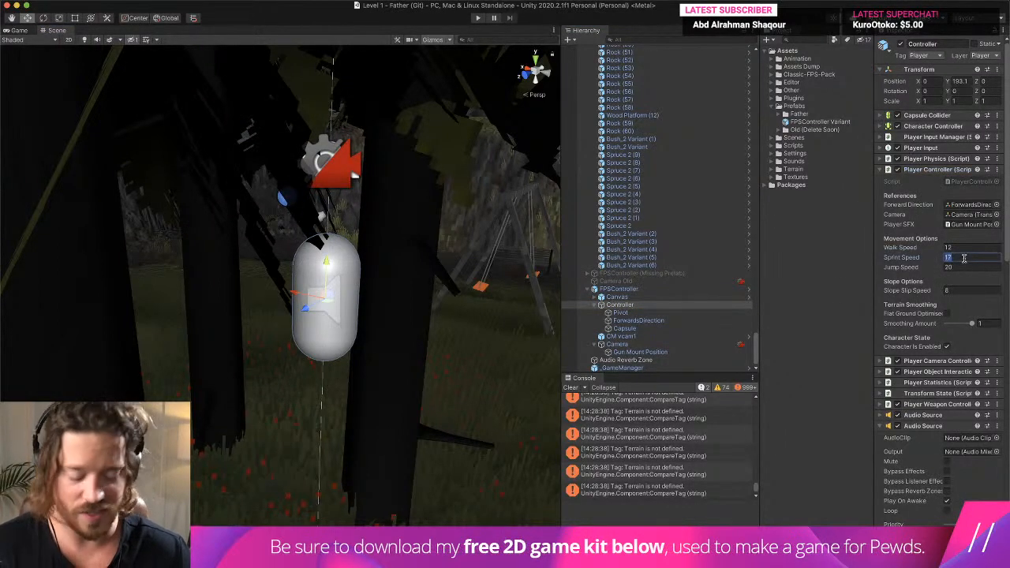
left_click(957, 249)
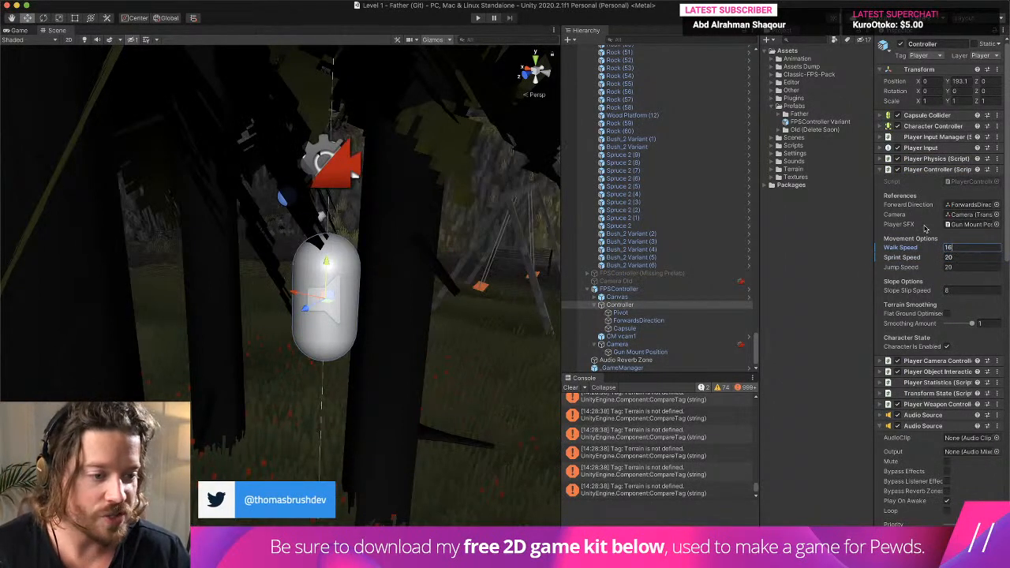
- Set the Fov Zoom Amount in the Controller object's Player Camera Controller script to 4
left_click(956, 363)
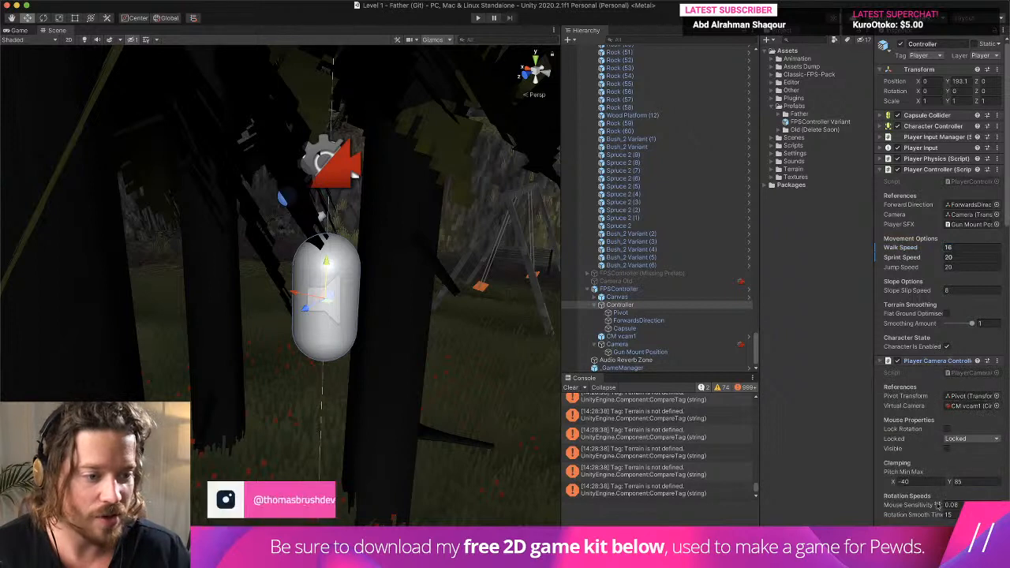
scroll(935, 442, "down", 4)
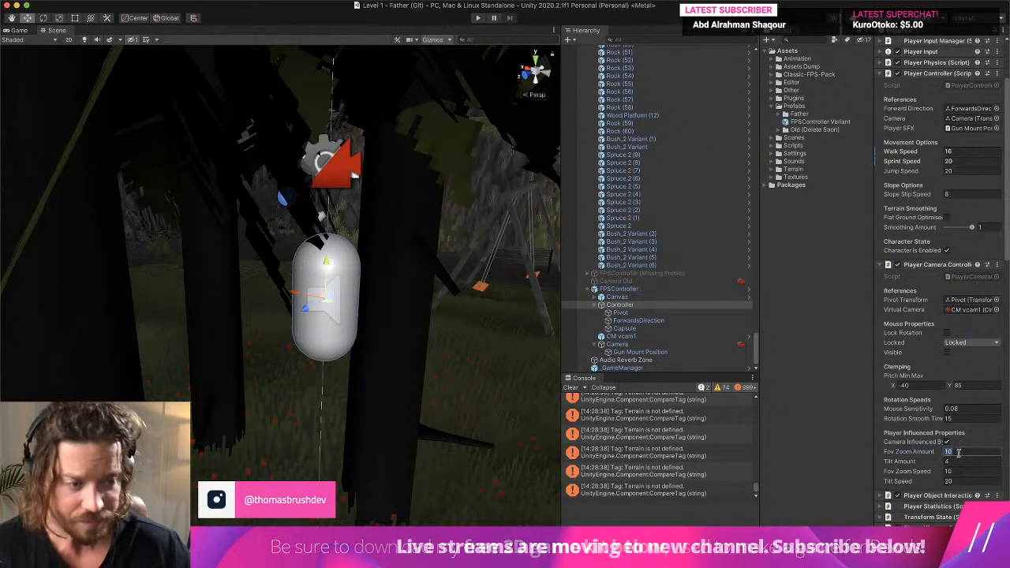
left_click(958, 452)
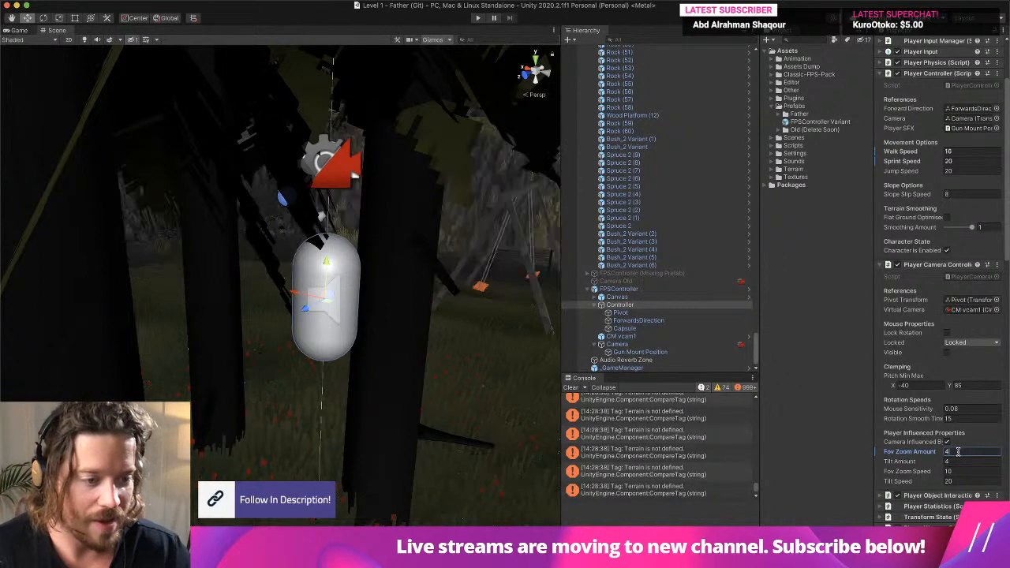
- Check the player's Canvas and Camera settings, and set the Field Of View of CM vcam1 to 68
left_click(638, 289)
left_click(638, 297)
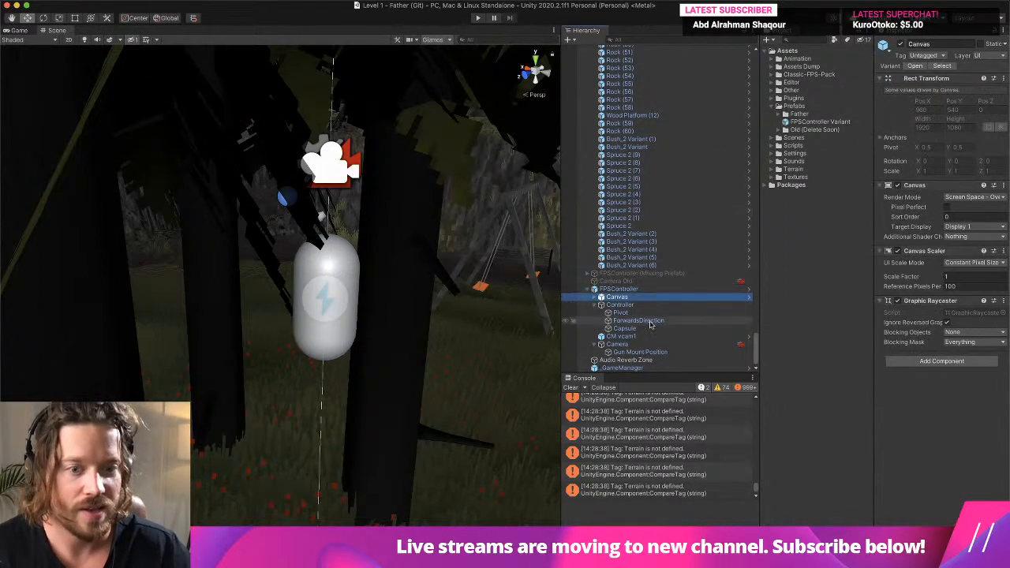
left_click(637, 345)
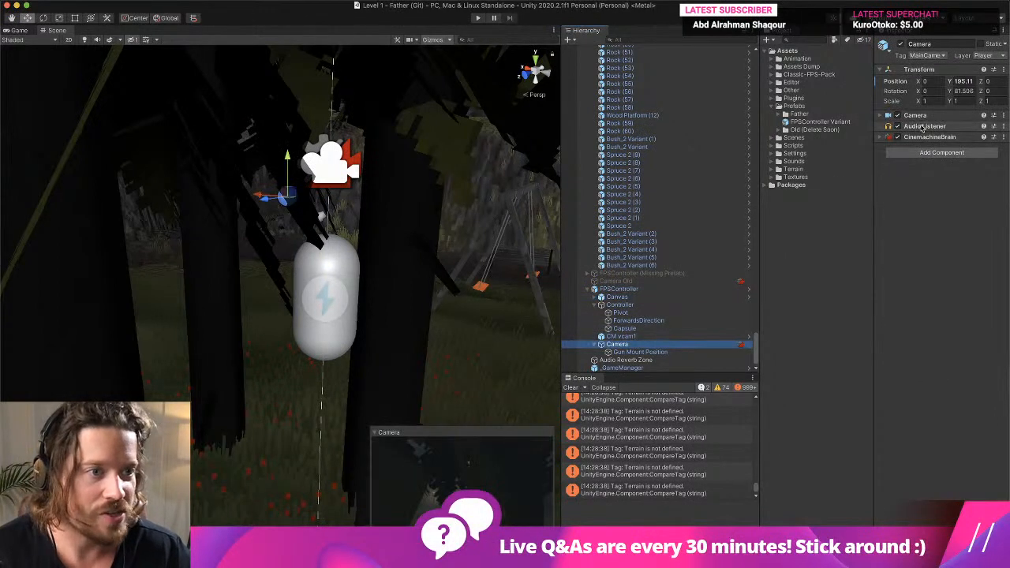
left_click(925, 116)
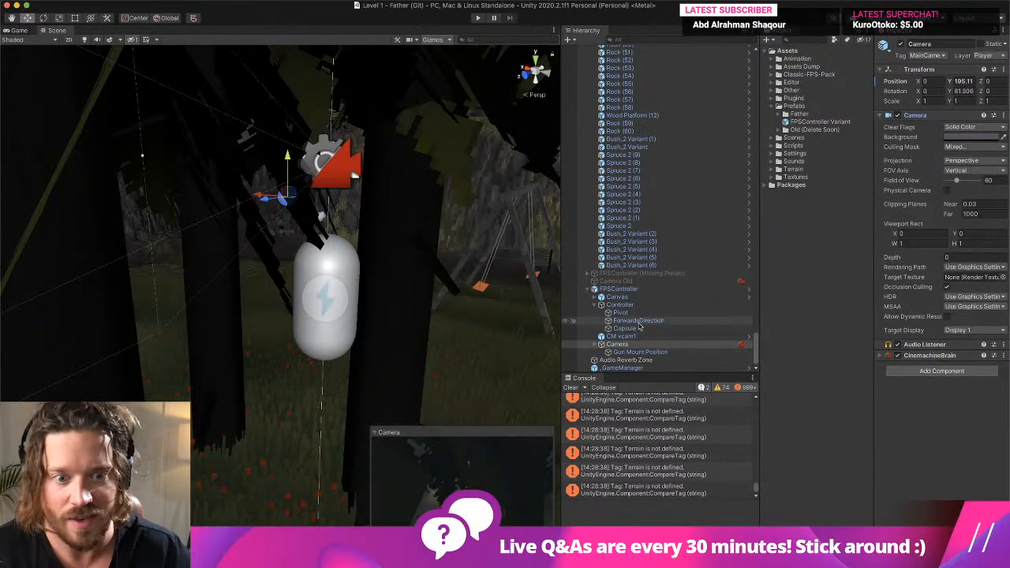
left_click(665, 337)
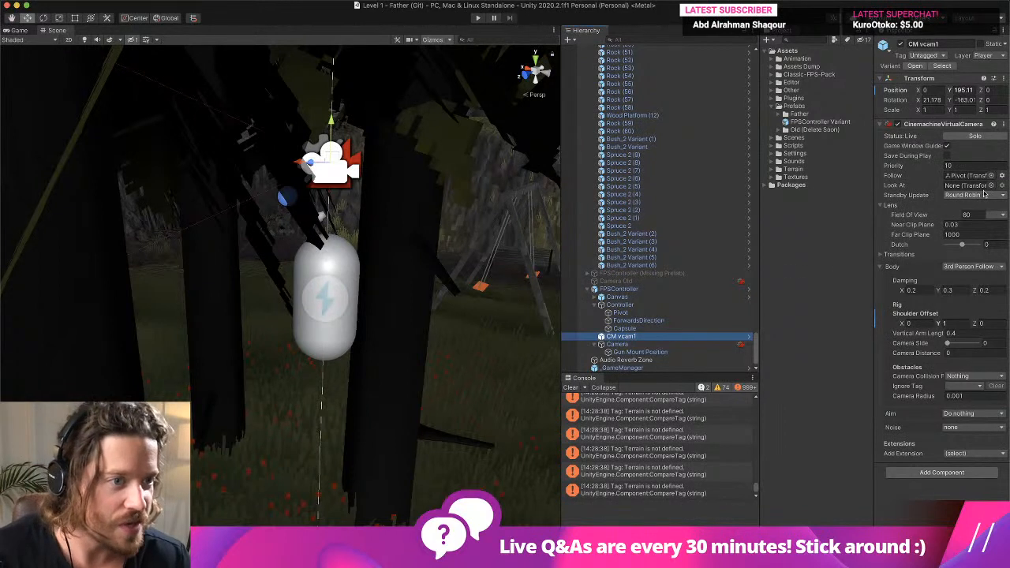
left_click(967, 215)
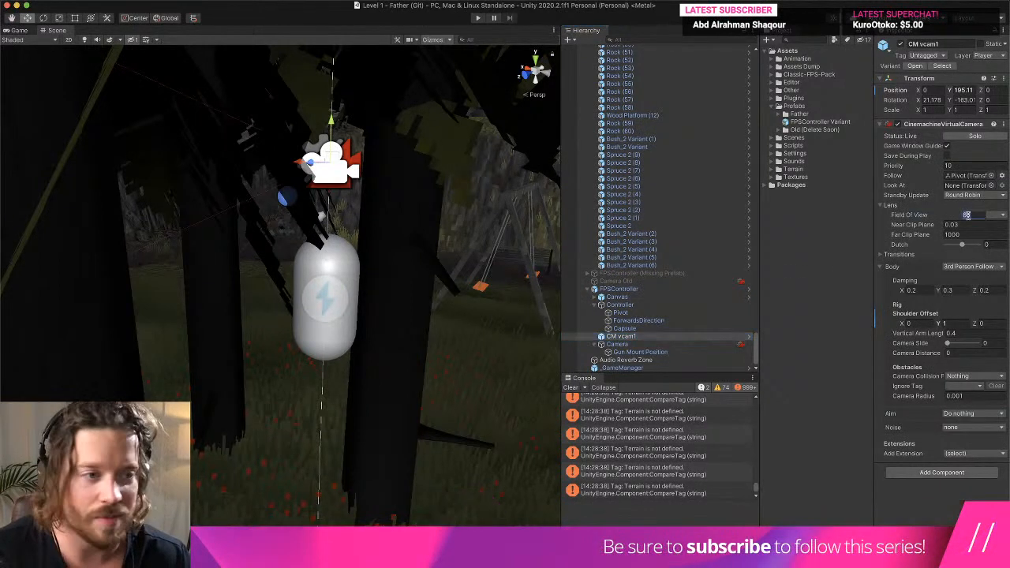
type("9")
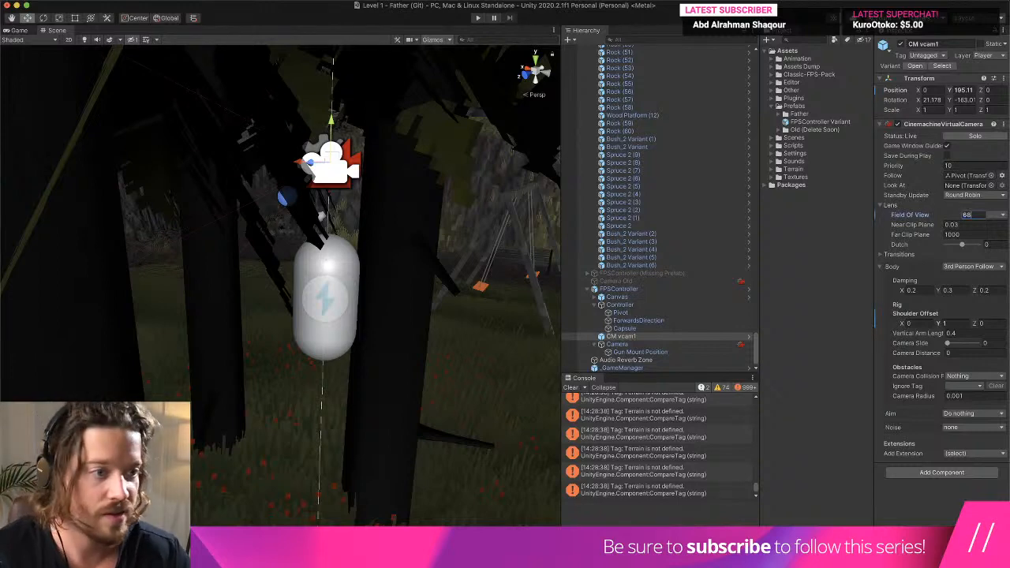
- Play-test the level by running around to check the movement speed and field of view, and end play mode
key("super+p")
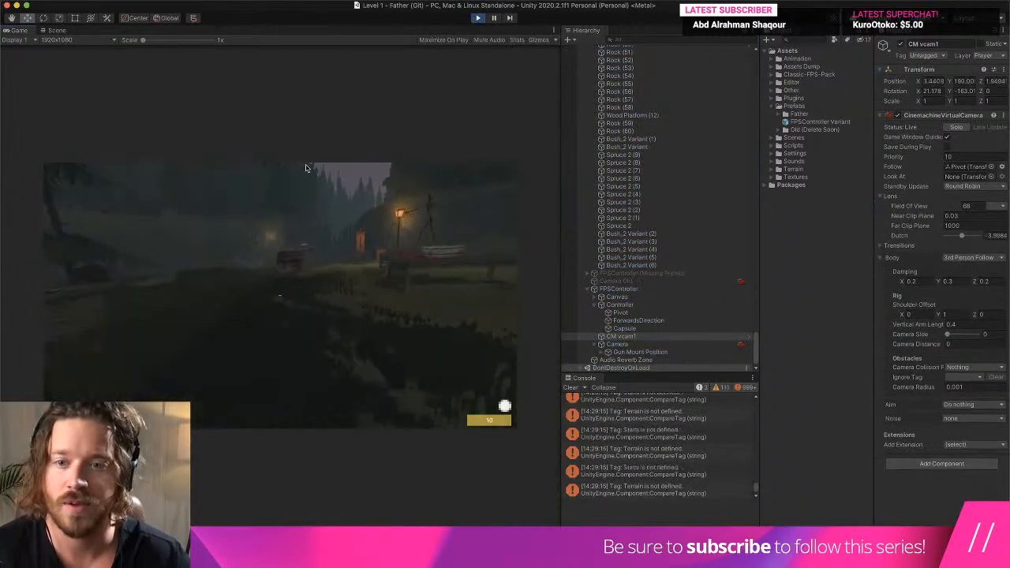
key("w")
left_click(95, 126)
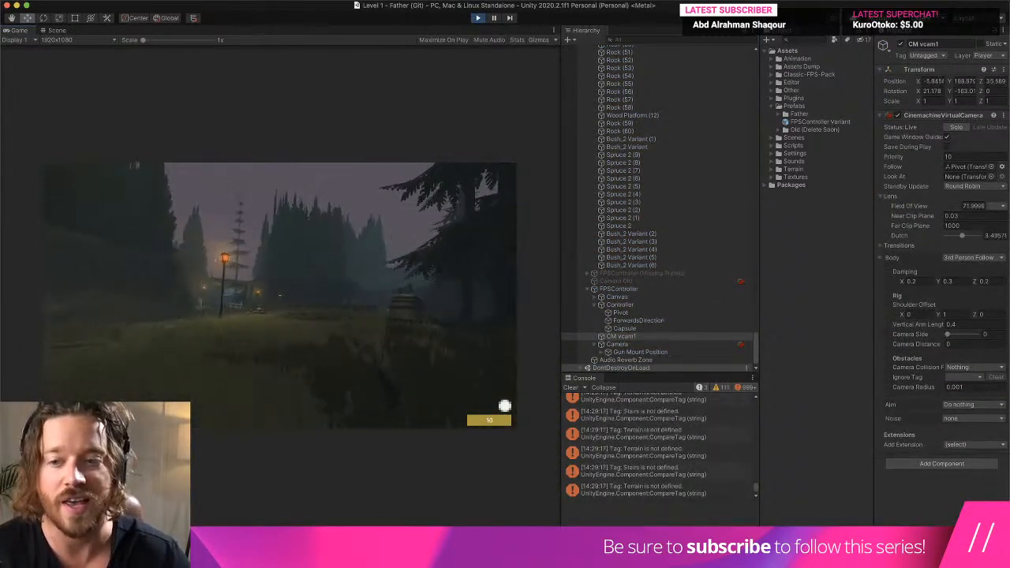
key("w")
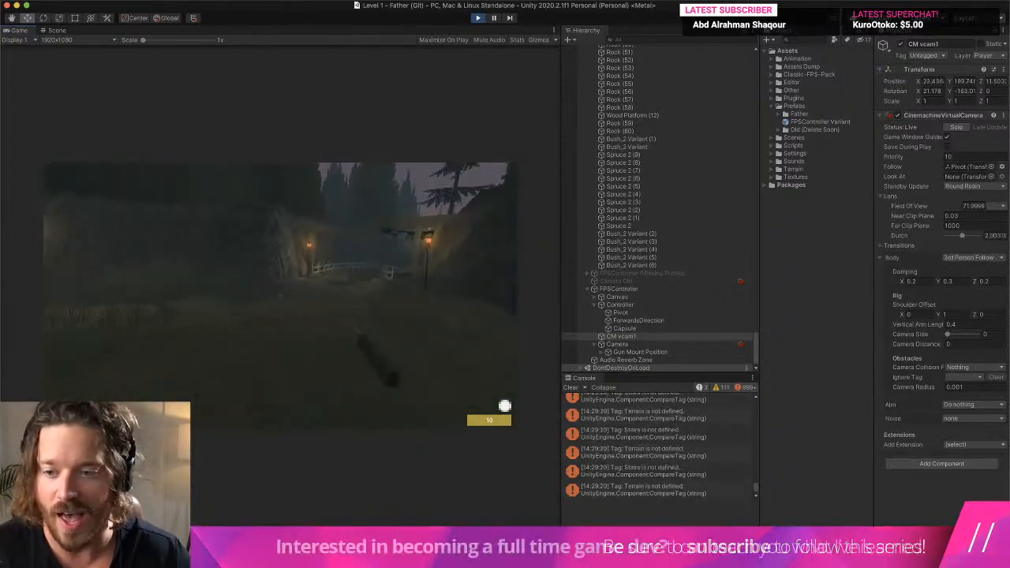
key("super+p")
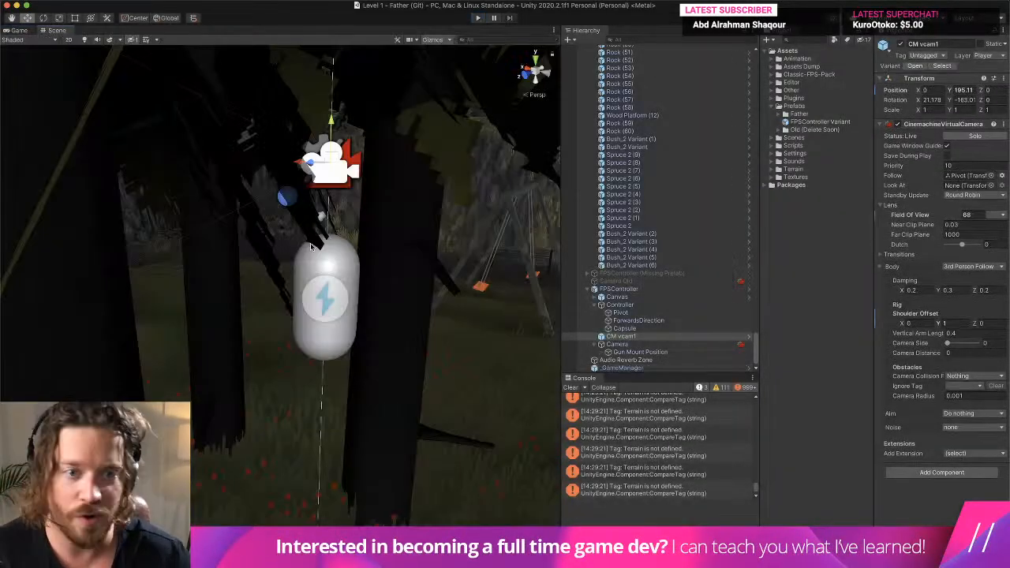
- Collapse the Environment group in the scene and copy the Retro Game Shader component from the Camera Old object
scroll(631, 197, "up", 15)
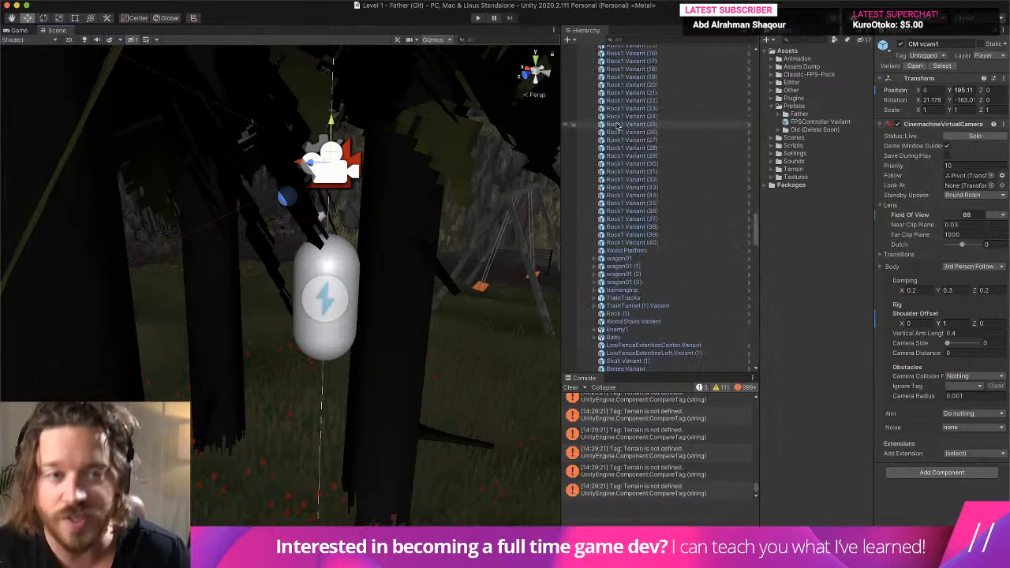
scroll(618, 127, "up", 12)
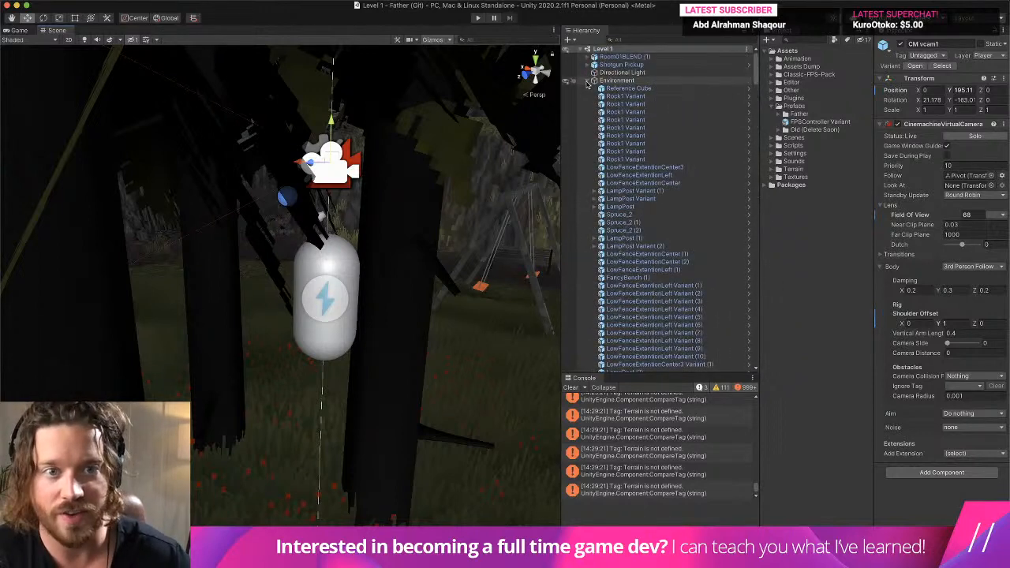
left_click(594, 80)
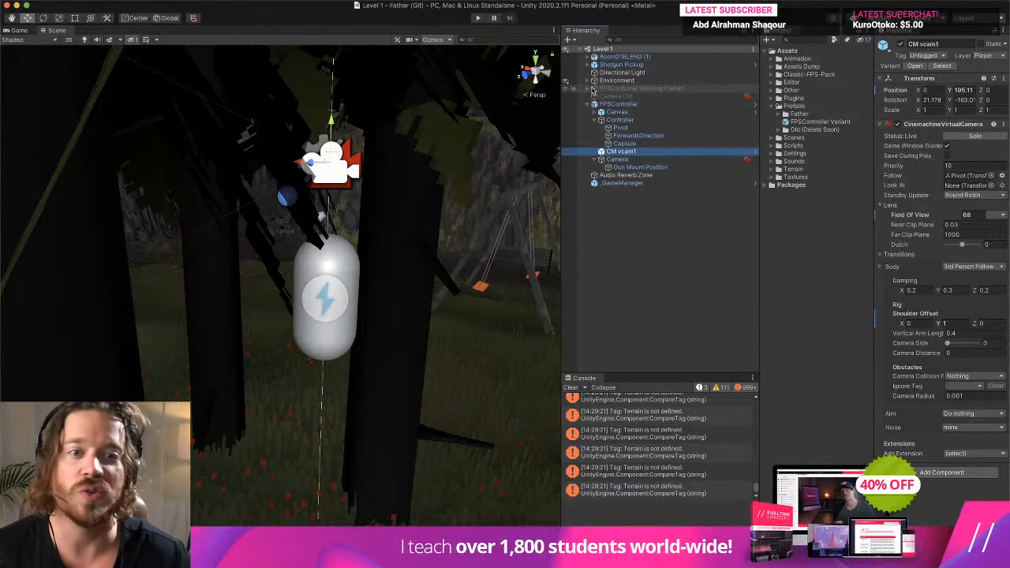
left_click(607, 95)
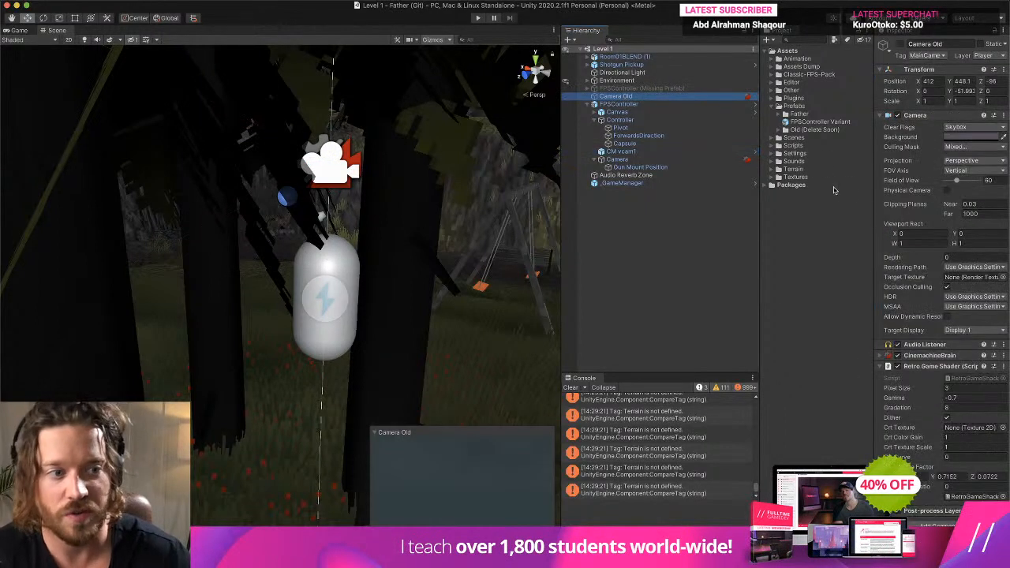
left_click(935, 115)
right_click(941, 148)
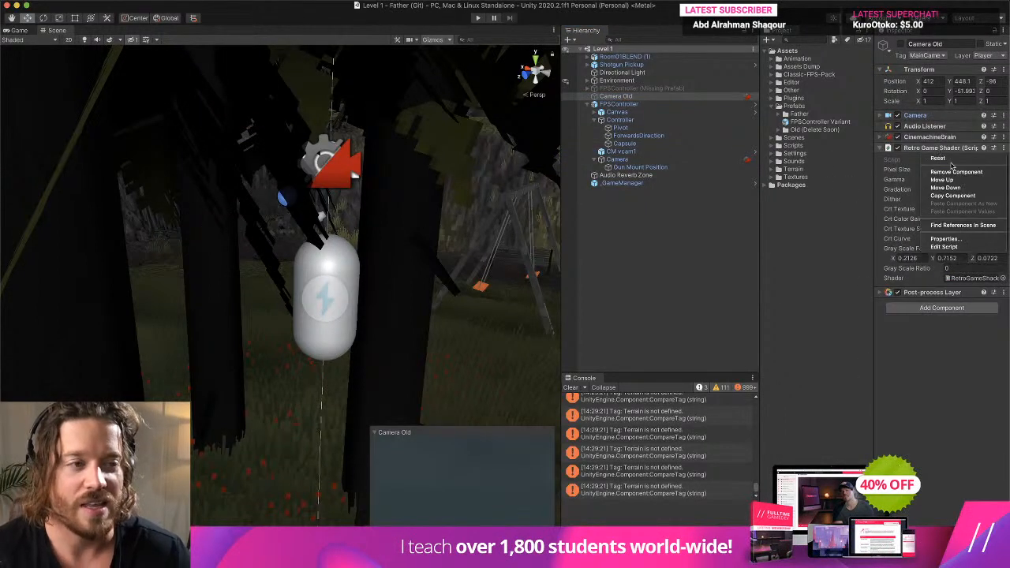
left_click(953, 195)
- Paste the copied Retro Game Shader as a new component on the FPSController's Camera
left_click(623, 120)
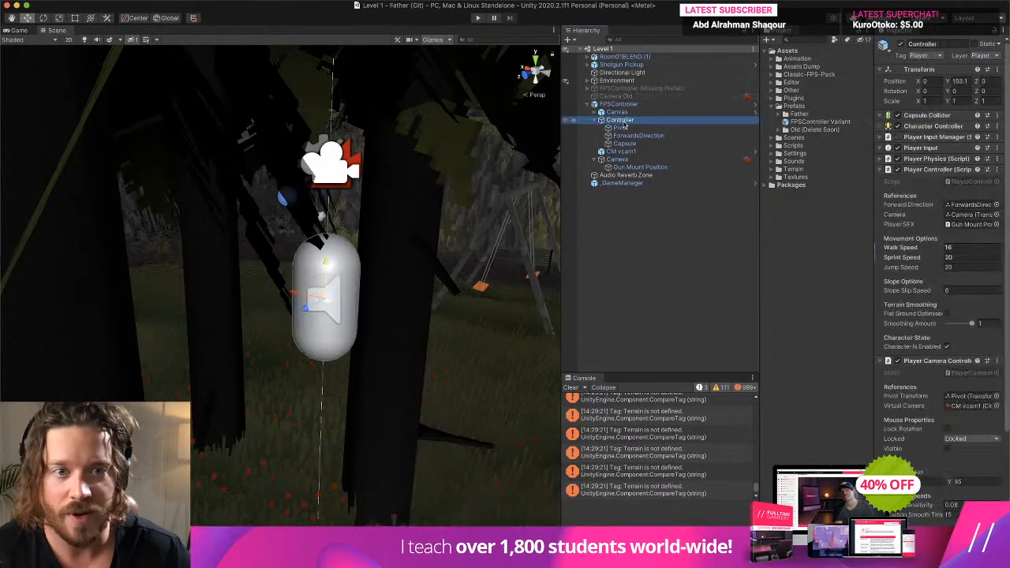
left_click(657, 152)
left_click(655, 159)
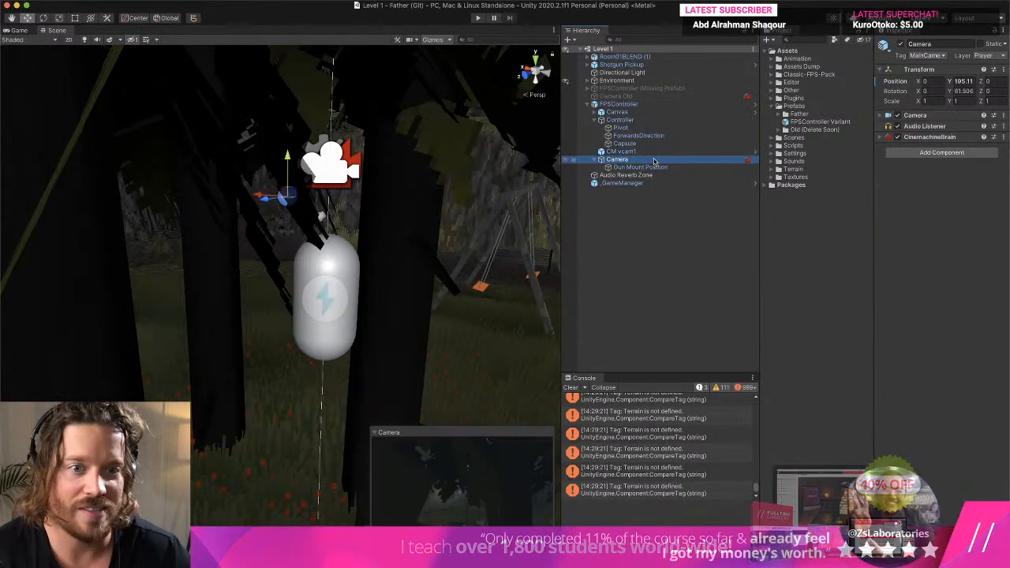
right_click(930, 139)
left_click(964, 193)
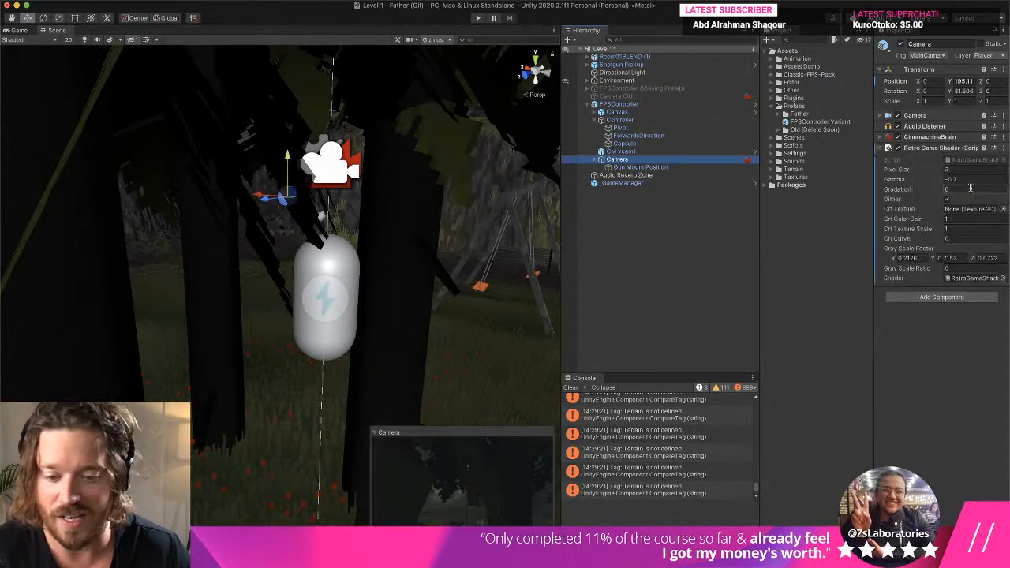
- Copy the Post-process Layer component from Camera Old and paste it as a new component on the FPSController's Camera
left_click(9, 30)
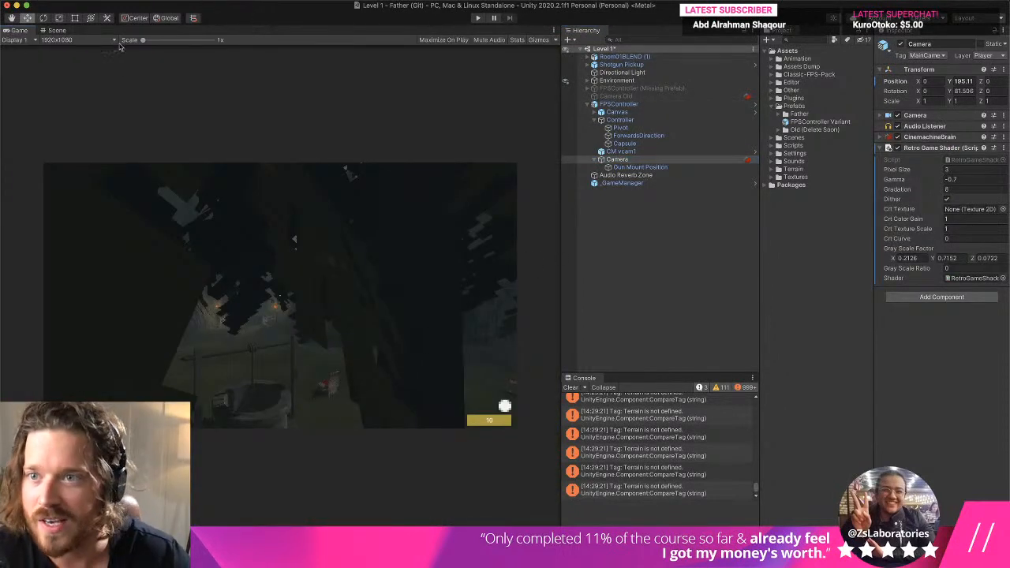
left_click_drag(142, 39, 175, 39)
left_click(624, 96)
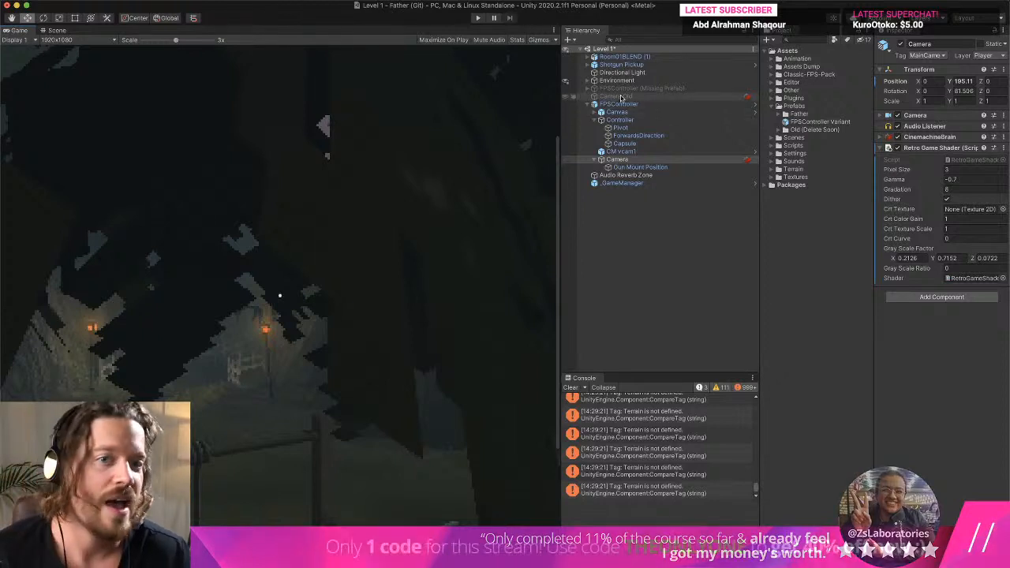
right_click(924, 293)
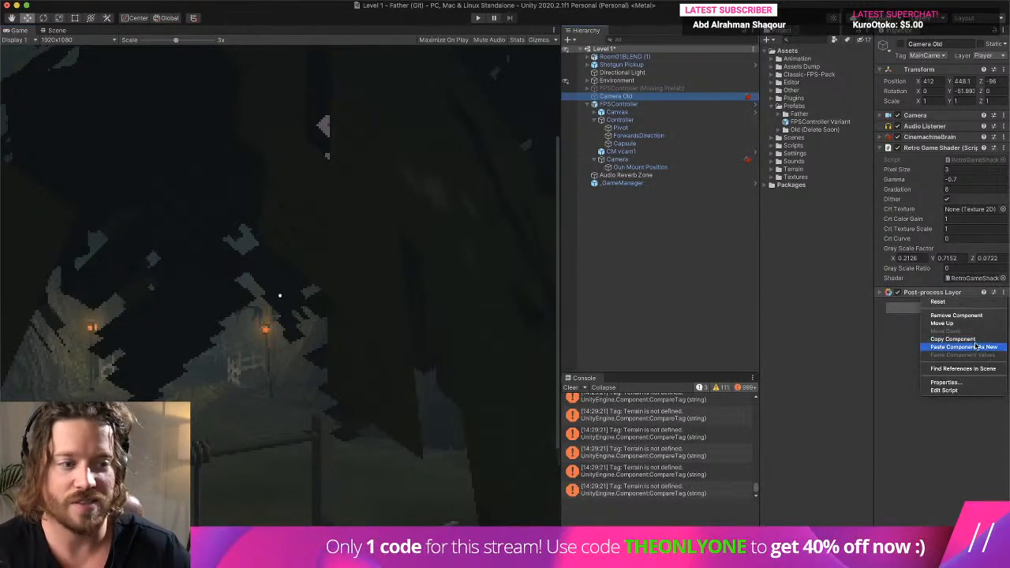
left_click(975, 340)
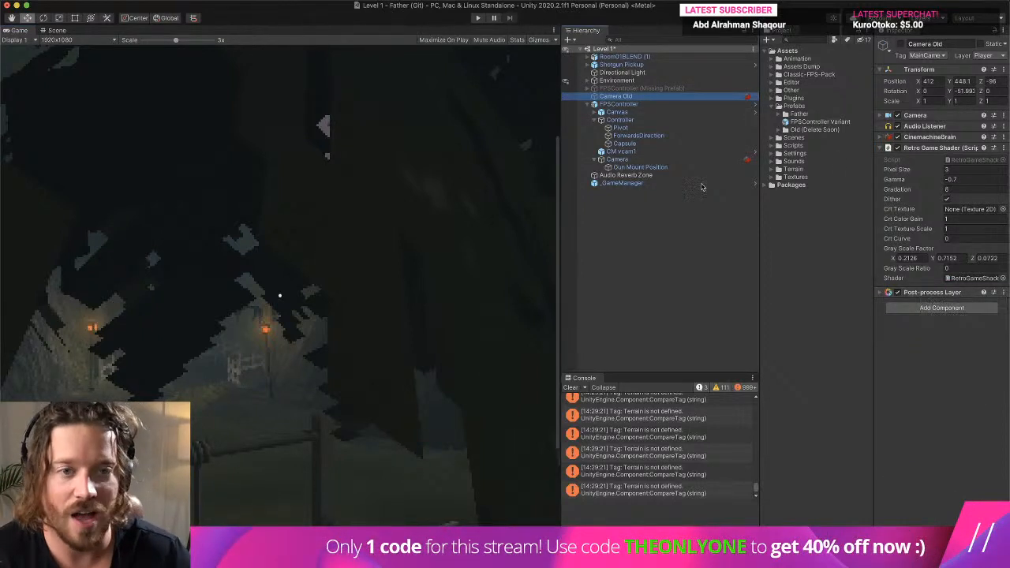
left_click(654, 161)
right_click(919, 153)
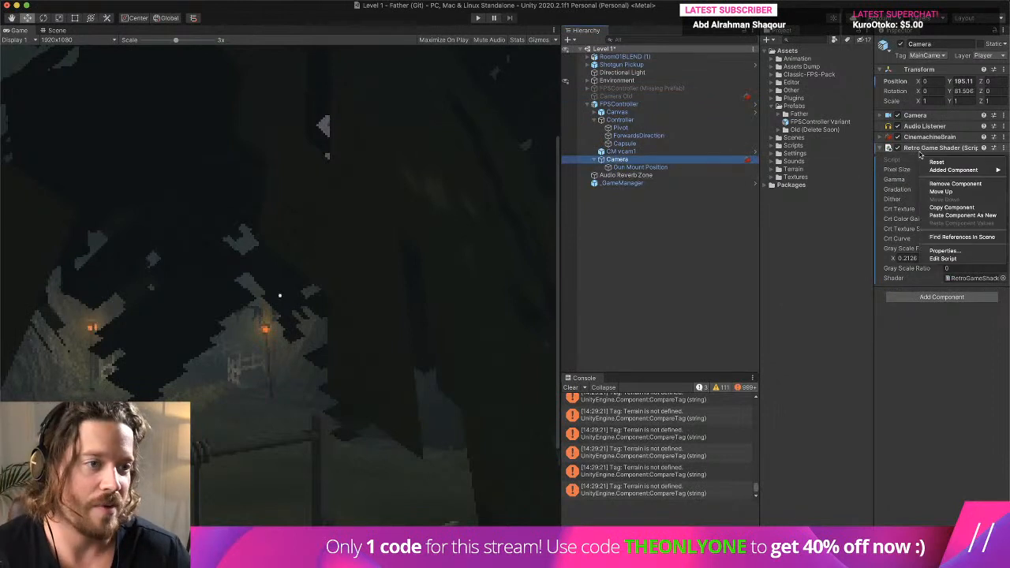
left_click(979, 215)
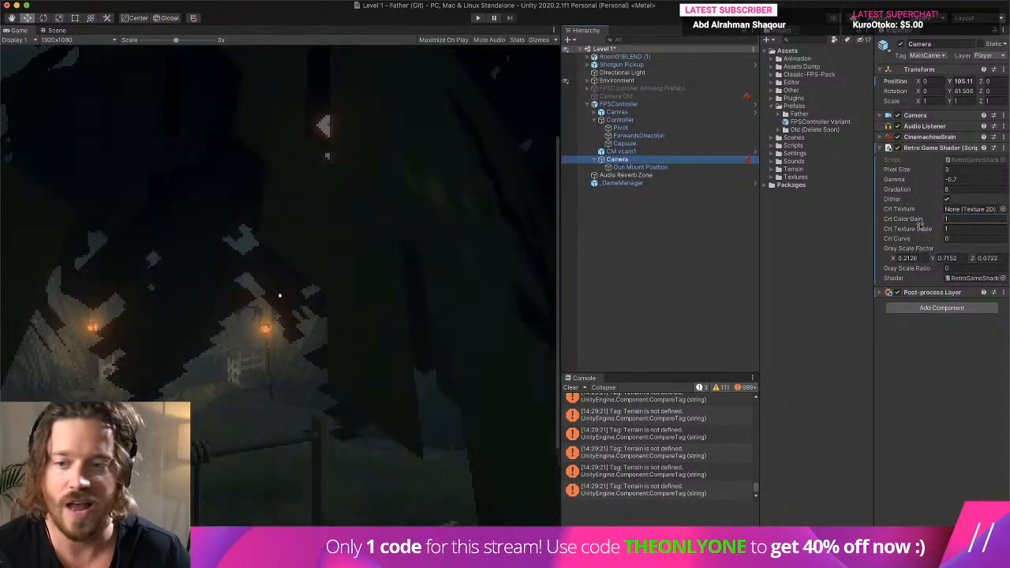
- Try Don't Clear as the Camera's Clear Flags, and set them to Skybox
left_click(953, 117)
left_click(966, 128)
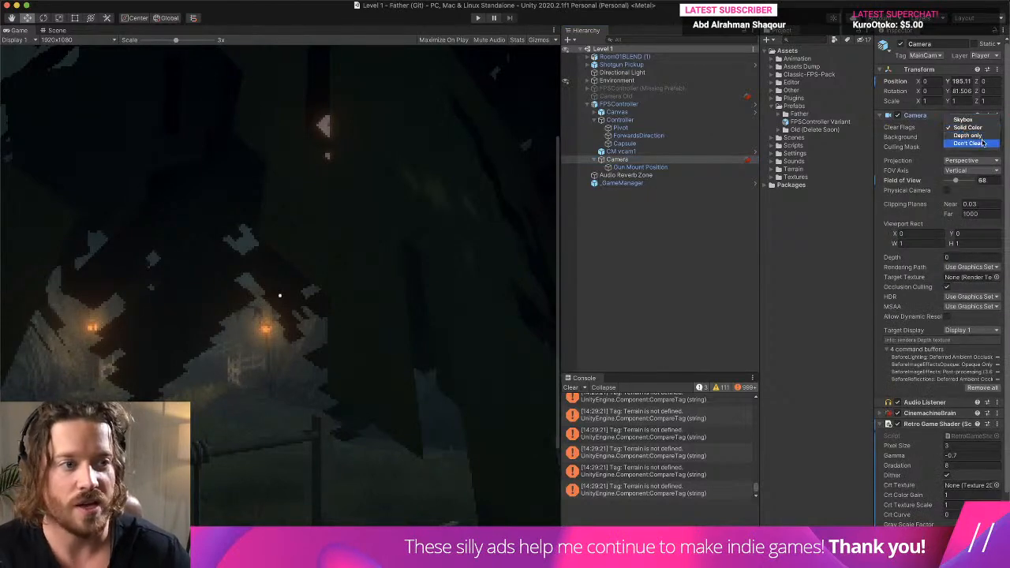
left_click(982, 143)
left_click(970, 127)
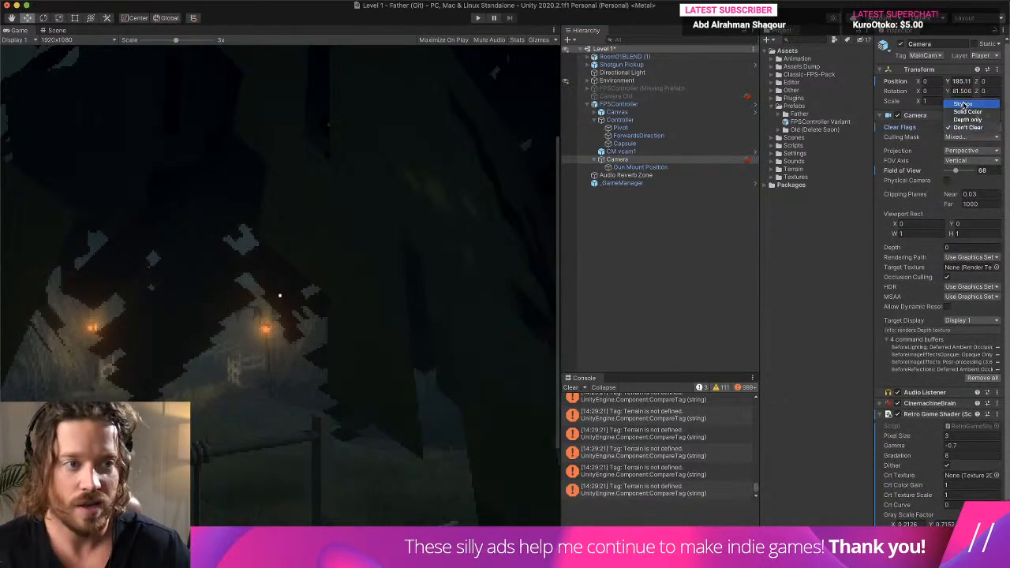
left_click(963, 104)
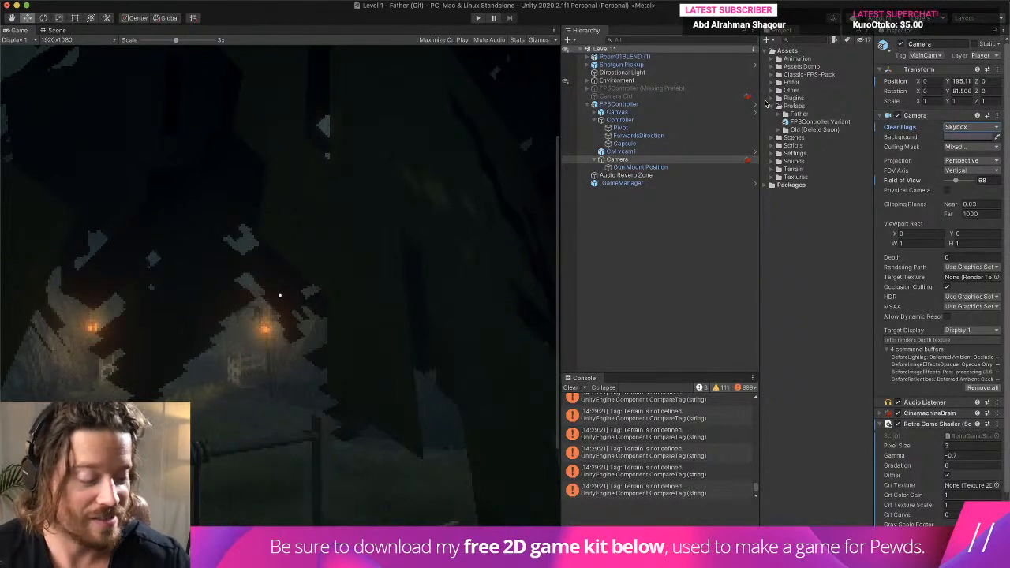
- Clear the console and play-test the level at 1x game scale to check the camera's retro and post-processing effects
left_click(569, 388)
left_click(615, 250)
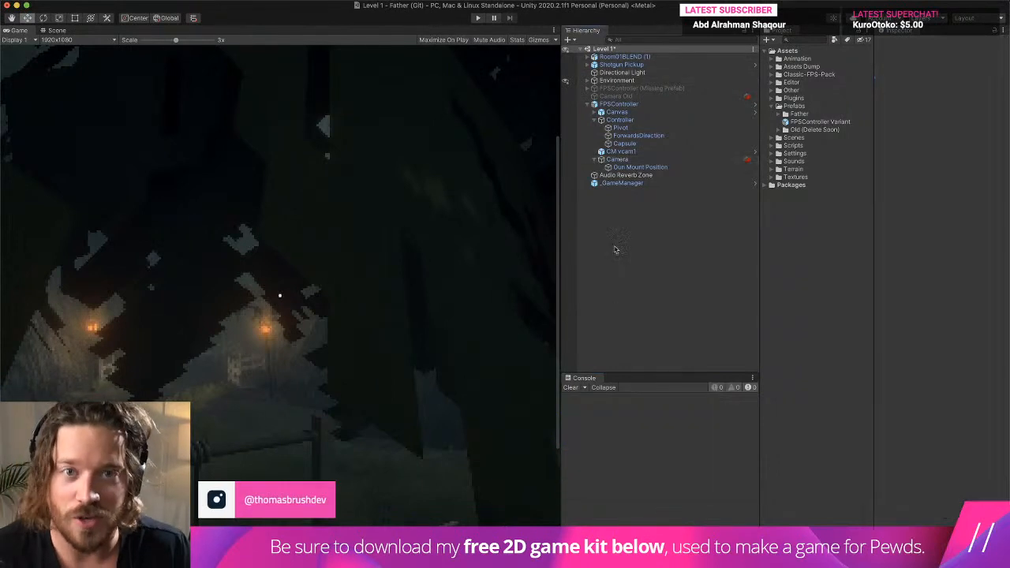
left_click(477, 18)
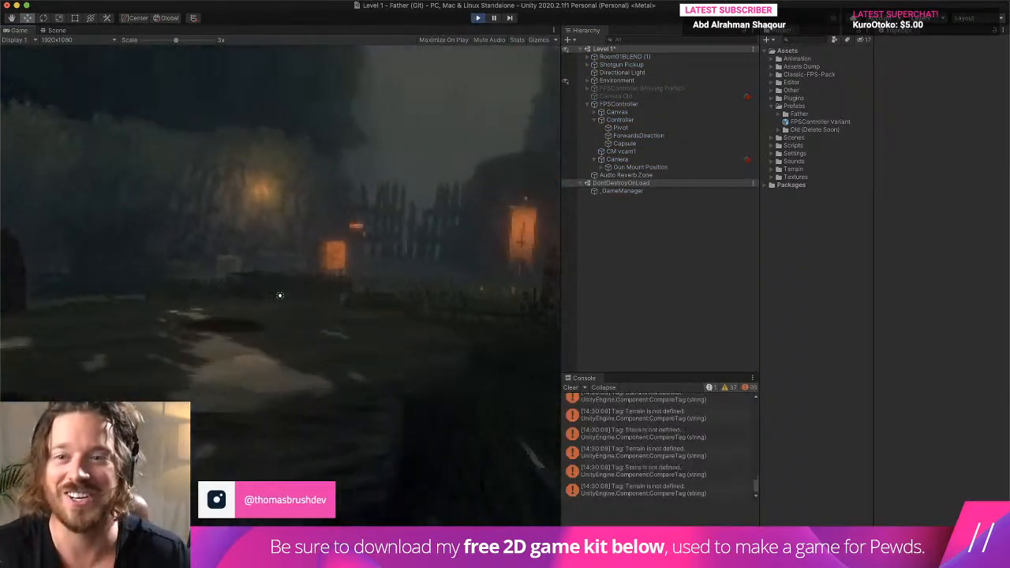
left_click_drag(176, 39, 137, 41)
left_click(223, 192)
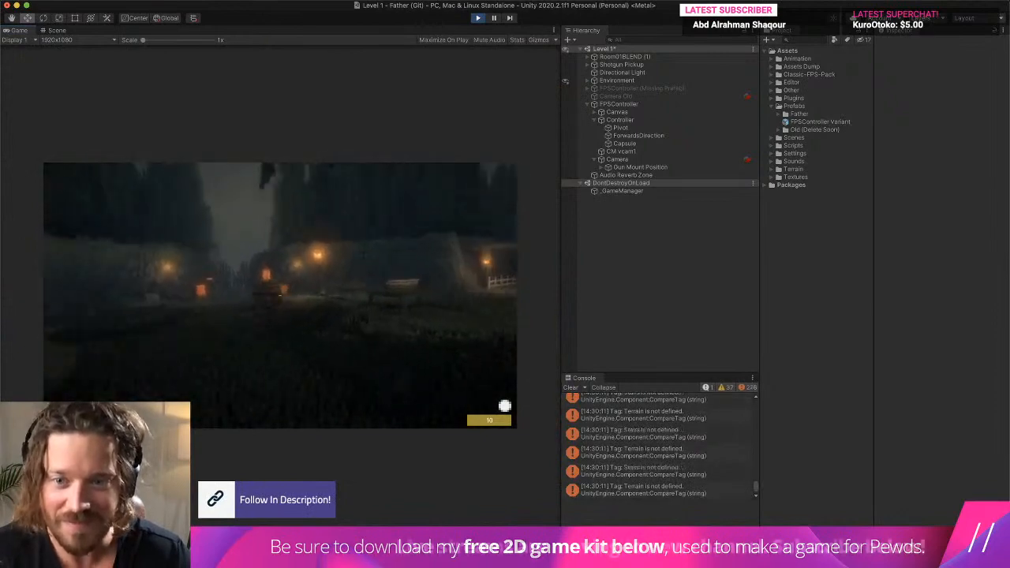
key("w")
key("w")
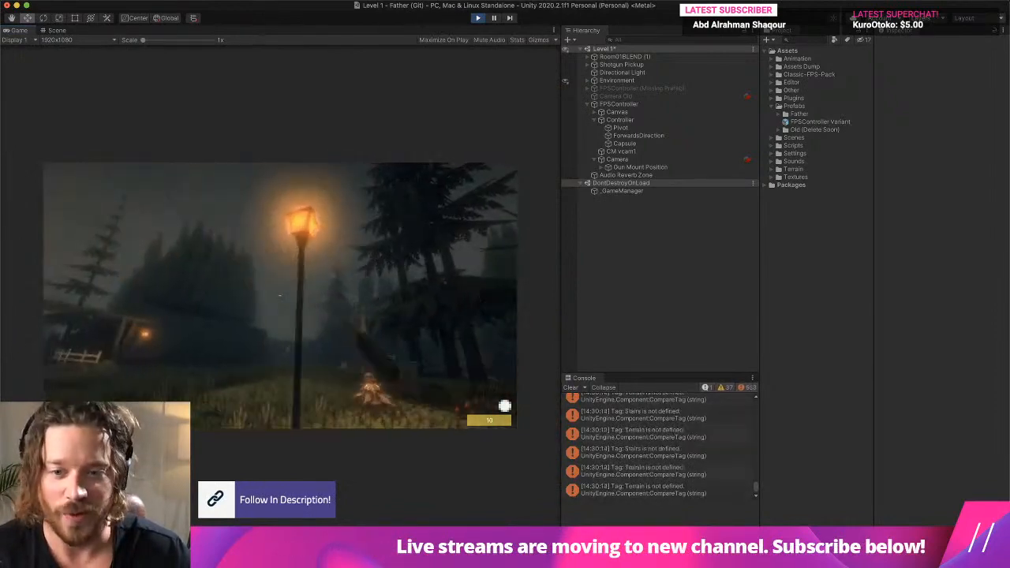
- Widen the Game view, keep running through the level to check the look, and end play mode
key("Escape")
left_click_drag(560, 300, 660, 300)
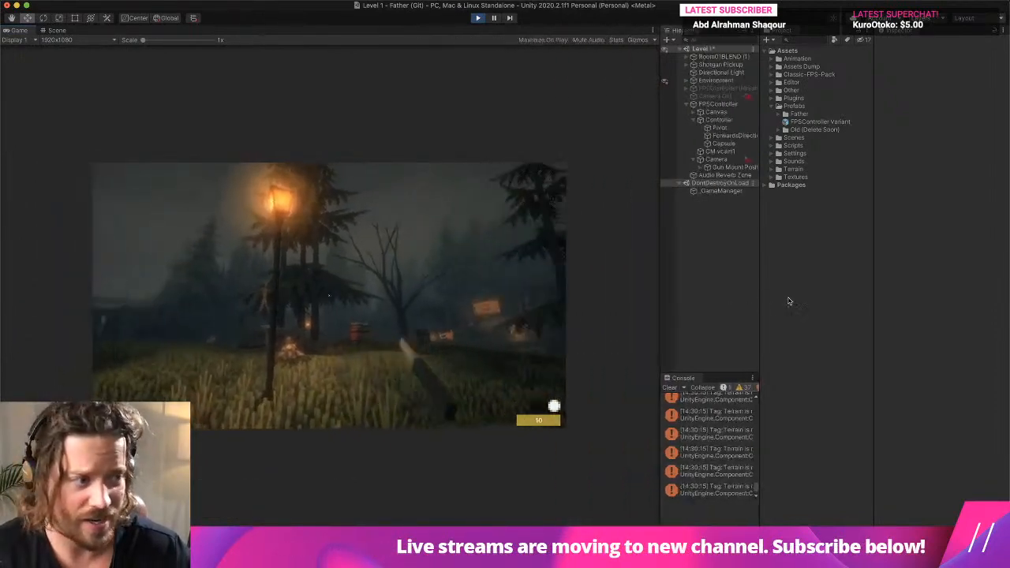
left_click(505, 300)
key("w")
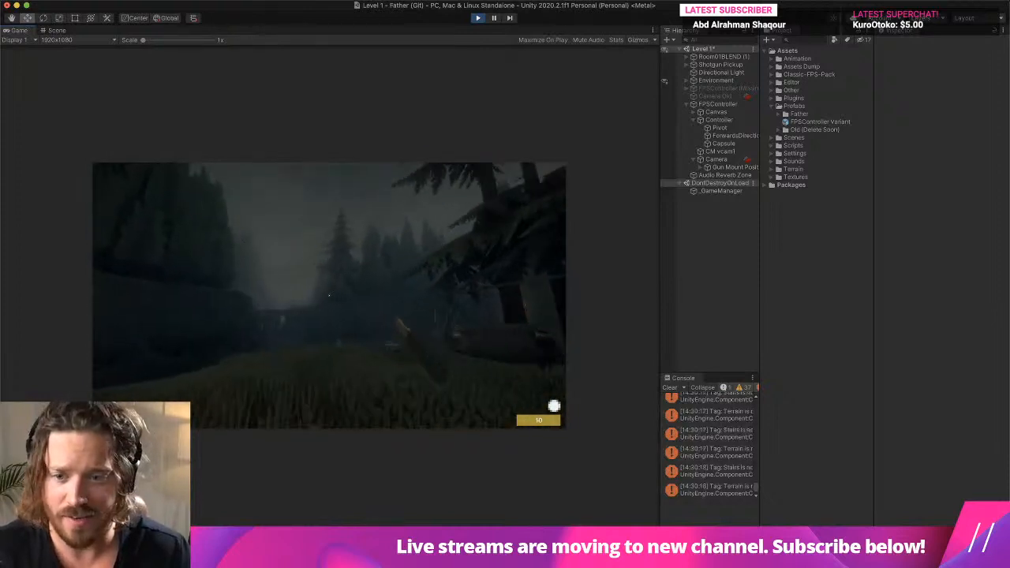
key("w")
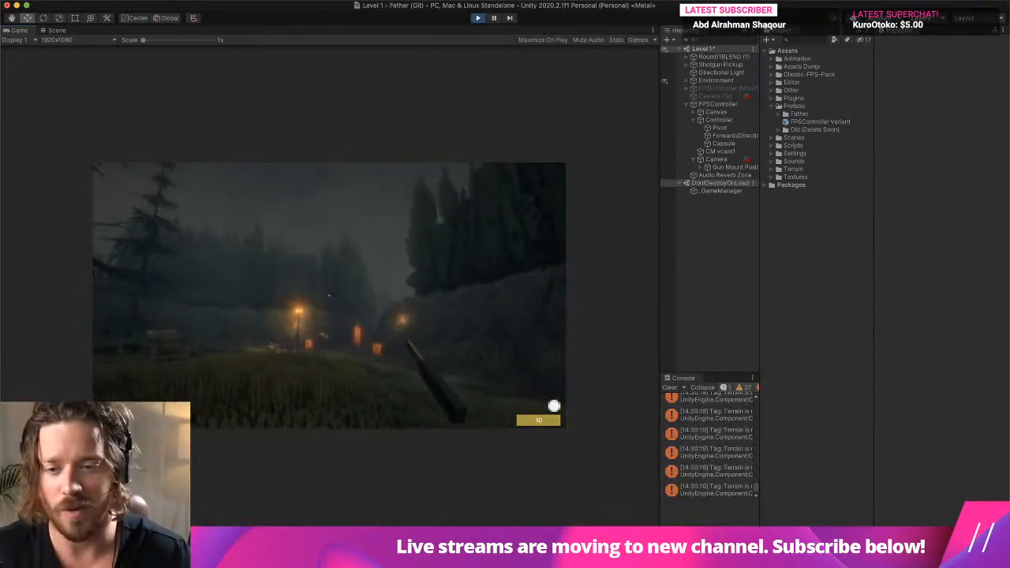
key("super+p")
- Move Point Light, Fog and Dust Motes from the old FPSController (Missing Prefab) into the new FPSController's Camera
left_click(721, 88)
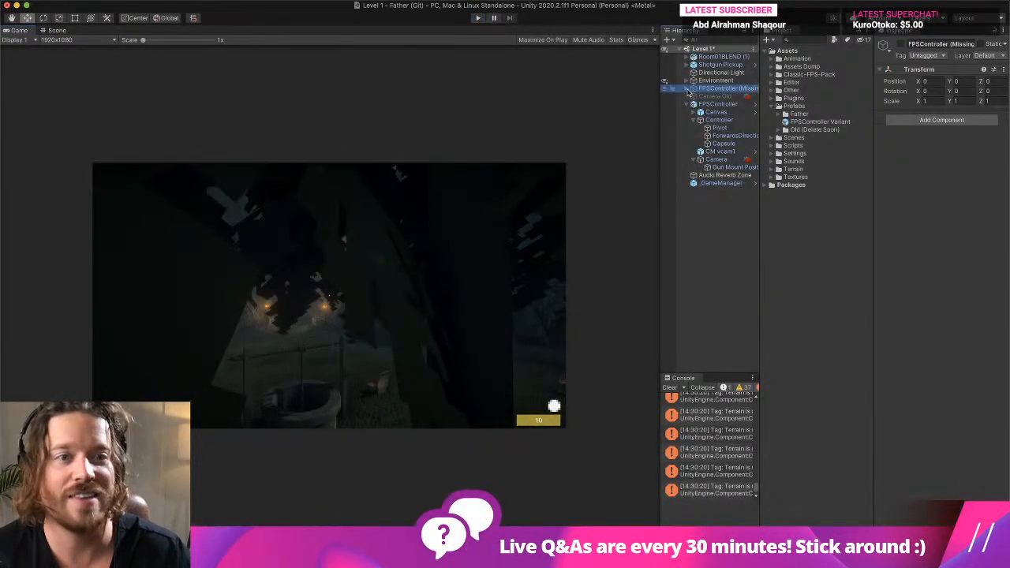
left_click(687, 88)
left_click(728, 120)
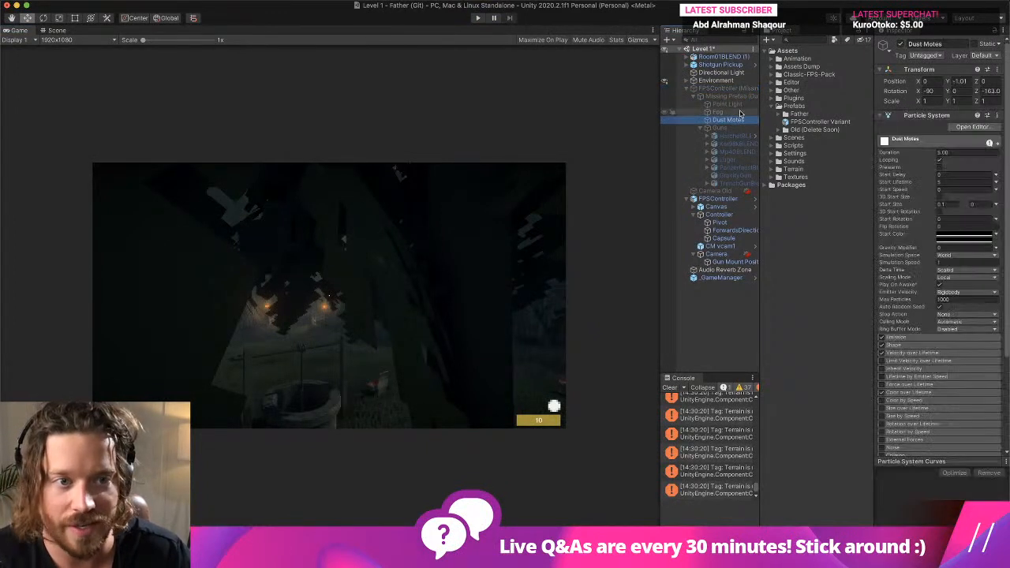
left_click(726, 104)
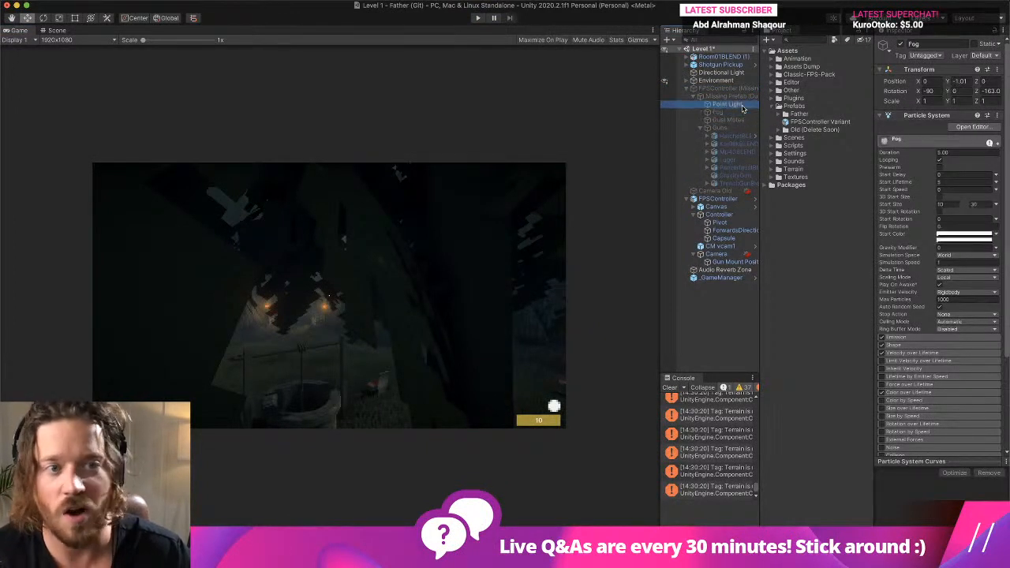
left_click(719, 120, "shift")
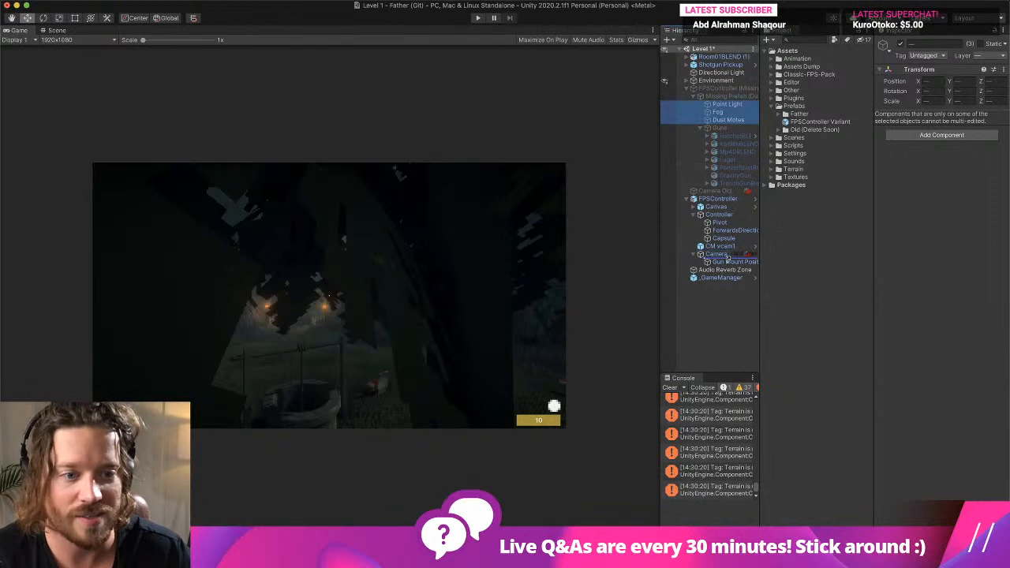
left_click_drag(728, 258, 729, 267)
left_click(520, 198)
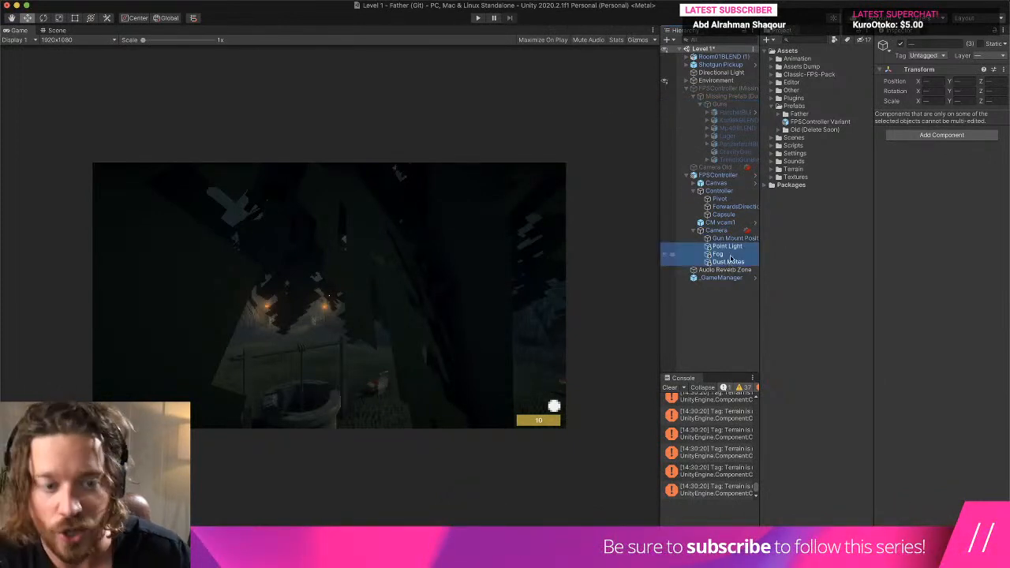
- Delete the old FPSController (Missing Prefab) object and save the Level 1 scene
right_click(725, 88)
left_click(744, 156)
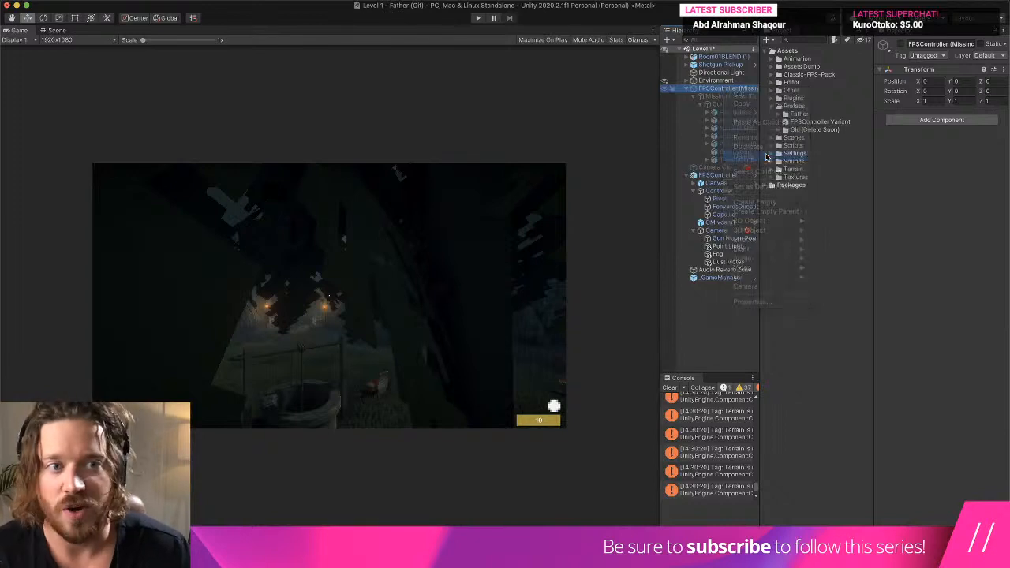
left_click_drag(144, 41, 154, 40)
key("super+s")
- Clear the console, play-test the level with the transferred light and particle effects, and end play mode
left_click(668, 388)
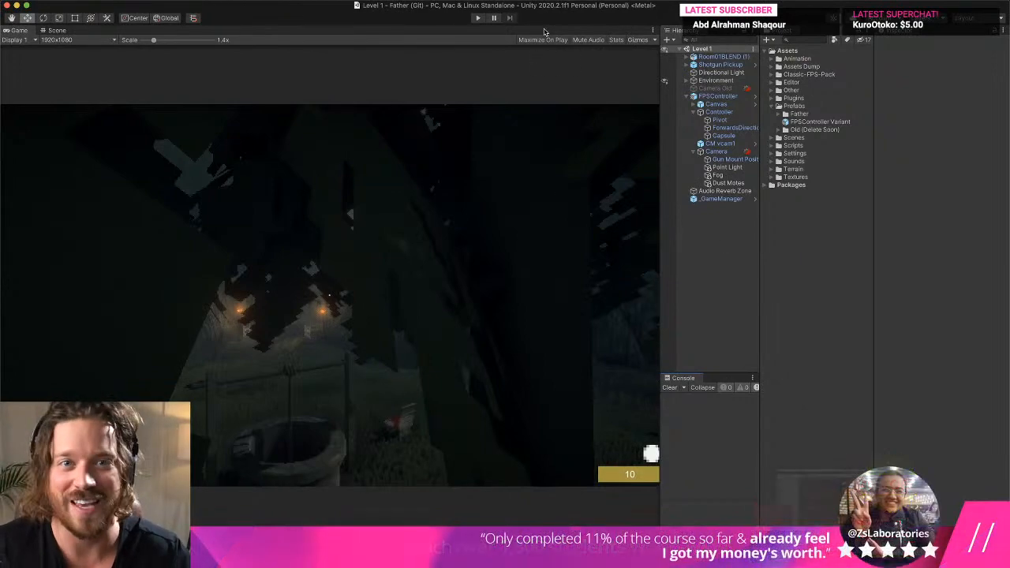
left_click(479, 18)
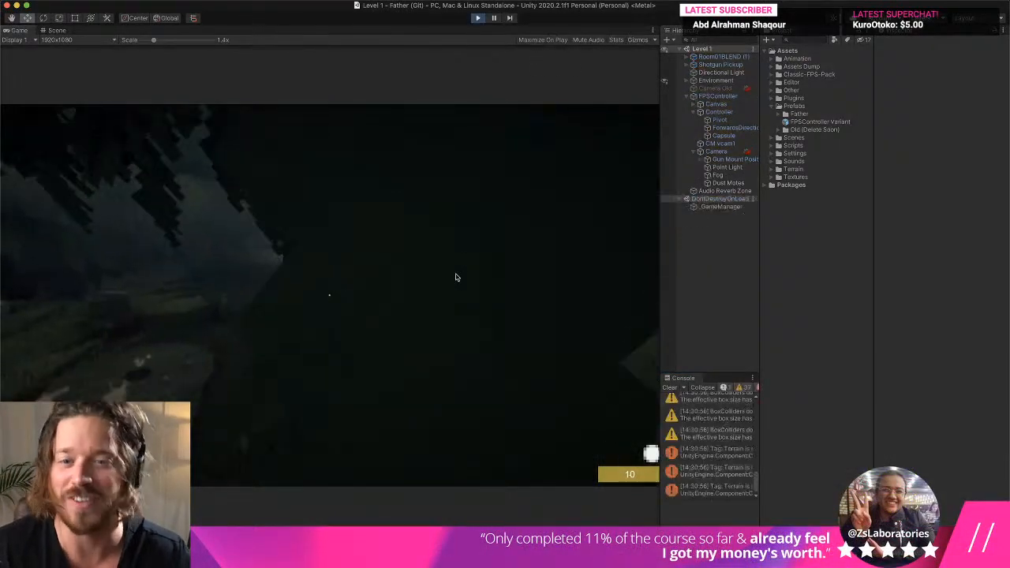
left_click(456, 277)
key("w")
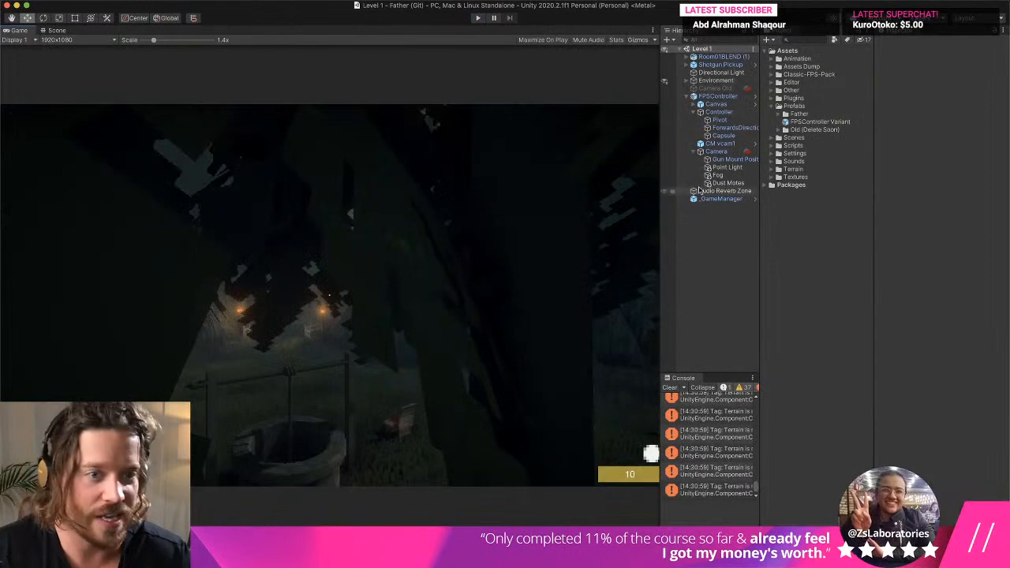
- Select Fog and Dust Motes and examine where they sit around the player in the Scene view
left_click(718, 175)
left_click(728, 182, "shift")
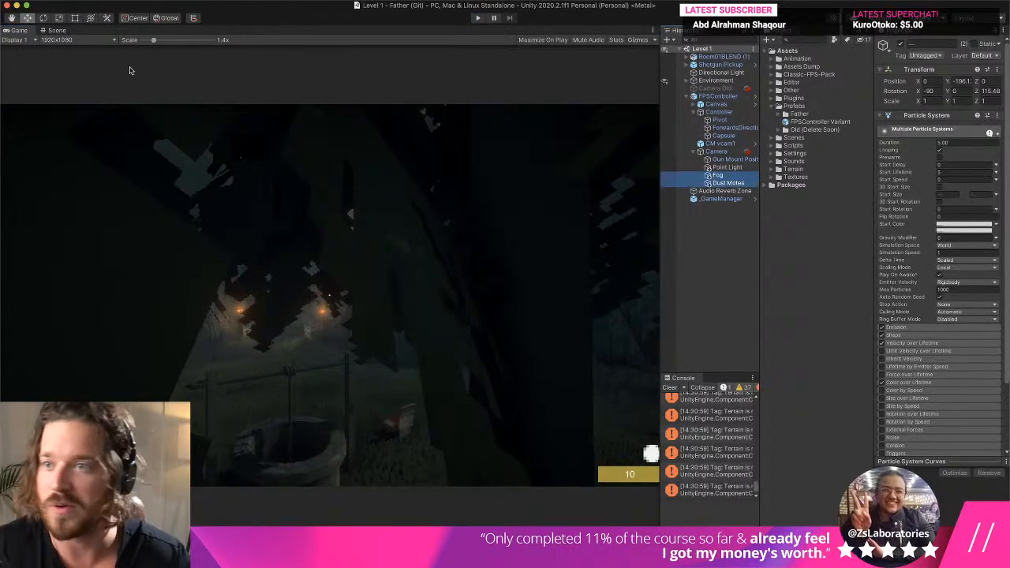
left_click(57, 30)
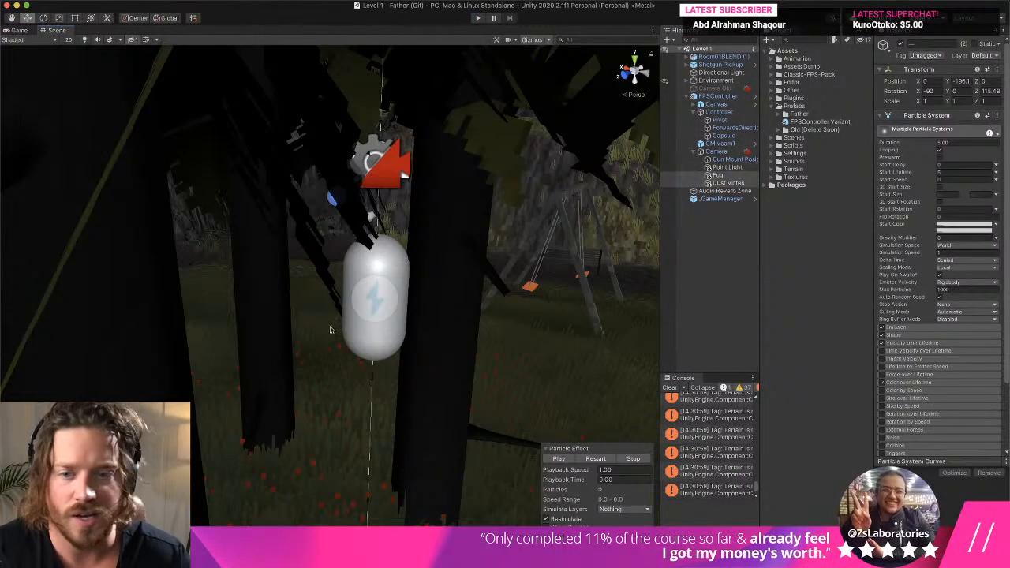
scroll(332, 331, "down", 10)
right_click_drag(334, 334, 384, 281)
scroll(384, 282, "up", 3)
middle_click_drag(385, 281, 517, 241)
- Move the player's Controller out from under the tree into the open clearing, to a Z position of about 26.5
double_click(719, 111)
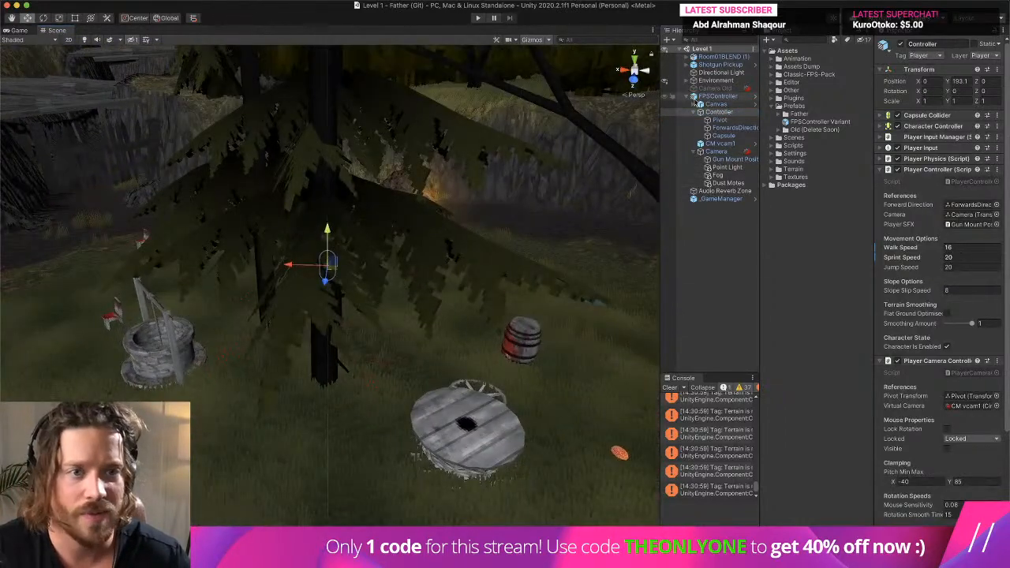
left_click(717, 96)
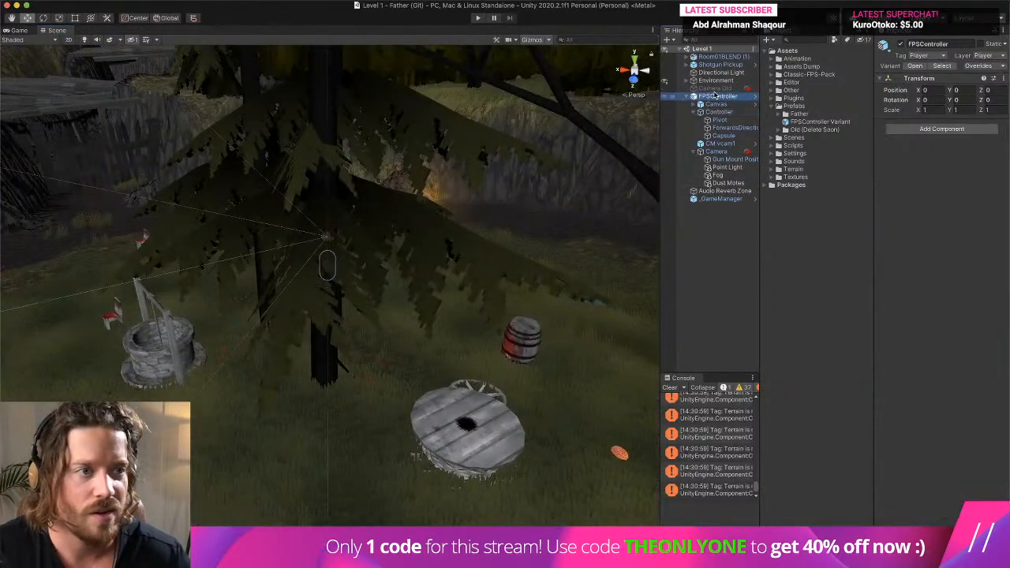
left_click(721, 113)
right_click_drag(398, 273, 288, 304)
middle_click_drag(288, 304, 75, 319)
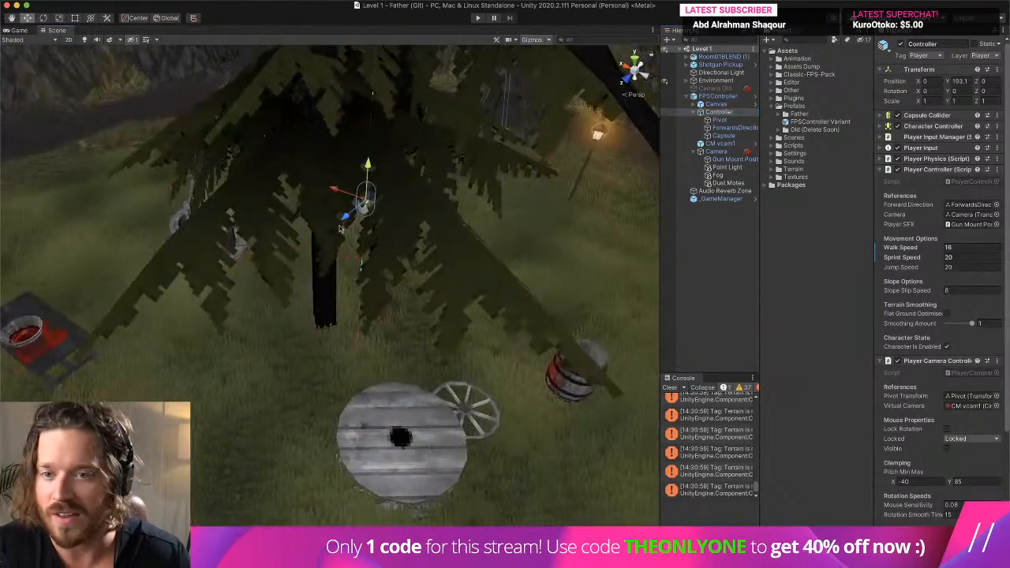
left_click_drag(346, 214, 181, 355)
right_click_drag(304, 312, 305, 289)
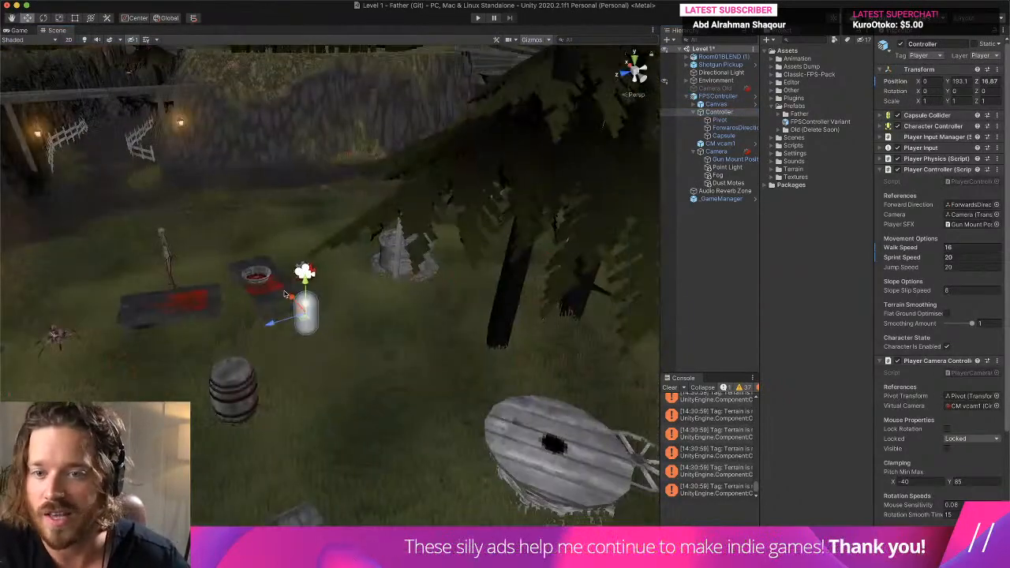
left_click_drag(277, 322, 17, 383)
key("f")
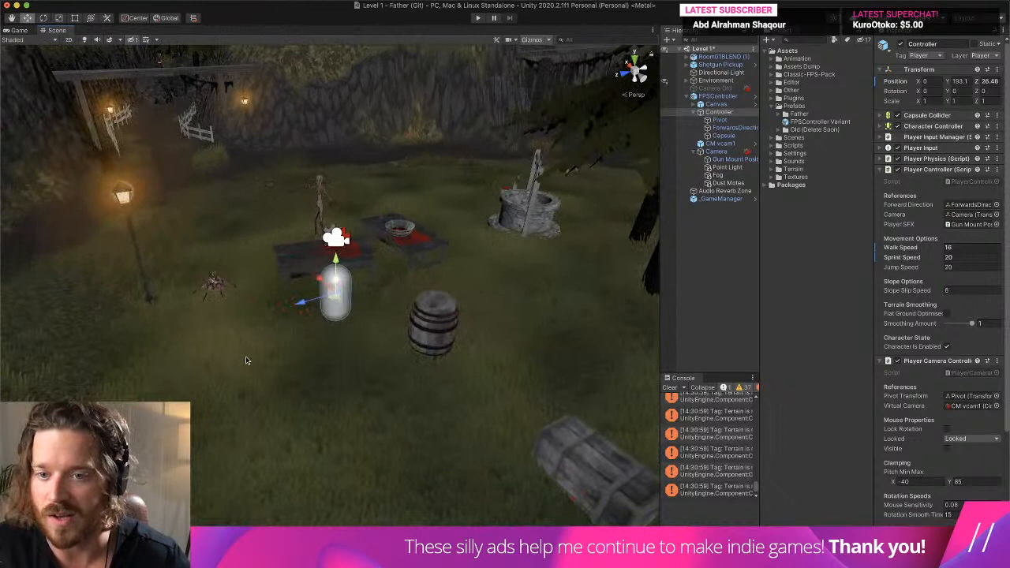
- Set the Y position of the Fog object to 0 and play its particle effect in the Scene view
left_click(718, 175)
scroll(954, 89, "down", 2)
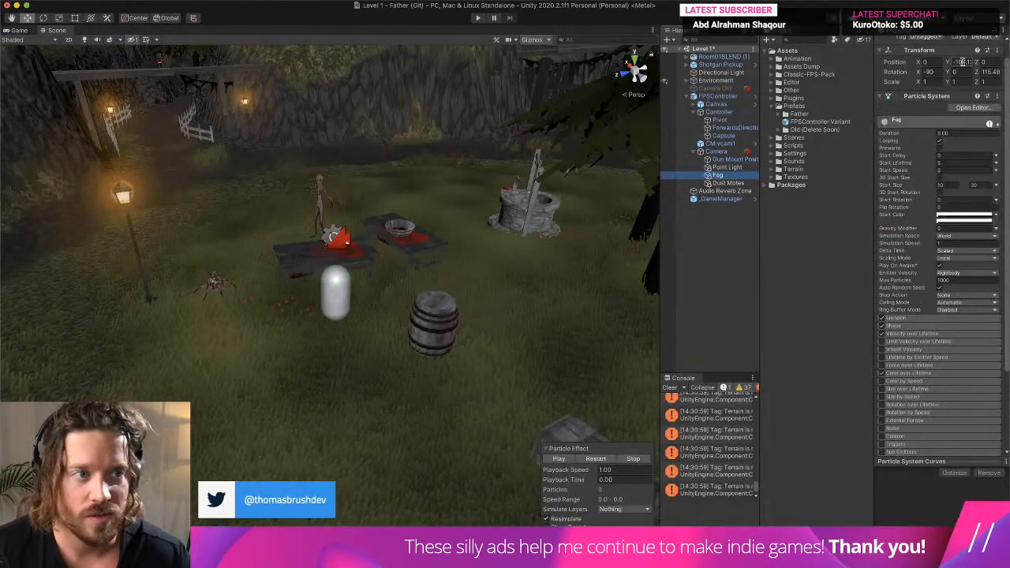
left_click(963, 62)
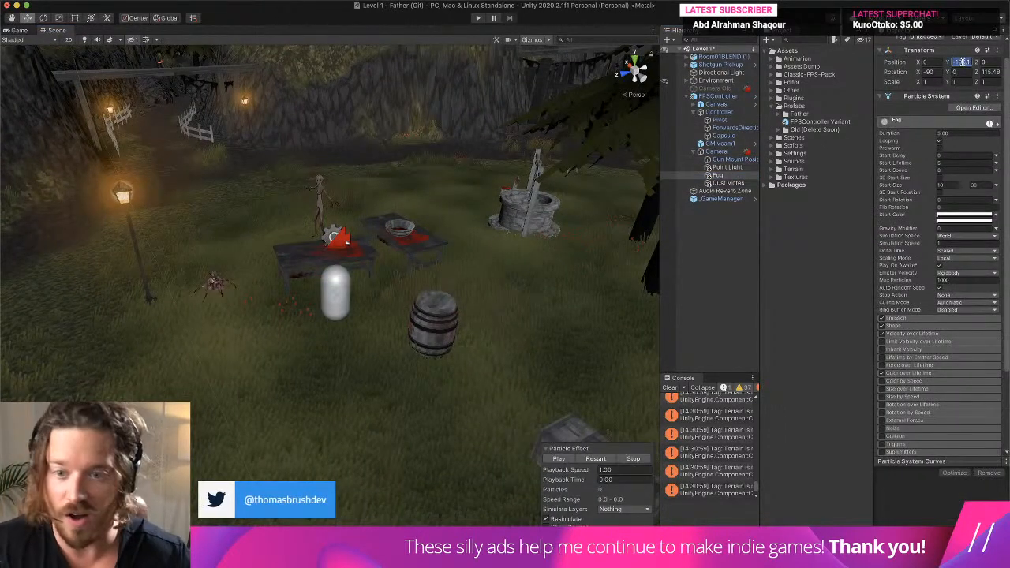
type("0")
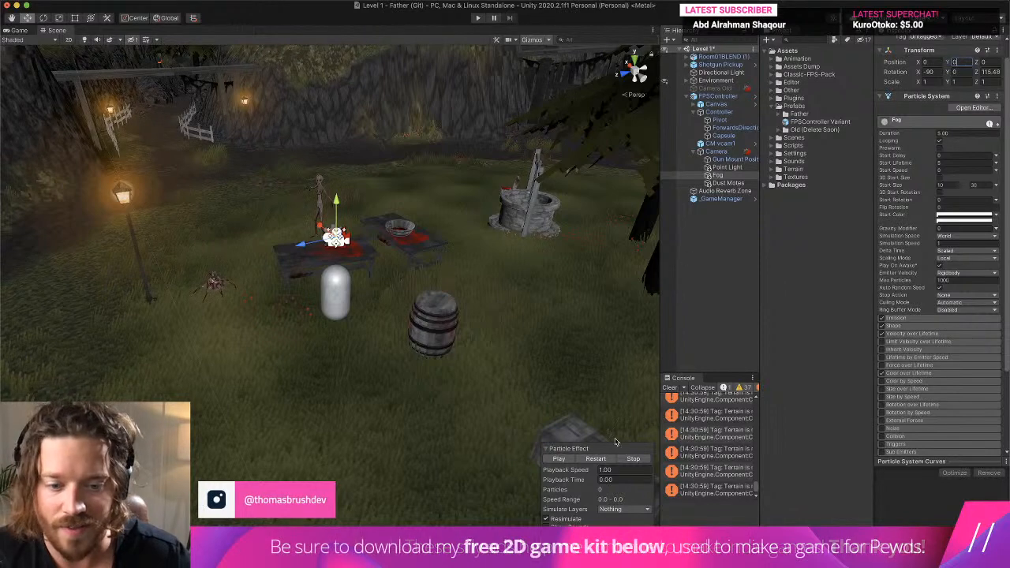
left_click(560, 459)
scroll(346, 233, "down", 10)
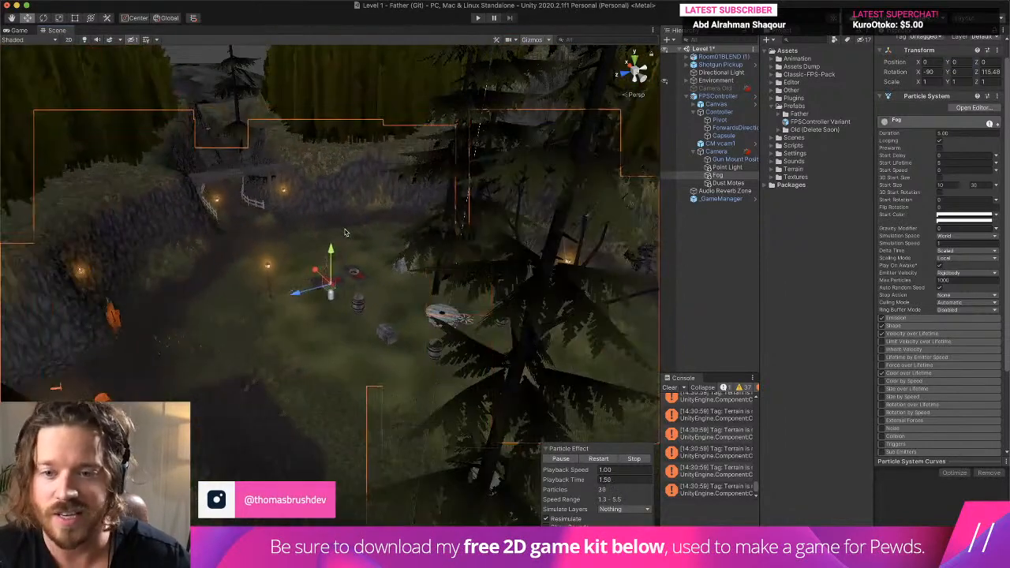
- Raise the alpha of the Fog particle system's white start colour to 11, judging the fog in the Game view
left_click(905, 326)
right_click_drag(454, 282, 254, 277)
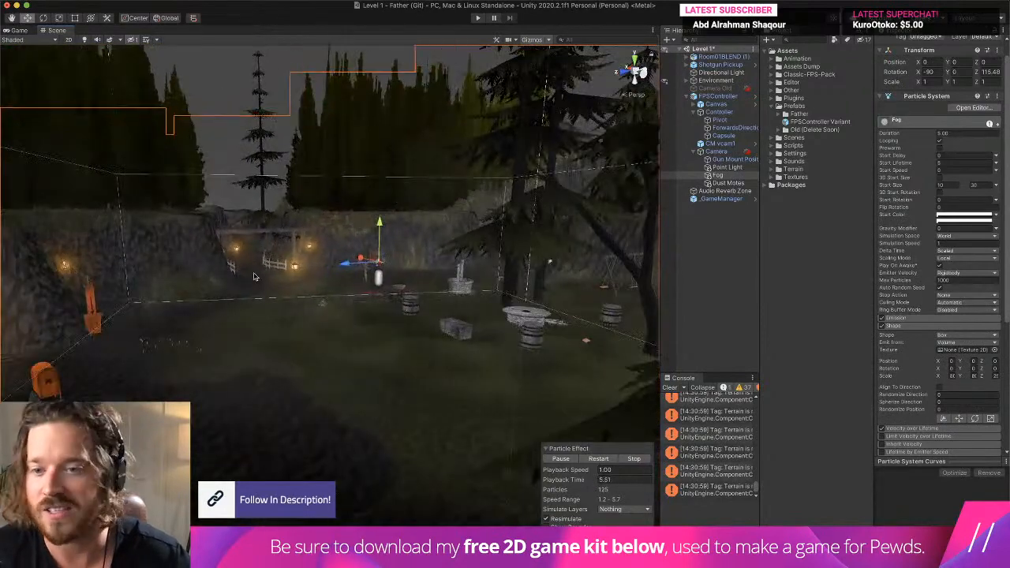
left_click(19, 31)
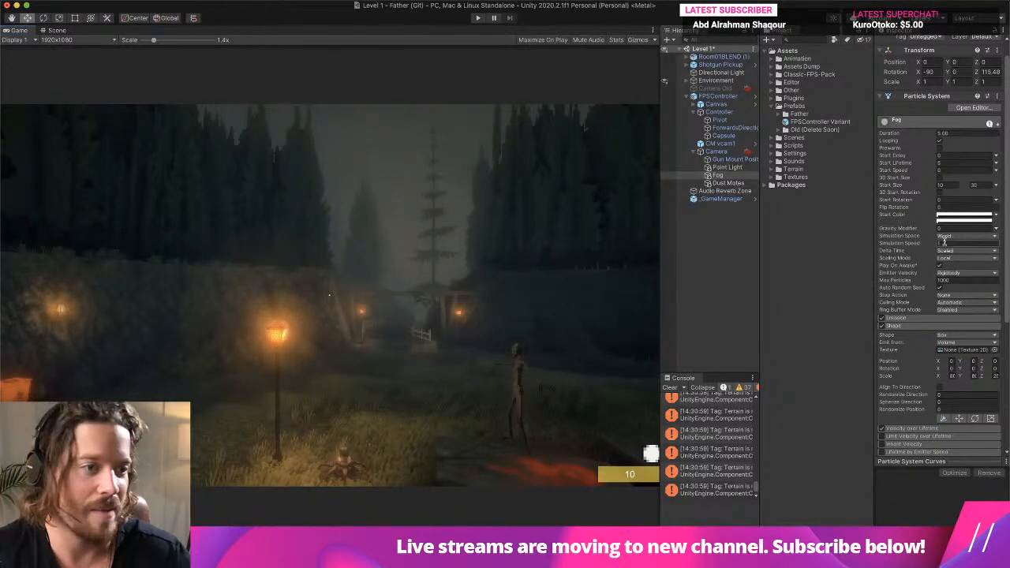
left_click(947, 217)
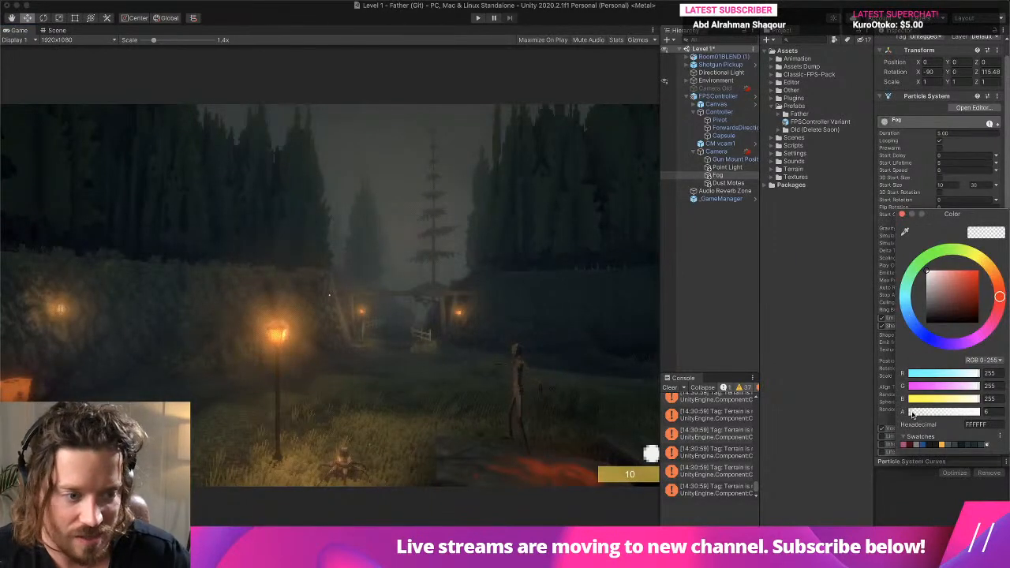
left_click_drag(912, 413, 914, 414)
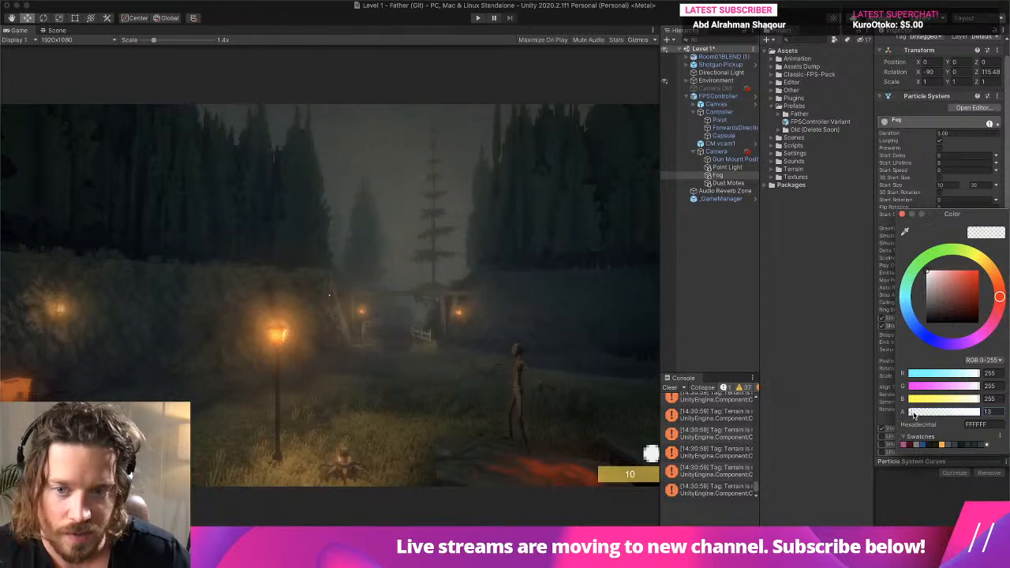
left_click(902, 215)
- Set the Y position of the Dust Motes object to 0 after checking its start colour
left_click(728, 182)
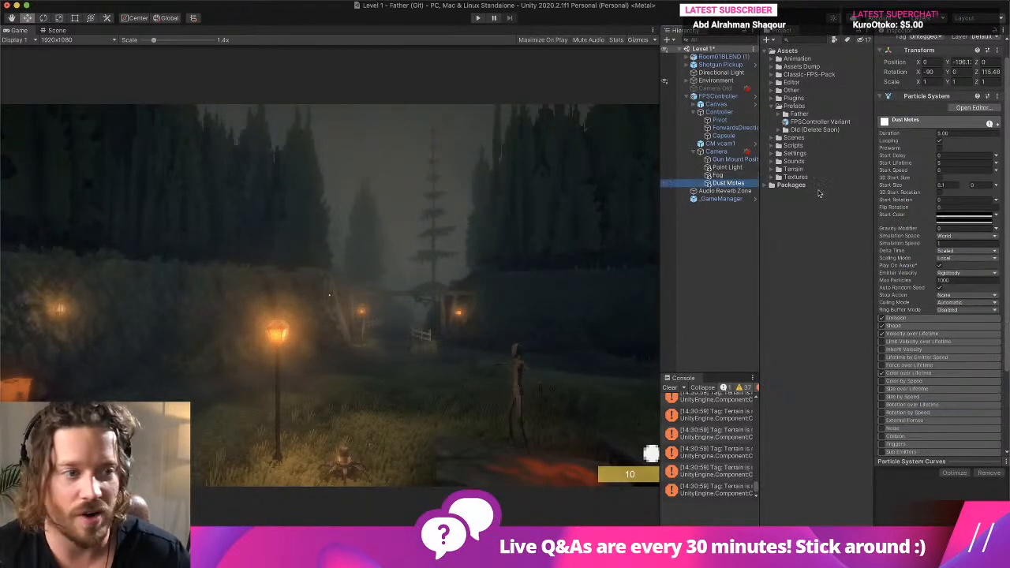
left_click(953, 218)
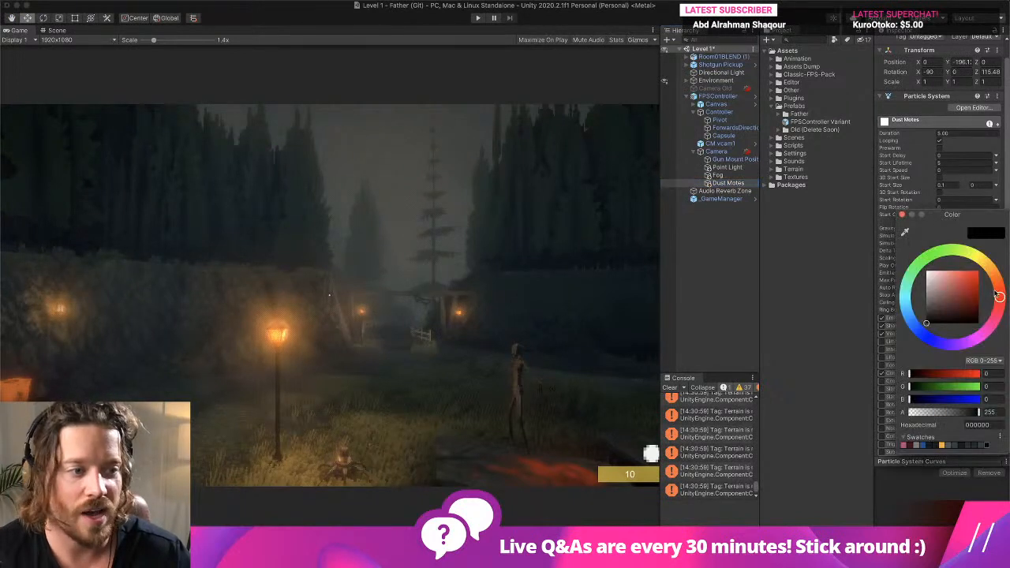
left_click(902, 214)
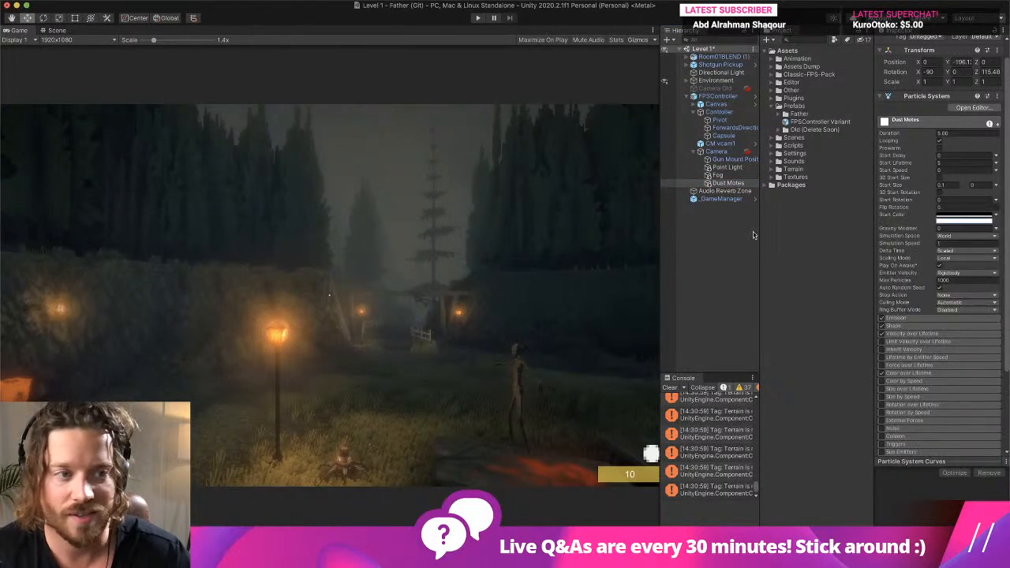
left_click(727, 183)
left_click(57, 30)
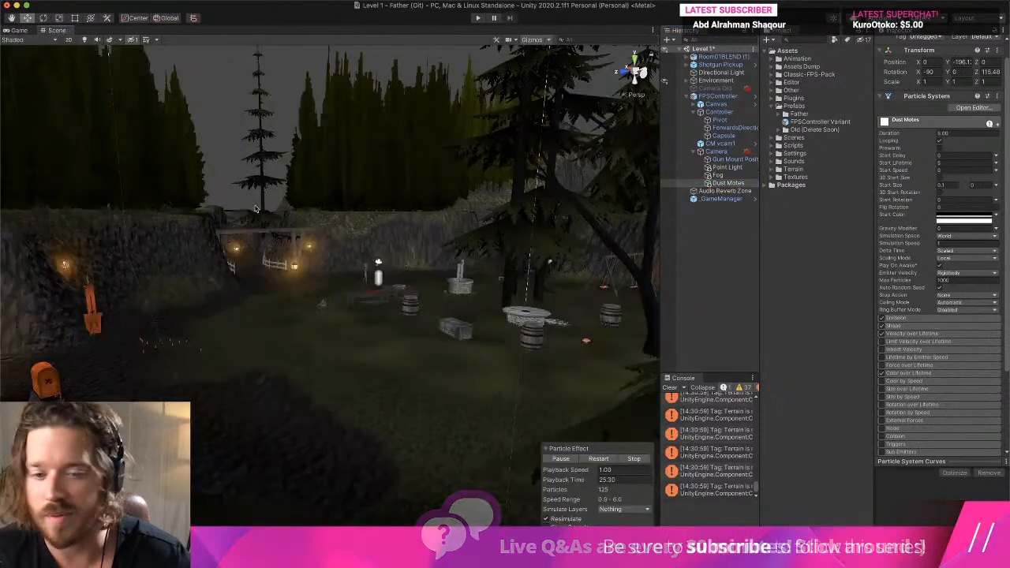
left_click(17, 30)
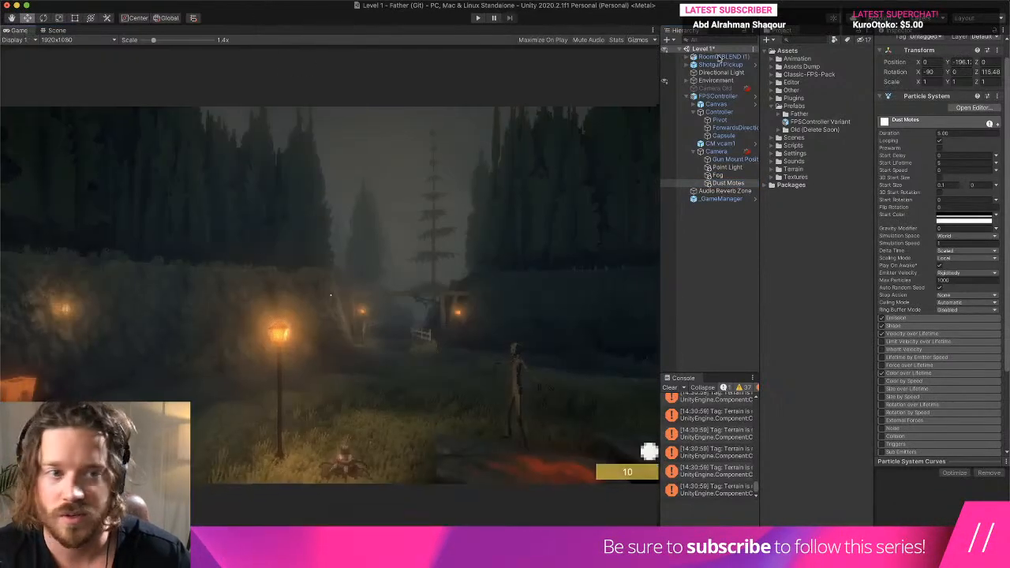
left_click(961, 62)
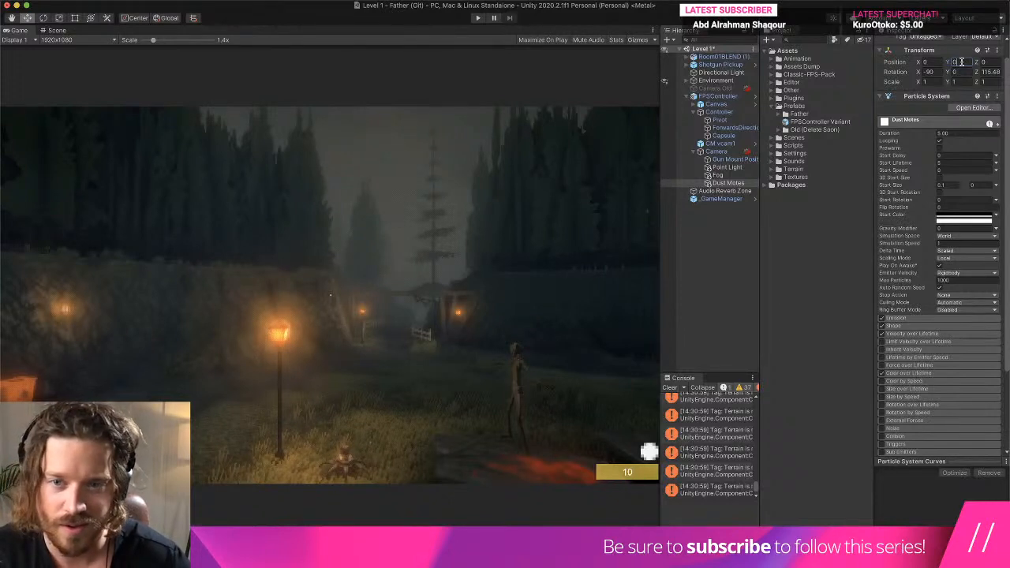
- Change the white start colour of Dust Motes to a warm tan, RGB 217, 185, 132
left_click(984, 221)
left_click(991, 273)
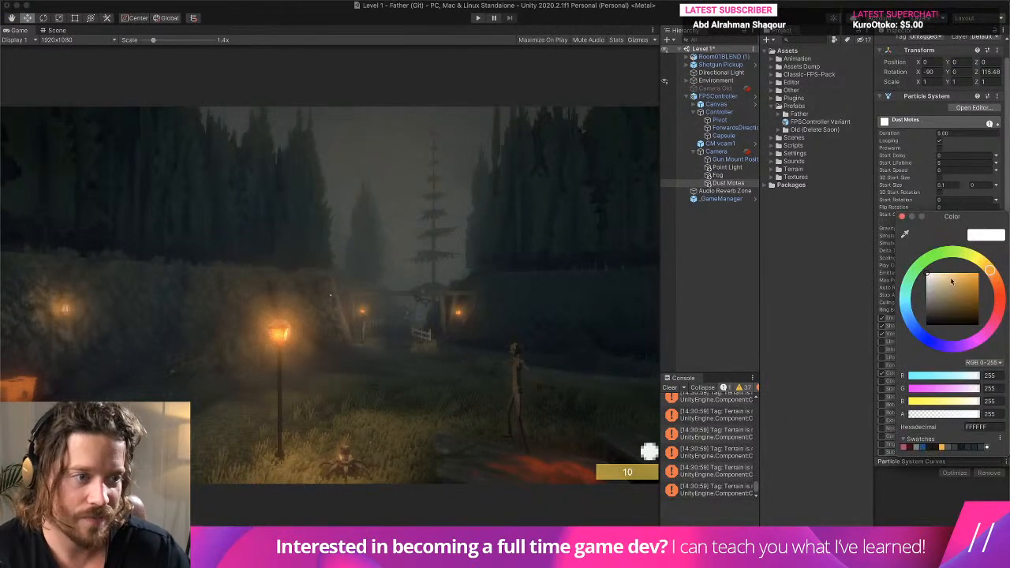
left_click(947, 282)
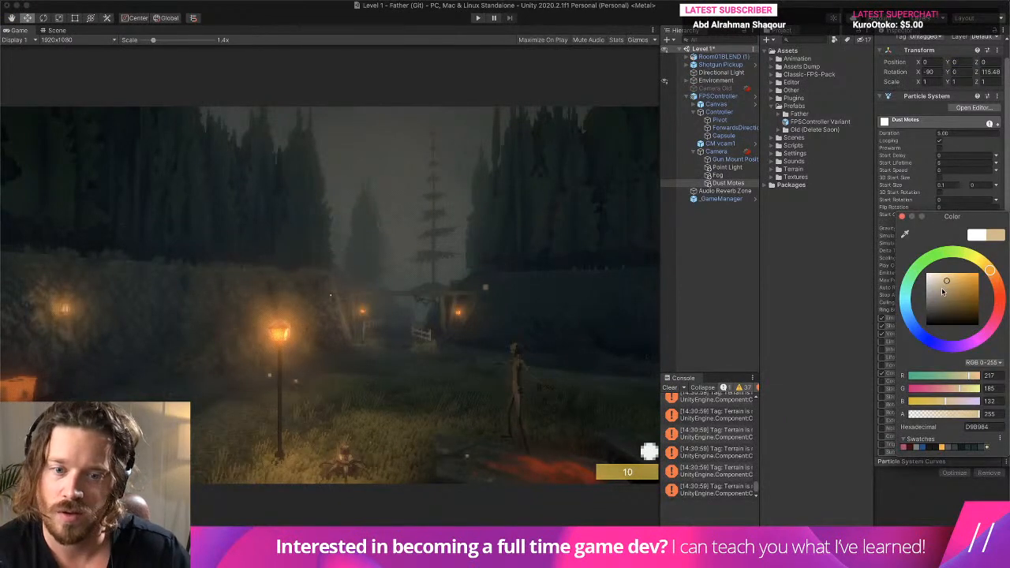
left_click(903, 217)
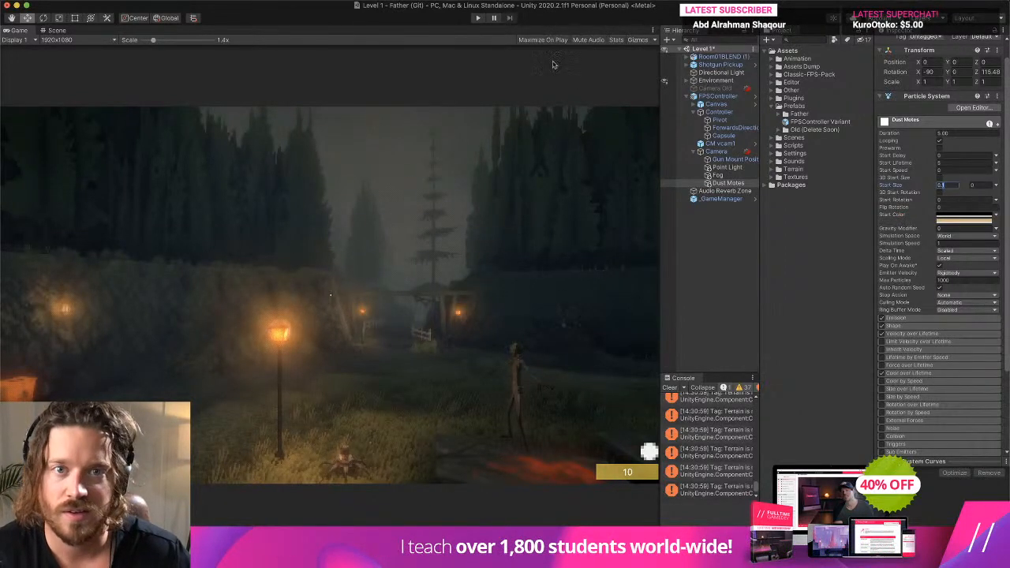
- Play-test the level by walking around to judge the adjusted fog and dust, end play mode, and clear the console
left_click(669, 387)
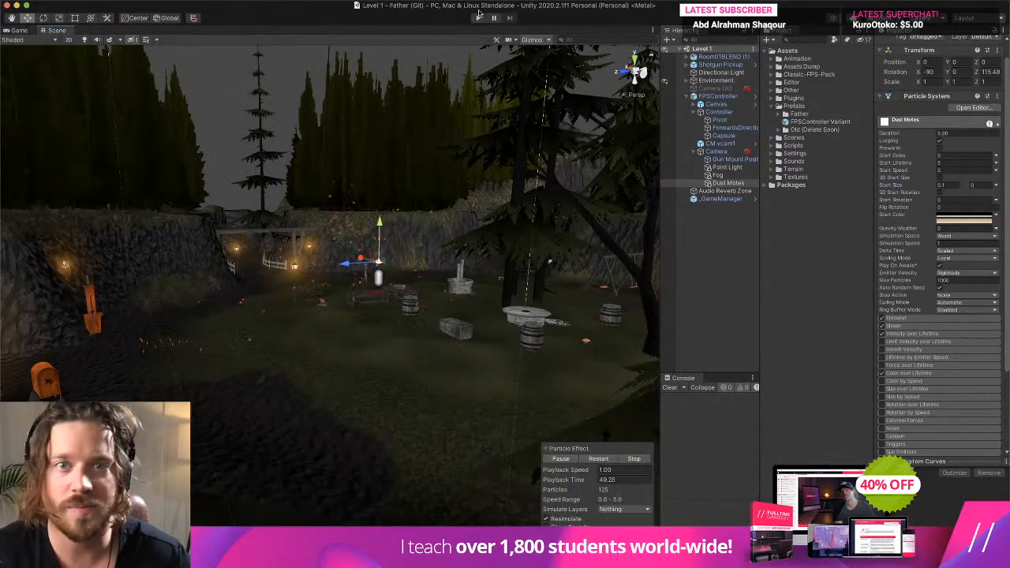
left_click(478, 18)
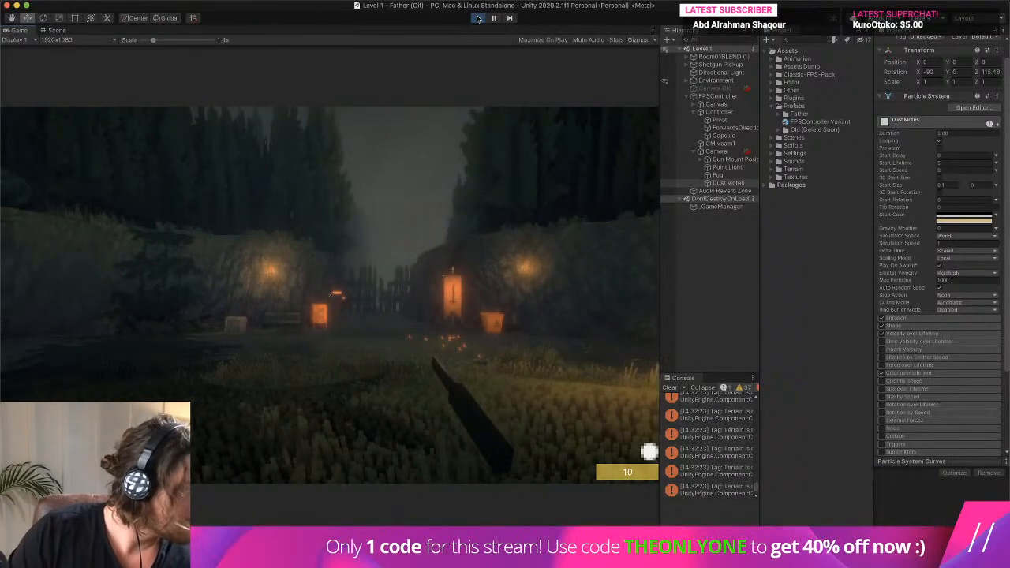
key("w")
key("w")
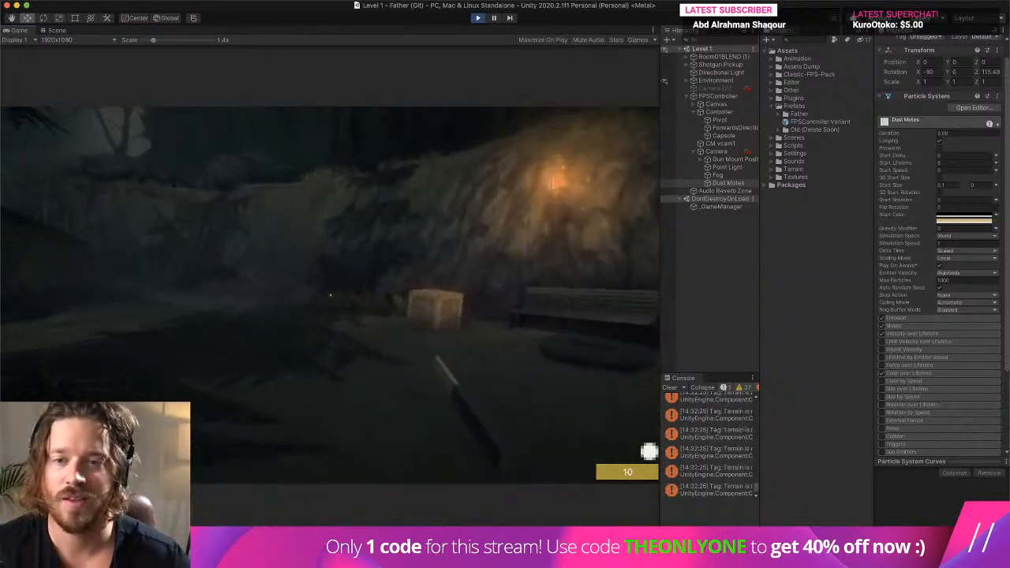
key("w")
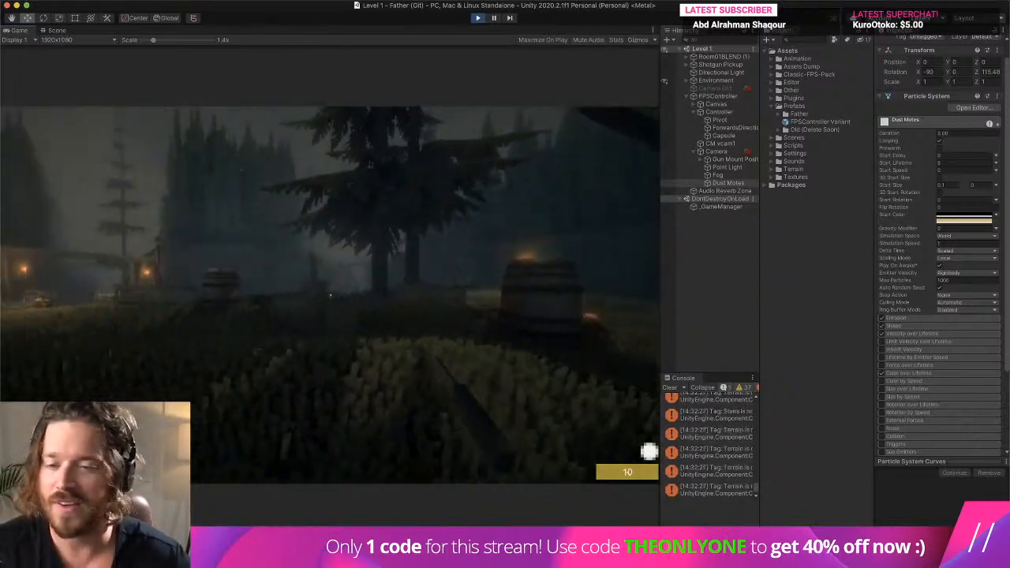
key("w")
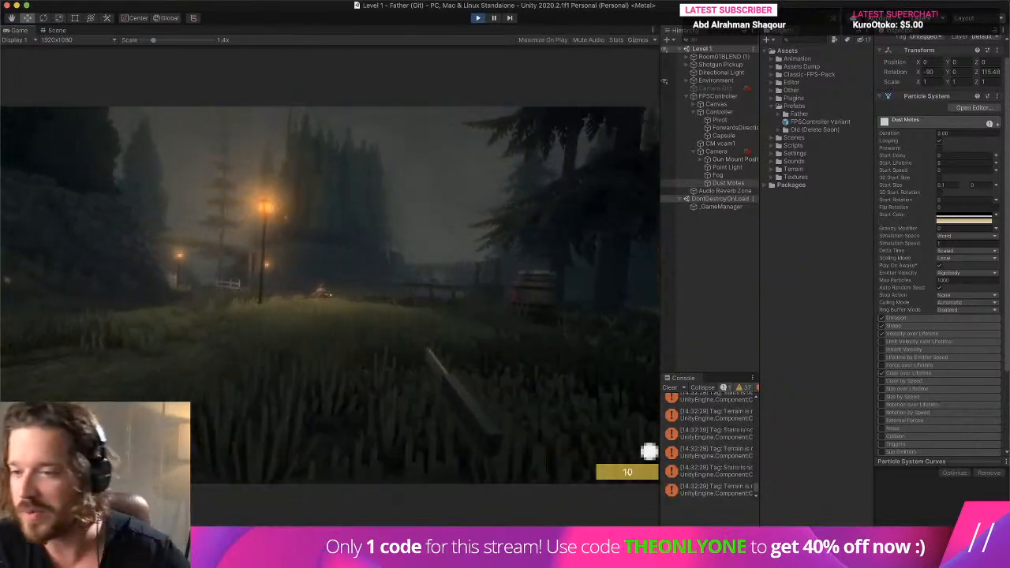
key("w")
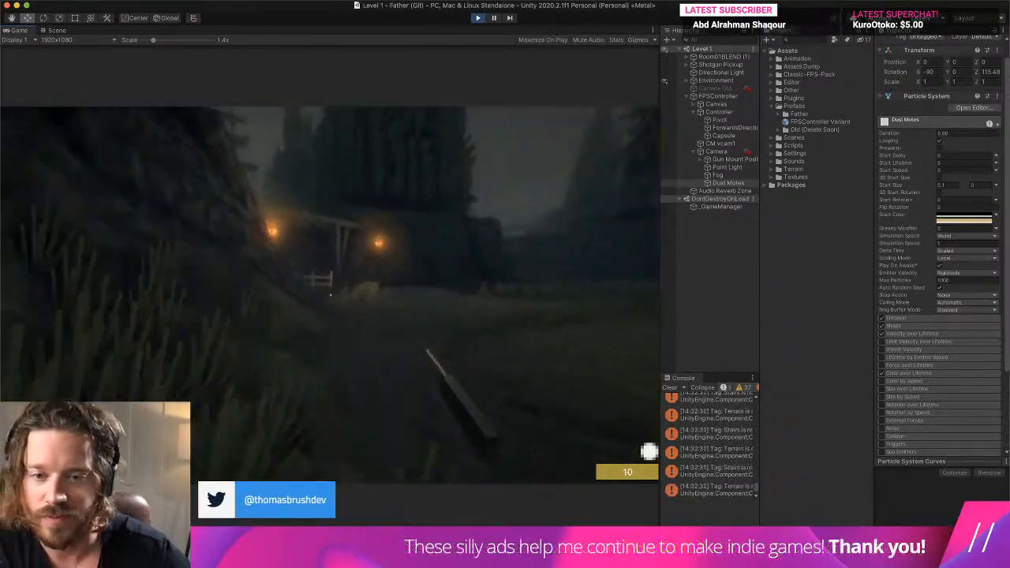
key("w")
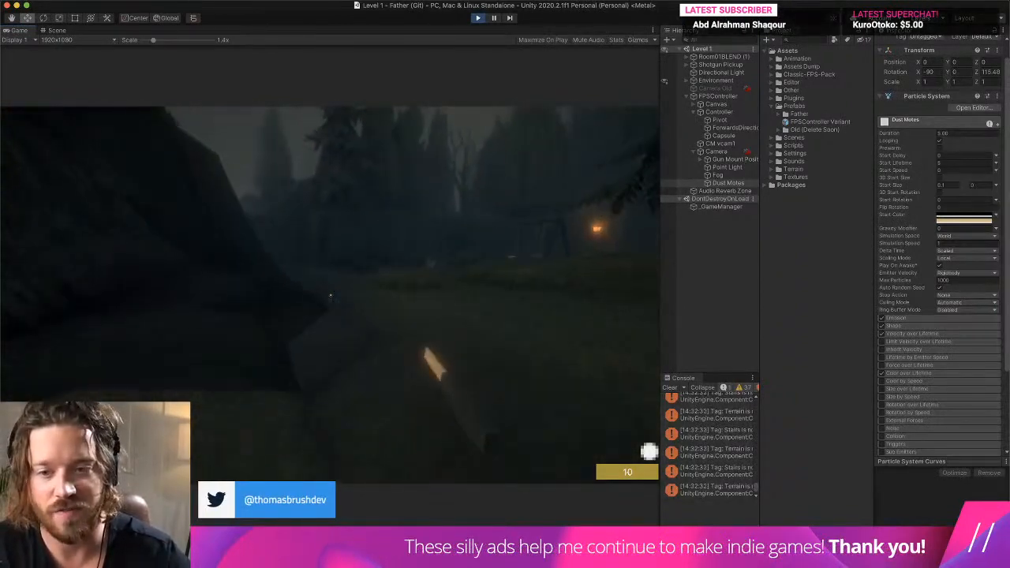
key("super+p")
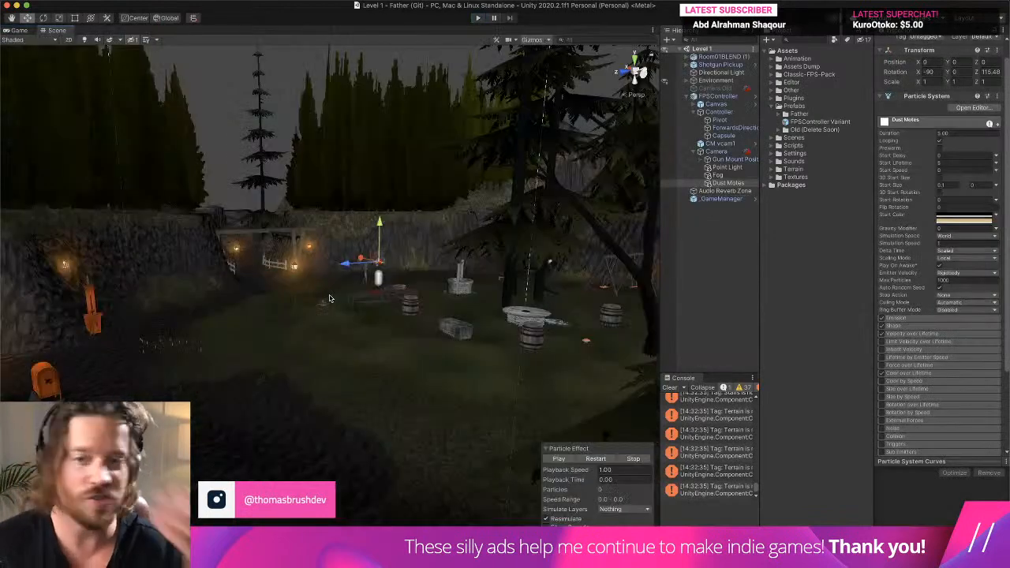
left_click(669, 387)
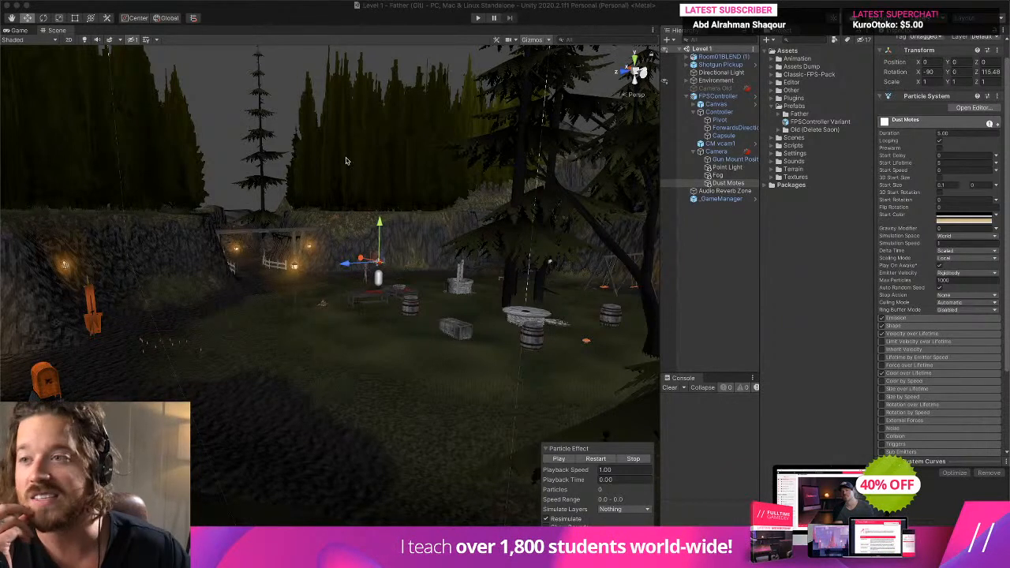
- Select the Sound Manager asset among the Classic-FPS-Pack sample prefabs, collapsing the project's Prefabs folder and the Pistol and Shotgun folders
left_click(739, 96)
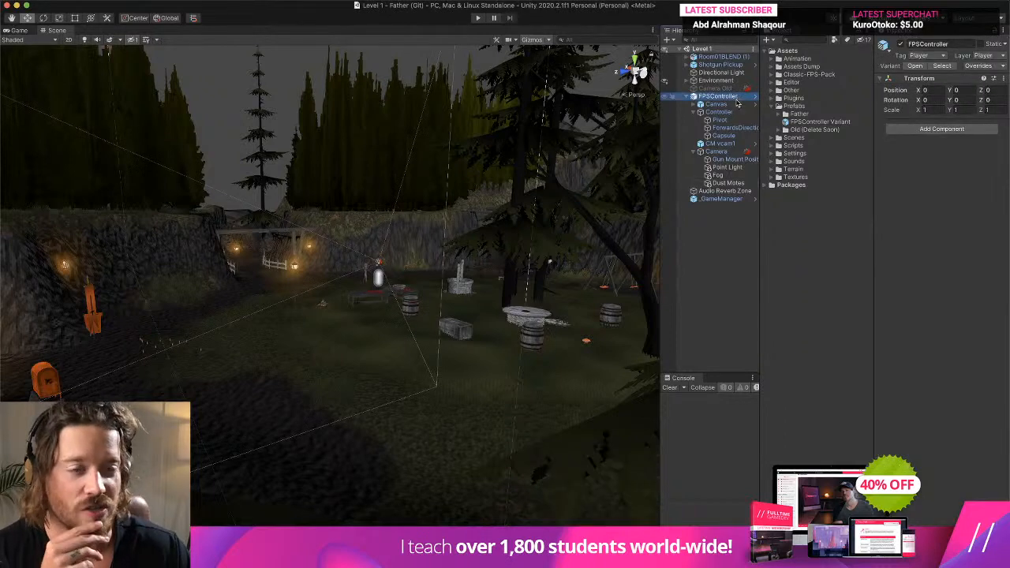
left_click(737, 104)
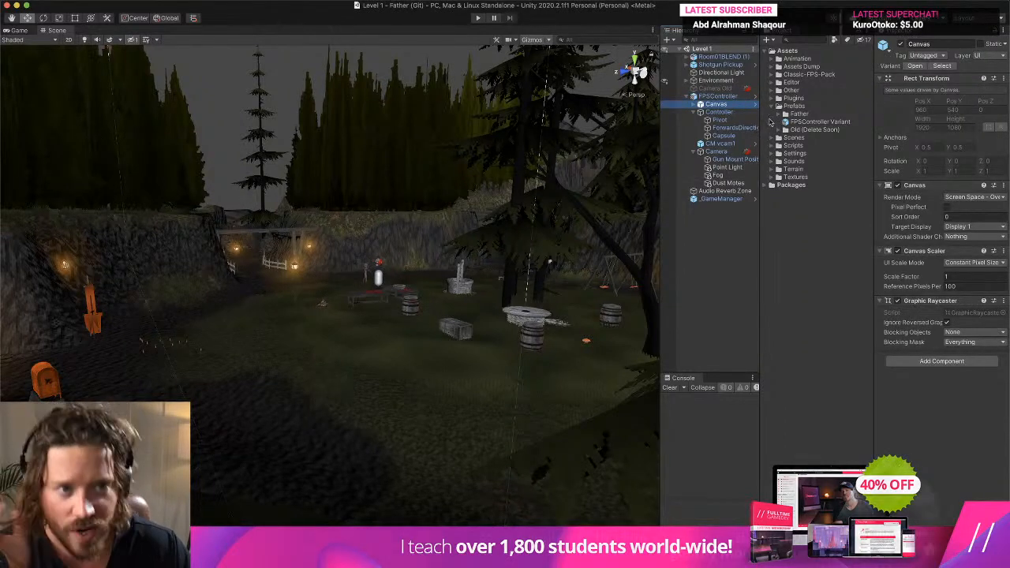
left_click(774, 106)
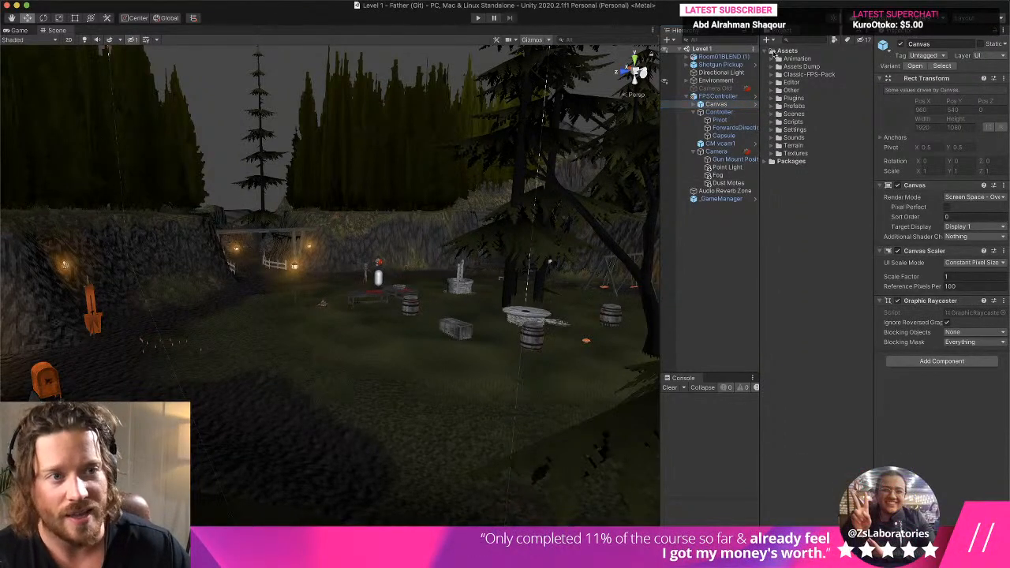
left_click(774, 75, "alt")
left_click(805, 74)
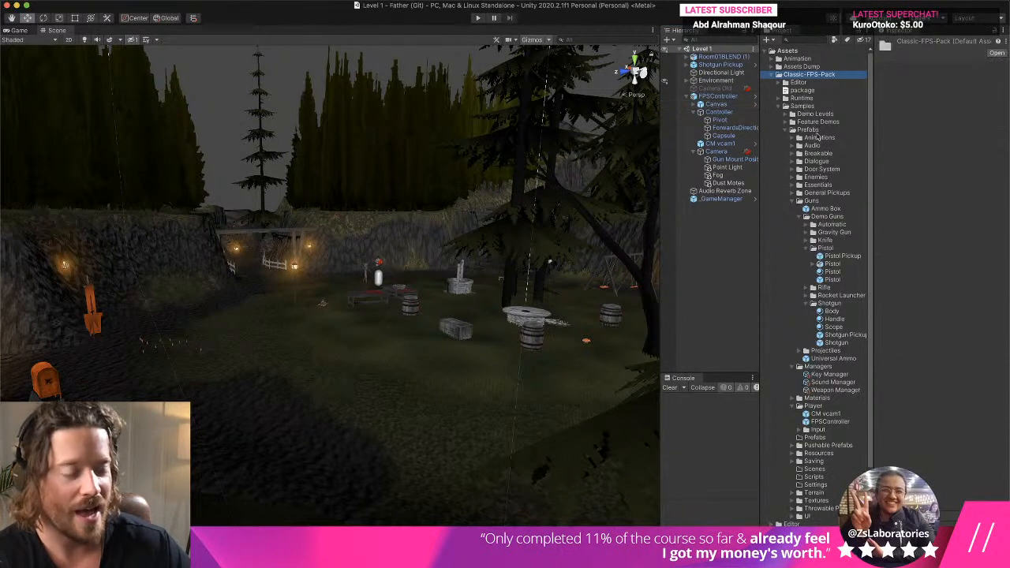
left_click(804, 249)
left_click(806, 272)
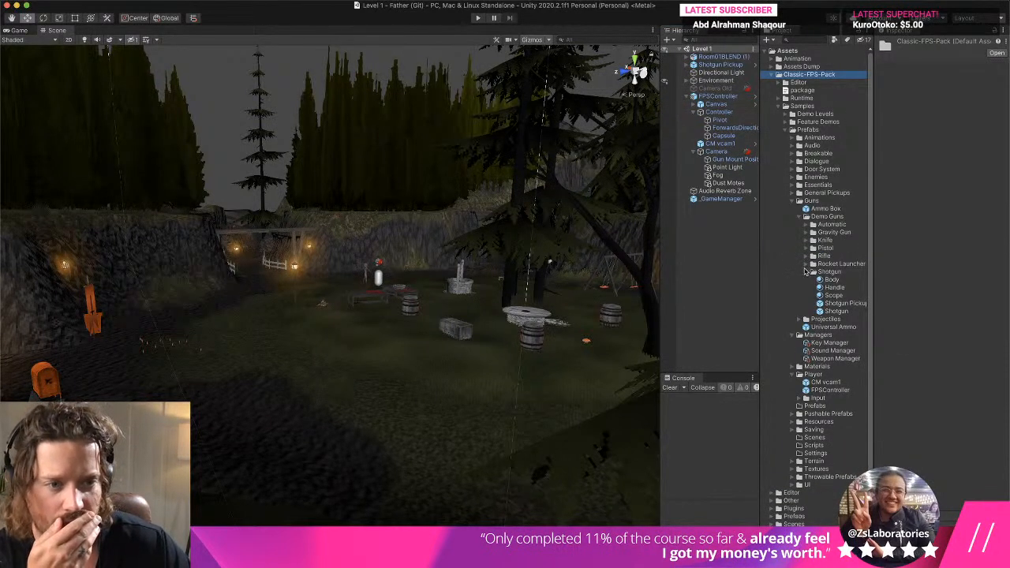
left_click(832, 312)
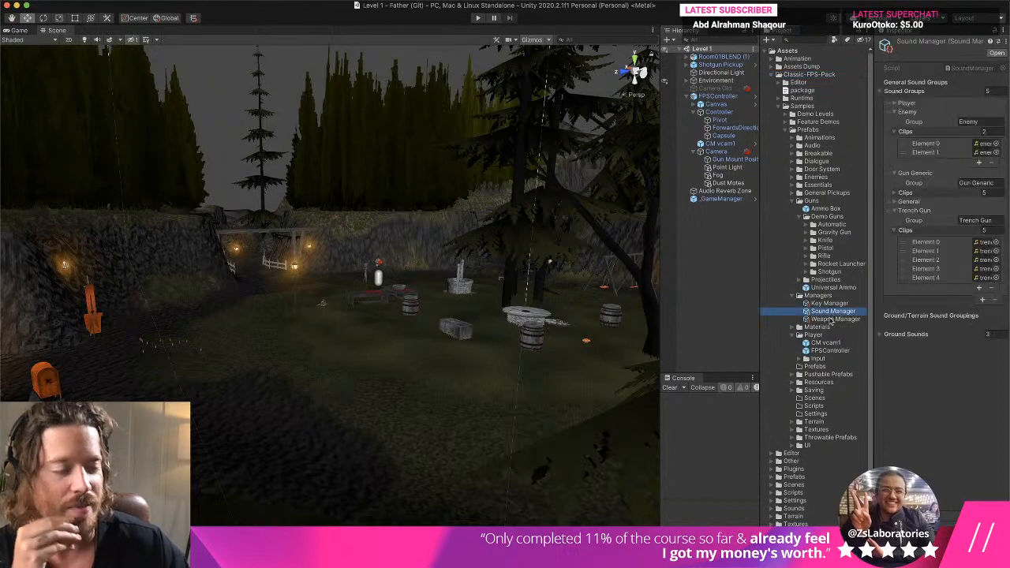
- Widen the Inspector, expand the Player sound group's clips, and locate the assigned jump clip in the project
left_click_drag(874, 287, 733, 287)
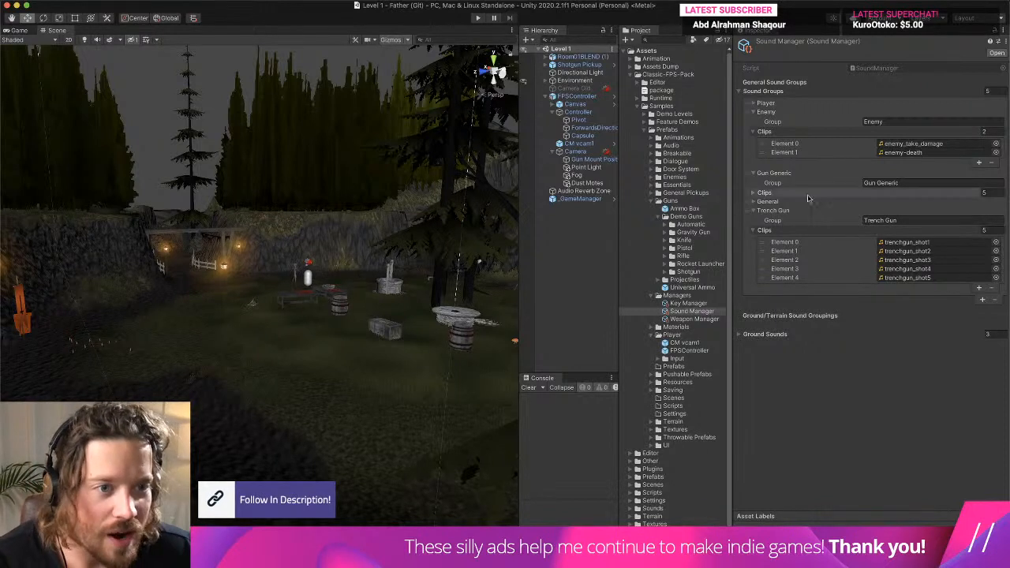
left_click(765, 103)
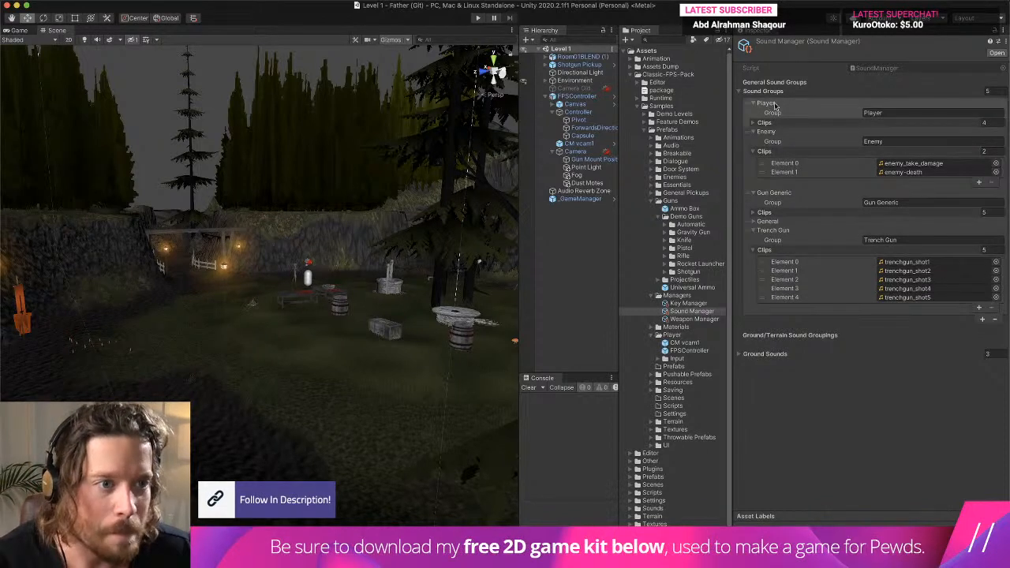
left_click(933, 127)
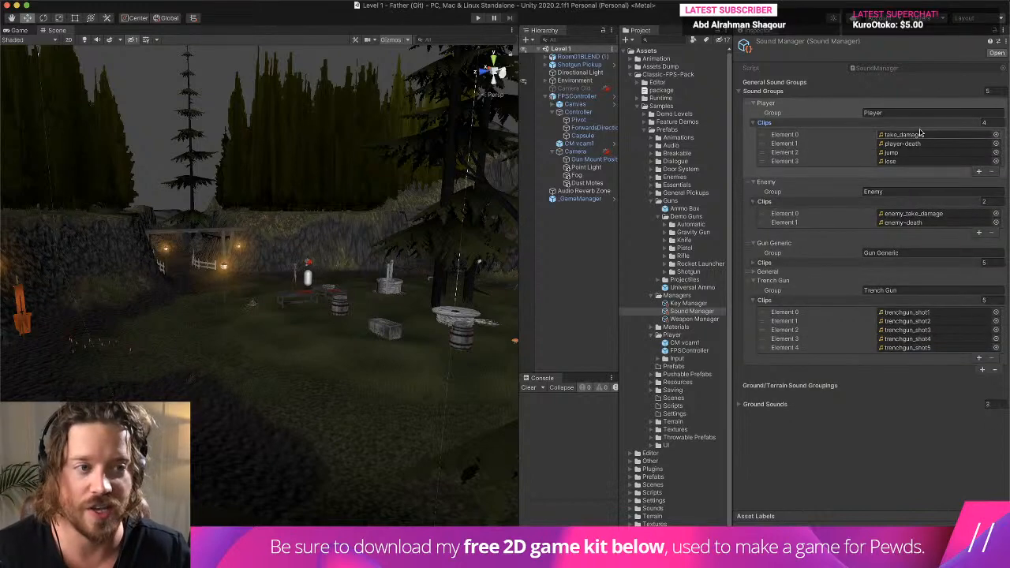
left_click(920, 152)
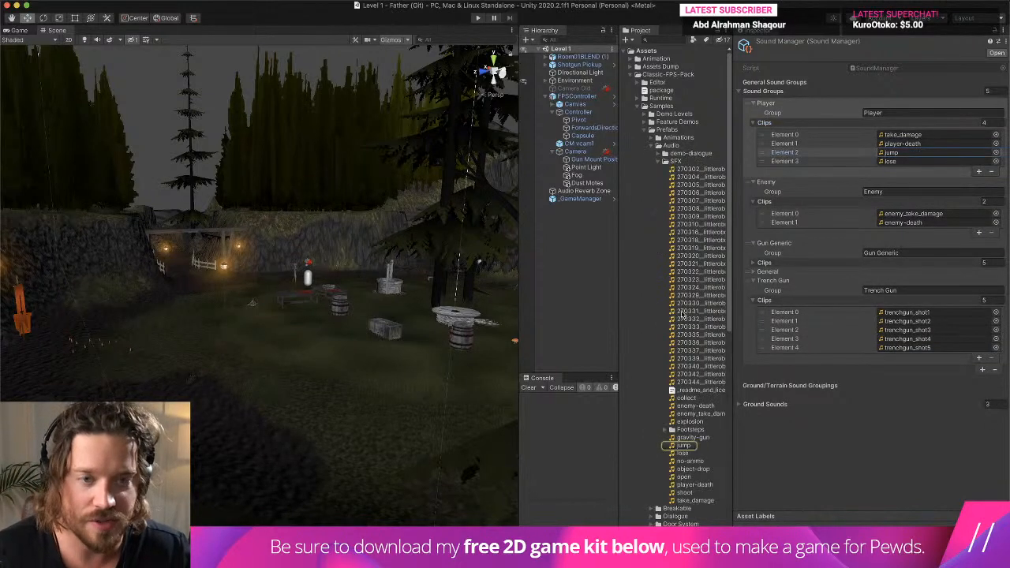
- Assign the jump sound from the project's own Sounds folder to Element 2 of the Player clips
left_click(651, 146)
left_click(636, 107)
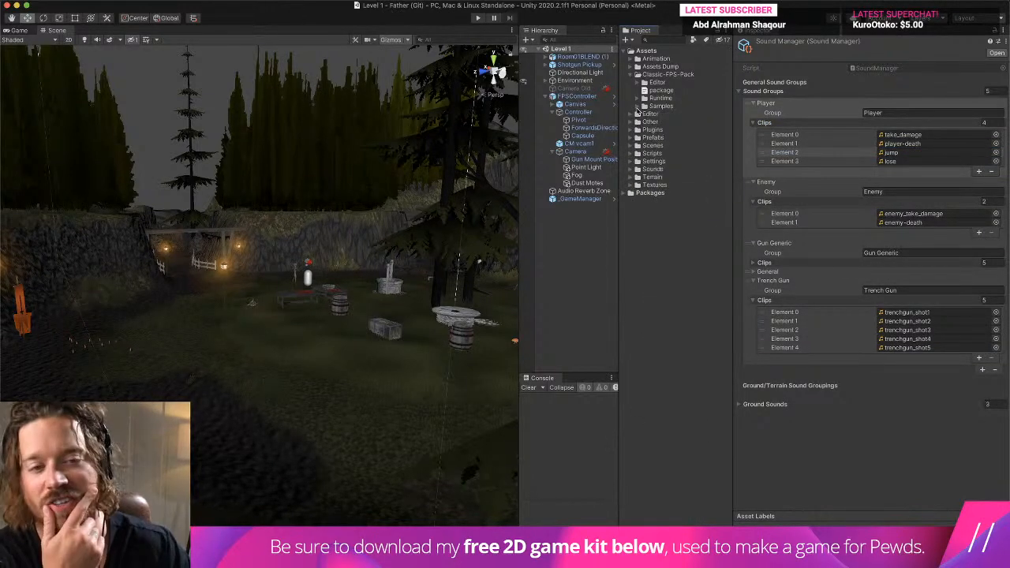
left_click(637, 168)
scroll(665, 268, "down", 1)
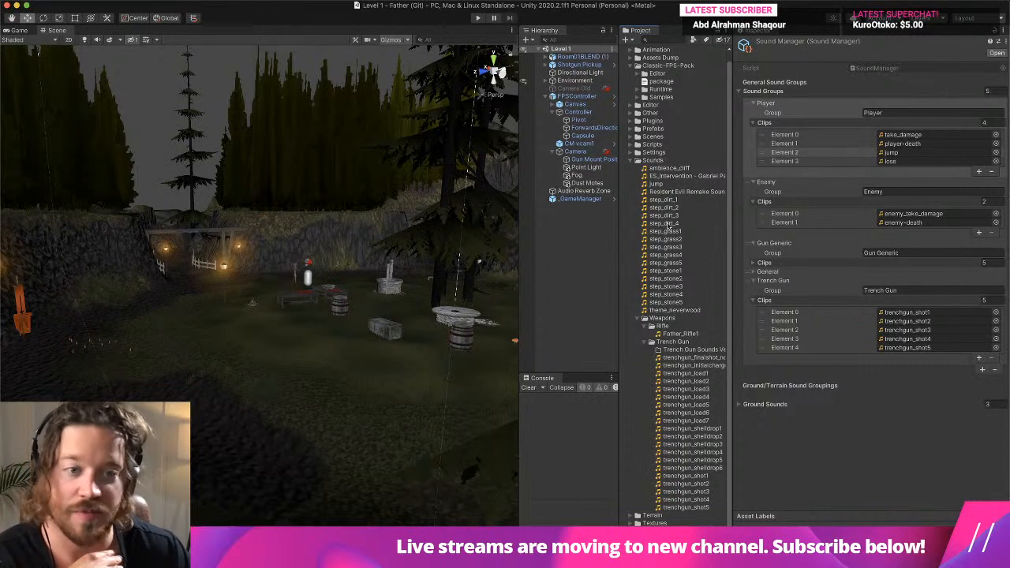
left_click_drag(661, 184, 889, 154)
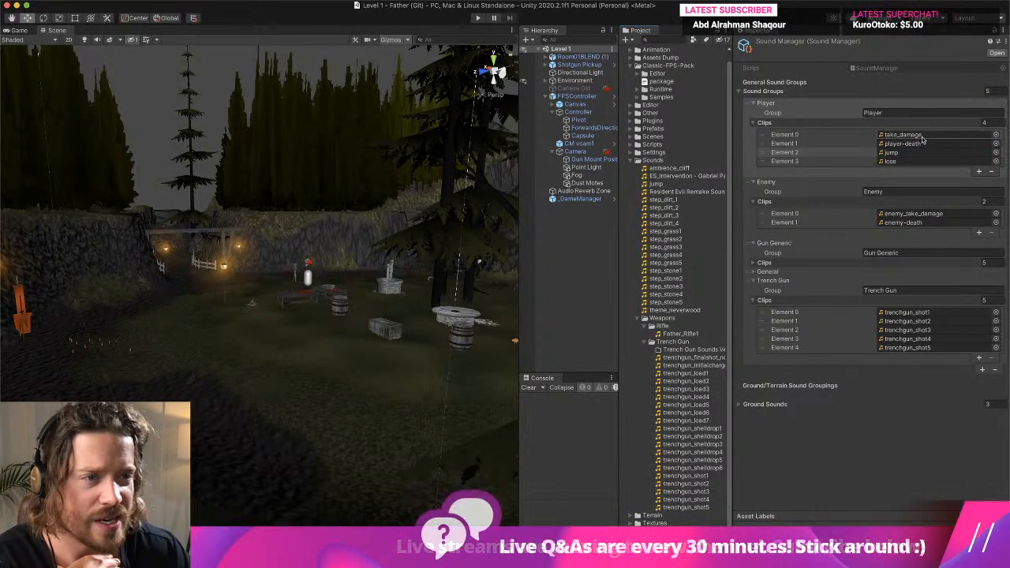
- Expand the Grass entry under Ground Sounds, collapsing Sound Groups, and assign step_grass1 to step_grass4 to its four Footsteps elements
left_click(764, 404)
left_click(742, 92)
left_click(764, 136)
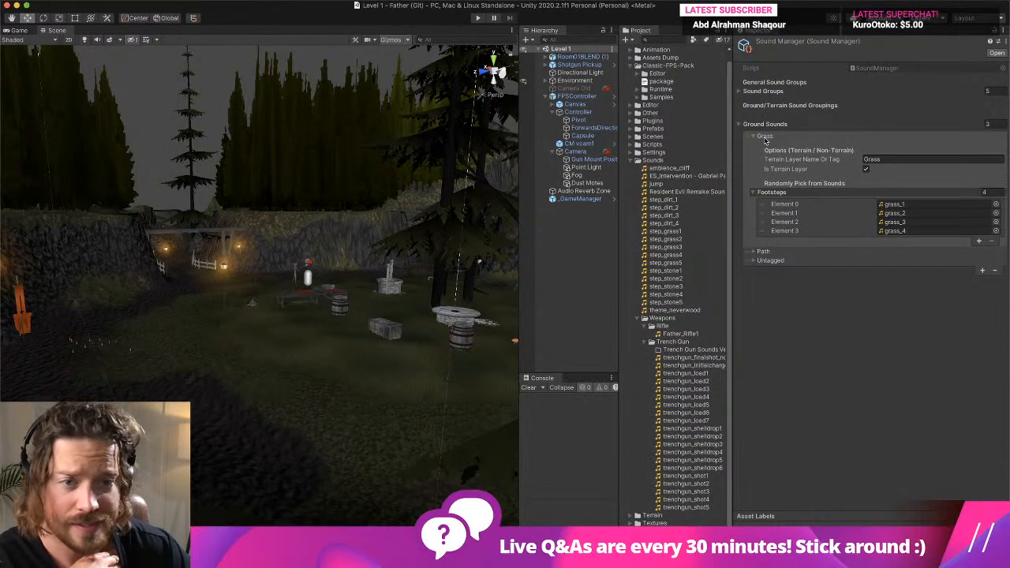
left_click_drag(680, 232, 899, 213)
left_click(658, 255)
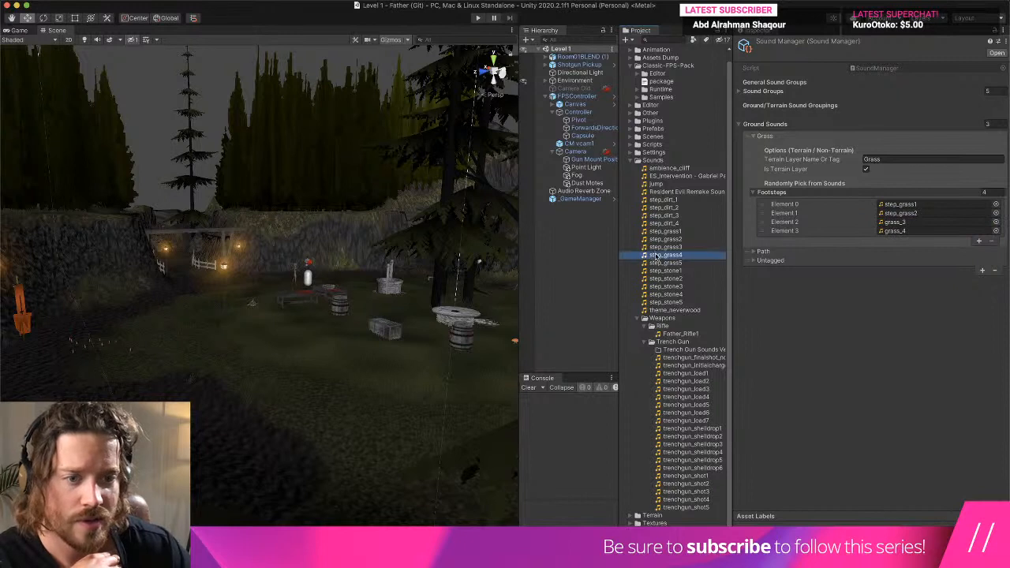
left_click_drag(657, 255, 900, 230)
left_click_drag(684, 250, 928, 223)
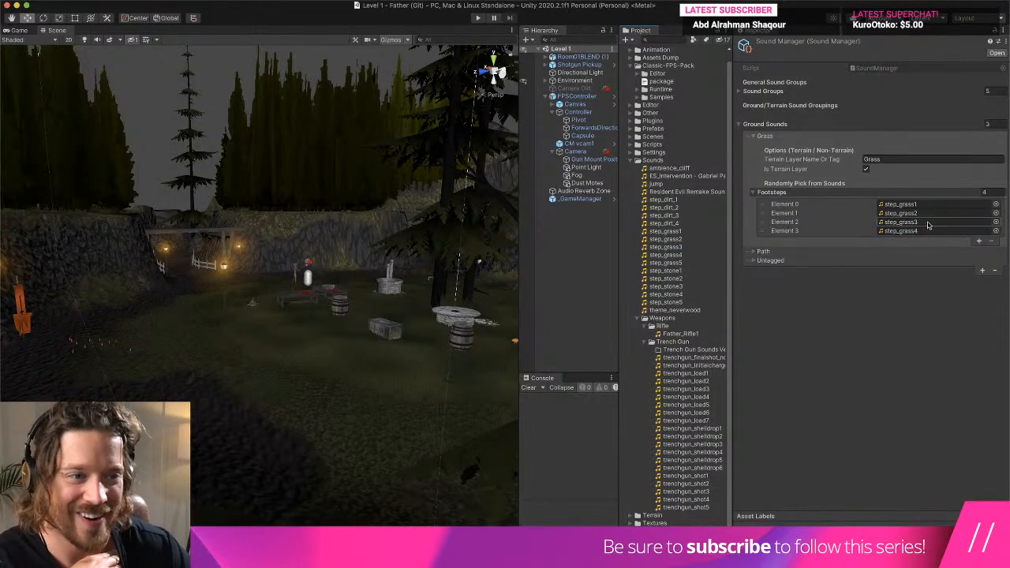
- Remove the Path entry from Ground Sounds, add a new entry, and open the first Untagged entry's layer name for editing
left_click(763, 251)
left_click(774, 252)
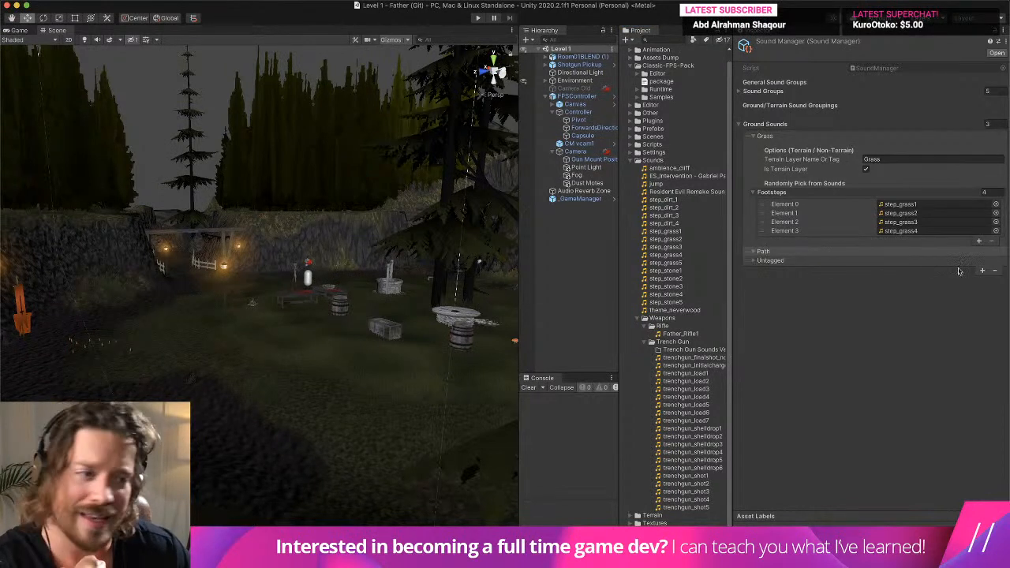
left_click(996, 271)
left_click(980, 262)
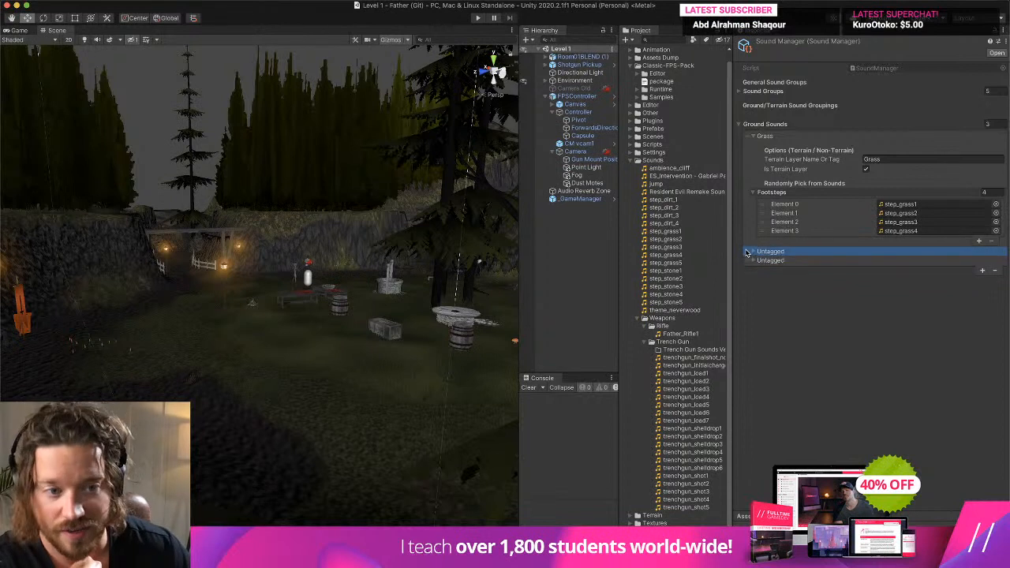
left_click(753, 252)
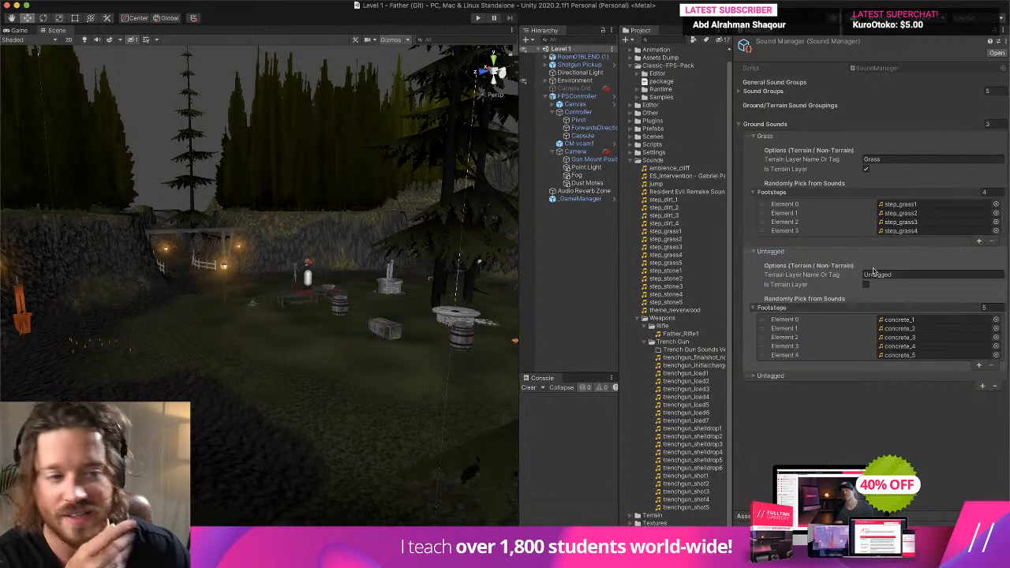
left_click(925, 274)
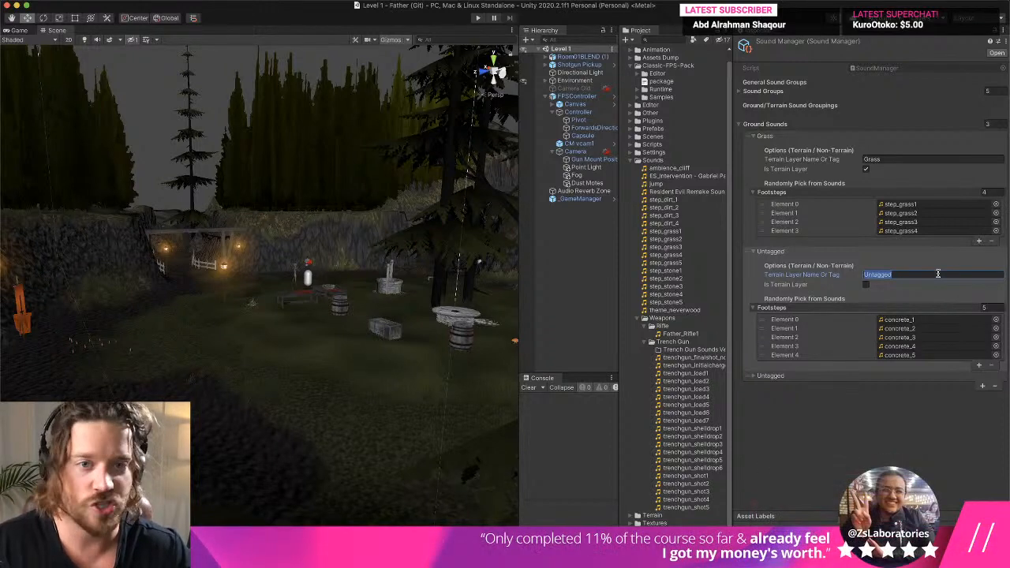
- Select the Terrain in the scene, switch it to Paint Texture, and examine the Stone layer among its terrain layers
left_click(323, 469)
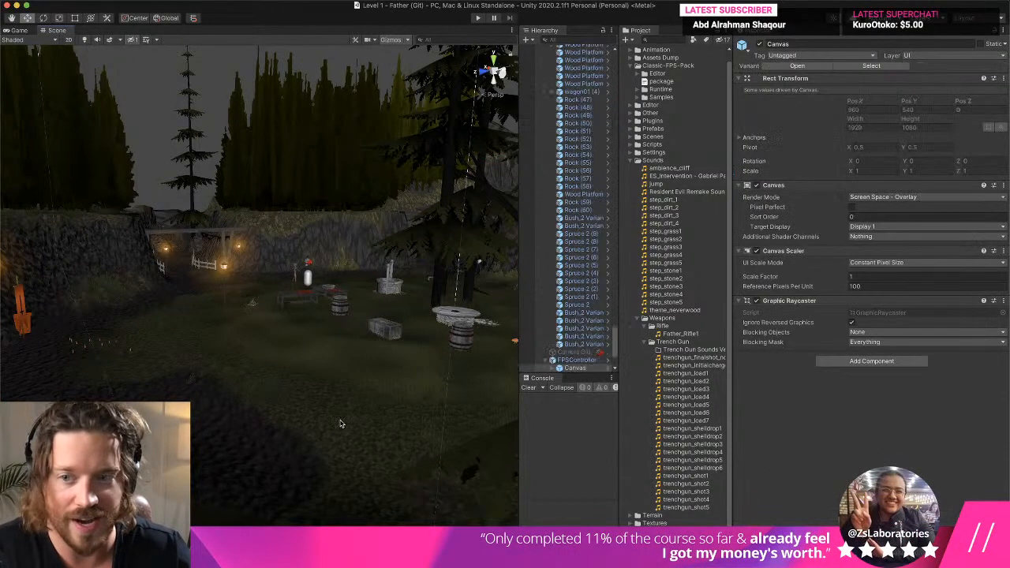
left_click(341, 421)
left_click(341, 419)
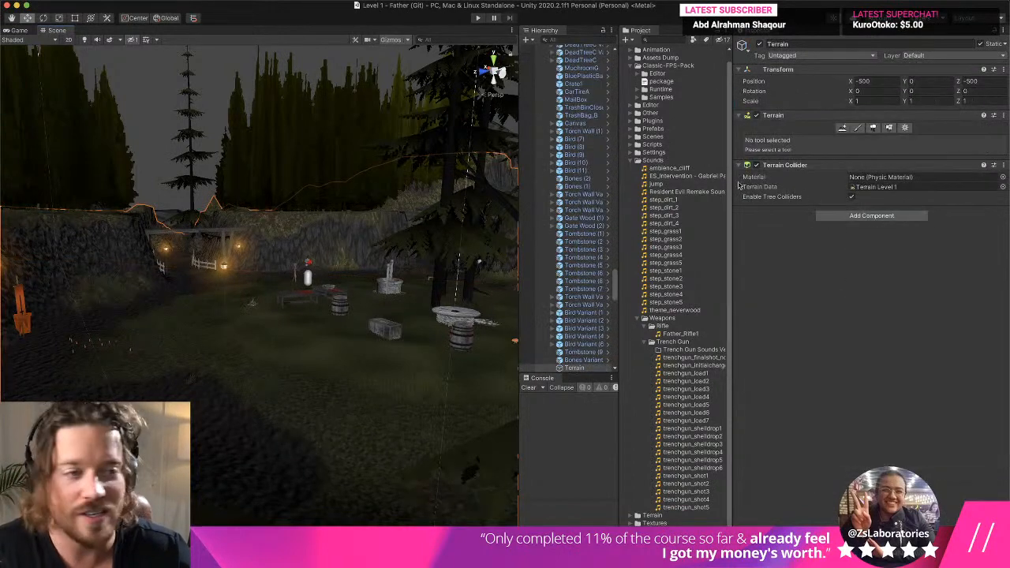
left_click(858, 128)
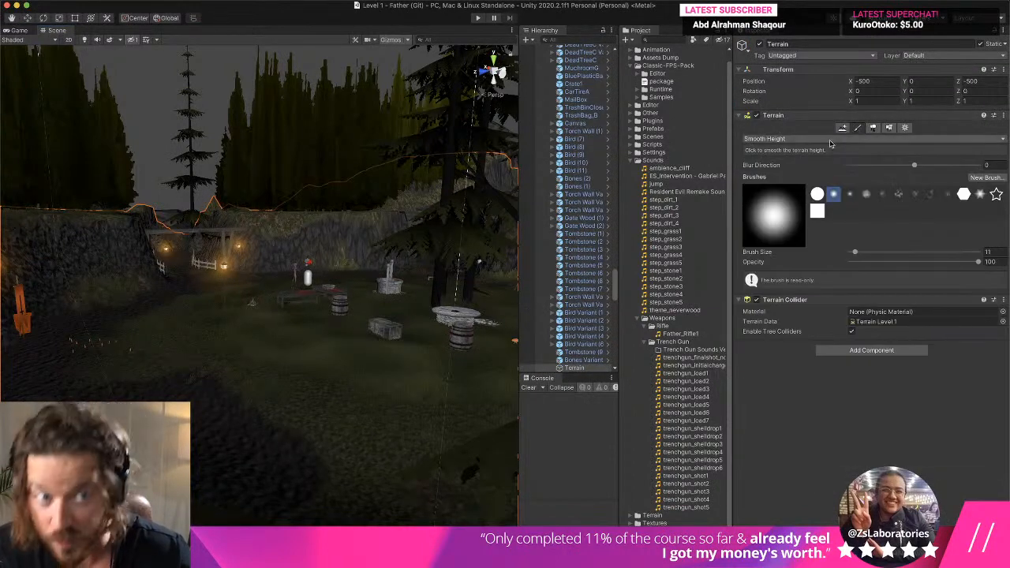
left_click(827, 140)
left_click(770, 124)
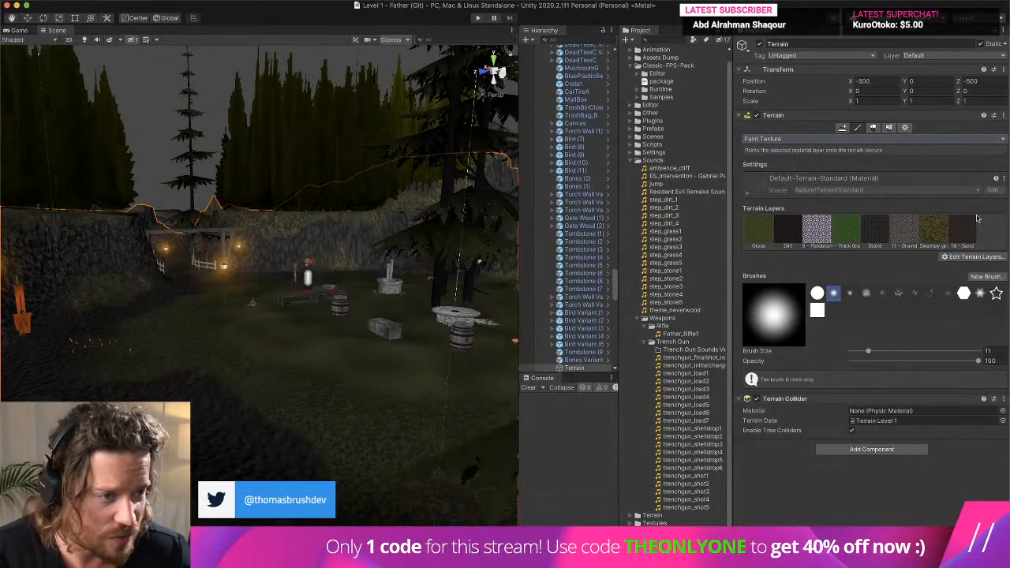
left_click(866, 229)
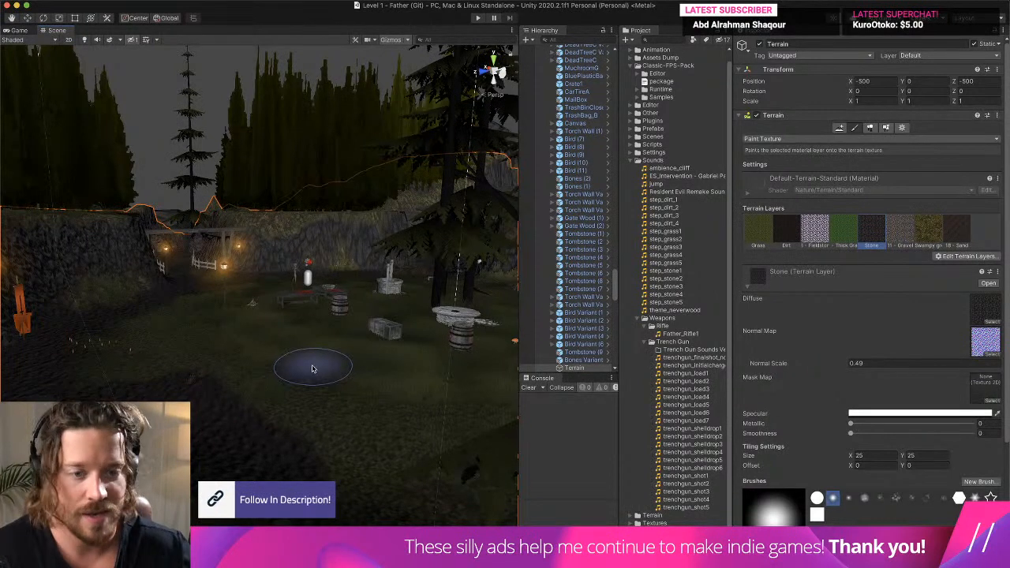
scroll(700, 293, "up", 1)
scroll(700, 293, "down", 1)
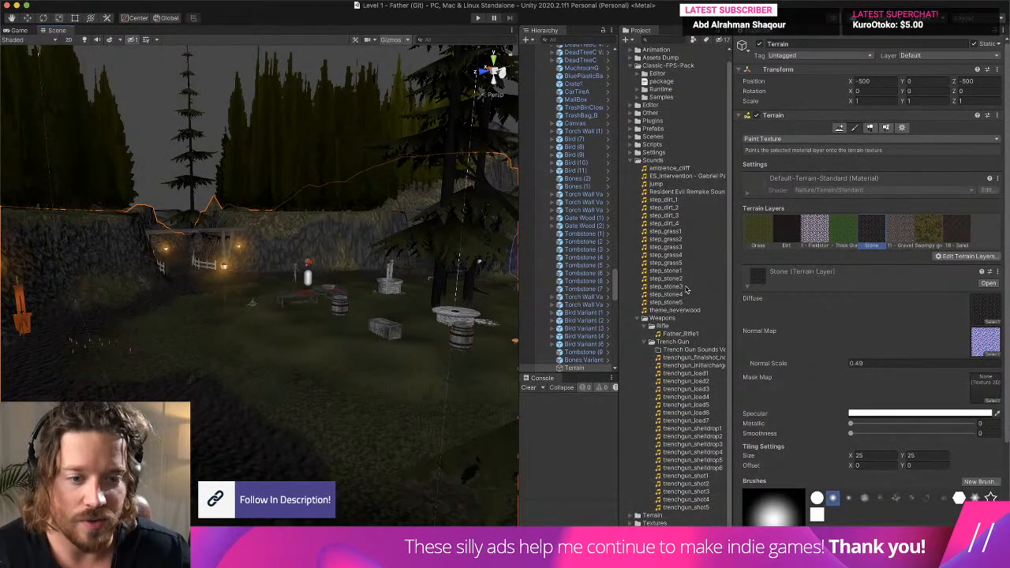
- Reselect the Sound Manager asset in the sample prefabs, name the first Untagged ground entry Stone, and enable Is Terrain Layer
left_click(638, 161)
left_click(638, 177)
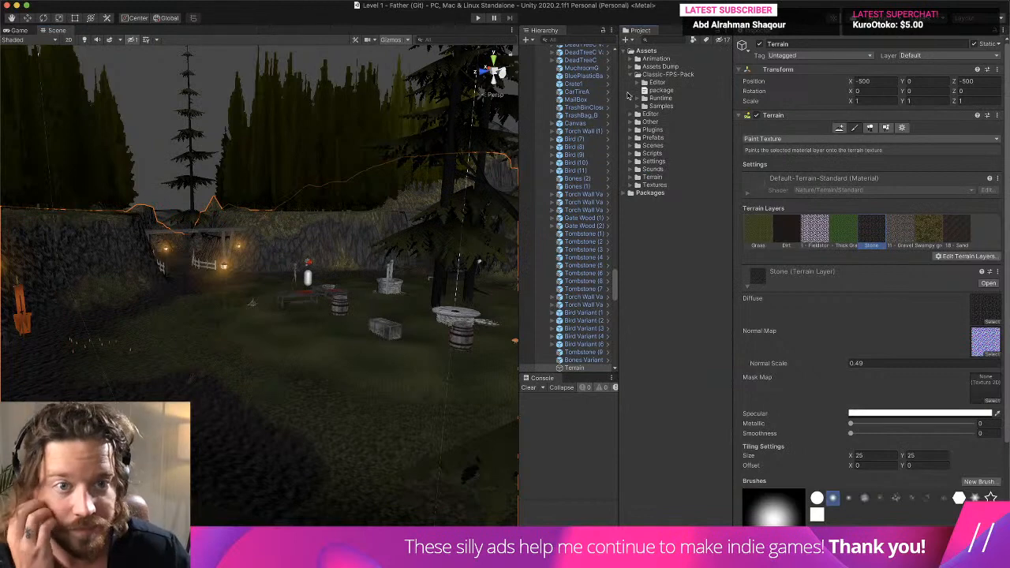
left_click(639, 106)
left_click(700, 311)
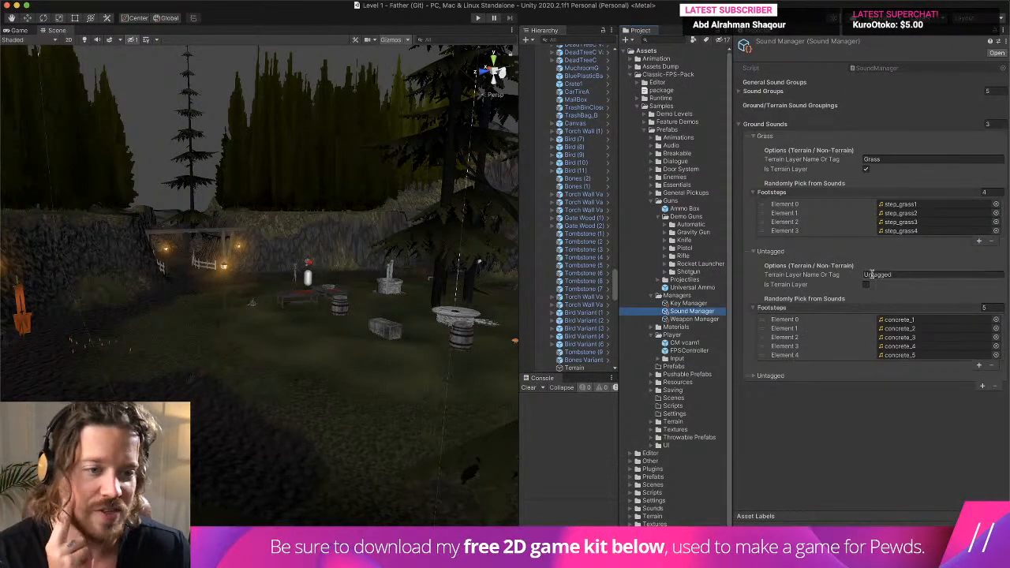
left_click(895, 274)
type("Stone")
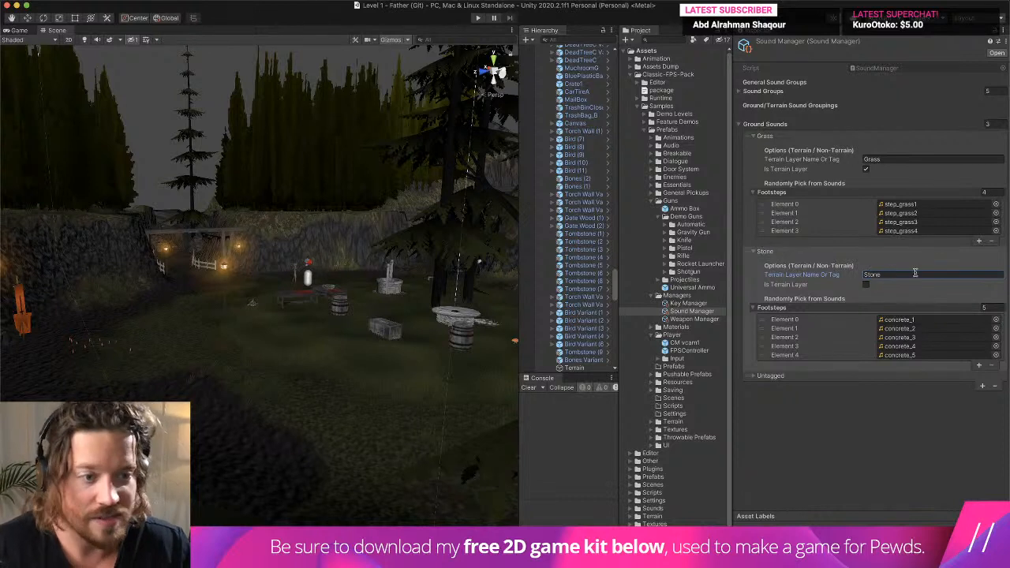
left_click(868, 288)
left_click(868, 286)
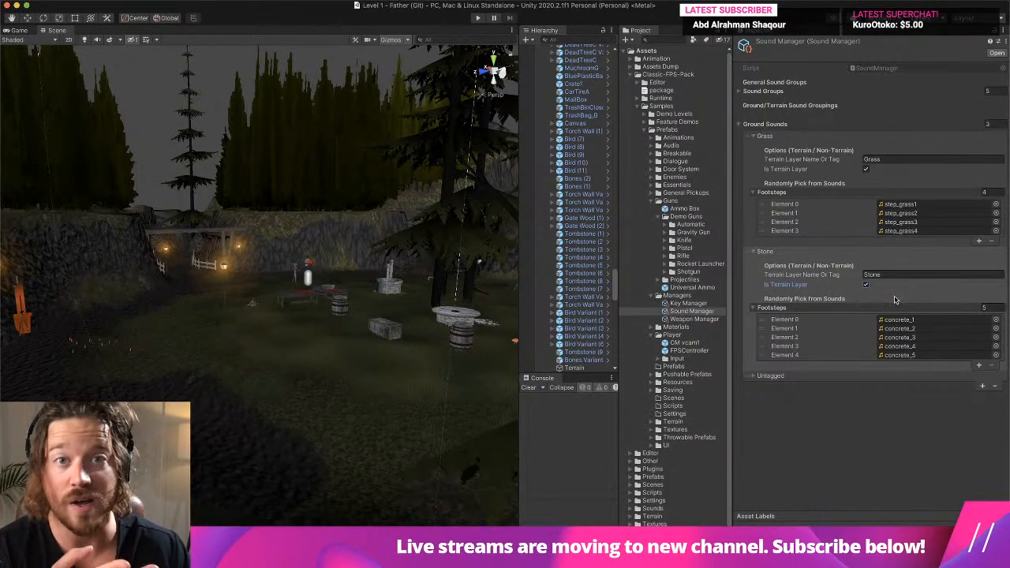
- Locate the project's step sounds and assign step_stone1 to step_stone5 to the Stone terrain layer's five Footsteps elements
left_click(913, 321)
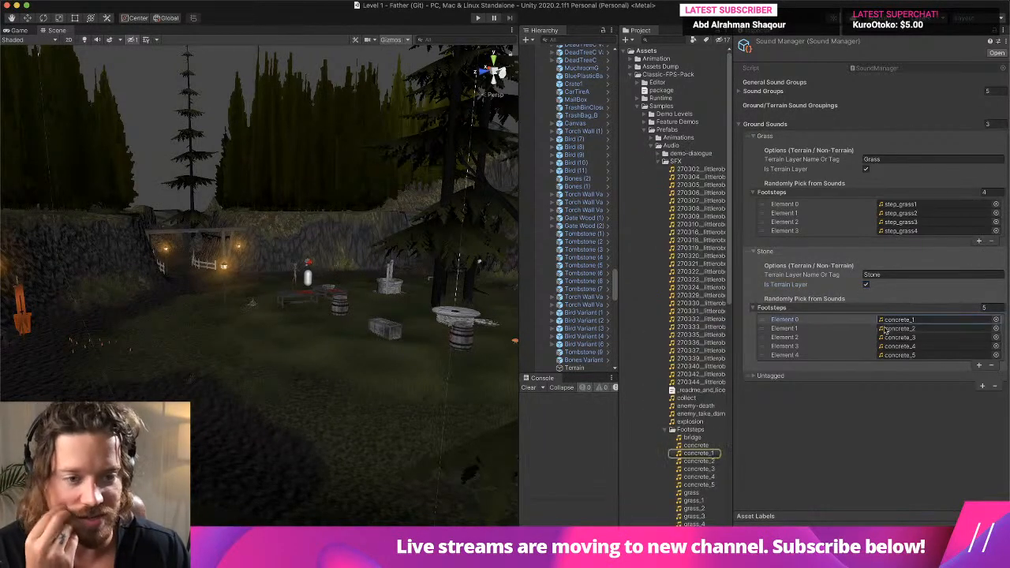
left_click(959, 224)
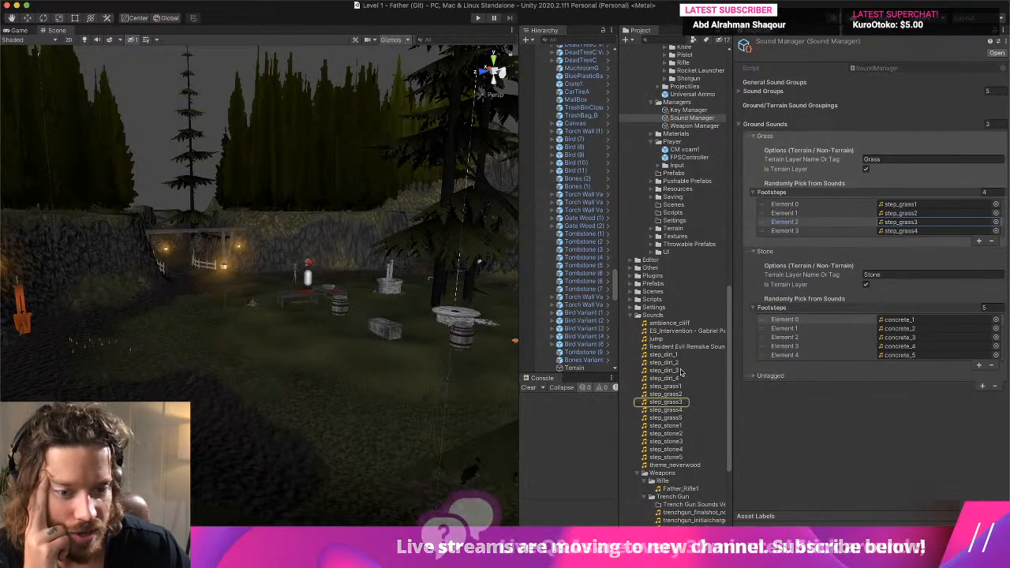
left_click_drag(677, 425, 916, 328)
left_click_drag(679, 442, 908, 347)
left_click_drag(667, 457, 943, 360)
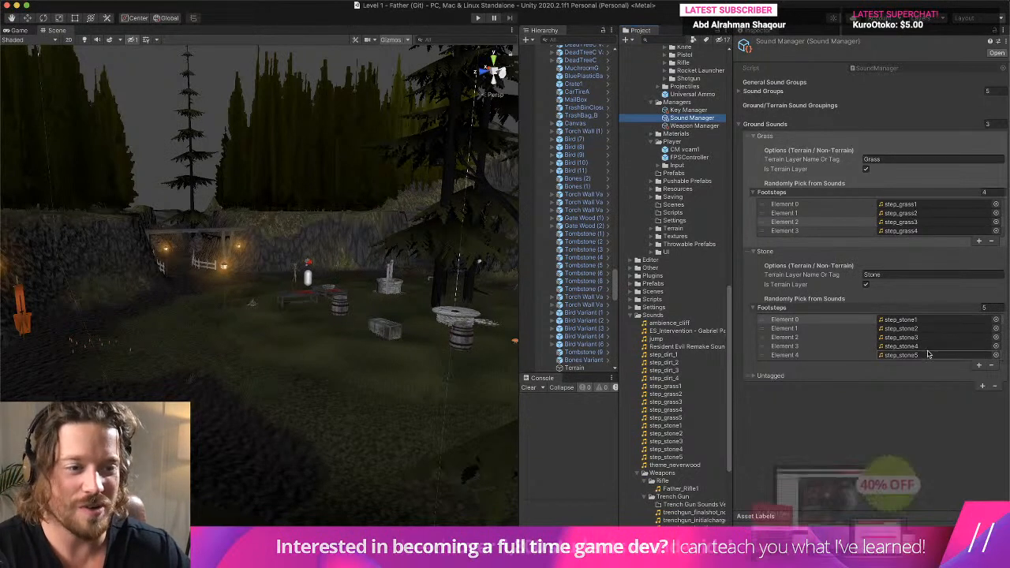
- Collapse the Stone entry, add another Ground Sounds entry, and collapse both Untagged entries
left_click(767, 251)
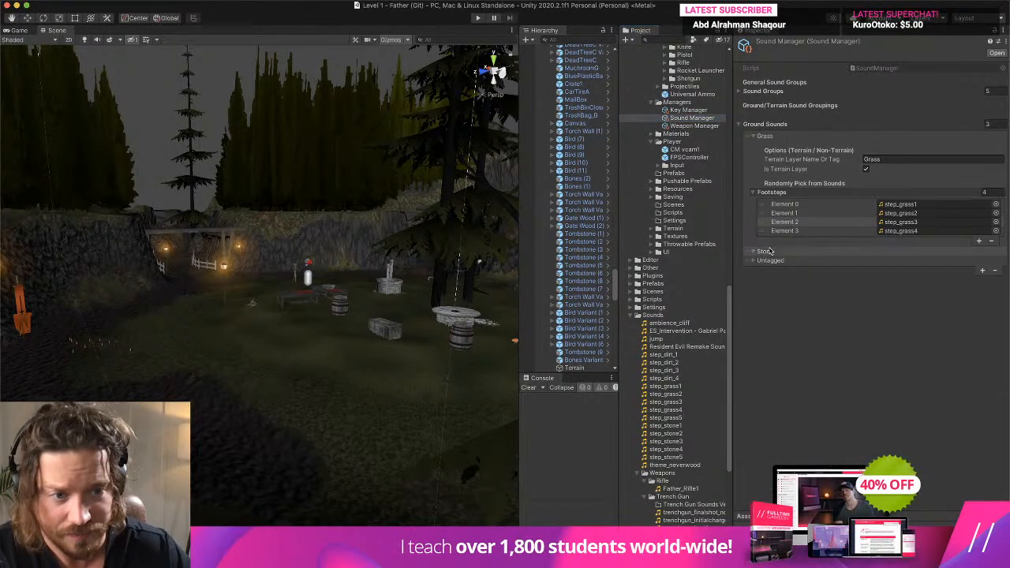
left_click(982, 272)
left_click(752, 261)
left_click(751, 266)
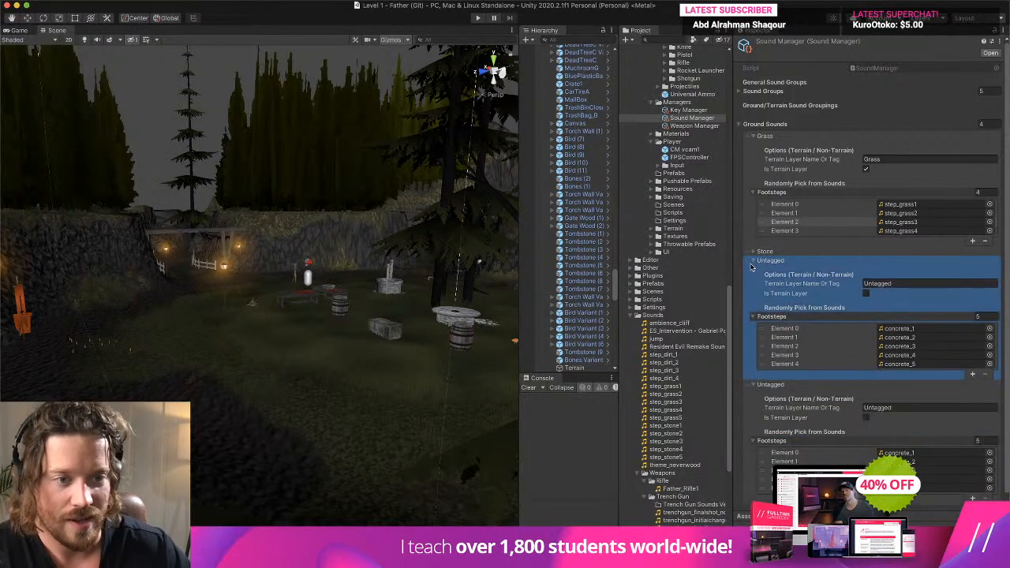
left_click(752, 262)
left_click(752, 269)
left_click(752, 269)
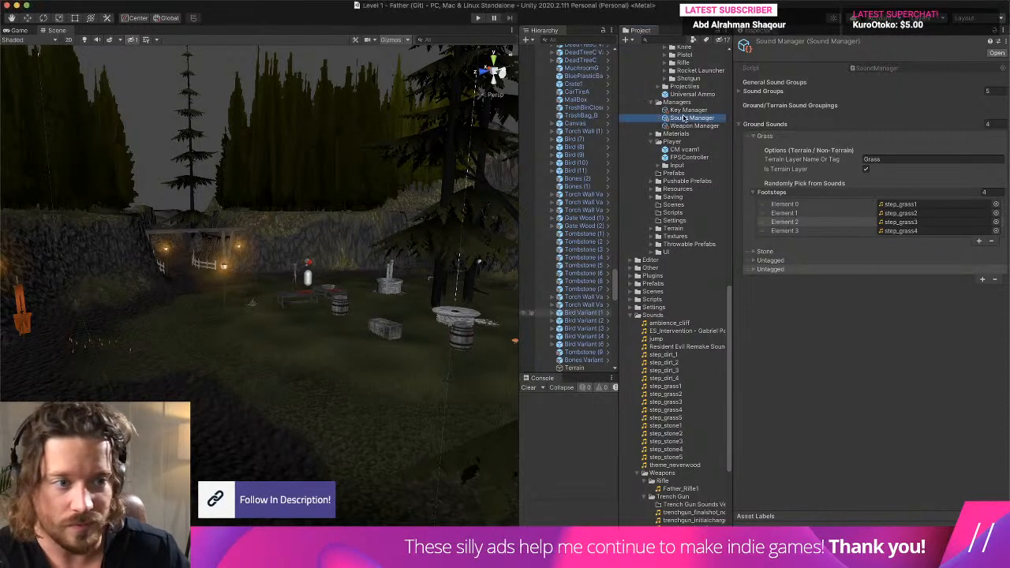
- Collapse the Grass footsteps, expand the first Untagged ground entry, and set its terrain layer name or tag to Stone
left_click(793, 193)
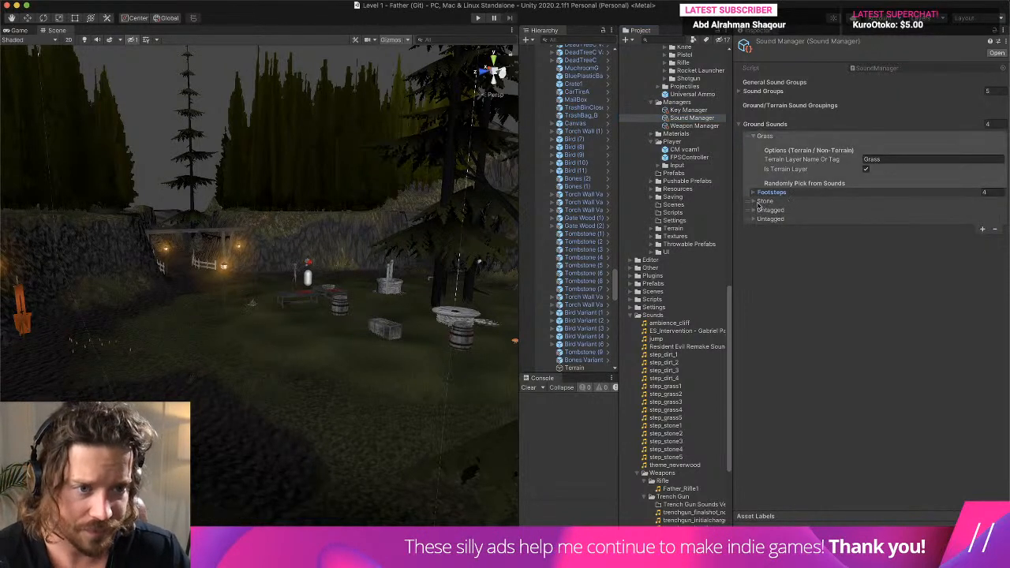
left_click(780, 211)
left_click(907, 233)
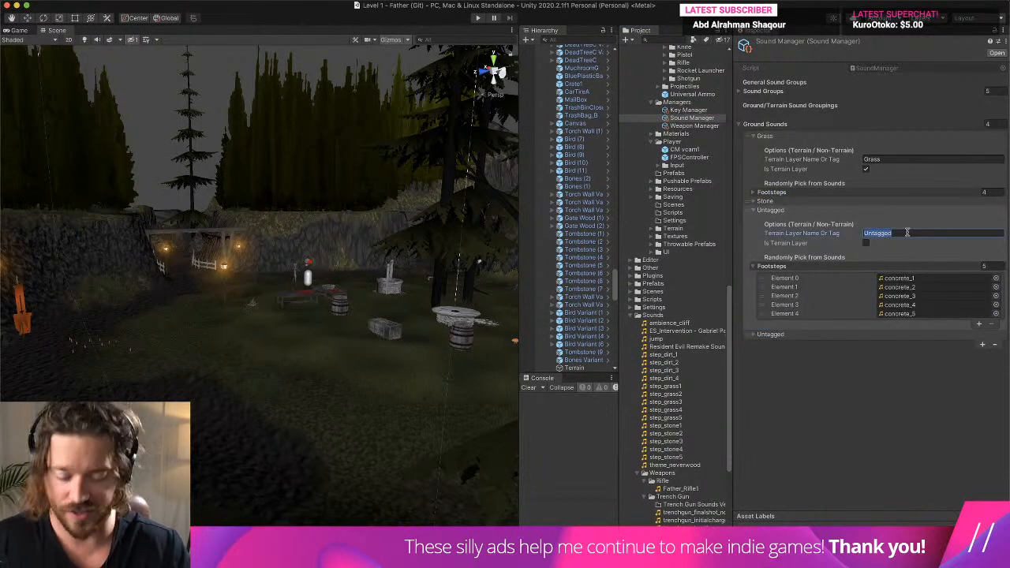
type("Stone")
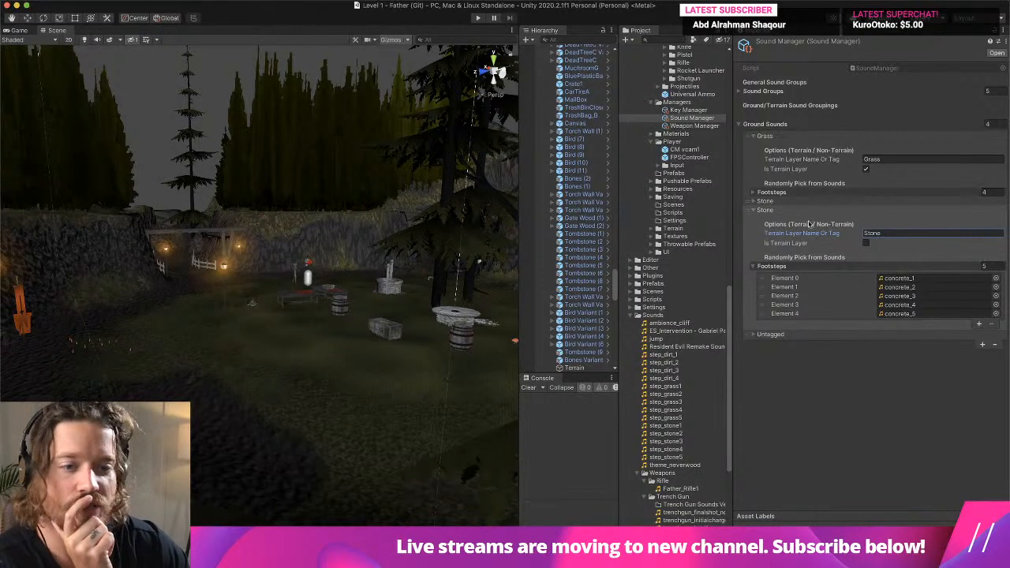
- Assign step_stone1 to step_stone5 to the five Footsteps elements of the second, non-terrain Stone entry
scroll(698, 390, "down", 2)
left_click(677, 392)
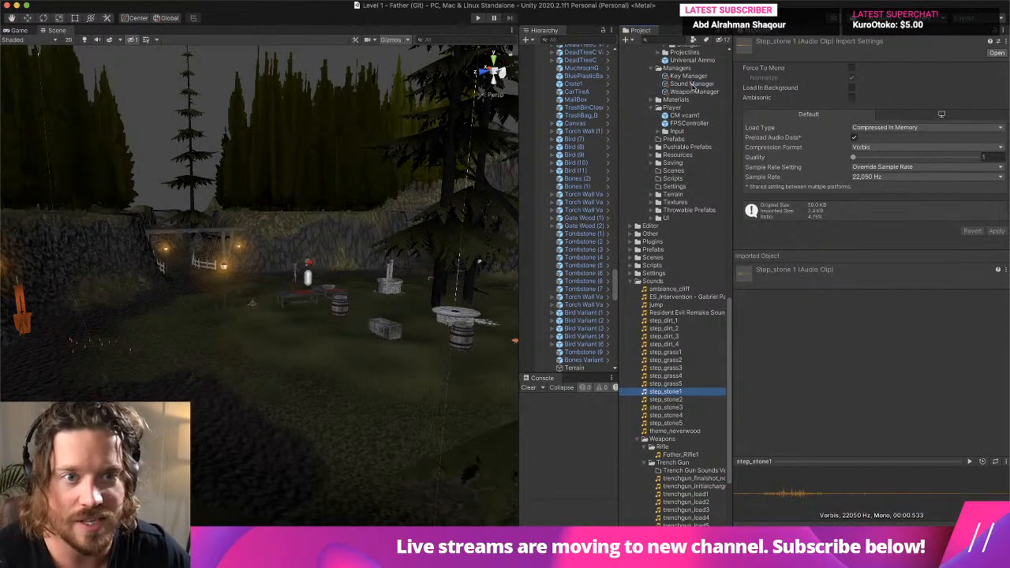
left_click(692, 85)
left_click_drag(678, 392, 900, 281)
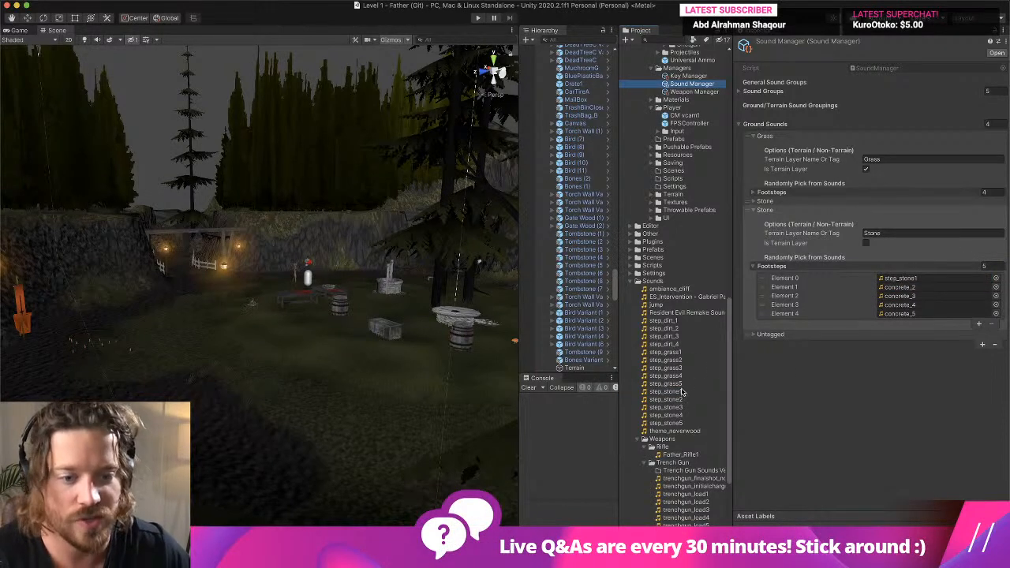
left_click_drag(680, 399, 899, 287)
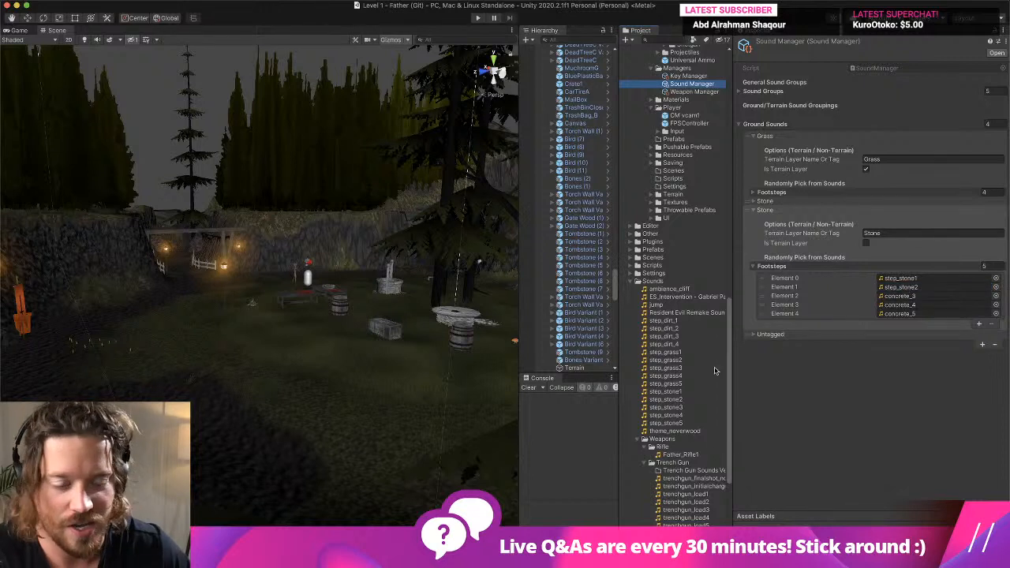
left_click_drag(683, 408, 899, 296)
left_click(677, 416)
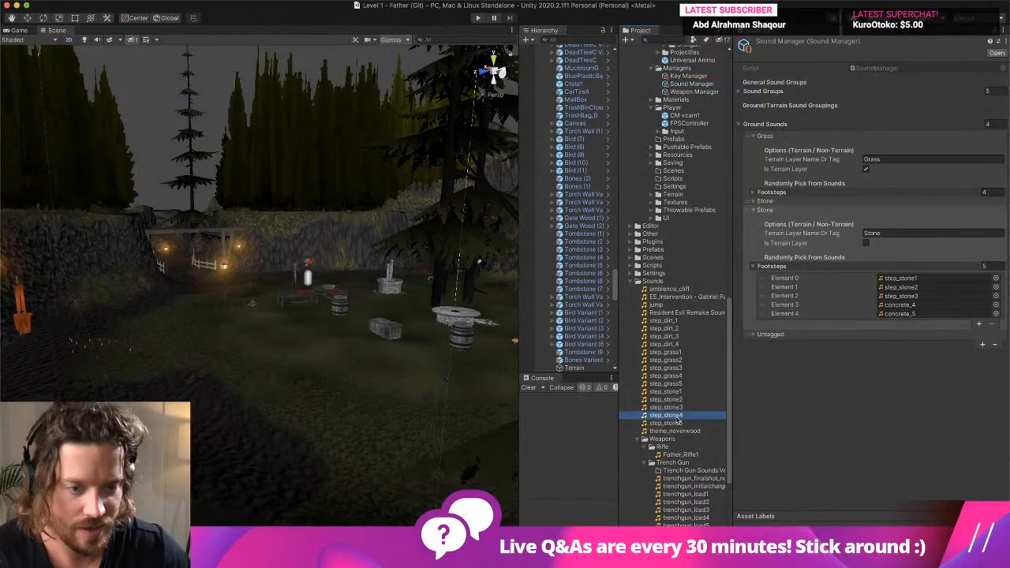
left_click_drag(677, 421, 900, 314)
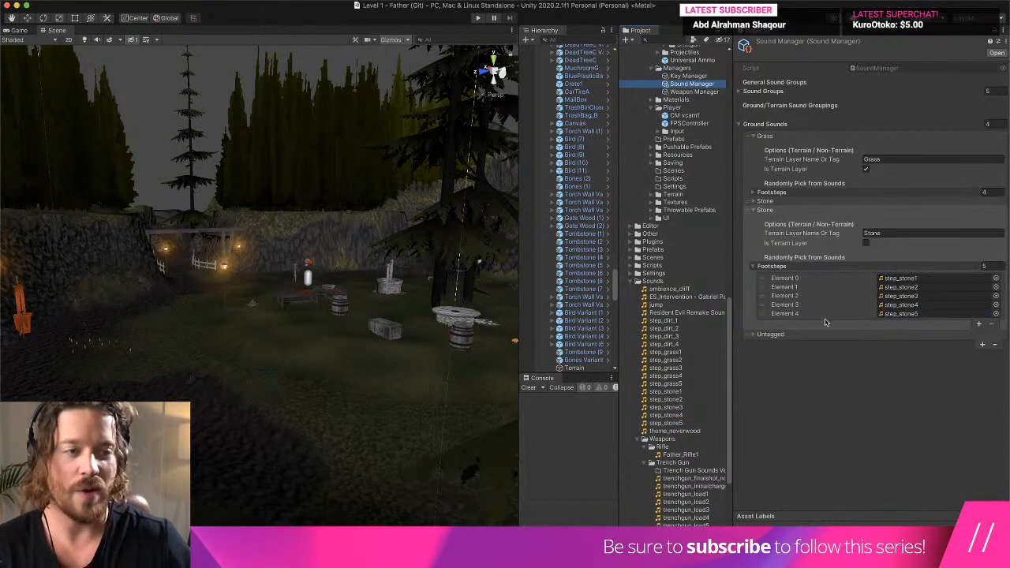
- Collapse the second Stone entry, add another Ground Sounds entry, and set the first Untagged entry's layer name or tag to Dirt
left_click(782, 210)
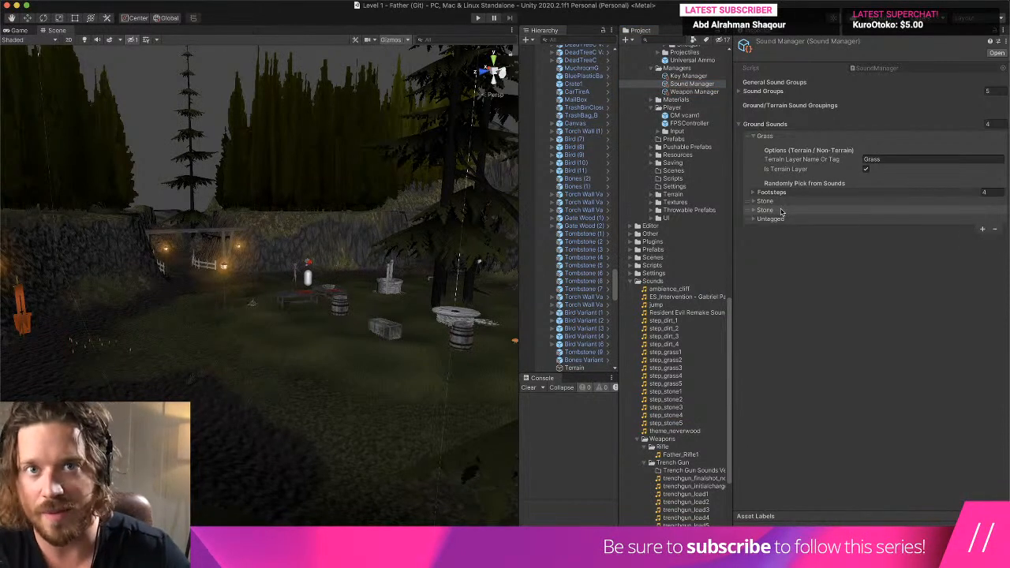
left_click(983, 229)
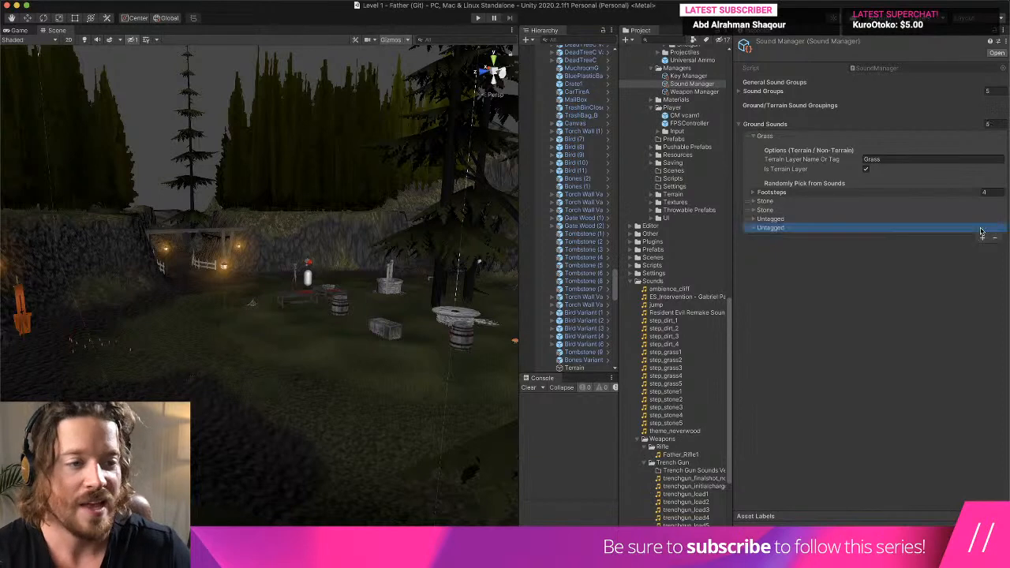
left_click(754, 219)
left_click(753, 218)
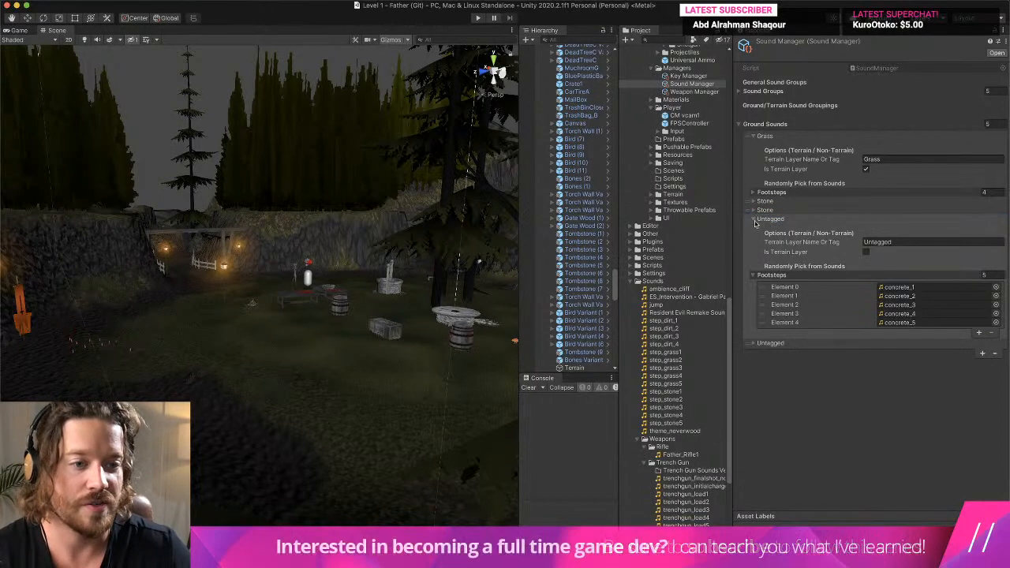
left_click(877, 241)
type("Dirt")
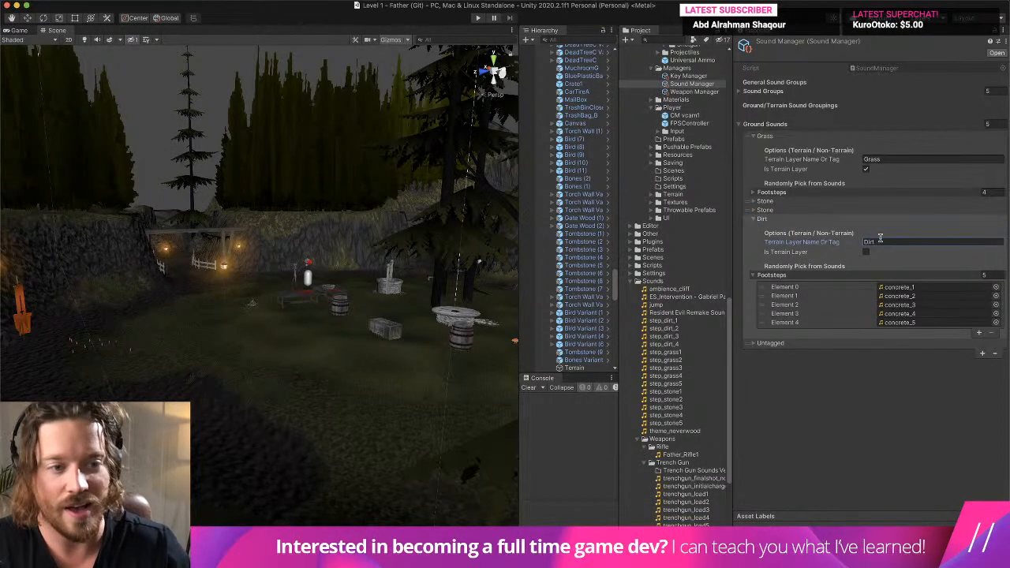
- Mark the Dirt ground entry as a terrain layer and reduce its Footsteps to four elements holding step_dirt_1 to step_dirt_4
left_click(866, 253)
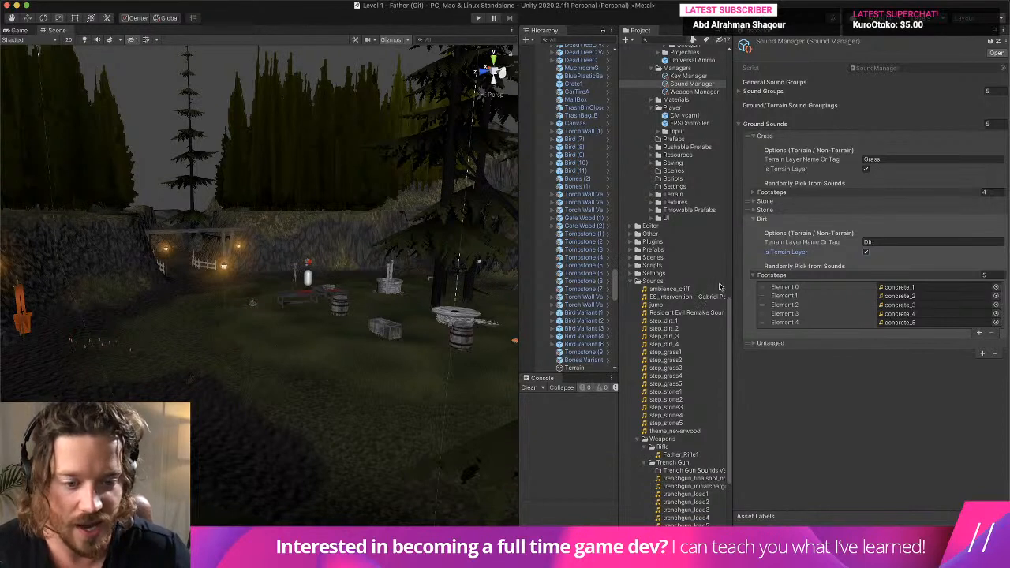
left_click_drag(679, 321, 900, 287)
left_click_drag(667, 328, 899, 296)
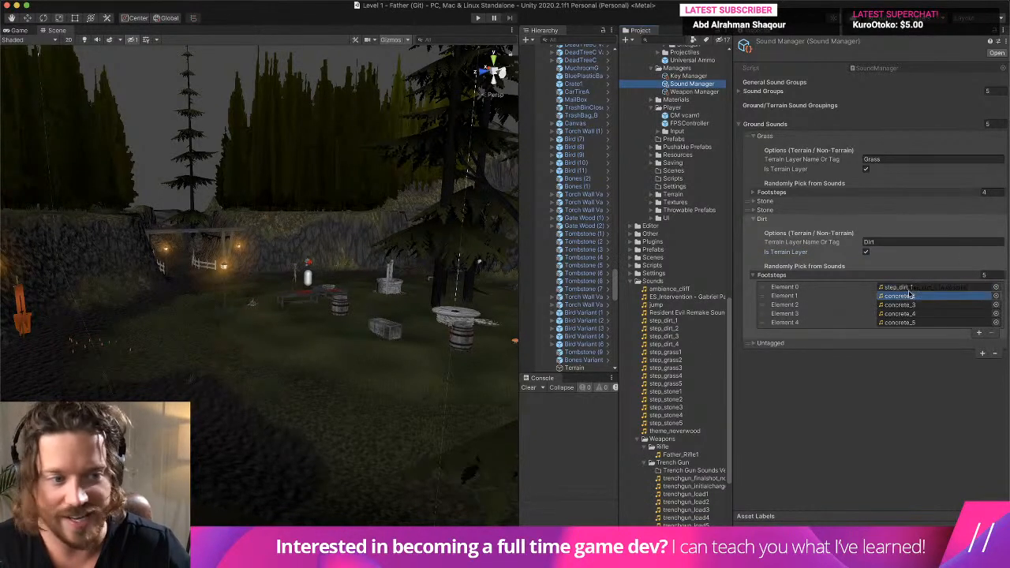
left_click_drag(663, 336, 907, 313)
left_click(987, 274)
type("4")
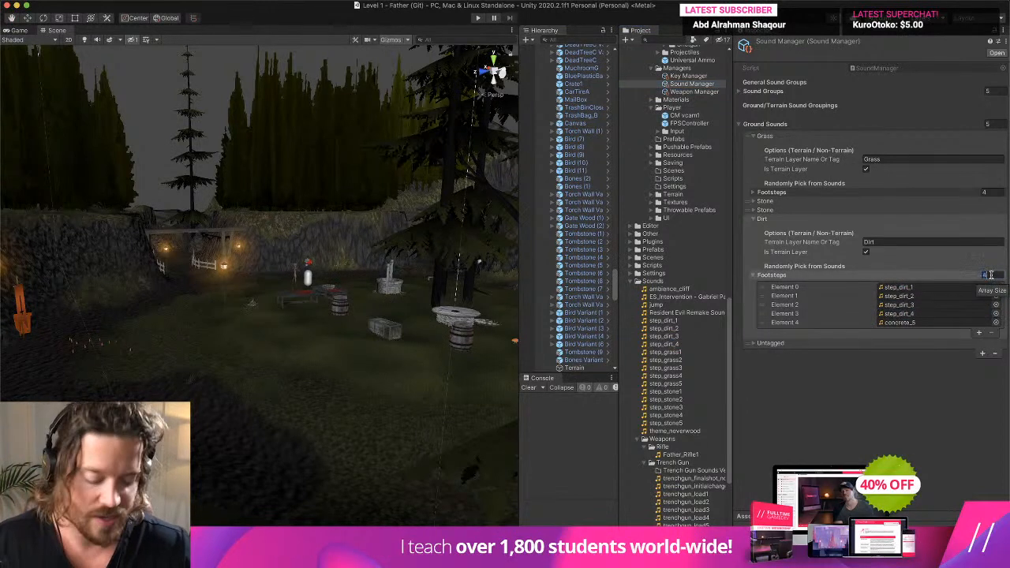
key("Return")
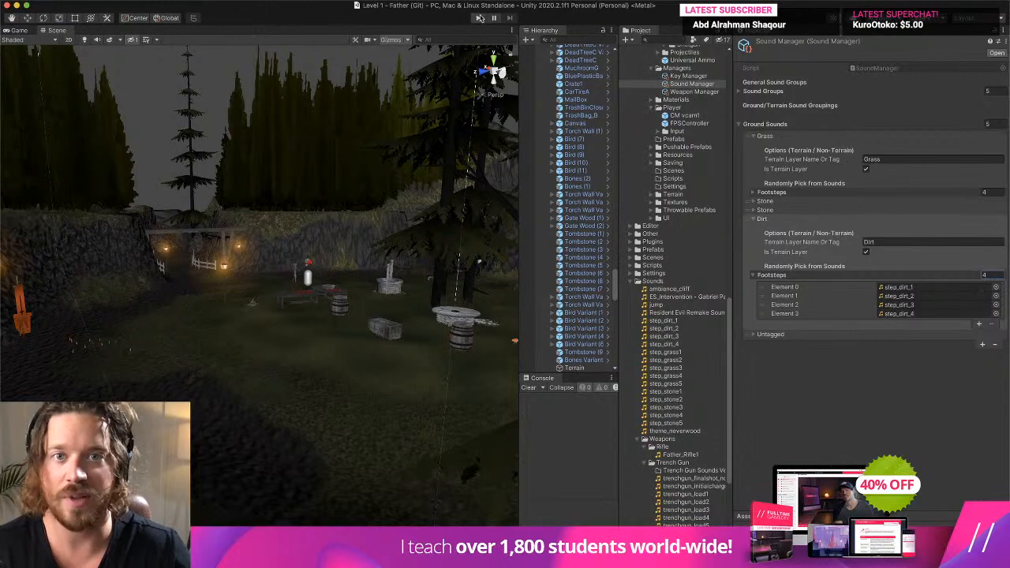
- Play-test Level 1 by walking across the grass and along the dirt path to hear the footsteps, then stop and clear the console
left_click(479, 17)
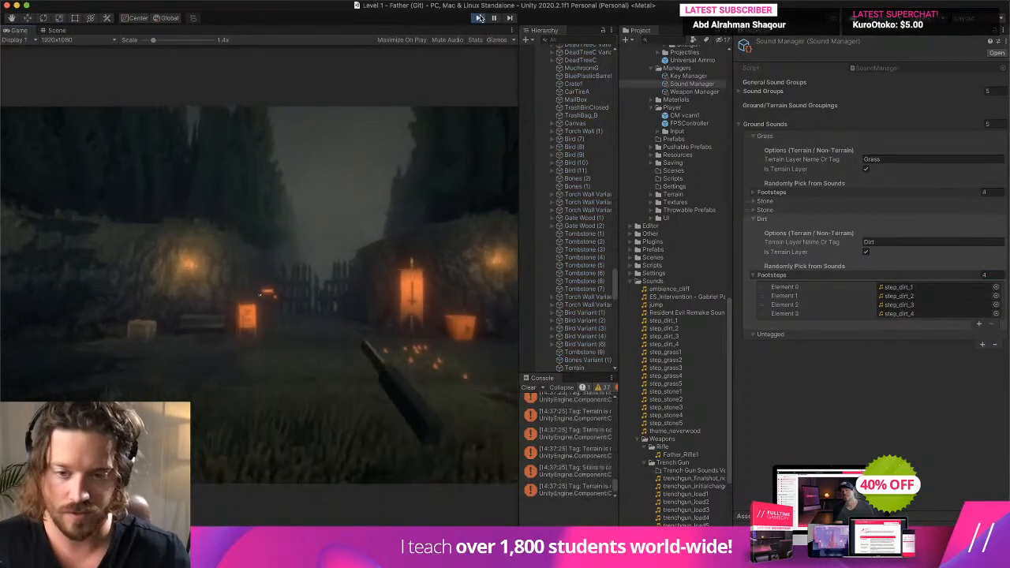
key("w")
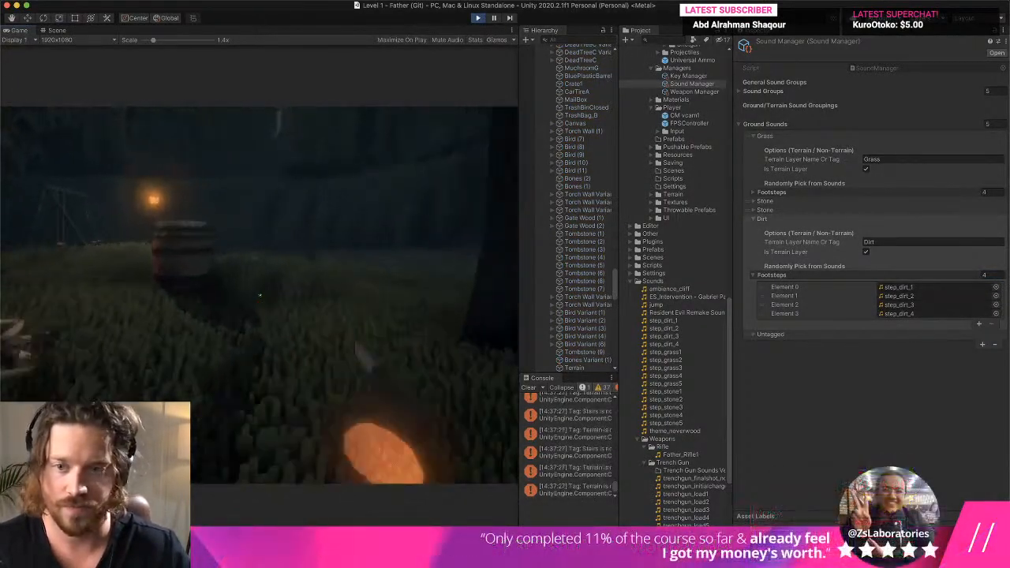
key("w")
key("Escape")
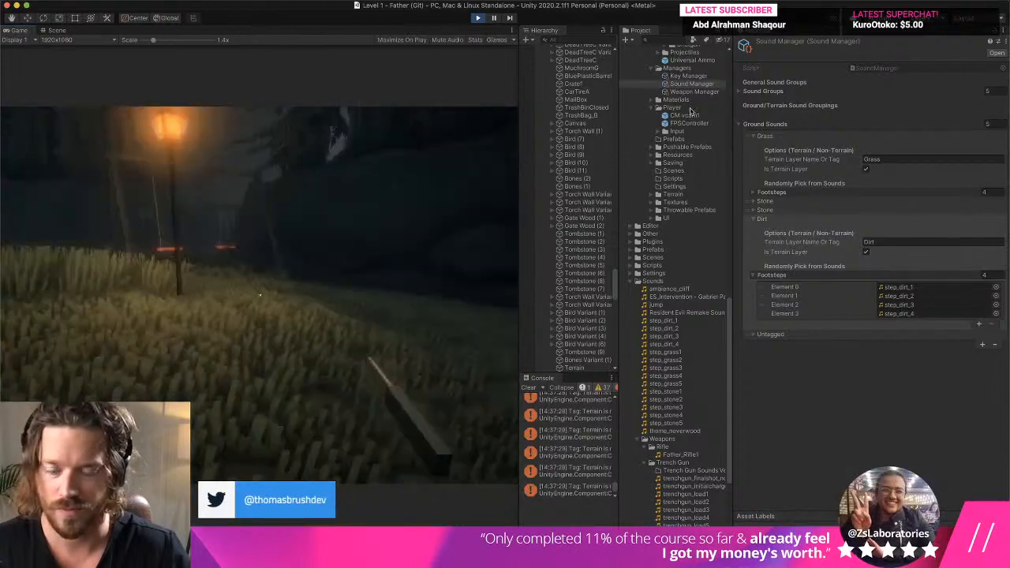
key("w")
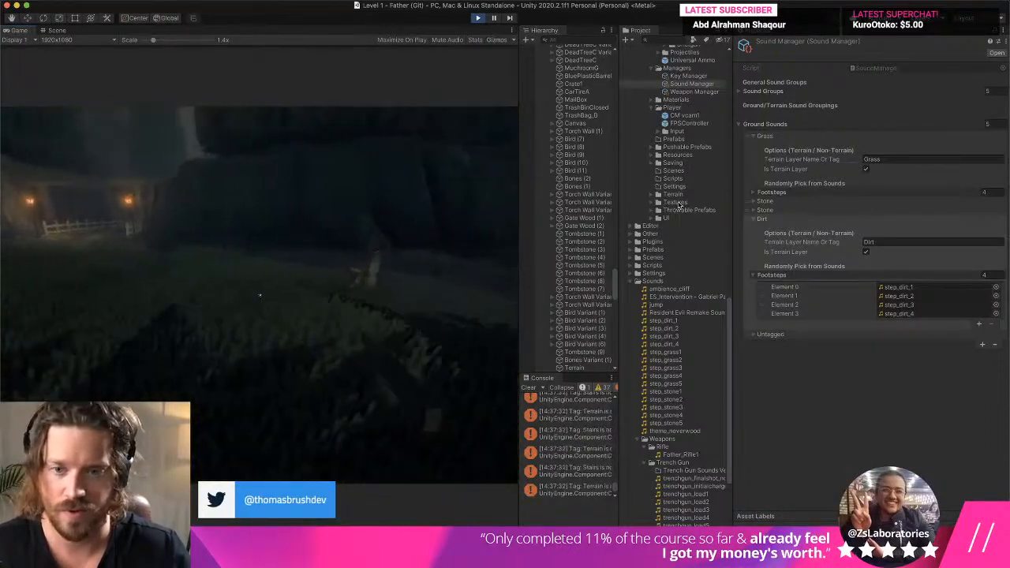
key("w")
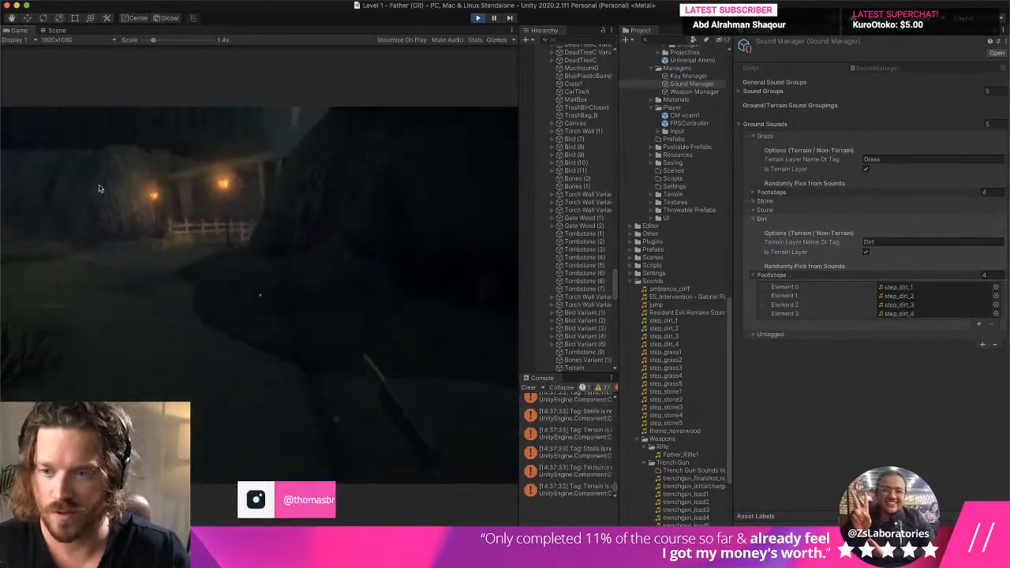
key("w")
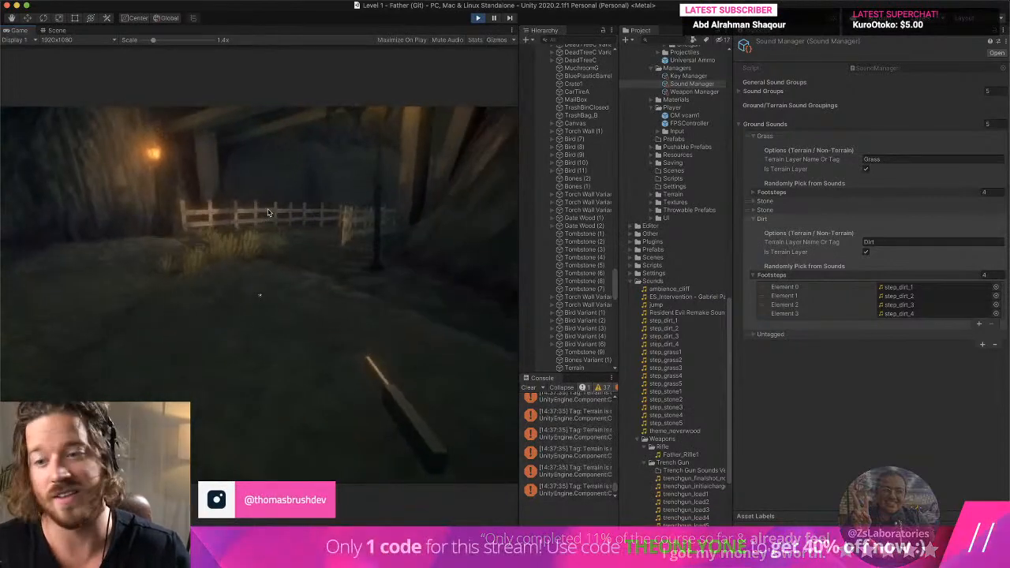
key("w")
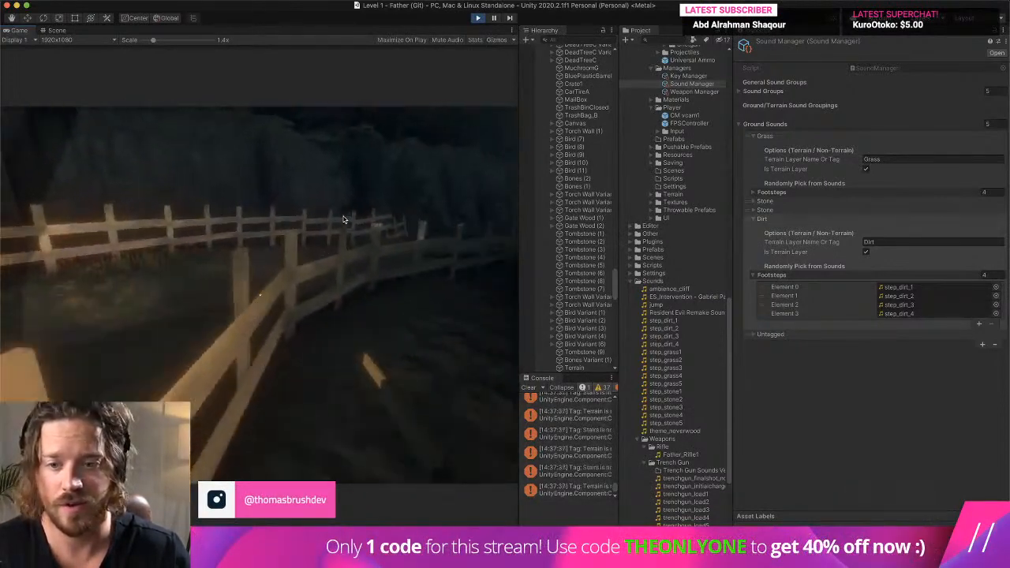
key("w")
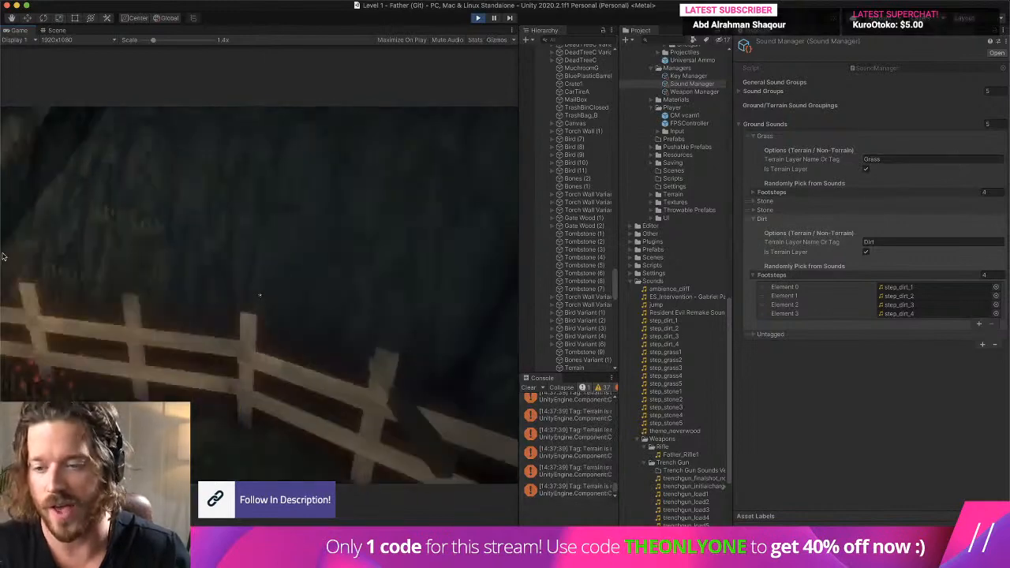
key("super+p")
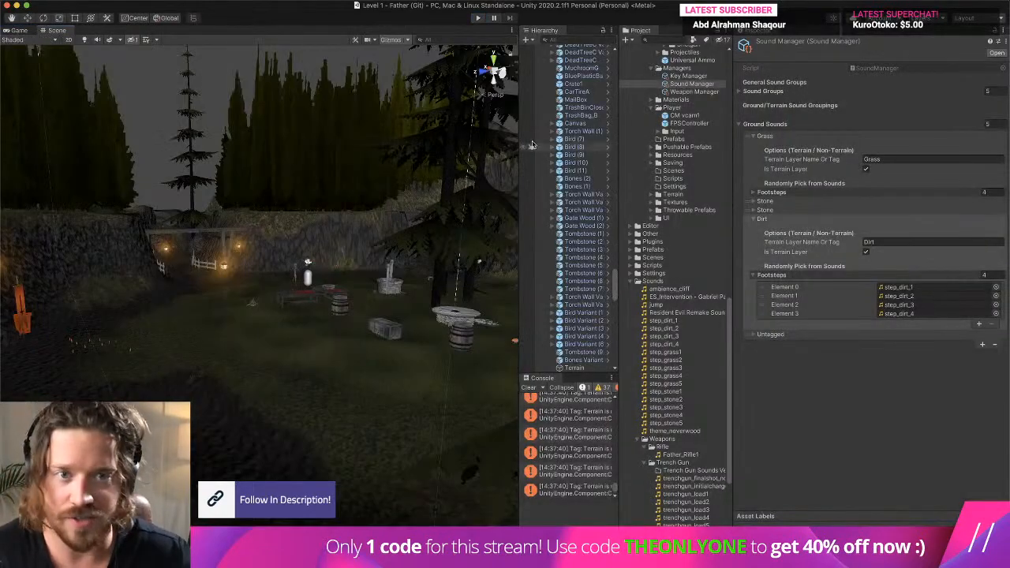
left_click(528, 387)
- Collapse Environment in the hierarchy, expand FPSController, and review the components on its Camera
scroll(576, 211, "up", 5)
scroll(579, 189, "up", 10)
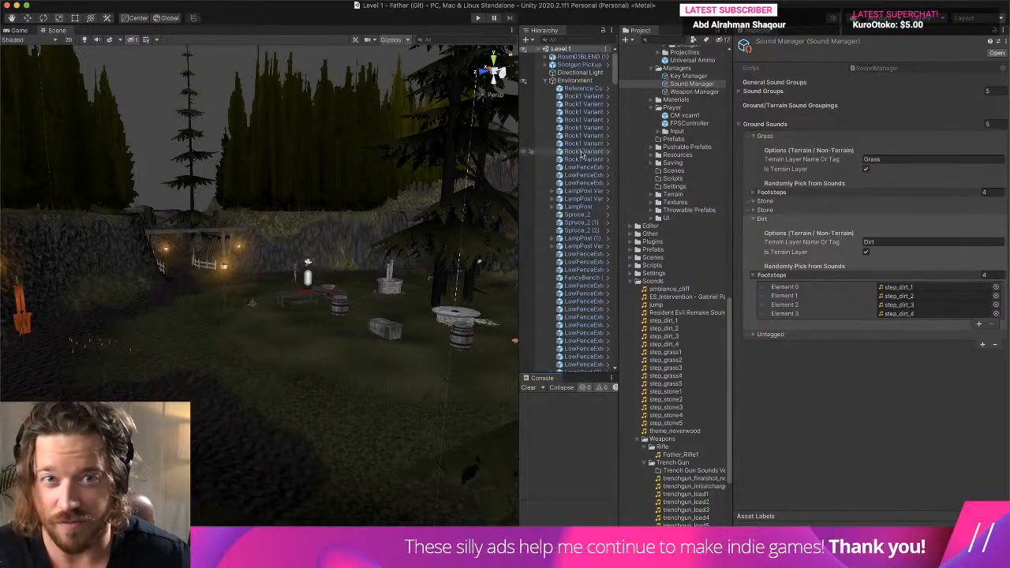
left_click(552, 80)
left_click(554, 96)
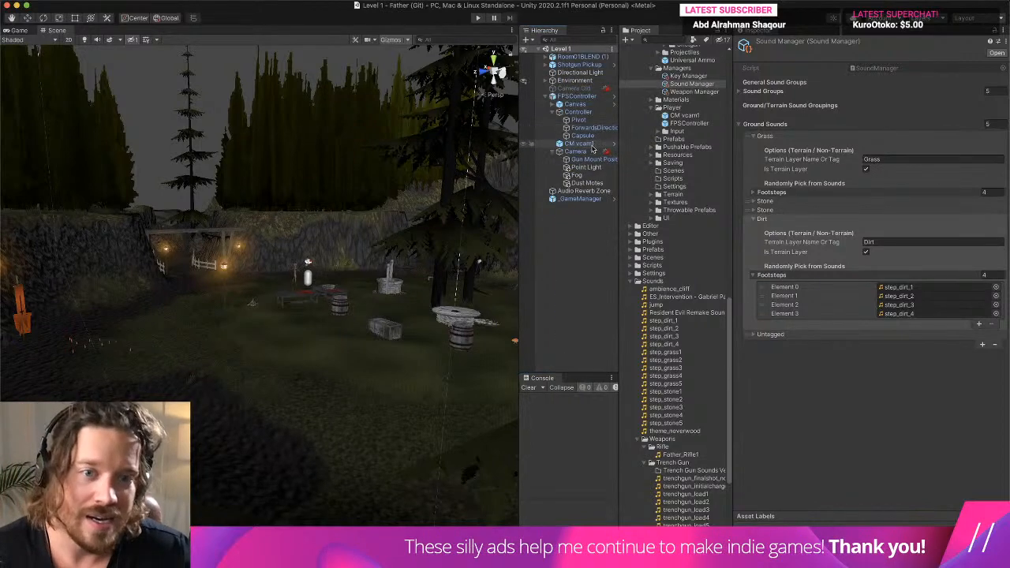
left_click(575, 150)
scroll(678, 237, "up", 5)
left_click(779, 416)
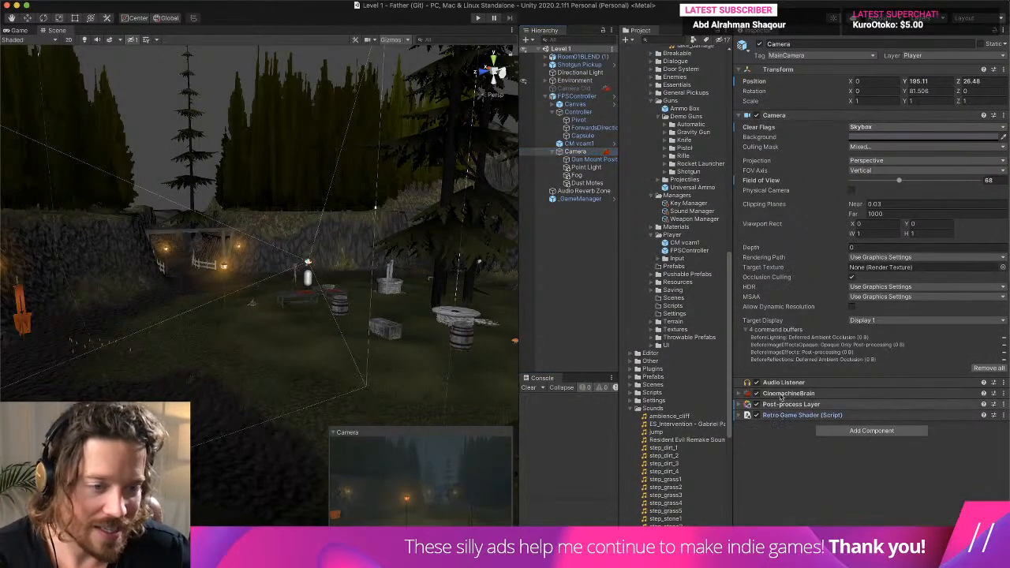
left_click(786, 116)
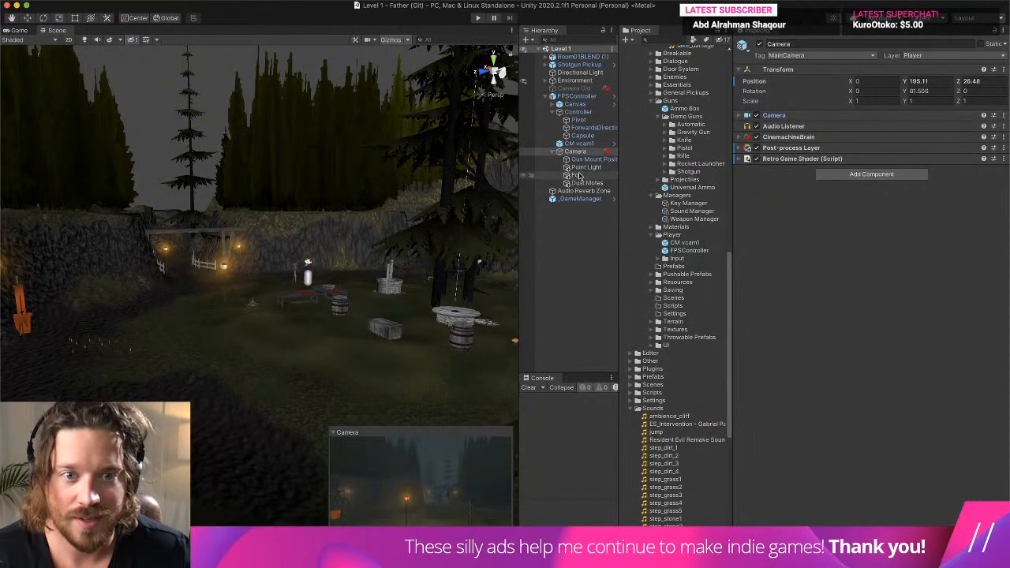
- Collapse the Controller's script components and set the volume of its second Audio Source to 0.151
left_click(578, 112)
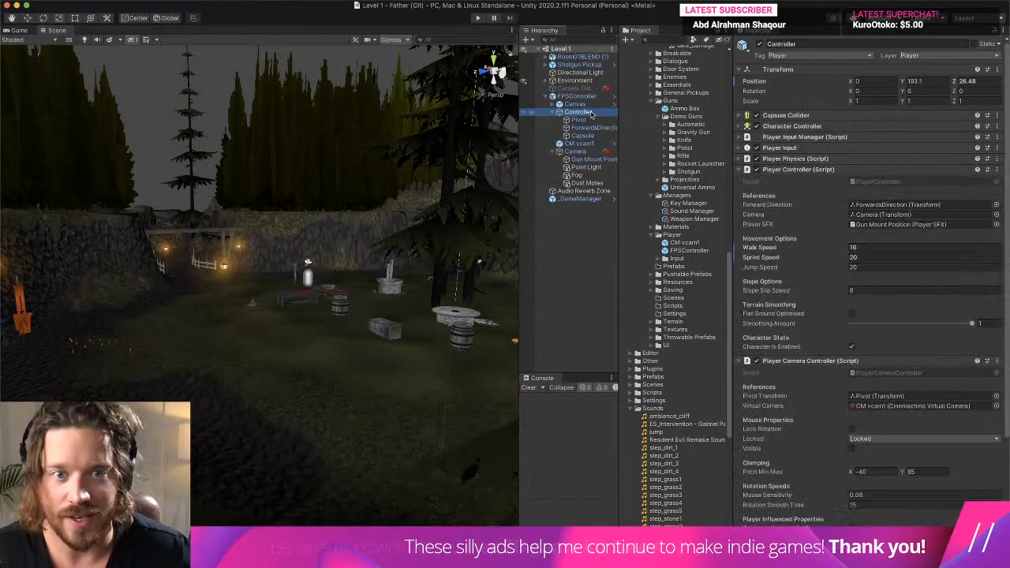
left_click(797, 168)
left_click(805, 180)
left_click(781, 235)
left_click(791, 237)
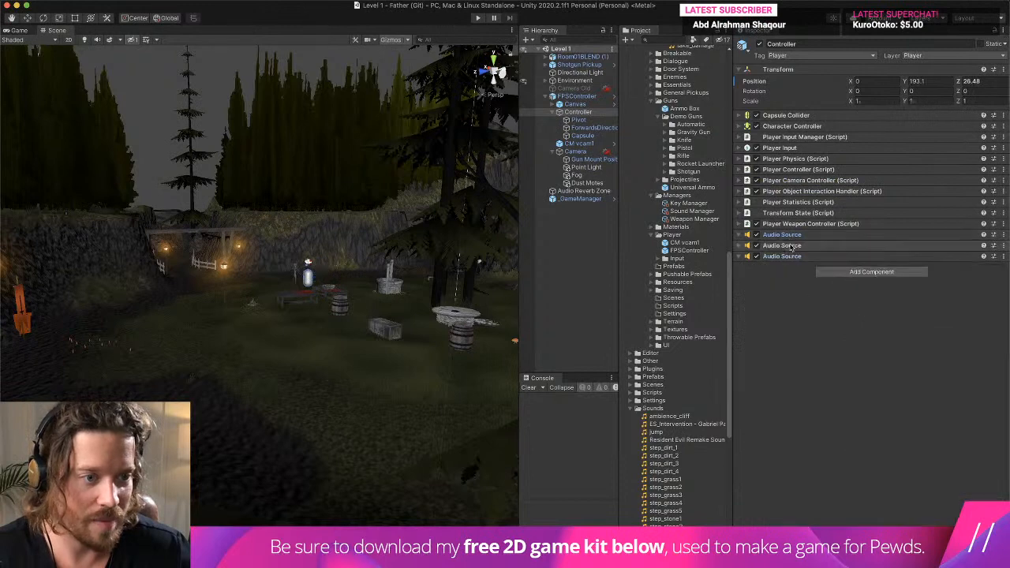
left_click(792, 245)
scroll(940, 360, "down", 2)
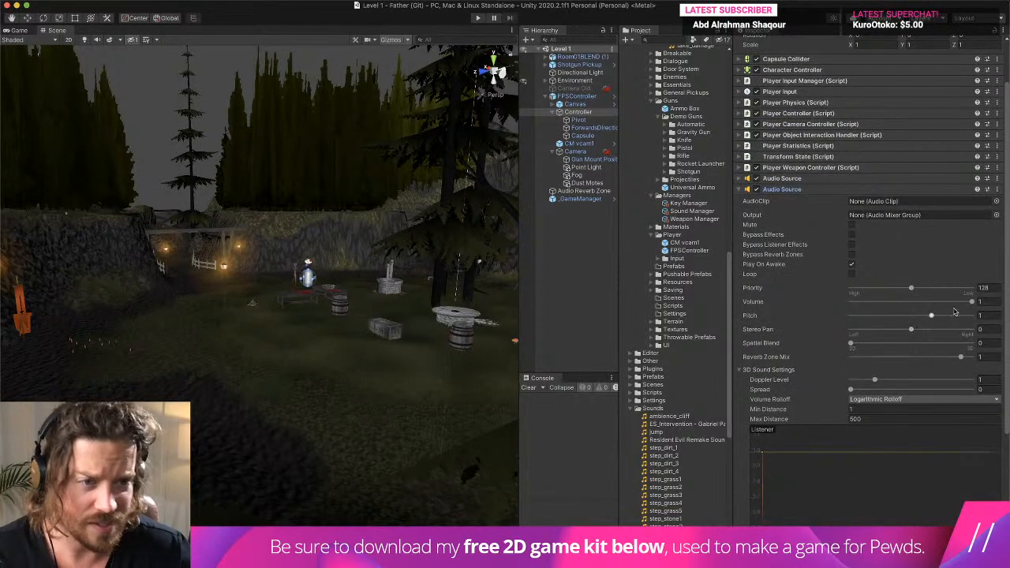
left_click_drag(939, 304, 868, 304)
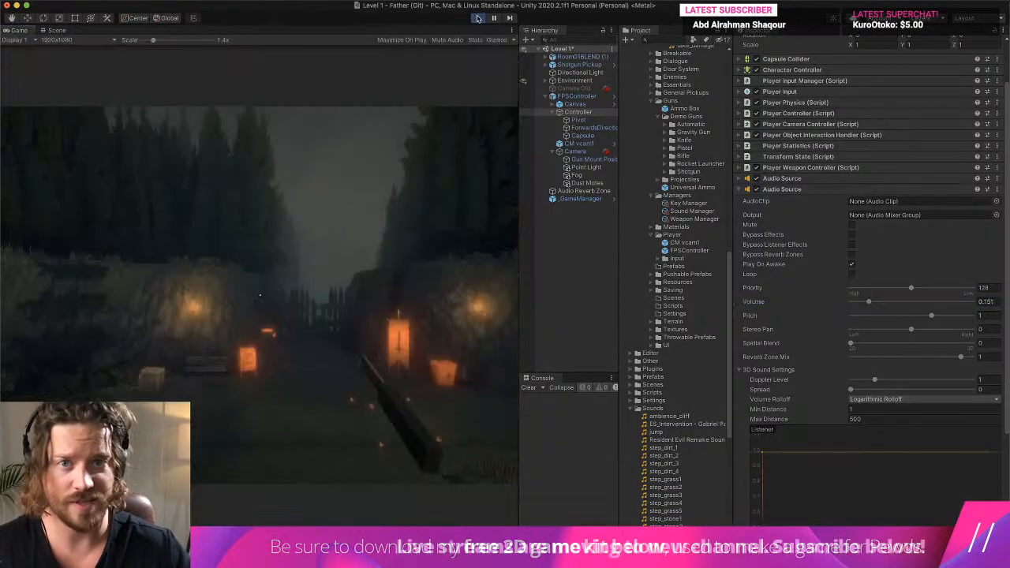
- Walk around the level in play mode to check the footstep volume, then stop the game and clear the console
key("w")
left_click(421, 294)
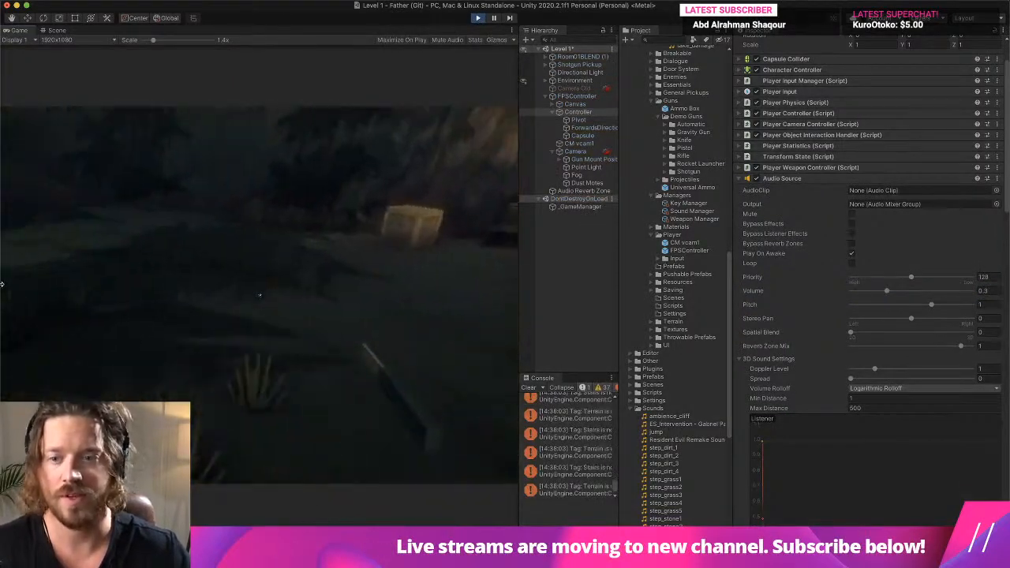
key("w")
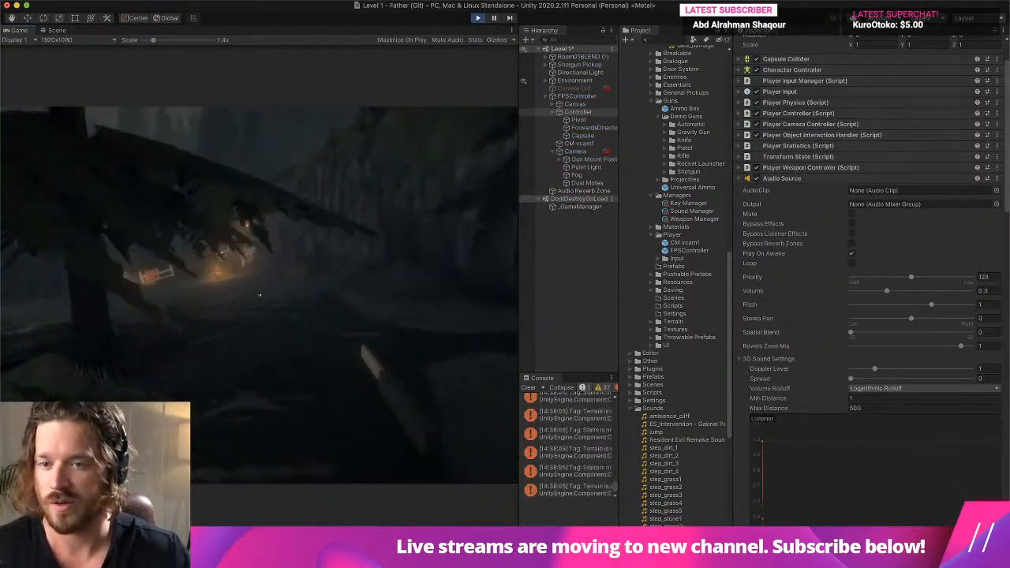
key("w")
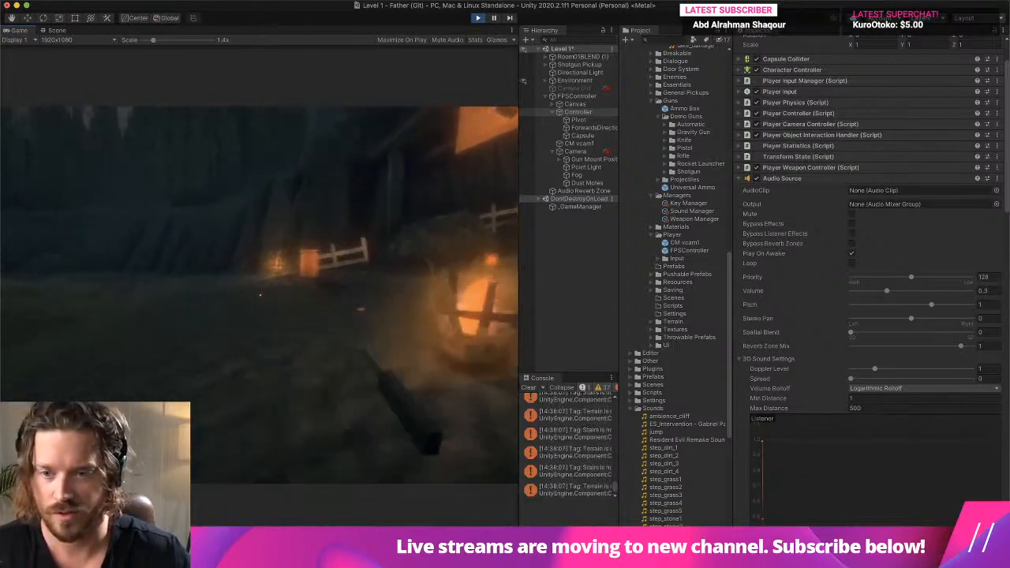
key("w")
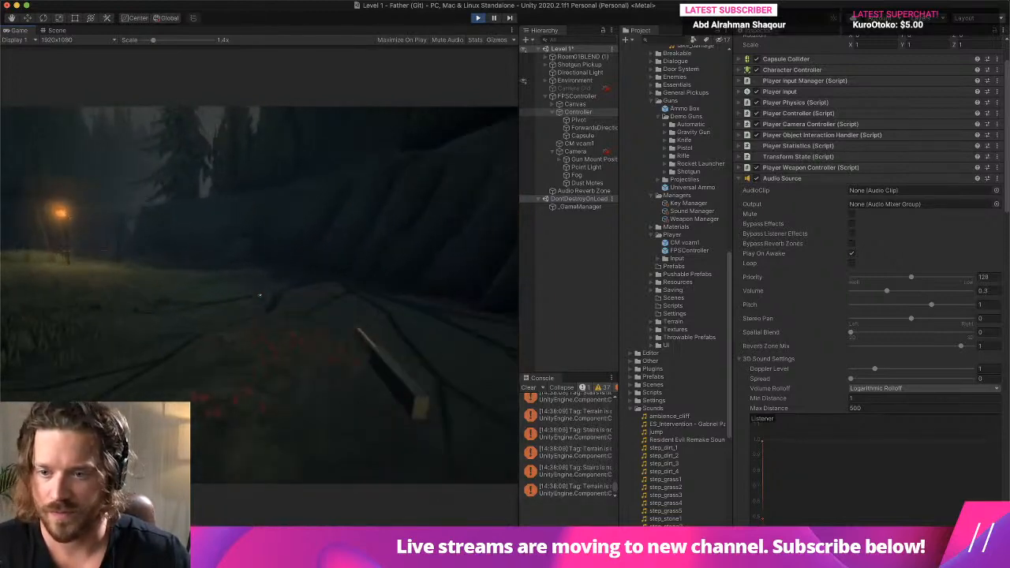
key("w")
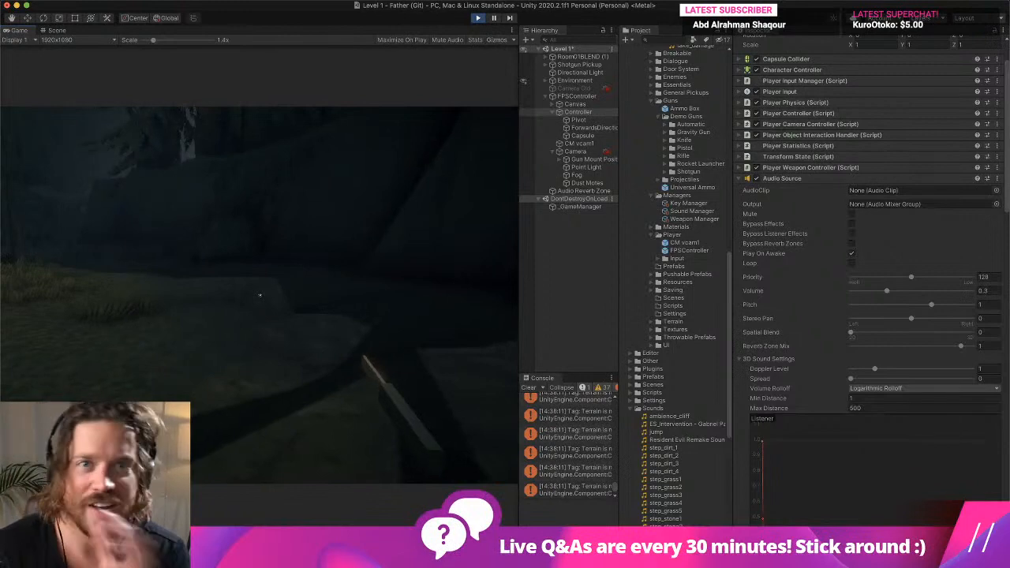
key("w")
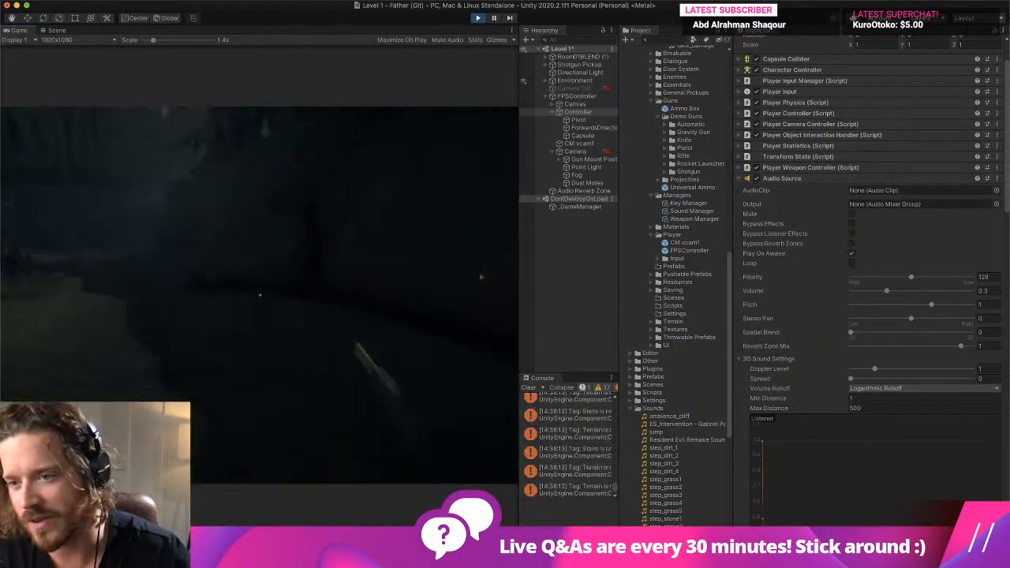
key("w")
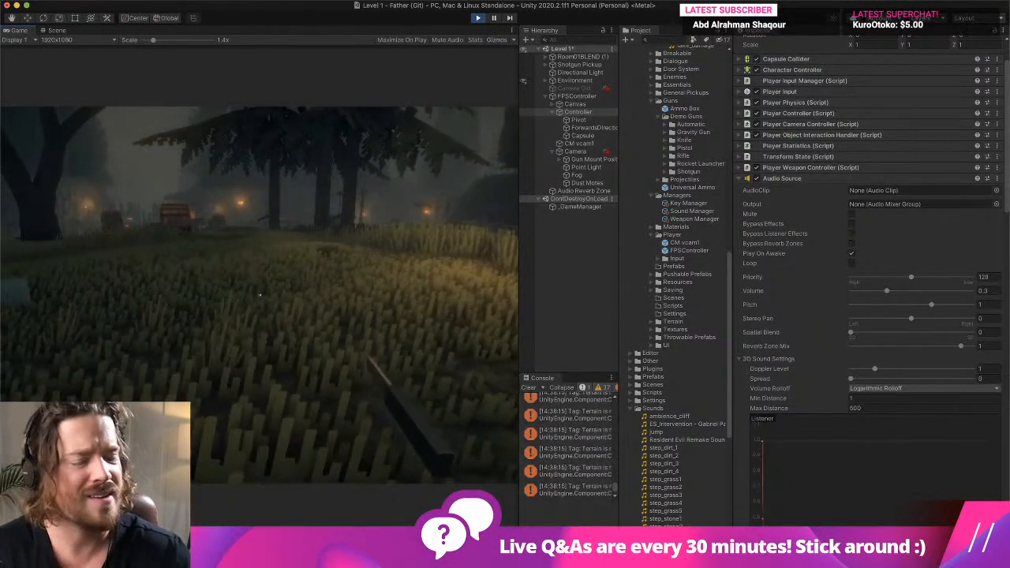
key("w")
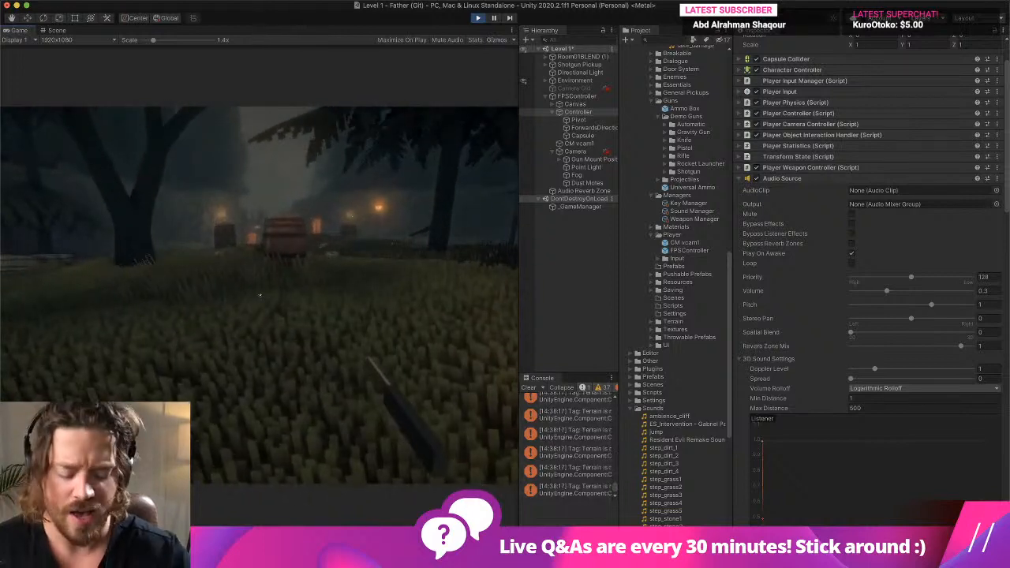
key("super+p")
left_click(540, 388)
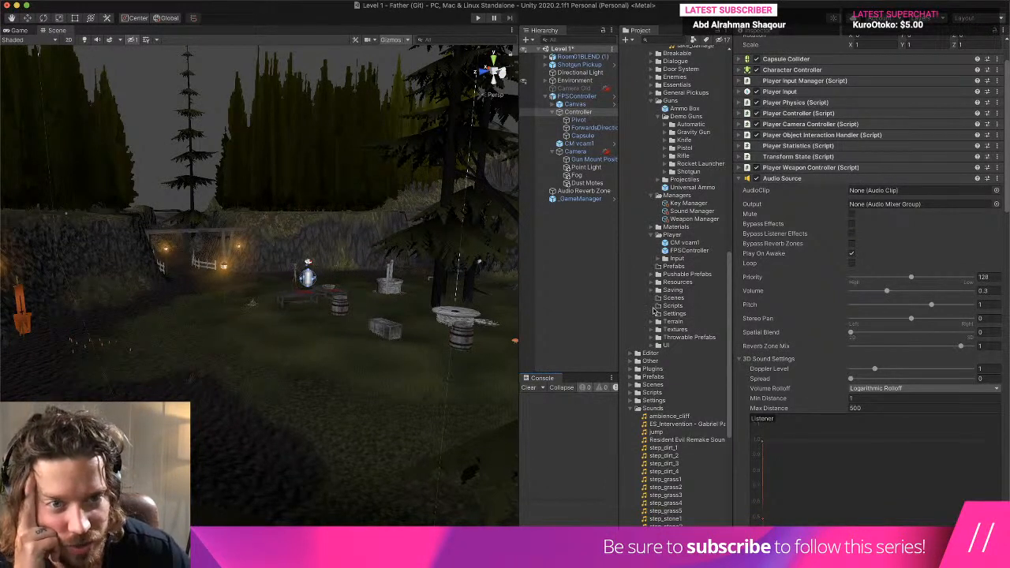
- Collapse the expanded subfolders in Classic-FPS-Pack's sample Prefabs folder and check its Scenes and Scripts folders
left_click(653, 101)
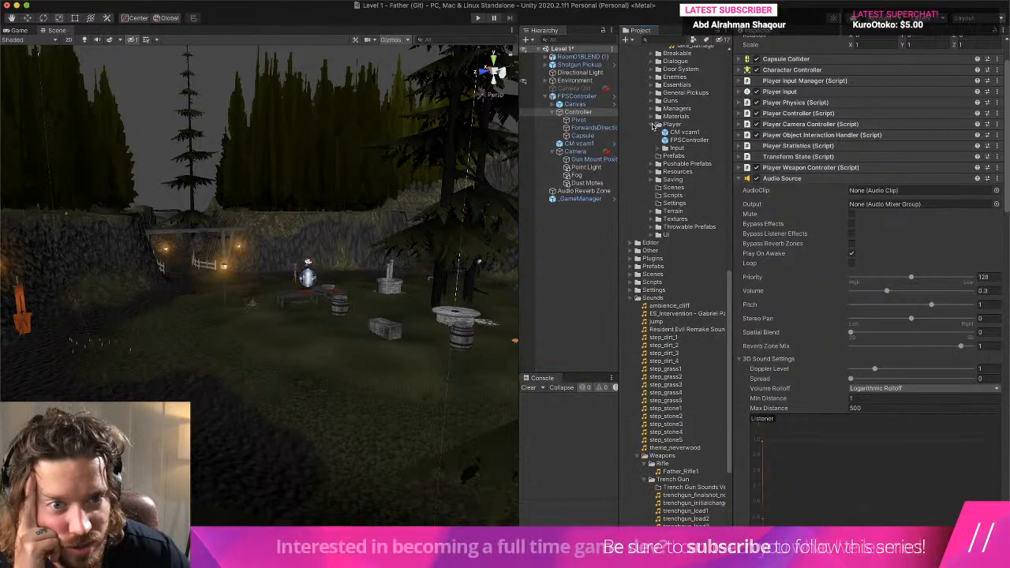
left_click(682, 166)
scroll(683, 174, "up", 15)
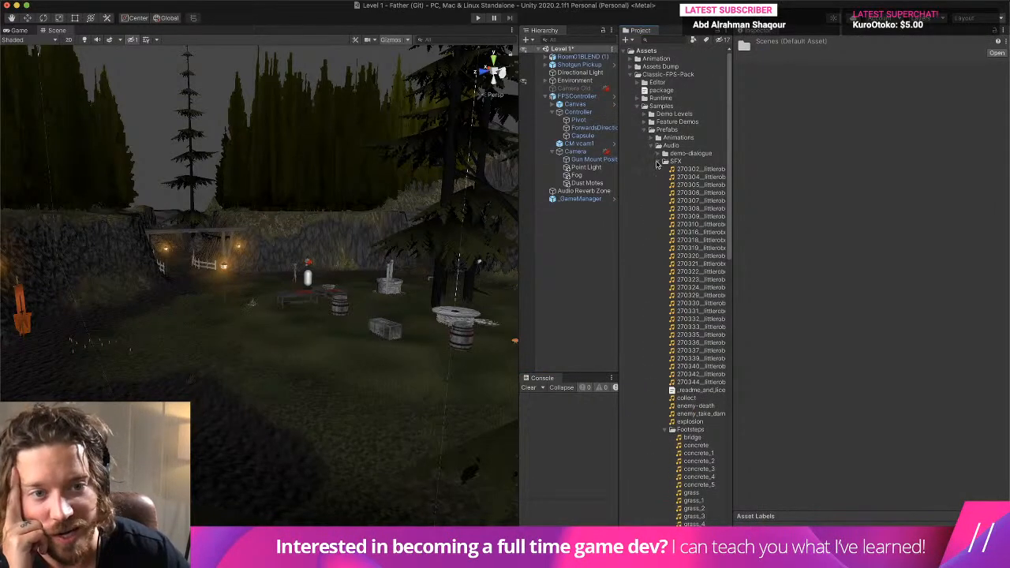
left_click(658, 162)
left_click(651, 146)
left_click(646, 132)
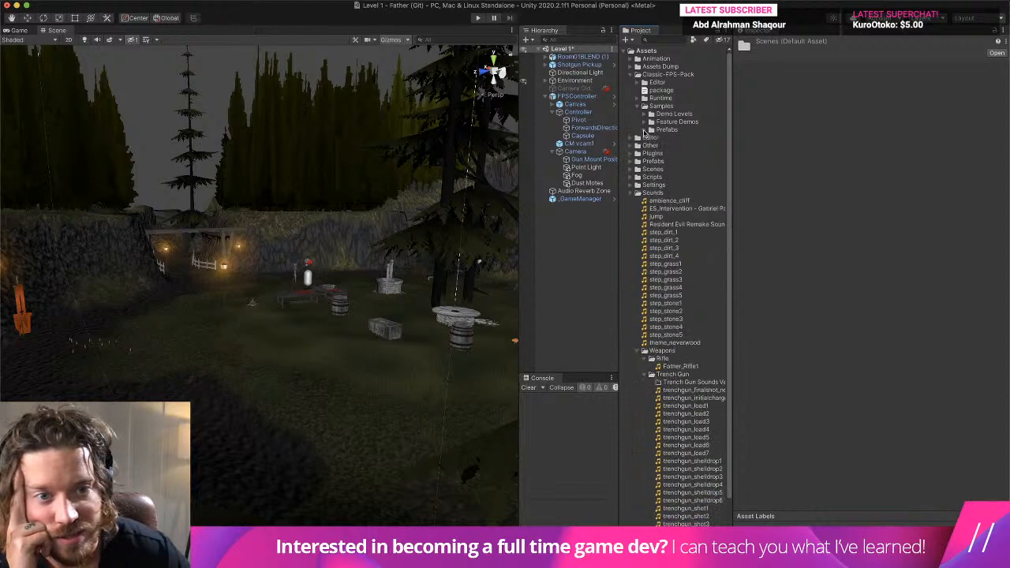
left_click(645, 132)
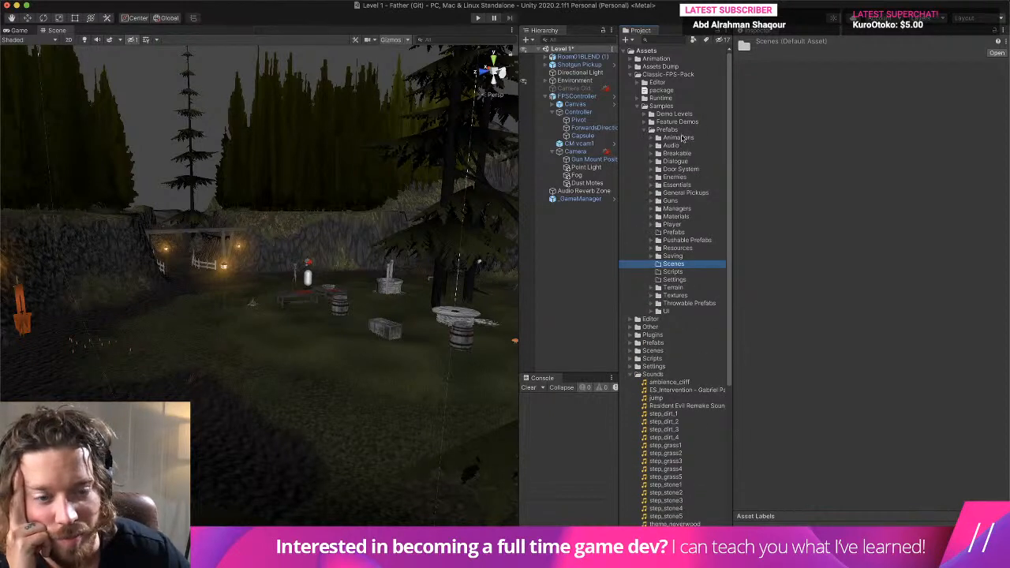
left_click(683, 274)
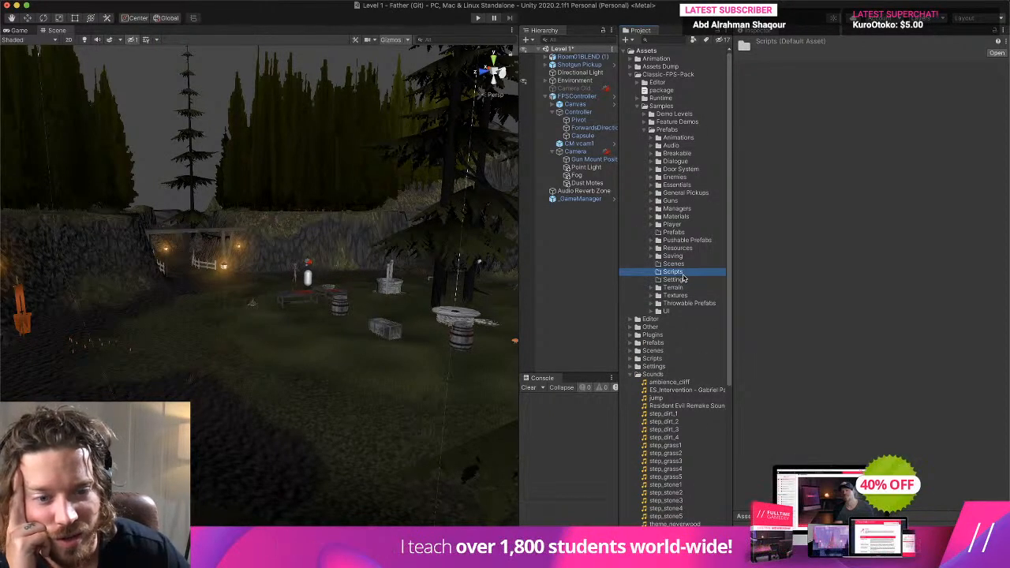
- Collapse the Sounds and Samples folders, and open the PlayerSFX script from the FPS pack's Runtime/Scripts/Controller/SFX folder in the code editor
left_click(636, 375)
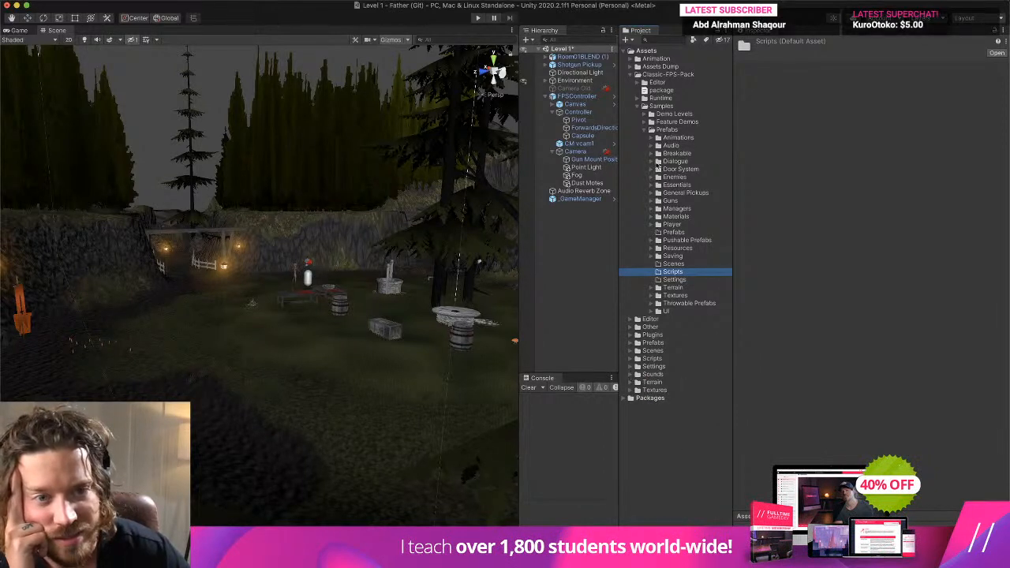
left_click(636, 105)
left_click(638, 98)
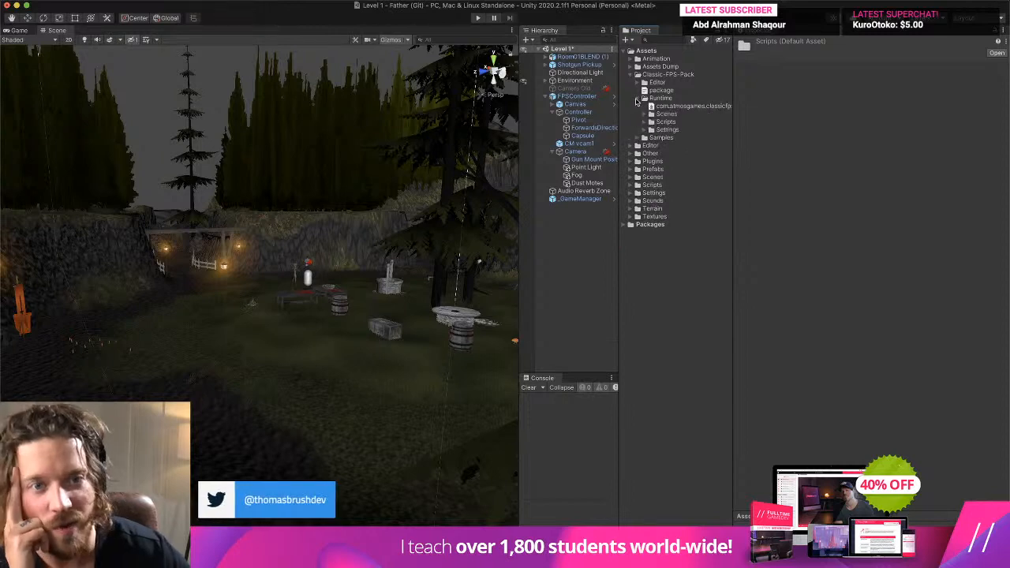
left_click(651, 122)
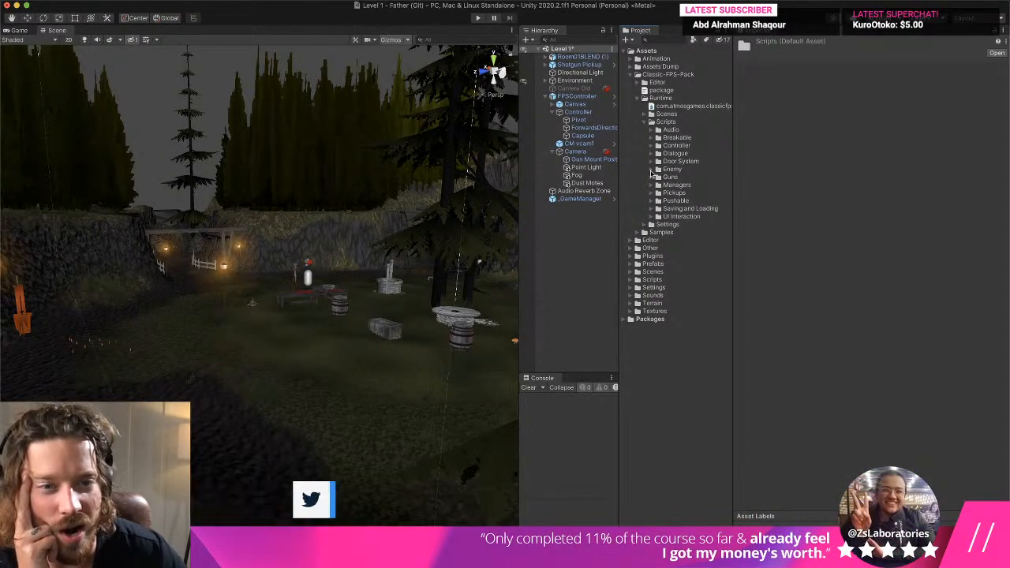
left_click(653, 146)
left_click(660, 177)
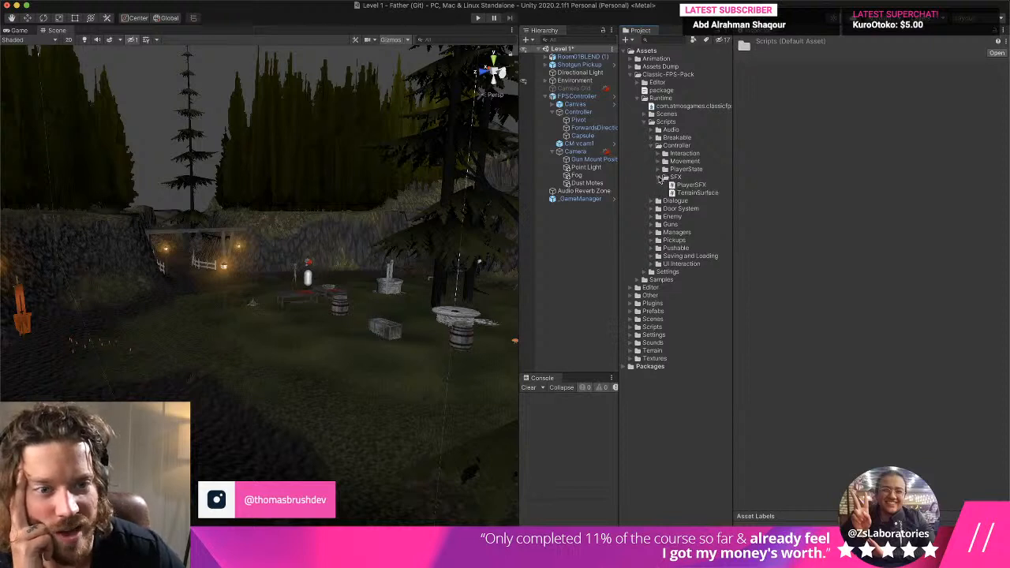
left_click(700, 186)
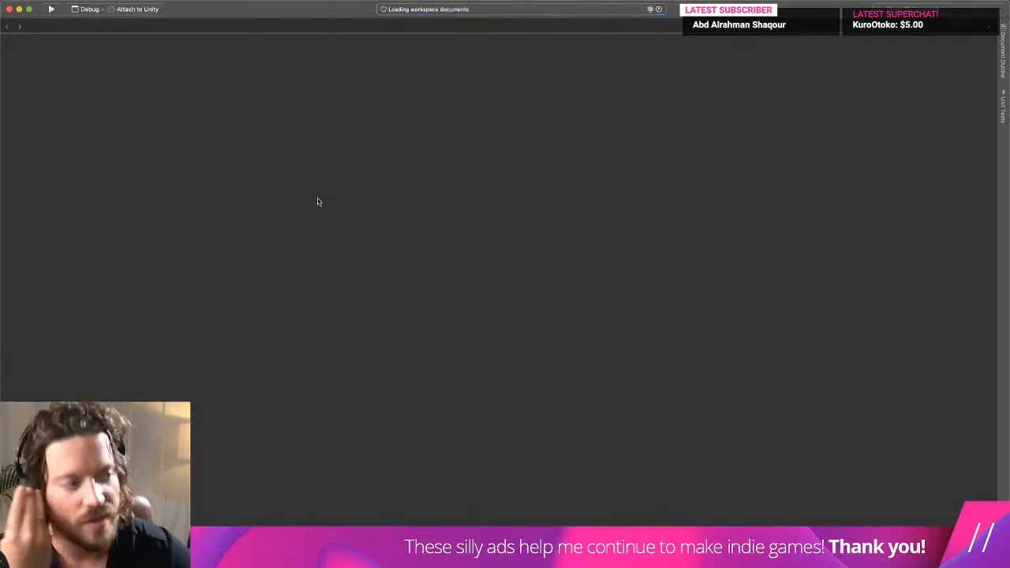
key("ctrl+Up")
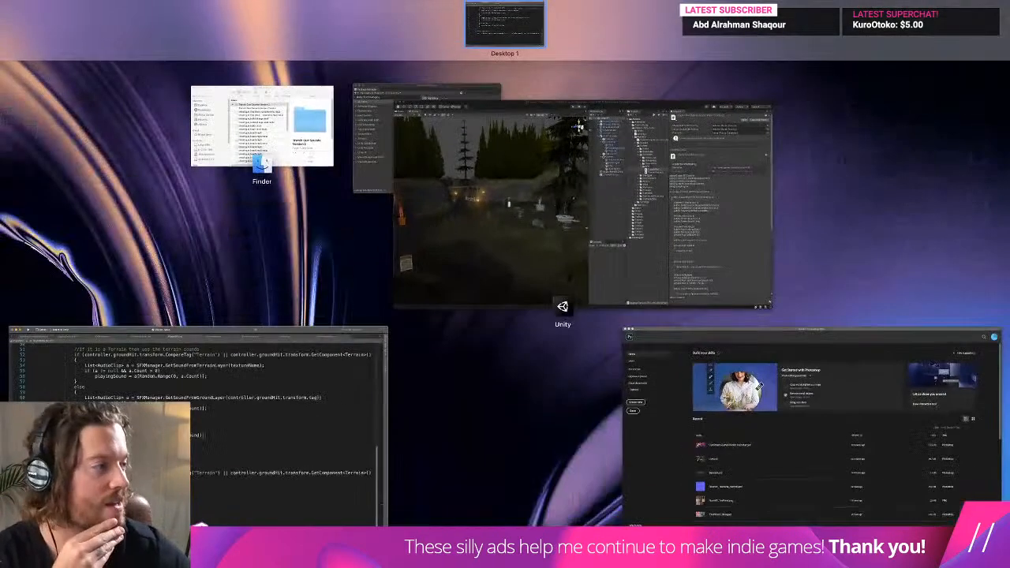
key("ctrl+Up")
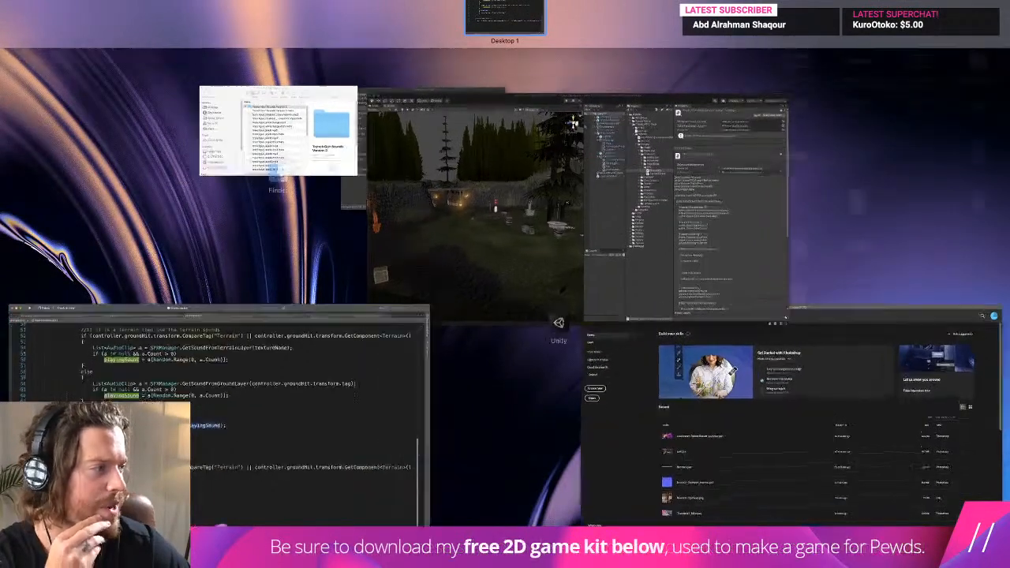
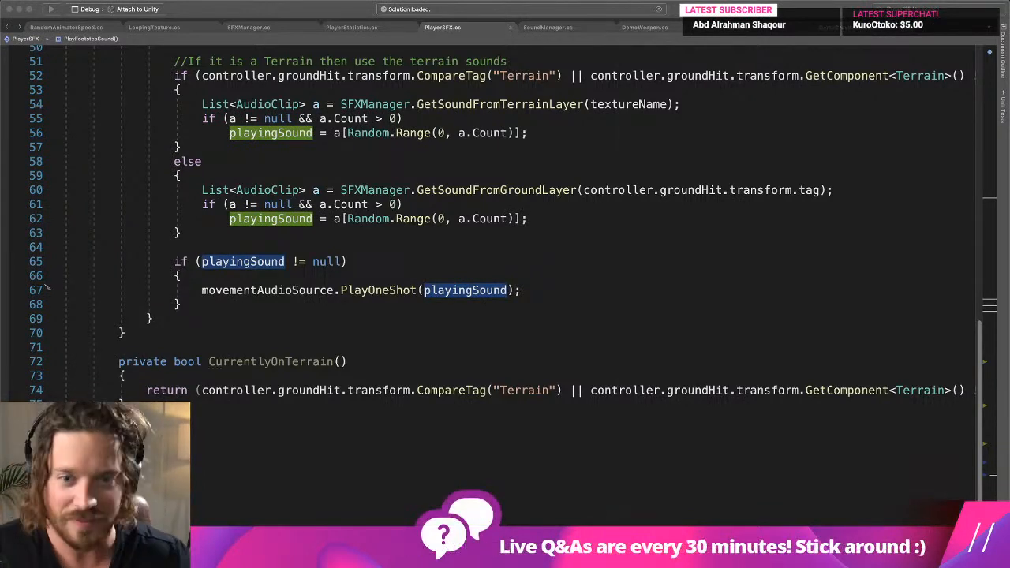
- Add the movement audio source's volume as a second argument of the PlayOneShot call in PlayFootstepSound
scroll(471, 288, "up", 1)
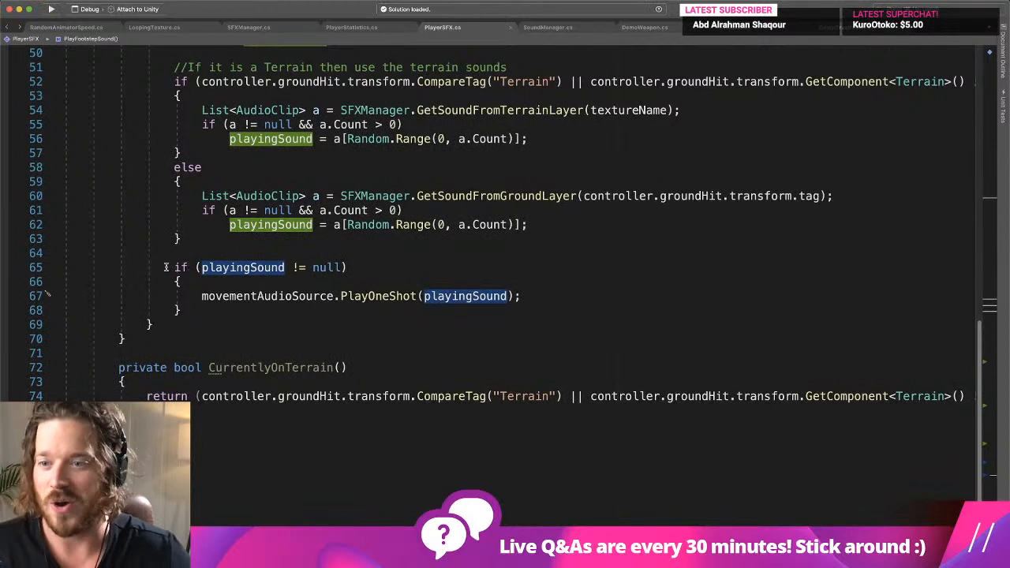
left_click_drag(166, 267, 214, 306)
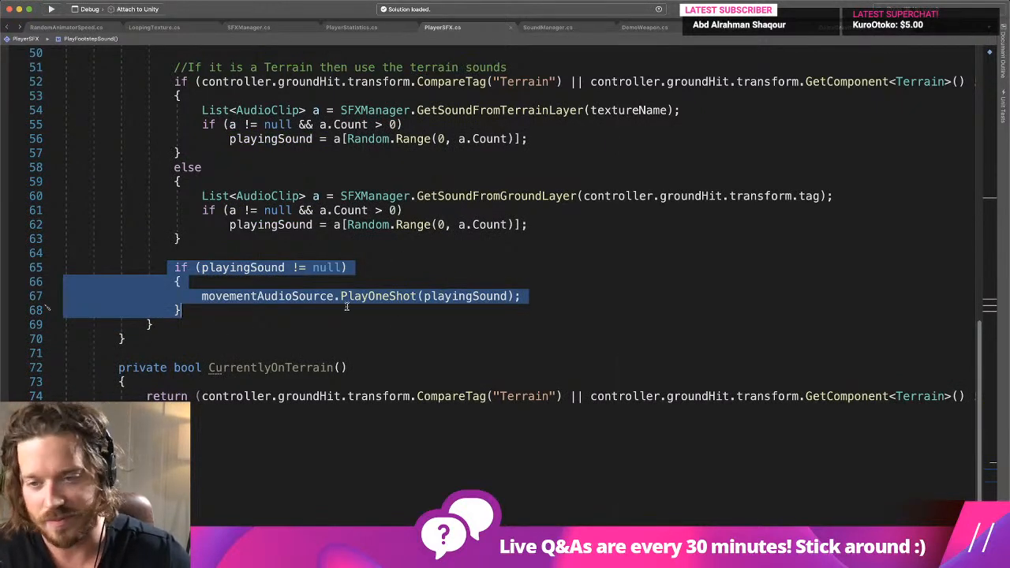
left_click(509, 299)
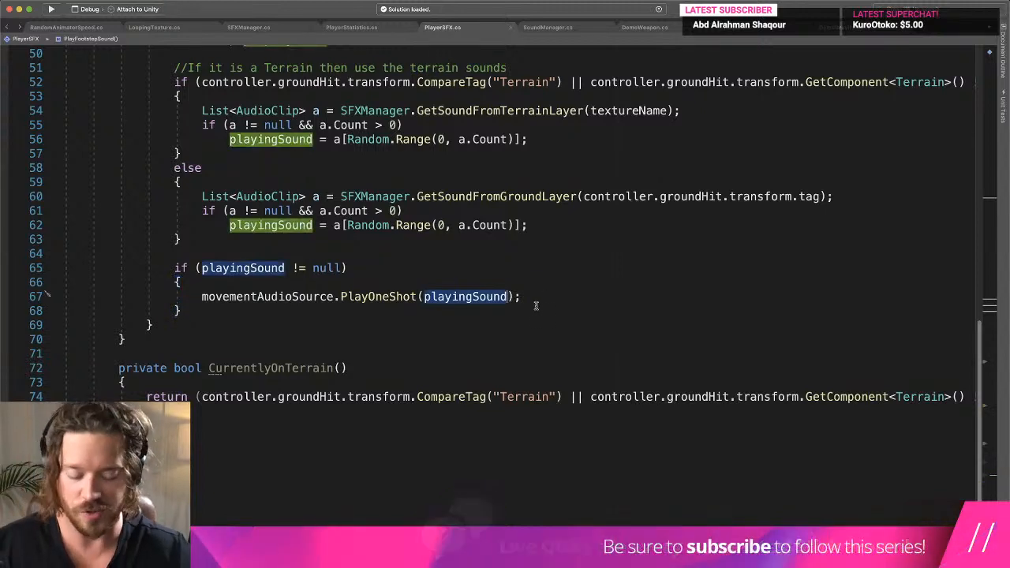
type(", ")
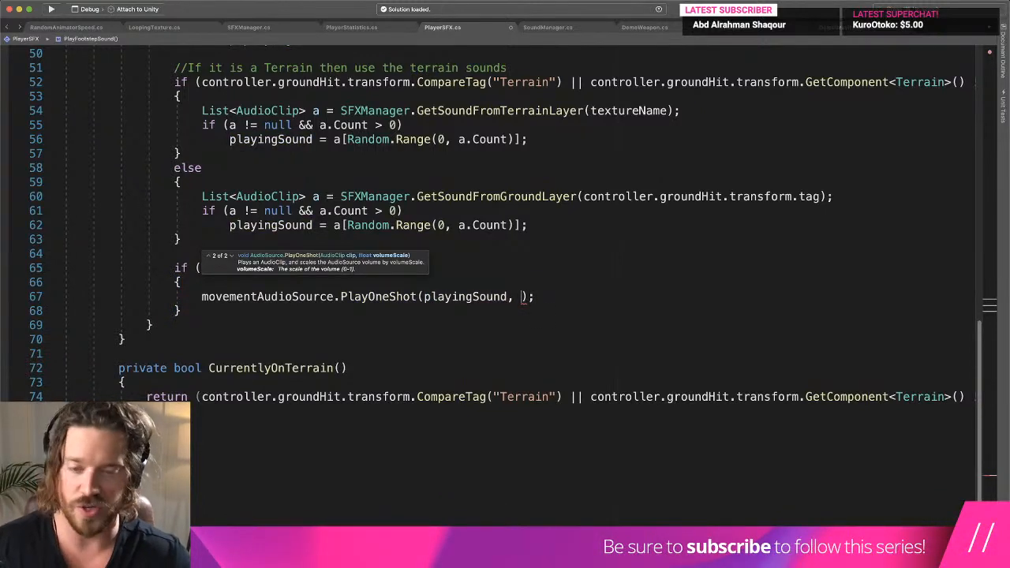
type("movemetA")
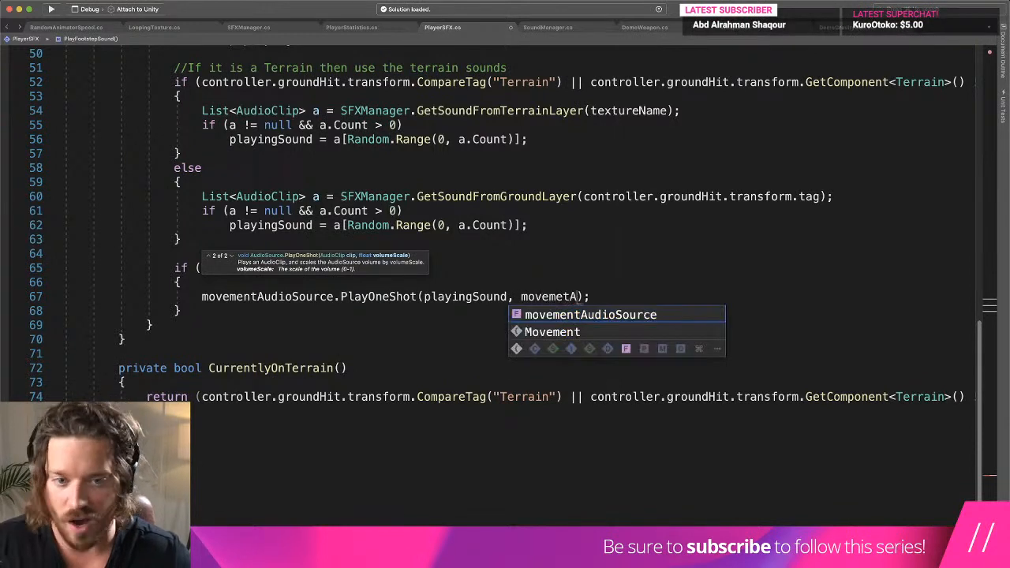
type("udioSource.volum")
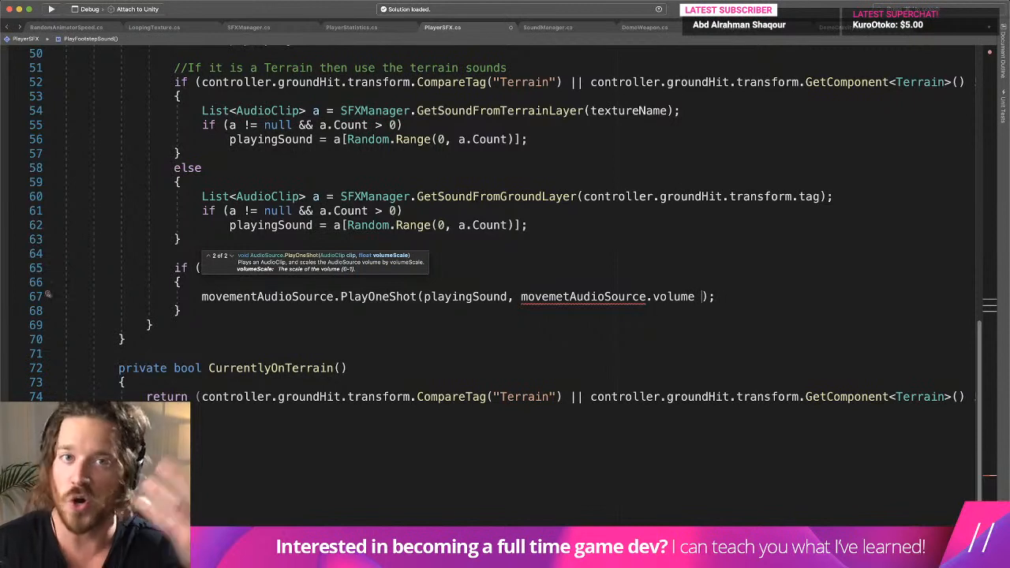
- Correct the misspelled variable in the PlayOneShot call's volume argument to movementAudioSource
left_click(255, 307)
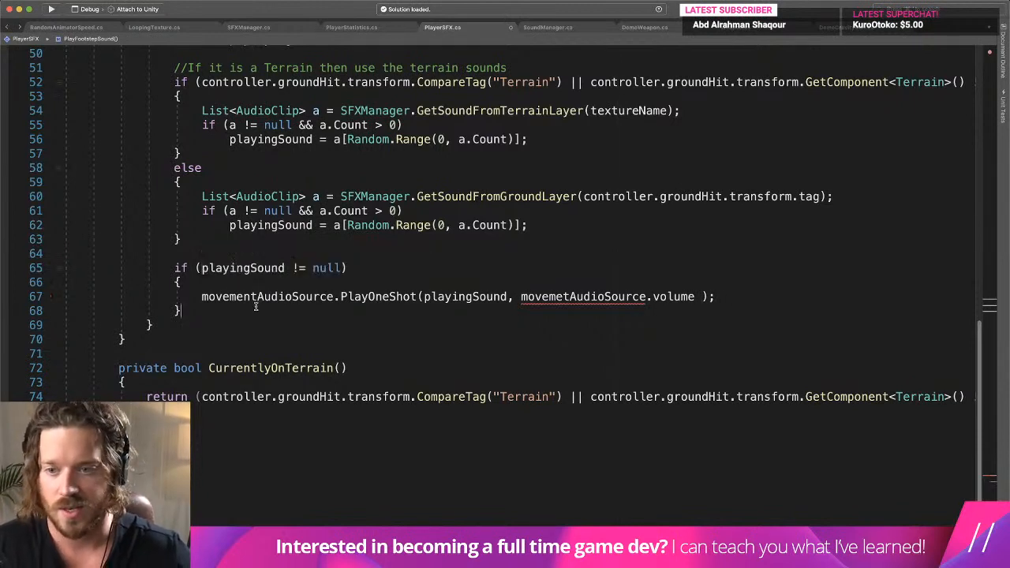
double_click(258, 299)
key("super+c")
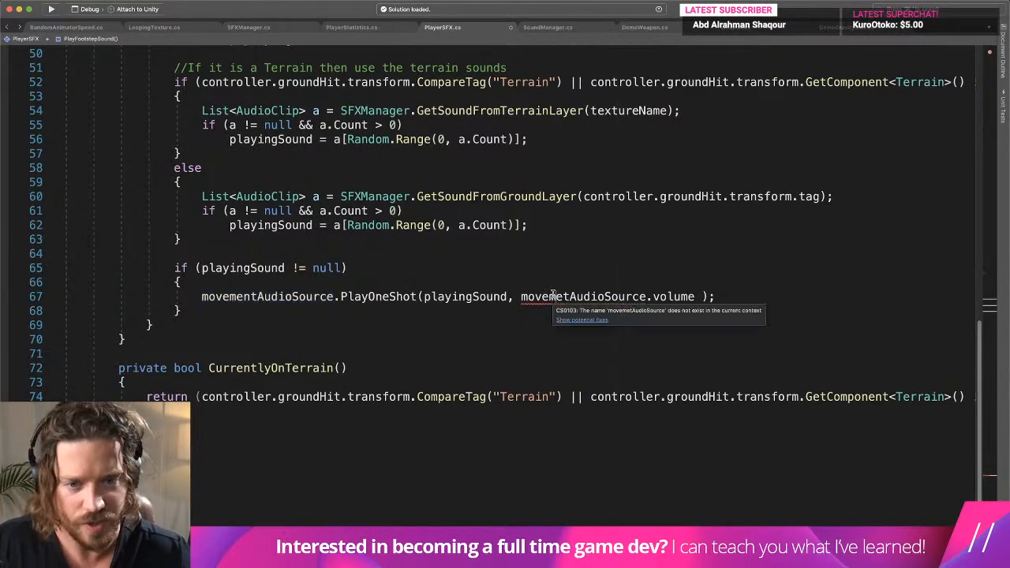
double_click(534, 296)
key("super+v")
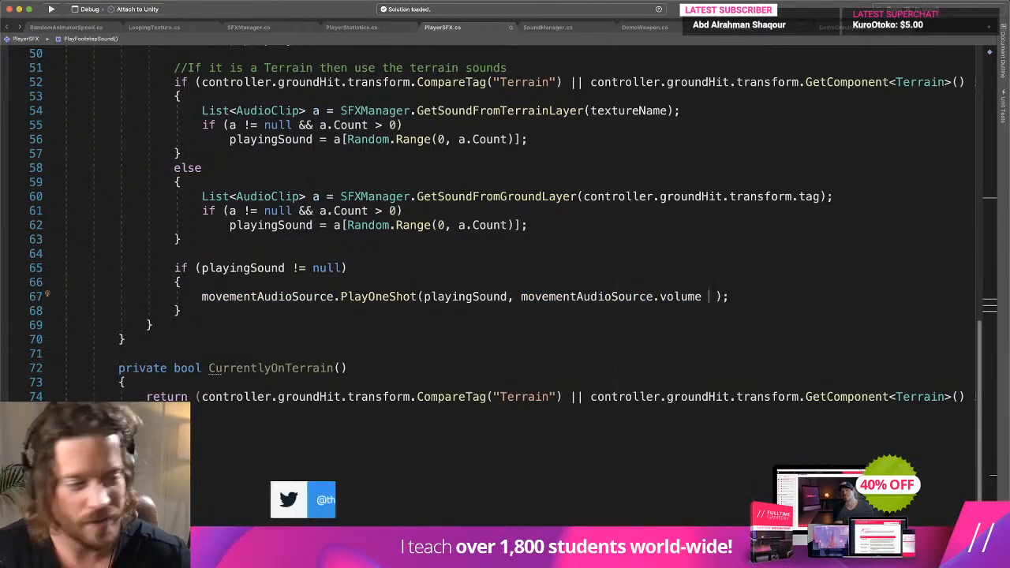
- Multiply the footstep volume argument by a Random.Range call with the limits .8 and 1.1
scroll(496, 224, "down", 2)
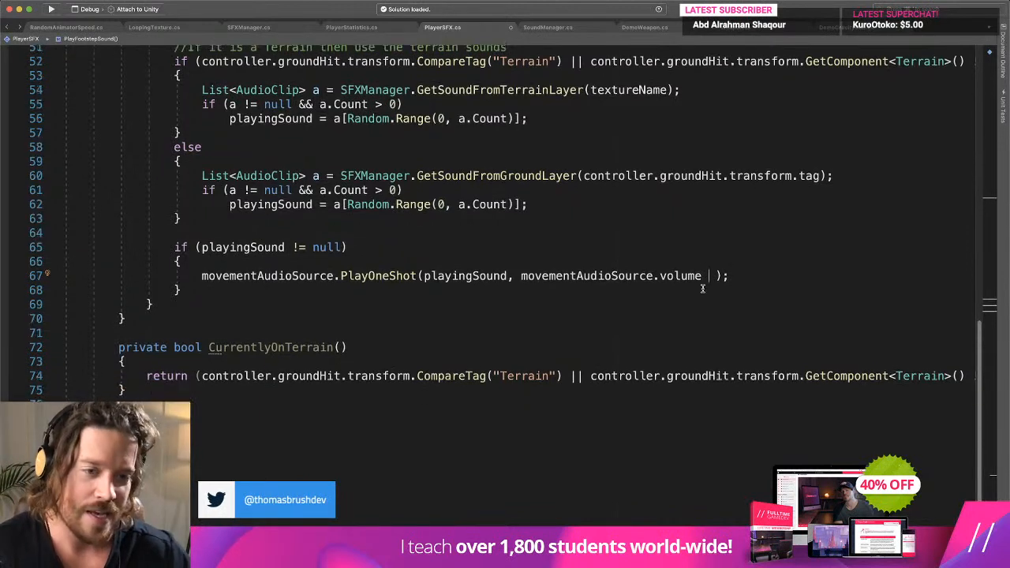
type("*")
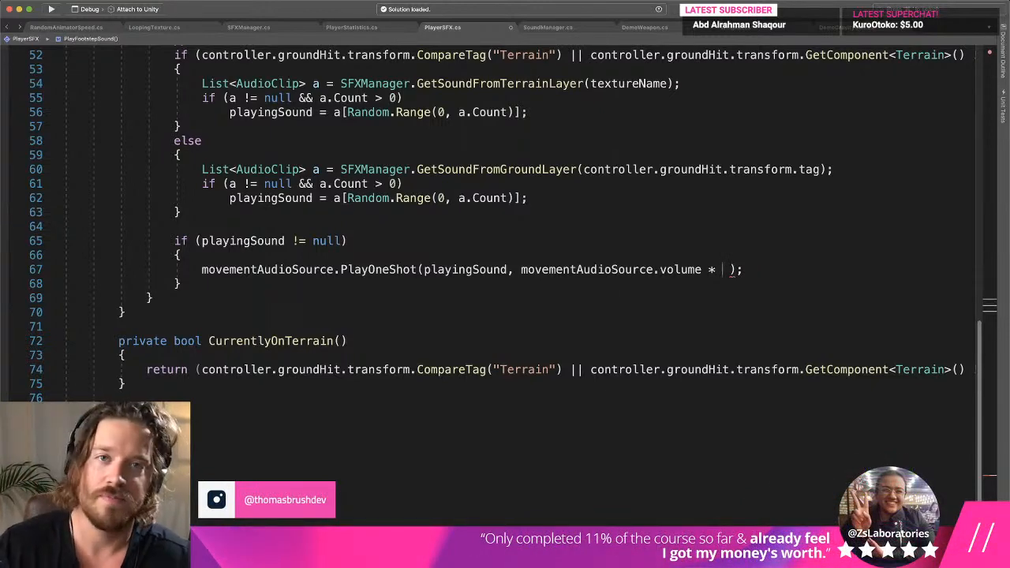
type("Random.")
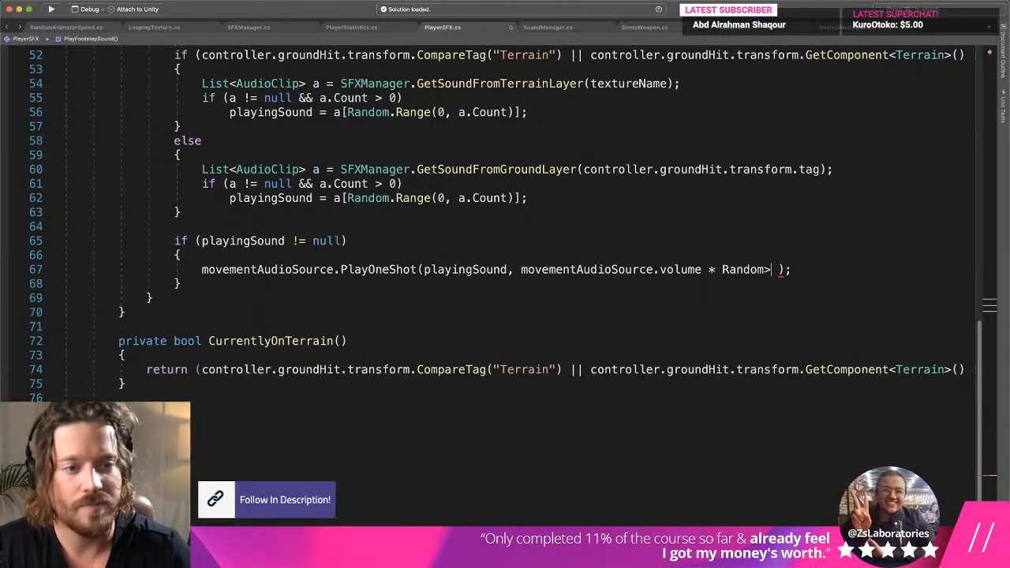
type("Range(")
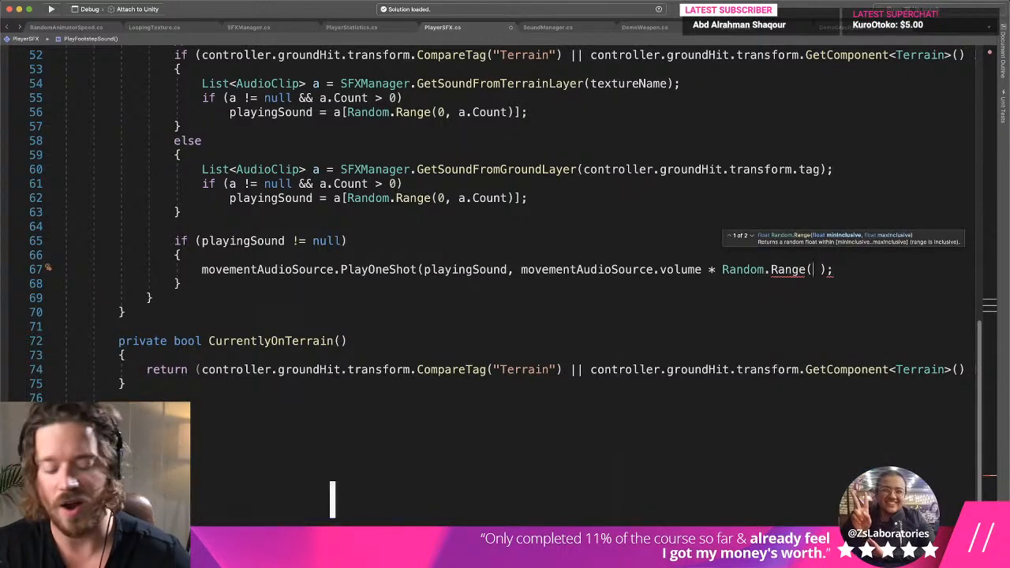
type("1,")
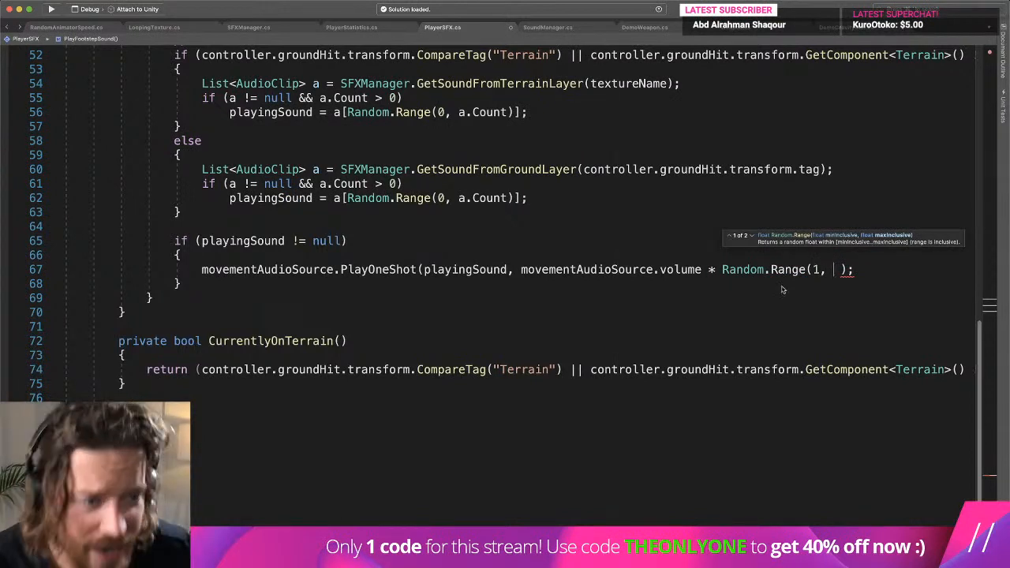
double_click(816, 270)
type(".")
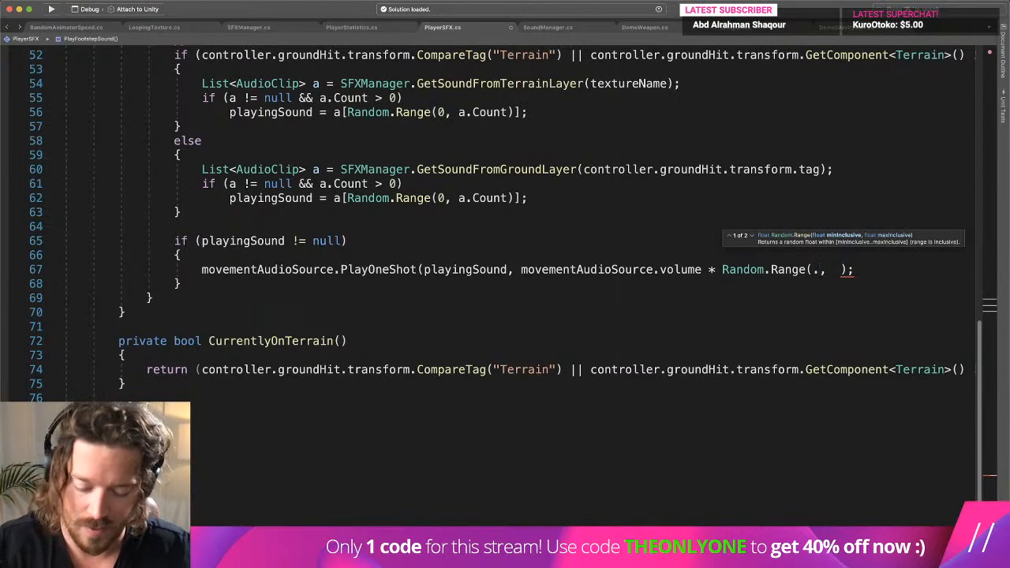
type("8, ")
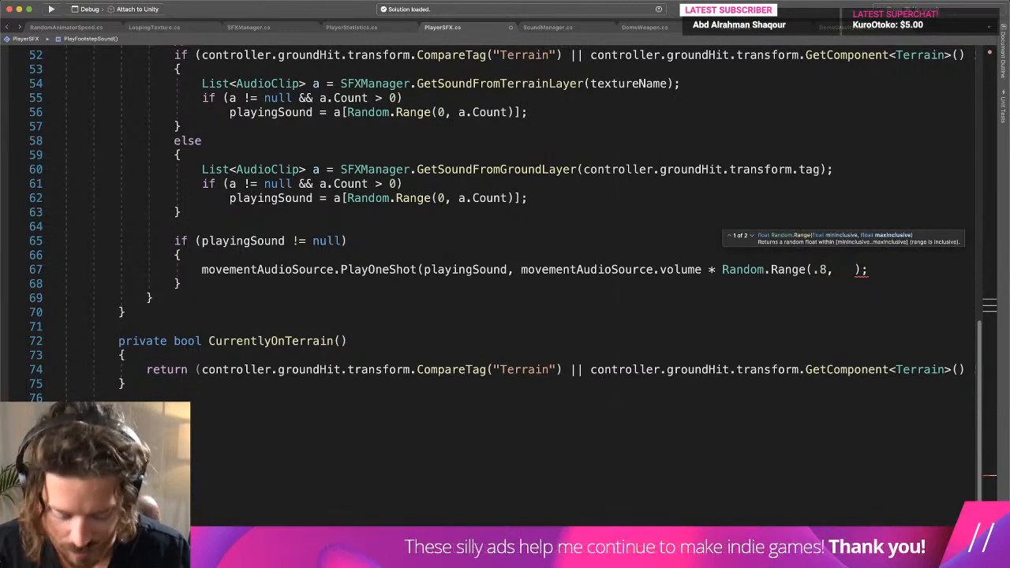
type("1.1")
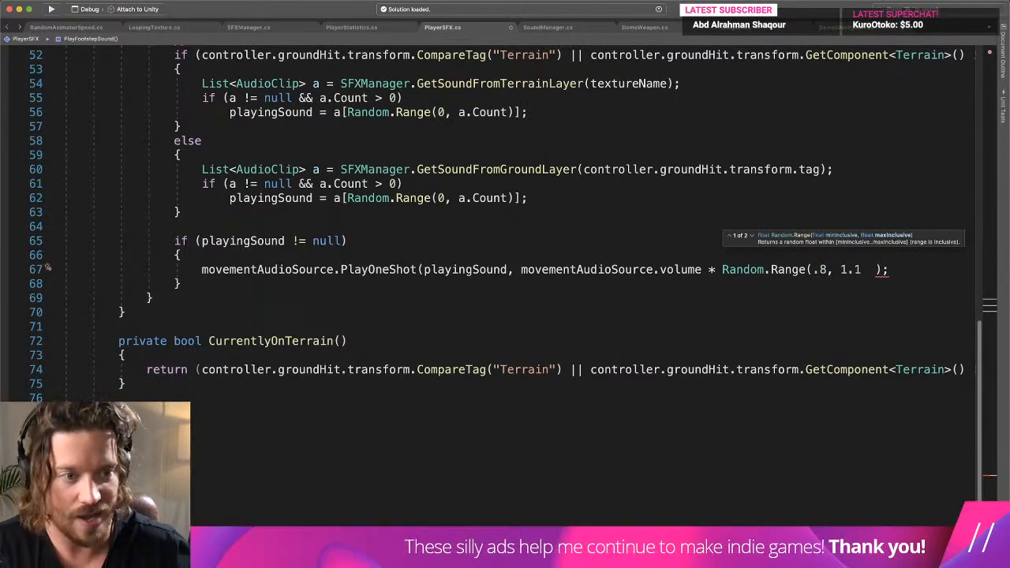
- Turn the Random.Range limits into the floats .8f and 1.1f, and close the call's missing parenthesis
key("BackSpace")
key("BackSpace")
left_click(827, 269)
type("f")
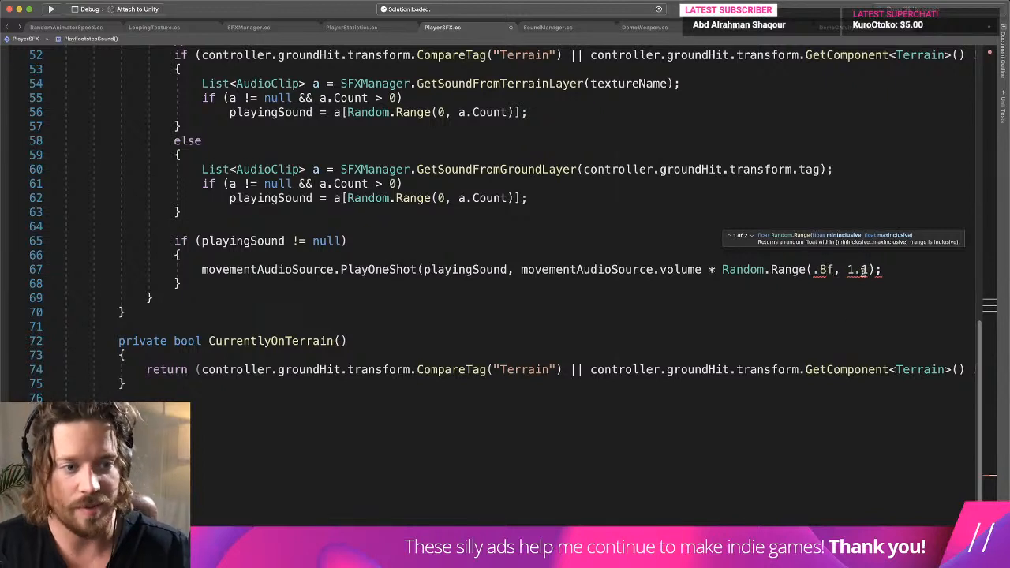
left_click(870, 270)
type("f")
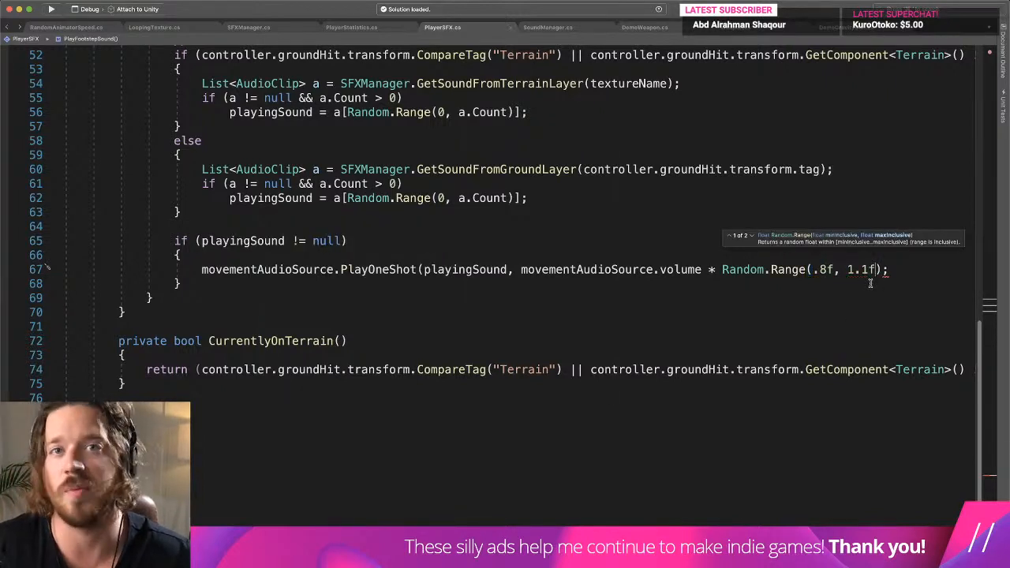
left_click(845, 278)
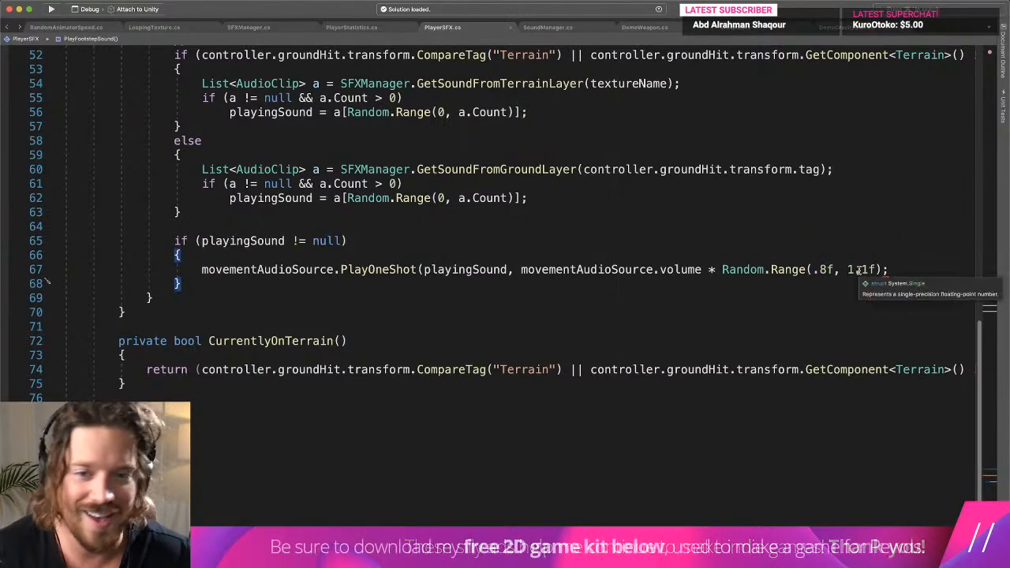
left_click(870, 269)
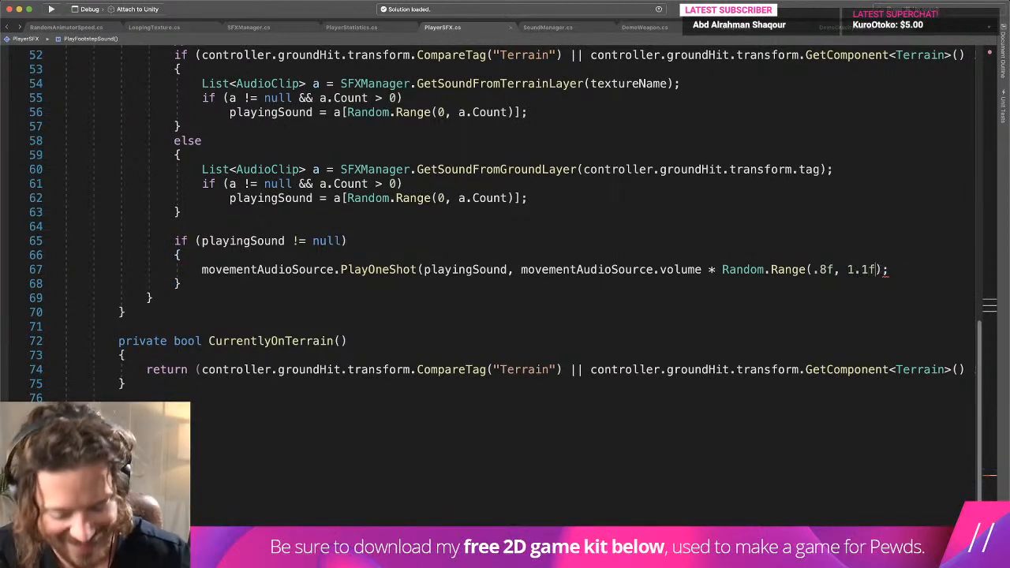
type(")")
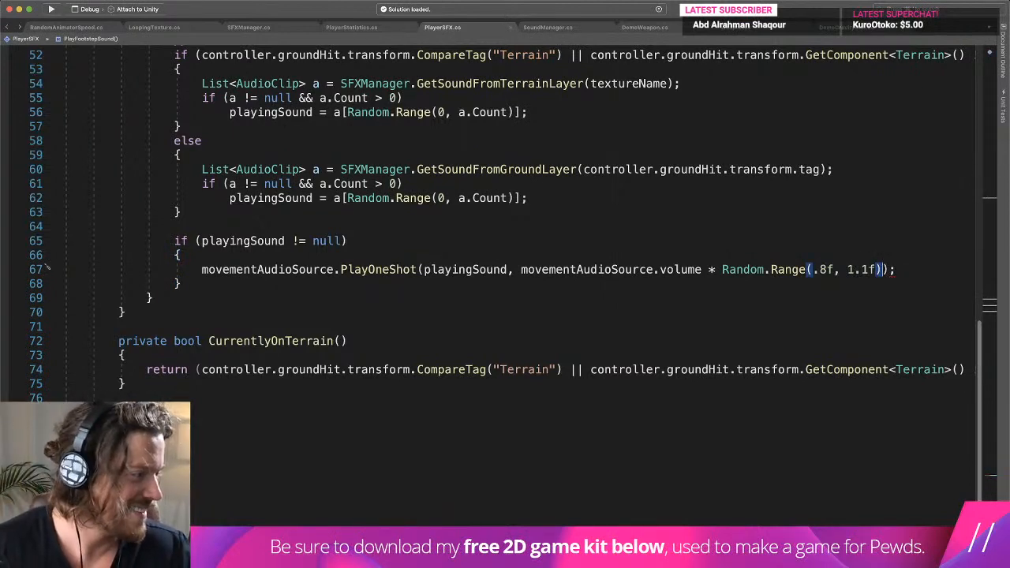
key("Up")
key("Up")
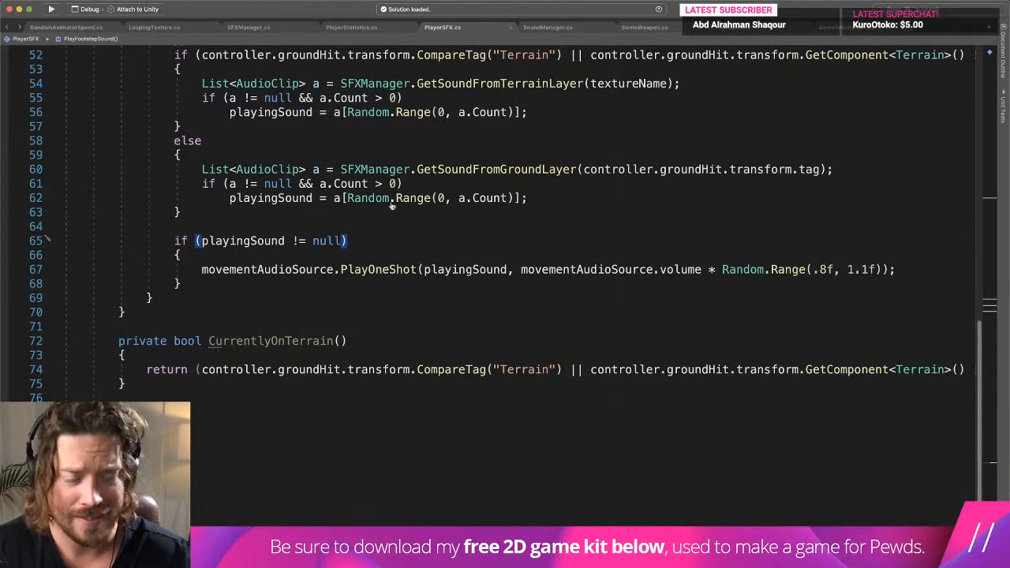
key("super+Tab")
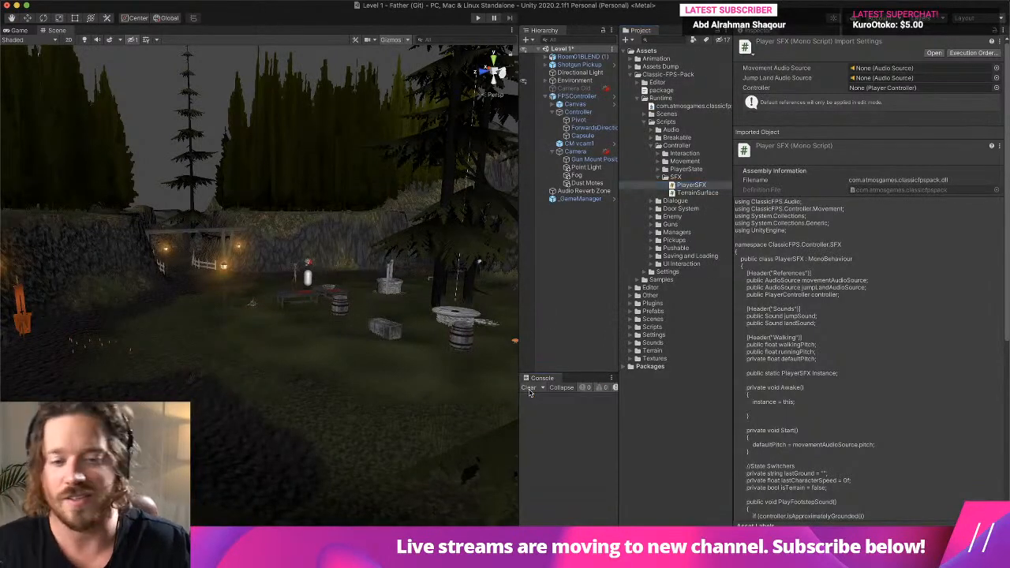
key("super+Tab")
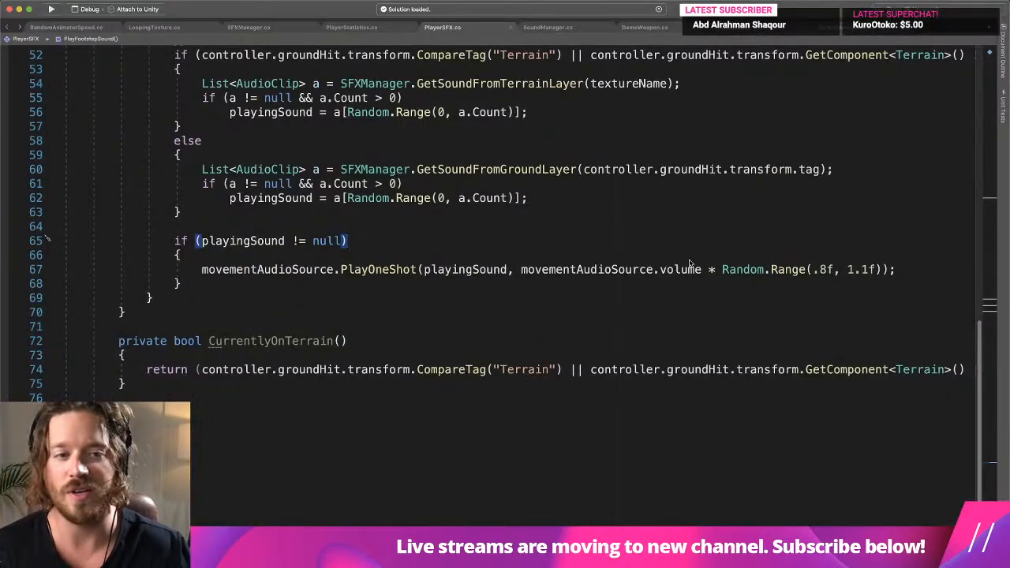
left_click_drag(522, 269, 882, 269)
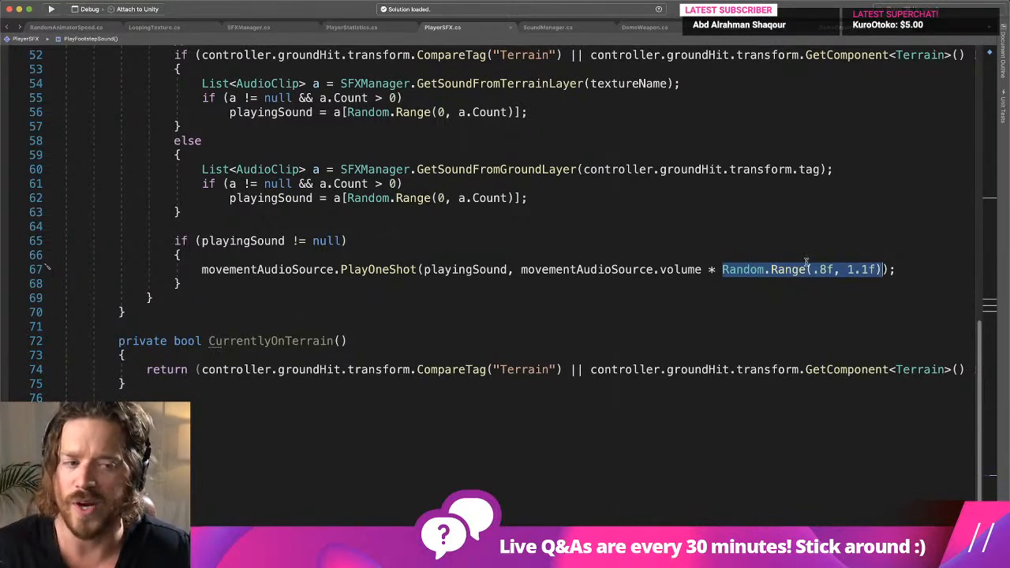
left_click(521, 269)
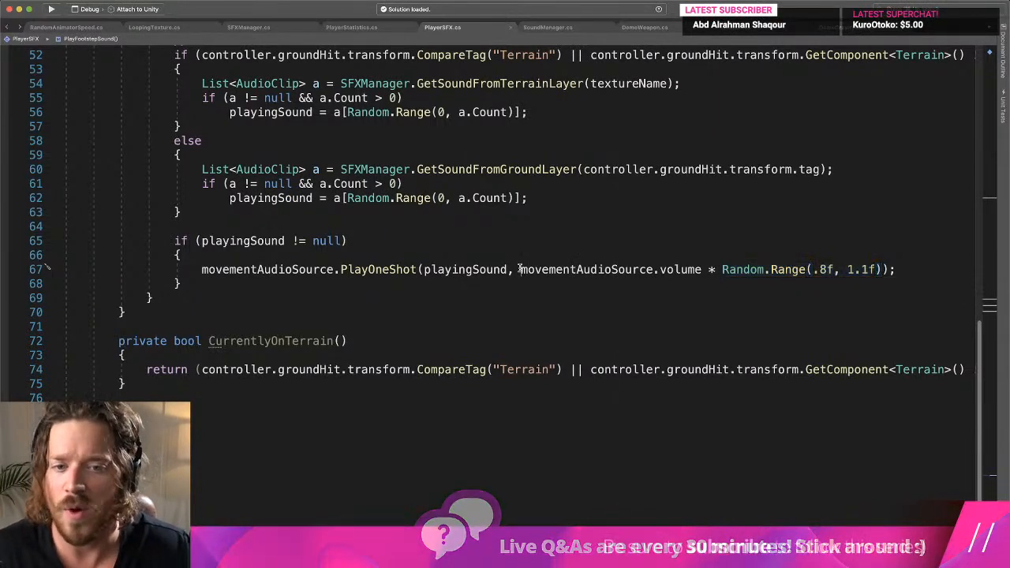
left_click_drag(520, 269, 870, 270)
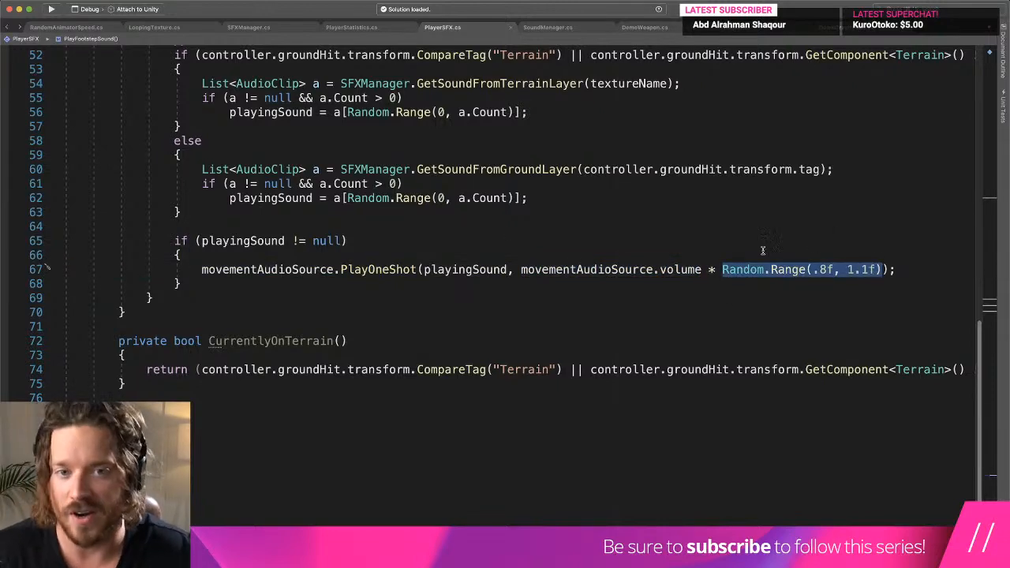
- Switch to Unity, play-test Level 1 by walking the player around to hear the randomized footsteps, and clear the console after stopping
key("super+Tab")
key("ctrl+Up")
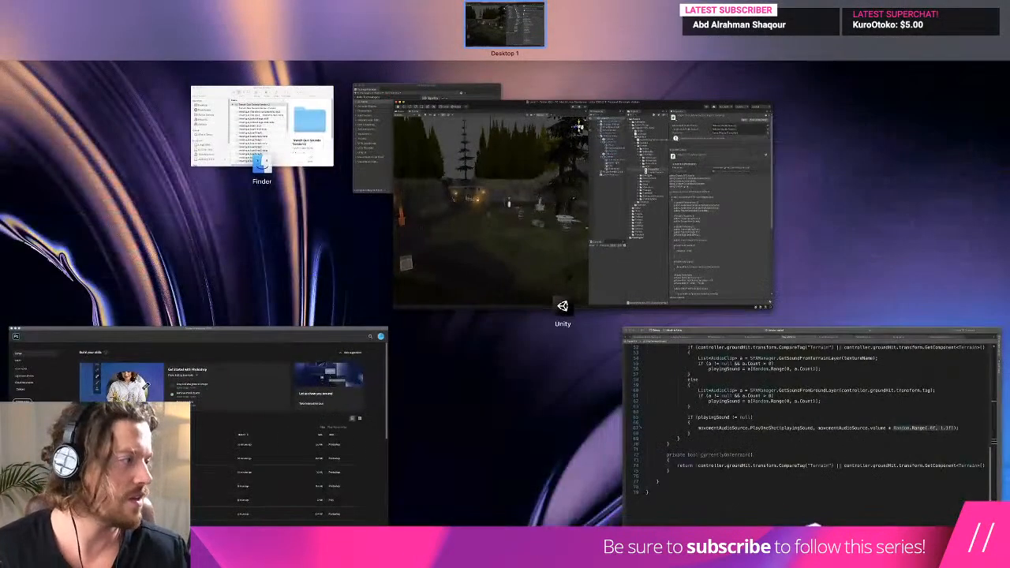
key("ctrl+Up")
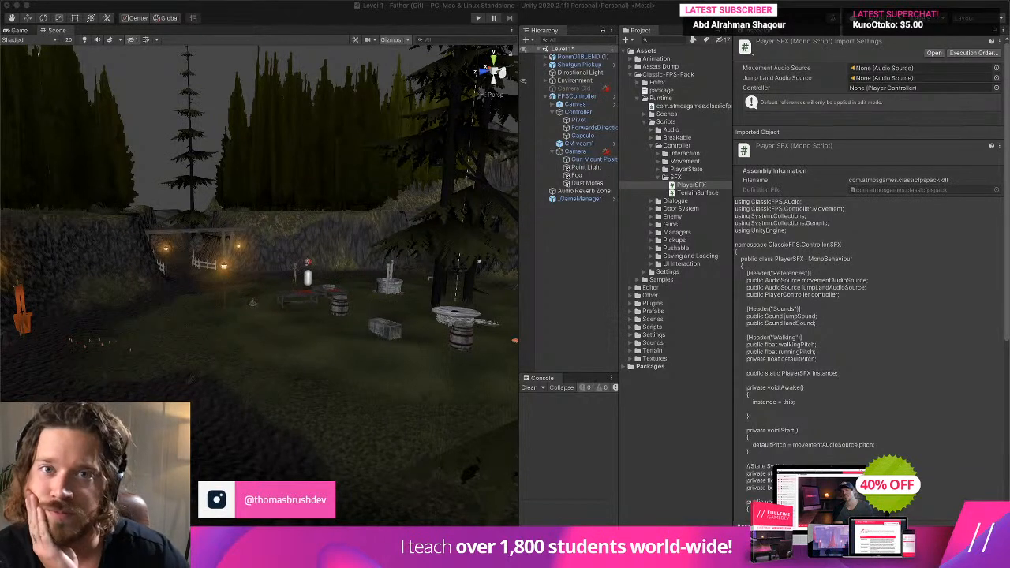
left_click(477, 17)
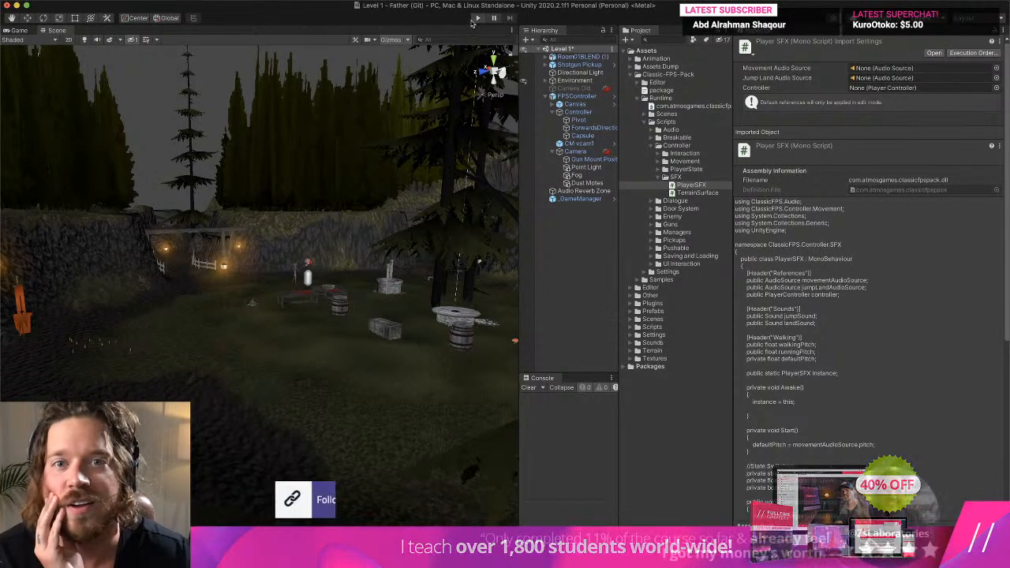
left_click(475, 56)
key("w")
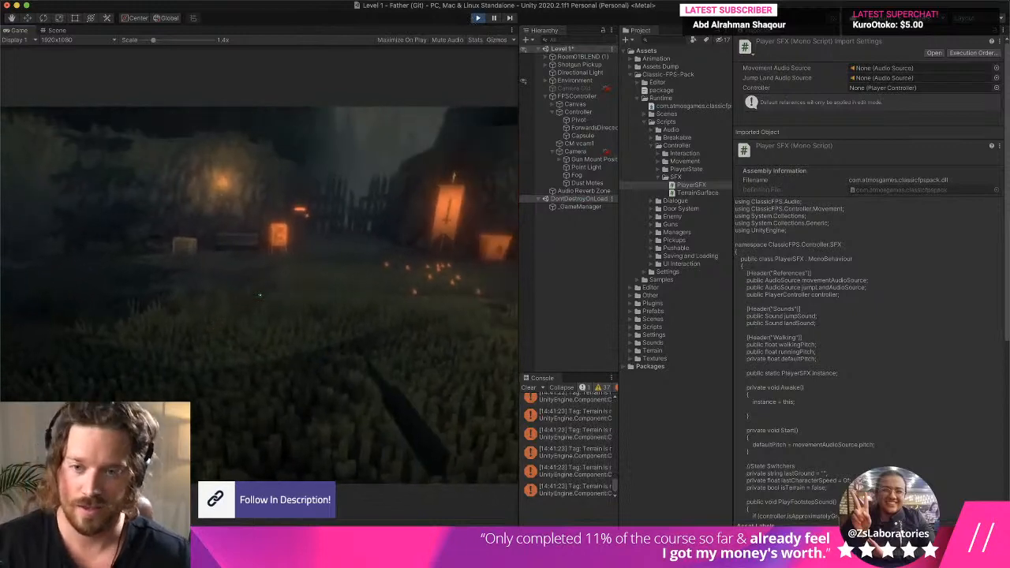
key("w")
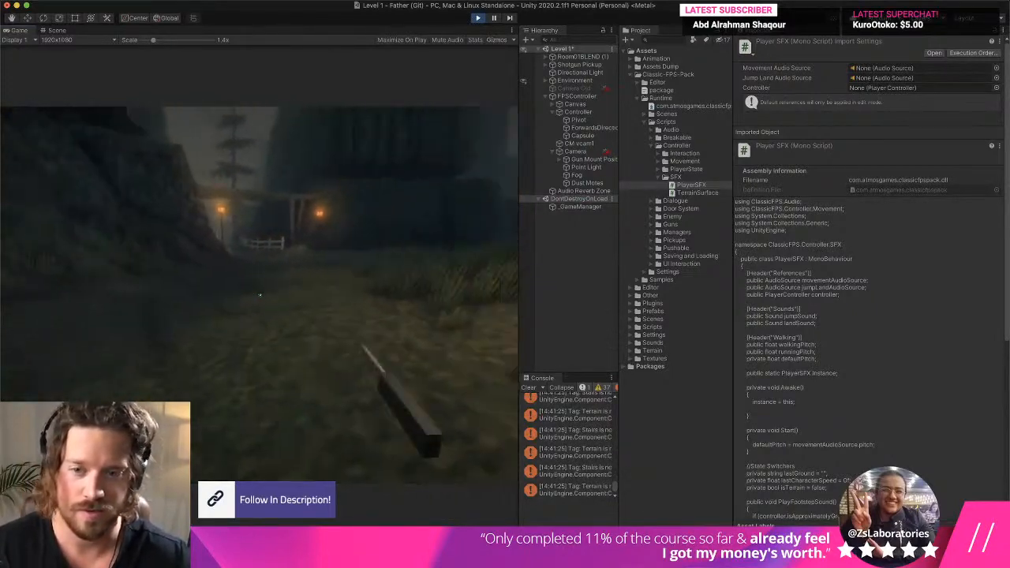
key("w")
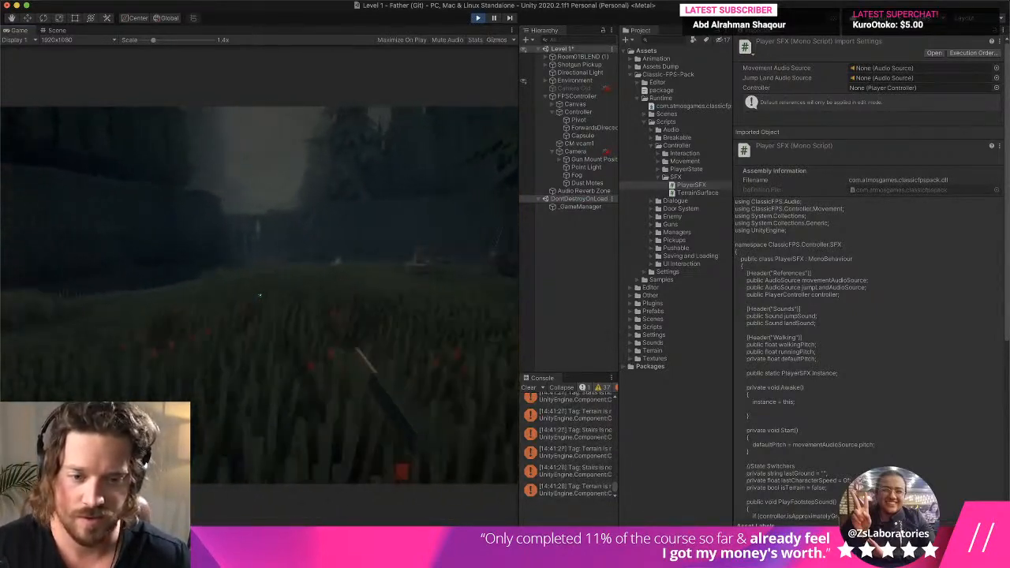
key("w")
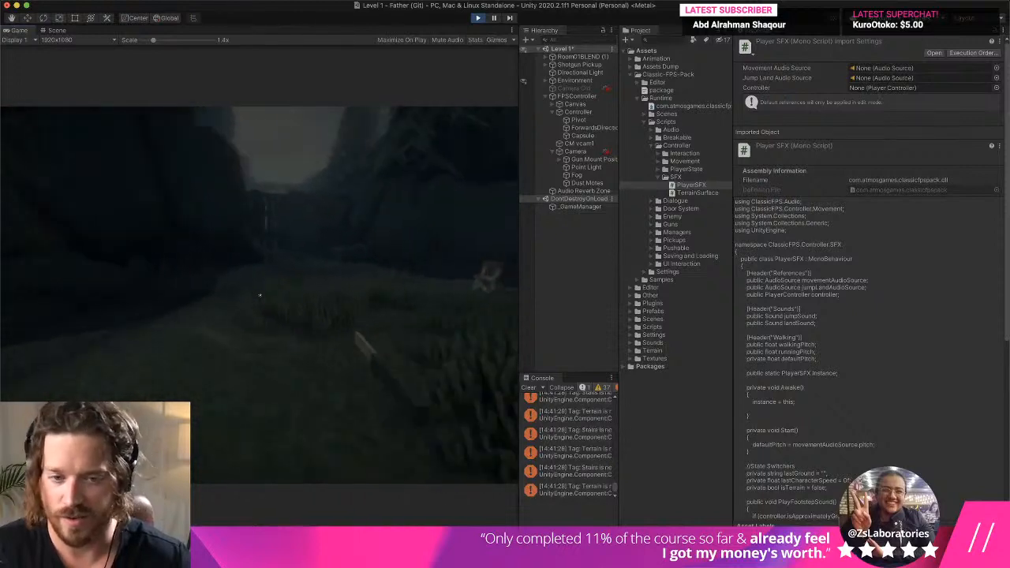
key("w")
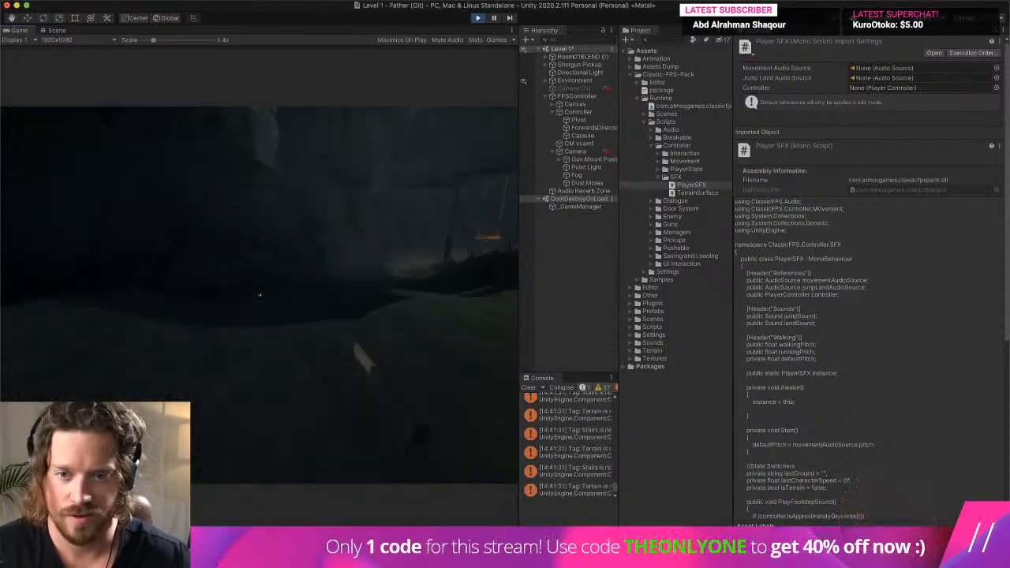
key("super+p")
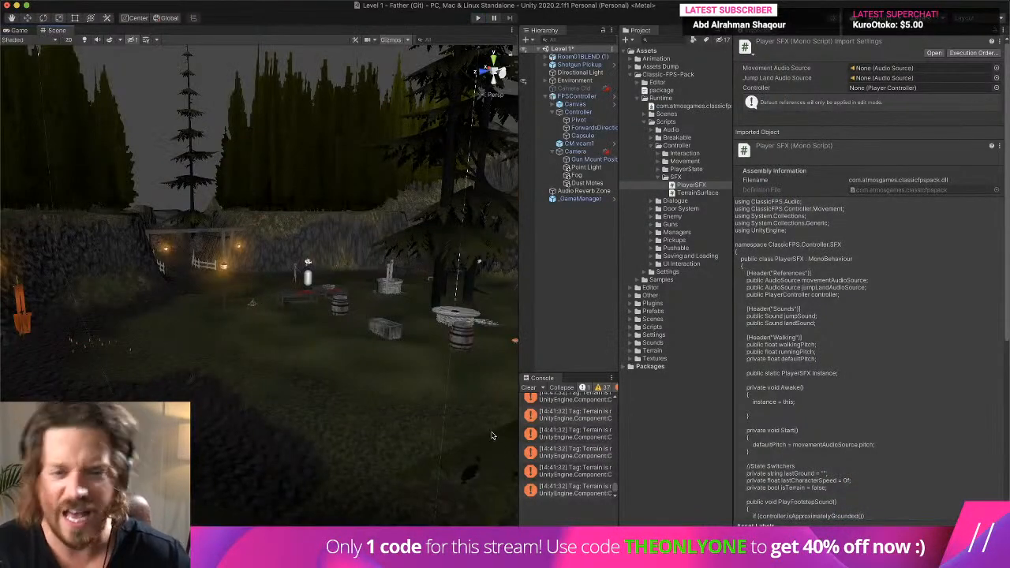
left_click(528, 388)
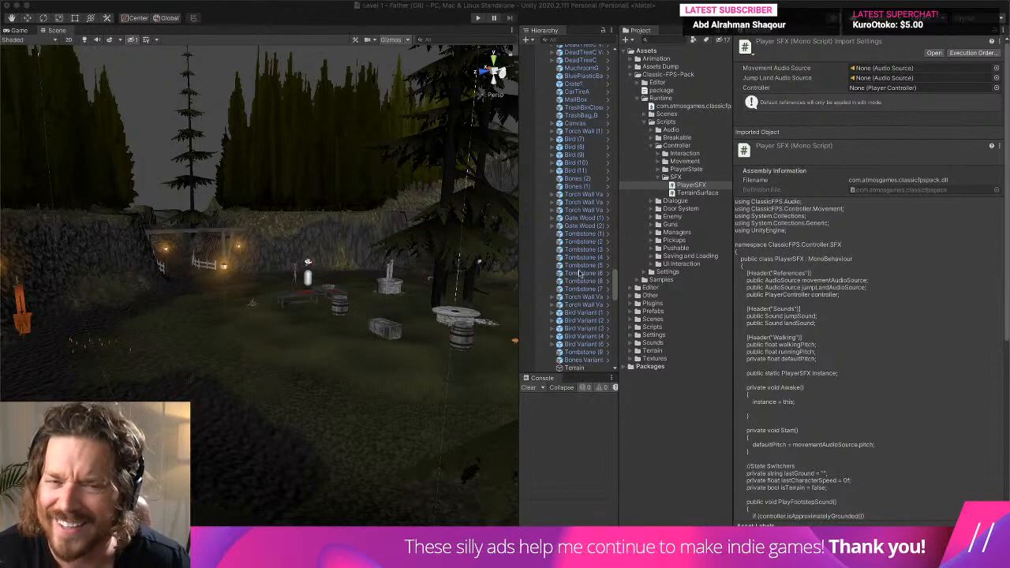
- Set the volume of the second Audio Source on FPSController's Controller object to 0.4
scroll(594, 152, "up", 15)
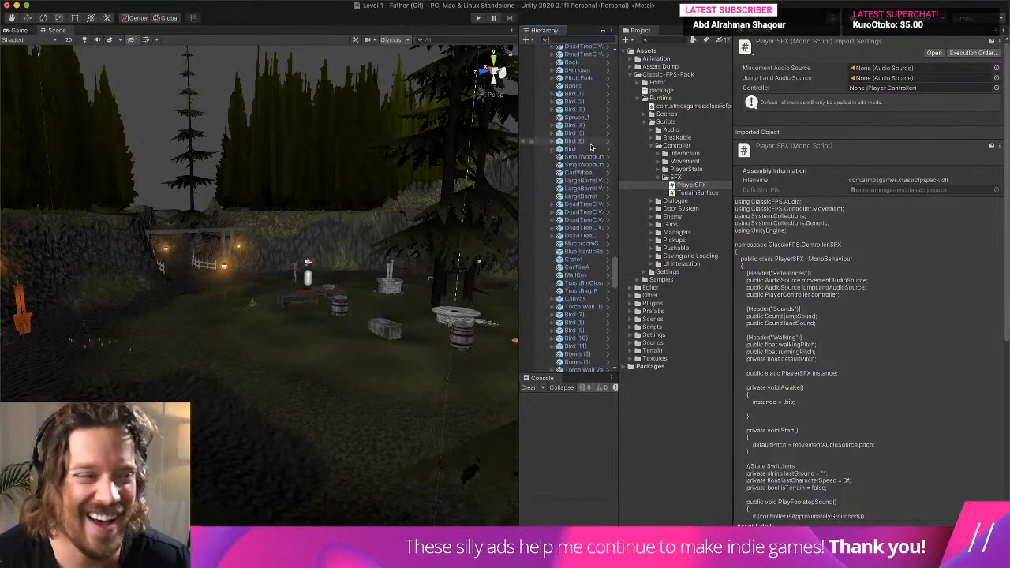
scroll(593, 152, "up", 15)
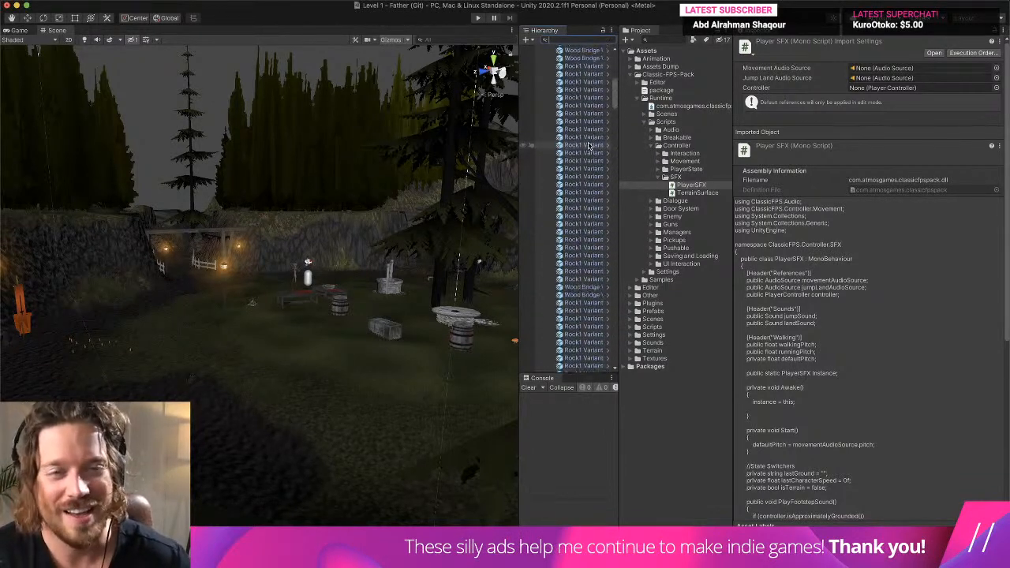
left_click(546, 81)
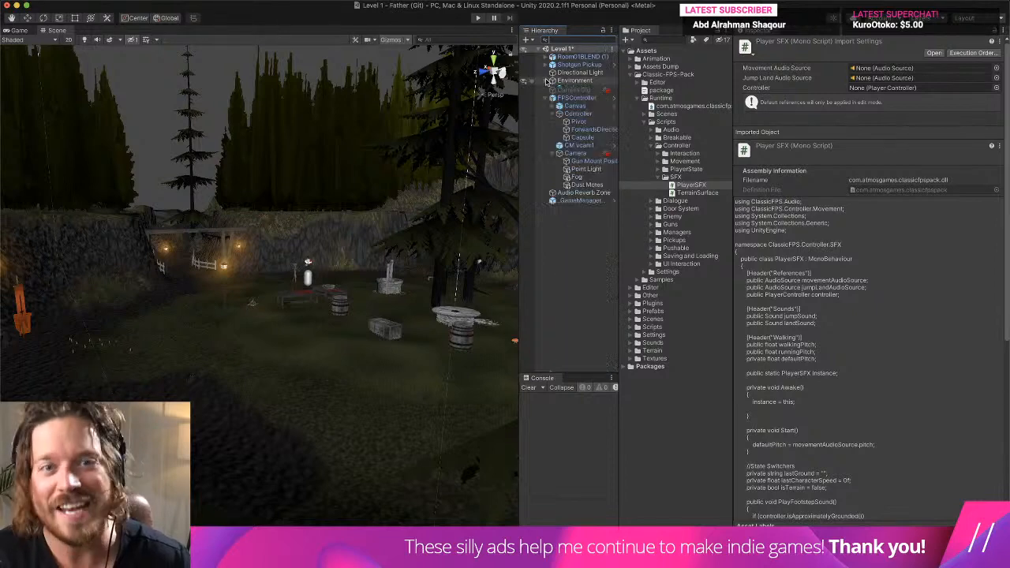
left_click(579, 112)
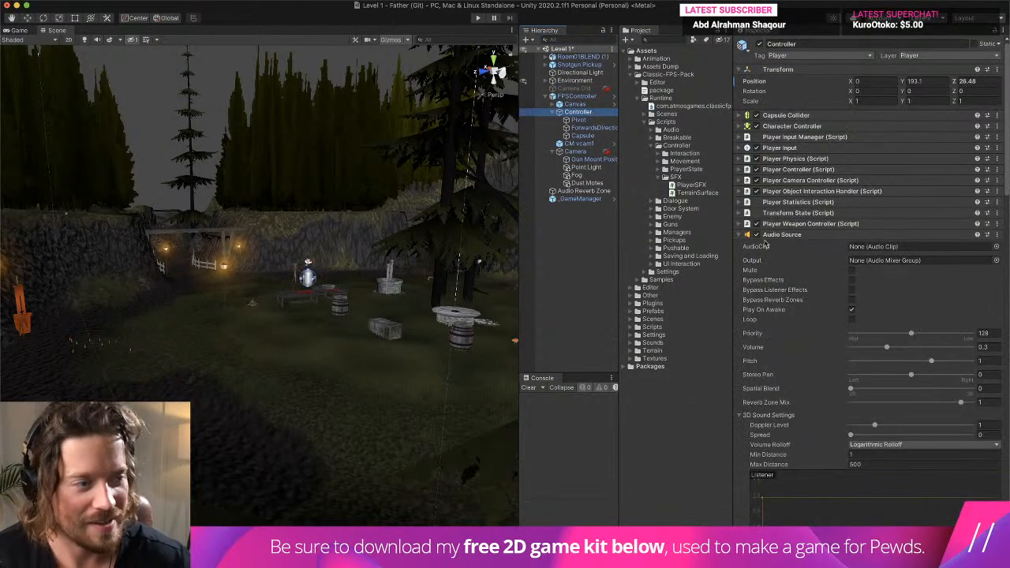
left_click(767, 236)
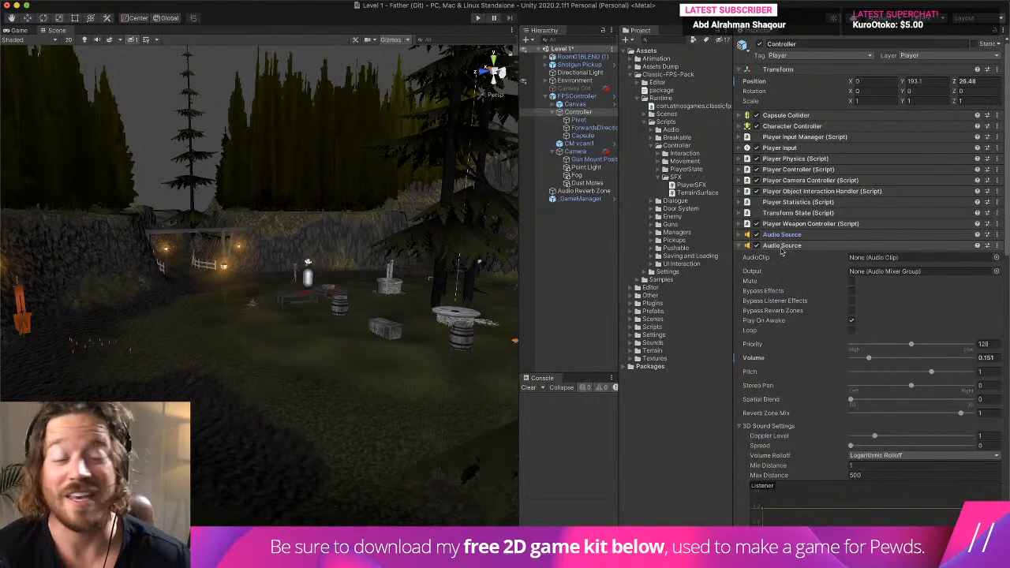
left_click(988, 357)
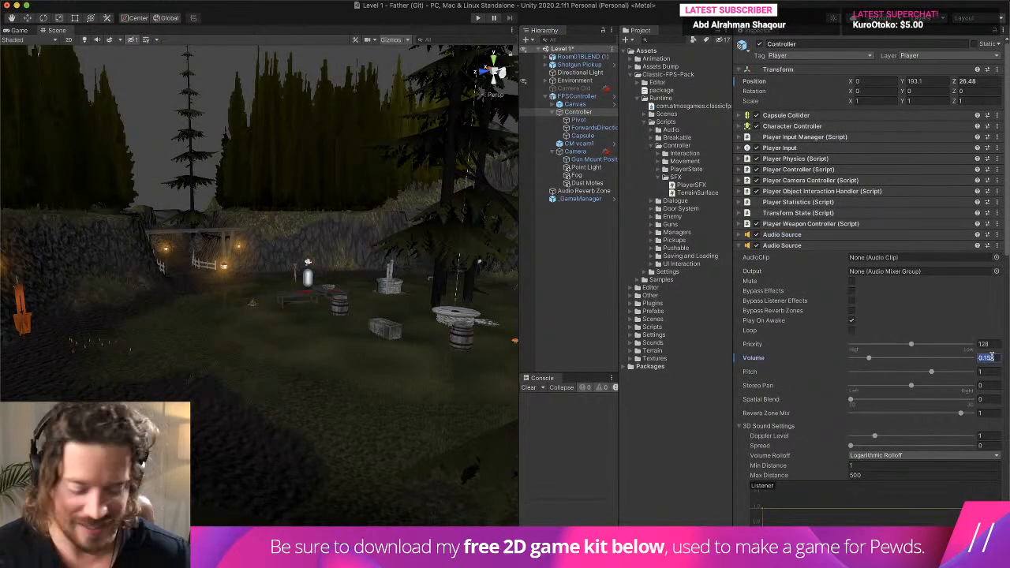
type(".4")
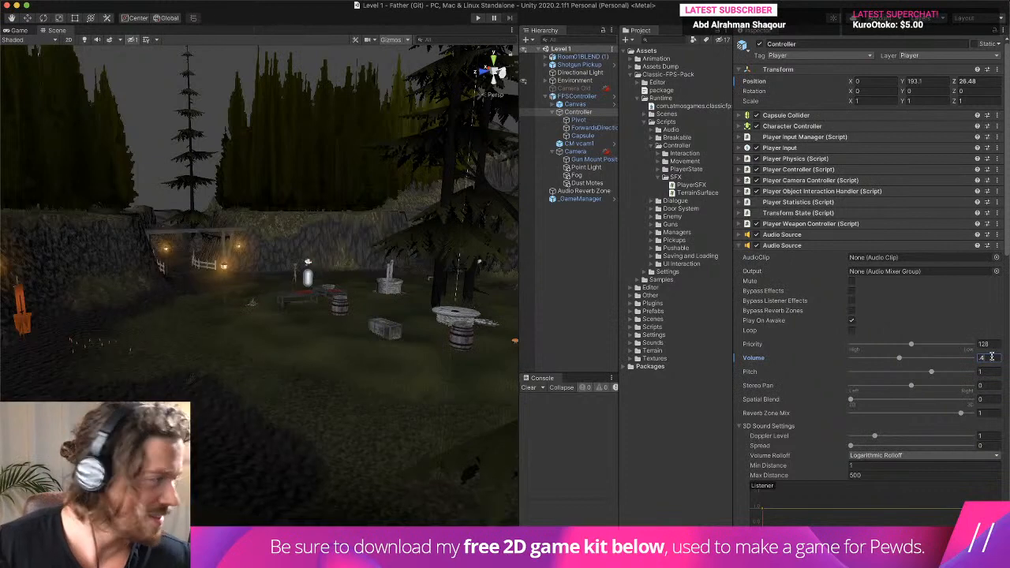
- Play-test the level with the 0.4 footstep volume, walking through the grass and past the props, and clear the console after stopping
left_click(479, 17)
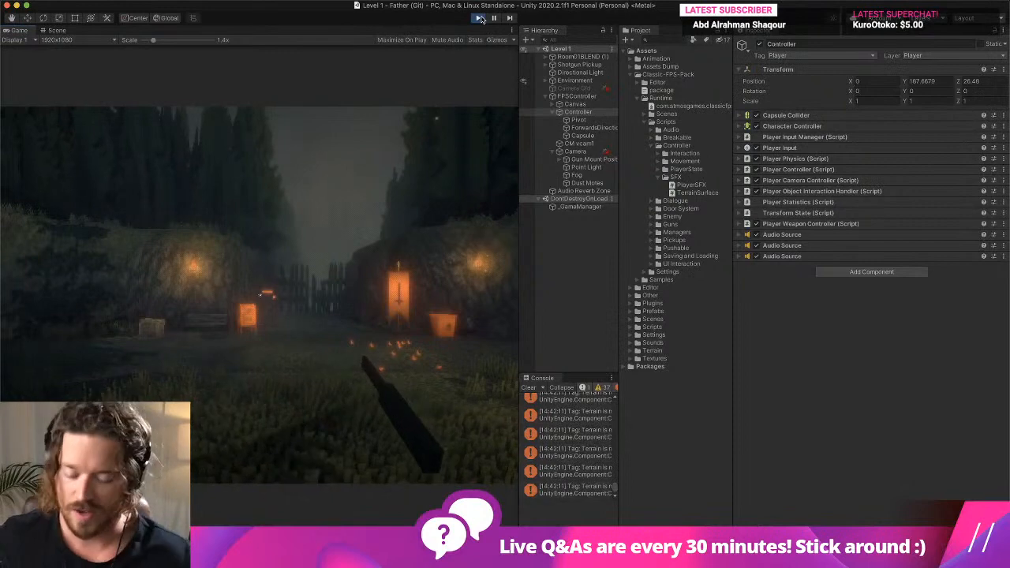
key("w")
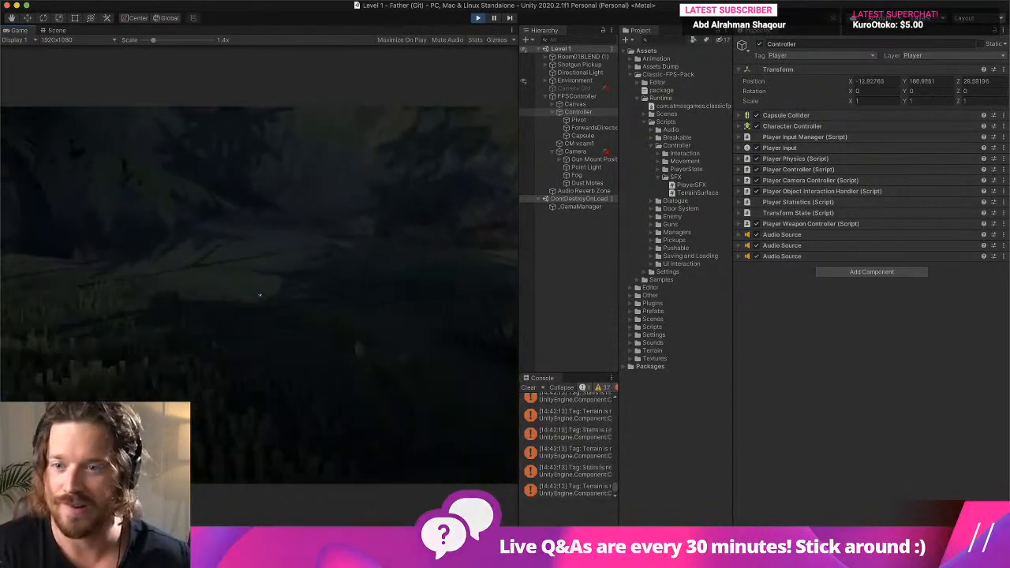
key("w")
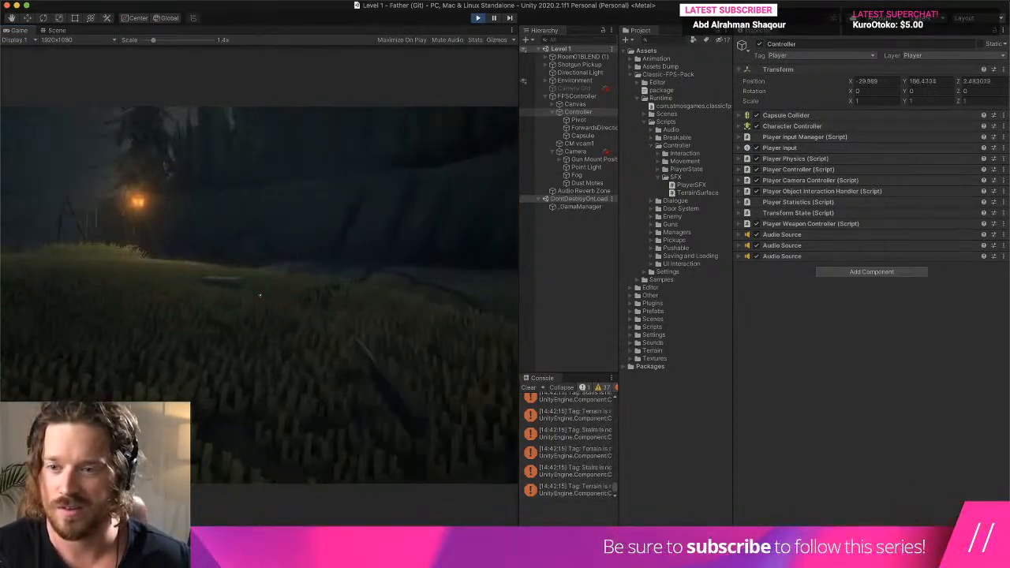
key("w")
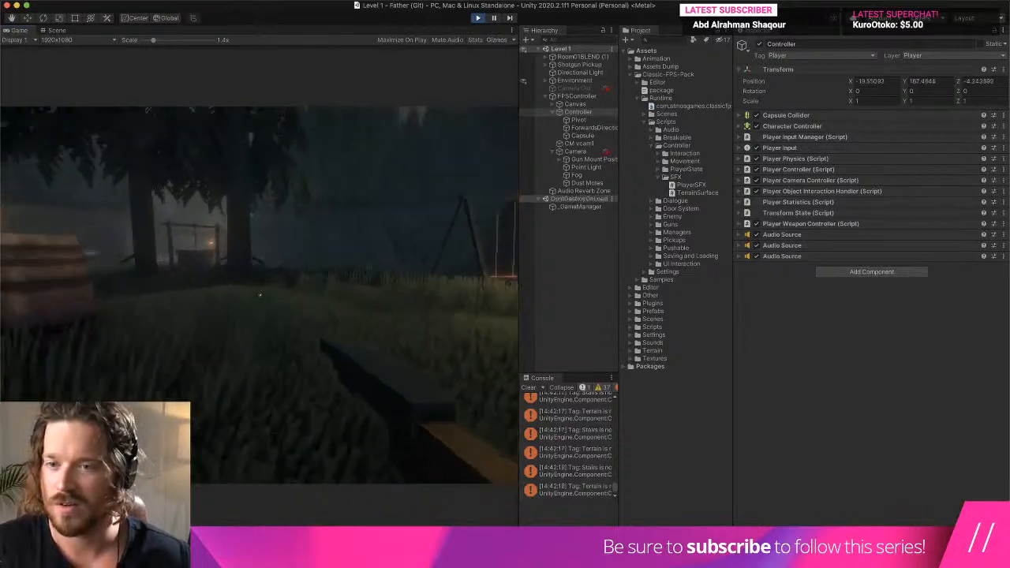
key("w")
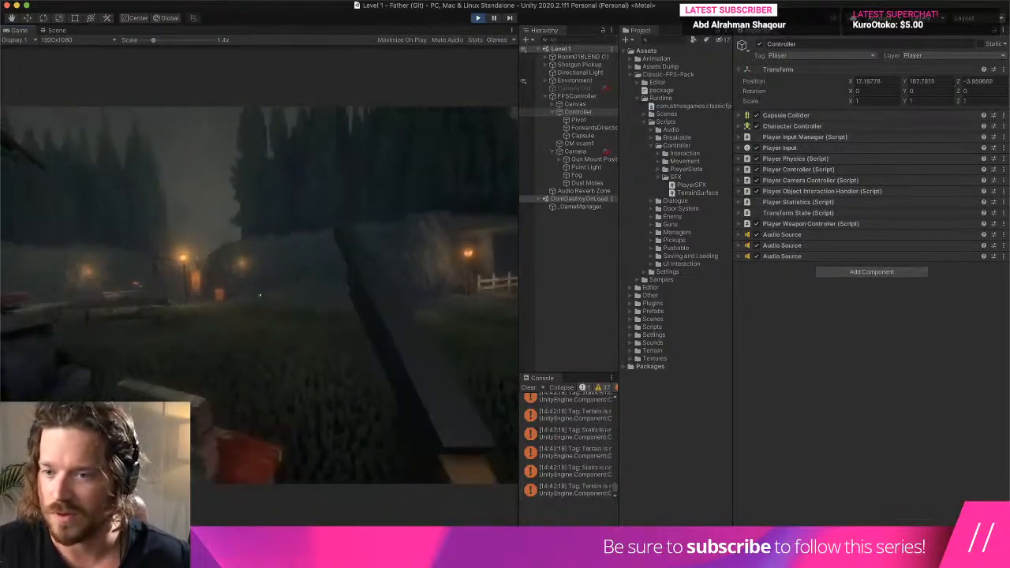
key("w")
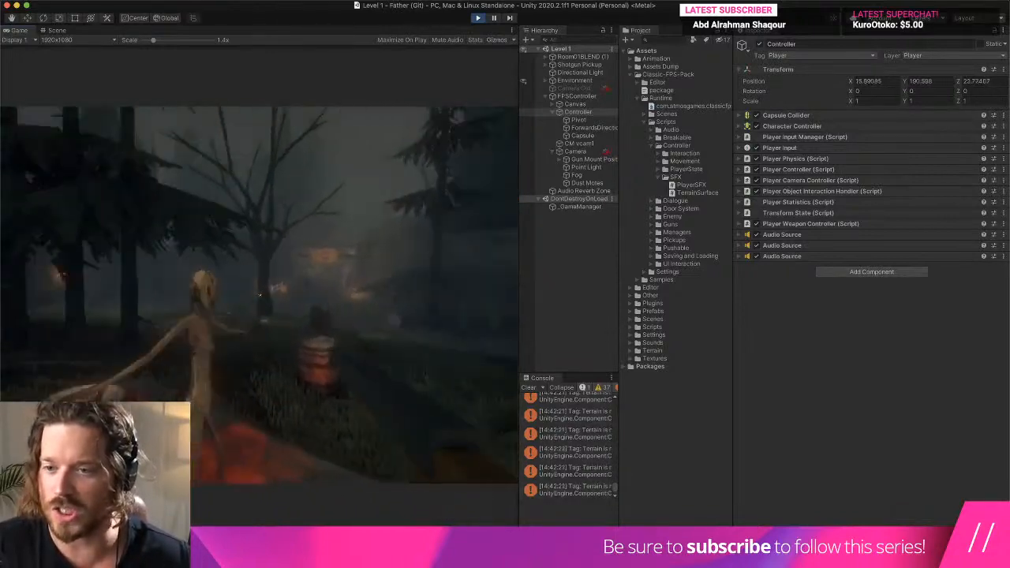
key("w")
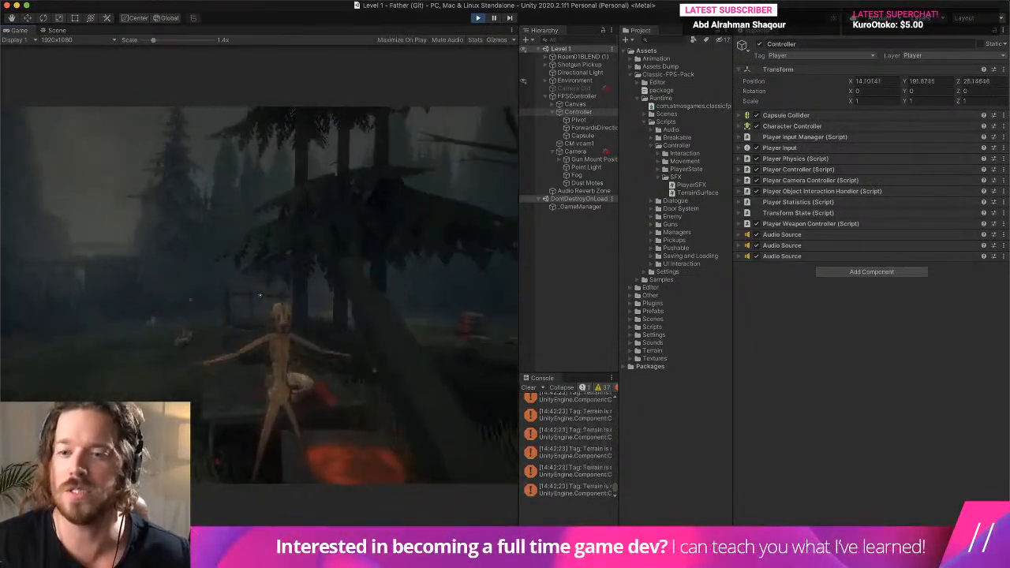
key("w")
key("super+p")
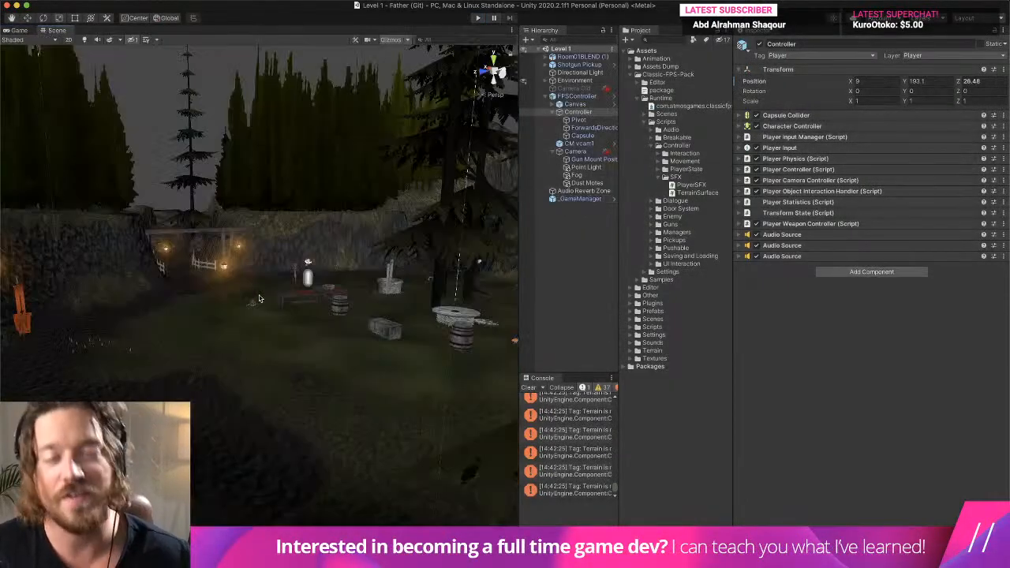
left_click(528, 388)
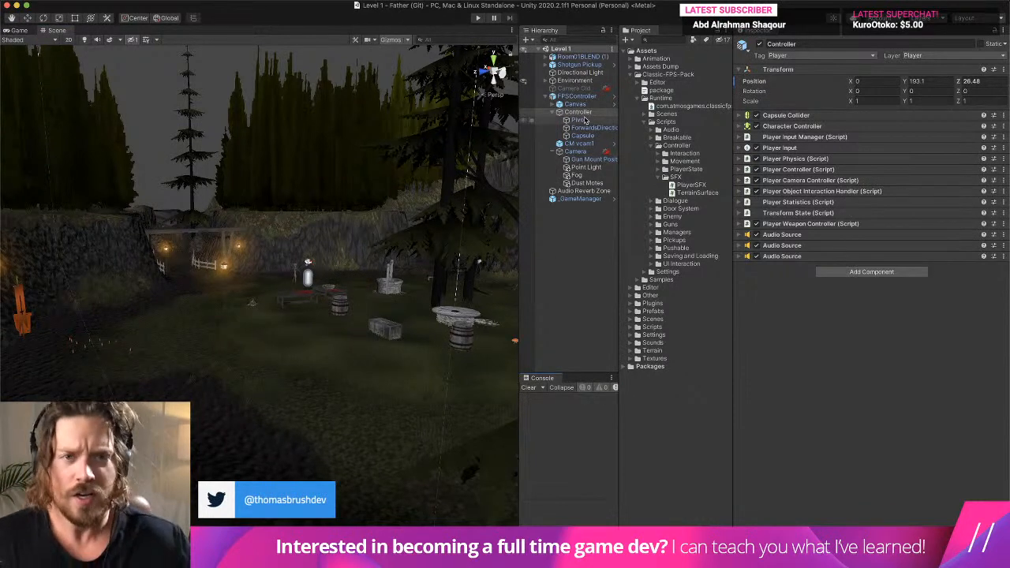
- Set the volume of the Controller object's second Audio Source to 0.3
left_click(829, 245)
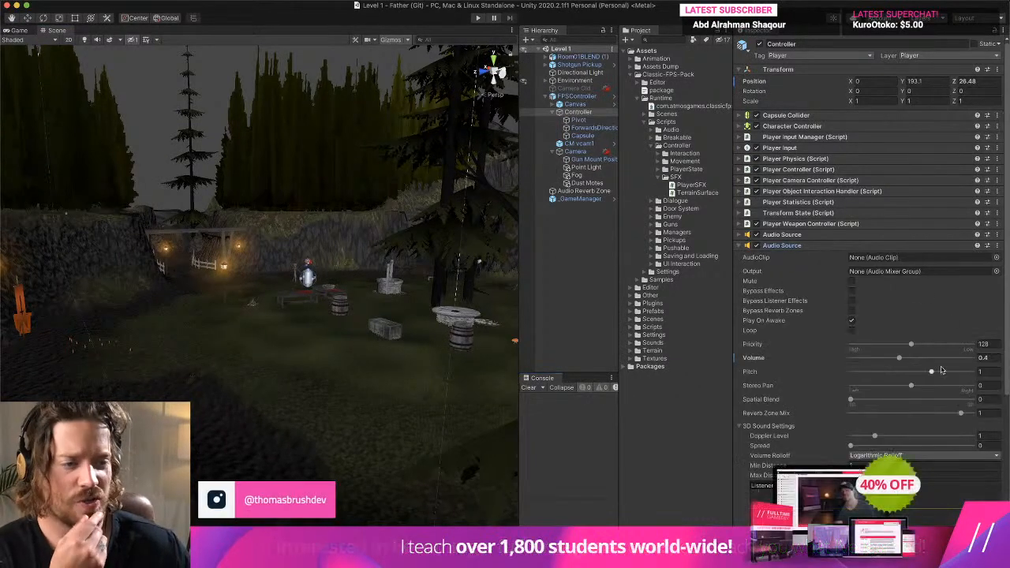
left_click(992, 356)
type(".3")
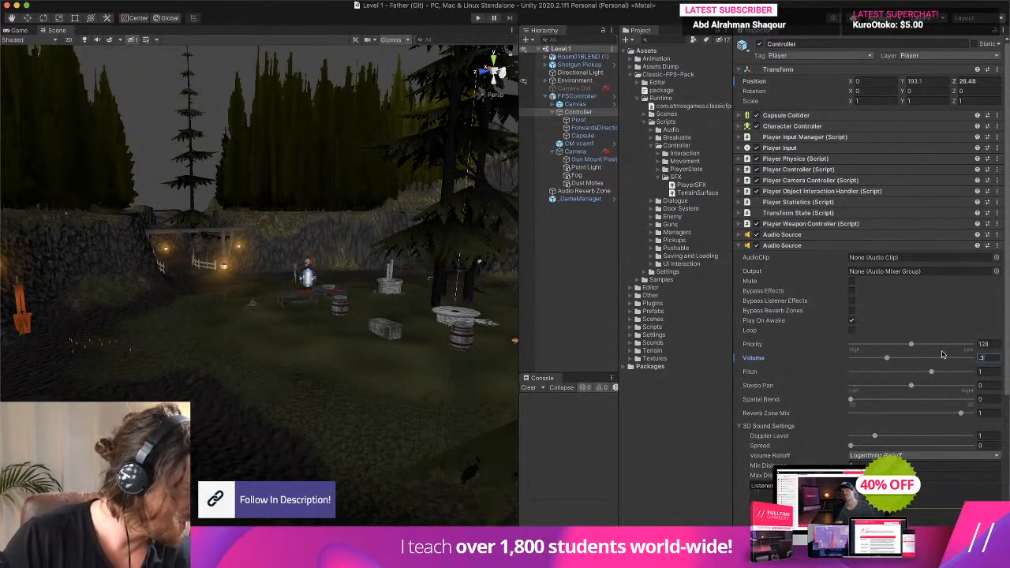
- Play-test the level with the 0.3 footstep volume, walking the player around the grounds, and clear the console after stopping
left_click(476, 18)
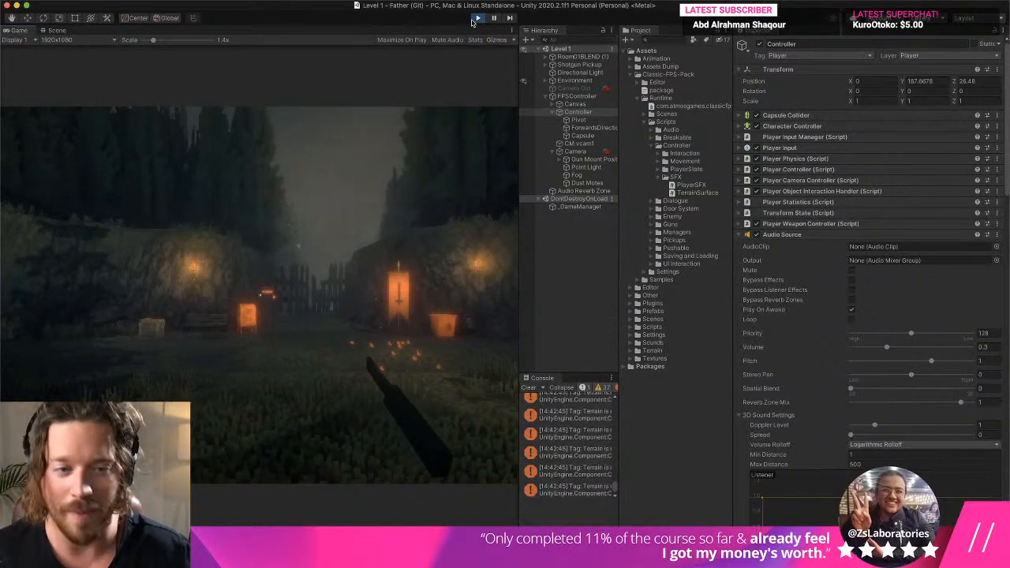
key("w")
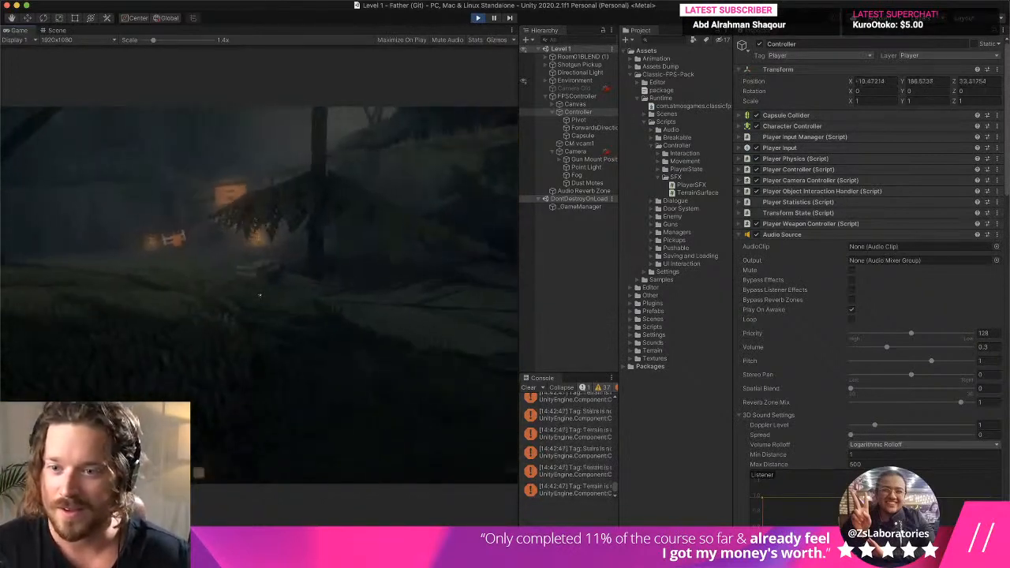
key("w")
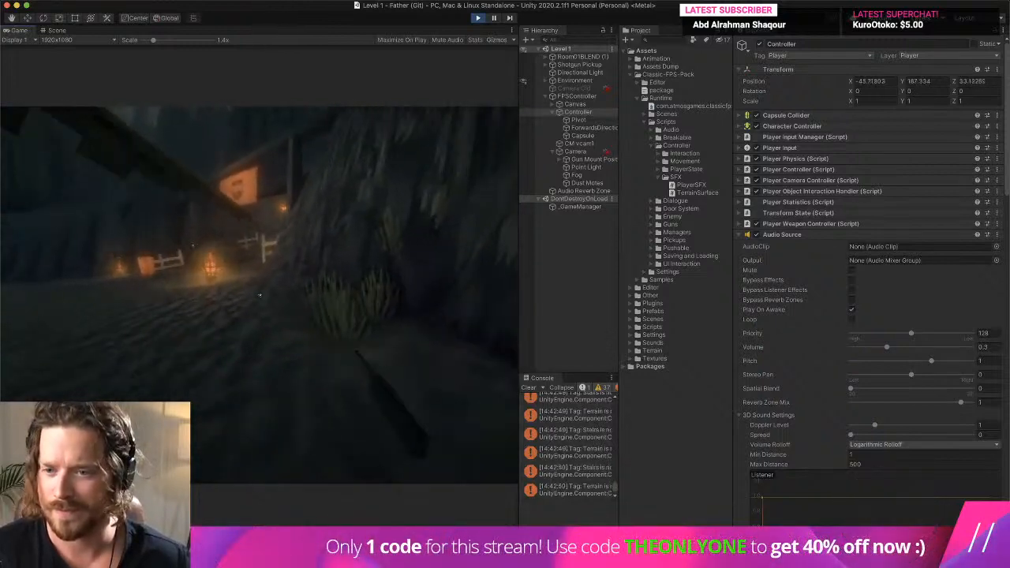
key("w")
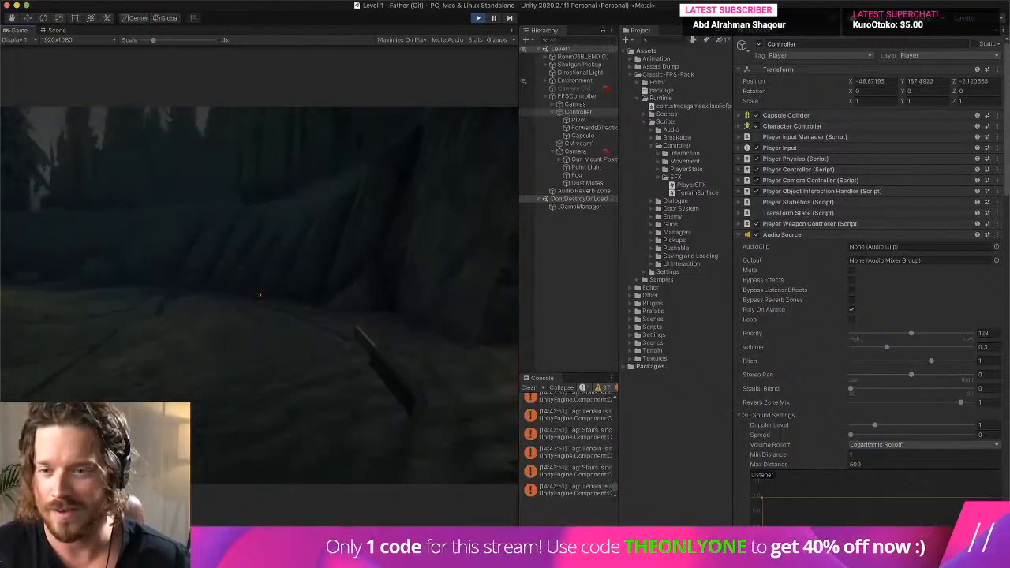
key("w")
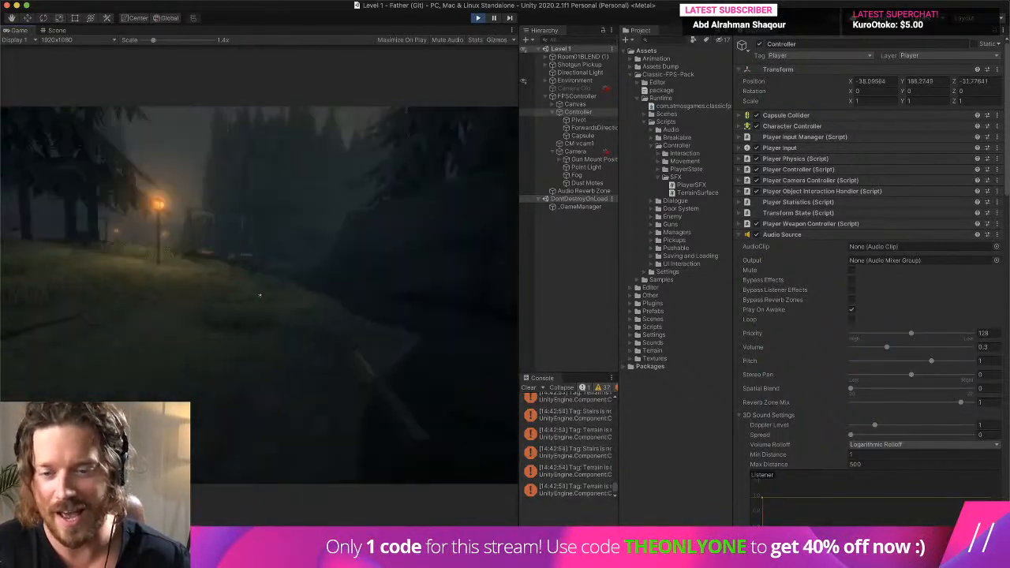
key("w")
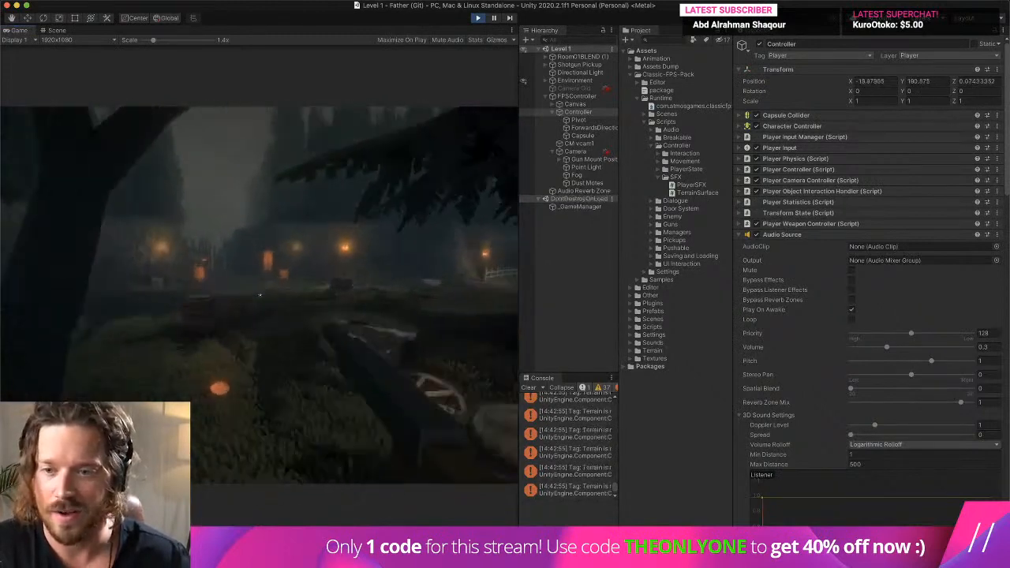
key("w")
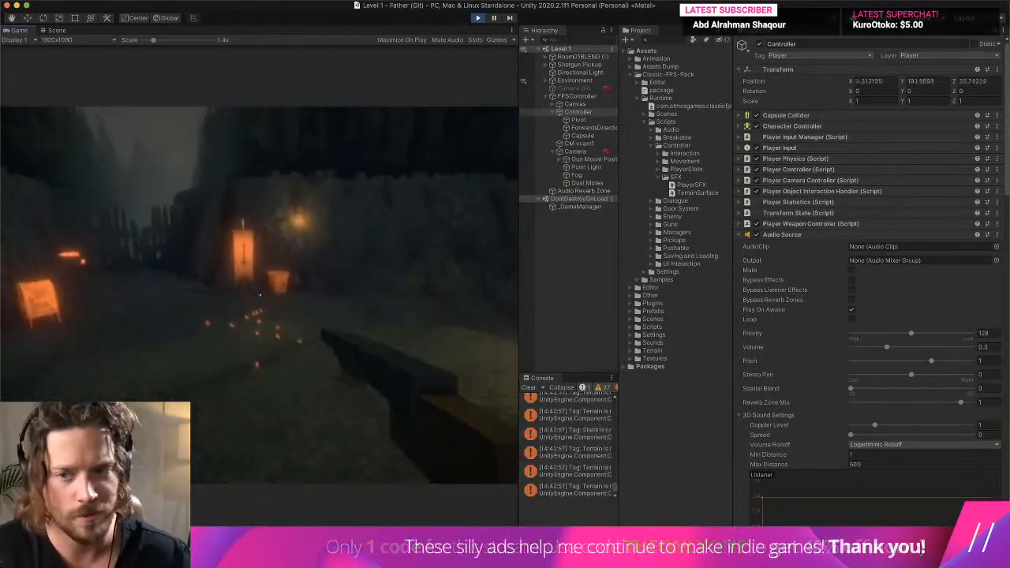
key("w")
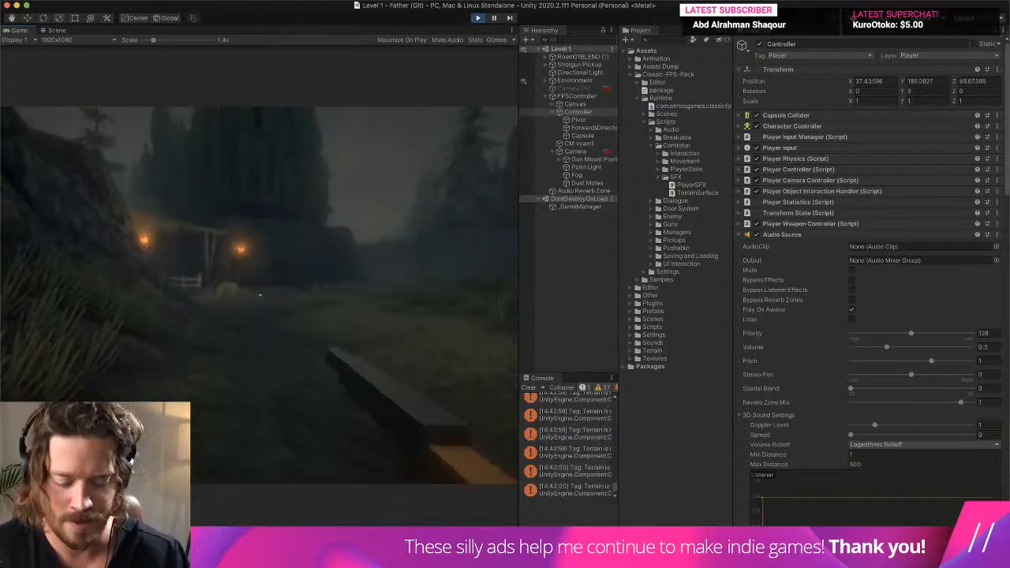
key("super+p")
left_click(533, 390)
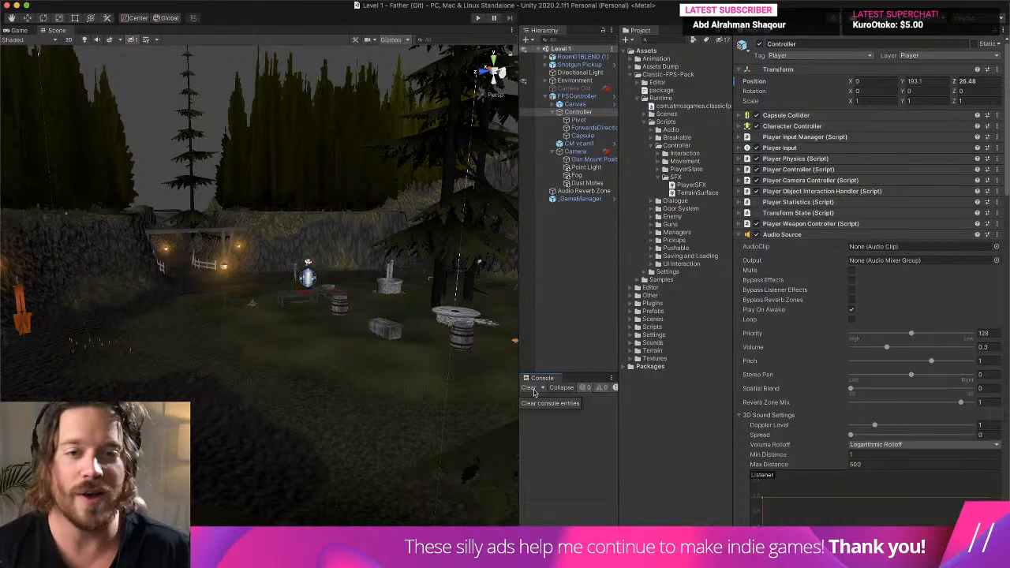
- Select the Camera Old object and collapse the Camera and Controller branches under FPSController in the scene hierarchy
left_click(574, 89)
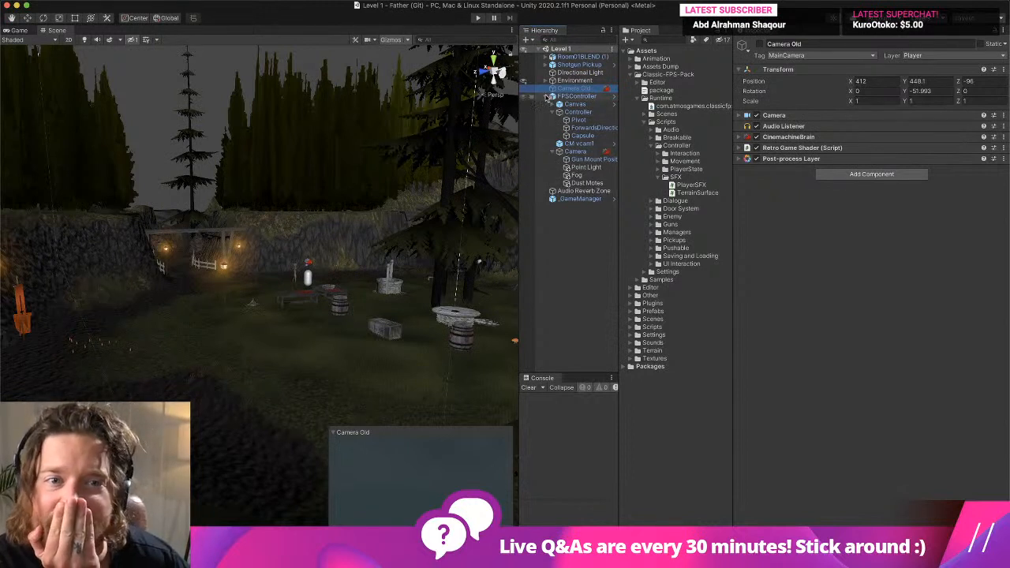
left_click(547, 96)
left_click(547, 96)
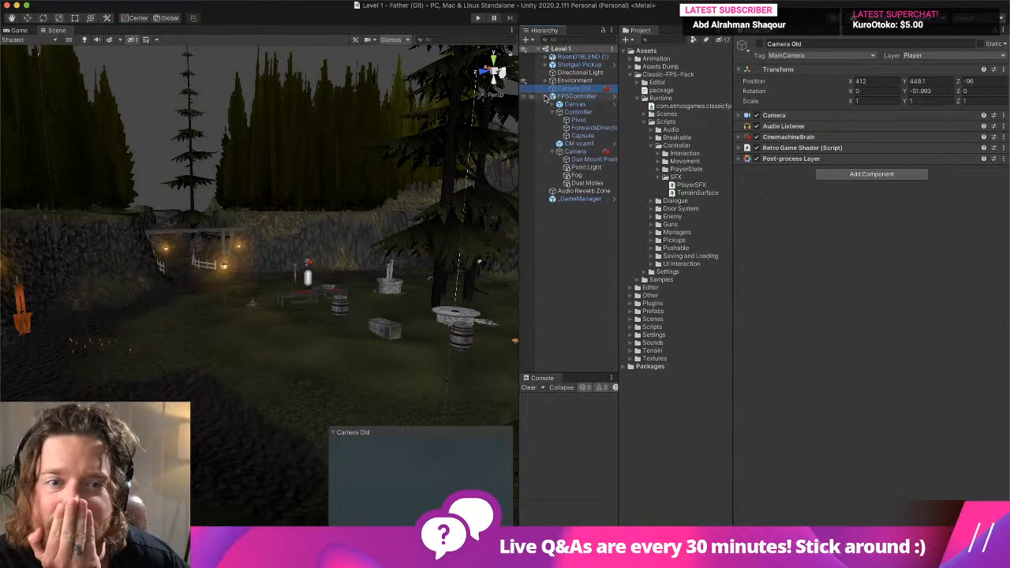
left_click(553, 152)
left_click(554, 112)
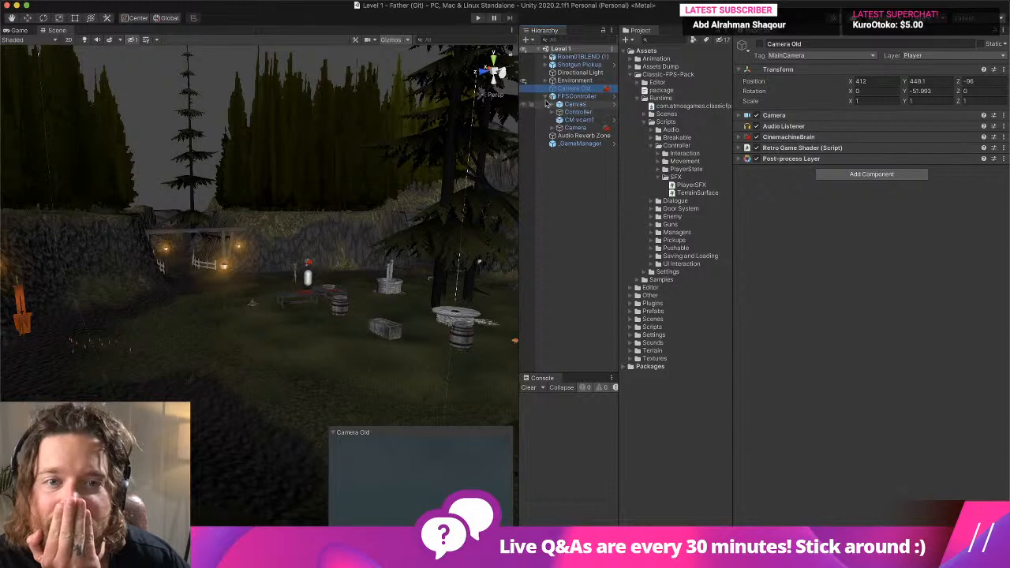
left_click(547, 104)
left_click(547, 104)
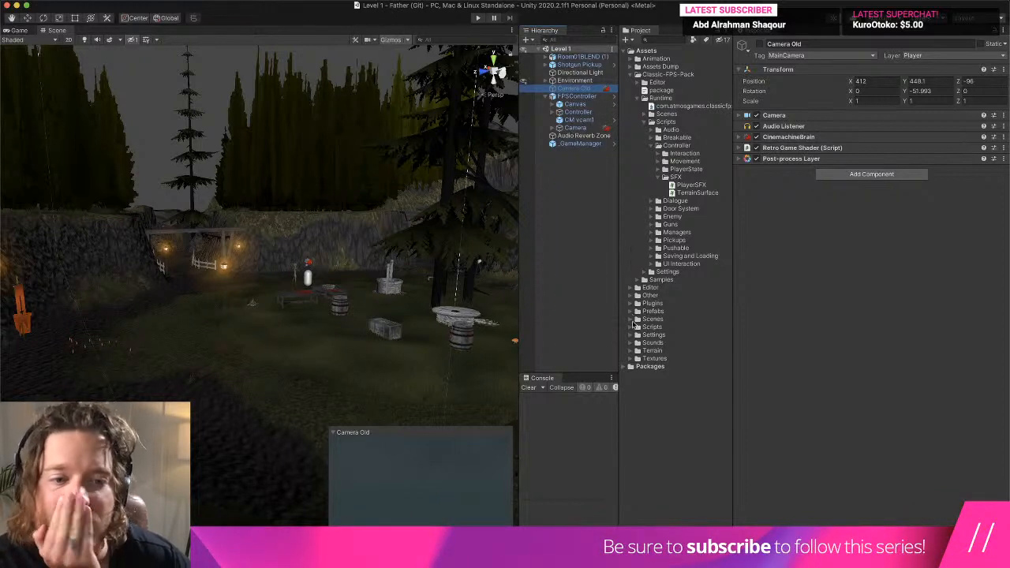
- Browse the project's Prefabs folder, checking the Father folder and inspecting each prefab in Old (Delete Soon)
left_click(637, 311)
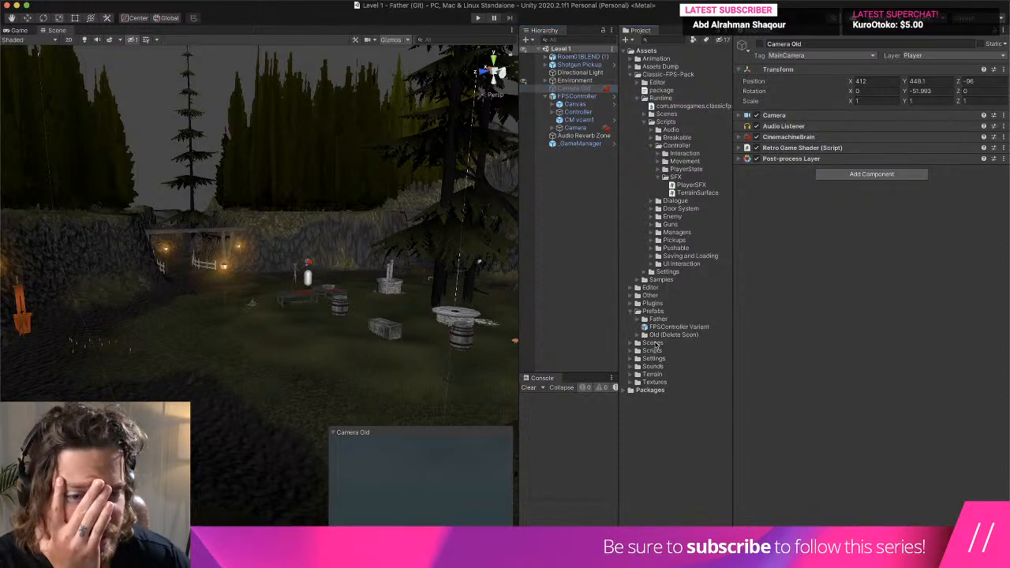
left_click(643, 320)
left_click(638, 319)
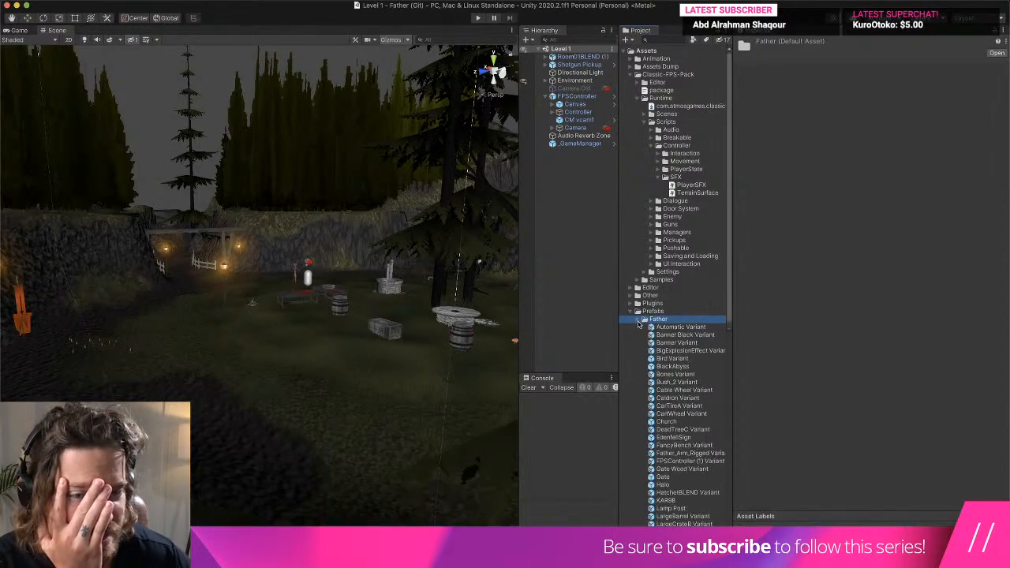
left_click(640, 320)
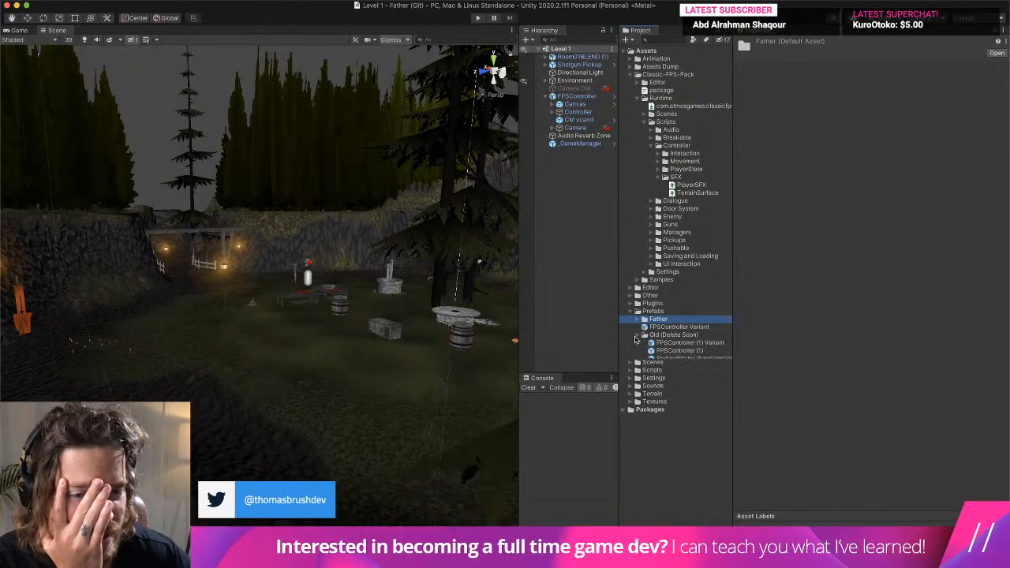
left_click(699, 344)
left_click(699, 350)
left_click(699, 358)
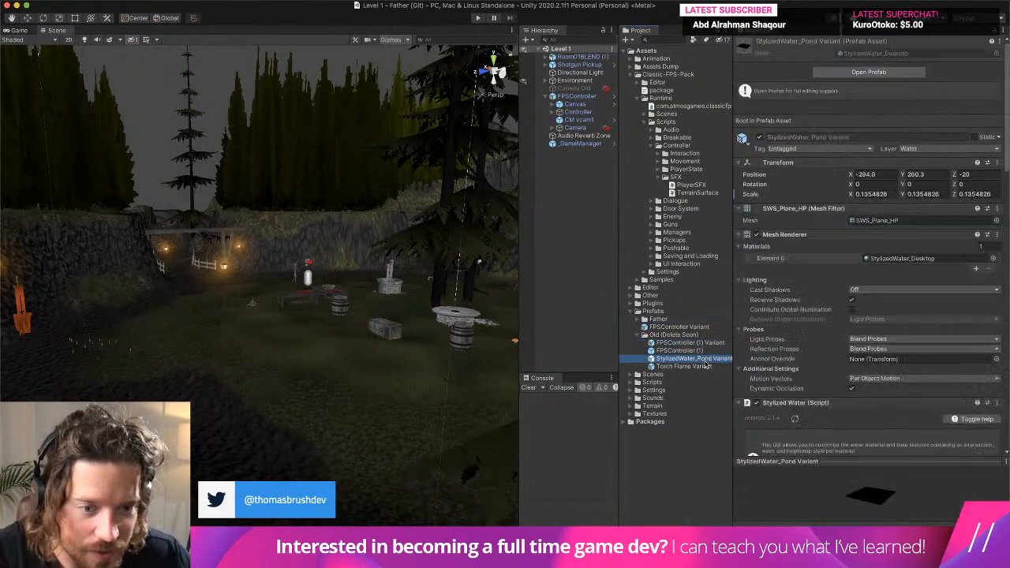
left_click(699, 367)
- Open the Old (Delete Soon) prefabs and the FPSController Variant one by one for inspection, and return to the Level 1 scene
double_click(699, 343)
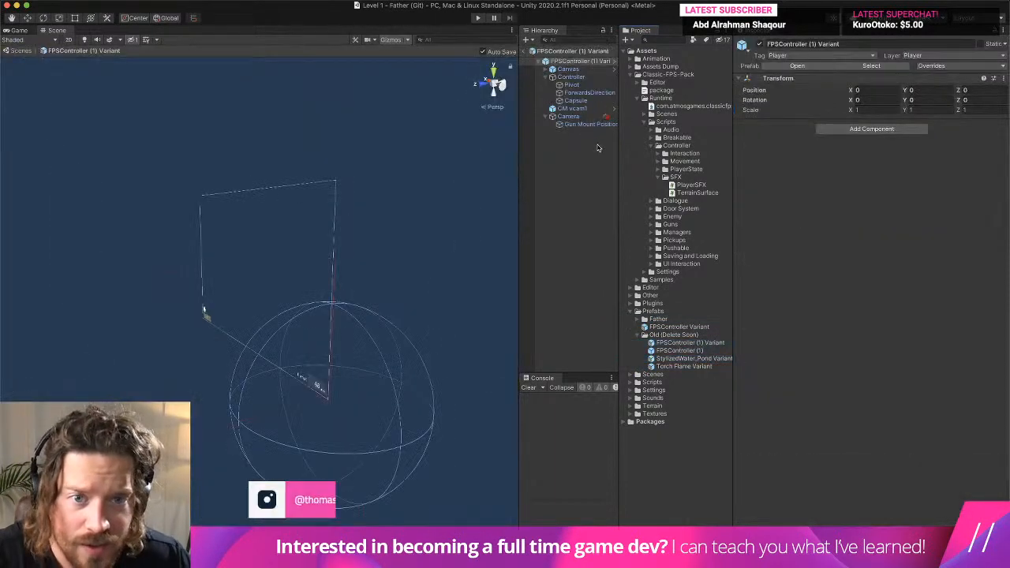
double_click(695, 351)
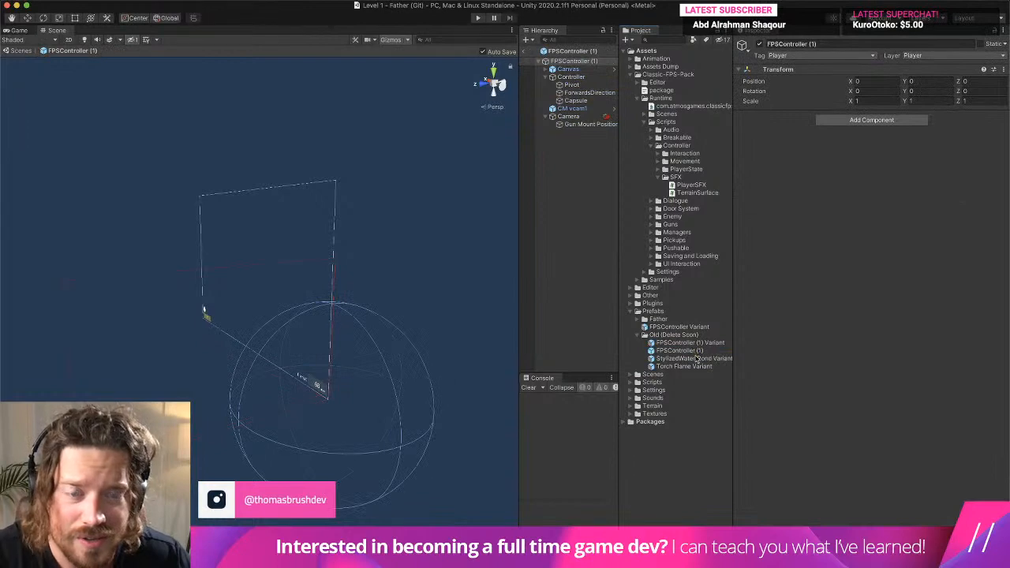
double_click(697, 359)
double_click(695, 367)
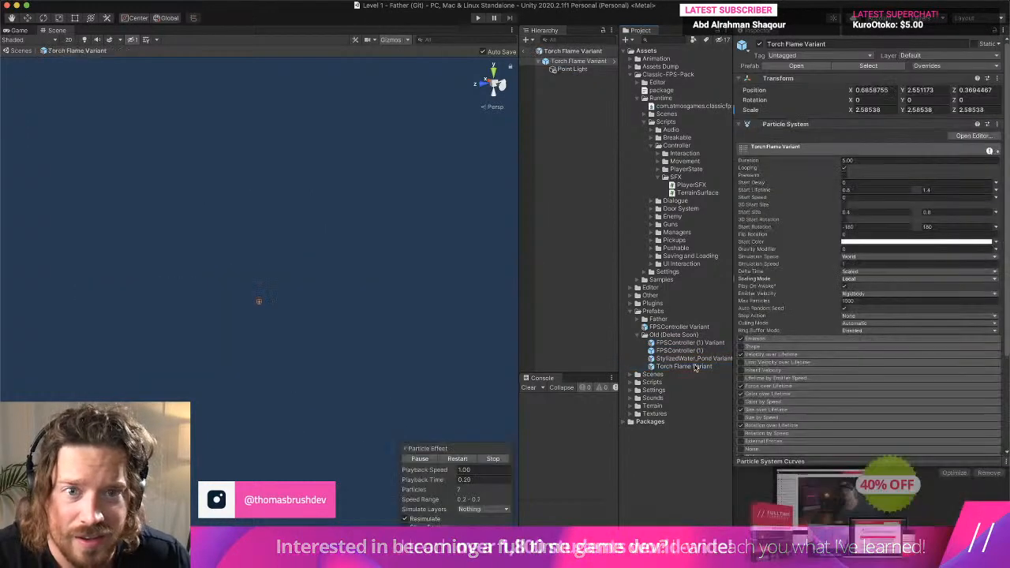
double_click(696, 343)
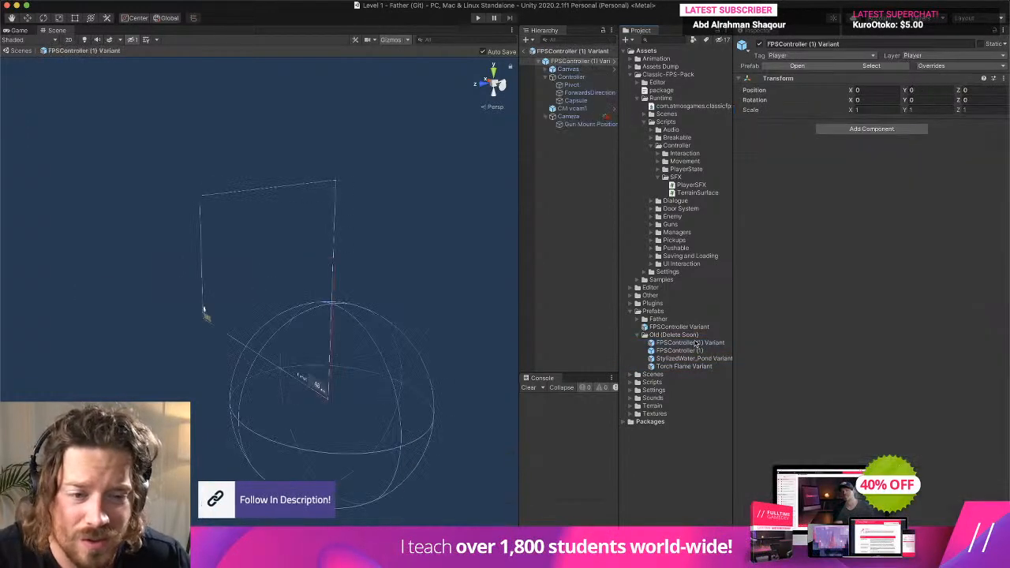
double_click(692, 329)
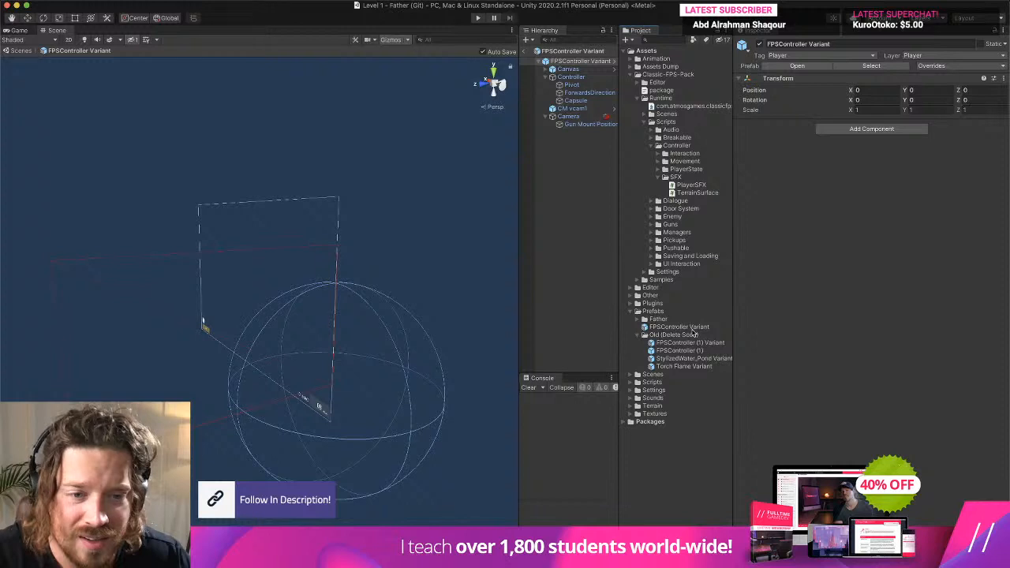
left_click(523, 51)
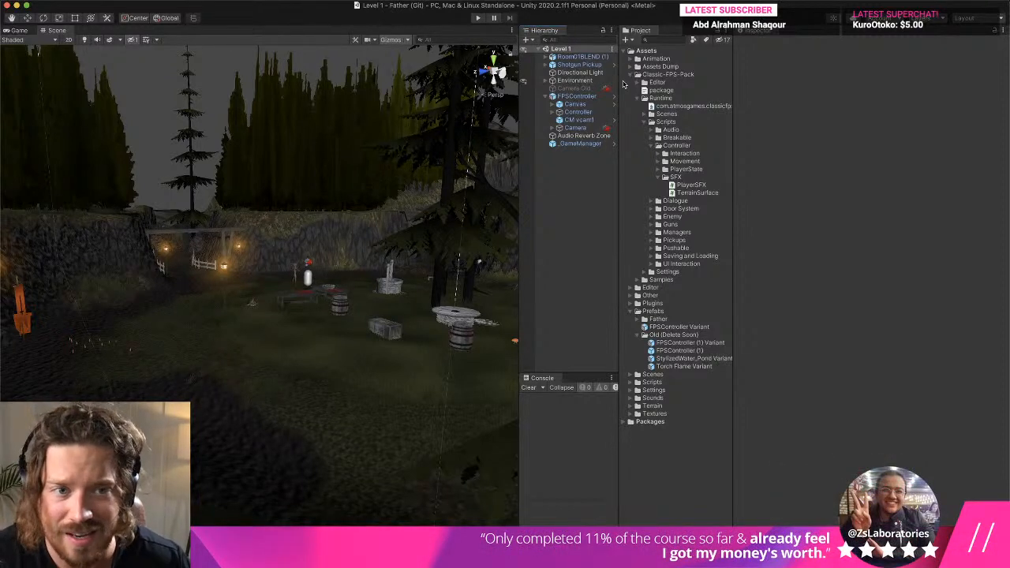
- Check the Guns scripts folder and expand the Classic-FPS-Pack Samples folder and the Camera object under FPSController
left_click(652, 226)
left_click(652, 226)
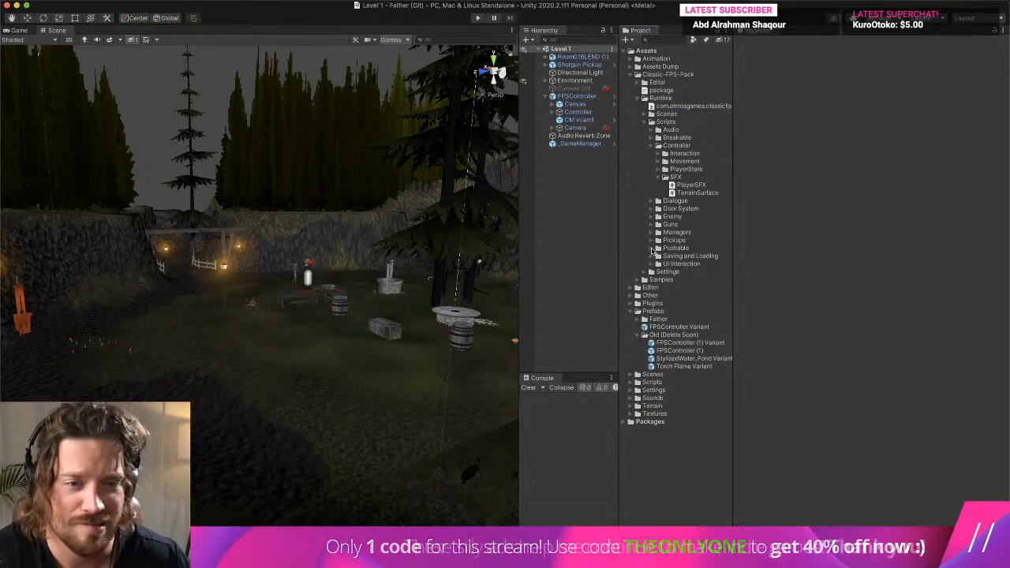
left_click(642, 279)
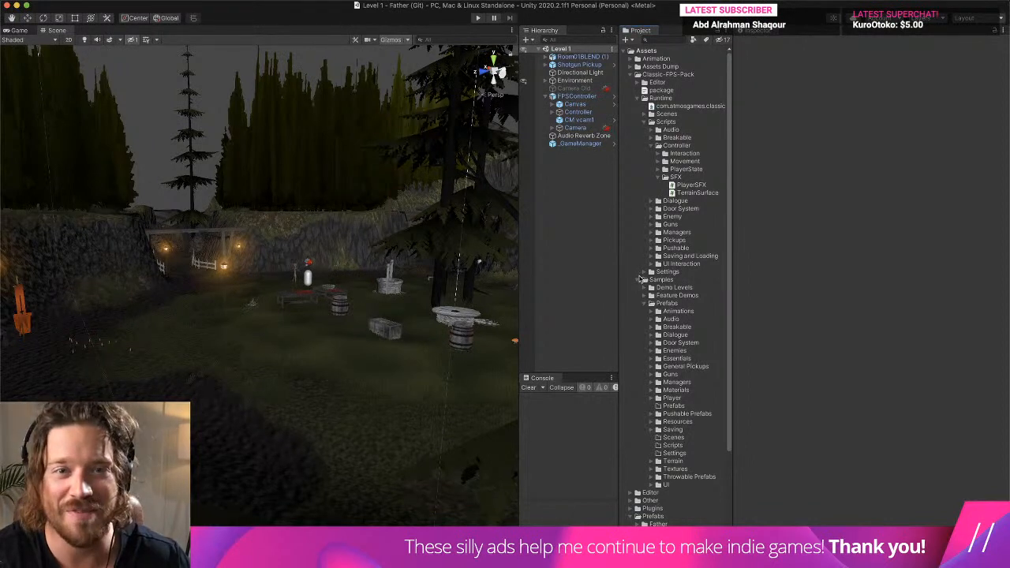
left_click(554, 128)
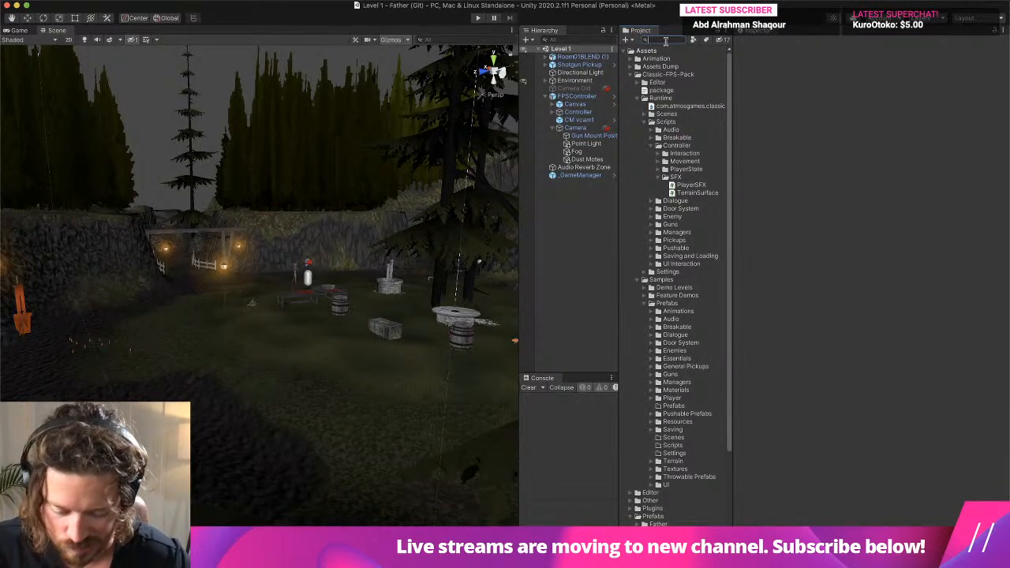
- Search the project assets for trench, try the TrenchGun model in the scene, and undo the placement
type("ench")
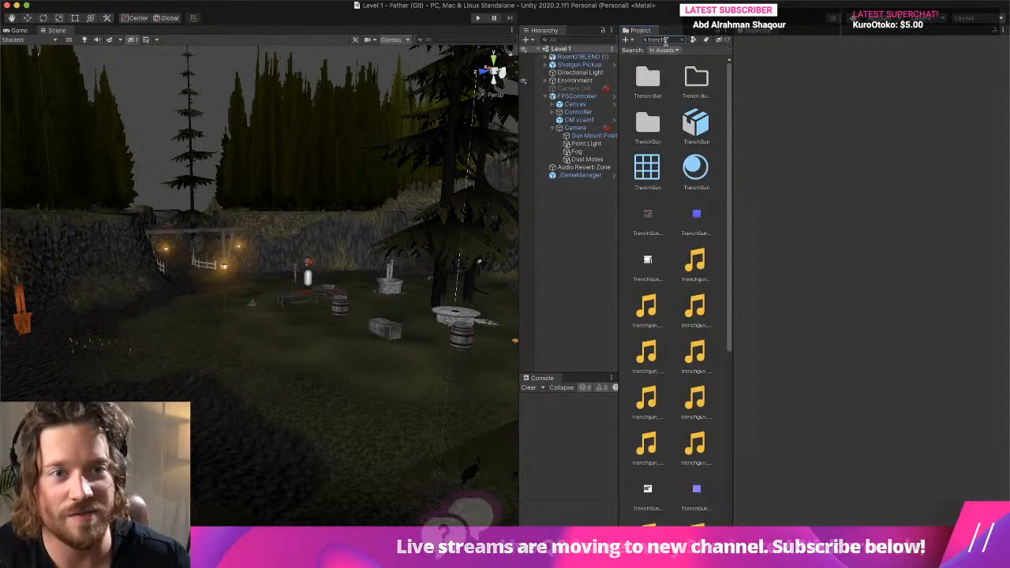
left_click_drag(696, 126, 322, 402)
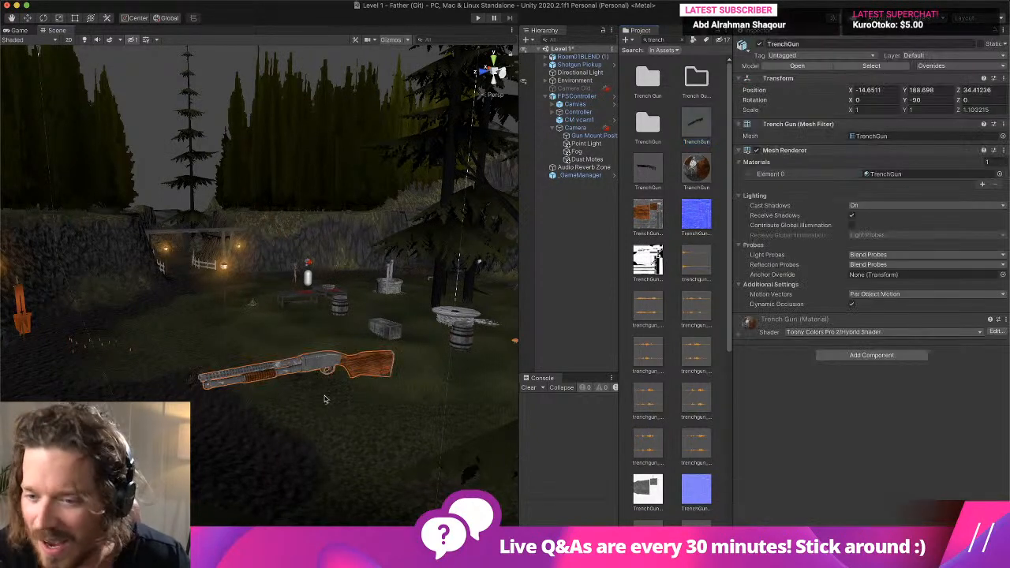
key("super+z")
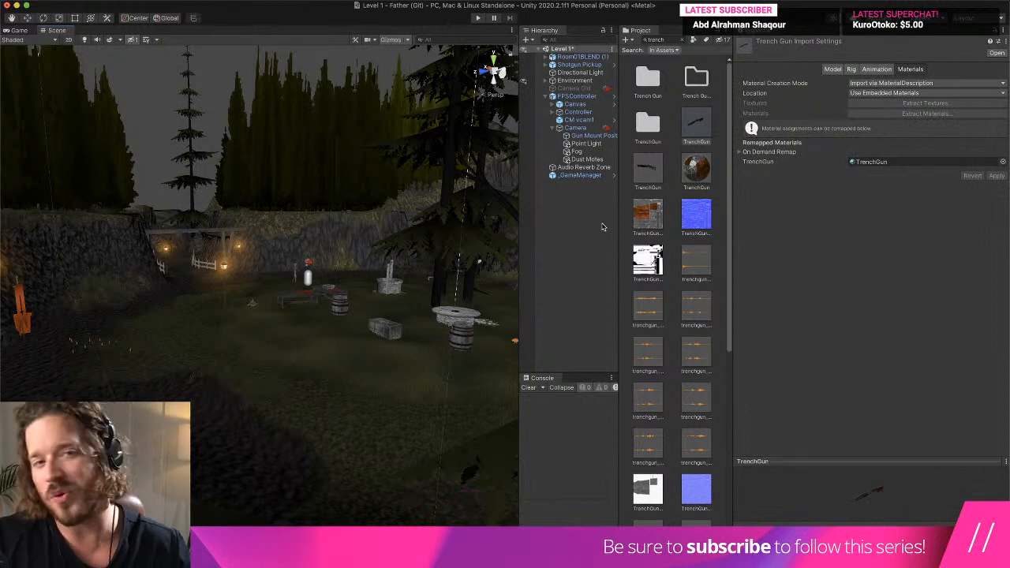
- Clear the asset search, place the untitled model from Assets Dump in the scene, and frame it for inspection
left_click(684, 41)
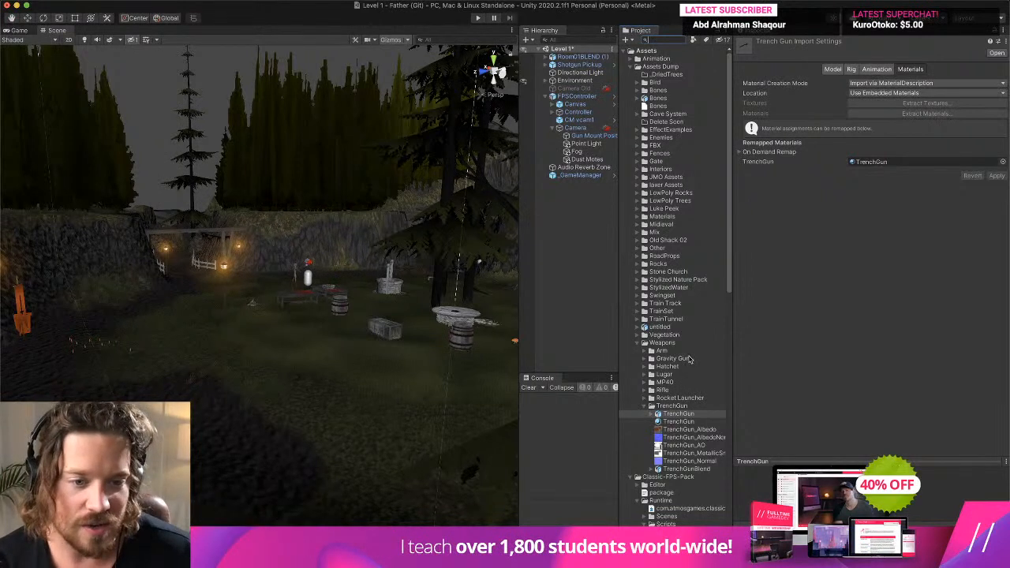
left_click(676, 328)
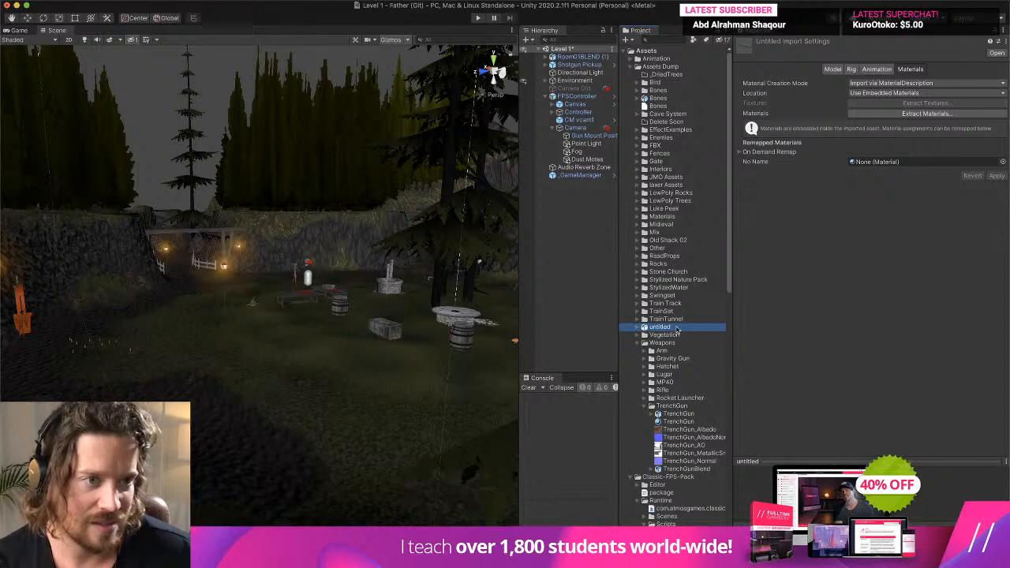
left_click_drag(676, 330, 294, 424)
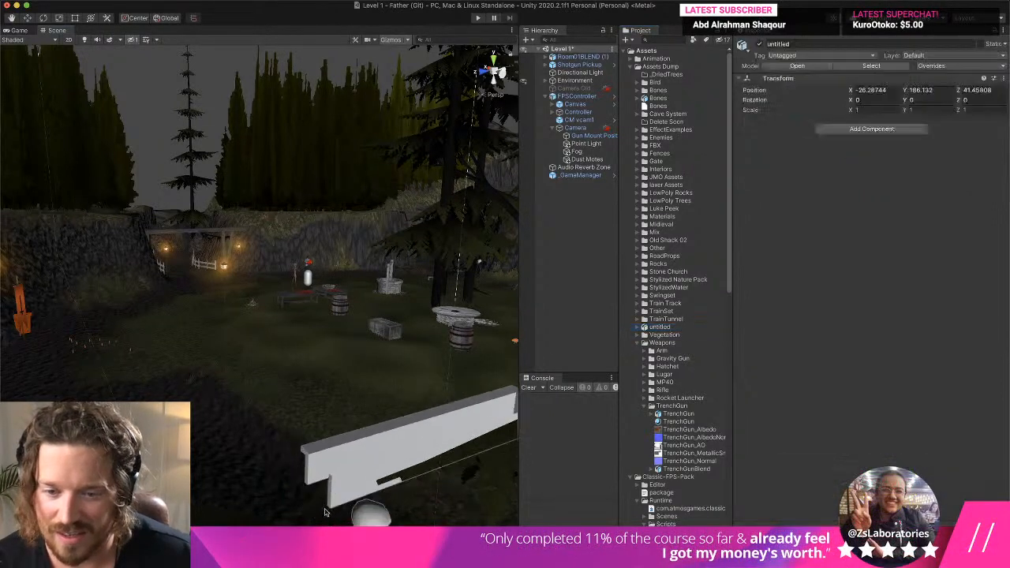
key("f")
key("f")
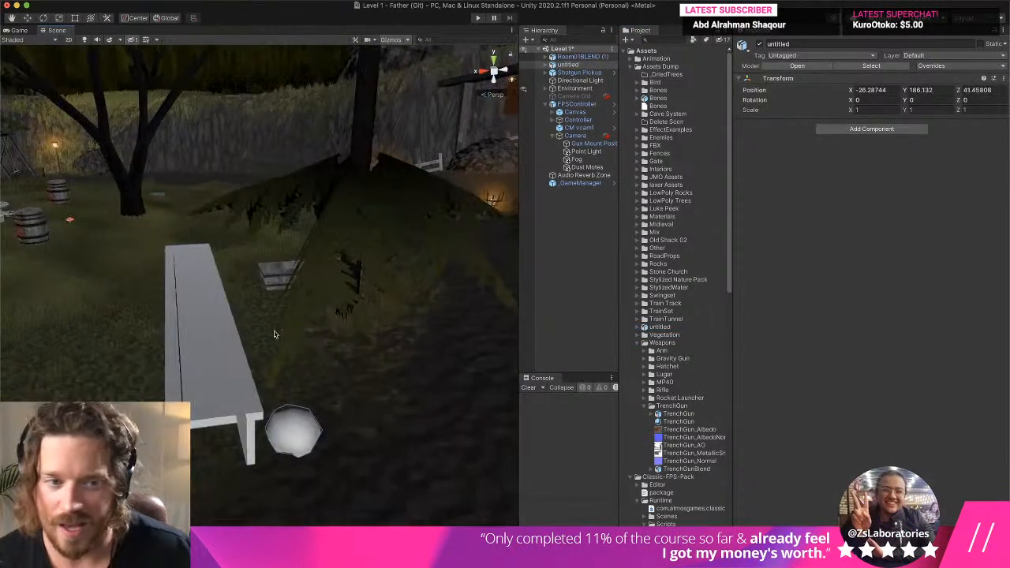
- Delete the untitled model from the Assets Dump folder
right_click(674, 327)
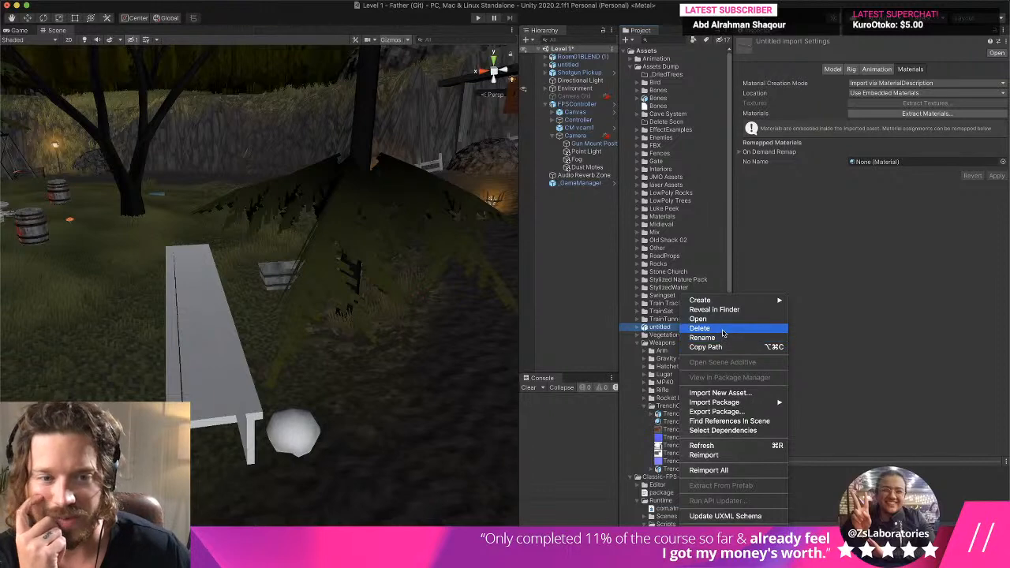
left_click(722, 330)
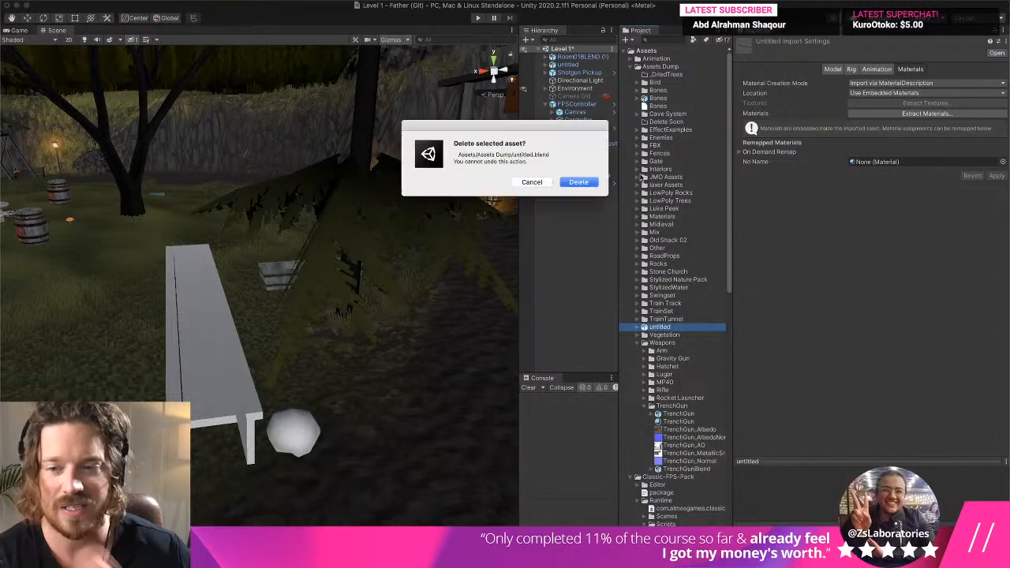
left_click(579, 182)
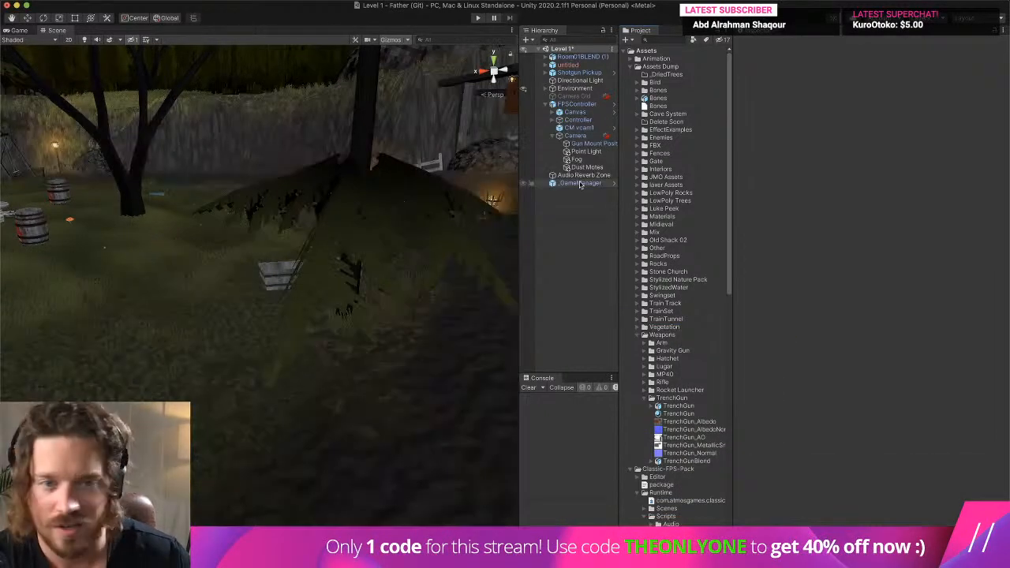
- Move the loose Bones model and Bones file in Assets Dump into the Bones folder
left_click(658, 100)
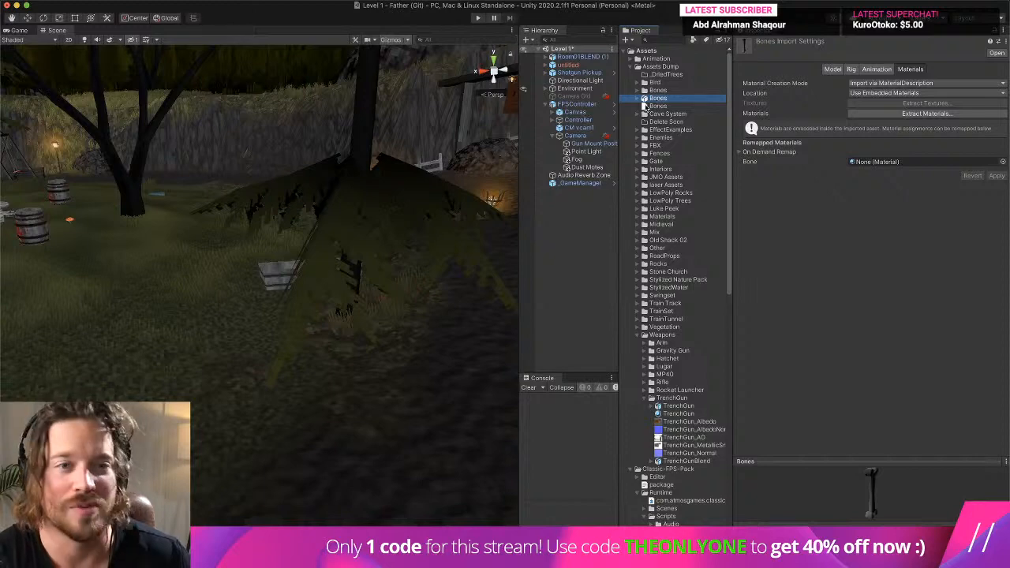
left_click_drag(655, 100, 665, 93)
left_click(645, 92)
left_click(658, 98)
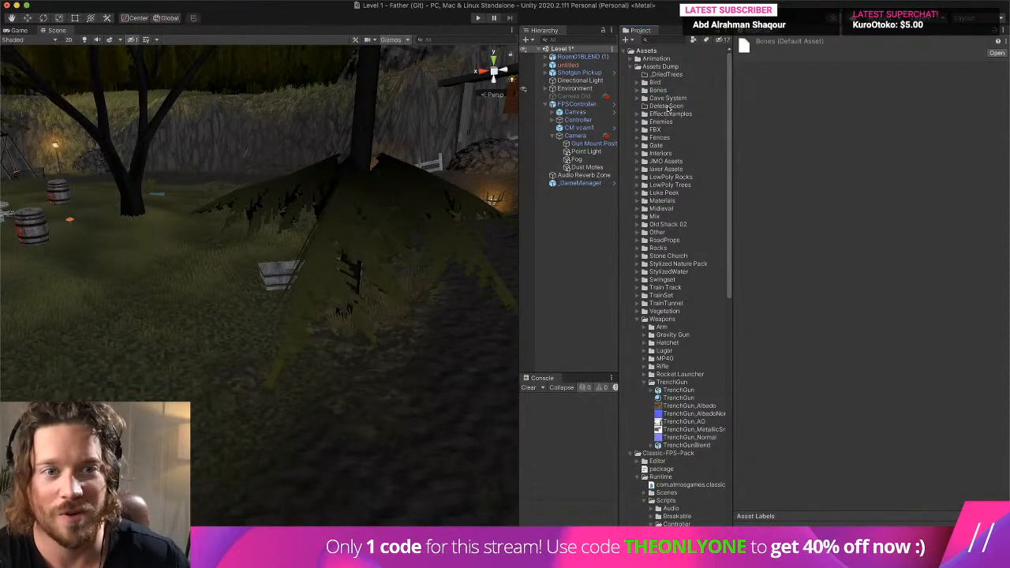
- Delete the Delete Soon and _DriedTrees folders from Assets Dump
left_click(667, 106)
right_click(689, 106)
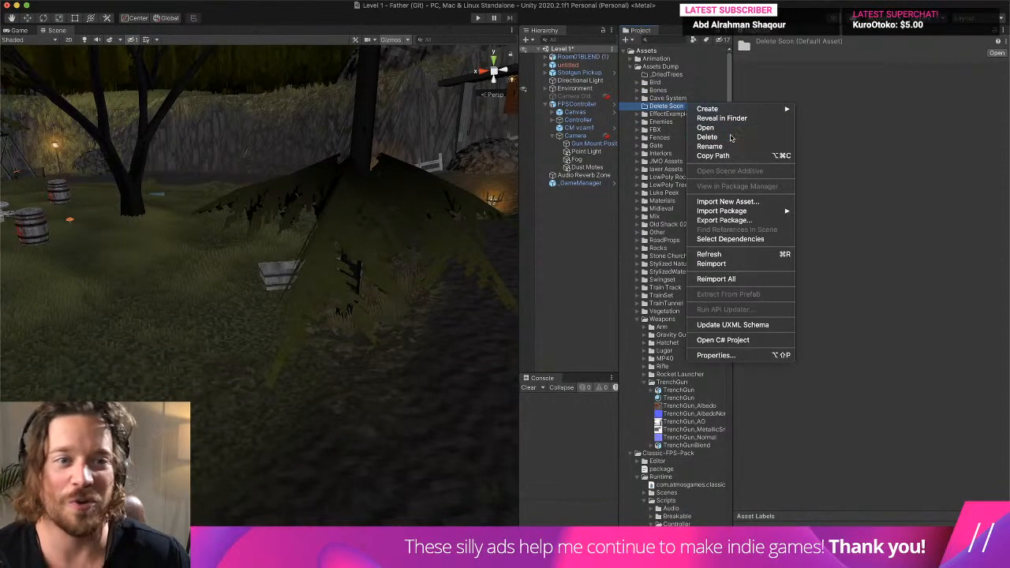
left_click(707, 137)
left_click(580, 184)
left_click(666, 73)
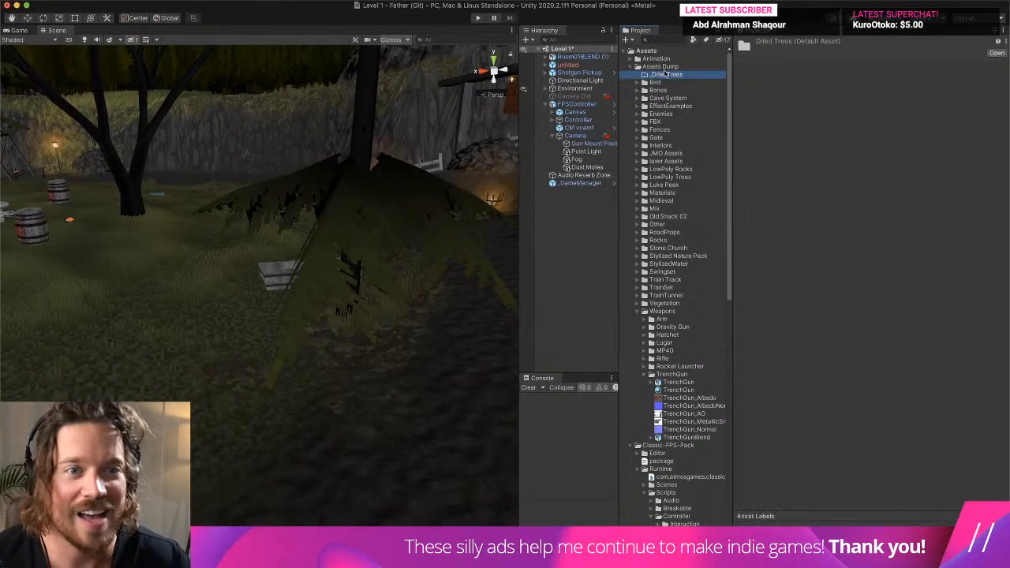
right_click(681, 75)
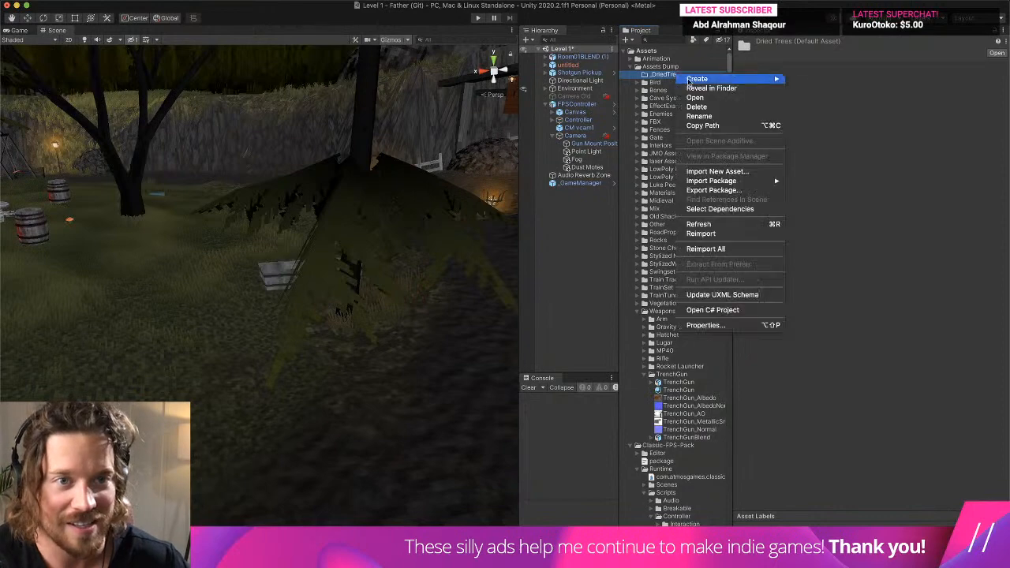
left_click(726, 106)
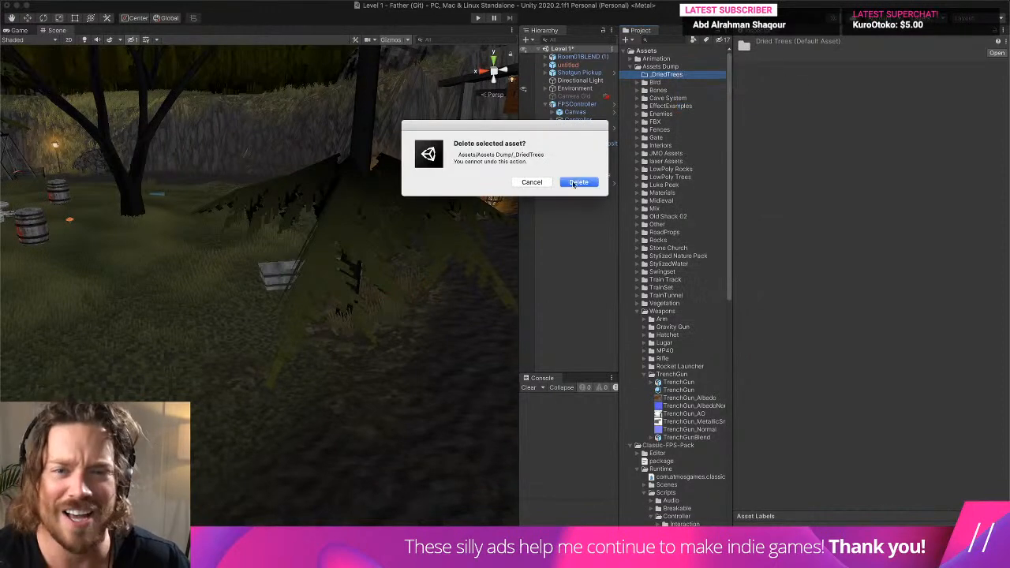
left_click(598, 182)
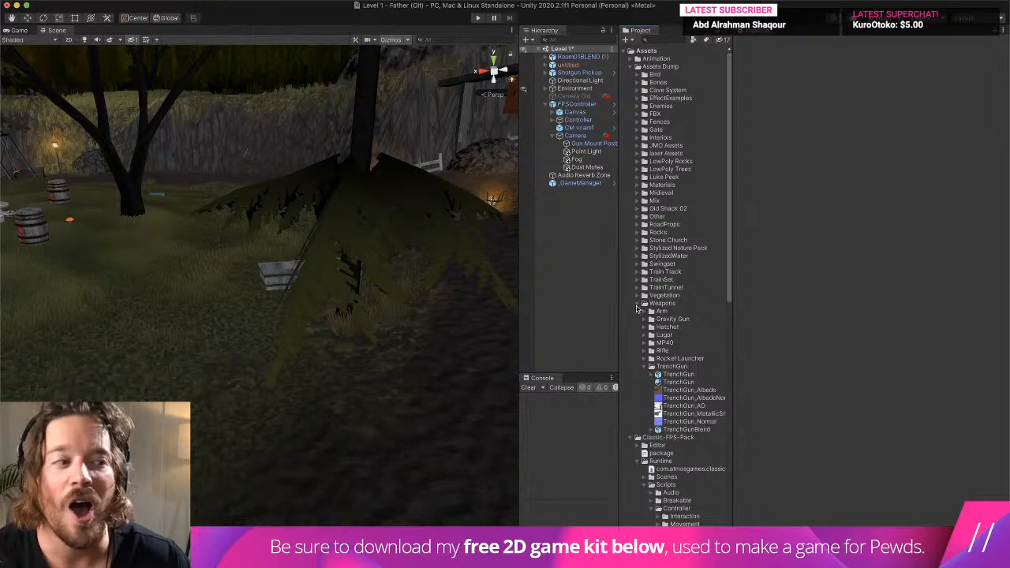
- Open the Shotgun prefab from the Demo Guns folder in the Classic-FPS-Pack sample prefabs for editing
scroll(638, 309, "down", 10)
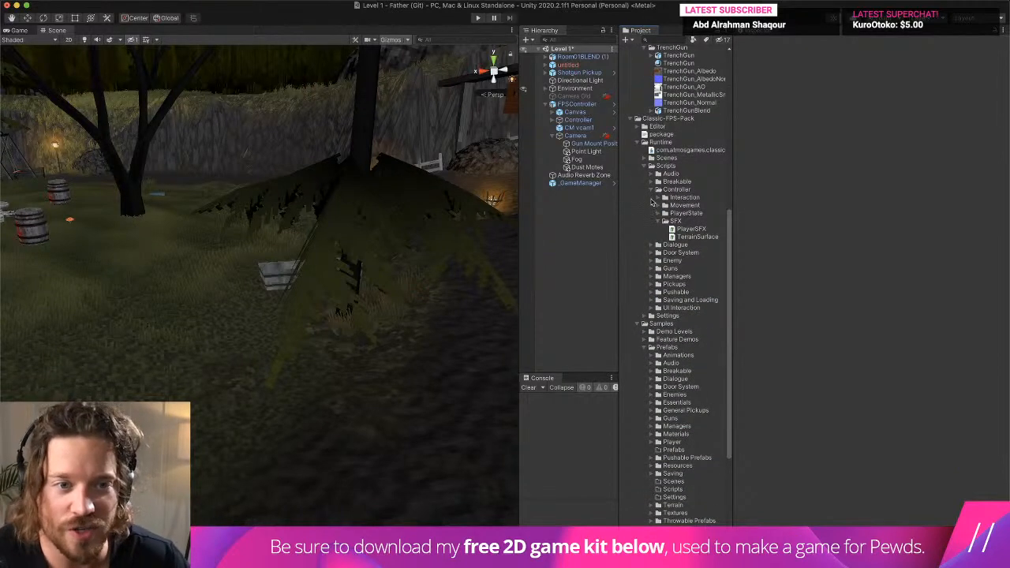
scroll(648, 154, "down", 2)
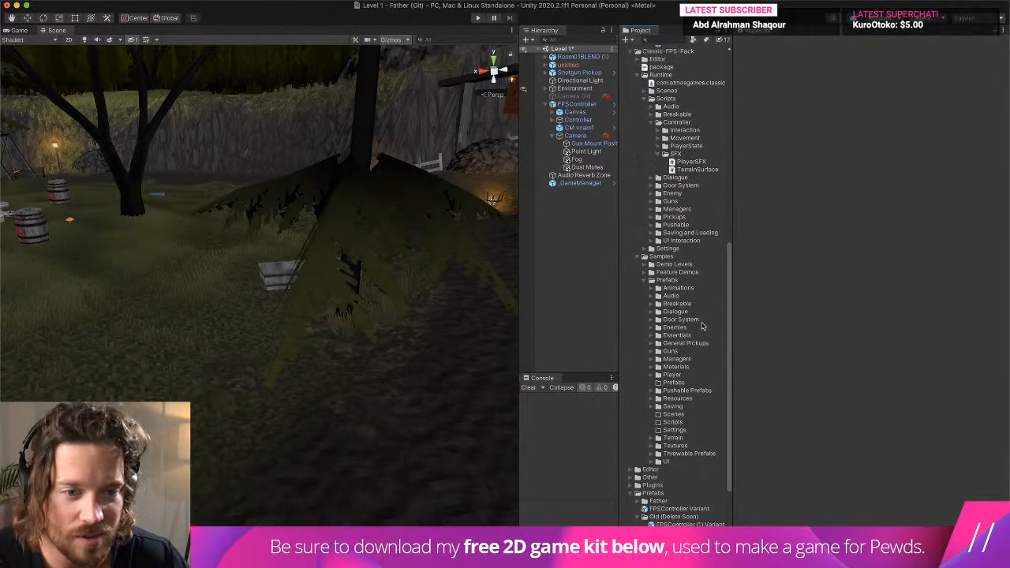
scroll(701, 323, "down", 2)
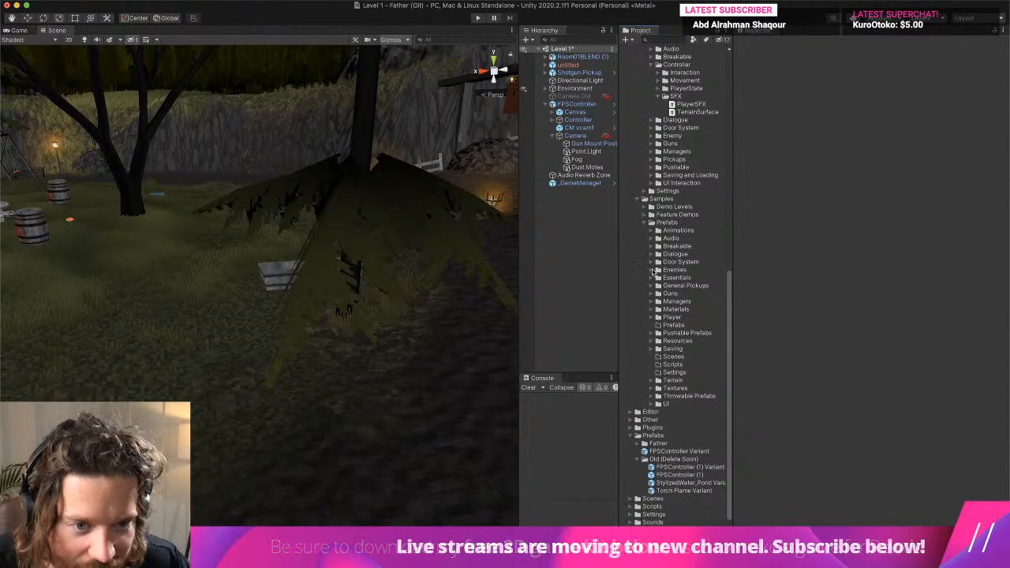
left_click(651, 294)
scroll(650, 298, "down", 1)
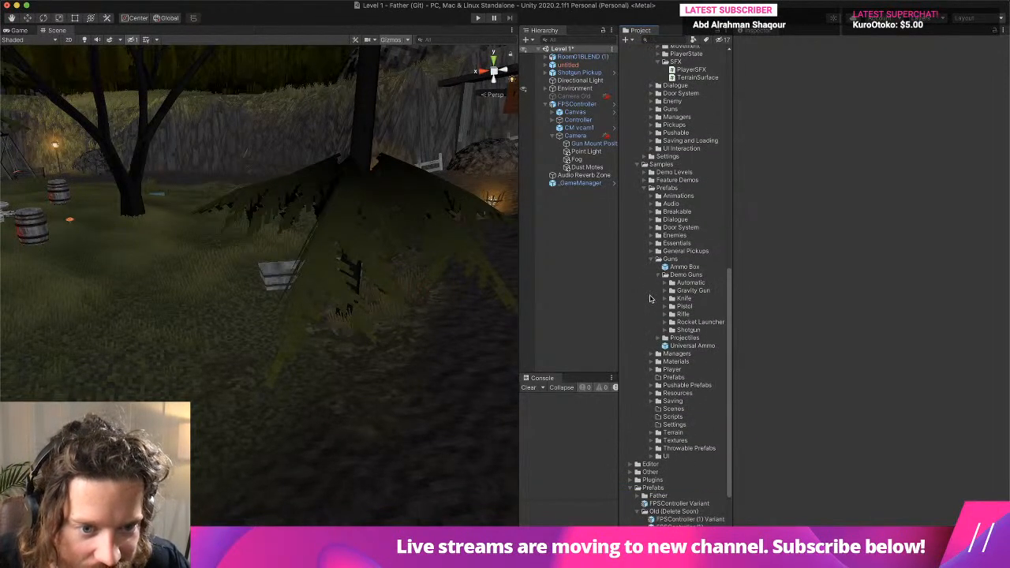
left_click(671, 330)
double_click(695, 369)
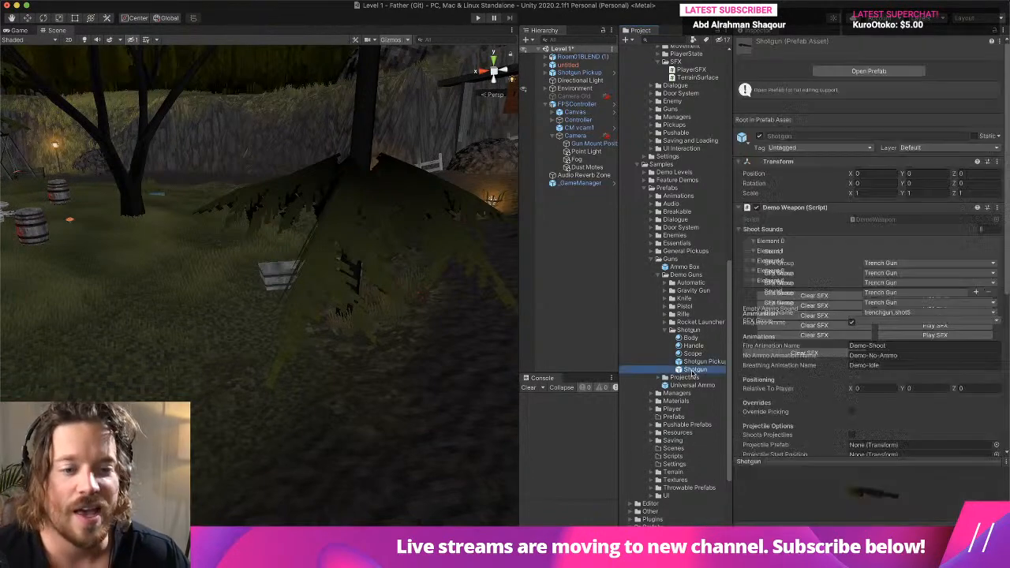
- Examine the placeholder shotgun built from cubes in the Shotgun prefab from several angles and distances
left_click_drag(202, 386, 338, 348, "alt")
scroll(318, 361, "up", 3)
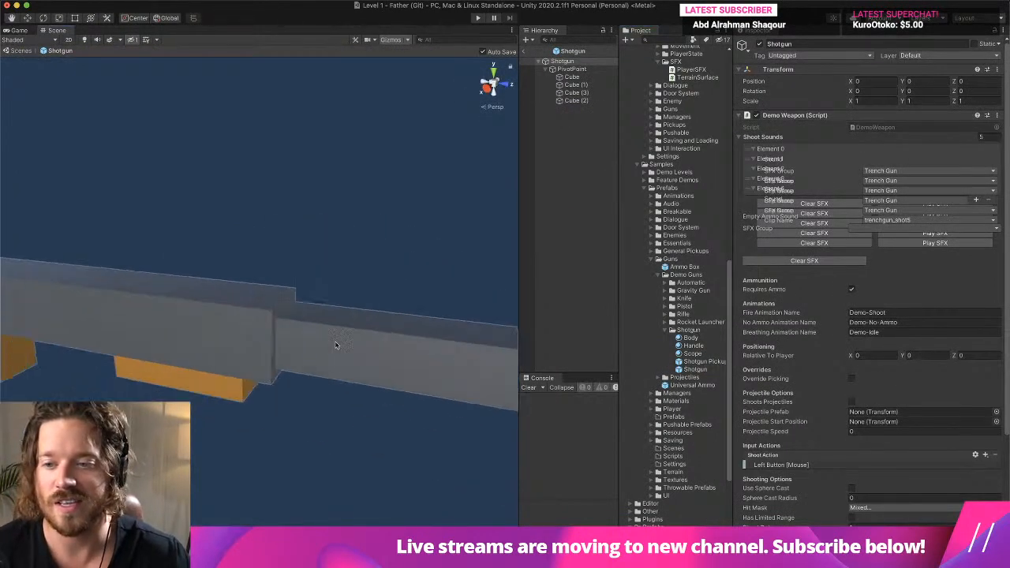
scroll(279, 353, "down", 10)
scroll(273, 345, "up", 8)
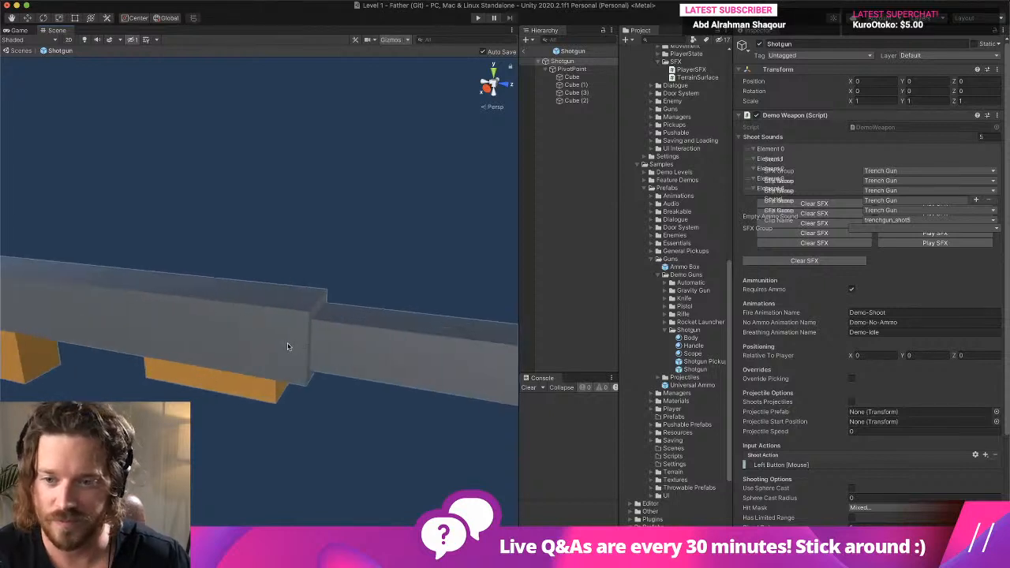
scroll(287, 344, "down", 2)
left_click_drag(287, 347, 468, 352, "alt")
scroll(399, 352, "down", 6)
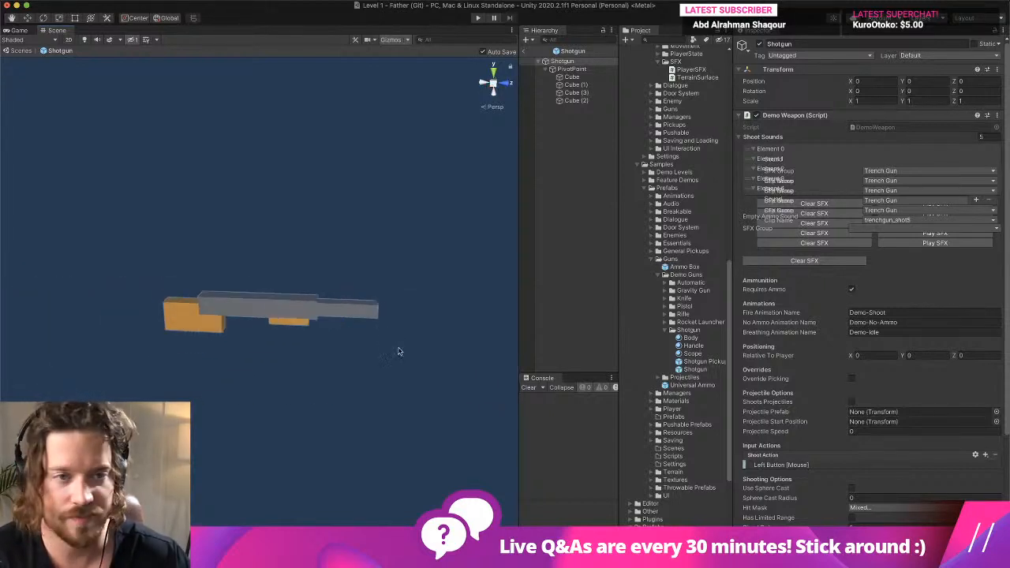
scroll(401, 352, "up", 2)
- Add the TrenchGun model from the Weapons folder to the Shotgun prefab and parent it under PivotPoint
scroll(661, 232, "up", 15)
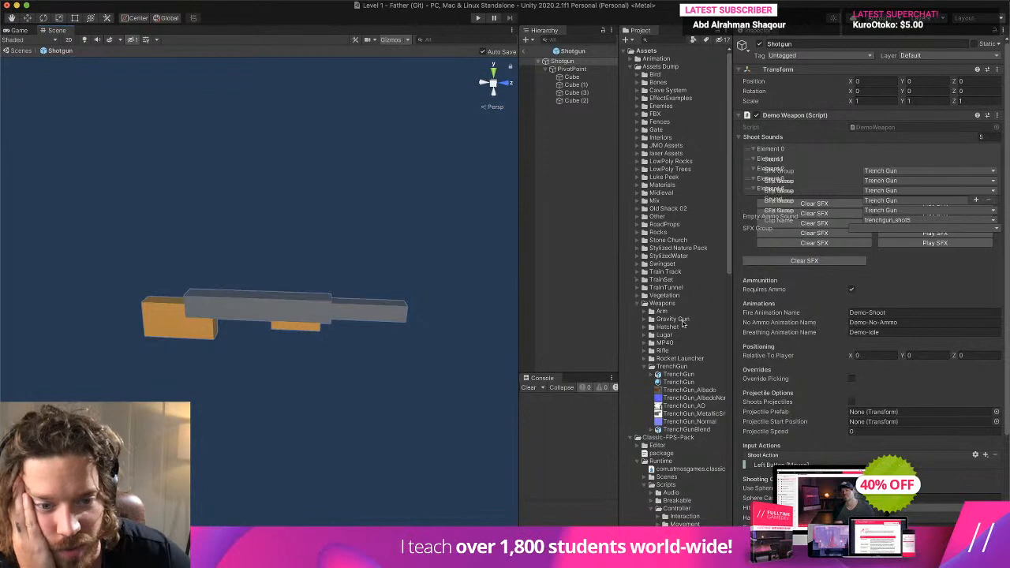
scroll(657, 373, "down", 2)
left_click_drag(673, 348, 301, 310)
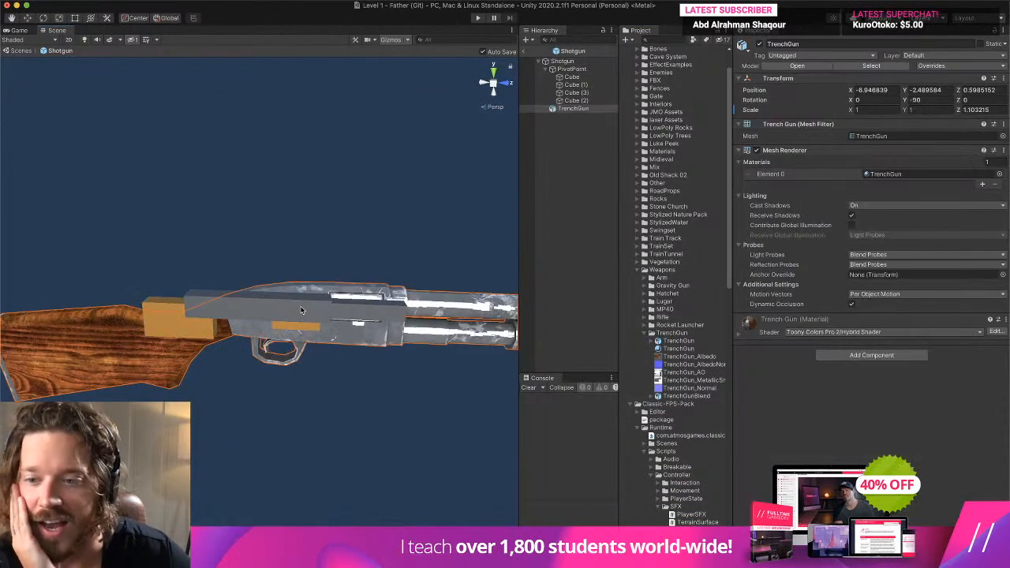
left_click(59, 18)
scroll(359, 365, "up", 5)
scroll(325, 355, "down", 5)
right_click_drag(358, 366, 331, 312)
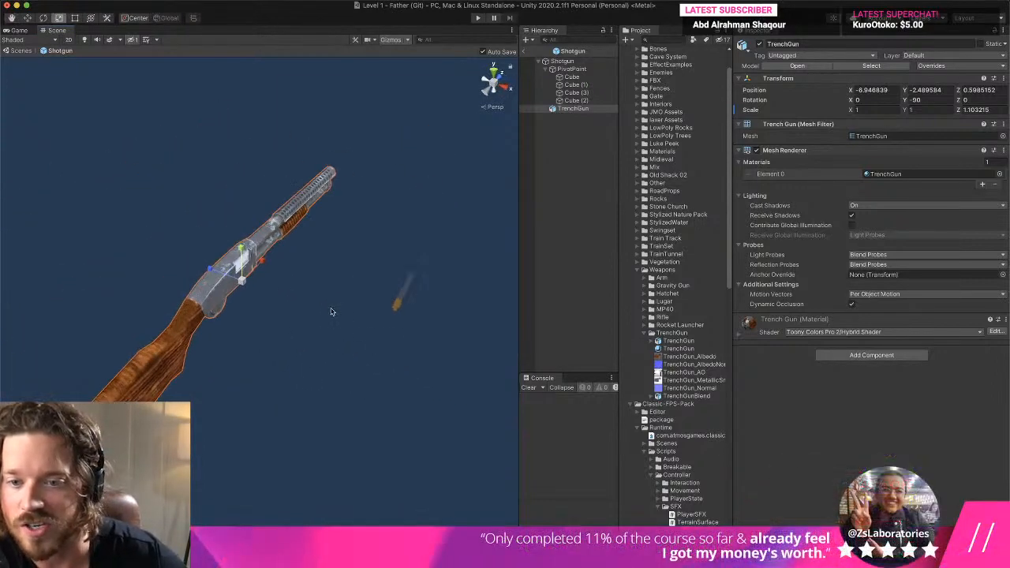
left_click_drag(572, 109, 576, 70)
- Set the TrenchGun's position to 0, 0, 0 and scale it down to about 0.116, 0.116, 0.128
left_click(865, 90)
type("0")
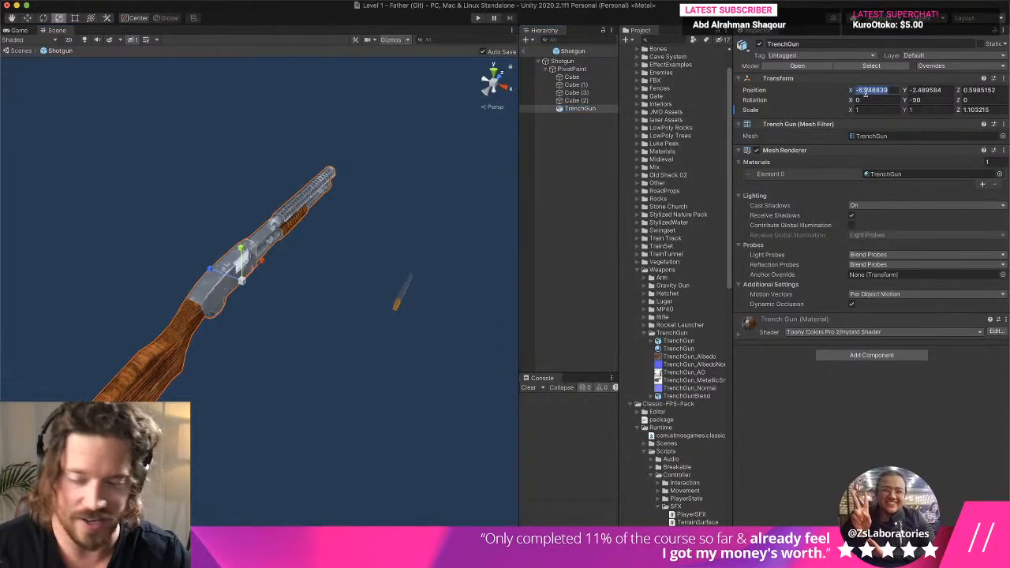
key("Tab")
type("0")
key("Tab")
type("0")
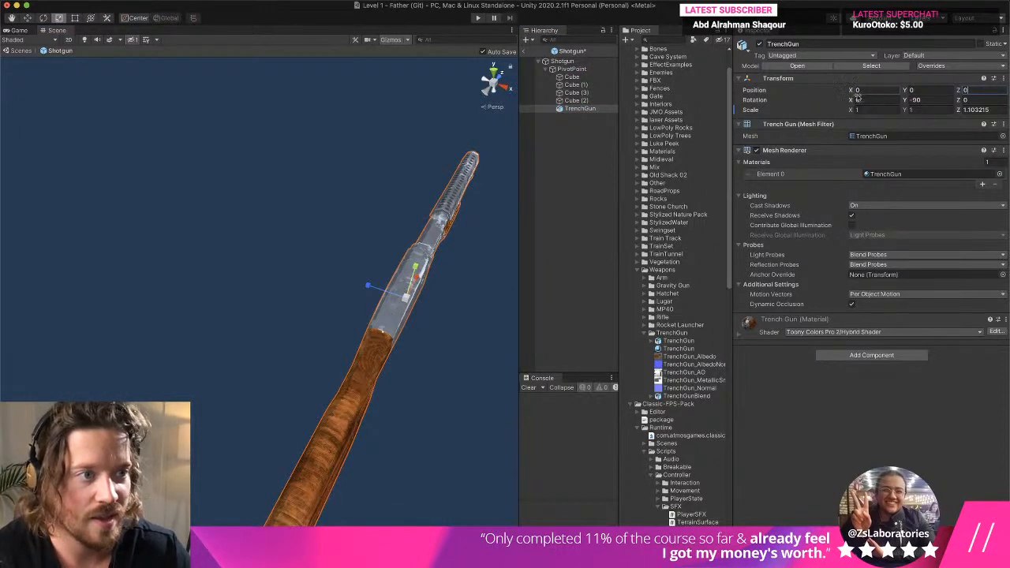
left_click_drag(410, 301, 390, 332)
left_click(879, 110)
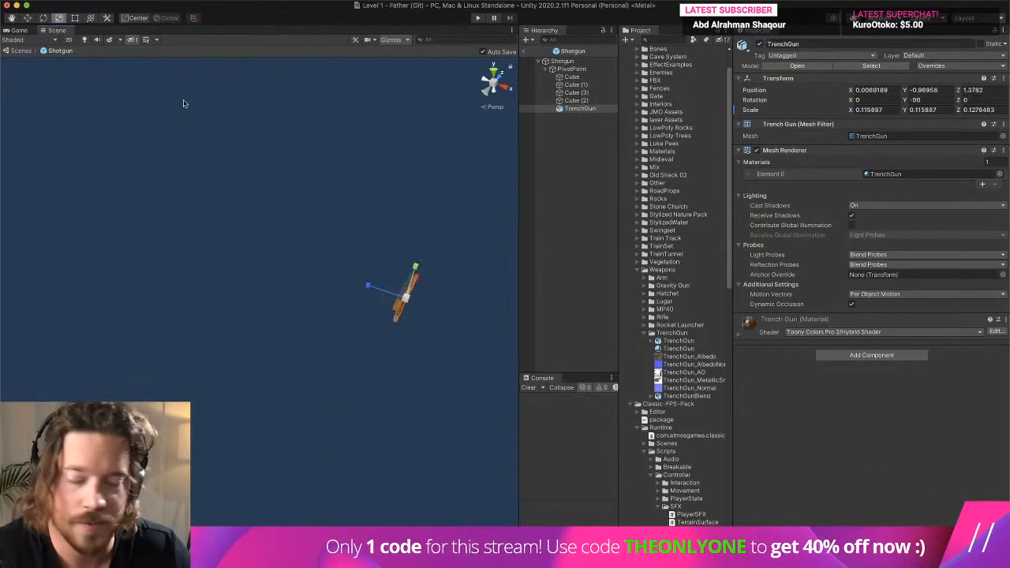
- Move the TrenchGun onto the placeholder cubes, to about Y 0.13 and Z 0.4
left_click(30, 19)
double_click(590, 109)
scroll(282, 283, "down", 5)
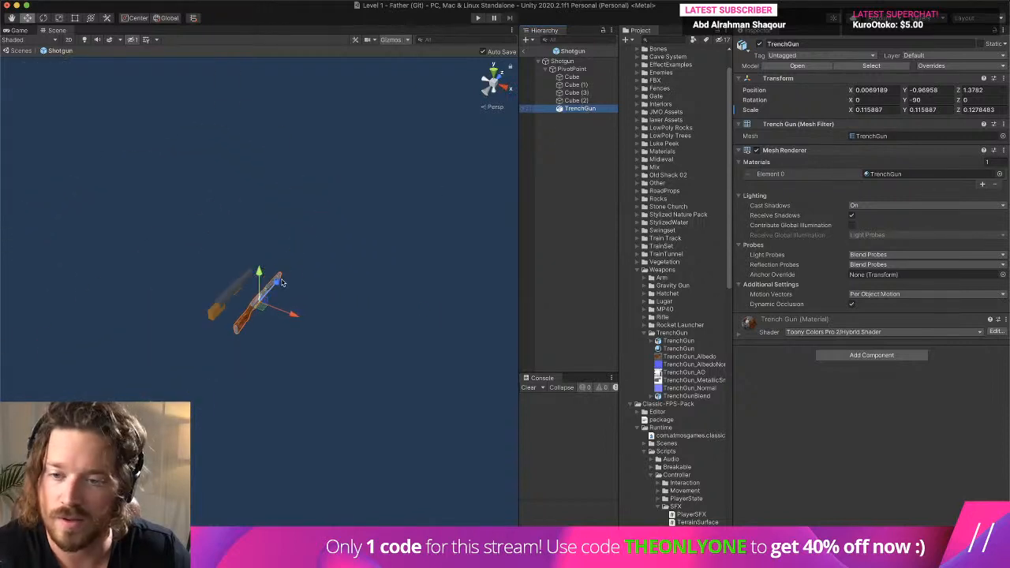
left_click_drag(282, 283, 236, 265)
right_click_drag(229, 305, 258, 289)
scroll(186, 290, "up", 8)
- Fine-tune the TrenchGun's alignment with the placeholder cubes by moving it to about X -0.008 and Z 0.147
middle_click_drag(186, 292, 305, 345)
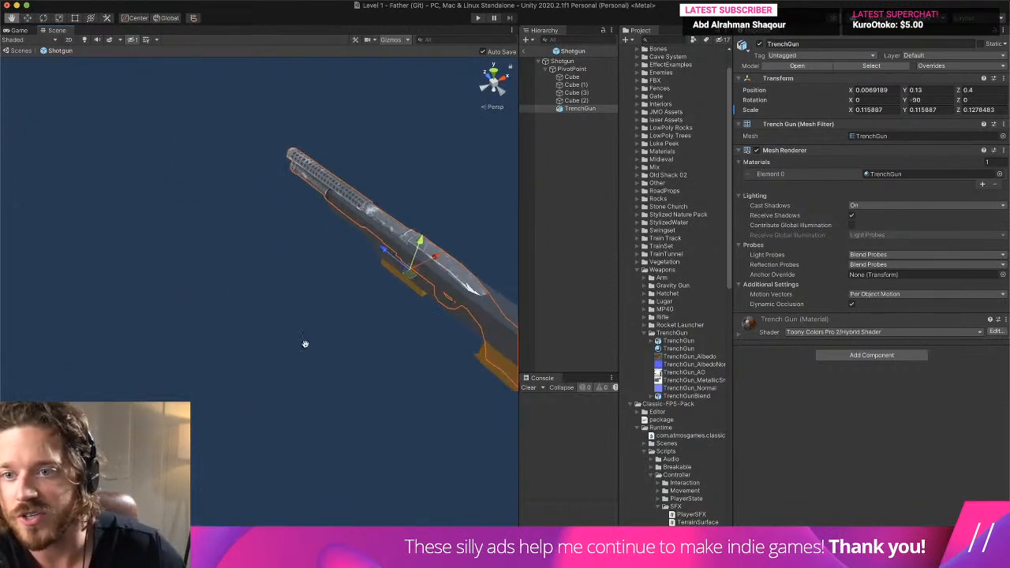
right_click_drag(305, 345, 316, 293)
middle_click_drag(316, 293, 373, 277)
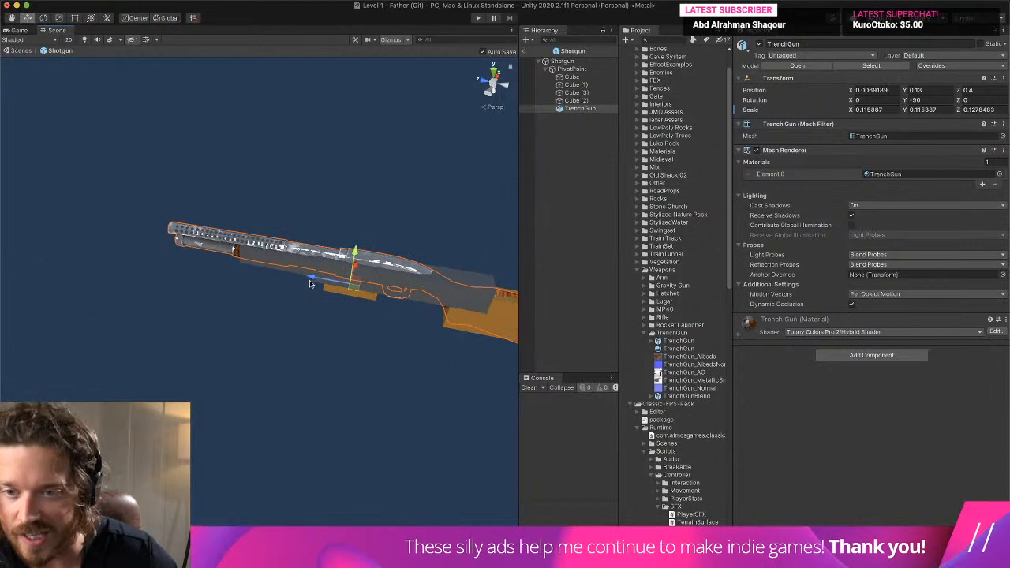
left_click_drag(310, 285, 364, 284)
middle_click_drag(470, 237, 331, 287)
right_click_drag(332, 287, 304, 317)
left_click_drag(361, 245, 357, 250)
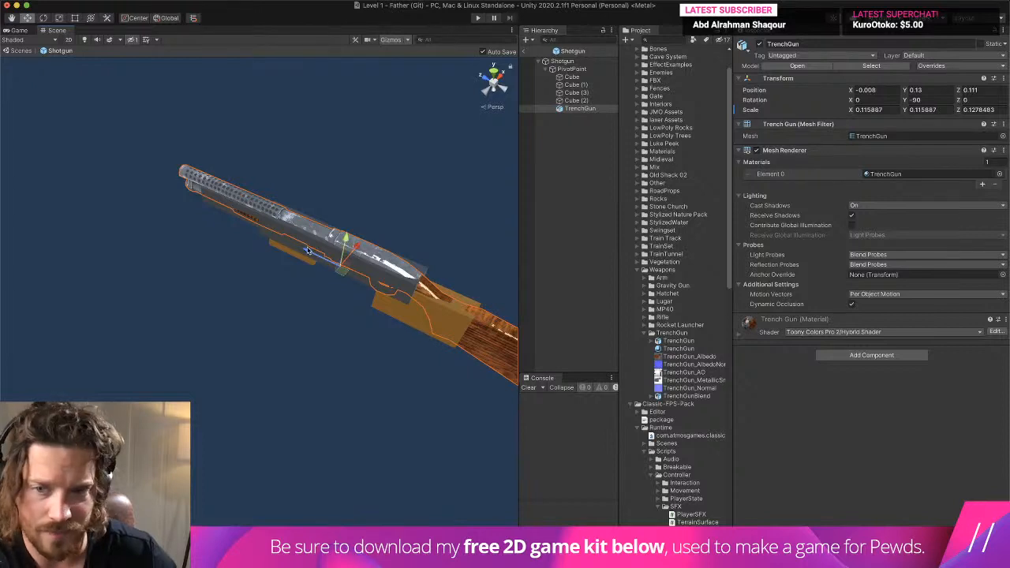
- Delete the four placeholder cubes under PivotPoint, keeping the TrenchGun
left_click(576, 100)
left_click(572, 77, "shift")
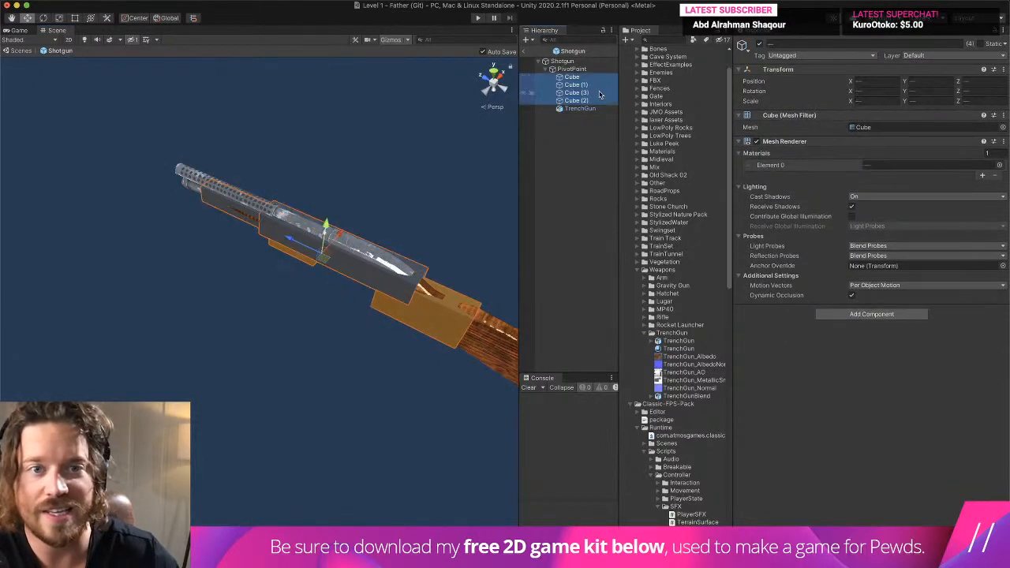
right_click(599, 94)
left_click(627, 157)
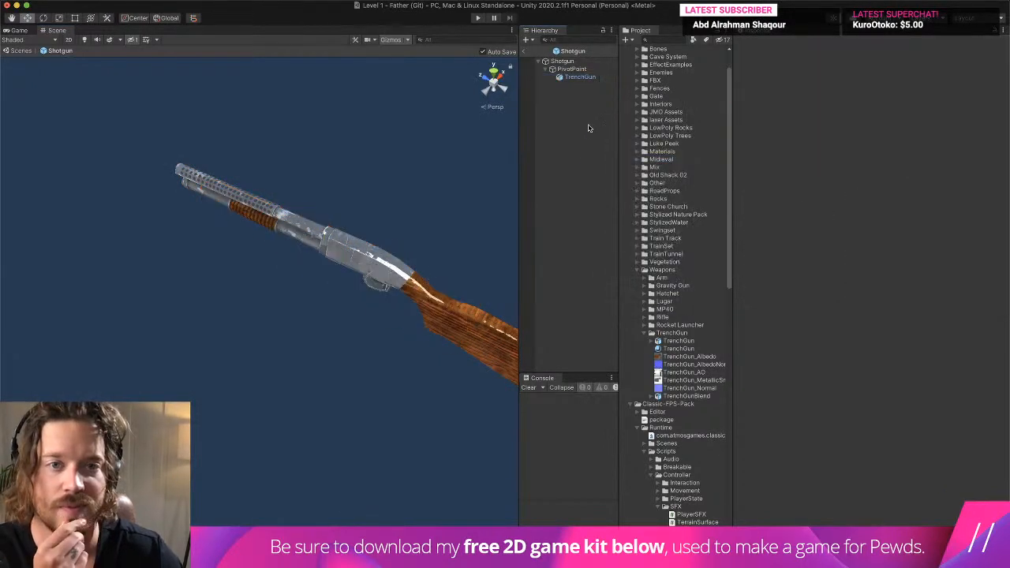
- Inspect the TrenchGun model in the Shotgun prefab and return to the Level 1 scene
left_click(582, 77)
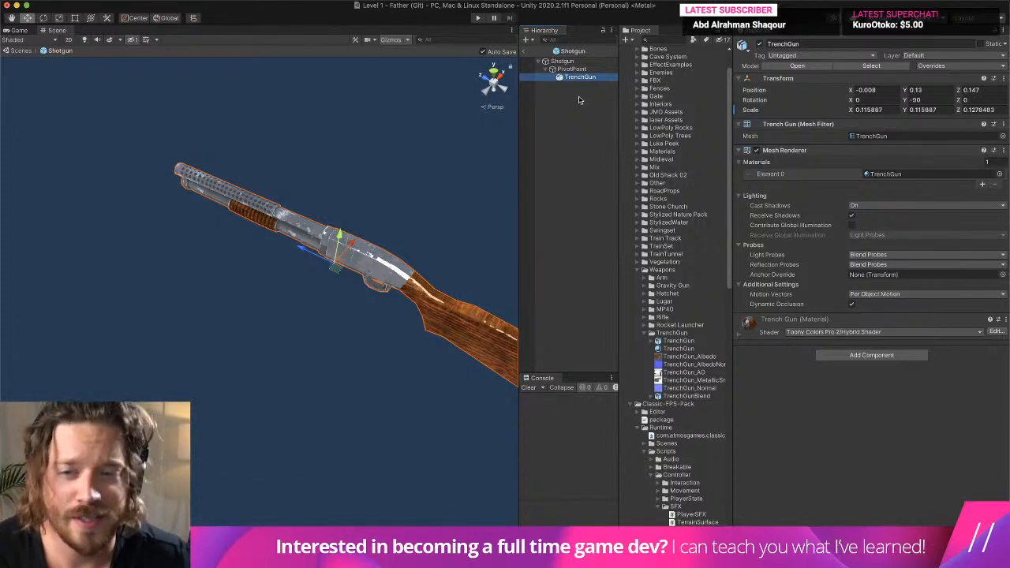
scroll(374, 178, "up", 10)
scroll(374, 178, "down", 8)
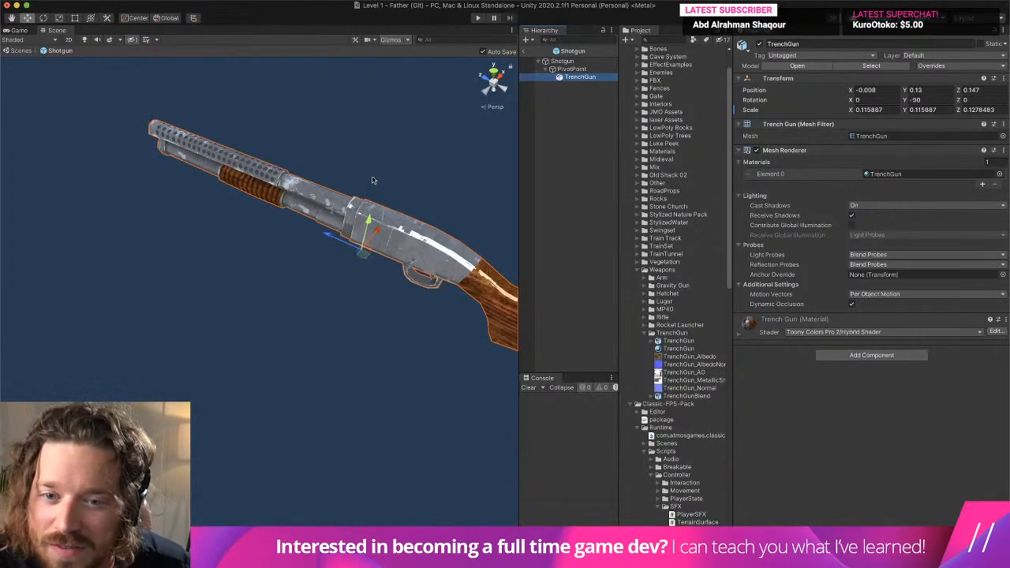
right_click_drag(372, 180, 412, 143)
left_click(524, 53)
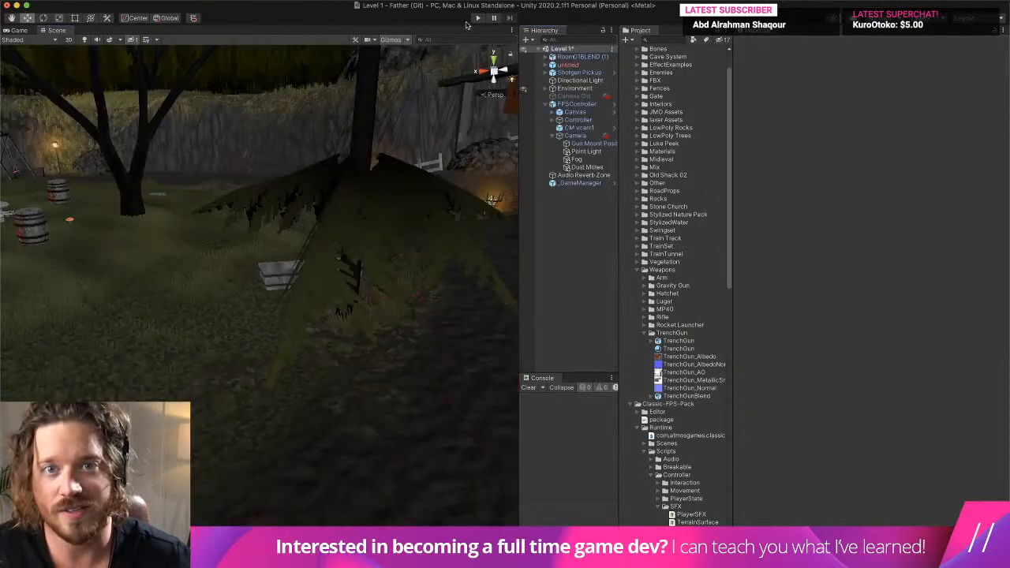
- Play-test Level 1, walking through the yard to examine the TrenchGun in first-person view and firing it
left_click(477, 18)
key("w")
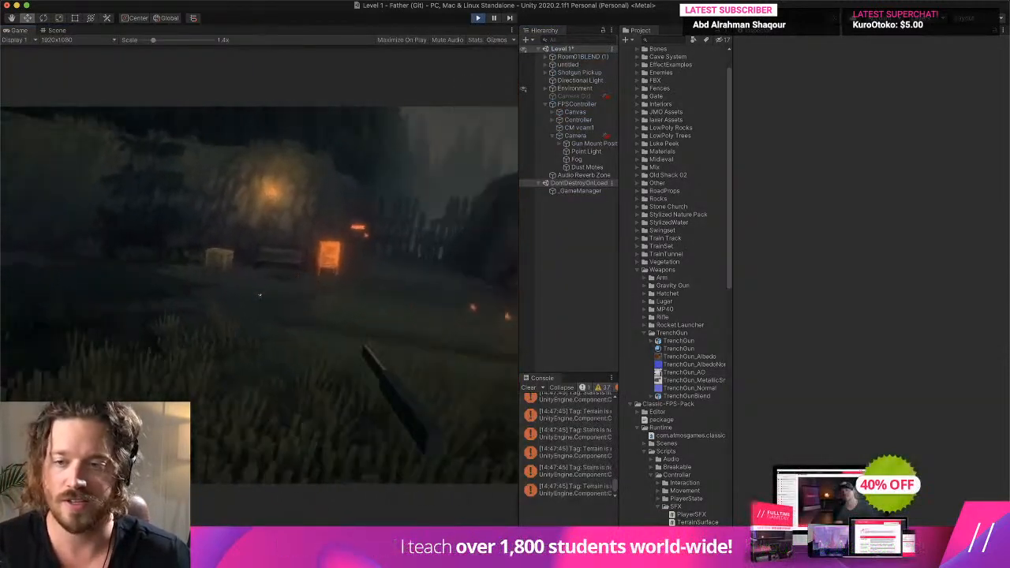
key("w")
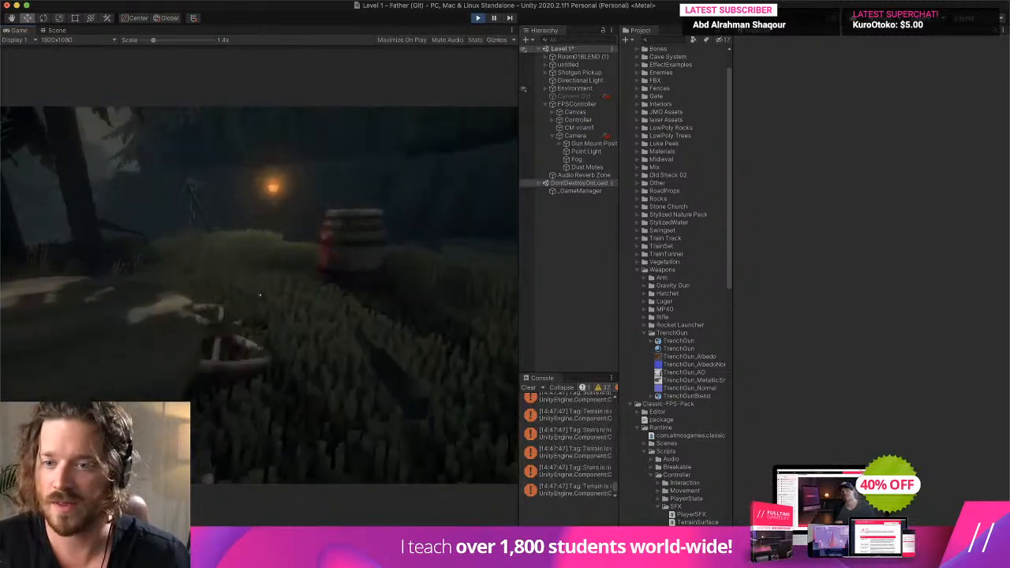
key("w")
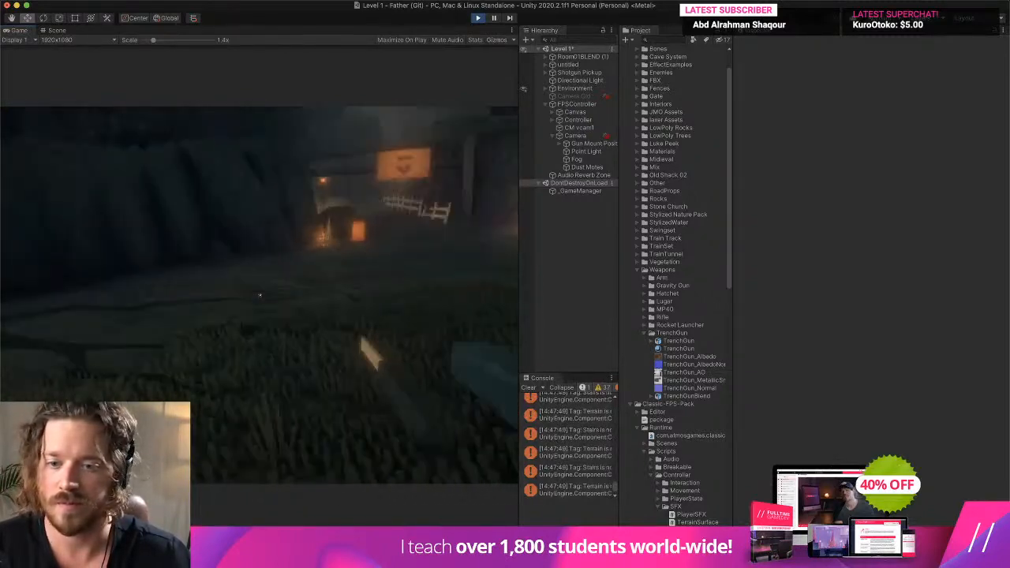
key("w")
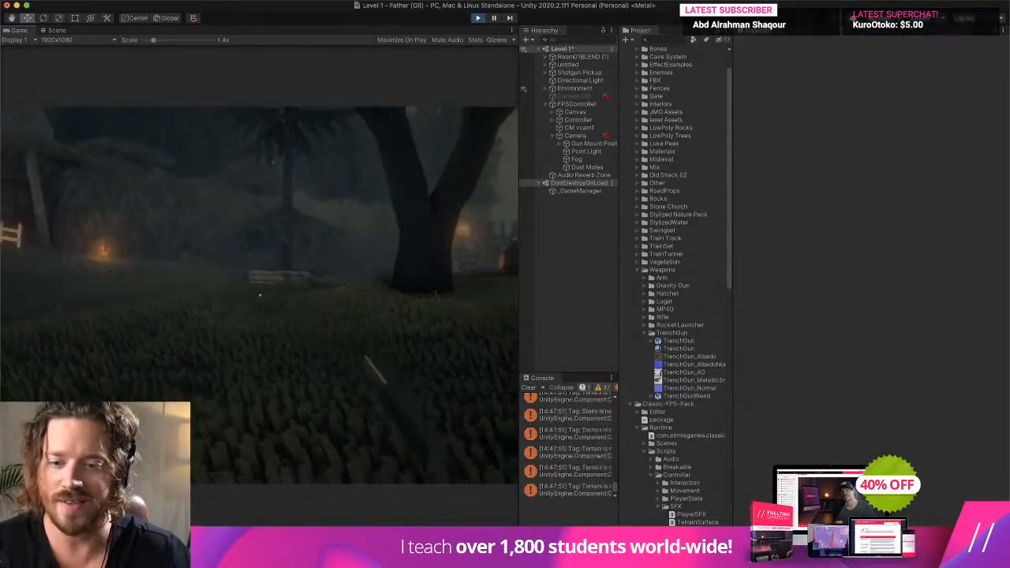
key("w")
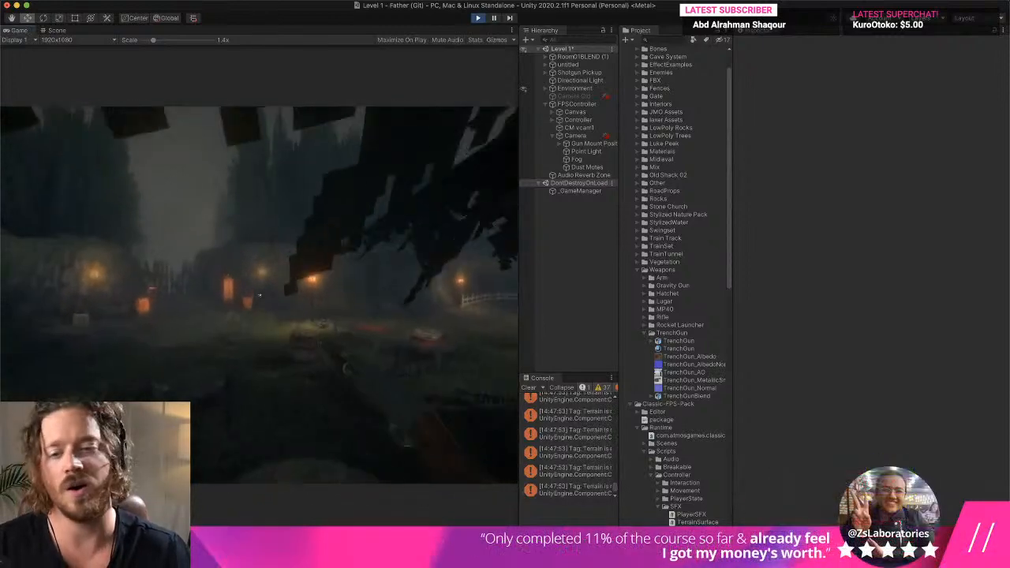
key("Escape")
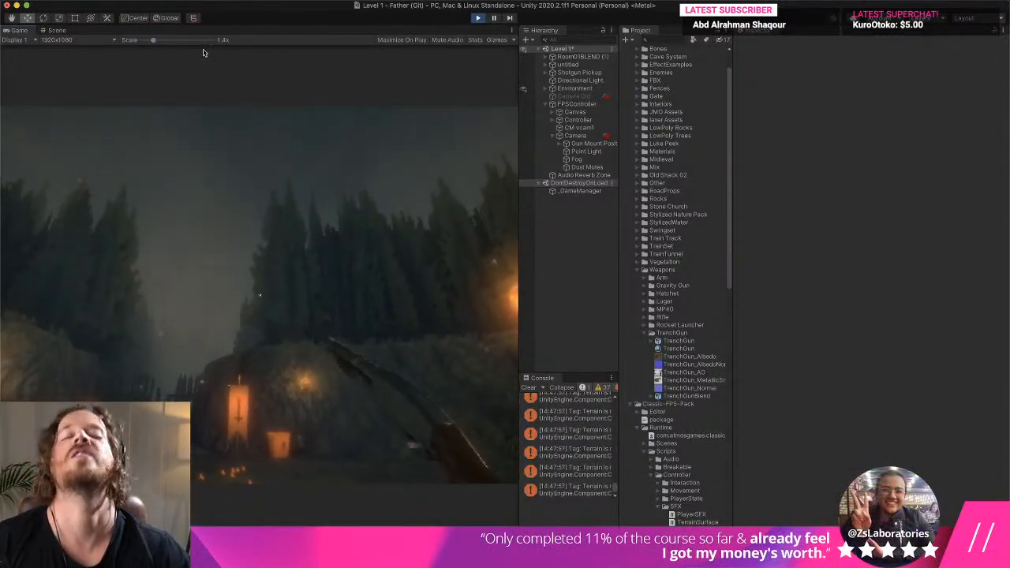
left_click(246, 171)
key("w")
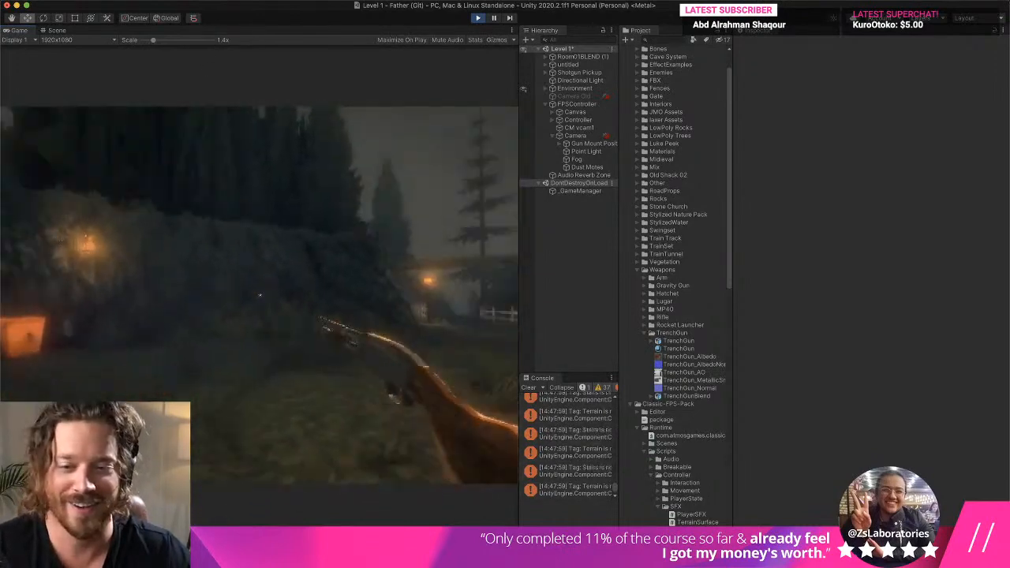
key("w")
left_click(259, 296)
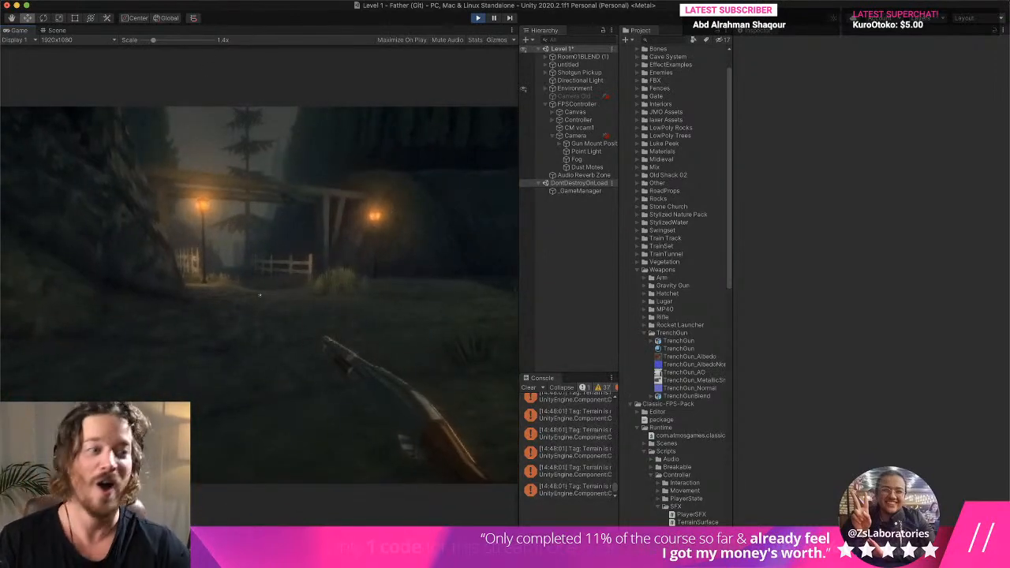
- Set the Game view scale to 1.1x and continue walking through the level with the TrenchGun
key("Escape")
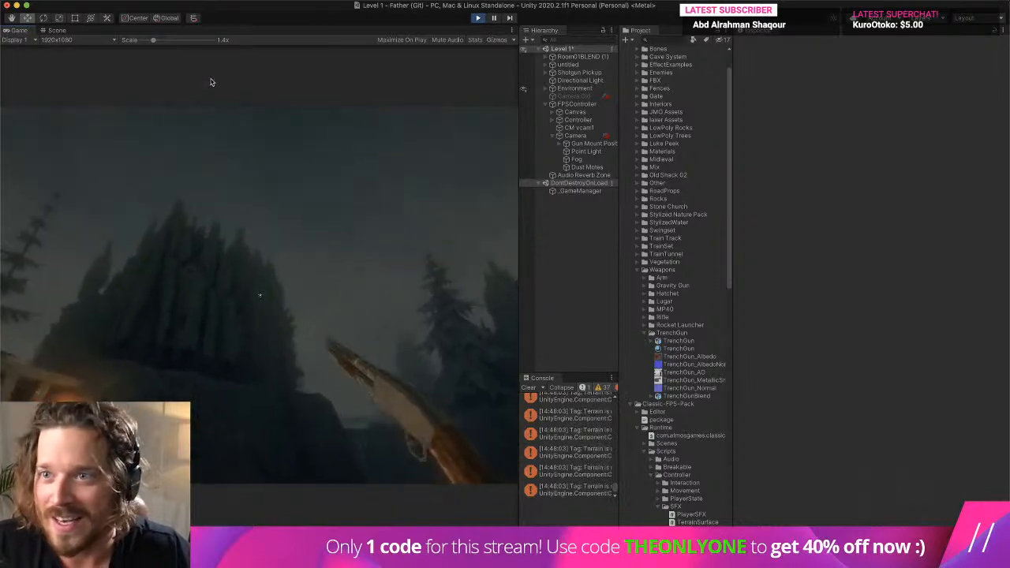
left_click_drag(153, 40, 145, 39)
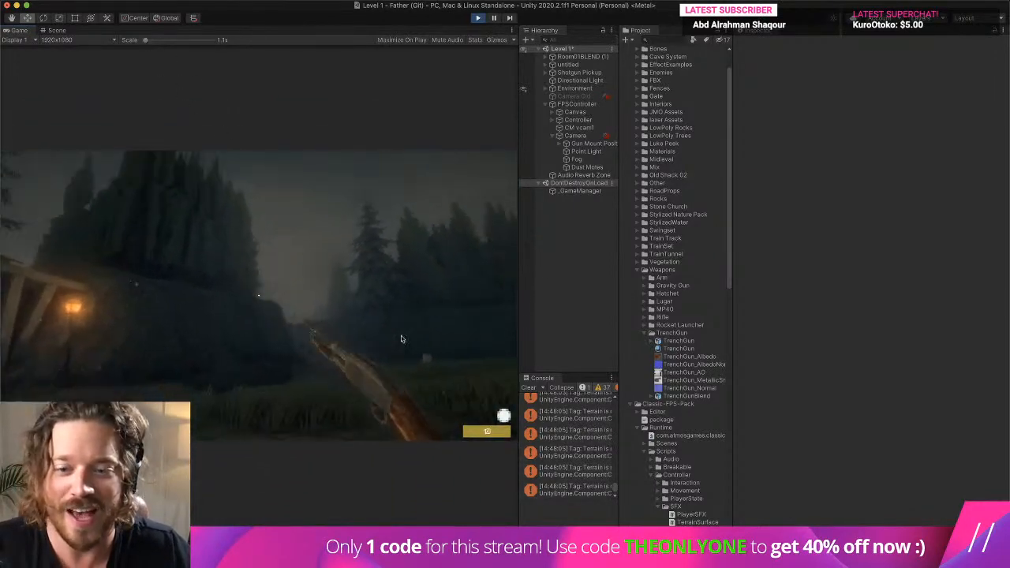
left_click(438, 363)
key("w")
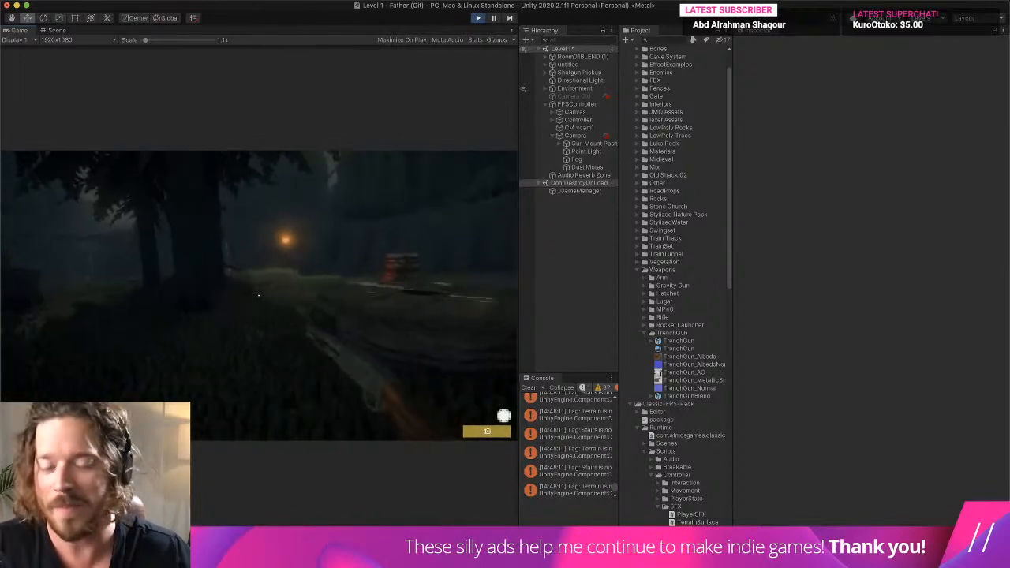
- Stop the play test and clear the console messages
key("super+p")
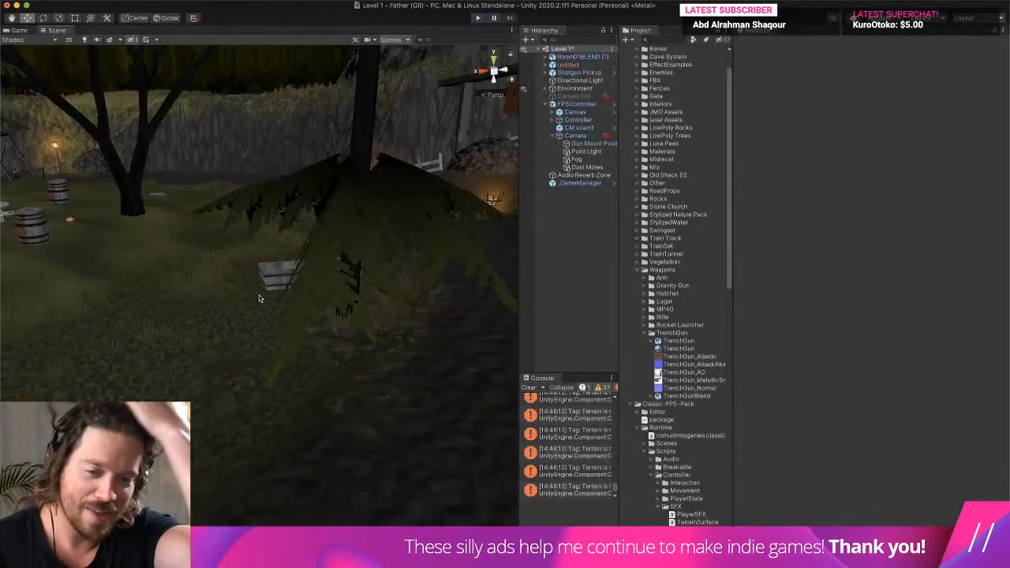
left_click(529, 389)
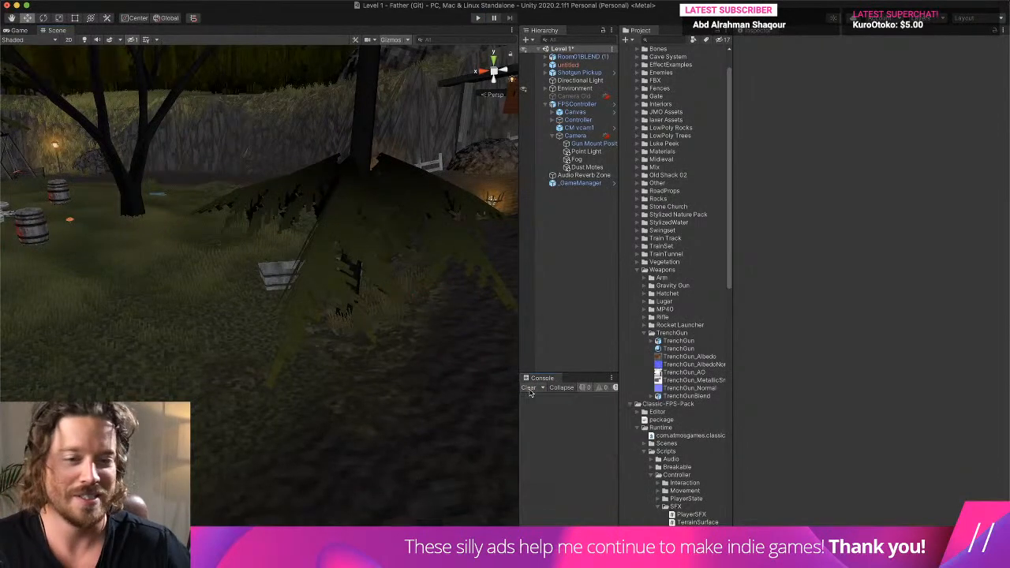
- Widen the Scene view and delete the untitled object with the missing prefab from the Level 1 scene
left_click_drag(733, 304, 872, 284)
left_click(685, 65)
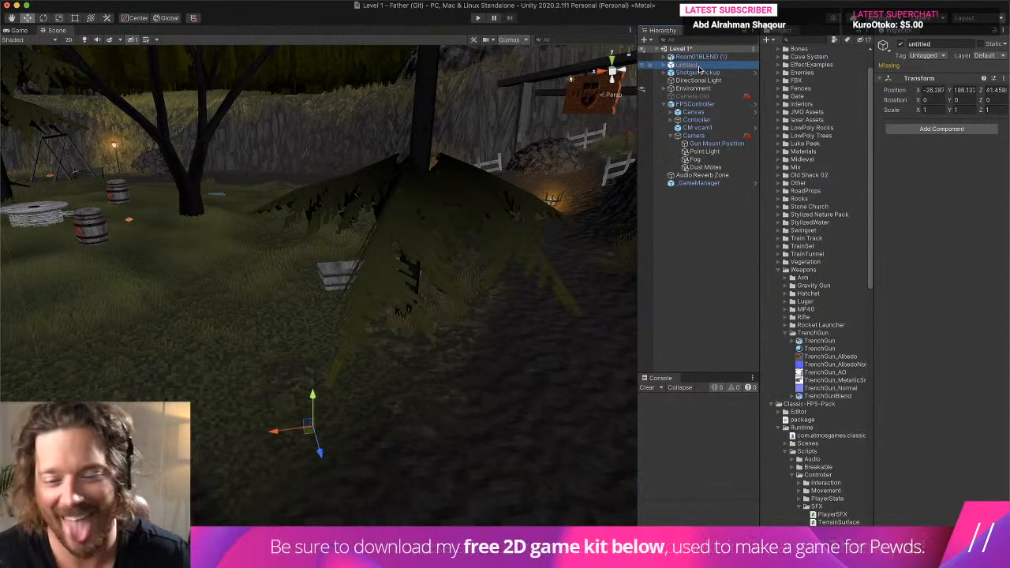
right_click(699, 67)
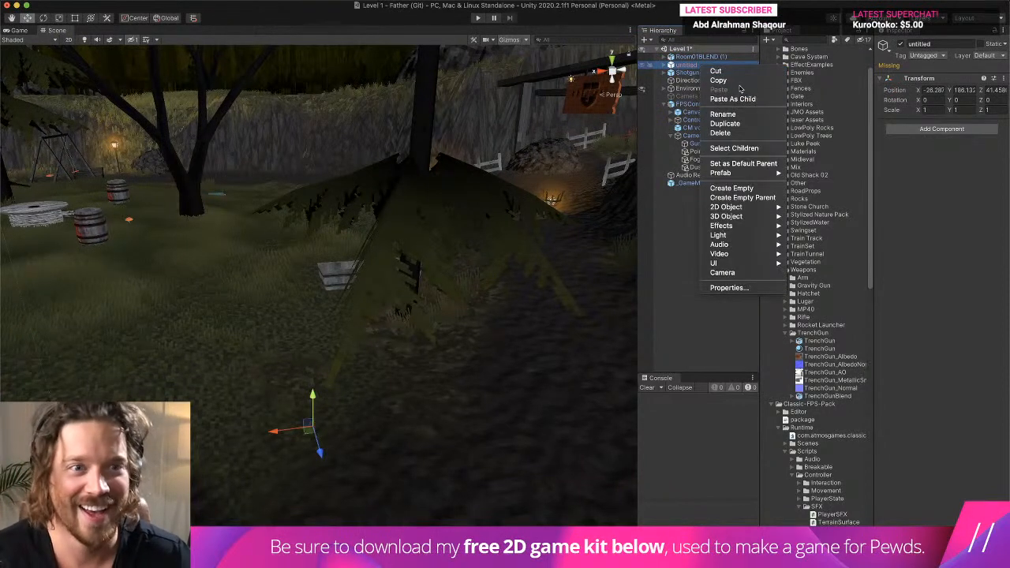
left_click(742, 131)
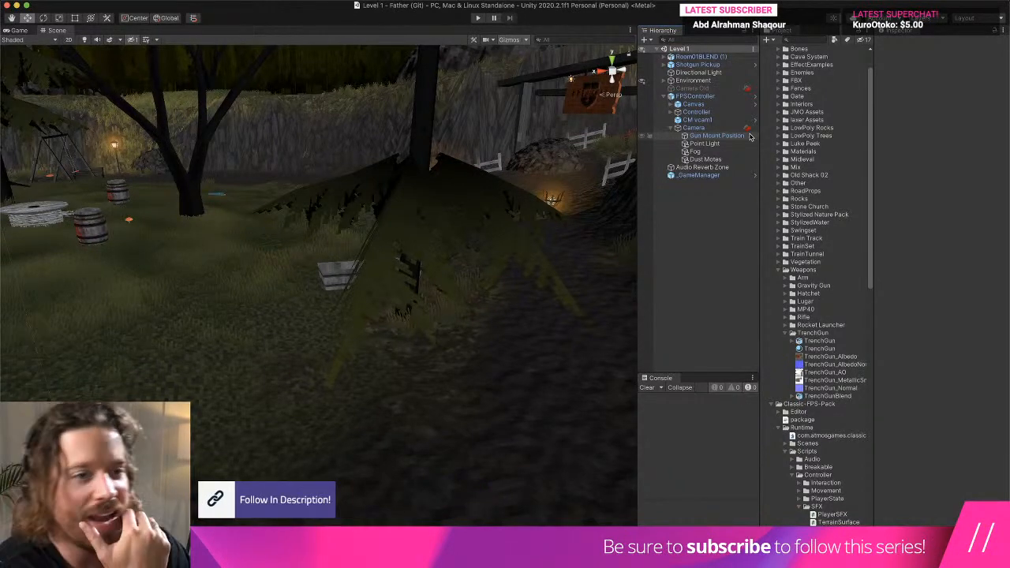
- Place the Ammo Box prefab from the Guns folder on the dirt path near the orange signs, at about X 8.57, Y 185.2, Z 61.96
right_click_drag(517, 295, 453, 332)
left_click(791, 333)
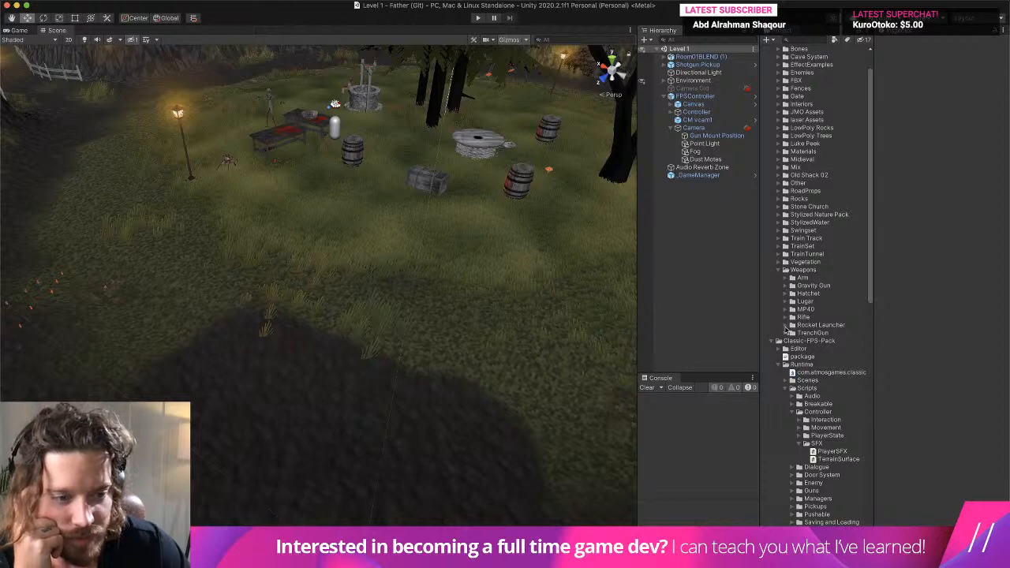
left_click(790, 332)
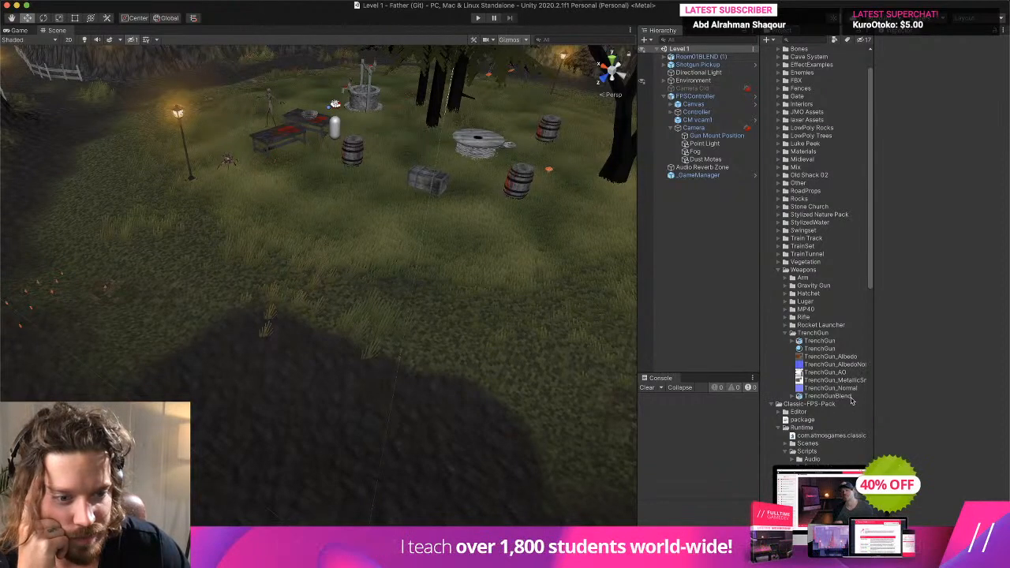
scroll(846, 398, "up", 2)
scroll(786, 326, "down", 15)
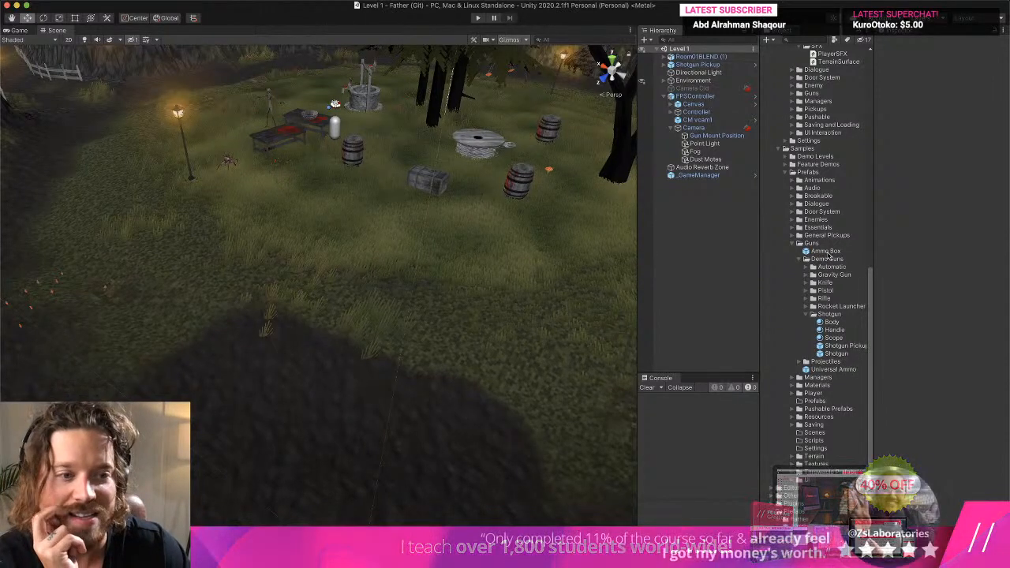
left_click_drag(824, 253, 56, 347)
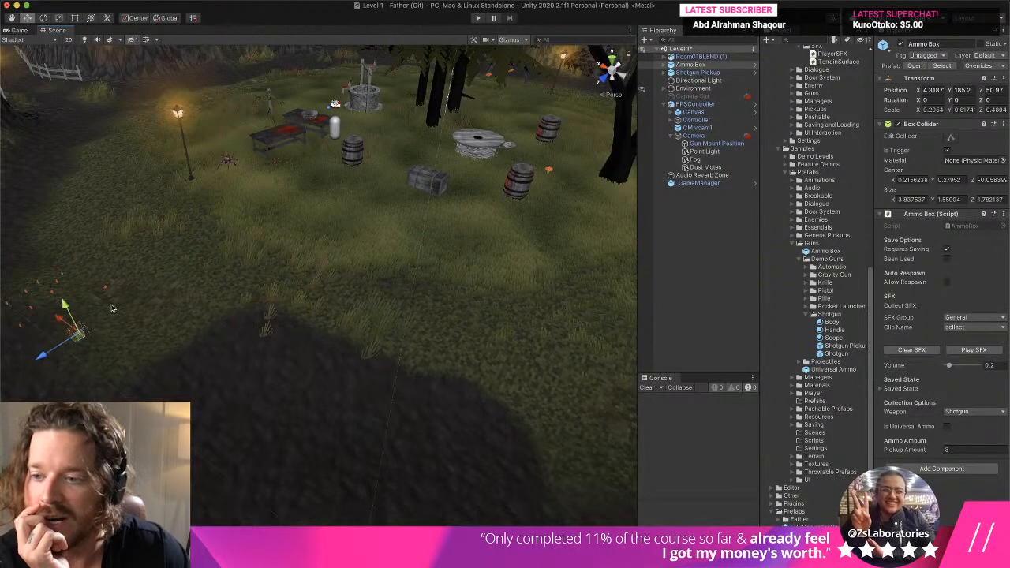
middle_click_drag(57, 348, 343, 292)
left_click_drag(429, 266, 274, 329)
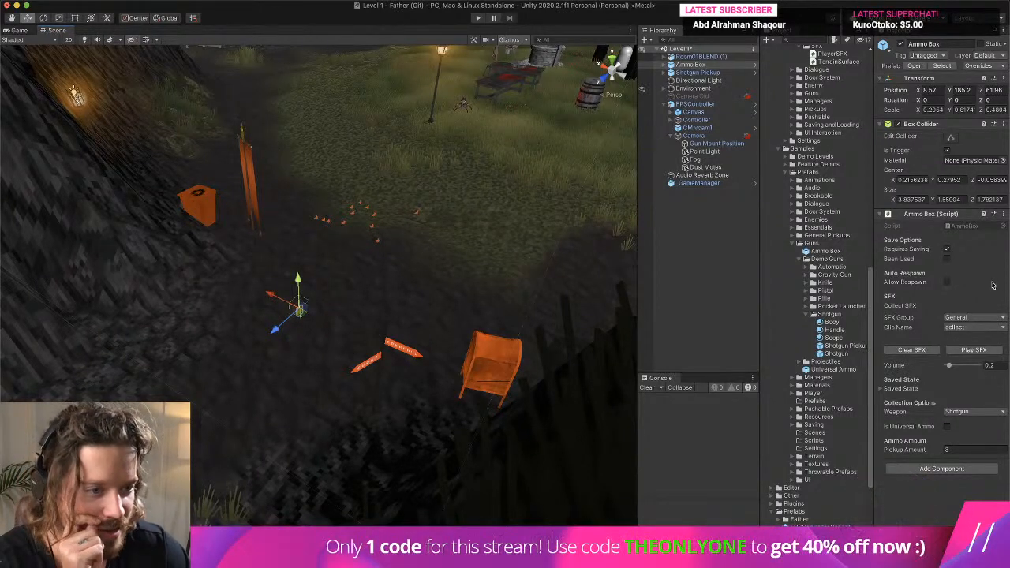
- Preview the Ammo Box's collect sound and set its pickup amount to 1000
left_click(979, 351)
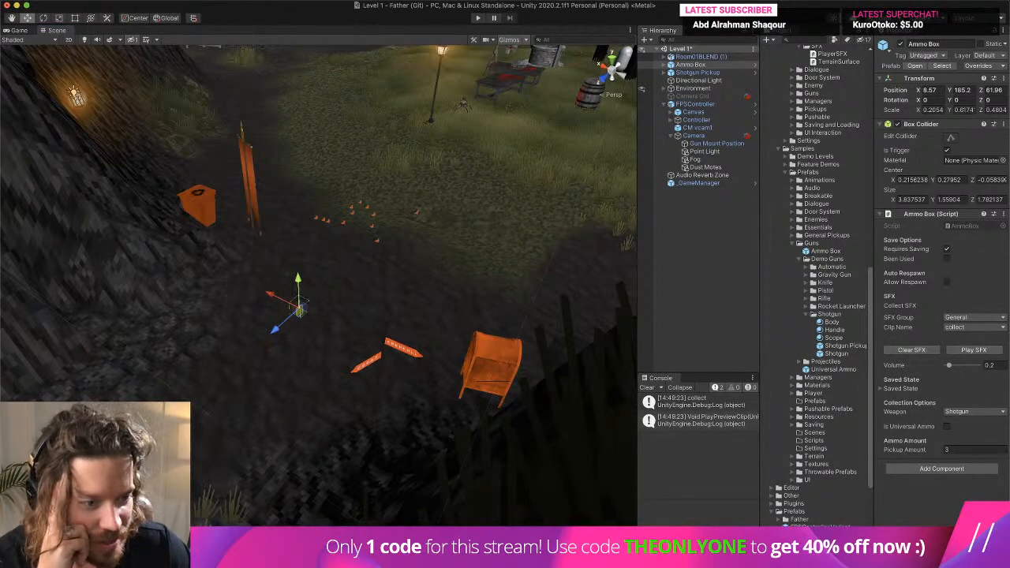
left_click(966, 449)
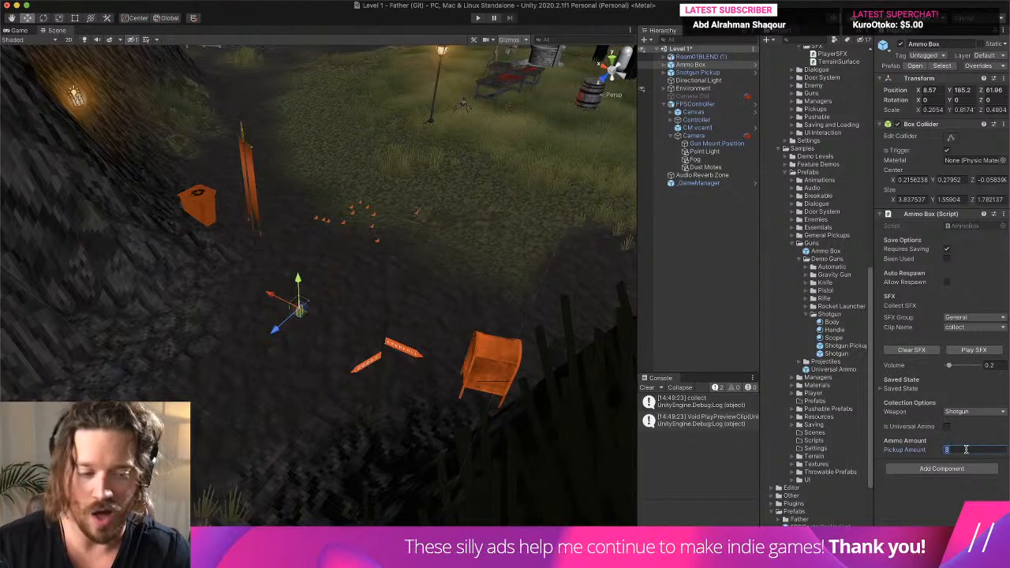
type("1000")
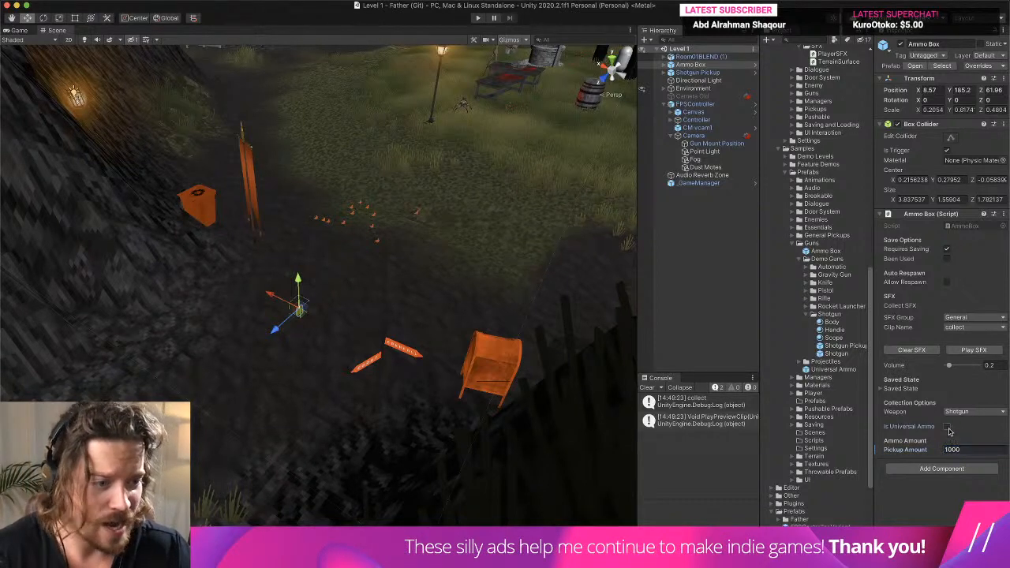
left_click(360, 301)
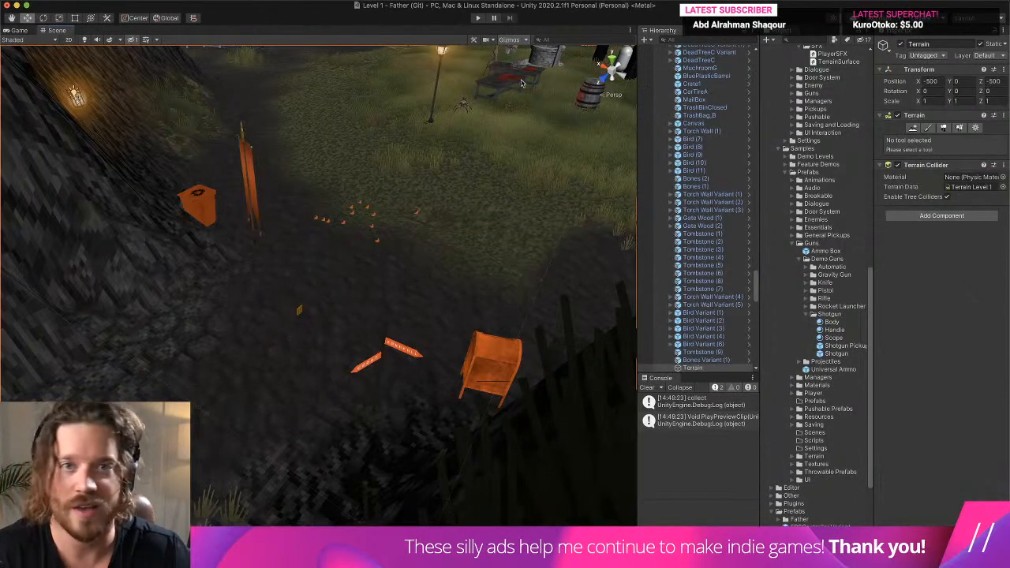
- Play-test Level 1, walking to the Ammo Box to collect its ammunition and firing the TrenchGun
left_click(477, 18)
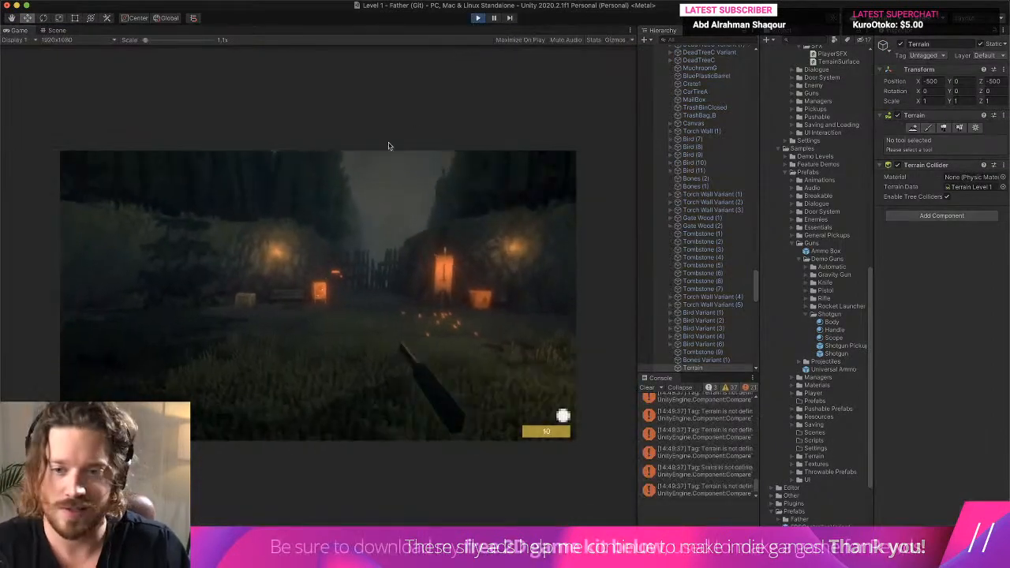
key("w")
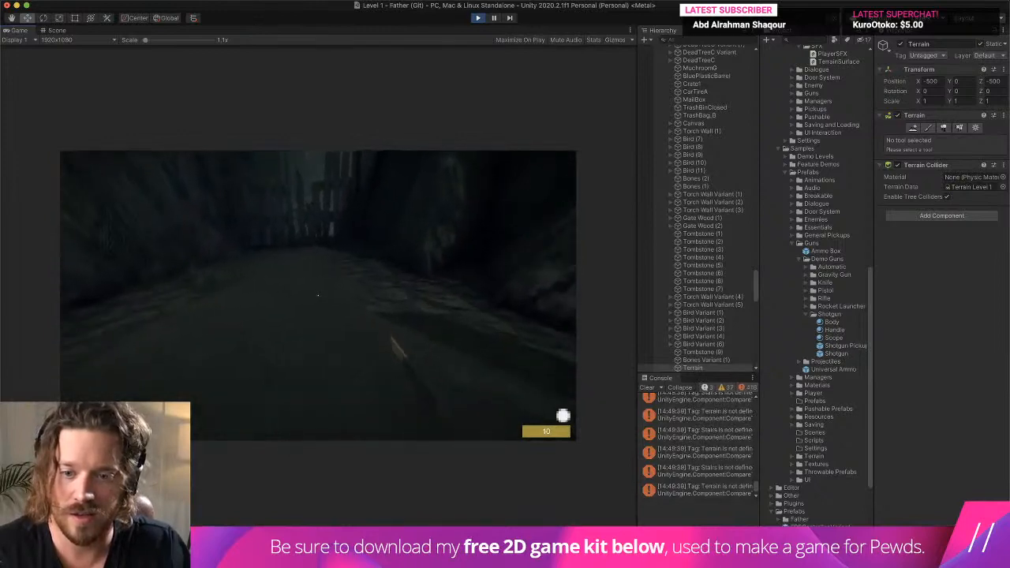
key("w")
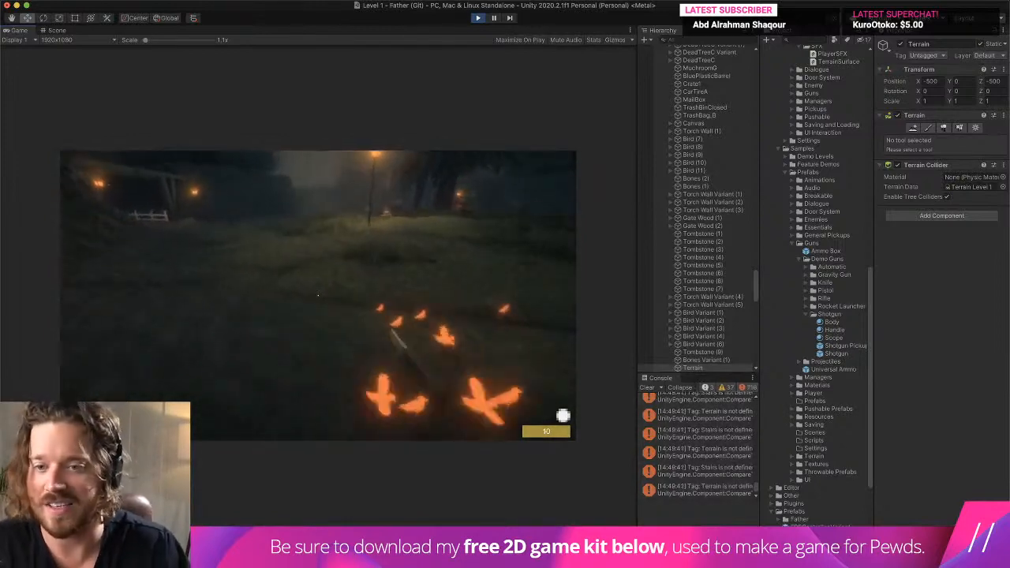
key("w")
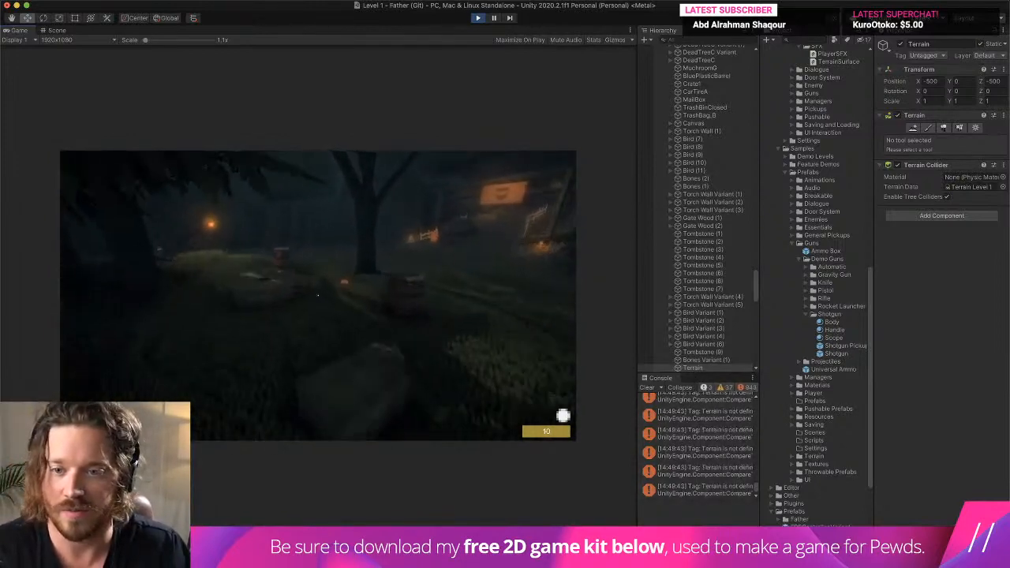
key("w")
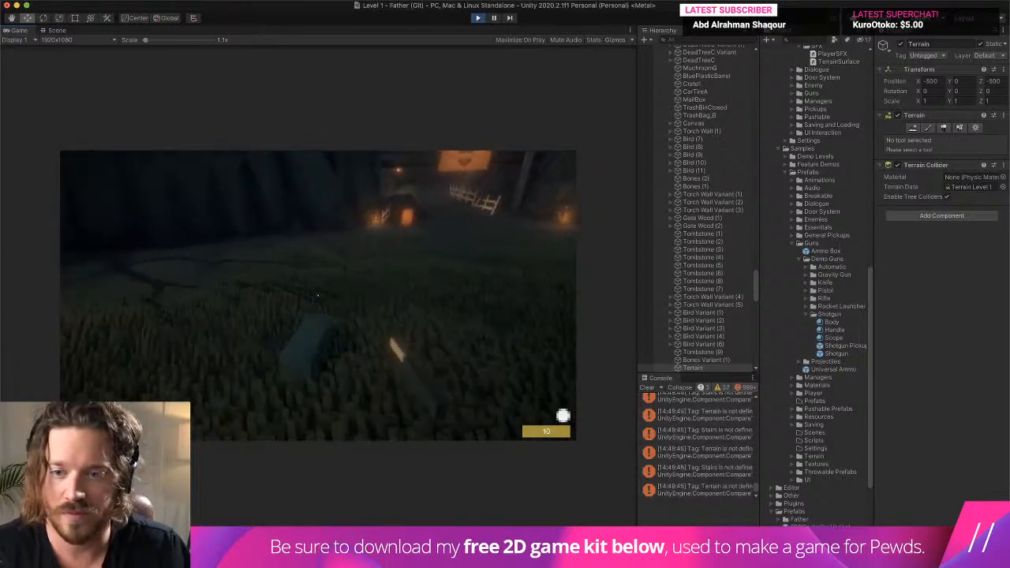
key("w")
key("w")
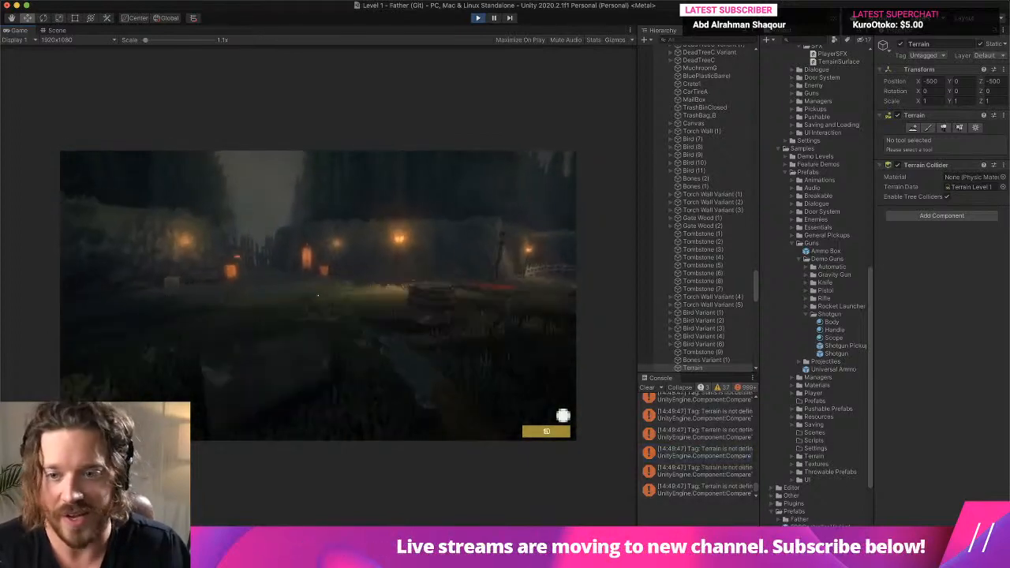
key("w")
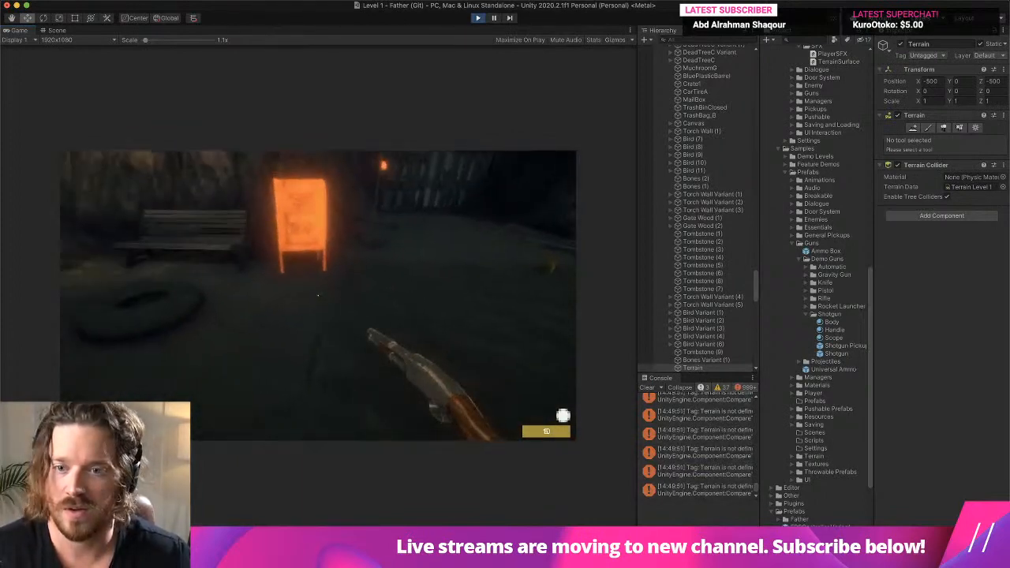
key("w")
key("w")
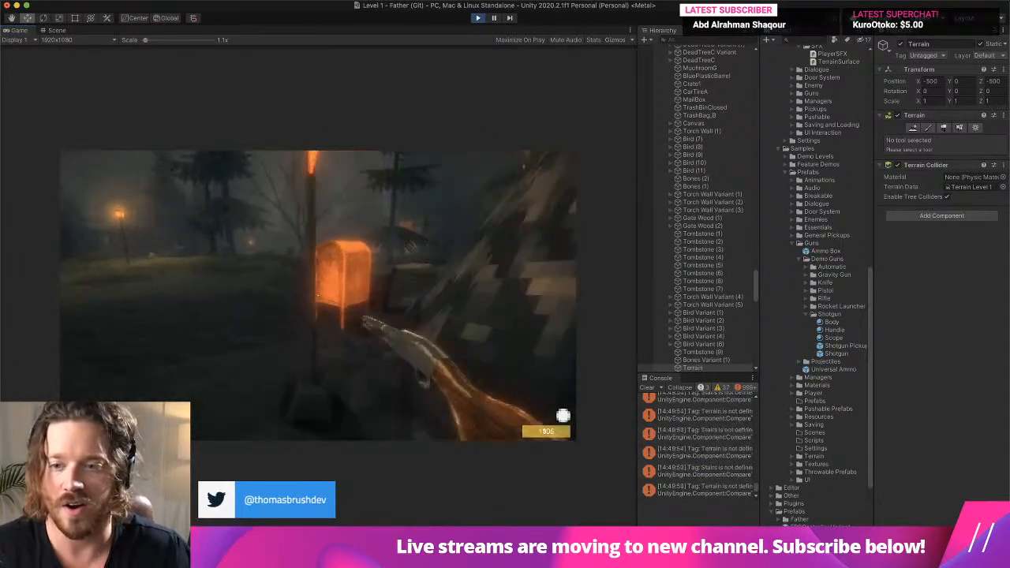
left_click(318, 295)
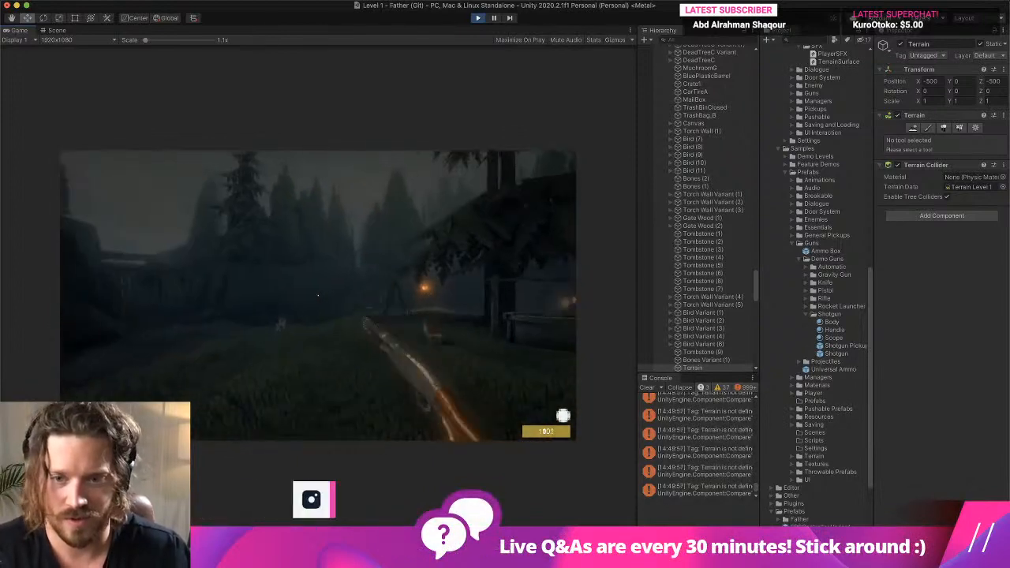
left_click(318, 295)
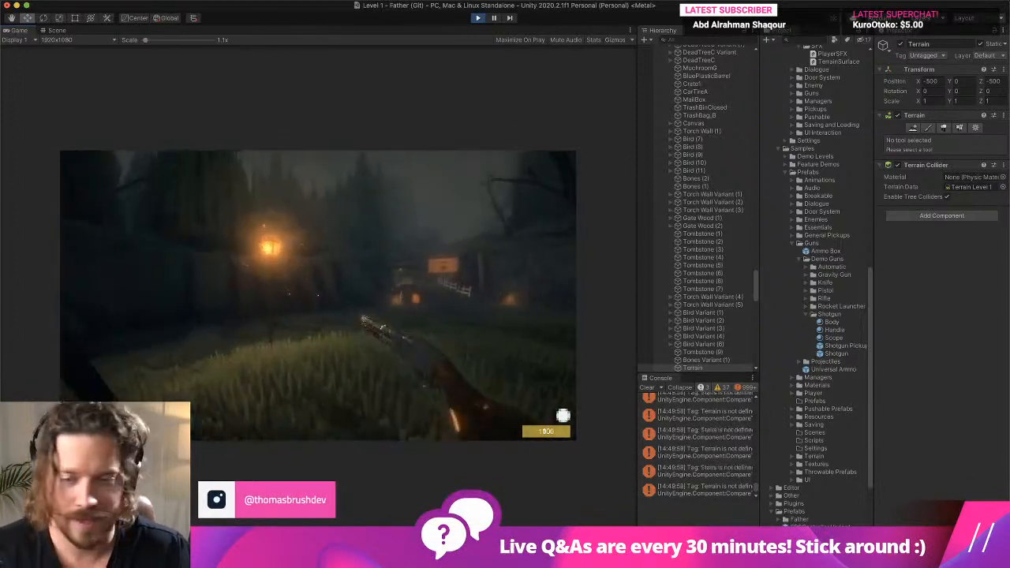
- Walk through Level 1 with the TrenchGun to test it in play mode, and stop the game
key("w")
key("w")
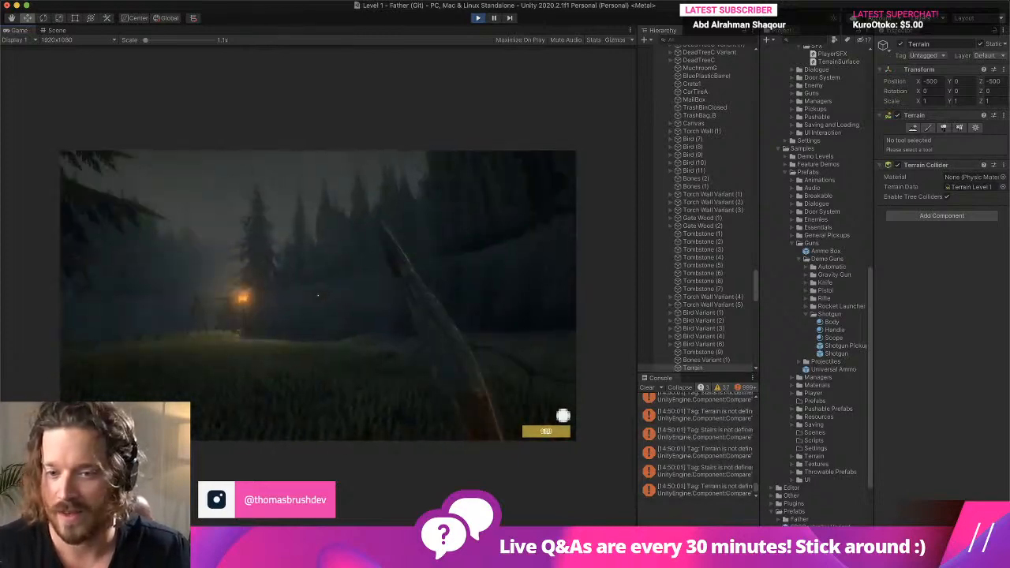
key("w")
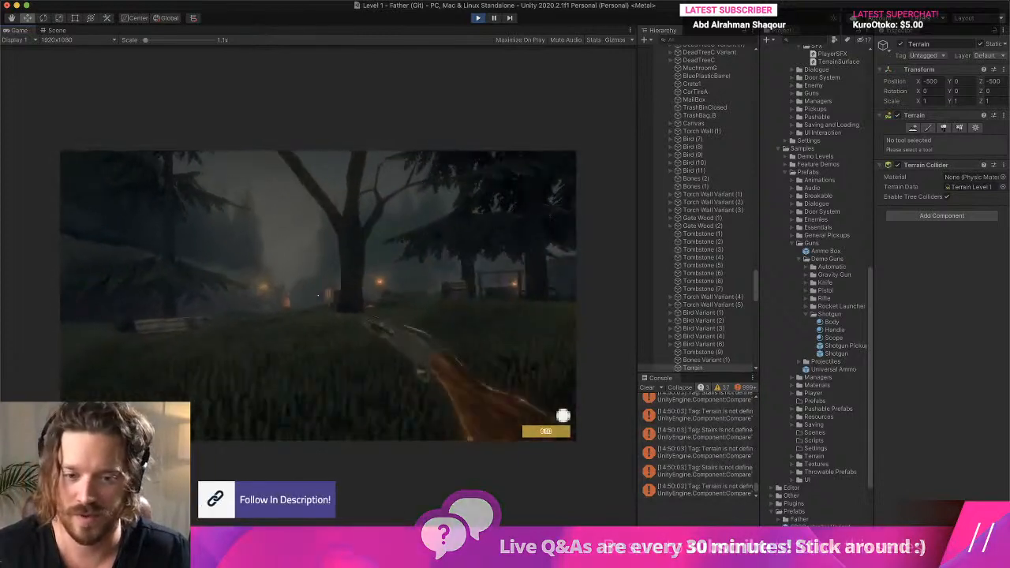
key("w")
key("w")
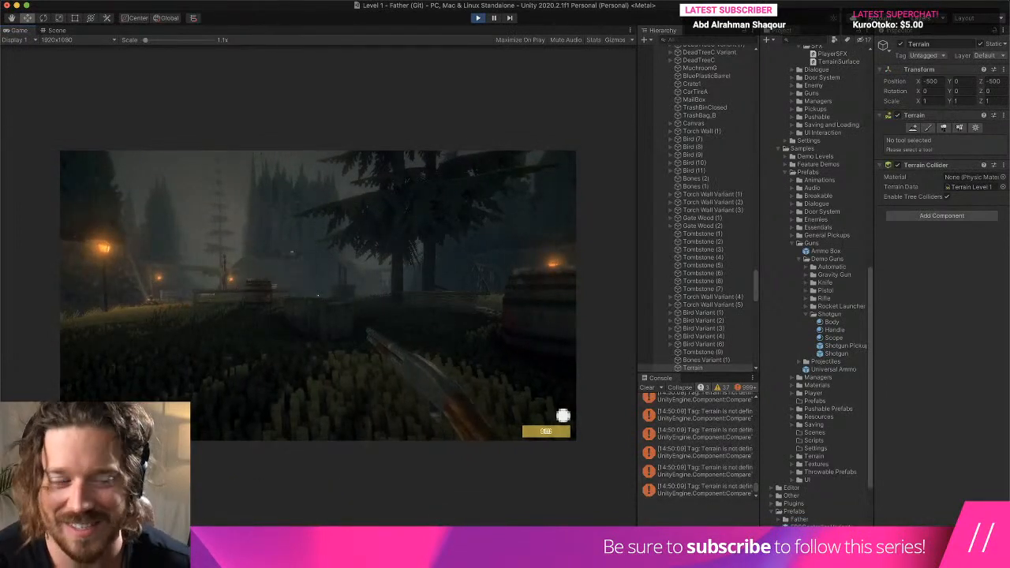
key("w")
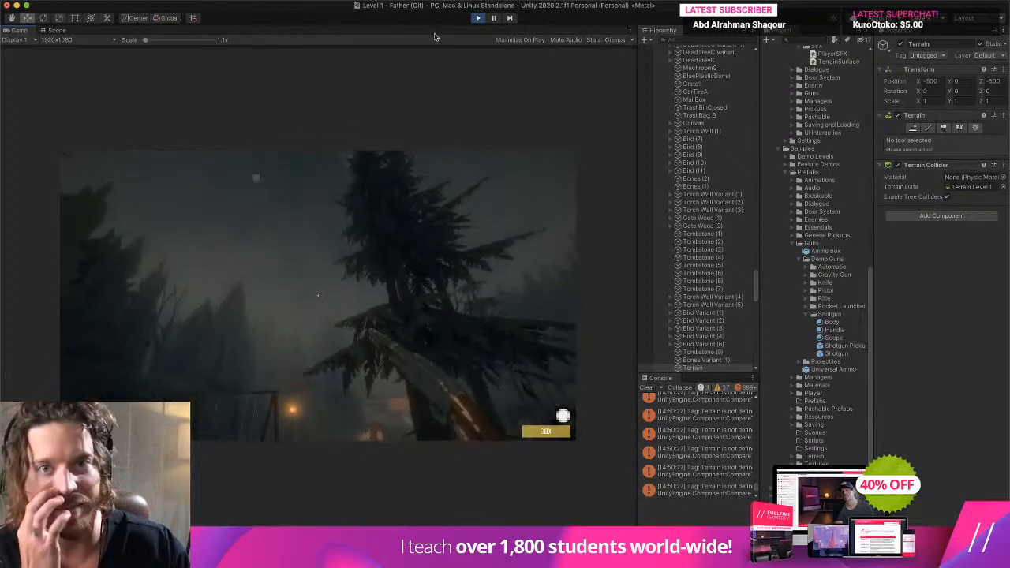
left_click(479, 18)
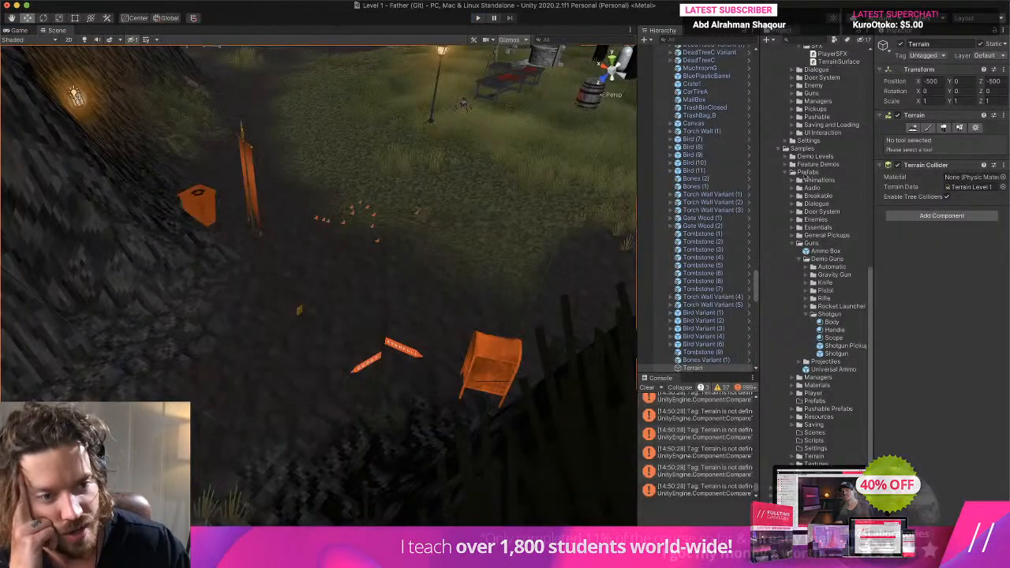
- Clear the console messages, widen the component details area, and open the demo Shotgun prefab for editing
left_click(838, 354)
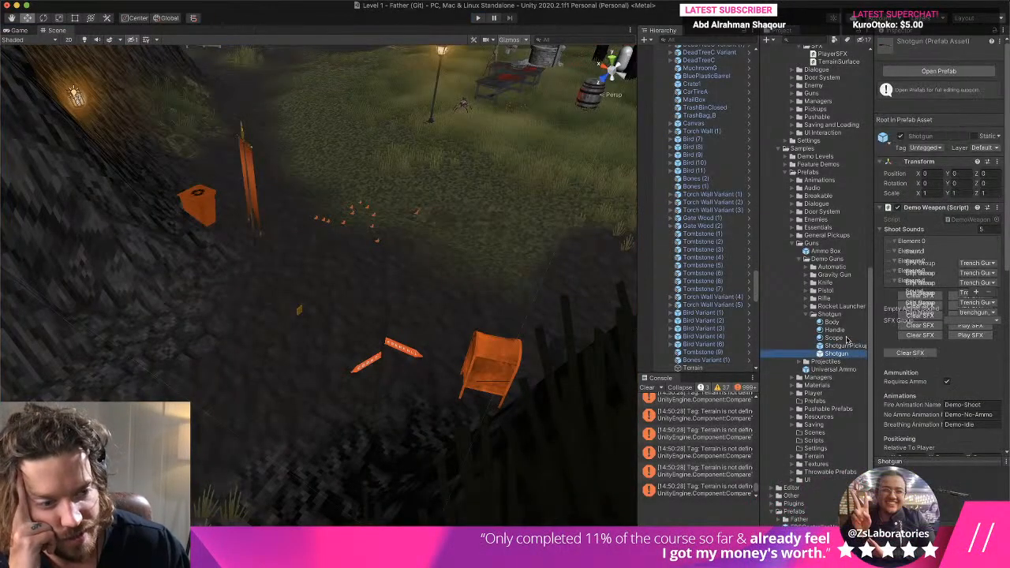
left_click(646, 388)
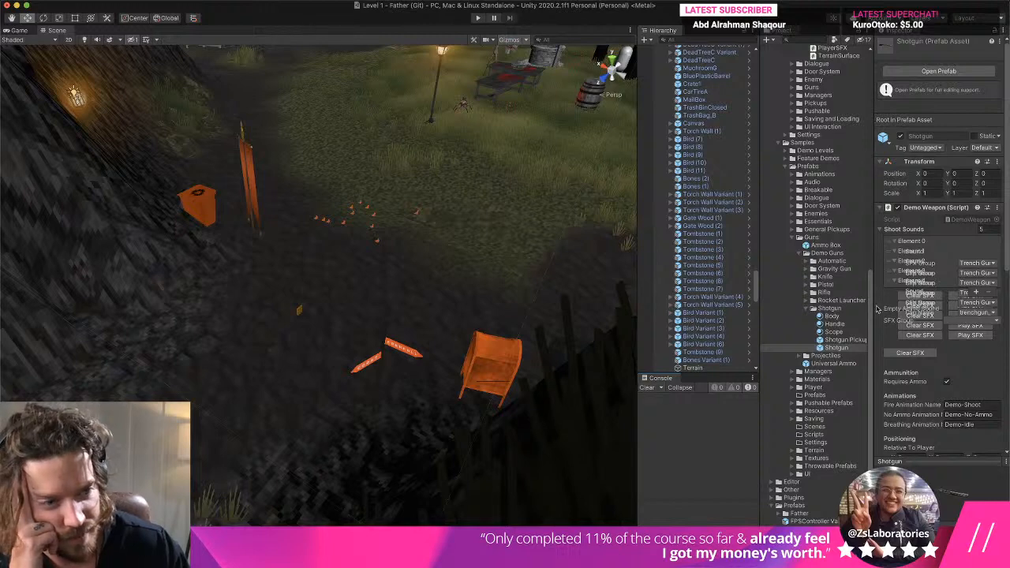
left_click_drag(877, 308, 802, 308)
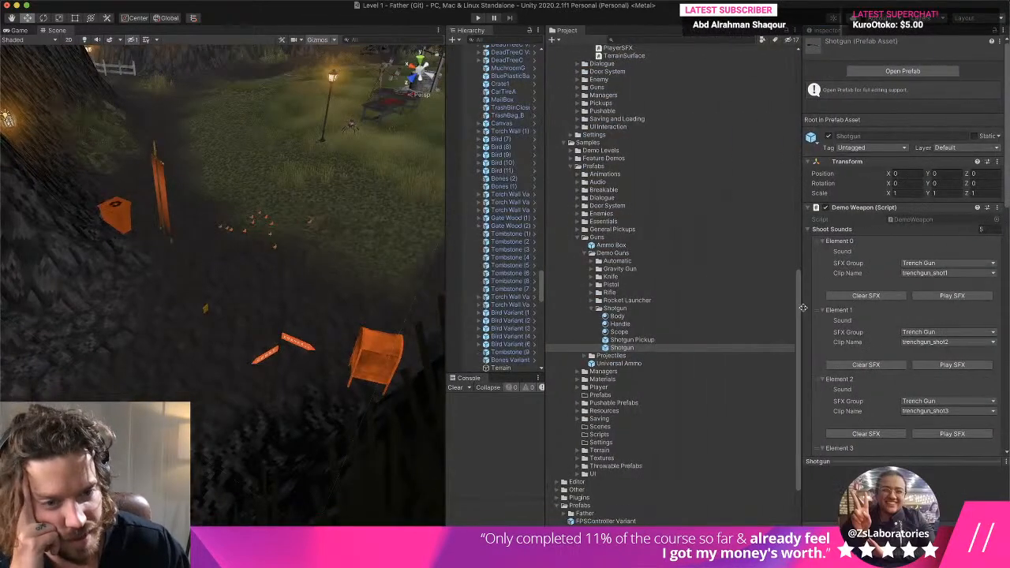
double_click(622, 347)
- Inspect the animation clips assigned to the Shotgun's PivotPoint and locate Demo-Shoot and Demo-No-Ammo in the project files
left_click(506, 69)
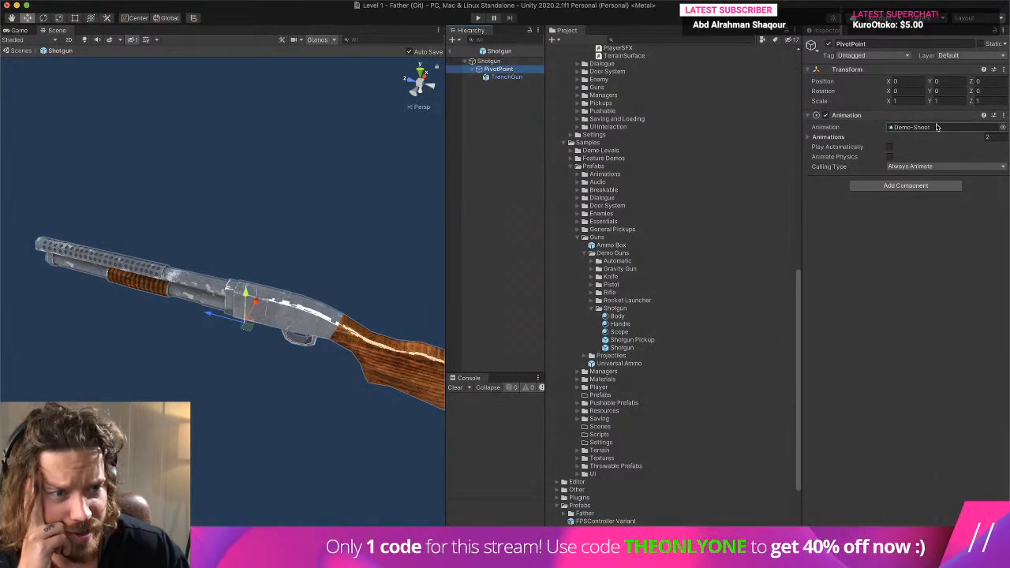
left_click(828, 136)
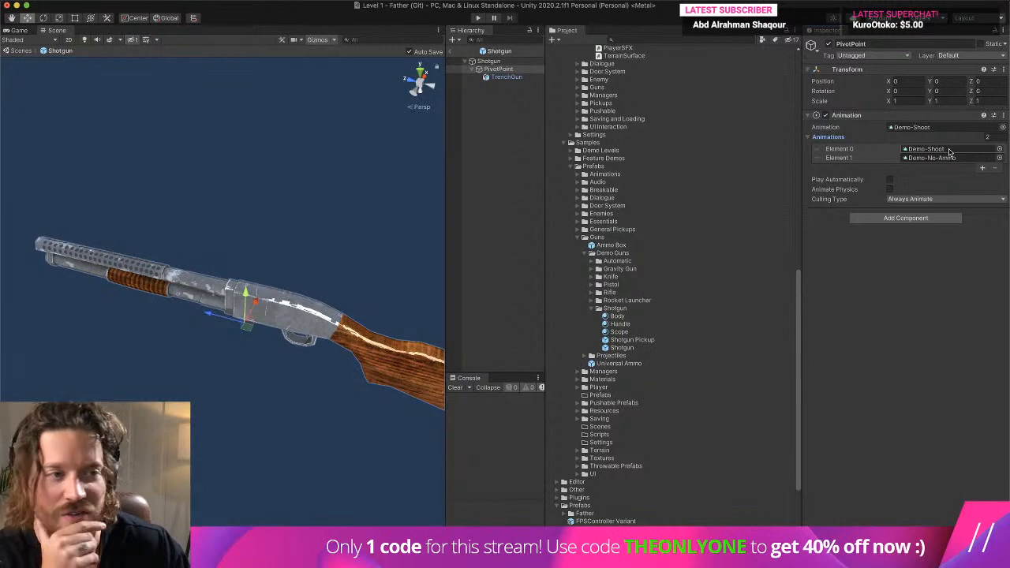
left_click(950, 150)
left_click(953, 160)
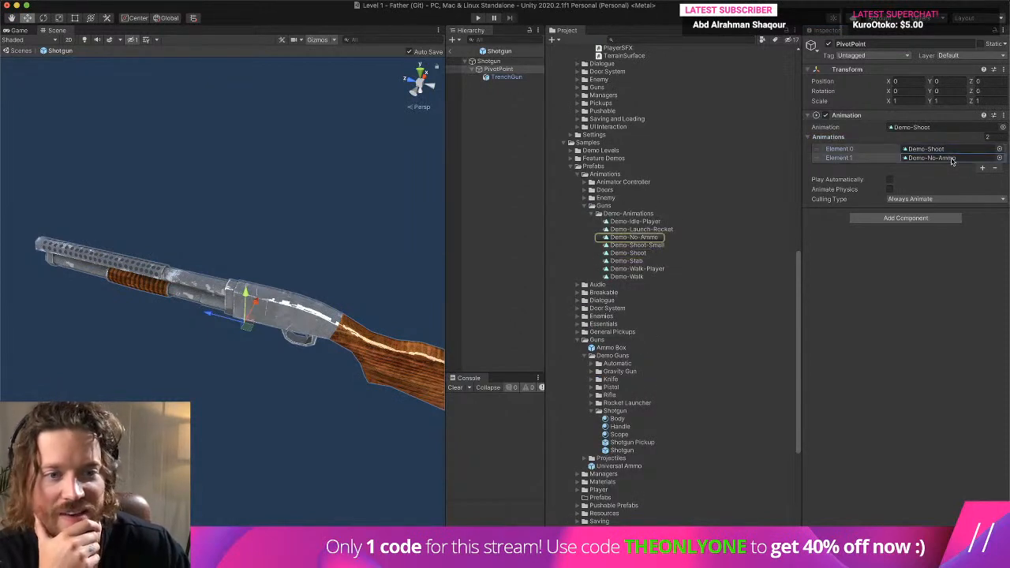
left_click(949, 150)
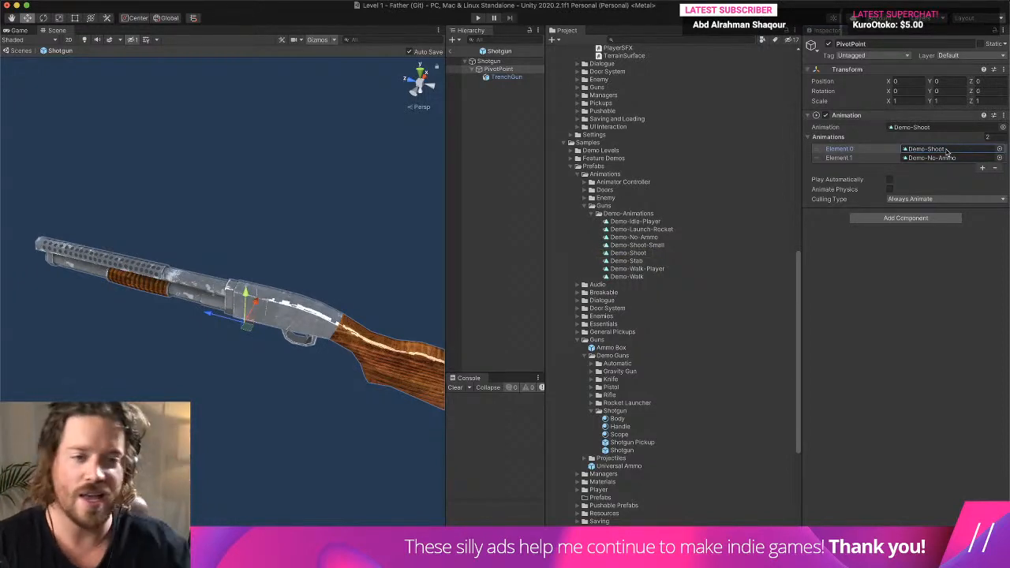
- Duplicate the Demo-Shoot animation clip and rename the copy Trenchgun Shoot
left_click(635, 252)
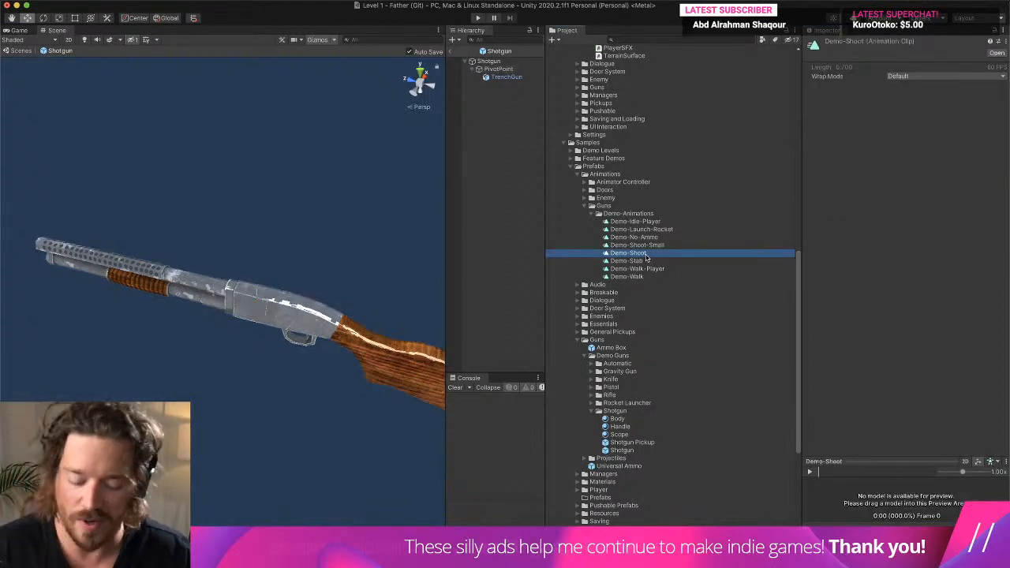
key("super+d")
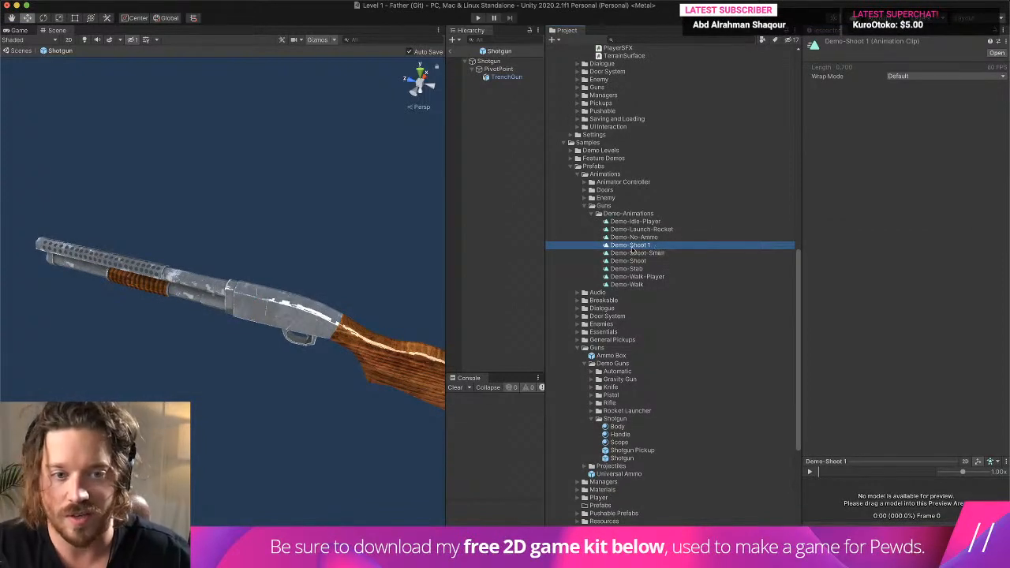
right_click(631, 249)
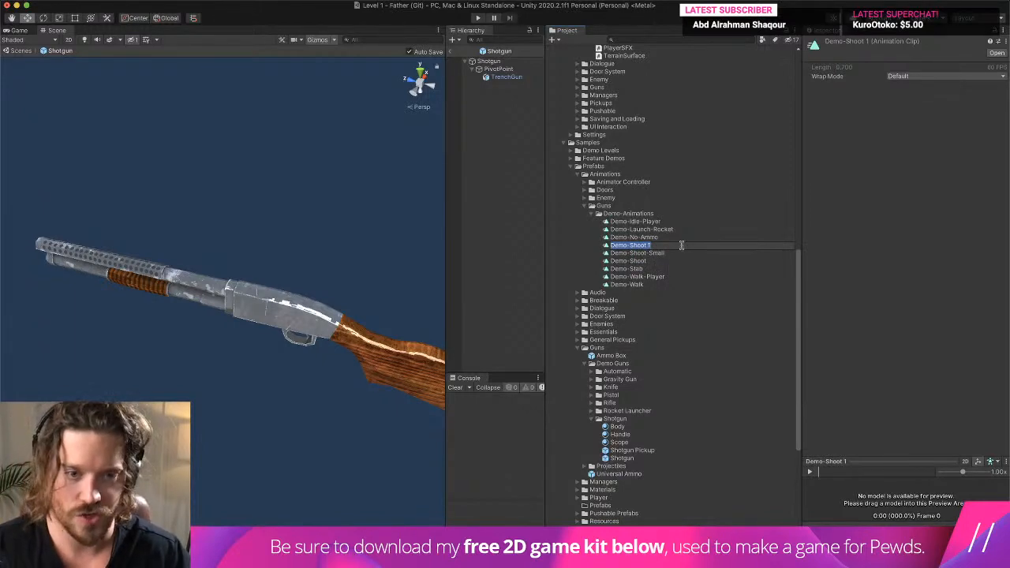
type("Trenchgun Sh")
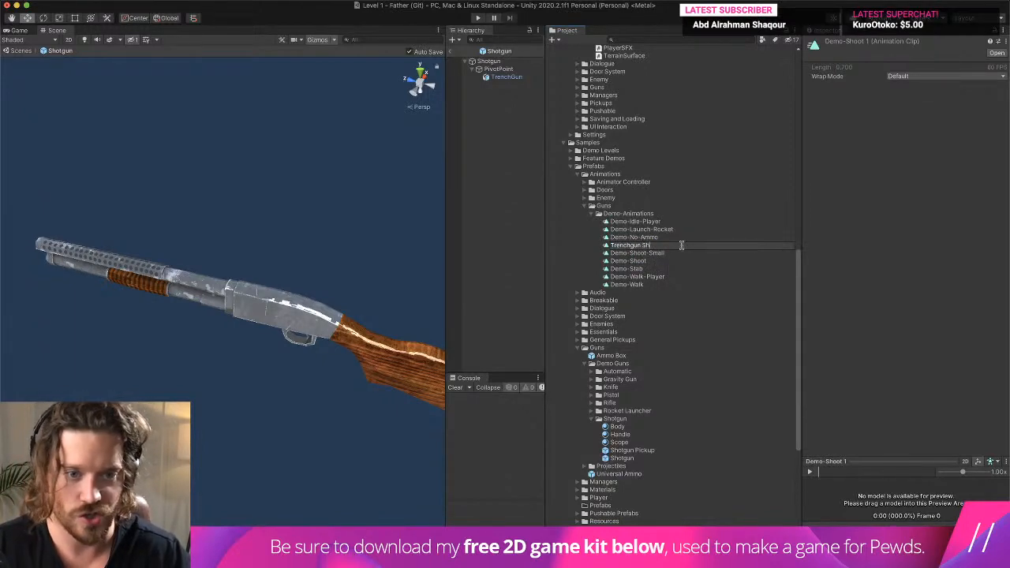
type("oot")
key("Return")
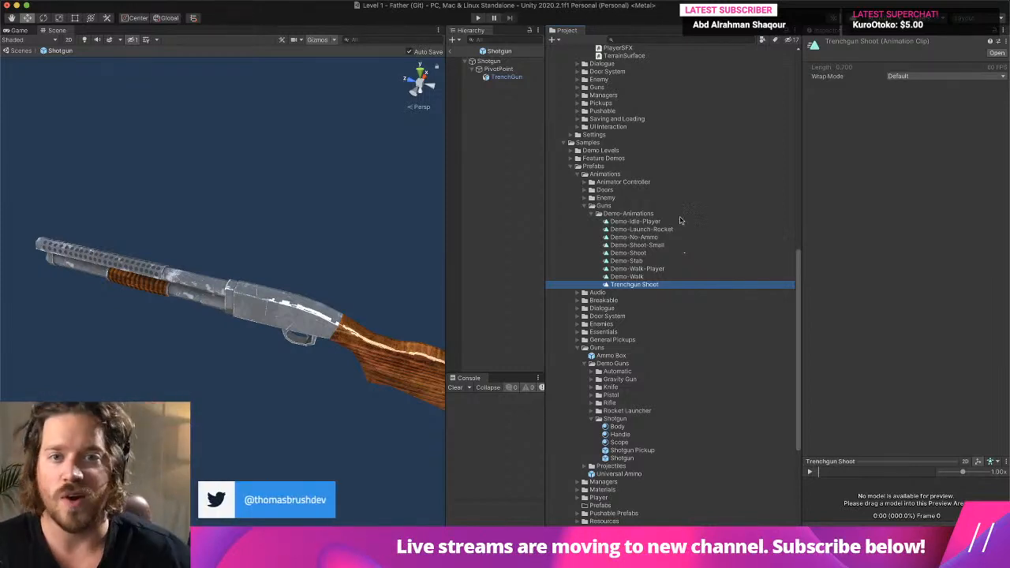
- Open the Animation window for the PivotPoint, dock it beneath the Scene view, and widen the Scene area
left_click(515, 78)
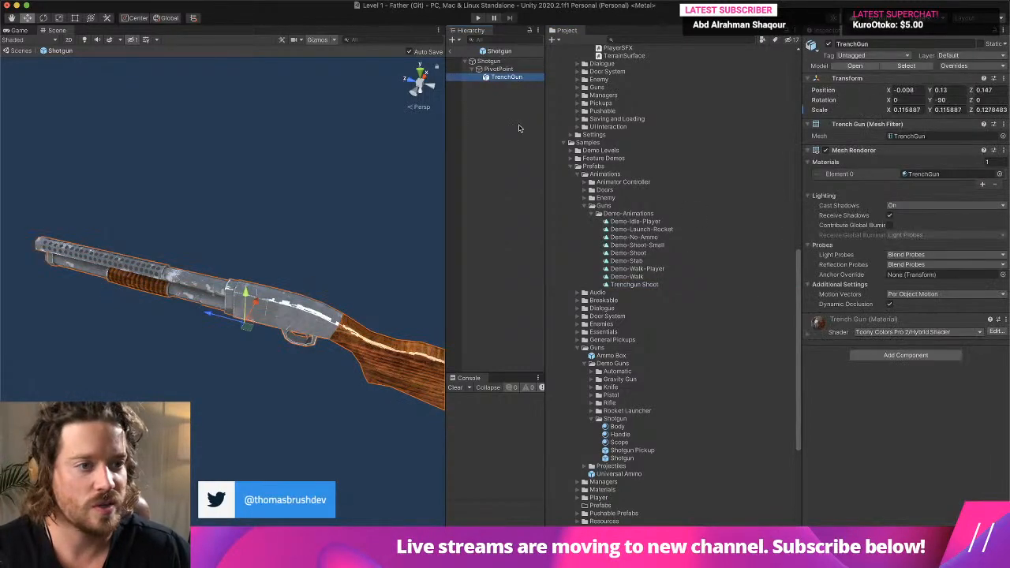
left_click(493, 70)
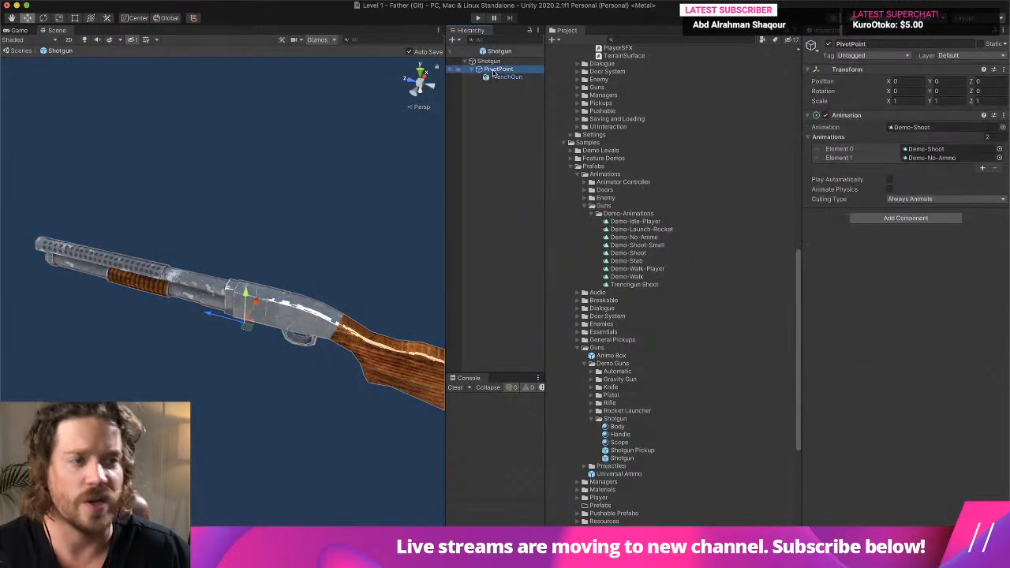
left_click(475, 1)
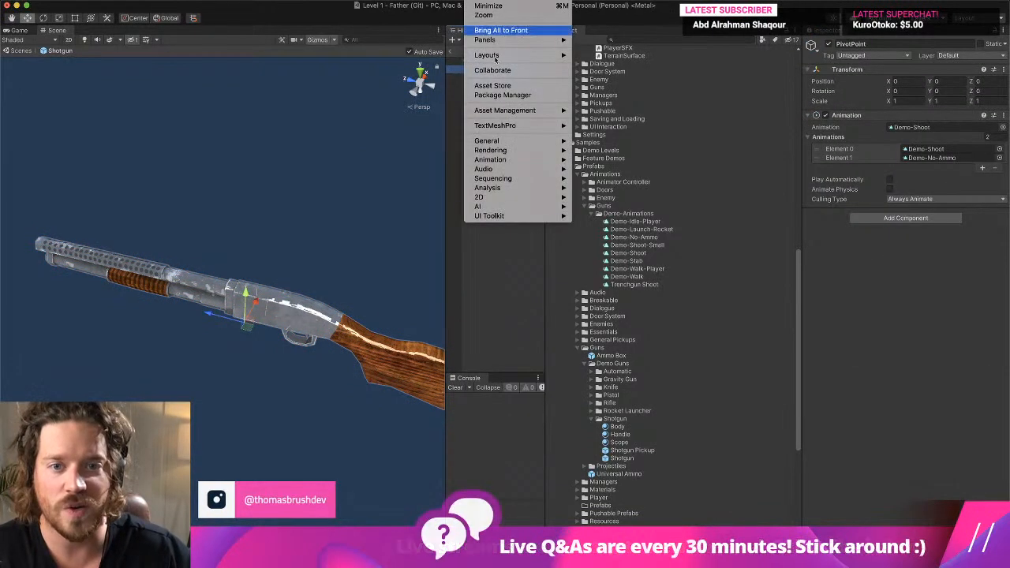
mouse_move(519, 163)
left_click(591, 161)
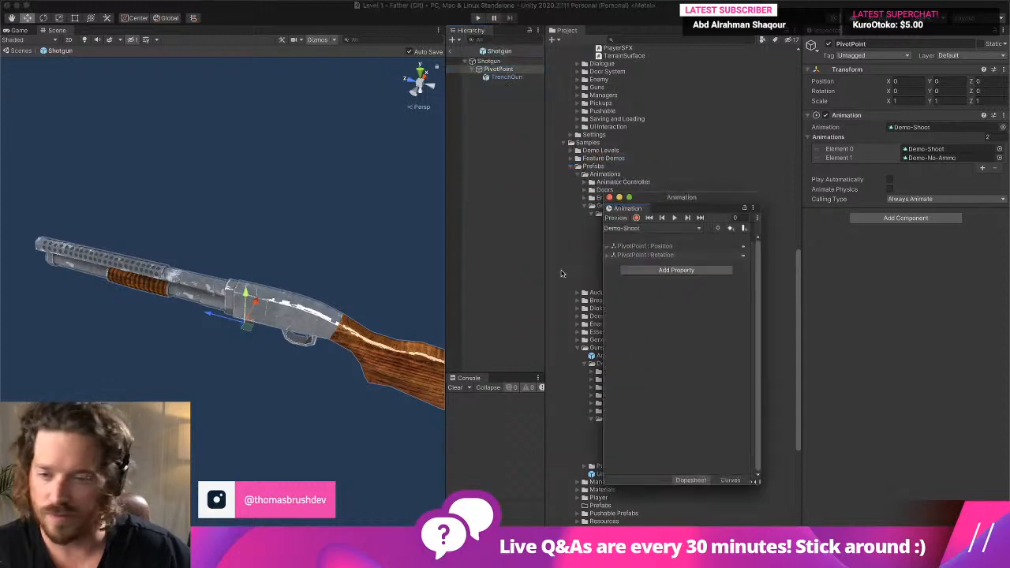
left_click_drag(623, 209, 331, 442)
left_click_drag(544, 315, 616, 312)
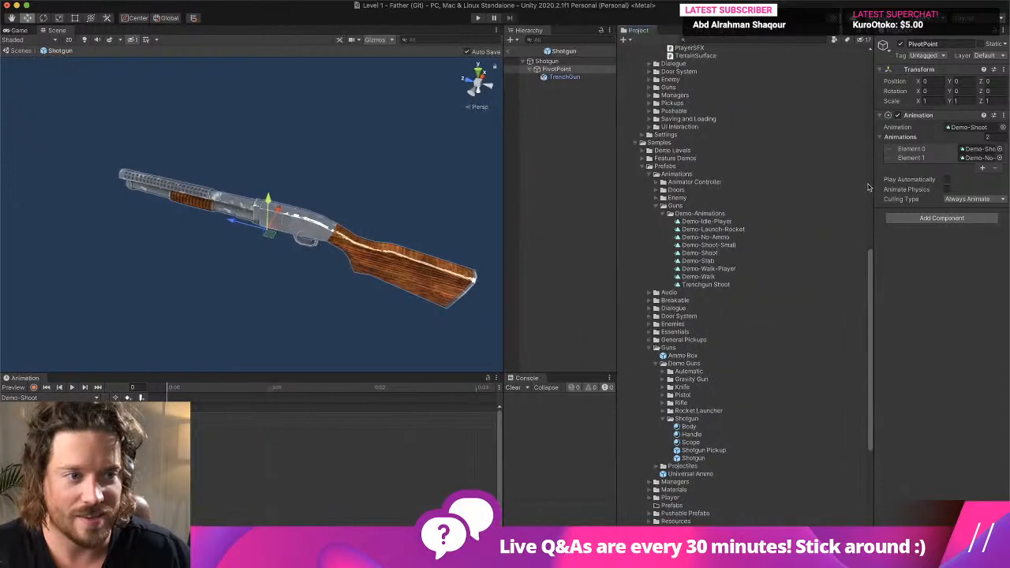
- Assign Trenchgun Shoot as the PivotPoint's animation and show that clip's keyframes in the Animation timeline
left_click_drag(872, 187, 766, 251)
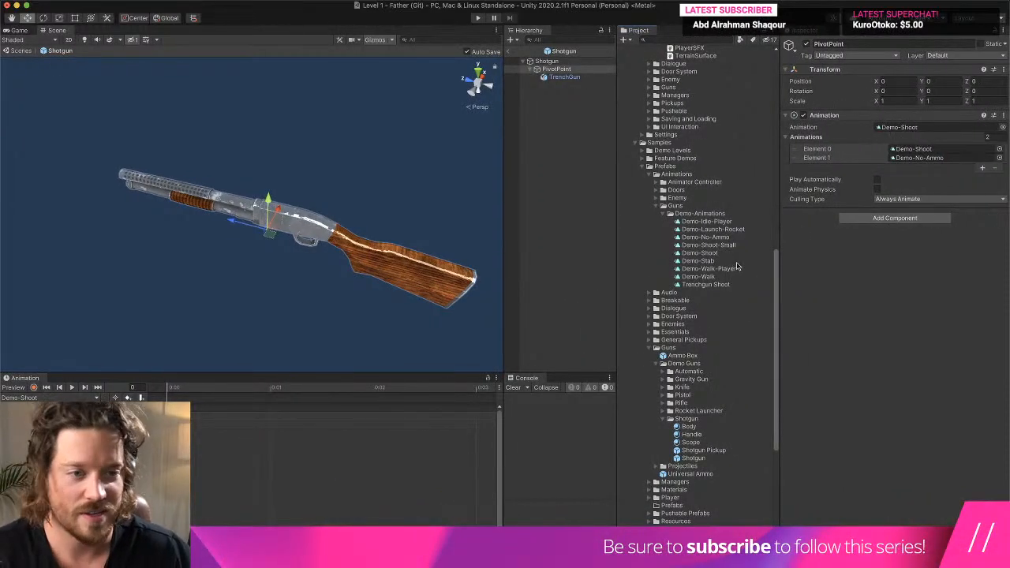
left_click_drag(706, 284, 932, 130)
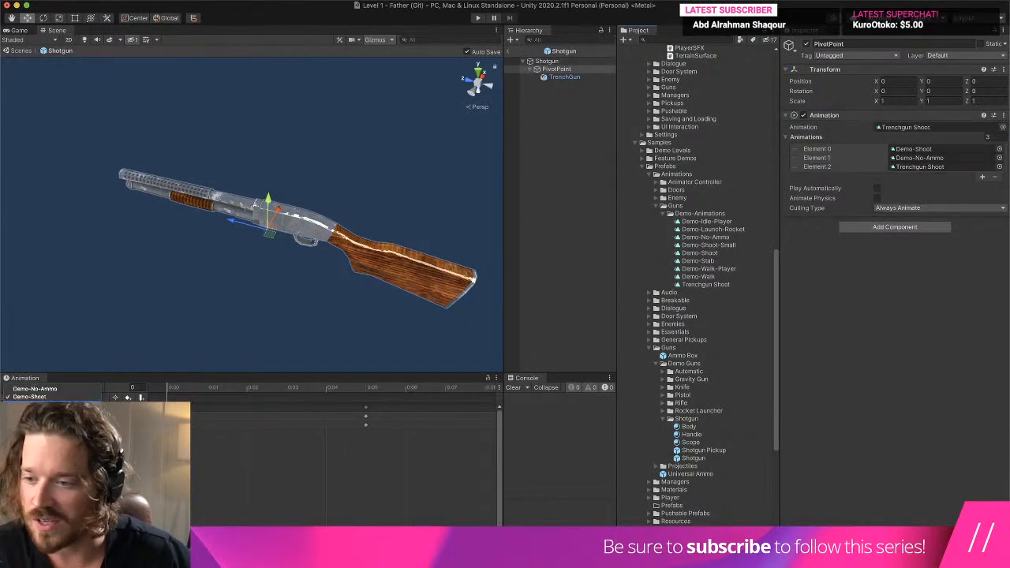
left_click_drag(201, 389, 130, 382)
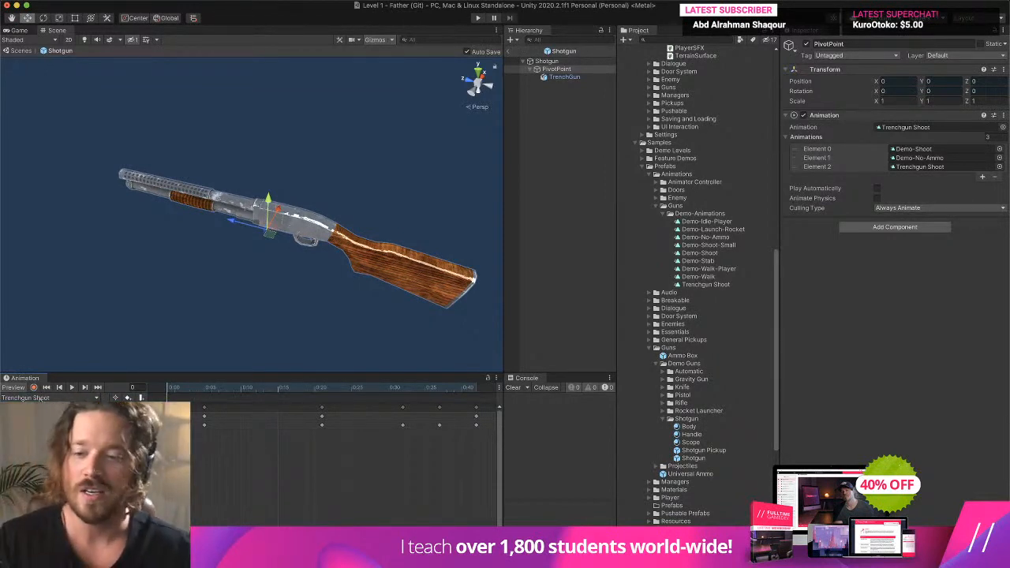
scroll(239, 479, "down", 5)
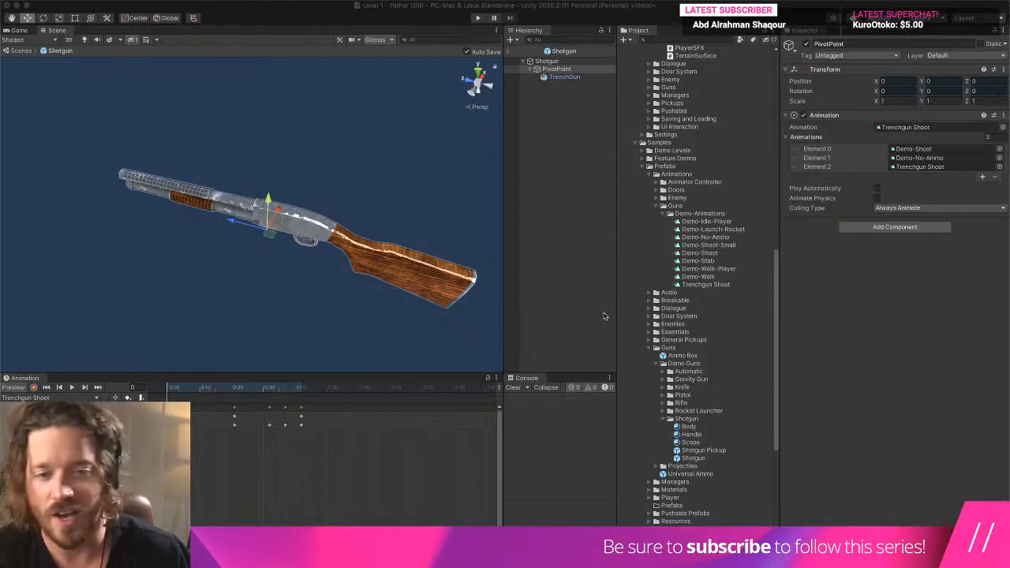
- Try to record a rotation of the TrenchGun mesh to about -24.3 on Z at frame 5 of Trenchgun Shoot
left_click(564, 78)
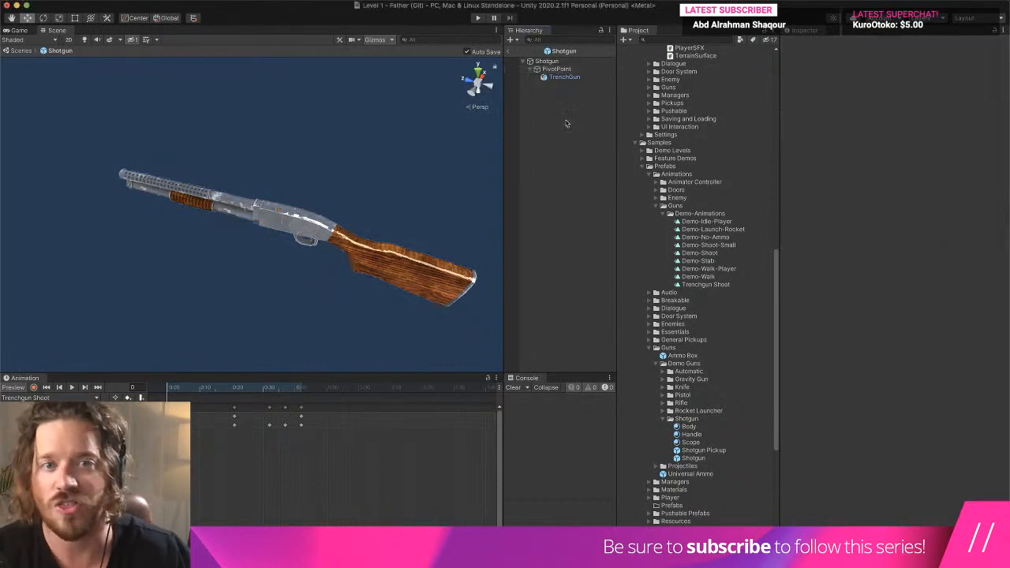
left_click_drag(208, 388, 183, 389)
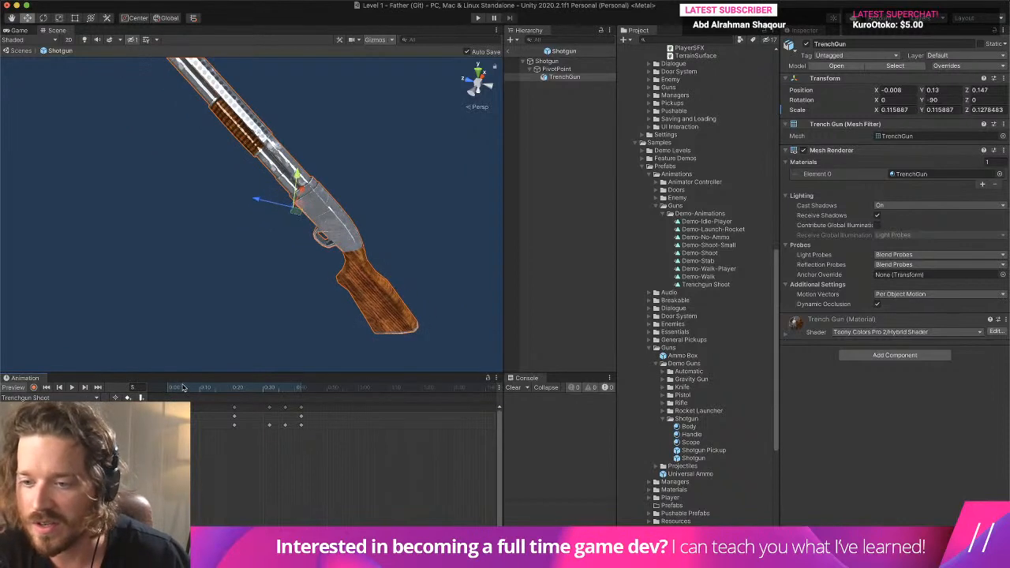
left_click(42, 18)
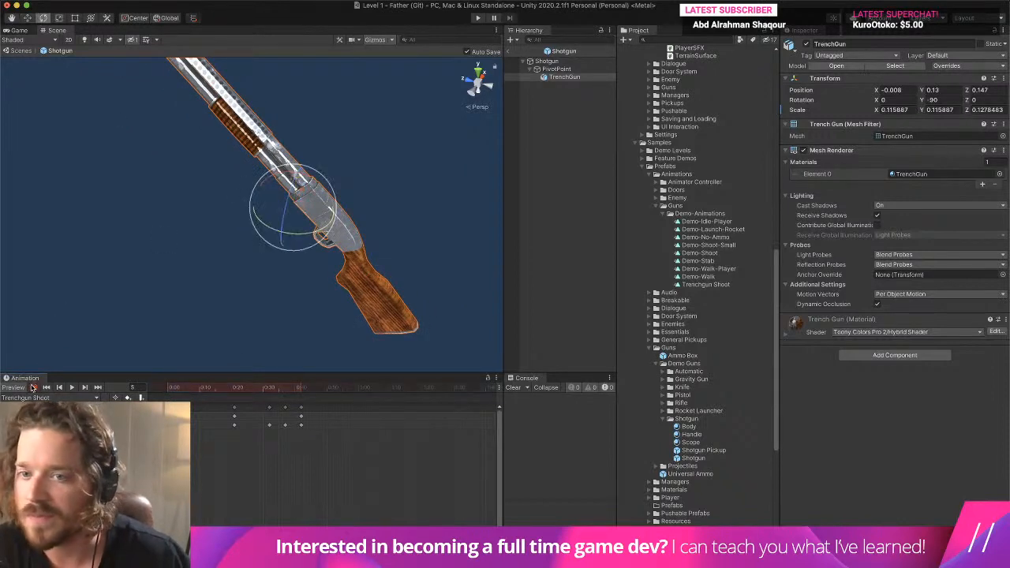
left_click_drag(365, 297, 330, 282, "alt")
right_click_drag(328, 282, 333, 340)
key("w")
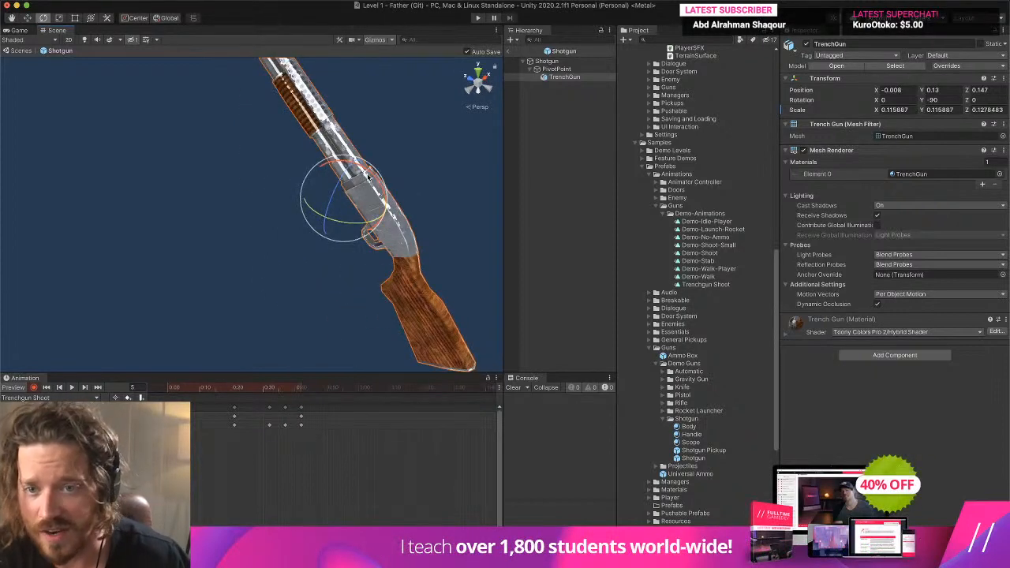
left_click_drag(365, 180, 306, 157)
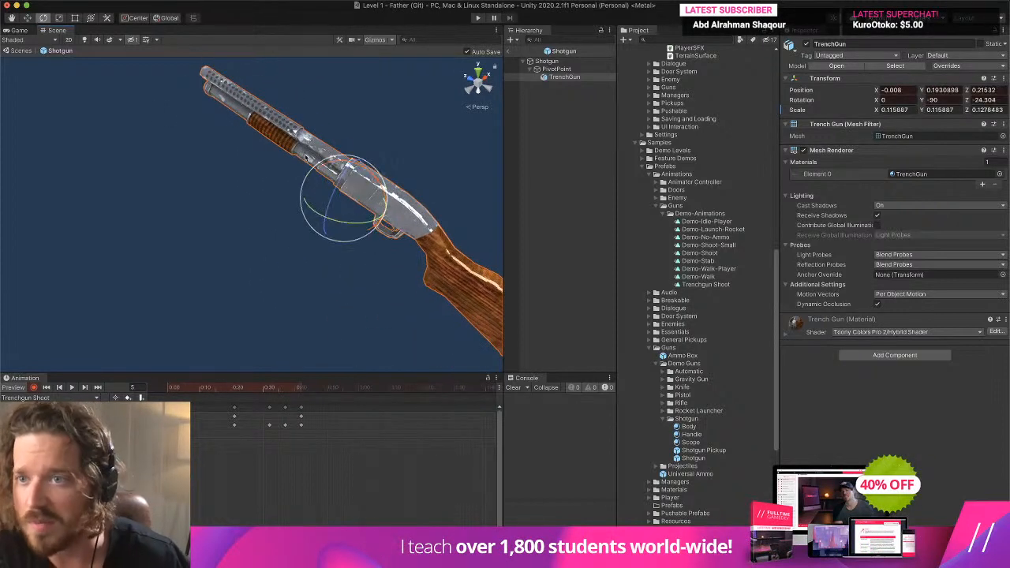
left_click(27, 18)
mouse_move(172, 387)
left_mouse_down()
mouse_move(183, 395)
mouse_move(166, 406)
left_mouse_up()
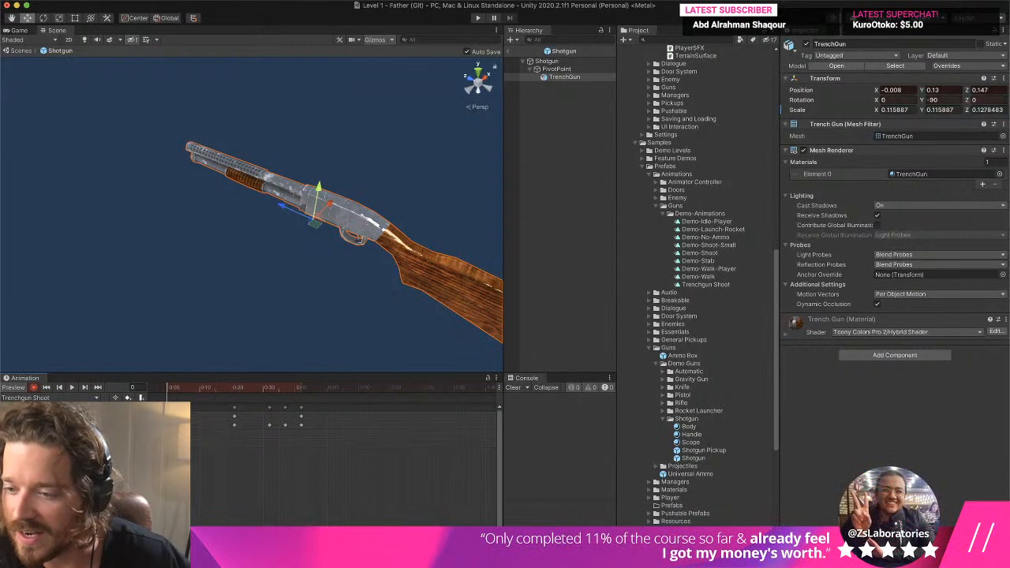
- Rotate the PivotPoint to about -19.8 on X at frame 5 of the Trenchgun Shoot recording
left_click(55, 417)
left_click_drag(172, 392, 183, 395)
left_click(45, 18)
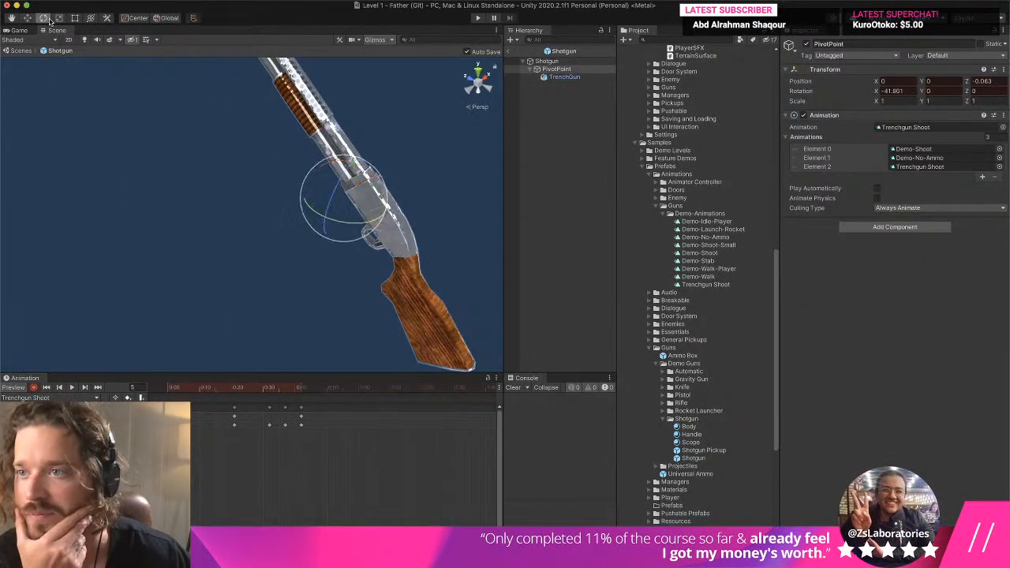
left_click_drag(325, 163, 352, 162)
left_click(27, 18)
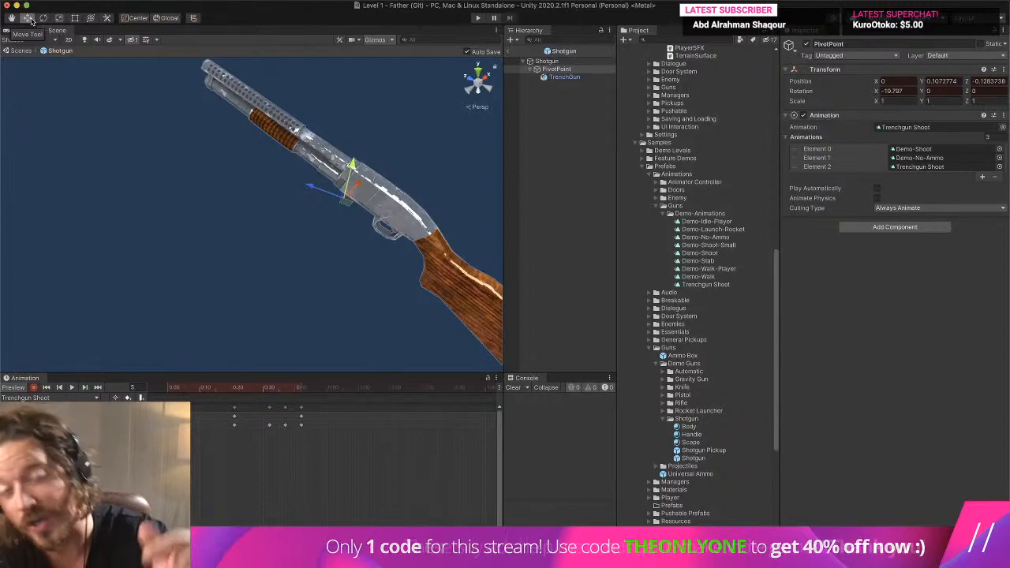
- Move the PivotPoint to about 0.07 on Y and -0.181 on Z at the recoil keyframe of Trenchgun Shoot
key("ctrl+Up")
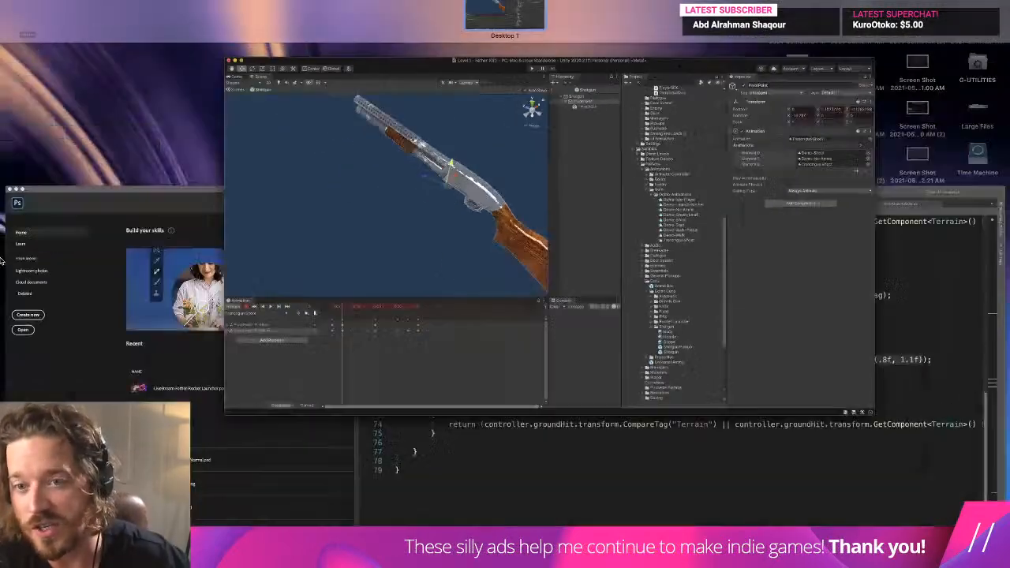
left_click(542, 267)
mouse_move(183, 393)
left_mouse_down()
mouse_move(171, 393)
mouse_move(183, 393)
left_mouse_up()
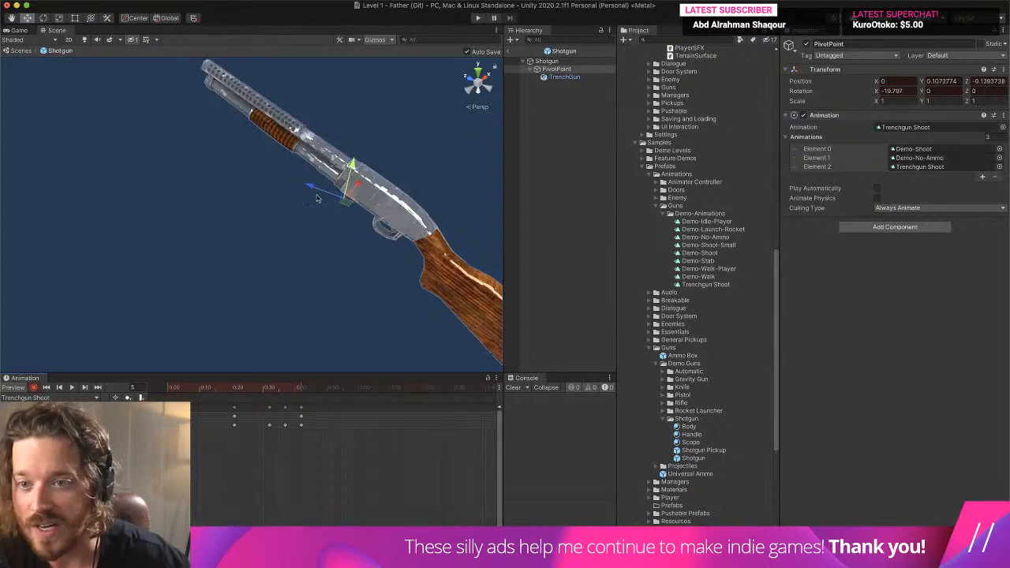
left_click_drag(316, 189, 361, 174)
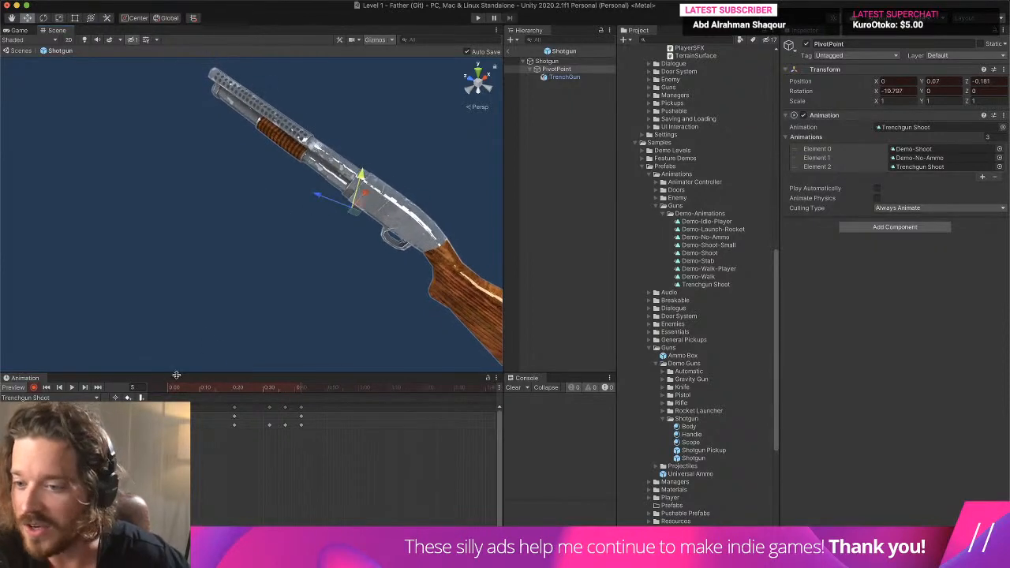
left_click_drag(180, 387, 235, 386)
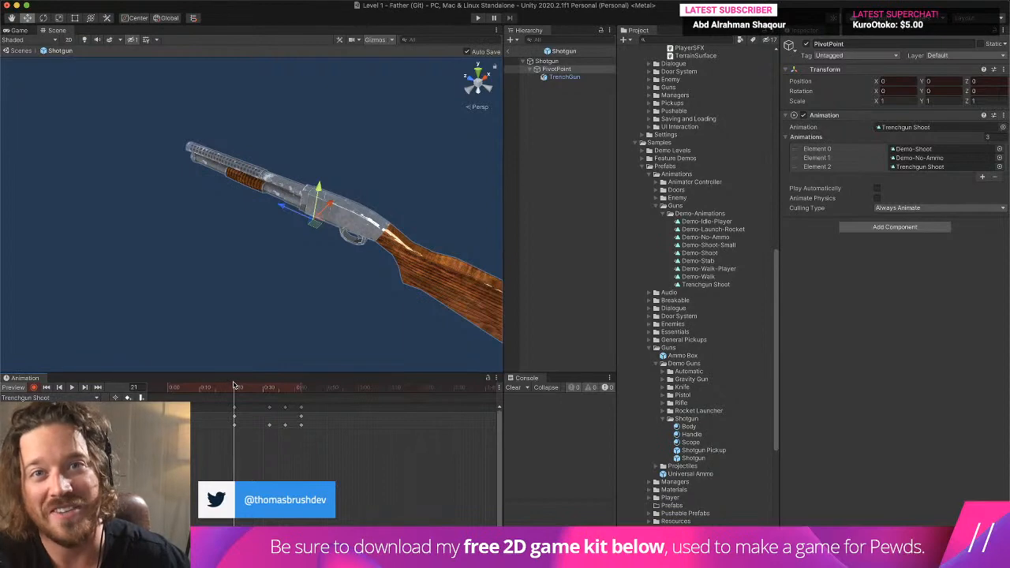
left_click_drag(234, 385, 184, 423)
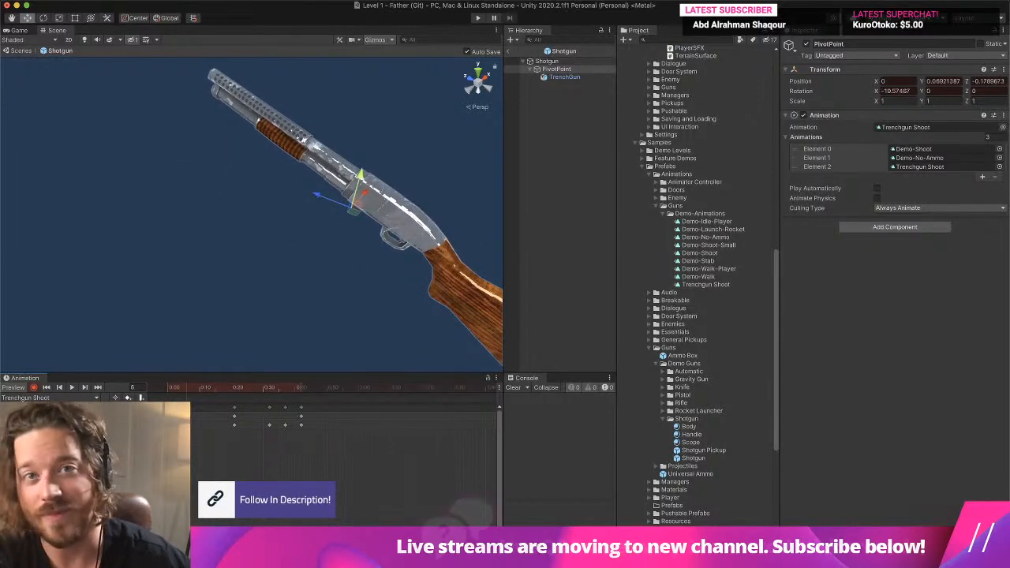
- Lower the PivotPoint to about -0.034 on Y and rotate it to about 3 on X at frame 21
left_click_drag(185, 422, 235, 423)
left_click_drag(317, 190, 317, 198)
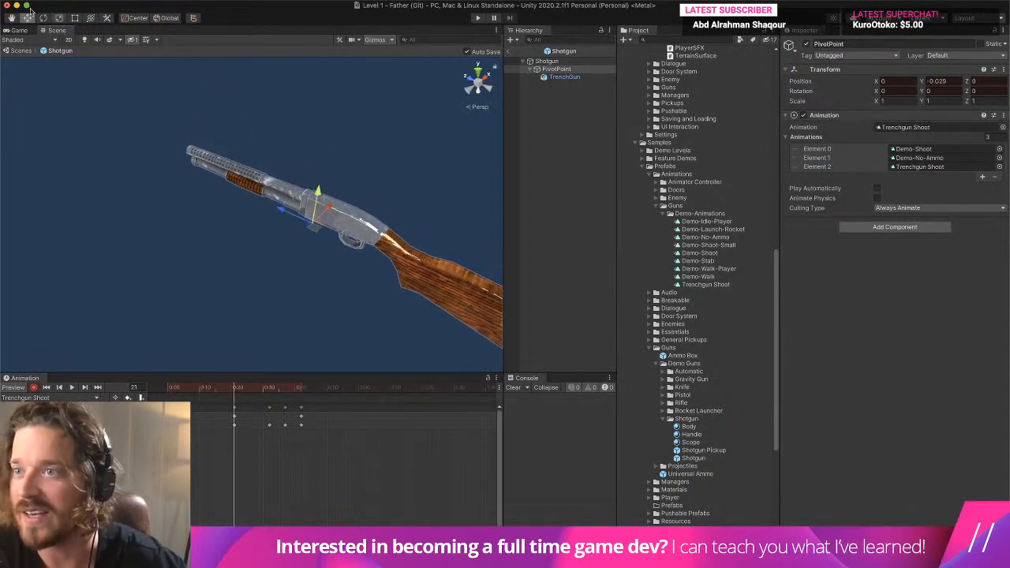
left_click(43, 18)
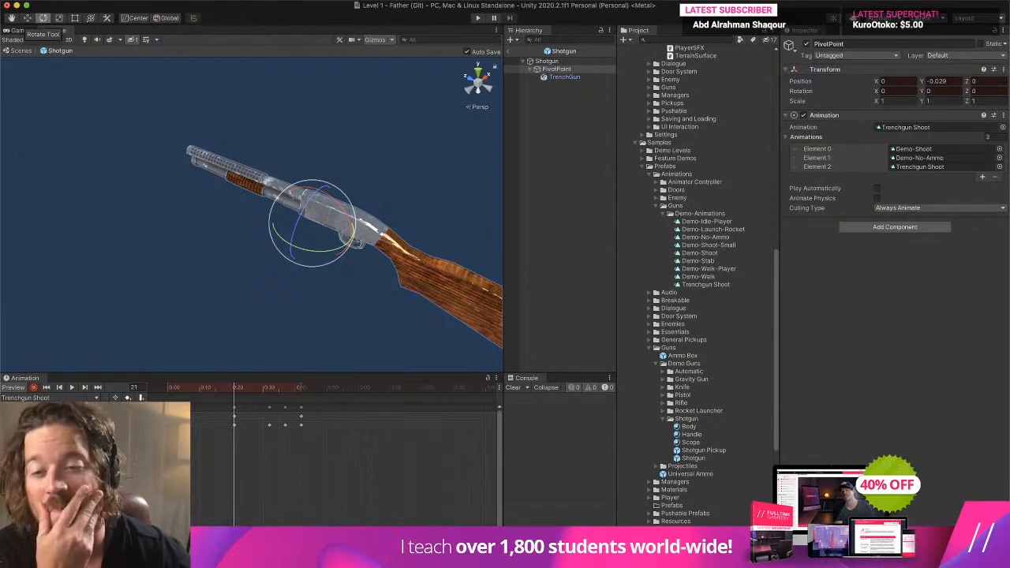
key("ctrl+Up")
left_click(480, 203)
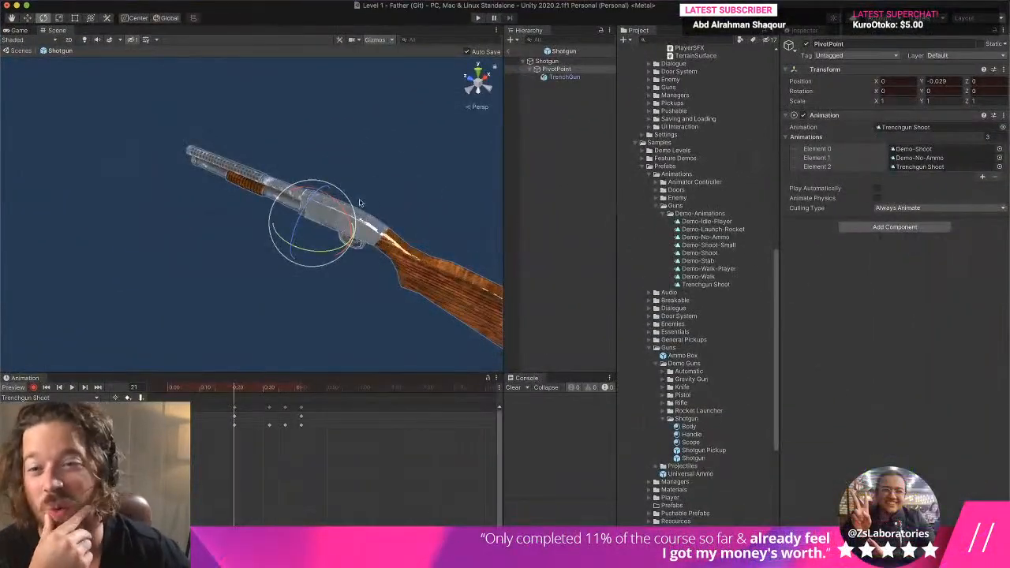
left_click_drag(328, 204, 316, 193)
key("w")
left_click_drag(206, 390, 143, 374)
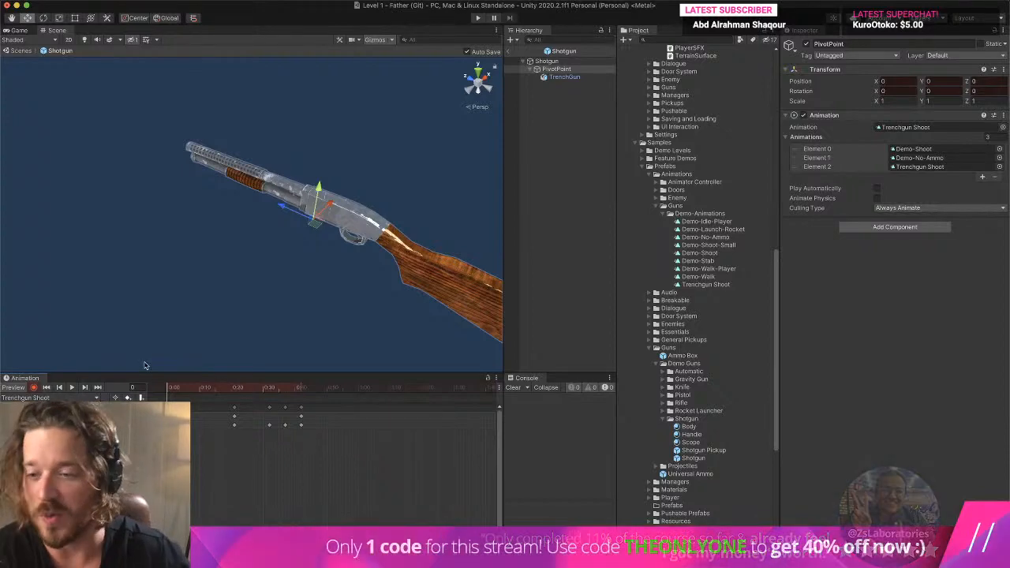
- Delete the two keyframes between frame 21 and the end of Trenchgun Shoot, and play the clip
left_click_drag(207, 387, 309, 400)
left_click_drag(265, 447, 304, 388)
key("Delete")
left_click(75, 389)
left_click(75, 390)
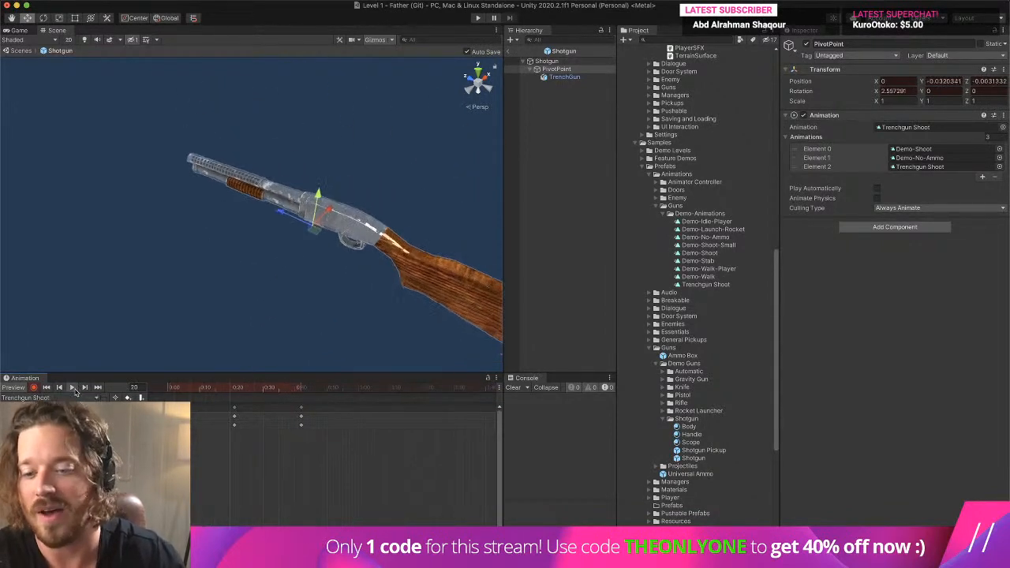
- Delete the clip's final keyframe after frame 21, play the shortened animation, and return to frame 0
scroll(308, 440, "down", 3)
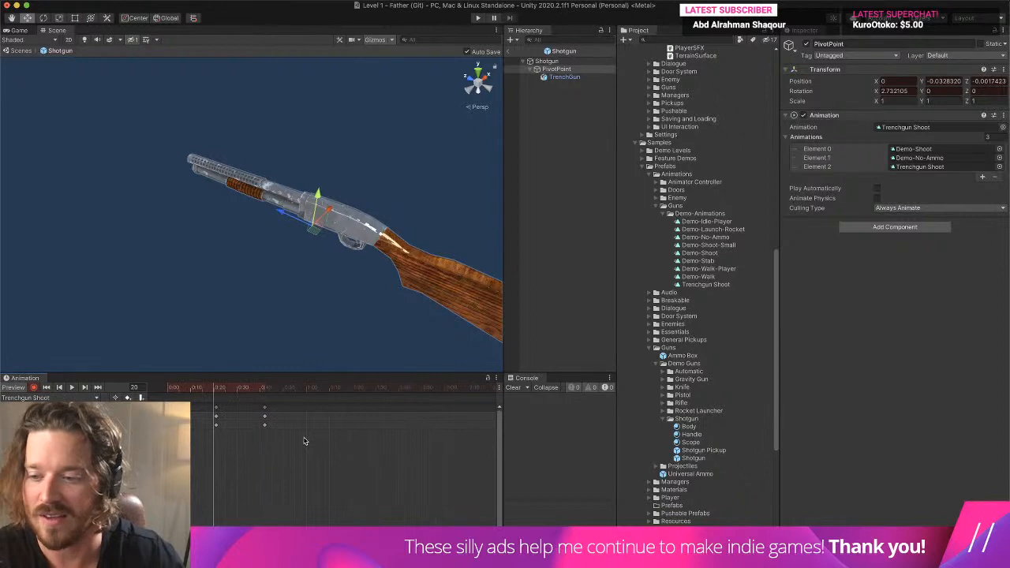
left_click_drag(302, 446, 242, 403)
key("Delete")
left_click(74, 389)
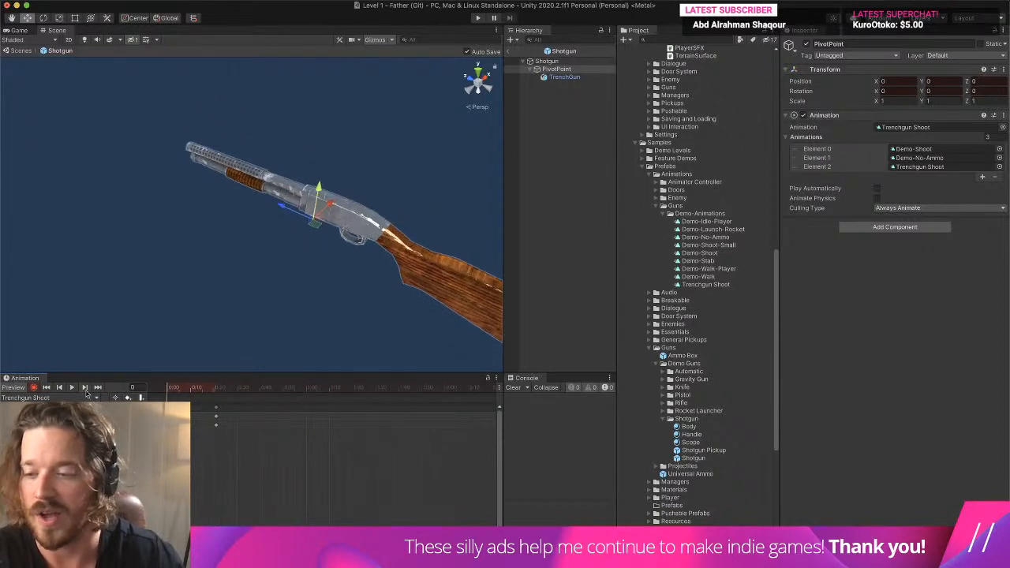
left_click(166, 387)
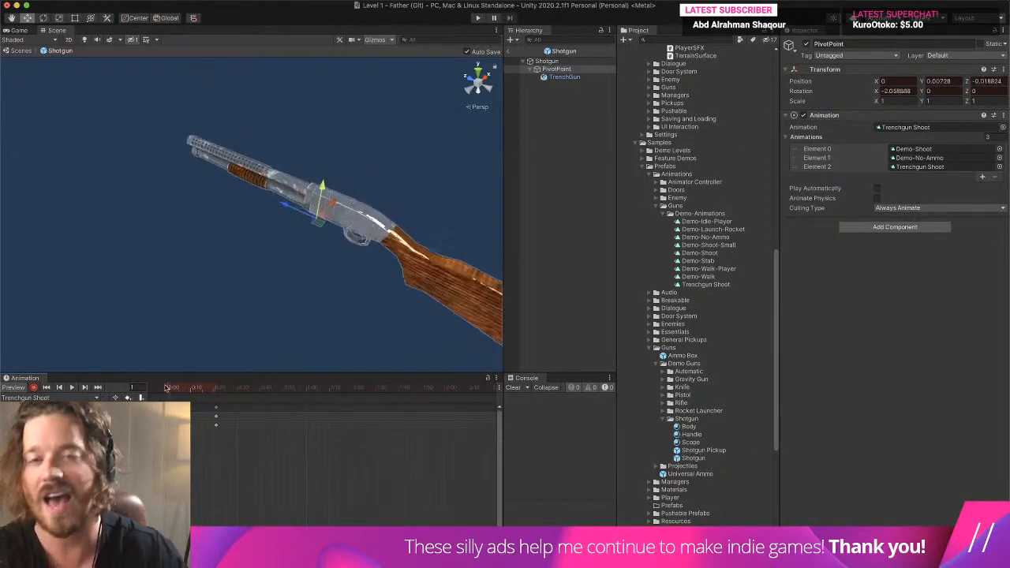
left_click_drag(167, 388, 153, 387)
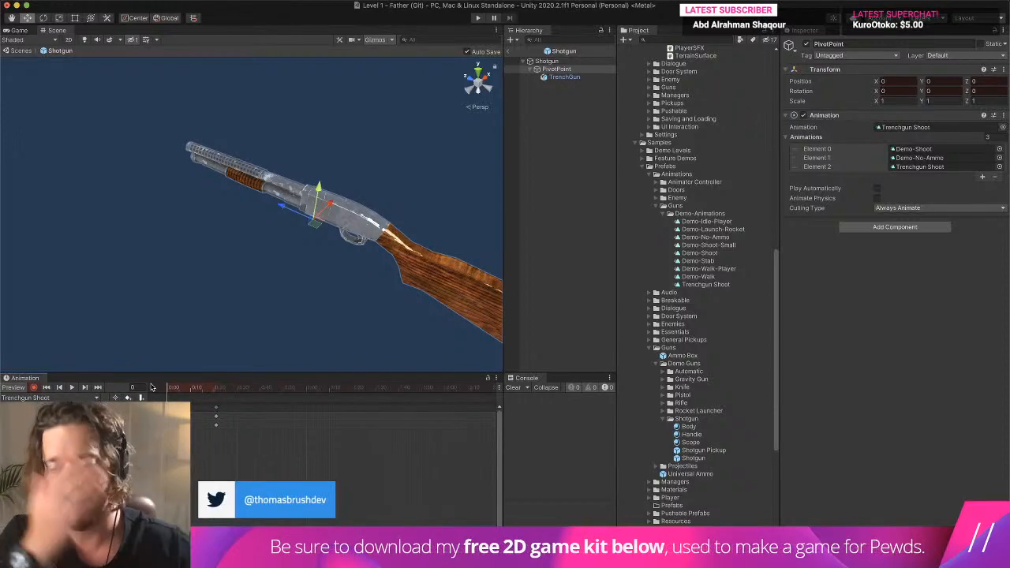
- Adjust the PivotPoint's downward offset and rotation at the keyframe near frame 21
key("ctrl+Up")
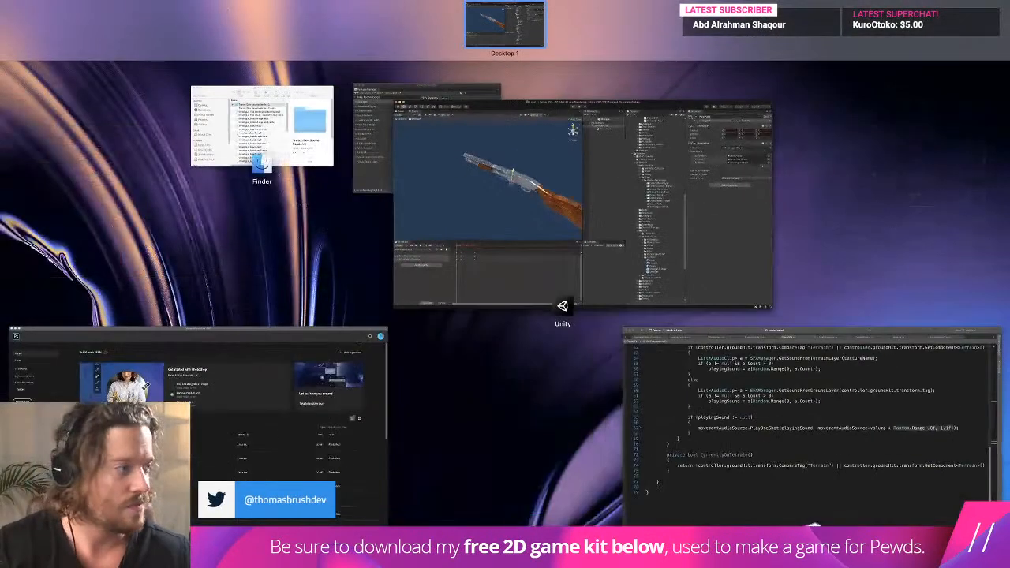
key("ctrl+Up")
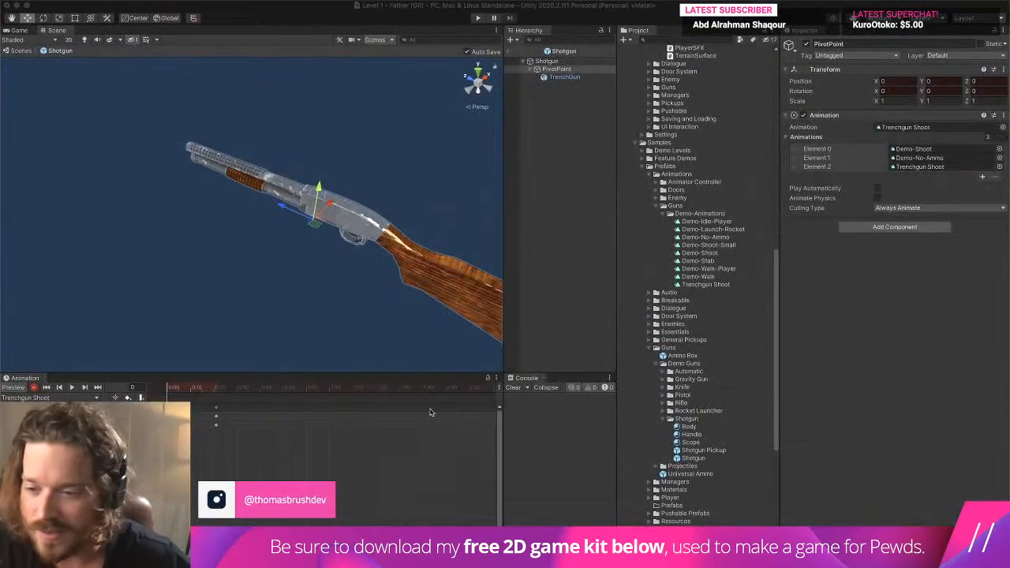
left_click_drag(173, 393, 203, 390)
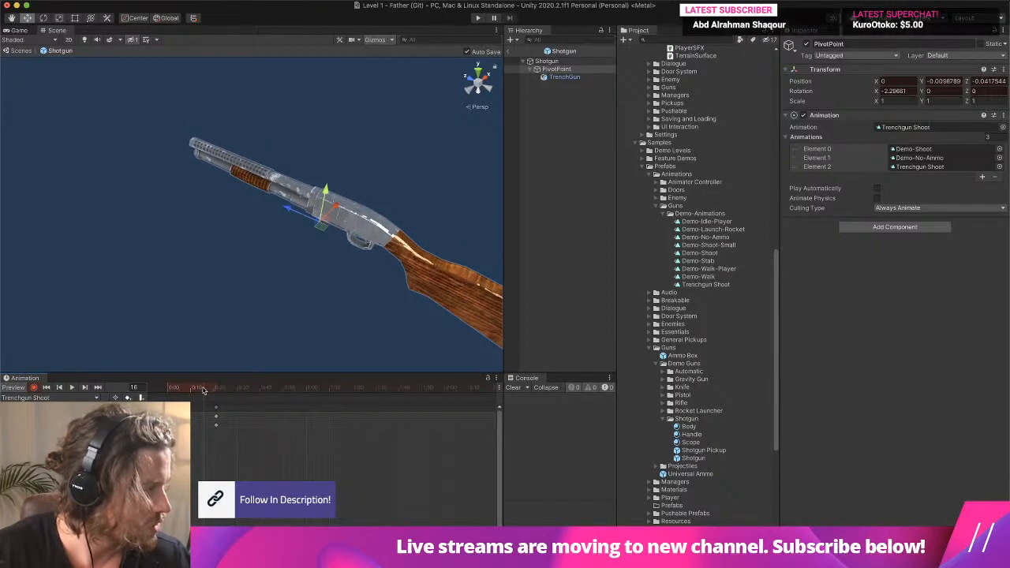
left_click_drag(203, 390, 217, 389)
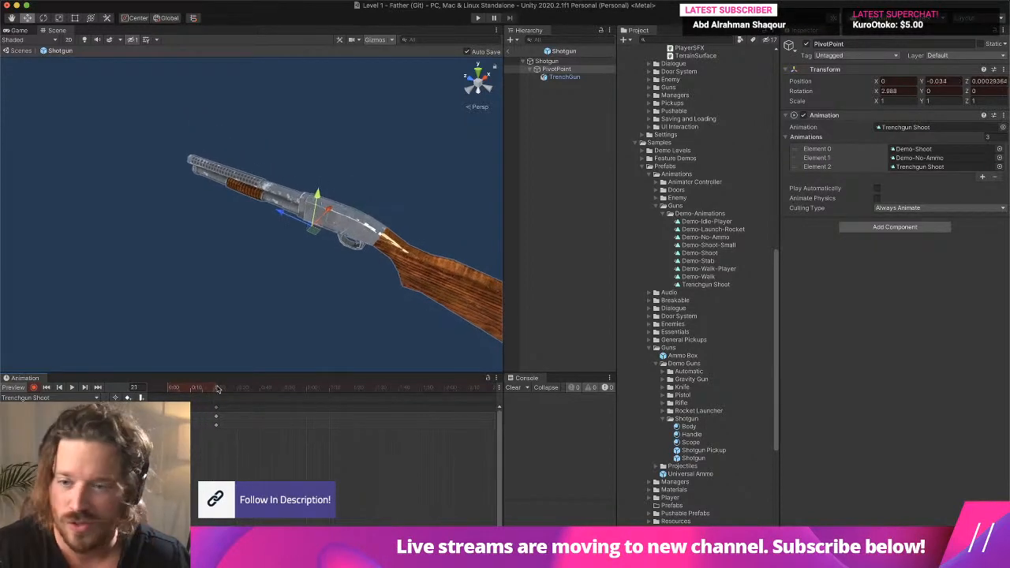
left_click_drag(318, 188, 340, 211)
key("e")
- Record the PivotPoint at frame 43 with about 0.039 rotation on X and -0.038 position on Y
left_click_drag(197, 387, 266, 393)
left_click_drag(341, 228, 343, 245)
left_click(28, 18)
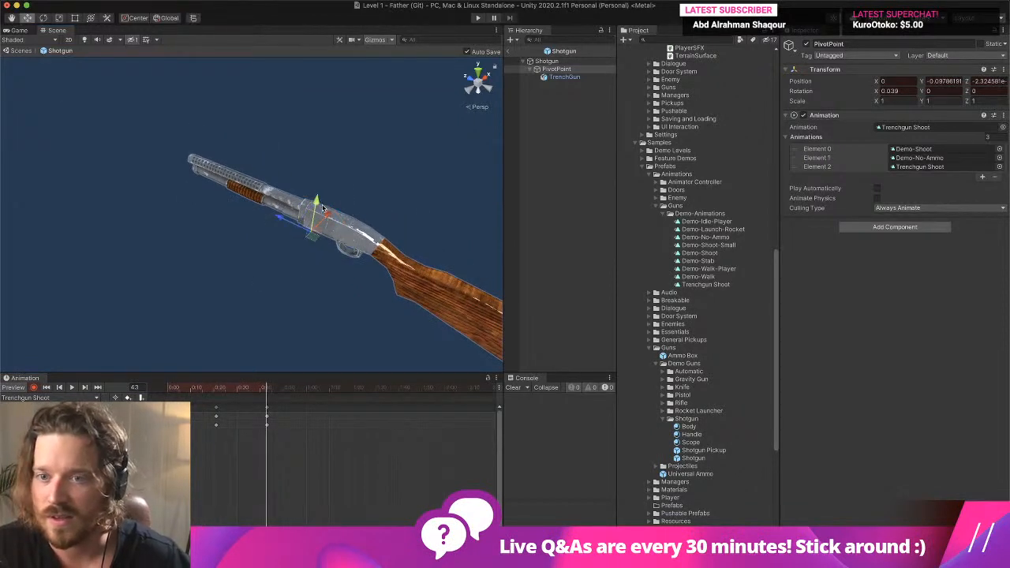
left_click_drag(322, 207, 323, 201)
- Record the PivotPoint at frame 69 with about 3.25 rotation on X and -0.059 position on Y
left_click(326, 389)
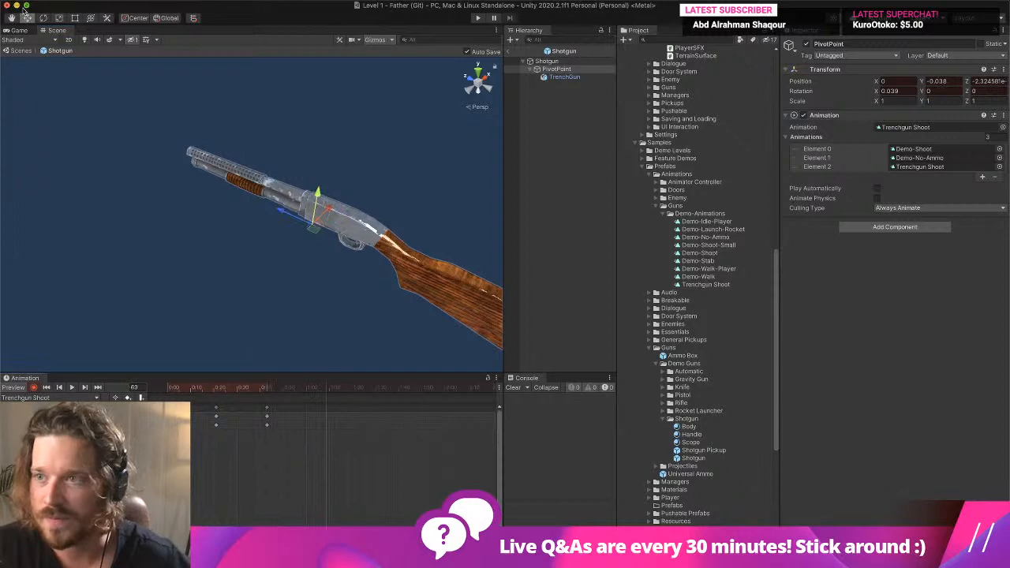
left_click_drag(347, 233, 346, 227)
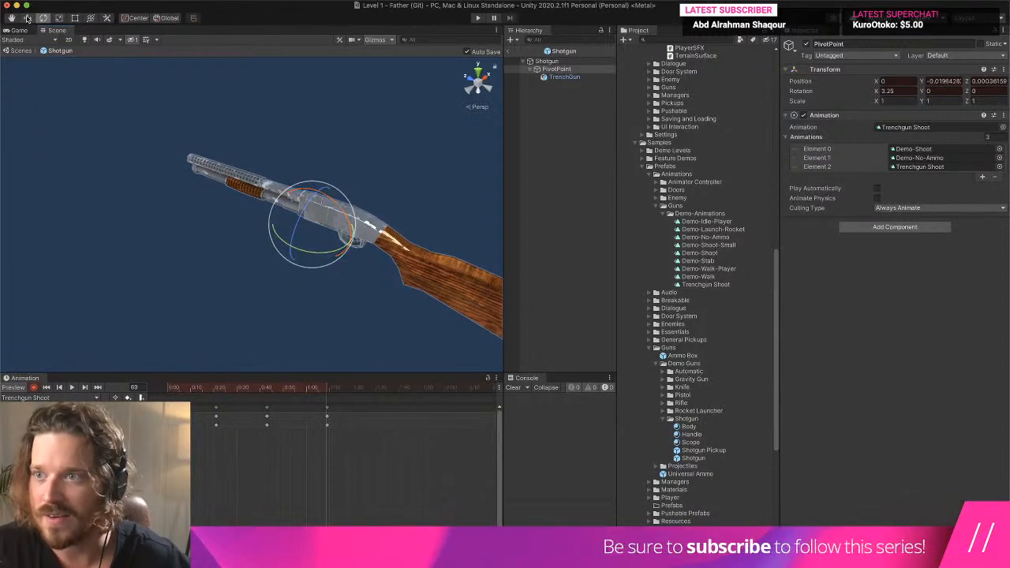
left_click_drag(318, 194, 318, 200)
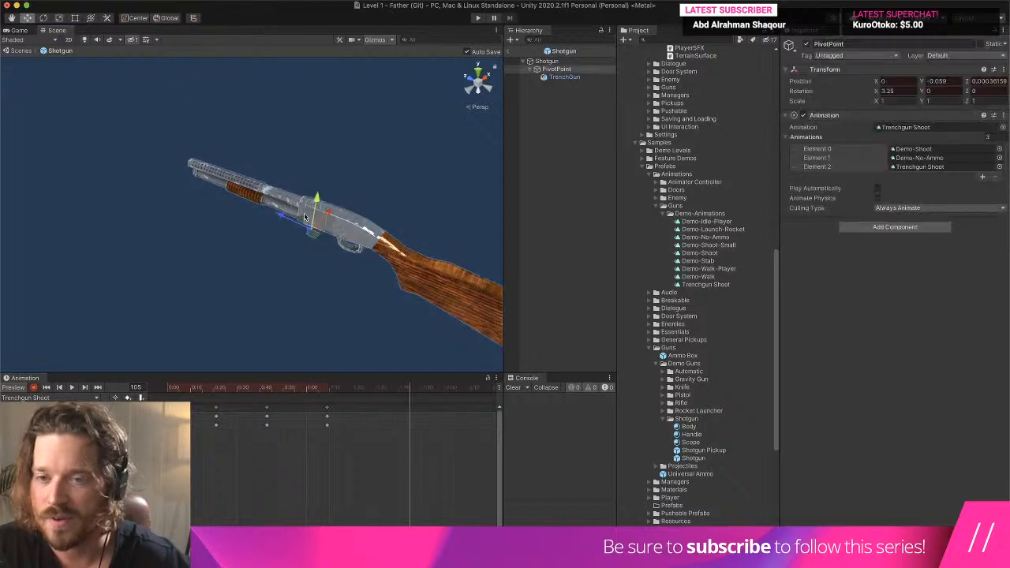
- Raise the PivotPoint to about -0.019 on Y at frame 105, adjust its rotation, and play the clip
left_click_drag(315, 199, 281, 162)
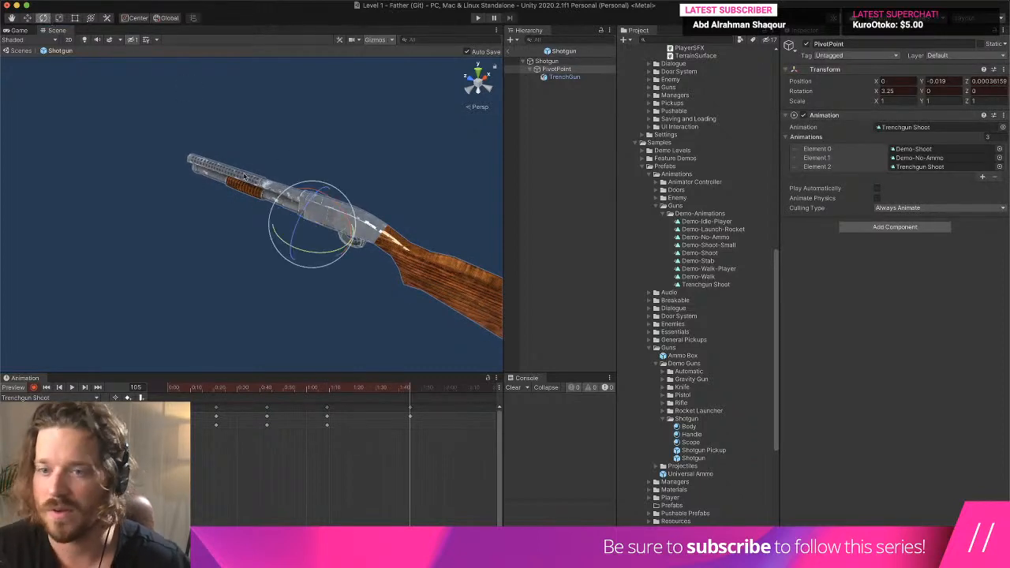
left_click_drag(324, 193, 328, 199)
left_click(71, 388)
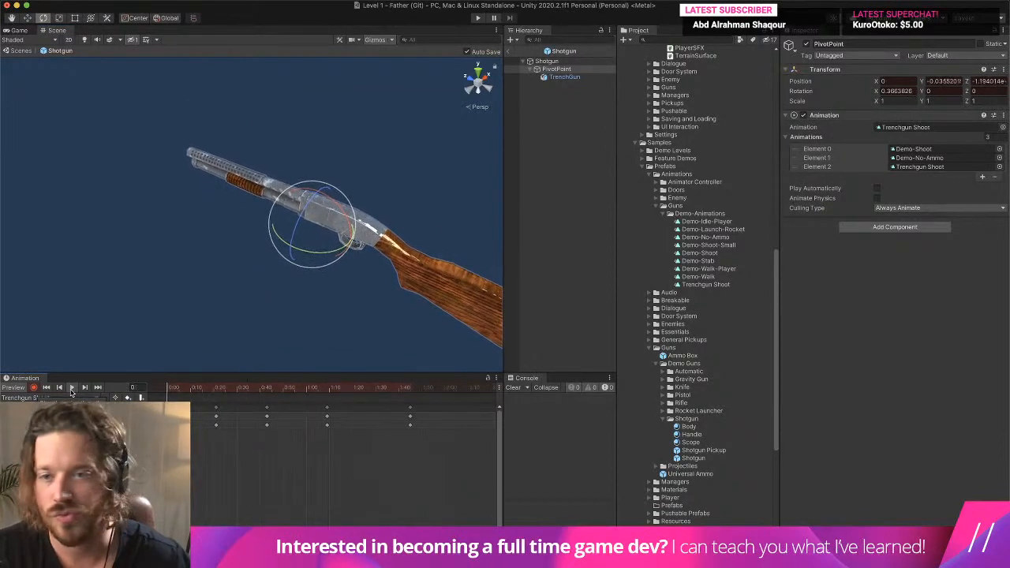
left_click(71, 387)
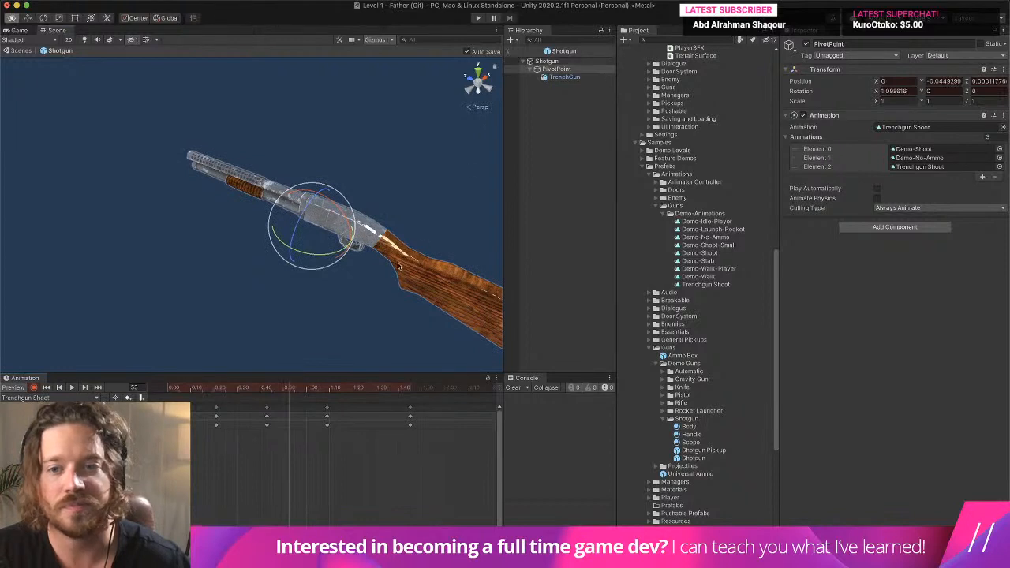
- Examine the Trenchgun Shoot playback from behind the gun, starting from frame 0
right_click_drag(332, 236, 264, 205)
middle_click_drag(264, 205, 231, 172)
scroll(232, 174, "up", 4)
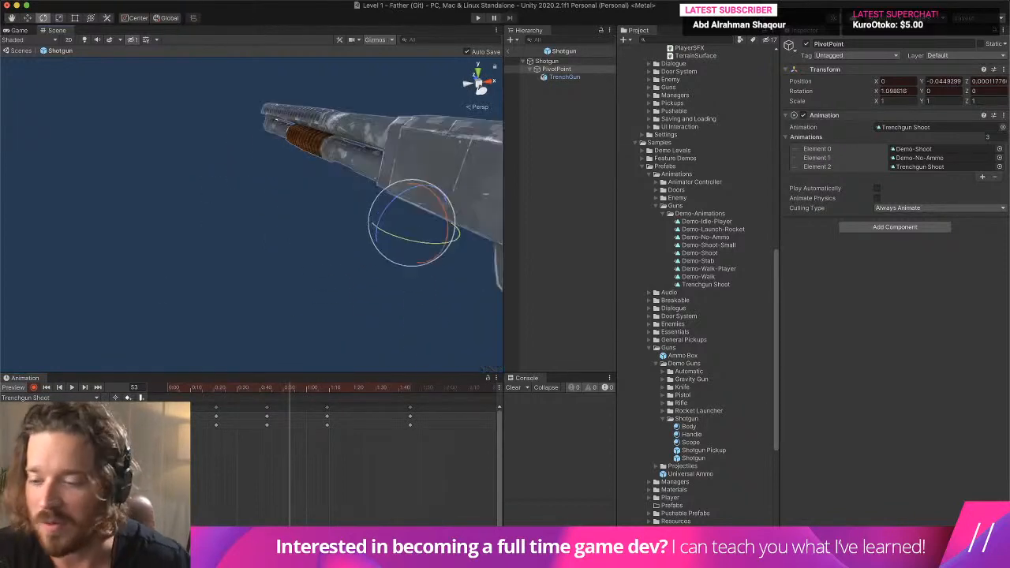
scroll(228, 203, "down", 6)
scroll(227, 204, "up", 2)
right_click_drag(218, 213, 217, 207)
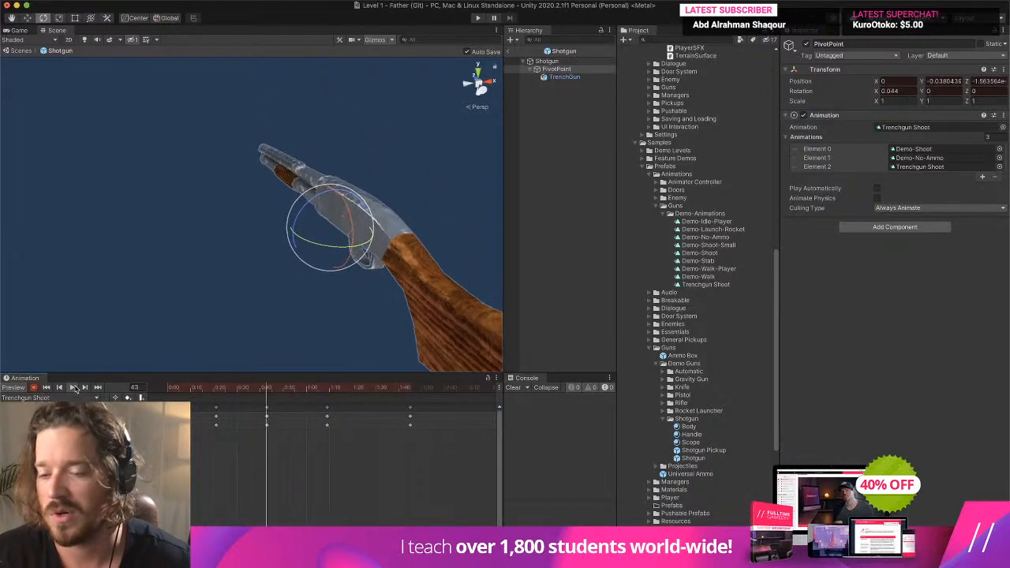
left_click(168, 390)
mouse_move(167, 392)
left_mouse_down()
mouse_move(179, 391)
mouse_move(153, 392)
left_mouse_up()
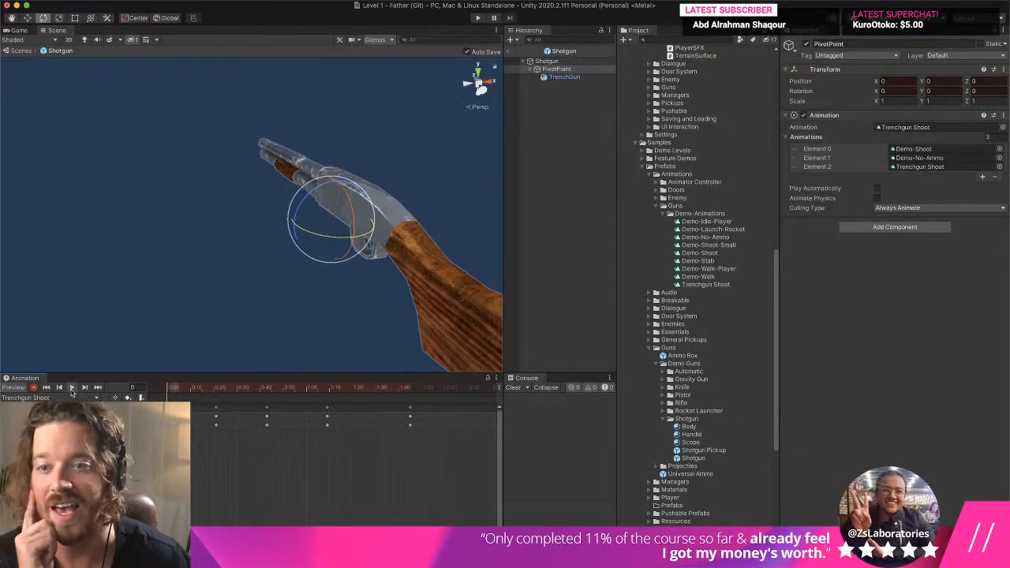
left_click(71, 388)
- Strengthen the kickback at frame 3 by moving the PivotPoint to about -0.367 on Z with -19.471 rotation on X, and play the clip
left_click(177, 388)
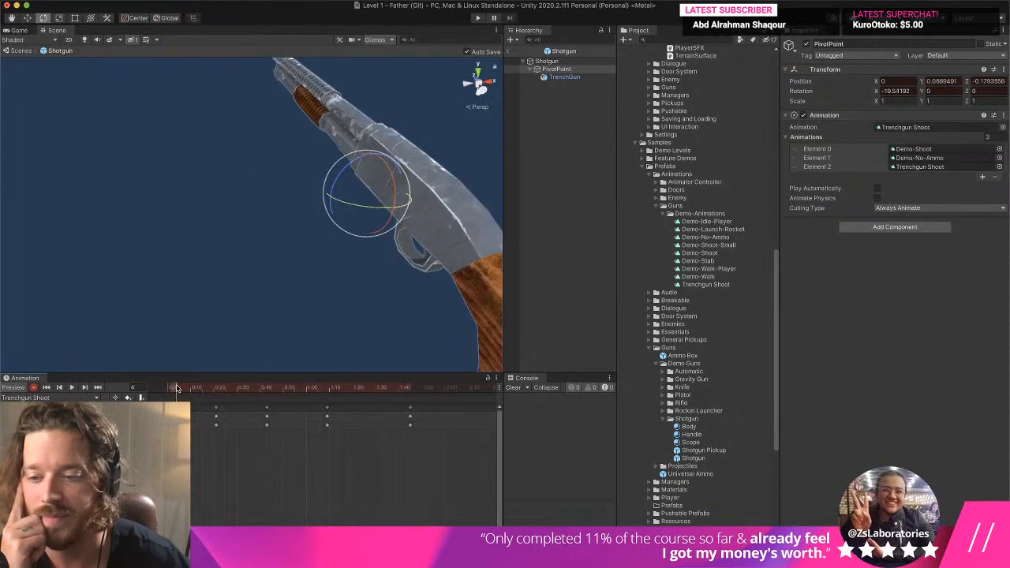
left_click_drag(175, 390, 173, 389)
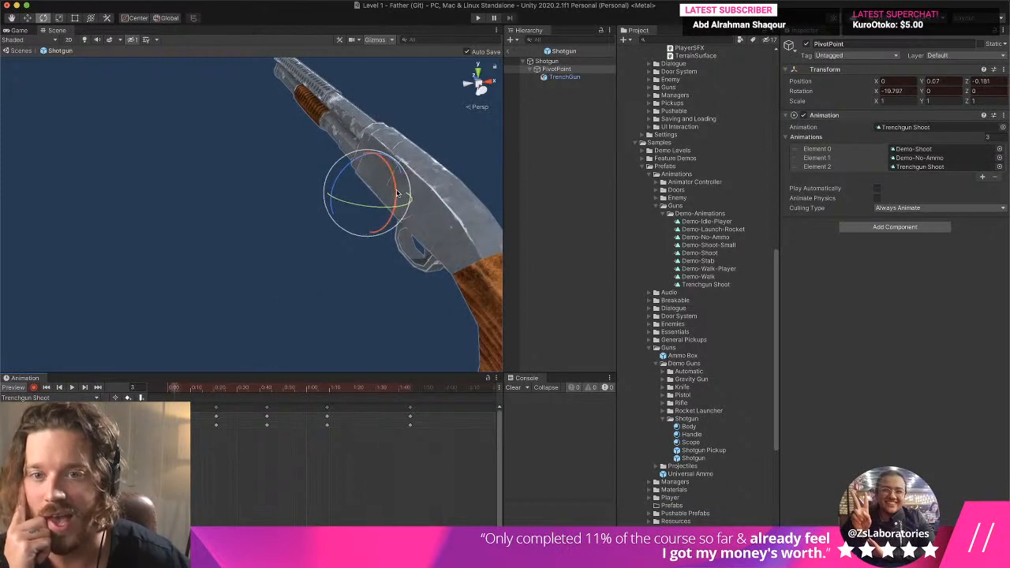
left_click_drag(357, 151, 379, 207)
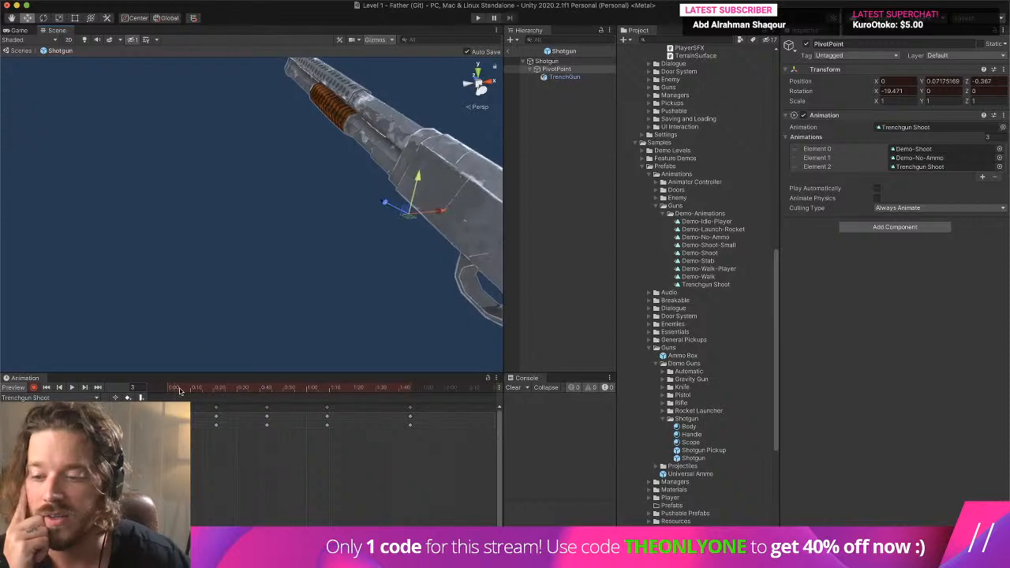
left_click(72, 388)
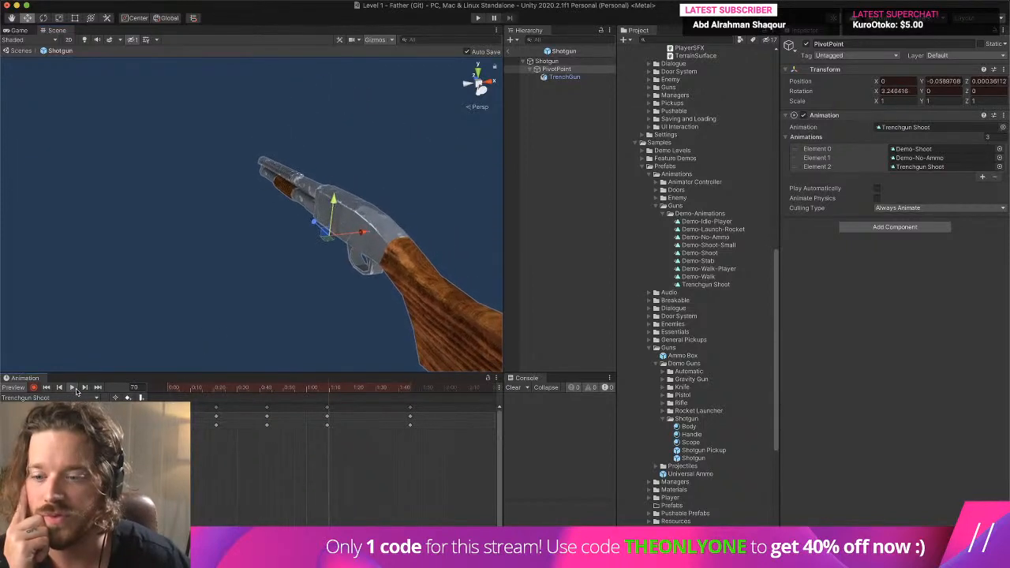
- Lower the PivotPoint further at the frame 21 keyframe and replay Trenchgun Shoot from the start
left_click(213, 390)
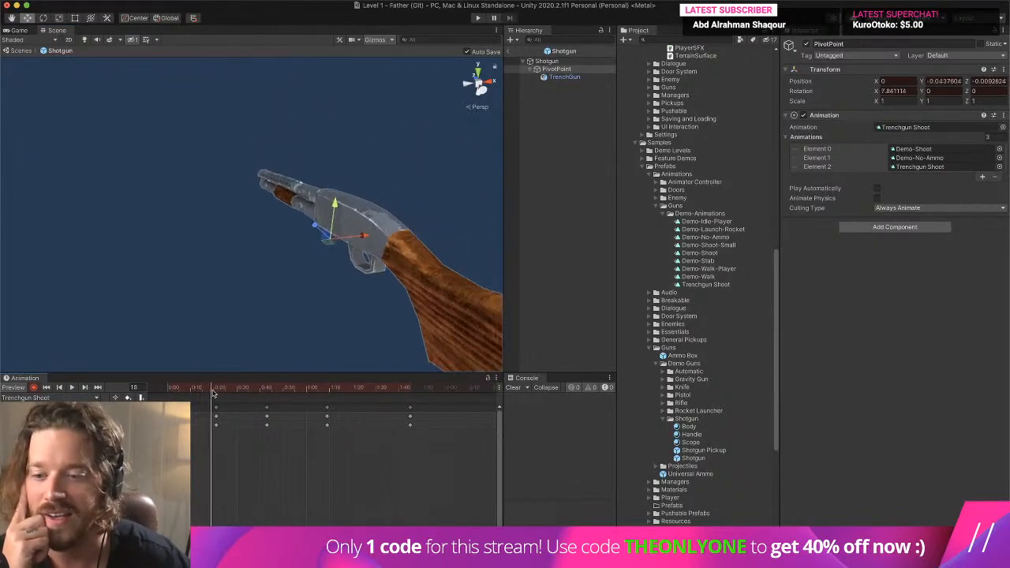
left_click_drag(214, 392, 218, 392)
left_click_drag(340, 204, 340, 225)
left_click(43, 18)
left_click_drag(214, 391, 135, 398)
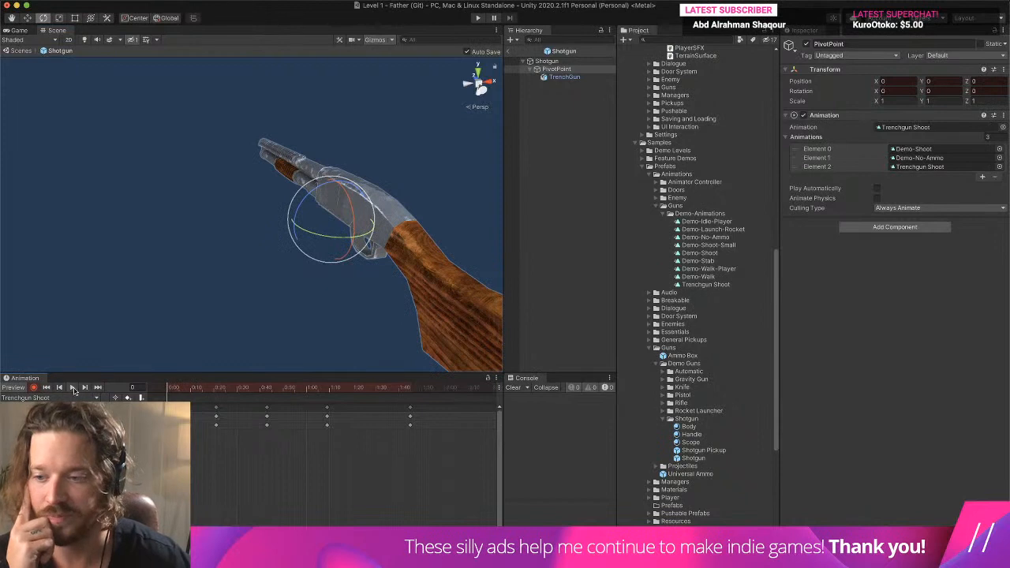
left_click(71, 387)
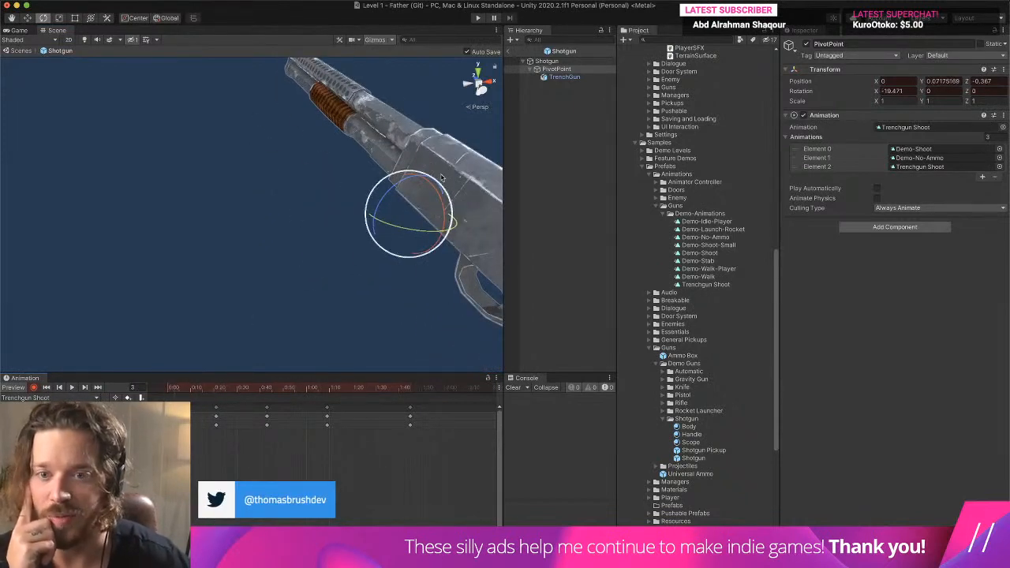
- Add a sideways roll to the PivotPoint's rotation at the keyframes of Trenchgun Shoot, including frames 3, 21, 43 and 69
left_click_drag(442, 177, 450, 189)
left_click_drag(218, 387, 217, 389)
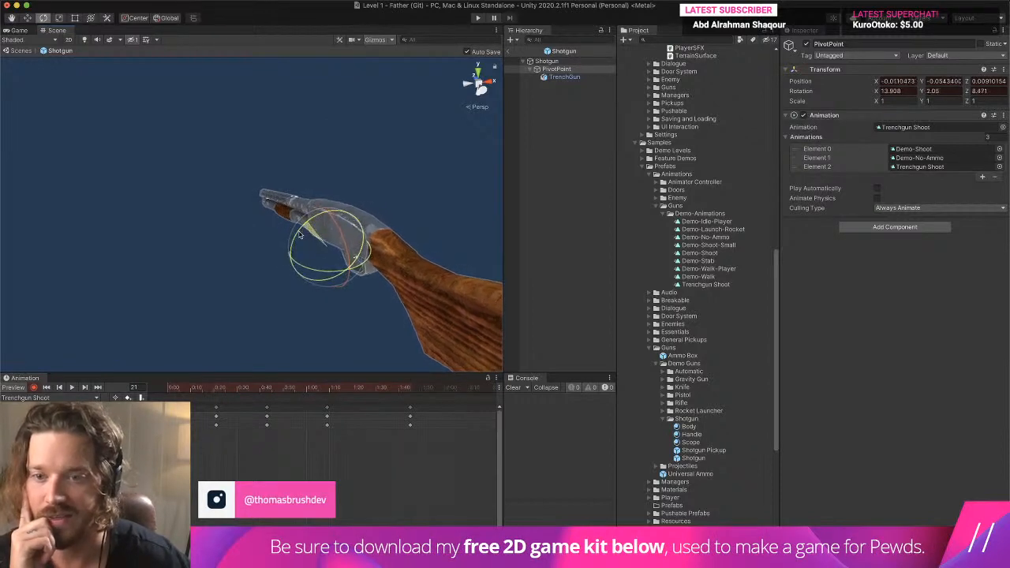
left_click(267, 389)
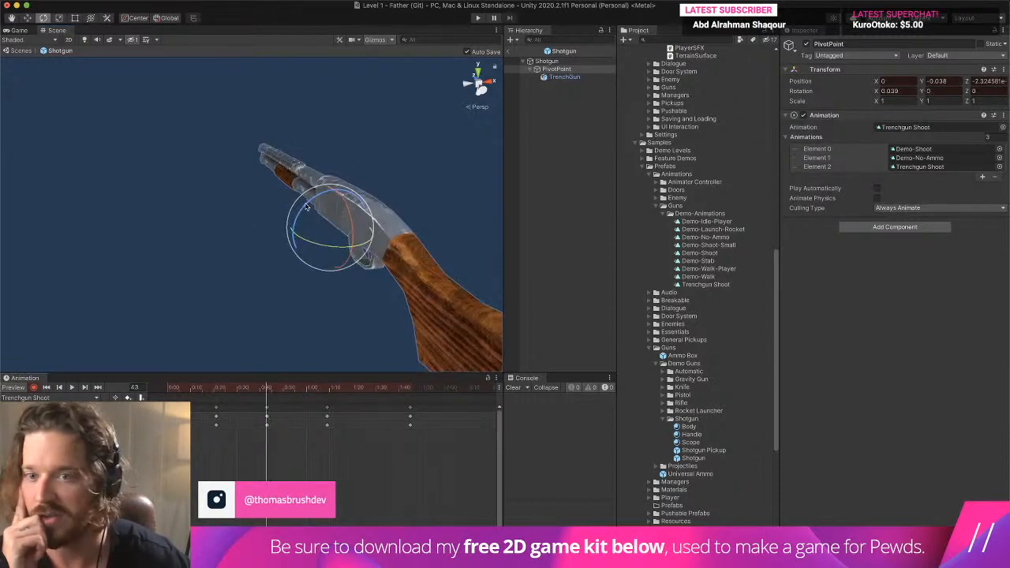
left_click_drag(307, 207, 316, 200)
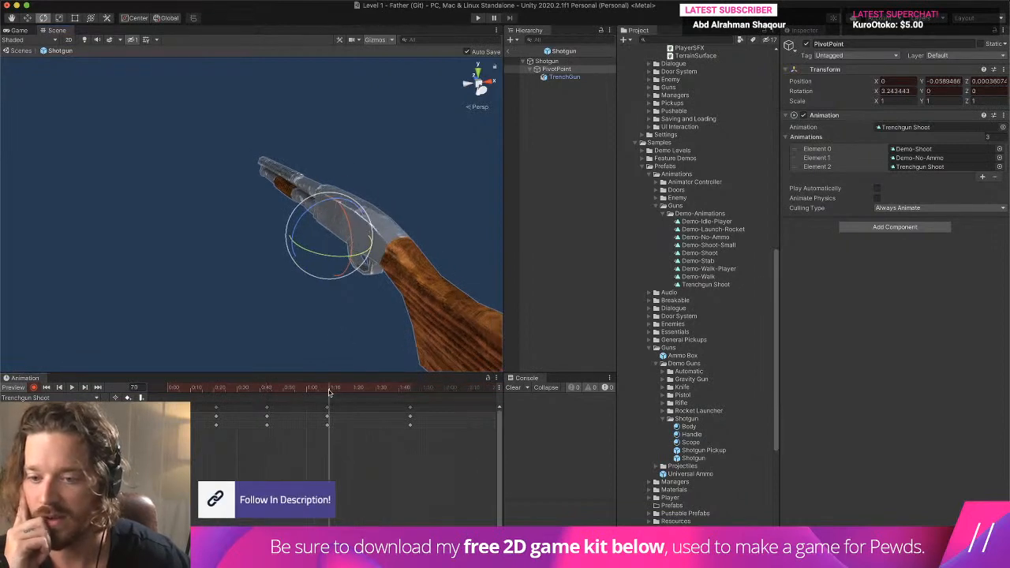
left_click_drag(307, 220, 303, 225)
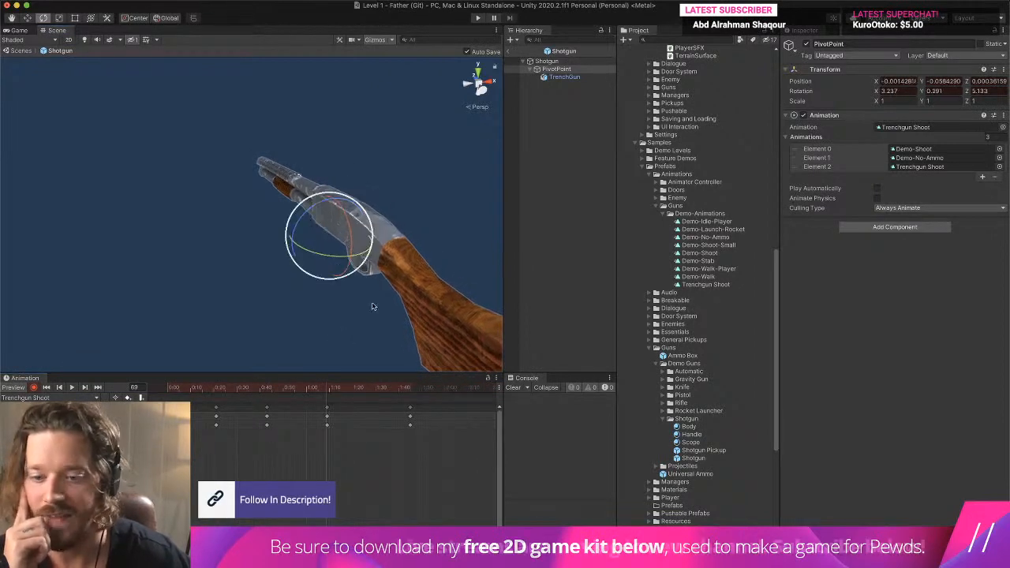
- Try stretching the PivotPoint's rotation keyframes so they end just past 2:00, and play the clip from the start
left_click_drag(450, 466, 186, 421)
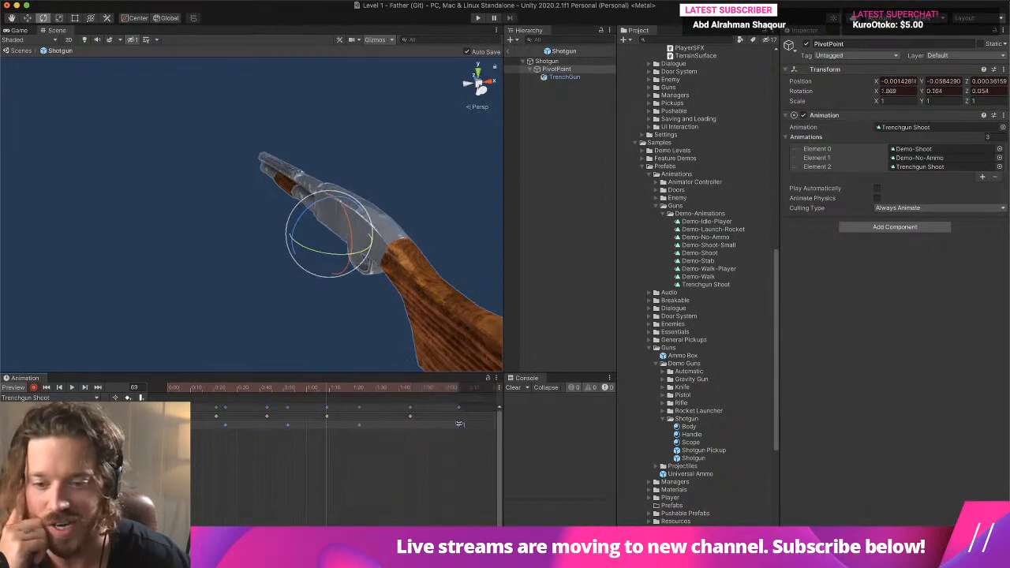
left_click_drag(274, 393, 168, 392)
left_click(71, 388)
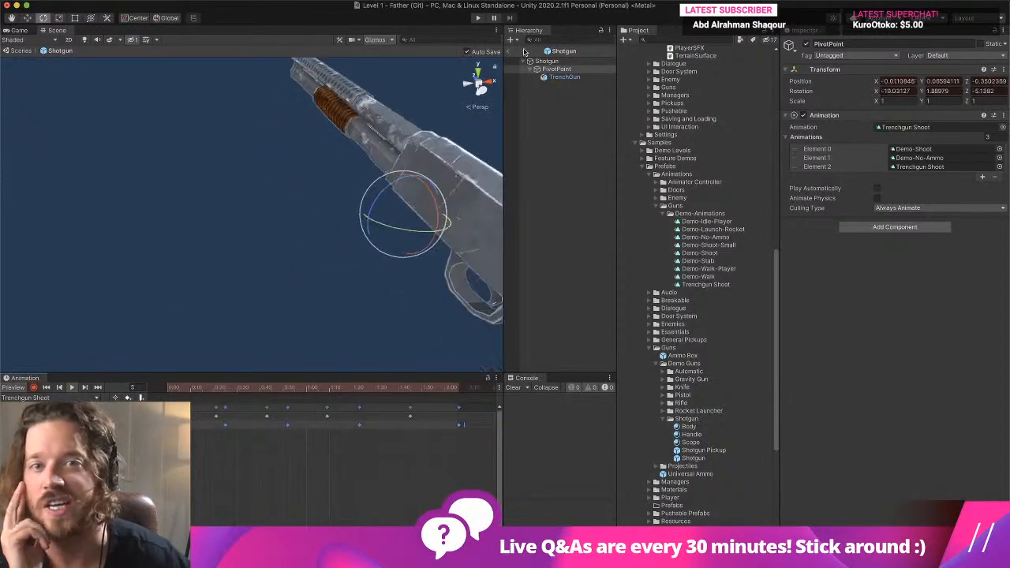
- Retime the PivotPoint's rotation keyframes proportionally so the last one falls beyond 2:10, leaving the position keyframes in place
left_click_drag(460, 424, 416, 436)
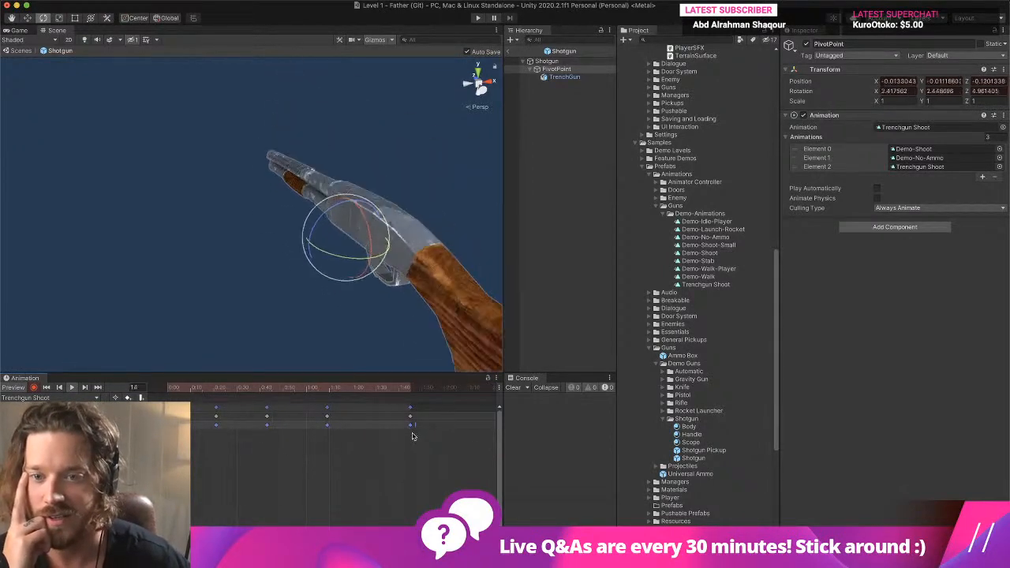
left_click_drag(412, 432, 490, 423)
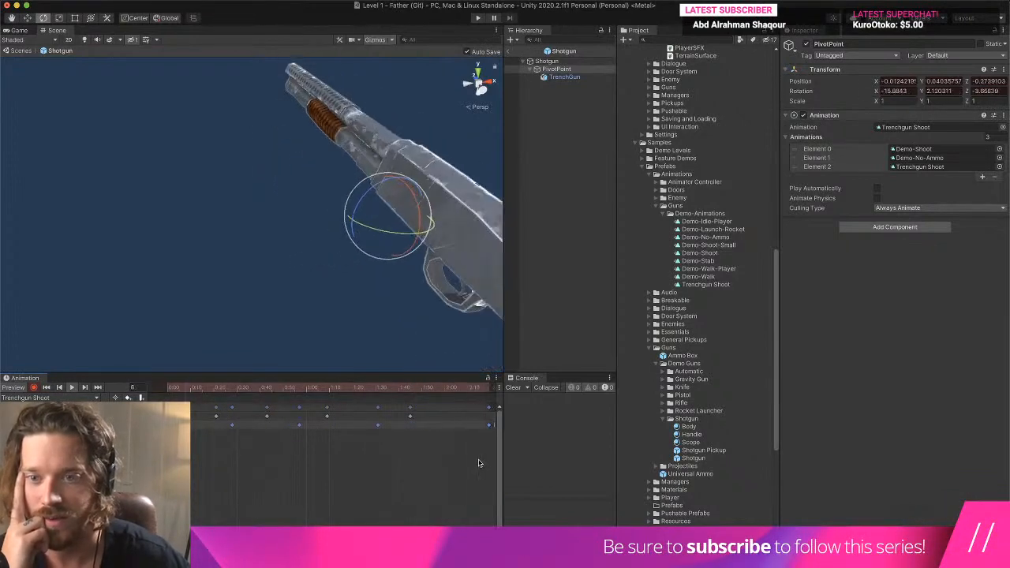
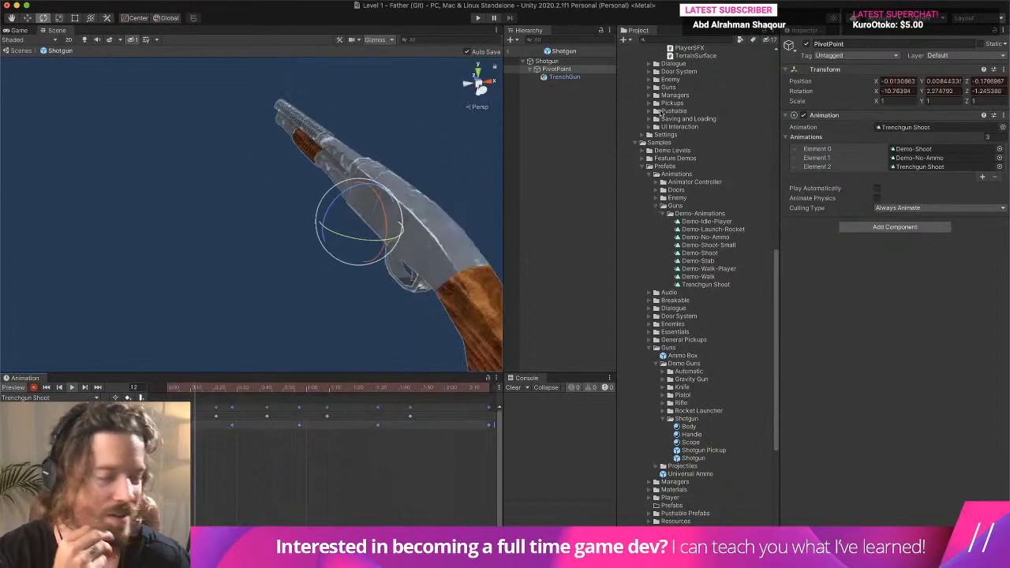
- Playtest Level 1, walking around with the shotgun to check its shooting animation in game, and end the run
left_click(477, 18)
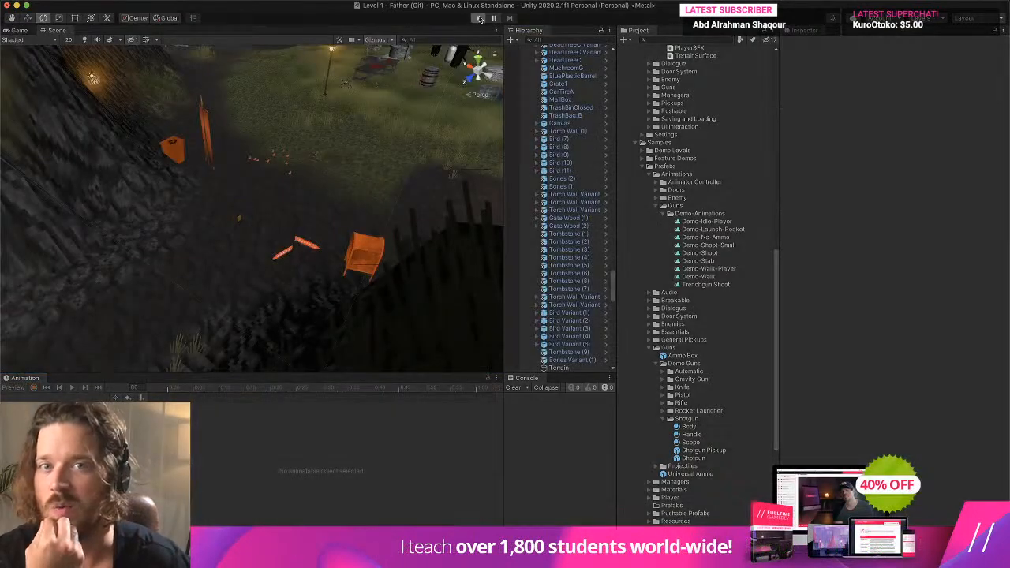
left_click(456, 105)
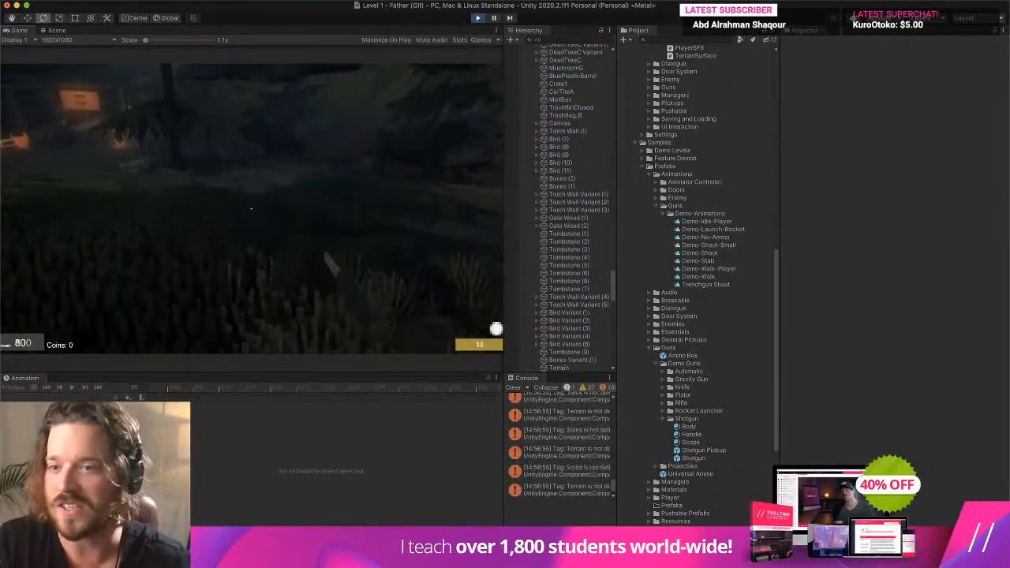
key("w")
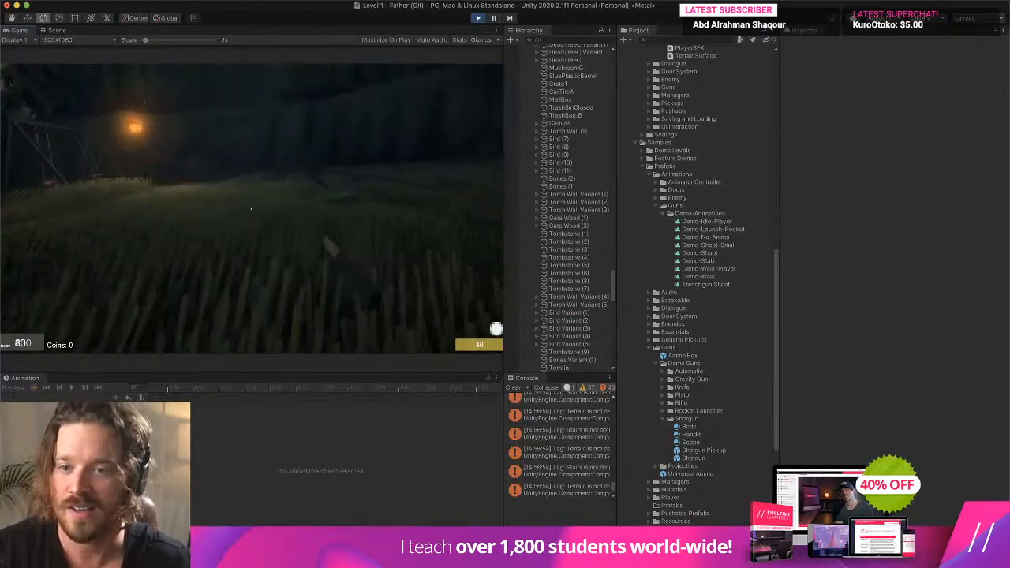
key("w")
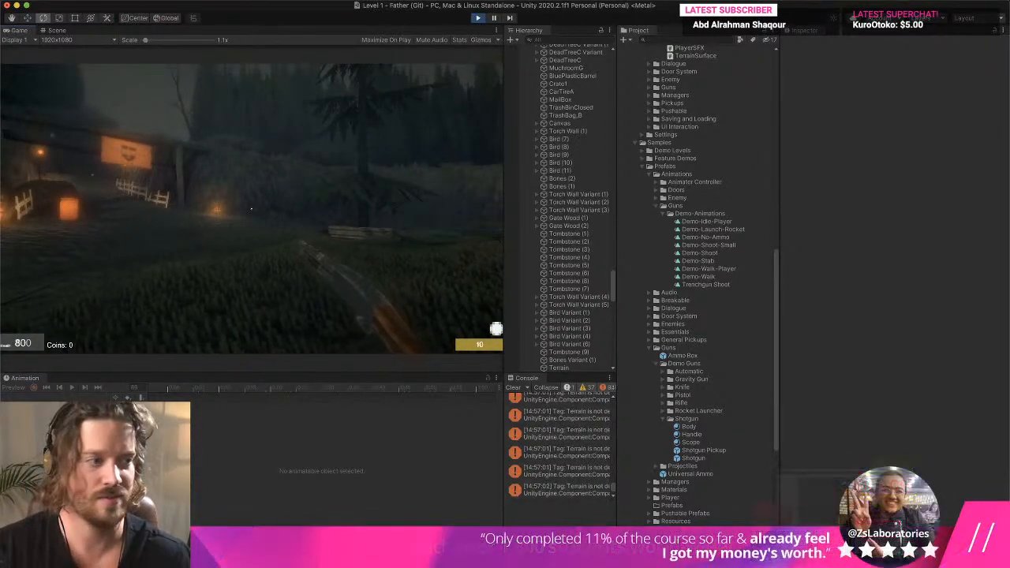
key("super+p")
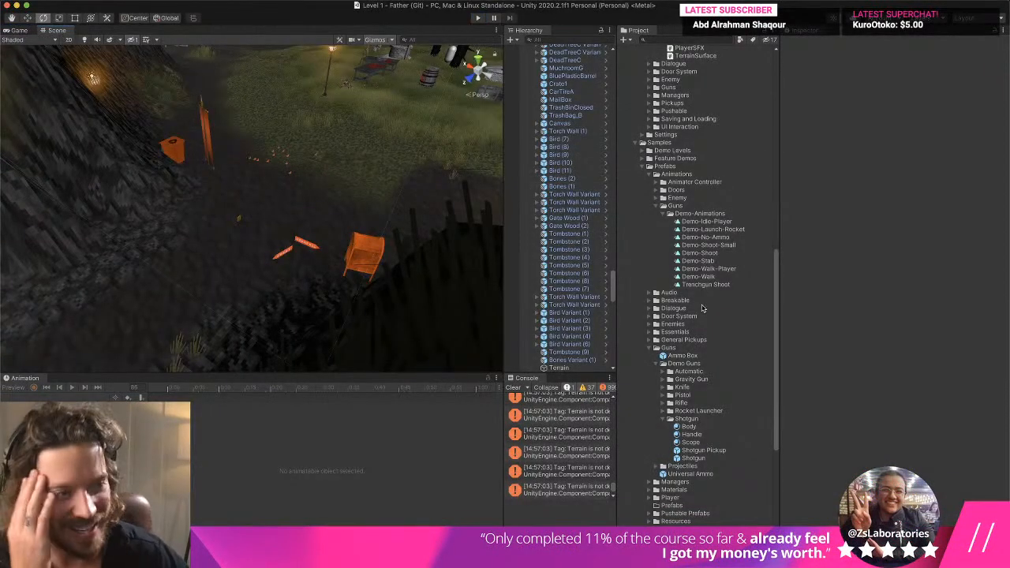
- In the Shotgun prefab, replace the first clip in the PivotPoint's Animations list with Trenchgun Shoot
left_click(710, 458)
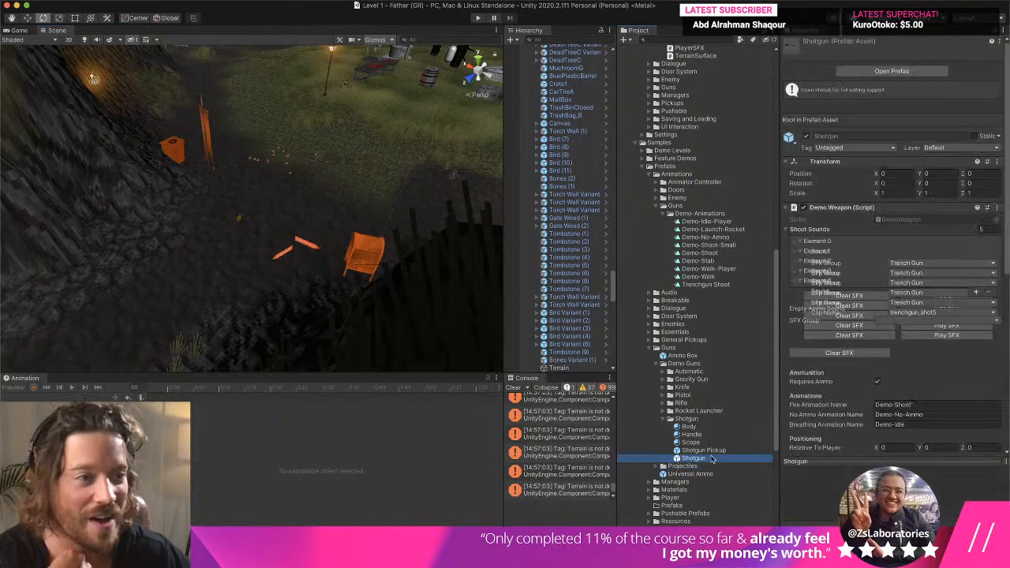
double_click(693, 460)
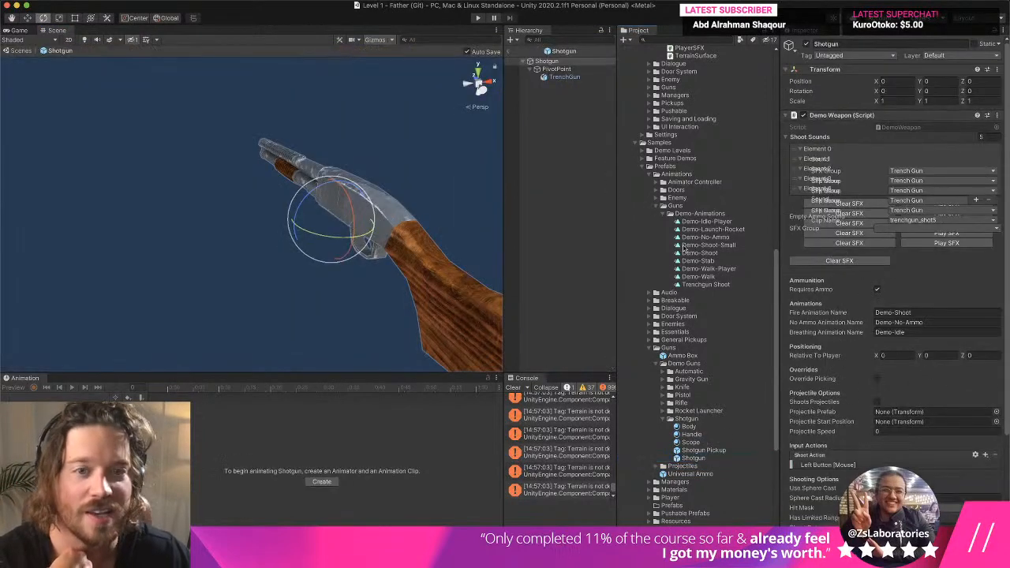
left_click(575, 77)
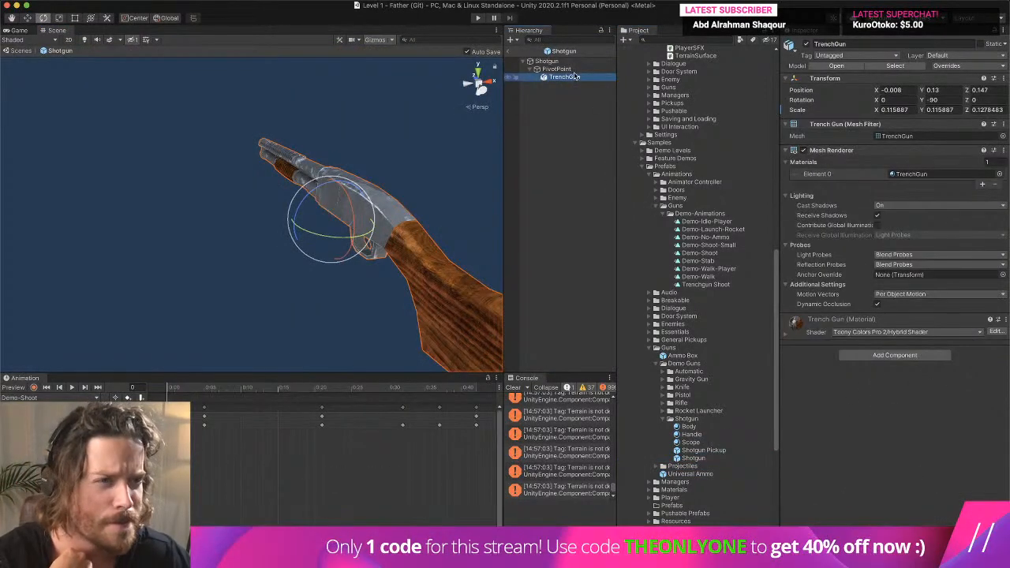
left_click(576, 69)
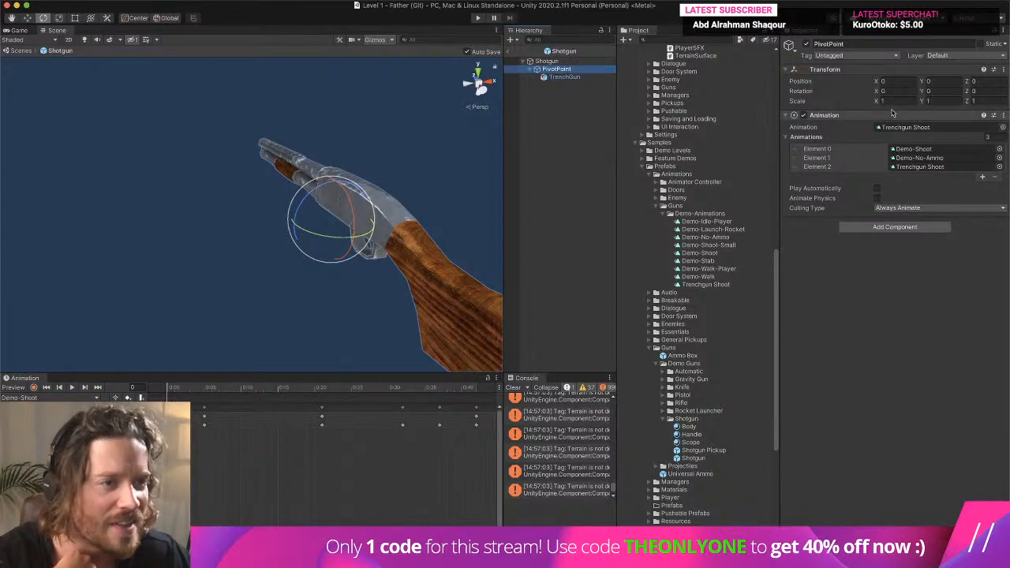
left_click(914, 129)
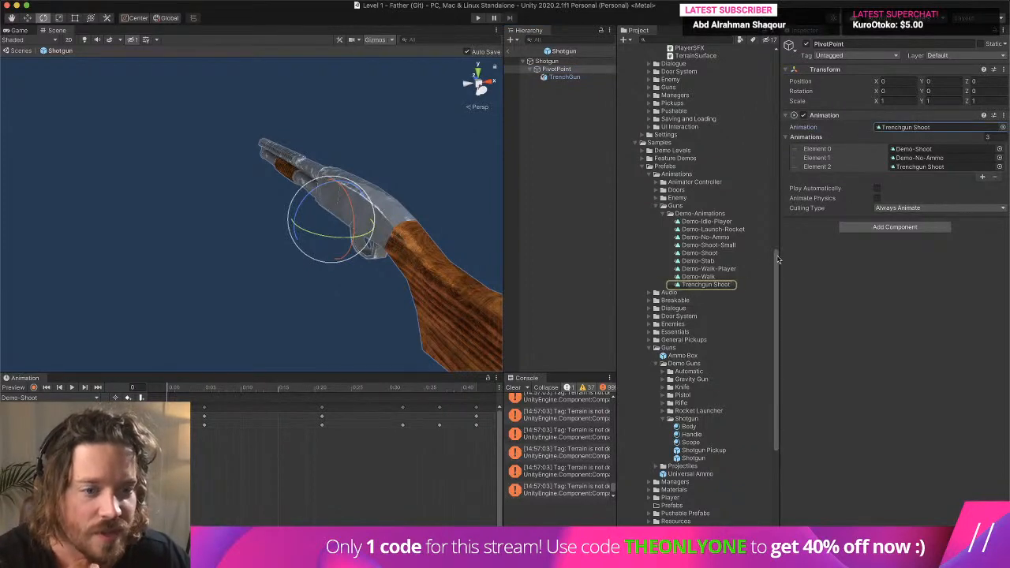
left_click(919, 150)
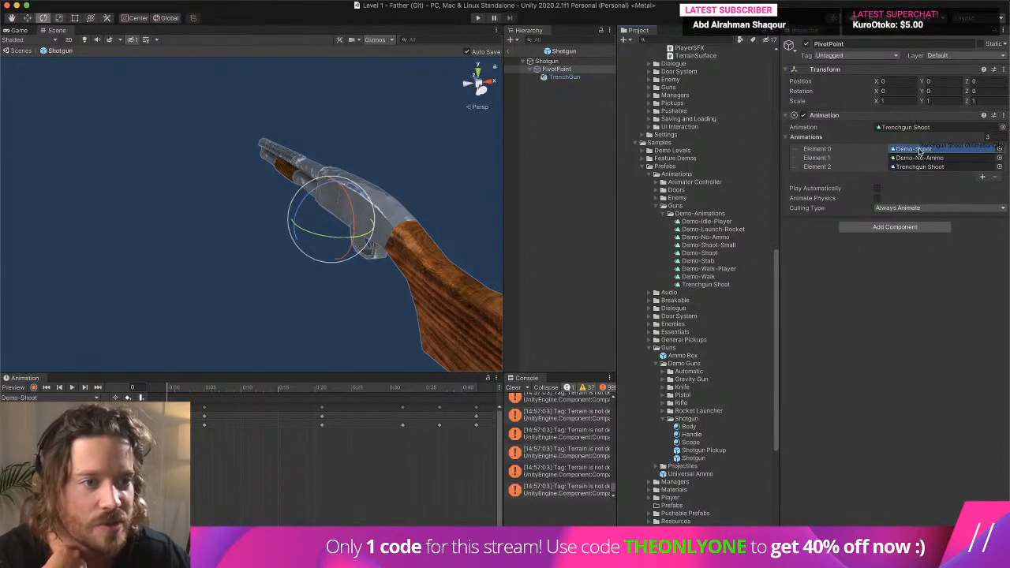
left_click_drag(919, 150, 919, 149)
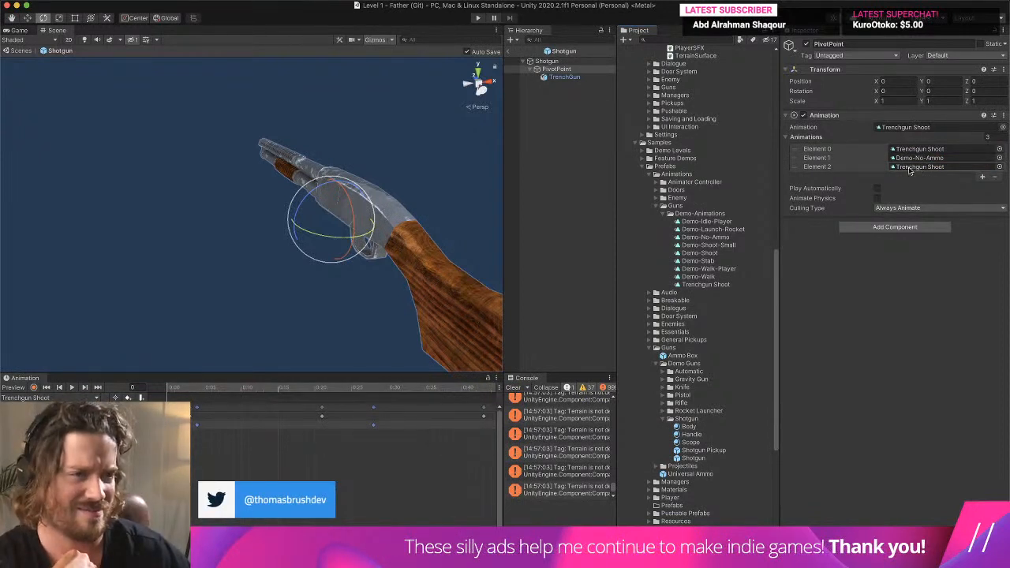
- Examine the Animation component on the demo Pistol prefab's PivotPoint to compare its clip list with the Shotgun's
left_click(841, 167)
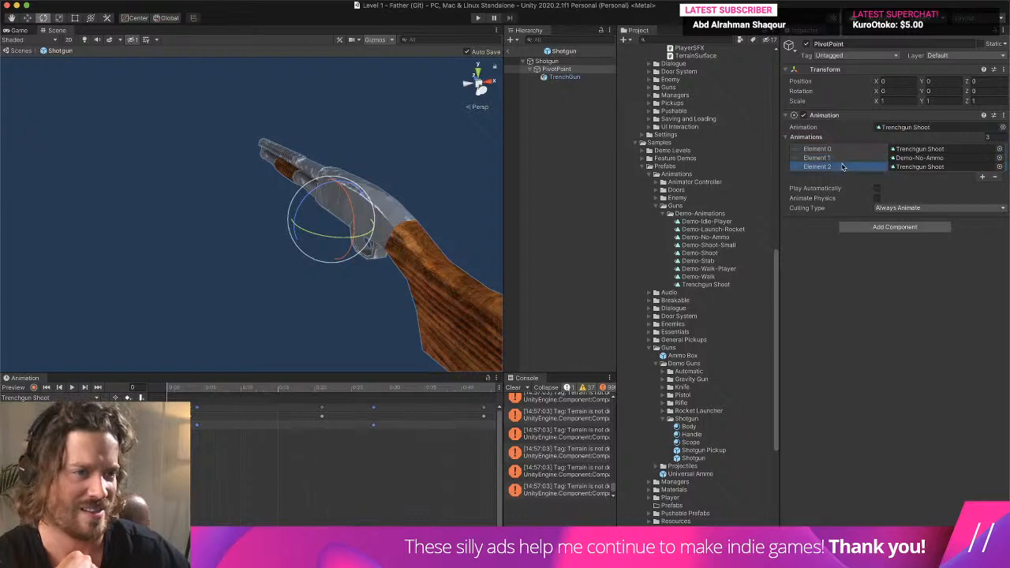
scroll(679, 386, "down", 2)
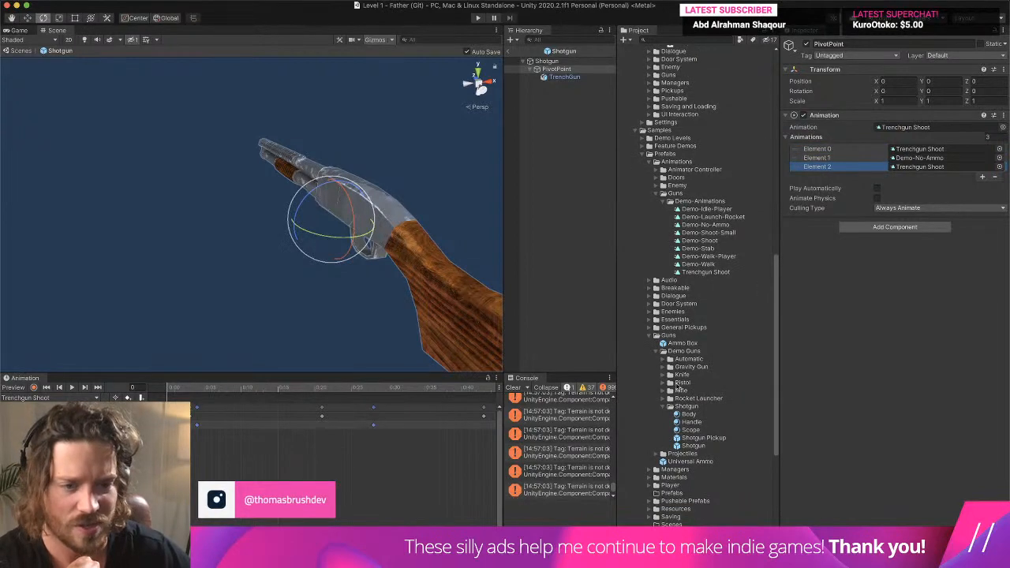
left_click(664, 382)
double_click(689, 415)
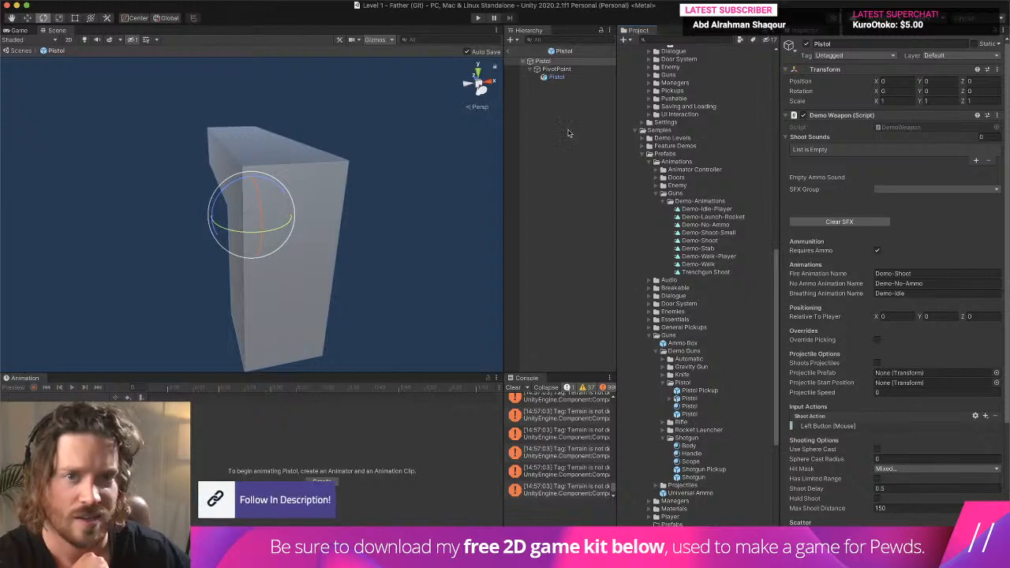
left_click(562, 70)
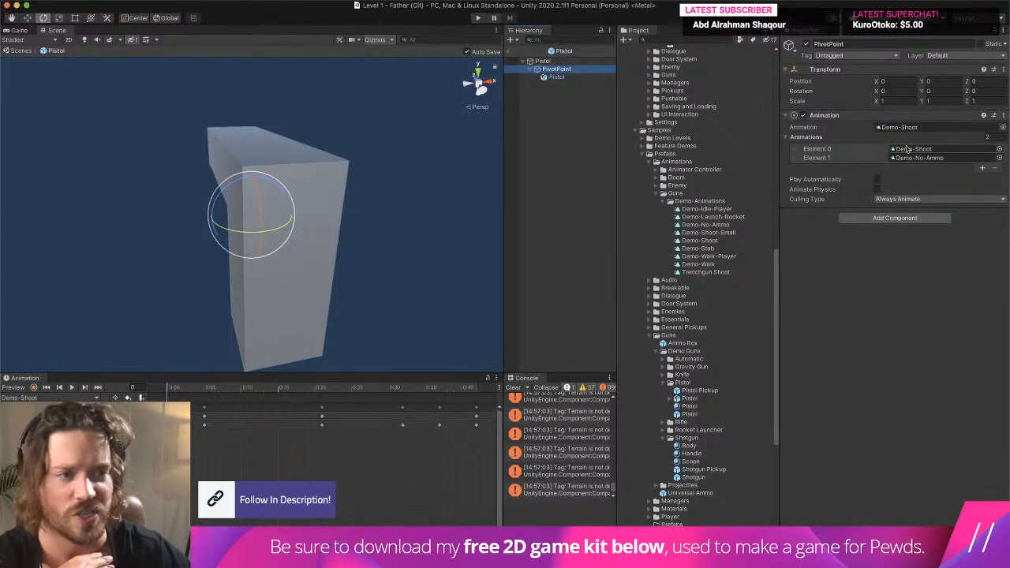
scroll(686, 303, "down", 2)
- Reopen the Shotgun prefab and remove the duplicate Element 2 clip from the PivotPoint's Animations list
double_click(695, 438)
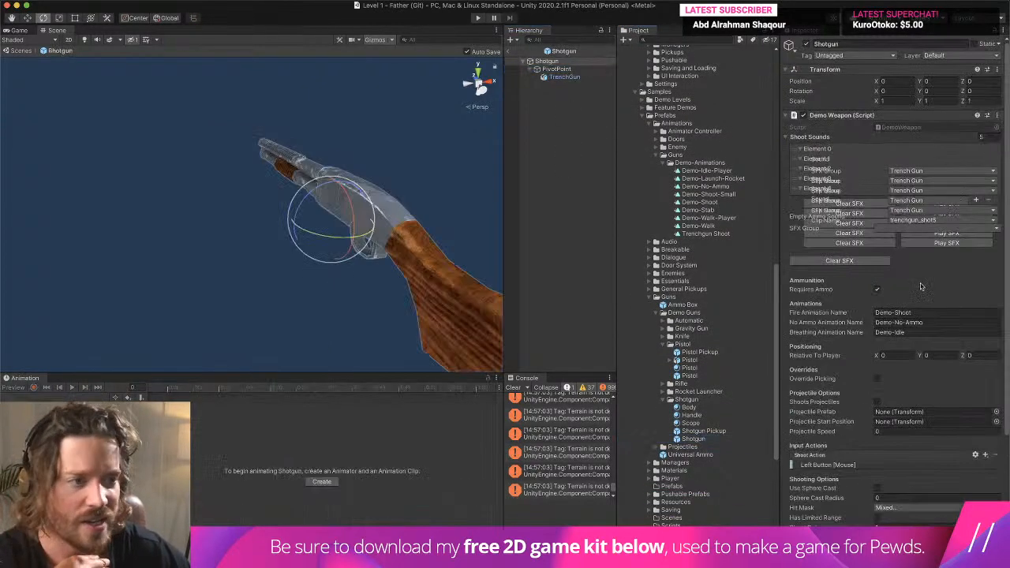
left_click(556, 69)
left_click(817, 166)
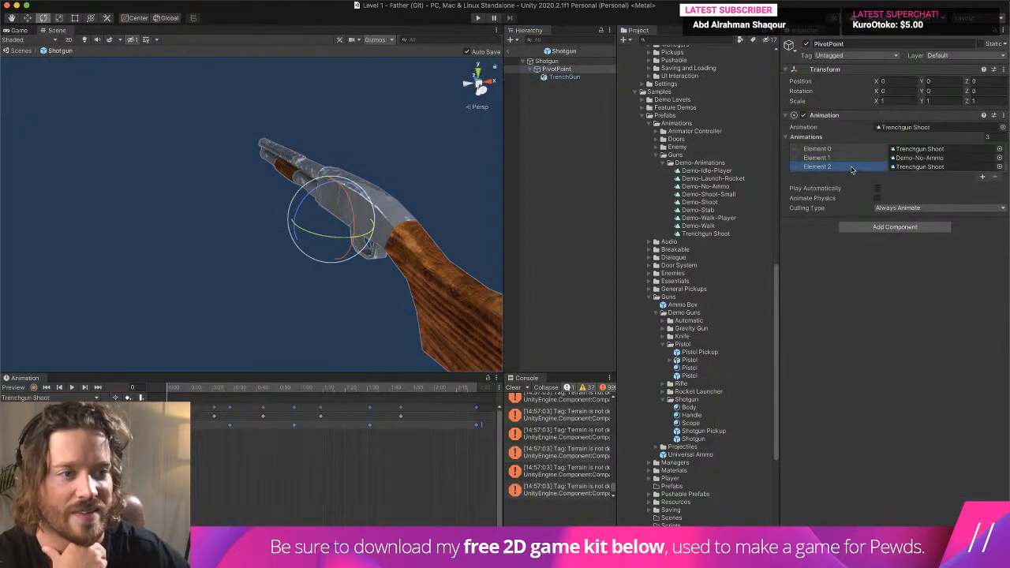
left_click(995, 177)
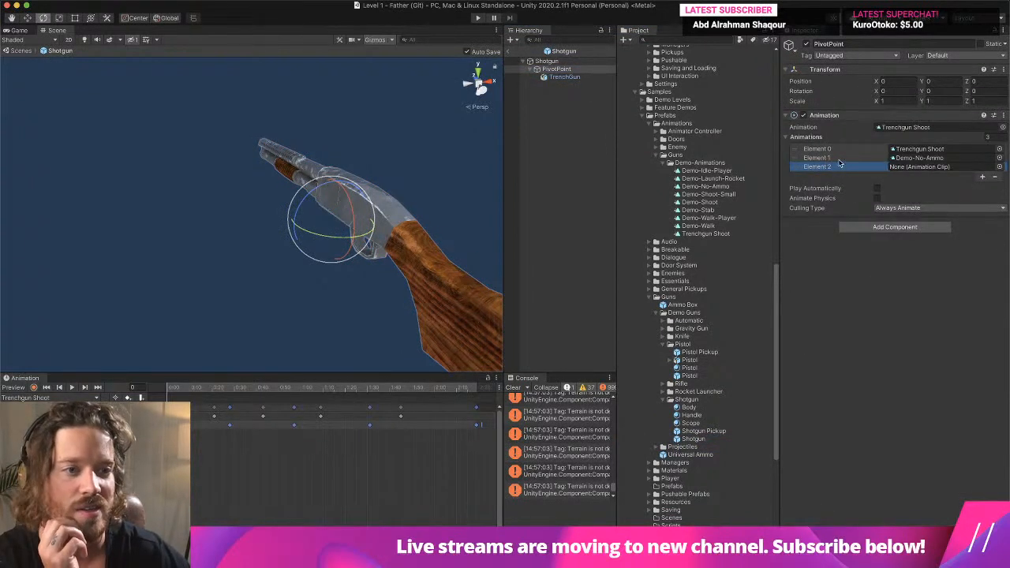
left_click(997, 178)
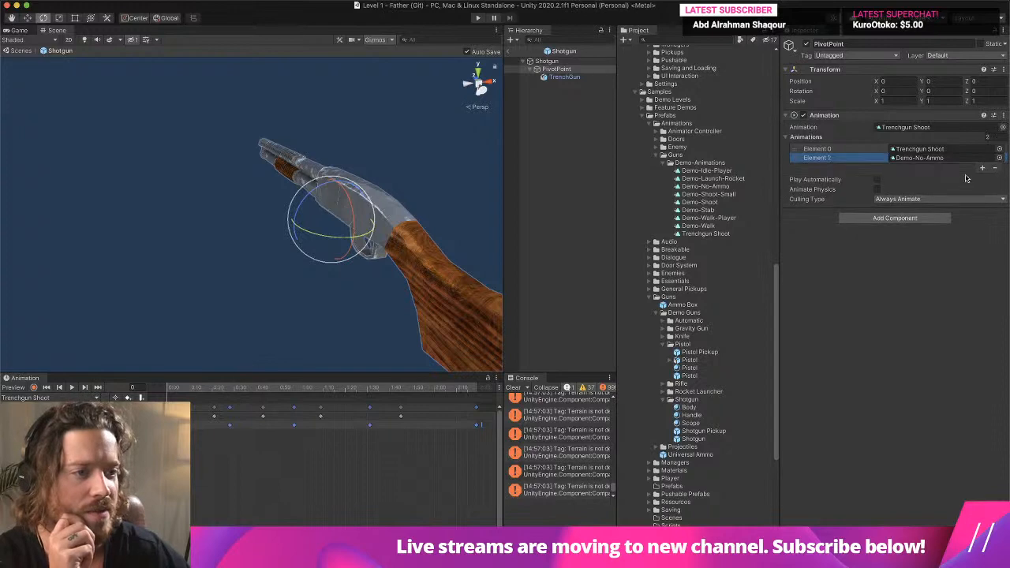
- Leave the Shotgun prefab and playtest the level again, walking around to check the gun's animation
left_click(509, 52)
left_click(478, 18)
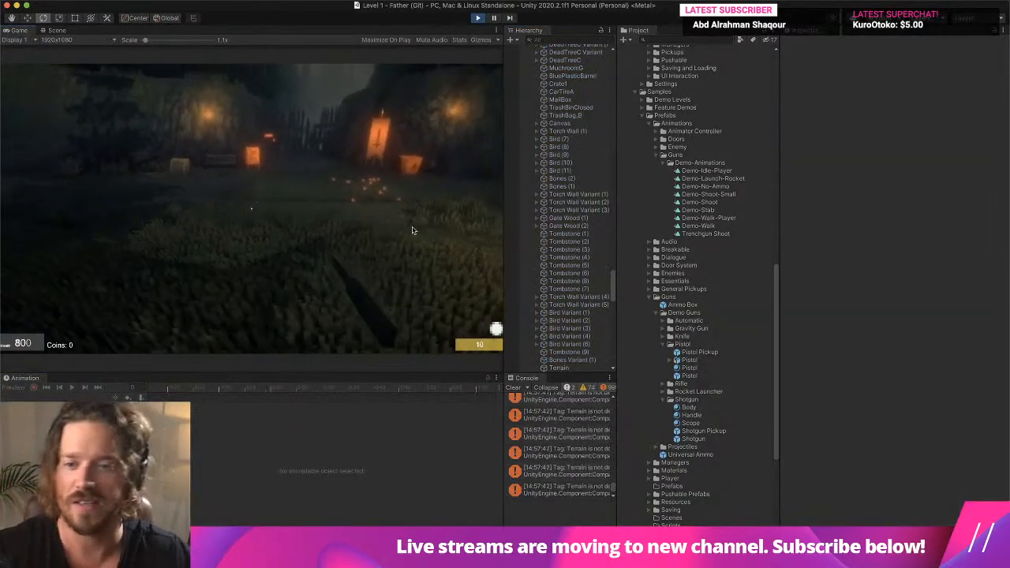
key("w")
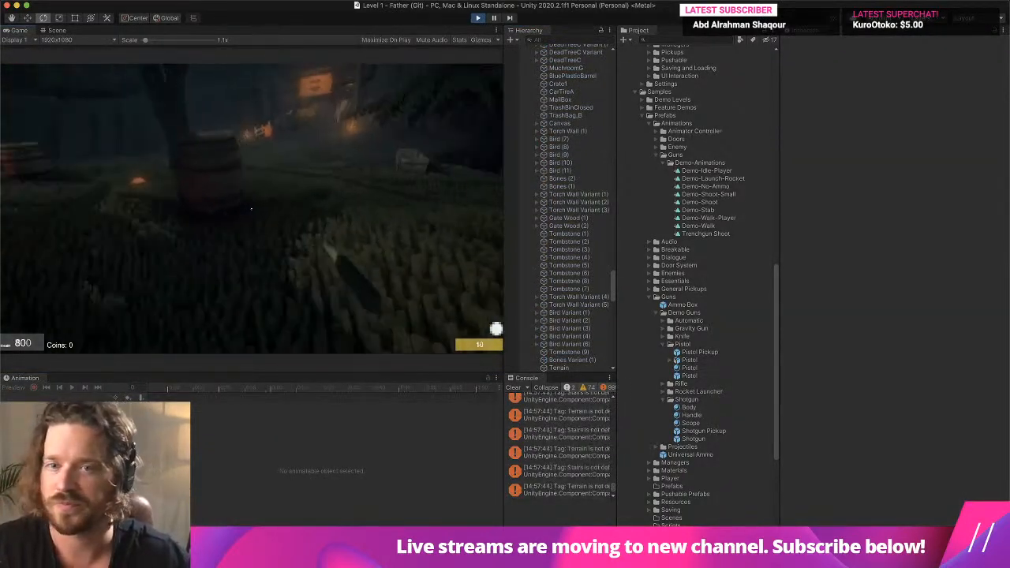
key("w")
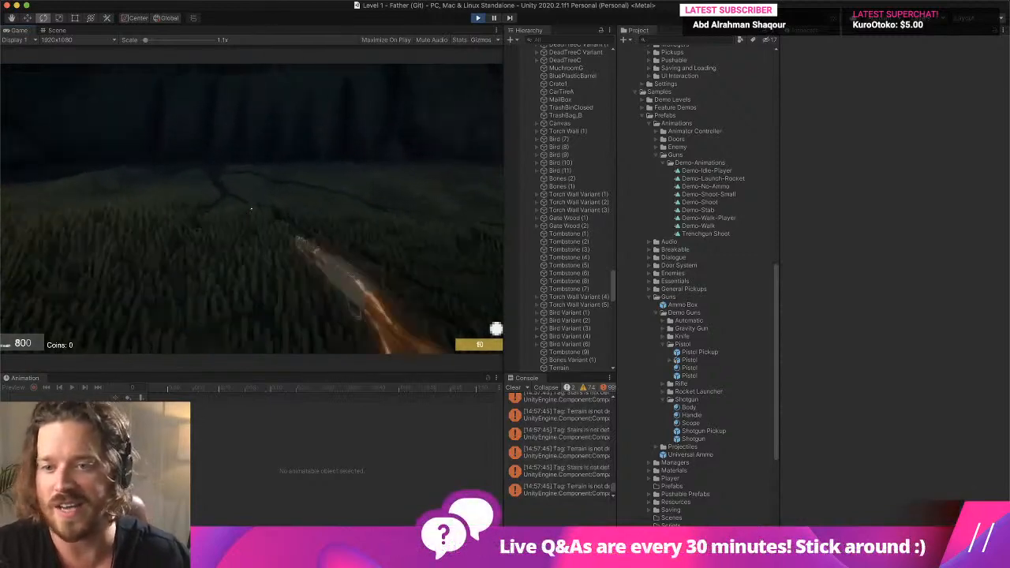
key("d")
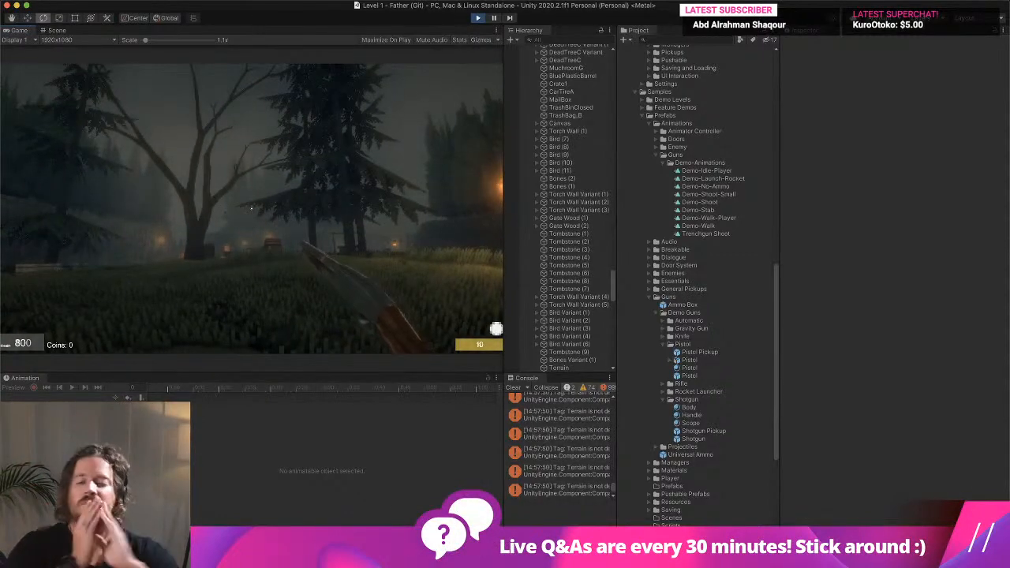
key("w")
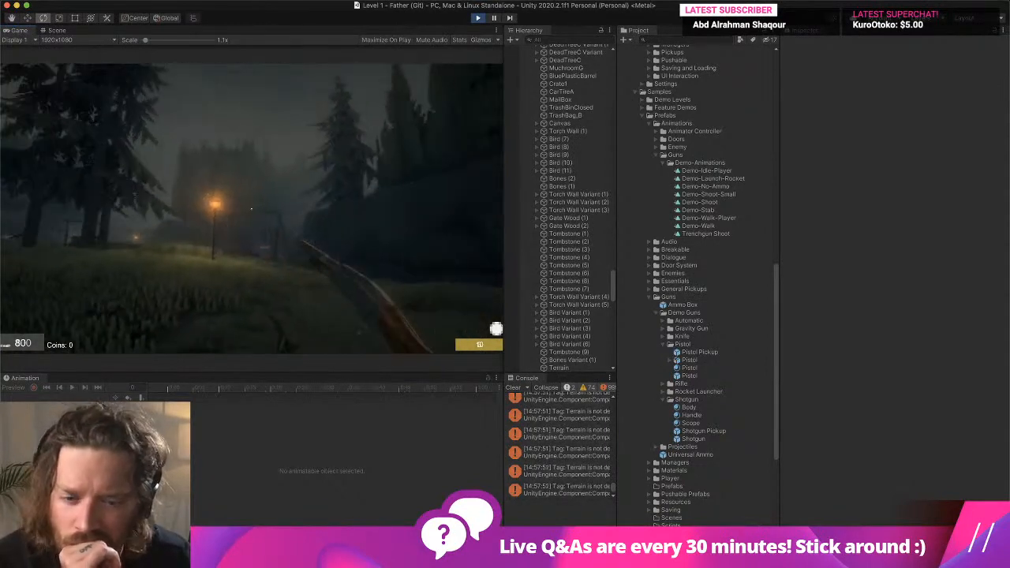
key("w")
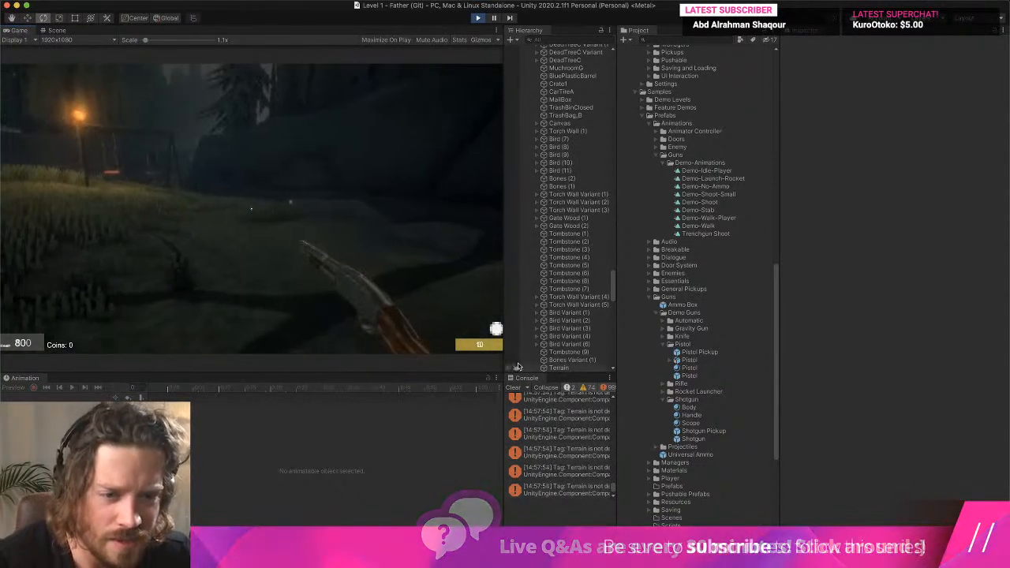
- Clear the console, examine the Shotgun entry in the Weapon Manager asset, and end the playtest
left_click(515, 388)
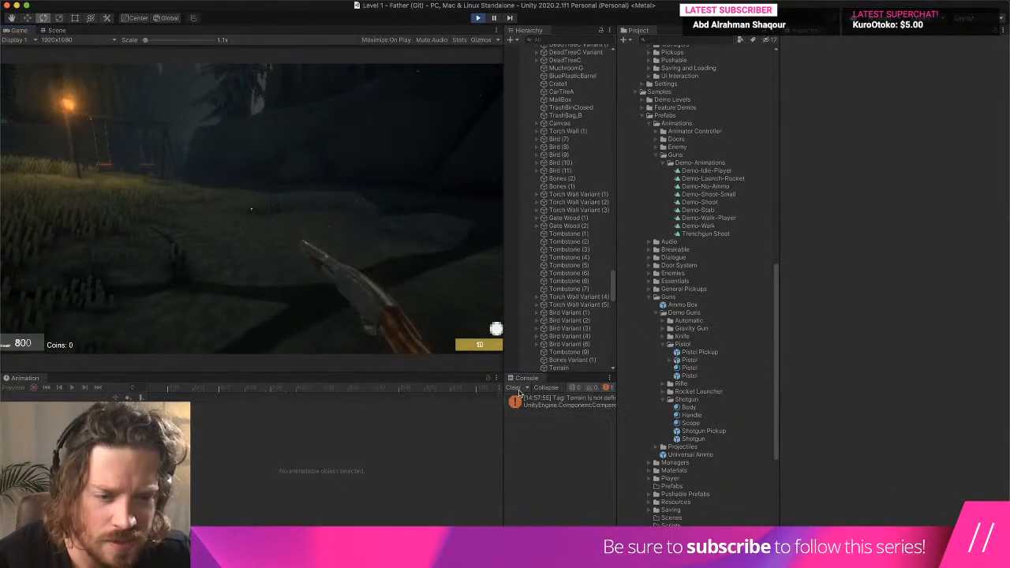
left_click(661, 313)
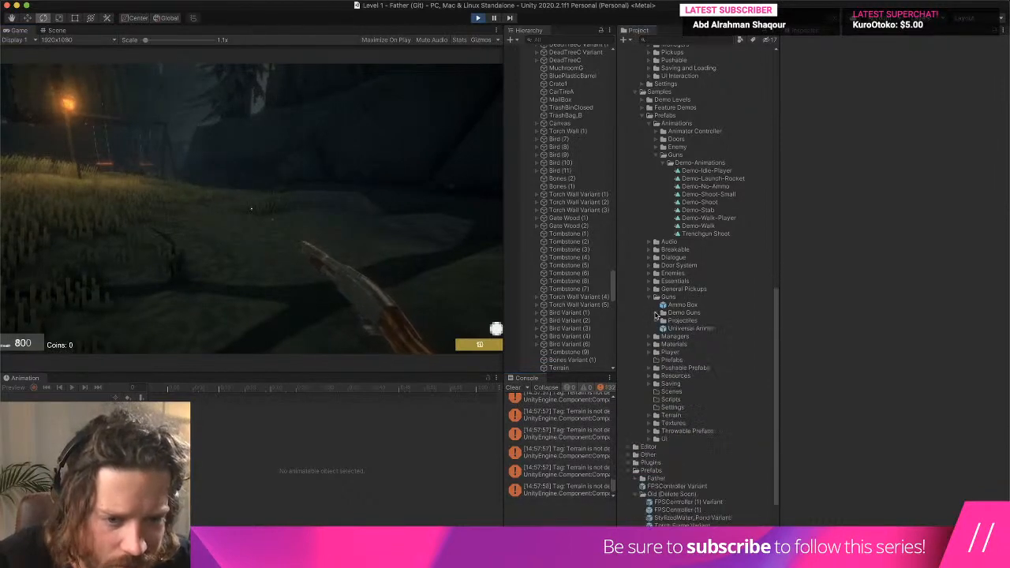
left_click(655, 337)
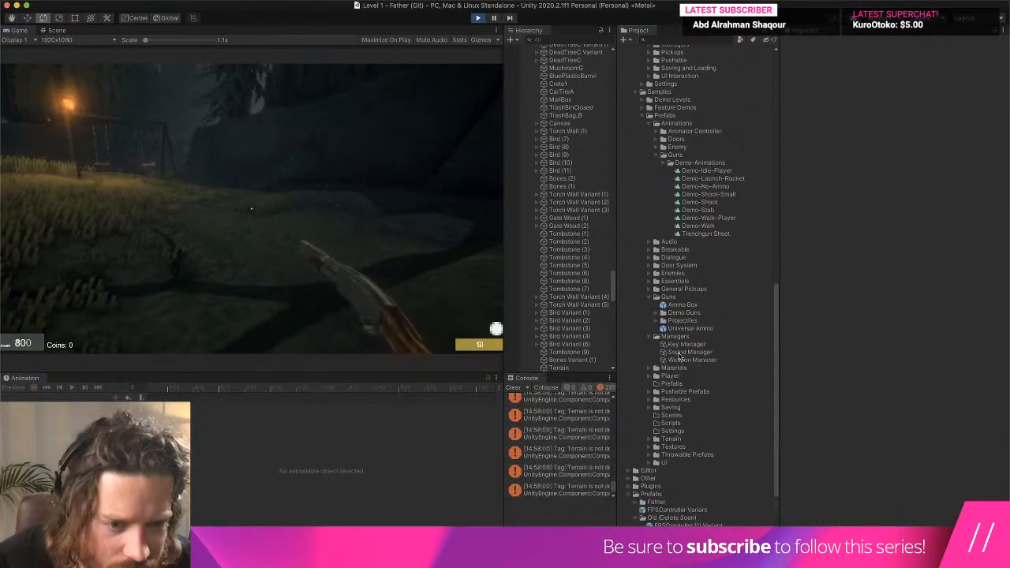
left_click(684, 360)
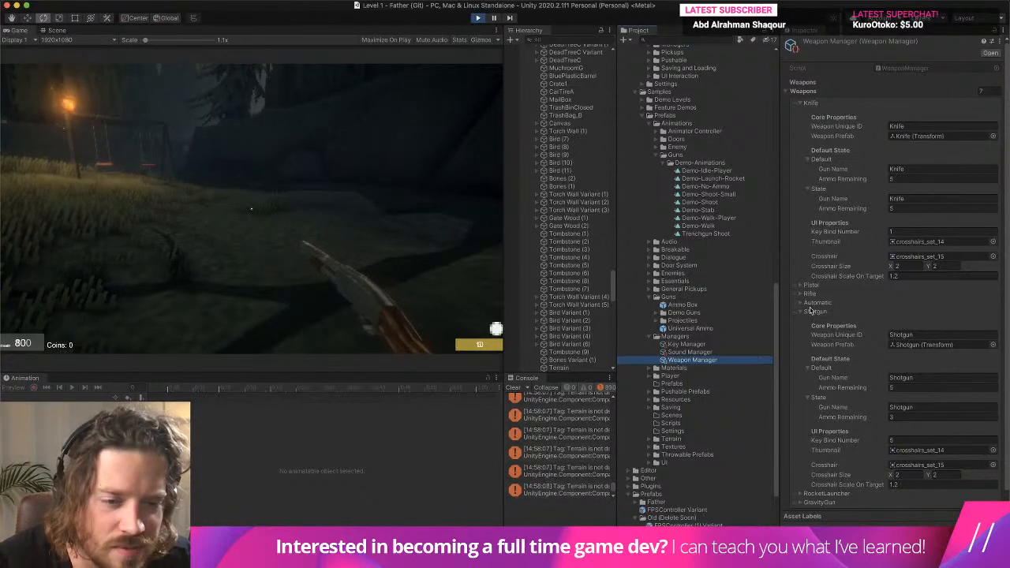
left_click(476, 17)
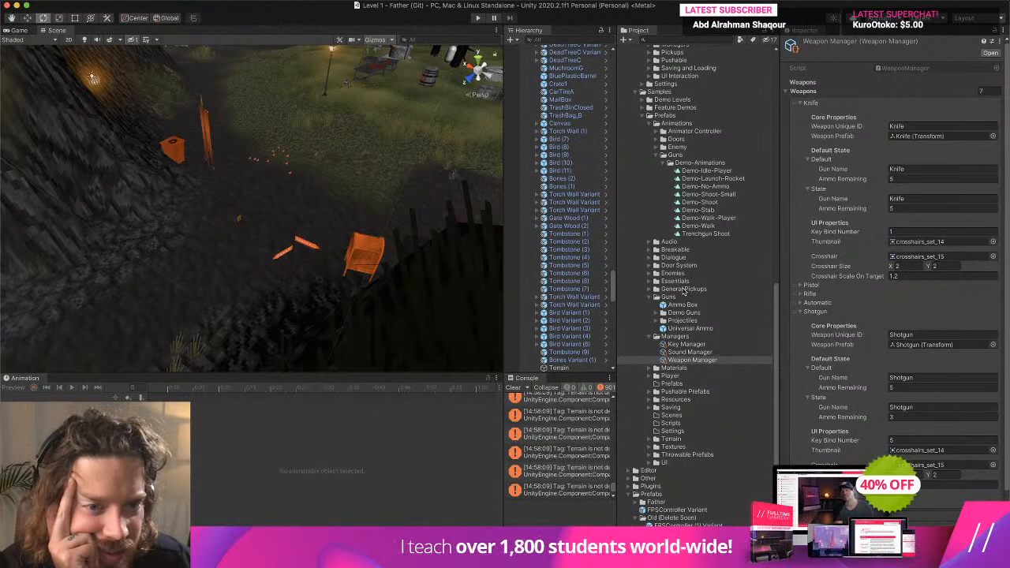
- Clear the console and examine the Trenchgun Shoot clip and the Weapon Manager asset
left_click(700, 234)
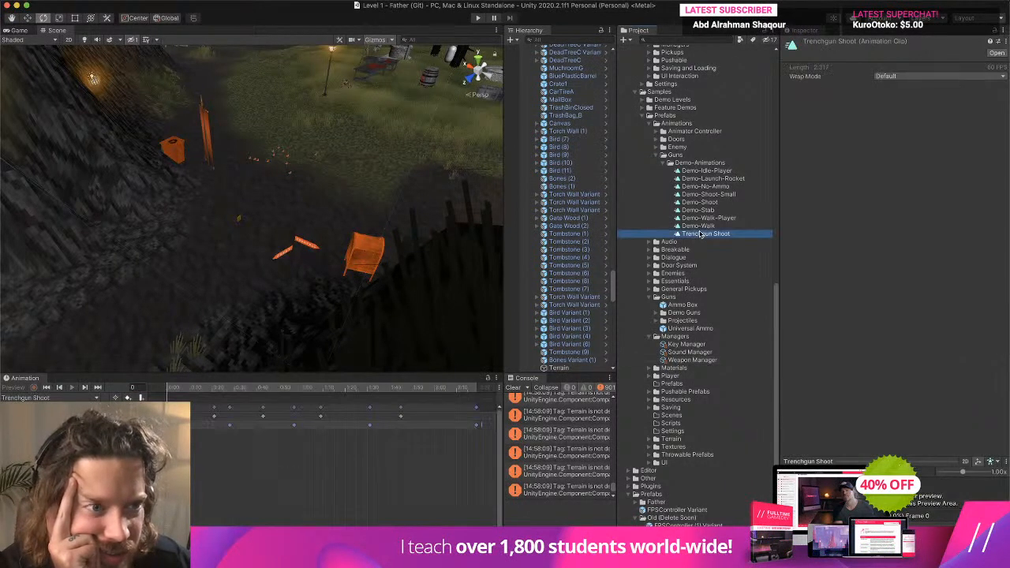
left_click(512, 388)
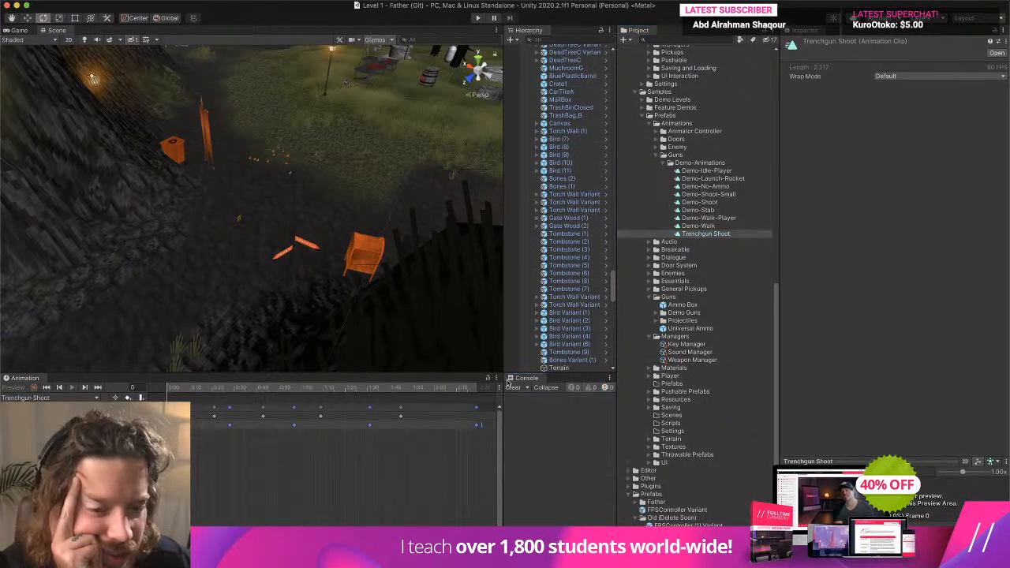
left_click(684, 360)
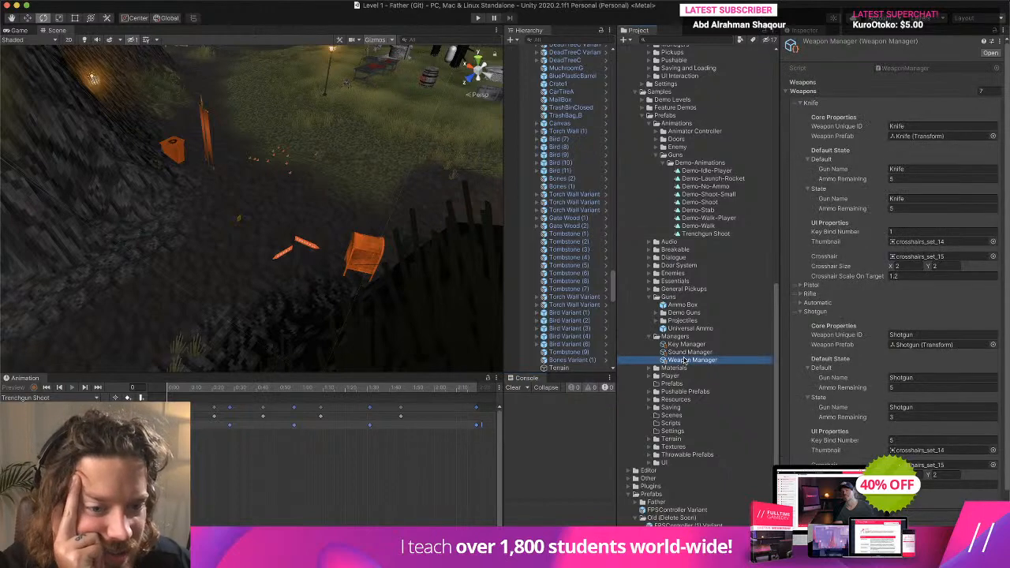
- Open the demo Shotgun prefab and add Trenchgun Shoot as Element 2 in the PivotPoint's Animations list
left_click(662, 314)
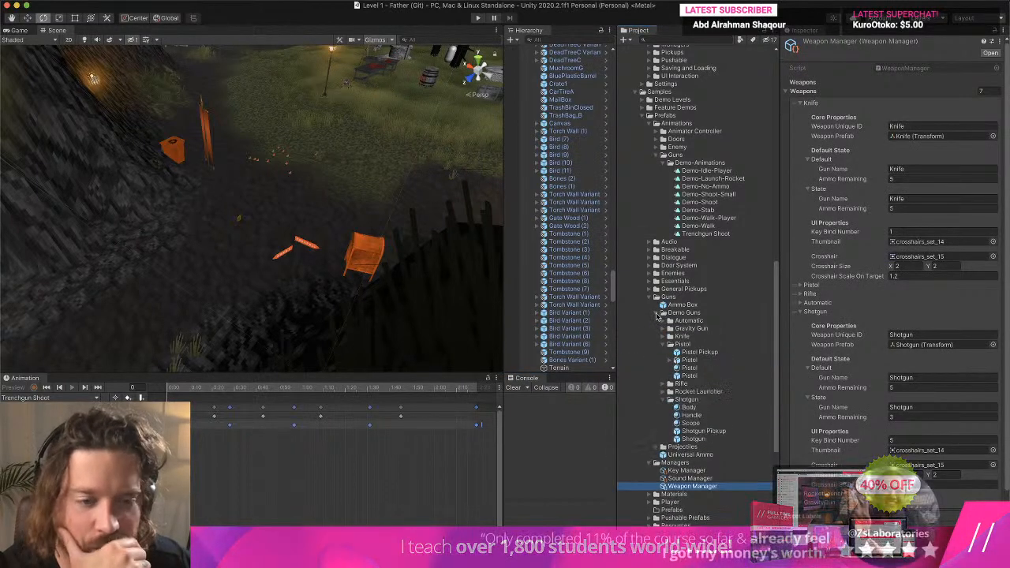
double_click(700, 439)
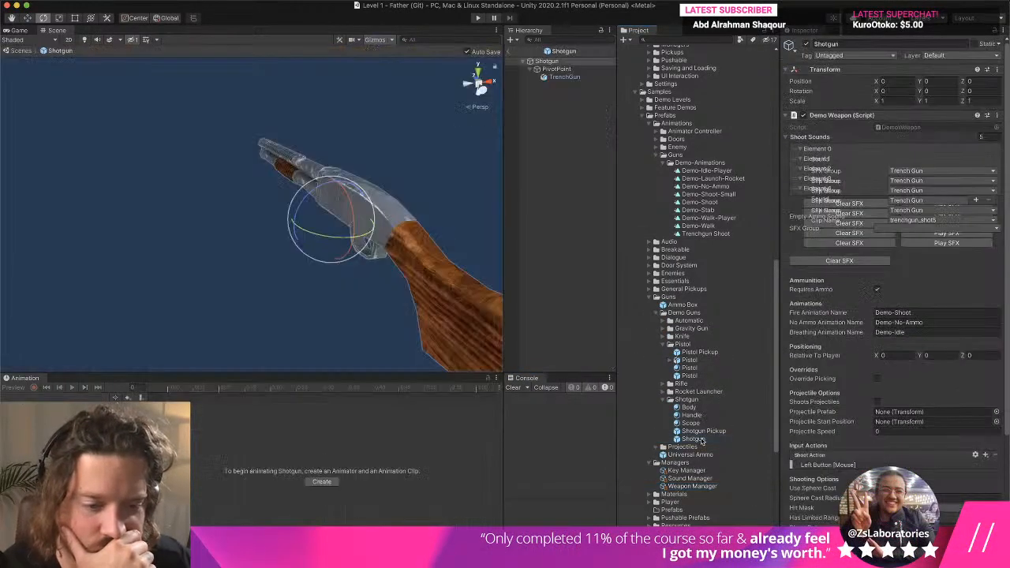
left_click(564, 76)
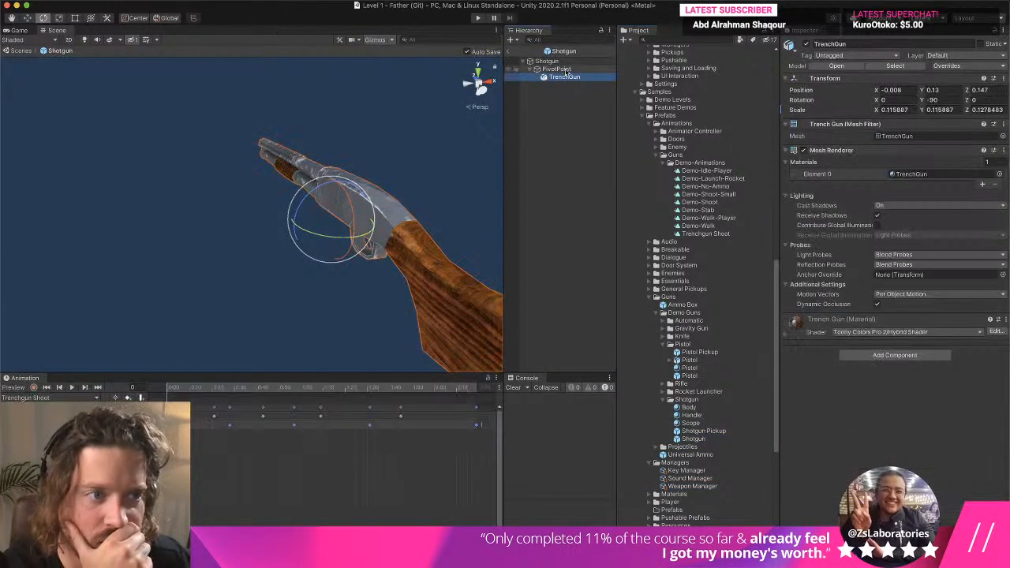
left_click(562, 70)
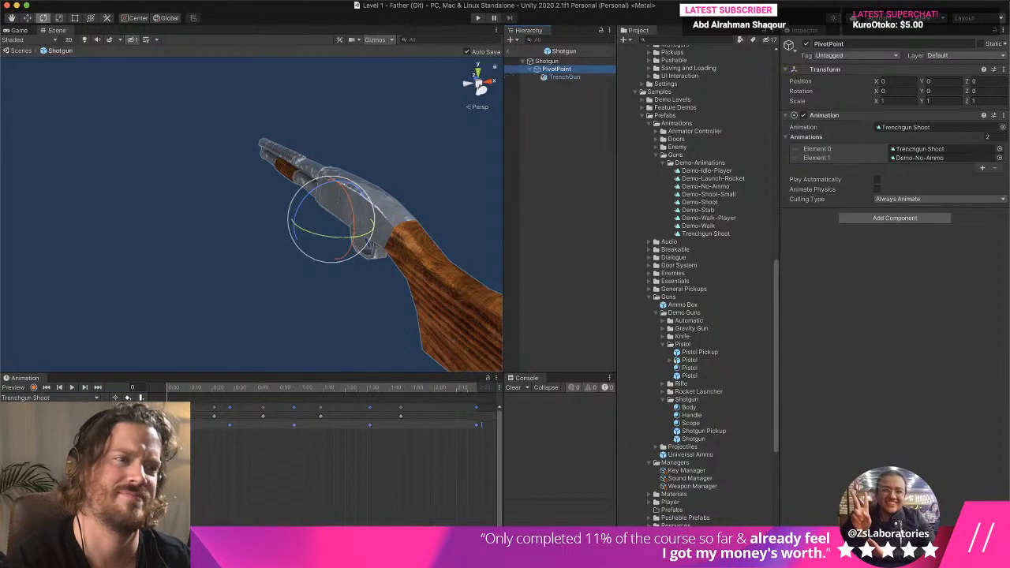
left_click(983, 167)
left_click(920, 148)
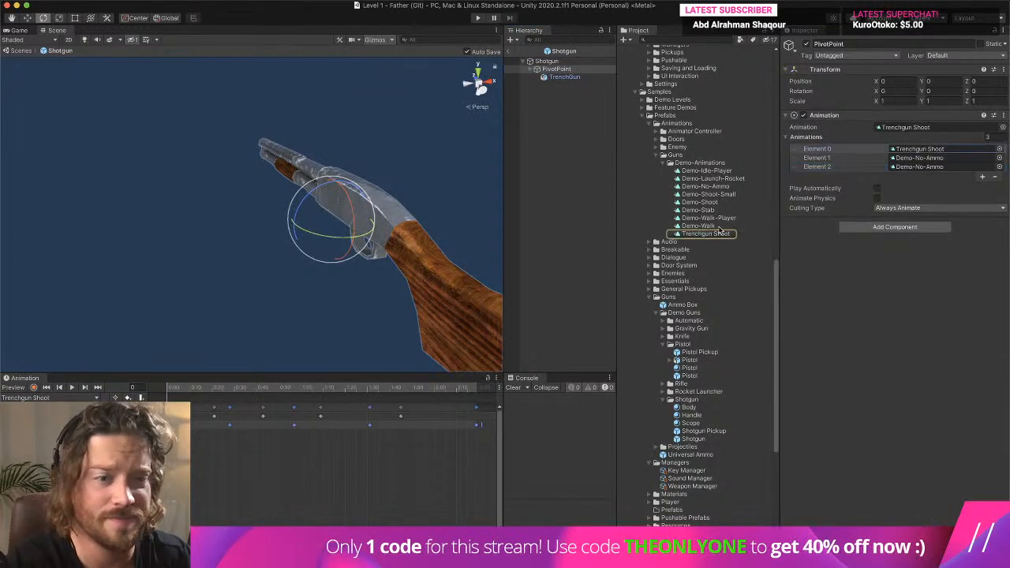
left_click_drag(718, 232, 957, 168)
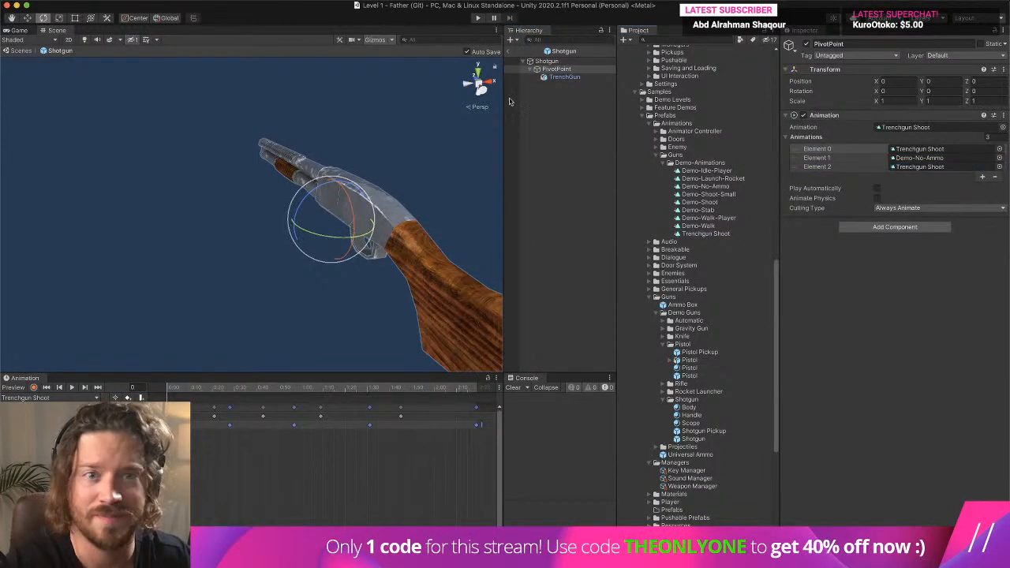
- Playtest the level, walking around with the shotgun equipped to check its shoot animation, and end the playtest
left_click(478, 17)
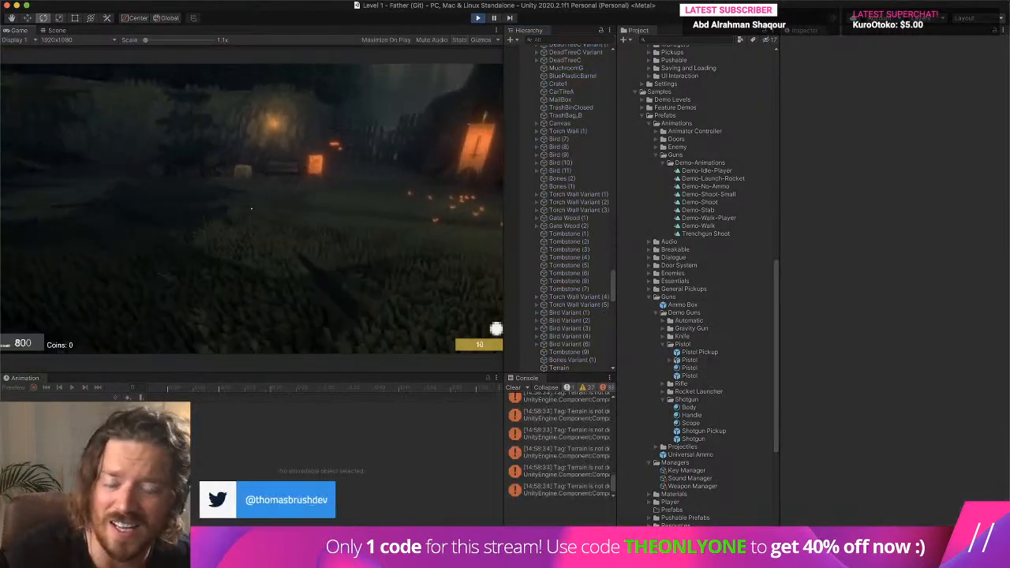
key("w")
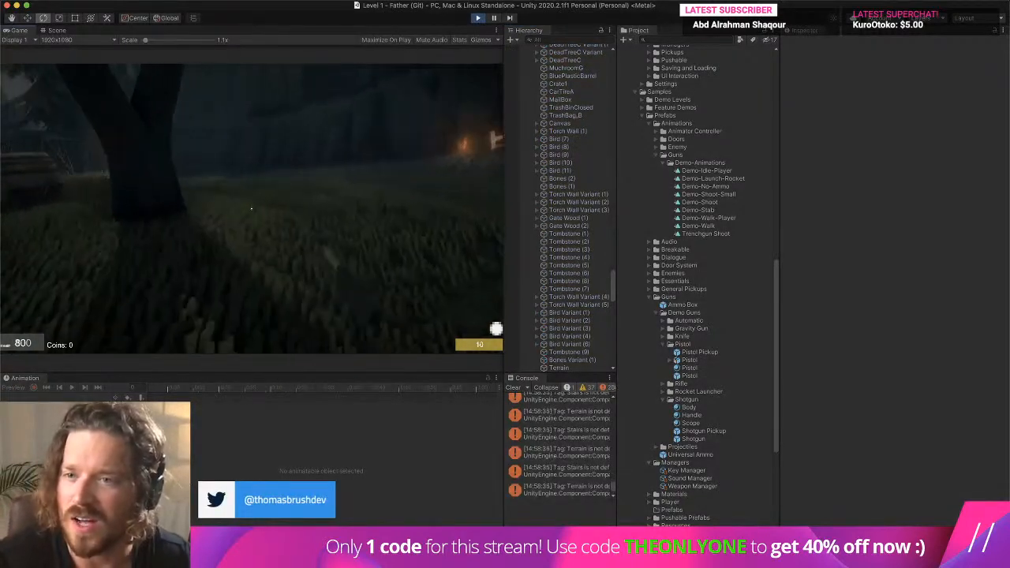
key("e")
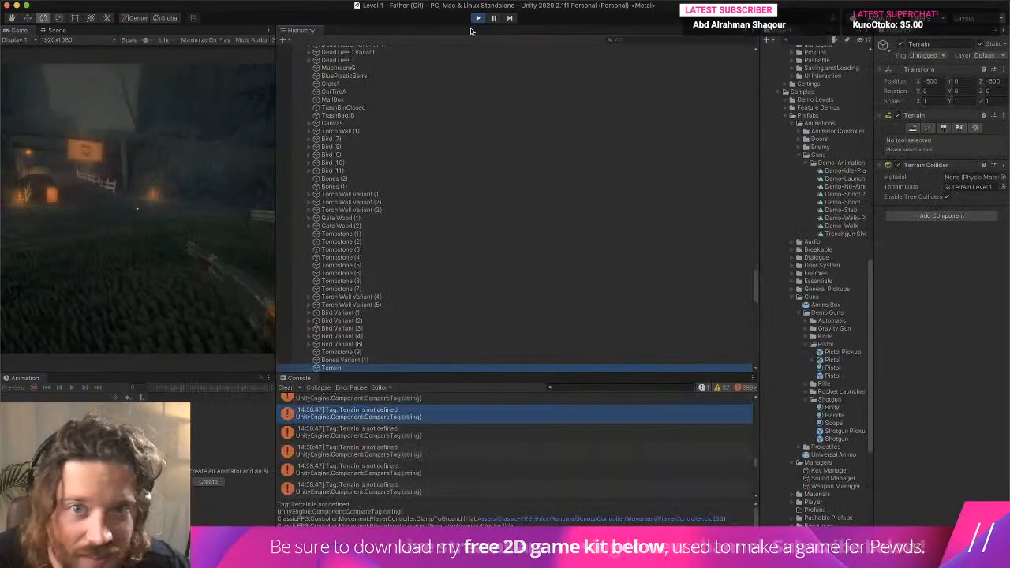
left_click(477, 17)
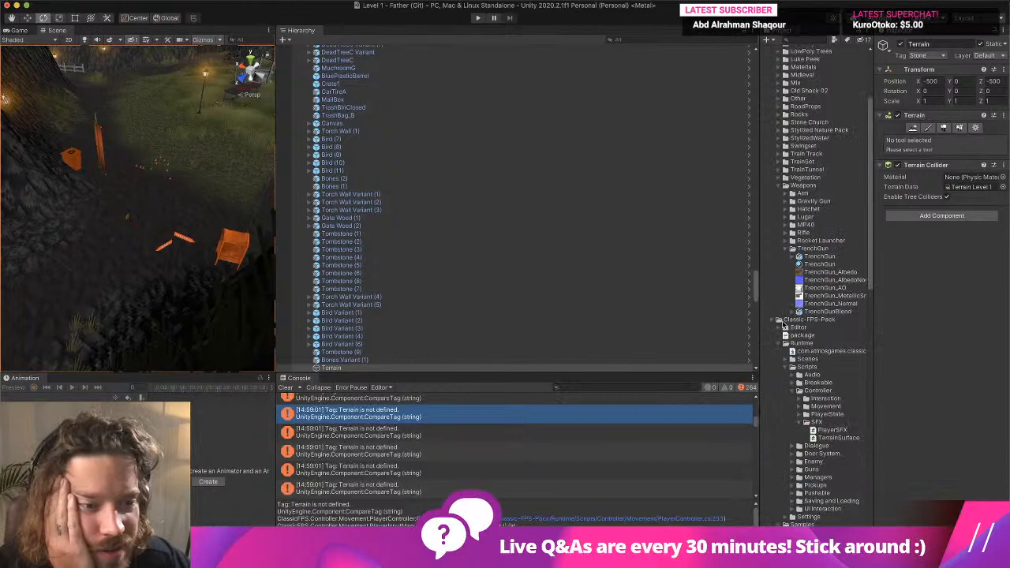
- Reopen the Shotgun prefab and enlarge the Inspector to examine its Demo Weapon settings, collapsing shoot sound Element 0
scroll(834, 247, "down", 5)
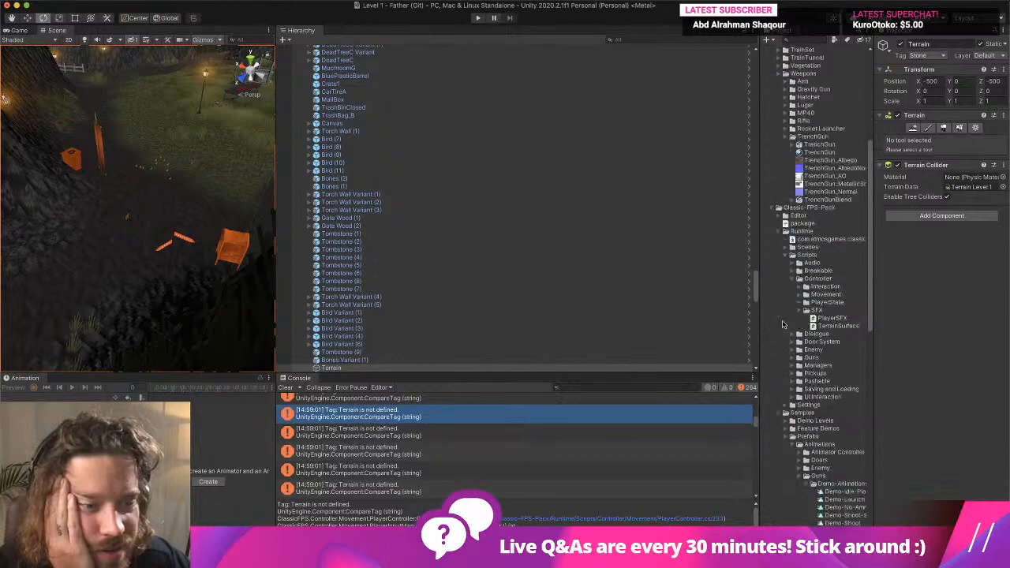
double_click(836, 239)
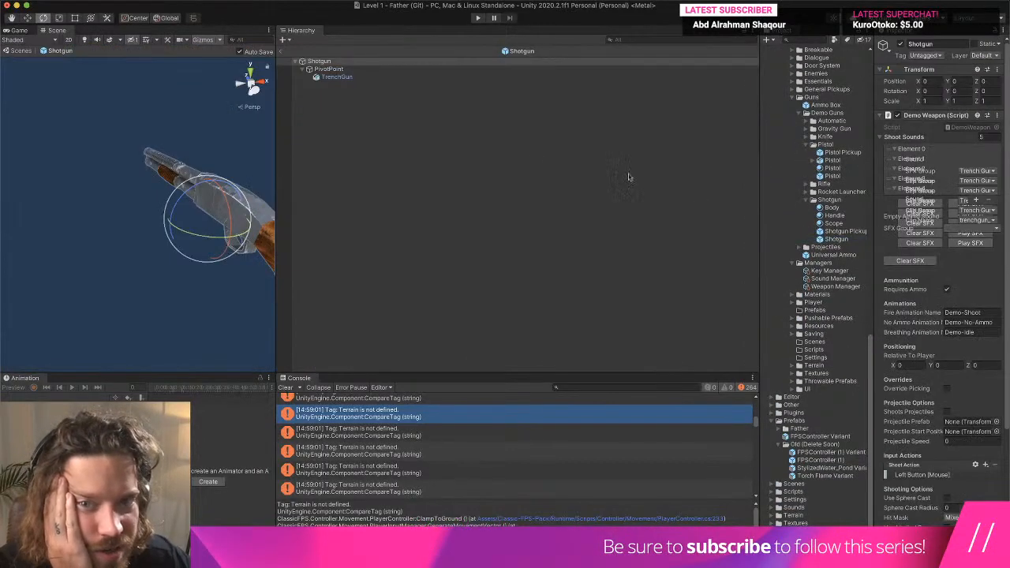
left_click_drag(756, 105, 565, 134)
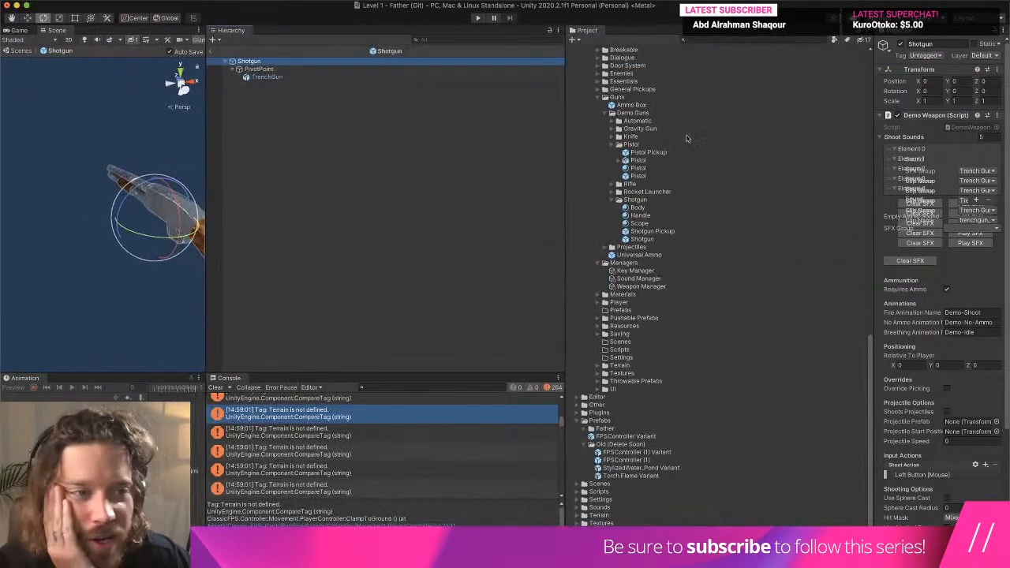
left_click_drag(874, 142, 648, 147)
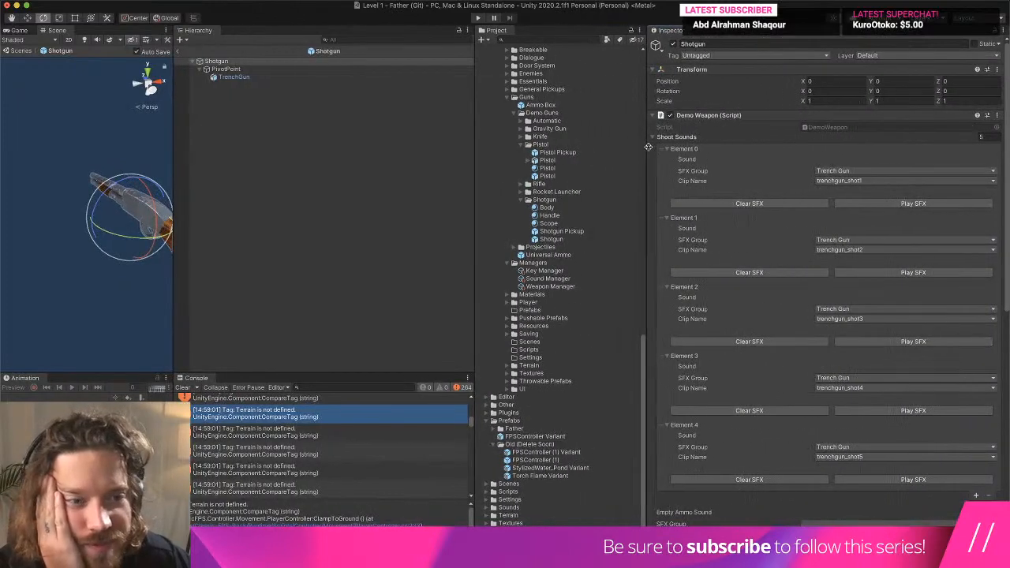
left_click(667, 148)
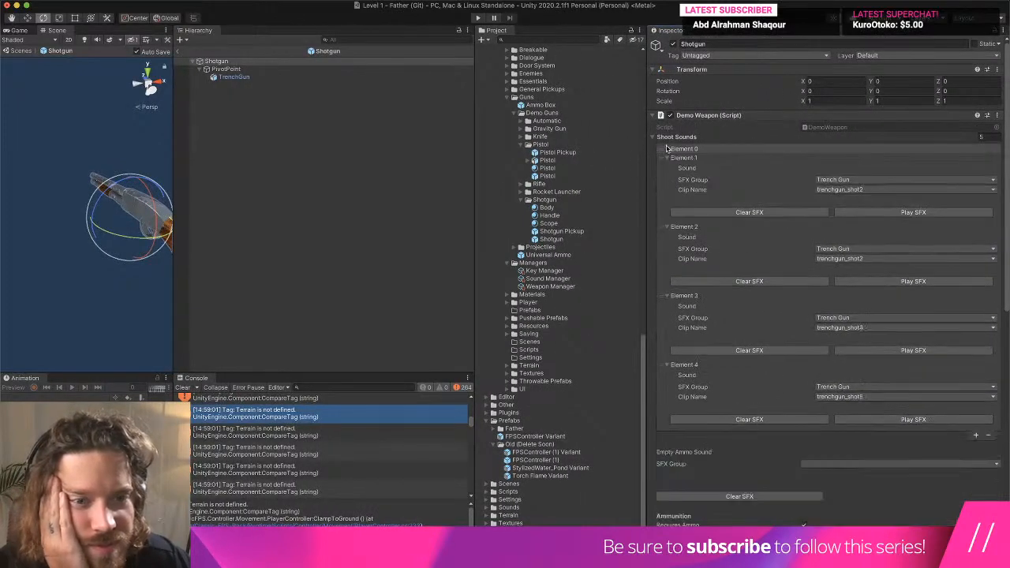
- Examine the TrenchGun model and the PivotPoint's Animation component, and locate its assigned clip in the project
left_click(233, 78)
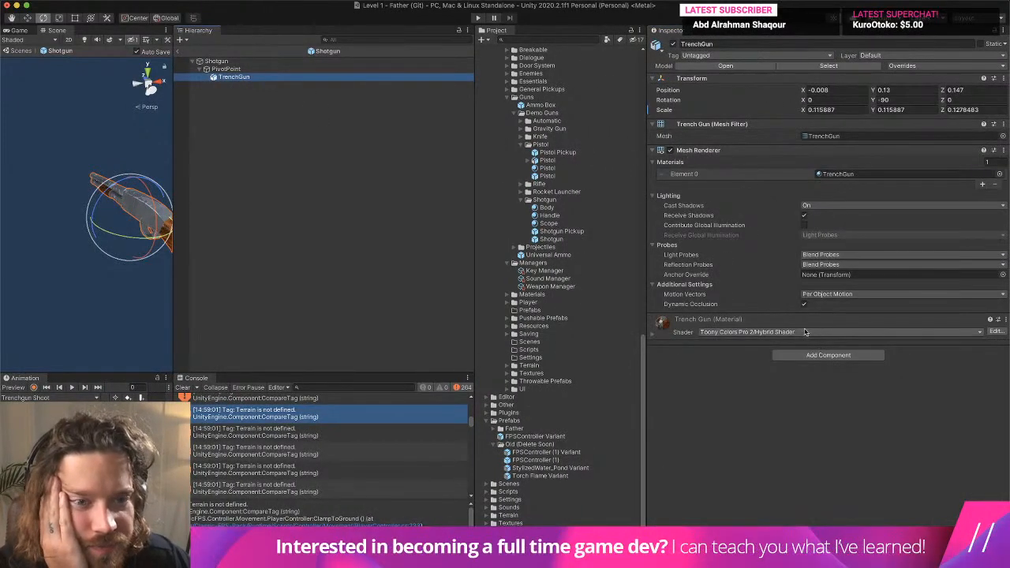
left_click(229, 69)
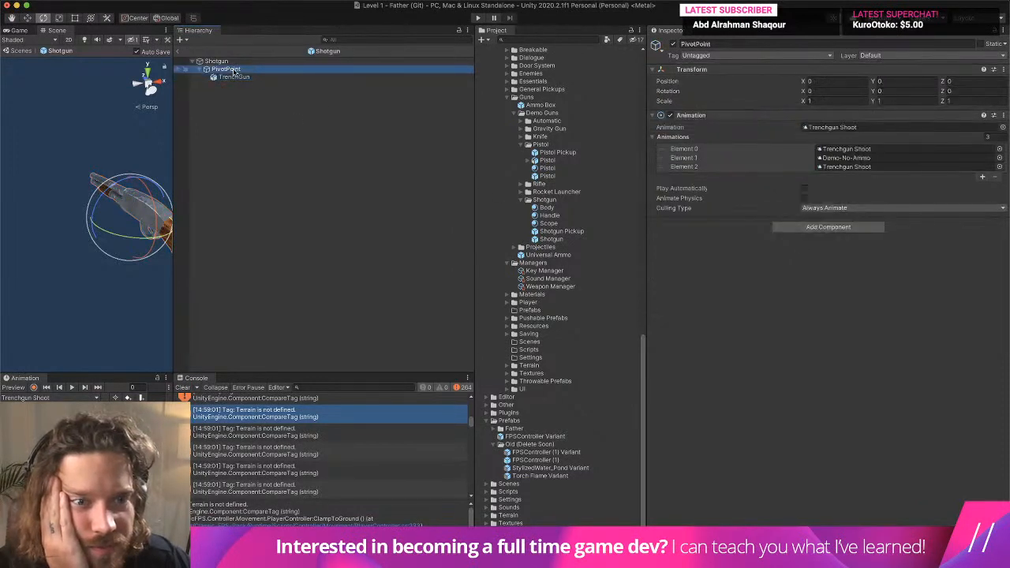
left_click(832, 127)
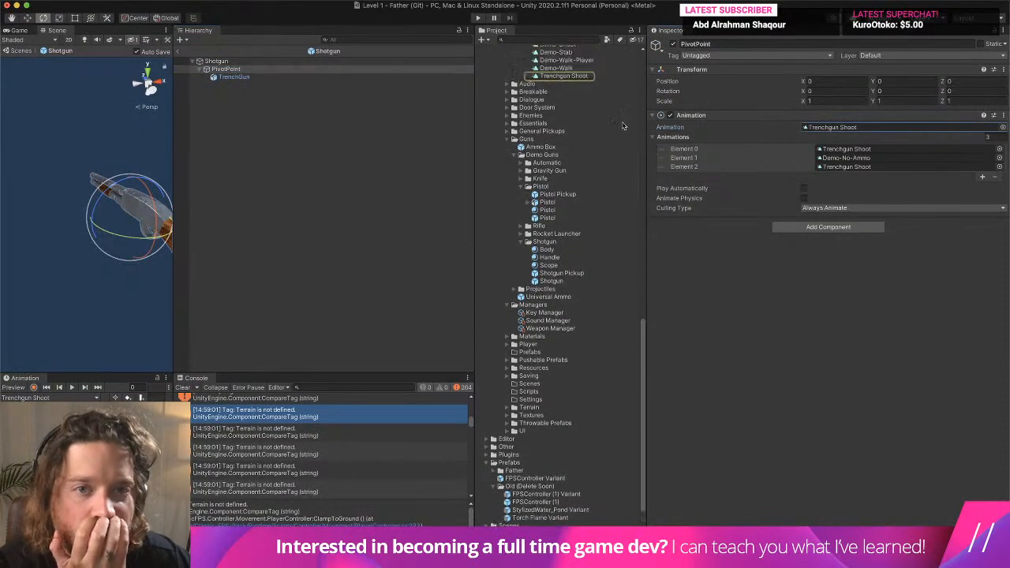
scroll(621, 126, "up", 2)
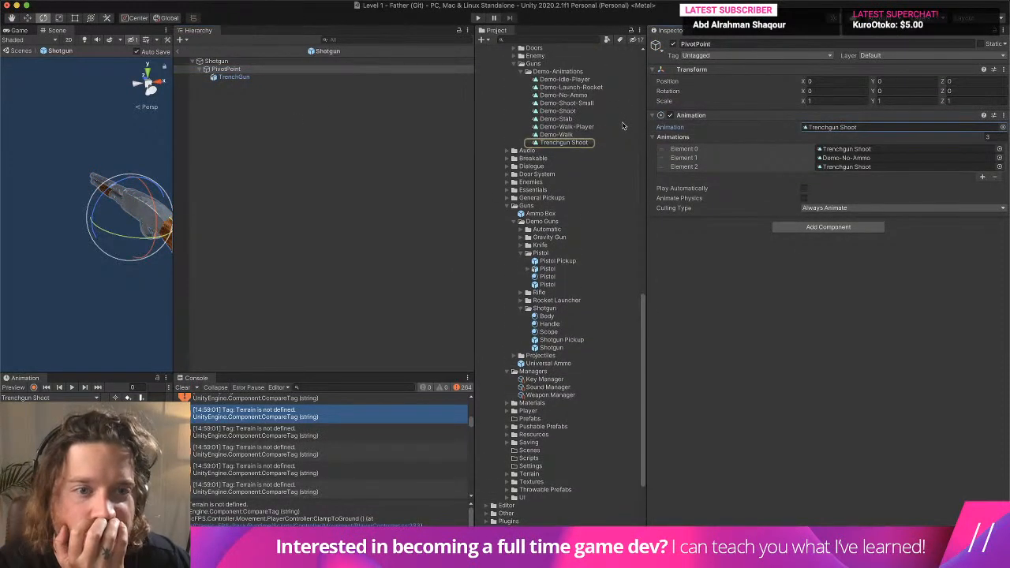
- Open the demo Pistol prefab and examine the clips assigned to its PivotPoint's Animation component
double_click(547, 284)
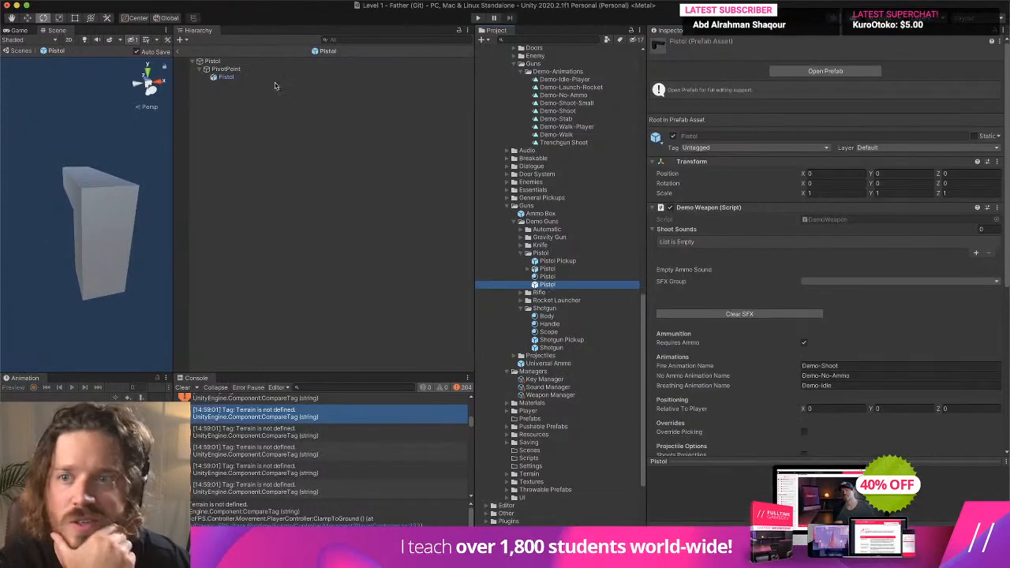
left_click(273, 70)
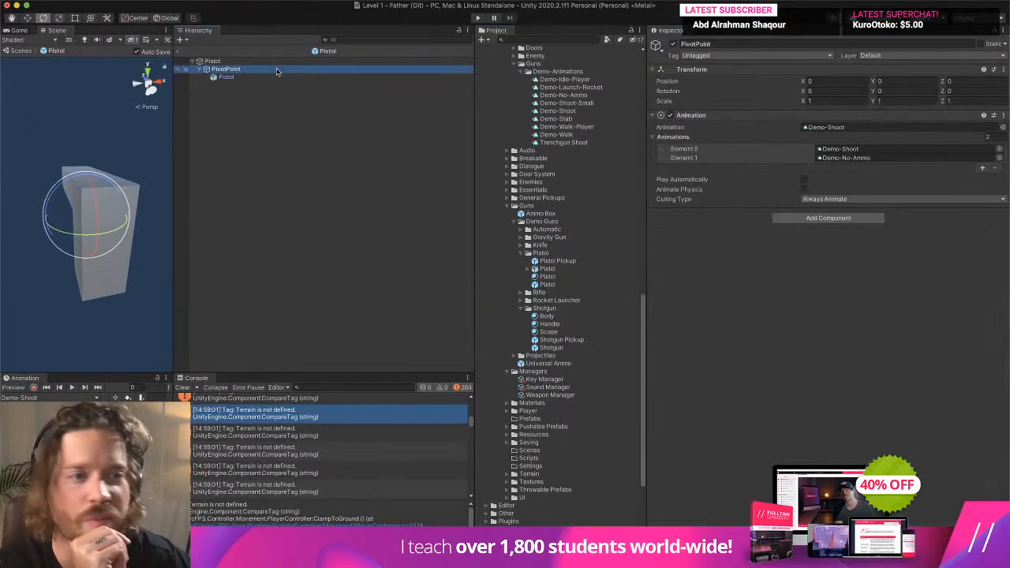
left_click(852, 159)
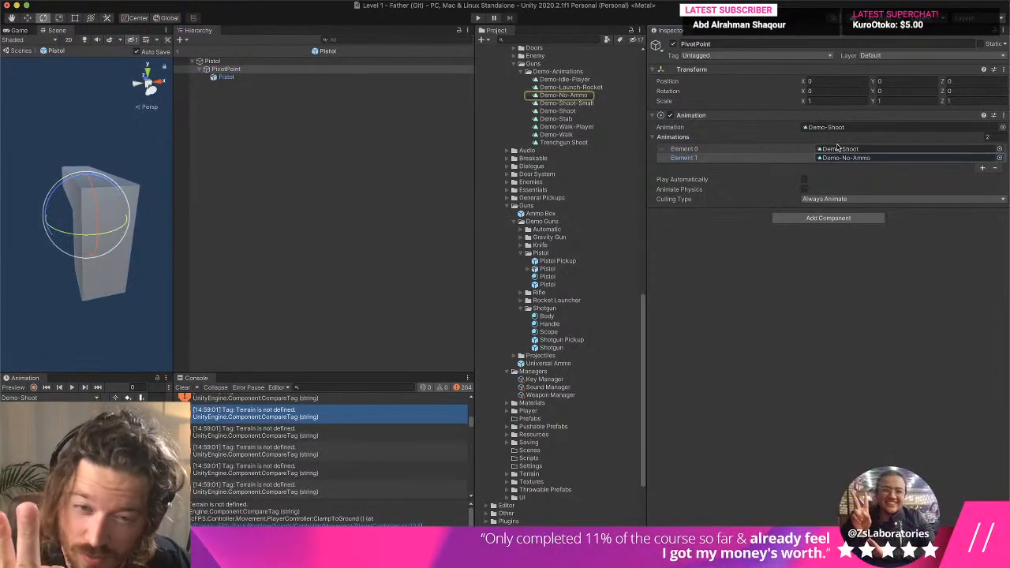
- Return to the Shotgun prefab and assign Demo-Shoot as the PivotPoint's default Animation clip
double_click(552, 348)
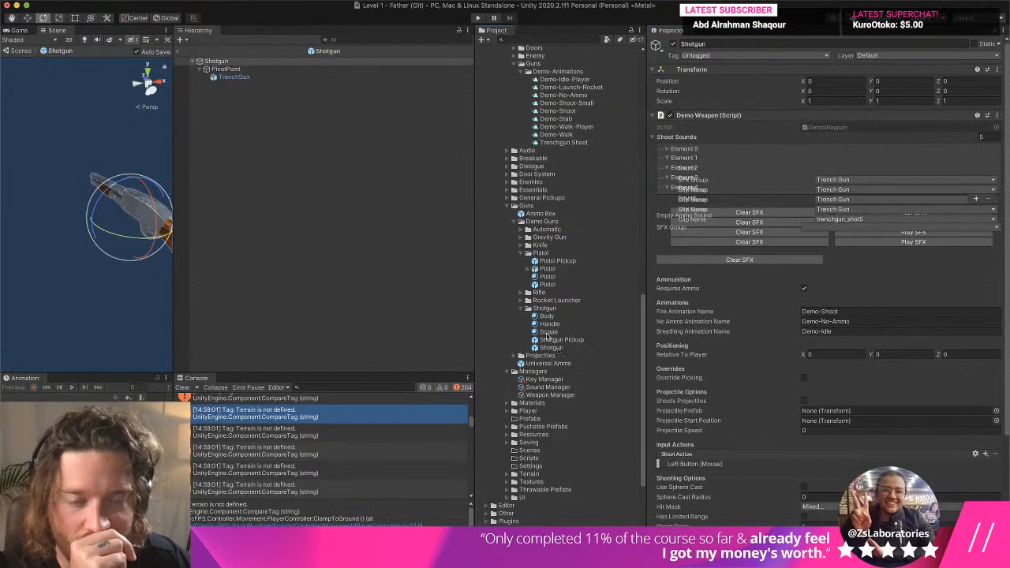
left_click(273, 70)
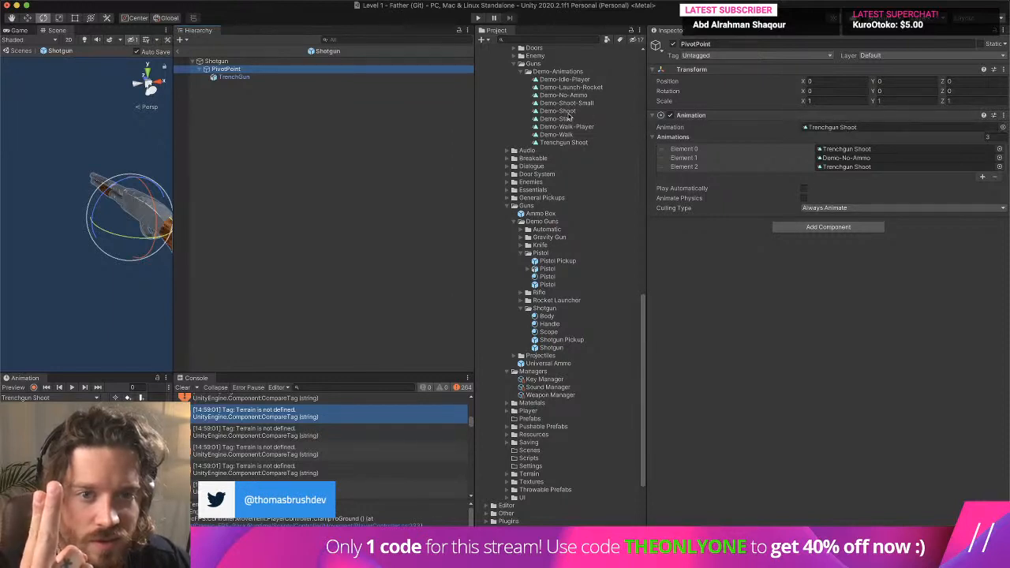
left_click_drag(557, 110, 834, 128)
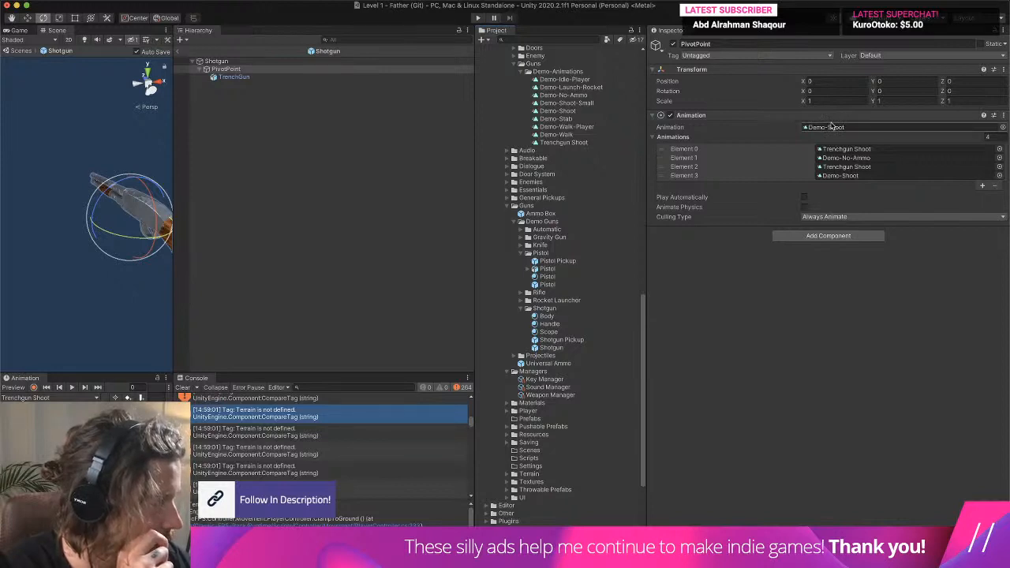
- Clear the console, widen the Scene view, and preview the Trenchgun Shoot and Demo-Shoot clips on the Shotgun's PivotPoint
left_click(181, 388)
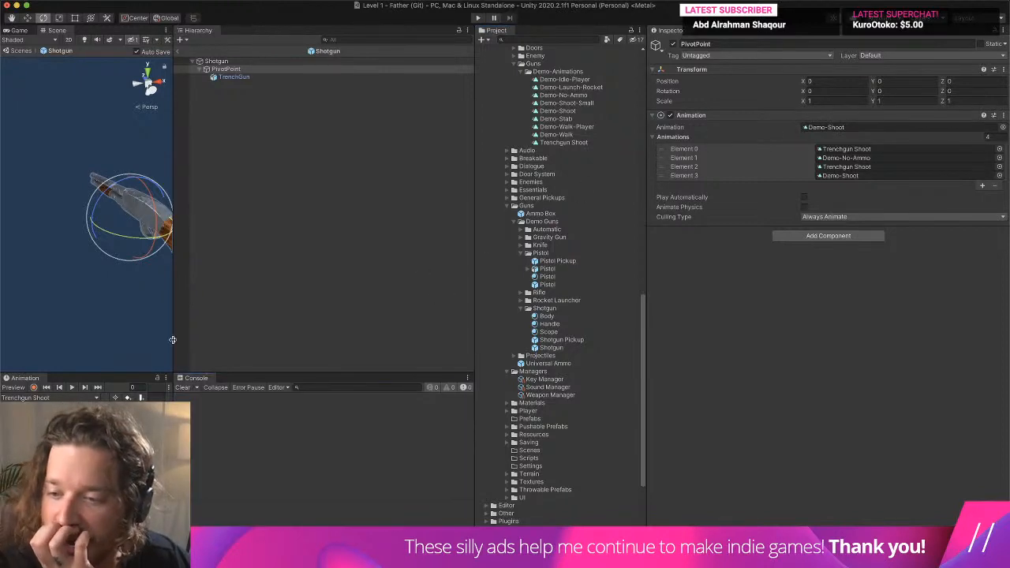
left_click_drag(173, 339, 473, 332)
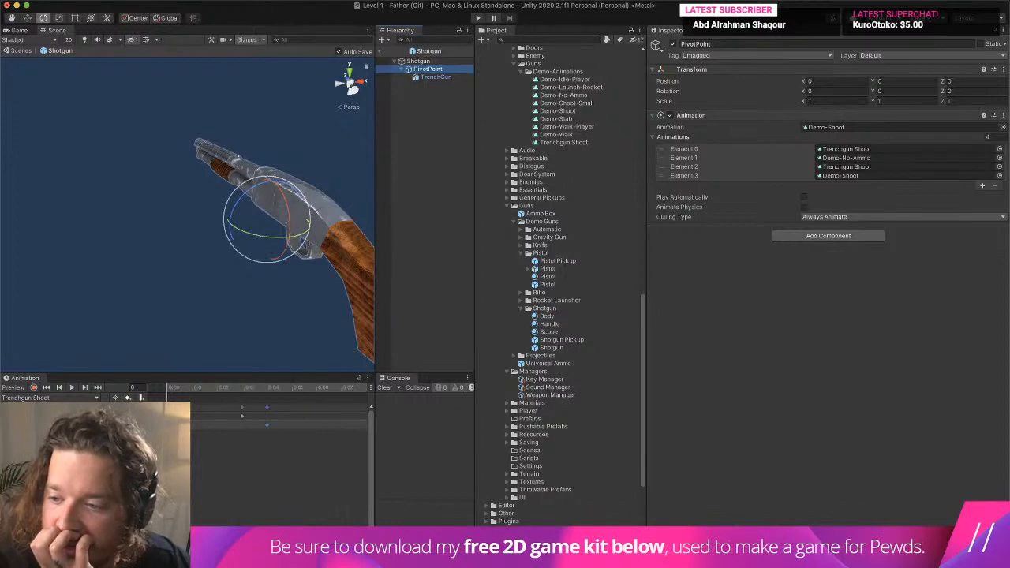
left_click(72, 387)
left_click(71, 397)
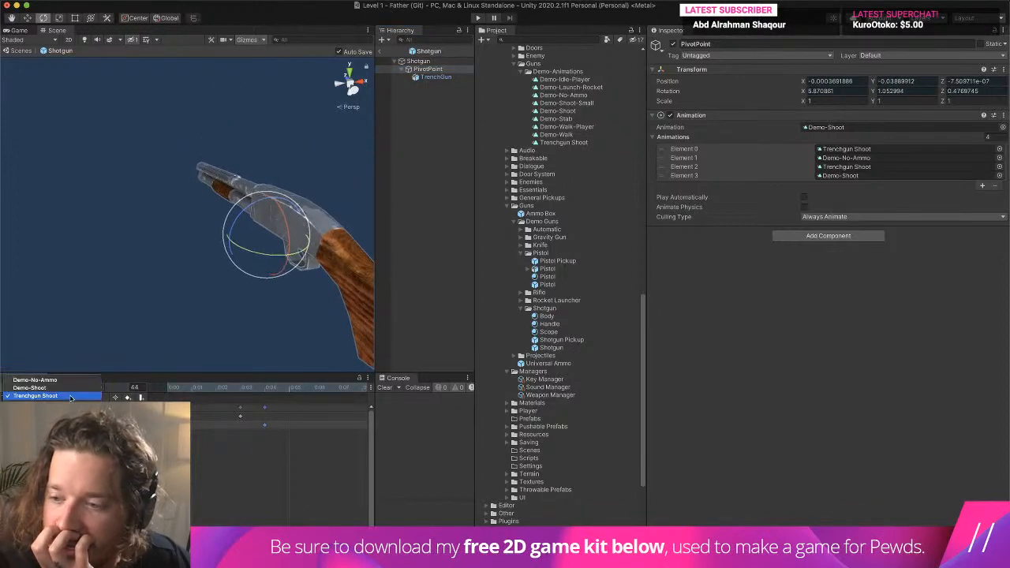
left_click(71, 388)
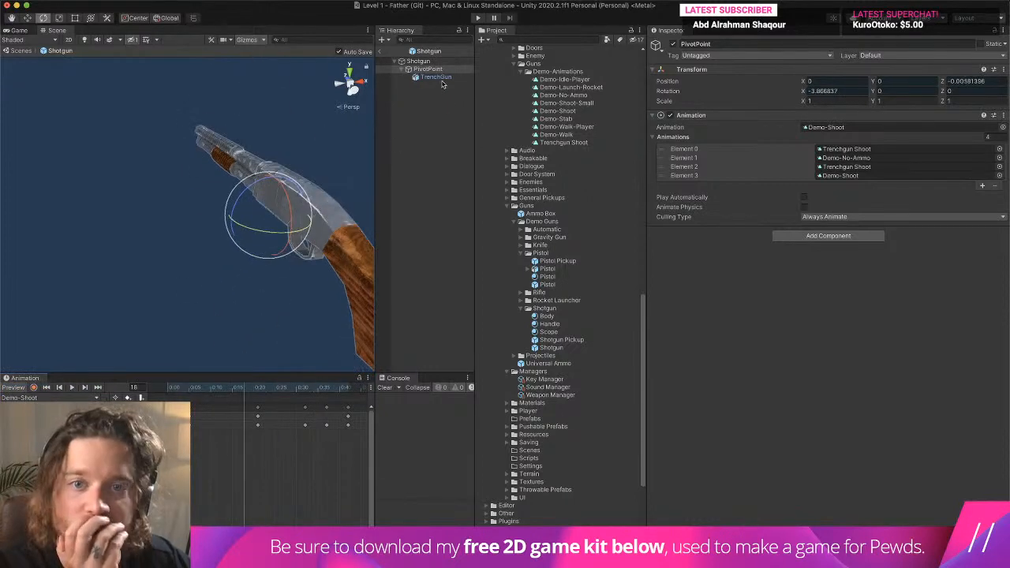
left_click(436, 77)
left_click(429, 69)
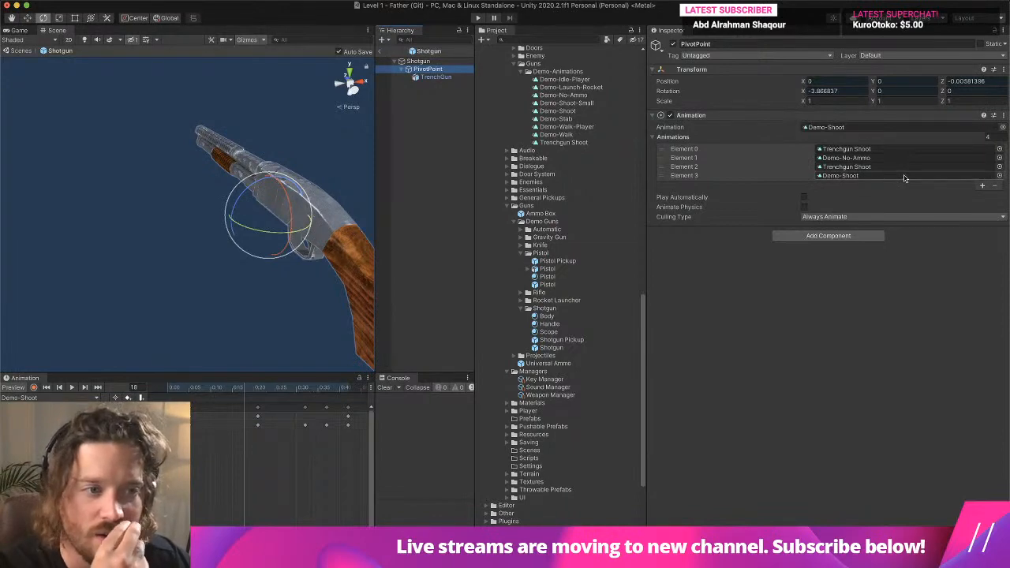
- Run a short playtest of the shotgun with Demo-Shoot as its default clip
key("super+p")
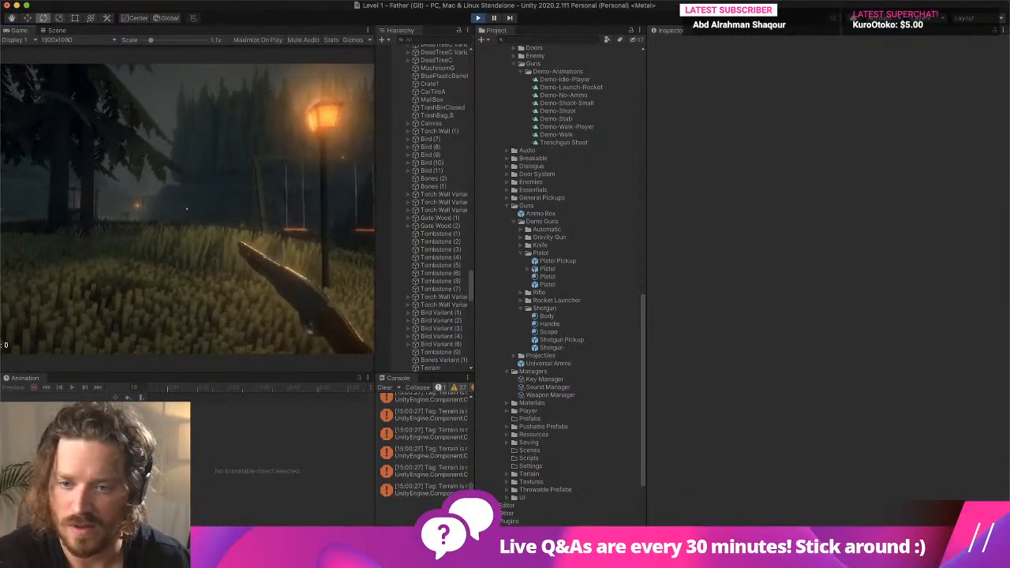
key("super+p")
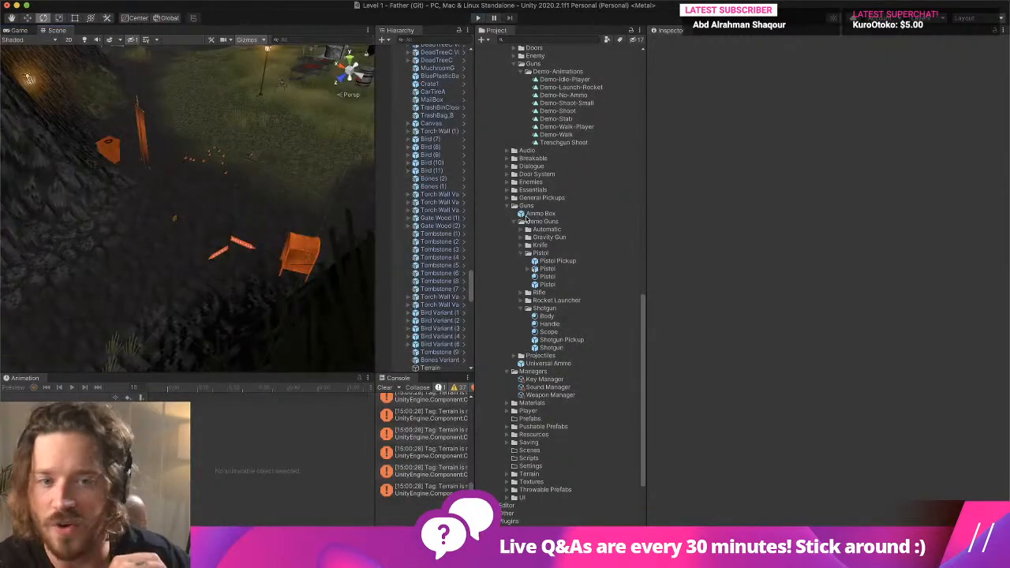
- Open the demo Shotgun prefab and add another Trenchgun Shoot clip to the PivotPoint's Animations list
left_click(561, 348)
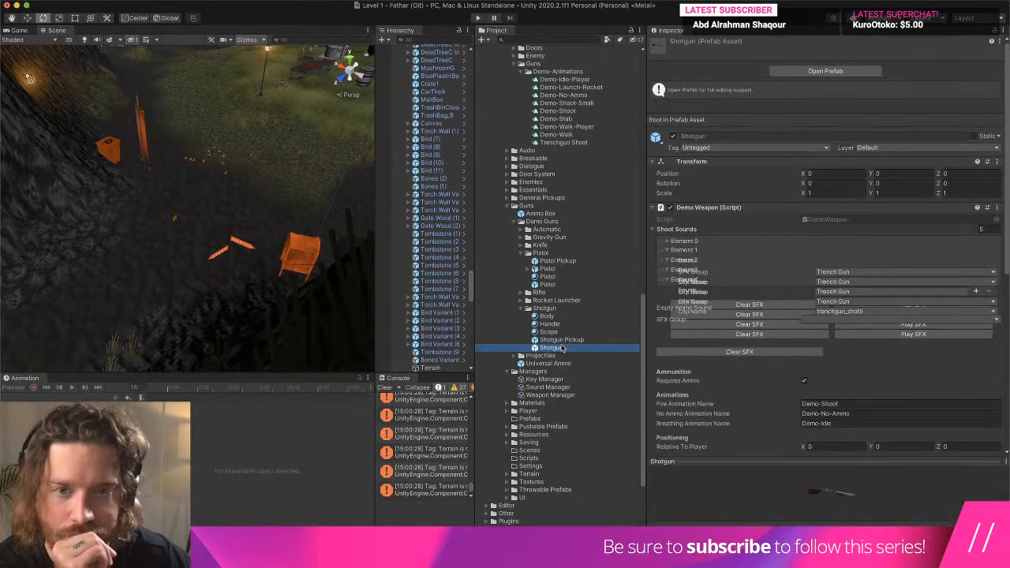
double_click(562, 348)
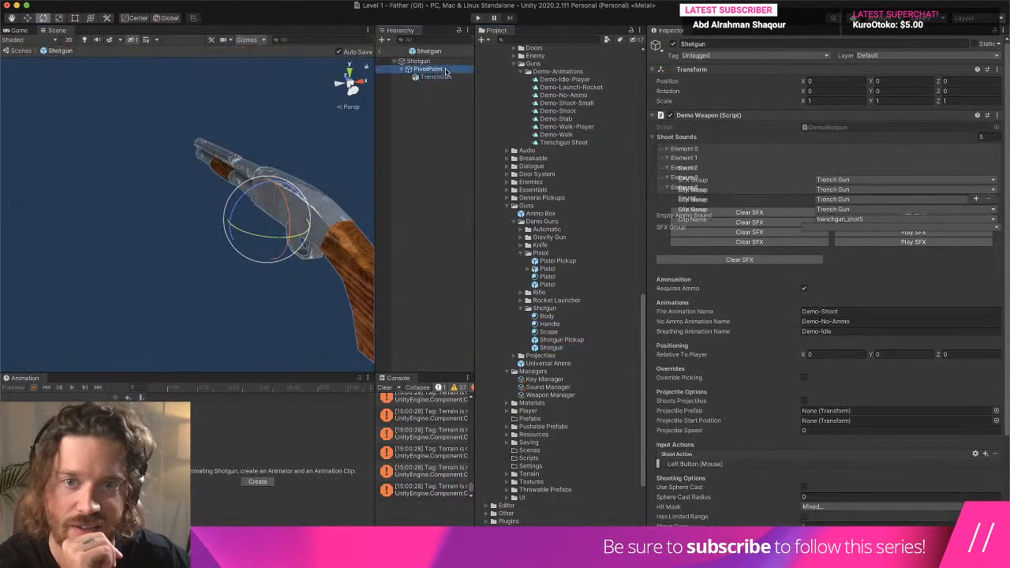
left_click(430, 70)
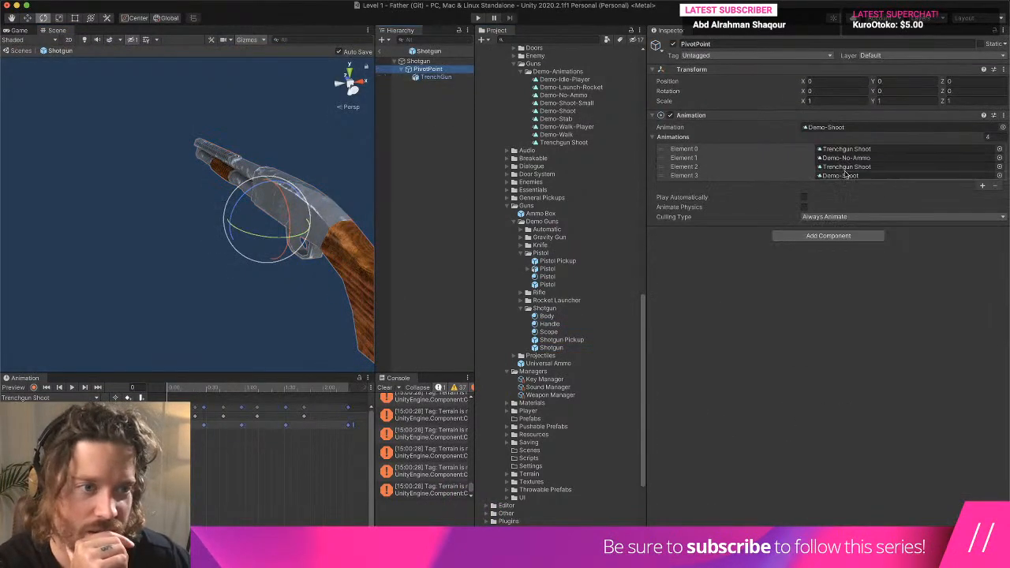
left_click(851, 178)
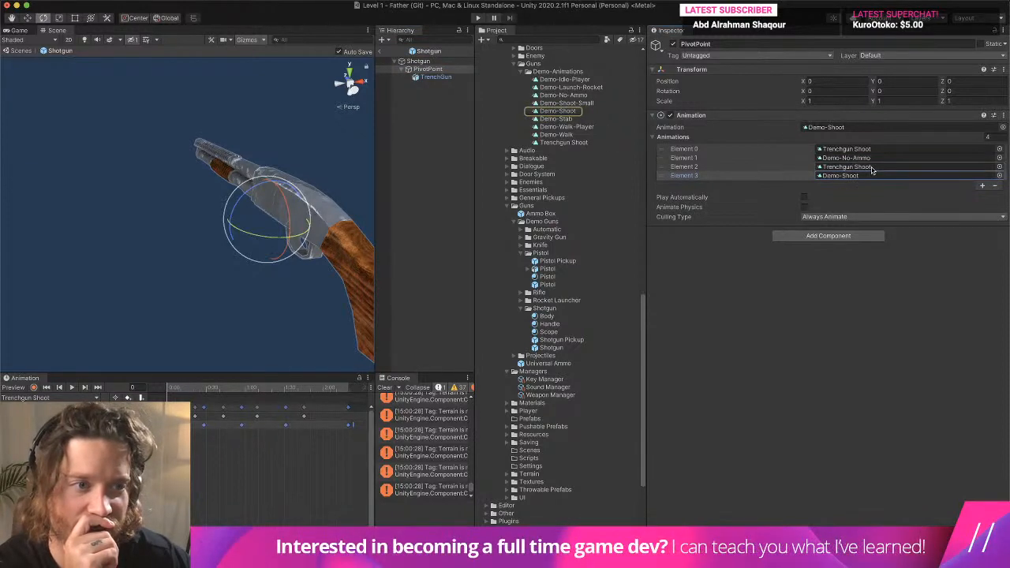
left_click(842, 167)
left_click_drag(560, 143, 850, 177)
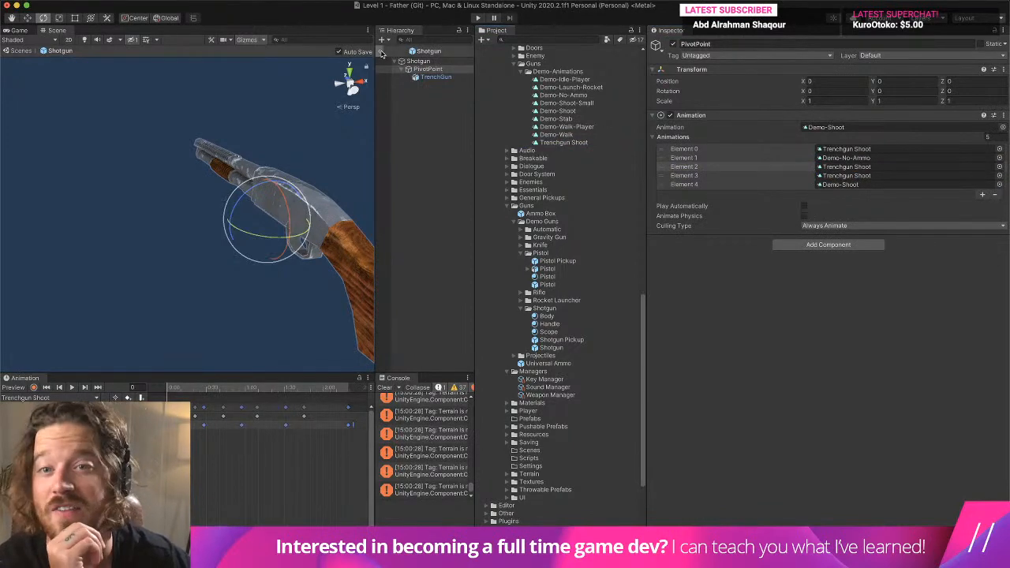
- Playtest the level with the shotgun equipped to check its shooting animation, and stop the playtest
key("super+p")
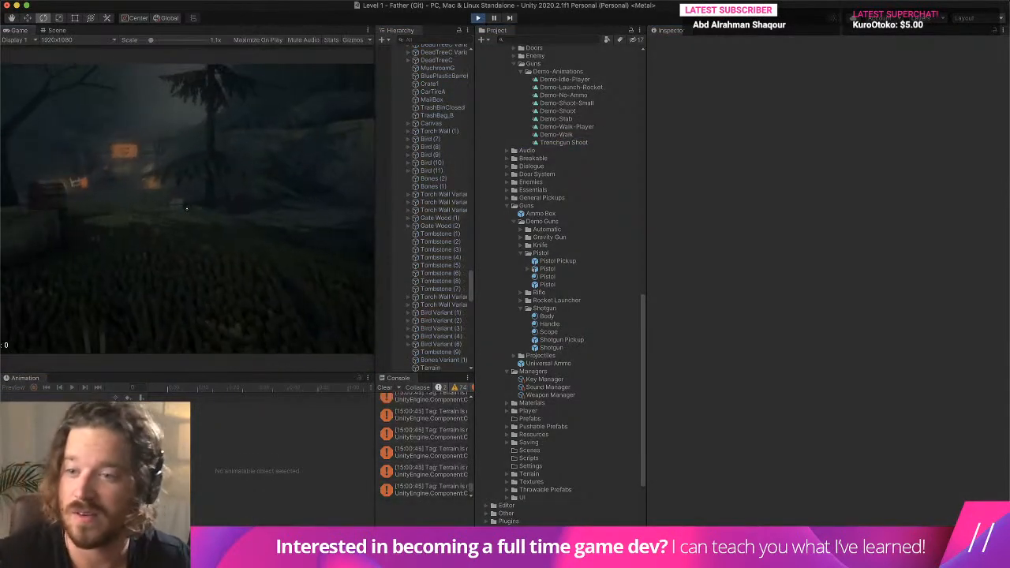
key("w")
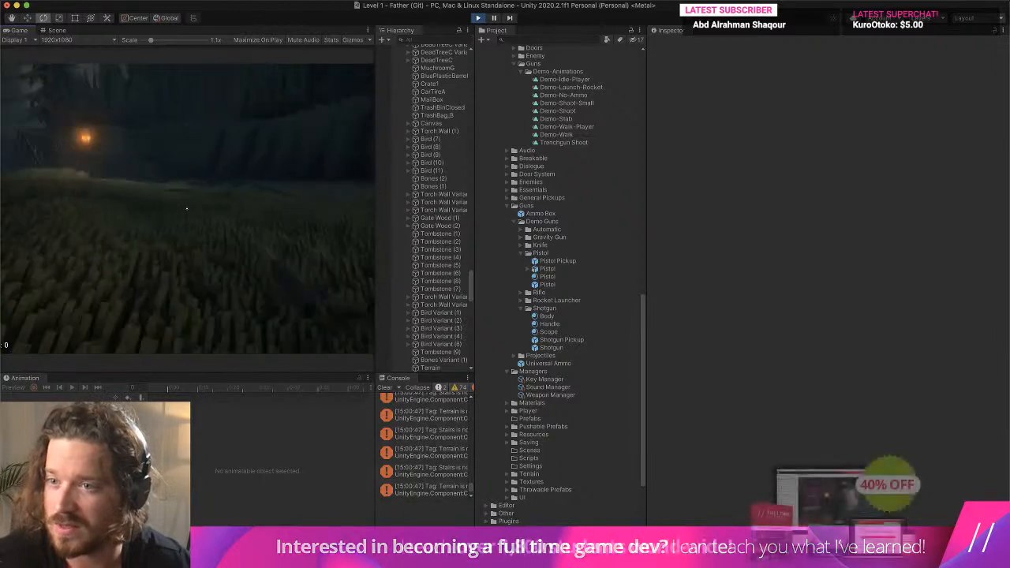
key("w")
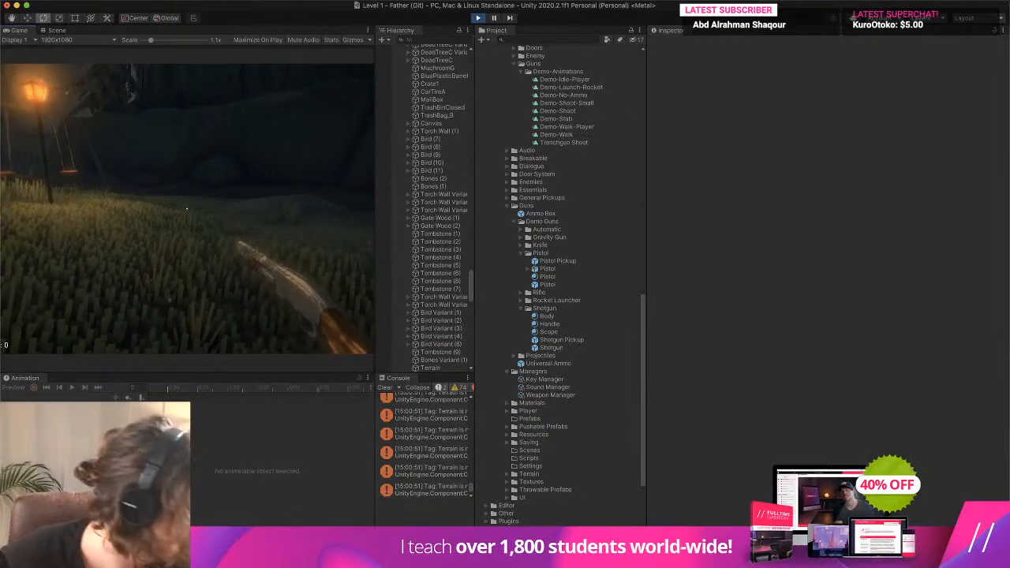
key("s")
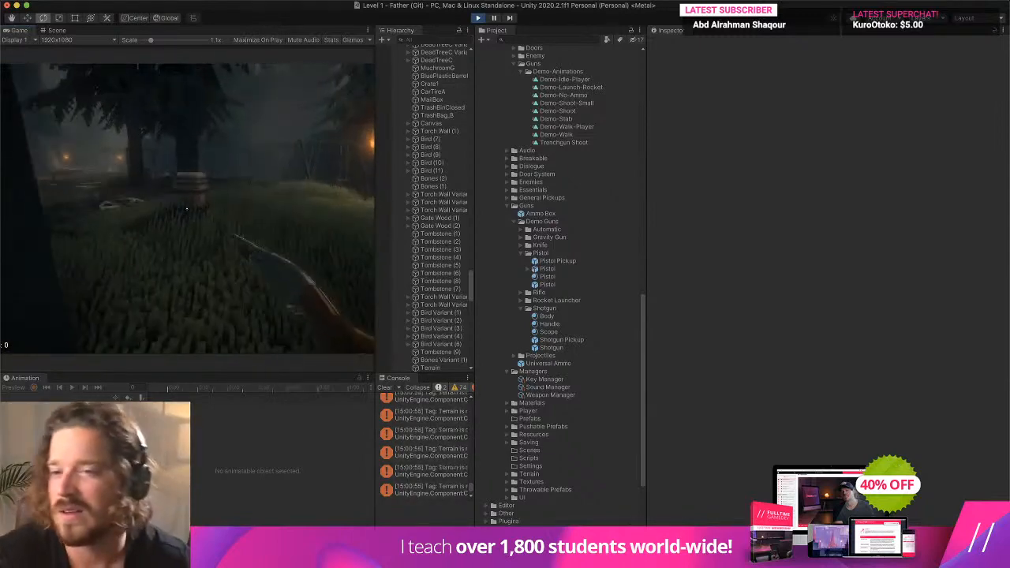
key("w")
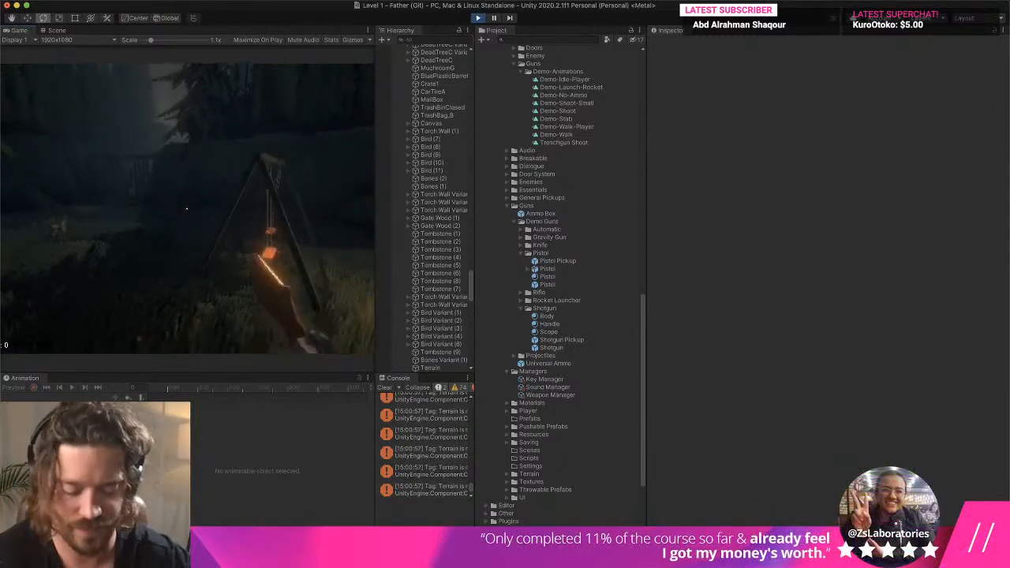
key("super+p")
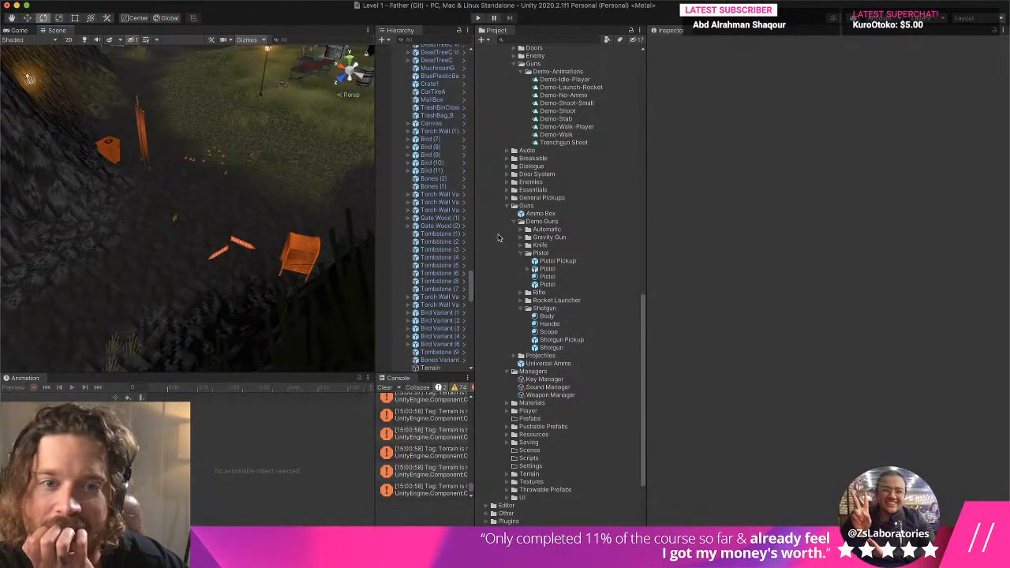
- Inspect the Demo-Shoot and Demo-Idle-Player clips and the Geometry and Gun Mount Controller animator controllers
left_click(584, 112)
scroll(585, 117, "up", 1)
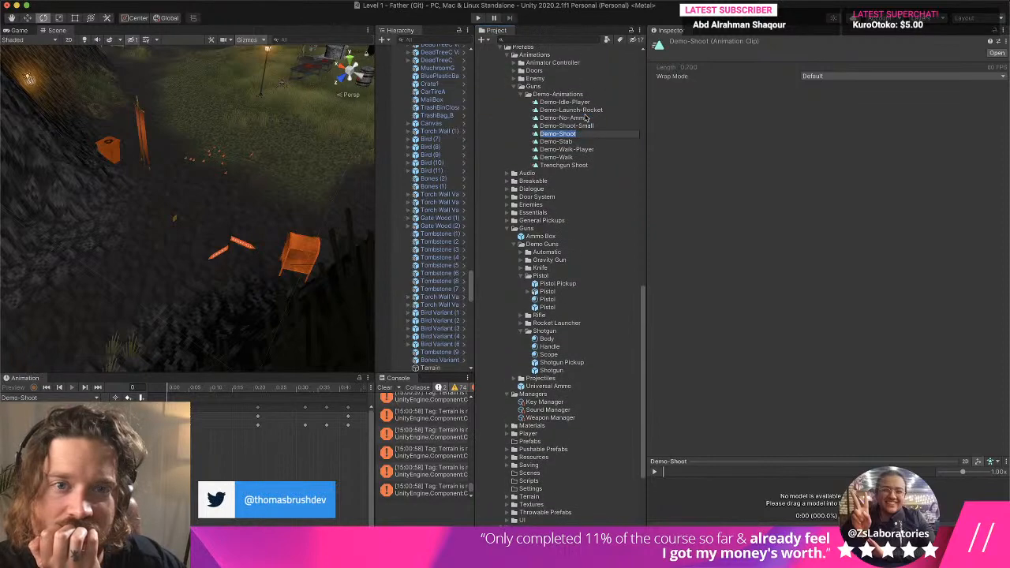
left_click(584, 103)
left_click(515, 63)
left_click(546, 70)
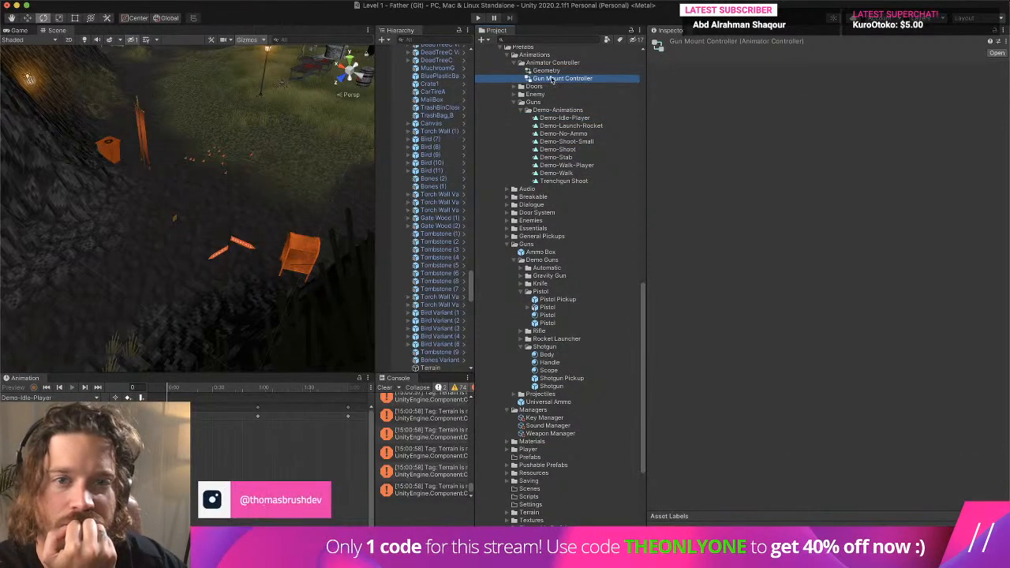
left_click(552, 78)
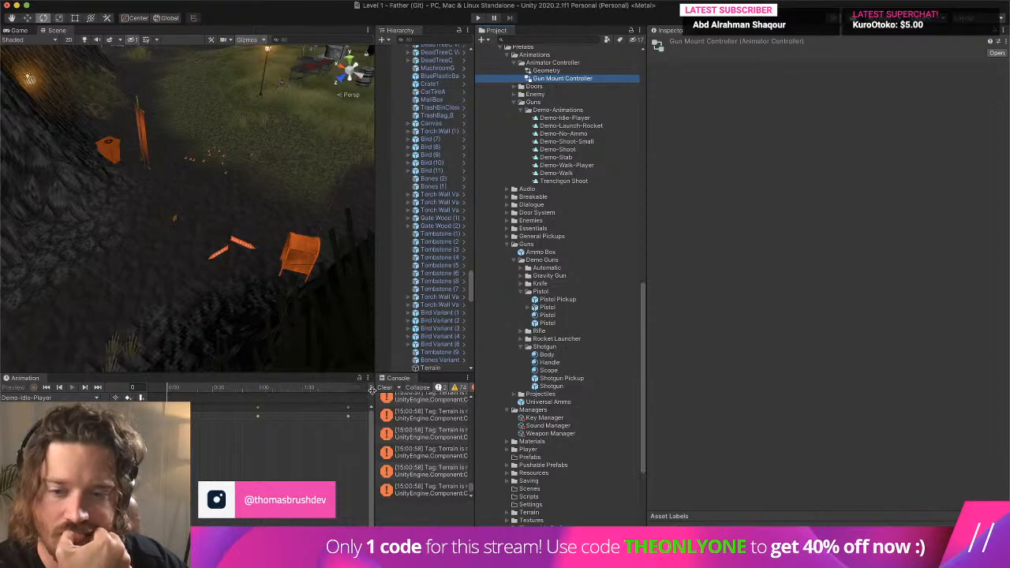
- Clear the console, reopen the Shotgun prefab, and examine its Demo Weapon settings and the PivotPoint's animation clips
left_click(381, 388)
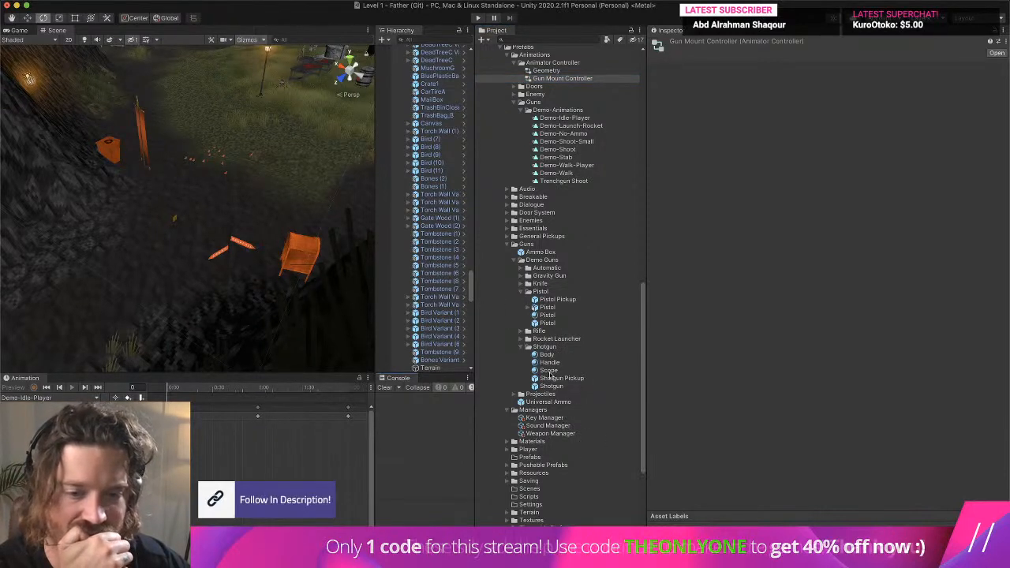
left_click(554, 380)
left_click(552, 386)
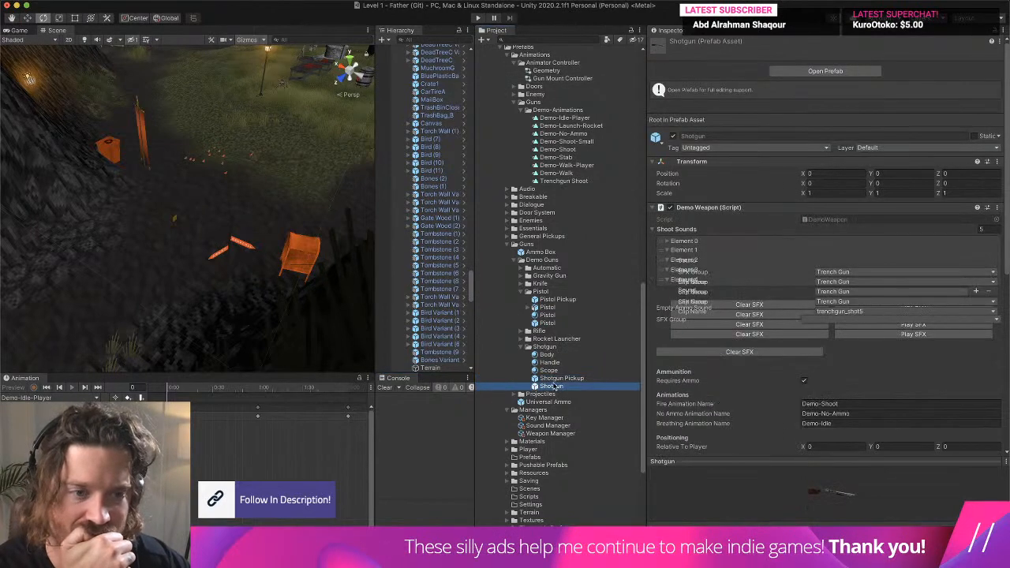
left_click_drag(647, 269, 712, 260)
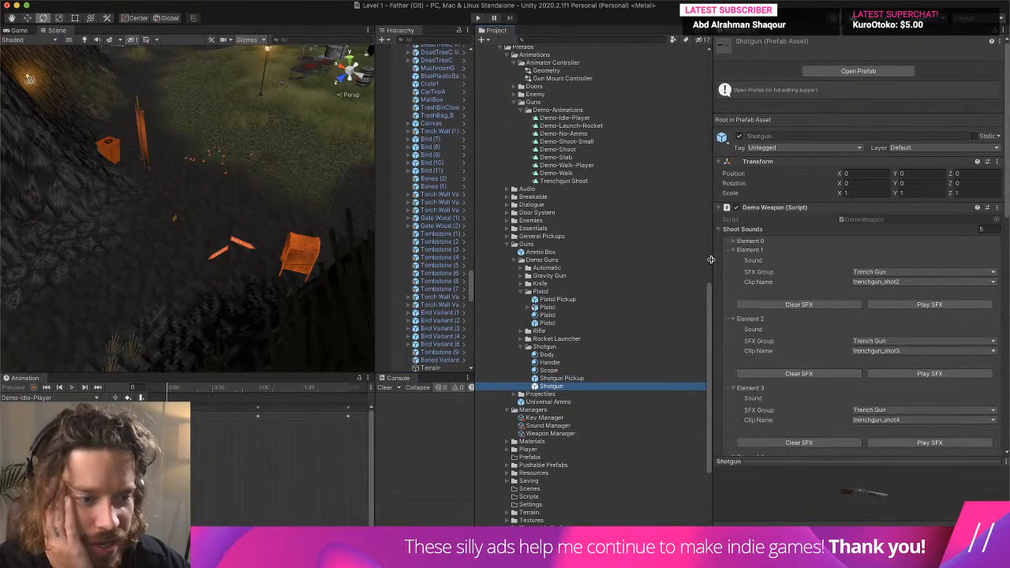
double_click(552, 386)
mouse_move(710, 183)
left_mouse_down()
mouse_move(658, 187)
mouse_move(721, 174)
left_mouse_up()
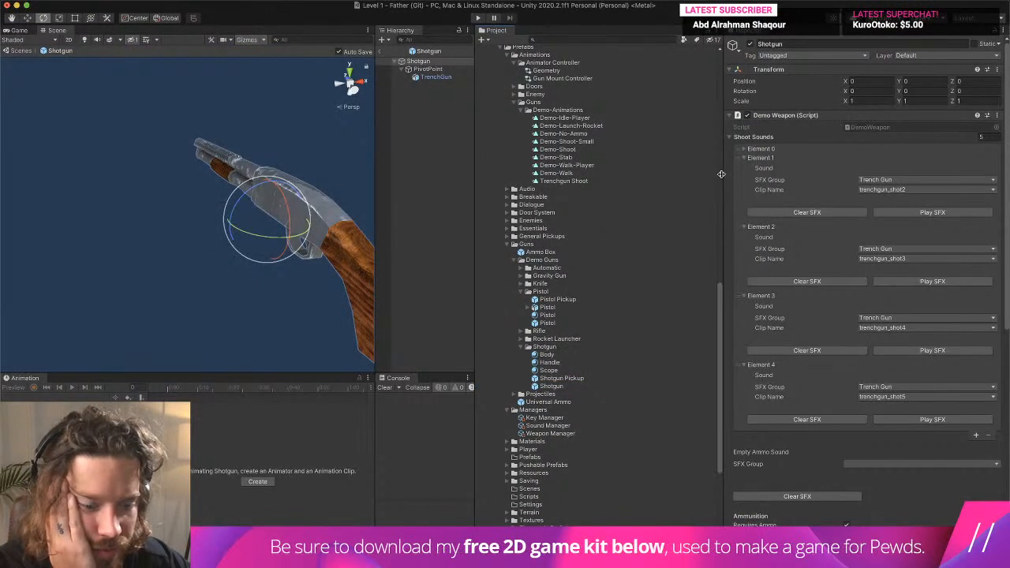
scroll(721, 175, "down", 2)
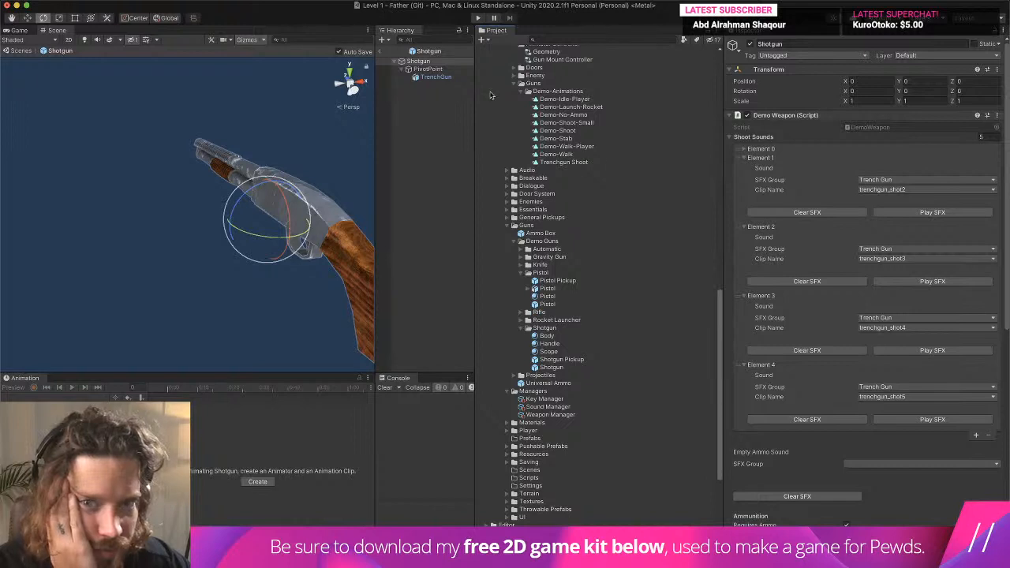
left_click(427, 69)
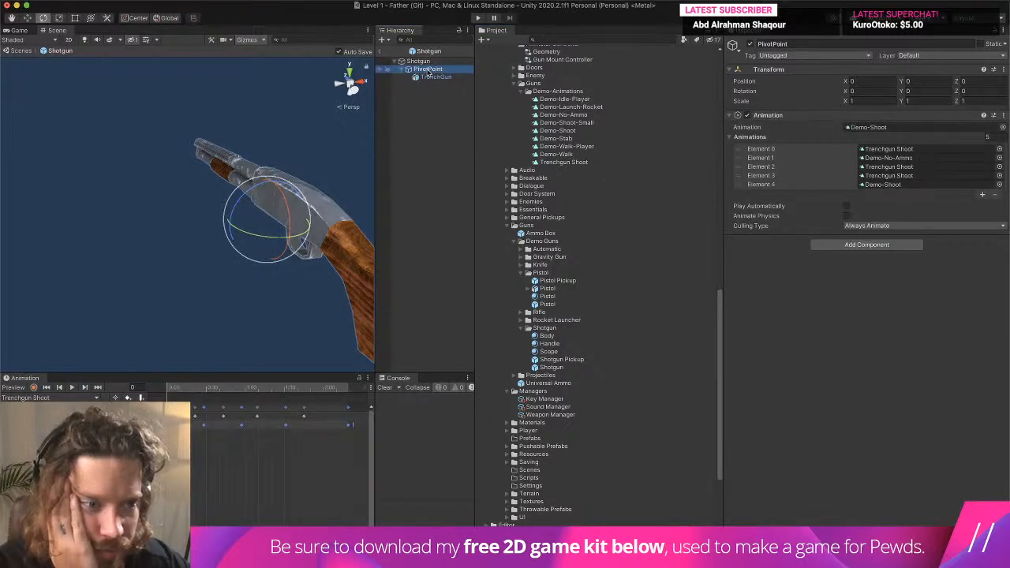
left_click(430, 60)
- Open the Shotgun's DemoWeapon script in Visual Studio and search it for "animation"
double_click(893, 131)
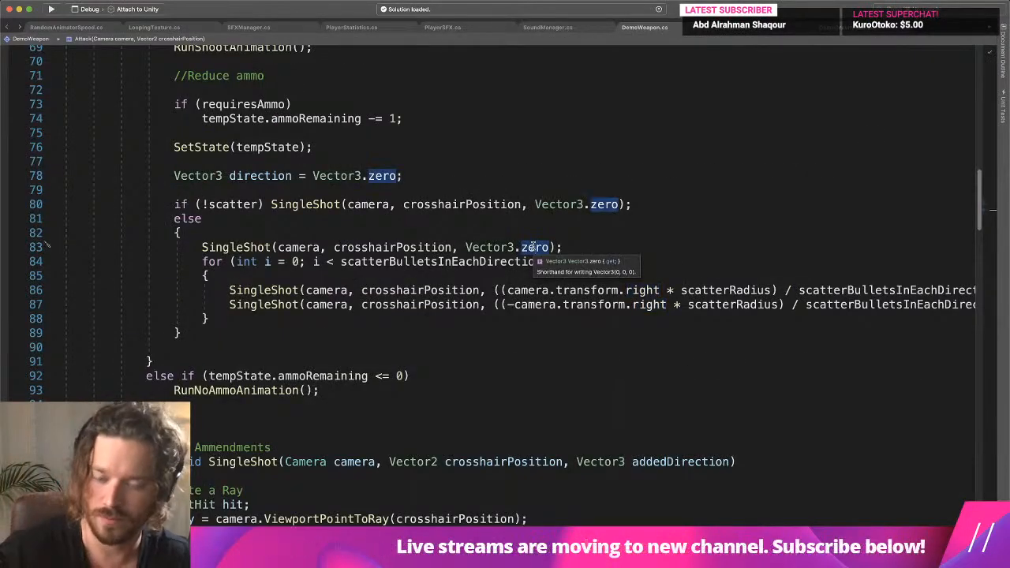
left_click(533, 247, "super")
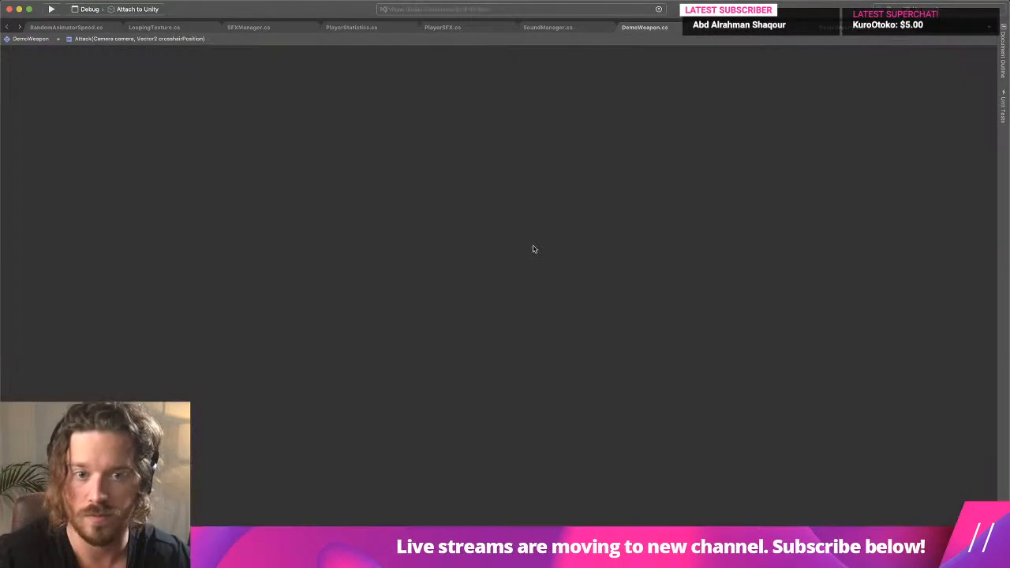
left_click(973, 28)
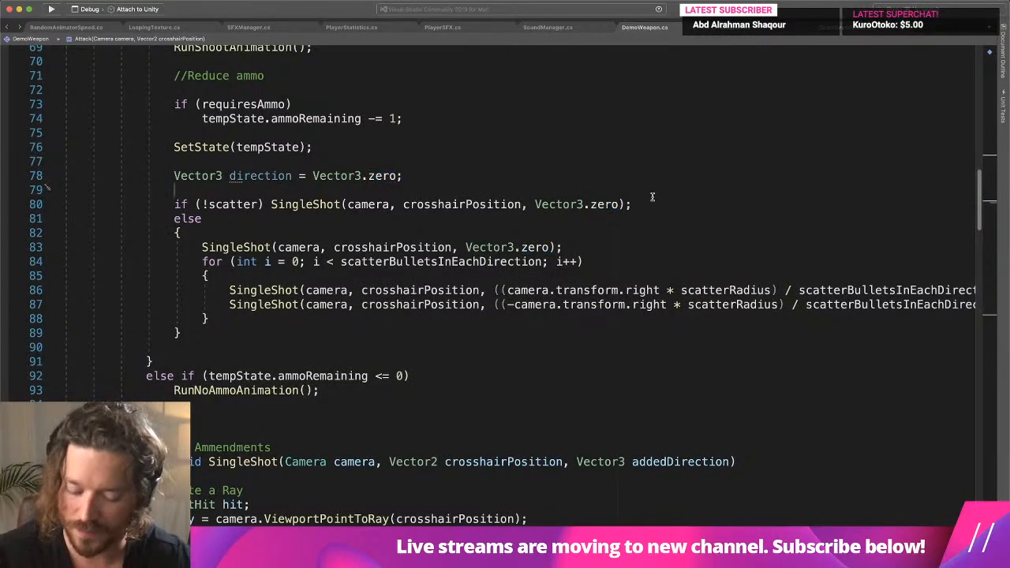
key("super+f")
type("animation")
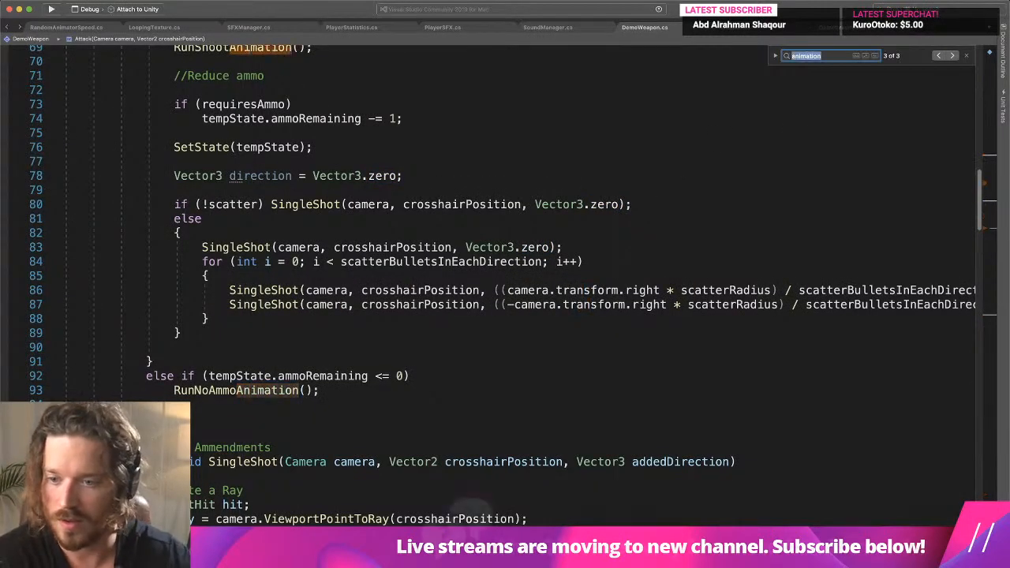
key("Return")
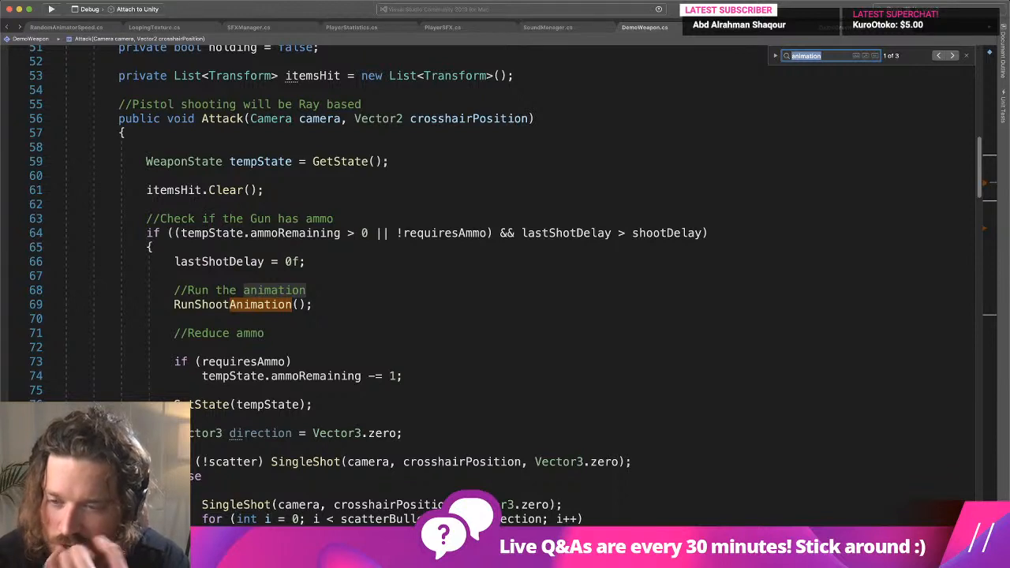
key("Return")
- Search DemoWeapon.cs for the RunShootAnimation method and check which base class DemoWeapon inherits from
type("RunShootAnimation")
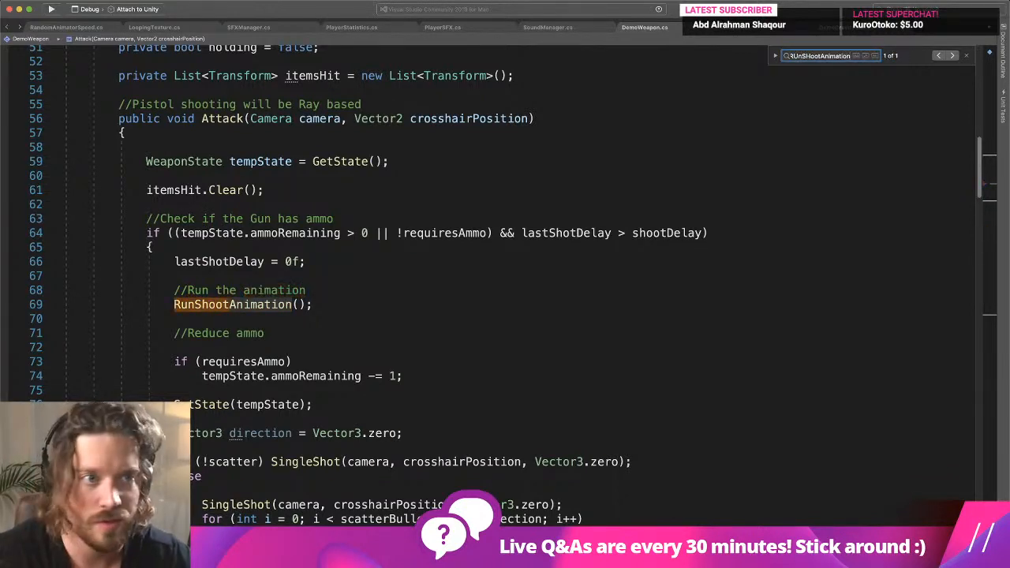
key("Return")
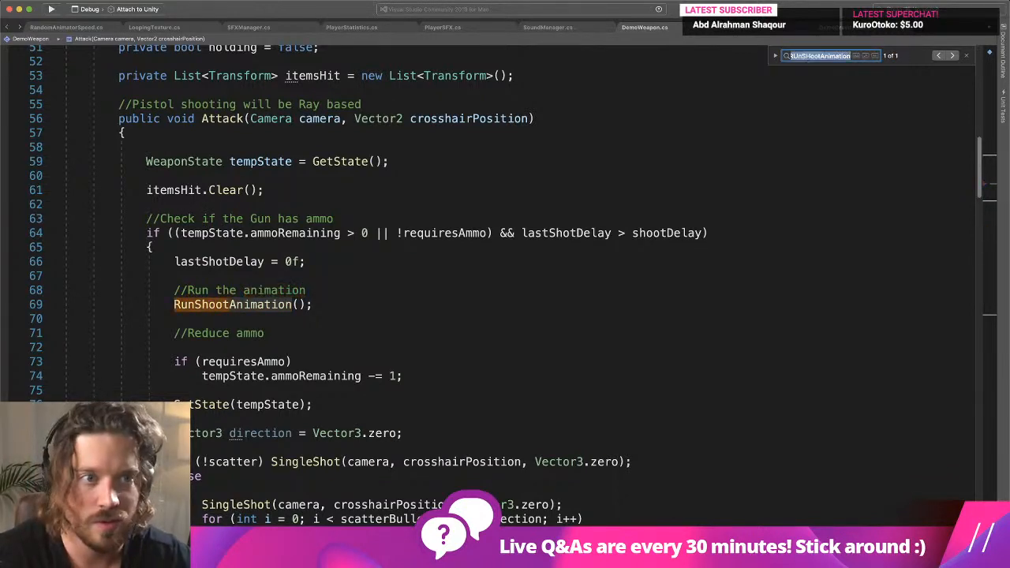
type("RunSHoot")
key("Return")
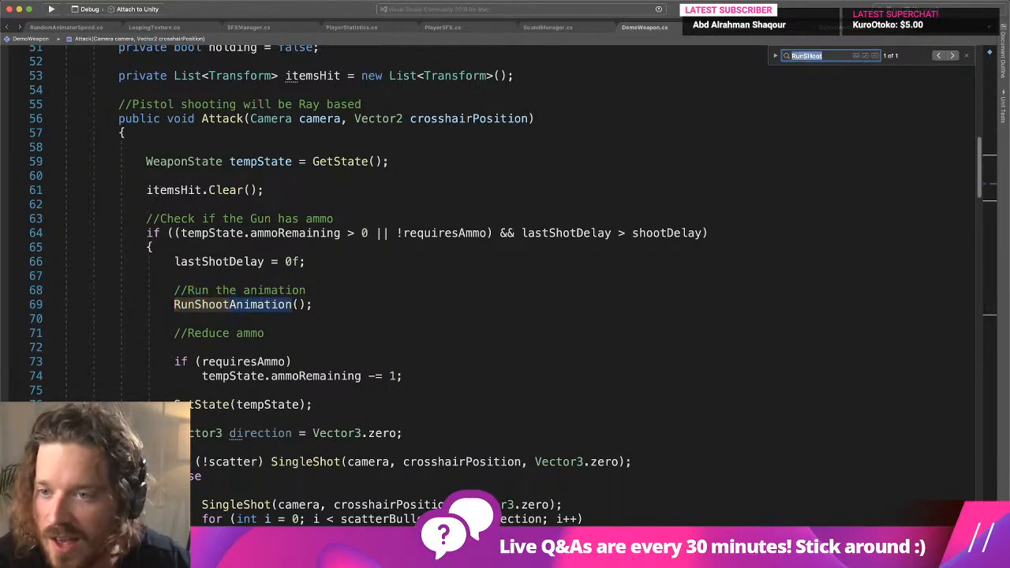
scroll(527, 257, "up", 15)
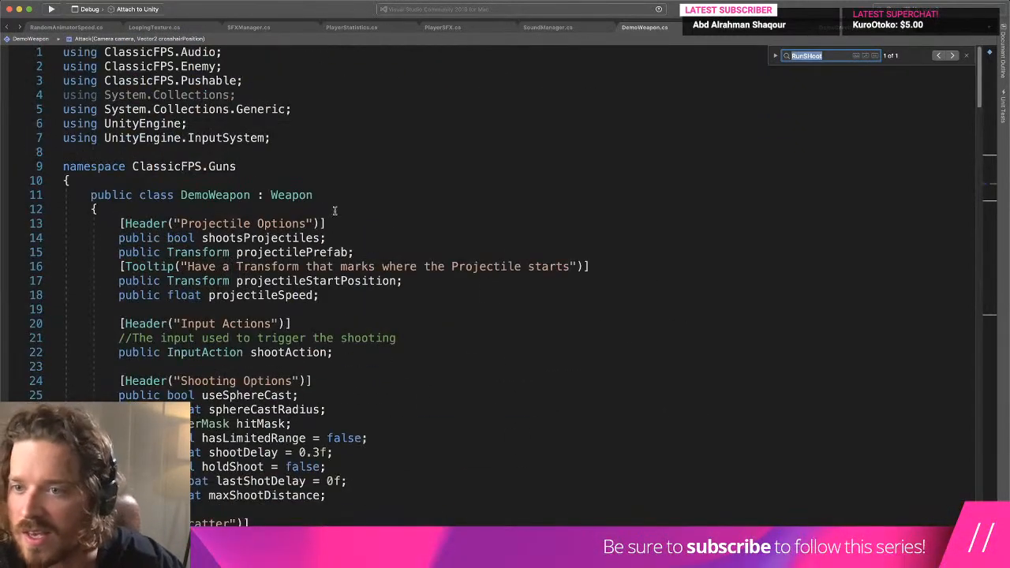
- Switch back to Unity and open the Weapon base class script from the project's guns scripts in Visual Studio
key("super+Tab")
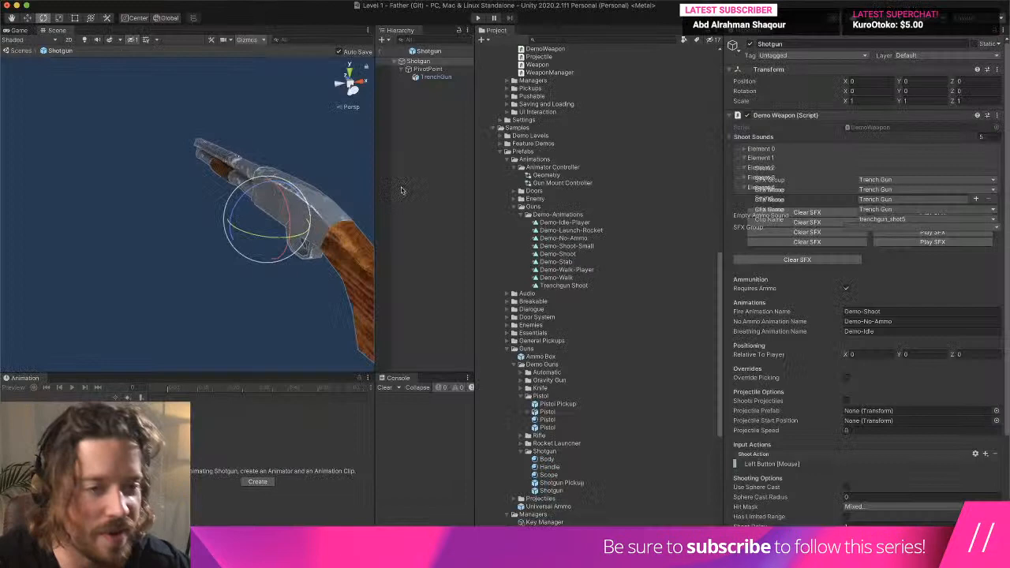
left_click(584, 247)
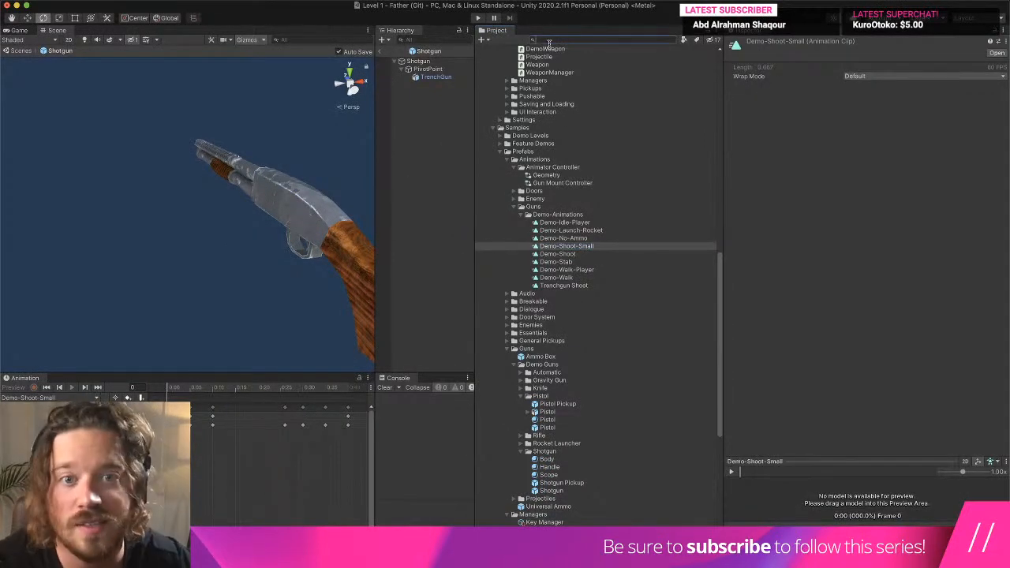
double_click(547, 65)
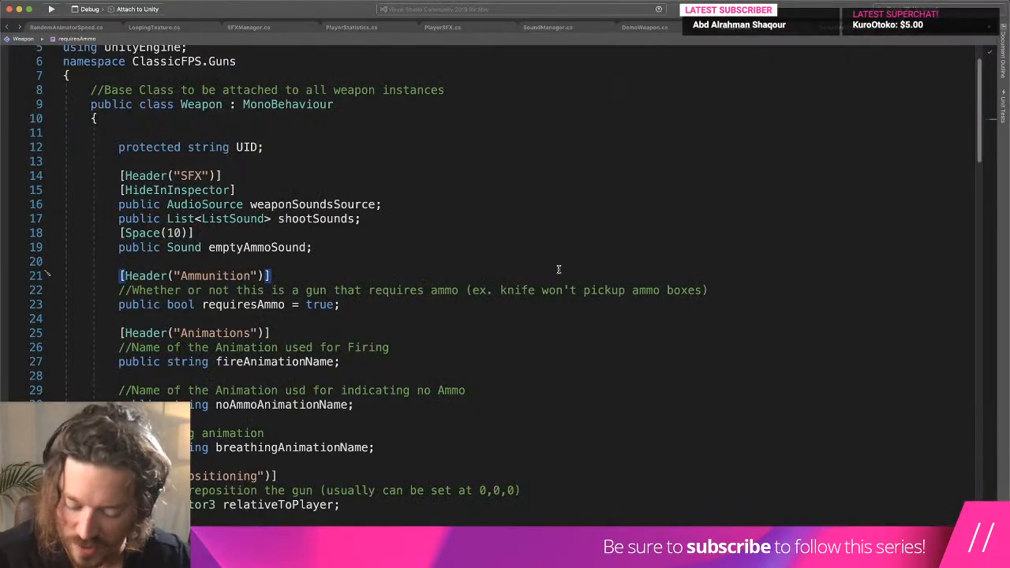
- Search Weapon.cs for "animation" and go through the matches up to where the Equip method finds the Animation component
key("super+f")
type("animation")
key("Return")
key("Return")
key("Return")
key("Return")
key("Return")
key("Return")
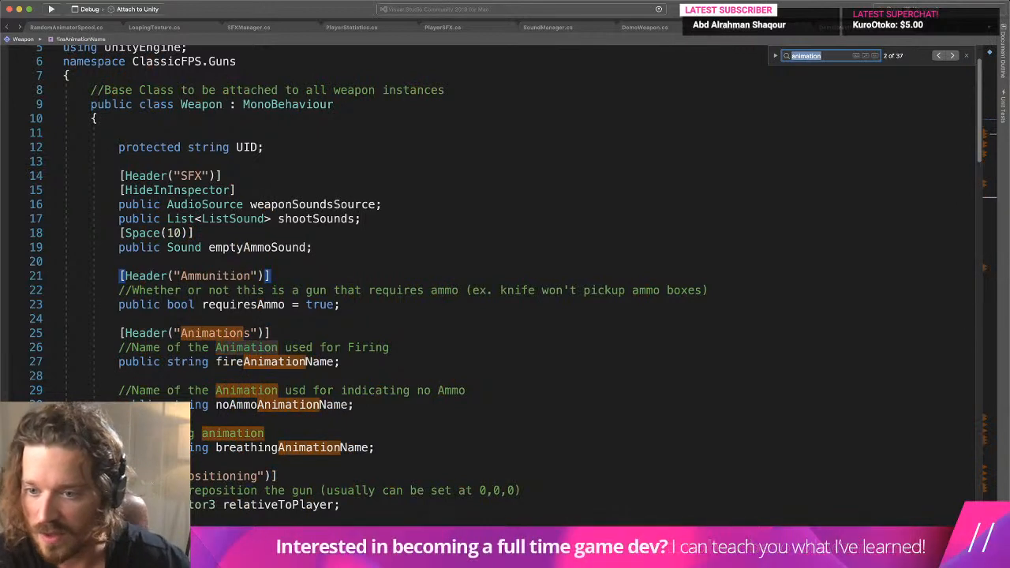
key("Return")
key("Return")
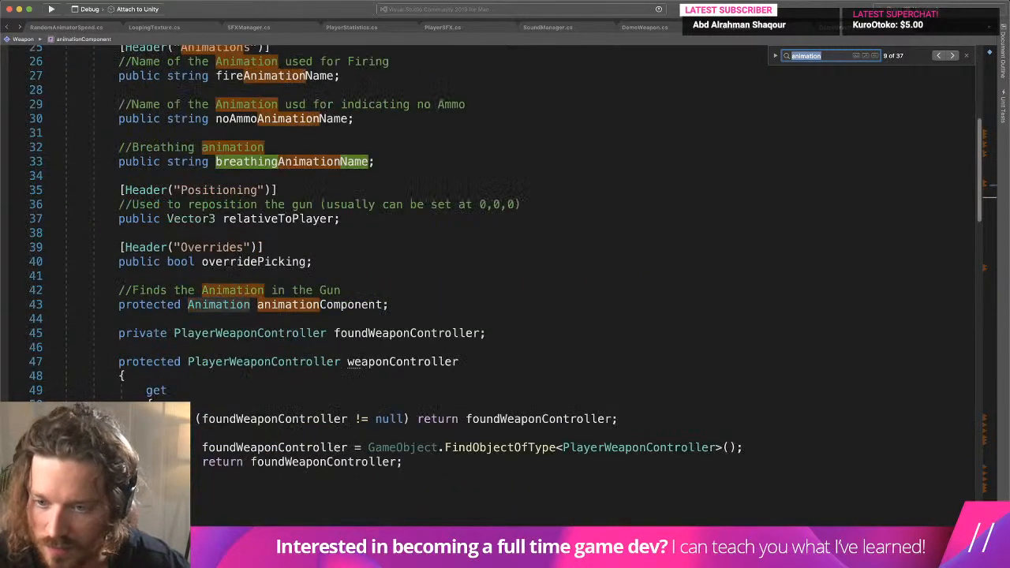
key("Return")
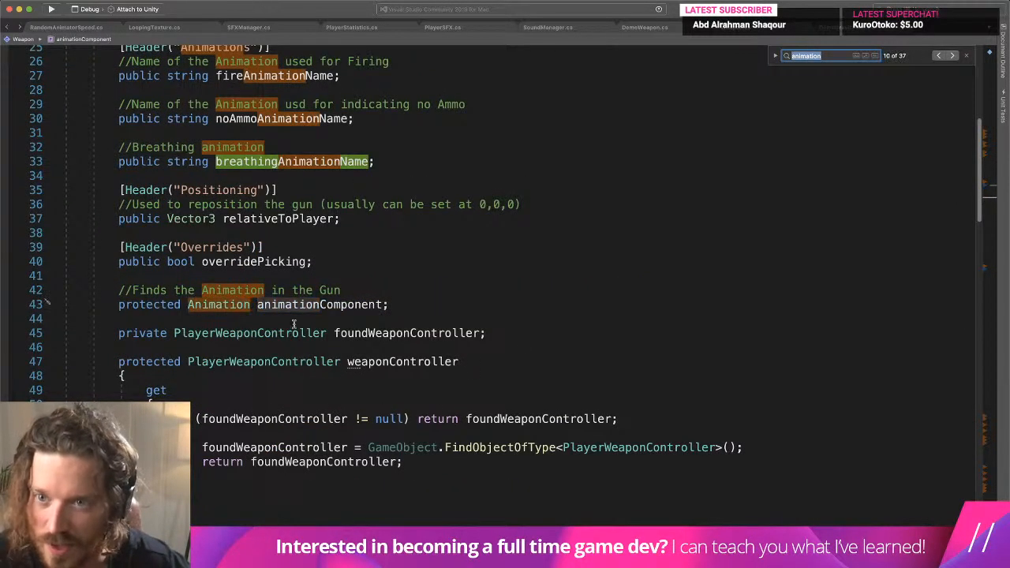
key("Return")
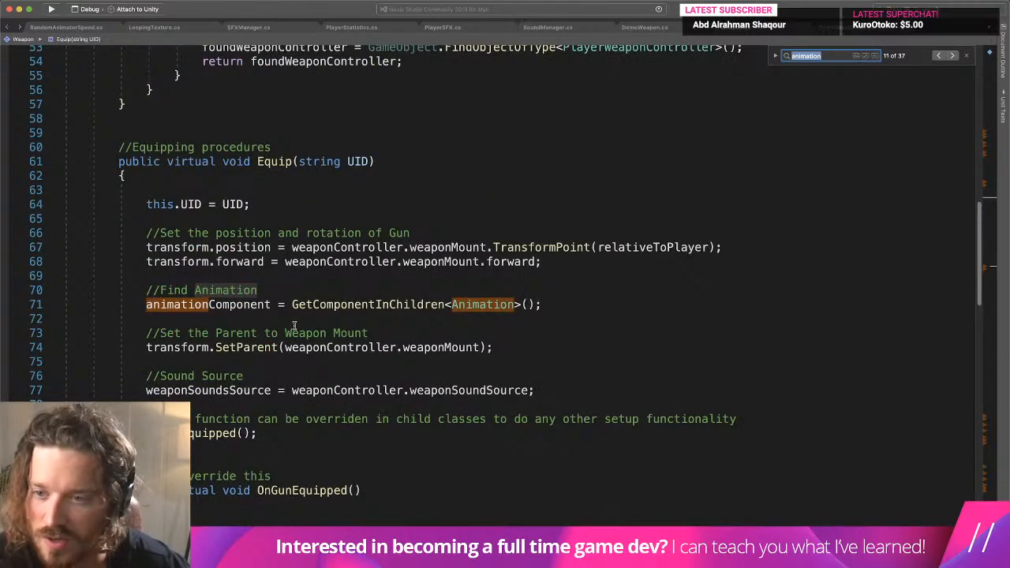
- Search Weapon.cs for "RUn", and search the files of the whole solution for "RunAnimation"
type("RUn")
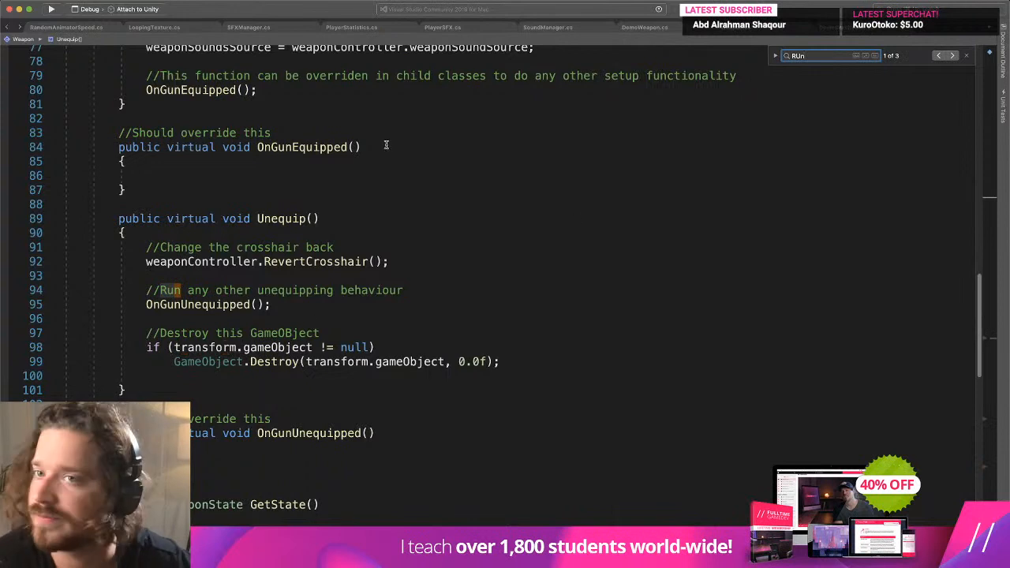
left_click(184, 0)
mouse_move(157, 0)
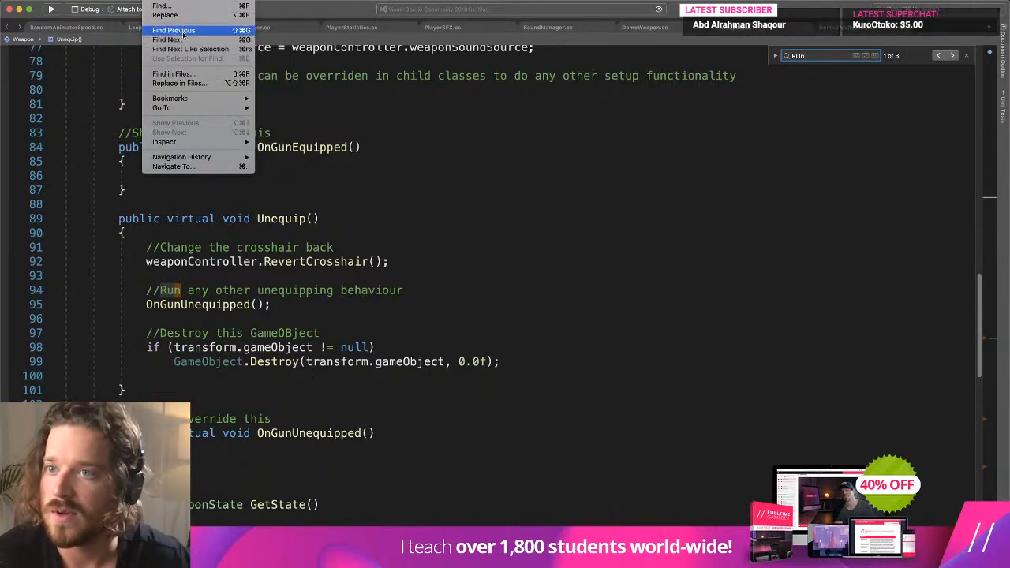
left_click(198, 73)
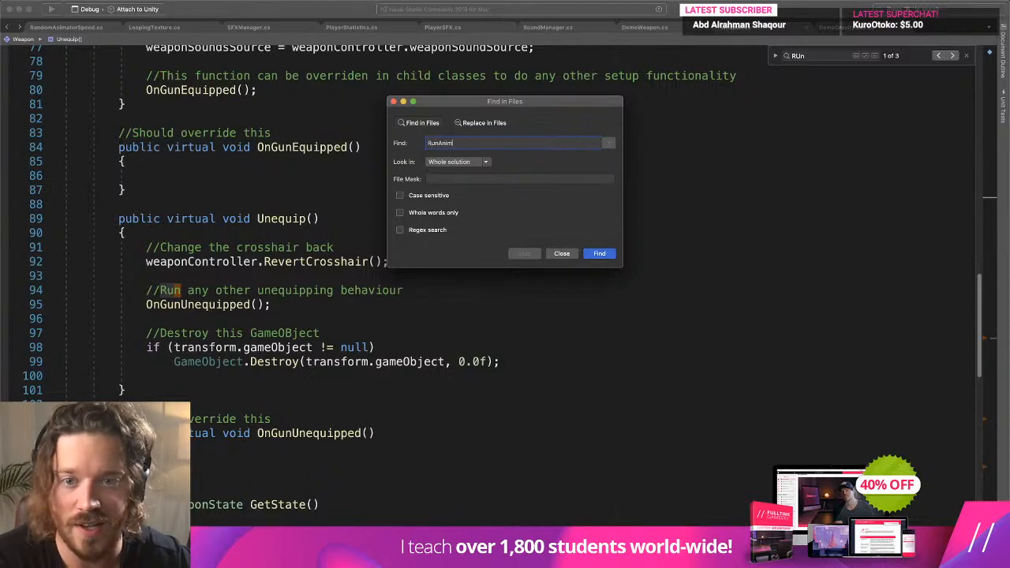
key("Return")
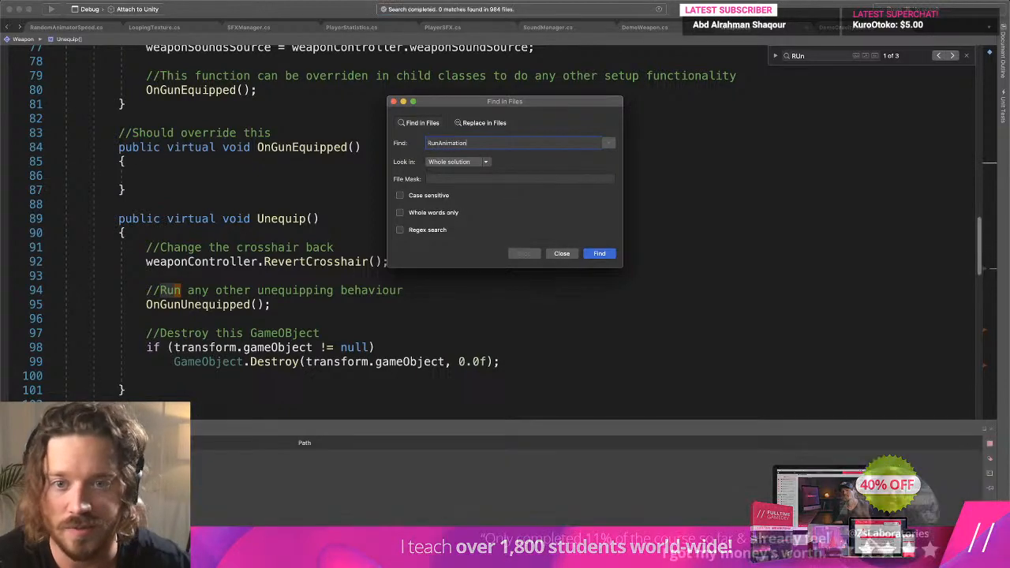
- Check the method name searched for in DemoWeapon.cs and search the whole solution for "RunShootAnimatin"
left_click(643, 32)
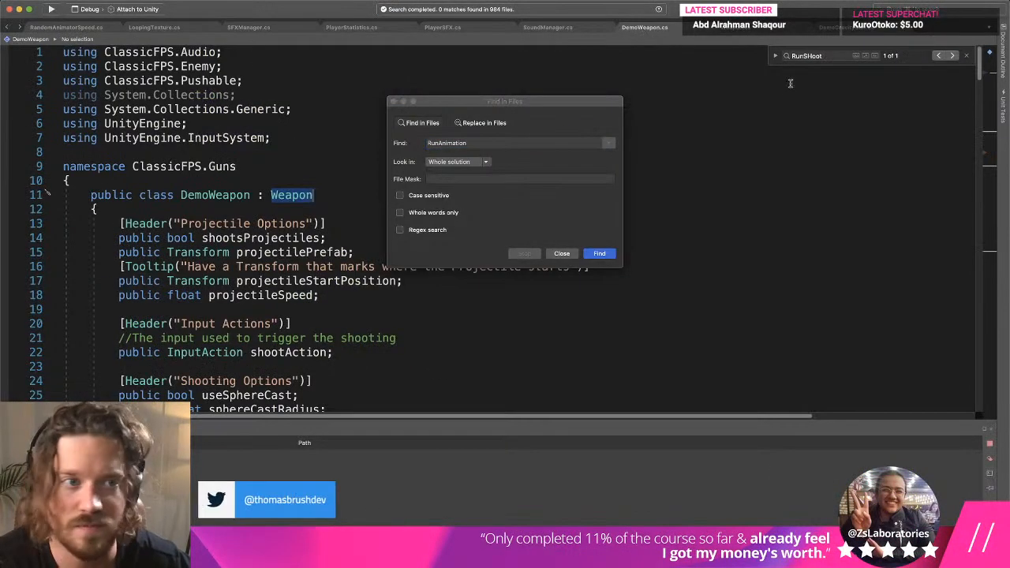
left_click(815, 56)
left_click(507, 140)
type("RunSho")
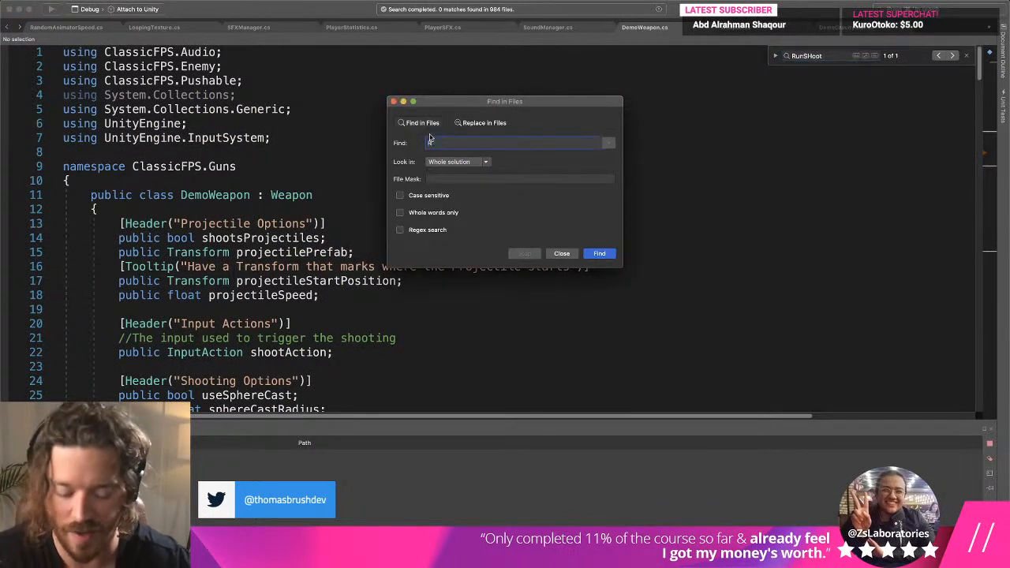
key("BackSpace")
key("BackSpace")
key("BackSpace")
key("BackSpace")
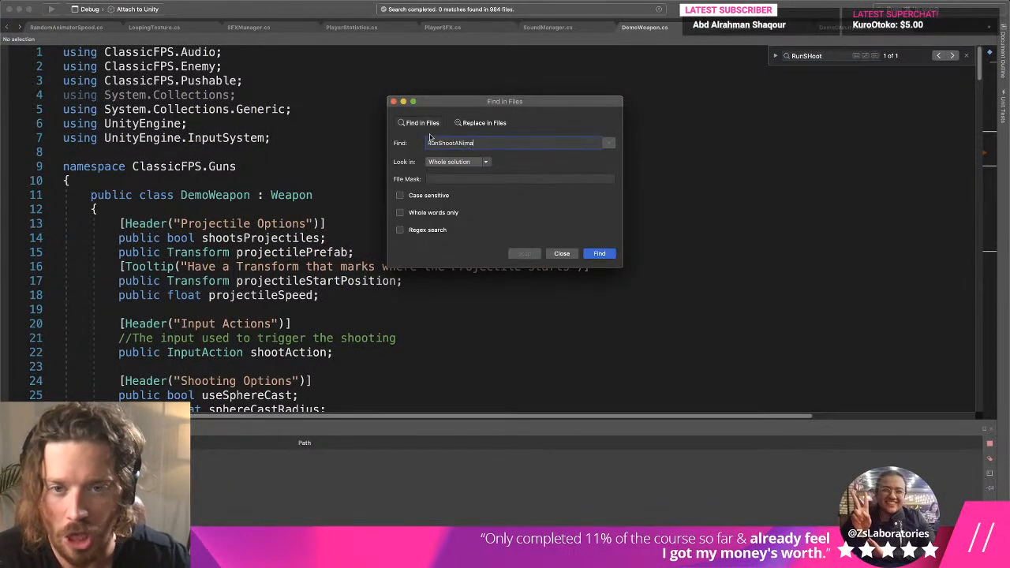
type("nimatio")
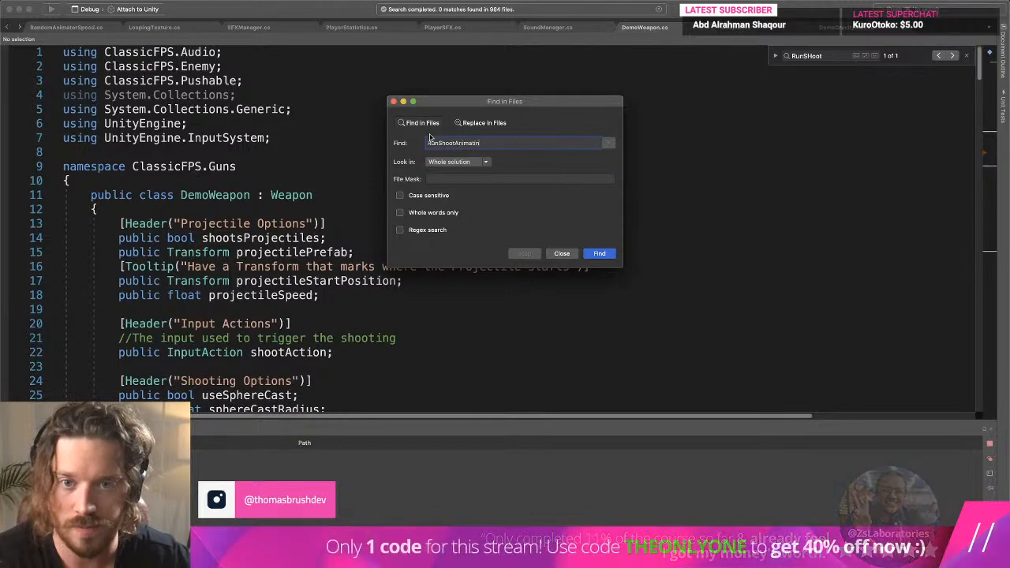
left_click(600, 253)
- Change the file search scope to all open files and repeat the search
left_click(576, 145)
left_click(471, 162)
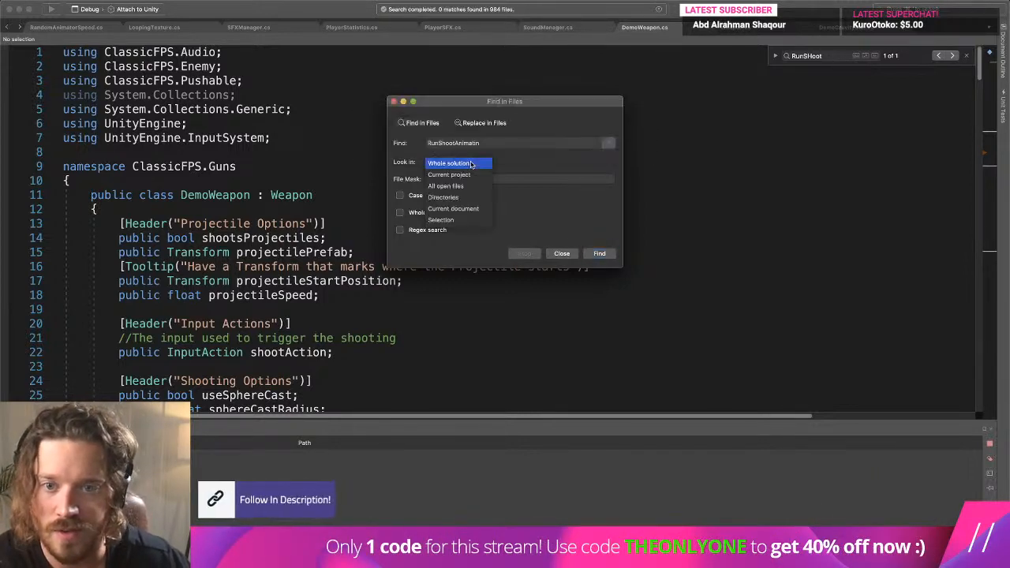
left_click(472, 187)
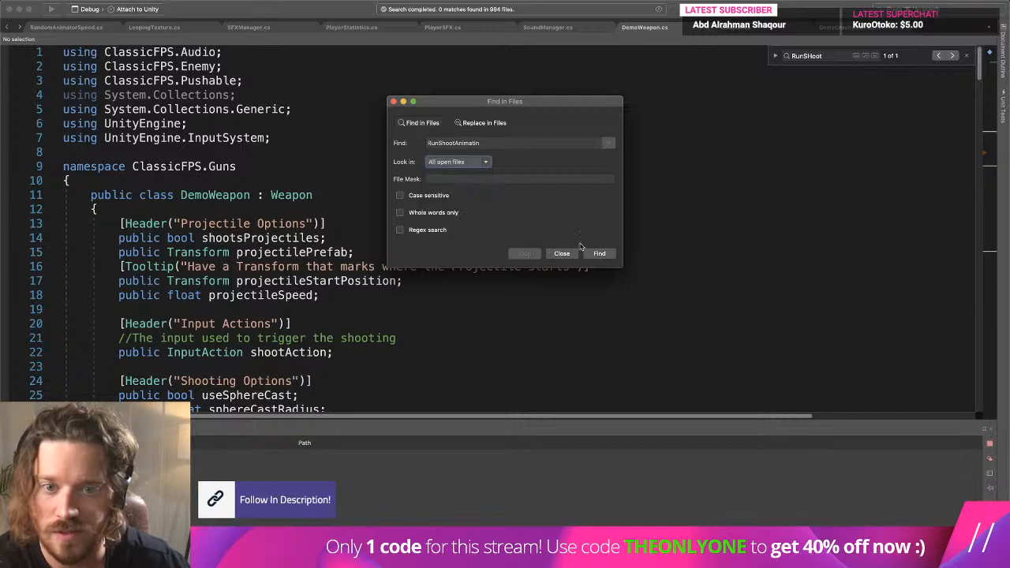
left_click(598, 254)
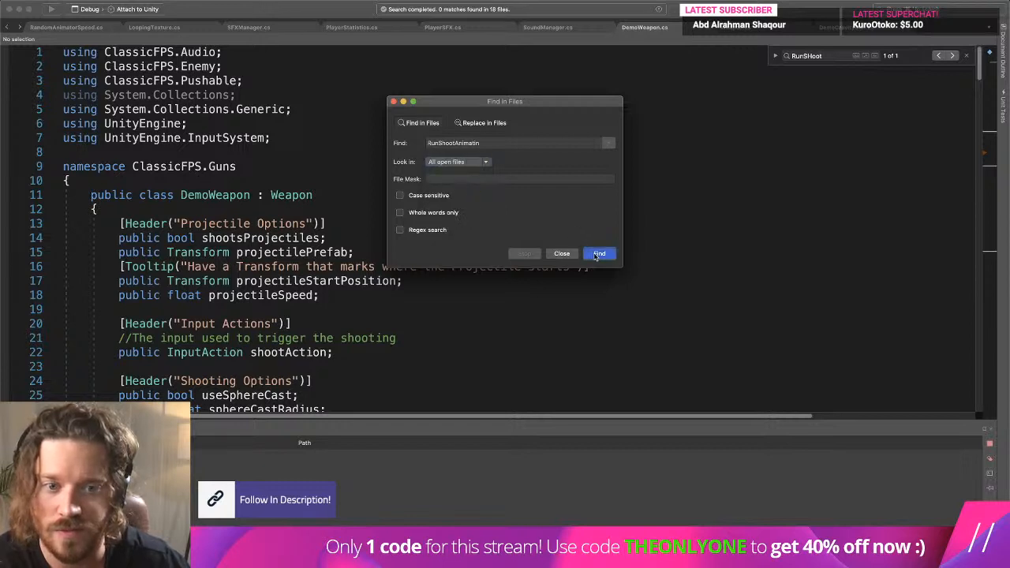
- Correct the file search term to "RunShootAnimation", open the method's definition in Weapon.cs from the results, and close the search dialog
left_click(487, 142)
key("BackSpace")
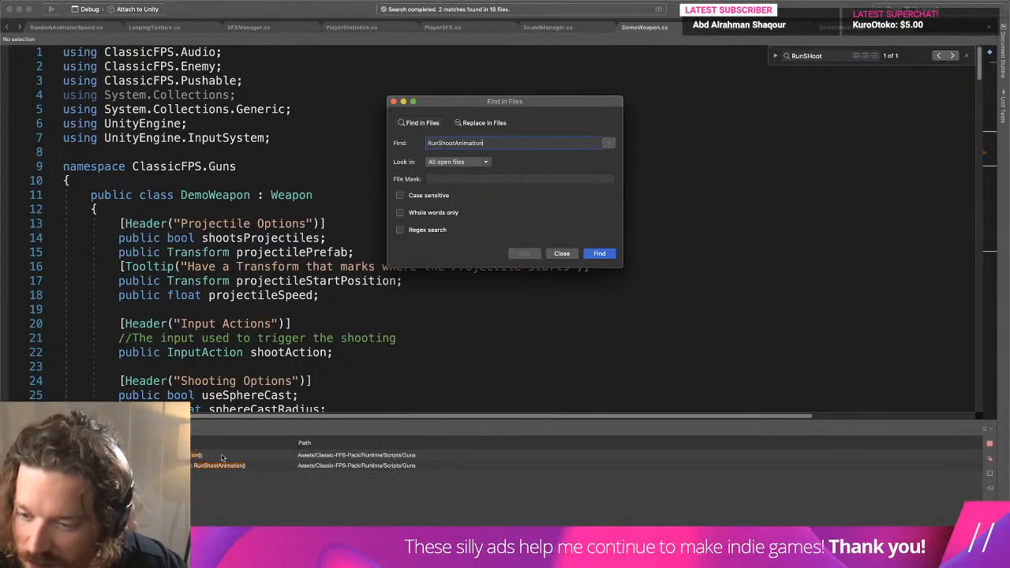
double_click(221, 456)
double_click(250, 467)
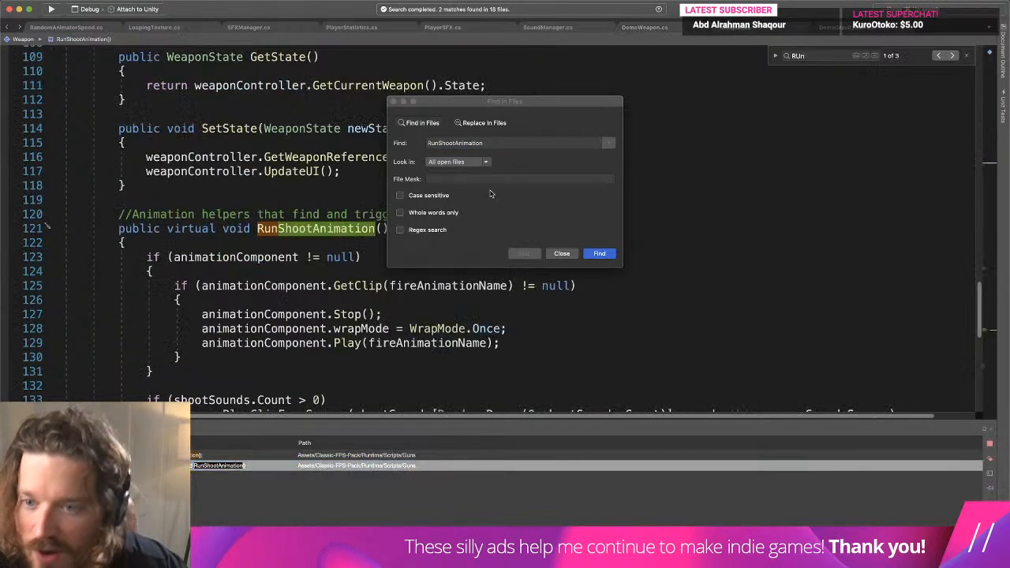
left_click(394, 102)
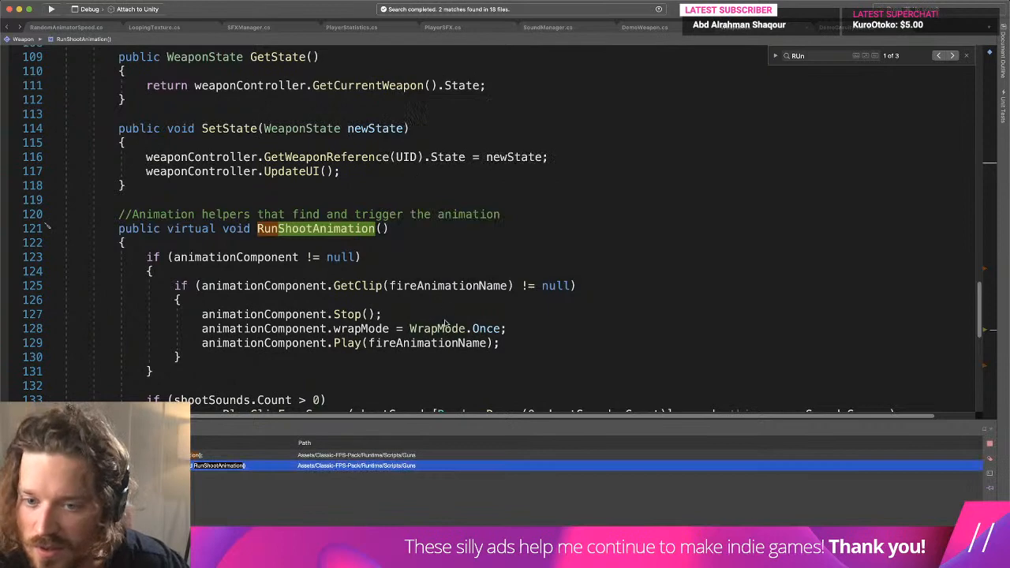
- Examine the RunShootAnimation method in Weapon.cs and how it uses fireAnimationName to play the clip
left_click(483, 321)
scroll(550, 331, "down", 1)
double_click(435, 316)
scroll(602, 328, "down", 1)
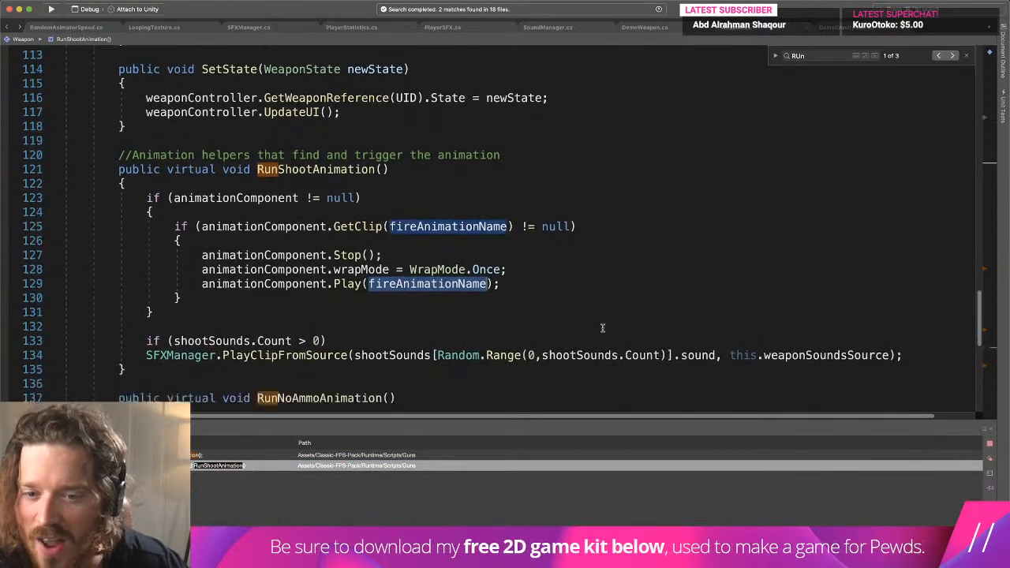
scroll(603, 329, "down", 1)
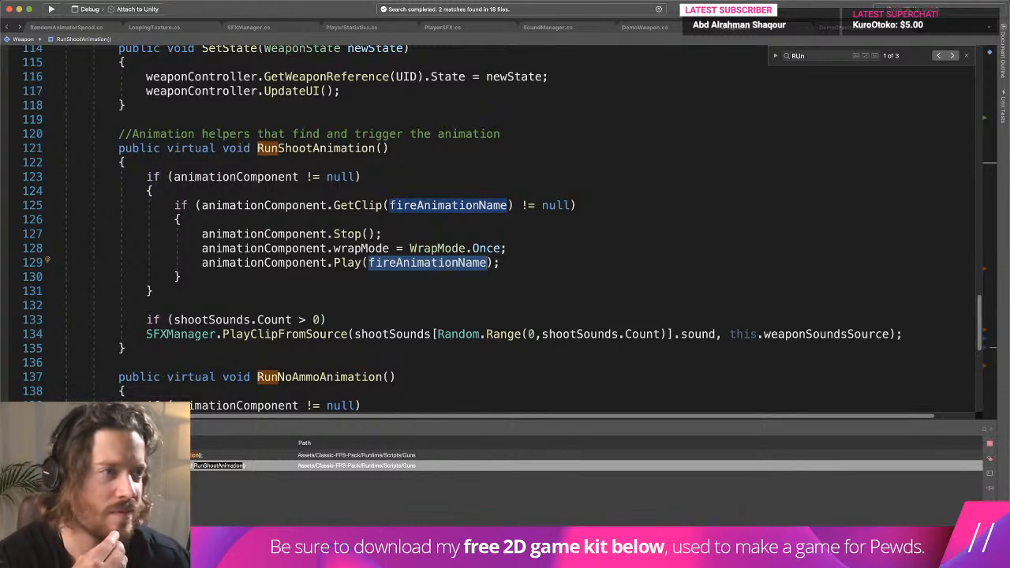
key("super+Tab")
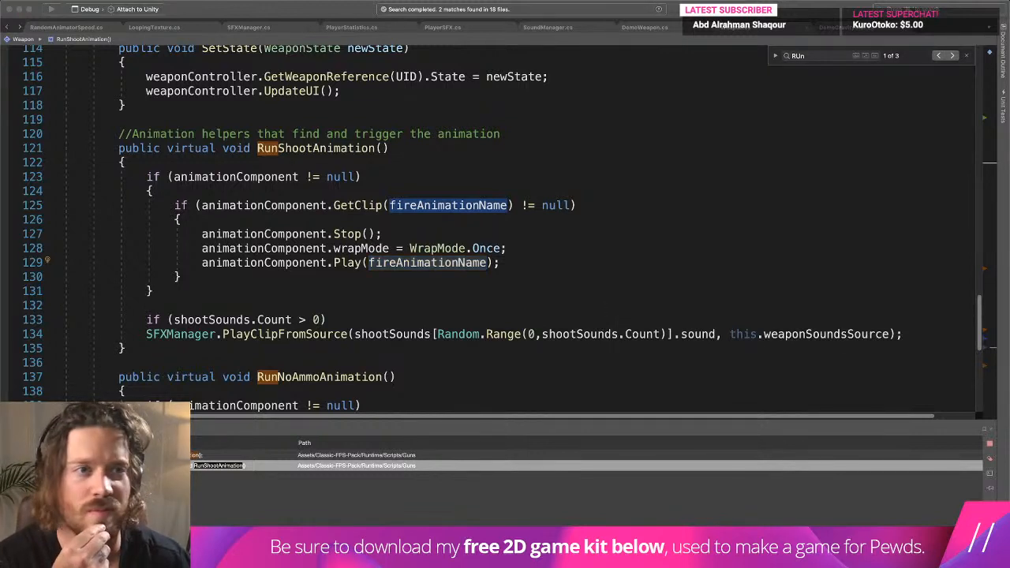
mouse_move(385, 562)
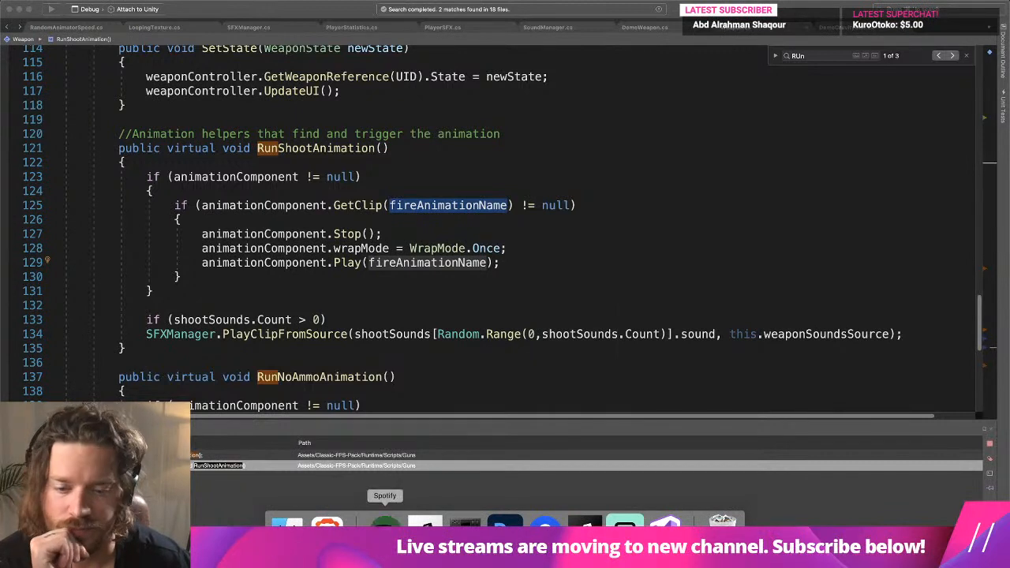
left_click(527, 331)
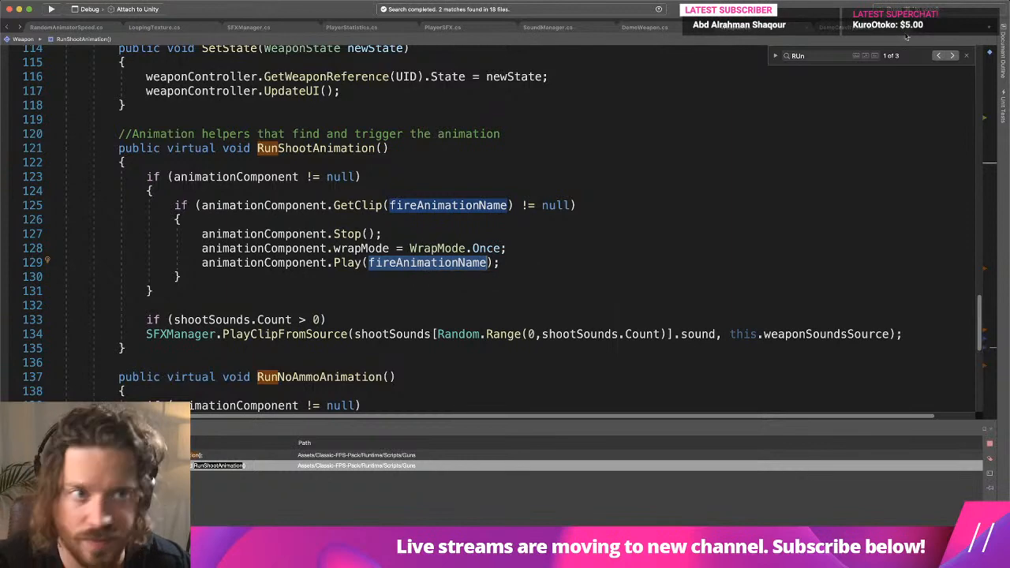
- Search Weapon.cs for "fireAnimationName" and step through the matches to its declaration
left_click(825, 55)
type("fireAnimationName")
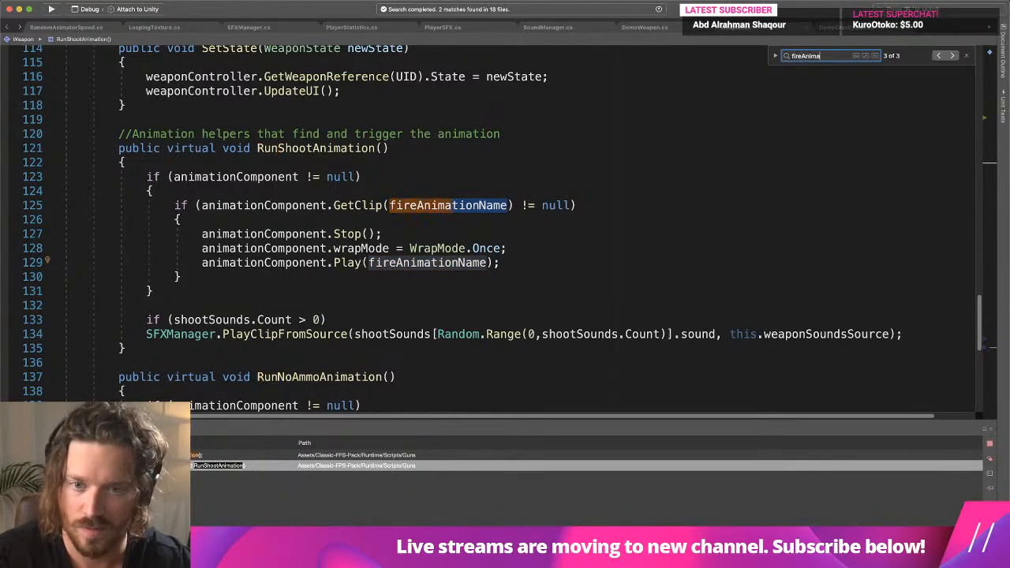
key("Return")
key("Return")
key("Return")
key("Return")
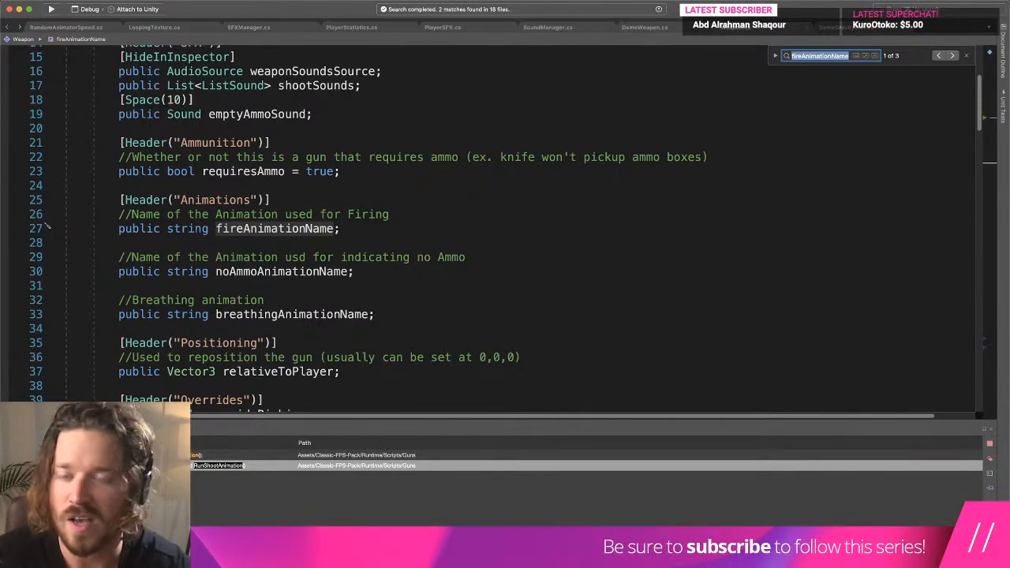
- Return to Unity and compare the Shotgun's Fire Animation Name with the clips in the PivotPoint's Animation component
key("super+Tab")
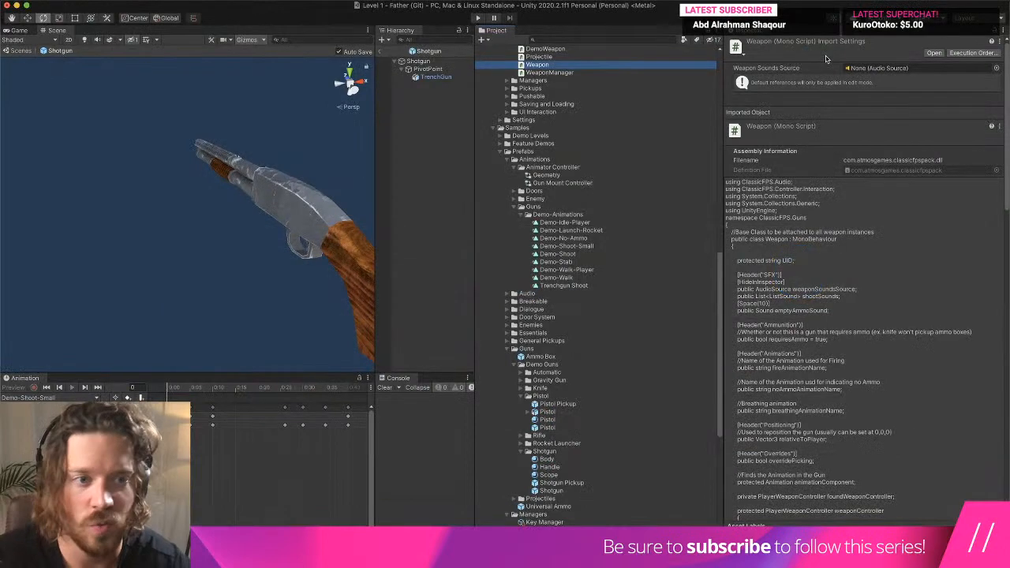
left_click(431, 62)
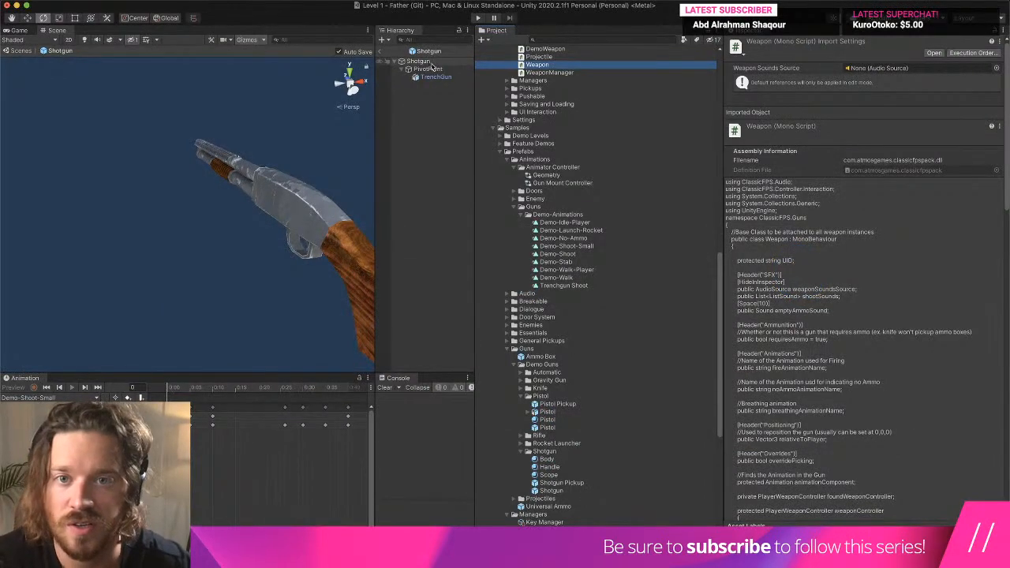
left_click(437, 77)
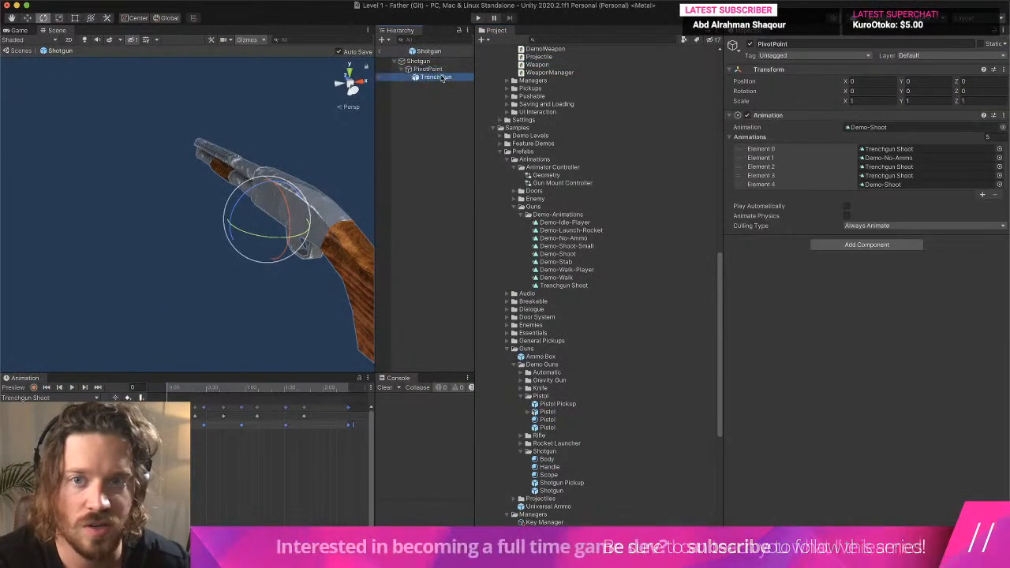
left_click(432, 62)
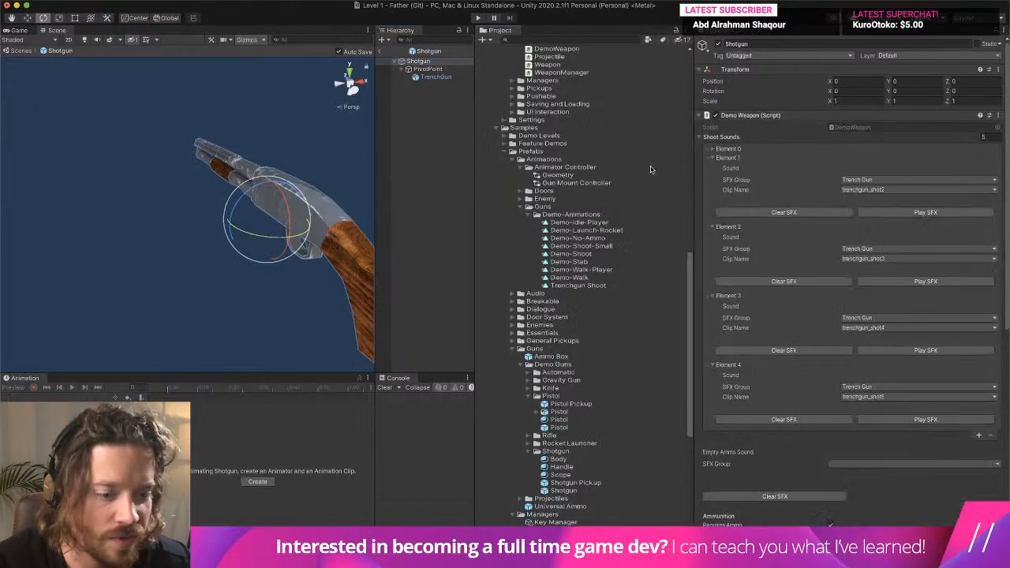
scroll(888, 478, "down", 10)
scroll(923, 285, "up", 1)
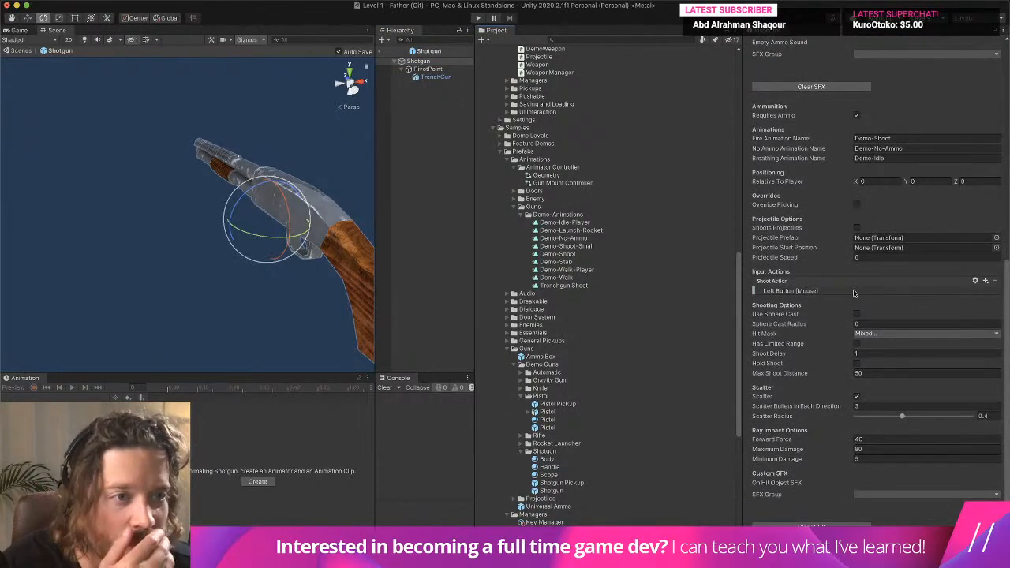
left_click(898, 138)
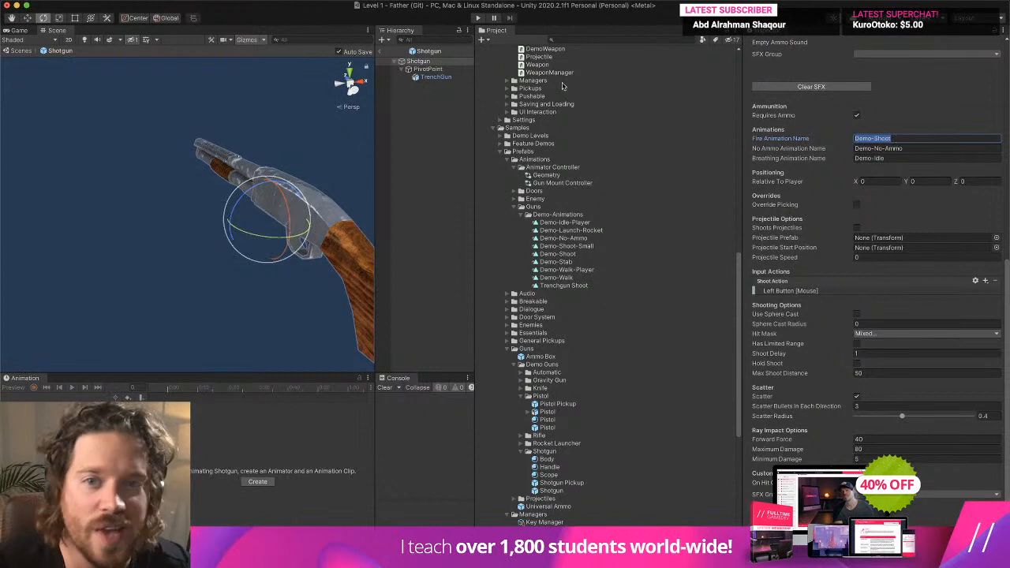
left_click(422, 69)
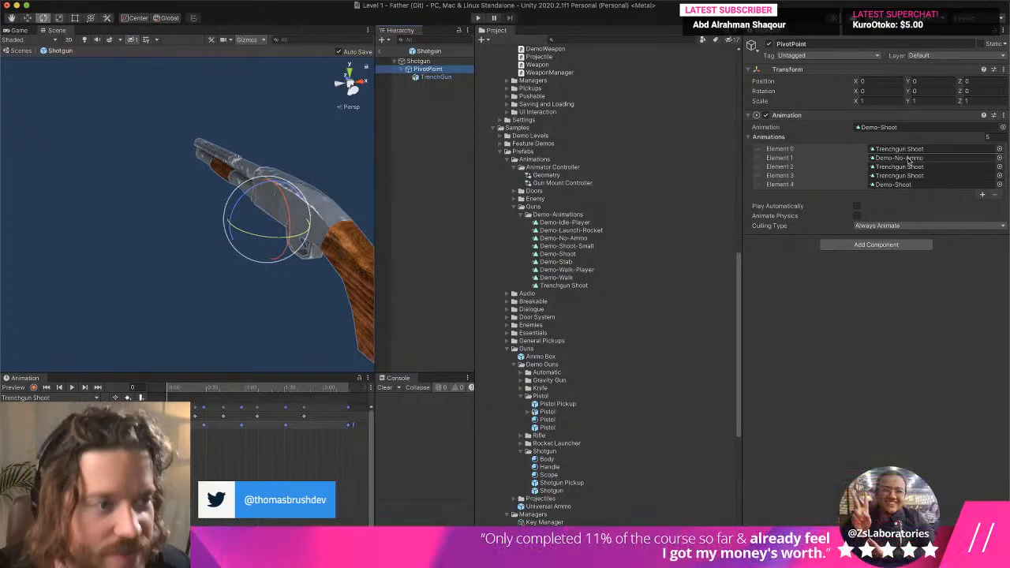
- Set the Fire Animation Name in the Shotgun's Demo Weapon script to "Trenchgun Shoot"
left_click(418, 61)
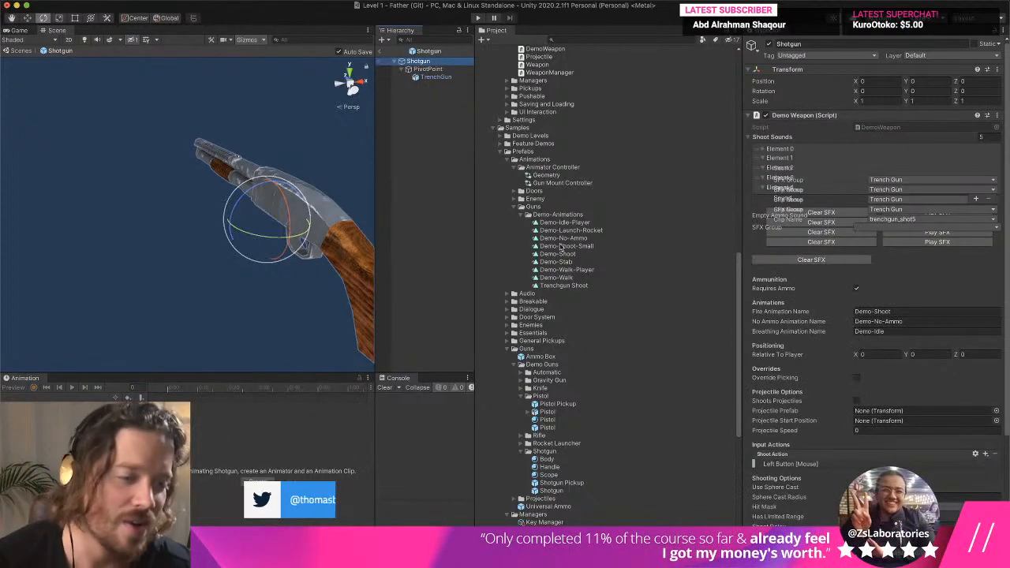
scroll(829, 237, "down", 5)
left_click(896, 119)
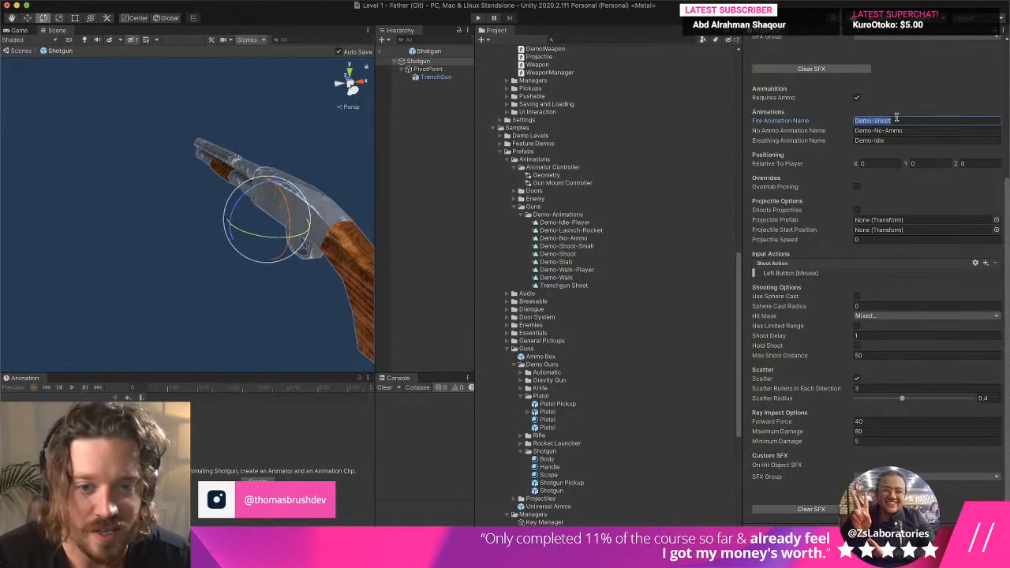
type("Trench")
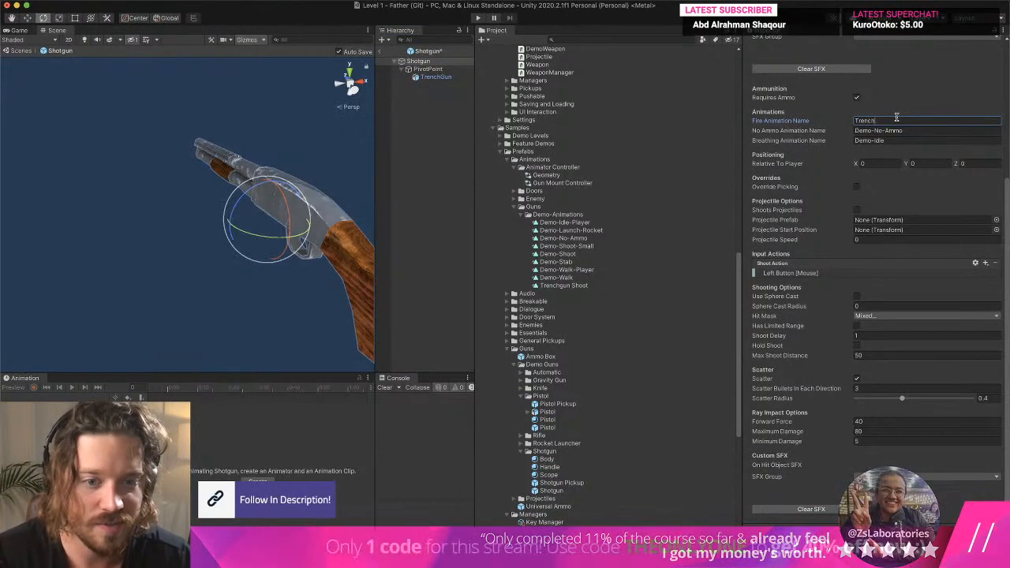
type("gun Shoot")
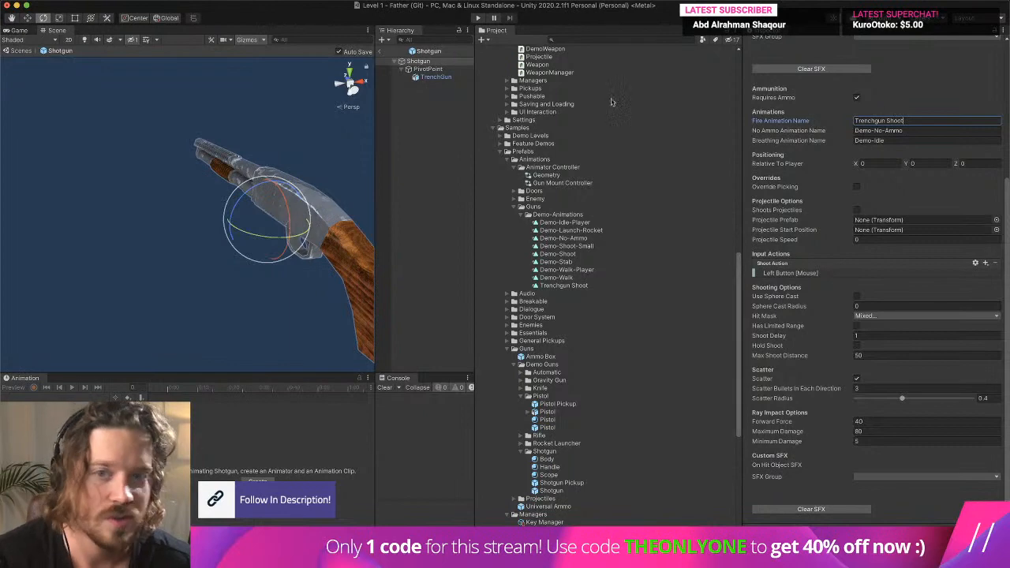
left_click(419, 61)
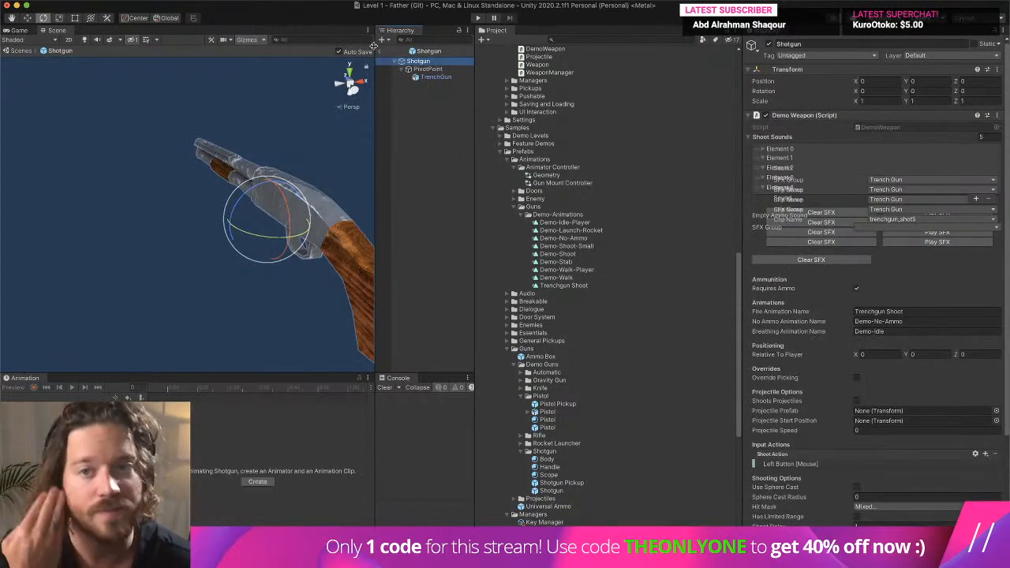
- Leave the Shotgun prefab and play the level in a widened Game view
left_click(381, 50)
left_click(478, 17)
left_click(323, 142)
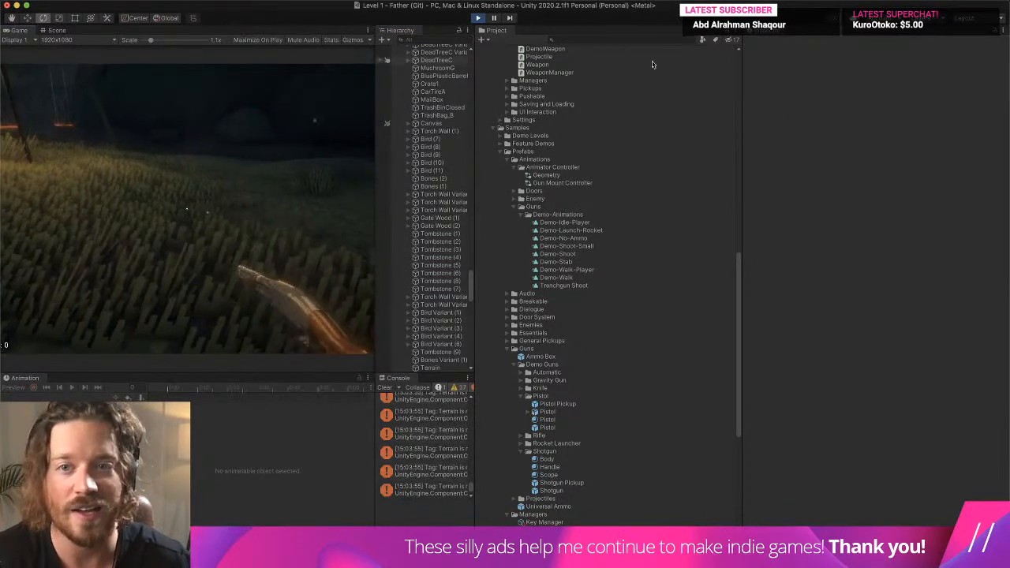
left_click_drag(743, 119, 990, 115)
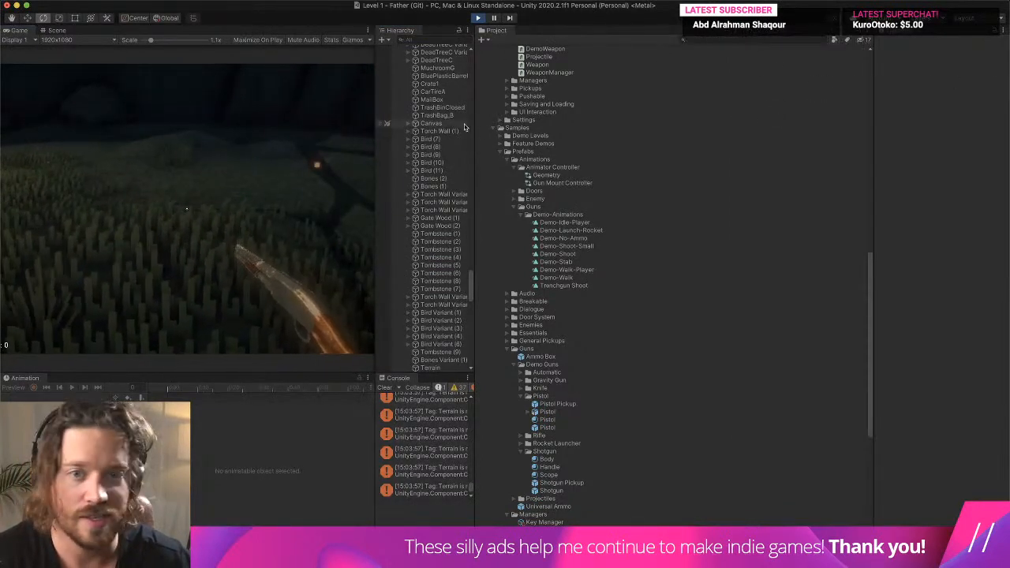
left_click_drag(475, 121, 760, 122)
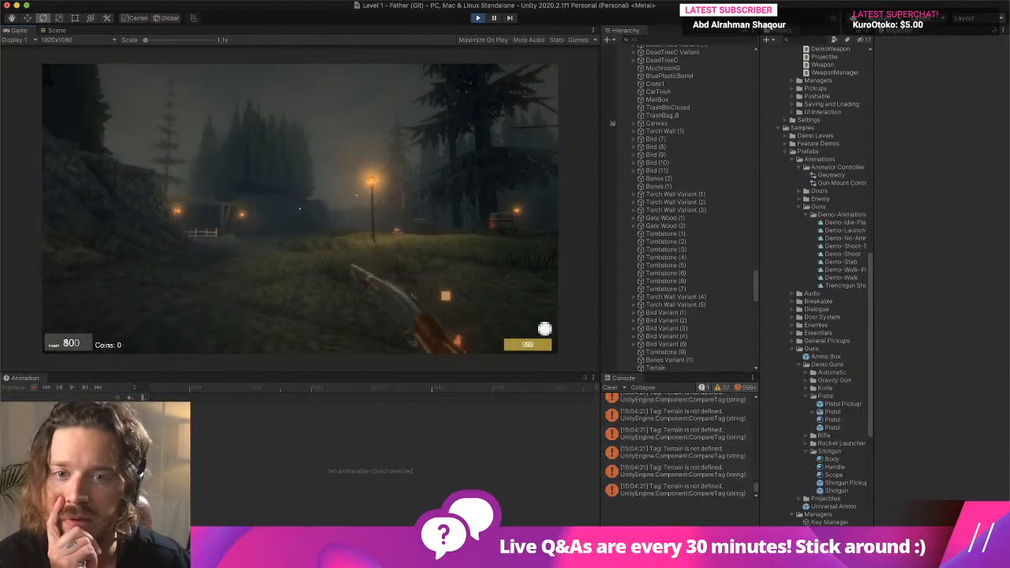
- Fire the shotgun in the running game to test its shoot animation, and end the test by stopping play and clearing the console
left_click(300, 208)
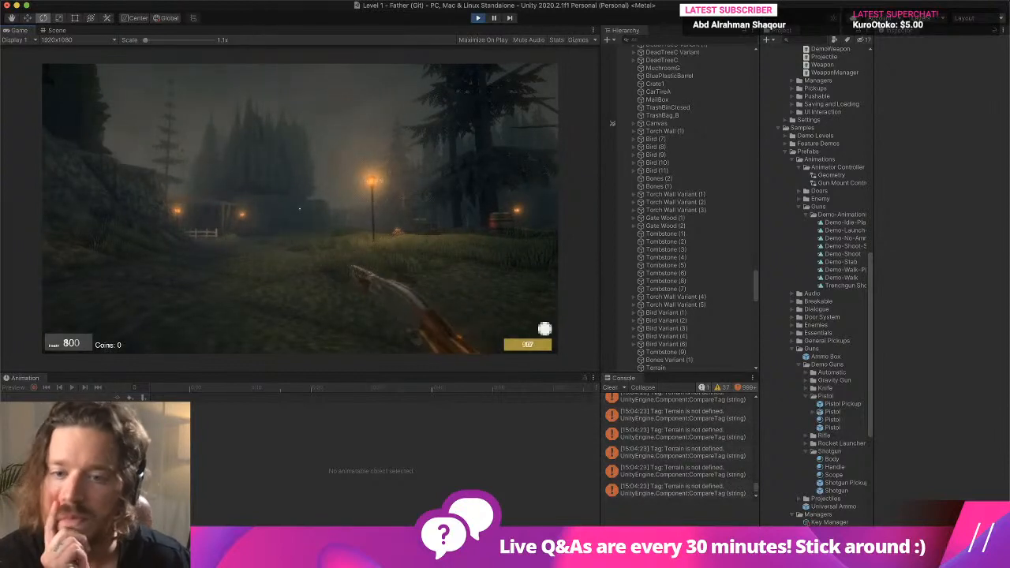
key("super+p")
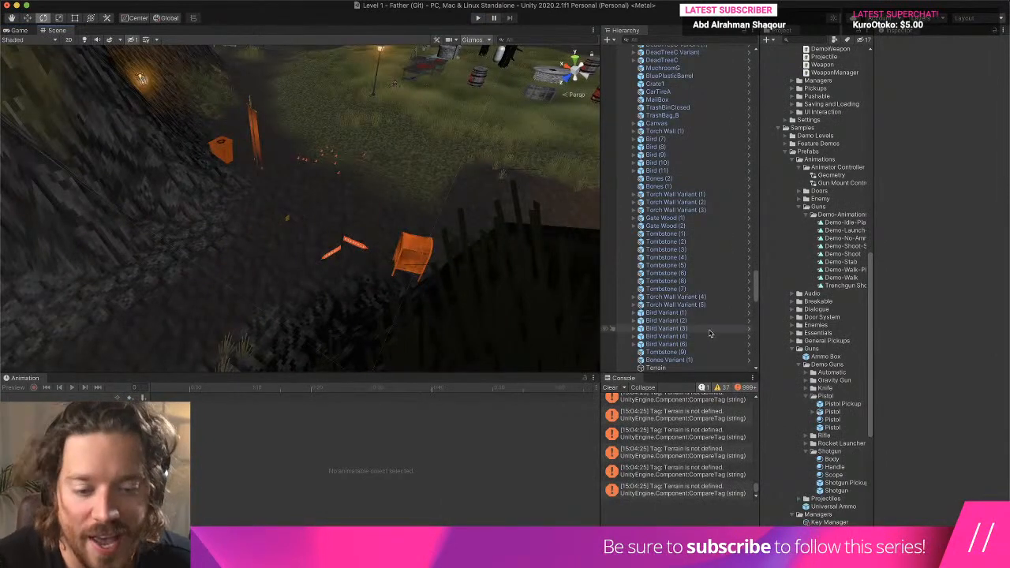
left_click(610, 387)
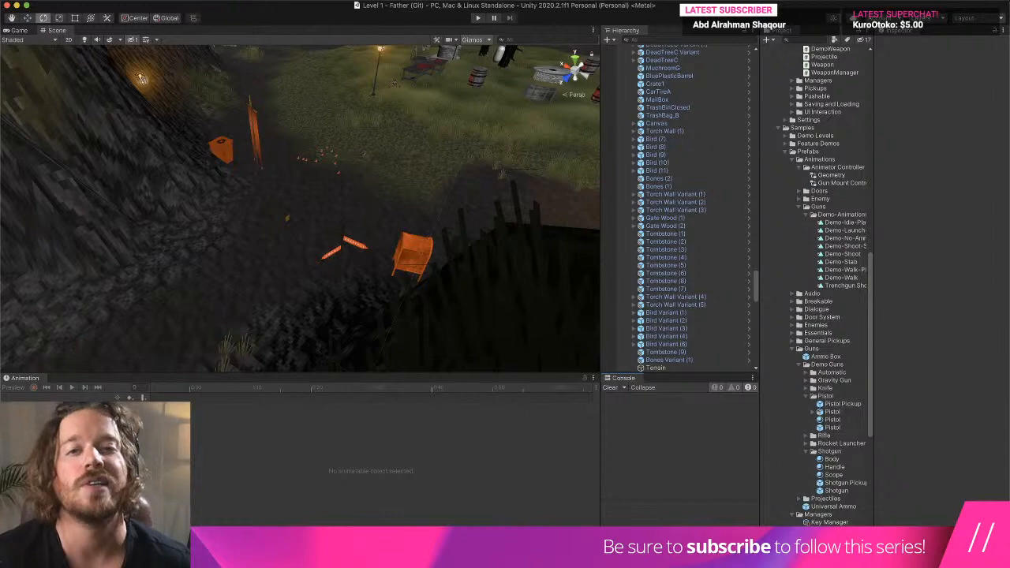
left_click(487, 0)
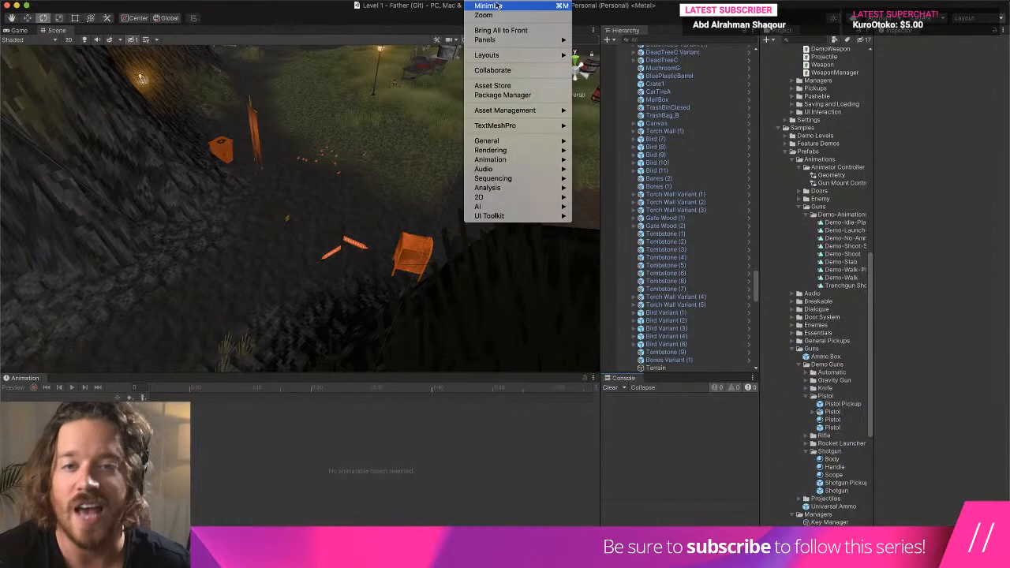
left_click(524, 88)
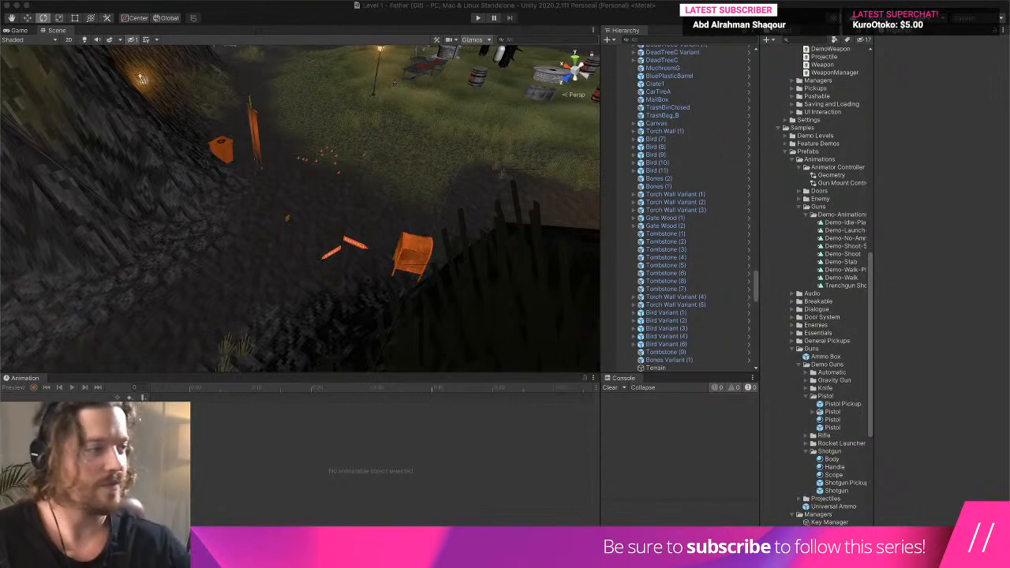
key("super+Tab")
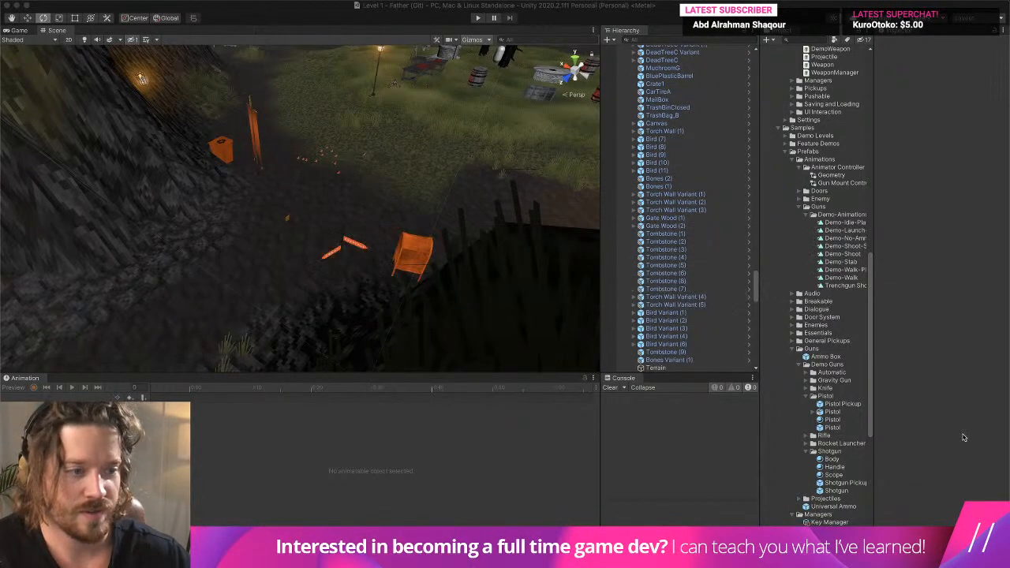
key("ctrl+Up")
key("ctrl+Up")
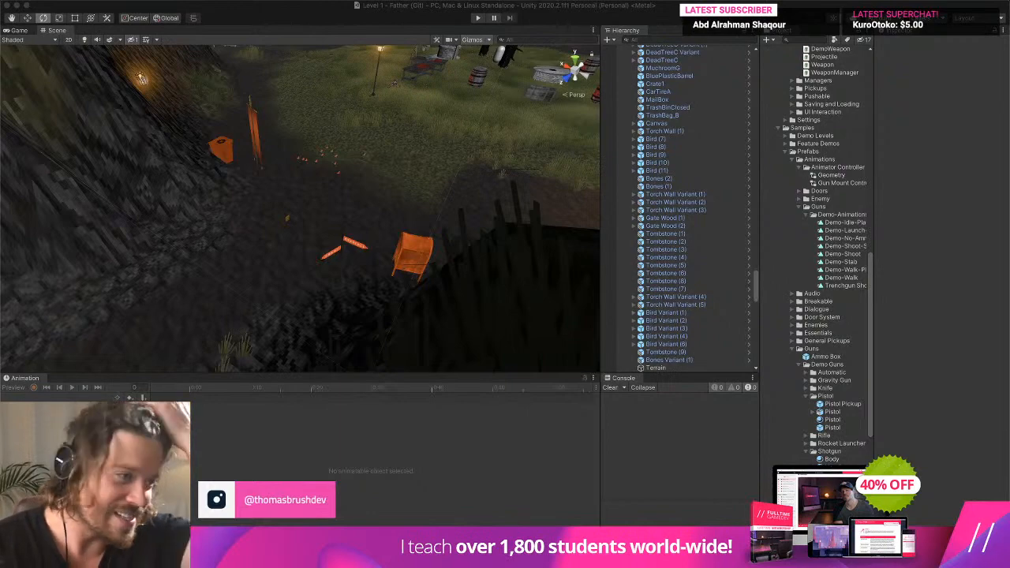
key("ctrl+Up")
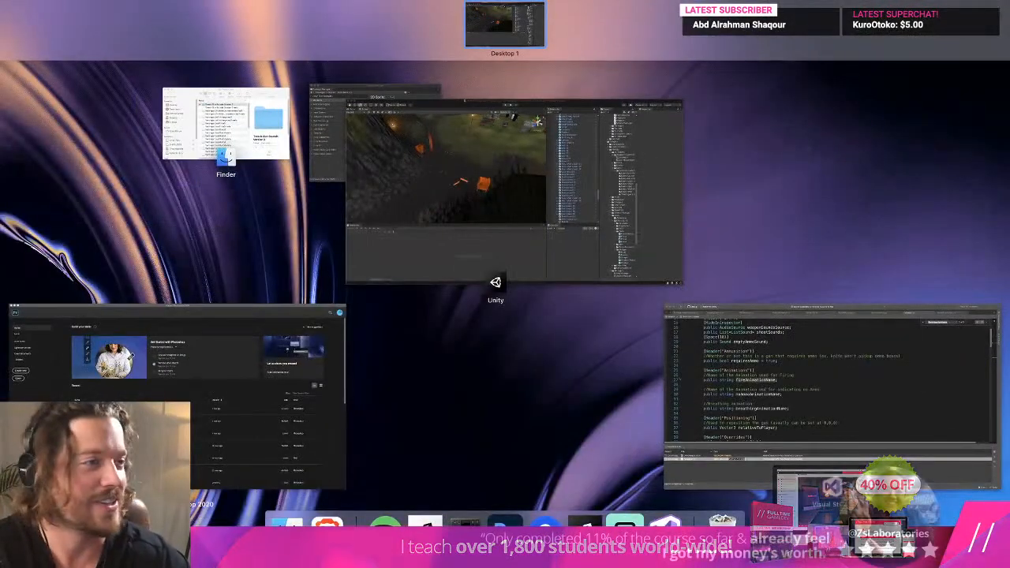
key("ctrl+Up")
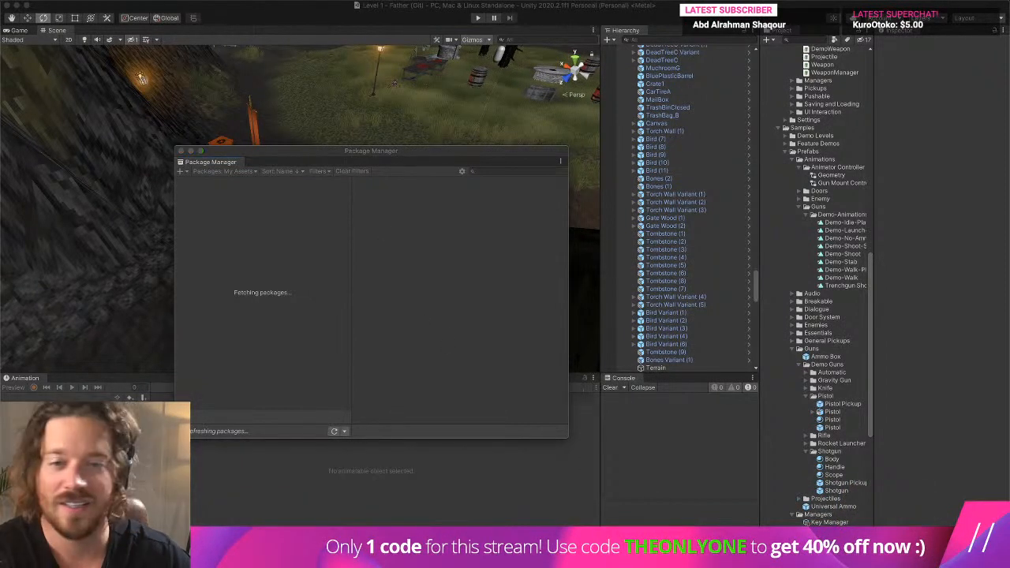
left_click_drag(440, 153, 430, 82)
left_click_drag(369, 87, 252, 71)
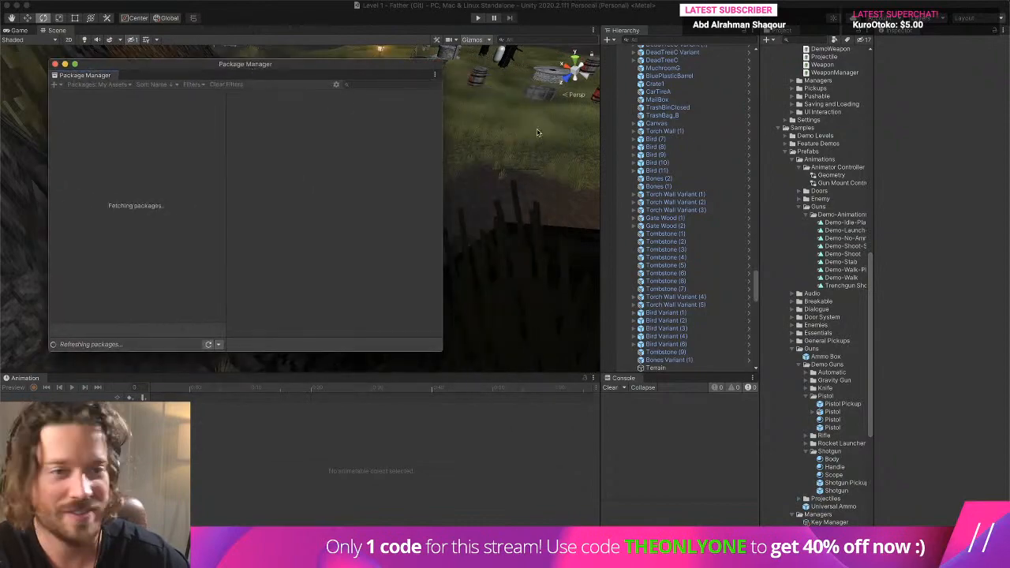
key("ctrl+Up")
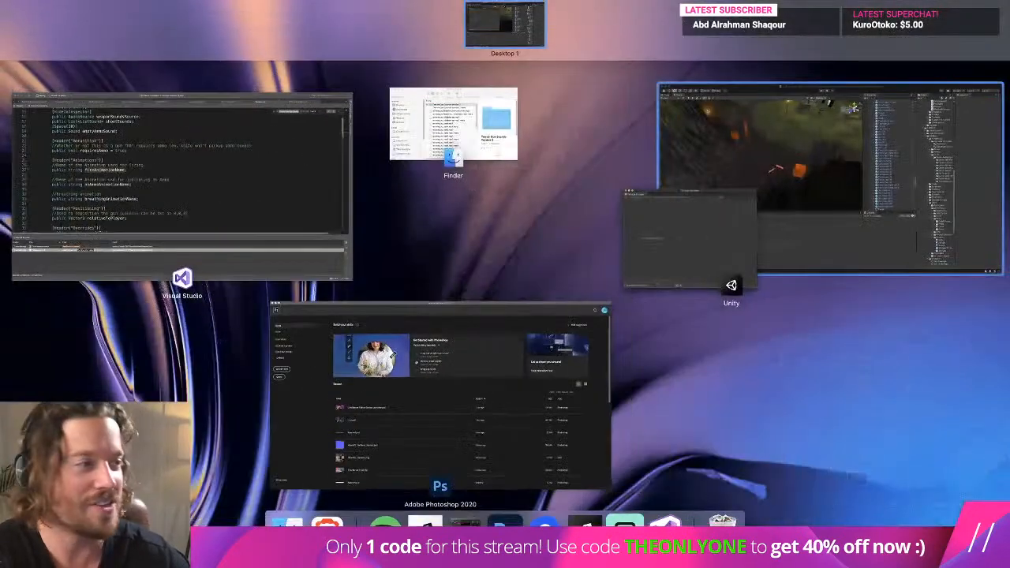
key("ctrl+Up")
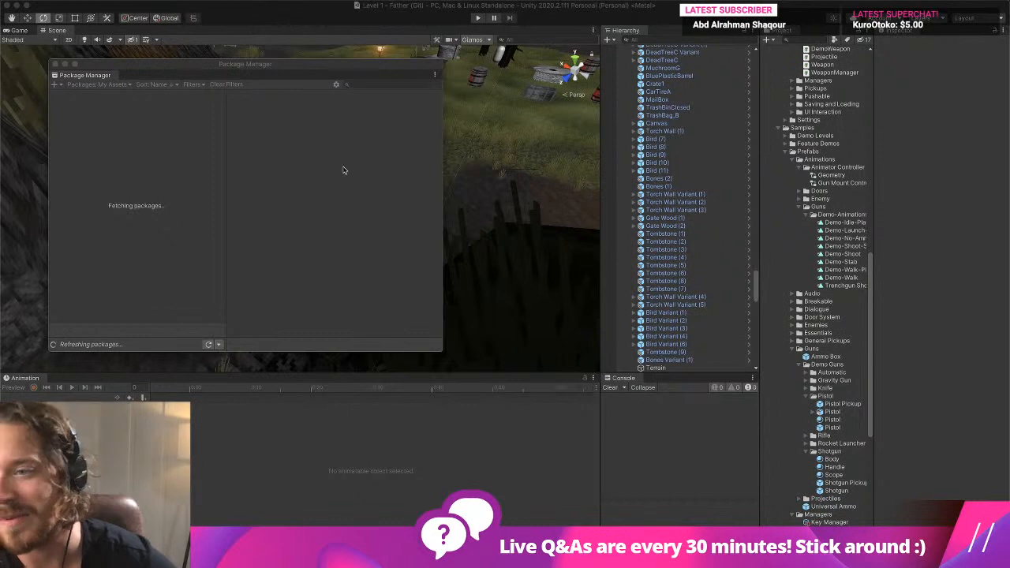
left_click(131, 65)
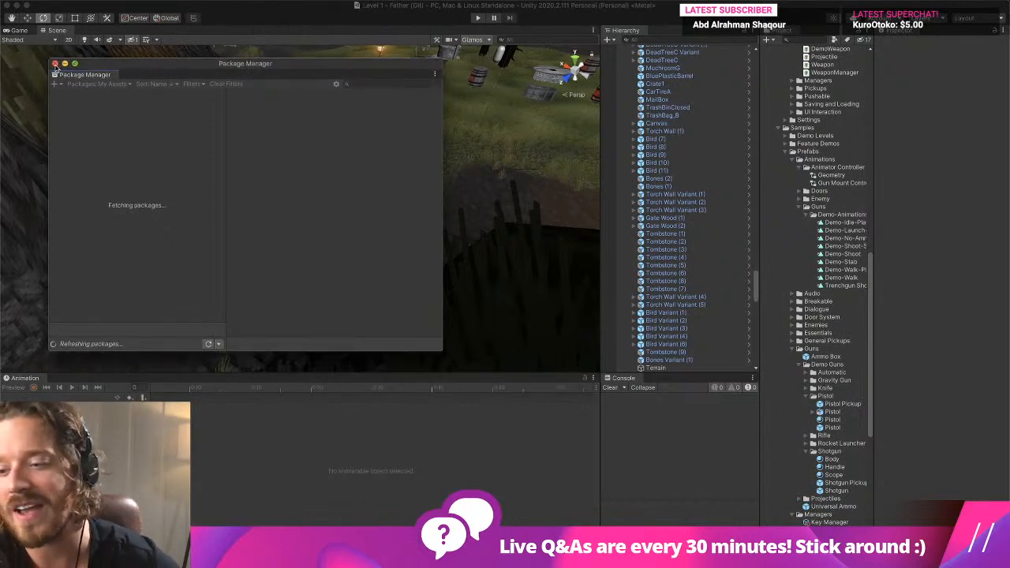
left_click(55, 64)
- Open the Package Manager and show the choice of package sources
left_click(509, 0)
mouse_move(474, 1)
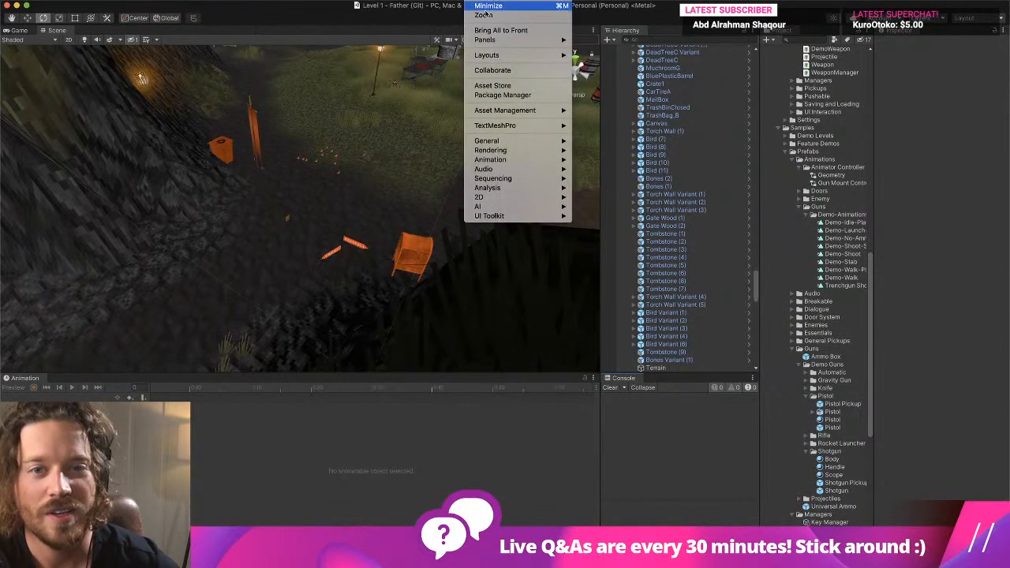
left_click(522, 94)
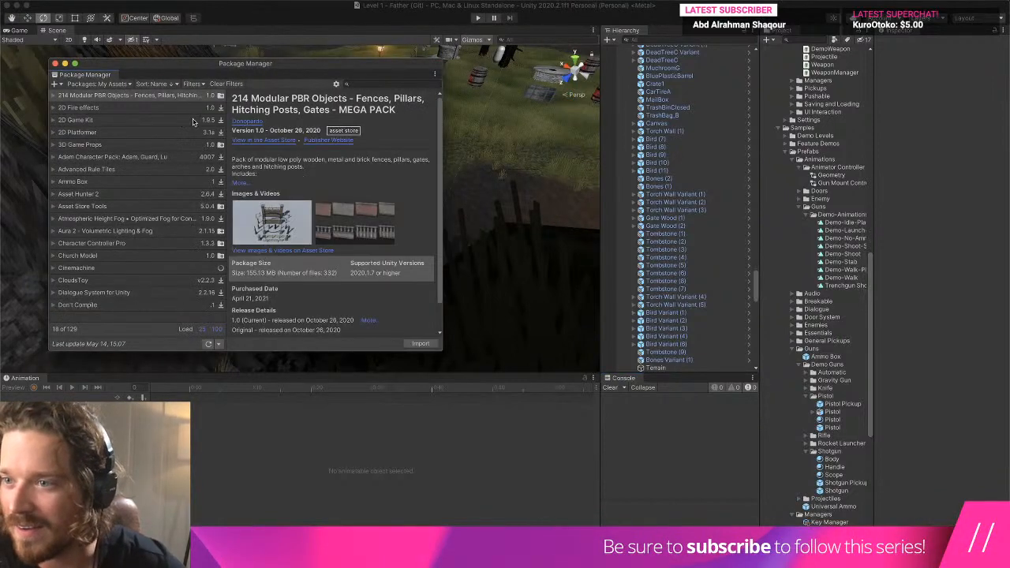
key("super+Tab")
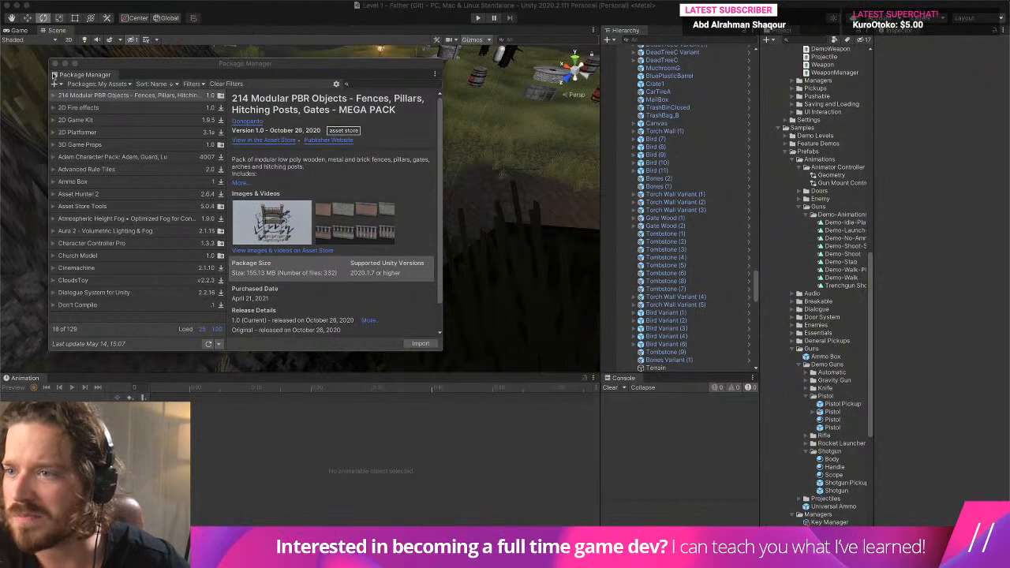
left_click(54, 83)
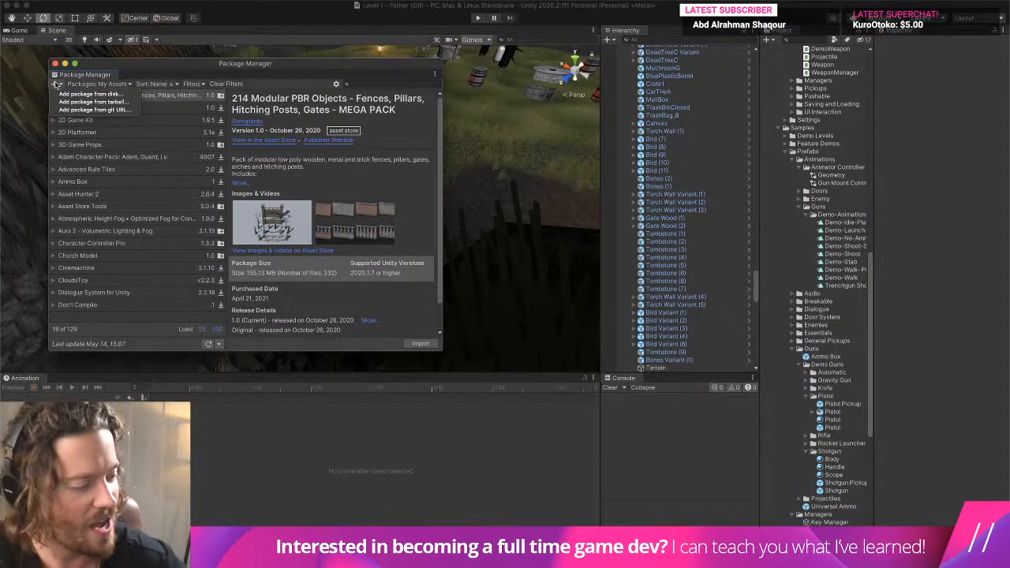
left_click(98, 84)
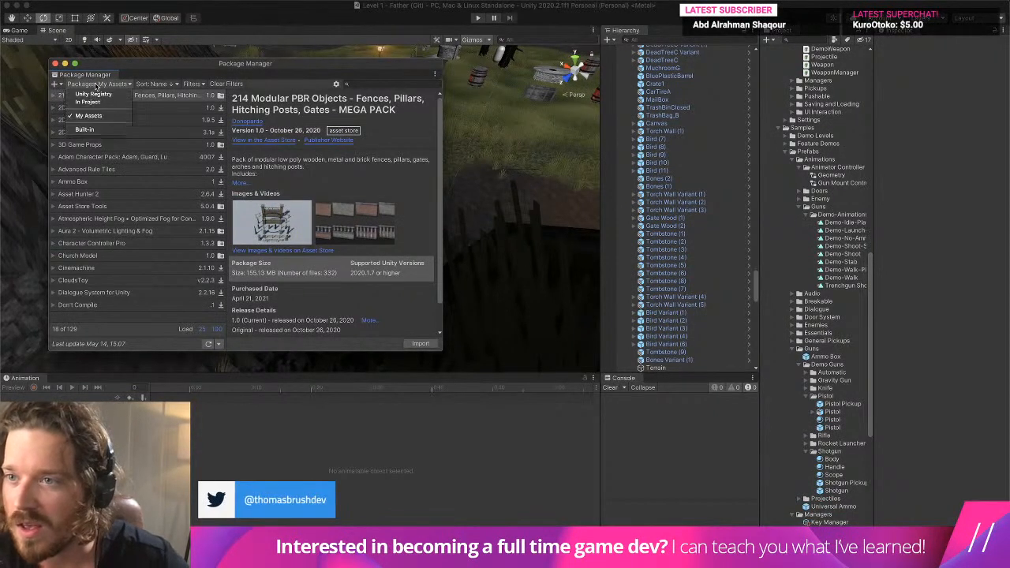
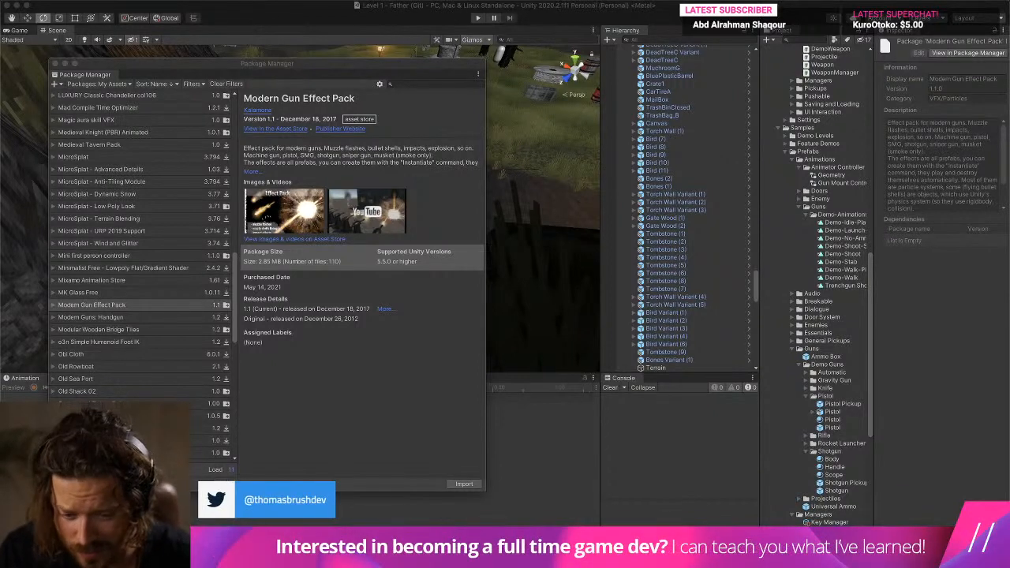
- Import all files of the Modern Gun Effect Pack into the project and clear the console entries
left_click(472, 484)
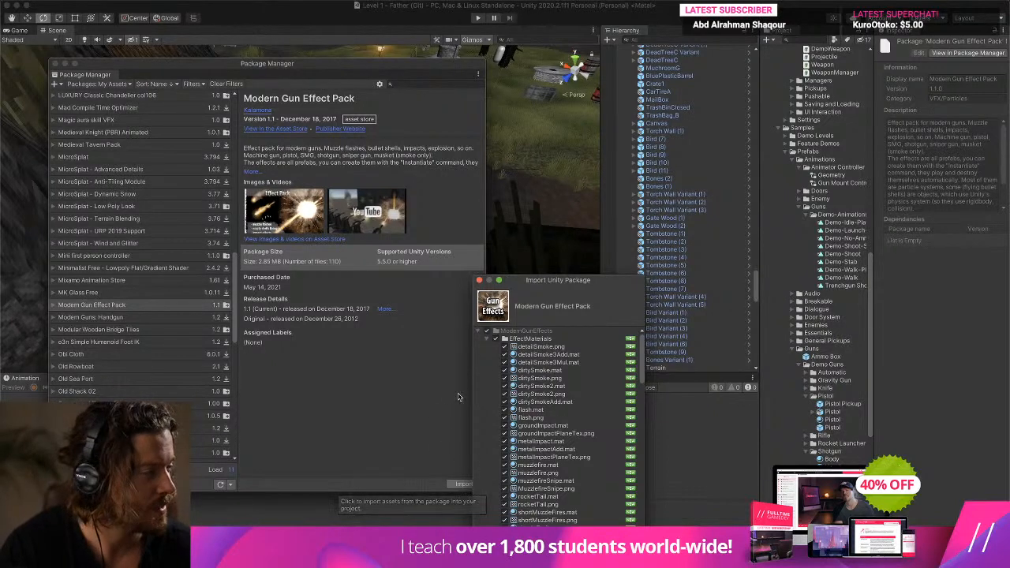
left_click_drag(591, 283, 434, 85)
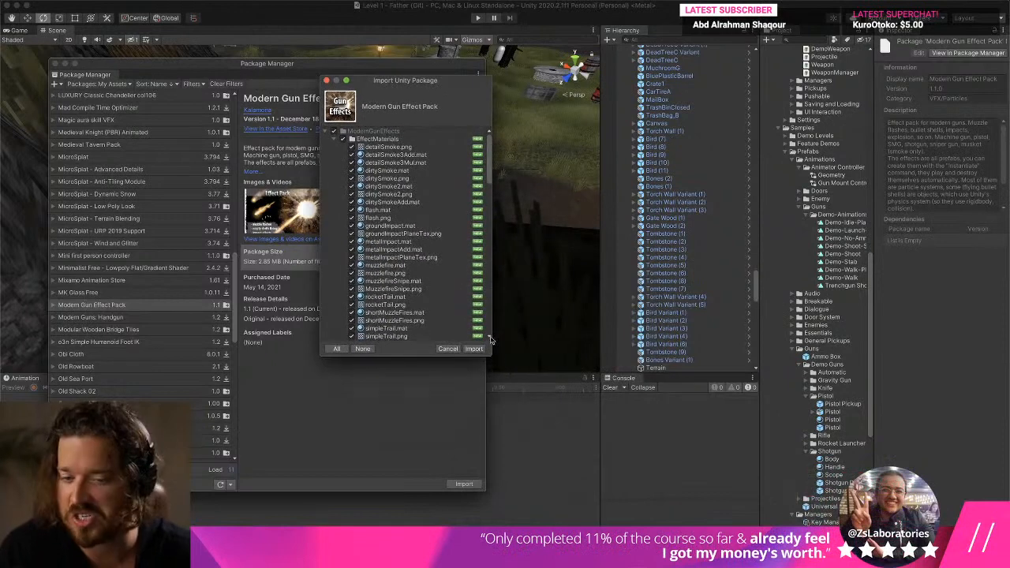
left_click_drag(490, 358, 702, 488)
left_click(689, 485)
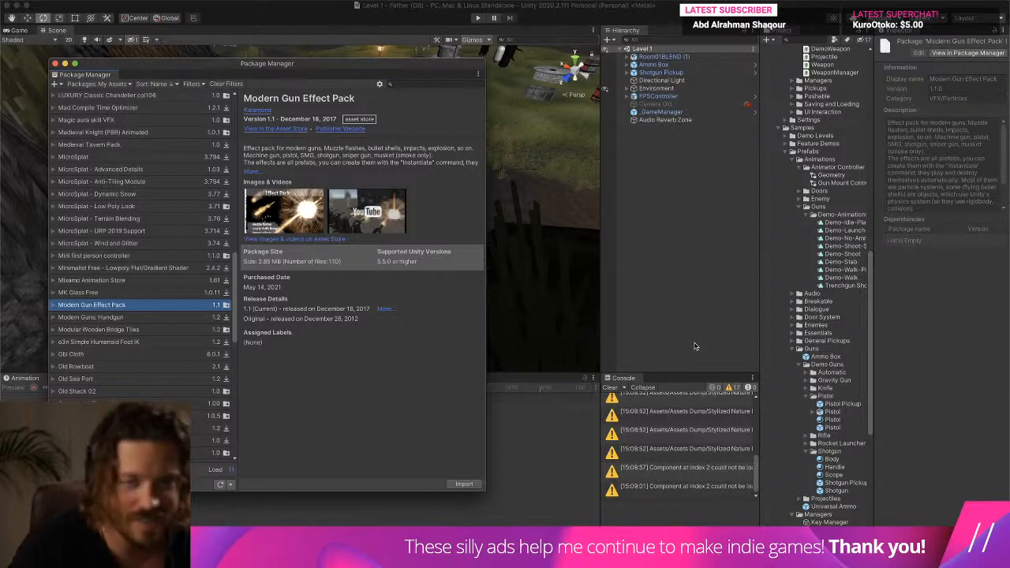
left_click(612, 389)
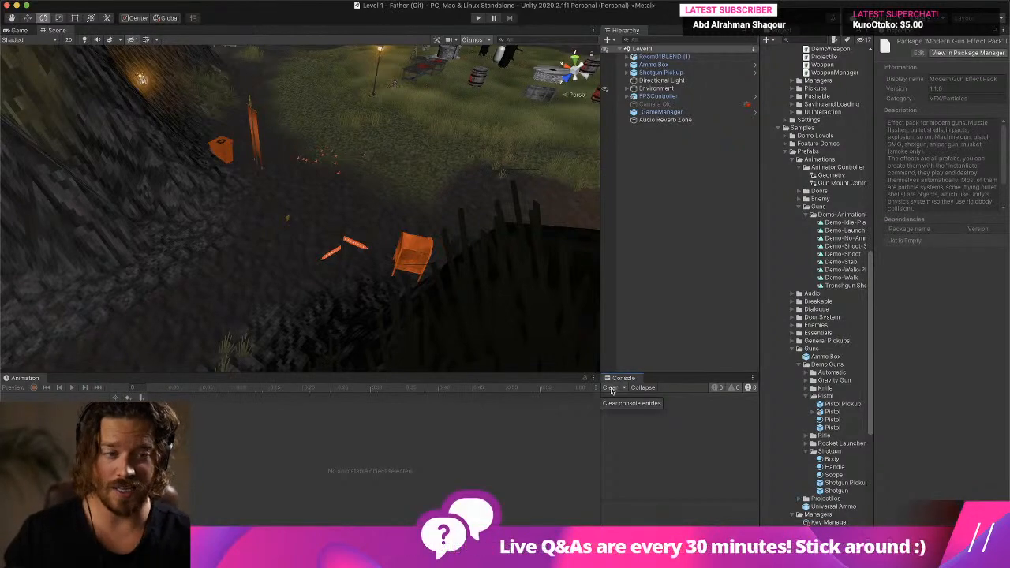
- Collapse the Weapons, Classic-FPS-Pack and Prefabs folders in the project tree
scroll(814, 211, "up", 10)
scroll(814, 212, "up", 2)
scroll(791, 315, "down", 3)
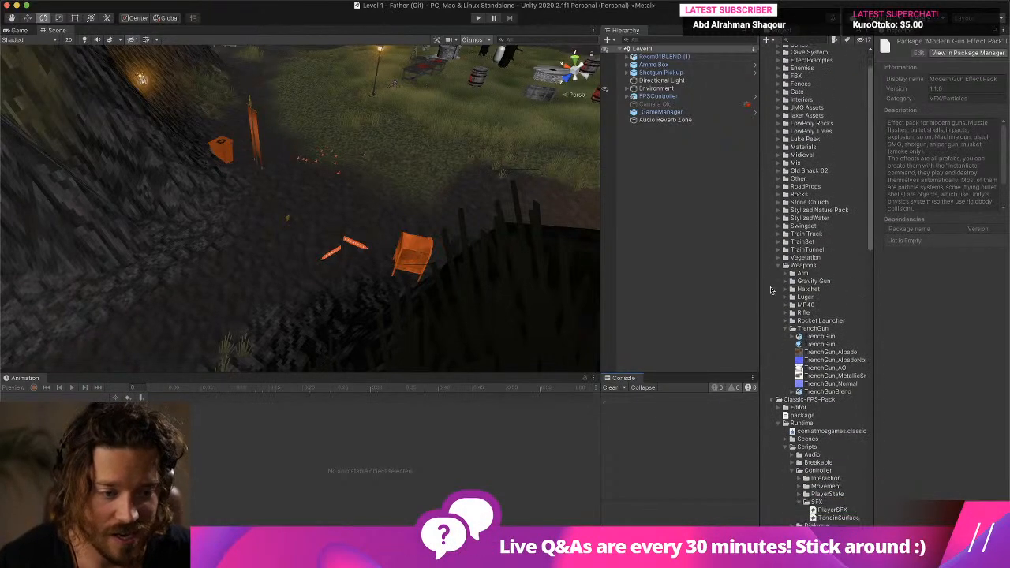
left_click(779, 258)
left_click(779, 268)
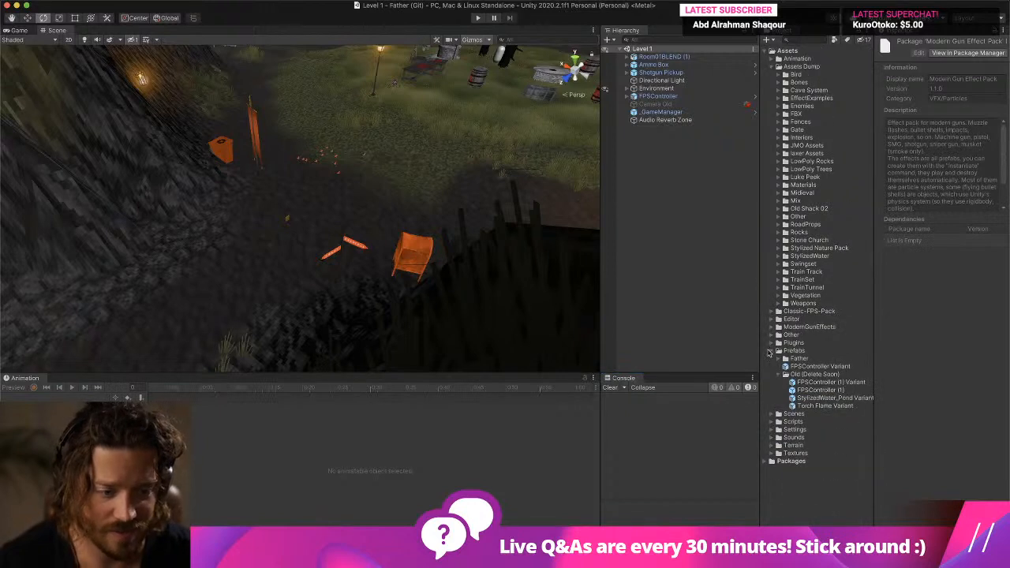
left_click(771, 353)
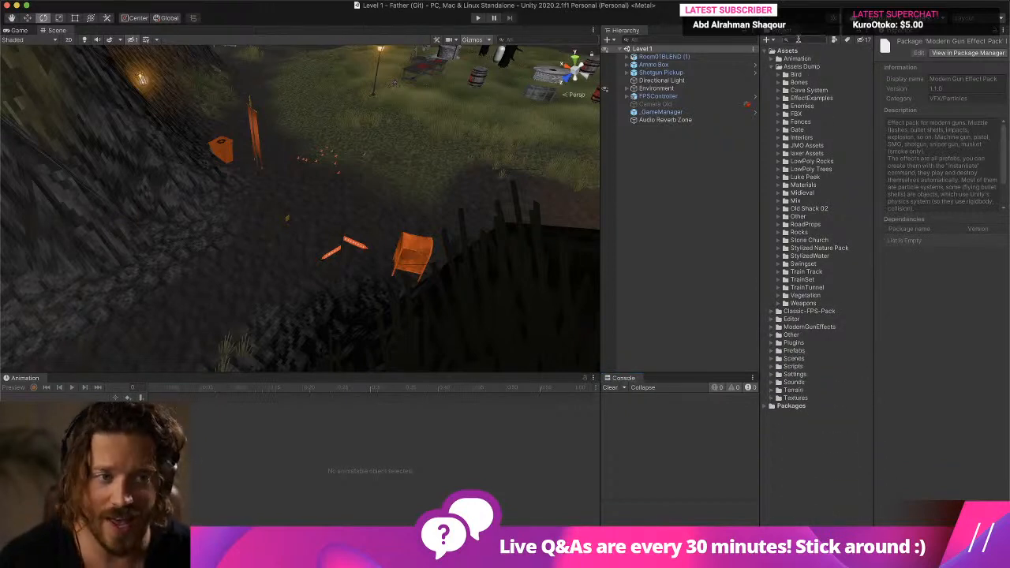
- Search the project assets for "shotg", open the Shotgun prefab for editing and select its TrenchGun object
left_click(798, 39)
type("shotgun")
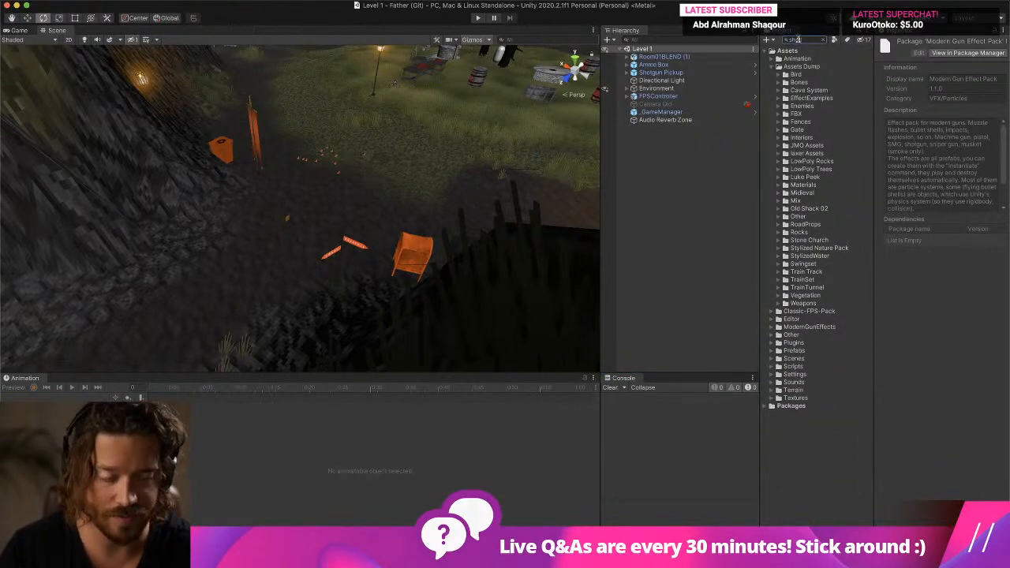
type("en")
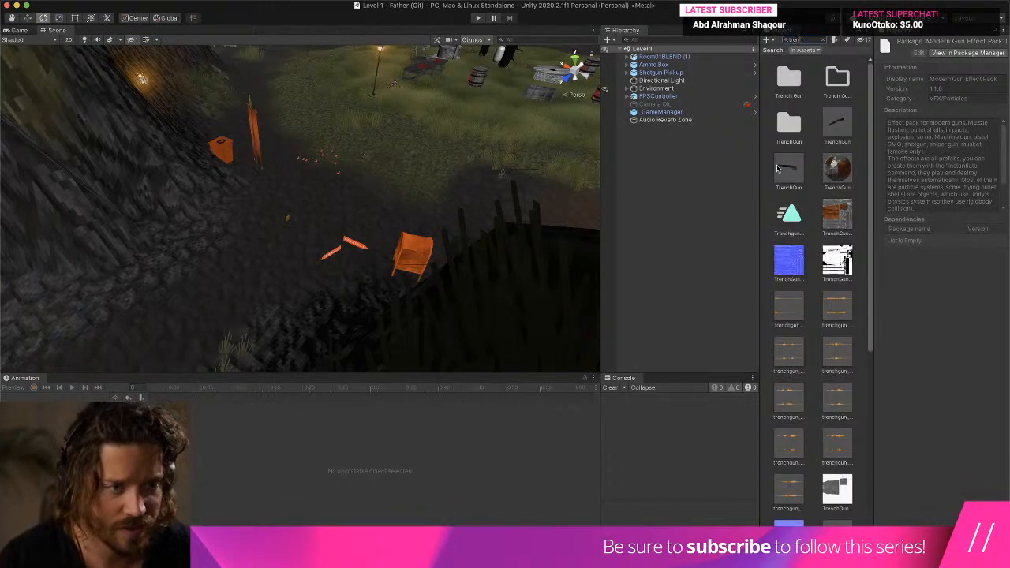
type("c")
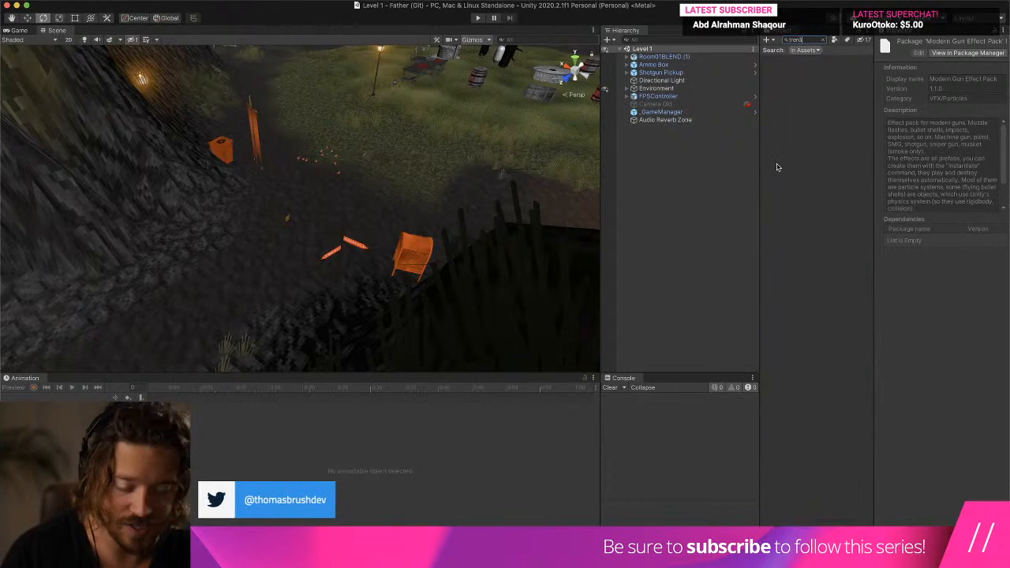
key("super+a")
type("sh")
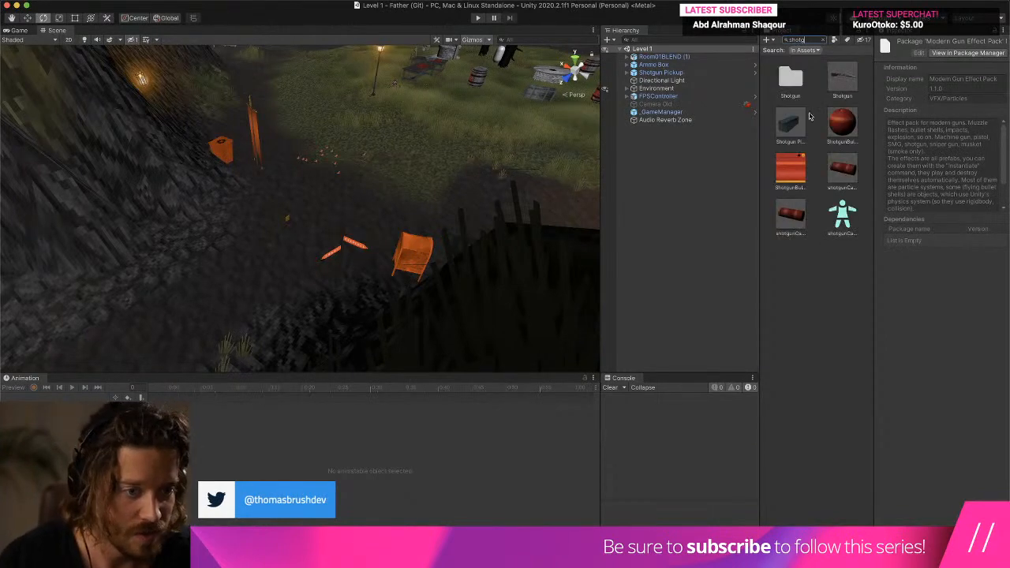
double_click(839, 83)
left_click(661, 77)
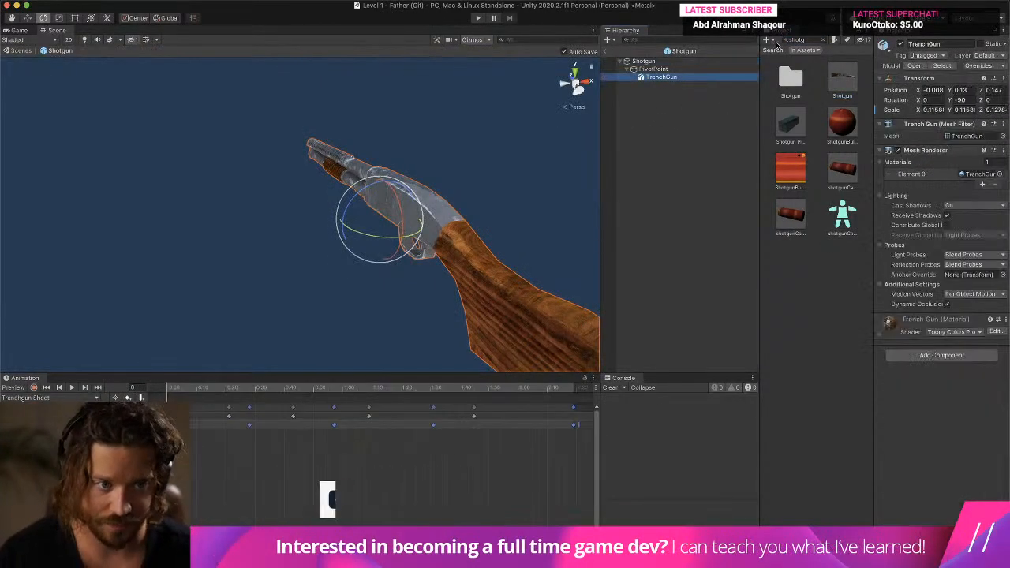
- Clear the asset search, collapse the Classic-FPS-Pack folder and expand EffectExamples inside Assets Dump
left_click(826, 41)
left_click(823, 40)
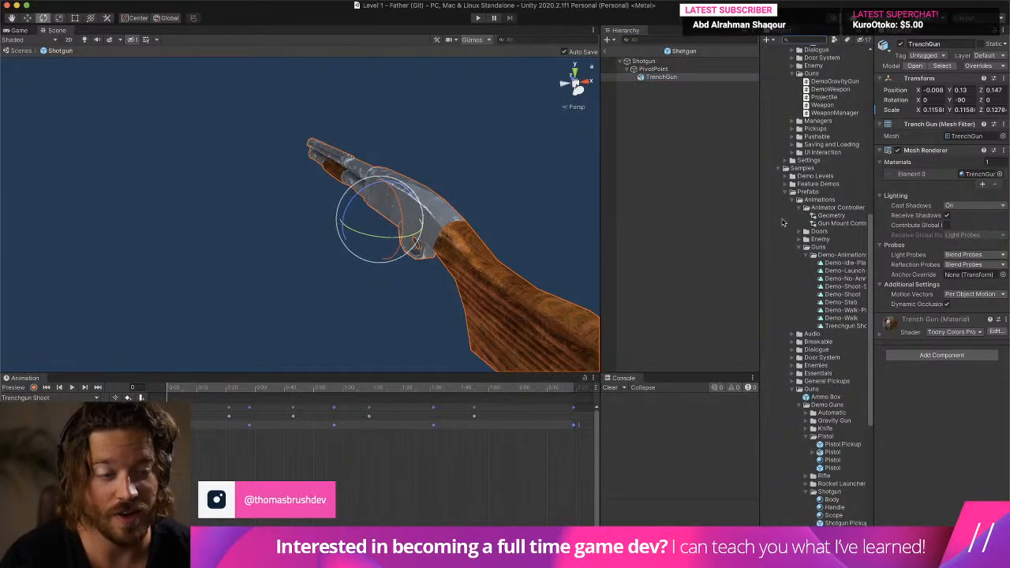
scroll(781, 237, "up", 15)
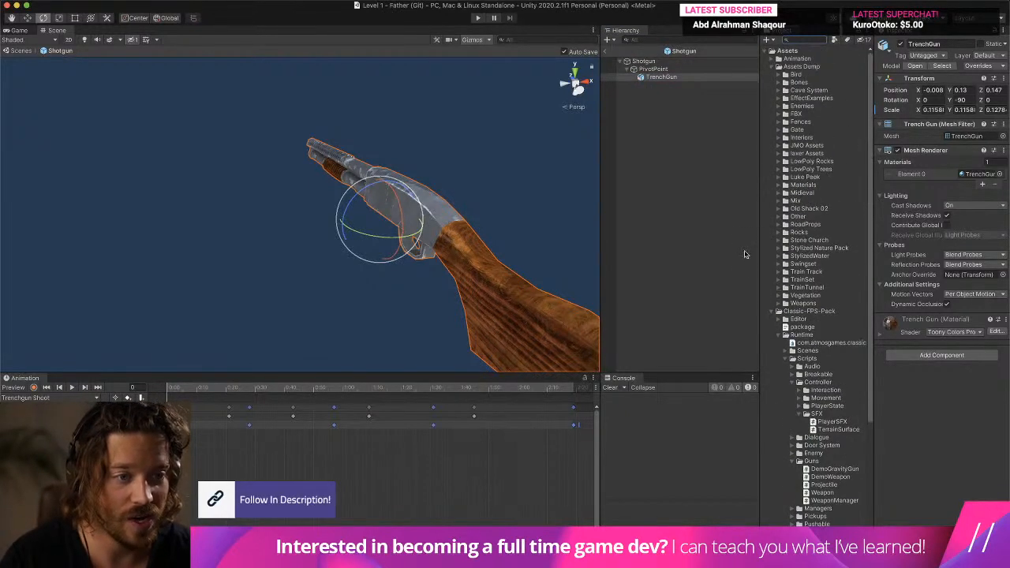
left_click(771, 312)
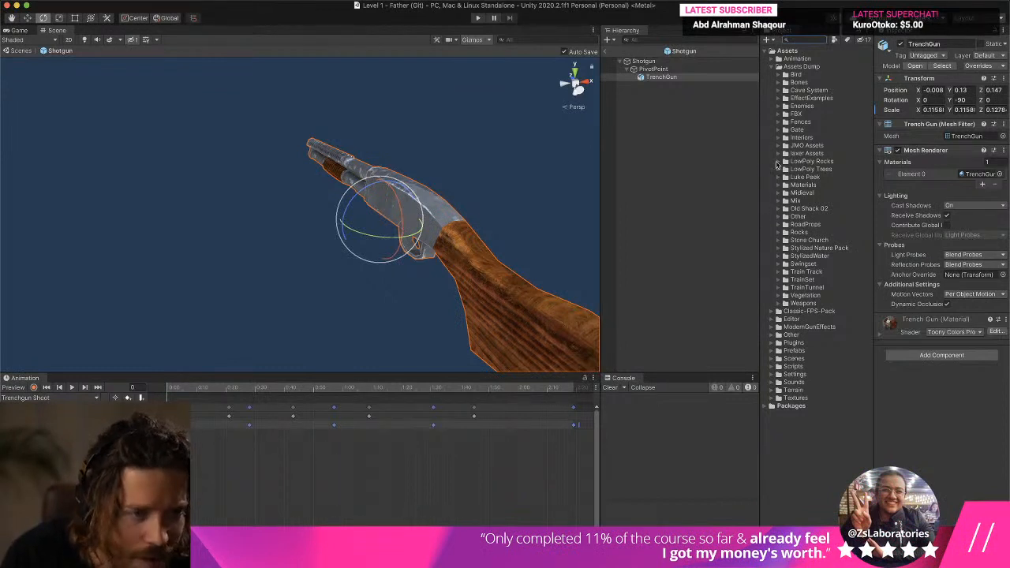
left_click(783, 99)
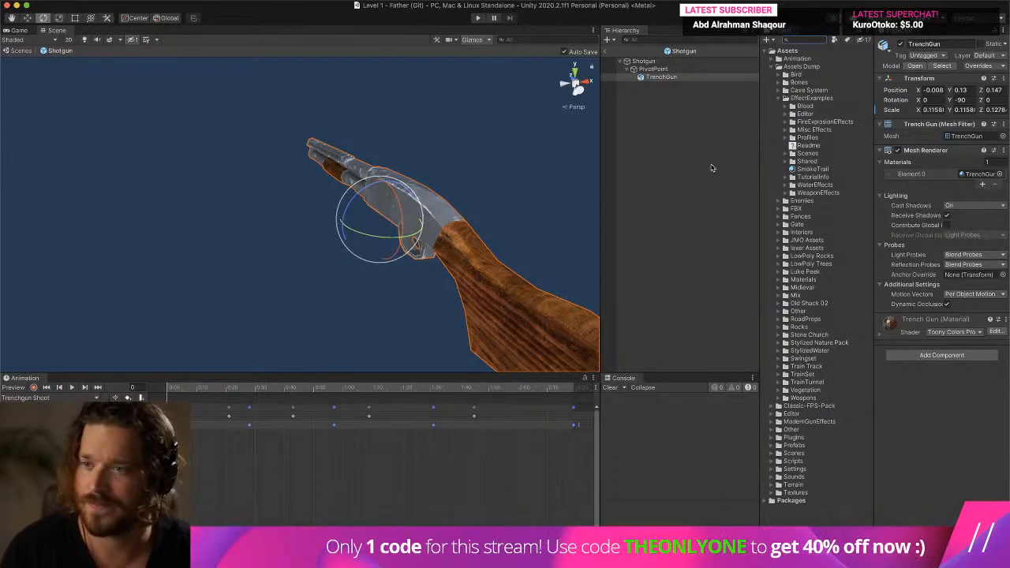
- Open the Package Manager and expand the release details of the Modern Gun Effect Pack
left_click(485, 1)
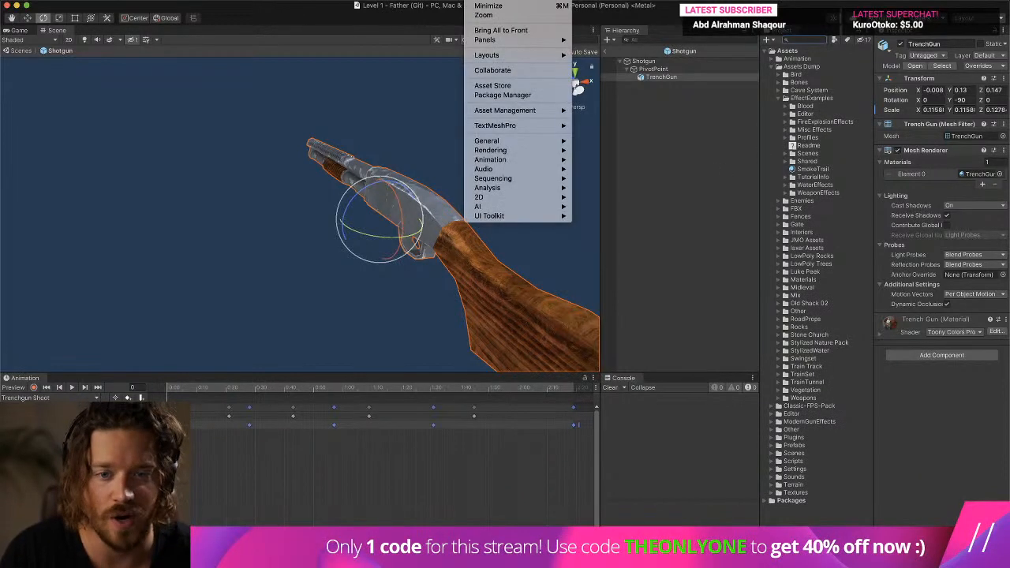
left_click(513, 93)
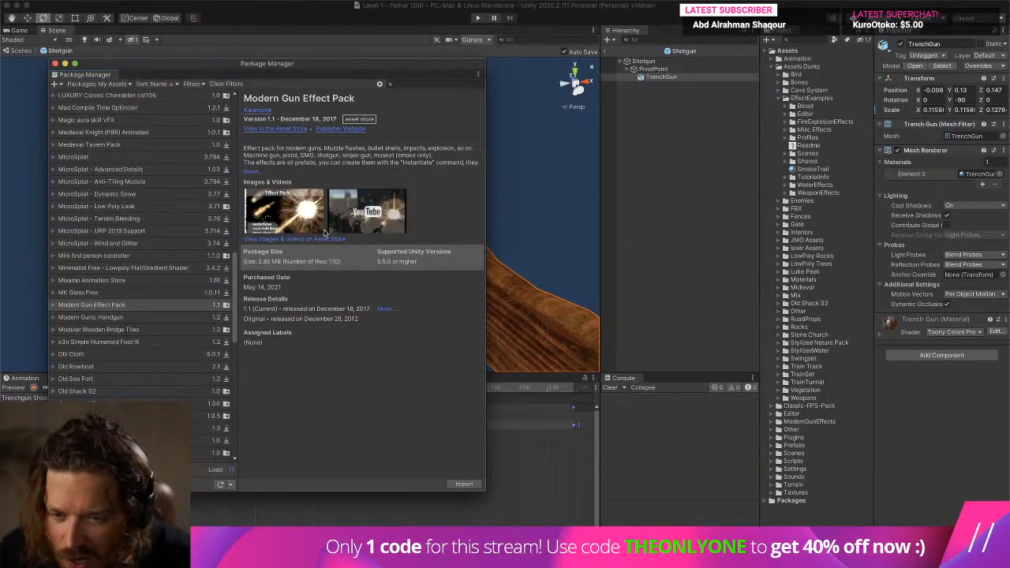
left_click(383, 308)
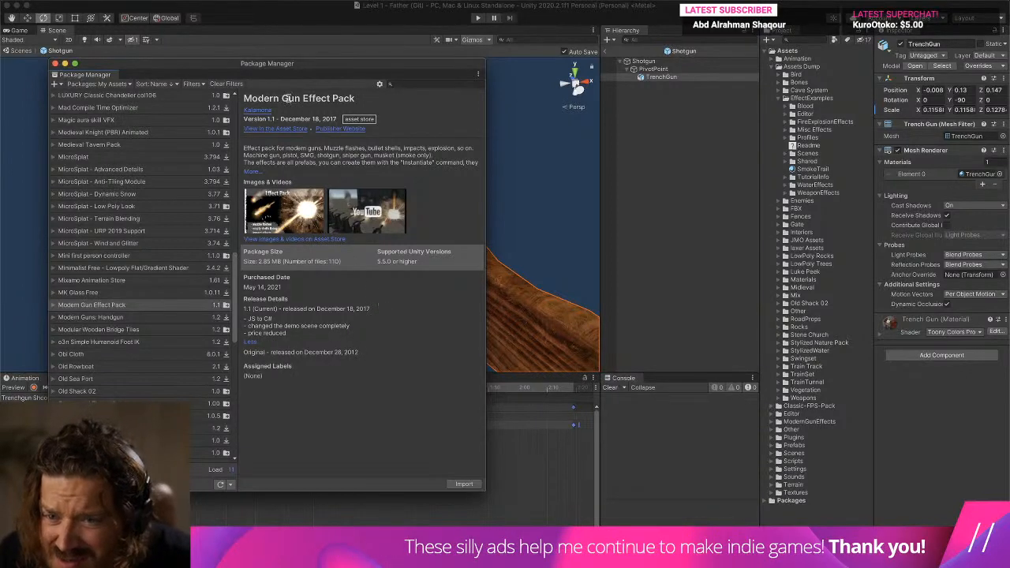
- Search the project assets for "Moder", select the ModernGunEffects folder and clear the search
left_click(805, 41)
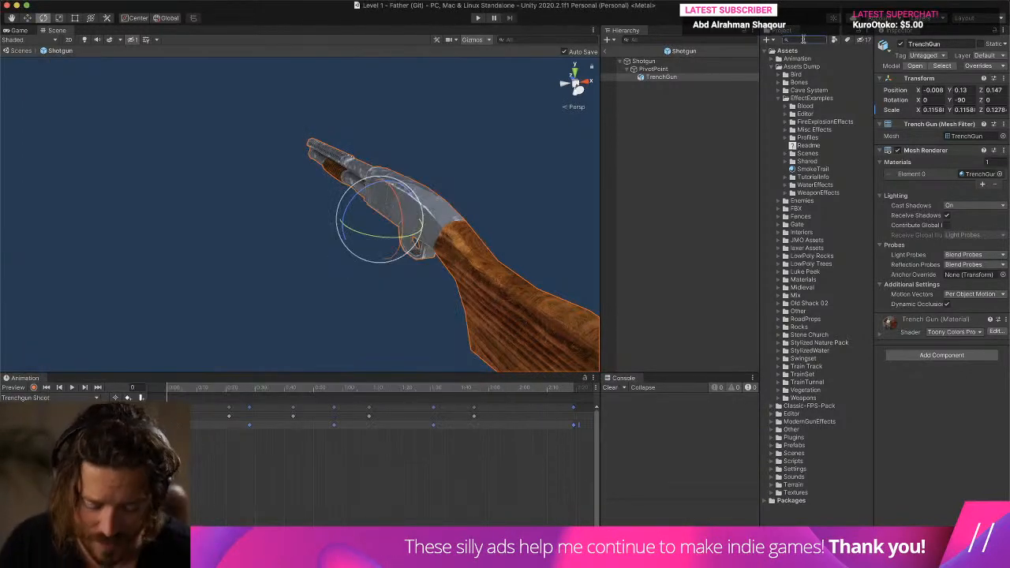
key("r")
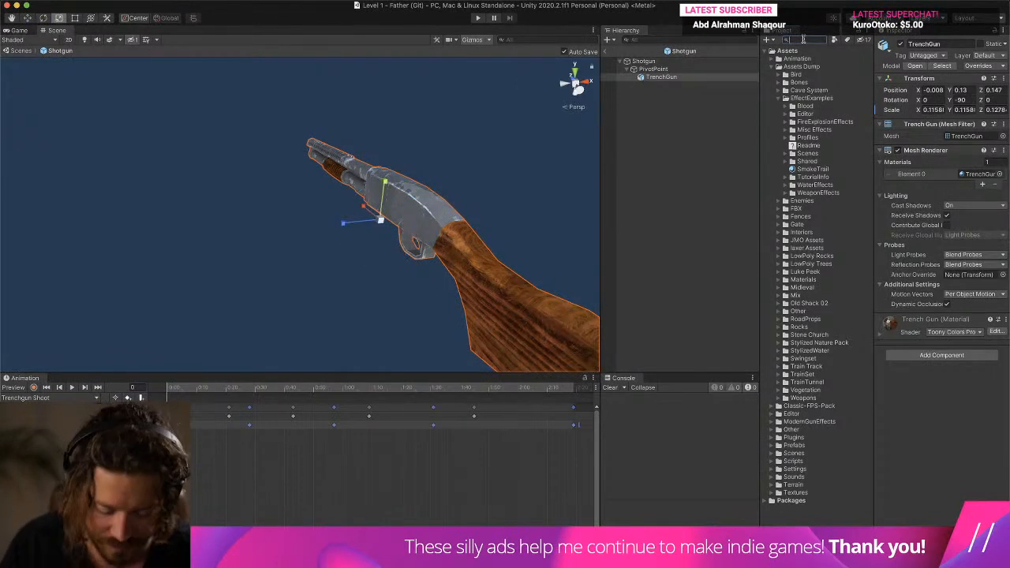
left_click(803, 39)
type("MOder")
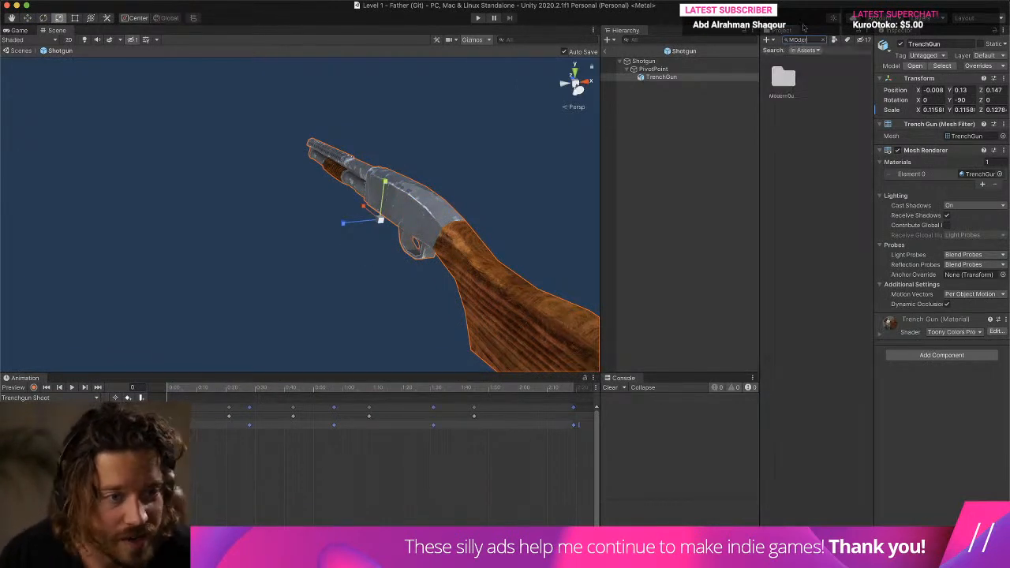
left_click(784, 79)
left_click(822, 40)
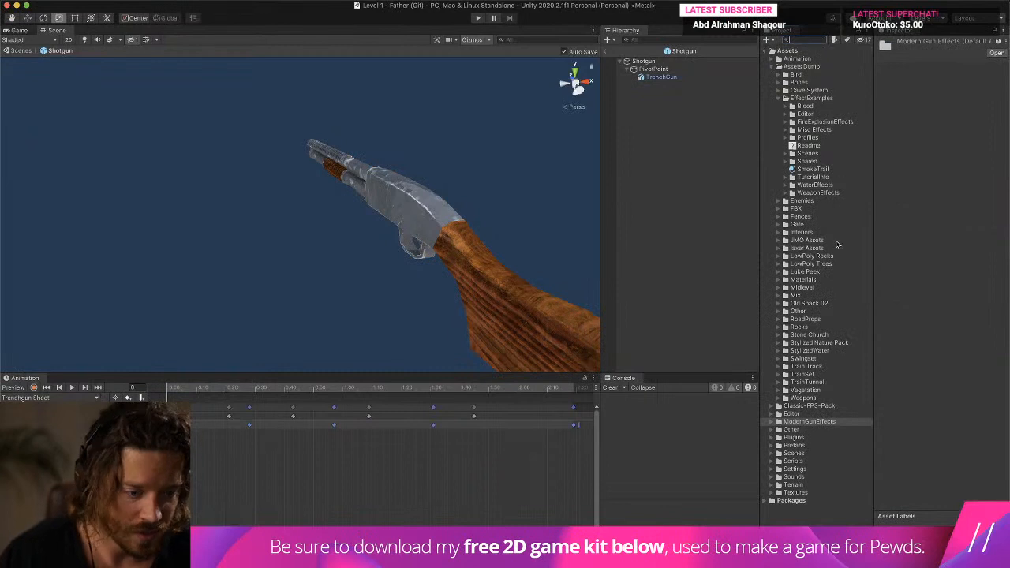
- Collapse the EffectExamples folder and move the ModernGunEffects folder into Assets Dump
left_click(782, 98)
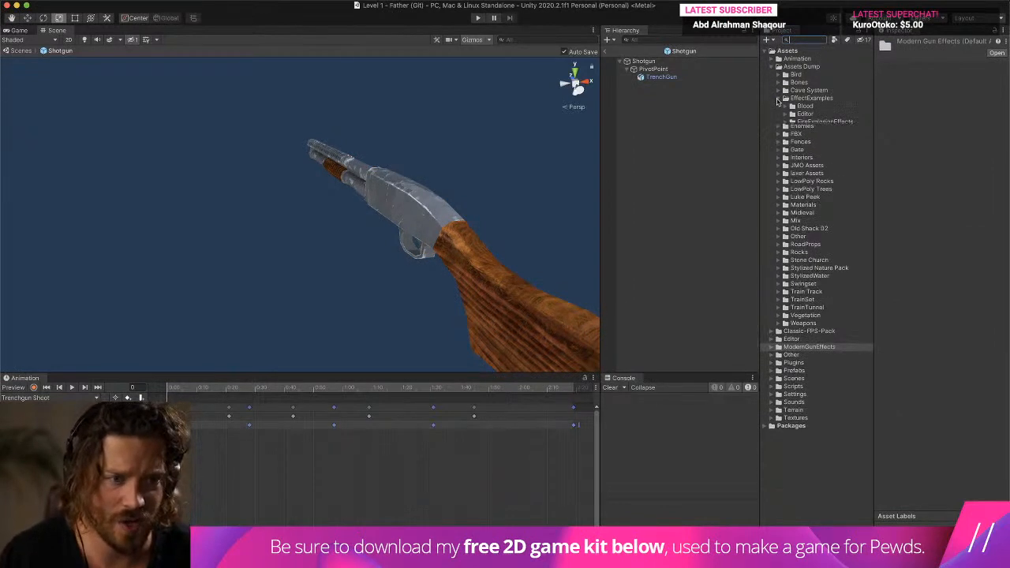
left_click(790, 328)
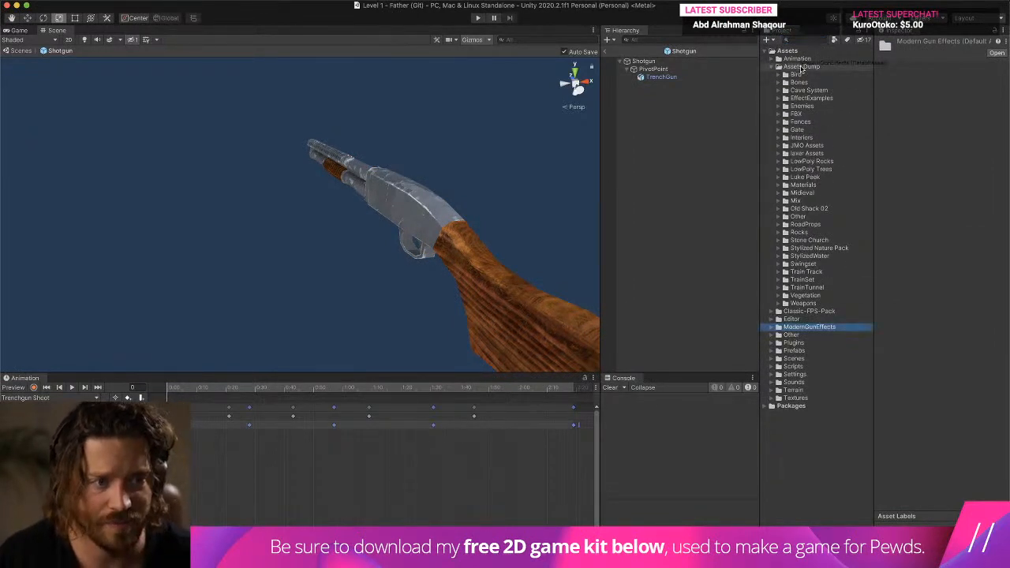
left_click_drag(803, 68, 803, 68)
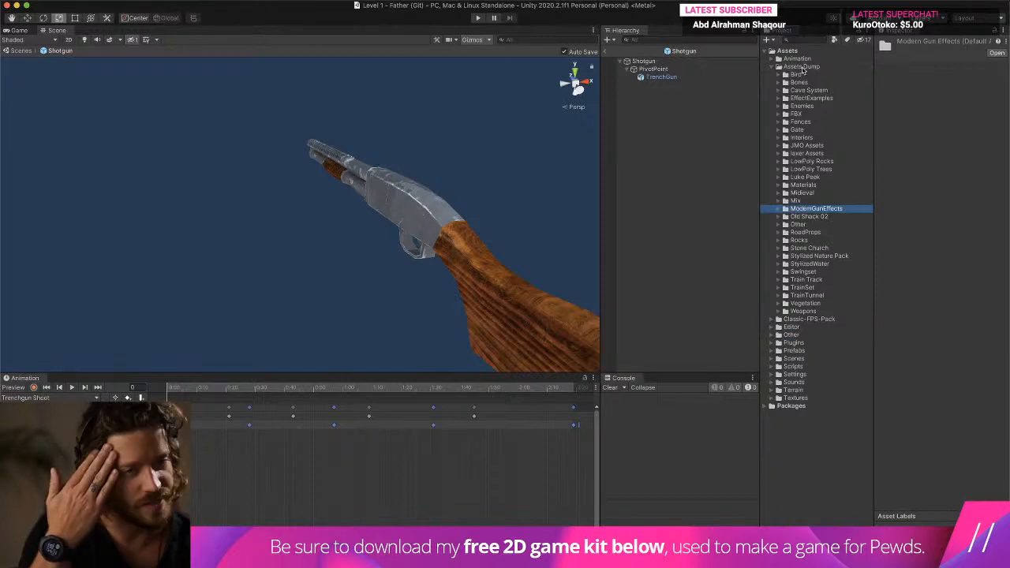
- Expand the ModernGunEffects folder down through Effects and MuzzleFire to the prefabs in Single
left_click(785, 208)
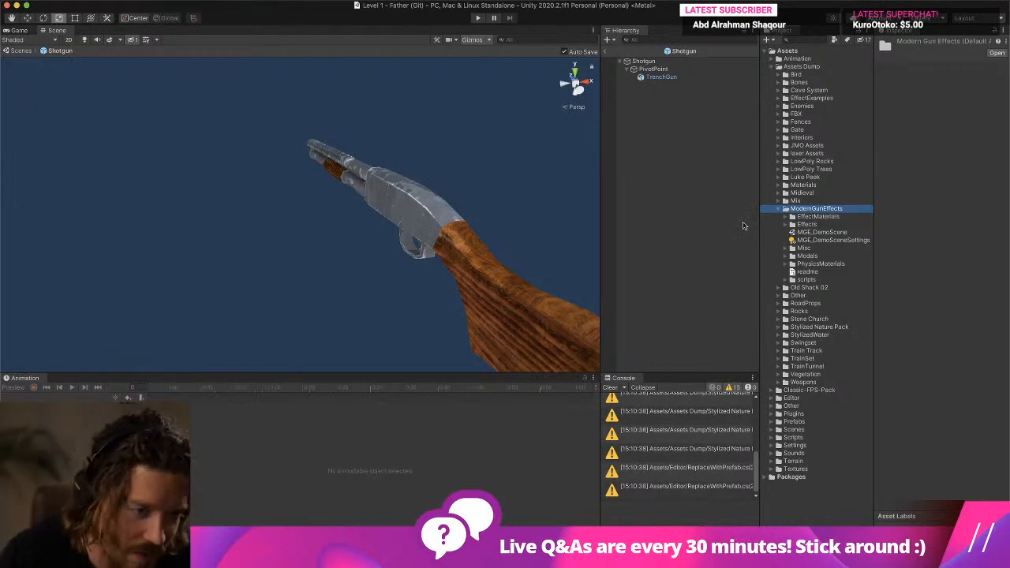
left_click(784, 226)
left_click(784, 226)
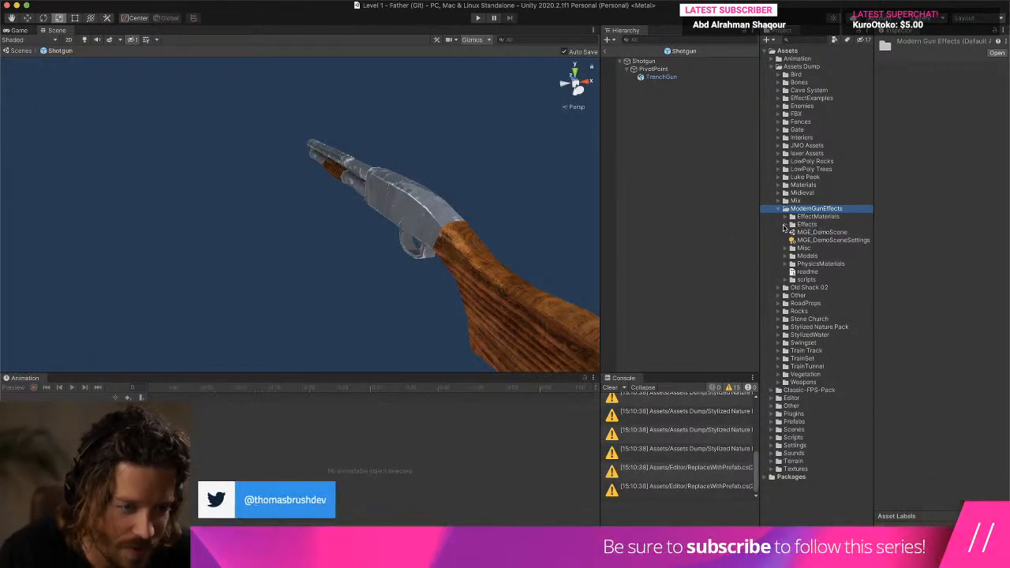
left_click(785, 226)
left_click(793, 263)
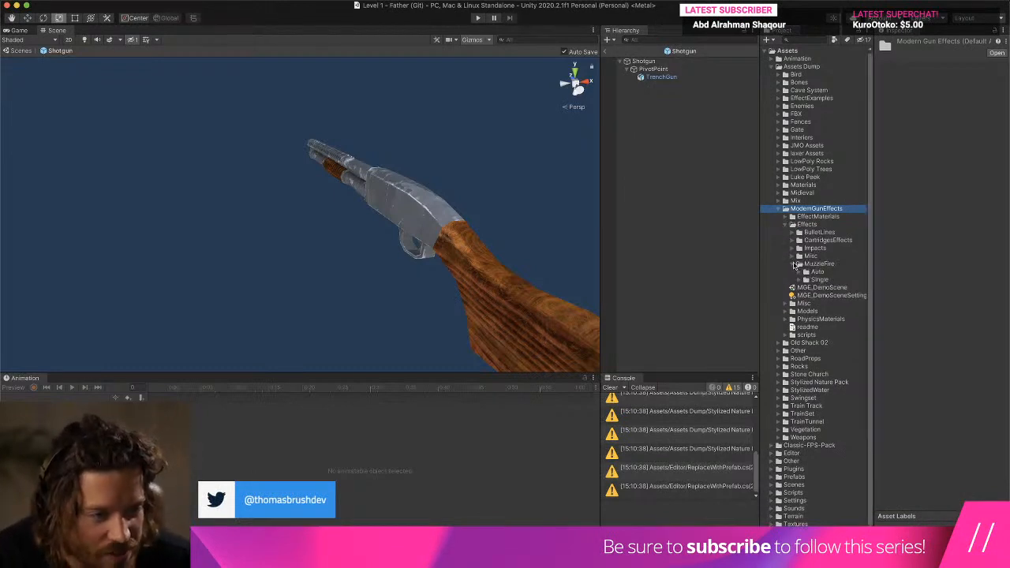
left_click(798, 279)
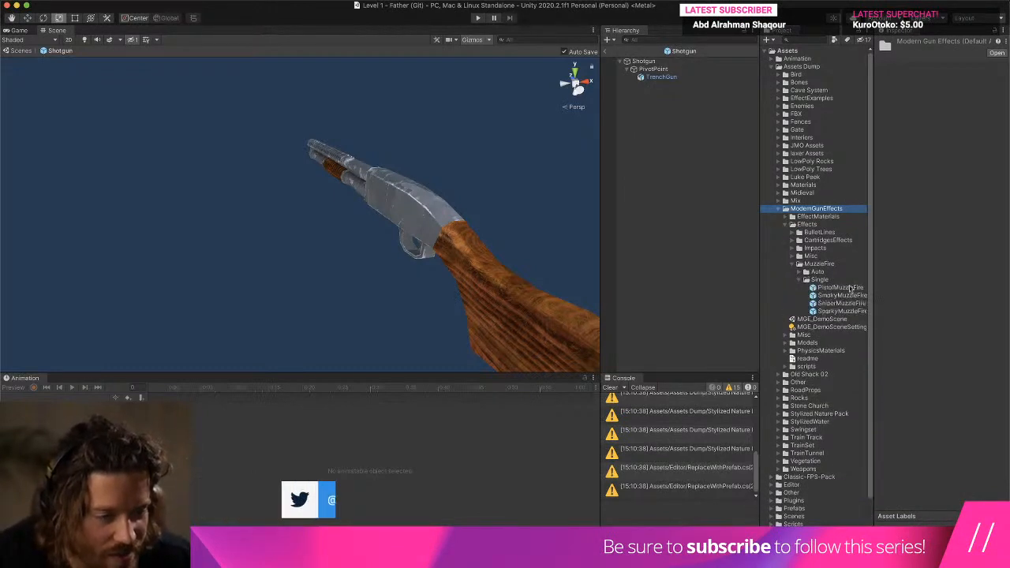
- Inspect the single-shot muzzle fire prefabs and add SmokyMuzzleFire as a child of TrenchGun in the Shotgun prefab
left_click(838, 287)
left_click(850, 312)
left_click(844, 295)
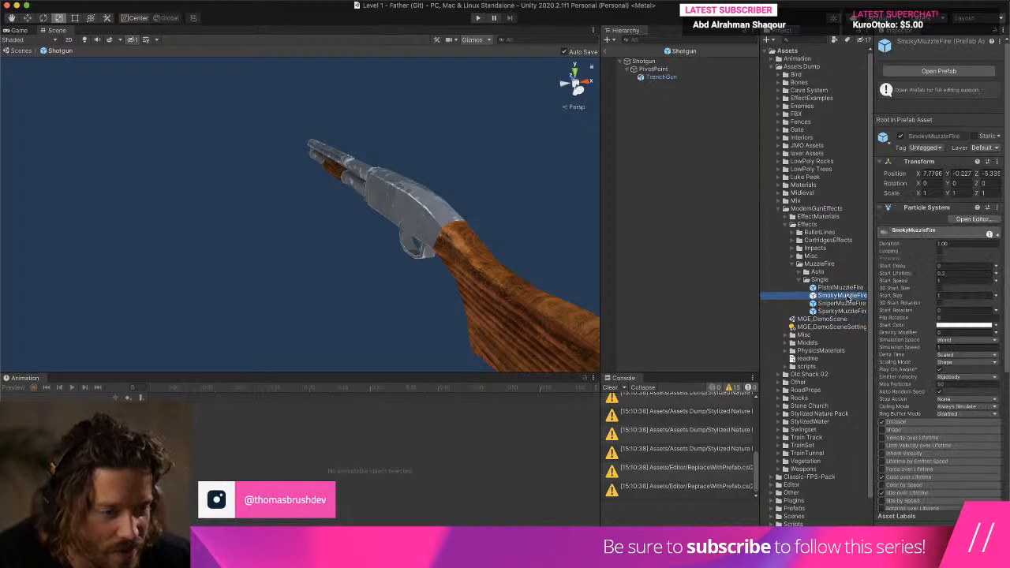
left_click_drag(759, 286, 693, 283)
left_click_drag(778, 295, 612, 77)
- Set the SmokyMuzzleFire object's position to 0 on the X, Y and Z axes
left_click(936, 92)
type("0")
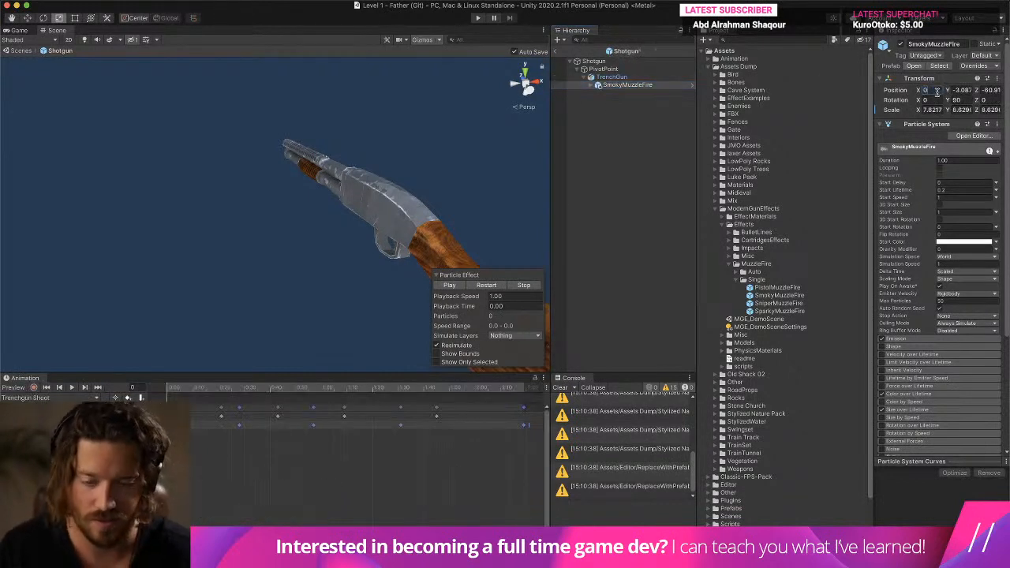
key("Tab")
type("0")
key("Tab")
type("0")
key("Tab")
key("f")
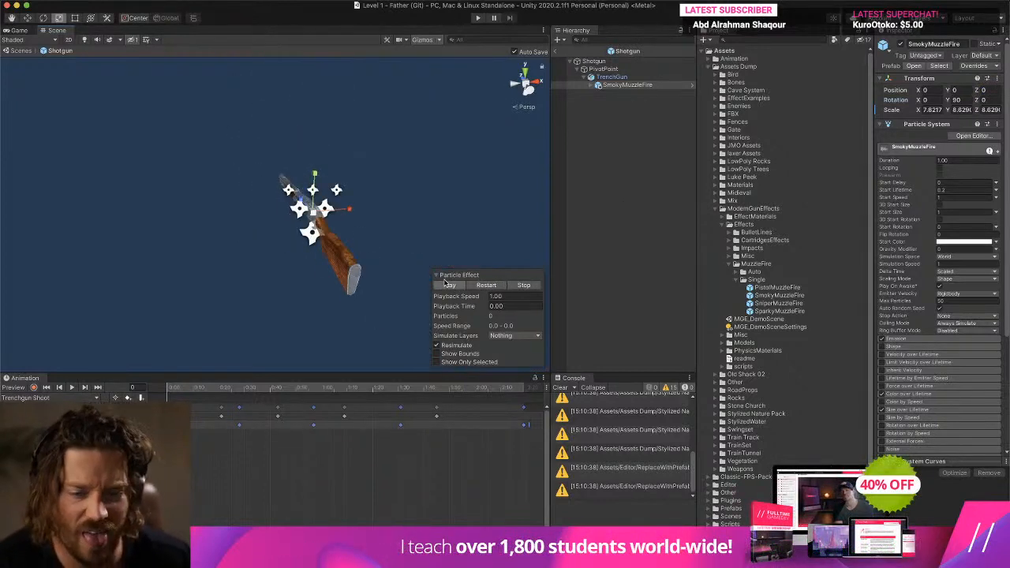
- Play and stop the SmokyMuzzleFire particle effect twice to preview it in the scene
left_click(448, 285)
left_click(526, 288)
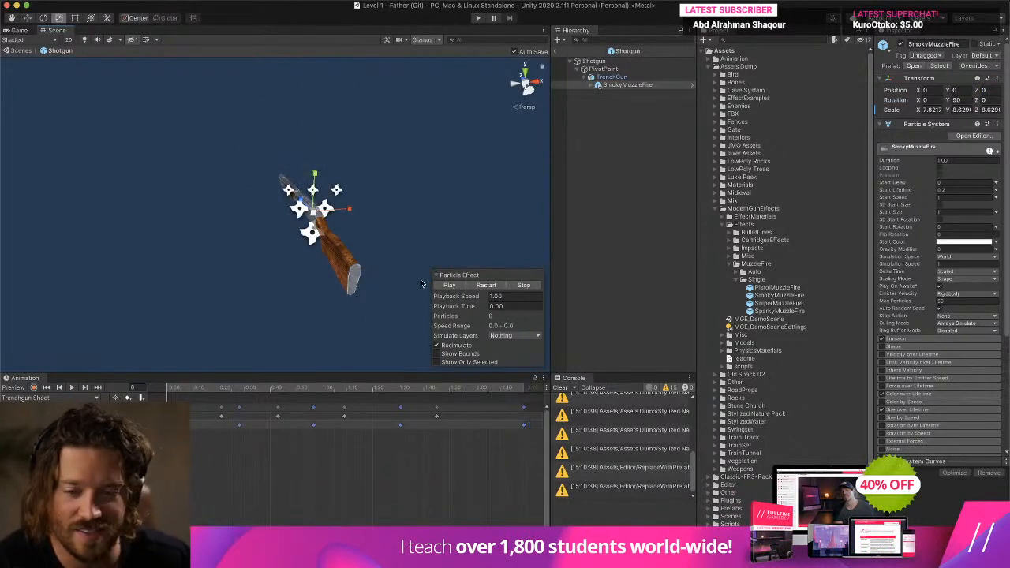
left_click(461, 287)
left_click(521, 288)
- Move SmokyMuzzleFire along the barrel to the muzzle at X 10.7 and preview its particle effect
left_click(27, 18)
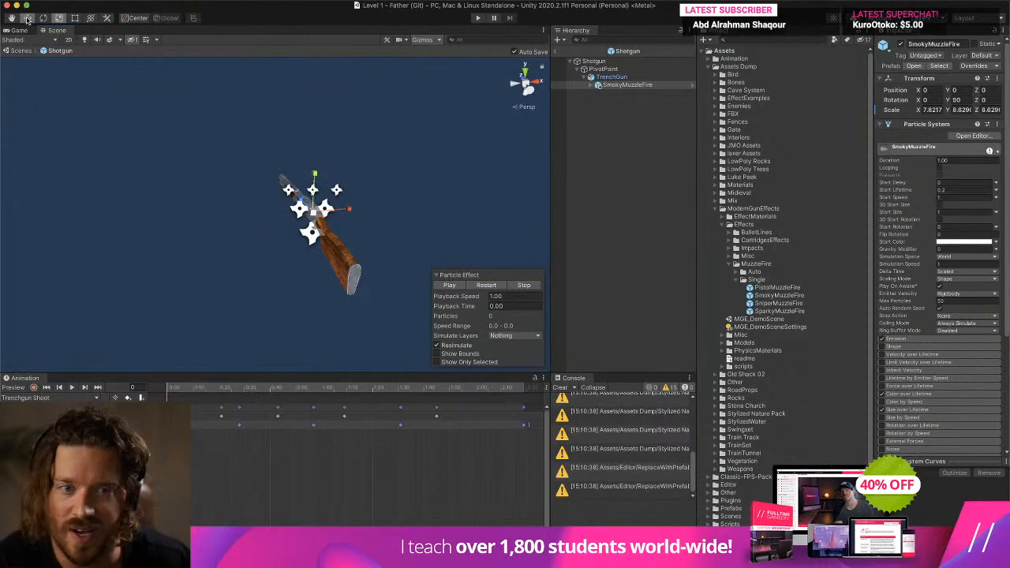
right_click_drag(131, 148, 250, 214)
middle_click_drag(249, 215, 384, 260)
scroll(395, 245, "up", 3)
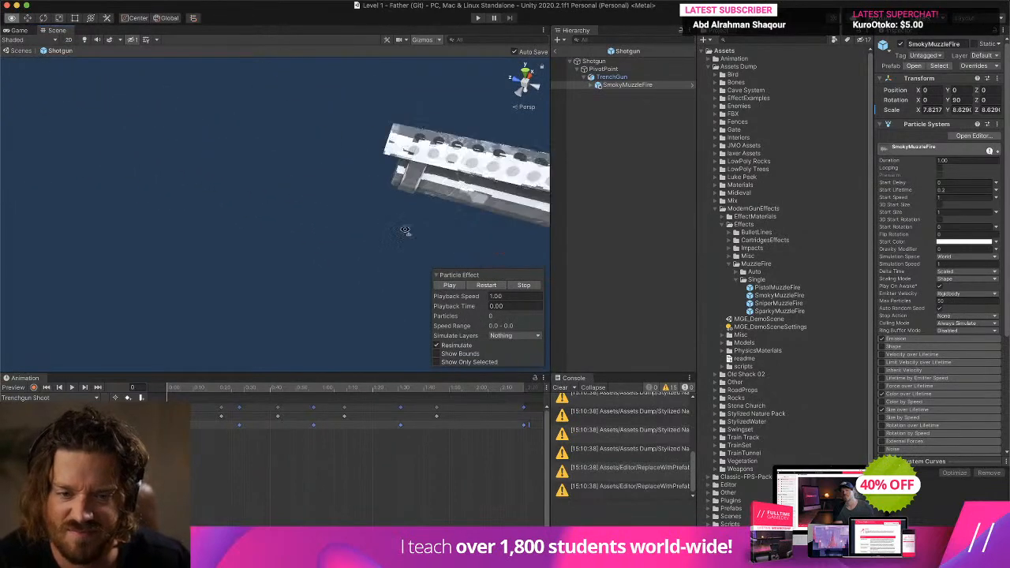
right_click_drag(406, 230, 427, 222)
scroll(422, 220, "down", 5)
left_click_drag(395, 205, 245, 195)
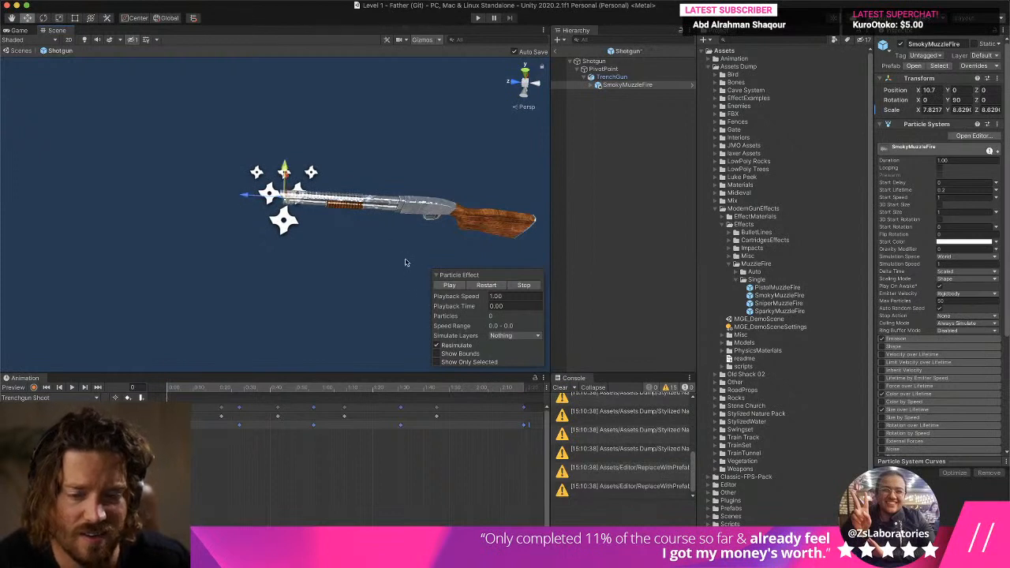
left_click(450, 285)
left_click(490, 287)
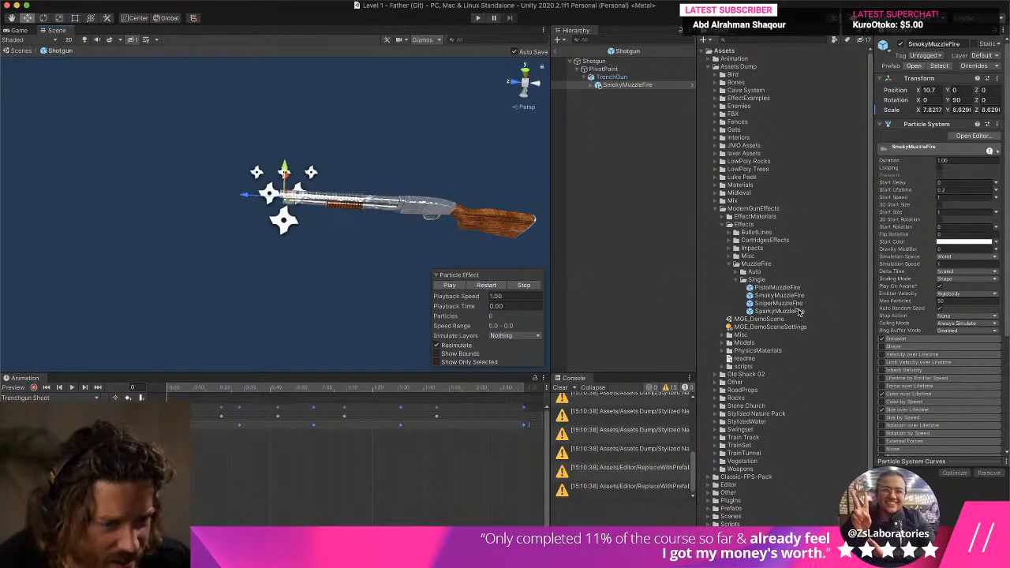
- Add SparkyMuzzleFire as a child of TrenchGun and set its position to 0 on the X, Y and Z axes
left_click_drag(799, 312, 615, 81)
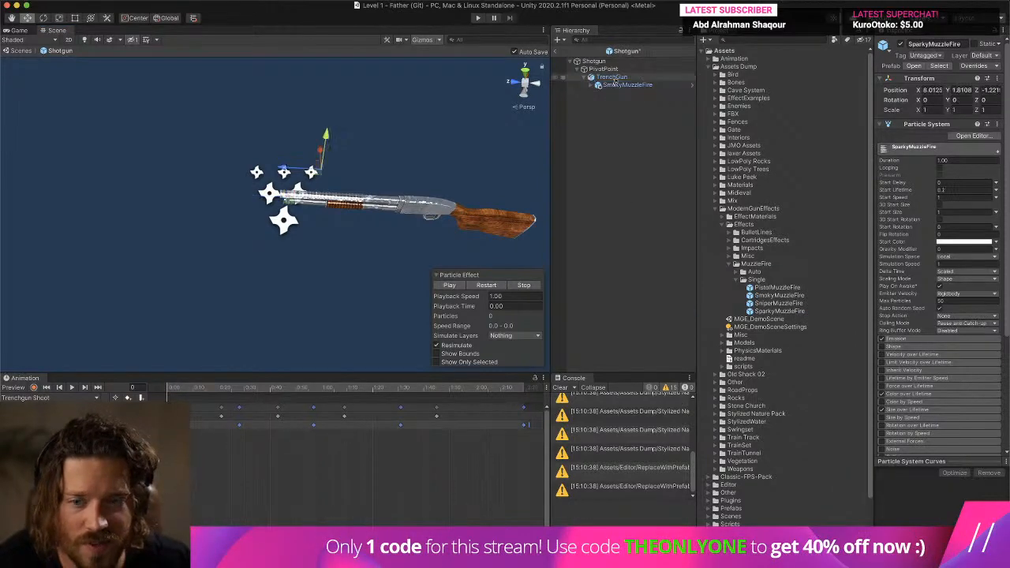
left_click(929, 89)
type("0")
key("Tab")
type("0")
key("Tab")
type("0")
key("Tab")
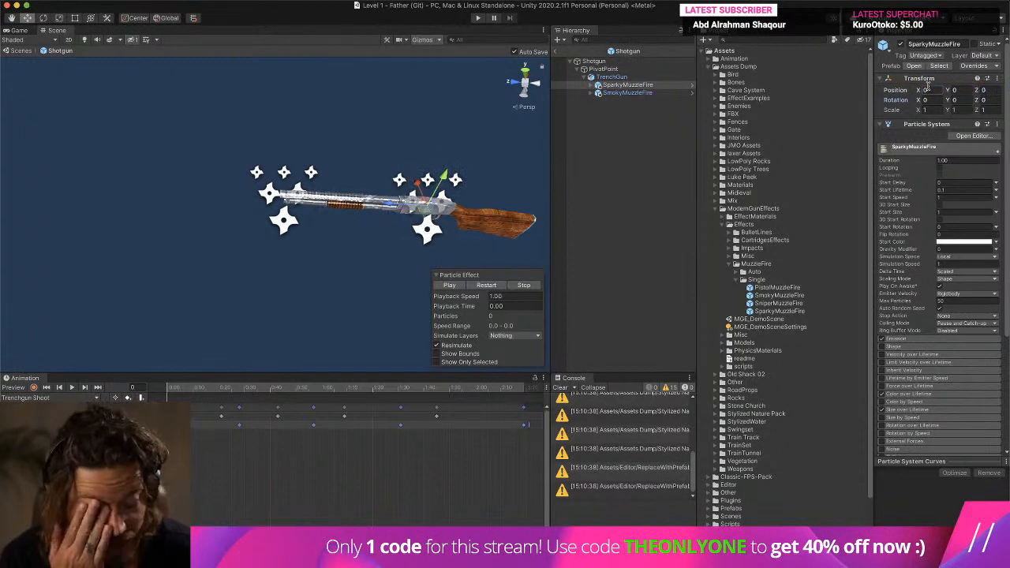
- Rotate SparkyMuzzleFire to 90 on the Y axis and move it along the barrel to the muzzle at X 10.62
left_click(44, 17)
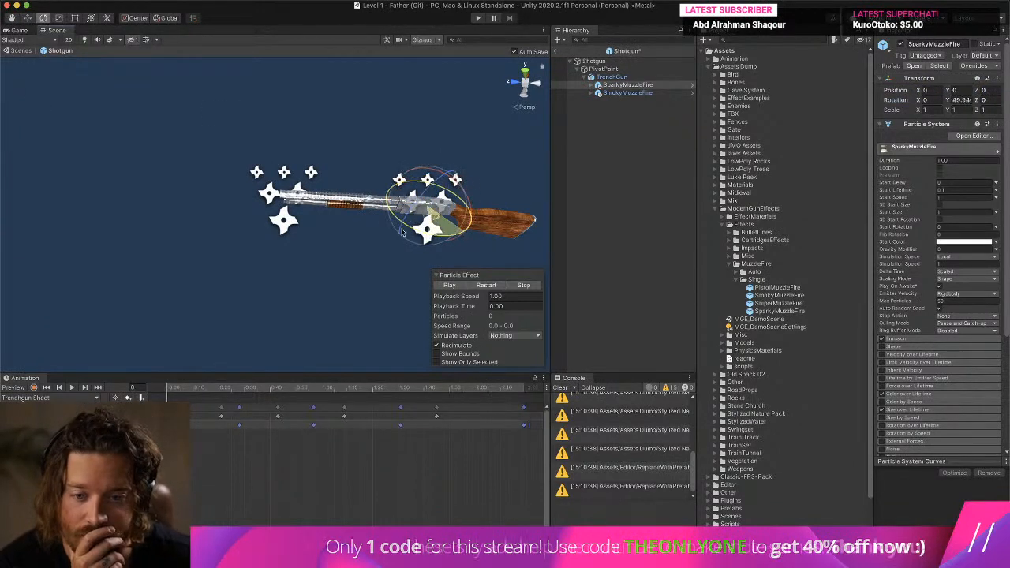
left_click_drag(464, 235, 458, 269)
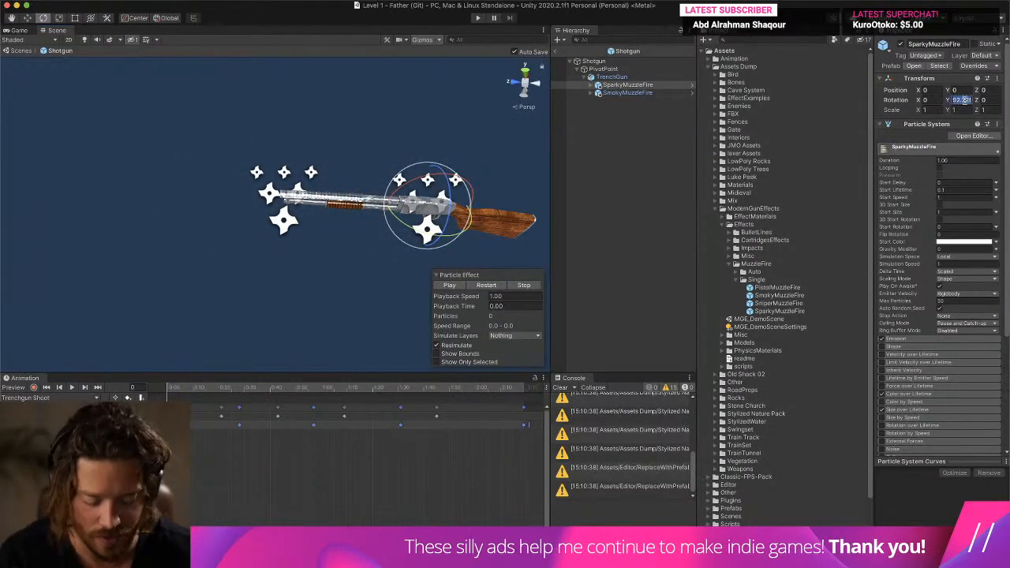
type("90")
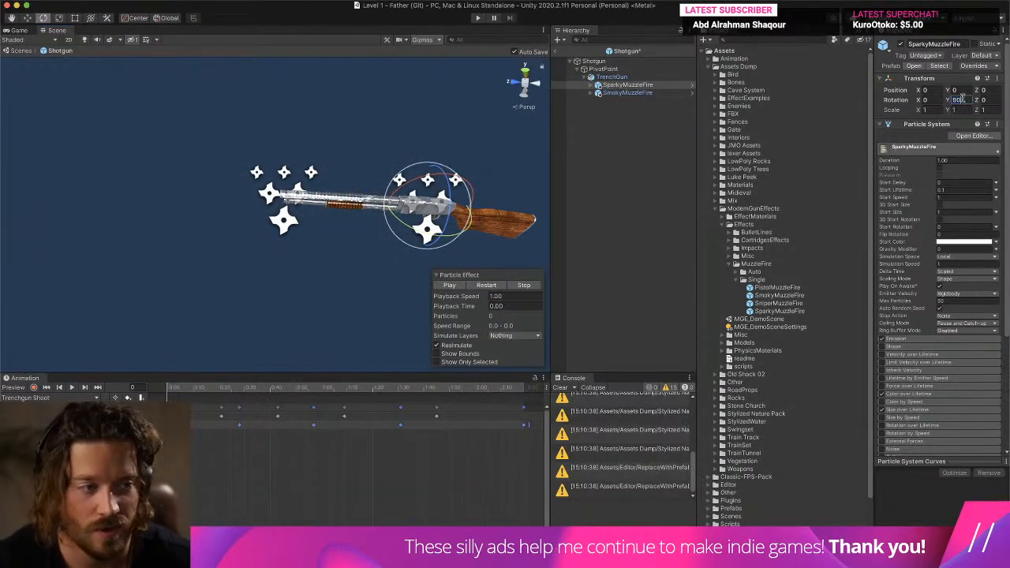
left_click(28, 18)
left_click_drag(381, 204, 240, 203)
- Delete SmokyMuzzleFire from TrenchGun and preview the SparkyMuzzleFire particle effect
right_click(631, 92)
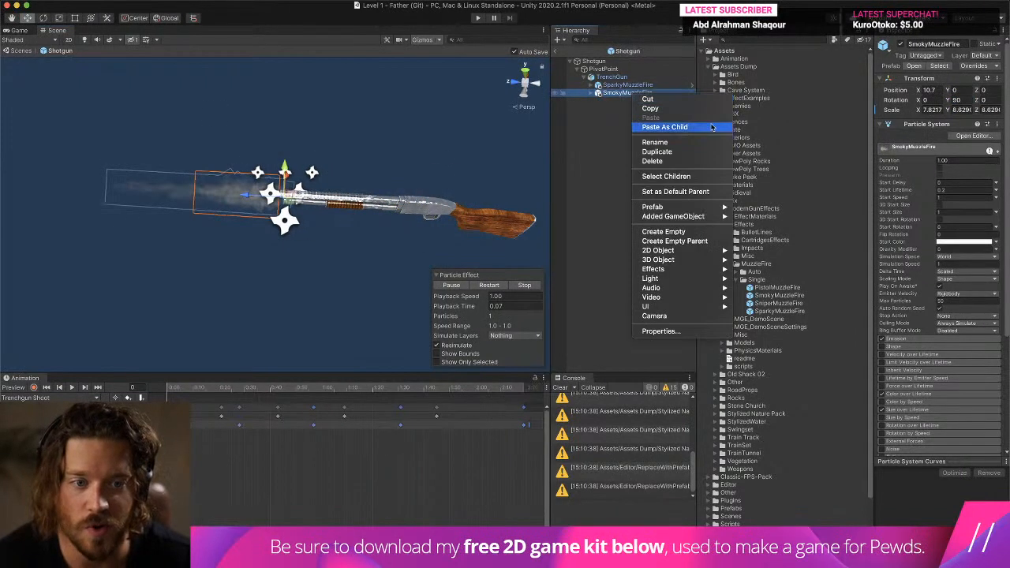
left_click(642, 162)
left_click(639, 87)
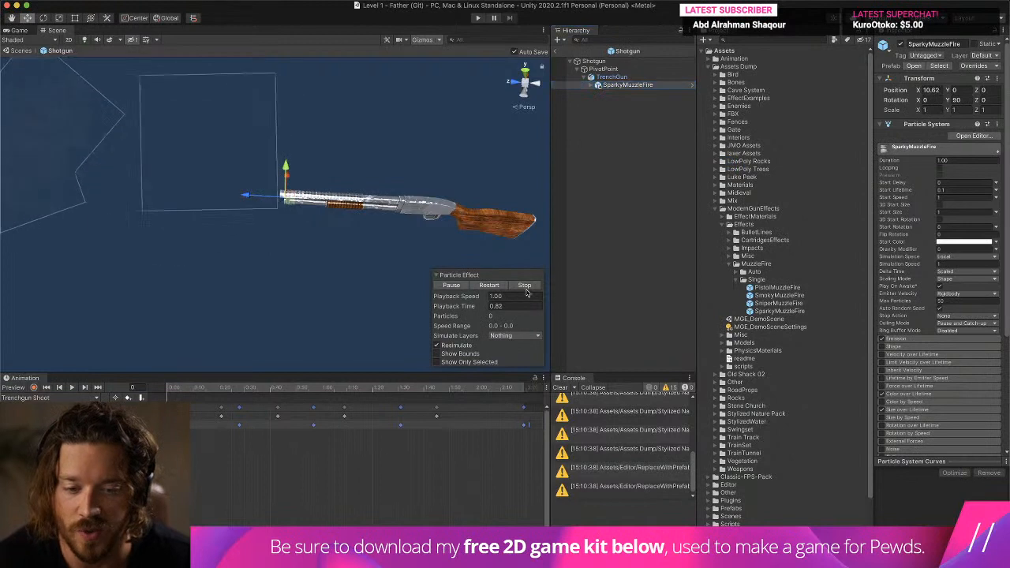
left_click(450, 285)
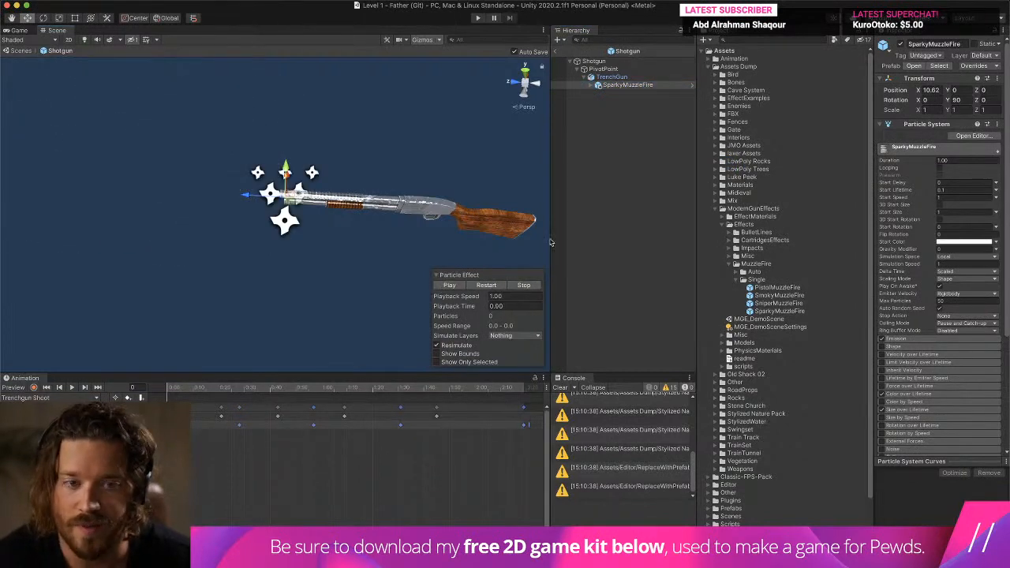
- Set the count of SparkyMuzzleFire's emission burst to 0 and clear the console messages
left_click(604, 86)
left_click(919, 338)
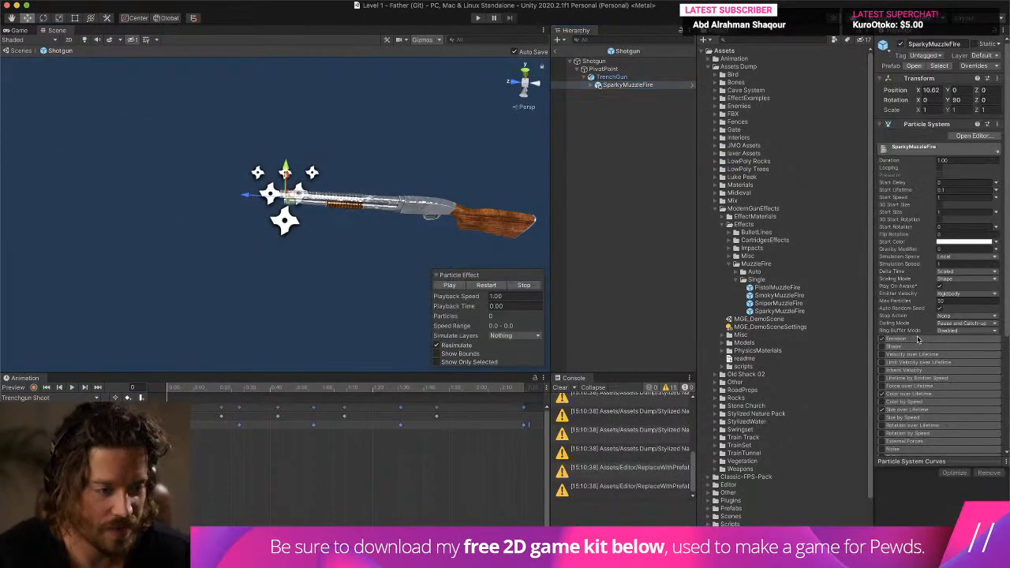
scroll(932, 337, "down", 1)
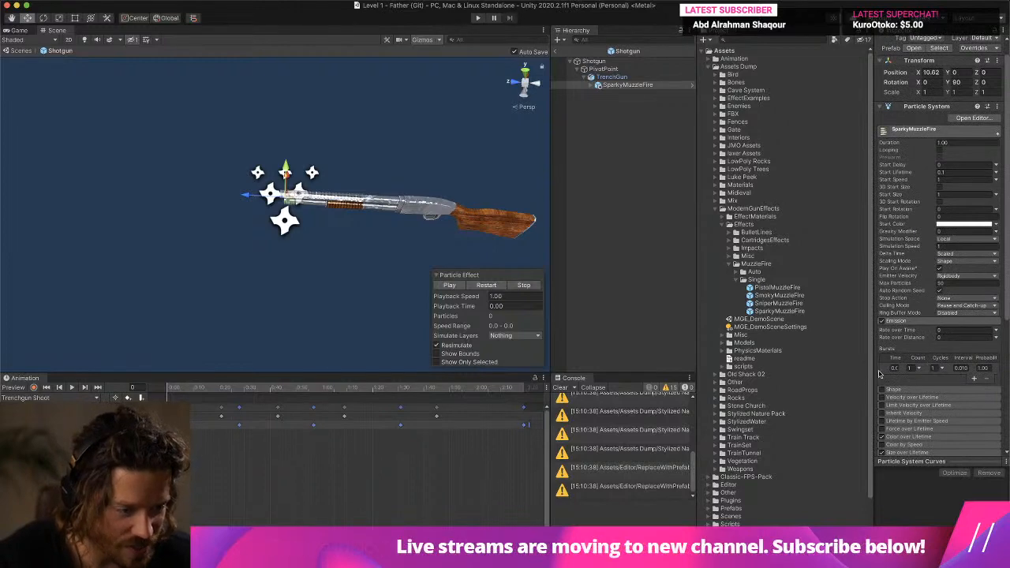
left_click_drag(874, 371, 753, 368)
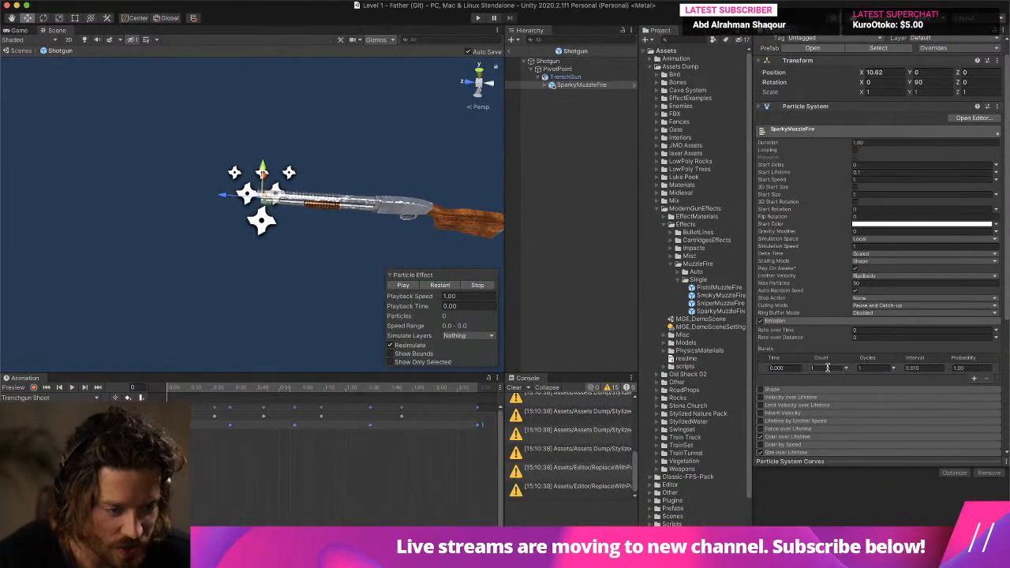
left_click_drag(827, 368, 673, 356)
type("0")
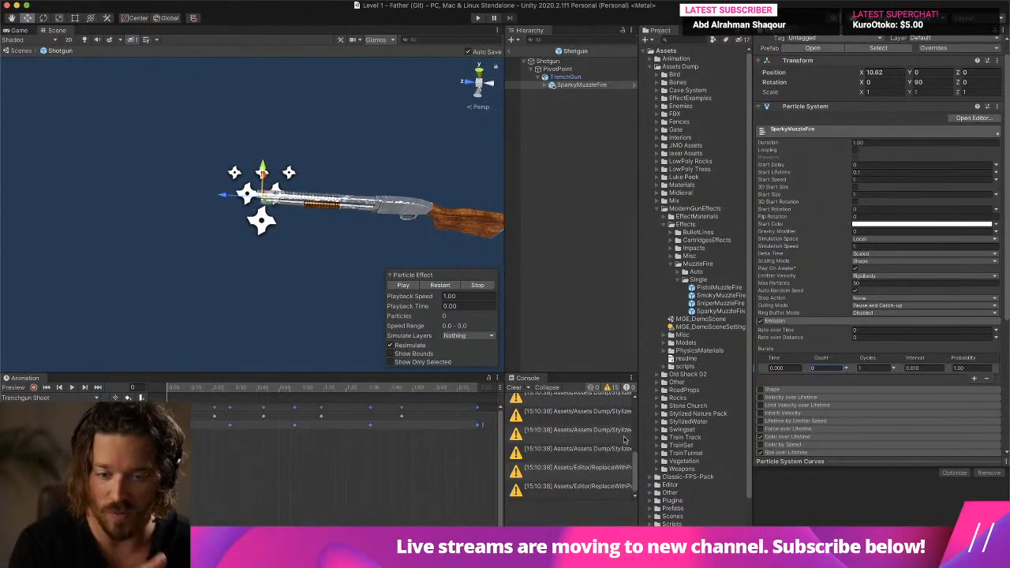
left_click(516, 387)
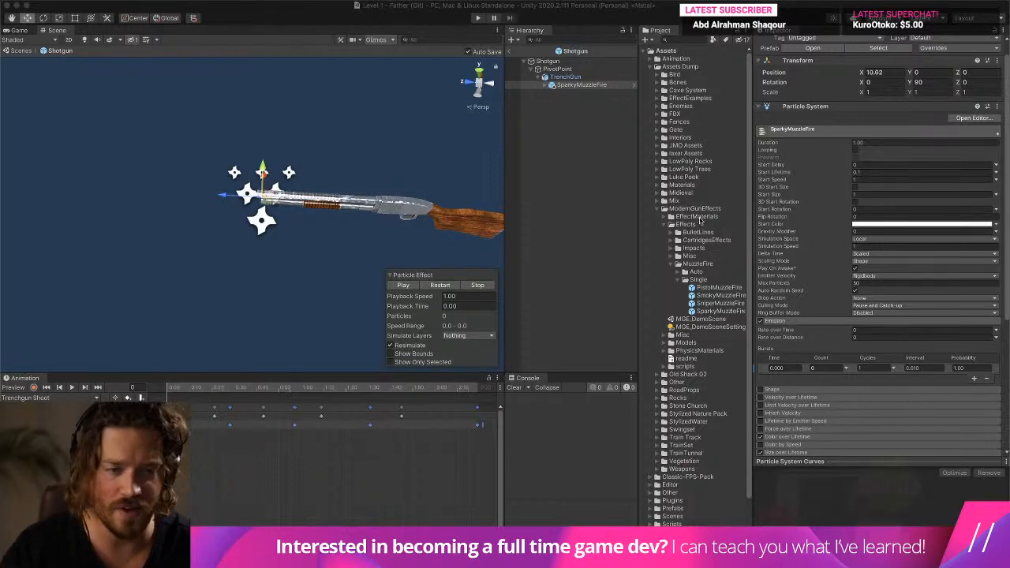
- Create a C# script named AnimatorFunctions in the Father folder inside Scripts
left_click(664, 209)
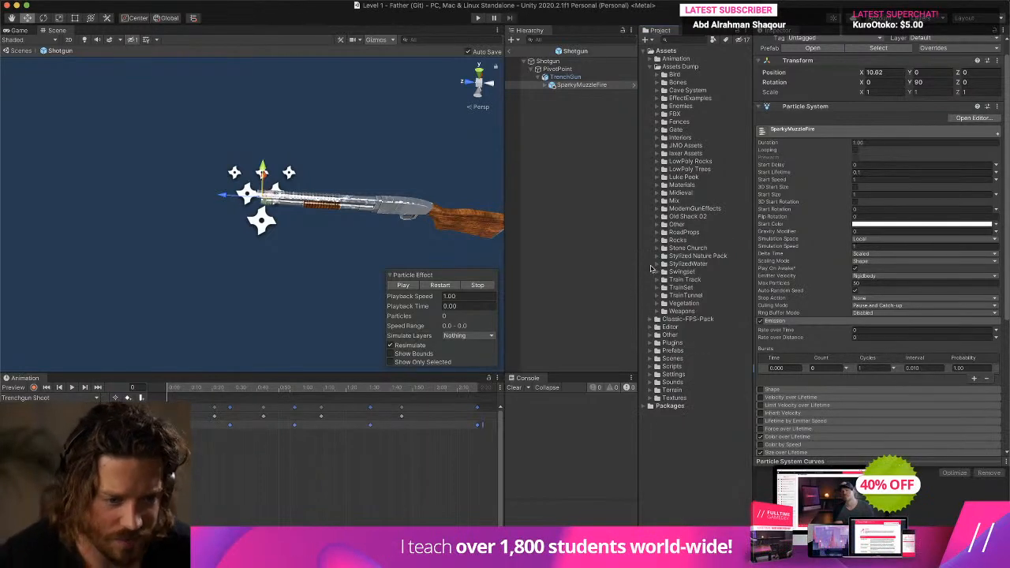
left_click(651, 367)
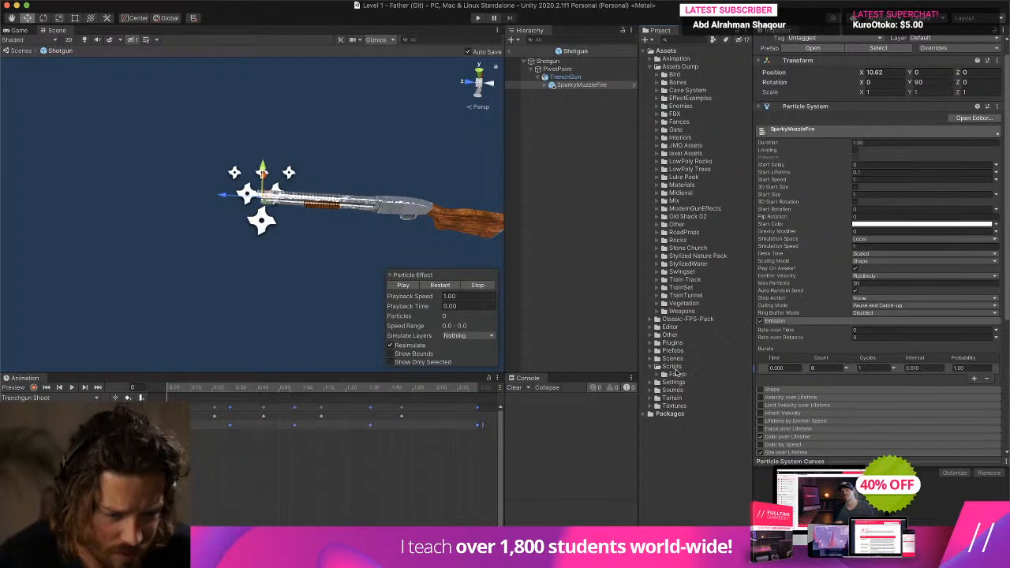
left_click(648, 375)
left_click(658, 375)
left_click(698, 382)
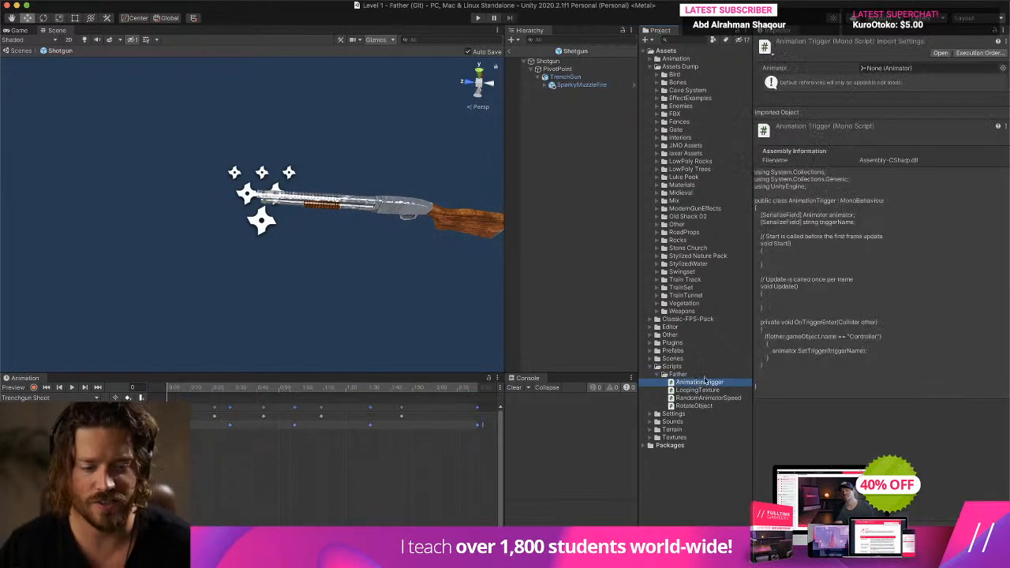
left_click(646, 40)
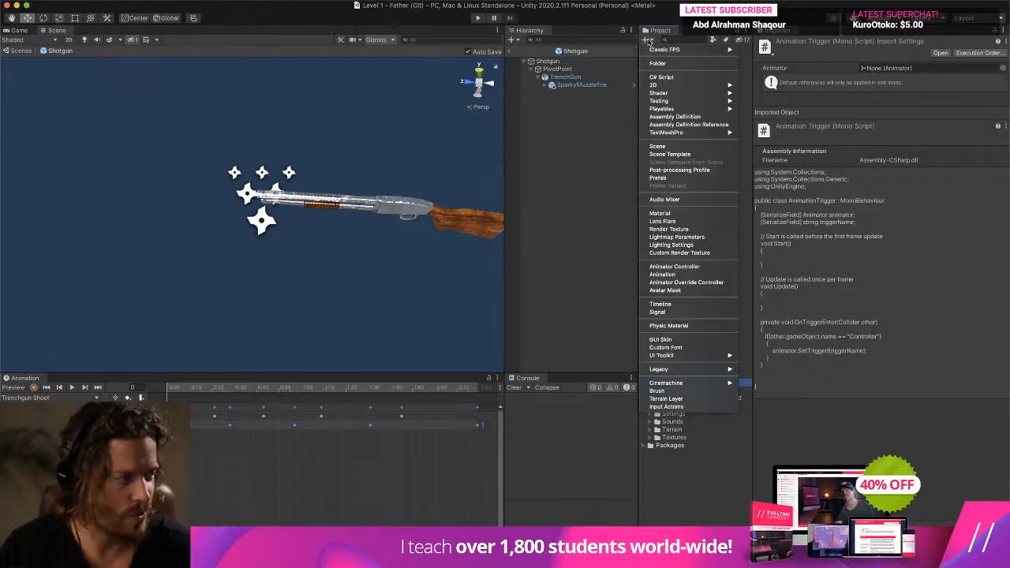
left_click(661, 76)
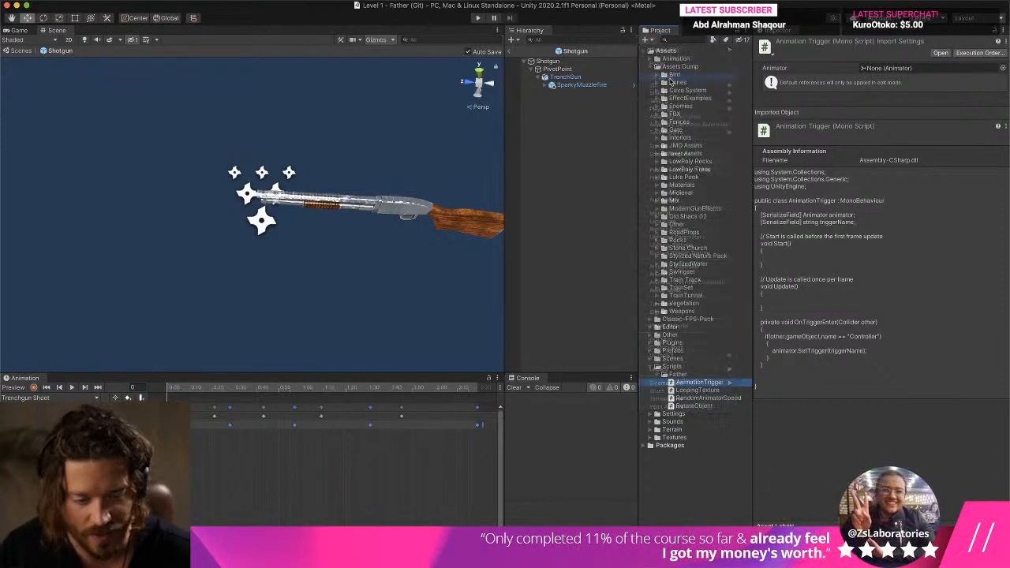
type("AnimatorFunctions")
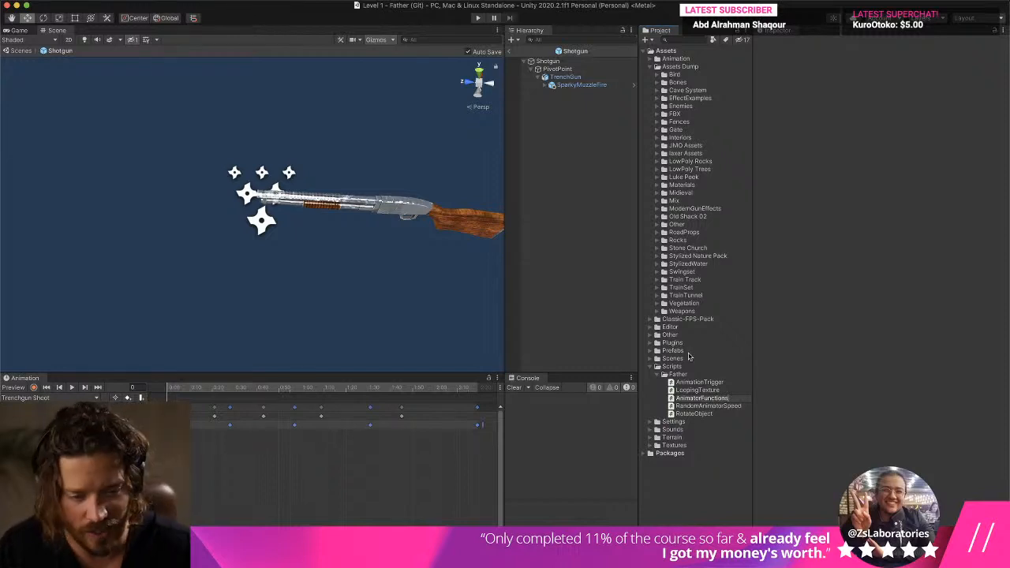
key("Return")
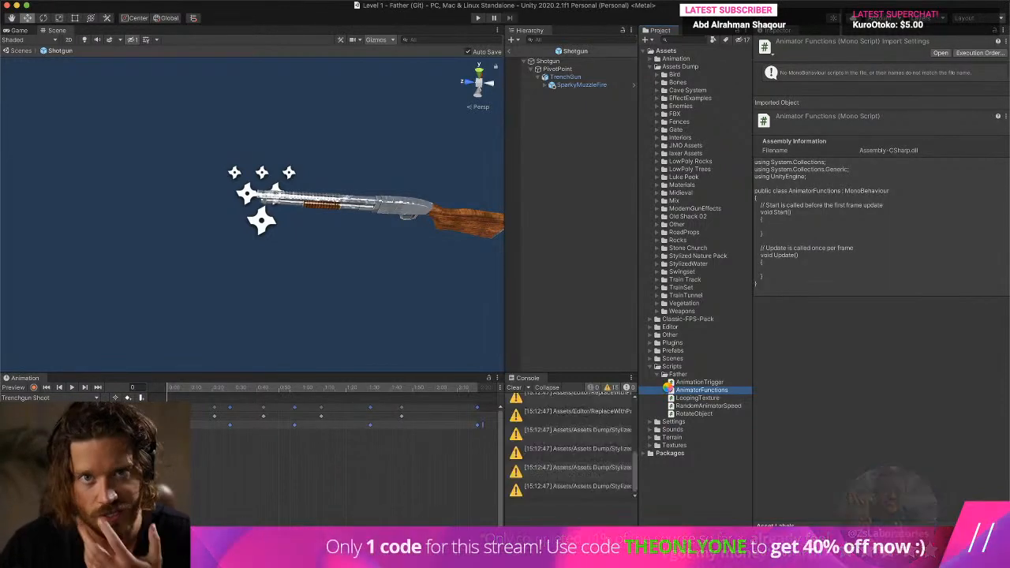
- Open the AnimatorFunctions script in the code editor and replace its entire contents with the copied animator functions code
double_click(670, 390)
left_click(403, 277)
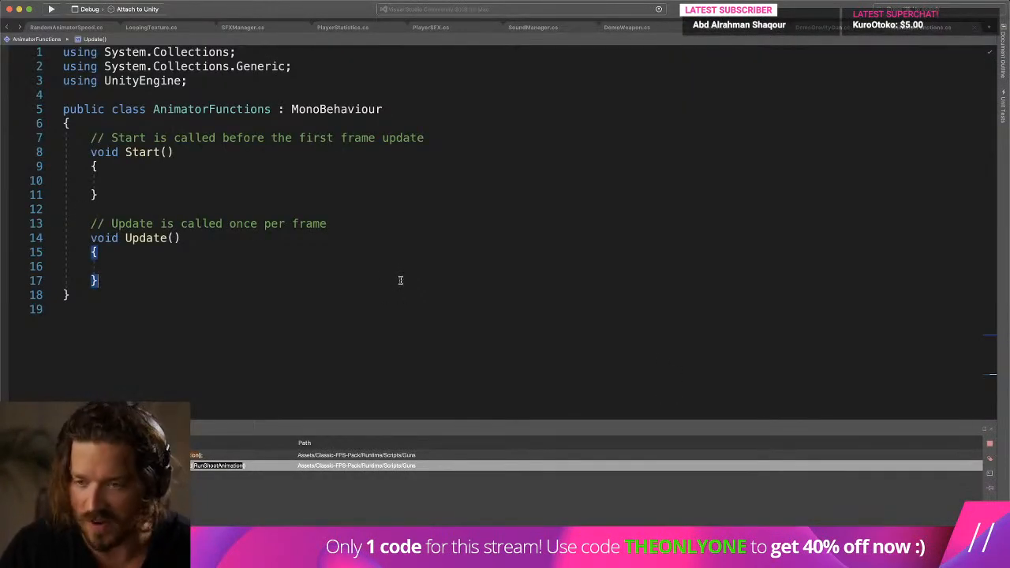
left_click(377, 241)
key("super+a")
key("super+v")
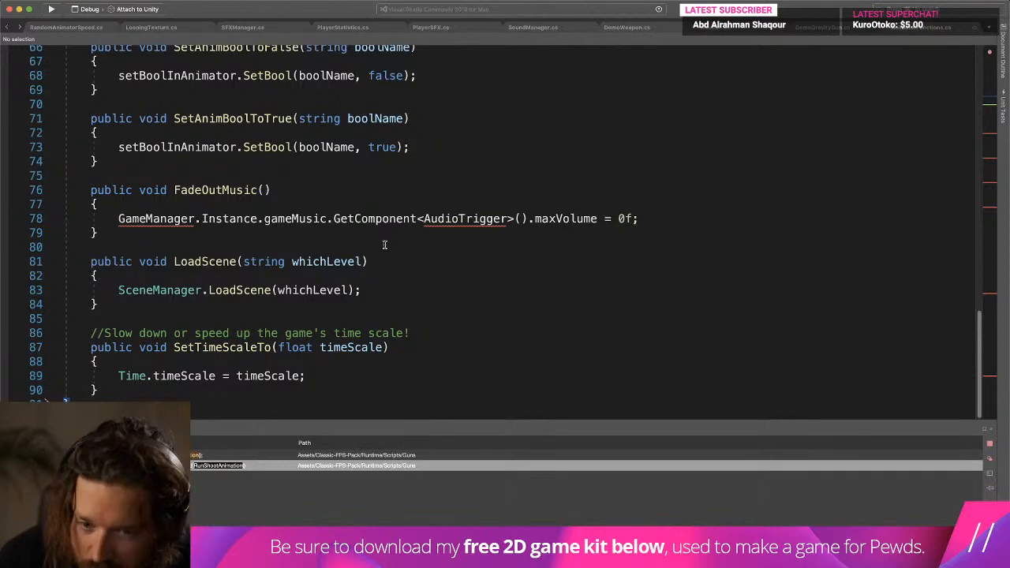
- Comment out the NewPlayer lines inside the Start and HidePlayer functions of AnimatorFunctions
left_click(384, 245)
scroll(416, 219, "up", 5)
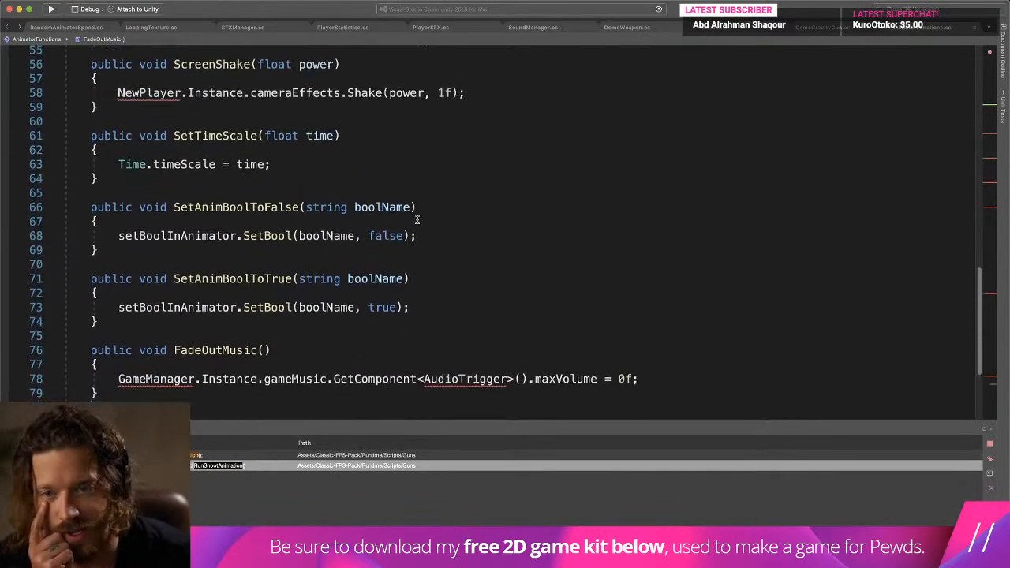
scroll(416, 220, "up", 12)
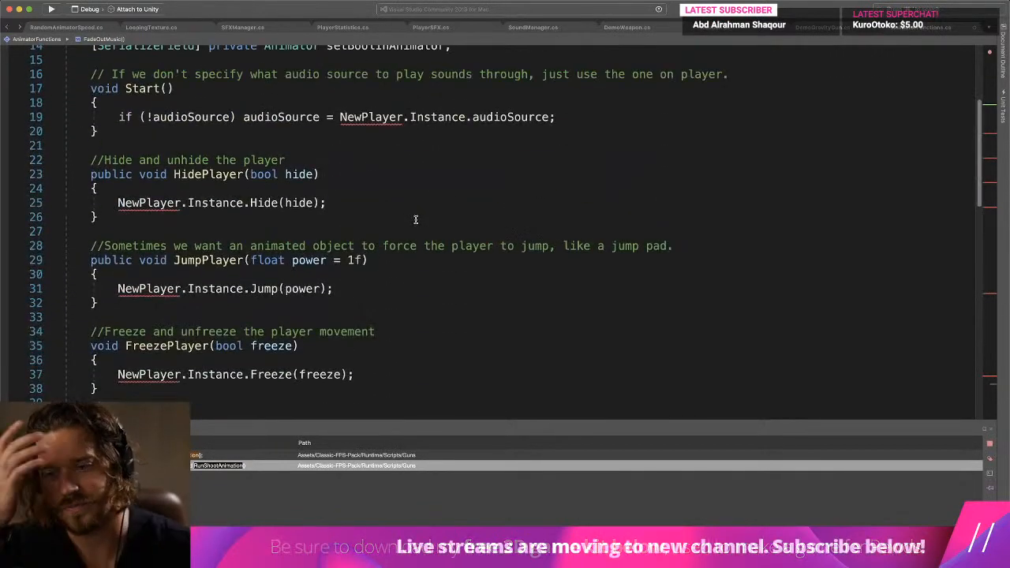
scroll(416, 219, "up", 3)
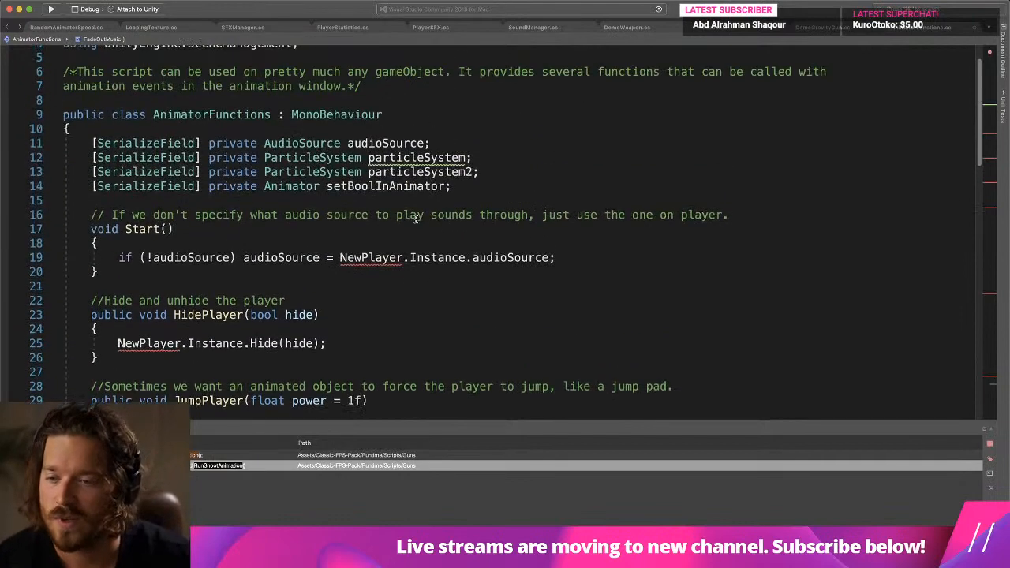
scroll(350, 214, "down", 2)
left_click(109, 170)
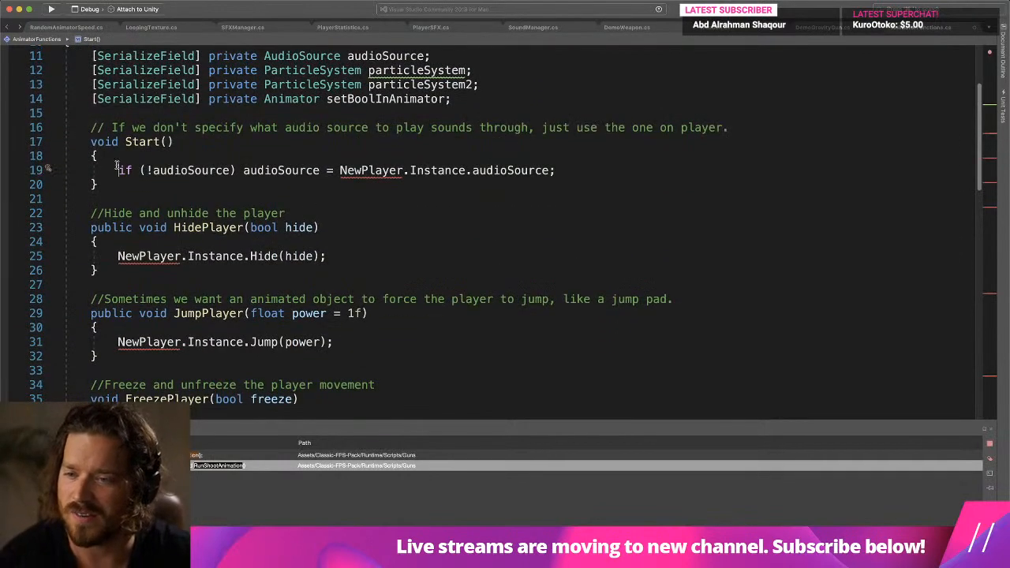
type("//")
left_click(108, 256)
type("//")
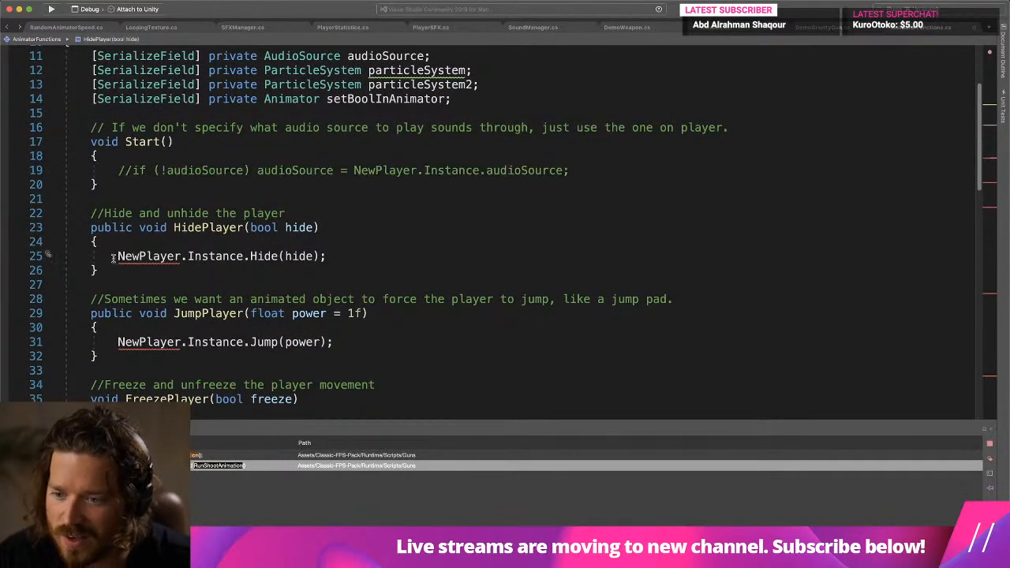
- Close the search results pane and adjust the code's text size to show more of the AnimatorFunctions script
key("super+minus")
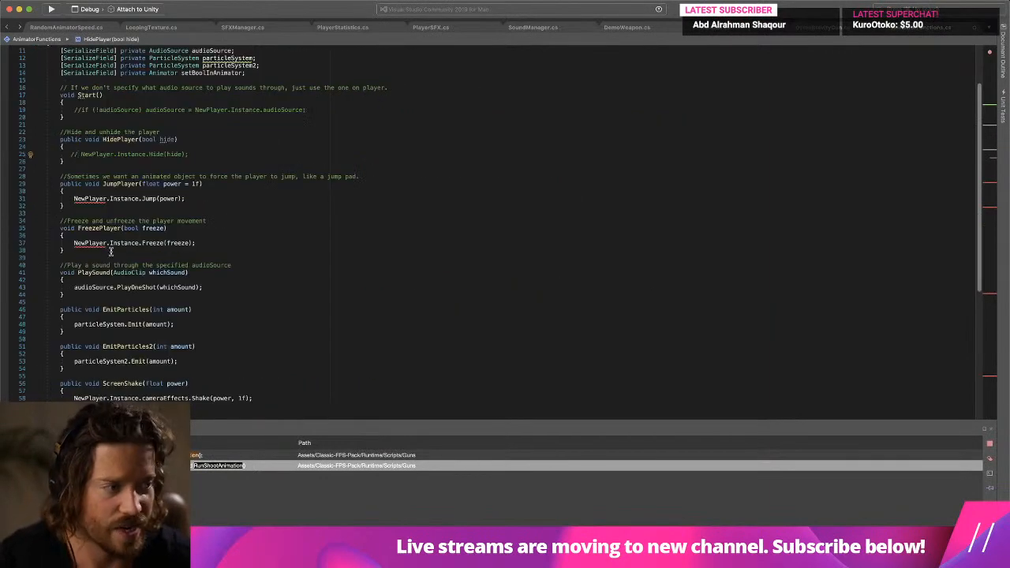
key("super+equal")
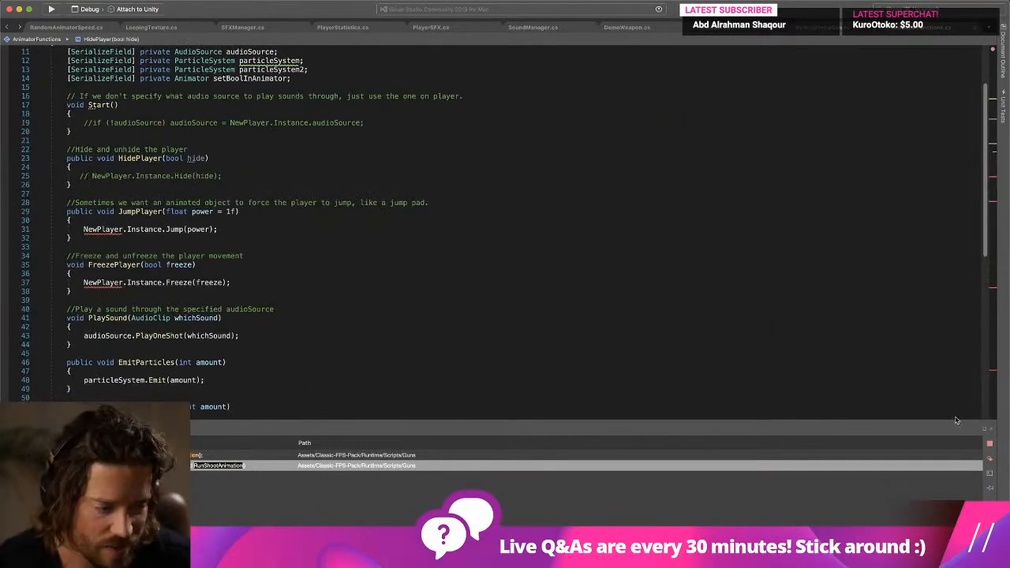
left_click(991, 430)
left_click(291, 301)
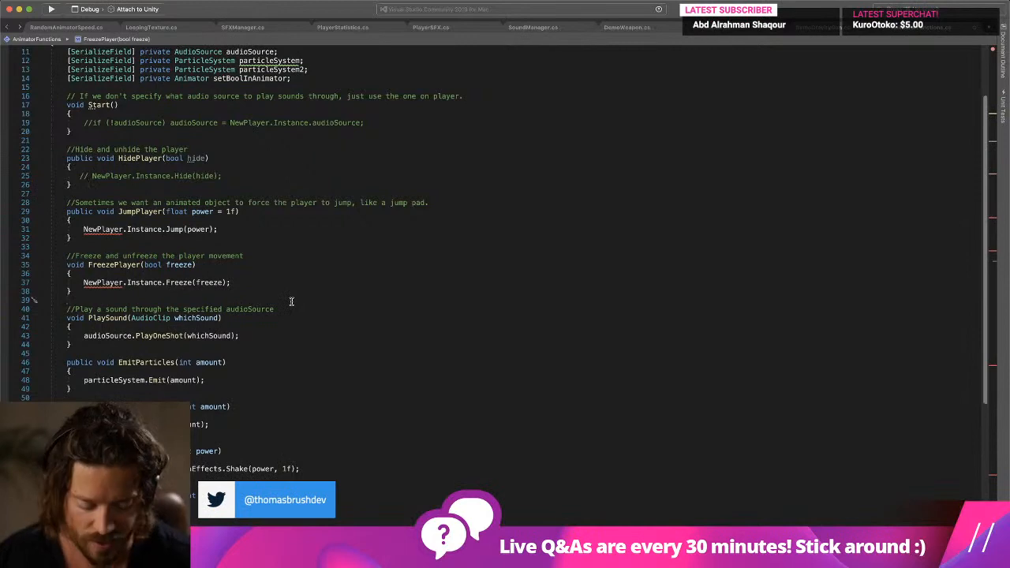
key("super+equal")
left_click(162, 304)
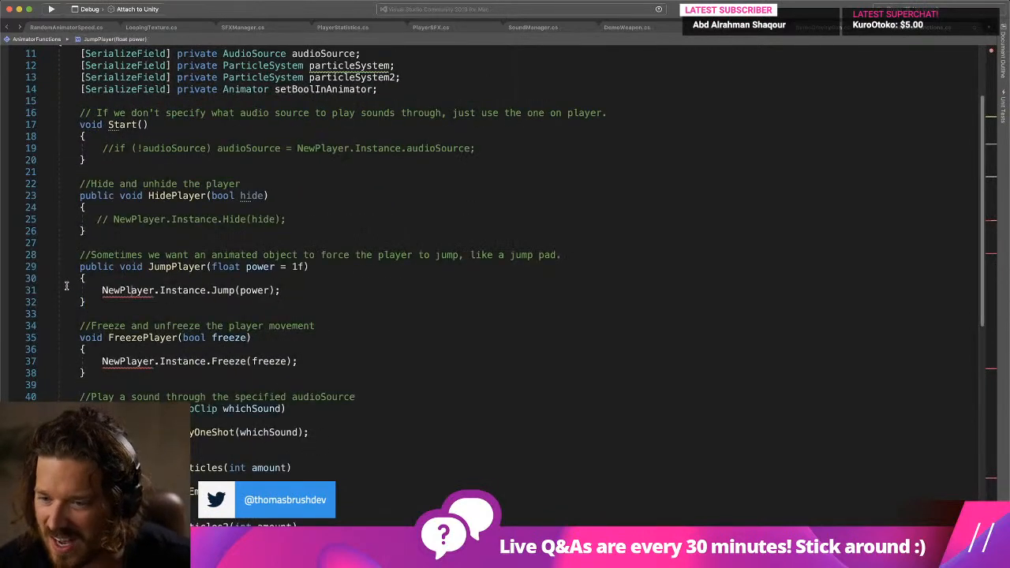
- Comment out the NewPlayer lines inside the JumpPlayer and FreezePlayer functions of AnimatorFunctions
left_click(91, 302)
left_click(102, 290)
type("/")
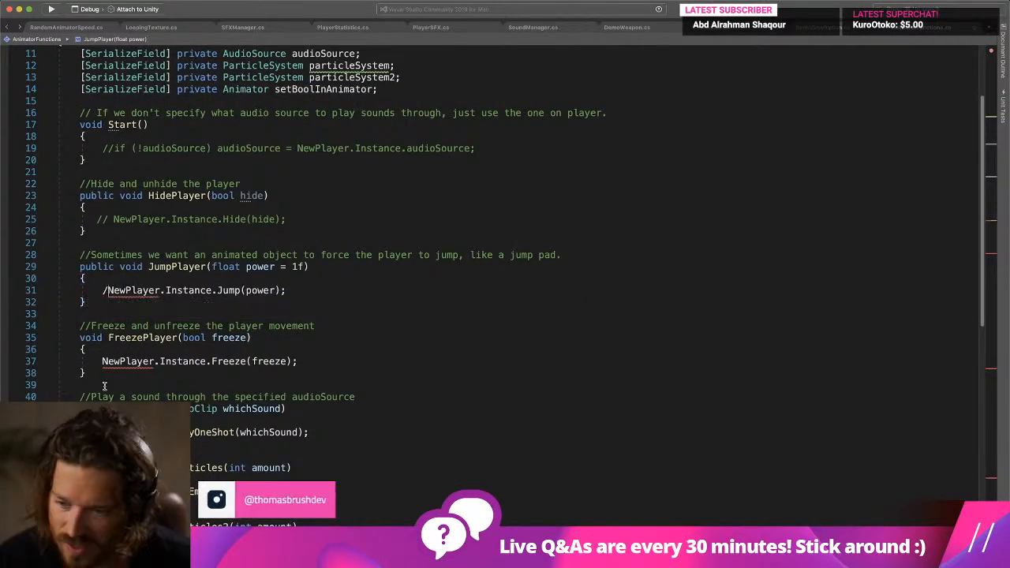
type("/")
left_click(103, 362)
key("super+slash")
scroll(92, 191, "down", 7)
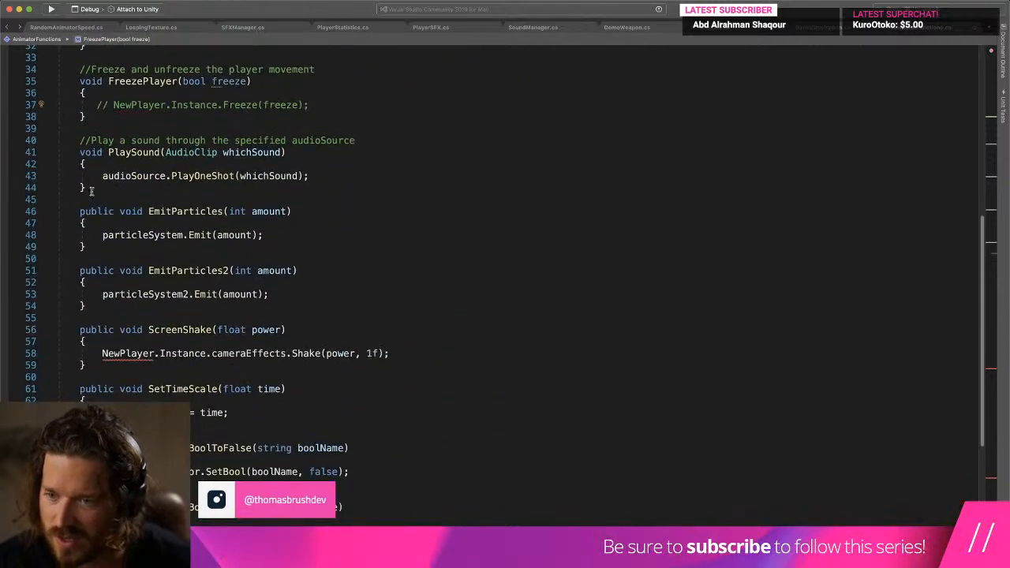
- Comment out the camera shake line in ScreenShake and the GameManager line in FadeOutMusic
left_click(91, 178)
left_click(98, 222)
left_click(97, 240)
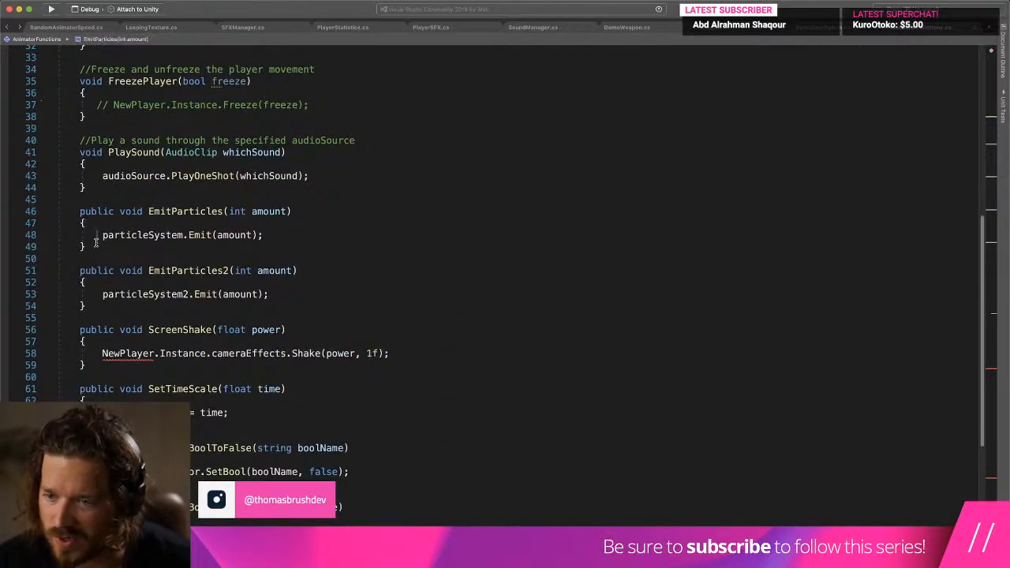
left_click(94, 348)
key("super+slash")
scroll(94, 347, "down", 4)
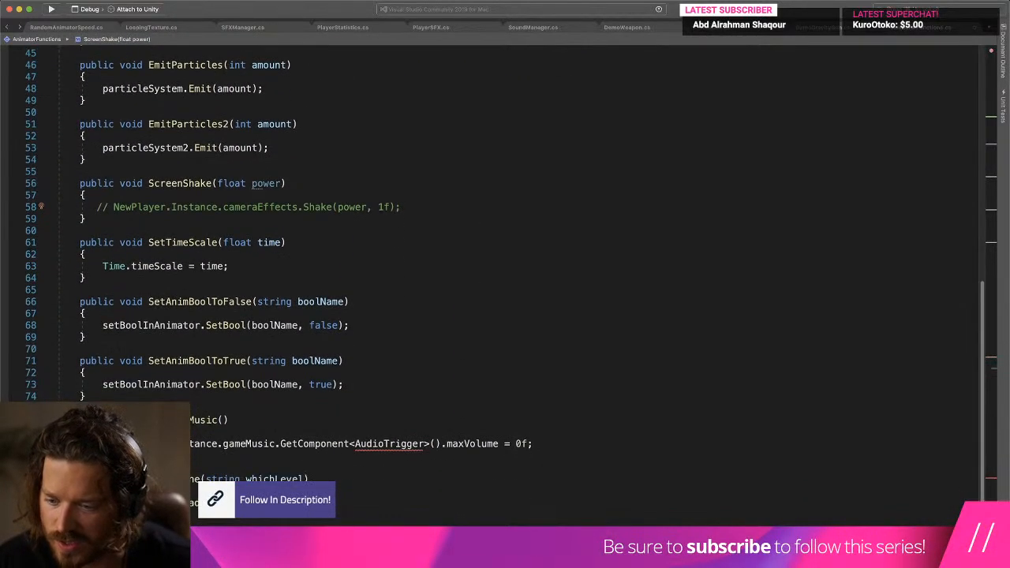
left_click(98, 444)
type("//")
scroll(97, 443, "down", 7)
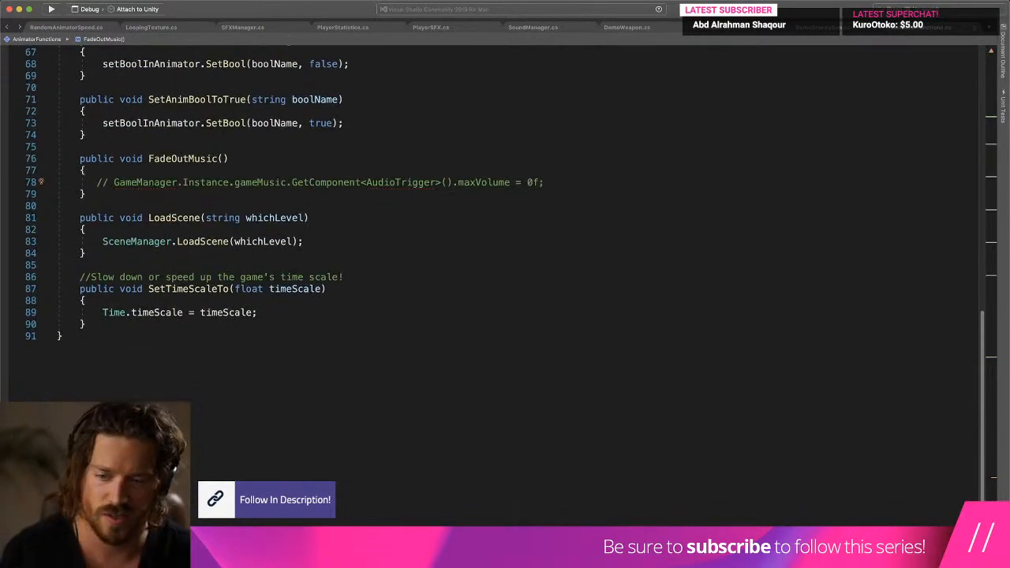
- Rename the particleSystem field to particleSystem1 in its declaration and in the EmitParticles function
scroll(322, 162, "up", 20)
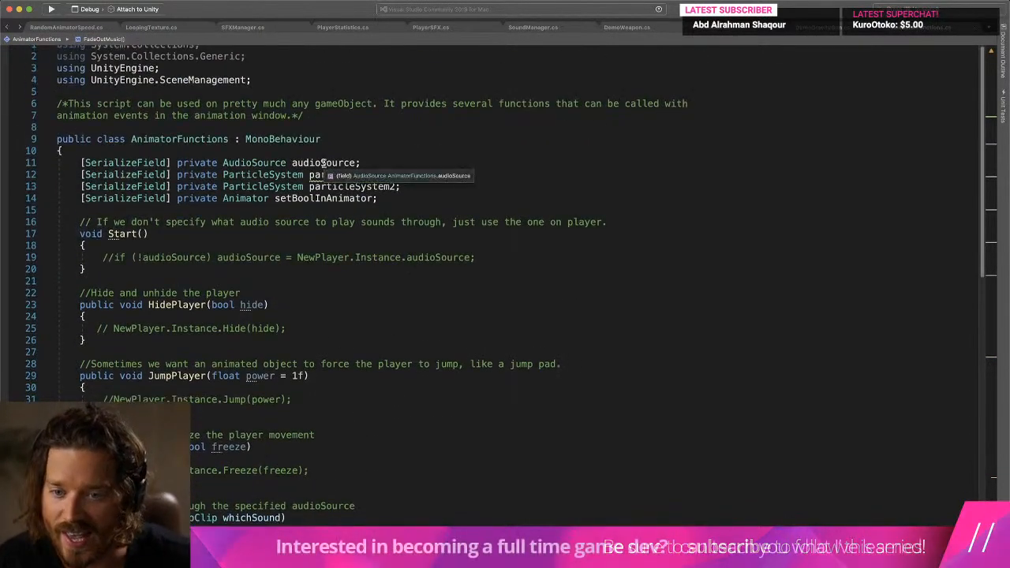
left_click(349, 175)
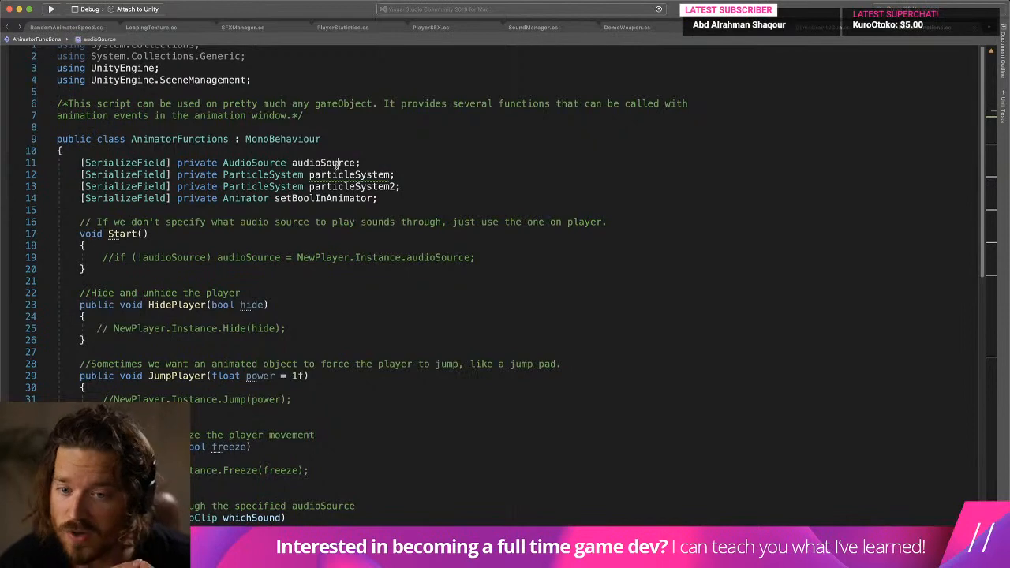
type("1")
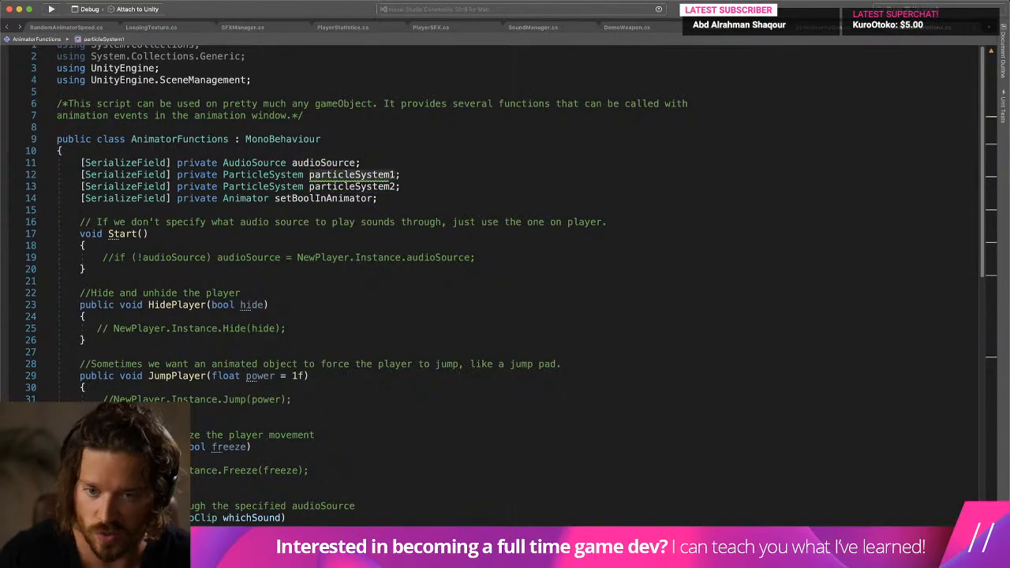
scroll(436, 279, "down", 10)
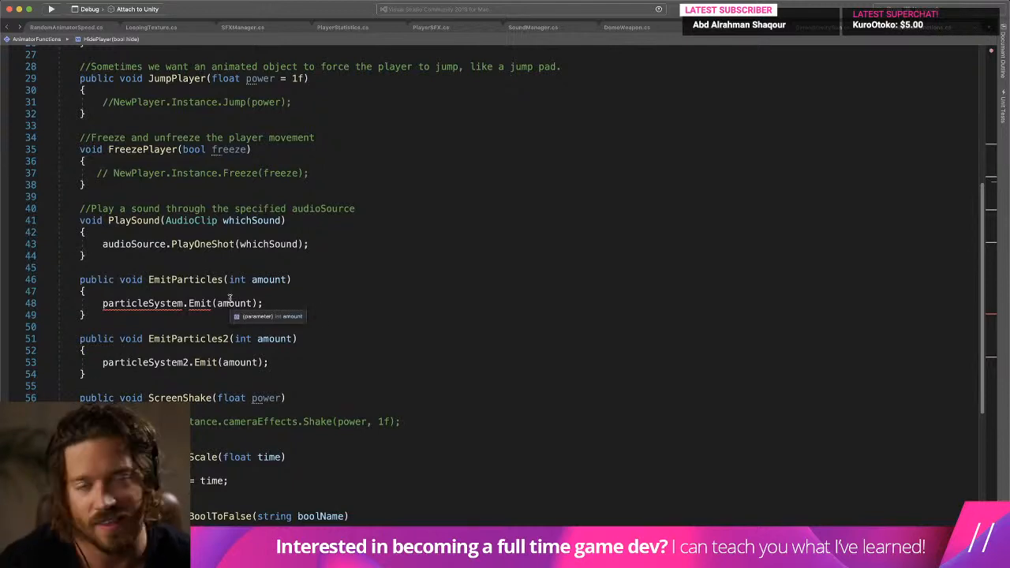
left_click(187, 303)
type("1")
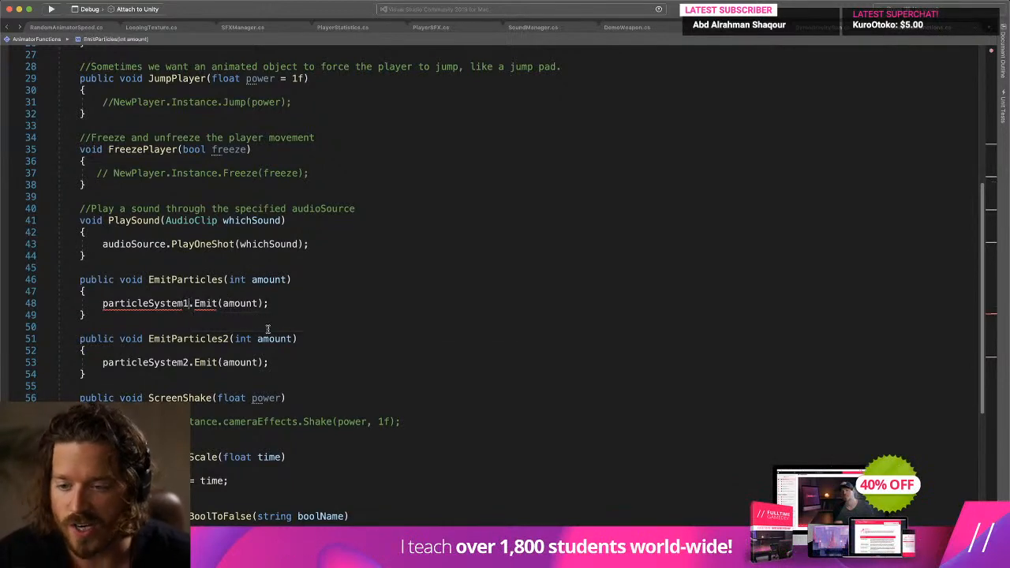
left_click_drag(58, 291, 241, 311)
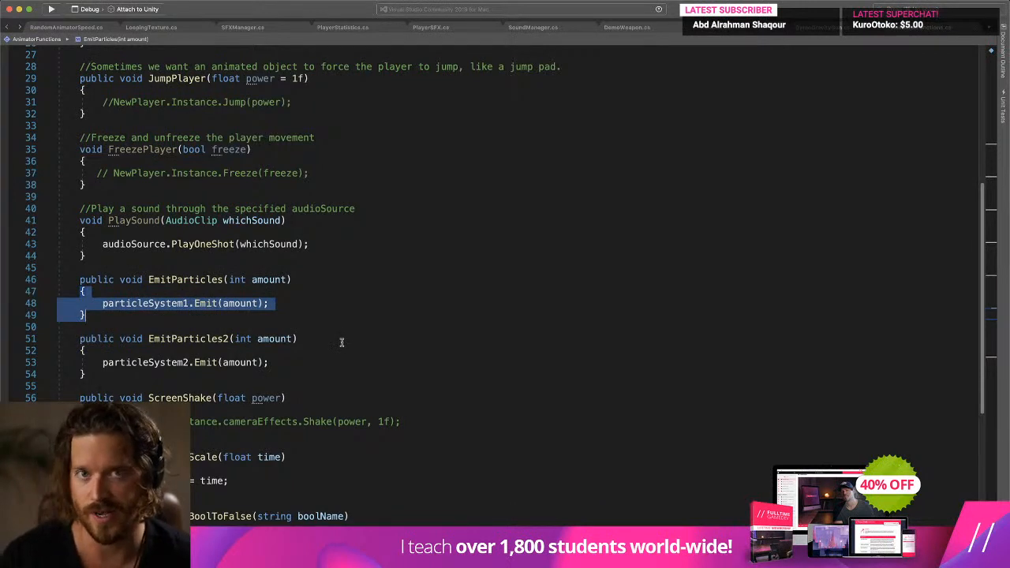
left_click(350, 334)
double_click(229, 304)
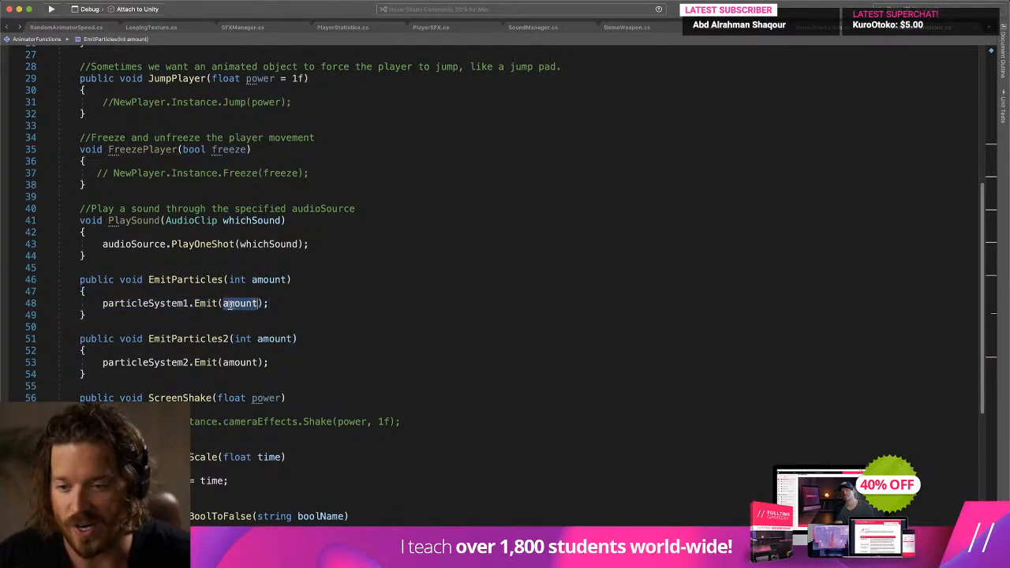
- Switch to Unity and add the Animator Functions script component to the Shotgun prefab's PivotPoint object
key("super+Tab")
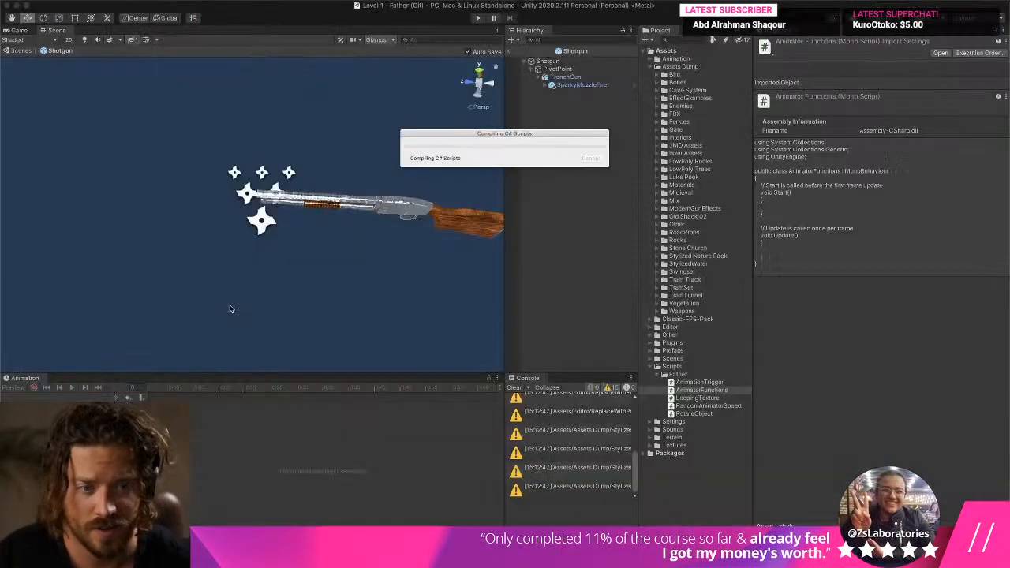
left_click(579, 78)
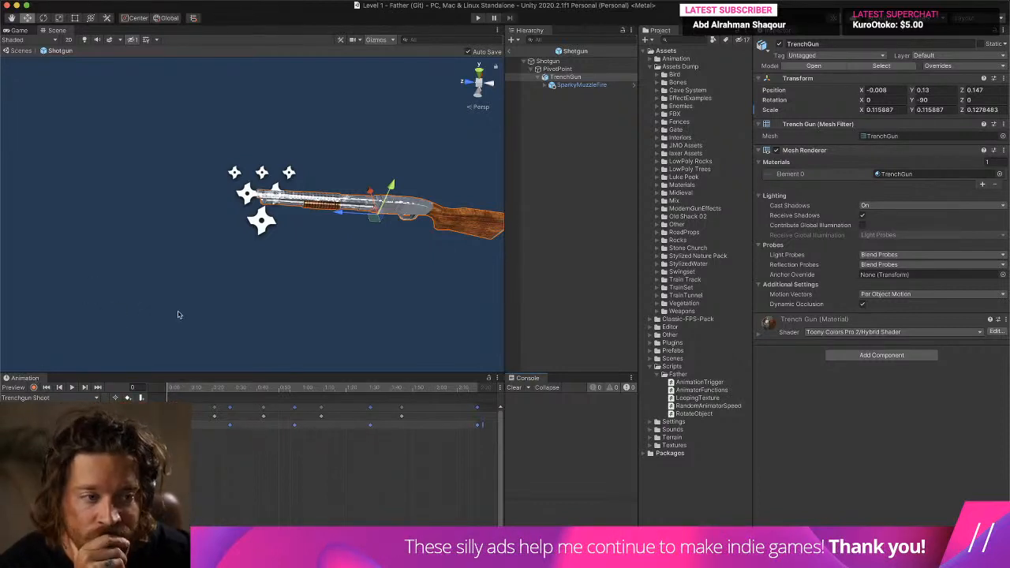
left_click(556, 68)
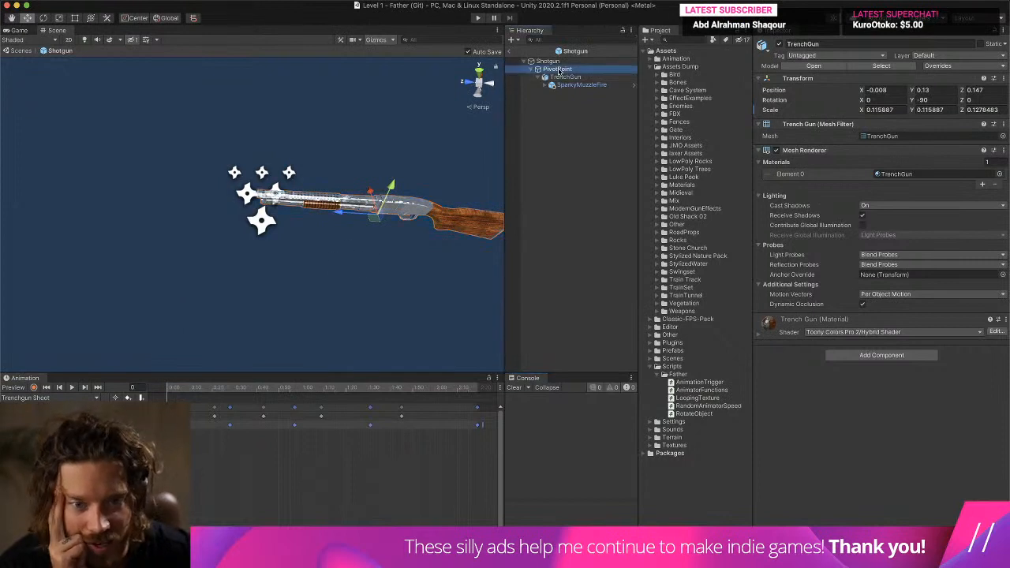
left_click(860, 245)
type("Animator")
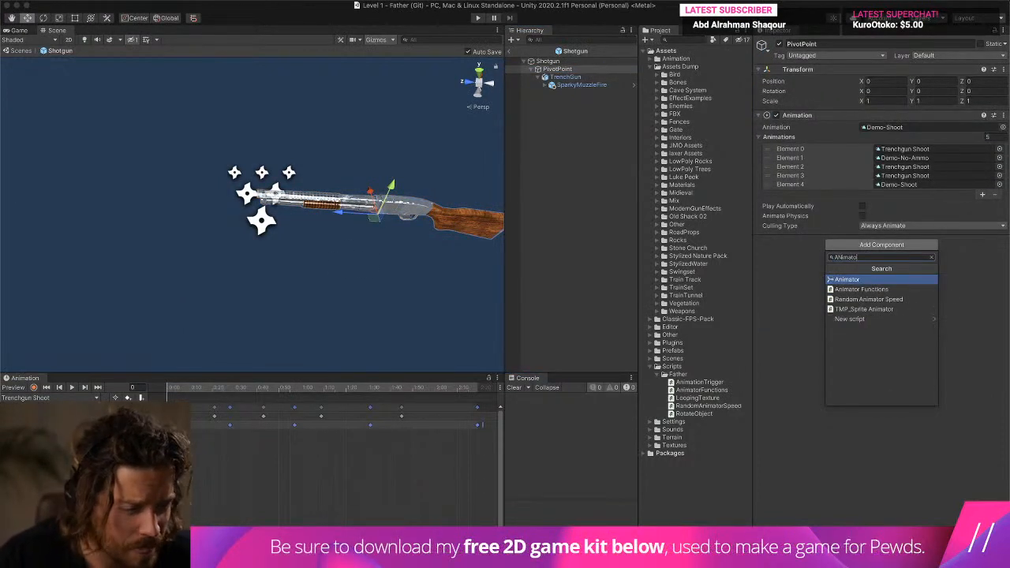
left_click(882, 289)
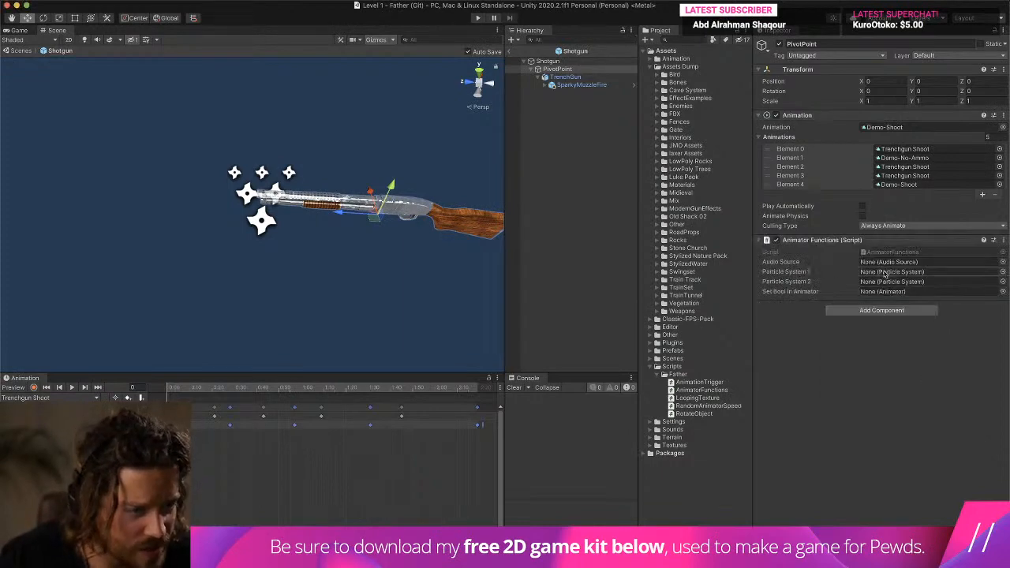
- Return to the AnimatorFunctions script and try renaming the setBoolInAnimator field declaration to animator
key("super+Tab")
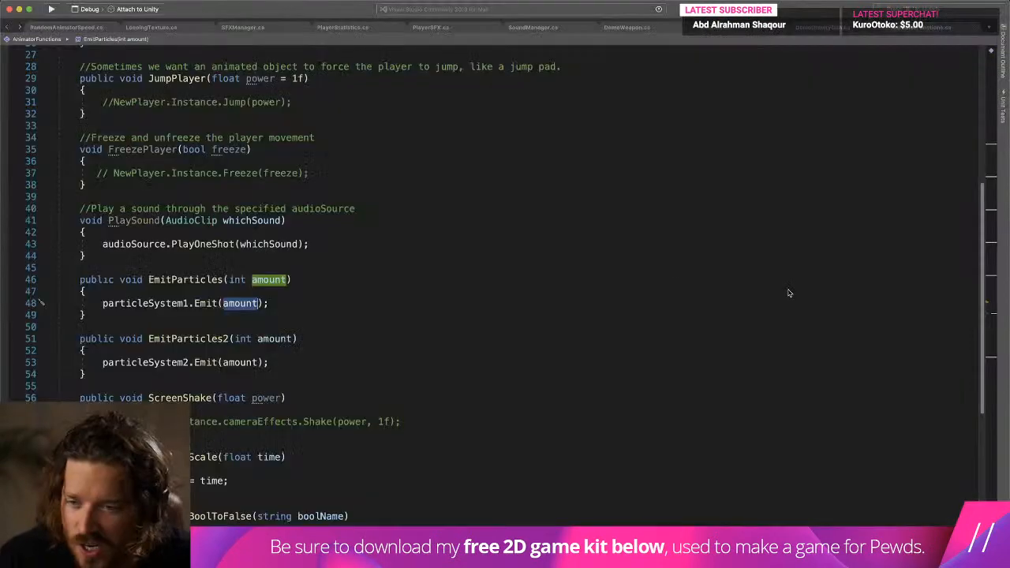
left_click(565, 276)
scroll(565, 275, "up", 10)
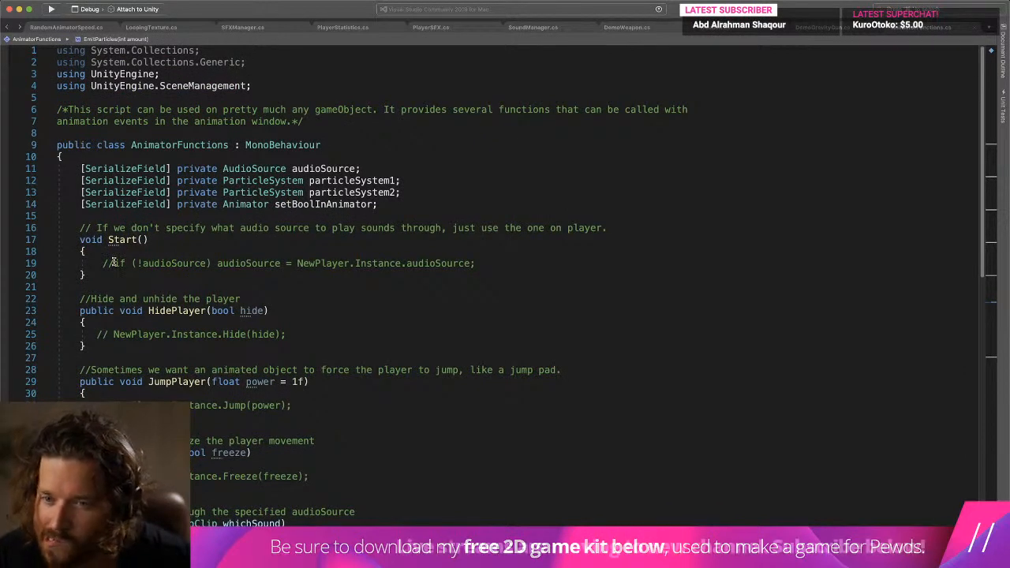
double_click(333, 204)
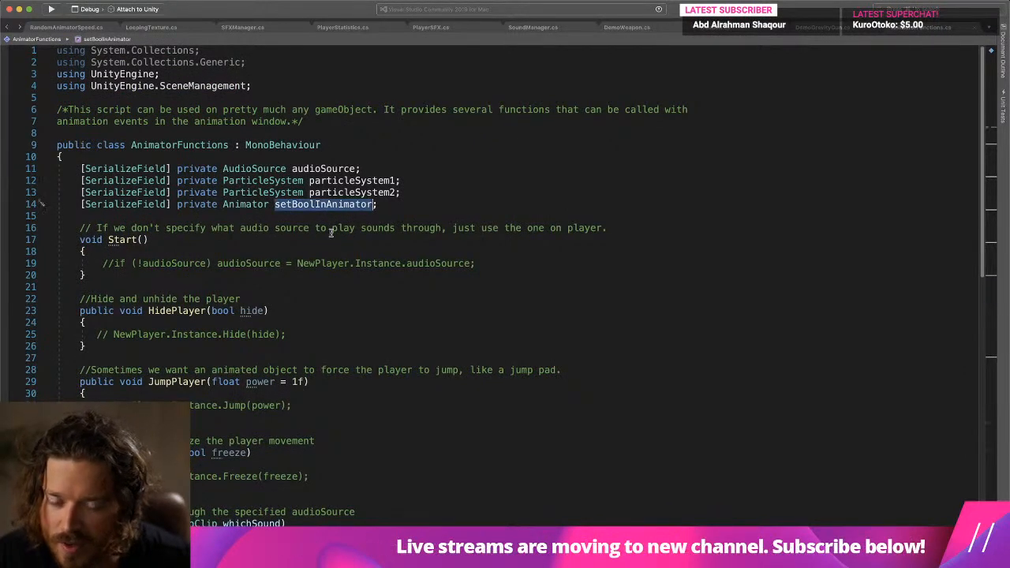
type("animator")
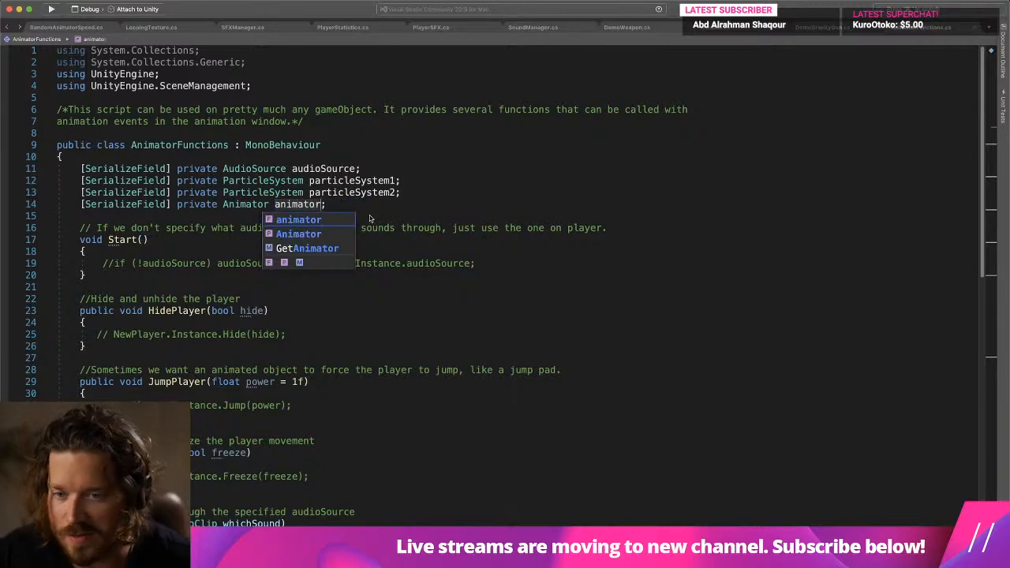
- Try changing the animator field's type to Animation, undo it back to Animator, save the script and return to Unity
double_click(246, 205)
type("Animation")
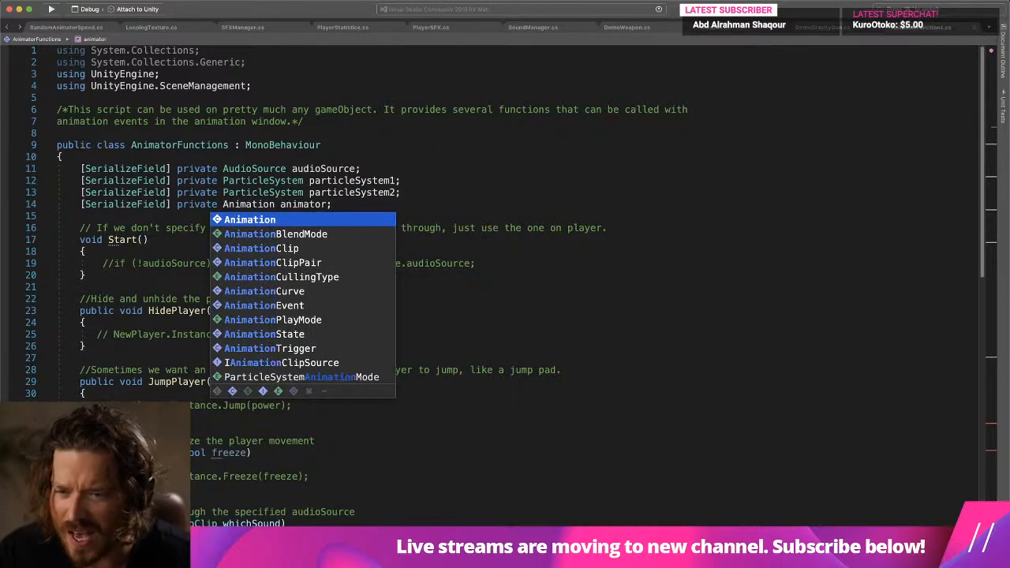
left_click(256, 192)
double_click(308, 201)
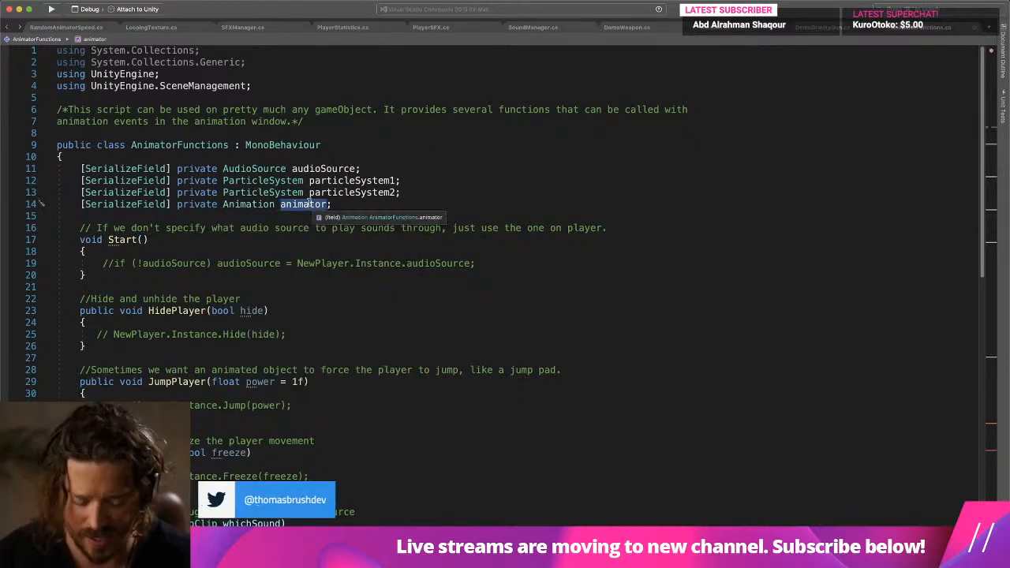
type("a")
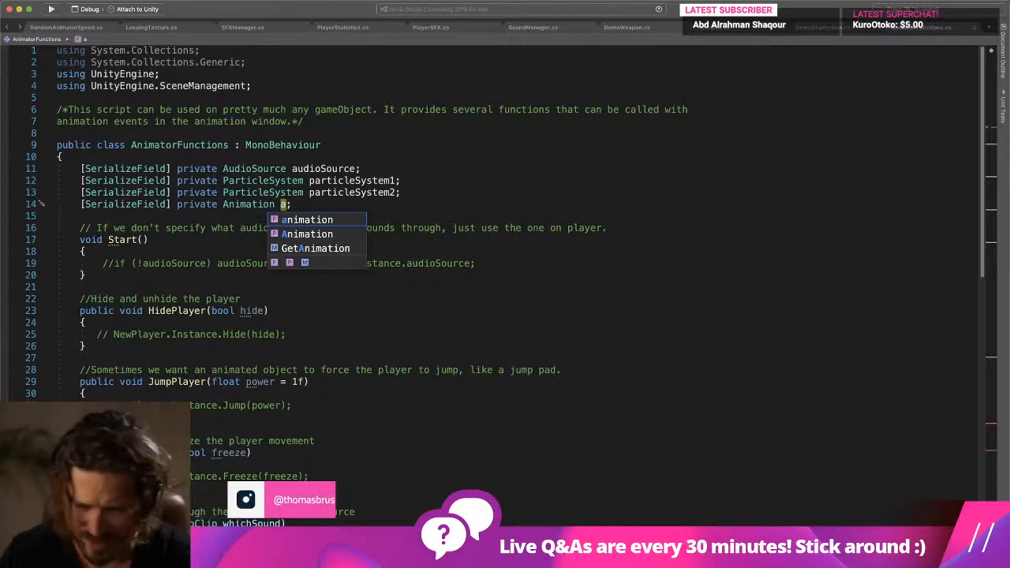
key("super+z")
key("super+z")
left_click(505, 202)
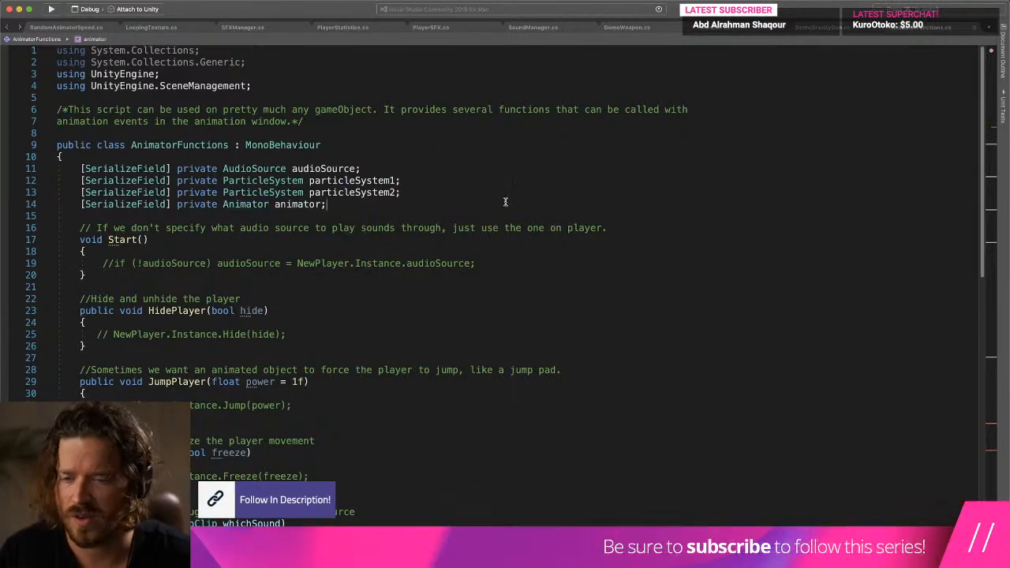
key("super+s")
key("super+Tab")
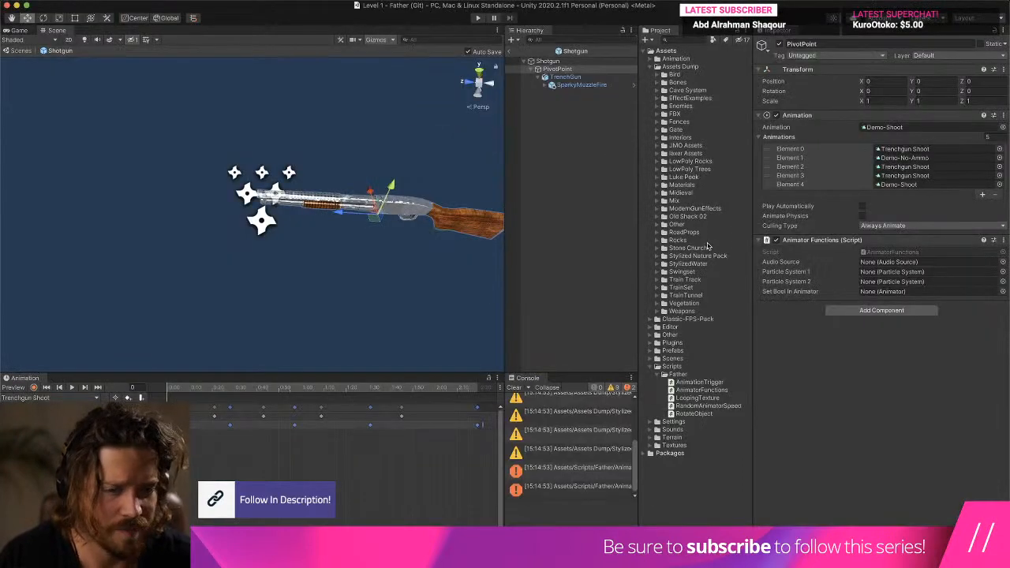
- Open the script from its console error, restore the setBoolInAnimator field name and keep particleSystem1 in EmitParticles
left_click(521, 401)
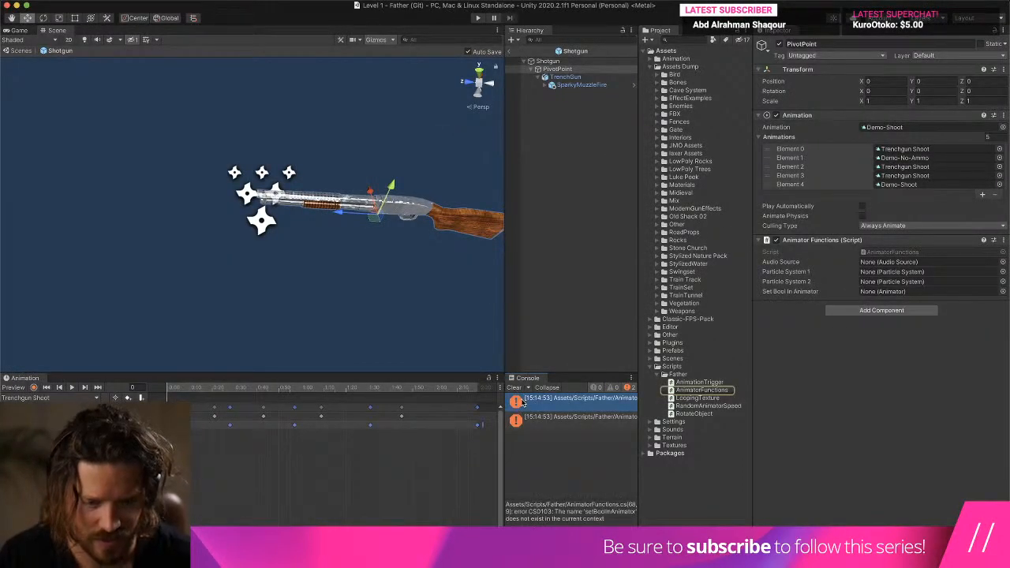
double_click(521, 400)
scroll(494, 304, "up", 15)
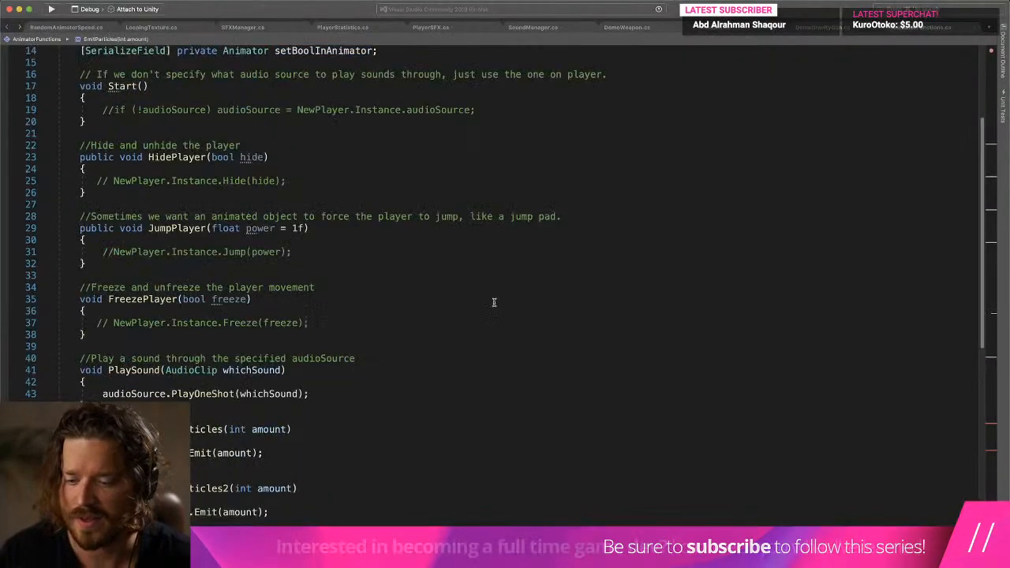
type("1")
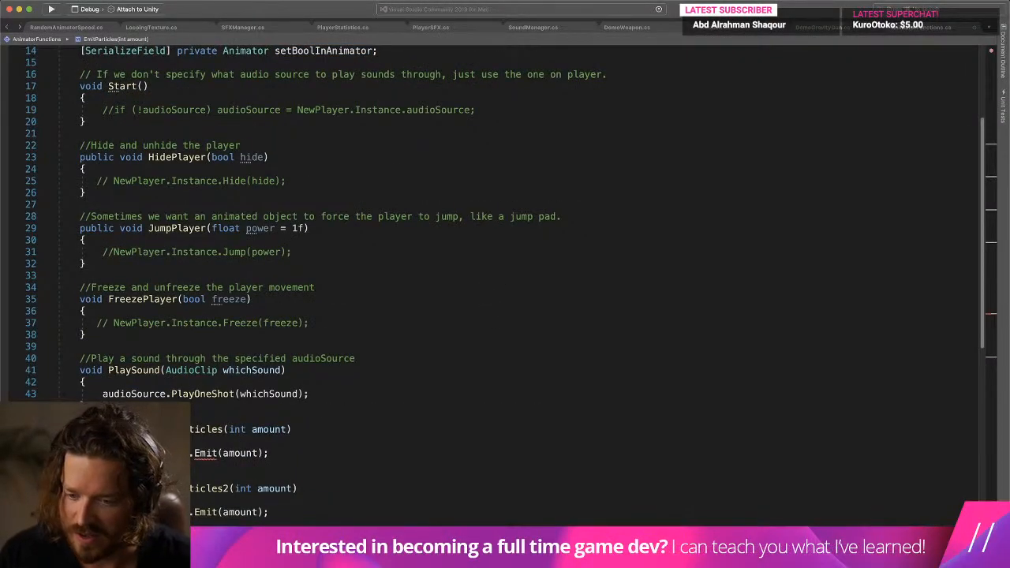
left_click(486, 299)
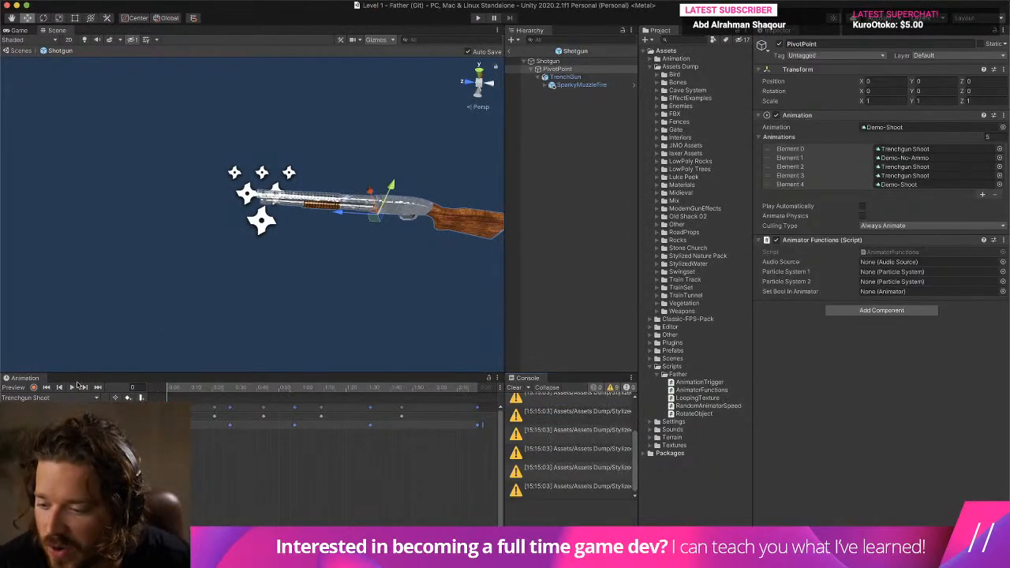
- Add an animation event at frame 0 of the Trenchgun Shoot clip that calls EmitParticles, and reselect PivotPoint
left_click(140, 397)
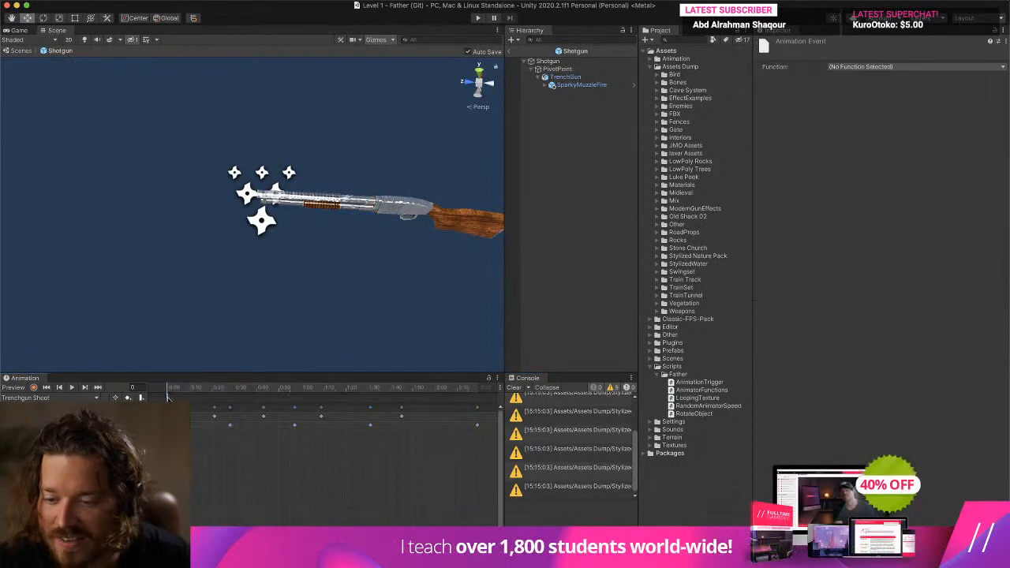
left_click(863, 67)
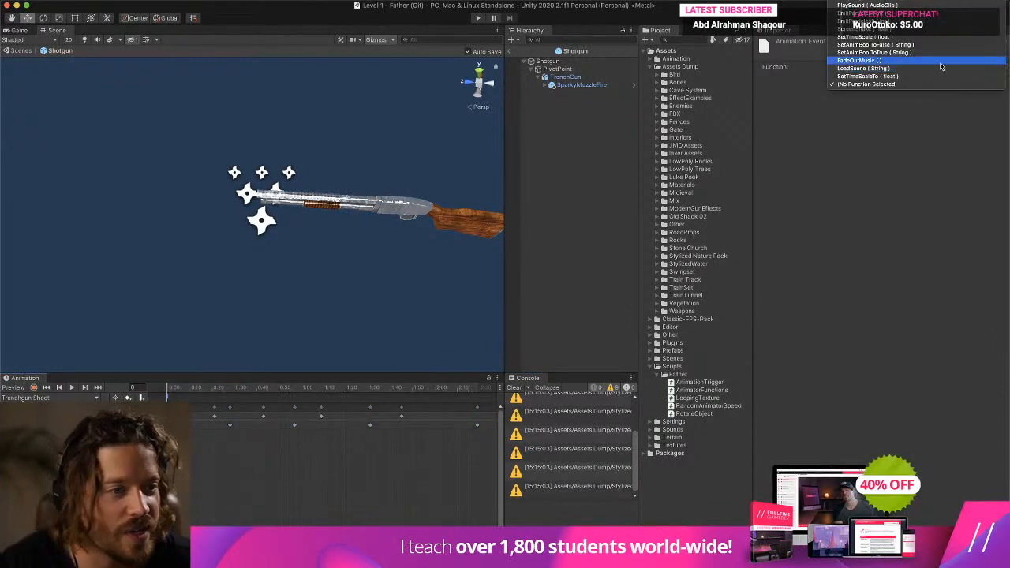
left_click(860, 13)
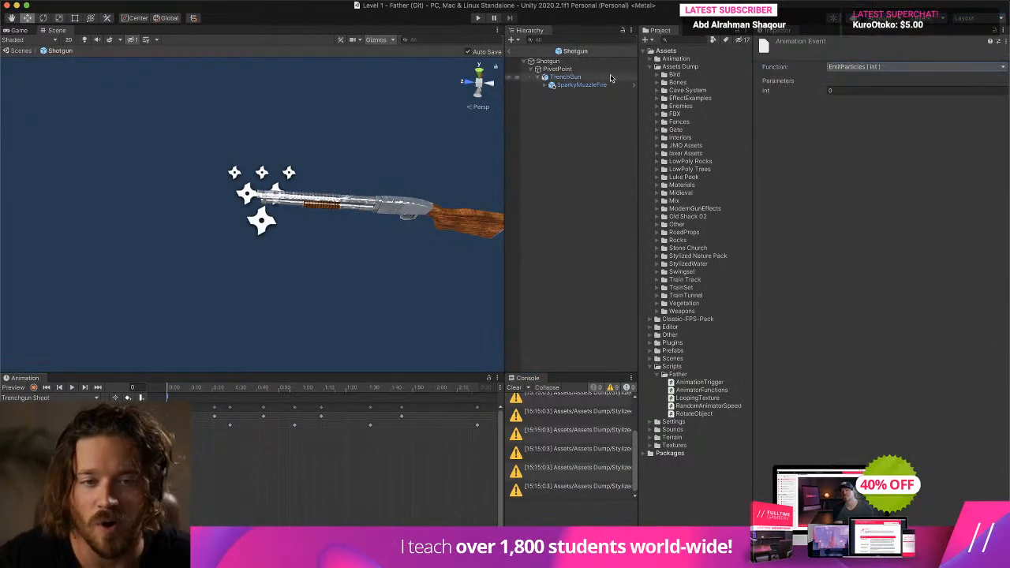
left_click(852, 90)
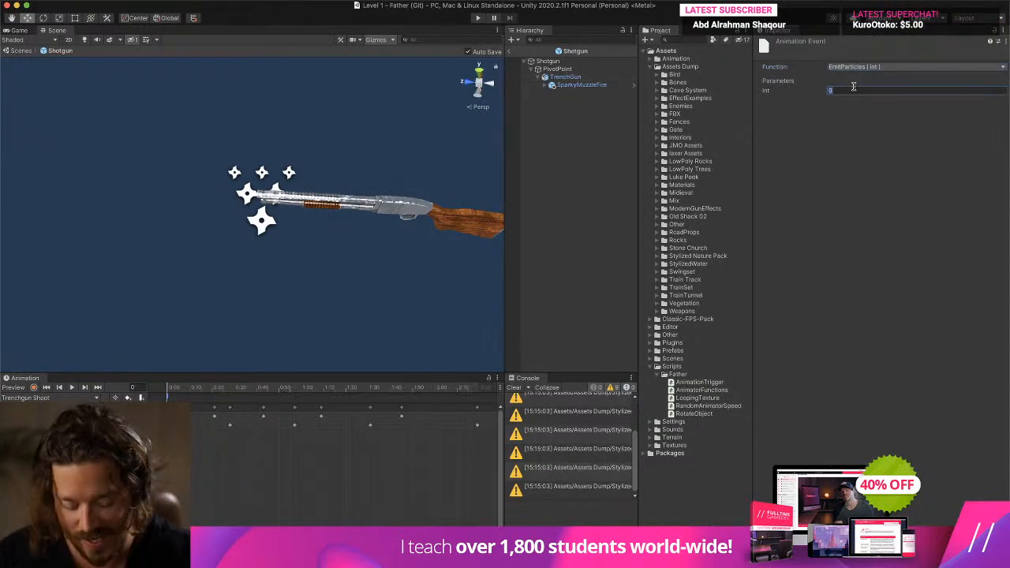
left_click(557, 69)
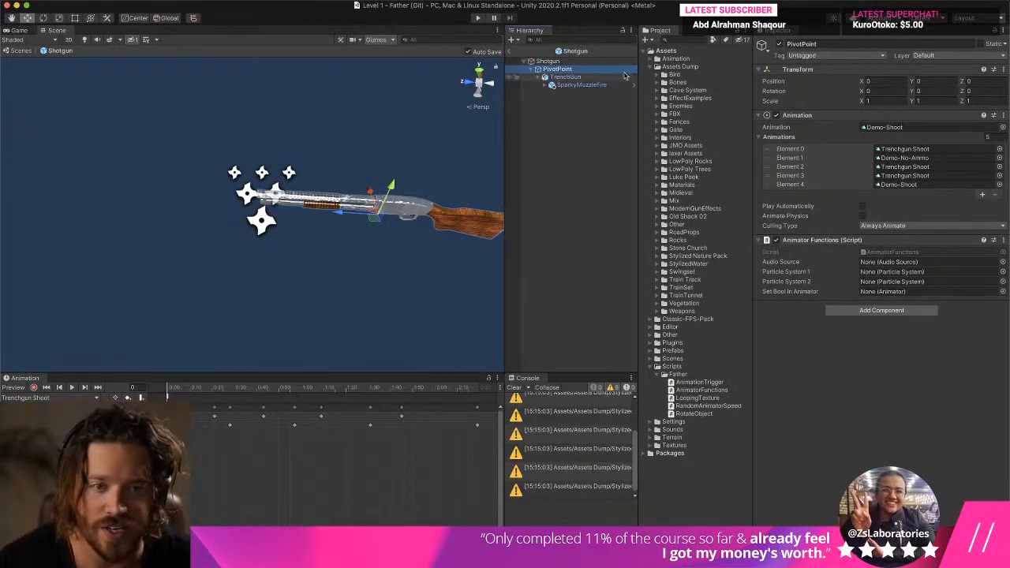
- Assign SparkyMuzzleFire as Particle System 1 in PivotPoint's Animator Functions script and return to the Level 1 scene
left_click_drag(582, 85, 903, 272)
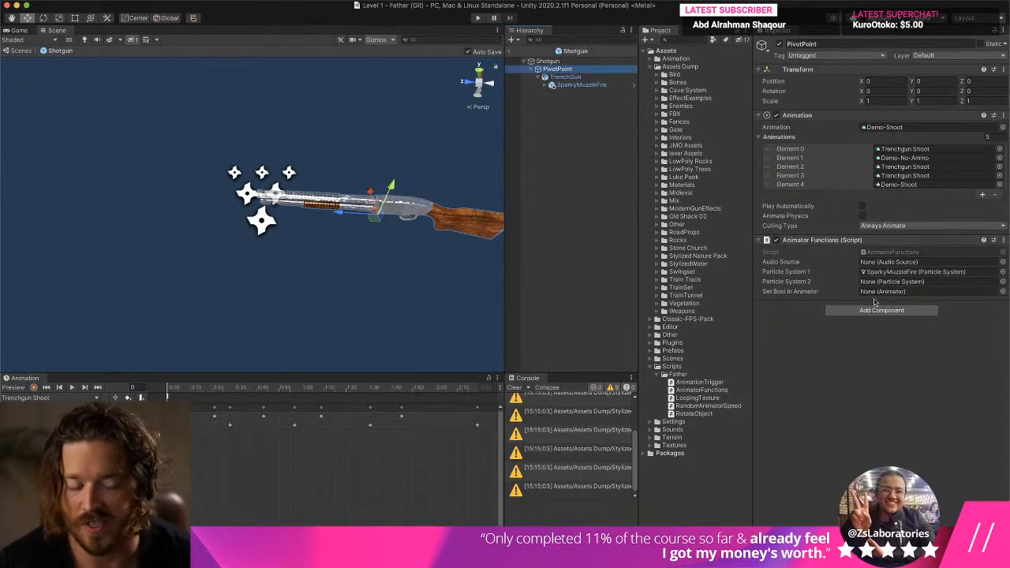
left_click(509, 51)
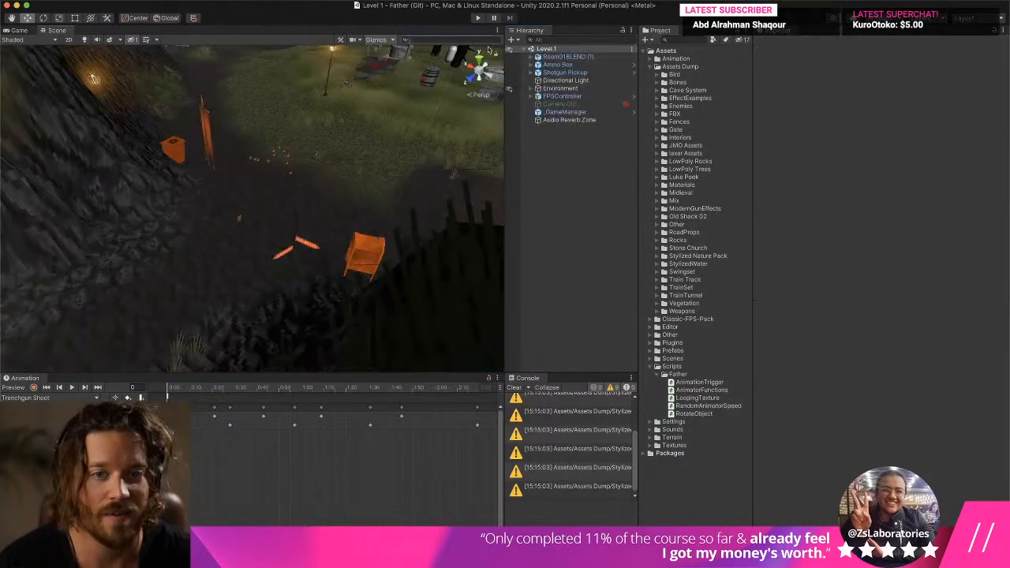
- Play Level 1, walk through the level with the shotgun and fire it to test the muzzle particles
key("ctrl+Up")
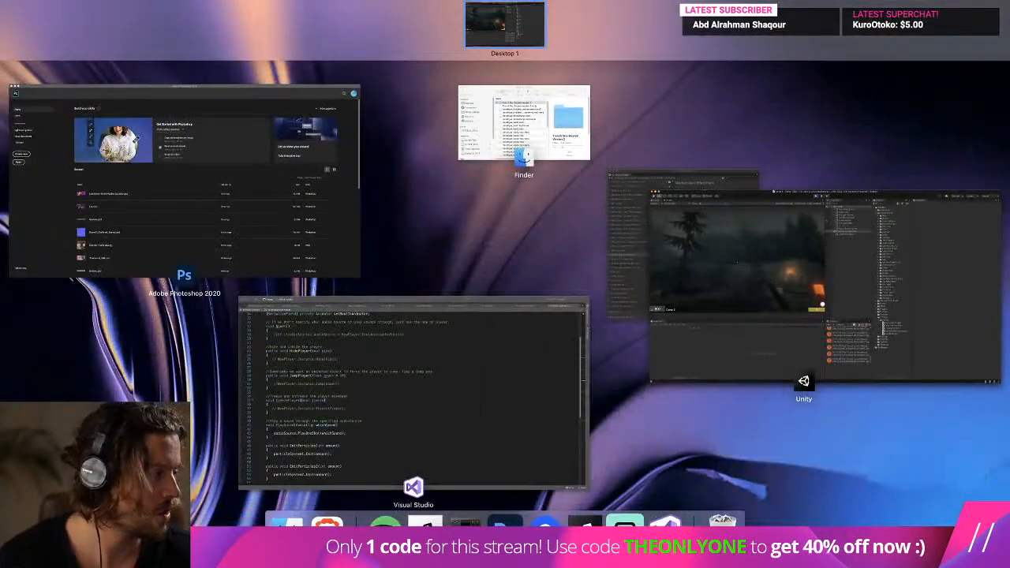
left_click(943, 241)
left_click(376, 131)
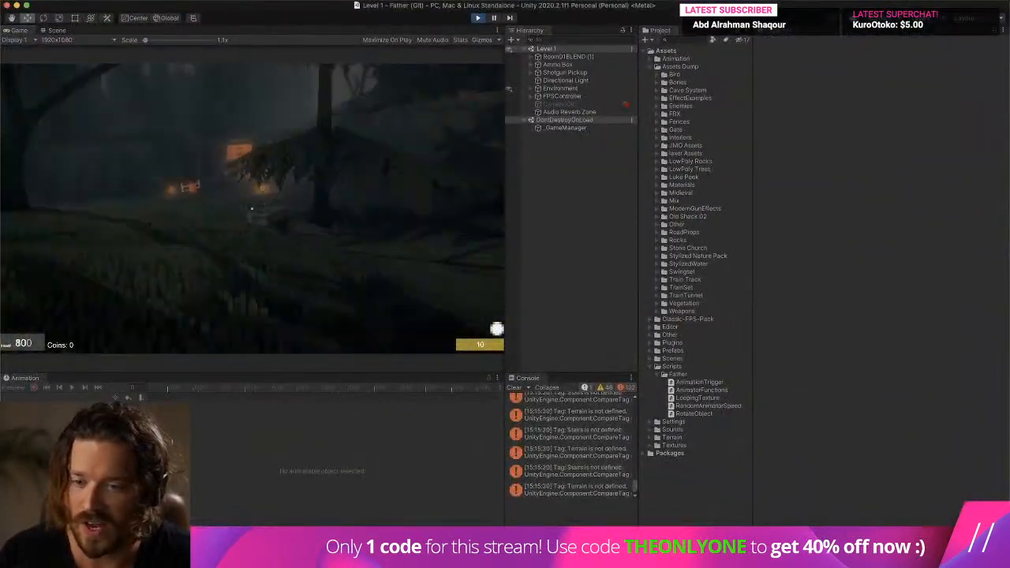
key("w")
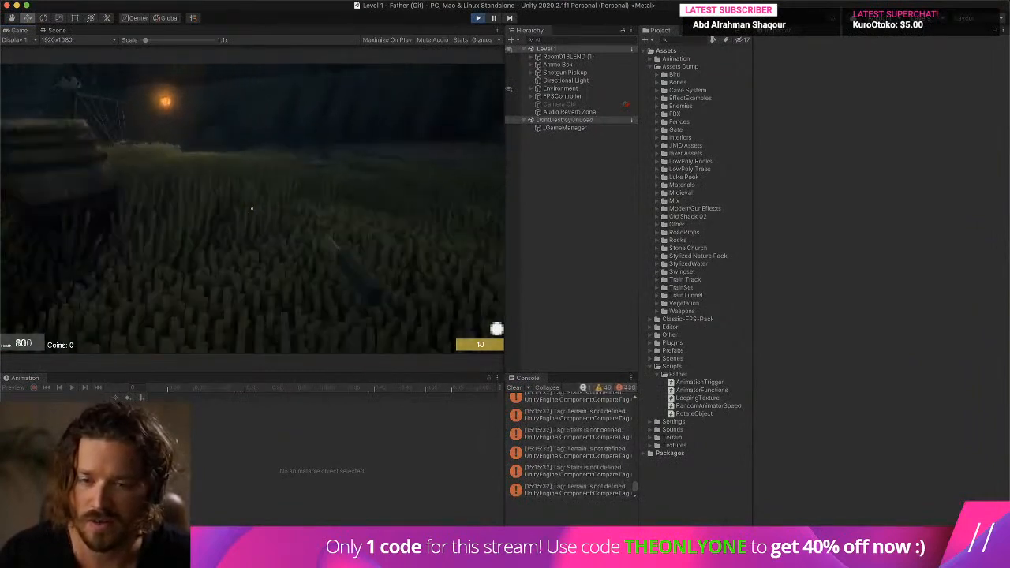
key("w")
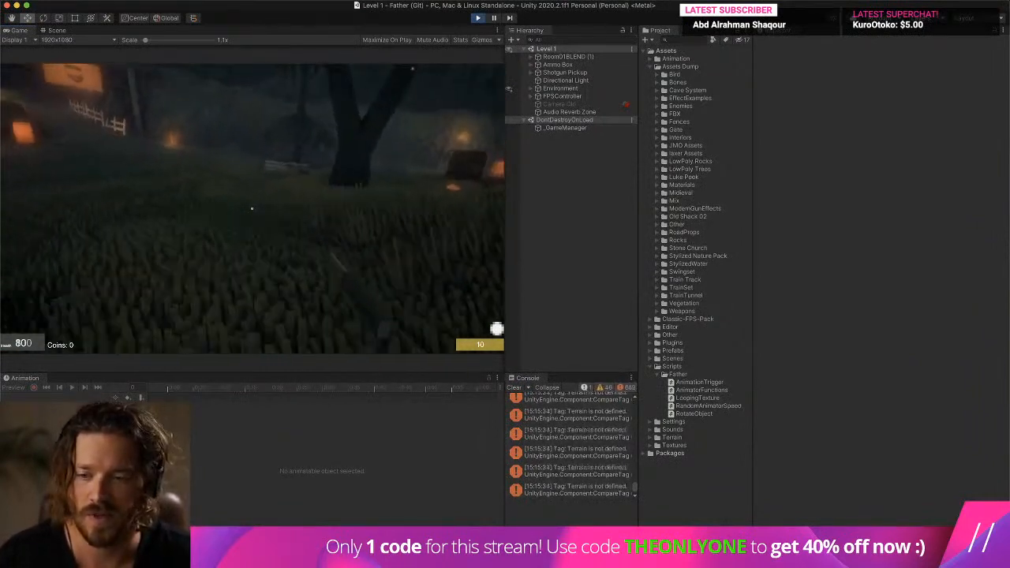
key("w")
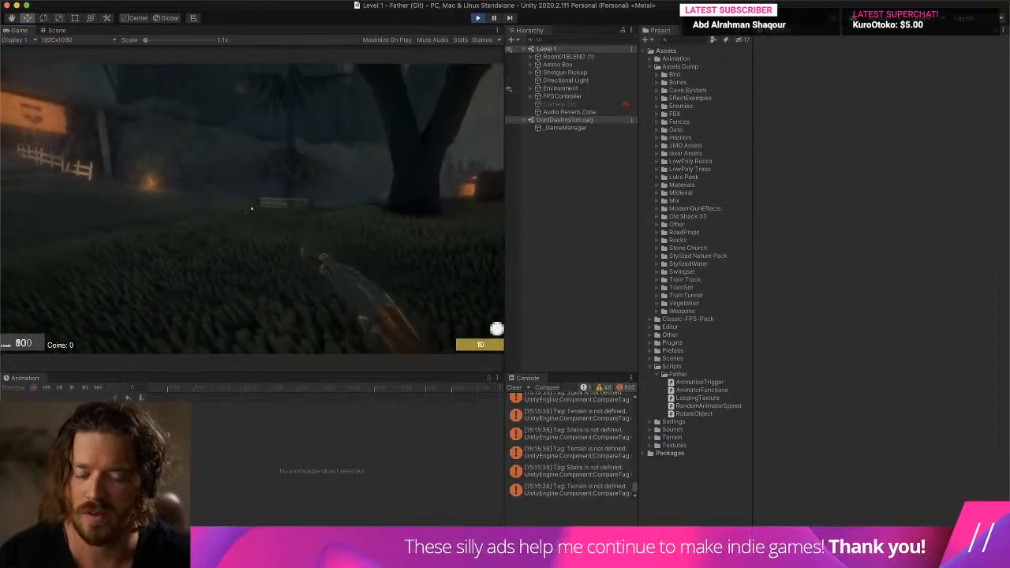
key("w")
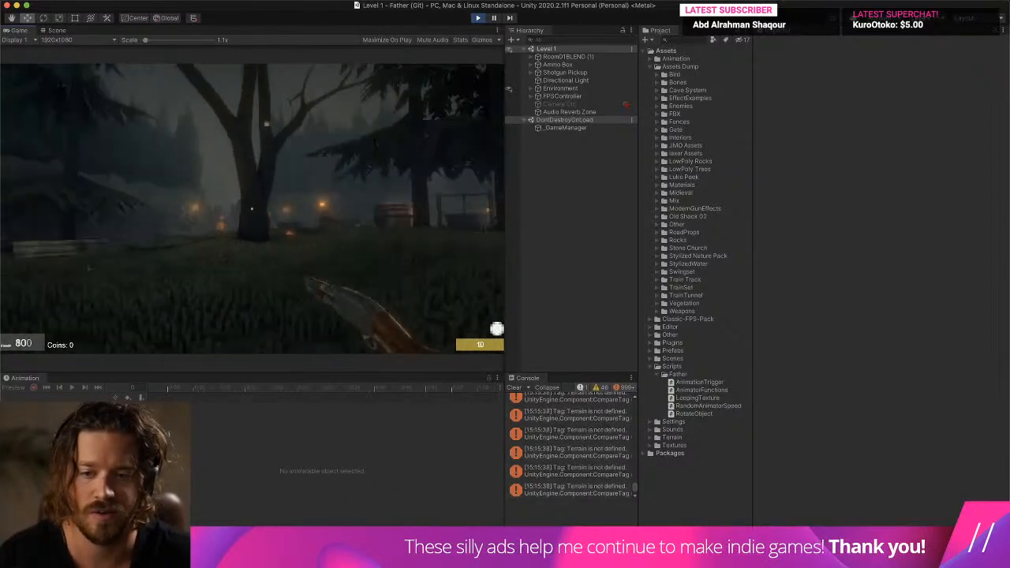
left_click(252, 209)
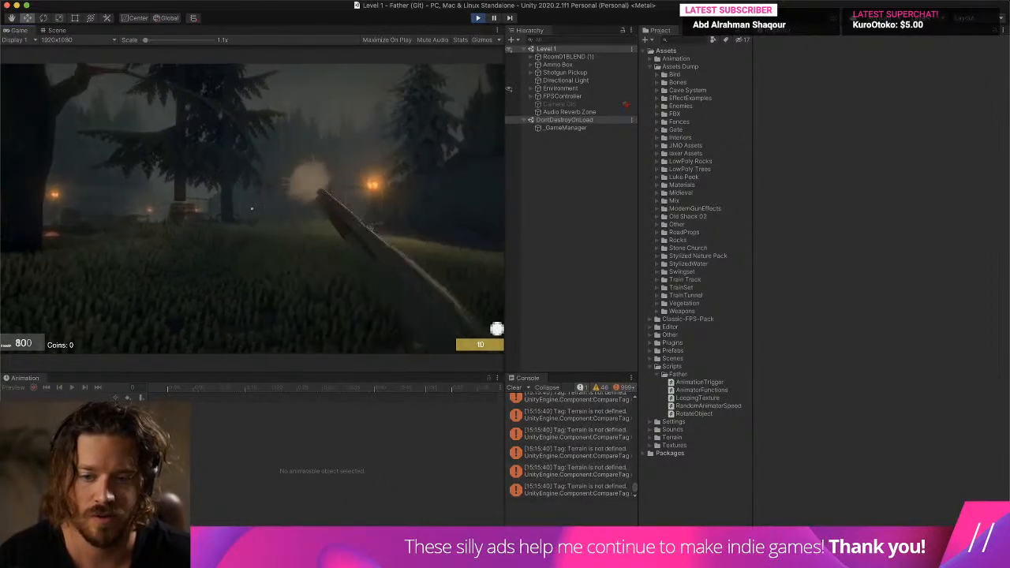
key("a")
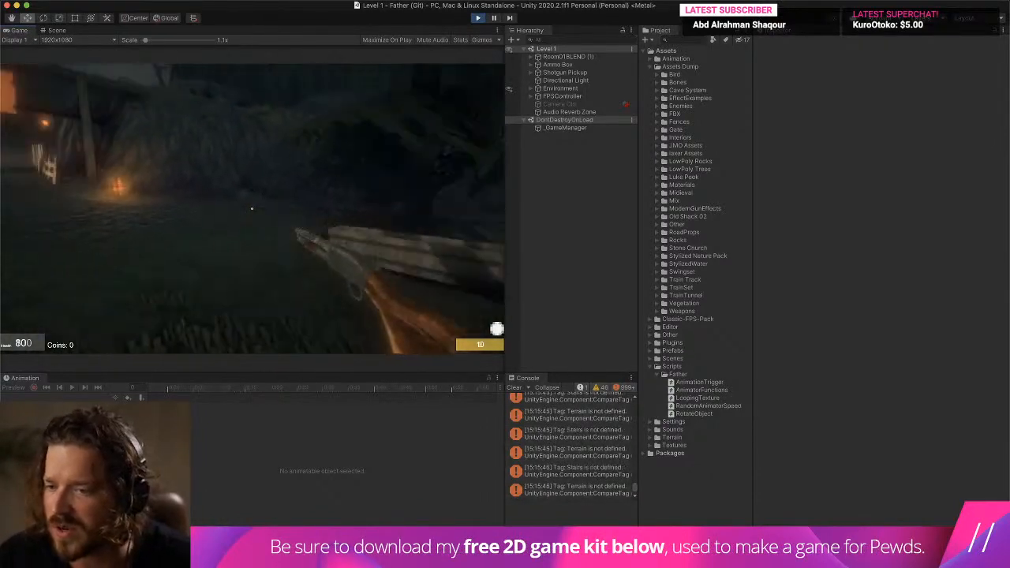
key("w")
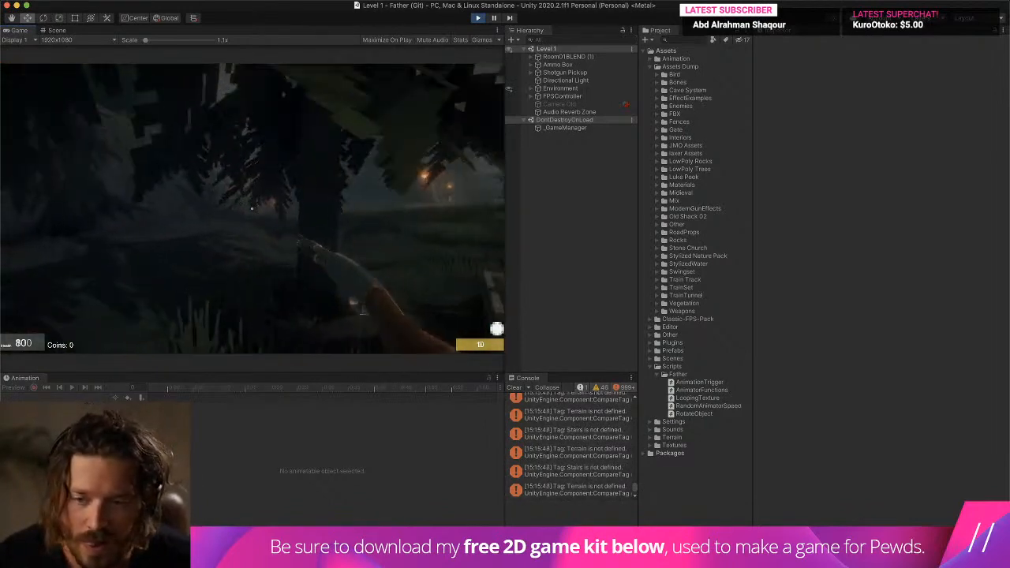
key("w")
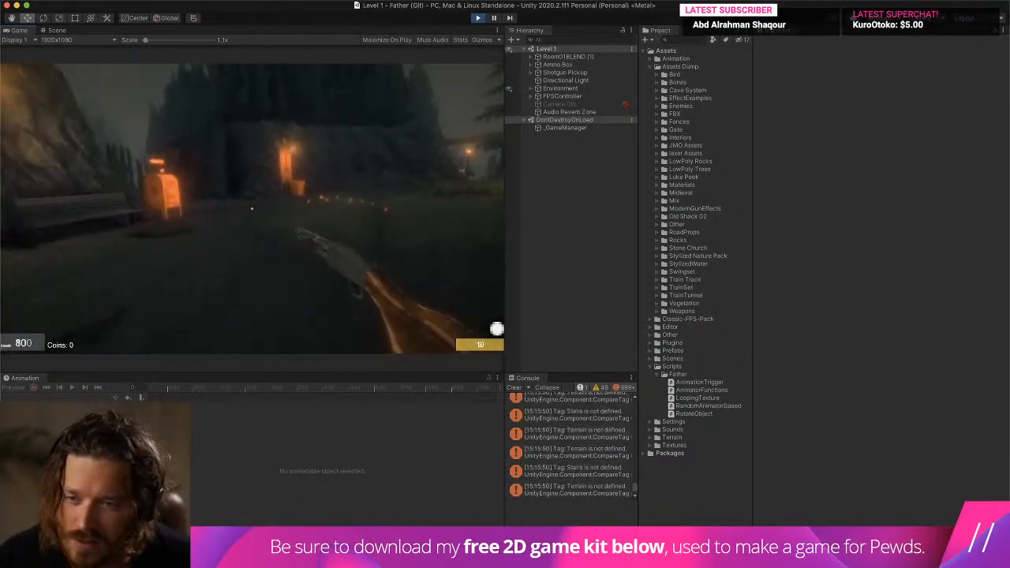
key("w")
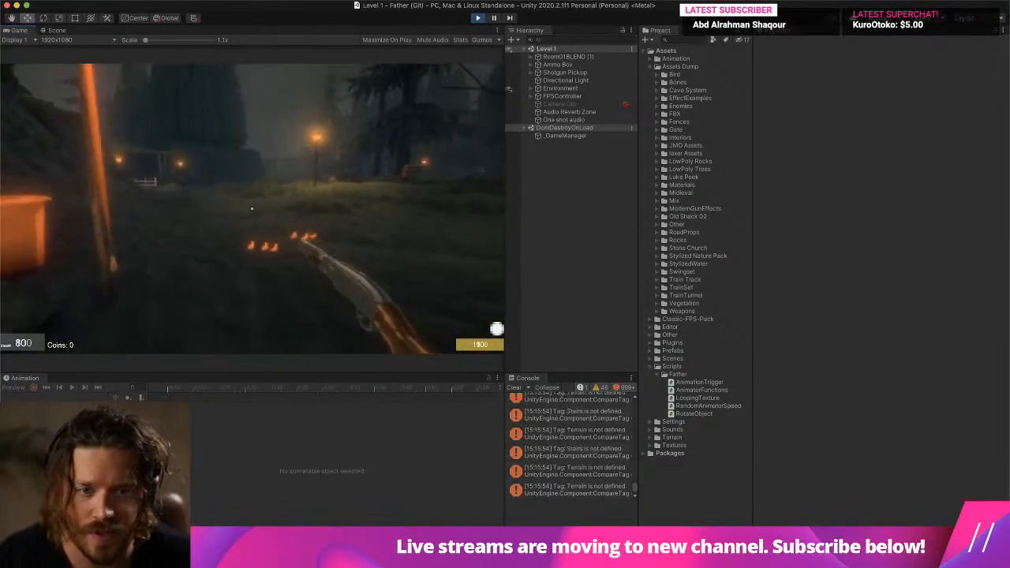
- Switch to the Scene view during play and locate Shotgun(Clone) under the FPSController camera's Gun Mount Position
key("Escape")
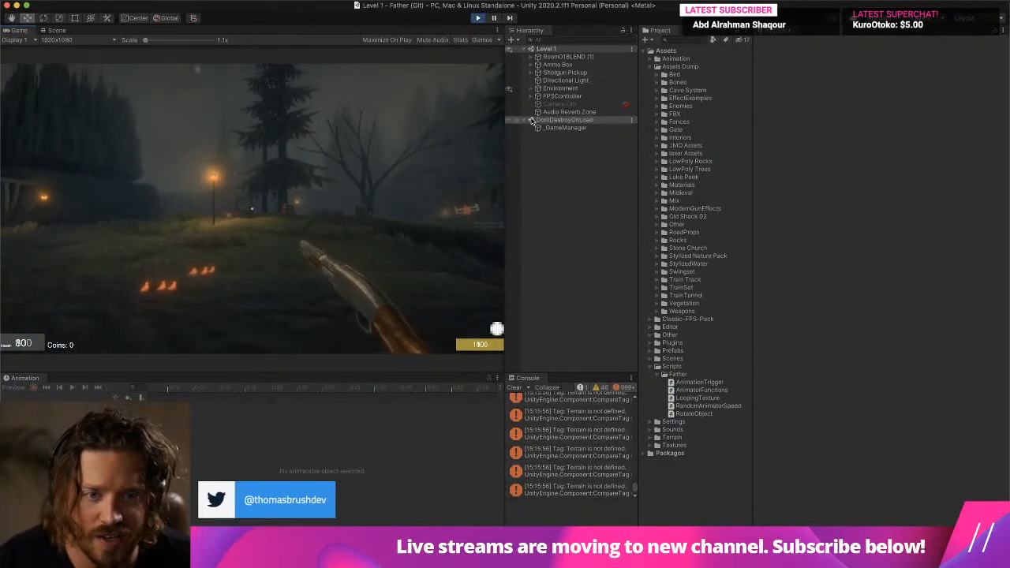
left_click(531, 97)
left_click(55, 30)
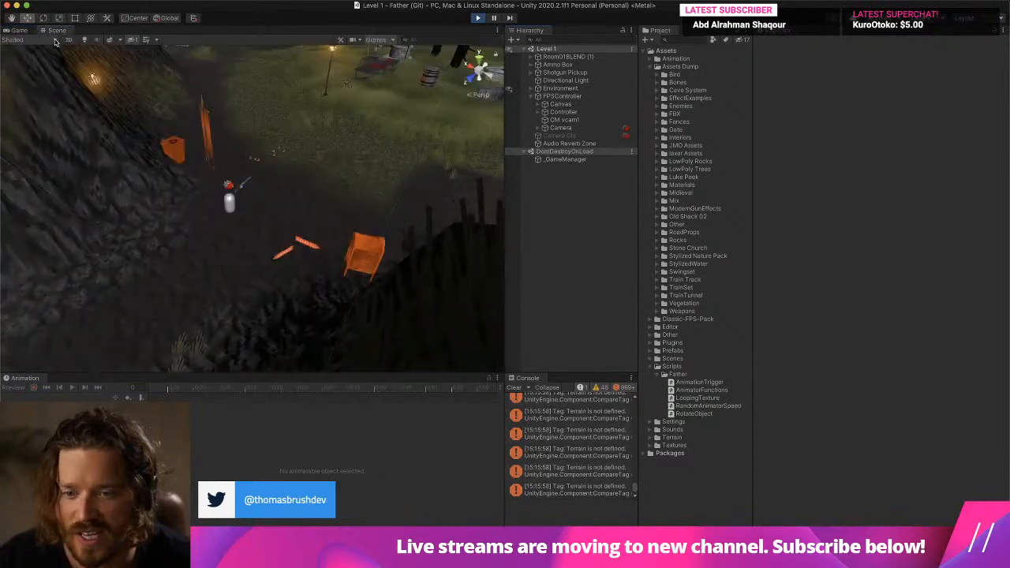
left_click(545, 112)
left_click(562, 142)
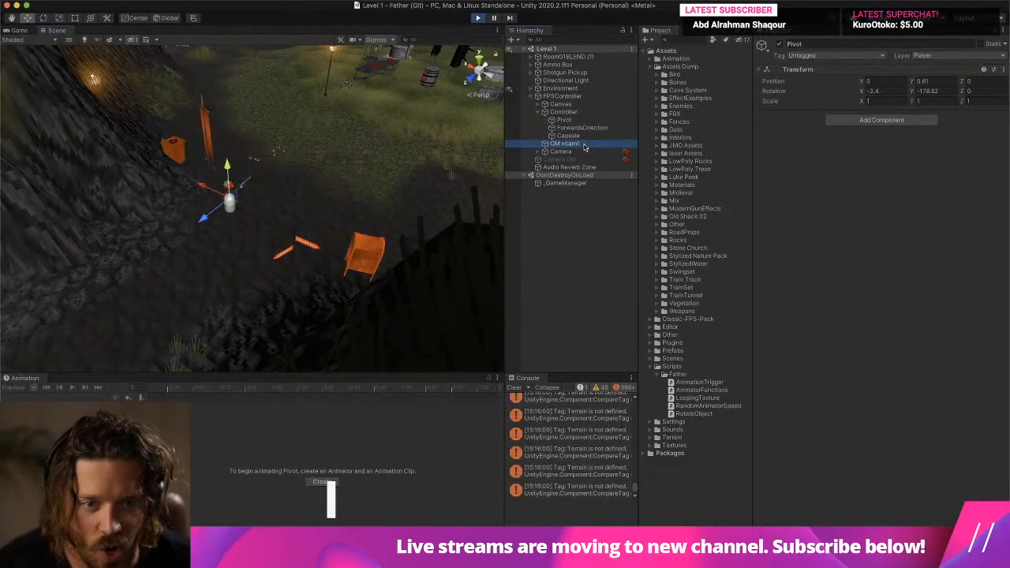
left_click(538, 151)
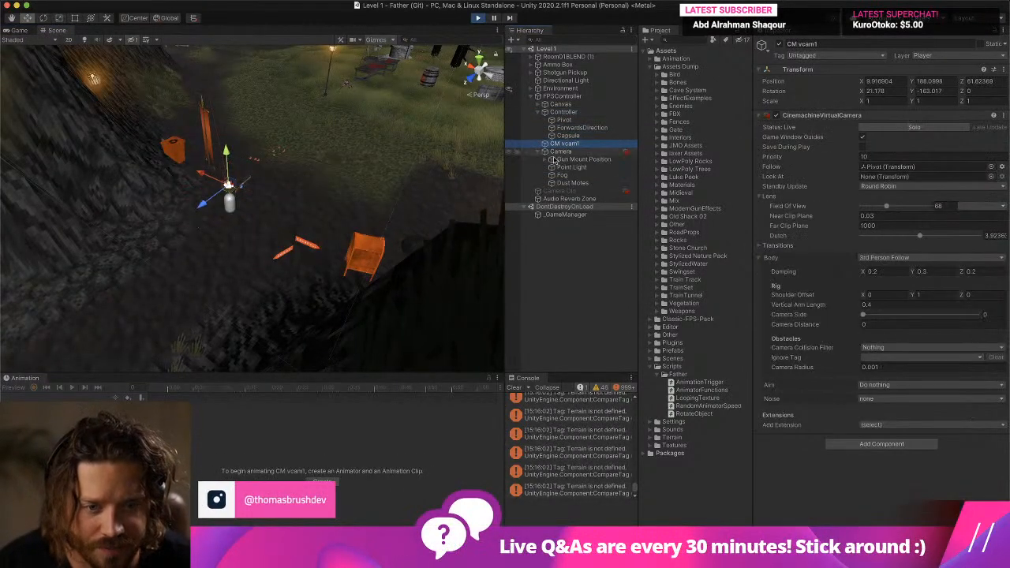
left_click(558, 161)
left_click(544, 160)
left_click(559, 169)
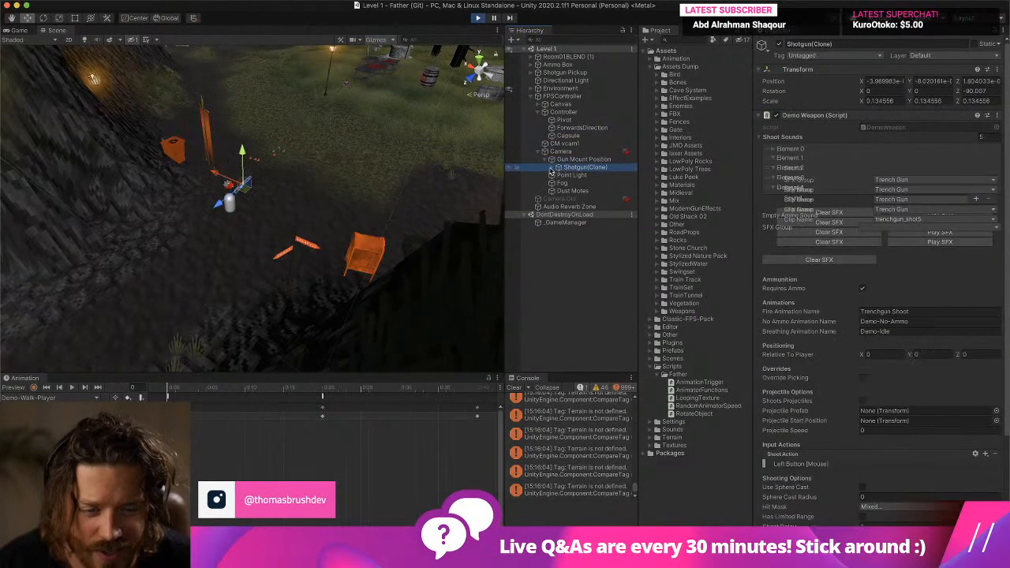
- Frame the PivotPoint inside Shotgun(Clone) and examine TrenchGun for the muzzle fire particle object
left_click(558, 167)
double_click(585, 175)
left_click(593, 183)
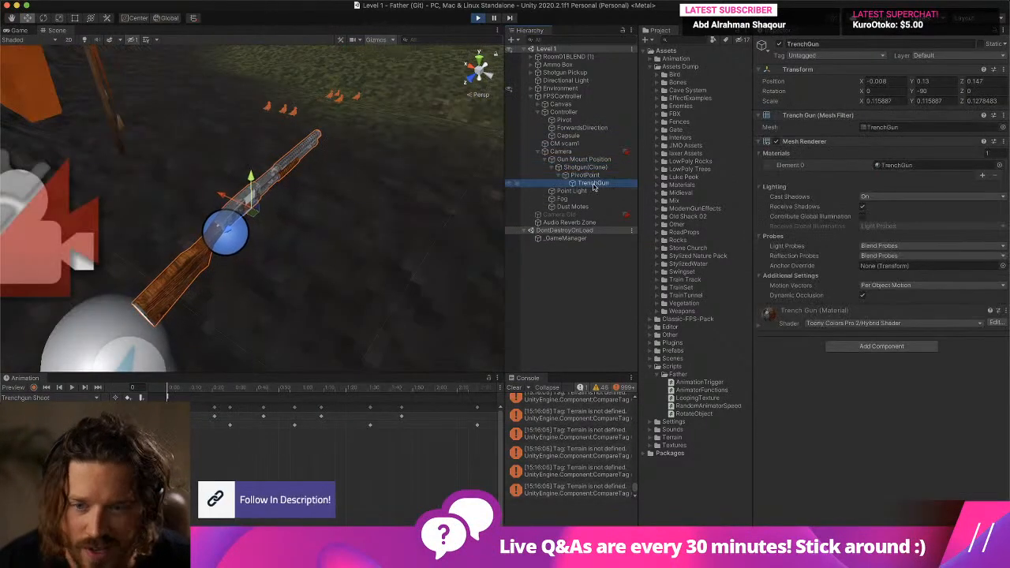
left_click(584, 191)
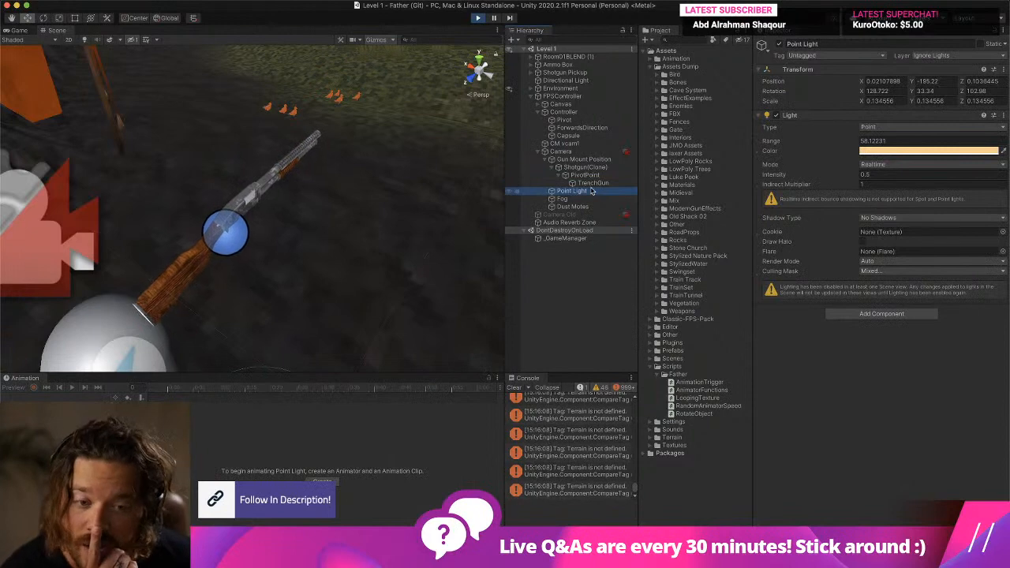
left_click(593, 183)
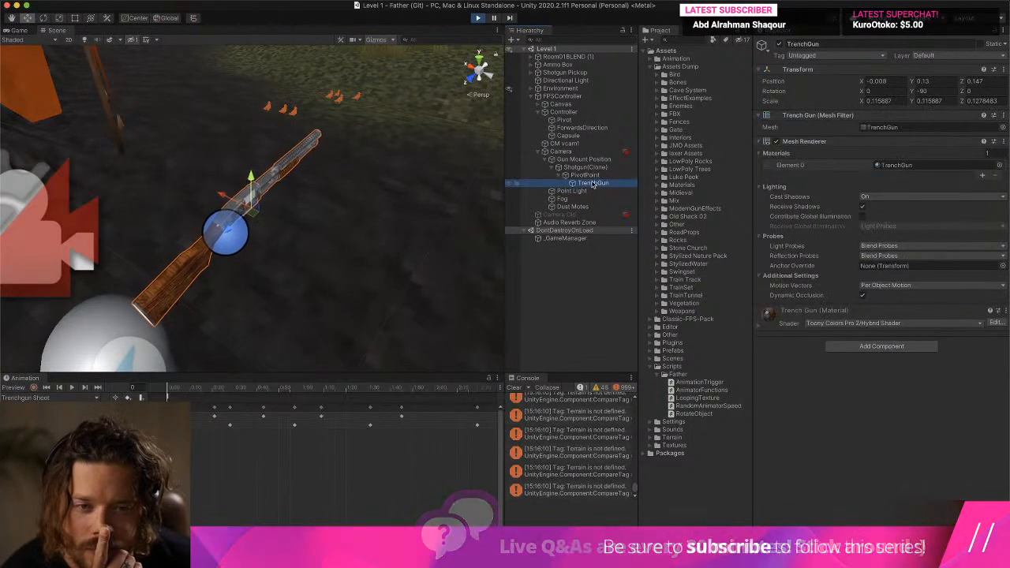
- Stop play mode, search the project for Shotgun, open the Shotgun prefab and select SparkyMuzzleFire
left_click(479, 18)
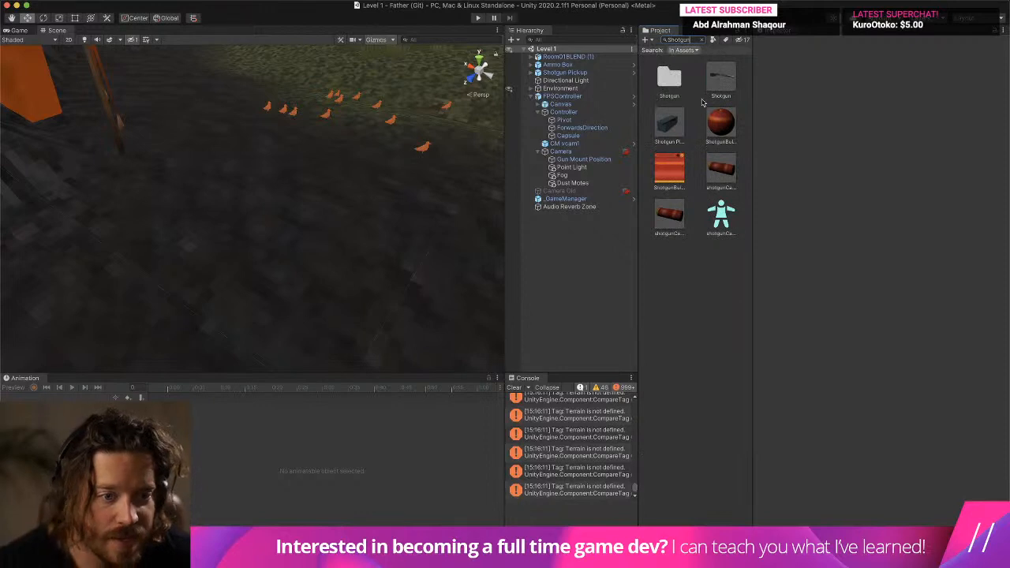
double_click(719, 77)
left_click(562, 85)
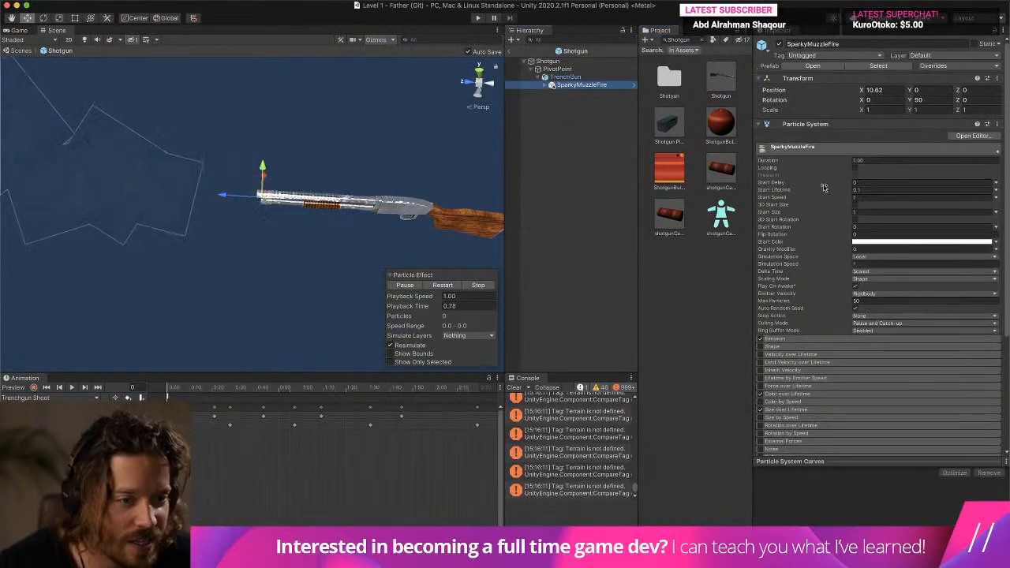
- Enable Looping on the SparkyMuzzleFire particle system, expand its Emission settings and preview the effect
left_click(878, 190)
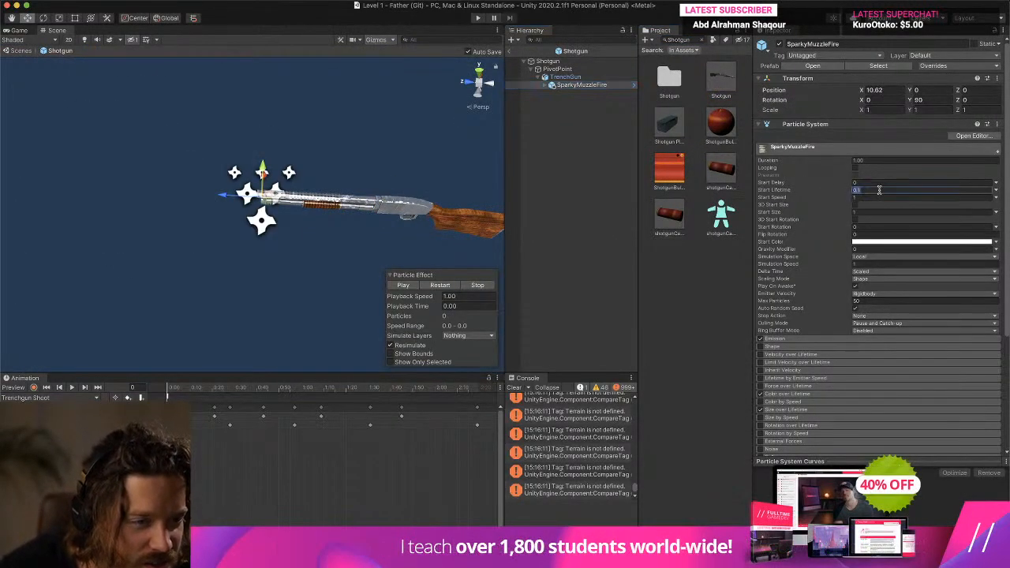
left_click(855, 167)
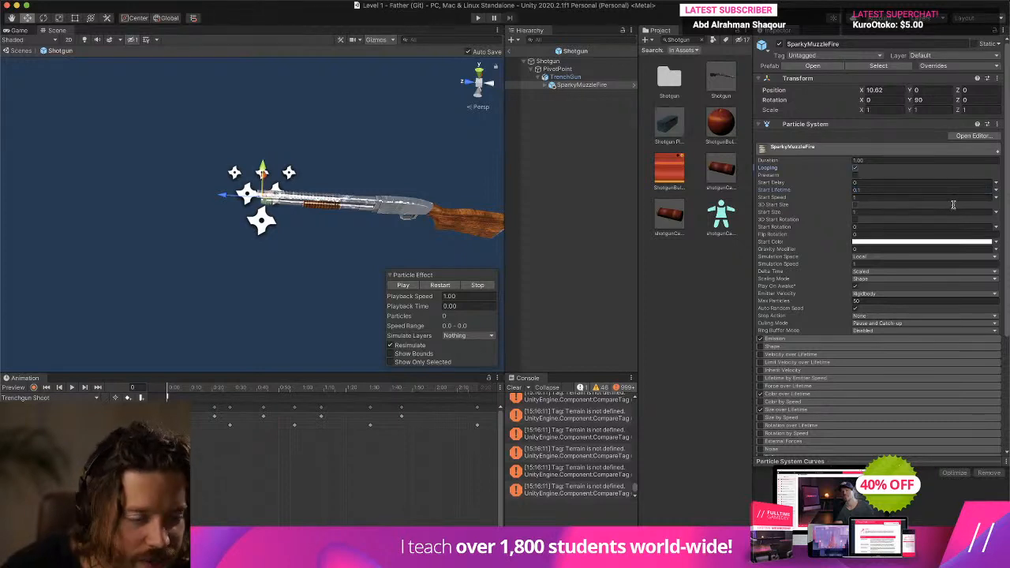
left_click(777, 338)
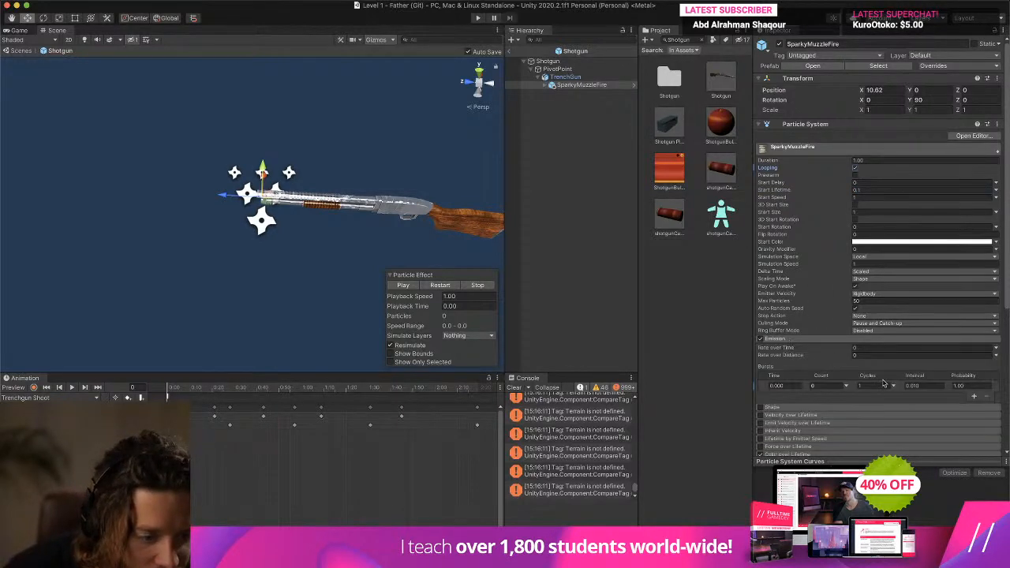
left_click(403, 286)
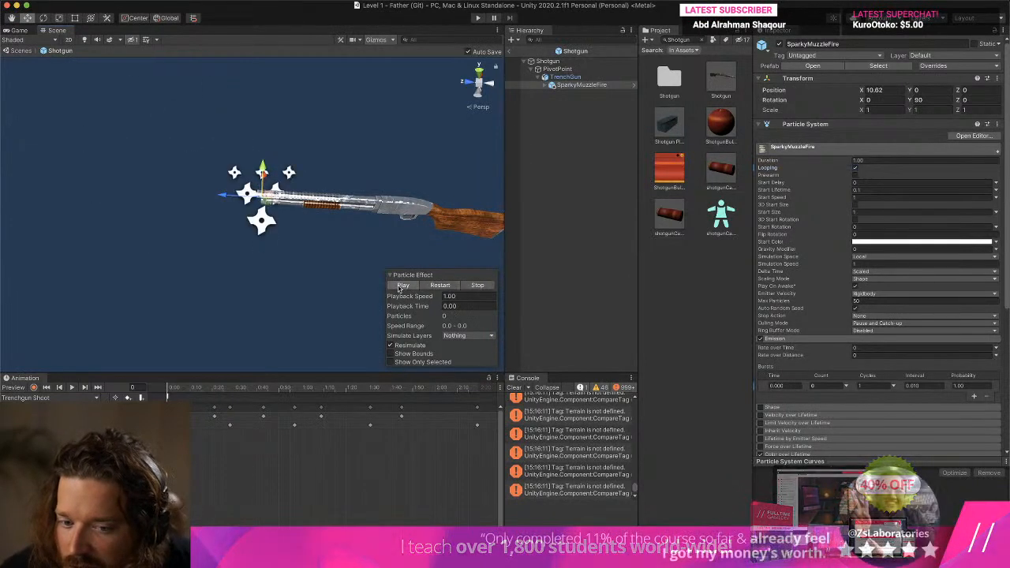
- Expand SparkyMuzzleFire and preview its SniperMuzzleFlash and SniperSmoke child particle systems individually
left_click(545, 85)
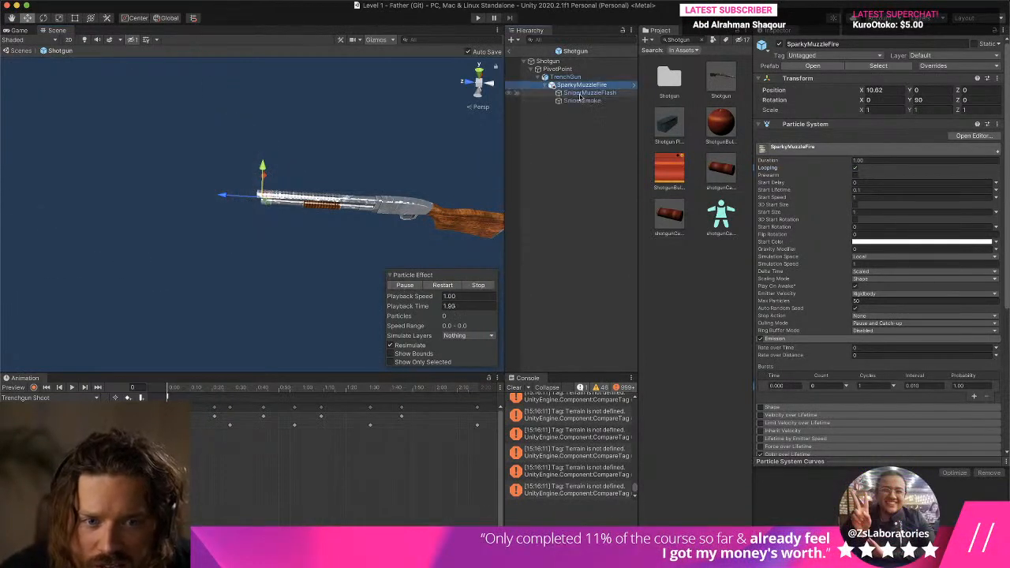
left_click(581, 94)
left_click(442, 285)
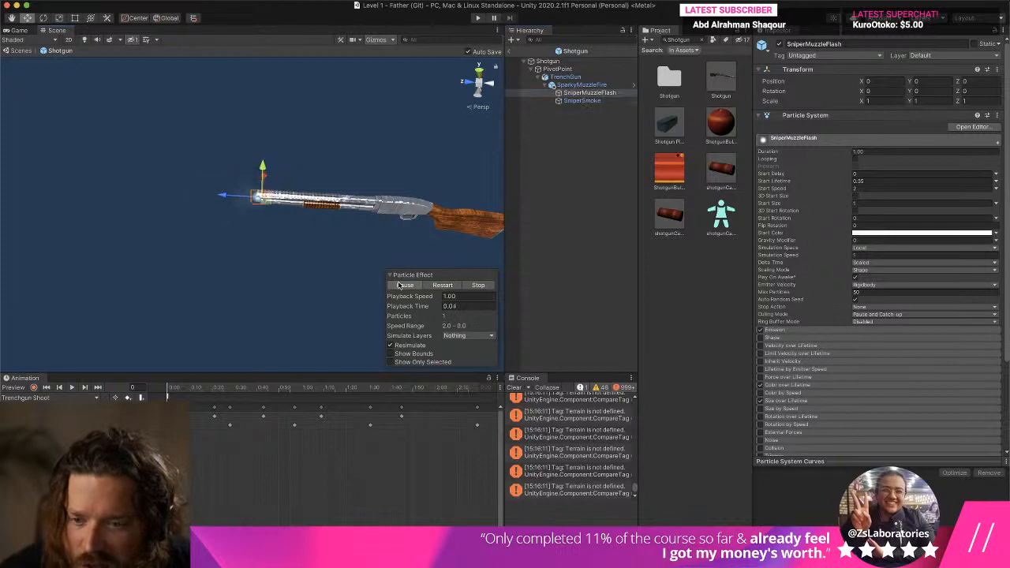
left_click(582, 100)
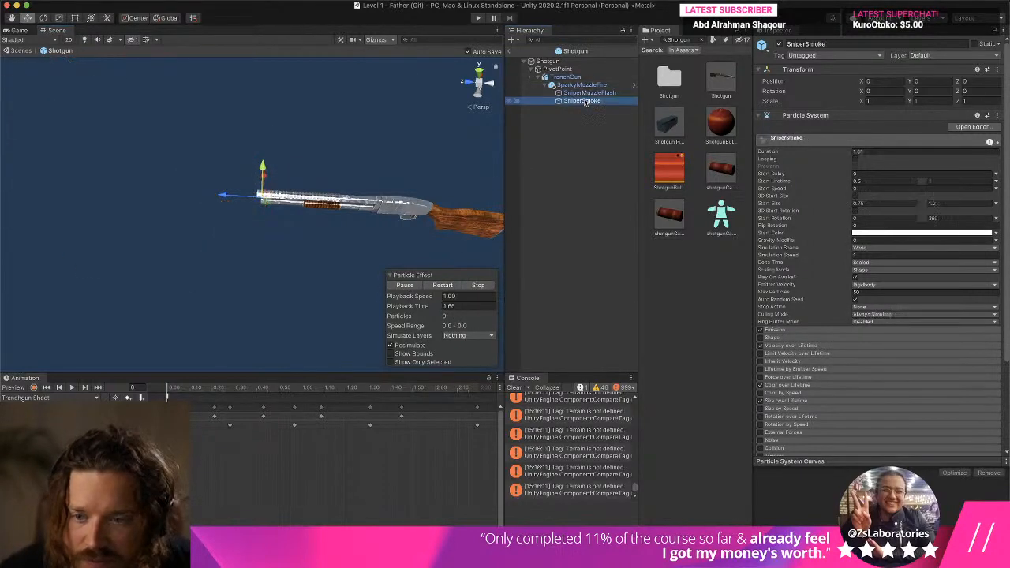
left_click(402, 285)
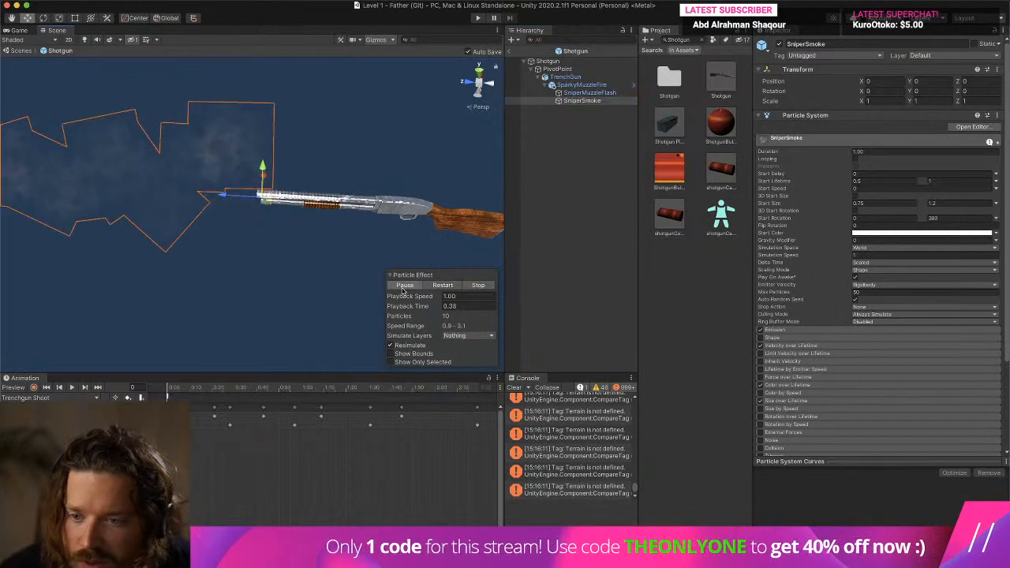
- Set SniperMuzzleFlash's emission Rate over Time to 25, enable its Looping, preview the flash and reselect SparkyMuzzleFire
left_click(586, 92)
left_click(781, 330)
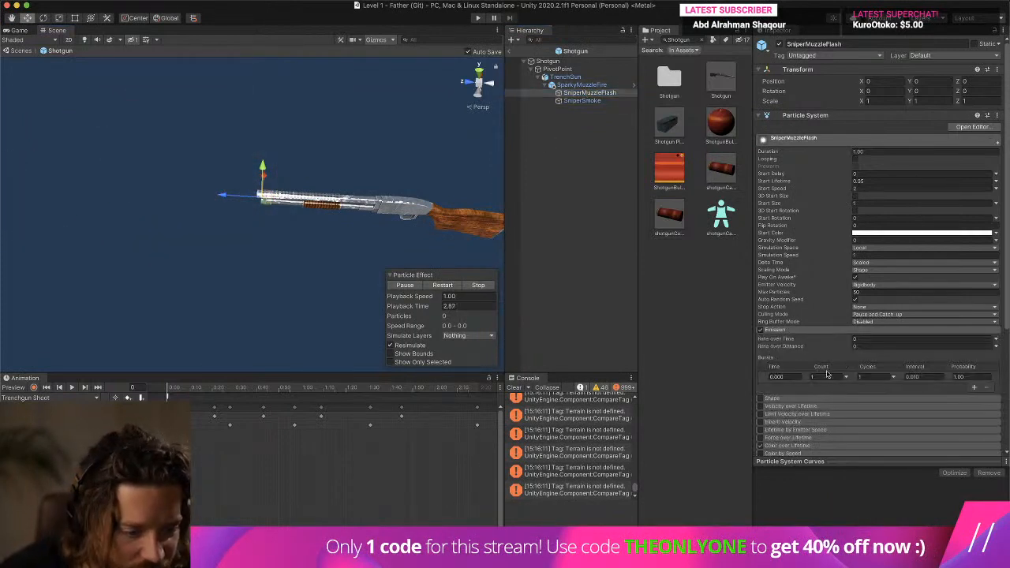
left_click(406, 285)
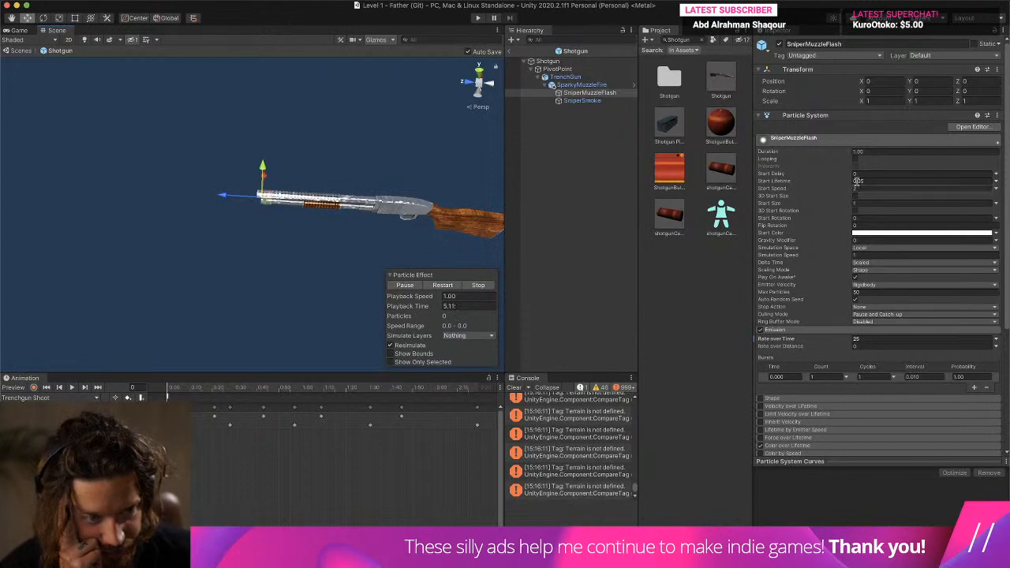
left_click(477, 286)
left_click(415, 287)
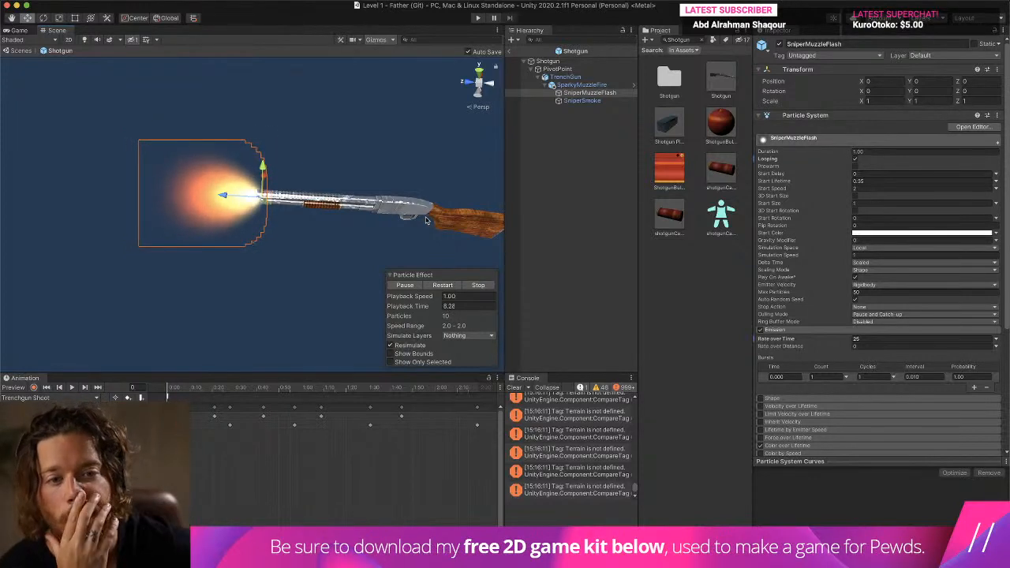
left_click(582, 84)
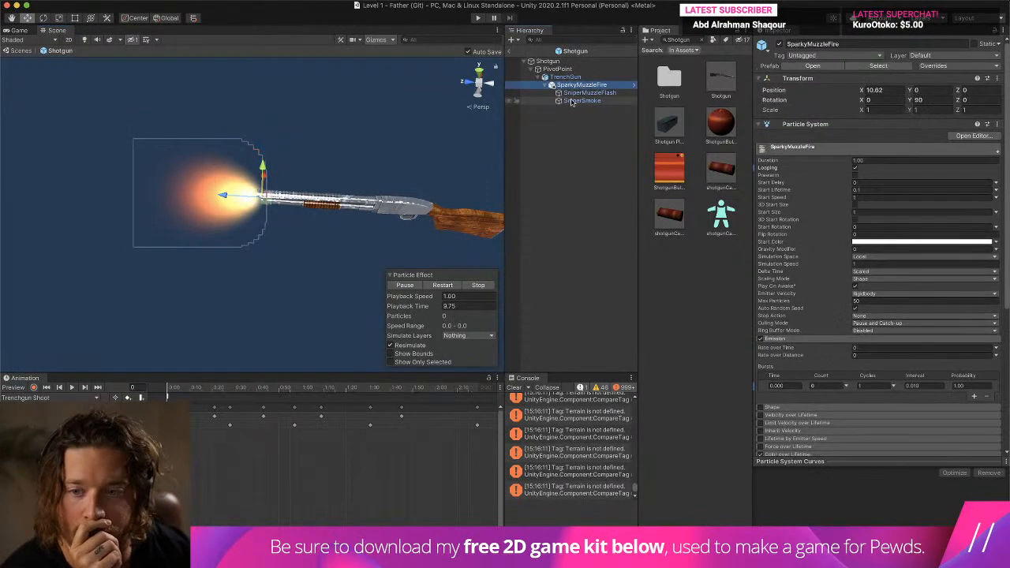
- Restart the SparkyMuzzleFire particle preview and set its emission Rate over Time to 25
left_click(478, 285)
left_click(404, 286)
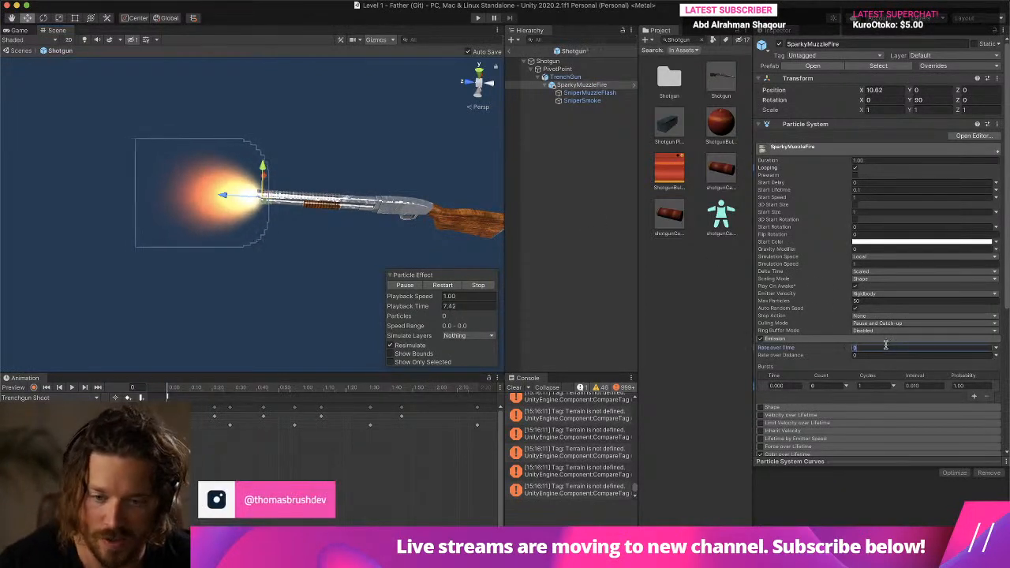
type("25")
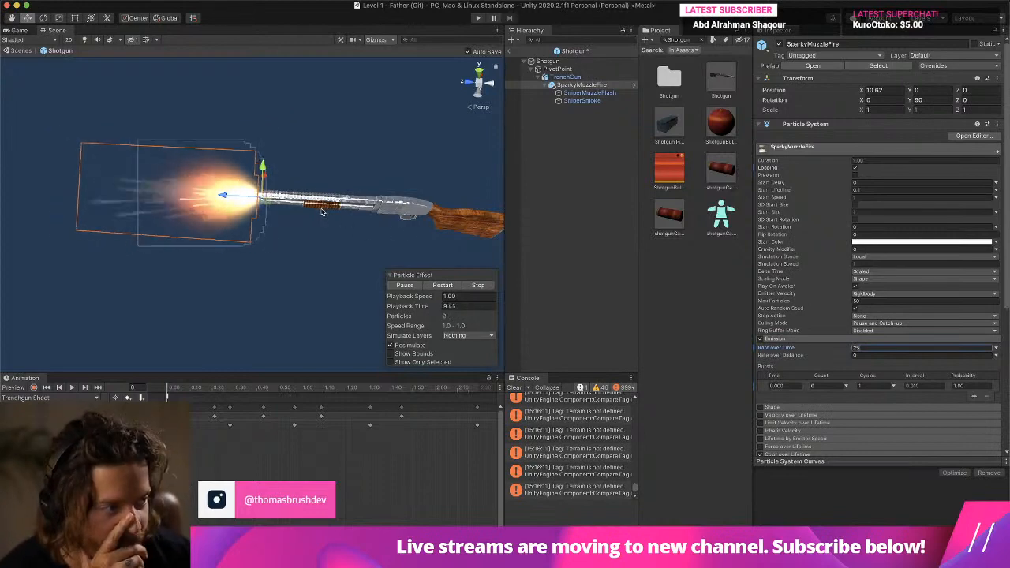
- Set SniperSmoke's emission Rate over Time to 25 and preview the combined muzzle effect from several angles
left_click(582, 100)
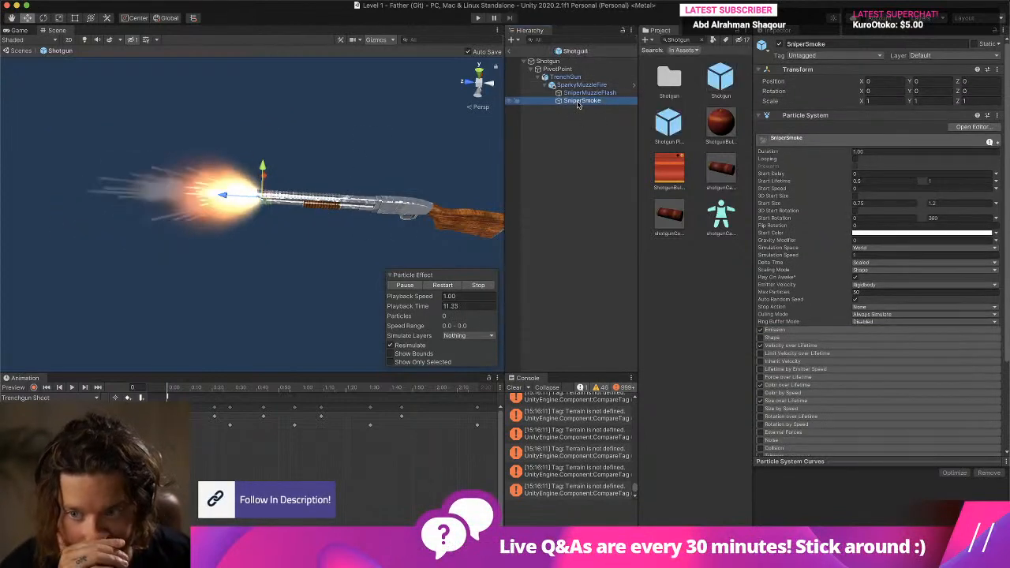
left_click(780, 329)
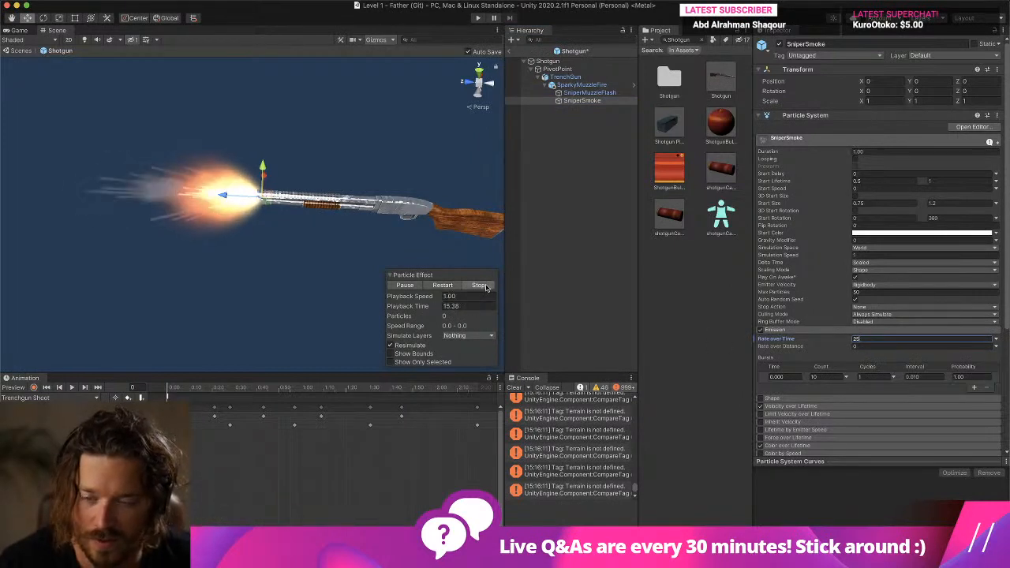
middle_click_drag(236, 203, 343, 203)
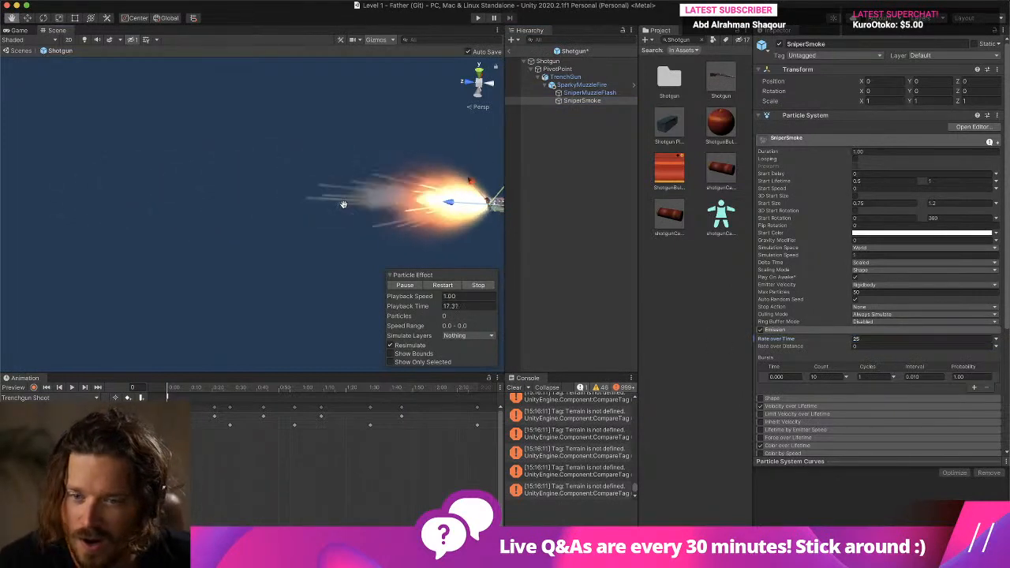
left_click_drag(342, 203, 379, 170, "alt")
middle_click_drag(379, 170, 487, 81)
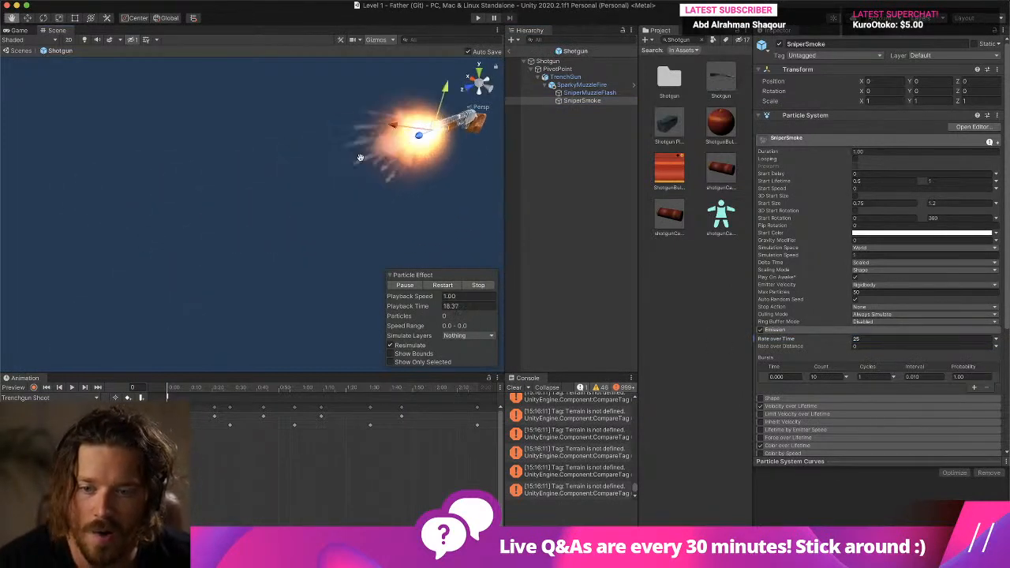
- Leave the Shotgun prefab, play-test the level by picking up the shotgun to check the muzzle effect, and stop play mode
left_click(510, 50)
left_click(478, 18)
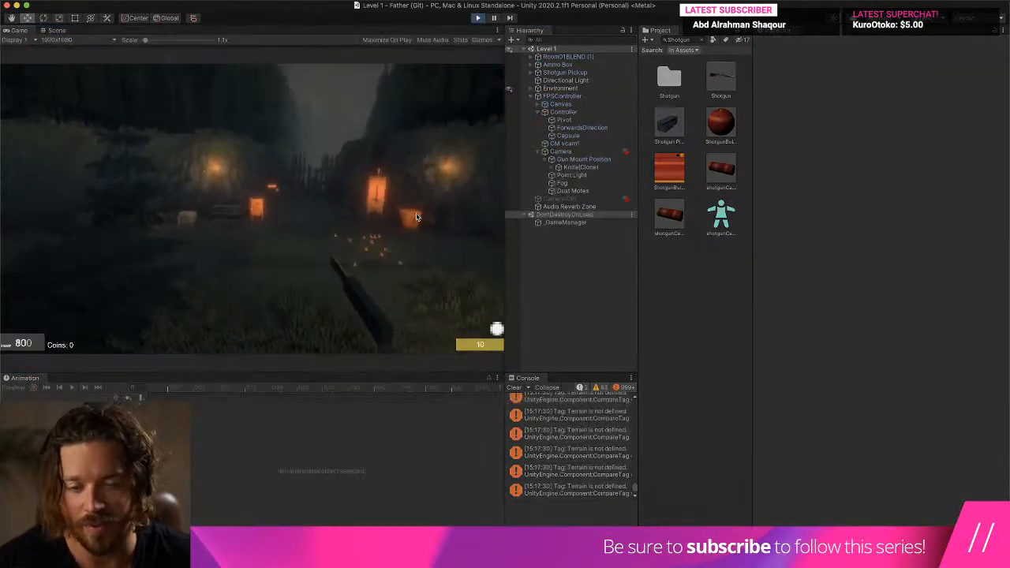
key("w")
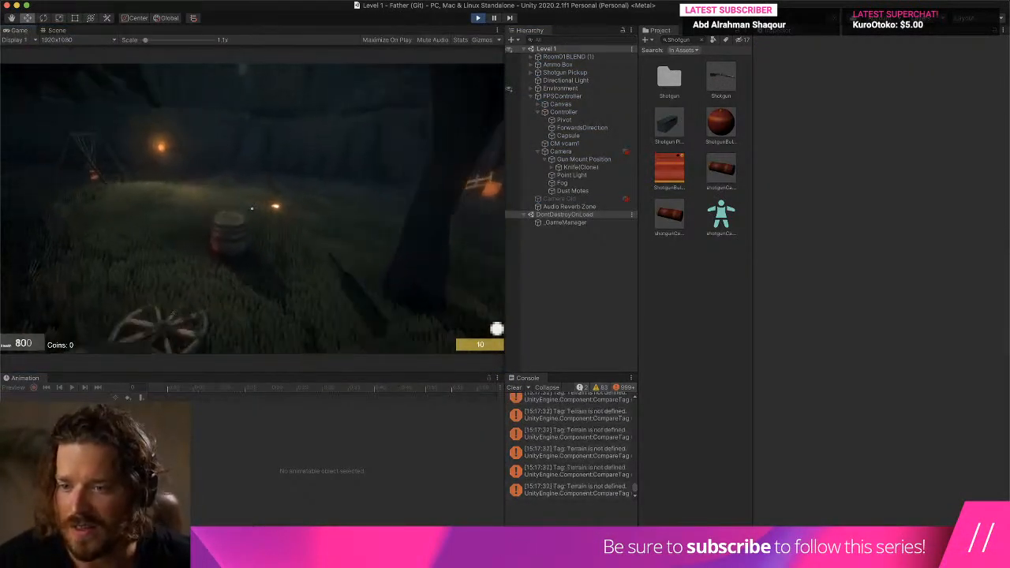
key("w")
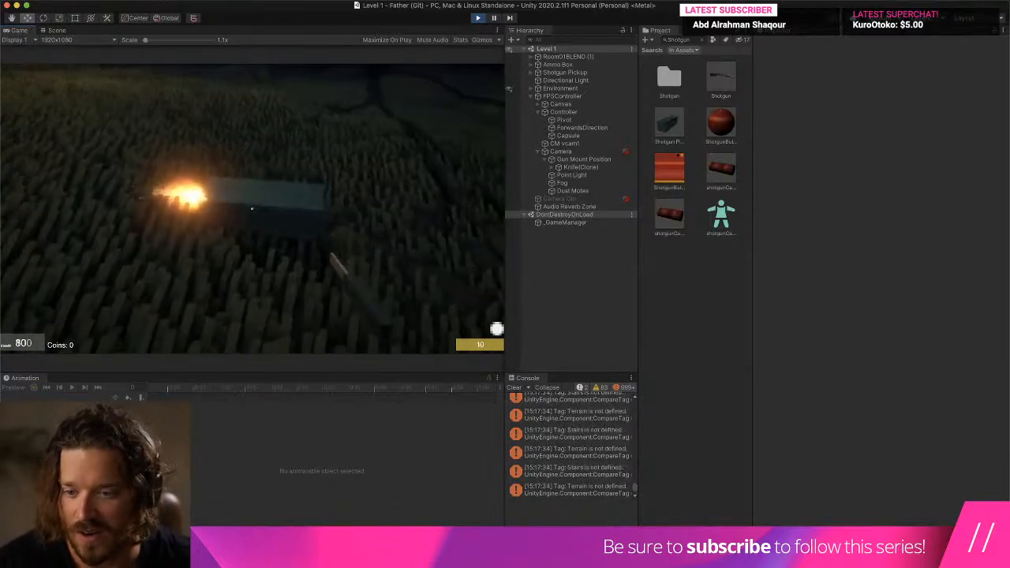
key("w")
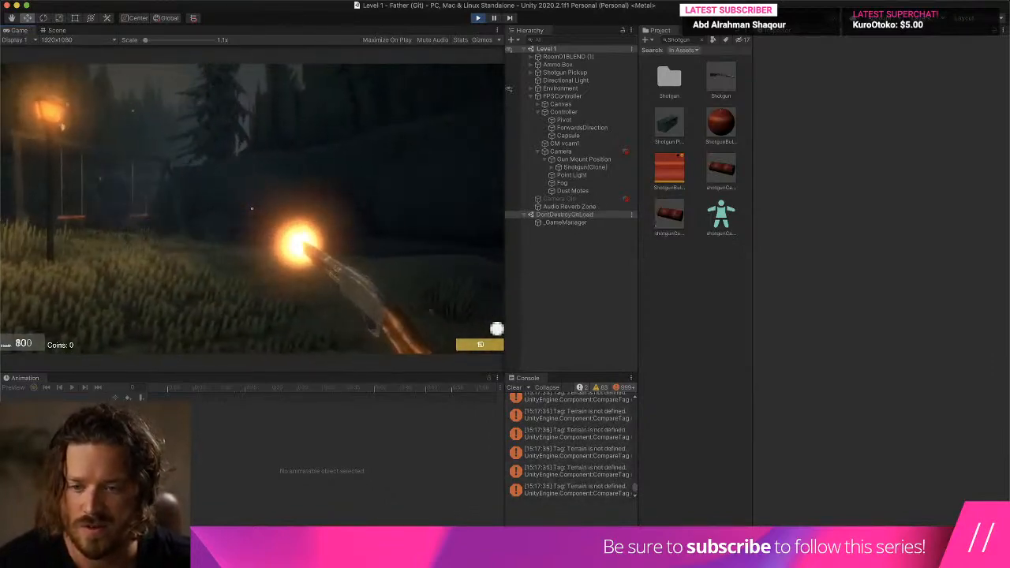
key("w")
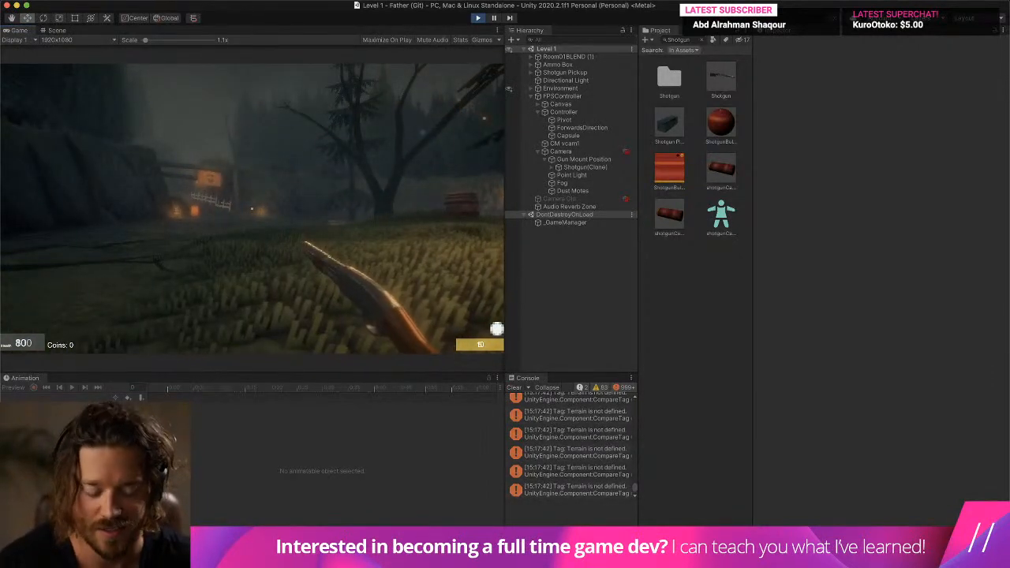
key("super+p")
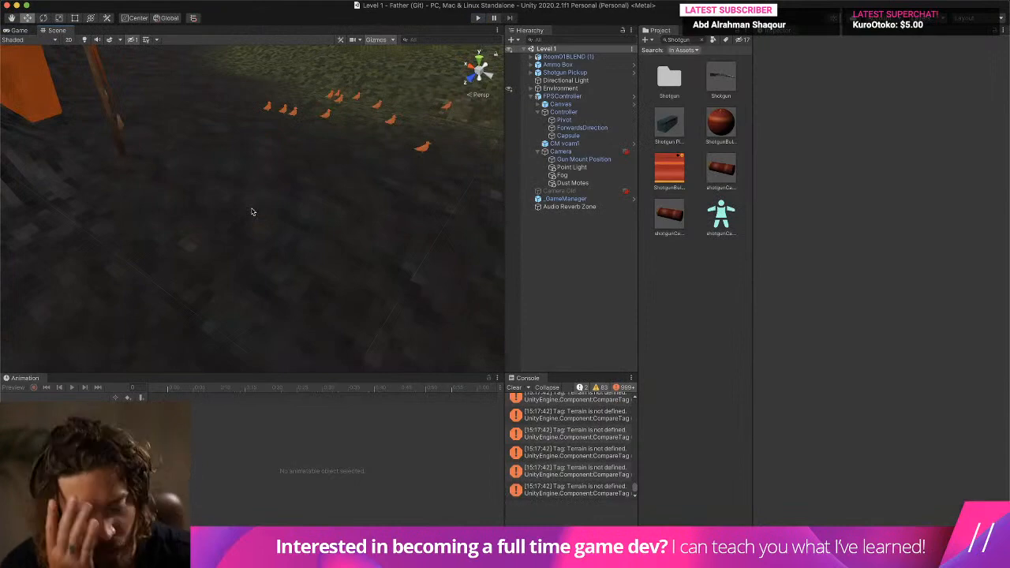
- Reopen the Shotgun prefab, select SparkyMuzzleFire and collapse its Particle System to examine the MGE_Destroy This Timed script
double_click(720, 77)
left_click(589, 93)
left_click(583, 84)
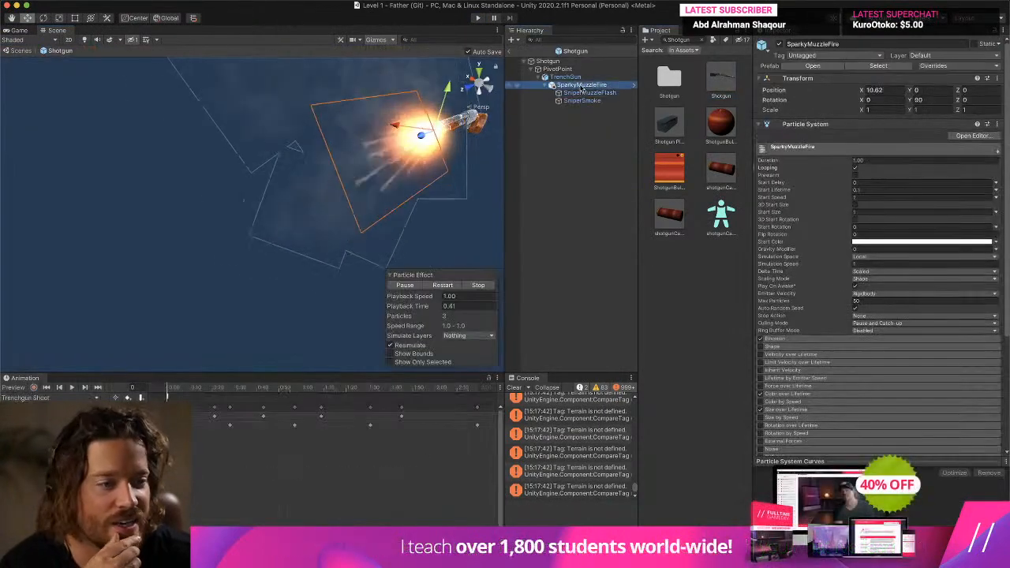
left_click(844, 123)
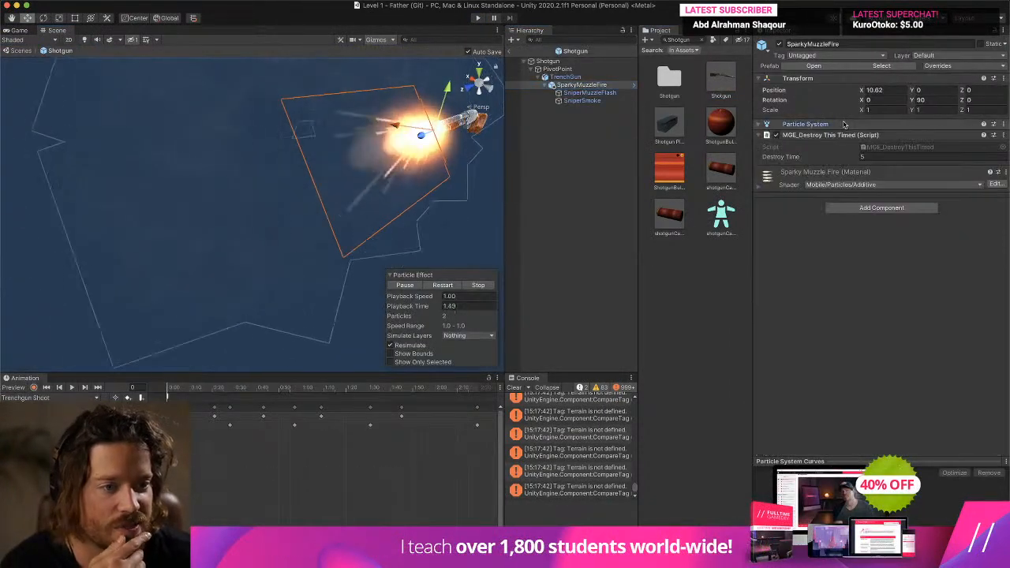
right_click(799, 145)
left_click(776, 144)
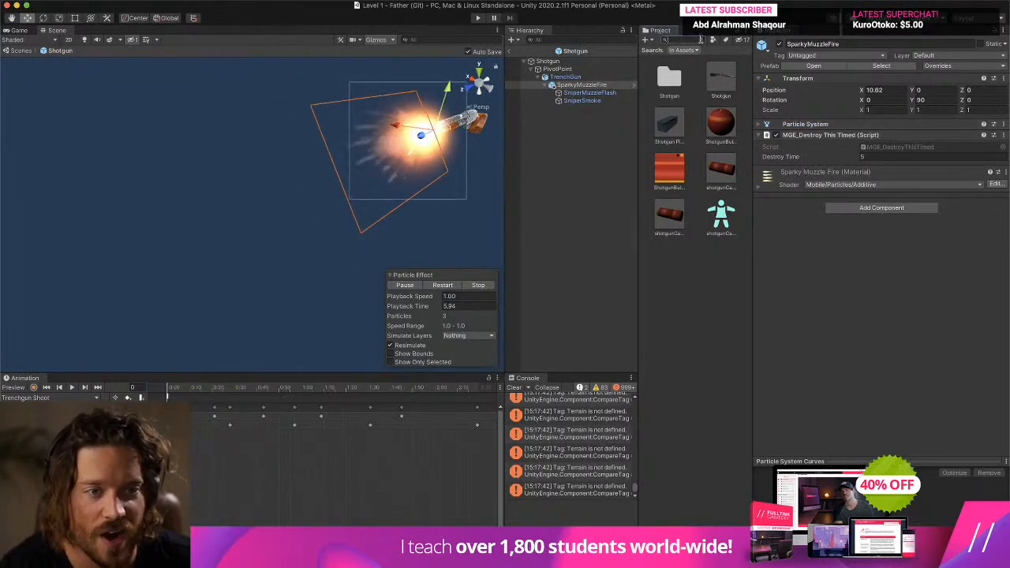
- Clear the project search, collapse the Assets Dump and Classic-FPS-Pack folders, and look through the Scripts and Prefabs folders
left_click(700, 40)
scroll(702, 148, "up", 15)
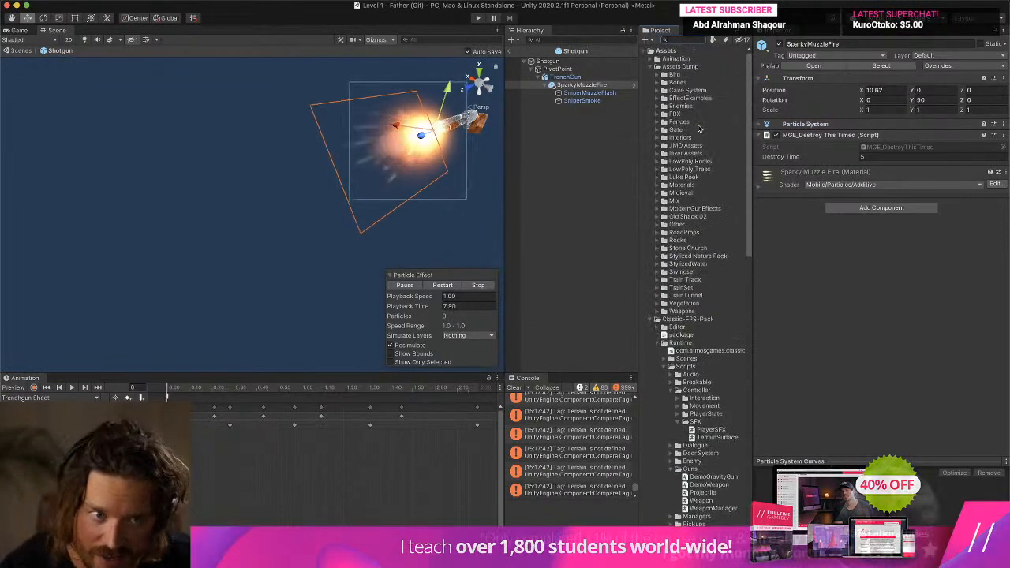
left_click(650, 319)
left_click(652, 66)
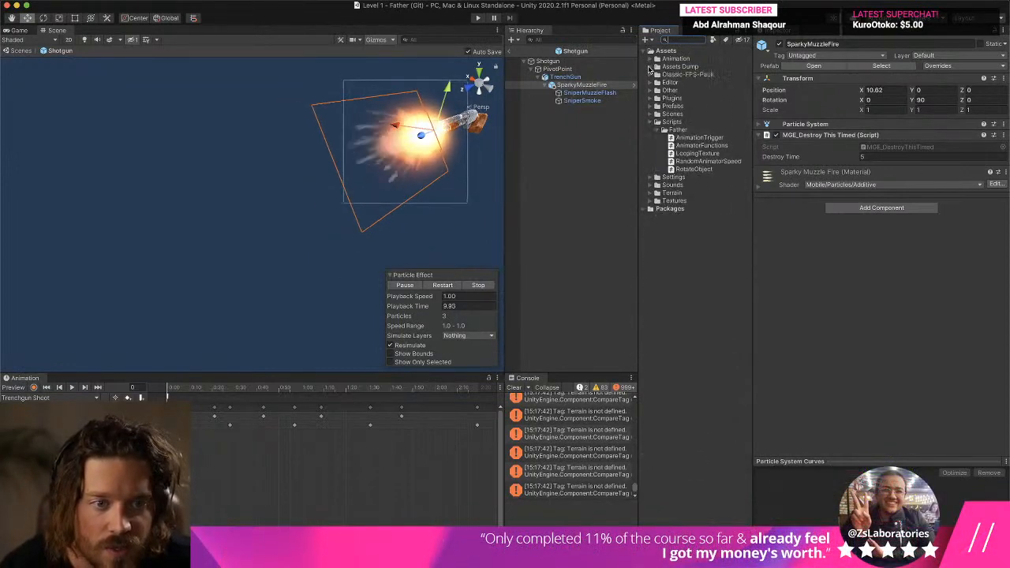
left_click(664, 129)
left_click(657, 106)
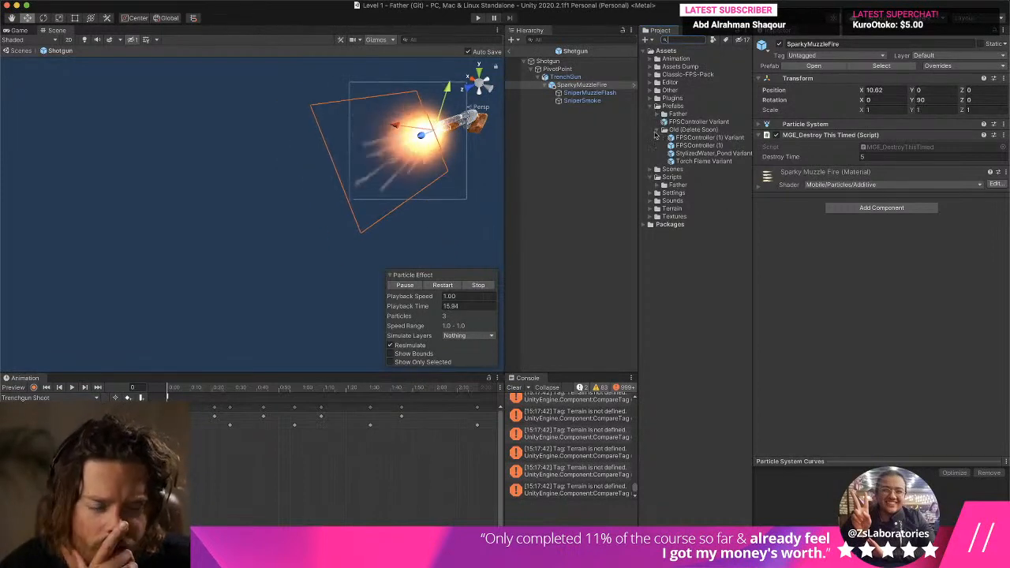
left_click(658, 129)
left_click(694, 129)
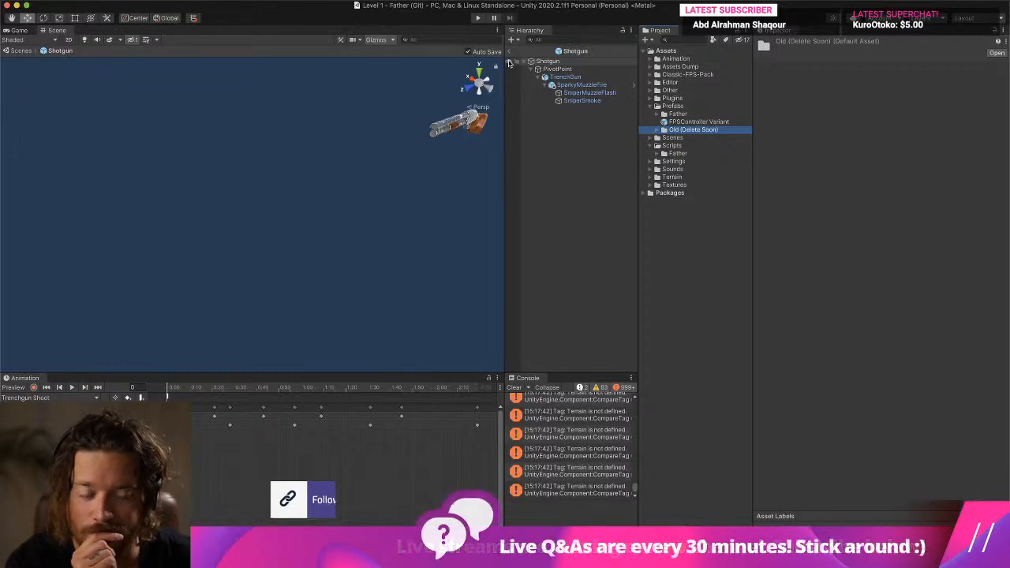
- Locate the source prefab asset of SparkyMuzzleFire in the project and collapse the Assets Dump folder again
left_click(621, 94)
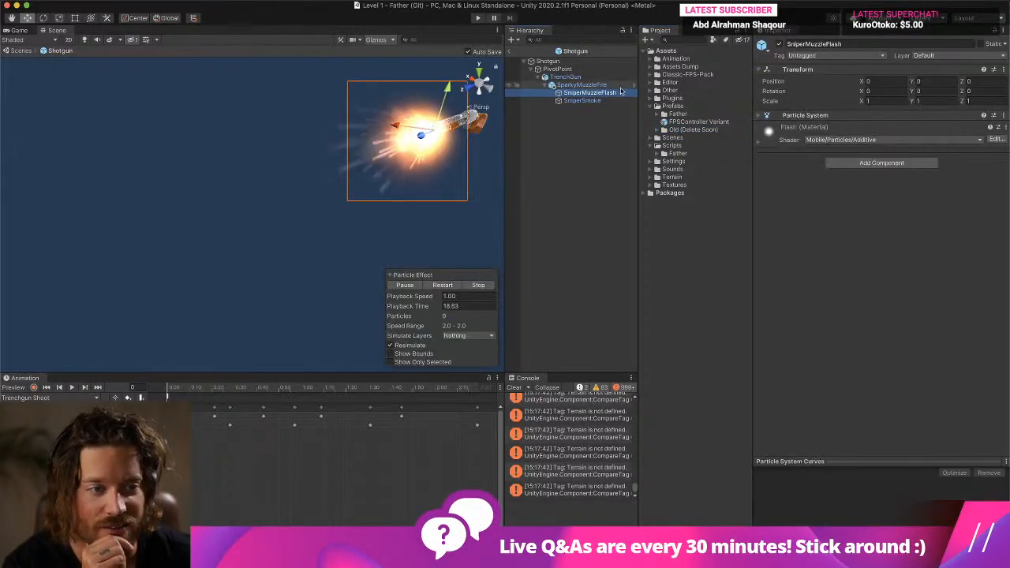
left_click(584, 85)
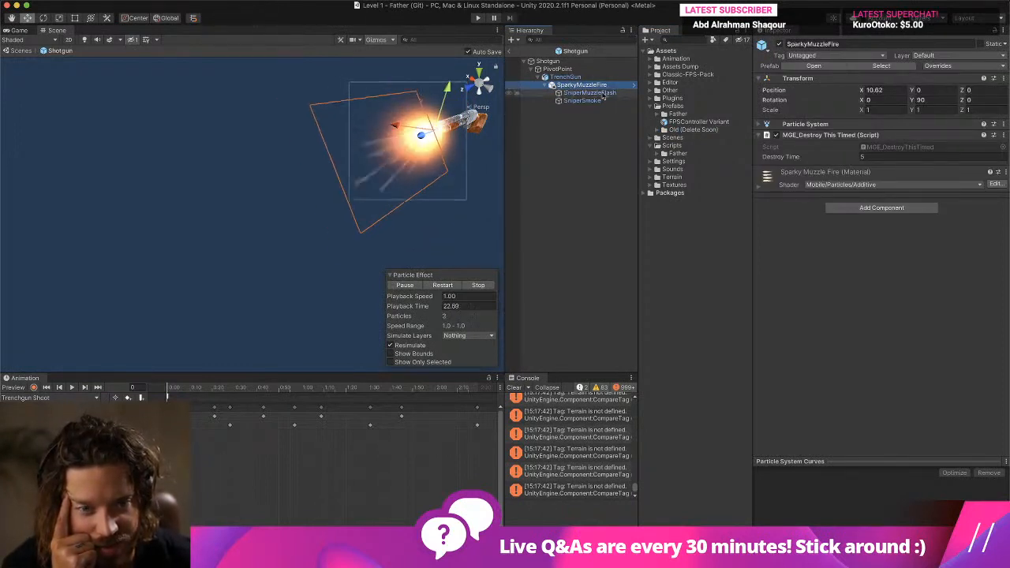
left_click(898, 68)
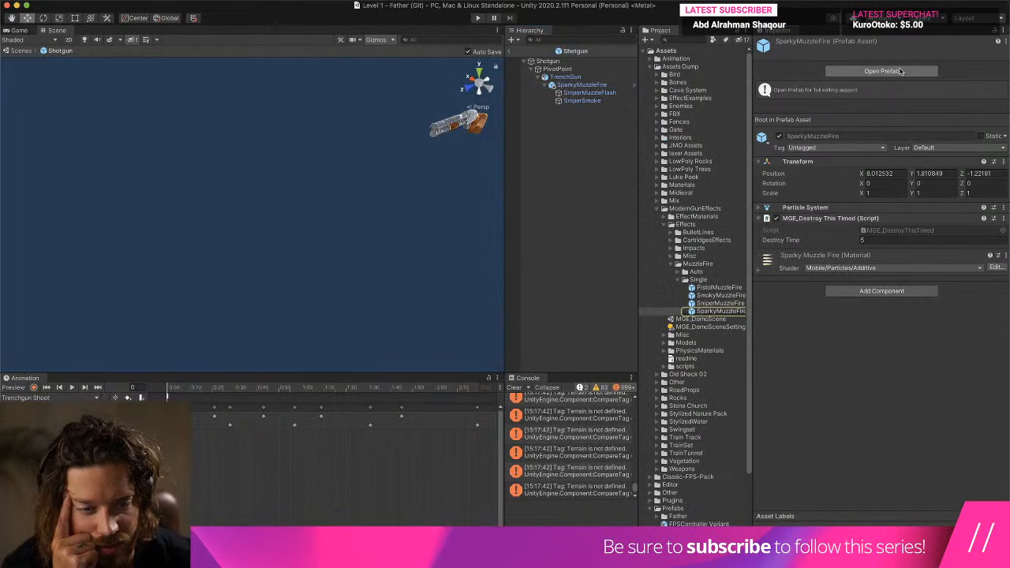
left_click(651, 210)
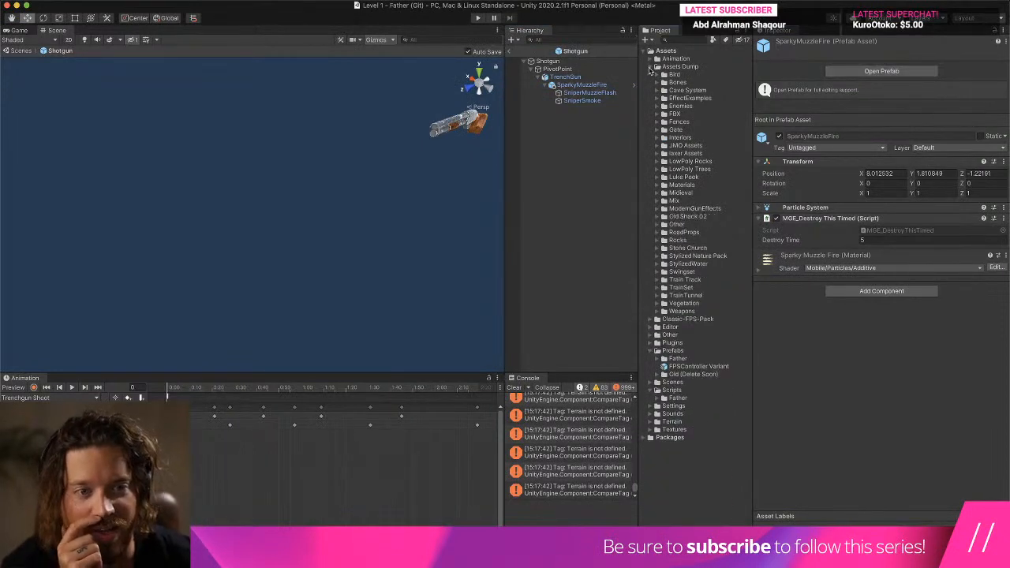
left_click(649, 69)
- Rename SparkyMuzzleFire to "Gun Shot Particles" and save it as a prefab variant in the Prefabs/Father folder
left_click(557, 85)
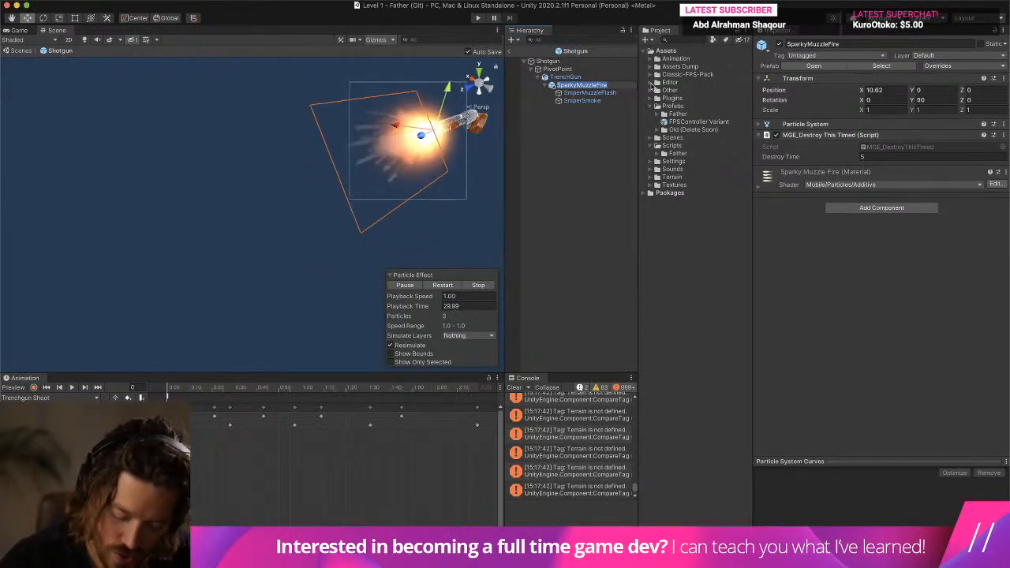
type("Gun Shot")
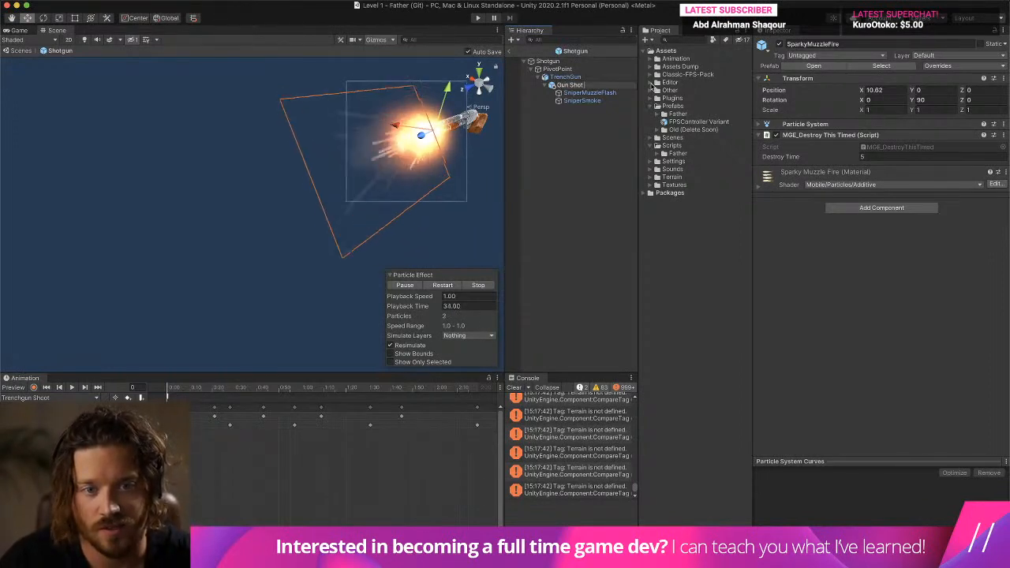
type(" Particles")
key("Return")
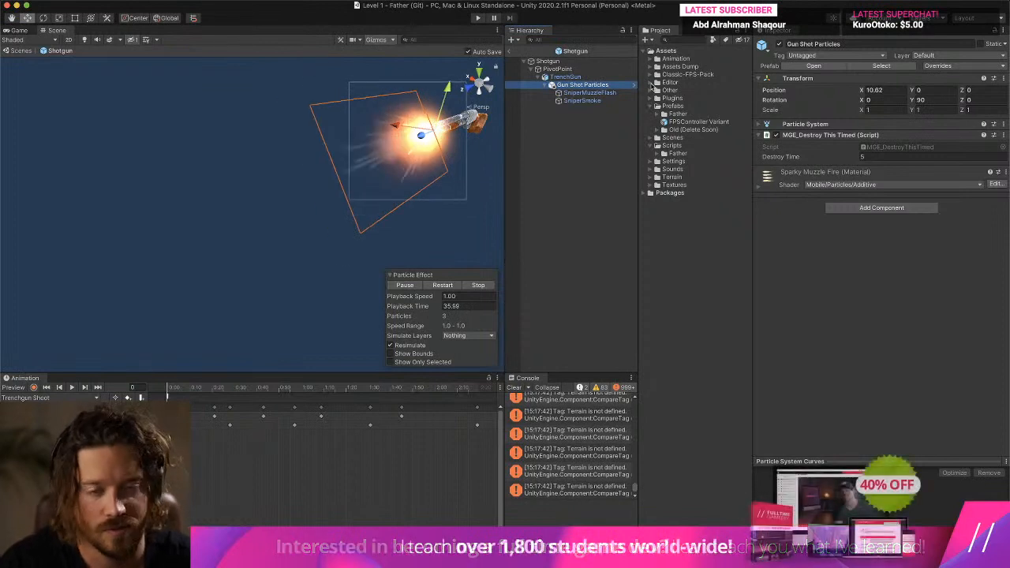
left_click_drag(592, 89, 696, 116)
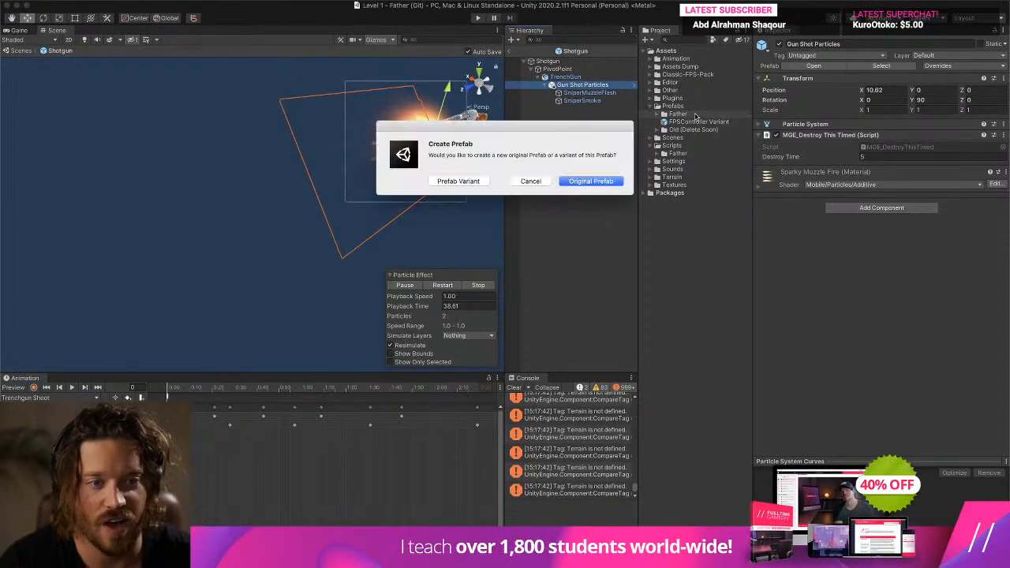
left_click(470, 181)
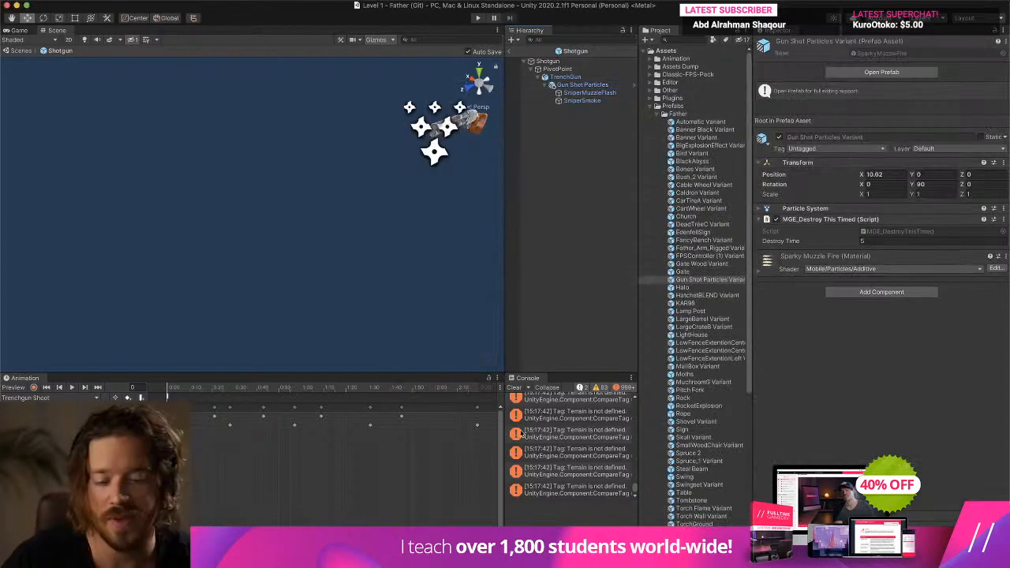
- Remove the MGE_Destroy This Timed component from Gun Shot Particles and check the components of SniperSmoke and TrenchGun
left_click(584, 85)
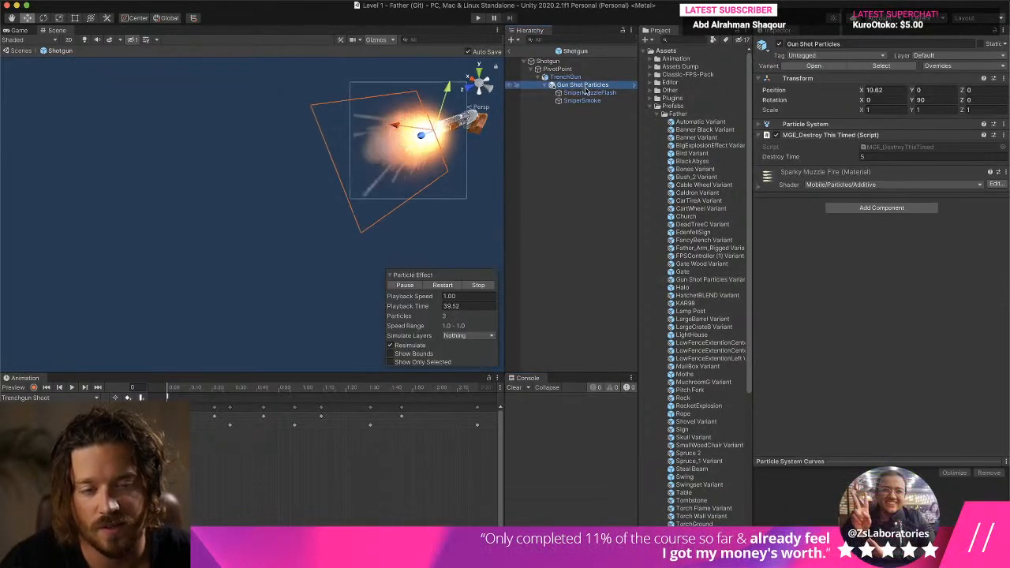
right_click(805, 138)
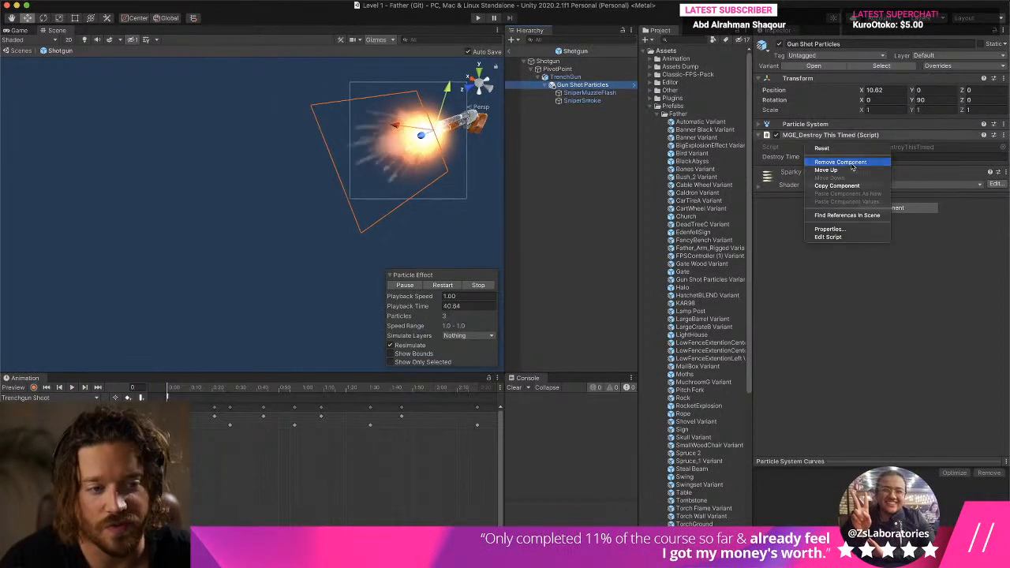
left_click(840, 162)
left_click(597, 102)
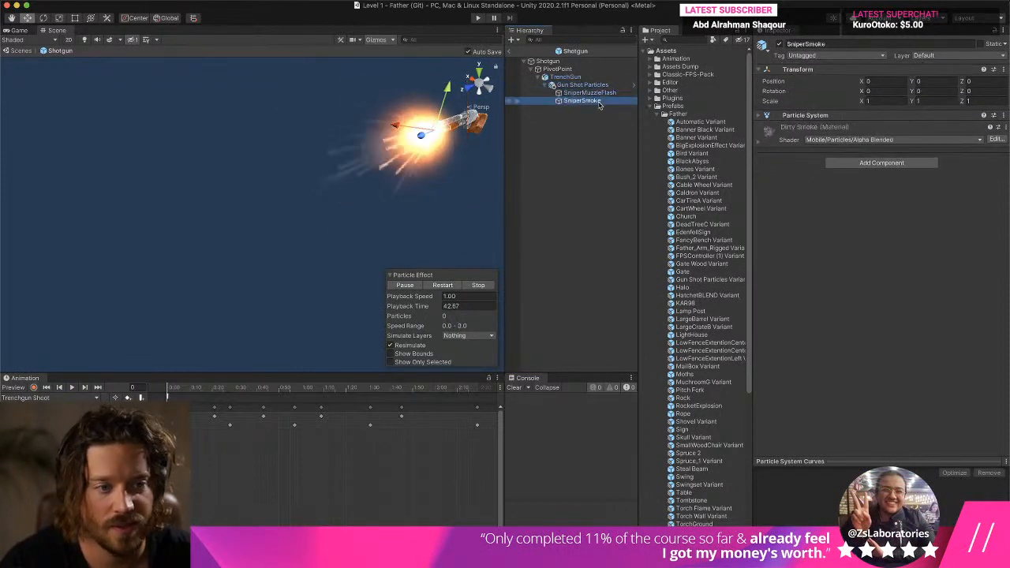
left_click(572, 78)
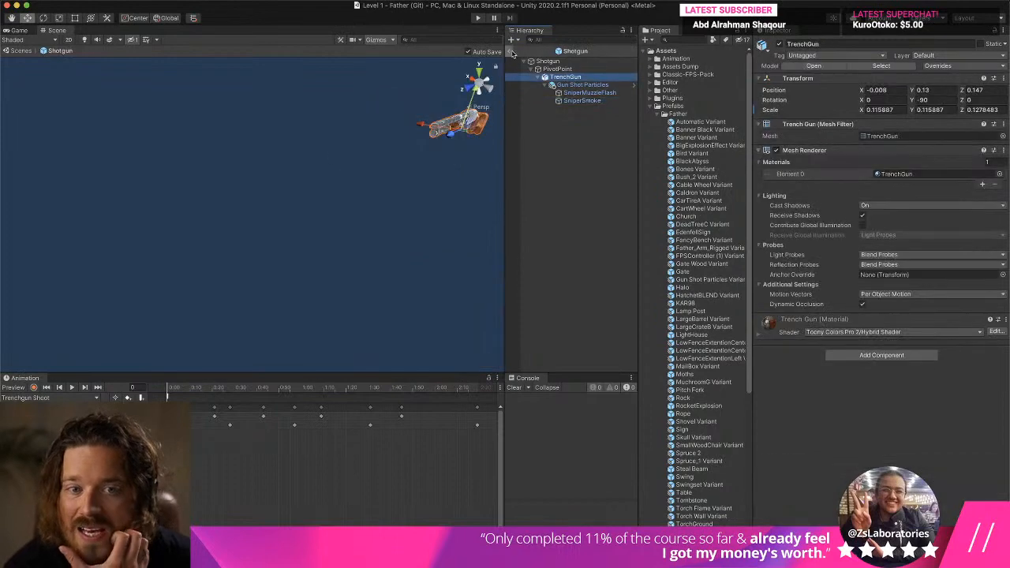
- Leave the Shotgun prefab, enter play mode, pick up the shotgun and fire it to test the particles
left_click(509, 51)
left_click(475, 19)
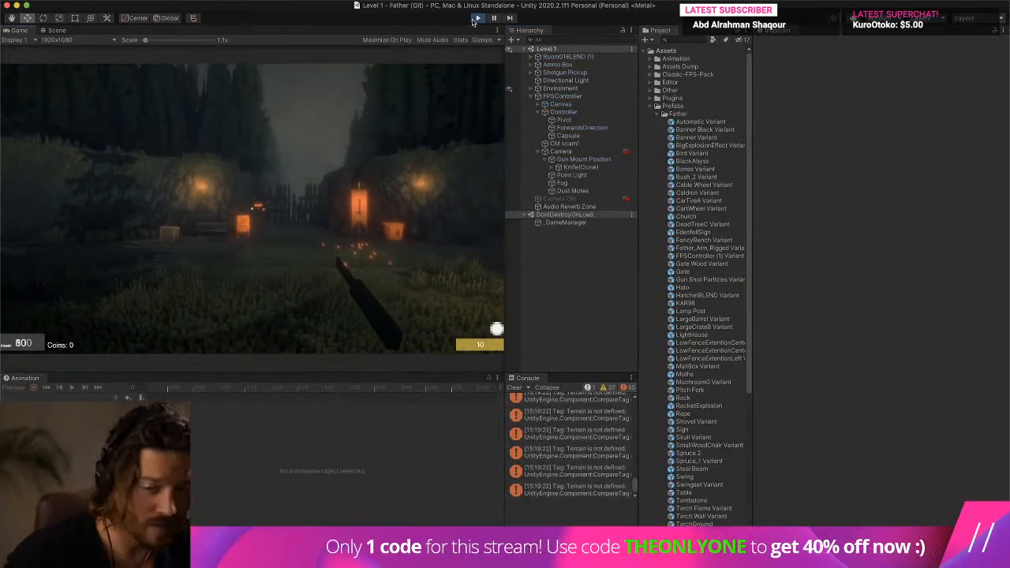
key("w")
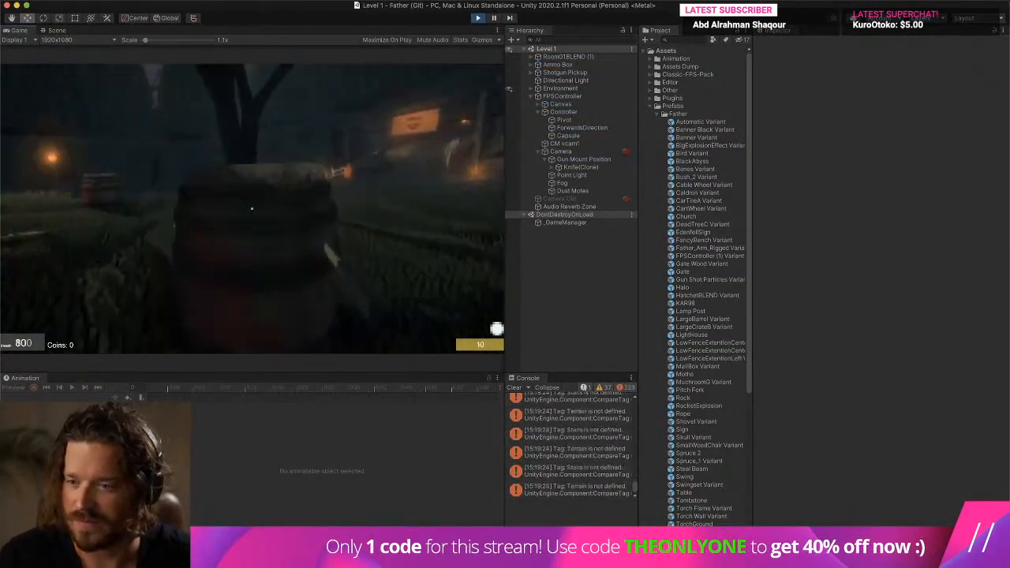
key("2")
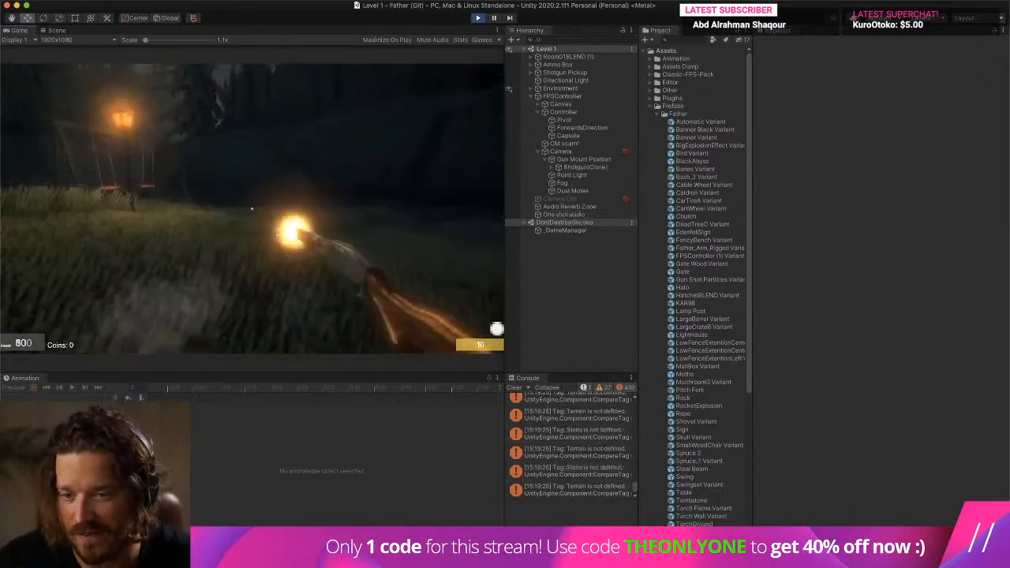
- Expand the equipped shotgun clone during play, turn on Looping for its SniperSmoke particle system to test it, and leave play mode
key("w")
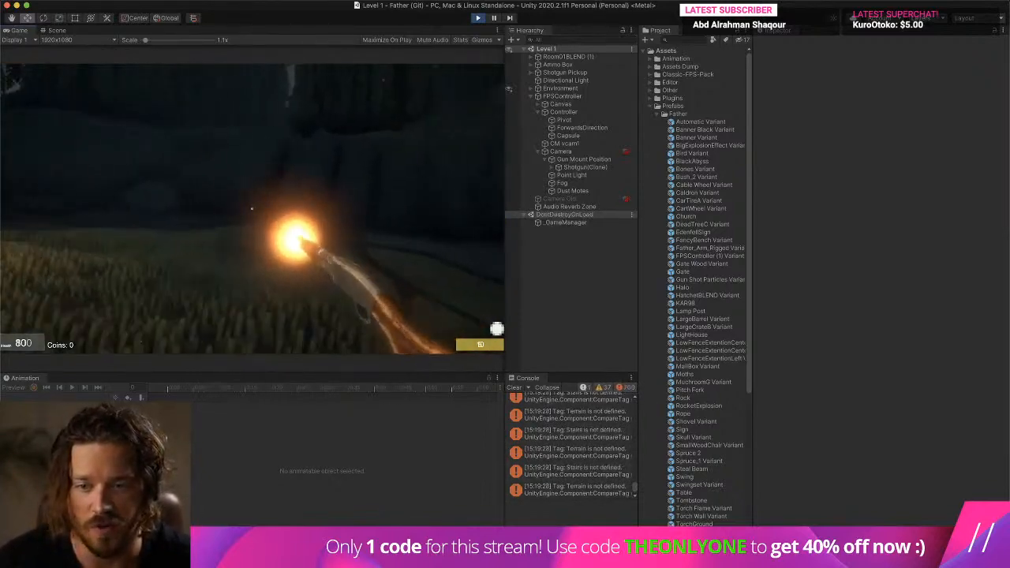
key("w")
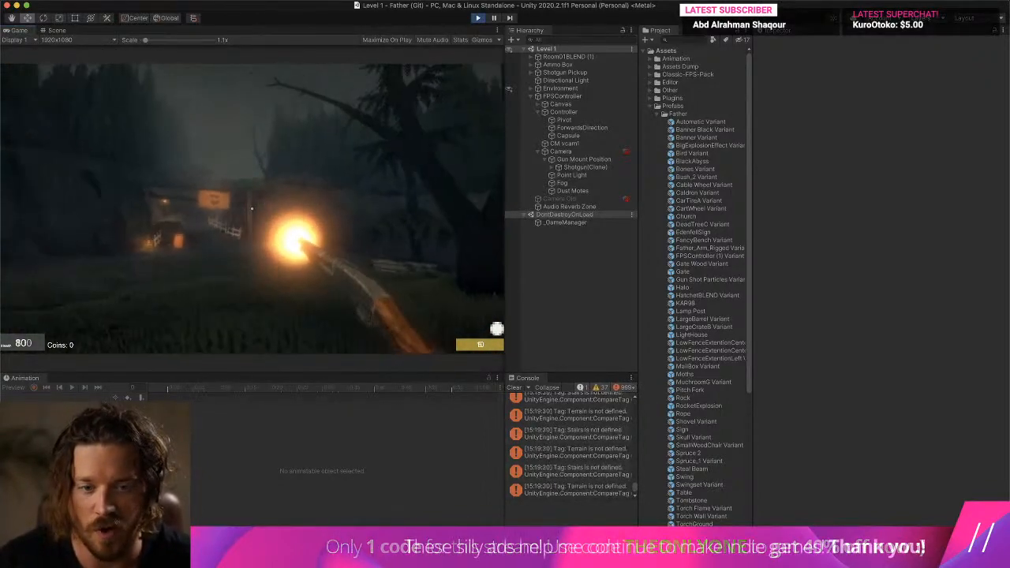
left_click(552, 168)
left_click(559, 175)
left_click(569, 184)
left_click(566, 183)
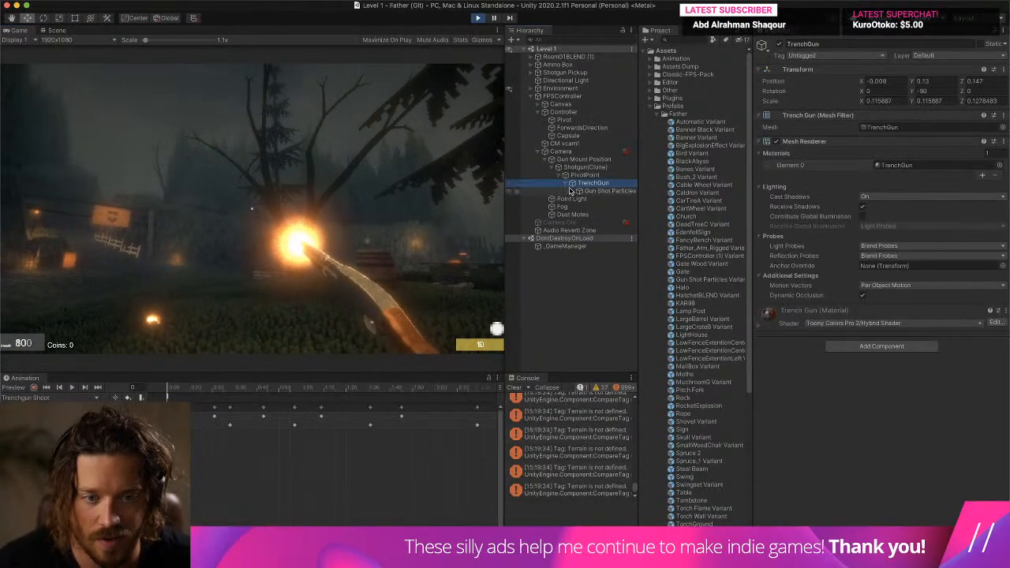
left_click(573, 191)
left_click(611, 207)
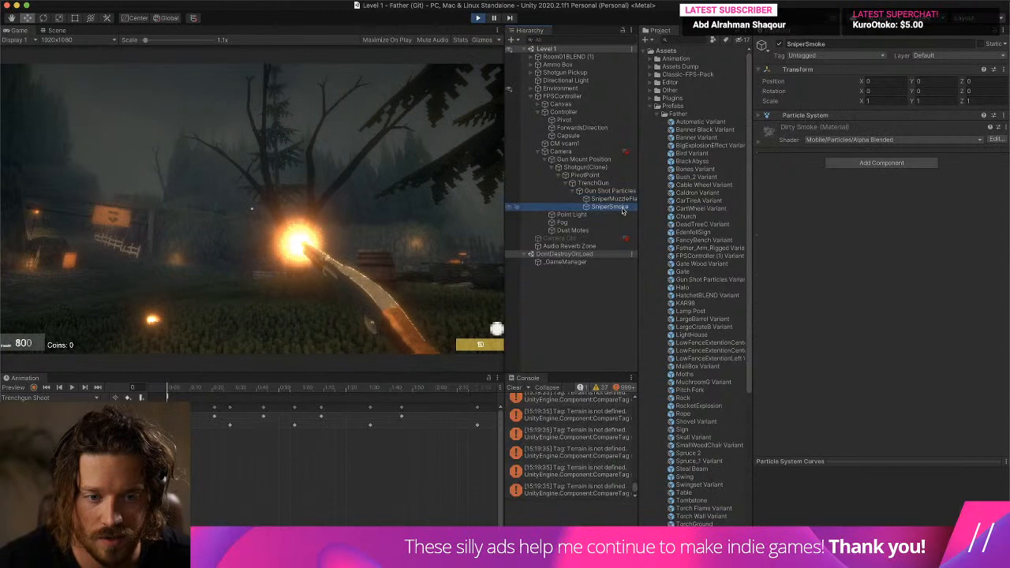
left_click(828, 116)
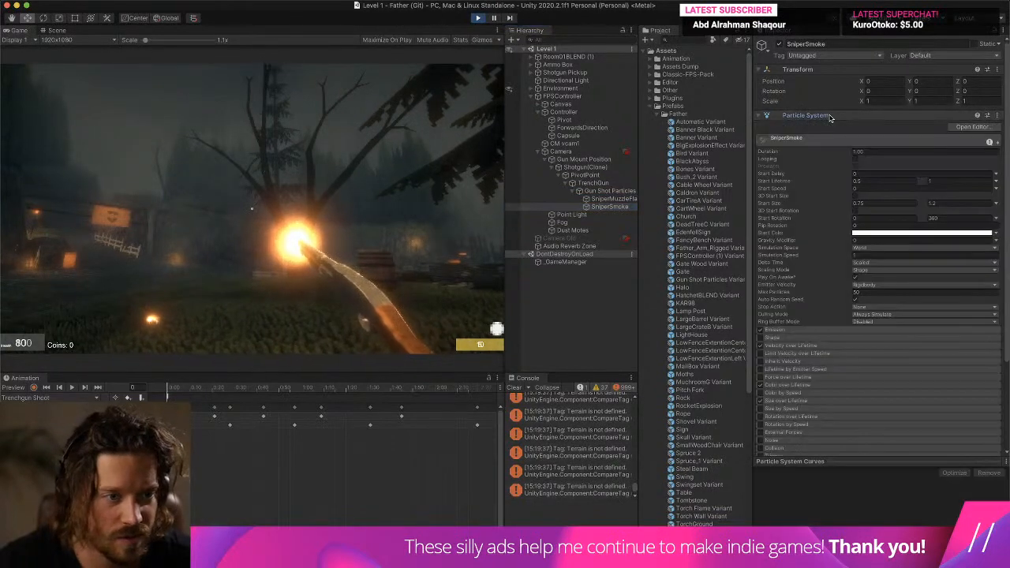
left_click(855, 160)
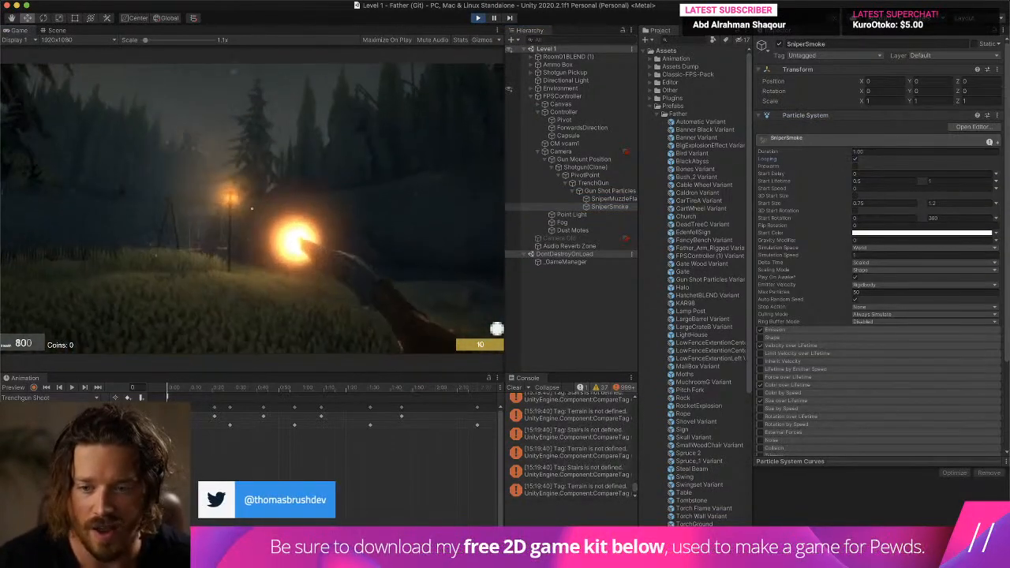
key("super+p")
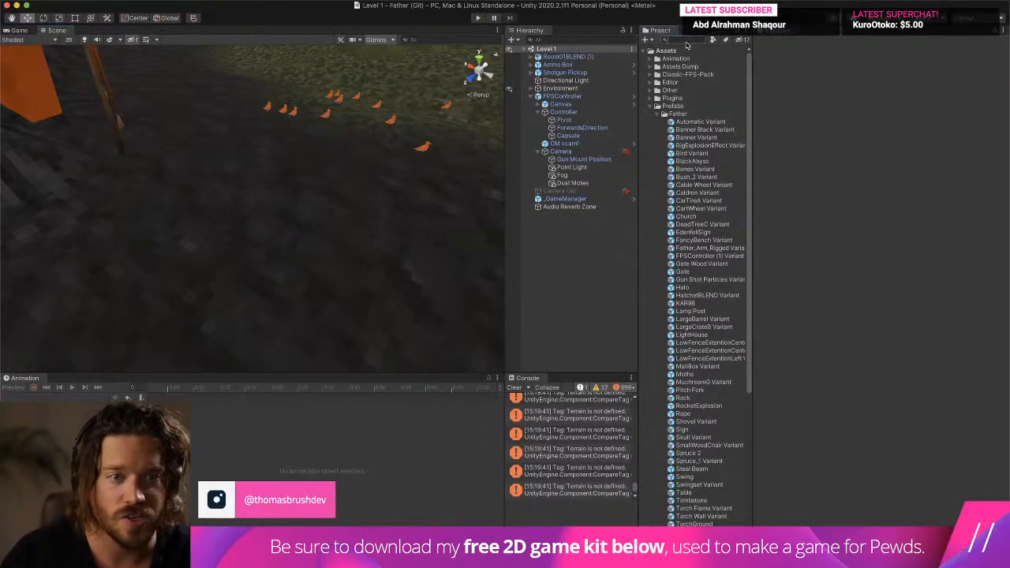
- Search the project for "shotgun", open the Shotgun prefab, and turn on Looping for its SniperSmoke particle system
left_click(685, 41)
type("shotgun")
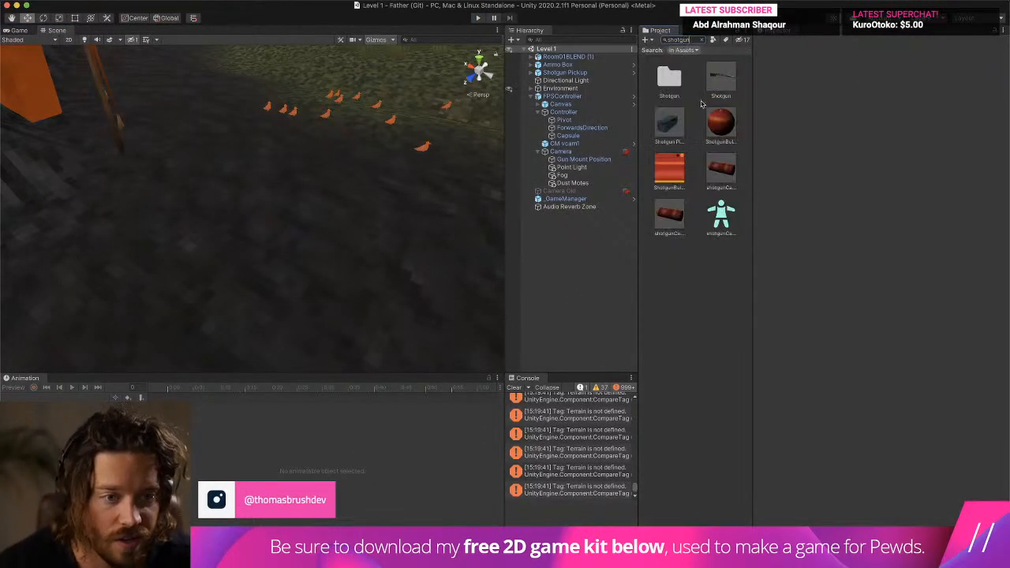
double_click(719, 82)
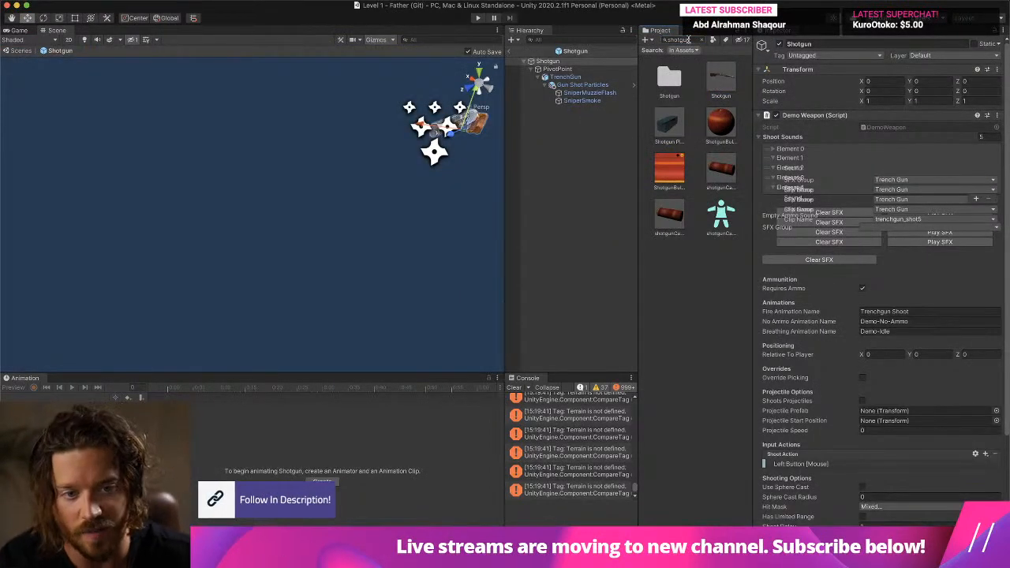
left_click(590, 93)
left_click(582, 101)
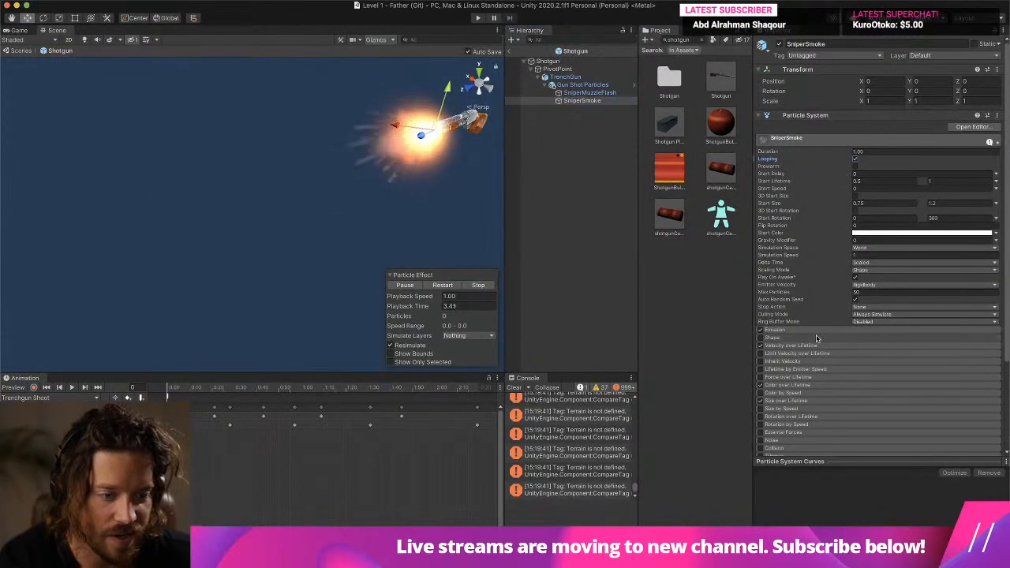
- Expand SniperSmoke's Emission module and restart the particle preview to examine the smoke around the muzzle
left_click(843, 331)
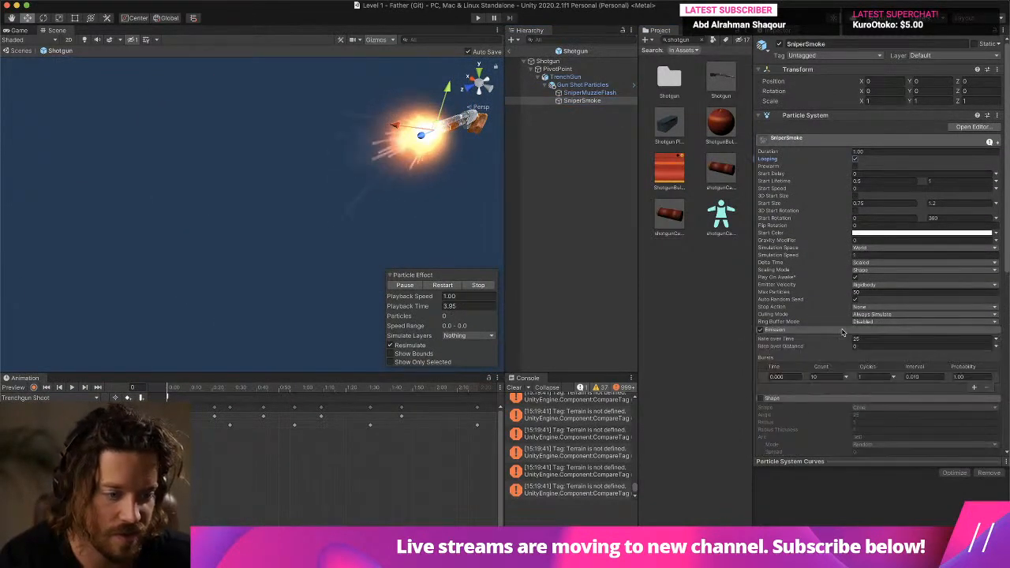
left_click(437, 285)
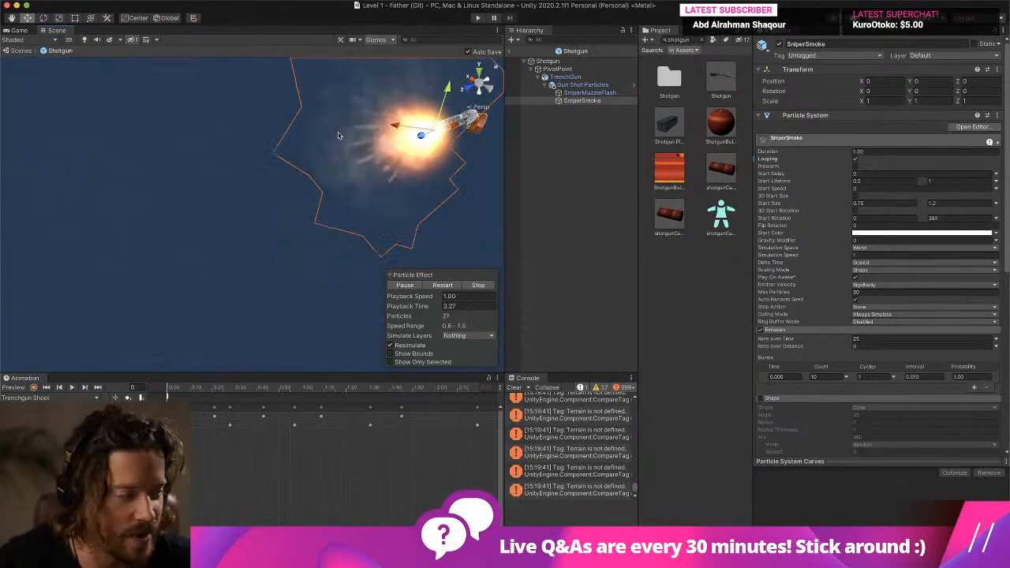
right_click_drag(338, 136, 360, 83)
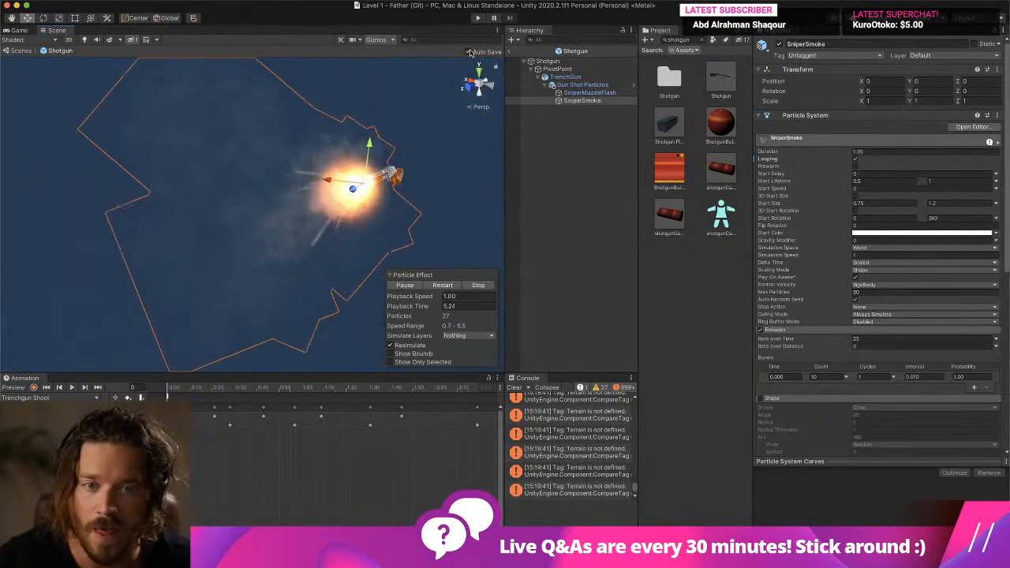
- Enter play mode, walk around and equip the shotgun to check the muzzle particles, and leave play mode
left_click(478, 17)
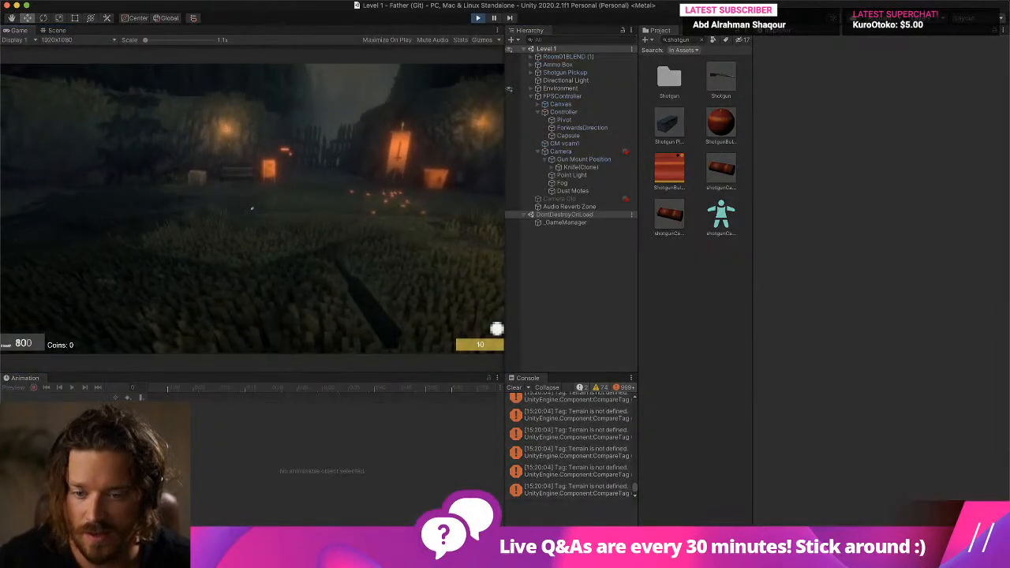
key("w")
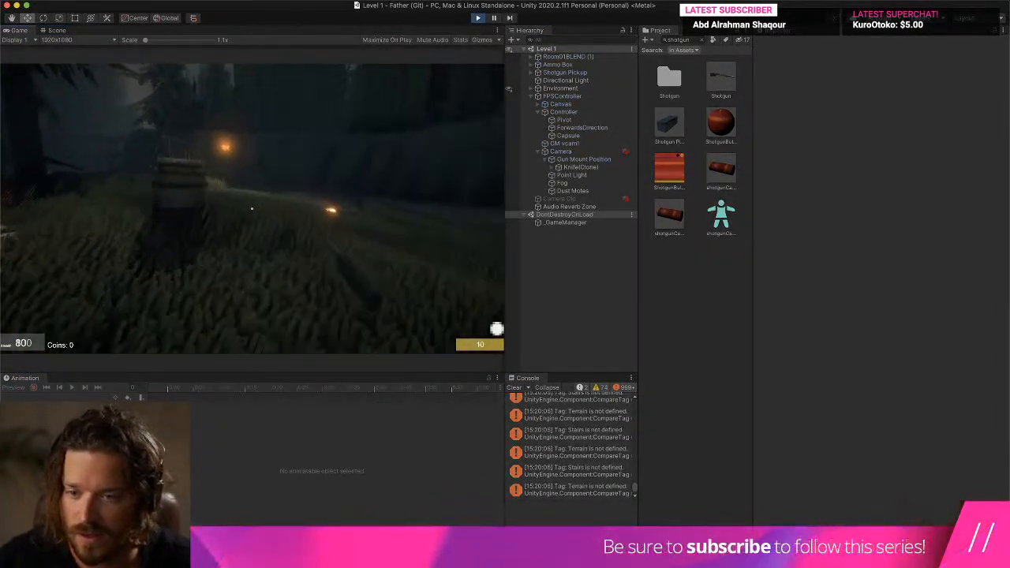
key("2")
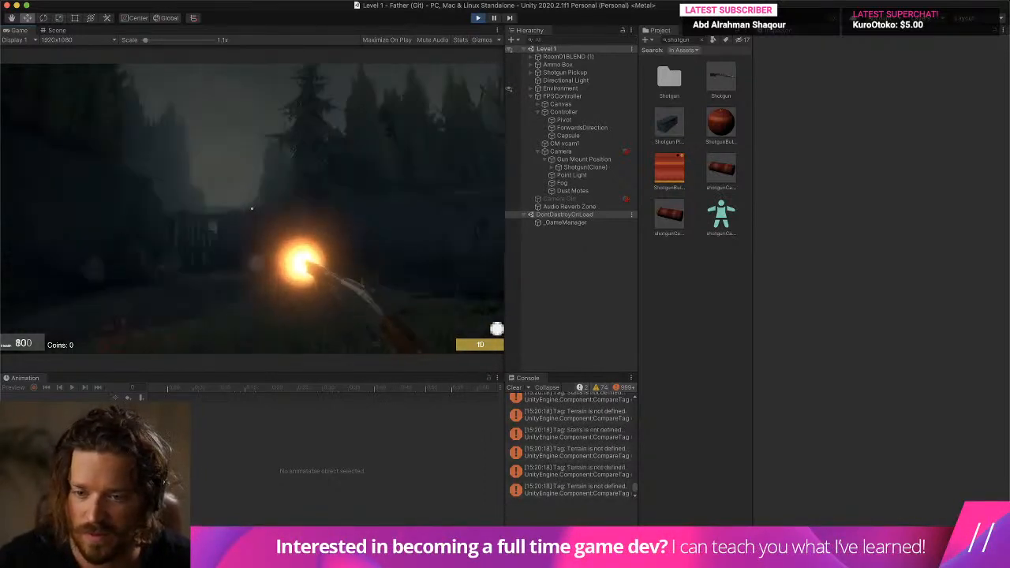
key("super+p")
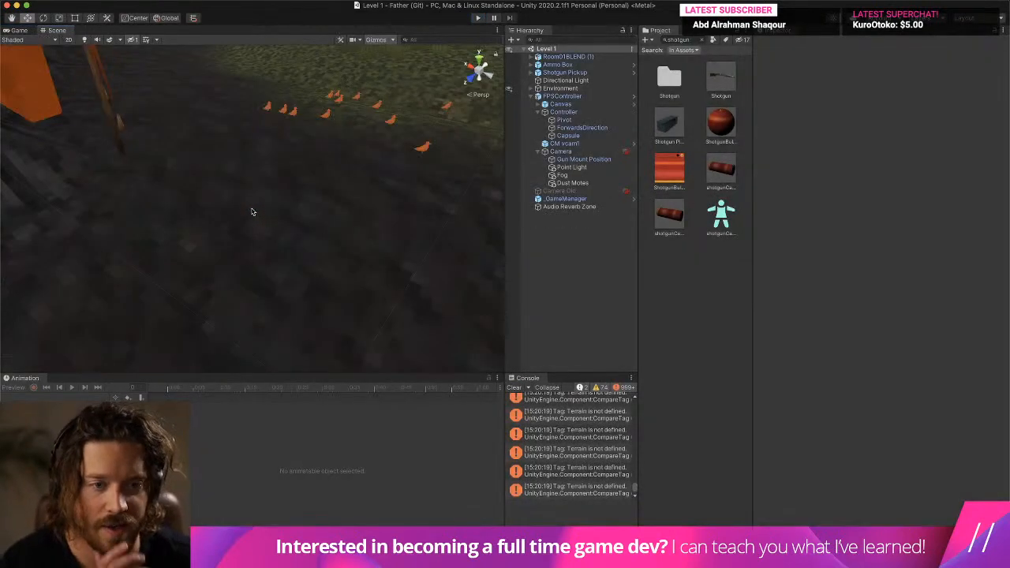
- Open the Shotgun prefab, toggle Looping for Gun Shot Particles, SniperMuzzleFlash and SniperSmoke together, and expand their Emission module
double_click(714, 87)
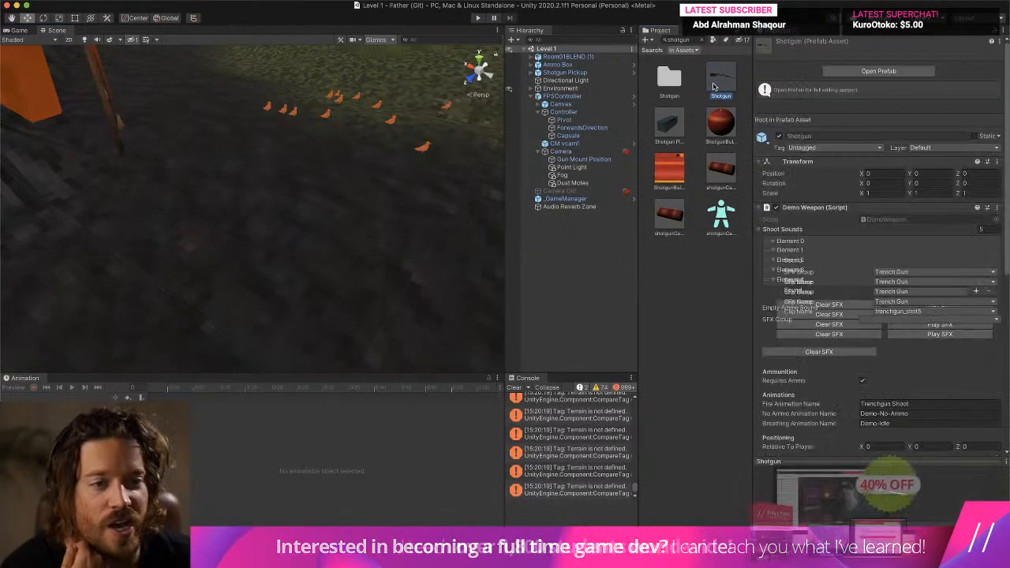
left_click(583, 85)
left_click(576, 101, "shift")
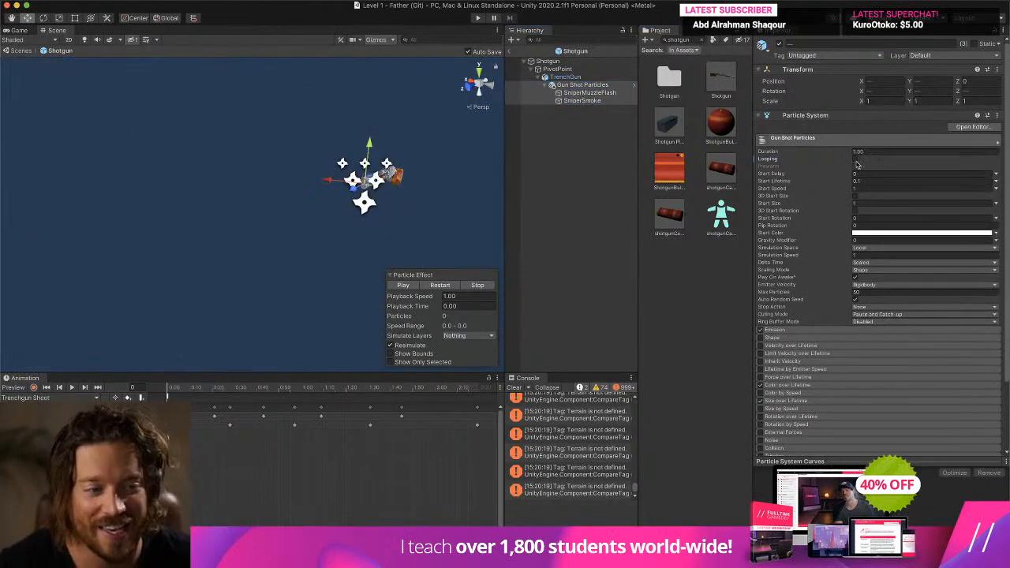
left_click(797, 330)
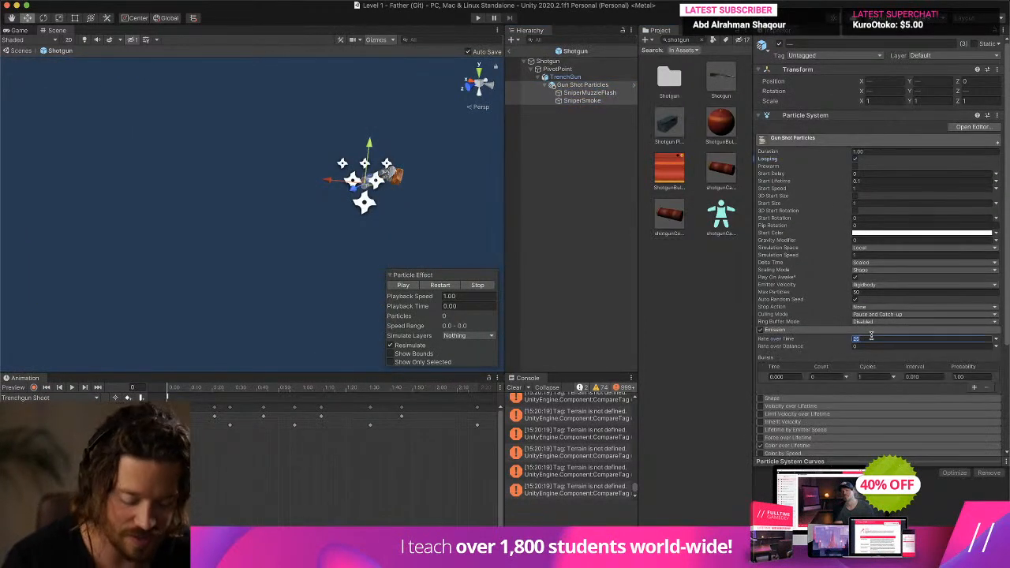
left_click(581, 77)
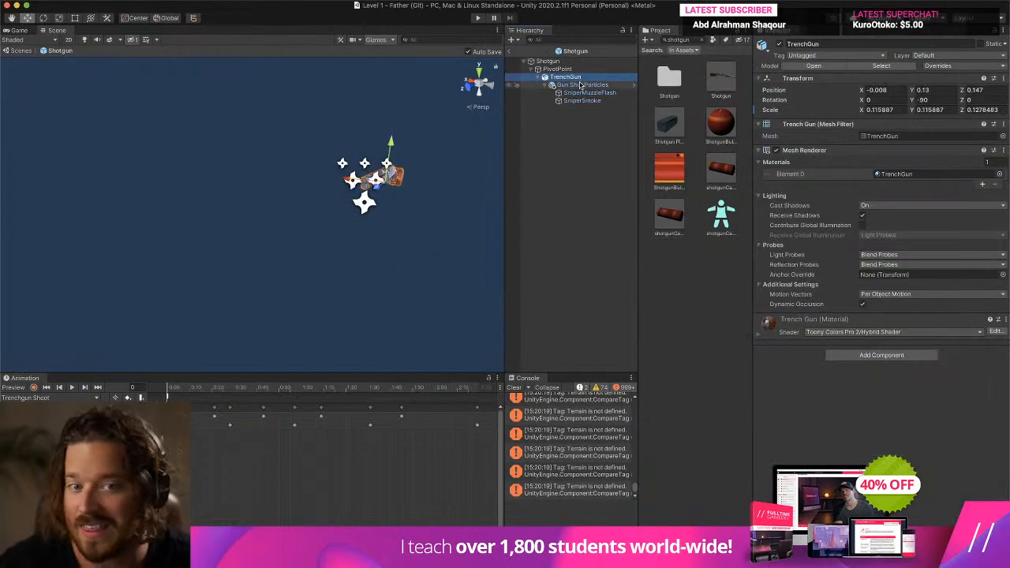
- Leave the Shotgun prefab, enter play mode, and fire the equipped shotgun to test the particles
left_click(511, 50)
left_click(479, 18)
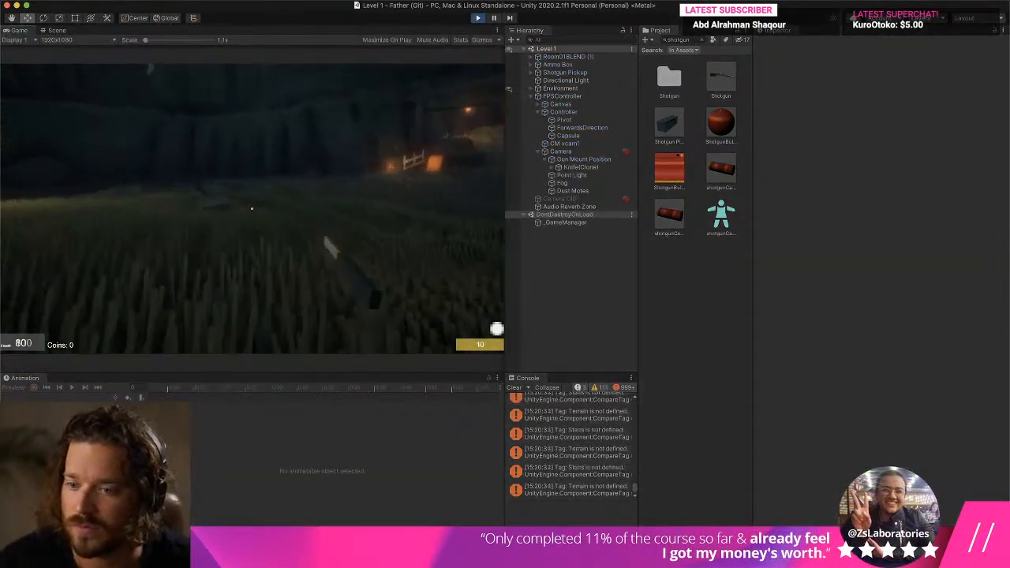
left_click(252, 209)
left_click(252, 209)
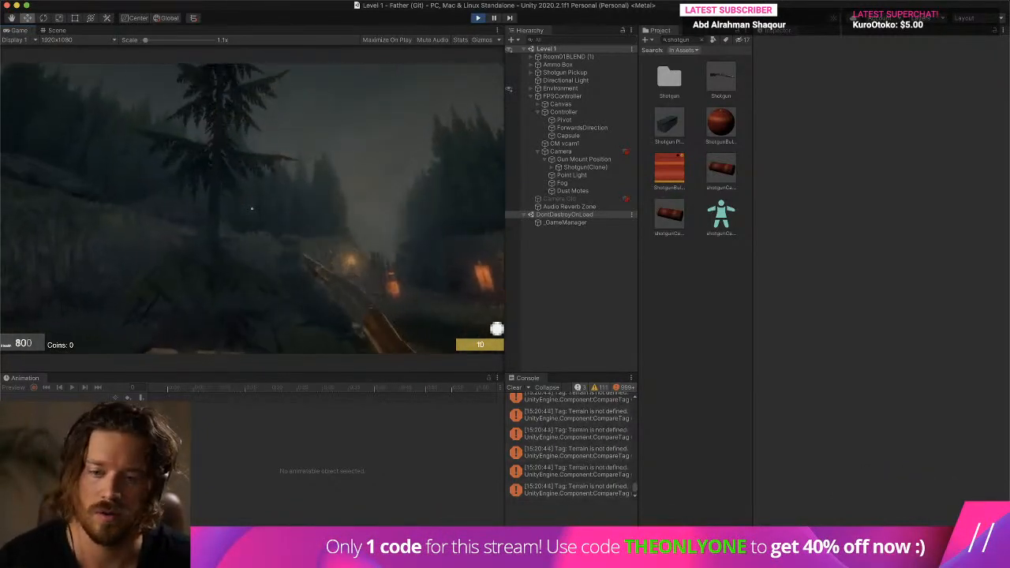
left_click(252, 209)
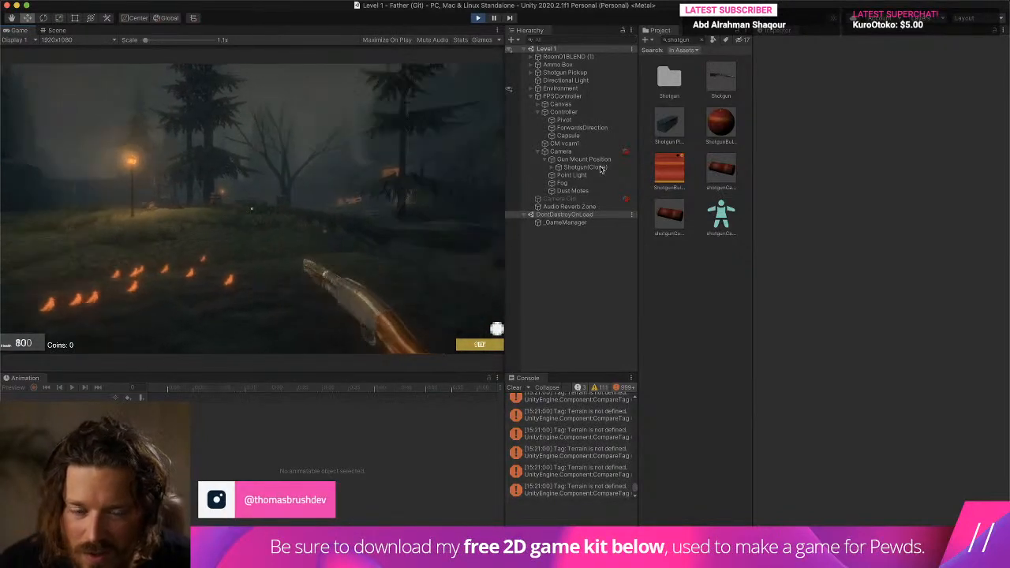
- Examine the particle settings of SniperSmoke, including Emission, and Gun Shot Particles in the shotgun clone, and fire the shotgun again
left_click(552, 167)
left_click(569, 177)
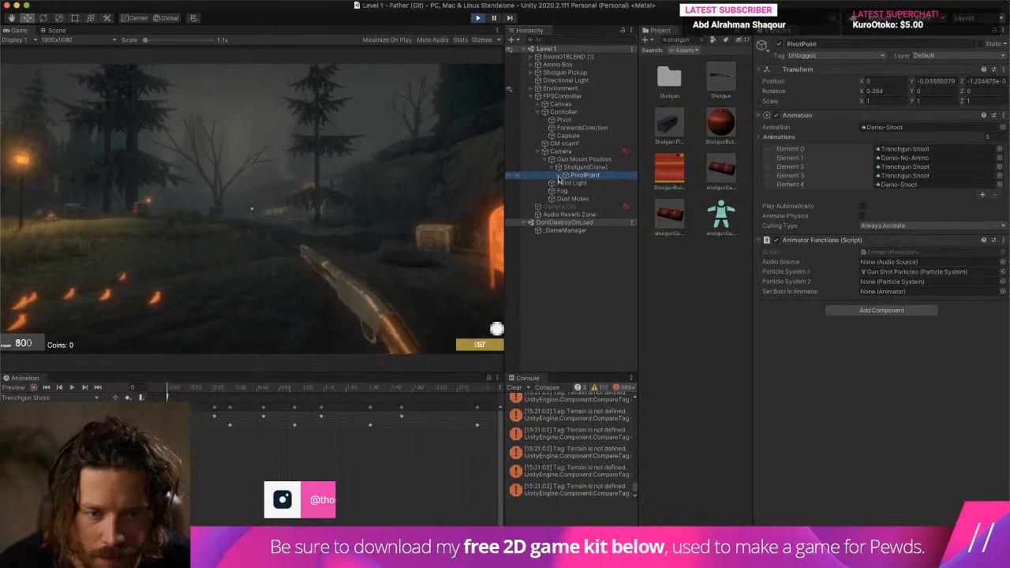
left_click(565, 175)
left_click(572, 183)
left_click(579, 191)
left_click(605, 206)
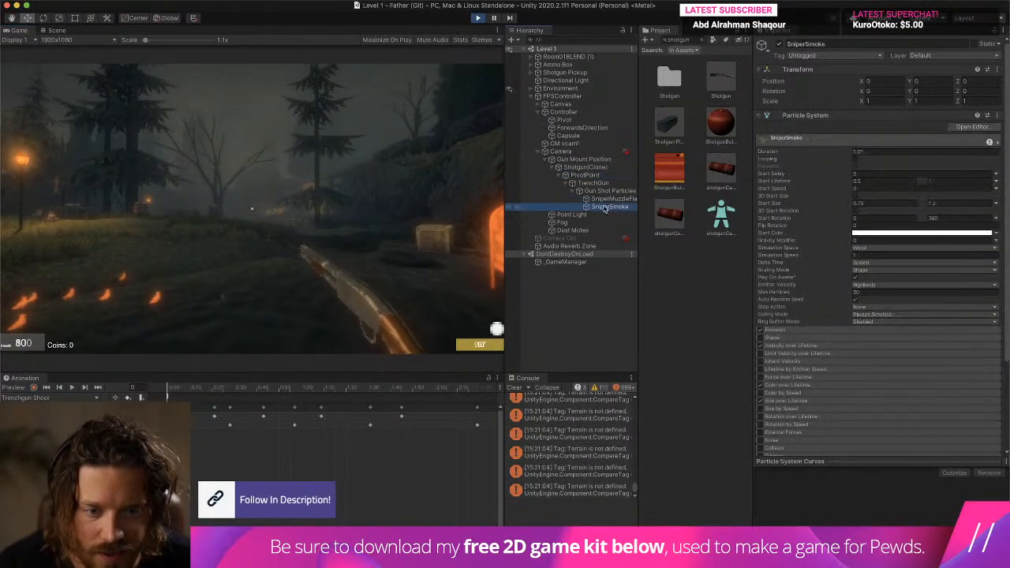
left_click(811, 331)
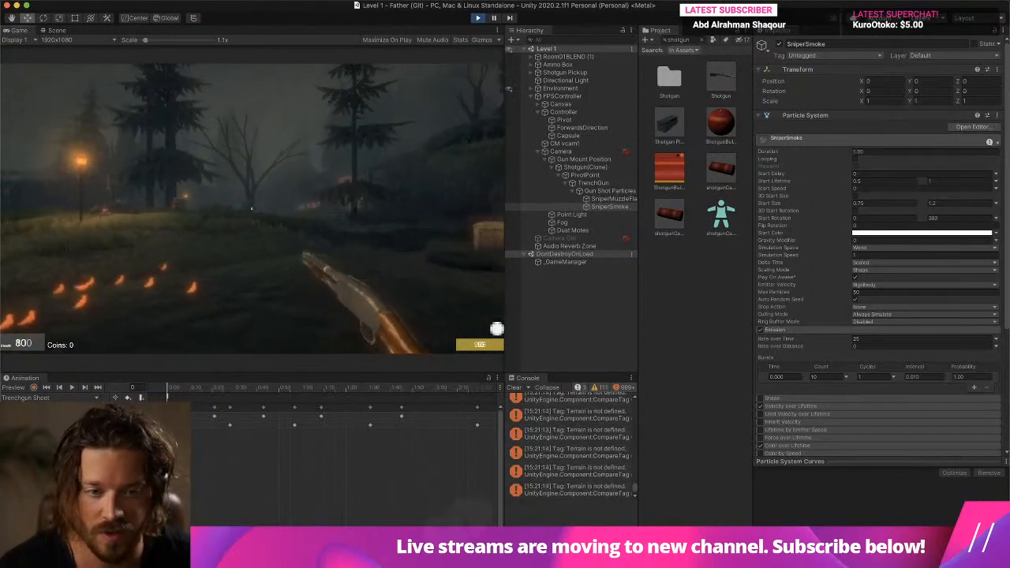
left_click(621, 192)
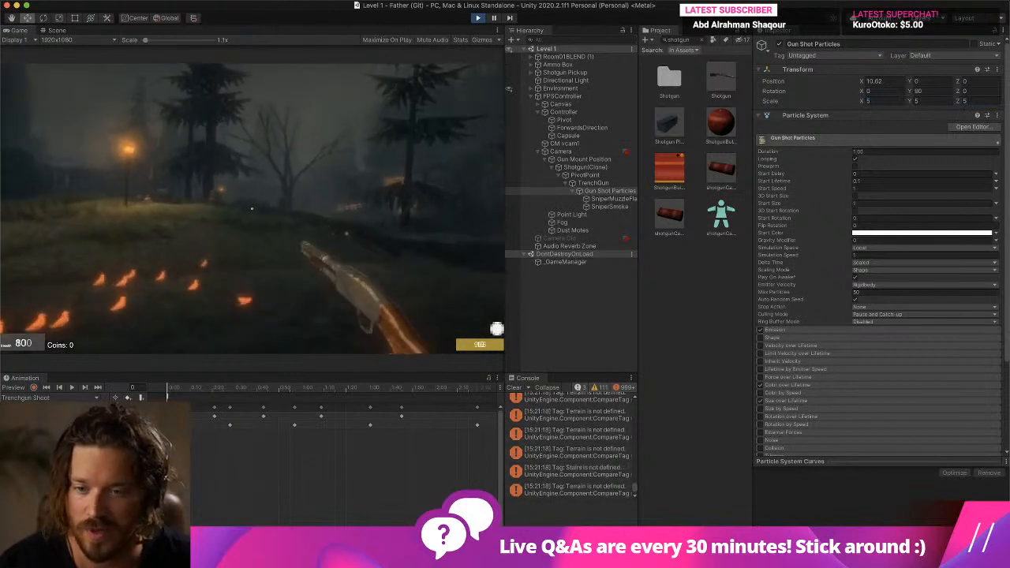
left_click(252, 208)
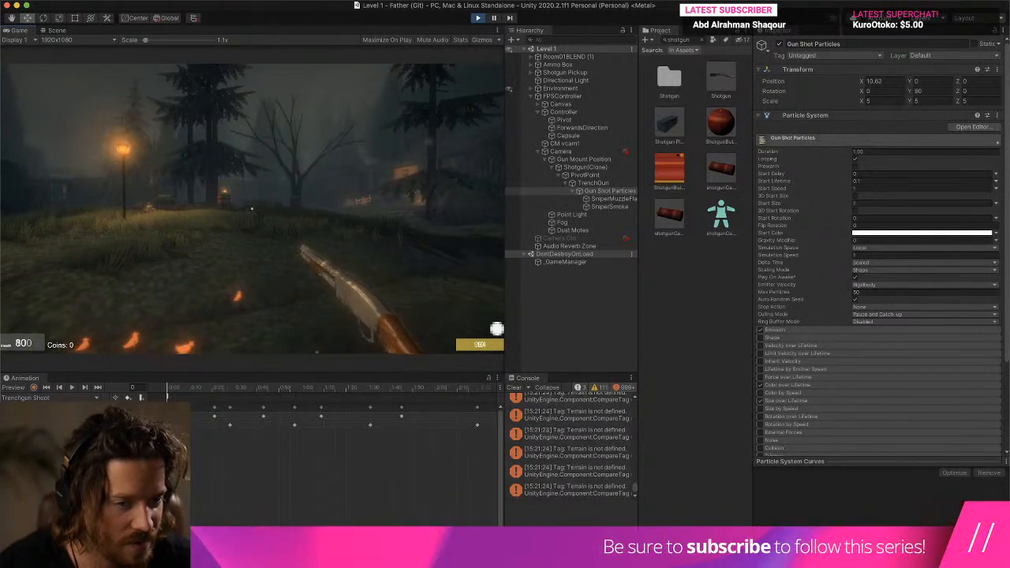
- Set SniperSmoke's Start Size range to 5 and 10 during play and fire the shotgun to test the smoke
left_click(612, 199)
left_click(616, 207)
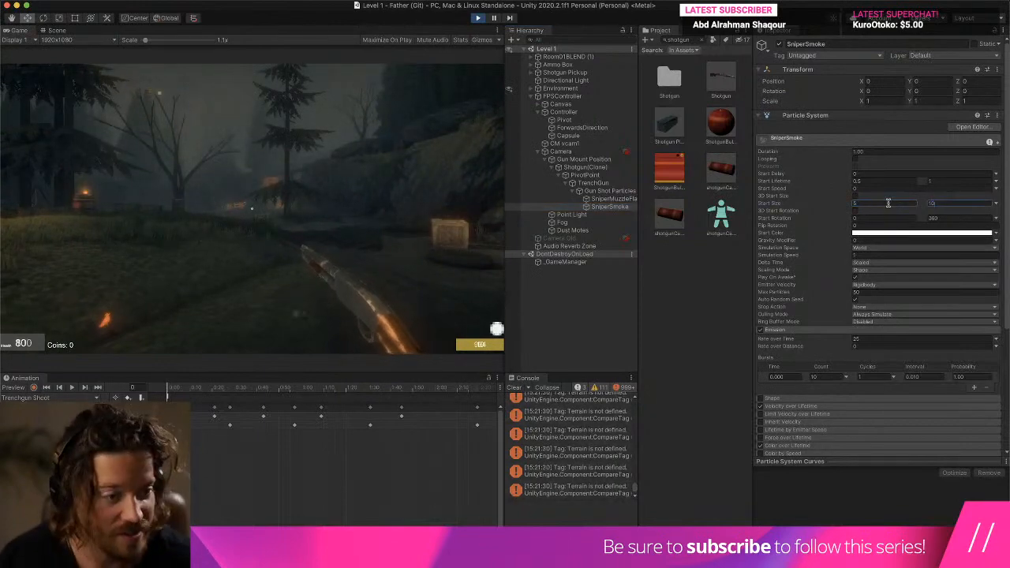
left_click(404, 176)
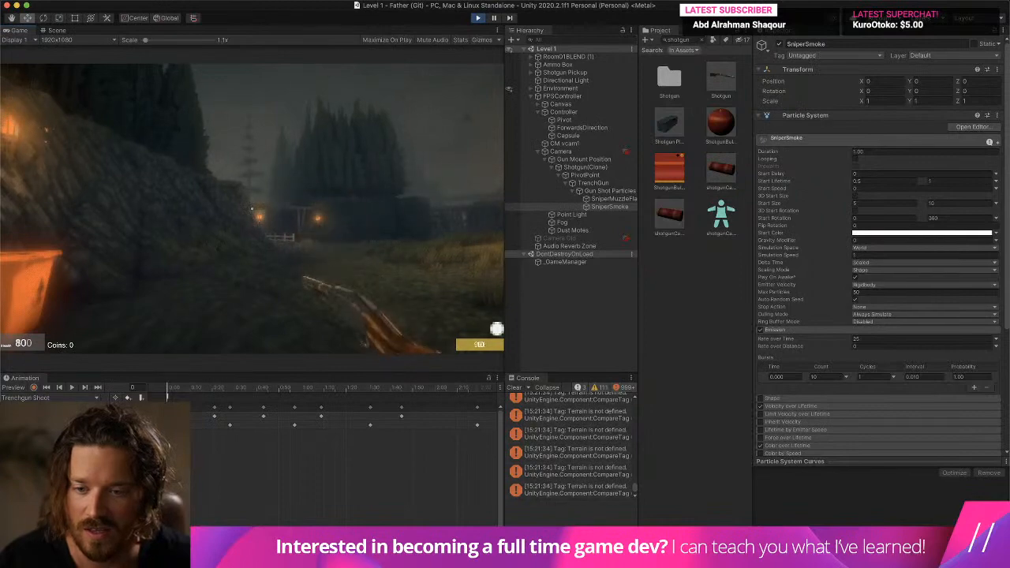
left_click(251, 209)
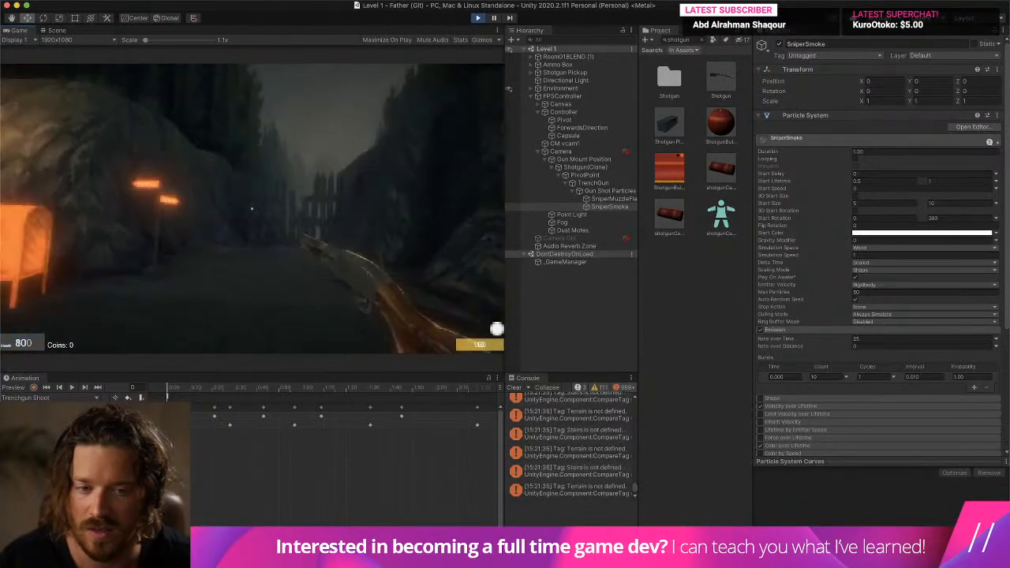
left_click(252, 209)
key("Escape")
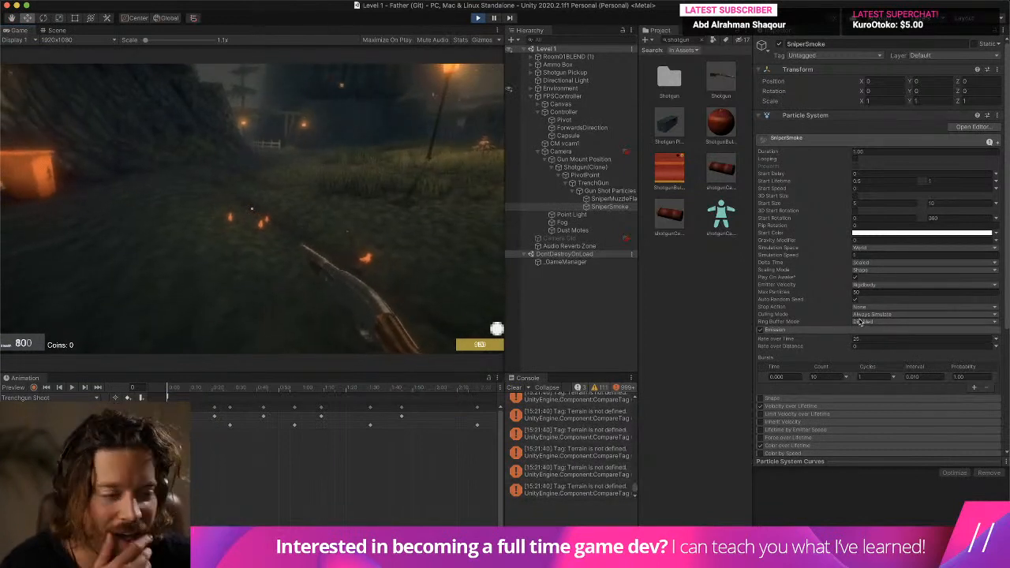
- Enable Sub Emitters on the shotgun clone's Gun Shot Particles during play and assign SniperSmoke and SniperMuzzleFlash as Birth sub-emitters
left_click(607, 191)
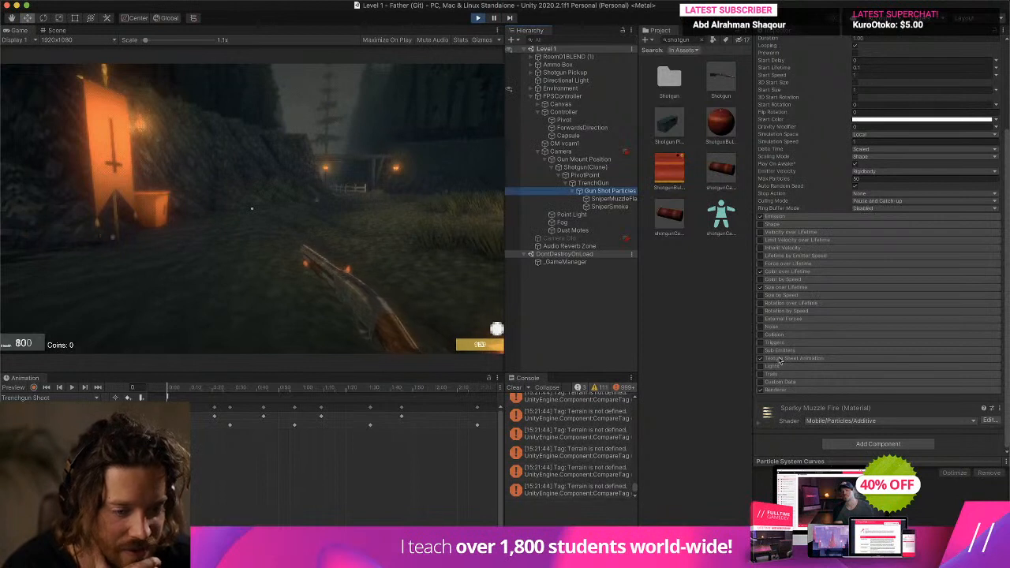
left_click(762, 351)
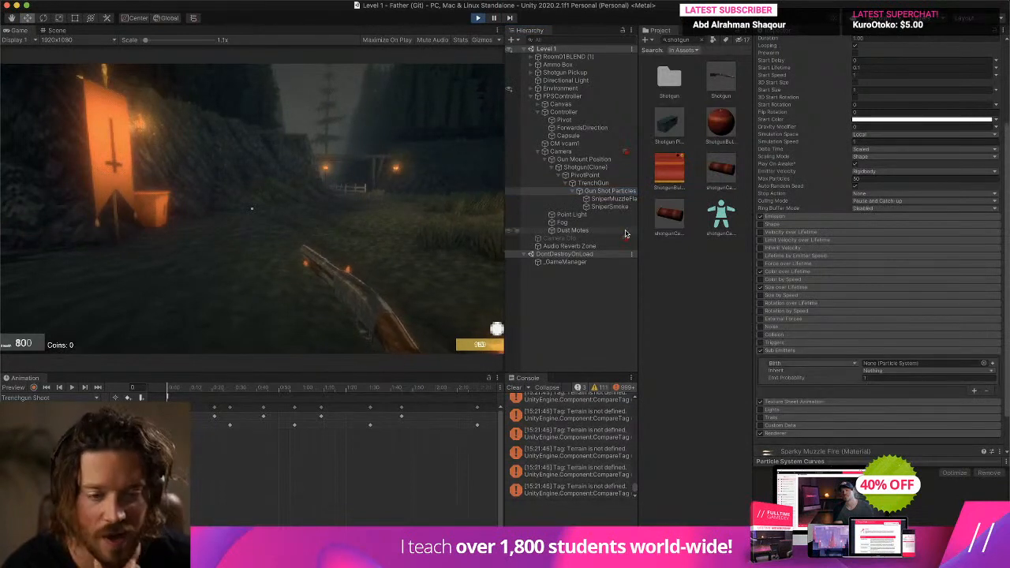
left_click(939, 365)
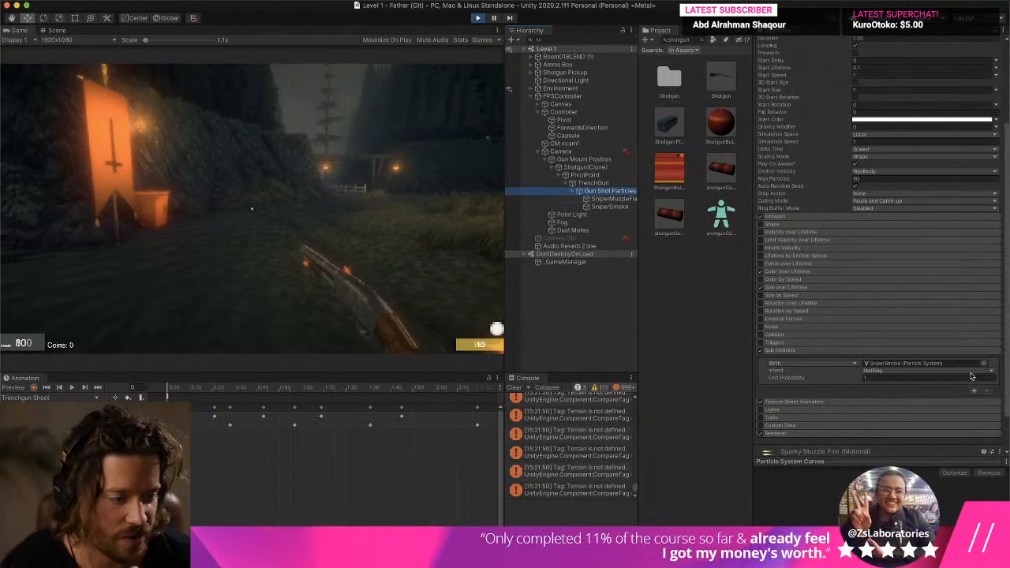
left_click(904, 379)
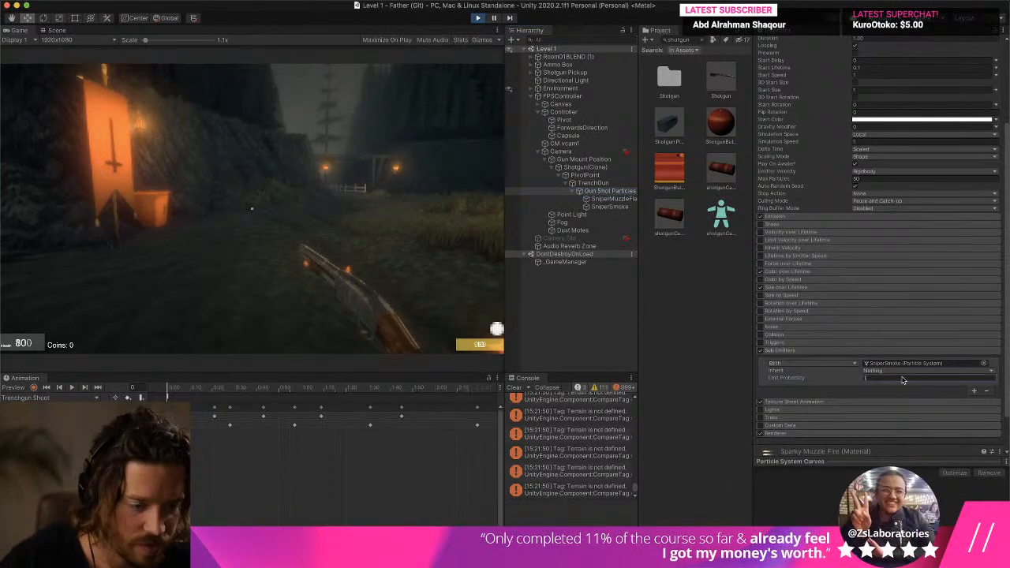
left_click(974, 392)
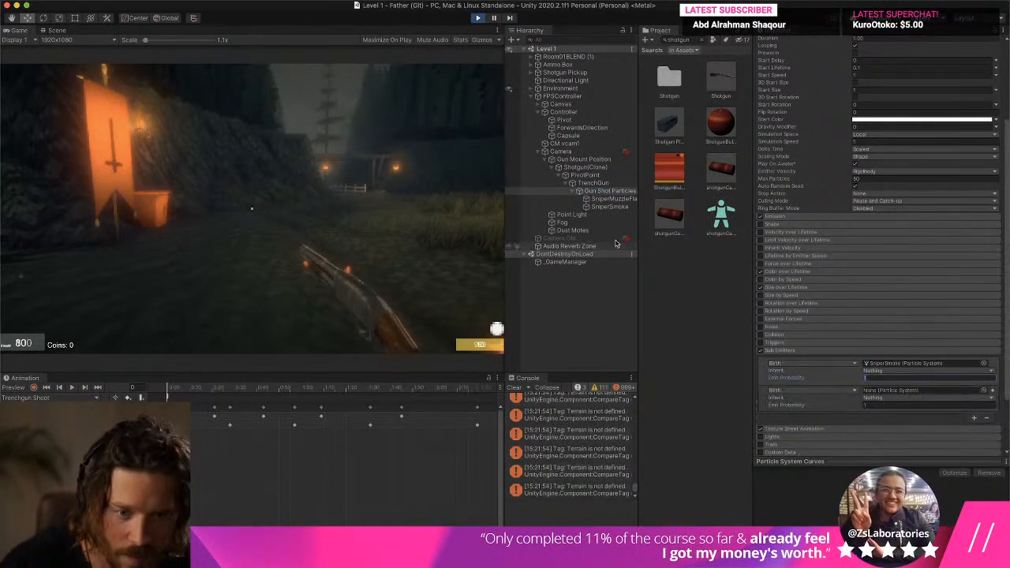
left_click_drag(607, 200, 867, 333)
left_click_drag(892, 387, 899, 390)
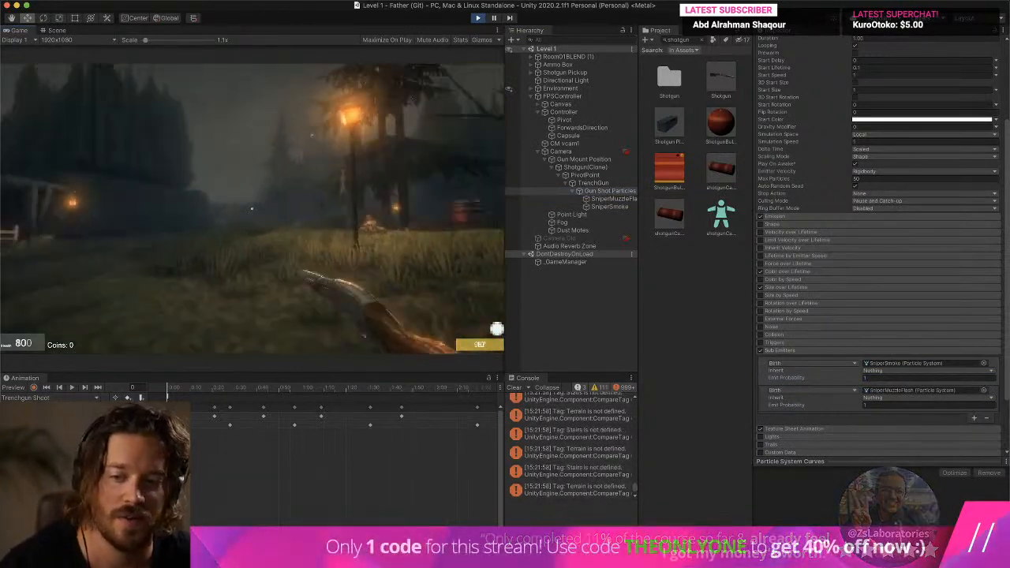
- Fire the shotgun repeatedly in play mode to test the smoke and muzzle flash sub-emitters
left_click(252, 209)
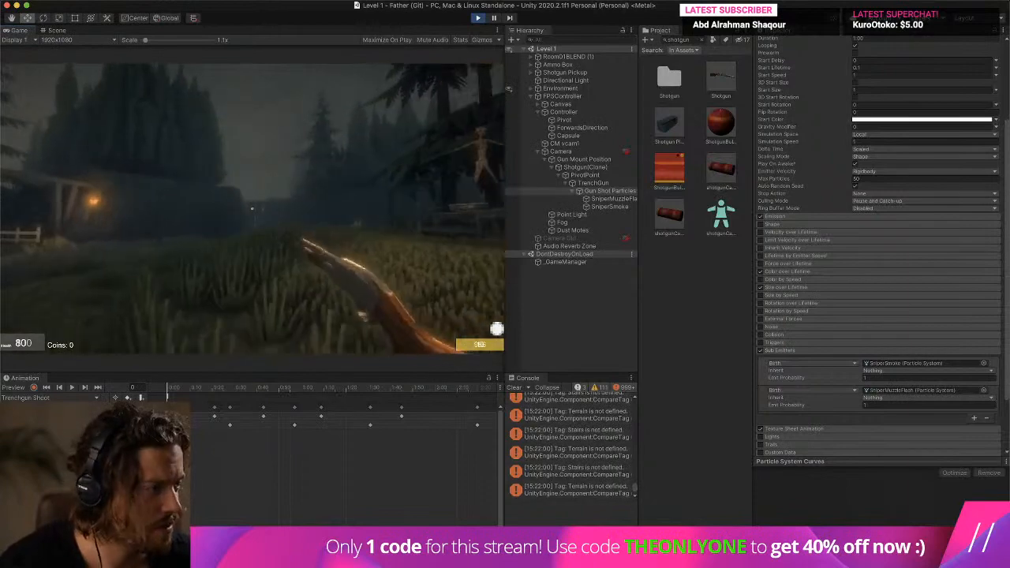
left_click(252, 208)
left_click(252, 208)
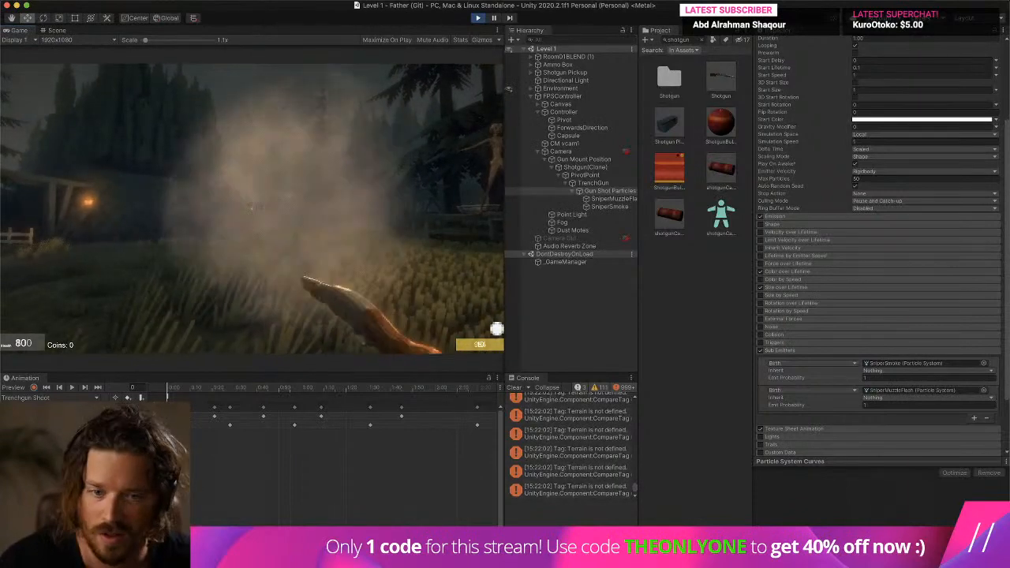
key("Escape")
- Set SniperSmoke's Start Size range to 2 and 5 during play and fire the shotgun to test the smoke
left_click(618, 213)
left_click(618, 207)
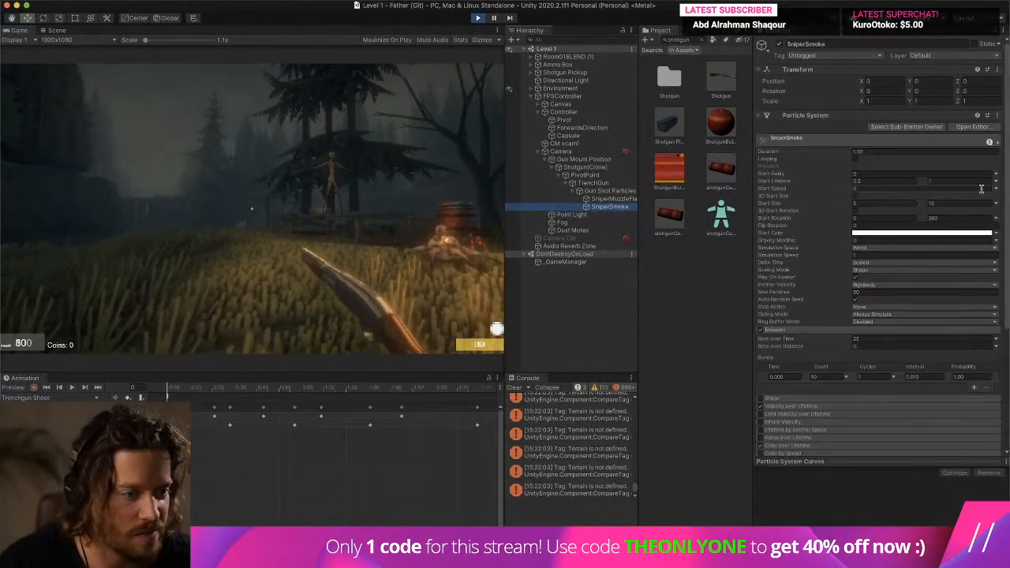
left_click(880, 204)
left_click(410, 211)
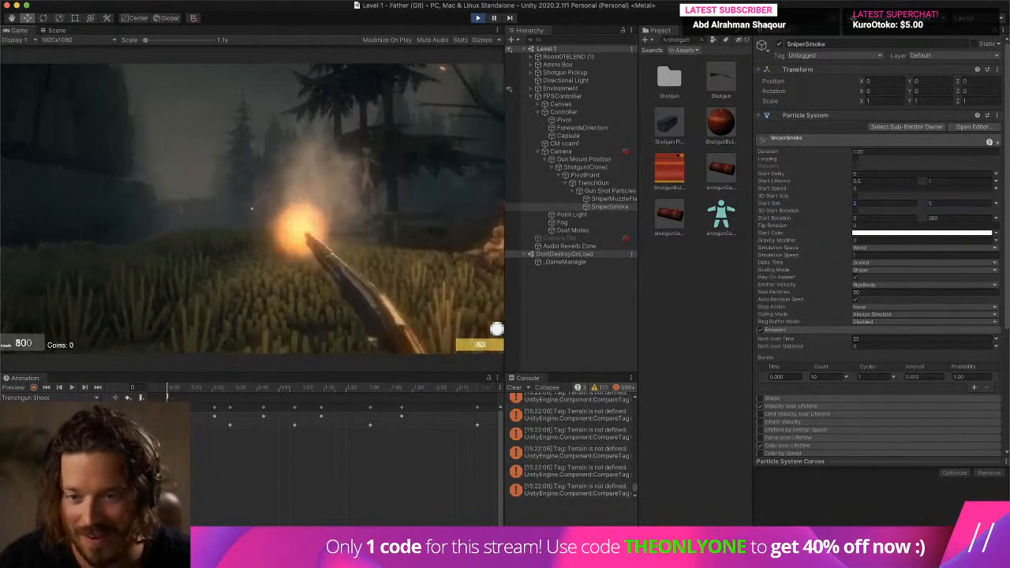
left_click(251, 209)
left_click(252, 208)
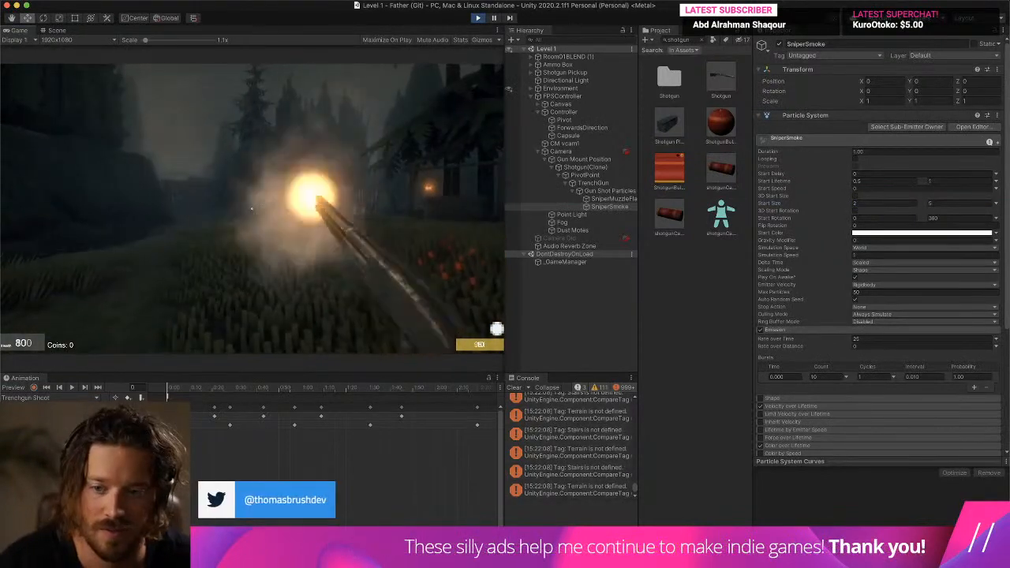
- Switch from the shotgun to the knife and exit play mode
key("1")
key("Escape")
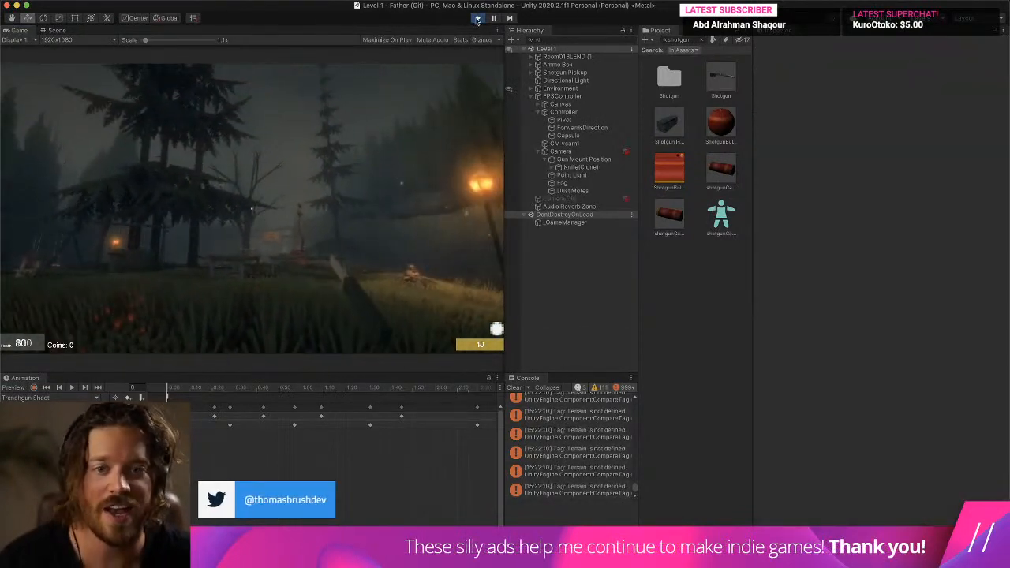
left_click(477, 17)
- Open the Shotgun prefab, clear the console entries, and select Gun Shot Particles
double_click(720, 93)
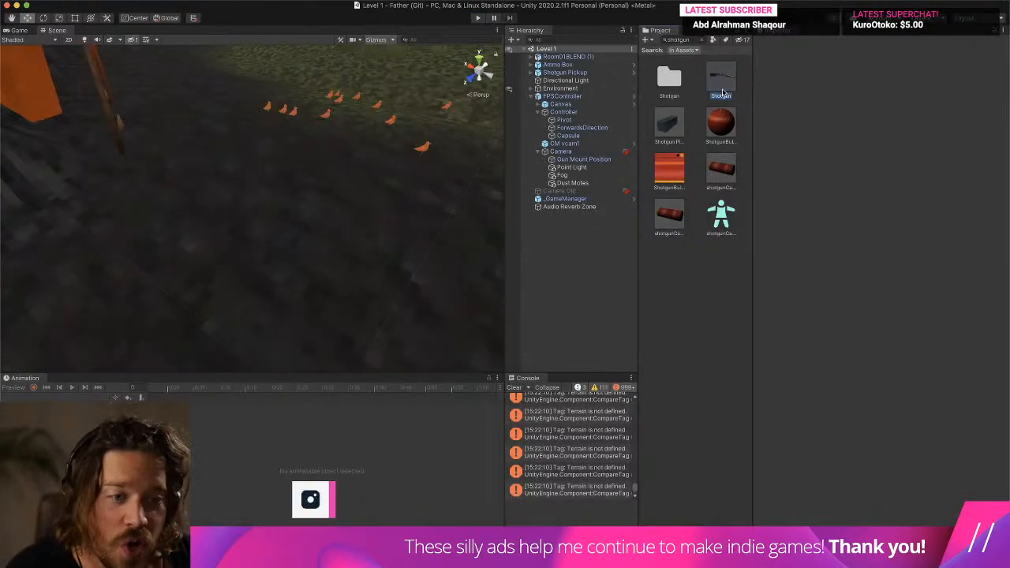
left_click(515, 387)
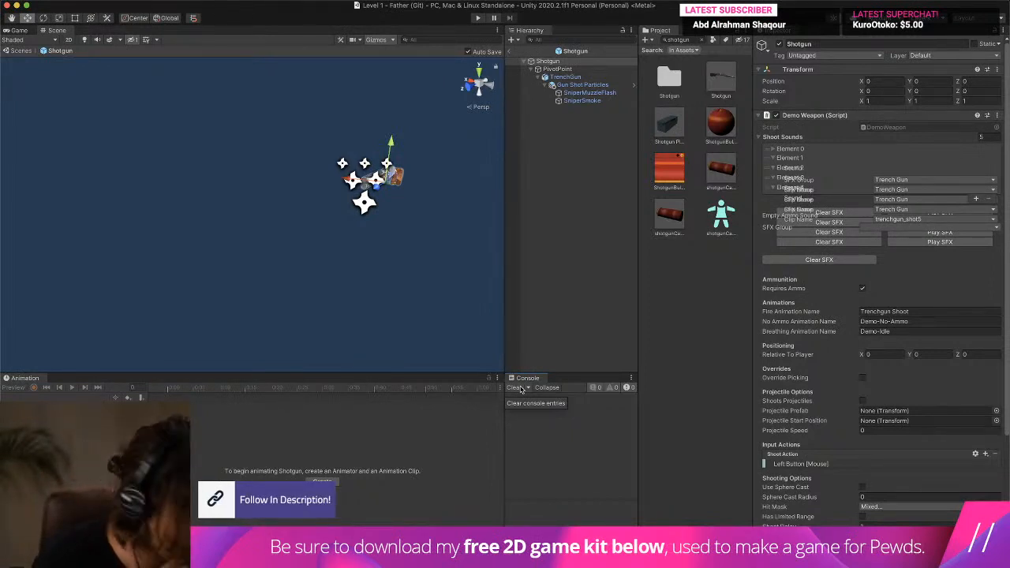
left_click(583, 84)
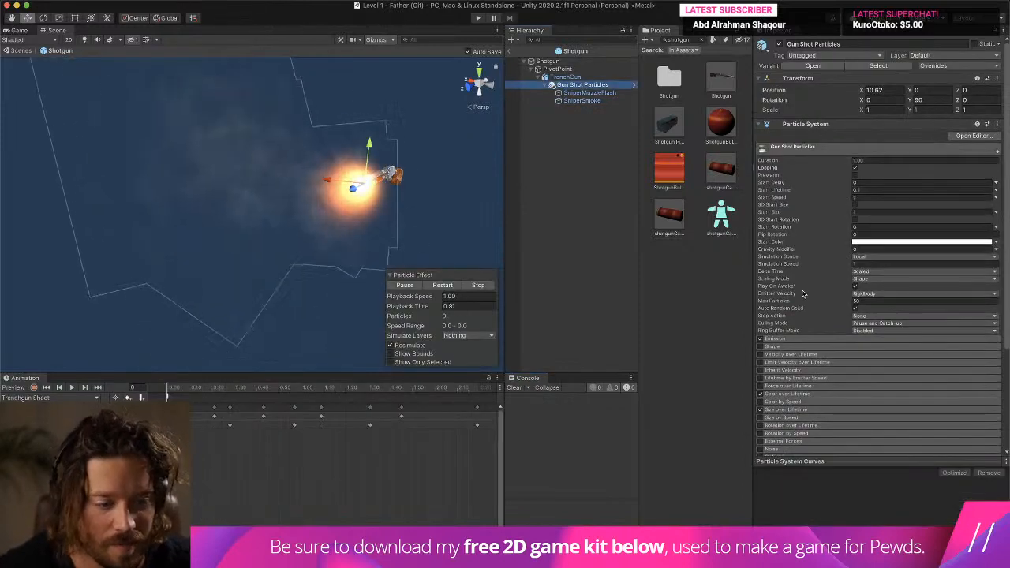
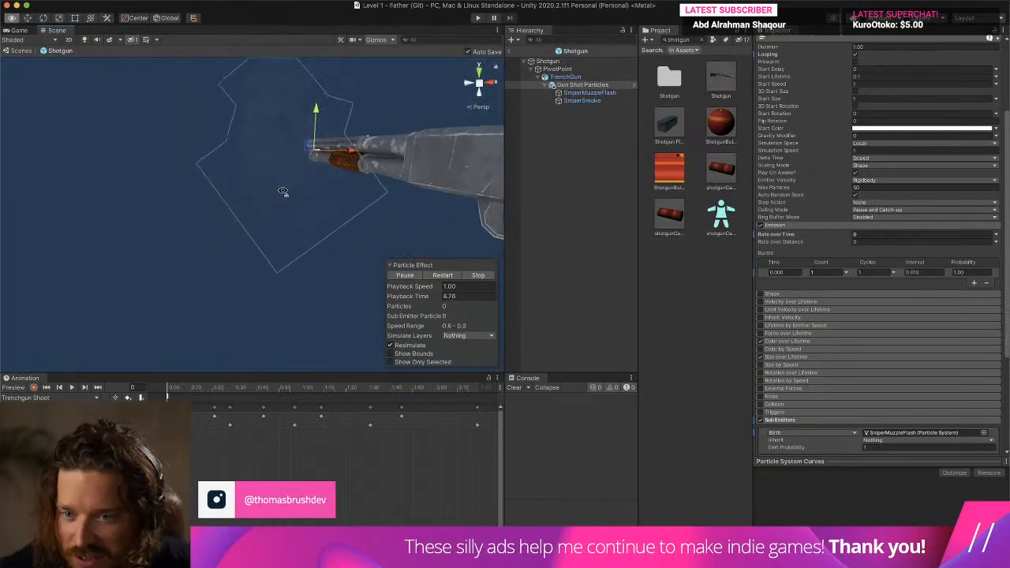
- Rename SniperMuzzleFlash as Muzzle Flash and SniperSmoke as Smoke, leaving Muzzle Flash selected
left_click(620, 94)
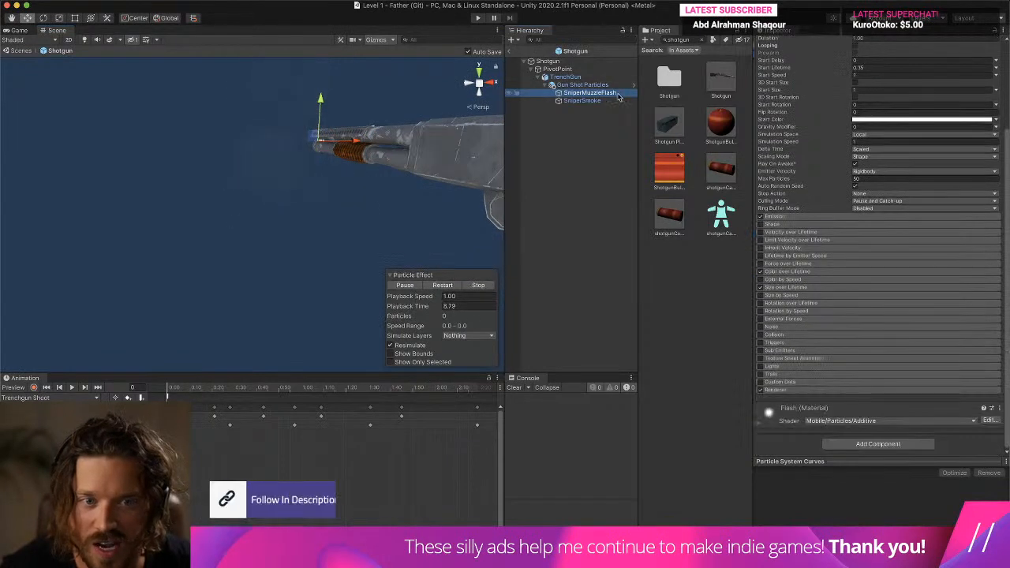
left_click(589, 94)
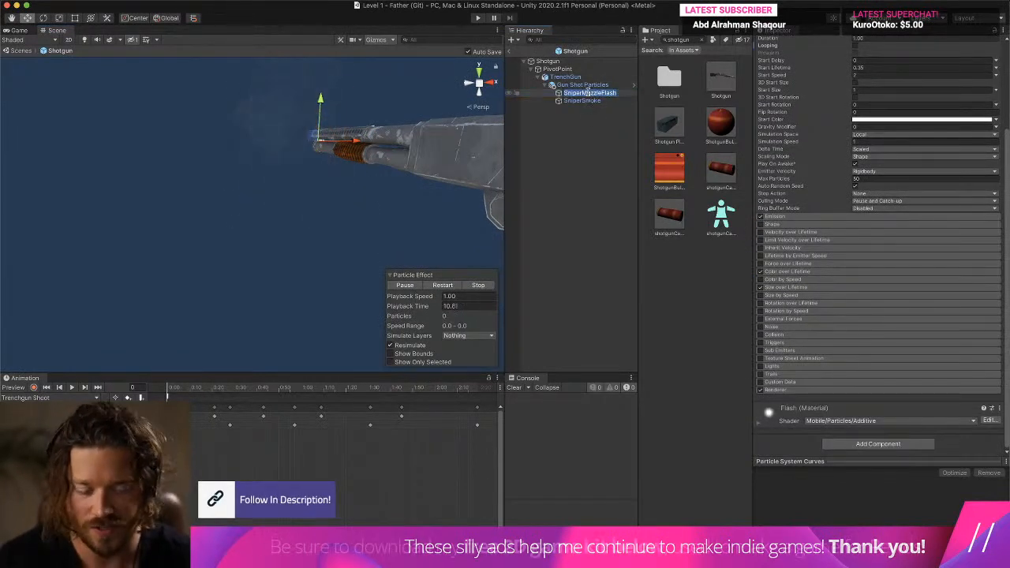
type("S")
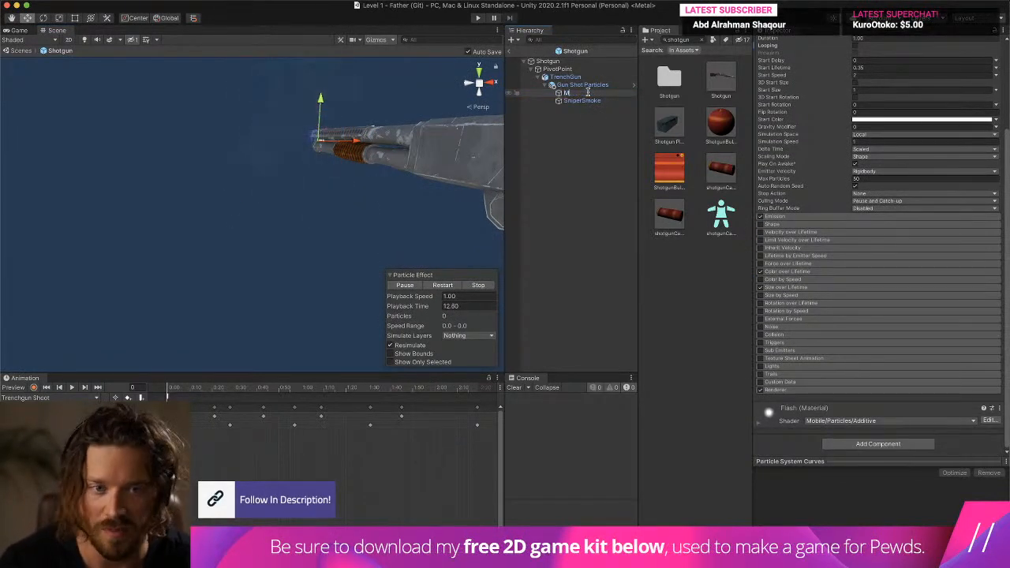
type("uzzle Flash")
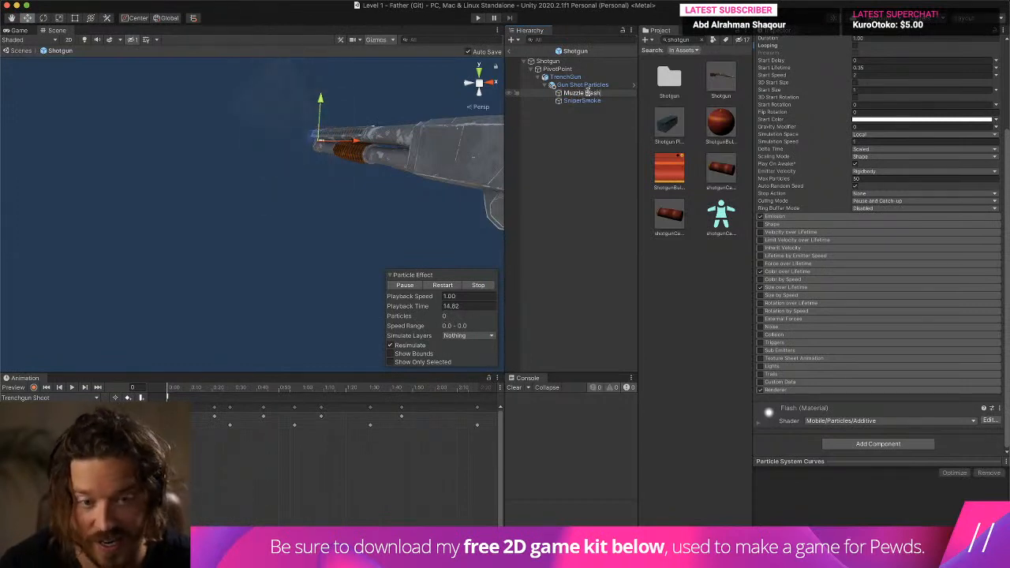
left_click(584, 100)
left_click(596, 100)
type("Smoke")
key("Return")
left_click(582, 92)
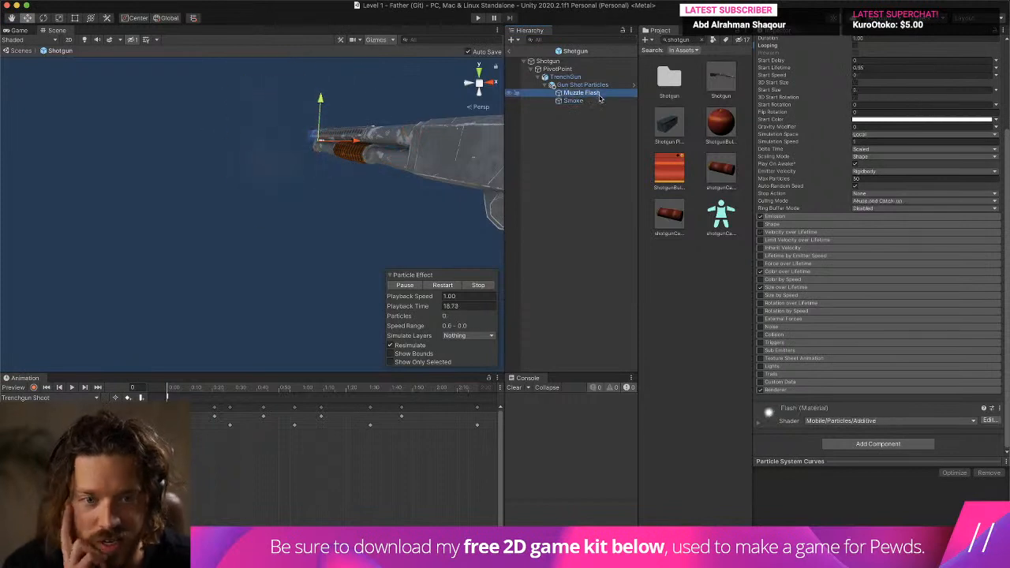
- Try enabling the Shape module on Muzzle Flash
left_click(785, 225)
left_click(760, 225)
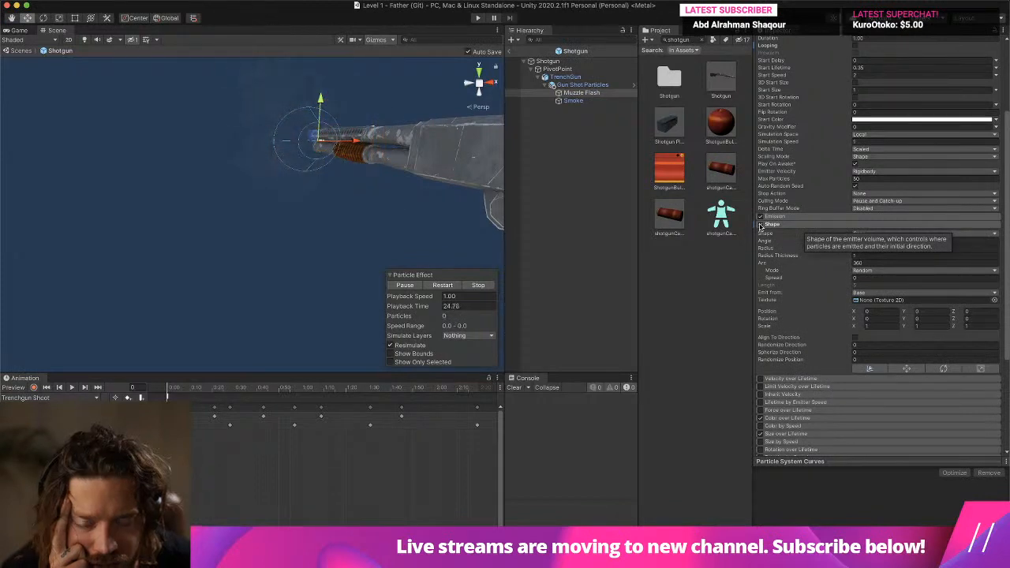
left_click(760, 226)
left_click(777, 224)
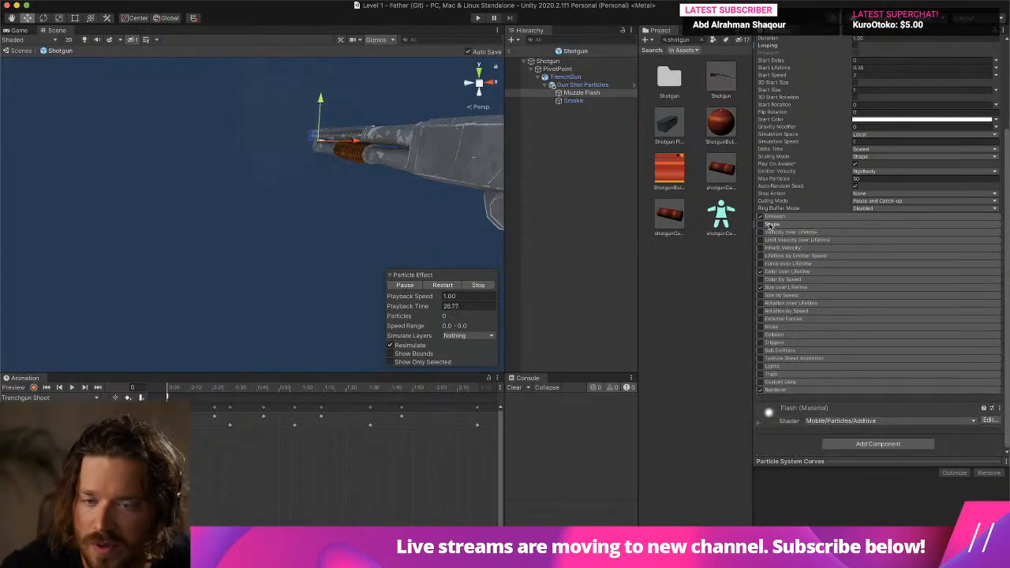
- Set Muzzle Flash's Start Size to Random Between Two Constants with values 4 and 10
left_click(784, 217)
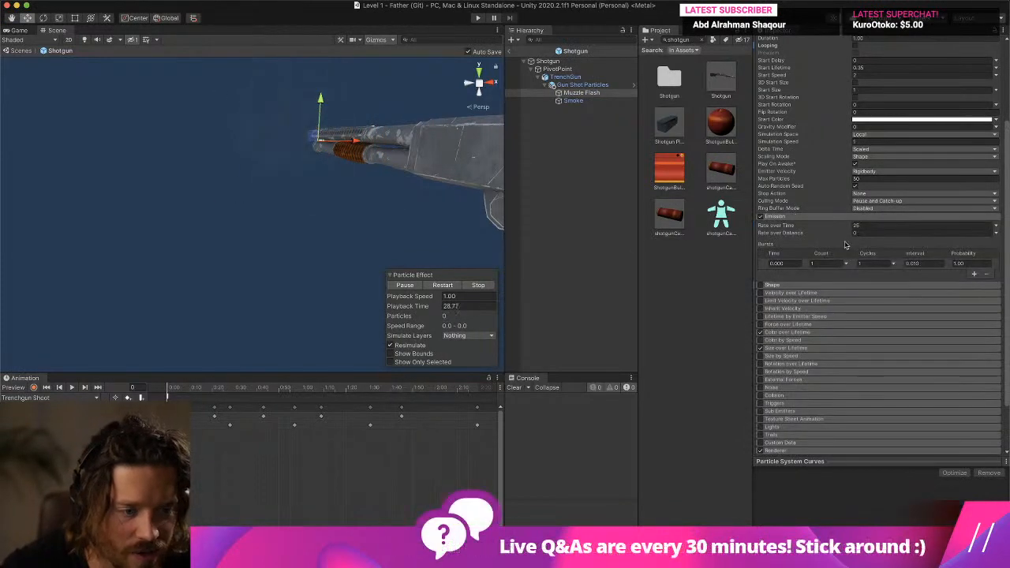
middle_click_drag(269, 115, 285, 139)
scroll(823, 76, "up", 4)
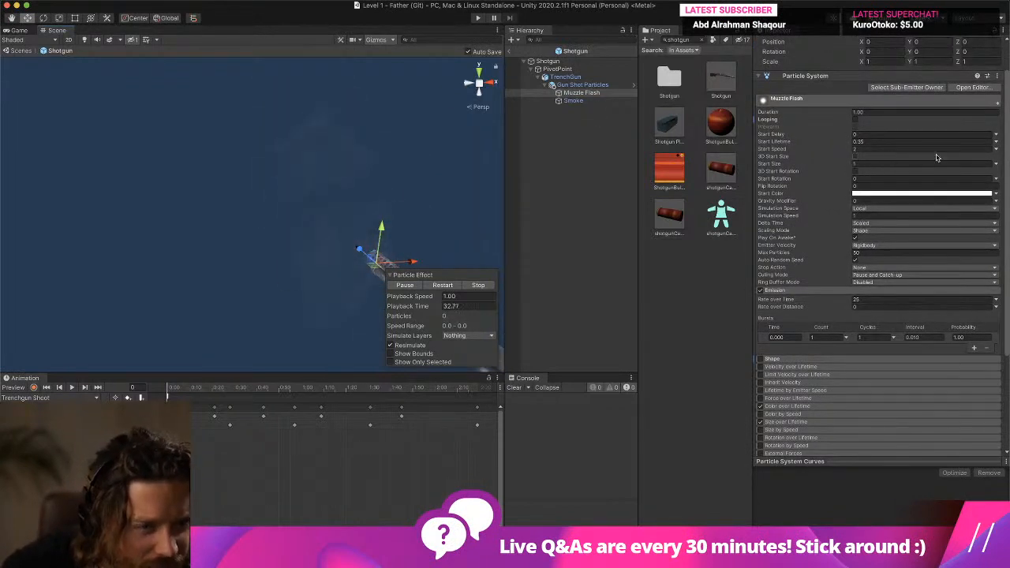
left_click(882, 163)
left_click(996, 164)
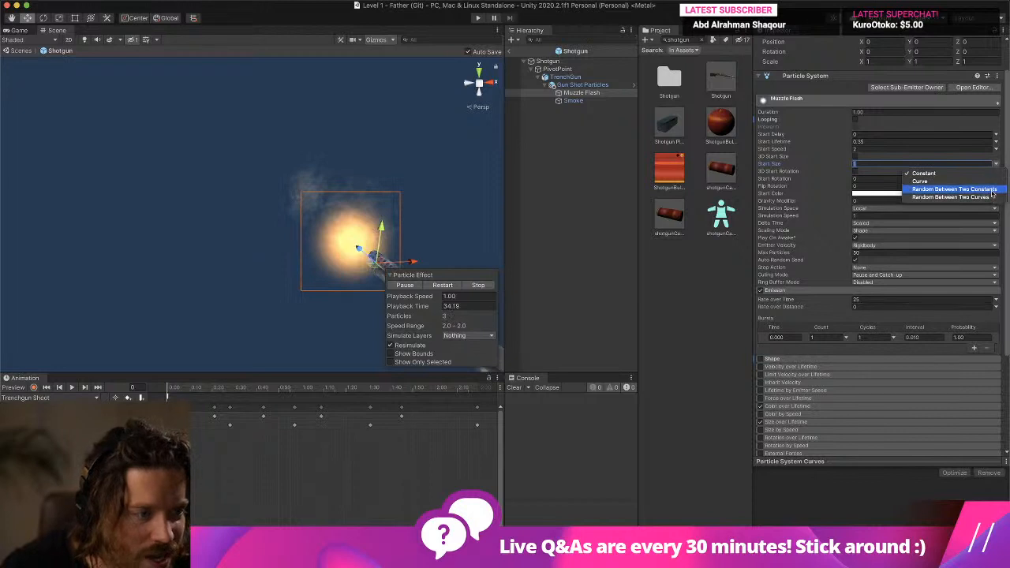
left_click(992, 190)
left_click(966, 164)
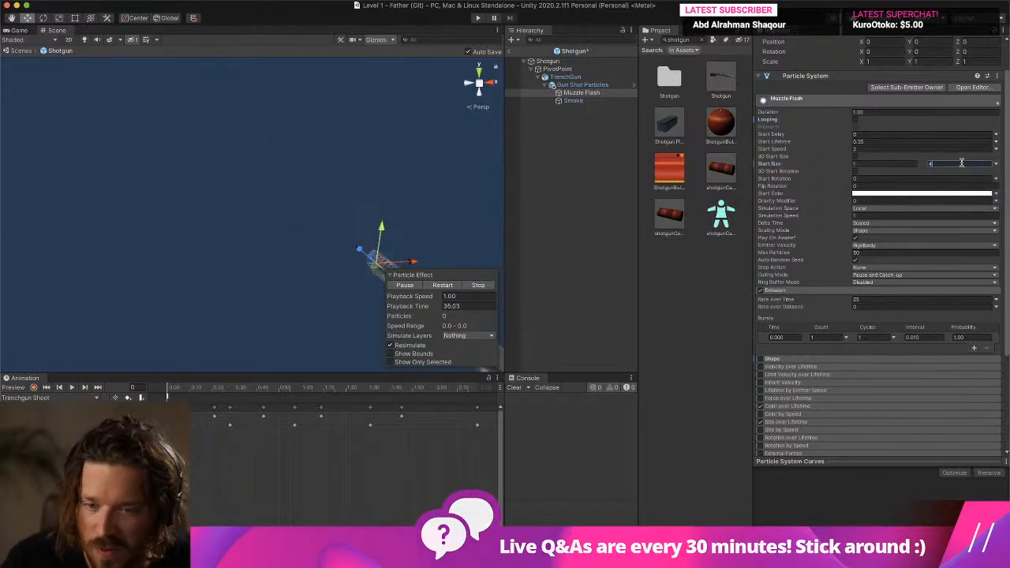
type("4")
key("Return")
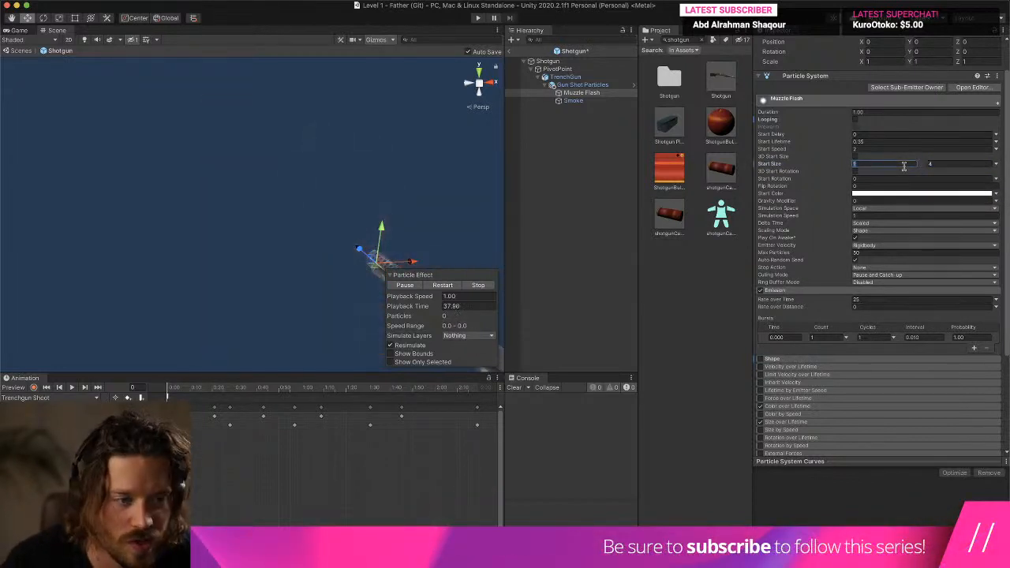
left_click(959, 164)
type("10")
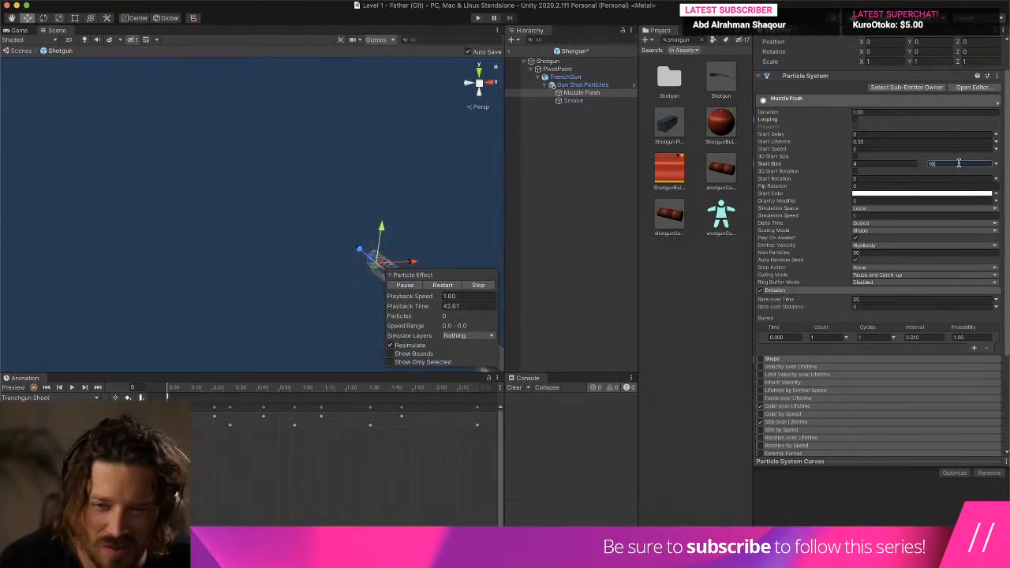
- Review Muzzle Flash's particle settings and locate its Flash material's particle texture in the project
scroll(786, 179, "down", 5)
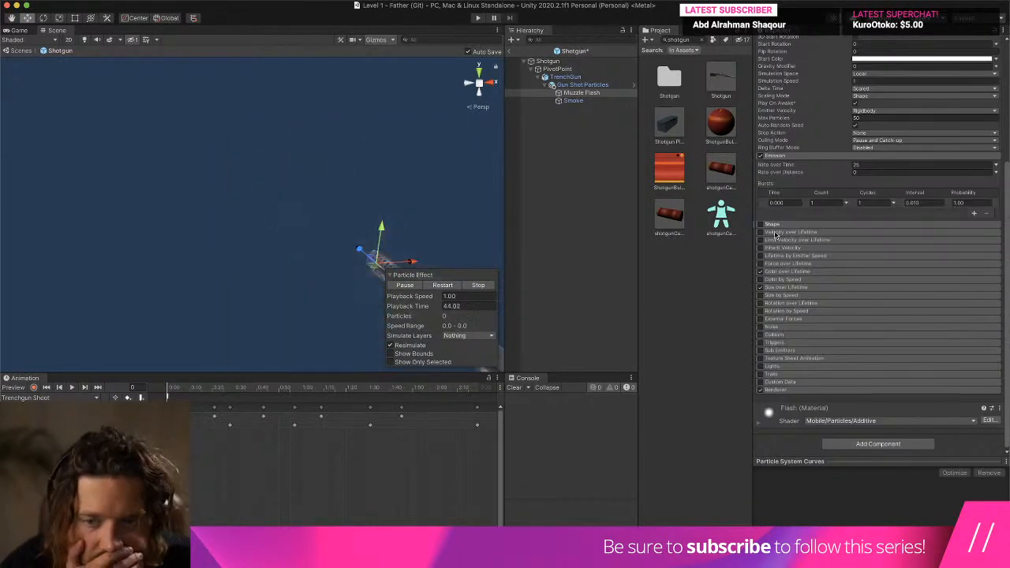
right_click_drag(412, 245, 336, 171)
scroll(341, 192, "up", 5)
scroll(311, 183, "down", 5)
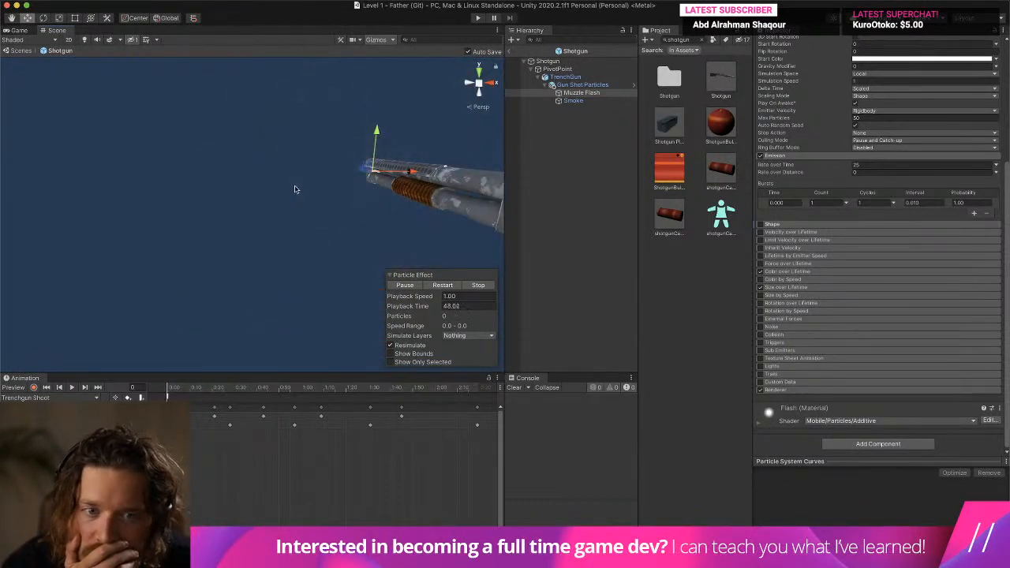
scroll(855, 104, "up", 4)
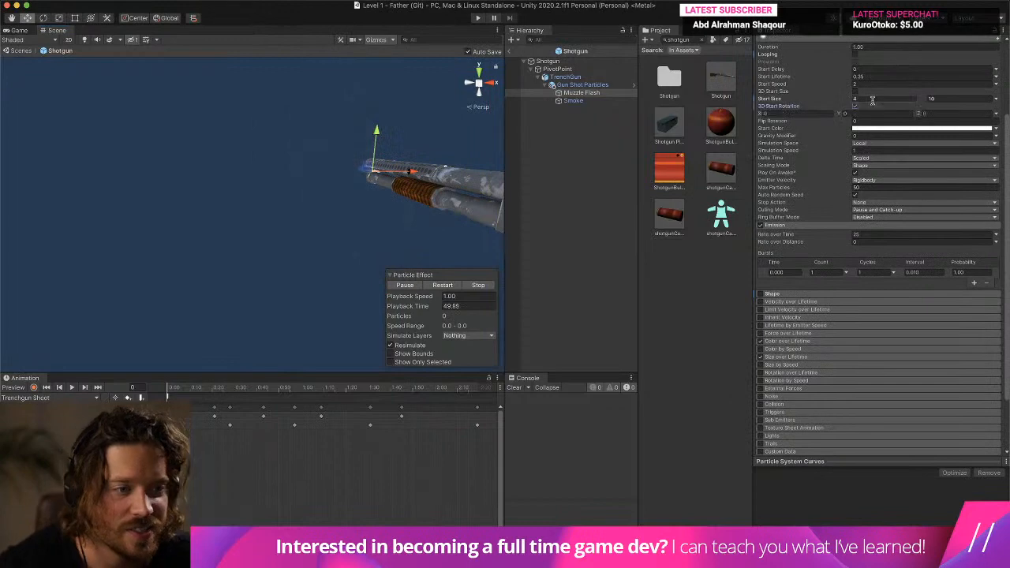
scroll(855, 110, "down", 4)
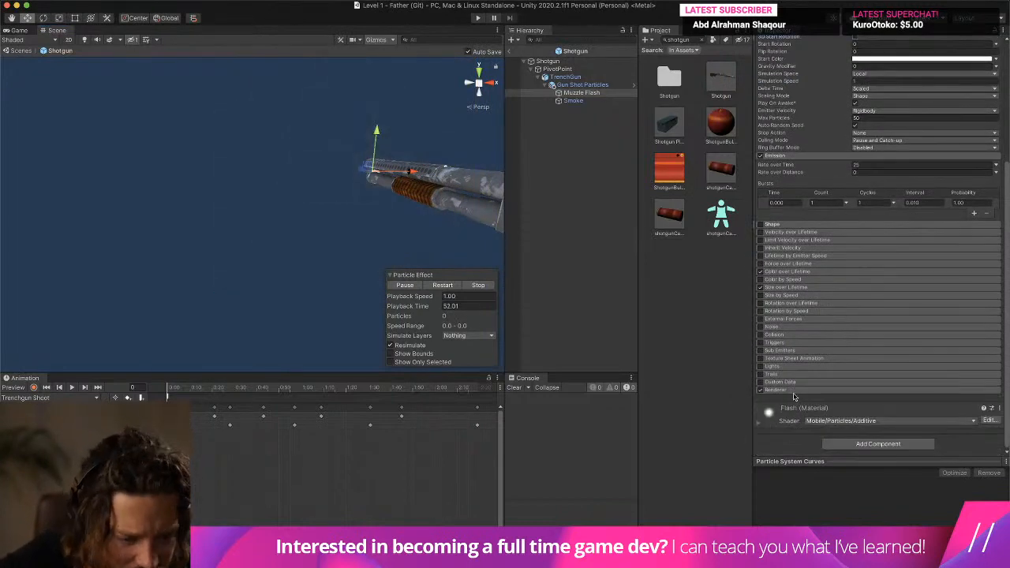
scroll(774, 418, "down", 5)
left_click(979, 360)
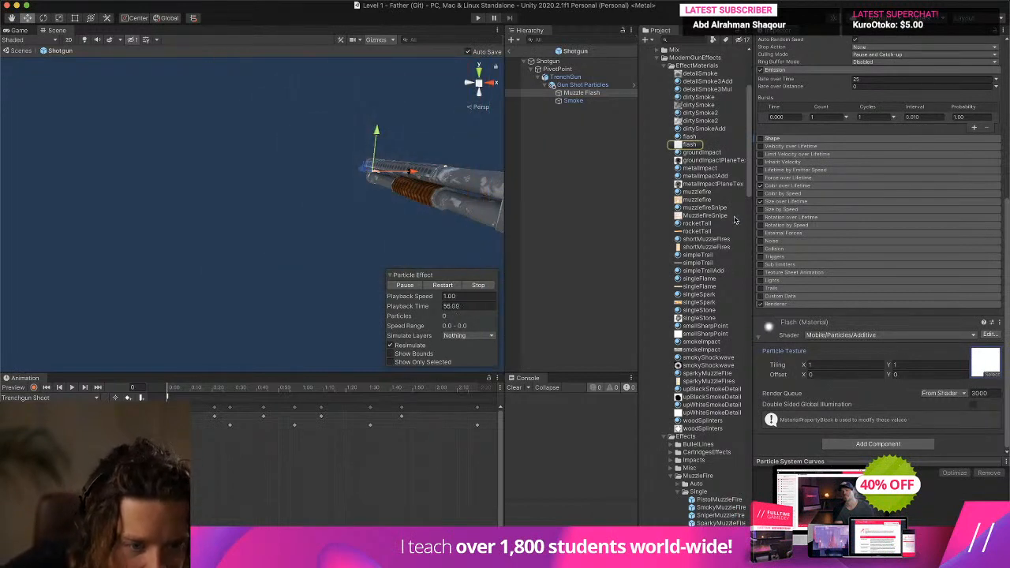
- Reveal the flash texture in Finder and open flash.png in Photoshop
scroll(734, 220, "down", 1)
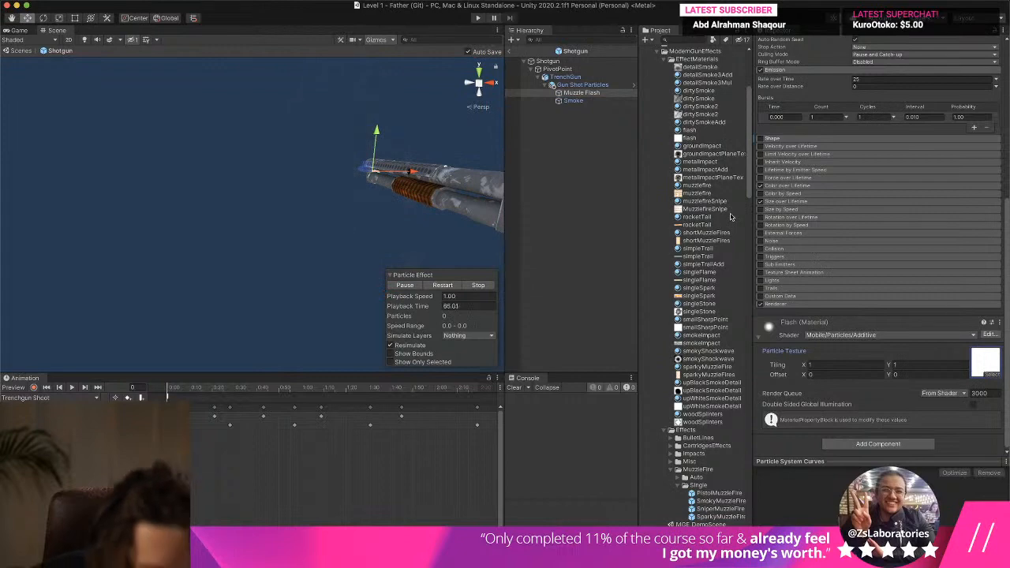
left_click(981, 350)
right_click(700, 139)
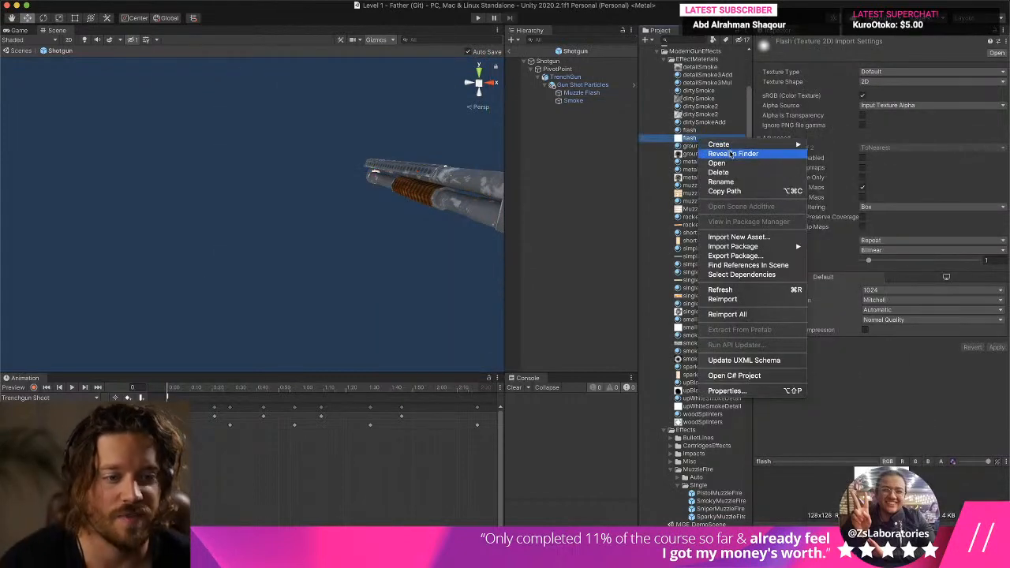
left_click(731, 154)
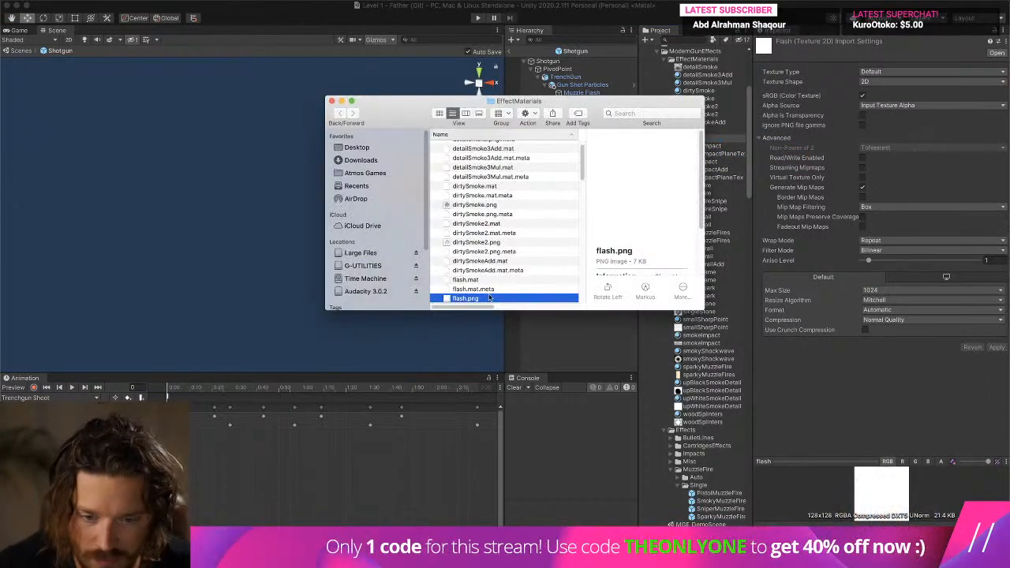
right_click(487, 296)
mouse_move(545, 309)
left_click(671, 337)
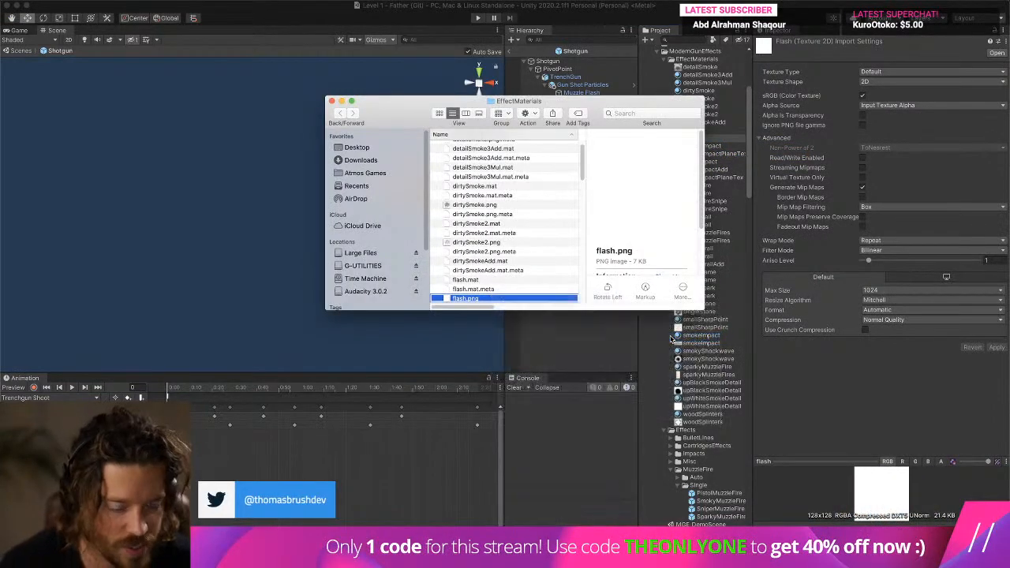
- Enlarge the flash.png canvas to 500 by 500 pixels
key("super+plus")
key("super+plus")
key("super+plus")
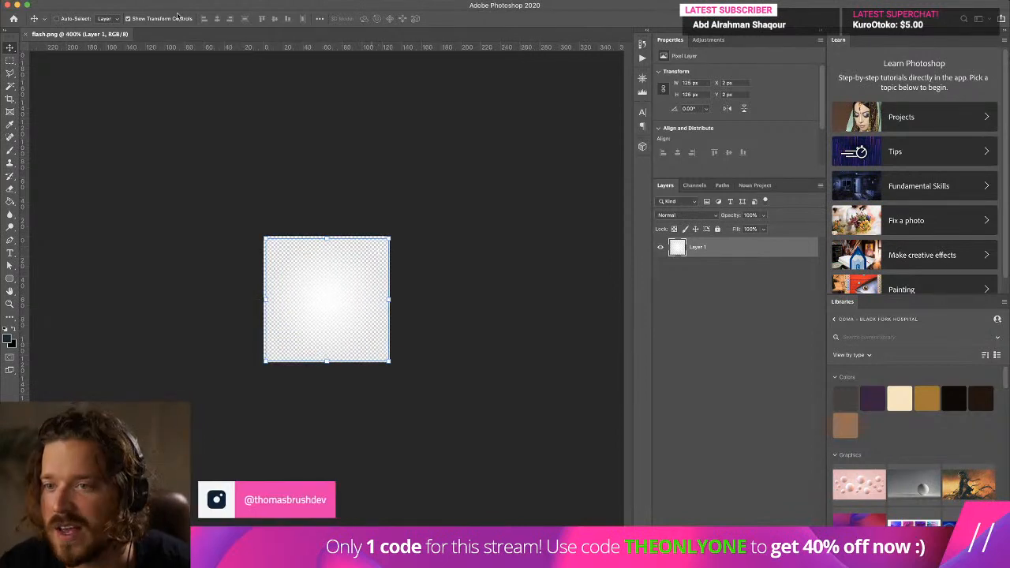
left_click(121, 0)
left_click(172, 79)
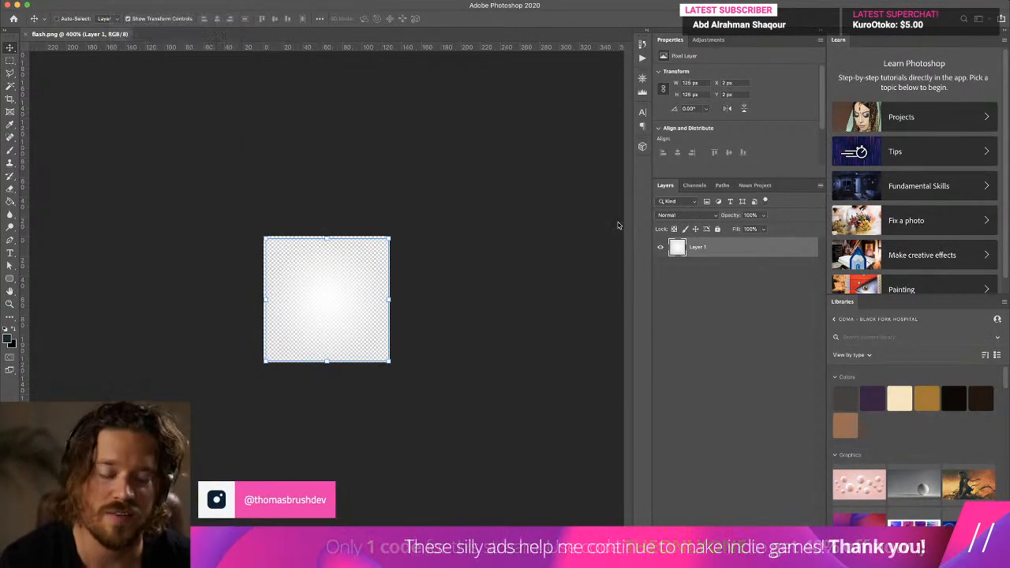
type("500")
key("Tab")
type("500")
key("Return")
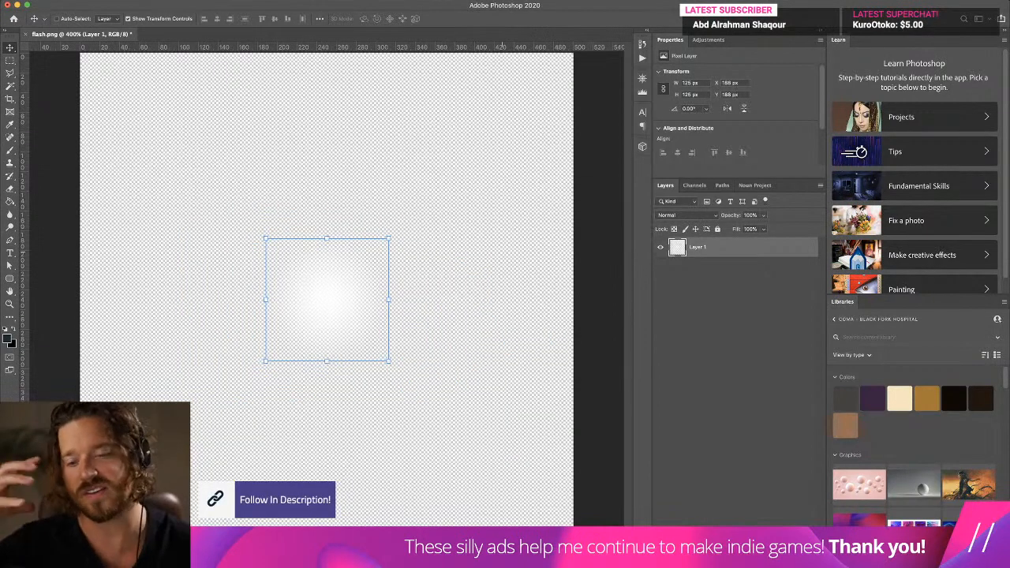
- Scale the glow up to nearly fill the canvas and center it on the canvas
left_click_drag(389, 239, 566, 60)
key("Return")
left_click_drag(478, 169, 389, 263)
key("super+a")
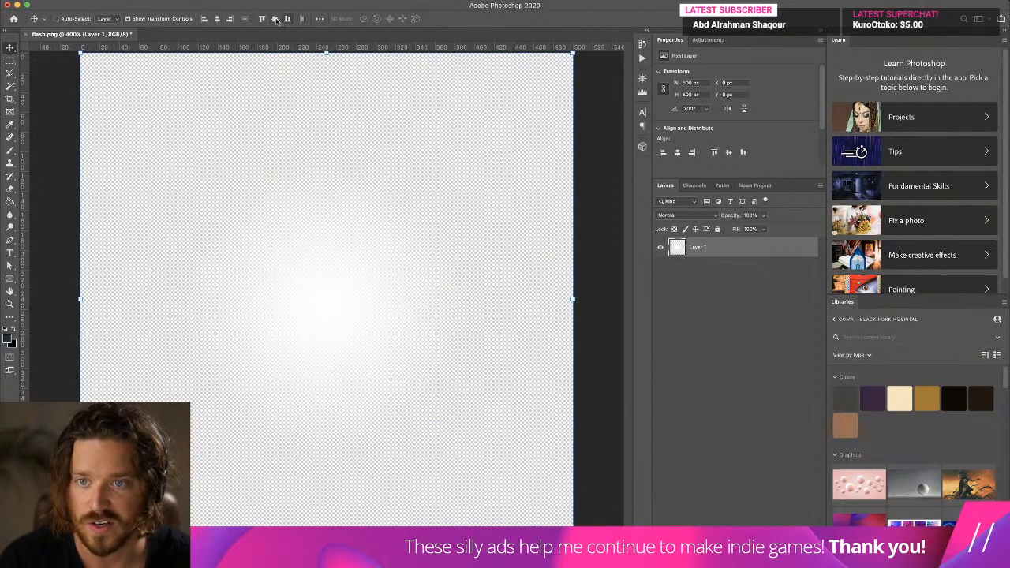
left_click(276, 20)
key("super+d")
- Add a backdrop layer beneath the glow filled with the dark foreground color, and create an empty layer above the backdrop
key("alt+shift+super+n")
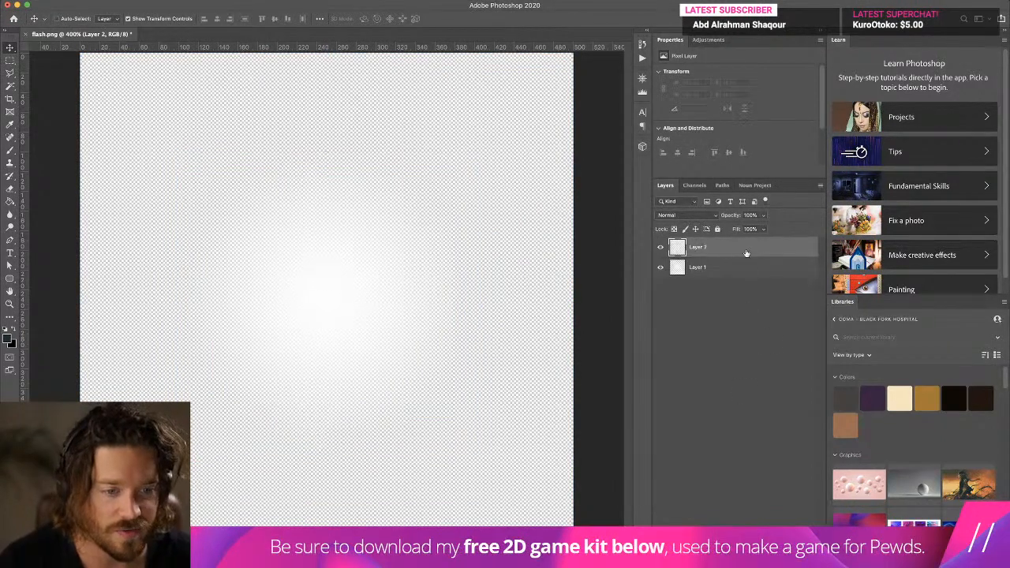
left_click_drag(755, 256, 750, 276)
left_click(11, 202)
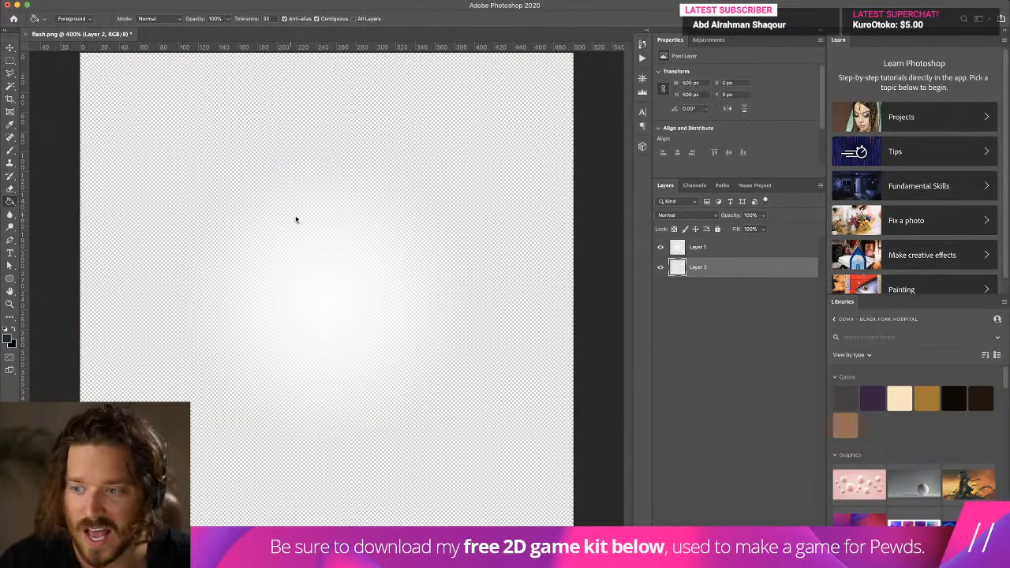
left_click(296, 221)
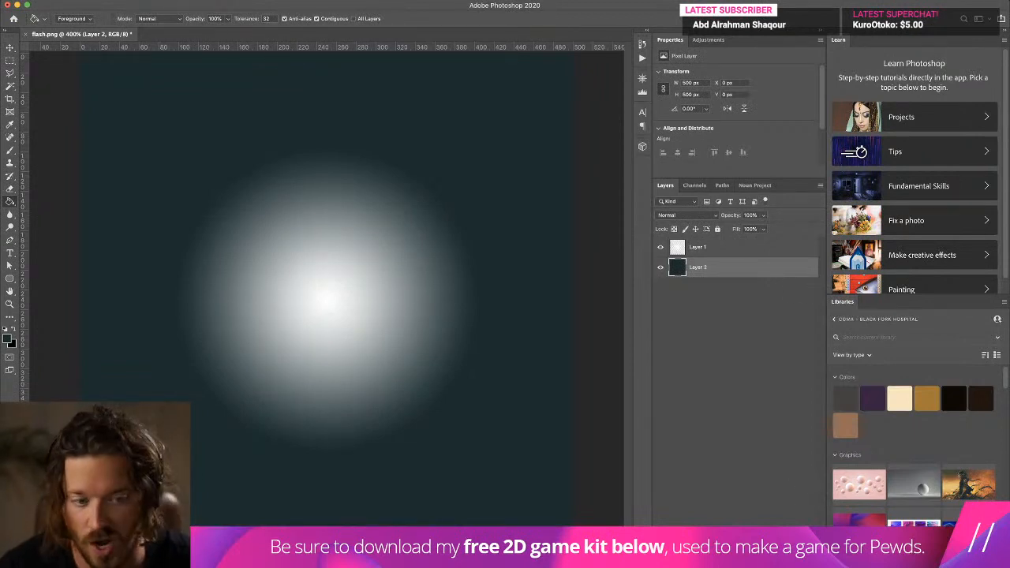
key("alt+shift+super+n")
- Try outlining a spiked star shape around the glow's center with the Polygonal Lasso
left_click(10, 73)
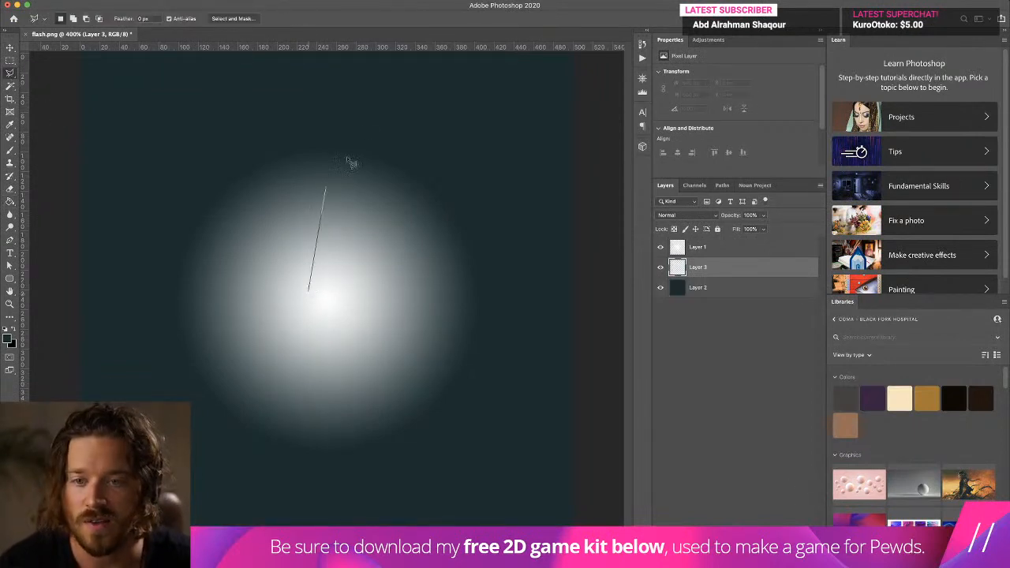
left_click(335, 53)
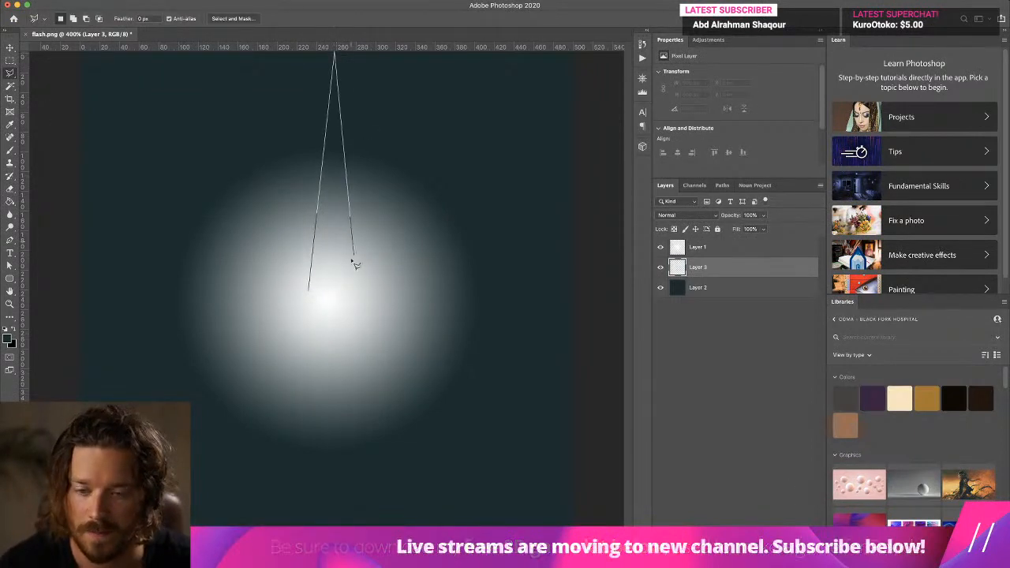
double_click(355, 324)
key("super+d")
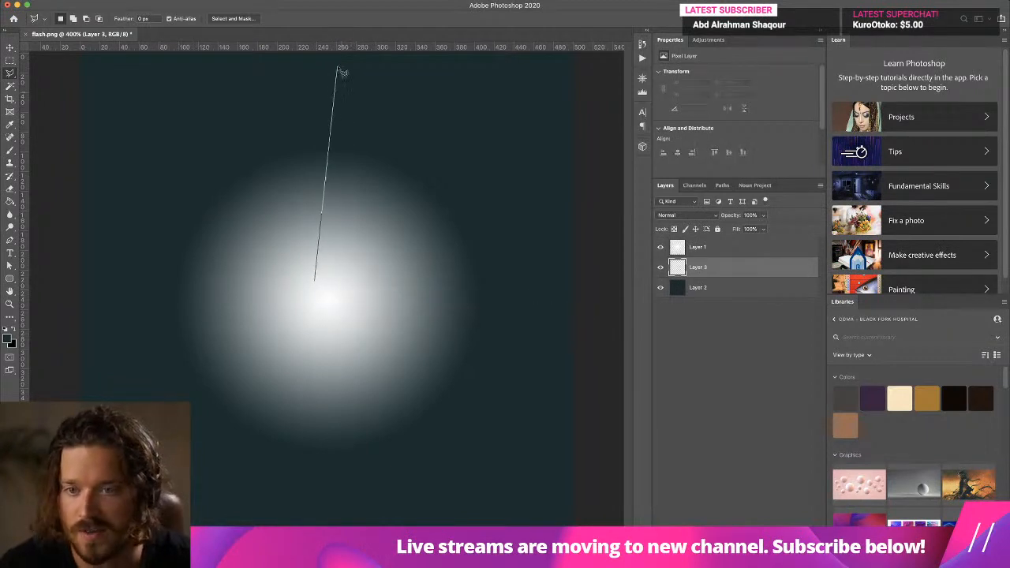
- Select a narrow upward spike about 45 by 237 px from the glow's center and set the foreground color to ffffff
double_click(360, 291)
left_click_drag(335, 234, 324, 247)
key("i")
left_click(9, 339)
type("ffffff")
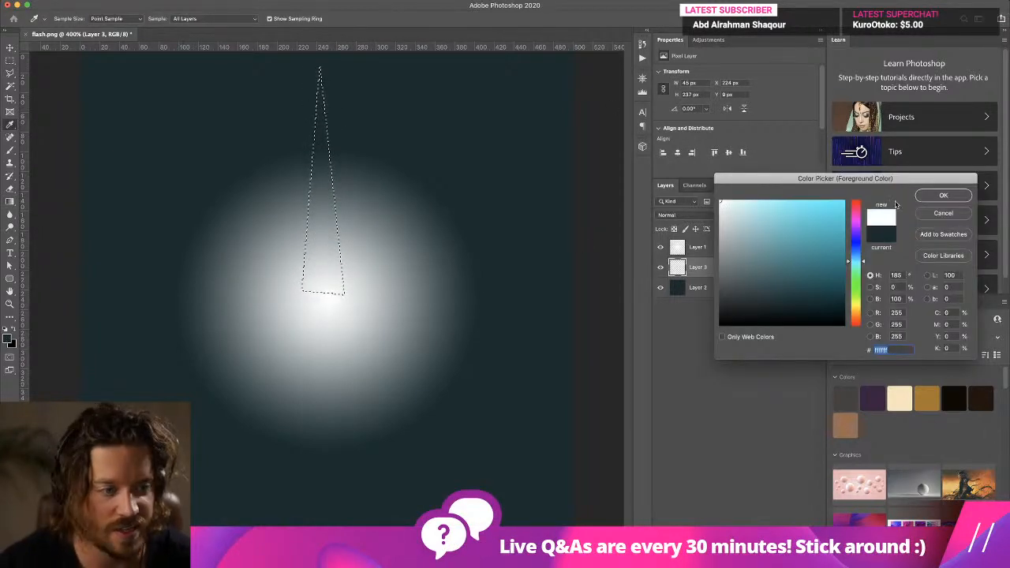
key("Return")
- Fill the spike with a white gradient fading toward its tip, deselect it, and position it over the glow's center
key("g")
left_click_drag(334, 112, 345, 65, "shift")
key("super+d")
key("v")
left_click_drag(313, 167, 318, 166)
- Duplicate the spike, rotate the copy to point downward, and align its base with the original spike's base
left_click_drag(322, 207, 323, 293, "alt")
left_click_drag(361, 182, 308, 357, "shift")
left_click_drag(392, 195, 370, 189, "shift")
key("Return")
left_click_drag(319, 212, 319, 306)
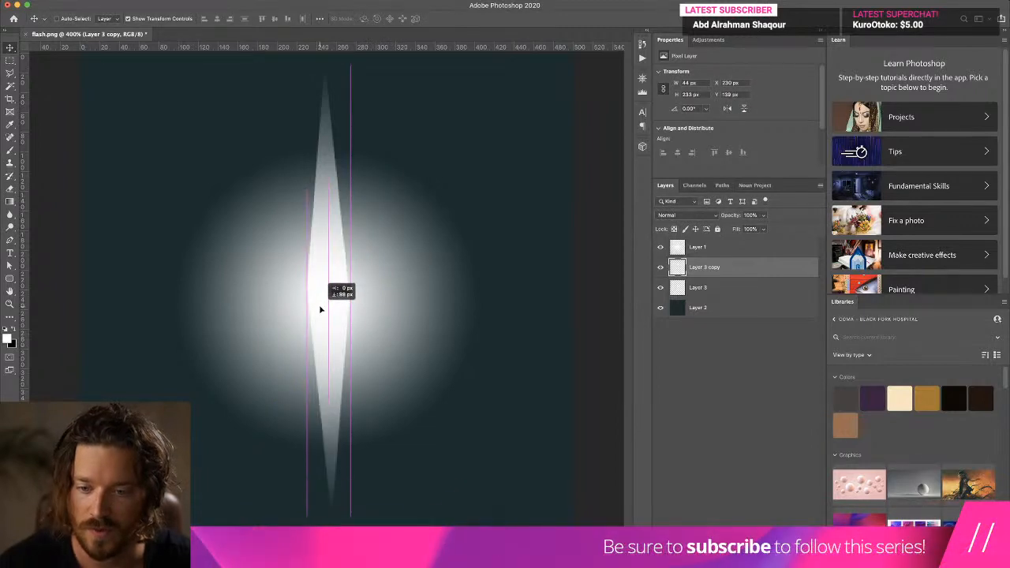
- Merge the upward and downward spike layers into one layer
left_click(737, 286, "shift")
right_click(738, 286)
left_click(764, 419)
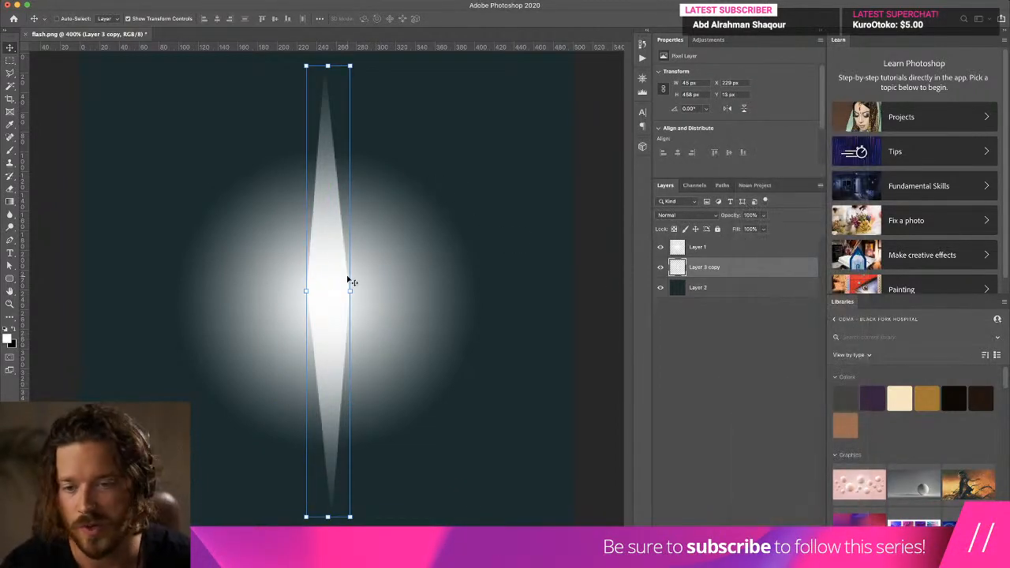
- Narrow the merged vertical spike to about 36 px wide and rotate it slightly so it stands upright
left_click_drag(349, 290, 341, 289)
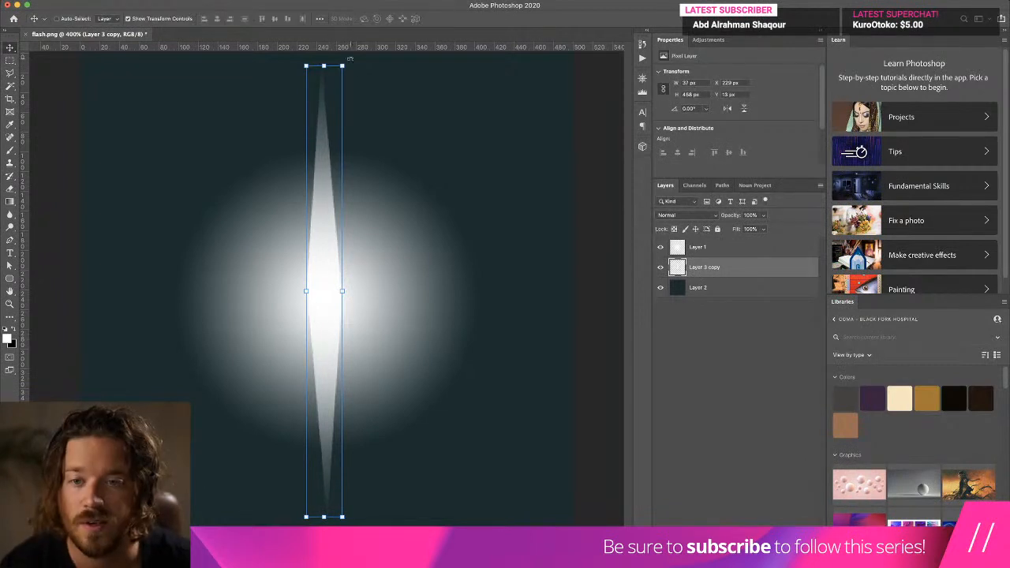
left_click_drag(350, 59, 348, 60)
key("Return")
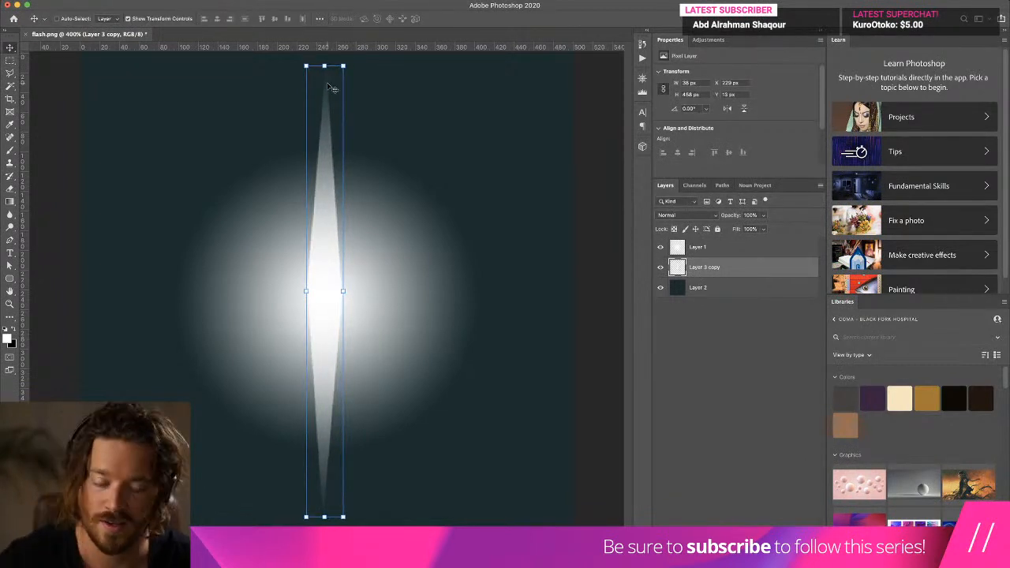
- Duplicate the vertical spike layer and rotate the copy 90° to form a horizontal spike across the glow's center
left_click_drag(745, 273, 741, 294)
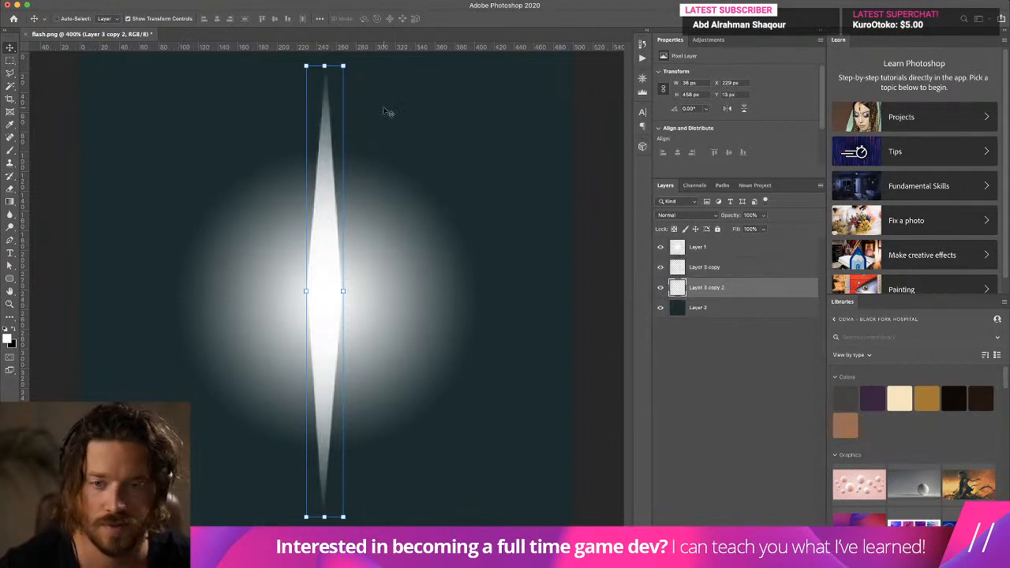
left_click_drag(351, 61, 517, 297, "shift")
key("Return")
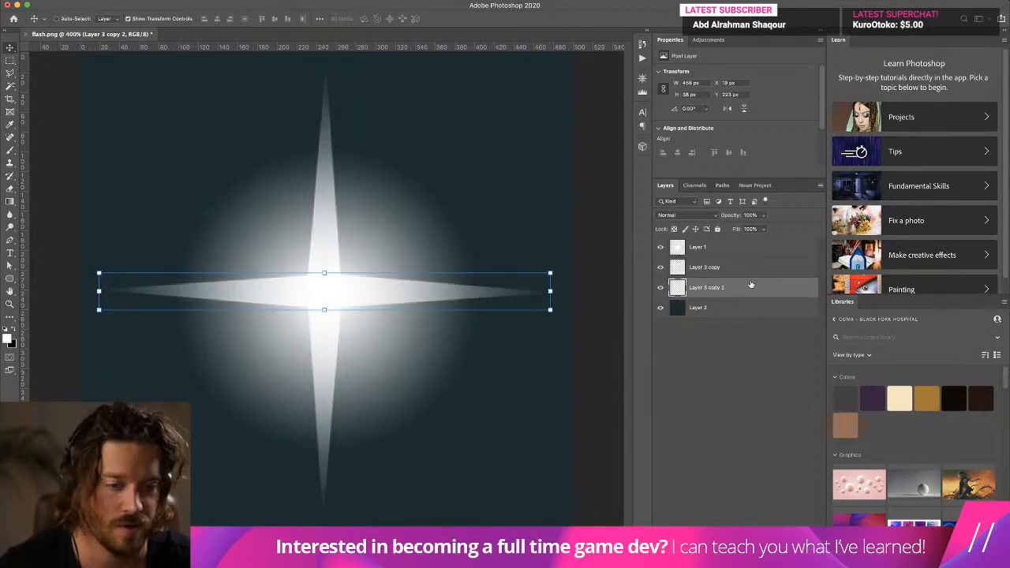
- Merge the vertical and horizontal spike layers into a single four-pointed star layer
left_click(750, 272, "shift")
right_click(749, 279)
left_click(777, 421)
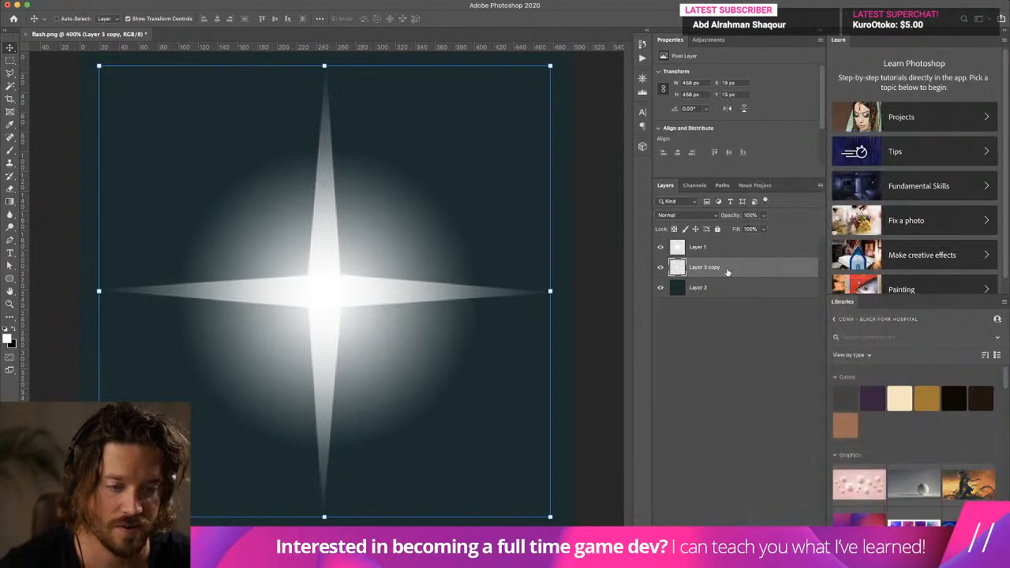
- Duplicate the four-pointed star, rotate the copy 45°, and shrink it to about 217 by 217 px
left_click_drag(726, 273, 725, 286, "alt")
left_click_drag(546, 71, 619, 298, "shift")
left_click_drag(568, 215, 418, 278)
key("Return")
- Center the small diagonal star on the canvas, deselect, and nudge it onto the large star's center
key("super+a")
left_click(216, 18)
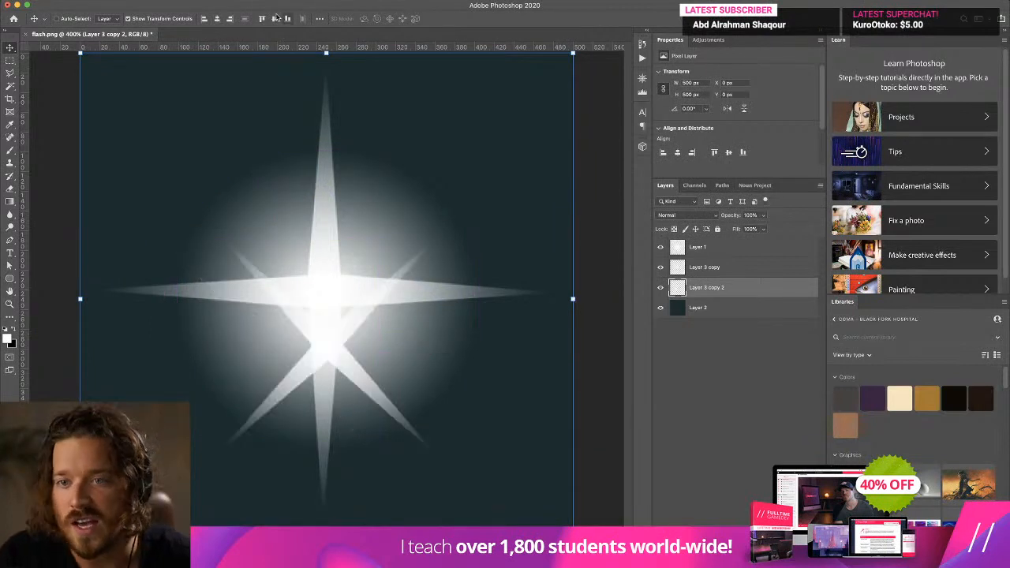
left_click(275, 19)
key("super+d")
left_click_drag(431, 247, 427, 238)
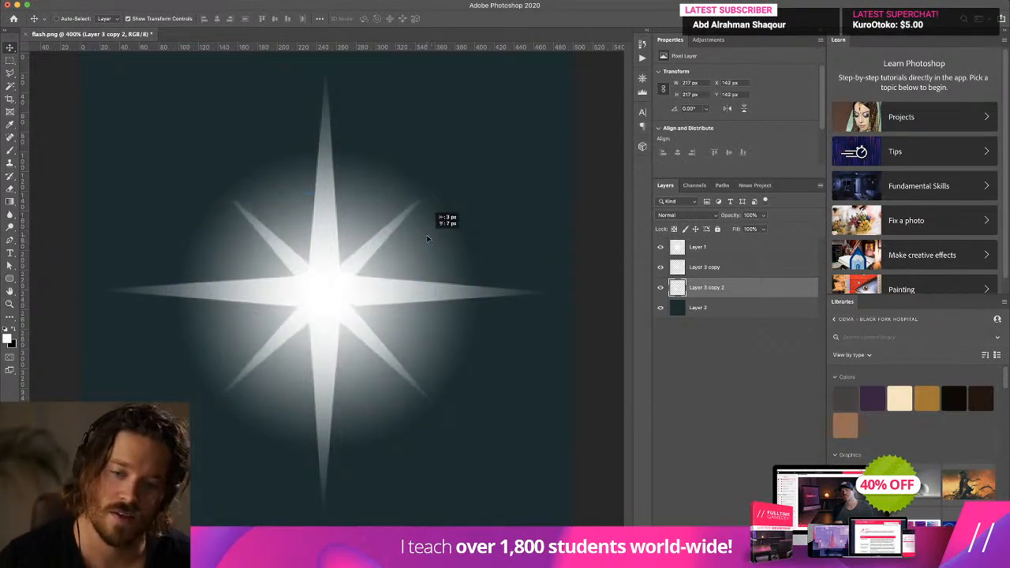
- Duplicate the large star, rotate the copy clockwise so its spikes fall between the others, and set its opacity to 30%
left_click_drag(717, 269, 746, 279, "alt")
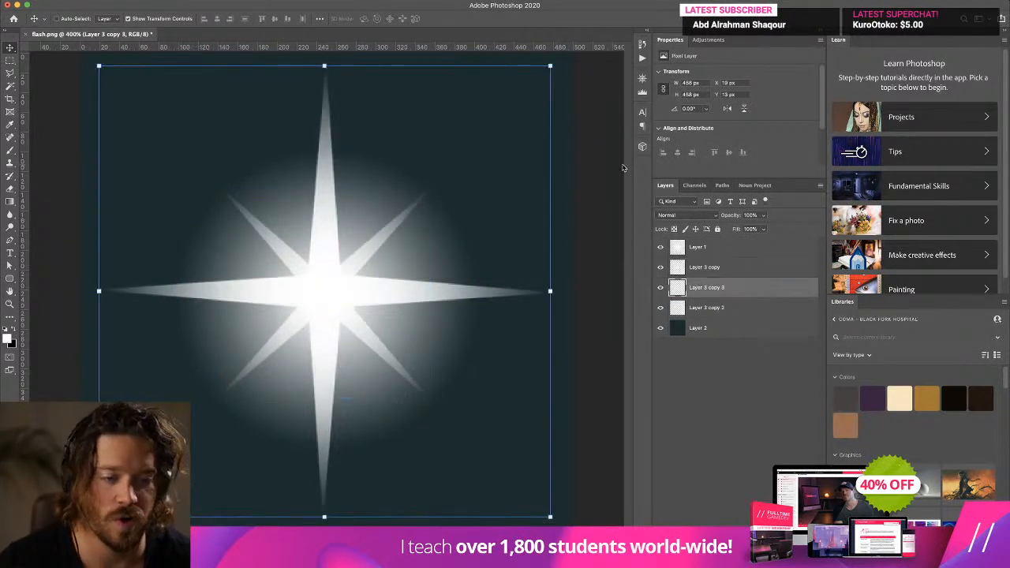
left_click_drag(561, 60, 621, 168, "shift")
key("Return")
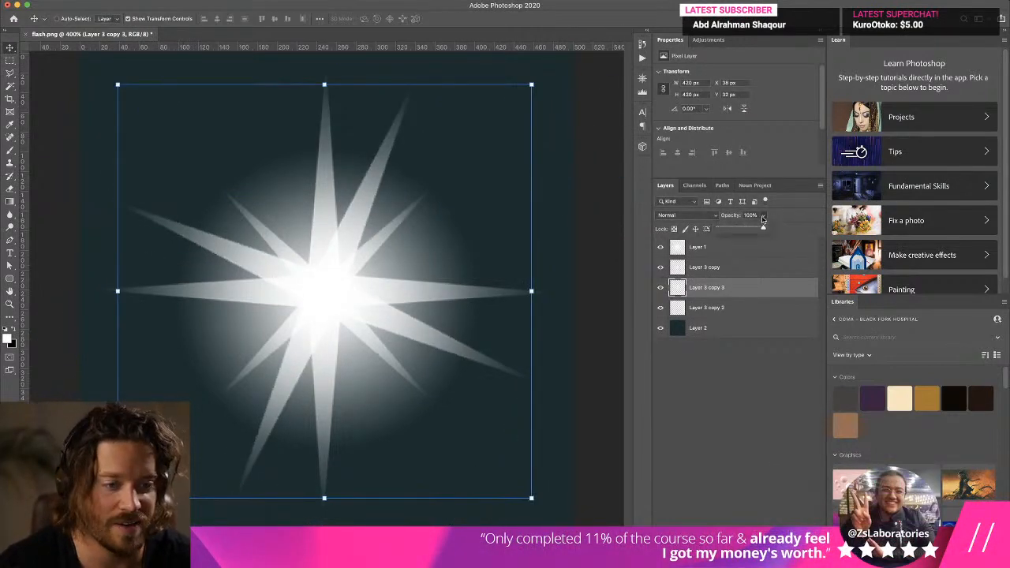
left_click_drag(764, 218, 732, 230)
- Duplicate the faint star layer and rotate the copy about 42.5° to fill the remaining gaps between spikes
left_click_drag(742, 294, 744, 305, "alt")
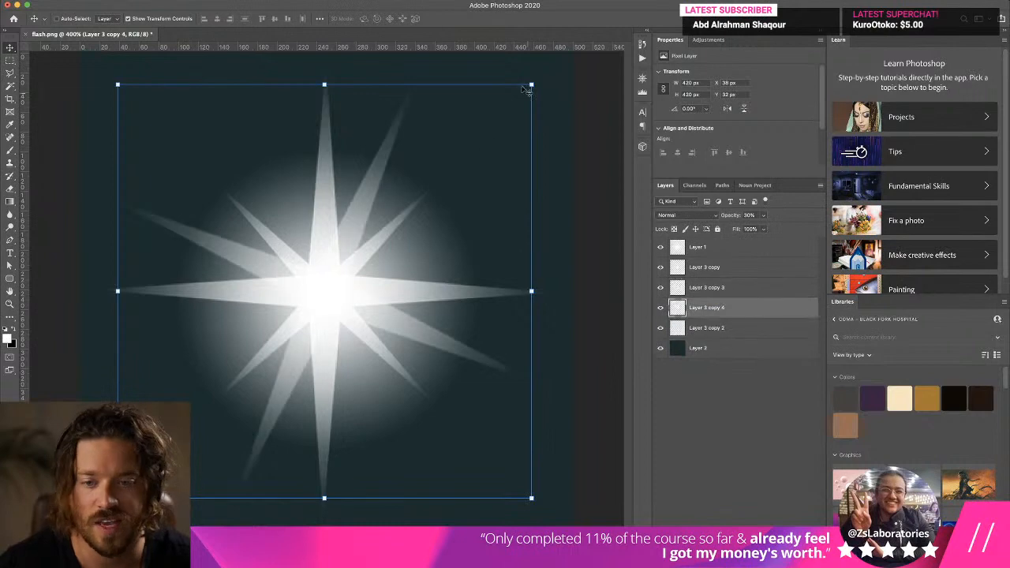
left_click_drag(534, 77, 580, 274)
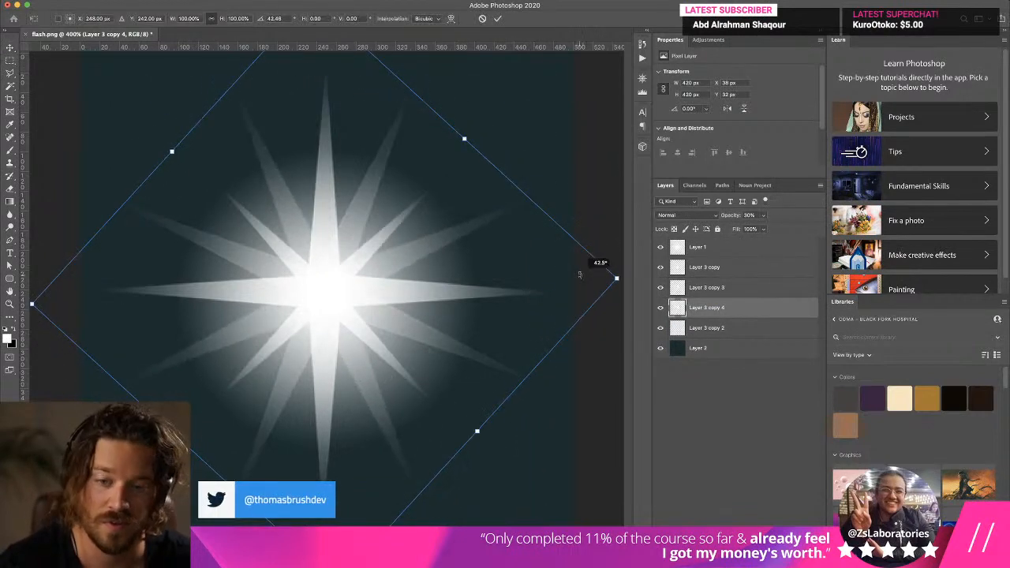
key("Return")
- Save the artwork as the layered Photoshop file flashPSD.psd in the EffectMaterials folder, and hide the dark background layer
left_click(80, 1)
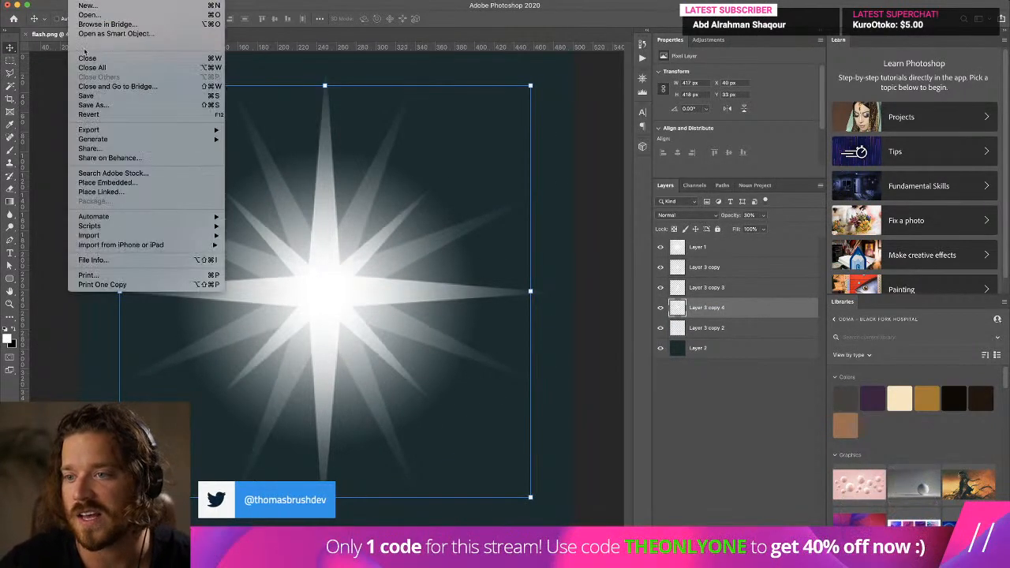
left_click(107, 105)
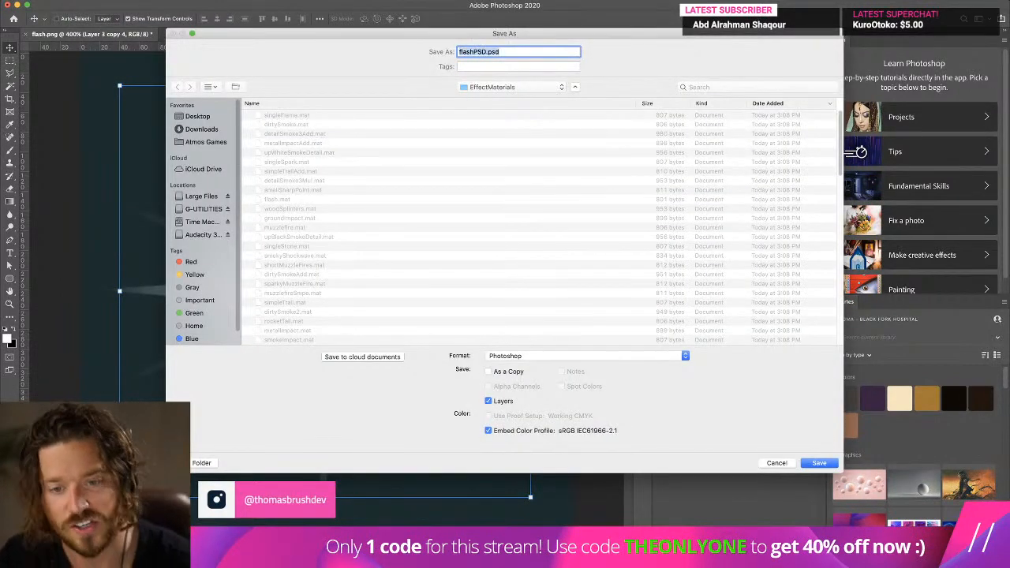
key("Return")
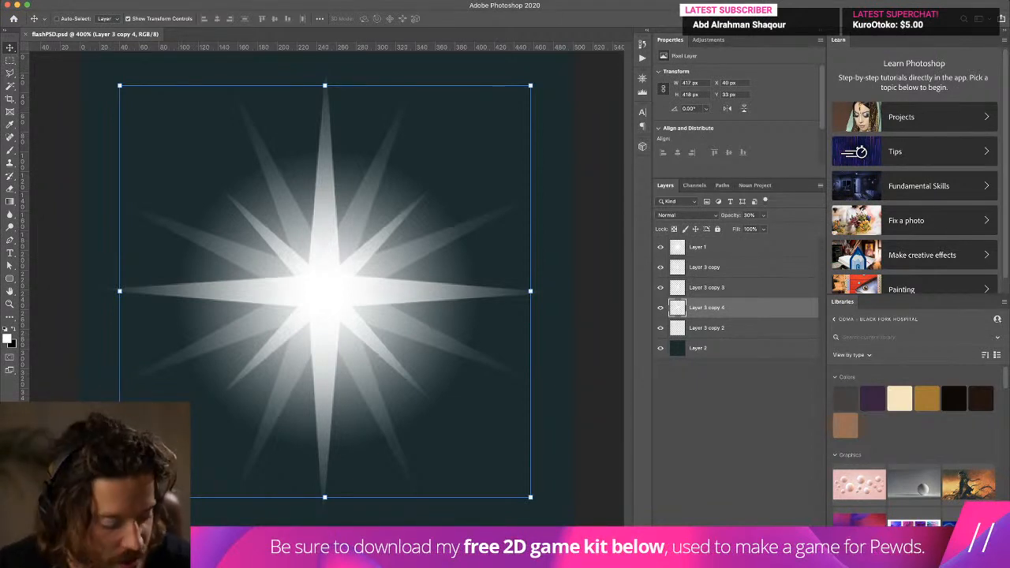
left_click(688, 365)
left_click(660, 349)
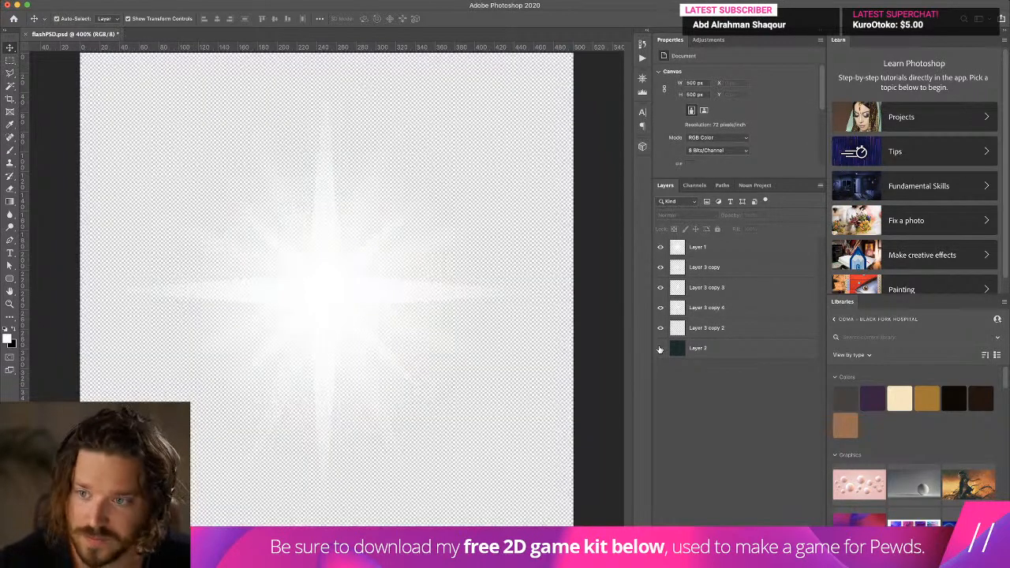
- Switch to Unity and apply the flashPSD texture to the Shotgun prefab's Muzzle Flash particle system
key("super+Tab")
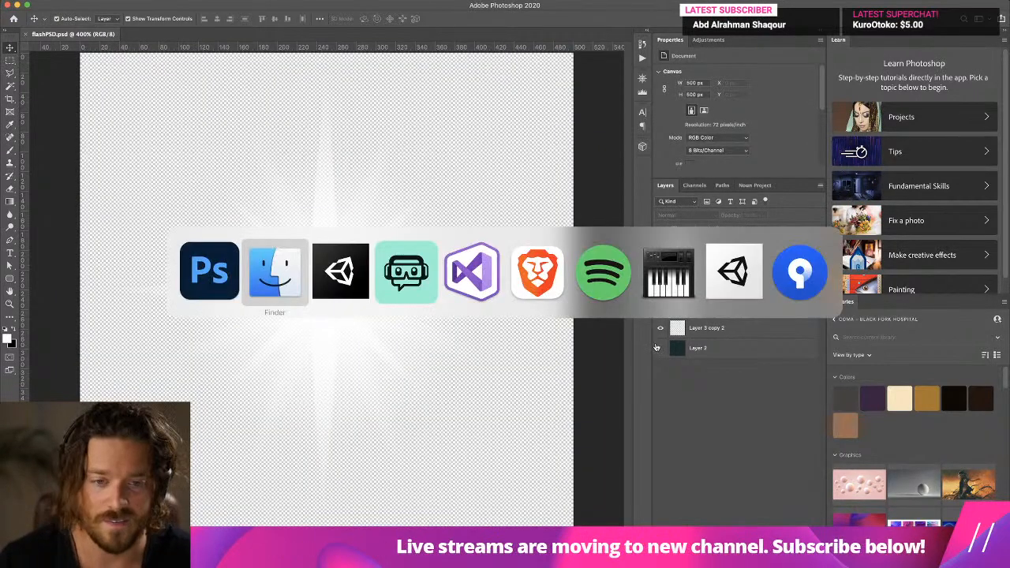
left_click(345, 269)
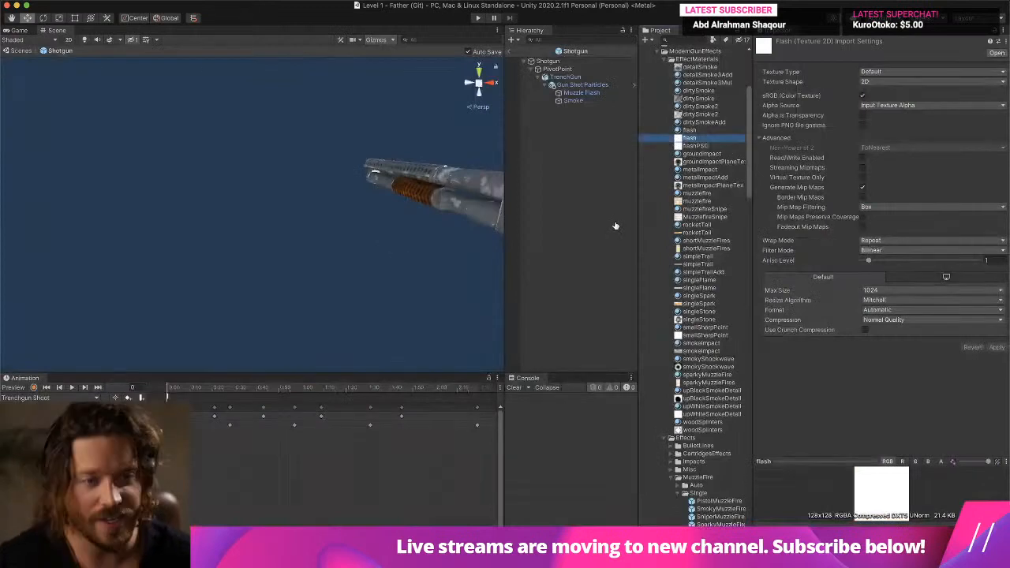
left_click(580, 93)
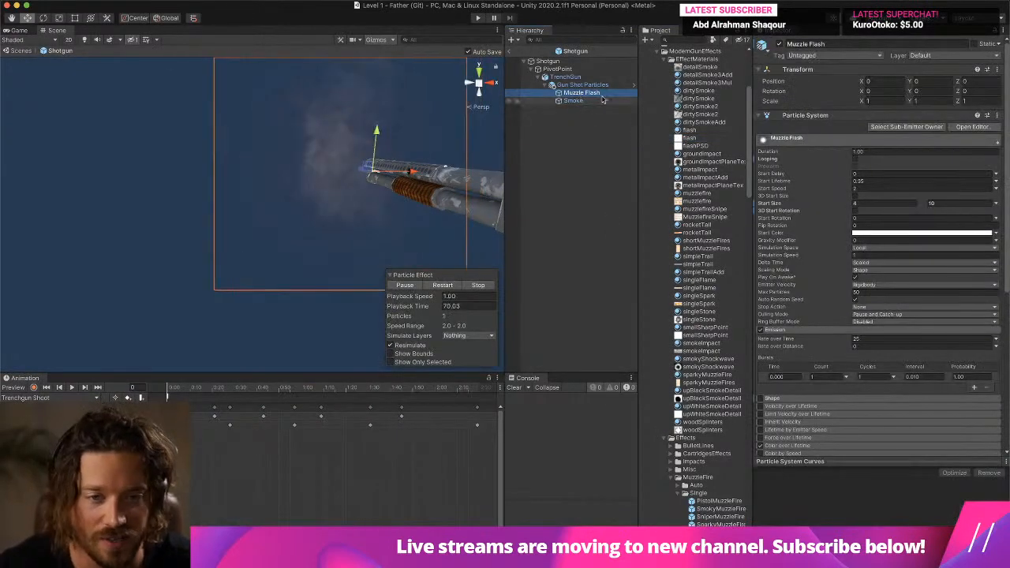
left_click_drag(701, 147, 588, 96)
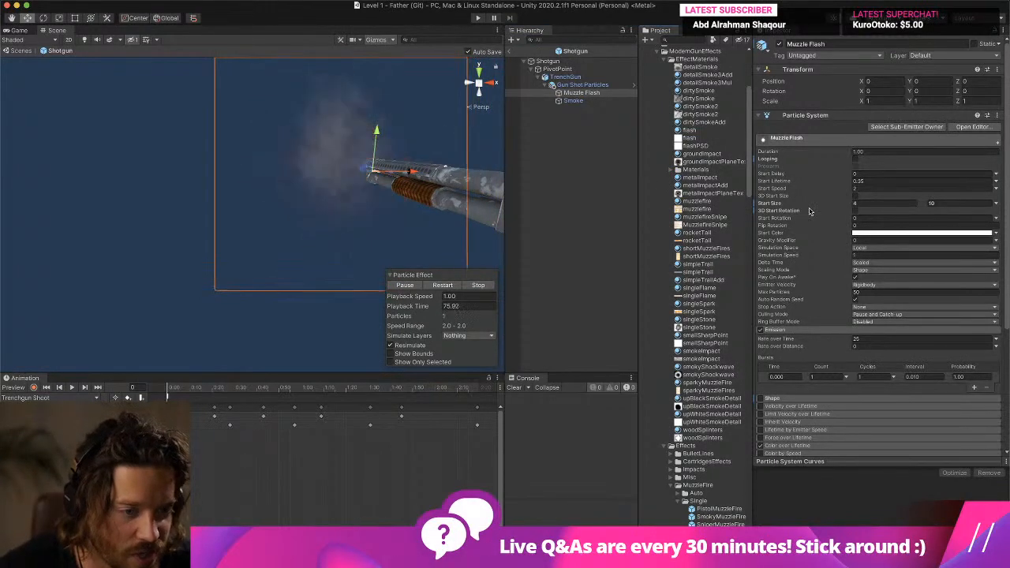
- Set the Muzzle Flash particles' Start Speed to 0 and Start Lifetime to 0.1
left_click(996, 189)
left_click(963, 189)
type("0")
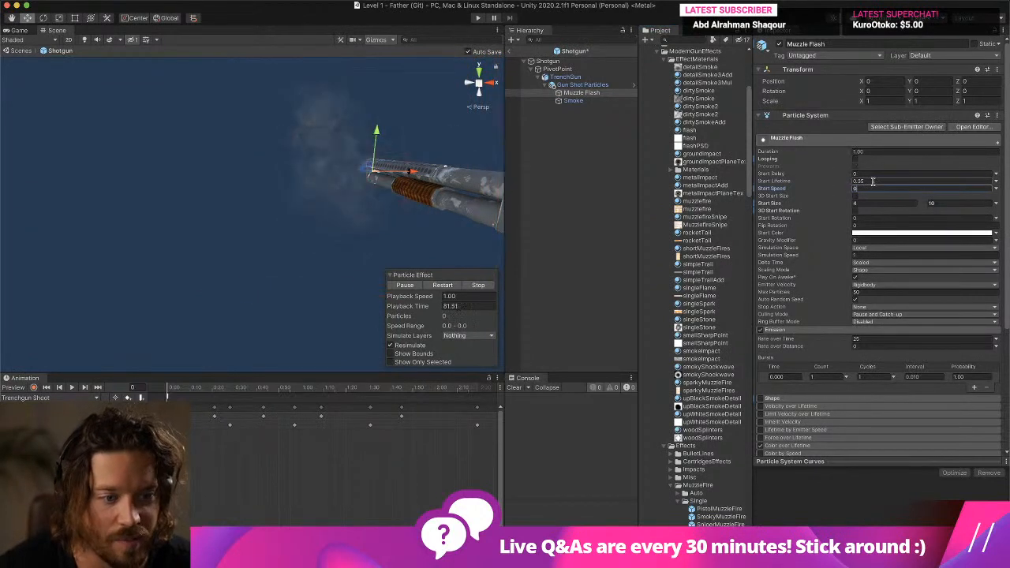
type(".5")
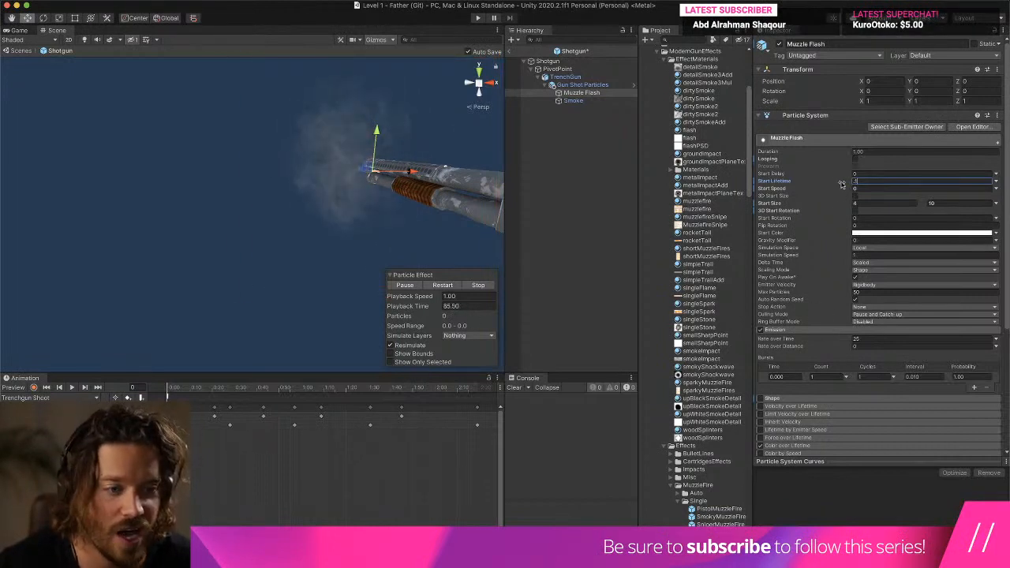
scroll(787, 393, "down", 4)
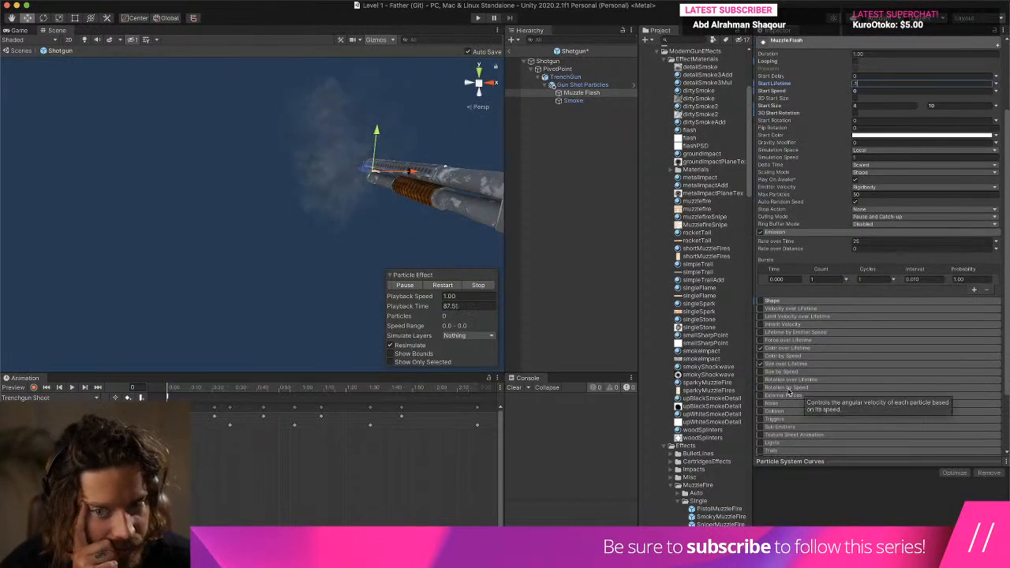
scroll(795, 372, "up", 4)
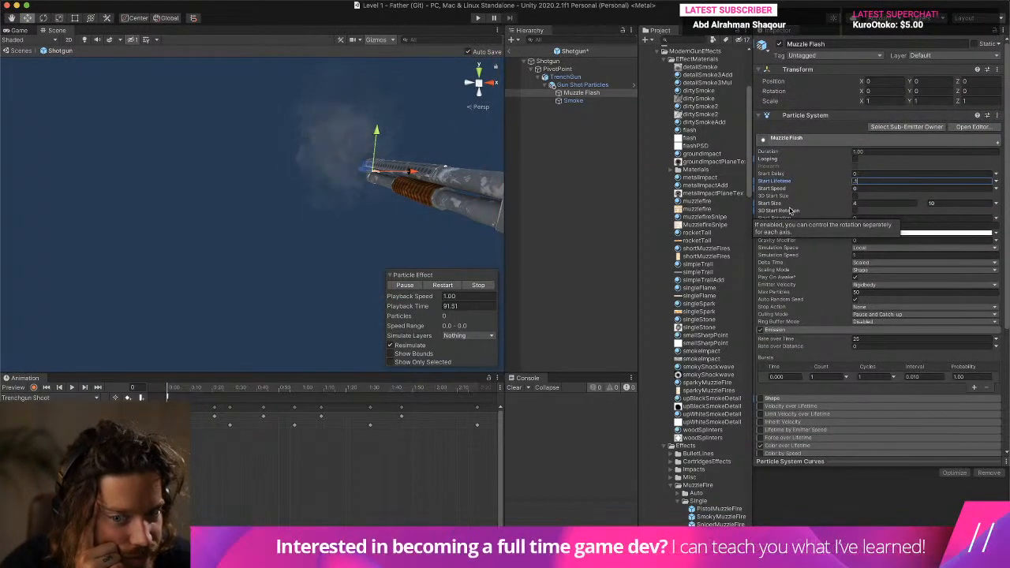
left_click(882, 204)
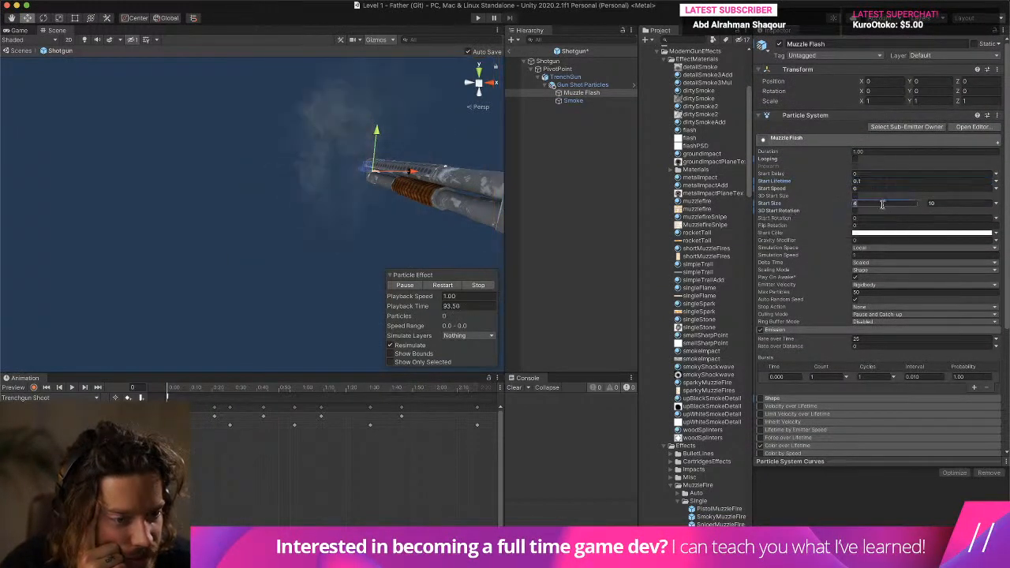
- Make the Muzzle Flash Start Rotation random between two constants, 0 and 360
left_click(995, 218)
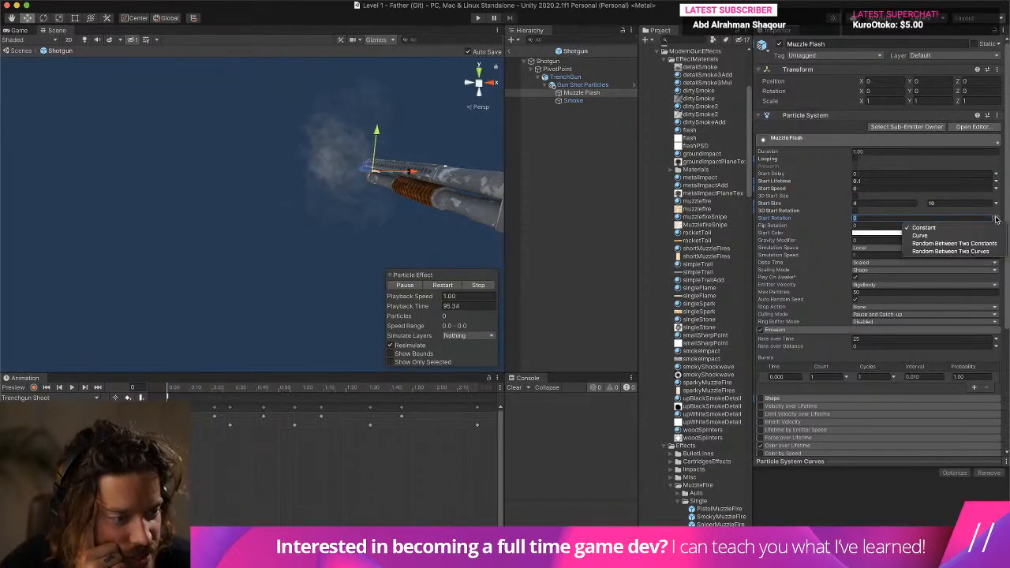
left_click(939, 239)
left_click(953, 218)
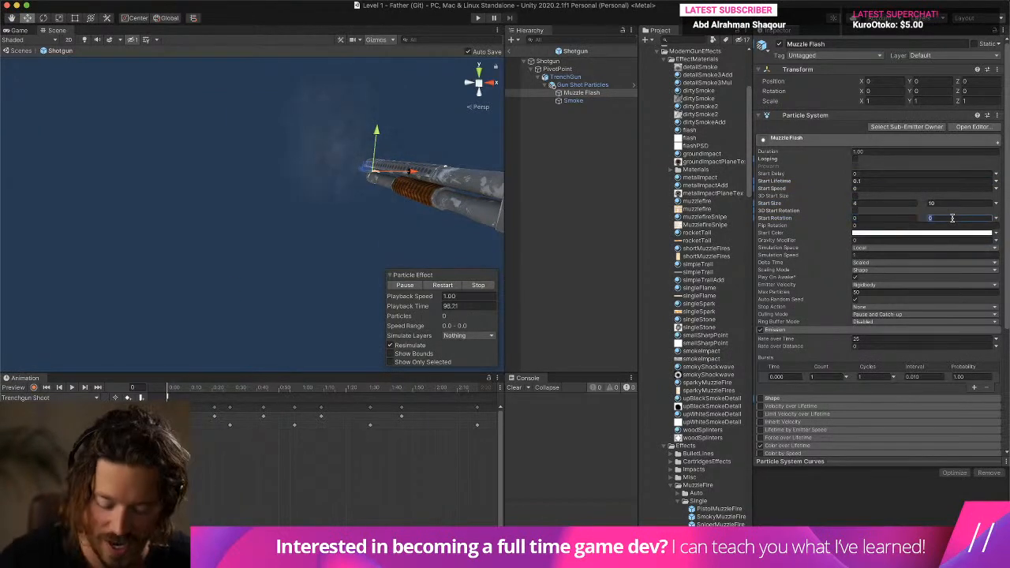
type("360")
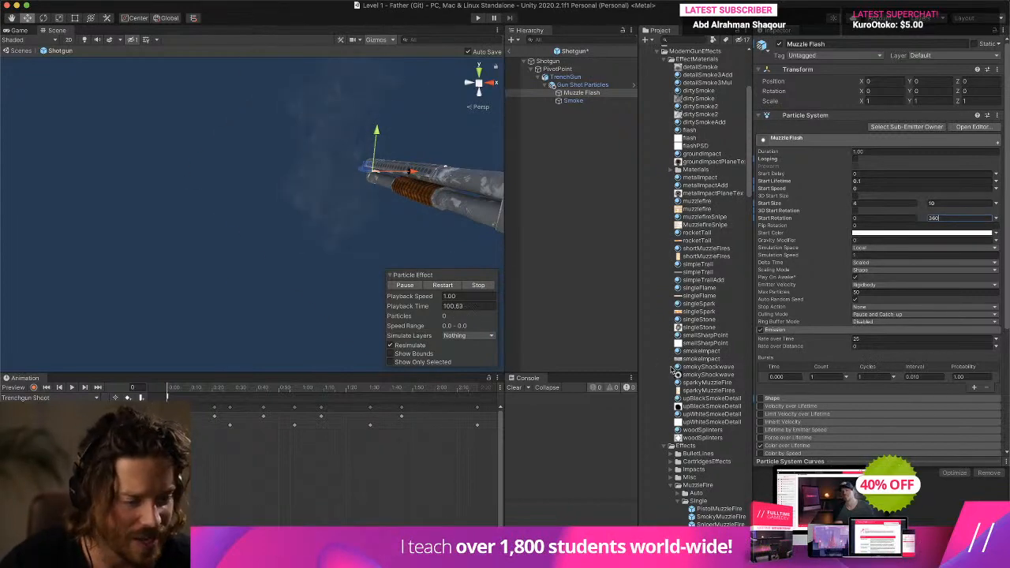
- Disable the Emission and Size over Lifetime modules of the Muzzle Flash particle system
left_click(761, 332)
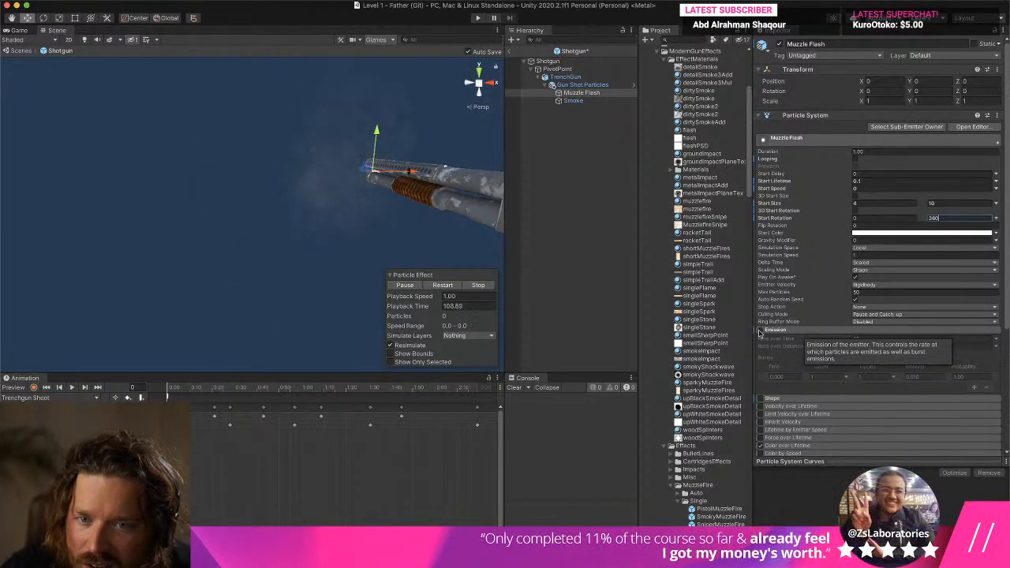
scroll(760, 340, "down", 3)
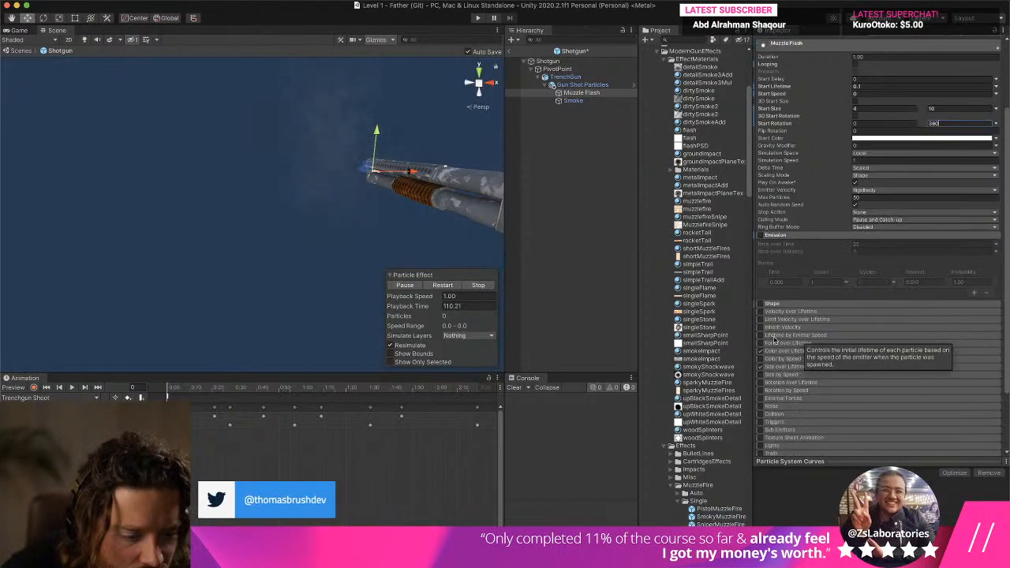
left_click(760, 367)
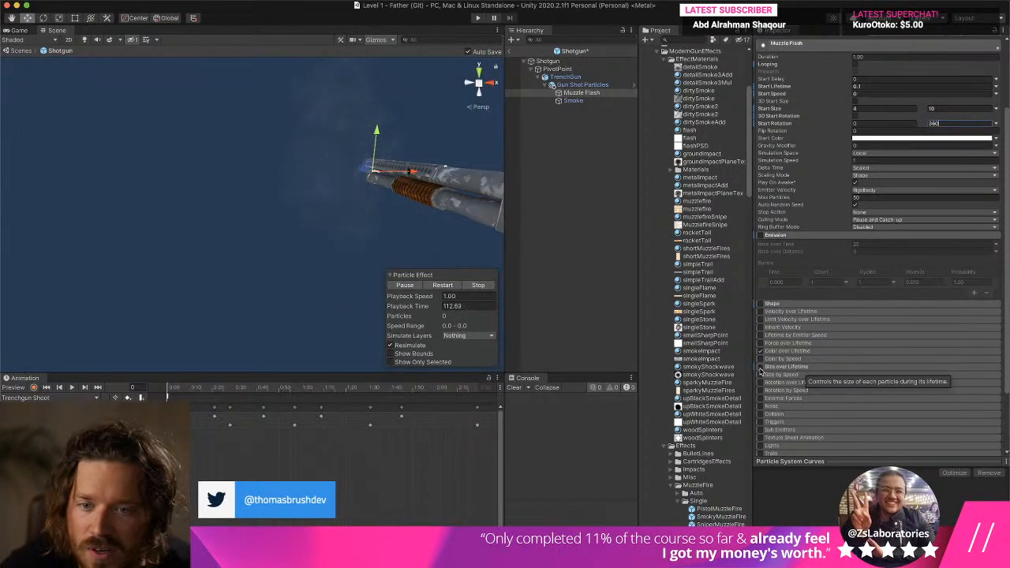
- Examine the shotgun's muzzle from behind the stock while pausing and replaying the particle effect
scroll(280, 179, "up", 5)
middle_click_drag(279, 178, 201, 169)
scroll(200, 168, "down", 5)
middle_click_drag(119, 168, 214, 172)
right_click_drag(214, 171, 309, 185)
middle_click_drag(126, 177, 235, 180)
left_click_drag(235, 180, 234, 187, "alt")
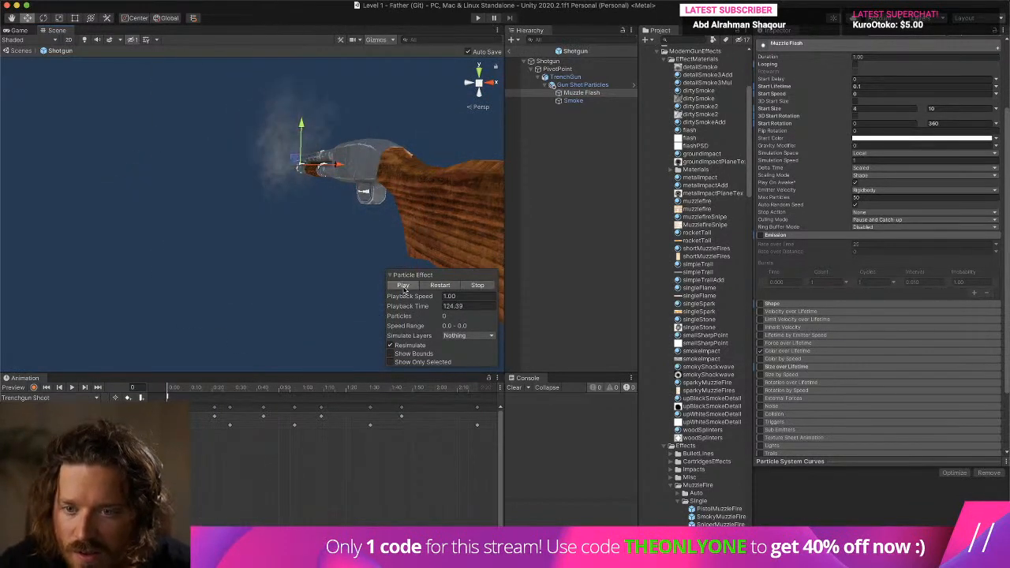
left_click(404, 289)
left_click(405, 290)
left_click(405, 290)
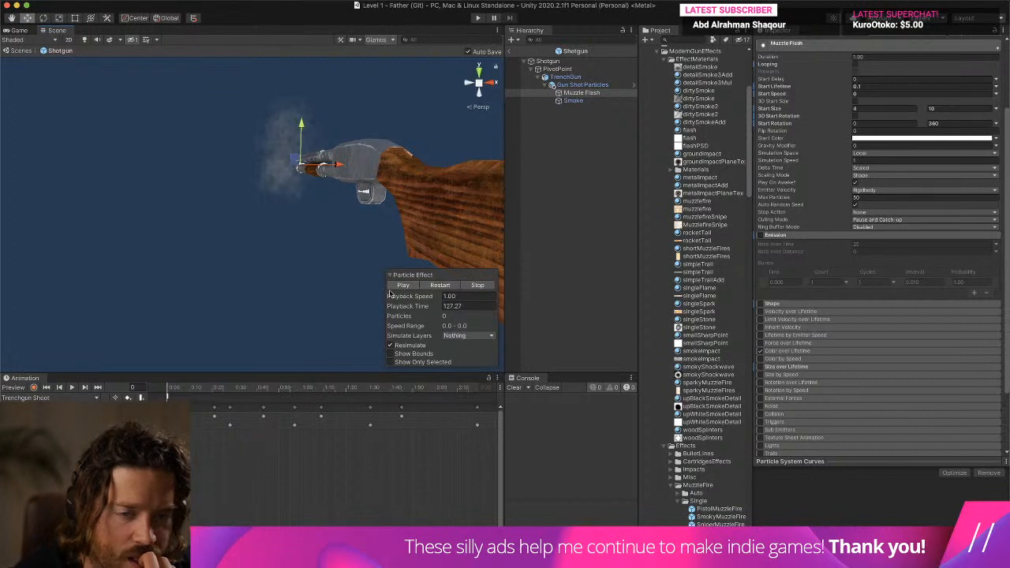
- Try the Muzzle Flash without its Color over Lifetime module, and re-enable the module
scroll(887, 269, "down", 3)
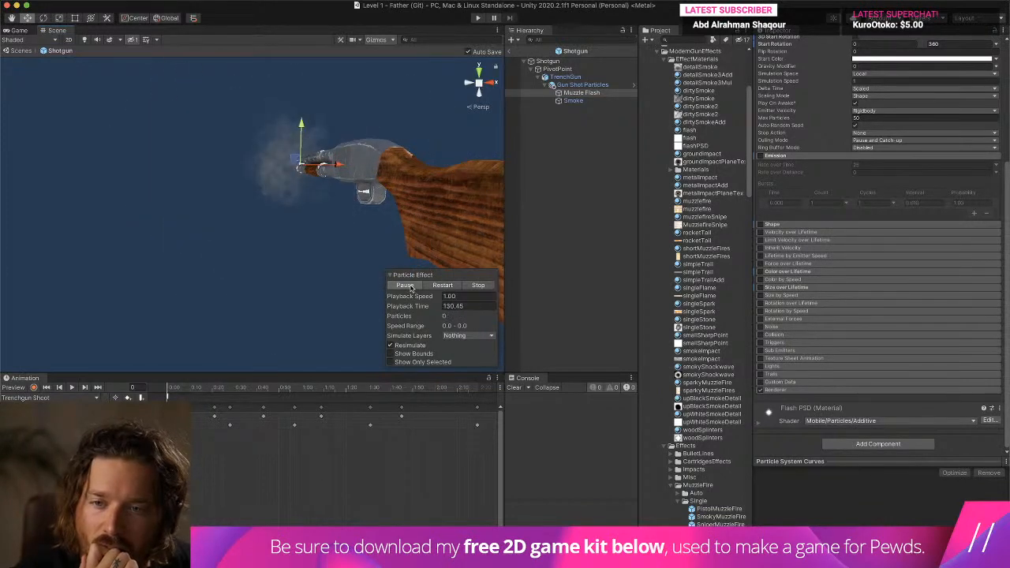
left_click(760, 272)
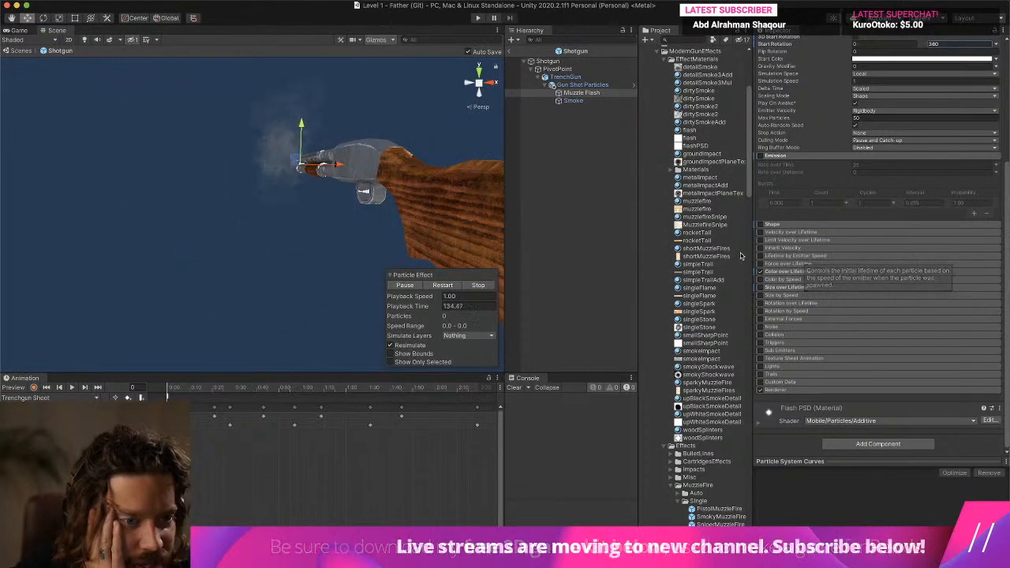
scroll(803, 234, "up", 2)
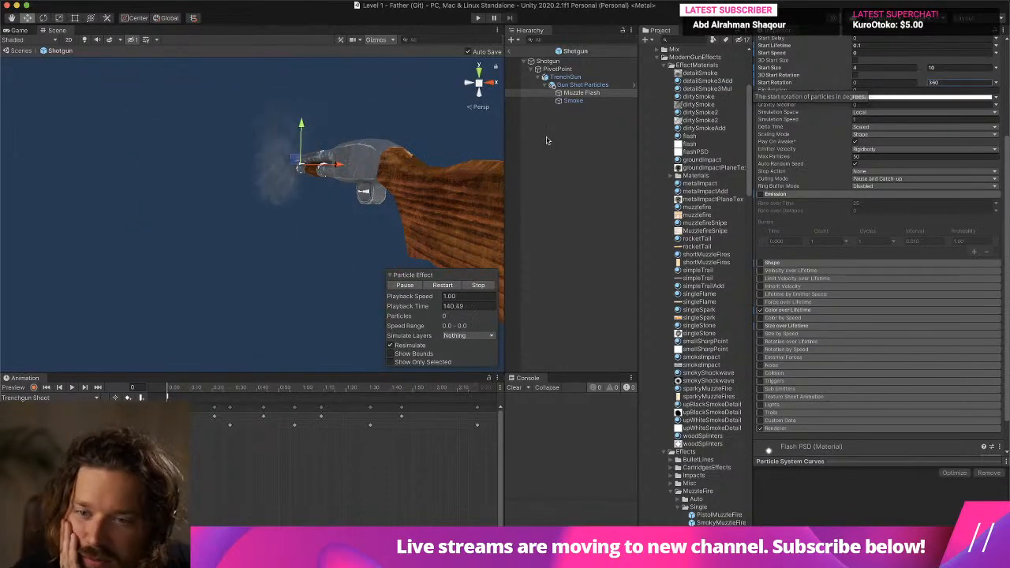
- Re-enable the Muzzle Flash Emission module and set its Rate over Time to 0
left_click(760, 194)
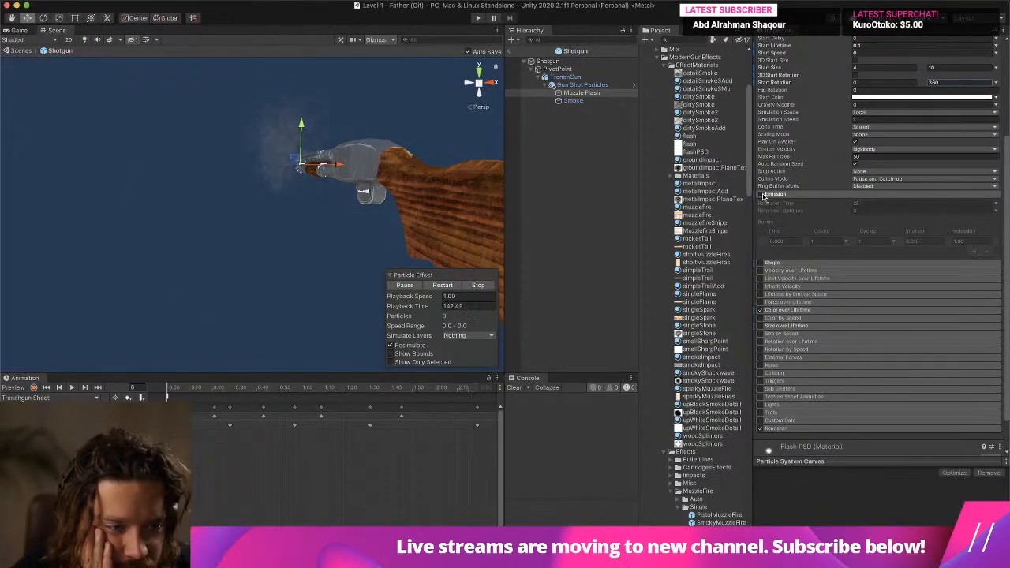
left_click(880, 202)
type("0")
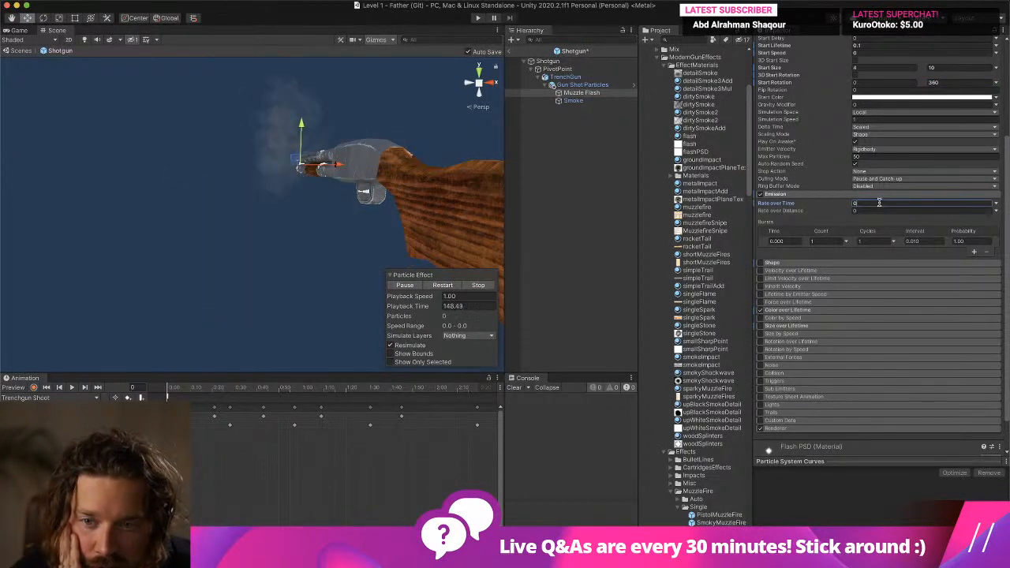
scroll(281, 176, "down", 10)
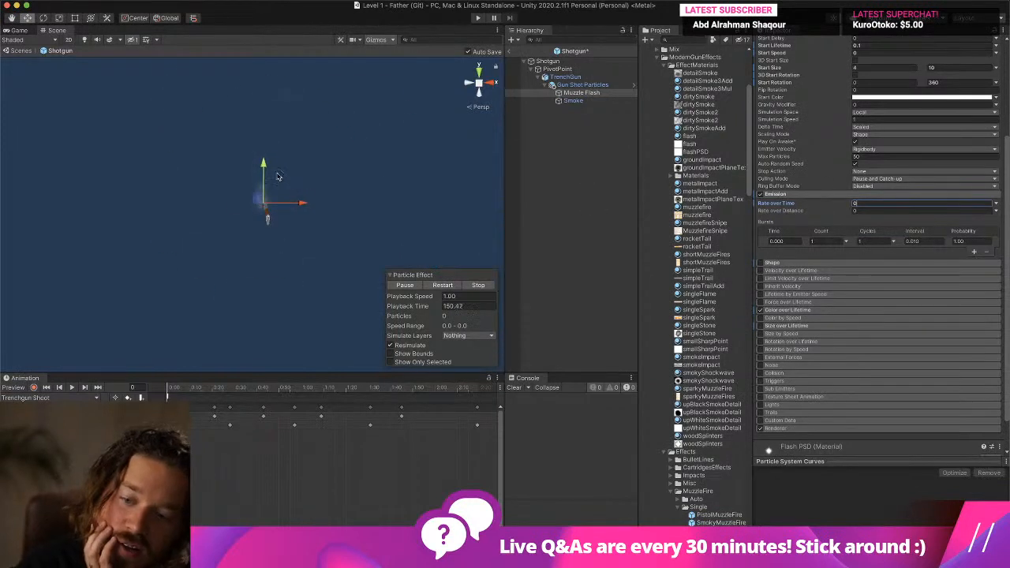
scroll(277, 174, "up", 10)
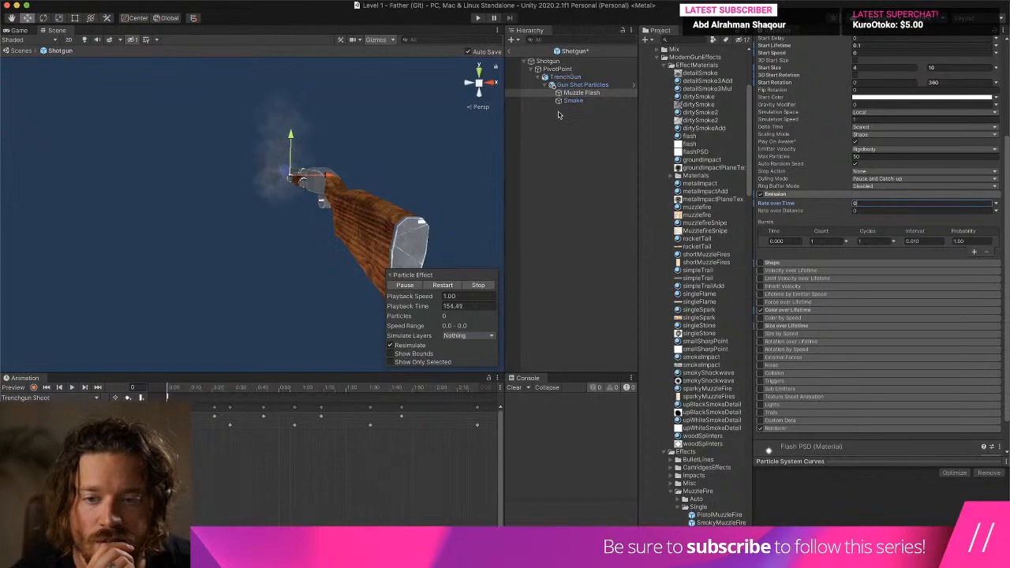
- Playtest the level, clear the Console, fire the shotgun repeatedly to check the muzzle effect, and stop the game
left_click(477, 17)
key("ctrl+Up")
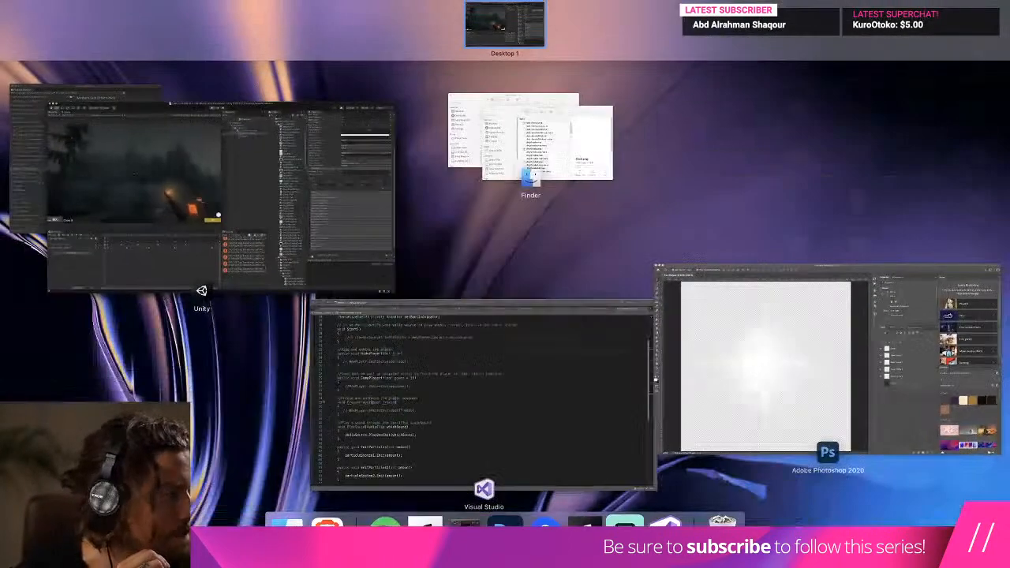
left_click(209, 298)
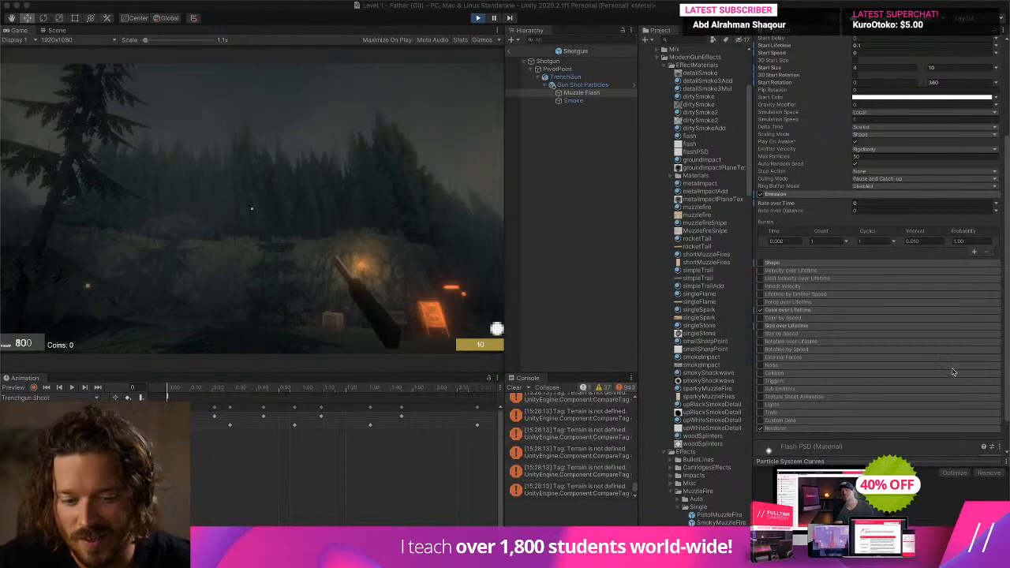
scroll(797, 198, "down", 1)
scroll(726, 480, "up", 1)
left_click(514, 387)
left_click(473, 359)
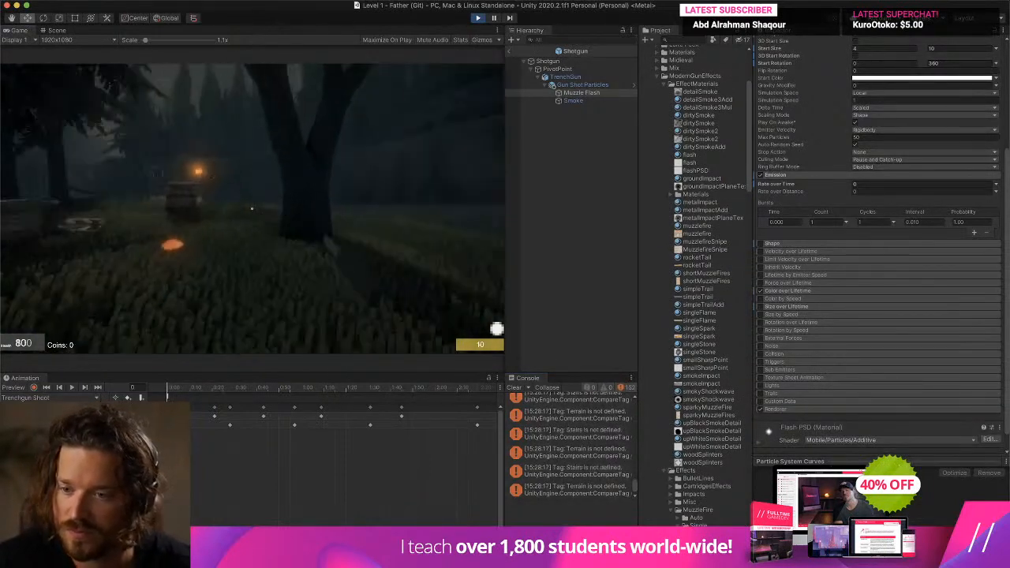
left_click(251, 208)
left_click(251, 208)
left_click(251, 208)
left_click(251, 208)
left_click(251, 208)
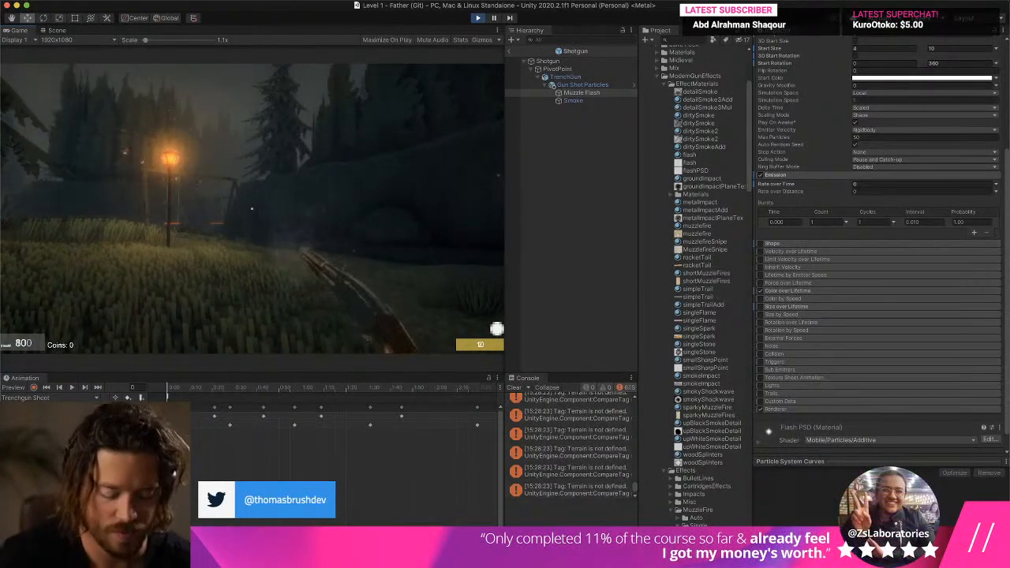
key("super+p")
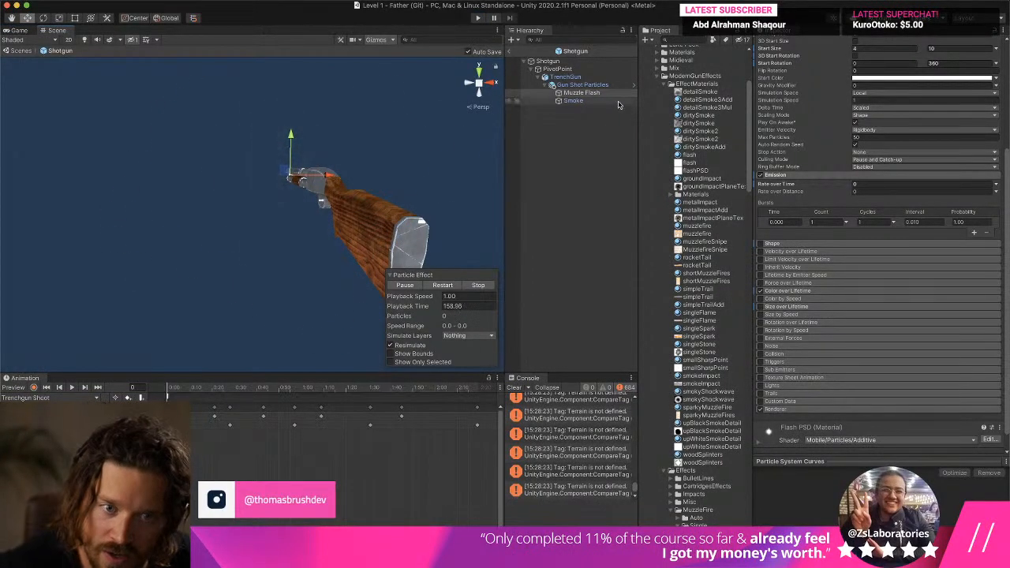
- Inspect the burst count of the Gun Shot Particles and the Emission settings of the Smoke particle system
scroll(828, 92, "up", 4)
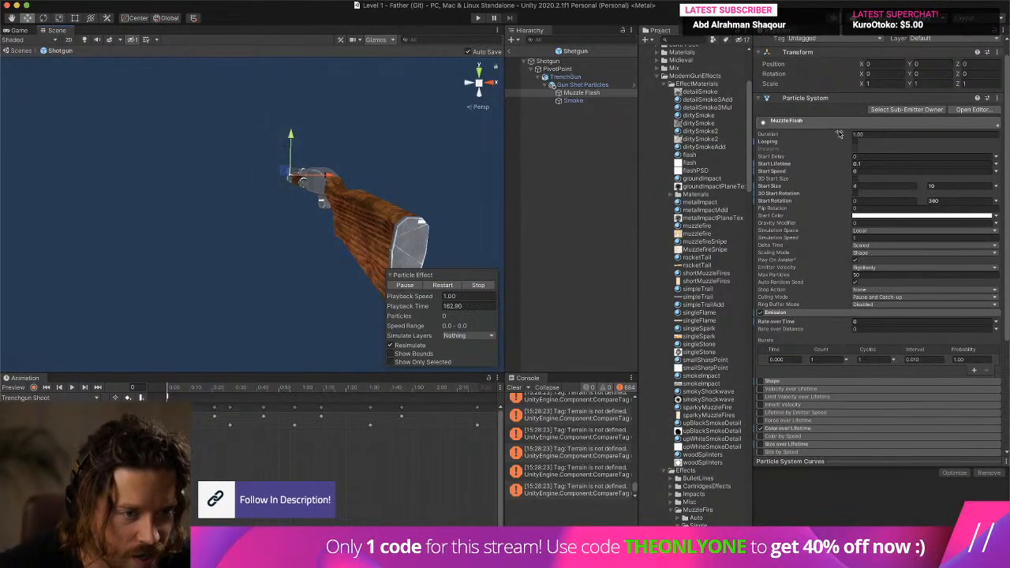
left_click(584, 84)
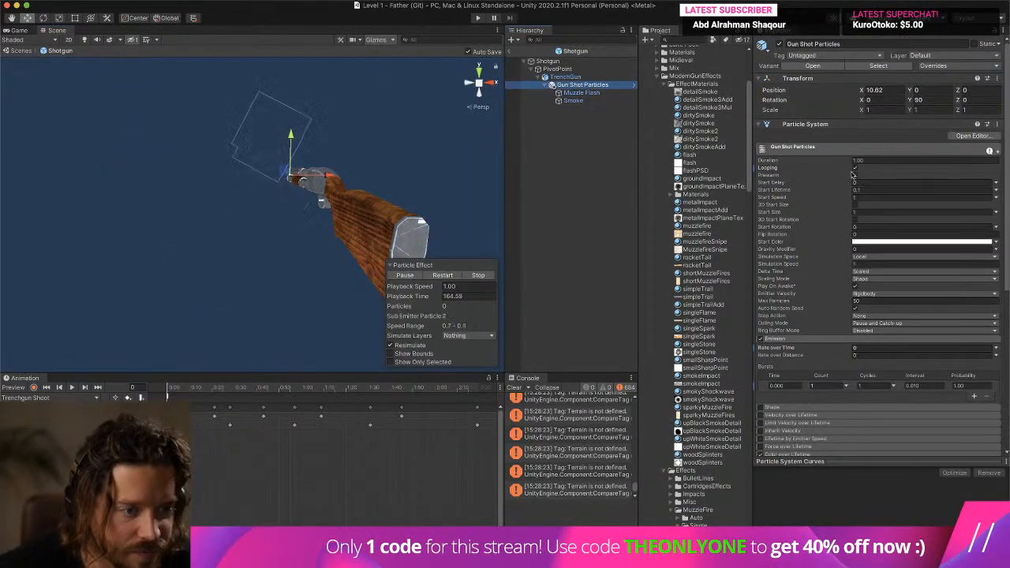
left_click(834, 386)
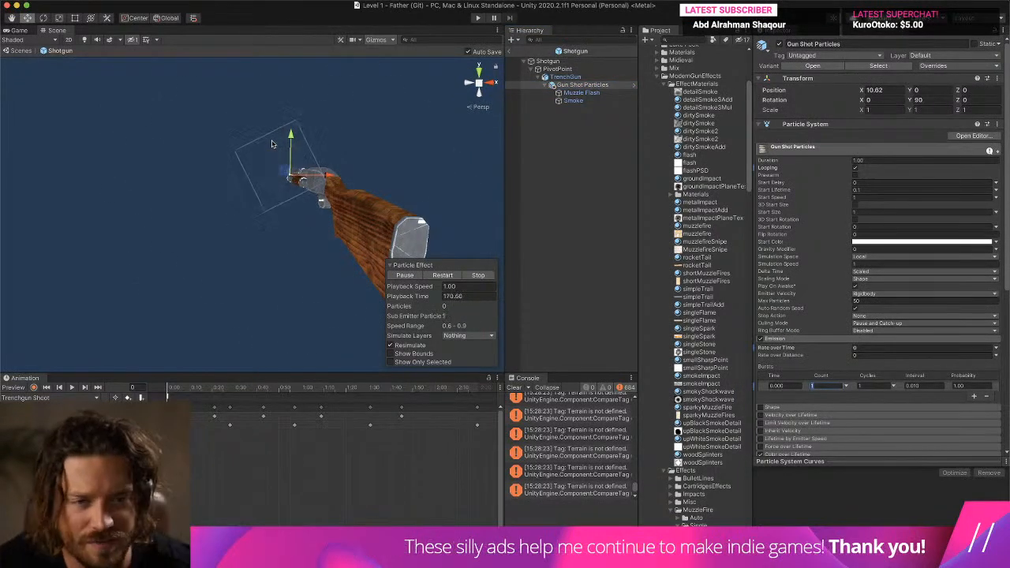
left_click(574, 101)
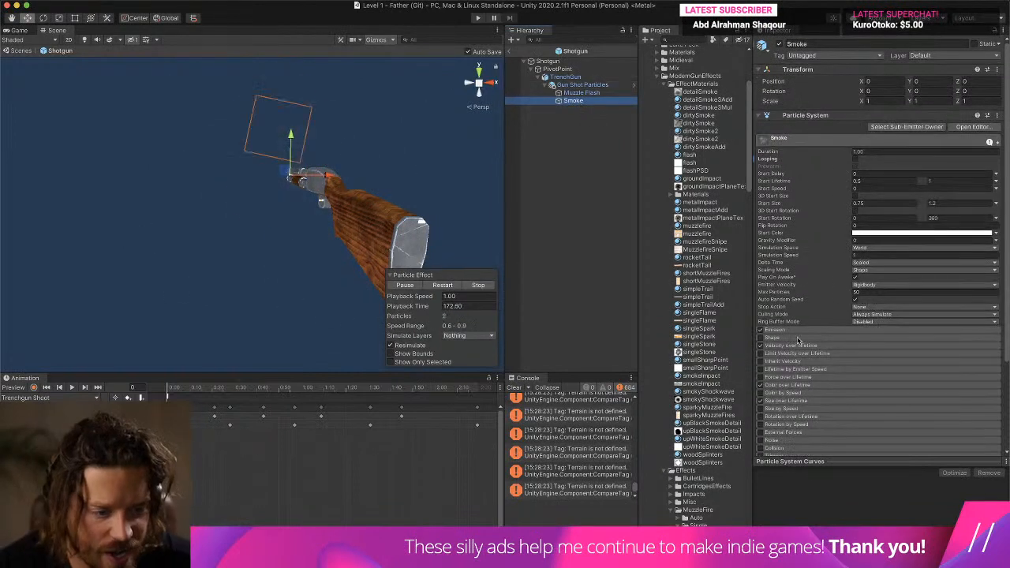
left_click(794, 330)
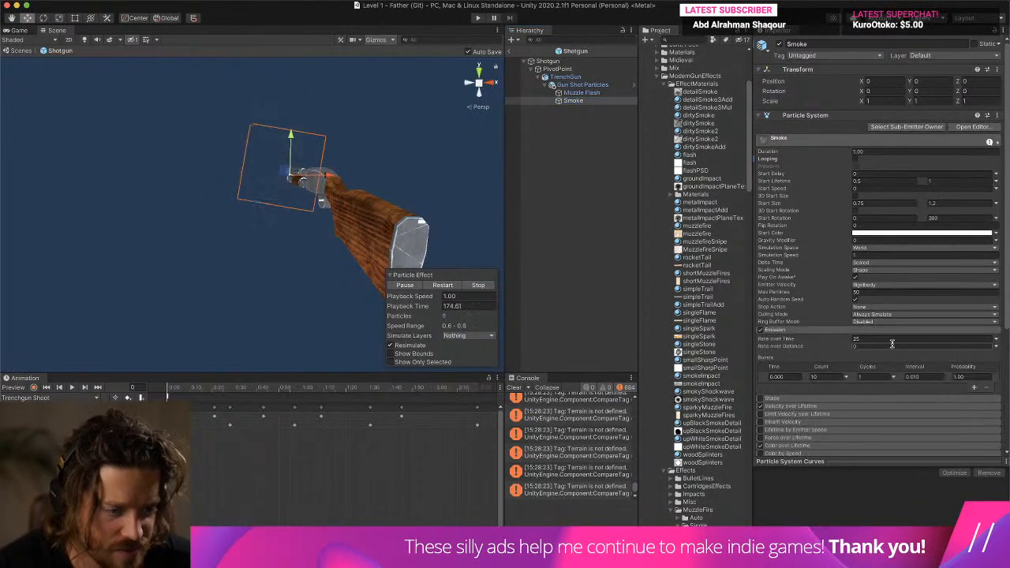
left_click(794, 330)
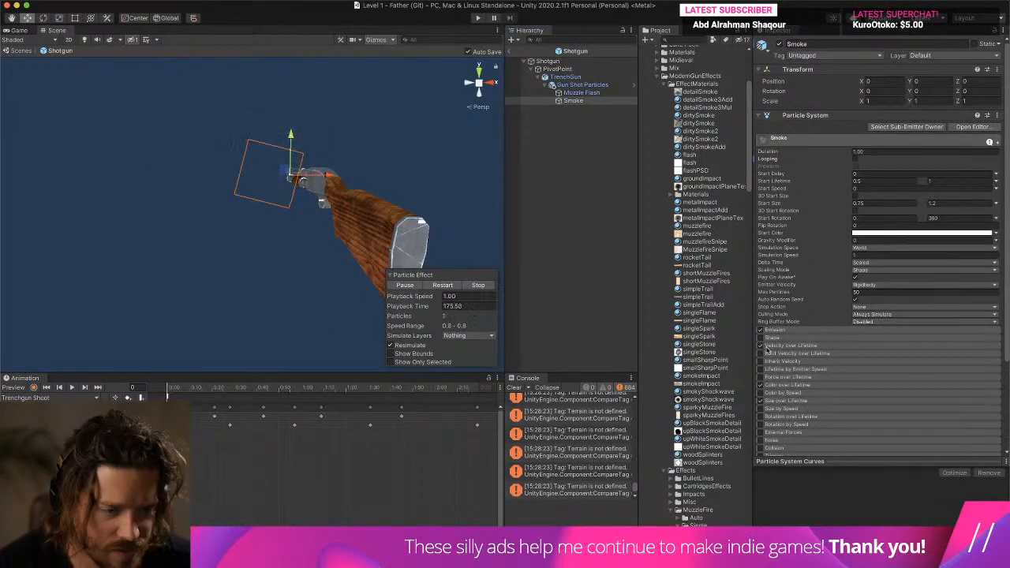
- Enable the Shape module on the Smoke particle system and set its cone Radius to 3.22
left_click(784, 338)
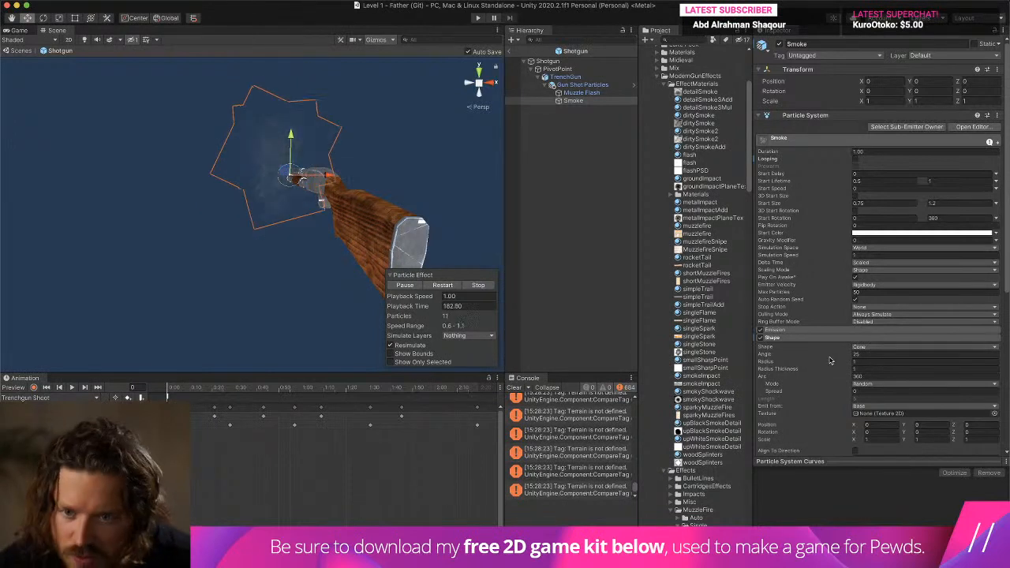
left_click_drag(385, 273, 203, 162, "alt")
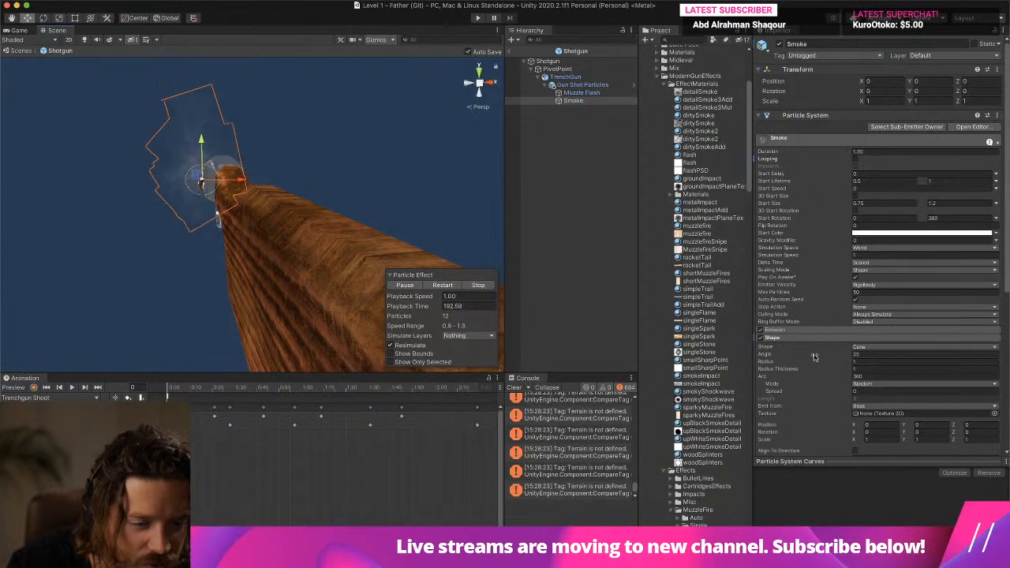
left_click_drag(811, 361, 835, 360)
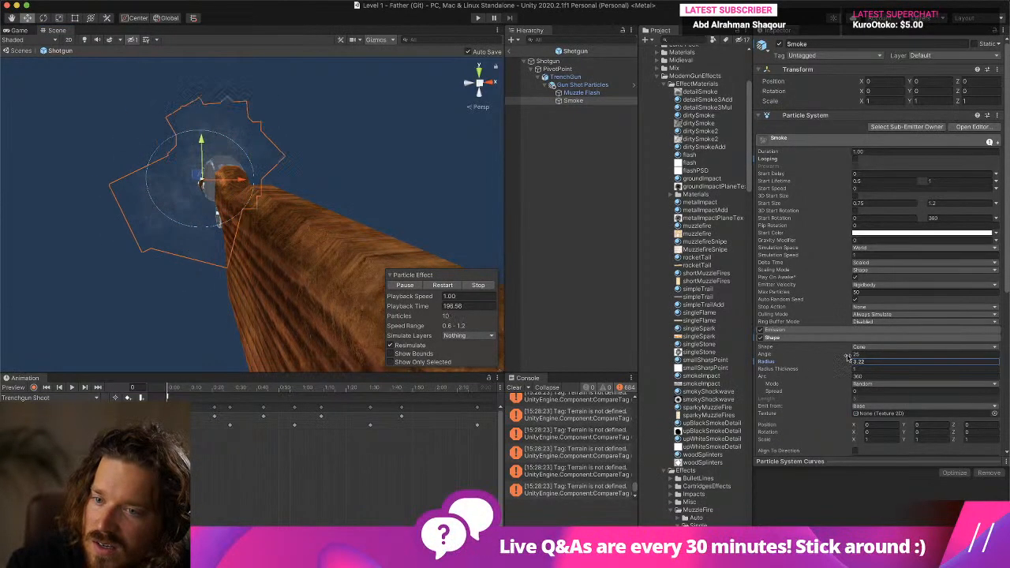
right_click_drag(189, 244, 341, 273)
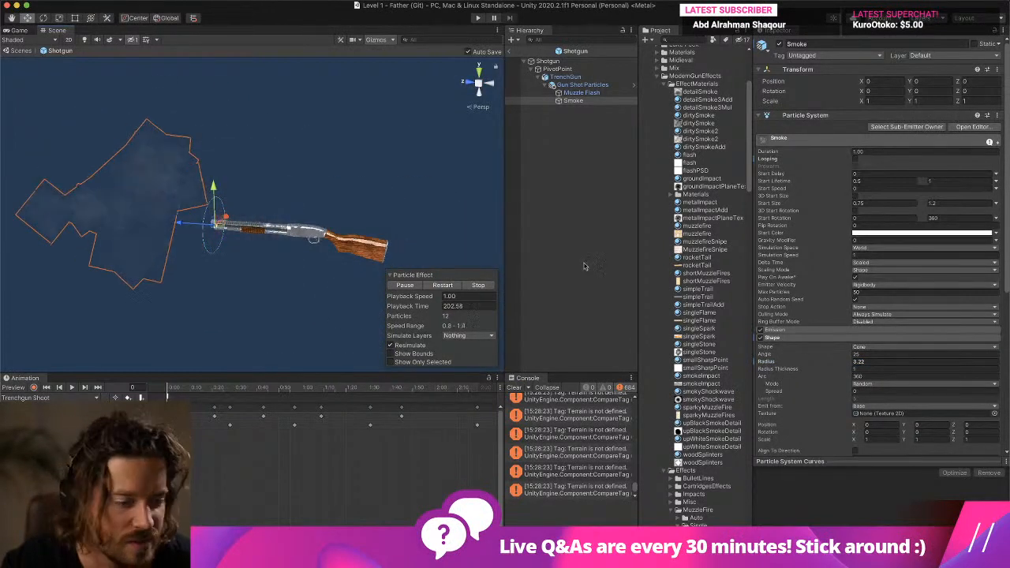
- Set the Gun Shot Particles Start Lifetime to 0.5 and the burst Count to 25
left_click(582, 84)
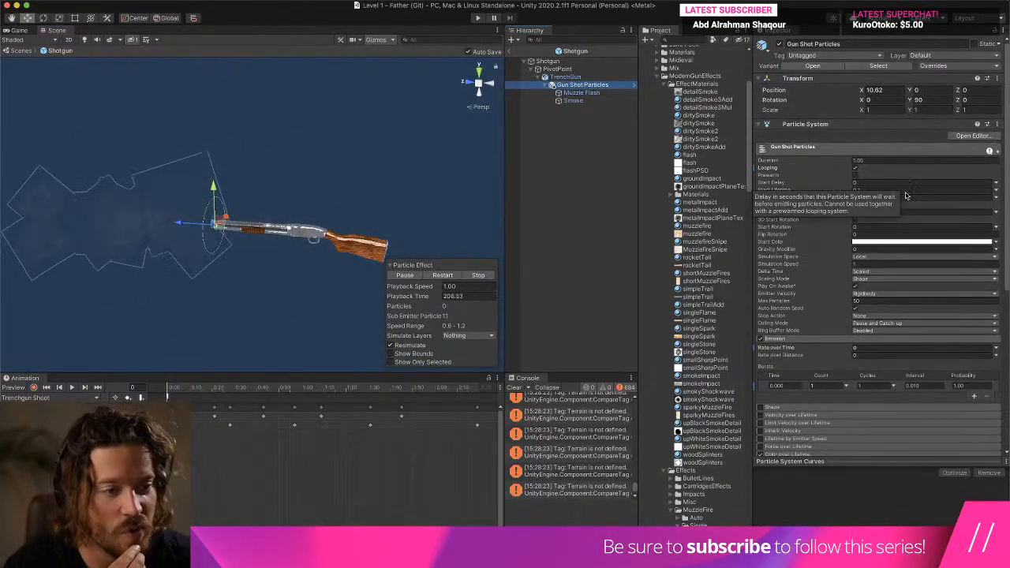
left_click(877, 192)
double_click(875, 190)
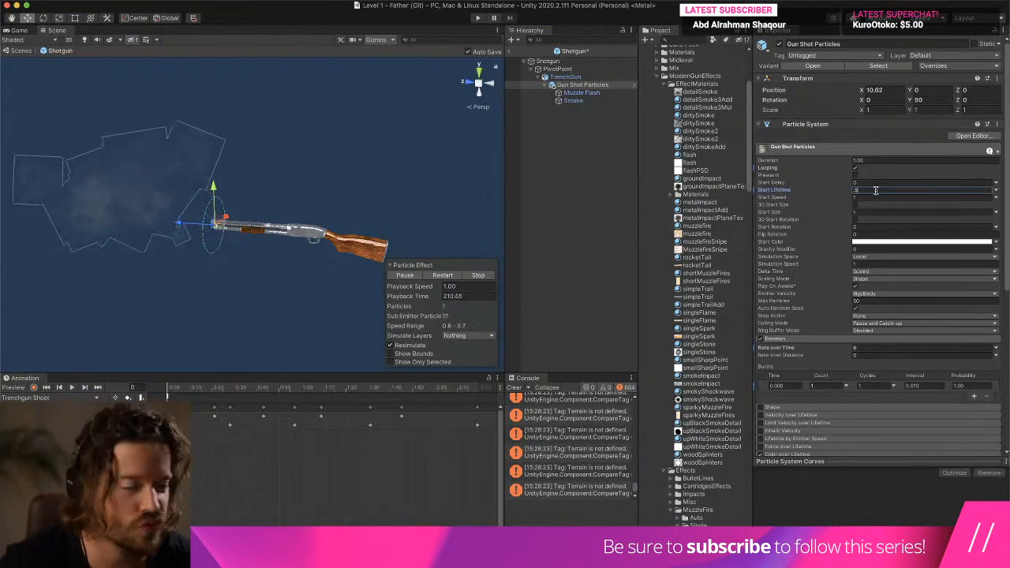
left_click_drag(263, 161, 145, 161, "alt")
scroll(127, 155, "up", 5)
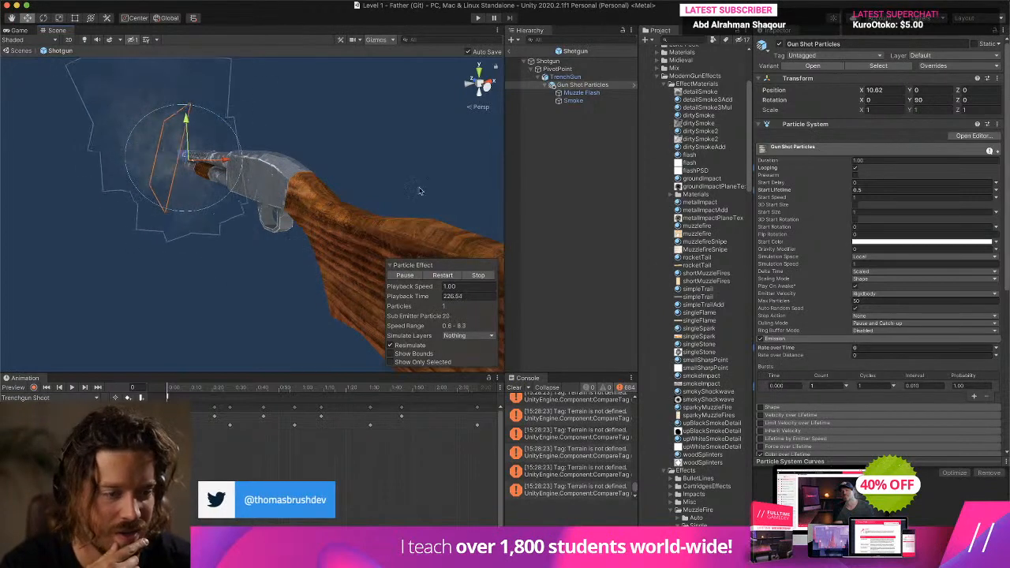
scroll(822, 367, "down", 2)
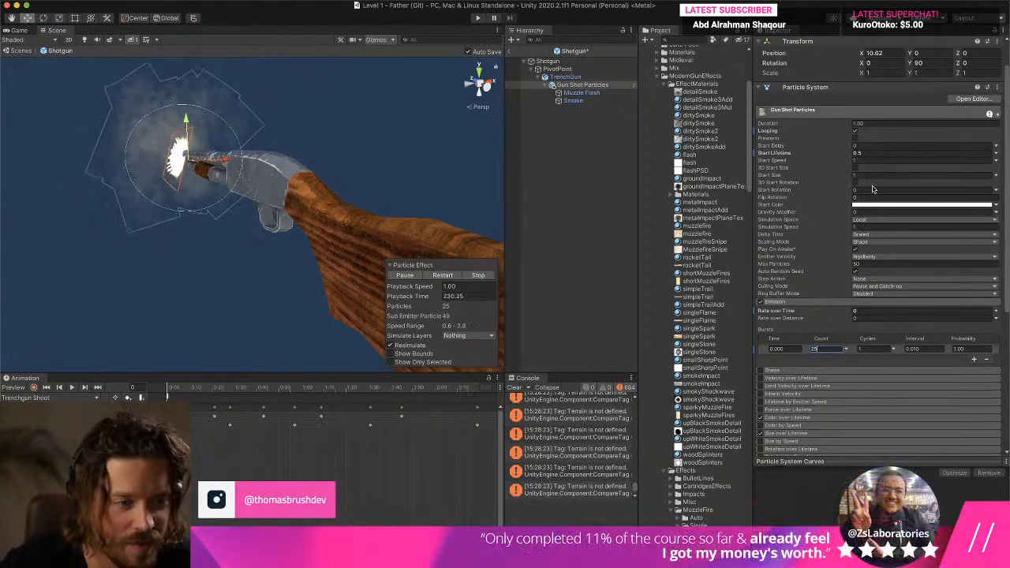
- Give the Gun Shot Particles a 3D Start Rotation random between two constants, with Y ranging from 0 to 360
left_click(996, 191)
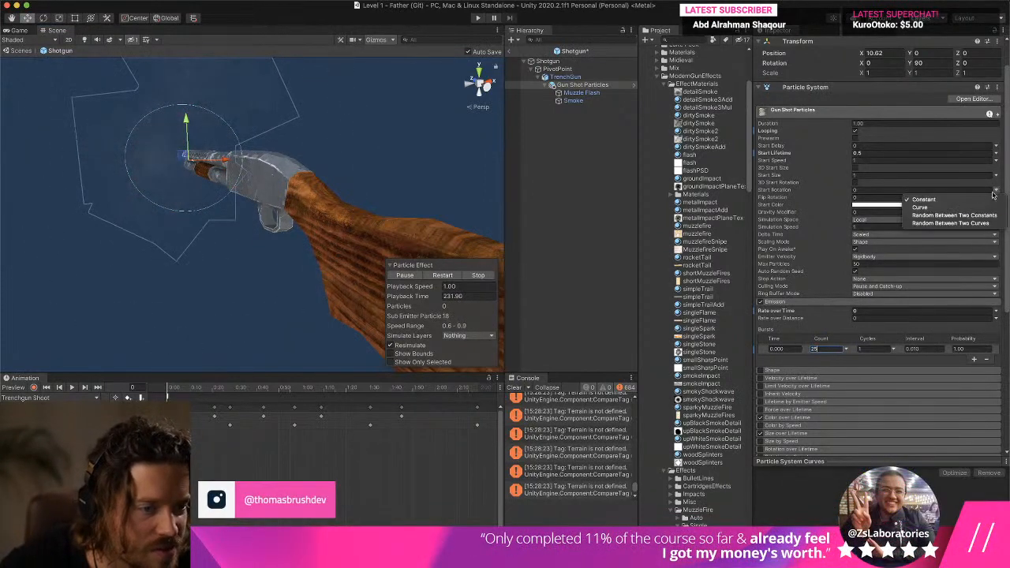
left_click(943, 211)
left_click(943, 190)
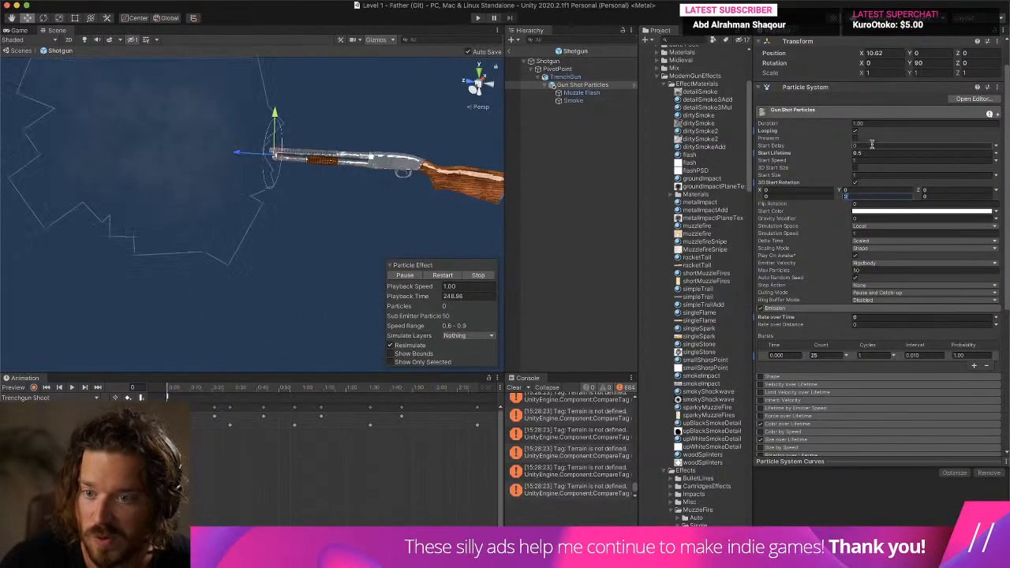
type("360")
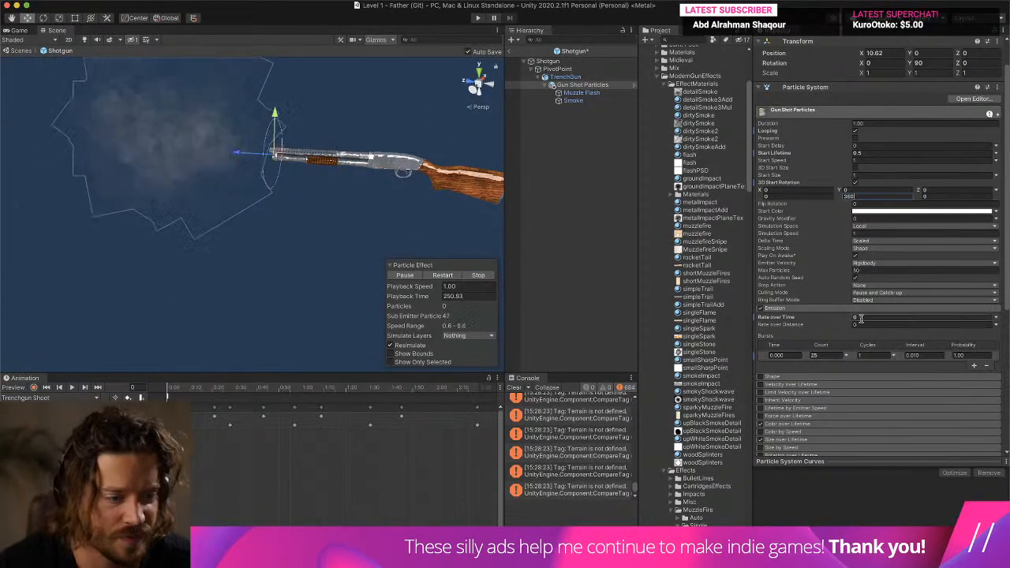
- Set the Gun Shot Particles burst Count to 6 and check the resulting flash from behind the gun
left_click(833, 355)
type("6")
right_click(517, 200)
left_click(326, 181)
left_click(598, 92)
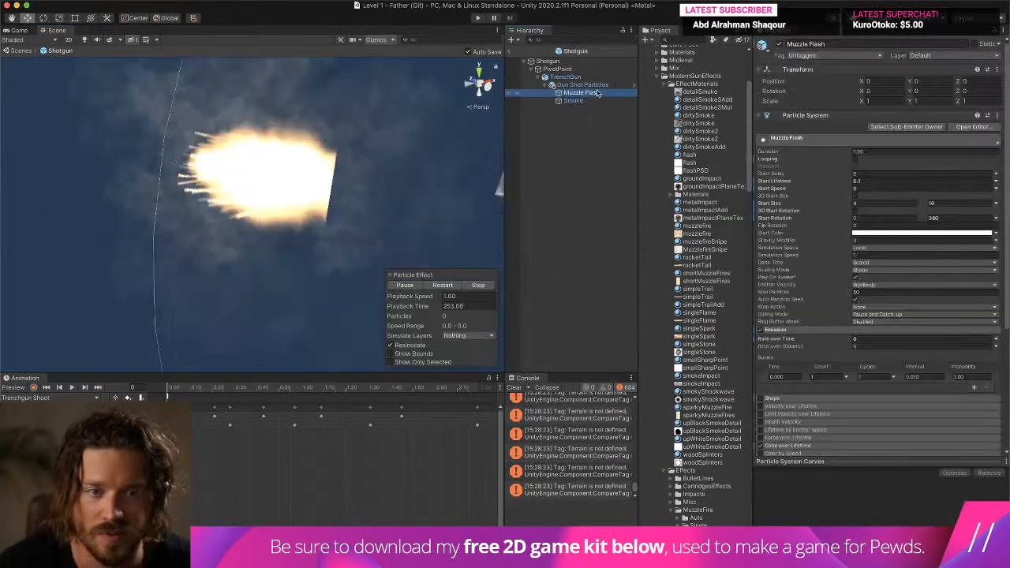
double_click(596, 85)
scroll(318, 160, "up", 5)
left_click_drag(318, 163, 240, 167, "alt")
middle_click_drag(241, 168, 222, 145)
left_click_drag(222, 145, 165, 155, "alt")
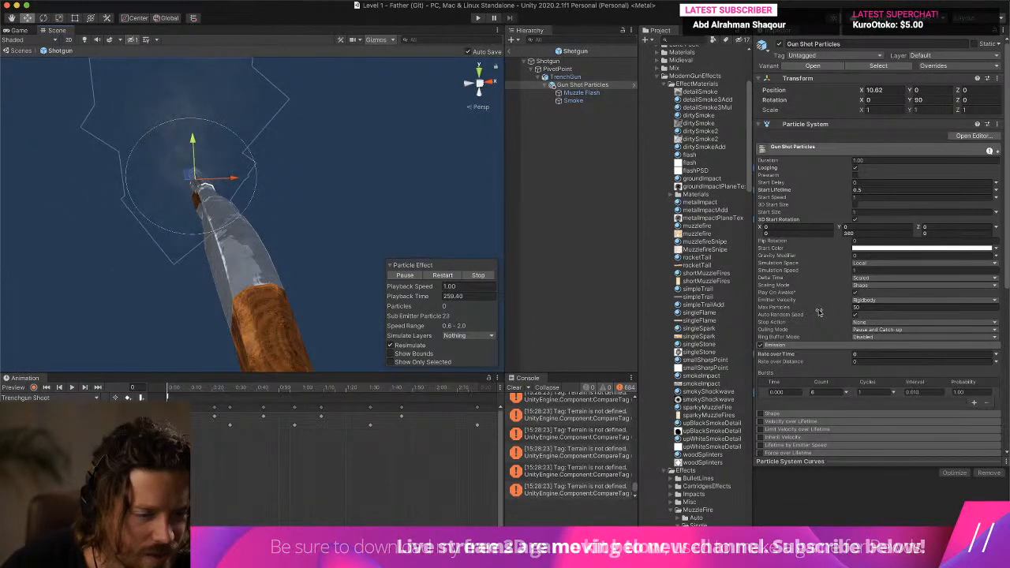
- Set the upper 3D Start Rotation values of the Gun Shot Particles to 360 on X, Y and Z
scroll(821, 311, "down", 3)
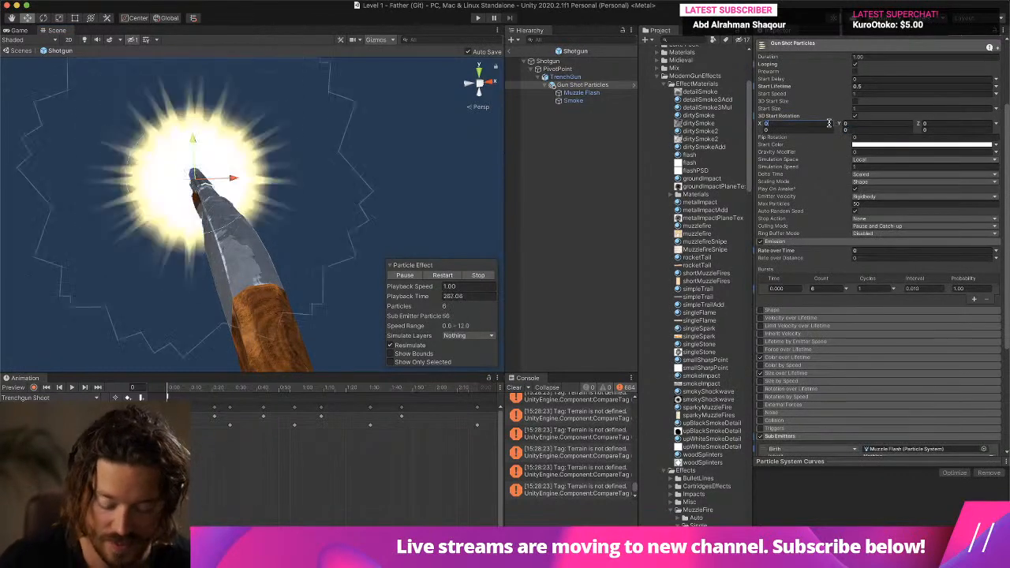
type("360")
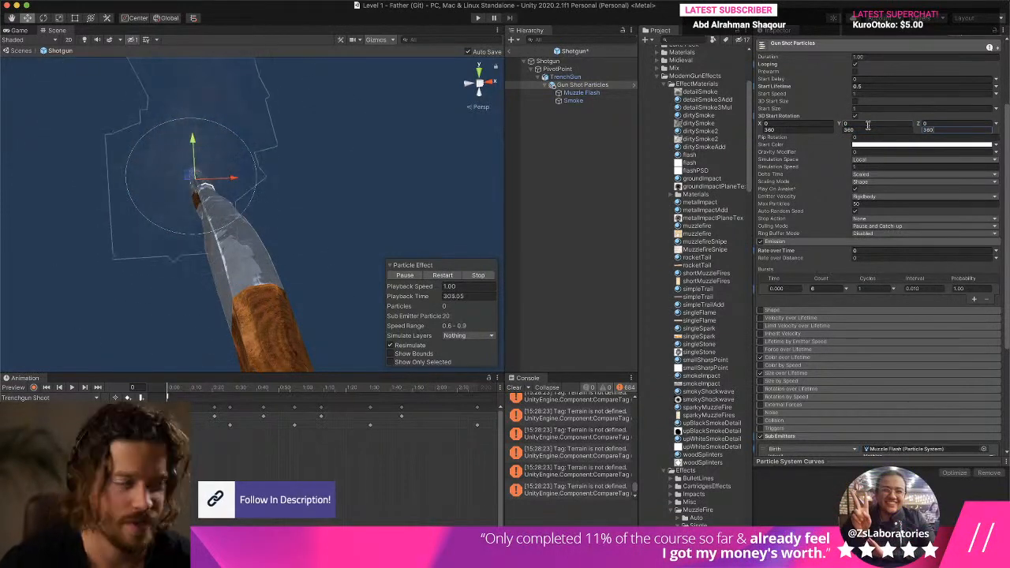
left_click_drag(416, 243, 331, 274, "alt")
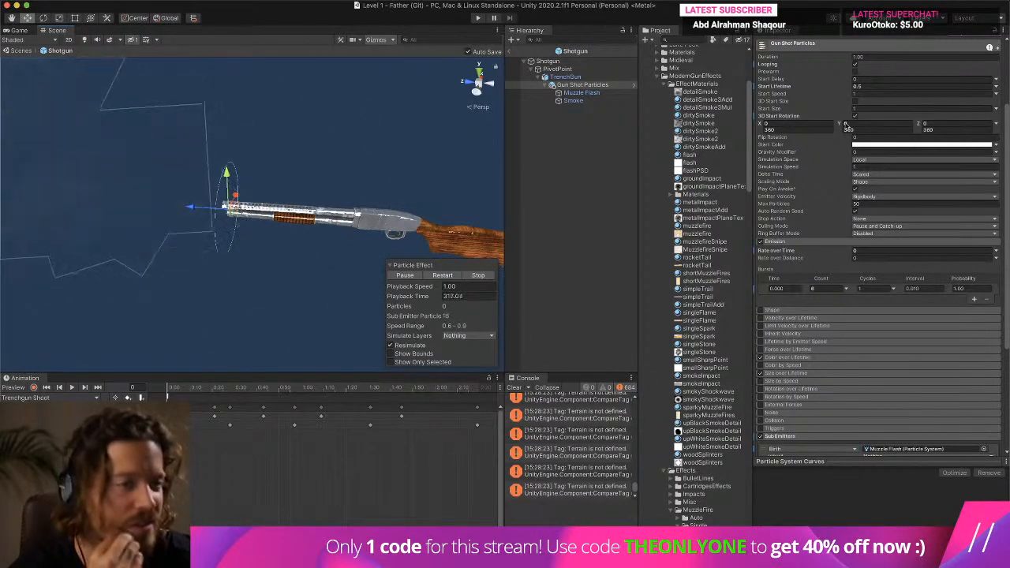
left_click(718, 6)
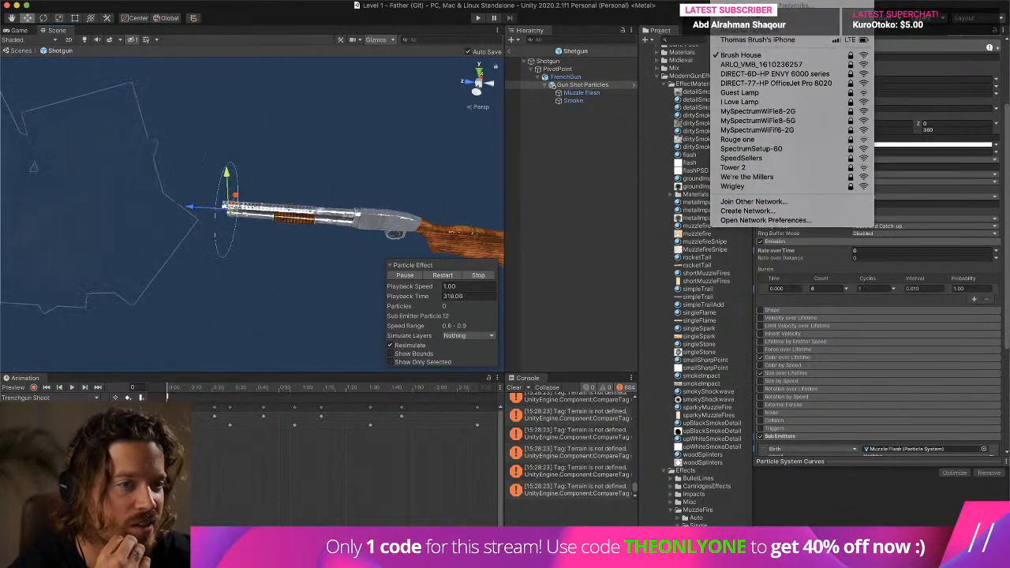
key("Escape")
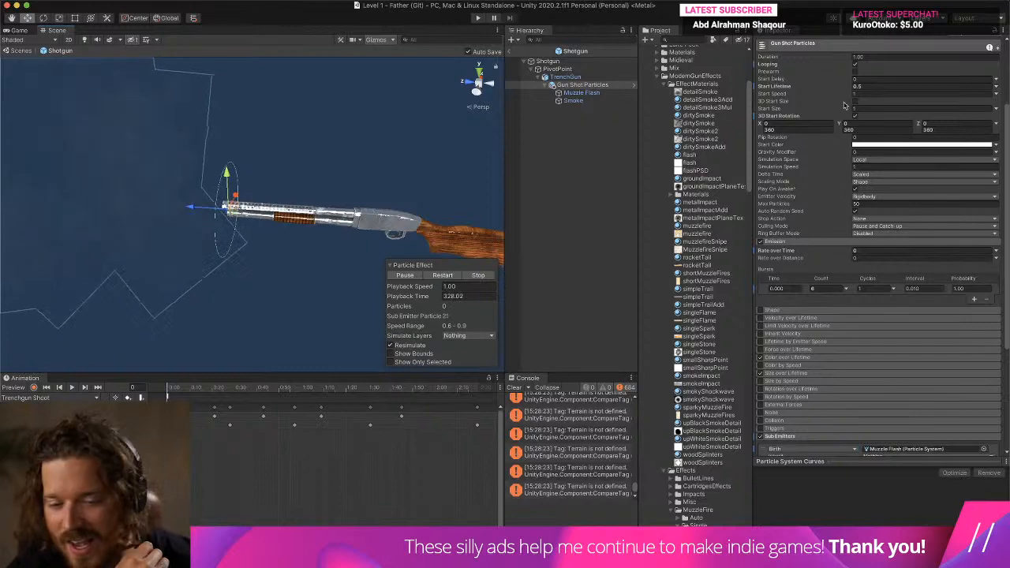
- Clear the Console and examine the muzzle particles from the side and from close behind the barrel
left_click(514, 387)
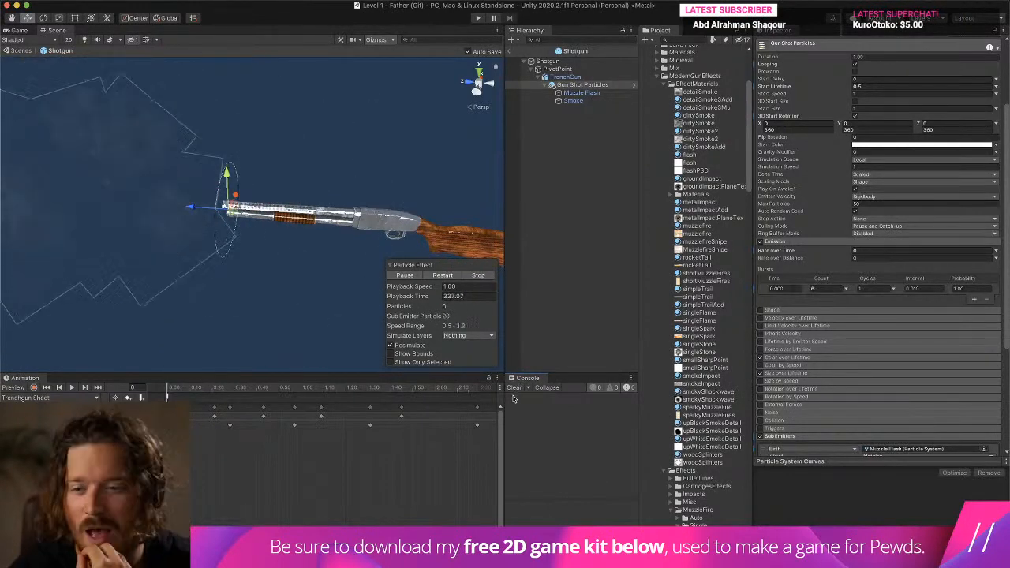
middle_click_drag(153, 218, 325, 212)
left_click_drag(325, 212, 242, 202, "alt")
middle_click_drag(242, 202, 154, 165)
scroll(153, 165, "up", 3)
right_click_drag(153, 165, 178, 174)
scroll(178, 173, "up", 2)
middle_click_drag(178, 174, 128, 155)
scroll(127, 155, "up", 4)
mouse_move(244, 168)
middle_mouse_down()
mouse_move(179, 167)
mouse_move(244, 188)
middle_mouse_up()
scroll(200, 172, "down", 4)
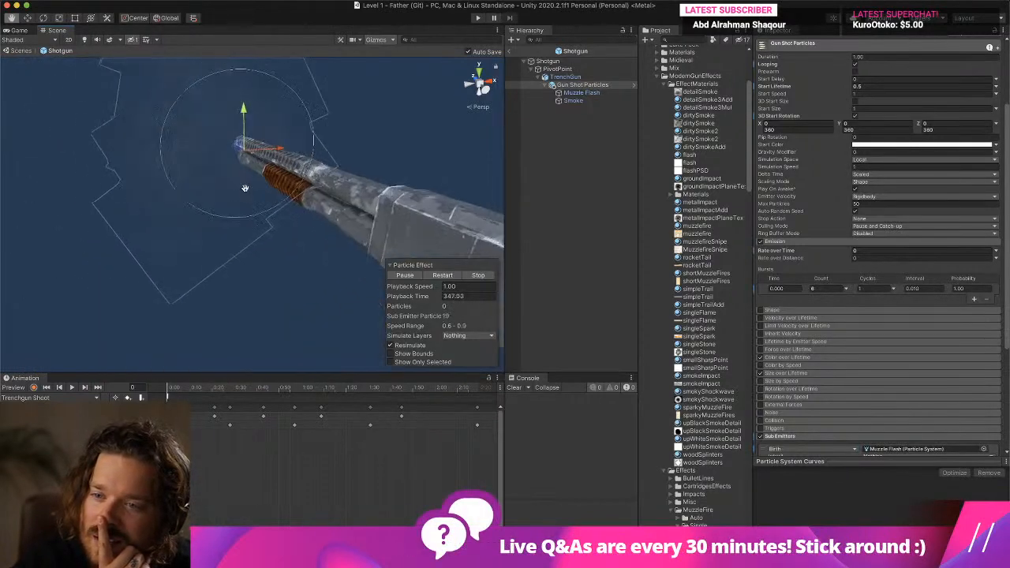
- Check the Render Mode options in the Gun Shot Particles Renderer module, leaving Billboard selected
scroll(242, 191, "up", 4)
scroll(242, 190, "up", 3)
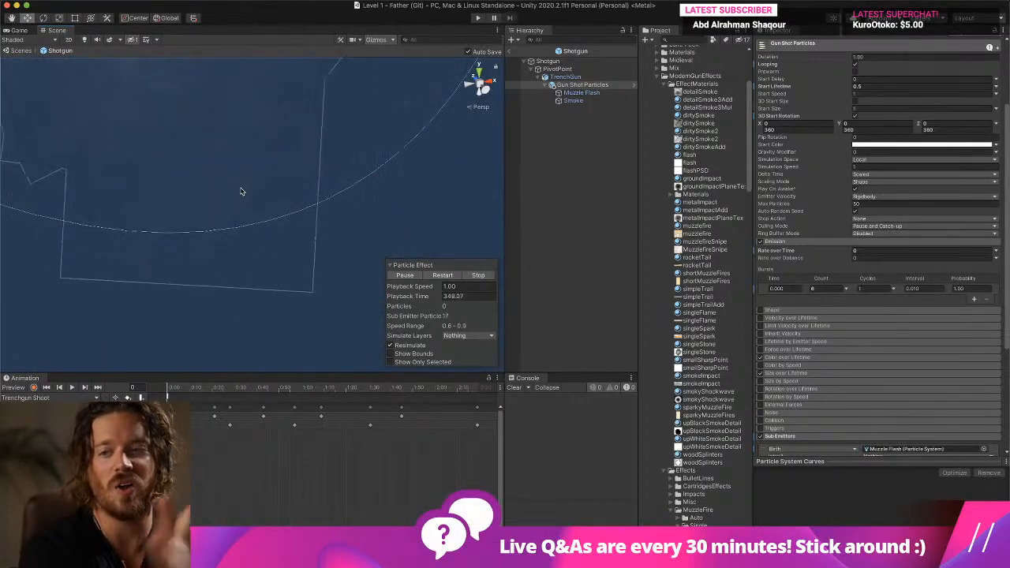
scroll(230, 158, "down", 4)
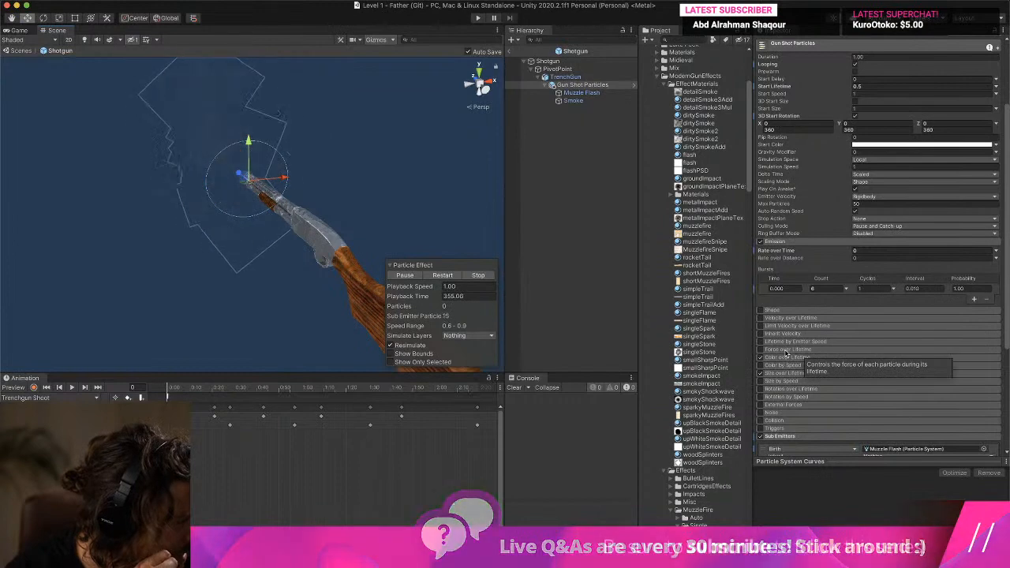
scroll(787, 353, "down", 2)
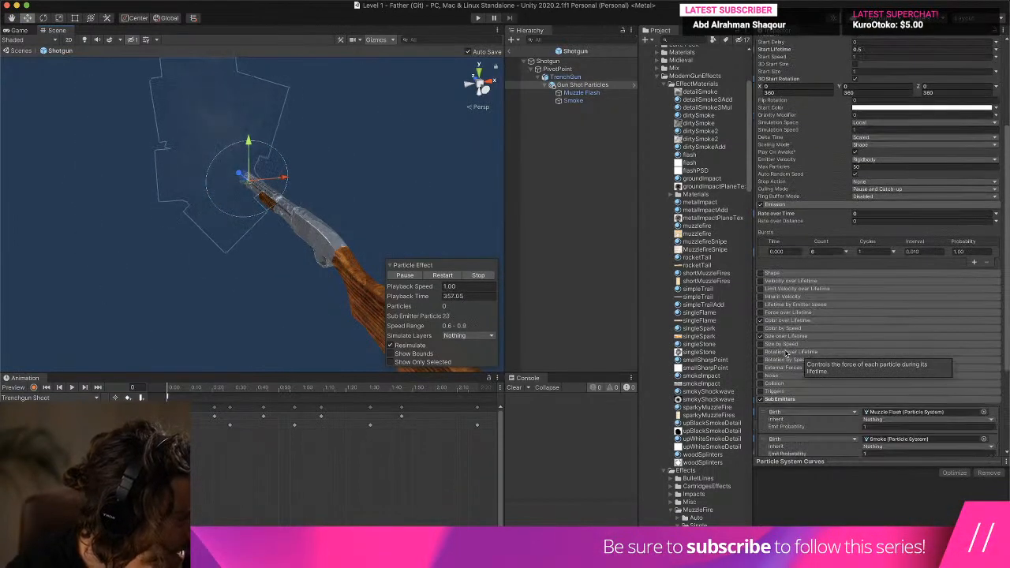
scroll(786, 353, "down", 12)
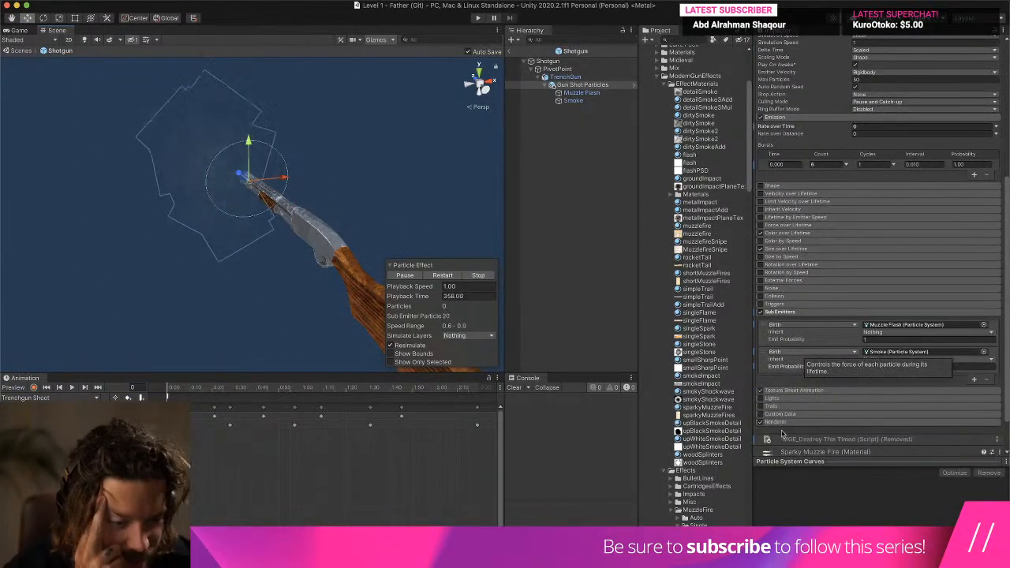
left_click(892, 294)
left_click(892, 293)
- Set the Gun Shot Particles Start Lifetime to 0.1 and check the muzzle flash at the barrel
left_click_drag(303, 186, 200, 152, "alt")
middle_click_drag(200, 152, 192, 147)
scroll(233, 186, "up", 5)
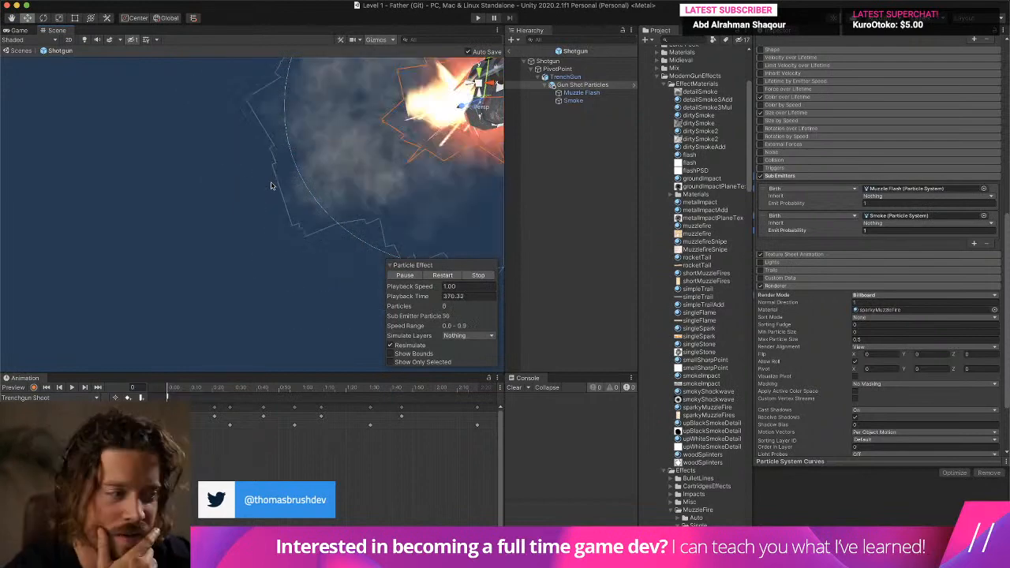
middle_click_drag(233, 186, 280, 194)
scroll(254, 211, "down", 5)
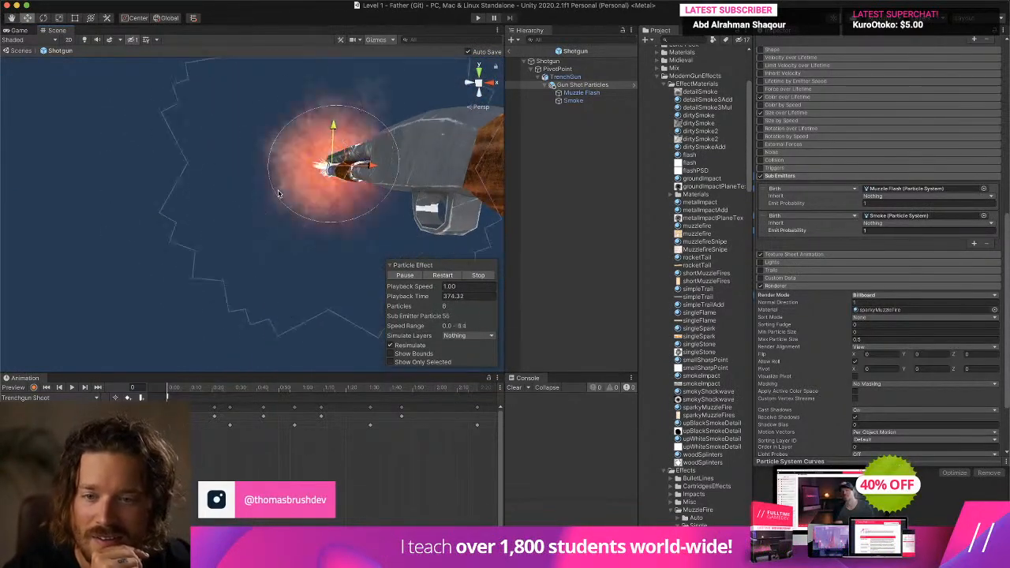
scroll(873, 124, "up", 3)
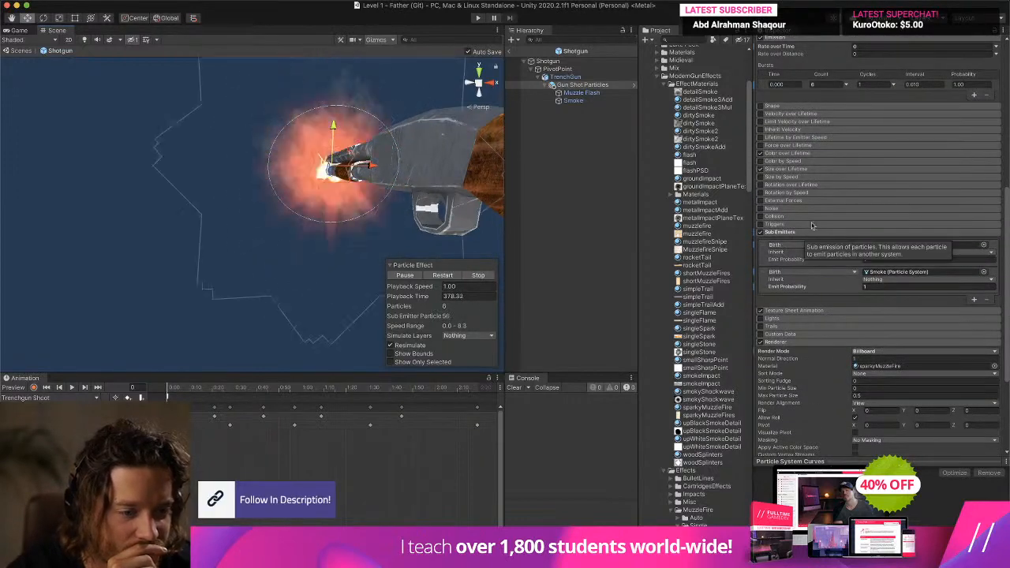
scroll(797, 112, "up", 4)
scroll(797, 112, "up", 8)
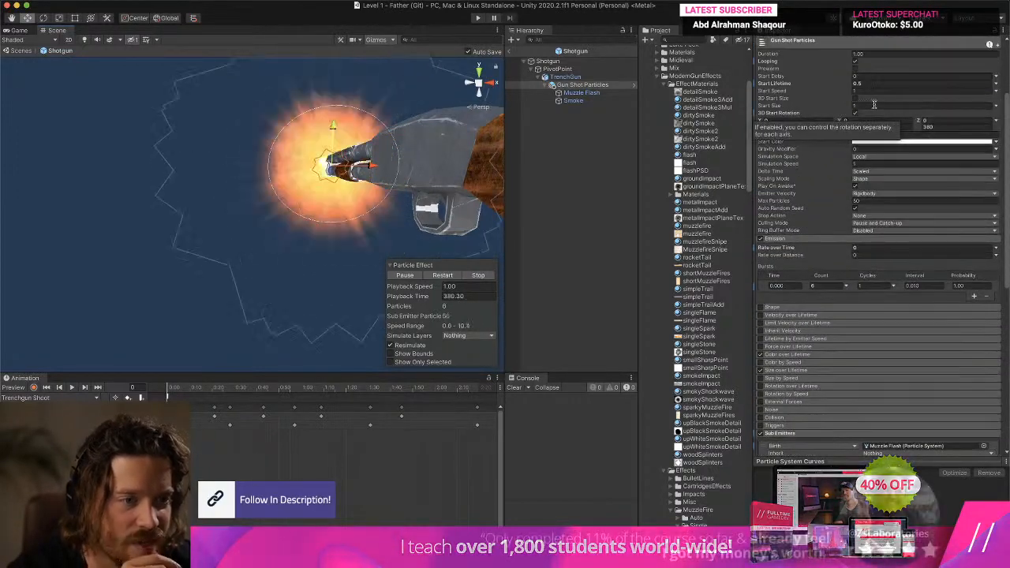
left_click(868, 83)
type(".1")
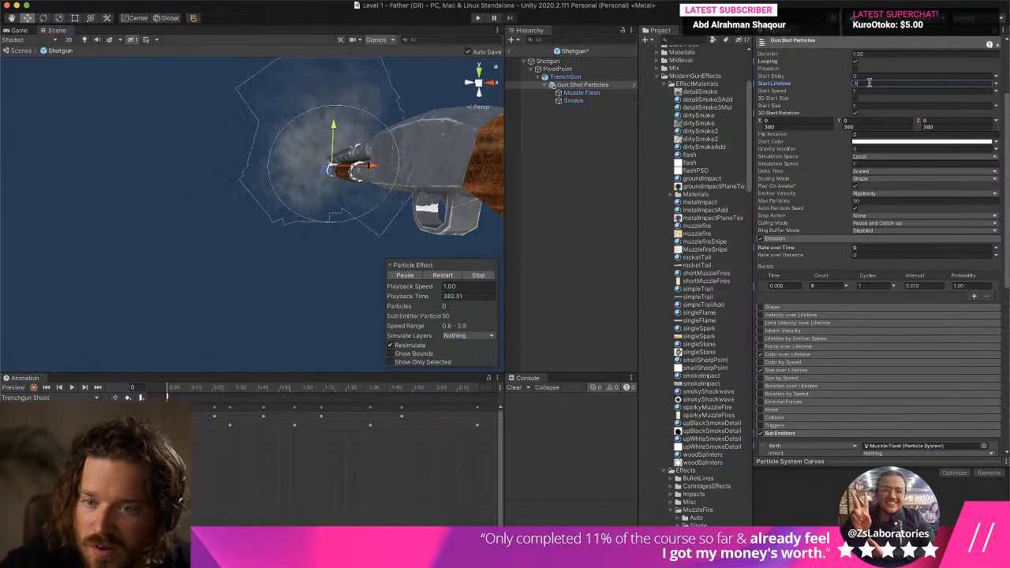
middle_click_drag(335, 134, 345, 151)
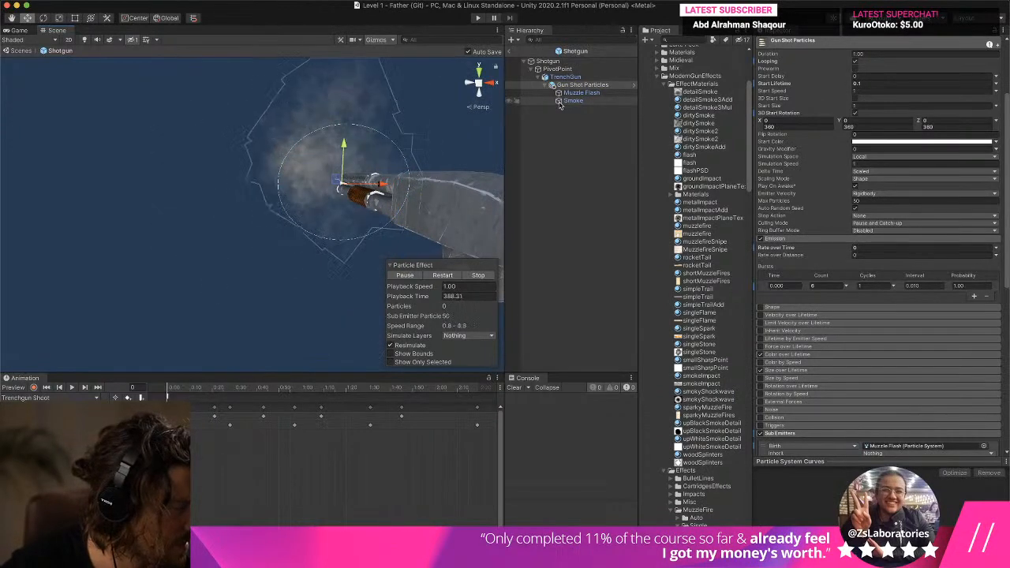
- Play-test Level 1, equip the shotgun and fire it repeatedly to judge the muzzle flash and smoke, ending play mode when finished
left_click(510, 52)
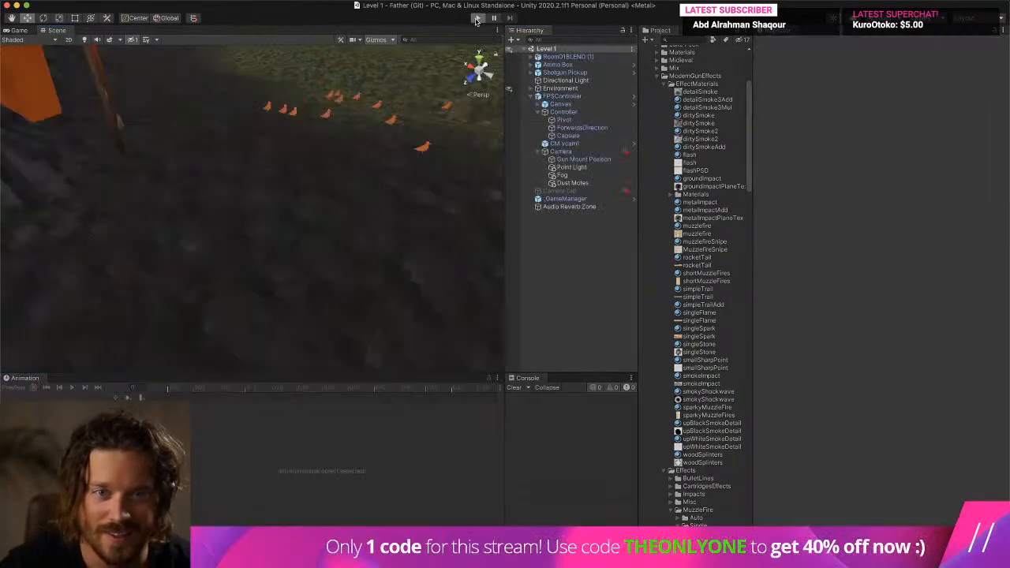
left_click(477, 17)
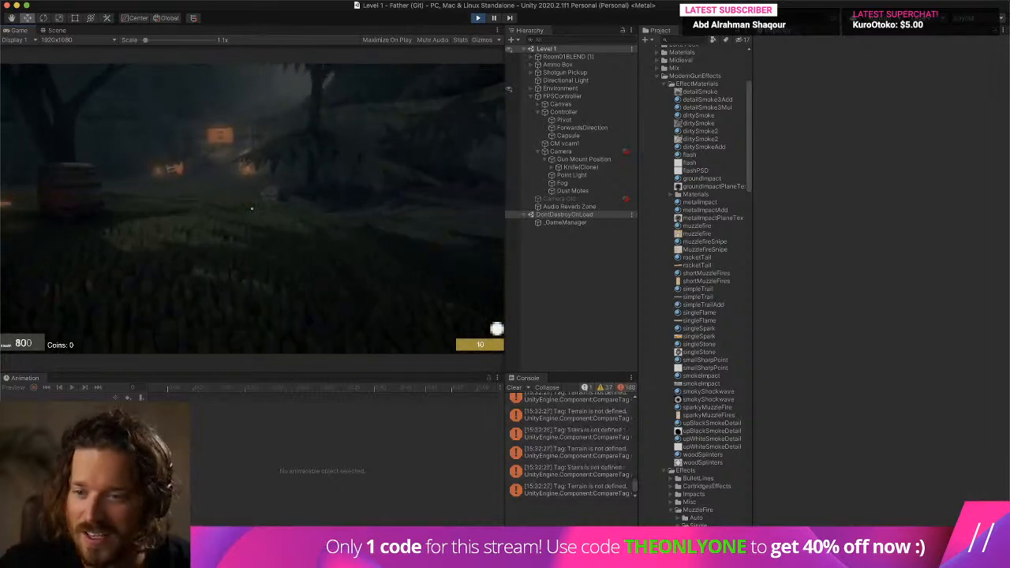
key("w")
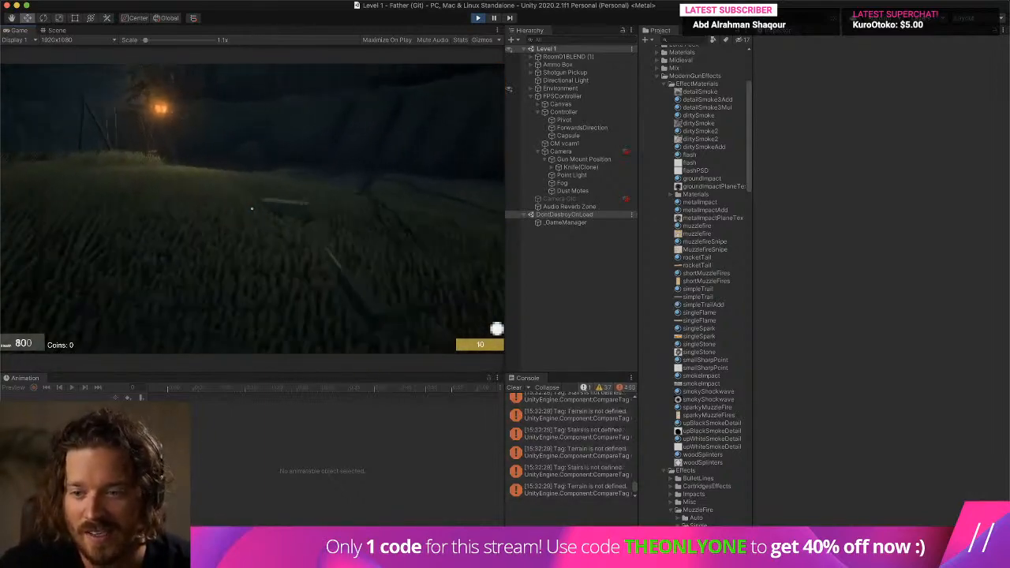
key("2")
left_click(252, 209)
left_click(252, 209)
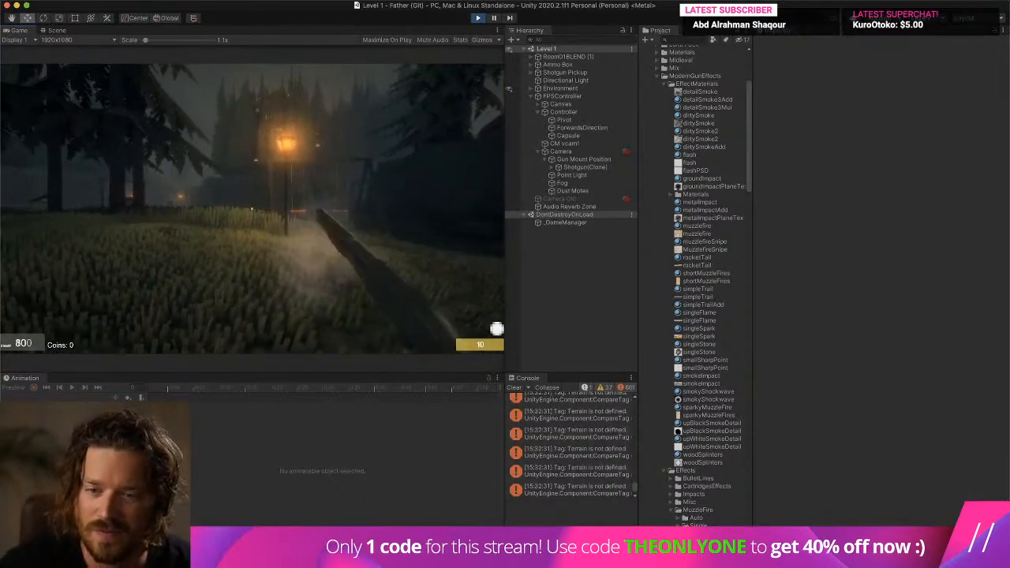
left_click(251, 210)
left_click(252, 209)
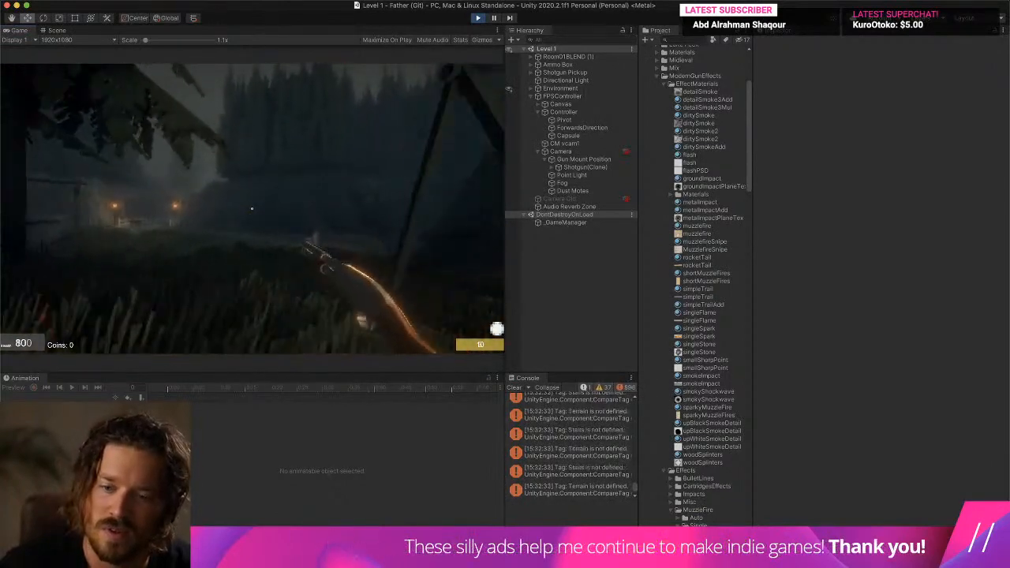
left_click(251, 209)
left_click(252, 209)
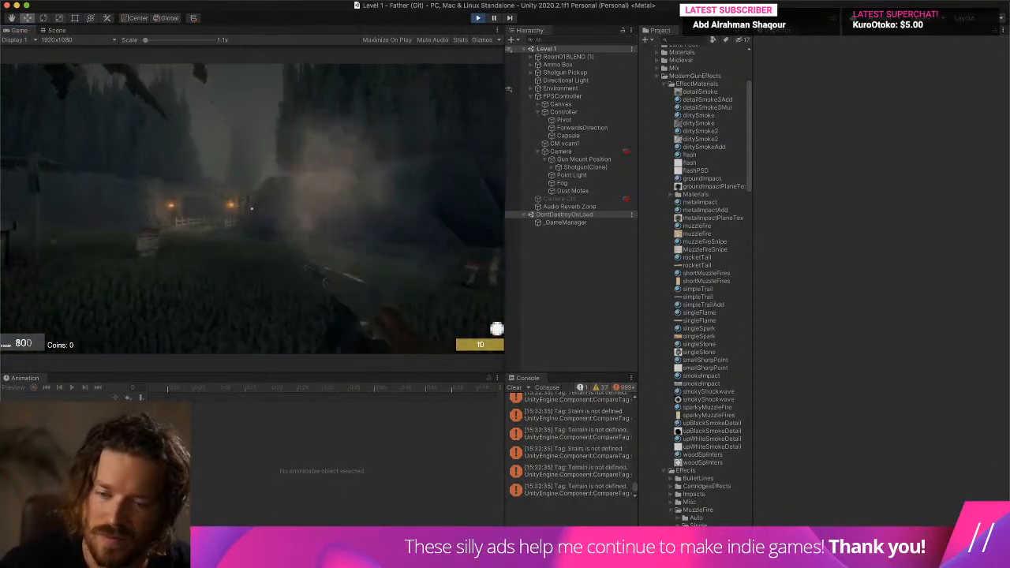
left_click(252, 209)
left_click(252, 210)
left_click(252, 210)
key("super+p")
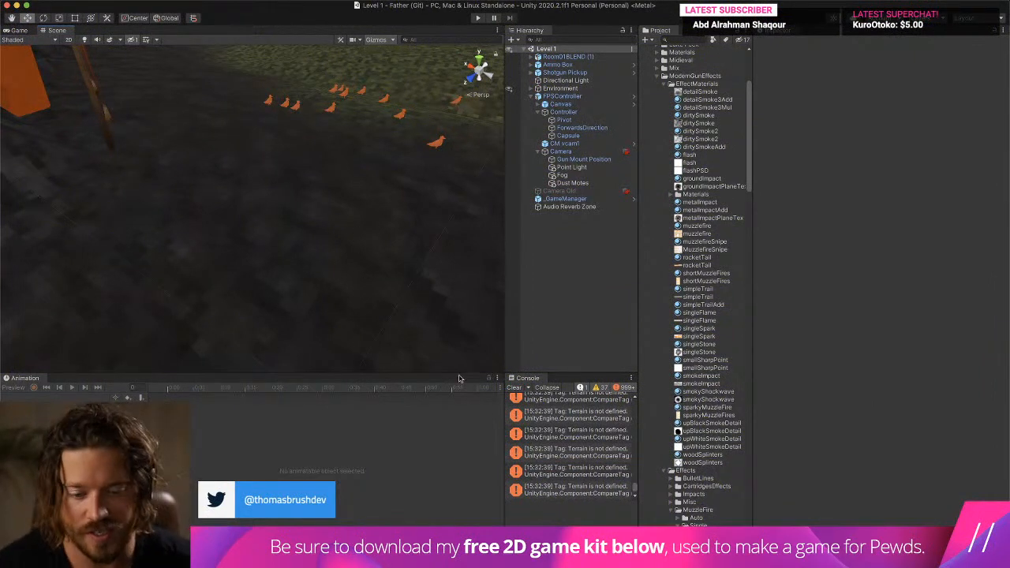
- Clear the Console, search the project assets for "shotgun" and open the Shotgun prefab for editing
left_click(514, 388)
left_click(685, 39)
scroll(703, 116, "up", 2)
scroll(698, 115, "up", 5)
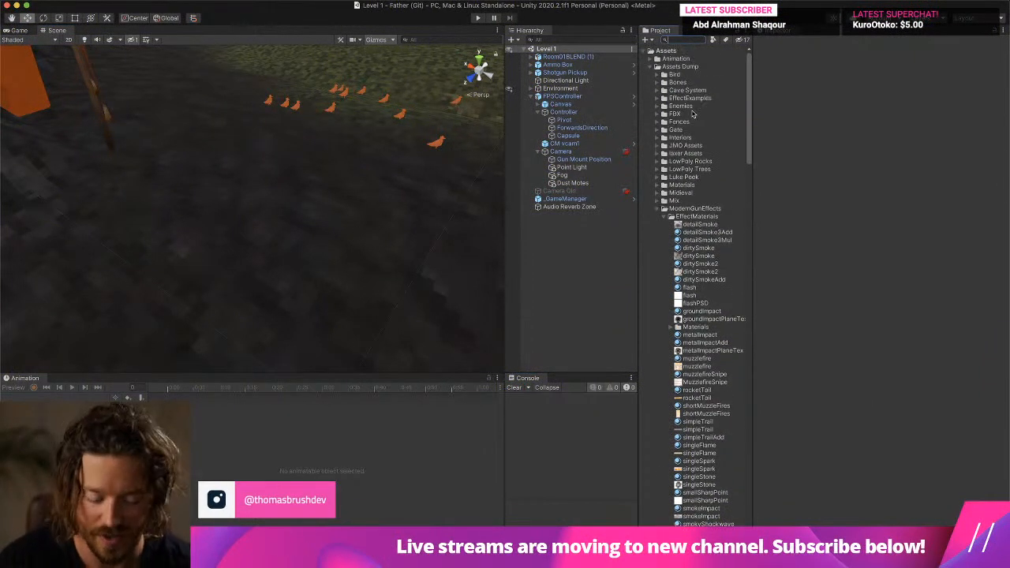
type("shotgun")
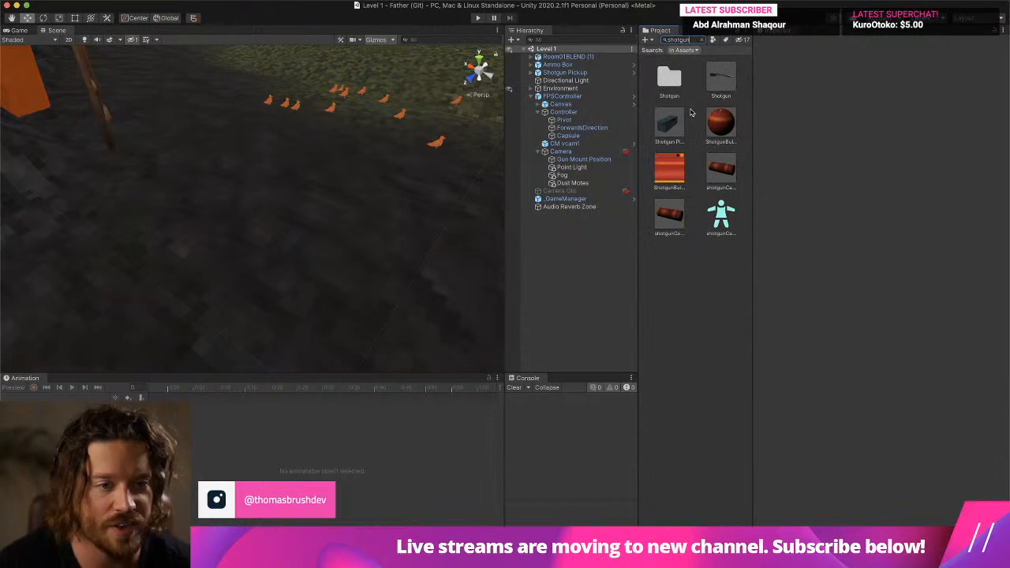
double_click(718, 79)
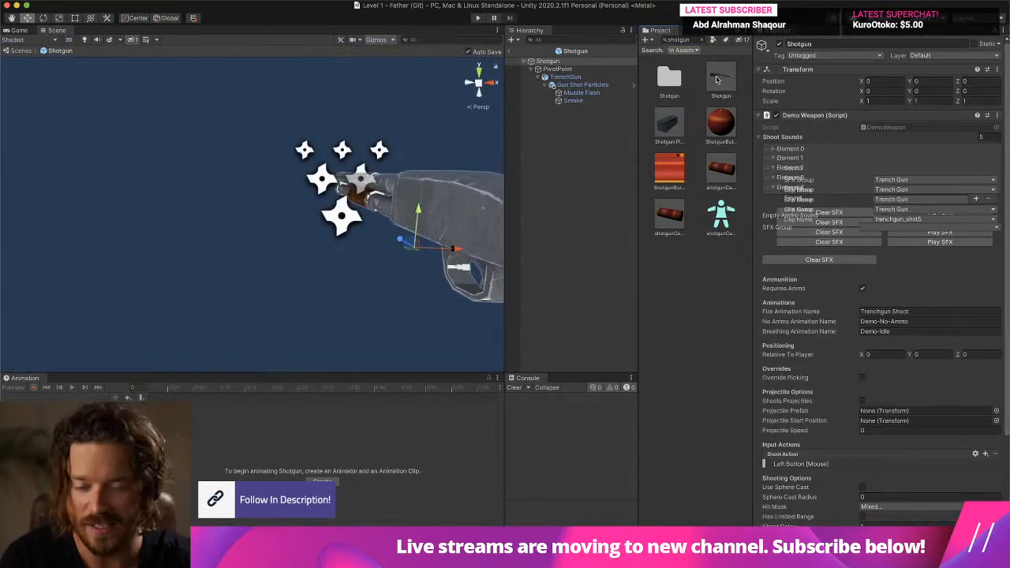
- Move the Gun Shot Particles forward along the barrel axis, ahead of the muzzle, to about X 12.33
left_click_drag(310, 229, 420, 268, "alt")
middle_click_drag(288, 268, 467, 250)
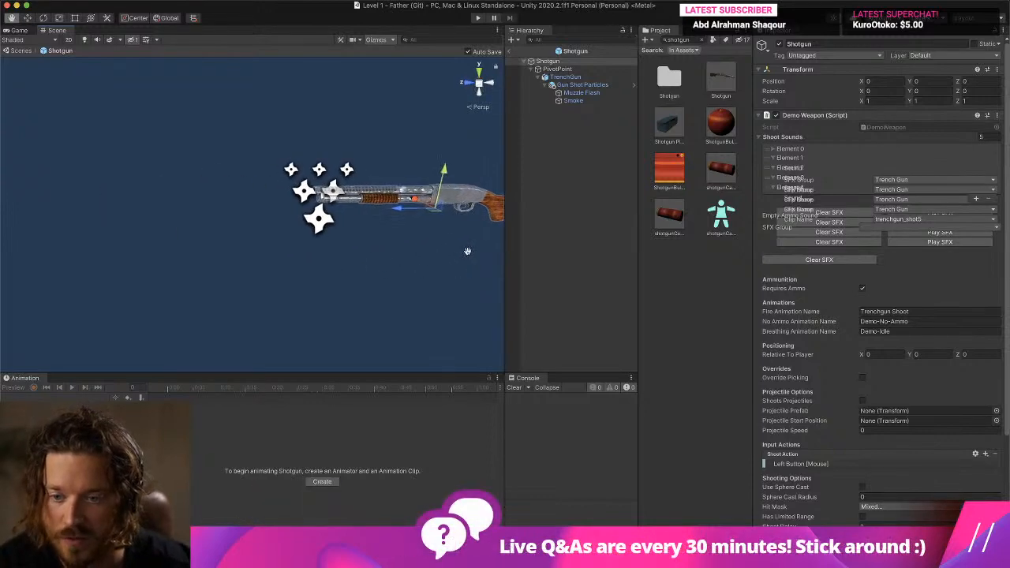
left_click(596, 86)
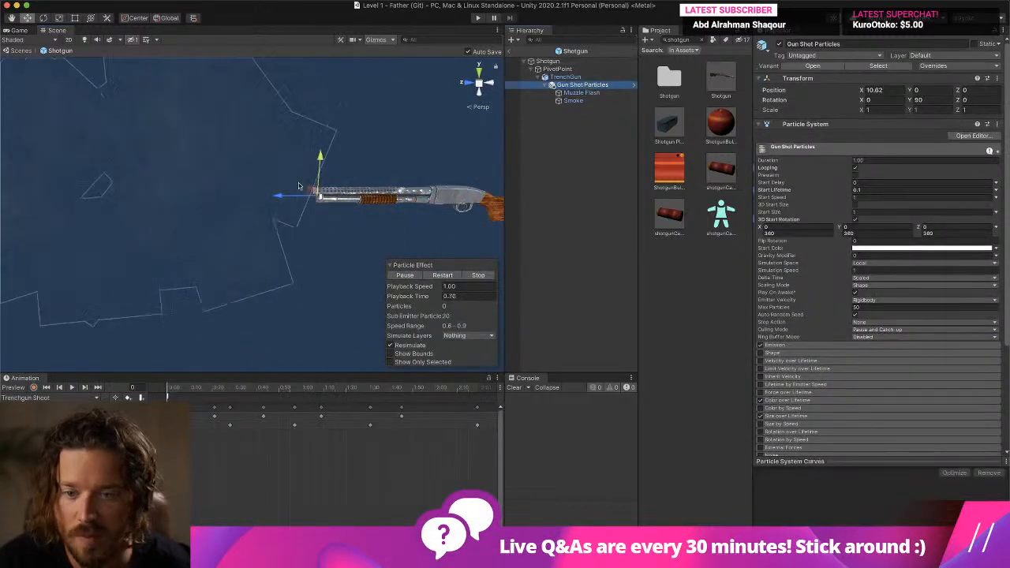
mouse_move(269, 197)
left_mouse_down()
mouse_move(229, 199)
mouse_move(255, 202)
left_mouse_up()
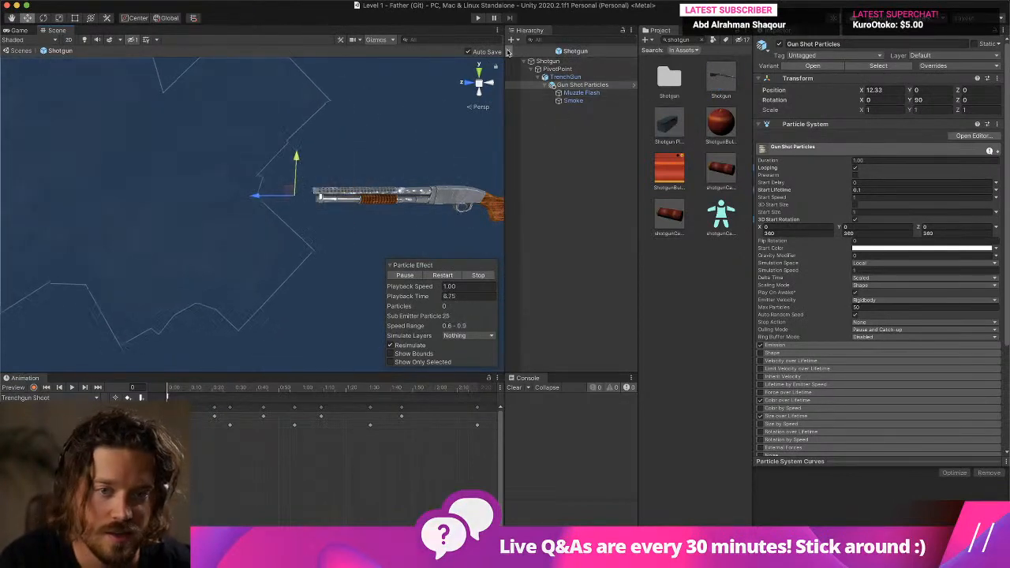
- Run Level 1 again and fire the shotgun to check the repositioned muzzle effect, ending play mode when finished
left_click(478, 17)
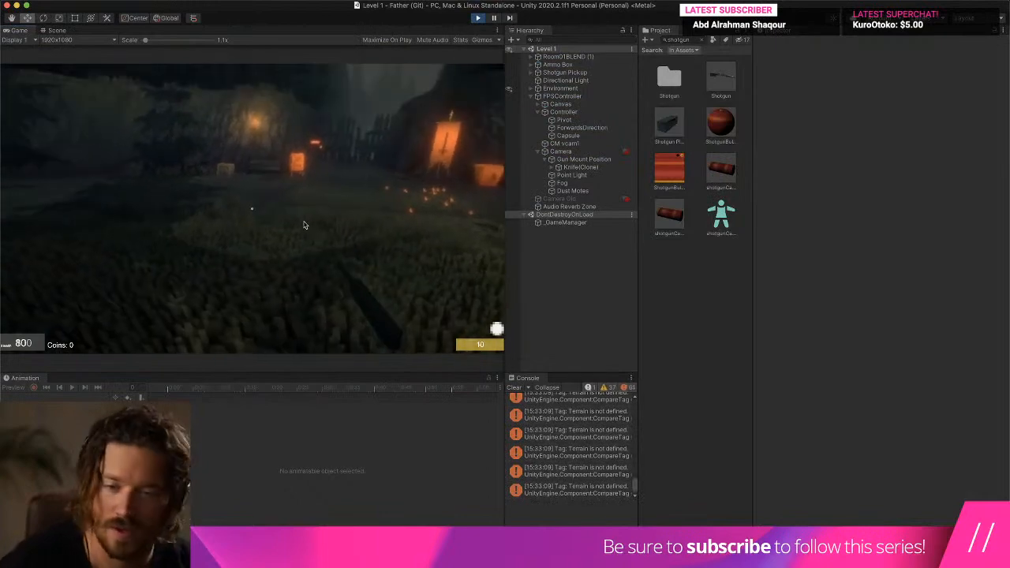
key("w")
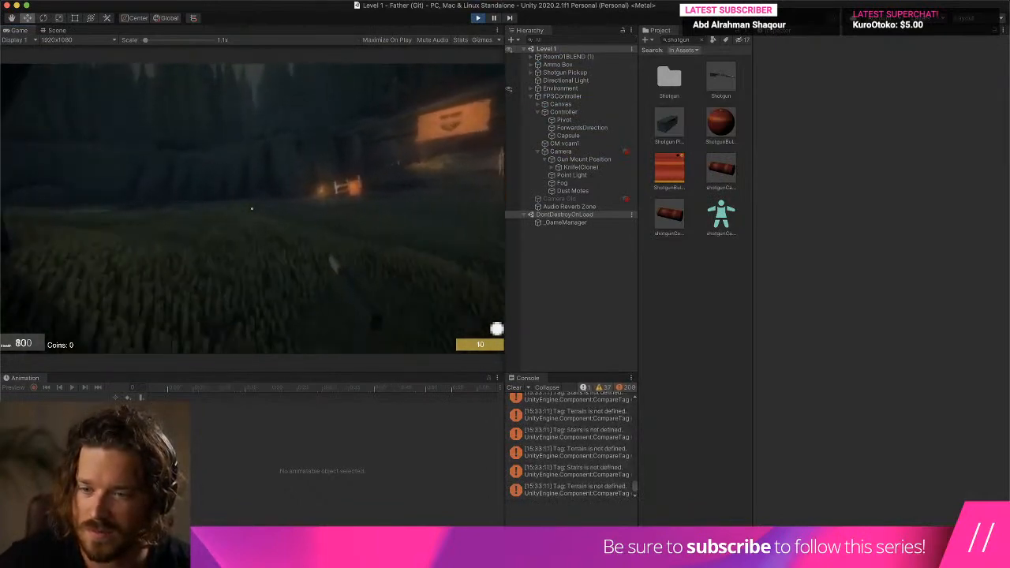
key("w")
left_click(252, 209)
left_click(251, 208)
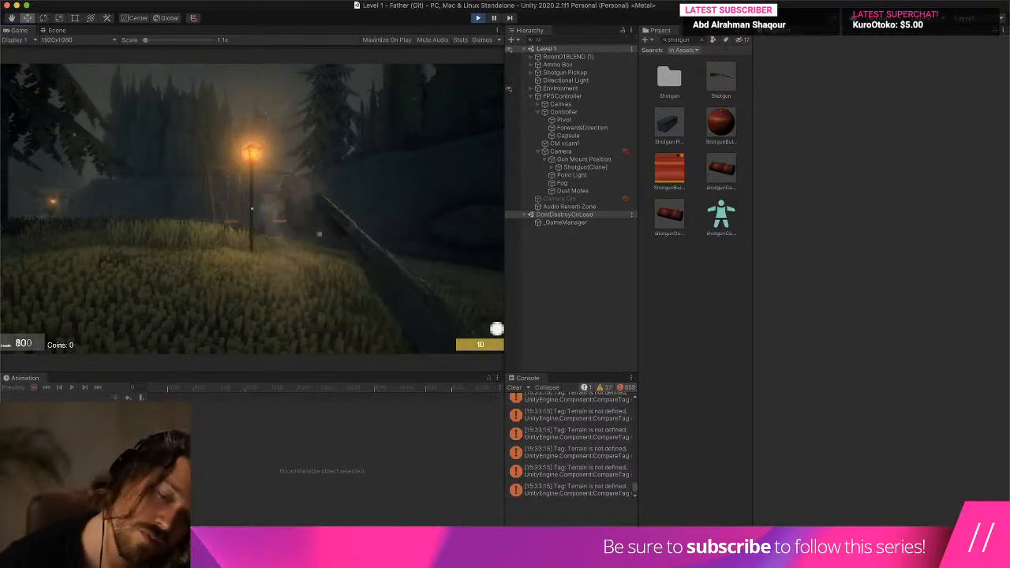
key("w")
left_click(252, 208)
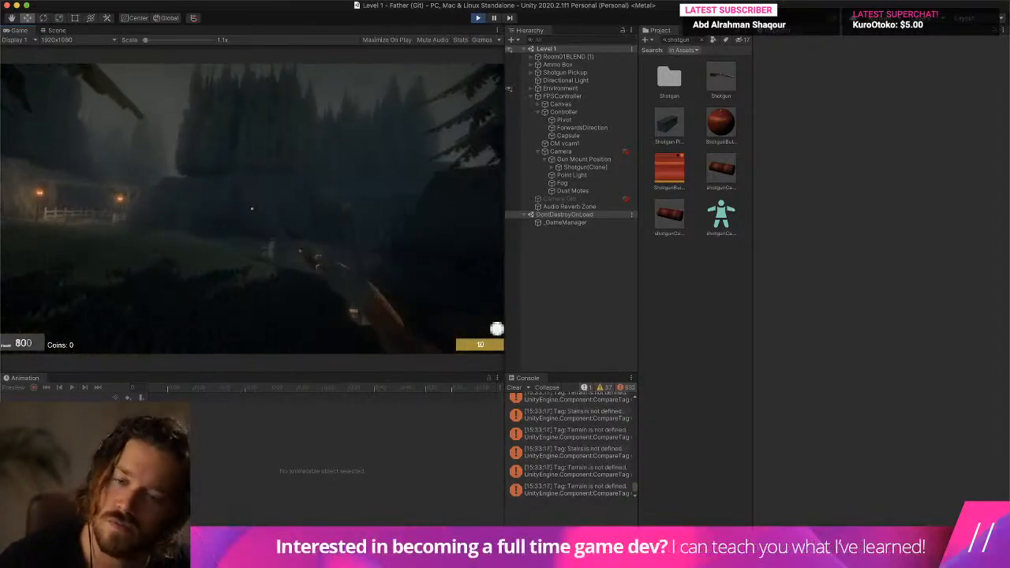
key("super+p")
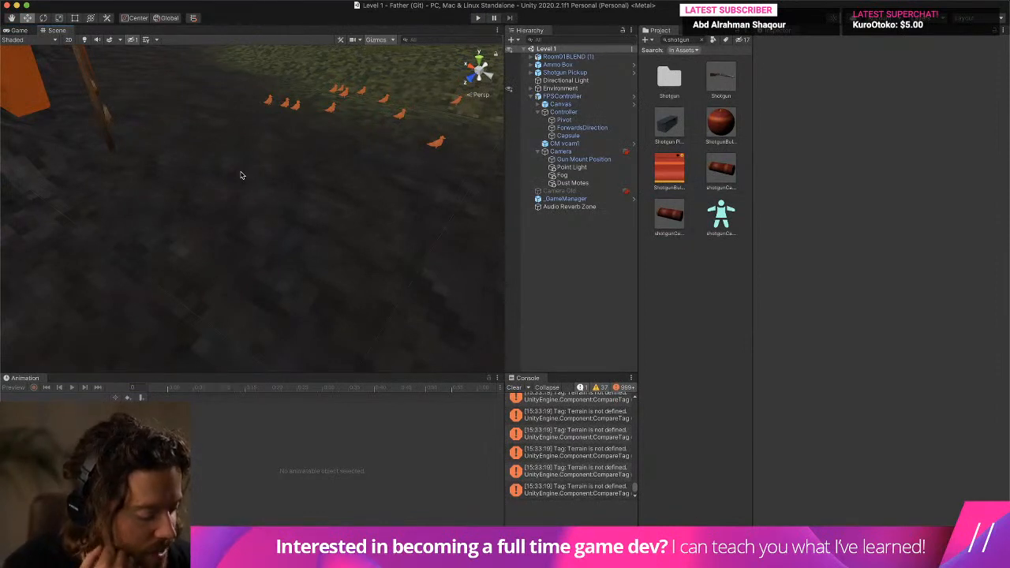
- Reopen the Shotgun prefab and set the burst Count in the Gun Shot Particles Emission module to 0
double_click(725, 77)
left_click(580, 85)
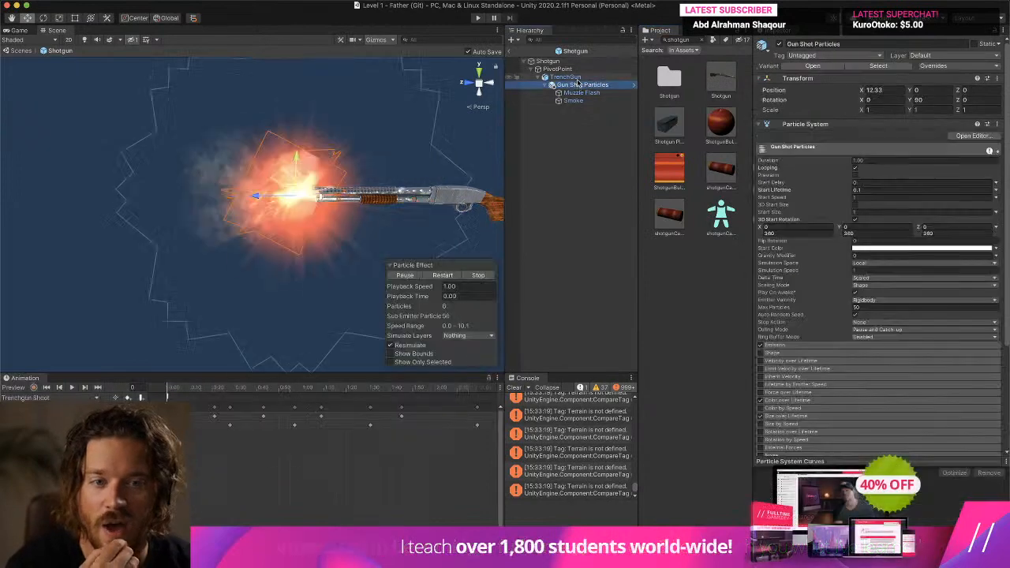
left_click(574, 77)
left_click(605, 85)
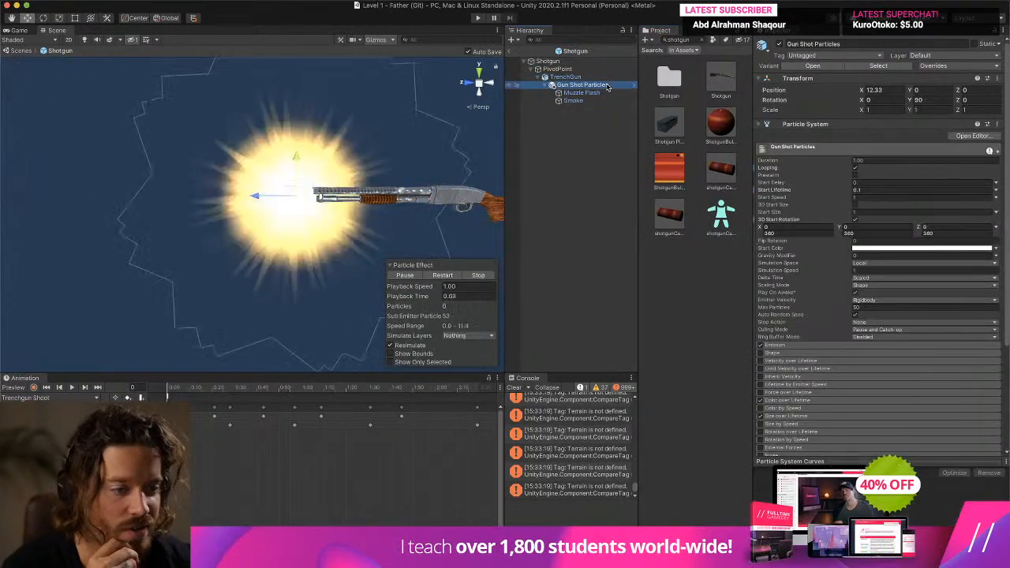
left_click(810, 347)
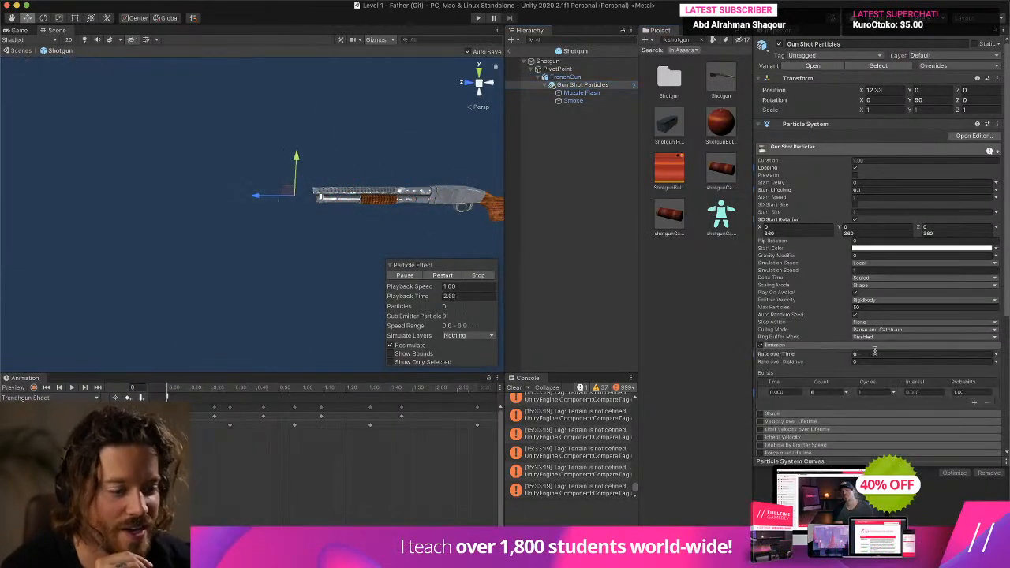
left_click(829, 391)
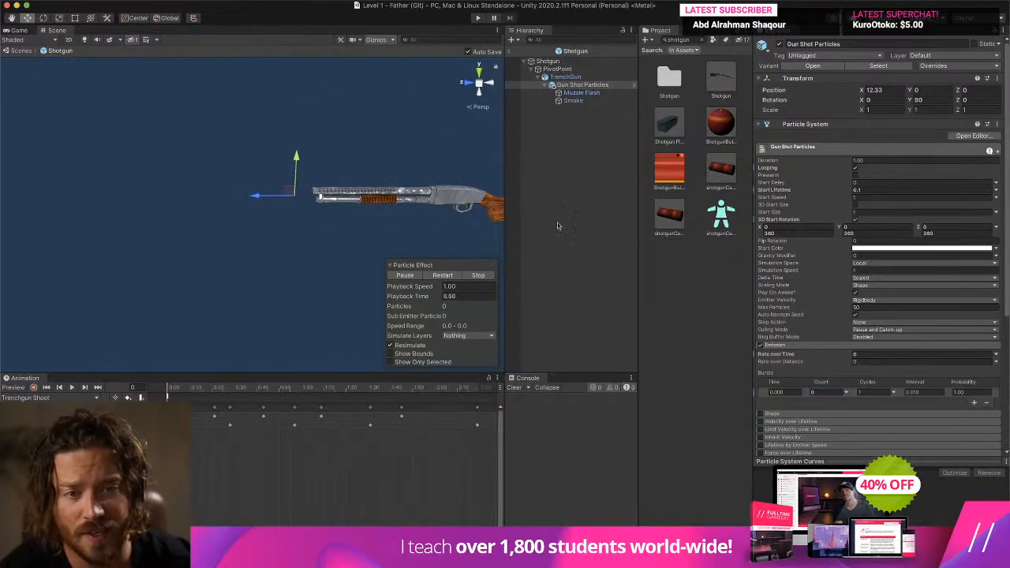
- Leave the Shotgun prefab, briefly run Level 1 with the changed burst, and end the play test
left_click(510, 51)
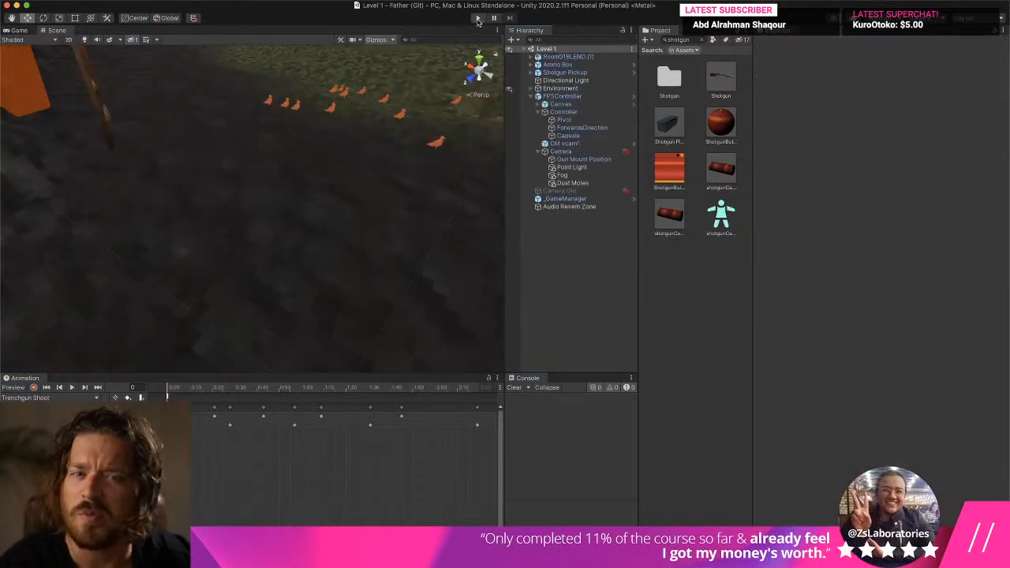
left_click(477, 18)
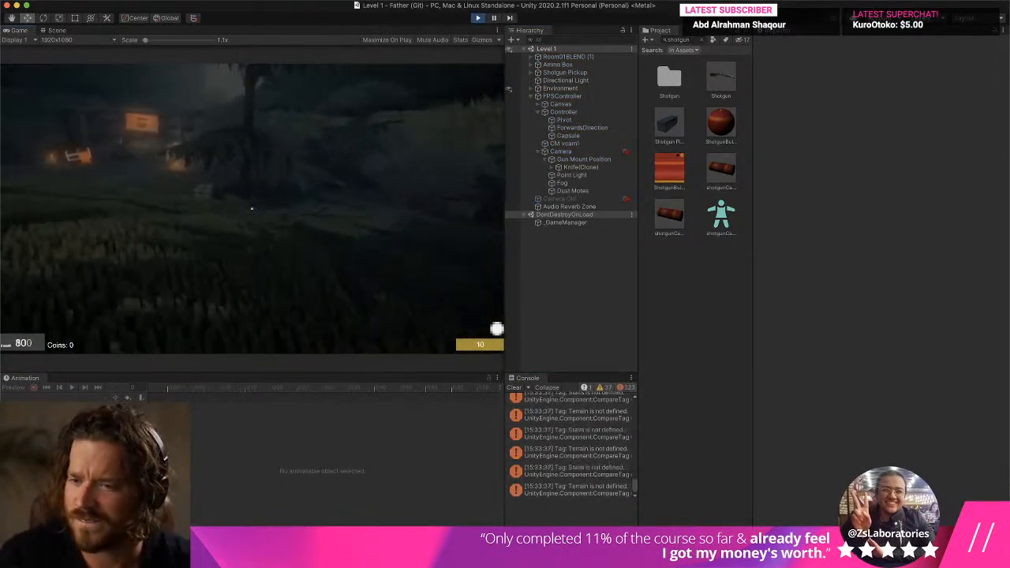
key("Escape")
left_click(492, 19)
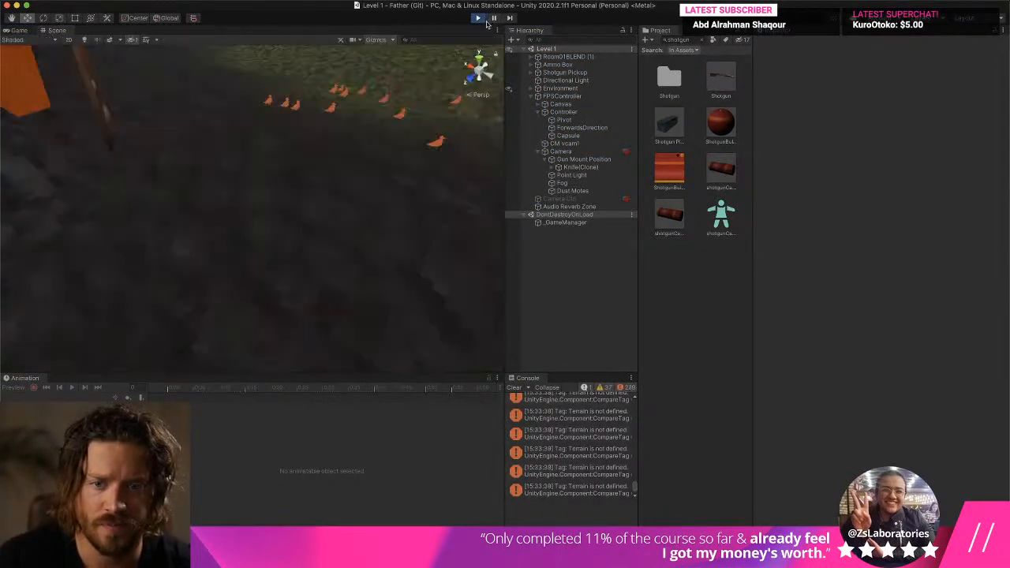
- Run Level 1 with the Game view scaled to about 1.8x and fire the shotgun in the forest to check the muzzle effect
left_click(491, 19)
left_click_drag(145, 40, 162, 40)
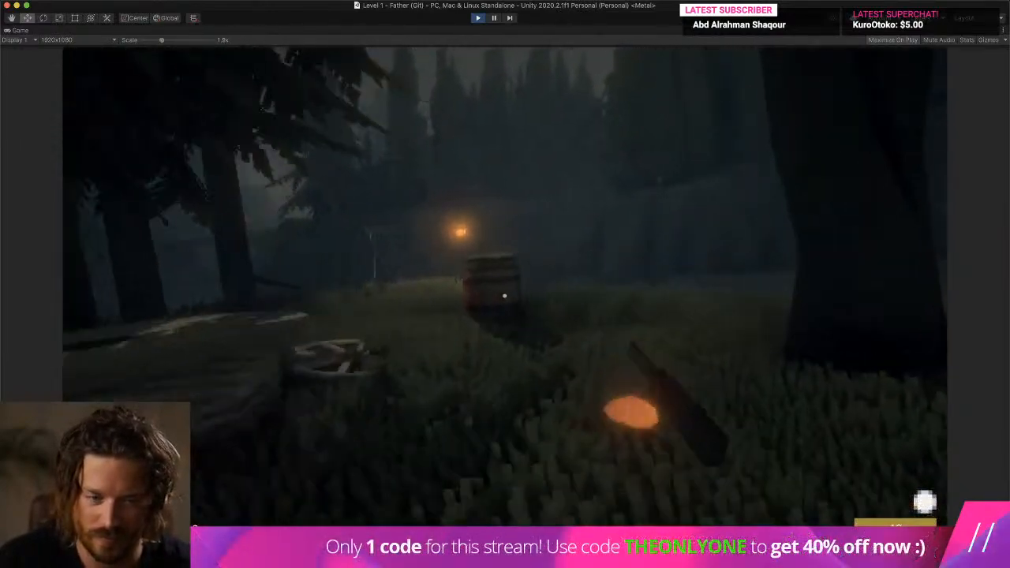
key("w")
left_click(505, 296)
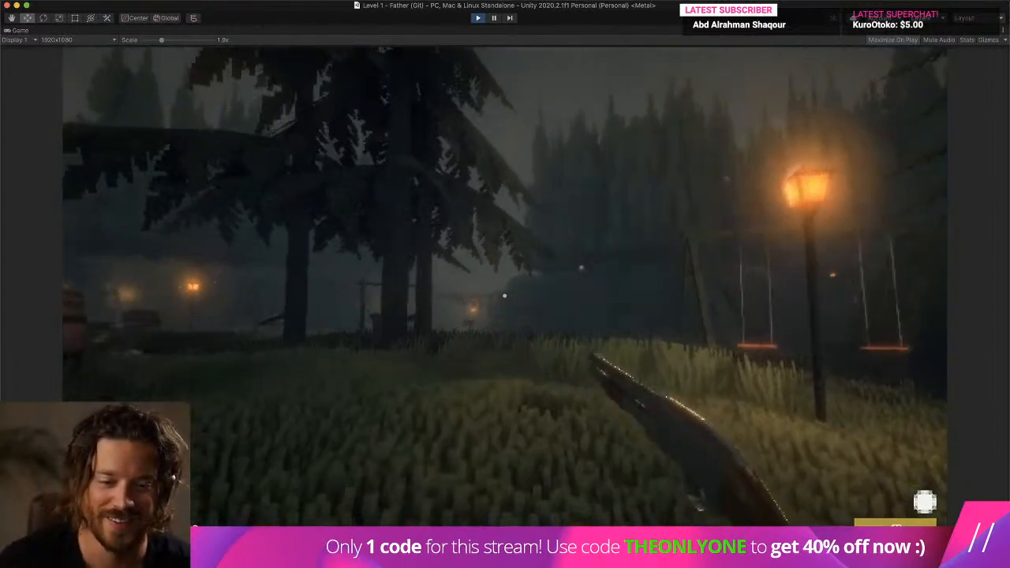
left_click(504, 296)
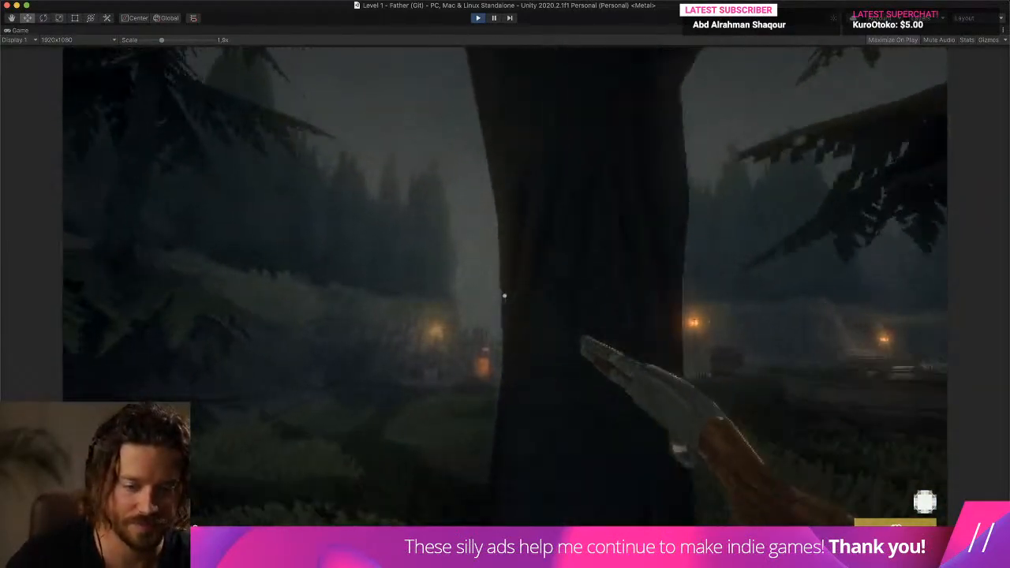
- Walk past the glowing banners towards the group of birds, firing the shotgun to check its muzzle fire
key("w")
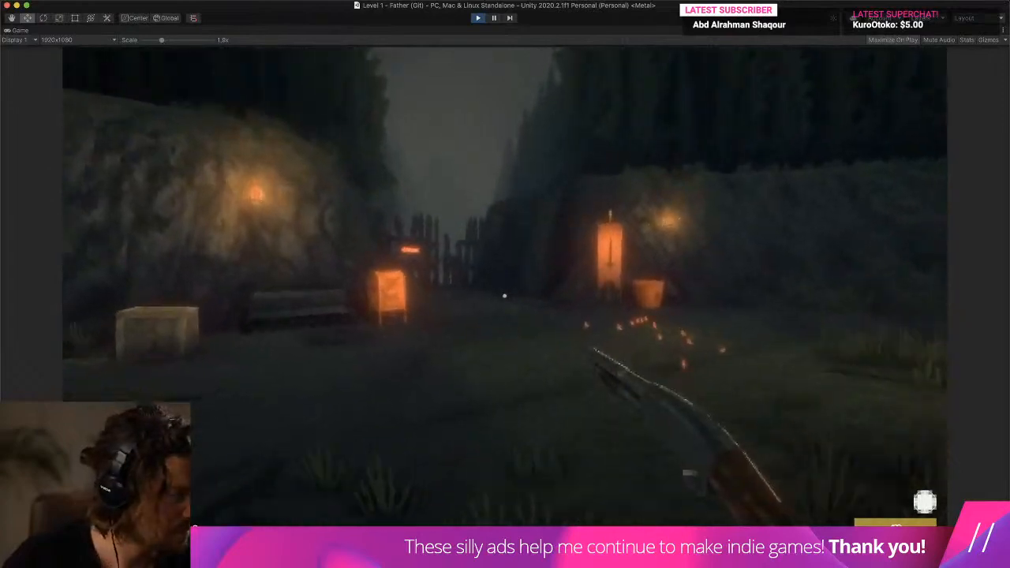
key("w")
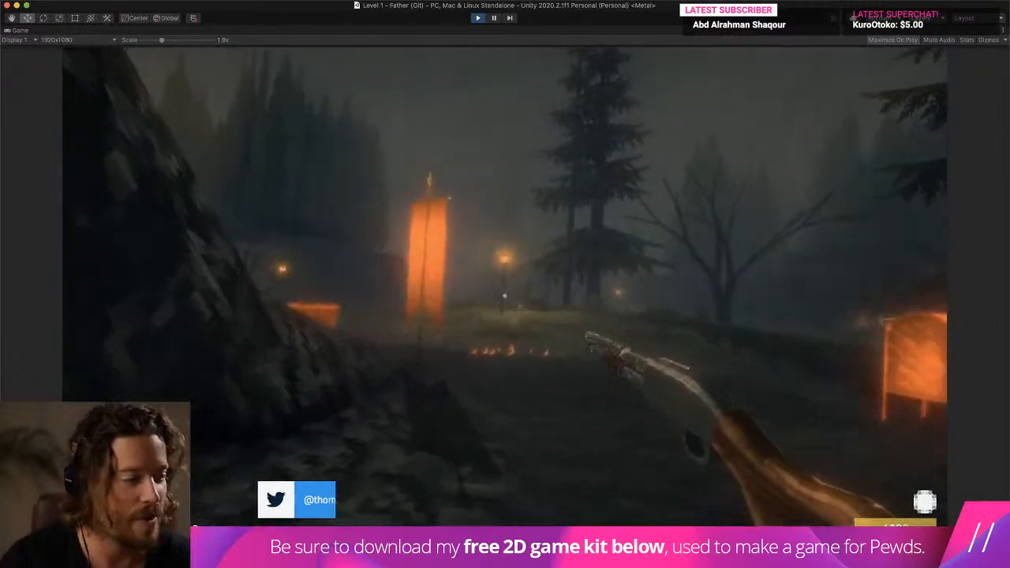
key("w")
left_click(505, 296)
key("w")
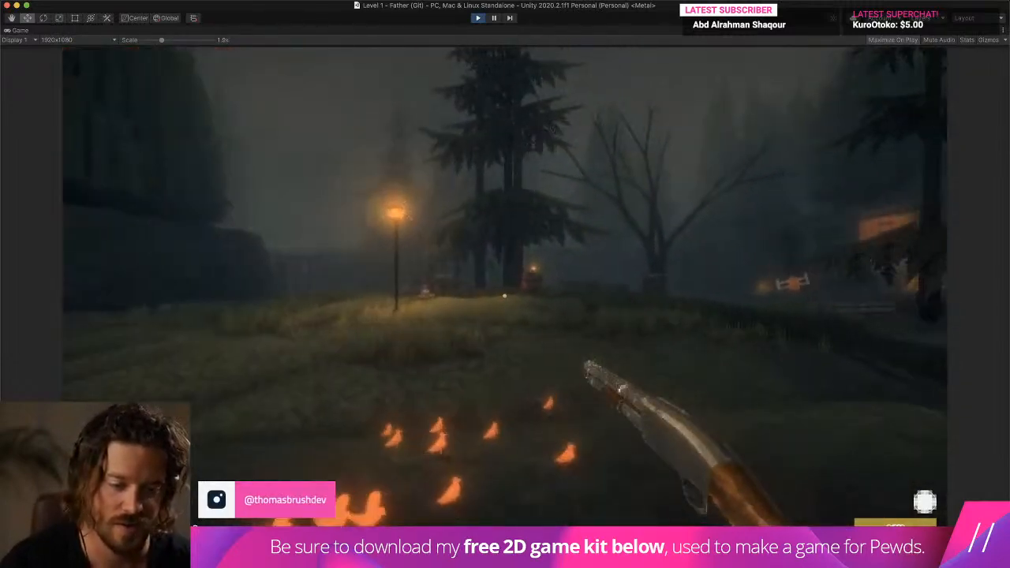
key("w")
left_click(505, 296)
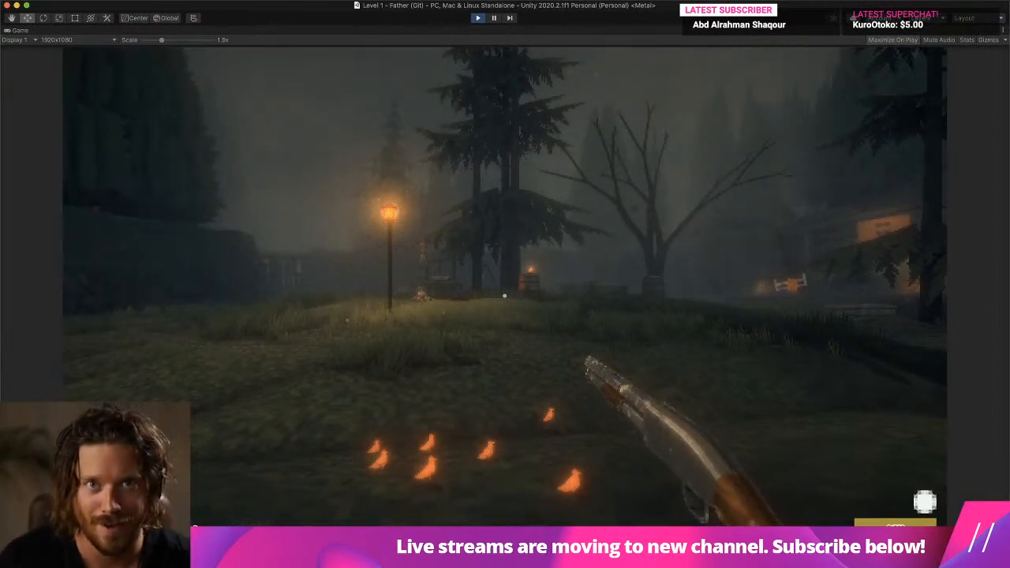
- Walk past the birds and up to the trees, firing another shot to view the smoke against the dark background
key("w")
key("a")
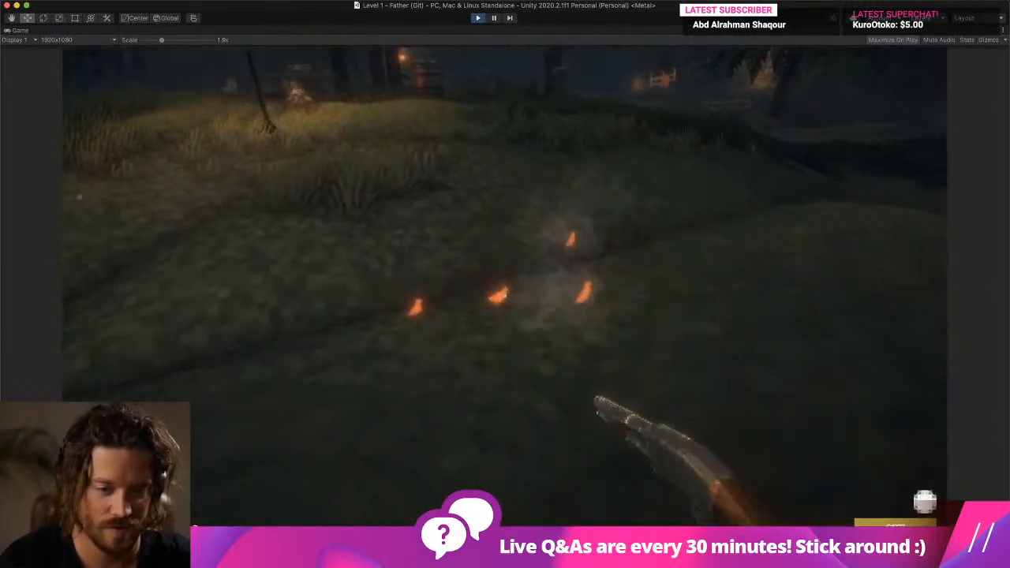
key("w")
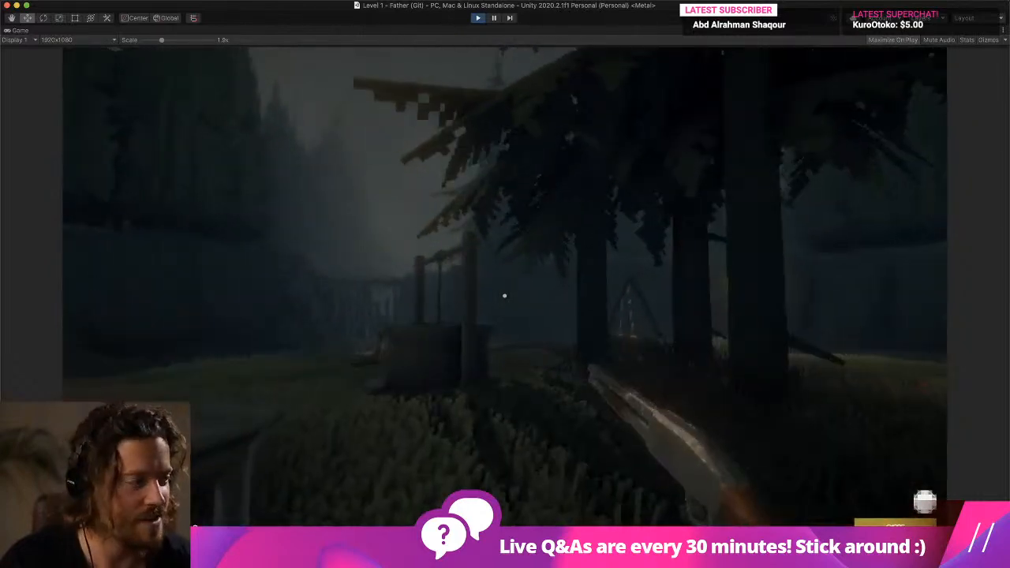
left_click(505, 296)
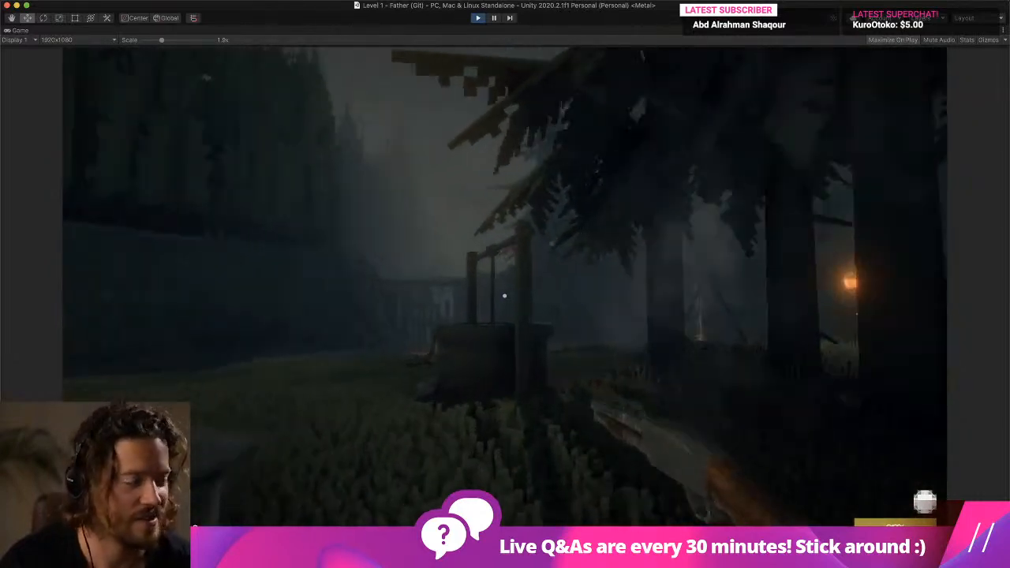
key("w")
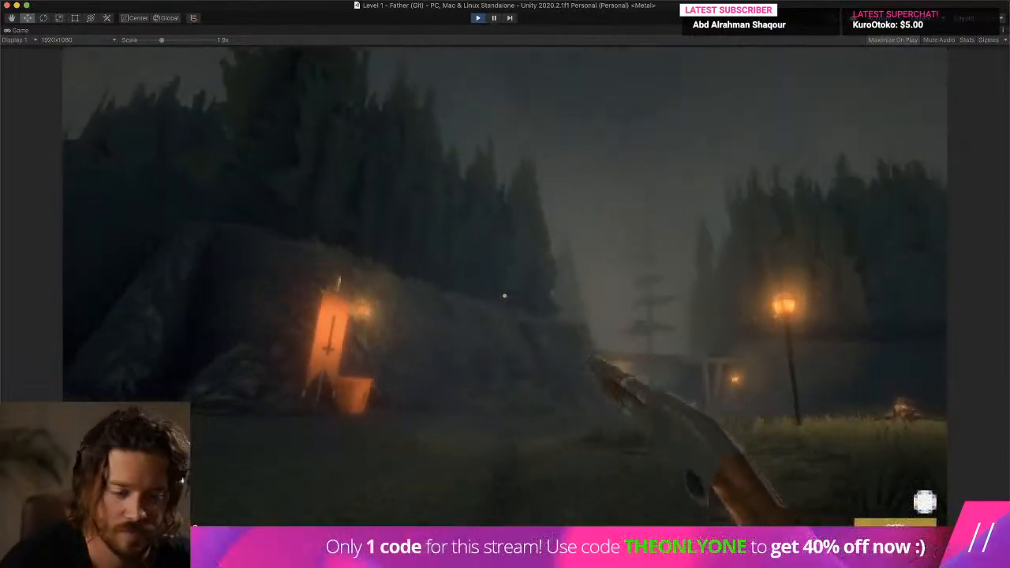
- Walk to the lamp post on the grassy hill and view the shotgun in the lamp light
key("w")
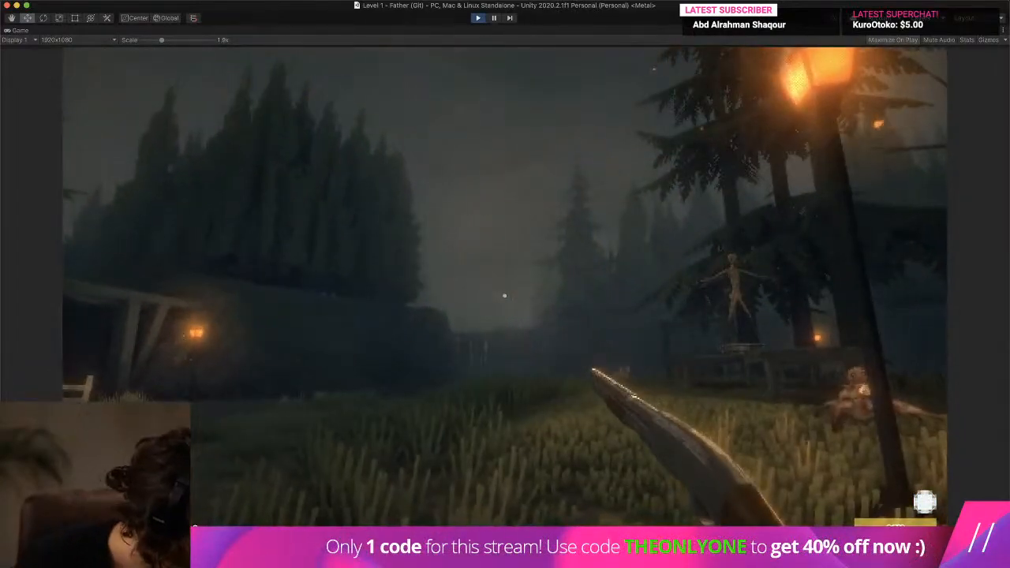
key("d")
key("s")
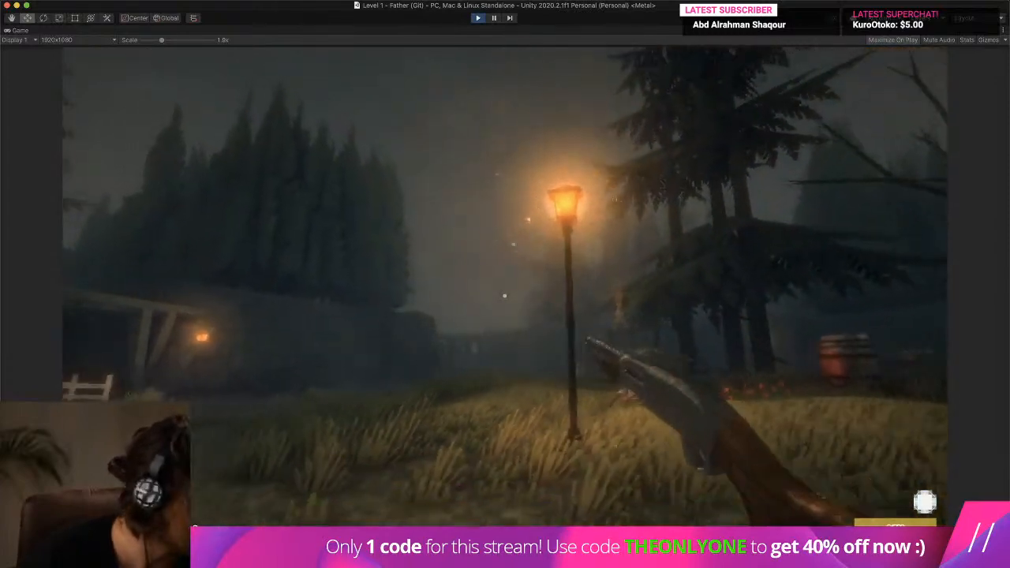
key("w")
key("a")
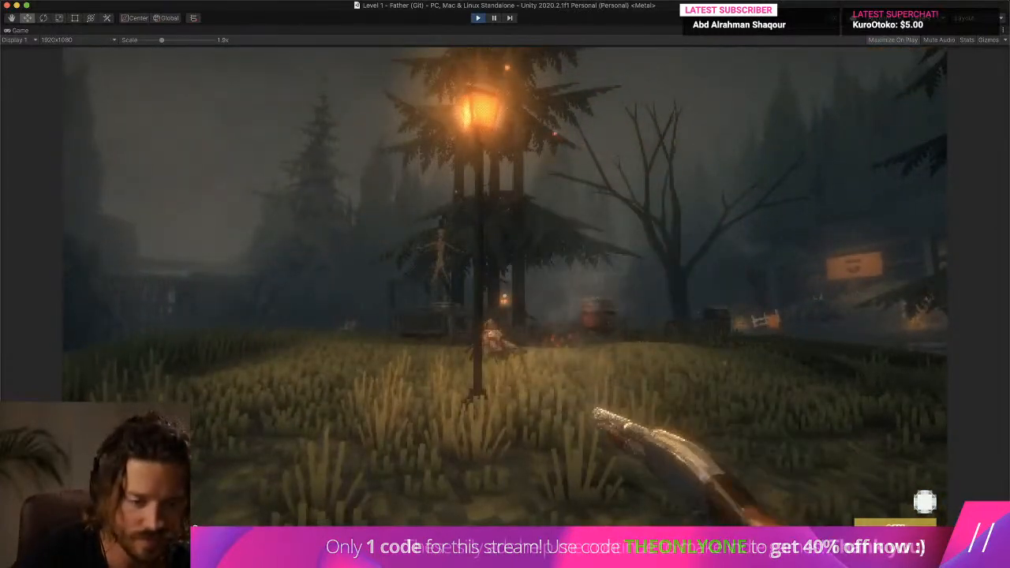
- Fire the shotgun repeatedly beside the lamp post to examine its muzzle flash and smoke
left_click(505, 297)
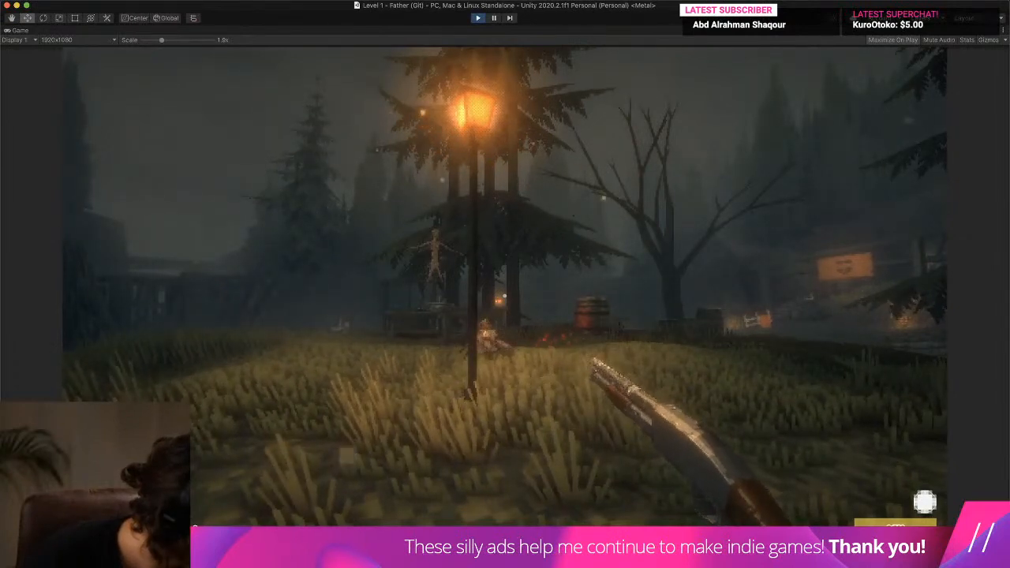
key("d")
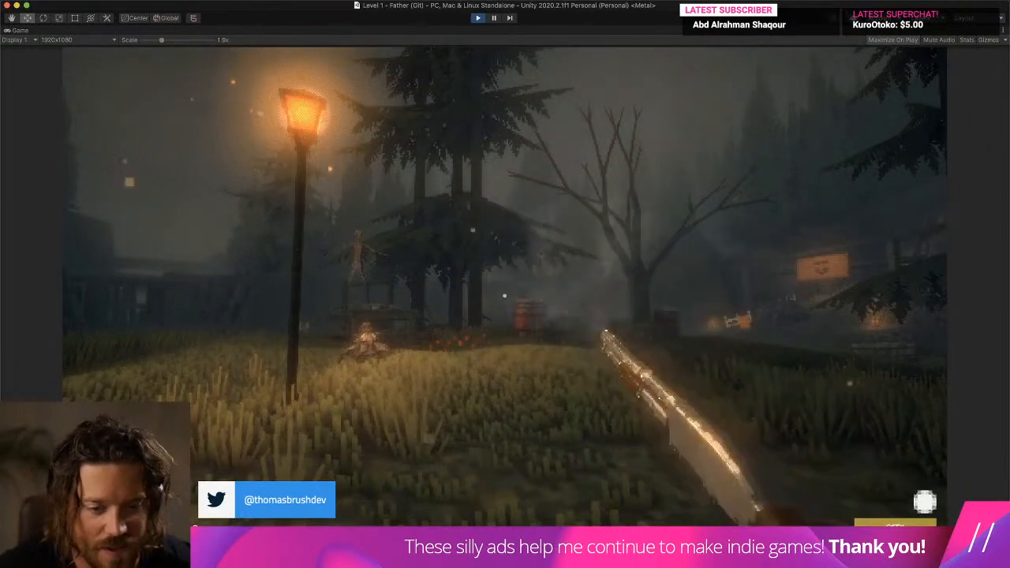
left_click(505, 296)
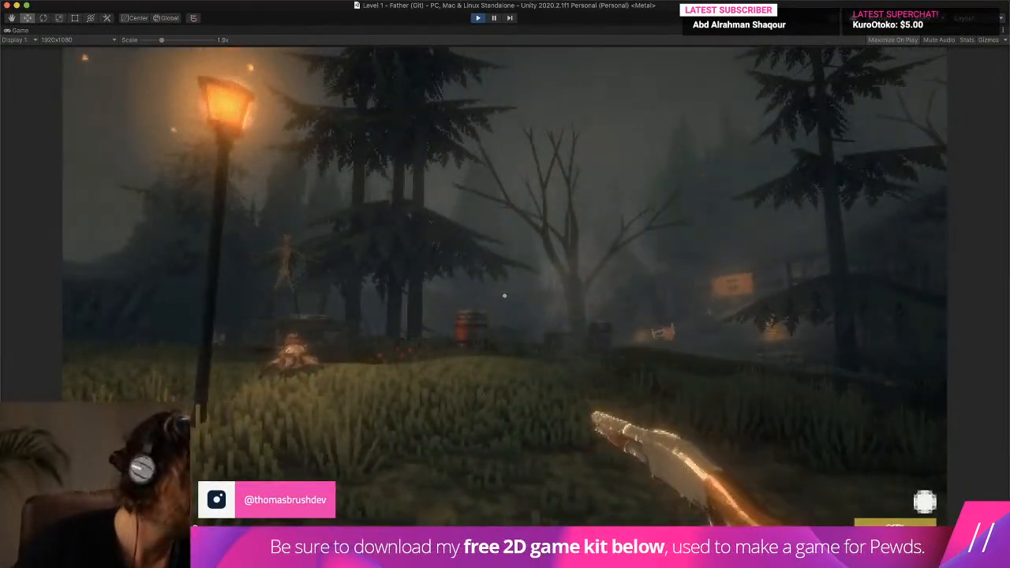
left_click(505, 296)
left_click(505, 296)
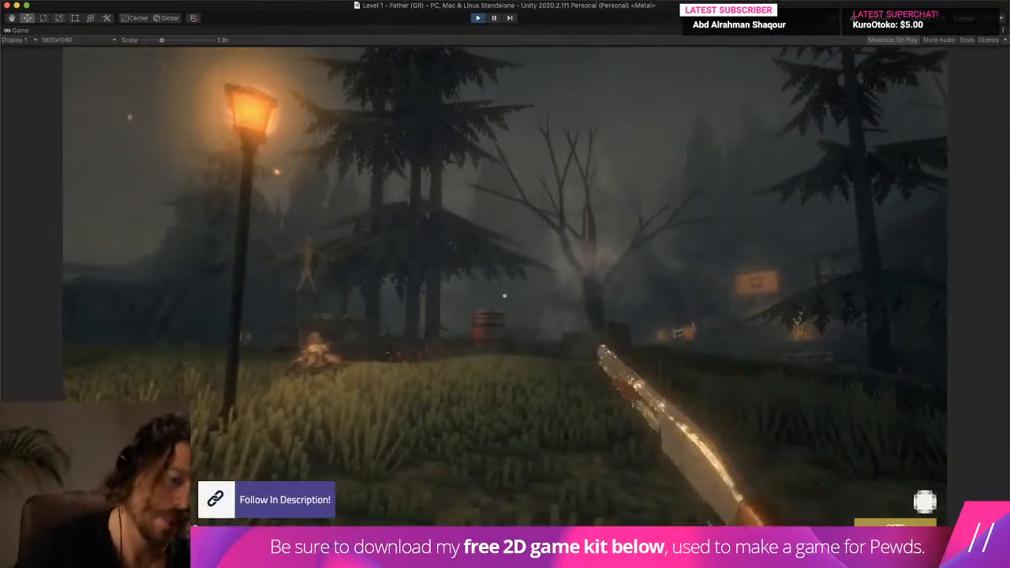
left_click(505, 296)
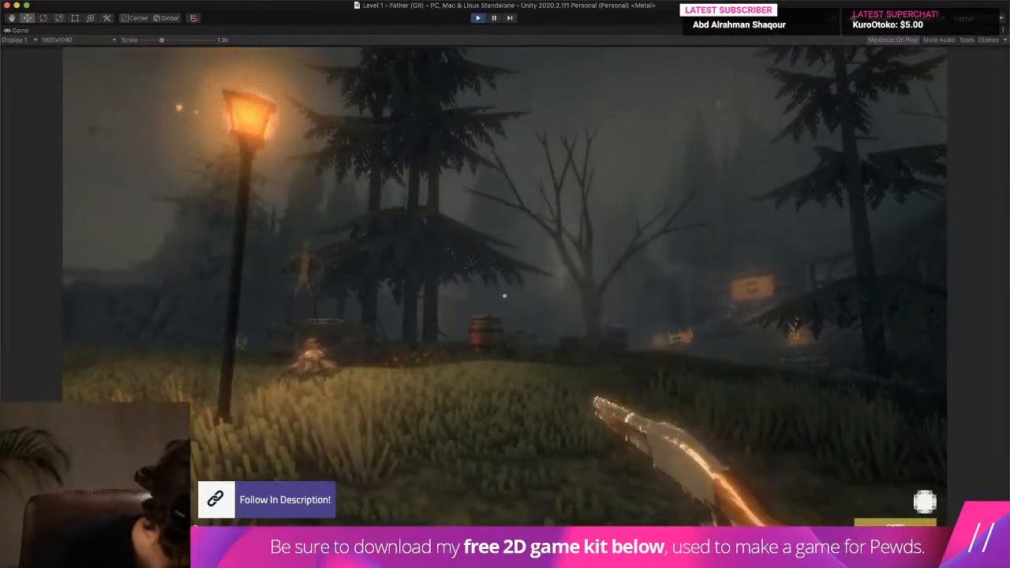
left_click(505, 296)
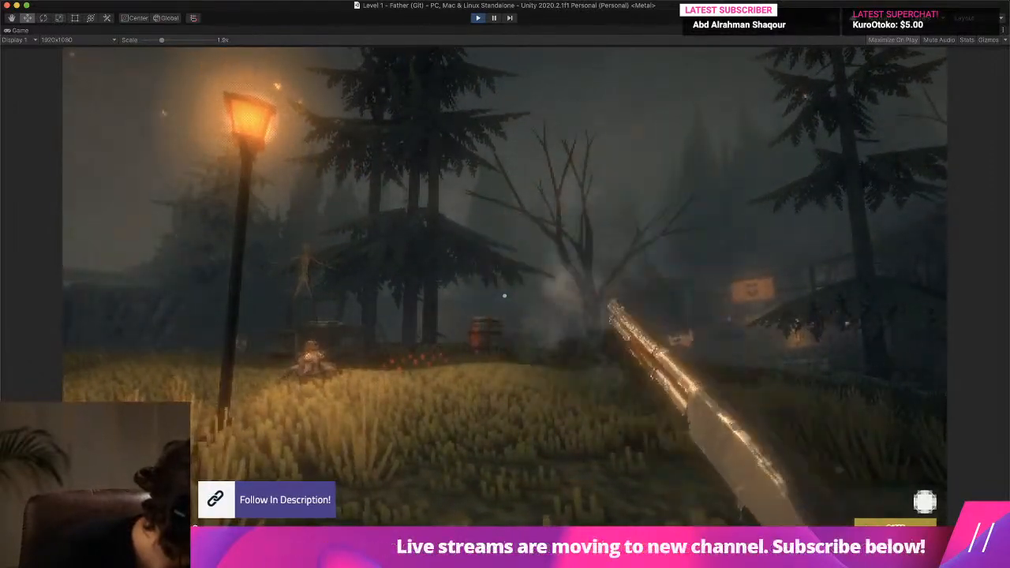
left_click(505, 296)
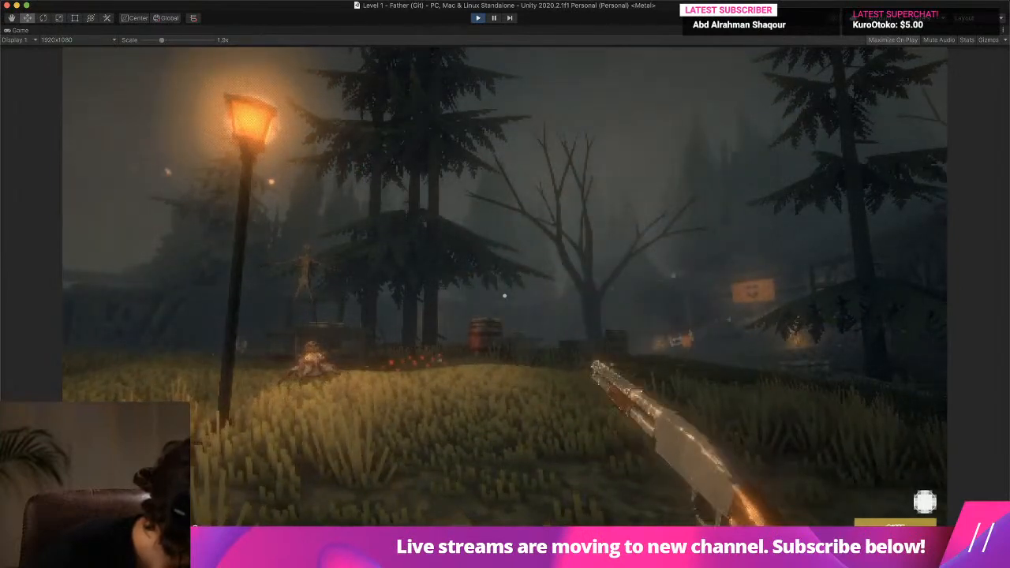
- Move around the lamp post and fire towards the seated figure to check the muzzle effect from other angles
key("w")
key("d")
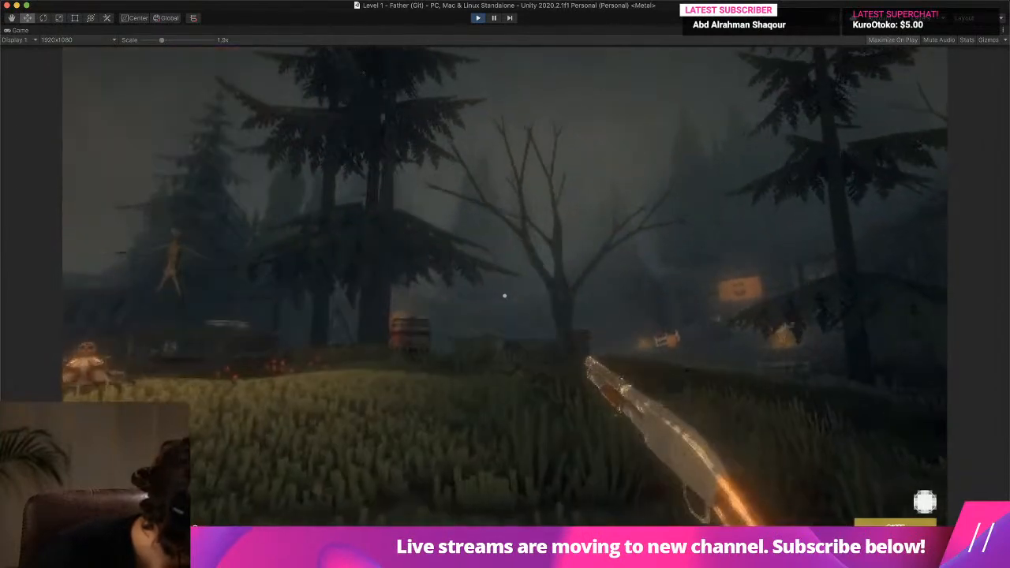
key("a")
key("d")
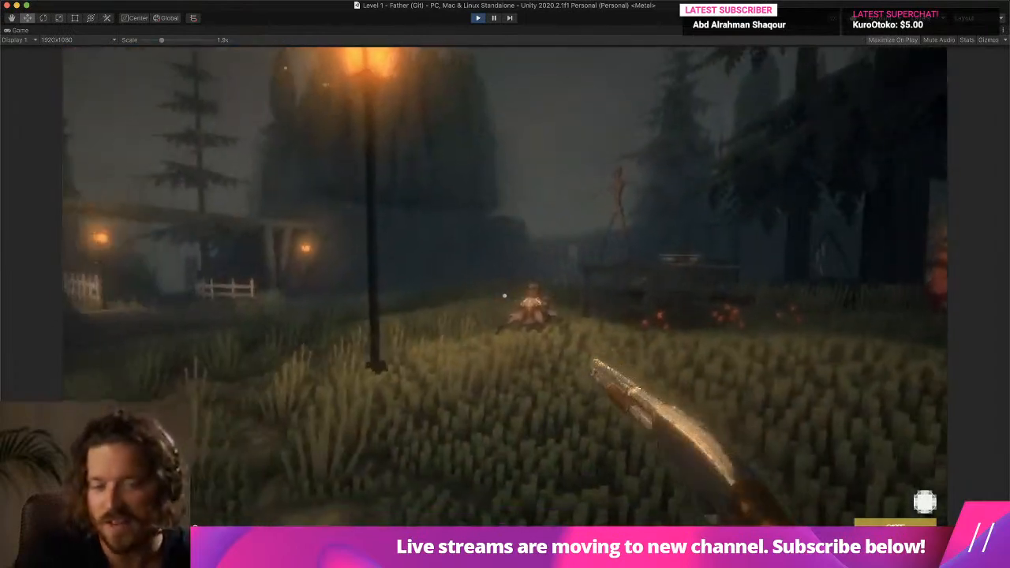
left_click(505, 296)
key("s")
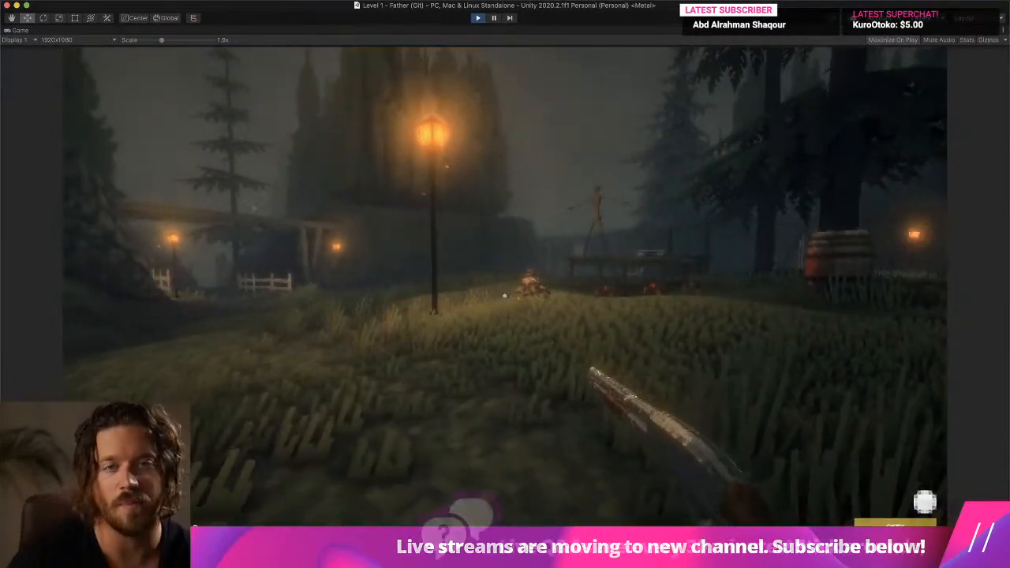
left_click(505, 296)
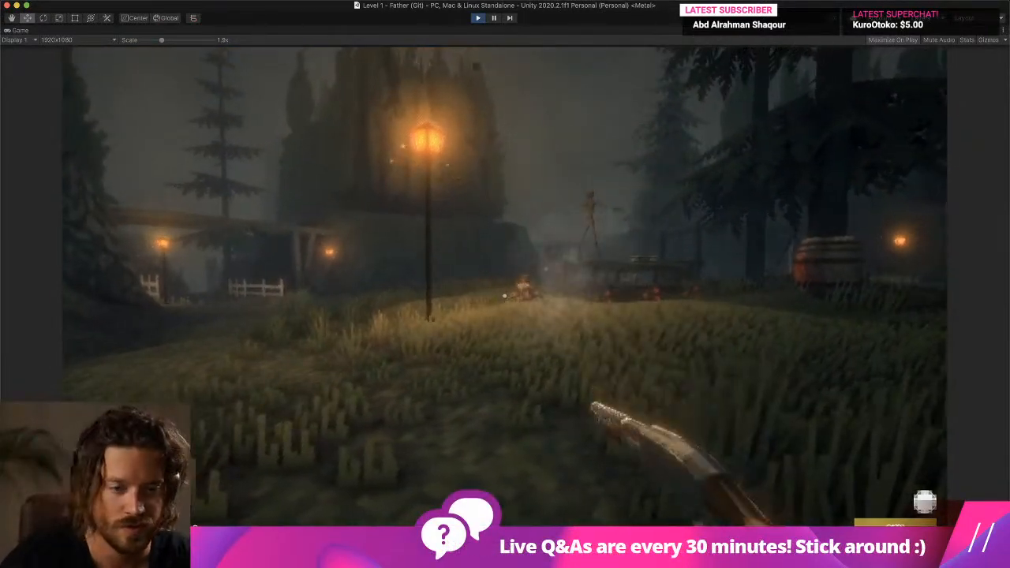
- Cross the field past the barrels and bare tree, fire a last test shot, and end play mode
key("w")
key("w")
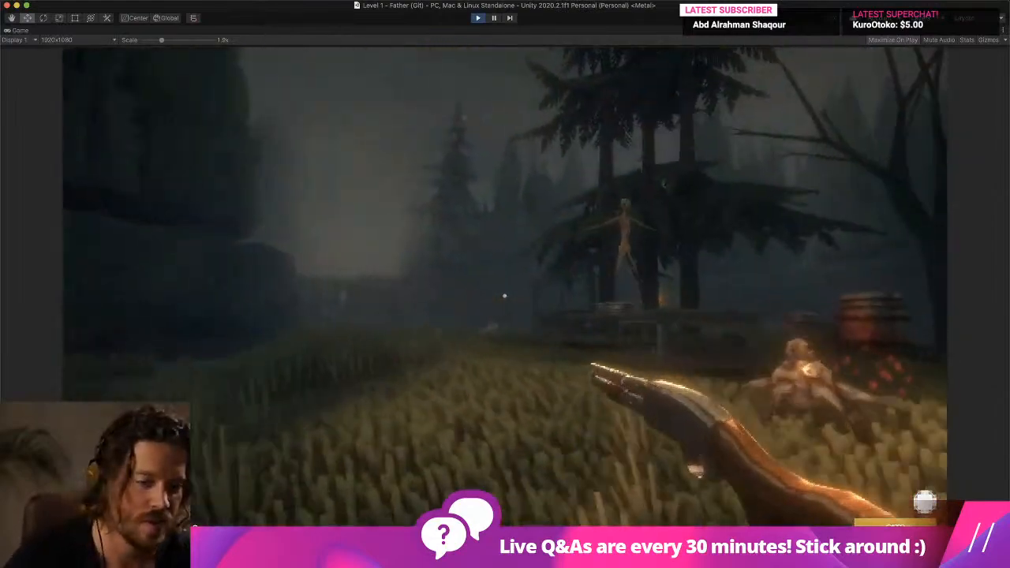
key("w")
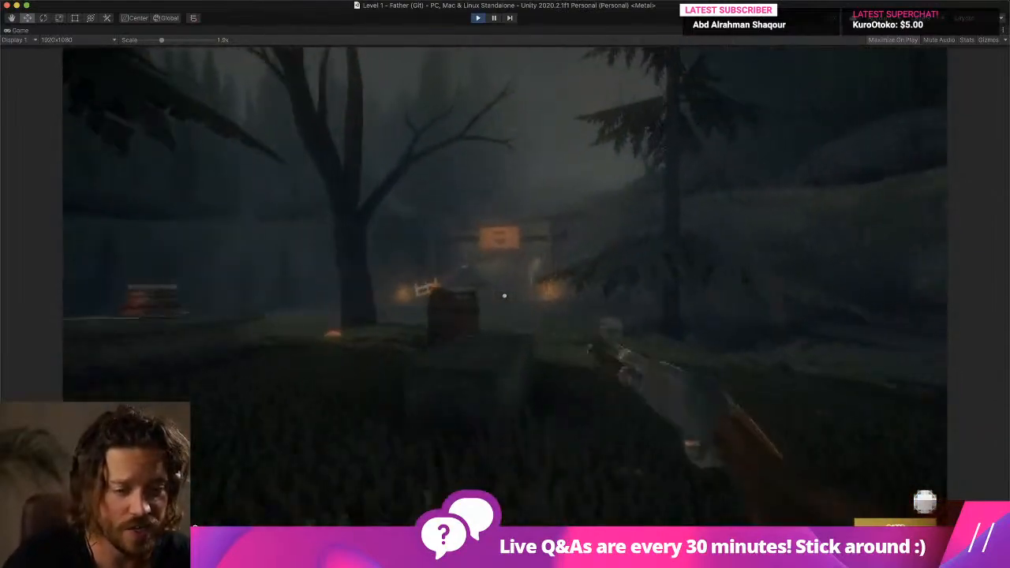
key("w")
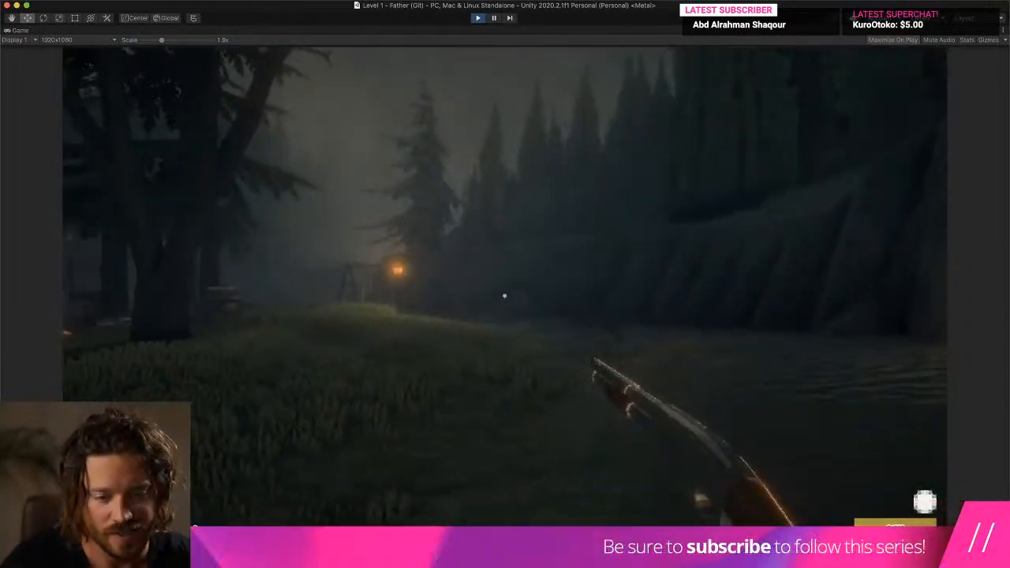
left_click(505, 296)
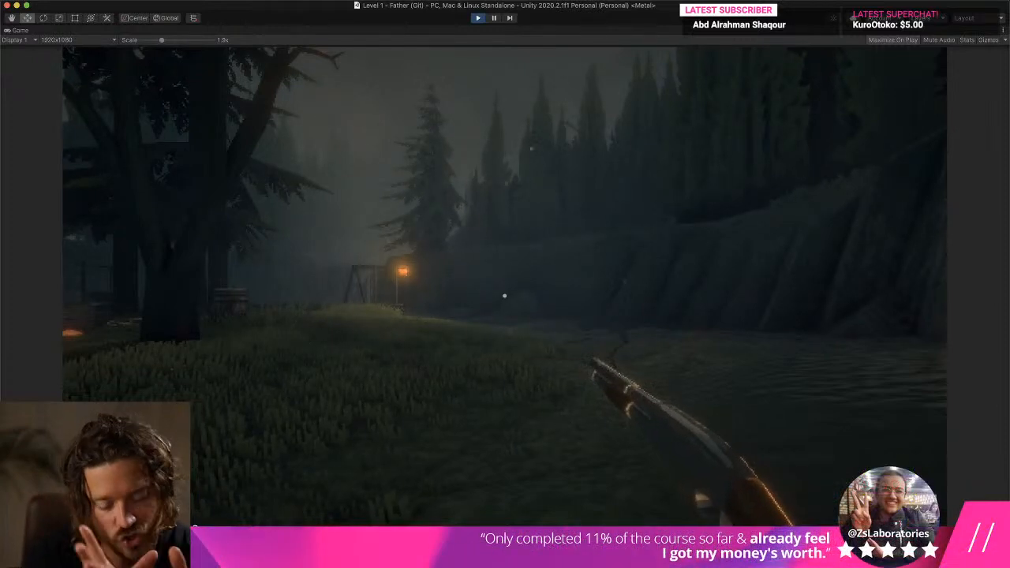
key("super+p")
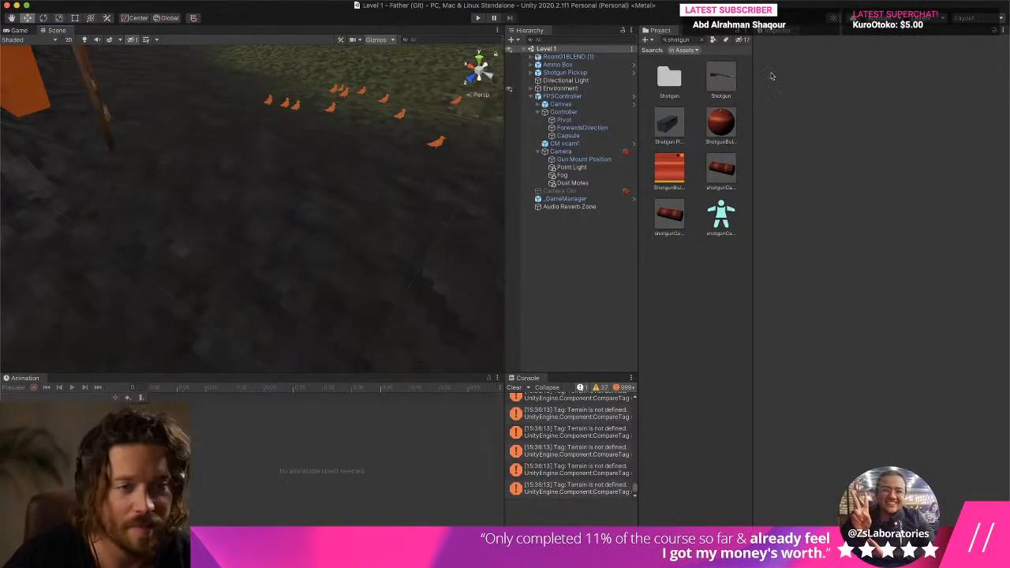
- Clear the shotgun search from the Project assets and empty the Console of its messages
left_click(704, 40)
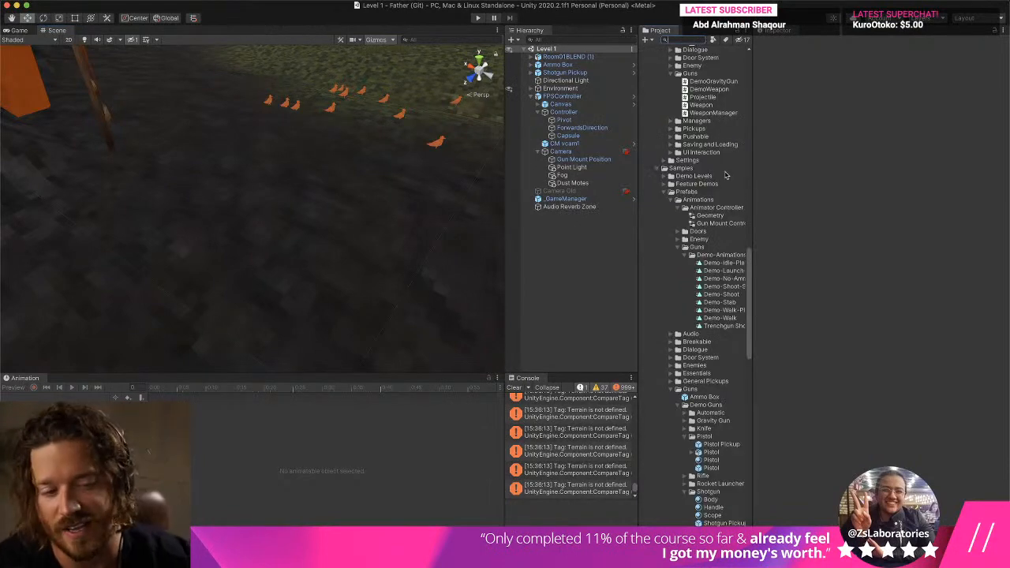
scroll(730, 163, "down", 15)
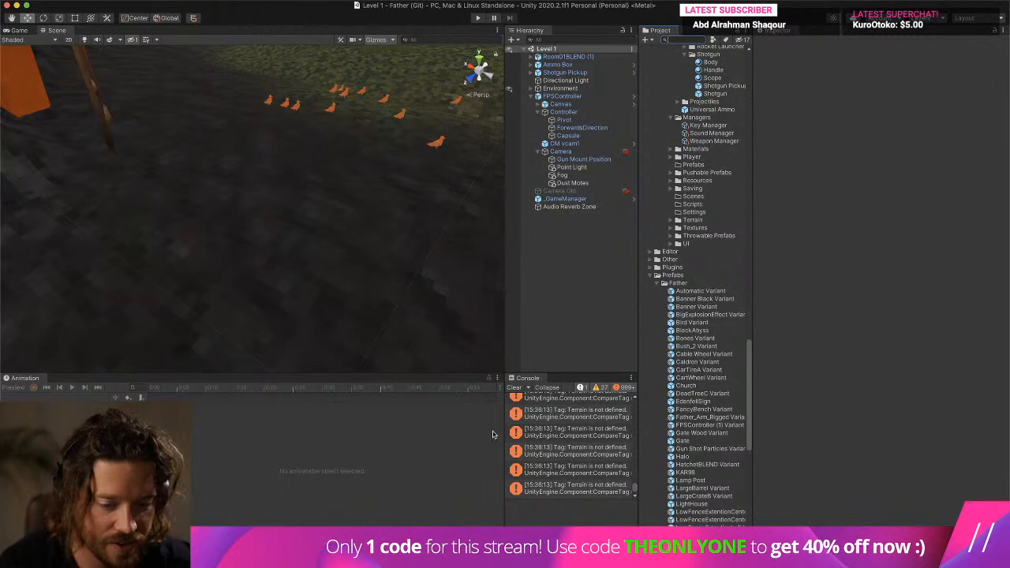
left_click(514, 387)
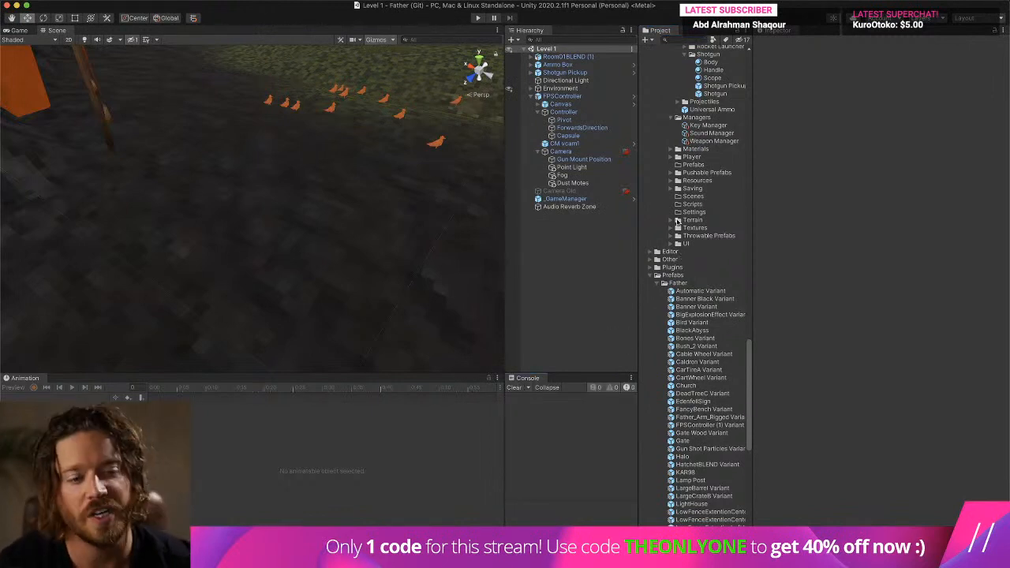
- Collapse the Father, Prefabs and Scripts folders in the project's asset tree
left_click(661, 284)
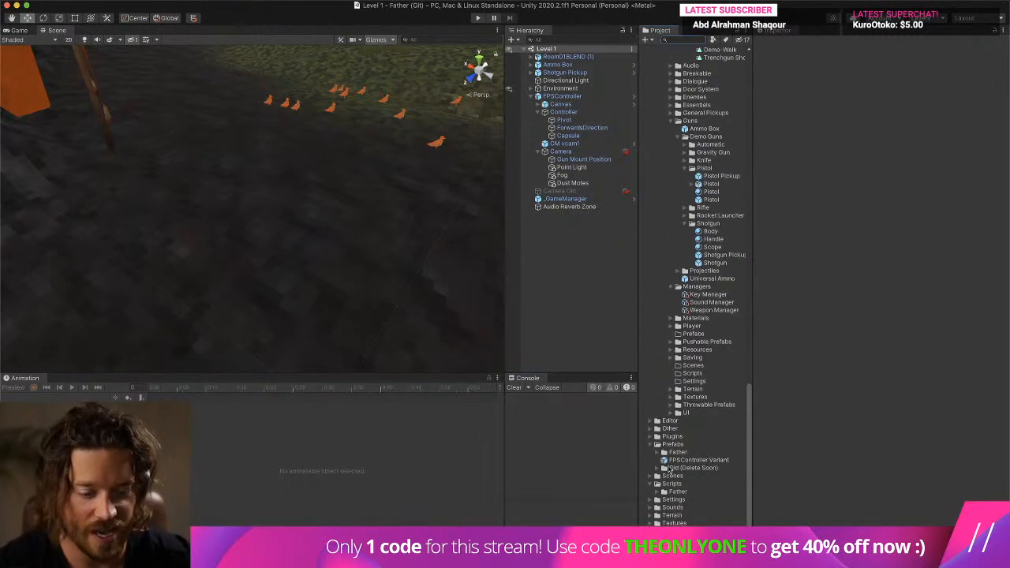
left_click(652, 446)
left_click(652, 485)
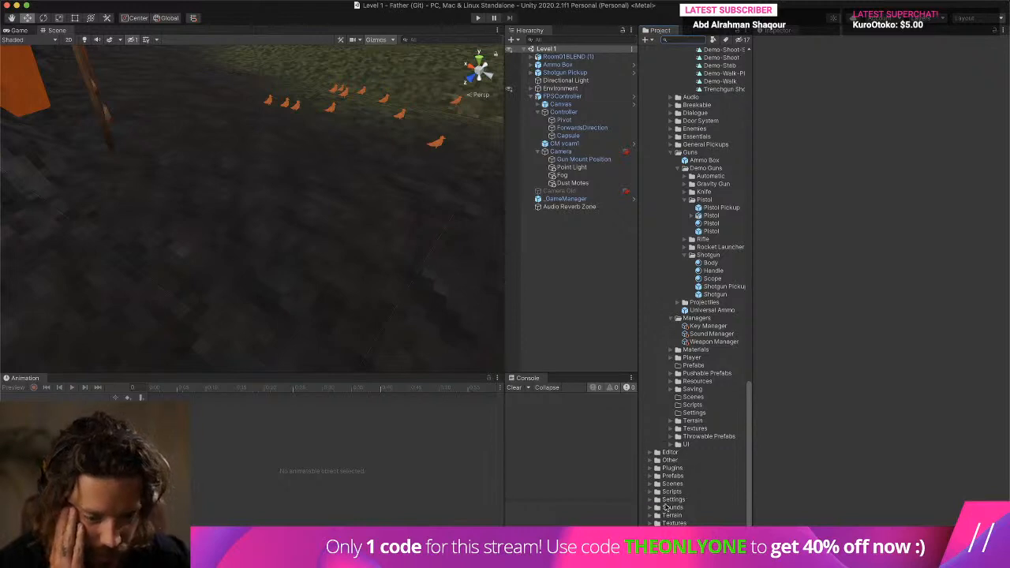
- Expand the Sounds folder down to Weapons > Trench Gun and select the clips trenchgun_shot1 through trenchgun_shot5
left_click(667, 509)
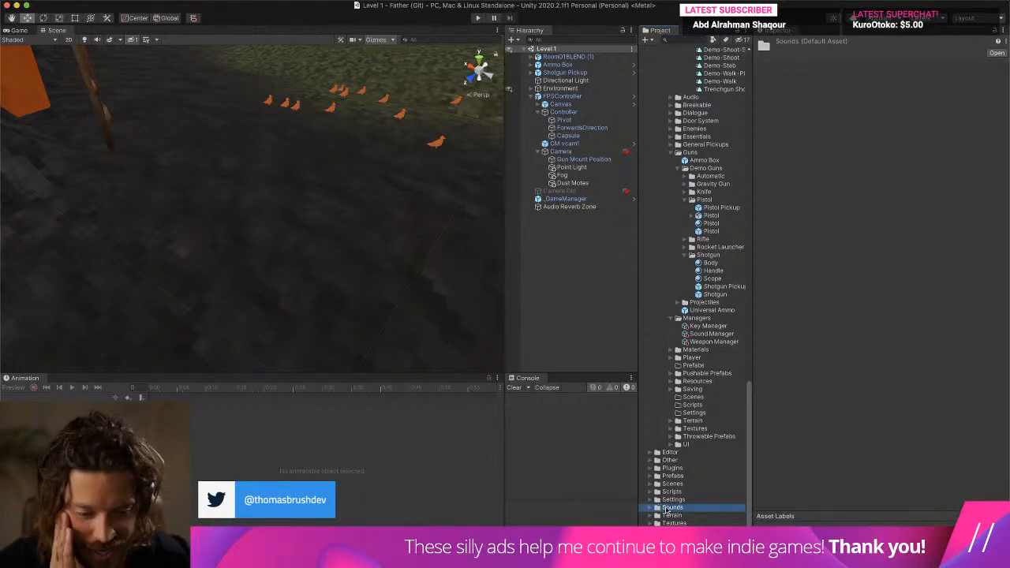
left_click(649, 509)
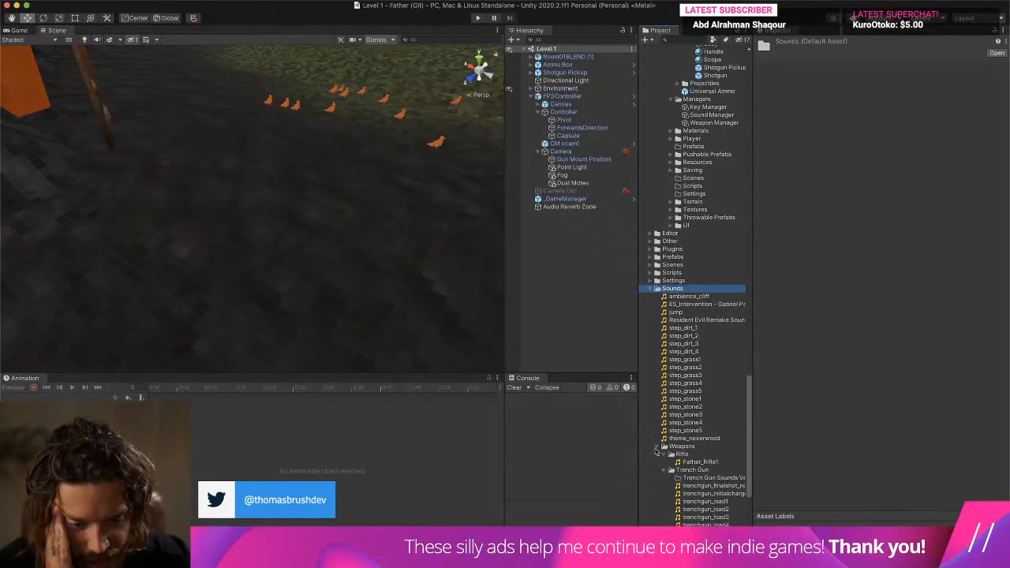
left_click(663, 446)
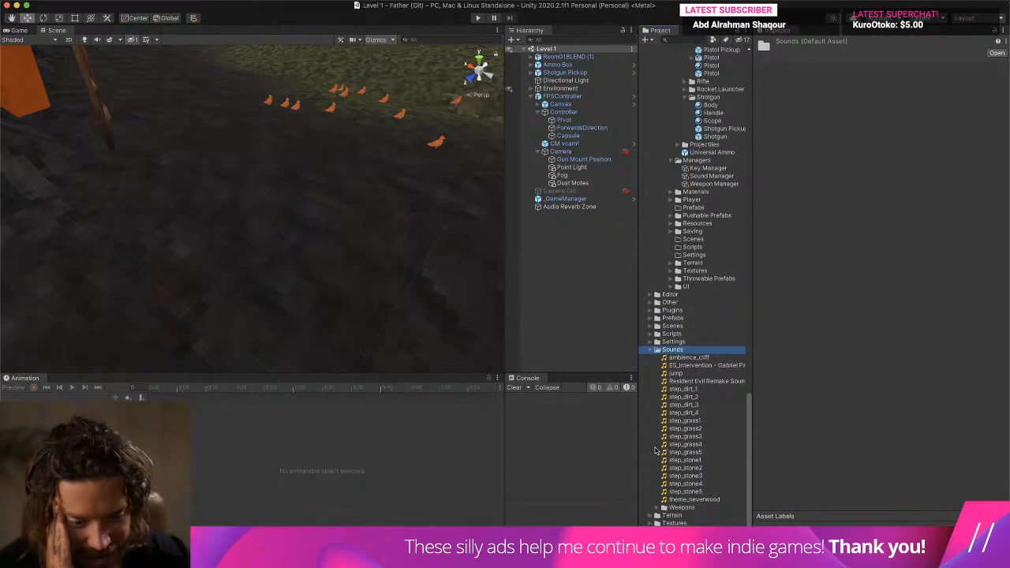
left_click(659, 508)
left_click(721, 476)
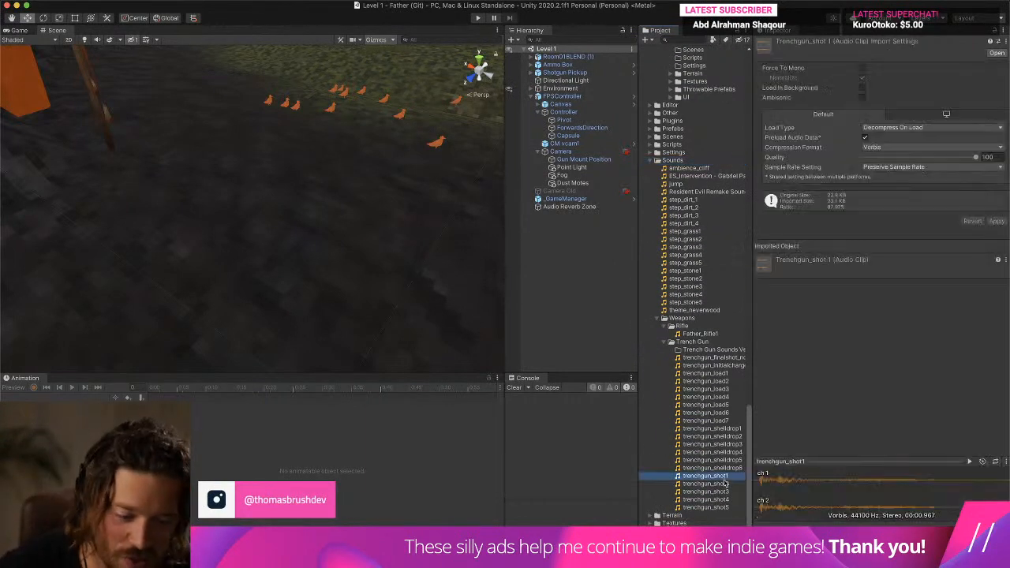
left_click(711, 507, "shift")
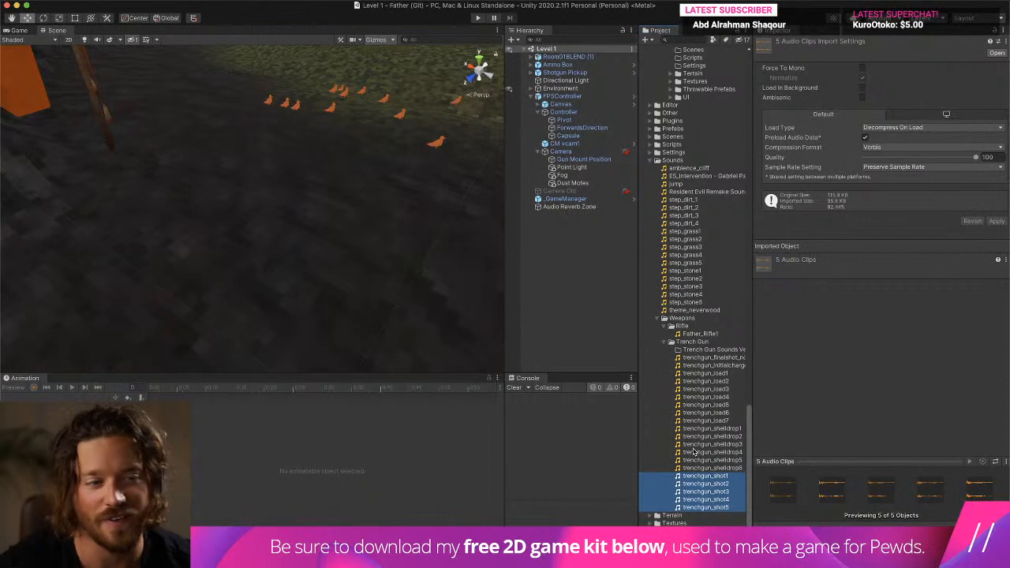
- Override the sample rate of the five selected shot clips with 22,050 Hz and apply the import settings
left_click(949, 167)
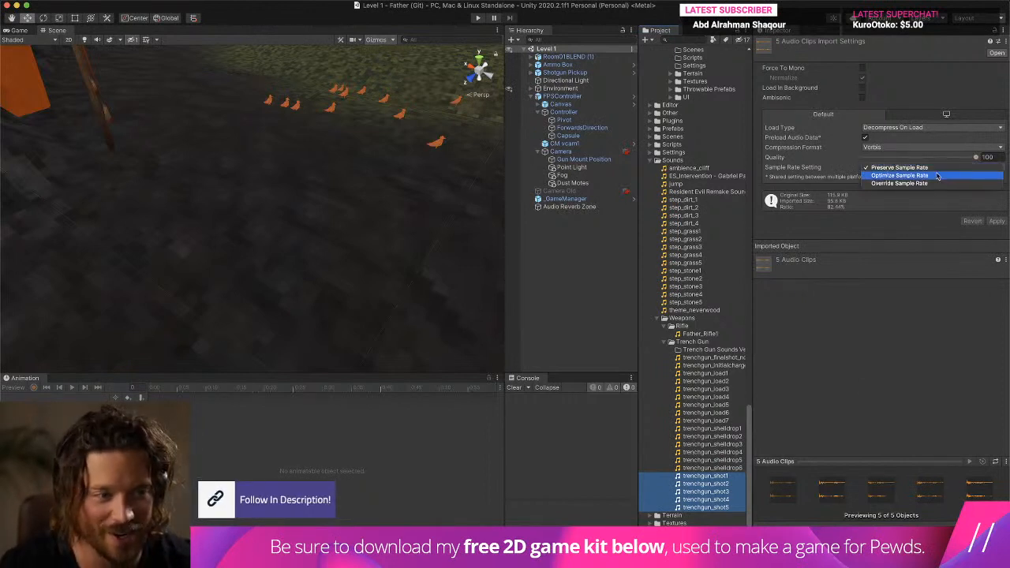
left_click(928, 183)
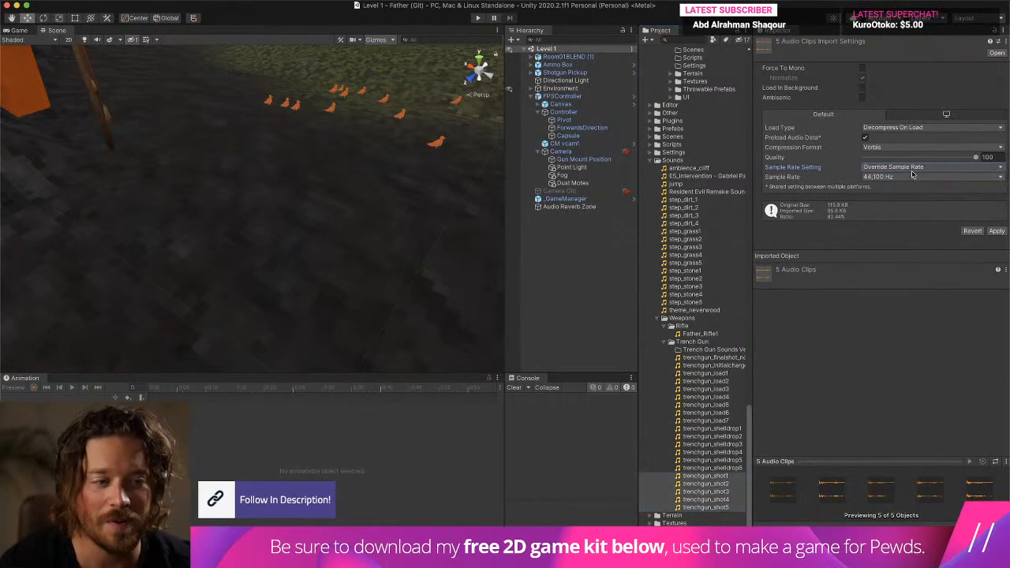
left_click(908, 177)
left_click(905, 172)
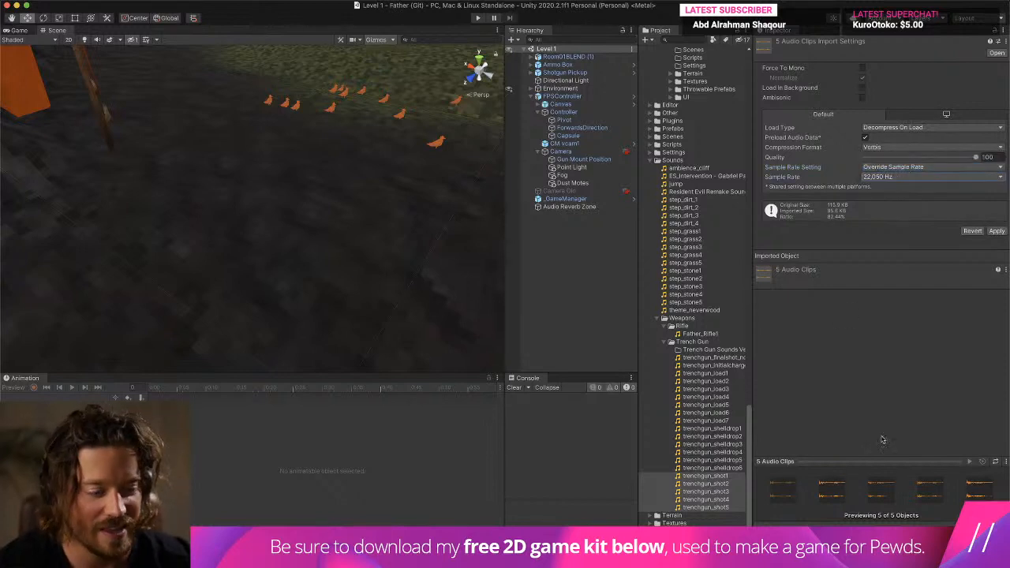
left_click(997, 230)
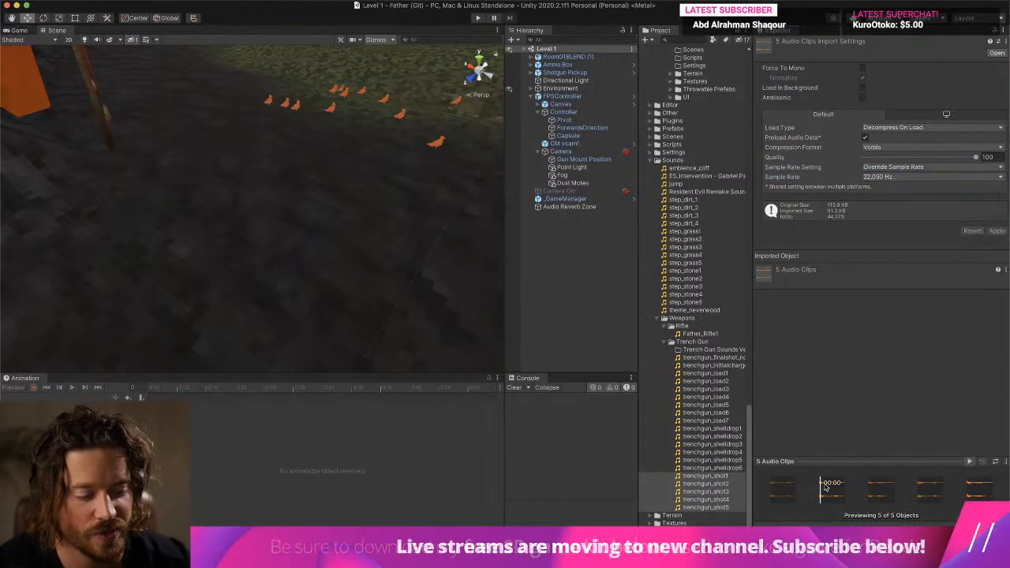
- Try a sample rate of 11,025 Hz on the five shot clips and test-fire the shotgun in play mode
left_click(899, 178)
left_click(900, 171)
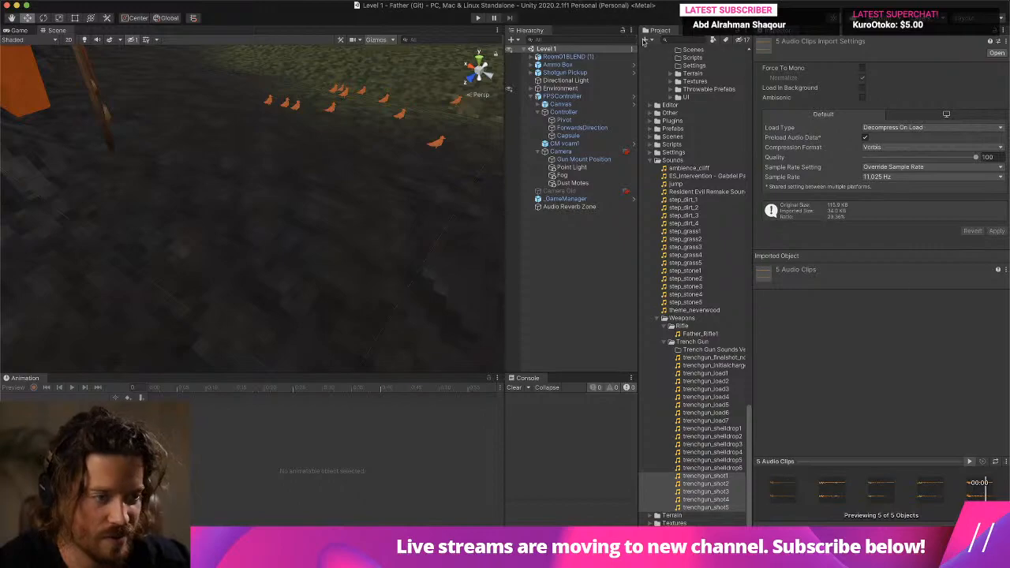
left_click(477, 17)
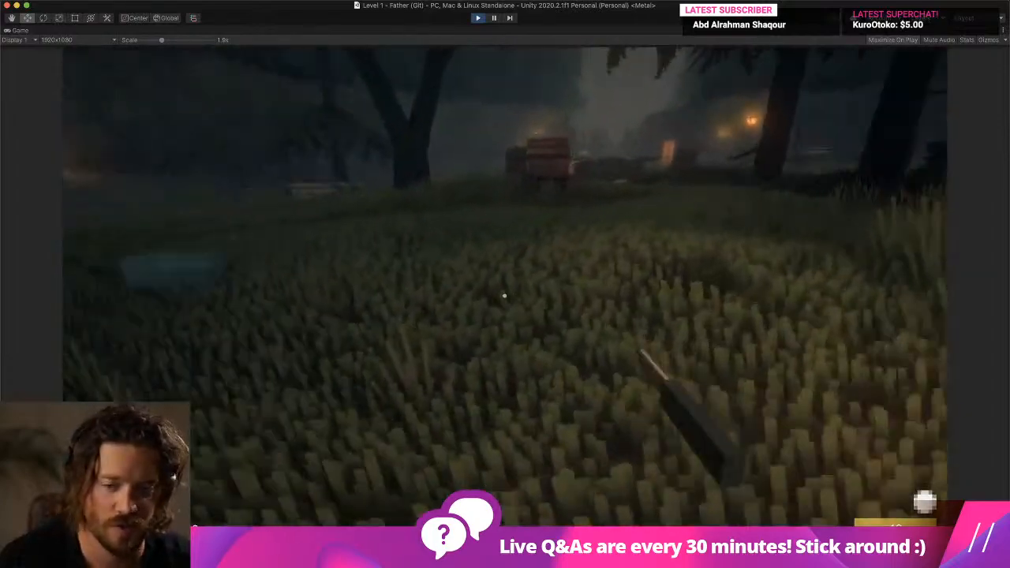
key("w")
left_click(505, 296)
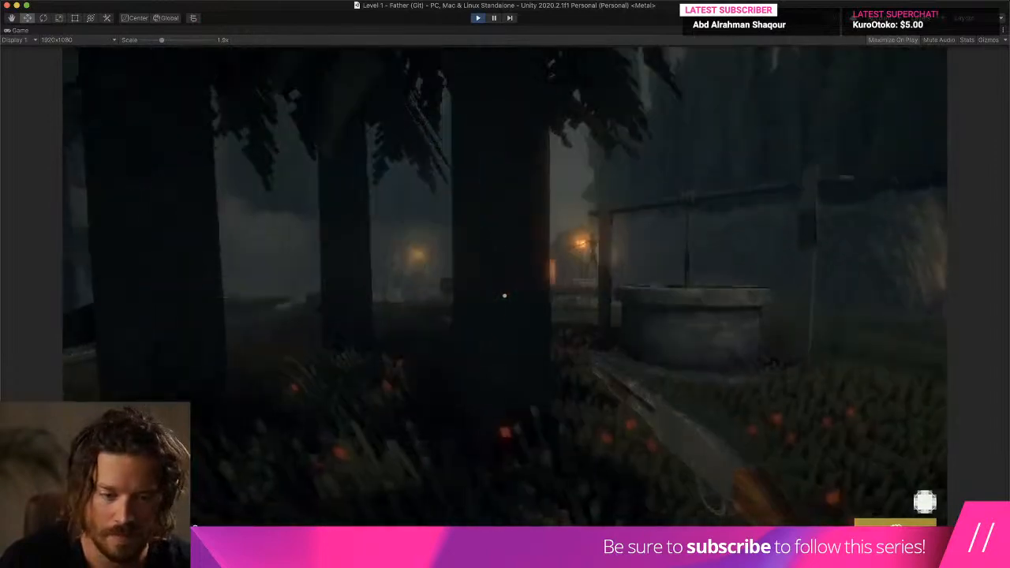
key("super+p")
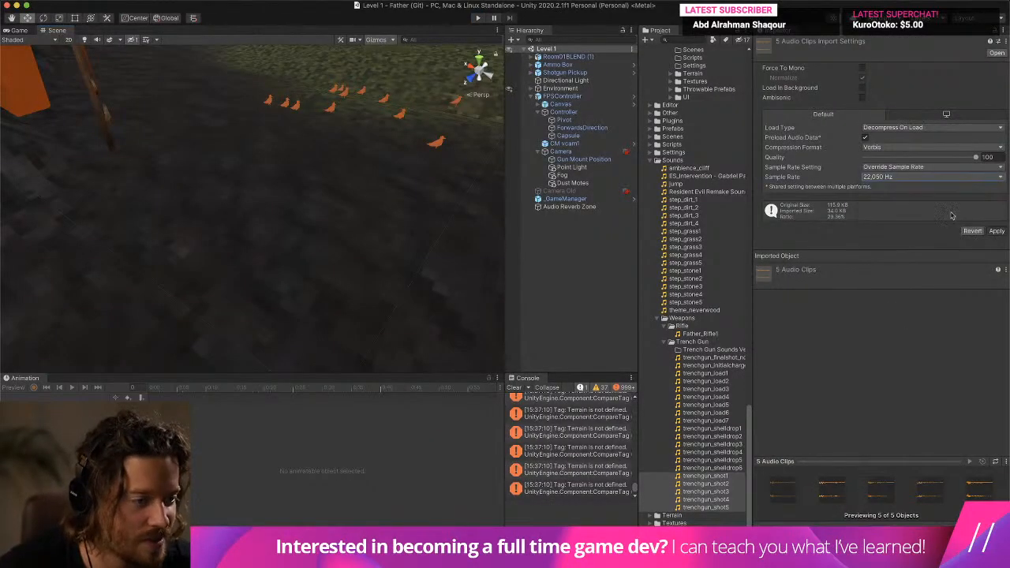
- Apply a 22,050 Hz sample rate to the five shot clips, start play mode and cross the field past the lamp post
key("super+p")
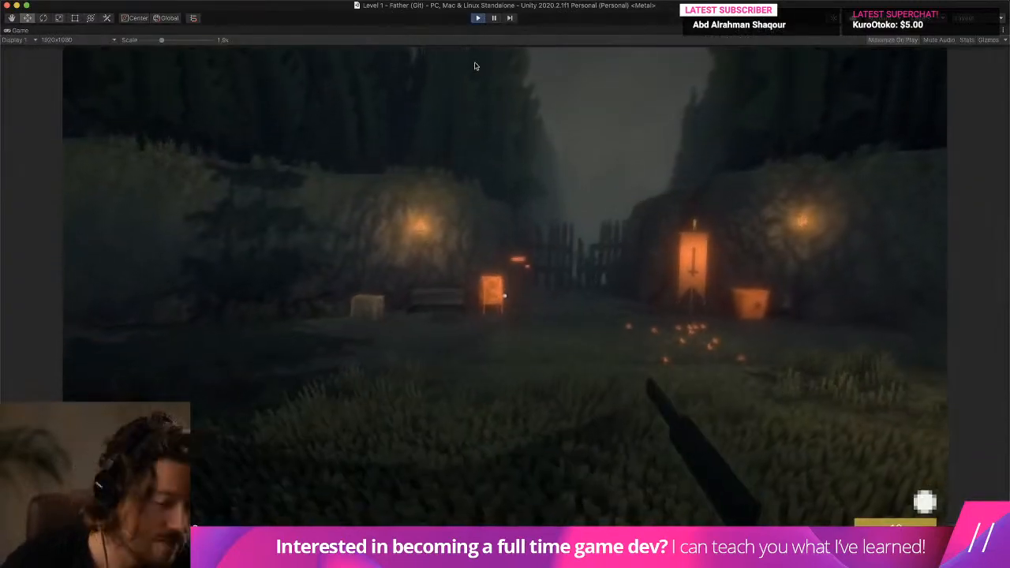
left_click(476, 66)
key("w")
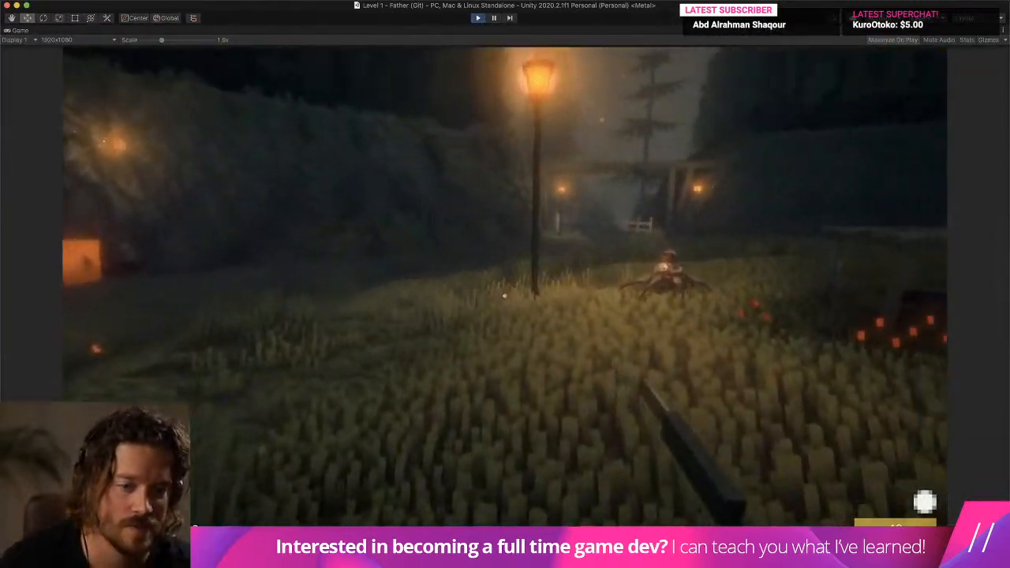
key("w")
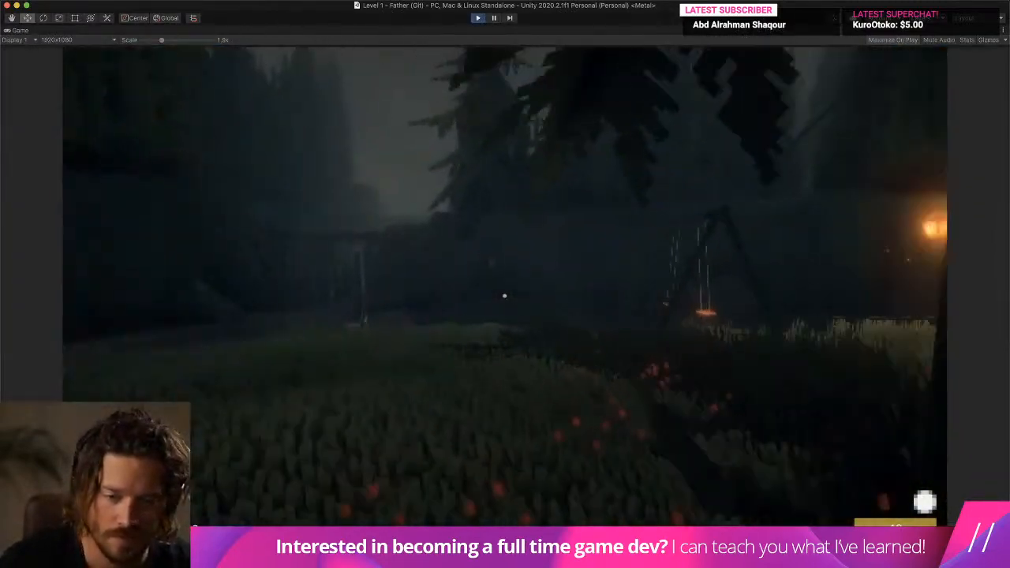
key("w")
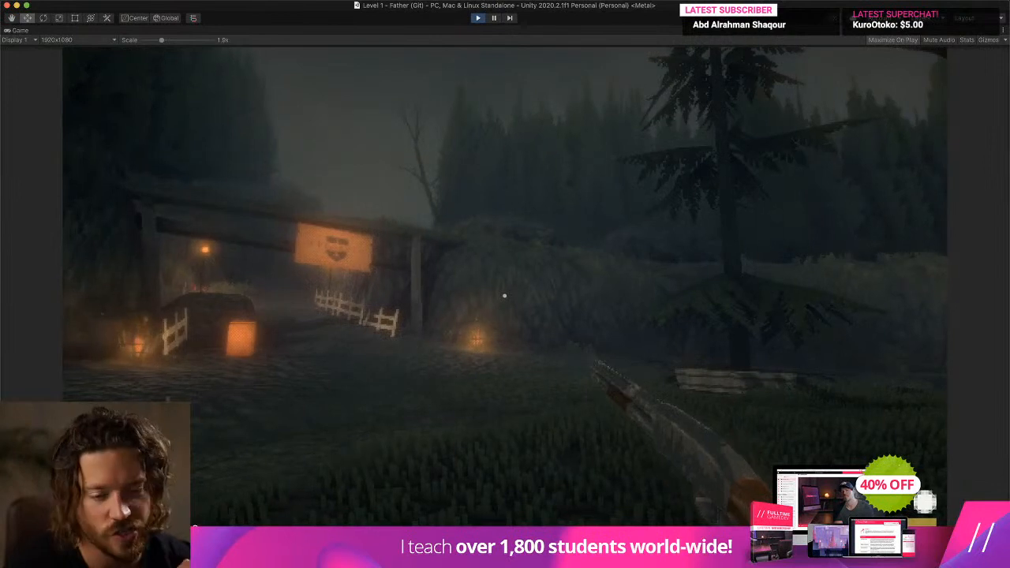
- Fire several shots near the lantern-lit gate to judge the gun sound, walk back towards the trees, and end play mode
left_click(504, 296)
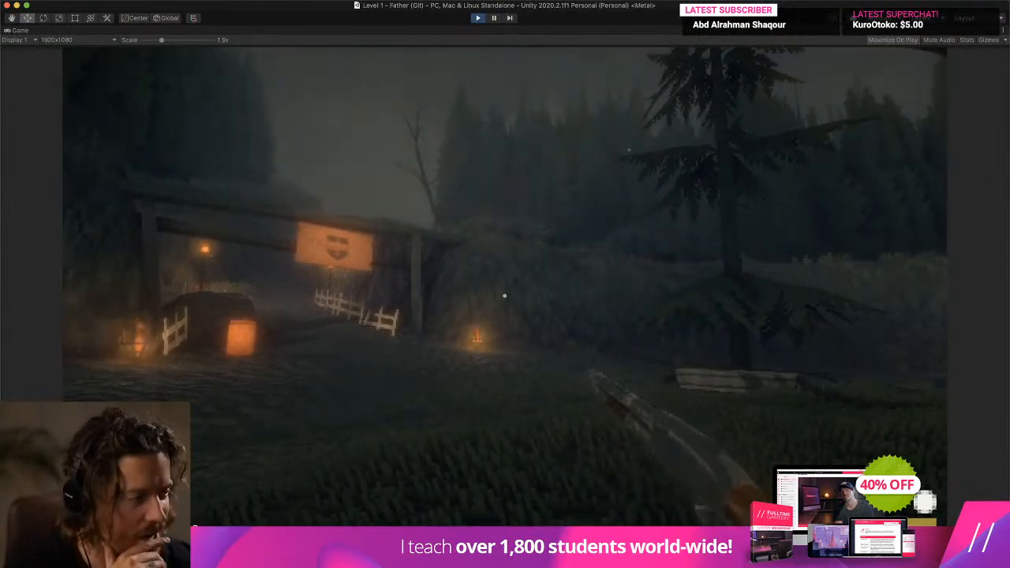
left_click(504, 296)
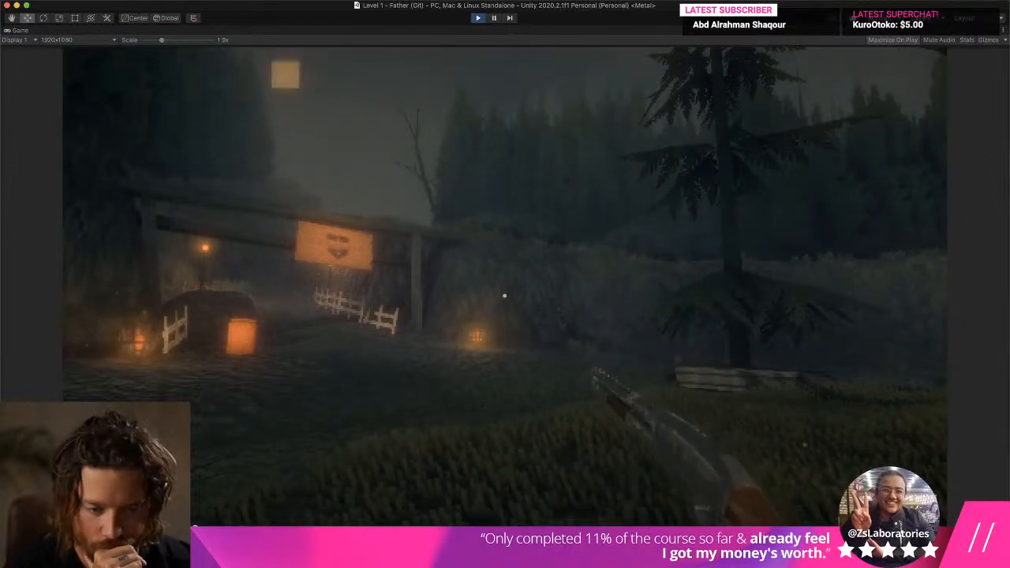
left_click(504, 296)
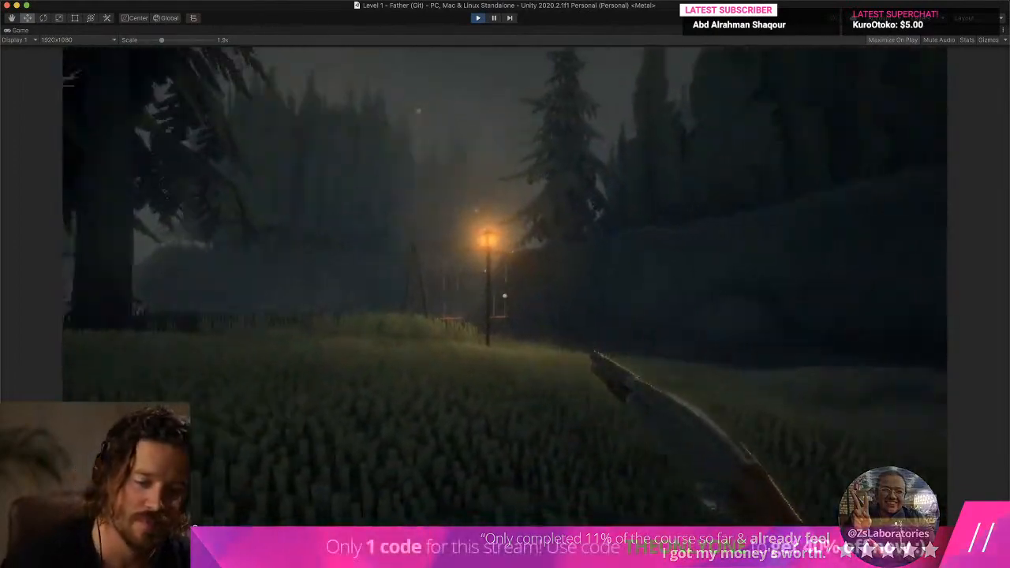
key("w")
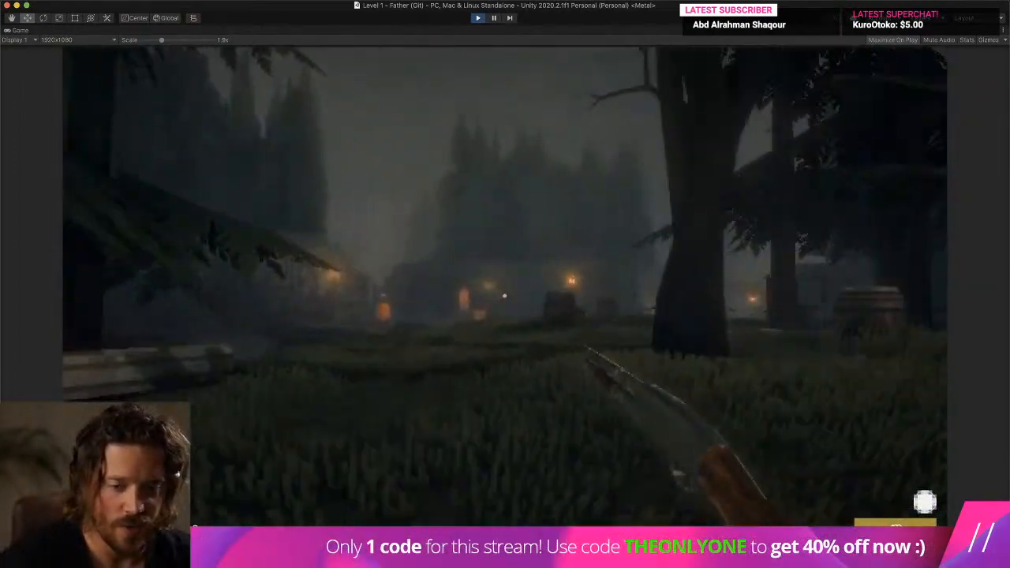
key("super+p")
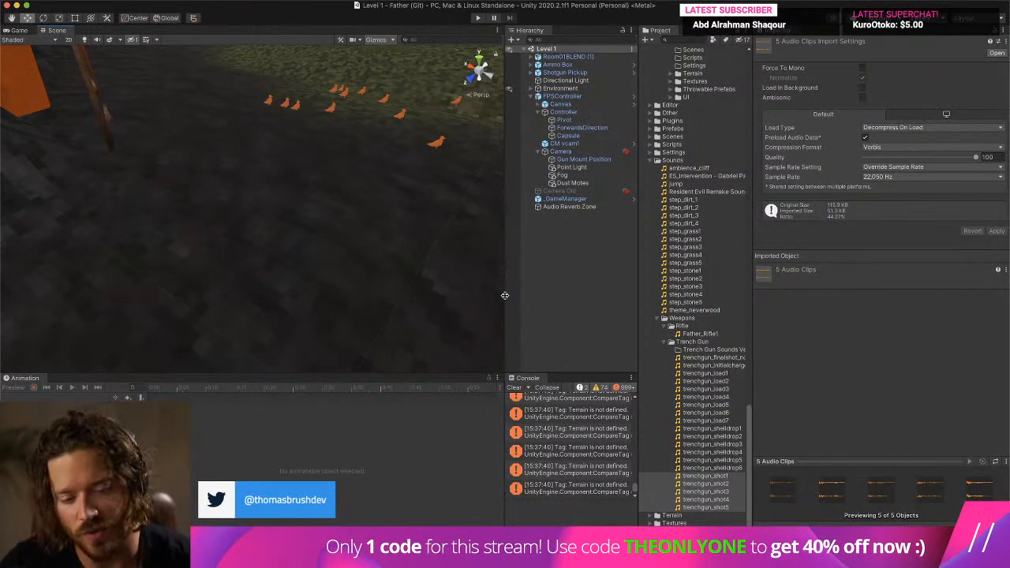
- Empty the Console and open the Shotgun prefab from a project search for "shotg"
left_click(514, 387)
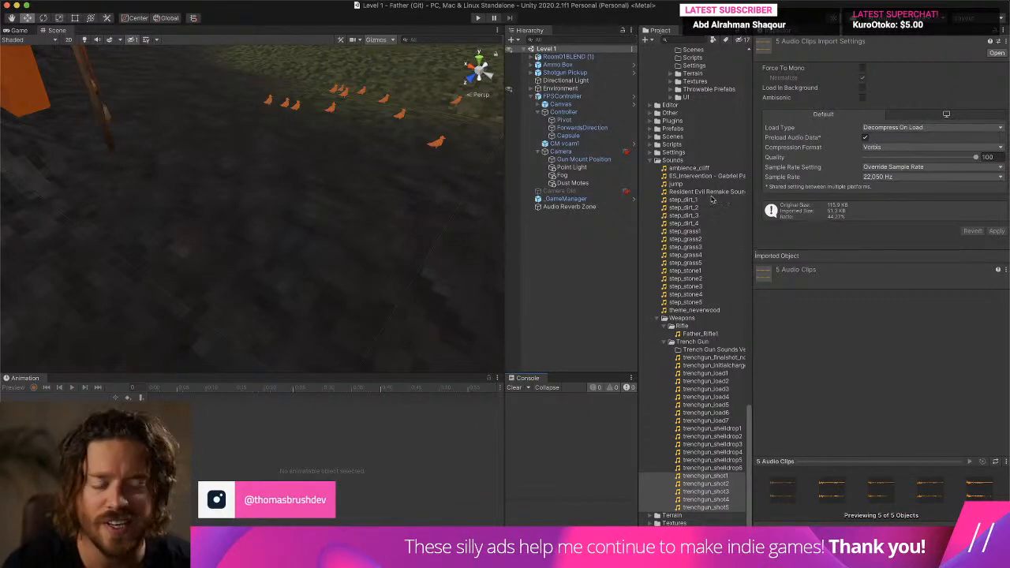
left_click(671, 39)
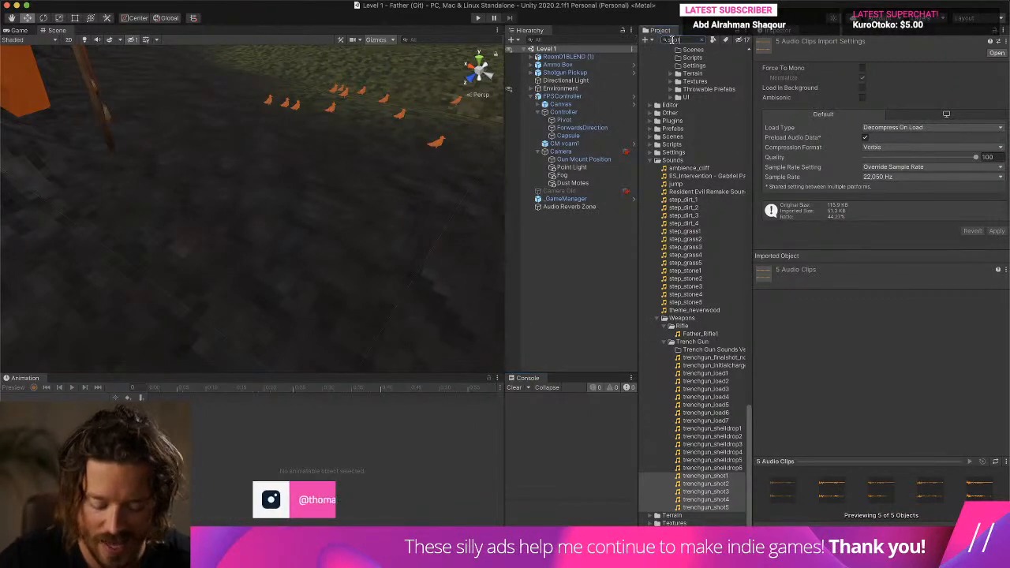
type("shotg")
double_click(720, 79)
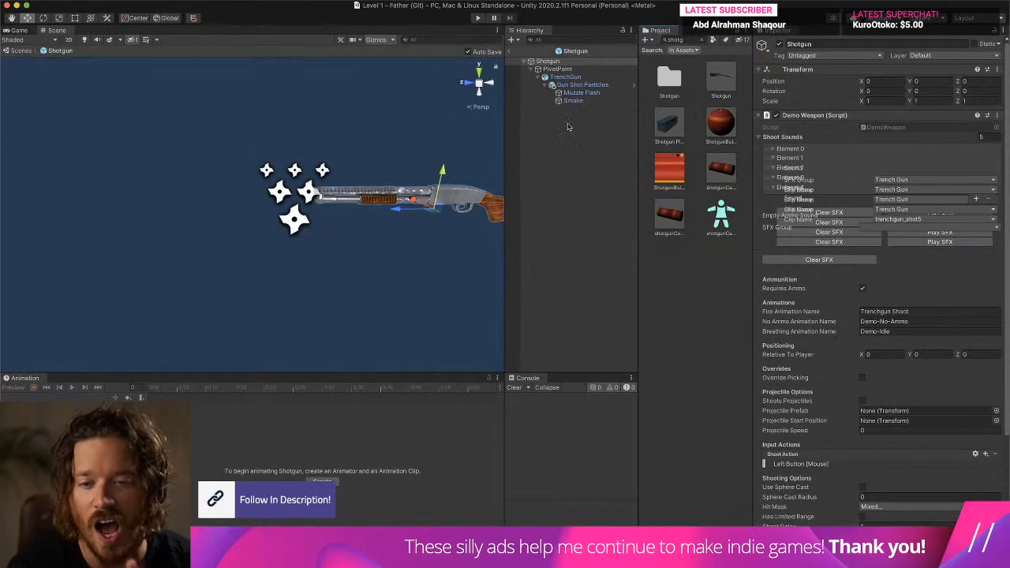
- Examine the emission bursts of the Muzzle Flash, Smoke and Gun Shot Particles systems in the Shotgun prefab
left_click(589, 79)
left_click(583, 93)
left_click(584, 85)
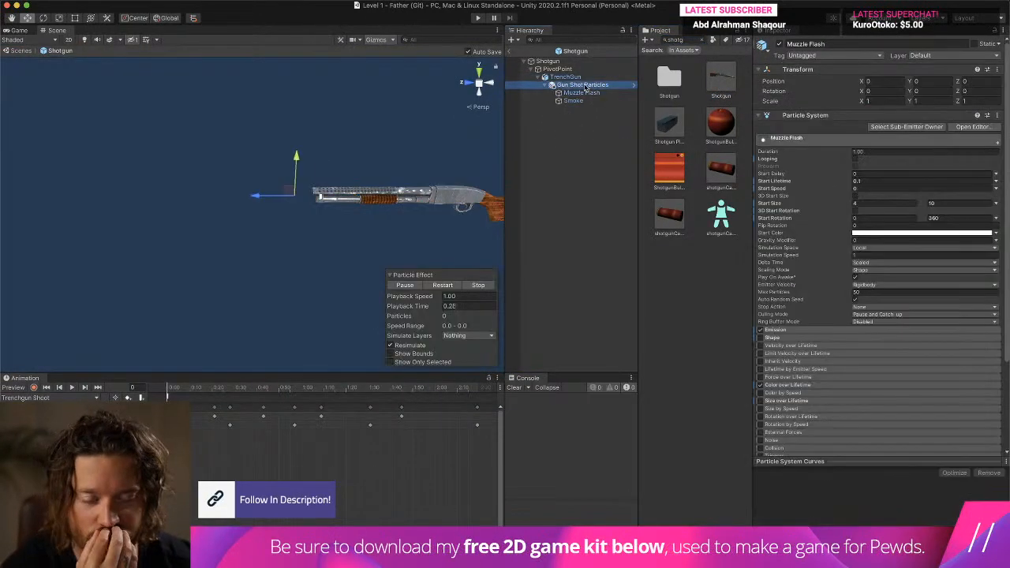
left_click(591, 99)
left_click(590, 93)
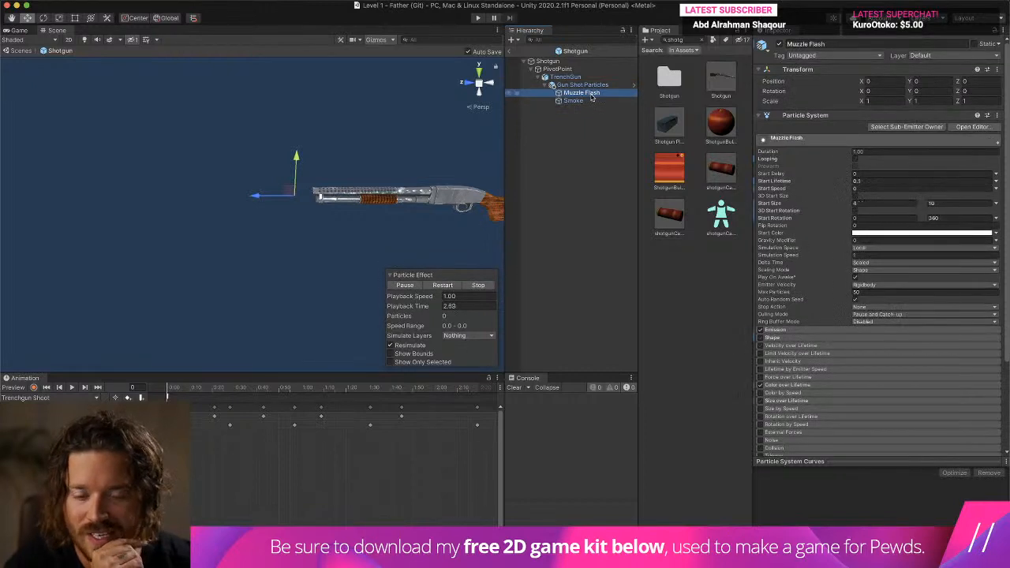
left_click(803, 331)
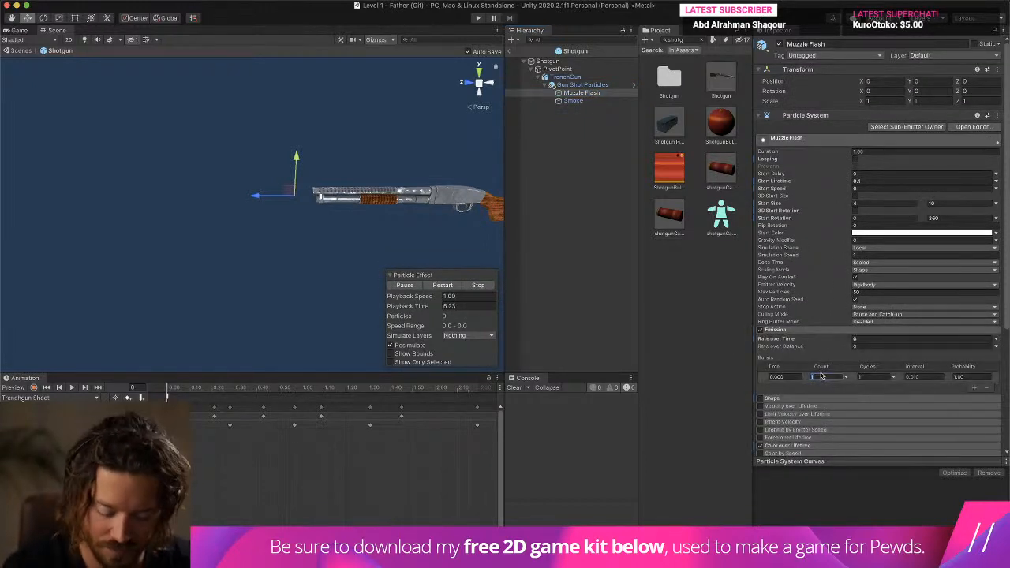
left_click(573, 101)
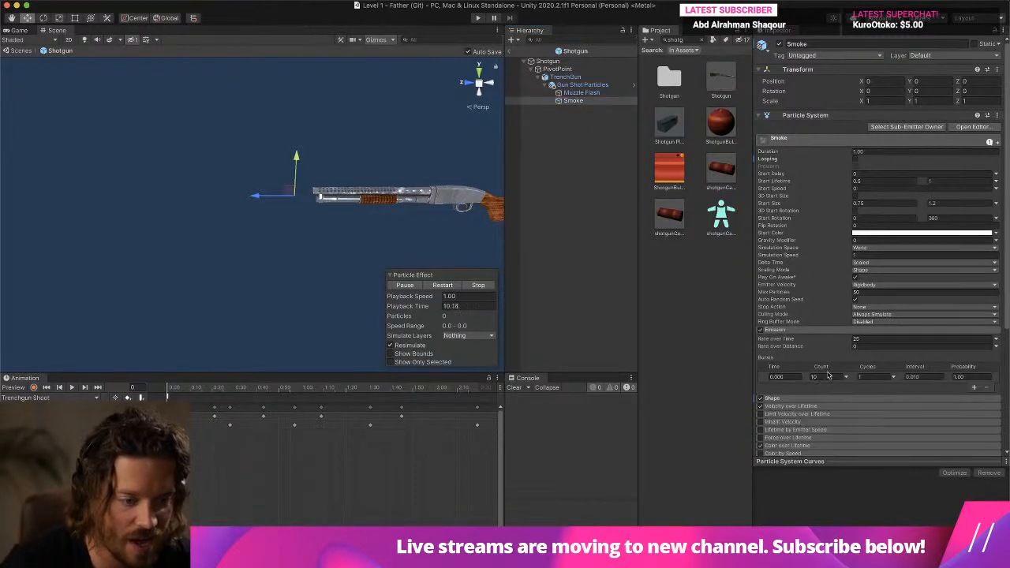
left_click(580, 85)
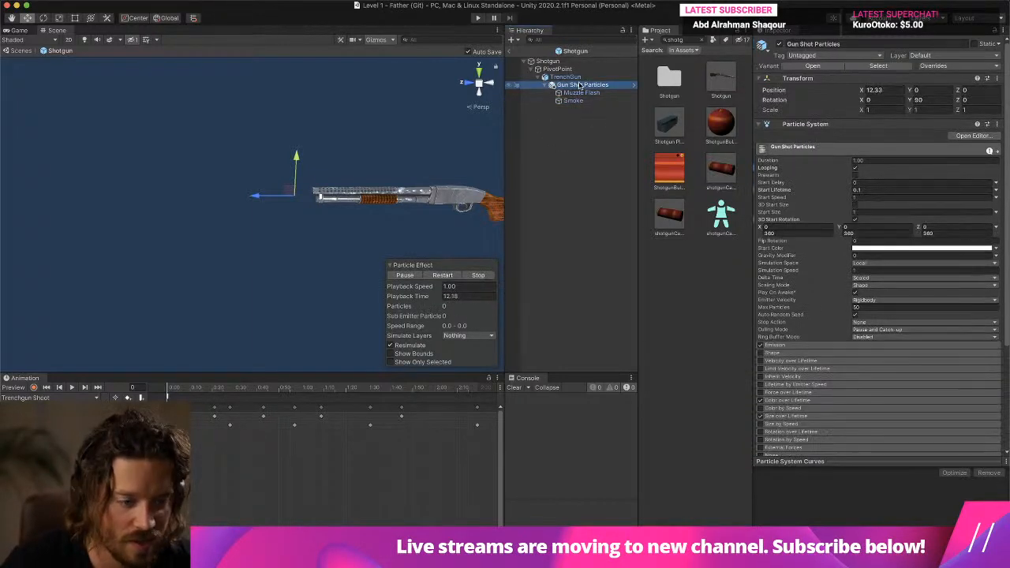
left_click(824, 345)
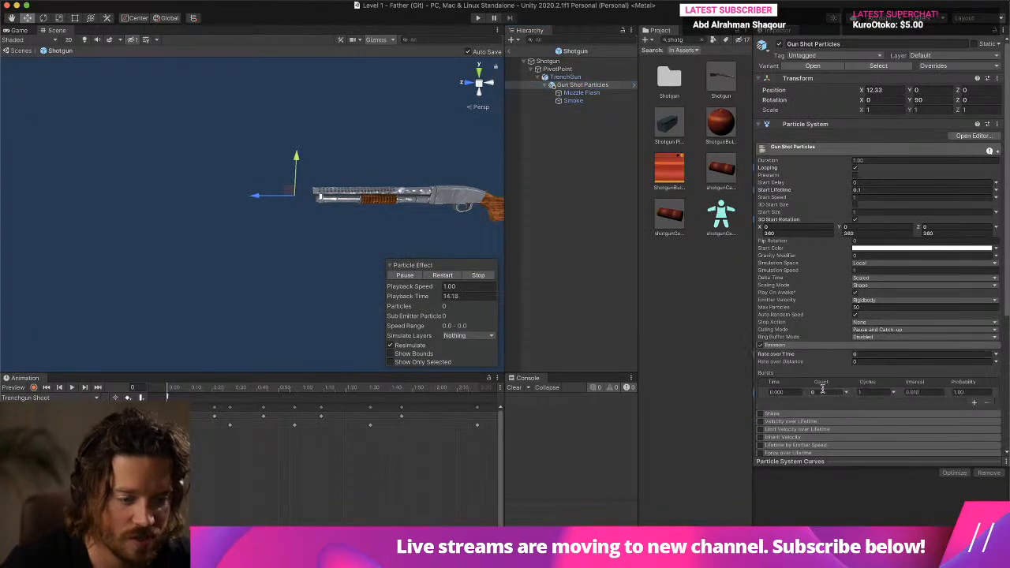
- Turn off Looping on the Gun Shot Particles system, leave the Shotgun prefab and start a play test
left_click(586, 69)
left_click(584, 78)
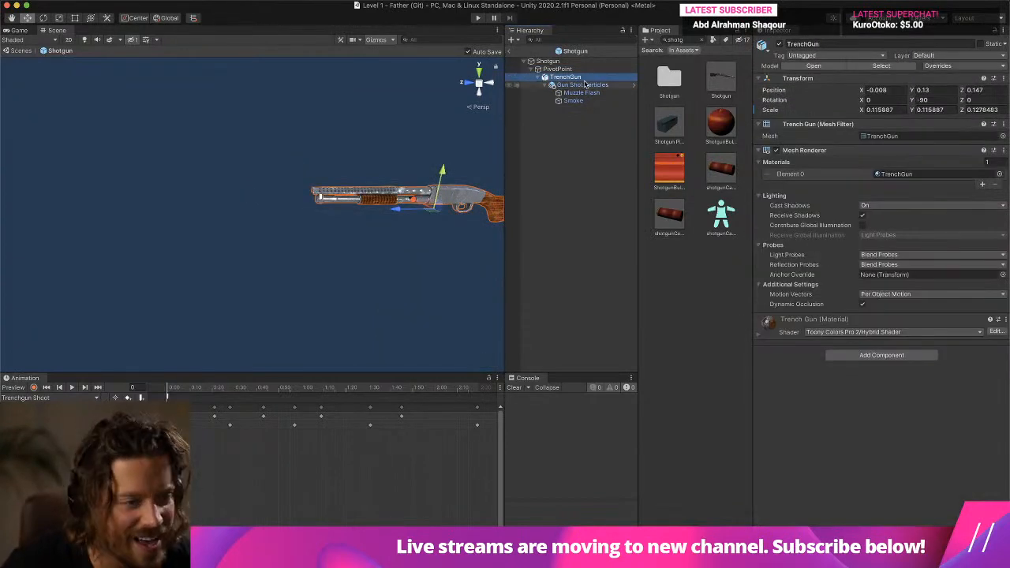
left_click(586, 85)
left_click(586, 92)
left_click(587, 100)
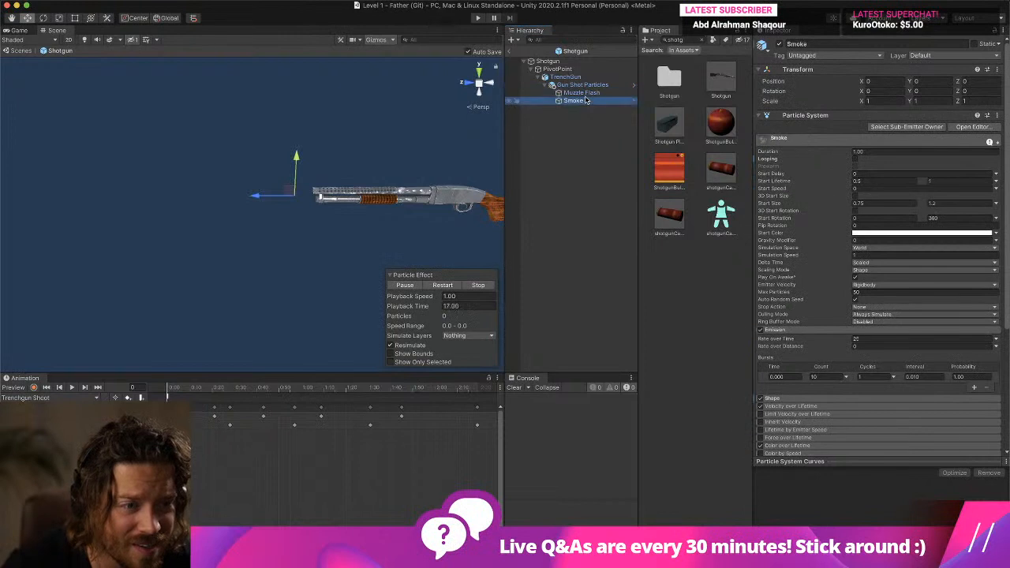
left_click(587, 85)
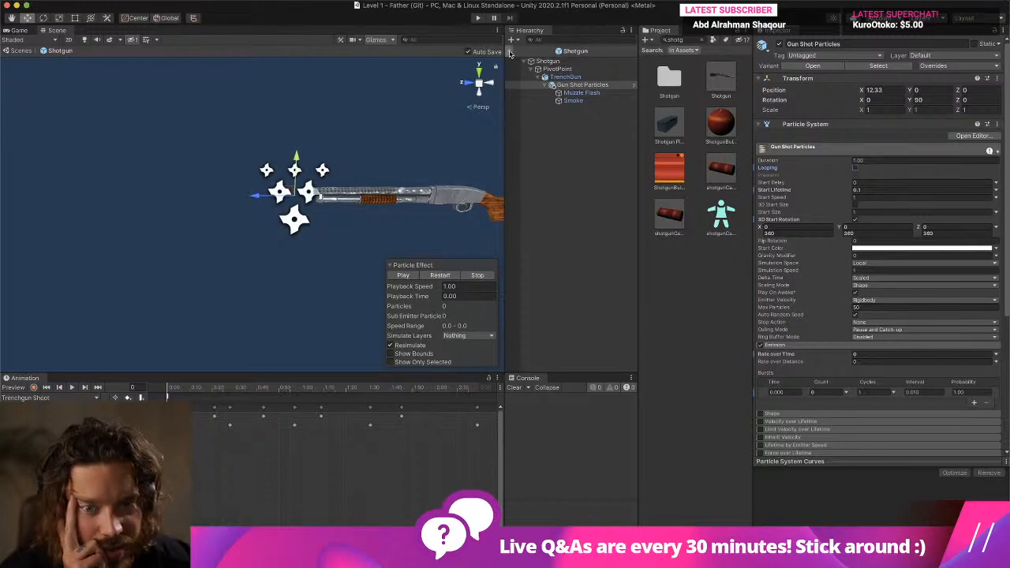
left_click(477, 18)
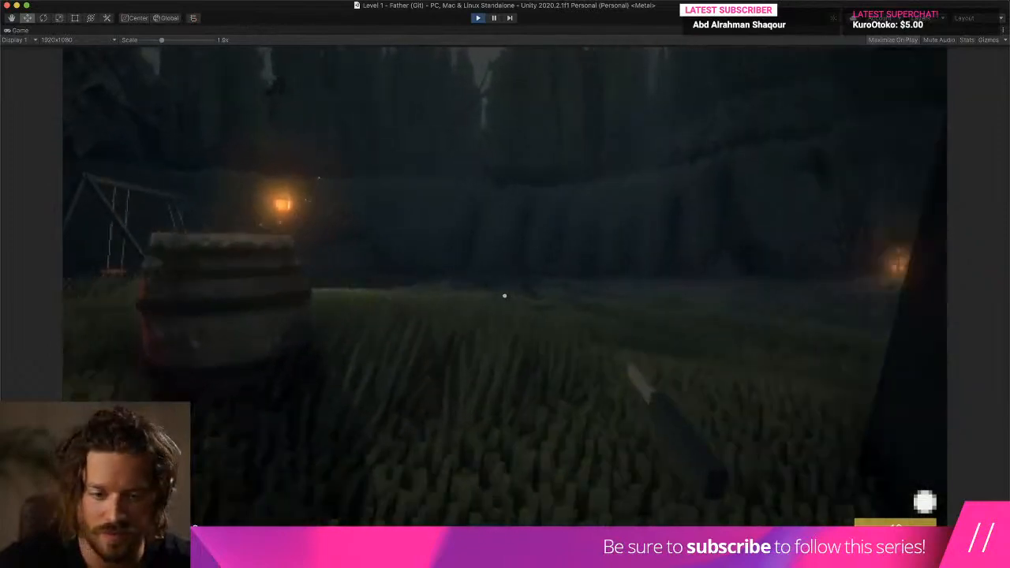
- Fire several shots towards the rock wall and near the lantern to judge the muzzle effect, and end play mode
left_click(505, 296)
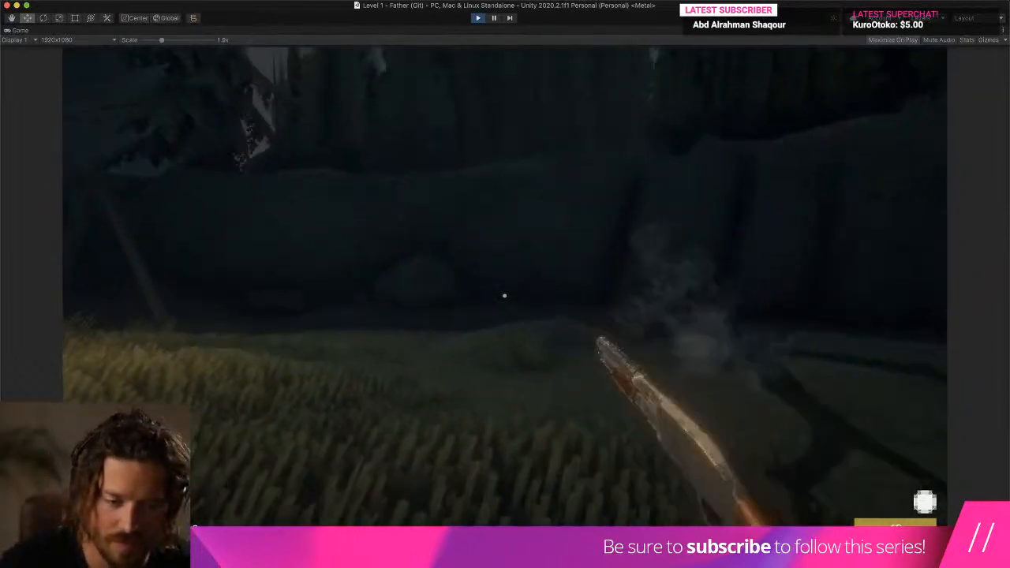
left_click(505, 296)
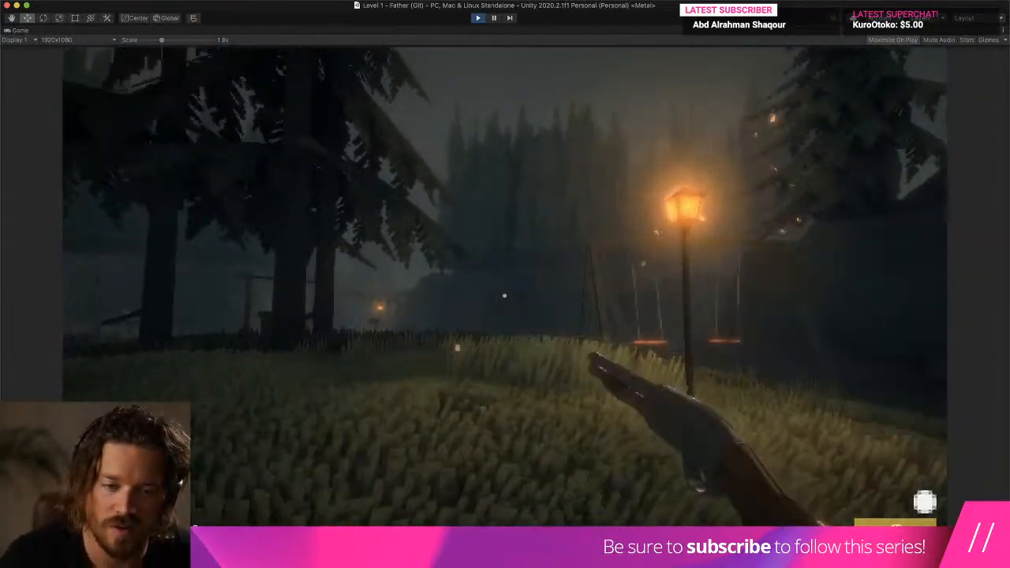
left_click(504, 296)
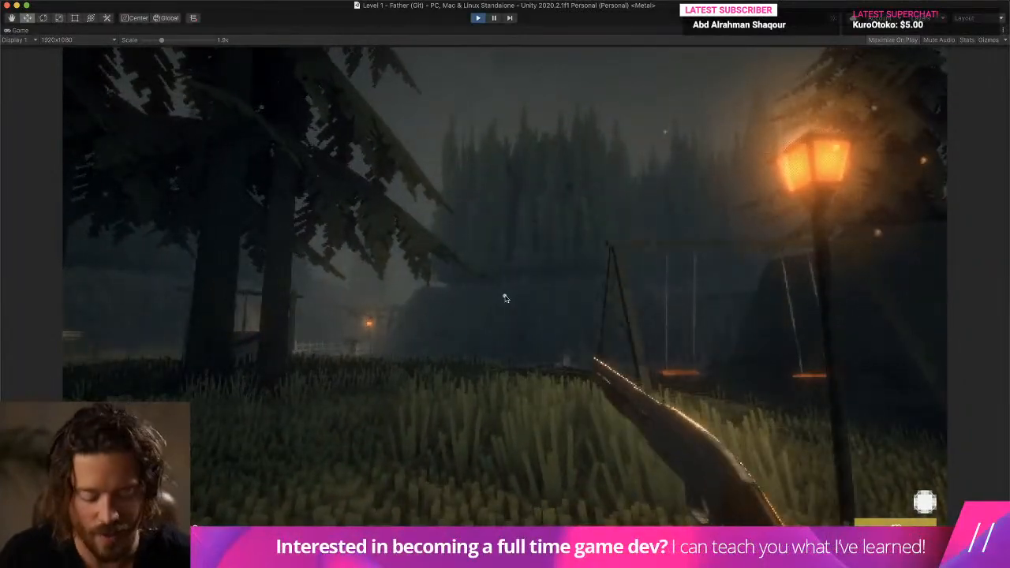
key("super+p")
- Reopen the Shotgun prefab, review the Gun Shot Particles emission, and set the Muzzle Flash burst count to 1
double_click(727, 78)
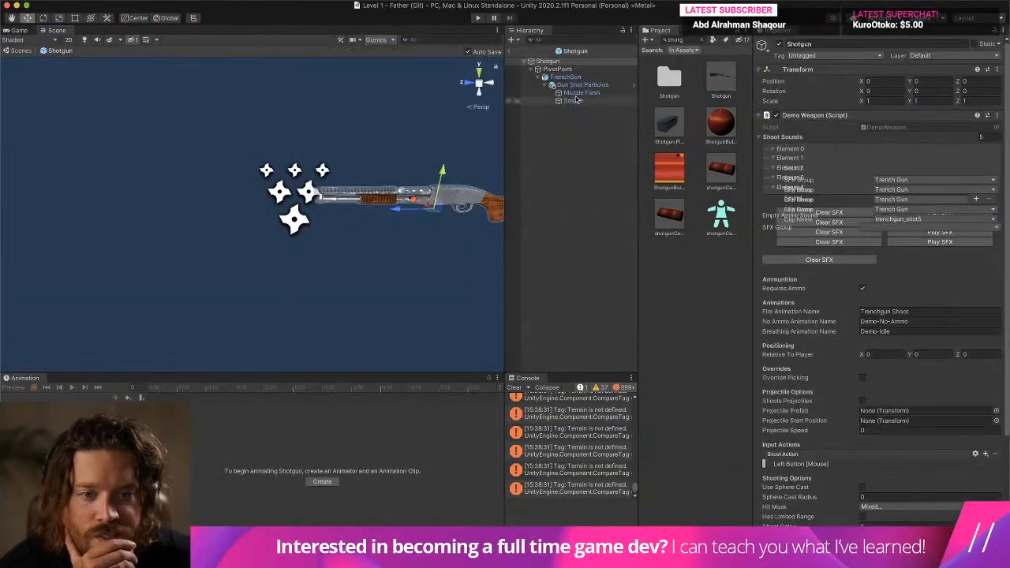
left_click(582, 85)
left_click(794, 346)
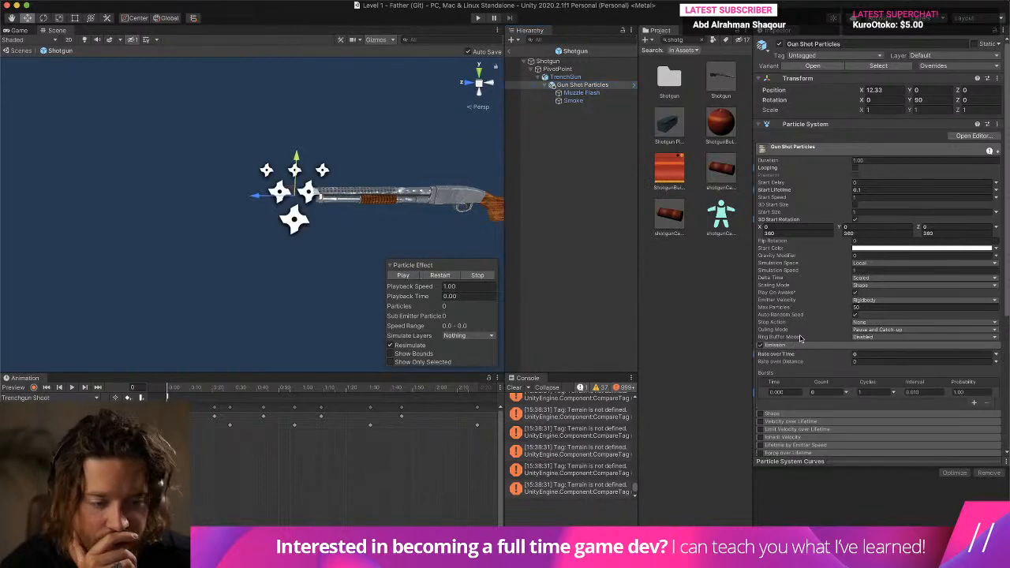
left_click(584, 93)
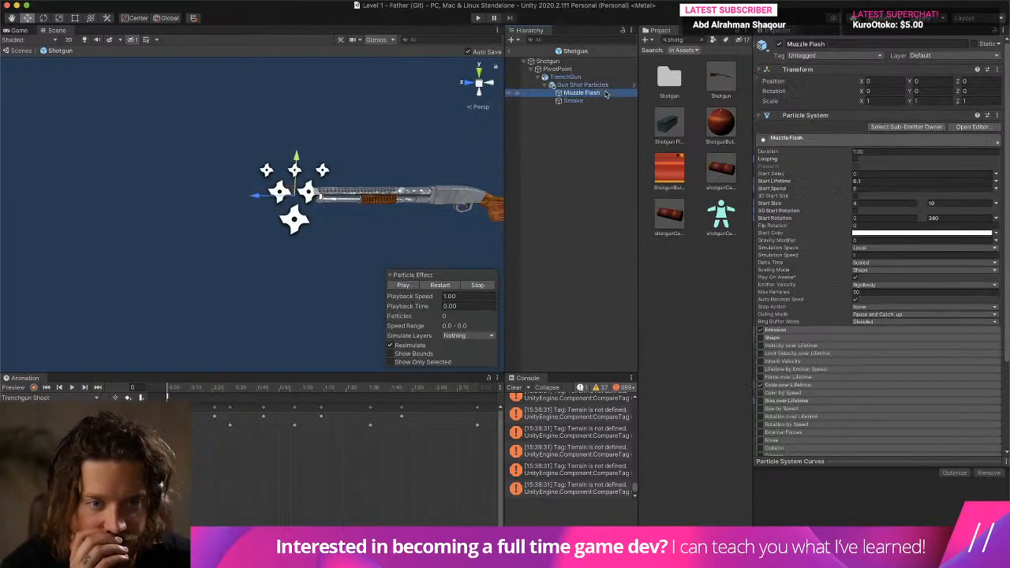
left_click(799, 331)
left_click(825, 377)
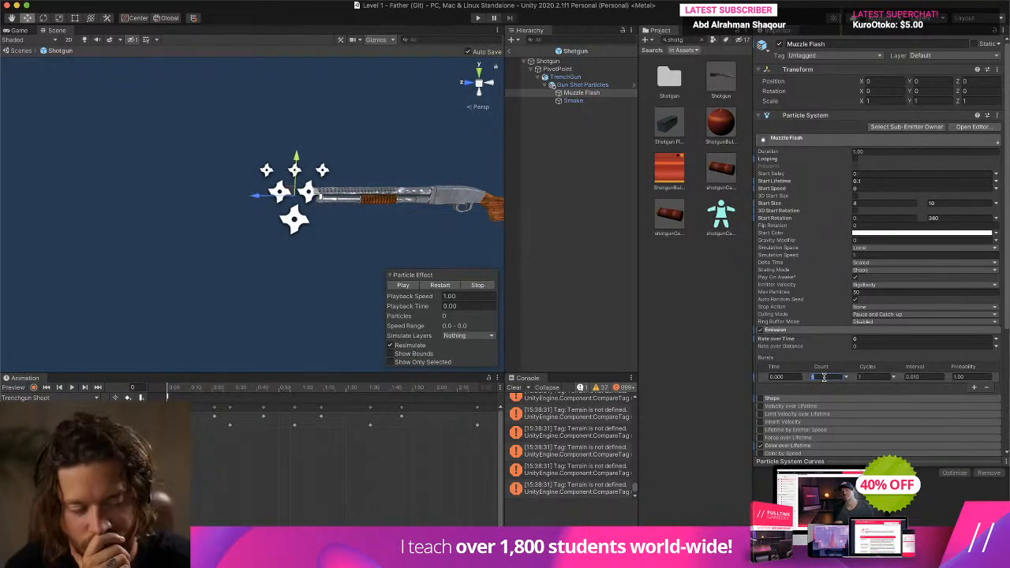
- Examine the Smoke emission burst and preview the Muzzle Flash and Gun Shot Particles effects in the scene
left_click(616, 101)
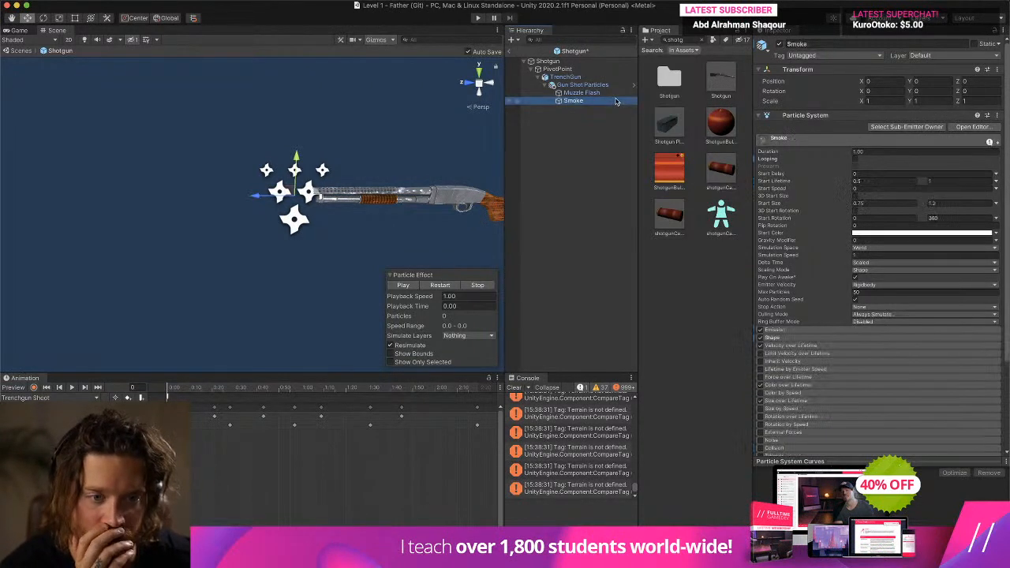
left_click(790, 331)
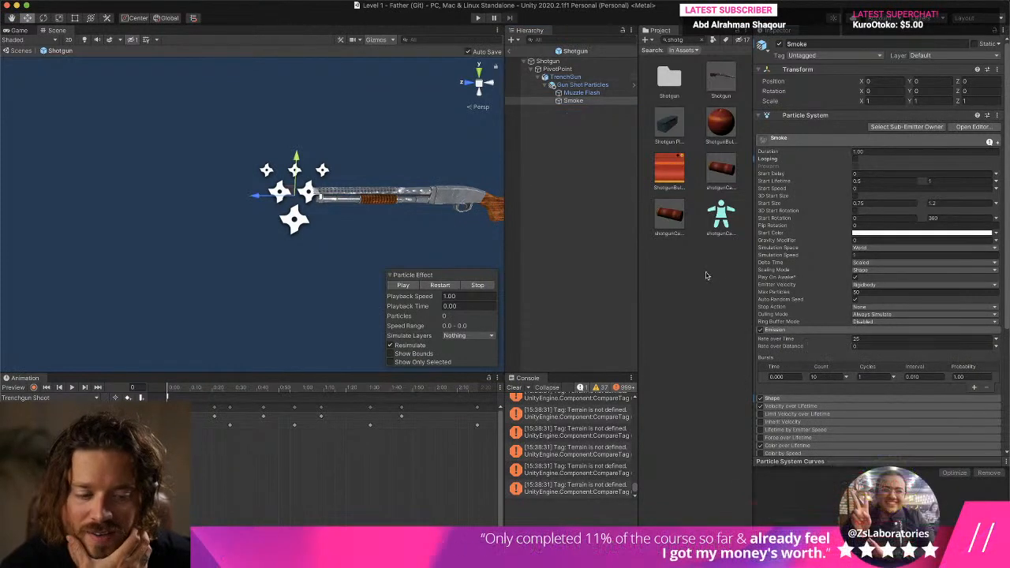
left_click(576, 93)
left_click(408, 285)
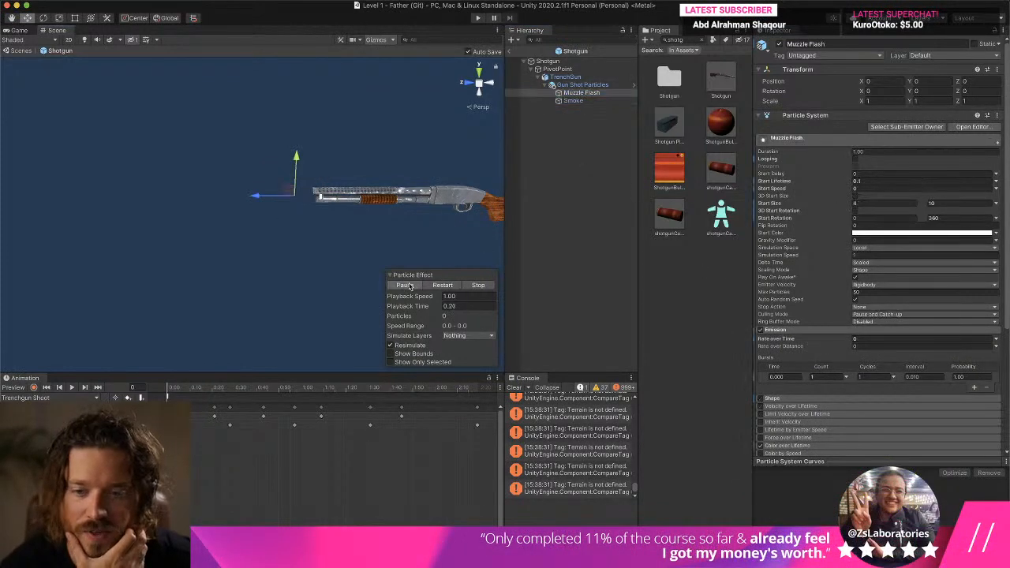
left_click(582, 84)
left_click(401, 275)
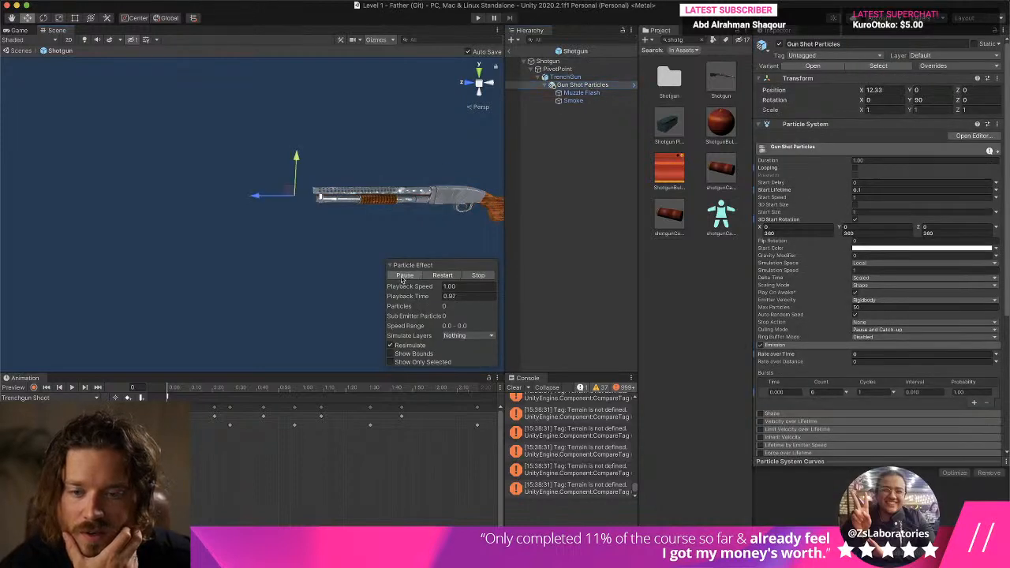
left_click(477, 276)
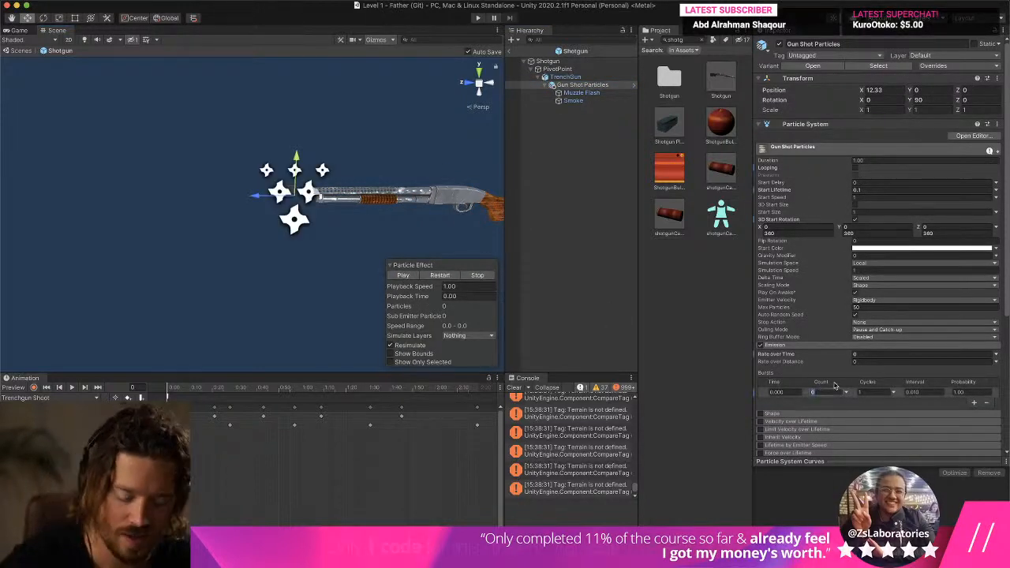
- Set the Gun Shot Particles burst count to 10 and preview the combined effect several times
type("10")
left_click(404, 276)
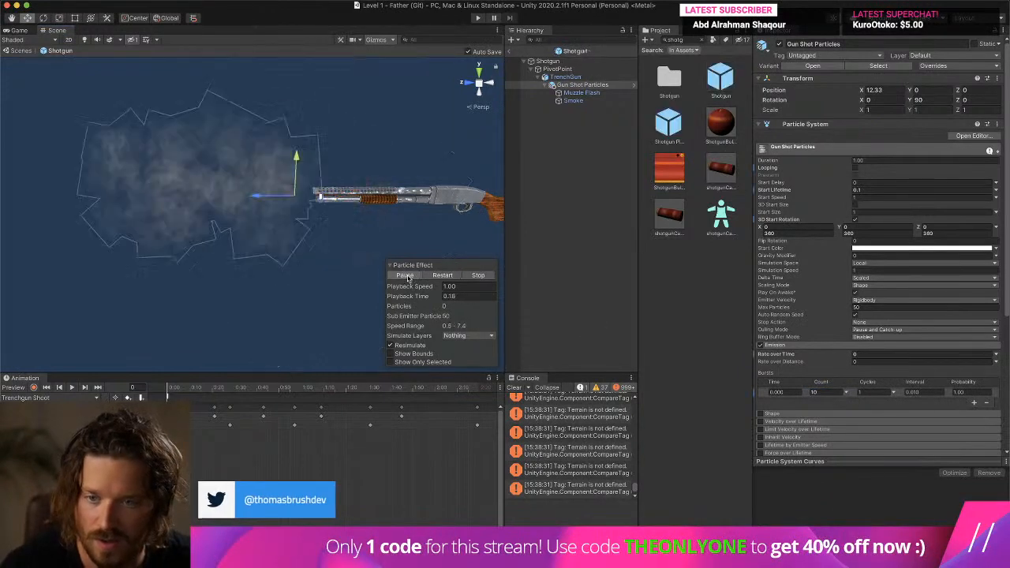
left_click(478, 275)
left_click(404, 275)
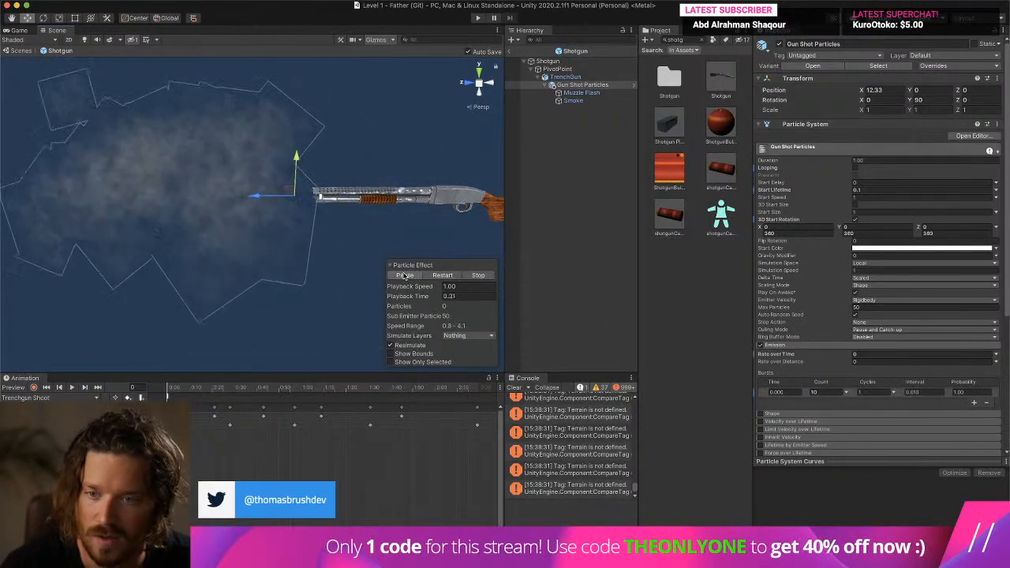
left_click(478, 276)
left_click(393, 276)
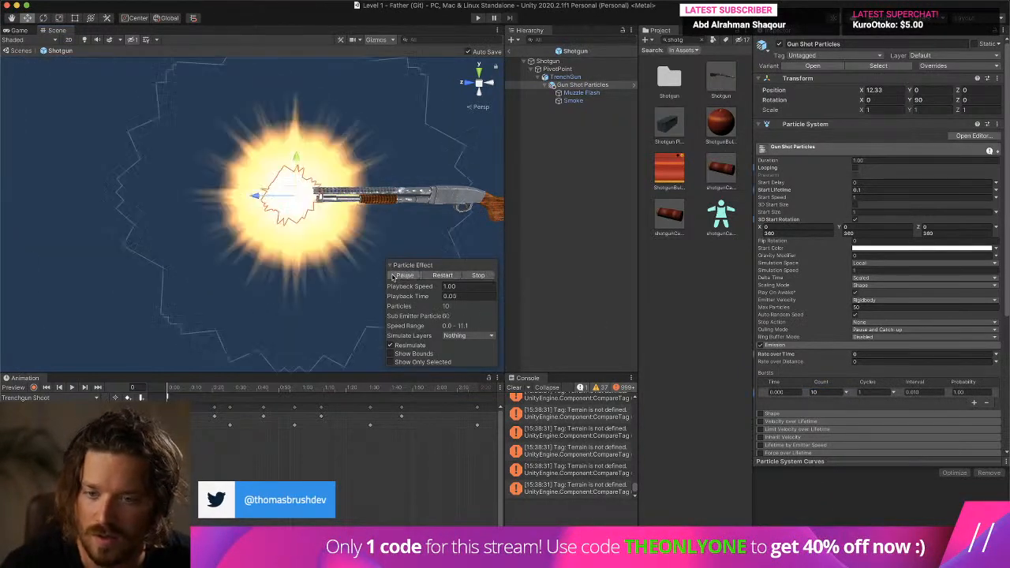
left_click(484, 276)
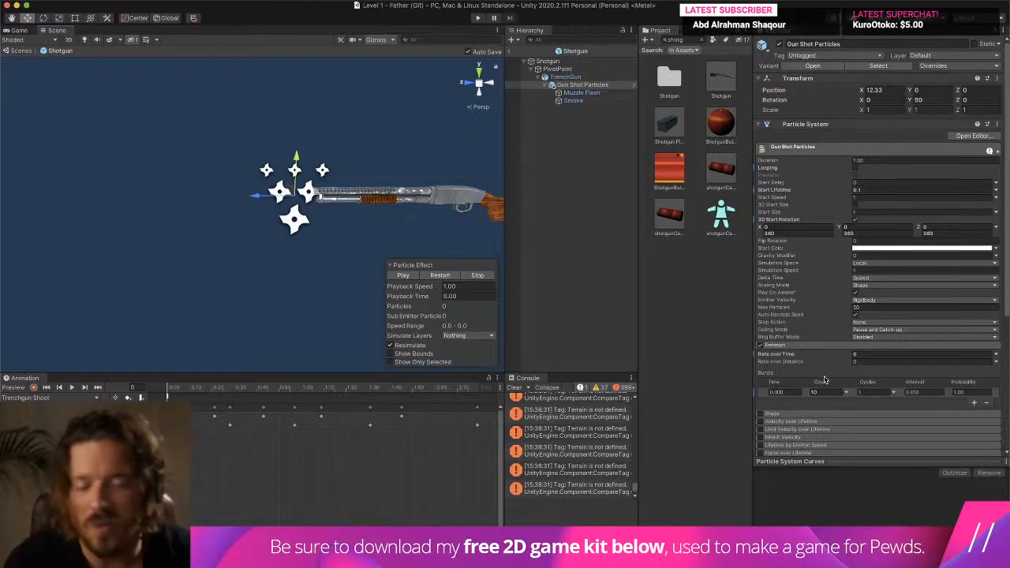
left_click(404, 274)
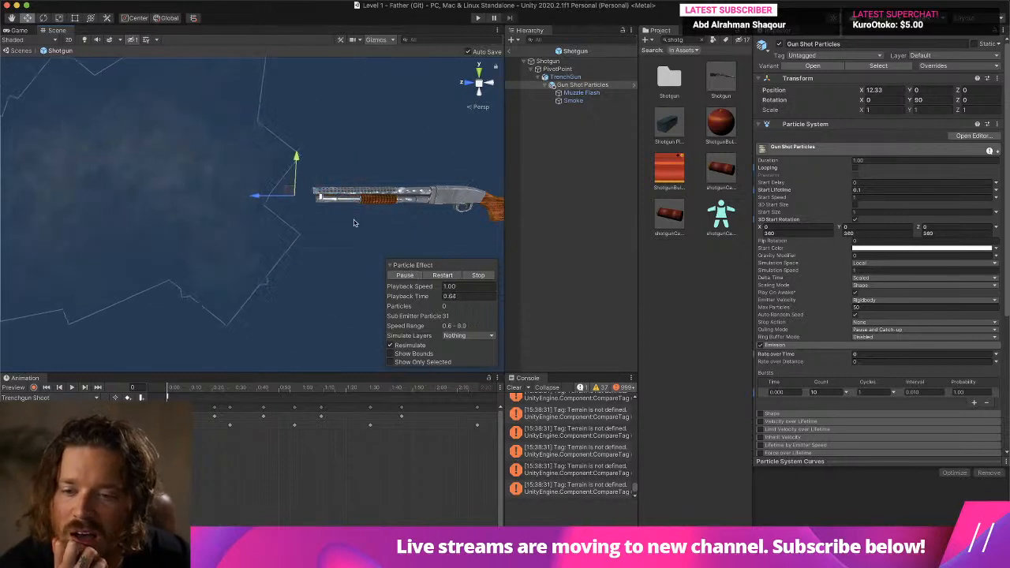
left_click(477, 275)
left_click(403, 275)
left_click(477, 275)
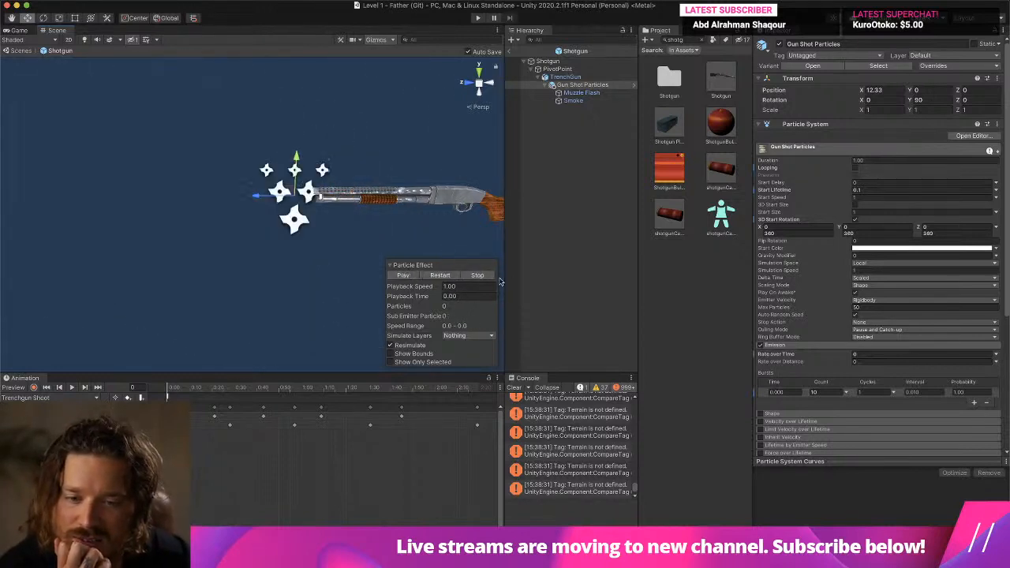
- Set the Gun Shot Particles burst count to 8, raise the Muzzle Flash burst count, and check the Smoke burst count
left_click(577, 102)
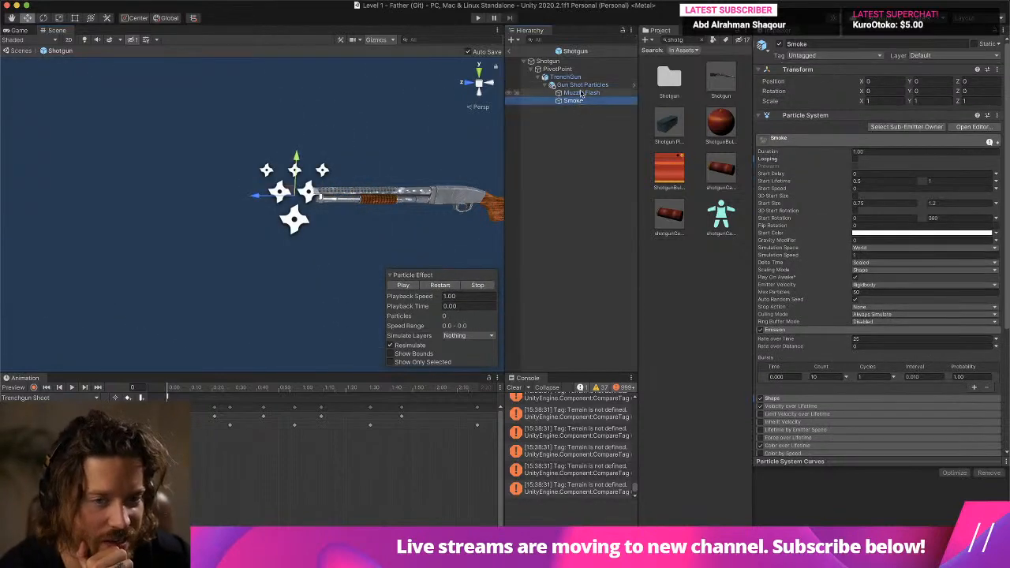
left_click(582, 85)
left_click(816, 392)
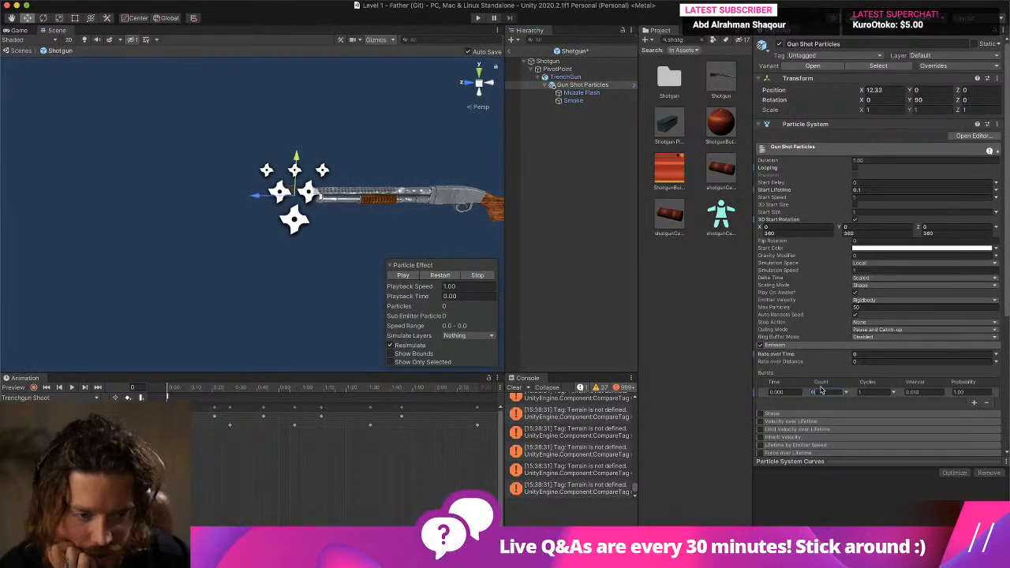
left_click(588, 94)
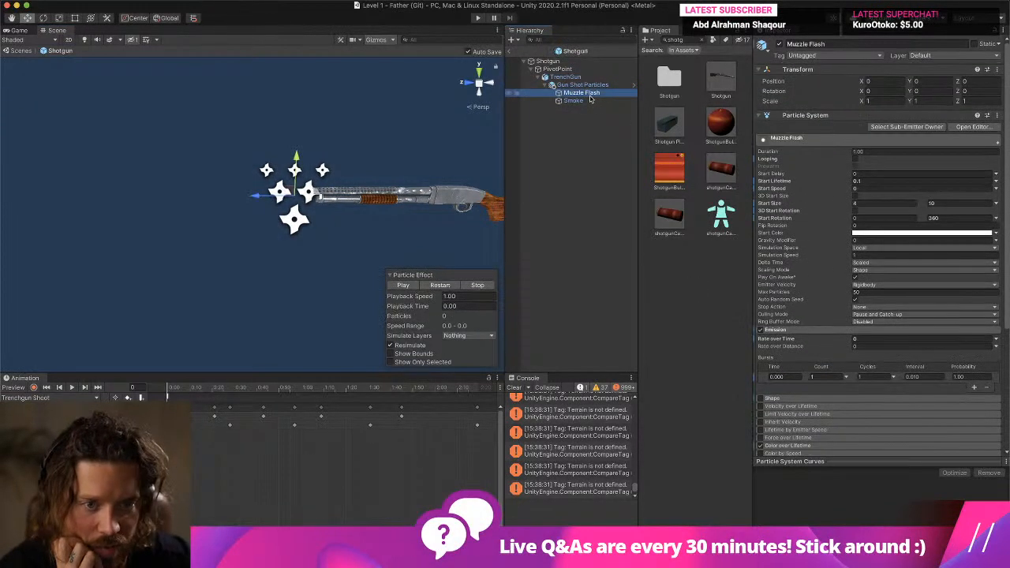
left_click(827, 375)
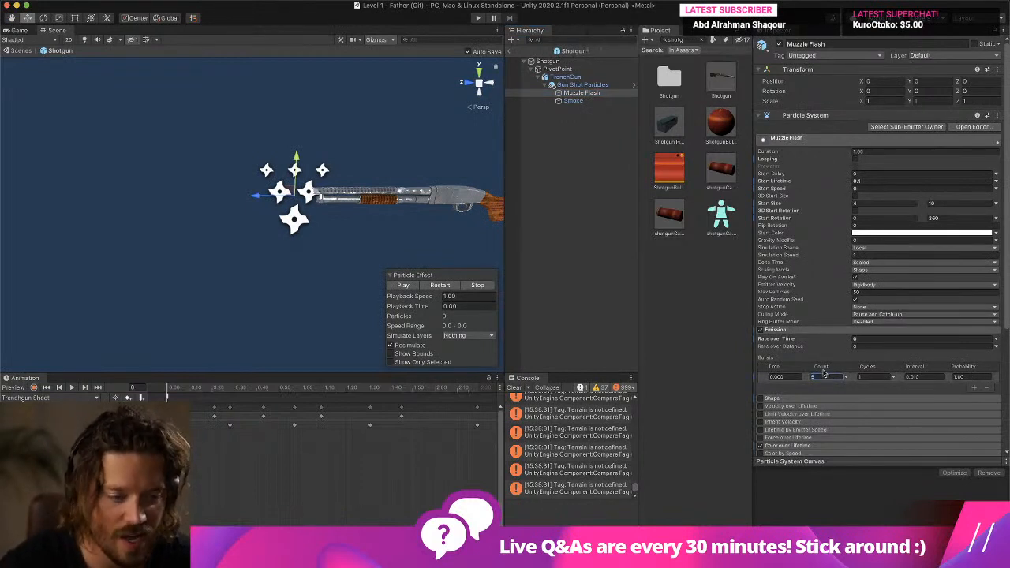
left_click(573, 100)
left_click(821, 376)
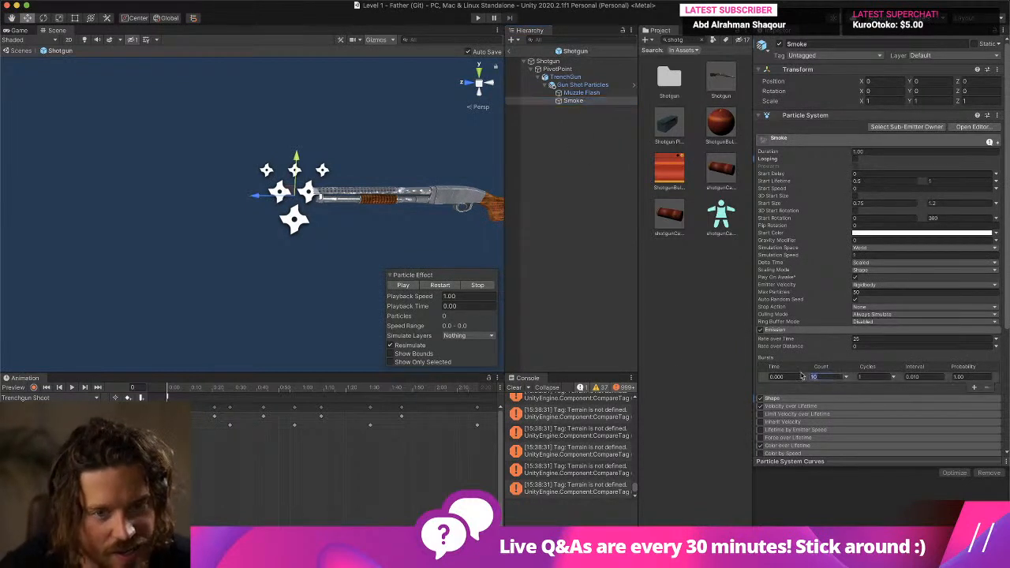
- Leave the Shotgun prefab and start a play test of Level 1
left_click(536, 85)
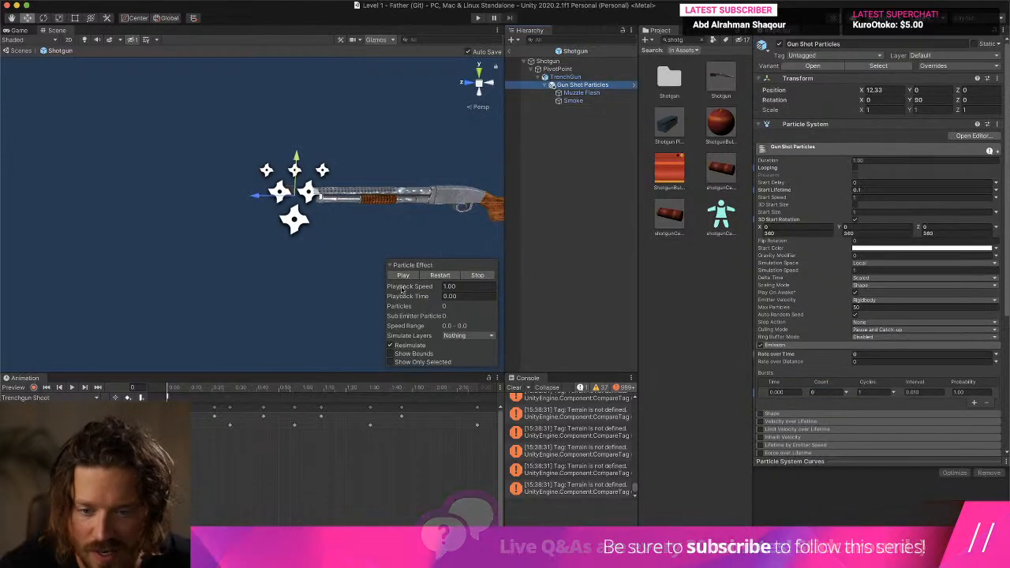
left_click(509, 51)
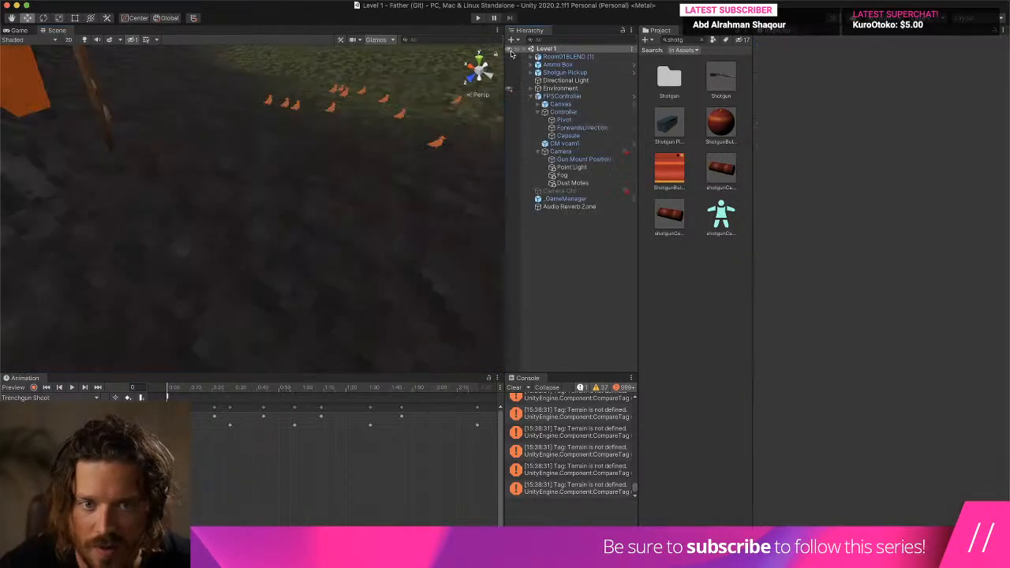
left_click(477, 18)
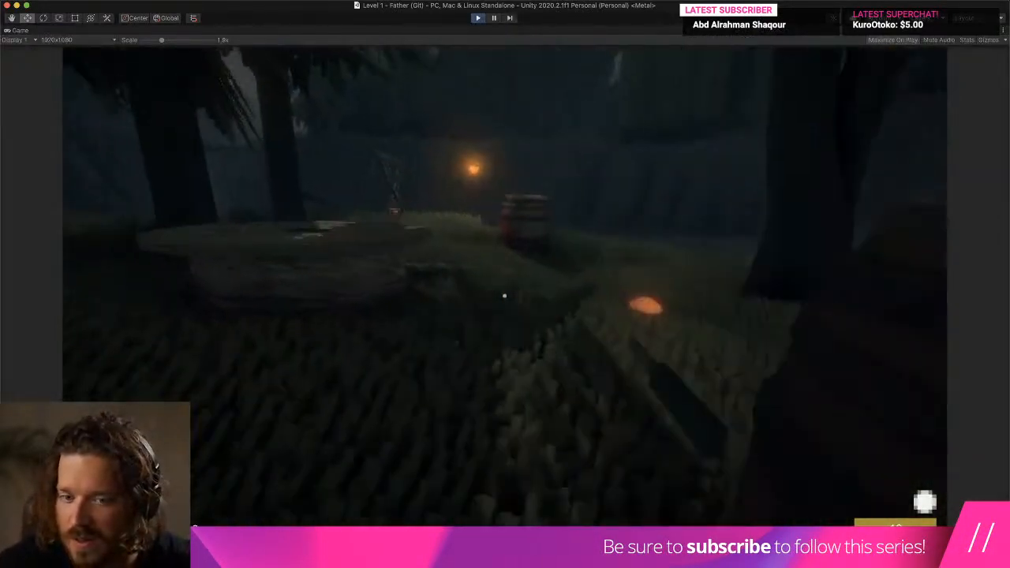
- Fire several shots towards the lantern-lit gate and the bare tree to judge the retuned bursts, and end play mode
key("w")
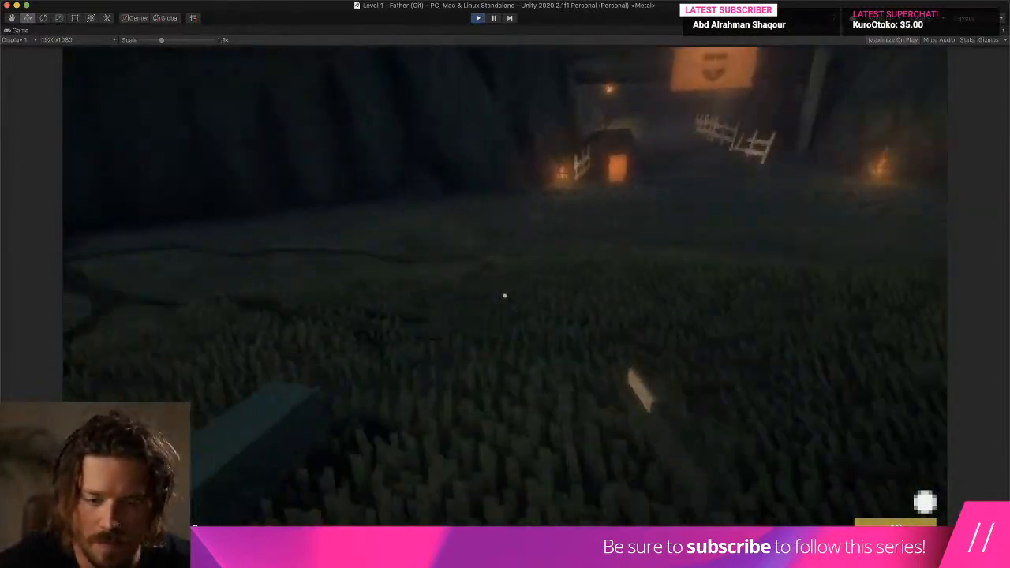
left_click(505, 296)
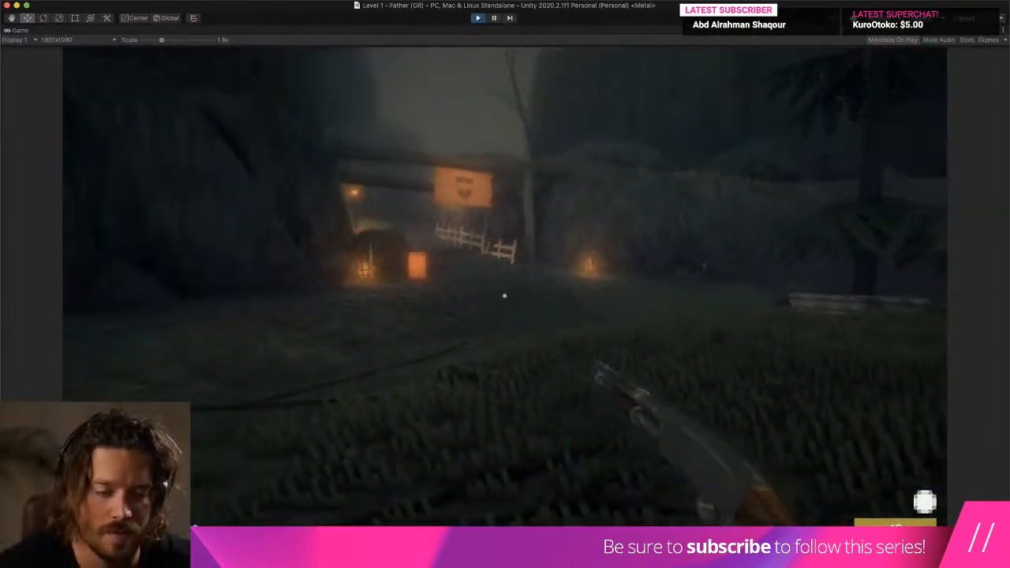
left_click(505, 296)
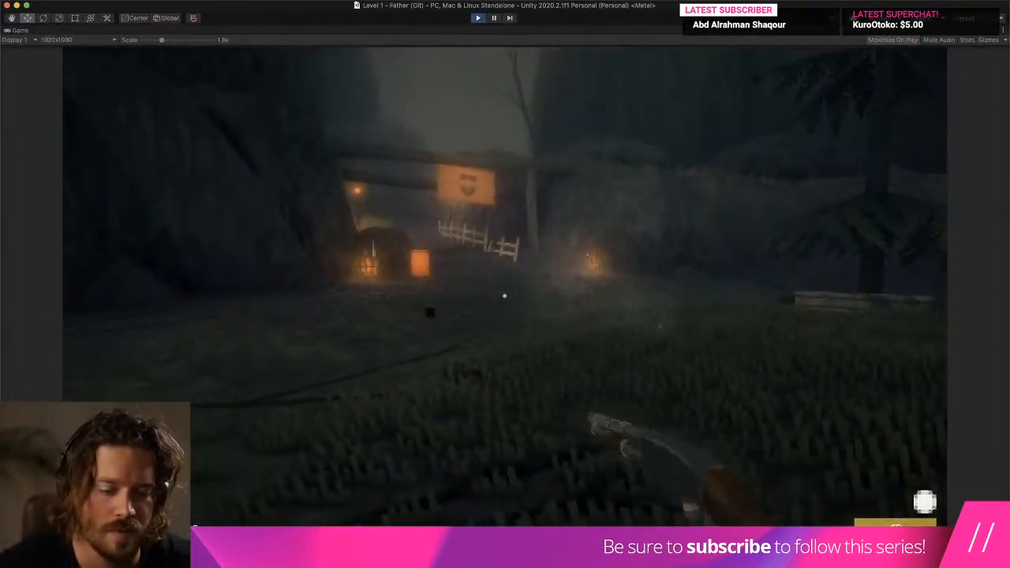
left_click(505, 296)
left_click(505, 296)
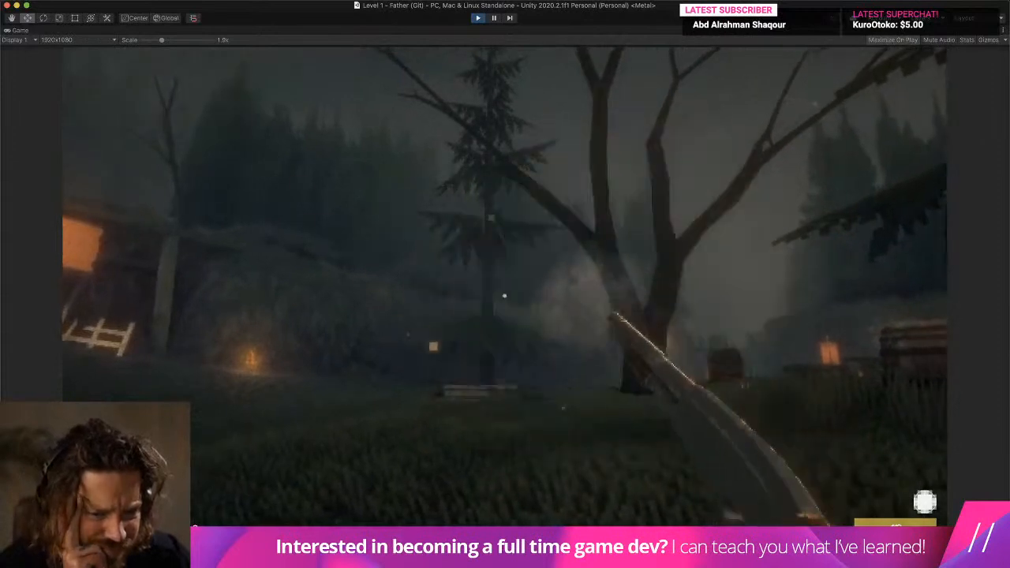
left_click(505, 296)
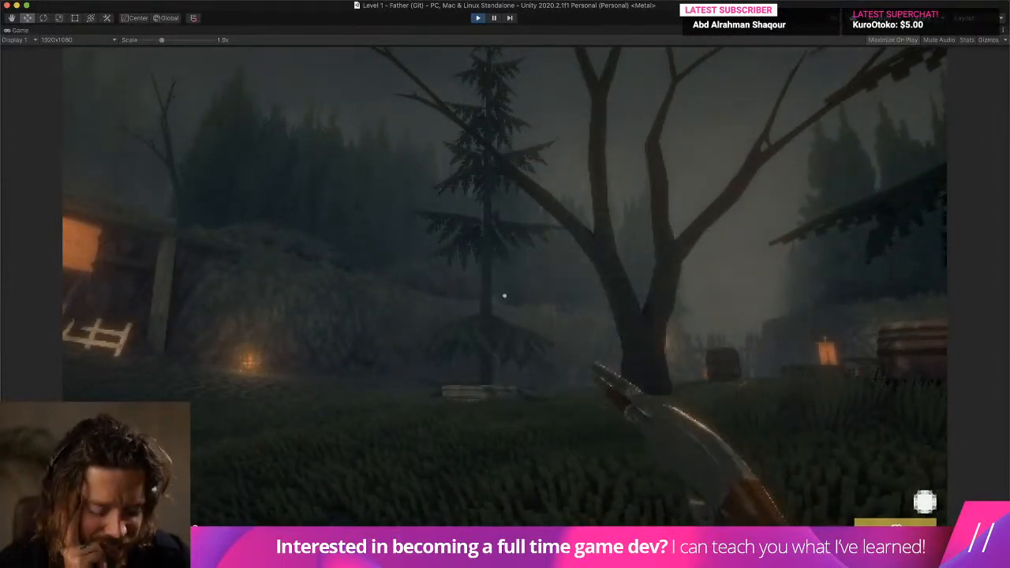
key("super+p")
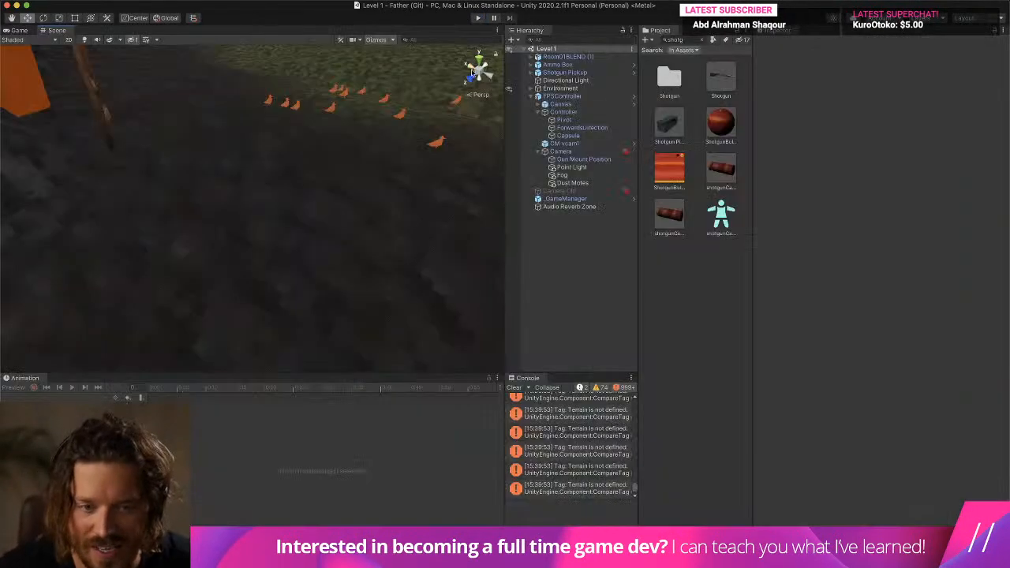
- Open the Shotgun prefab and turn on Looping and Prewarm for Gun Shot Particles, Muzzle Flash and Smoke
double_click(720, 79)
left_click(581, 84)
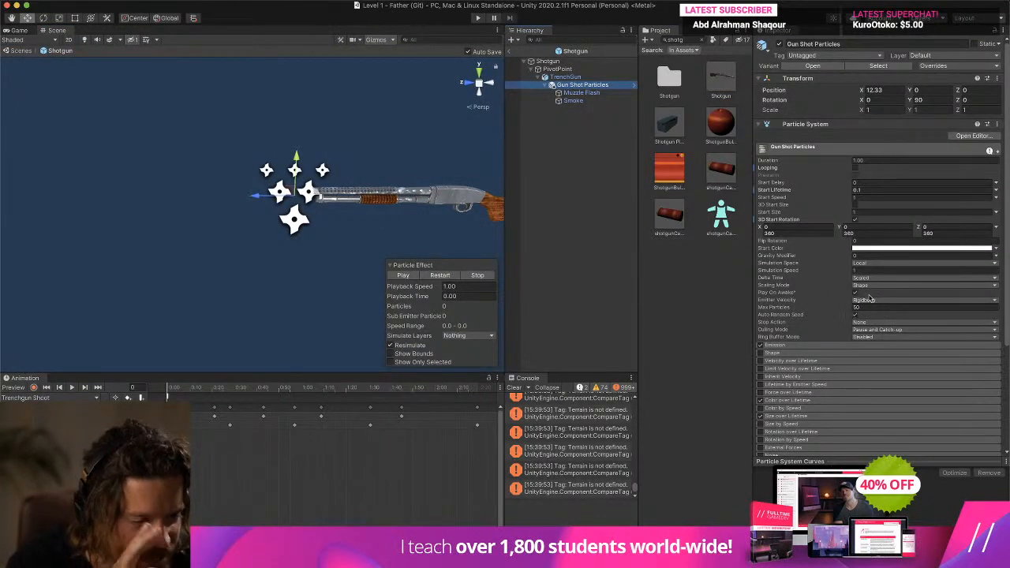
left_click(852, 173)
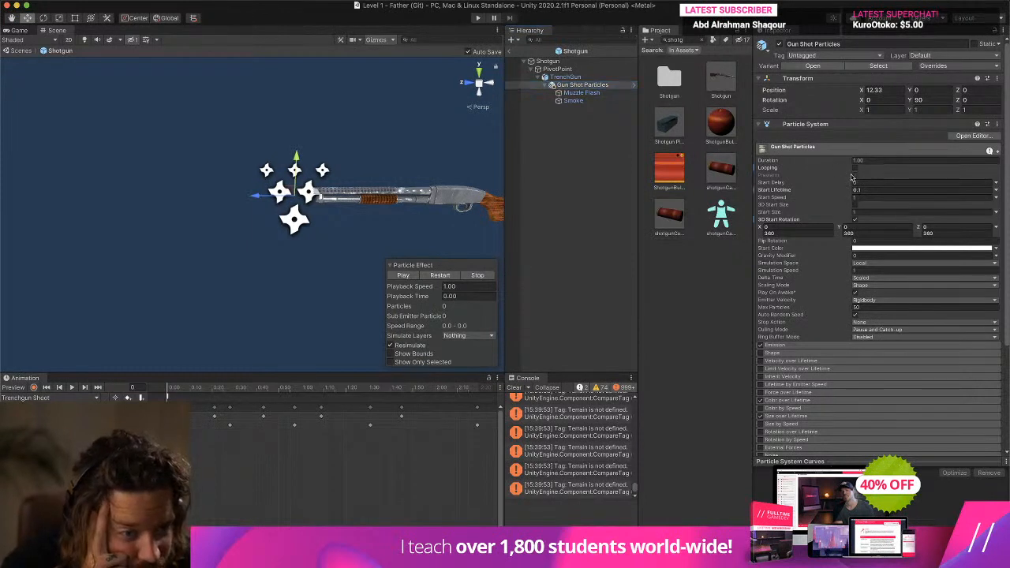
left_click(598, 94)
left_click(855, 161)
left_click(601, 101)
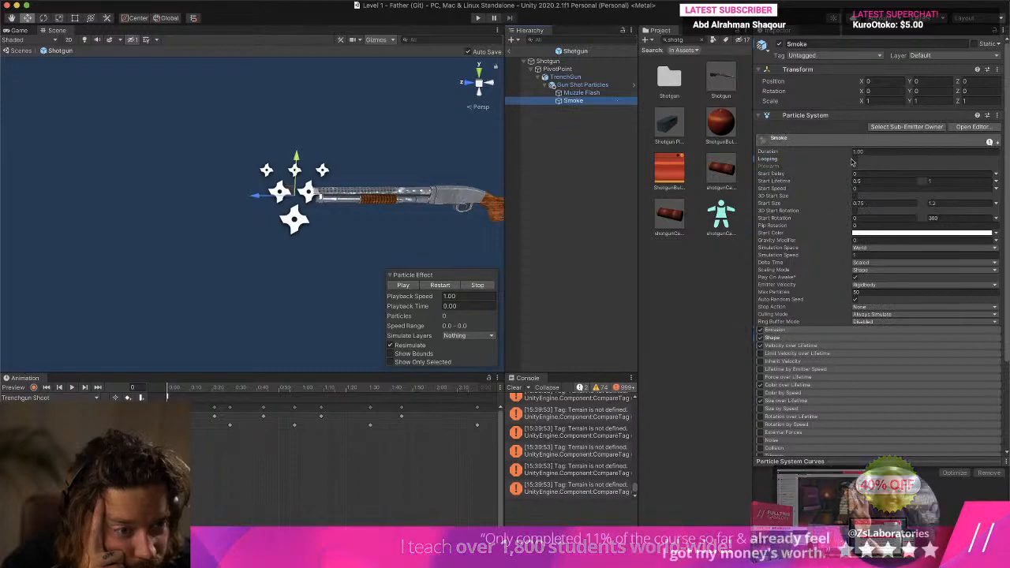
left_click(600, 85, "shift")
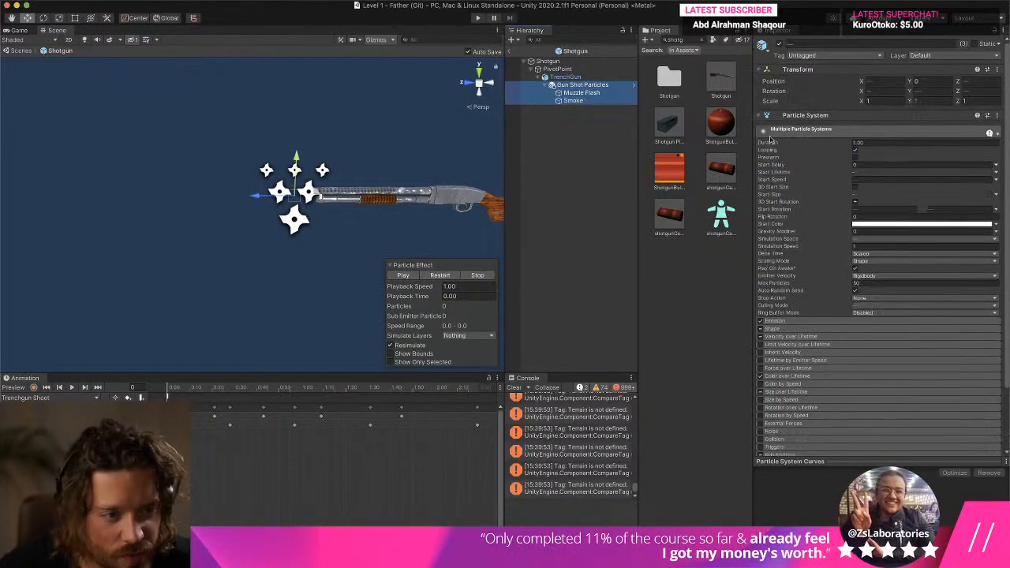
- Compare the Looping and Prewarm settings of Muzzle Flash and its parent Gun Shot Particles
left_click(580, 97)
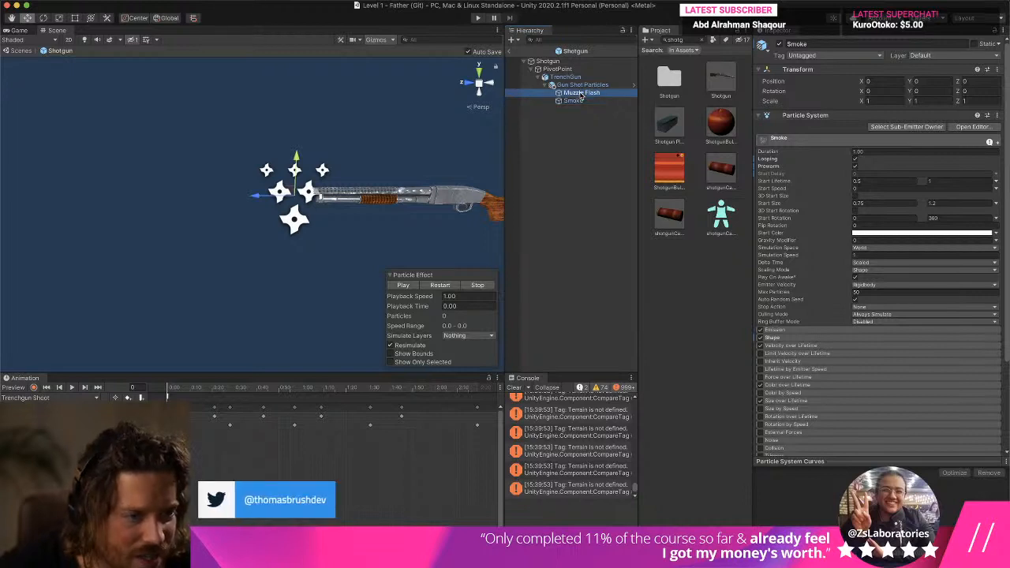
left_click(578, 85)
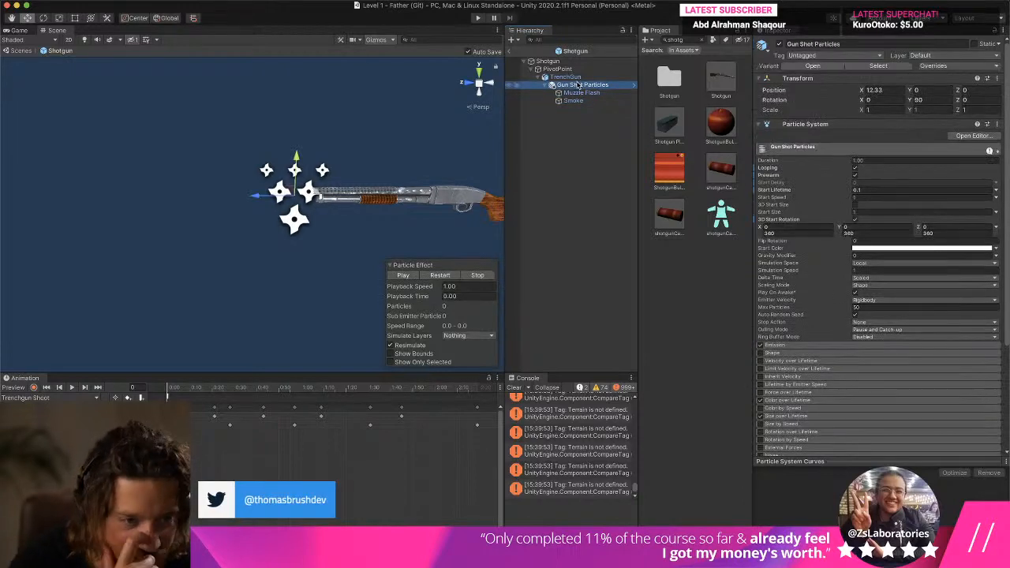
left_click(576, 93)
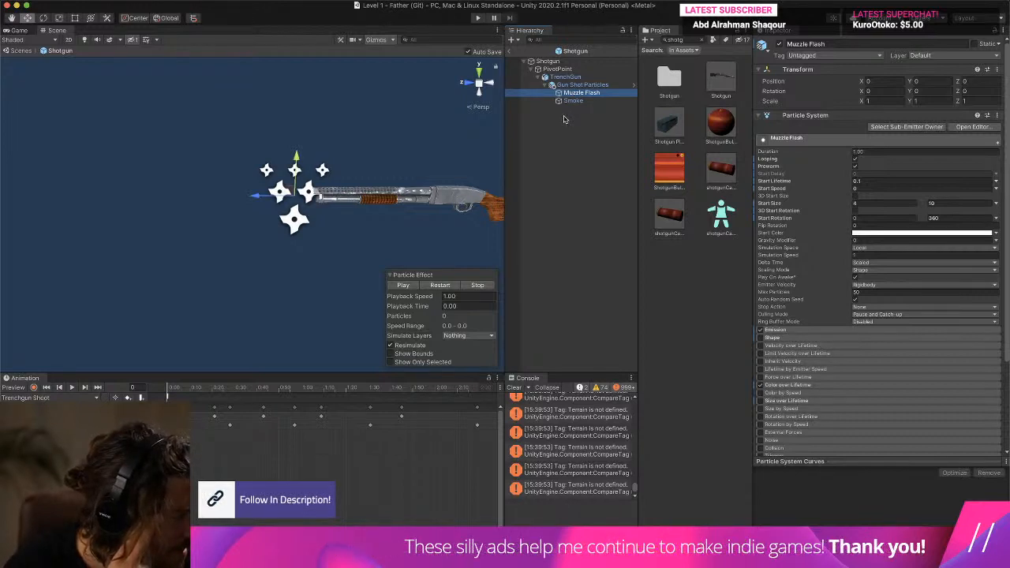
key("Up")
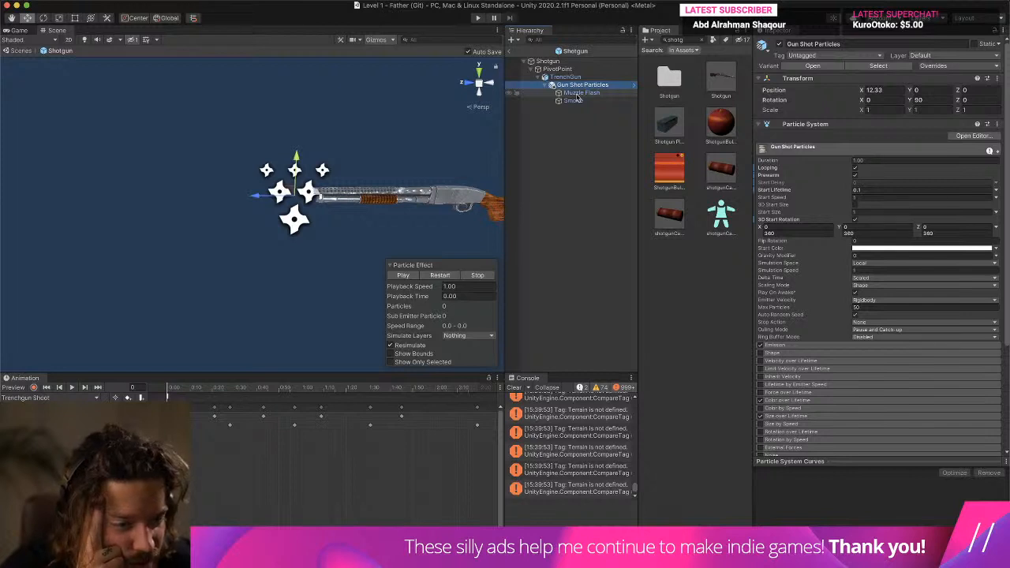
left_click(576, 95)
left_click(578, 93)
left_click(578, 86)
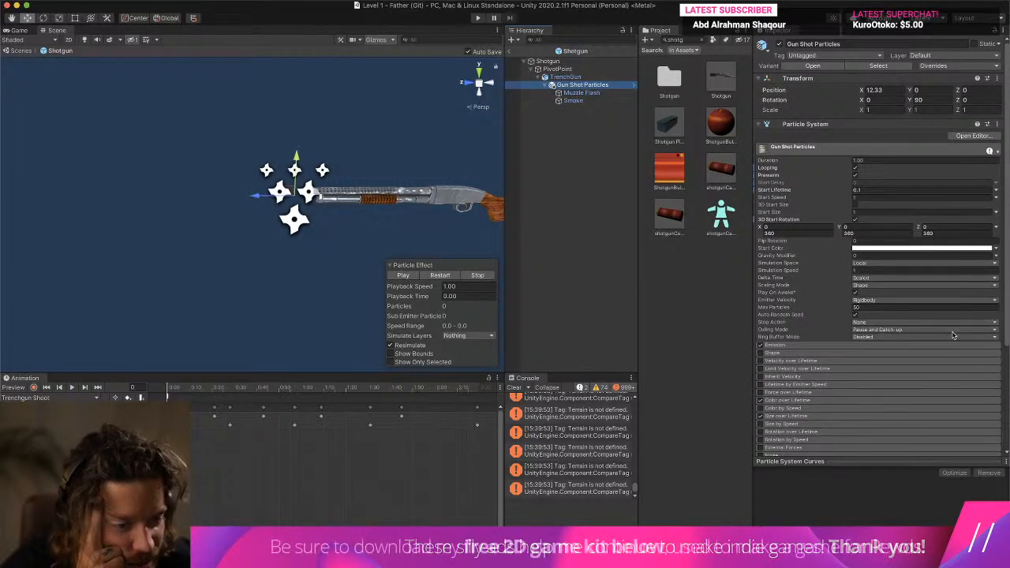
- Set the Muzzle Flash burst count to 1 and clear the console messages
left_click(860, 346)
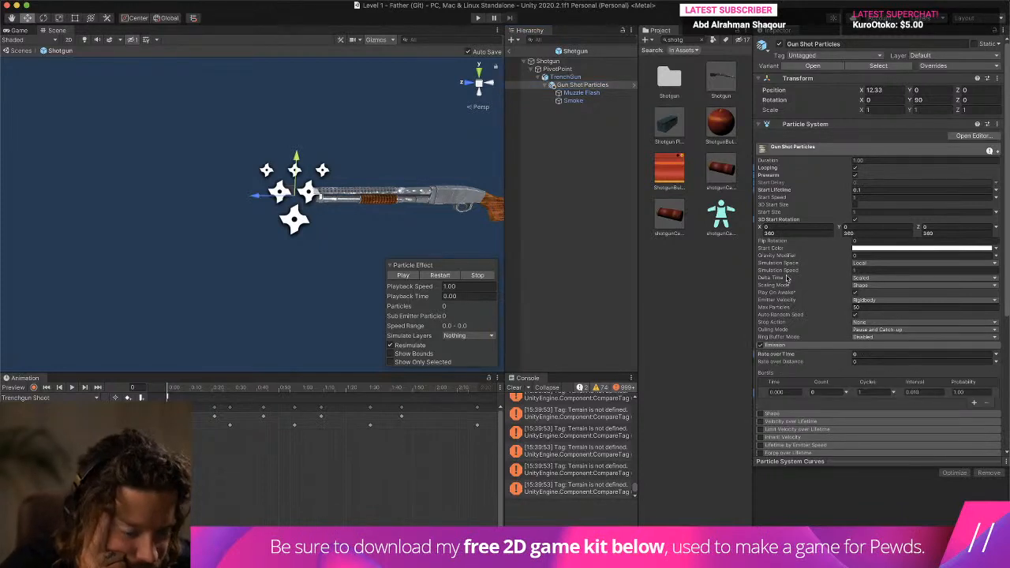
left_click(584, 93)
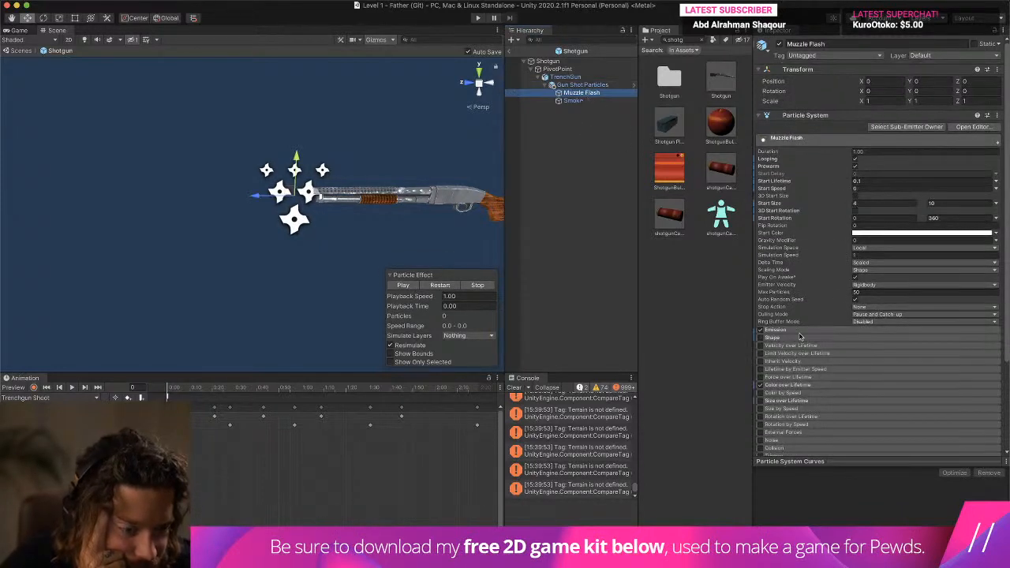
left_click(799, 330)
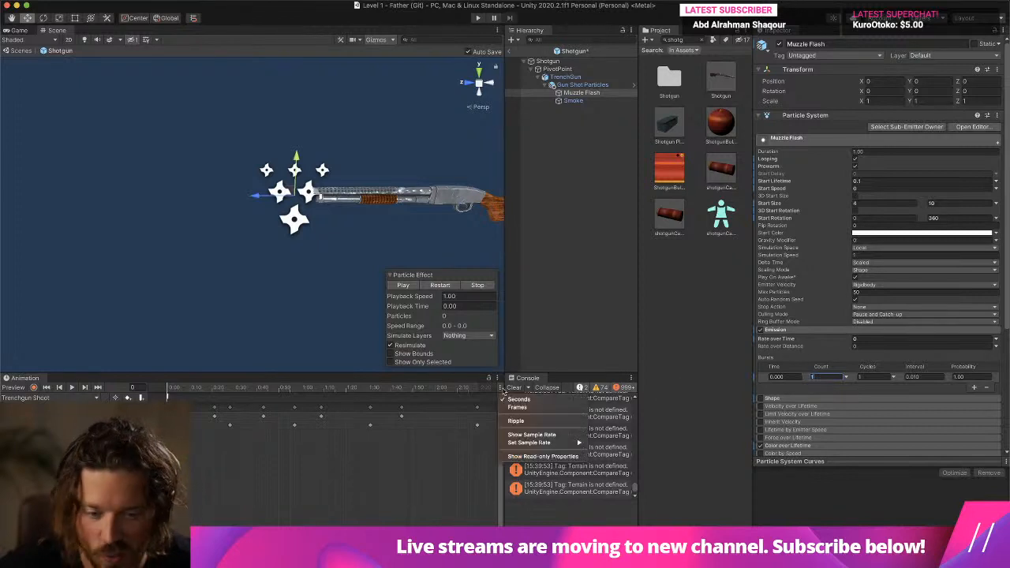
left_click(513, 388)
- Set the Gun Shot Particles burst count to 1 and preview the combined effect
left_click(585, 86)
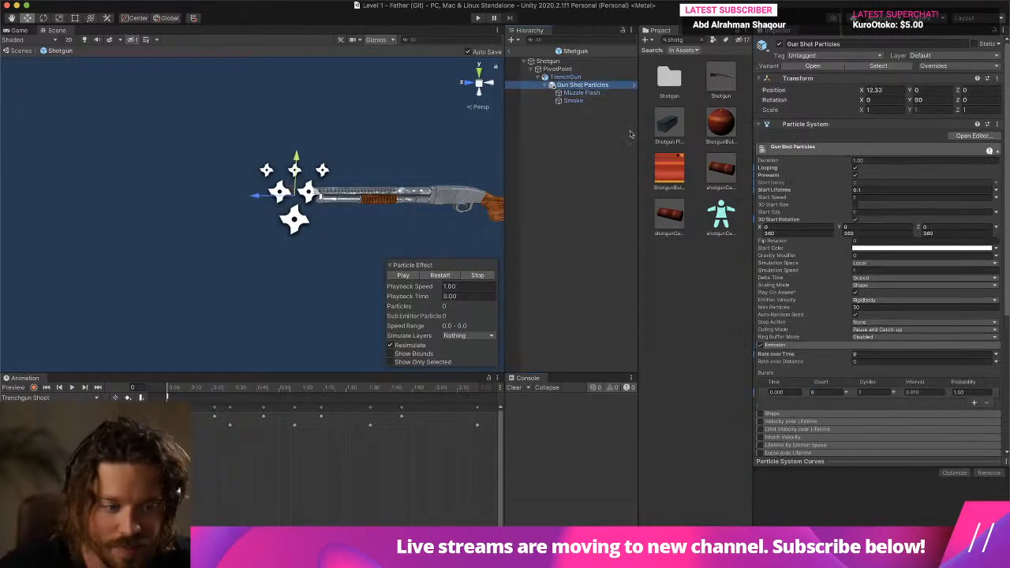
left_click(402, 274)
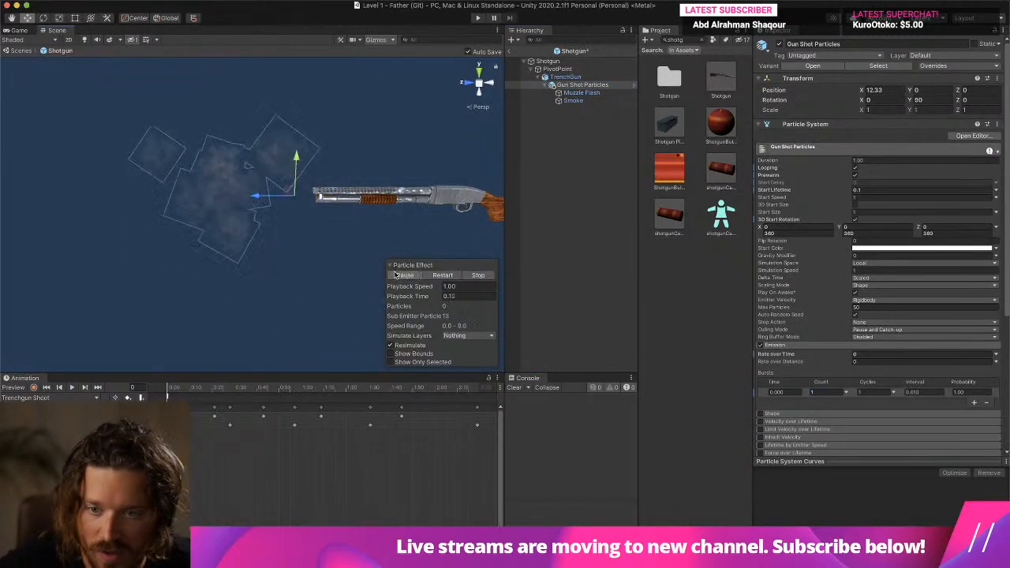
left_click(405, 278)
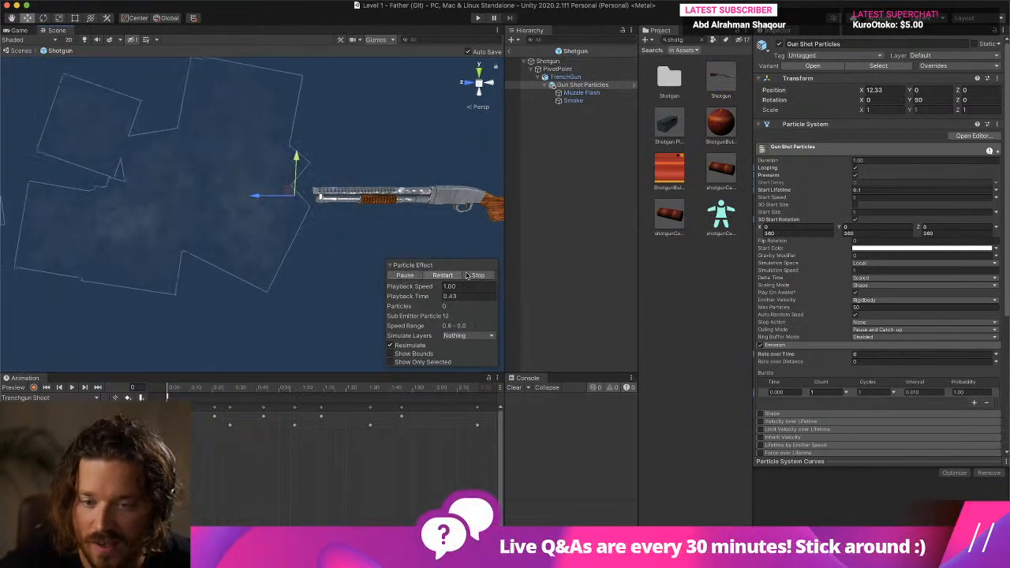
- Replay the muzzle effect while viewing the shotgun from behind, as the player would see it
right_click_drag(453, 234, 277, 224)
middle_click_drag(277, 224, 192, 182)
scroll(191, 186, "down", 4)
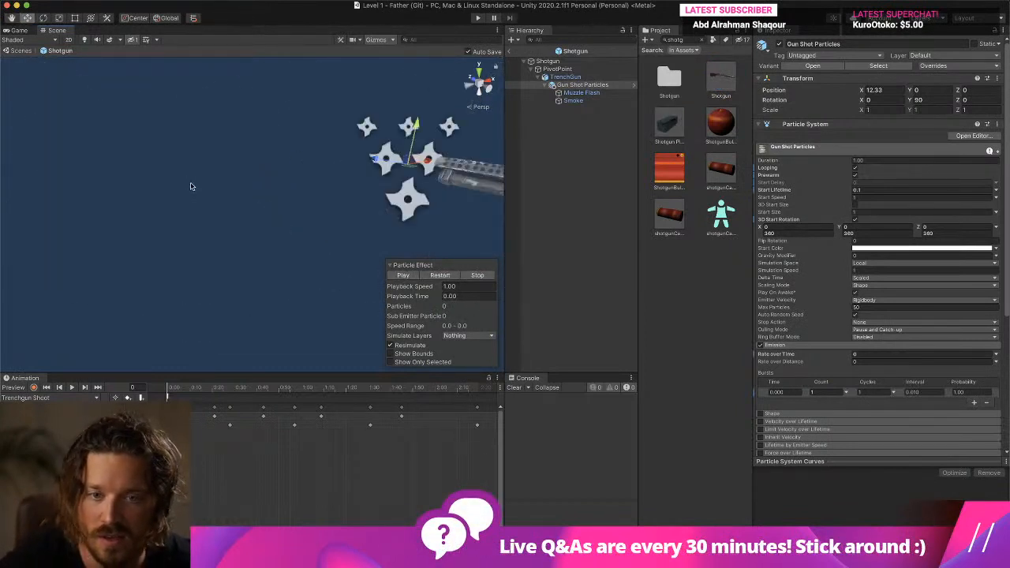
middle_click_drag(293, 188, 181, 158)
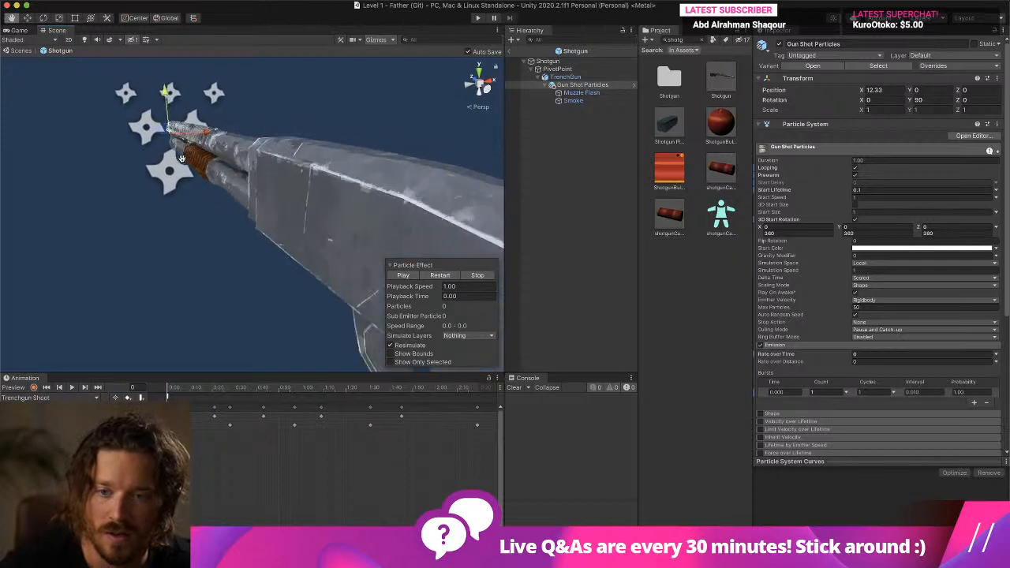
right_click_drag(274, 202, 254, 197)
scroll(253, 194, "up", 5)
middle_click_drag(251, 189, 318, 246)
left_click(413, 279)
scroll(371, 244, "down", 5)
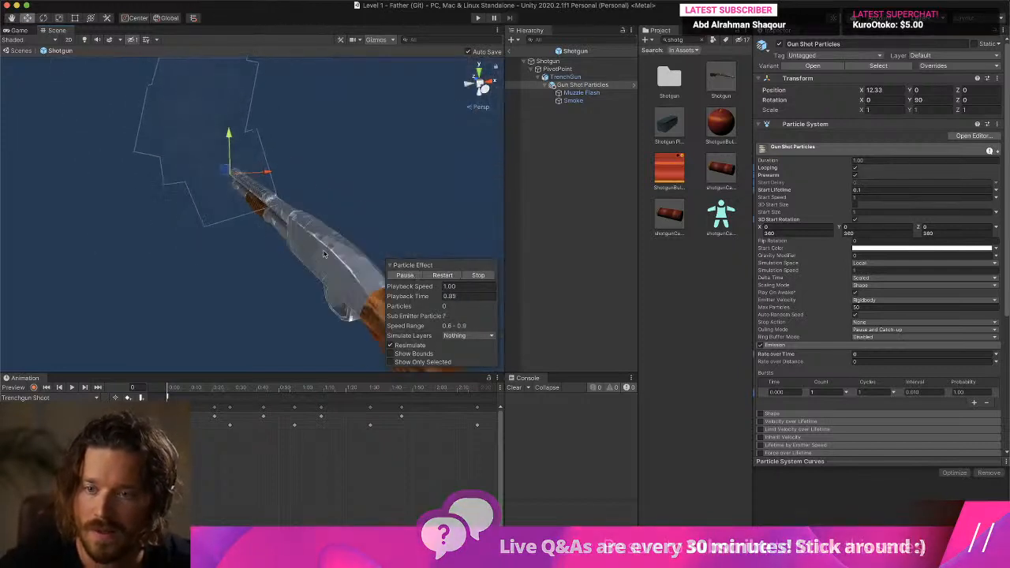
scroll(371, 245, "up", 2)
left_click(470, 278)
left_click(400, 278)
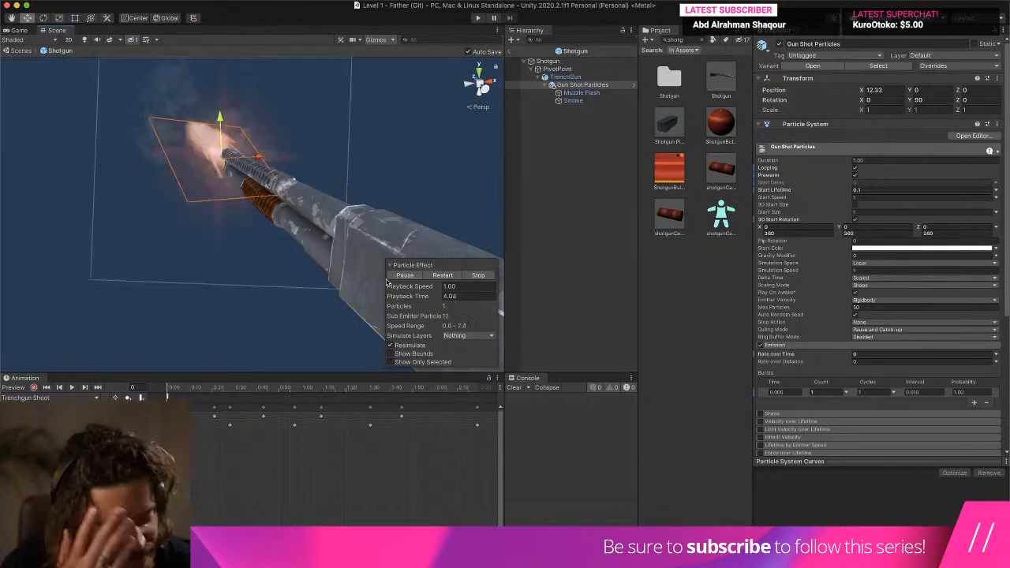
- Inspect the EmitParticles event at the start of the Trenchgun Shoot animation, and examine the looping Gun Shot Particles from behind the stock
left_click(167, 397)
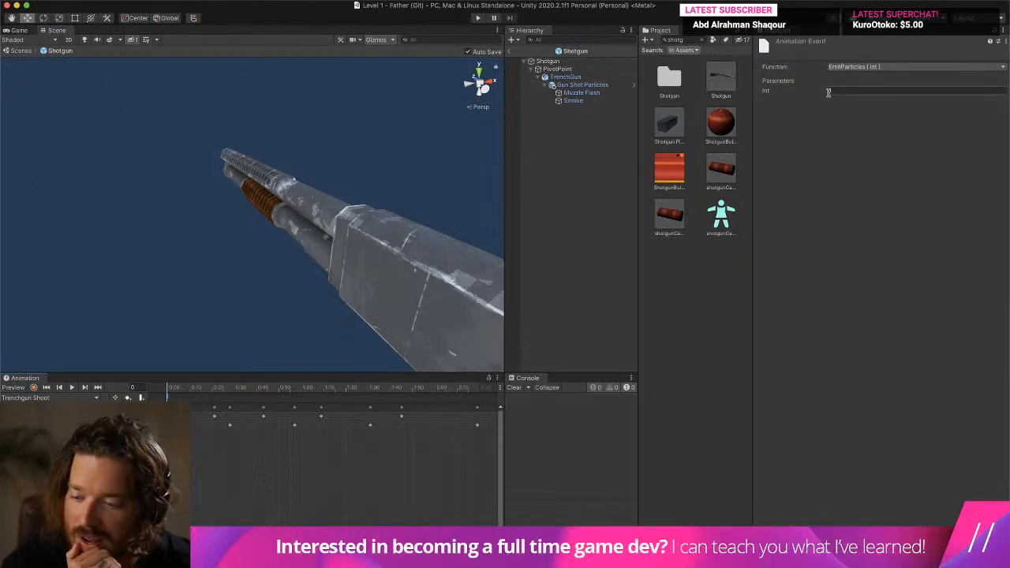
left_click(613, 78)
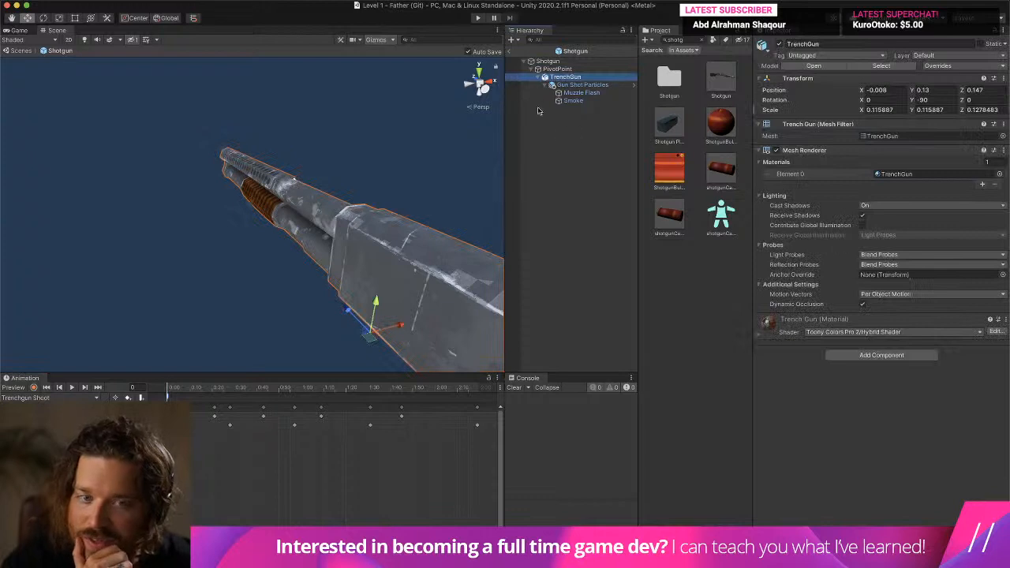
left_click(572, 85)
scroll(347, 181, "down", 4)
left_click_drag(347, 182, 289, 178, "alt")
scroll(313, 169, "up", 4)
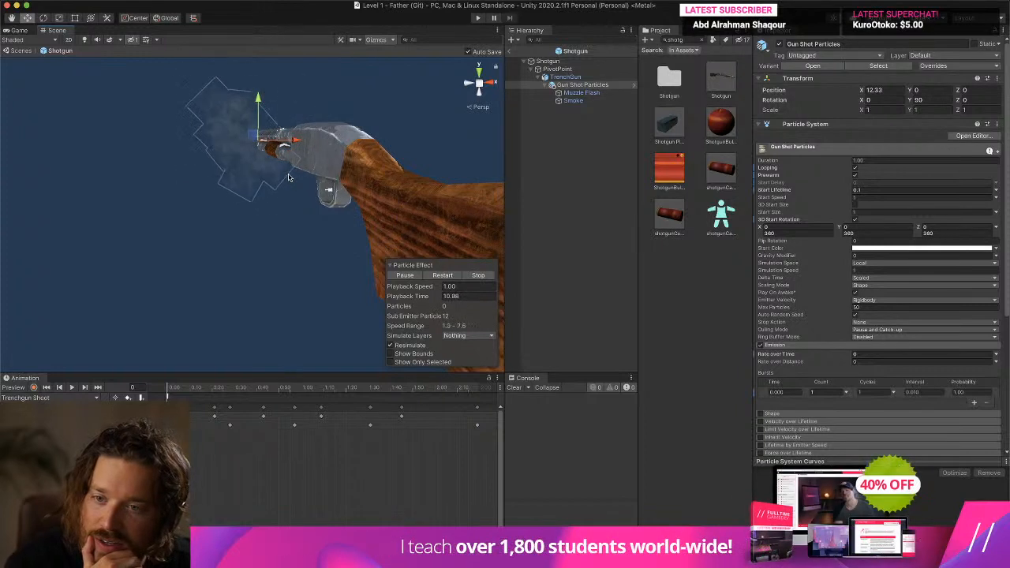
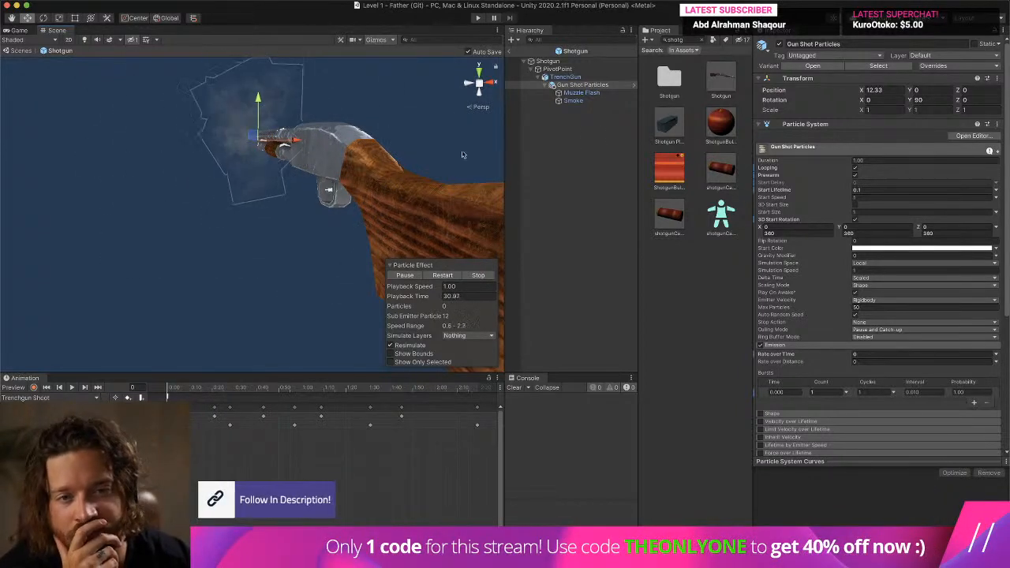
- Play test Level 1, walking through the grass and firing the shotgun repeatedly to judge the muzzle effect, and stop the test
left_click(588, 85)
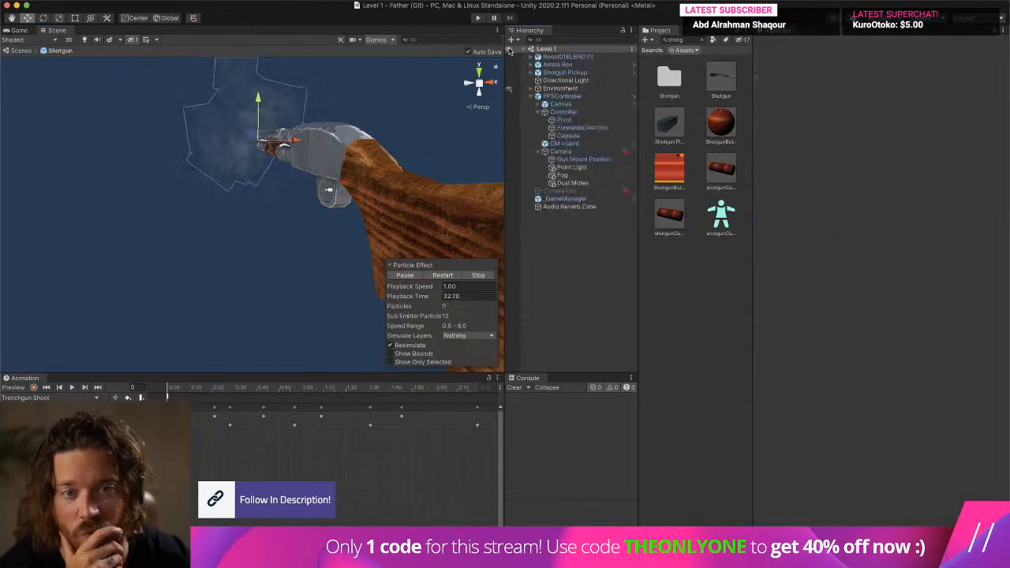
left_click(478, 18)
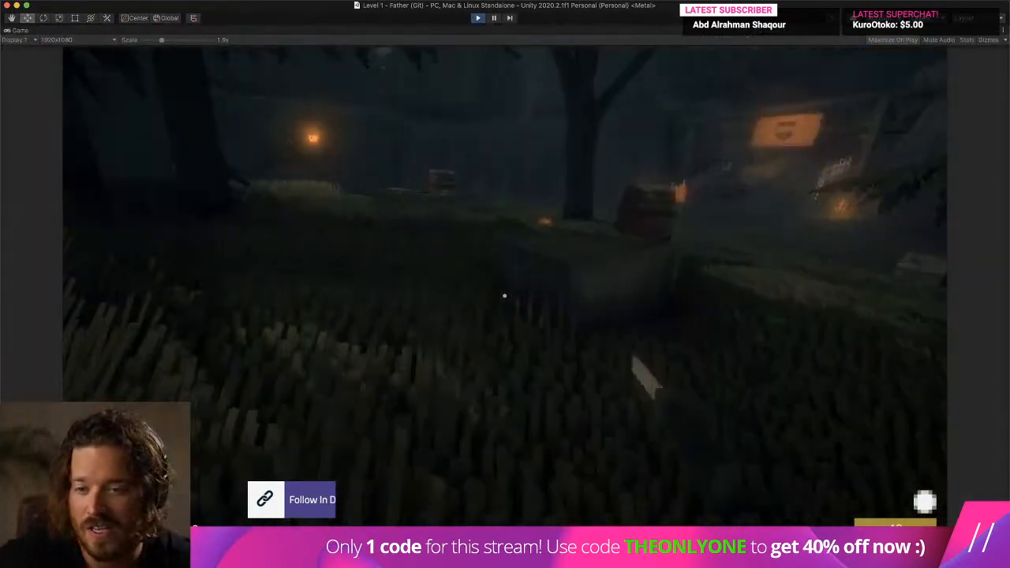
key("w")
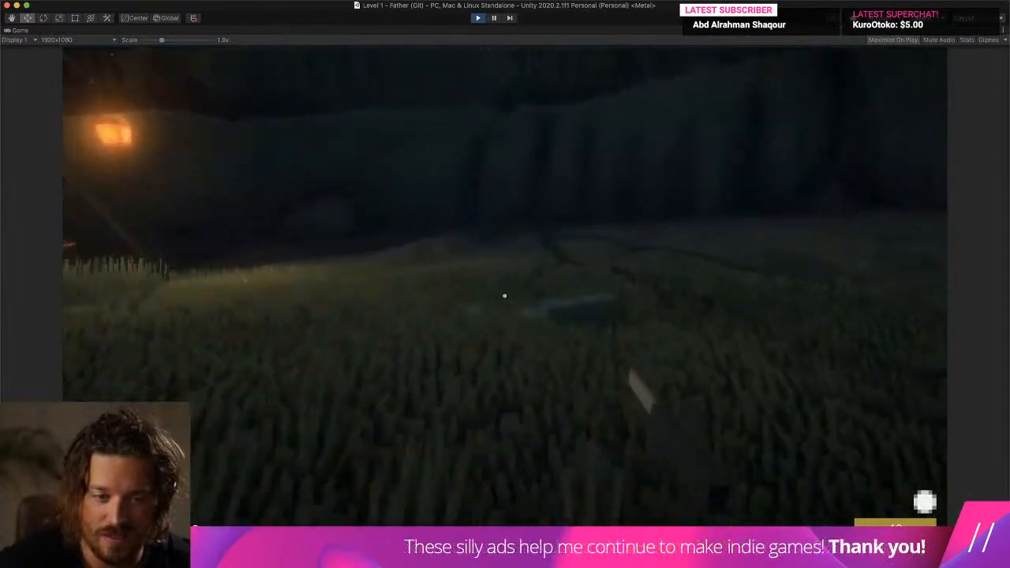
key("w")
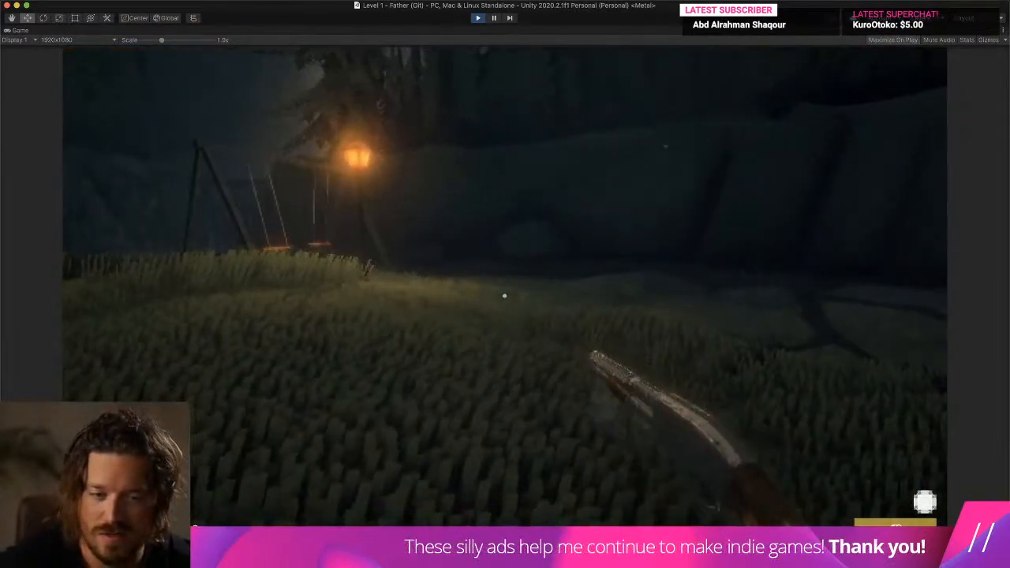
left_click(505, 296)
left_click(505, 296)
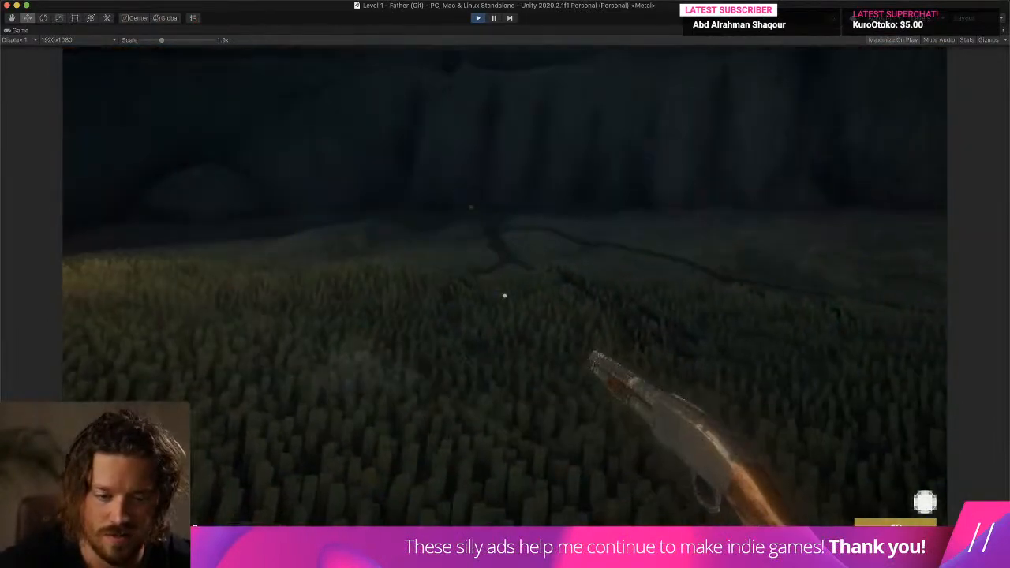
left_click(505, 296)
left_click(505, 296)
key("w")
left_click(505, 296)
left_click(505, 296)
left_click(505, 296)
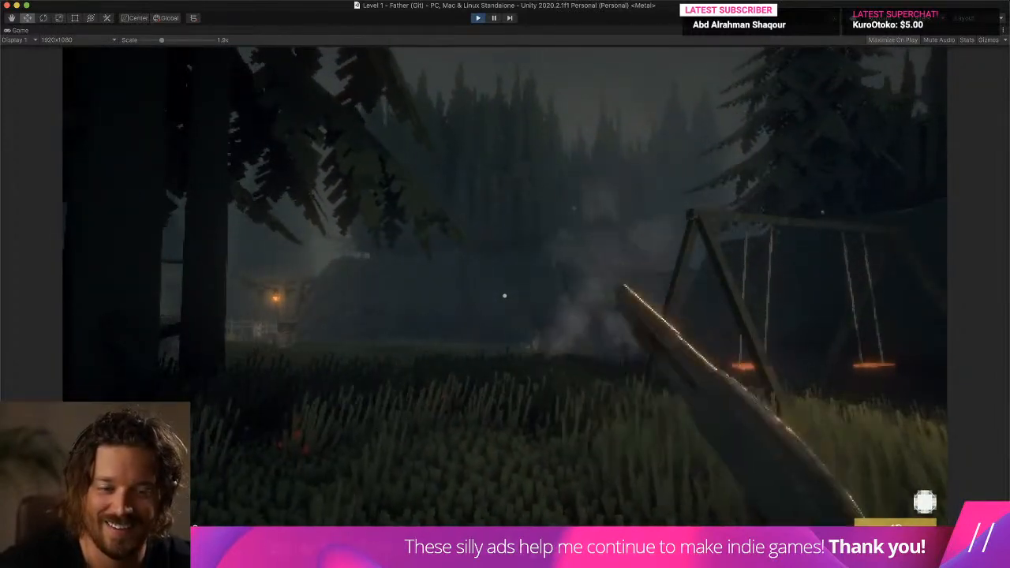
key("super+p")
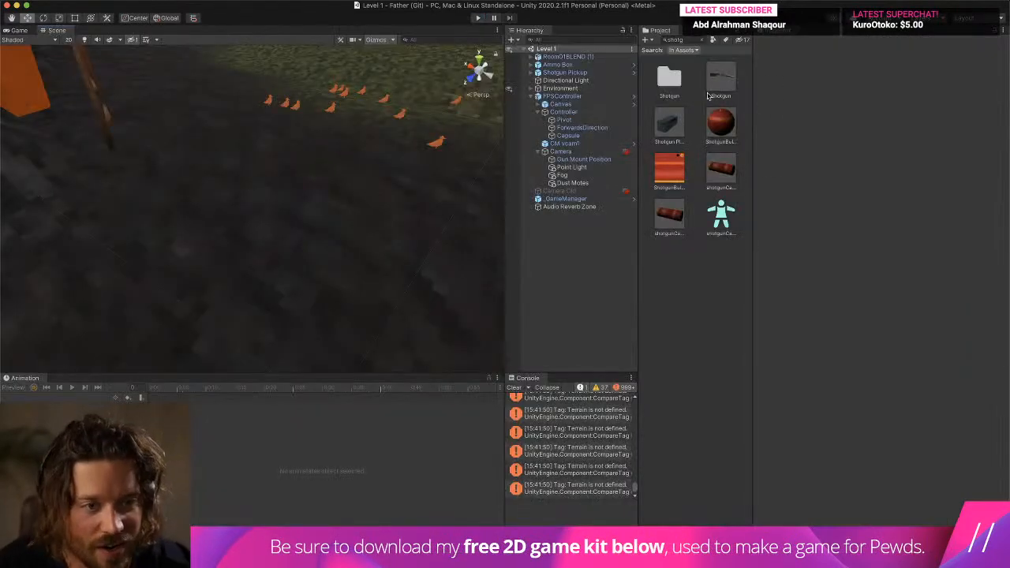
- Reopen the Shotgun prefab, set the Gun Shot Particles burst count to 0, and return to the level
double_click(710, 91)
left_click(565, 77)
left_click(588, 84)
left_click(821, 344)
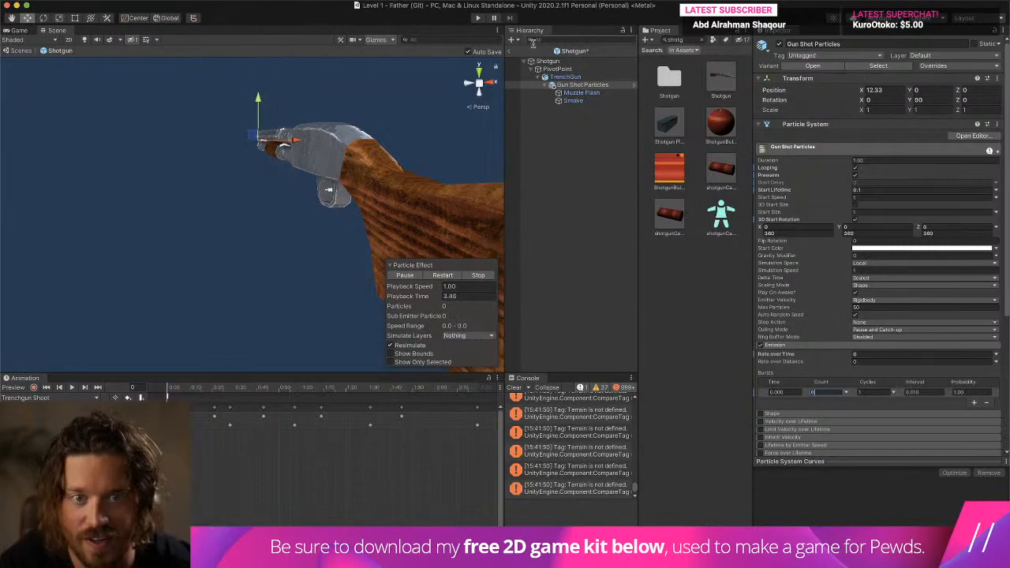
left_click(511, 51)
- Run the level and fire the shotgun several times near the lamp post to check the emptied burst, and end the run
left_click(477, 17)
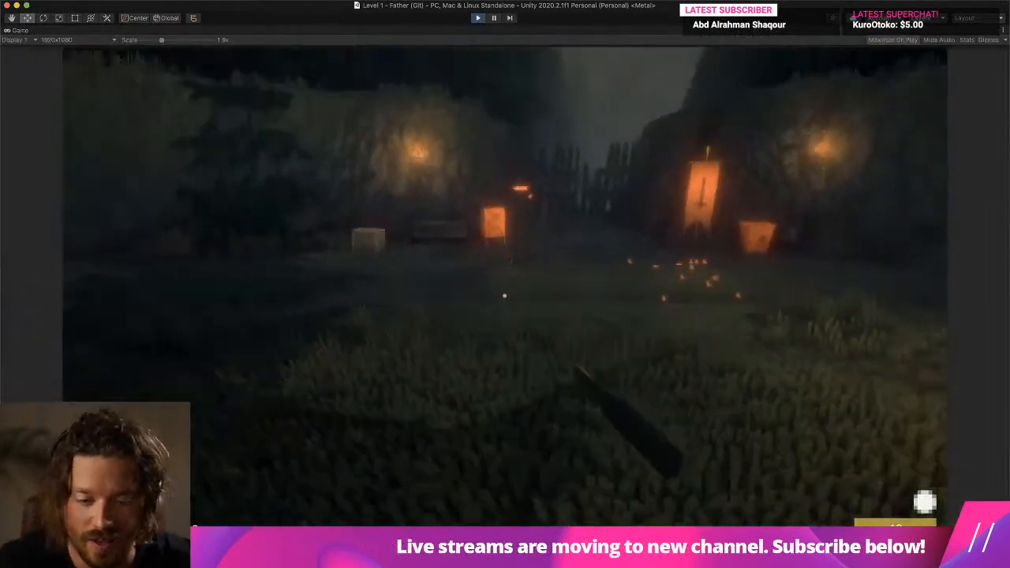
key("w")
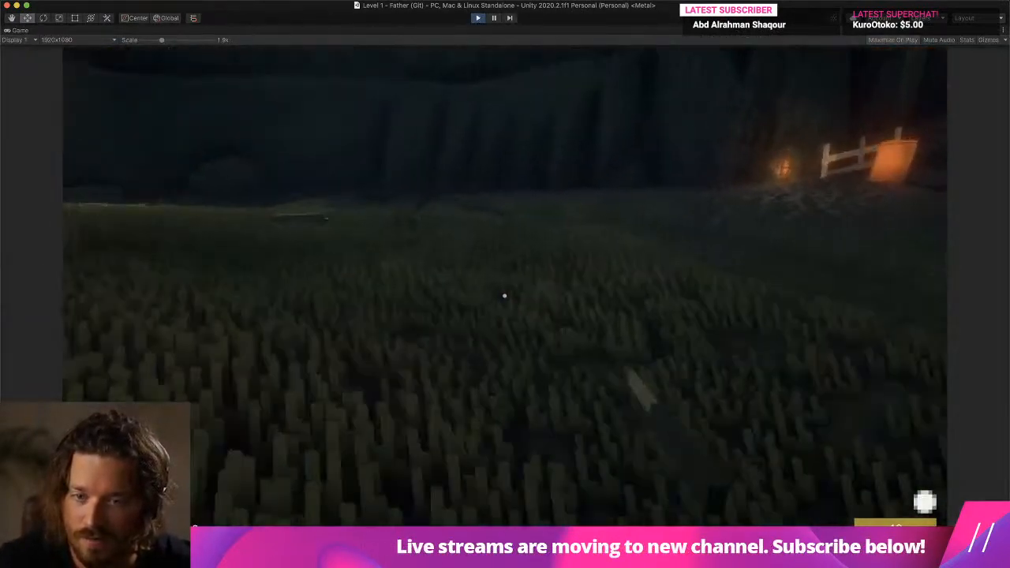
key("w")
left_click(505, 296)
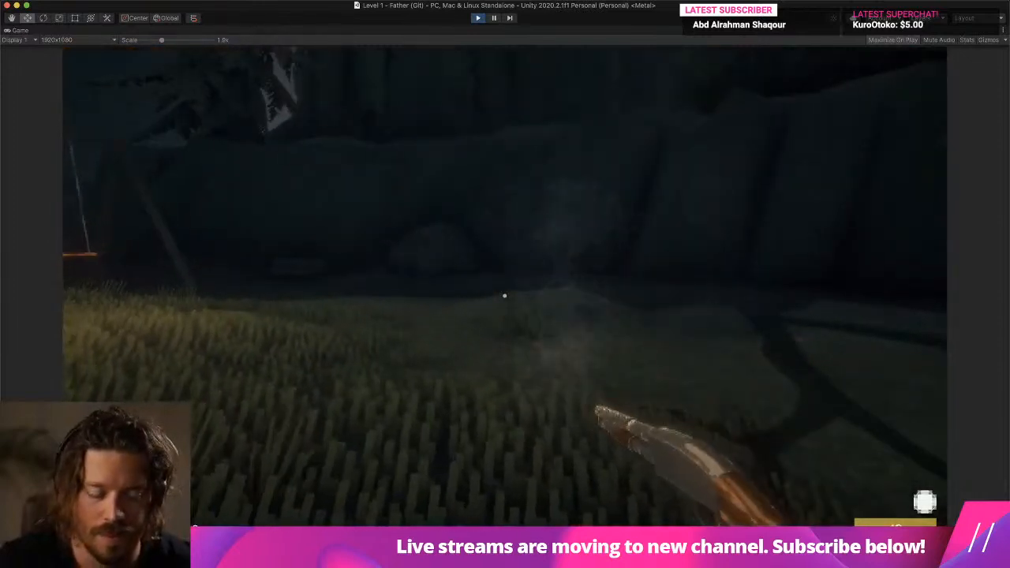
left_click(505, 296)
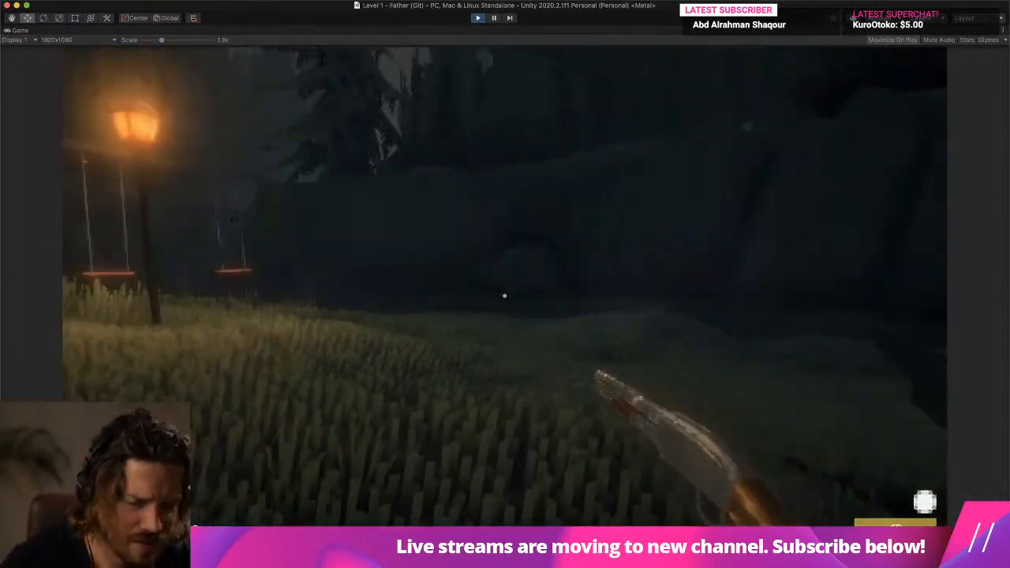
left_click(505, 296)
left_click(505, 296)
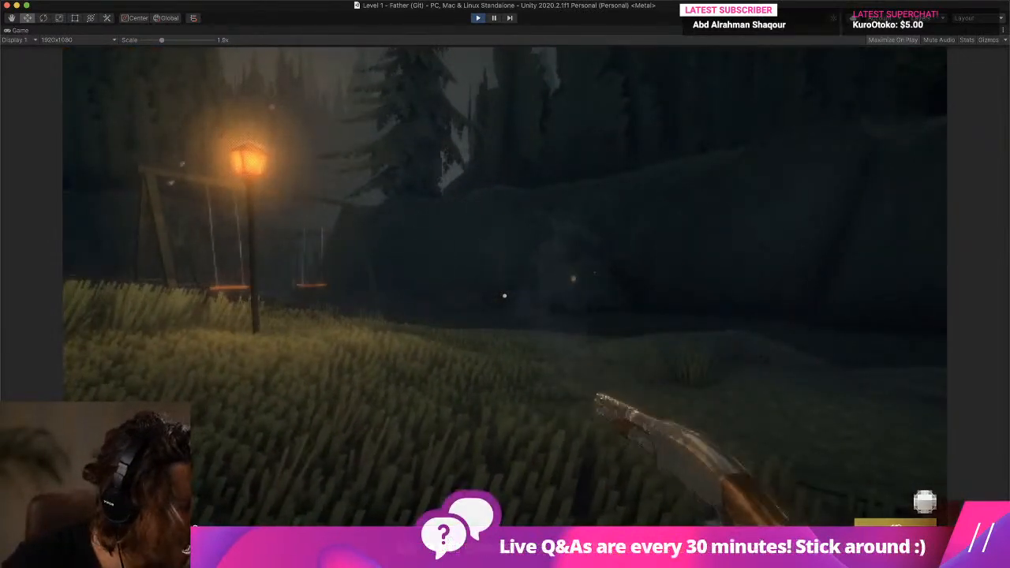
left_click(505, 296)
key("w")
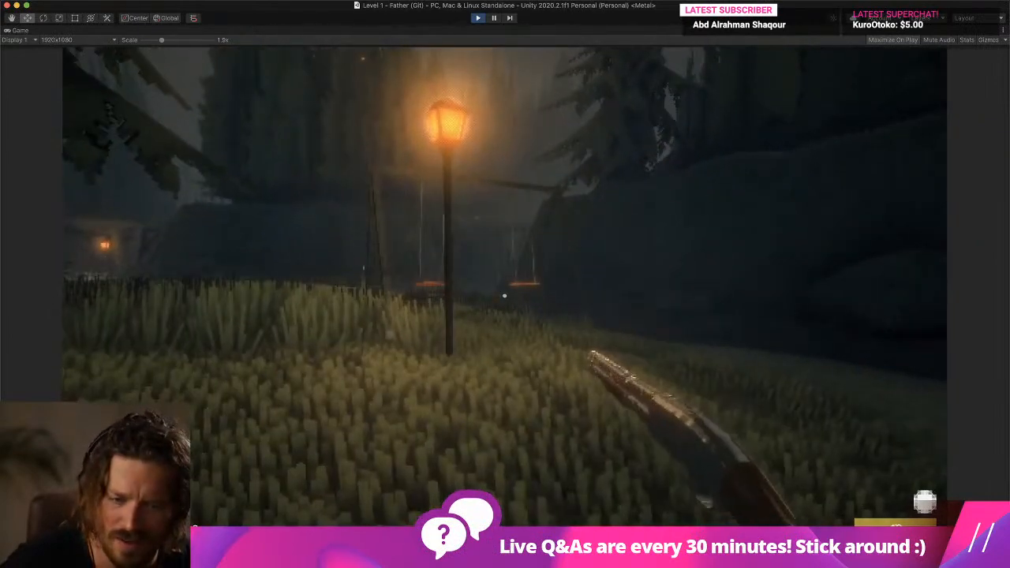
key("super+p")
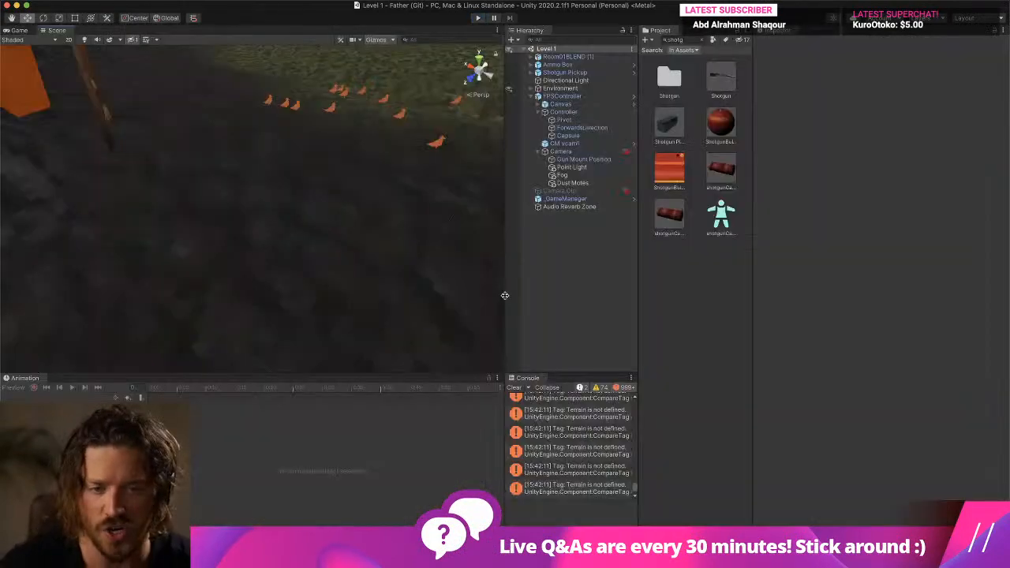
- Run the level again without firing to check whether particles appear when the game starts, and stop it
key("super+p")
key("w")
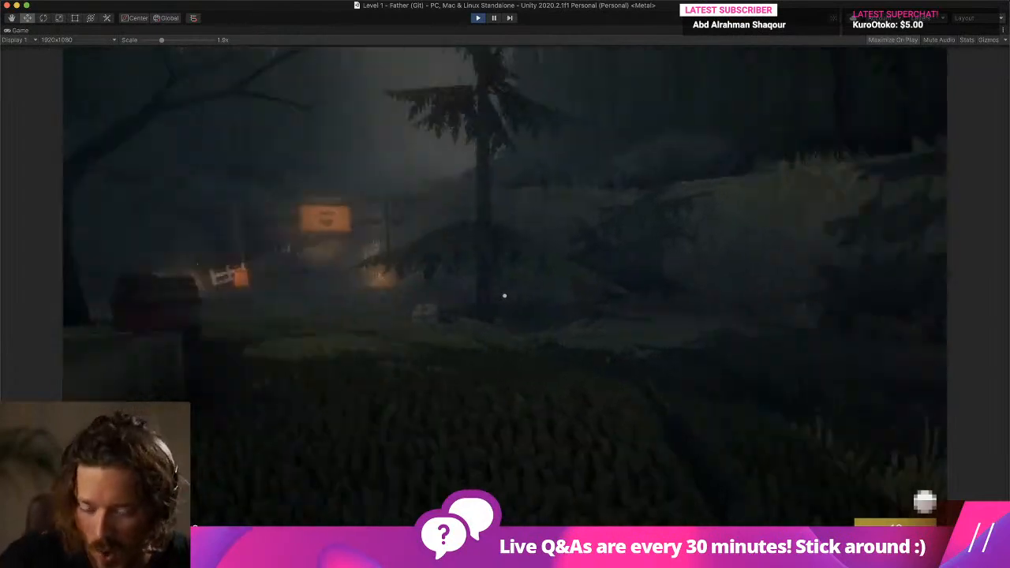
key("w")
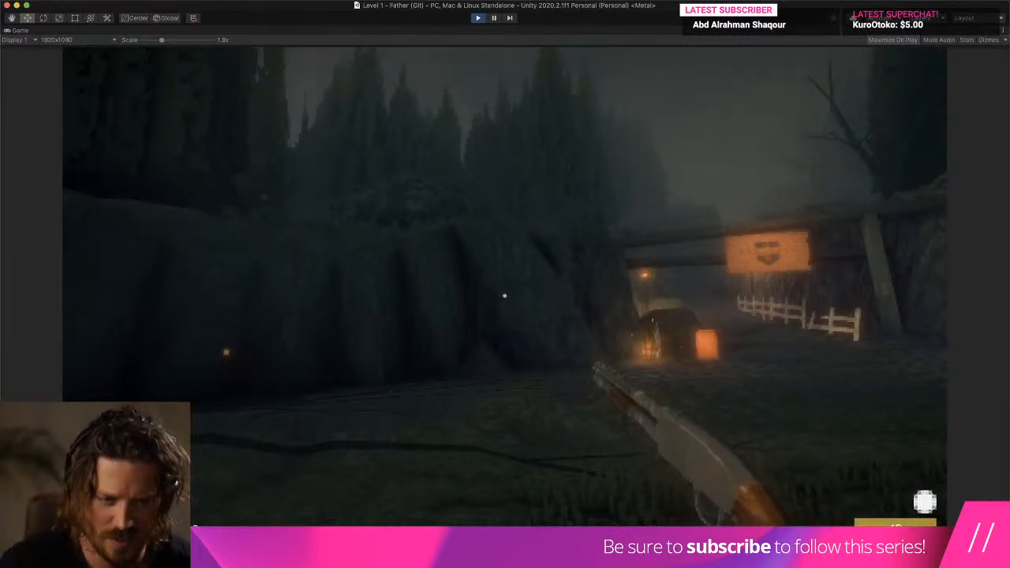
key("super+p")
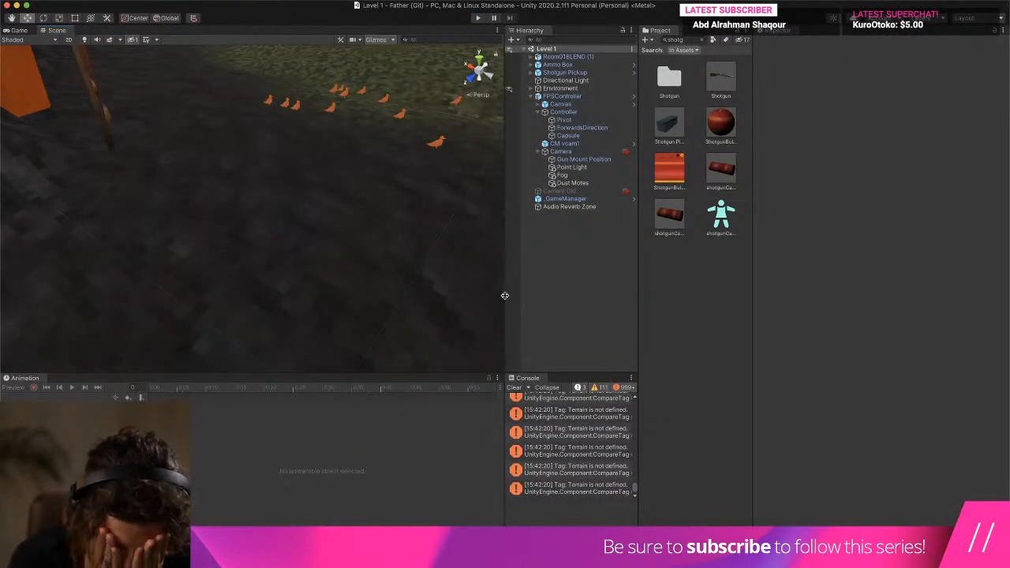
- Turn off Play On Awake for Gun Shot Particles in the Shotgun prefab, check it on the Smoke child, and return to the level
double_click(721, 77)
left_click(580, 78)
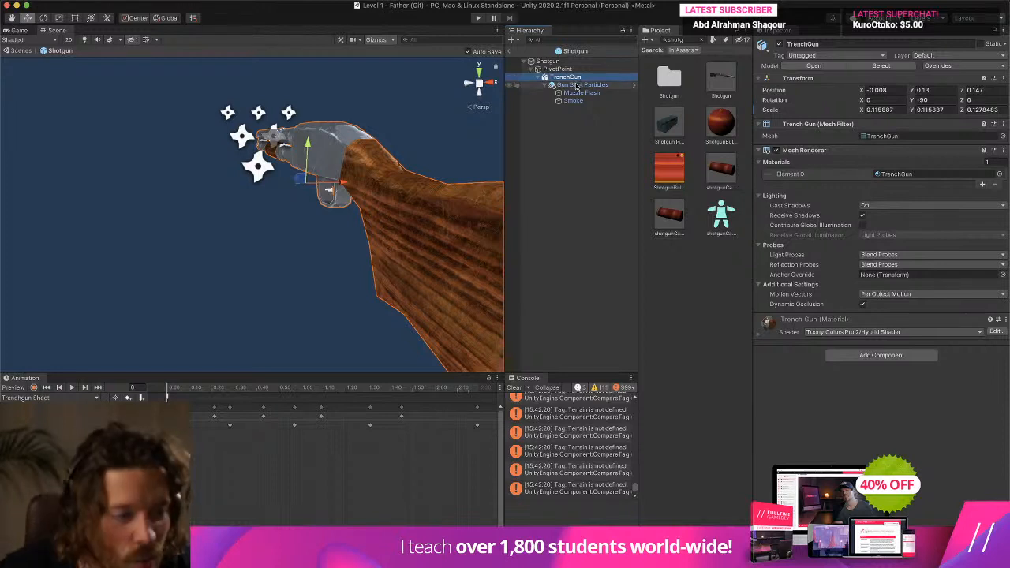
left_click(577, 85)
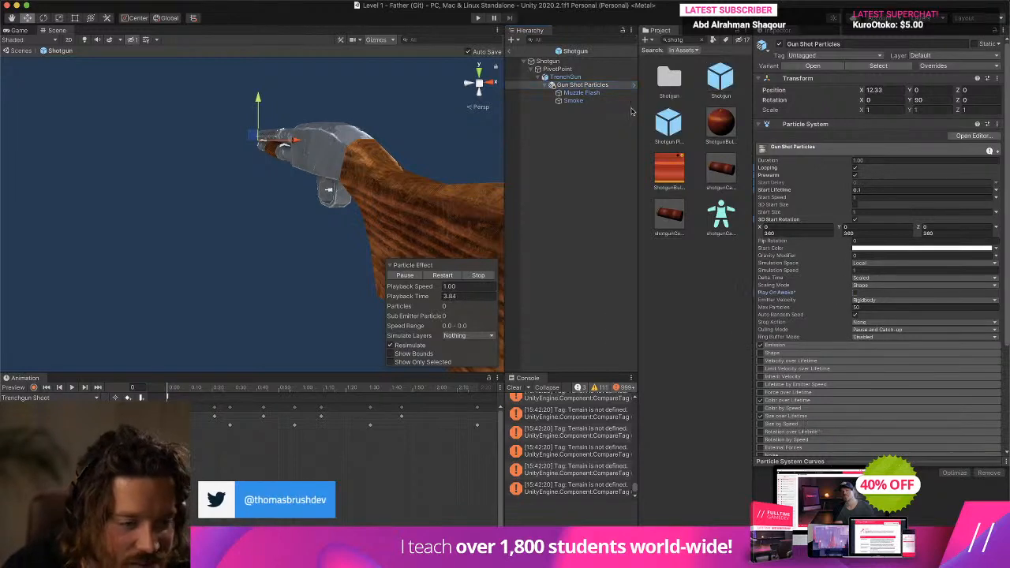
key("Down")
key("Up")
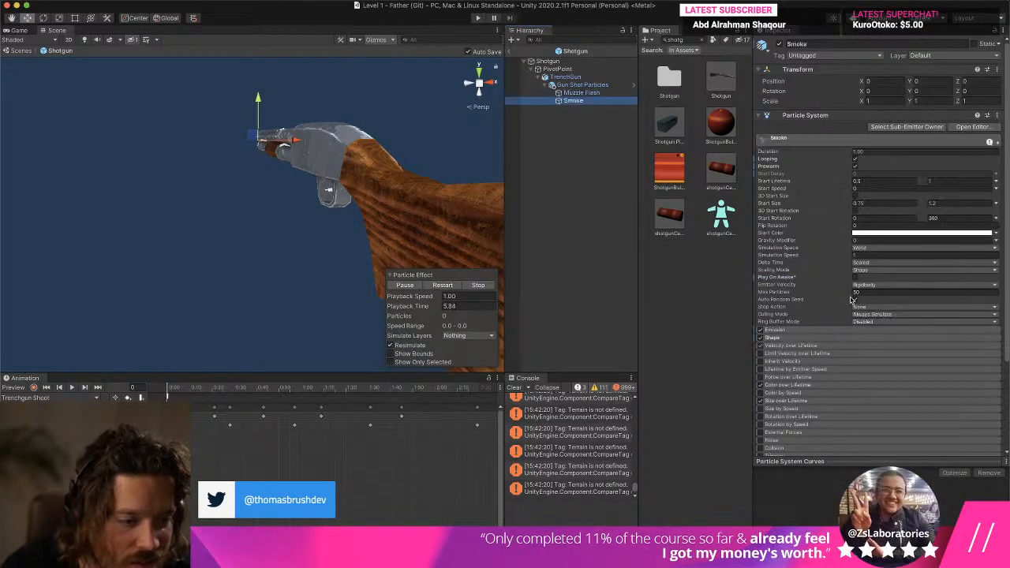
left_click(511, 53)
- Play test the shotgun with Play On Awake off, approaching the lamp post and firing, and stop the test
left_click(478, 18)
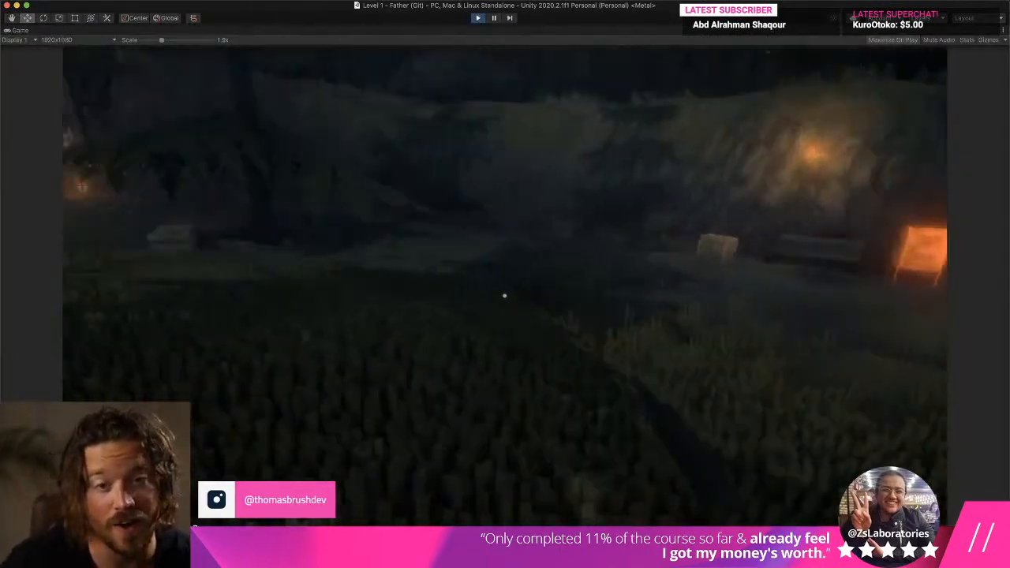
key("w")
key("w")
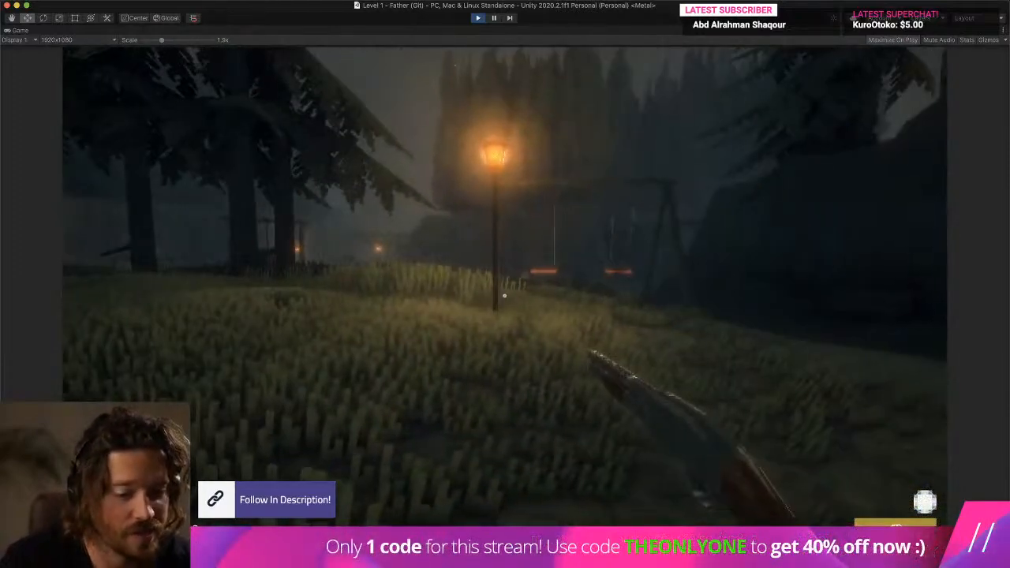
left_click(505, 296)
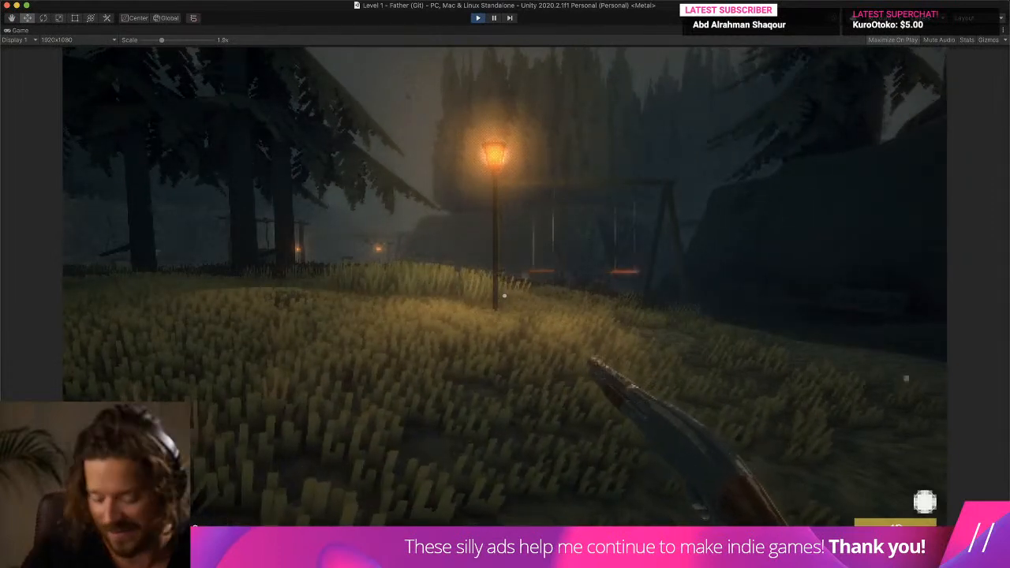
key("super+p")
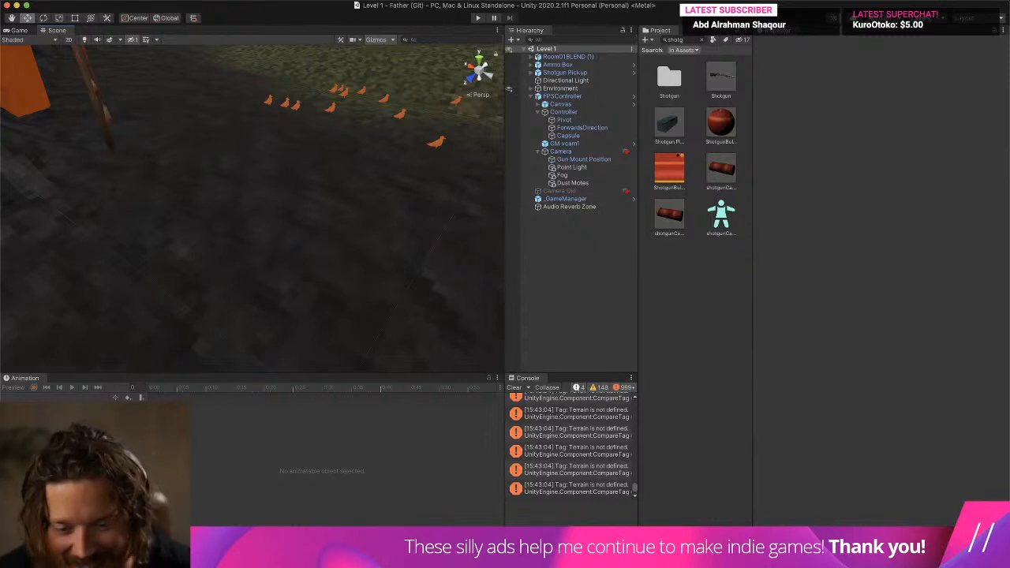
- Locate the object behind the Terrain tag error and clear the console messages
left_click(519, 401)
left_click(515, 387)
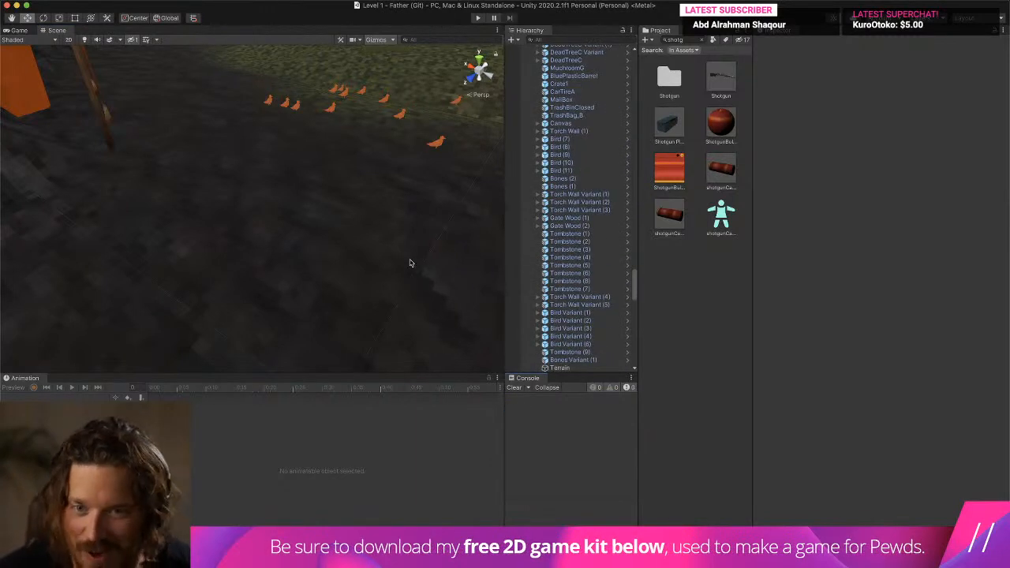
scroll(381, 248, "down", 5)
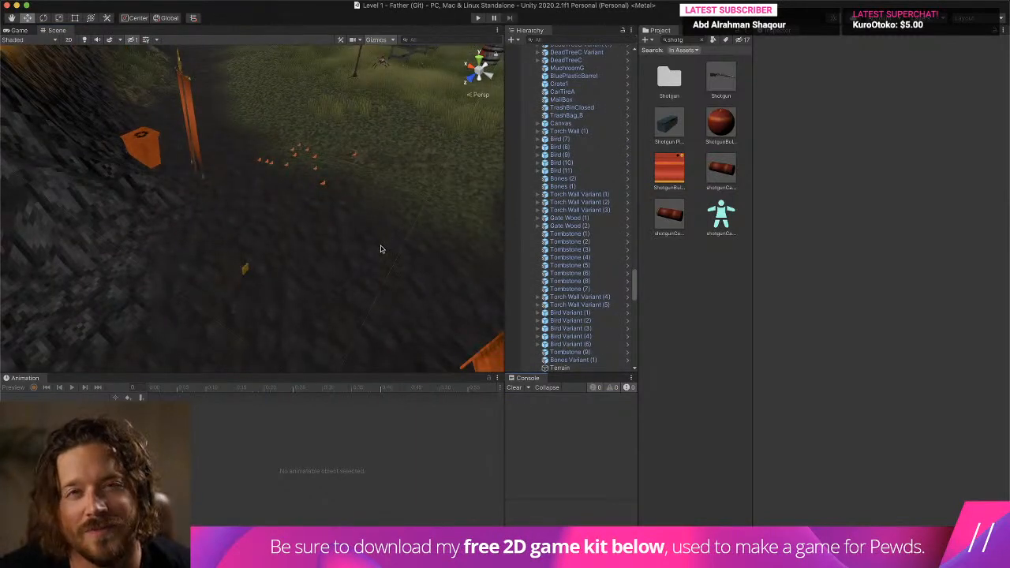
right_click_drag(379, 248, 469, 186)
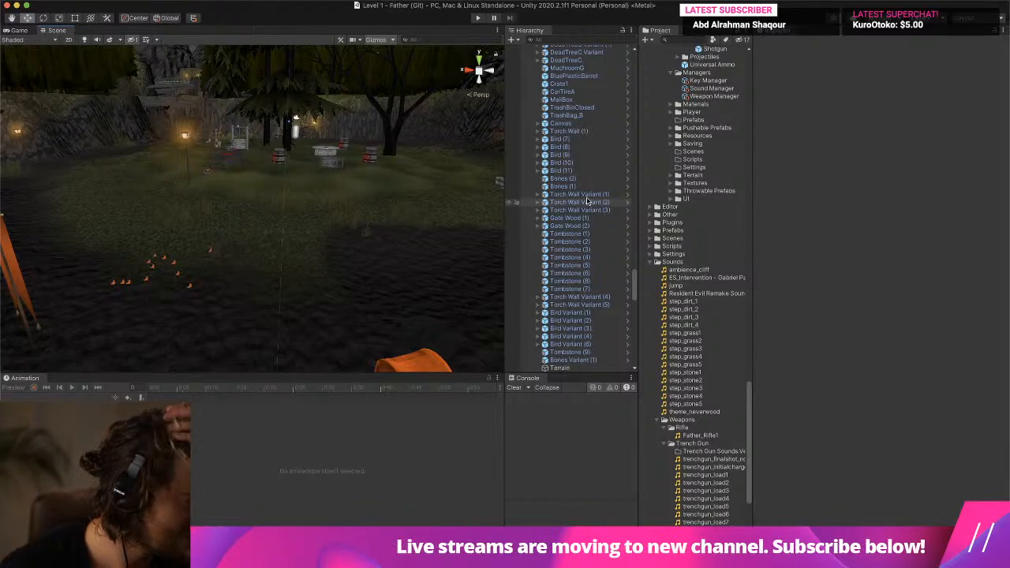
- Play test the level, walking toward the lamp post by the swings and firing the shotgun to judge its muzzle effects
left_click(477, 18)
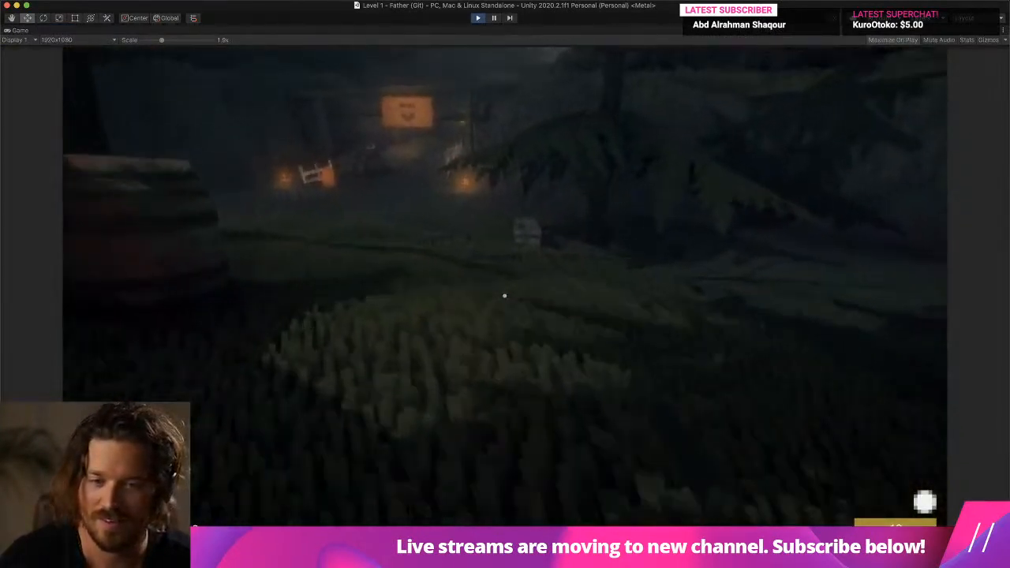
key("w")
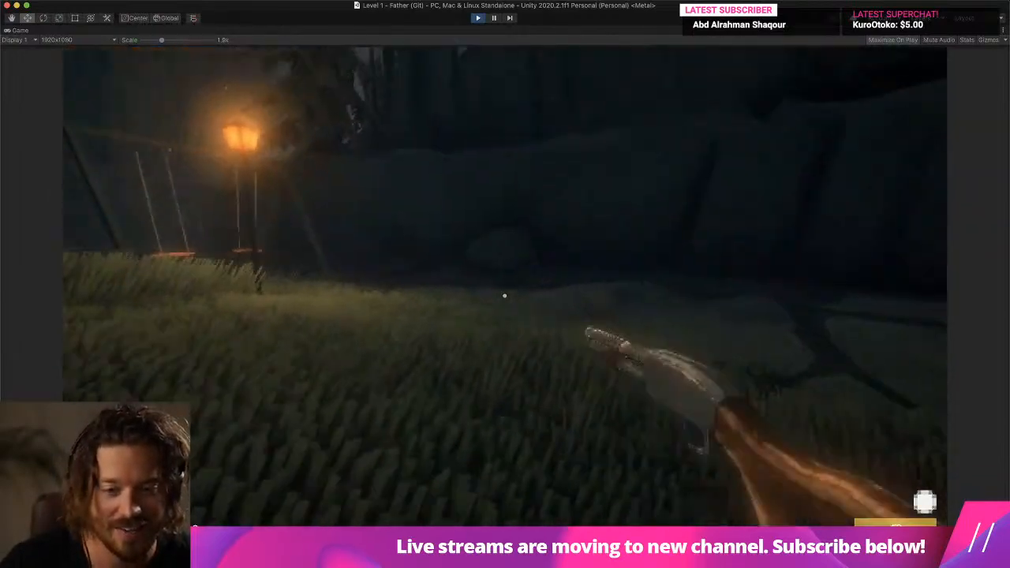
left_click(505, 296)
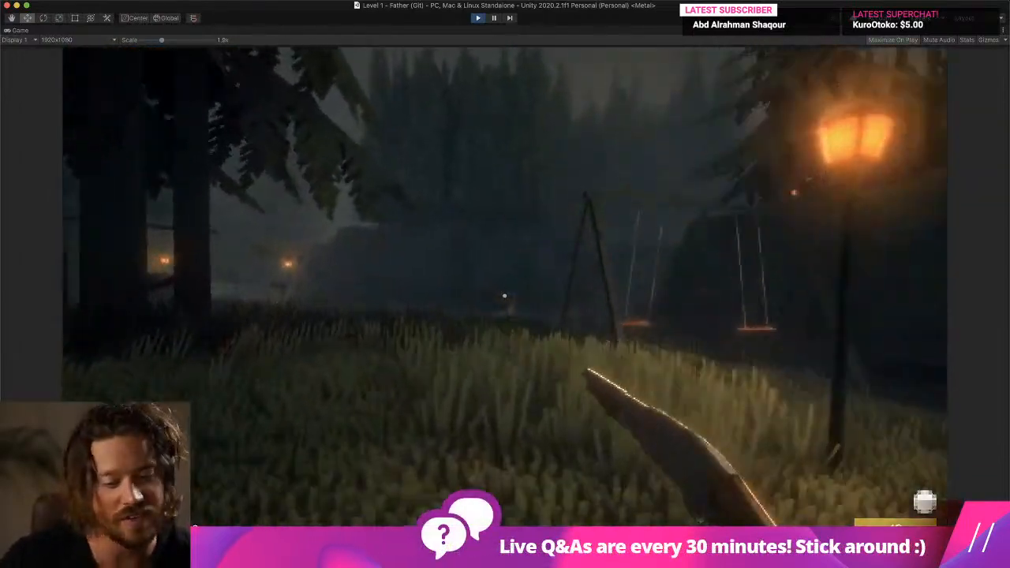
left_click(504, 296)
key("w")
key("s")
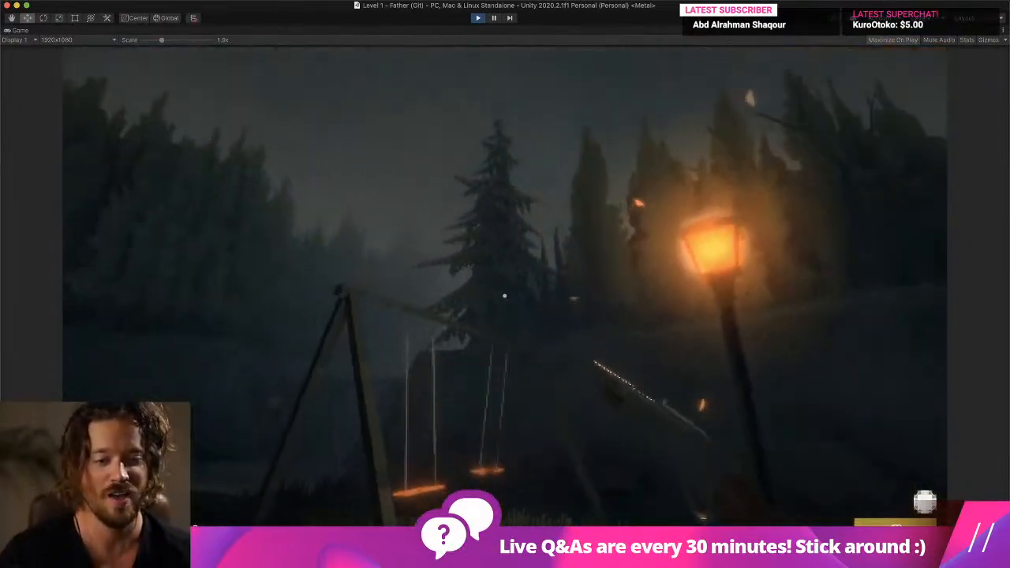
key("w")
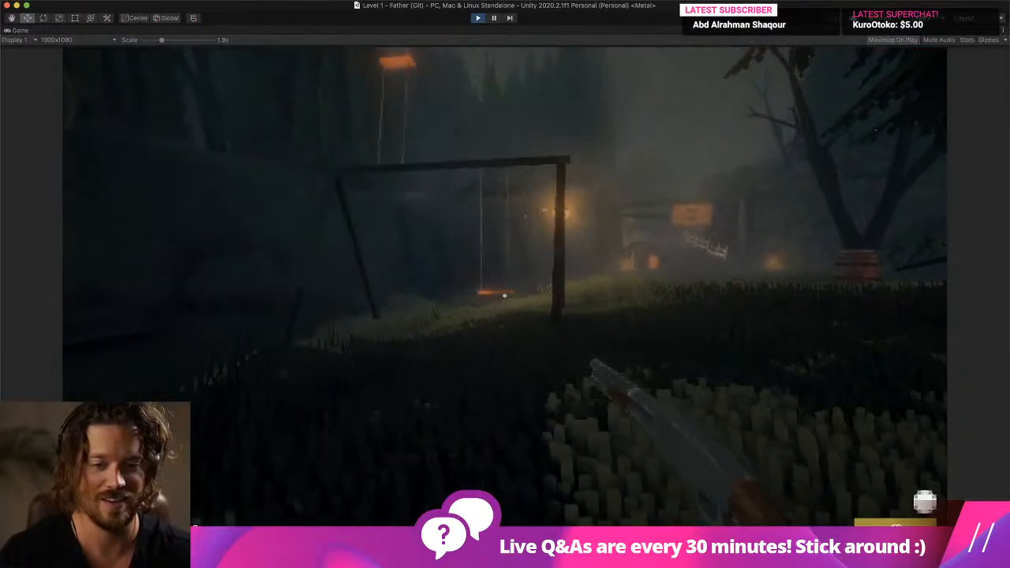
- Shoot at the swing set, walk on toward the barrels in the grass, and end the play test
left_click(505, 296)
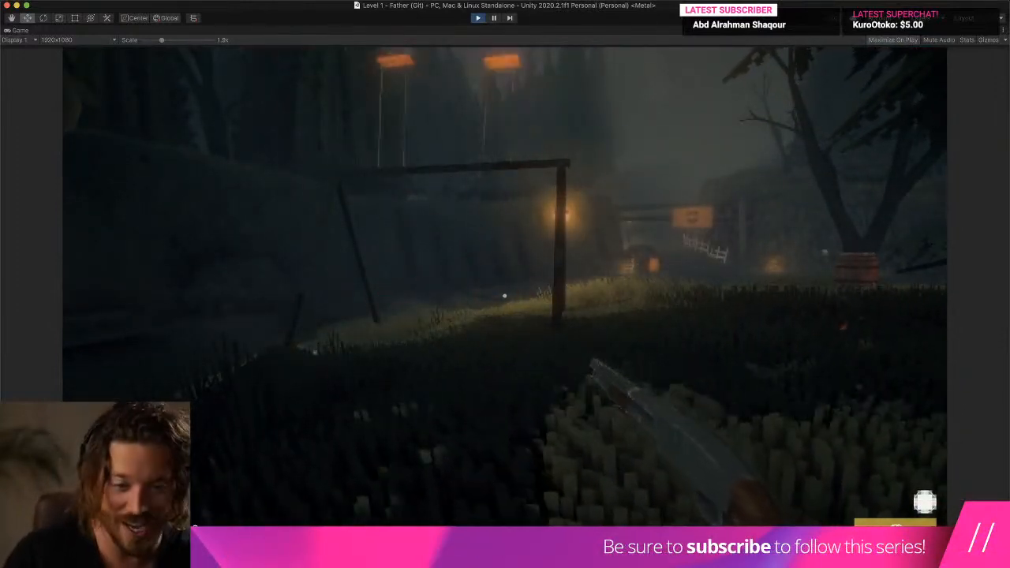
key("a")
key("w")
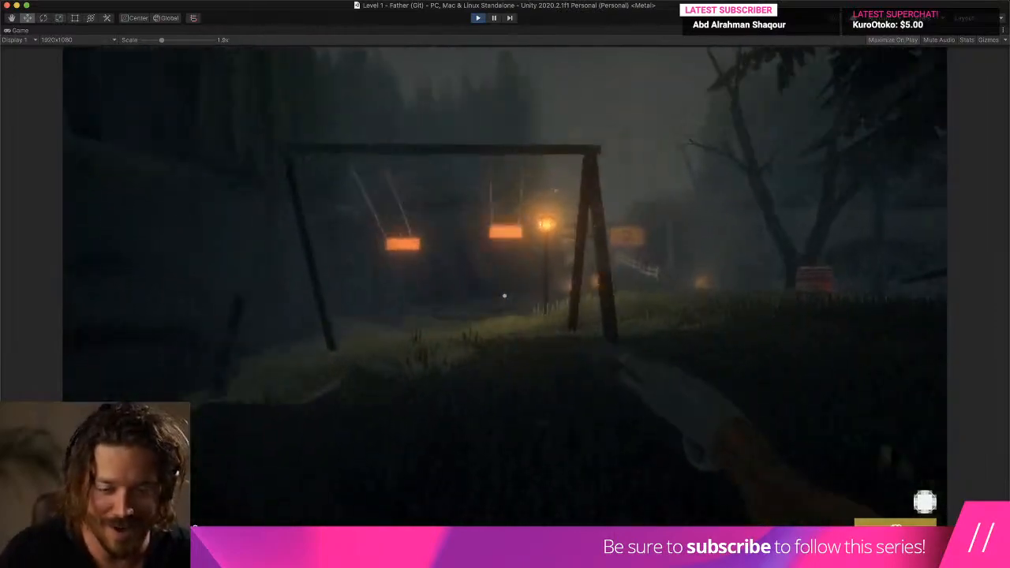
key("w")
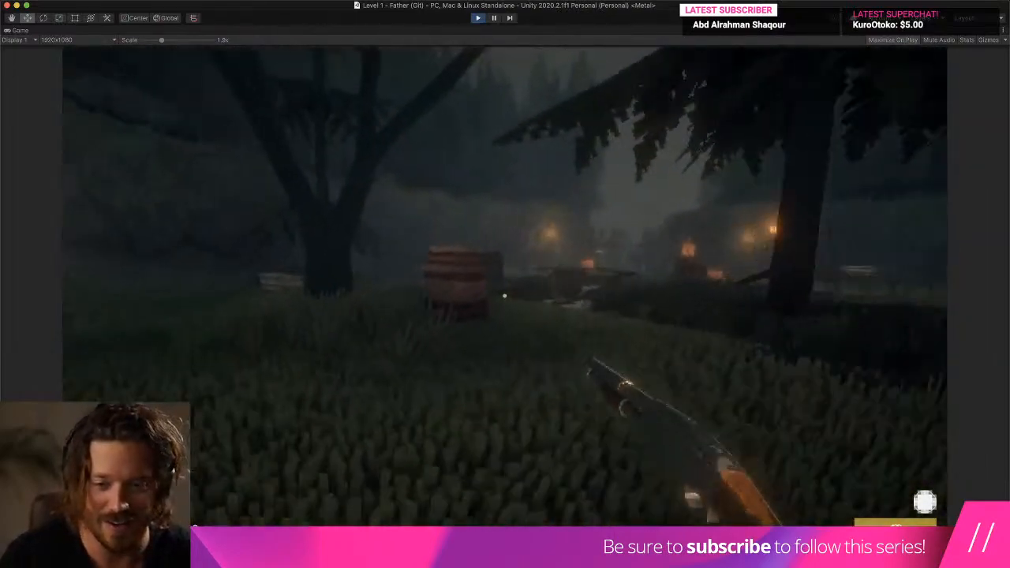
key("w")
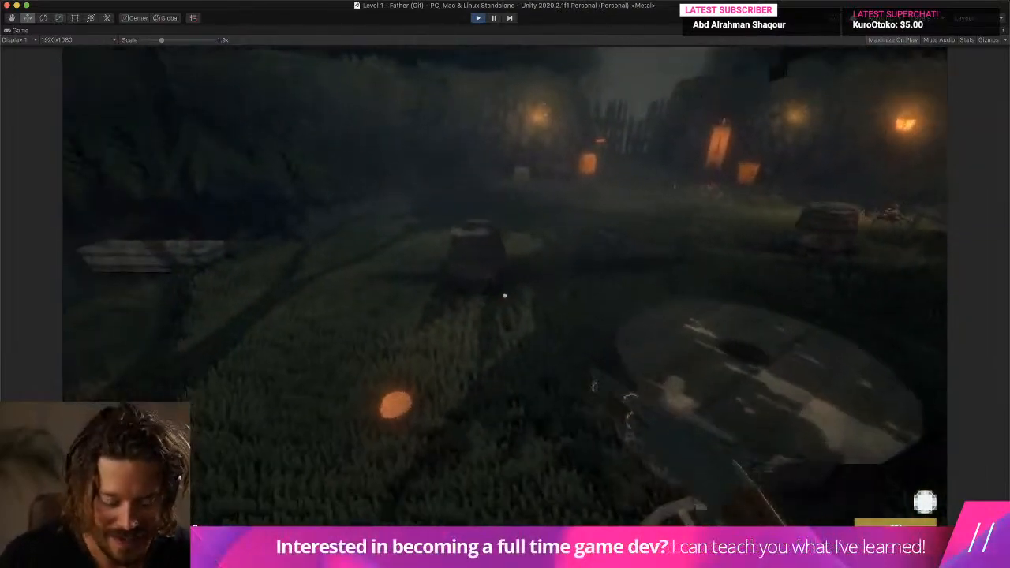
key("super+p")
- Add a Rigidbody component to LargeBarrel Variant (1), the large barrel in the middle of the clearing
middle_click_drag(259, 112, 294, 270)
left_click(283, 197)
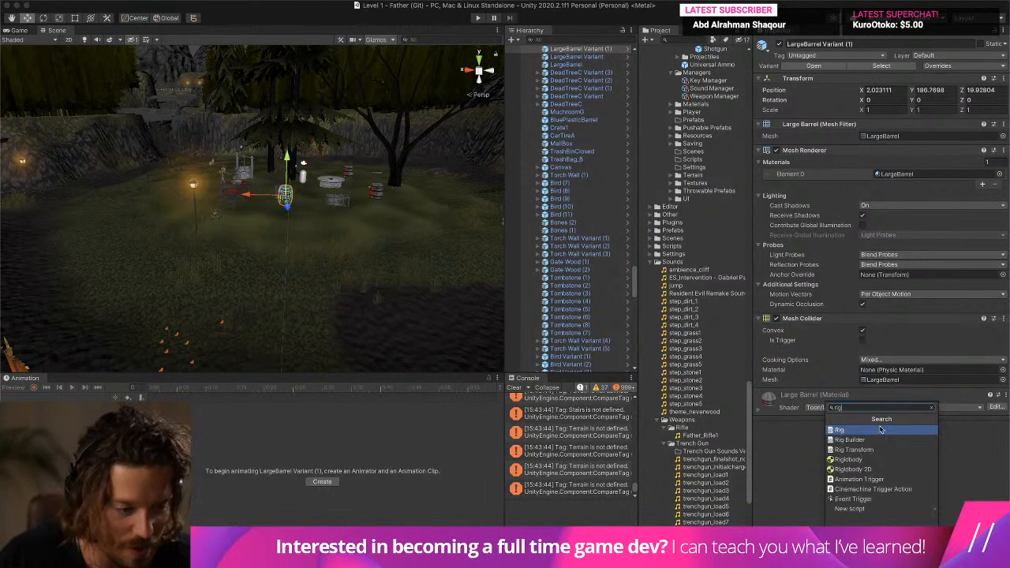
left_click(849, 459)
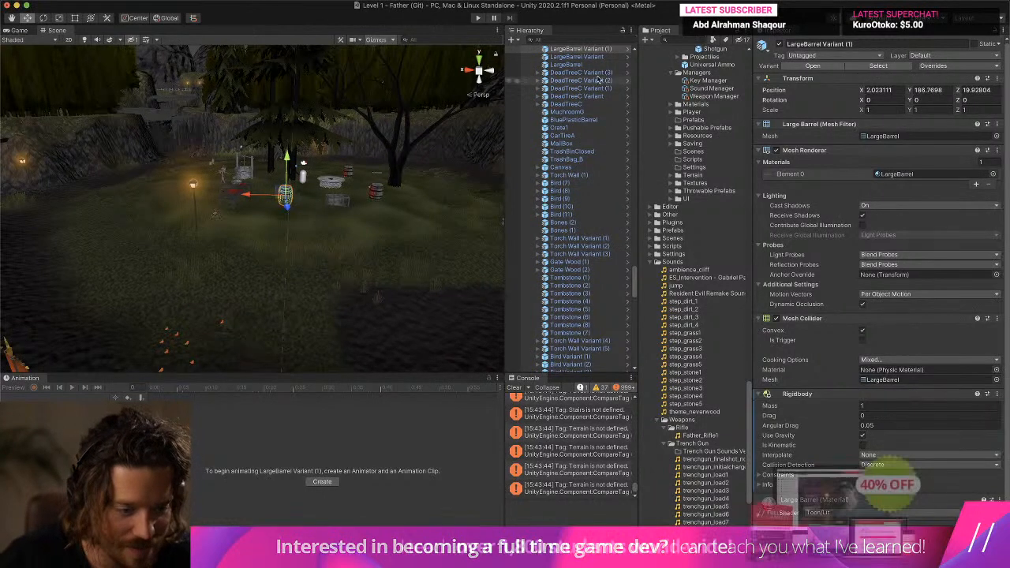
- Play test the barrel's physics, walking through the clearing and shooting the barrel with the shotgun
left_click(478, 17)
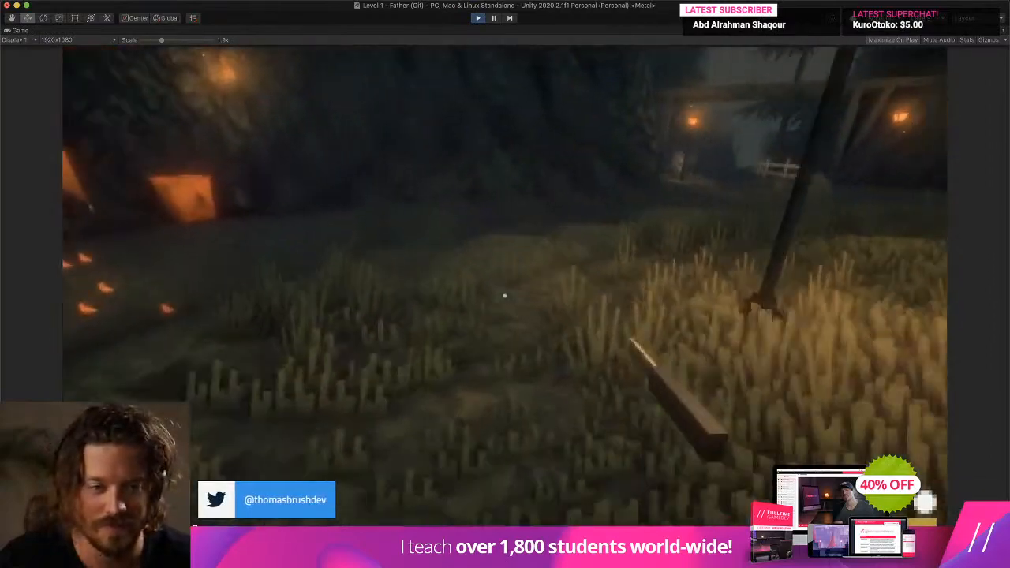
key("w")
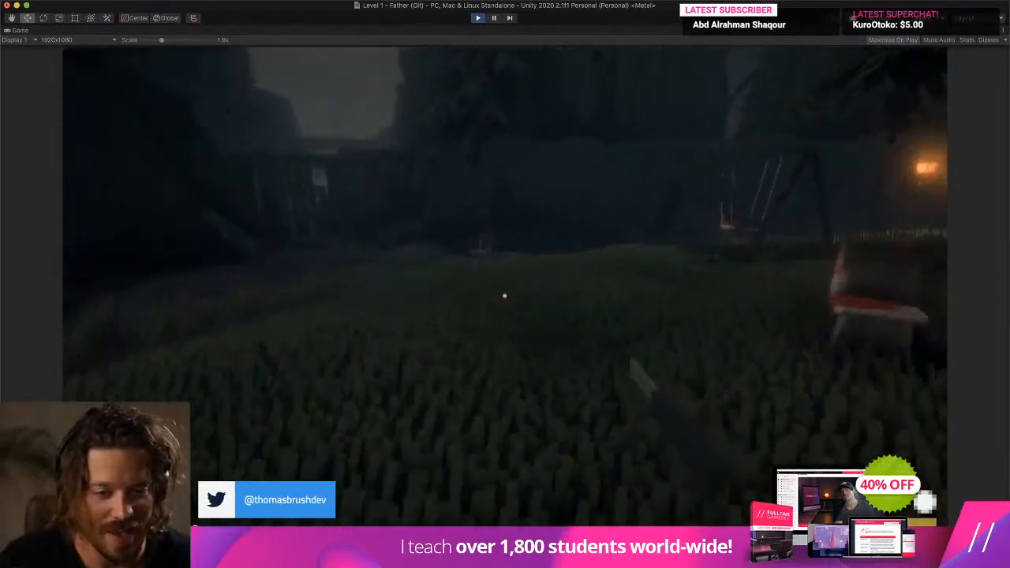
key("w")
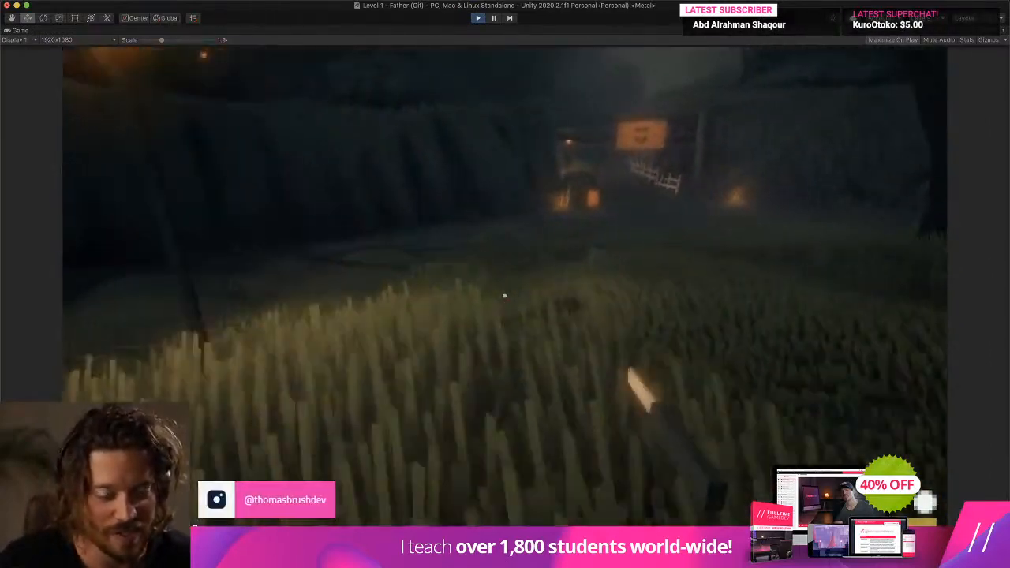
key("w")
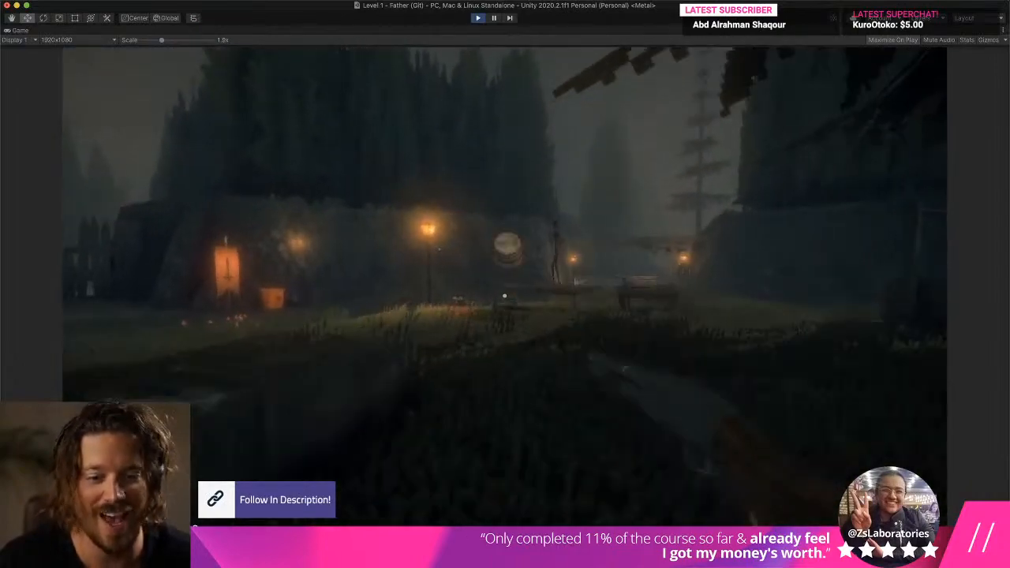
key("w")
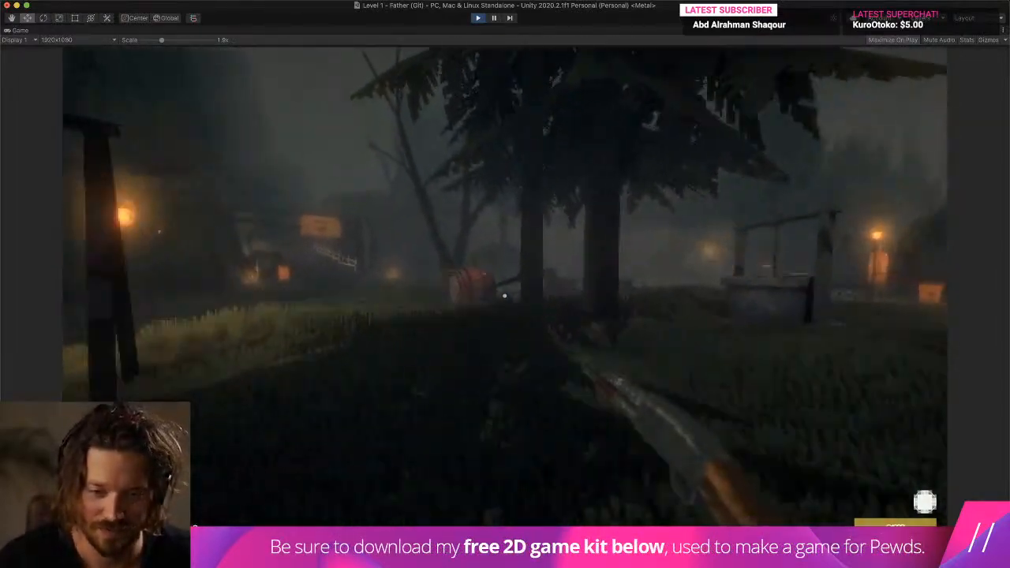
key("w")
left_click(505, 296)
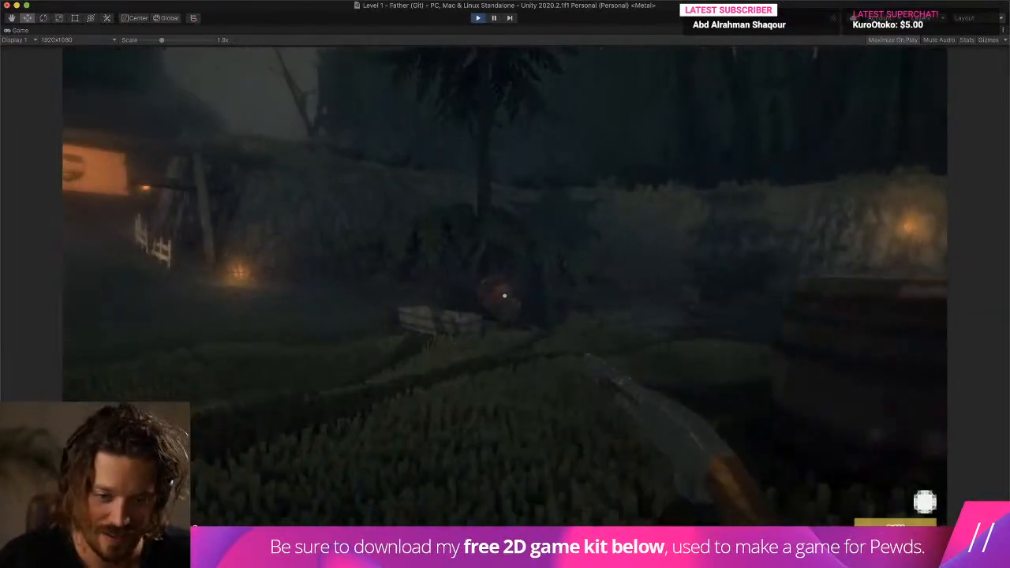
- Chase the barrel across the level with repeated shotgun blasts, end the play test and clear the console
key("w")
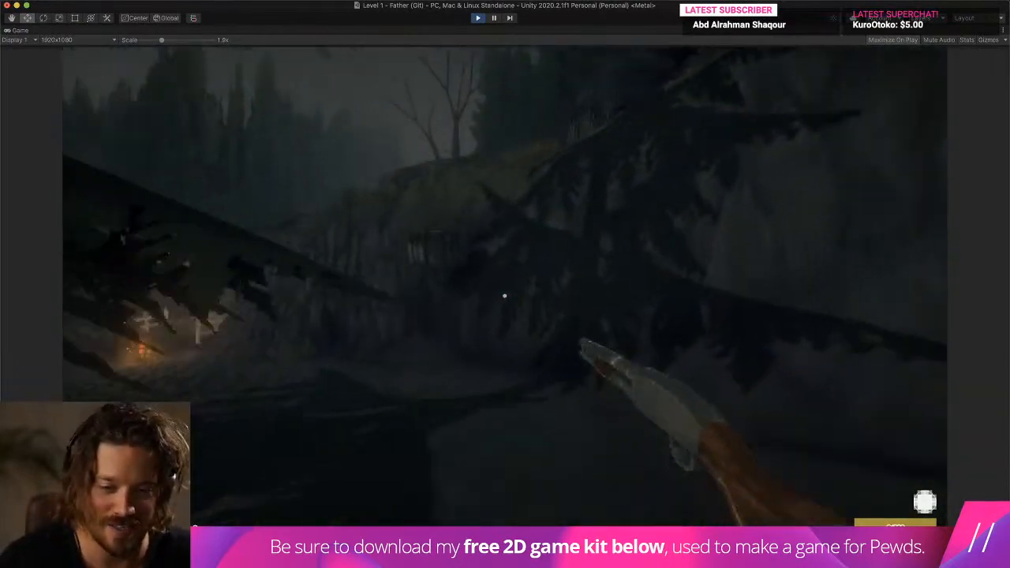
key("w")
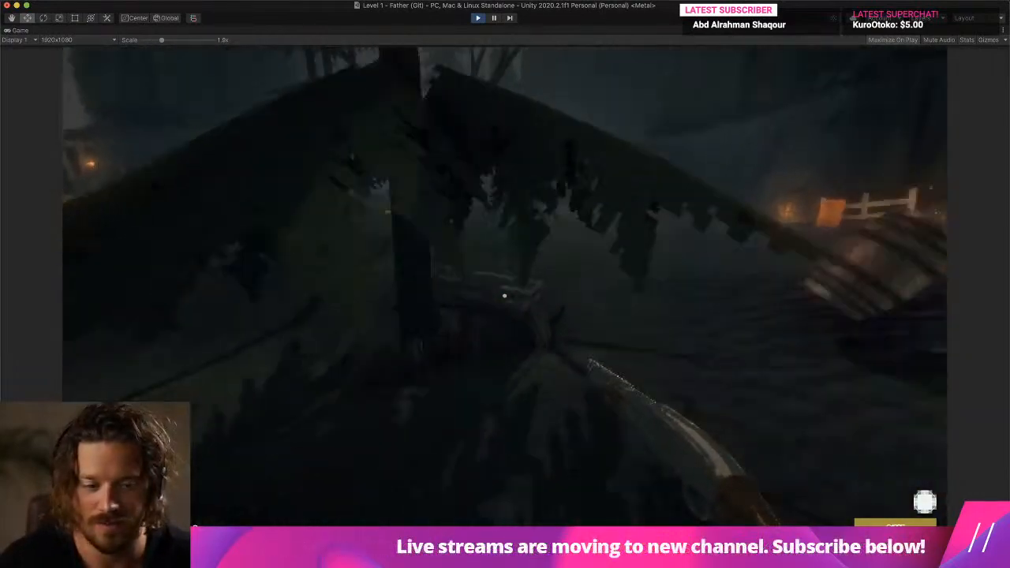
key("w")
left_click(505, 296)
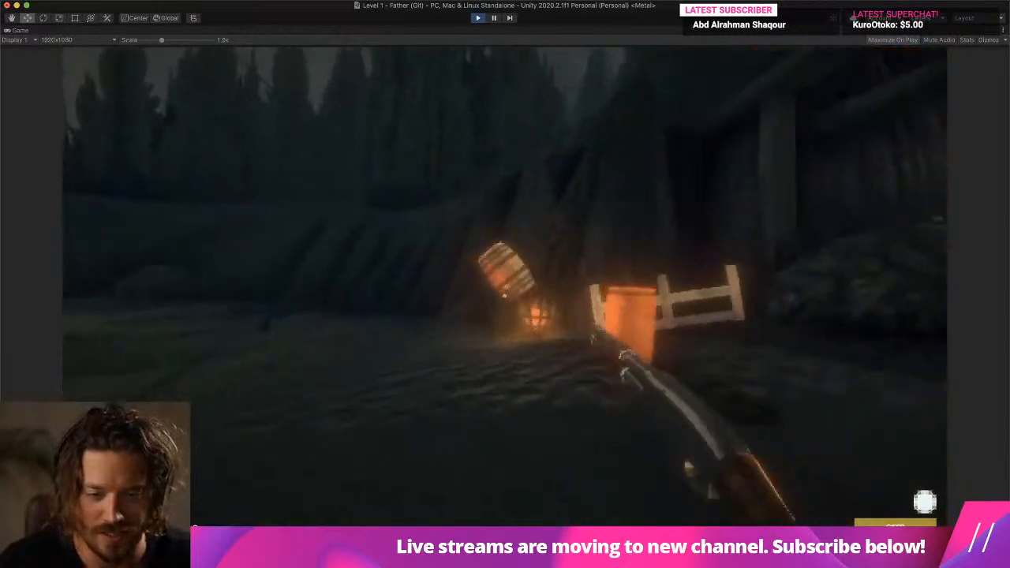
key("w")
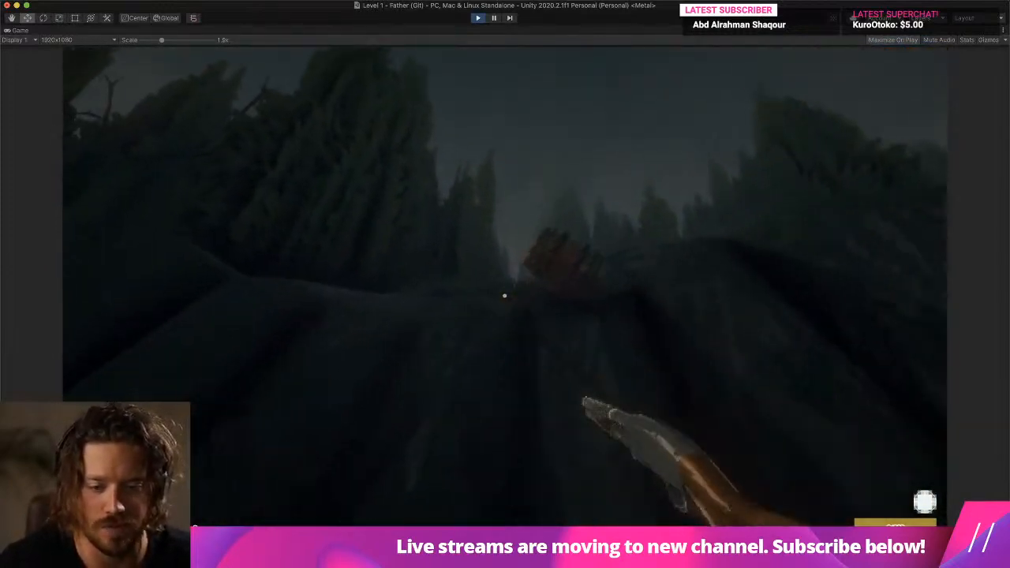
left_click(505, 296)
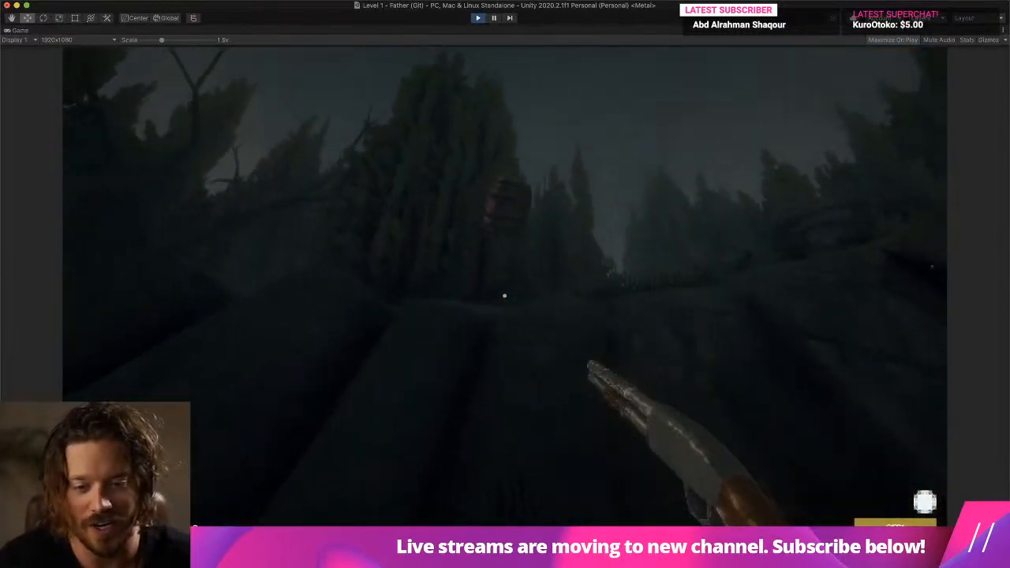
left_click(505, 296)
key("Escape")
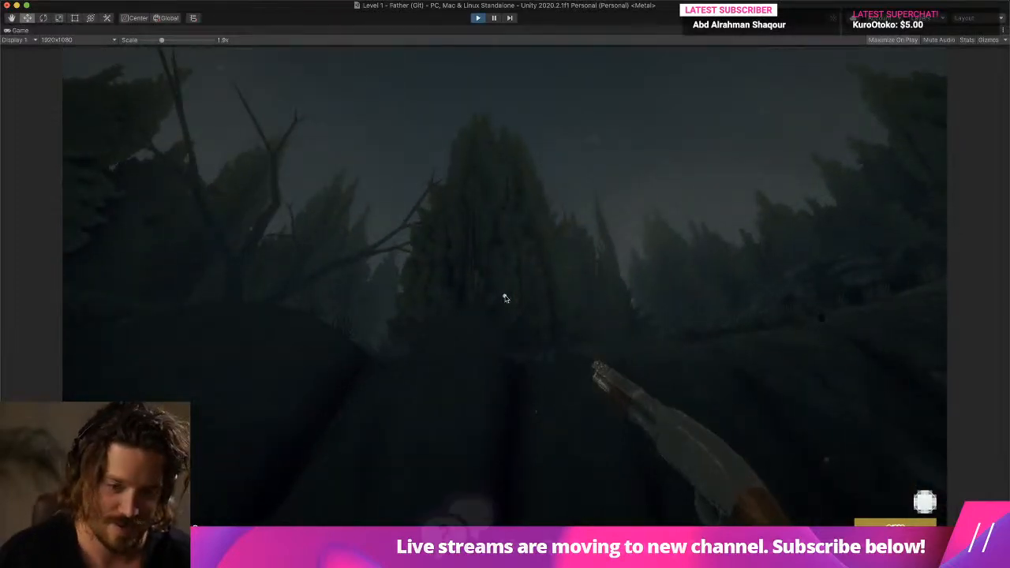
key("super+p")
left_click(513, 387)
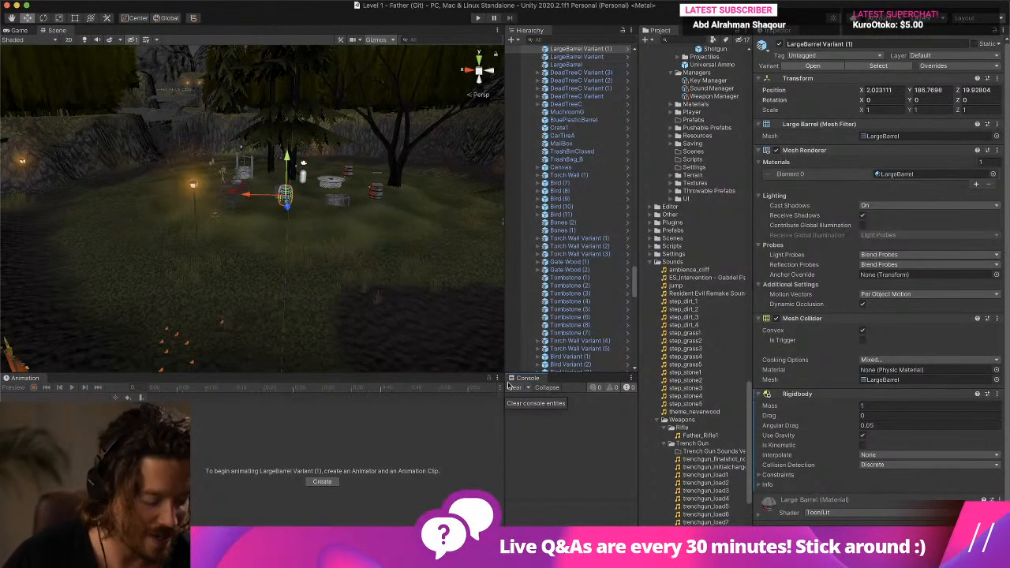
key("super+Tab")
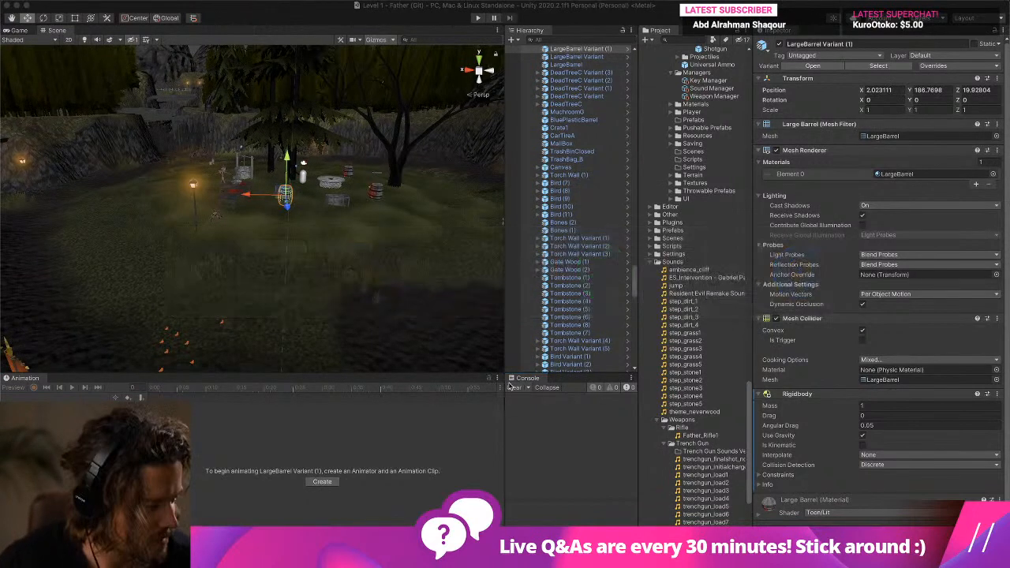
key("super+Tab")
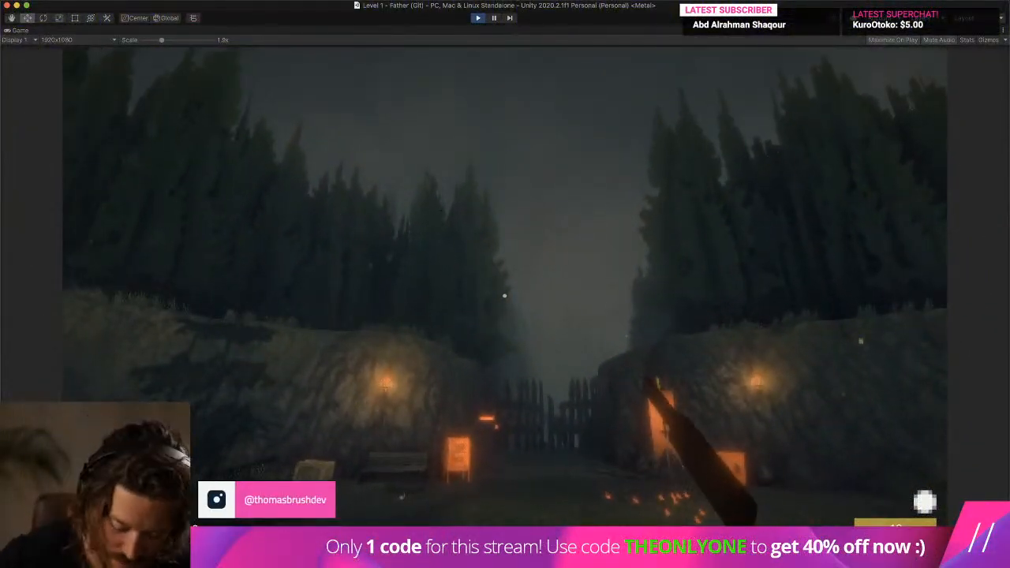
- Pause the running game in the Game view and dock the Lighting window beside the Inspector, showing its Environment settings
key("super+p")
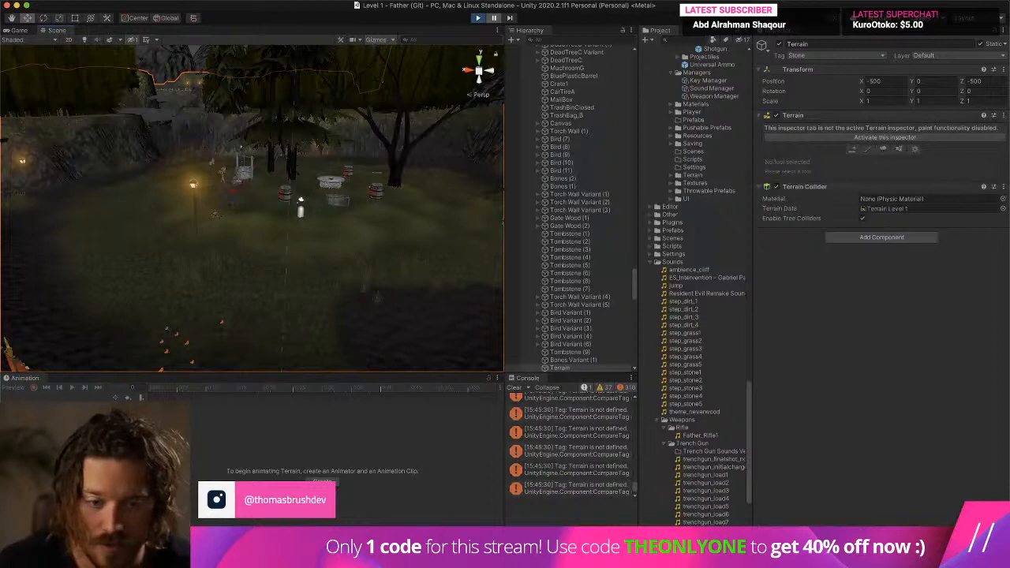
left_click(19, 30)
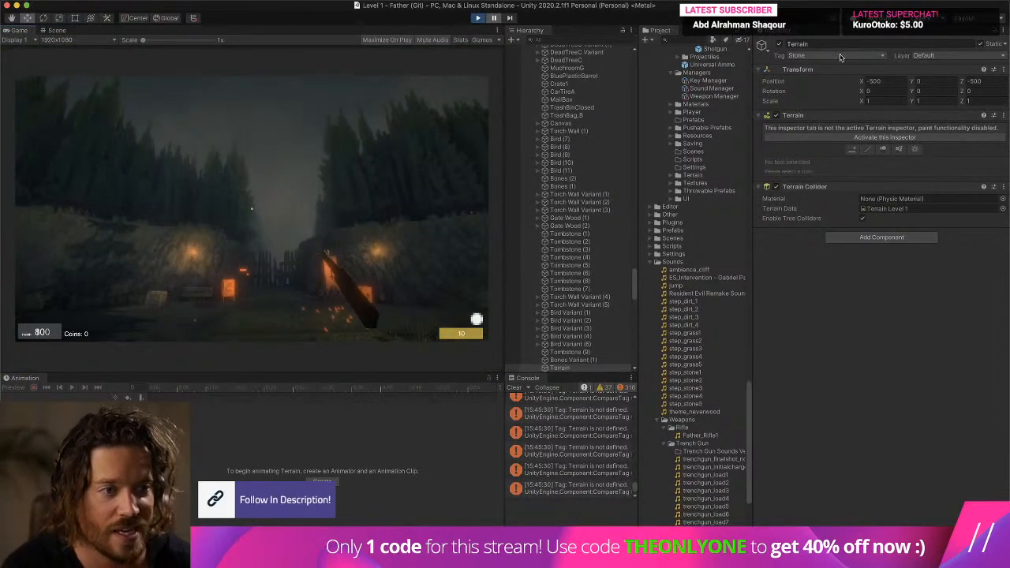
left_click(488, 1)
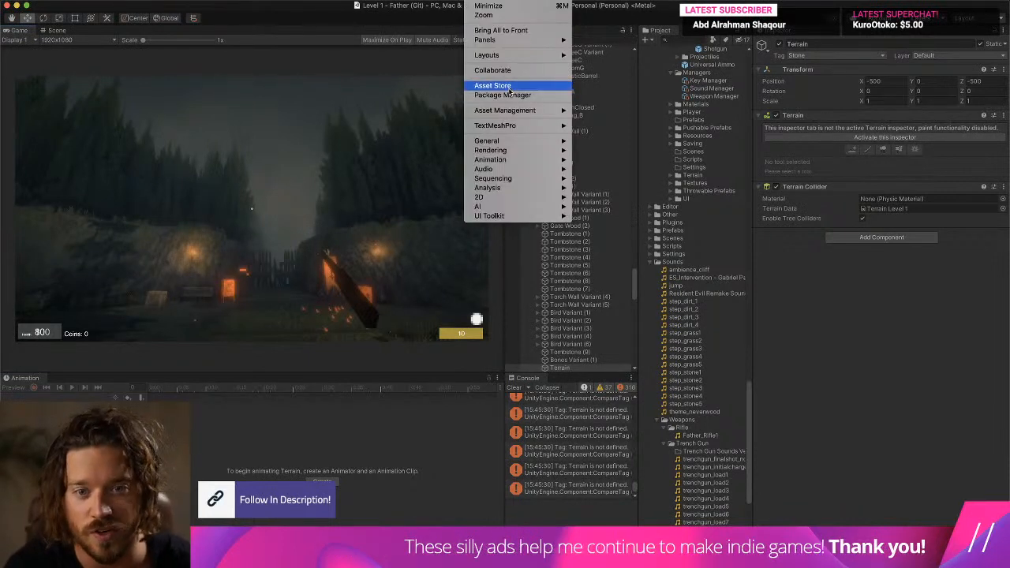
mouse_move(524, 140)
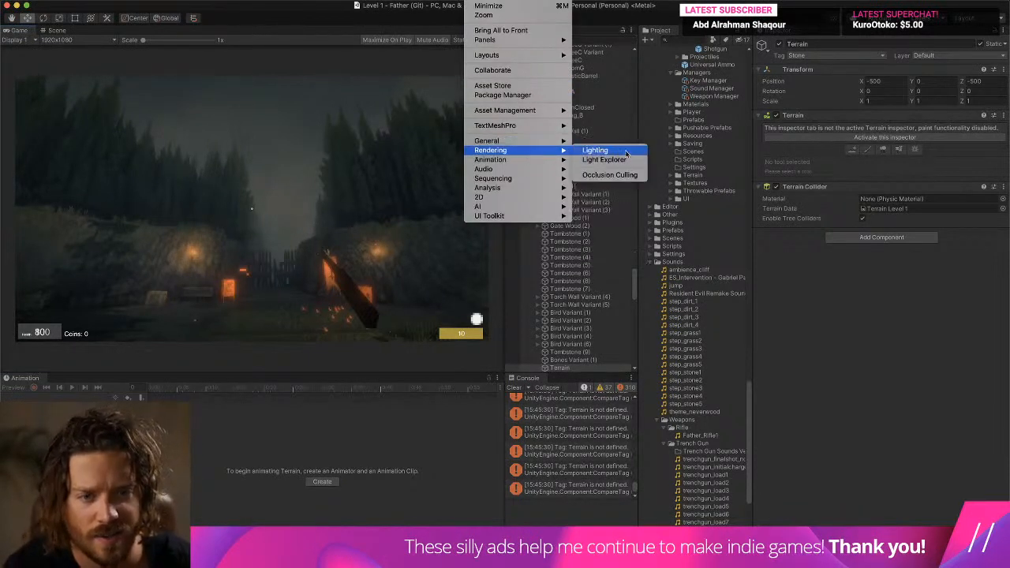
left_click(595, 150)
left_click_drag(776, 153, 822, 37)
left_click(847, 48)
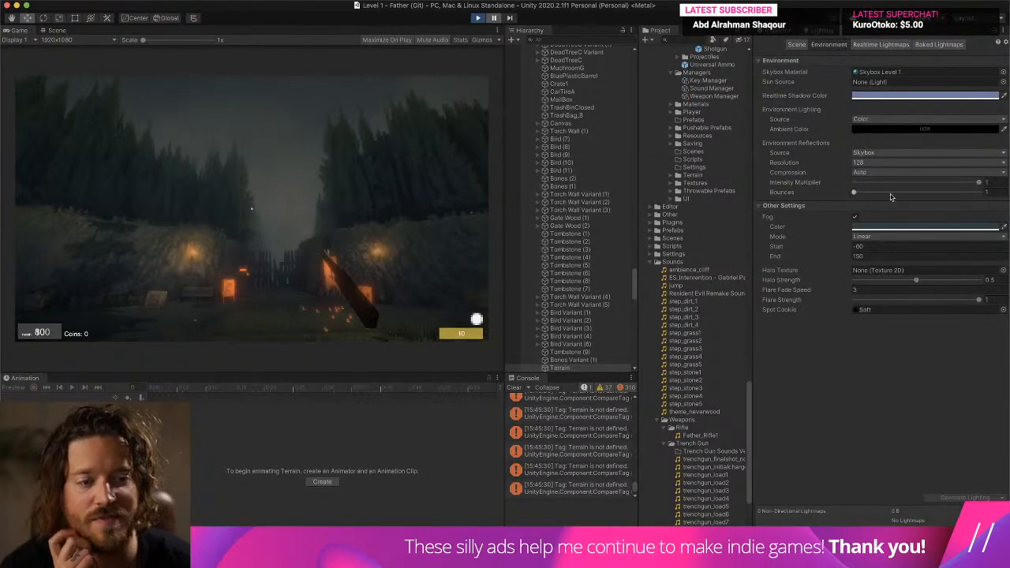
- Disable Fog in the environment lighting and Bloom in the Profile object's Post-process Volume to compare the level's look
left_click(857, 217)
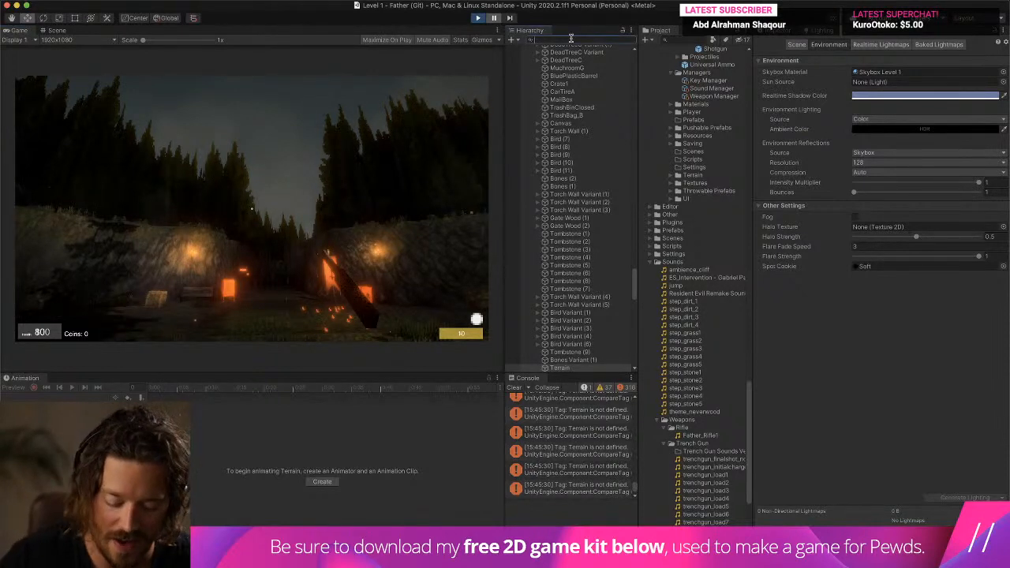
type("pro")
left_click(545, 57)
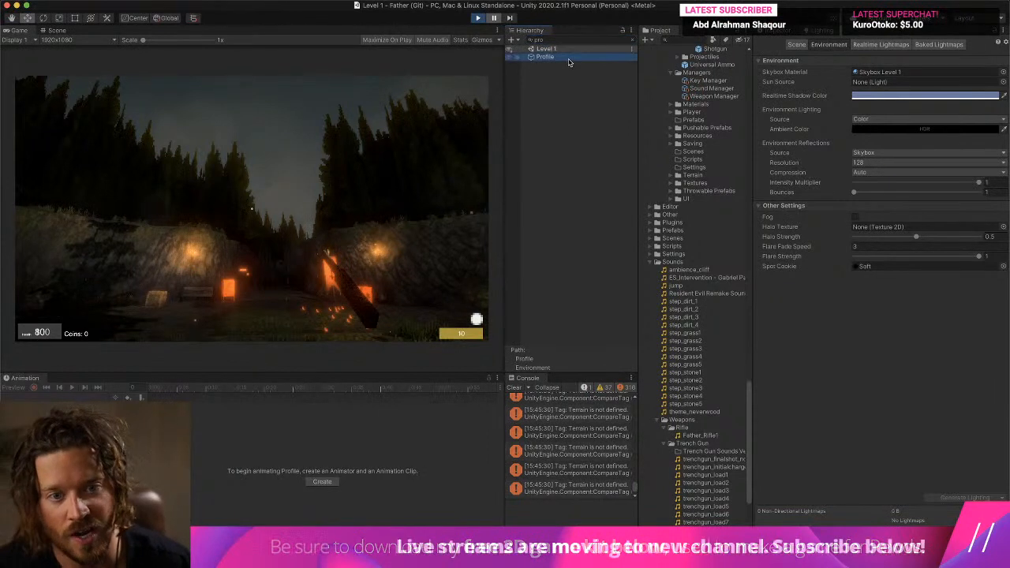
left_click(776, 34)
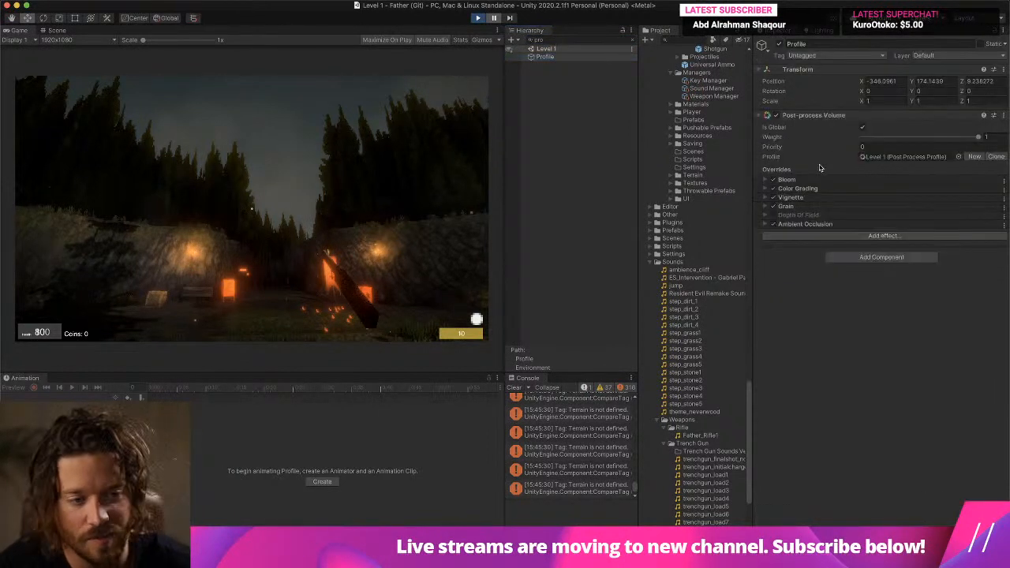
left_click(775, 180)
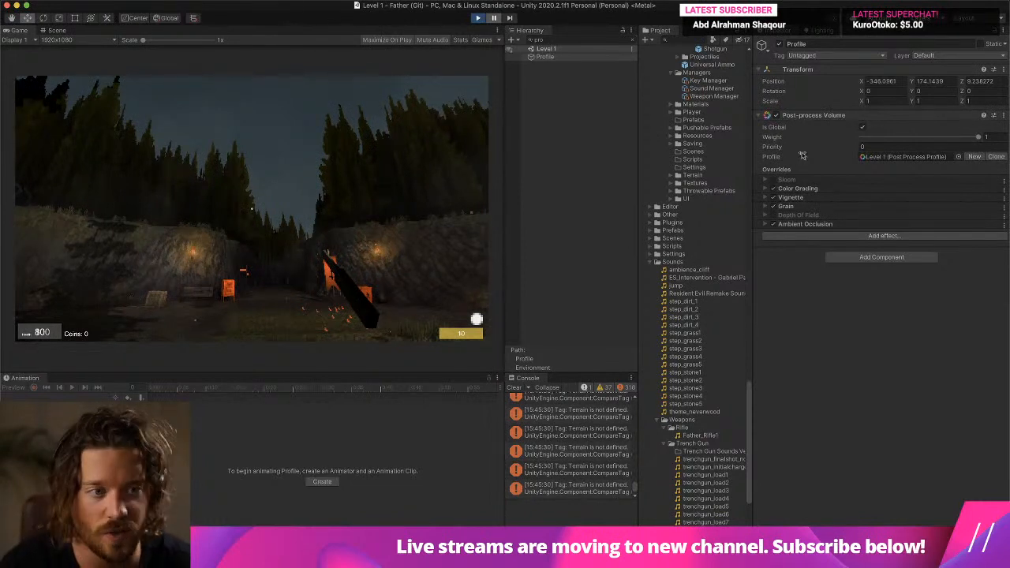
- Re-enable Fog in the environment lighting and Bloom in the Profile object's Post-process Volume
left_click(821, 30)
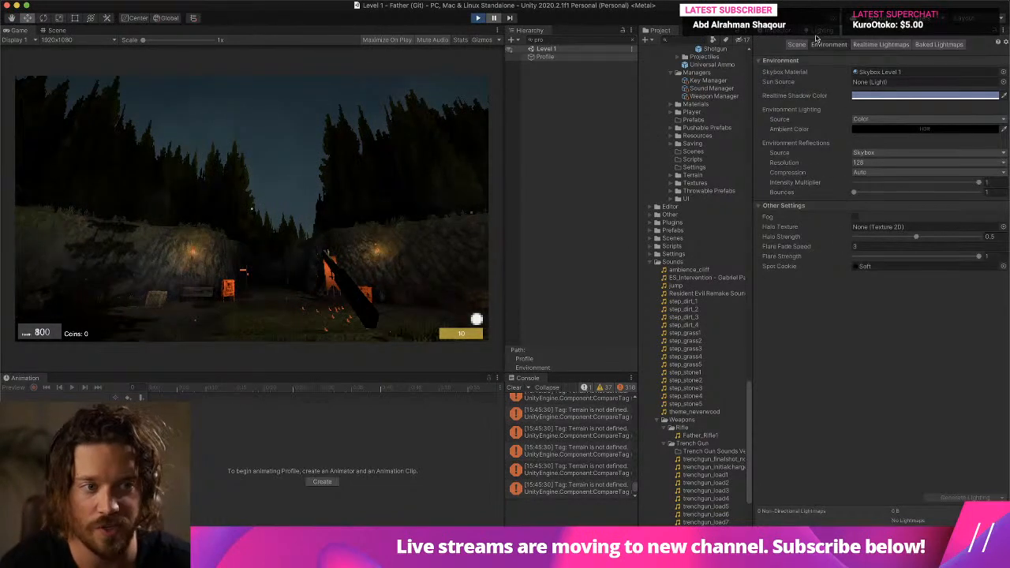
left_click(854, 218)
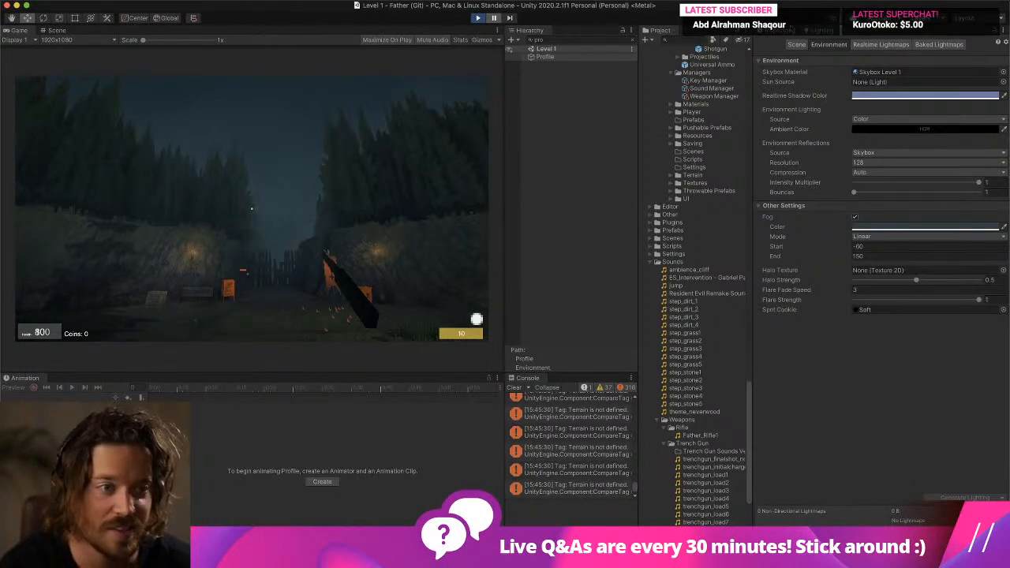
left_click(788, 31)
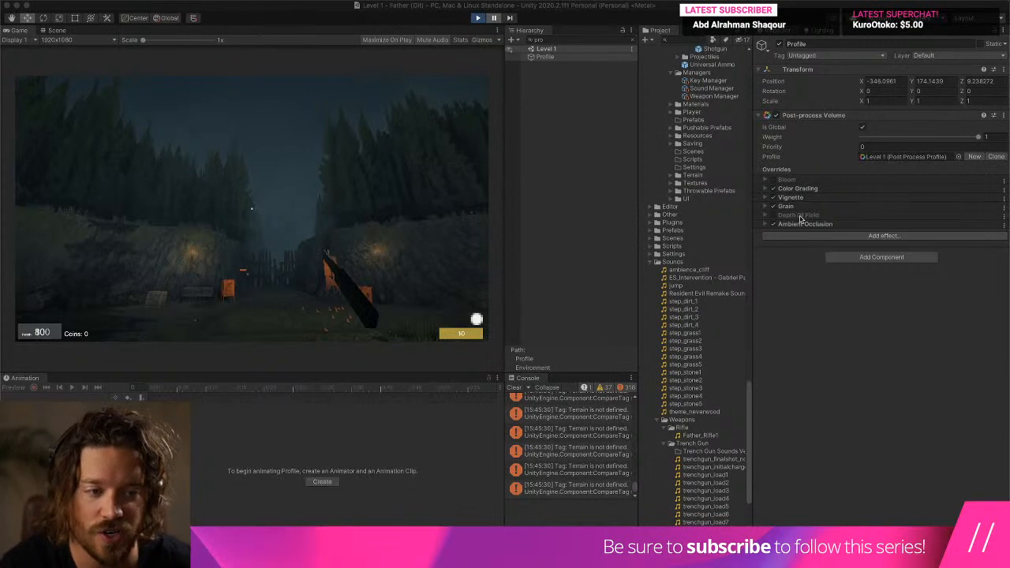
left_click(773, 181)
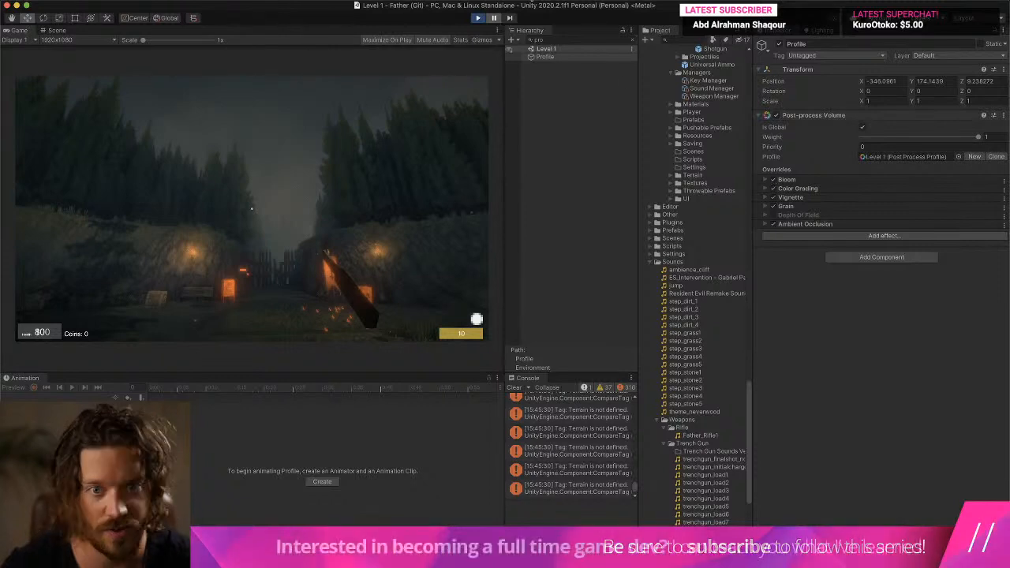
- View the running game maximized, end the play test and clear the console
key("shift+space")
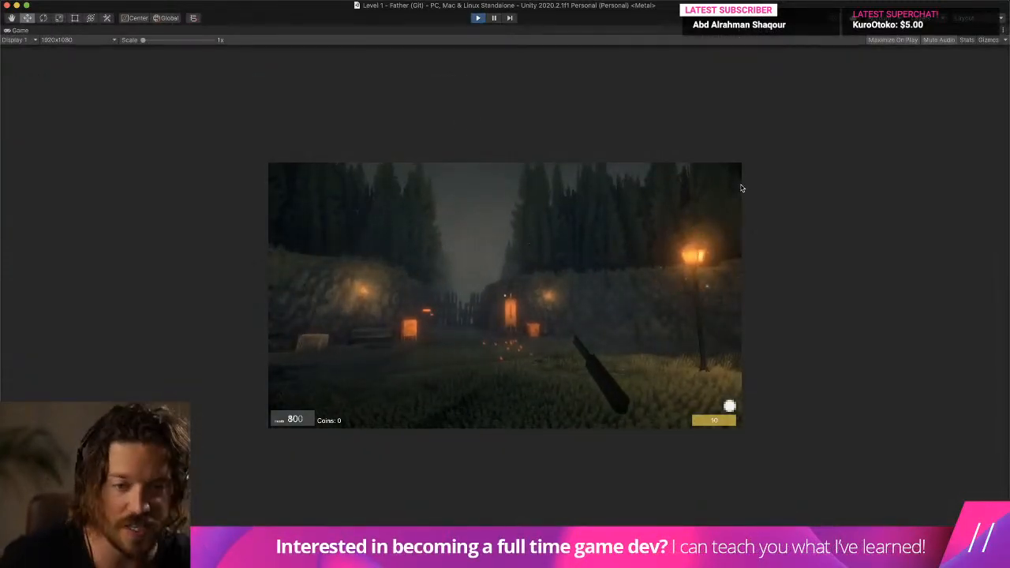
key("shift+space")
left_click(514, 387)
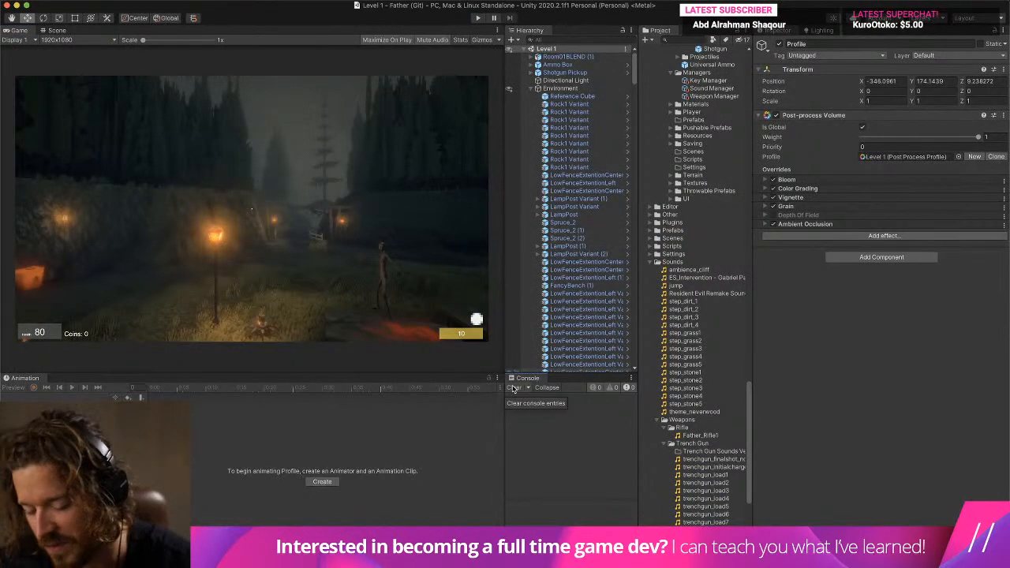
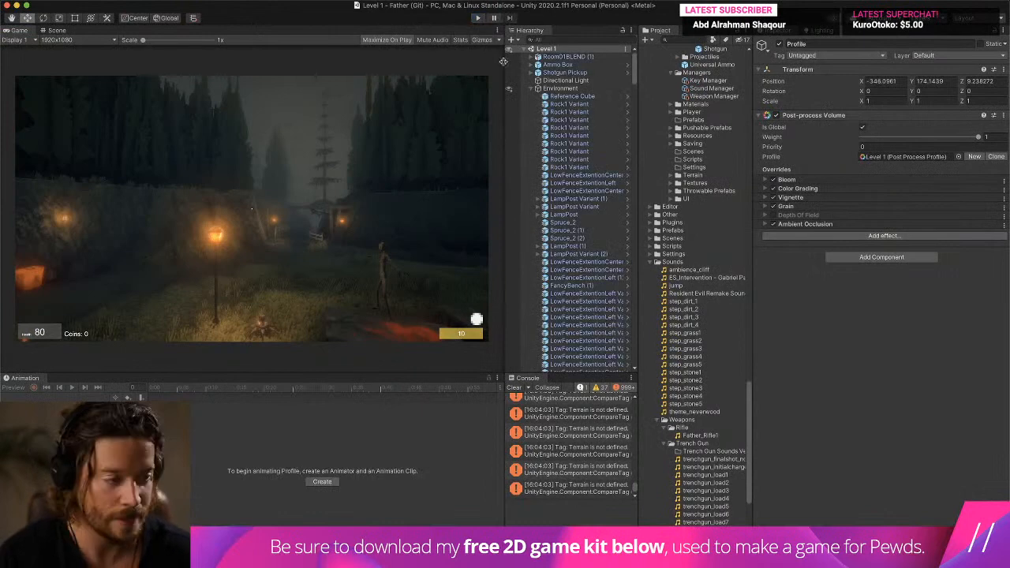
- Clear the console and locate the ModernGunEffects effect materials among the project assets
left_click(513, 387)
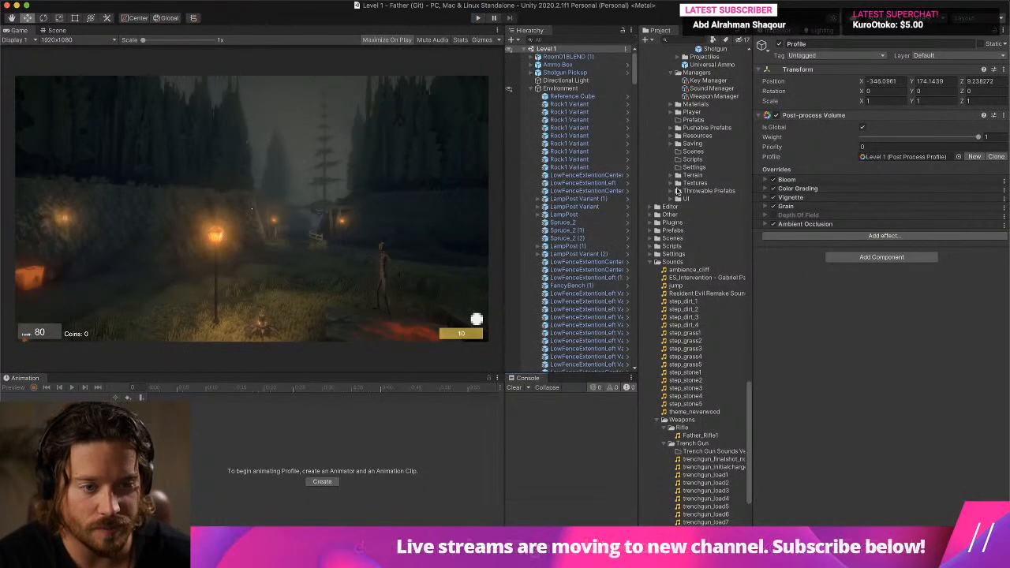
scroll(674, 183, "up", 10)
scroll(684, 187, "up", 15)
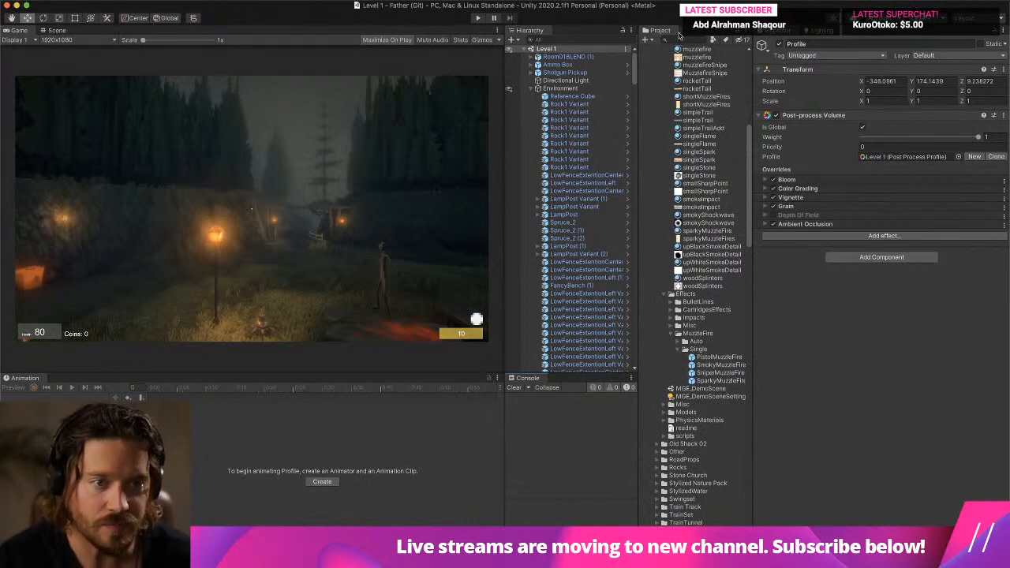
scroll(686, 49, "up", 5)
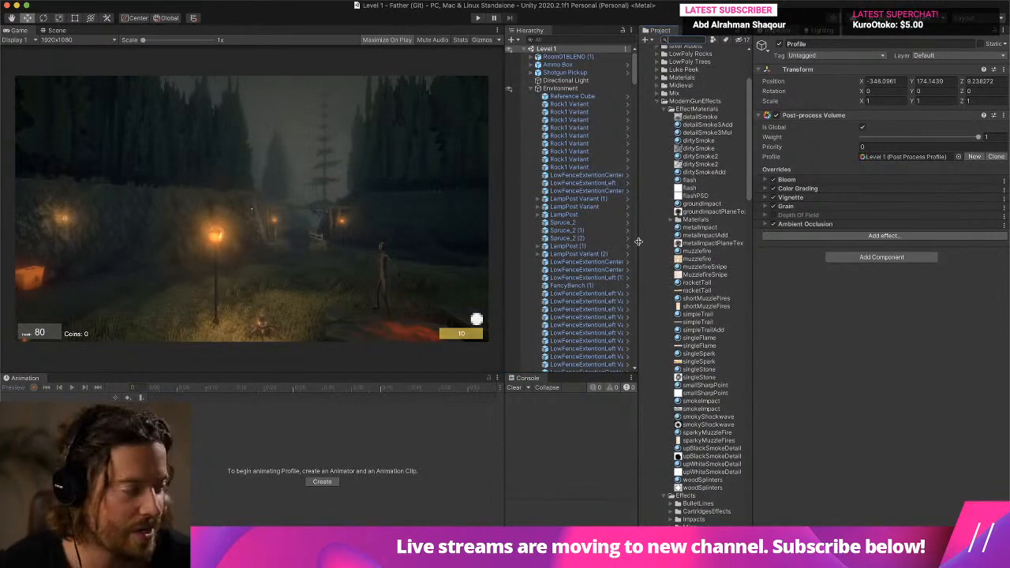
key("ctrl+Up")
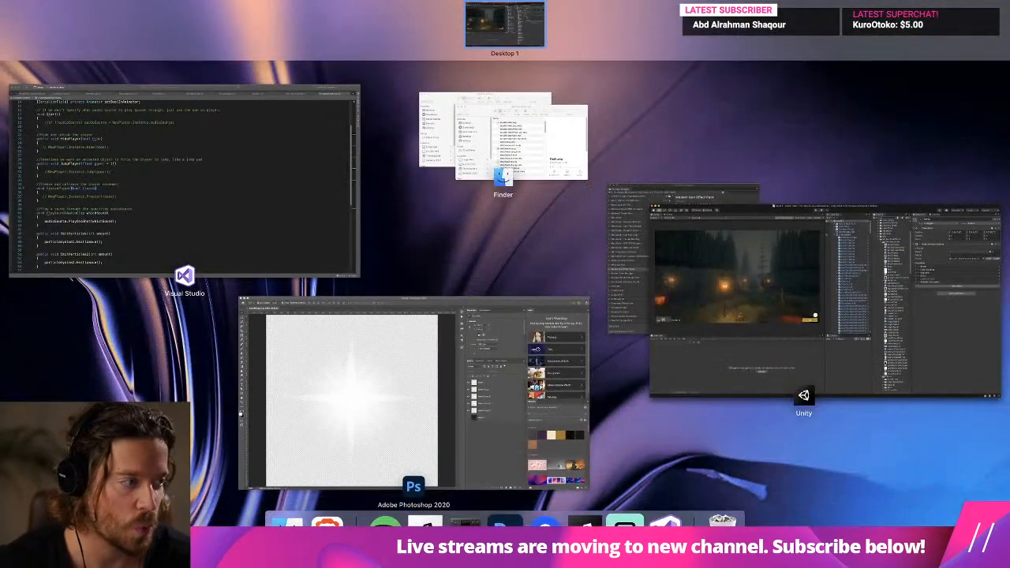
key("ctrl+Up")
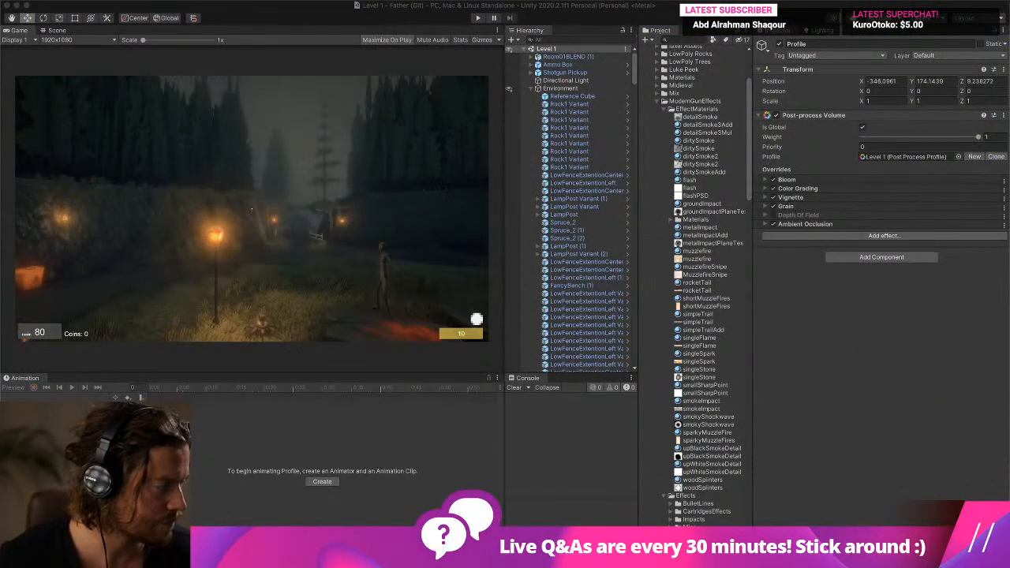
key("super+Tab")
key("super+Tab")
key("super+Tab")
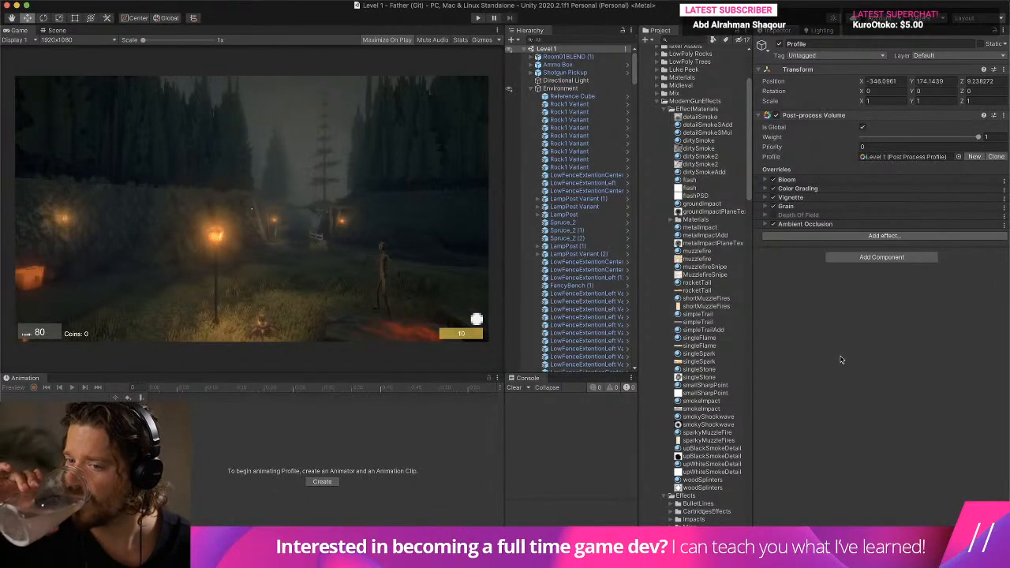
- Set all textures in the EffectMaterials folder, from detailSmoke to woodSplinters, to Max Size 64 and Filter Mode Point (no filter)
left_click(710, 119)
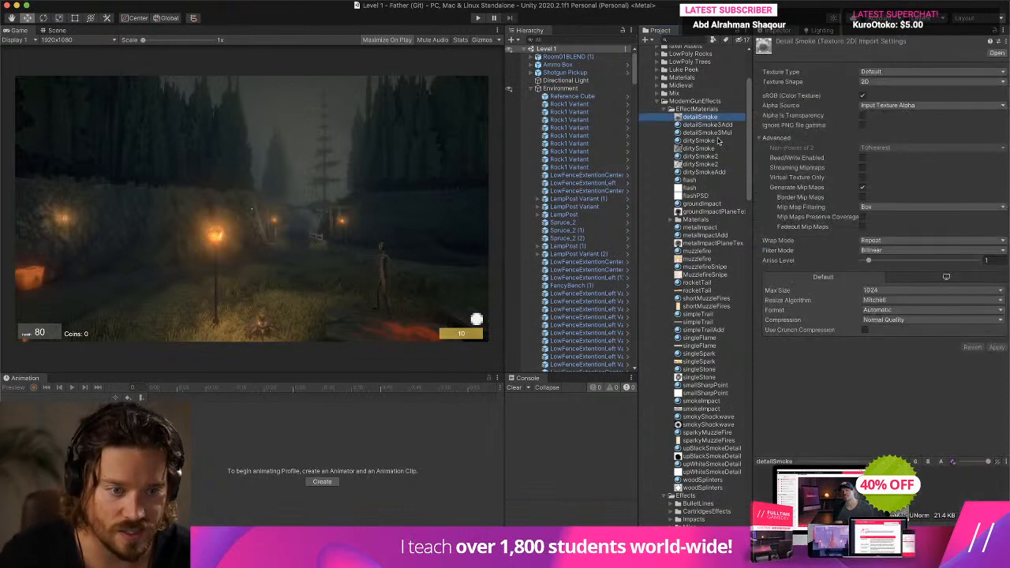
left_click(716, 149, "super")
left_click(714, 164, "super")
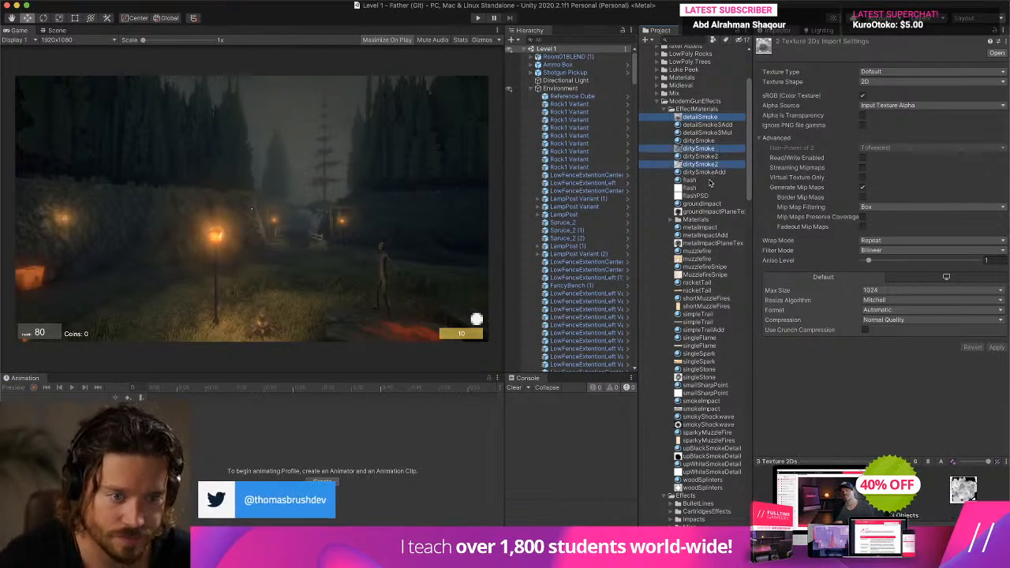
left_click(711, 187, "super")
left_click(705, 195, "super")
left_click(705, 212, "super")
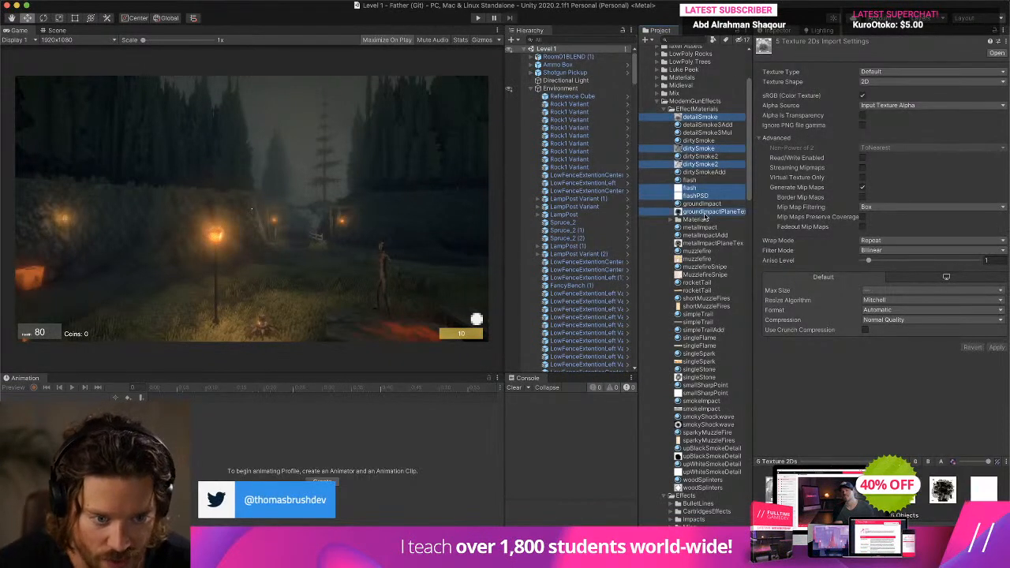
left_click(708, 244, "super")
left_click(703, 259, "super")
left_click(709, 275, "super")
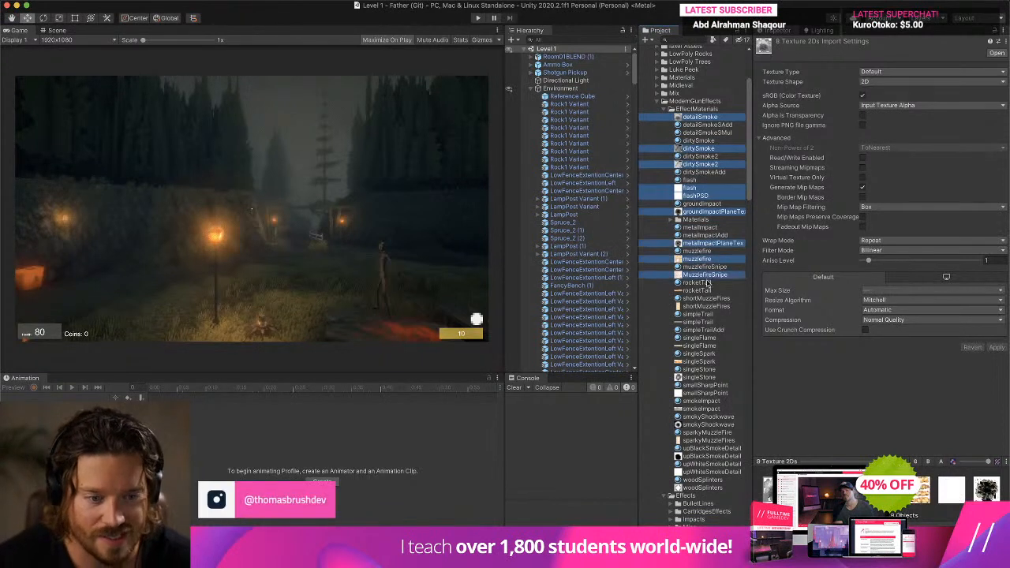
left_click(707, 291, "super")
left_click(707, 306, "super")
left_click(705, 322, "super")
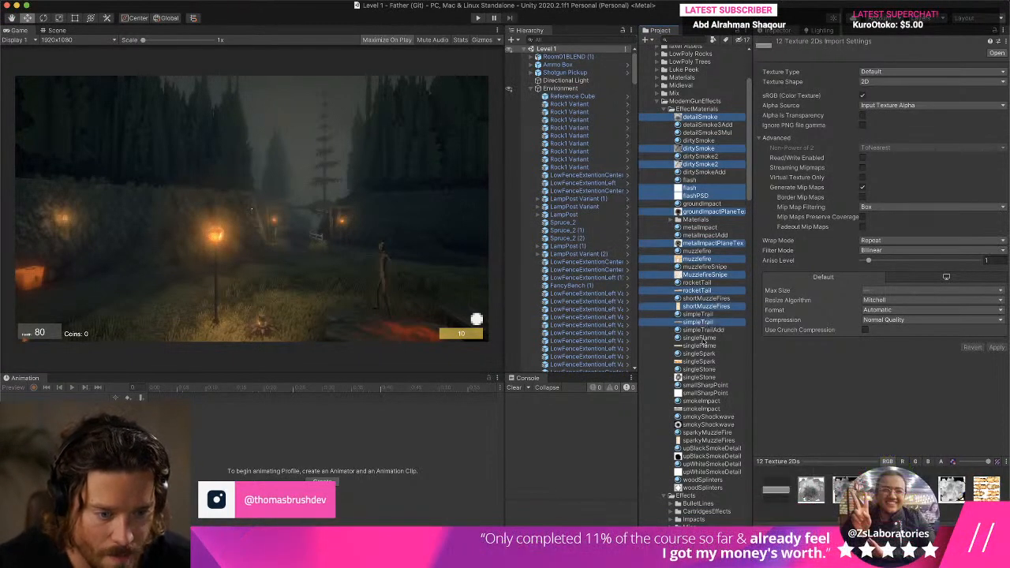
left_click(703, 346, "super")
left_click(700, 362, "super")
left_click(699, 378, "super")
left_click(710, 394, "super")
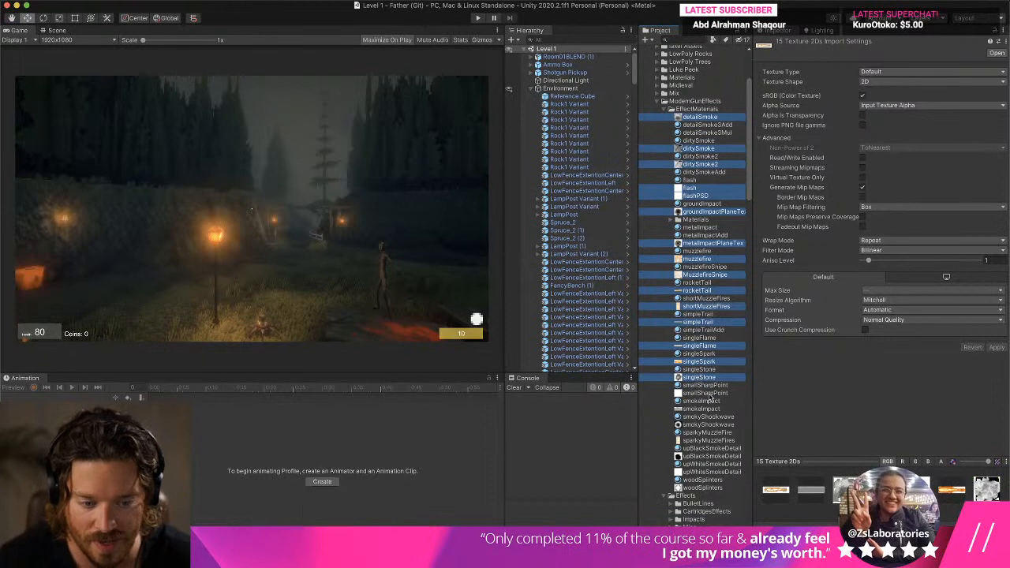
left_click(702, 408, "super")
left_click(707, 425, "super")
left_click(708, 440, "super")
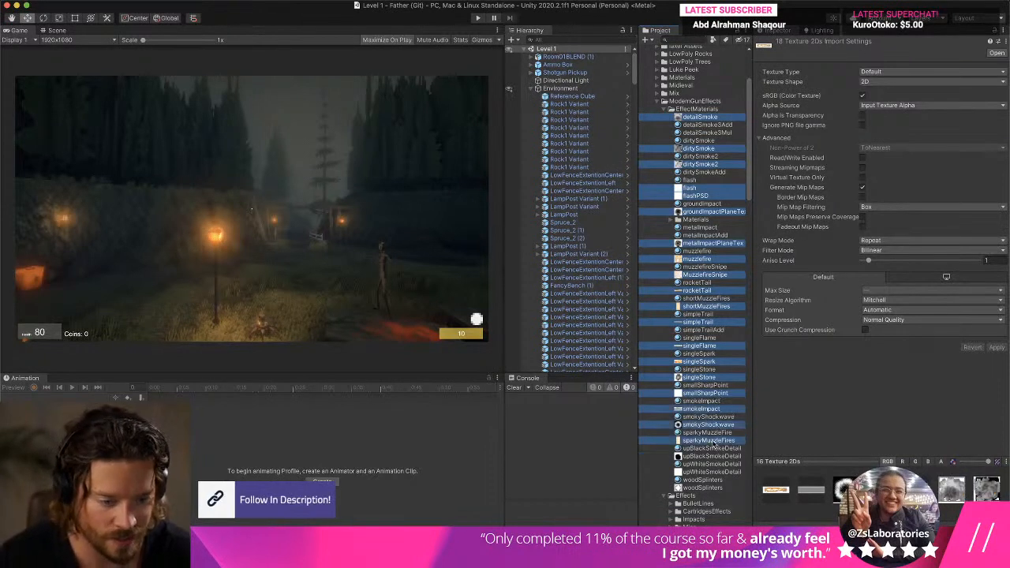
left_click(710, 456, "super")
left_click(710, 465, "super")
left_click(703, 482, "super")
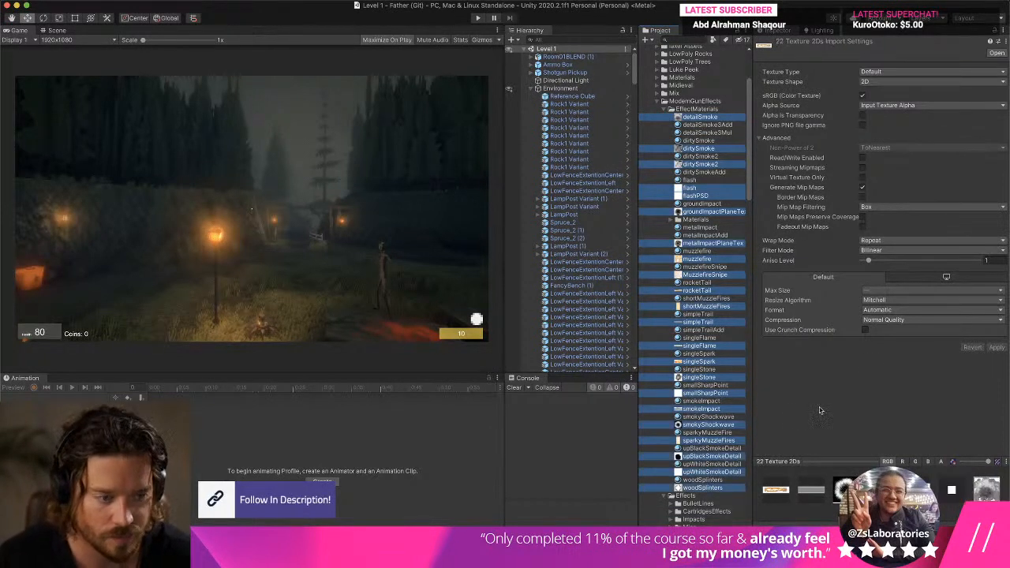
left_click(906, 291)
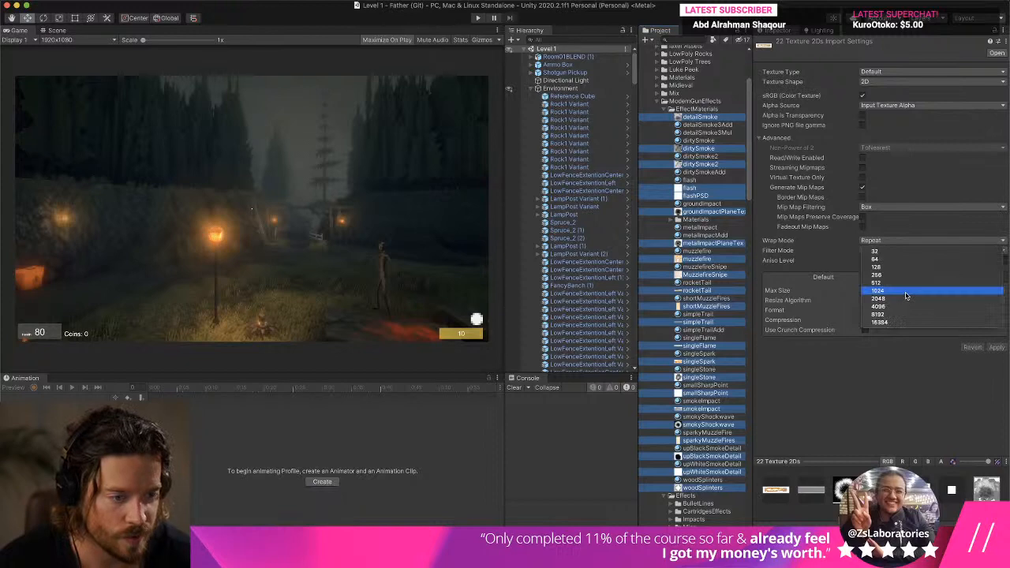
left_click(890, 259)
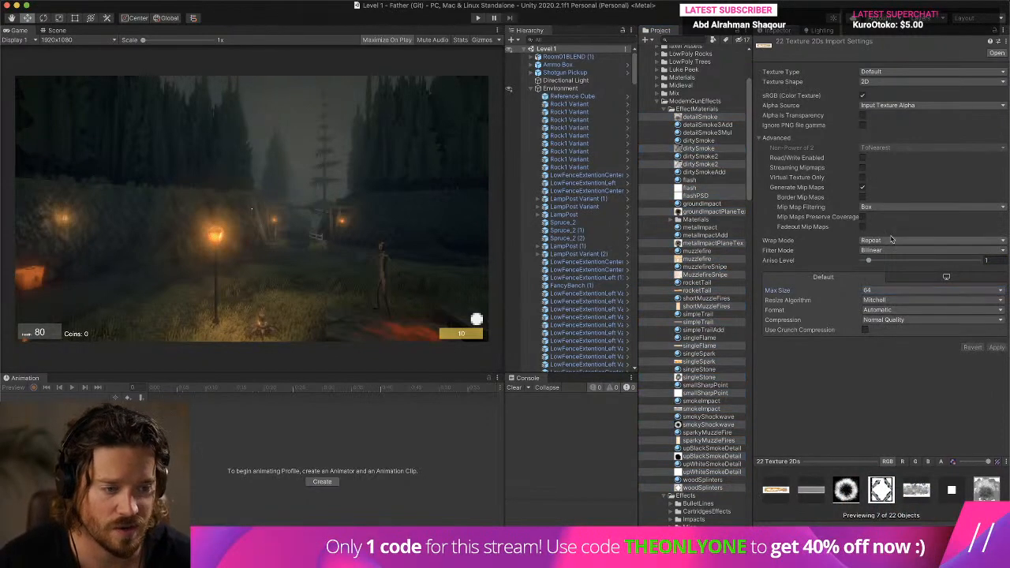
left_click(891, 250)
left_click(890, 242)
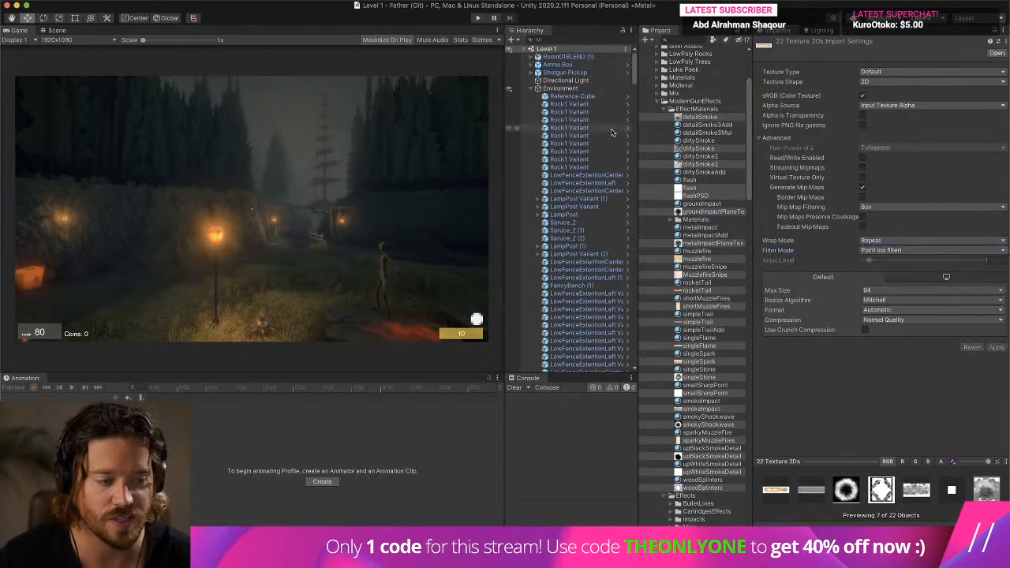
- Play-test the level at 1.8x Game view scale, fire the Shotgun to check the muzzle effects, and pause the game
left_click(478, 17)
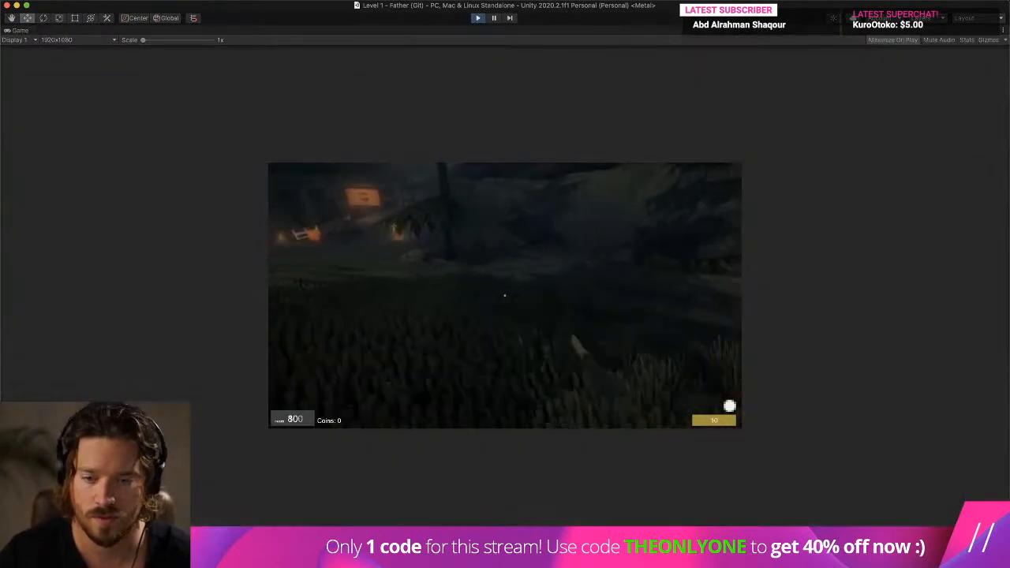
left_click_drag(144, 39, 162, 40)
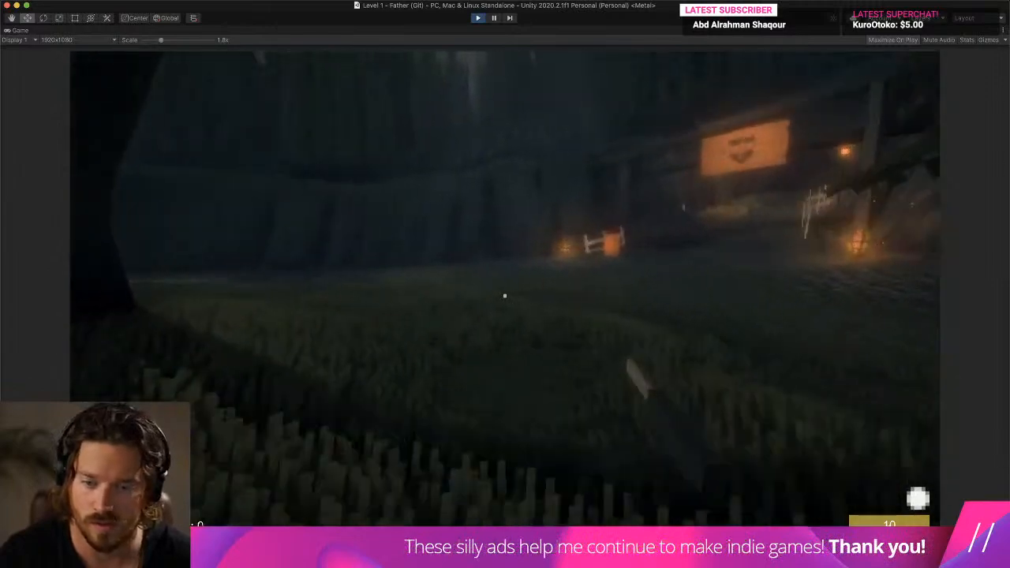
left_click(505, 296)
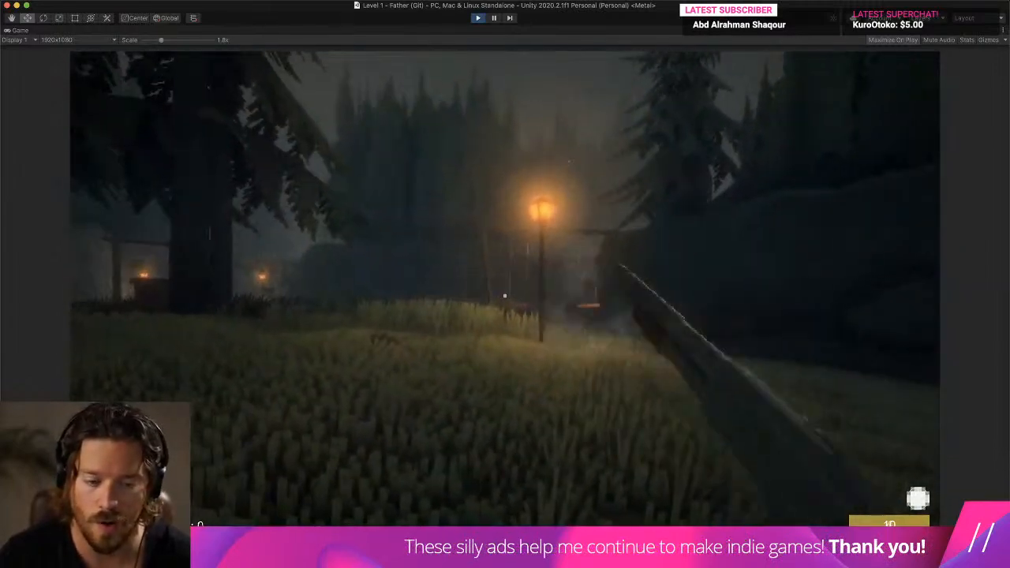
left_click(505, 296)
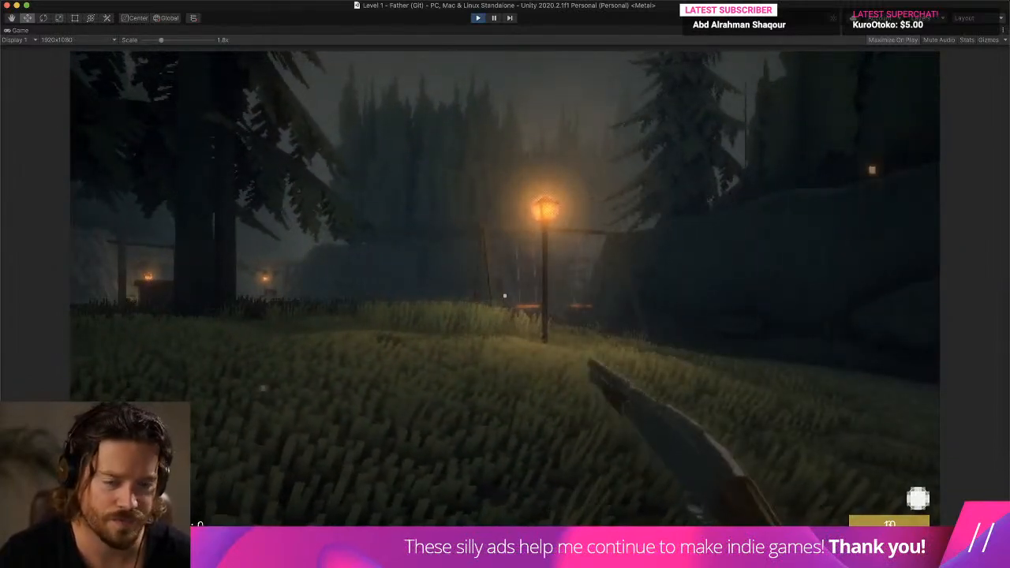
left_click(505, 296)
key("super+p")
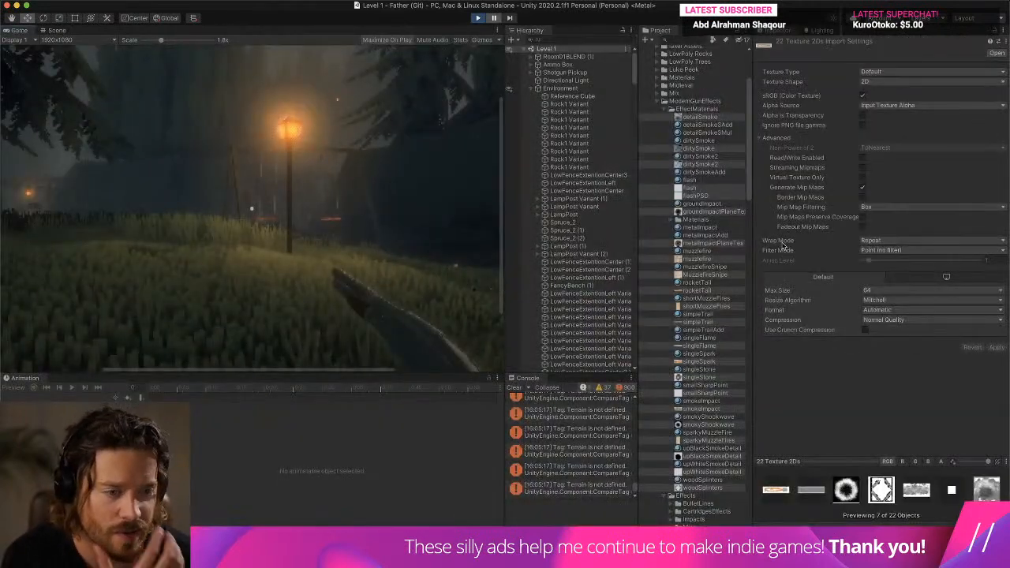
- Reduce the flashPSD texture's Max Size to 32 in its import settings
left_click(730, 258)
left_click(707, 196)
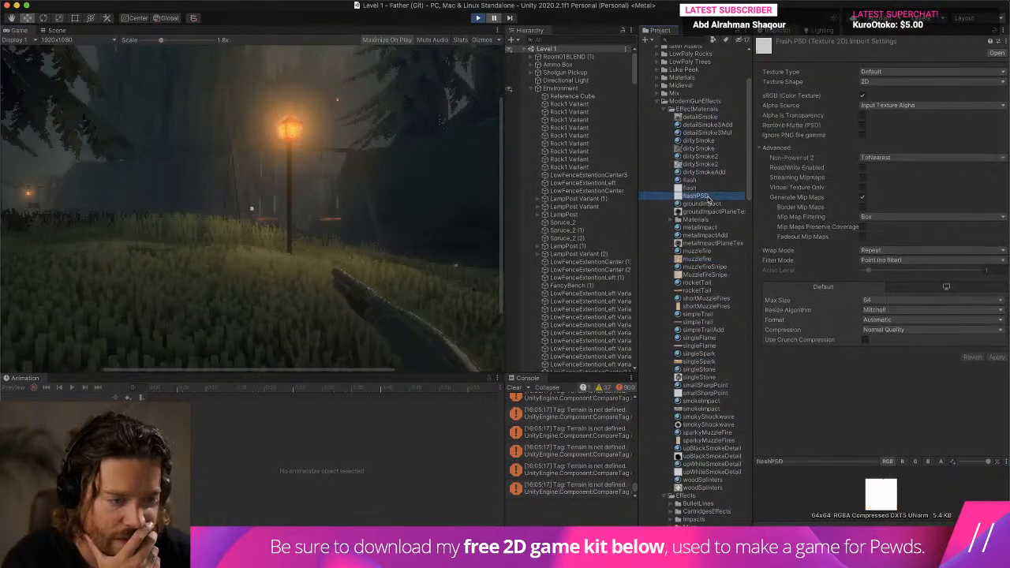
left_click(900, 297)
left_click(900, 291)
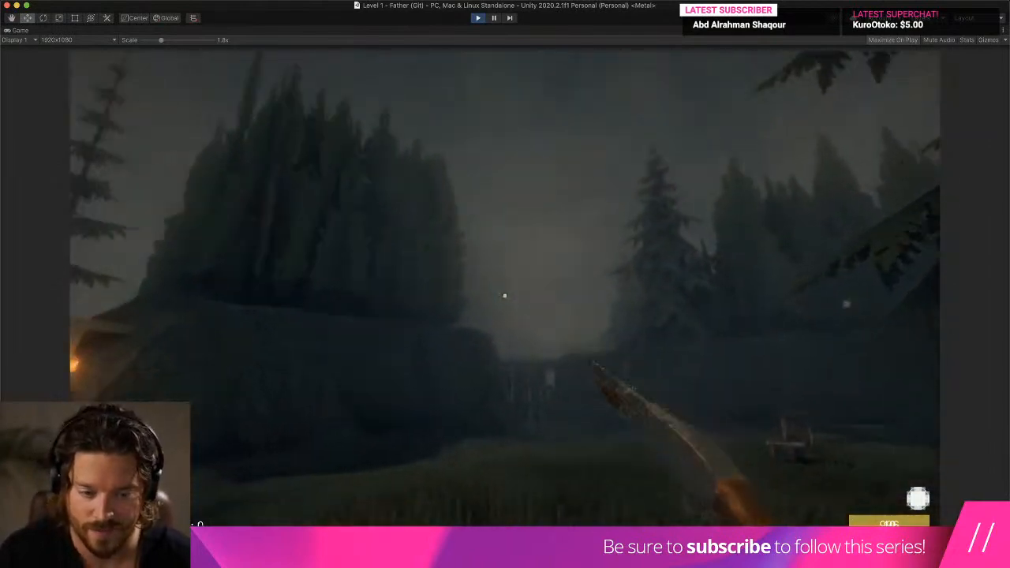
- End the play test and clear the console
key("super+p")
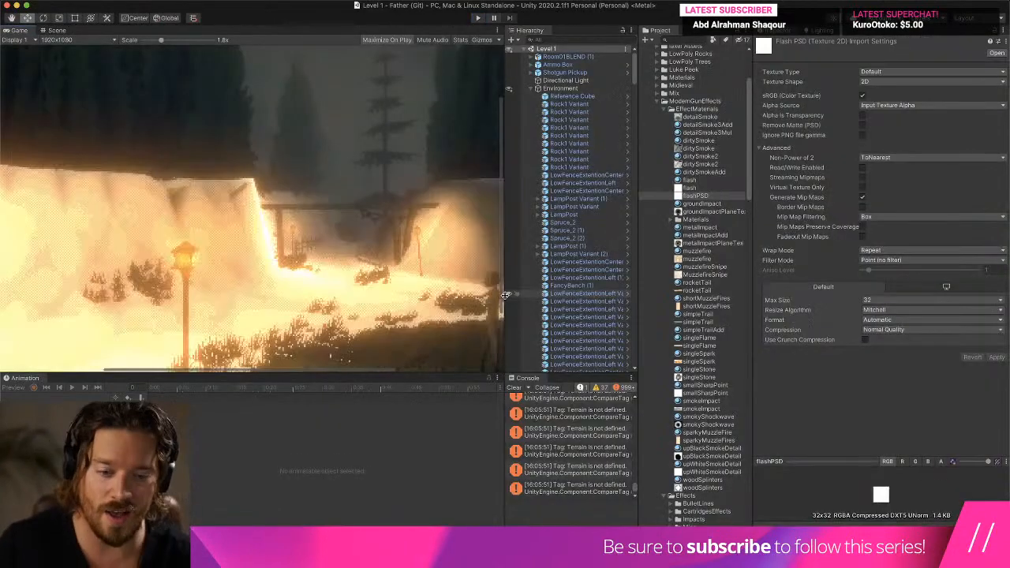
left_click(515, 389)
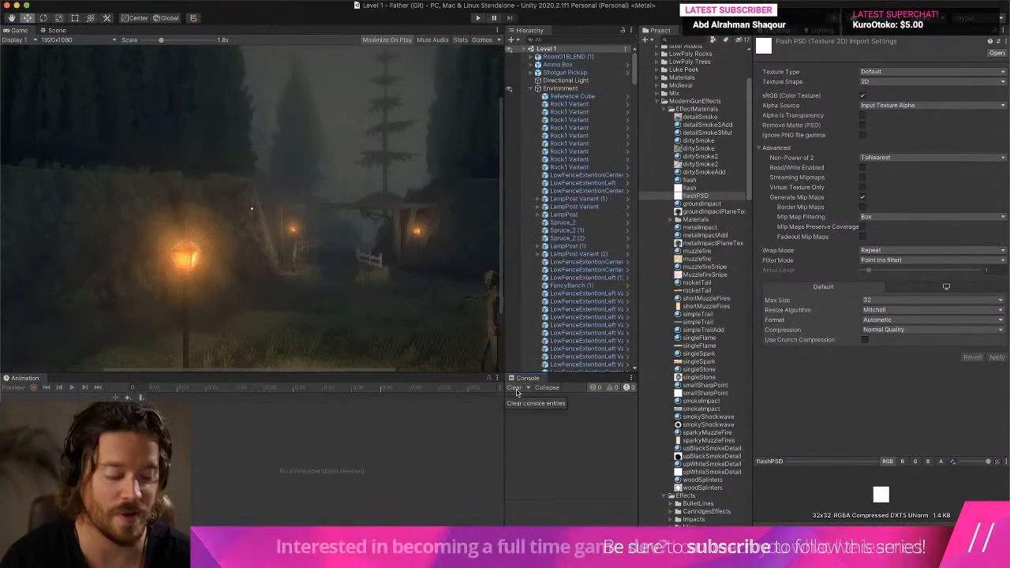
key("ctrl+Up")
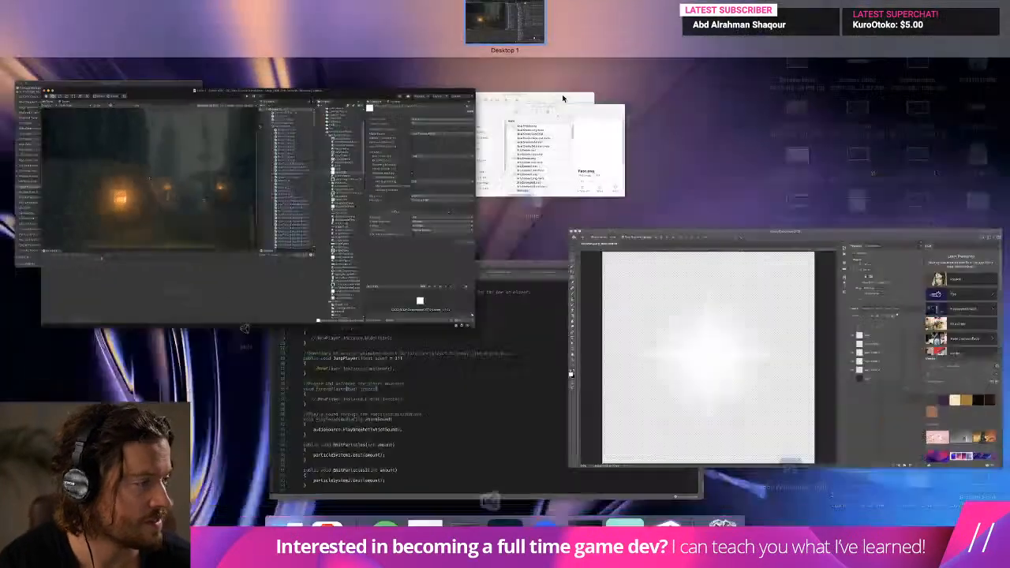
left_click(194, 283)
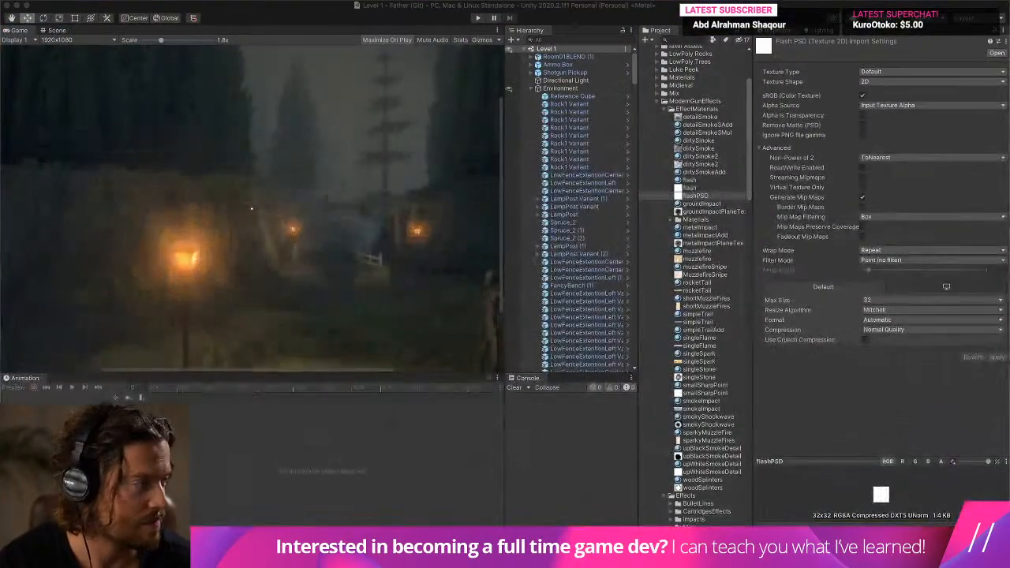
key("ctrl+Up")
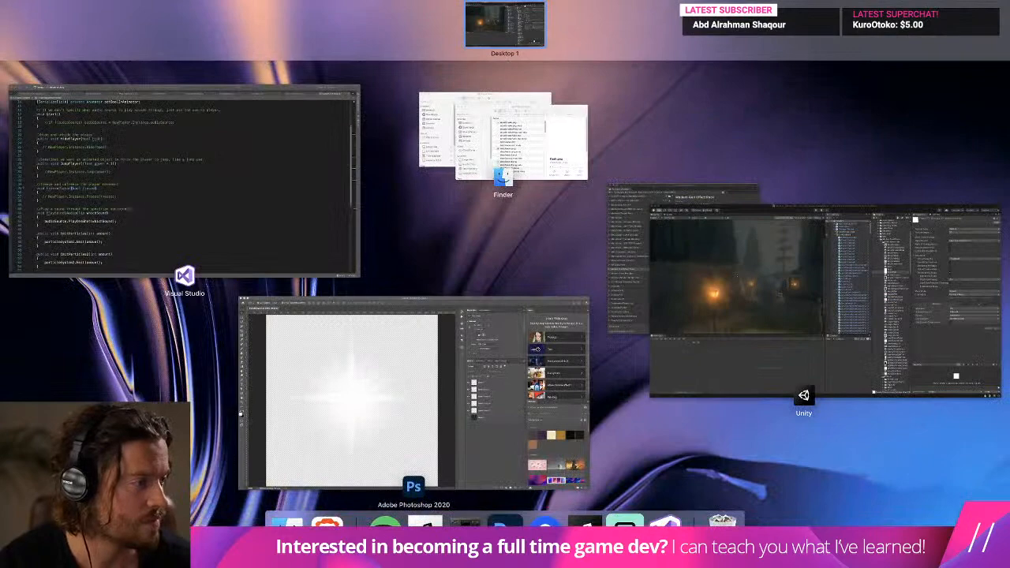
key("ctrl+Up")
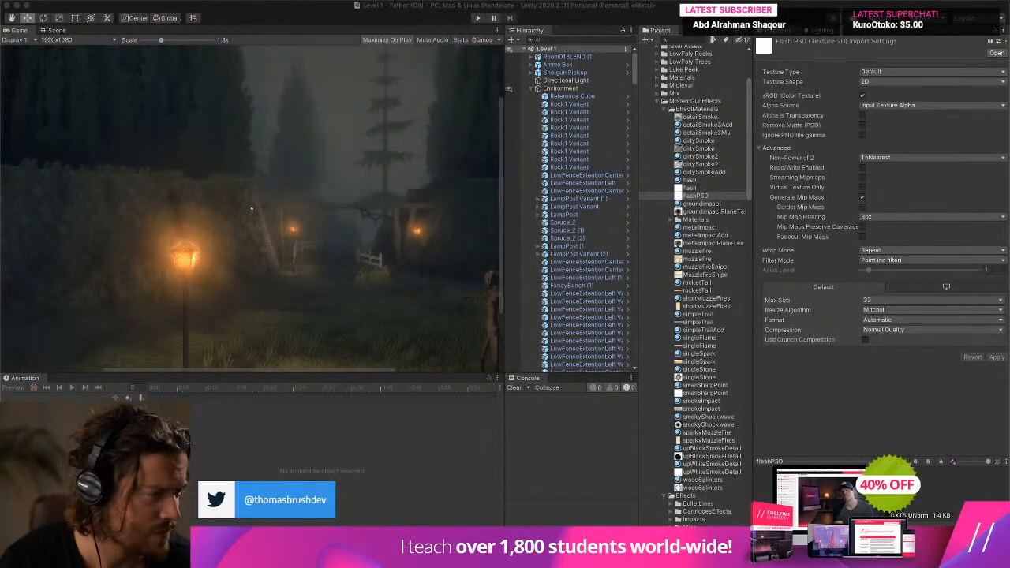
- Search the project assets for "pistol" and place the Pistol Pickup prefab in the Scene beside the bare tree near the barrels
scroll(341, 267, "down", 3)
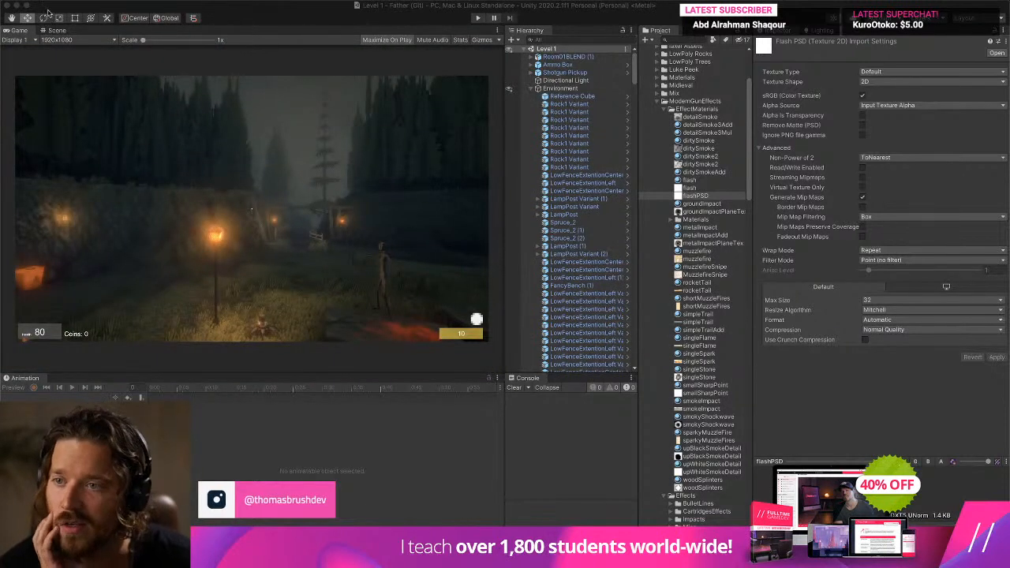
left_click(71, 32)
middle_click_drag(293, 277, 177, 306)
scroll(230, 200, "down", 2)
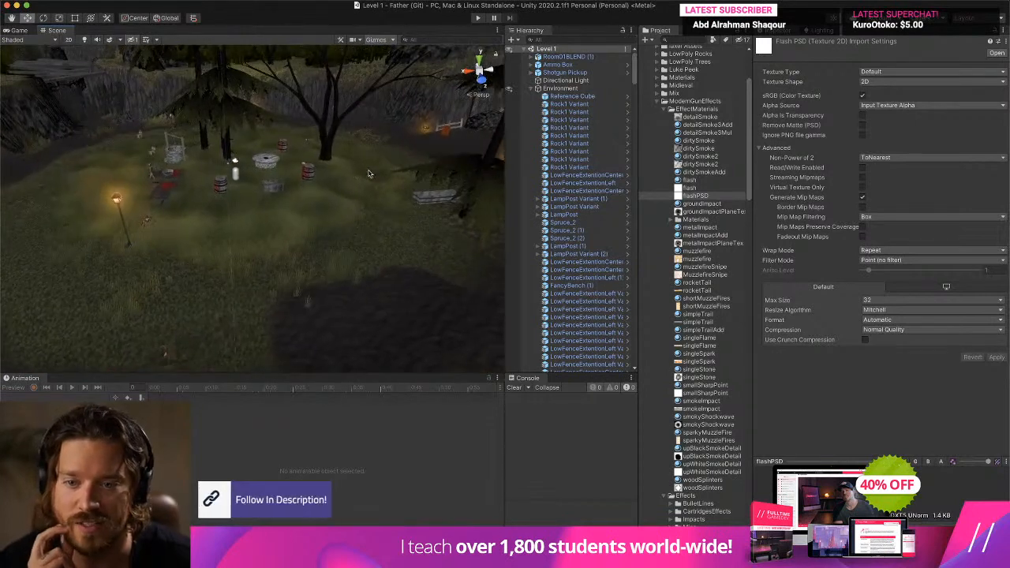
left_click(693, 40)
type("pistol")
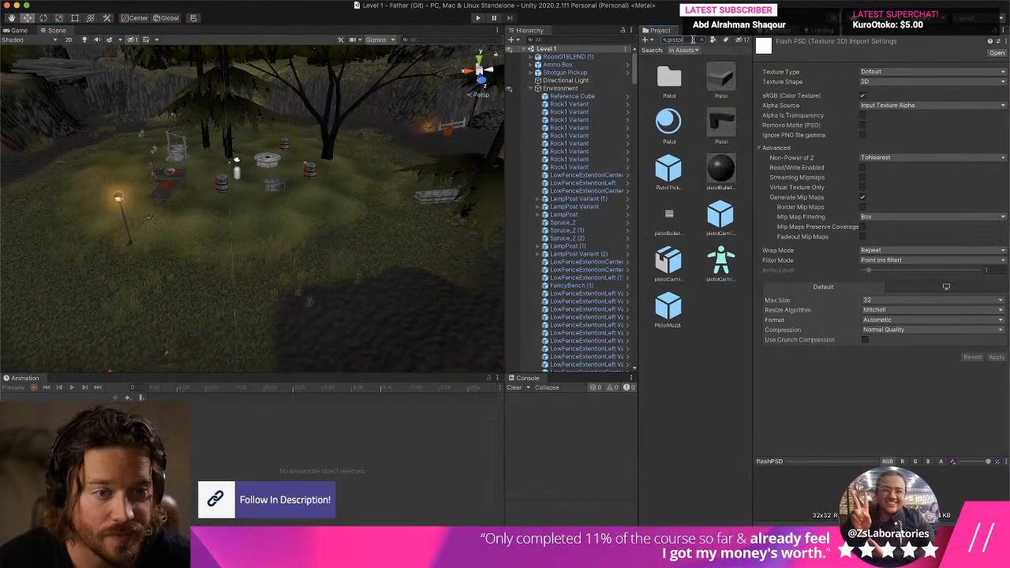
left_click(671, 183)
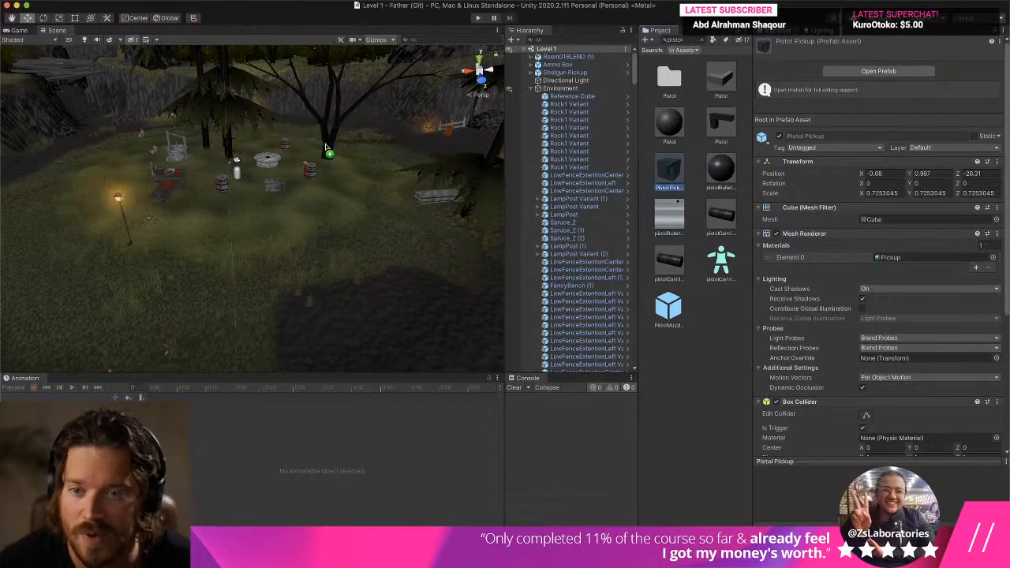
left_click_drag(336, 148, 338, 152)
key("f")
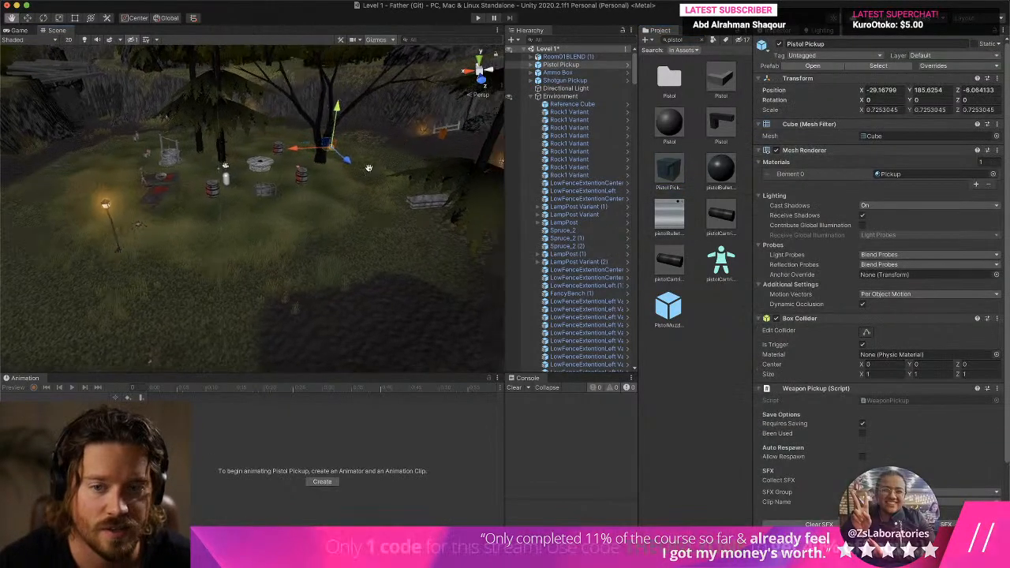
- Frame the Pistol Pickup in the Scene, play-test the level at 1.7x Game view scale, and end the play test
double_click(580, 66)
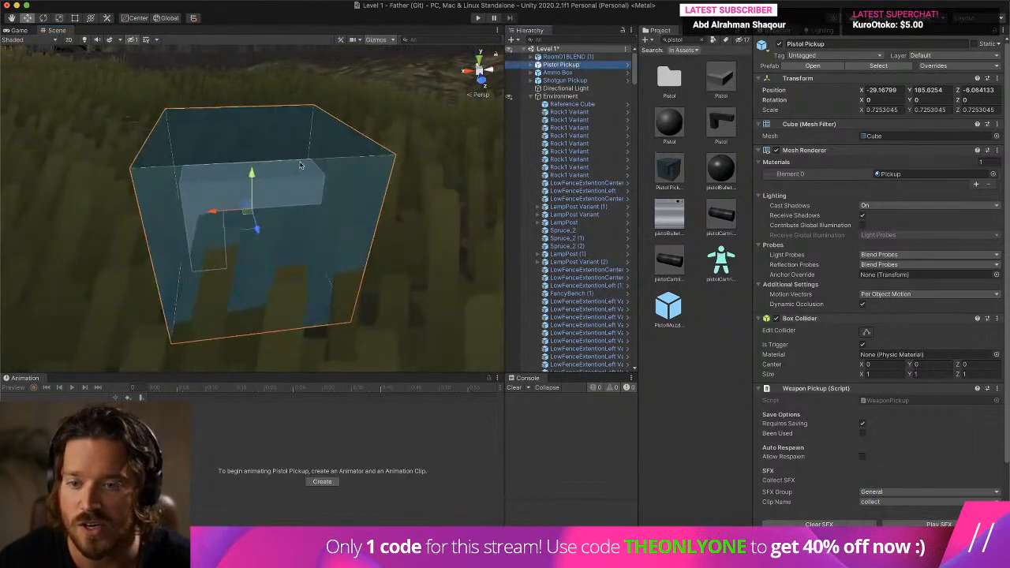
left_click(478, 17)
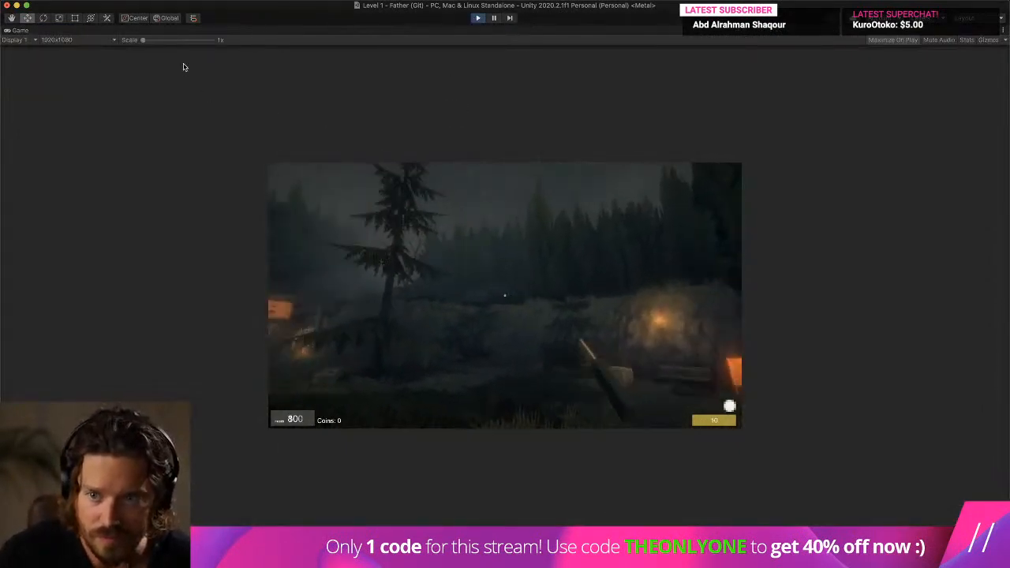
left_click_drag(177, 40, 159, 41)
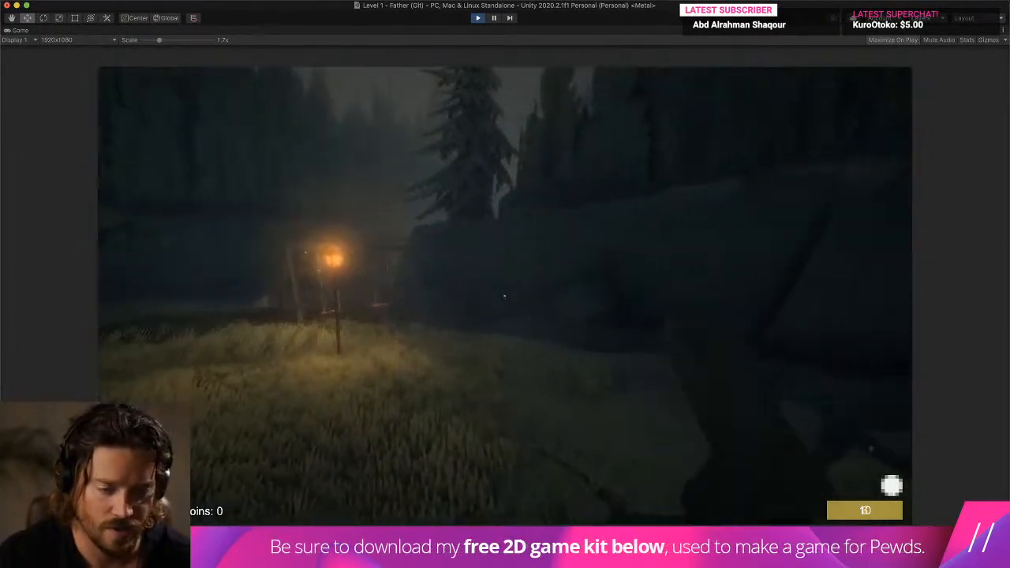
key("super+p")
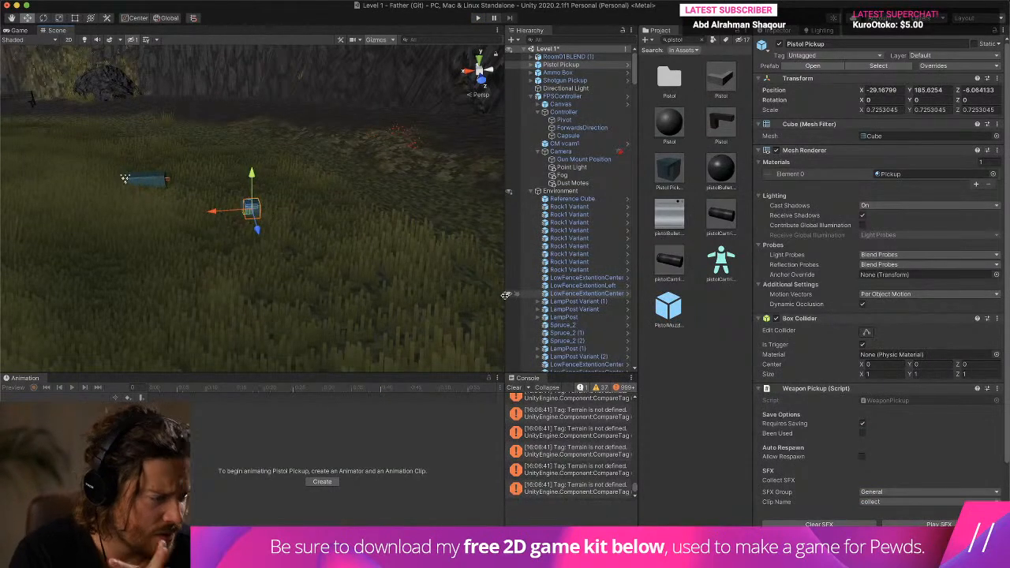
- In the Pistol prefab, add the LugerBLEND model from the Lugar folder as a child of the Pistol mesh object
double_click(719, 125)
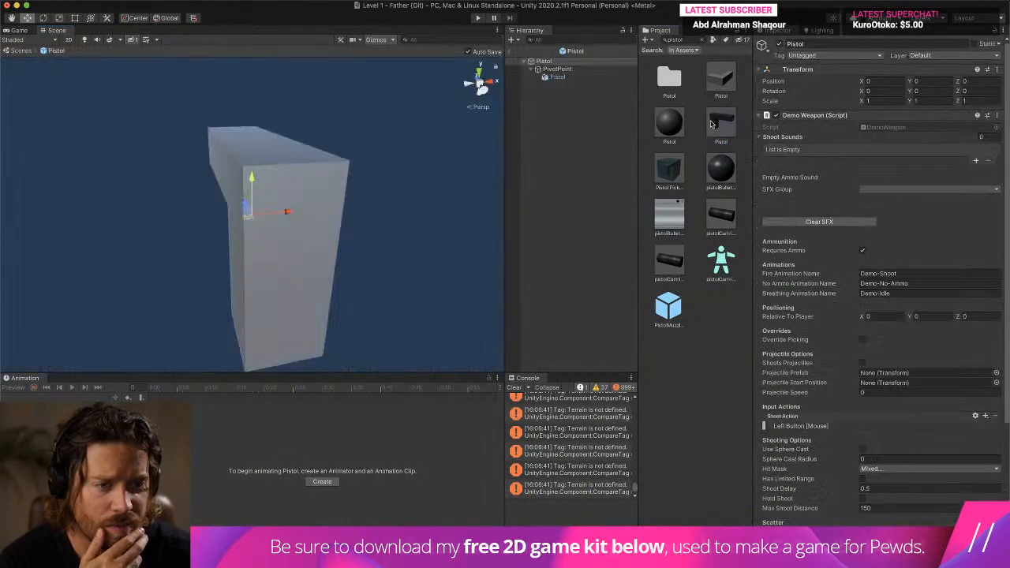
left_click(558, 77)
left_click(683, 39)
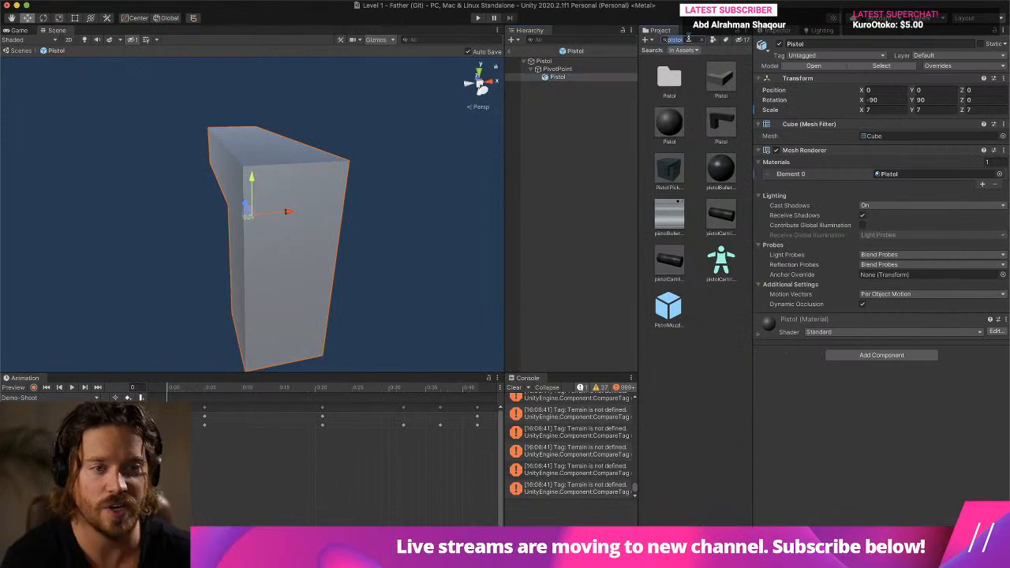
type("Luger")
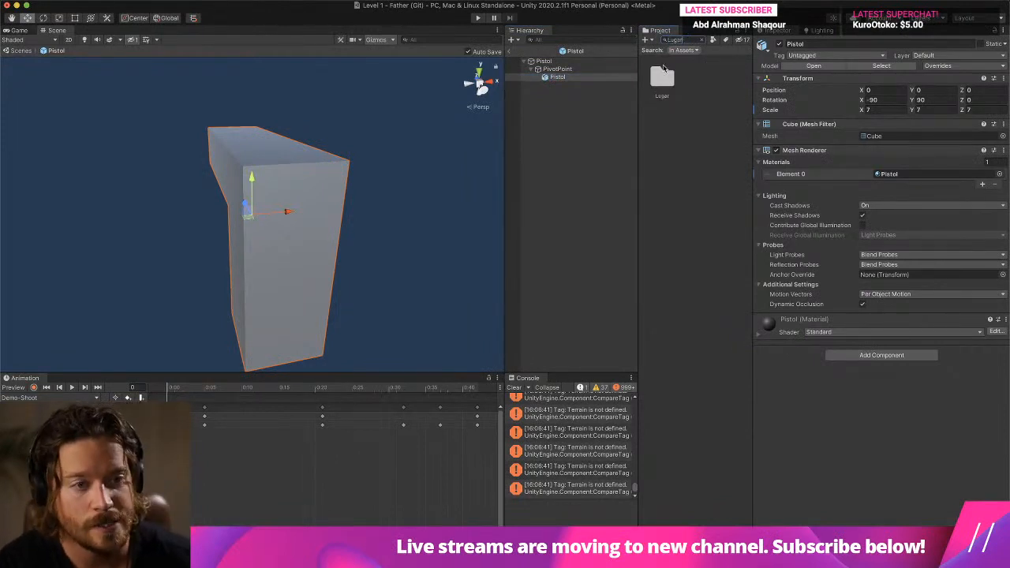
double_click(663, 73)
scroll(696, 65, "up", 2)
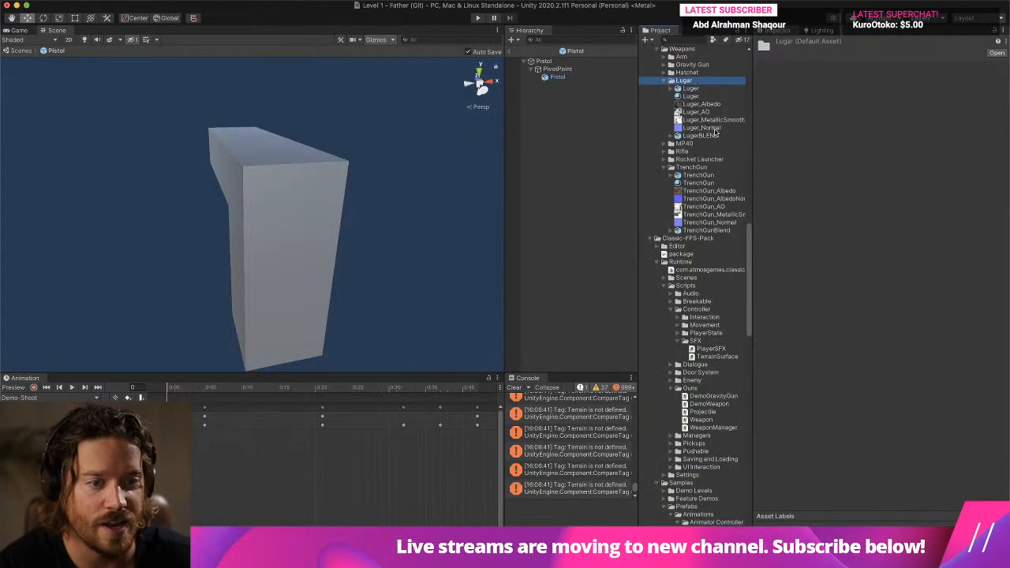
left_click_drag(583, 103, 557, 77)
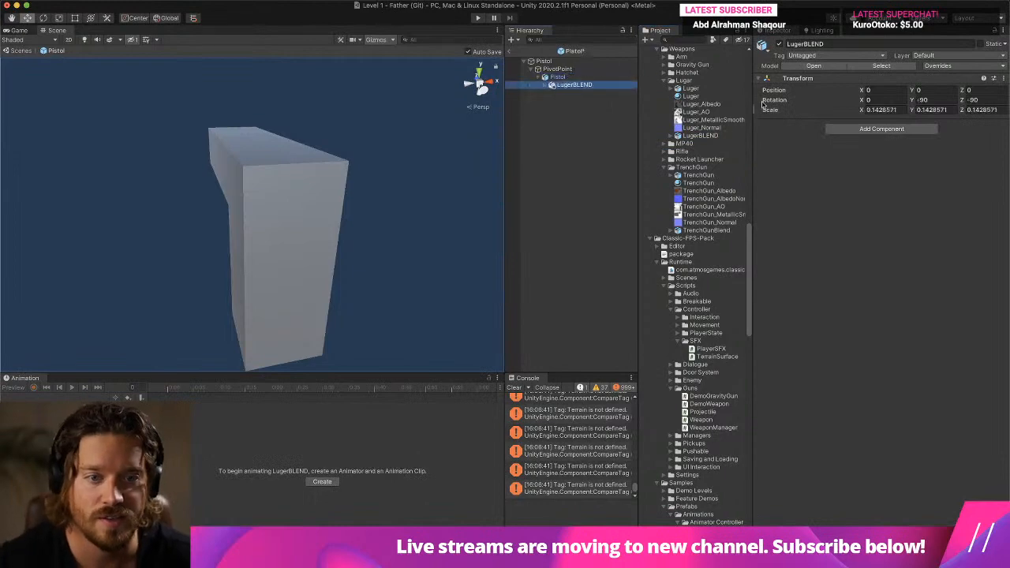
- Scale LugerBLEND down to about 0.0248 and move it to overlap the placeholder pistol, at about -0.028, -0.008, -0.002
scroll(428, 165, "down", 10)
scroll(322, 196, "up", 5)
right_click_drag(222, 214, 357, 194)
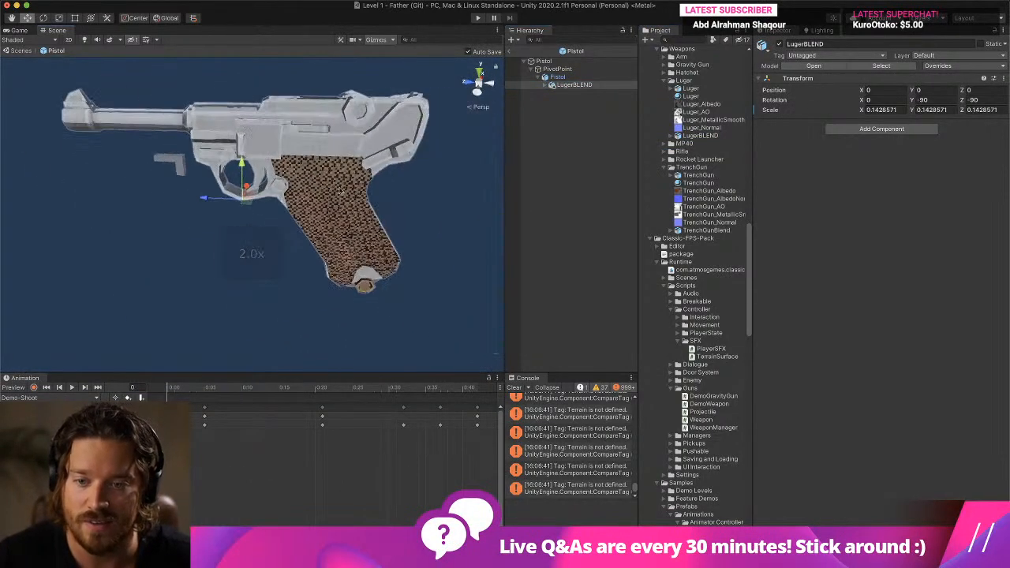
left_click(58, 19)
left_click_drag(248, 204, 242, 239)
left_click(28, 19)
left_click_drag(194, 199, 48, 54)
left_click(58, 17)
left_click(26, 17)
left_click_drag(133, 194, 144, 172)
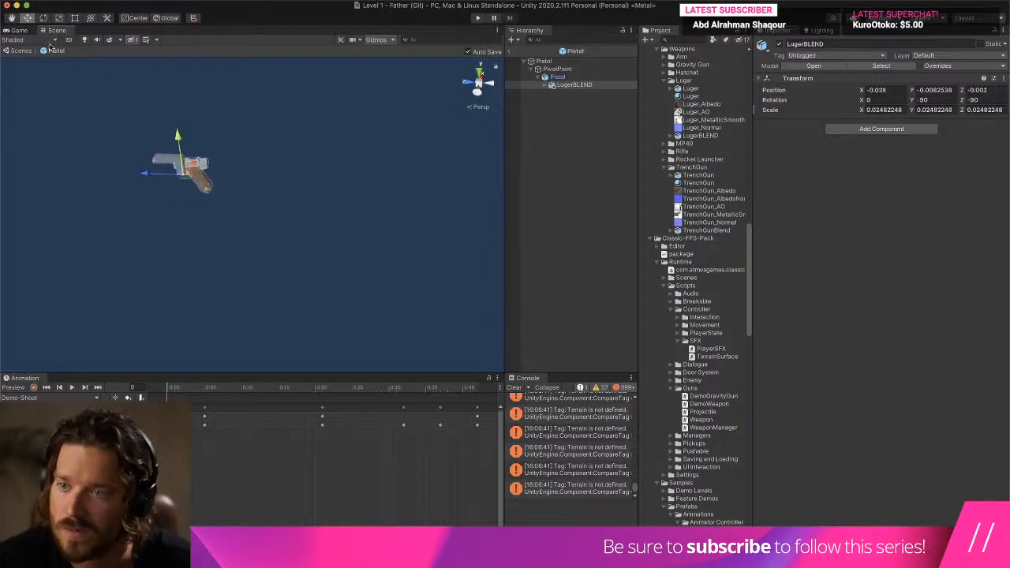
- Reparent LugerBLEND from the Pistol mesh object directly to PivotPoint
left_click(599, 76)
left_click(570, 85)
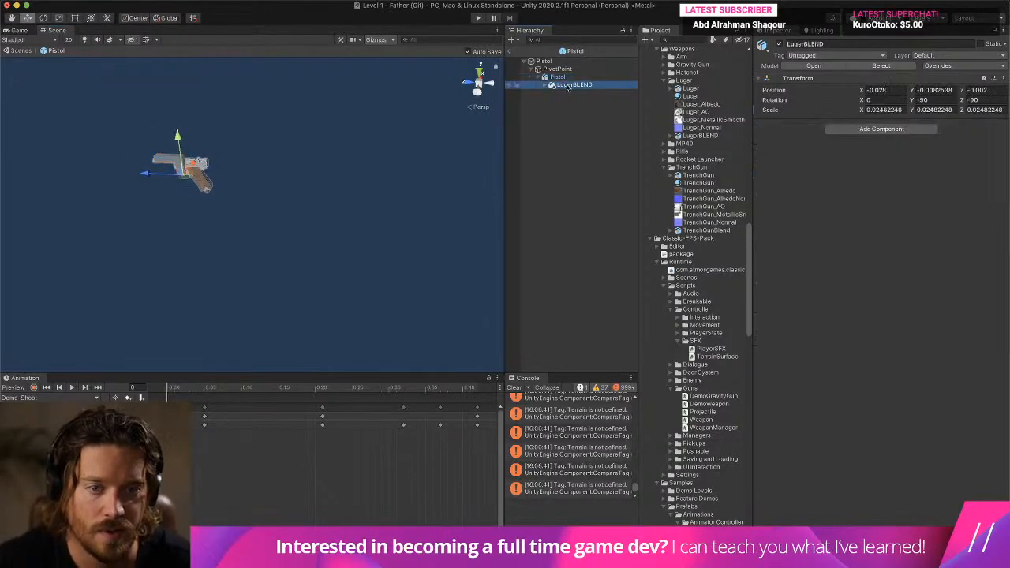
left_click_drag(570, 74, 568, 69)
left_click(560, 84)
right_click(578, 85)
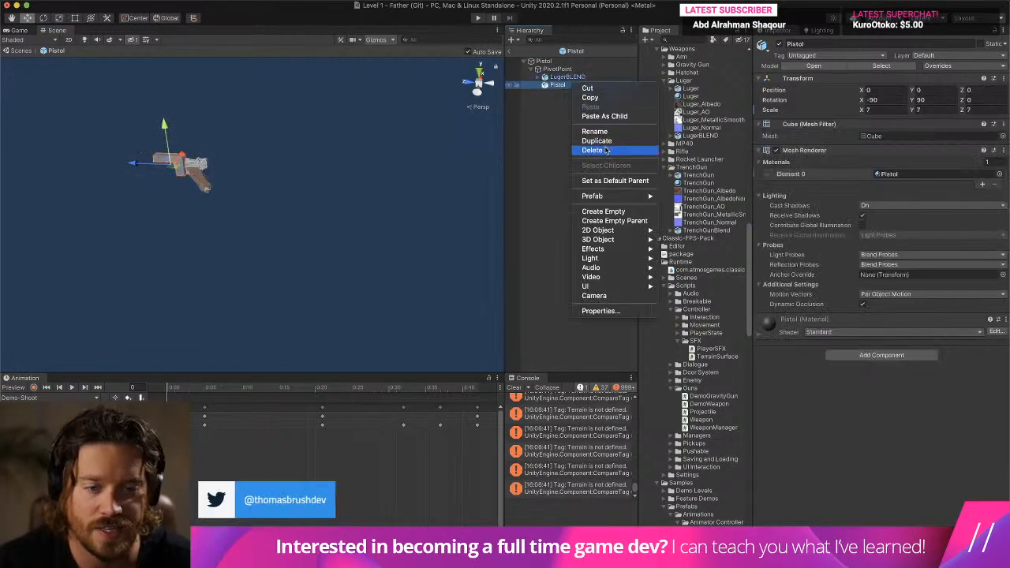
left_click(605, 150)
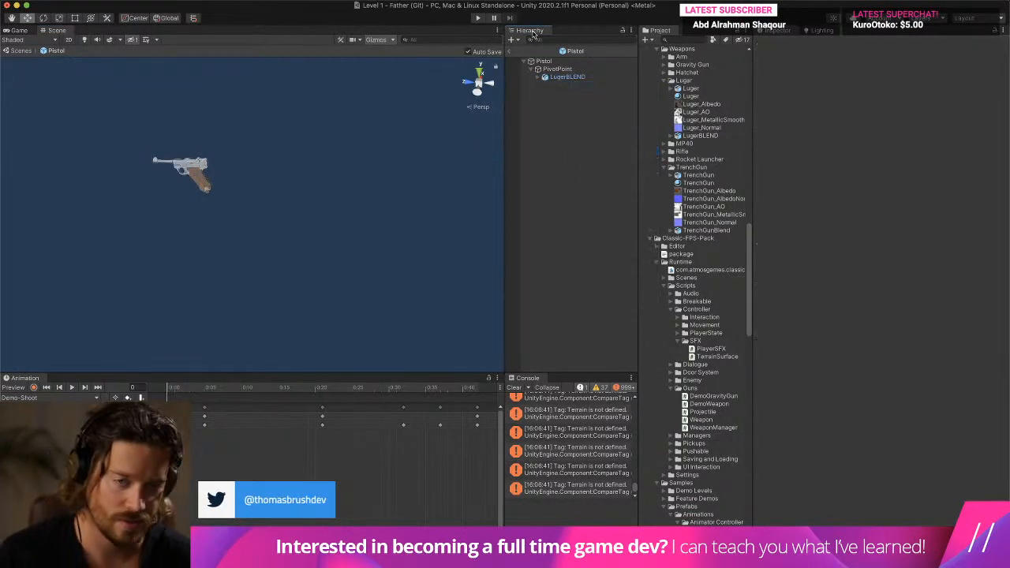
key("super+z")
- Deactivate the placeholder Pistol mesh object under PivotPoint and return from the prefab to the Level 1 scene
left_click(764, 45)
left_click(777, 45)
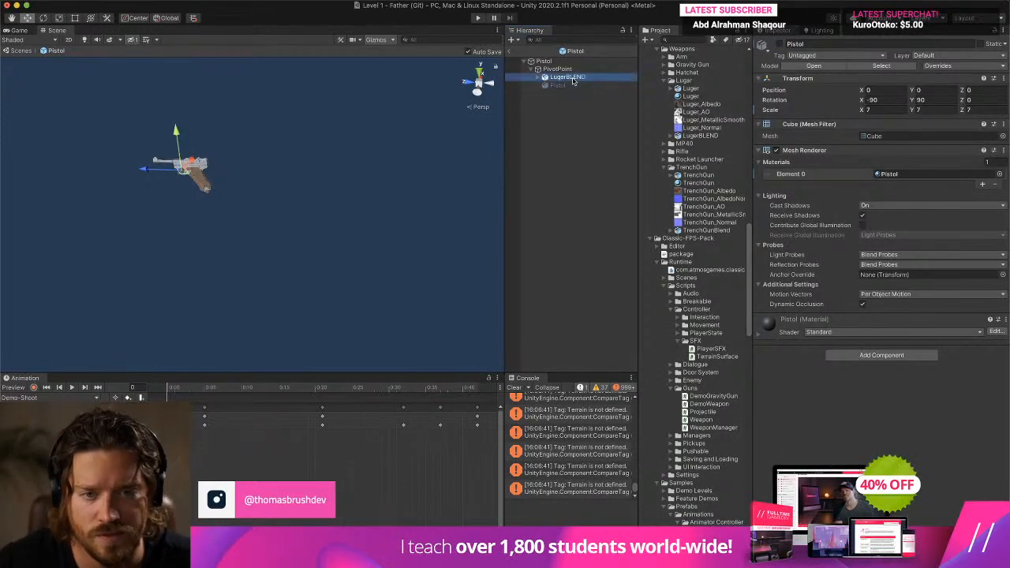
left_click(555, 70)
left_click(542, 62)
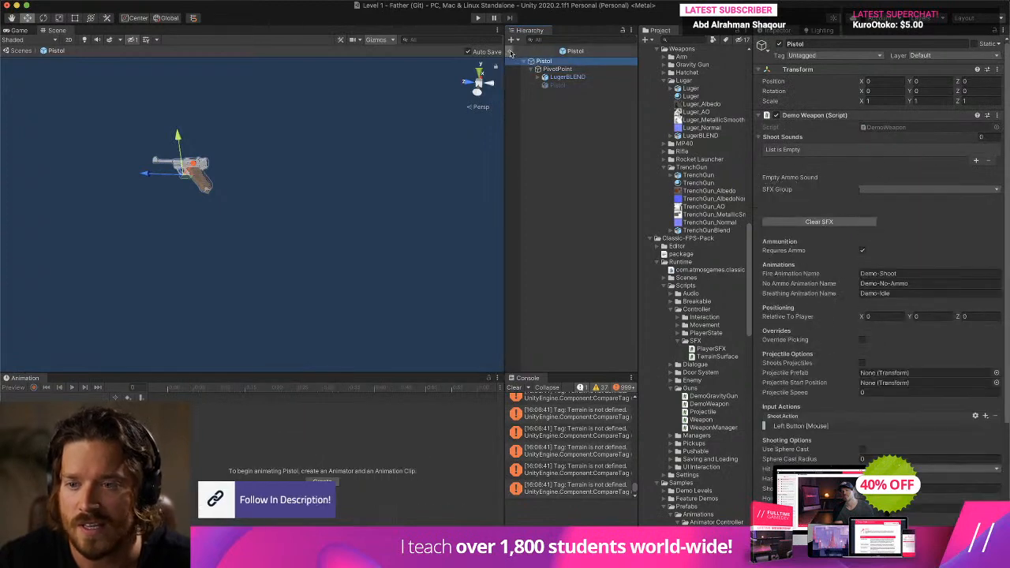
left_click(510, 52)
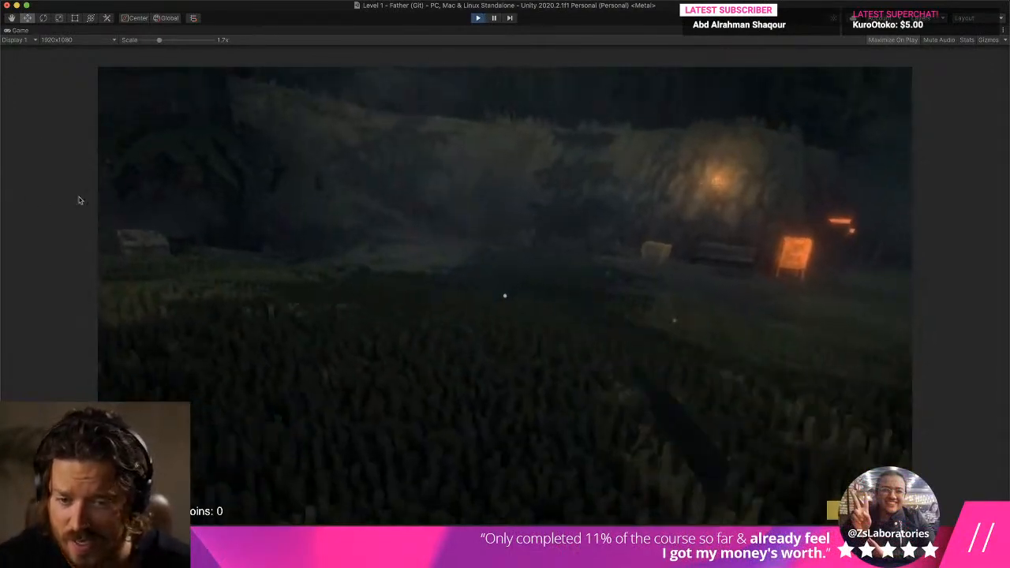
- In the play test, walk to the pistol pickup, collect the weapon, and pause the game
key("w")
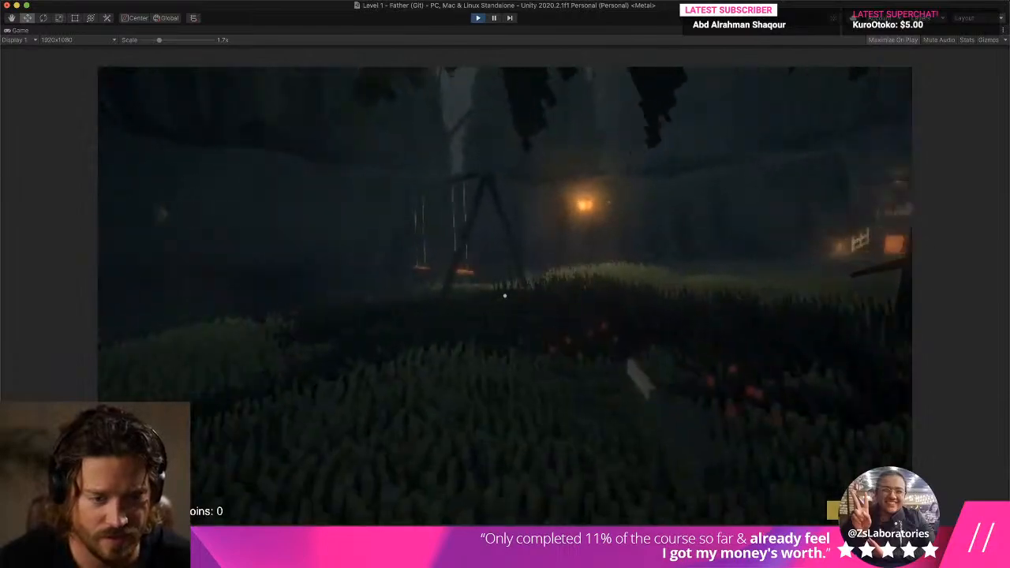
key("w")
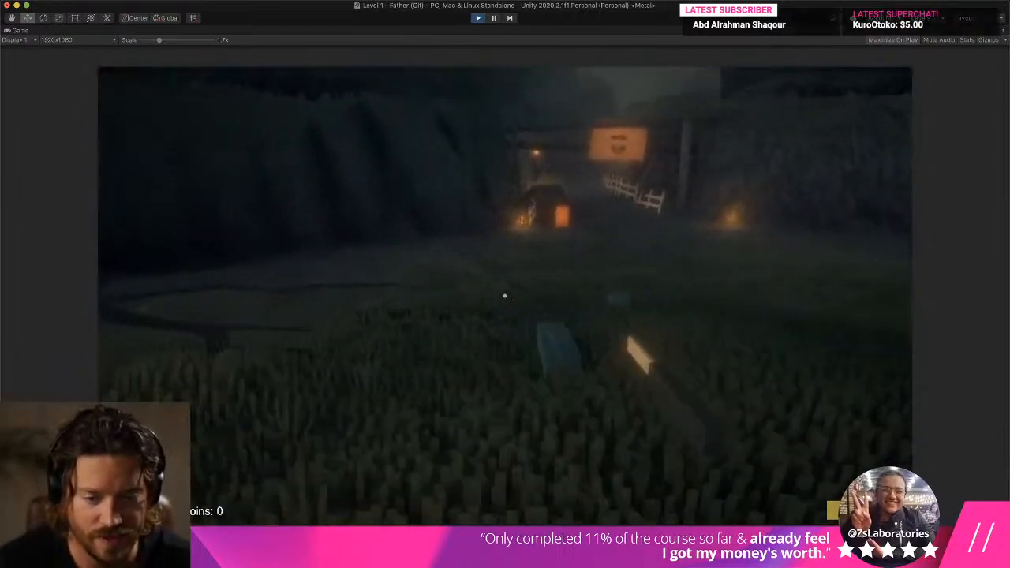
key("w")
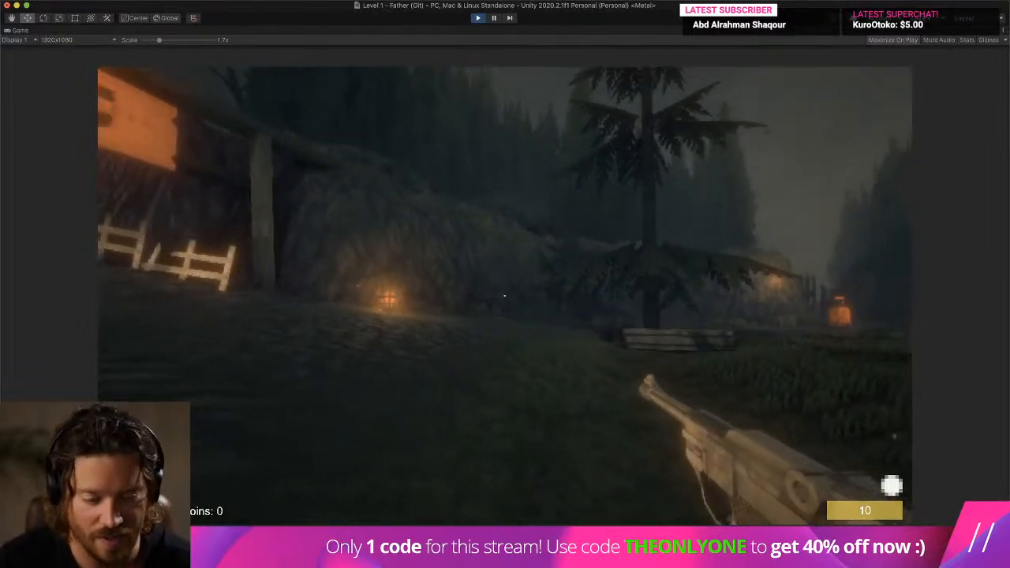
key("super+1")
- Uniformly scale LugerBLEND inside the running Pistol(Clone) down to about 0.104 and check it in the Game view
left_click(584, 168)
double_click(609, 169)
left_click(554, 168)
left_click(562, 175)
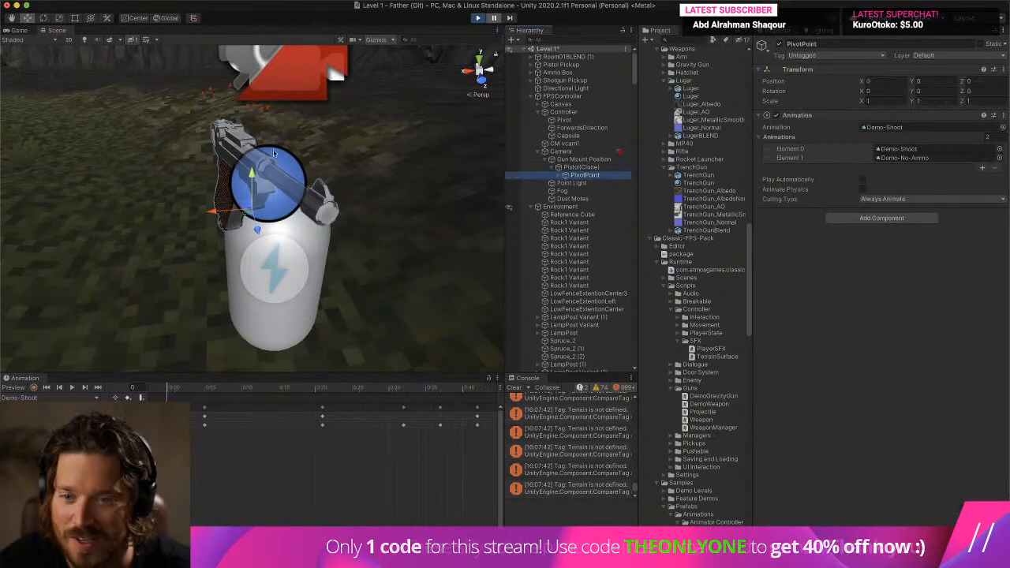
left_click(24, 30)
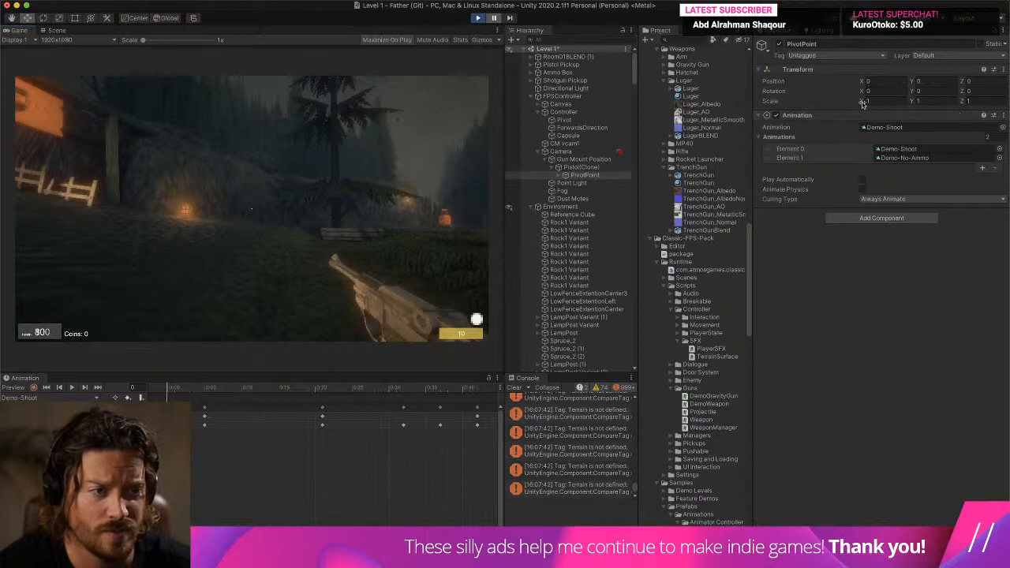
left_click_drag(700, 134, 581, 176)
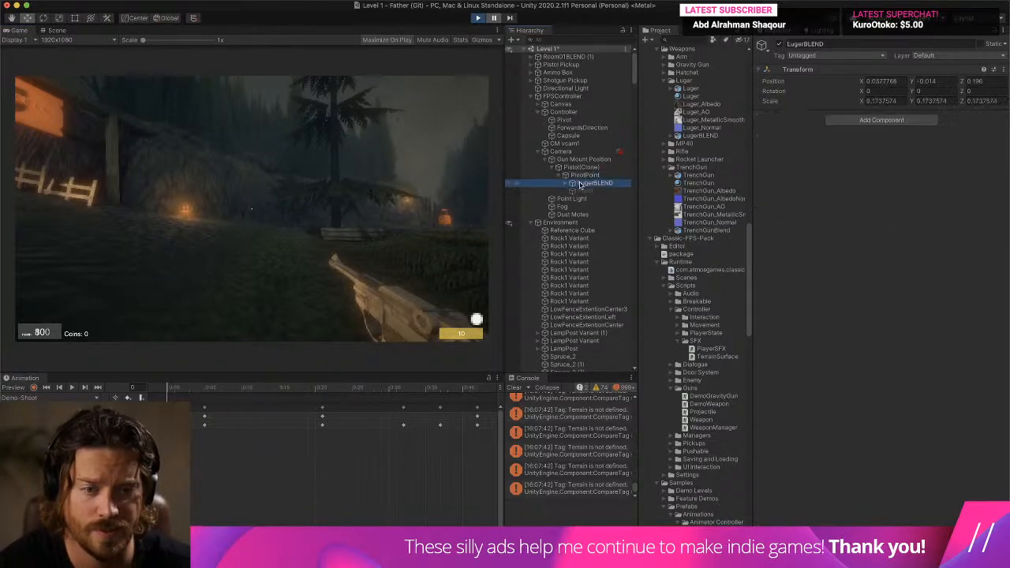
left_click(860, 104)
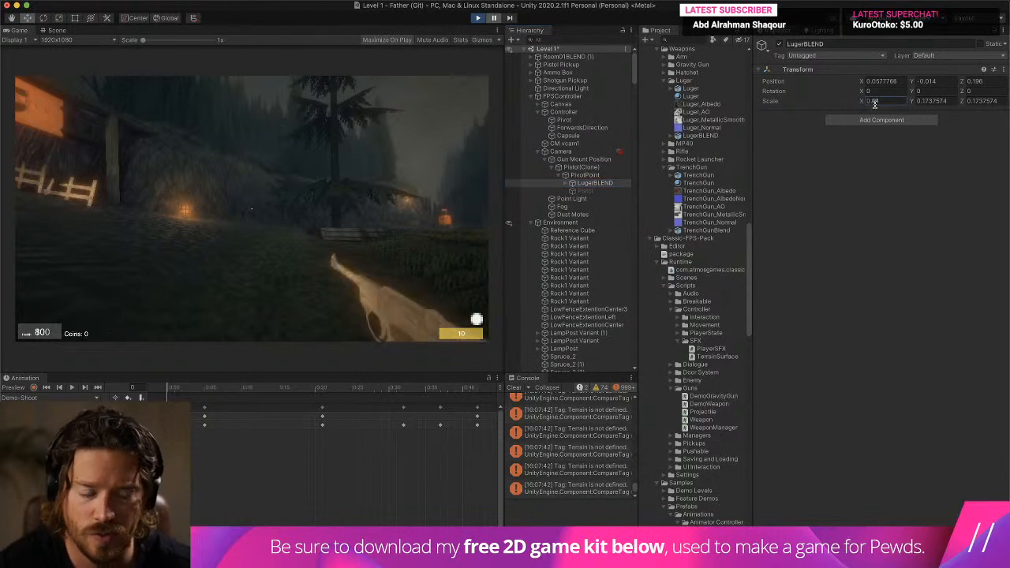
left_click(54, 30)
left_click(59, 18)
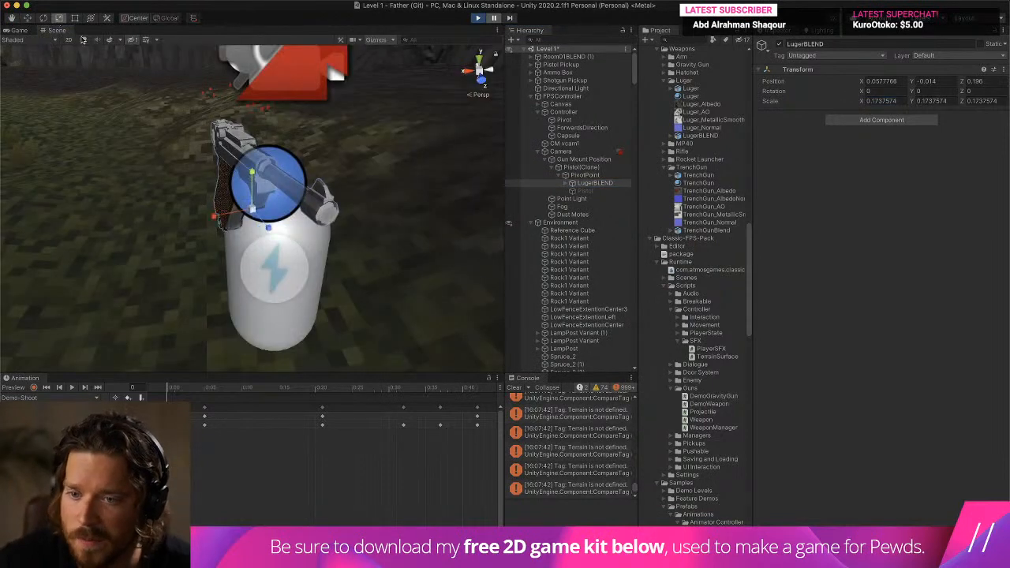
left_click_drag(251, 209, 226, 219)
left_click(16, 30)
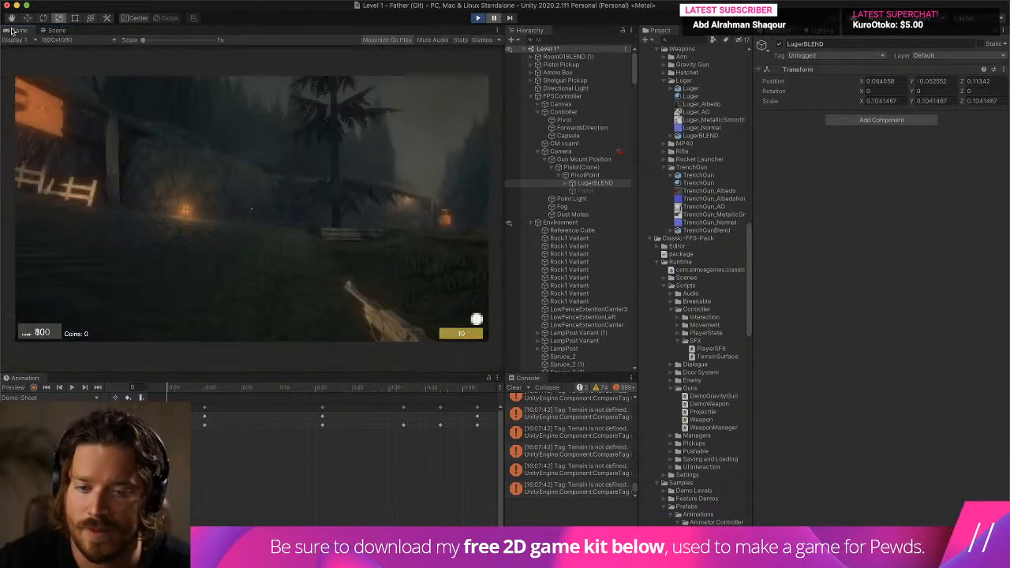
- Set LugerBLEND's Y position to 0.16 and its Z position to 0.05
left_click(922, 81)
type("0.15")
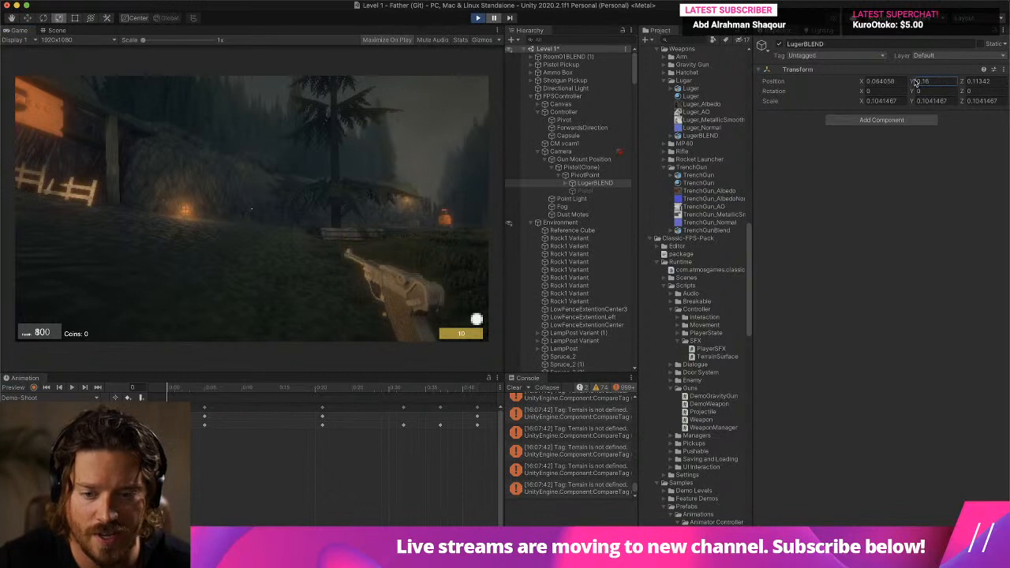
left_click(967, 81)
type("0.23")
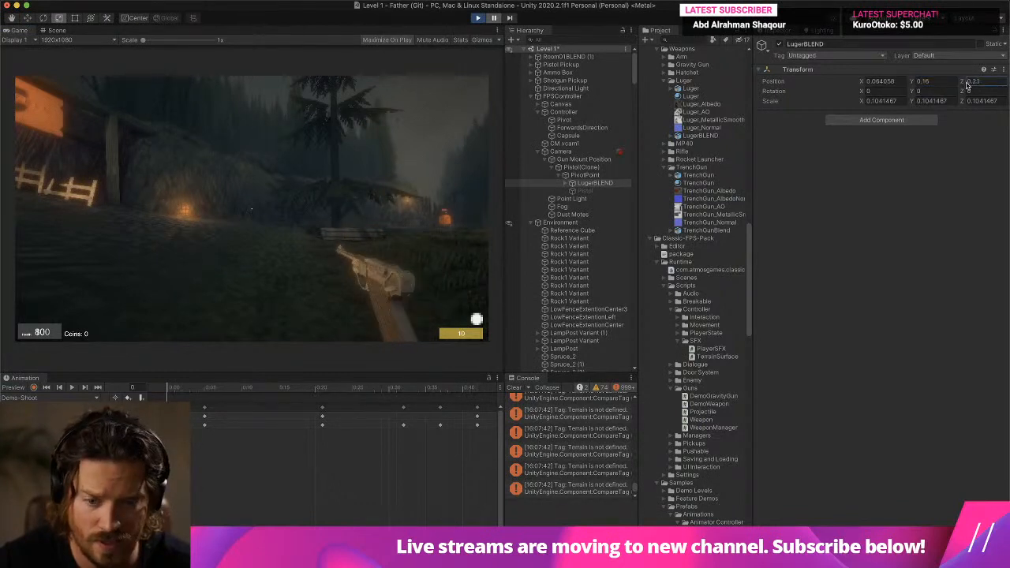
left_click_drag(968, 85, 963, 86)
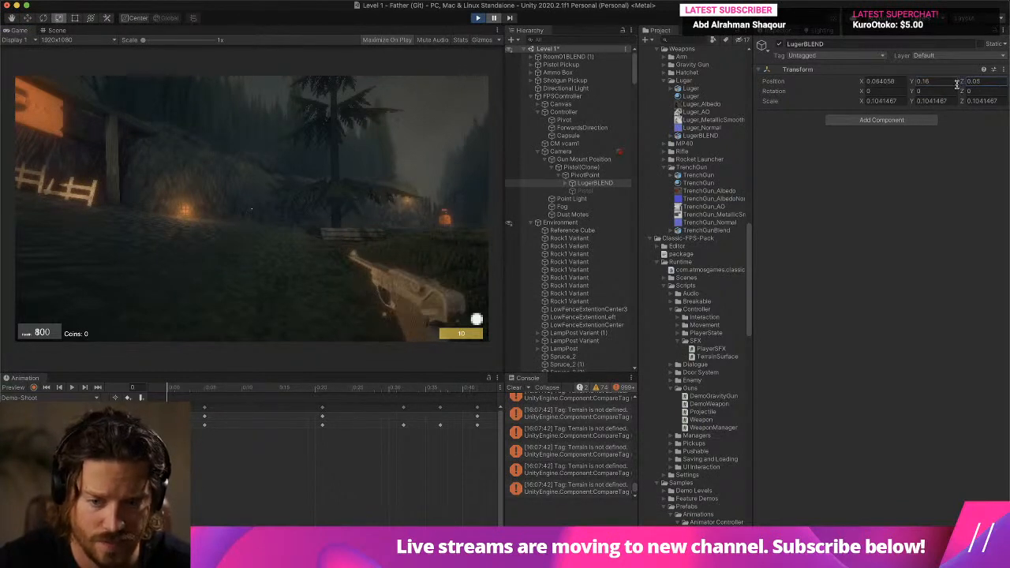
left_click(868, 91)
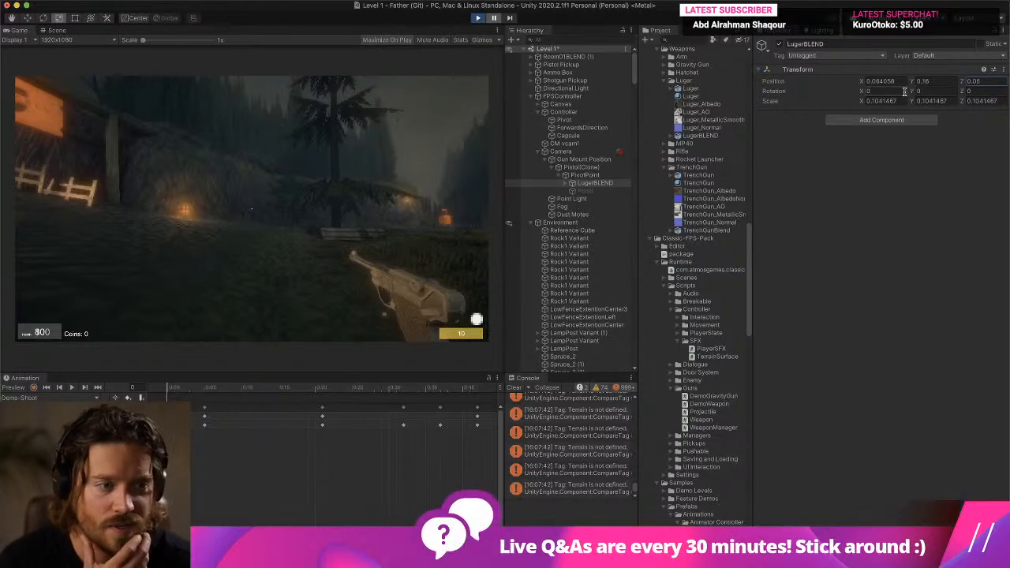
type("32")
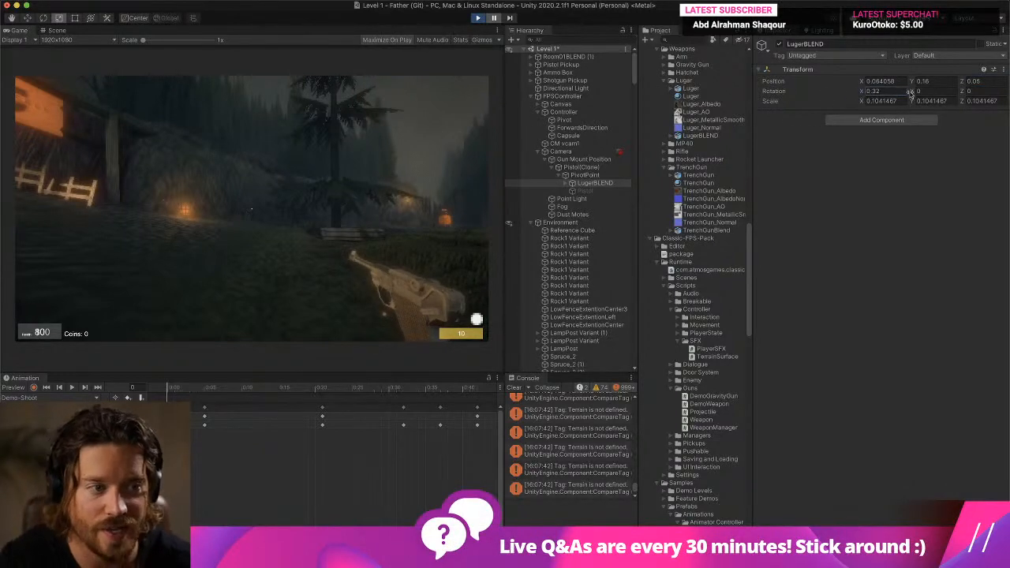
key("super+z")
- Angle LugerBLEND with rotation Y 7.89 and Z 5.11, and set its position to X 0.09 and Y 0.22
left_click_drag(911, 94, 970, 93)
left_click_drag(911, 83, 913, 82)
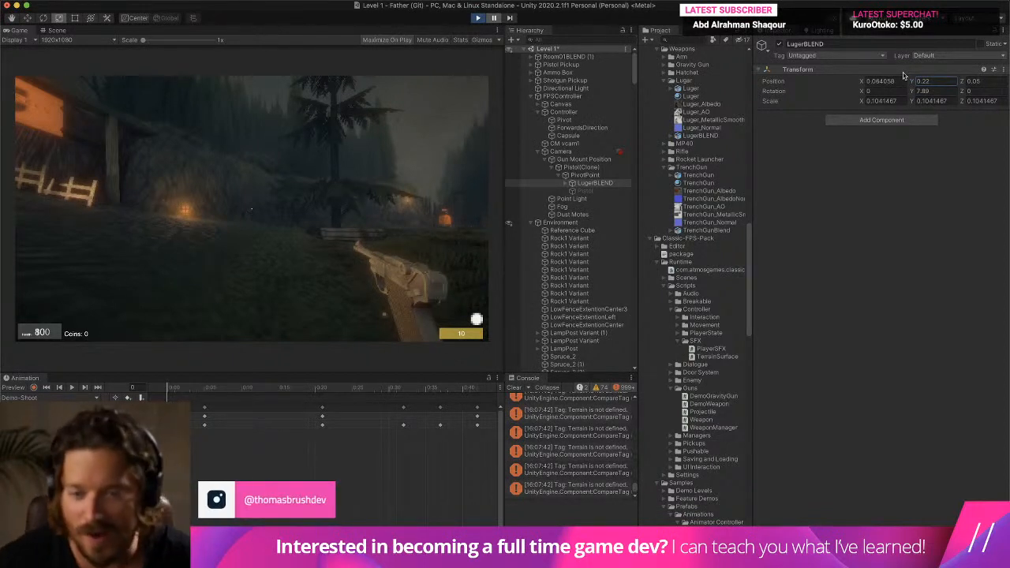
left_click_drag(962, 90, 1007, 91)
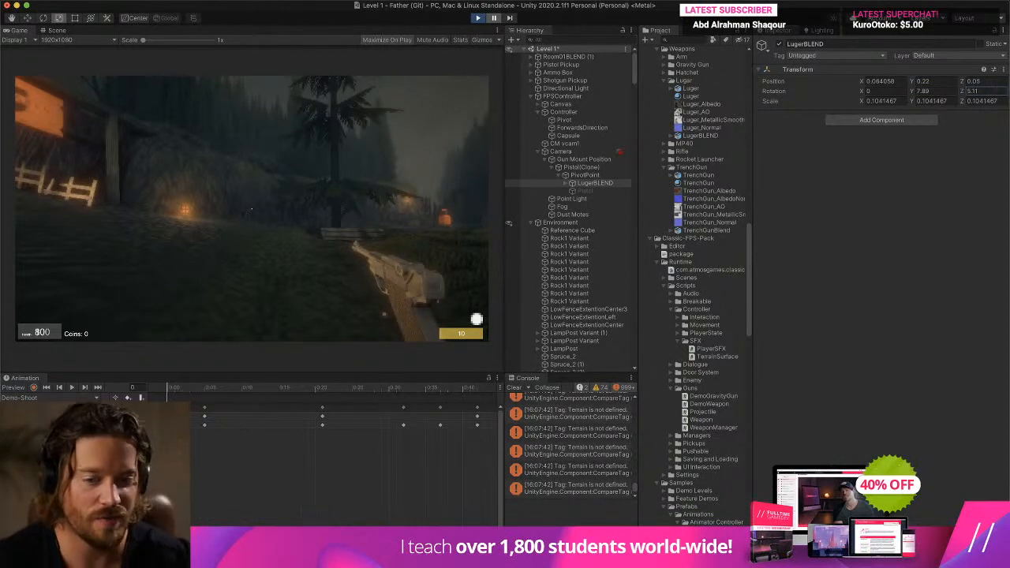
left_click_drag(863, 83, 862, 84)
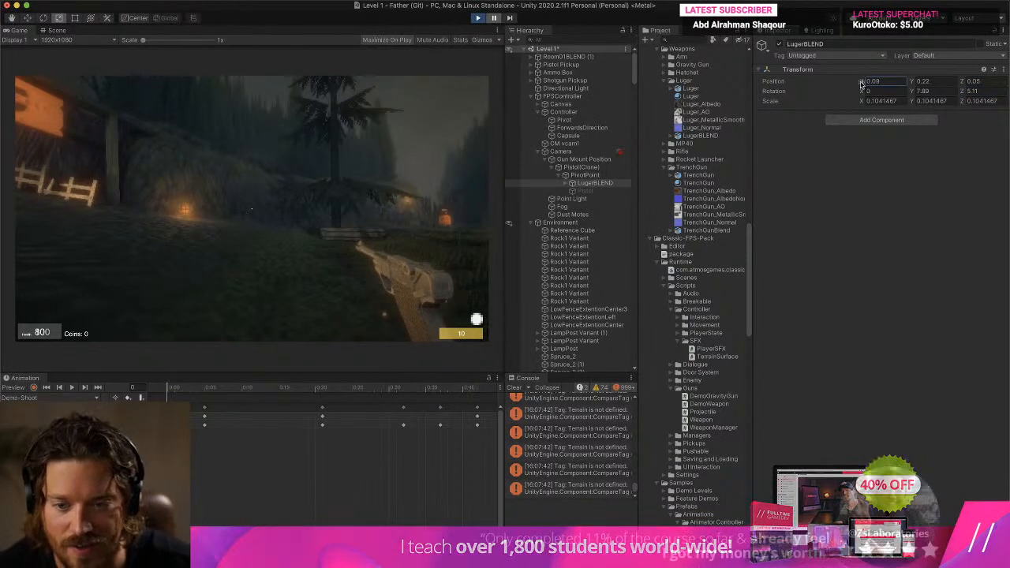
- Copy the running LugerBLEND's Transform component and stop the play test
right_click(805, 80)
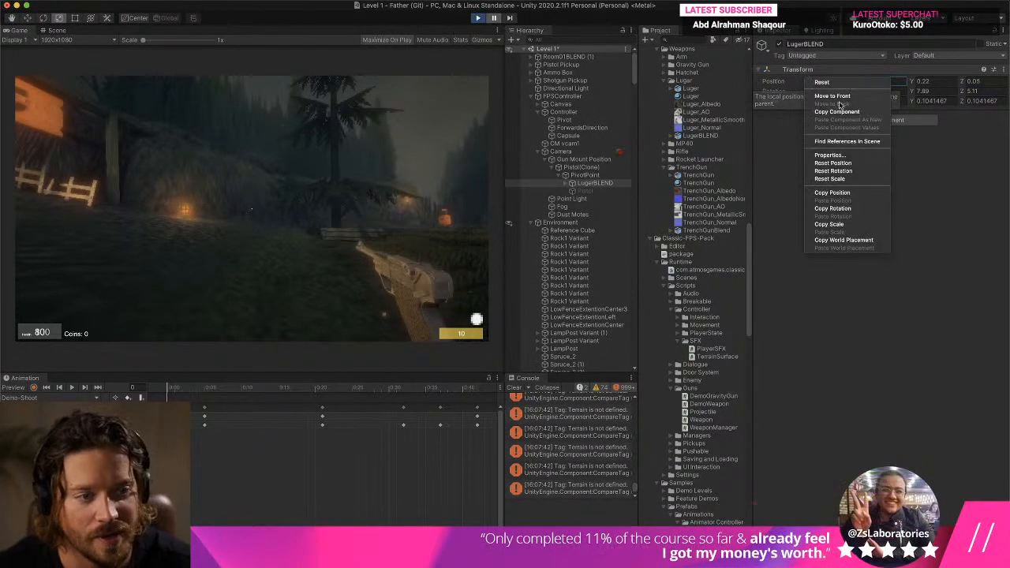
left_click(854, 112)
key("super+p")
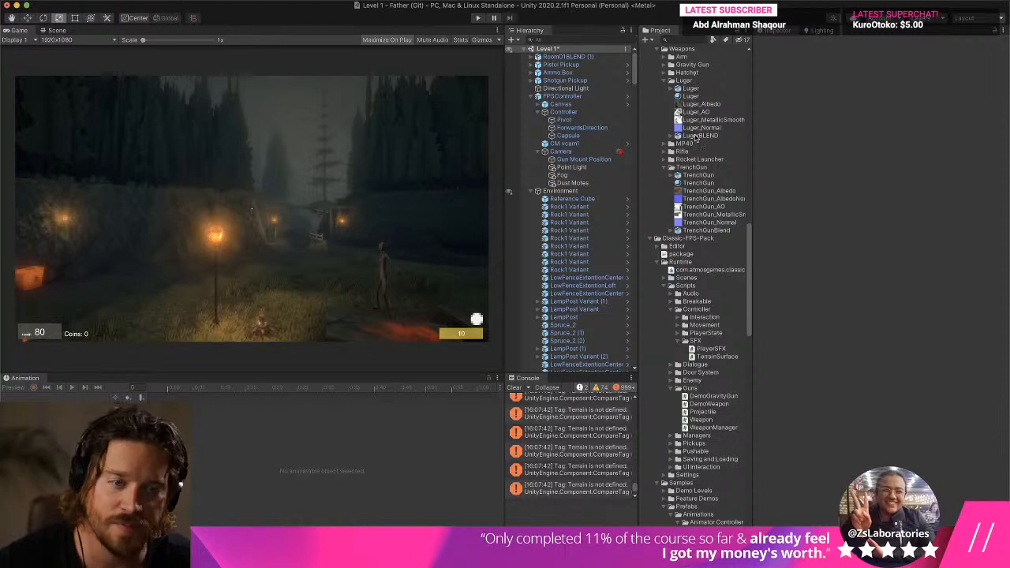
- Search the project assets for Pistol
left_click(677, 39)
type("Pistol")
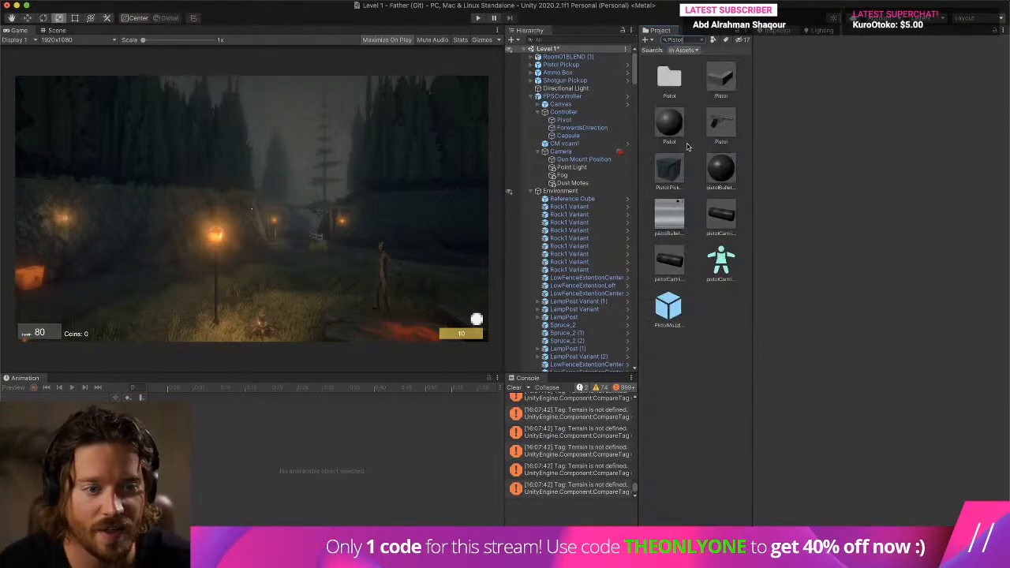
double_click(728, 75)
left_click(540, 181)
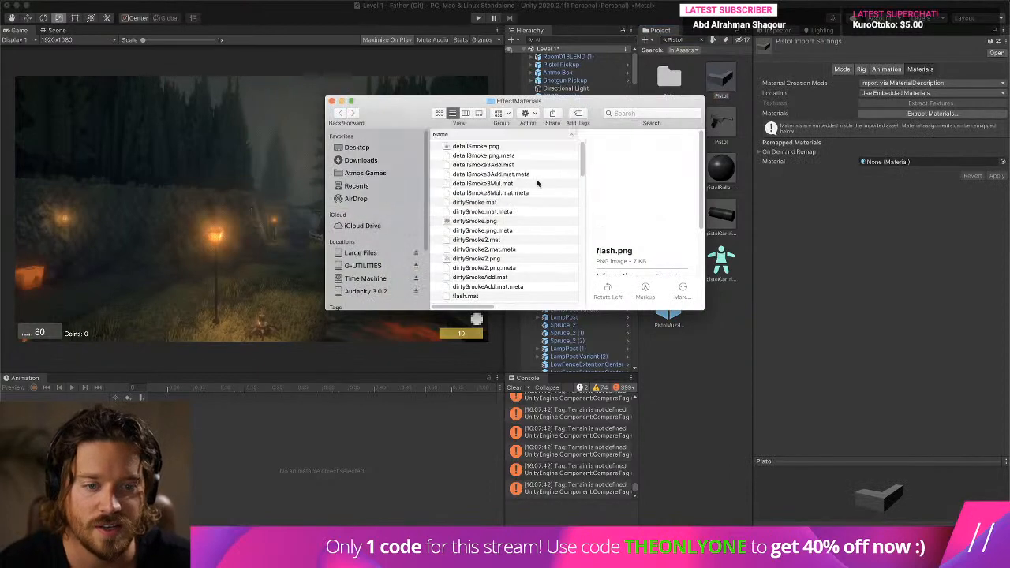
left_click_drag(391, 110, 736, 195)
left_click(679, 186)
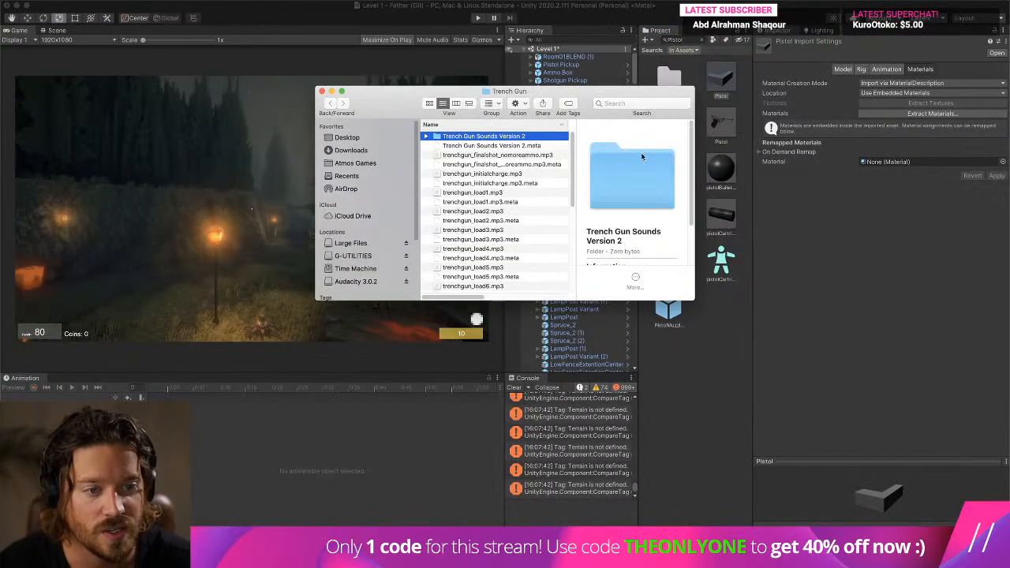
left_click(322, 92)
- Open the Pistol prefab and paste the copied Transform component values onto its LugerBLEND child
double_click(720, 122)
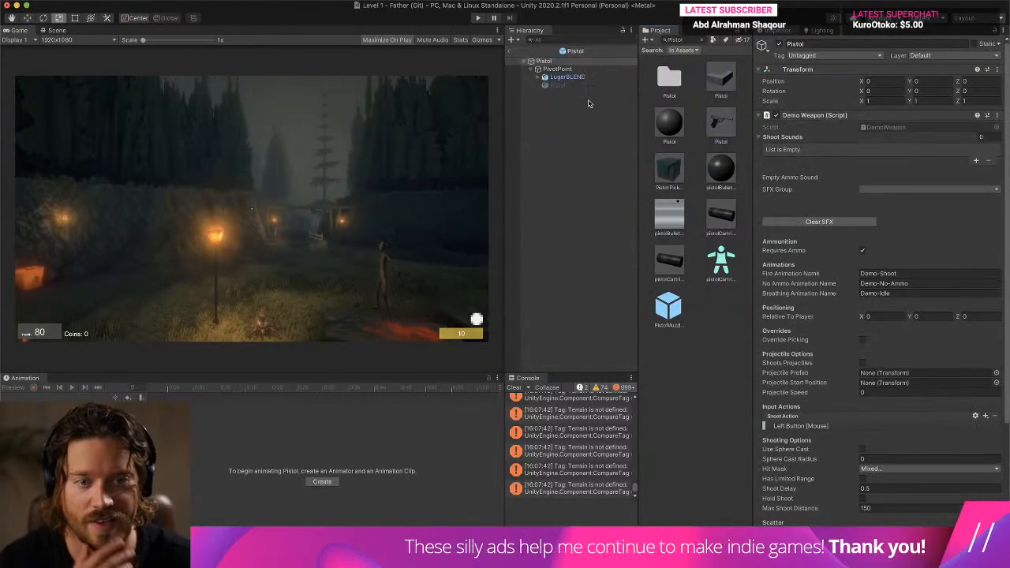
left_click(568, 76)
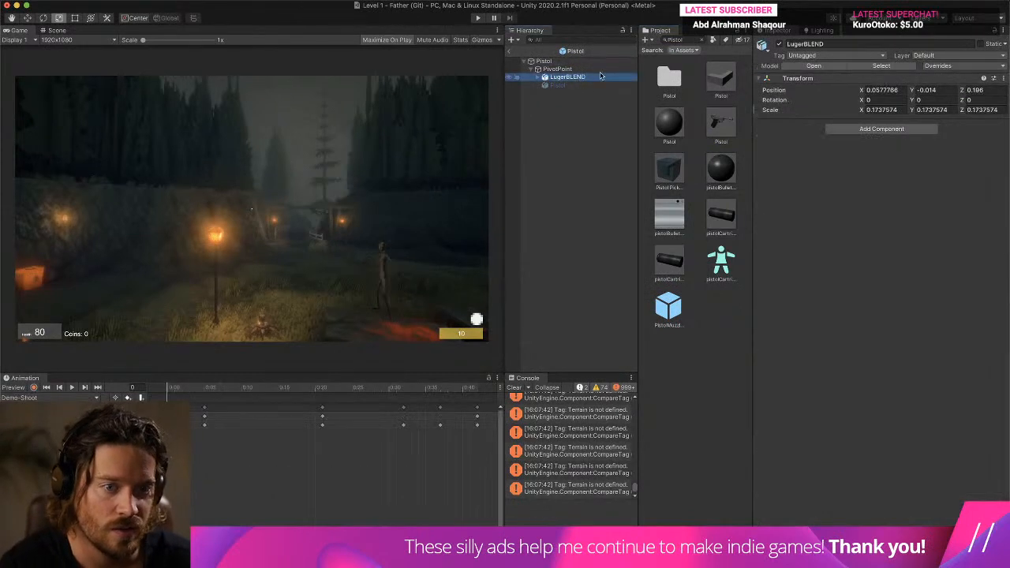
right_click(796, 82)
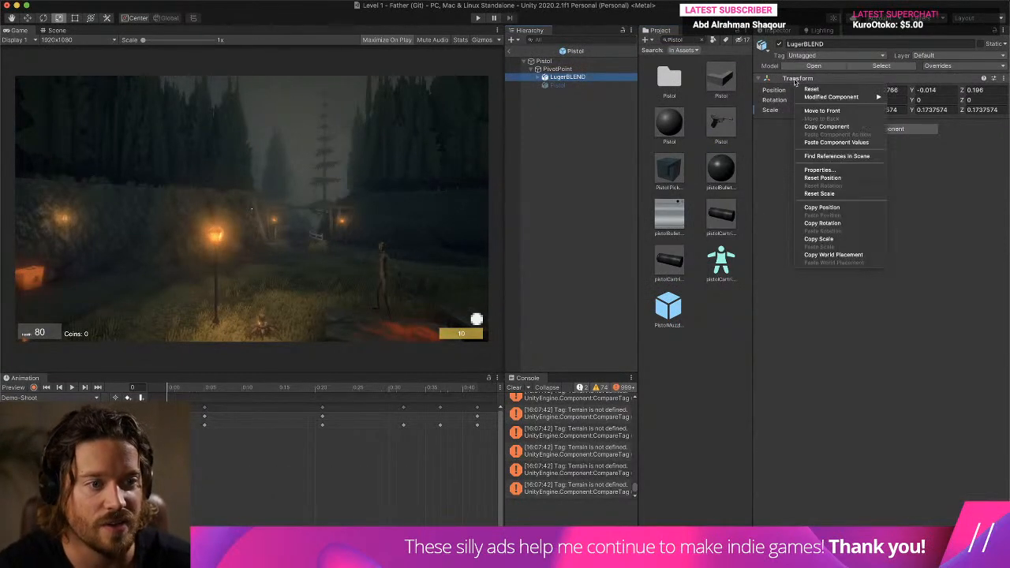
left_click(860, 142)
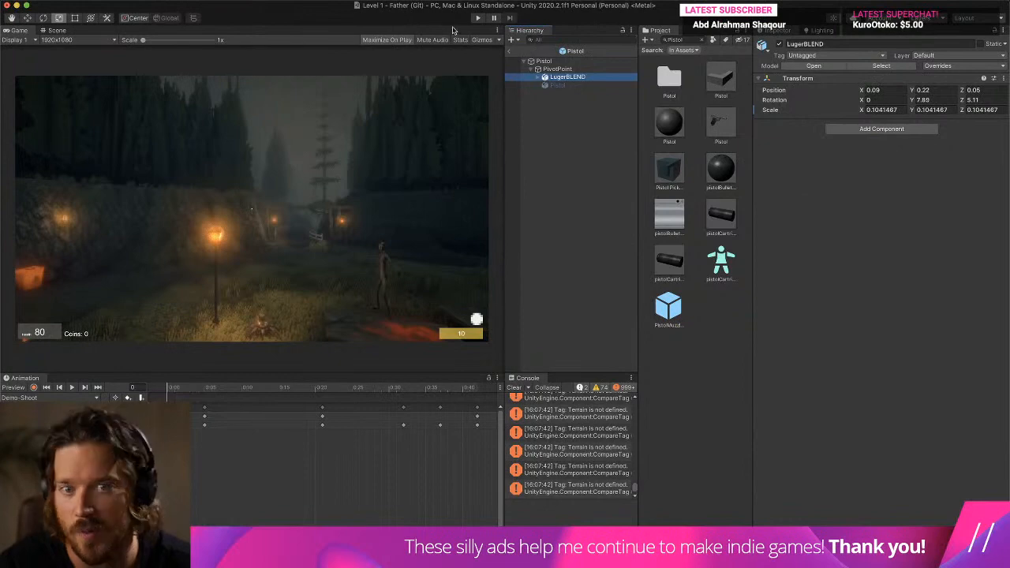
- Start a new play test and walk through the level to collect the pistol
left_click(478, 17)
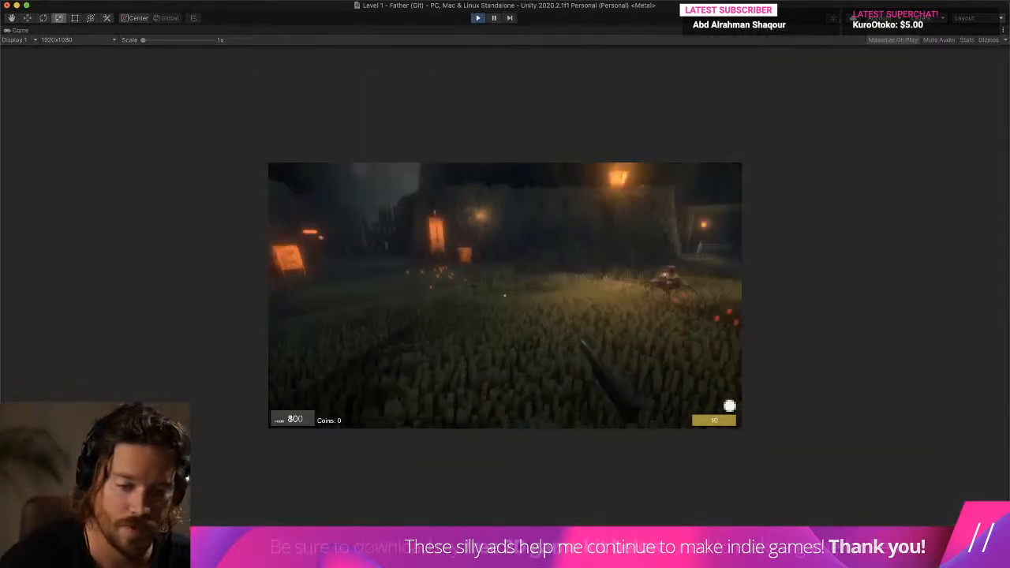
key("w")
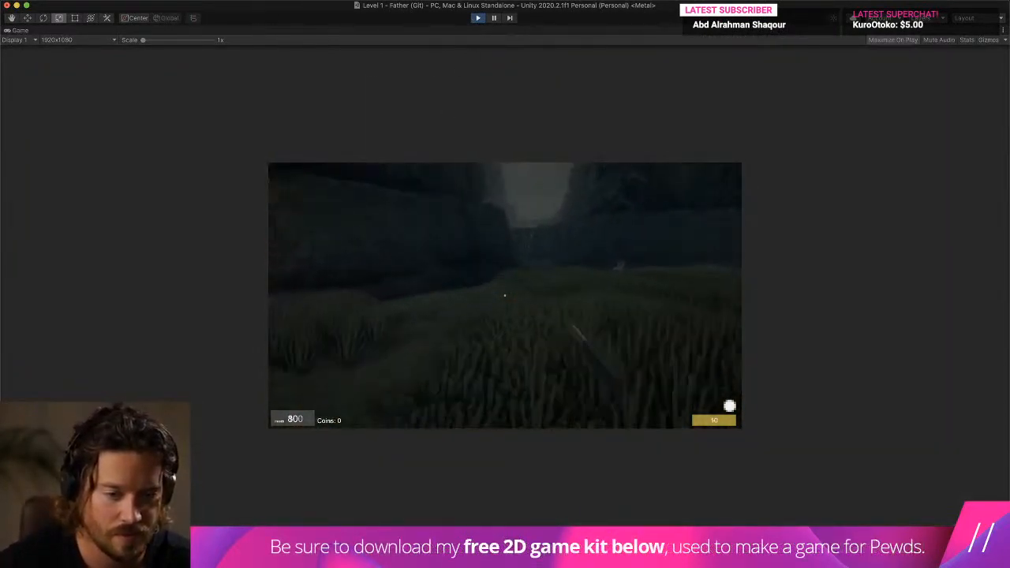
key("w")
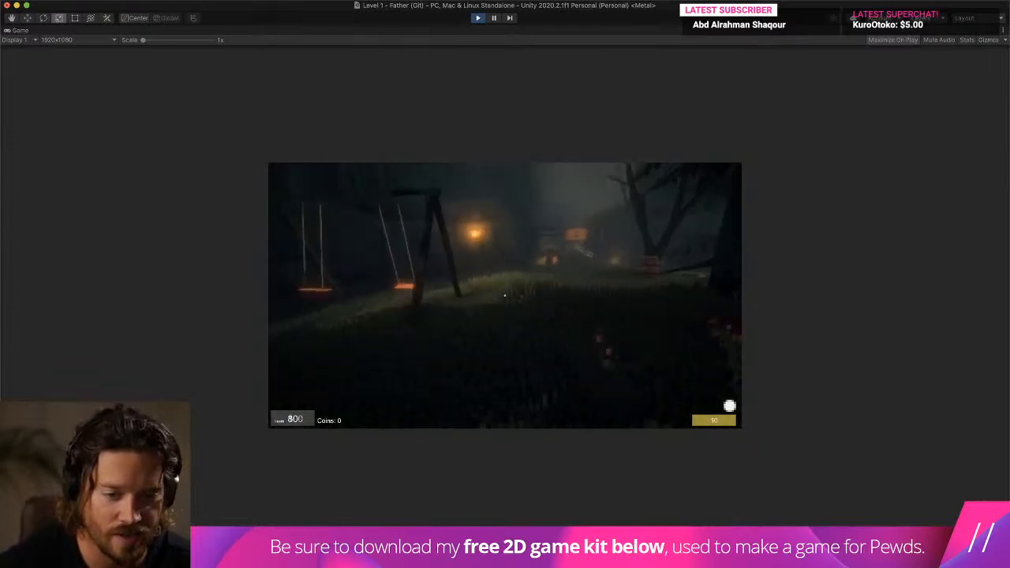
key("w")
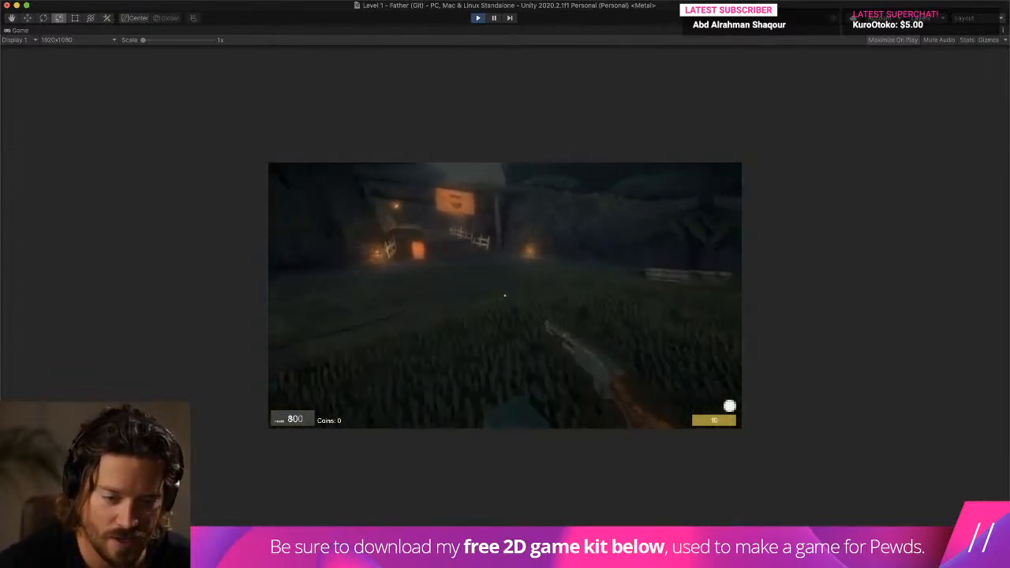
key("w")
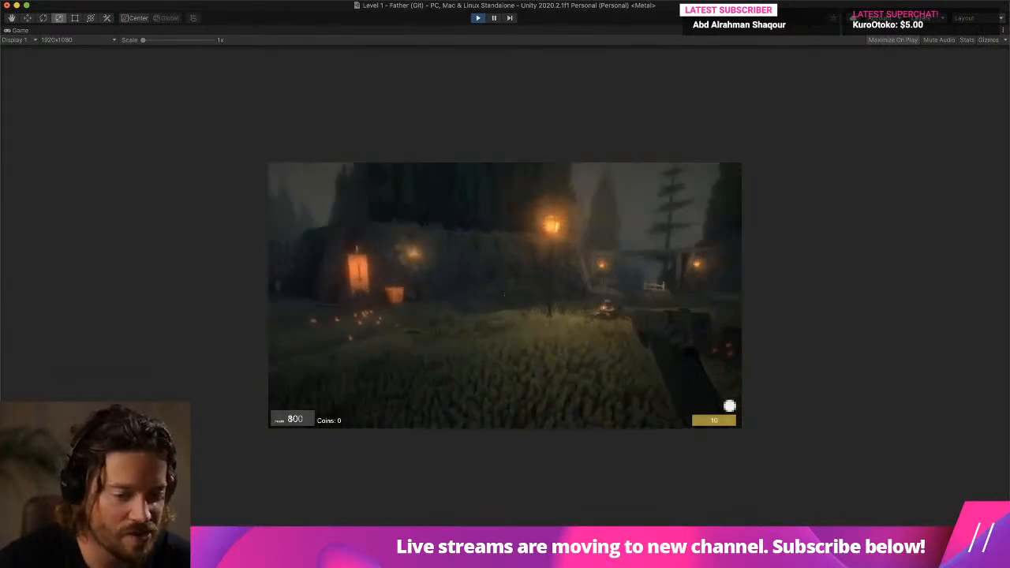
- Walk and look around the level with the Luger in hand to examine its first-person size, angle and placement
key("w")
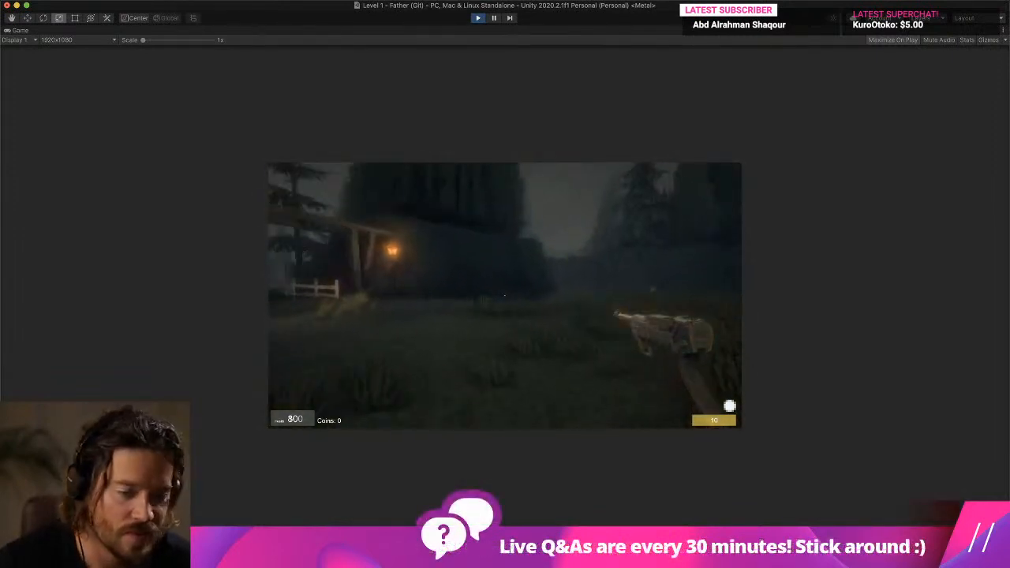
key("w")
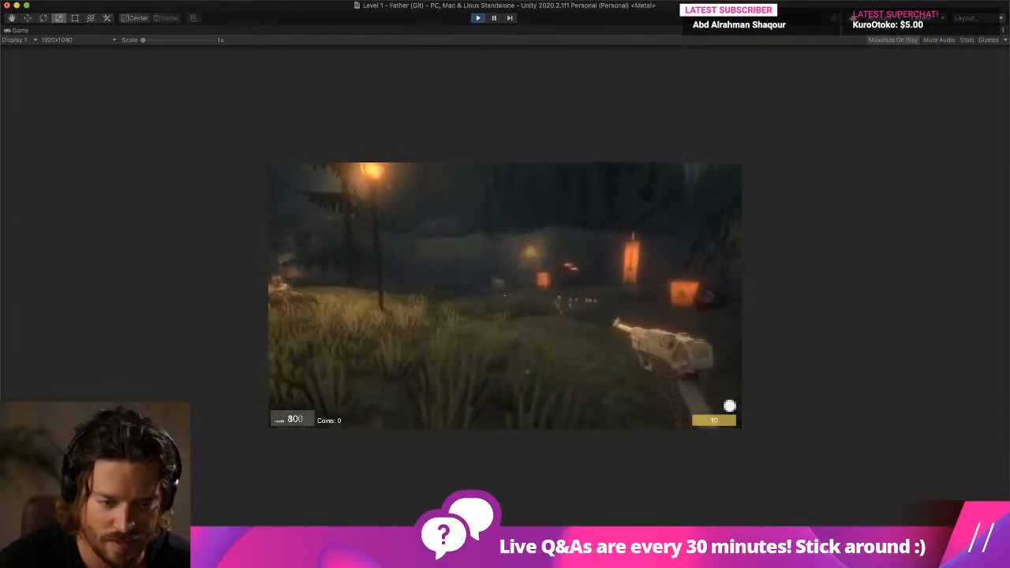
key("w")
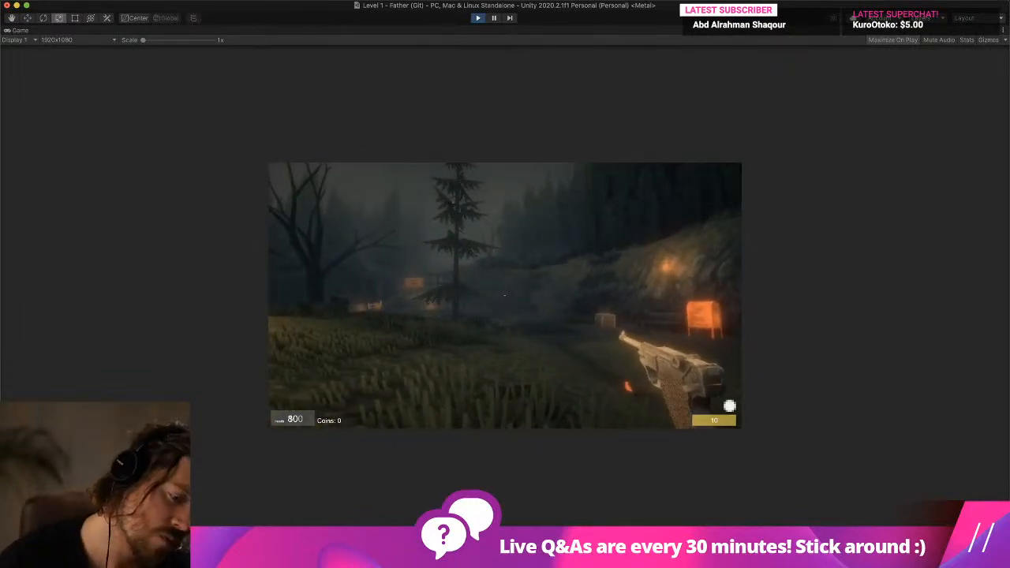
key("w")
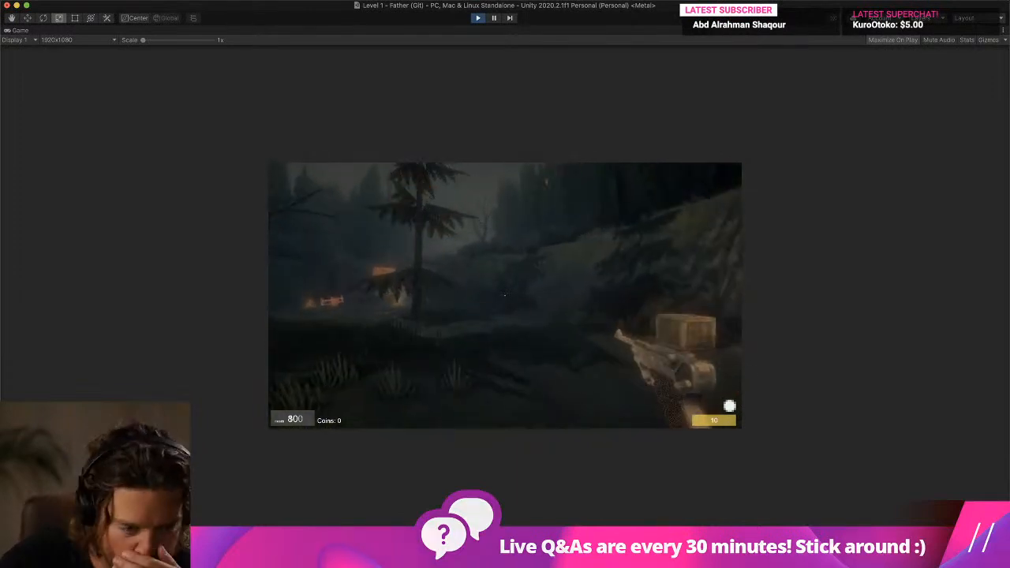
key("d")
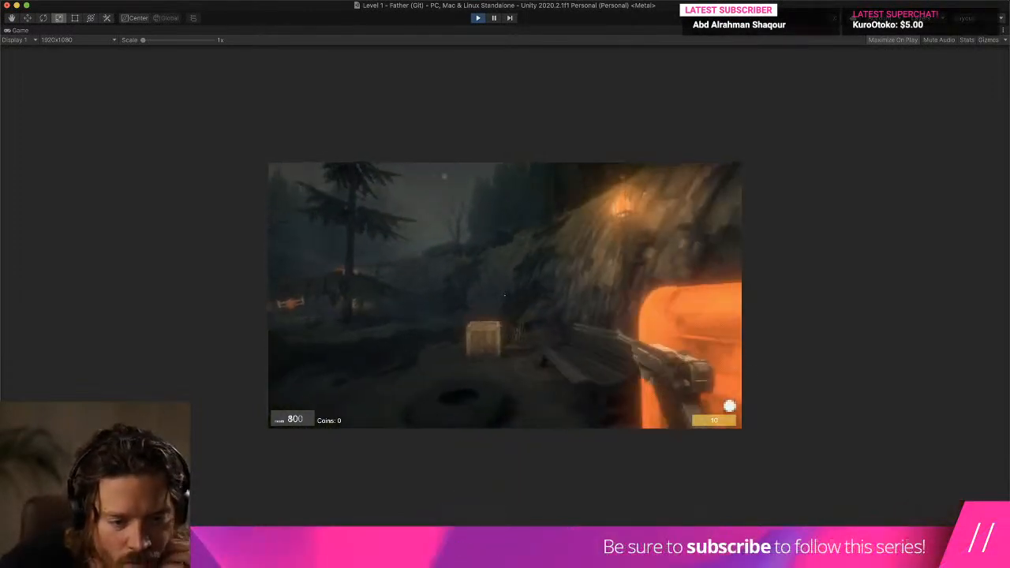
key("a")
key("a")
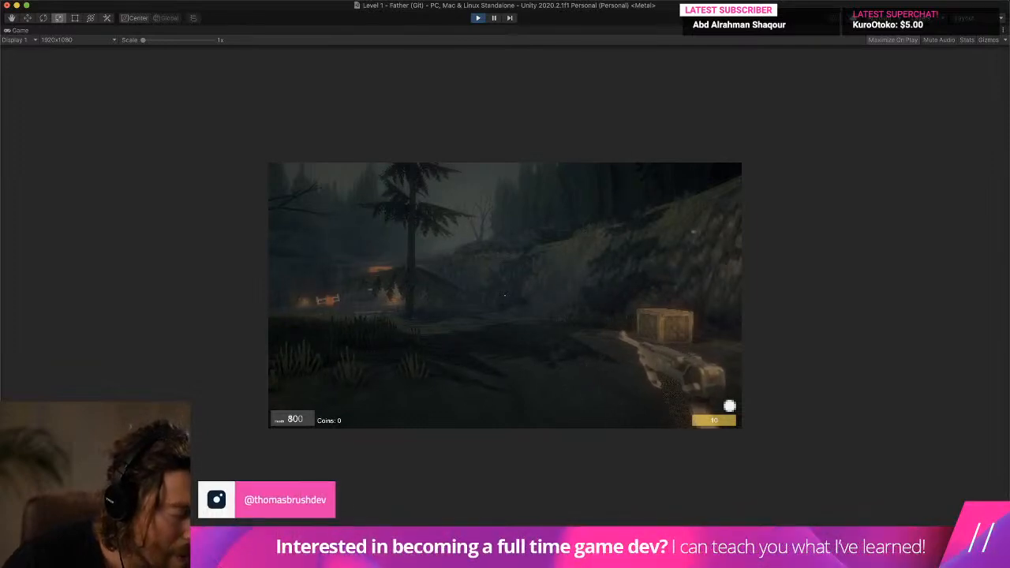
key("s")
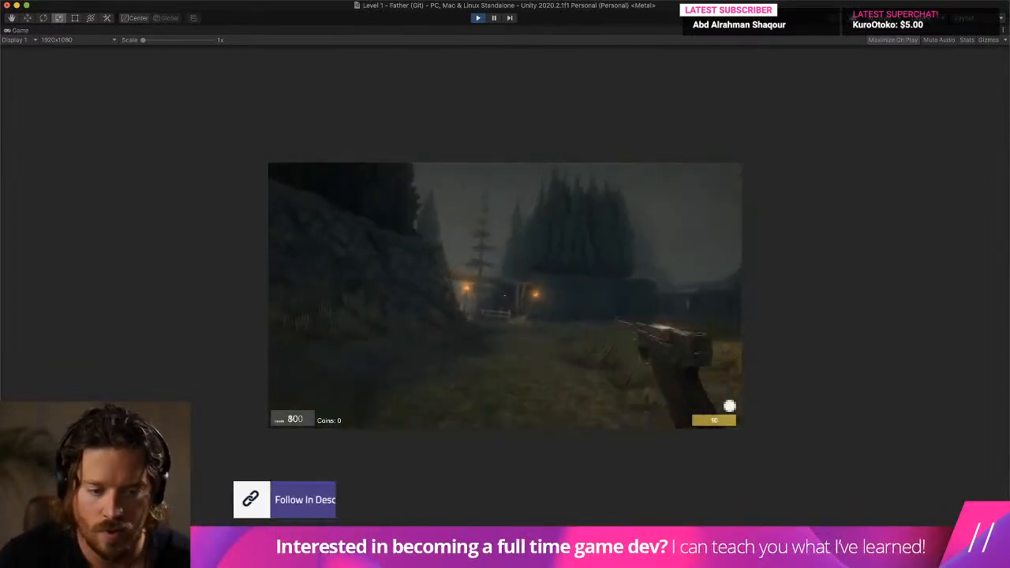
key("w")
key("w")
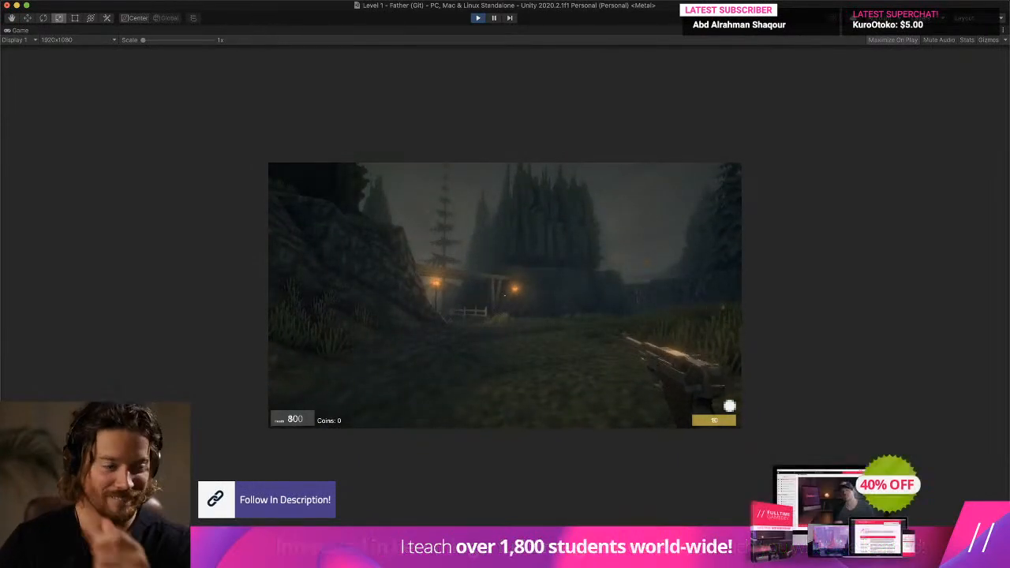
key("a")
key("a")
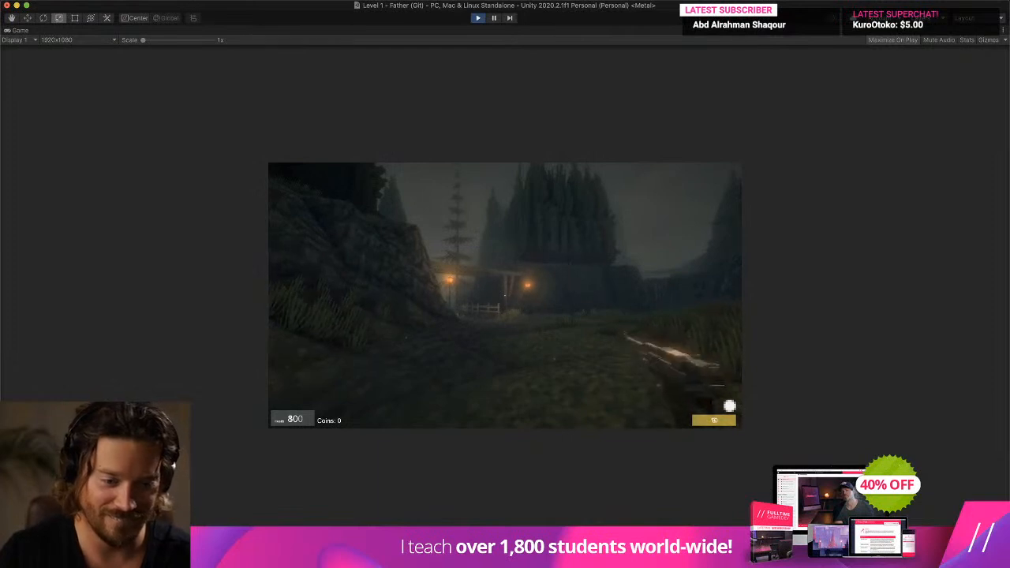
key("w")
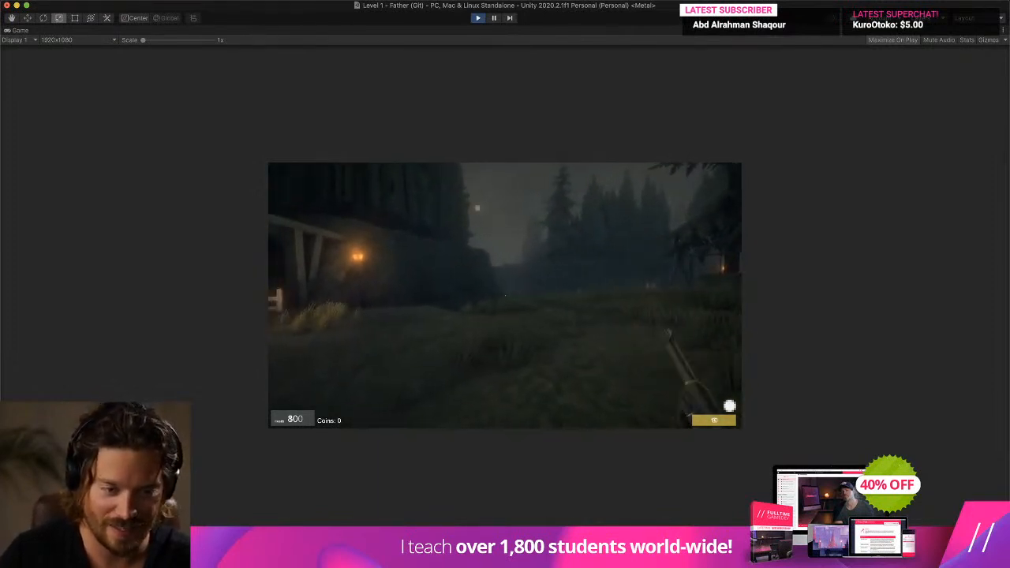
key("s")
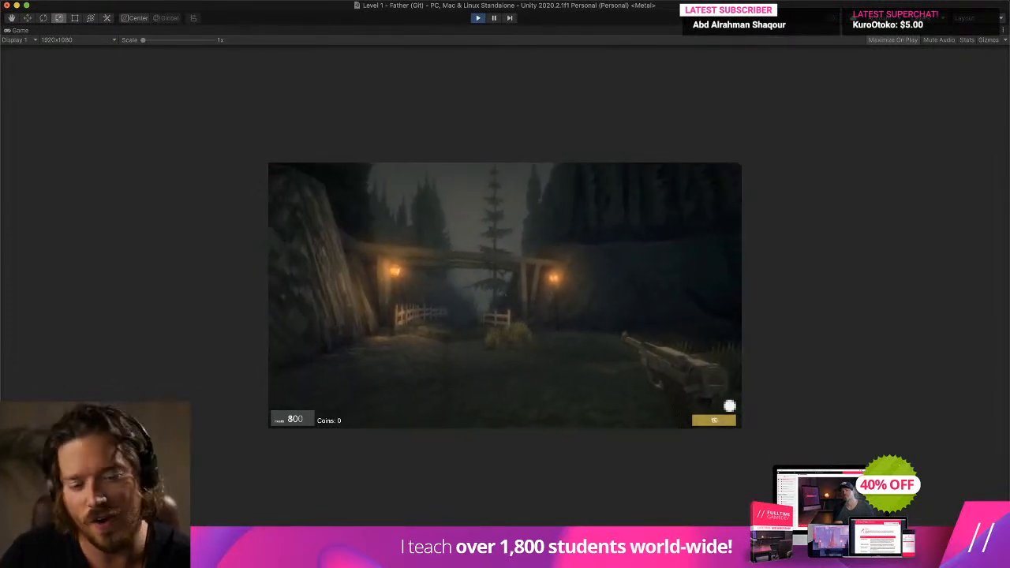
key("w")
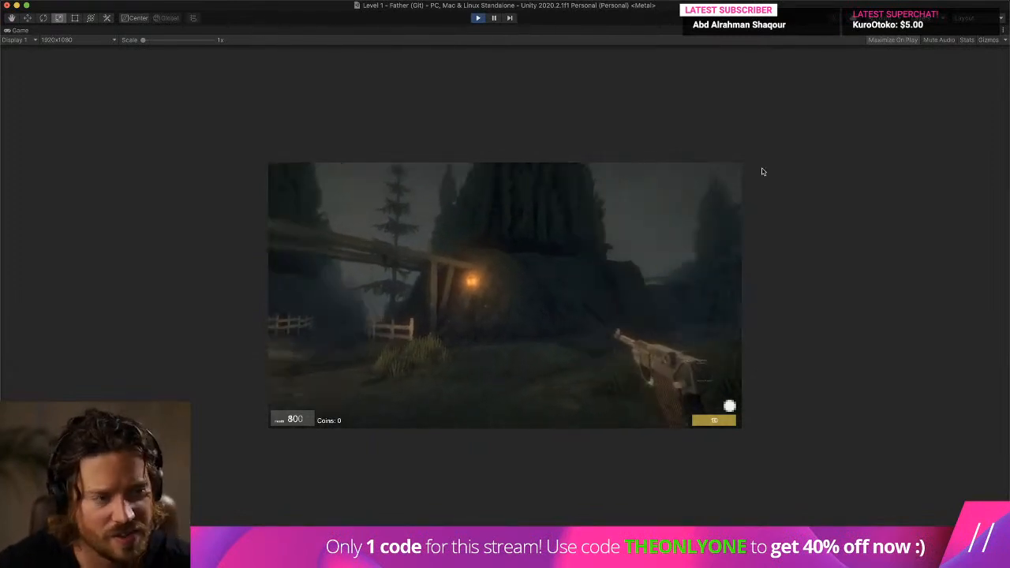
- Pause the play test and leave the Pistol prefab to return to the Level 1 hierarchy
left_click(494, 18)
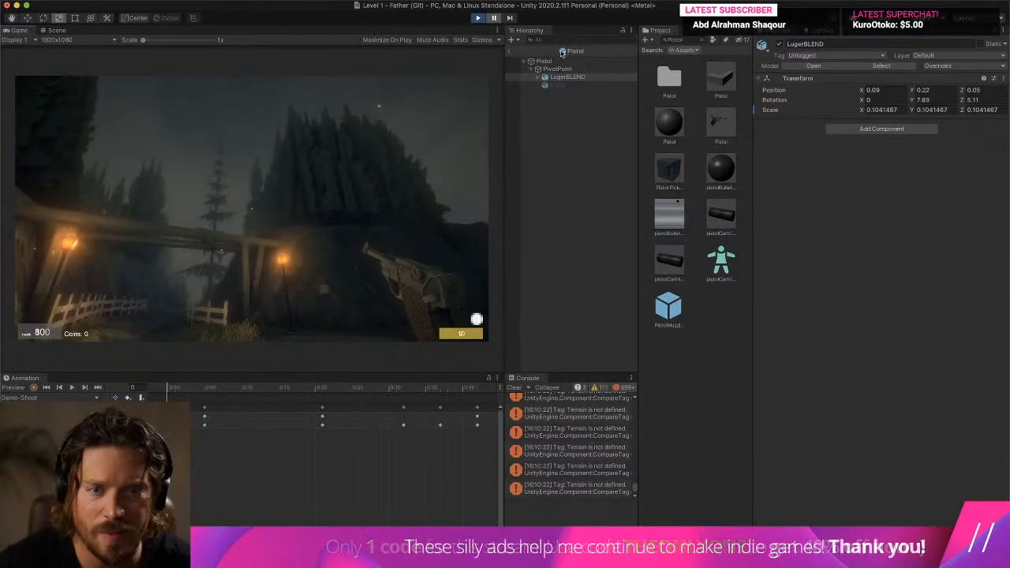
left_click(509, 51)
left_click(577, 40)
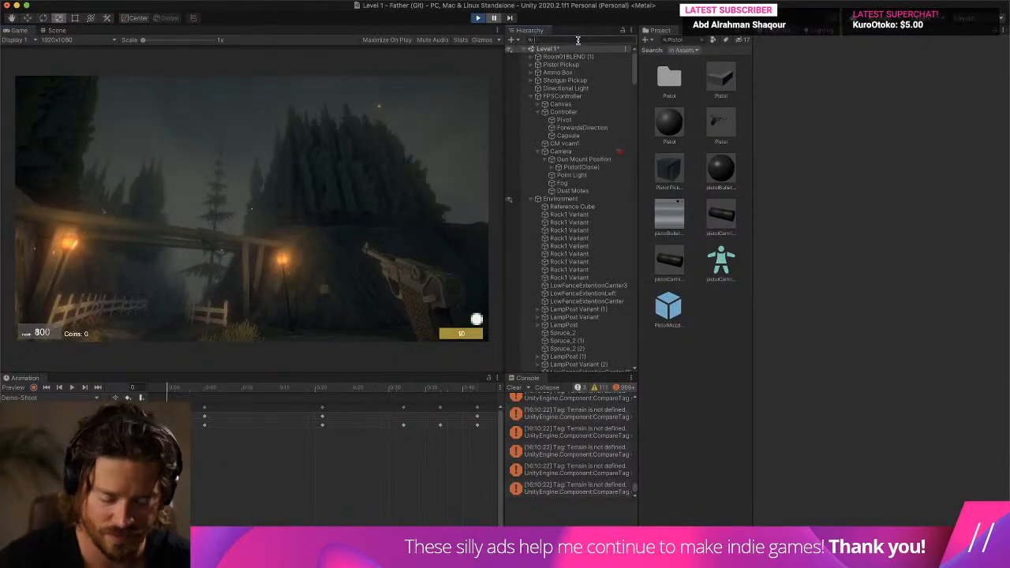
type("luger")
key("super+Tab")
key("super+Tab")
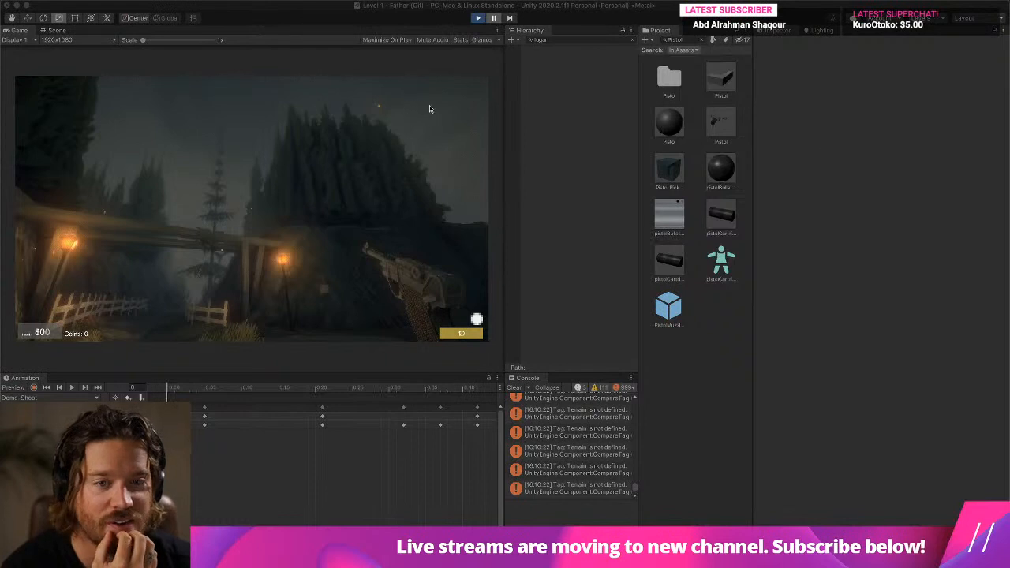
left_click(632, 39)
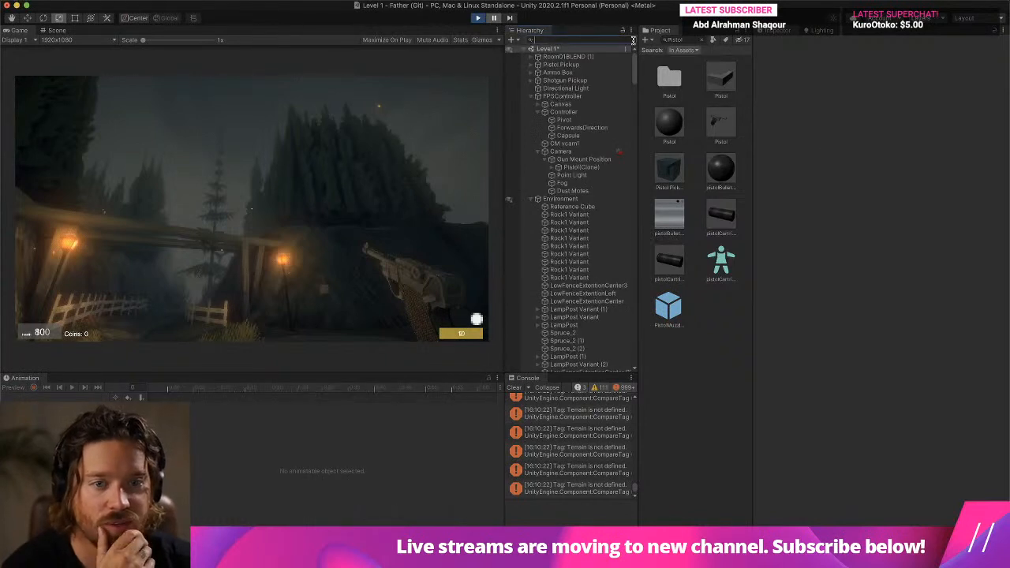
- Select LugerBLEND under the PivotPoint of the running Pistol(Clone) and set its X position to -0.12
left_click(578, 167)
key("Right")
key("Down")
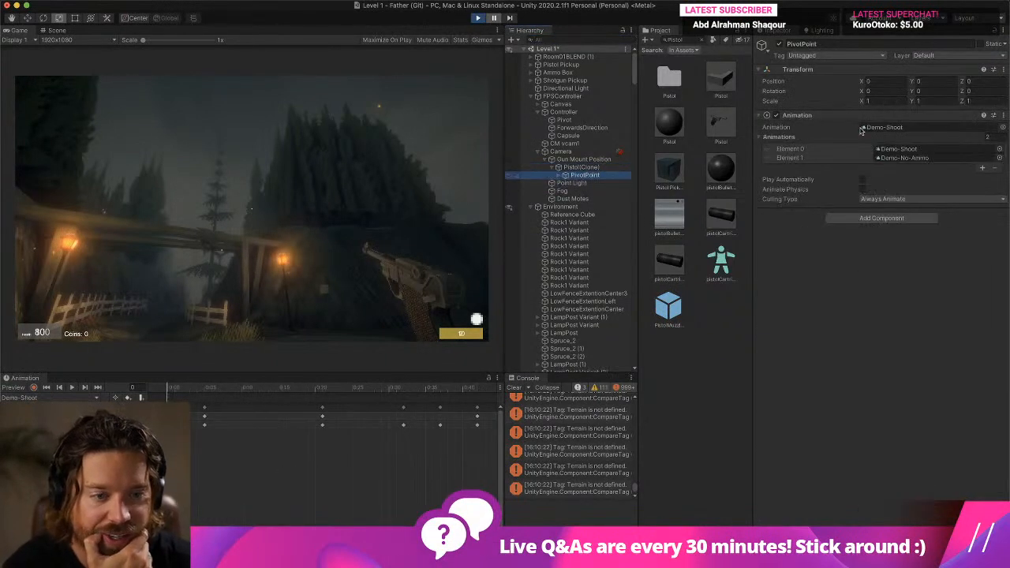
left_click(558, 176)
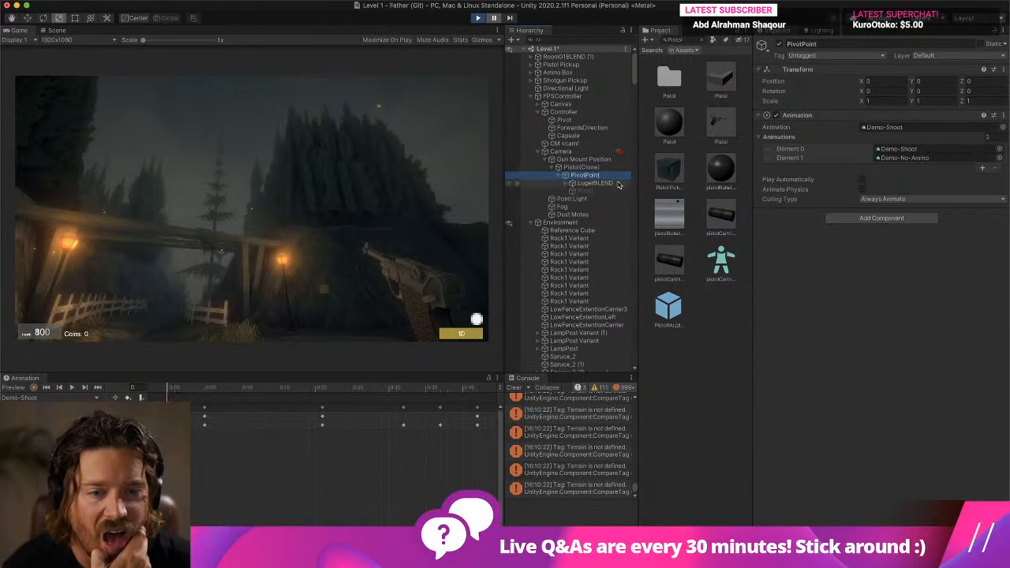
left_click(618, 184)
left_click_drag(861, 85, 857, 85)
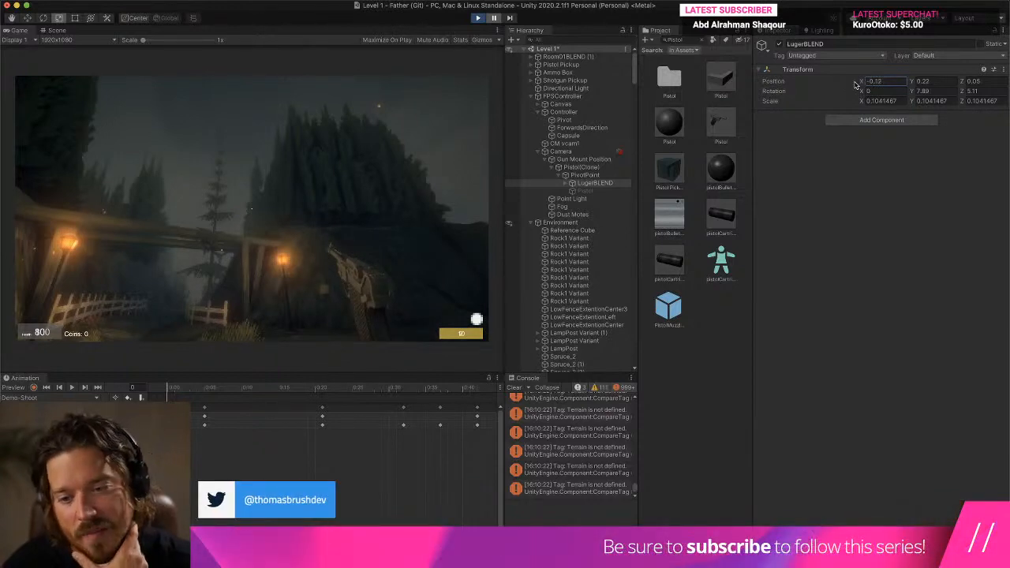
- Resume the game and set LugerBLEND's position to X -0.02 and Y 0.22
left_click(495, 18)
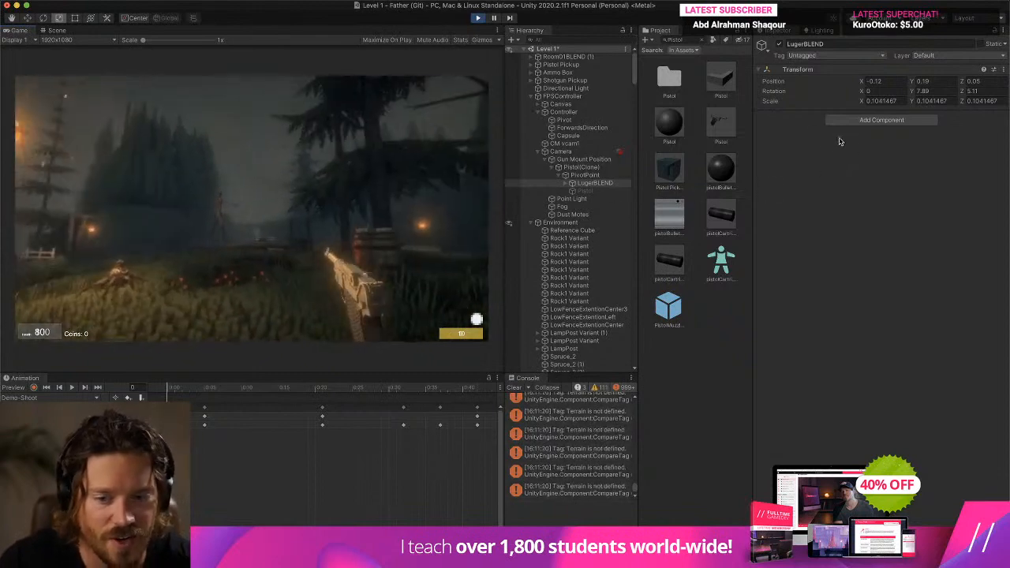
left_click_drag(914, 82, 865, 85)
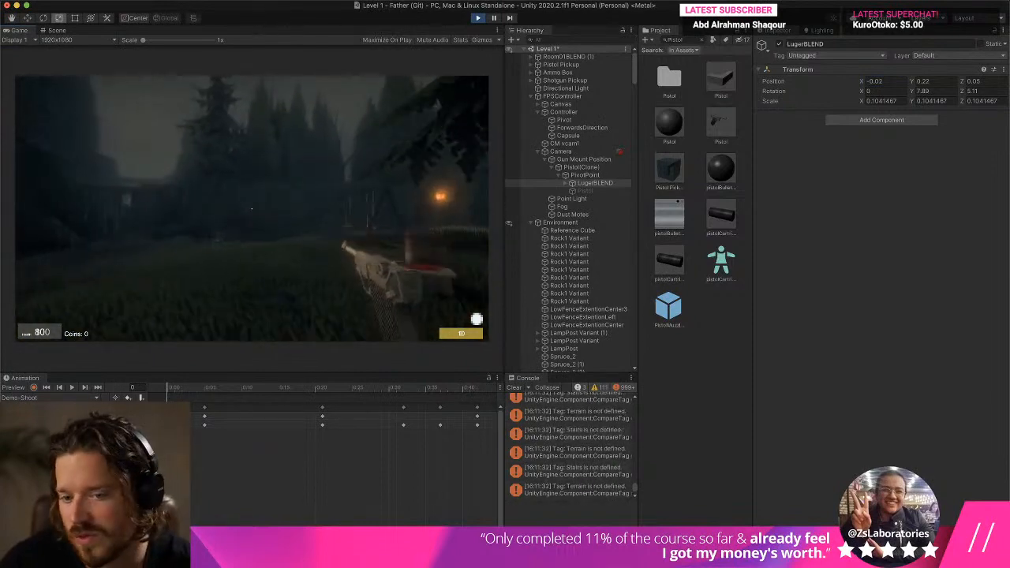
- Copy the running LugerBLEND's Transform, stop the play test, and paste the values onto LugerBLEND in the Pistol prefab
right_click(810, 73)
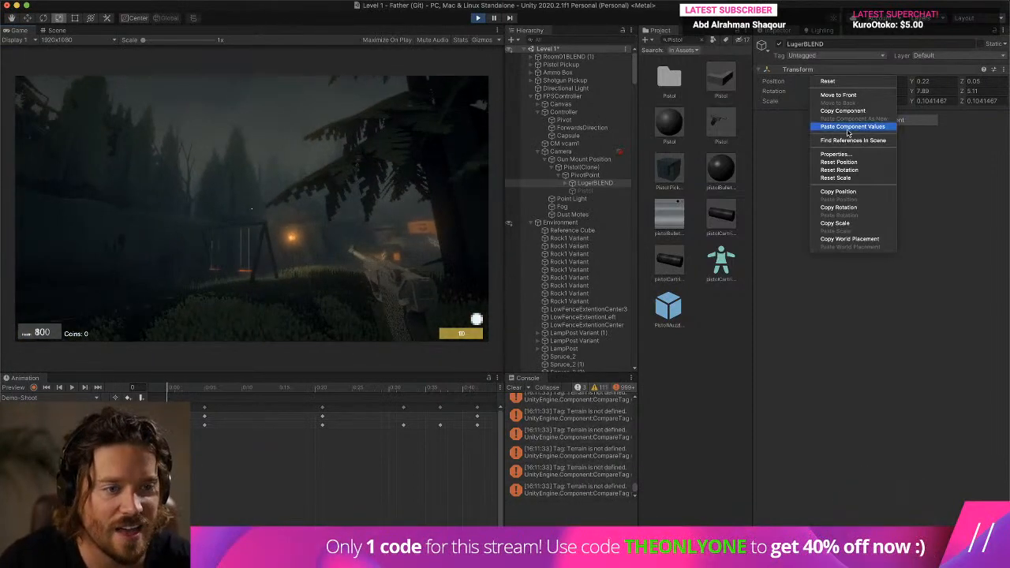
left_click(863, 113)
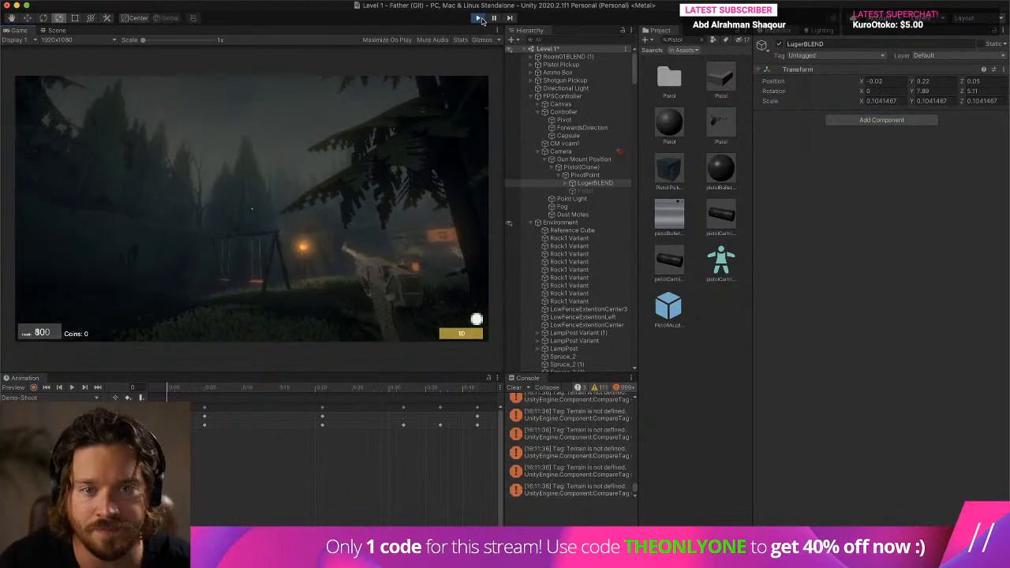
key("super+p")
double_click(721, 127)
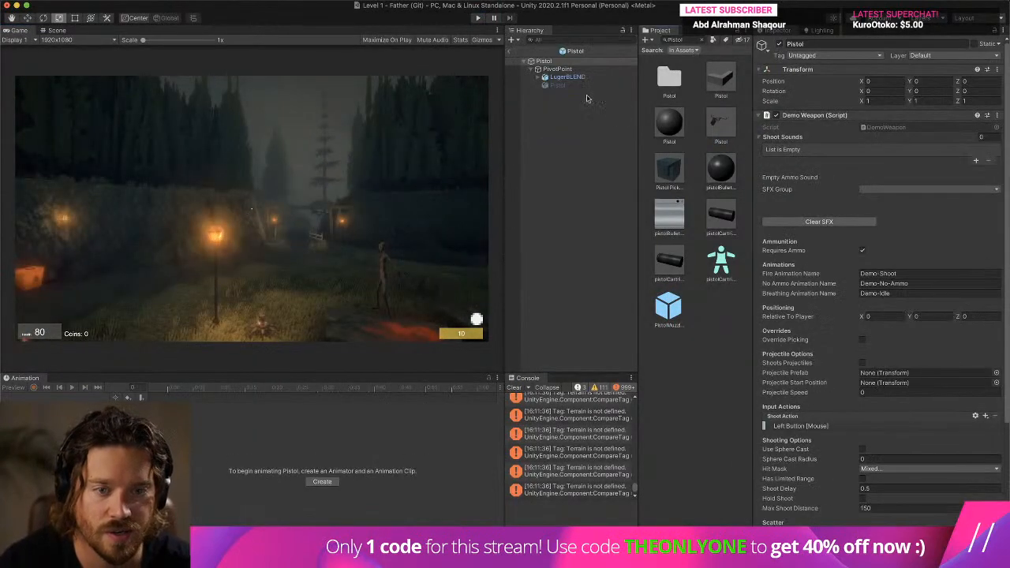
left_click(577, 78)
right_click(822, 78)
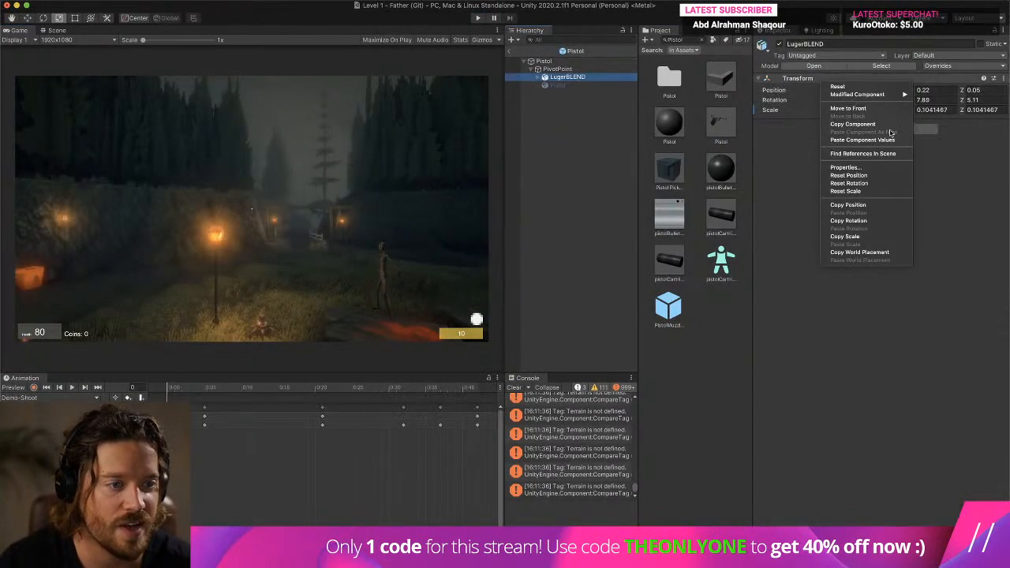
left_click(890, 137)
- Show the Luger in the Scene view with the Move tool active, and clear the console messages
left_click(68, 32)
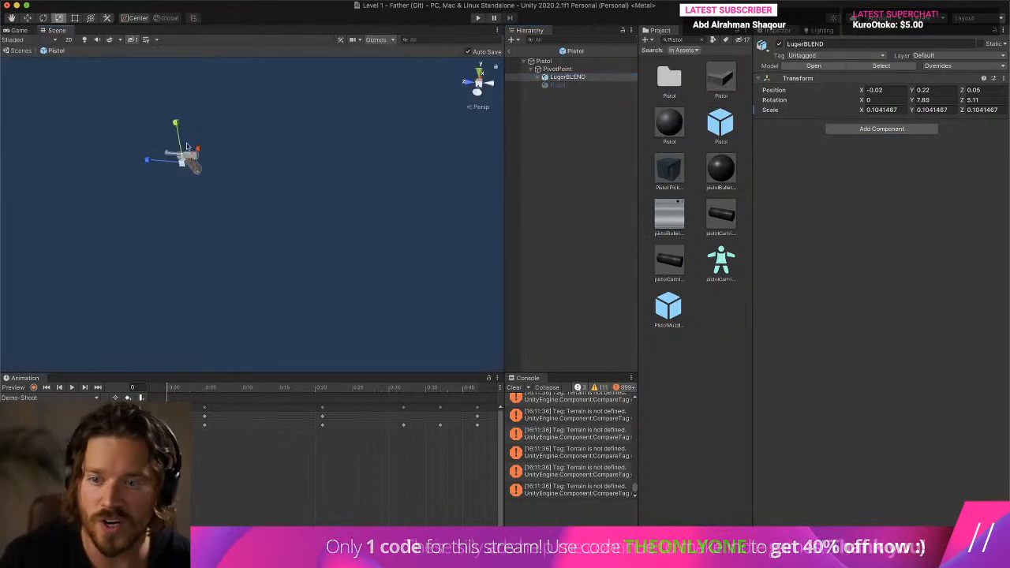
right_click_drag(395, 152, 117, 92)
left_click(28, 18)
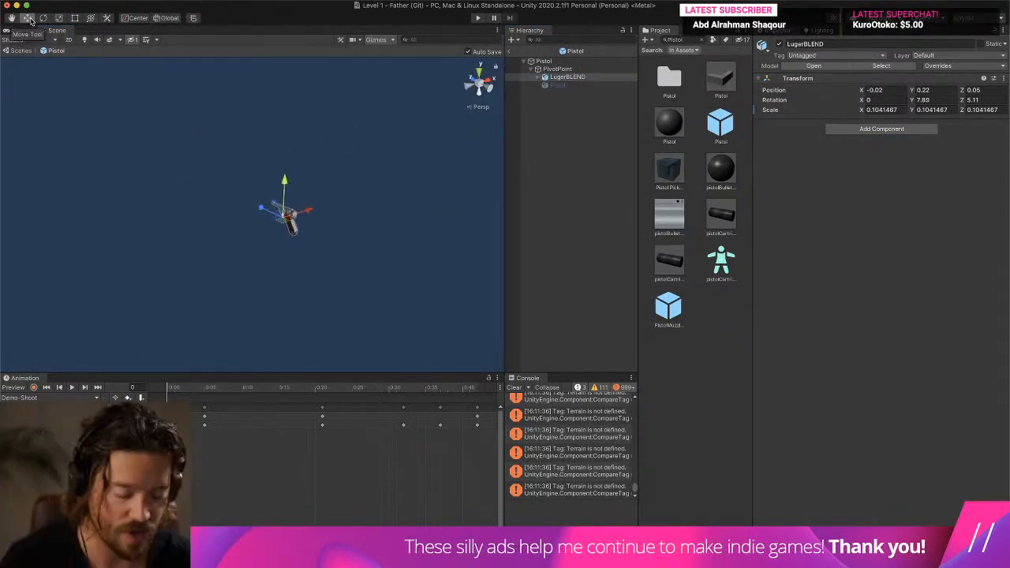
scroll(236, 194, "up", 2)
left_click(514, 388)
right_click_drag(427, 282, 232, 193)
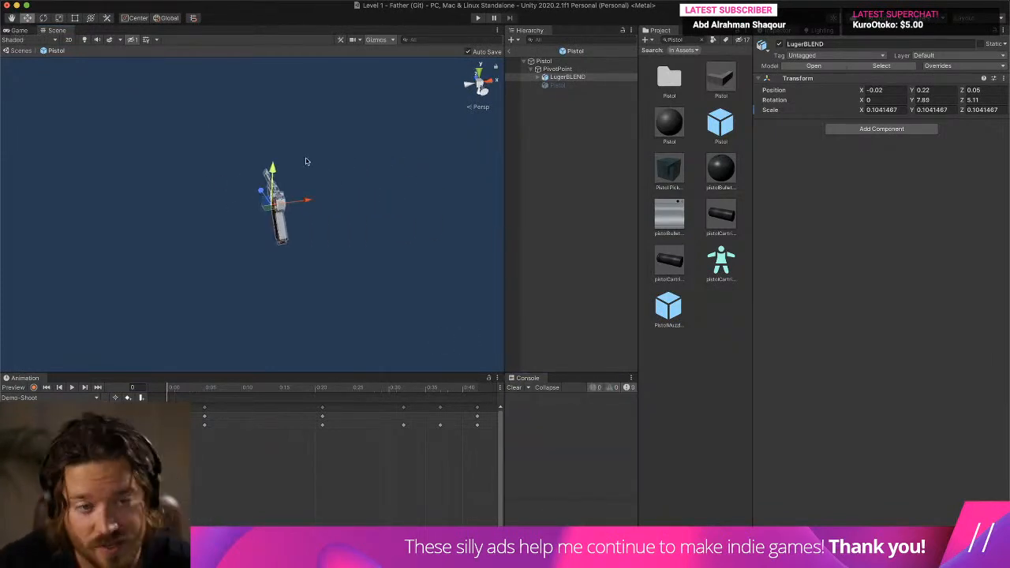
- Search the project for a particle asset and browse its folders as far as the top-level Prefabs folder
left_click(677, 38)
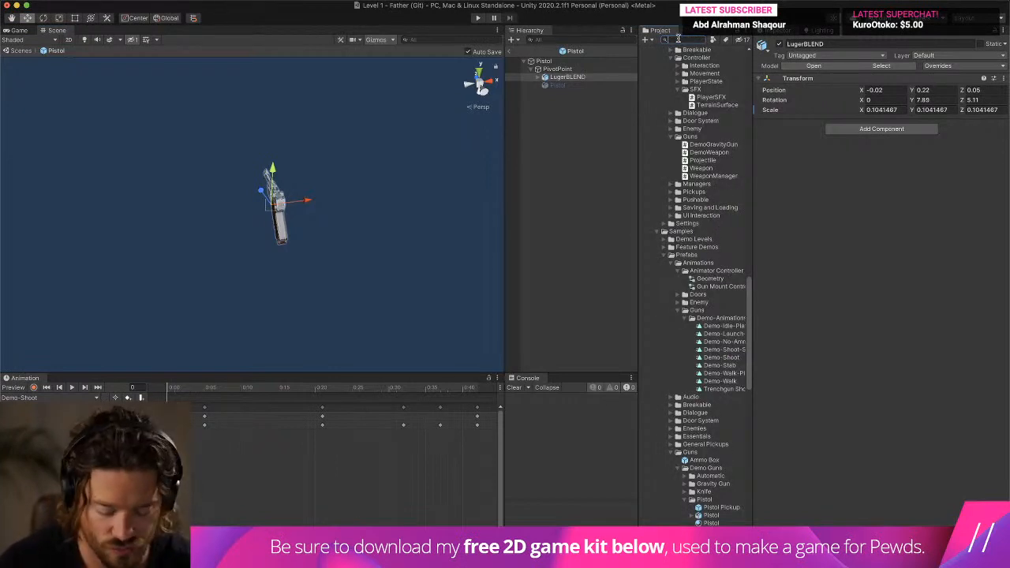
type("Partic")
scroll(707, 134, "down", 10)
left_click(701, 40)
scroll(694, 174, "down", 10)
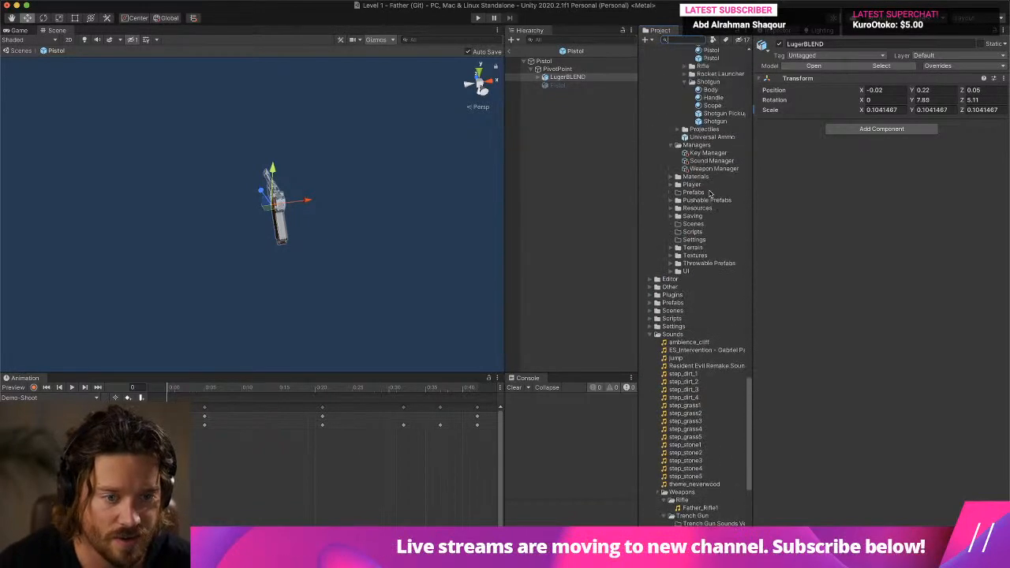
left_click(671, 167)
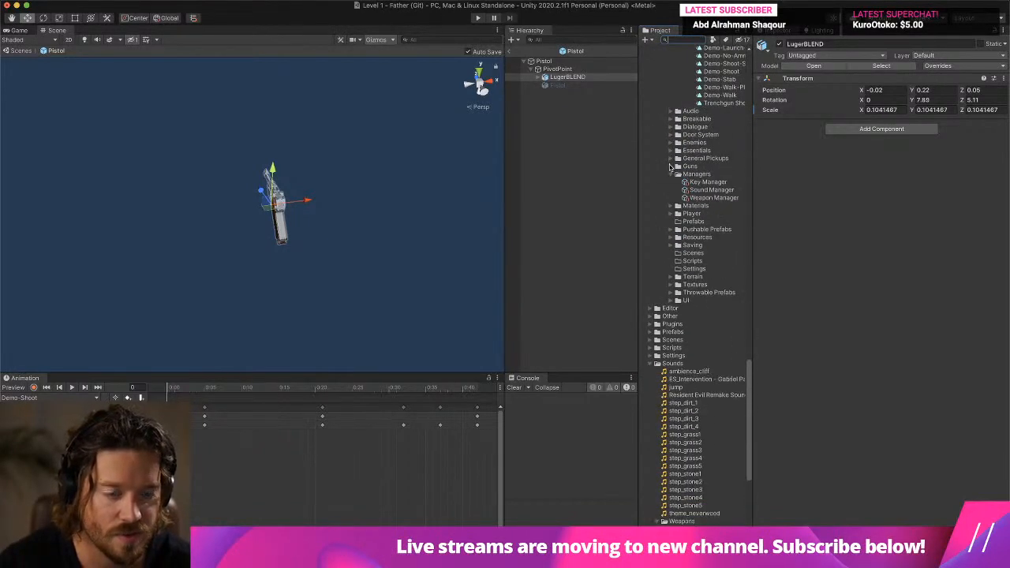
scroll(669, 167, "down", 6)
left_click(667, 167)
scroll(659, 236, "up", 10)
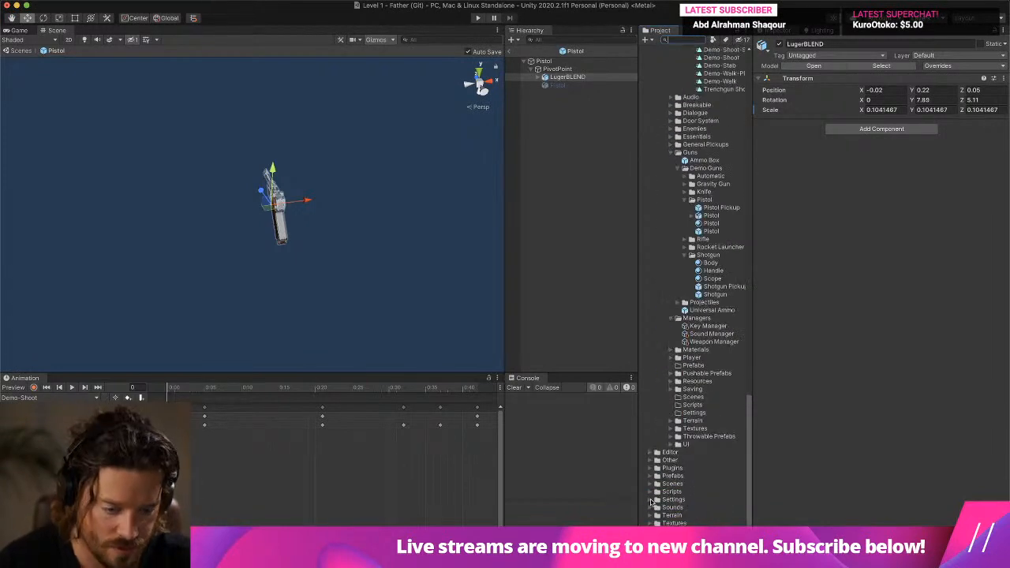
left_click(655, 478)
left_click(650, 476)
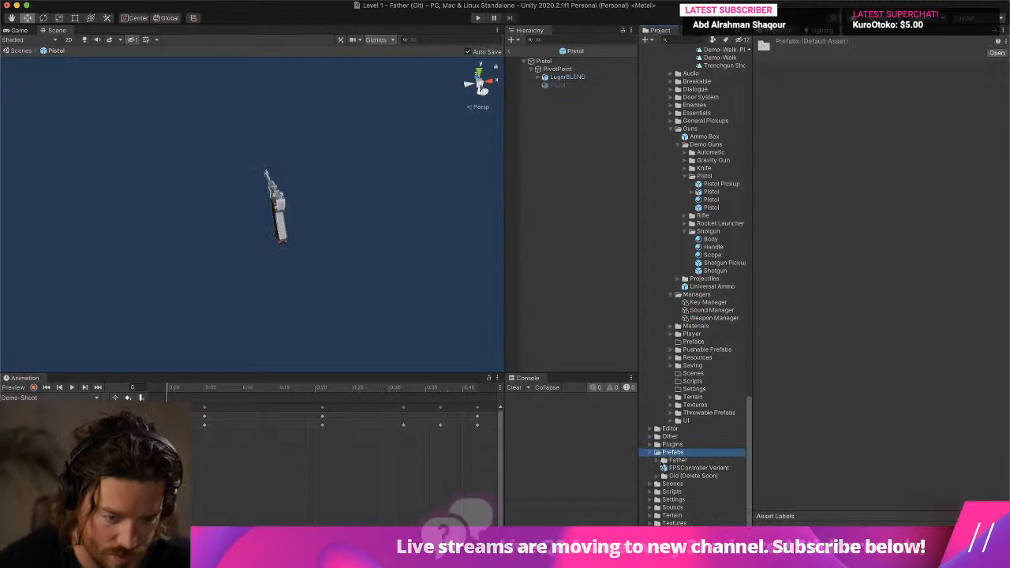
- Add Gun Shot Particles Variant from the Father prefabs folder as a child of LugerBLEND and frame it
scroll(659, 463, "down", 3)
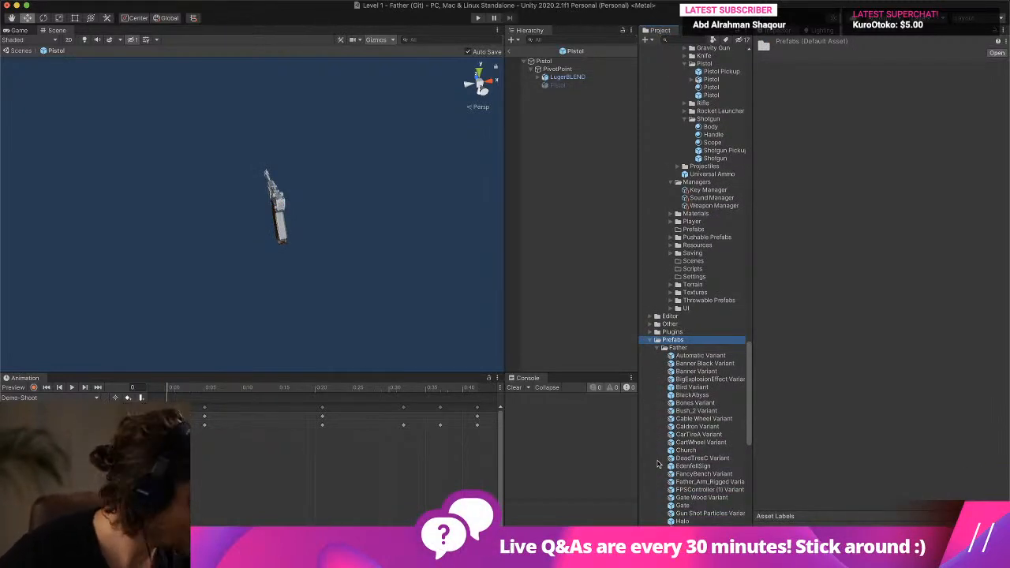
scroll(721, 438, "down", 4)
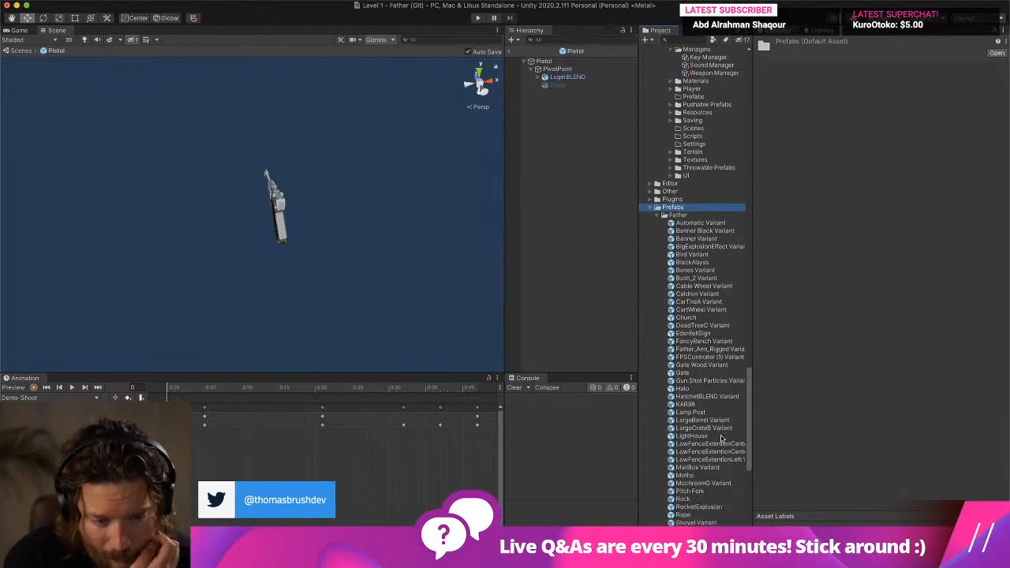
left_click_drag(728, 384, 573, 79)
key("f")
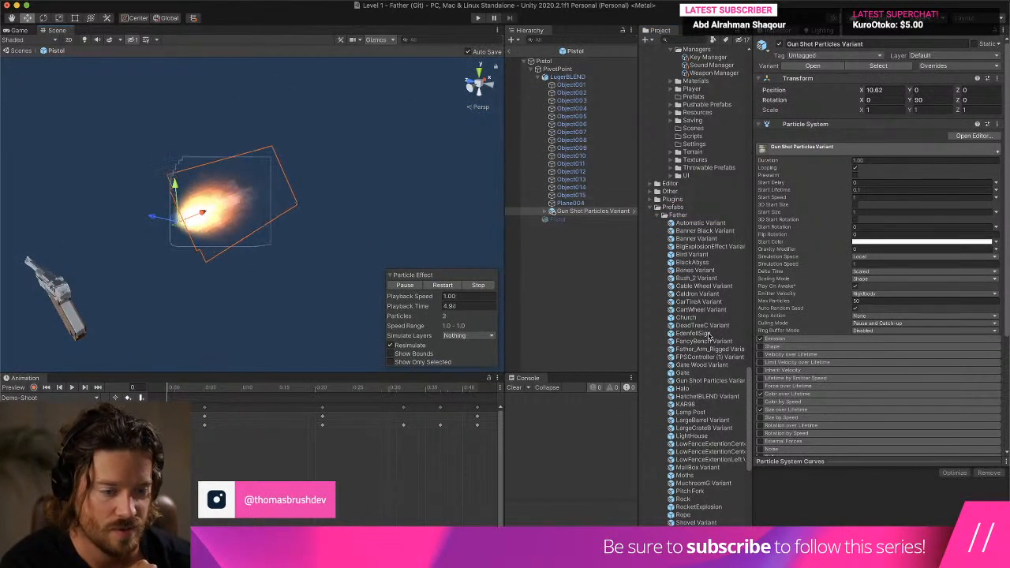
- Review the emission settings of Gun Shot Particles Variant beside the Luger, and delete it from LugerBLEND
left_click(796, 339)
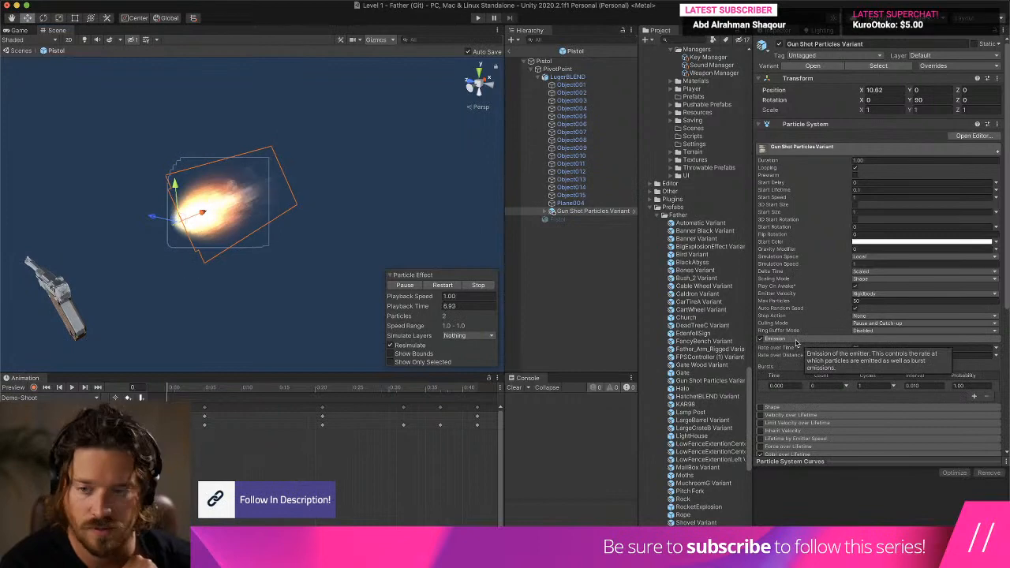
middle_click_drag(150, 265, 363, 220)
scroll(371, 220, "up", 2)
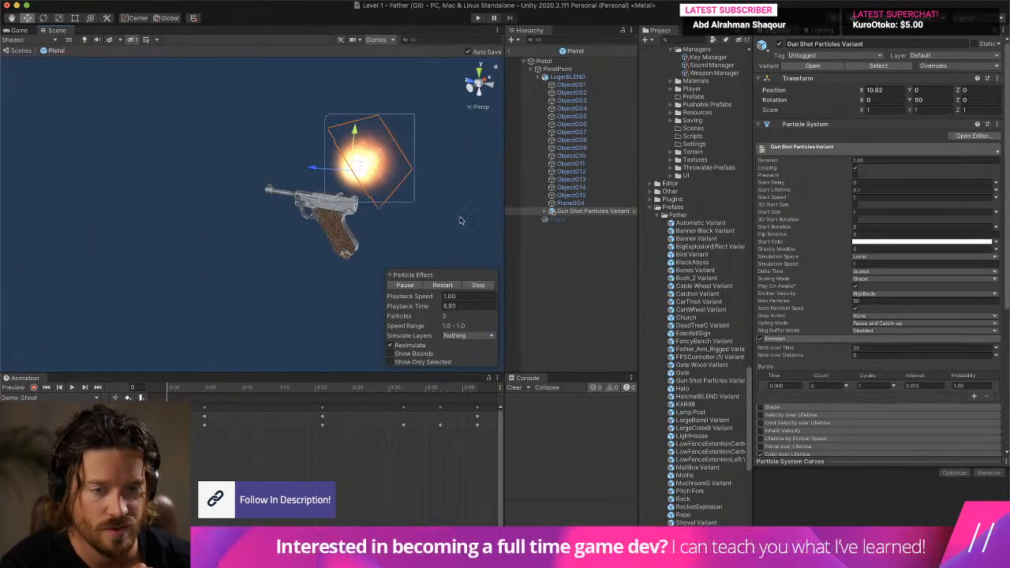
scroll(380, 218, "up", 3)
right_click(577, 204)
left_click(562, 211)
right_click(562, 212)
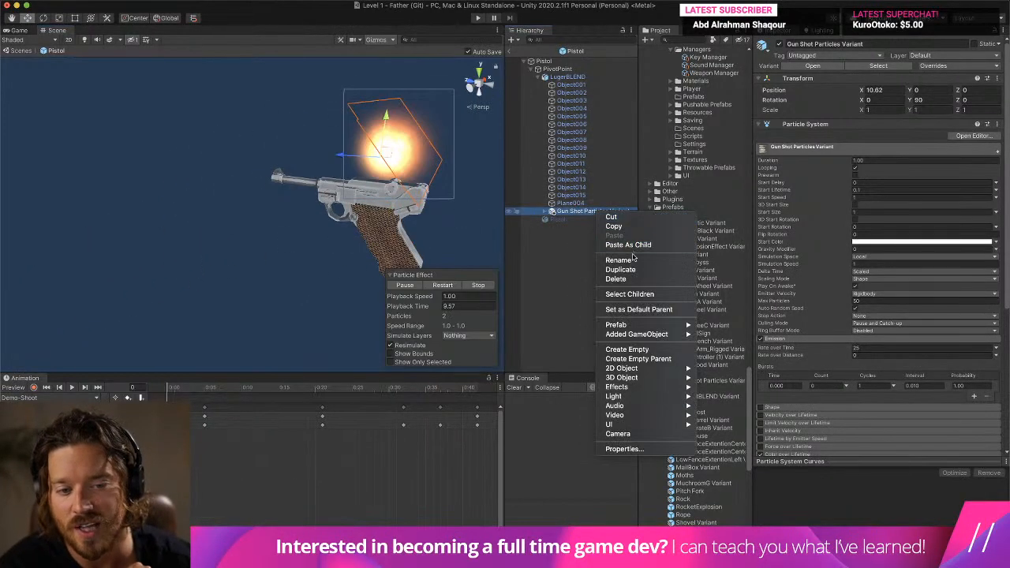
left_click(632, 281)
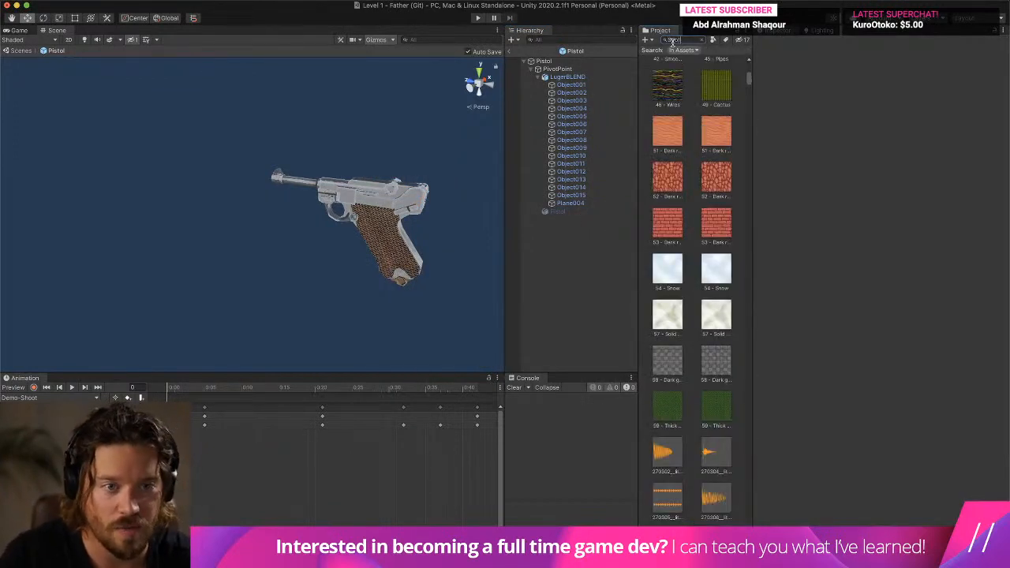
- Open the Shotgun prefab and apply all overrides of its Gun Shot Particles to Gun Shot Particles Variant
double_click(720, 78)
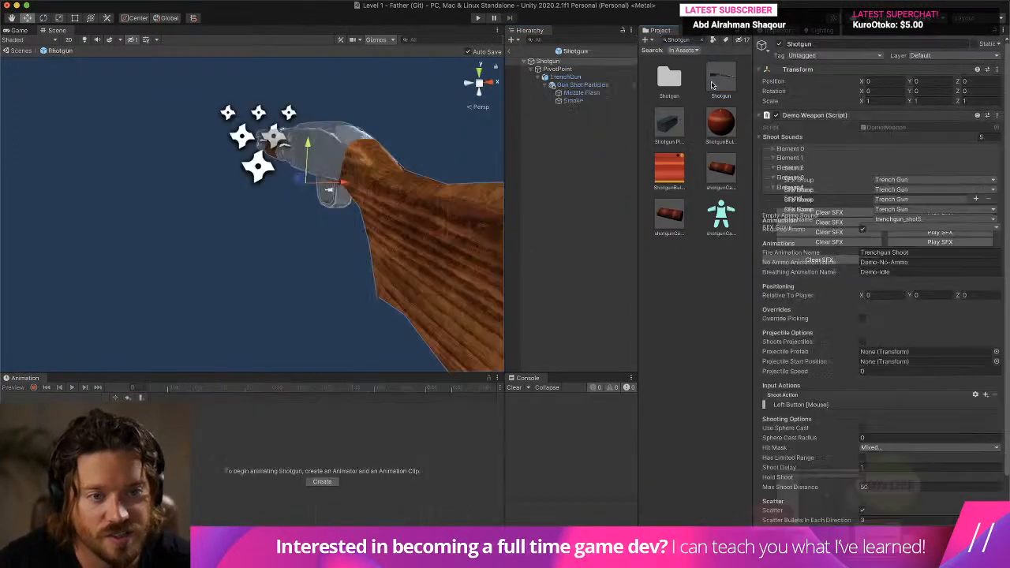
left_click(582, 85)
left_click(973, 66)
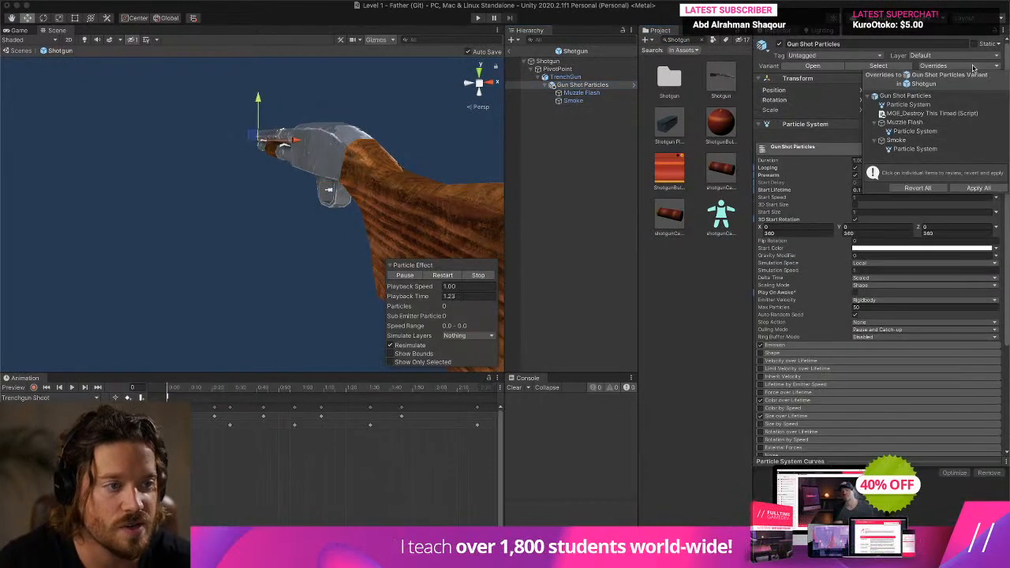
left_click(979, 188)
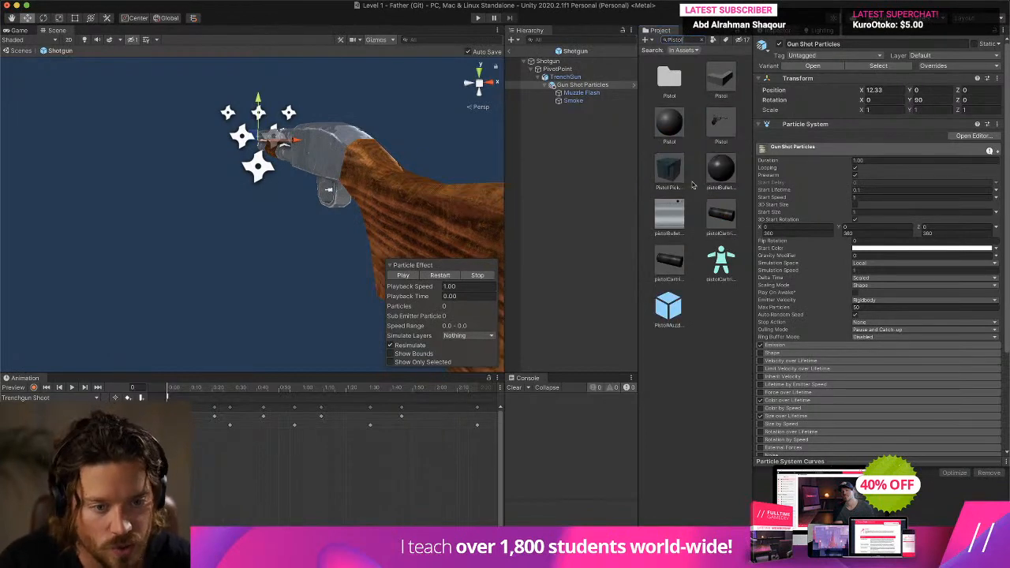
- Reopen the Pistol prefab, find Gun Shot Particles Variant in the project, and add it under PivotPoint
double_click(720, 120)
left_click(684, 43)
type("Gunshot Pa")
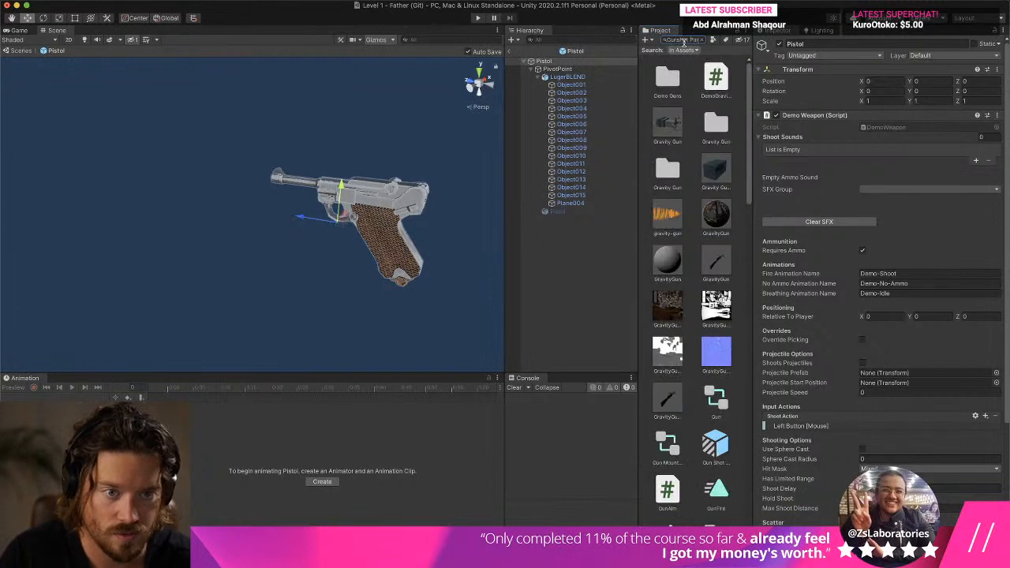
key("super+a")
type("Gun Shot Par")
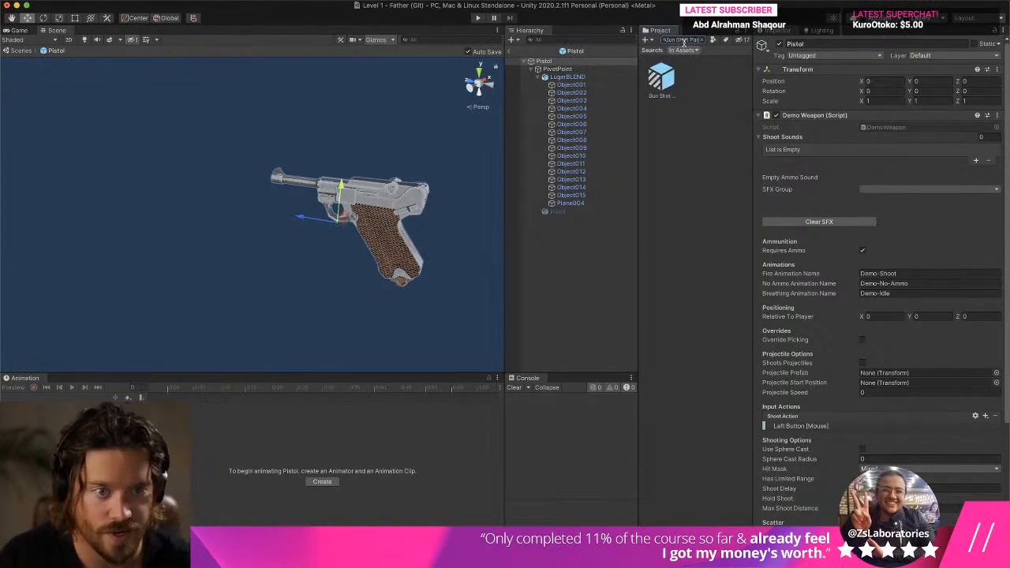
left_click_drag(669, 83, 582, 81)
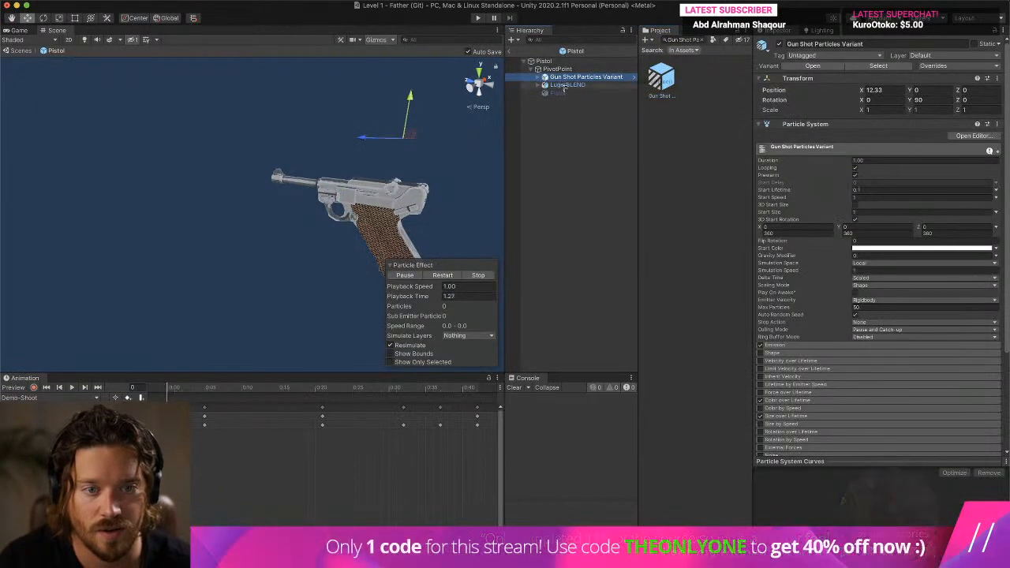
- Set the particles' X position to 0 and move them toward the Luger's barrel, to about Y 0.282 and Z 0.138
left_click(895, 90)
type("0")
right_click_drag(306, 207, 291, 243)
left_click_drag(277, 224, 202, 253)
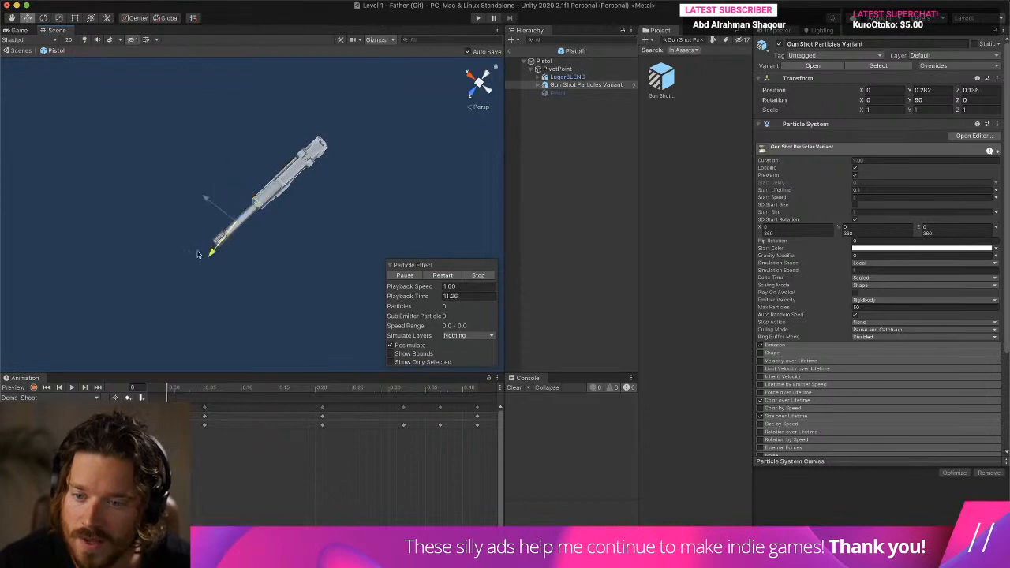
- Parent Gun Shot Particles Variant to LugerBLEND and position it at the muzzle, at X 0.03, Y 0.9, Z 1.74
left_click_drag(575, 85, 578, 76)
left_click_drag(322, 328, 316, 214, "alt")
left_click(489, 94)
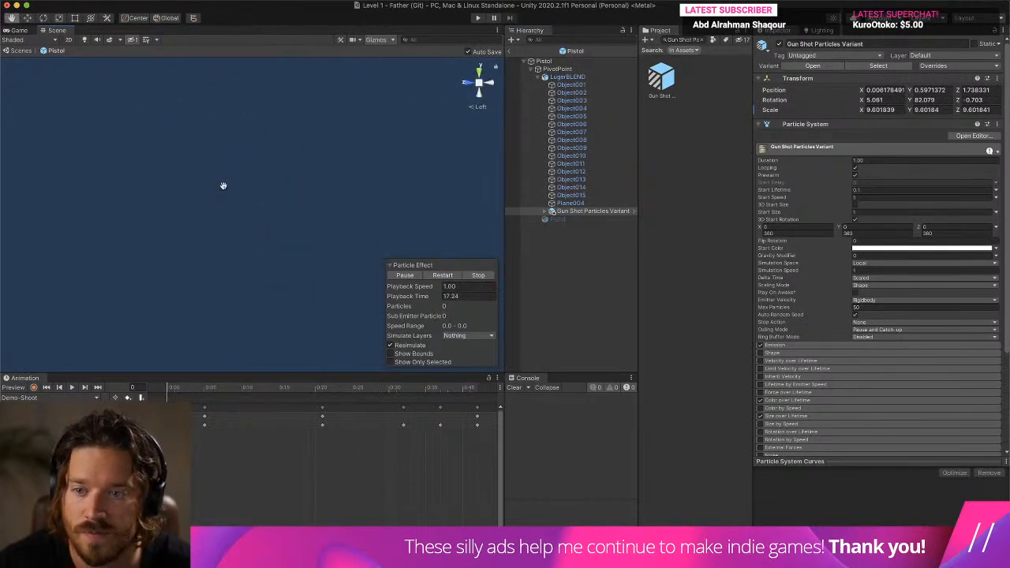
middle_click_drag(201, 165, 285, 324)
left_click_drag(290, 255, 399, 257)
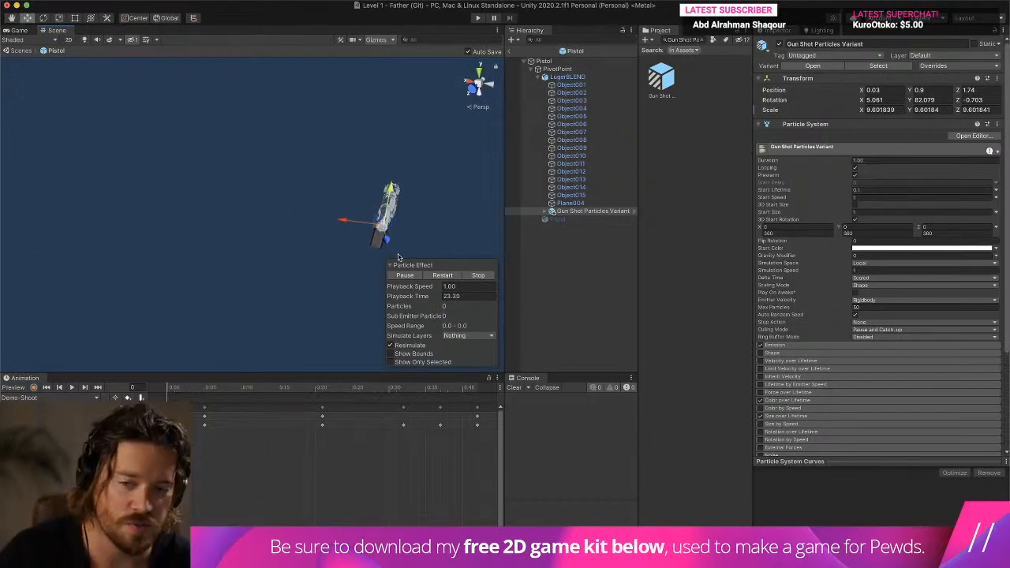
key("ctrl+Up")
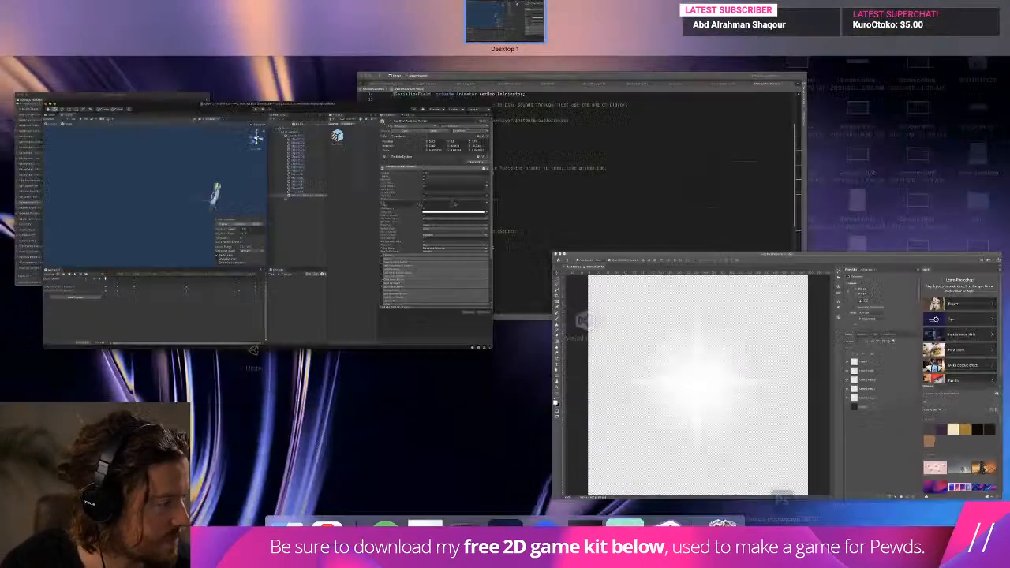
key("ctrl+Up")
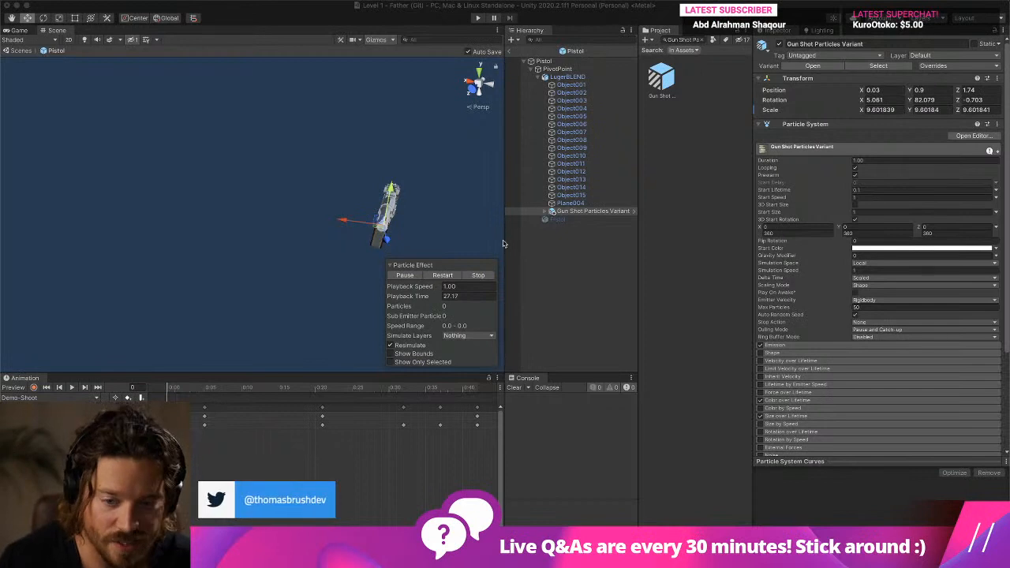
left_click_drag(503, 239, 510, 237)
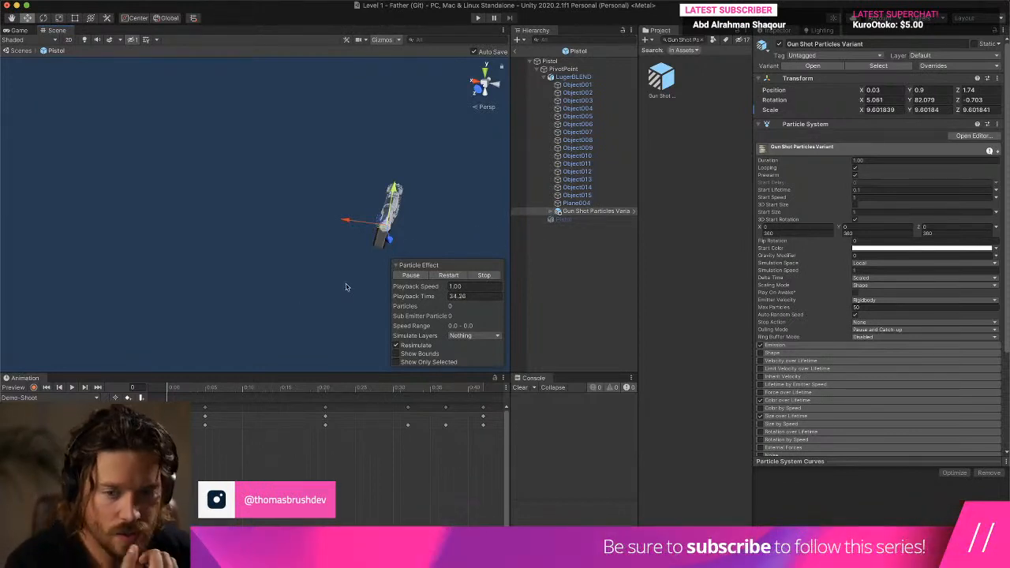
- Restart the Gun Shot Particles Variant preview, stop it, and view the pistol from the side
left_click(448, 275)
left_click(444, 276)
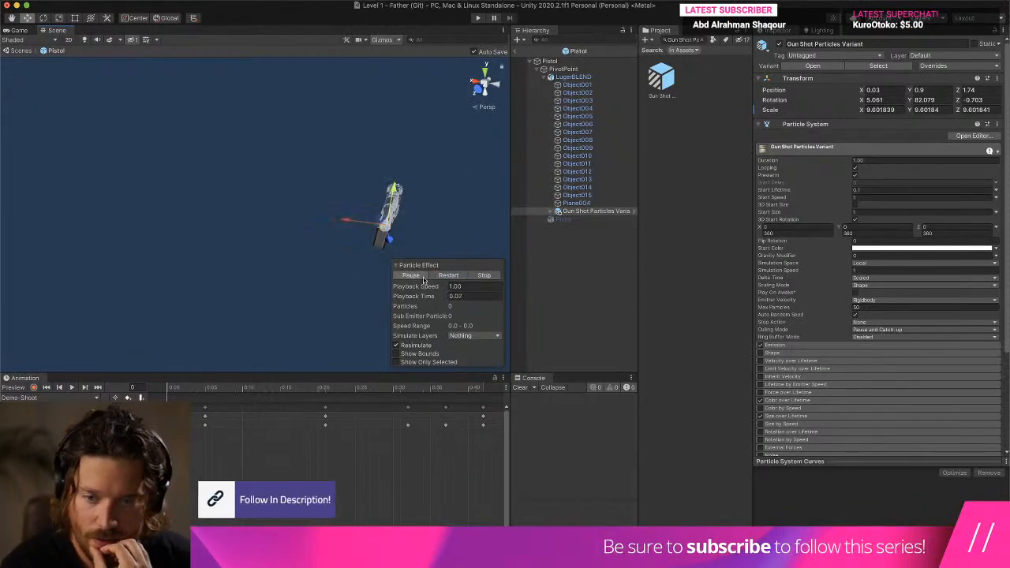
left_click(483, 275)
mouse_move(310, 233)
right_mouse_down()
mouse_move(415, 222)
mouse_move(245, 242)
mouse_move(332, 245)
mouse_move(266, 237)
mouse_move(294, 240)
right_mouse_up()
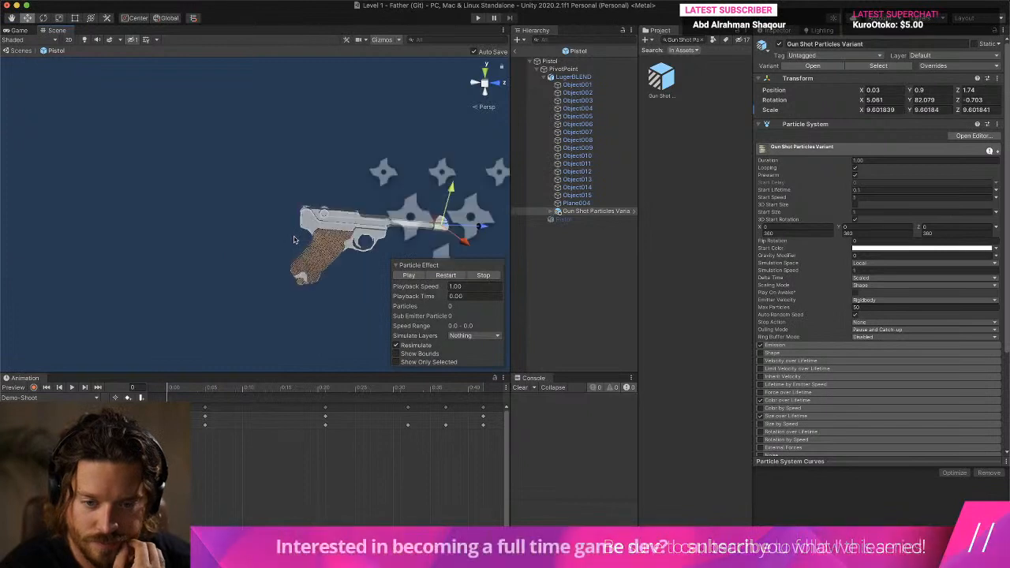
- Frame the Plane004 grip mesh to examine the particles' placement on the Luger, and reselect Gun Shot Particles Variant
double_click(579, 204)
scroll(384, 220, "down", 10)
scroll(378, 219, "up", 6)
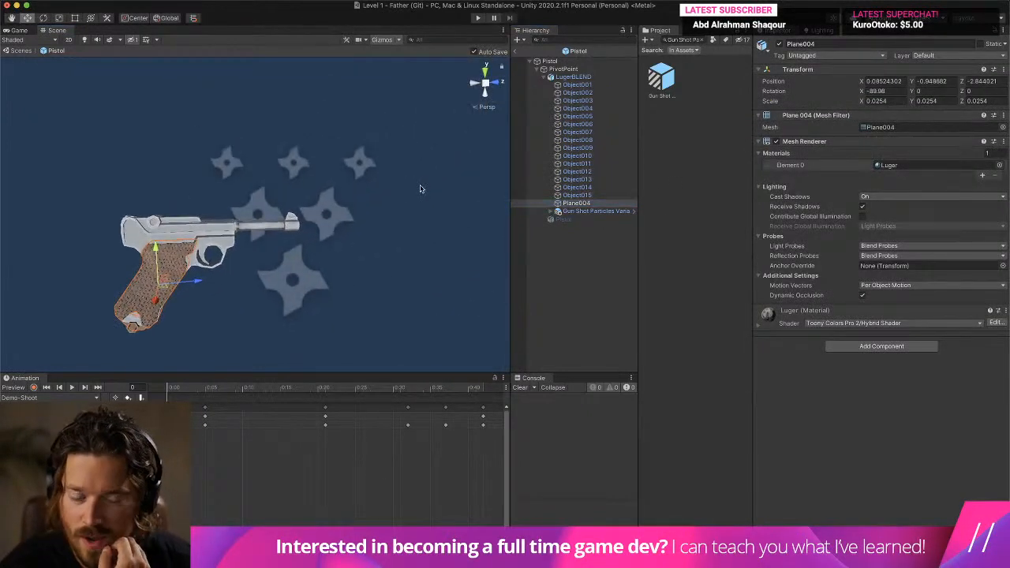
left_click(598, 210)
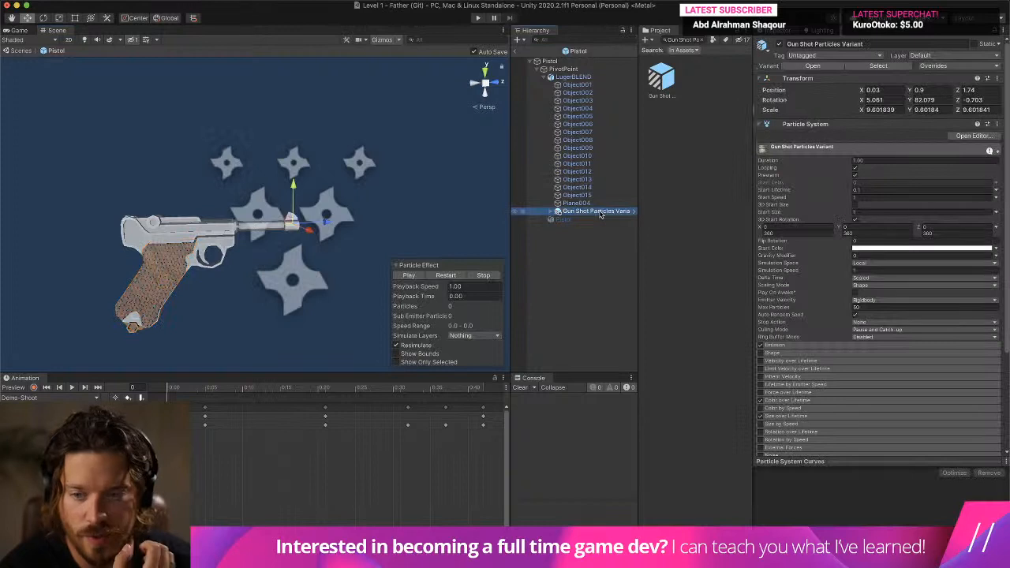
- Select LugerBLEND and check which animation clips are available for it
left_click(582, 77)
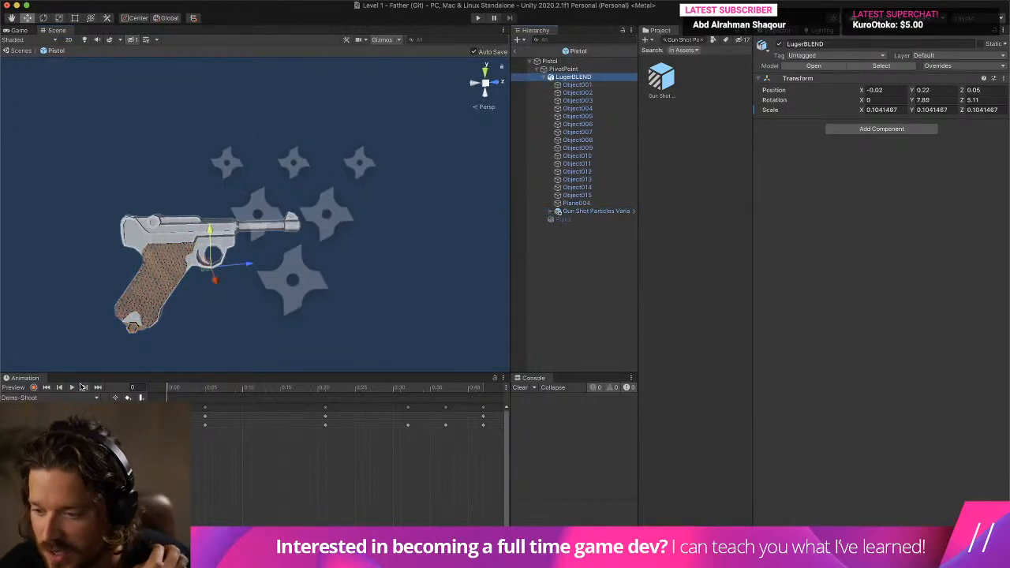
left_click(79, 397)
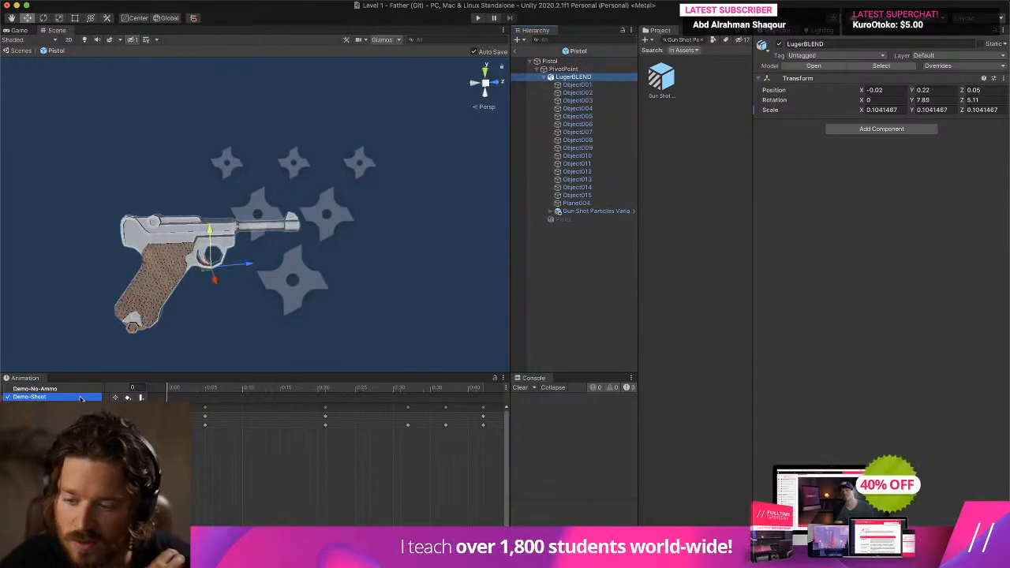
left_click(685, 146)
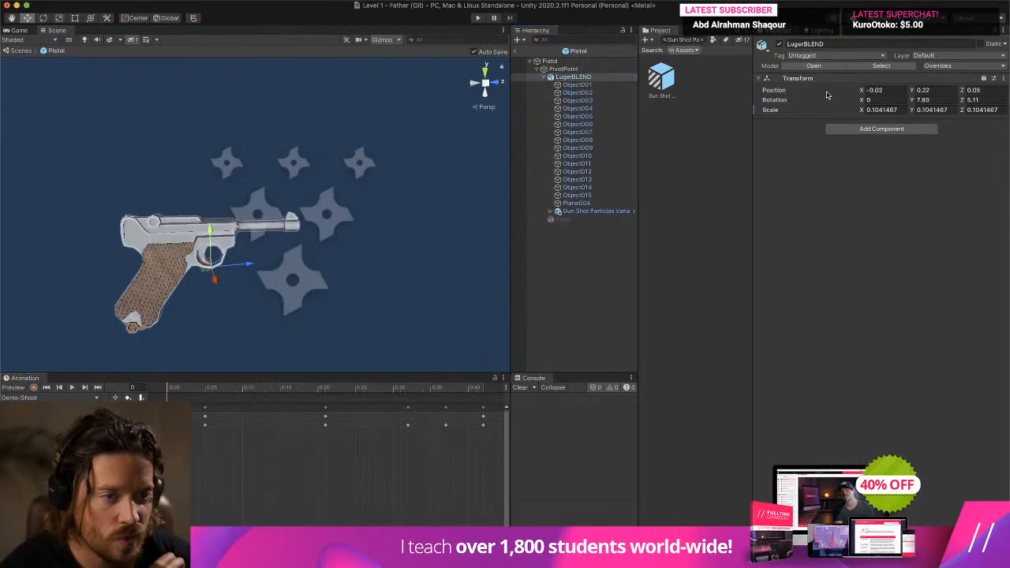
- Clear the asset search, duplicate the Demo-Shoot animation clip, and name the copy Pistol Shoot
left_click(700, 40)
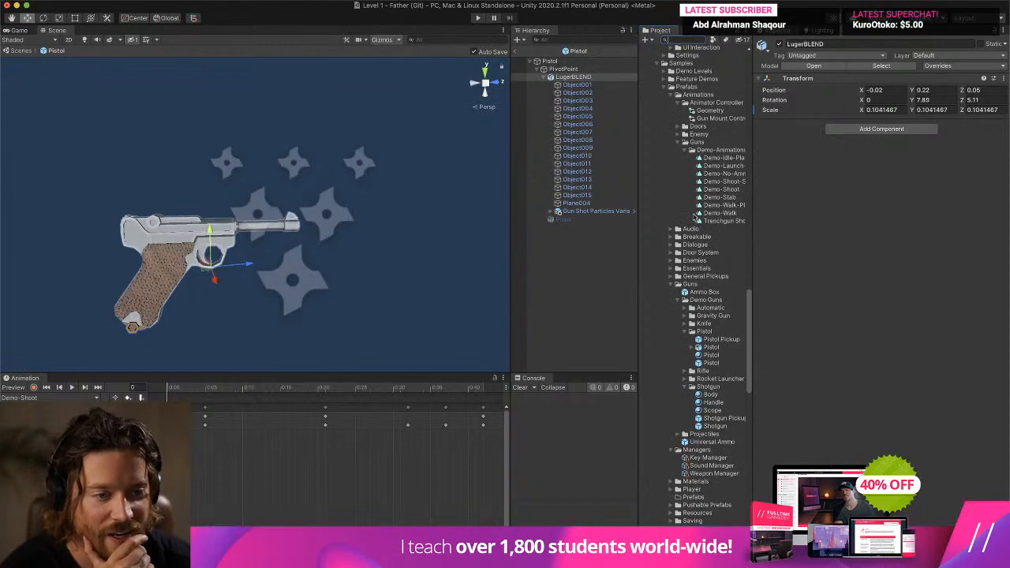
left_click_drag(640, 187, 532, 187)
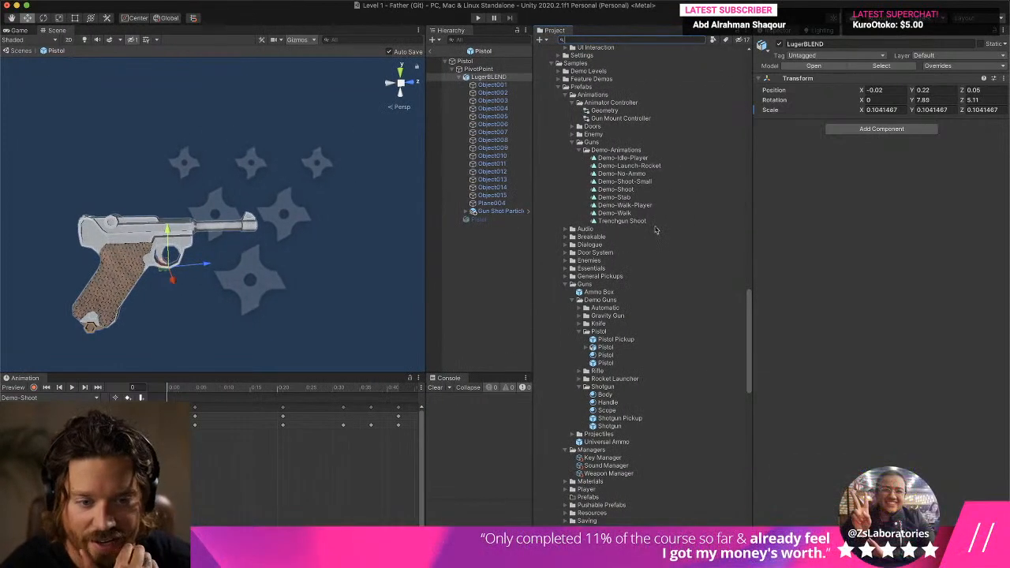
left_click(644, 190)
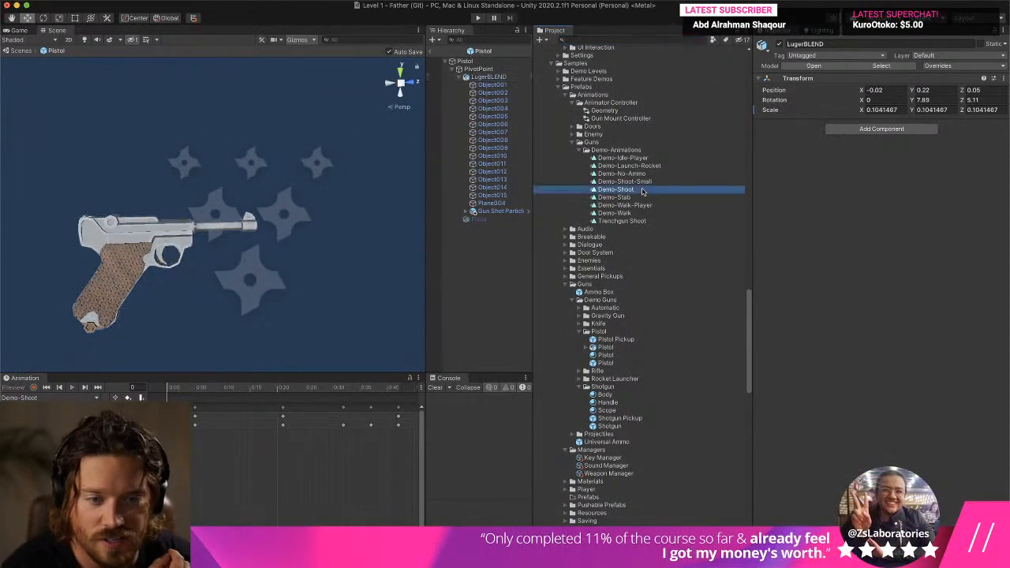
key("super+d")
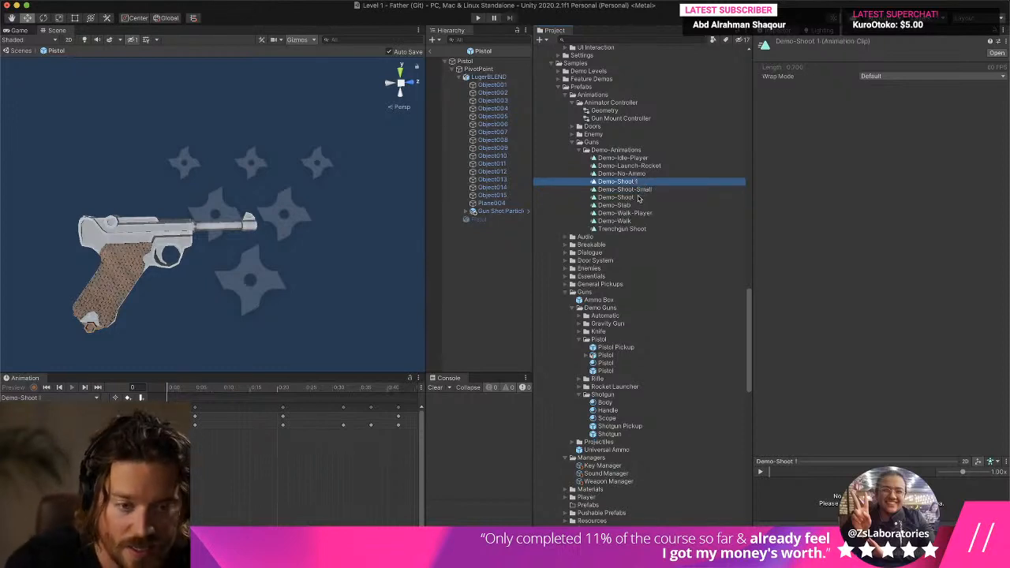
left_click(635, 182)
type("Pist")
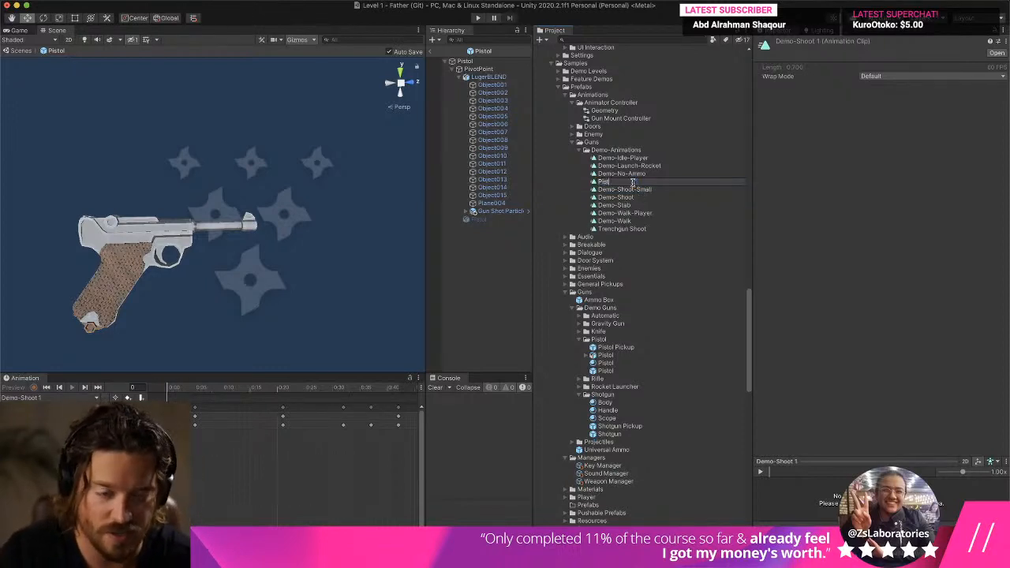
type("ol Shoot")
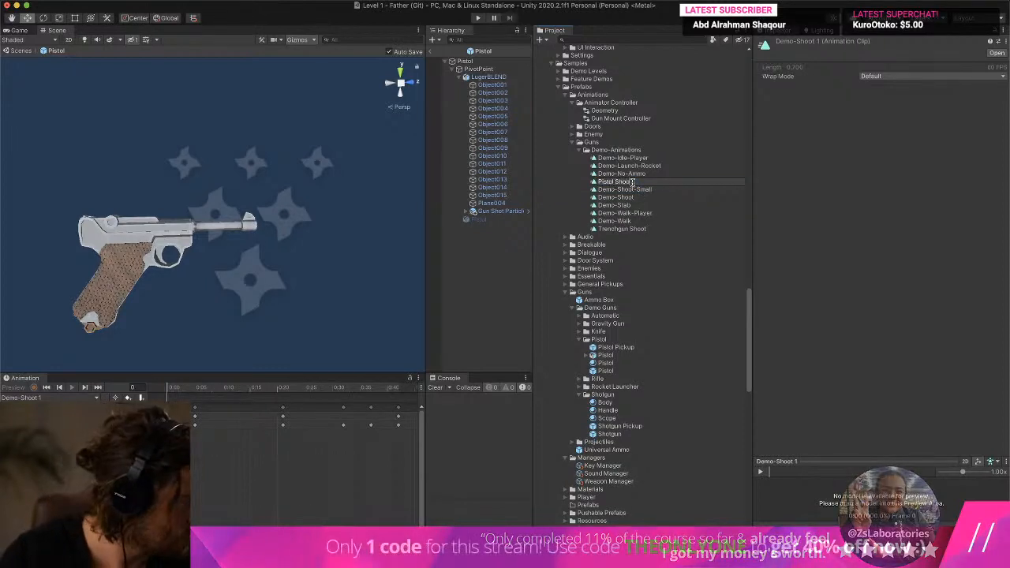
key("Return")
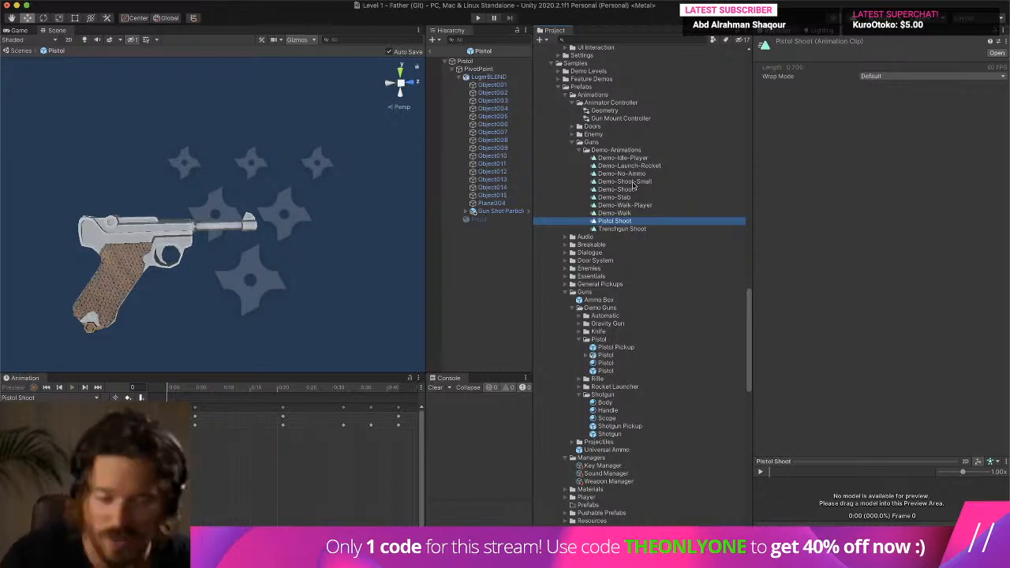
right_click_drag(364, 188, 400, 269)
scroll(324, 273, "up", 3)
scroll(325, 273, "down", 3)
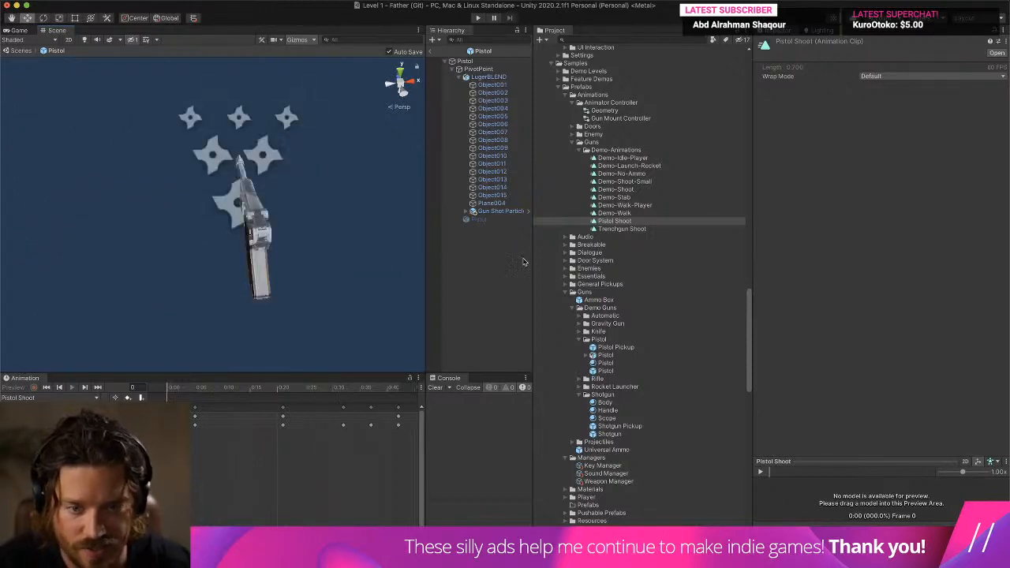
left_click_drag(531, 260, 654, 263)
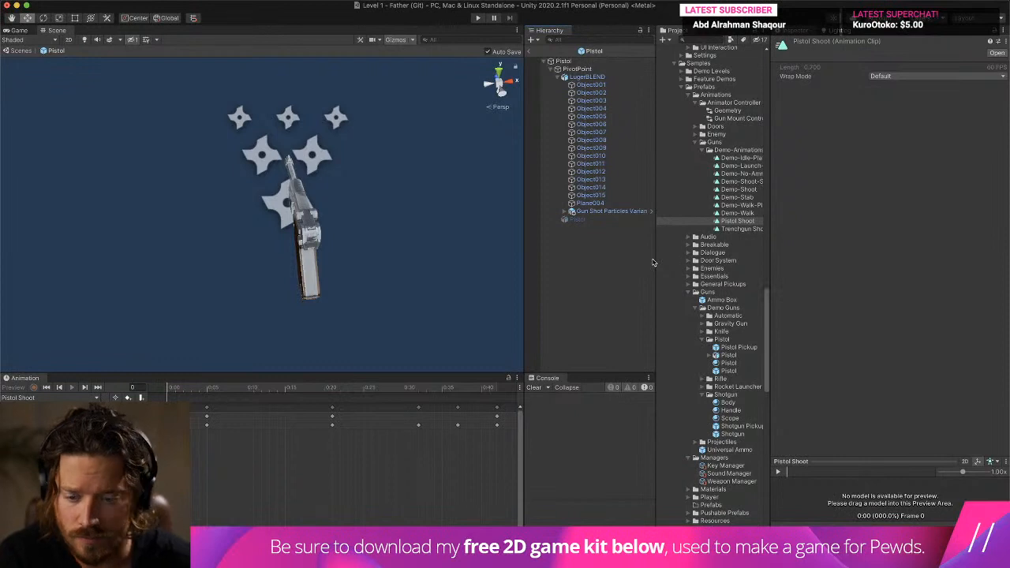
- Set the fire animation name in the Pistol root object's Demo Weapon script to Pistol Shoot
left_click(592, 211)
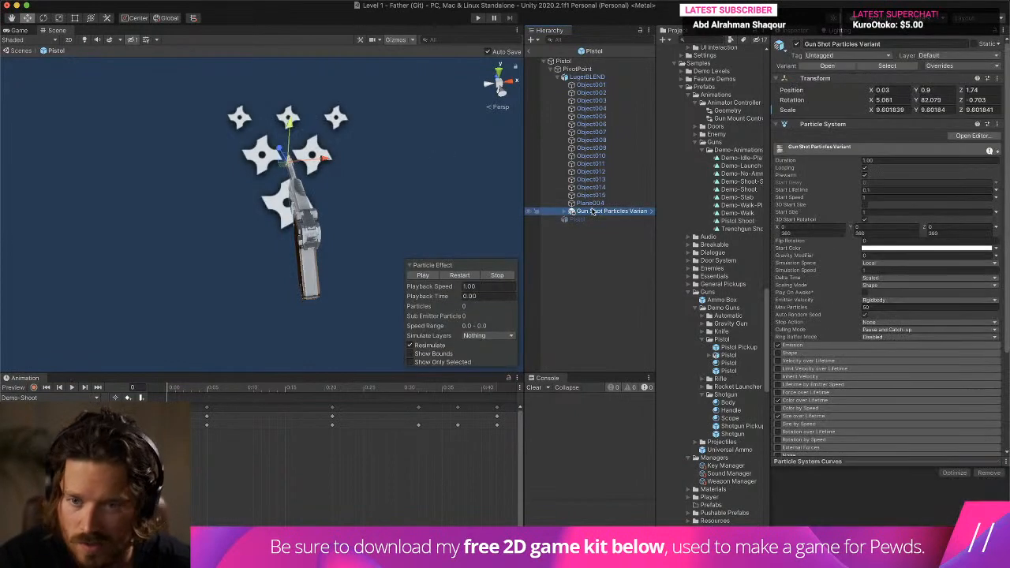
left_click(591, 84)
left_click(584, 69)
left_click(595, 61)
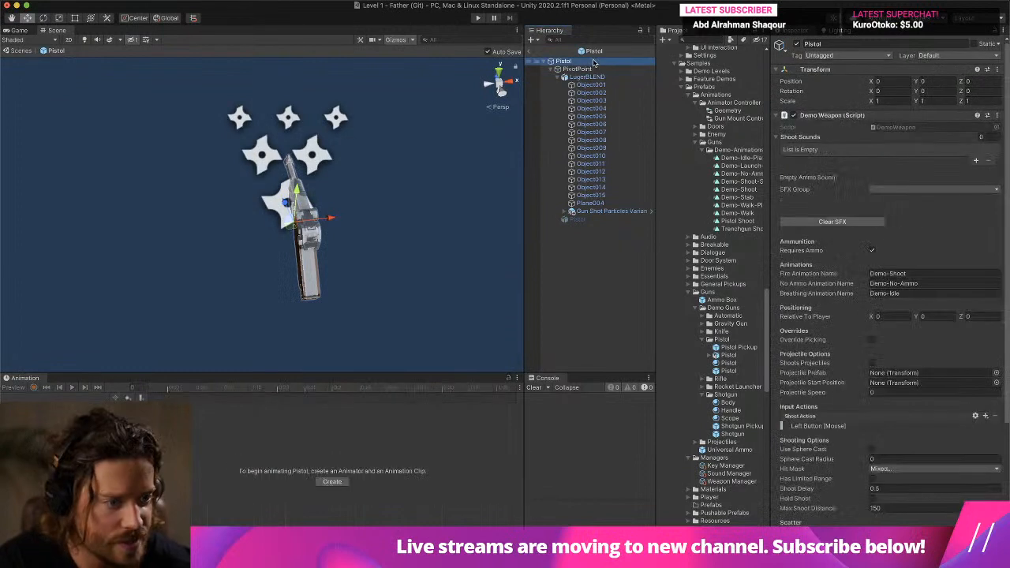
left_click(798, 116)
left_click(821, 115)
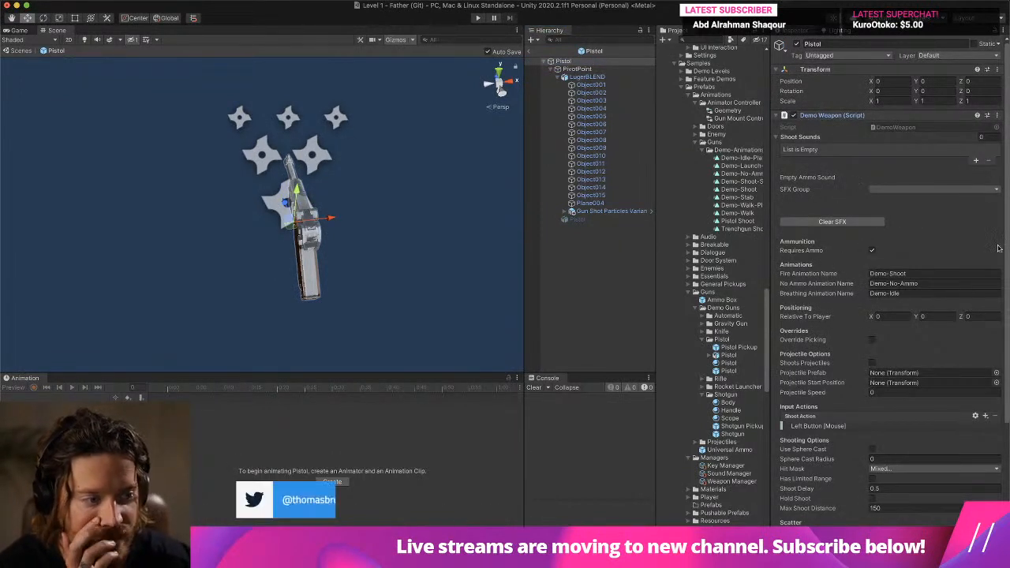
scroll(976, 264, "down", 5)
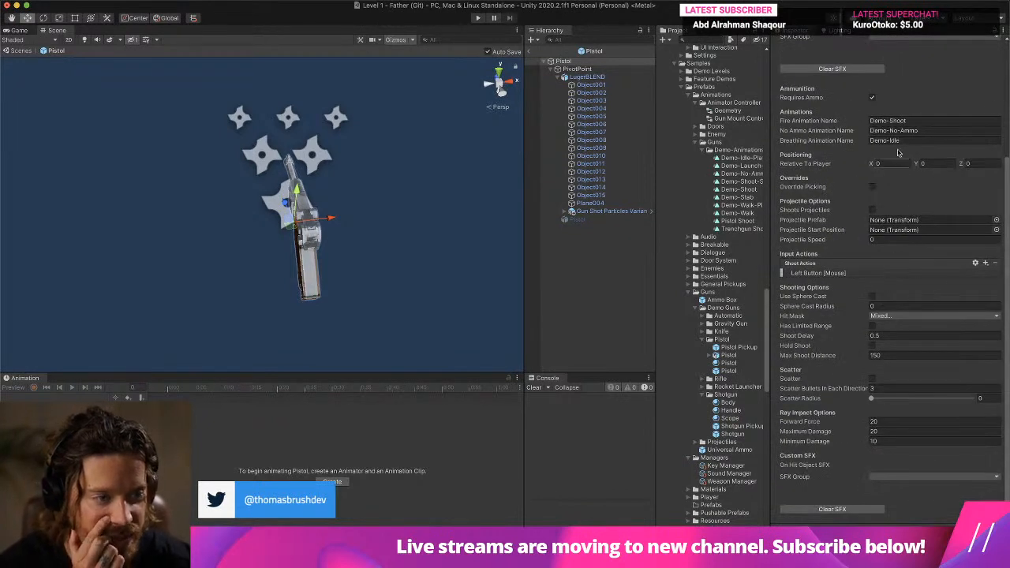
left_click(911, 120)
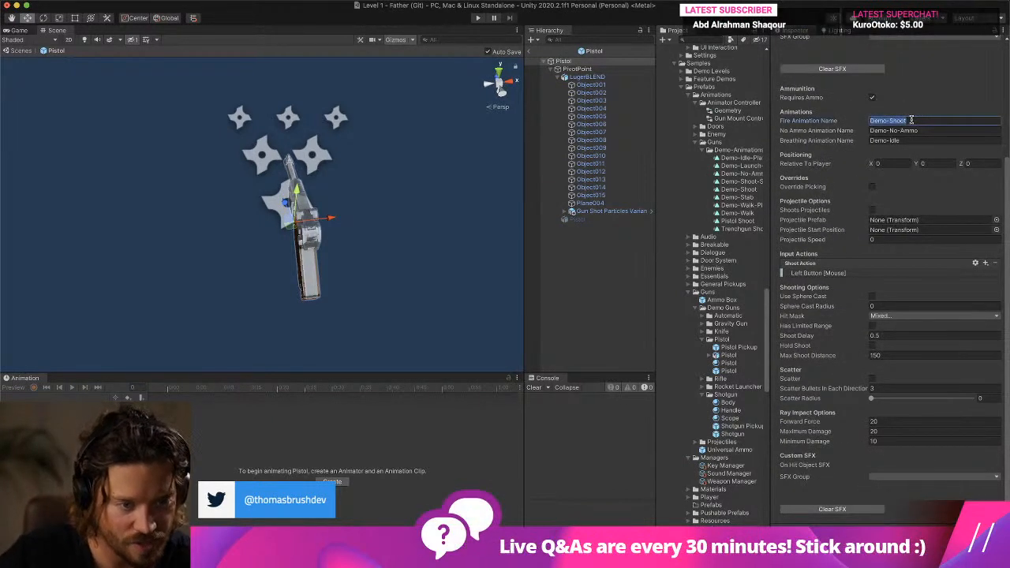
type("Pistol S")
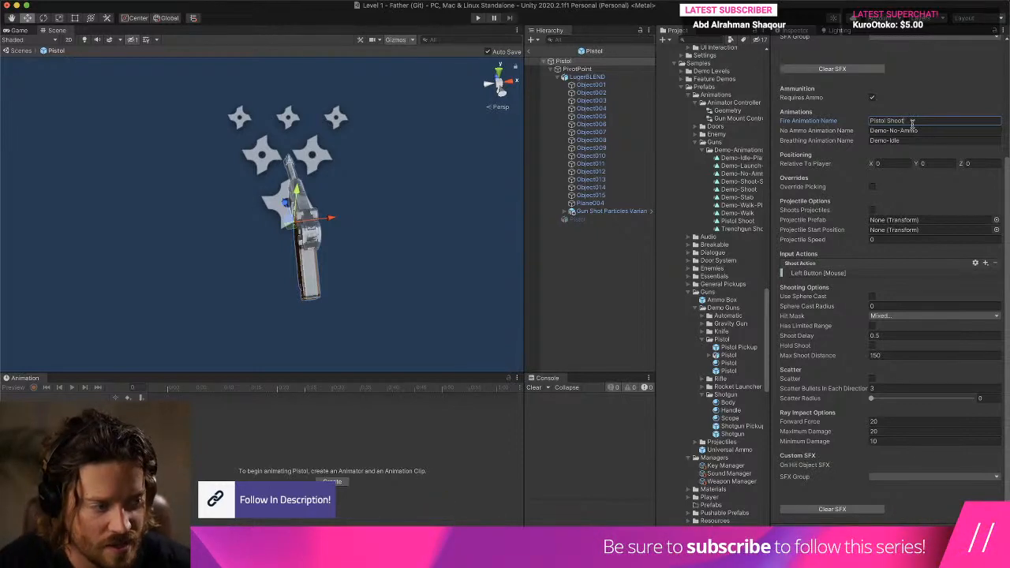
- Reselect LugerBLEND and check whether Pistol Shoot is among its available animation clips
left_click(598, 84)
left_click(599, 78)
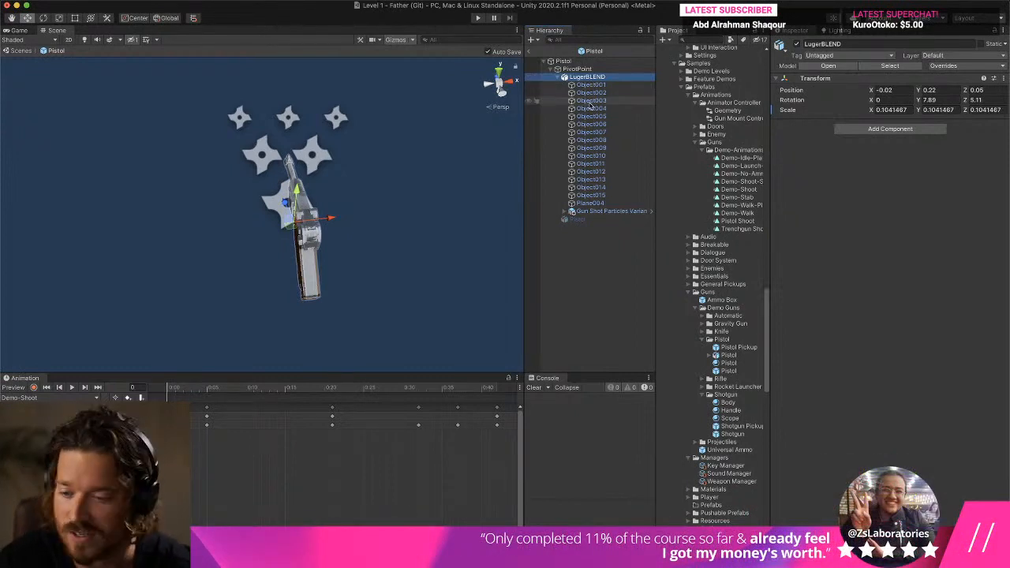
left_click_drag(252, 390, 167, 392)
left_click(68, 397)
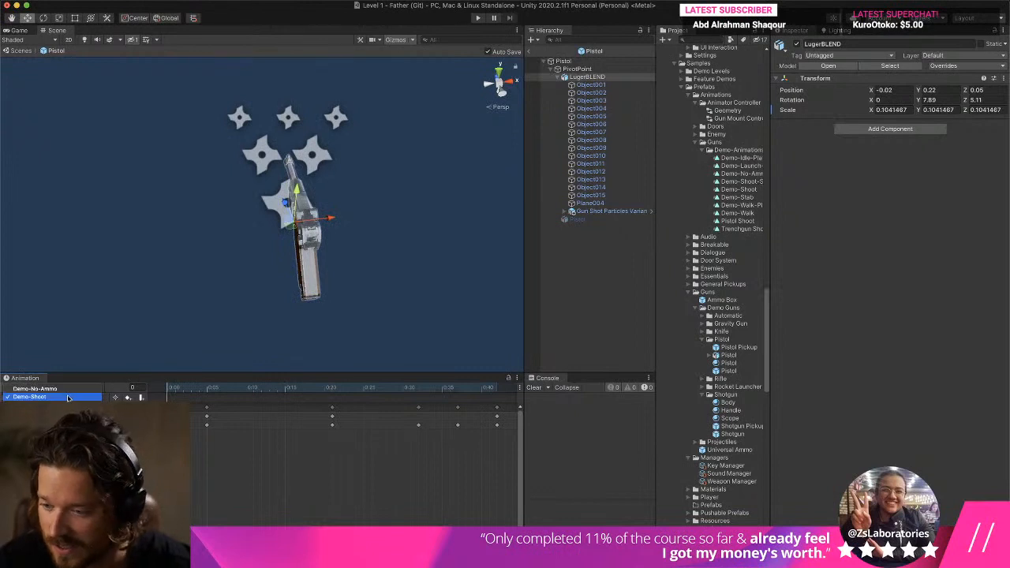
left_click(68, 398)
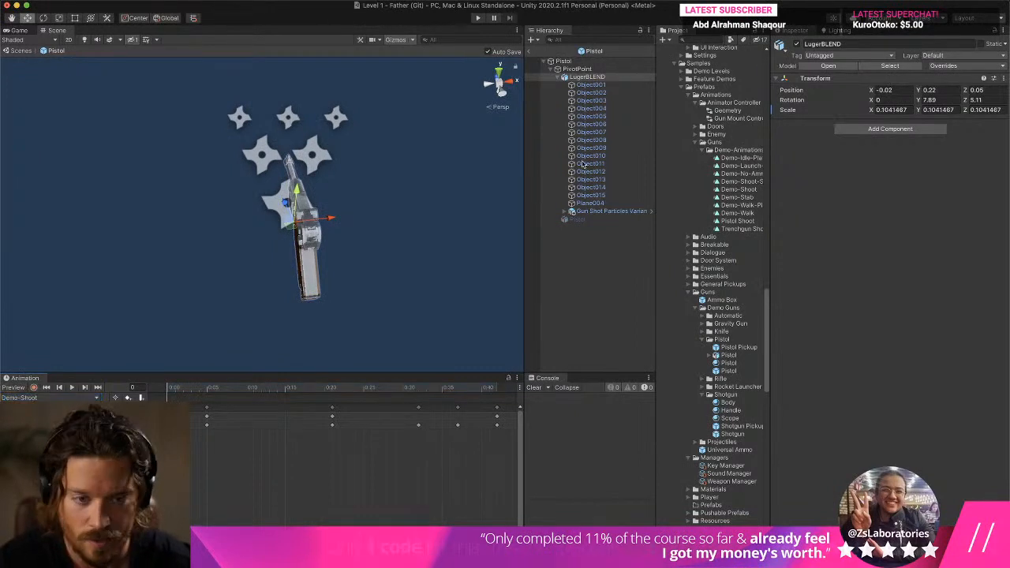
left_click(606, 69)
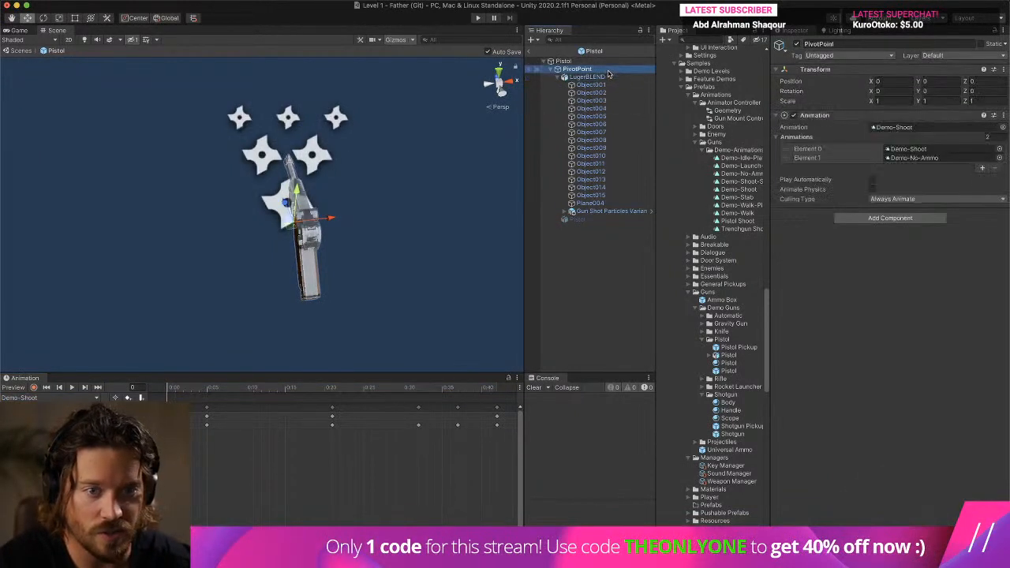
left_click(982, 167)
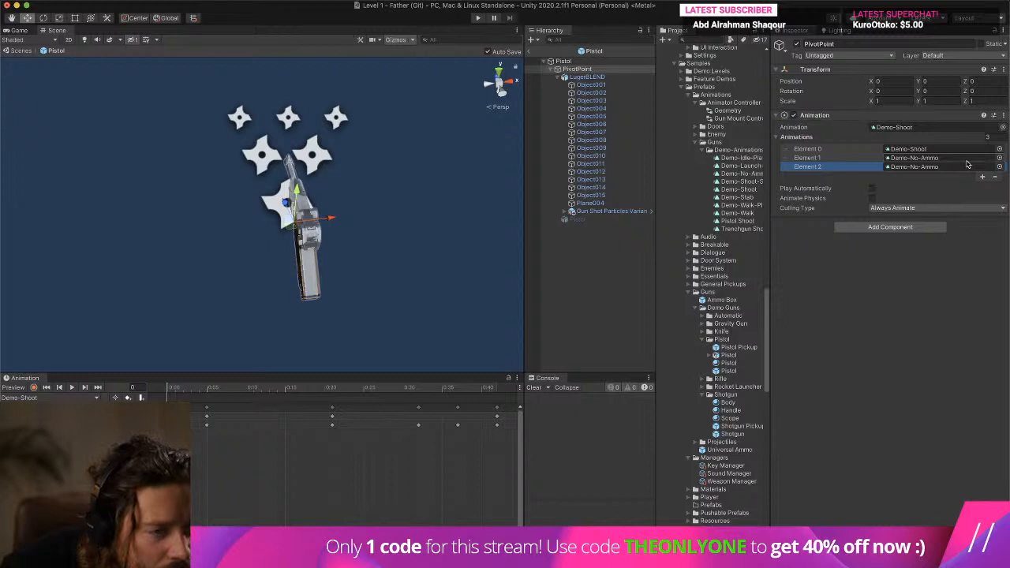
left_click(994, 177)
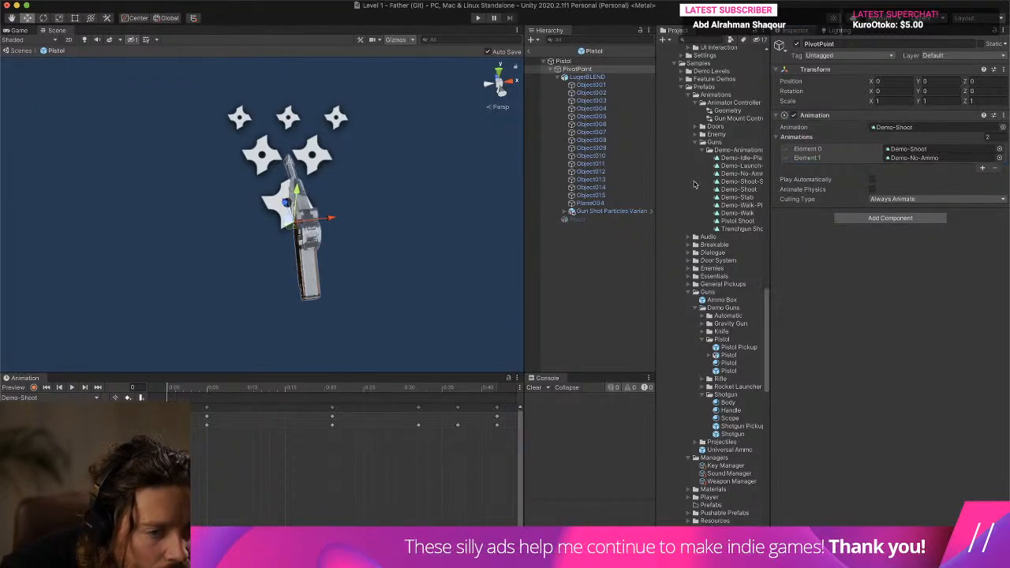
key("super+Tab")
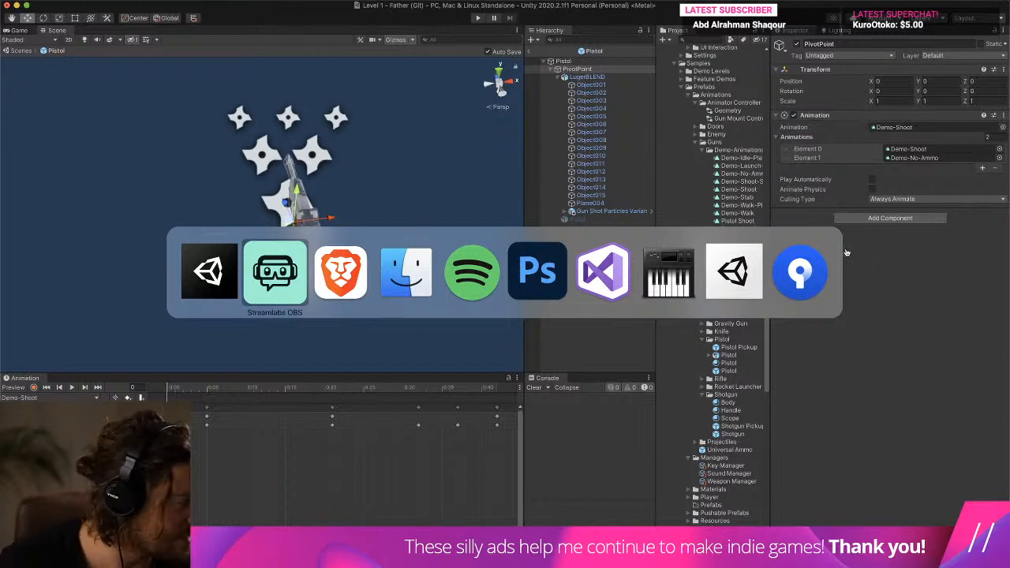
left_click(482, 281)
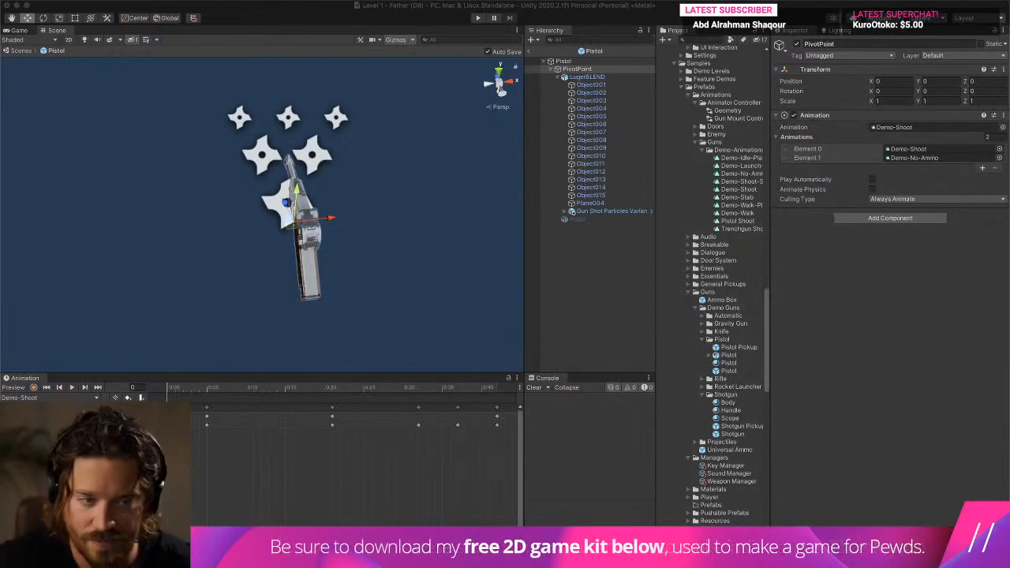
scroll(714, 121, "down", 1)
- Select PivotPoint and widen the asset list enough to read the full animation clip names
left_click(588, 76)
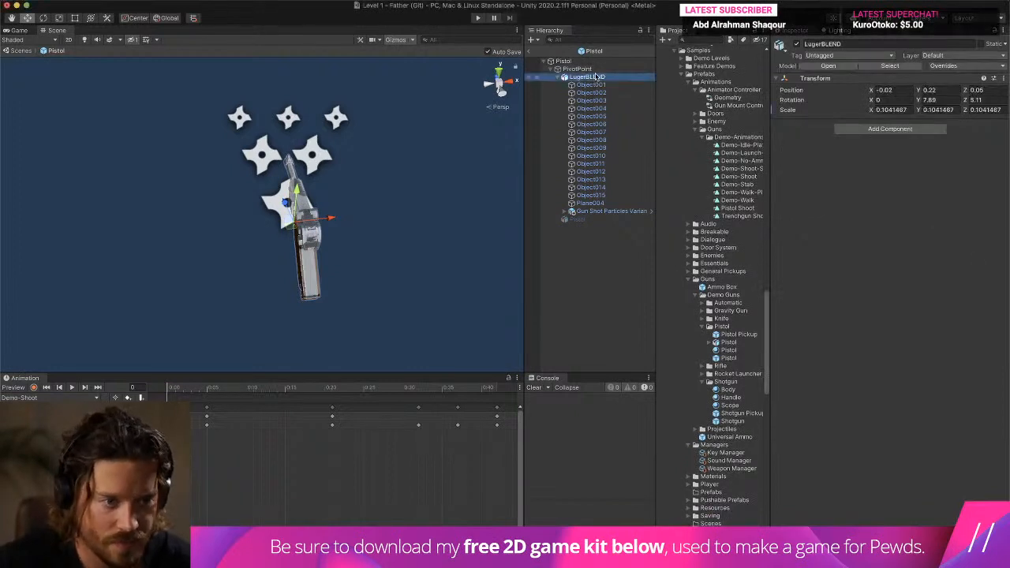
left_click(577, 69)
left_click_drag(657, 208, 596, 209)
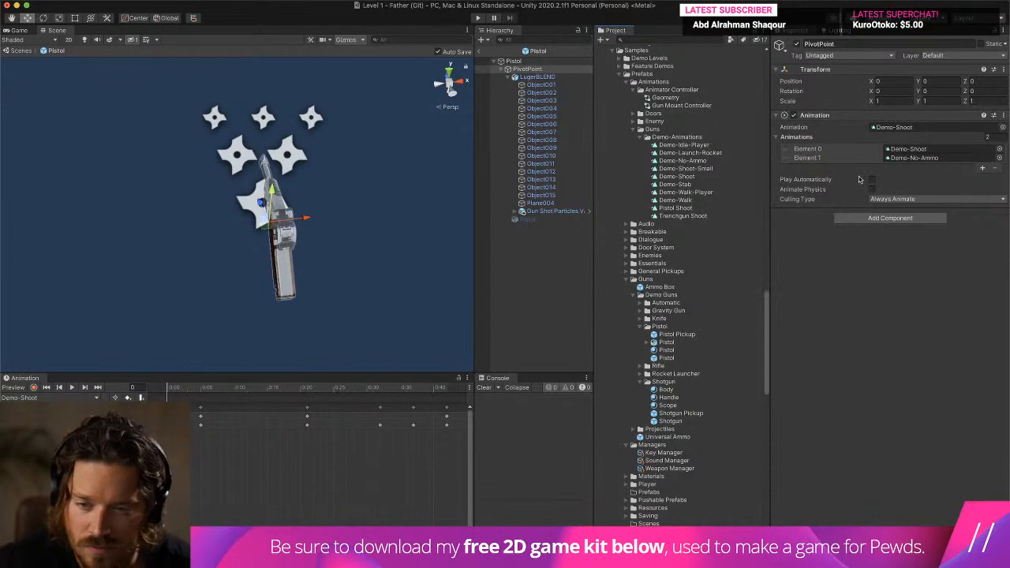
key("super+Tab")
key("super+Tab")
key("super+Tab")
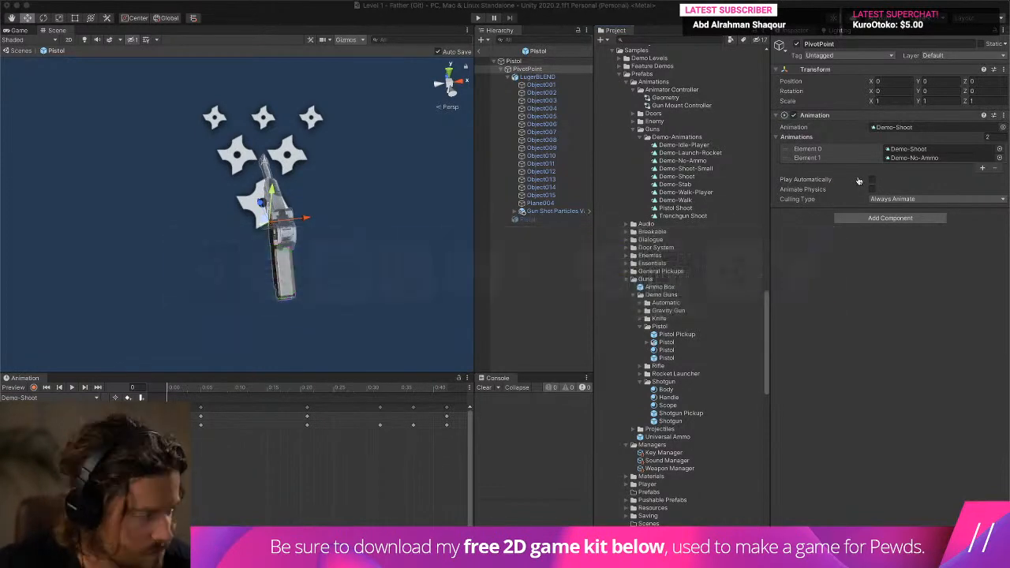
key("super+Tab")
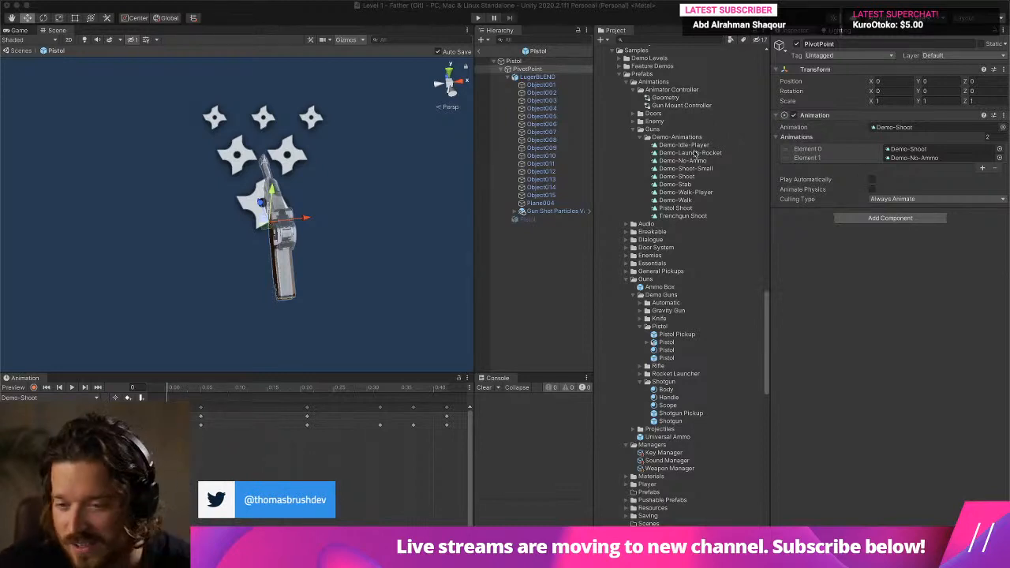
middle_click_drag(465, 63, 408, 119)
scroll(408, 119, "down", 3)
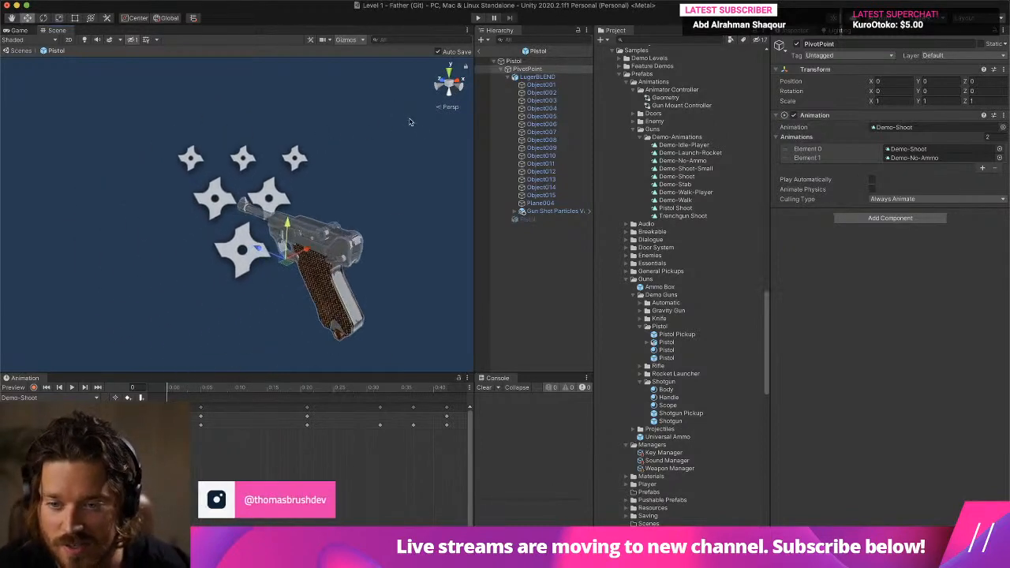
scroll(415, 160, "up", 8)
scroll(410, 166, "down", 10)
scroll(411, 167, "up", 1)
middle_click_drag(371, 271, 382, 222)
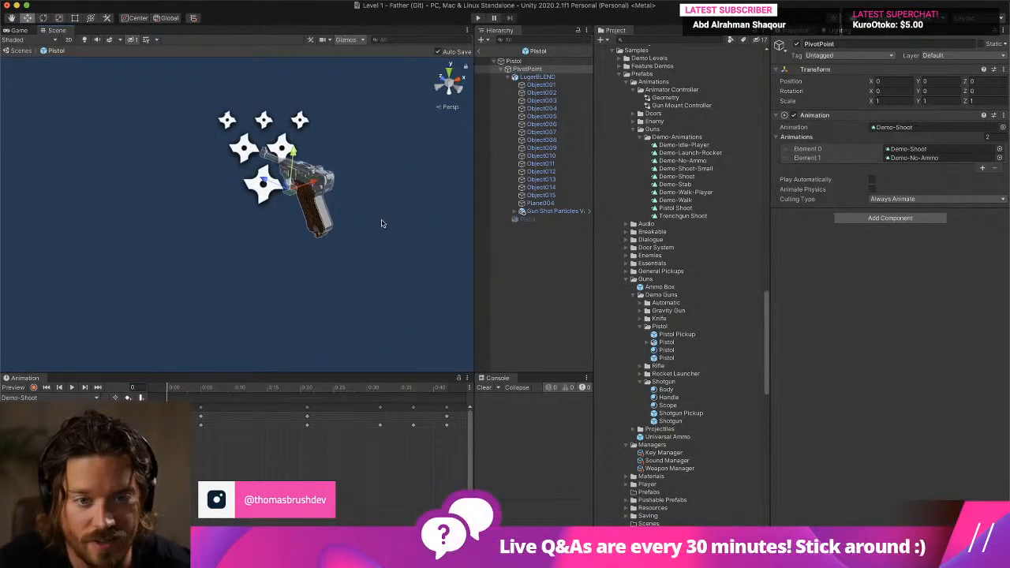
right_click_drag(383, 219, 383, 205)
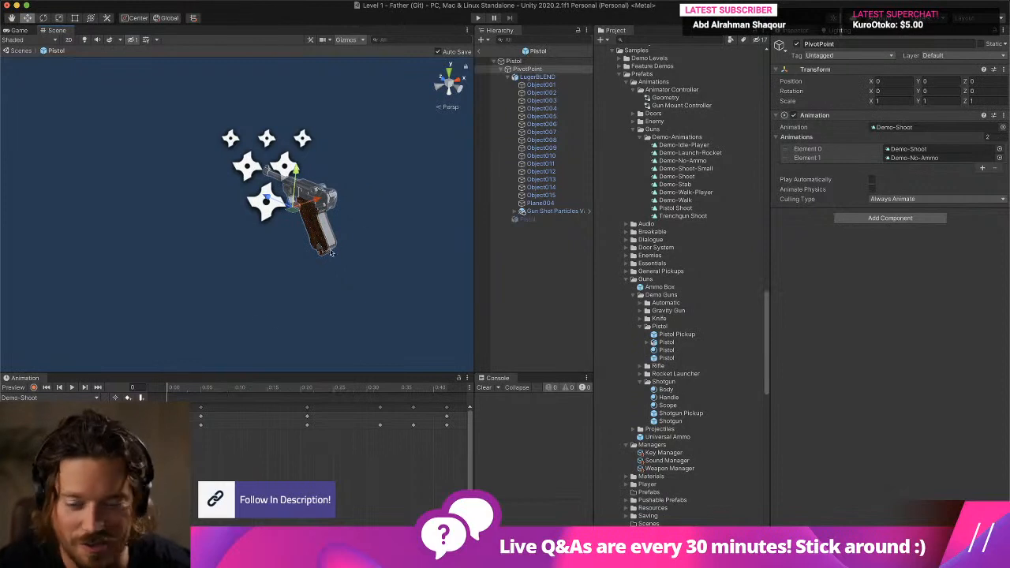
- Check PivotPoint's available clips and assign the Pistol Shoot clip to Element 0 of its Animations list
left_click(49, 397)
left_click(899, 308)
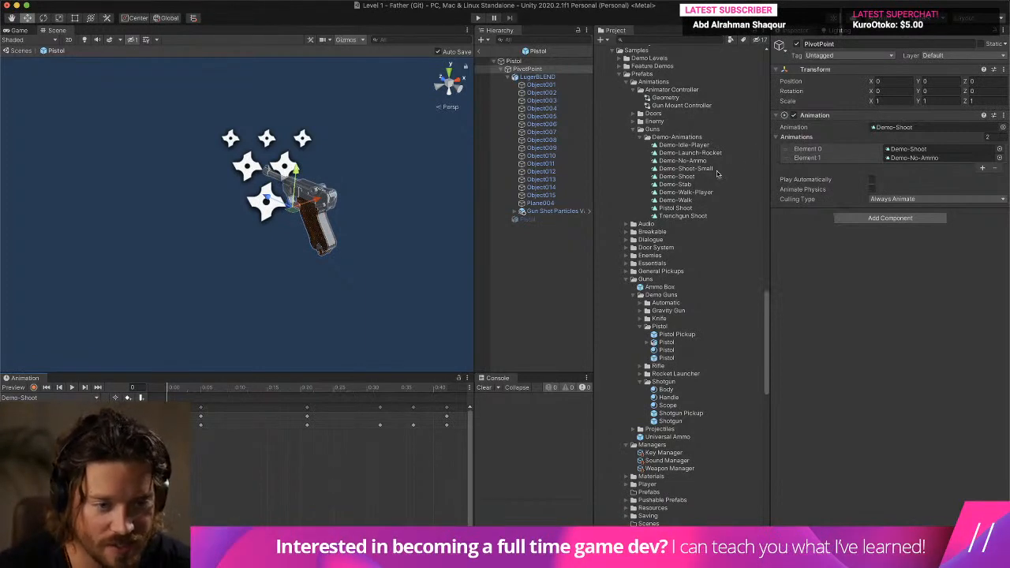
left_click_drag(678, 208, 909, 151)
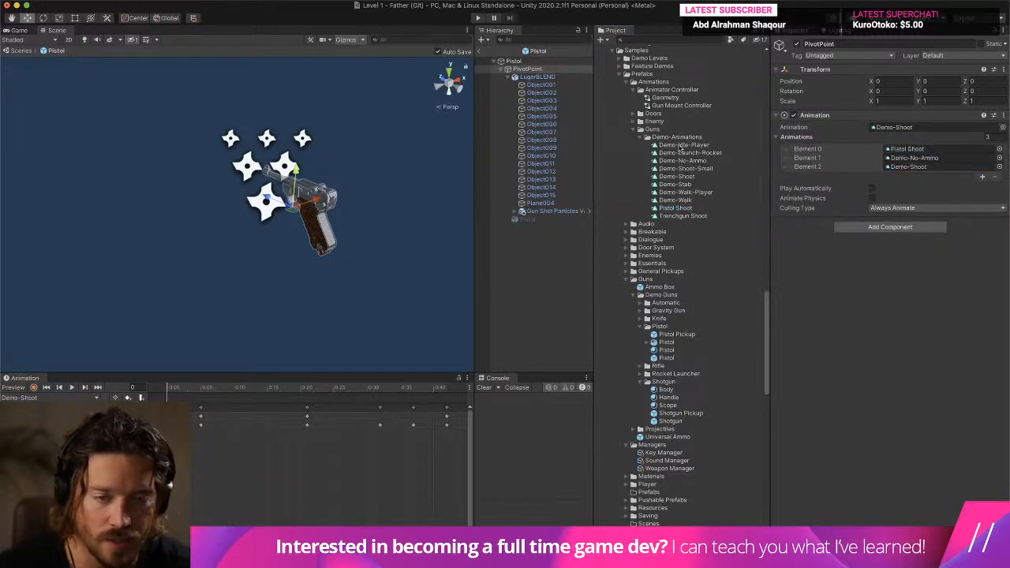
- Open the Pistol Shoot clip from LugerBLEND in the animation timeline and delete all its existing keyframes
left_click(536, 77)
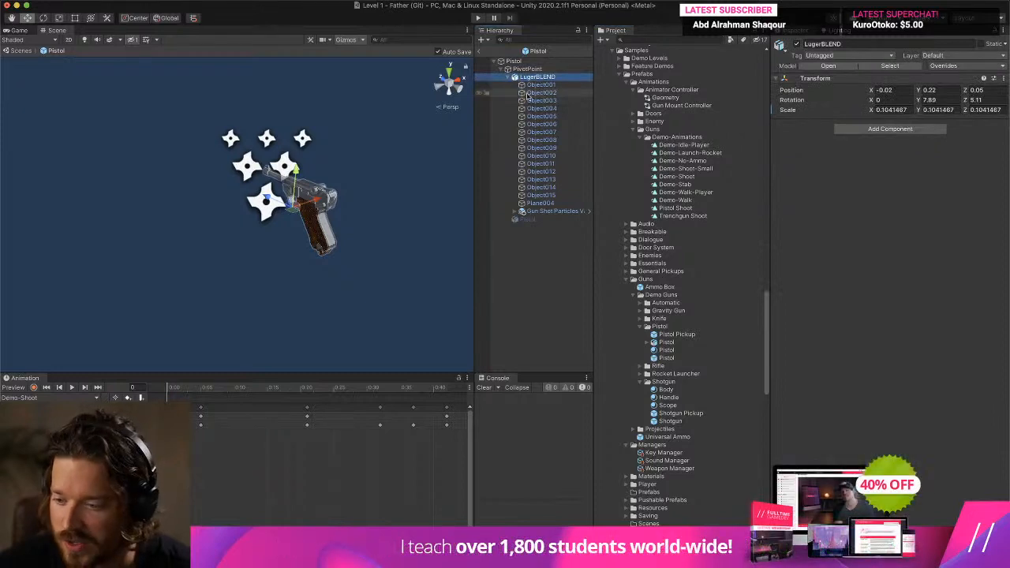
left_click(79, 396)
left_click(86, 397)
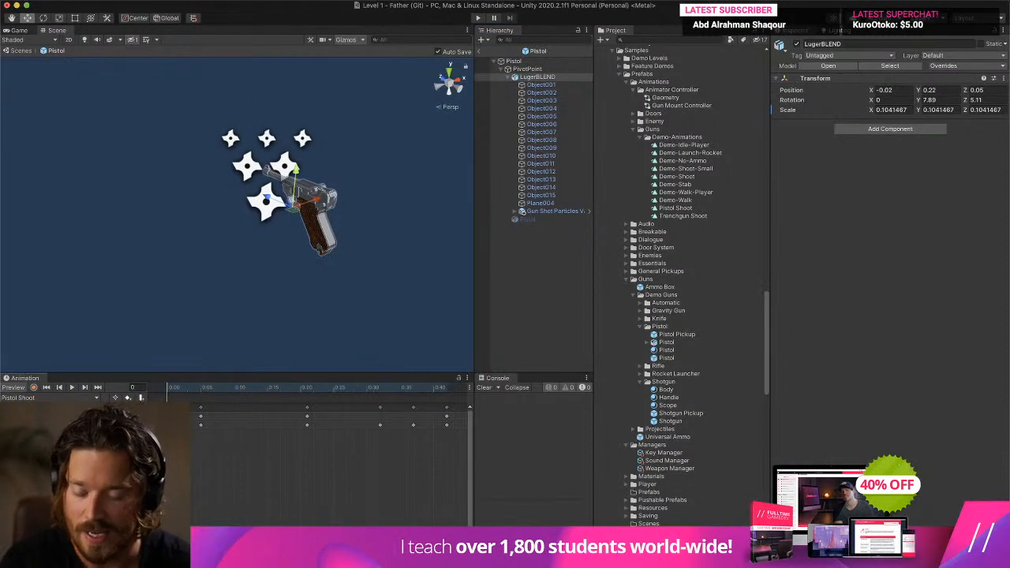
left_click_drag(456, 436, 241, 396)
key("Delete")
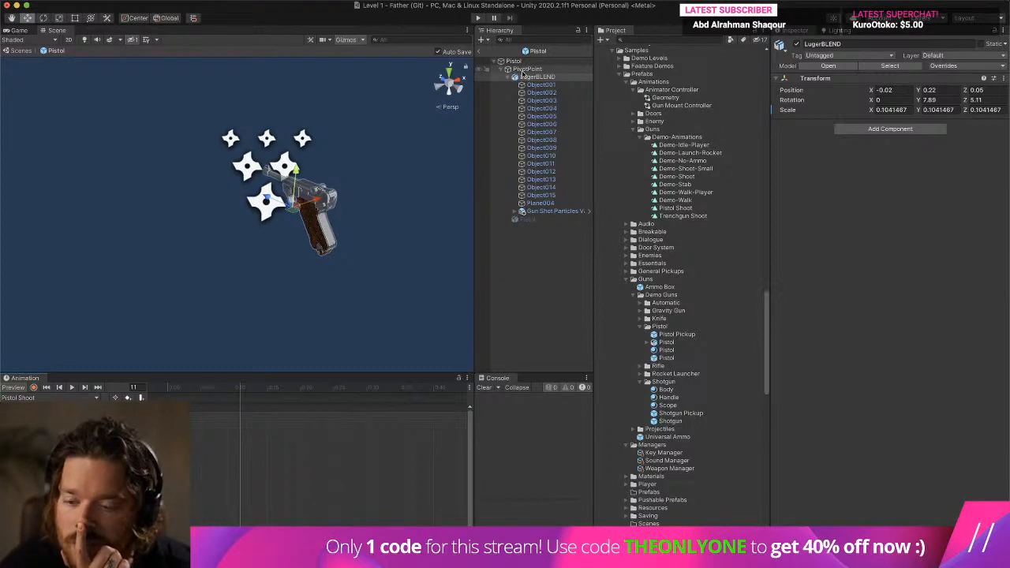
- Record a recoil pose for PivotPoint in Pistol Shoot, moved back about 0.153 in Z and rotated about -15.5 on X
left_click(524, 70)
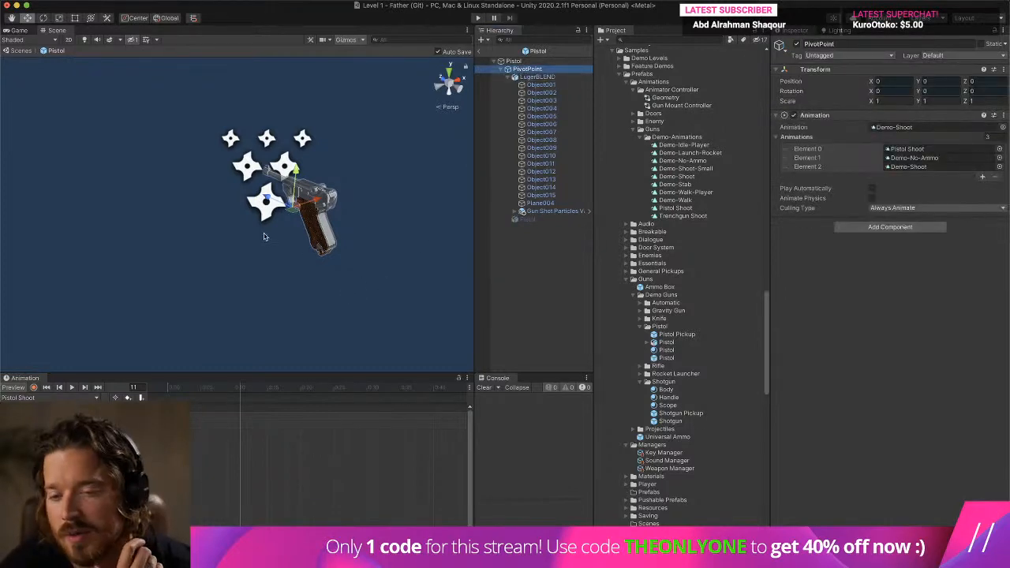
left_click_drag(270, 192, 284, 208)
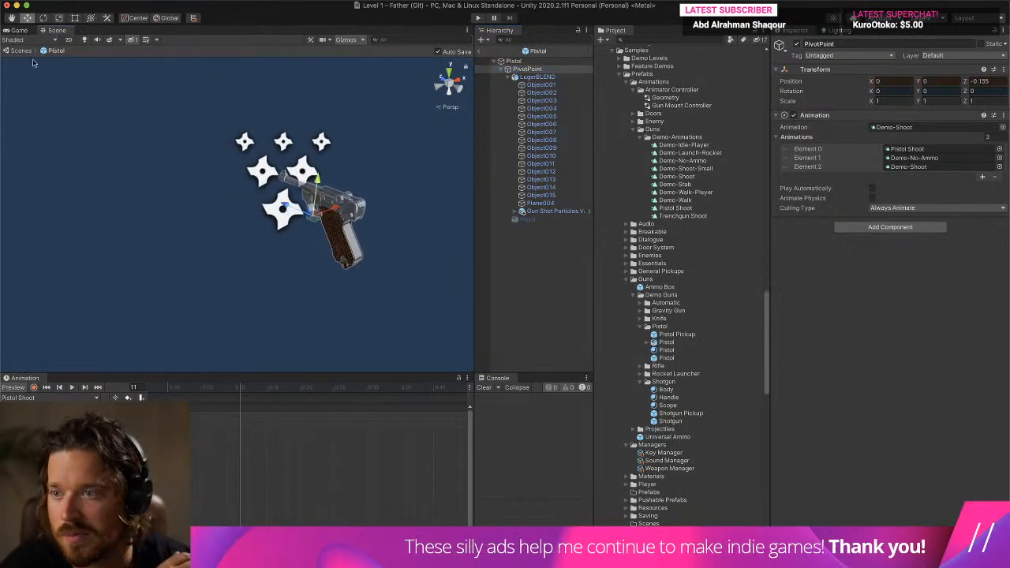
left_click(44, 17)
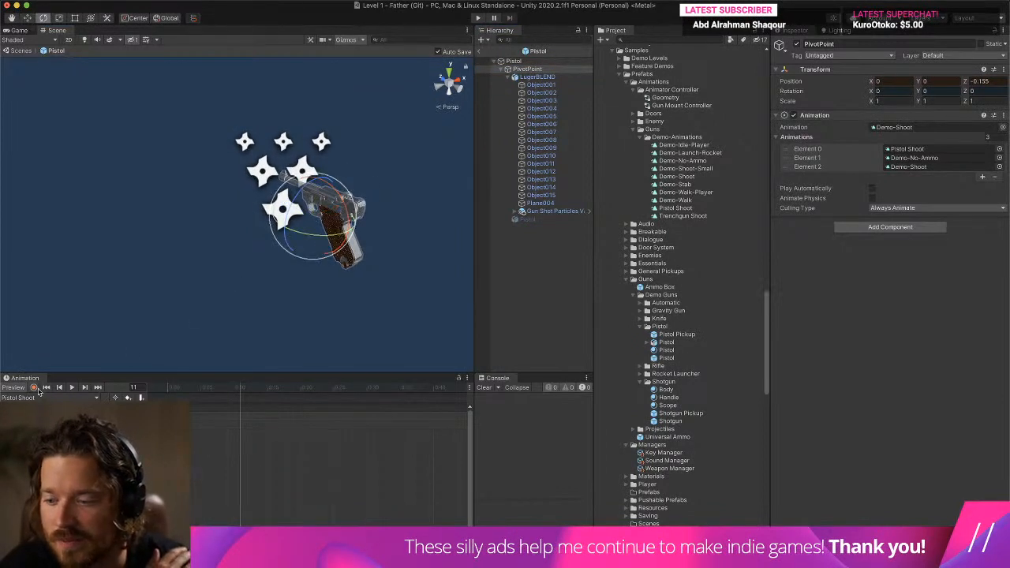
left_click(34, 388)
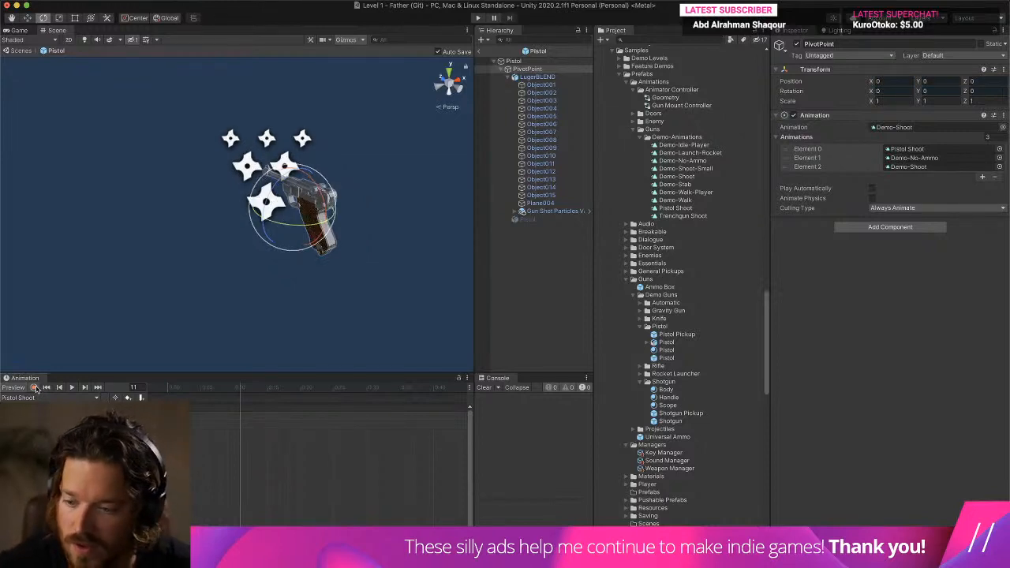
left_click(27, 17)
left_click_drag(277, 202, 294, 212)
left_click(44, 17)
left_click_drag(355, 212, 346, 232)
- Copy the rest-pose keyframes at frame 0 to frame 14 of Pistol Shoot and play the clip
mouse_move(172, 388)
left_mouse_down()
mouse_move(156, 393)
mouse_move(226, 393)
mouse_move(188, 408)
mouse_move(158, 397)
left_mouse_up()
left_click(260, 388)
key("super+v")
left_click(72, 387)
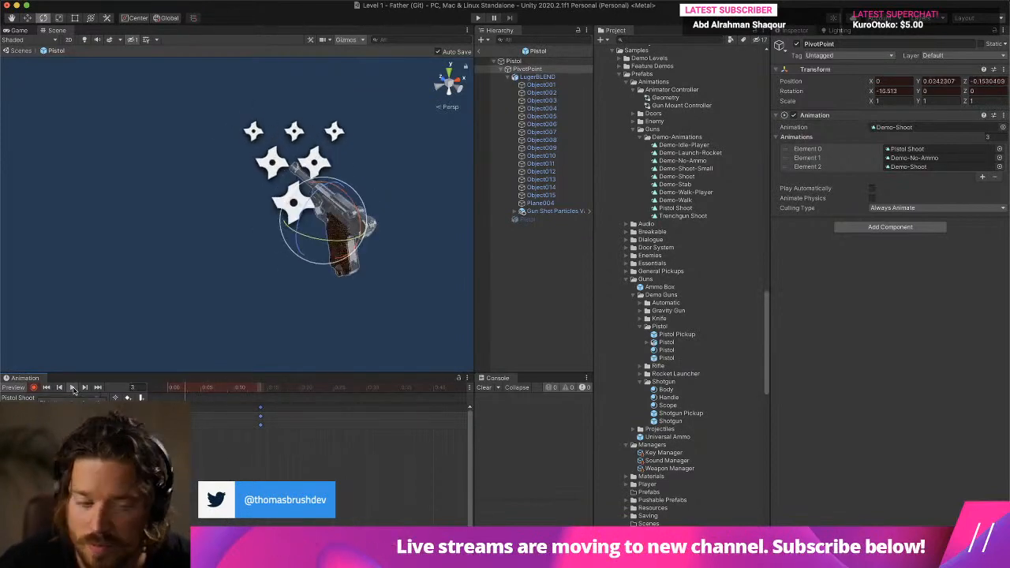
- Hide the scene gizmos and review the recoil playback from a closer angle on the pistol
right_click_drag(252, 218, 190, 142)
scroll(190, 142, "up", 2)
left_click(344, 40)
middle_click_drag(218, 243, 268, 231)
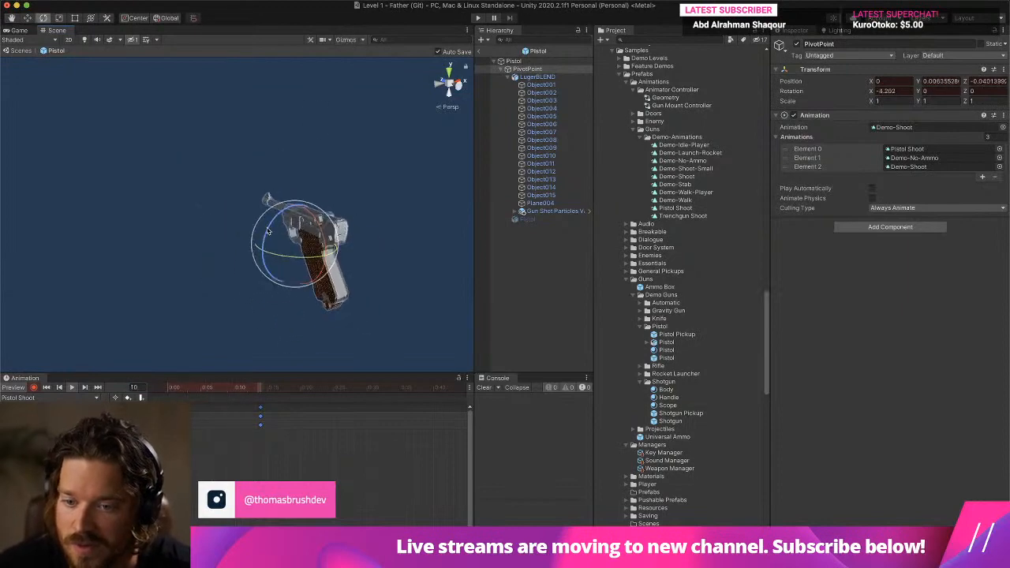
scroll(268, 232, "up", 5)
scroll(266, 231, "down", 5)
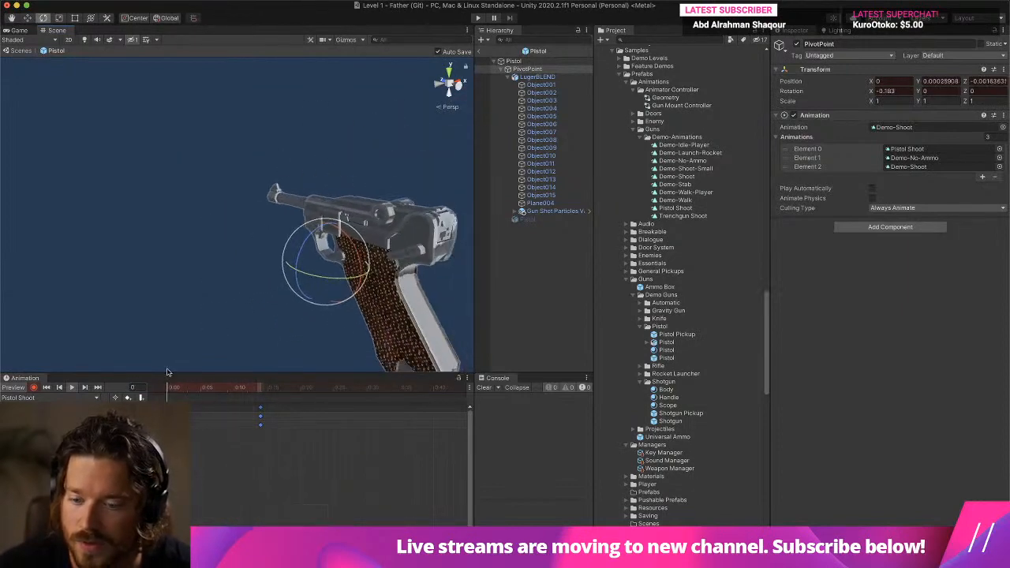
left_click(71, 389)
- Paste another set of rest-pose keyframes at frame 31 of the Pistol Shoot clip
scroll(259, 450, "down", 5)
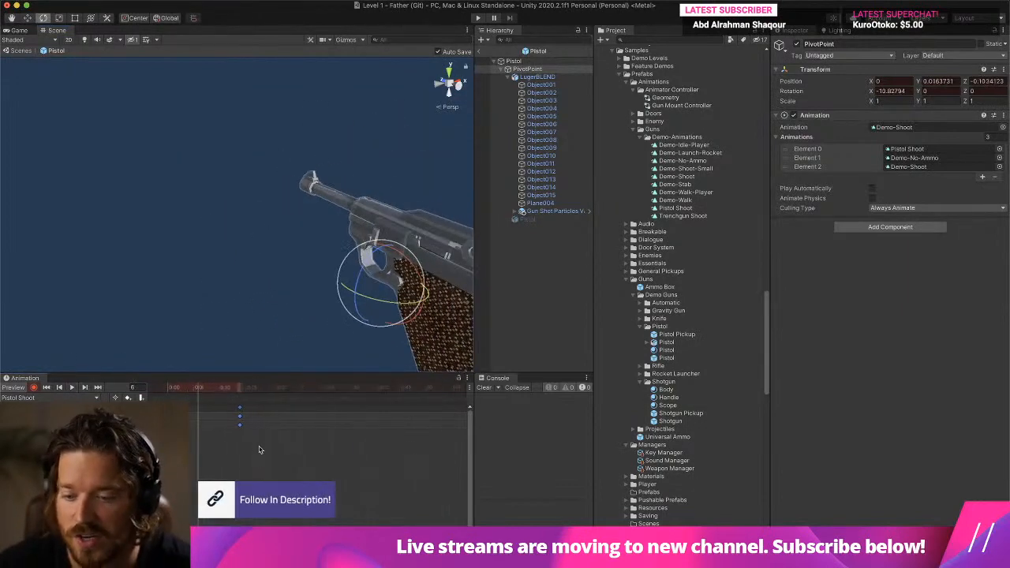
left_click(212, 389)
left_click_drag(212, 389, 265, 392)
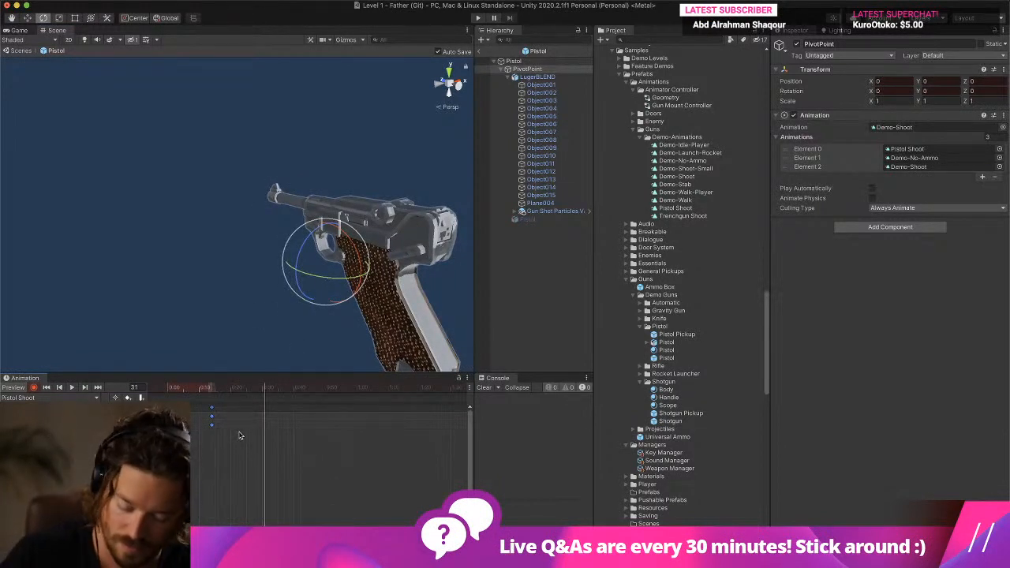
key("k")
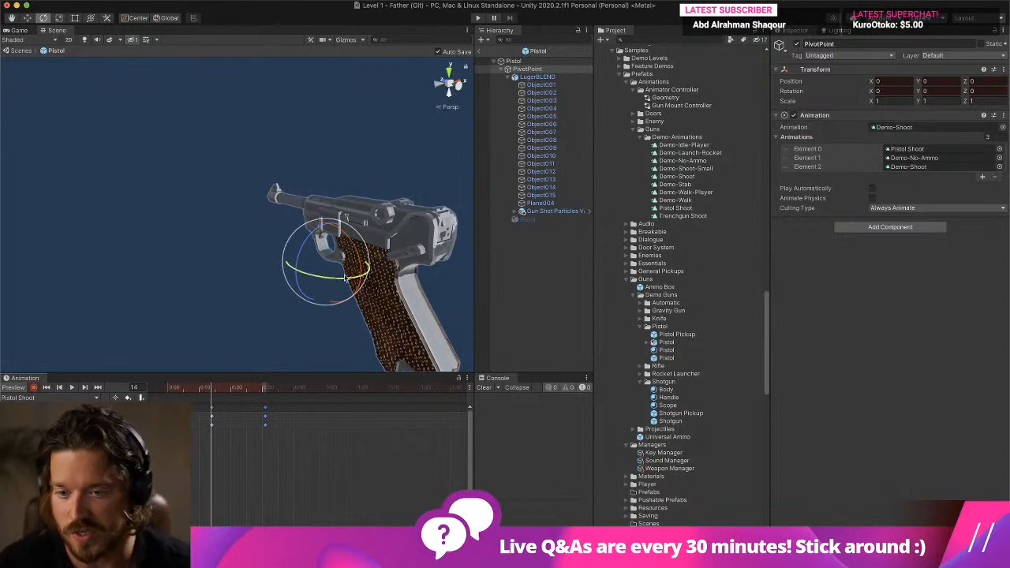
- At frame 14, rotate PivotPoint to about 5.7 on X and lower it to -0.036 in Y, then preview the dip
left_click_drag(364, 271, 363, 262)
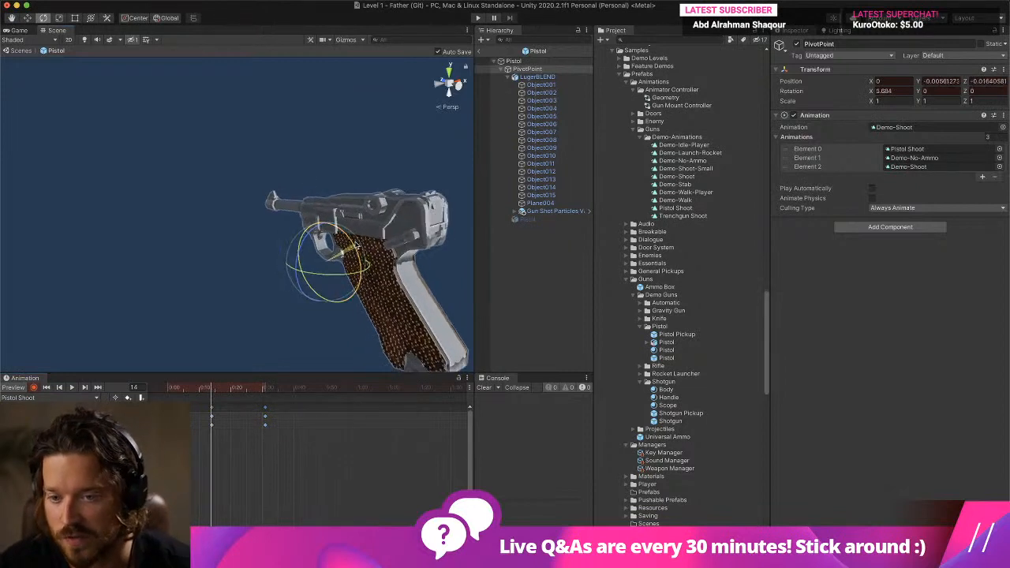
left_click(29, 19)
left_click_drag(328, 224, 329, 235)
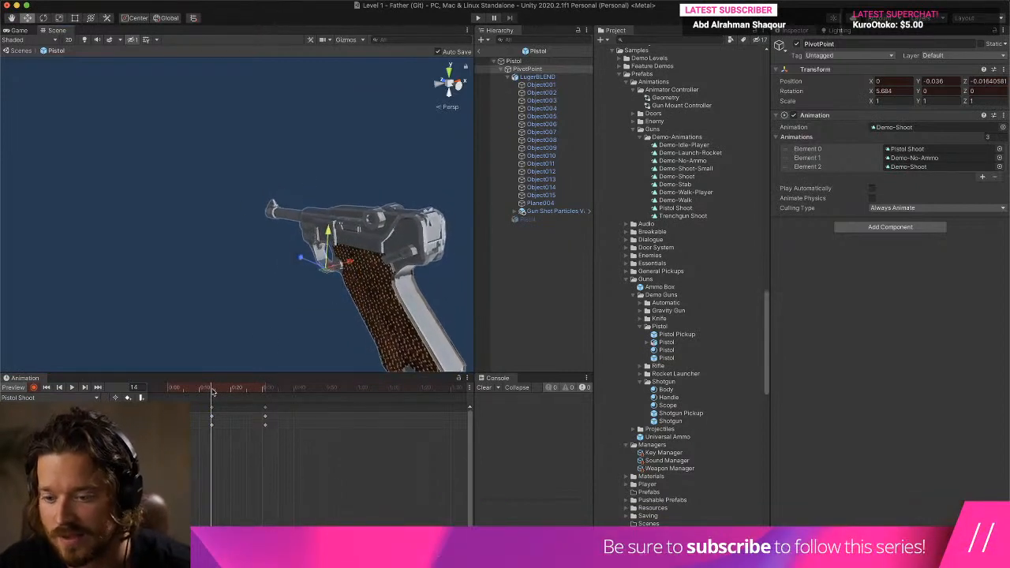
left_click_drag(214, 391, 70, 401)
left_click(72, 387)
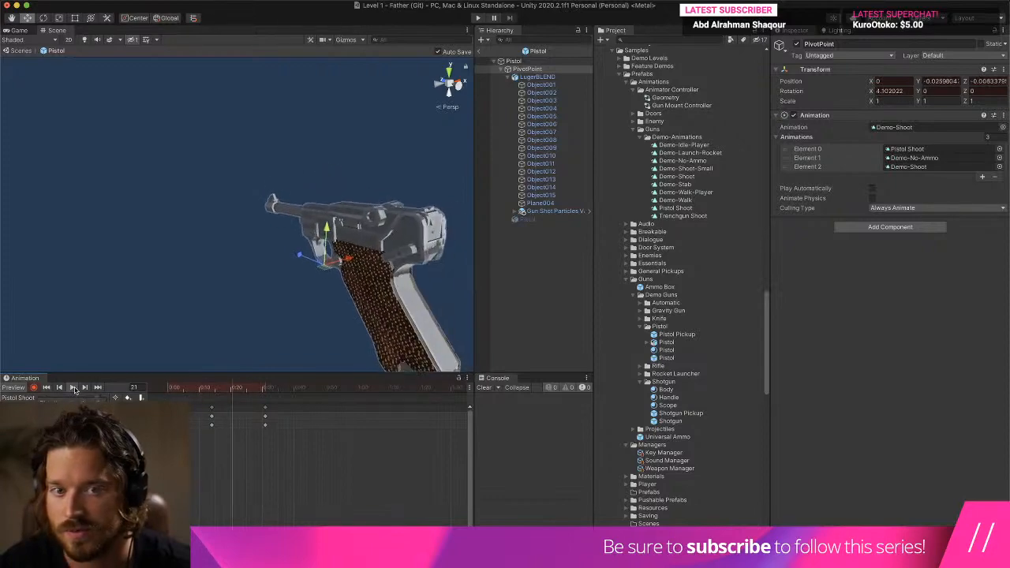
- Add rest-pose keyframes at frame 49, tilt PivotPoint about -1.3 on X at frame 31, and play the clip
scroll(189, 251, "down", 3)
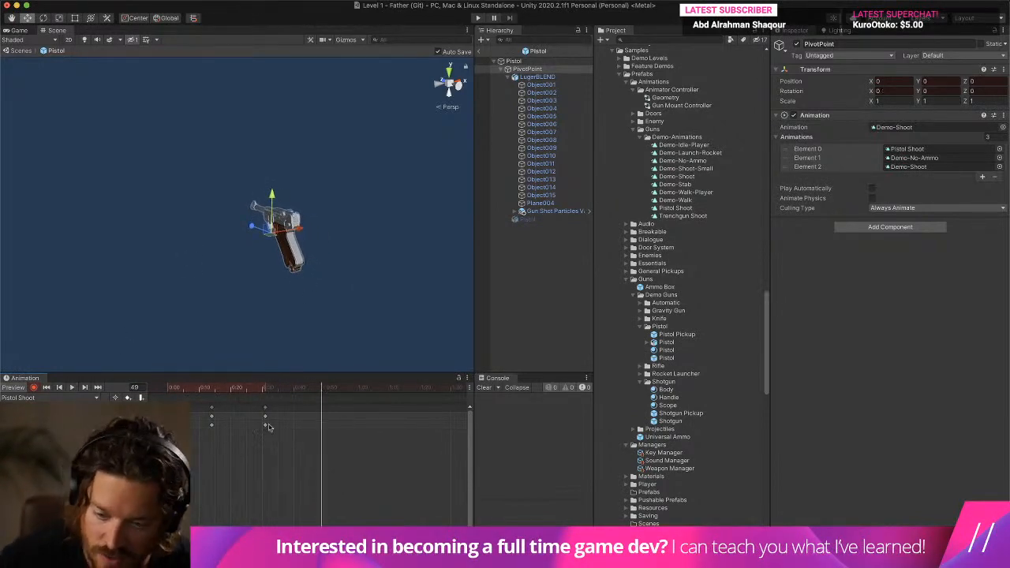
mouse_move(267, 389)
left_mouse_down()
mouse_move(157, 391)
mouse_move(265, 394)
left_mouse_up()
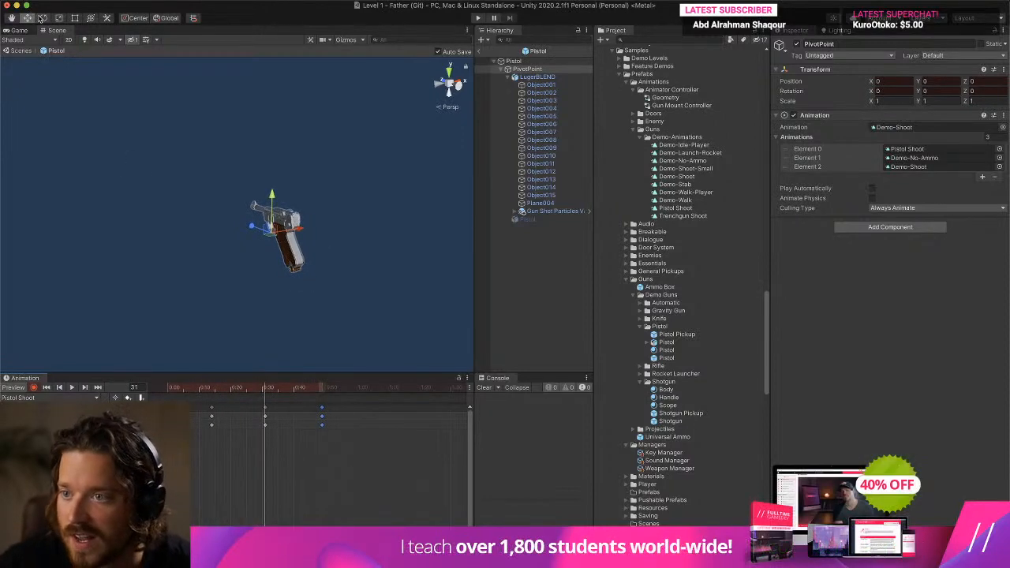
key("e")
left_click(72, 387)
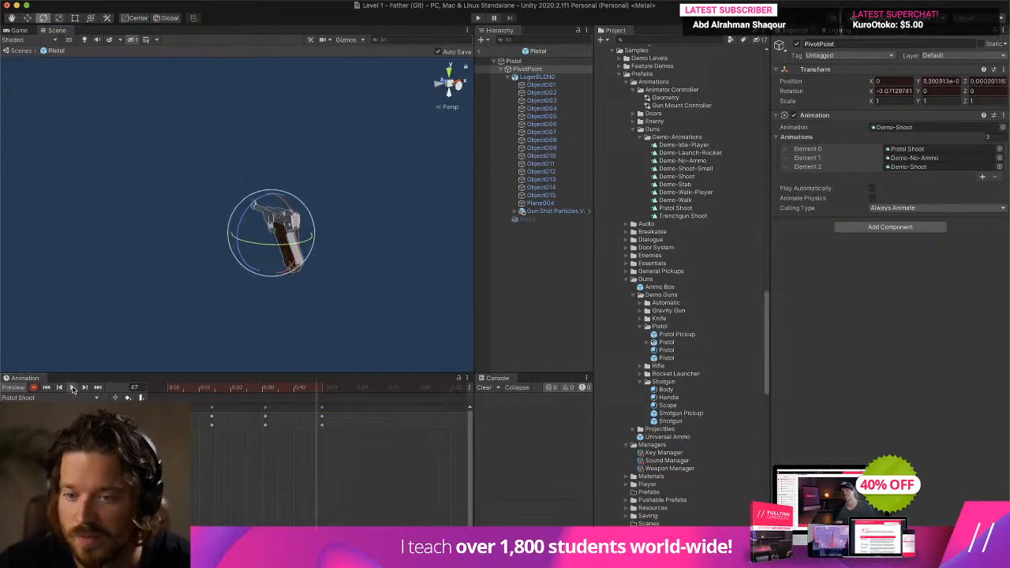
- Set PivotPoint's Y position to about 0.005 at frame 31 and about -0.047 at frame 14
left_click(266, 387)
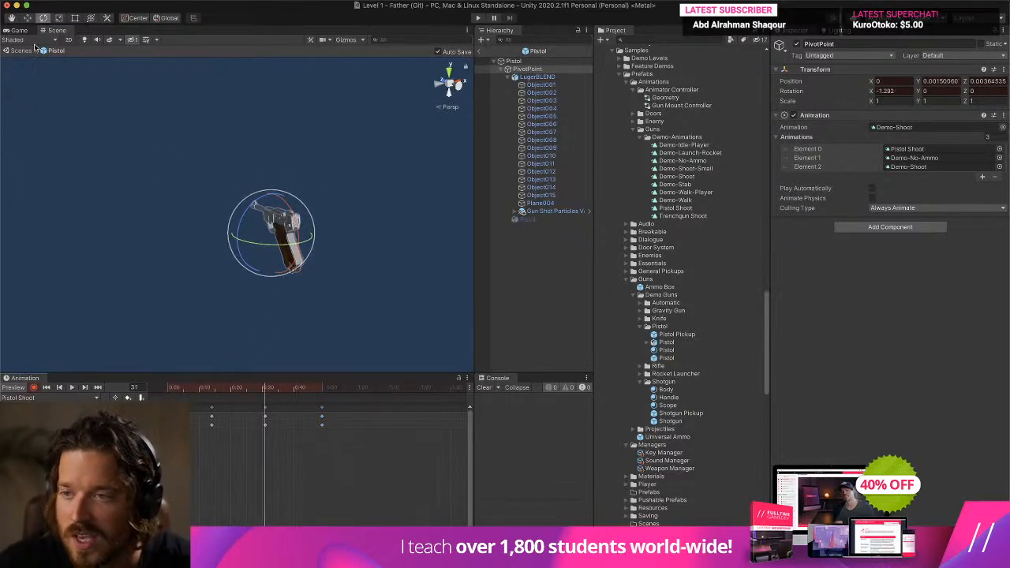
left_click(27, 18)
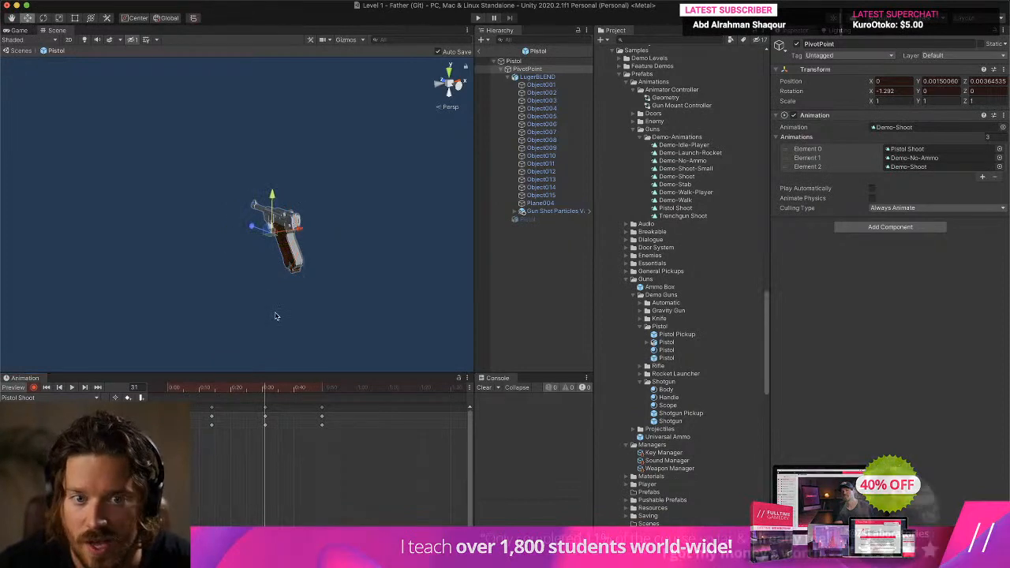
left_click_drag(273, 194, 272, 195)
mouse_move(208, 387)
left_mouse_down()
mouse_move(192, 389)
mouse_move(212, 392)
left_mouse_up()
left_click_drag(271, 195, 269, 214)
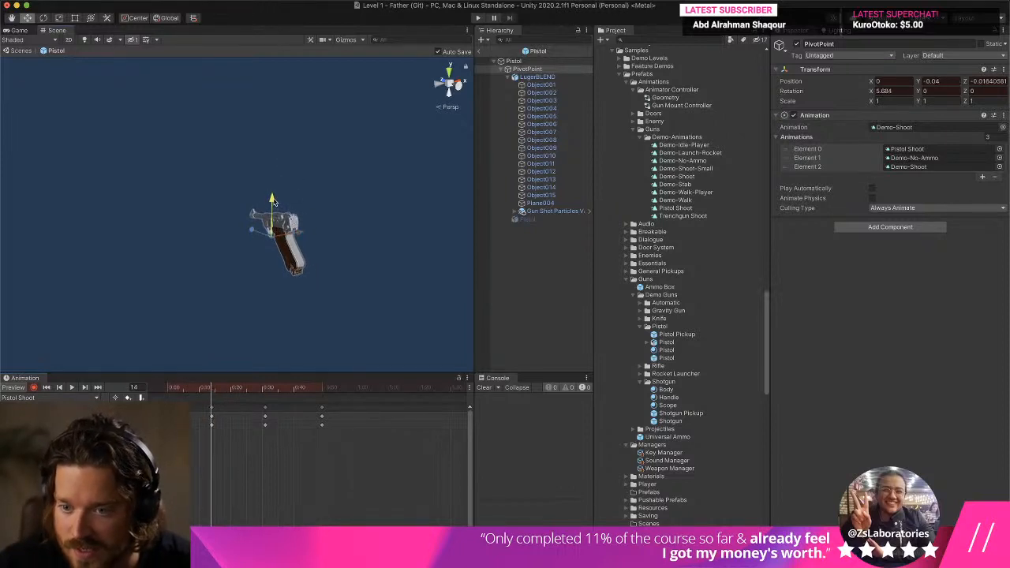
left_click_drag(221, 393, 266, 397)
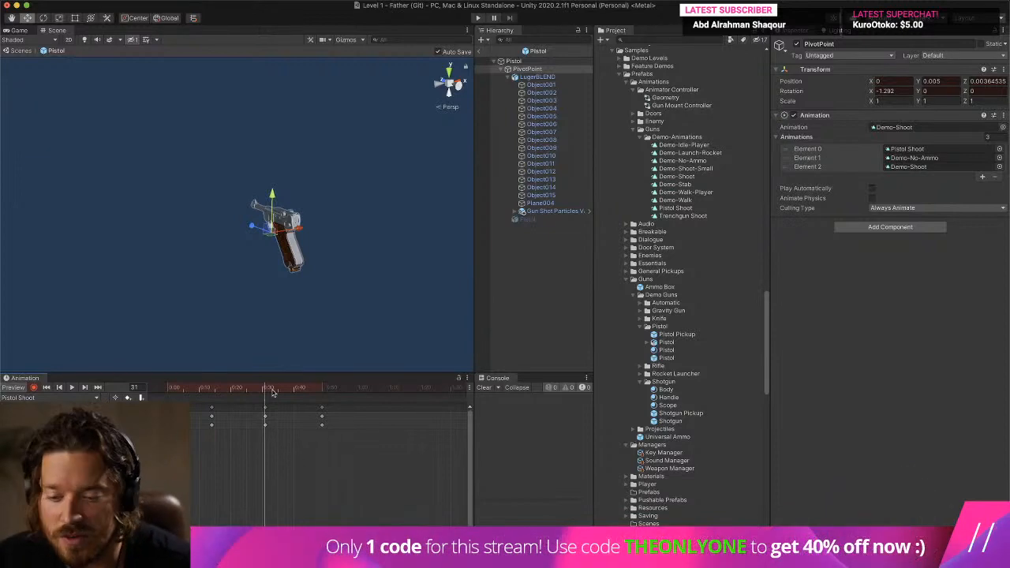
- Roll PivotPoint sideways at frame 14 and counter-roll it to about 4 on Z at frame 31
left_click(211, 389)
left_click(44, 17)
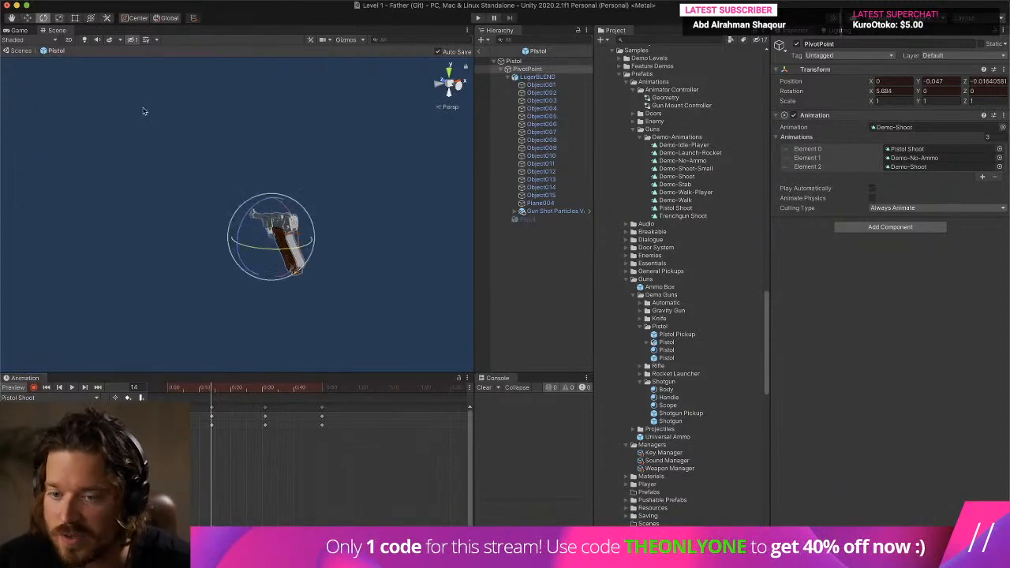
left_click_drag(248, 213, 261, 235)
left_click(267, 387)
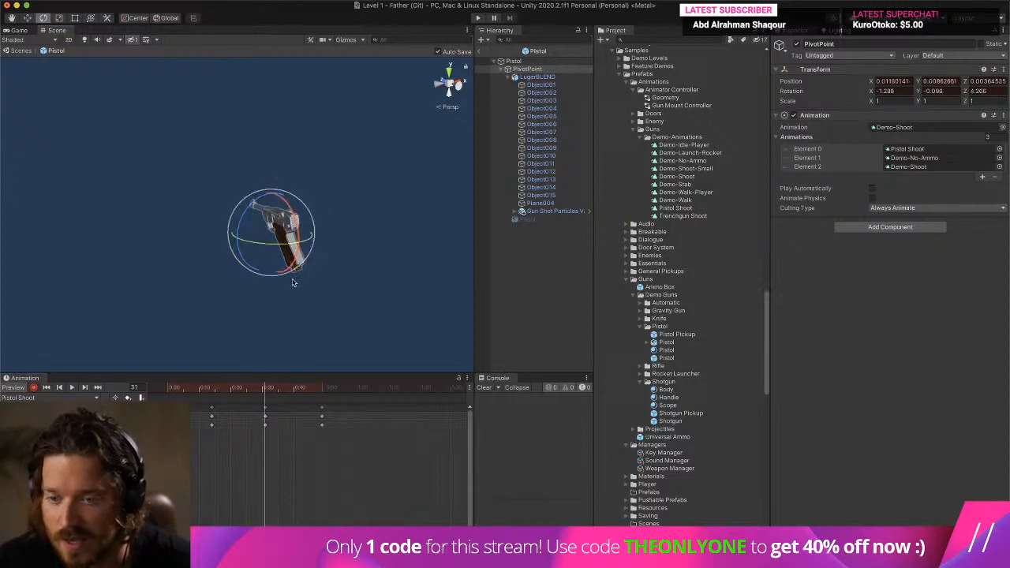
left_click(320, 389)
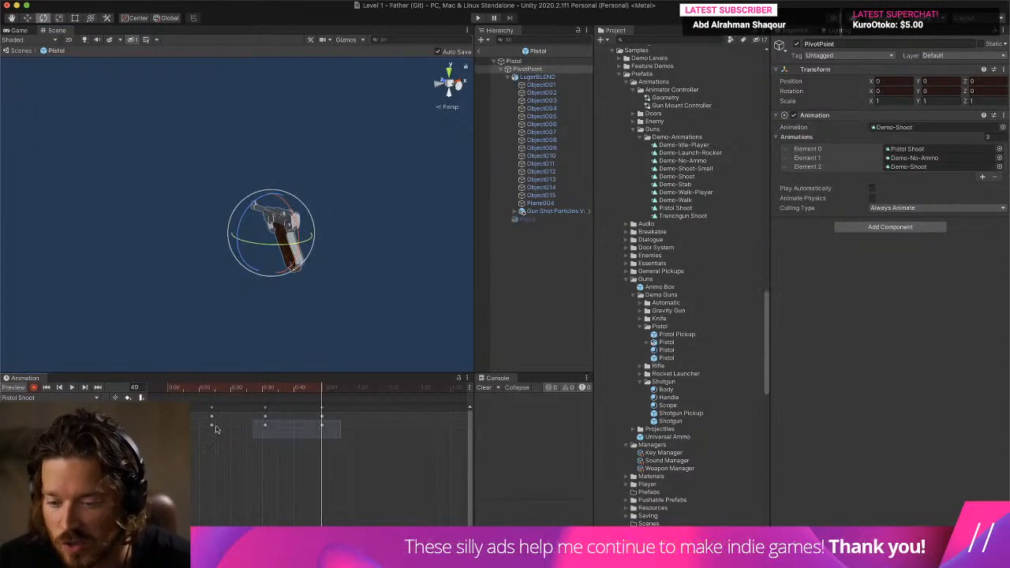
- Stretch the rotation keyframes to frames 16, 36 and about 57, and preview the timing from behind the pistol
left_click_drag(338, 439, 193, 430)
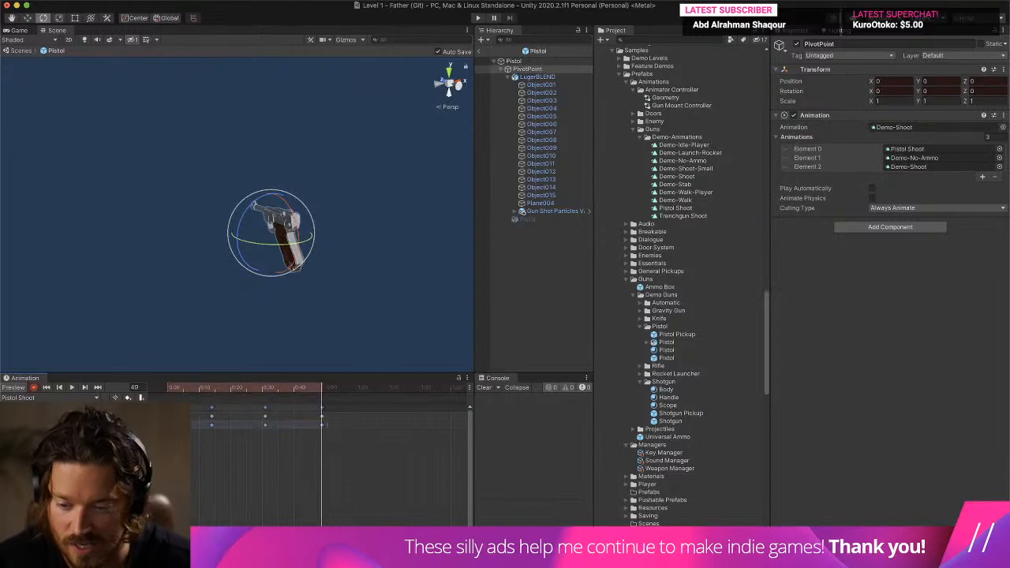
left_click_drag(327, 425, 354, 431)
key("space")
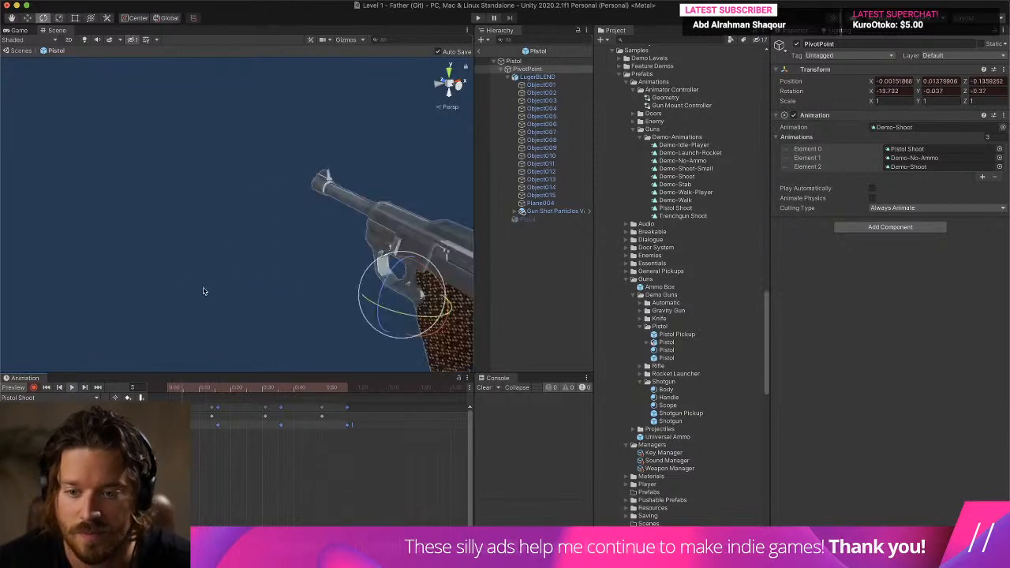
scroll(205, 291, "up", 3)
scroll(203, 292, "down", 5)
left_click_drag(203, 292, 92, 275, "alt")
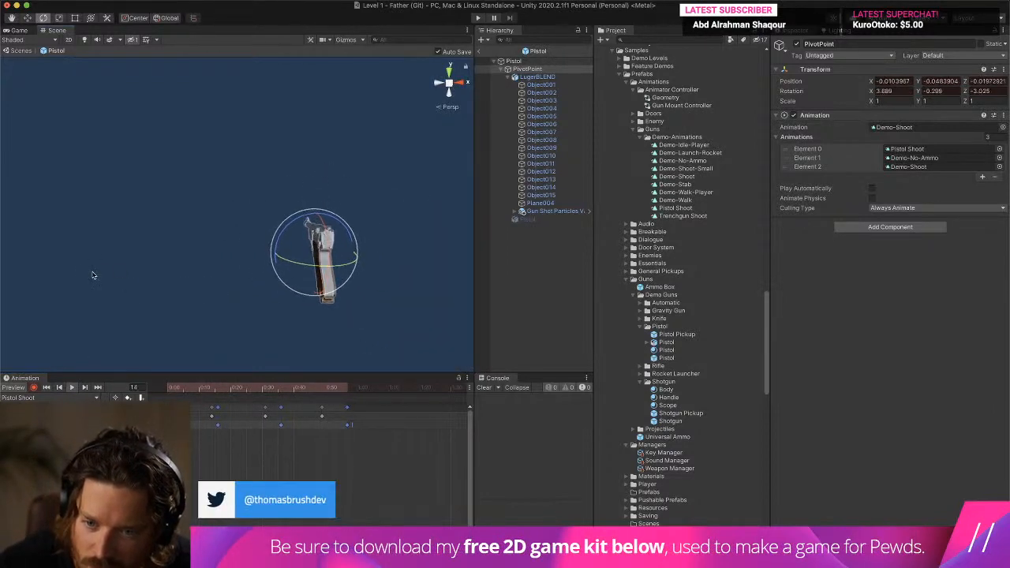
left_click(72, 387)
- Increase PivotPoint's roll to about -9 on Z at frame 16, adjust the counter-roll at frame 36, and play the clip
left_click(163, 390)
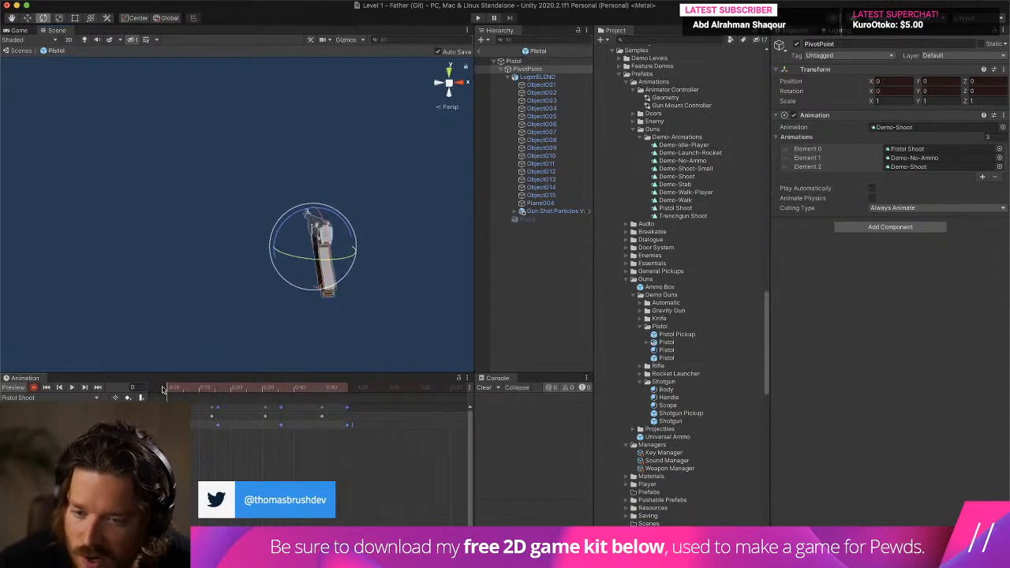
left_click_drag(196, 390, 219, 389)
left_click_drag(305, 240, 290, 221)
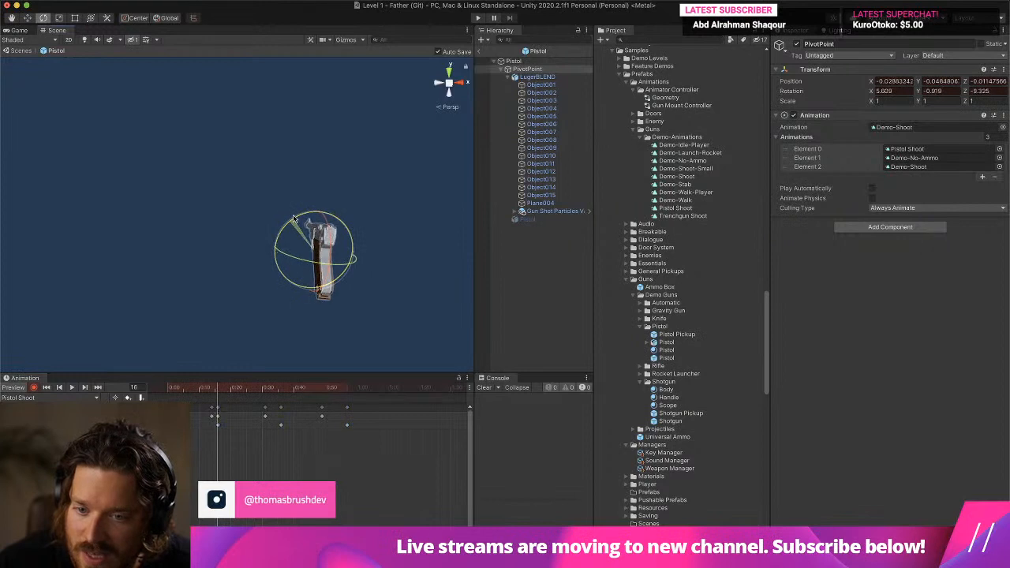
left_click_drag(247, 390, 280, 389)
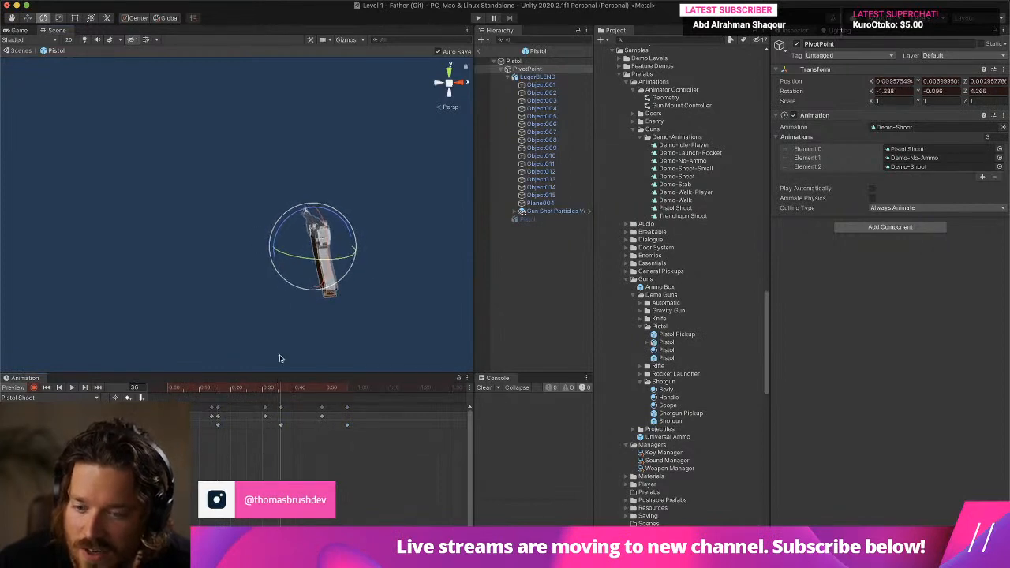
left_click_drag(266, 240, 279, 232)
left_click(73, 387)
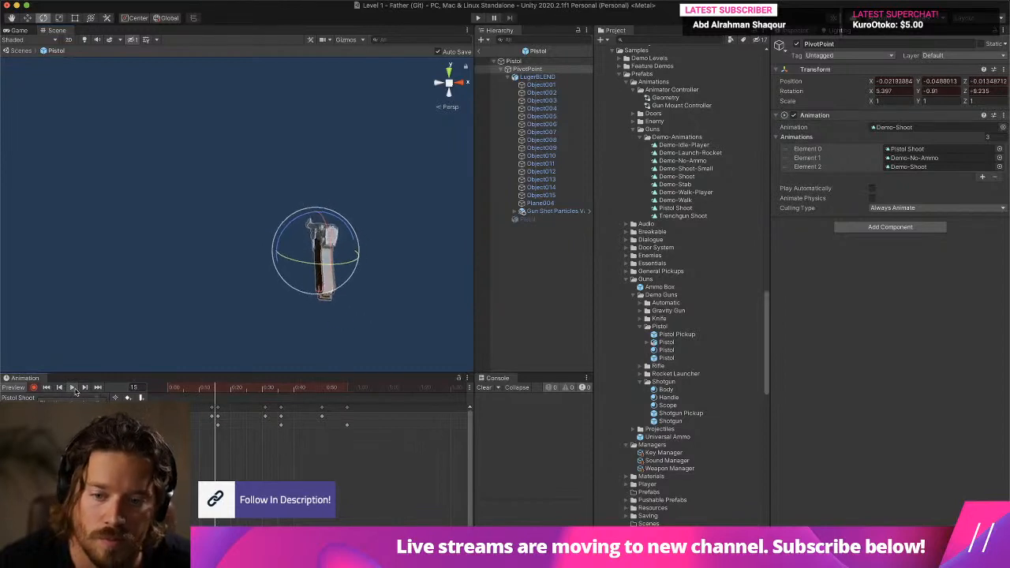
- Reduce PivotPoint's roll to about -2.2 on Z at frame 16 and play back the Pistol Shoot clip
left_click(432, 255)
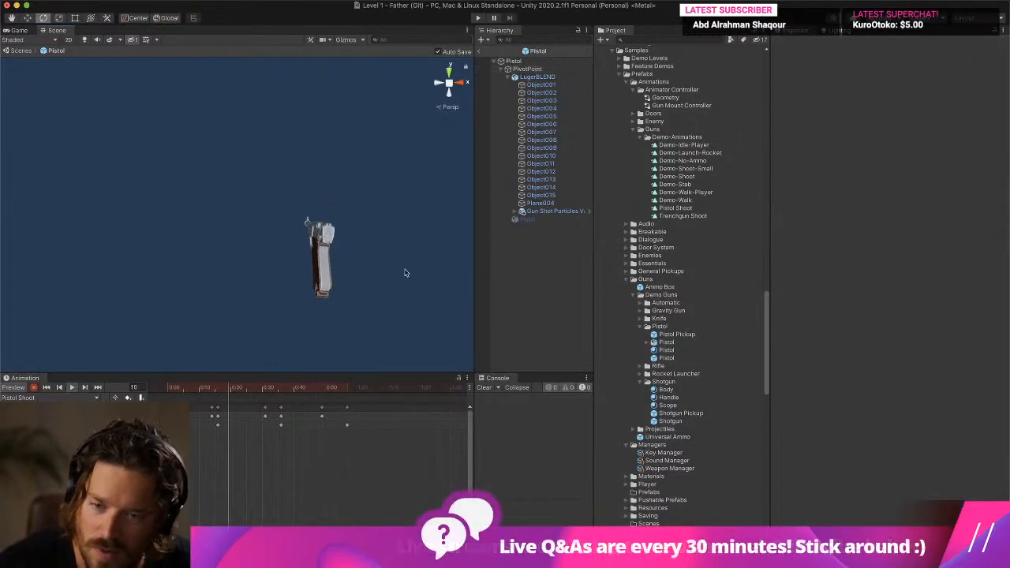
left_click_drag(369, 456, 189, 421)
left_click_drag(175, 387, 218, 389)
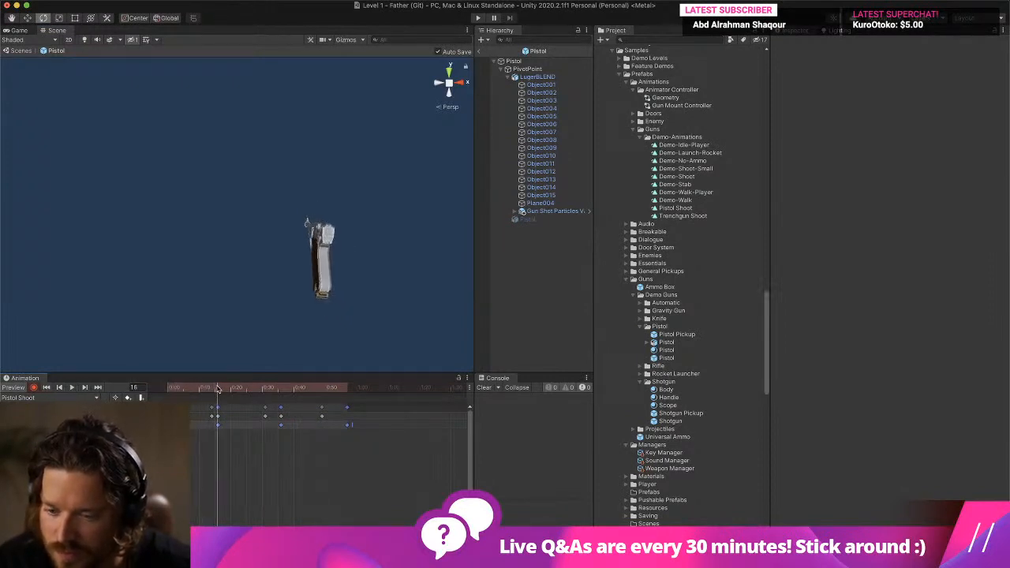
left_click(238, 453)
left_click(218, 427)
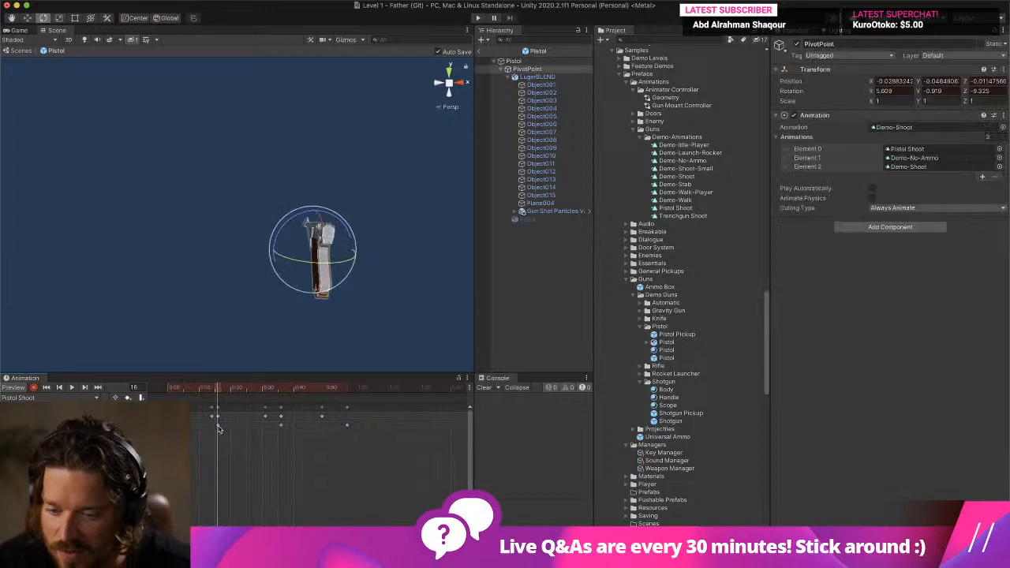
mouse_move(277, 230)
left_mouse_down()
mouse_move(272, 251)
mouse_move(274, 241)
left_mouse_up()
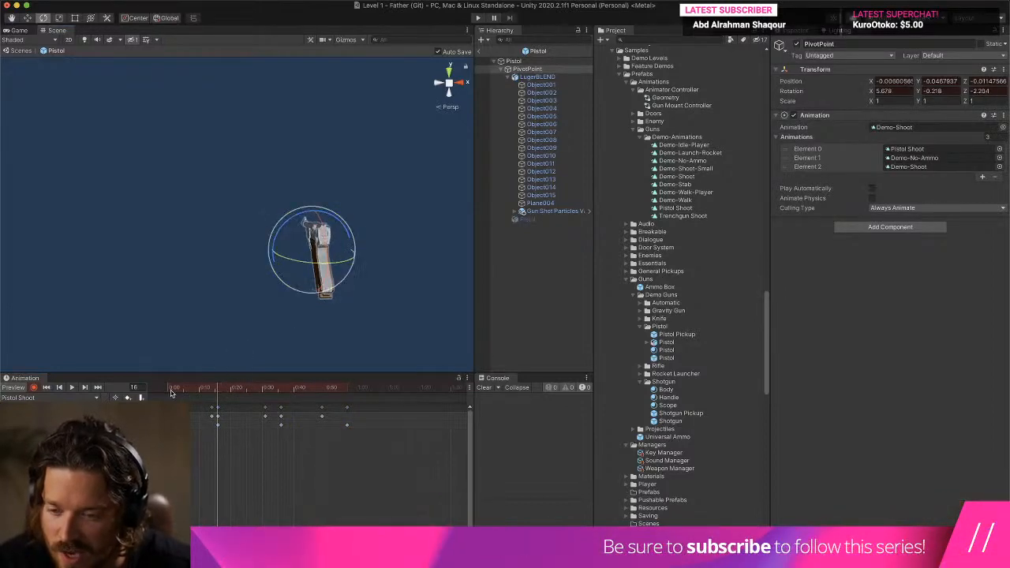
left_click_drag(213, 387, 101, 397)
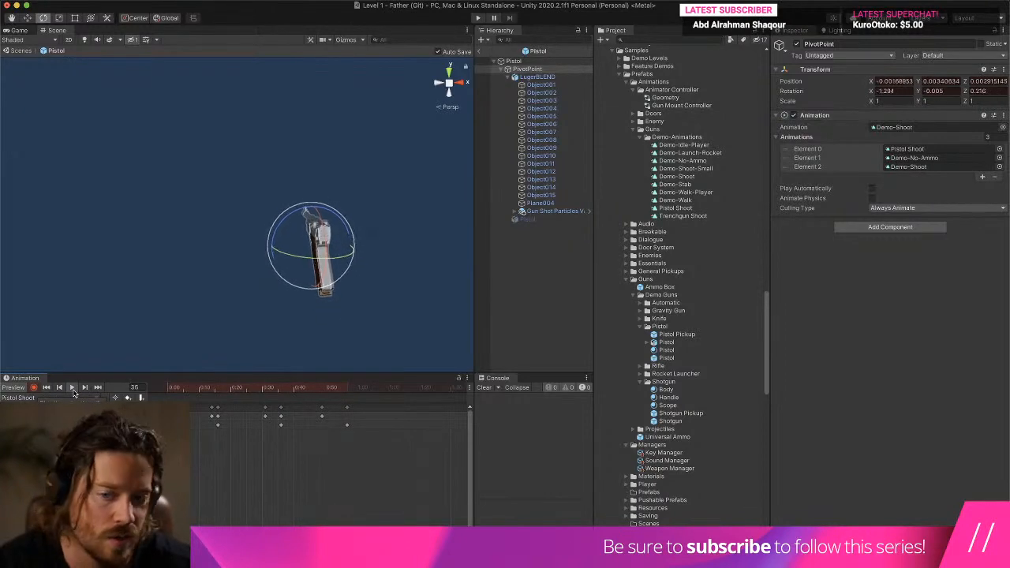
left_click(71, 387)
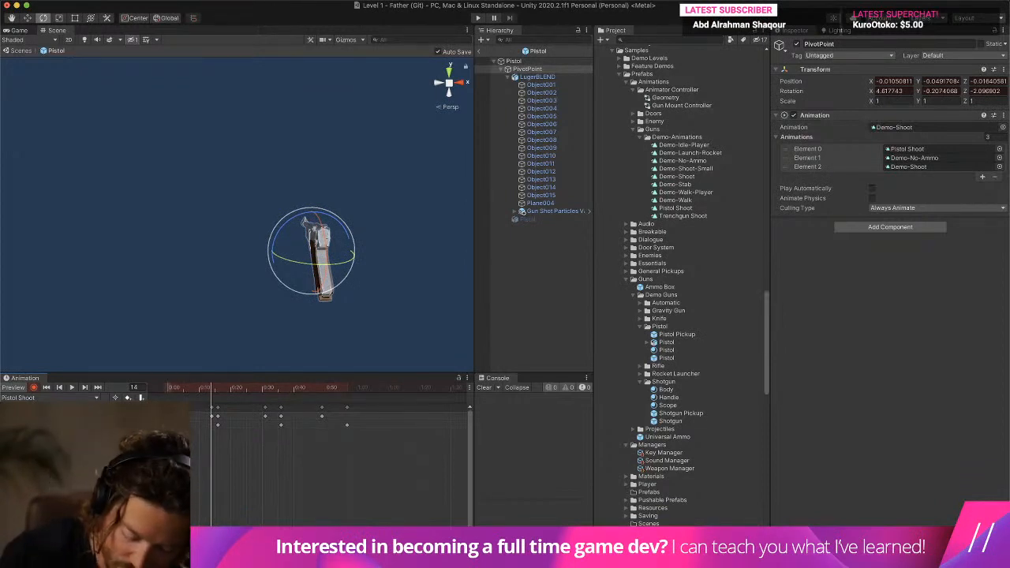
- Key PivotPoint's position and rotation at zero on frame 57, and check the recoil by scrubbing and playing the clip
left_click(347, 388)
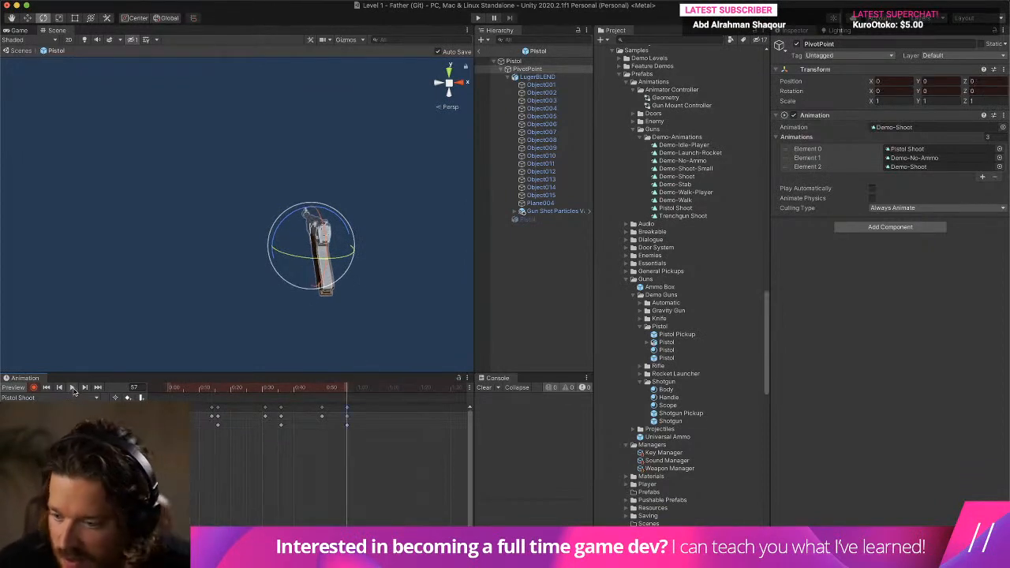
left_click(72, 388)
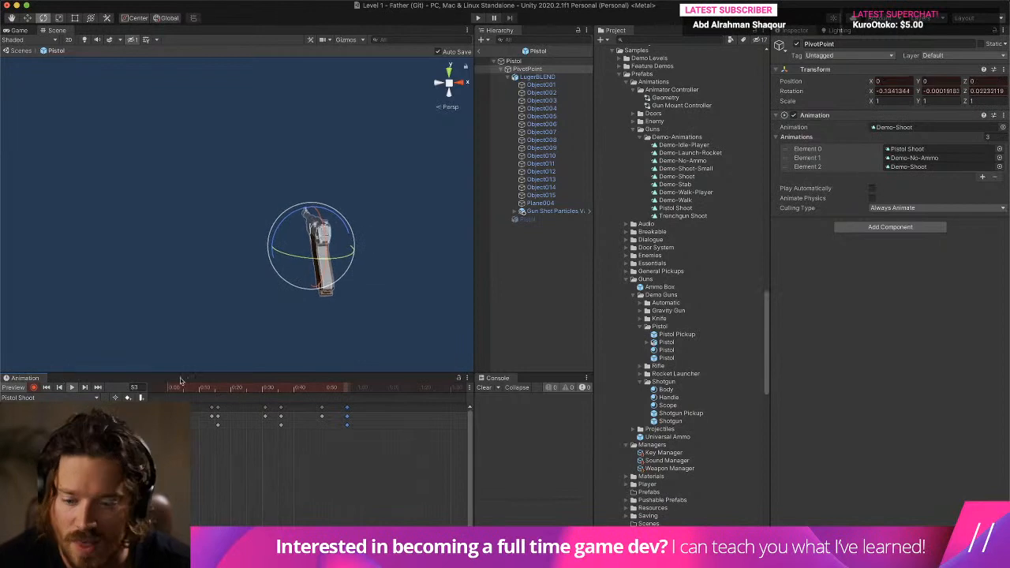
left_click(173, 388)
left_click_drag(184, 390, 284, 421)
left_click(72, 388)
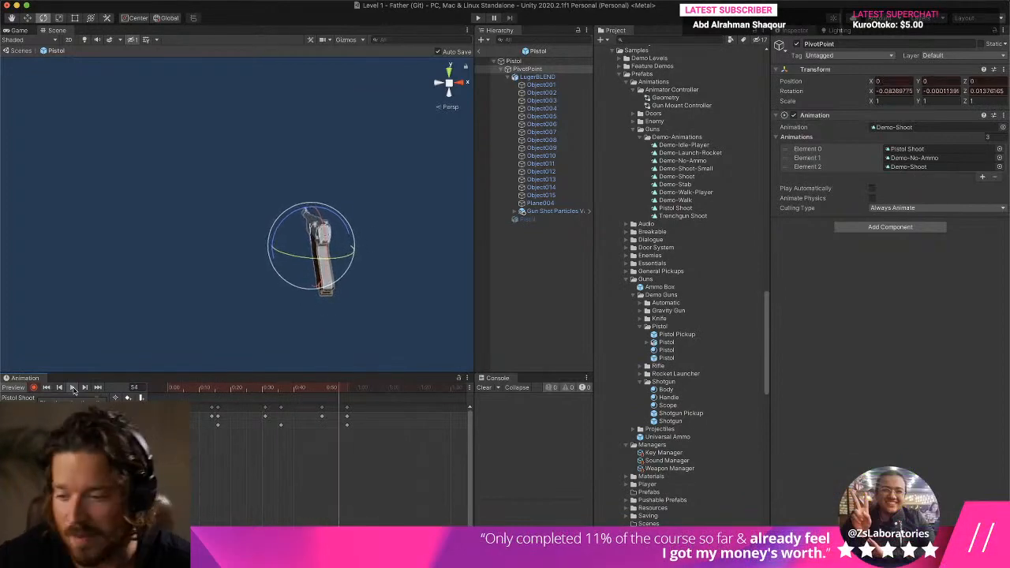
- Add an animation event at frame 0 and attach the Animator Functions script to PivotPoint
left_click_drag(198, 388, 167, 387)
left_click(140, 398)
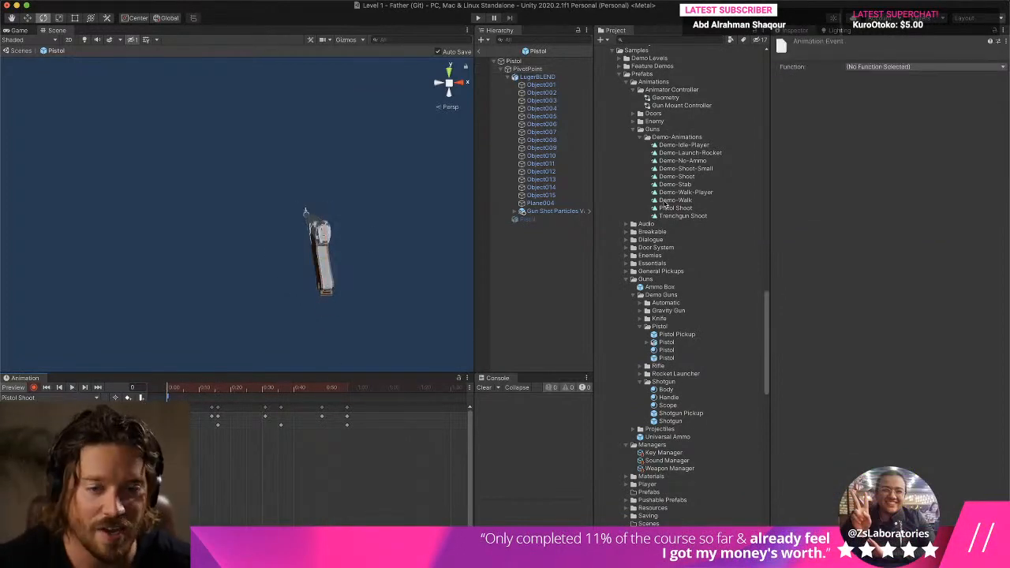
left_click(546, 70)
left_click(548, 77)
left_click(549, 70)
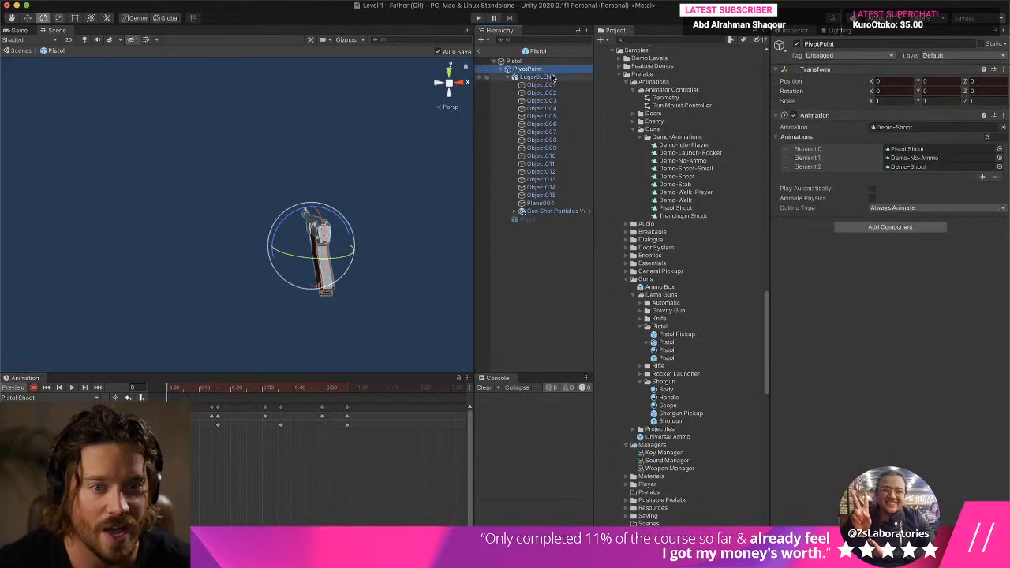
left_click(551, 78)
left_click(553, 71)
left_click(889, 227)
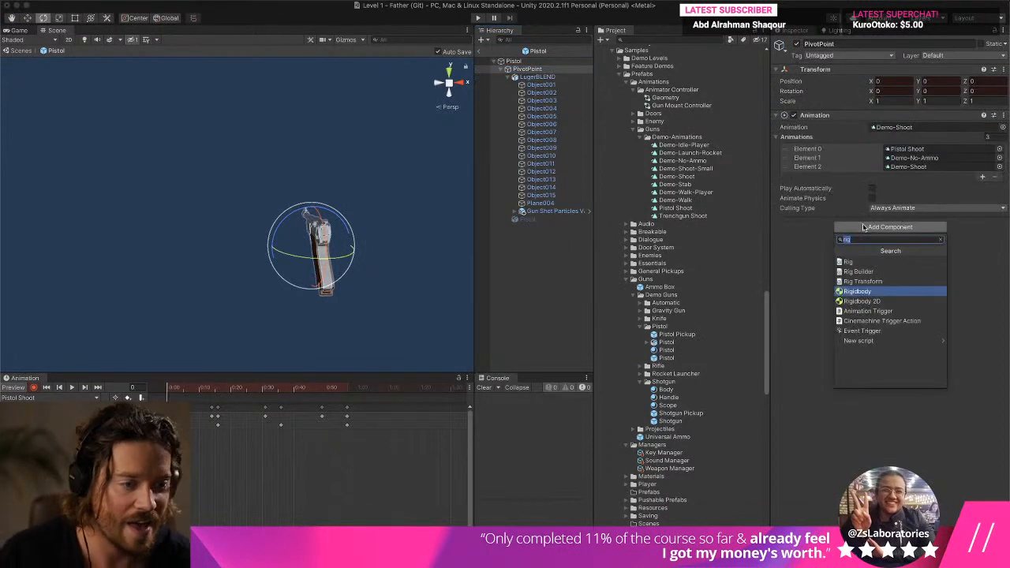
type("animat")
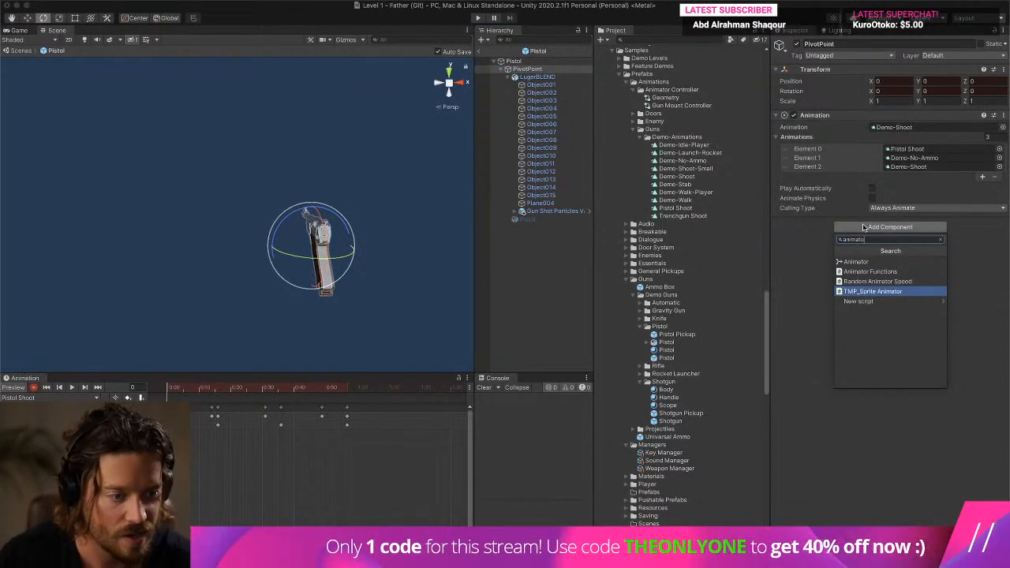
left_click(871, 291)
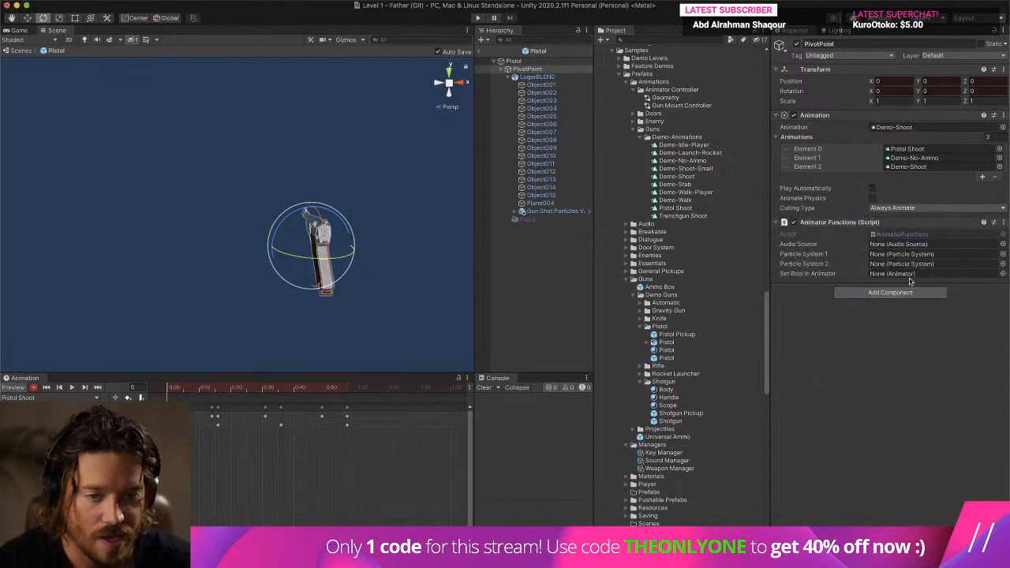
left_click_drag(543, 212, 882, 256)
left_click(141, 397)
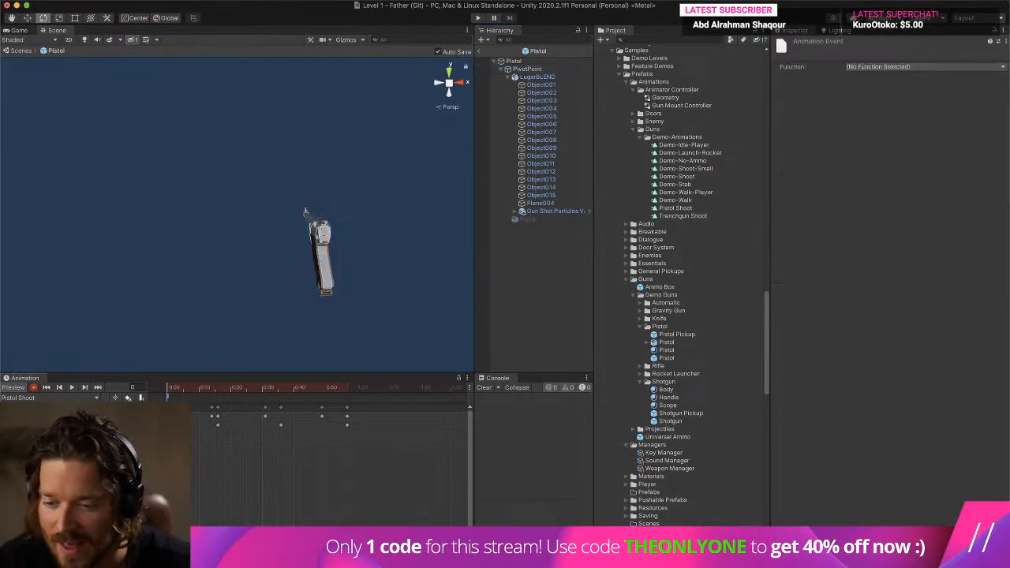
key("super+z")
key("super+z")
- With keyframe recording off, add a frame 0 event calling EmitParticles (int), and assign Gun Shot Particles Variant as PivotPoint's Particle System 1
left_click(33, 387)
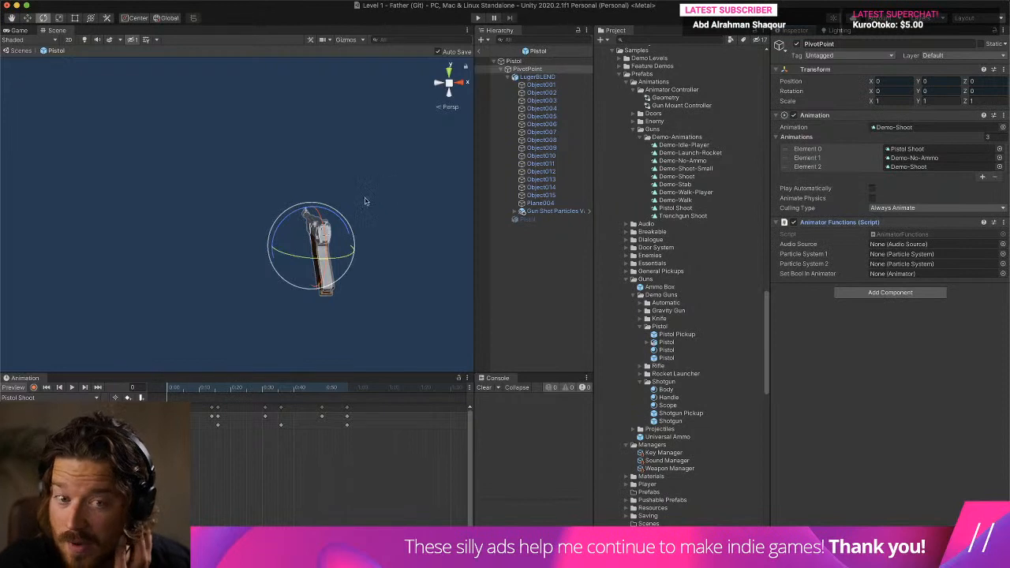
left_click(140, 397)
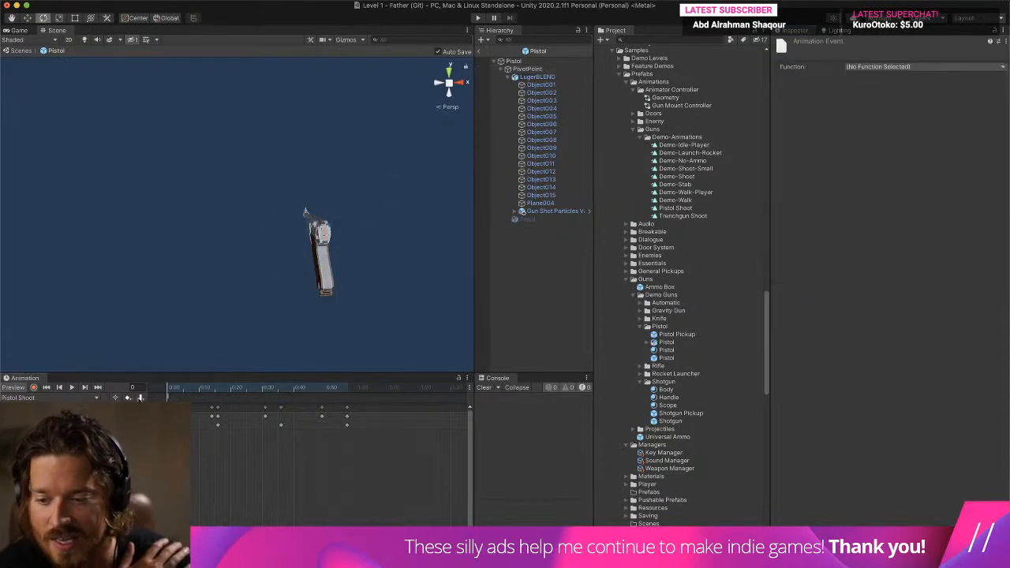
left_click(877, 67)
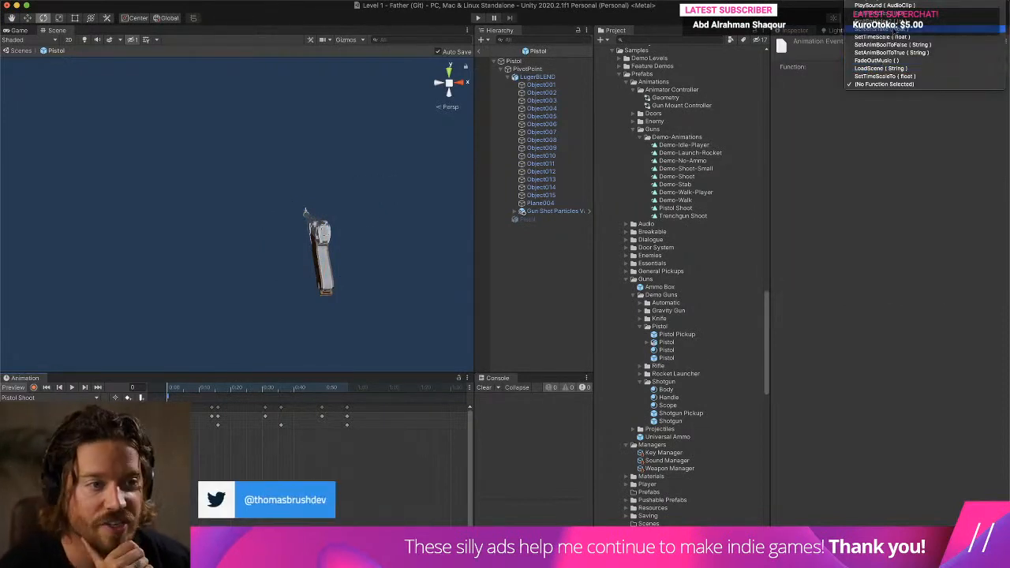
left_click(891, 14)
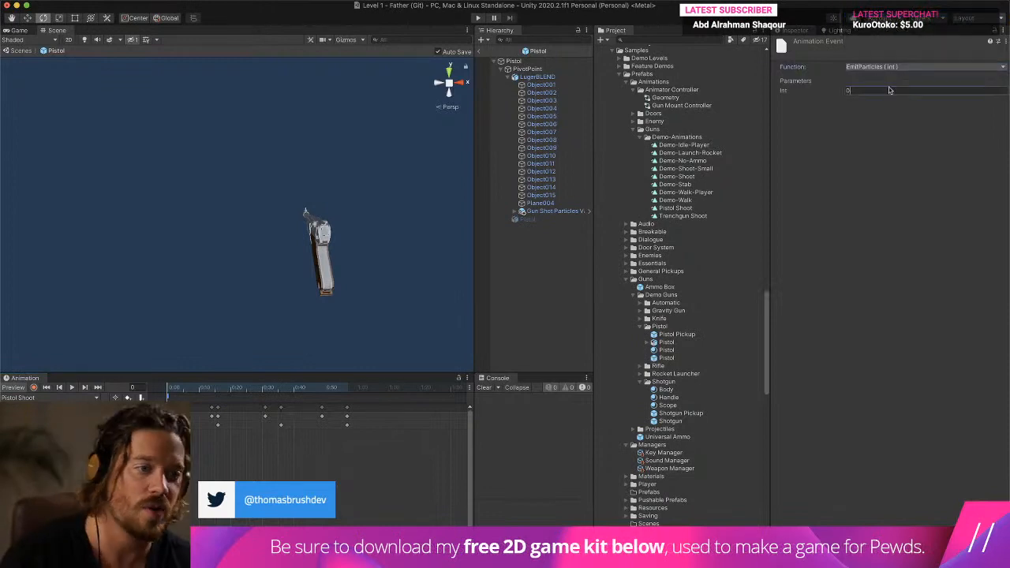
left_click(528, 69)
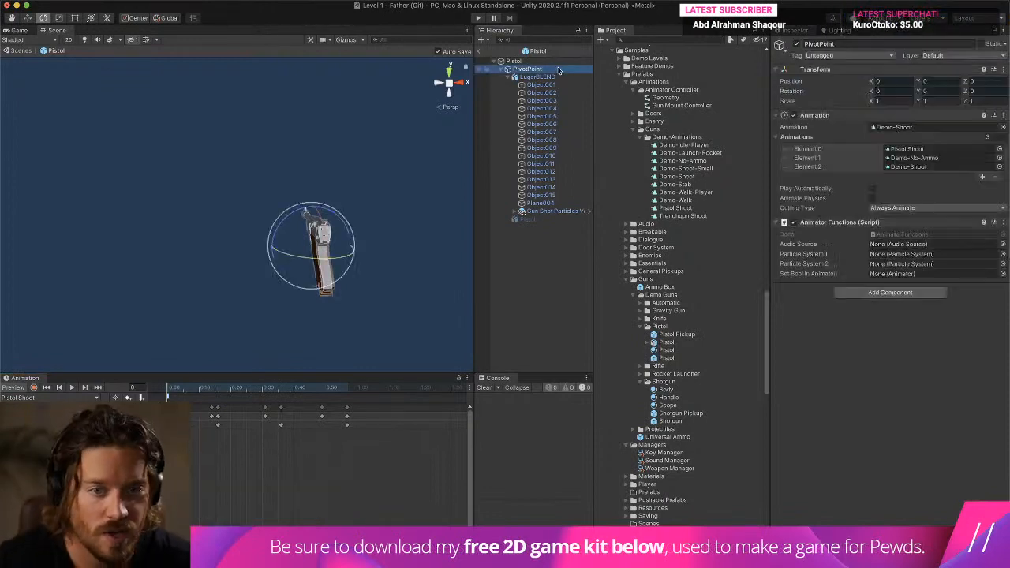
left_click_drag(565, 212, 912, 254)
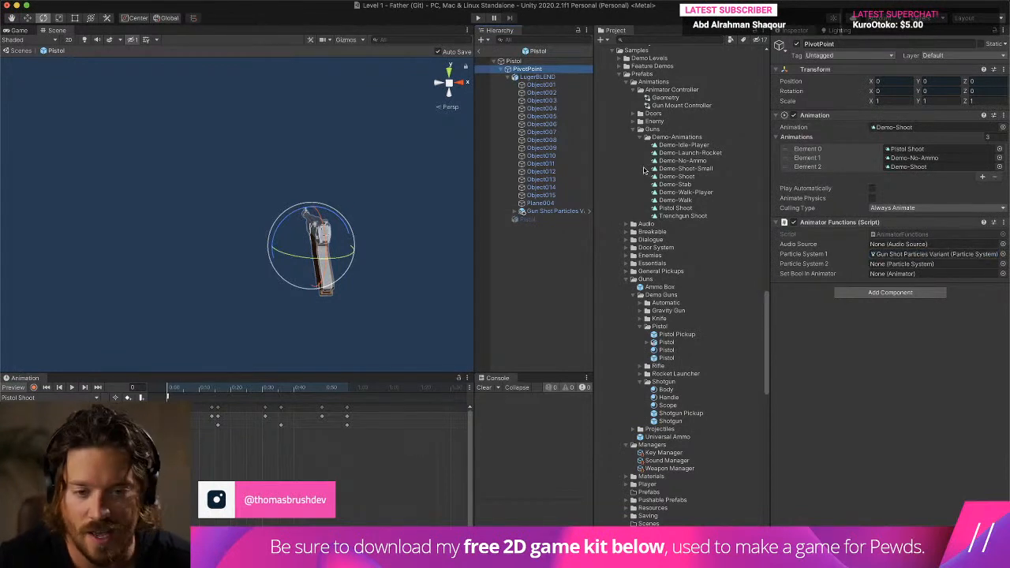
- Preview Gun Shot Particles Variant and move it forward along the barrel to about 2.6 on Z
left_click(553, 211)
left_click(374, 275)
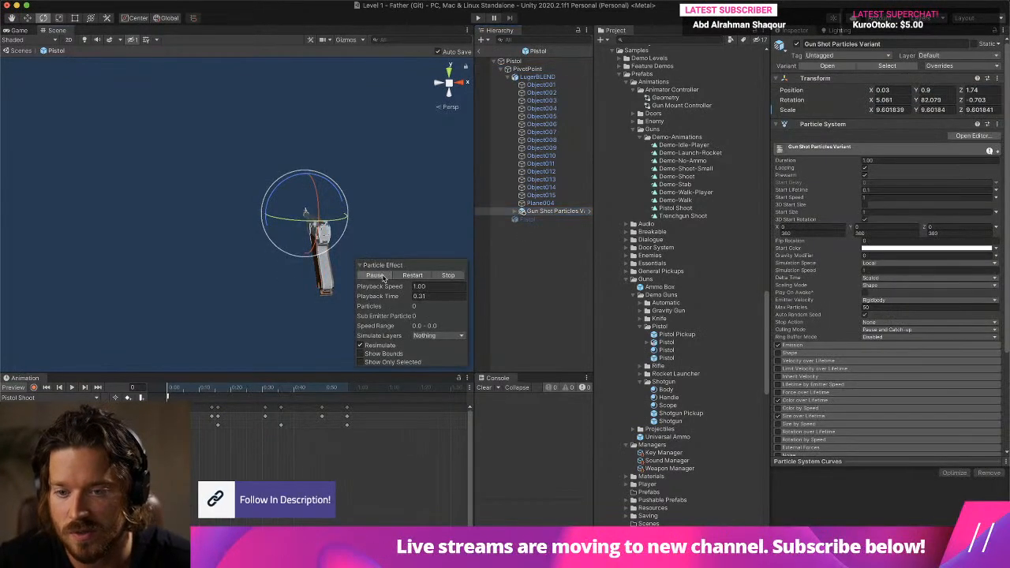
left_click(27, 20)
left_click_drag(169, 206, 354, 227, "alt")
left_click_drag(300, 195, 292, 197)
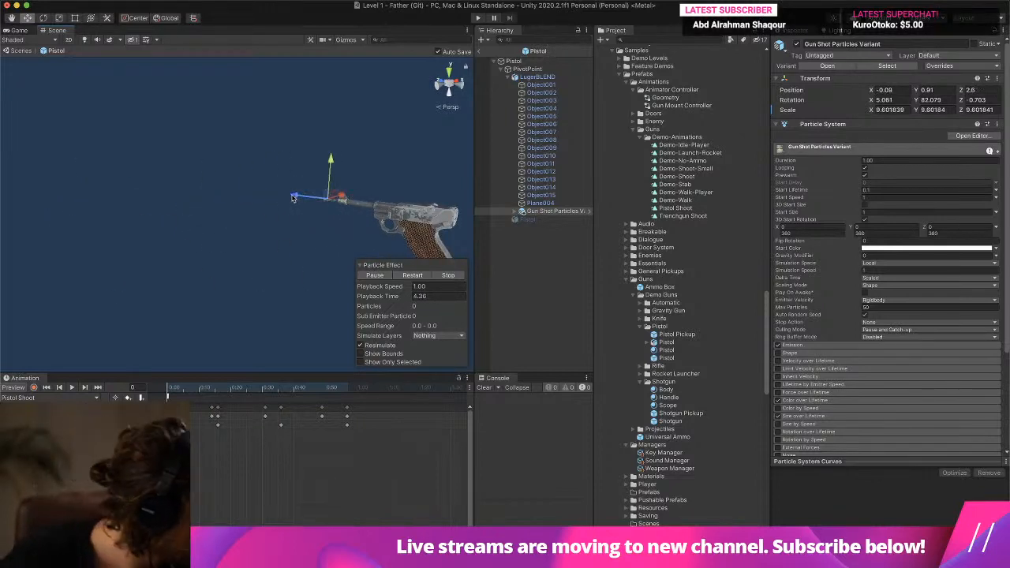
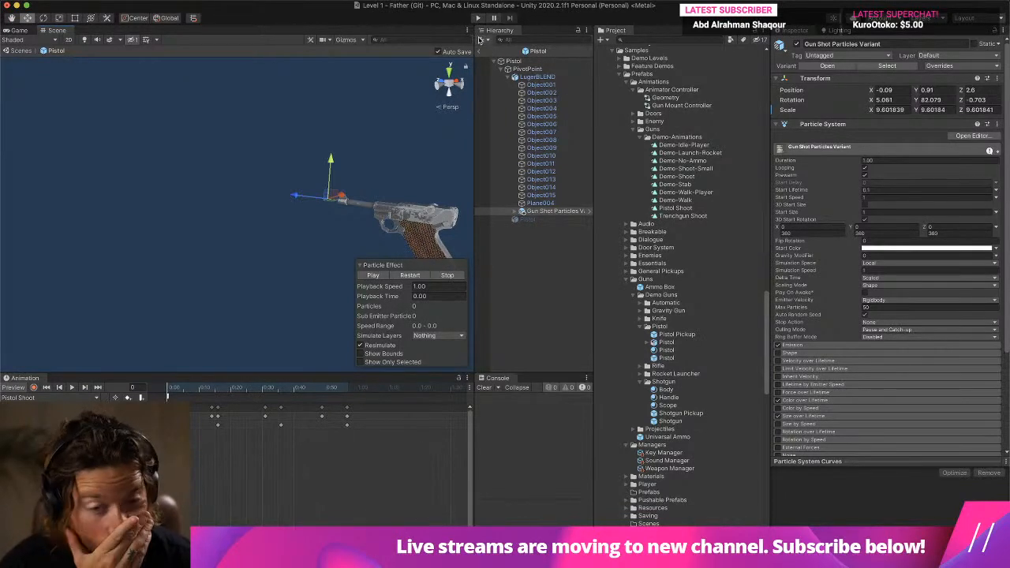
- Check the animation and particle assignments on PivotPoint and the Demo Weapon settings on the Pistol root
left_click(528, 70)
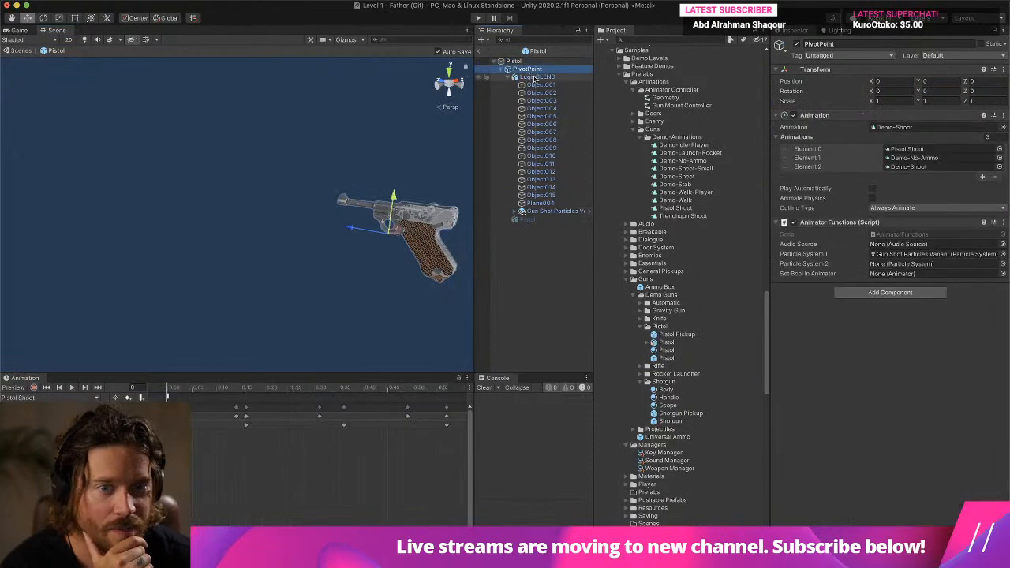
left_click(522, 62)
left_click(523, 69)
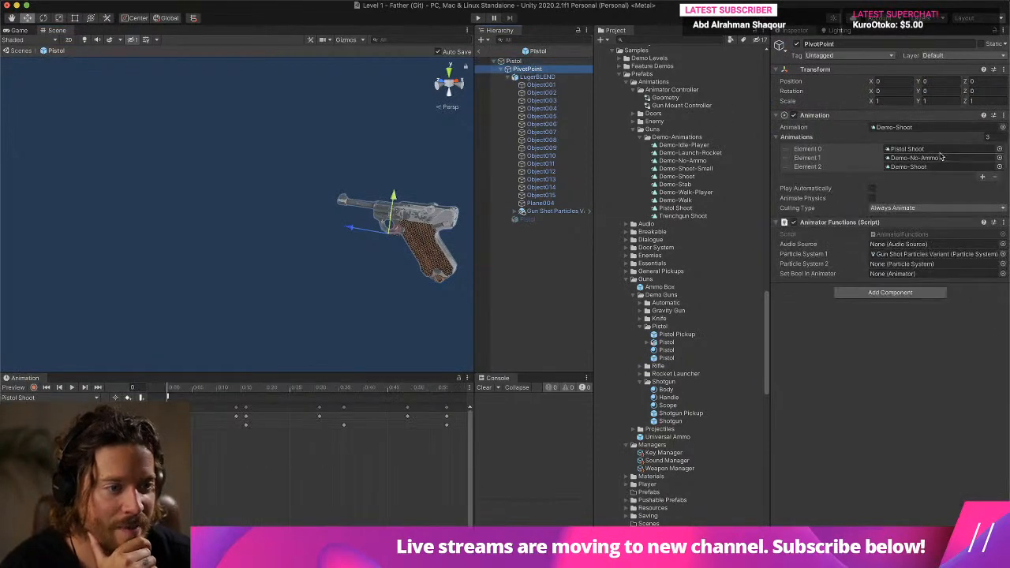
left_click(520, 62)
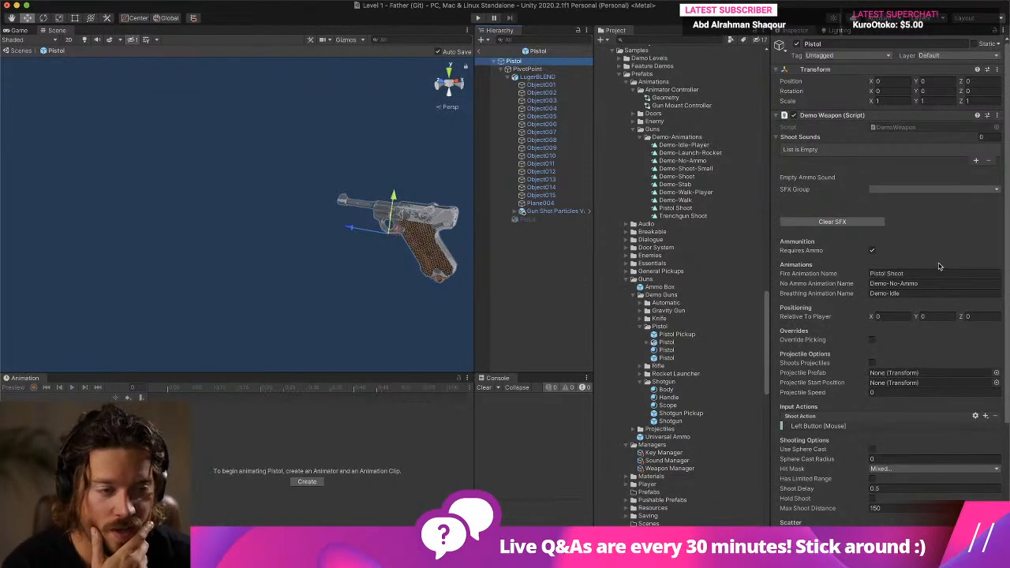
- Return to the Level 1 scene and play-test the level, switching to the pistol and firing it before stopping
left_click(478, 50)
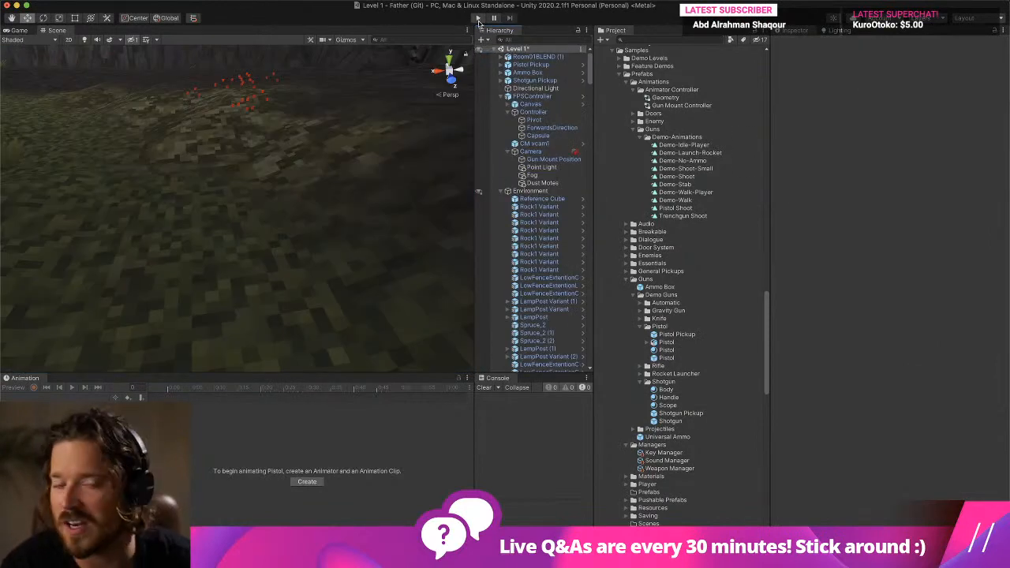
left_click(477, 17)
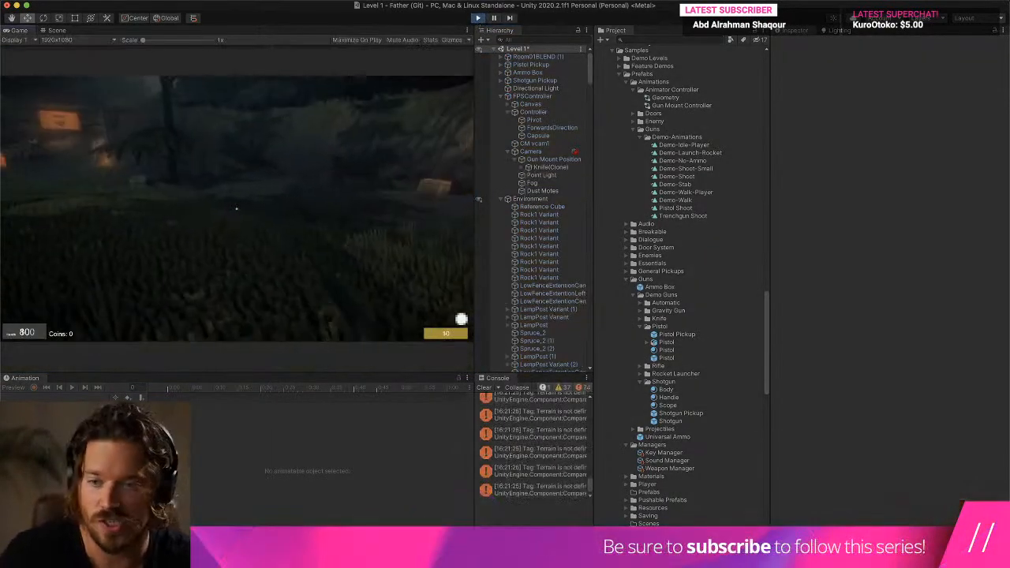
key("w")
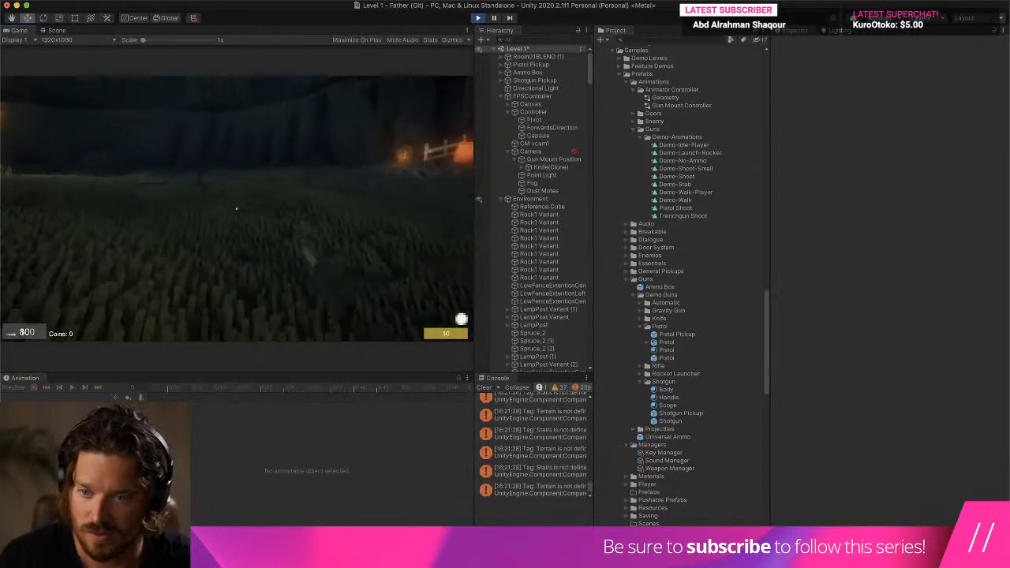
key("2")
left_click(237, 208)
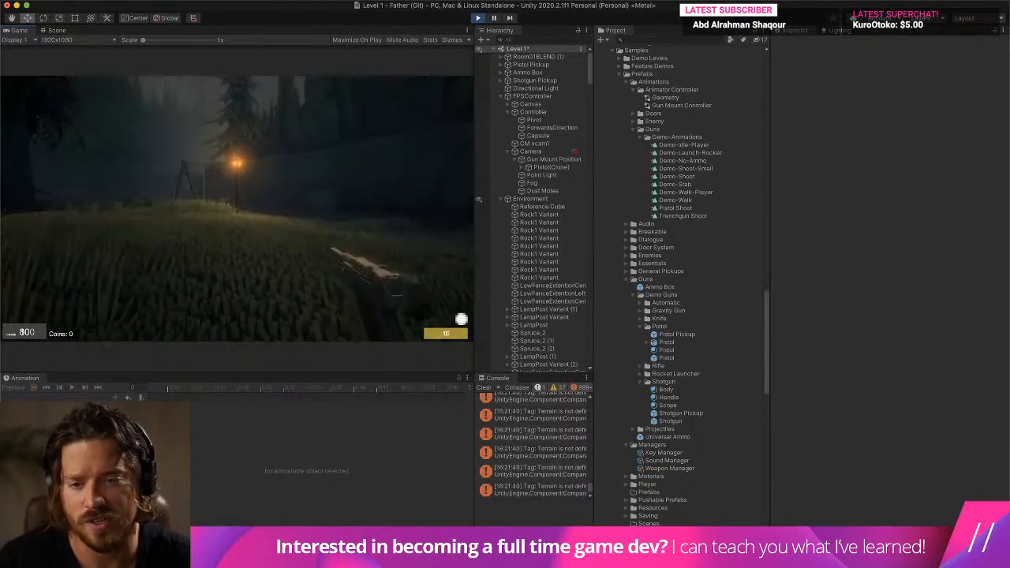
key("w")
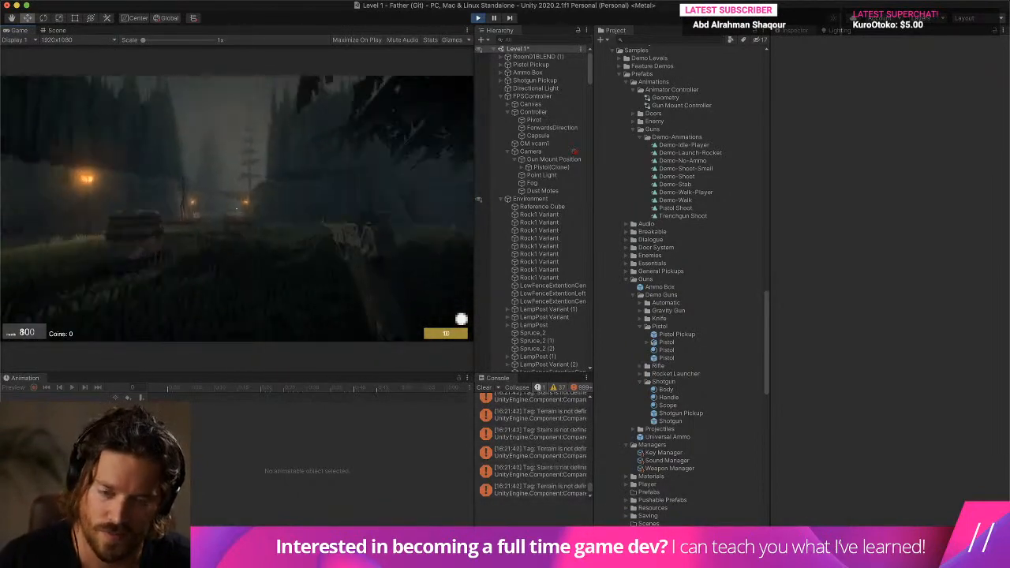
key("super+p")
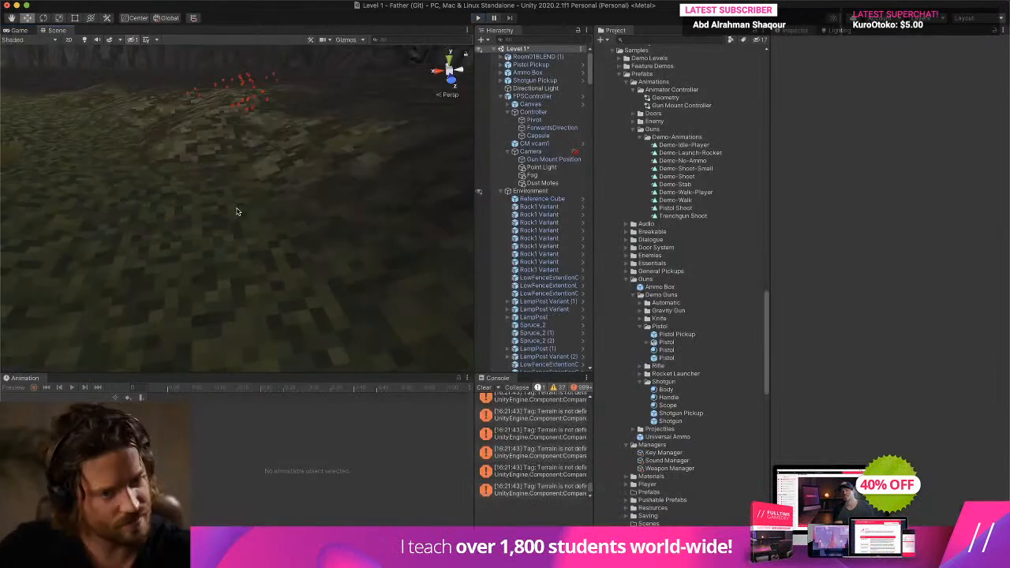
- Select the Pistol prefab in the Demo Guns folder and look at the SFX Group choices for its Empty Ammo Sound
left_click(667, 358)
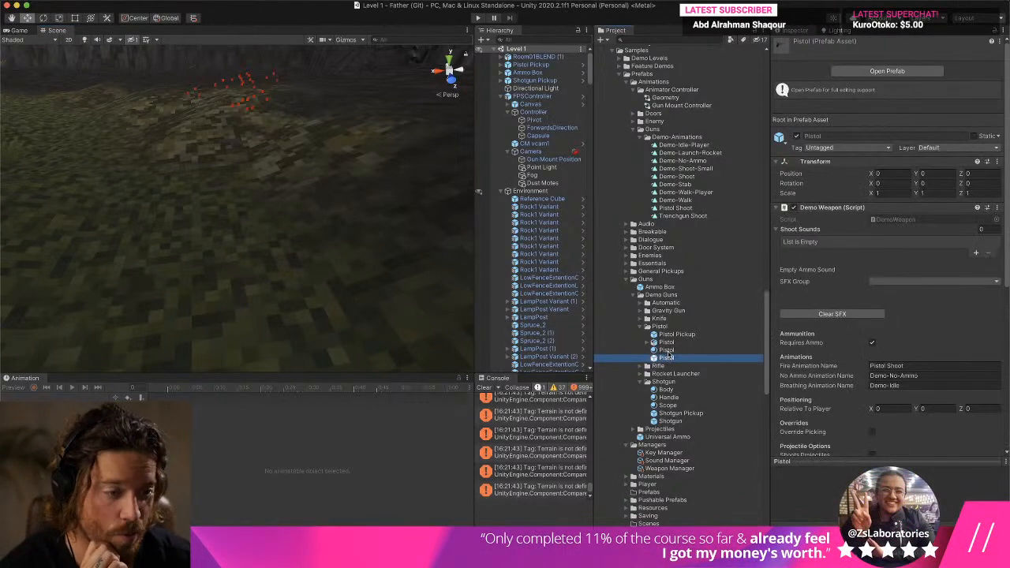
left_click(895, 282)
left_click(867, 278)
scroll(700, 171, "down", 10)
scroll(699, 171, "up", 7)
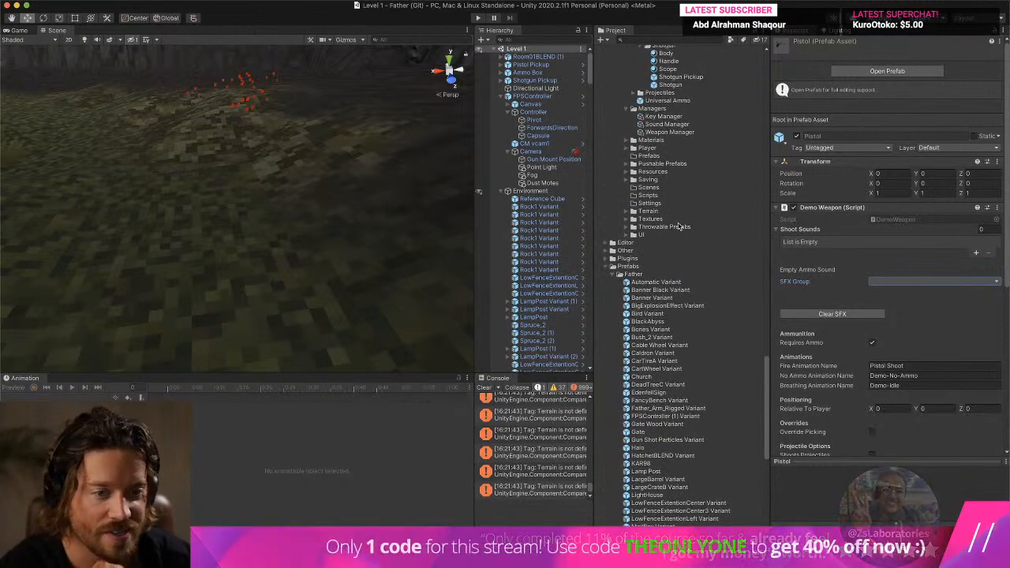
mouse_move(545, 525)
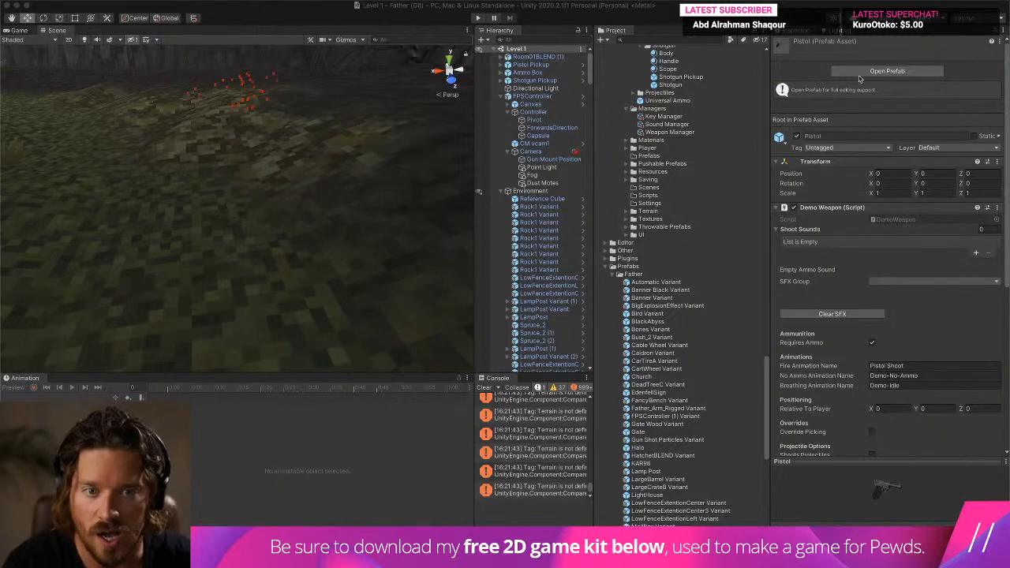
scroll(675, 182, "up", 5)
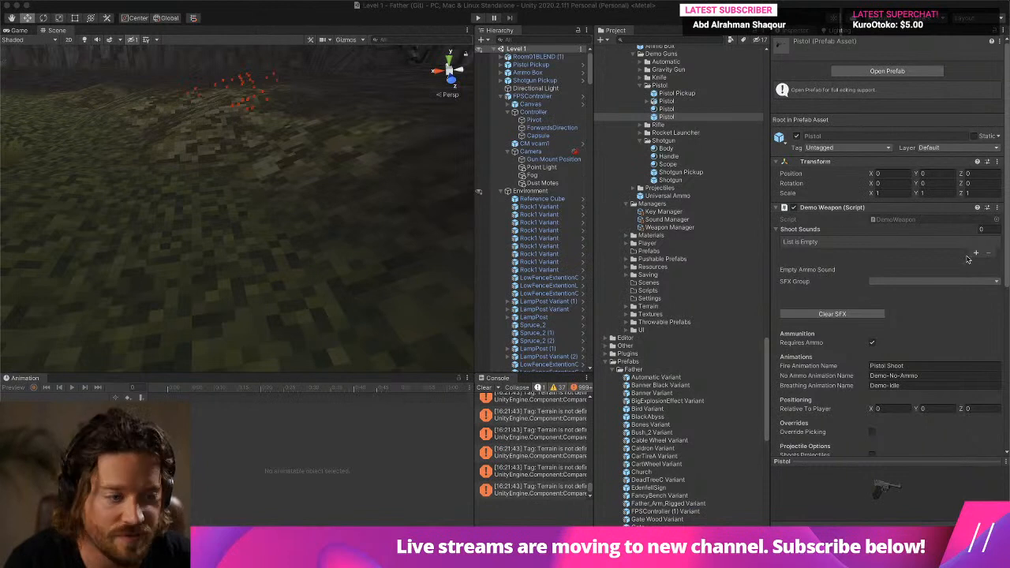
- Add a Shoot Sounds element to the Pistol's Demo Weapon script with SFX Group Gun Generic and clip Father_Rifle1
left_click(976, 255)
left_click(793, 241)
left_click(928, 263)
left_click(928, 281)
left_click(920, 265)
left_click(909, 274)
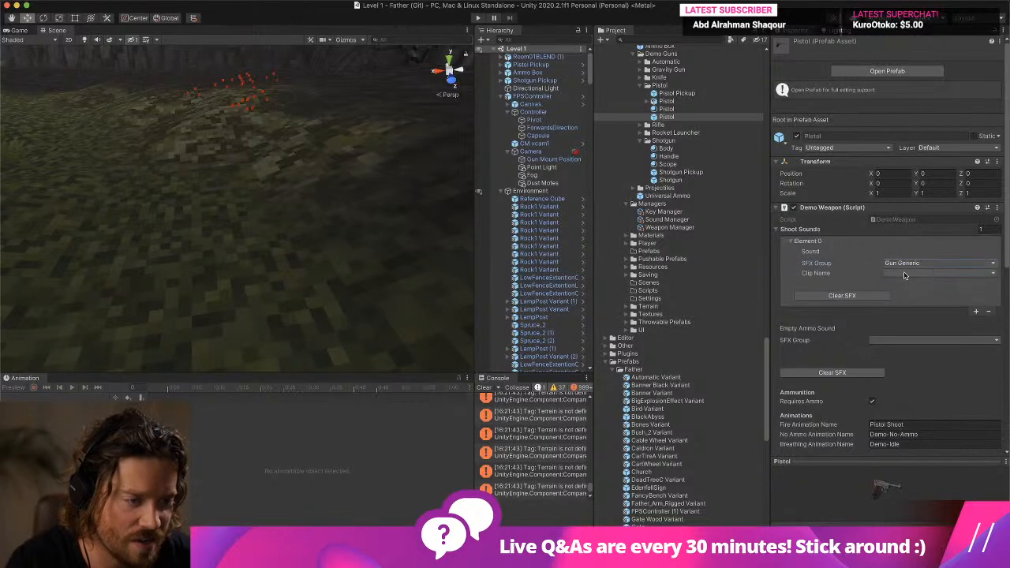
left_click(905, 274)
left_click(908, 292)
- Play-test the level with the pistol equipped, firing it while moving around to check the shot sound, and stop the game
left_click(478, 17)
left_click(949, 299)
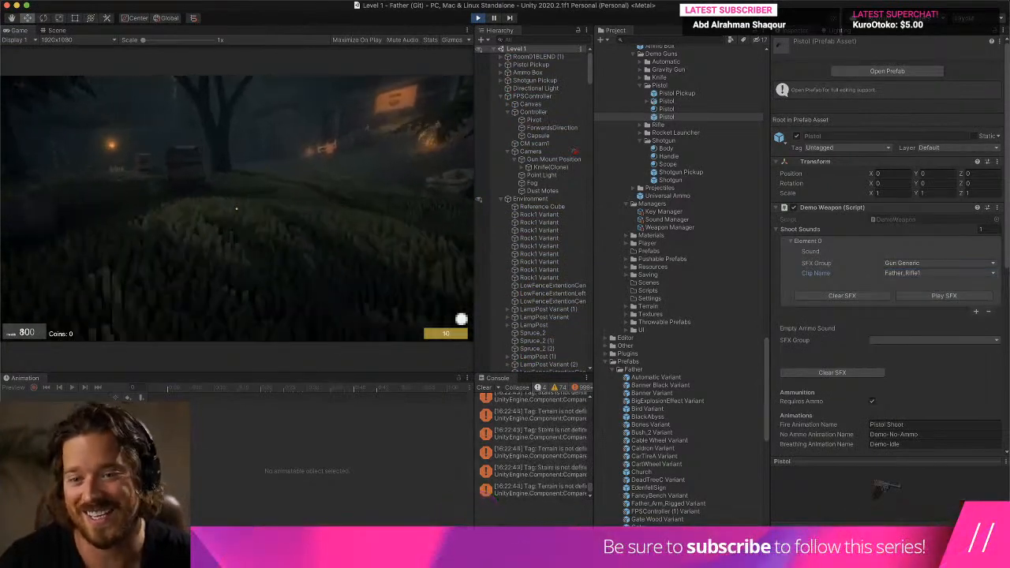
key("w")
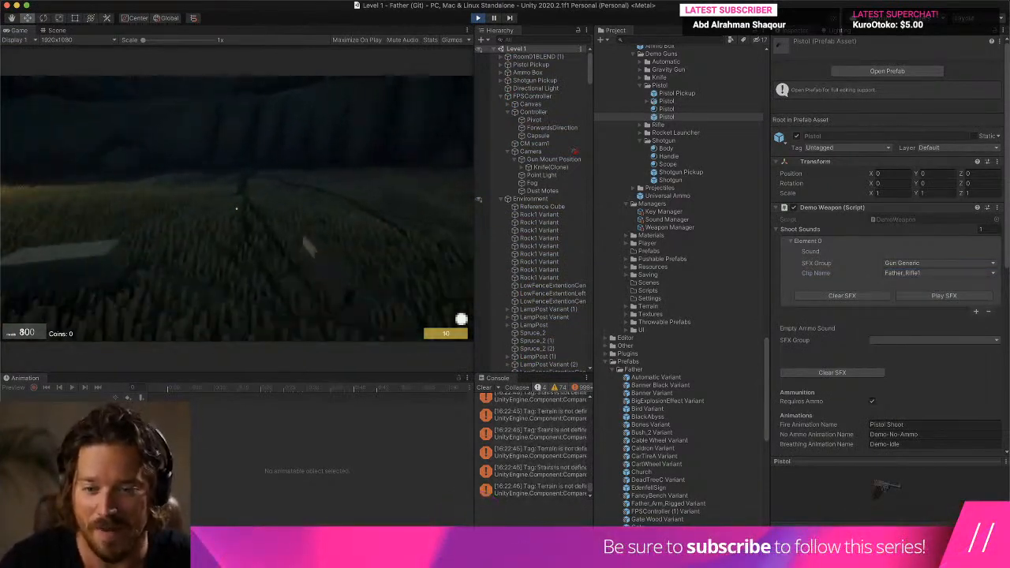
key("w")
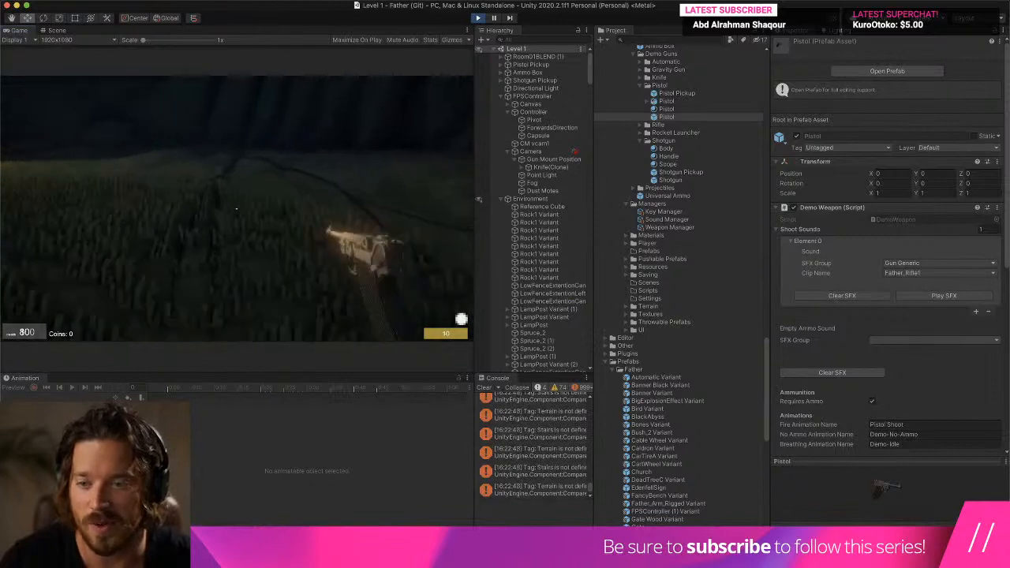
key("w")
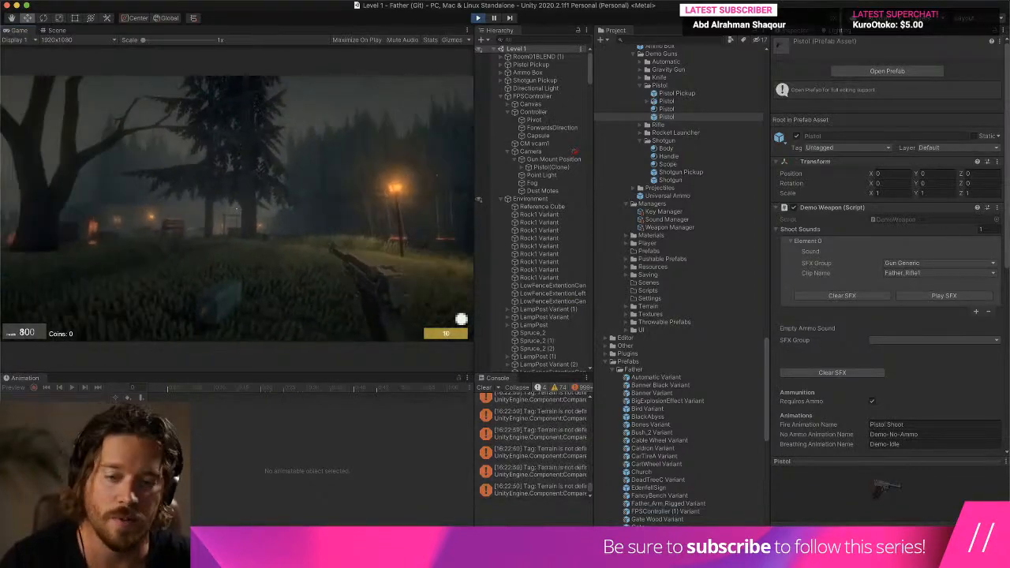
key("w")
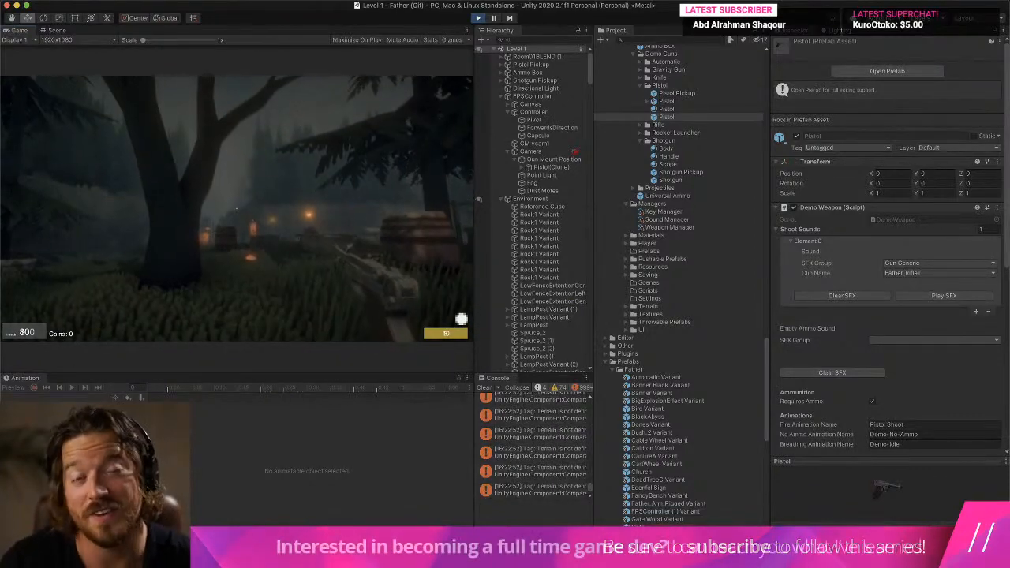
left_click(236, 209)
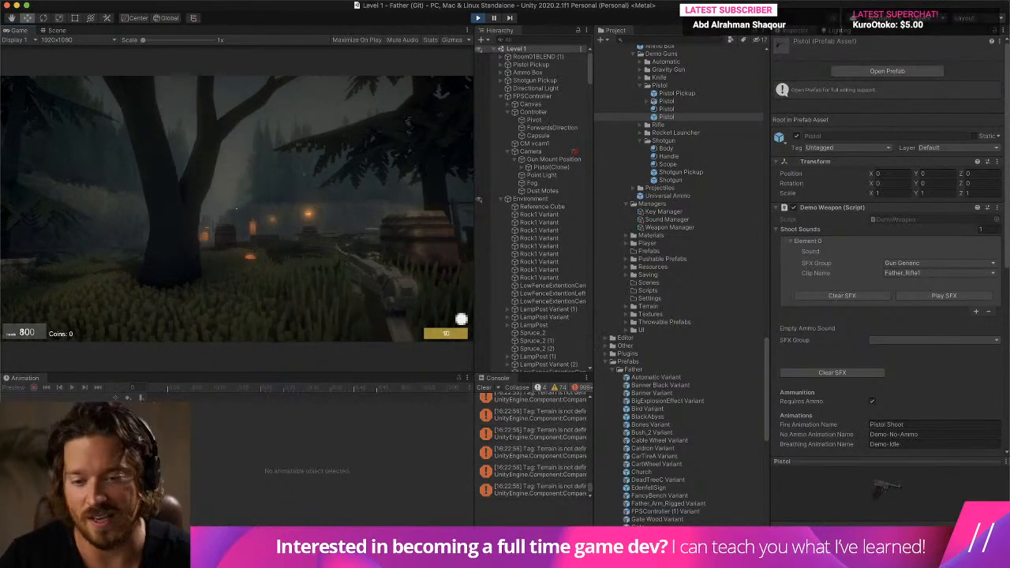
left_click(236, 209)
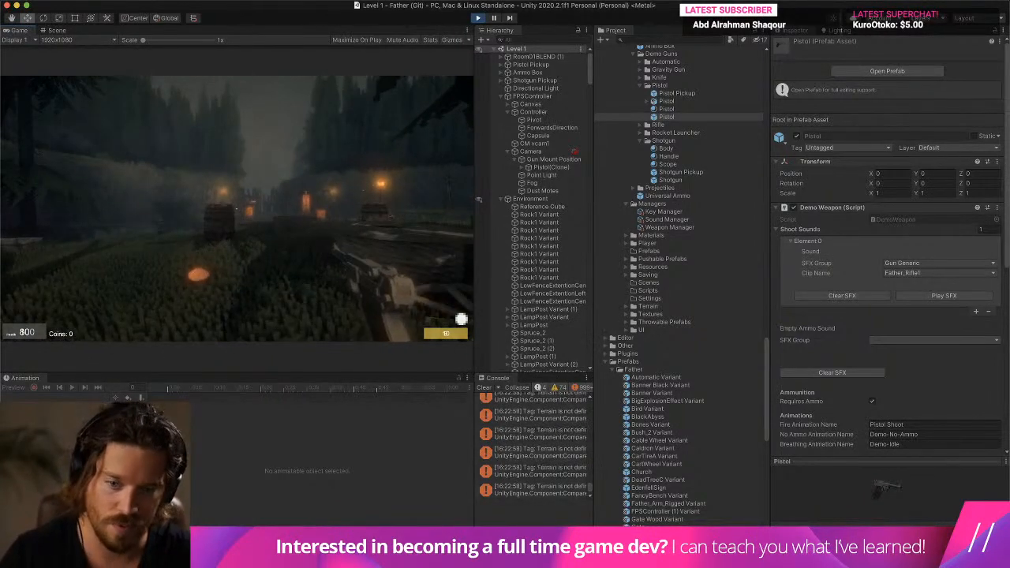
key("w")
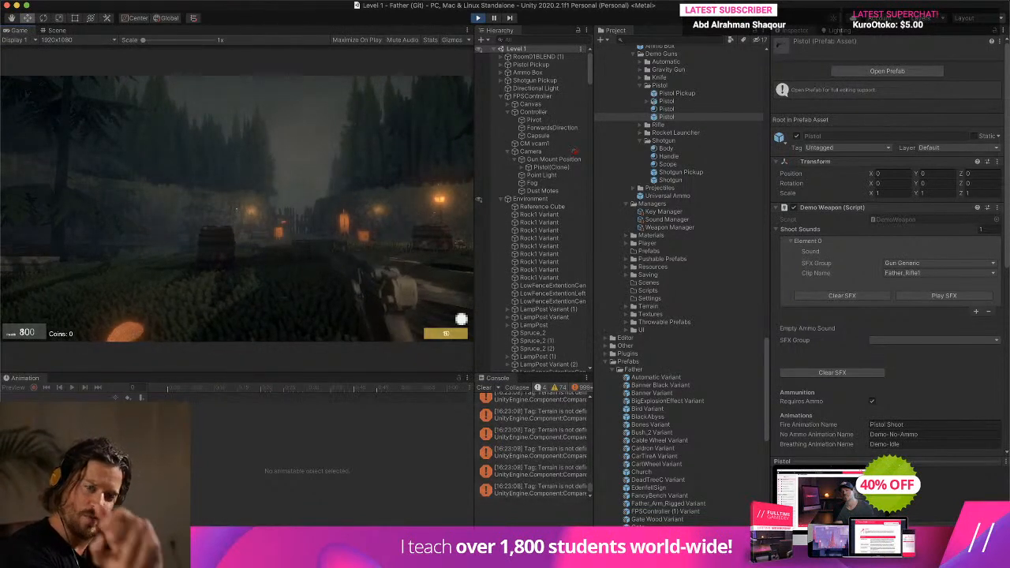
key("super+p")
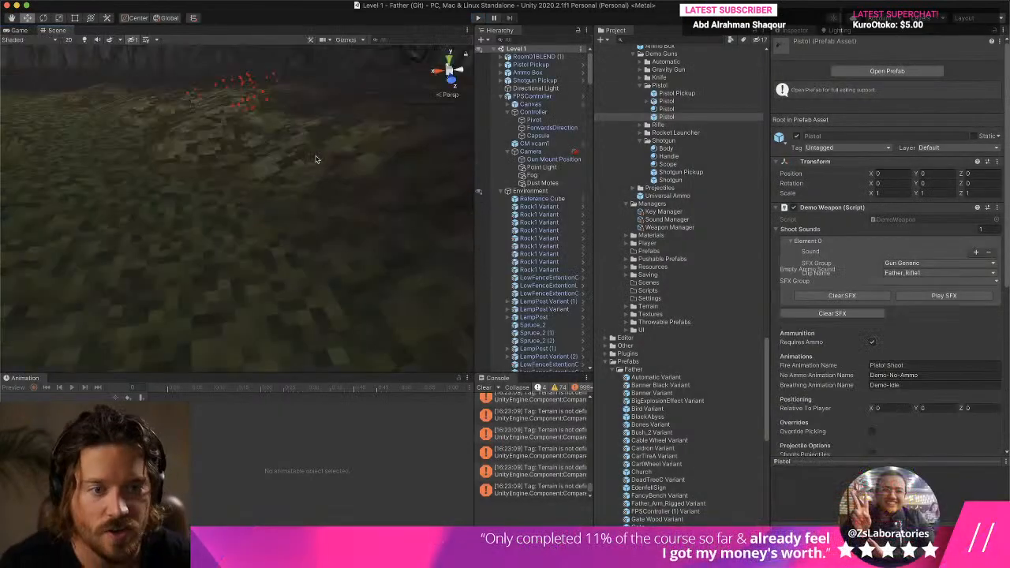
- Open the Pistol prefab for editing, select the LugerBLEND model and go to frame 1 of the Pistol Shoot clip
double_click(667, 117)
left_click(369, 221)
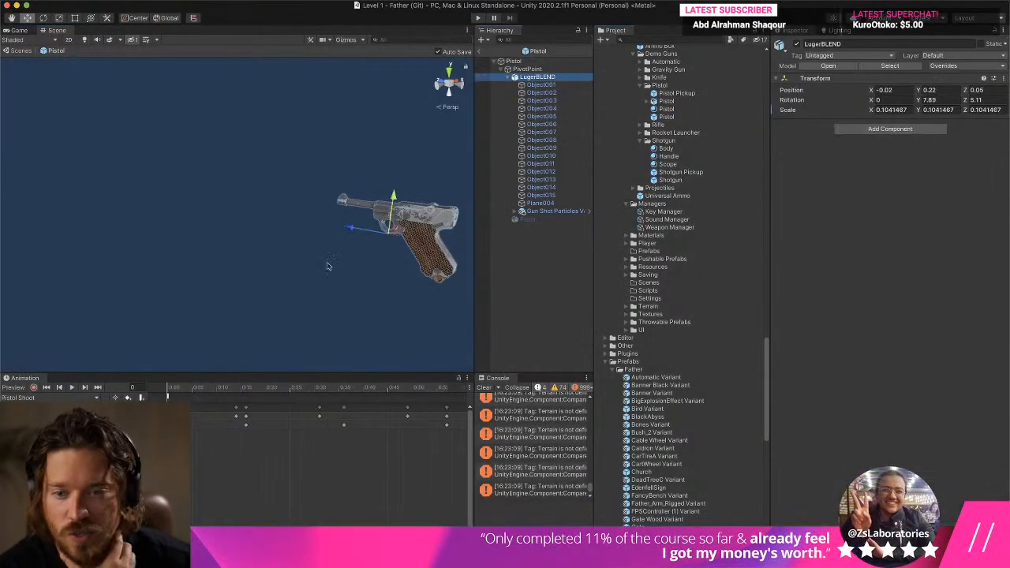
left_click(172, 392)
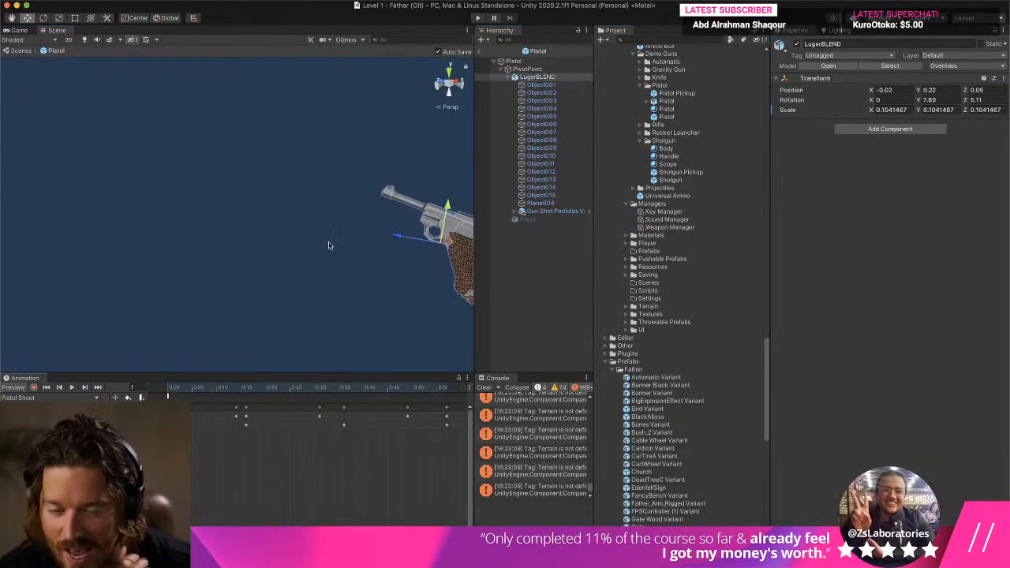
- Try moving LugerBLEND up and forward to about 0.352 on Y and 0.125 on Z, and undo the moves
middle_click_drag(335, 247, 268, 241)
left_click_drag(323, 201, 330, 171)
left_click_drag(285, 206, 277, 206)
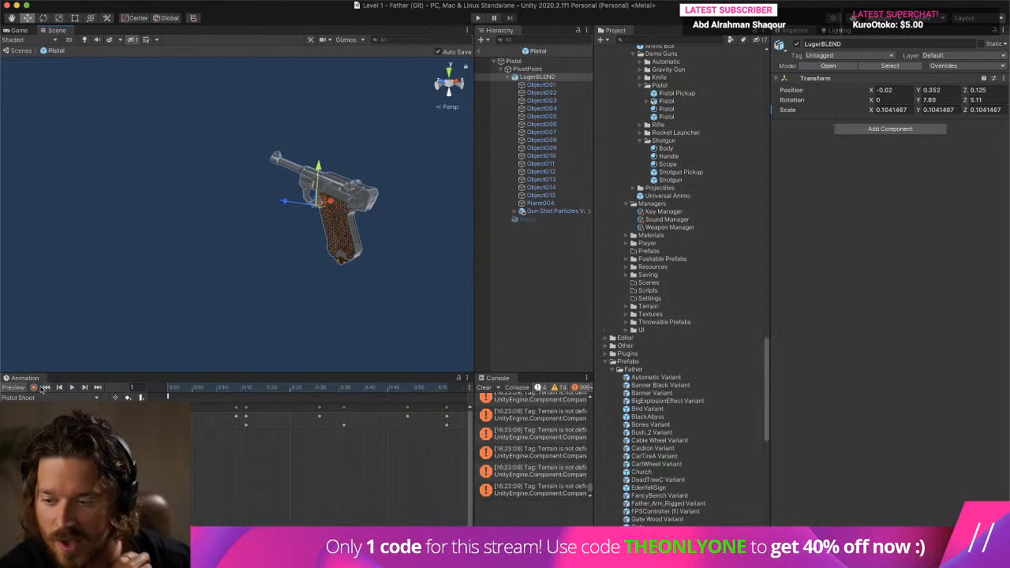
key("super+z")
key("super+z")
key("super+z")
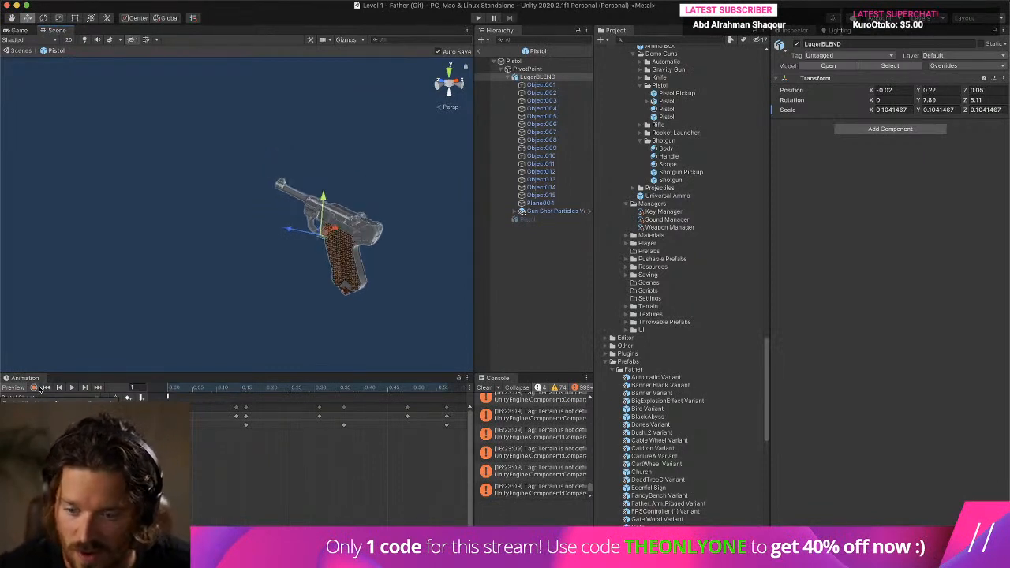
- Check the EmitParticles (int) event at the start of the Pistol Shoot clip and preview the clip's playback
mouse_move(172, 391)
left_mouse_down()
mouse_move(161, 391)
mouse_move(173, 391)
left_mouse_up()
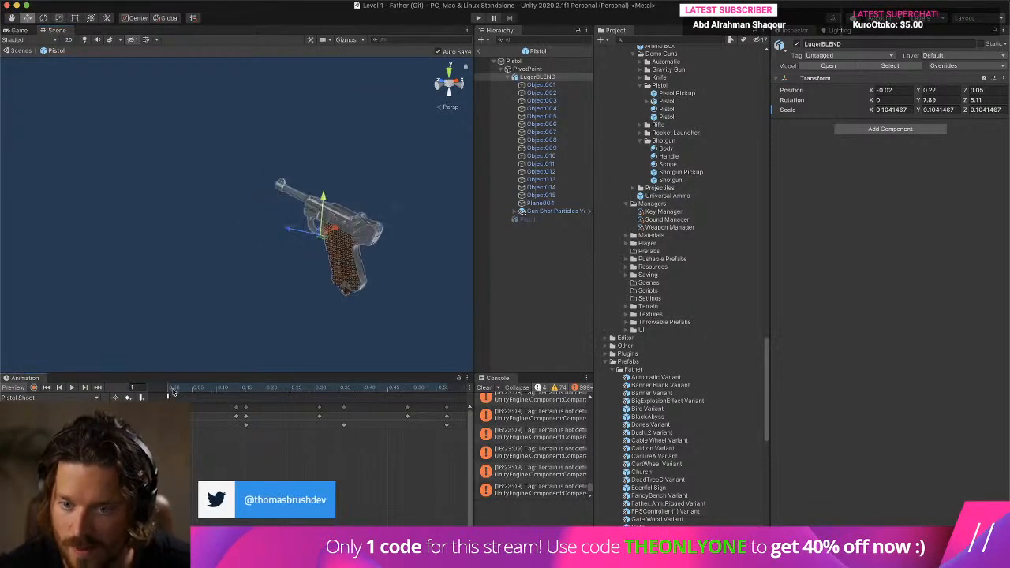
left_click_drag(333, 198, 304, 189)
left_click(193, 396)
left_click(71, 388)
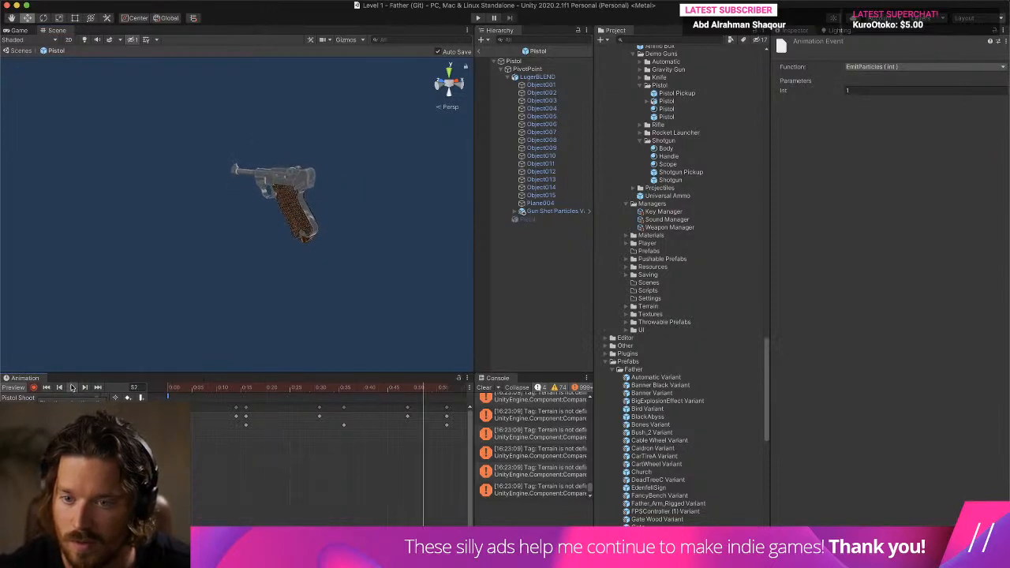
left_click(72, 387)
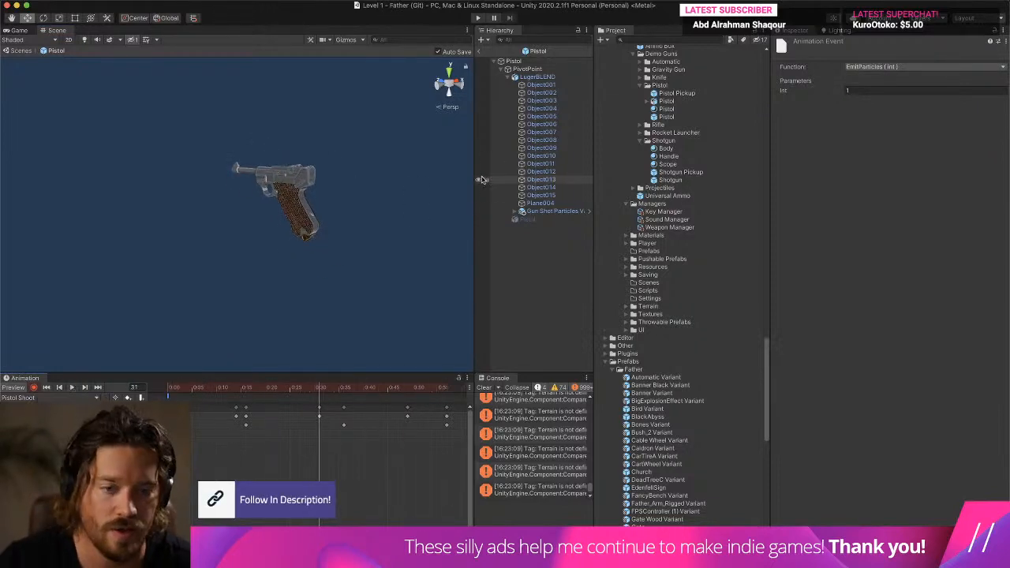
- Set Gun Shot Particles Variant's emission Rate over Time to 25 and its scale to 1 on all axes
left_click(554, 212)
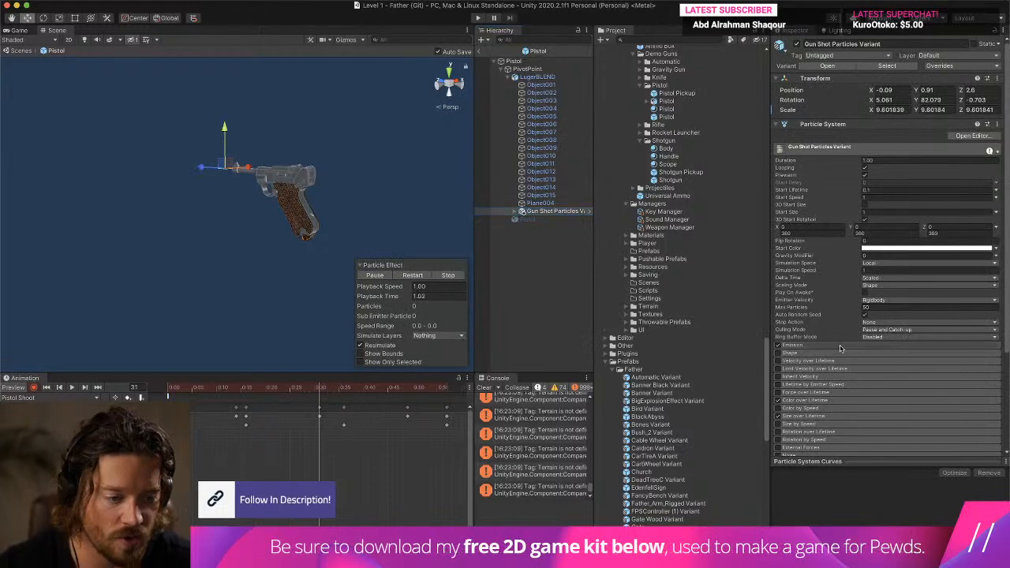
scroll(331, 286, "down", 10)
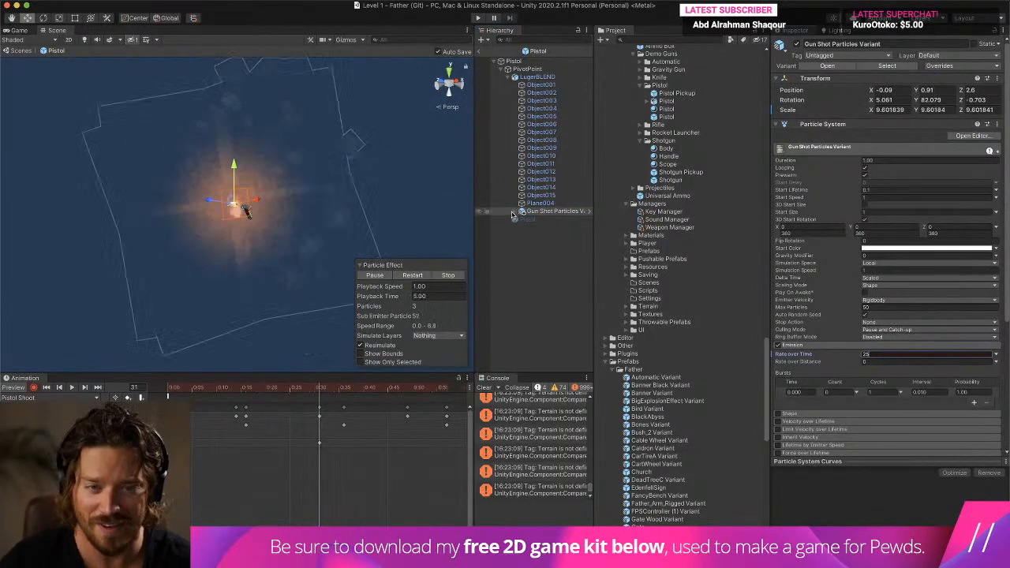
left_click(895, 109)
type("1")
key("Tab")
type("1")
key("Tab")
type("1")
- Try rotating Gun Shot Particles Variant by hand to line its blast up with the Luger's barrel
scroll(399, 173, "up", 10)
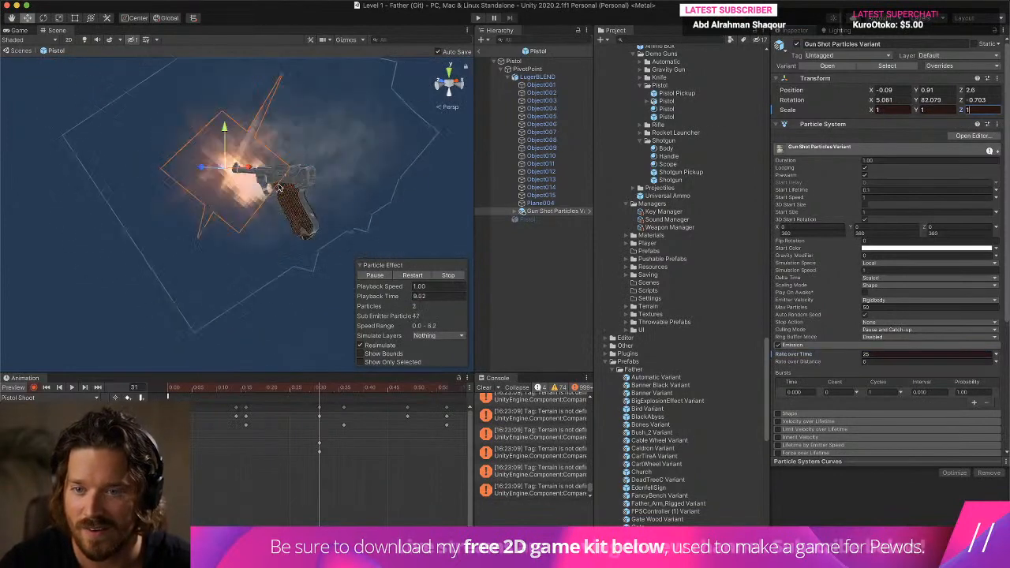
left_click_drag(276, 187, 131, 162, "alt")
key("f")
mouse_move(199, 172)
middle_mouse_down()
mouse_move(218, 180)
mouse_move(207, 182)
middle_mouse_up()
scroll(207, 182, "up", 3)
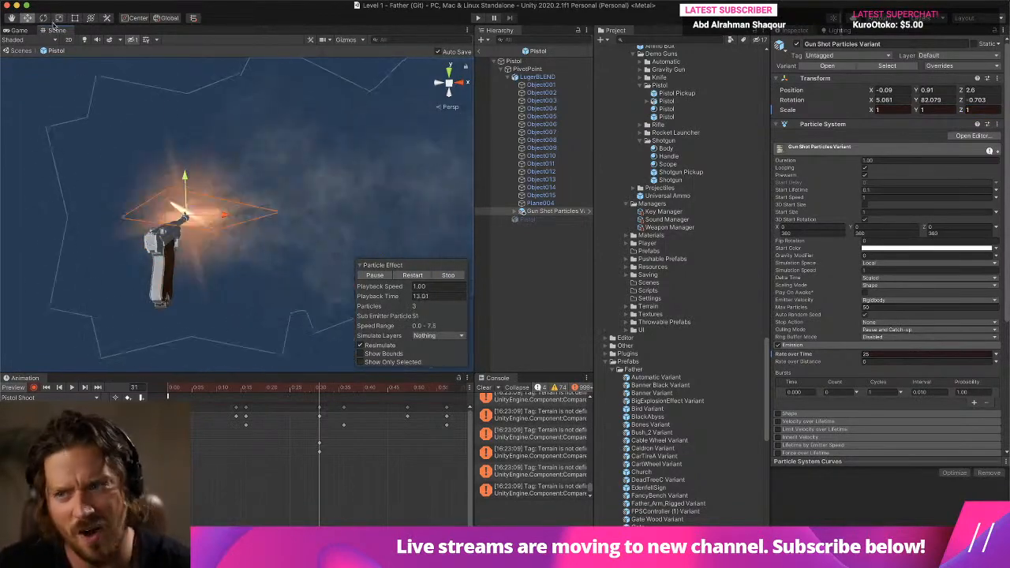
key("e")
left_click_drag(210, 266, 221, 293)
middle_click_drag(221, 293, 269, 257)
left_click_drag(270, 257, 276, 226, "alt")
left_click_drag(273, 292, 282, 230, "alt")
middle_click_drag(282, 230, 296, 166)
- Set Gun Shot Particles Variant's rotation to 0 on all axes and its emission Rate over Time to 0
left_click(890, 99)
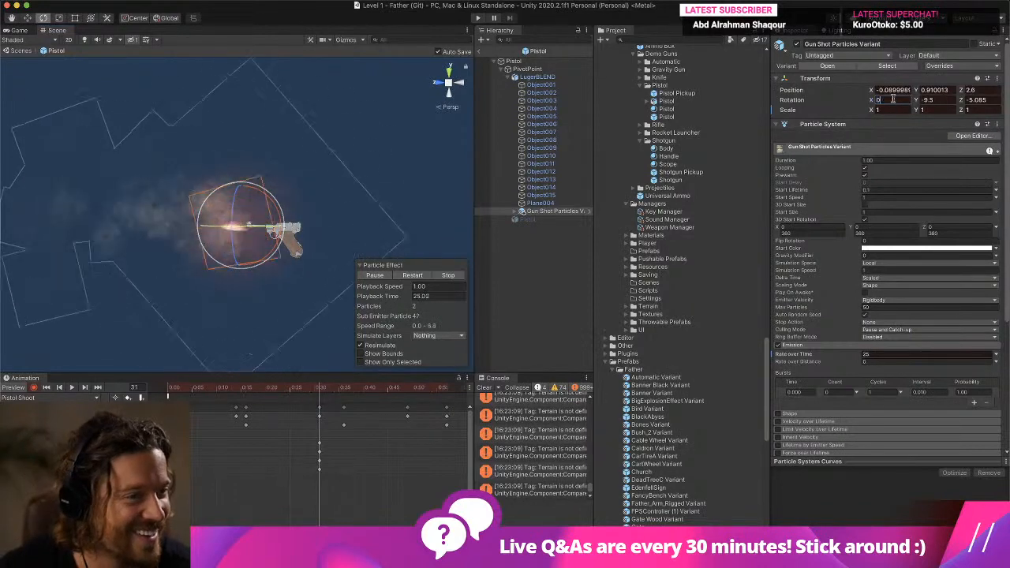
type("0")
key("Tab")
type("0")
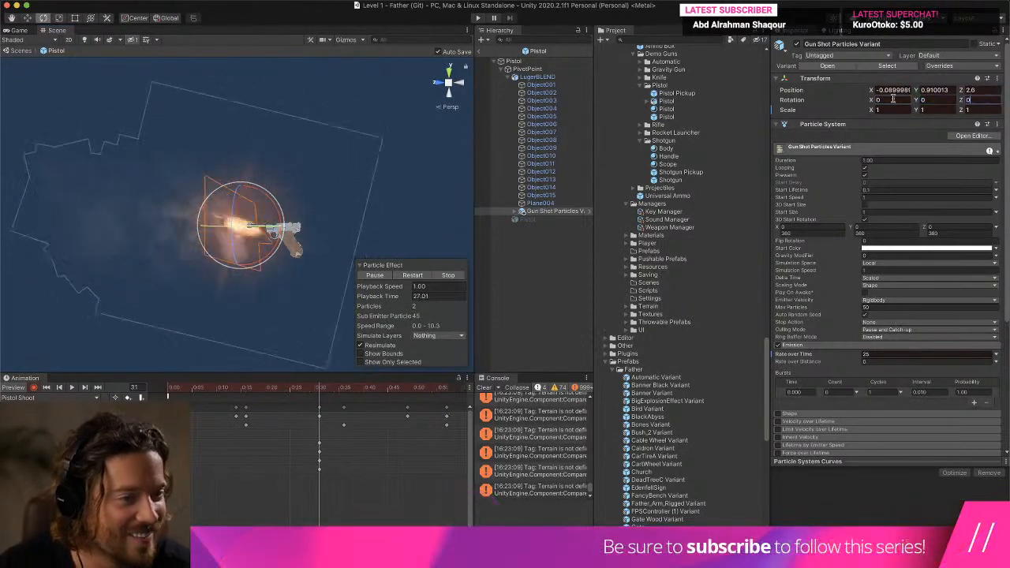
left_click(27, 19)
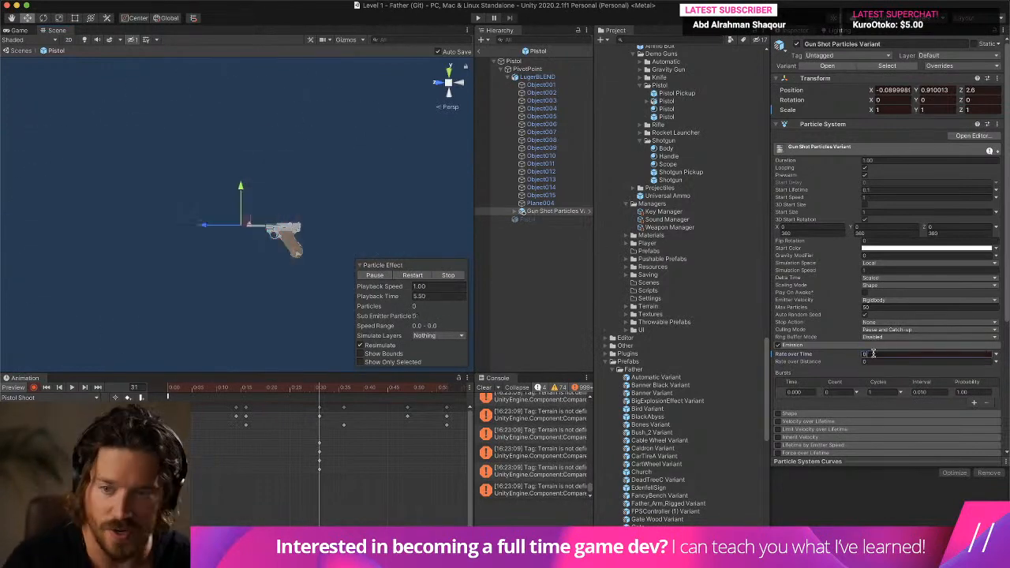
- Play-test the level by equipping the pistol, walking forward and firing it, and end the test
key("super+p")
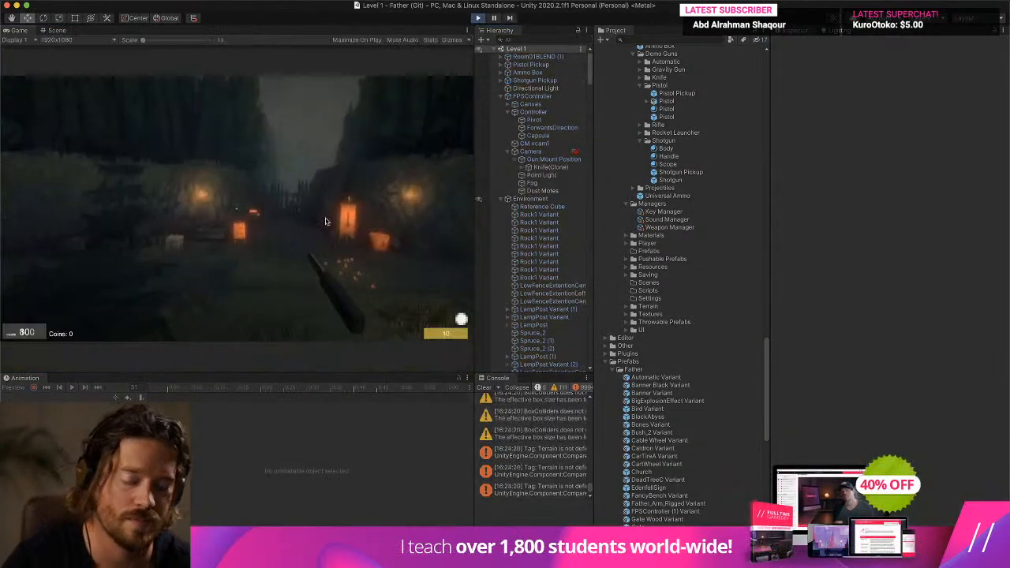
key("w")
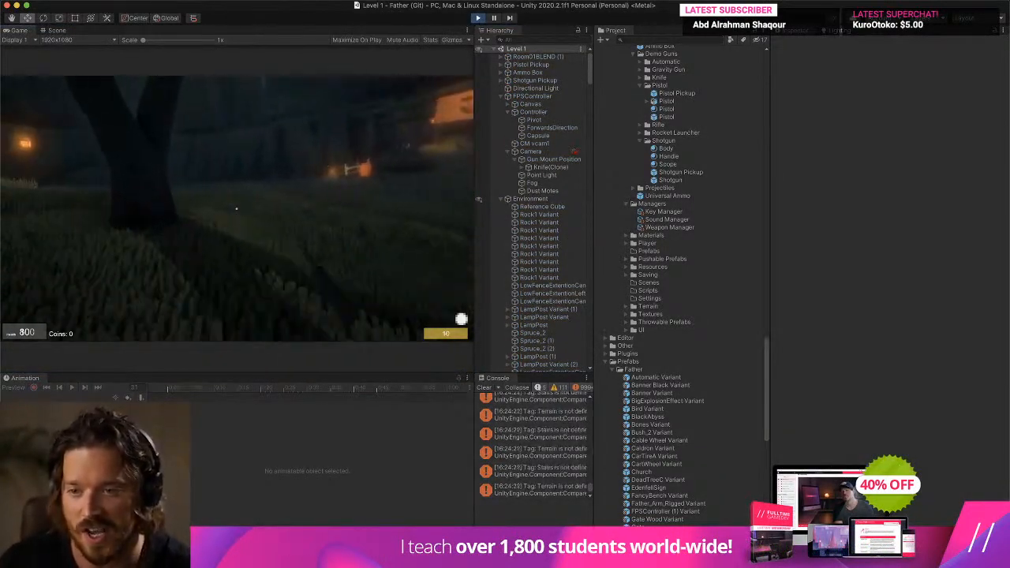
key("2")
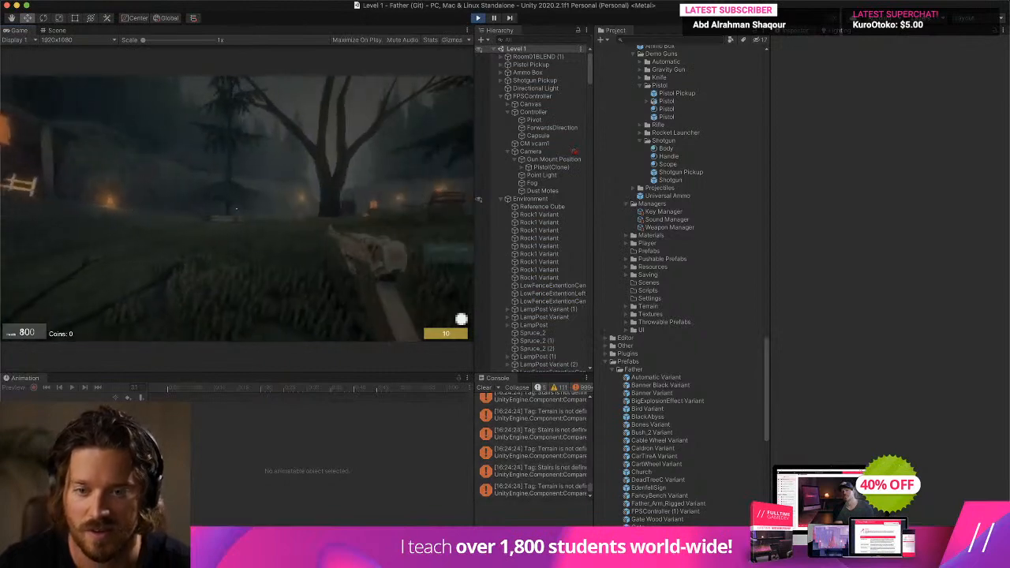
key("s")
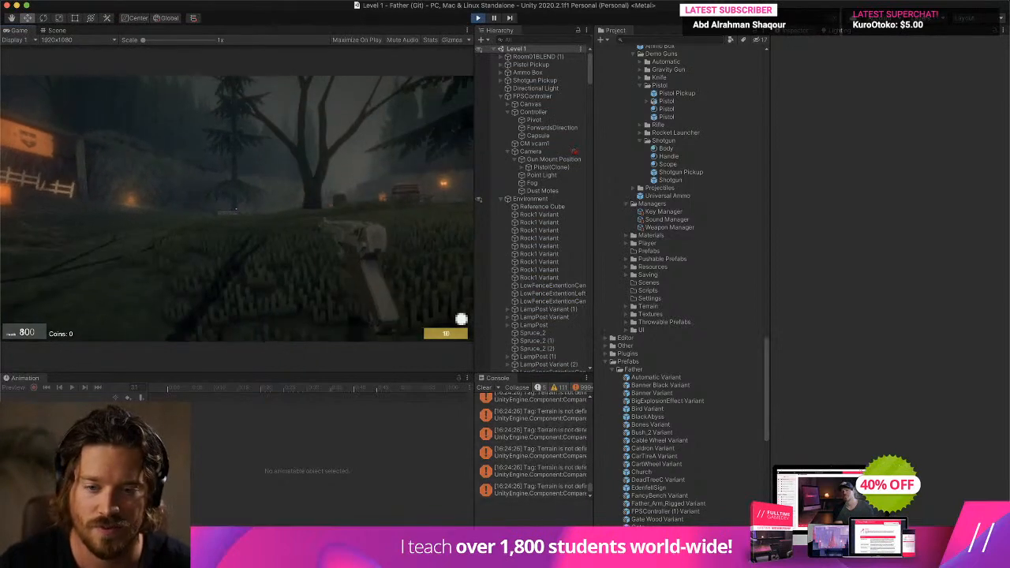
key("w")
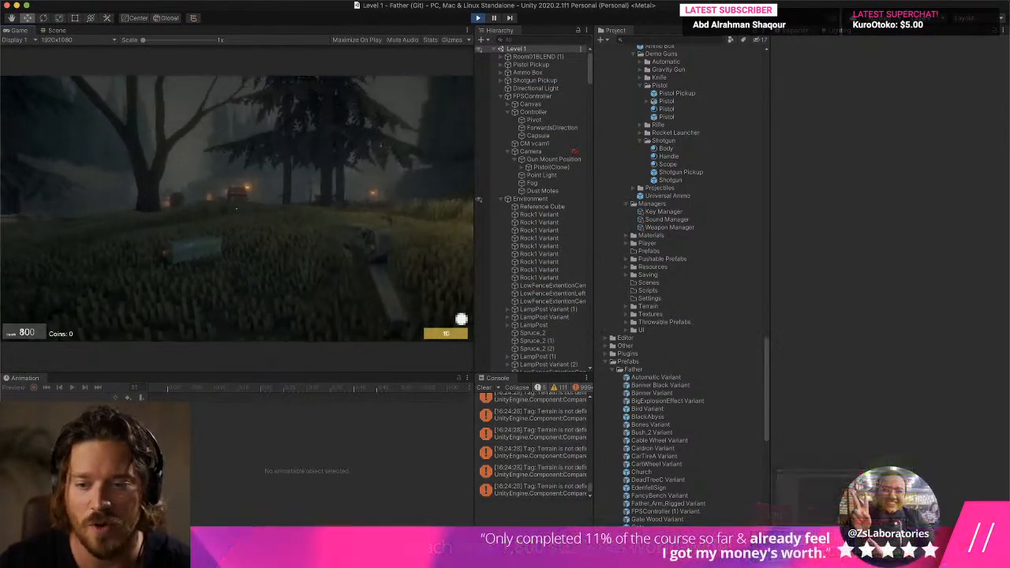
left_click(237, 209)
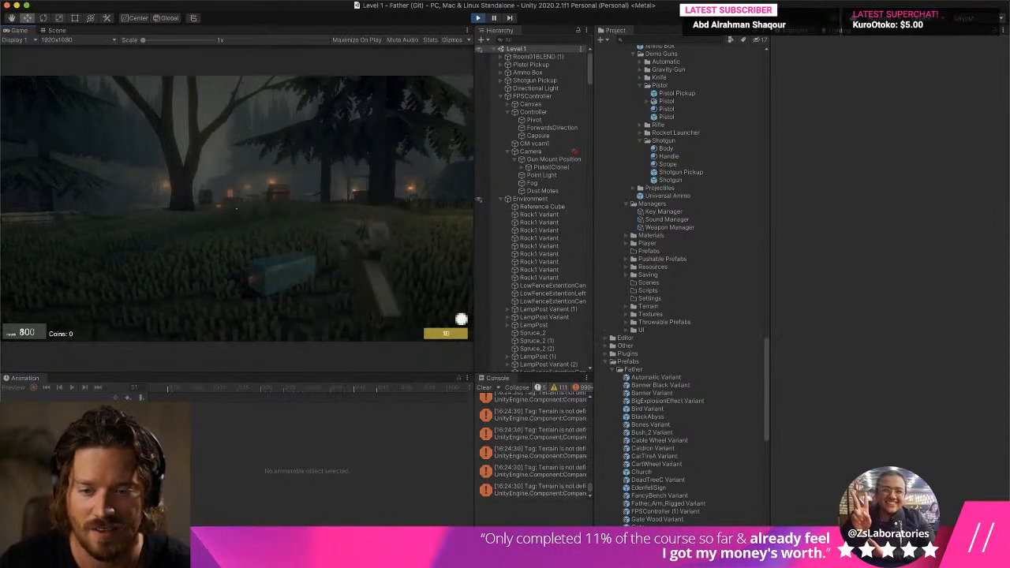
key("super+p")
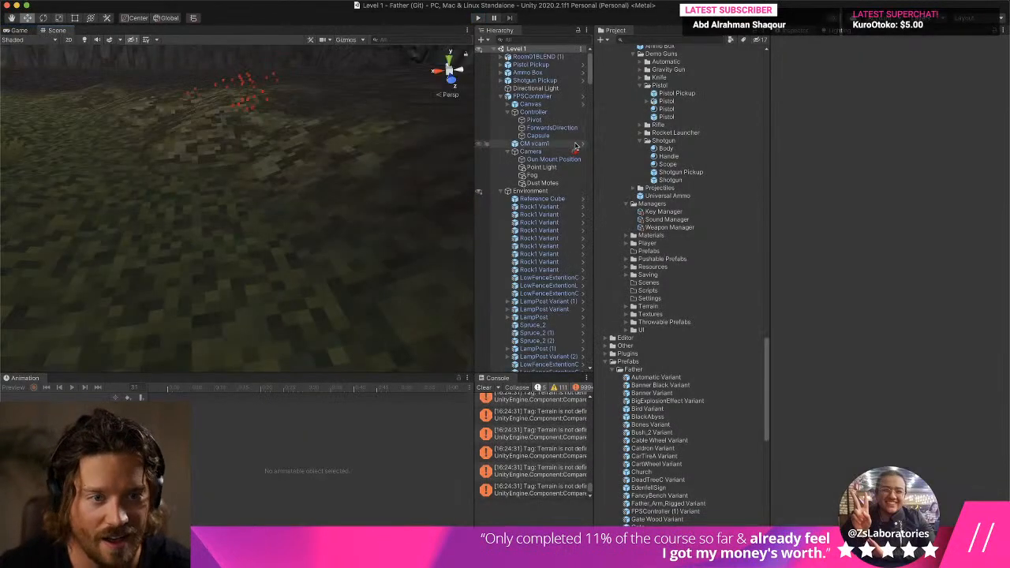
- Open the Pistol prefab for editing and start keyframe recording on PivotPoint's Pistol Shoot clip
left_click(673, 117)
double_click(673, 117)
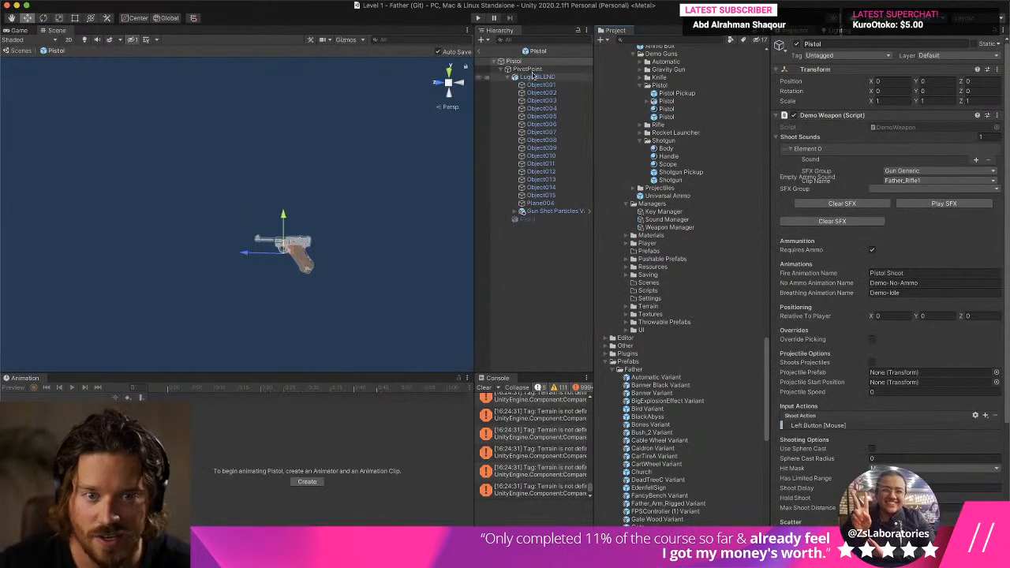
left_click(534, 70)
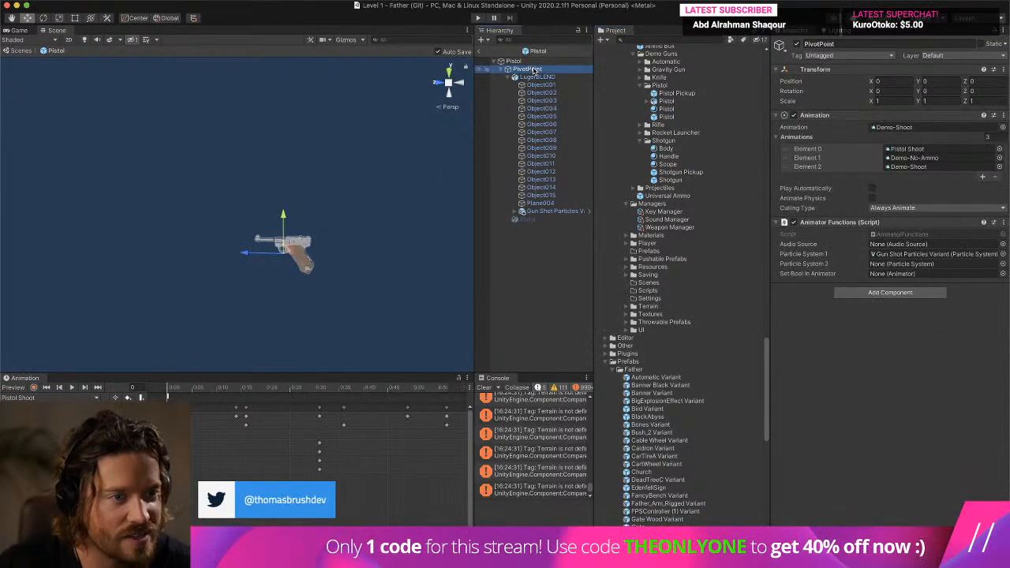
left_click(169, 389)
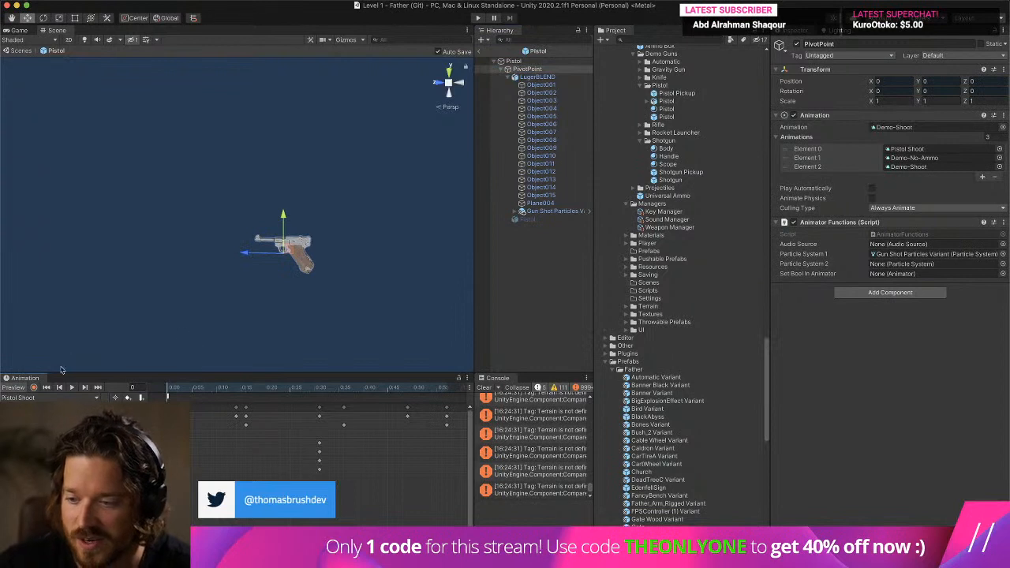
left_click(34, 387)
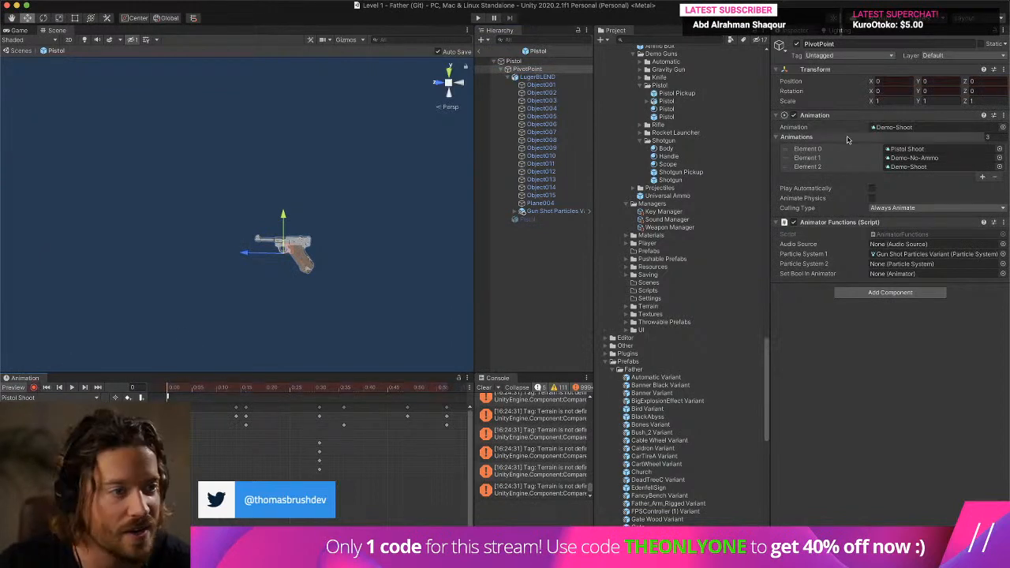
- Scrub through the end of the Pistol Shoot clip, remove LugerBLEND's position track and return to frame 0
left_click(446, 390)
left_click_drag(447, 392, 376, 396)
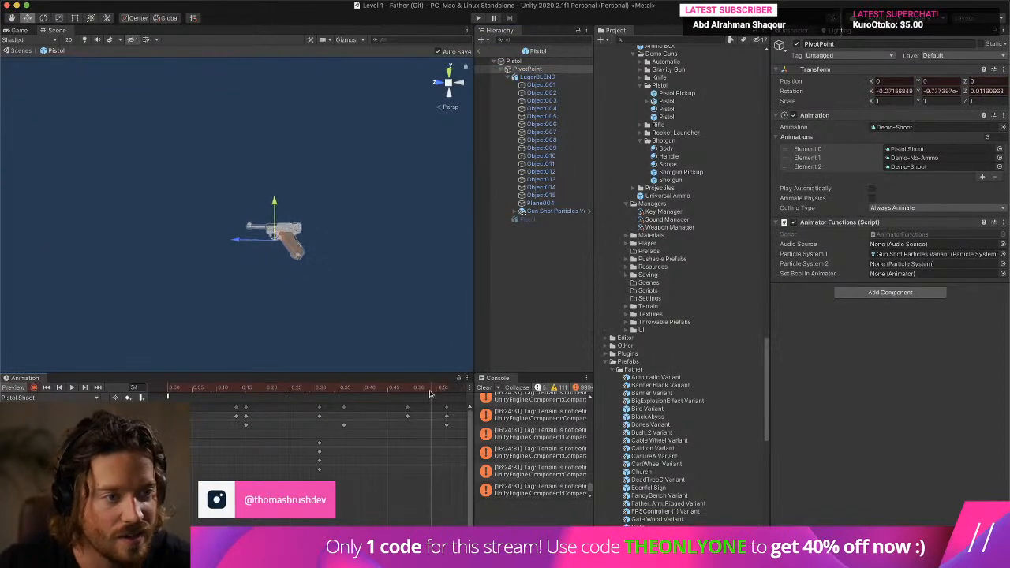
left_click_drag(443, 393, 444, 394)
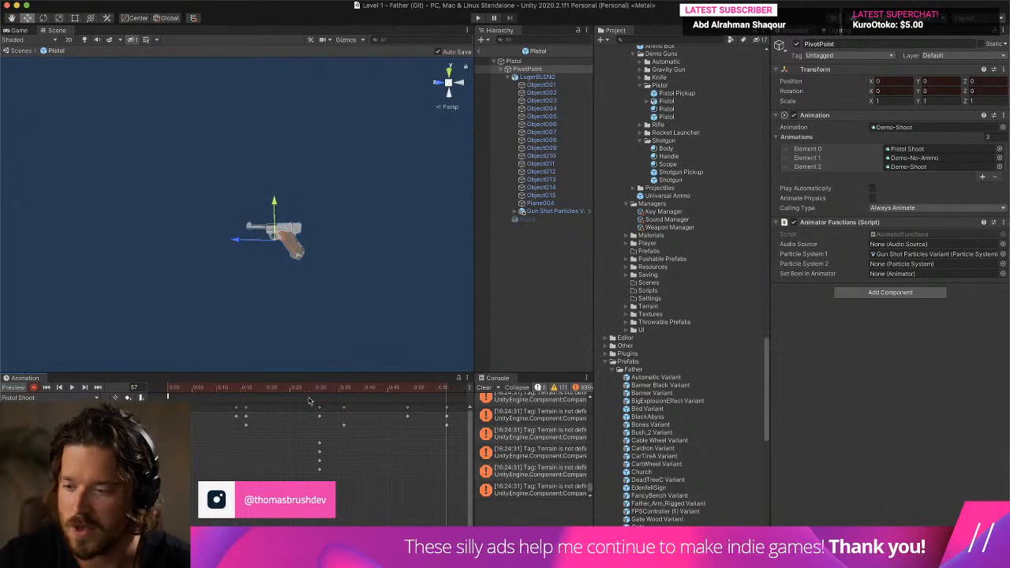
left_click(63, 434)
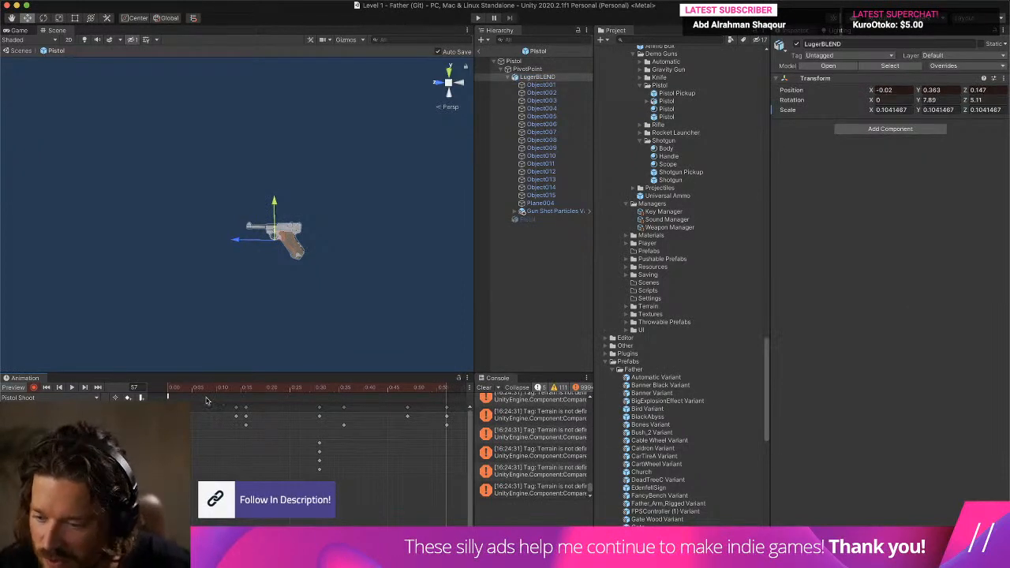
key("super+z")
left_click_drag(187, 391, 166, 393)
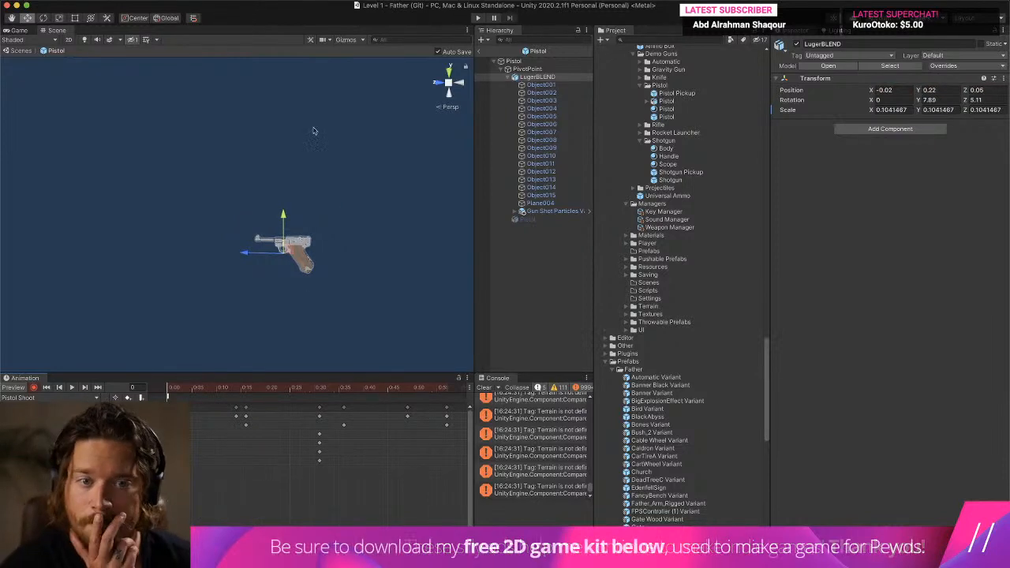
- Move PivotPoint up and forward at frame 1 to about 0.236 on Y and -0.037 on Z, and preview the clip
left_click(527, 70)
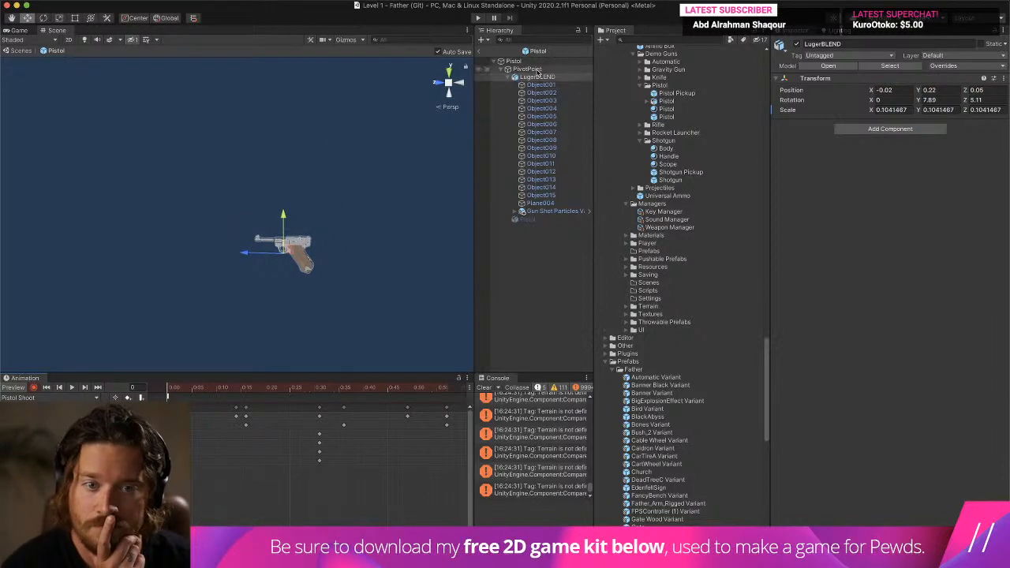
left_click(174, 389)
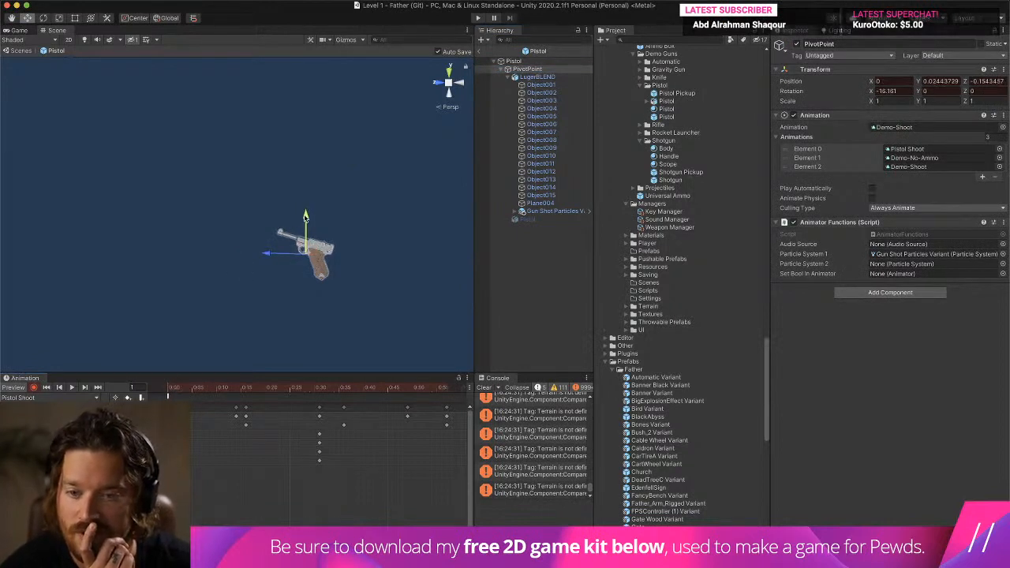
left_click_drag(304, 219, 305, 198)
left_click_drag(264, 234, 255, 235)
left_click(70, 388)
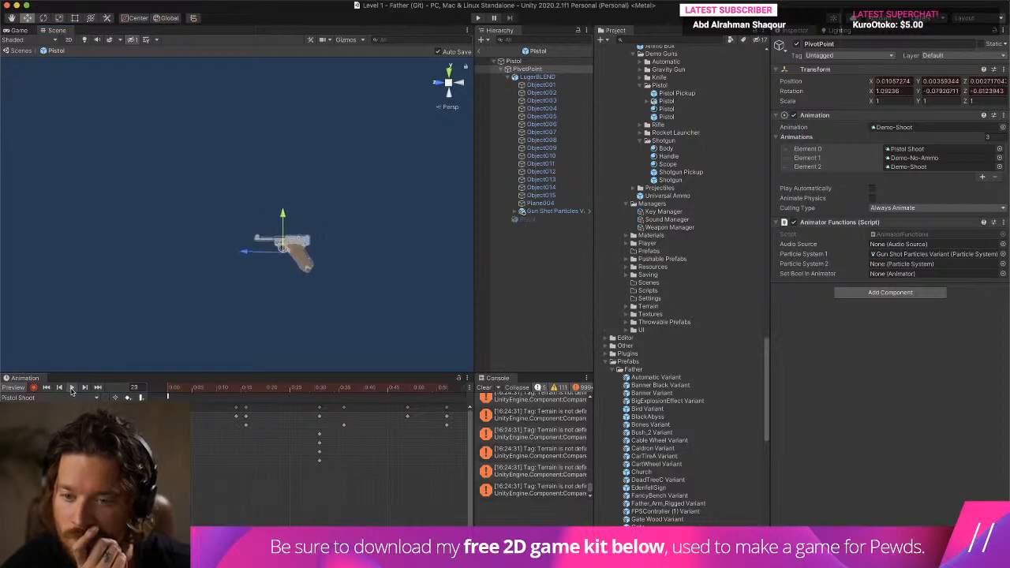
left_click(177, 389)
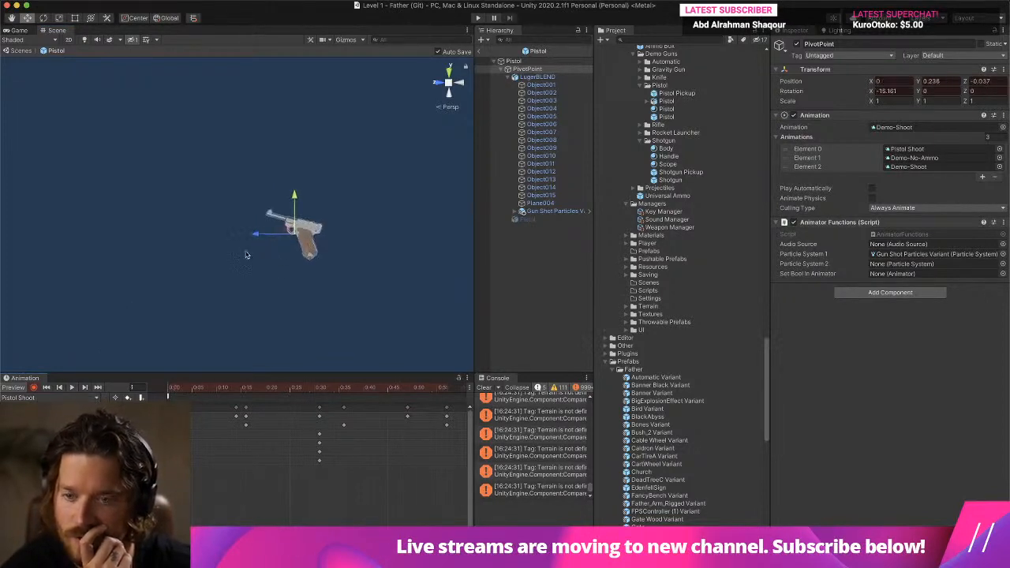
left_click(72, 388)
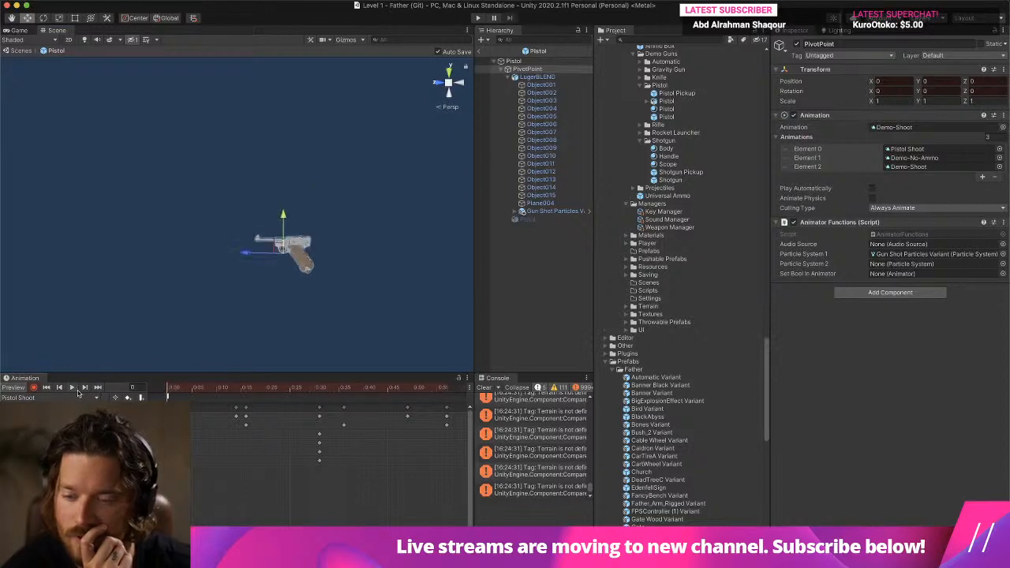
left_click(75, 388)
- Leave the Pistol prefab and play the level again, equipping the pistol and firing it to check the recoil and muzzle particles
left_click(491, 29)
left_click(479, 52)
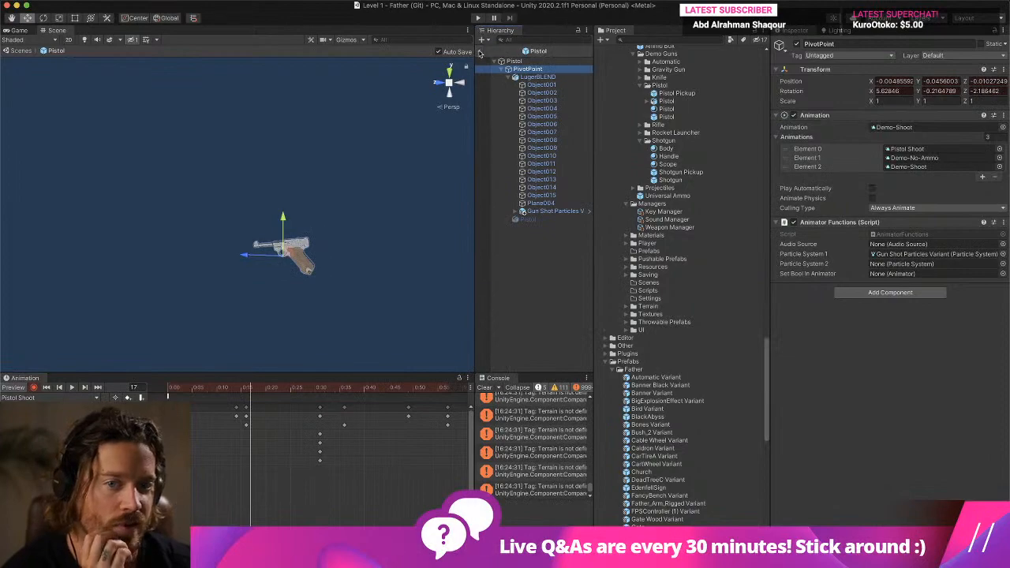
left_click(478, 18)
key("ctrl+Up")
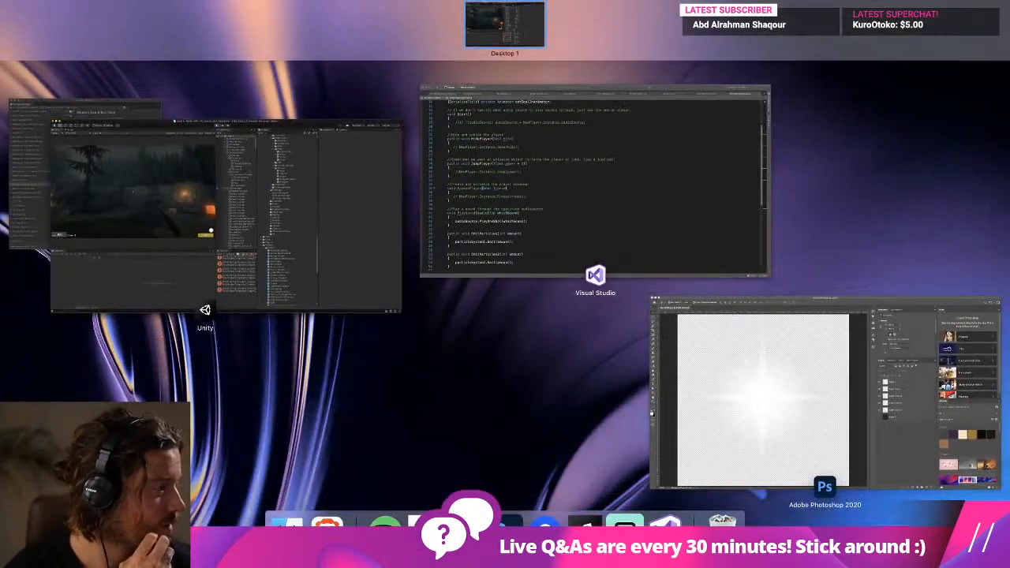
left_click(206, 310)
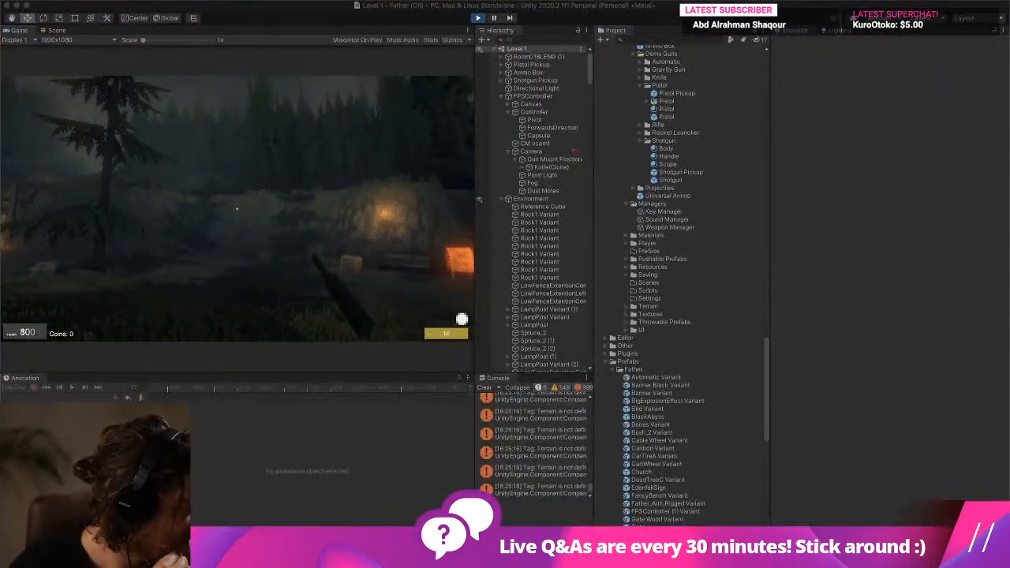
left_click(502, 199)
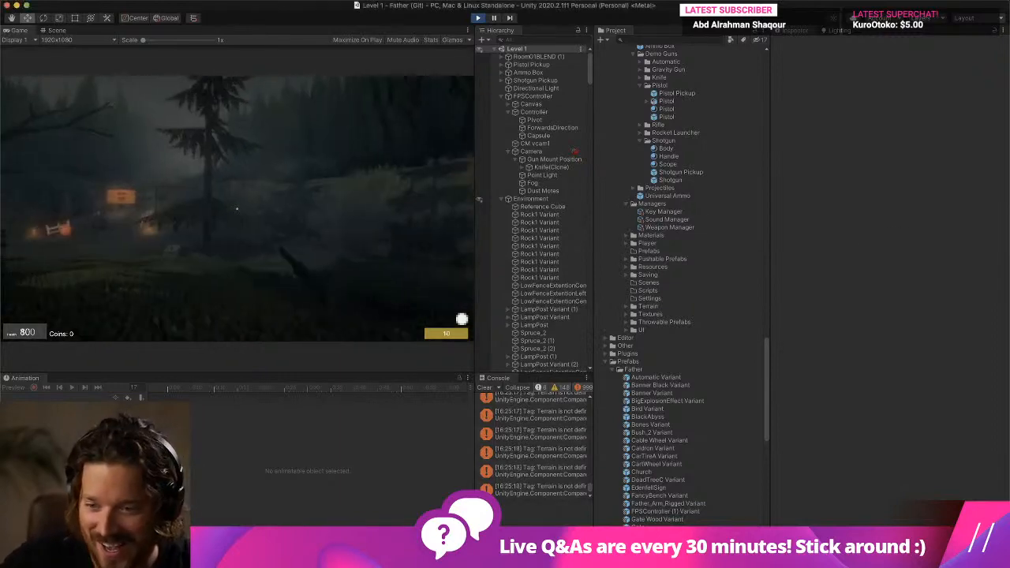
key("w")
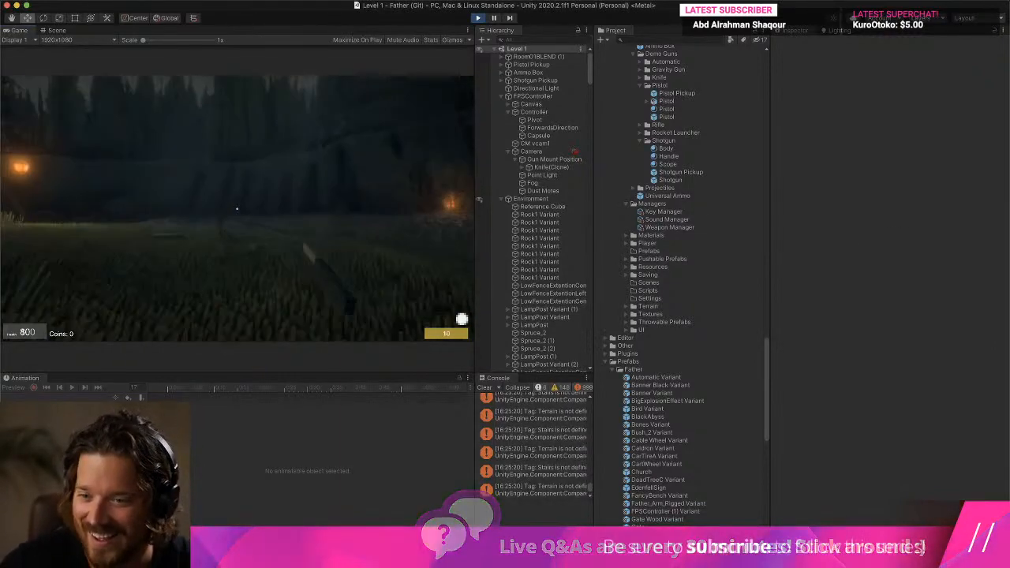
key("2")
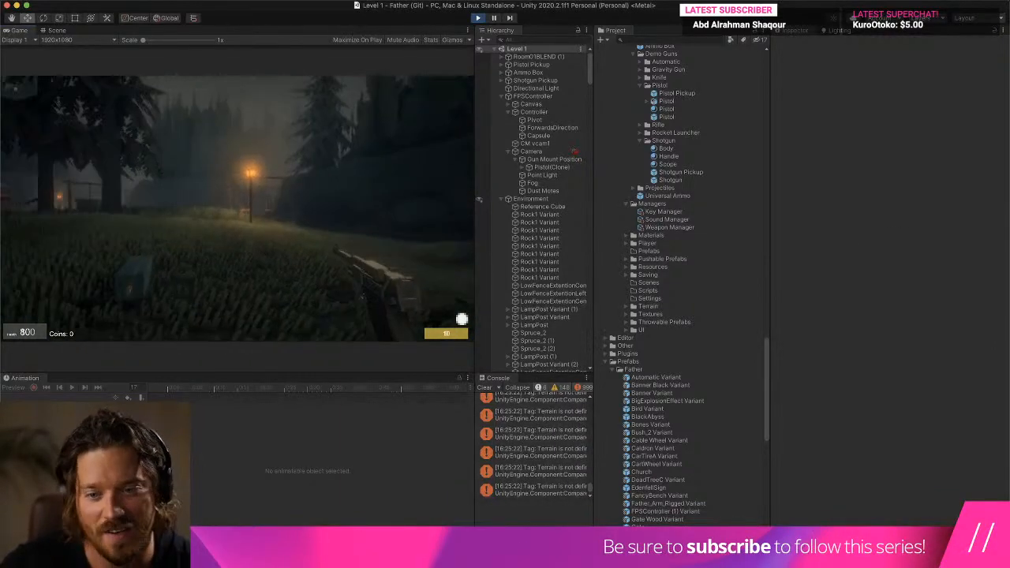
key("w")
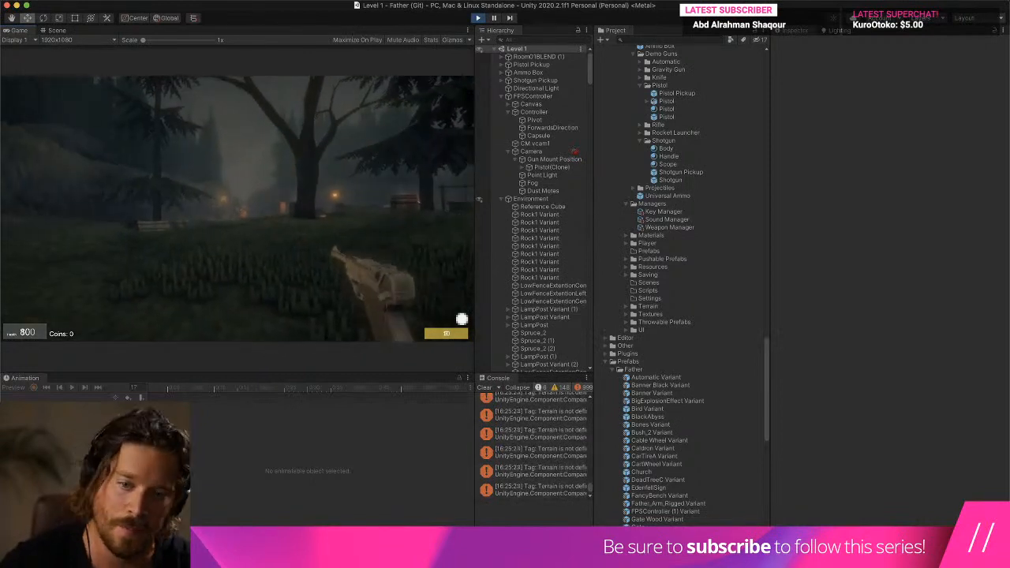
left_click(236, 209)
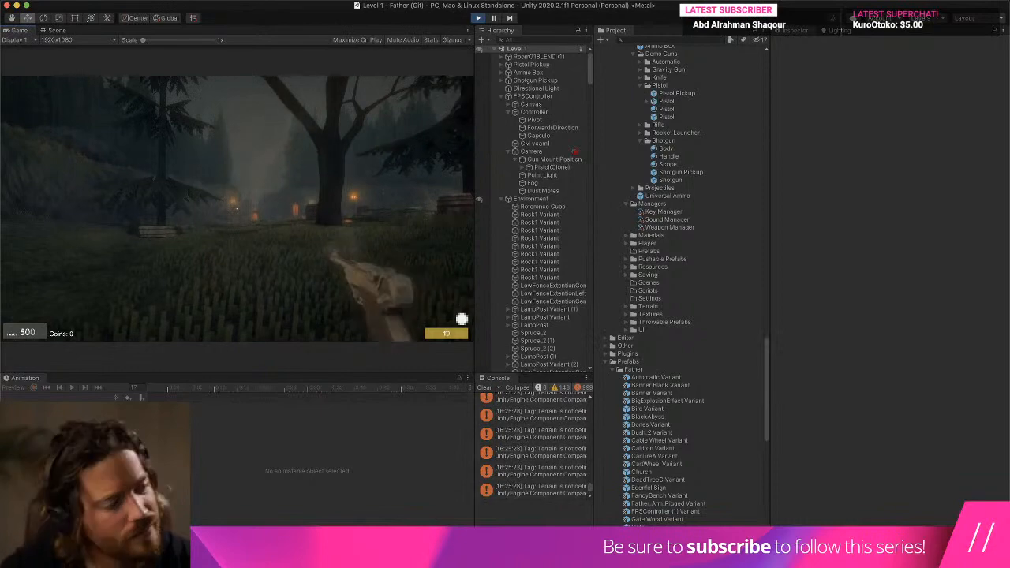
key("w")
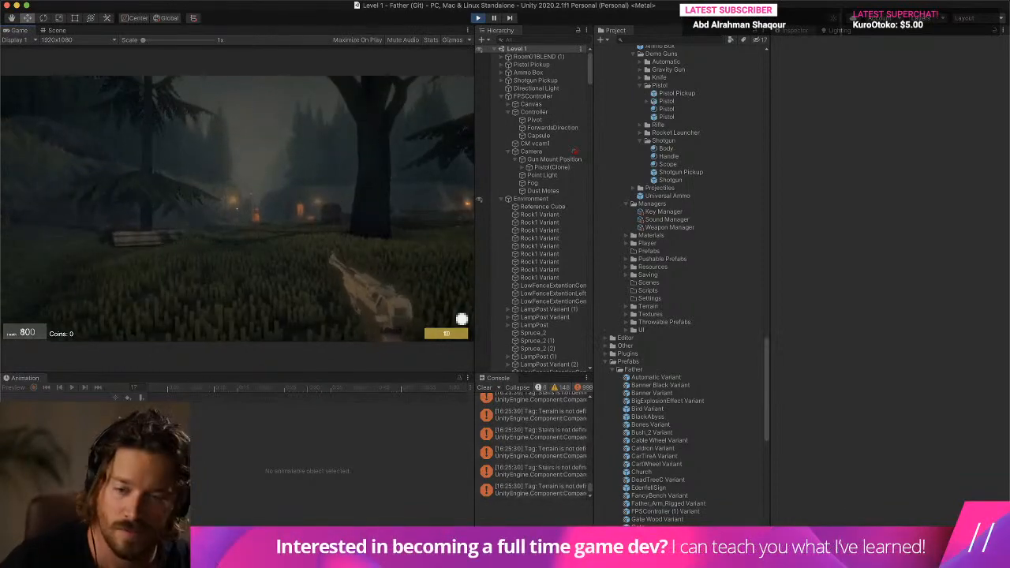
key("w")
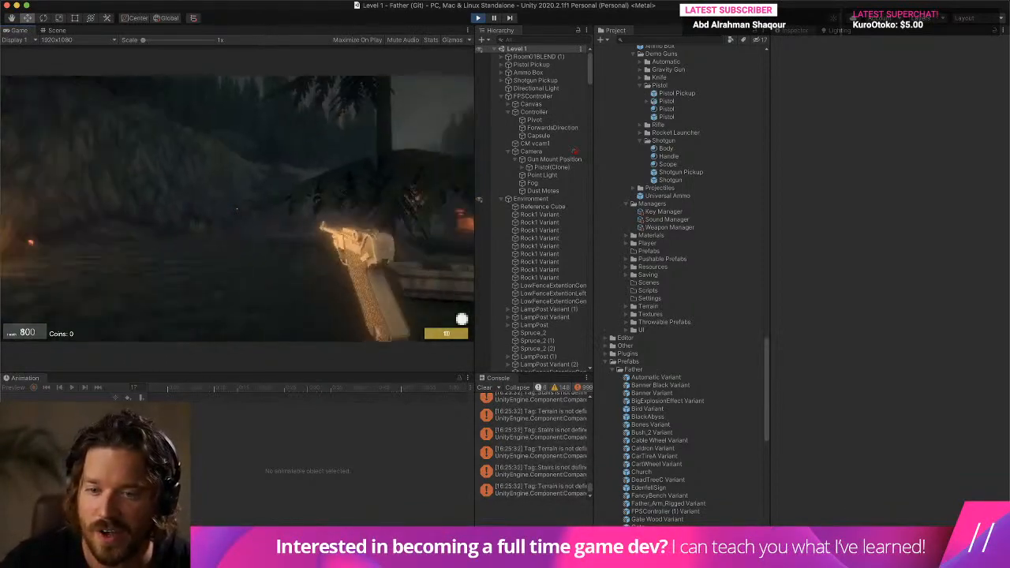
- Walk through the level with the pistol equipped, fire a shot to check the recoil and muzzle particles, and stop the game
key("w")
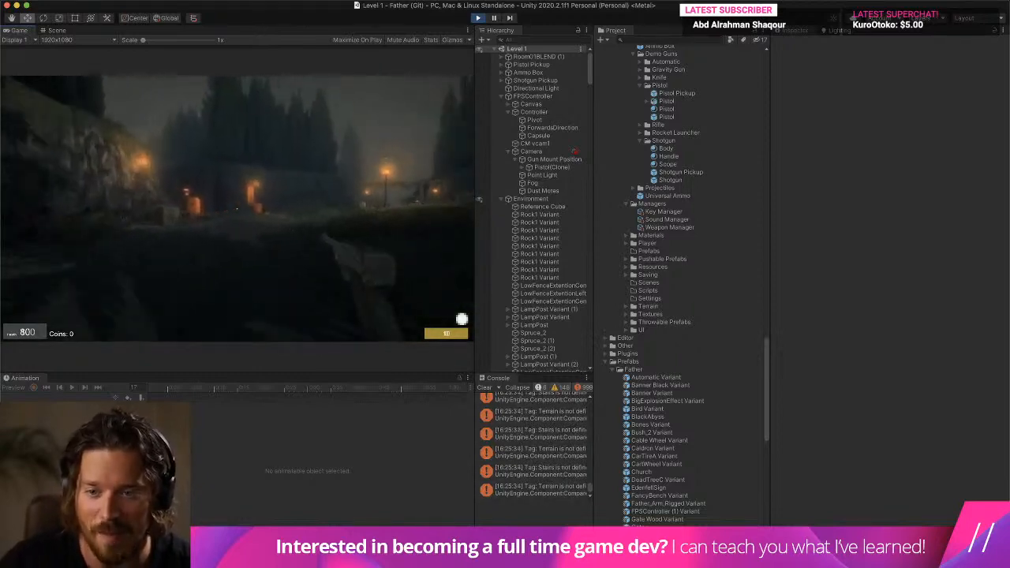
key("w")
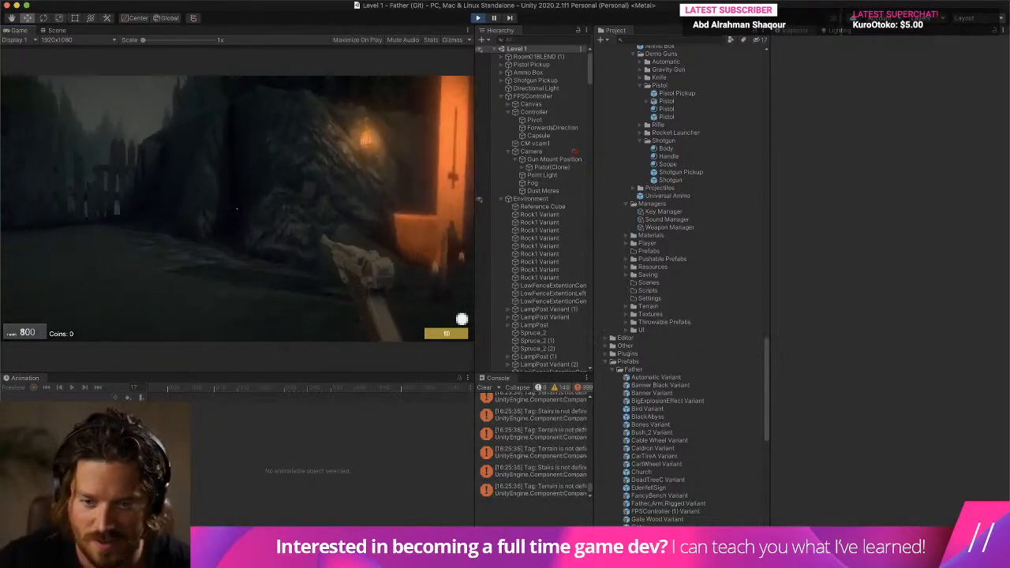
key("w")
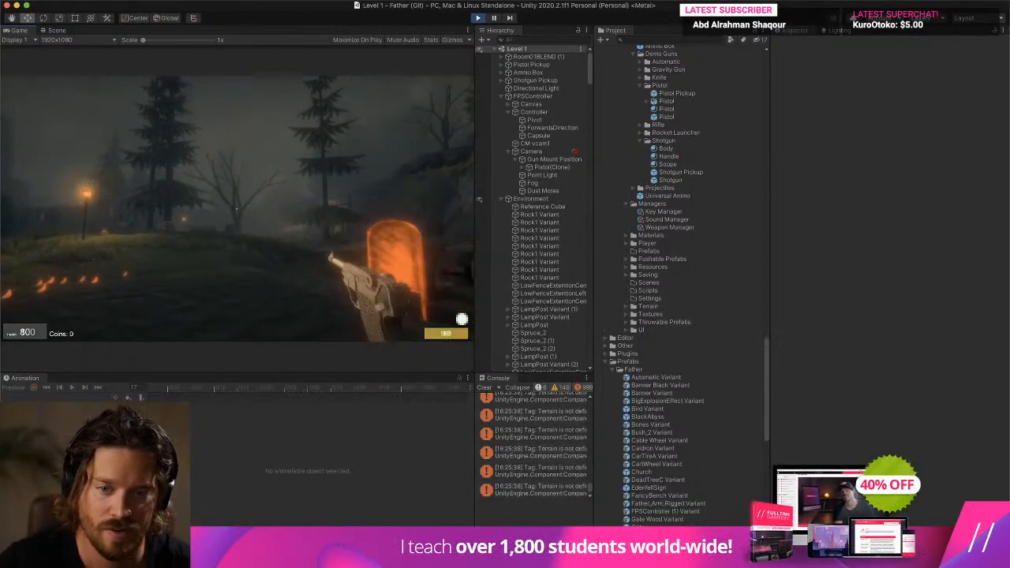
key("w")
key("w")
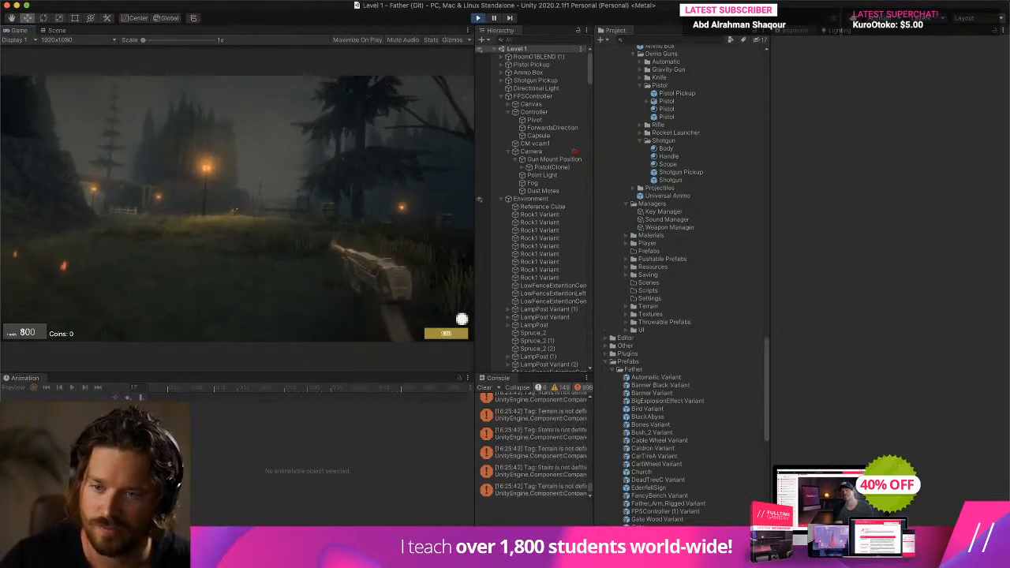
left_click(236, 208)
key("super+p")
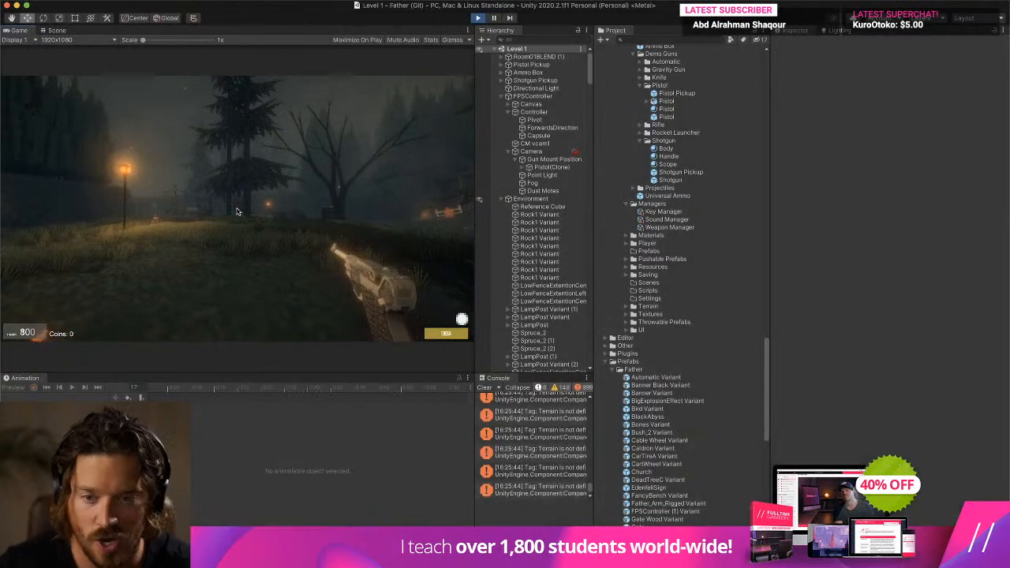
- Preview the Pistol prefab's Pistol Shoot clip with PivotPoint and the gun shot particles selected, followed by a brief run of the level
double_click(685, 118)
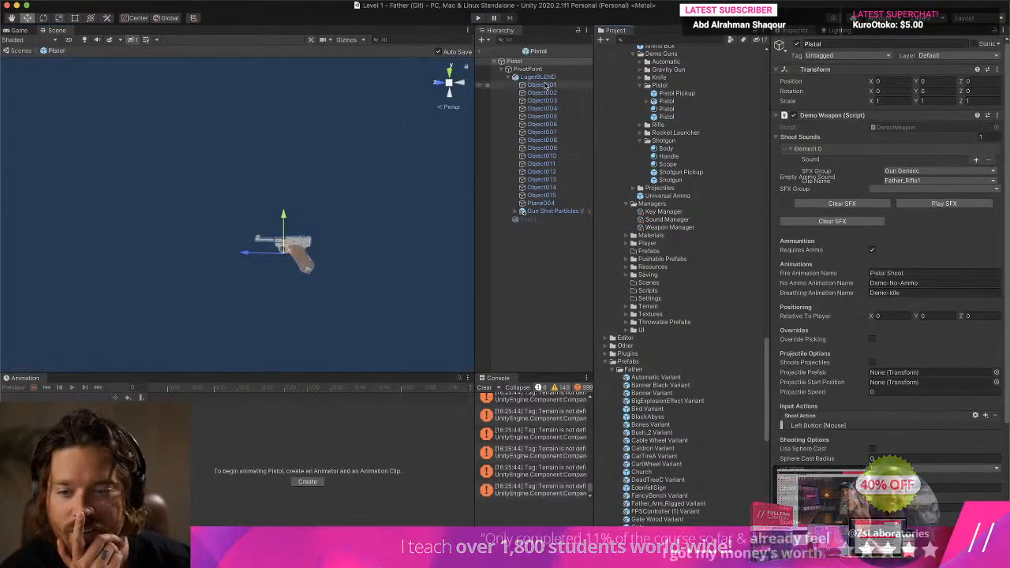
left_click(210, 402)
mouse_move(172, 408)
left_mouse_down()
mouse_move(182, 408)
mouse_move(168, 396)
mouse_move(182, 389)
mouse_move(167, 390)
left_mouse_up()
left_click(554, 212, "super")
left_click(70, 387)
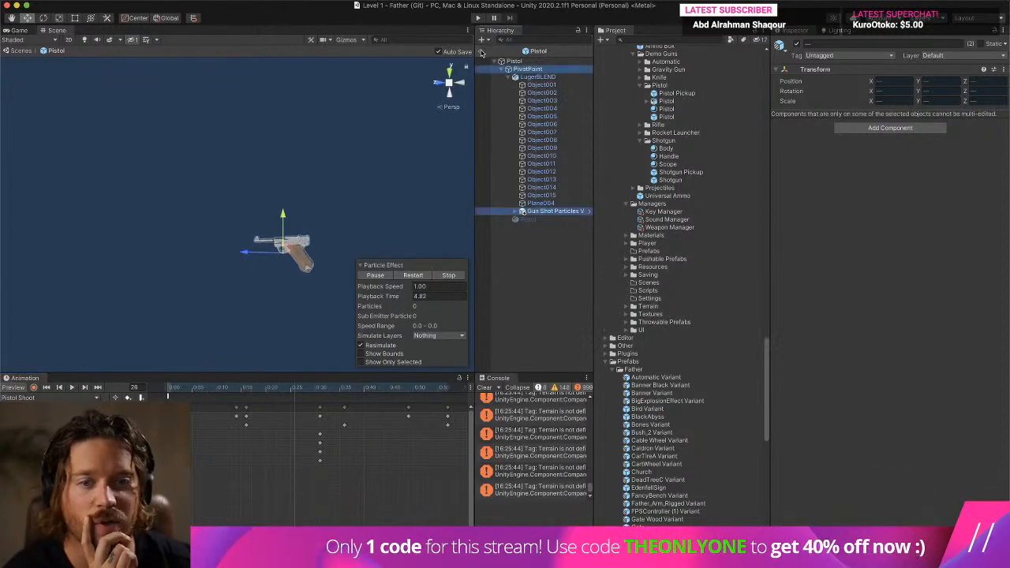
left_click(477, 17)
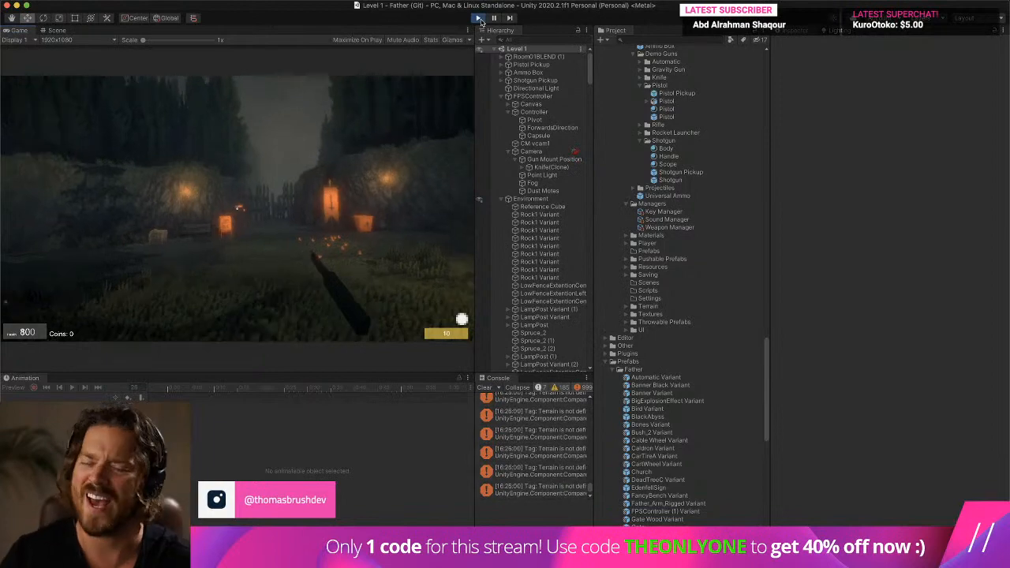
left_click(485, 19)
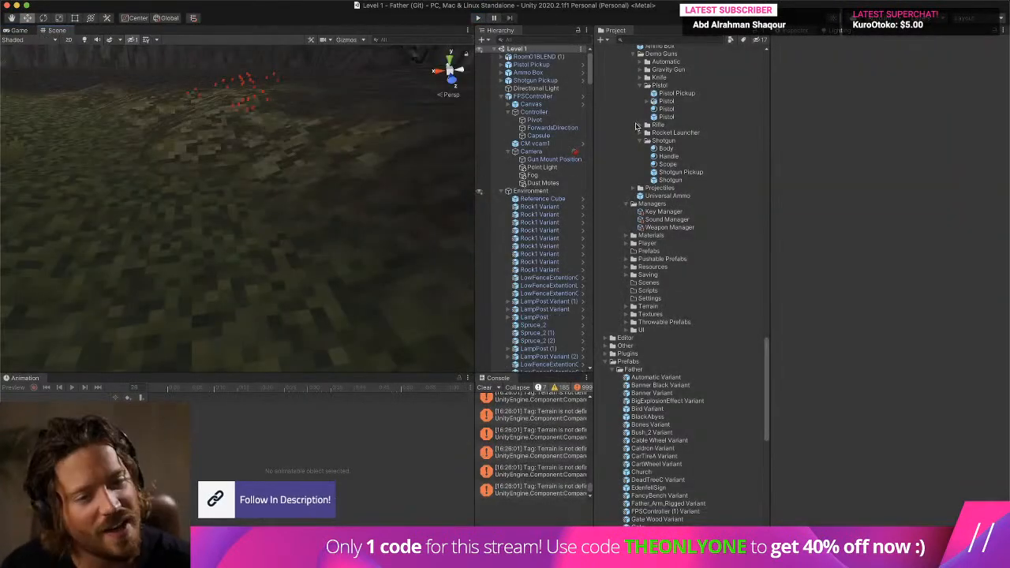
- In the Pistol prefab, move Gun Shot Particles Variant out of LugerBLEND so it sits directly under PivotPoint
double_click(667, 117)
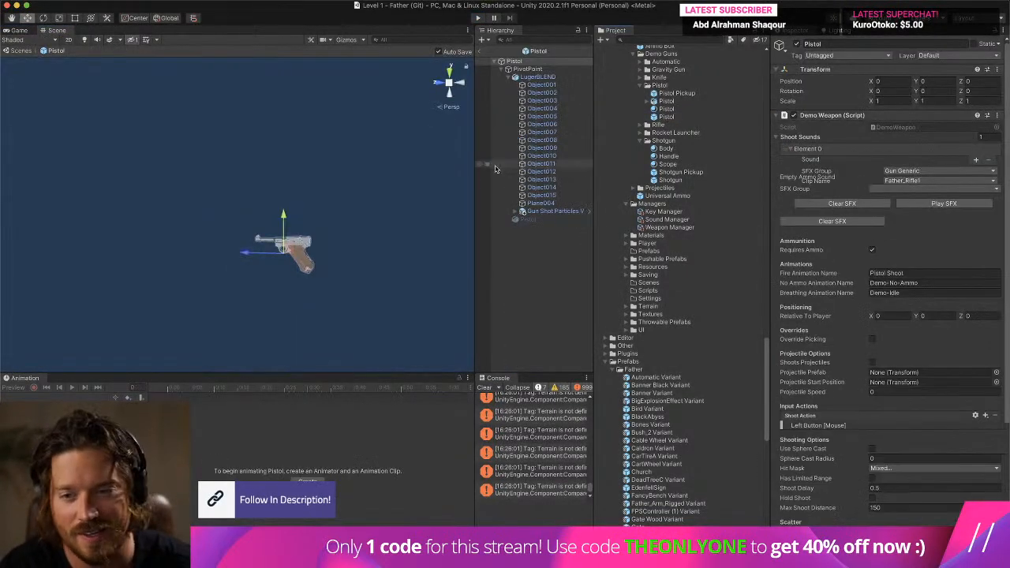
left_click(555, 212)
left_click_drag(547, 85, 547, 83)
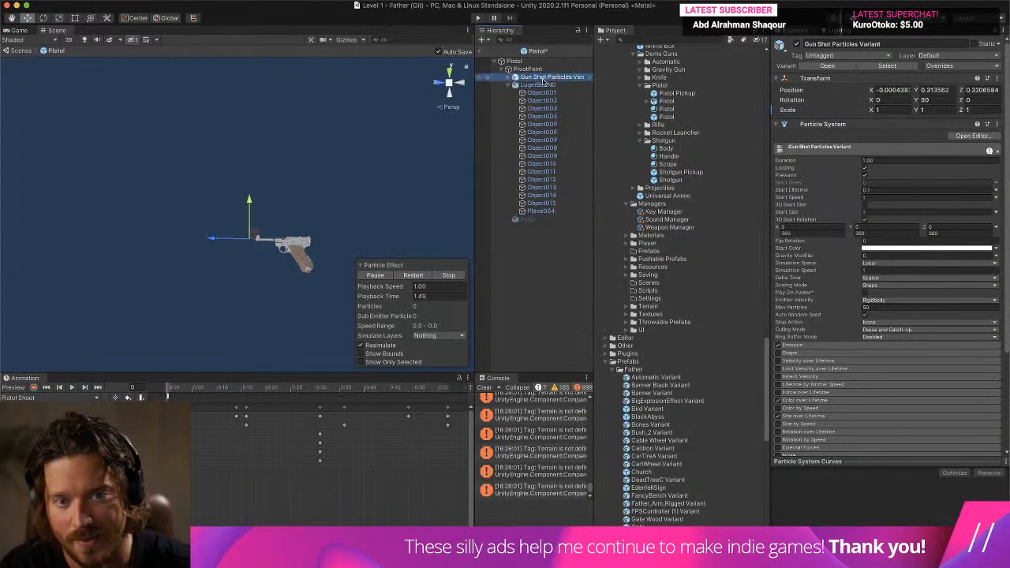
left_click(510, 85)
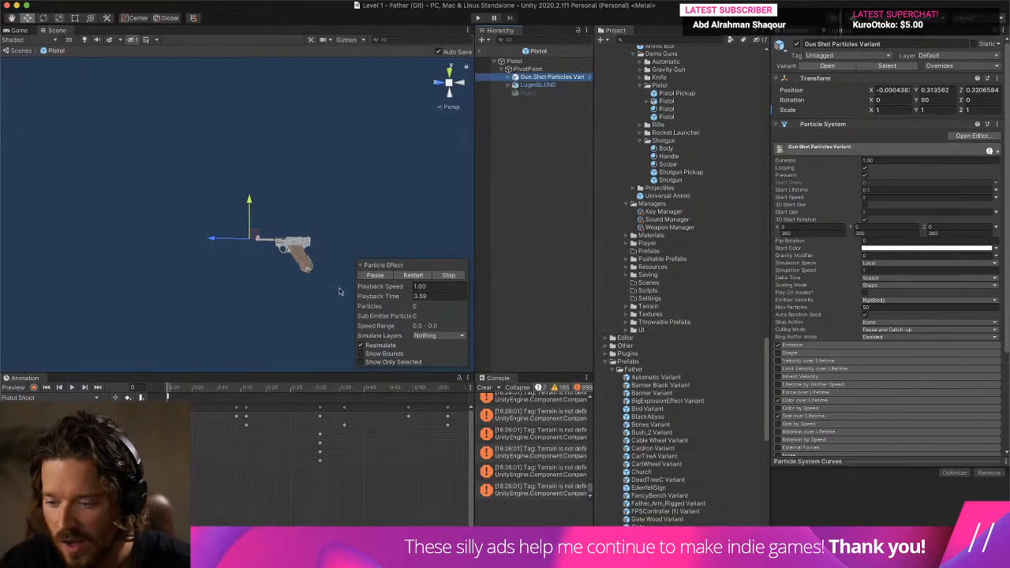
- Preview PivotPoint's Pistol Shoot clip and move Gun Shot Particles Variant back to about 0.31 on Y and 0.228 on Z
left_click(528, 70)
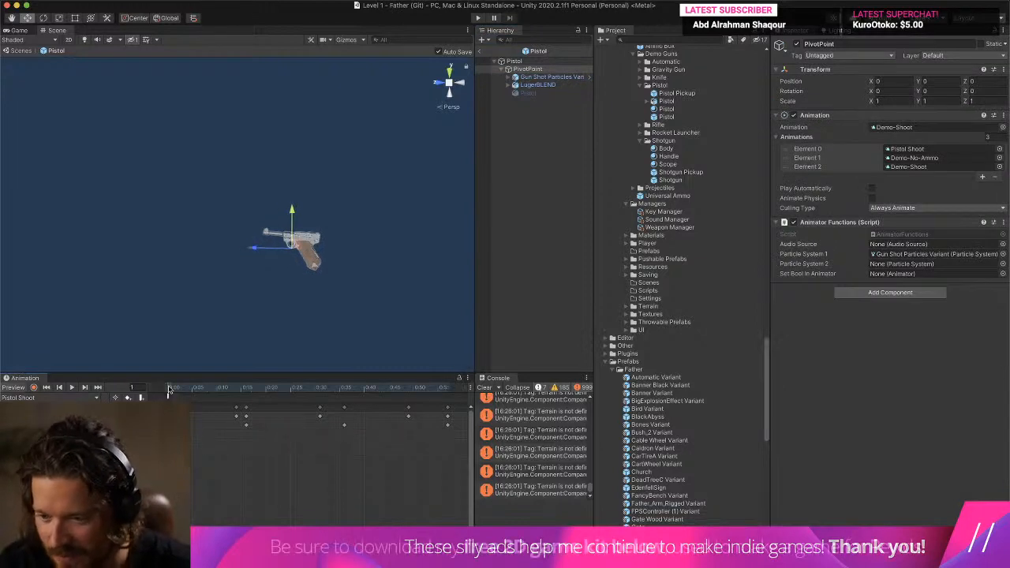
left_click(72, 388)
left_click(72, 388)
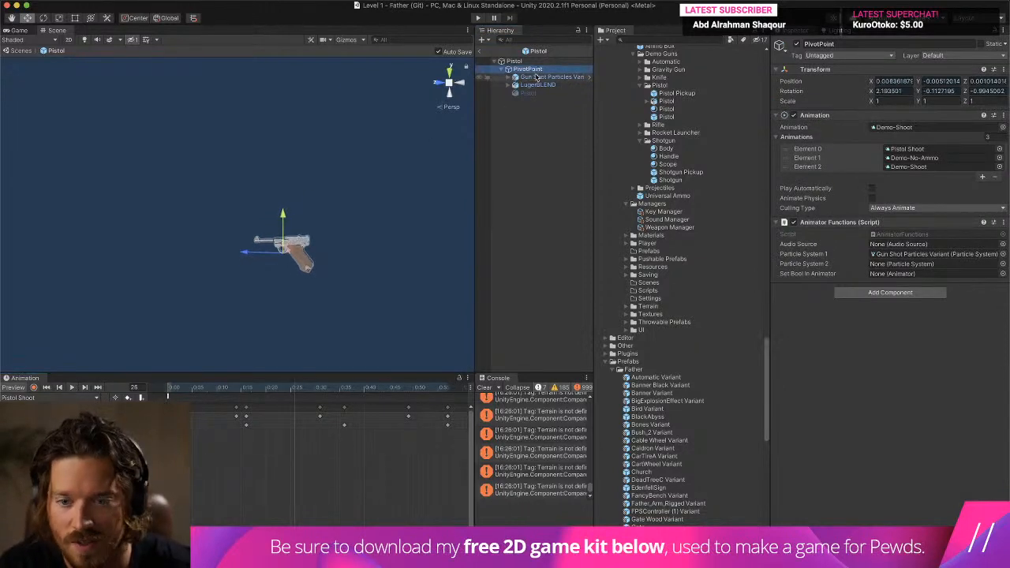
left_click(536, 77)
left_click_drag(216, 240, 225, 242)
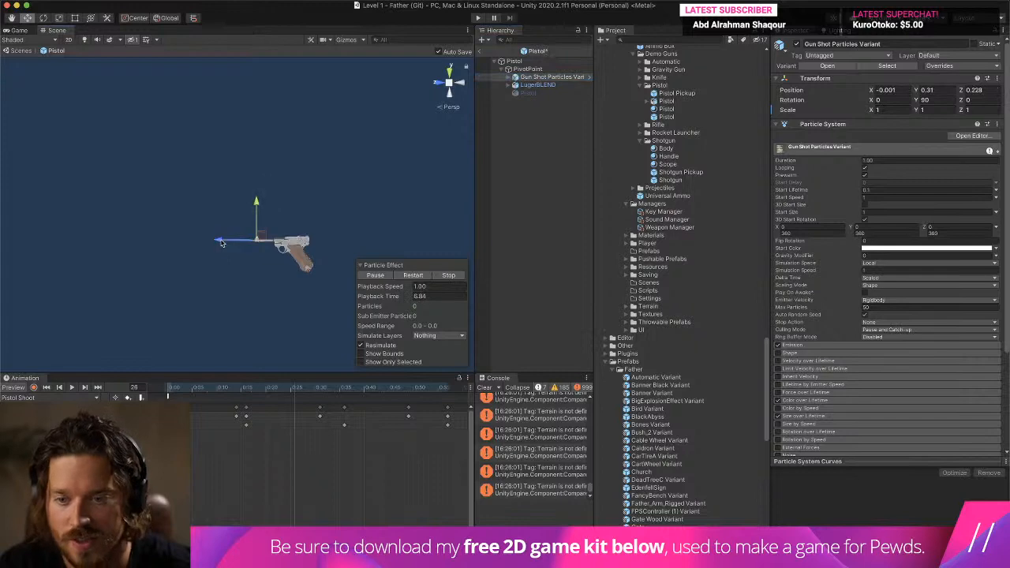
- Leave the prefab and play the level, equipping and firing the pistol to check where the muzzle particles appear, and stop the game
left_click(481, 51)
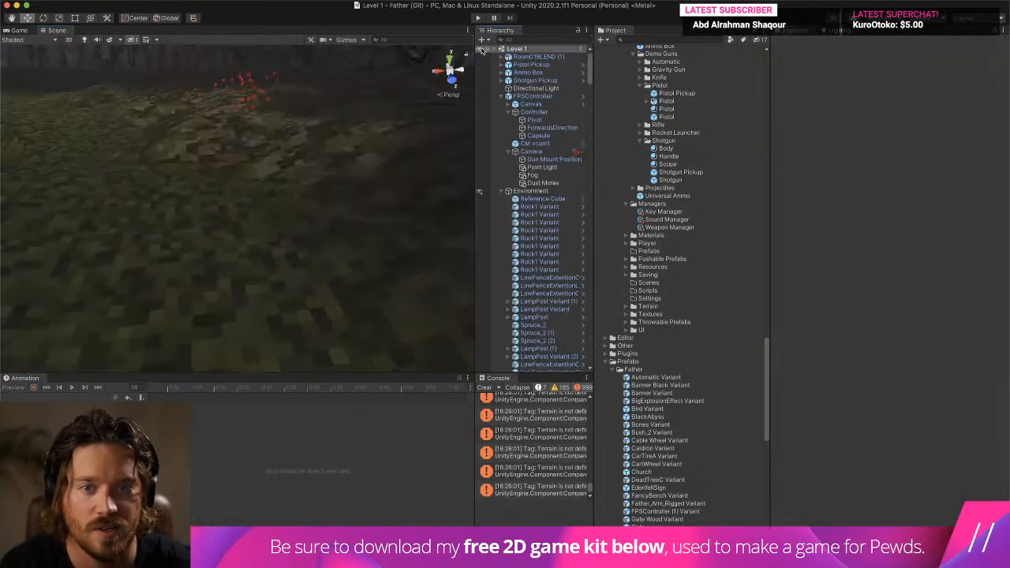
left_click(477, 18)
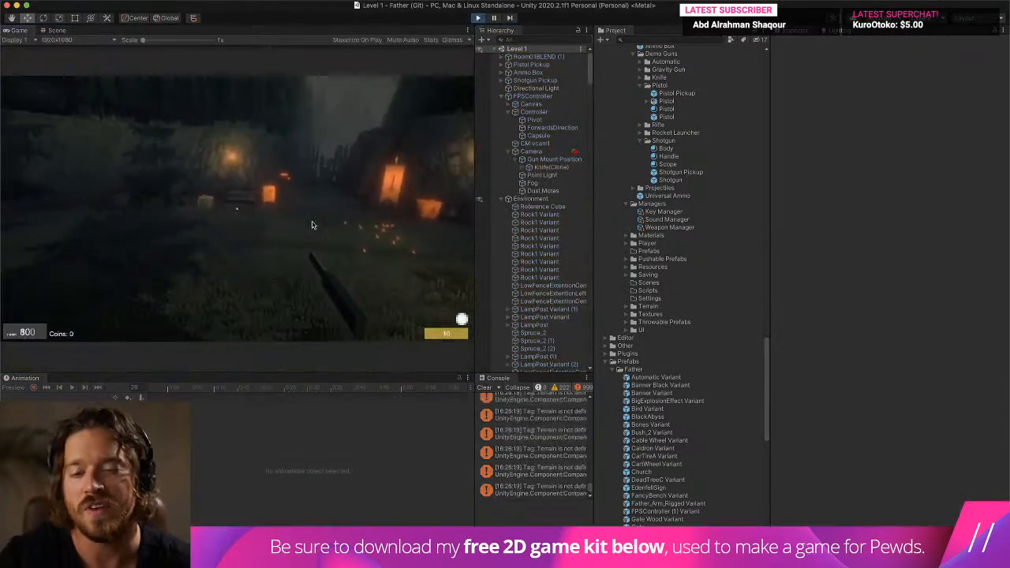
left_click(313, 226)
key("w")
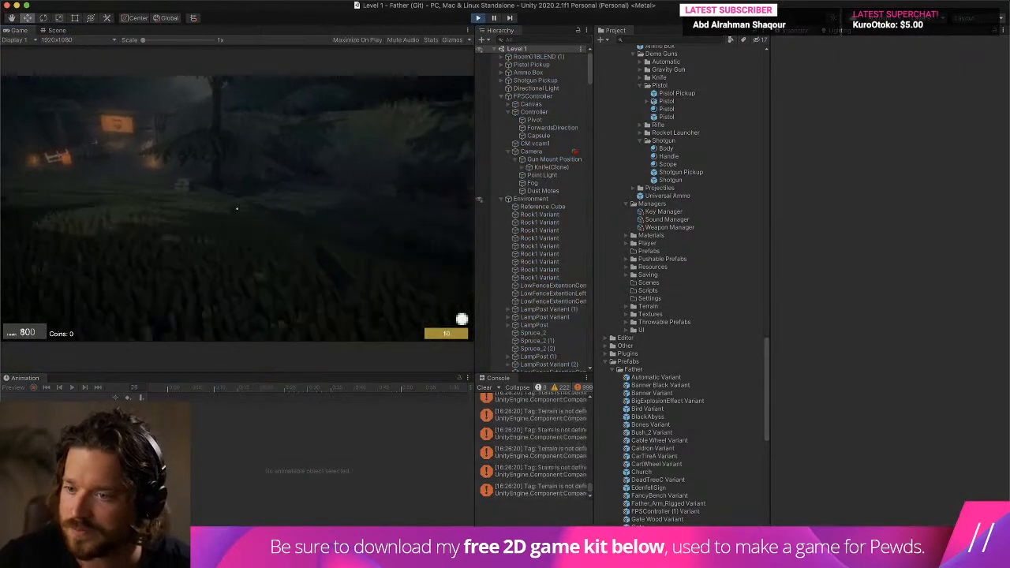
key("w")
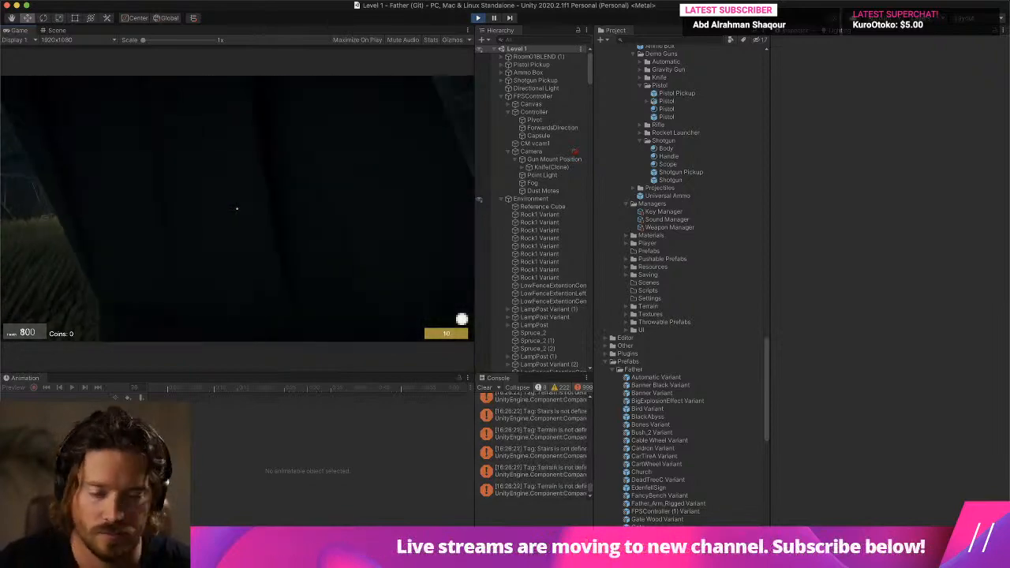
key("w")
key("2")
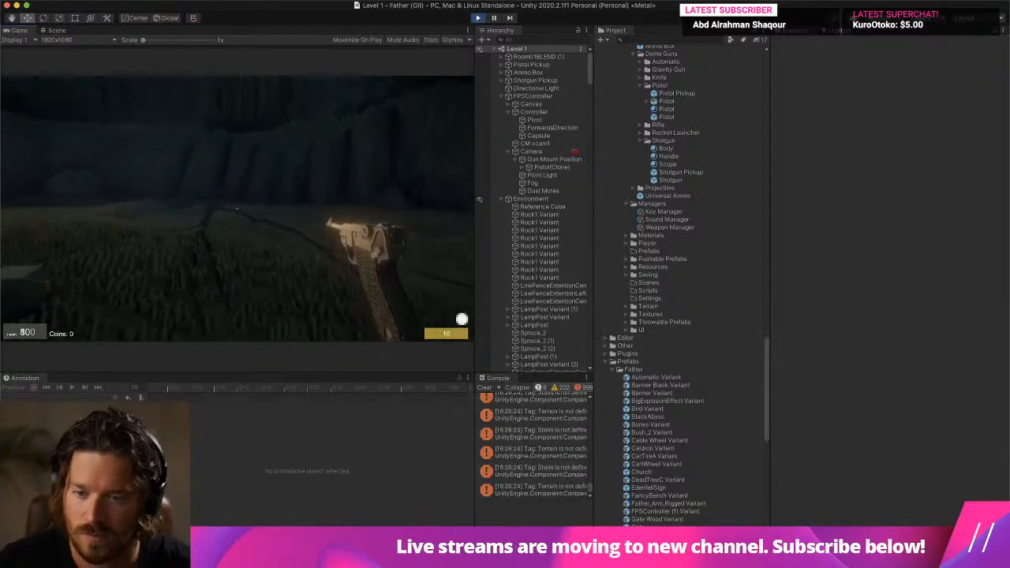
key("w")
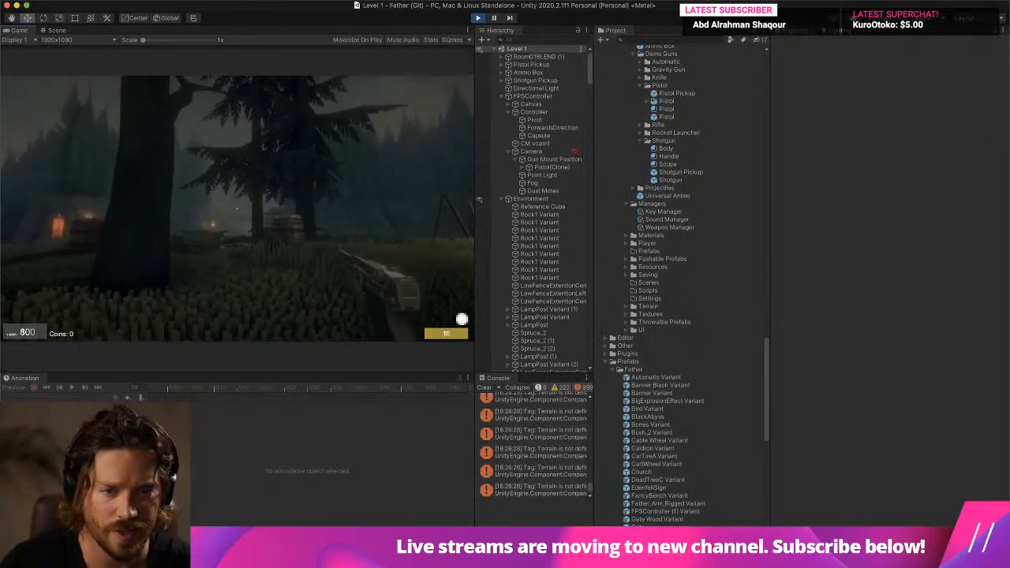
left_click(237, 208)
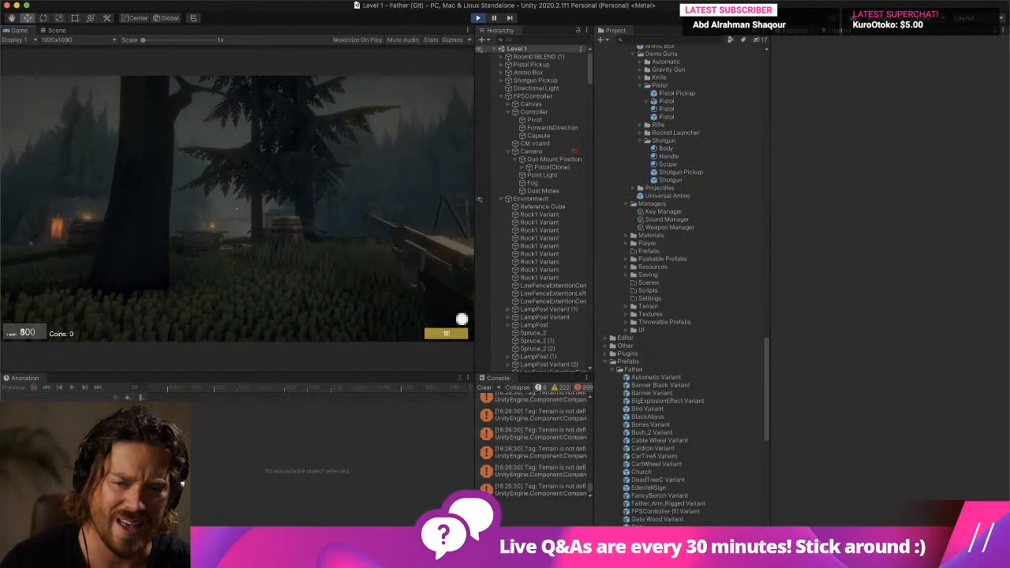
key("super+p")
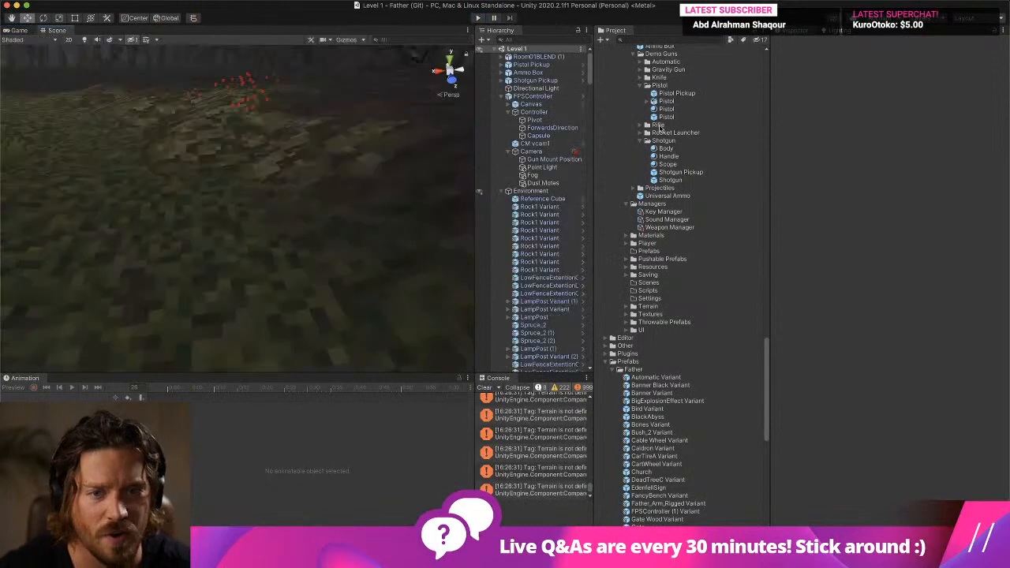
- Reopen the Pistol prefab and place Gun Shot Particles Variant as the last child of PivotPoint, below LugerBLEND
double_click(667, 117)
left_click(537, 70)
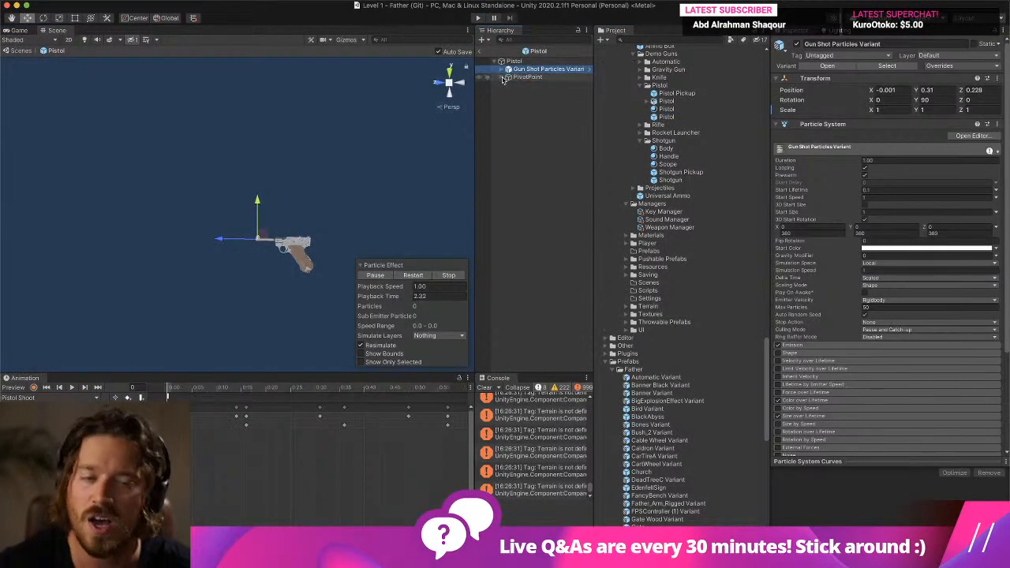
left_click_drag(523, 79, 523, 78)
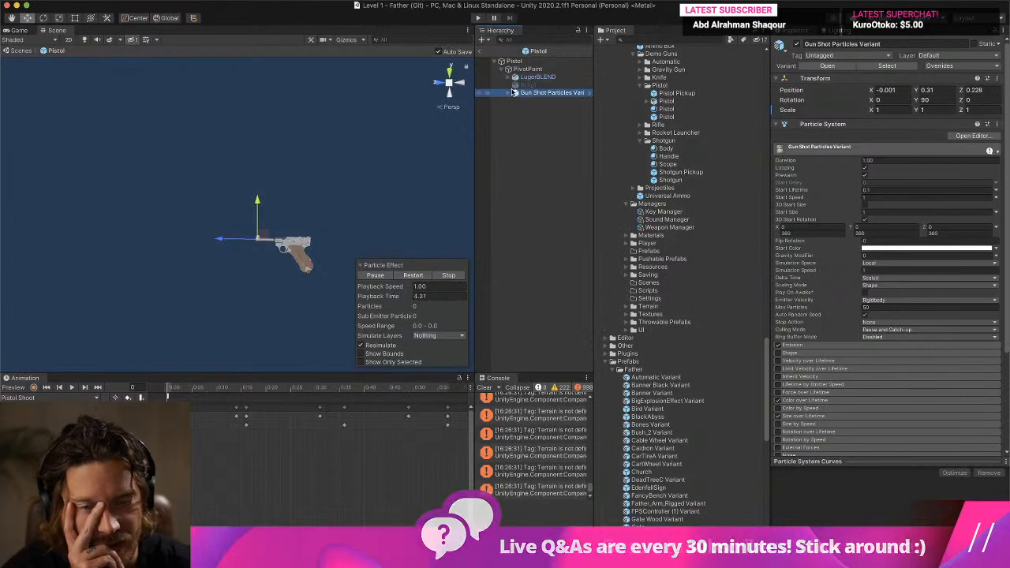
left_click(517, 71)
left_click(535, 77)
- Move Gun Shot Particles Variant ahead of the barrel to about 0.287 on Y and 0.388 on Z, checking its alignment at frame 3
left_click(523, 93)
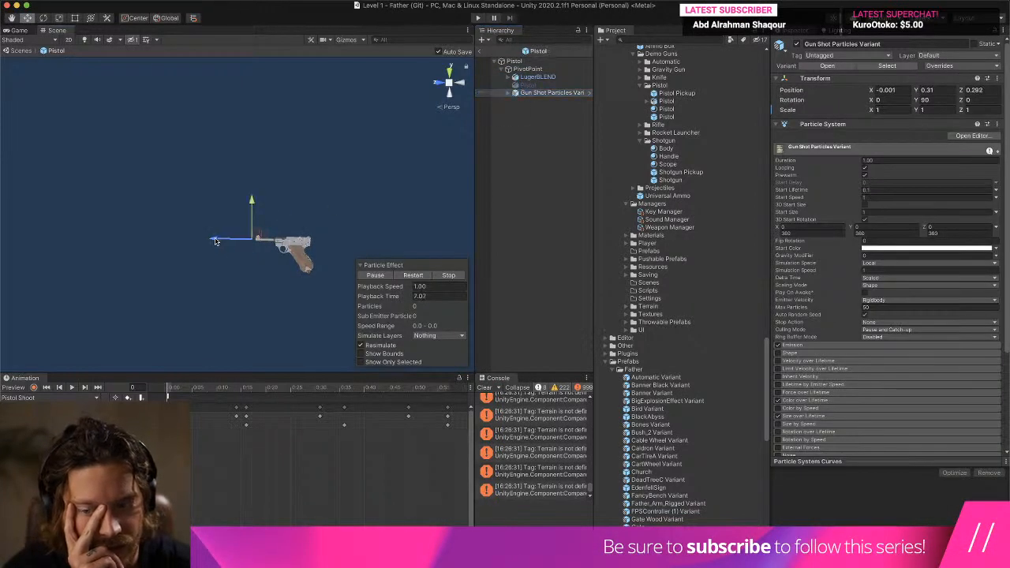
left_click_drag(168, 392, 180, 394)
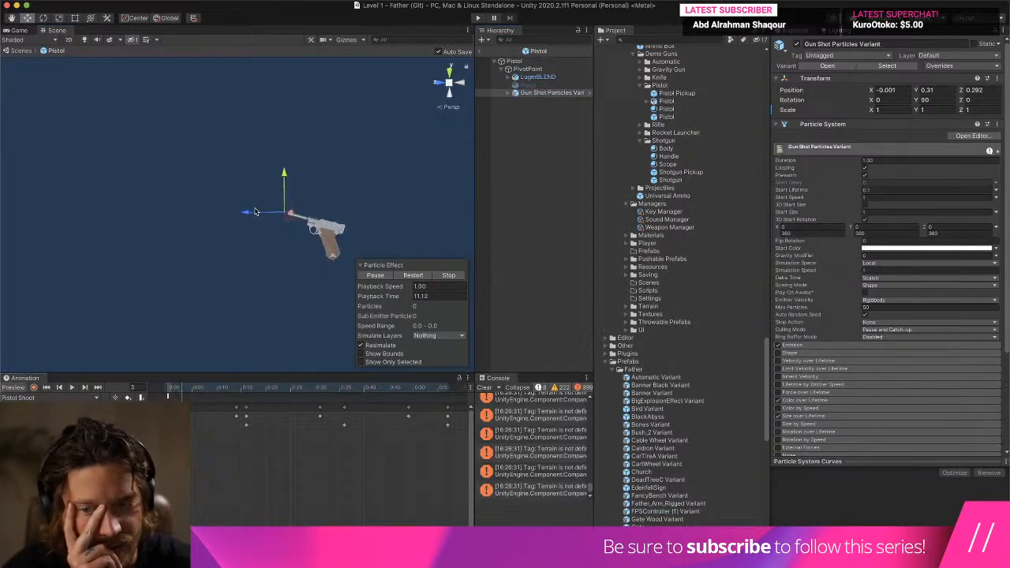
left_click(537, 76)
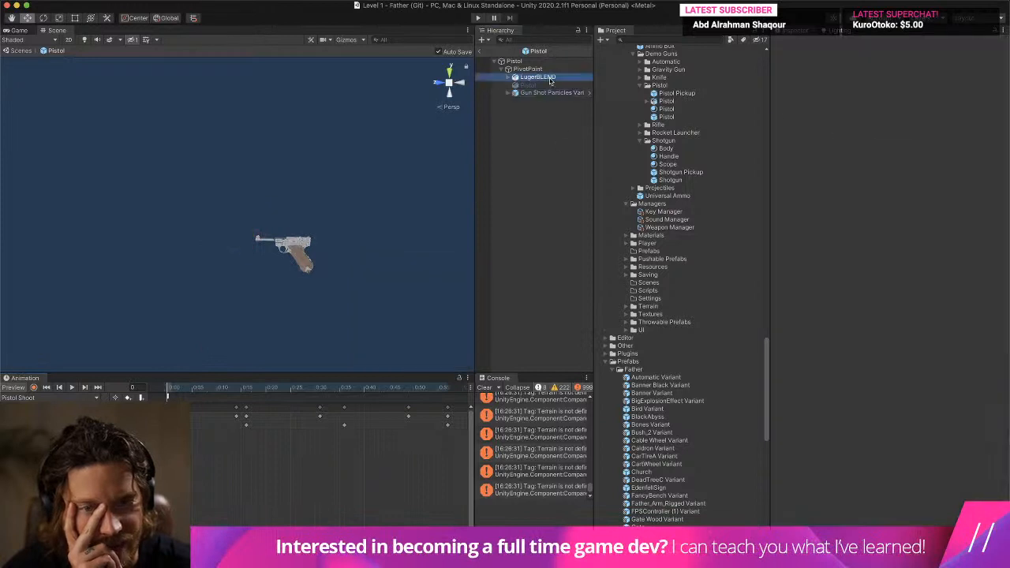
left_click(551, 93)
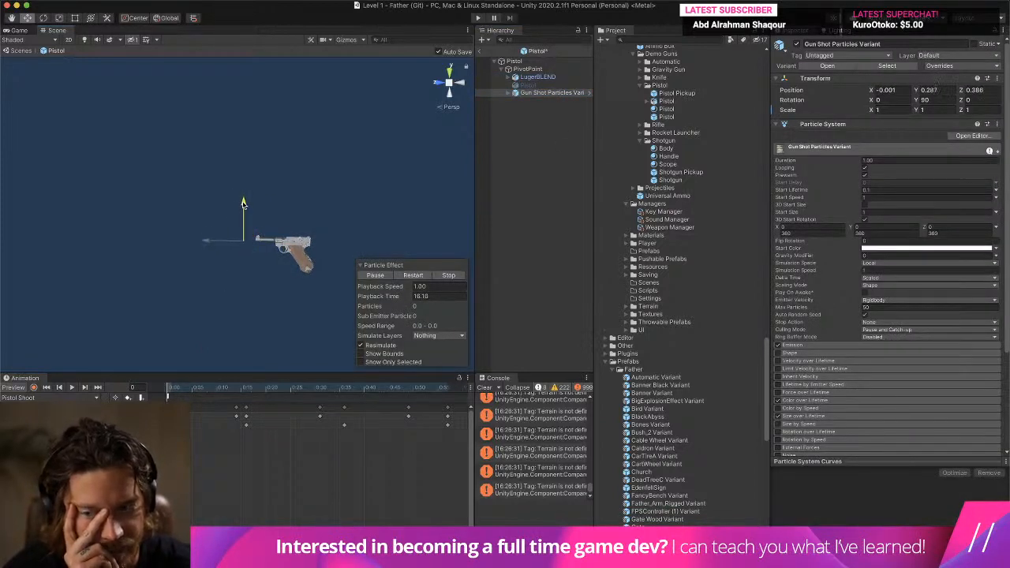
- Run the level with the Game view maximized on play and scale the view to about 1.9x
left_click(477, 18)
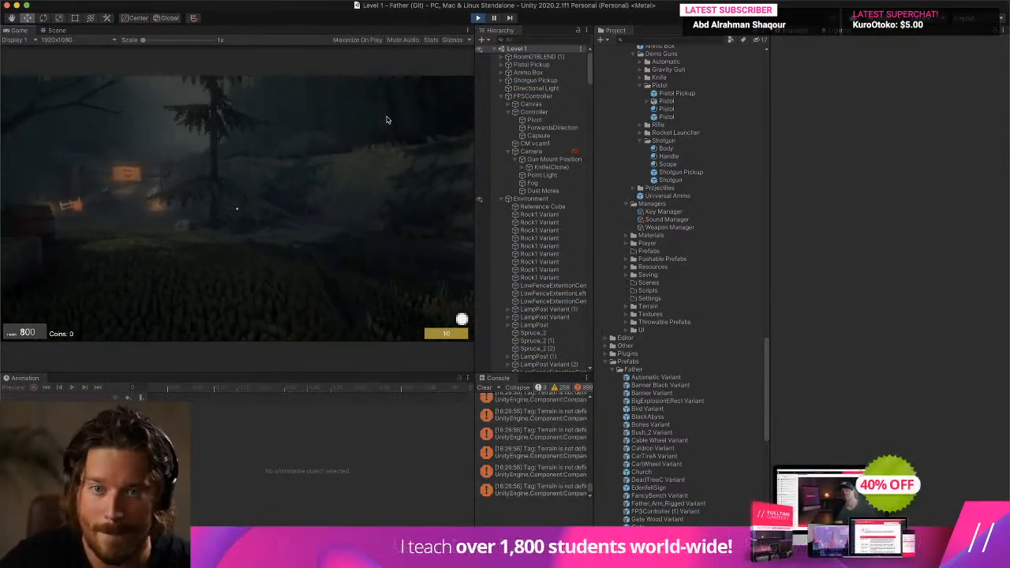
left_click(477, 17)
left_click(477, 18)
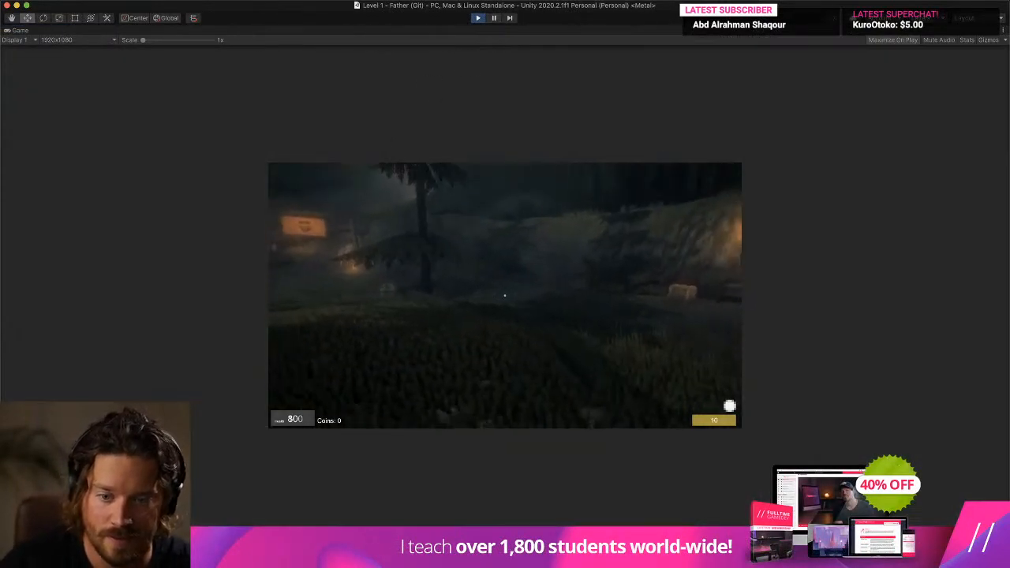
left_click_drag(144, 40, 161, 40)
- Walk through the enlarged level with the pistol, fire it to check the recoil and repositioned muzzle particles, and stop the game
key("w")
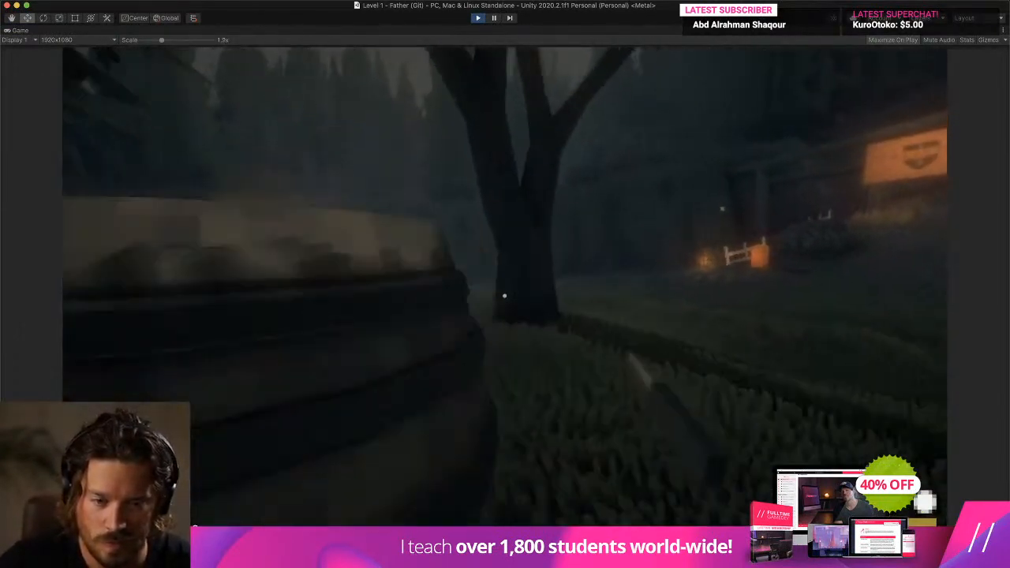
key("w")
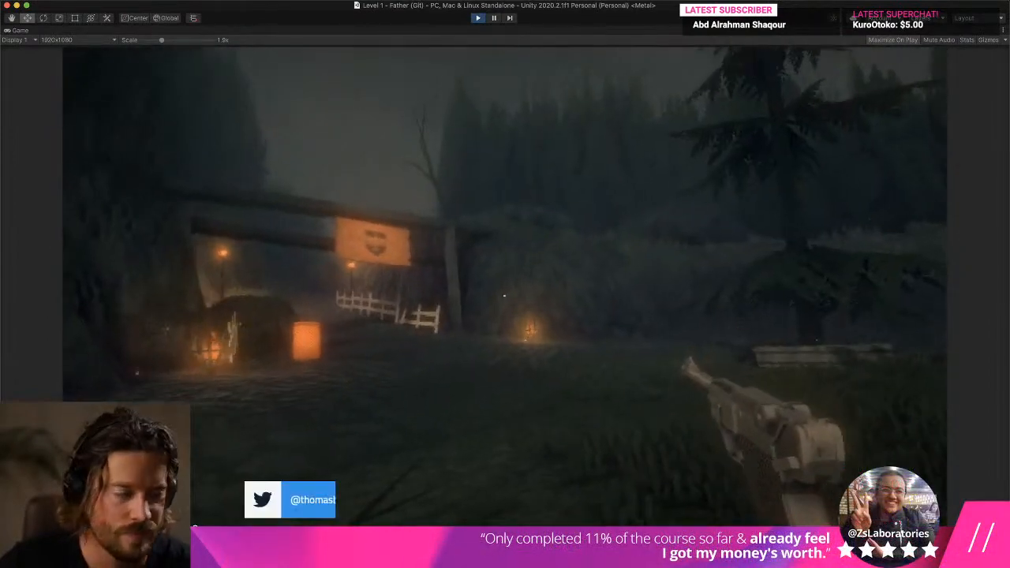
key("d")
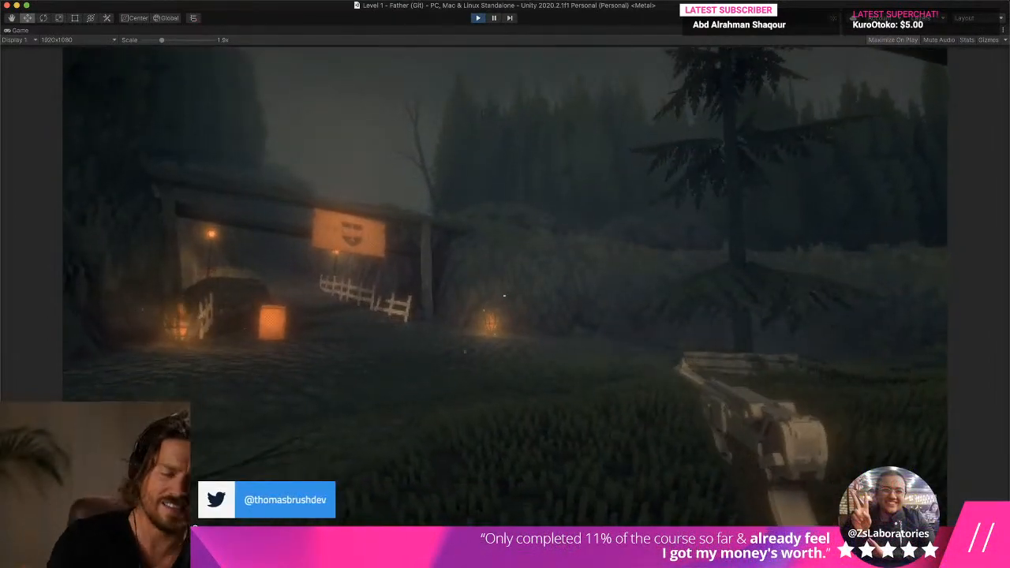
left_click(504, 296)
left_click(504, 296)
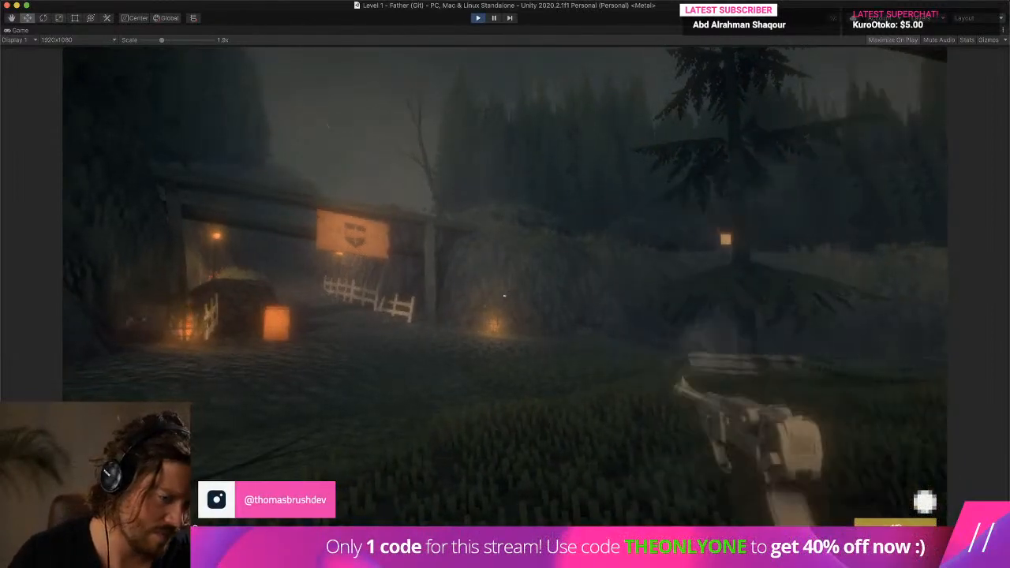
key("super+p")
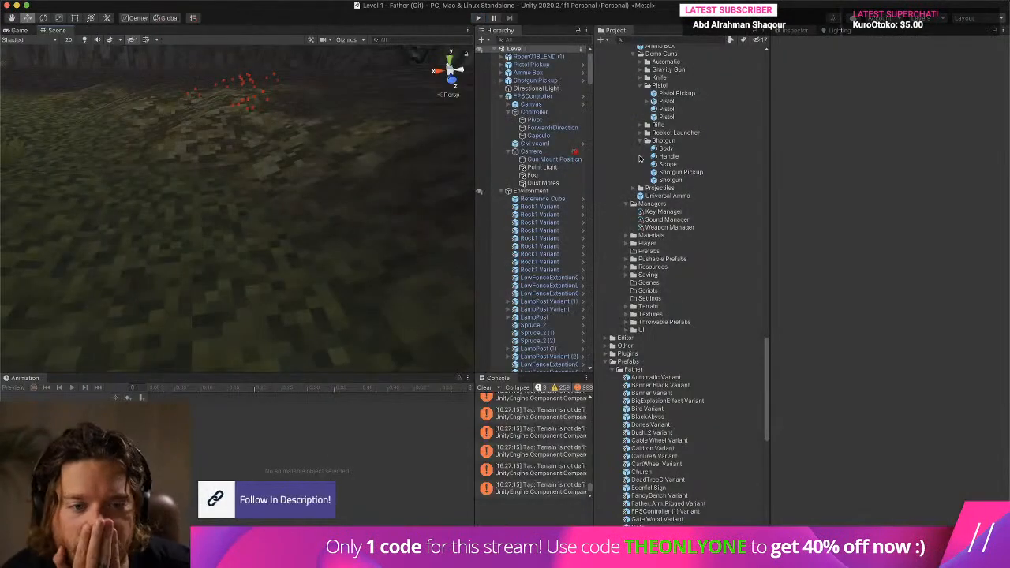
- Reopen the Pistol prefab, move Gun Shot Particles Variant forward to about 0.638 on Z, and preview the Pistol Shoot animation
double_click(667, 108)
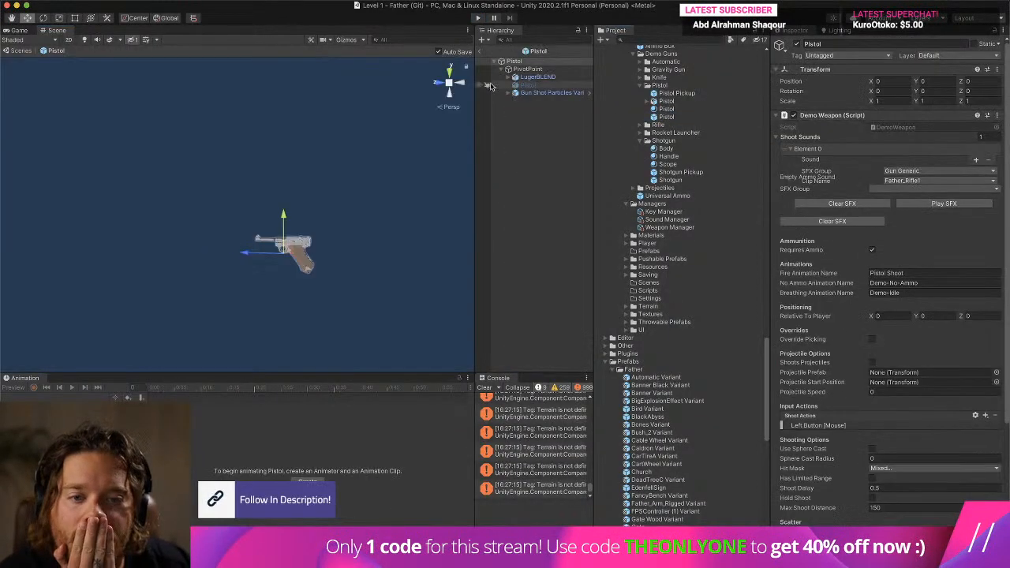
left_click(548, 93)
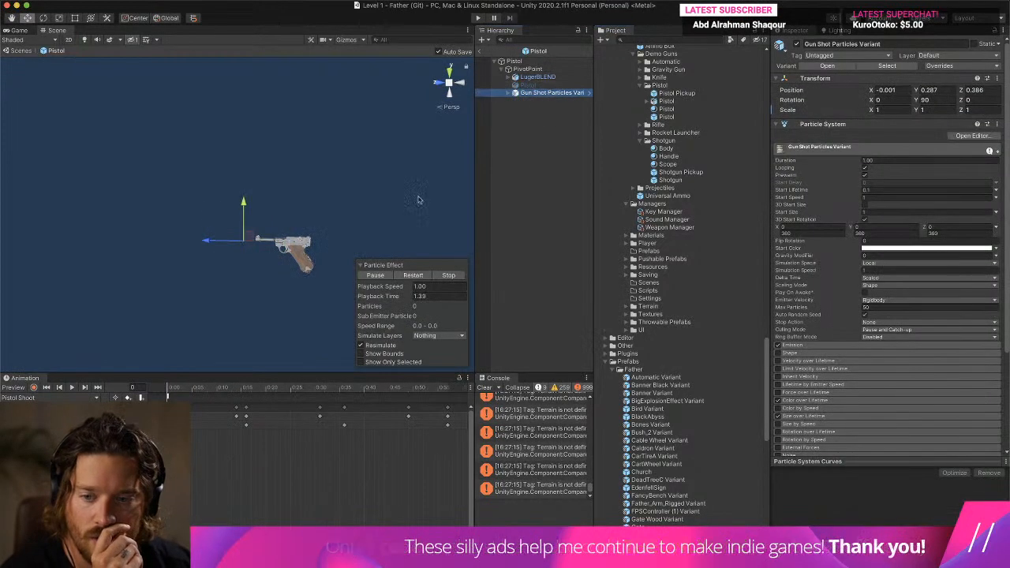
left_click(70, 387)
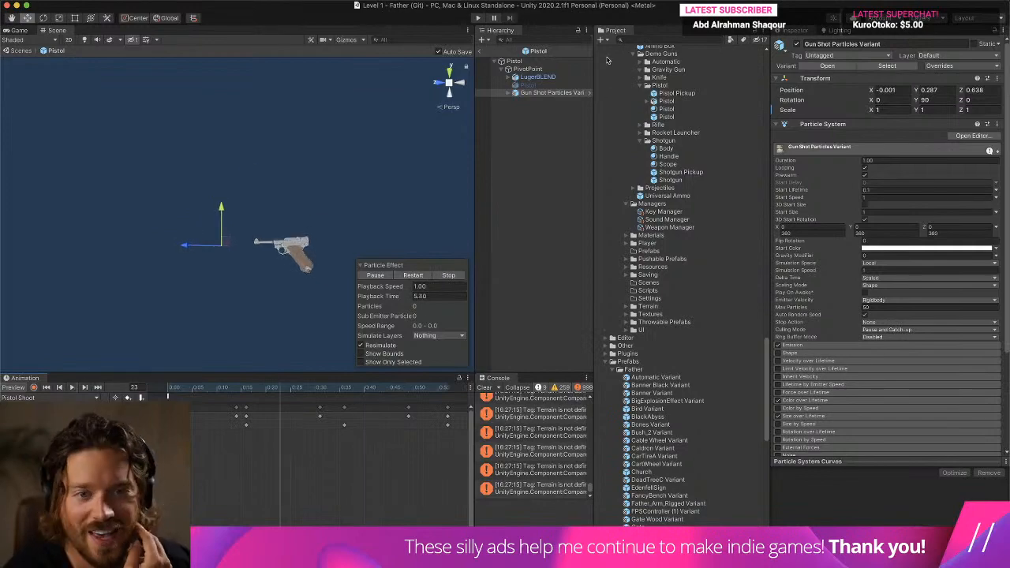
- Run the level, walk around with the pistol, fire it to check the muzzle particles farther ahead of the barrel, and stop the game
left_click(479, 51)
left_click(478, 17)
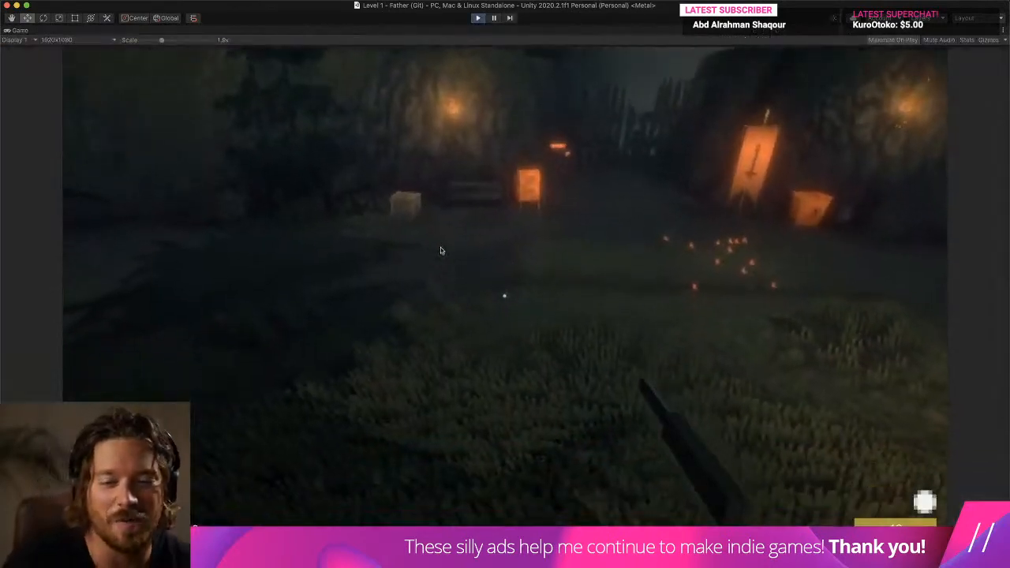
key("w")
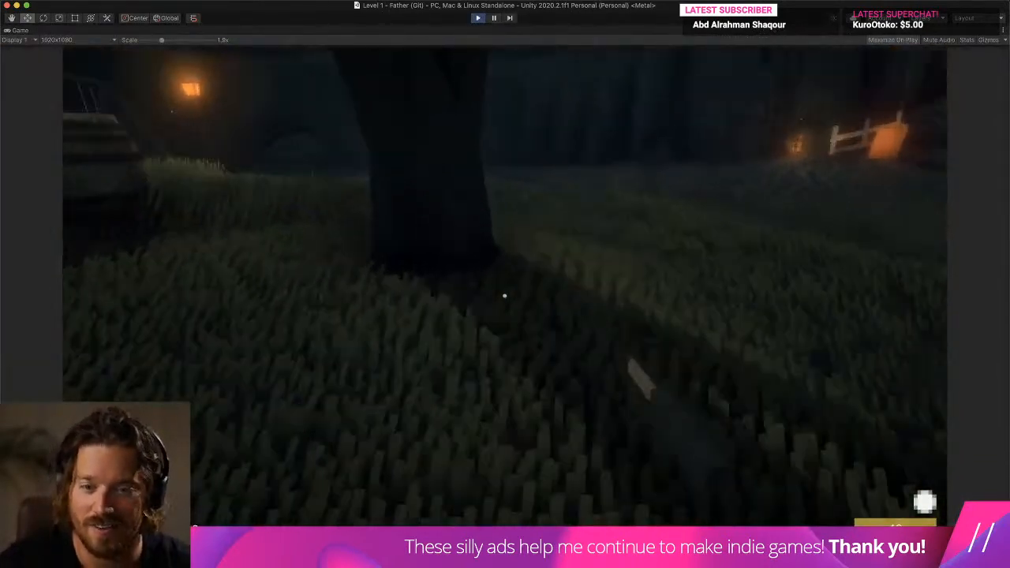
key("w")
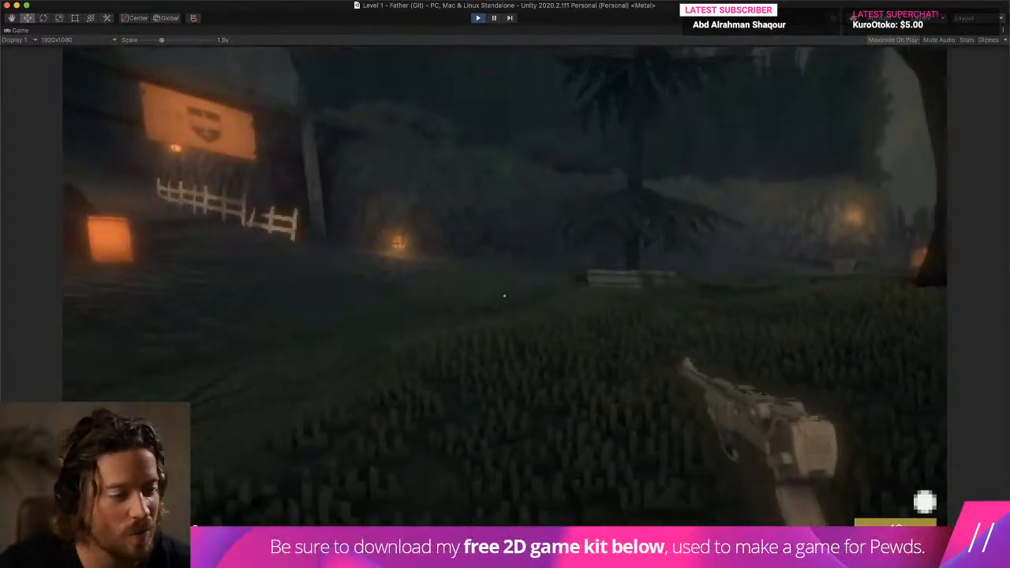
key("w")
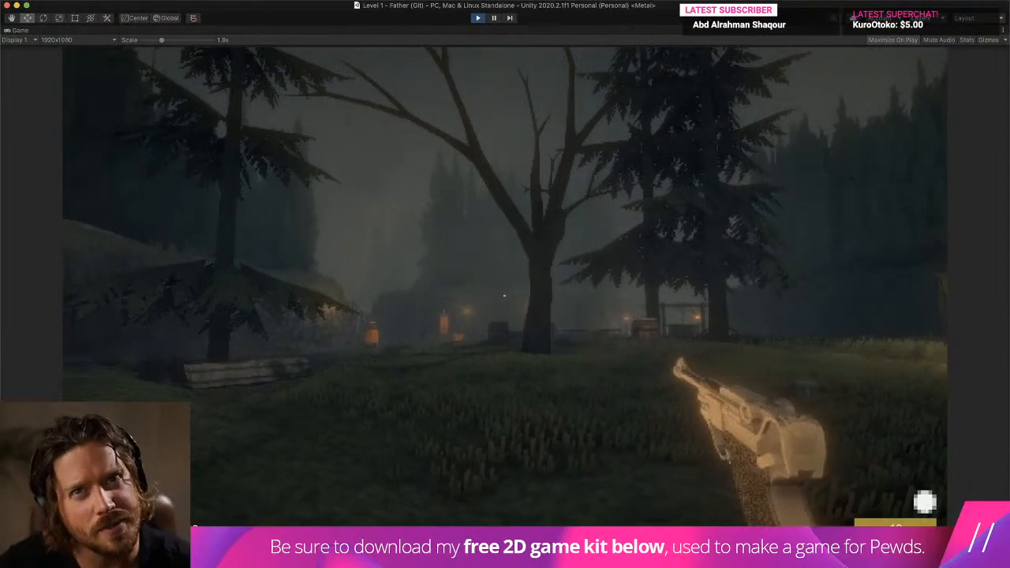
left_click(504, 296)
left_click(504, 295)
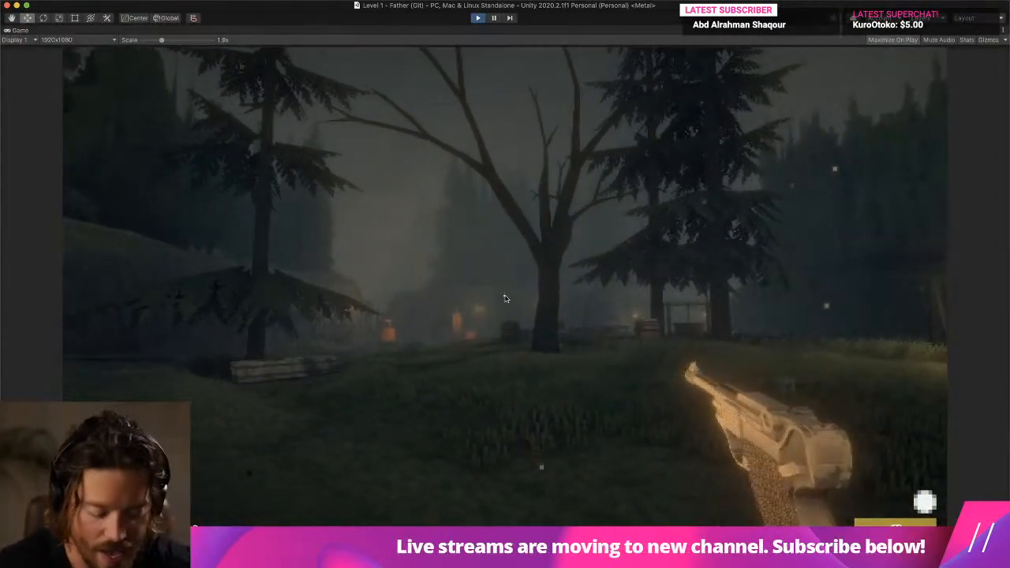
key("super+p")
- Open Gun Shot Particles Variant from the Pistol prefab and set the simulation space of its root, Muzzle Flash and Smoke systems to World
double_click(674, 117)
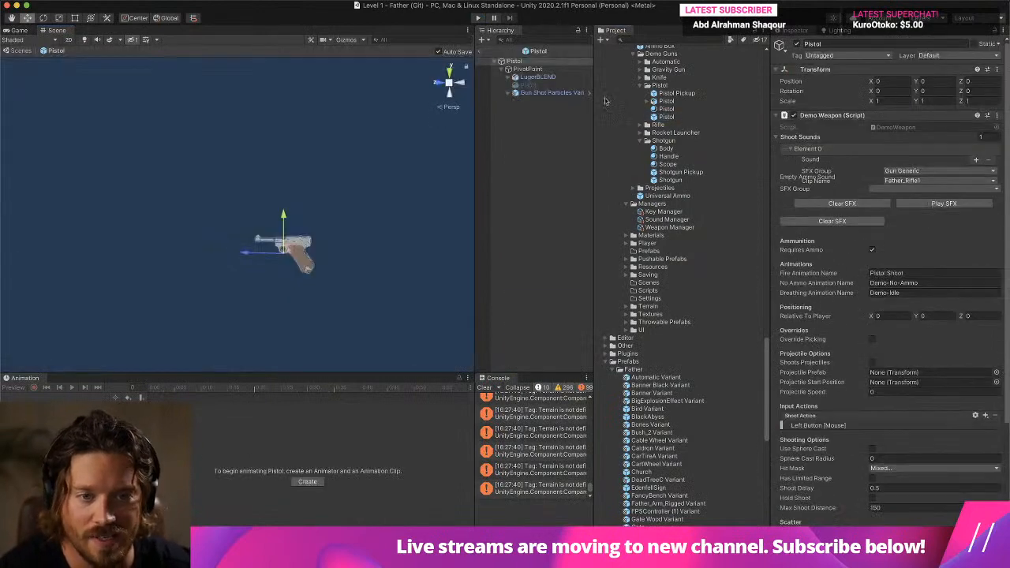
left_click(556, 93)
left_click(587, 93)
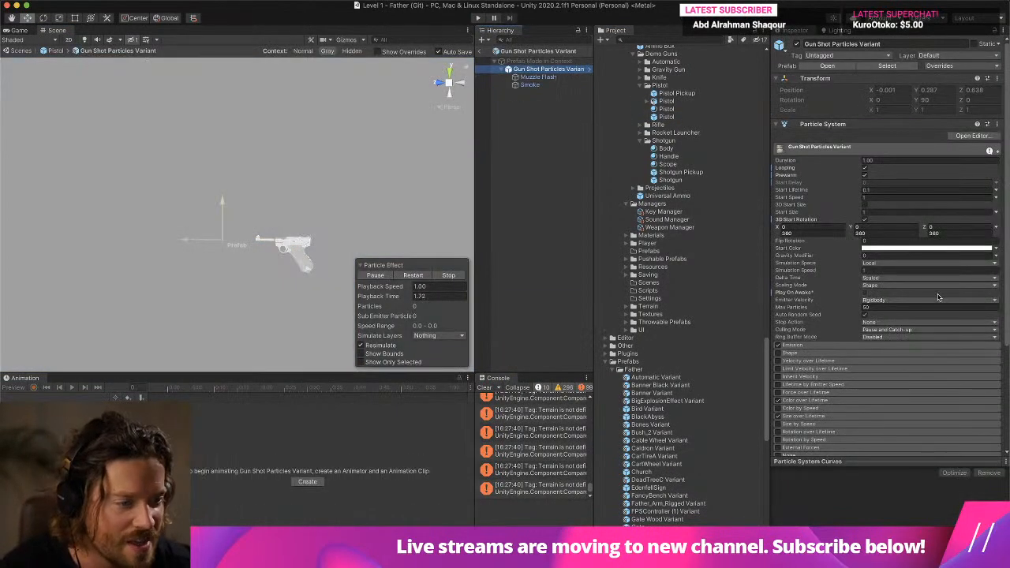
left_click(530, 84, "shift")
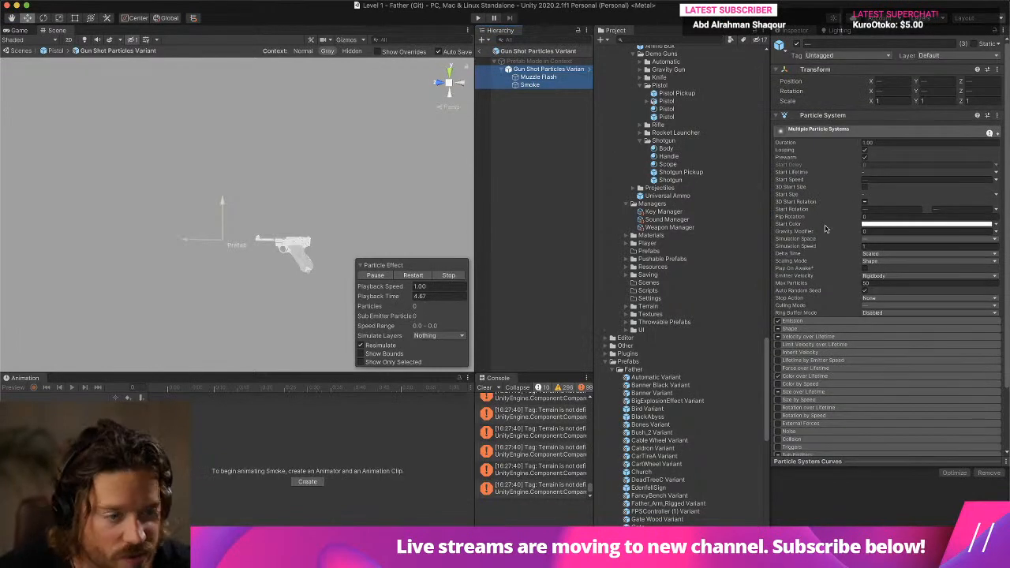
left_click(888, 240)
left_click(891, 240)
left_click(566, 68)
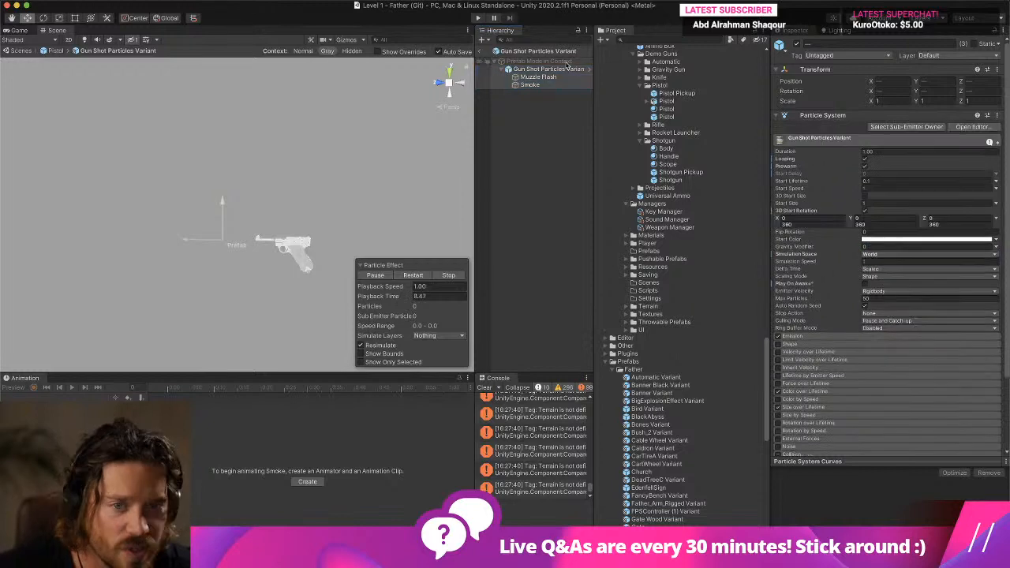
- Run the level again, walk and fire the pistol repeatedly to check how the world-space particles behave, and stop the game
left_click(479, 51)
left_click(477, 18)
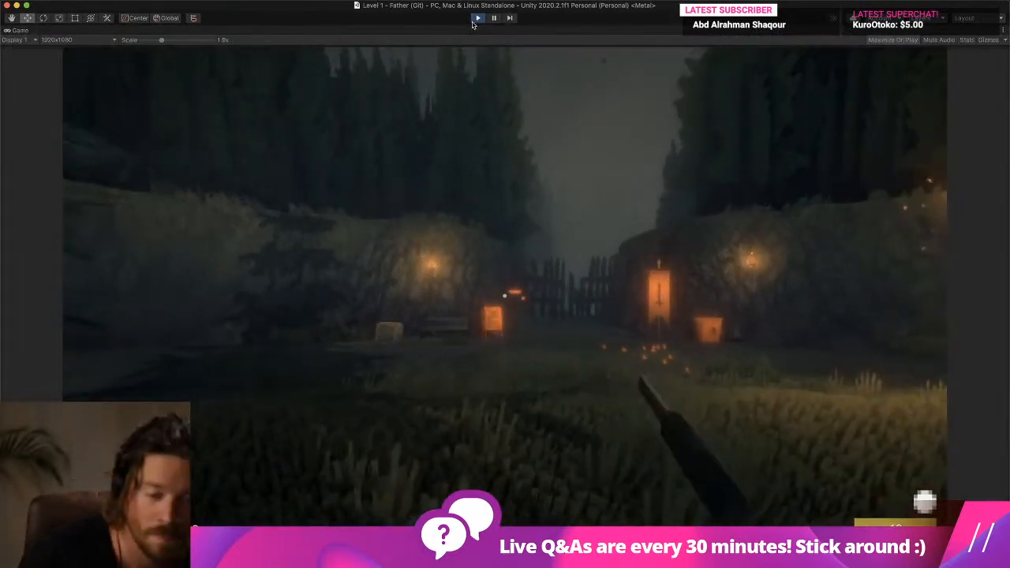
left_click(751, 87)
key("w")
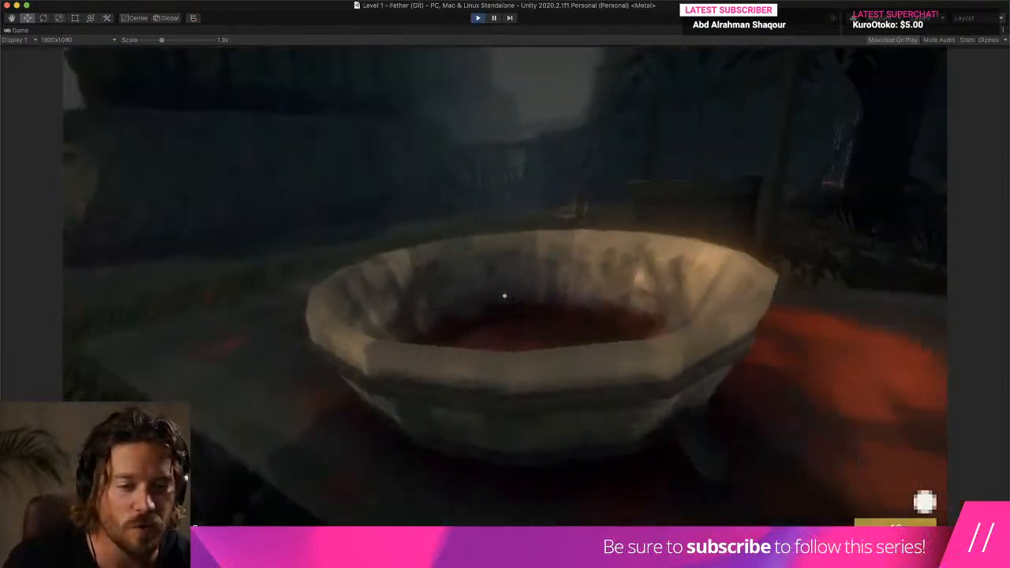
key("w")
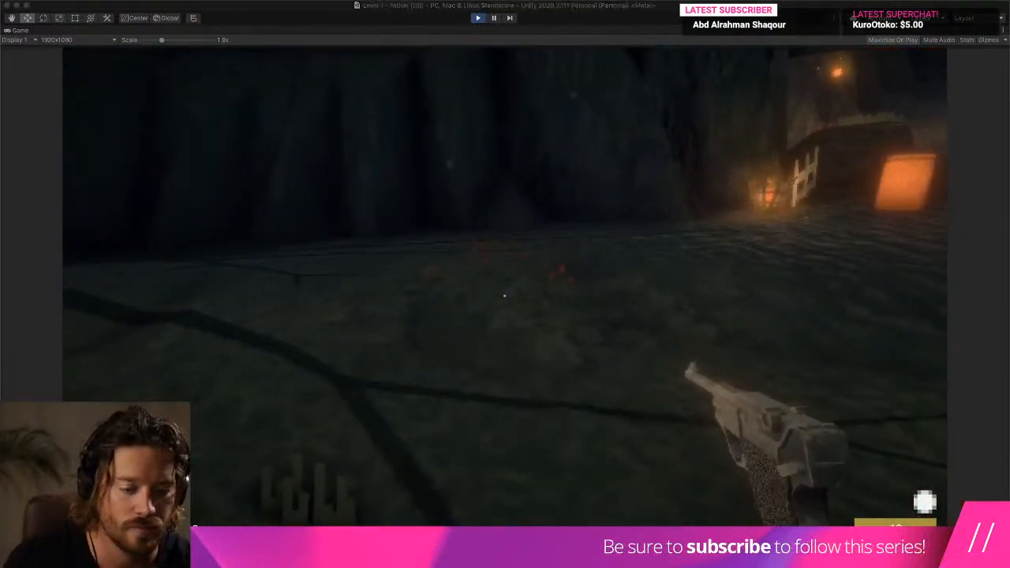
left_click(881, 335)
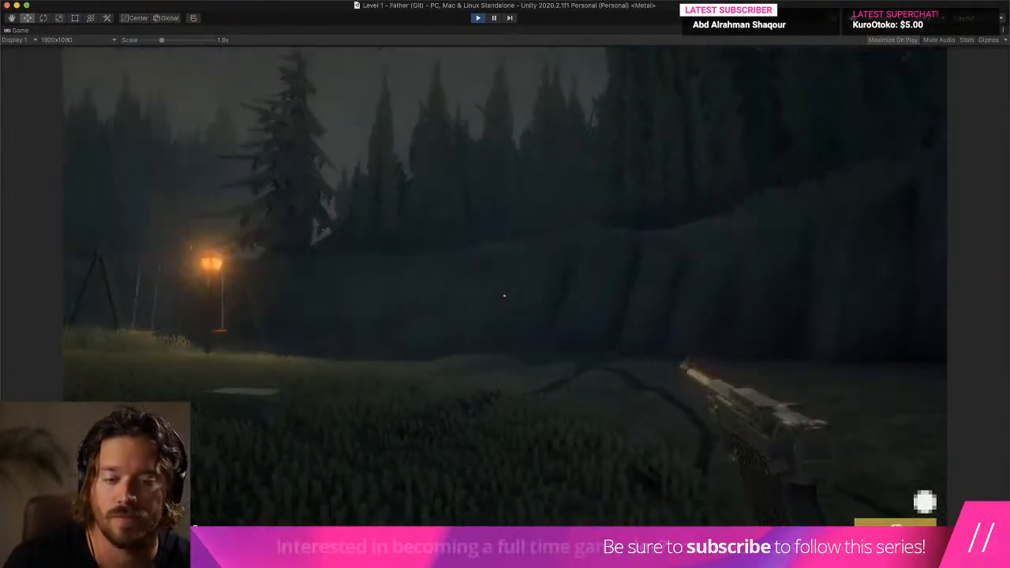
left_click(504, 296)
left_click(504, 296)
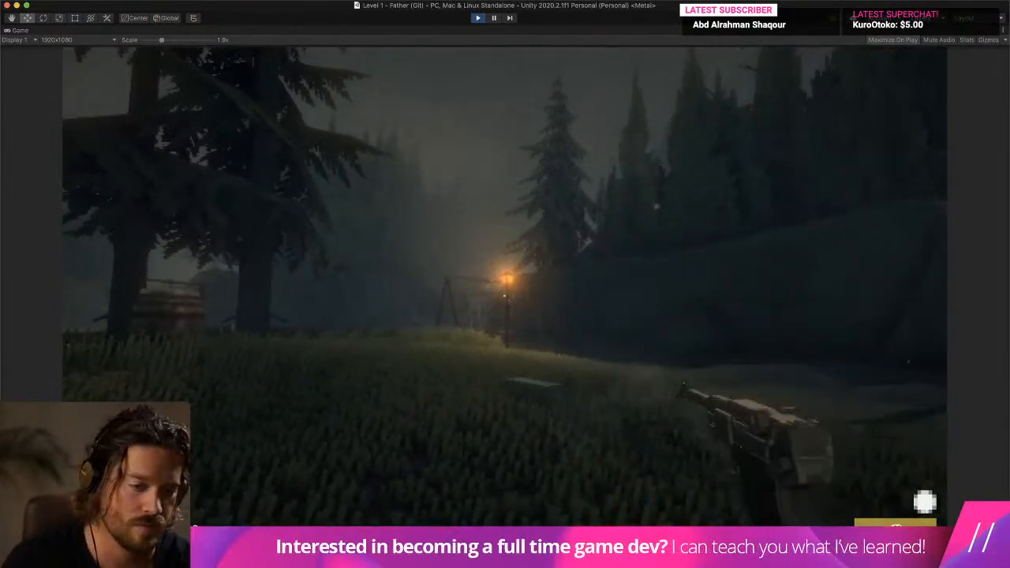
key("w")
left_click(504, 296)
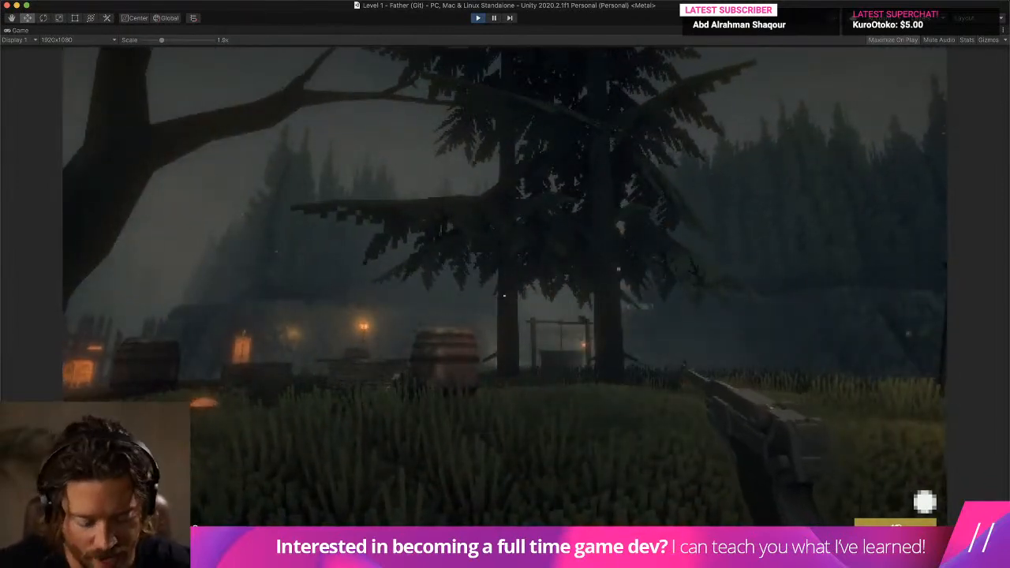
key("super+p")
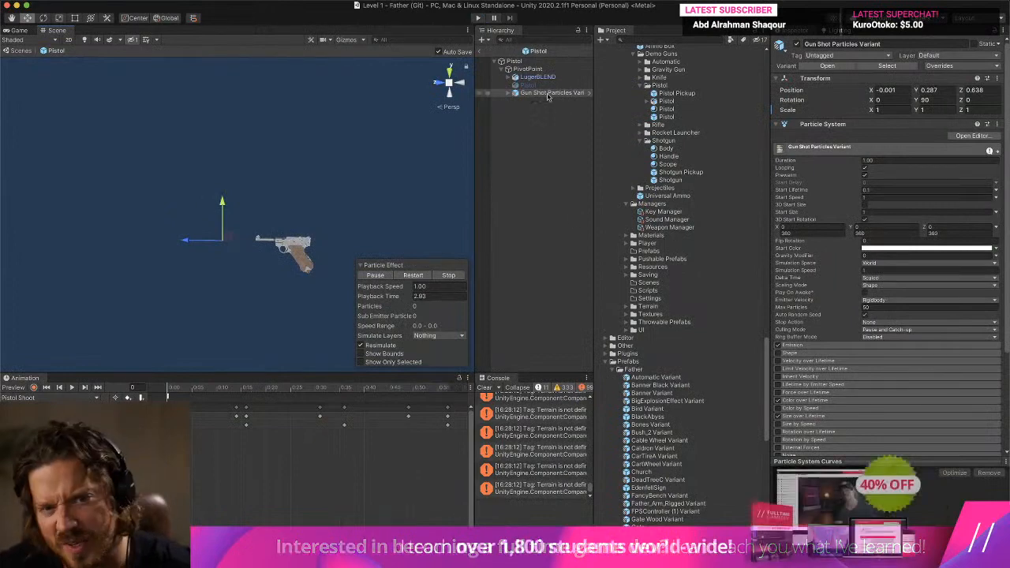
- Shift LugerBLEND forward under PivotPoint and realign Gun Shot Particles Variant with the barrel at about 0.313 on Y and 0.408 on Z
left_click(521, 63)
left_click(533, 78)
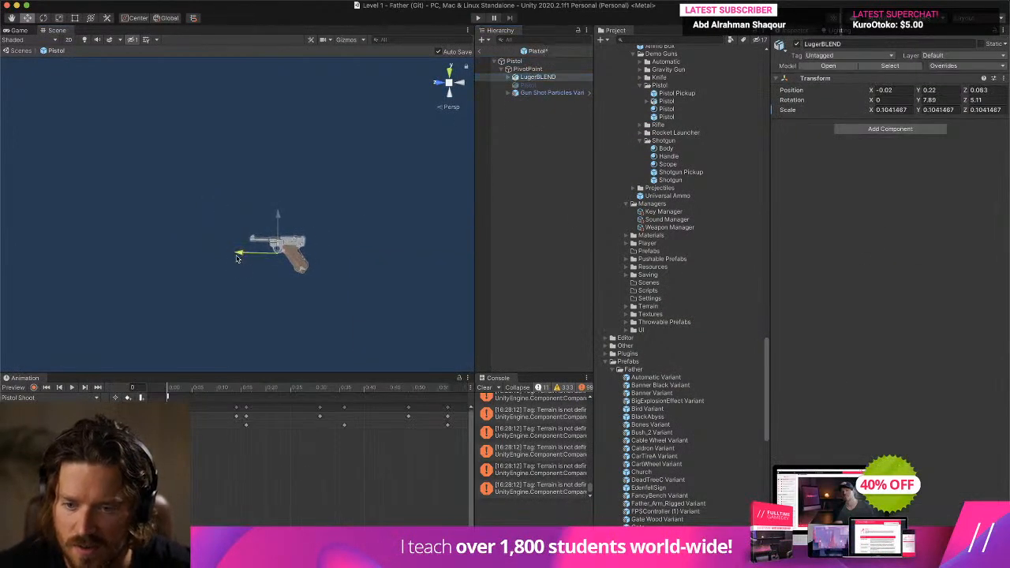
left_click(543, 93)
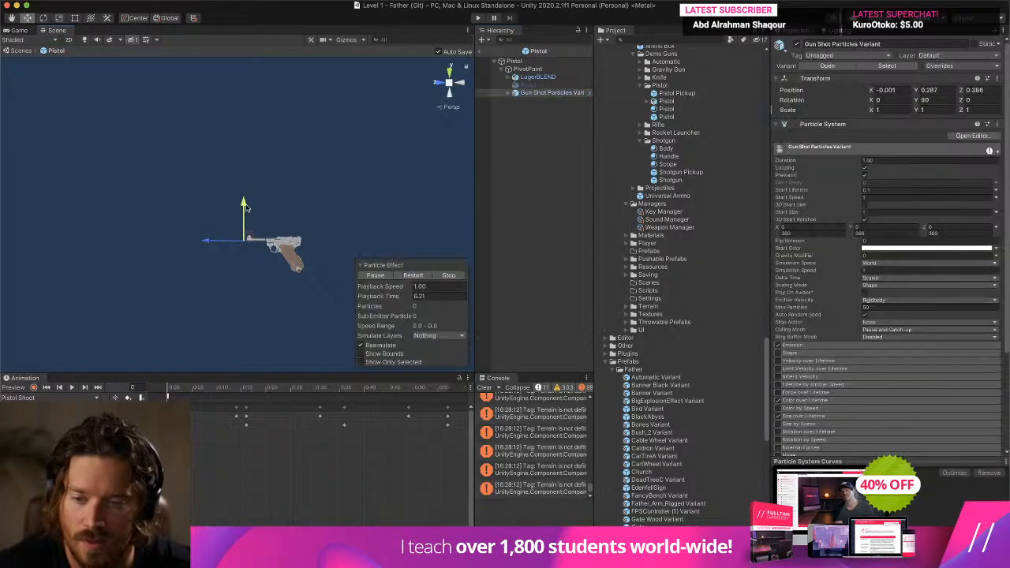
left_click_drag(241, 205, 241, 198)
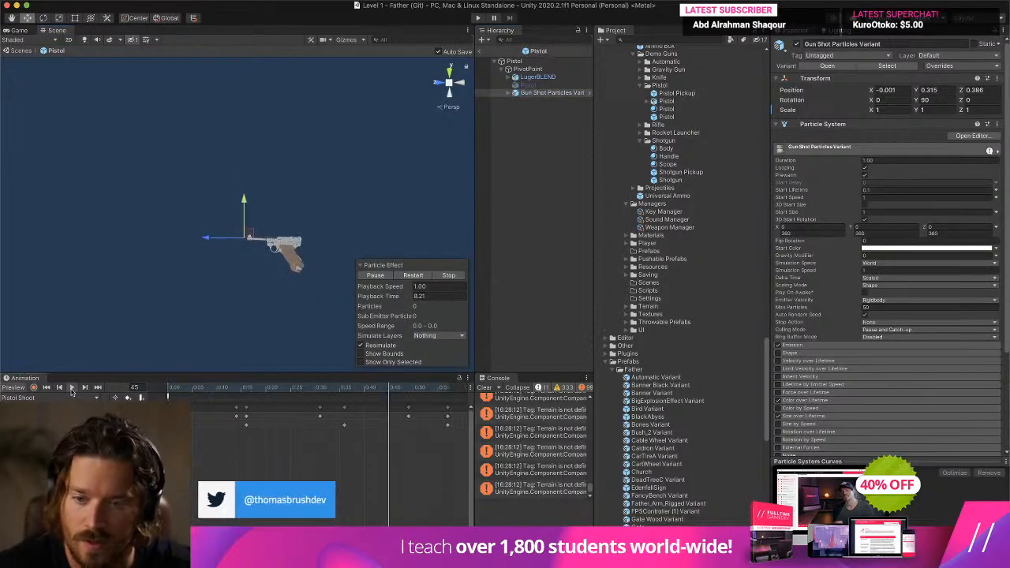
left_click(71, 390)
left_click(538, 76)
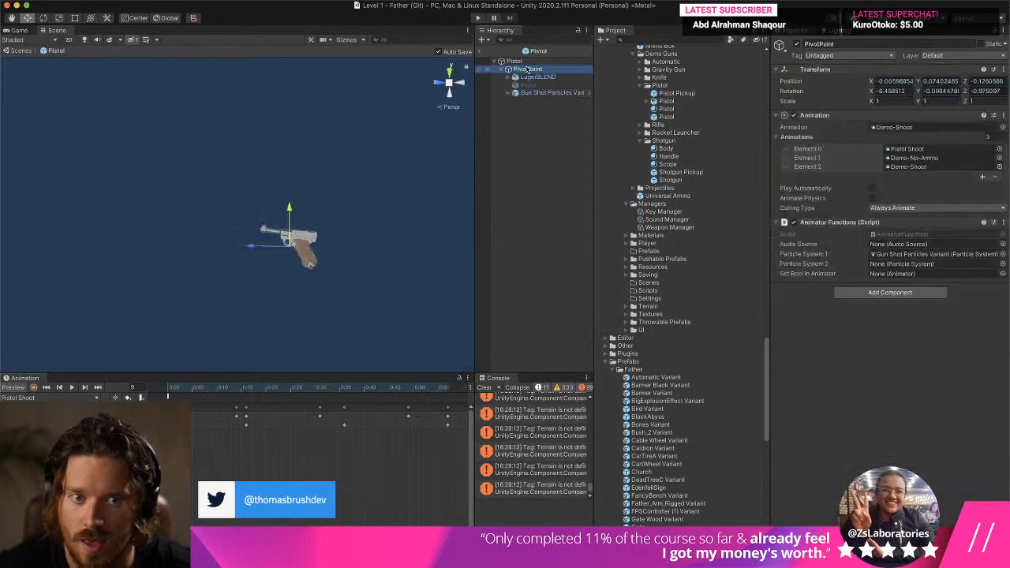
left_click(553, 92, "super")
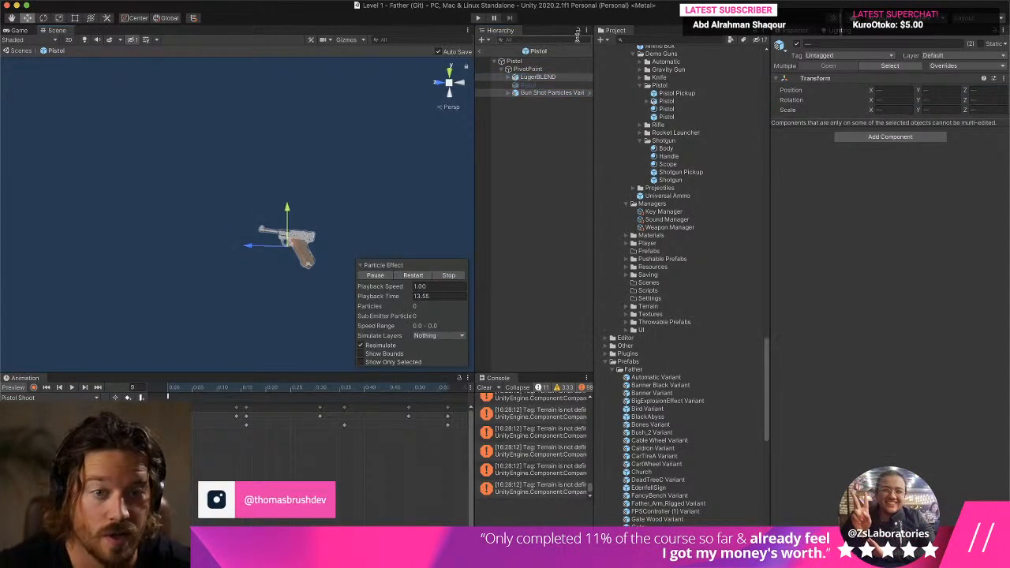
- Return to the level, play it while walking with the pistol to check the shifted gun model's position and recoil, and stop the game
left_click(479, 51)
left_click(478, 18)
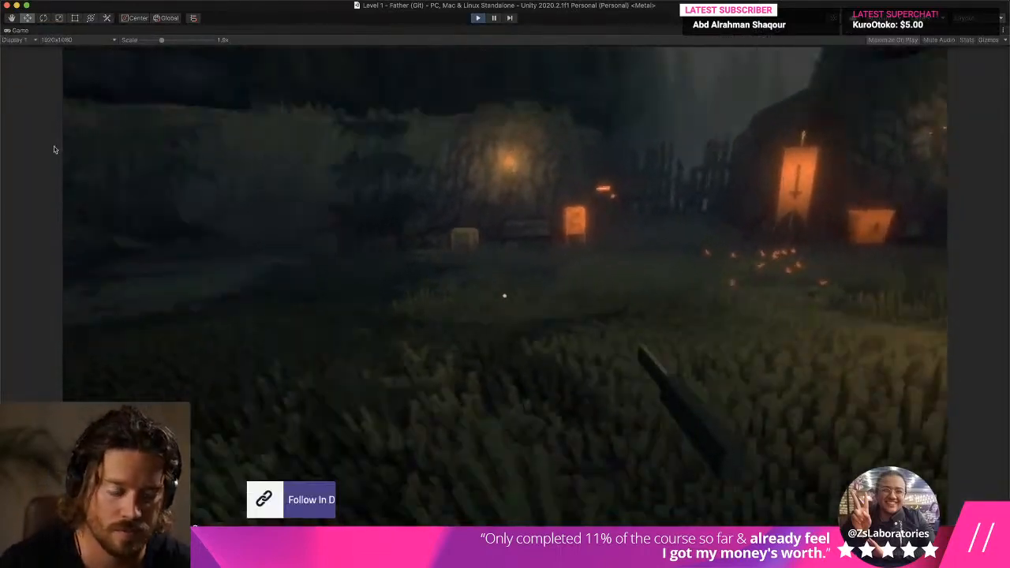
key("w")
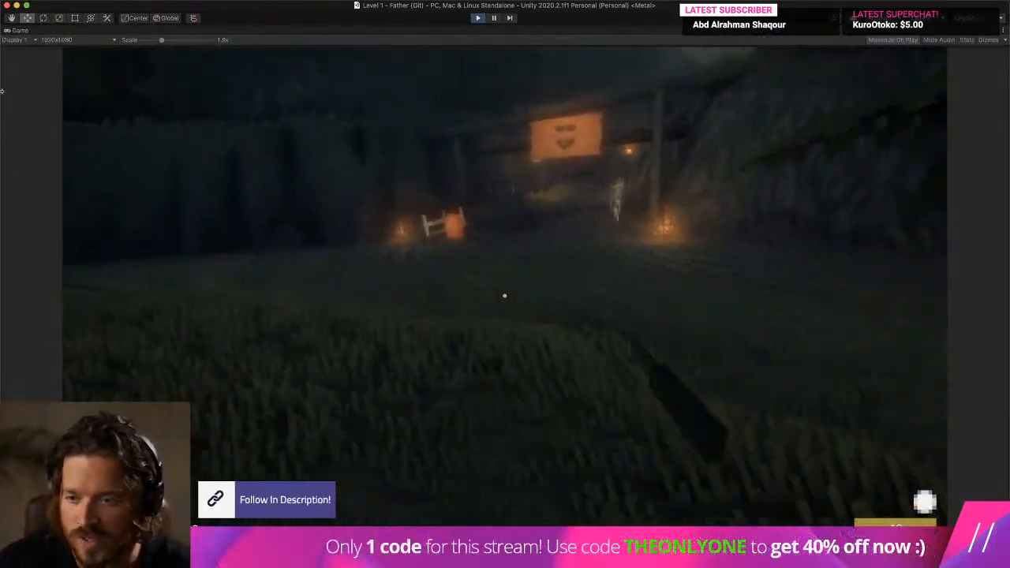
key("w")
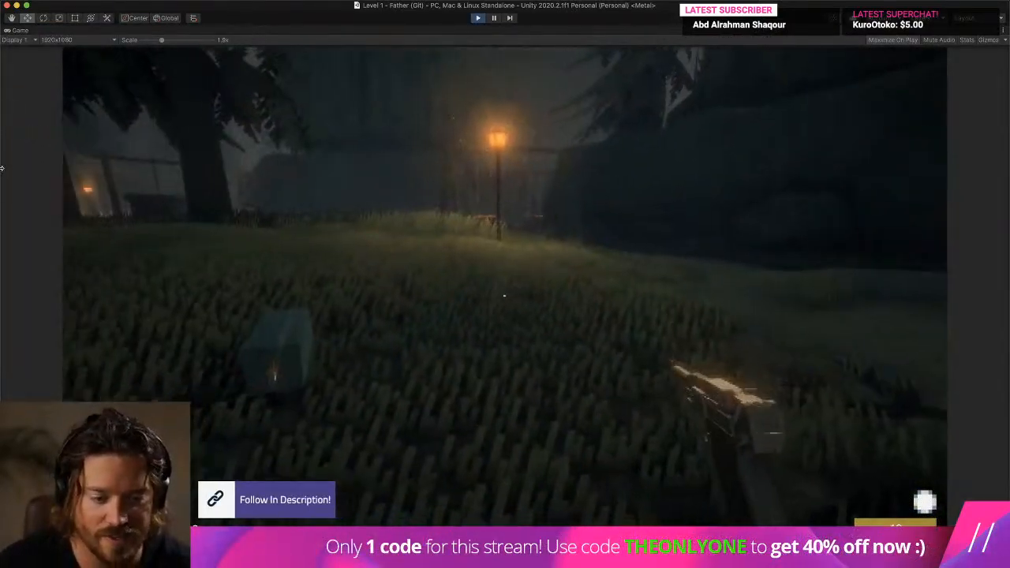
key("w")
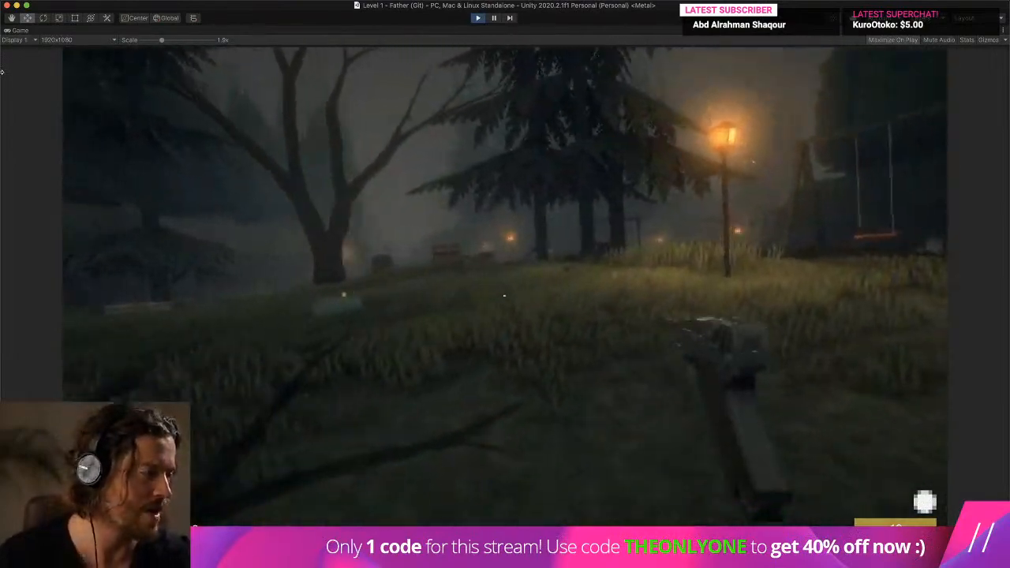
key("w")
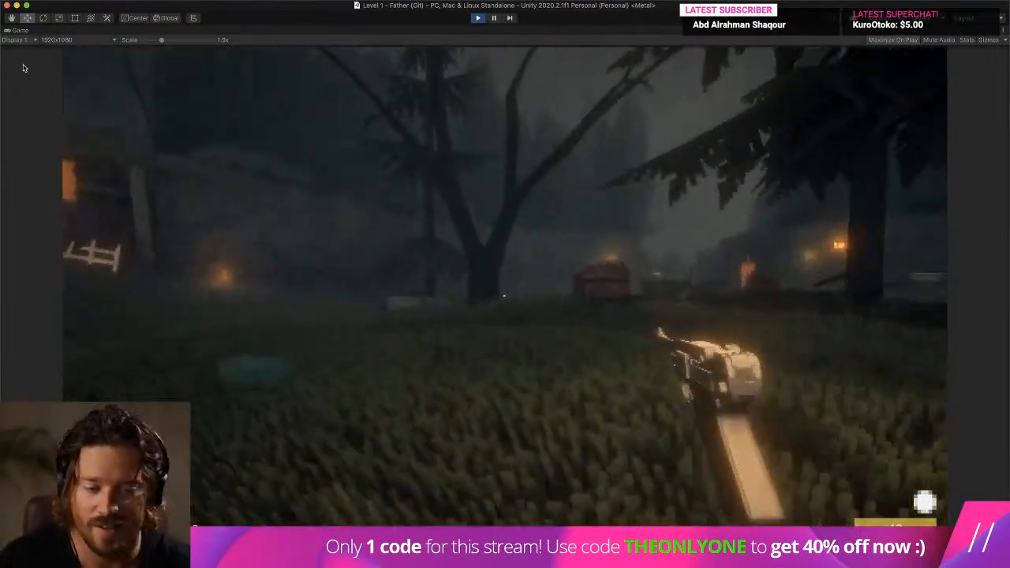
key("s")
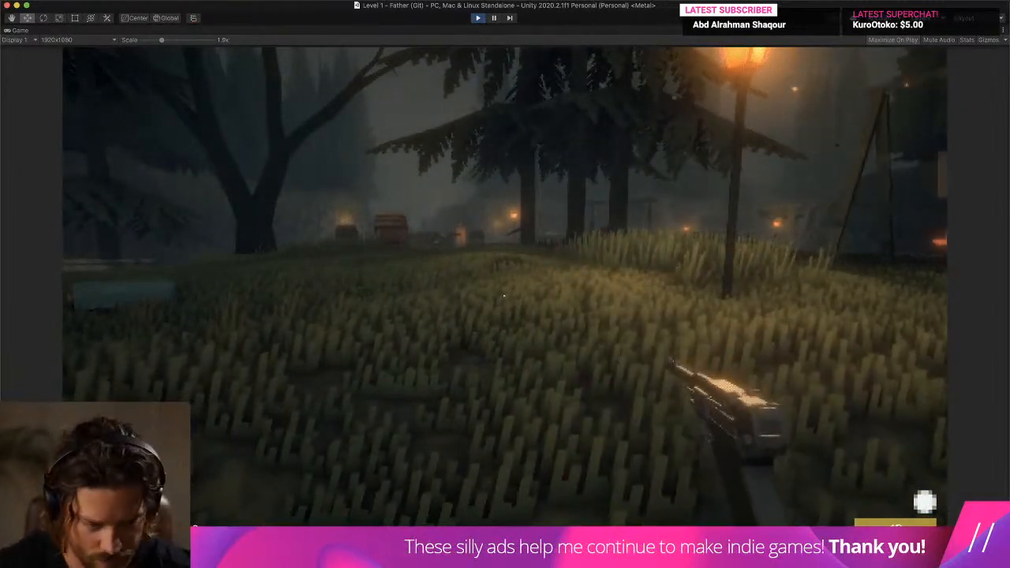
key("super+p")
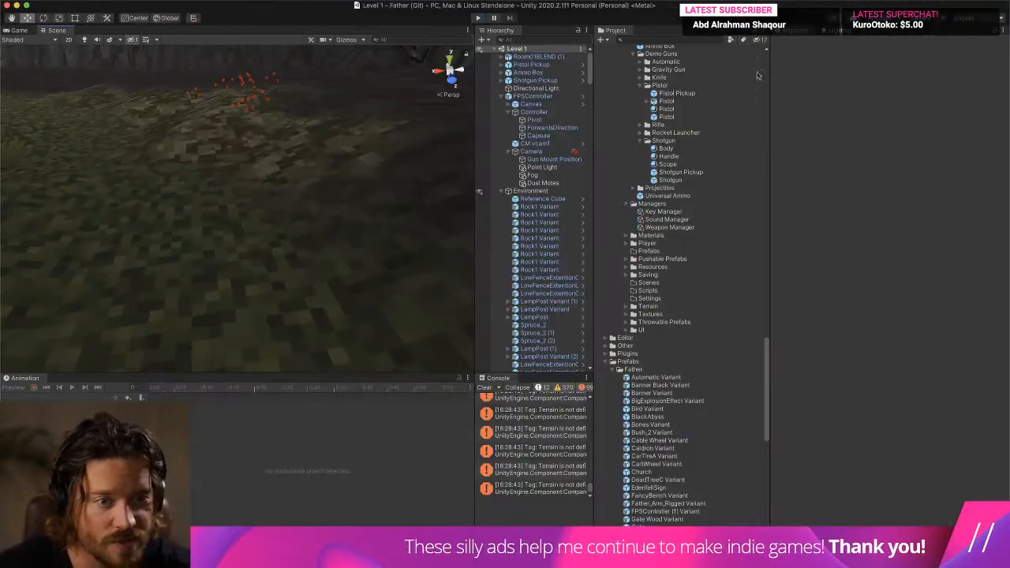
- Reopen the Pistol prefab, preview Pistol Shoot from an angled view, and set Gun Shot Particles Variant's emission rate over time to 25
double_click(665, 108)
left_click(549, 93)
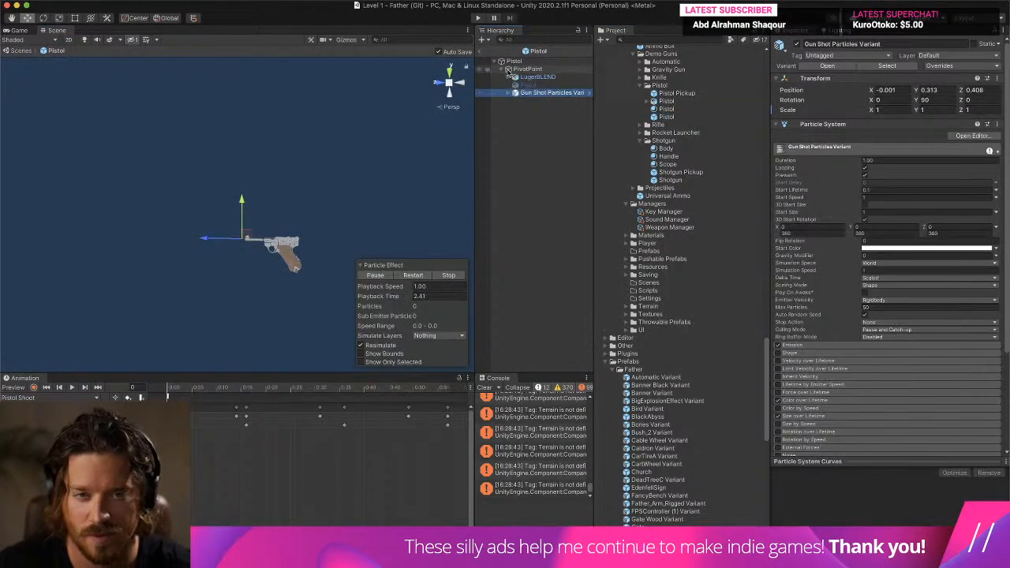
left_click(71, 387)
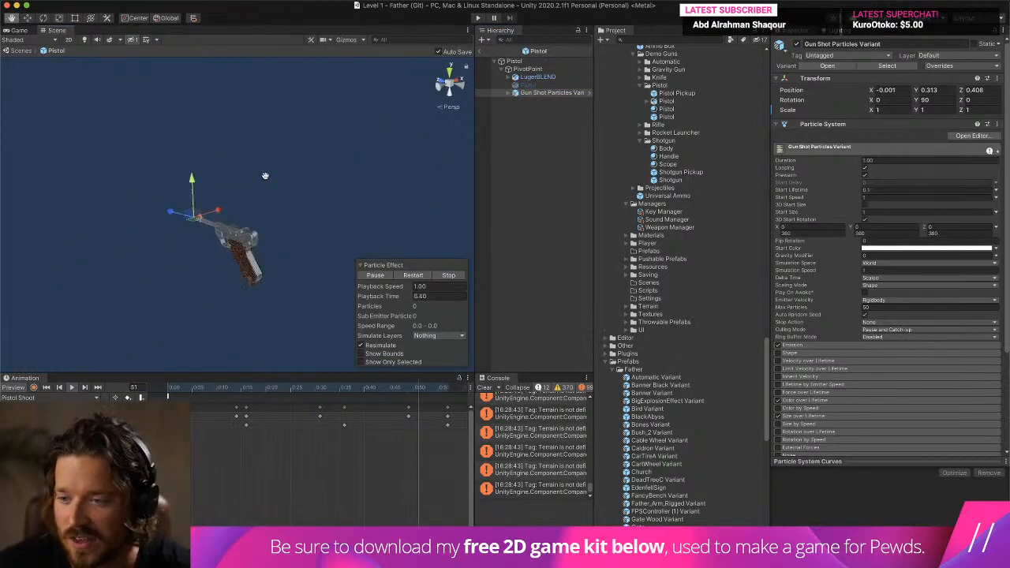
left_click(544, 71)
left_click(551, 92)
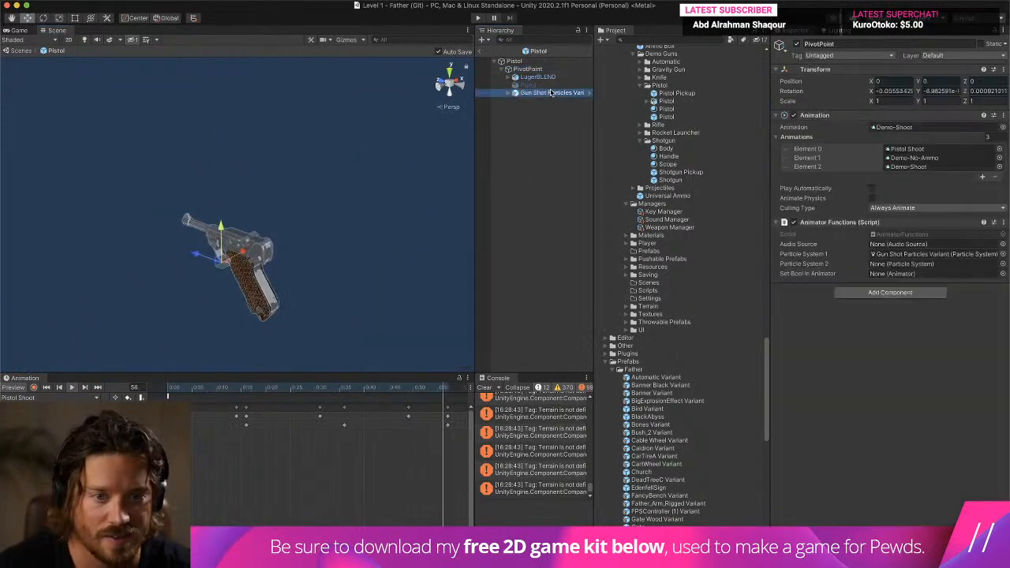
left_click(829, 345)
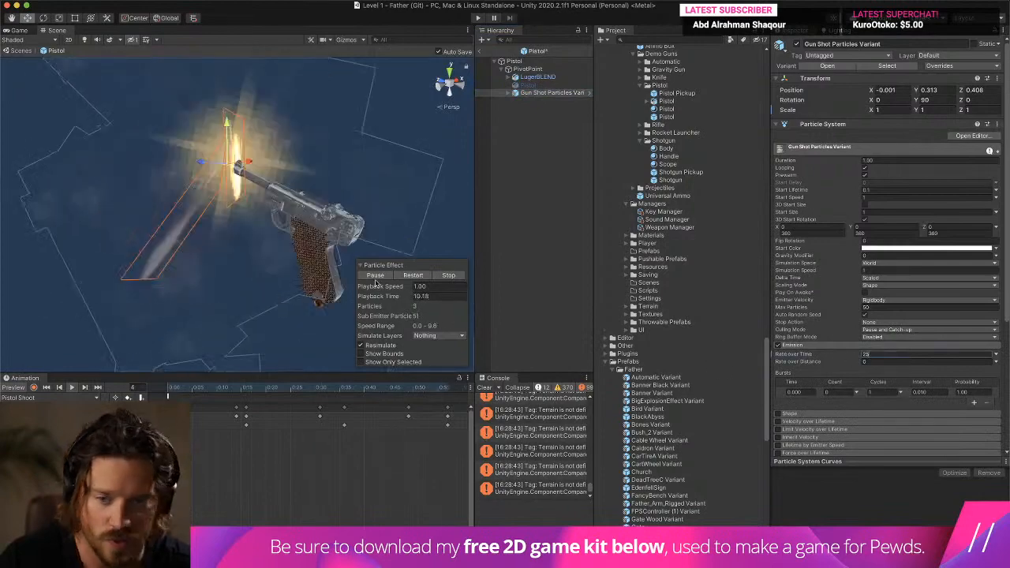
- Move Gun Shot Particles Variant forward along the barrel to about 0.059, 0.325, 0.619 and return to the level
middle_click_drag(137, 131, 142, 131)
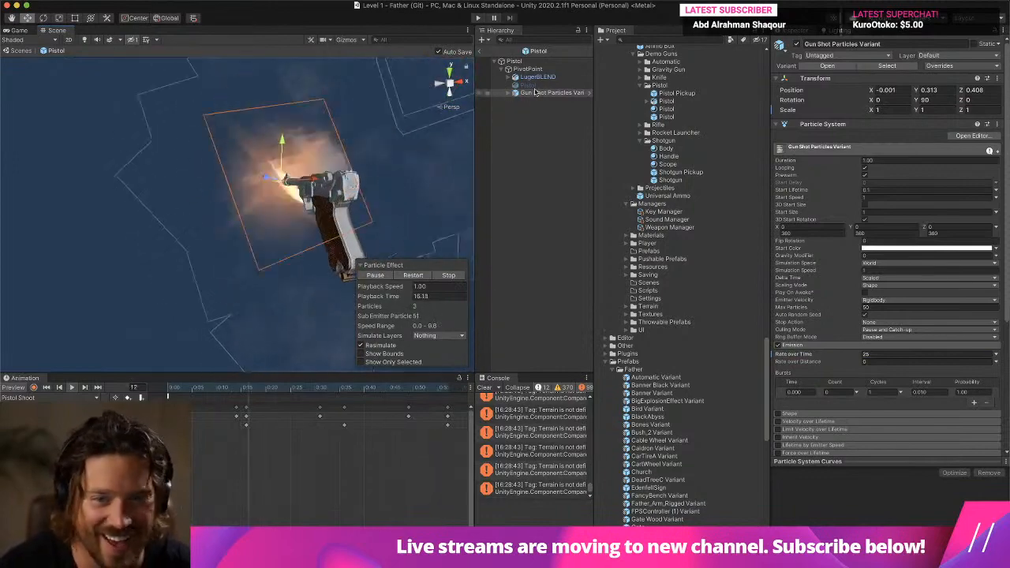
left_click_drag(335, 206, 433, 235, "alt")
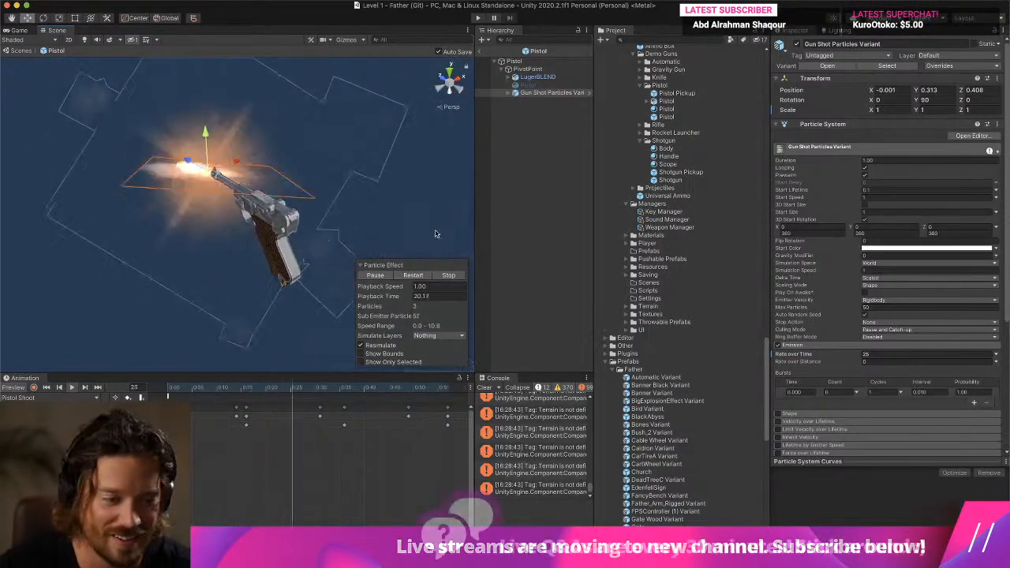
left_click(537, 76)
left_click(544, 93)
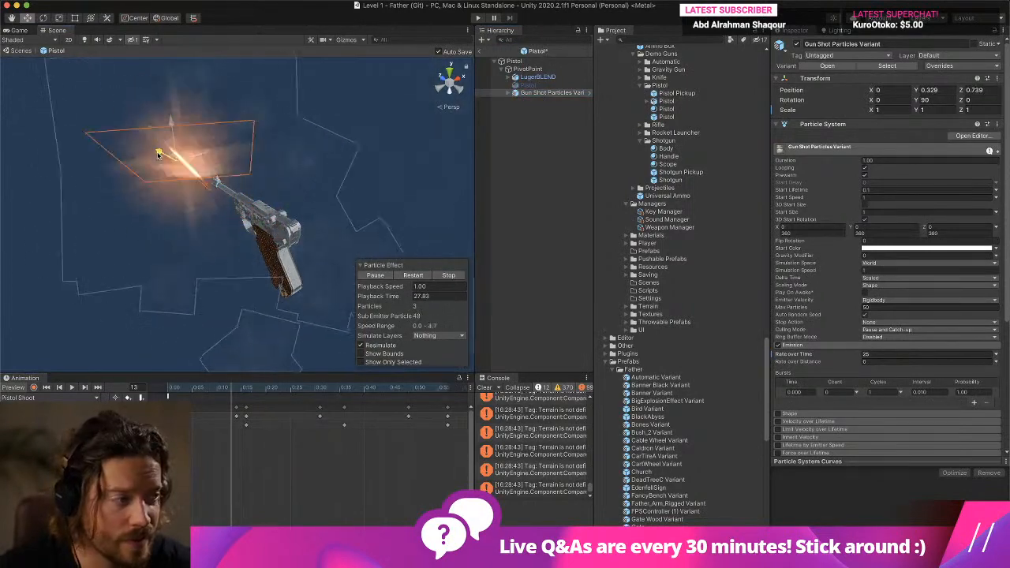
left_click_drag(158, 154, 231, 207)
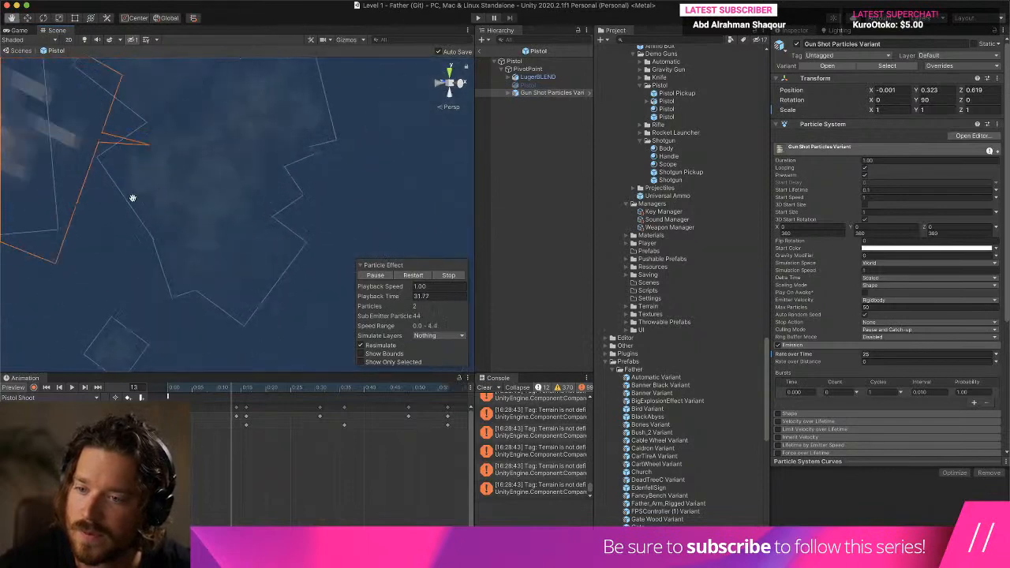
middle_click_drag(131, 198, 134, 205)
scroll(134, 205, "down", 5)
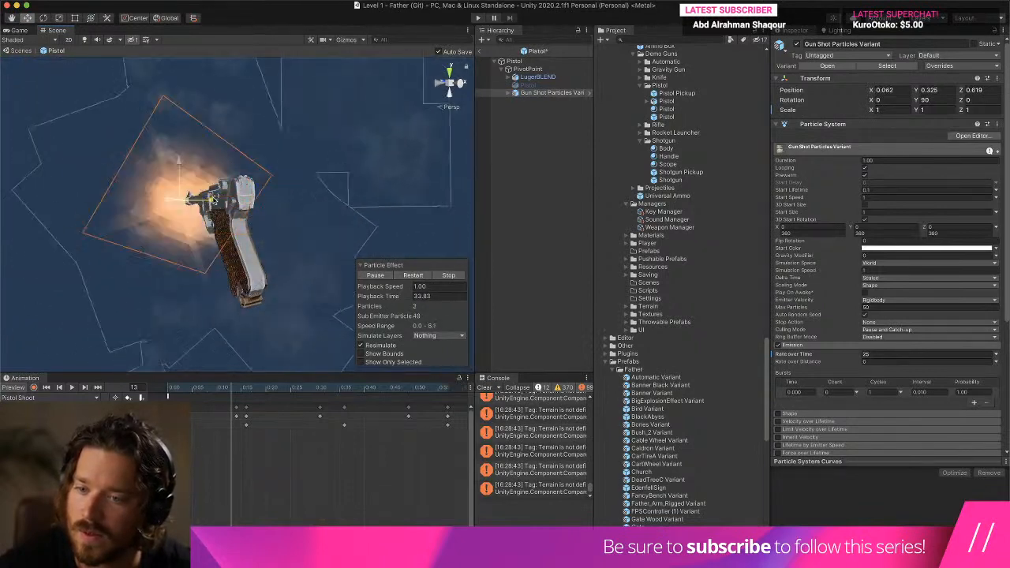
left_click(482, 53)
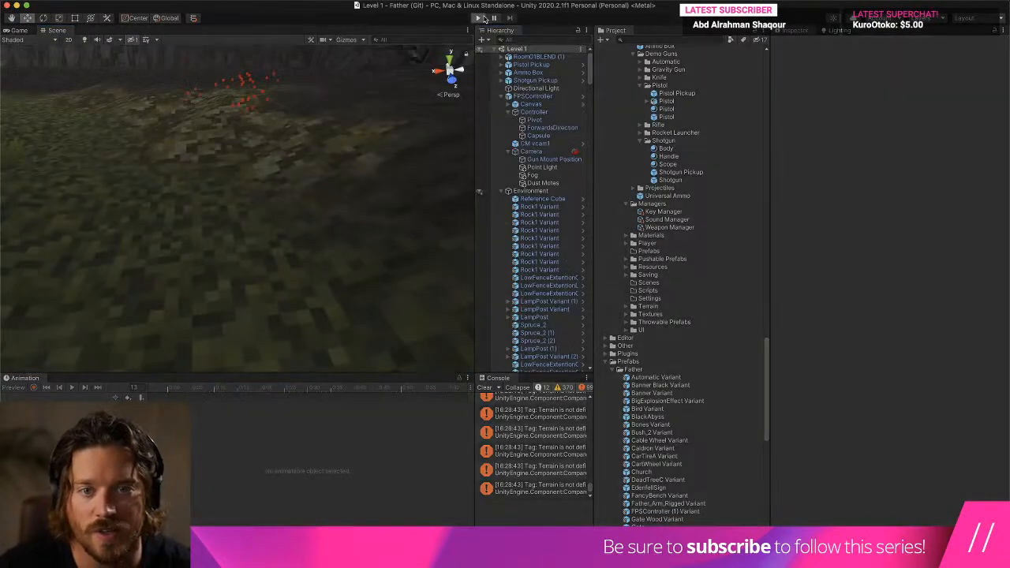
- Play the level, walk around and fire the pistol to check the repositioned muzzle particles, and stop the game
left_click(481, 18)
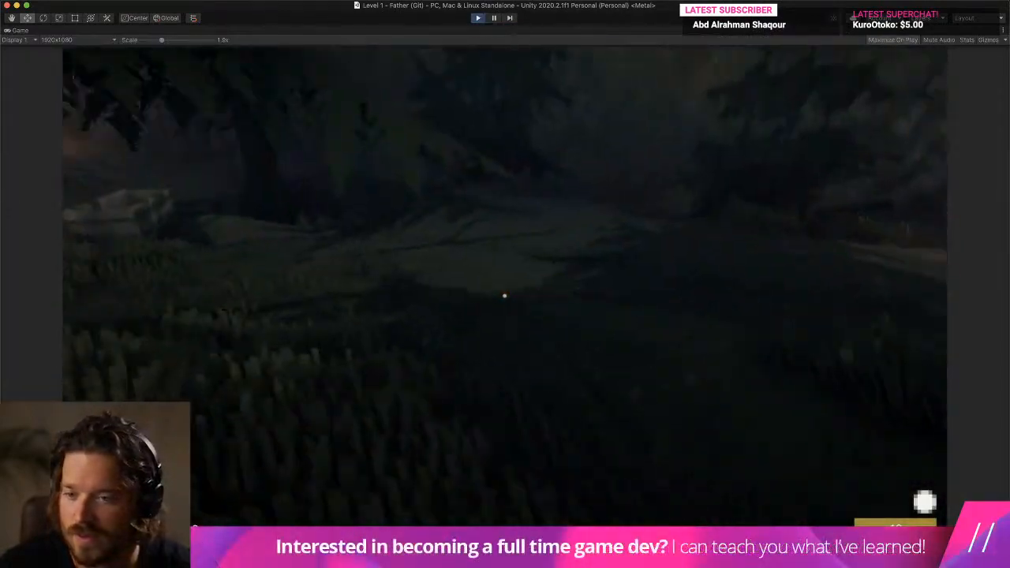
key("w")
key("w")
key("space")
key("space")
left_click(505, 296)
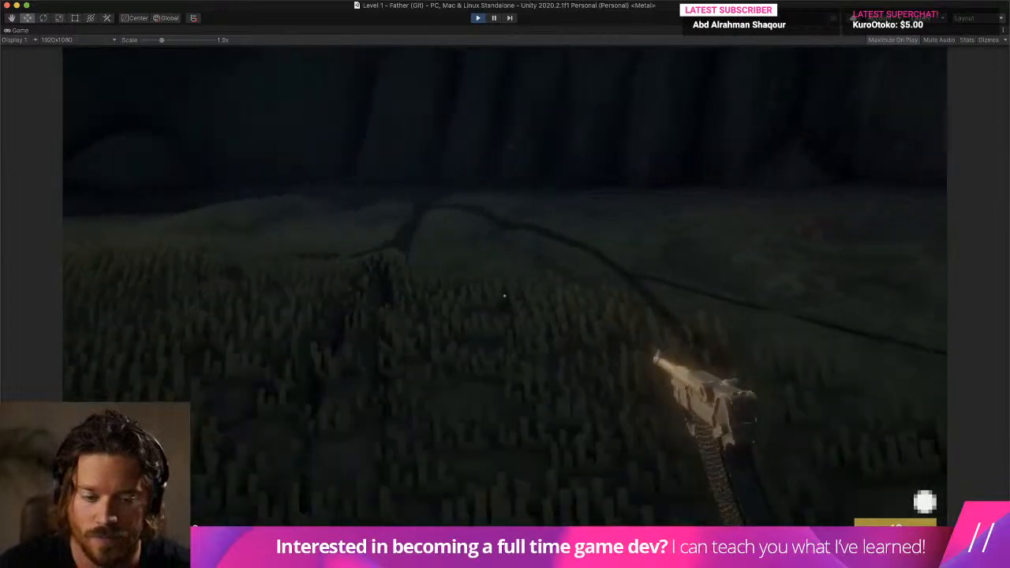
left_click(505, 296)
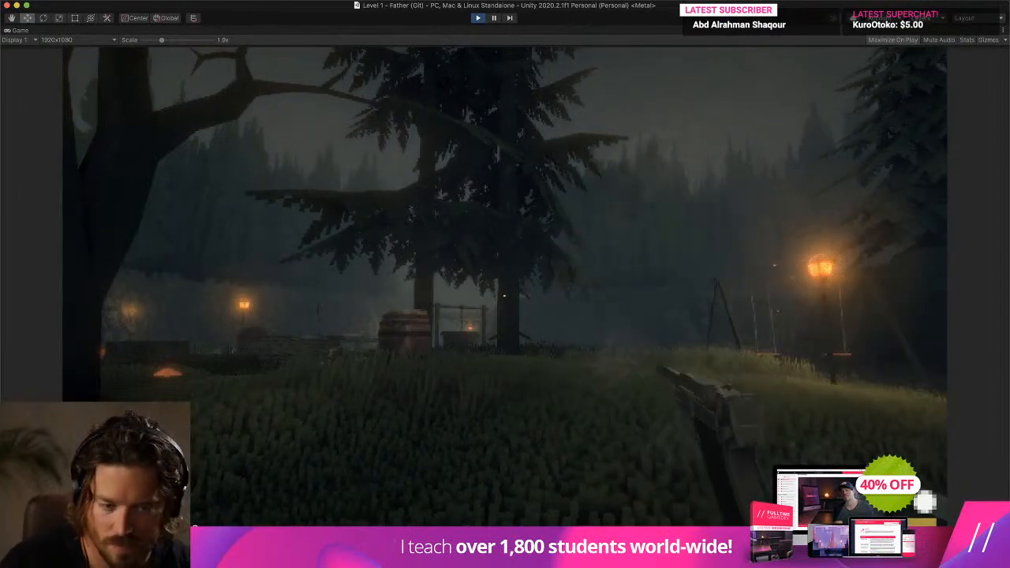
left_click(503, 296)
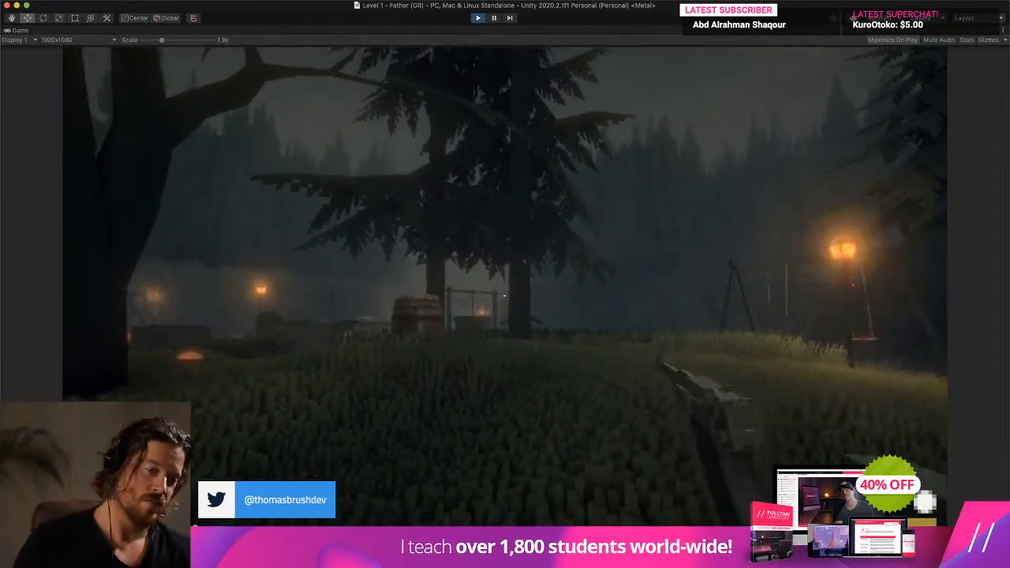
key("w")
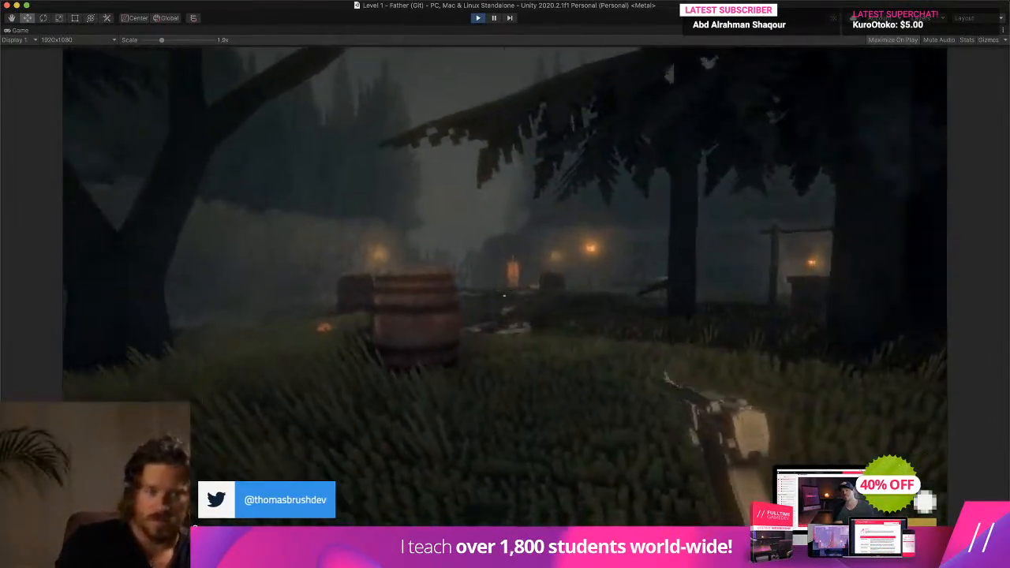
key("s")
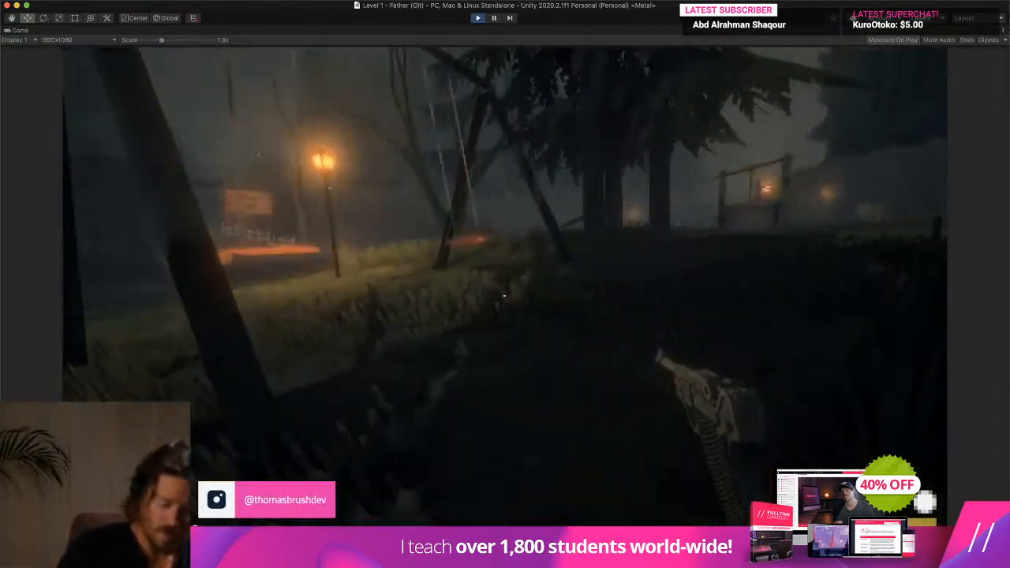
key("super+p")
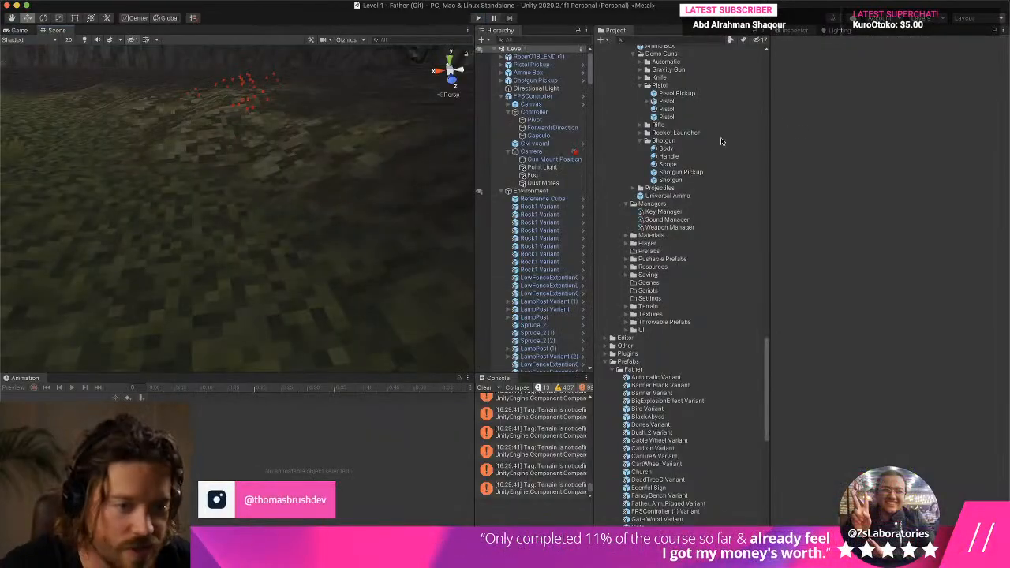
- Review the Pistol prefab's Demo Weapon settings and enter a new Shoot Delay under its shooting options
left_click(681, 117)
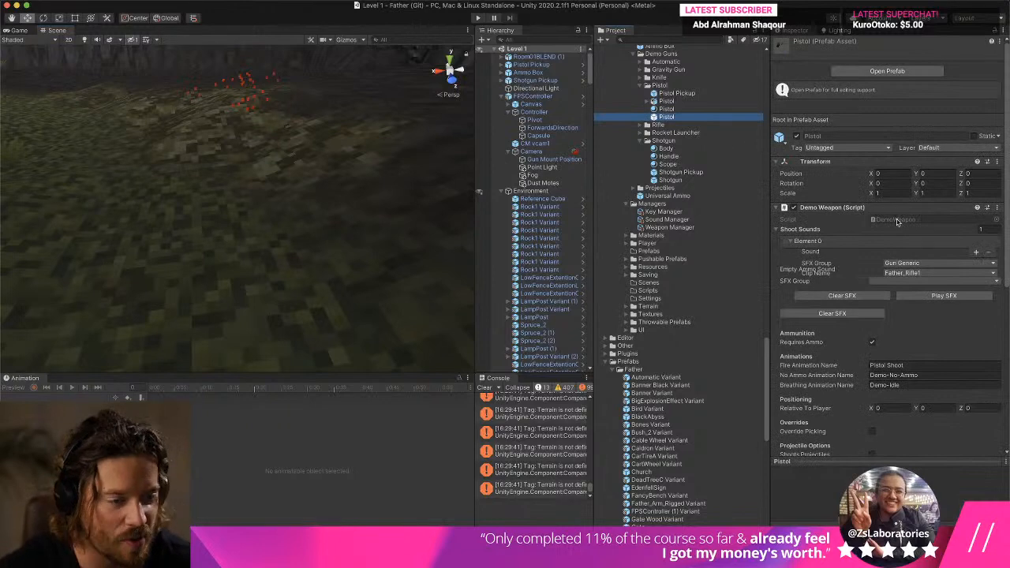
scroll(1008, 189, "down", 3)
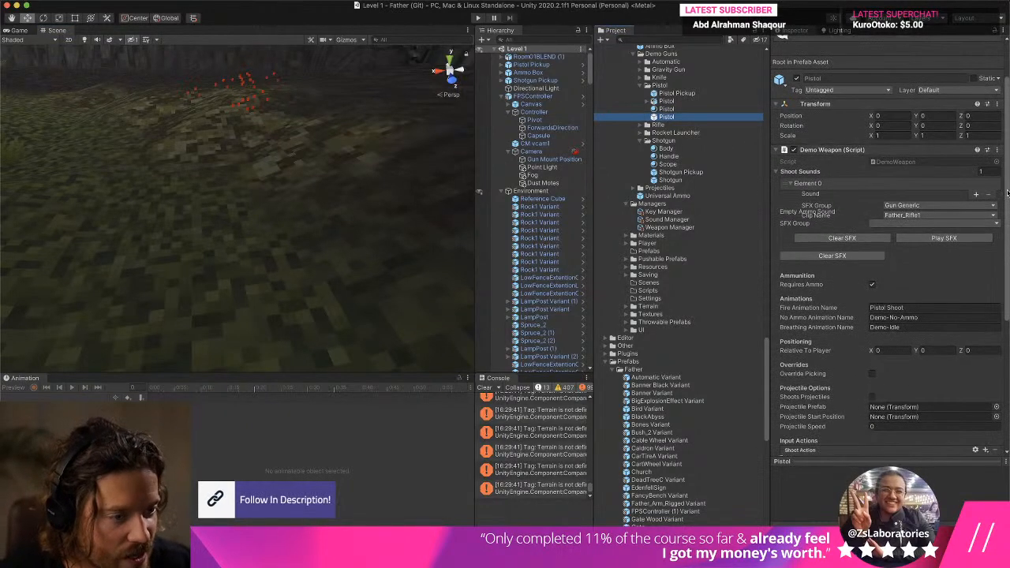
scroll(1008, 194, "down", 5)
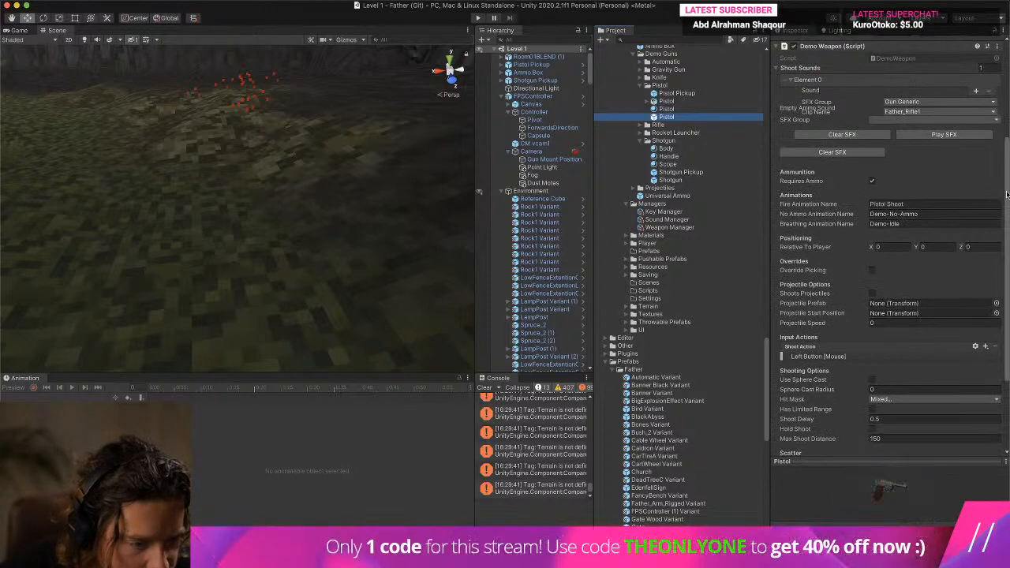
scroll(1007, 193, "down", 6)
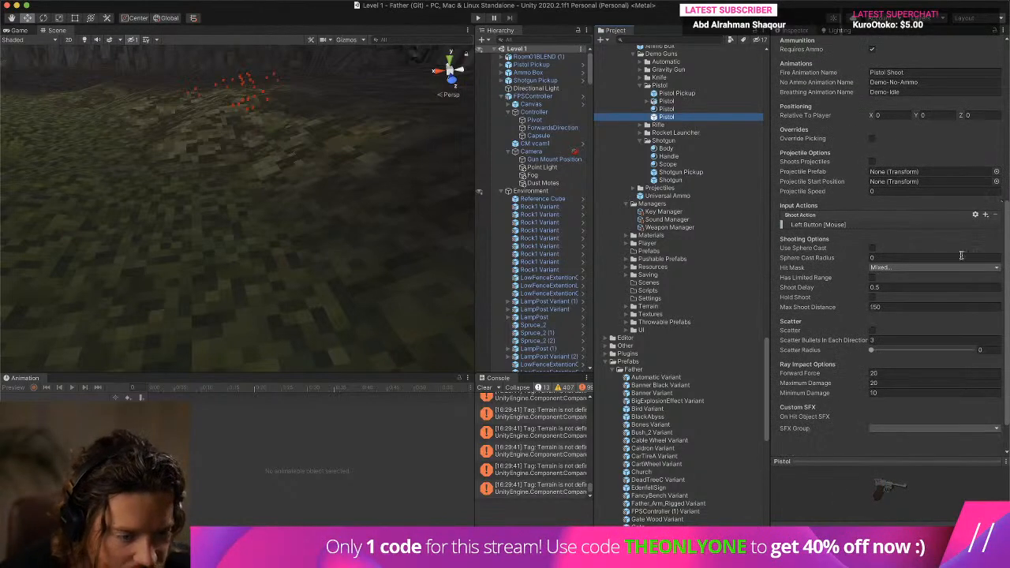
scroll(907, 289, "down", 1)
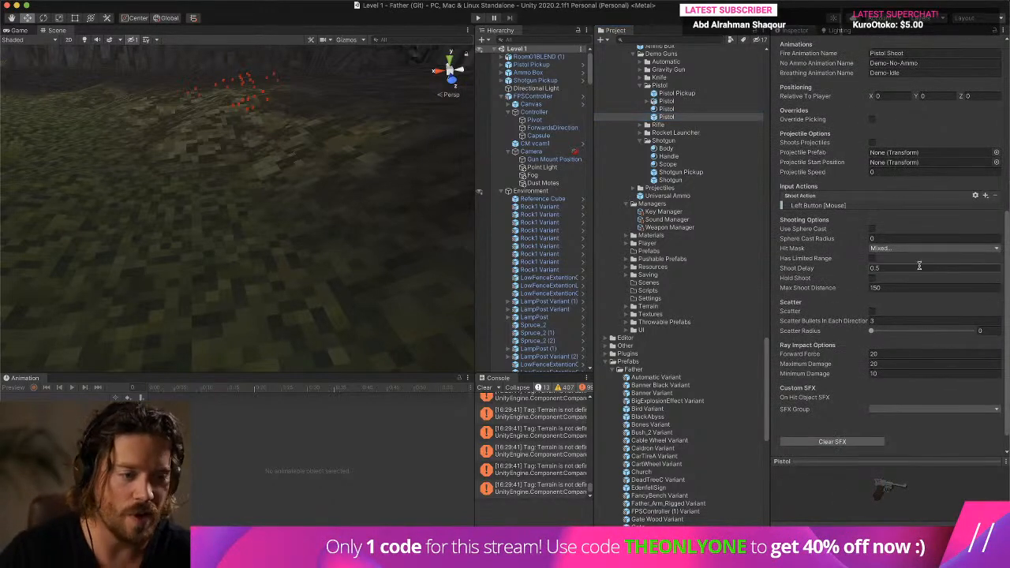
left_click(665, 109)
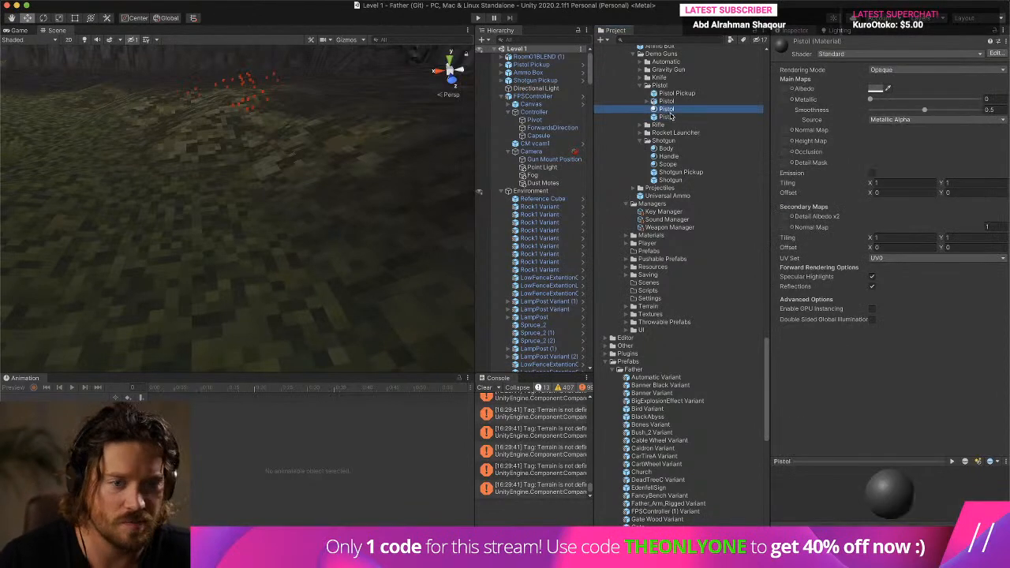
left_click(666, 117)
scroll(1007, 150, "down", 10)
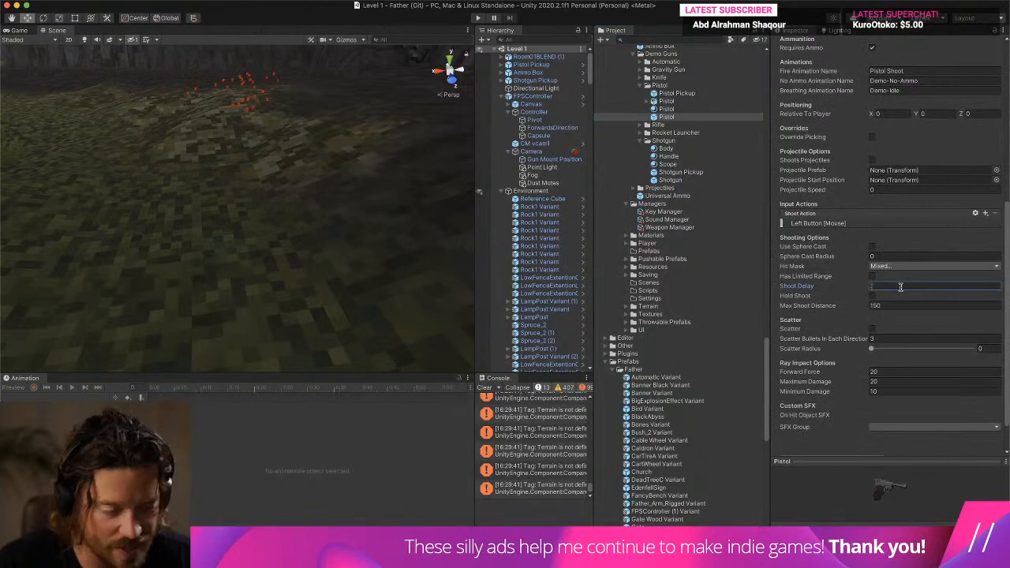
- Run the level and fire the pistol repeatedly while walking to test the changed shoot delay
left_click(478, 16)
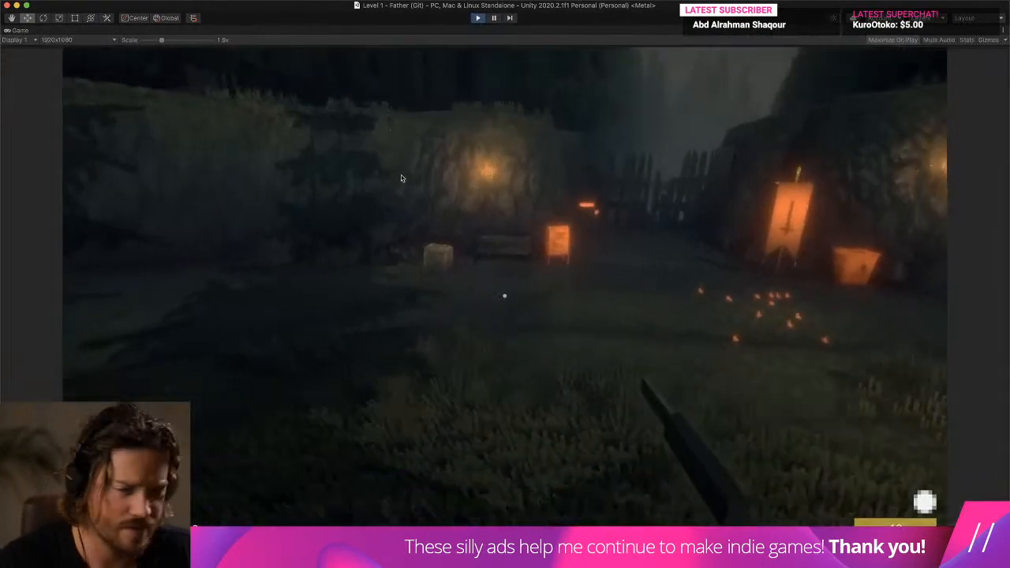
key("w")
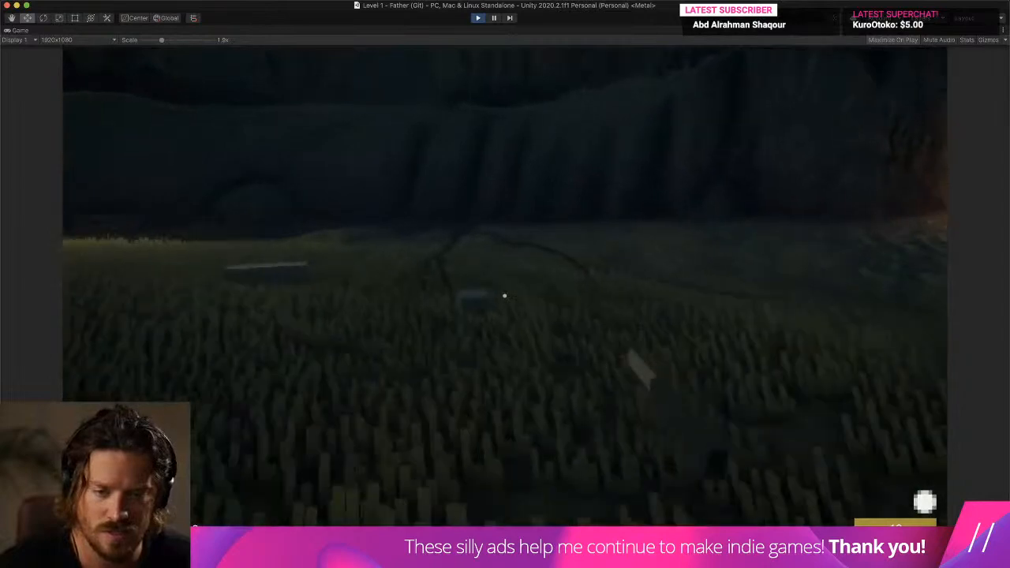
left_click(505, 296)
left_click(505, 296)
left_click(505, 296)
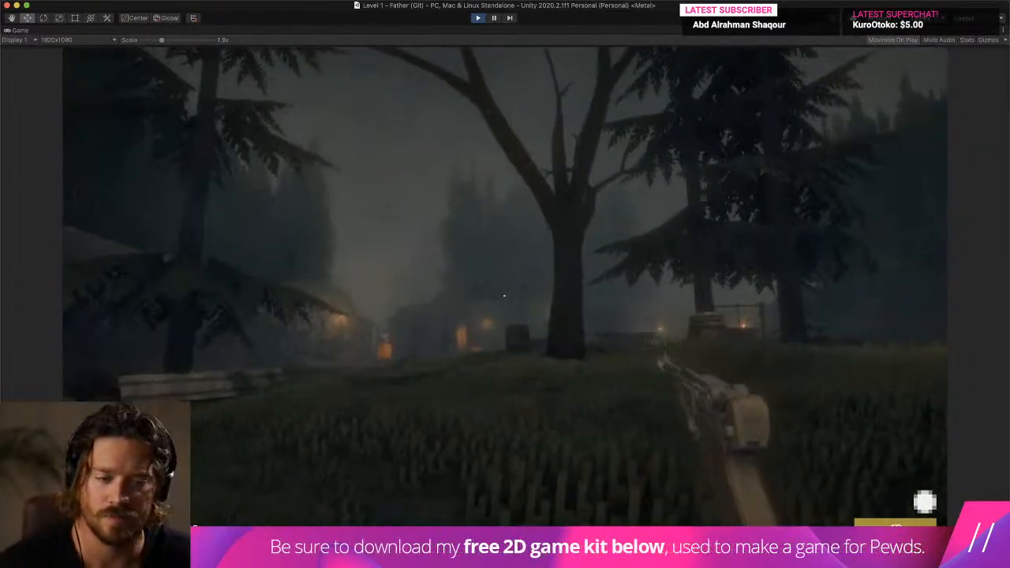
key("w")
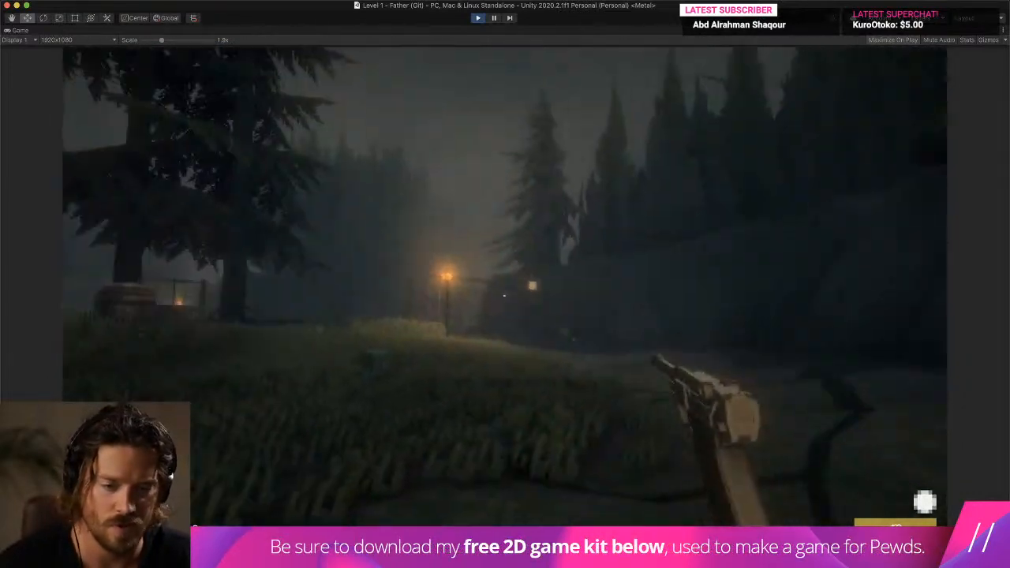
key("w")
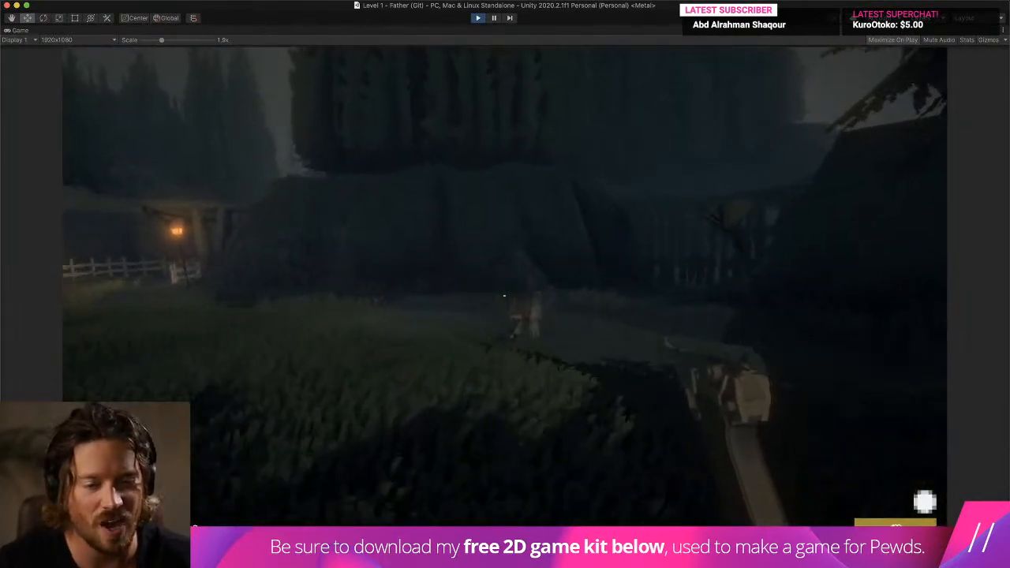
key("w")
left_click(504, 296)
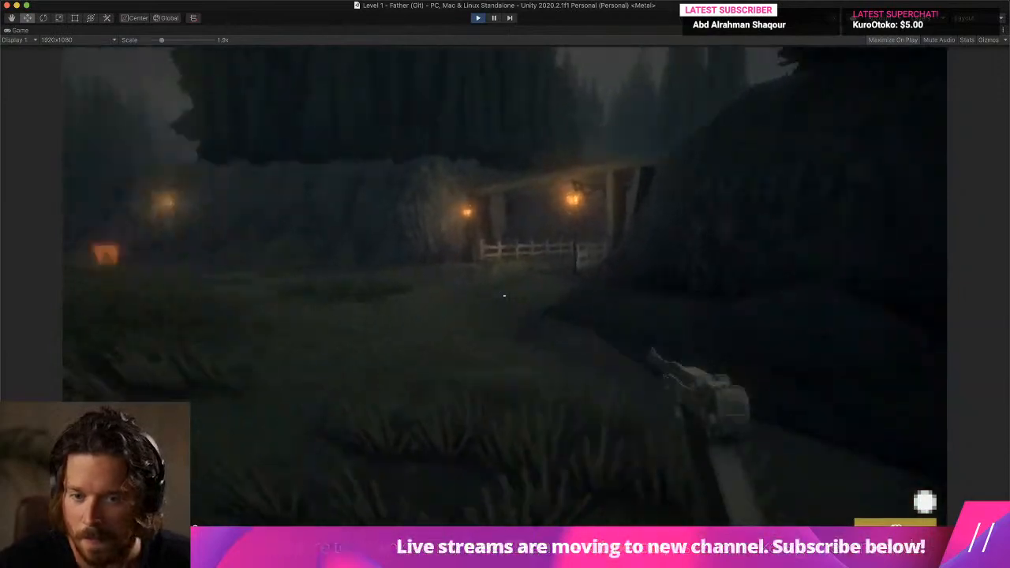
- Walk on through the level, fire a rapid series of shots to judge recoil and muzzle flash, and stop the game
key("w")
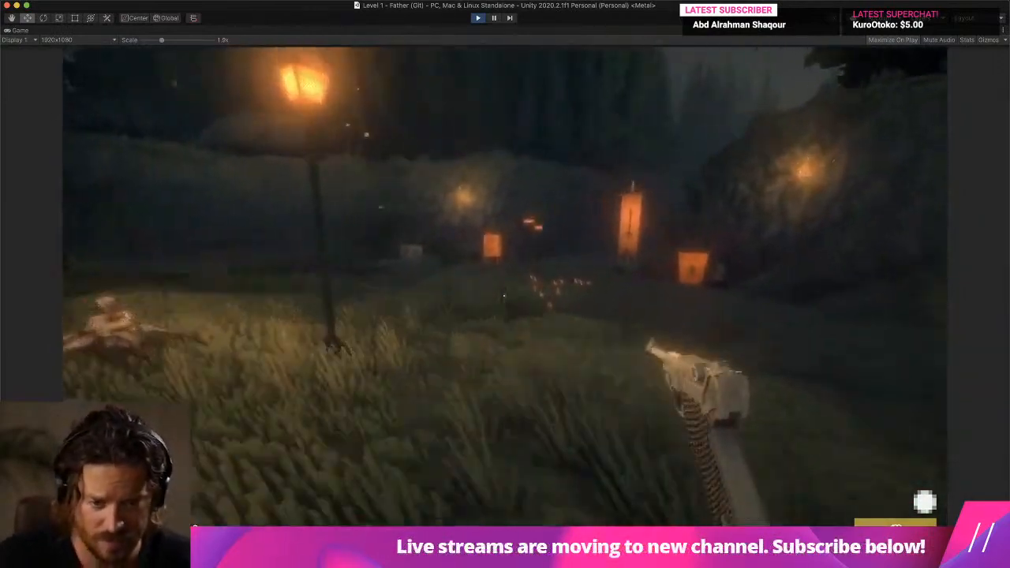
key("w")
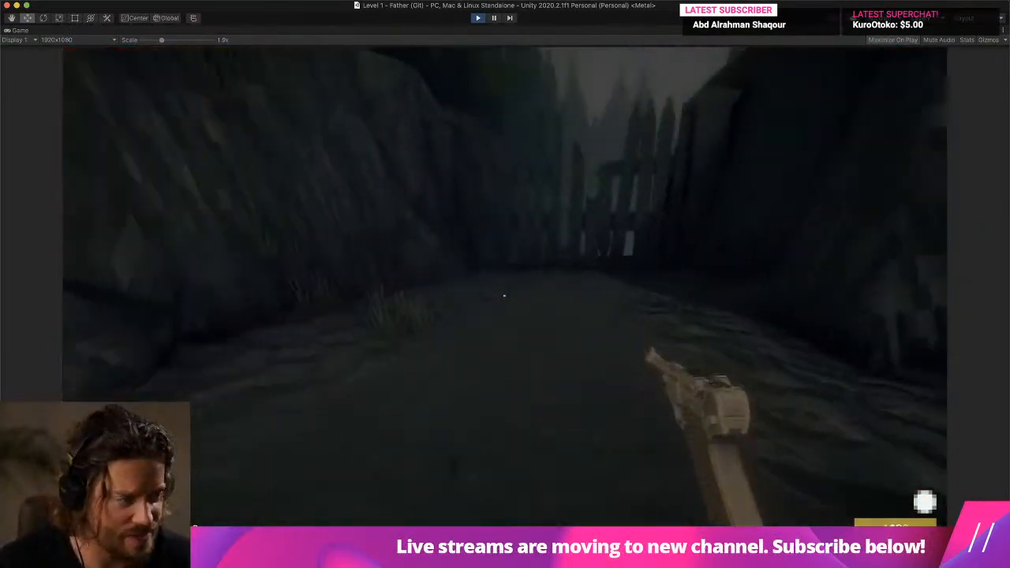
key("w")
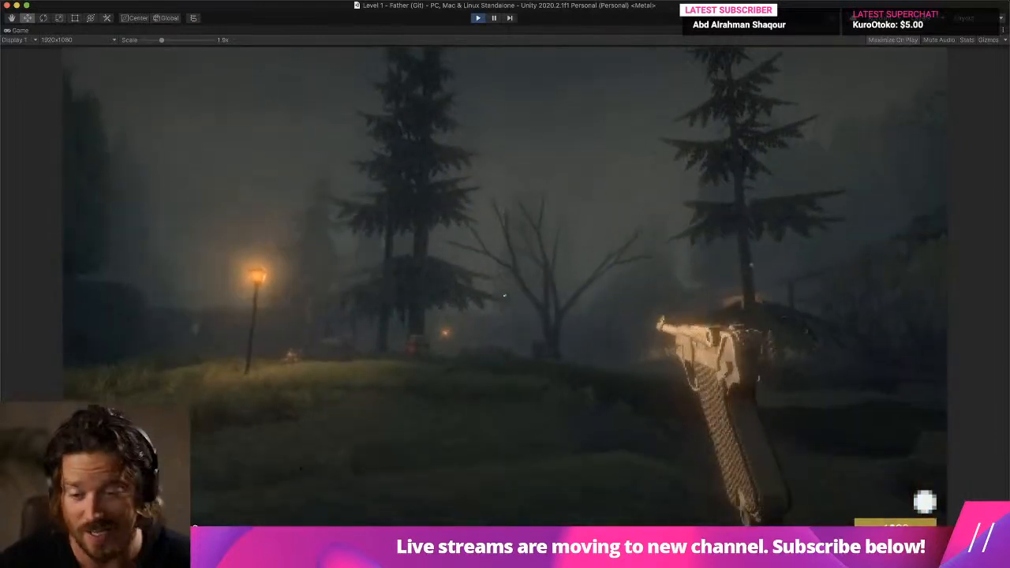
key("w")
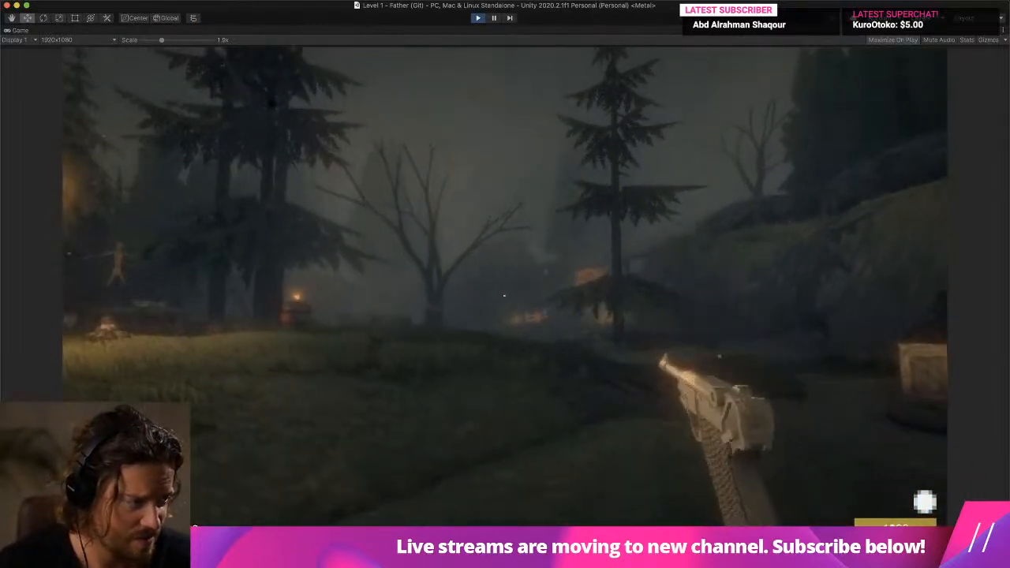
left_click(504, 296)
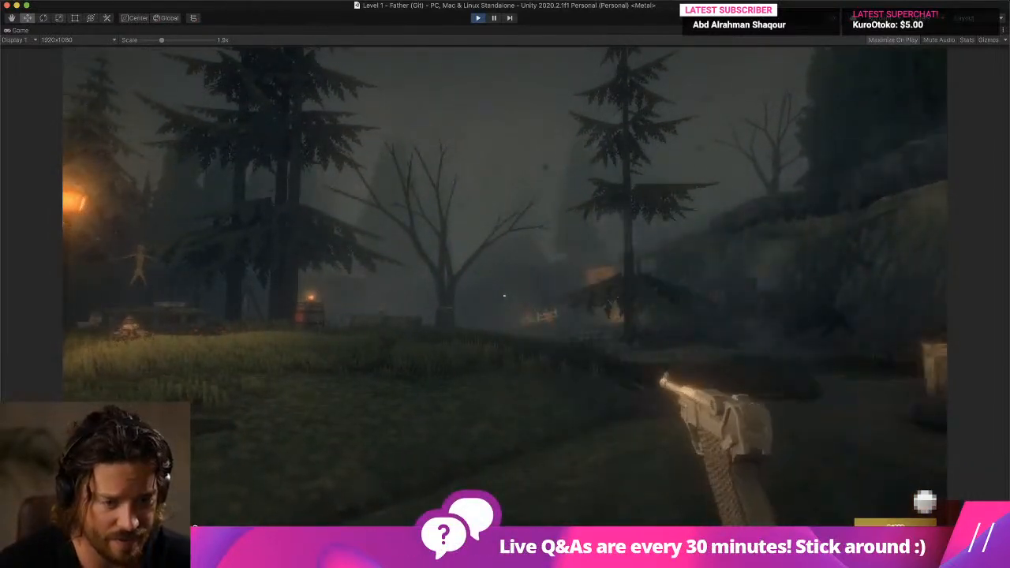
left_click(504, 296)
left_click(504, 296)
left_click(504, 295)
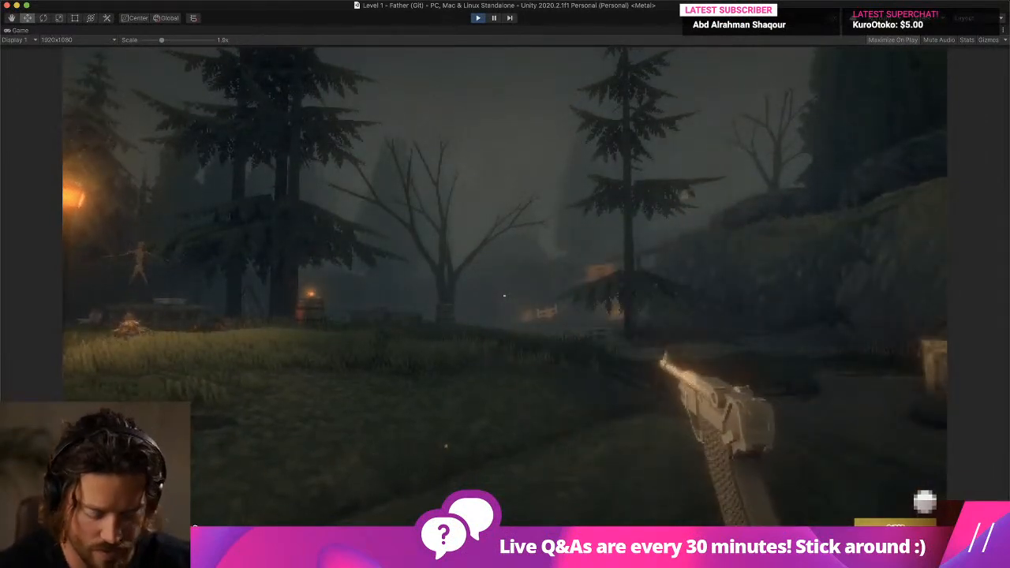
key("super+p")
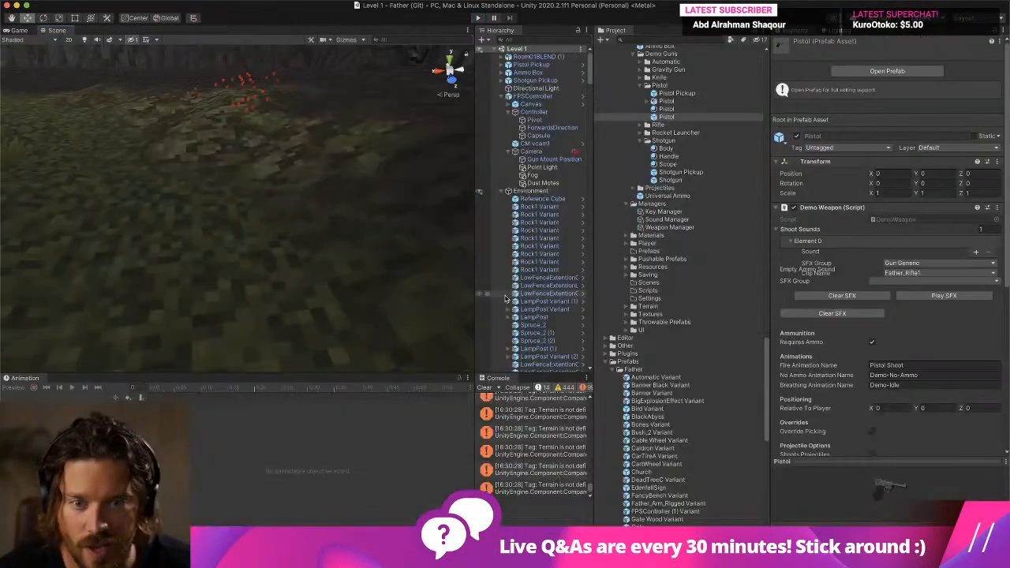
- Reopen the Pistol prefab and shift Gun Shot Particles Variant sideways to about 0.035 on X
double_click(675, 118)
left_click(532, 93)
middle_click_drag(276, 161, 293, 234)
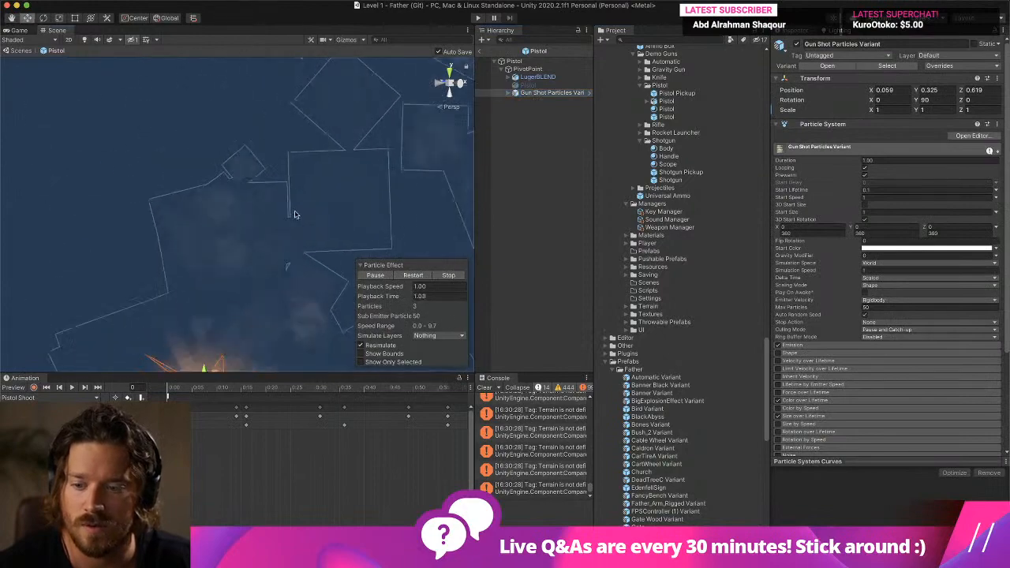
left_click_drag(277, 214, 275, 215)
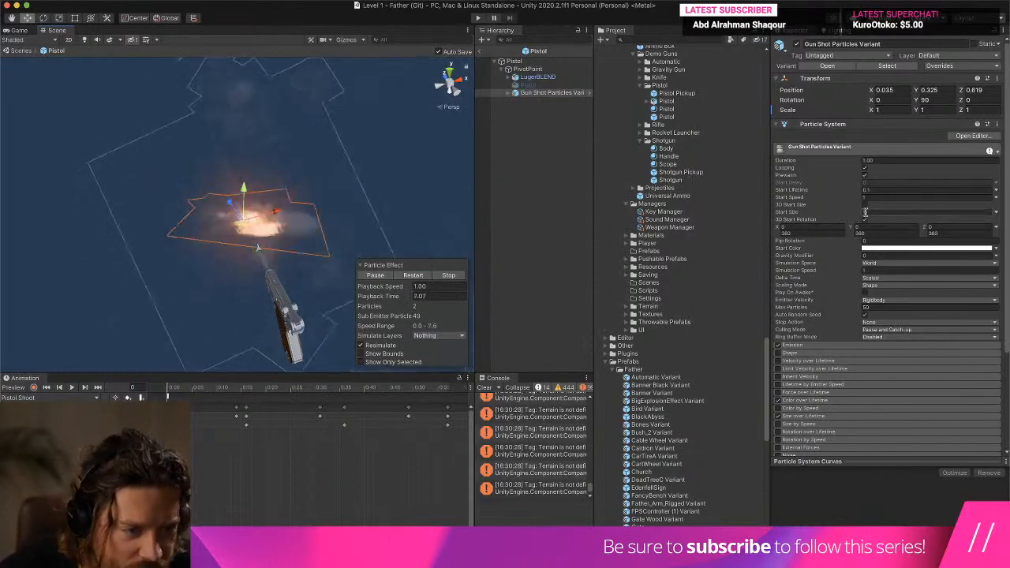
- Set the Muzzle Flash particle system's Start Size range to 2 and 6
left_click(522, 100)
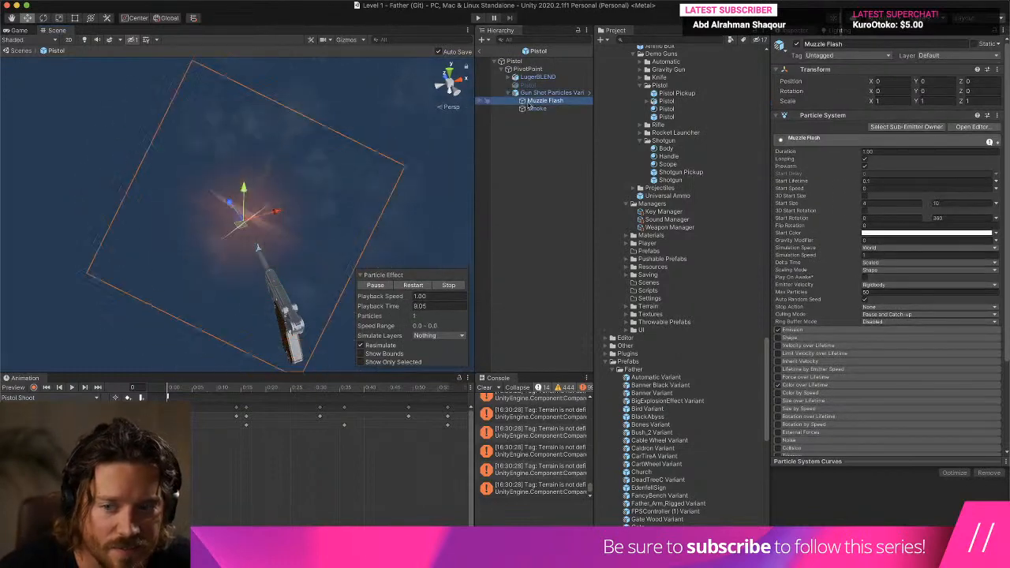
type("2")
key("Tab")
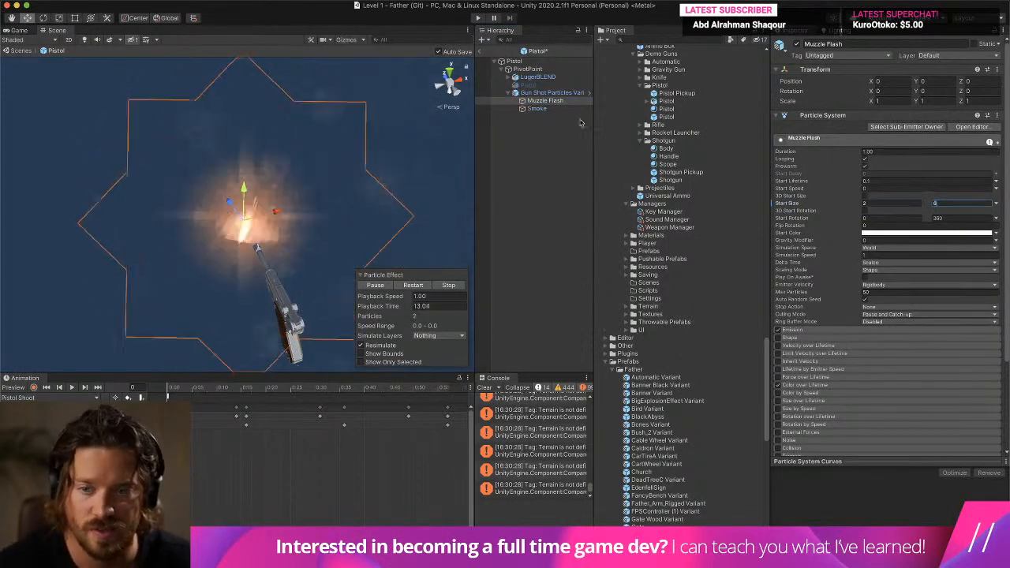
- Rotate Gun Shot Particles Variant to about -0.824 on Y so the effect follows the barrel direction
left_click(548, 109)
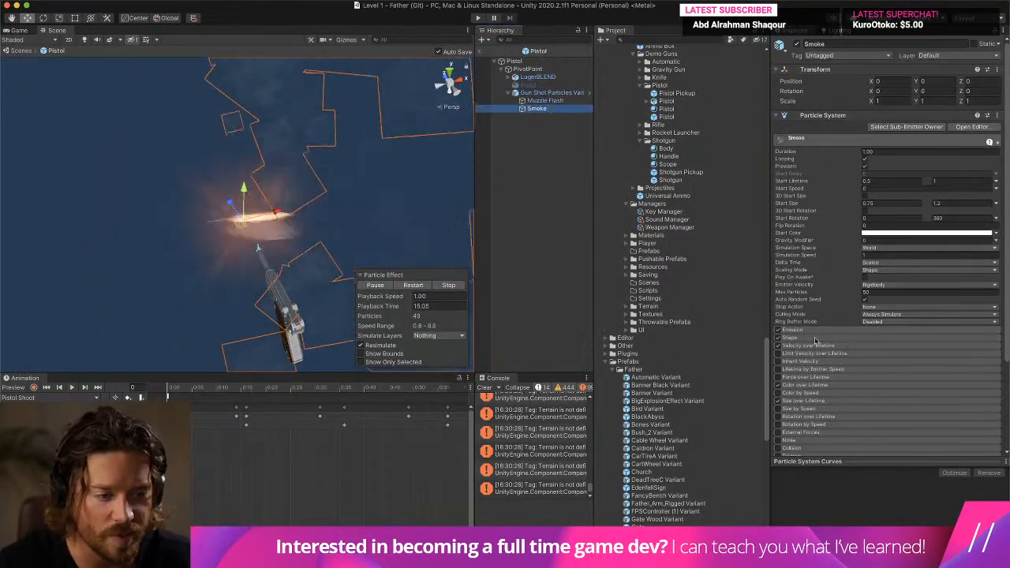
left_click(45, 19)
left_click(555, 92)
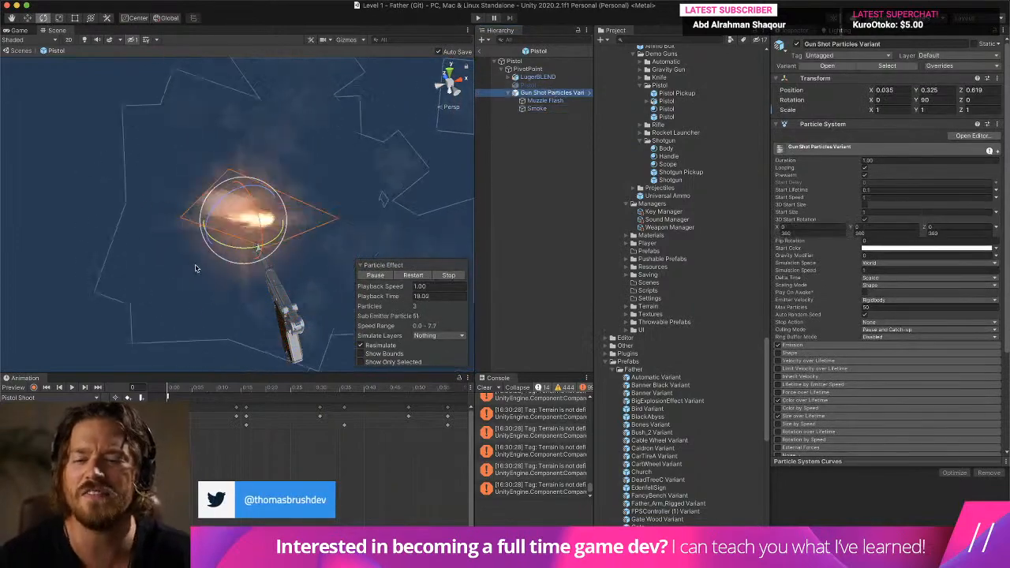
left_click_drag(234, 247, 312, 230)
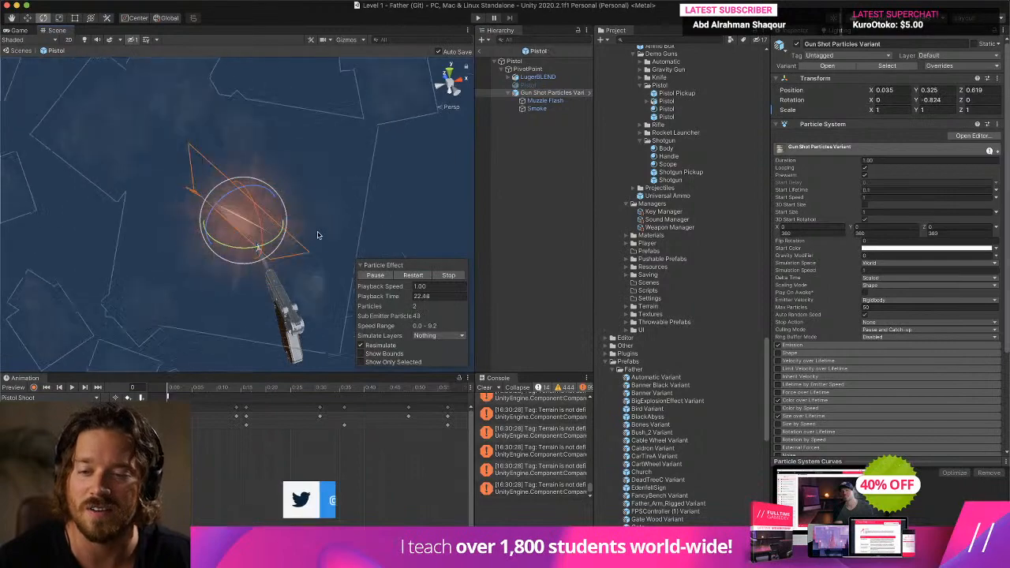
- Turn off the Shape module of the Smoke particle system
left_click(536, 109)
left_click(809, 338)
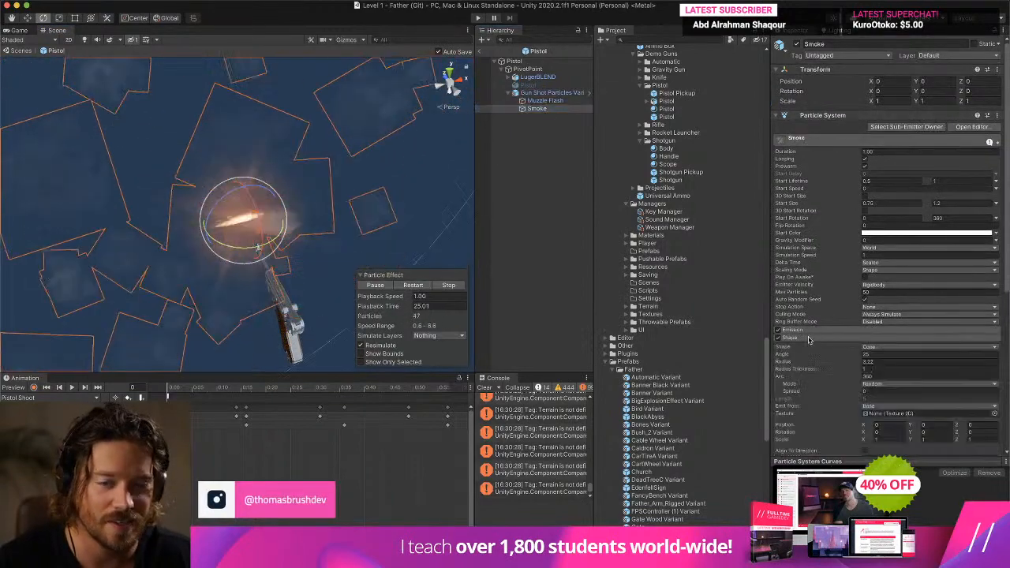
left_click(778, 338)
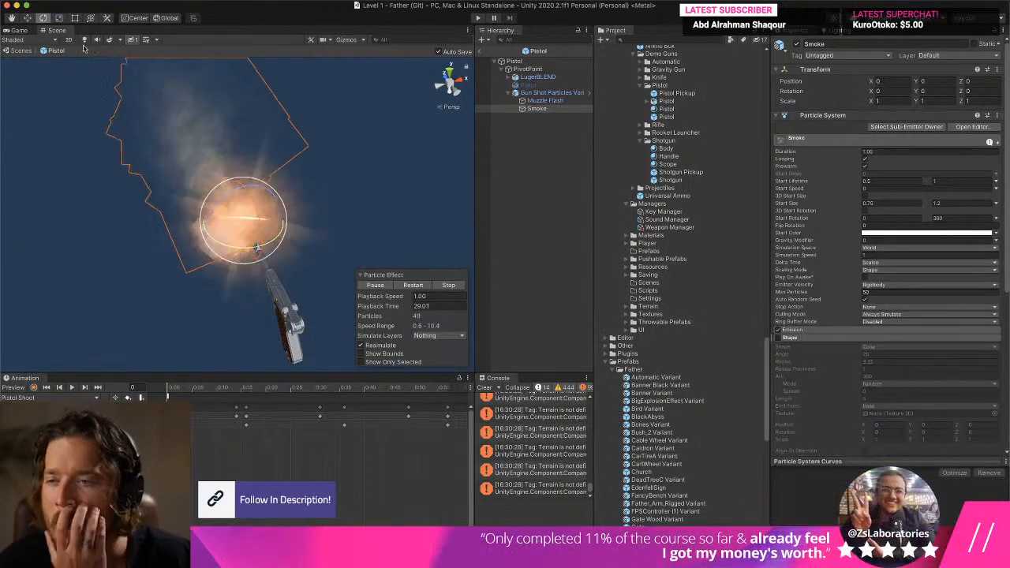
- Move the Smoke object to the barrel tip, at about X -0.044 and Z -0.261
left_click(27, 18)
left_click_drag(246, 169, 261, 38, "alt")
middle_click_drag(261, 38, 274, 60)
scroll(273, 60, "up", 5)
left_click_drag(274, 60, 264, 207, "alt")
left_click_drag(236, 94, 330, 126)
left_click(554, 101)
left_click(562, 109)
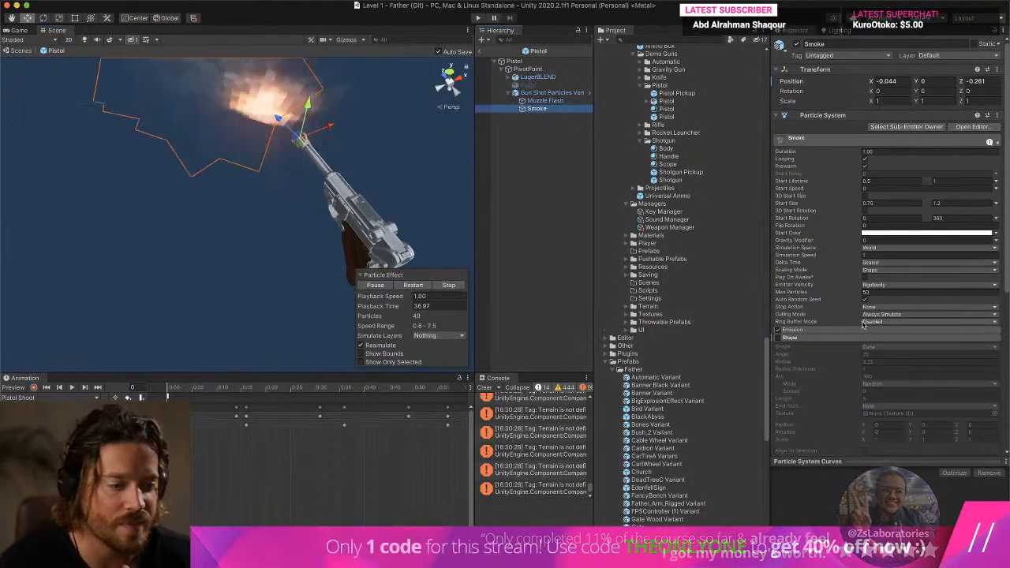
- Set the emission Rate over Time of Gun Shot Particles Variant to 0
left_click(559, 93)
left_click(878, 347)
left_click(879, 354)
type("0")
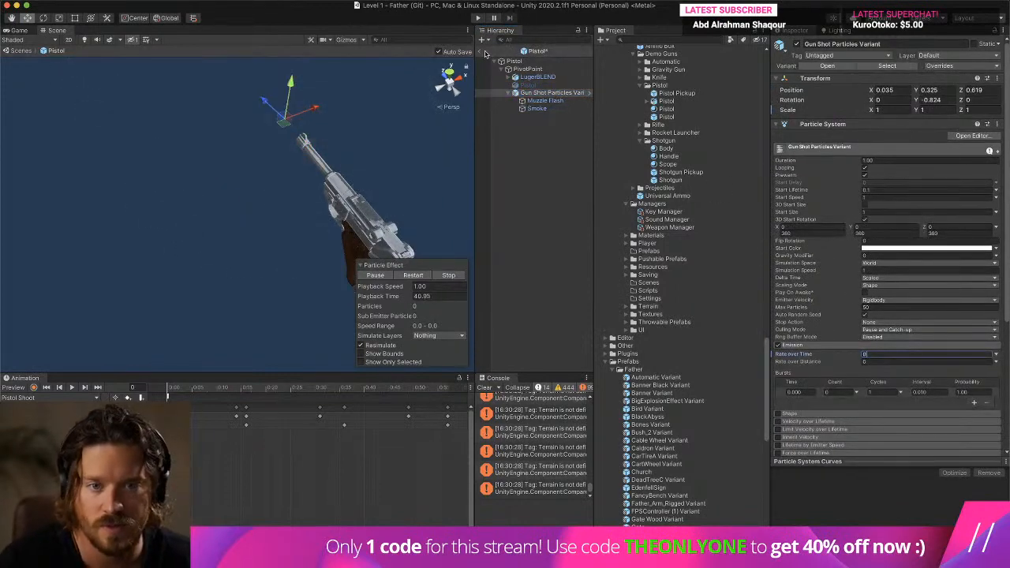
- Leave the prefab, run the level and fire the pistol to test the smaller muzzle flash and smoke
left_click(481, 52)
left_click(478, 18)
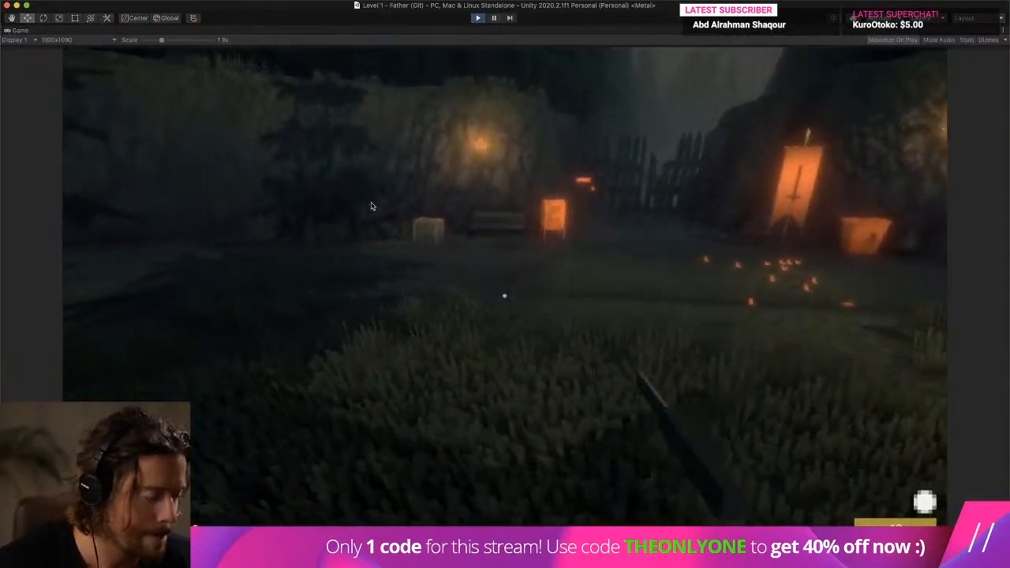
key("w")
key("w")
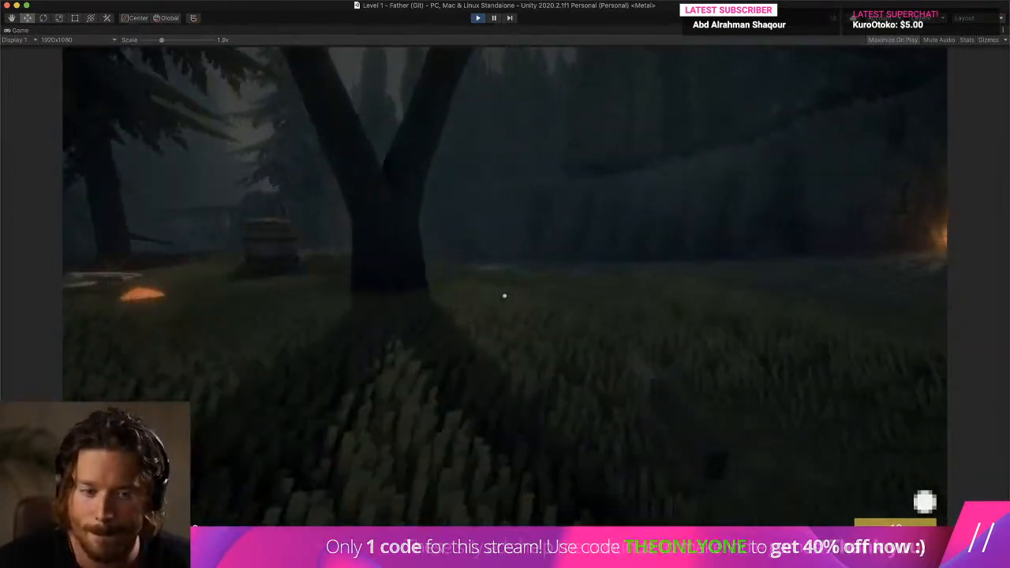
key("w")
left_click(505, 296)
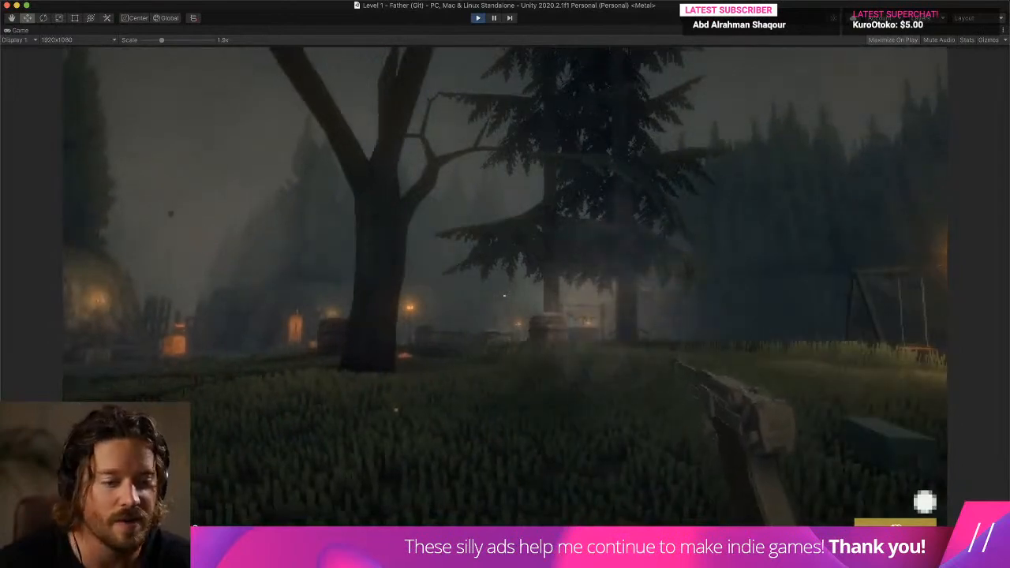
left_click(504, 296)
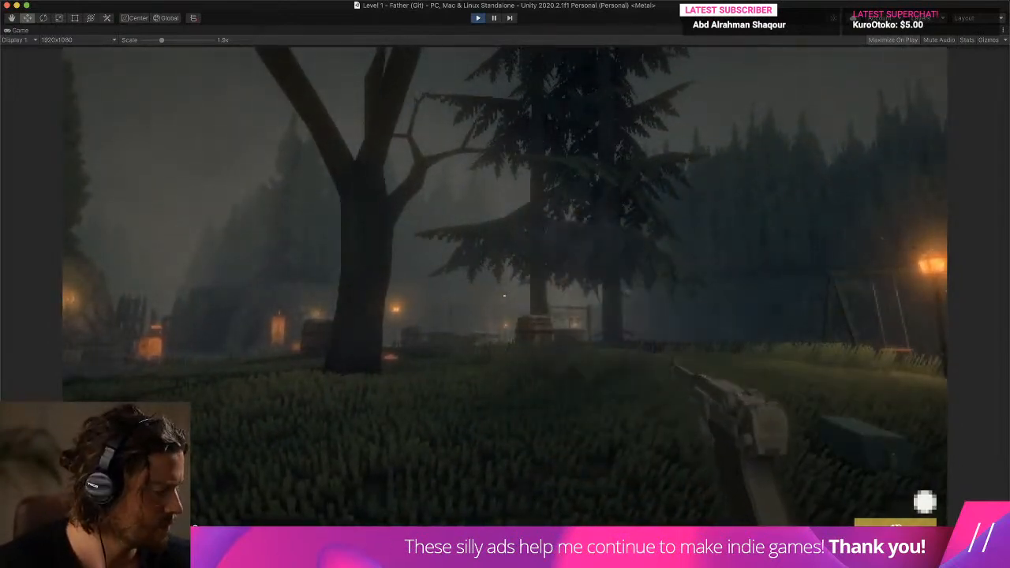
- Walk on to the Coast sign, fire several more shots to judge the flash's alignment, and stop the game
key("w")
key("w")
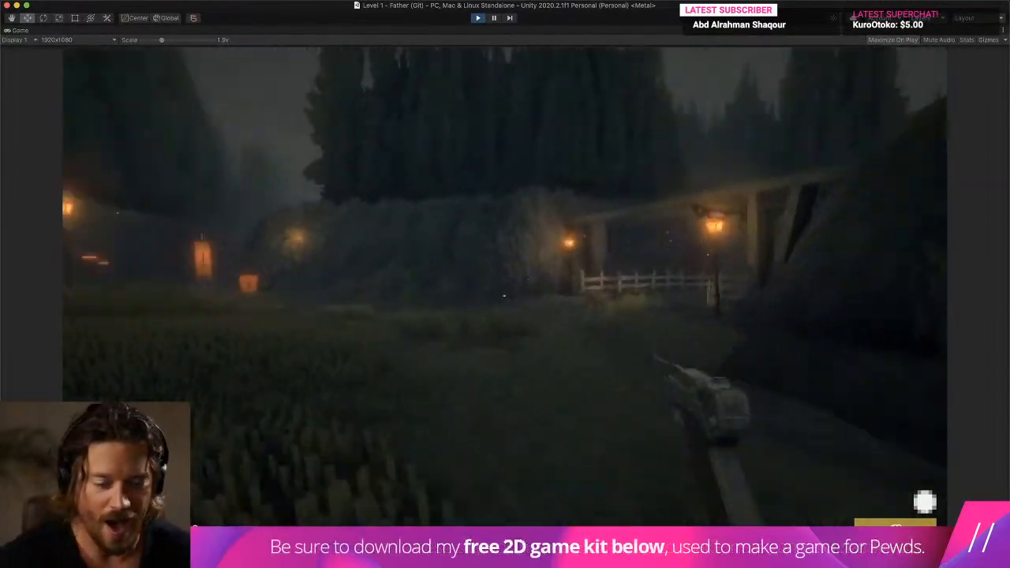
key("w")
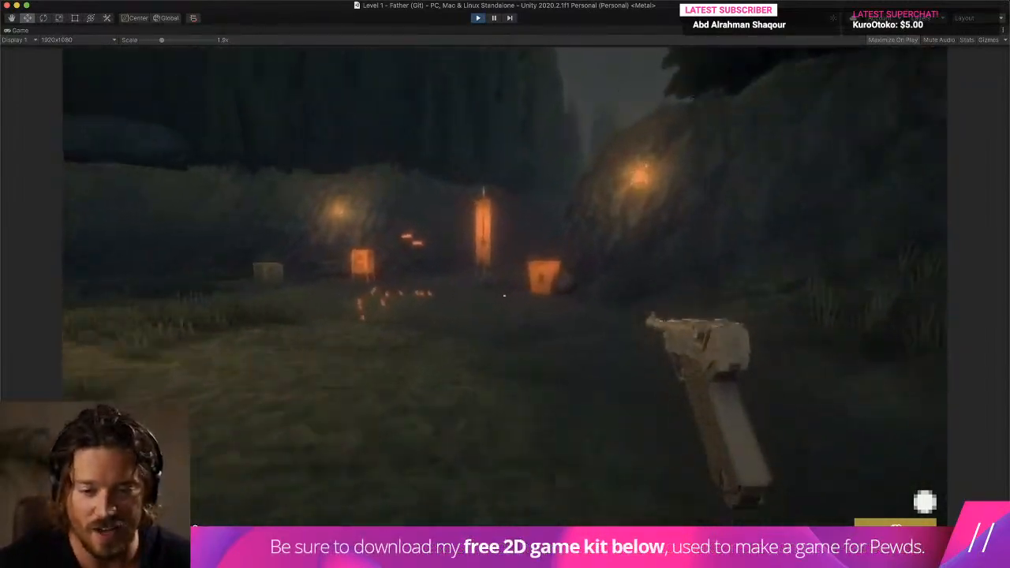
key("w")
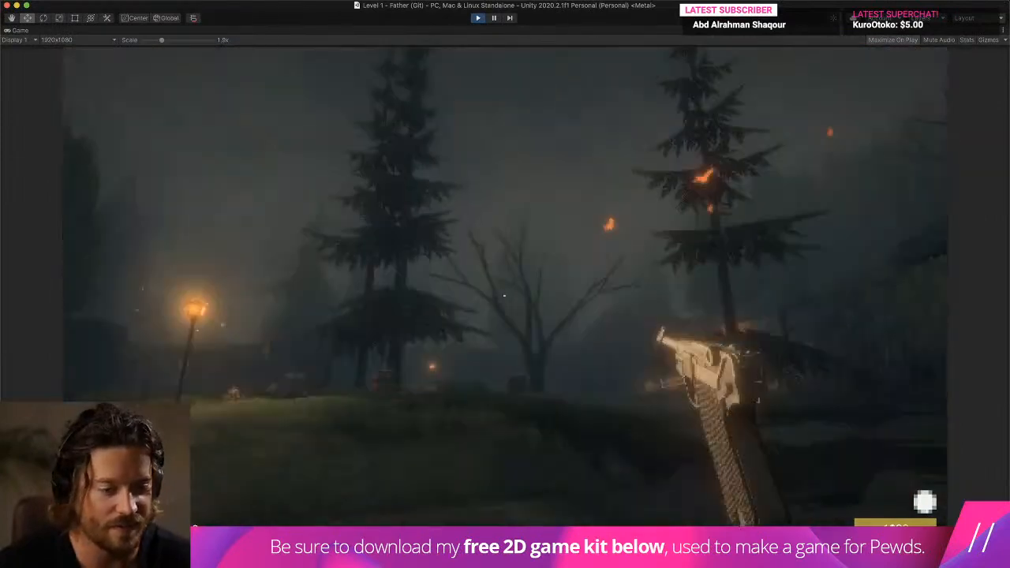
left_click(504, 296)
left_click(505, 296)
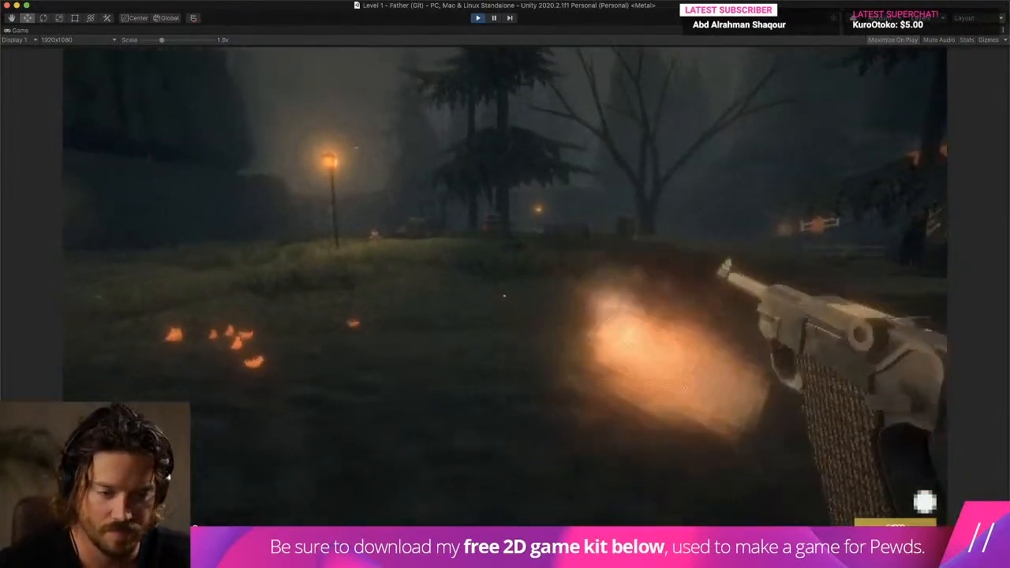
left_click(504, 296)
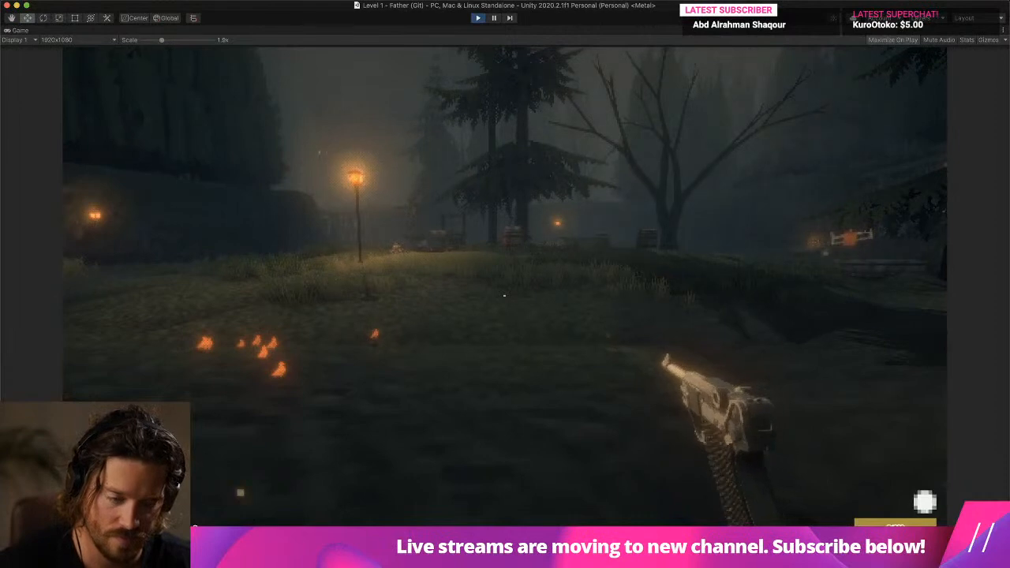
key("super+p")
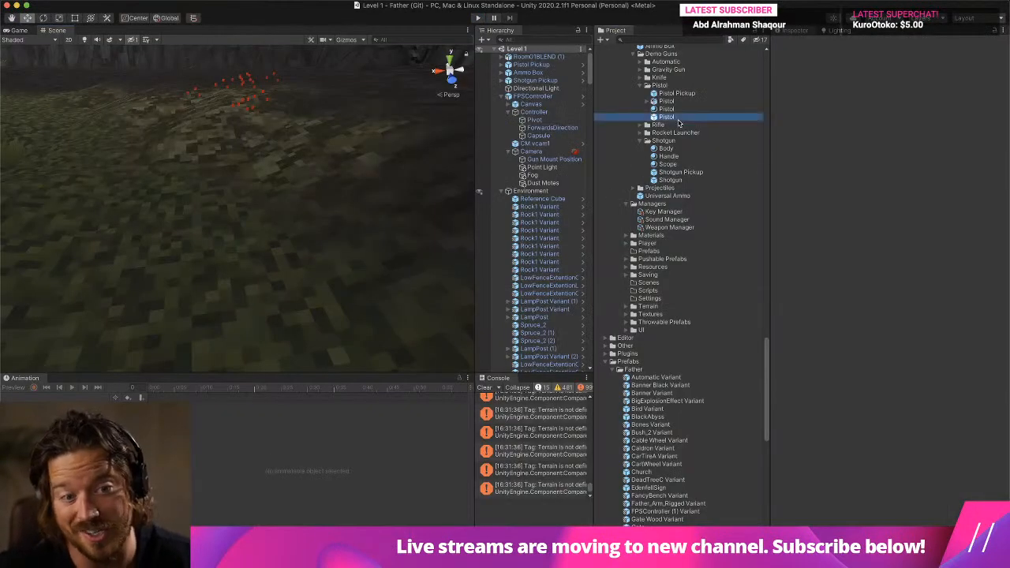
- Reopen the Pistol prefab and move Gun Shot Particles Variant back toward the barrel tip, to about 0.508 on Z
double_click(666, 117)
left_click(547, 93)
left_click(183, 389)
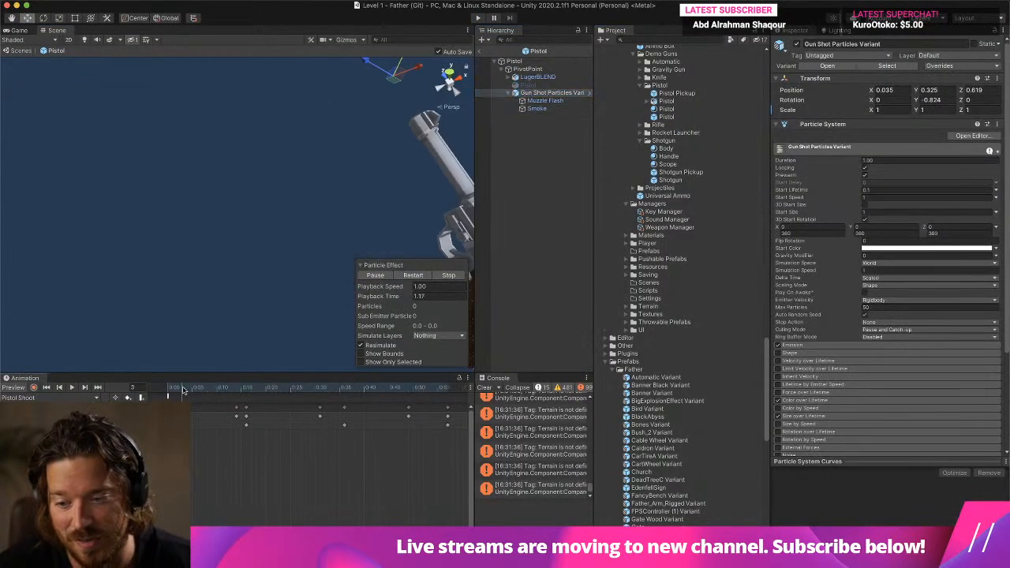
left_click_drag(184, 390, 164, 391)
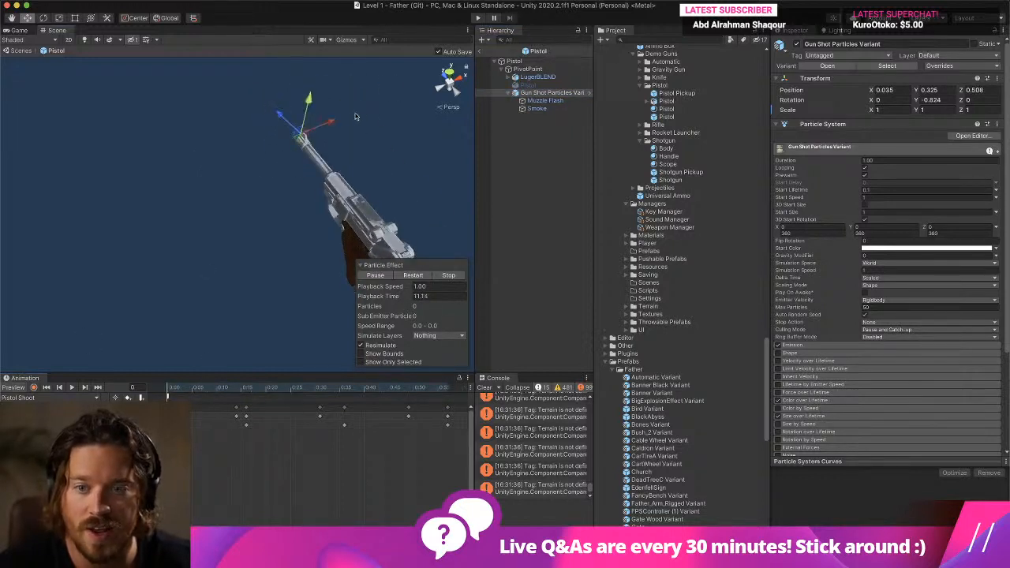
left_click(546, 78)
left_click(552, 100)
left_click(554, 95)
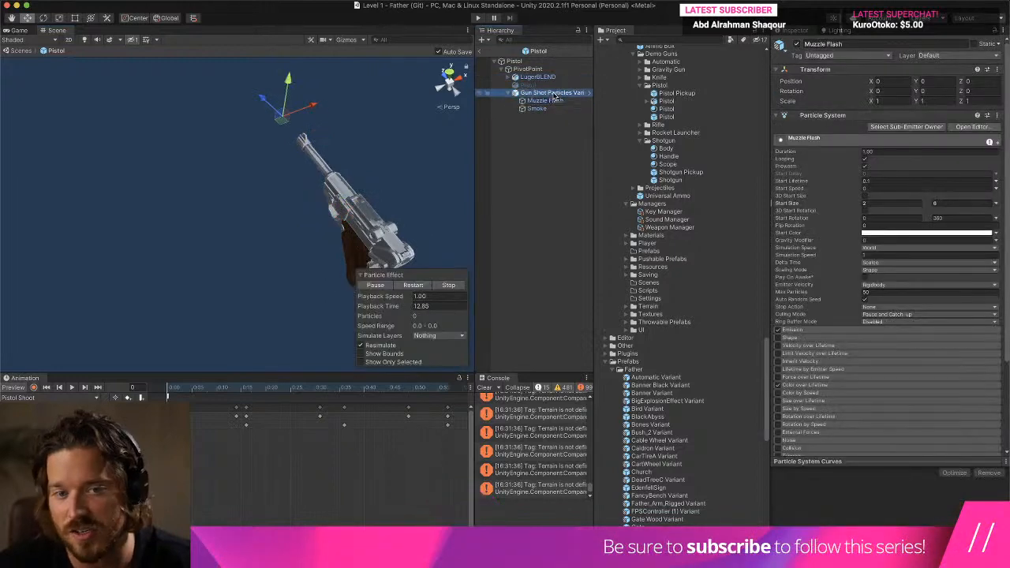
- Go to frame 3 of the Pistol Shoot animation and select PivotPoint with the gun seen from the side
left_click(185, 390)
left_click_drag(185, 390, 182, 391)
right_click_drag(107, 308, 272, 269)
left_click(536, 69)
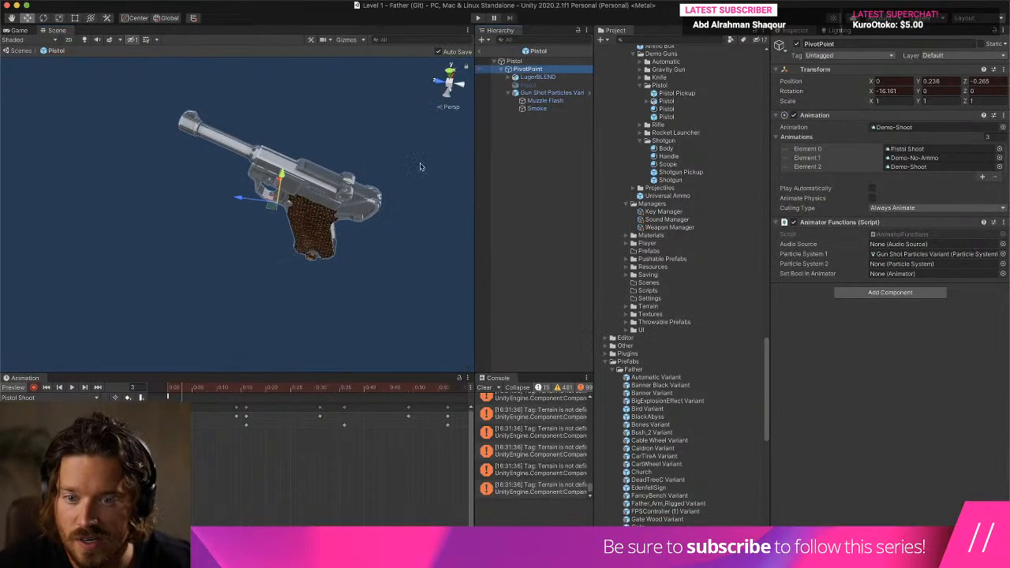
left_click_drag(281, 180, 299, 186)
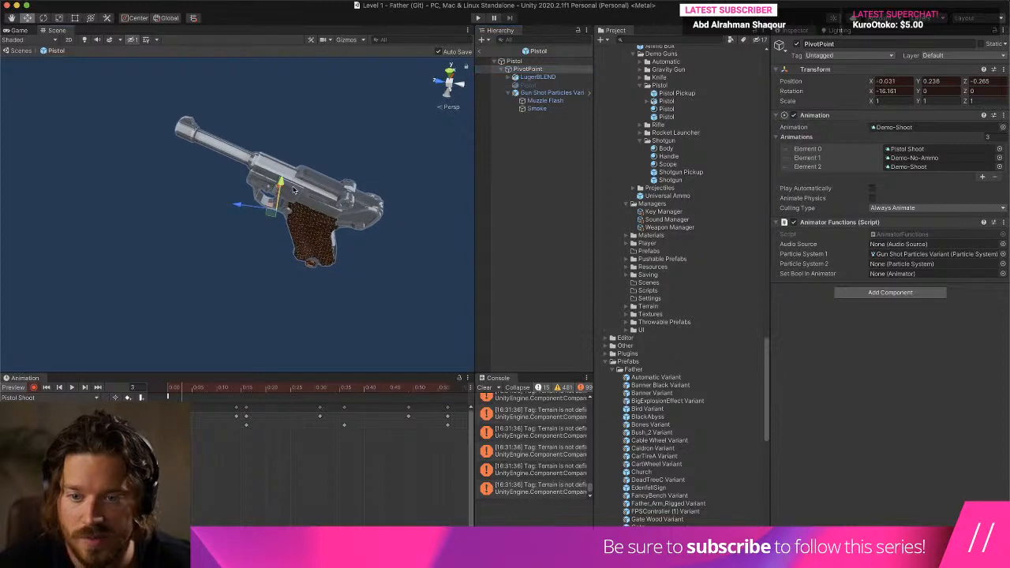
right_click_drag(311, 293, 338, 237)
key("super+z")
- Rework PivotPoint's frame 3 recoil pose to about -0.602 X rotation, Y 0.174 and Z -0.286, and preview the animation
middle_click_drag(272, 323, 314, 175)
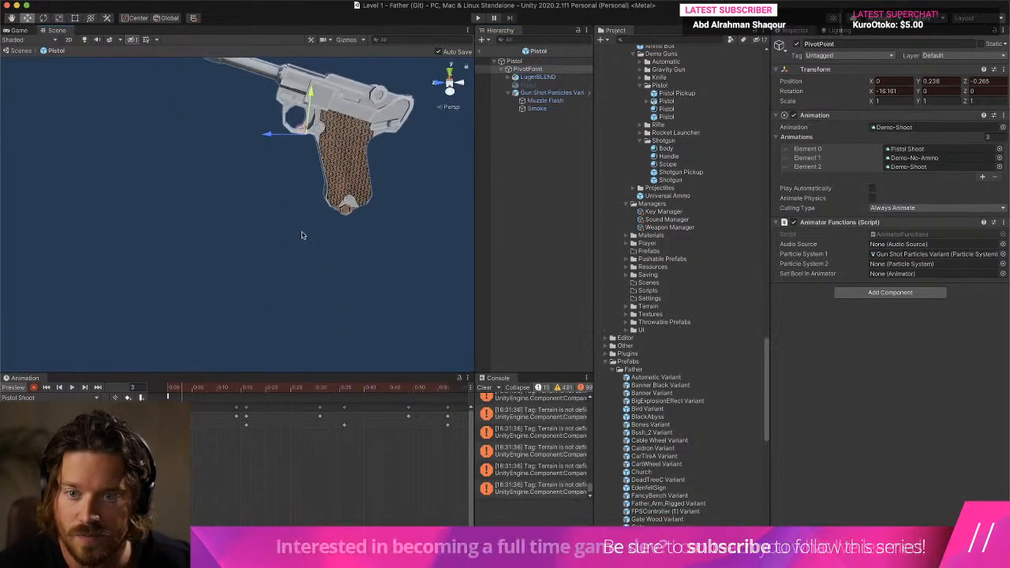
right_click_drag(302, 234, 311, 178)
left_click_drag(282, 202, 240, 239)
left_click(46, 18)
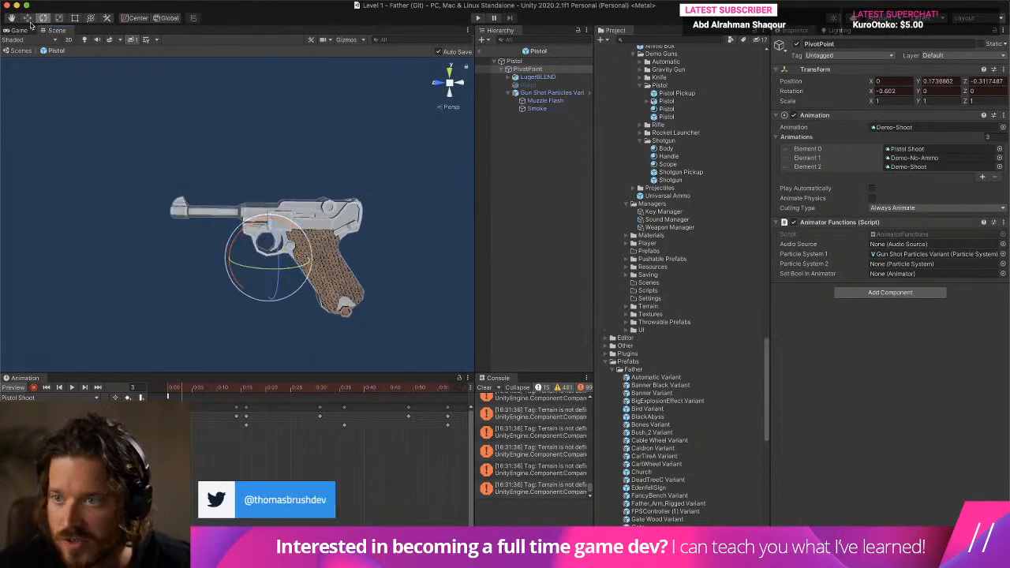
left_click(27, 18)
left_click(71, 387)
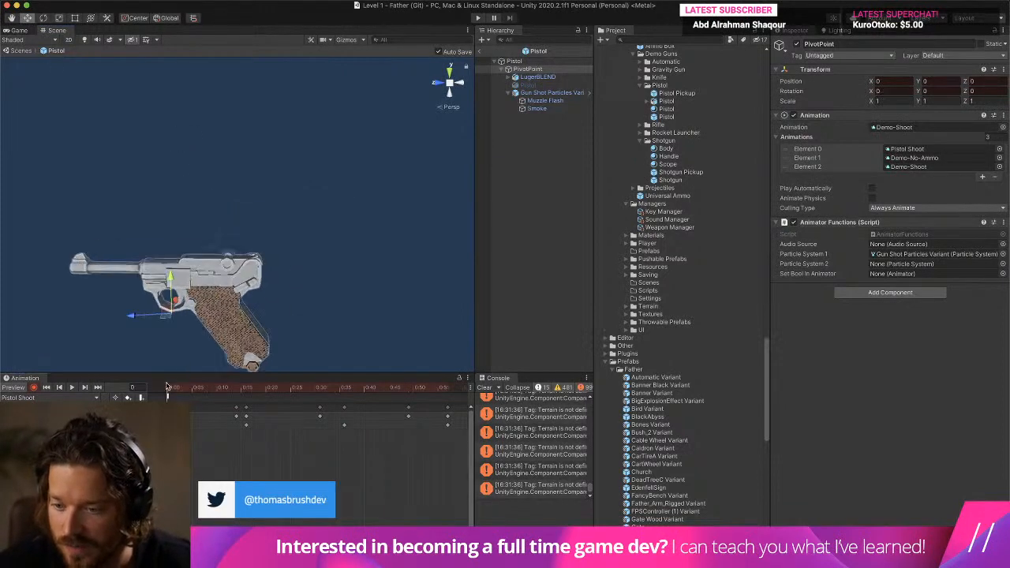
left_click(71, 387)
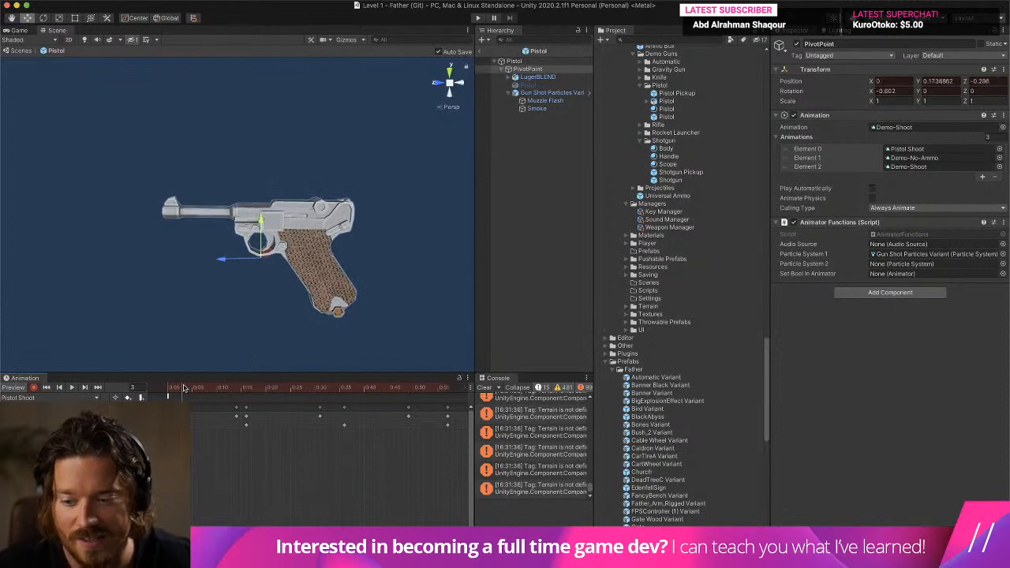
- Tilt PivotPoint at frame 3 to about -12.528 on X, move it to Y 0.08 and Z -0.219, and replay the recoil
left_click(43, 18)
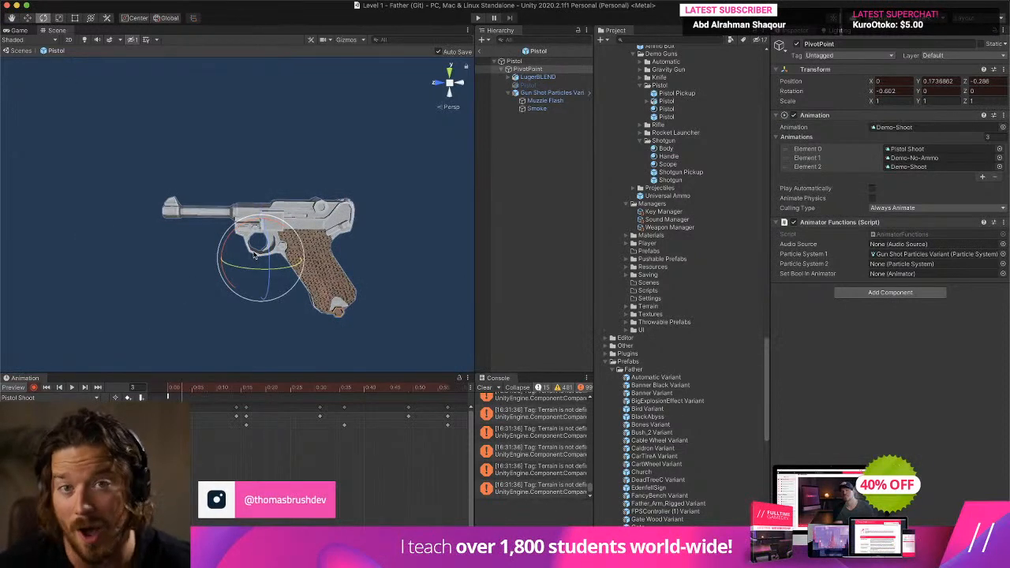
left_click_drag(277, 226, 187, 106)
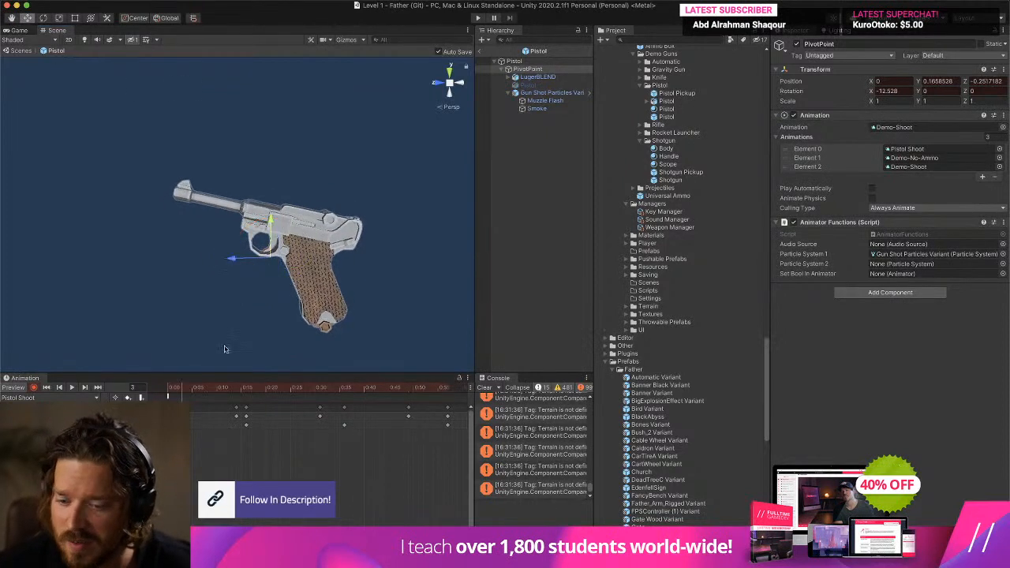
left_click_drag(276, 224, 277, 238)
left_click_drag(240, 270, 229, 271)
mouse_move(184, 389)
left_mouse_down()
mouse_move(160, 392)
mouse_move(181, 394)
left_mouse_up()
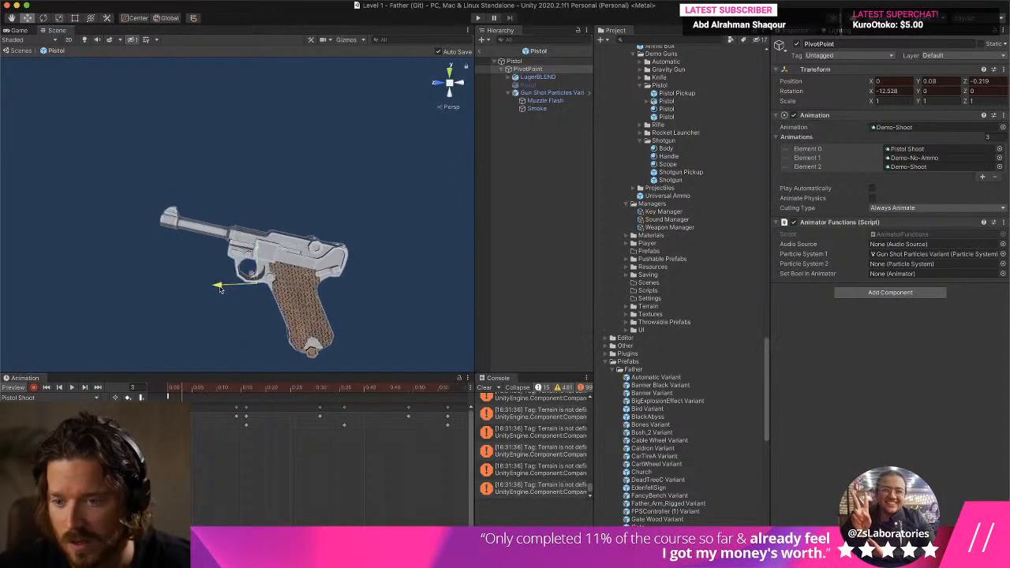
left_click(59, 388)
left_click(72, 388)
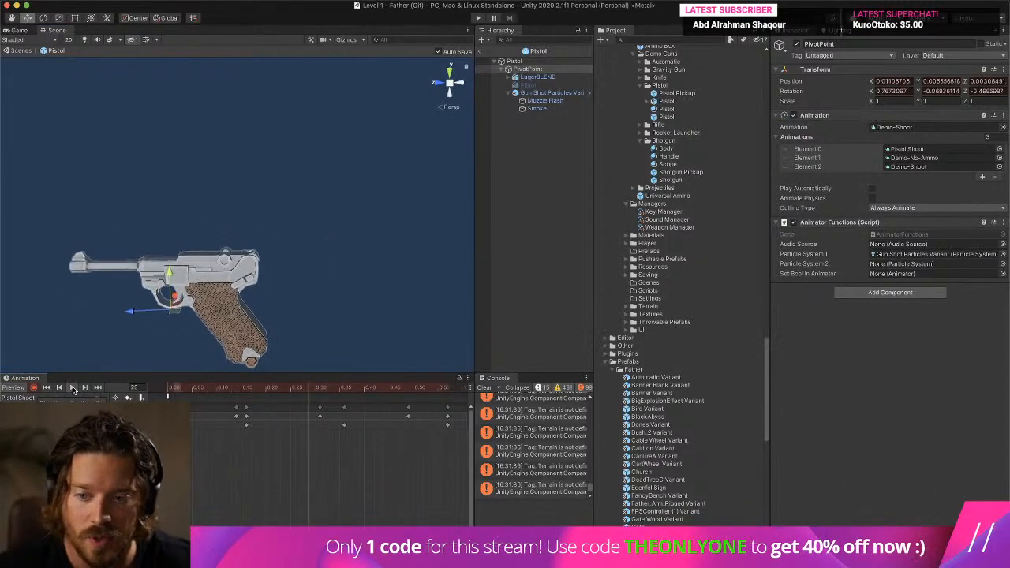
- Play-test Level 1, switch from the shotgun to the Luger, fire it while walking around, and end the test
left_click(477, 17)
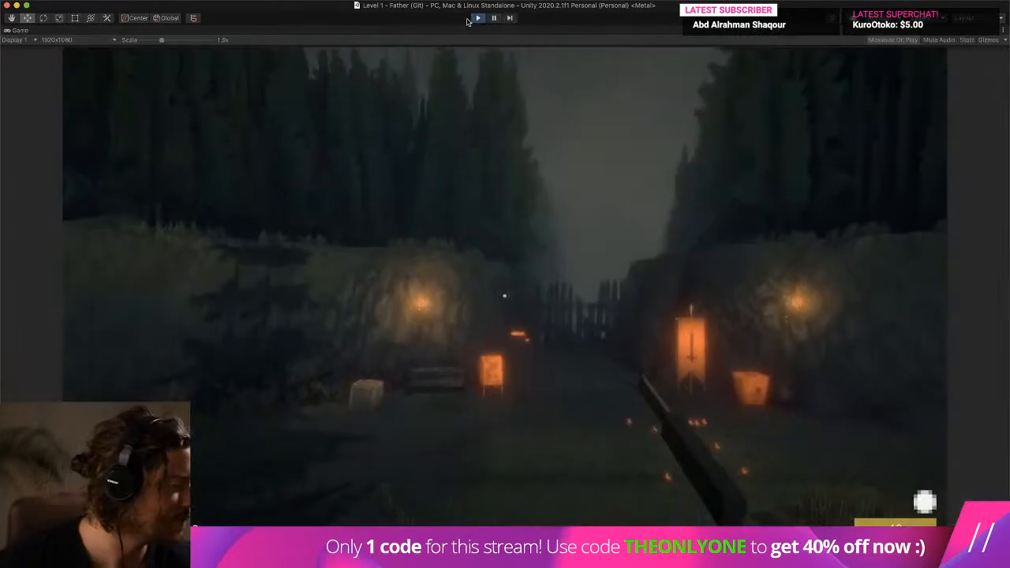
key("w")
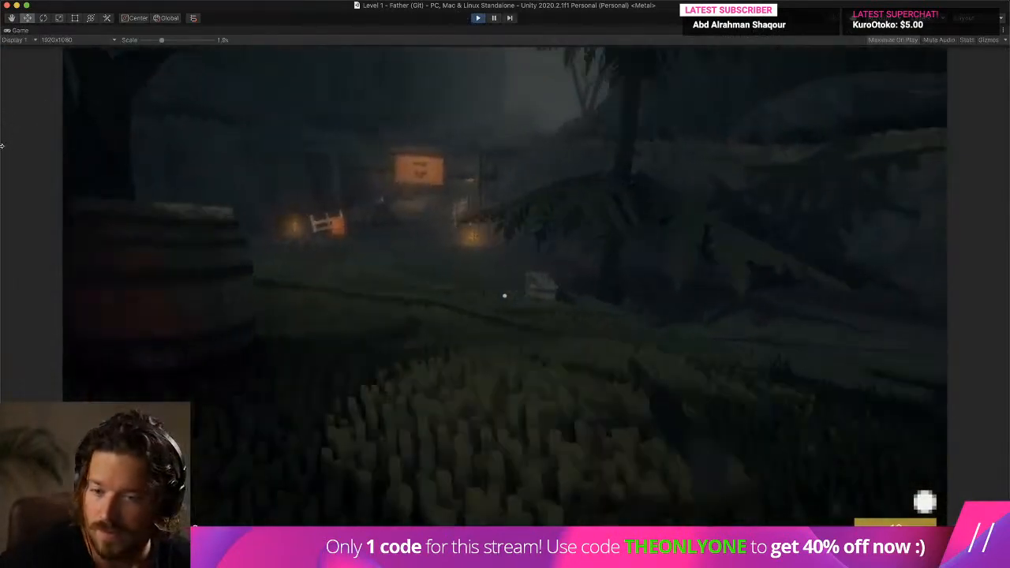
key("w")
key("2")
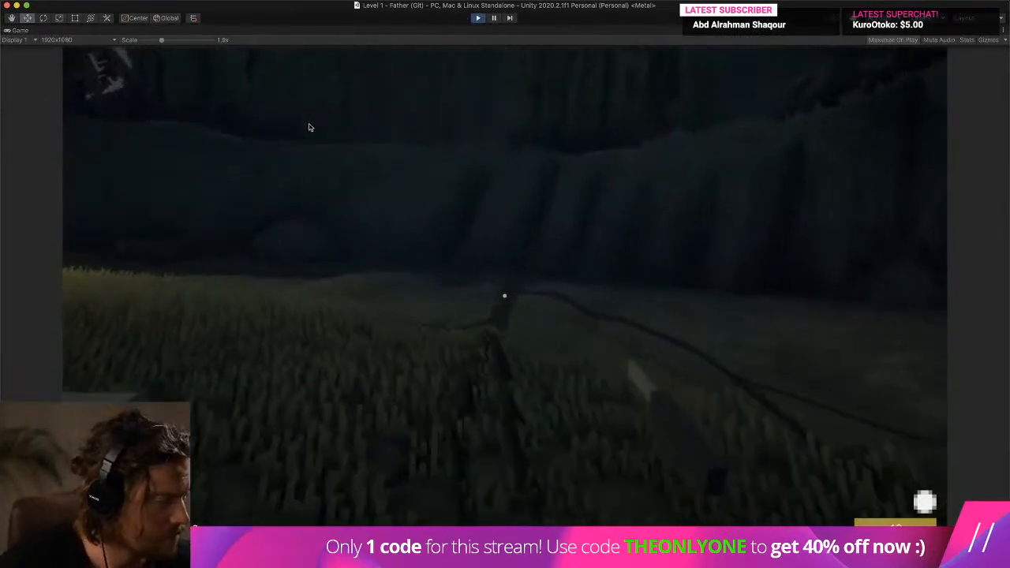
key("s")
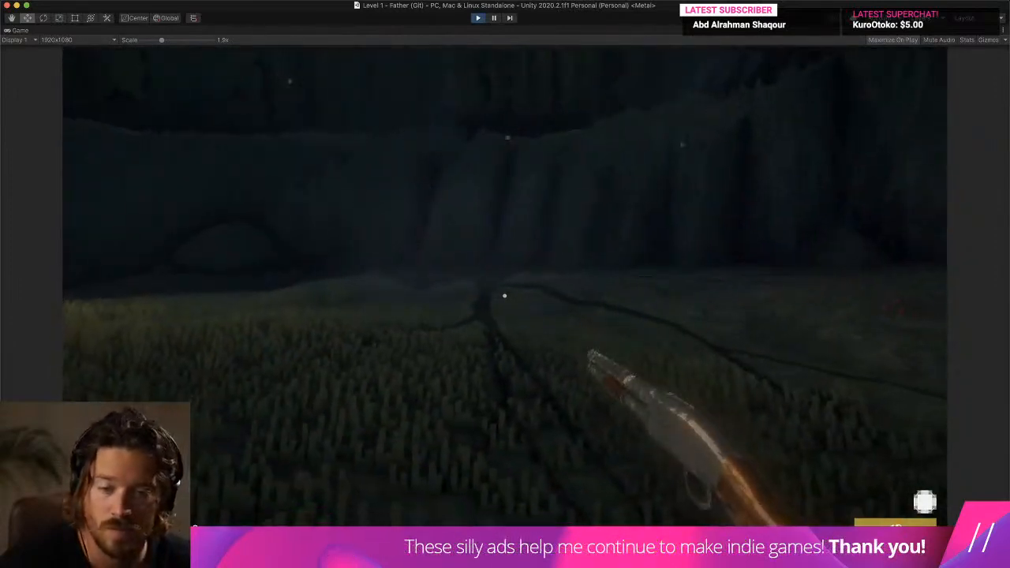
key("w")
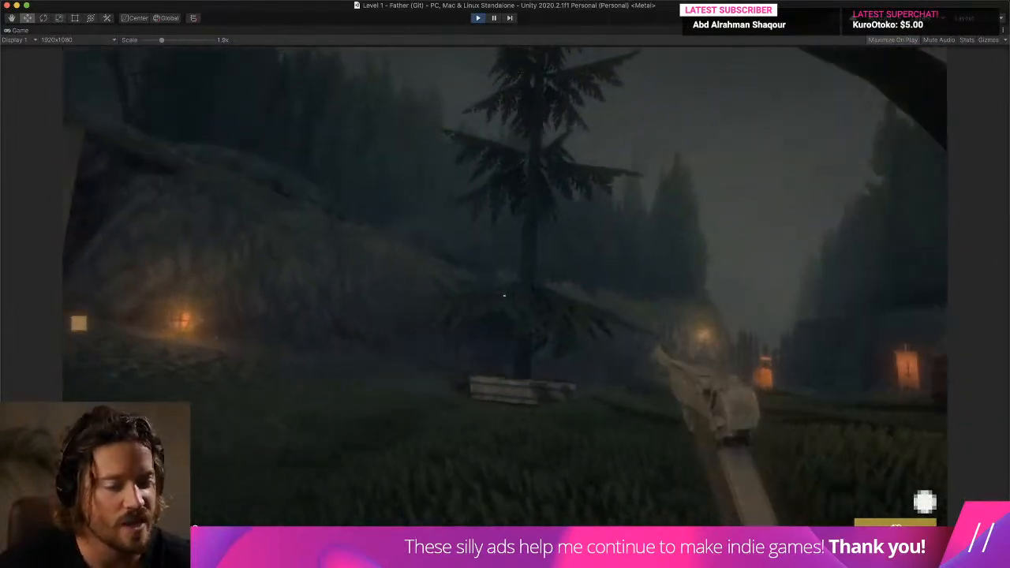
left_click(505, 295)
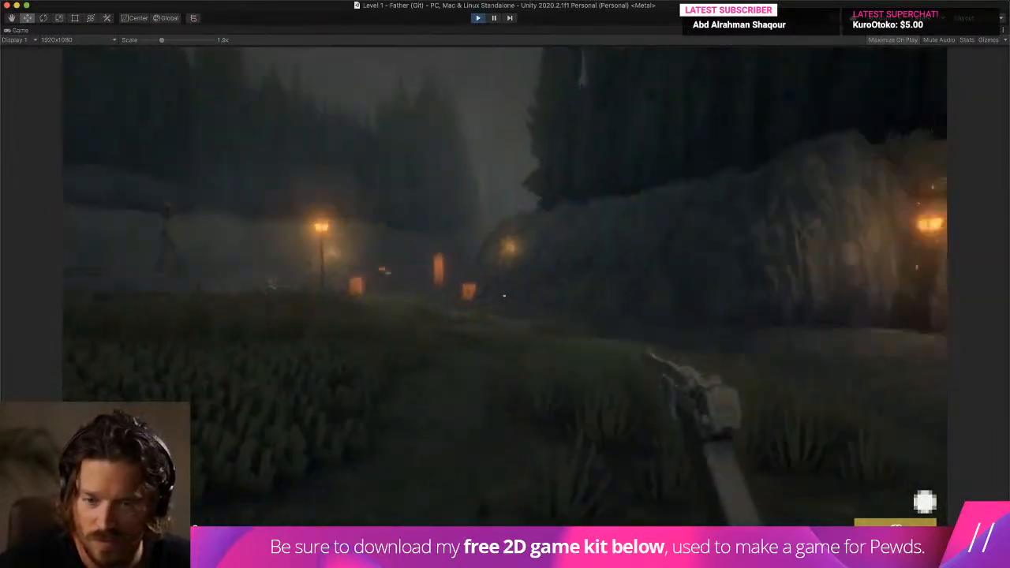
key("w")
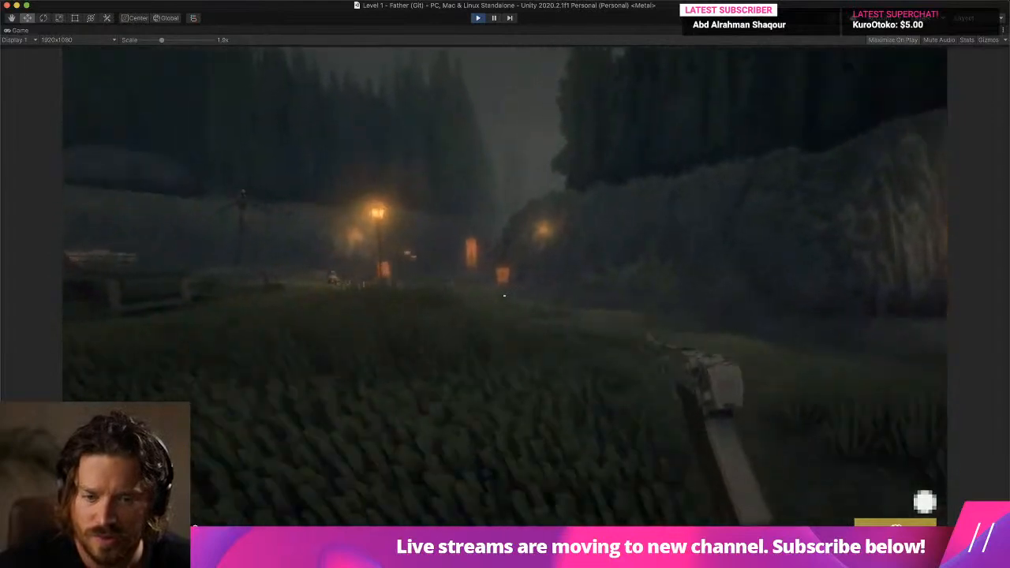
key("w")
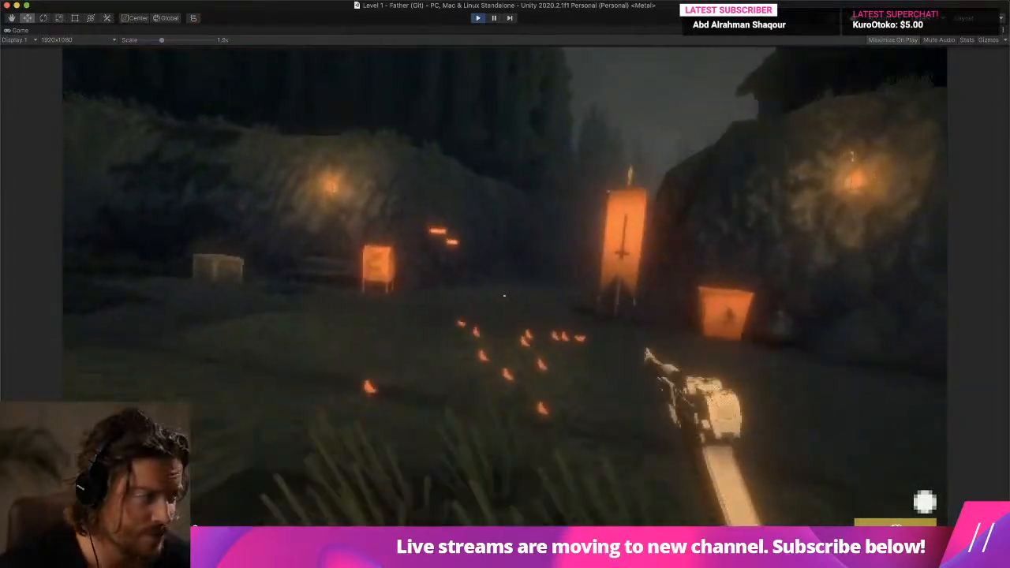
key("w")
left_click(505, 296)
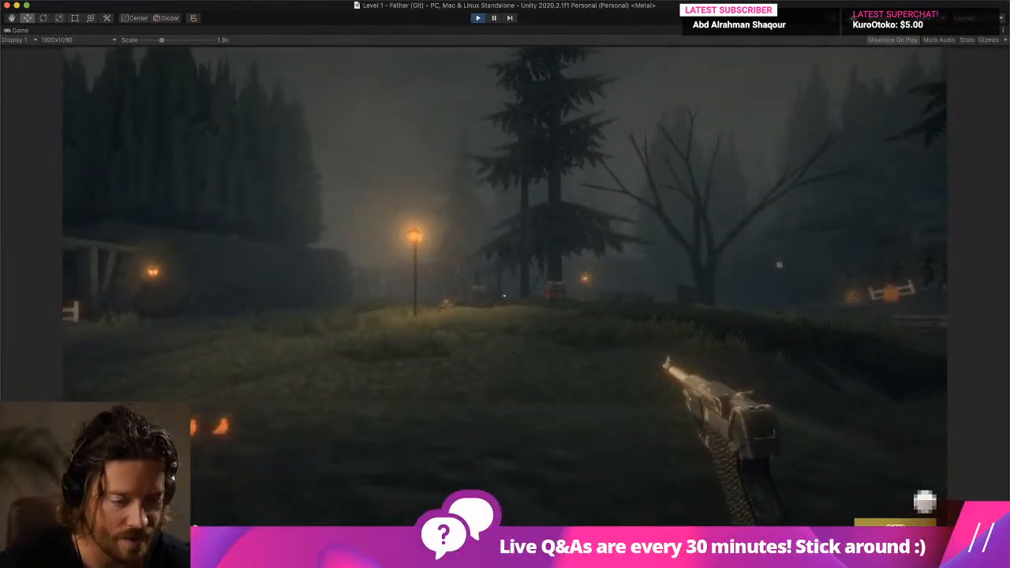
key("super+p")
- Reopen the Pistol prefab and preview the Pistol Shoot animation with the Luger seen from farther away
double_click(685, 116)
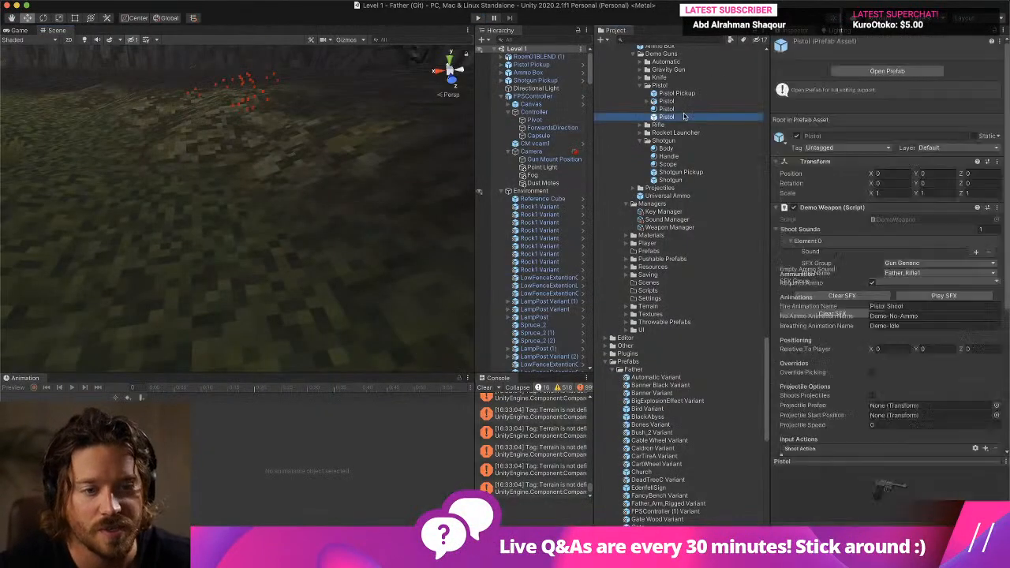
left_click(546, 84)
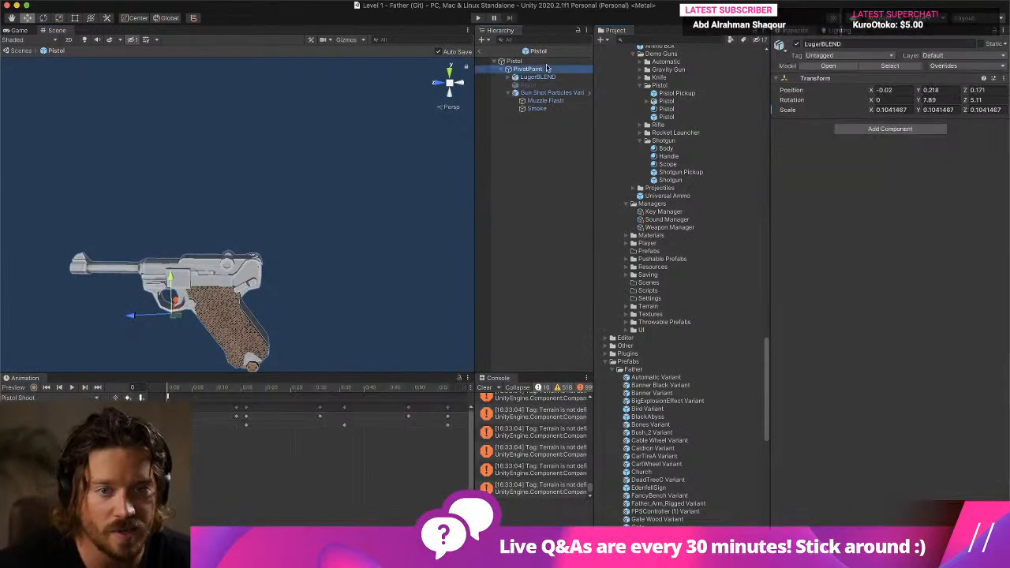
left_click(548, 69)
left_click(553, 76)
left_click(544, 68)
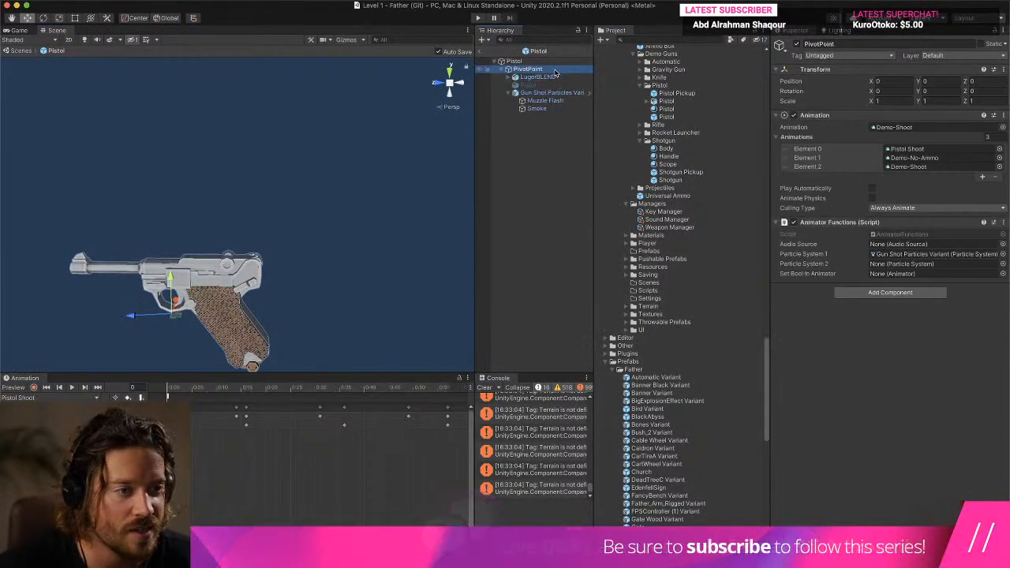
scroll(316, 182, "down", 4)
left_click(540, 77)
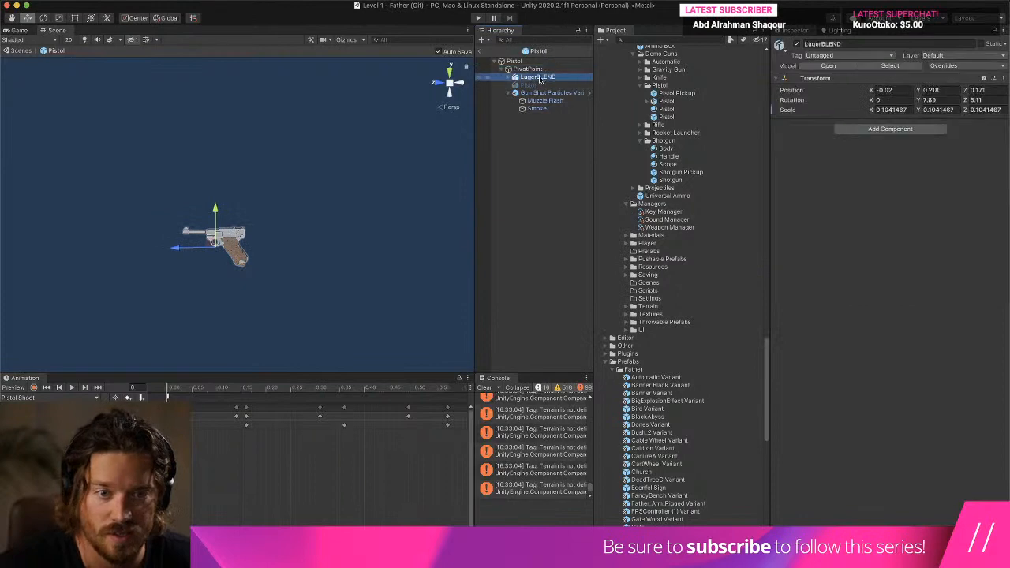
left_click(72, 388)
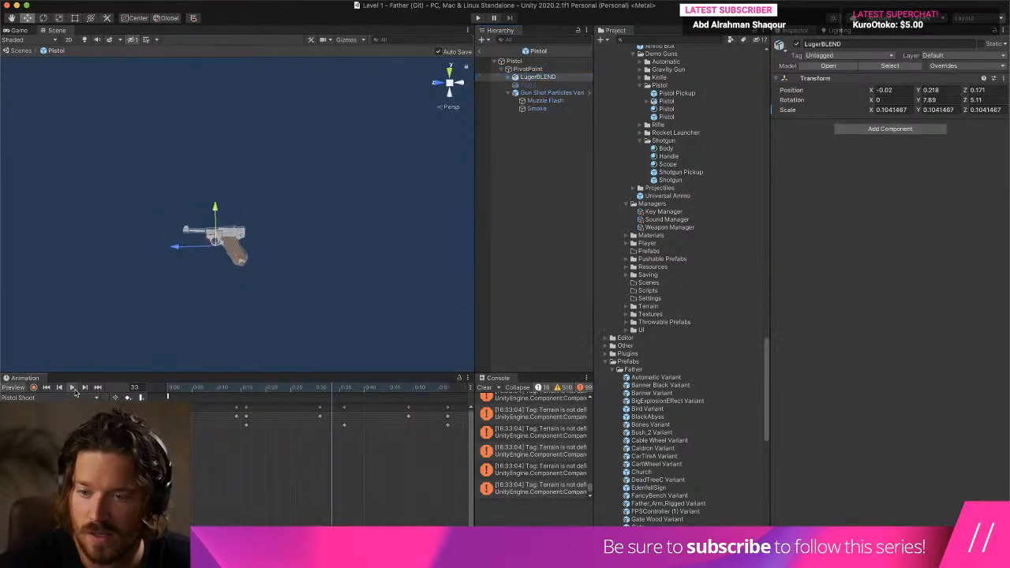
- Leave the Pistol prefab, run Level 1 at a slightly smaller game view scale, and test-fire the Luger
left_click(481, 51)
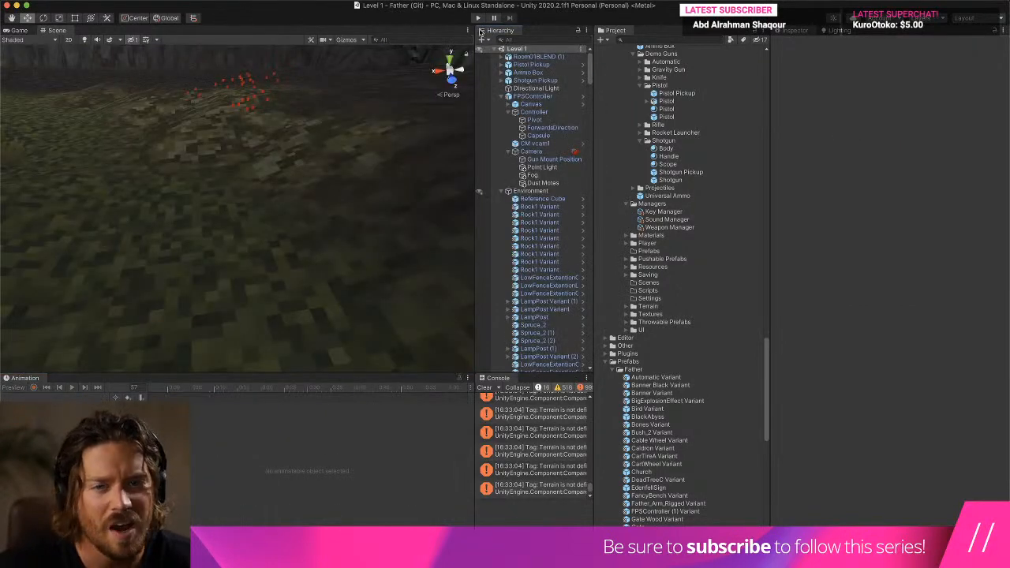
left_click(478, 17)
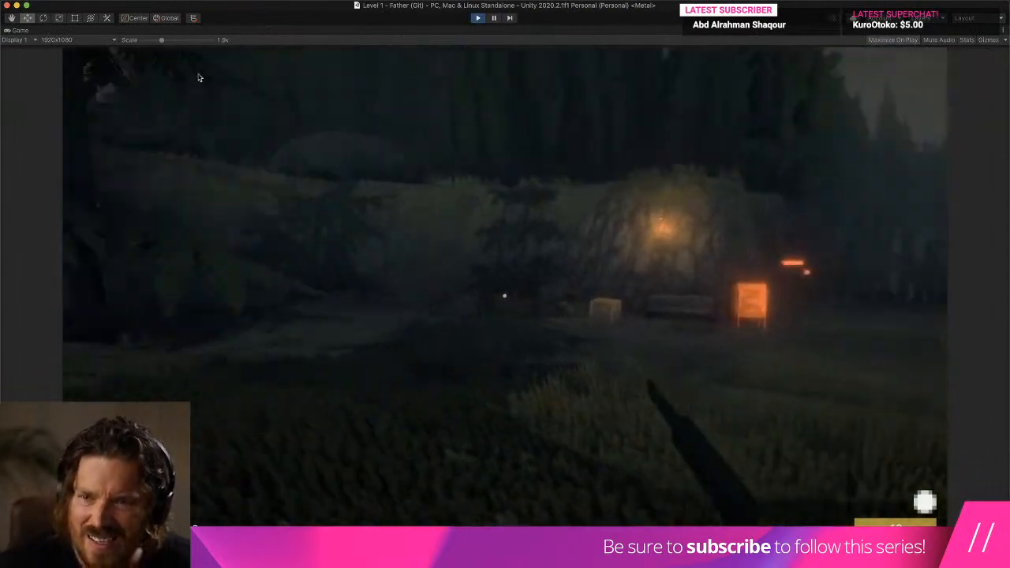
mouse_move(162, 40)
left_mouse_down()
mouse_move(148, 40)
mouse_move(160, 41)
left_mouse_up()
key("w")
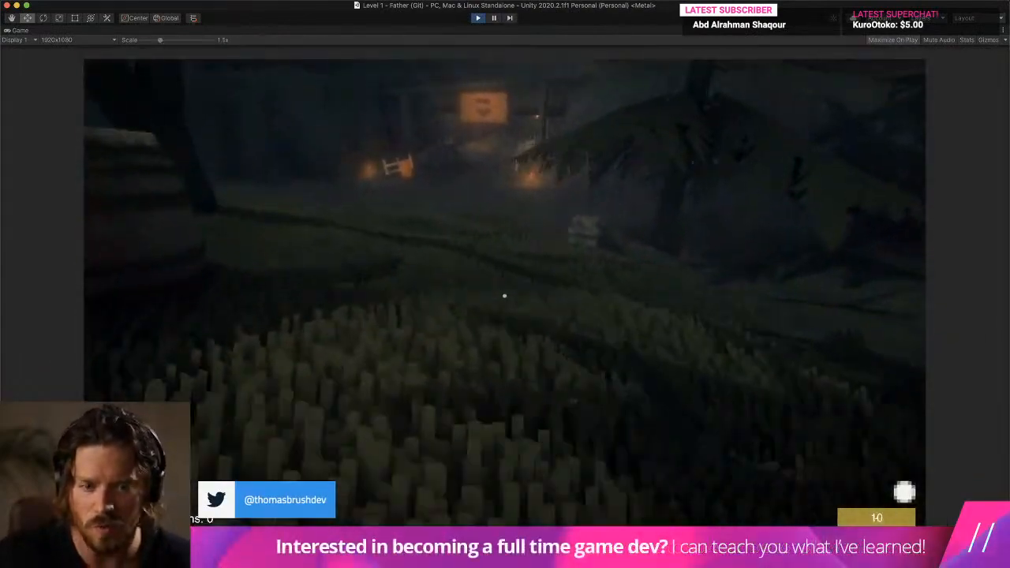
key("w")
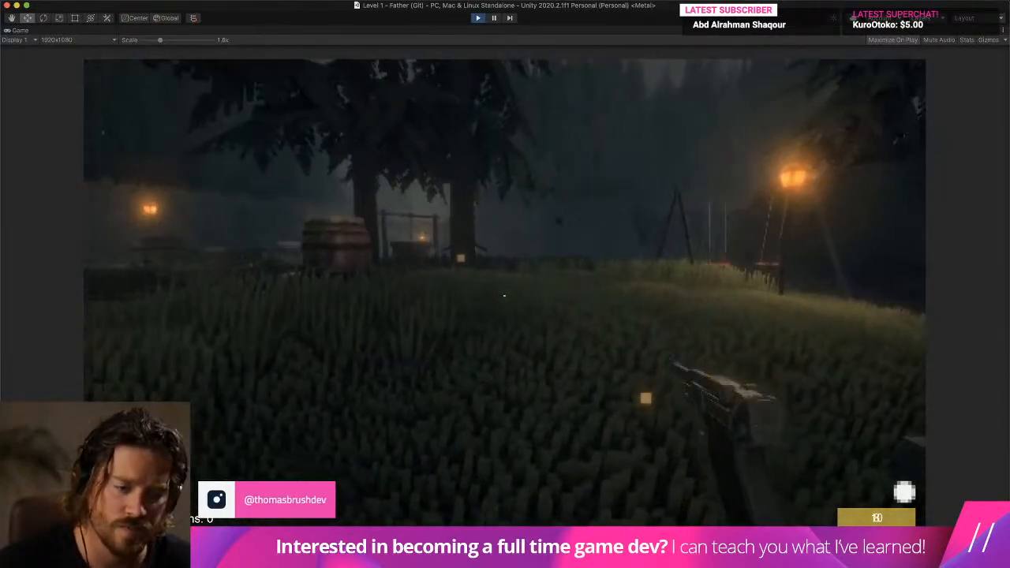
left_click(505, 296)
key("d")
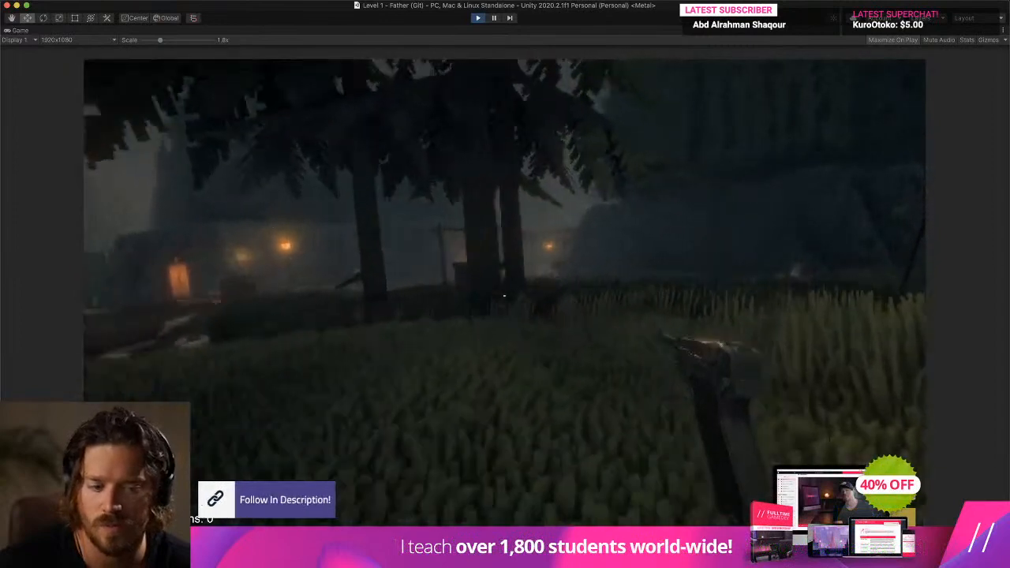
left_click(504, 296)
left_click(505, 296)
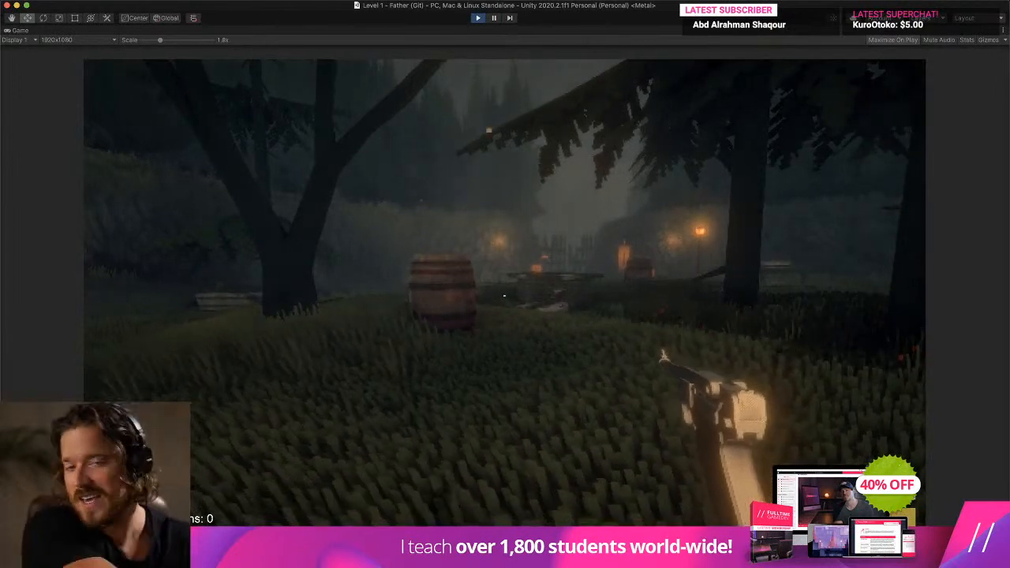
key("super+Tab")
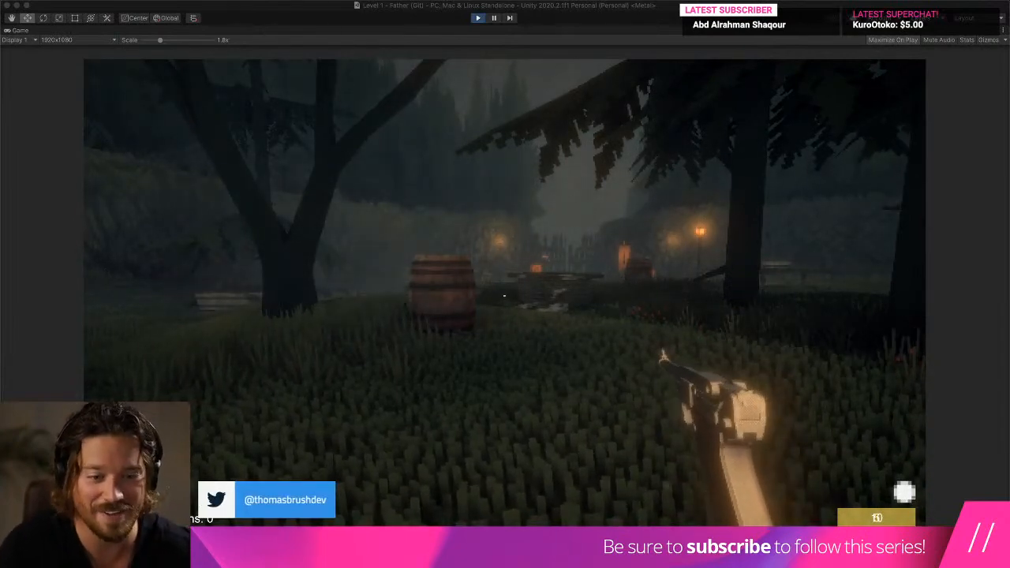
left_click(906, 261)
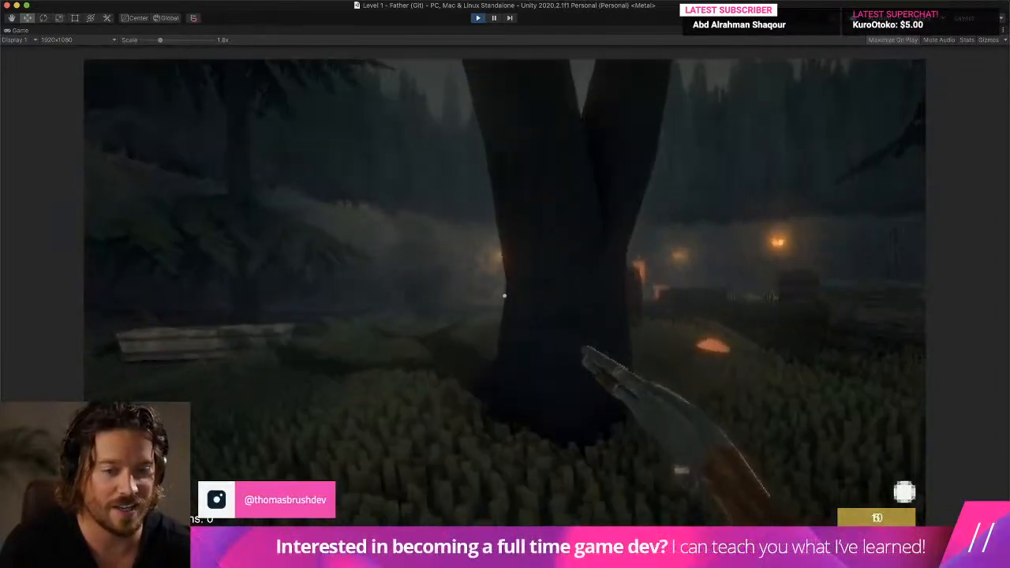
key("super+Tab")
key("super+Tab")
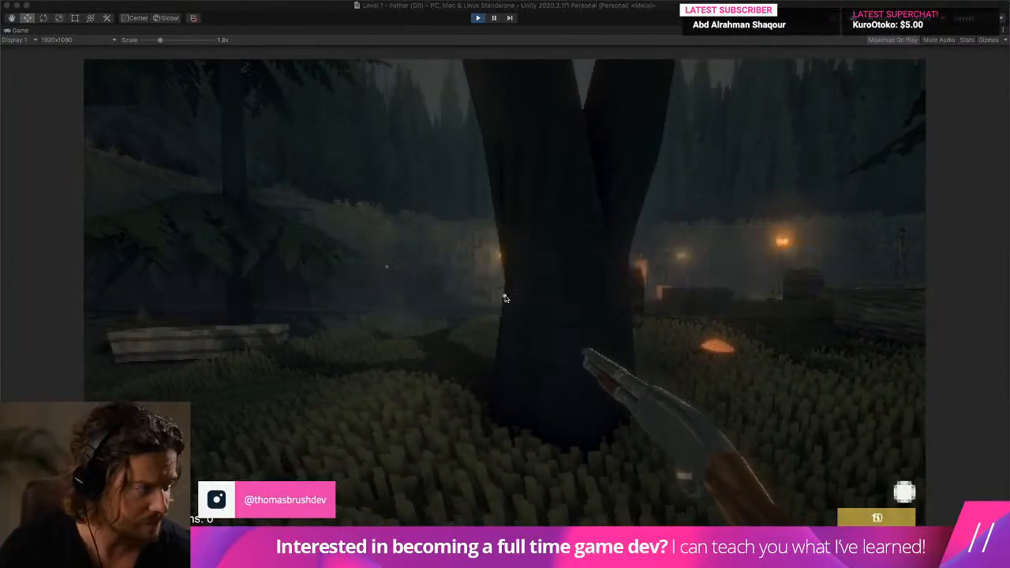
- Resume the running game and walk through the level with the shotgun, test-firing it along the way
left_click(587, 315)
key("w")
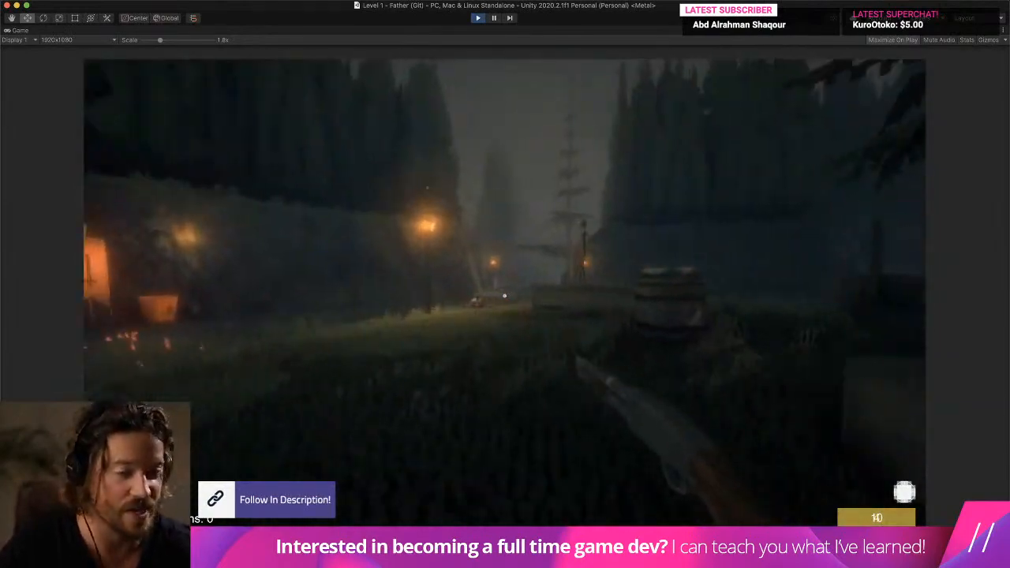
key("w")
left_click(505, 296)
left_click(505, 296)
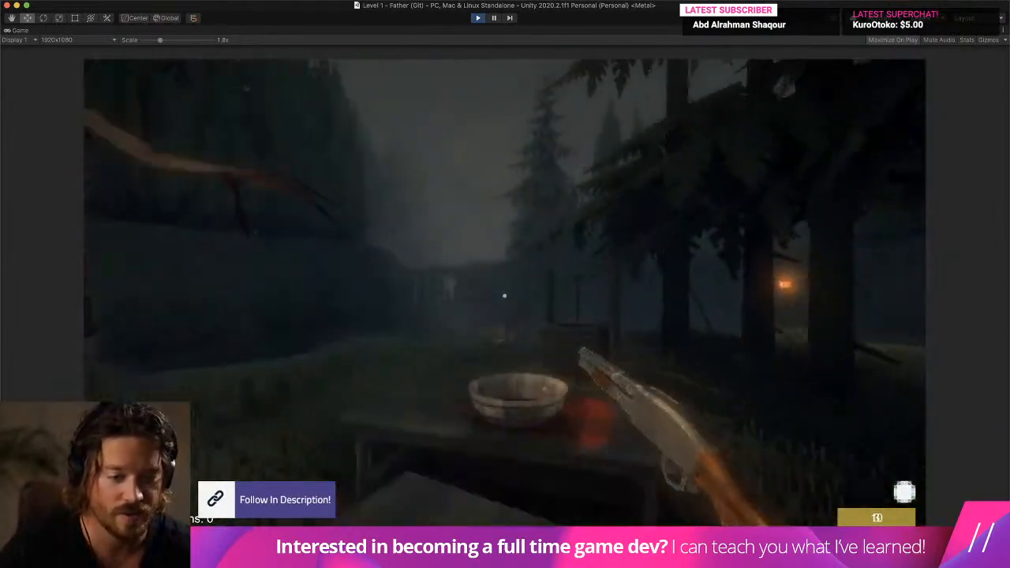
key("w")
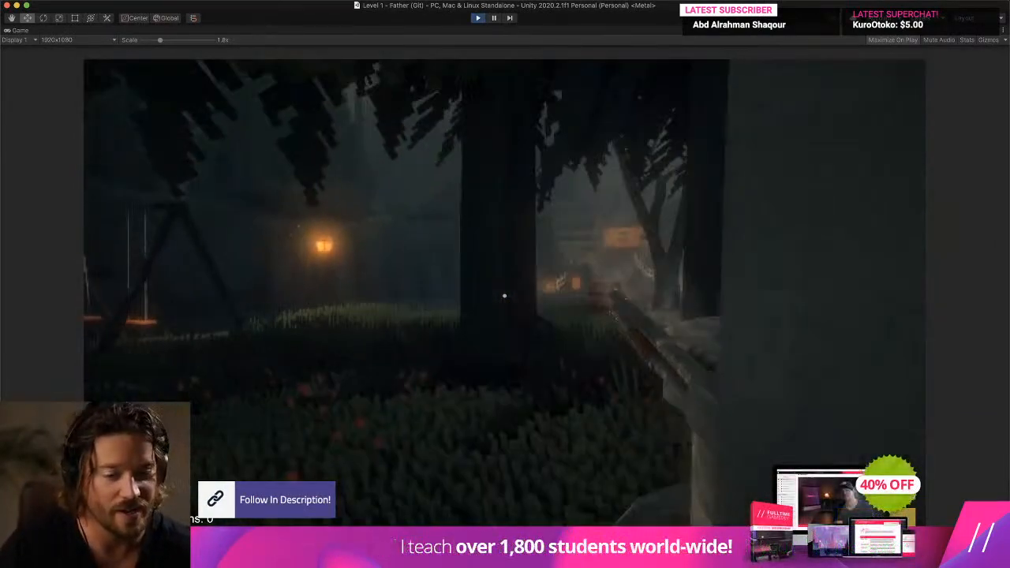
key("w")
- Approach the creatures near the table, back away to the lamp post, and return to fire the shotgun
key("w")
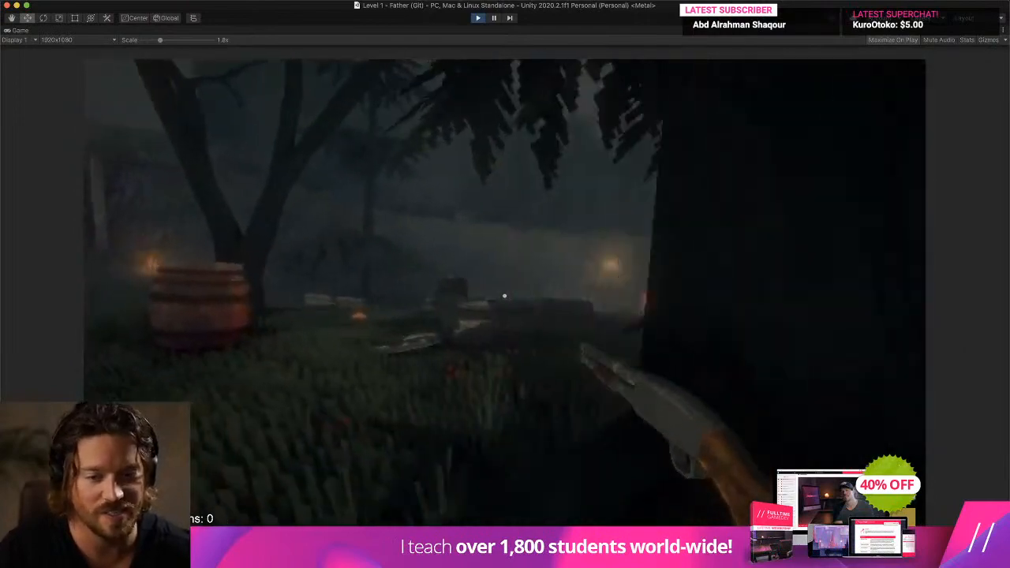
key("w")
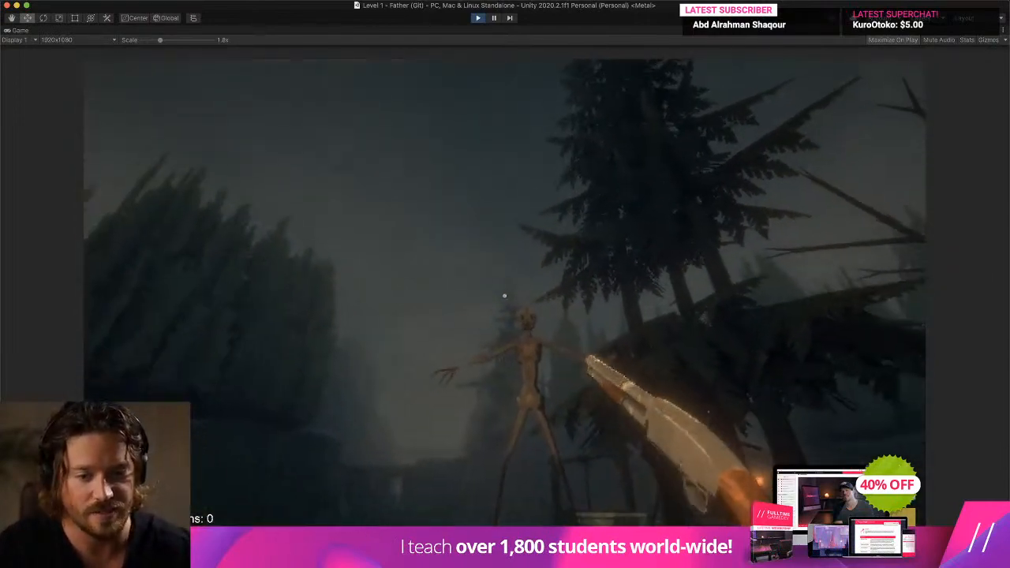
key("w")
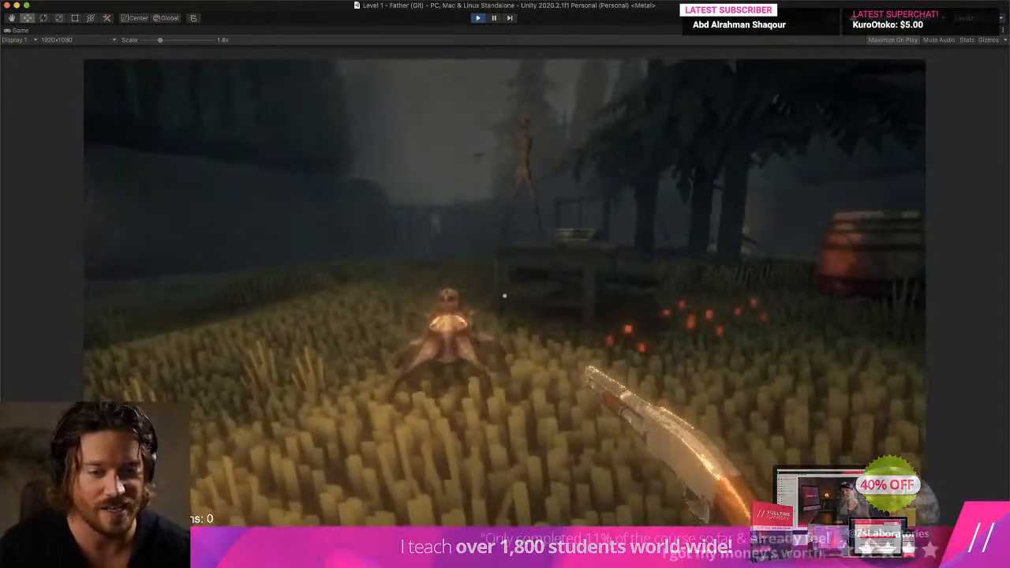
key("s")
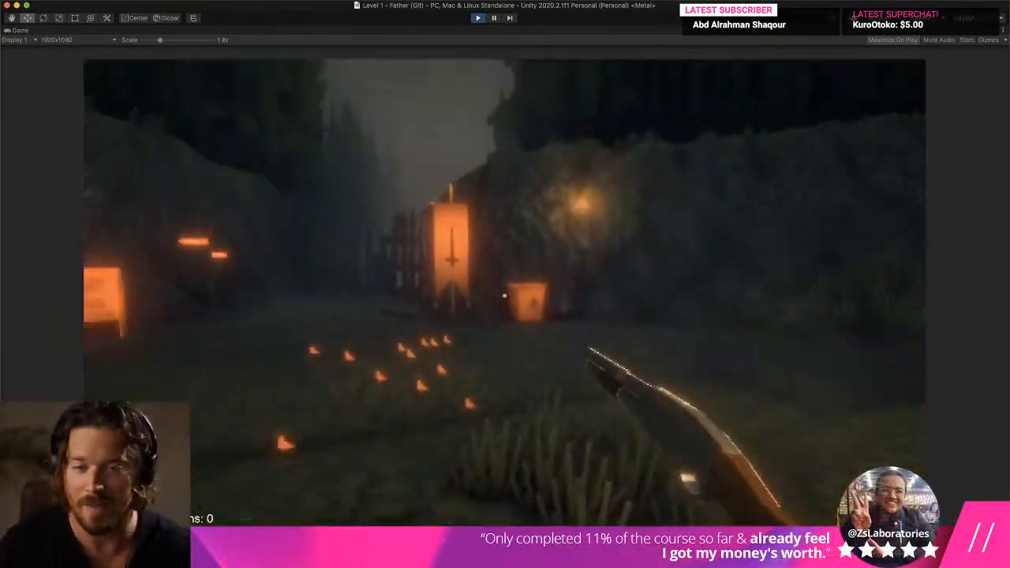
key("w")
key("w")
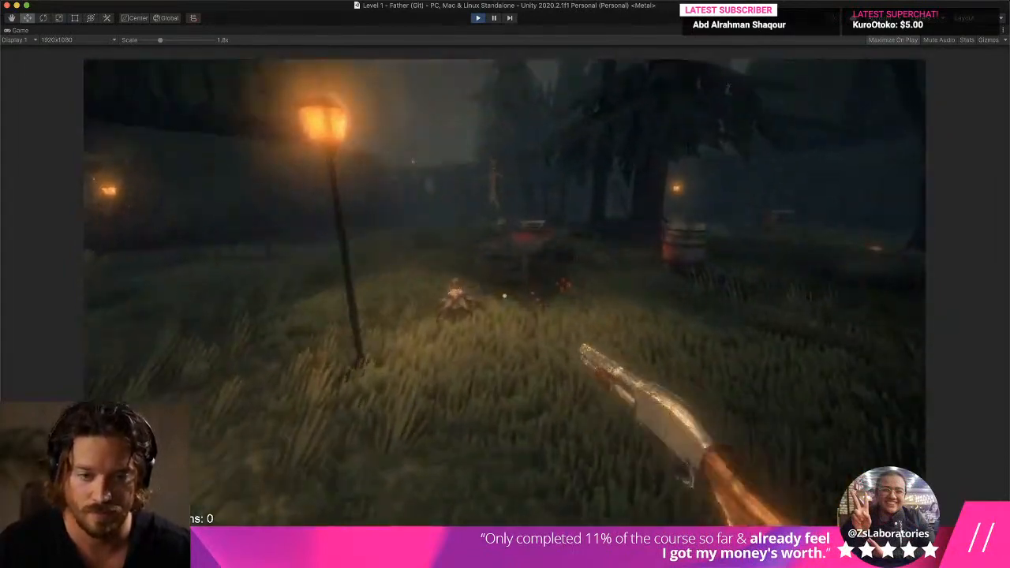
key("w")
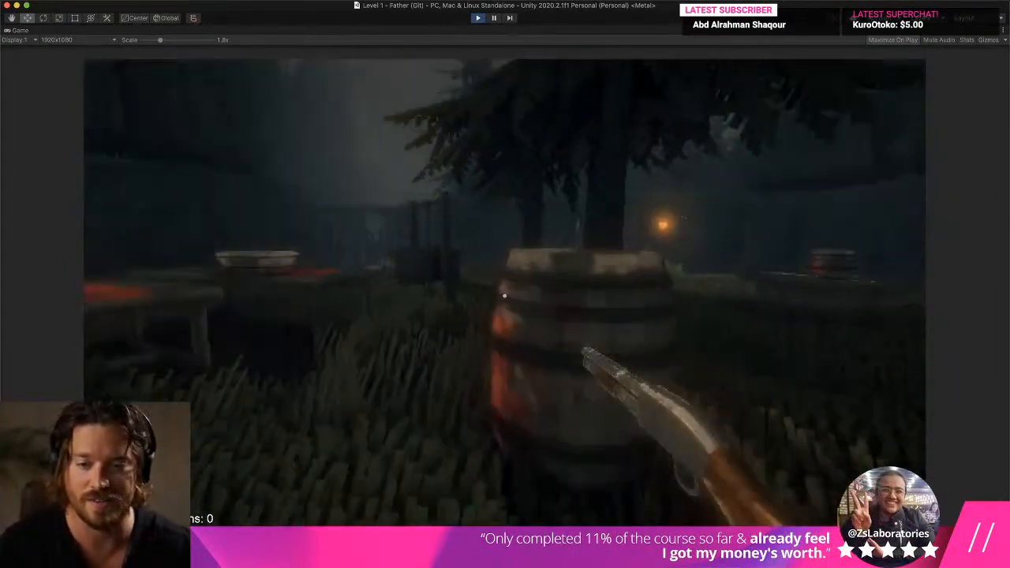
left_click(505, 296)
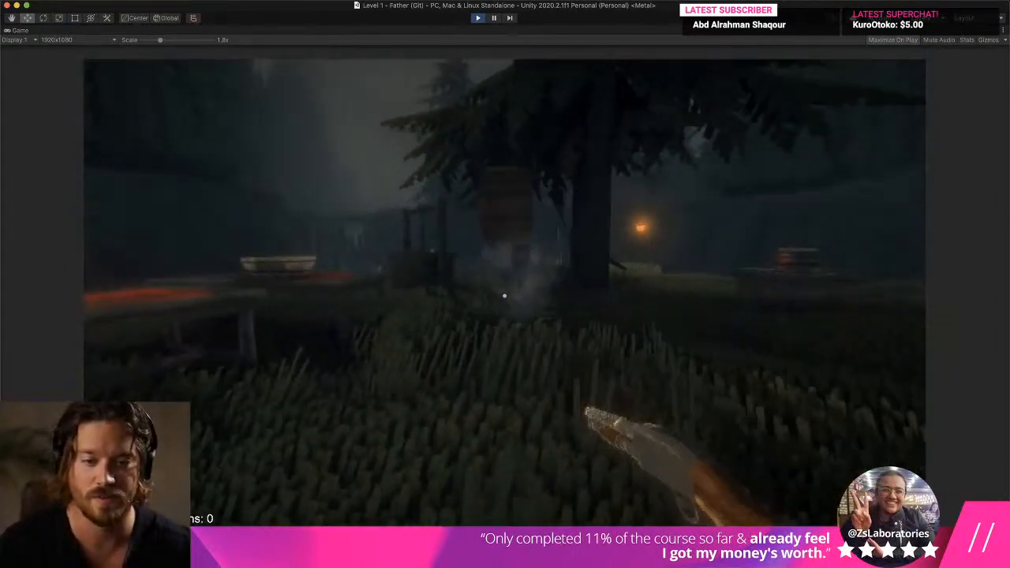
key("w")
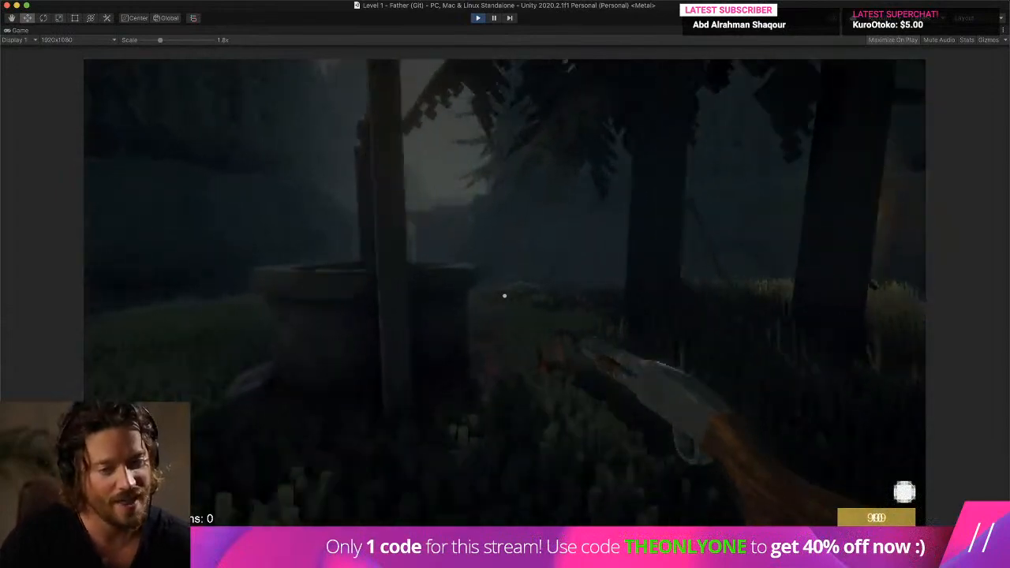
- Switch to the Luger near the swings and fire it while moving to compare it with the shotgun
key("w")
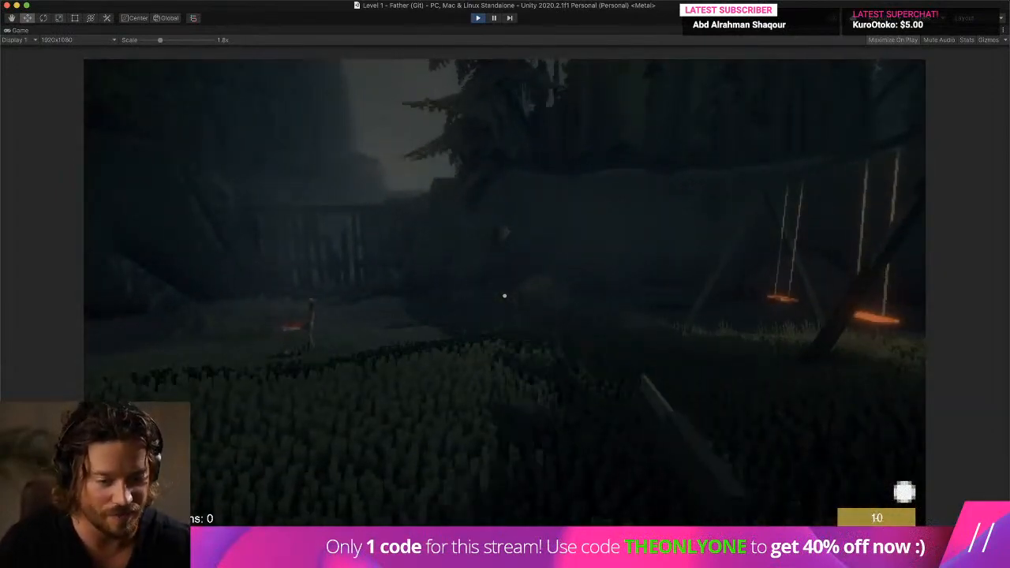
left_click(505, 296)
key("w")
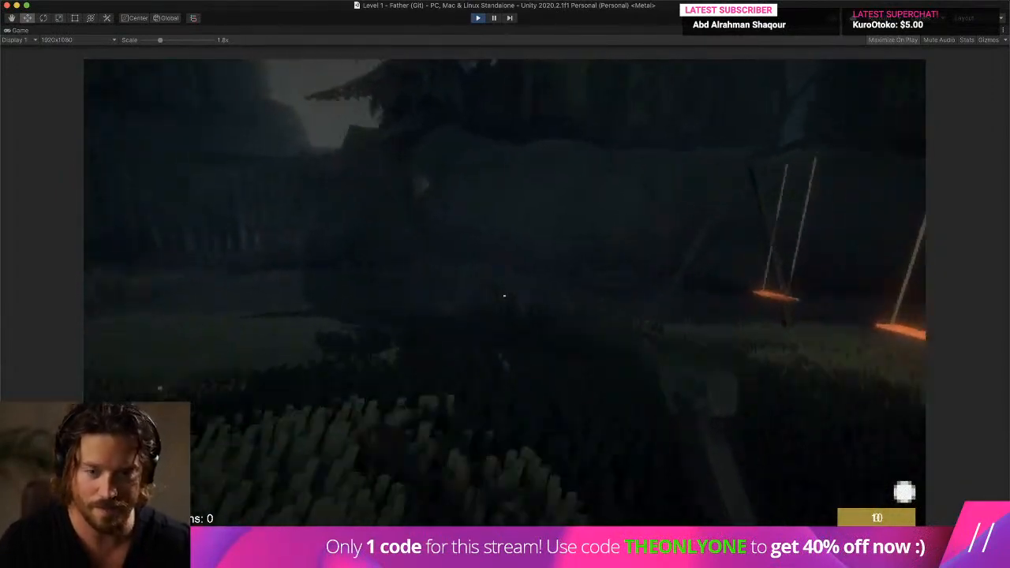
key("w")
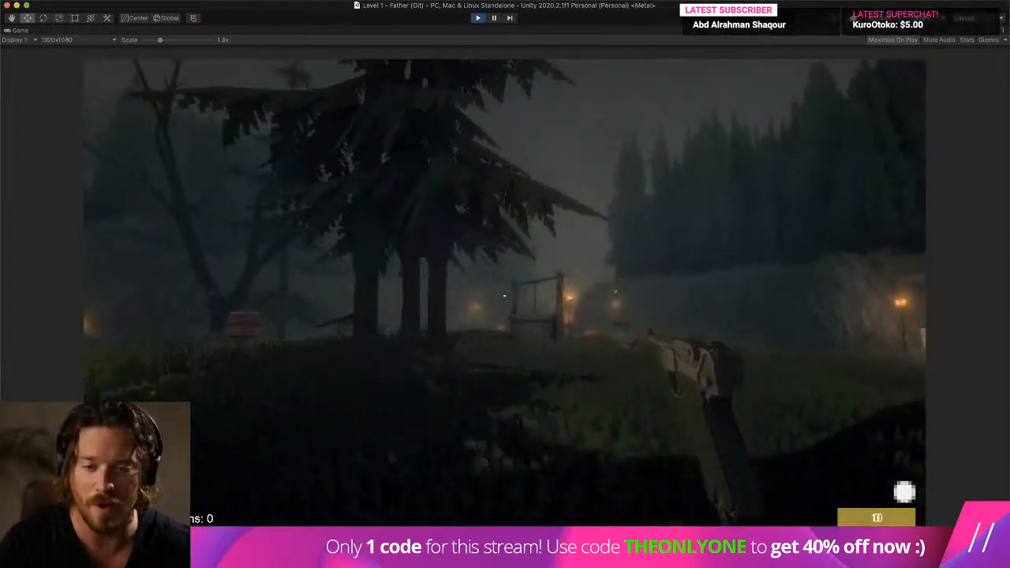
- Walk past the table to the gate area, switch to the shotgun, and back away over the grass while testing it
key("w")
key("super+p")
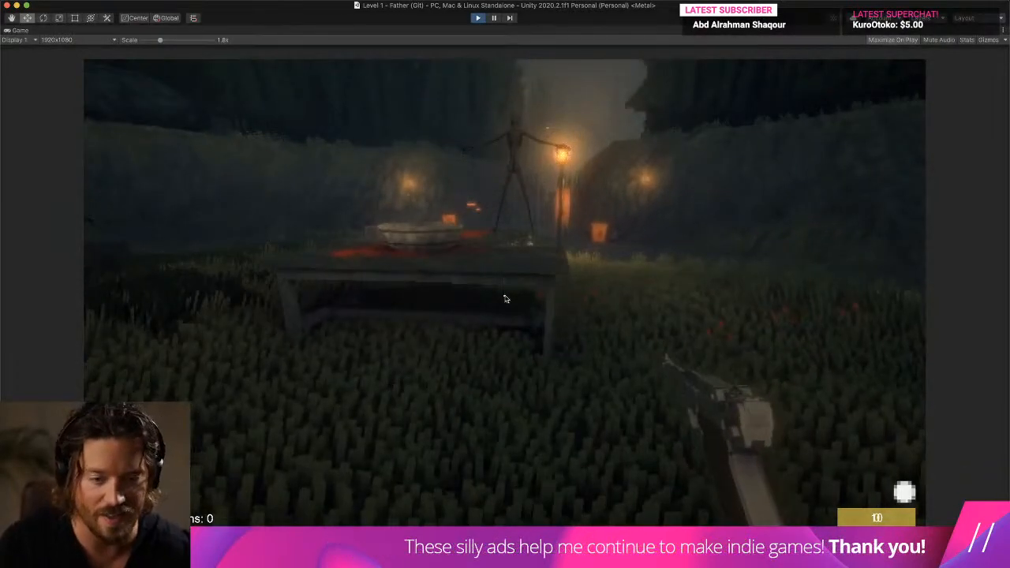
key("super+p")
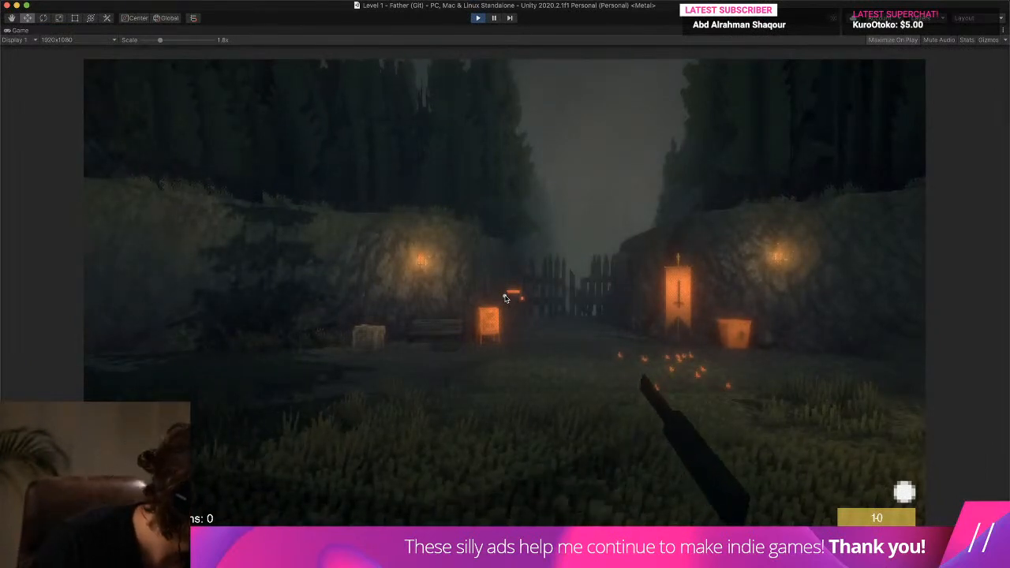
key("s")
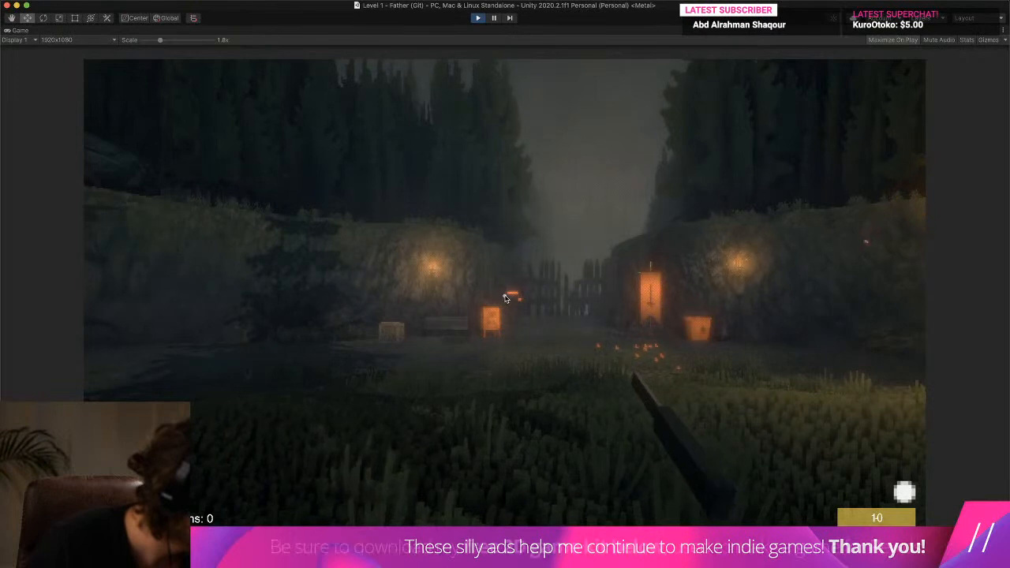
key("s")
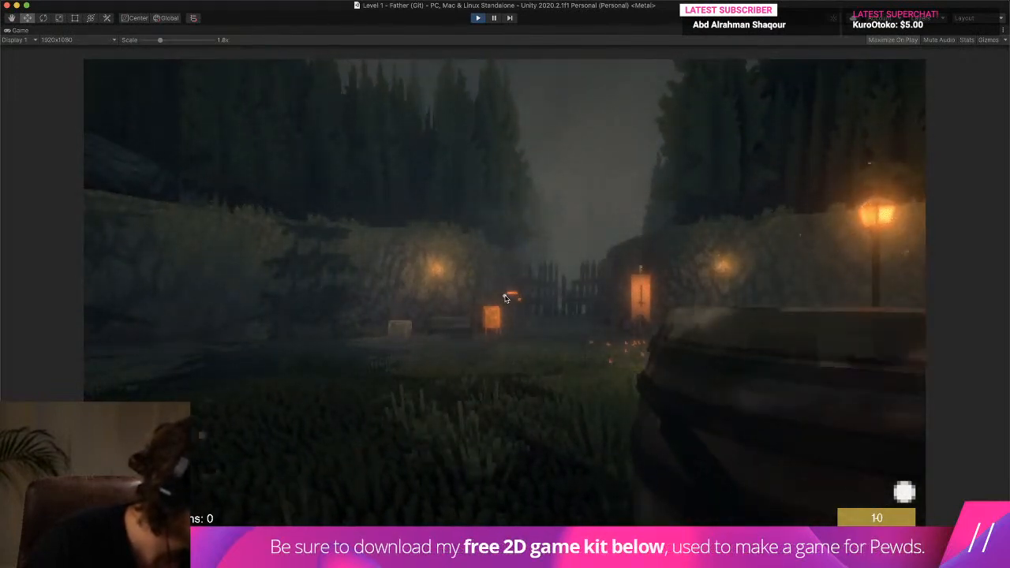
left_click(506, 298)
key("w")
key("s")
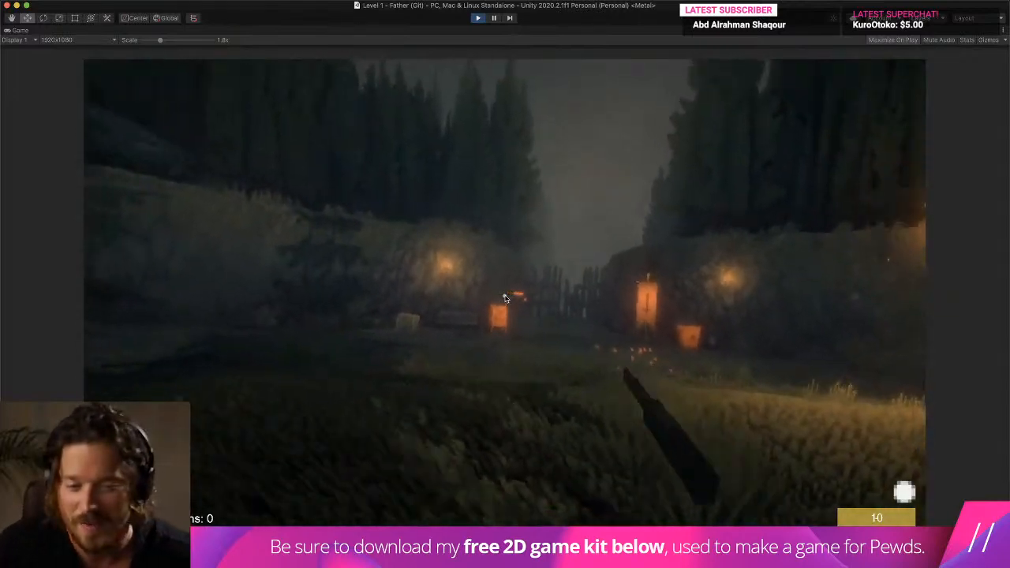
- Carry the shotgun past the glowing banner and lamp post, around the well and chair, and across the open field
key("w")
key("w")
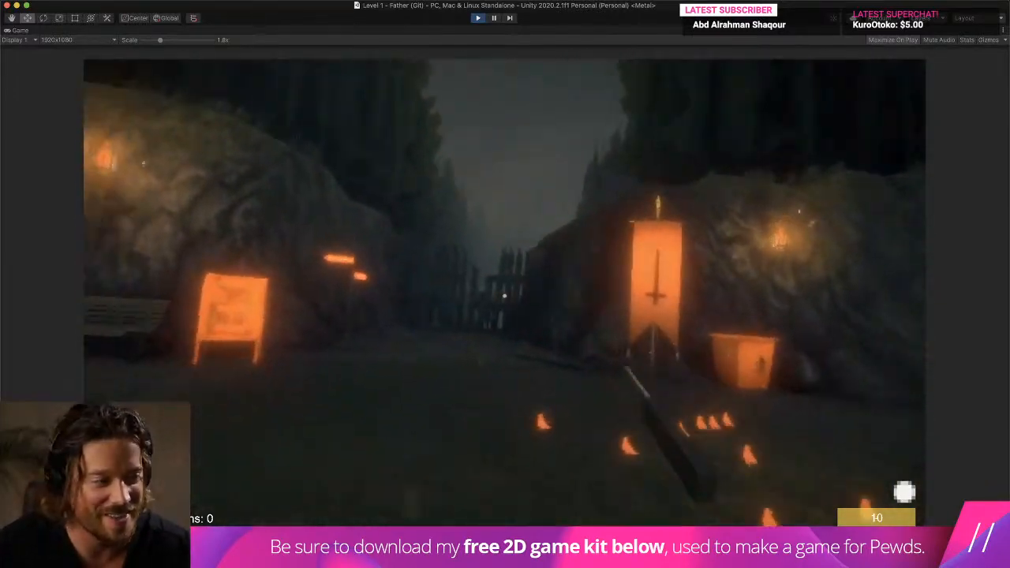
key("w")
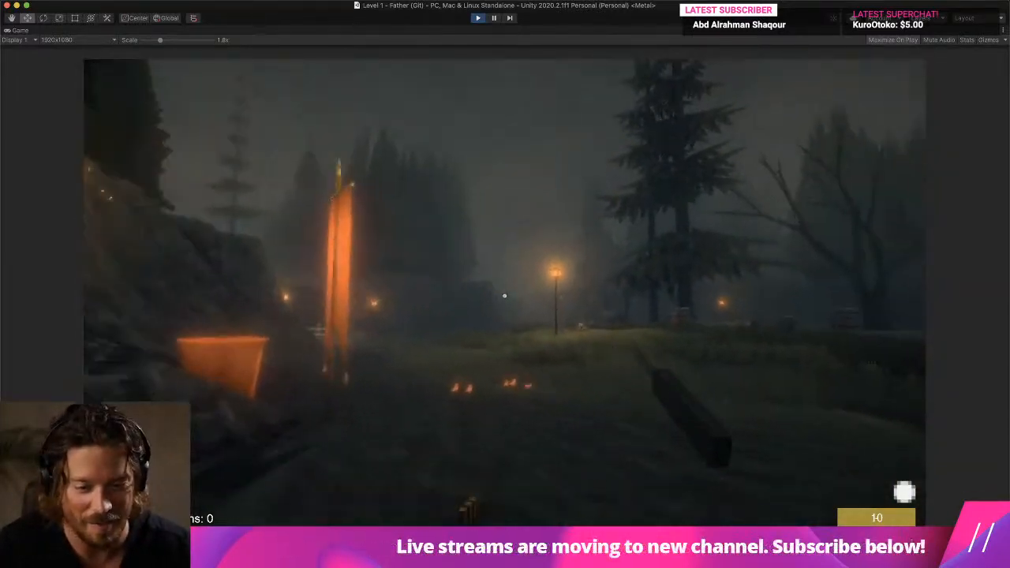
key("w")
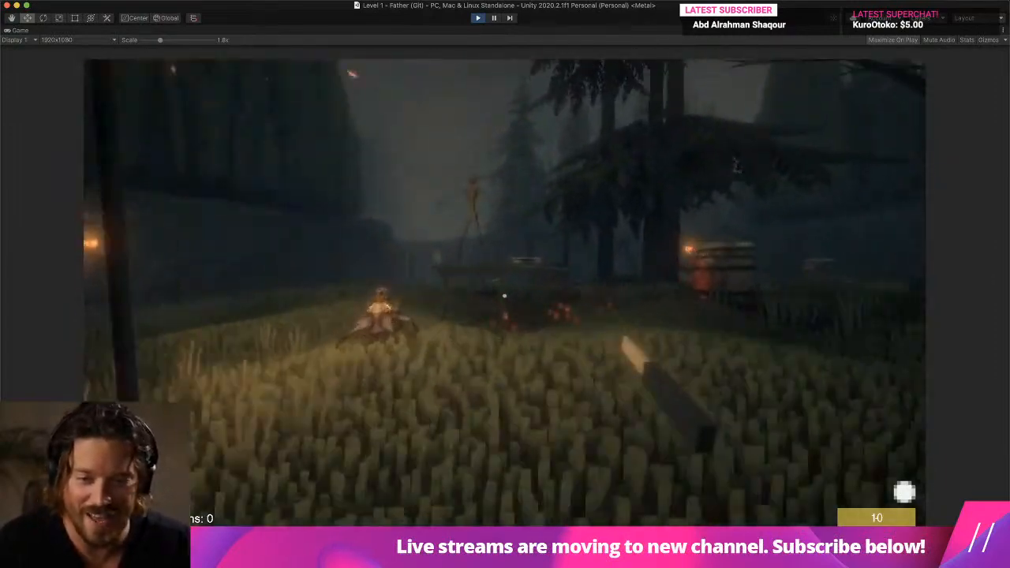
key("w")
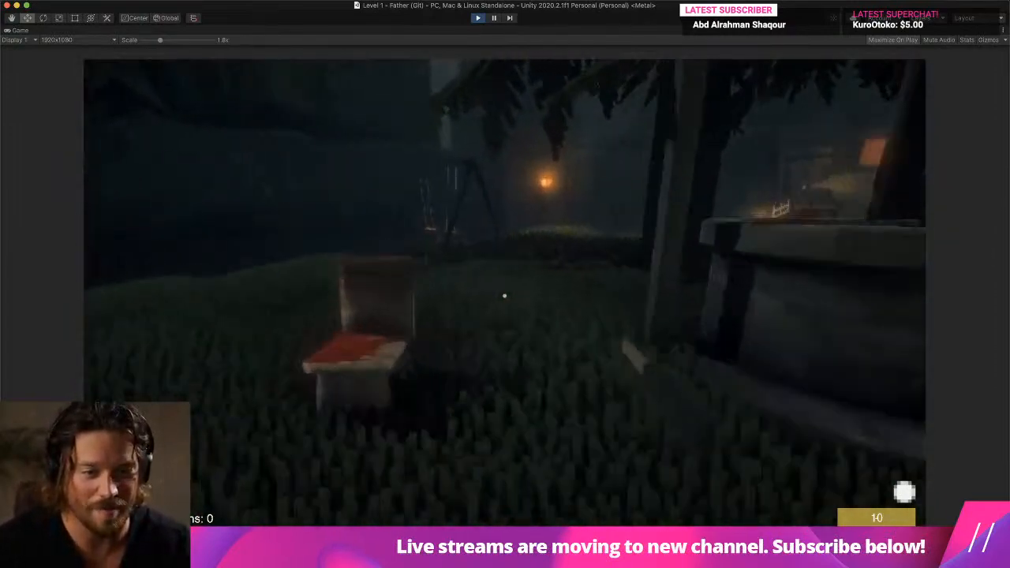
- Switch to the Luger, walk past the banner and trees towards the barrel in the field, and test-fire along the way
key("w")
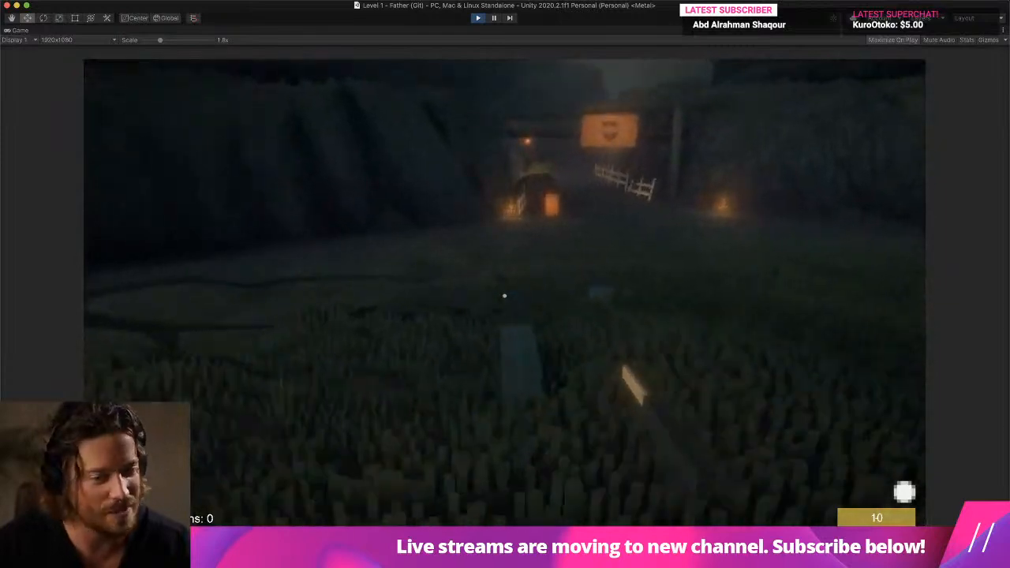
key("w")
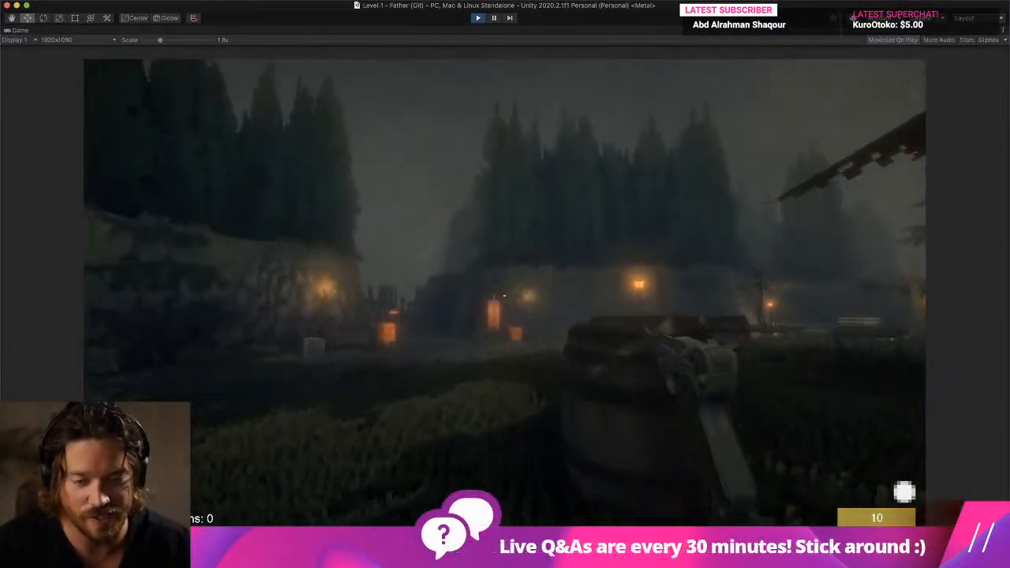
key("w")
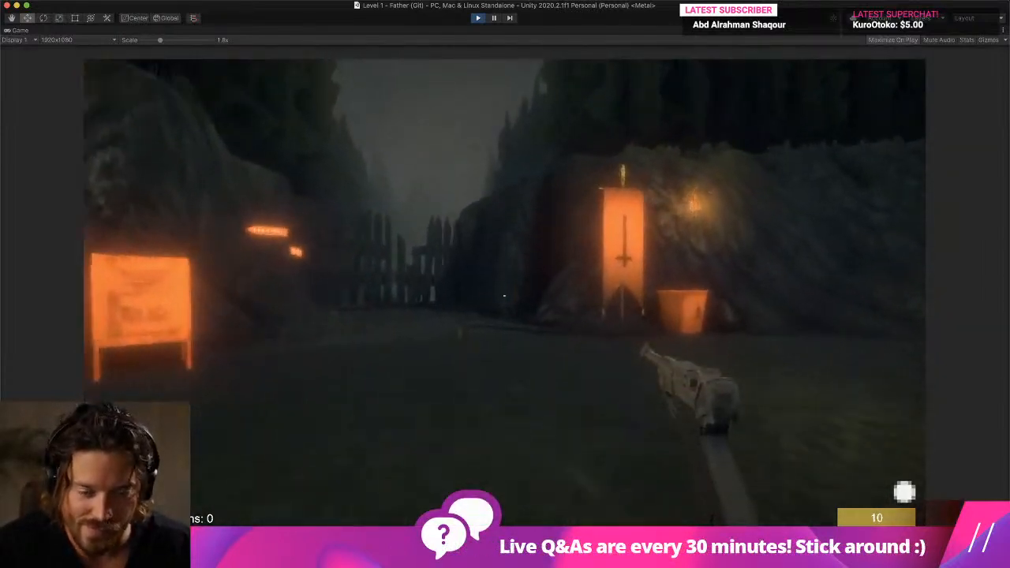
key("w")
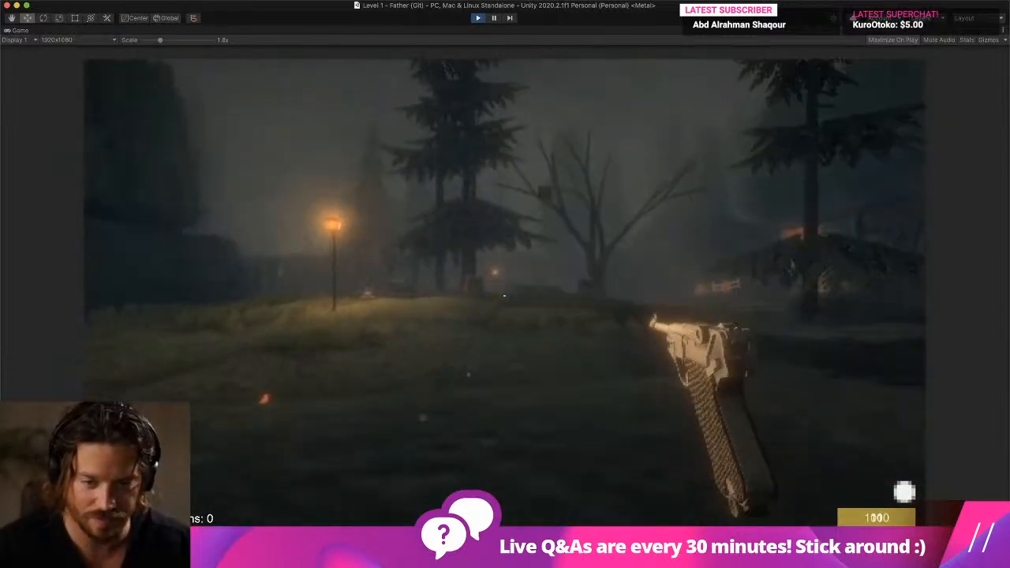
key("w")
left_click(504, 296)
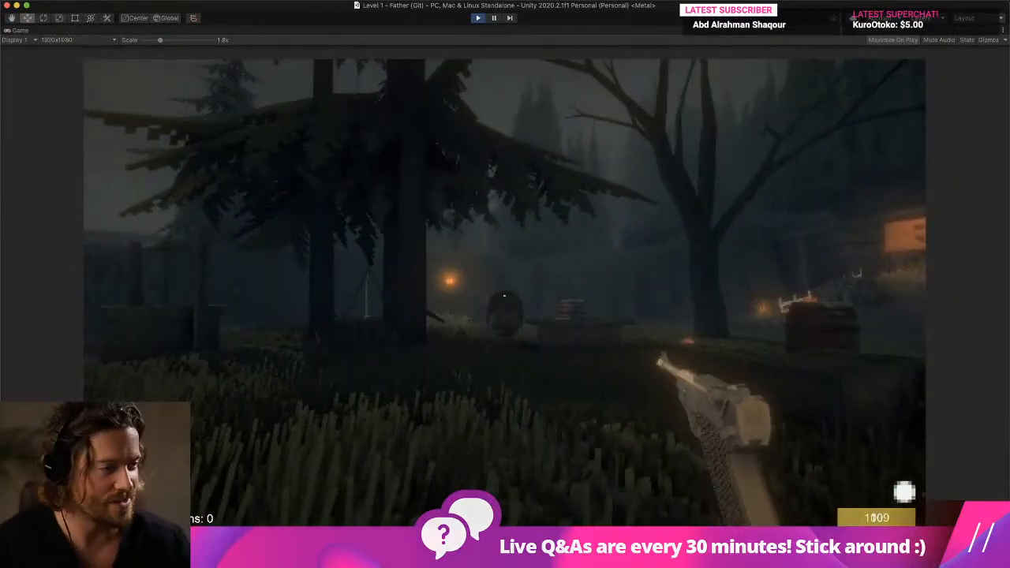
key("w")
key("w")
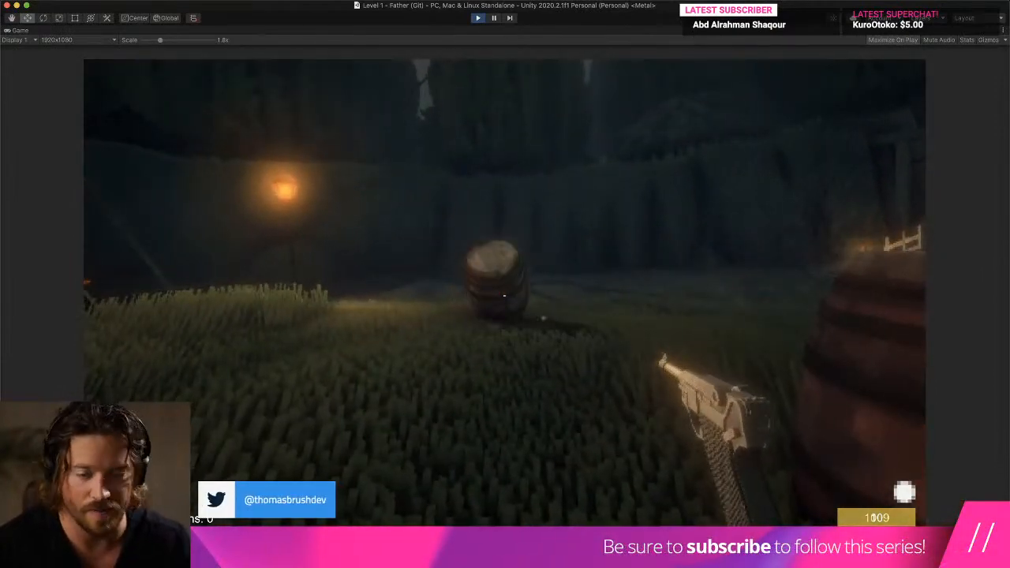
left_click(504, 296)
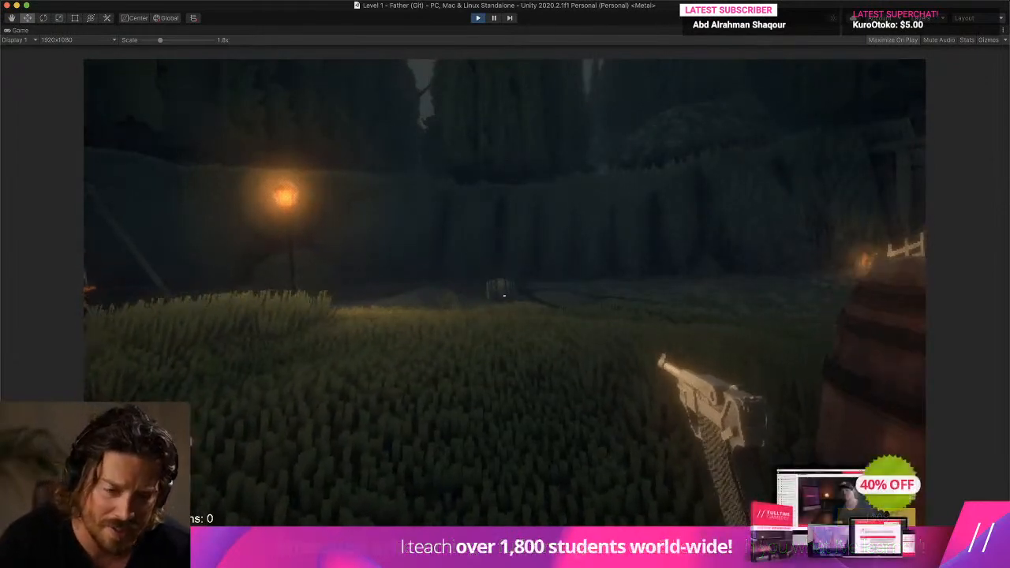
- Fire the Luger repeatedly while walking along the dark rock wall towards the swings
key("w")
left_click(504, 296)
left_click(505, 296)
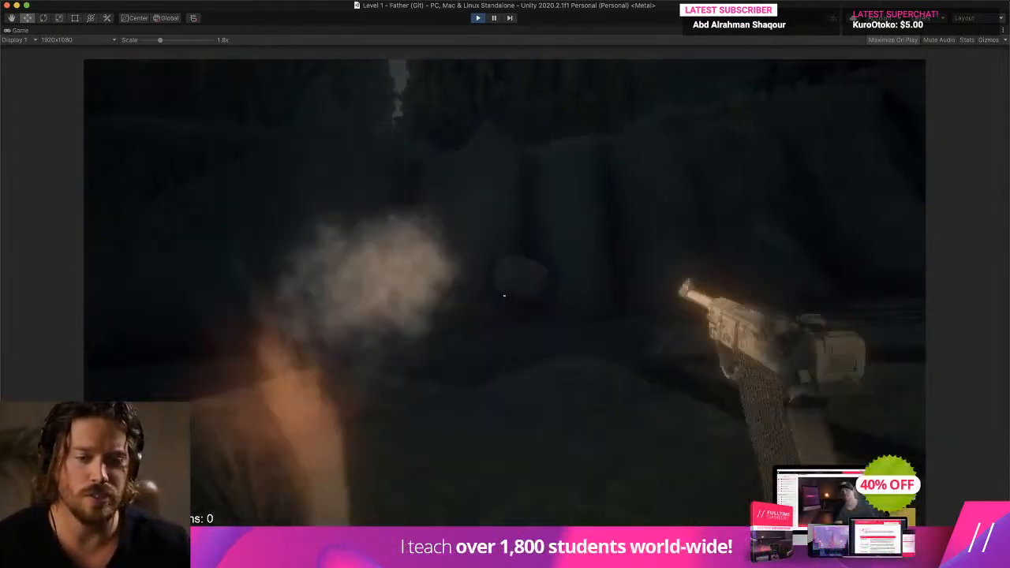
left_click(504, 296)
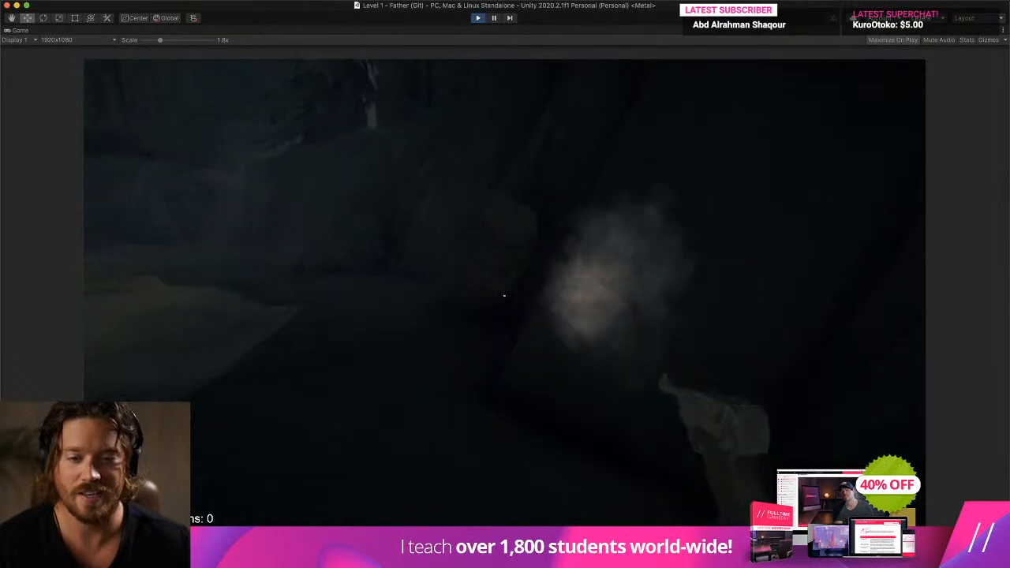
key("w")
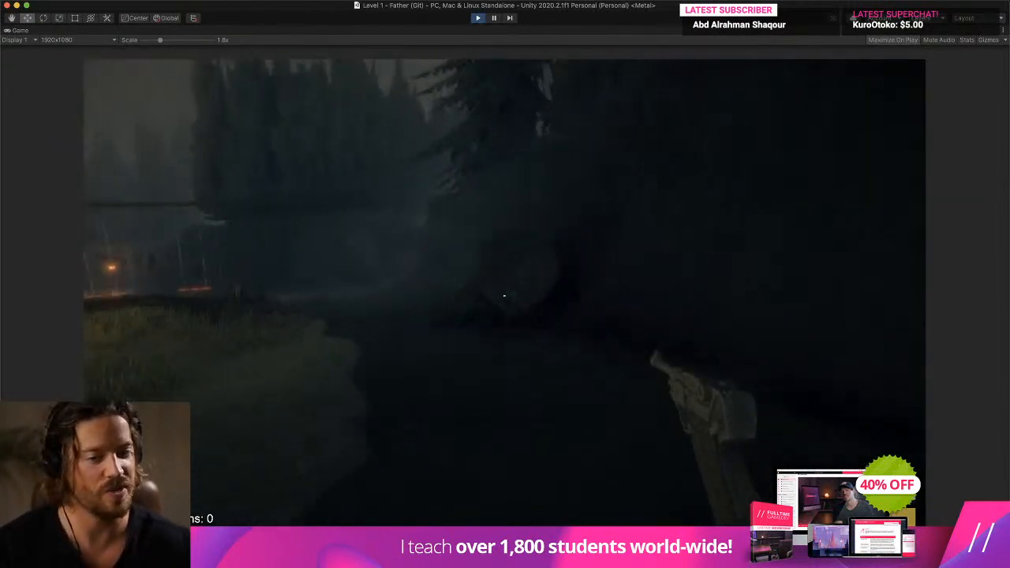
left_click(504, 295)
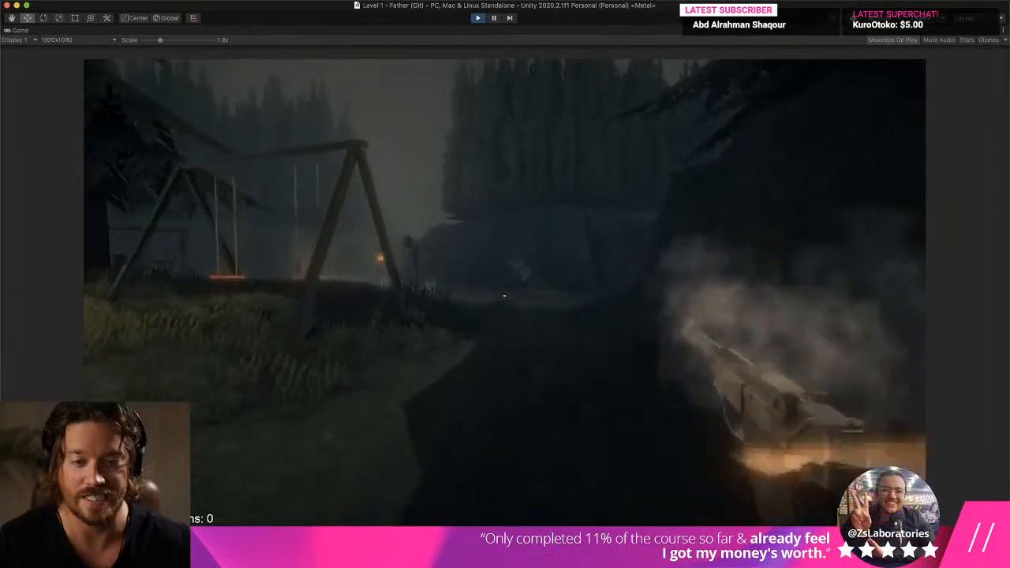
left_click(504, 296)
left_click(504, 296)
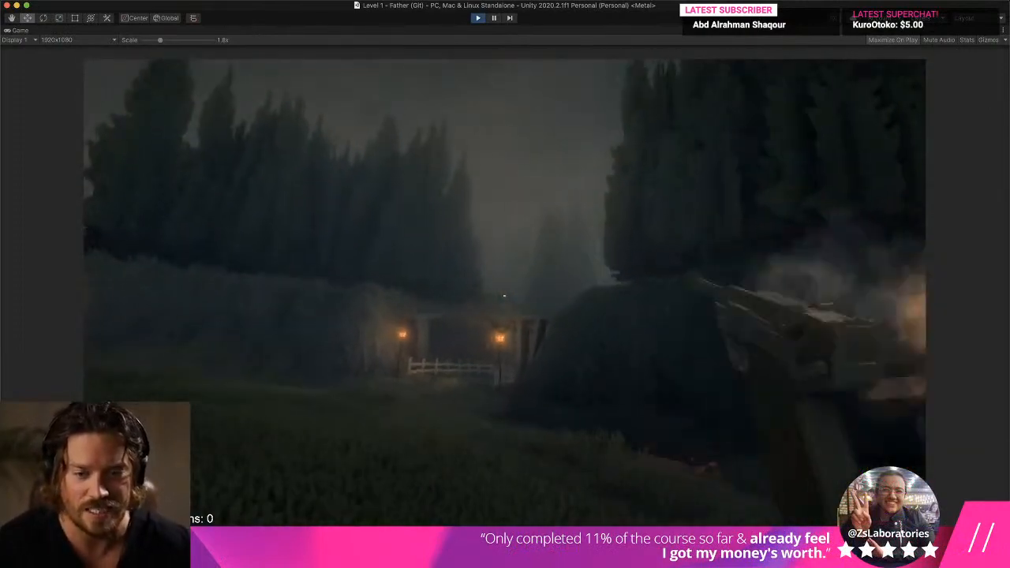
- Walk through the lantern-lit wooden gateway and along the fenced path, firing the Luger on the move
left_click(504, 295)
key("w")
left_click(504, 296)
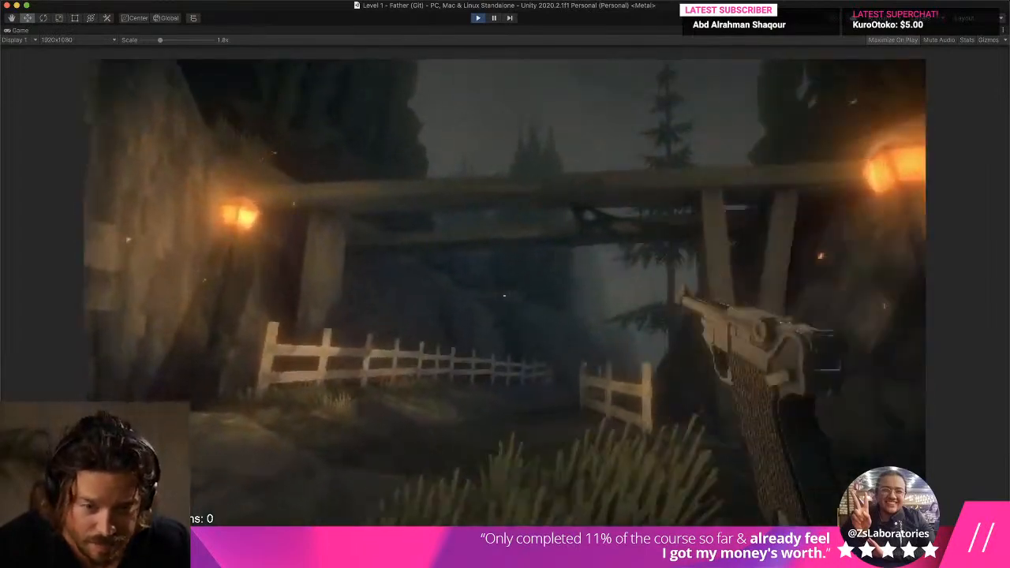
left_click(504, 296)
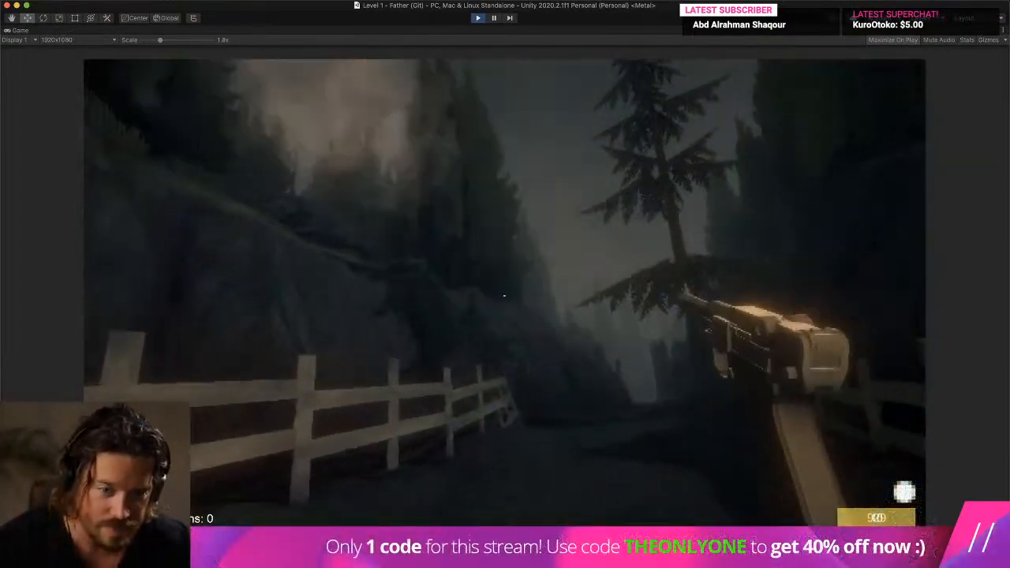
left_click(504, 296)
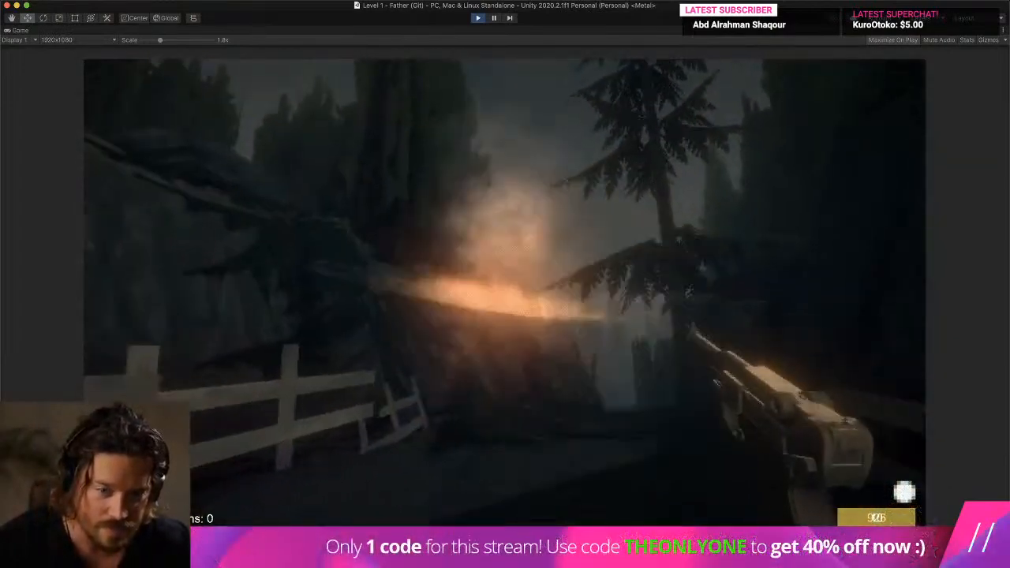
left_click(504, 296)
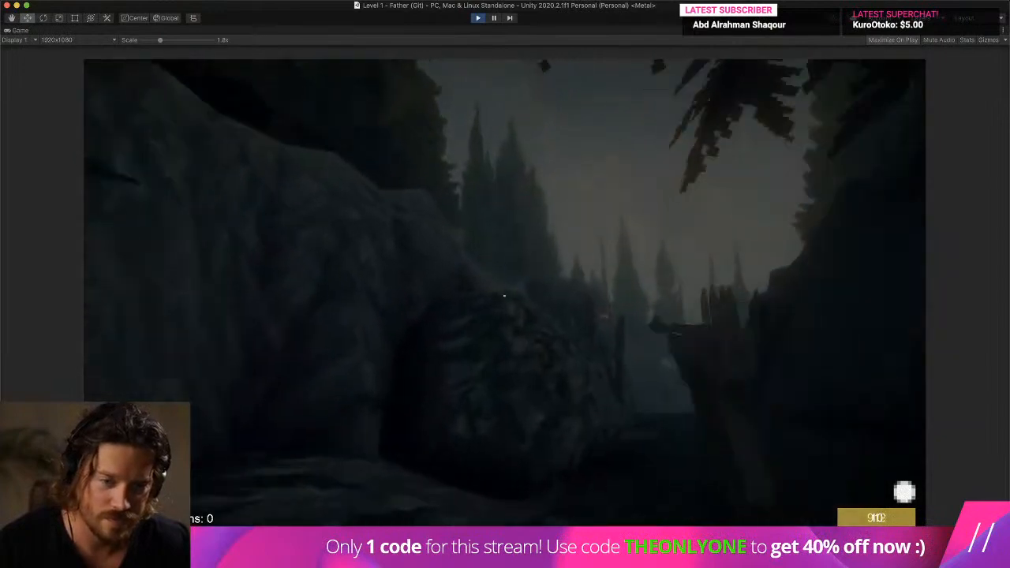
- Jump along the rocks by the wooden gate, move back to the fenced path, and stop the game
key("space")
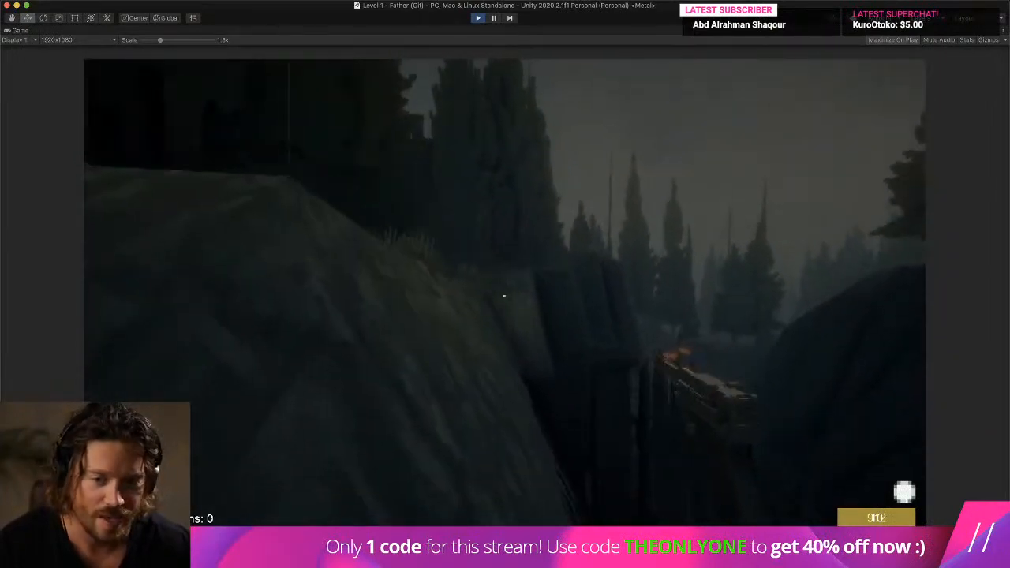
key("space")
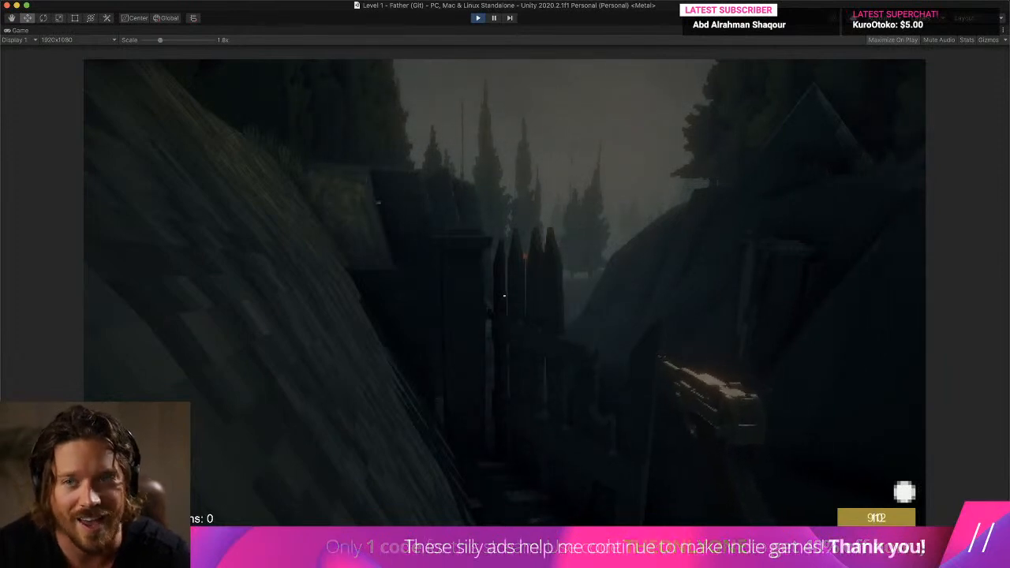
key("w")
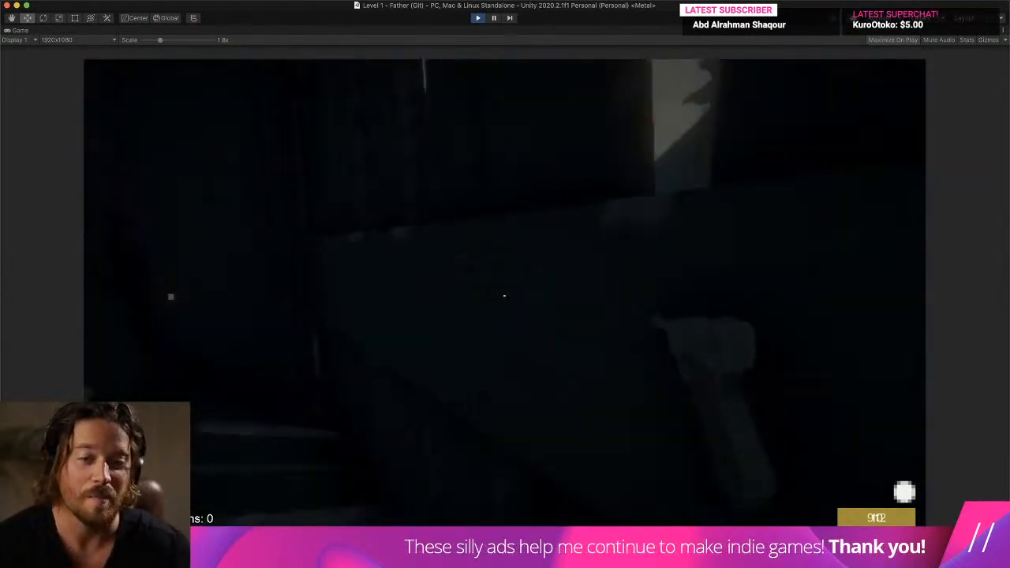
key("s")
key("w")
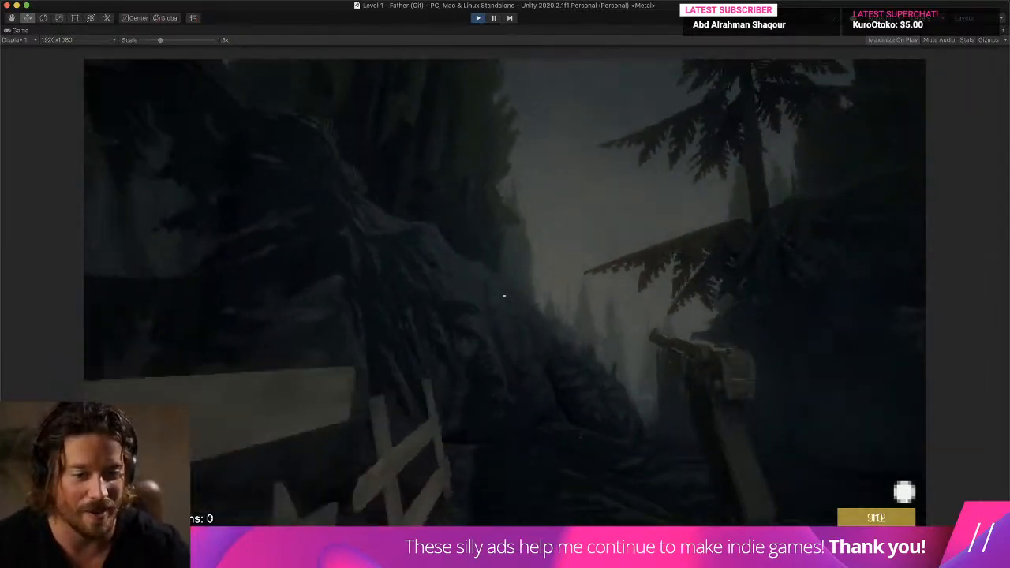
key("super+p")
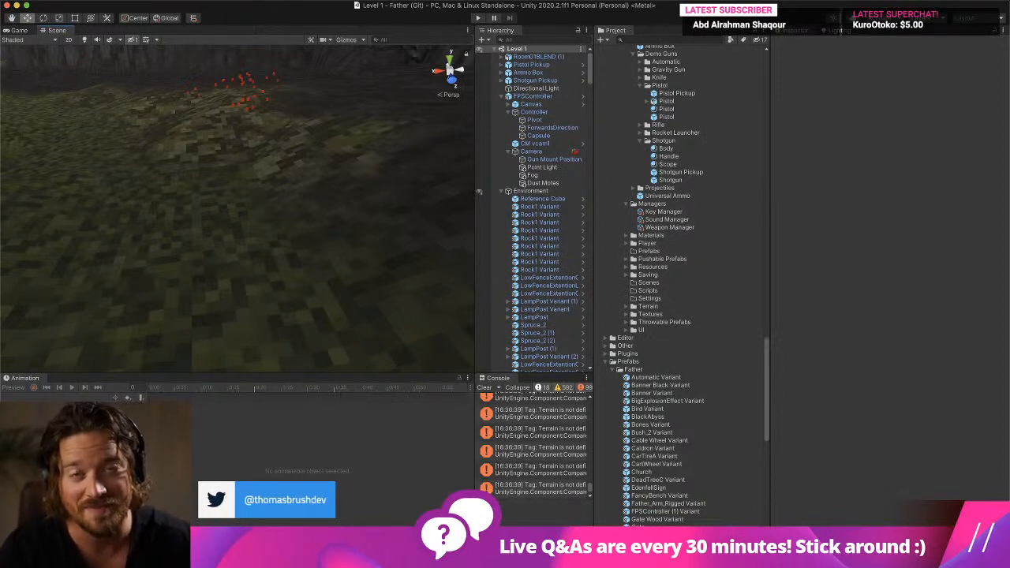
left_click(835, 1)
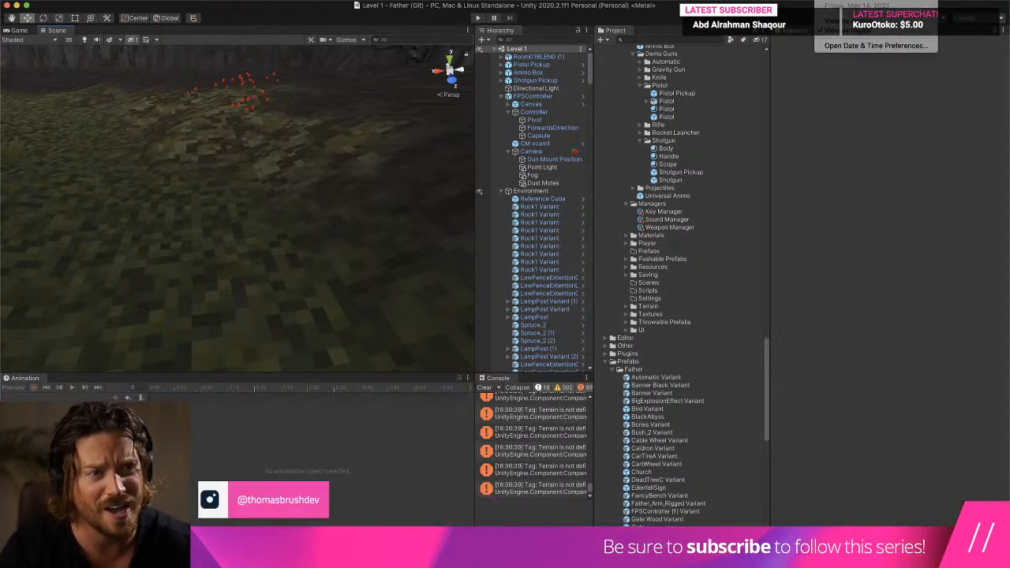
key("Escape")
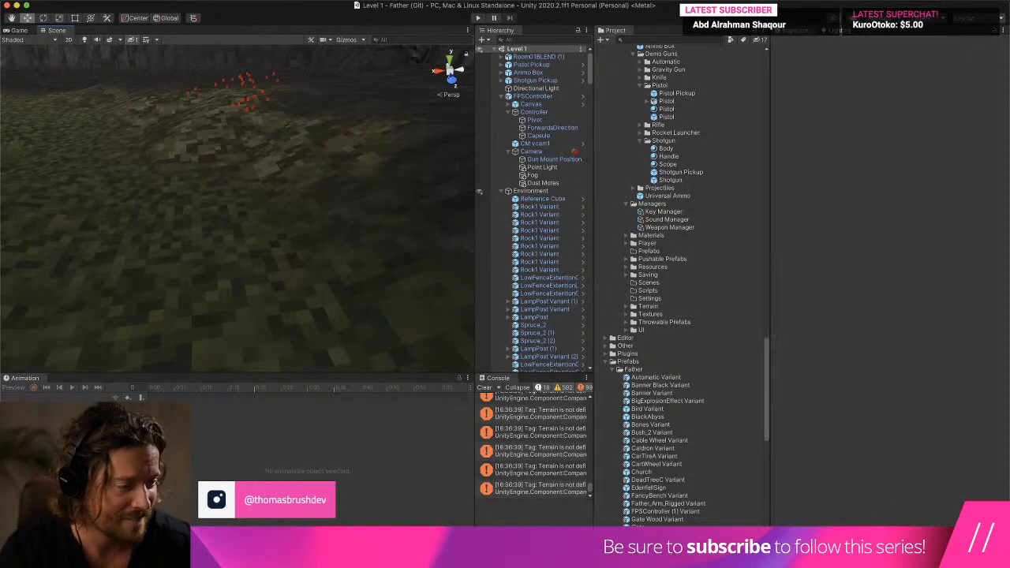